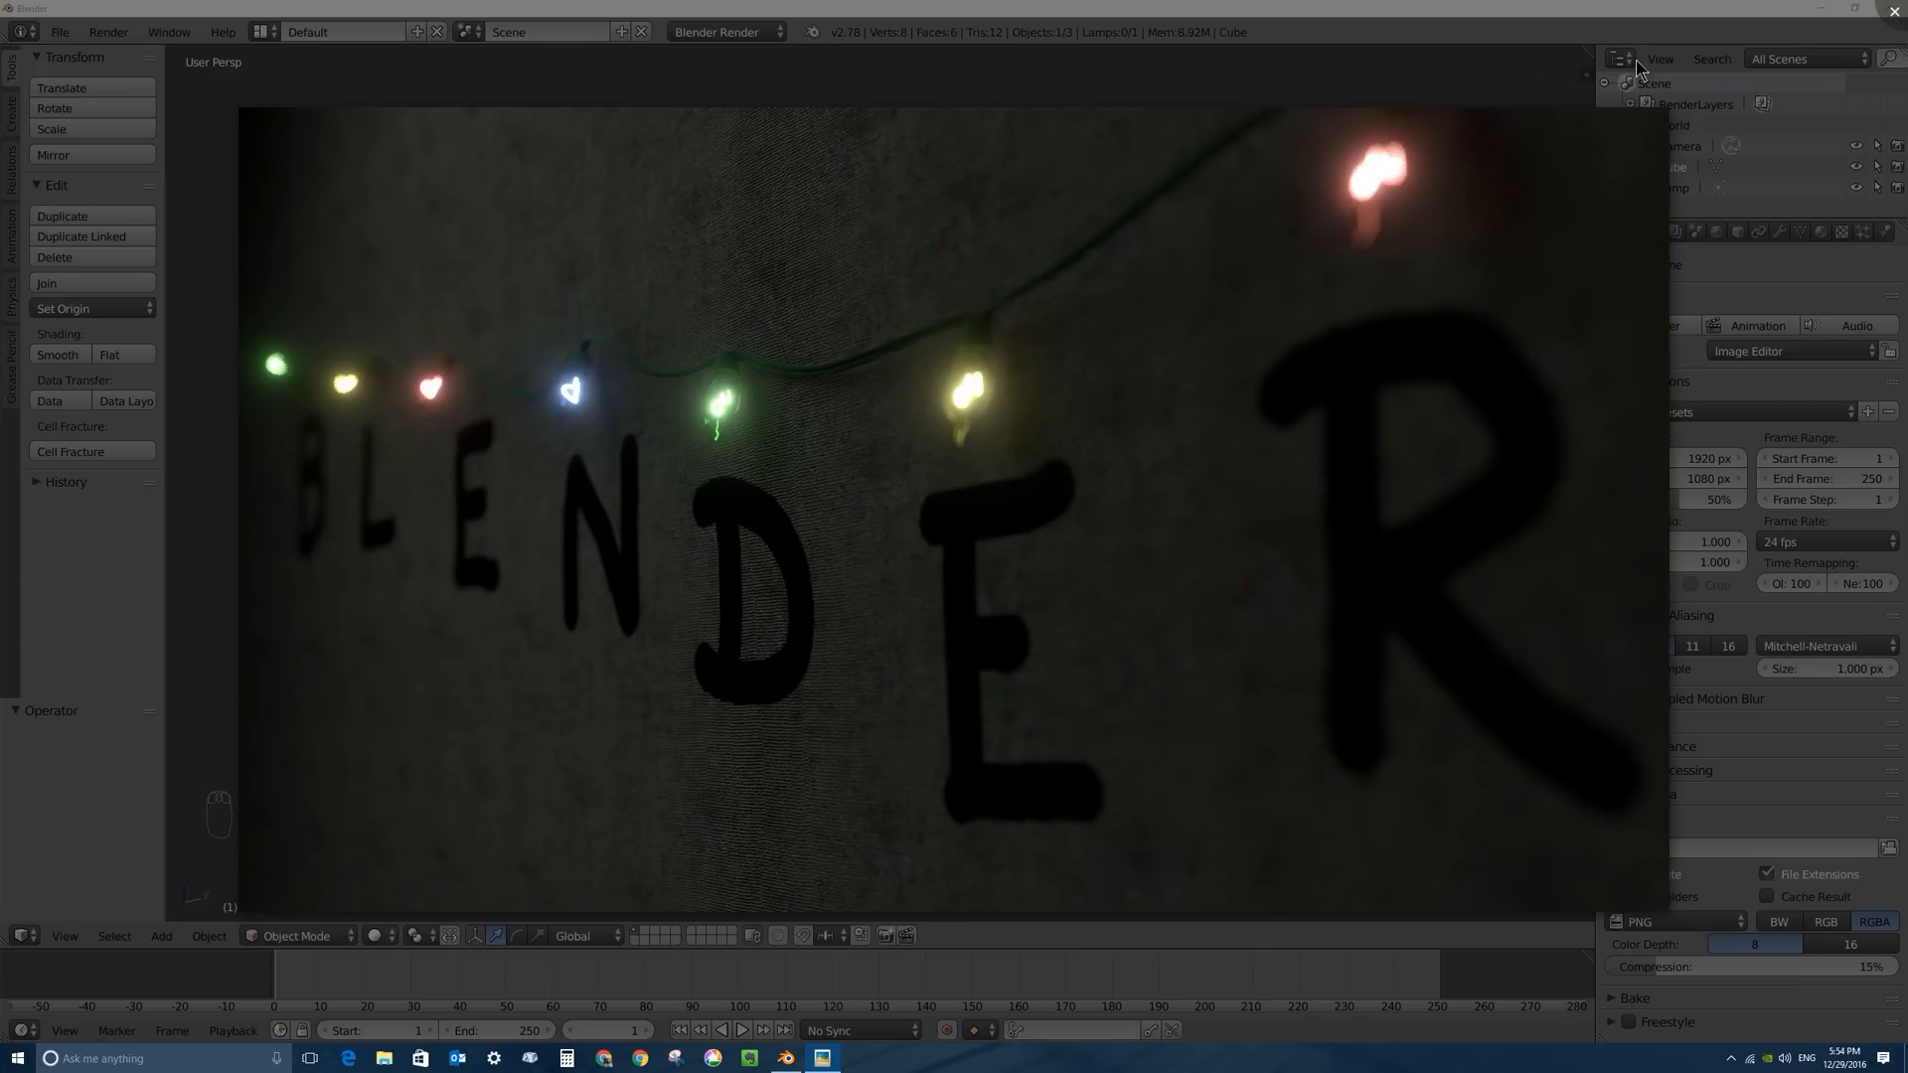
# Dismiss the reference image and splash screen, and delete the default cube from the scene.
pyautogui.click(1562, 88)
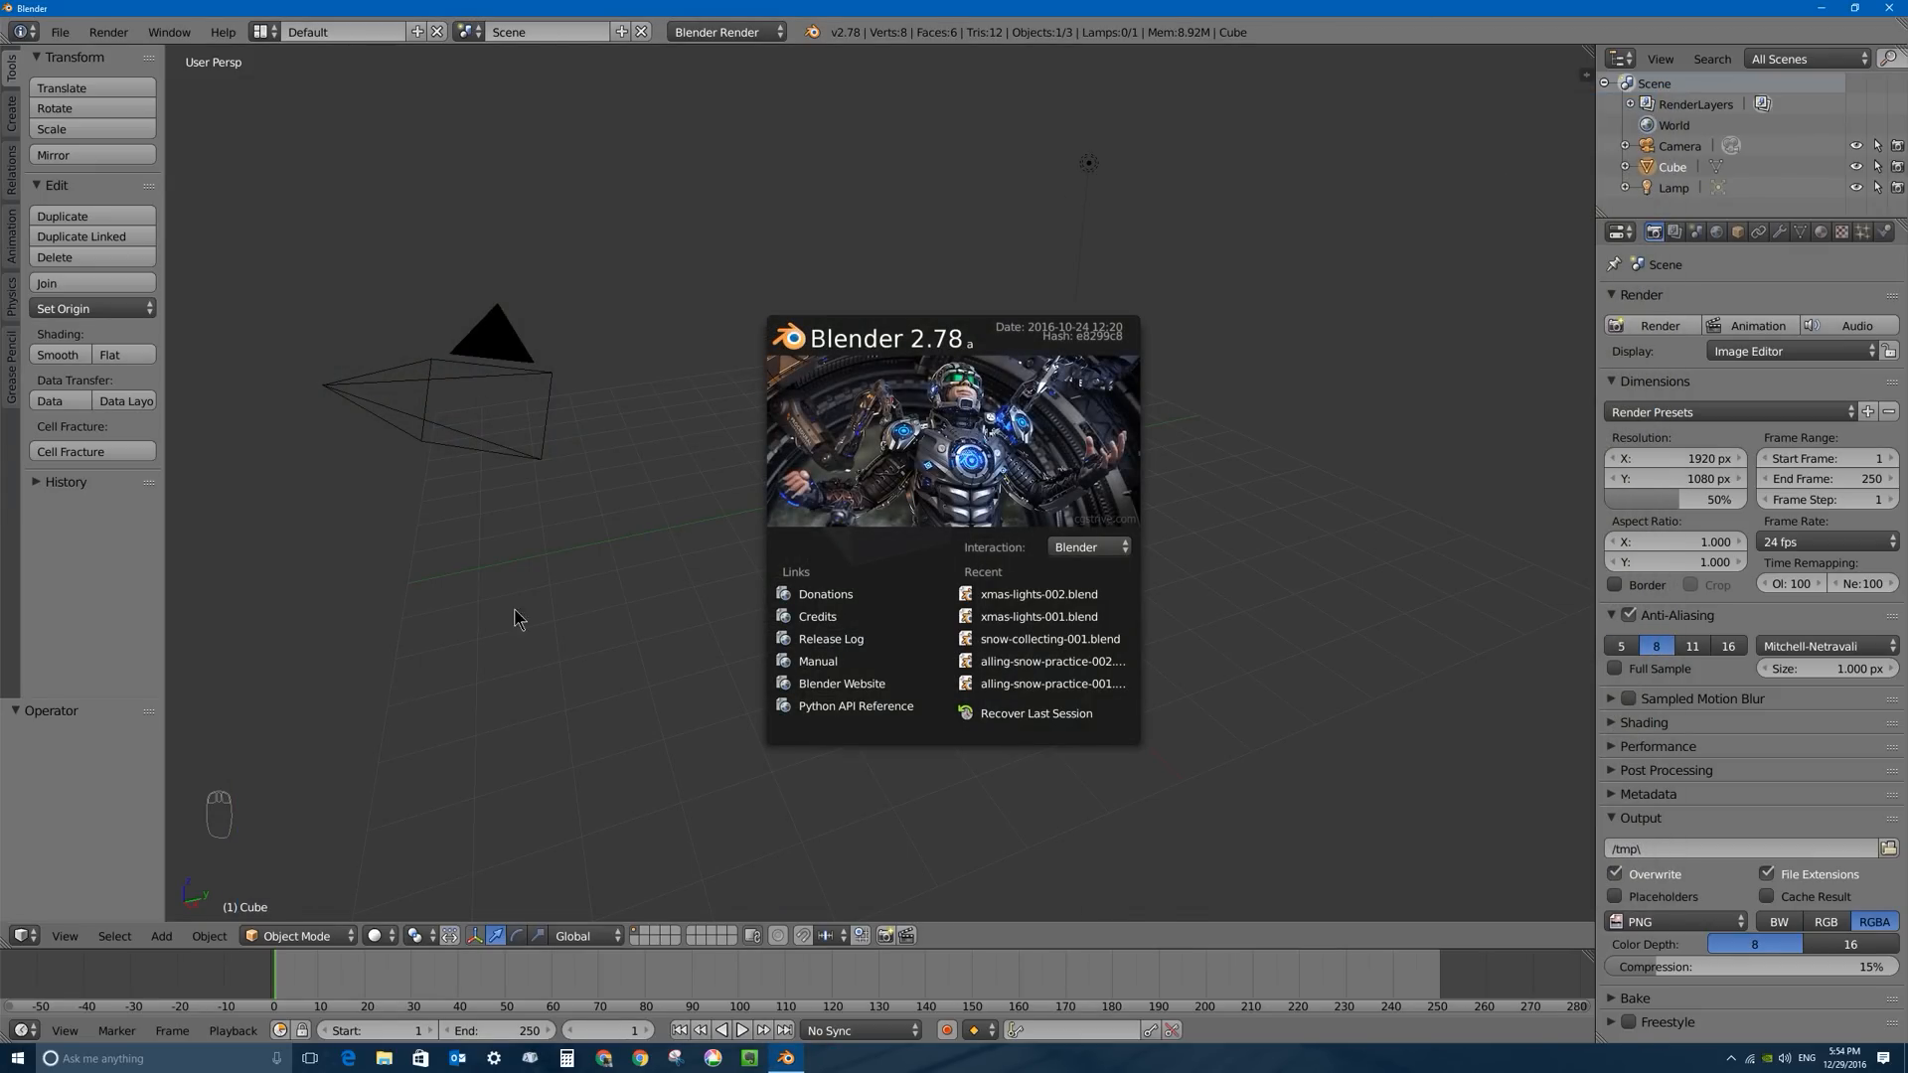
pyautogui.click(971, 412)
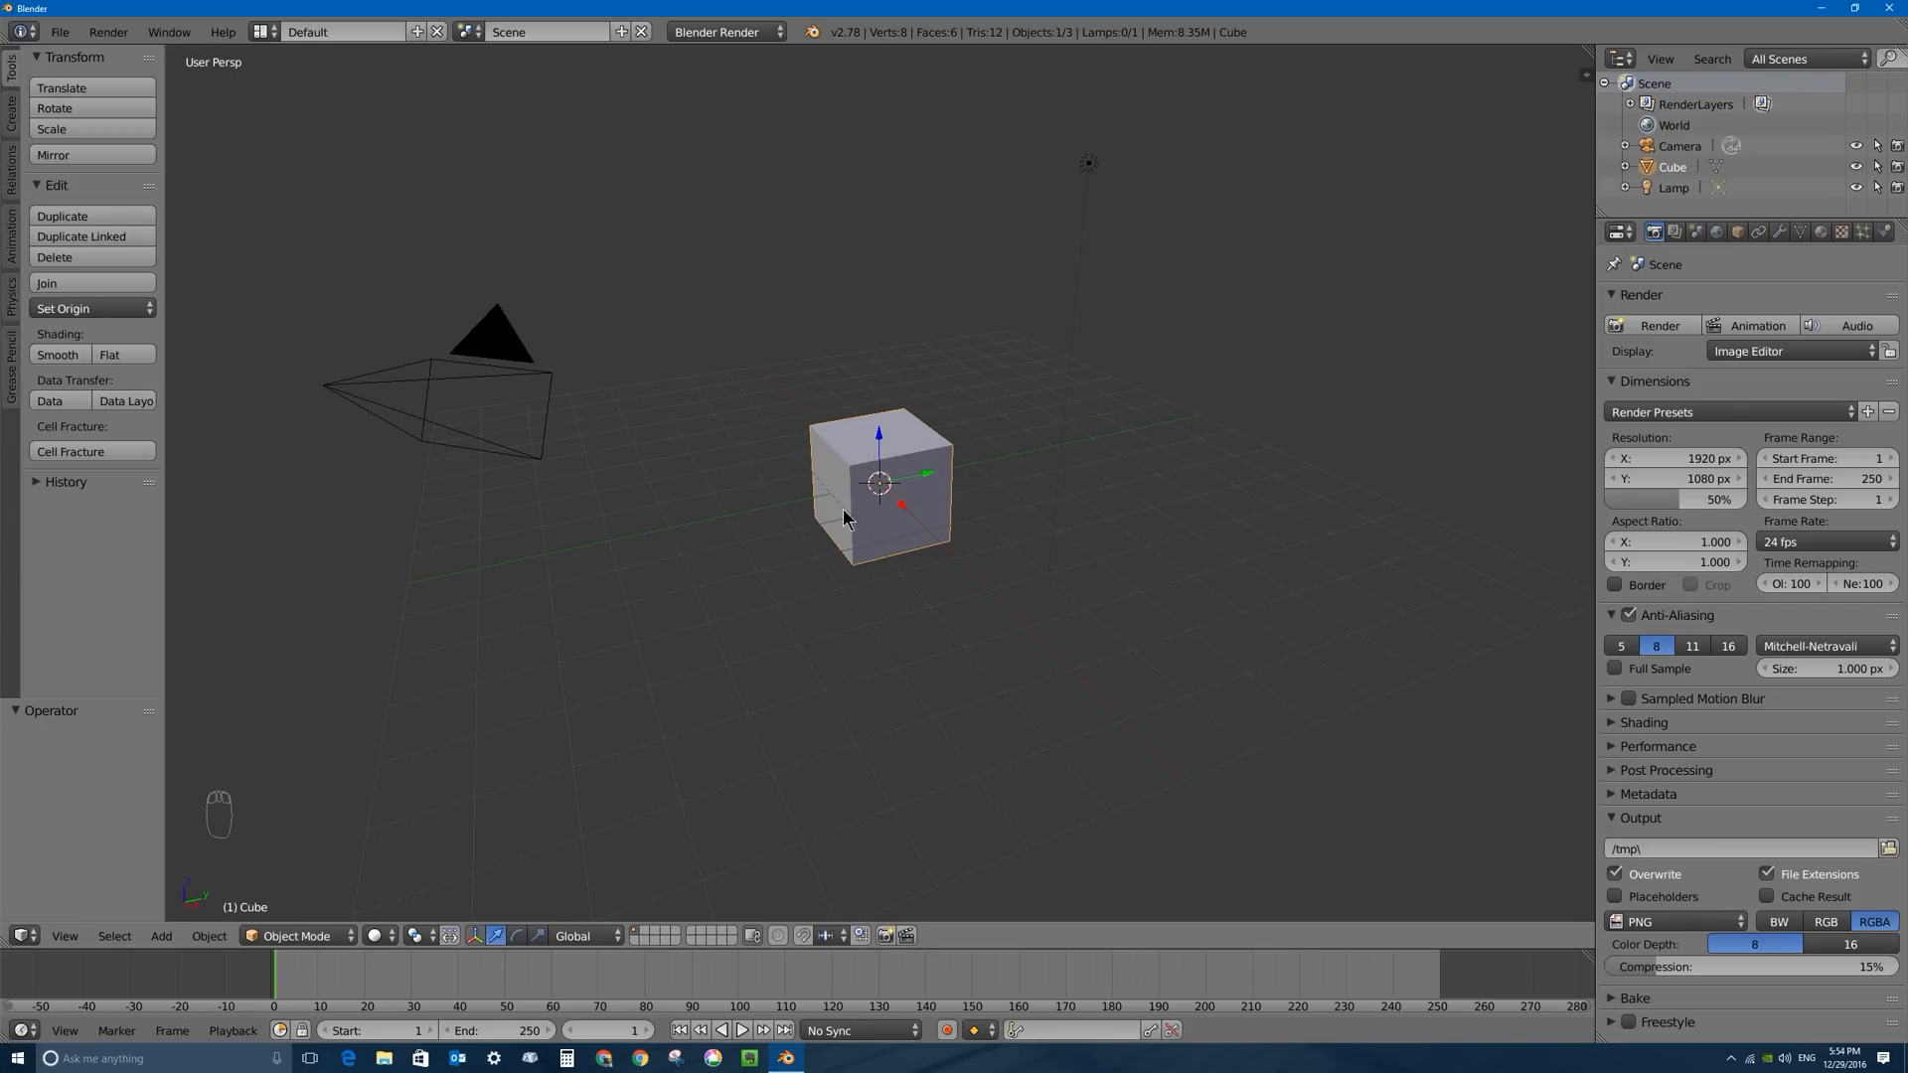
pyautogui.scroll(3, 860, 474)
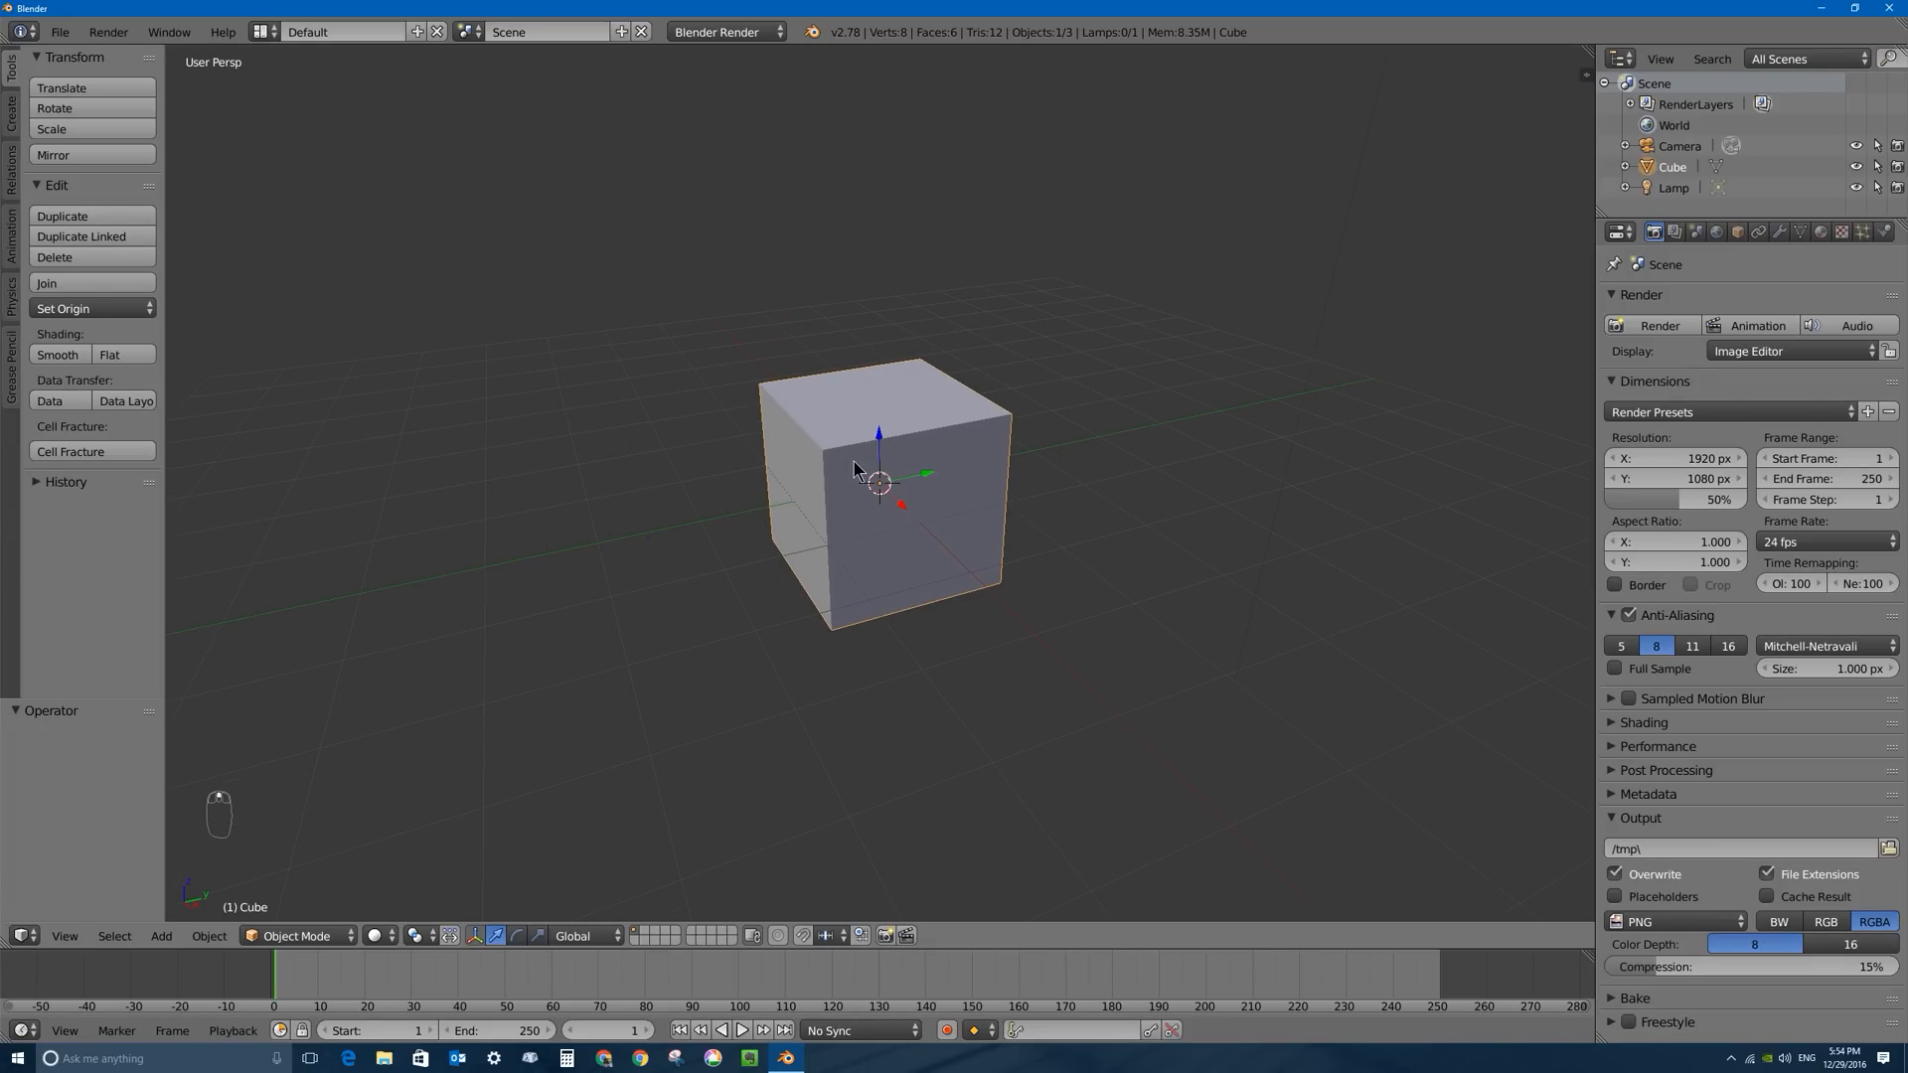
pyautogui.press('x')
pyautogui.click(814, 463)
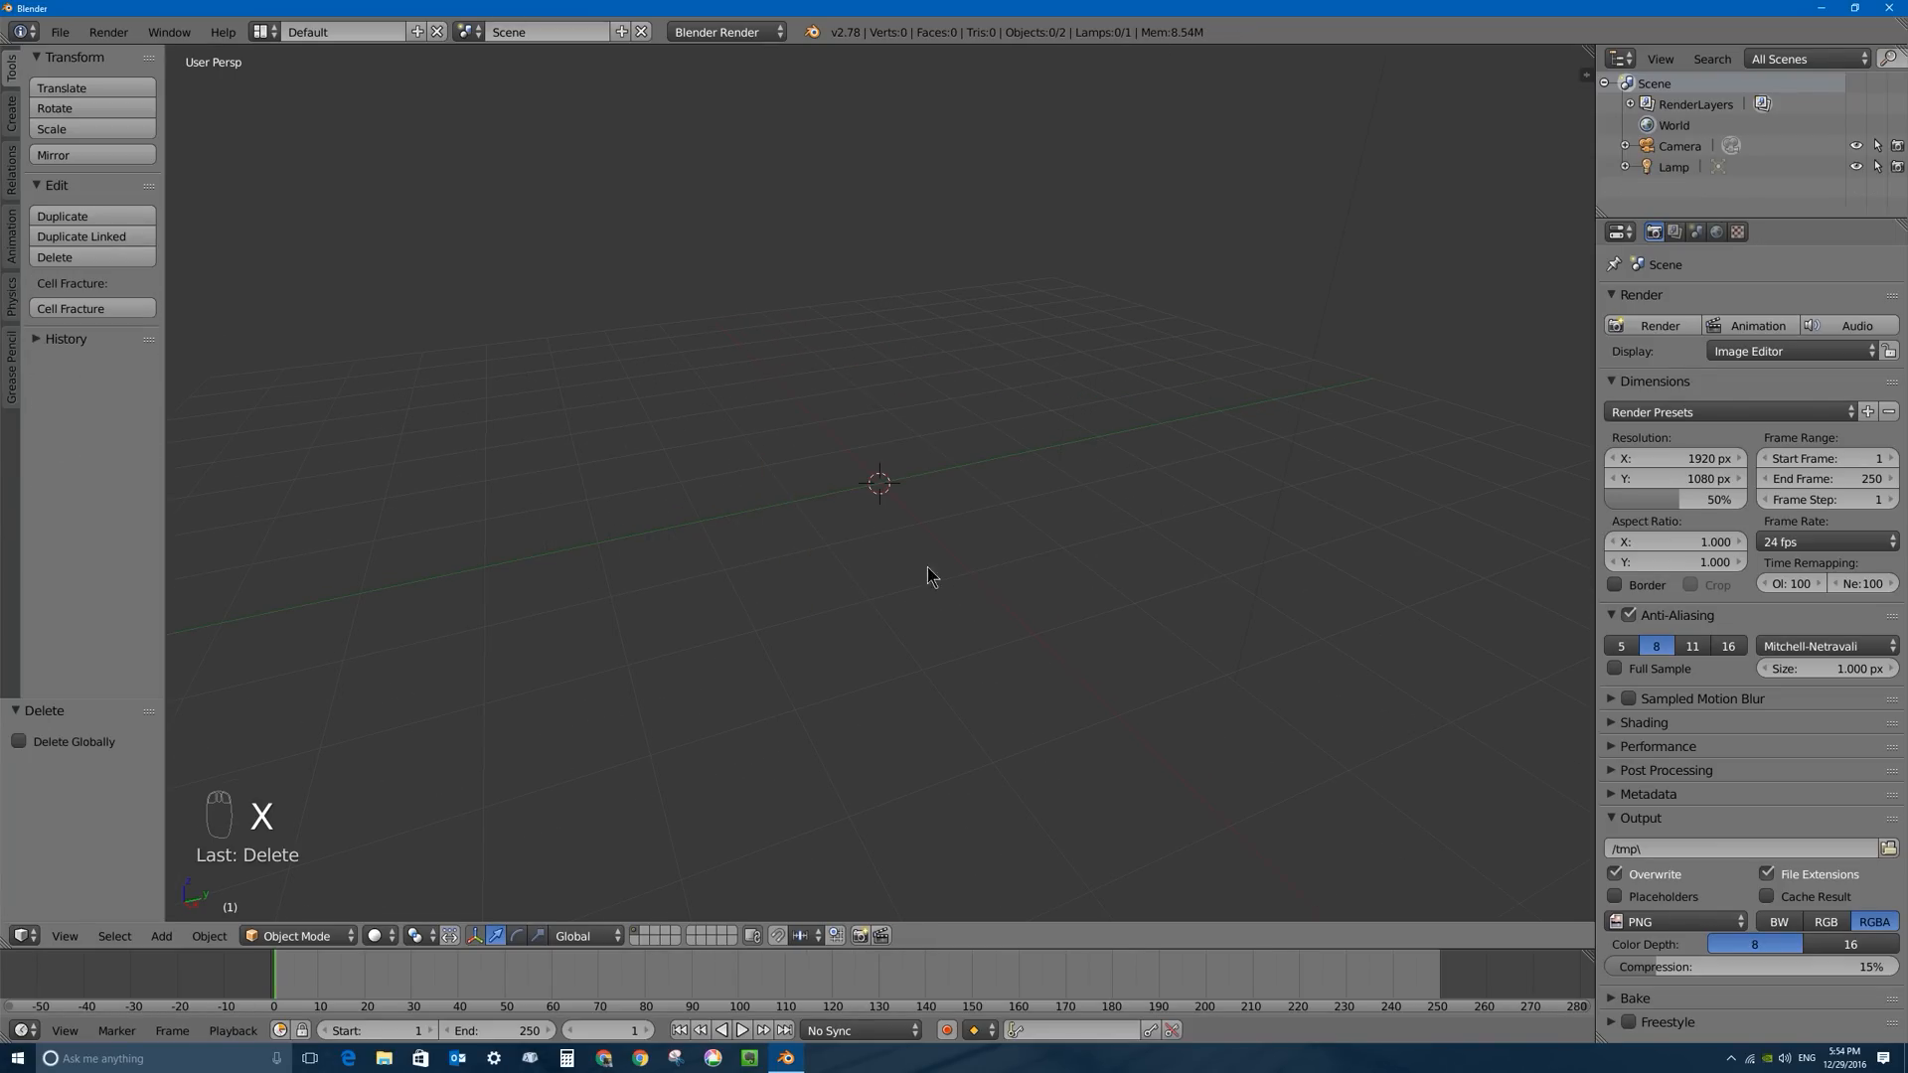
# Add a Bezier curve to the scene at the 3D cursor.
pyautogui.hotkey('shift', 'a')
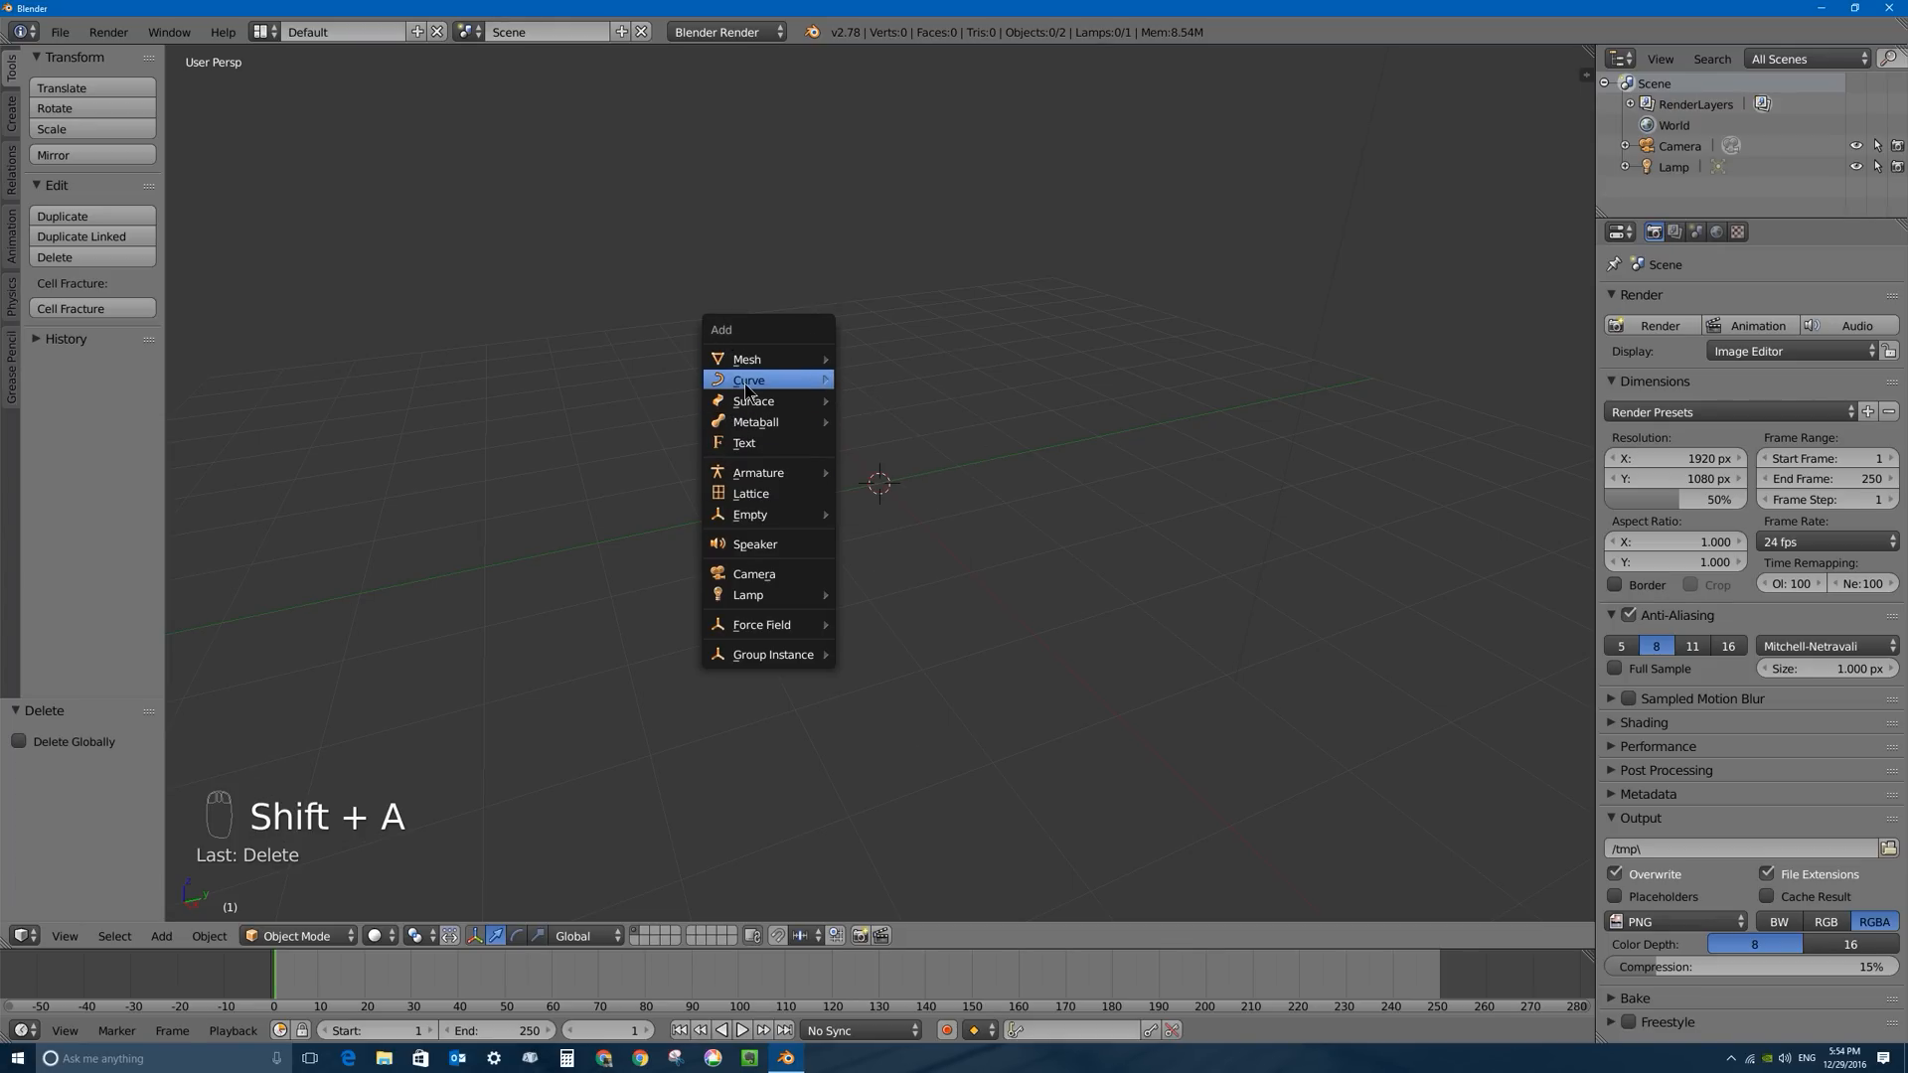
pyautogui.moveTo(747, 382)
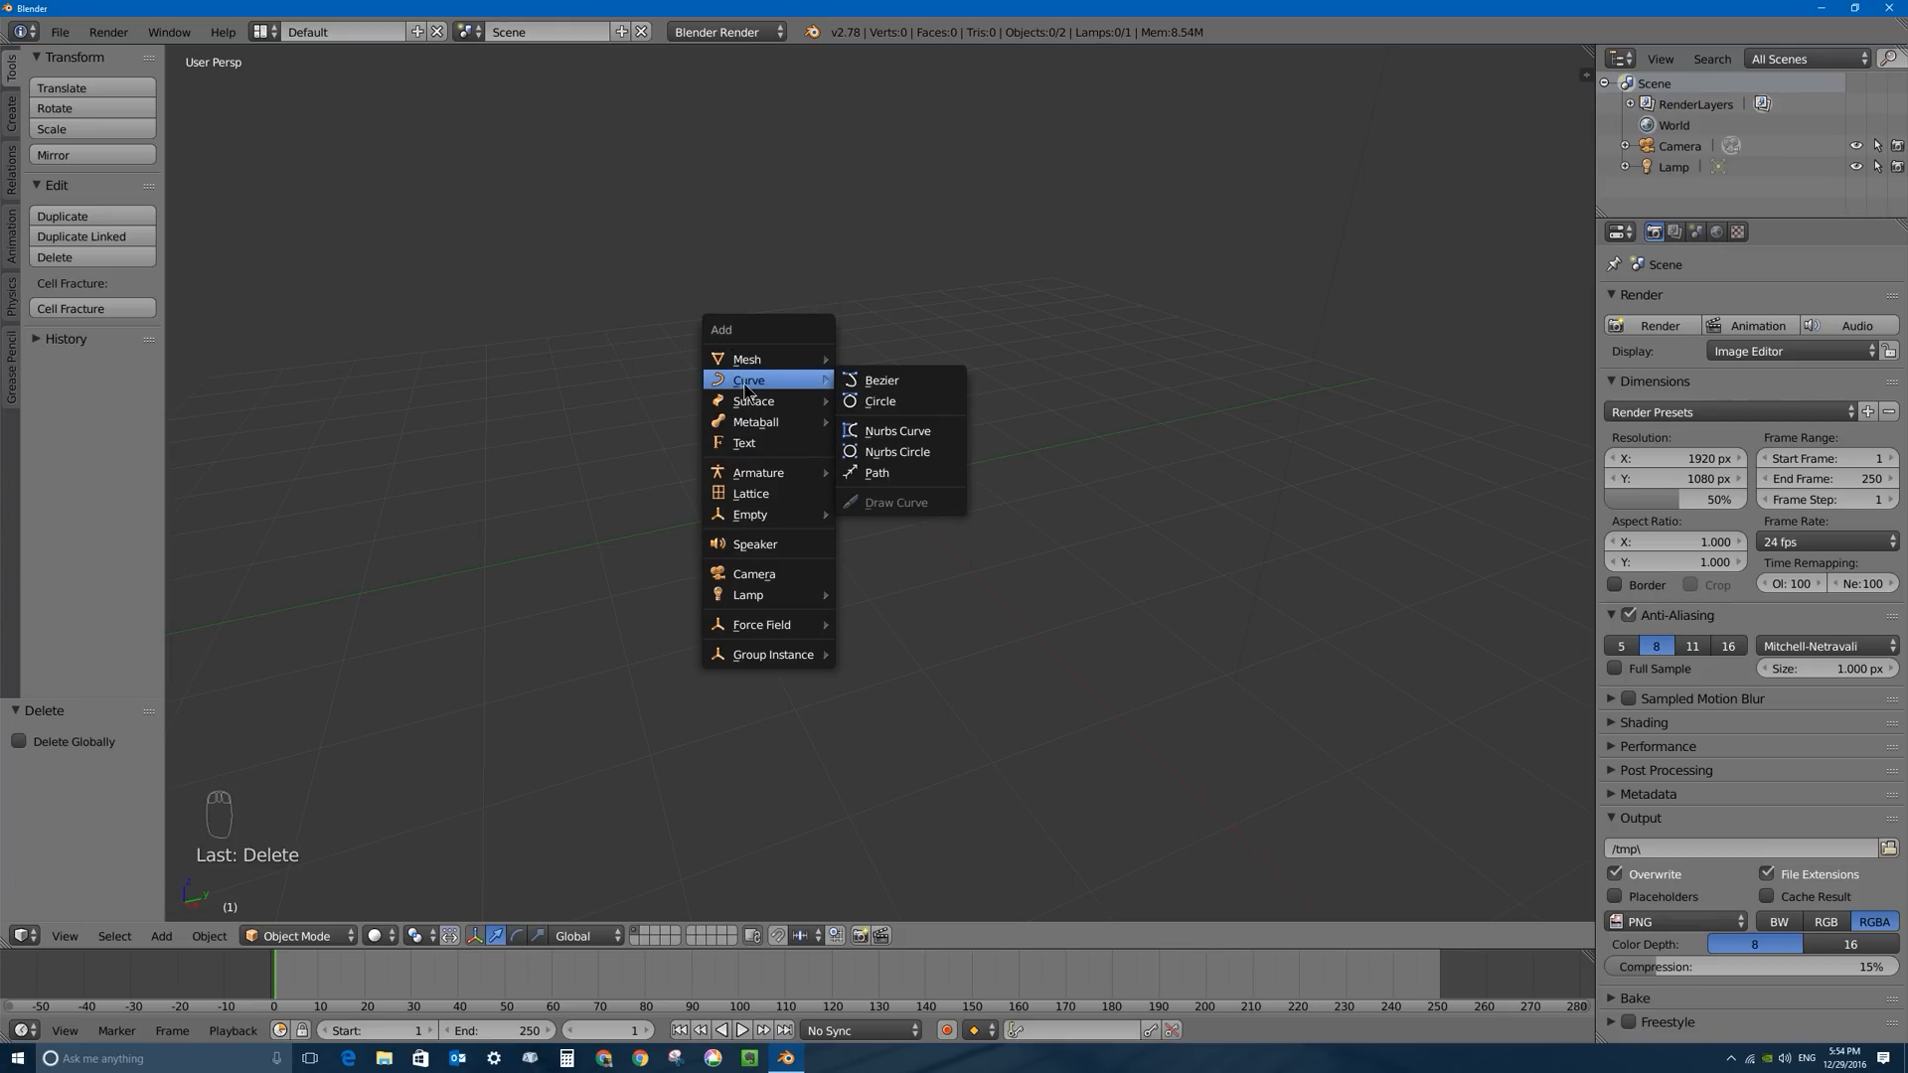
pyautogui.click(876, 382)
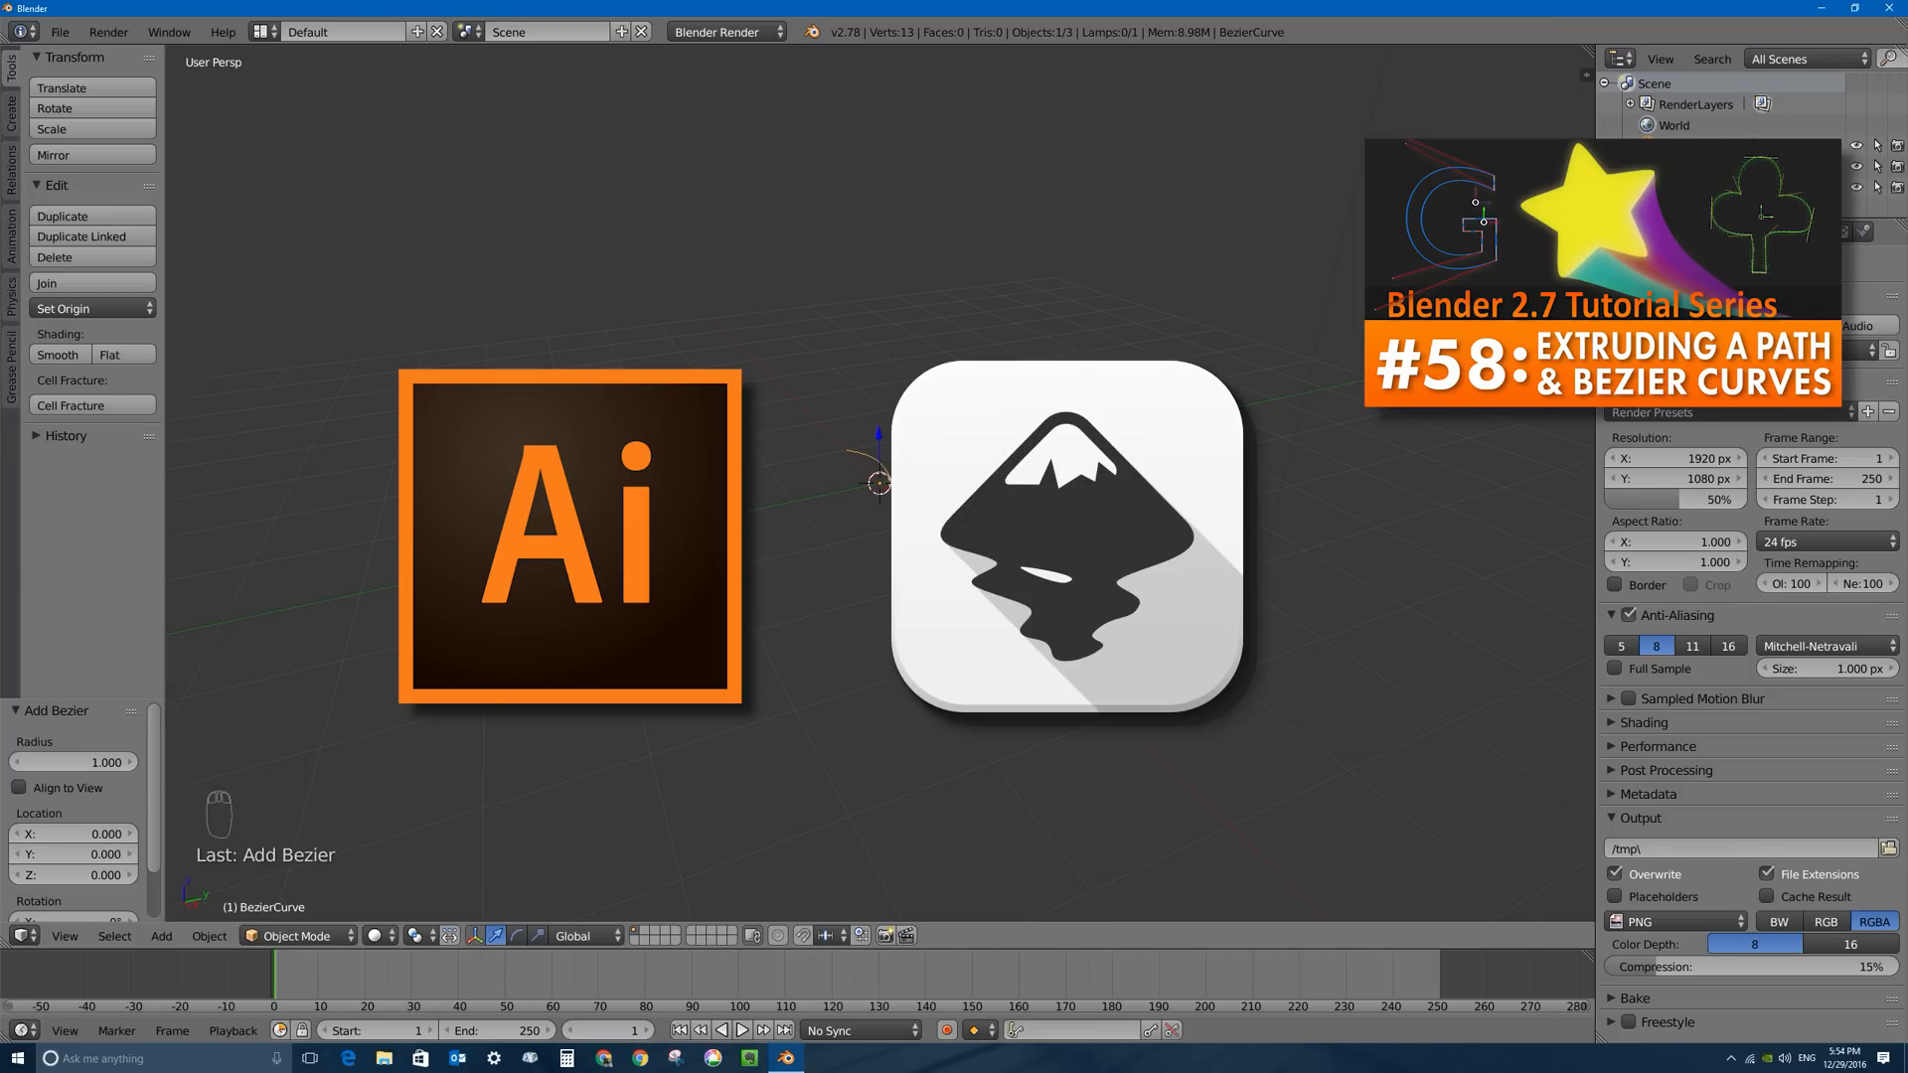
# Try to rotate the Bezier curve by -90 degrees around the global X axis.
pyautogui.moveTo(736, 481); pyautogui.dragTo(842, 569, button='middle')
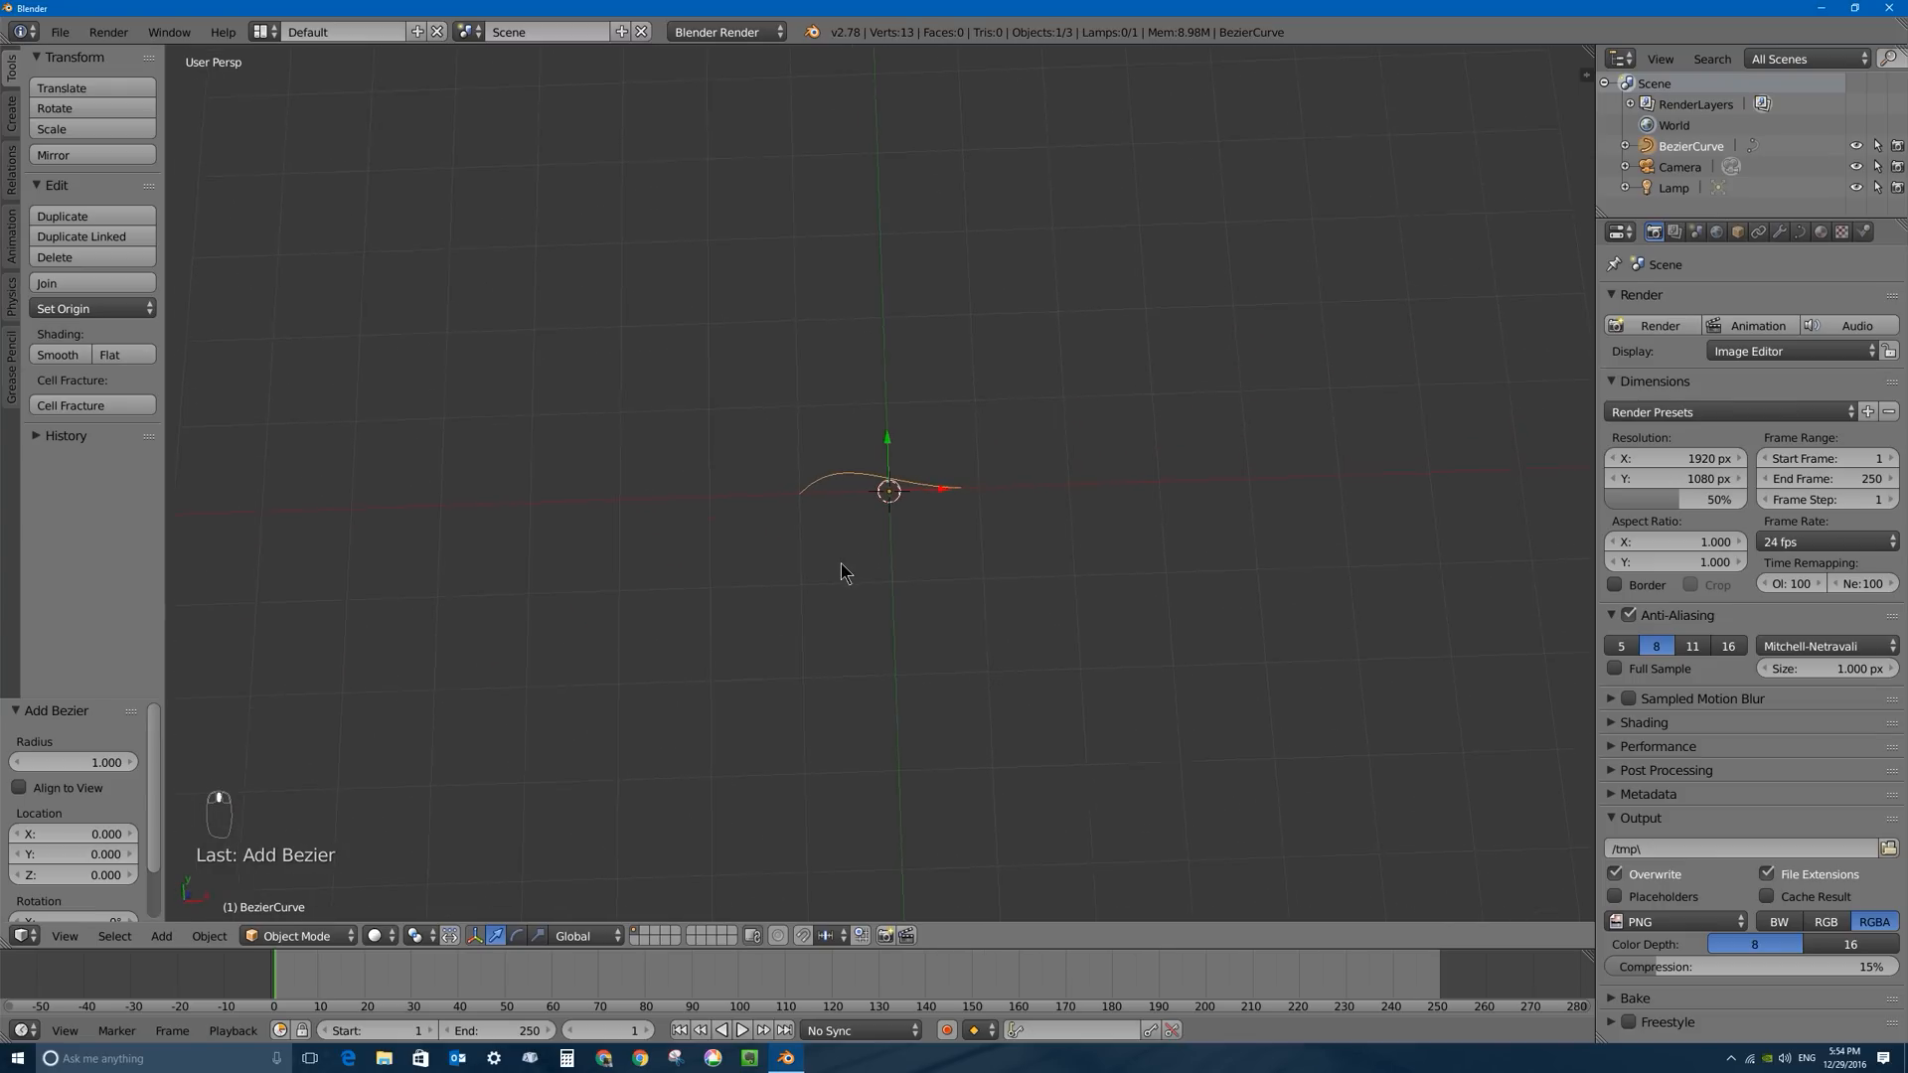
pyautogui.scroll(1, 831, 487)
pyautogui.scroll(3, 830, 493)
pyautogui.moveTo(1014, 601); pyautogui.dragTo(901, 462, button='middle')
pyautogui.moveTo(945, 557); pyautogui.dragTo(818, 584, button='middle')
pyautogui.moveTo(833, 477); pyautogui.dragTo(930, 459, button='middle')
pyautogui.press('r')
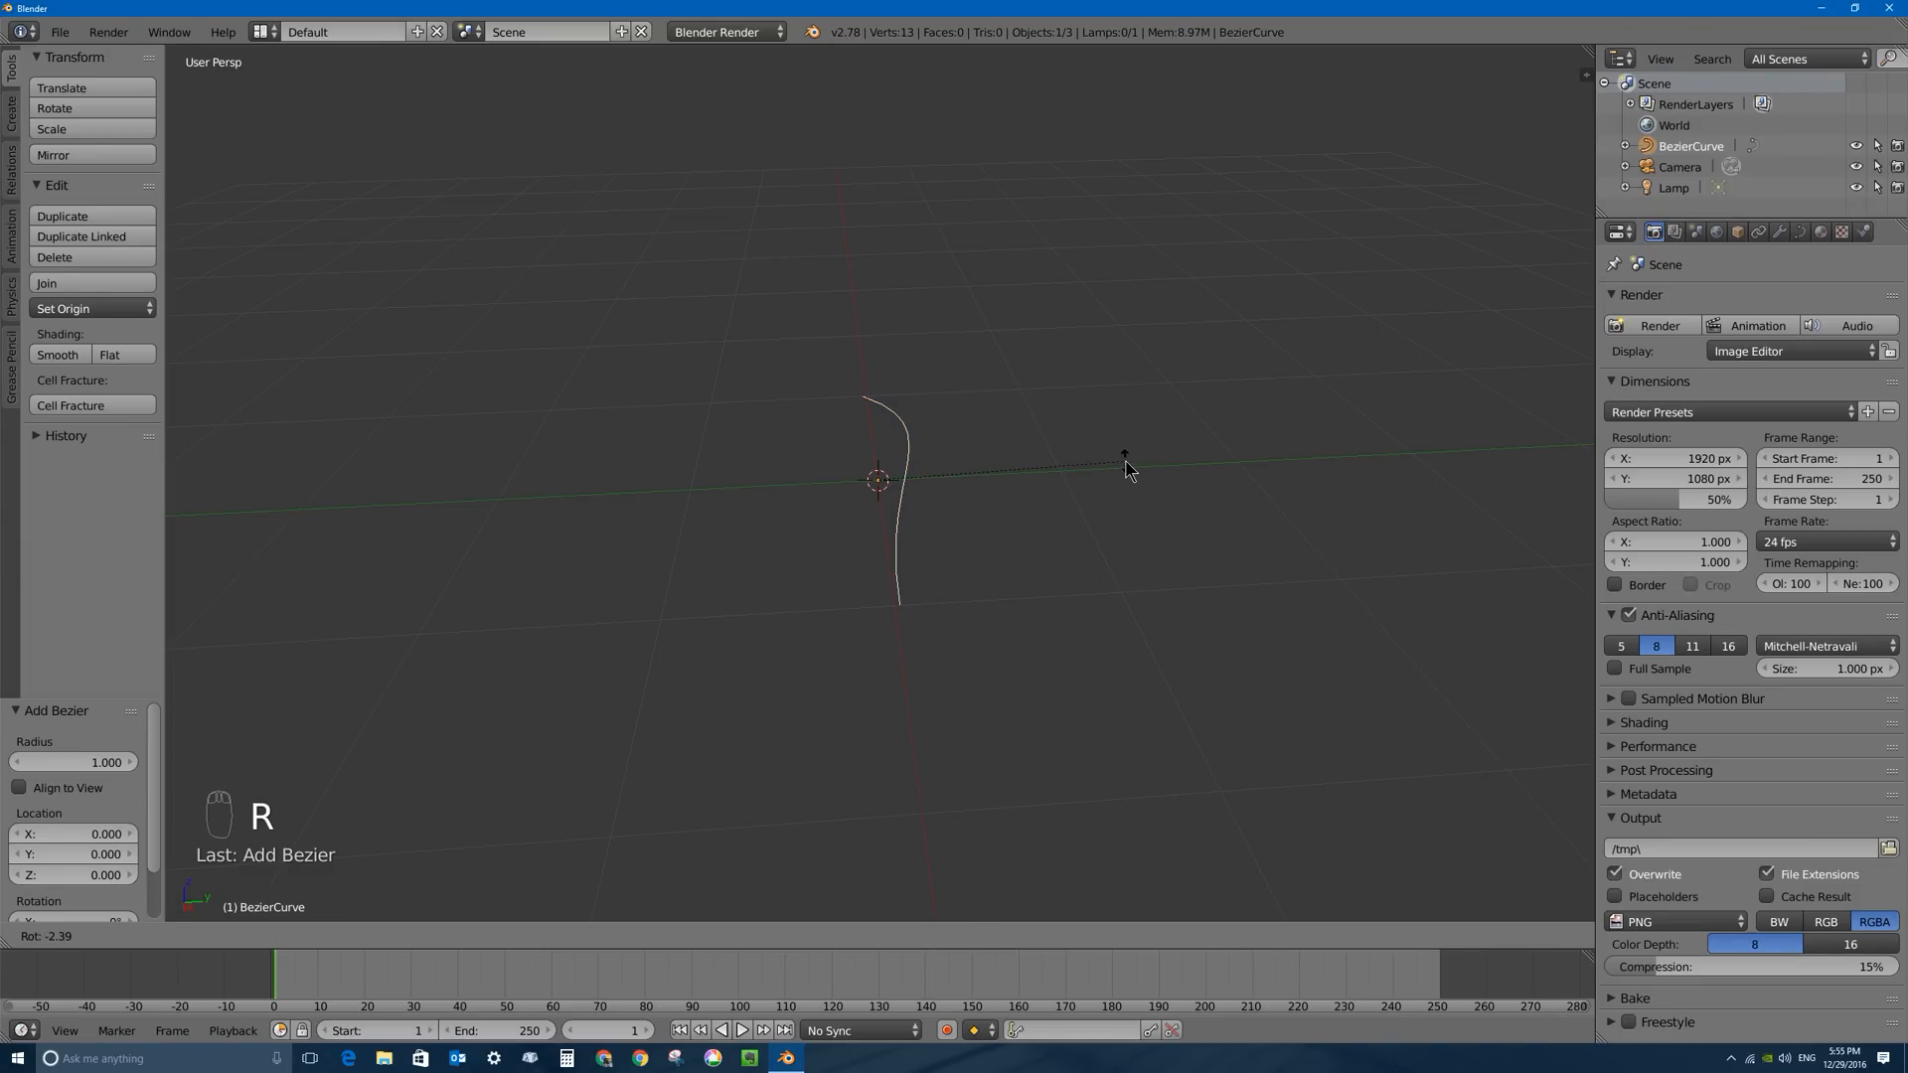
pyautogui.press('x')
pyautogui.write('-90')
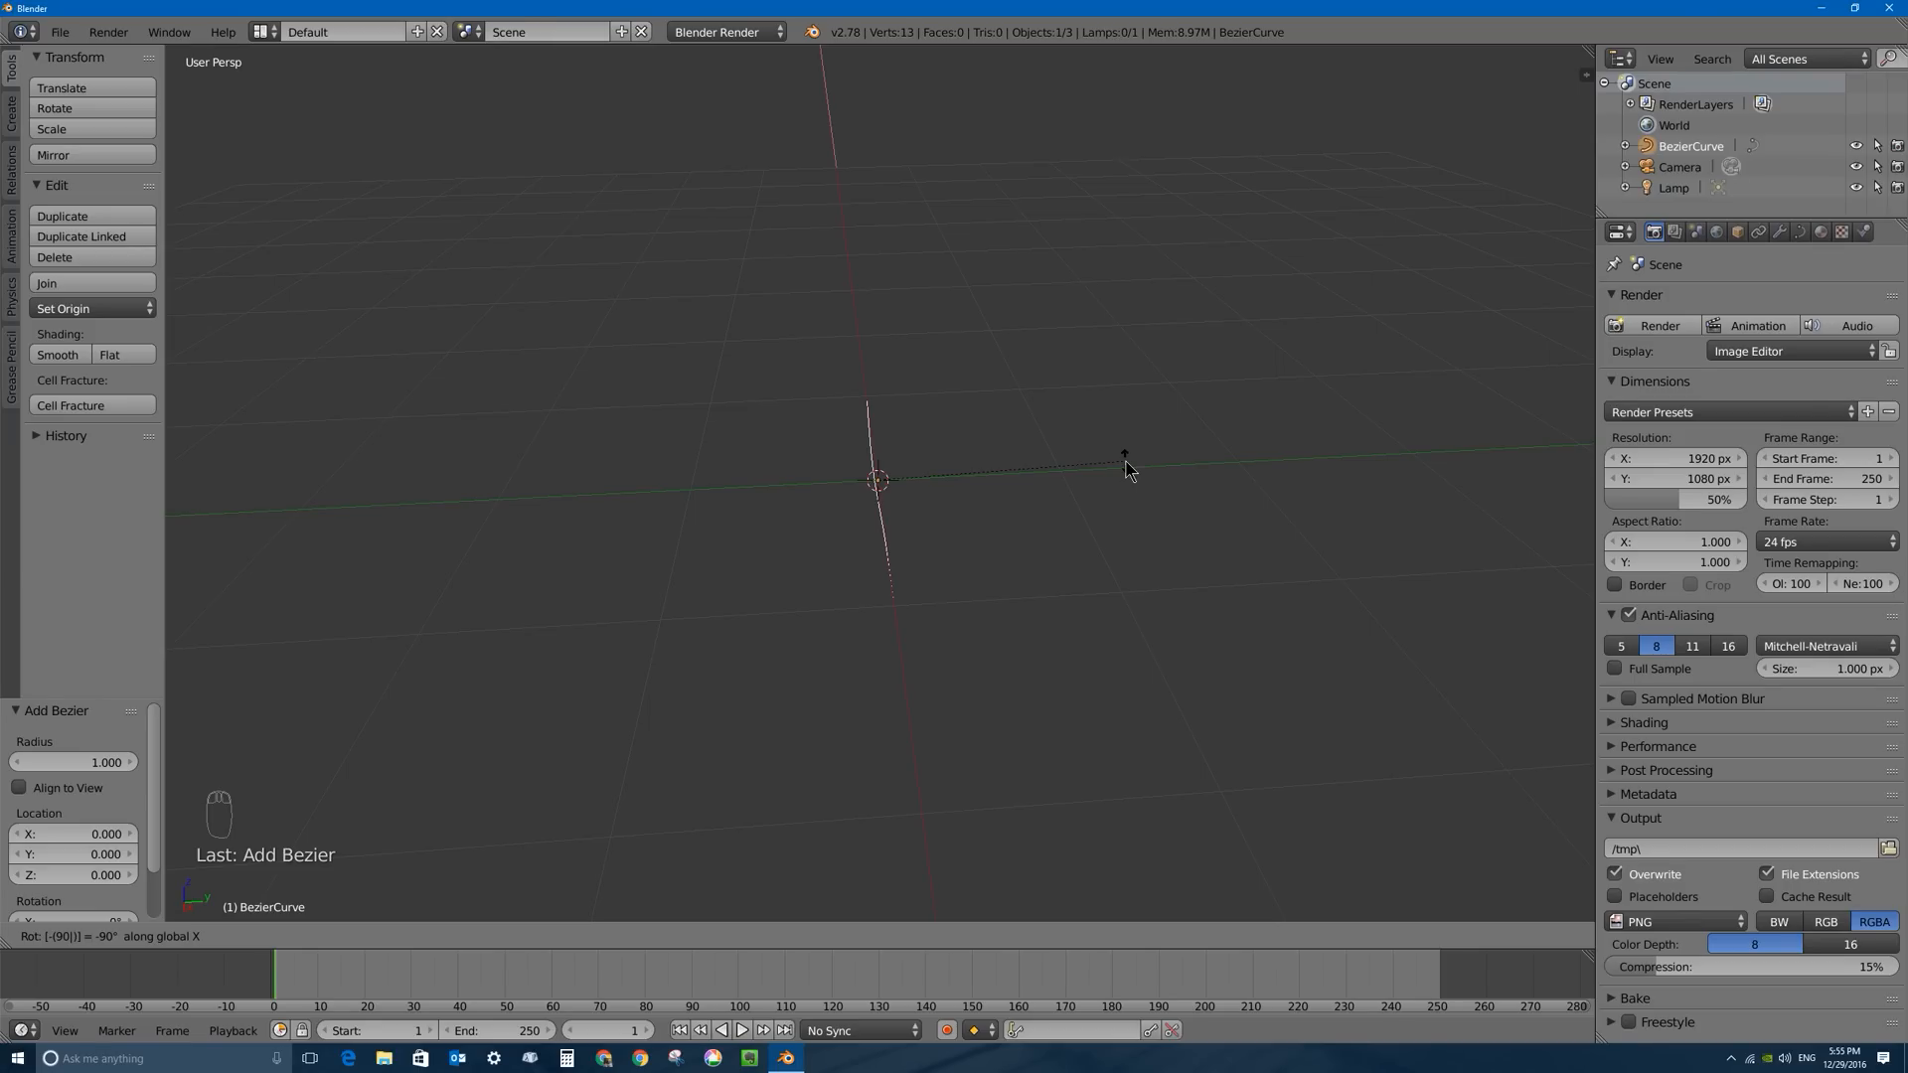
pyautogui.press('Return')
pyautogui.moveTo(1131, 468); pyautogui.dragTo(928, 463, button='middle')
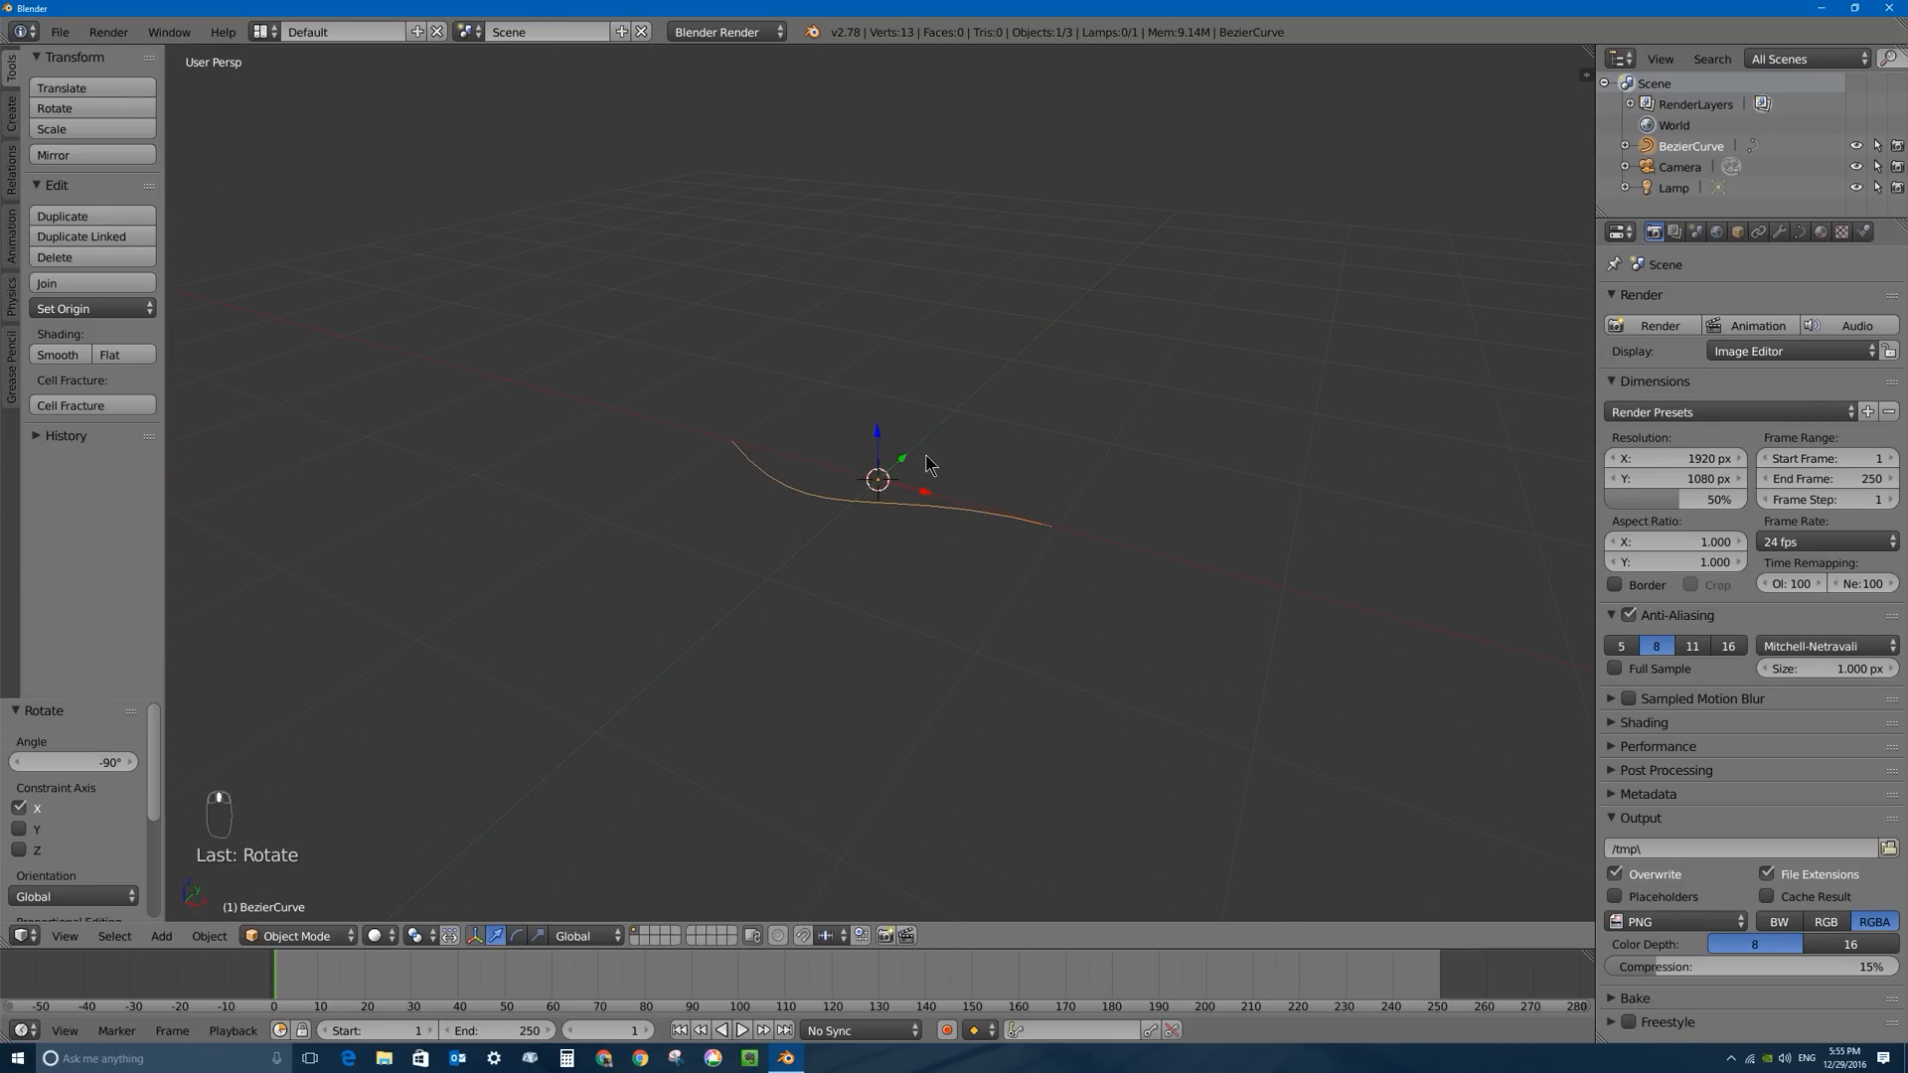
pyautogui.hotkey('ctrl', 'z')
# Rotate the Bezier curve by 90 degrees around the global X axis.
pyautogui.write('rx90')
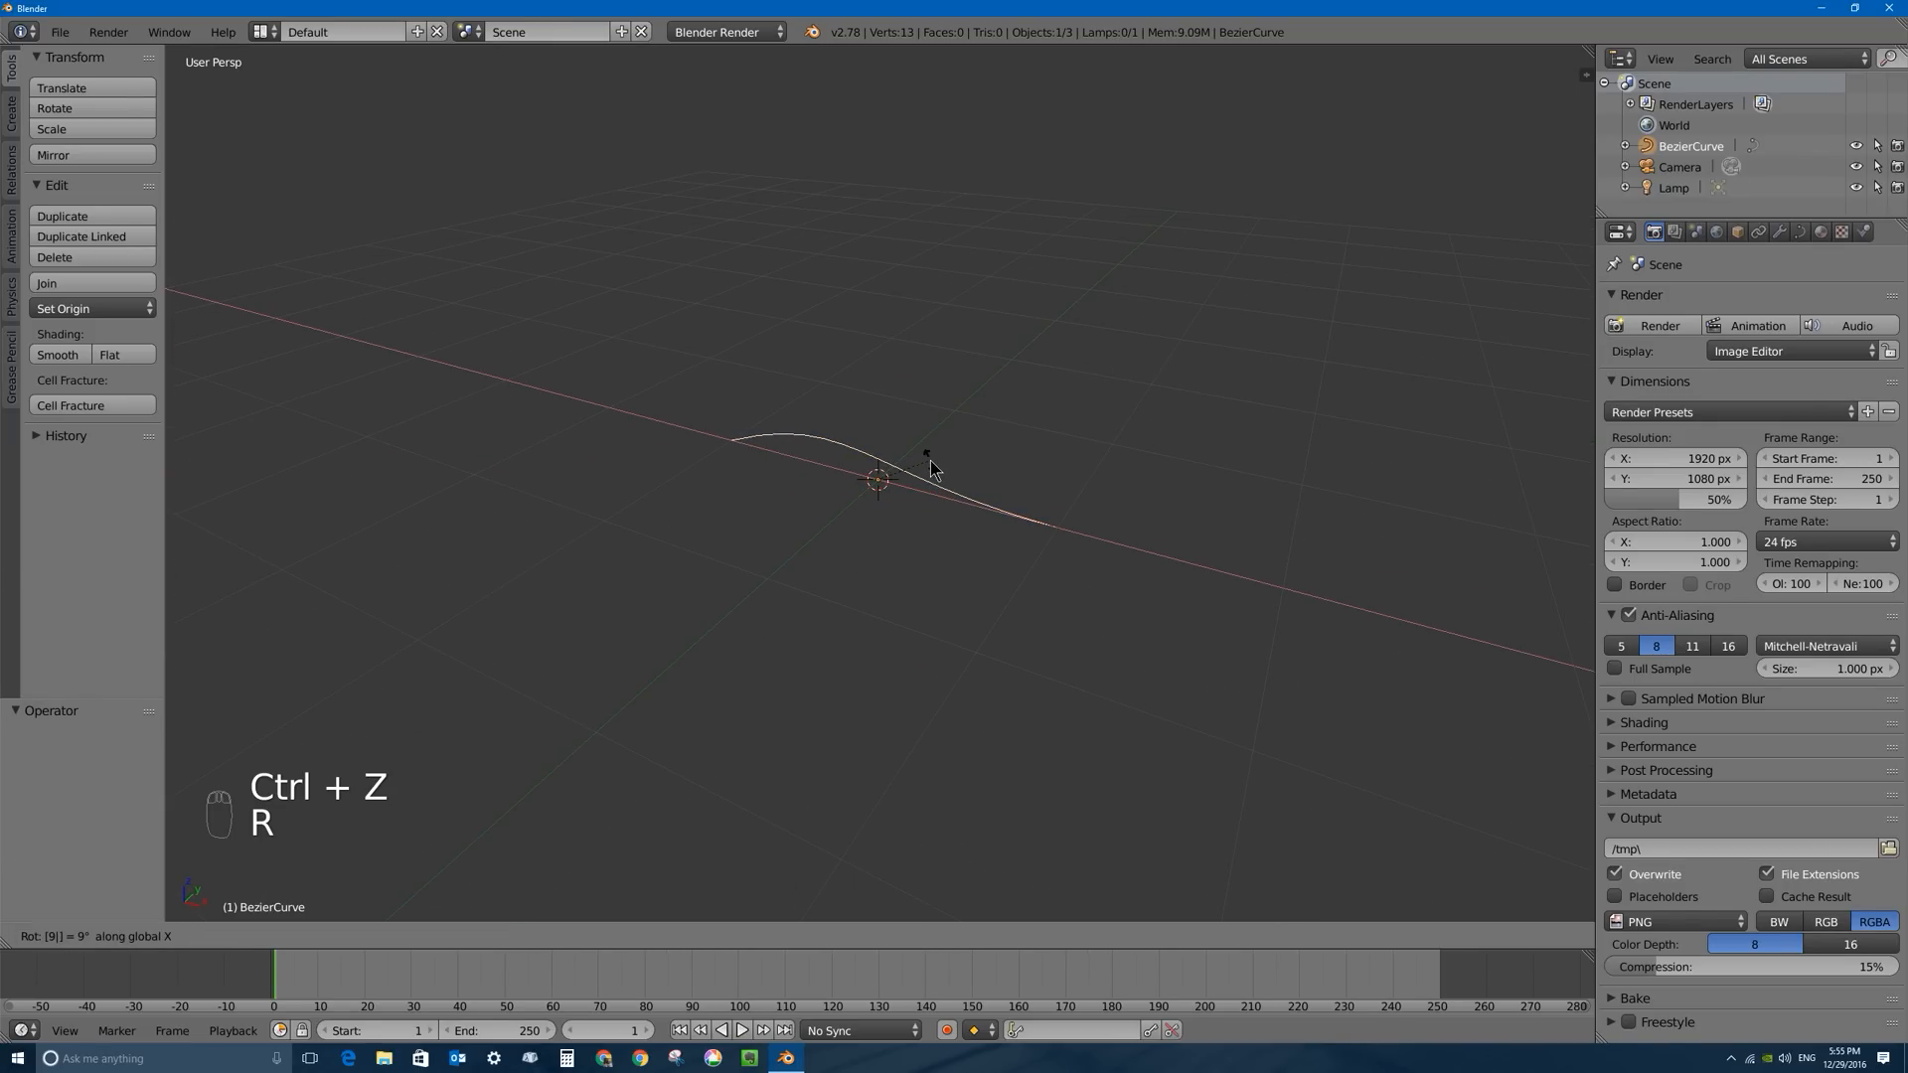
pyautogui.press('Return')
pyautogui.moveTo(929, 469); pyautogui.dragTo(968, 464, button='middle')
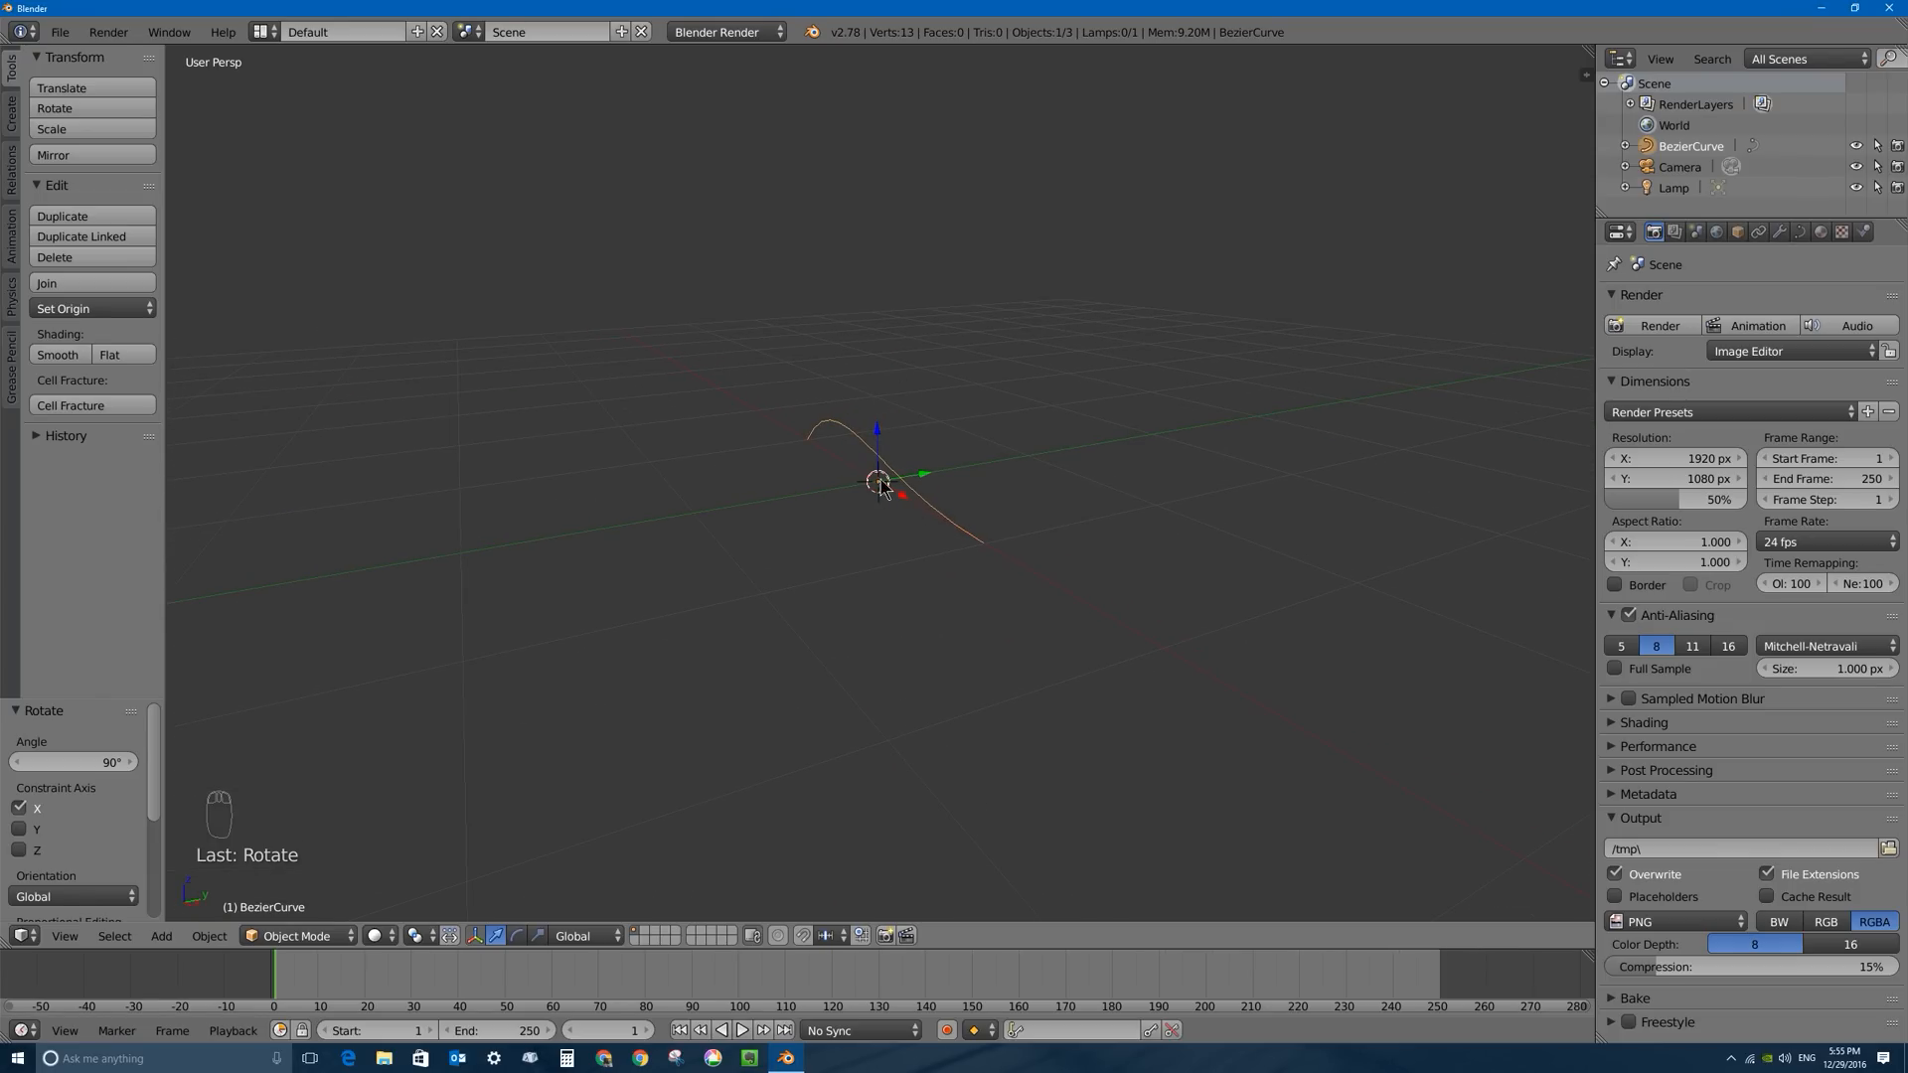
# Show the Bezier curve in front orthographic view and enter Edit Mode on it.
pyautogui.press('KP_1')
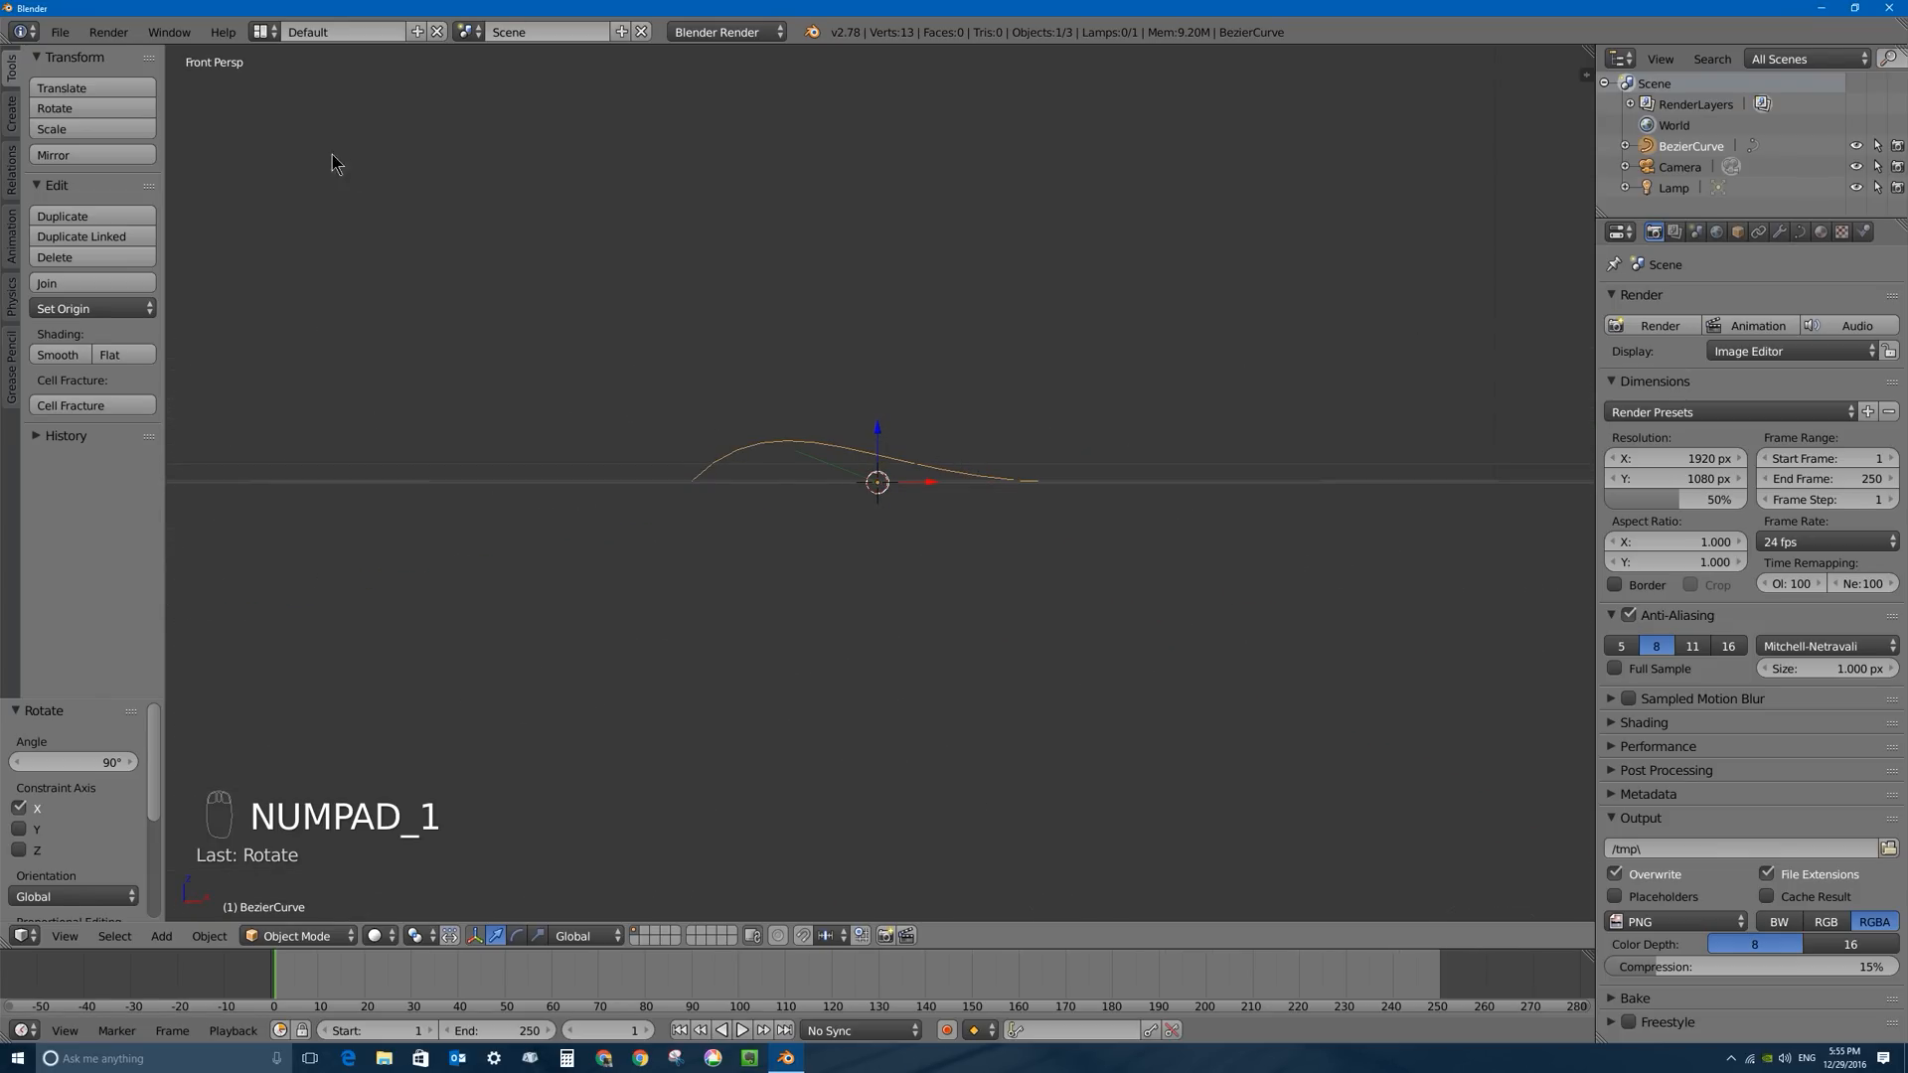
pyautogui.press('KP_5')
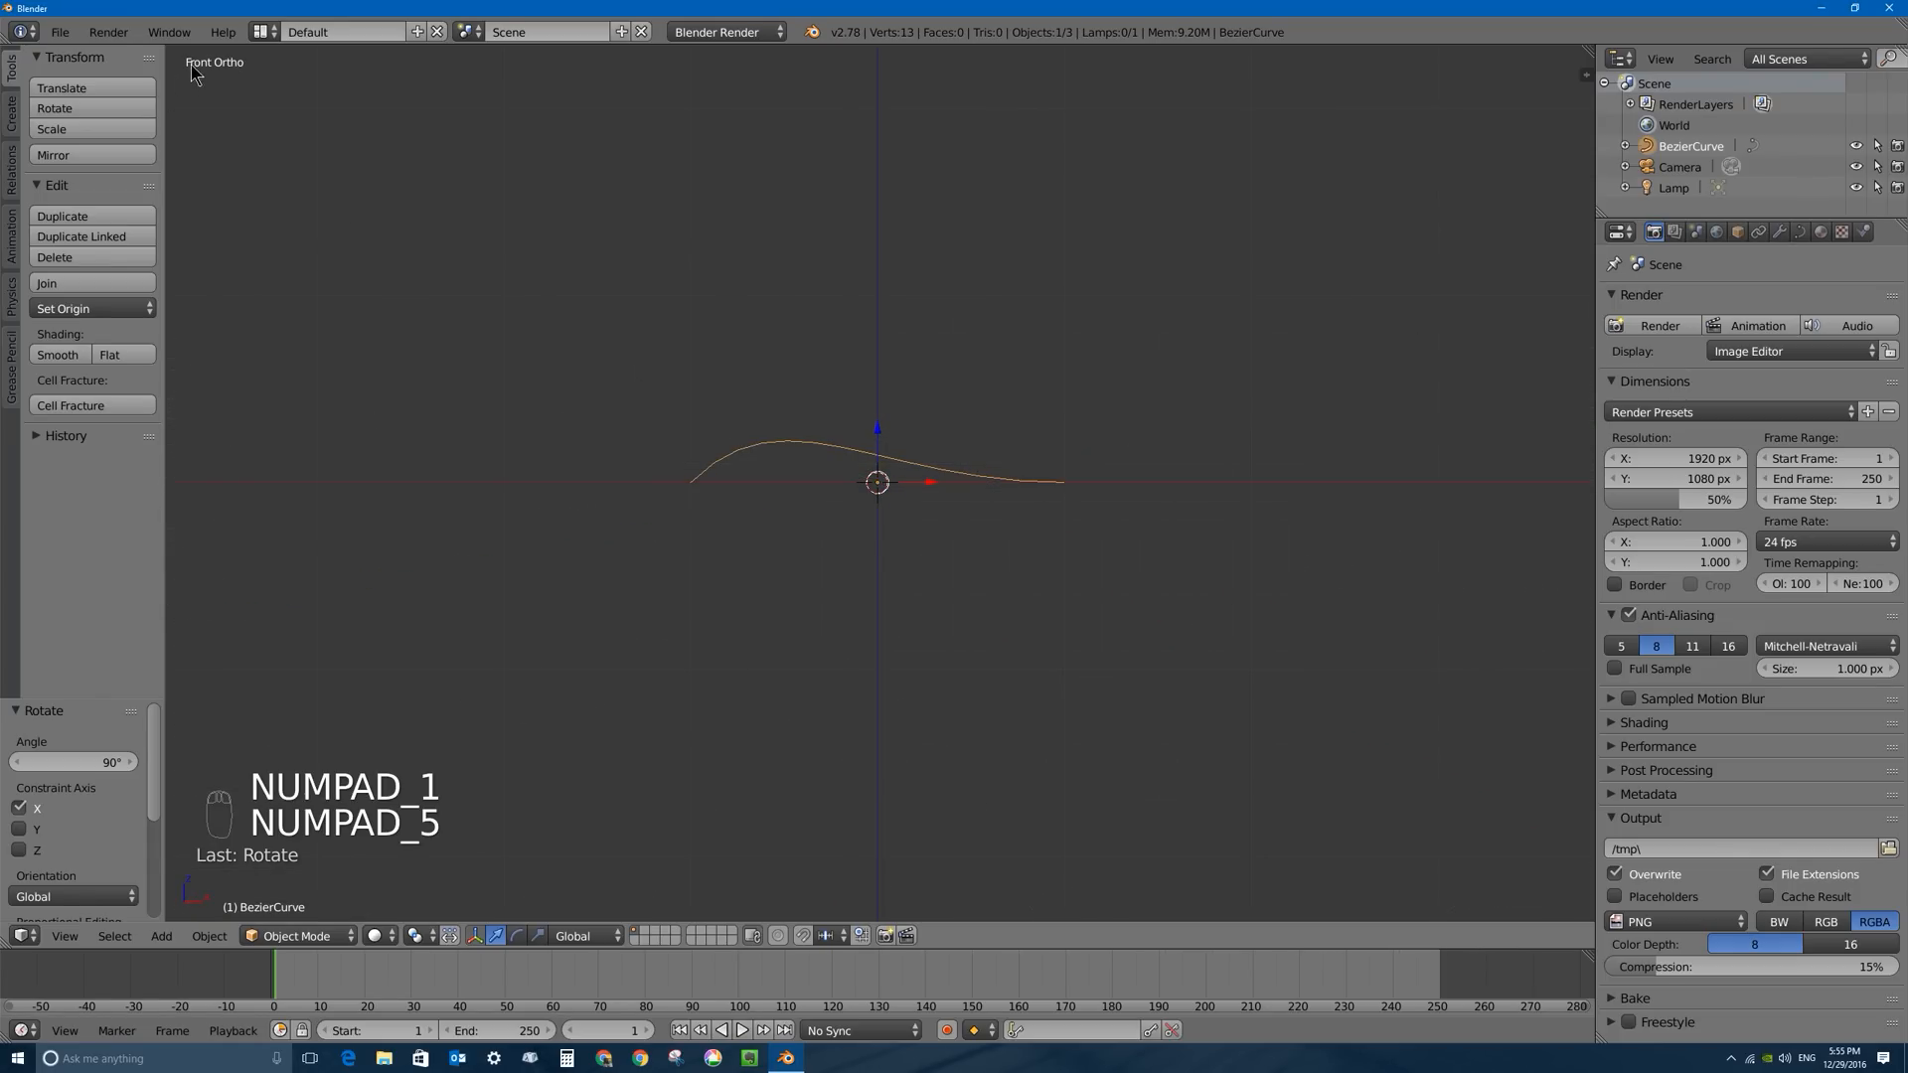
pyautogui.scroll(4, 784, 417)
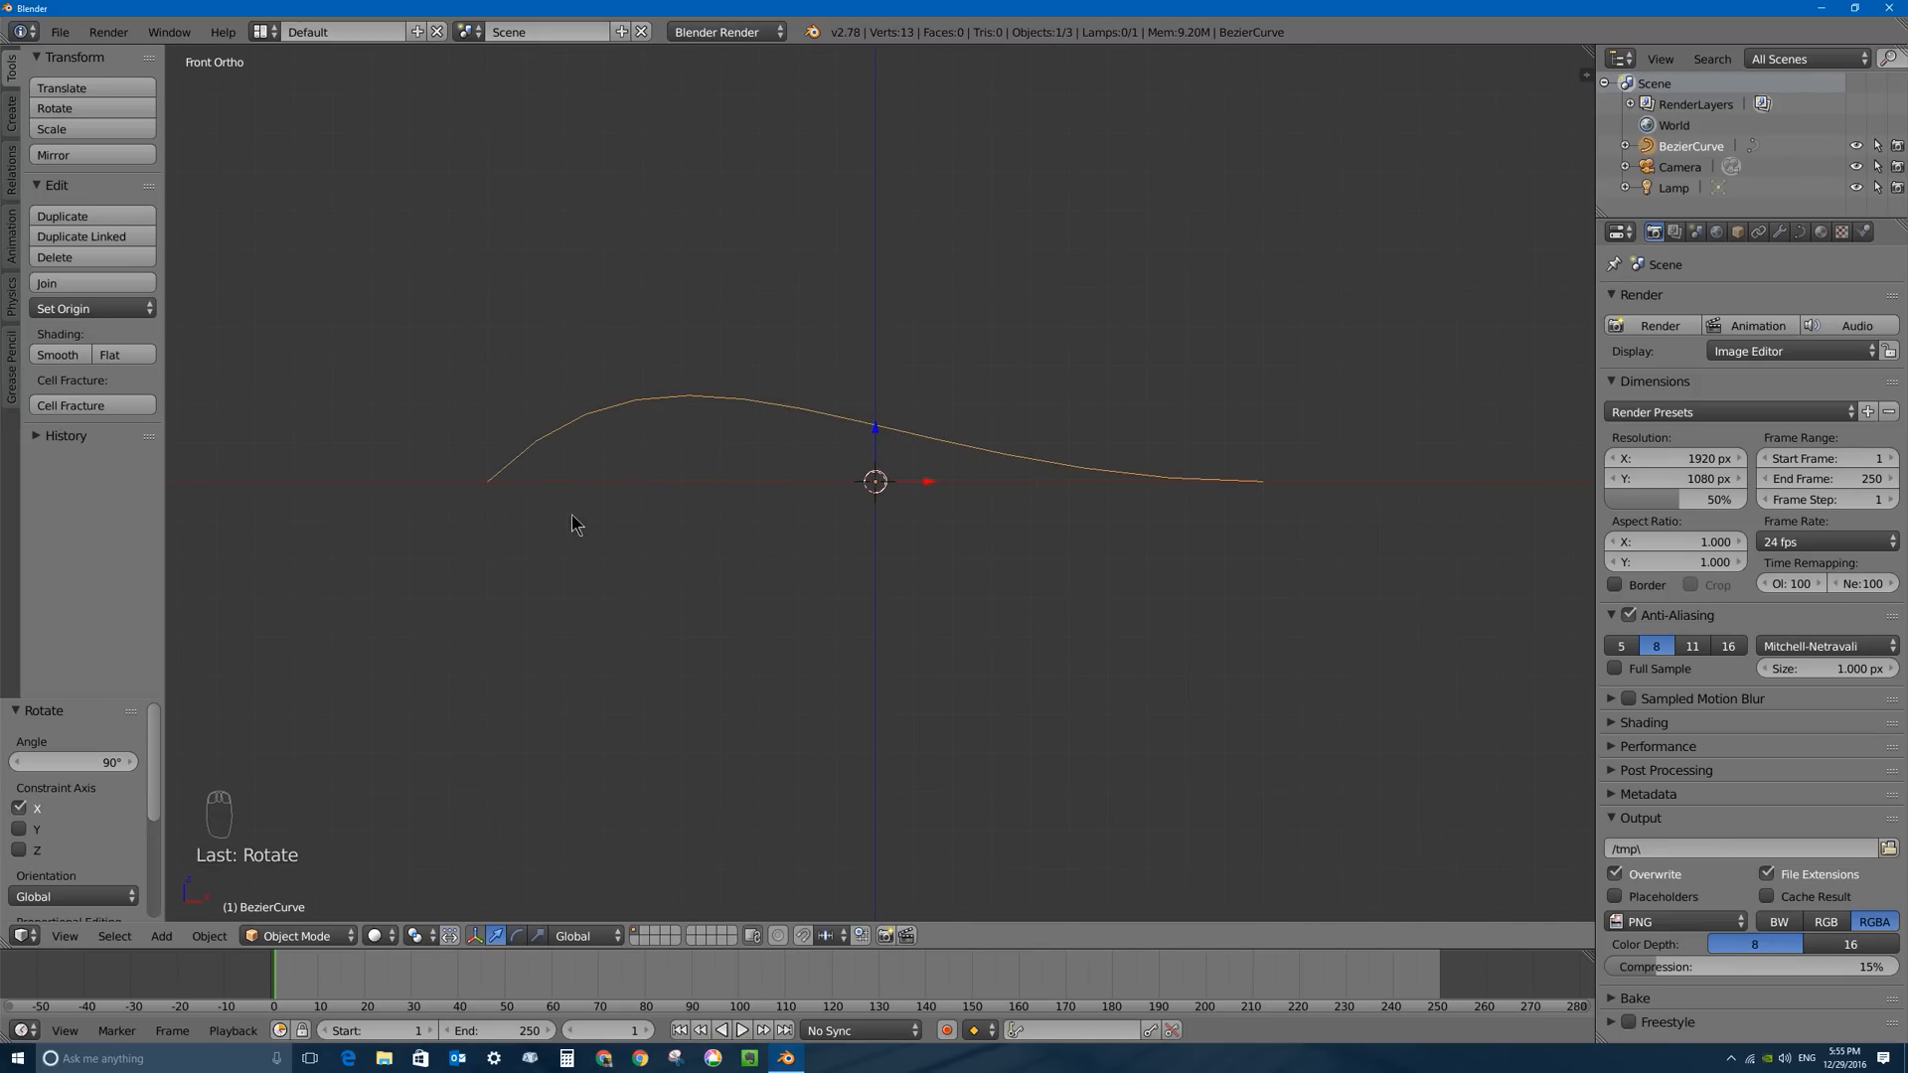
pyautogui.press('Tab')
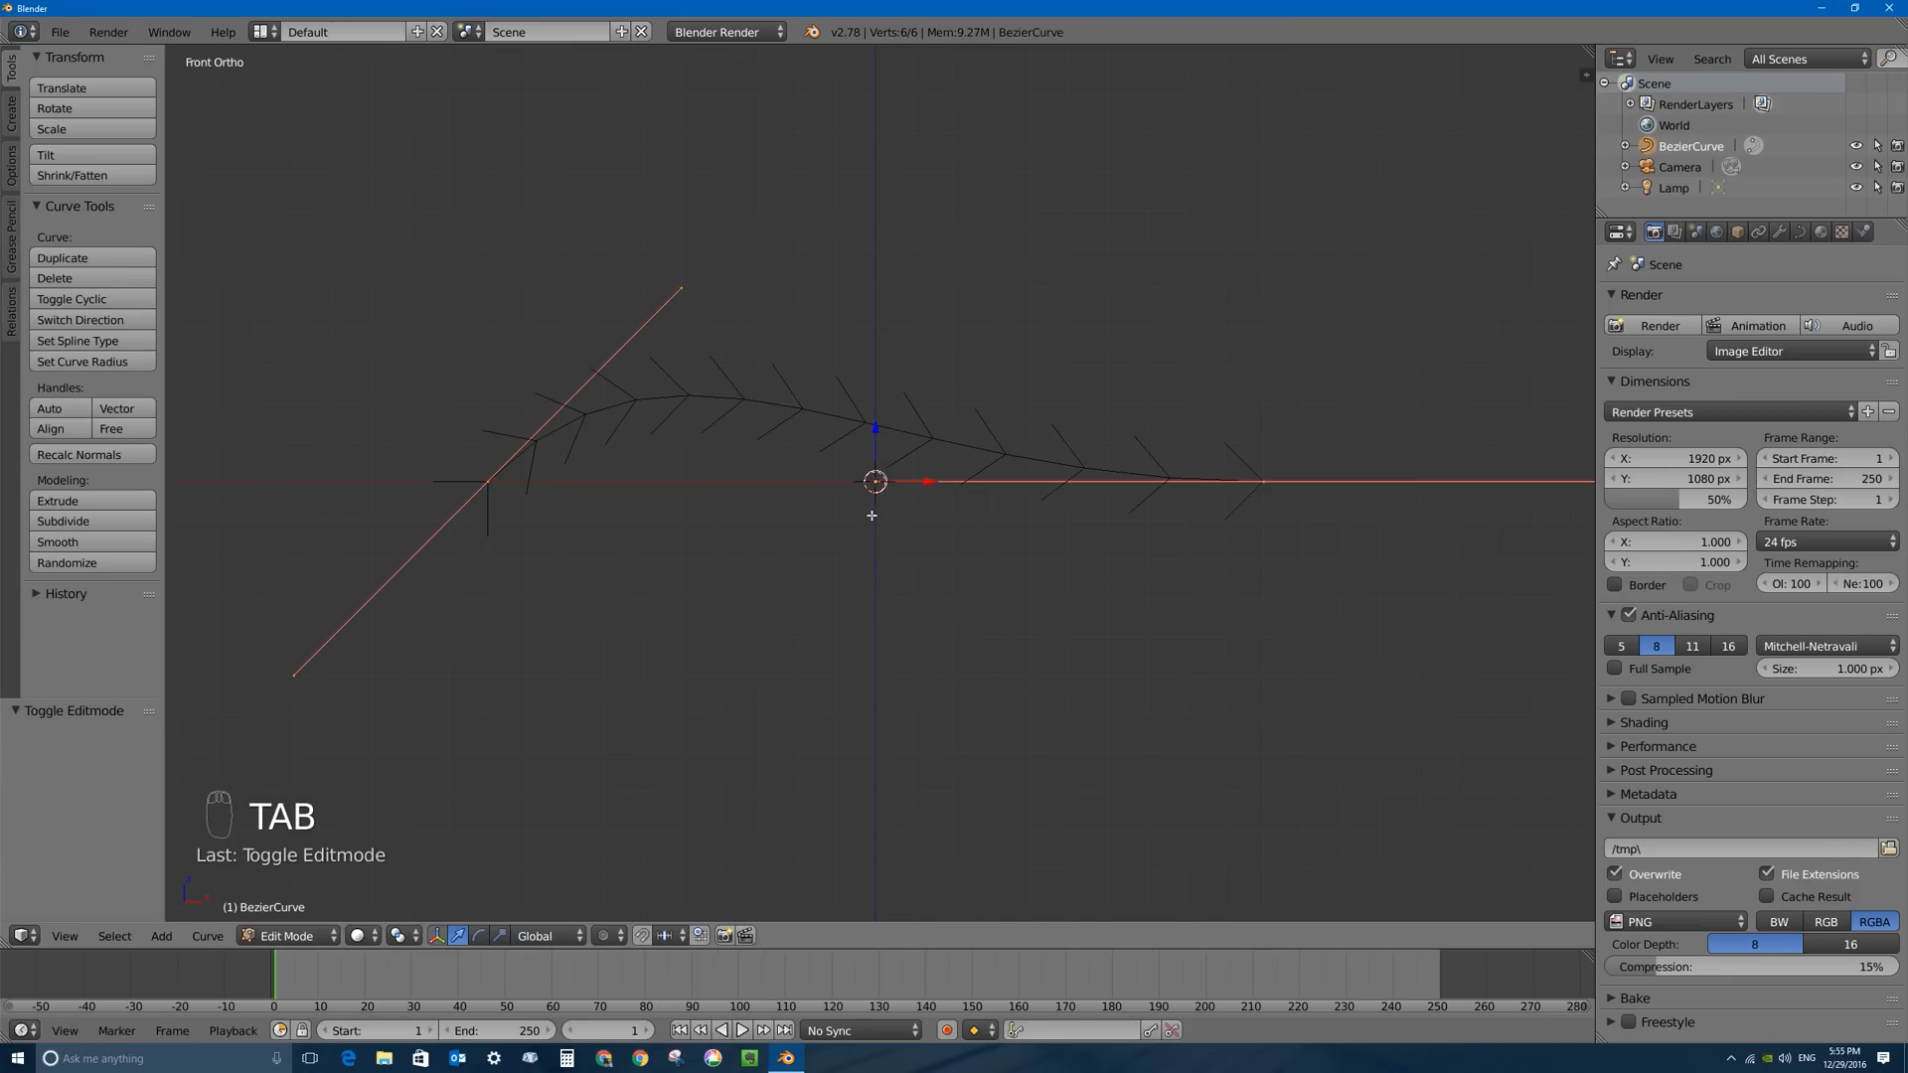
# Try to move and rotate the curve's left control point, and to move that point's upper handle.
pyautogui.rightClick(487, 483)
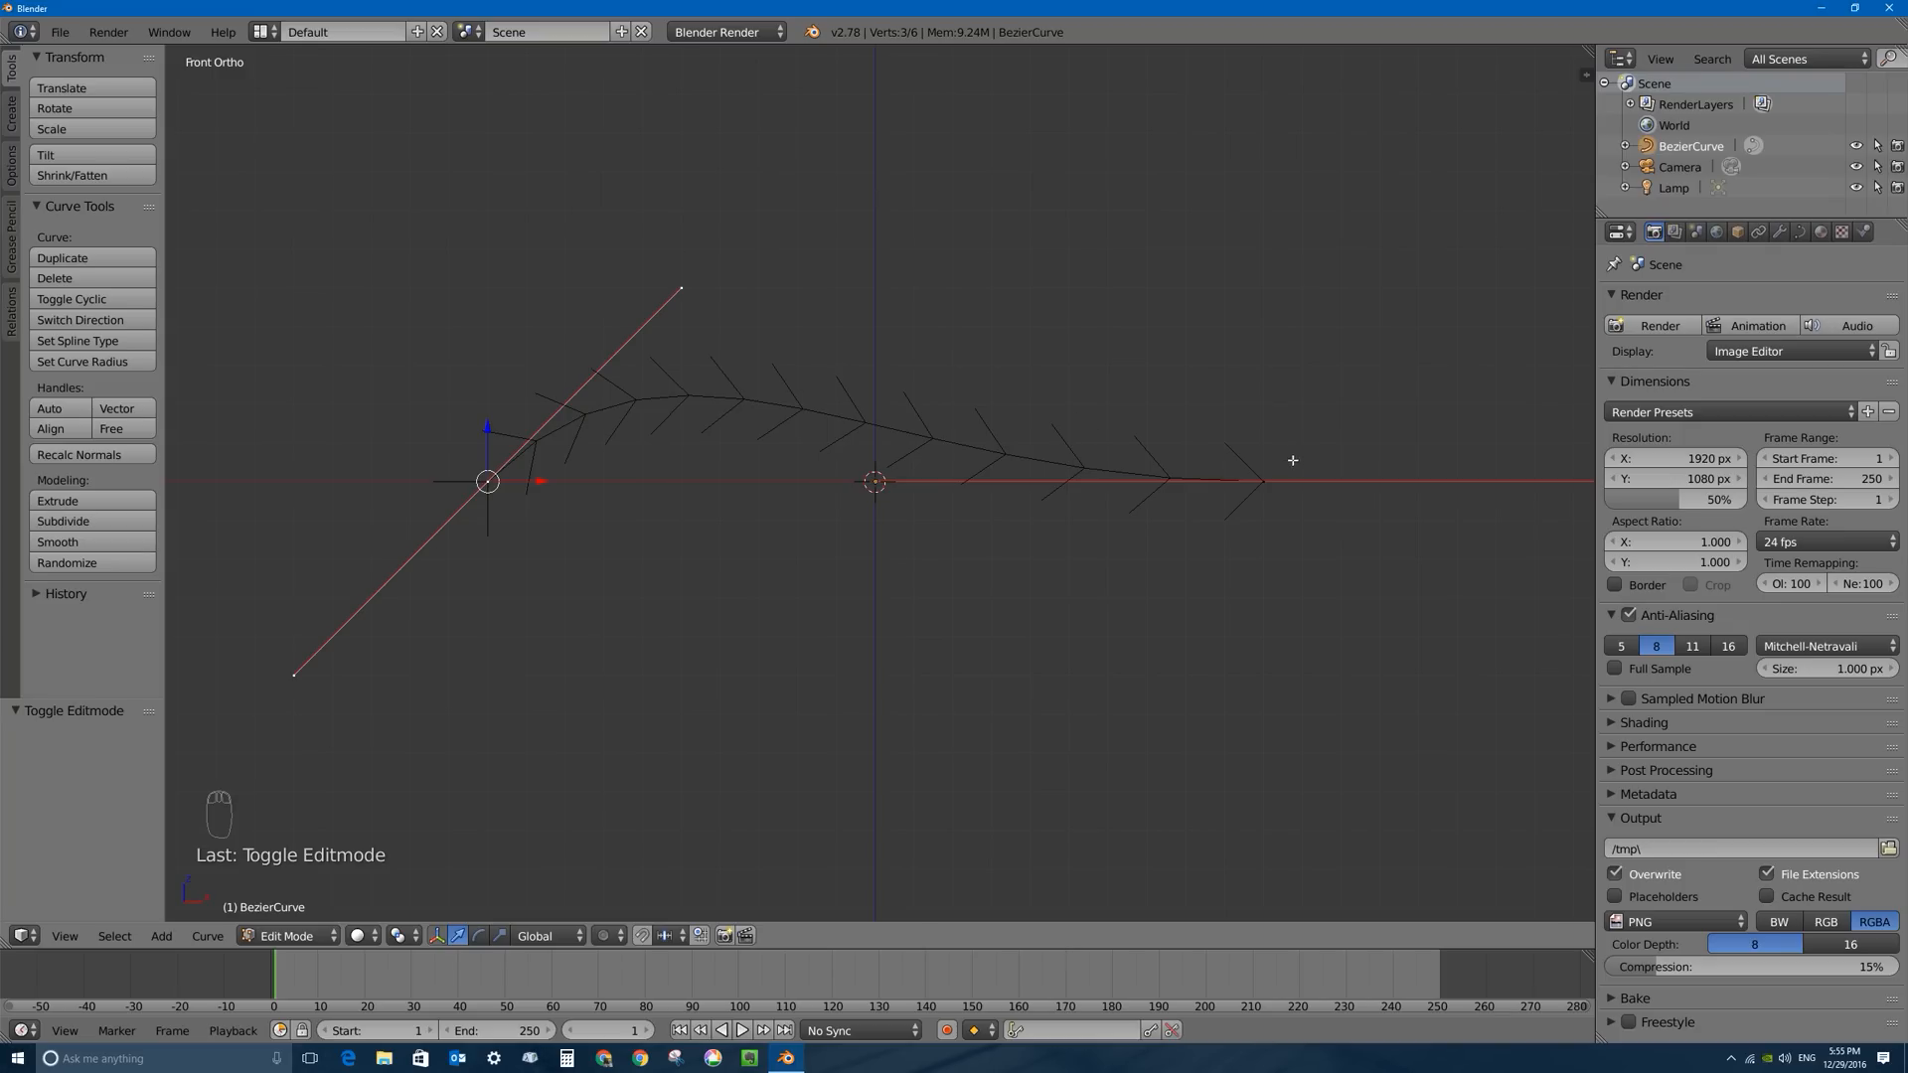
pyautogui.press('g')
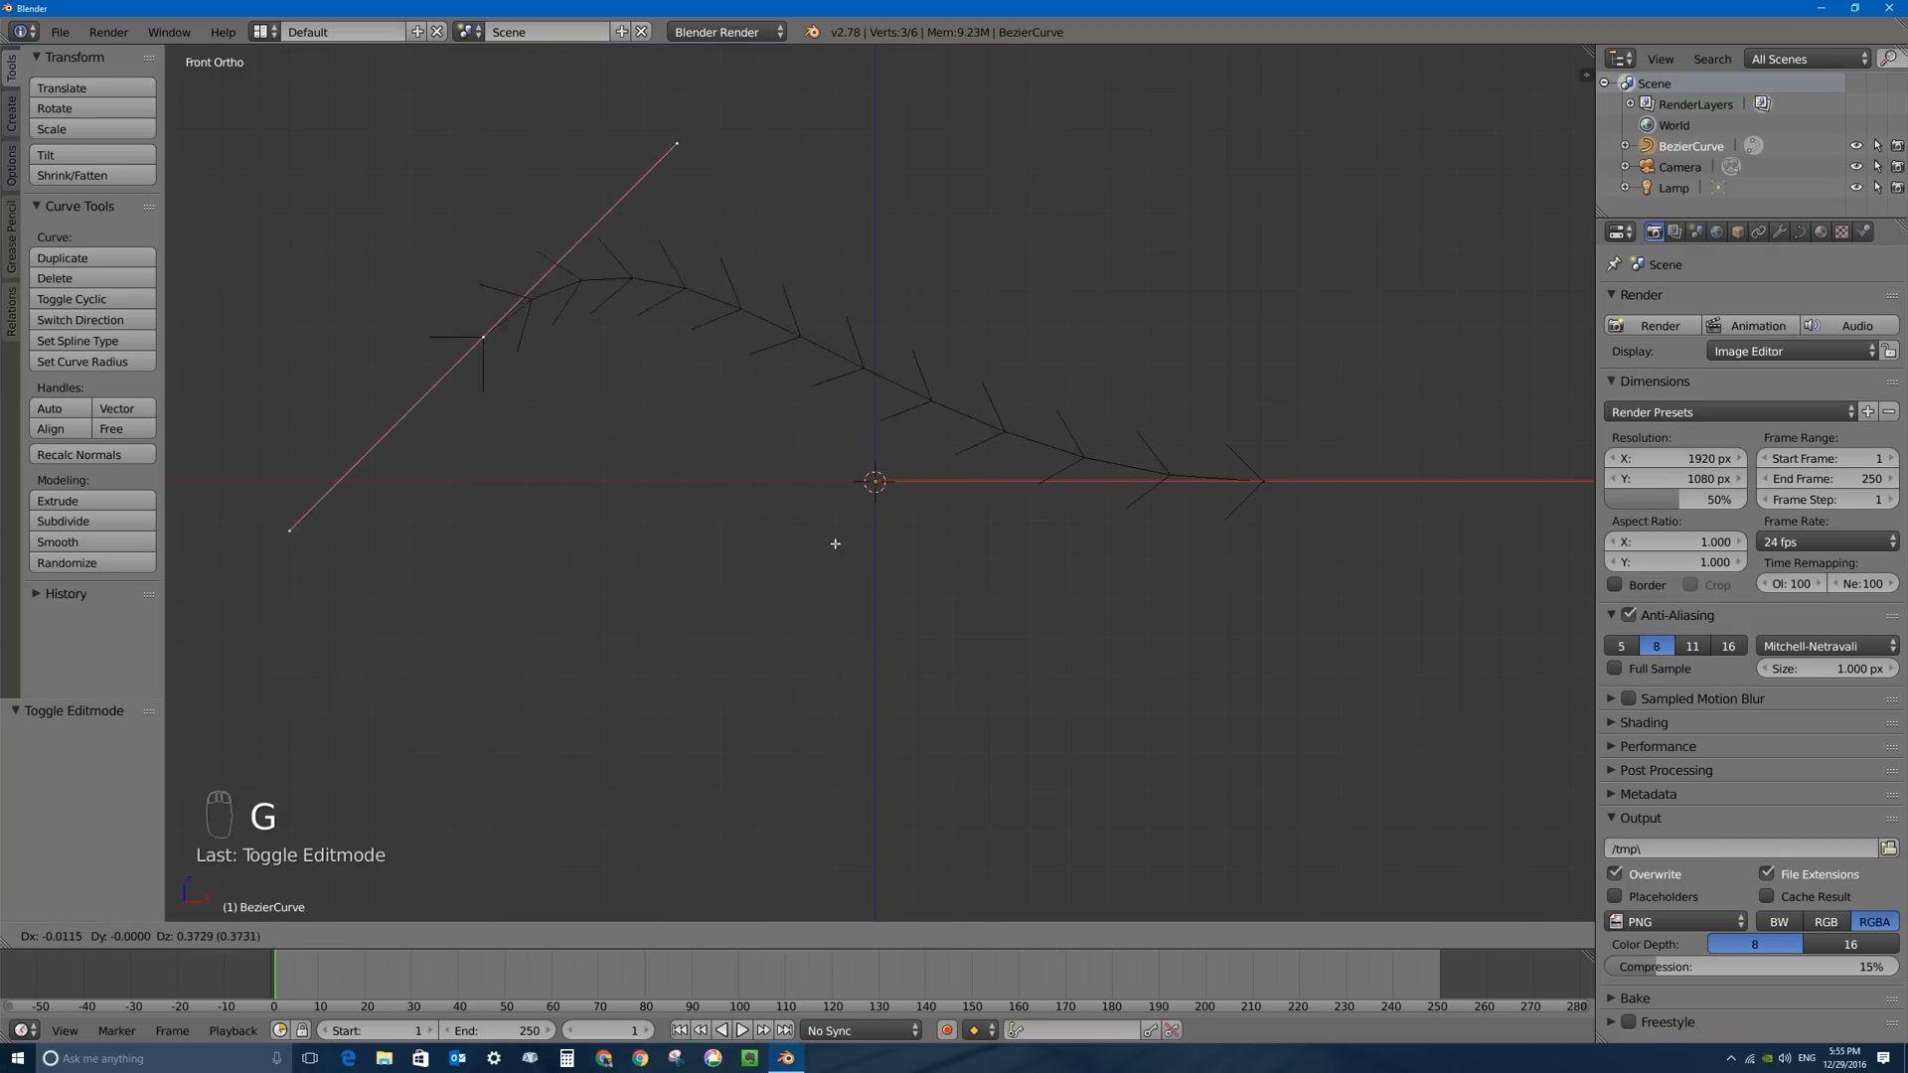
pyautogui.press('r')
pyautogui.click(539, 553)
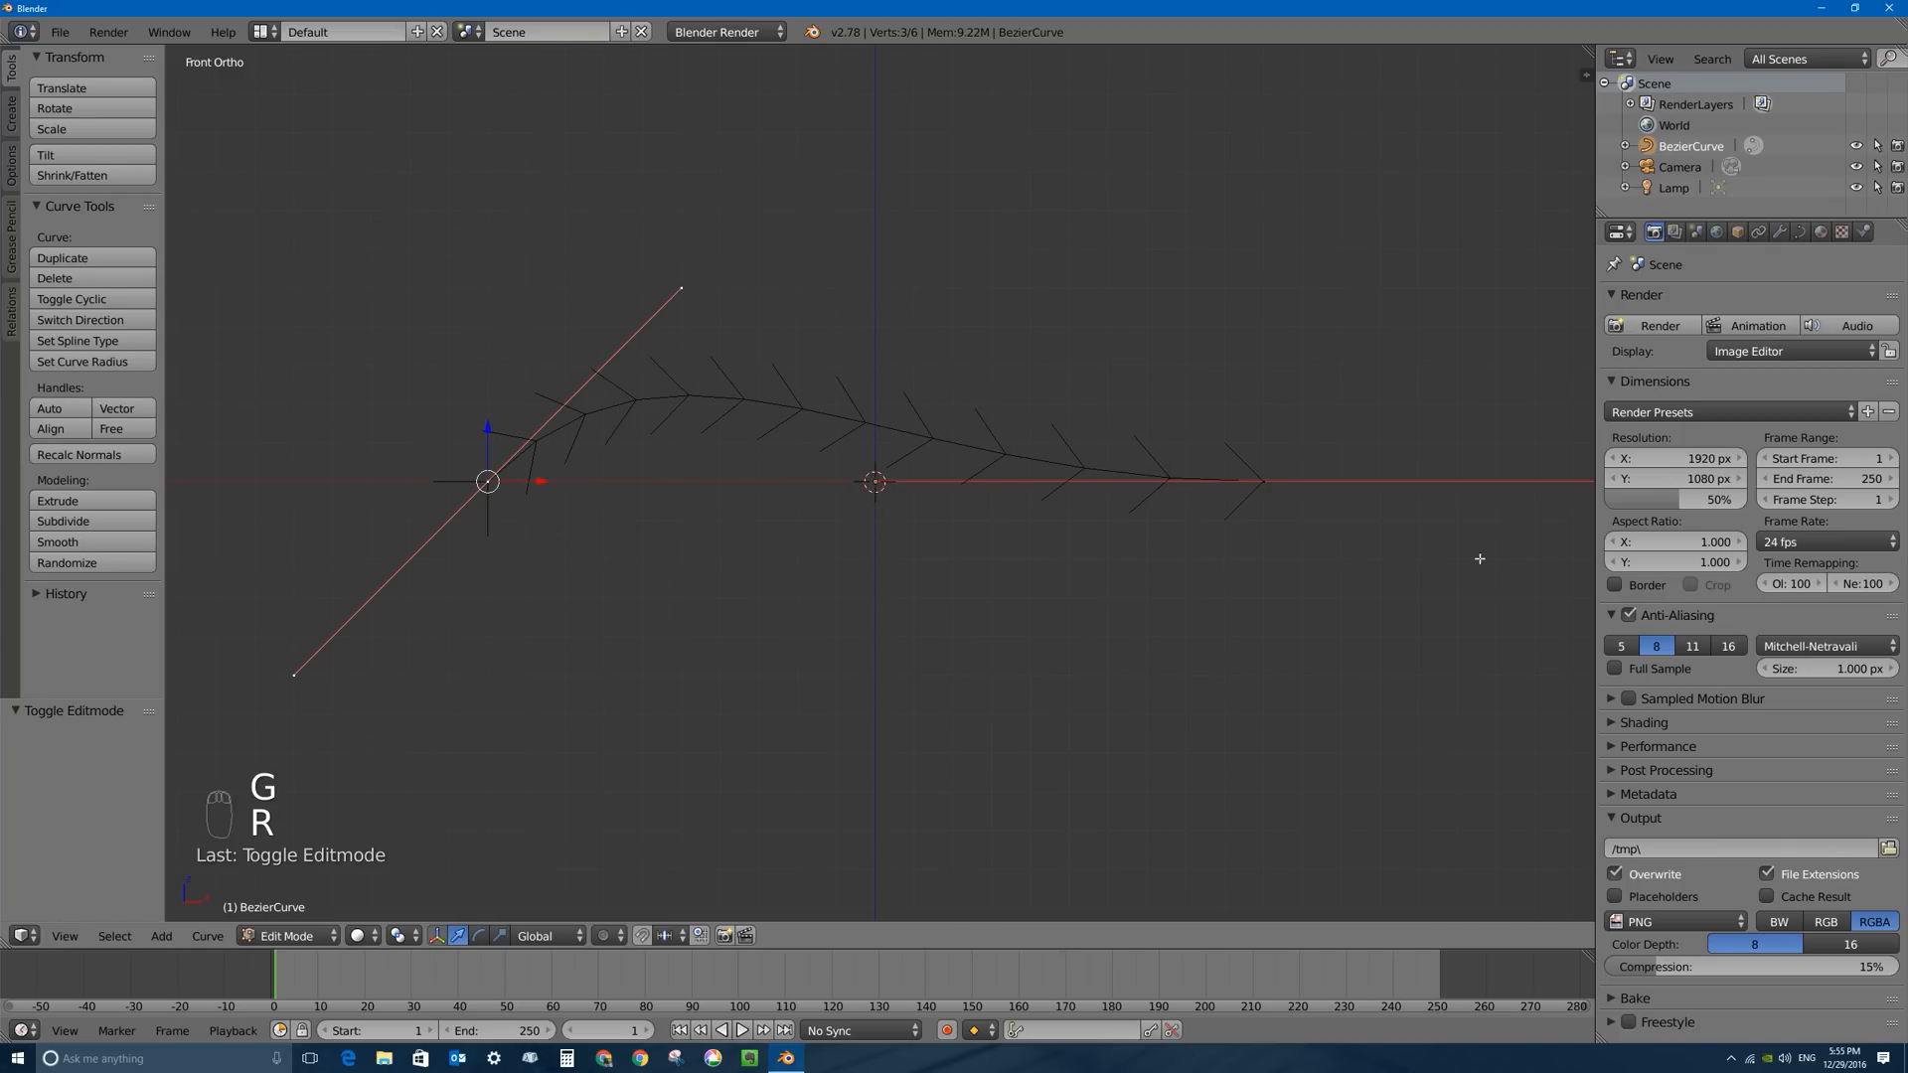
pyautogui.rightClick(1263, 481)
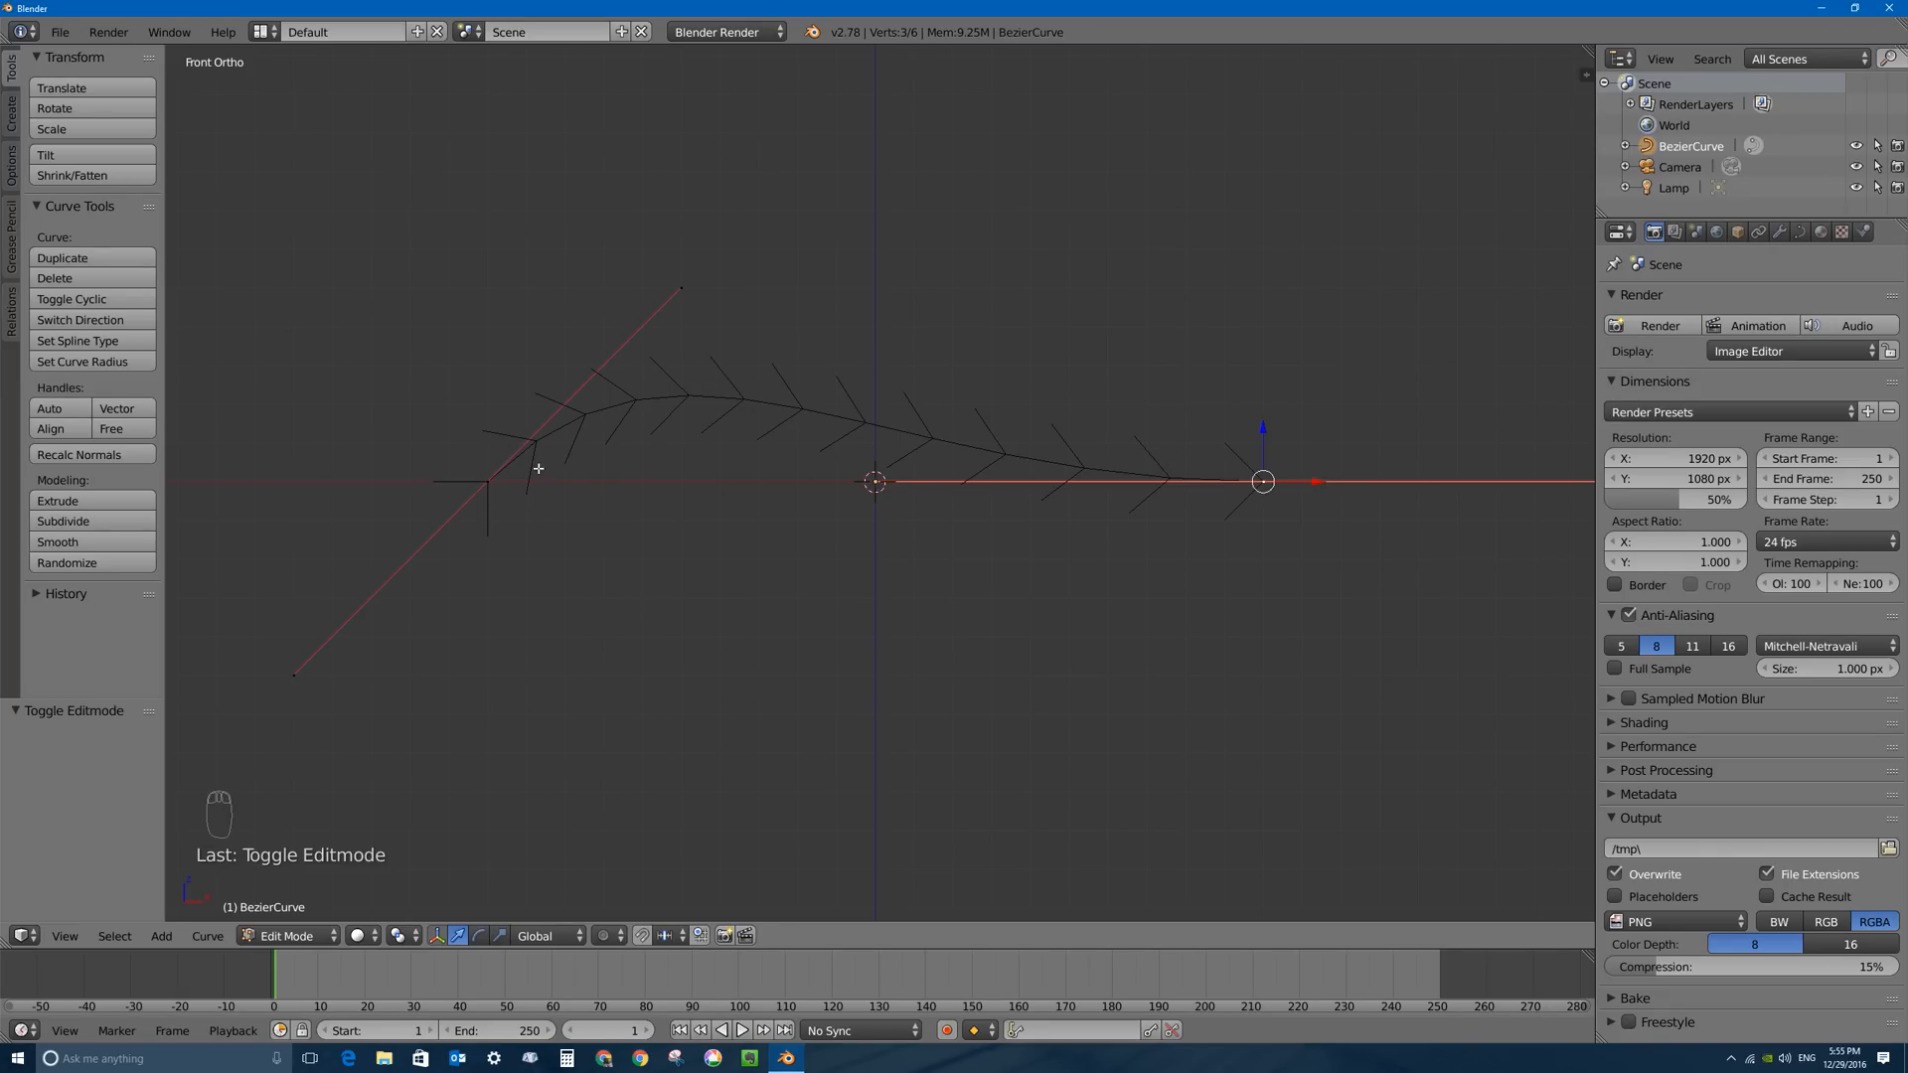
pyautogui.rightClick(676, 288)
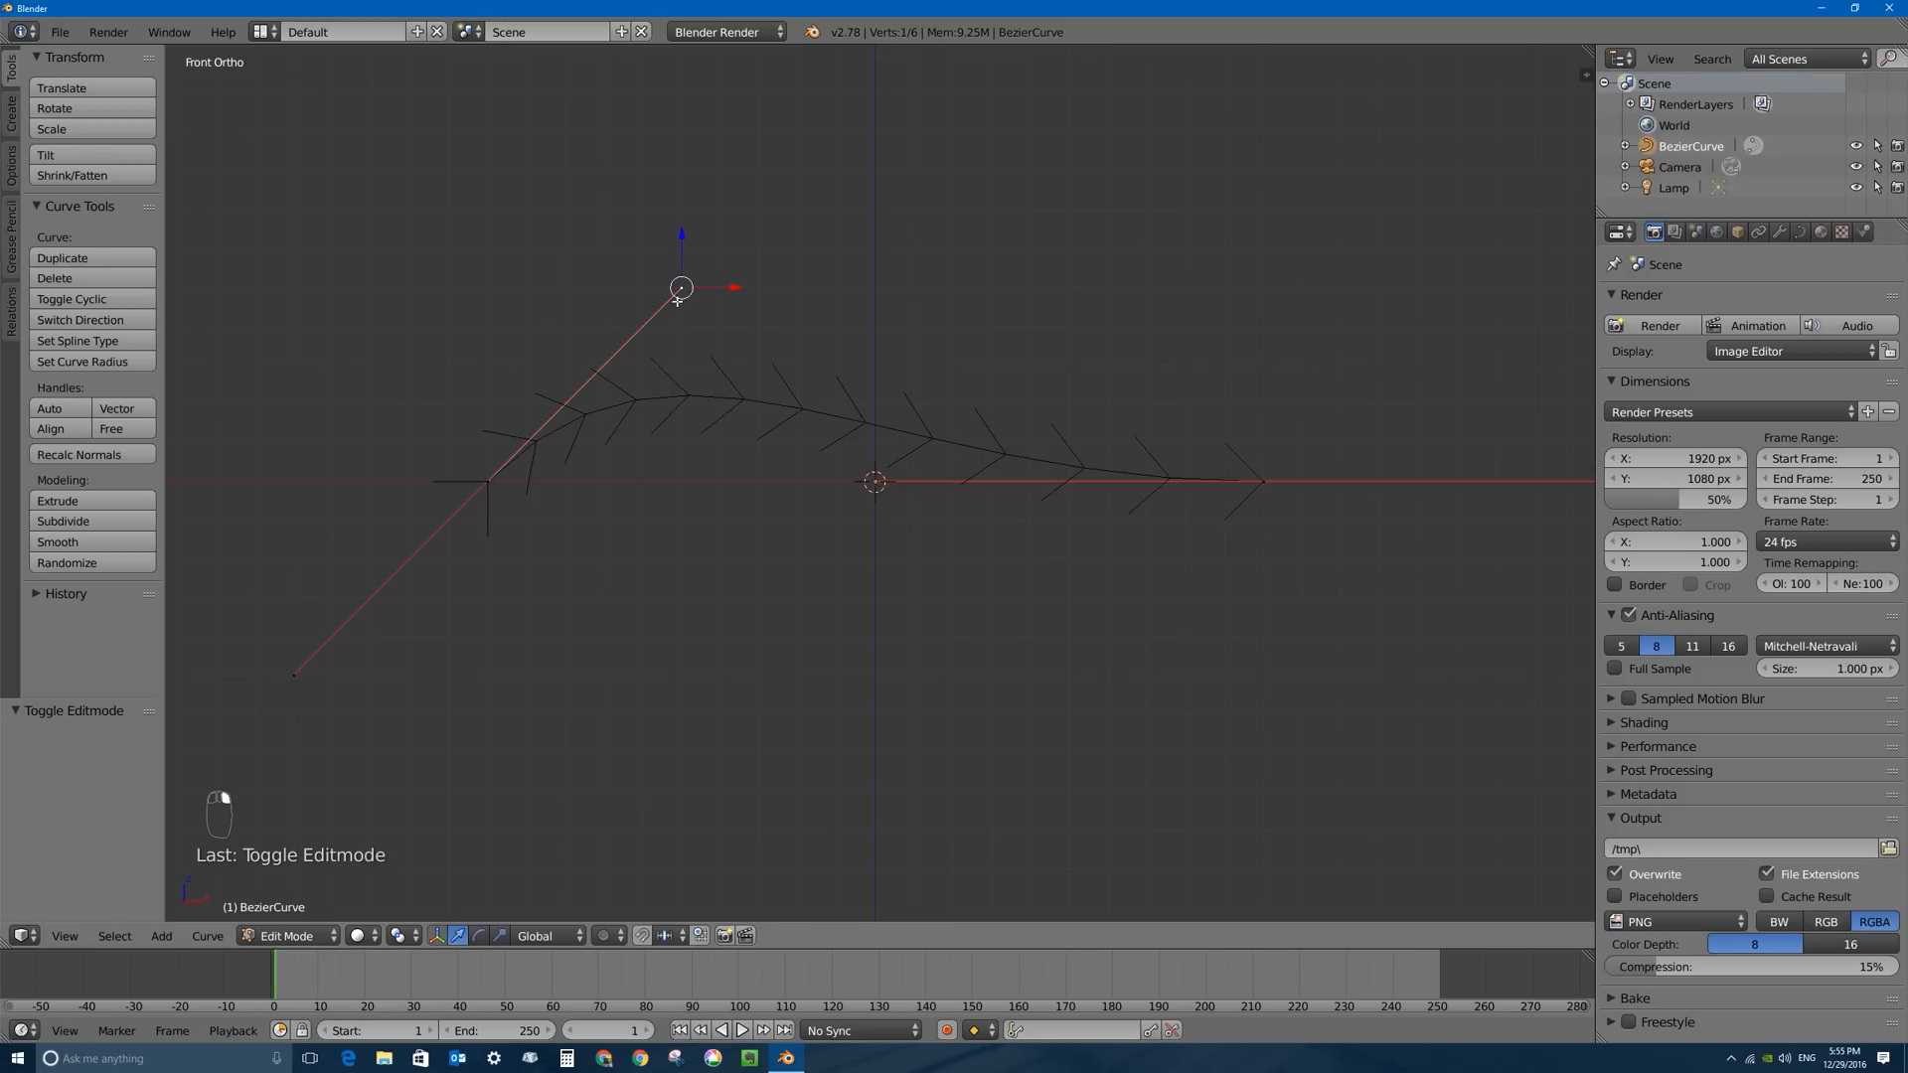
pyautogui.press('g')
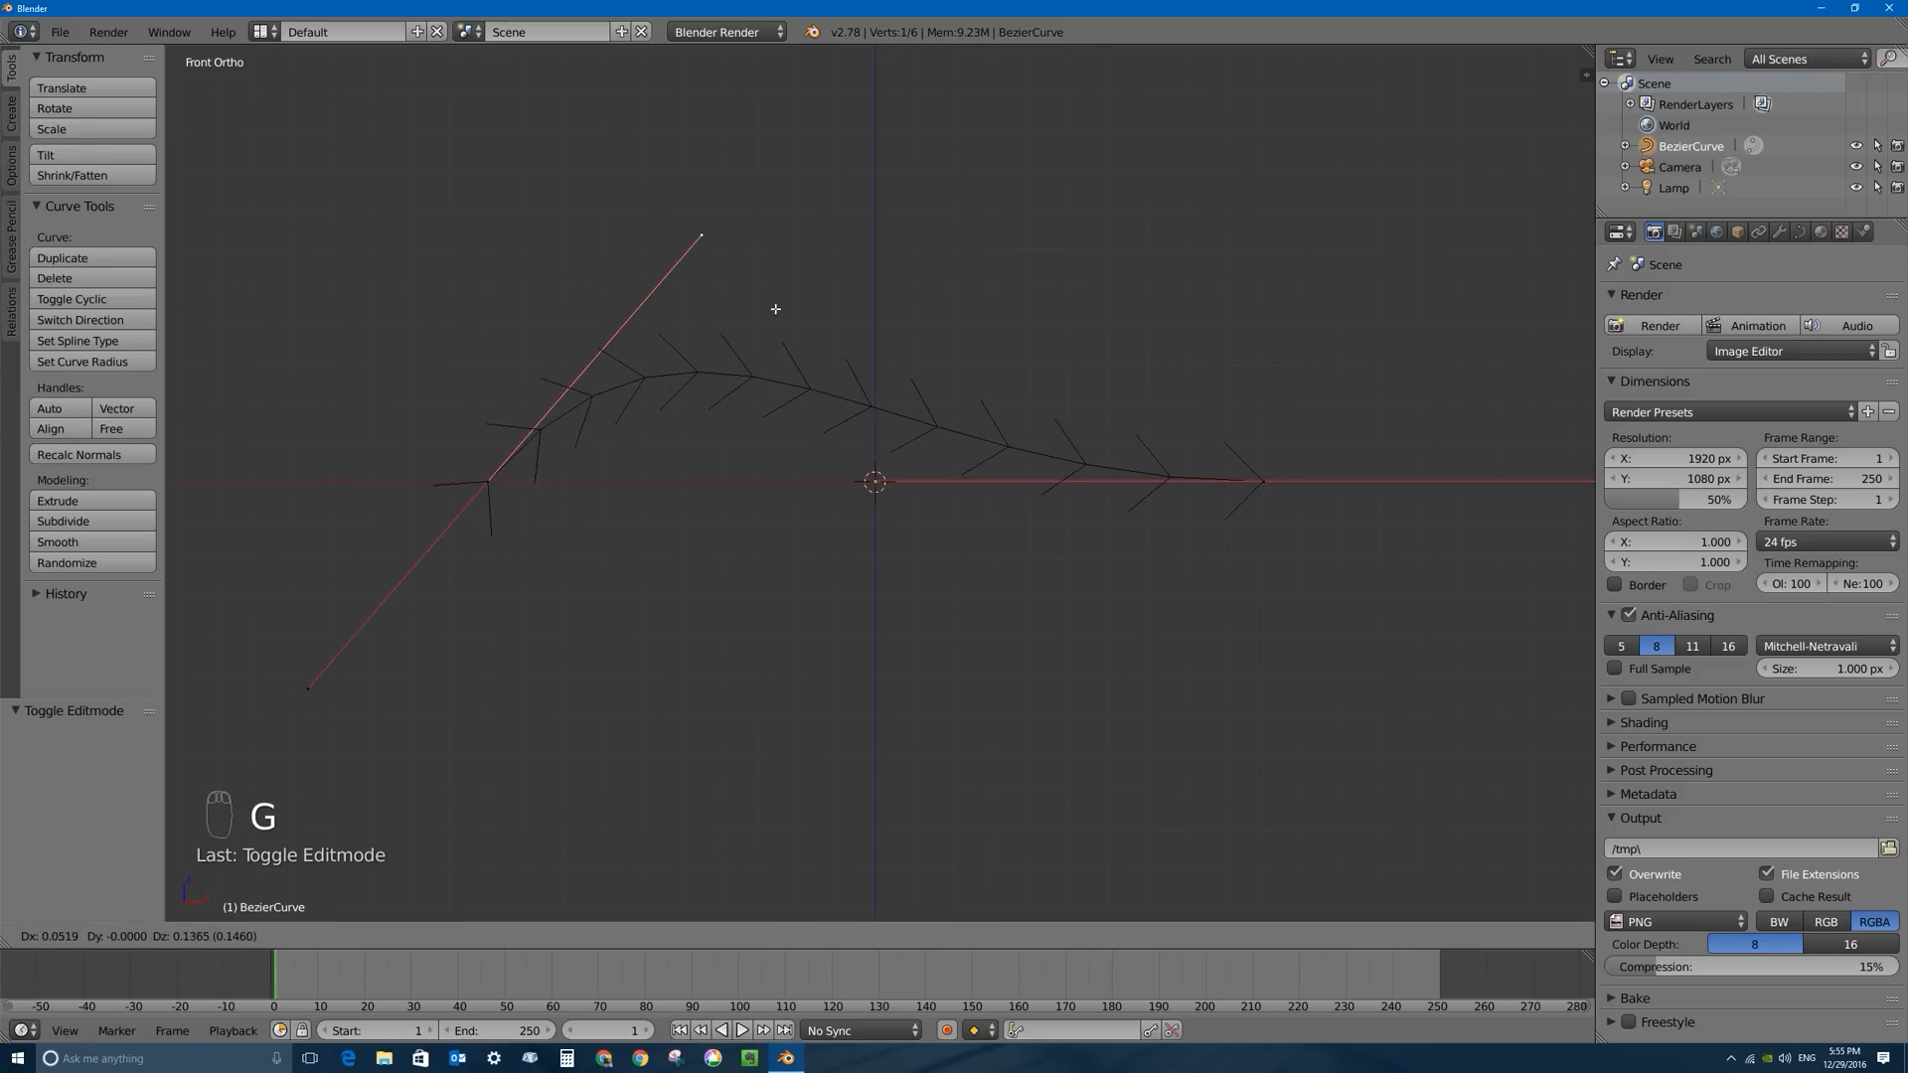
pyautogui.rightClick(680, 417)
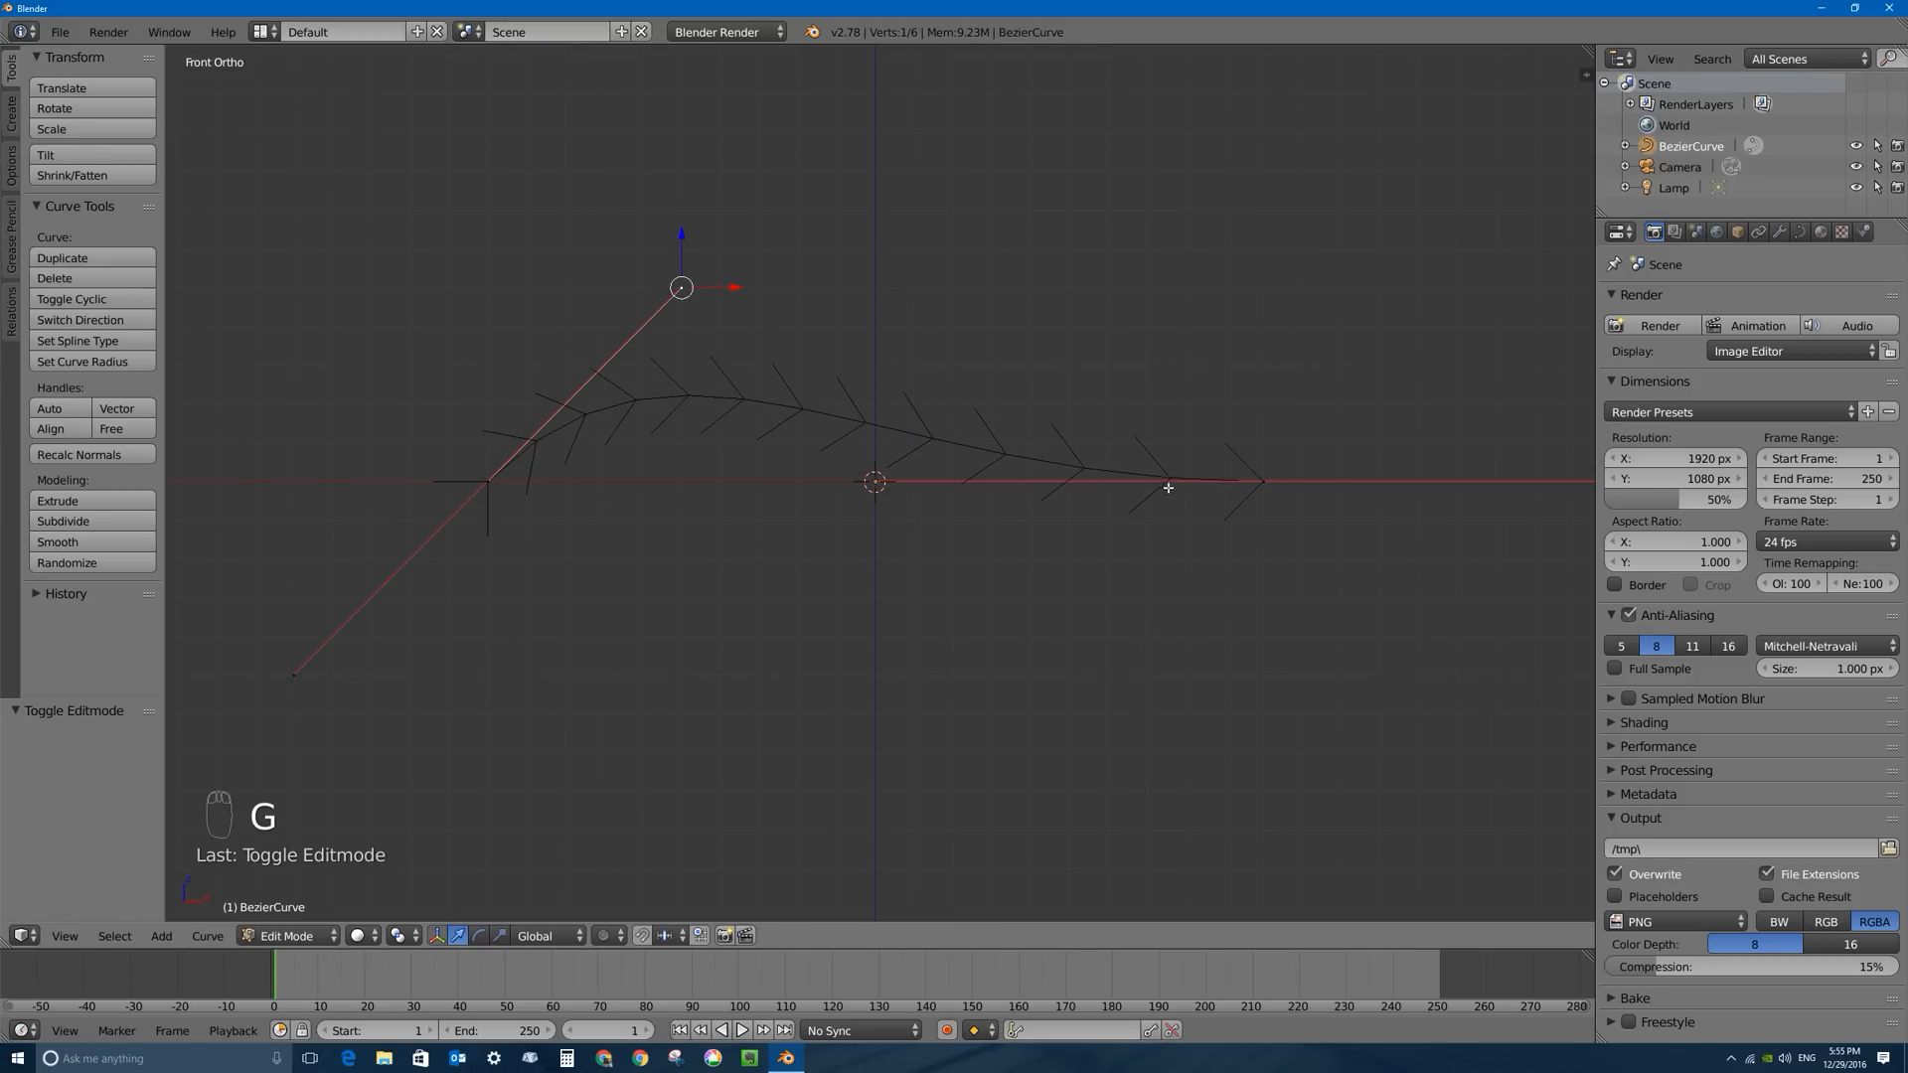
# Rotate the curve's left control point by 45 degrees in the front view.
pyautogui.rightClick(484, 487)
pyautogui.write('r45')
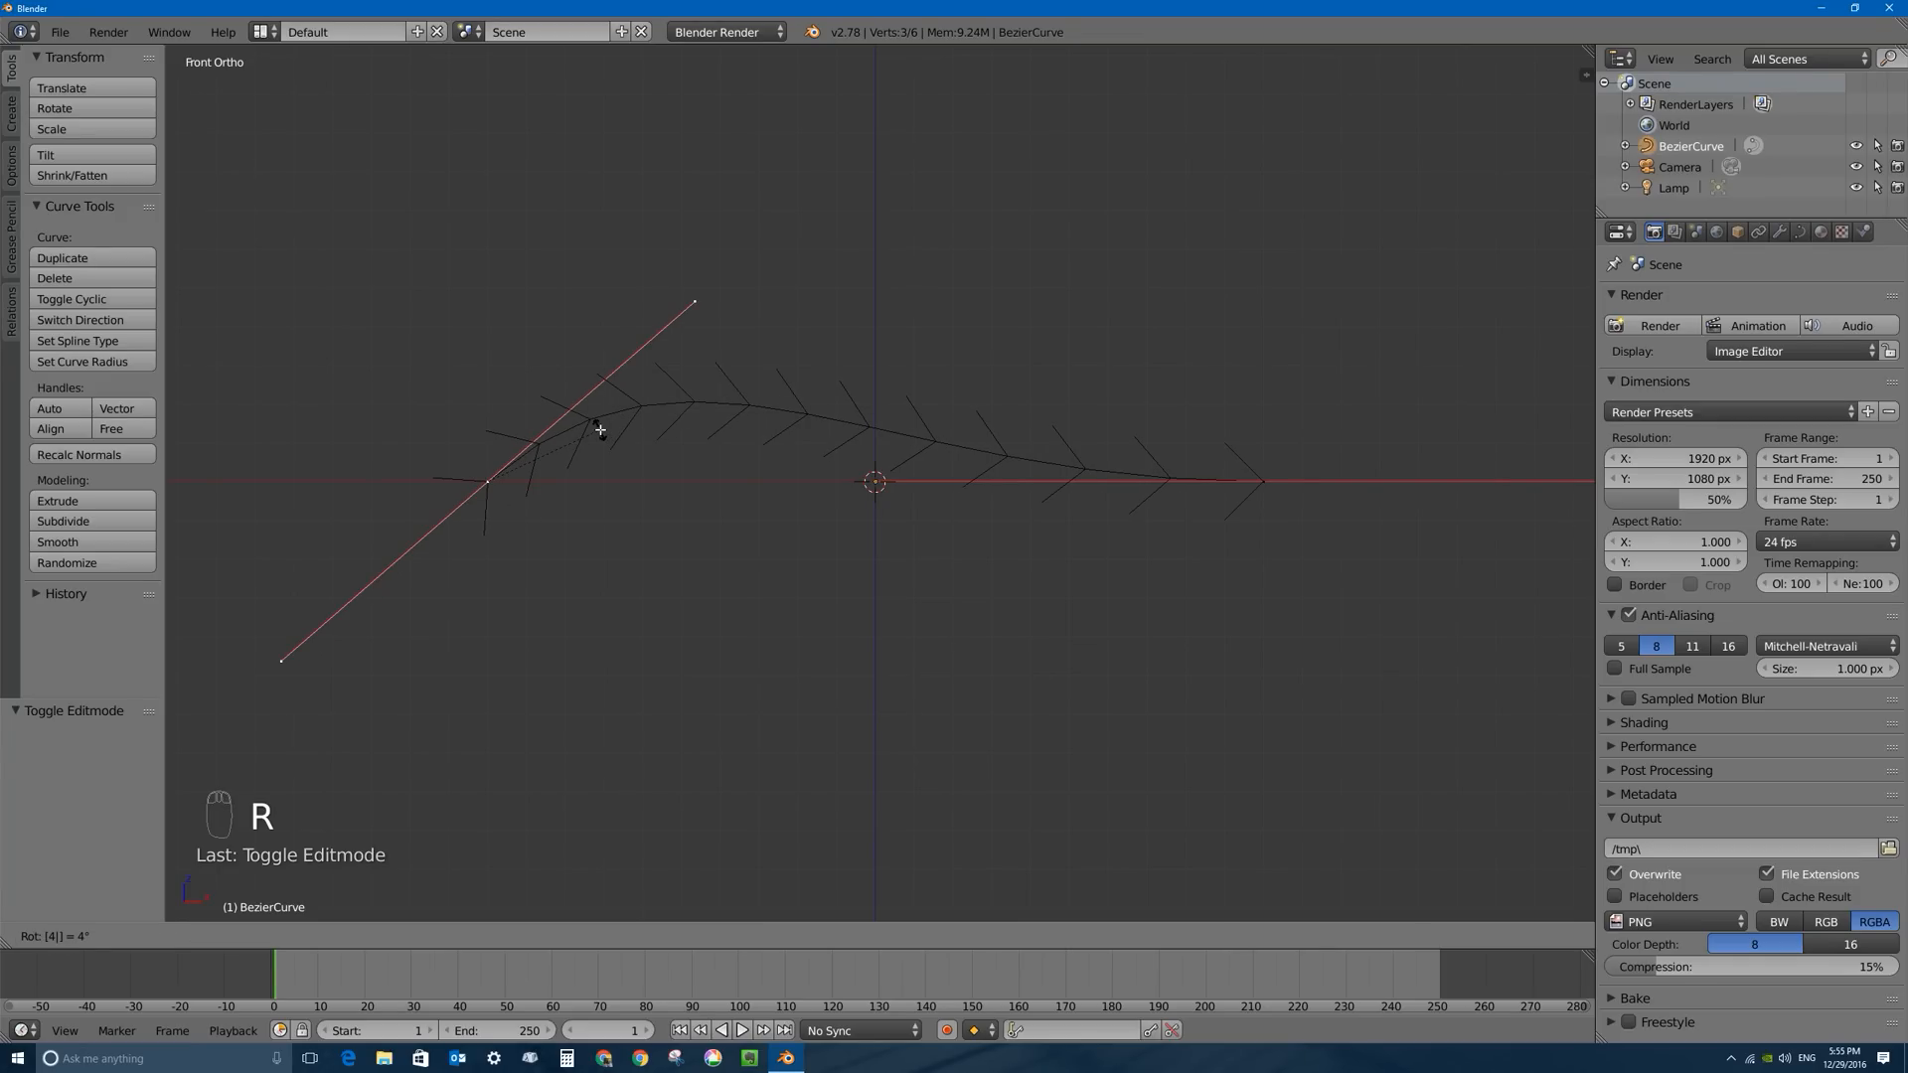
pyautogui.click(600, 429)
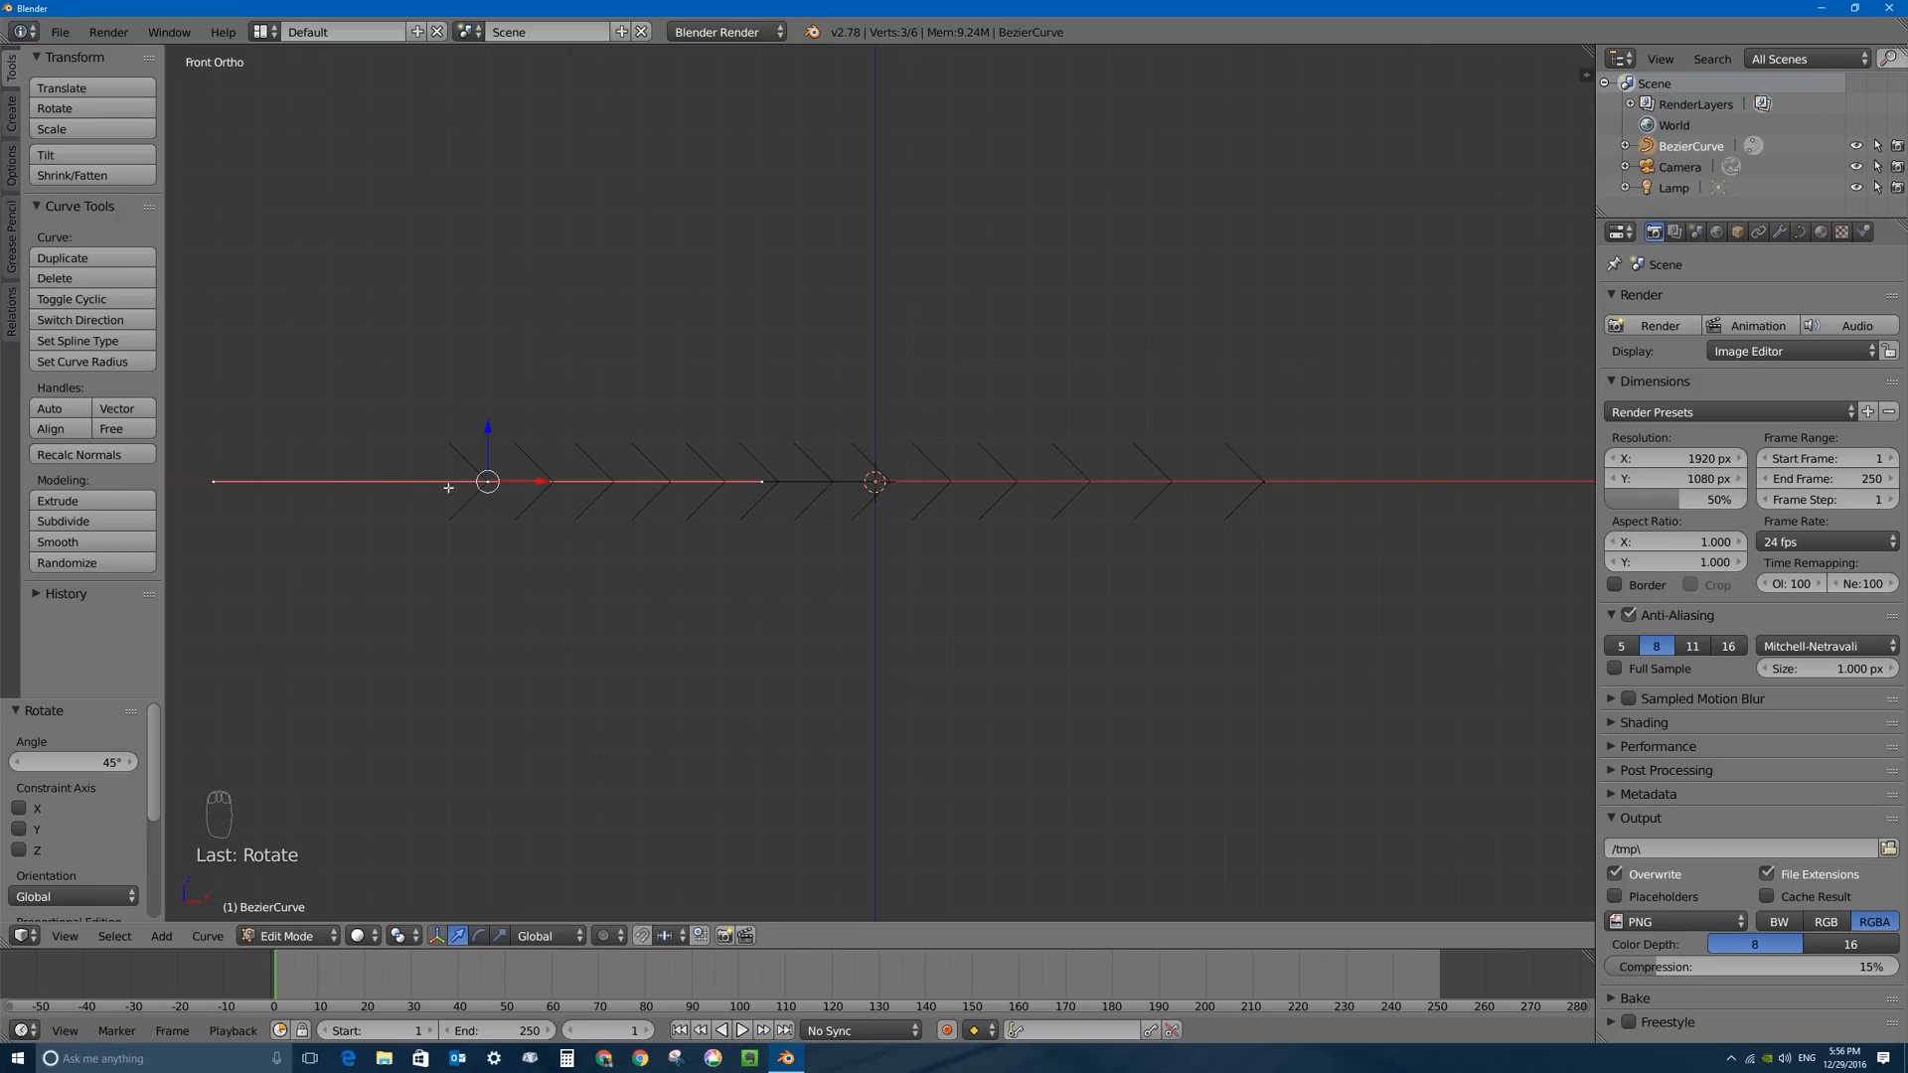
# Select all control points of the curve and subdivide it with one cut.
pyautogui.press('a')
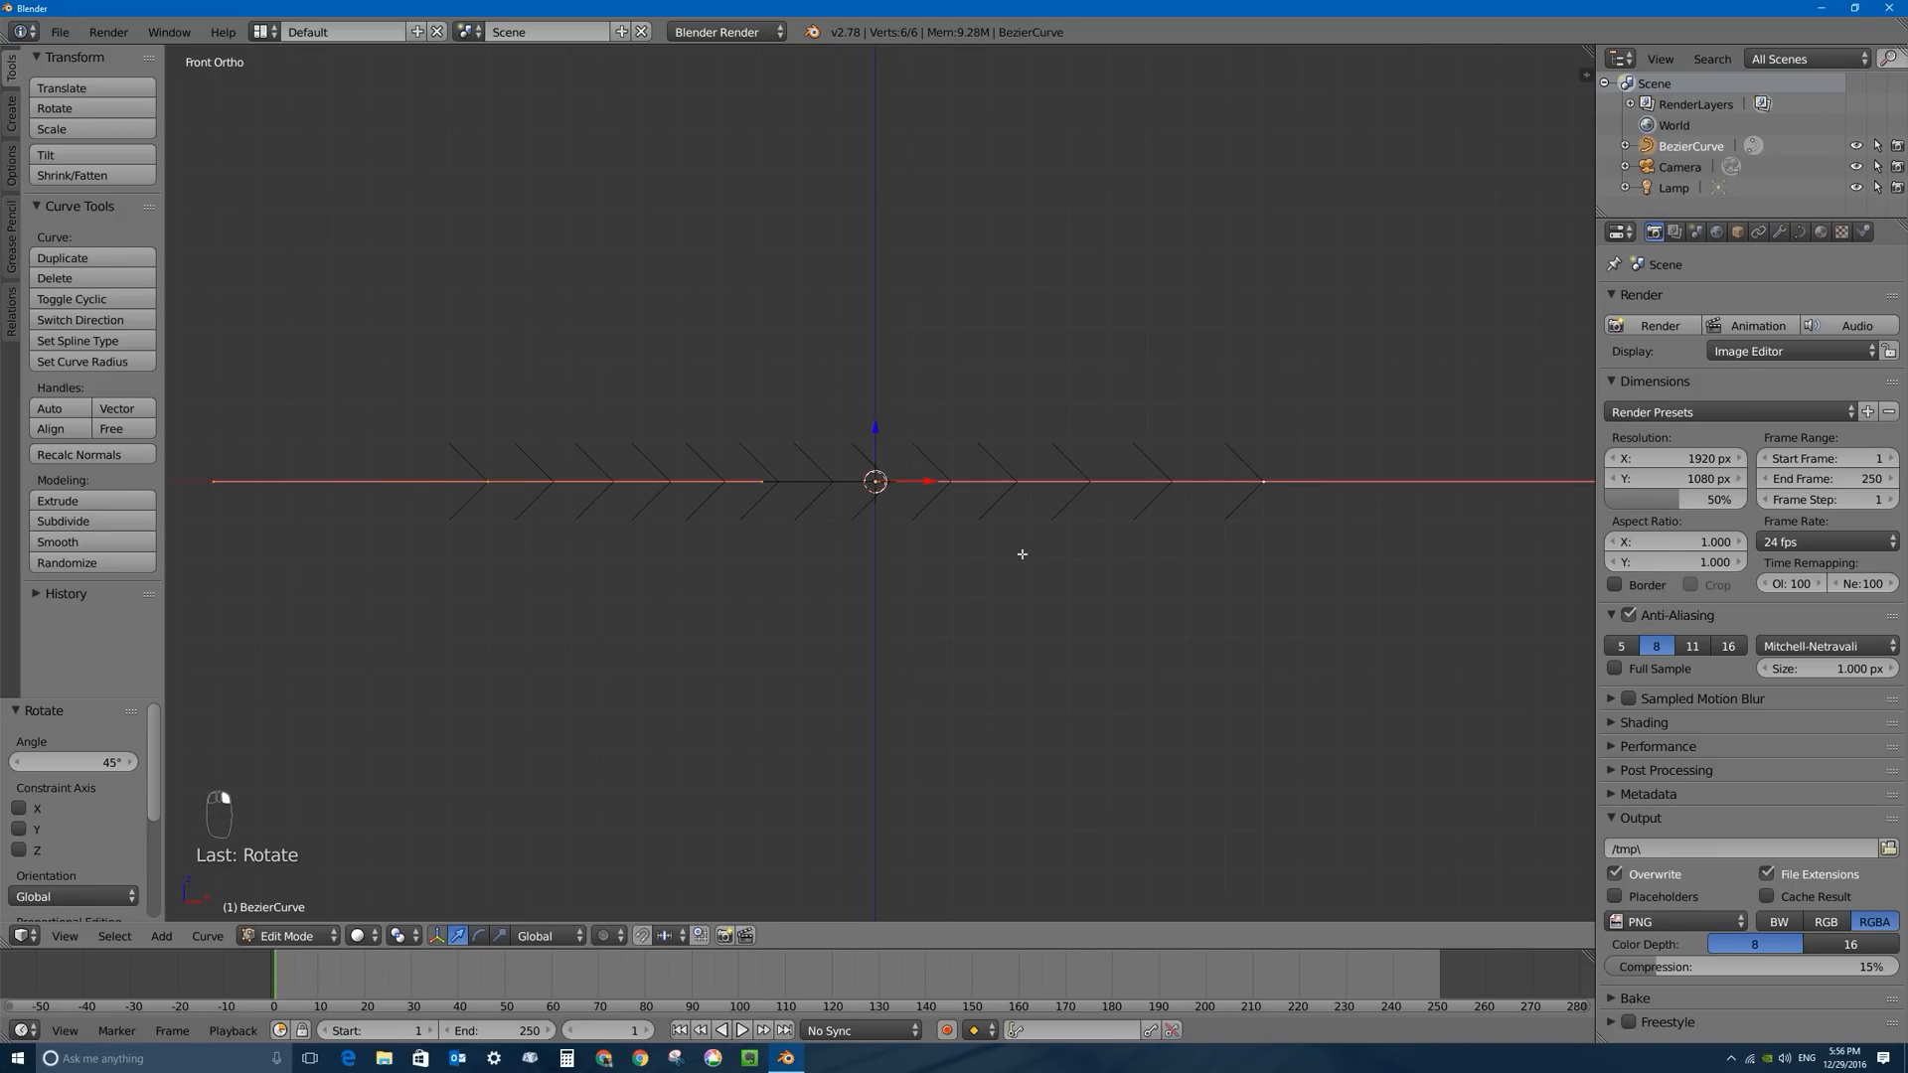
pyautogui.press('w')
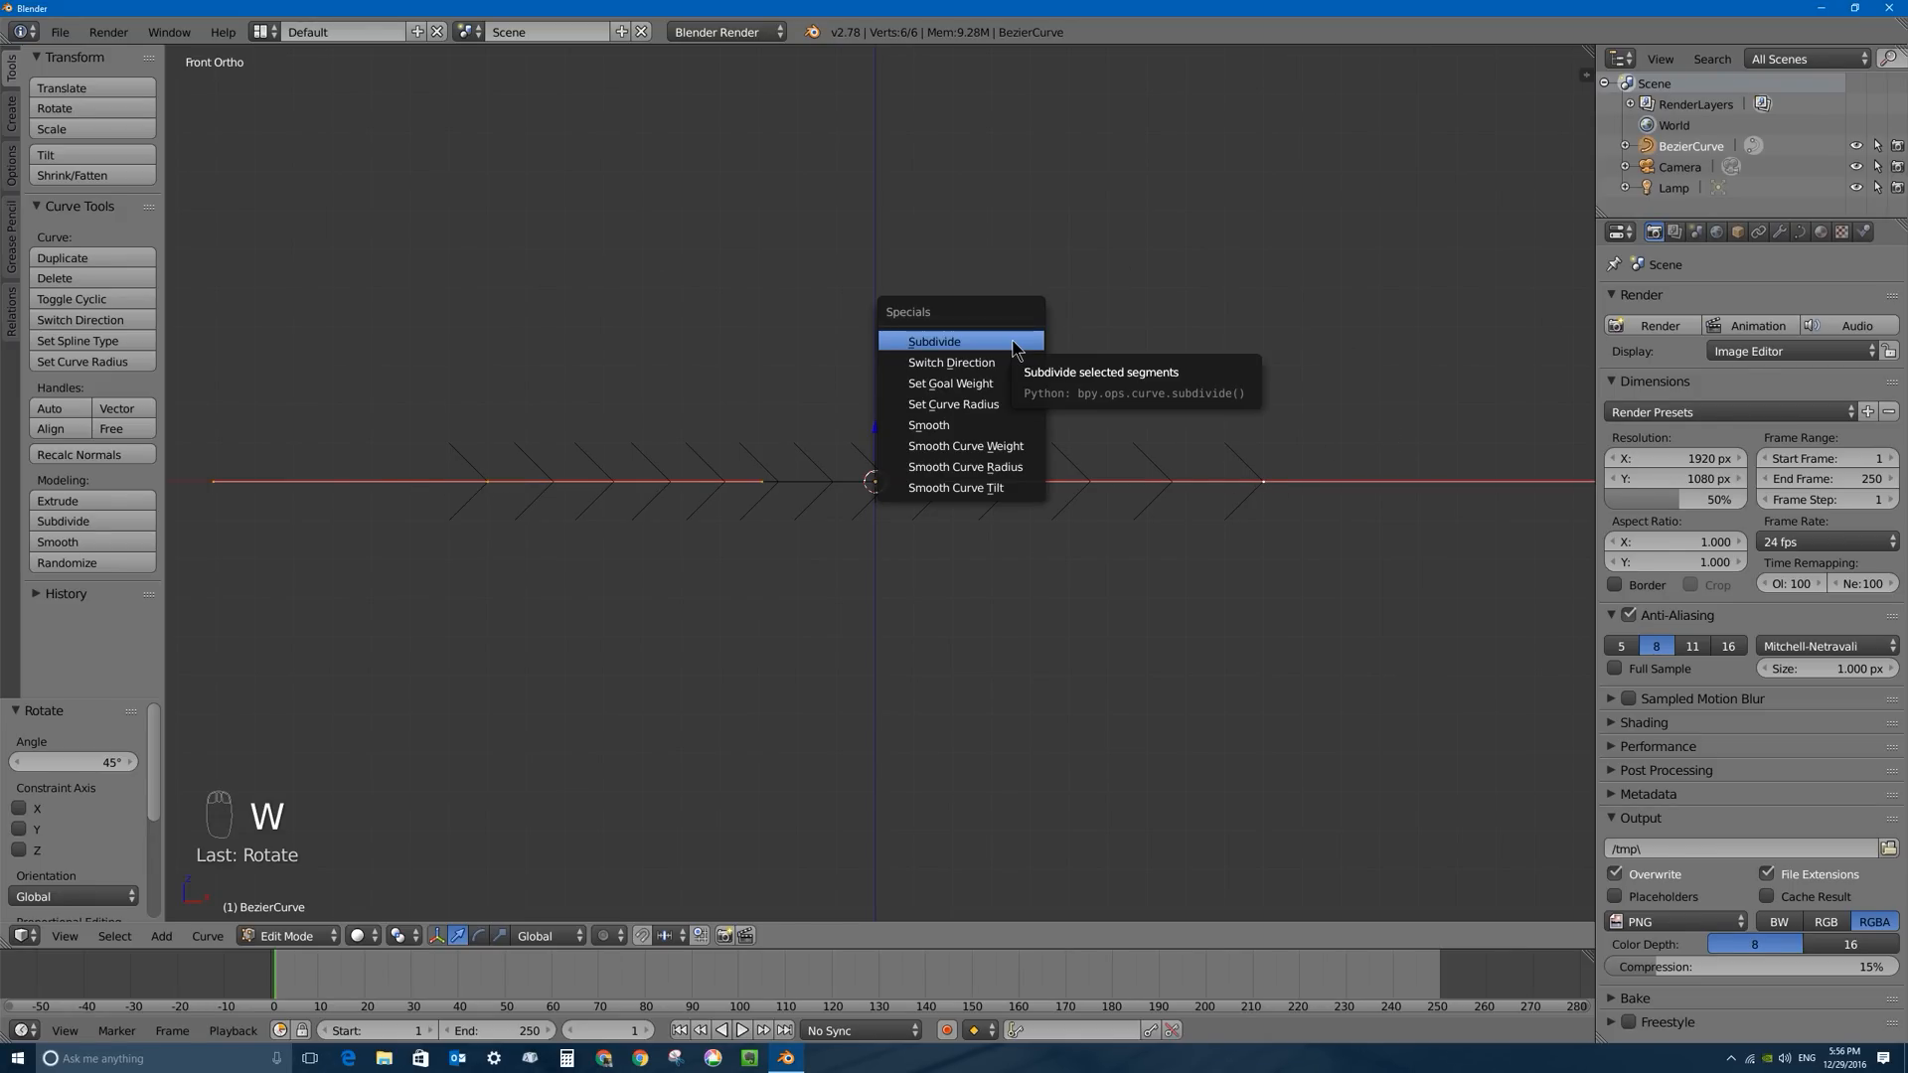
pyautogui.click(949, 343)
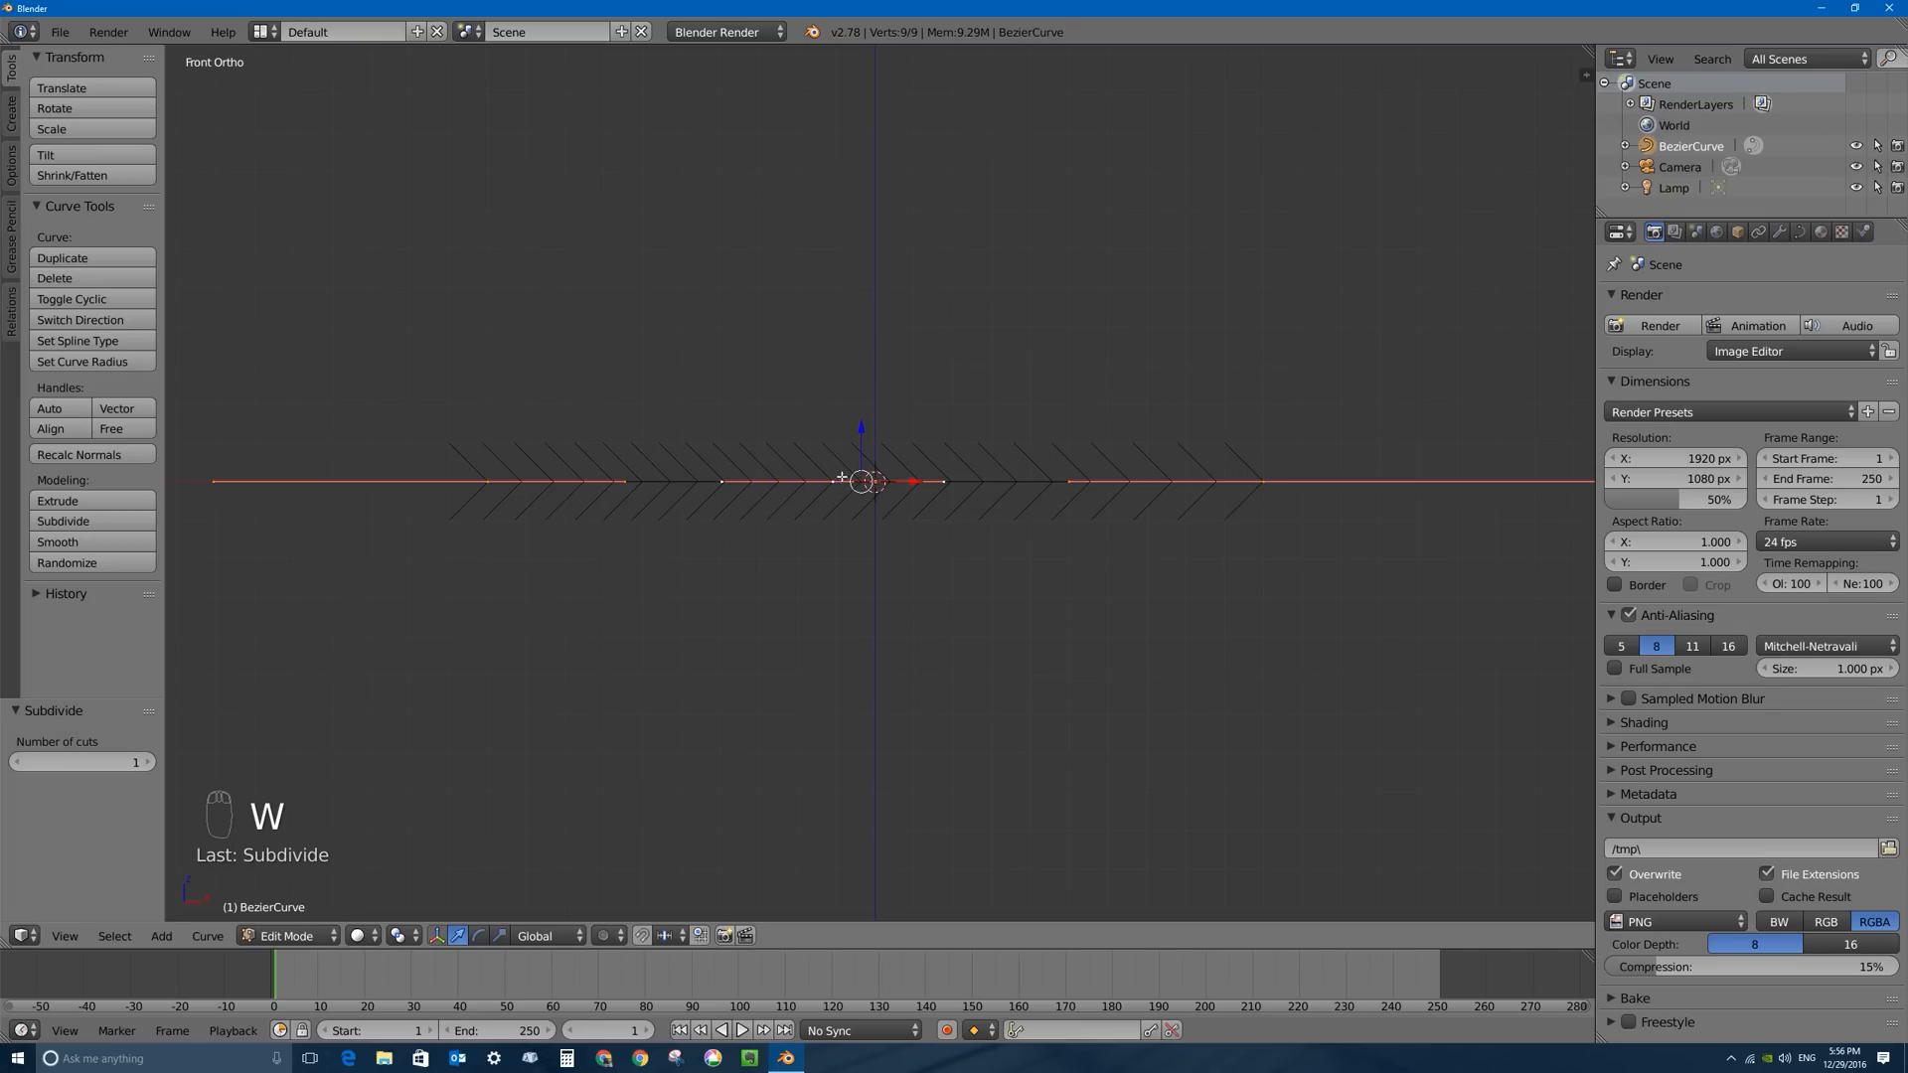
# Raise the curve's middle control point about 0.627 along the Z axis, checking the shape in Object Mode.
pyautogui.rightClick(829, 429)
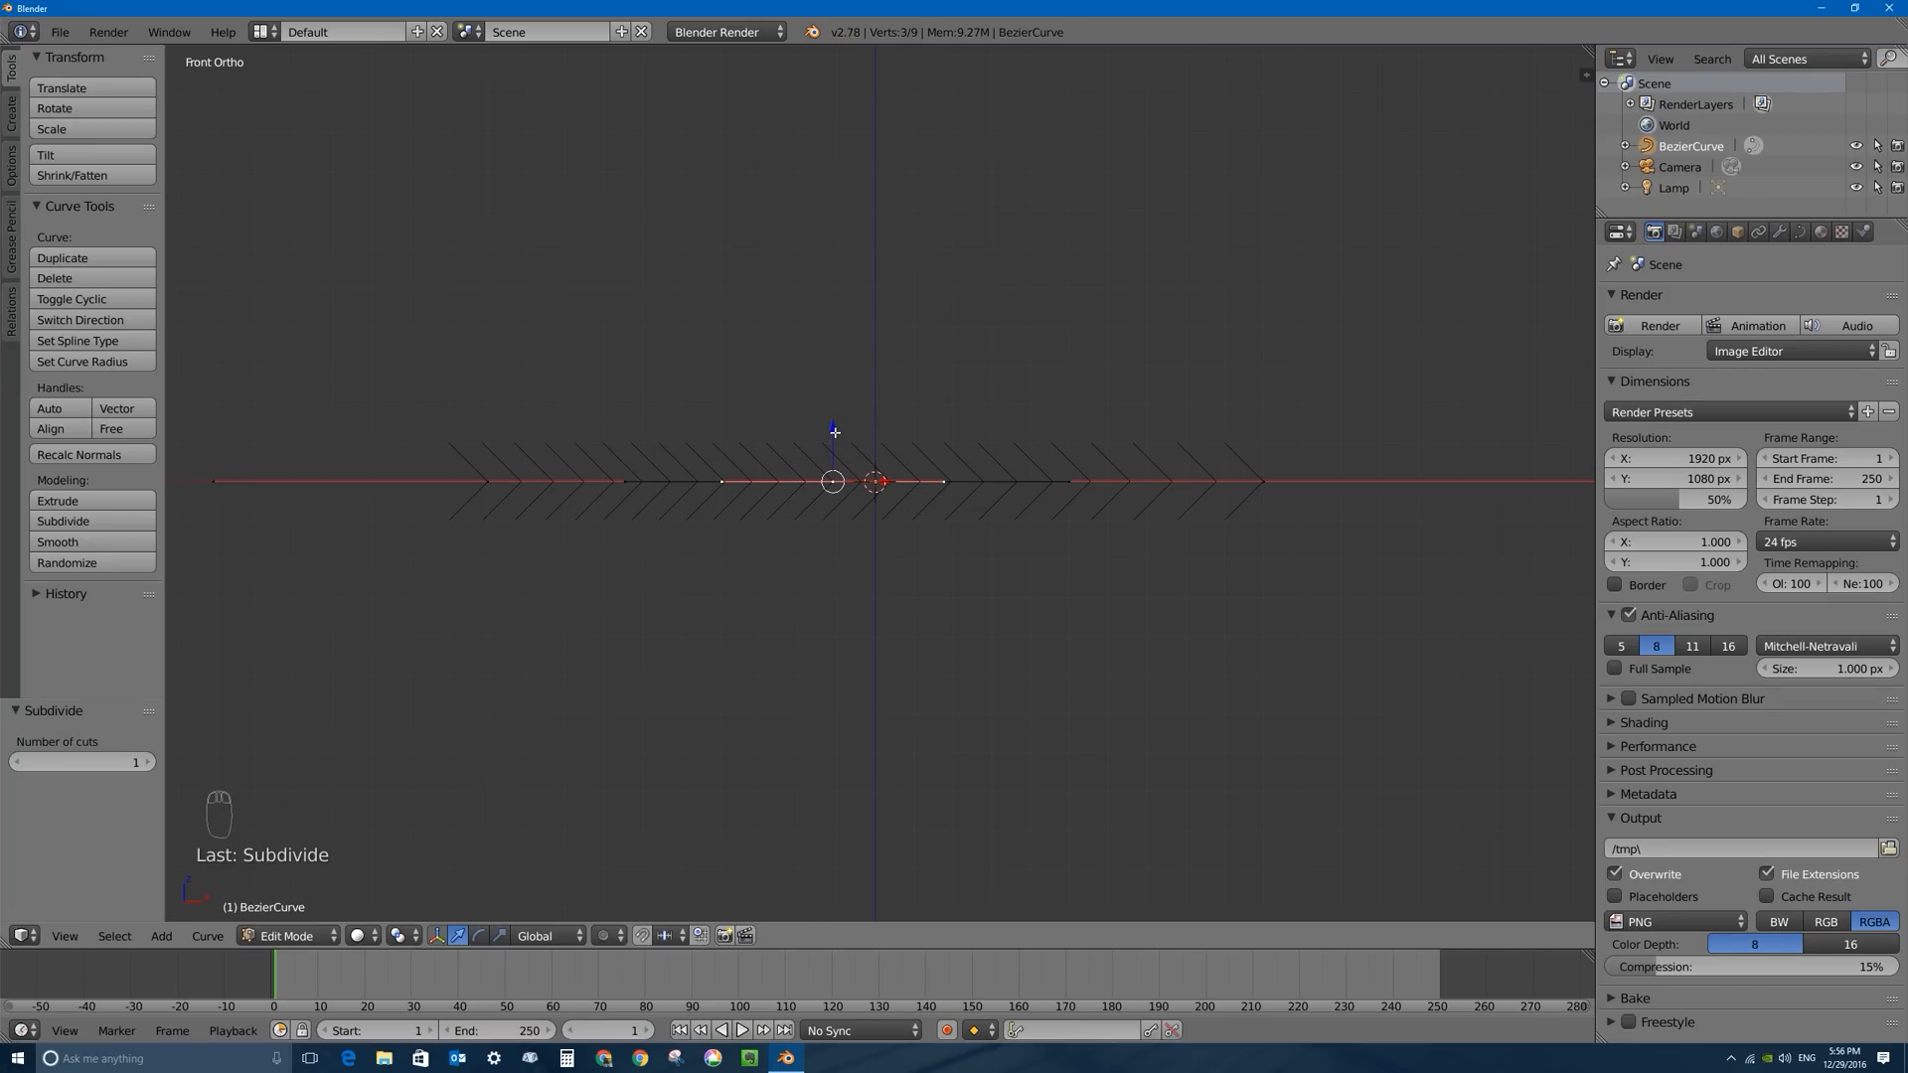
pyautogui.moveTo(833, 429); pyautogui.dragTo(834, 184)
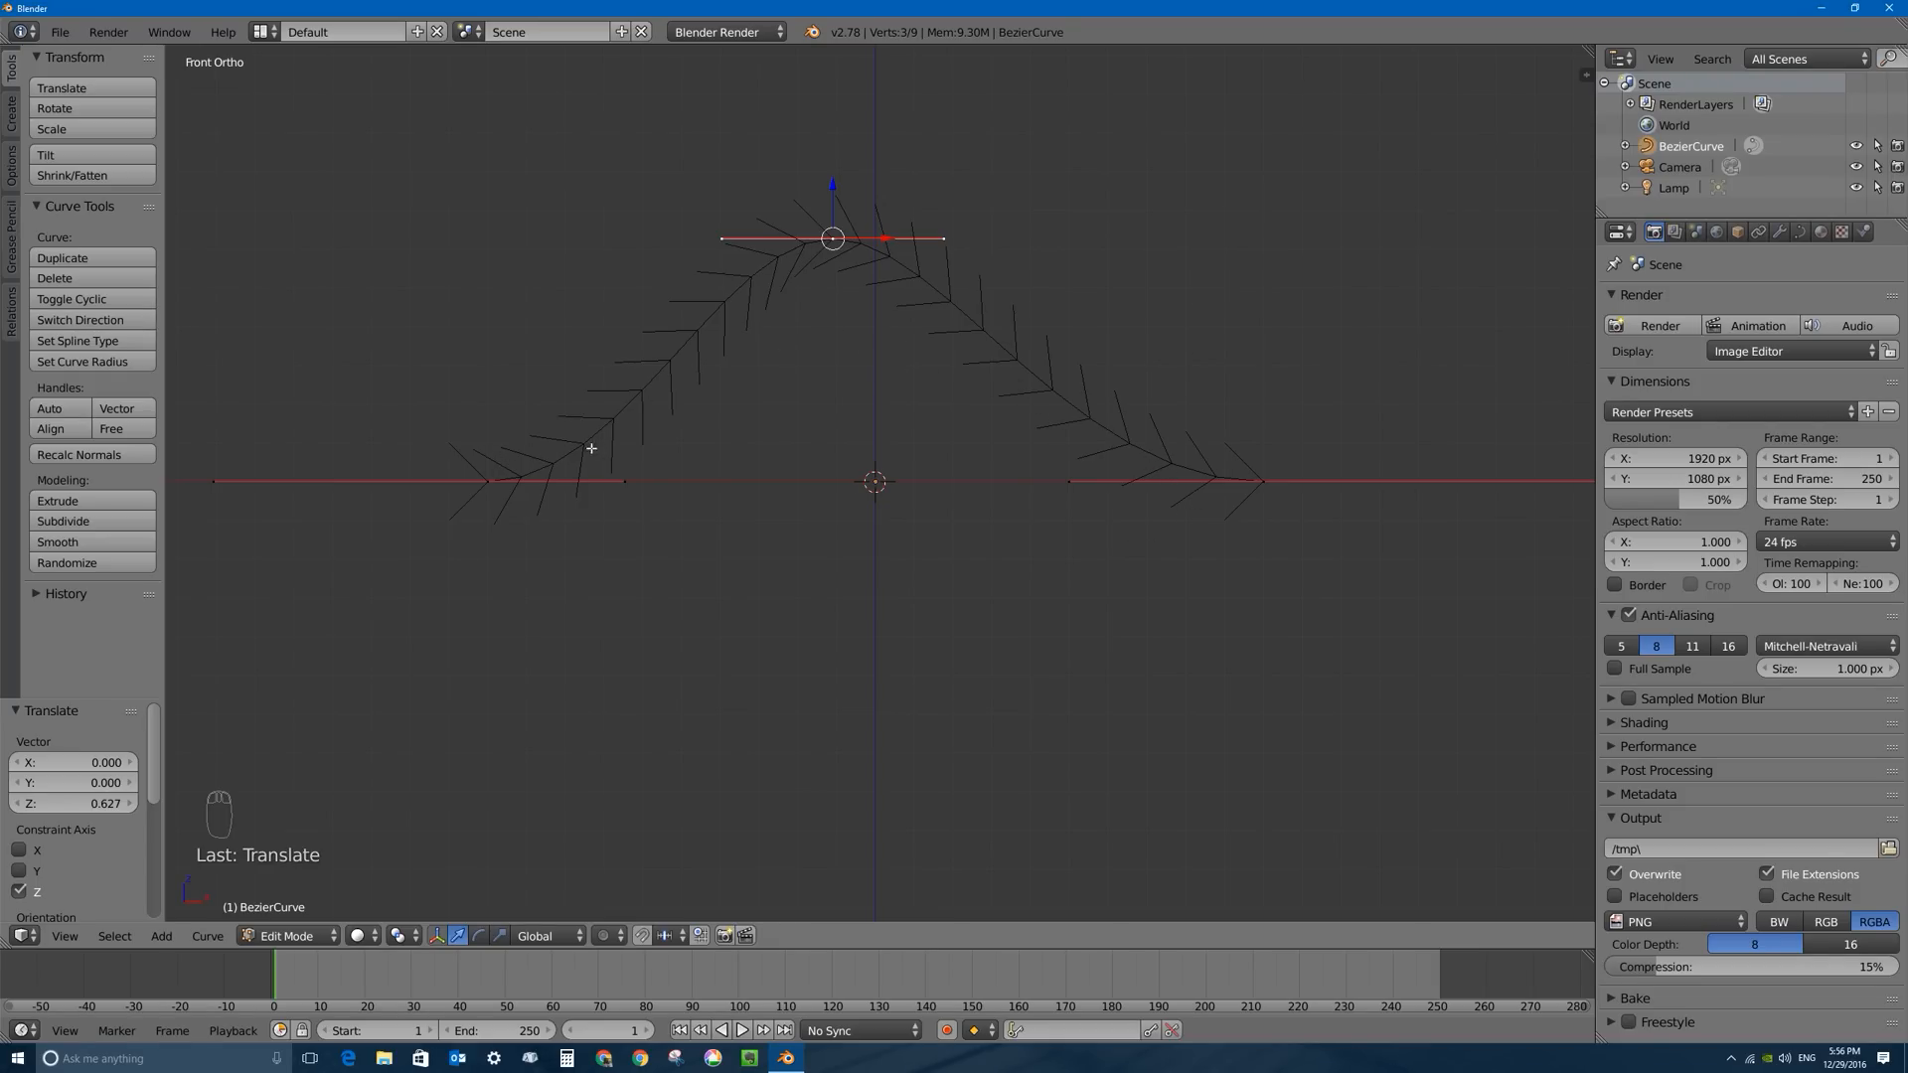
pyautogui.press('Tab')
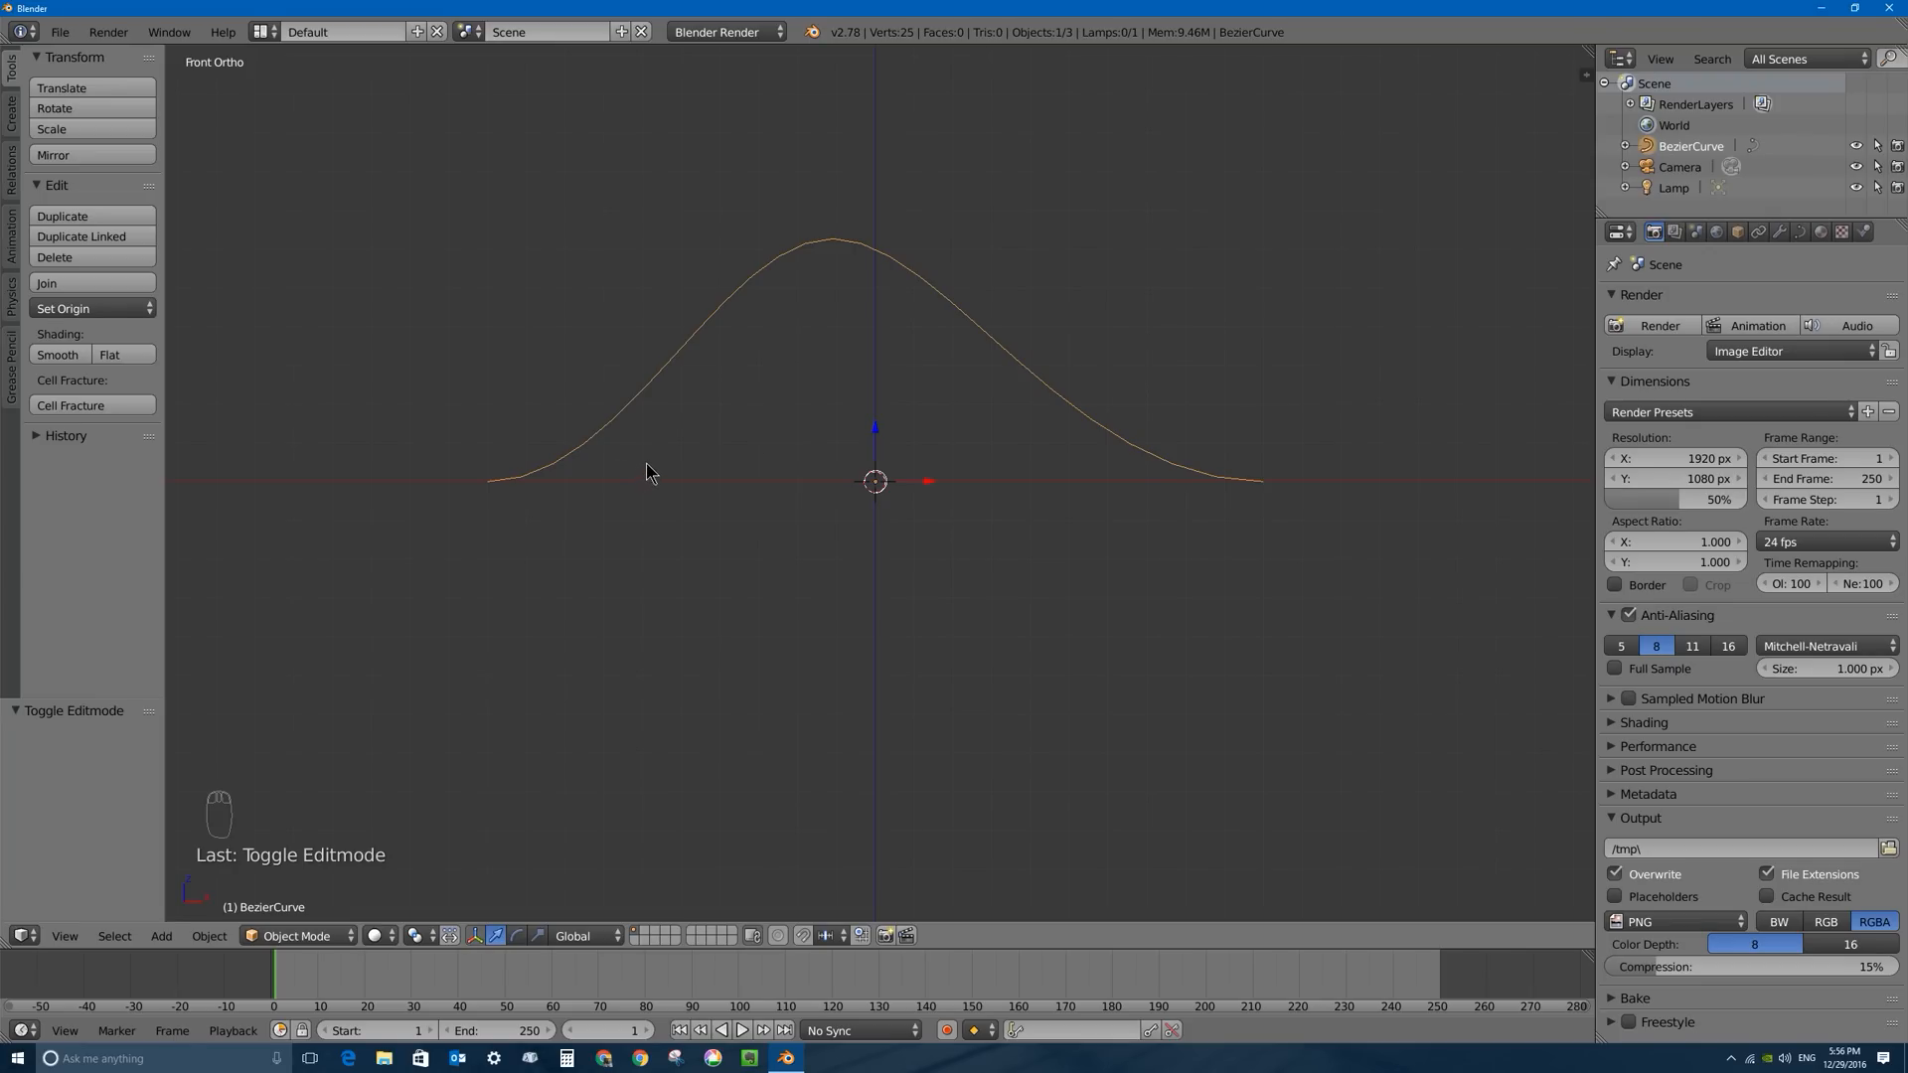
pyautogui.press('Tab')
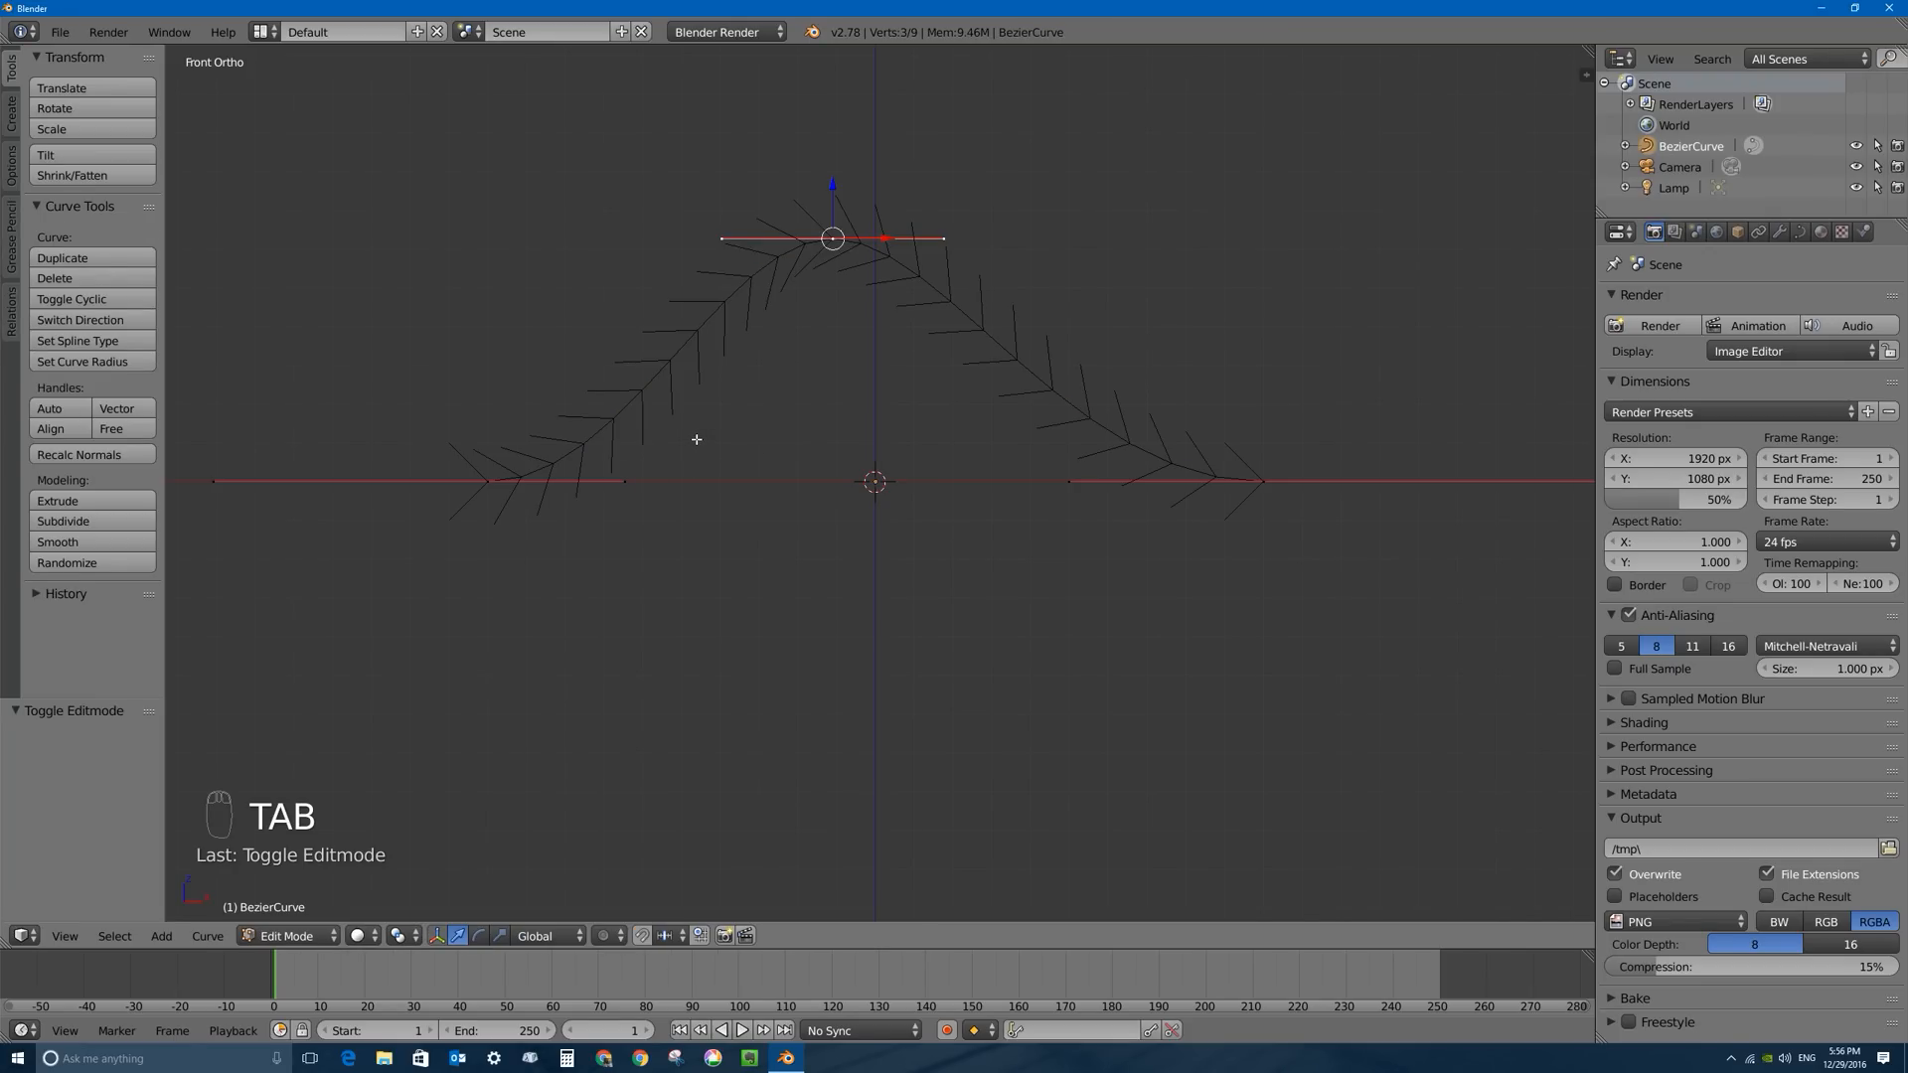
pyautogui.rightClick(473, 482)
pyautogui.rightClick(847, 264)
pyautogui.rightClick(1217, 482)
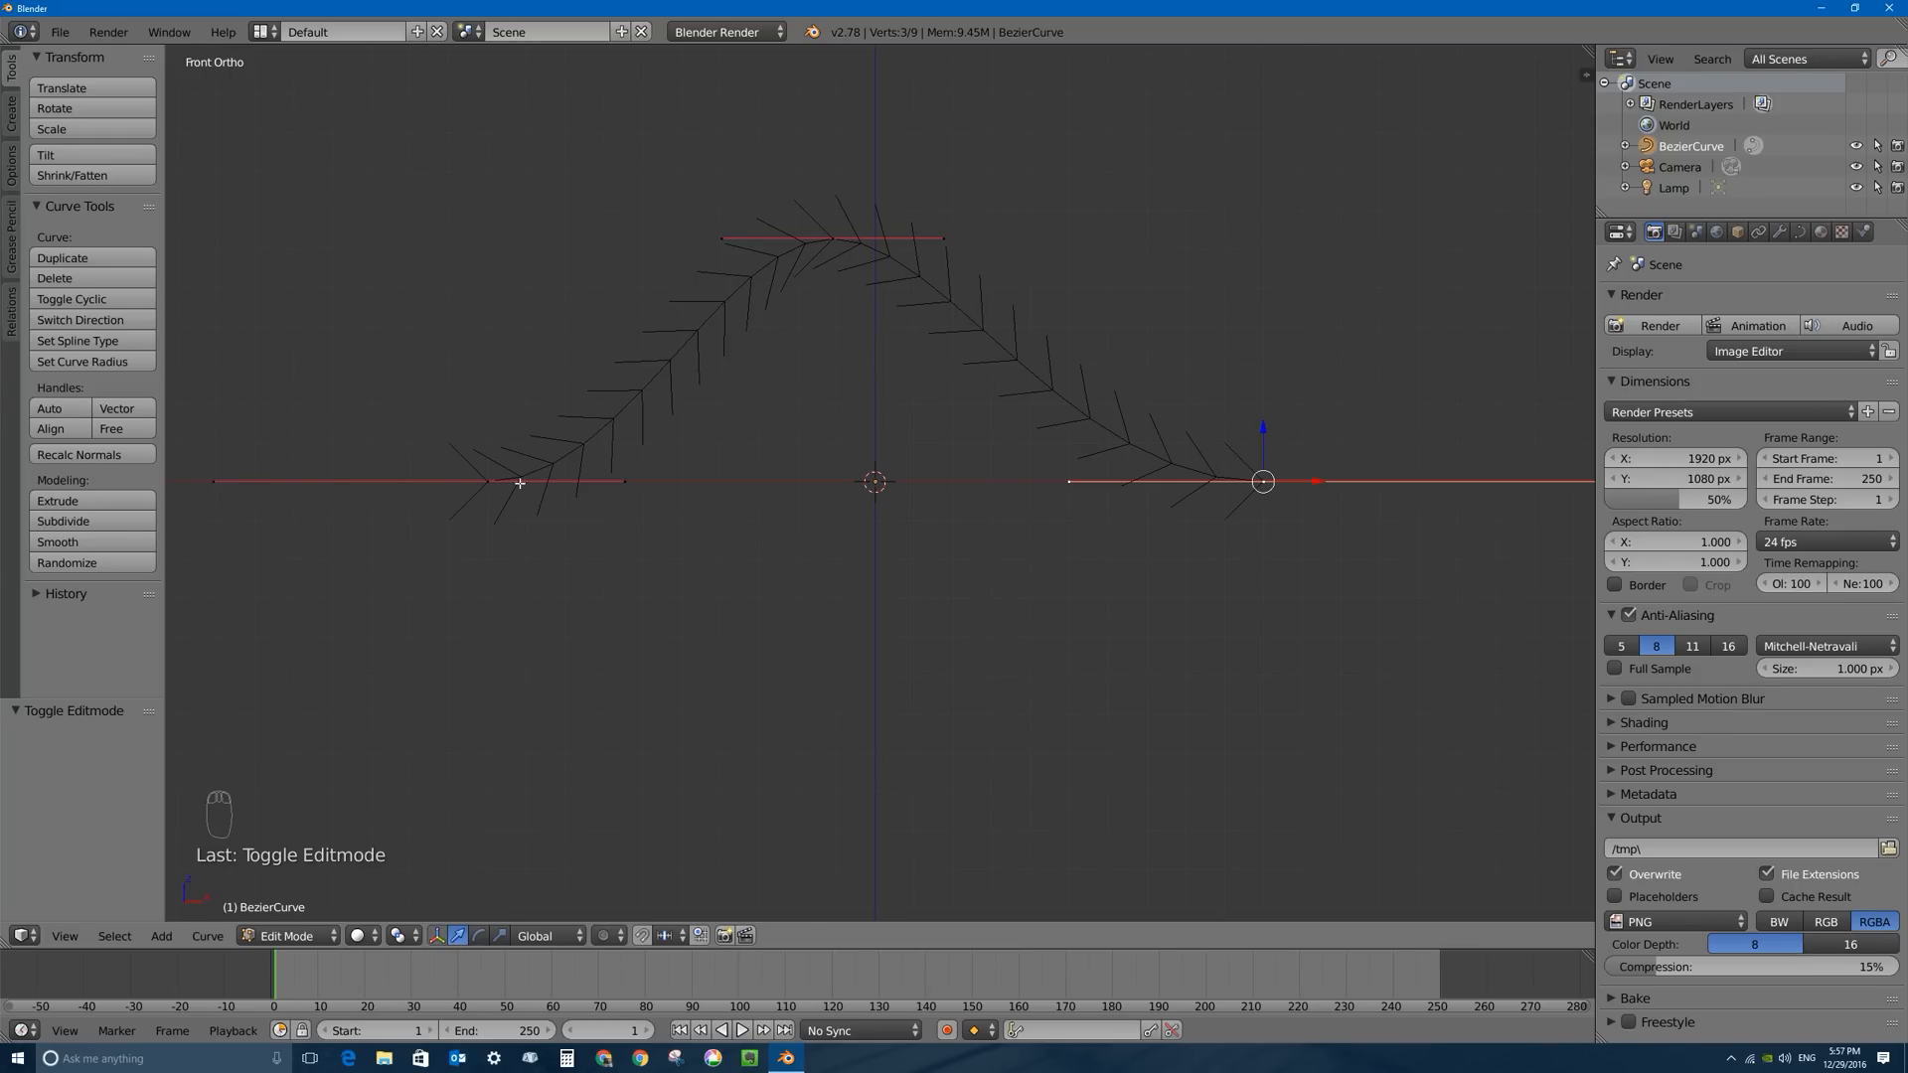
pyautogui.rightClick(484, 482)
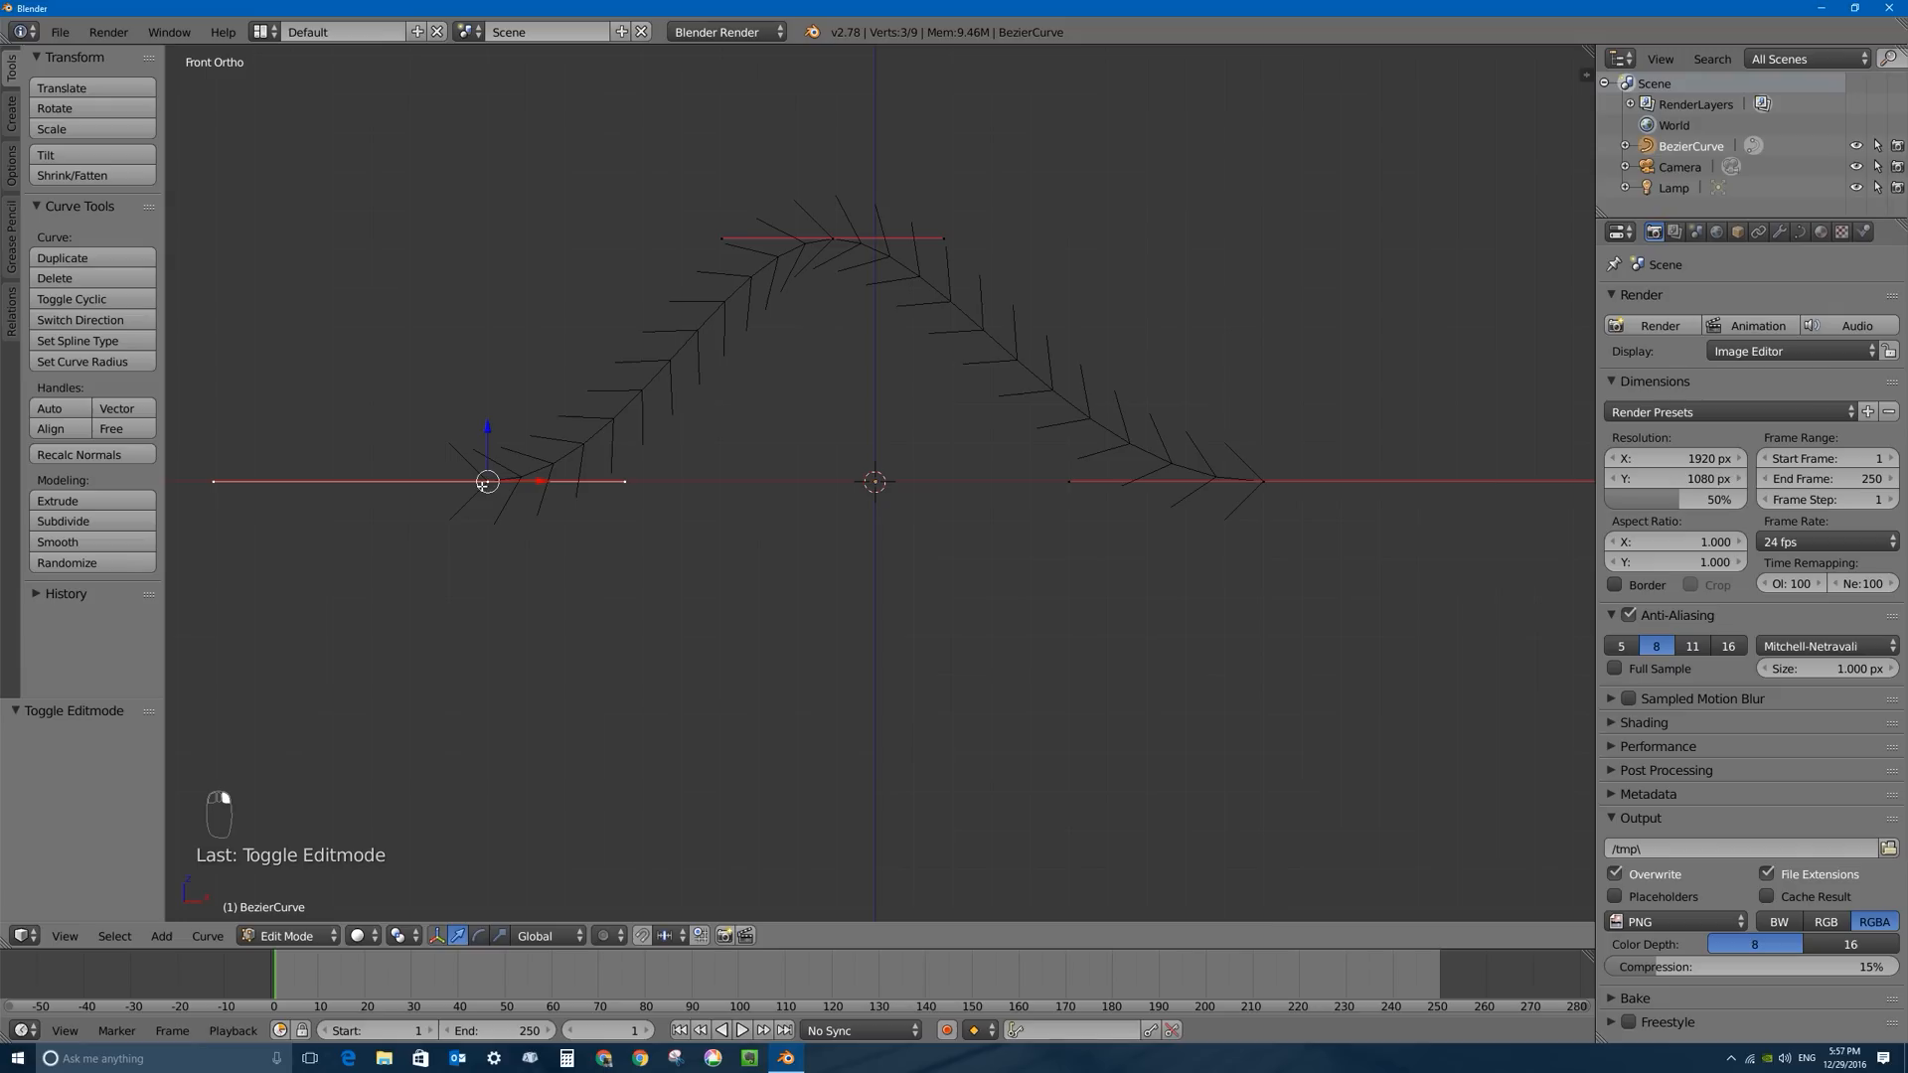
pyautogui.rightClick(837, 228)
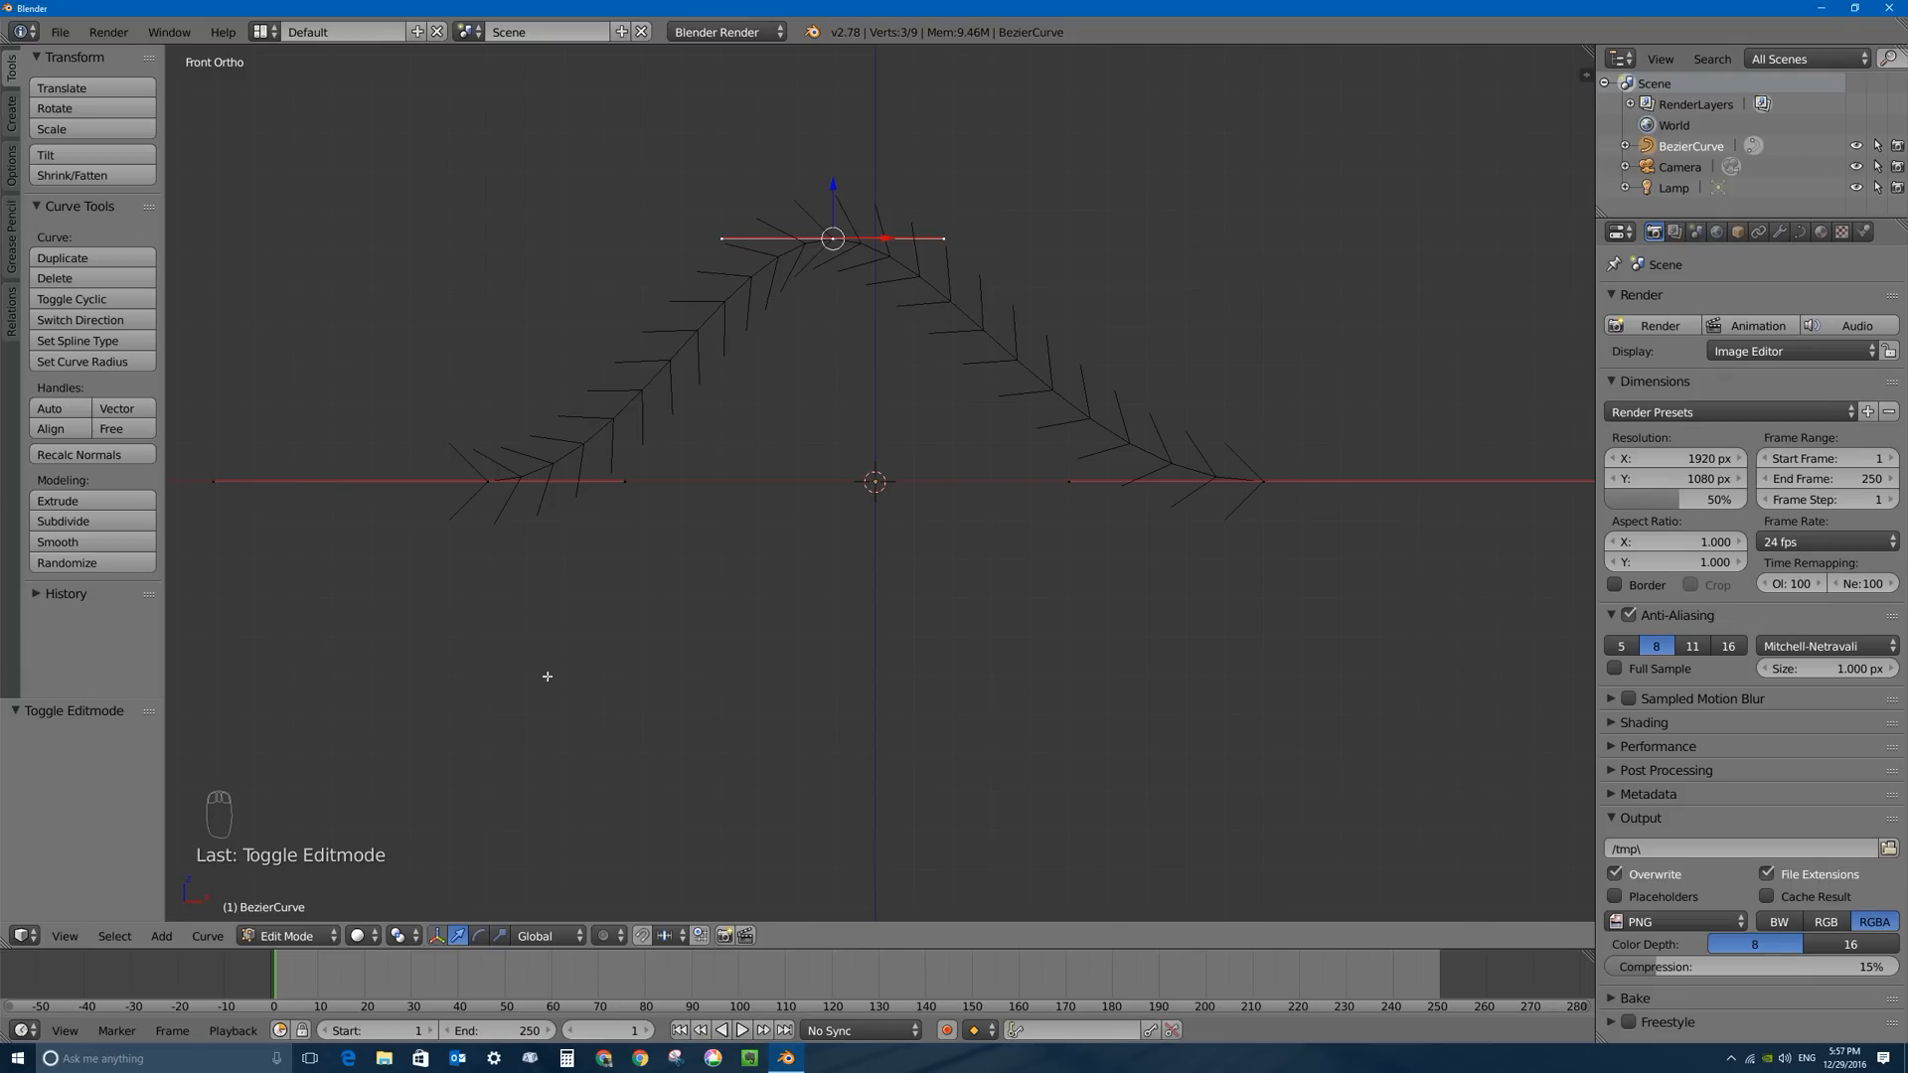
# Snap the 3D cursor to the curve's left control point.
pyautogui.rightClick(487, 477)
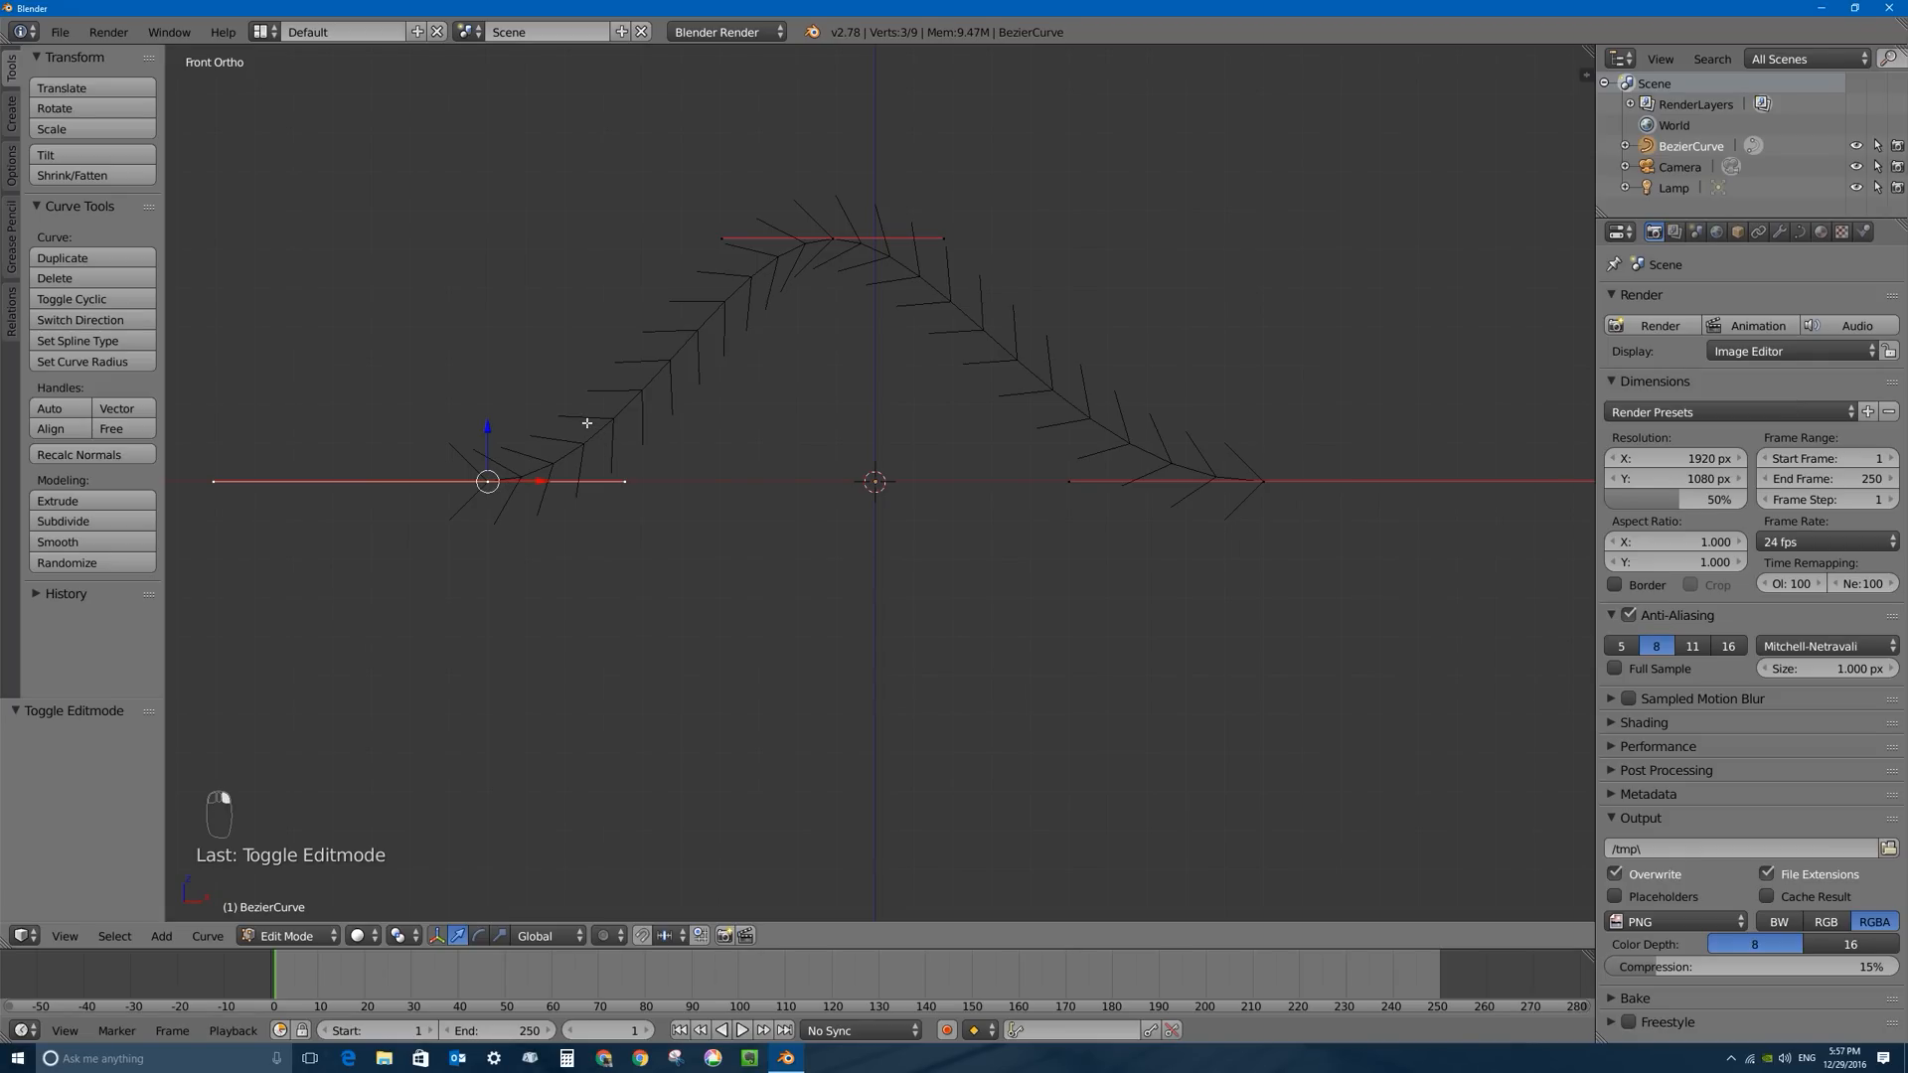
pyautogui.hotkey('shift', 's')
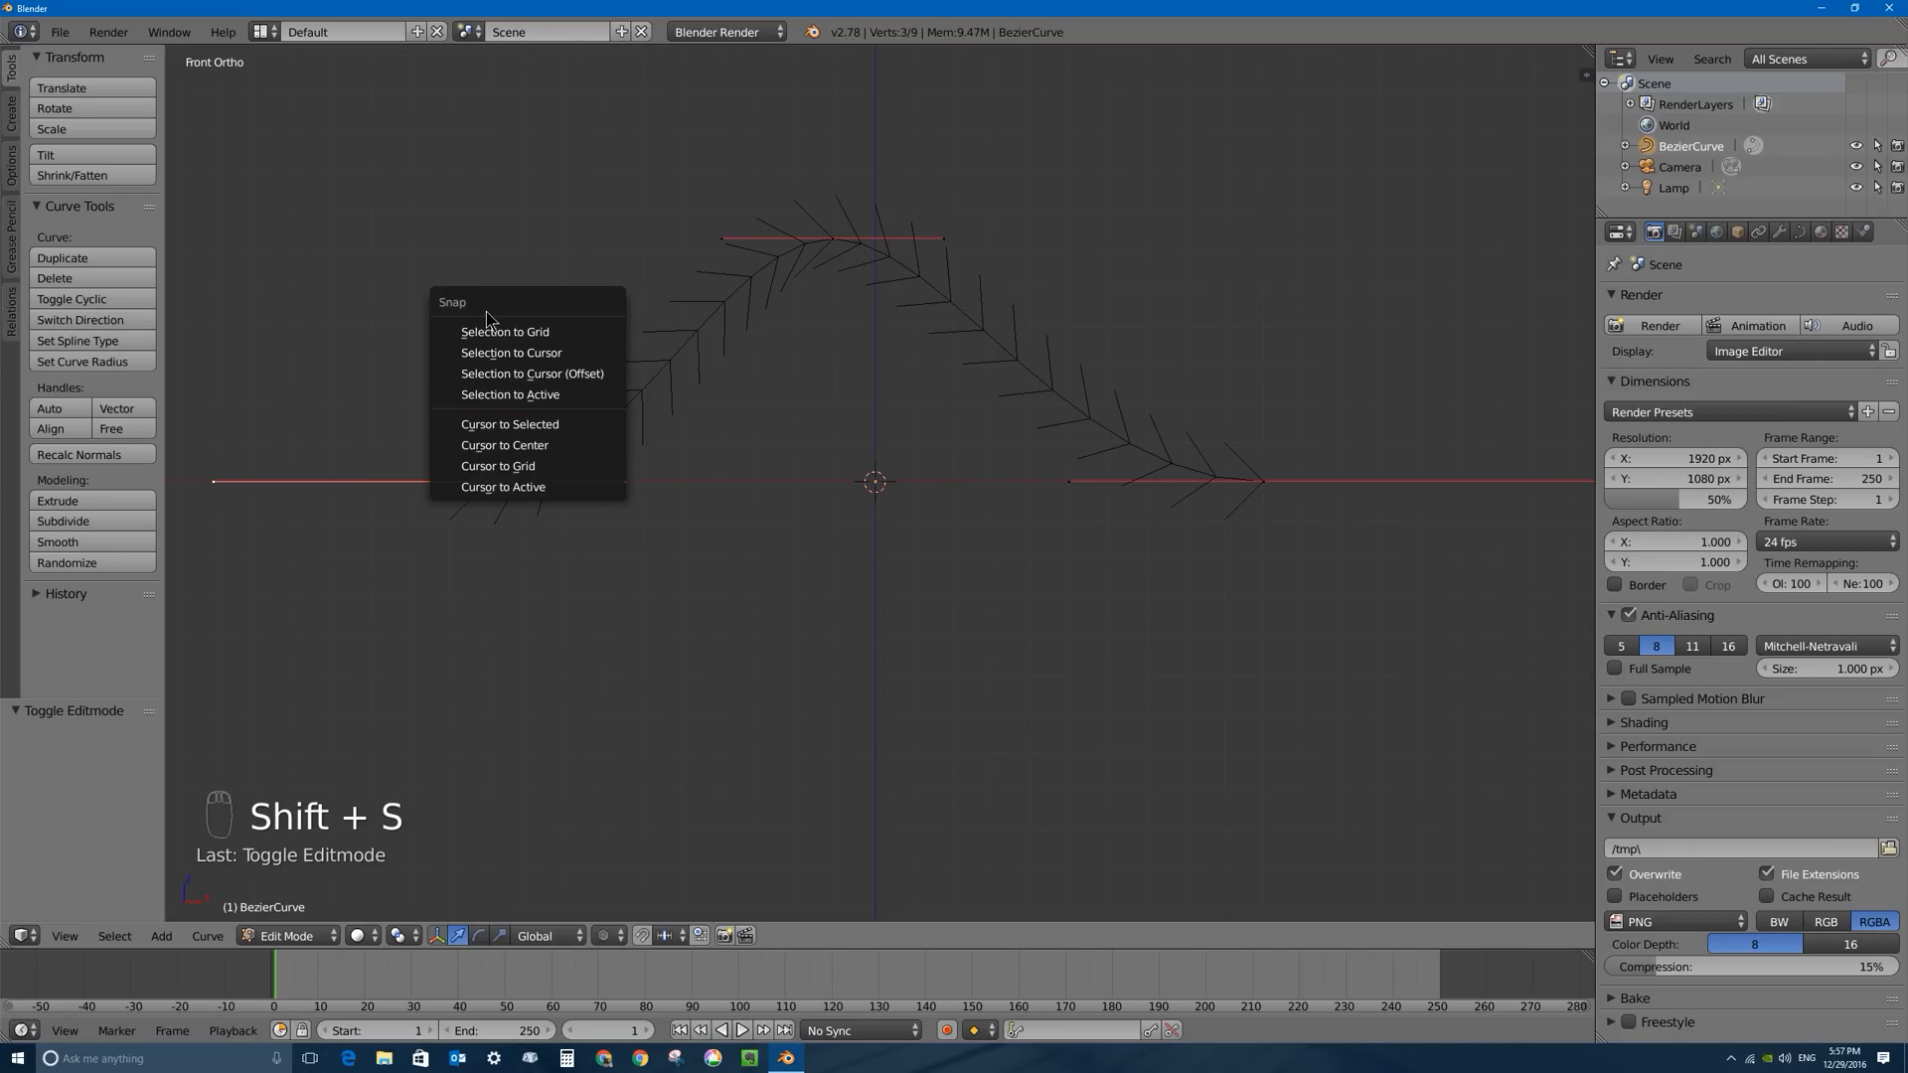
pyautogui.click(510, 425)
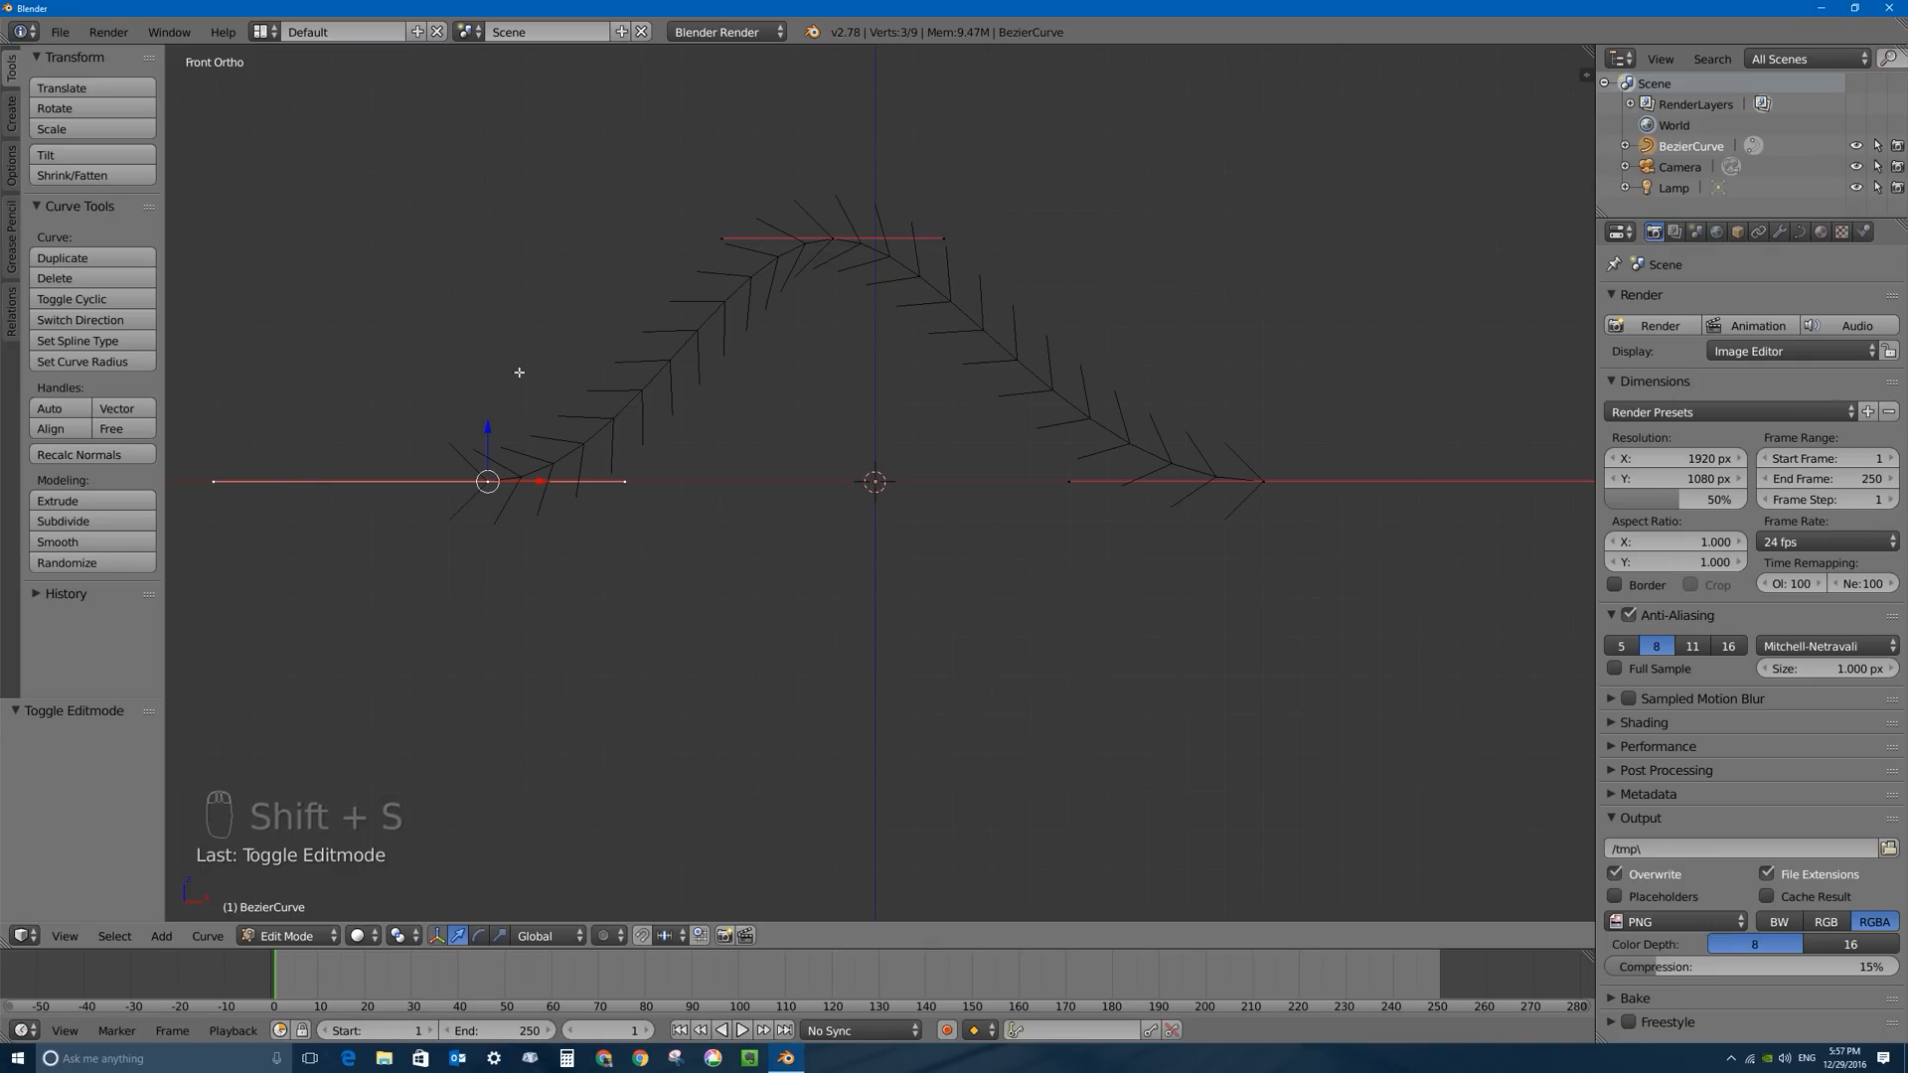
pyautogui.hotkey('shift', 's')
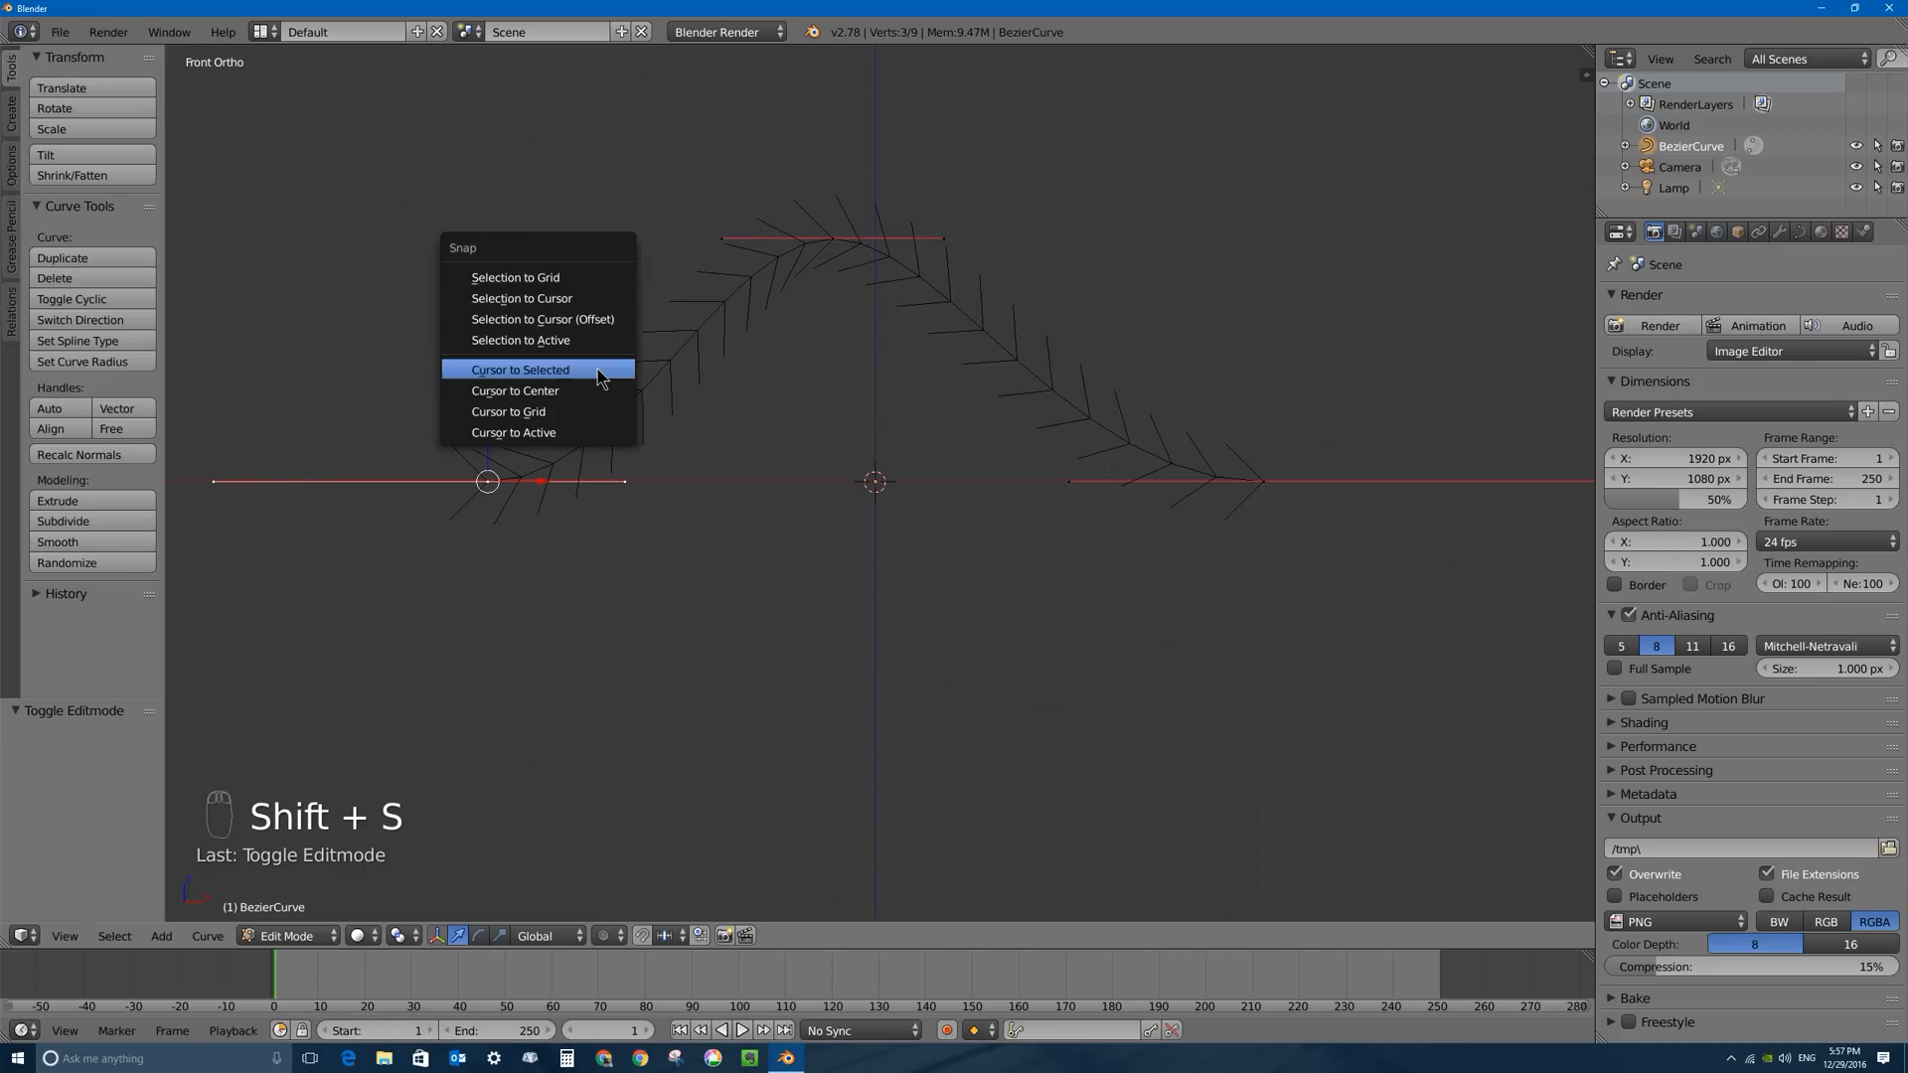
pyautogui.click(544, 371)
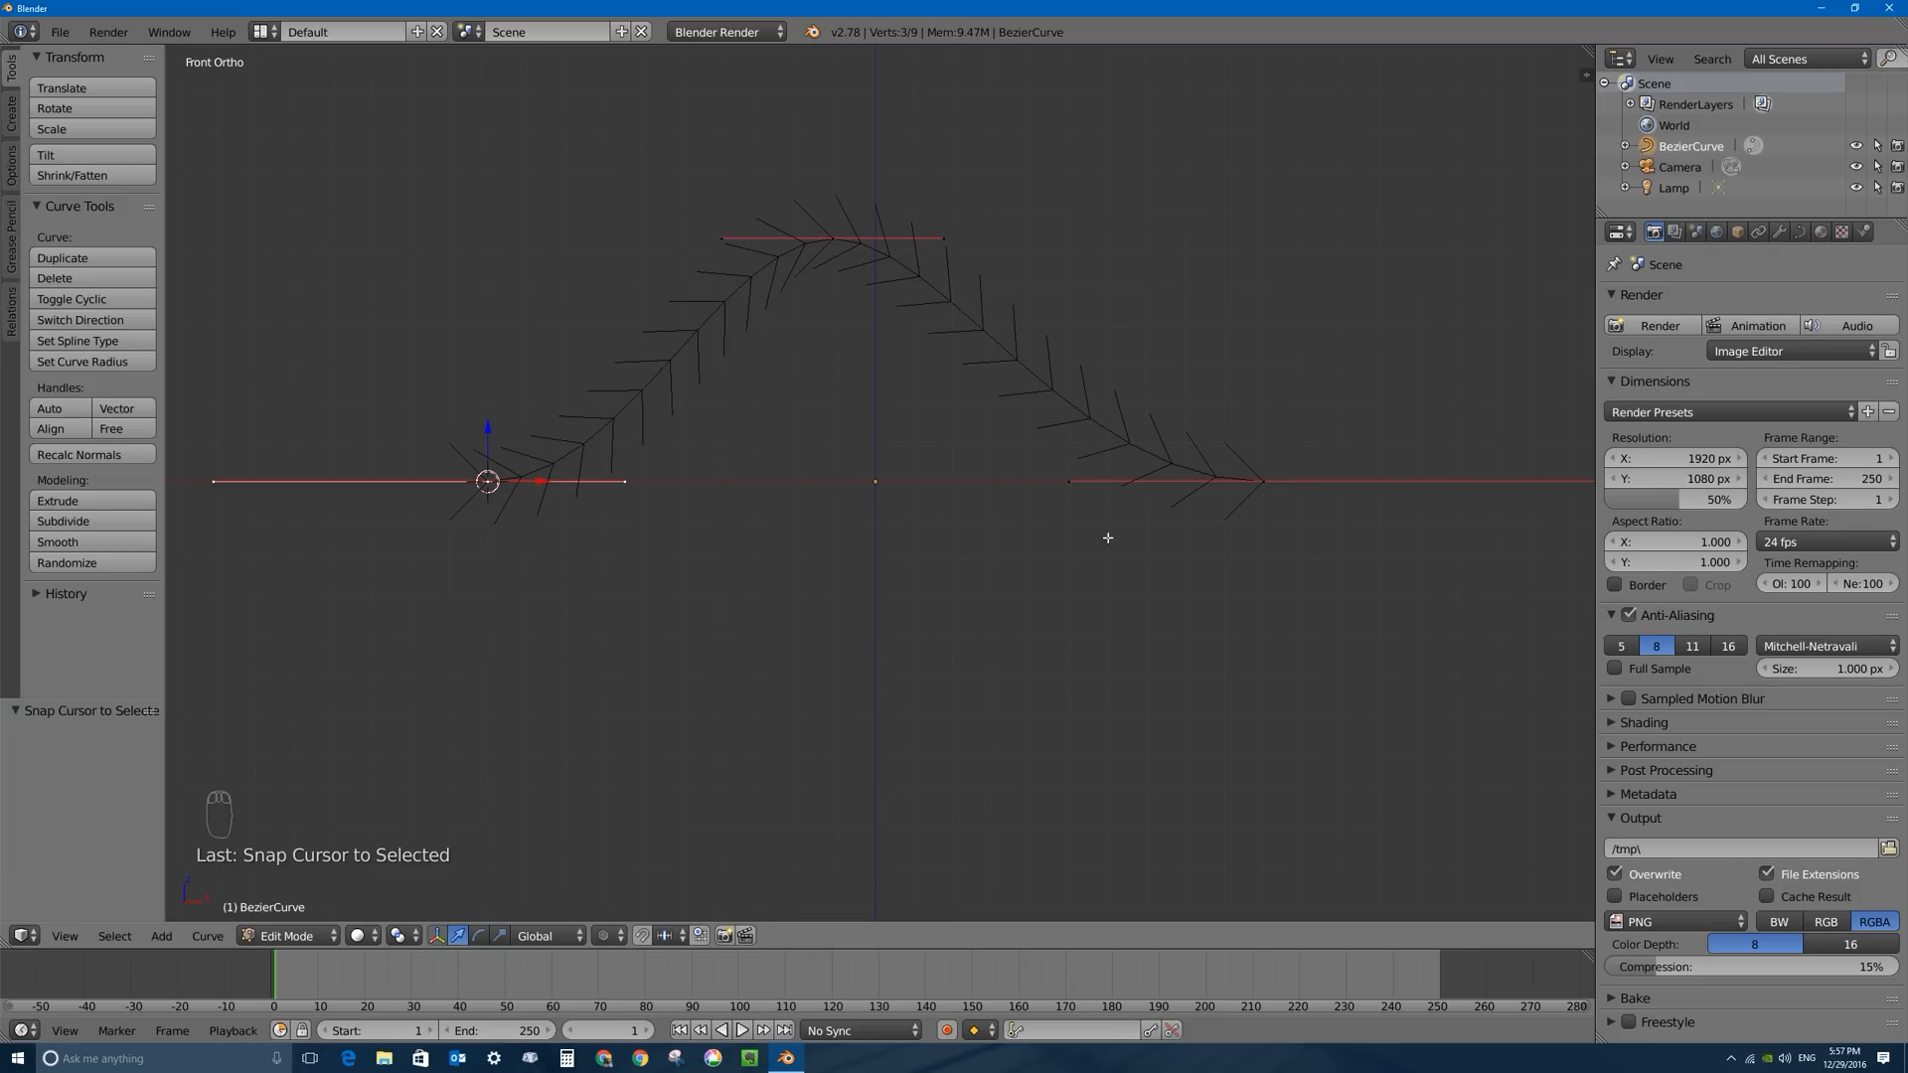
# Add an Arrows empty at the curve's left control point in Object Mode and scale it to about 0.25.
pyautogui.press('Tab')
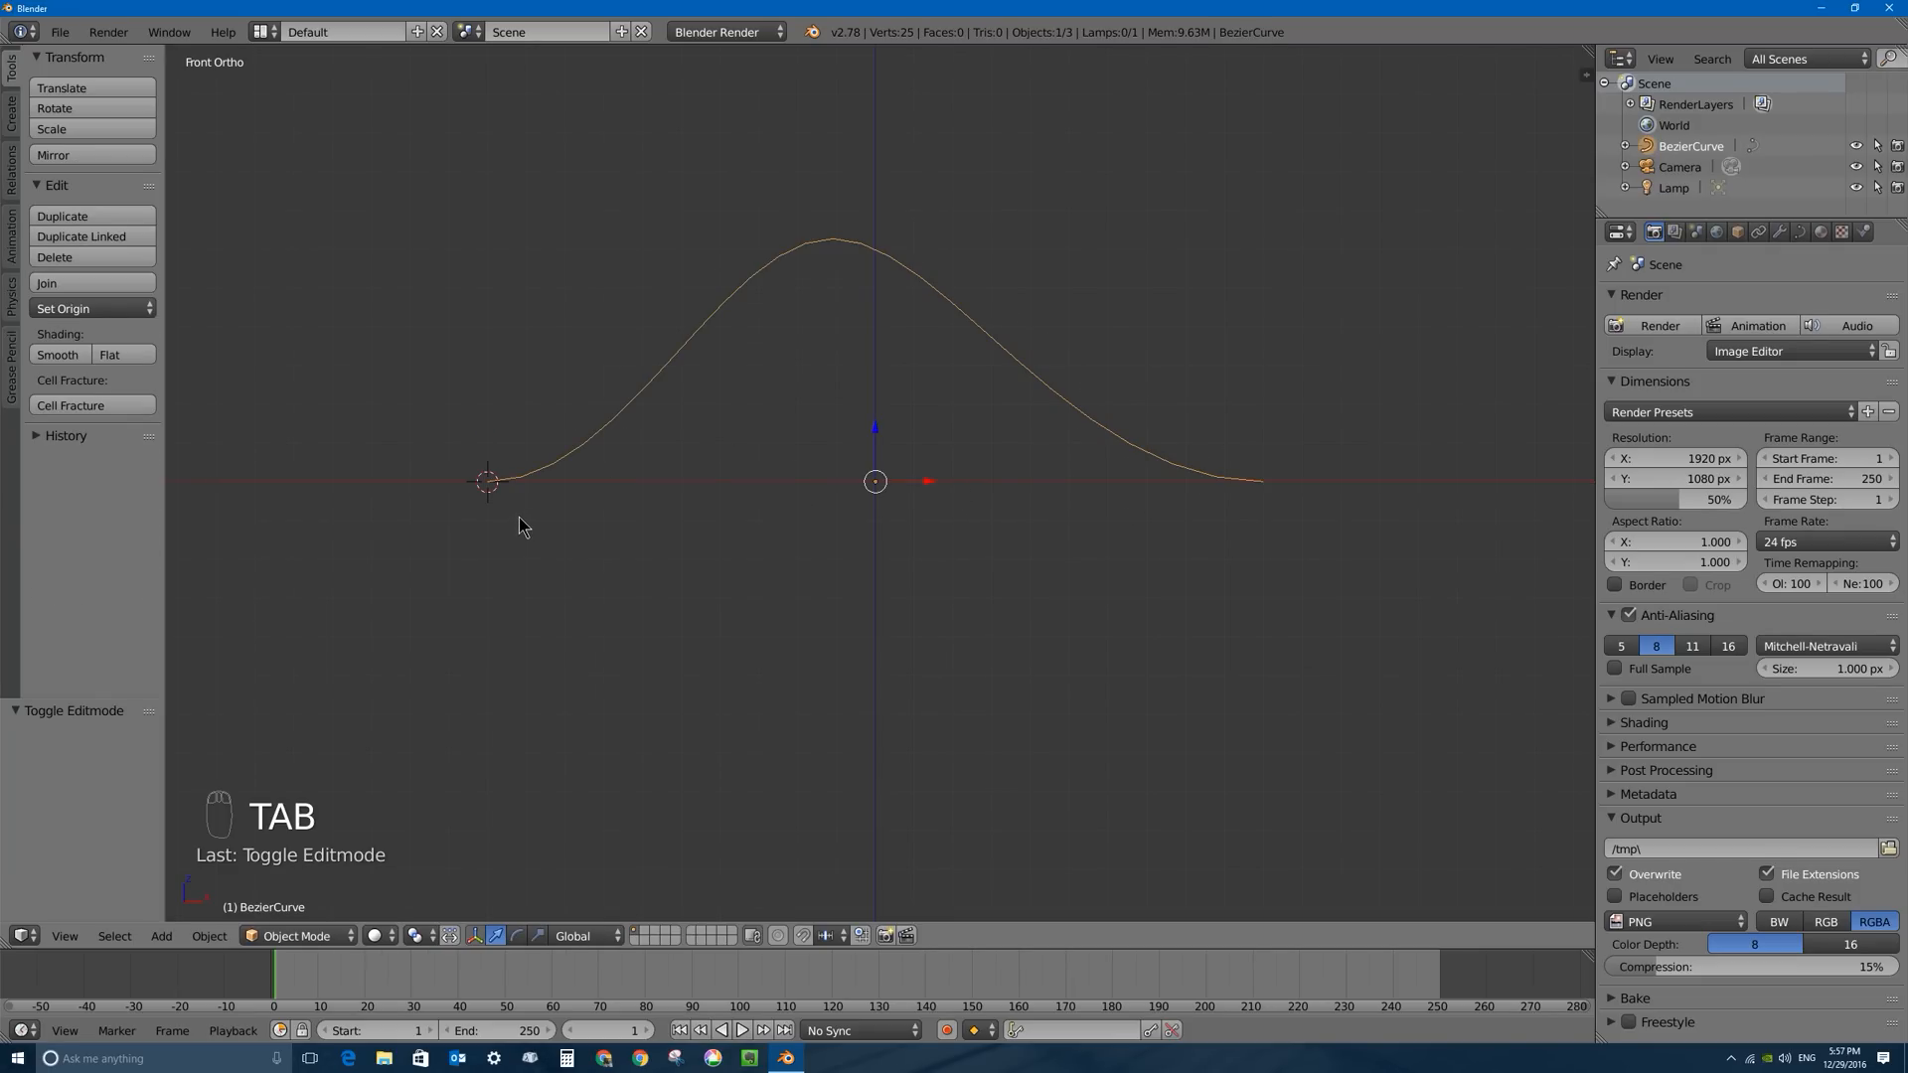
pyautogui.hotkey('shift', 'a')
pyautogui.moveTo(620, 478)
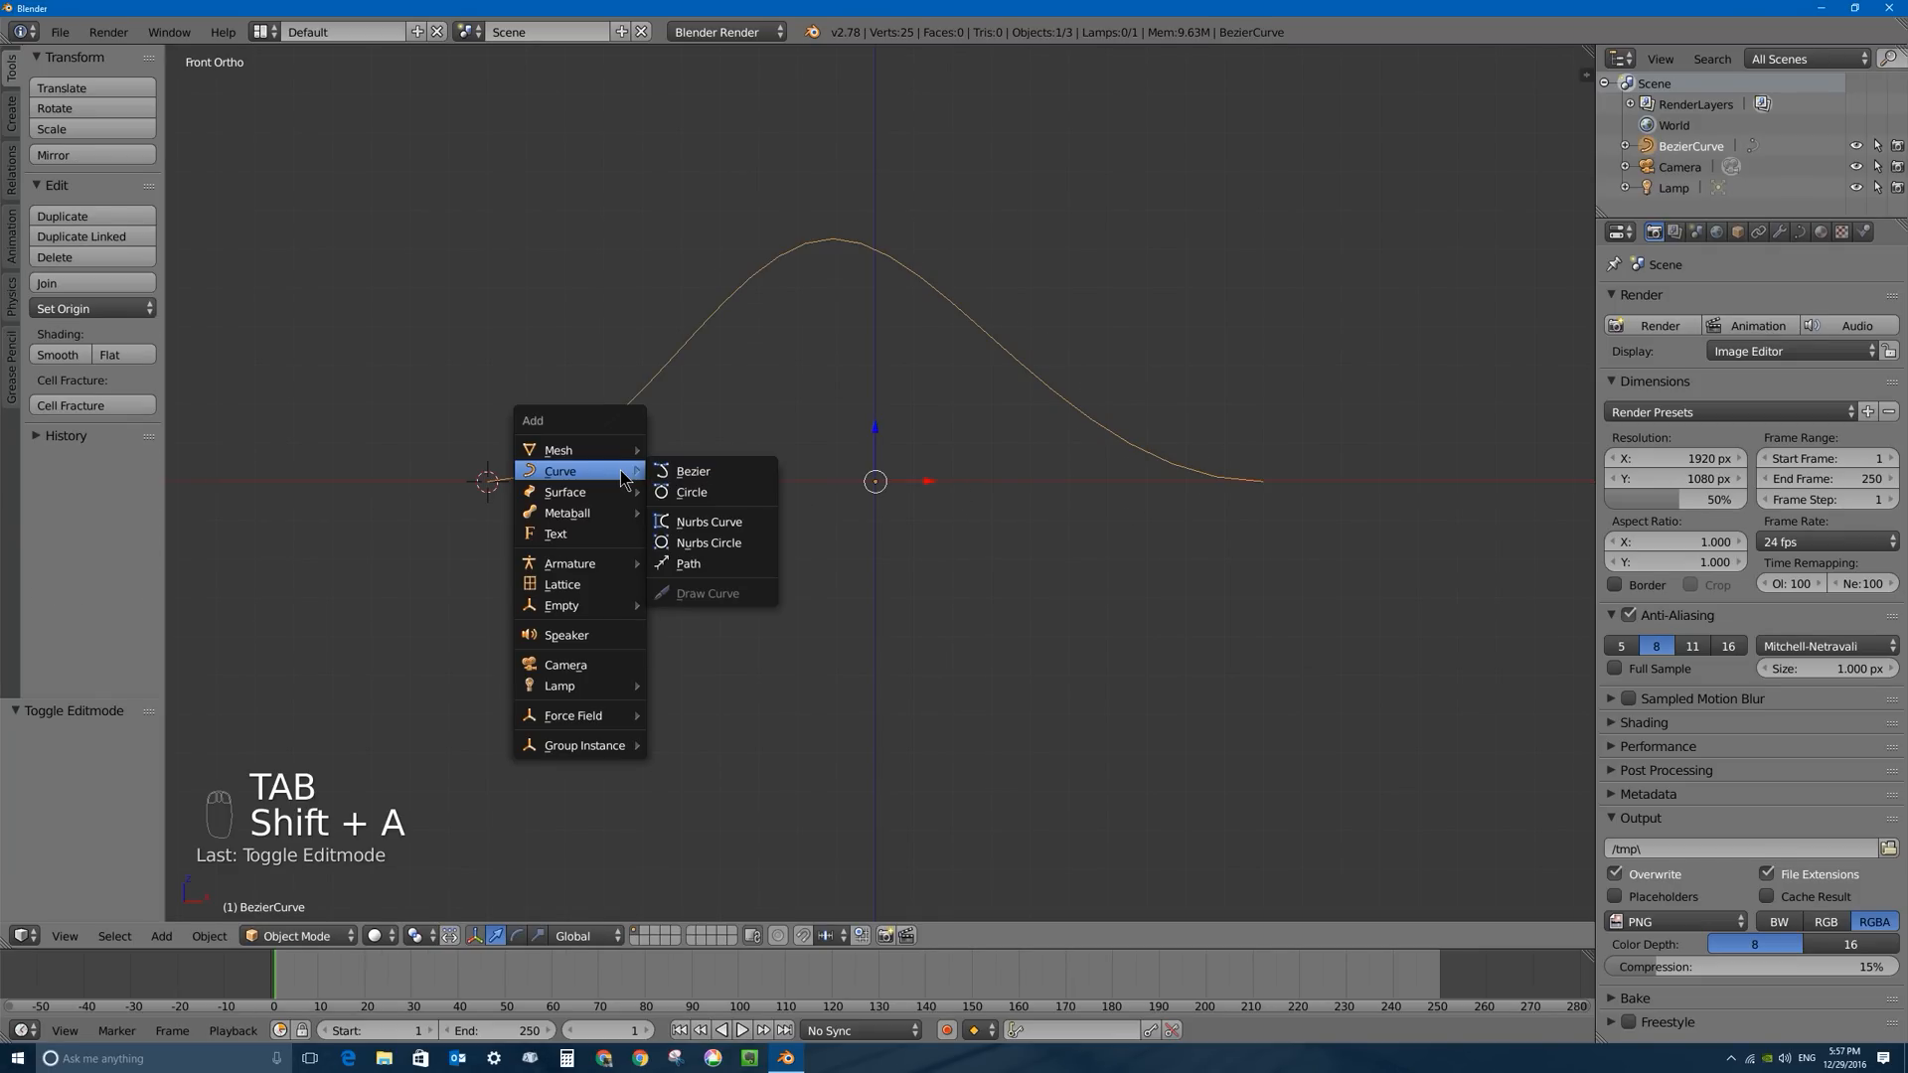
pyautogui.moveTo(617, 606)
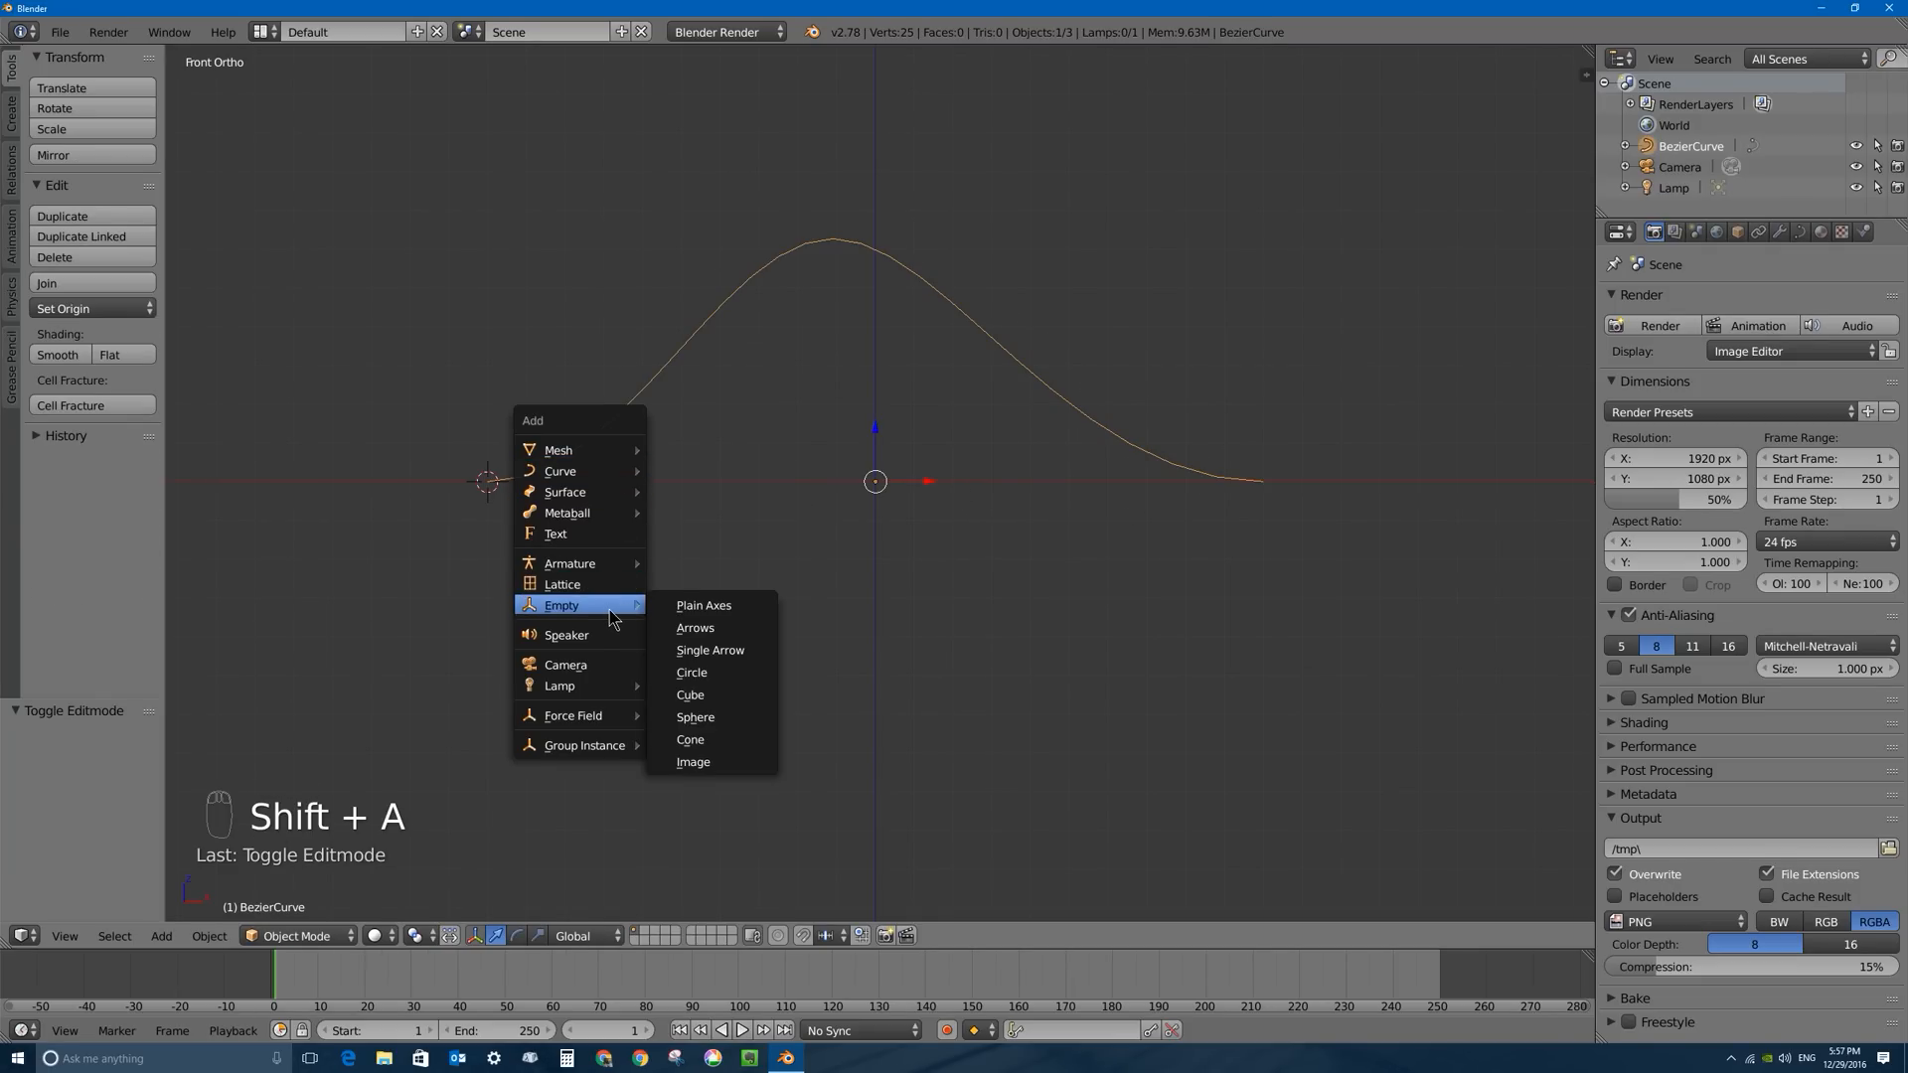
pyautogui.click(716, 629)
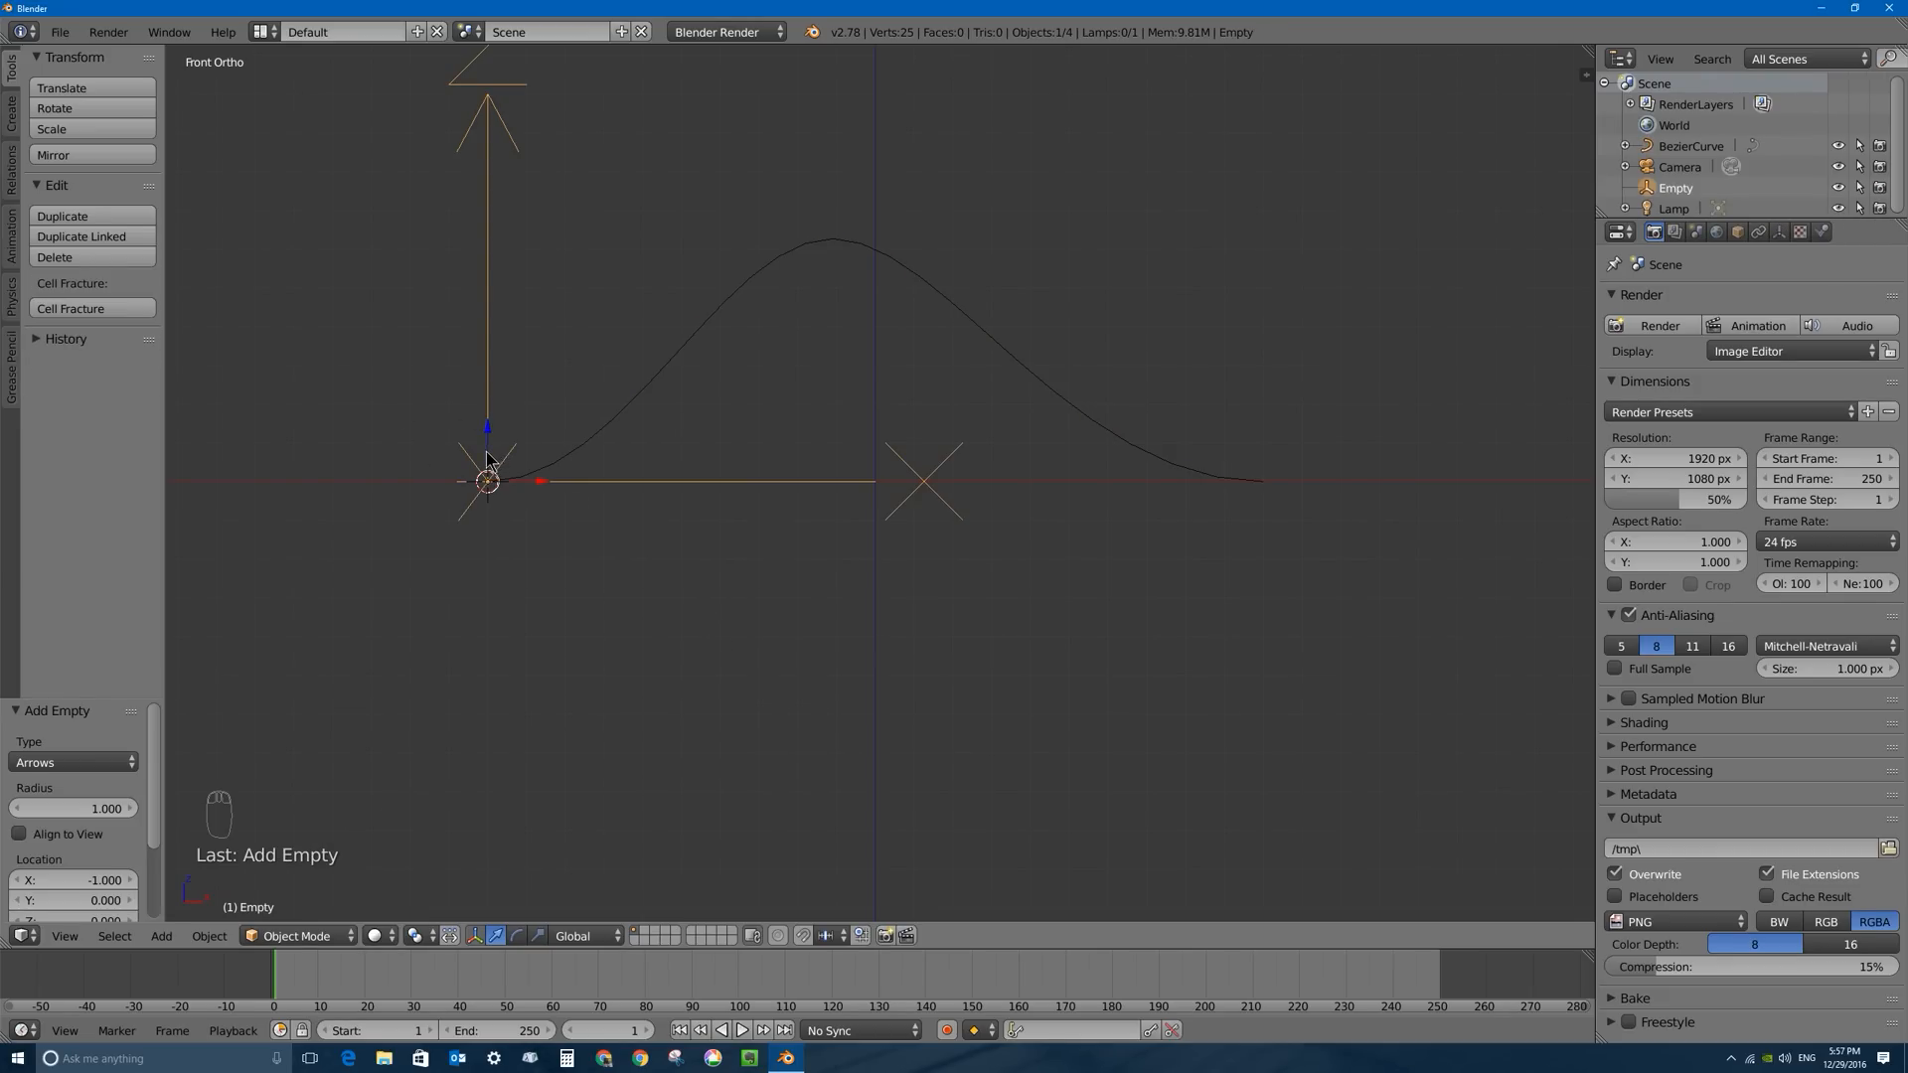
pyautogui.moveTo(559, 162); pyautogui.dragTo(528, 200, button='middle')
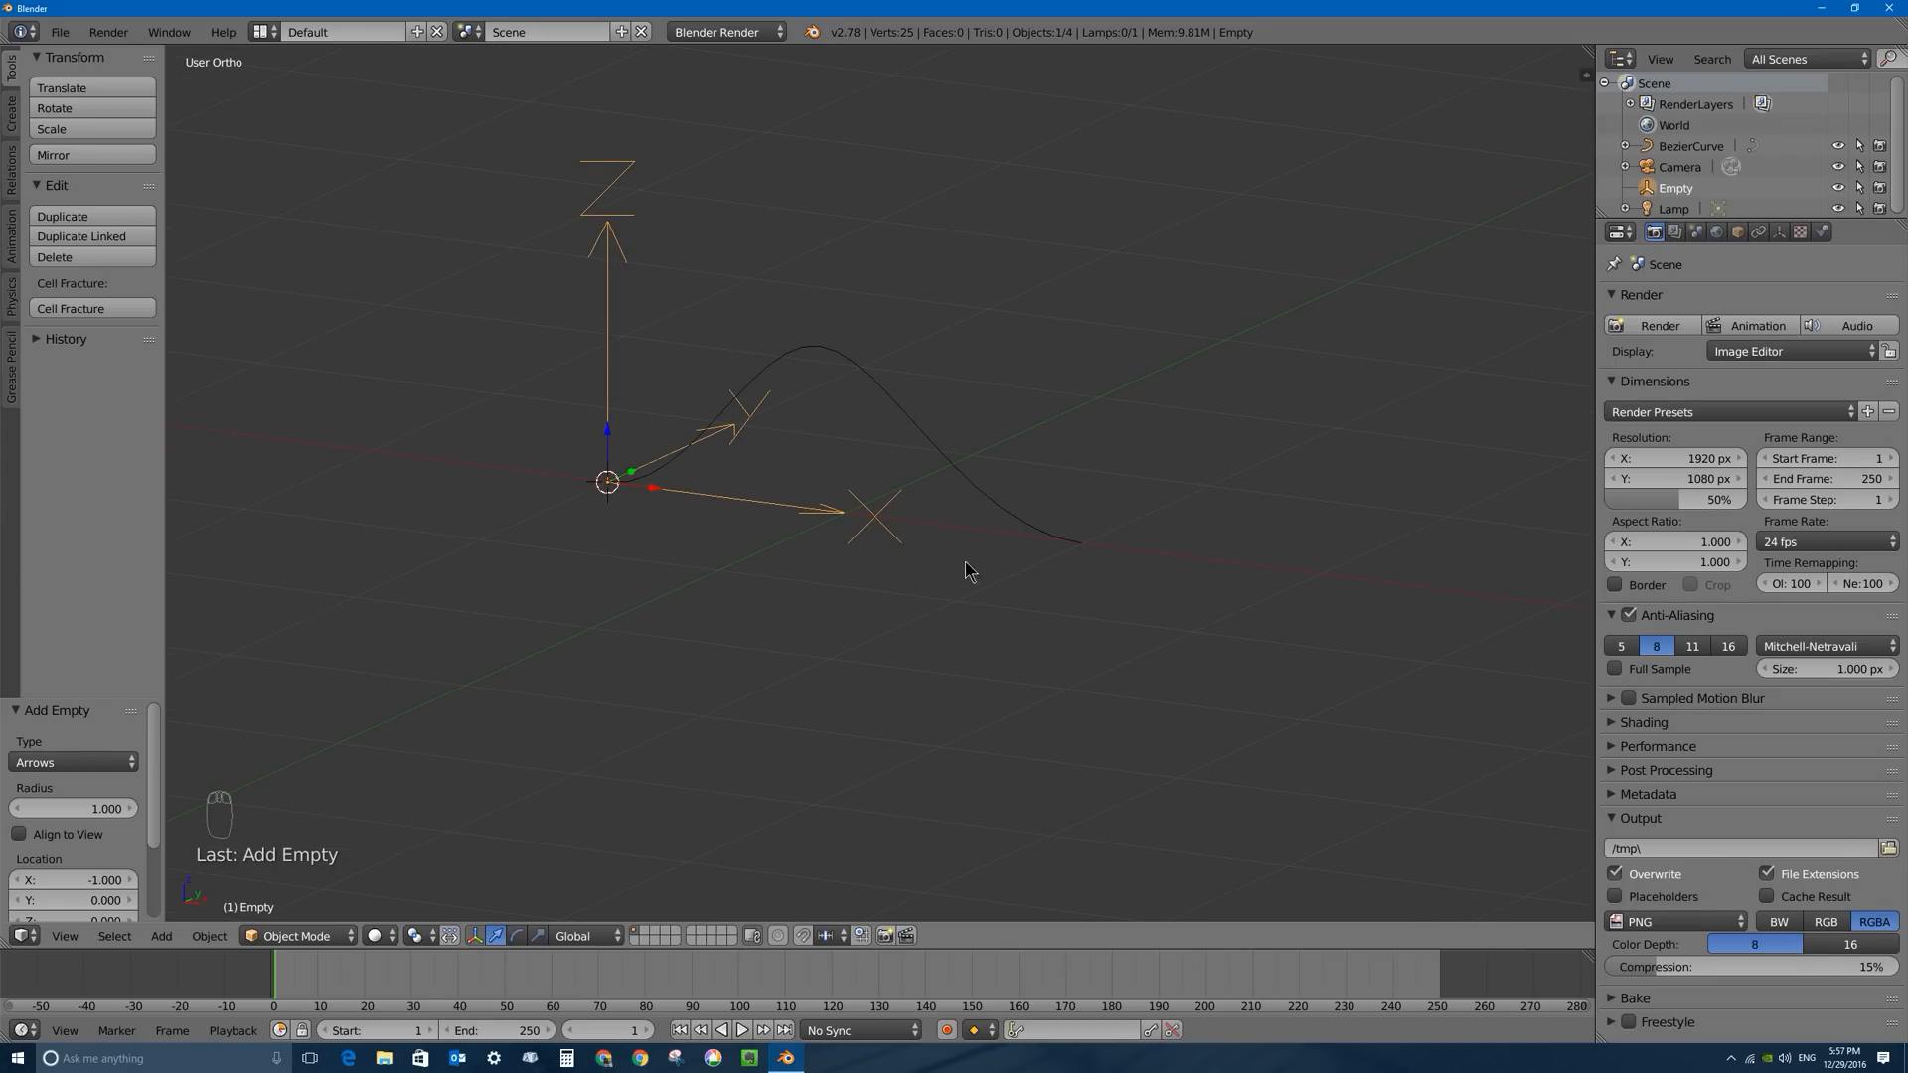
pyautogui.press('s')
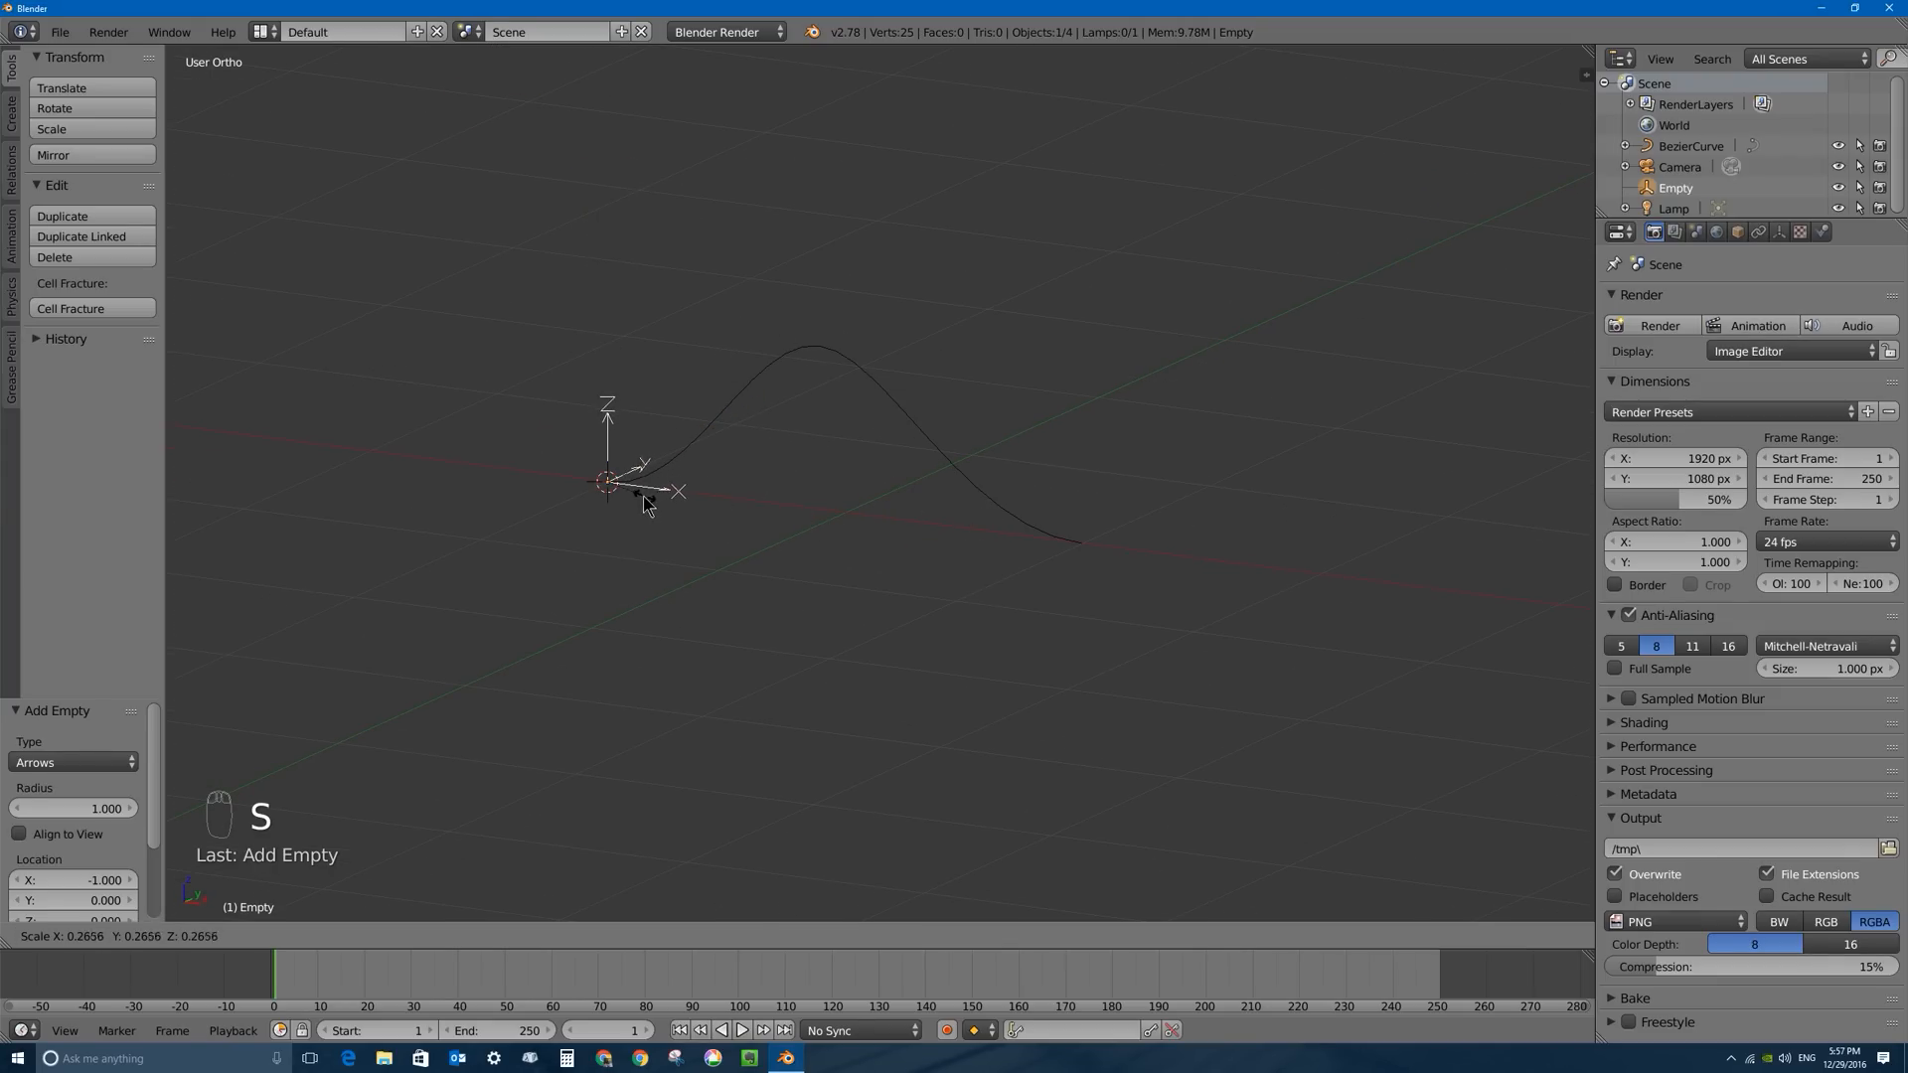
pyautogui.click(656, 504)
pyautogui.moveTo(599, 390); pyautogui.dragTo(630, 391, button='middle')
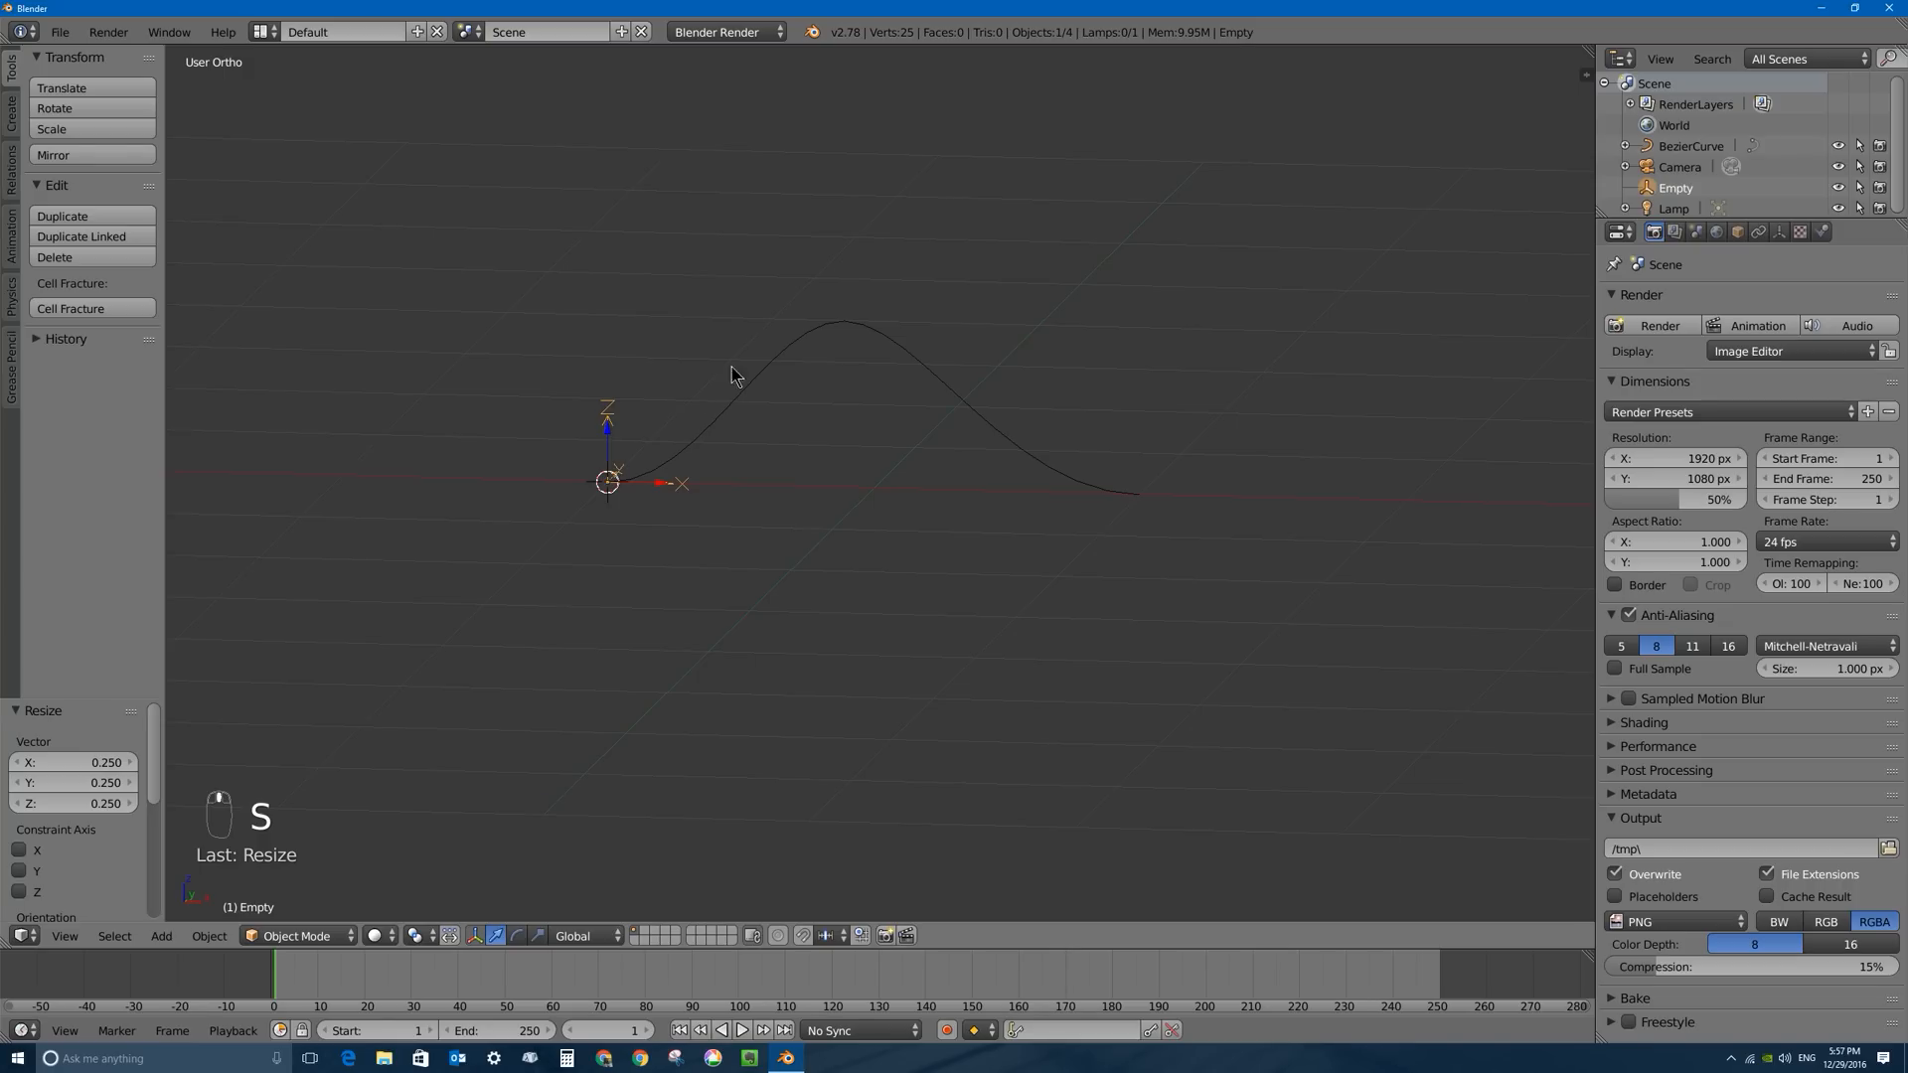
# Snap the 3D cursor to the Bezier curve's middle control point in Edit Mode.
pyautogui.rightClick(832, 334)
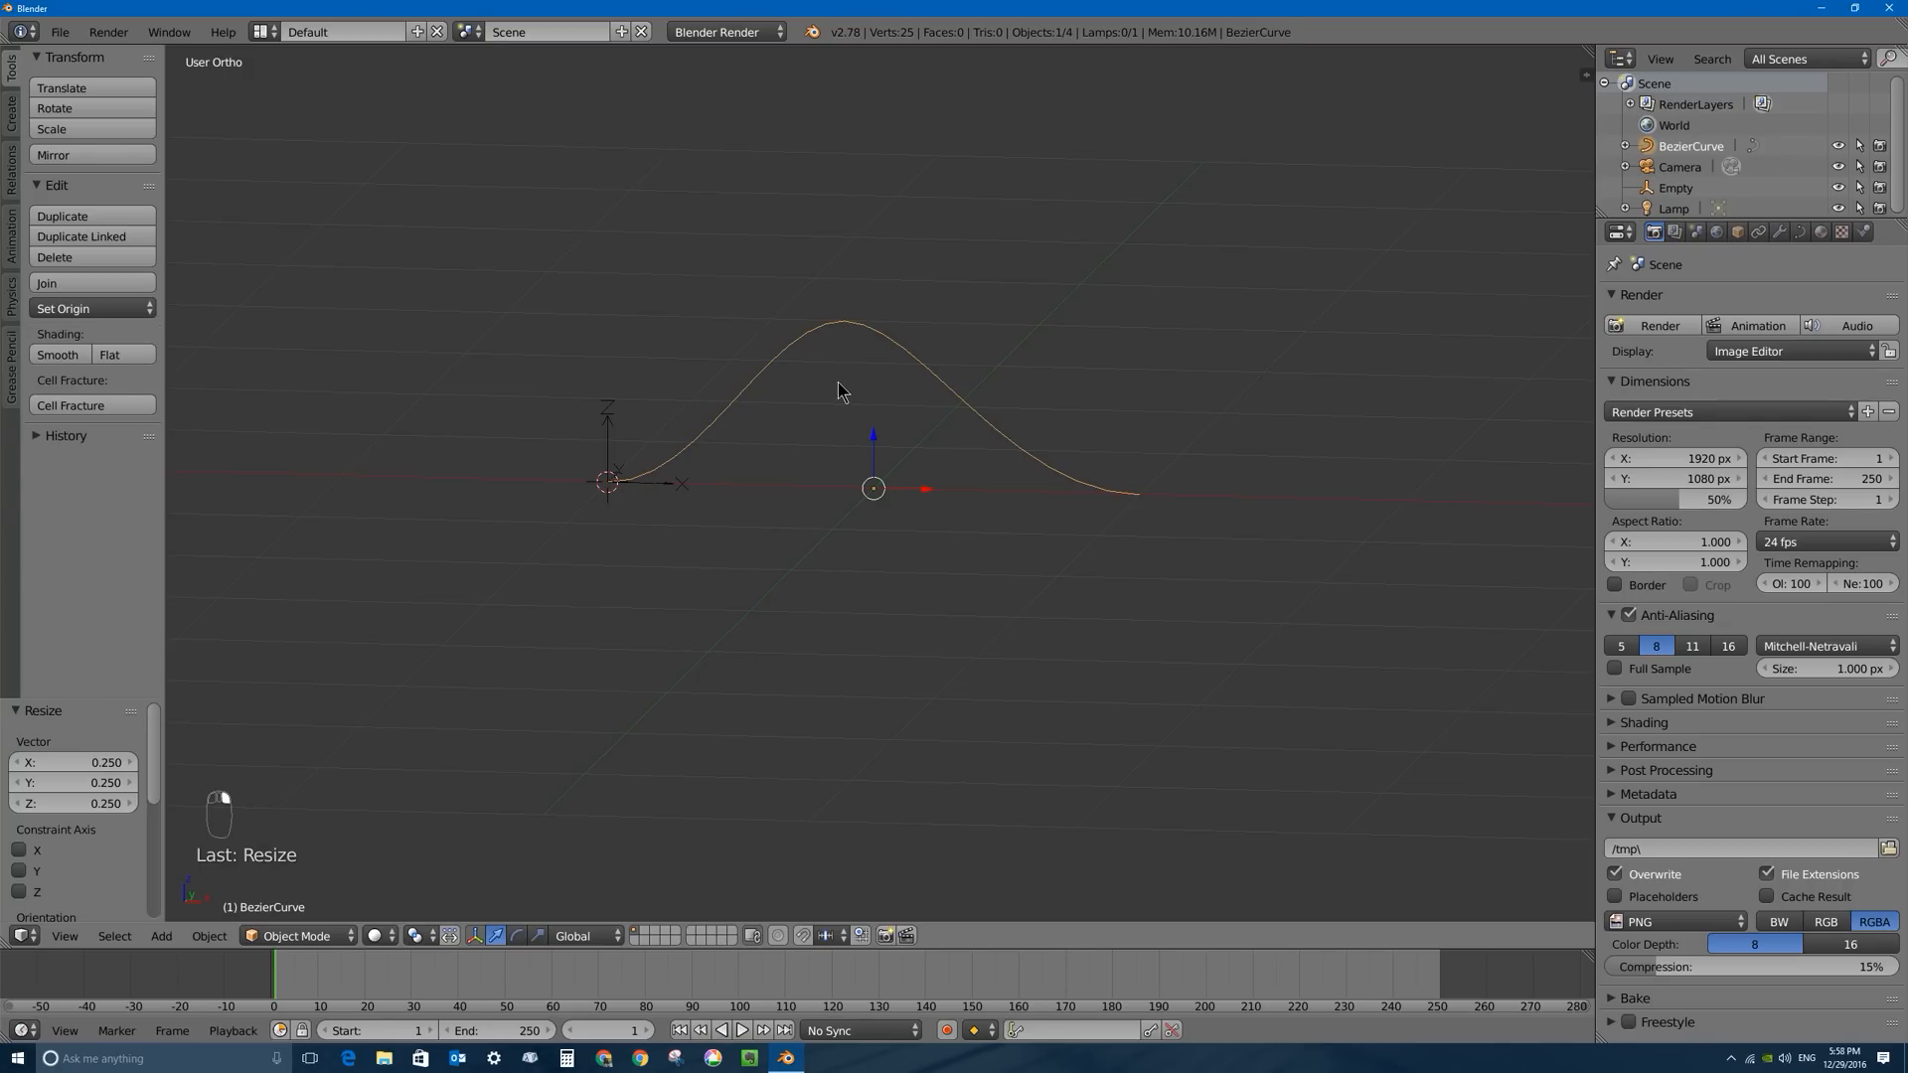
pyautogui.press('Tab')
pyautogui.rightClick(844, 320)
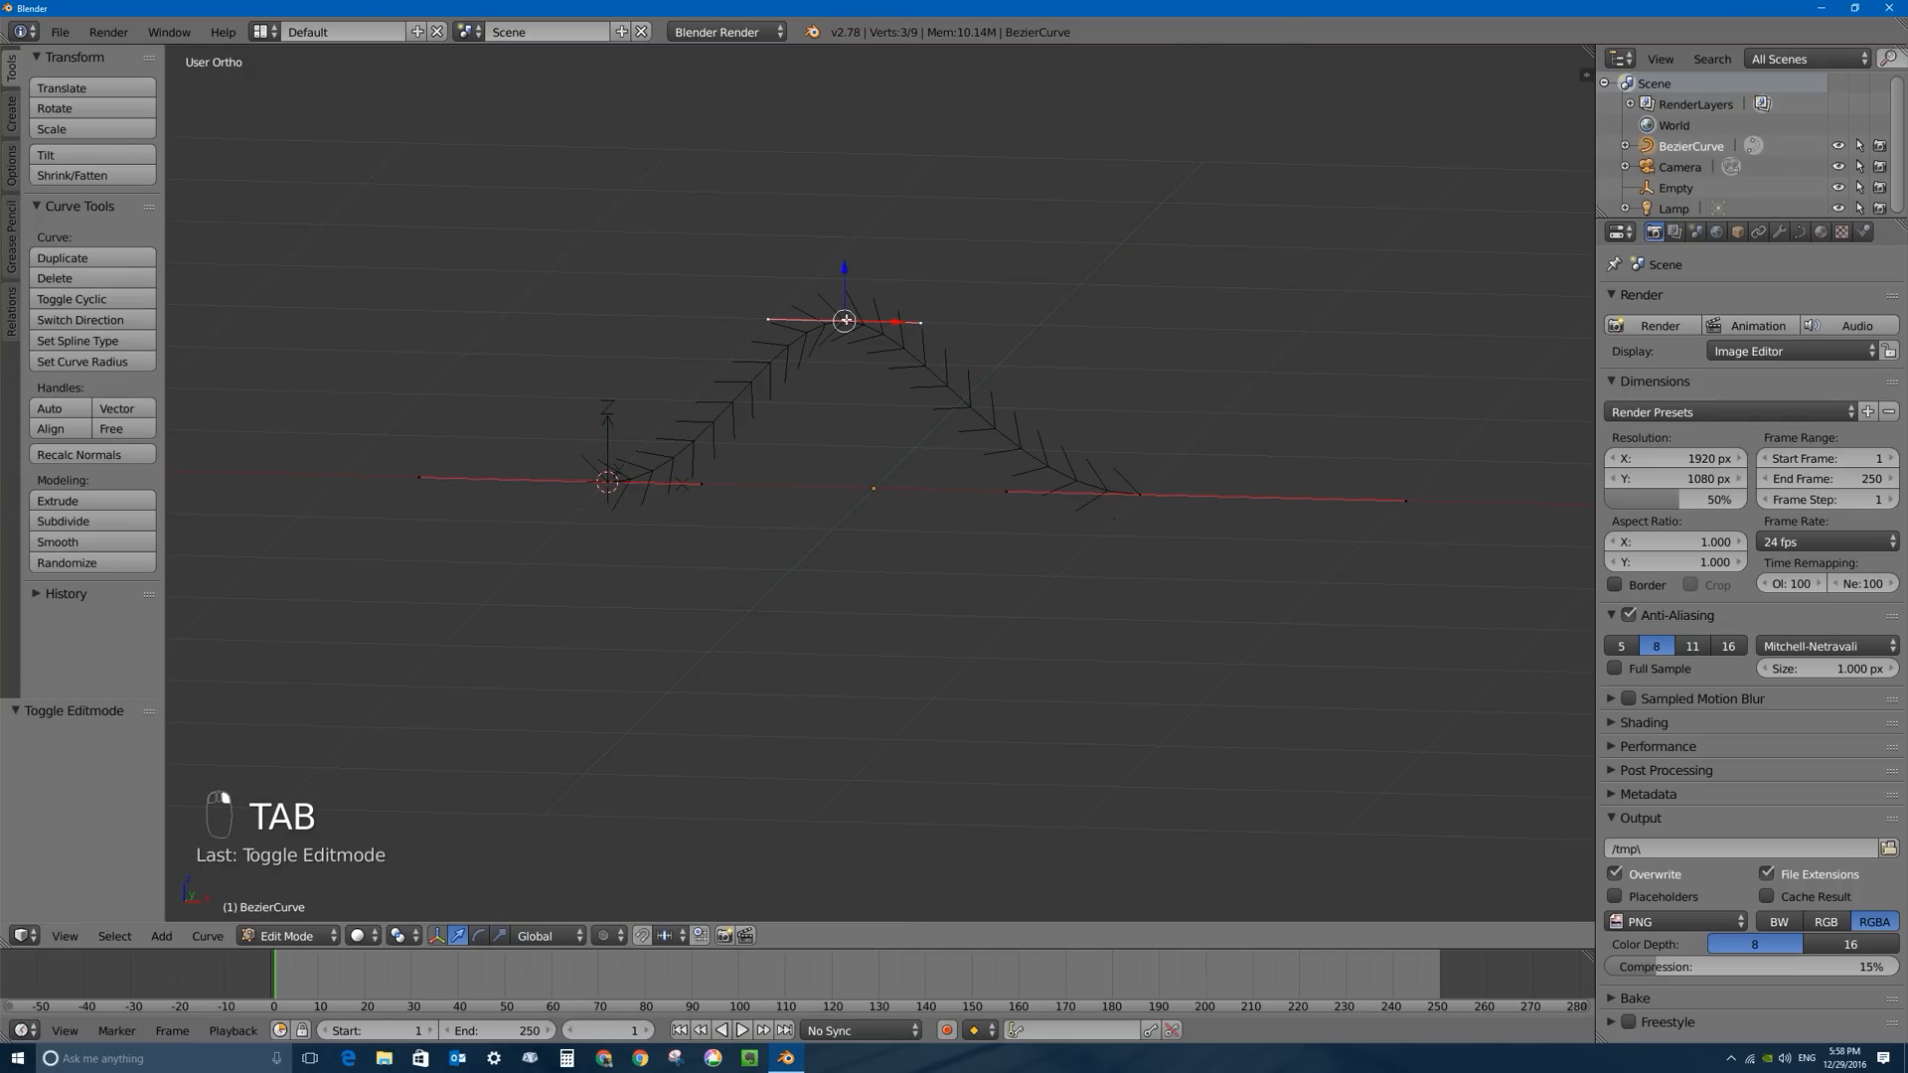
pyautogui.hotkey('shift', 's')
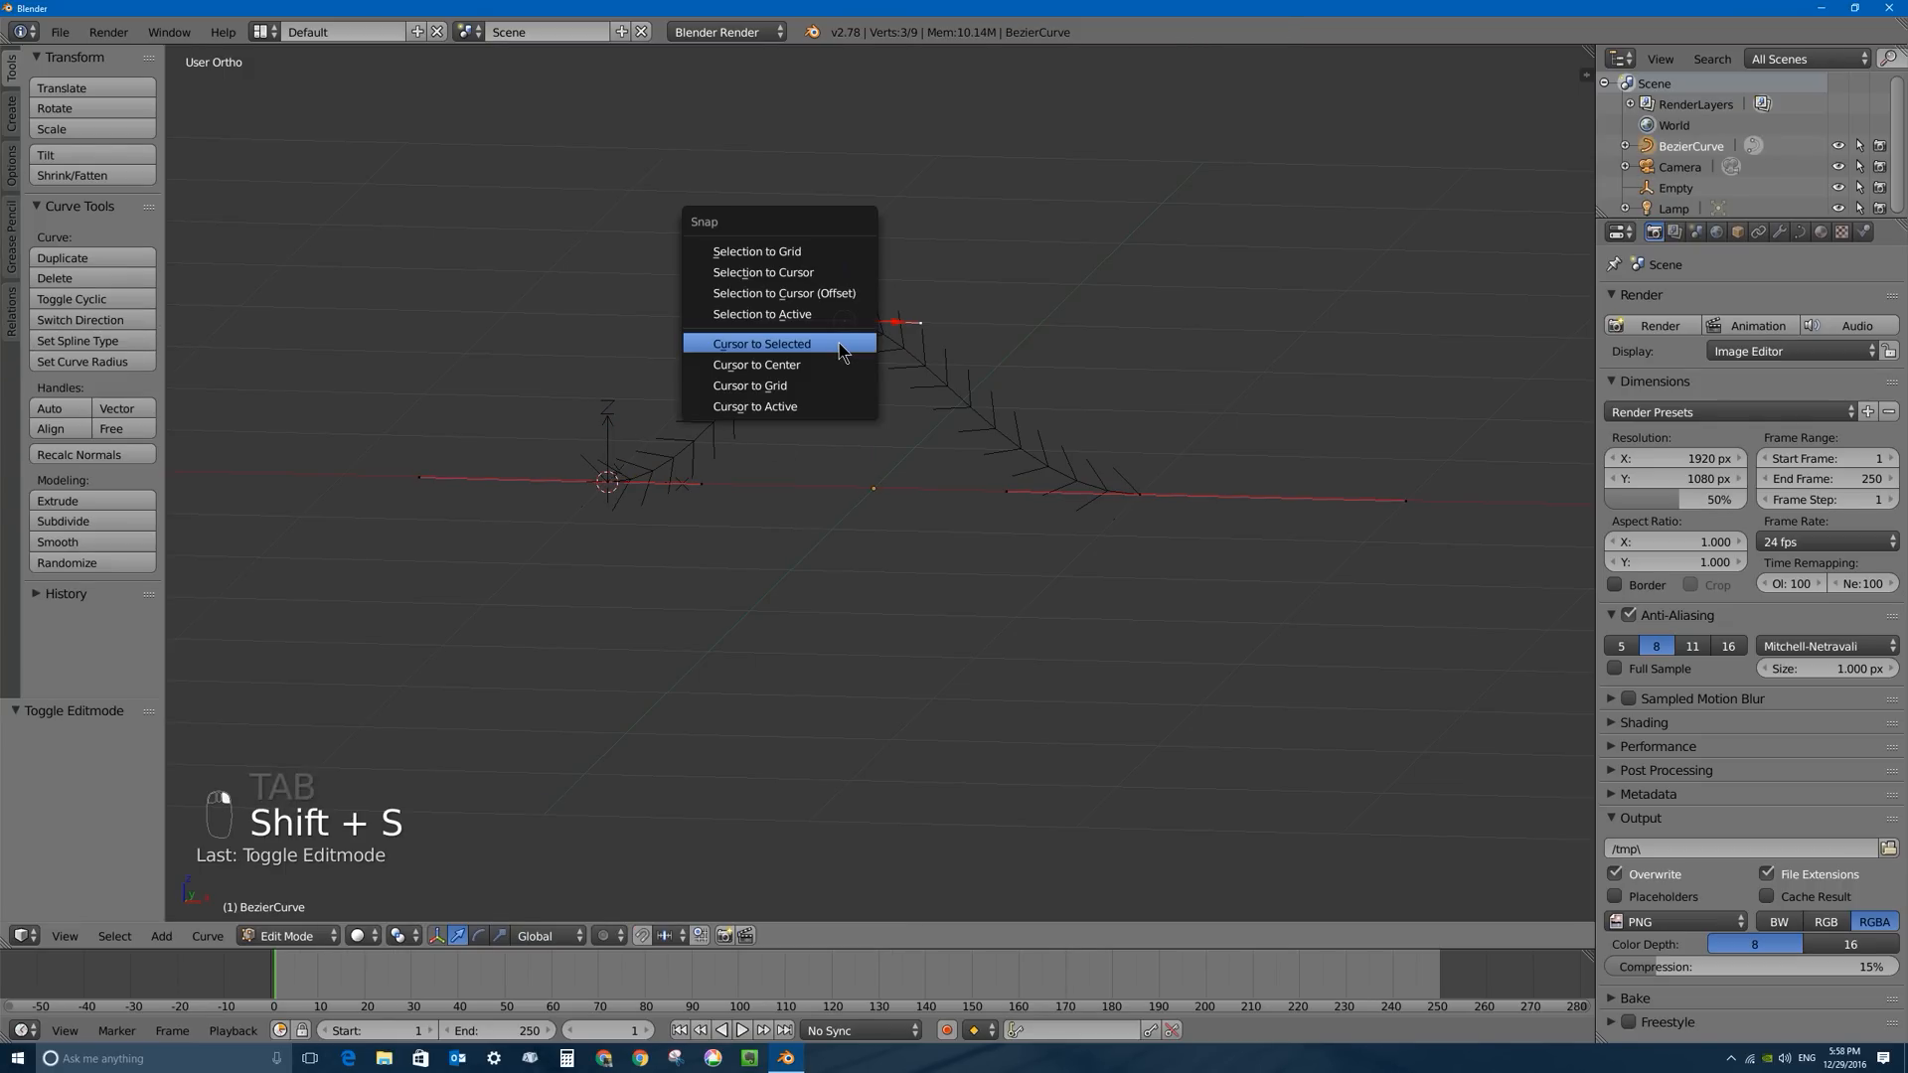
pyautogui.click(784, 345)
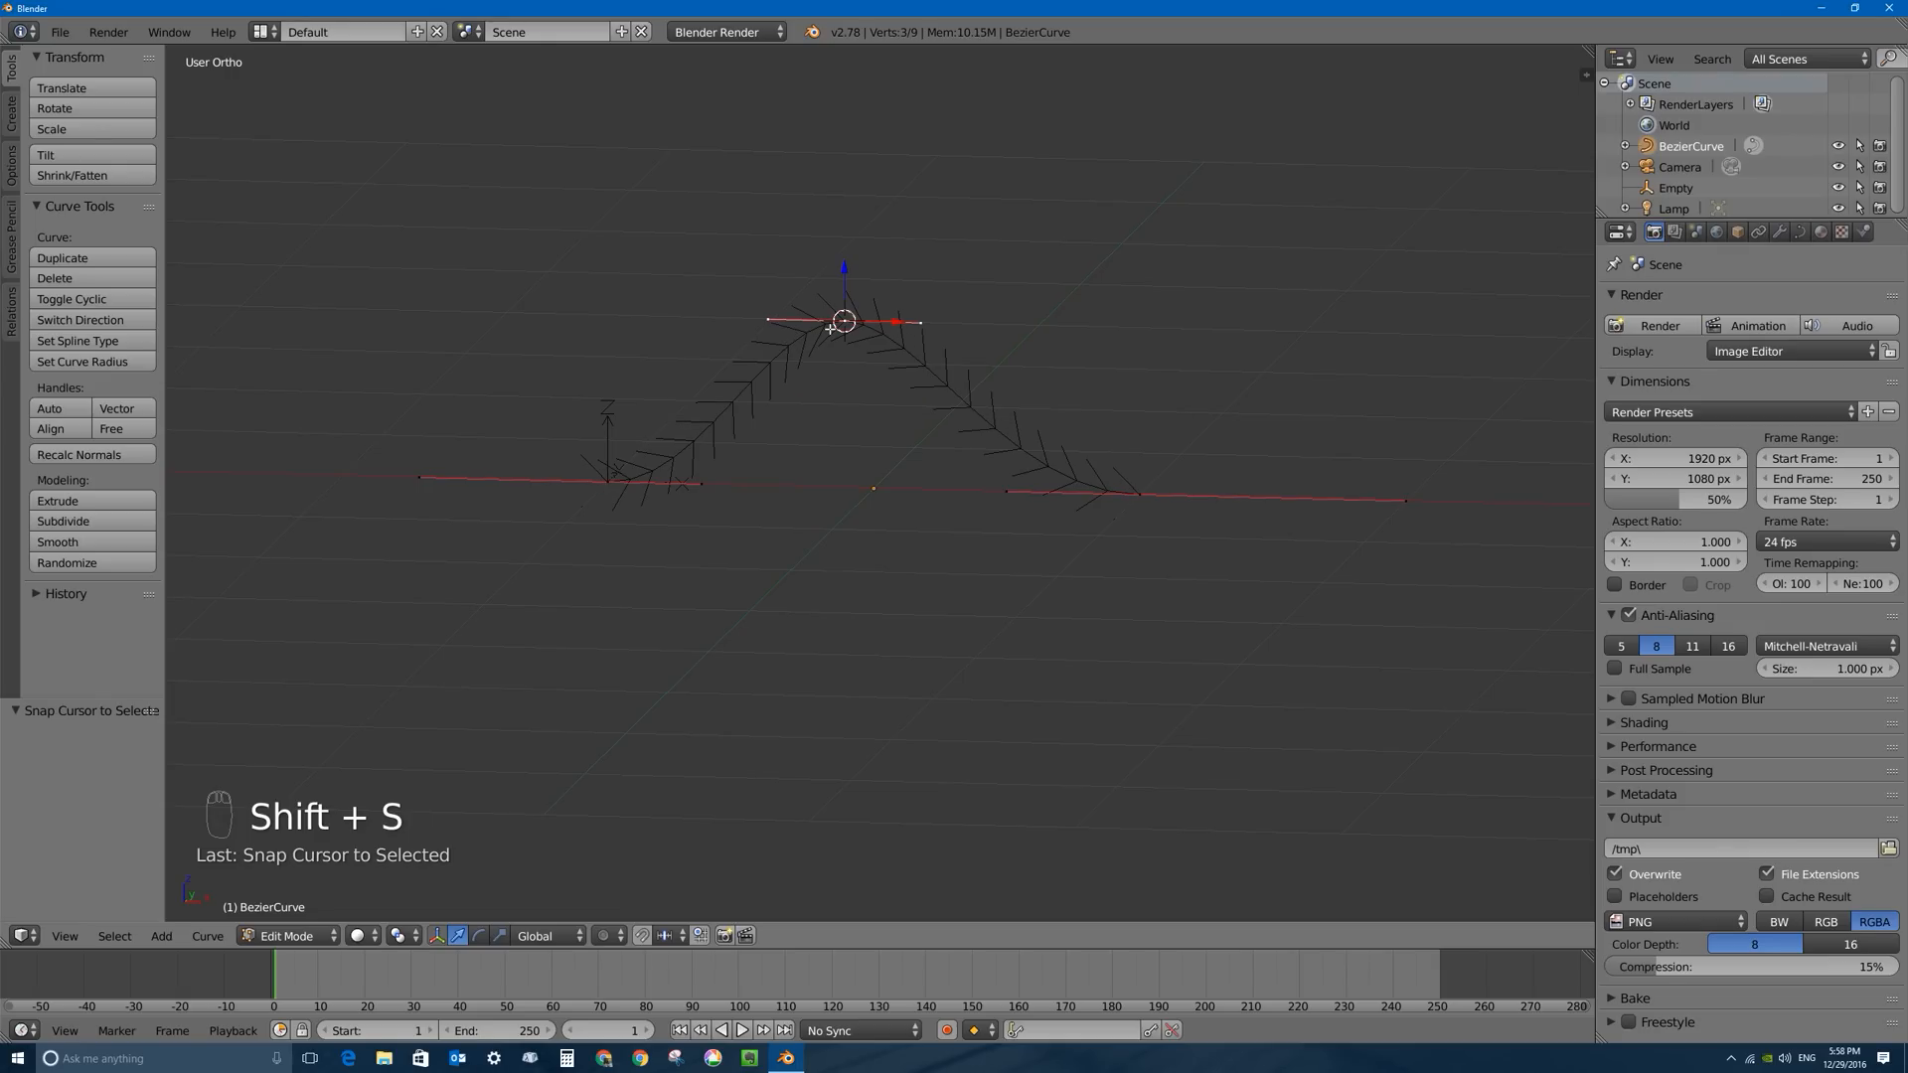
# Add an Arrows empty at the curve's middle control point in Object Mode and scale it to about 0.223.
pyautogui.press('Tab')
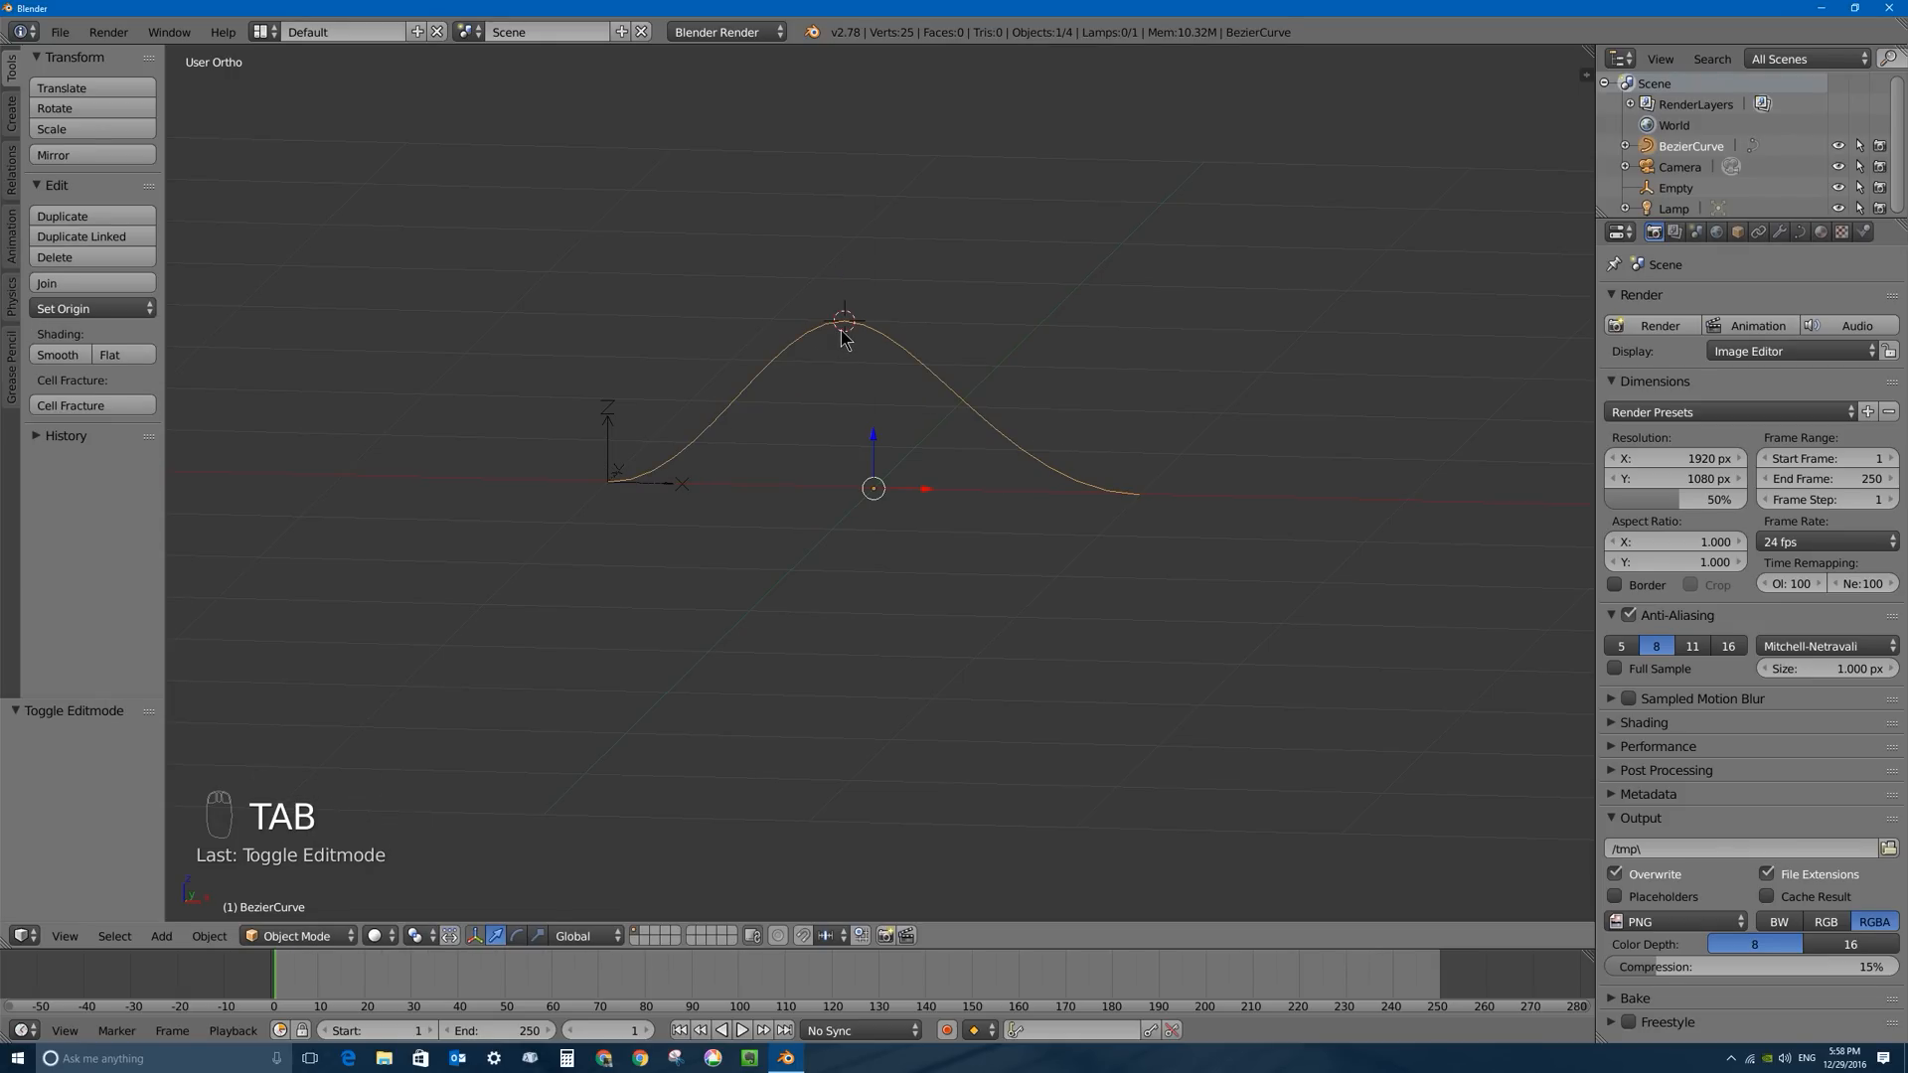
pyautogui.hotkey('shift', 'a')
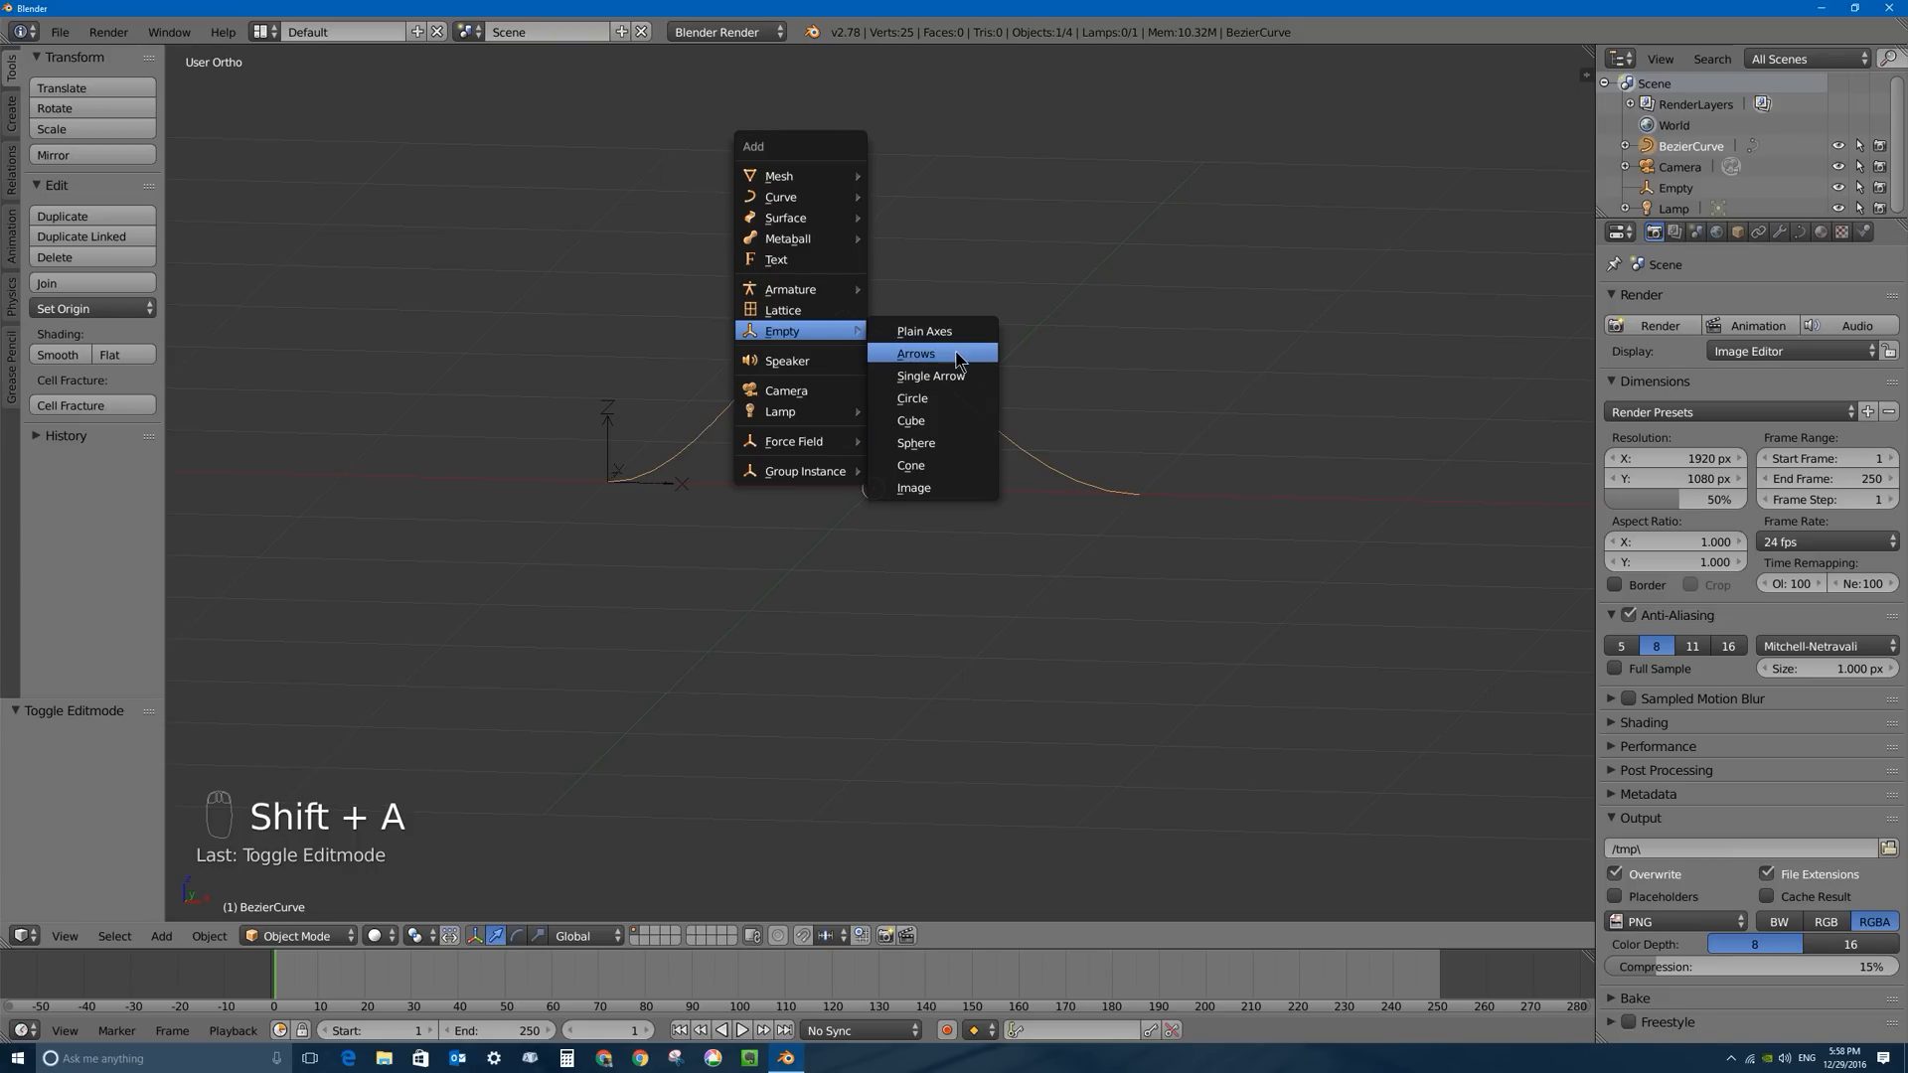
pyautogui.click(916, 354)
pyautogui.press('s')
pyautogui.click(899, 350)
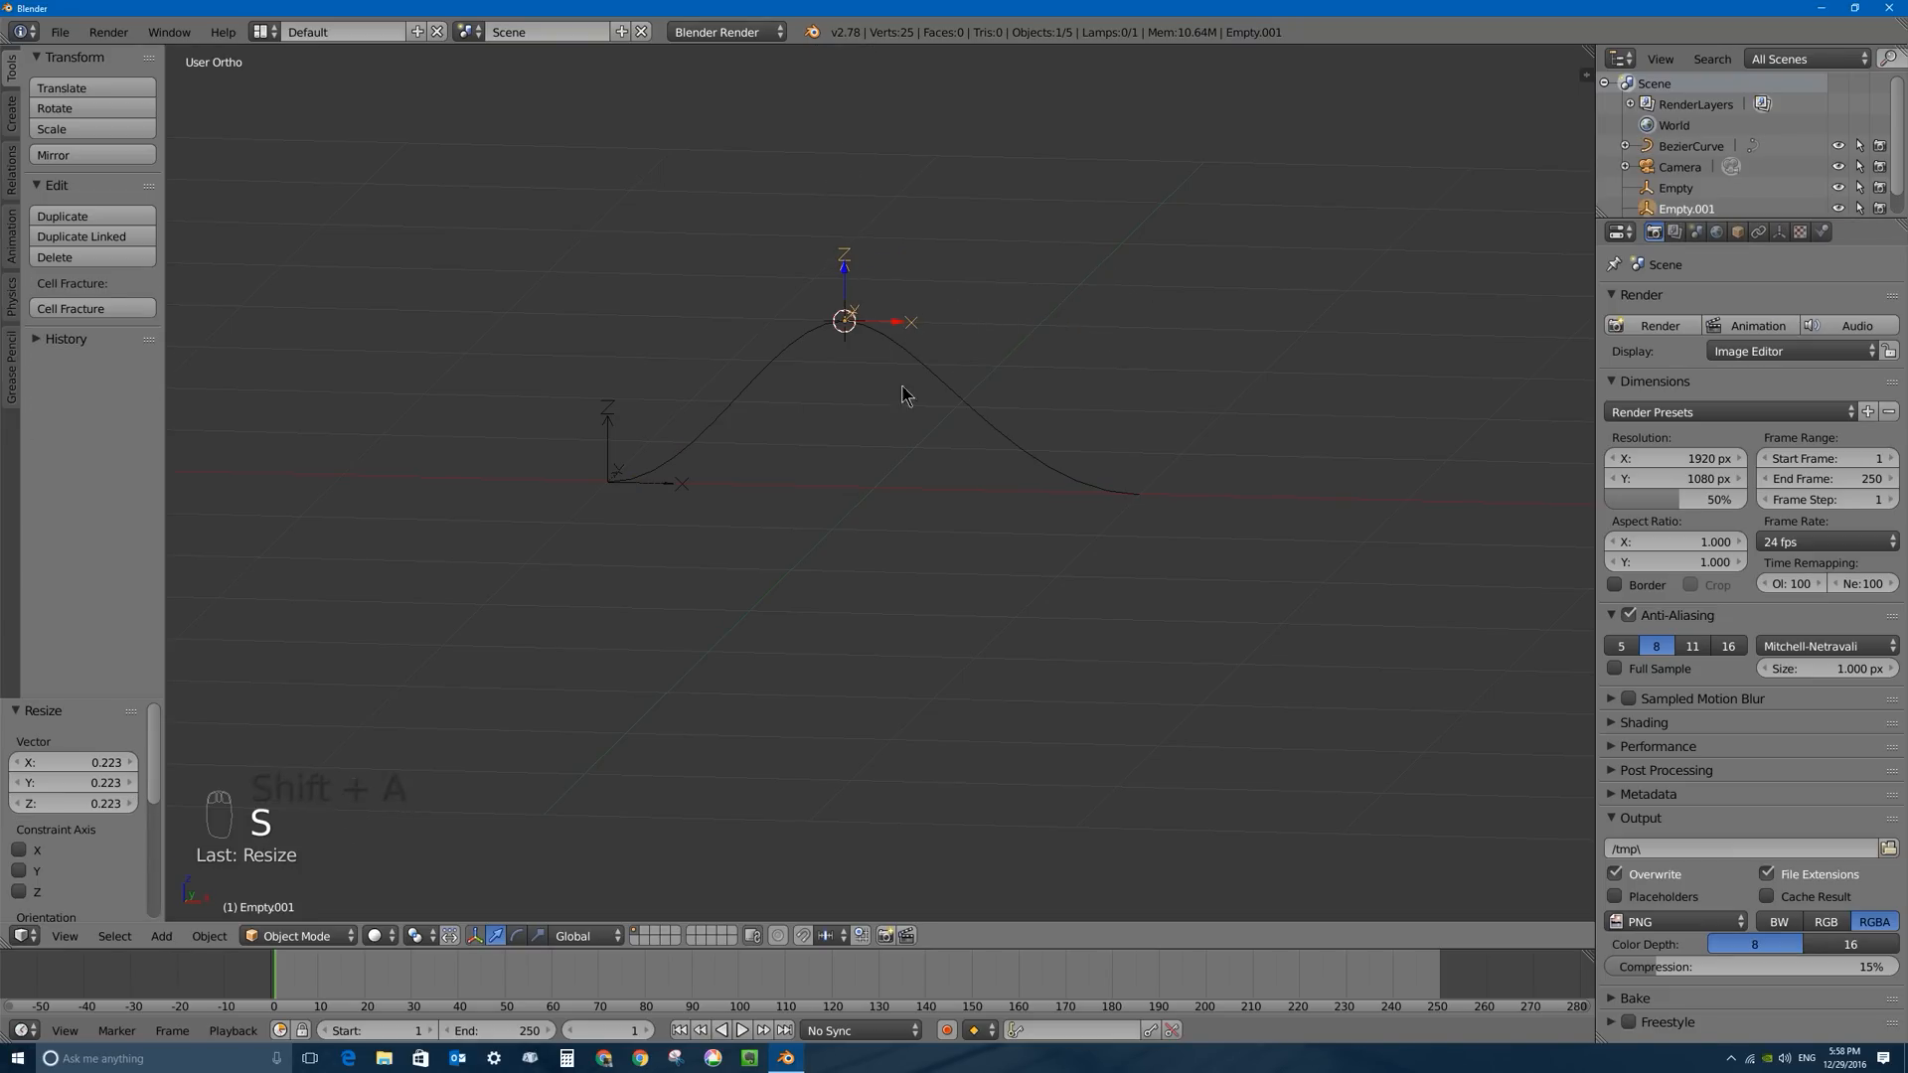
# Snap the 3D cursor to the Bezier curve's right control point in Edit Mode.
pyautogui.rightClick(1024, 447)
pyautogui.press('Tab')
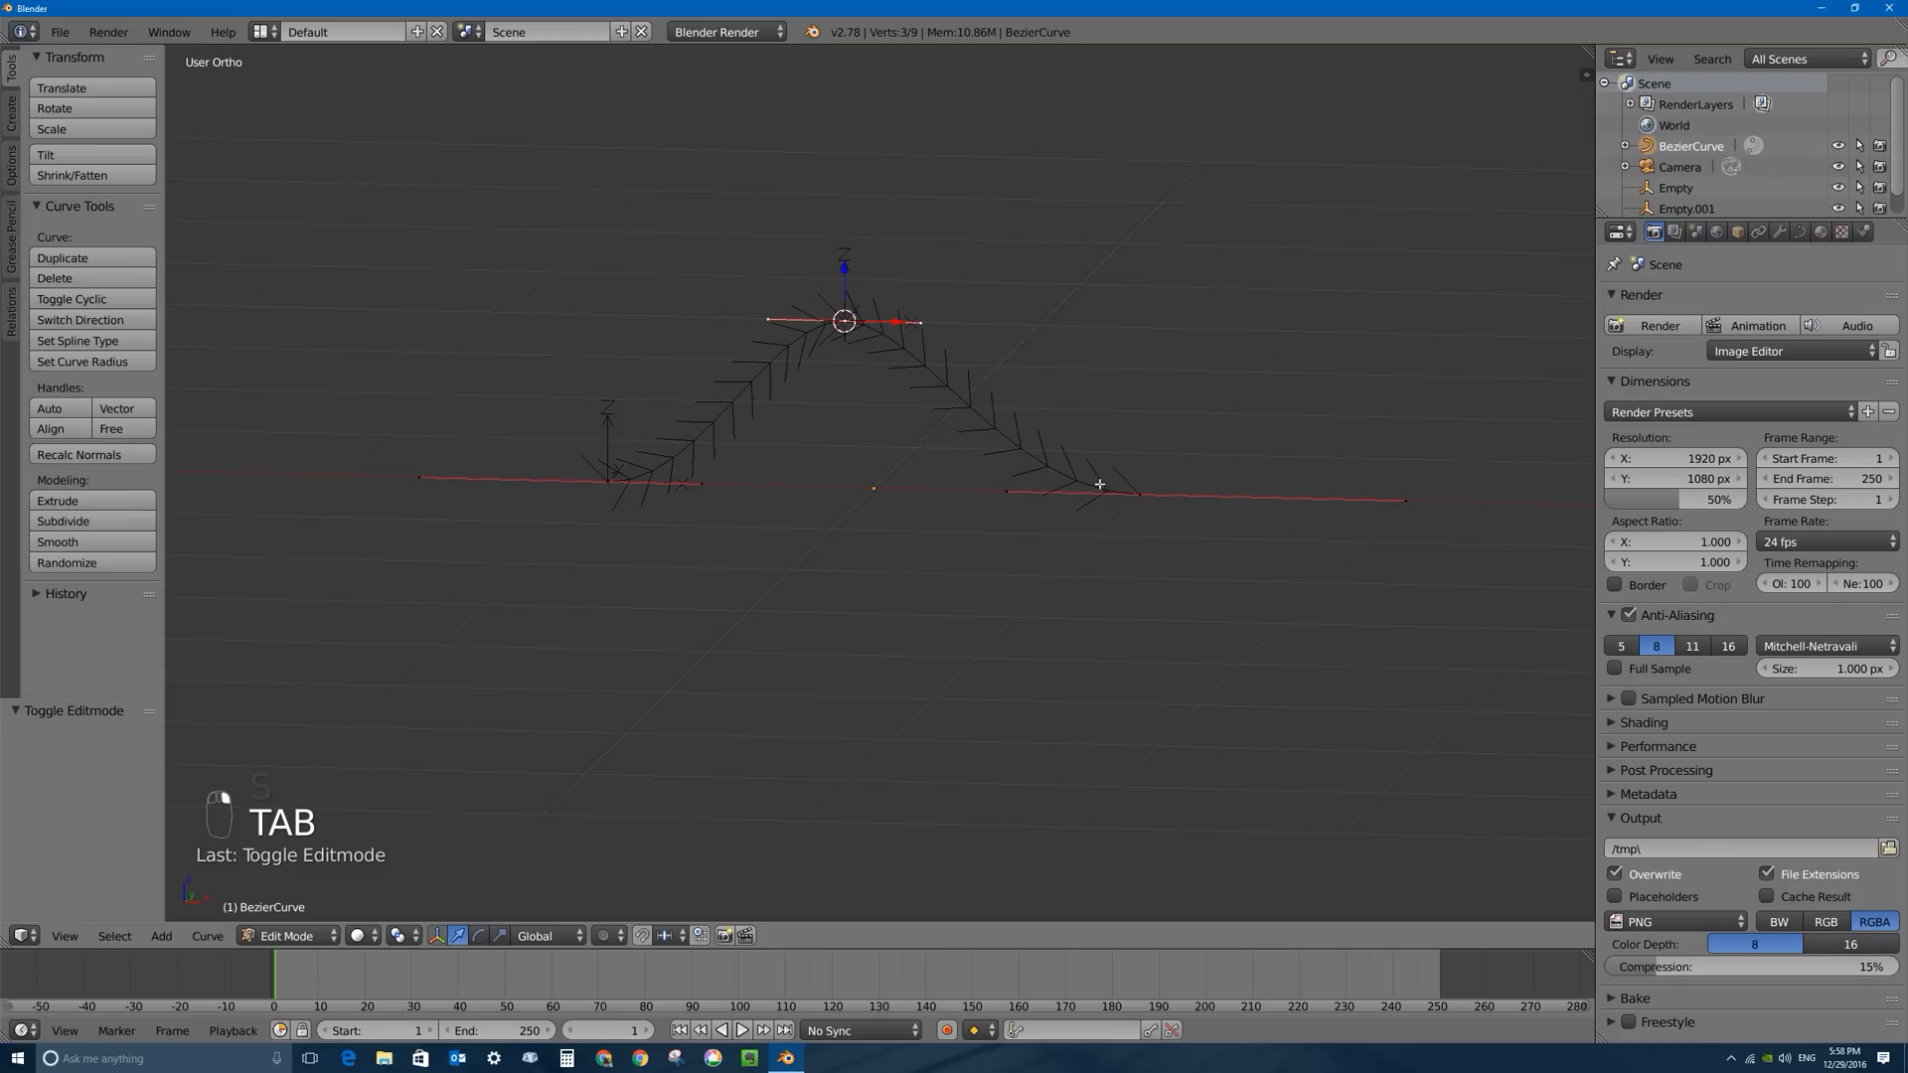
pyautogui.rightClick(1133, 493)
pyautogui.hotkey('shift', 's')
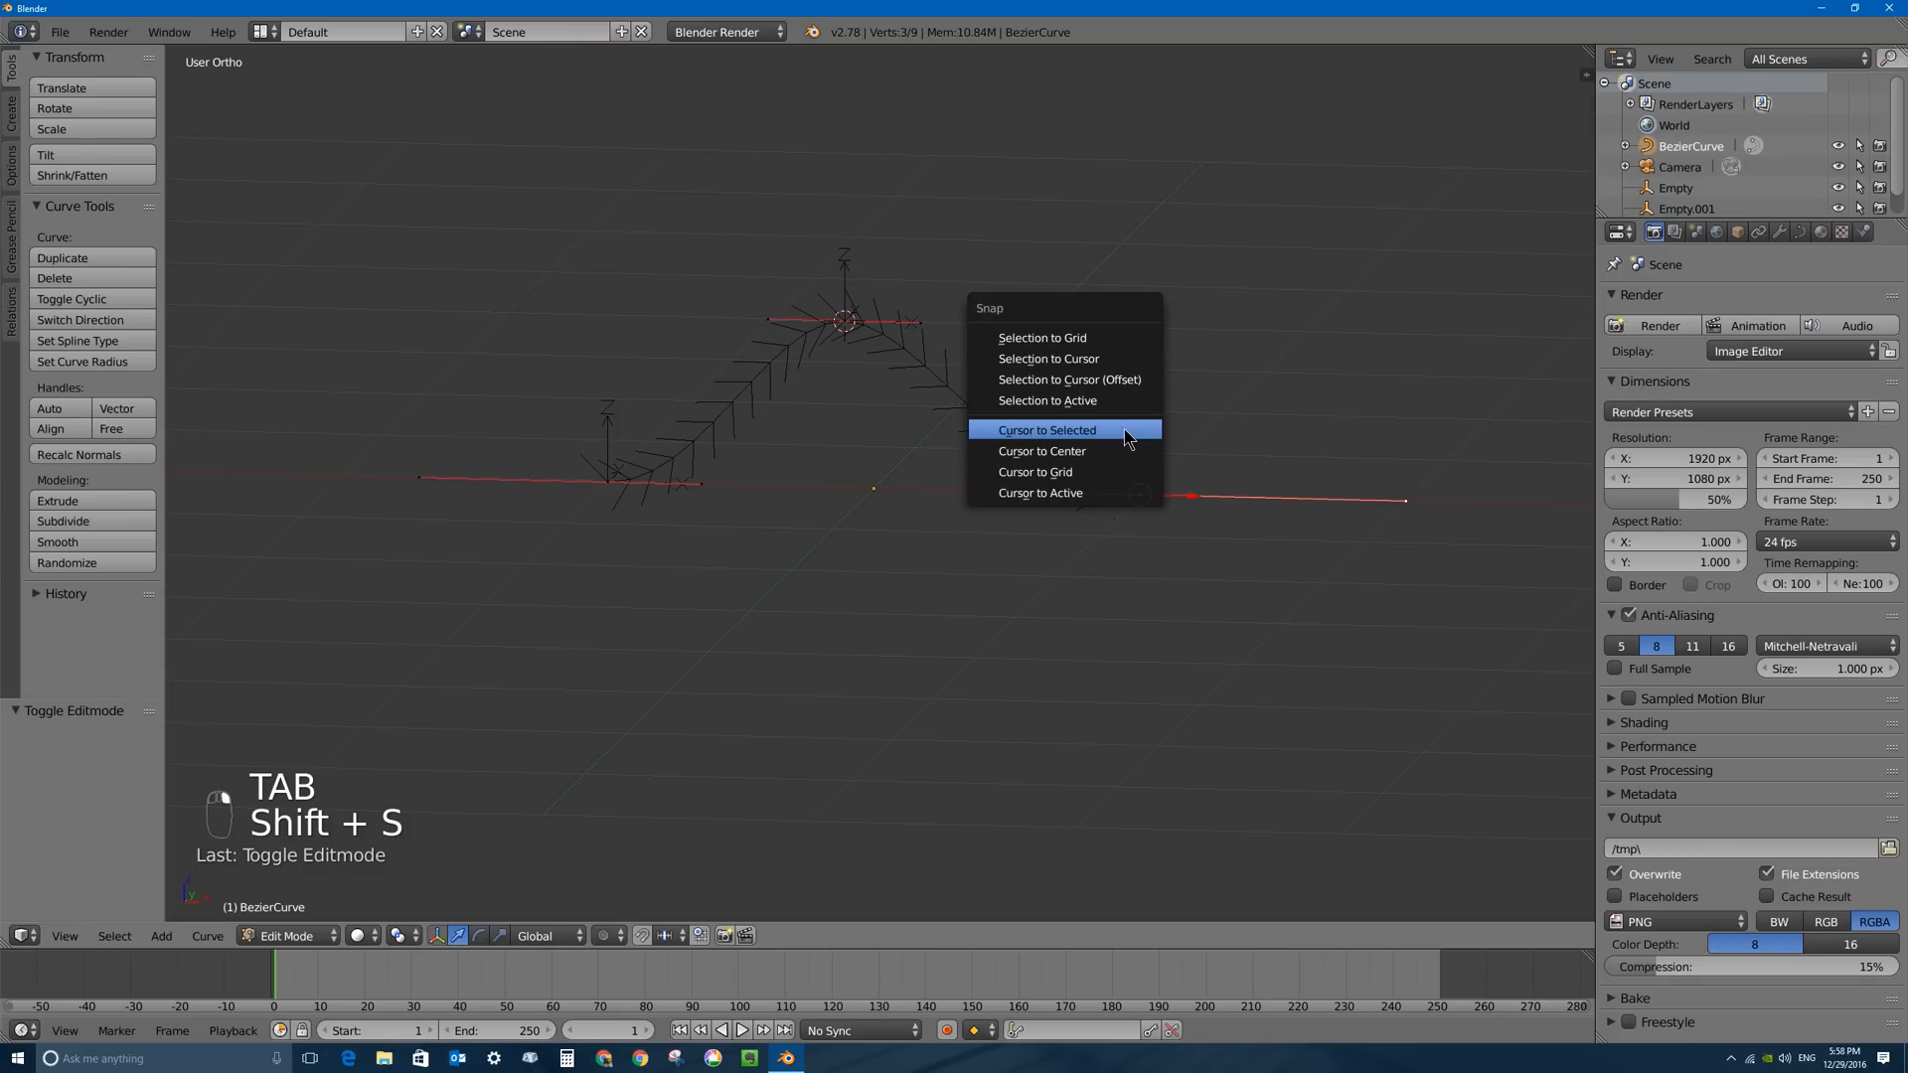
pyautogui.click(1097, 427)
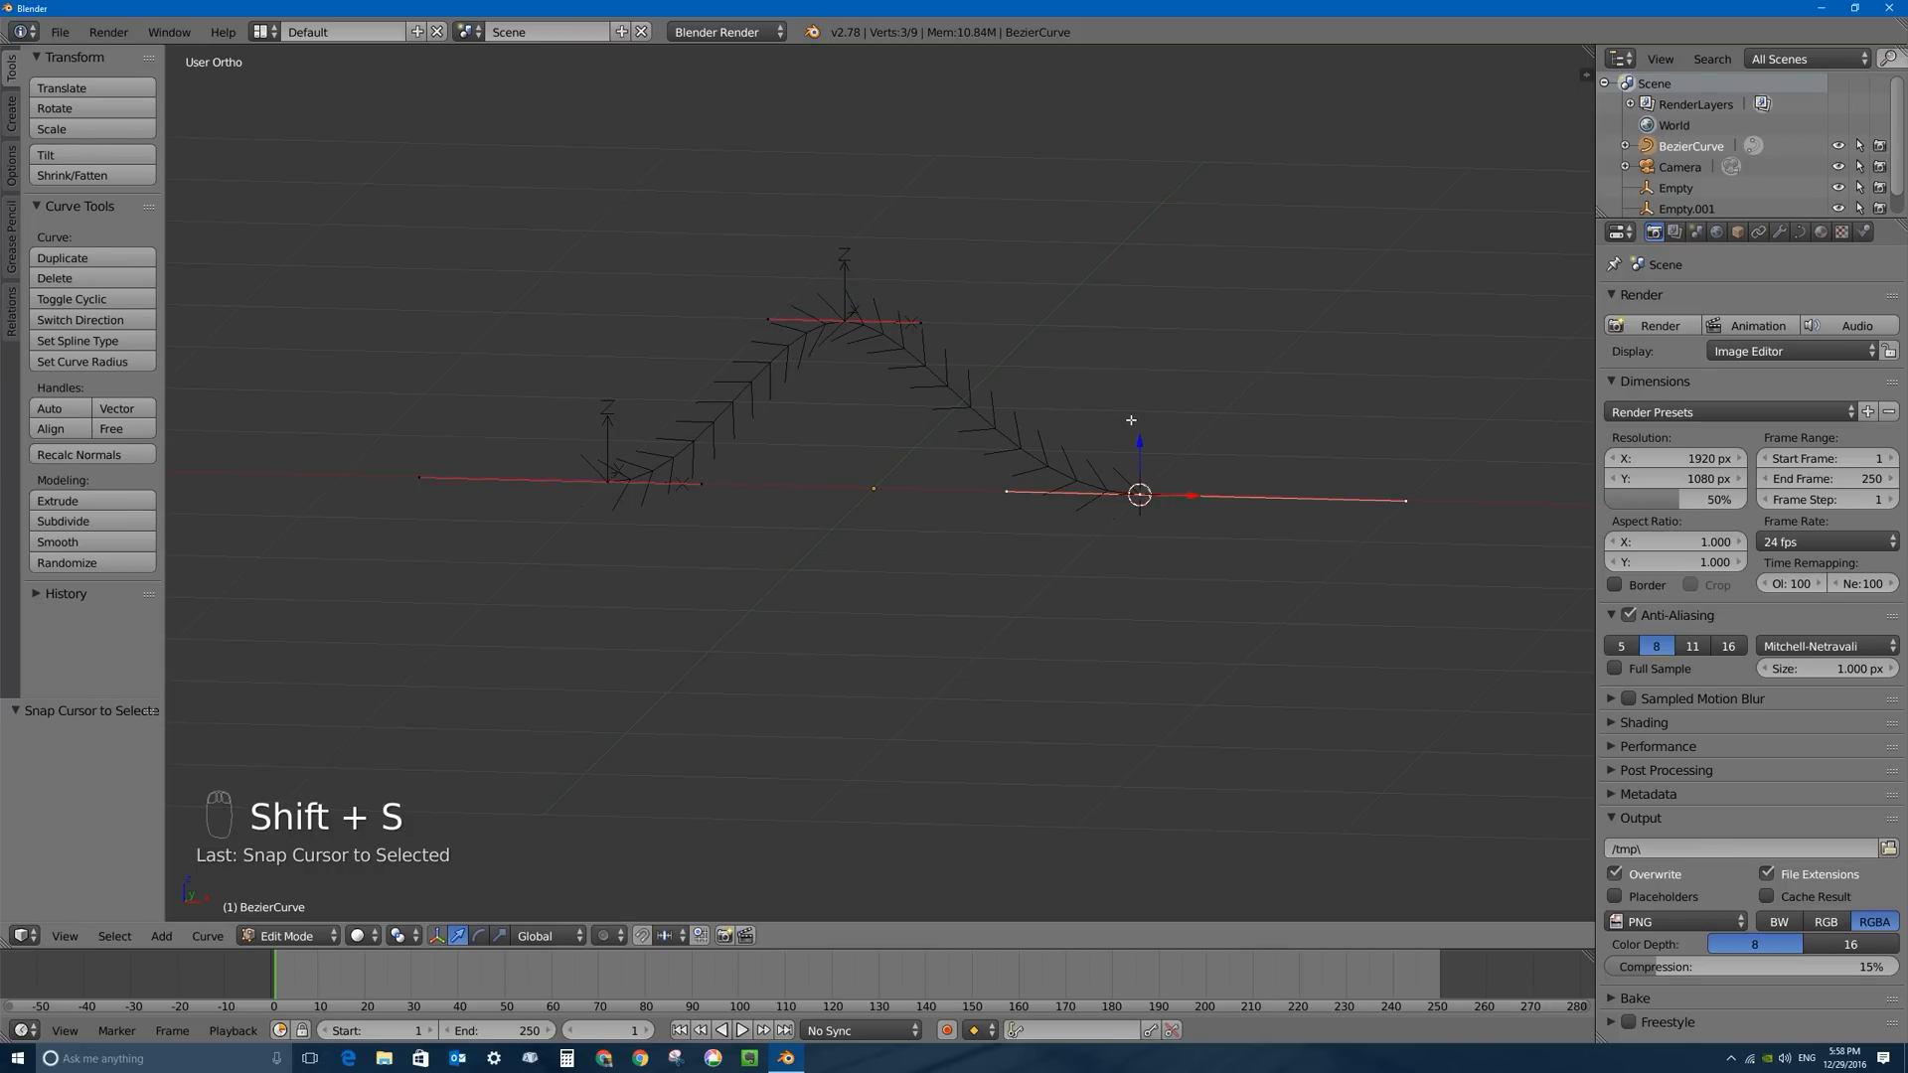
# Add a Cone empty at the curve's right control point in Object Mode.
pyautogui.press('Tab')
pyautogui.hotkey('shift', 'a')
pyautogui.moveTo(1128, 434)
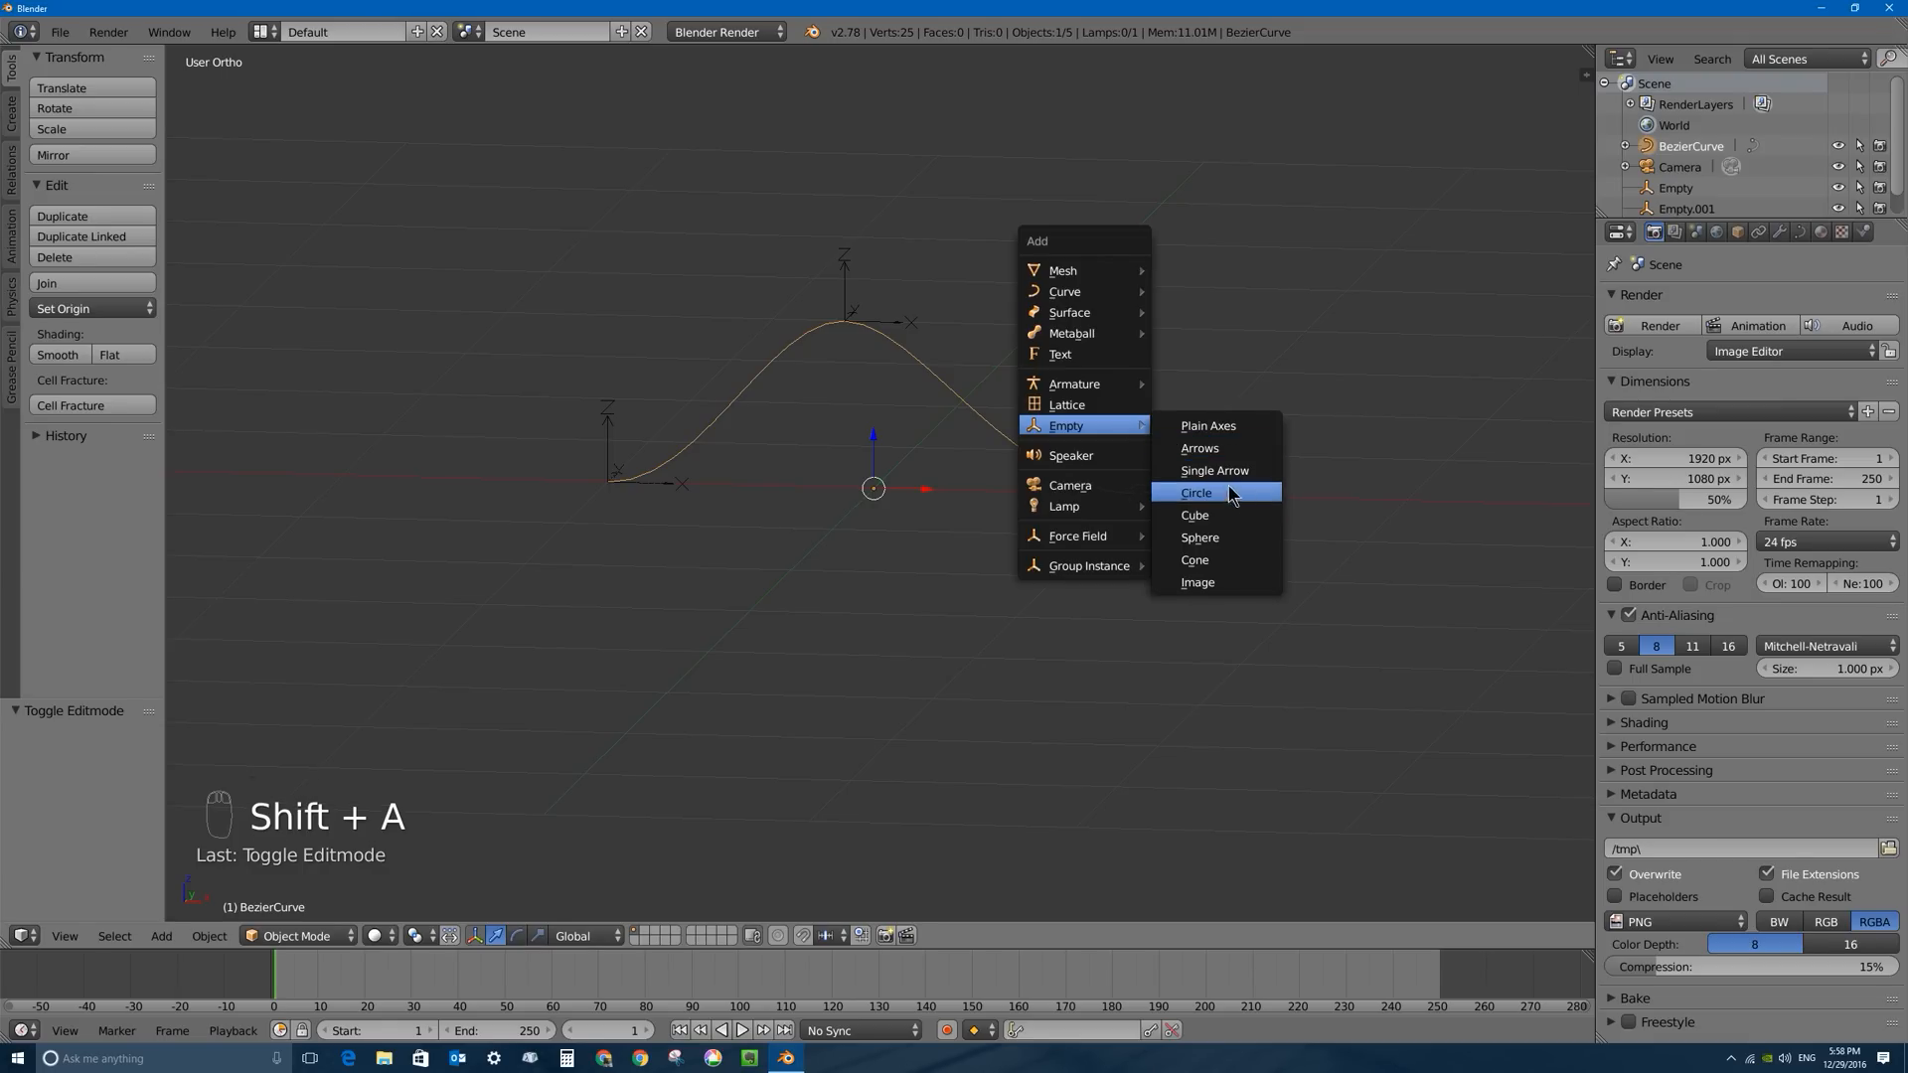
pyautogui.click(1231, 562)
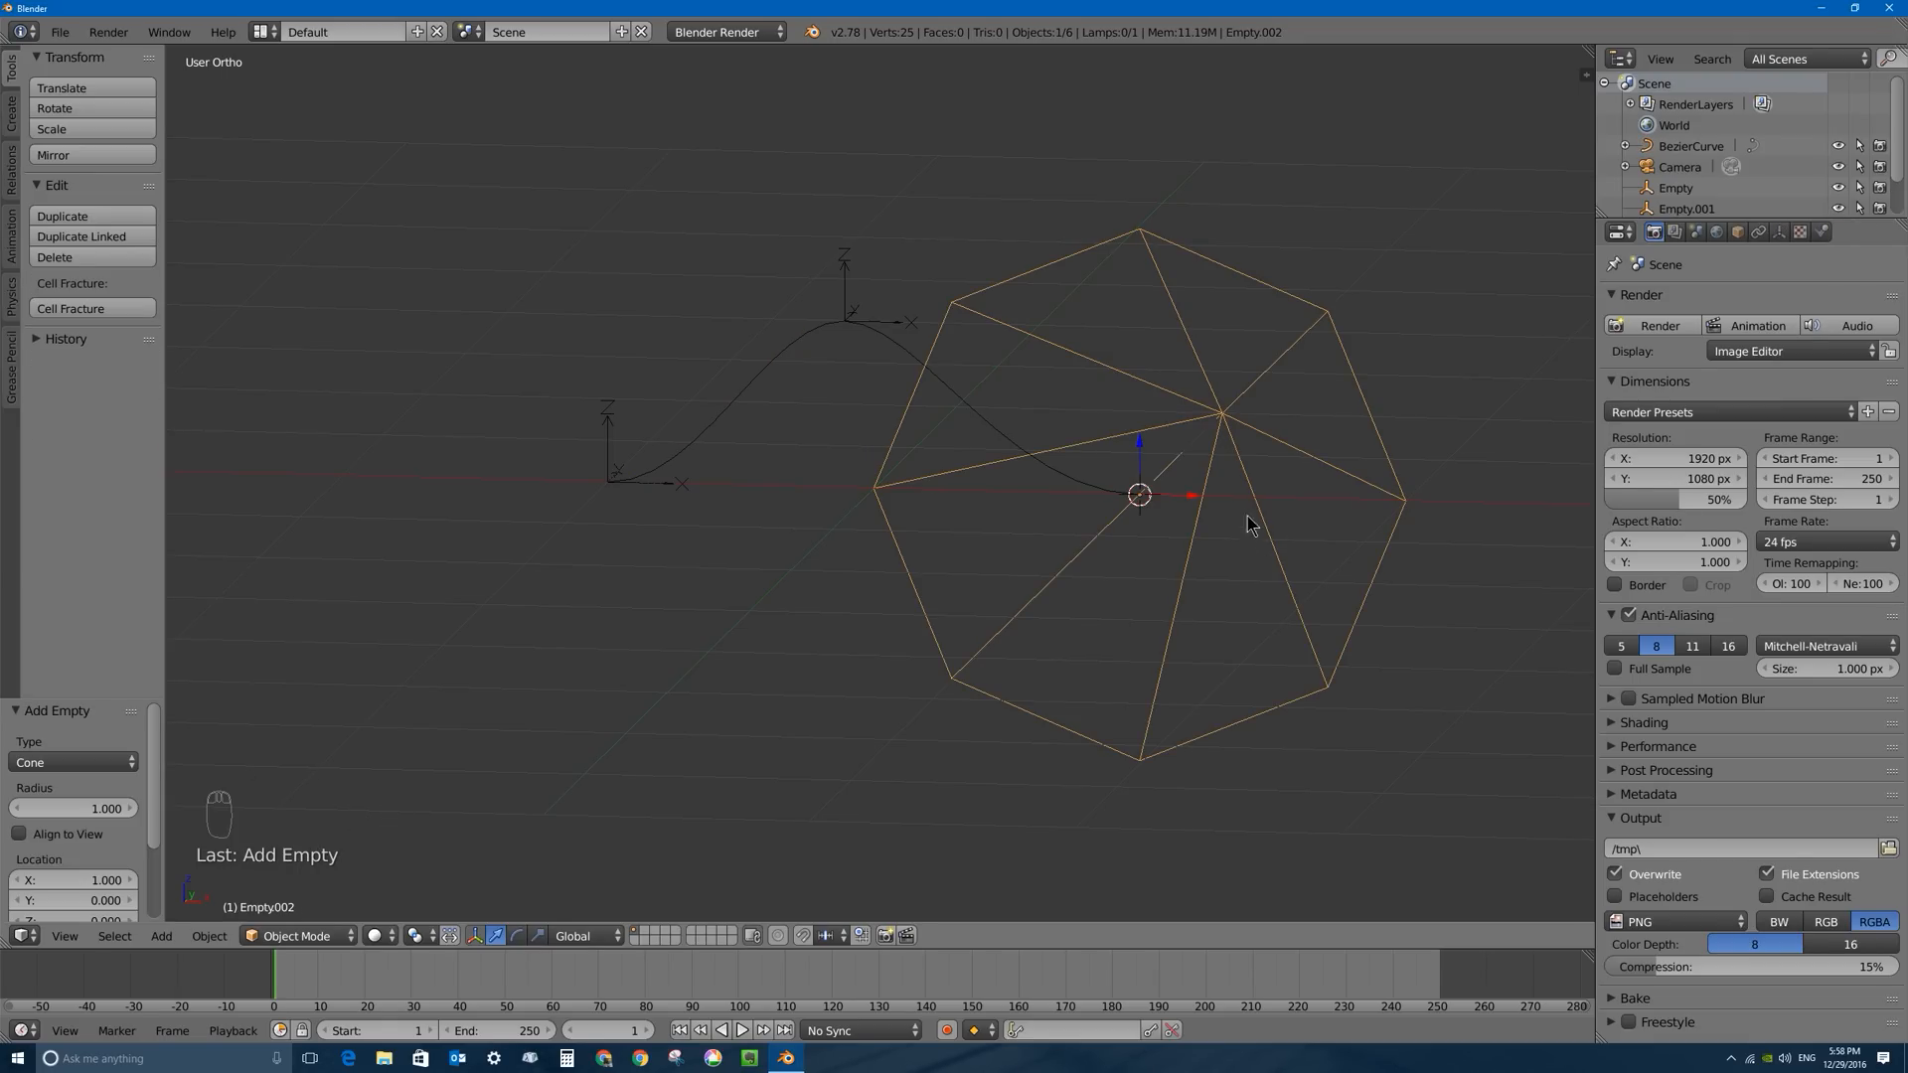
# Rotate the cone empty by -90 degrees in the right side view and scale it to 0.15.
pyautogui.scroll(-3, 1247, 524)
pyautogui.moveTo(1298, 527); pyautogui.dragTo(1208, 542, button='middle')
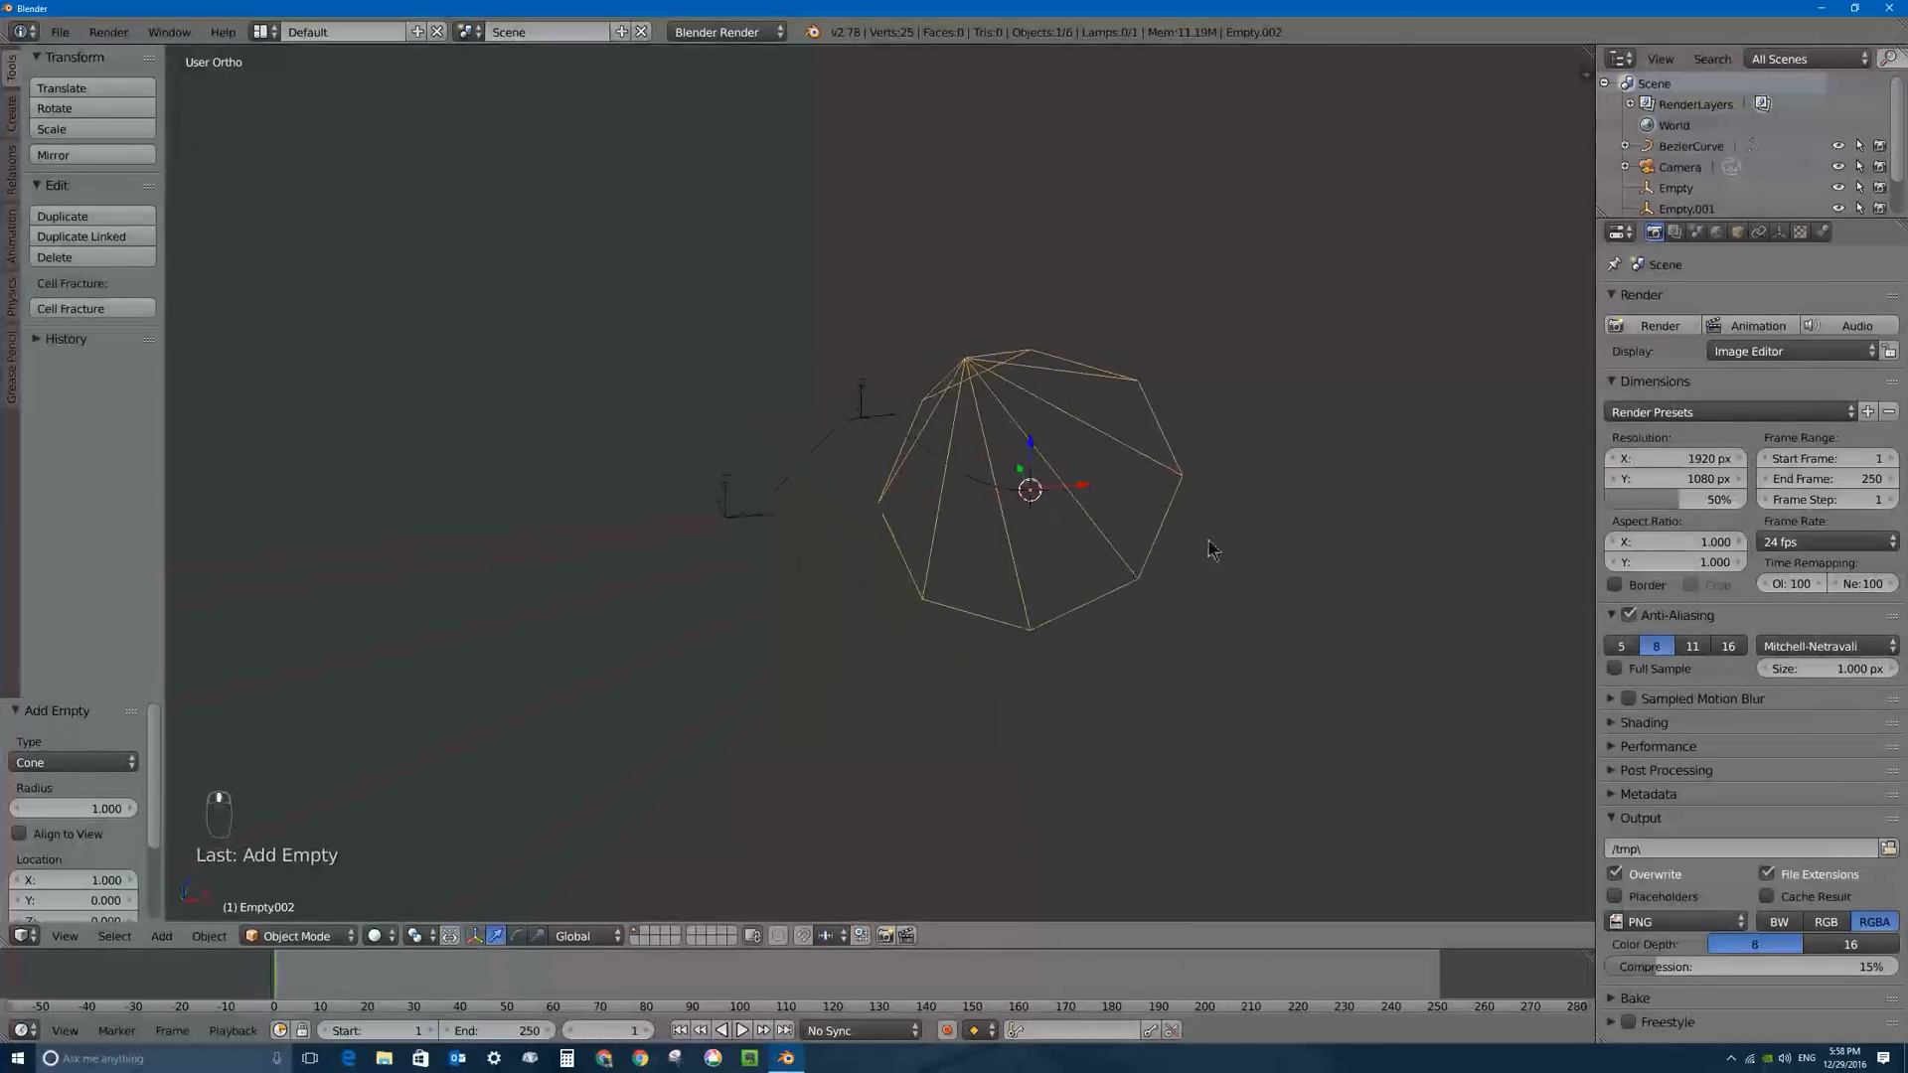
pyautogui.press('KP_3')
pyautogui.press('r')
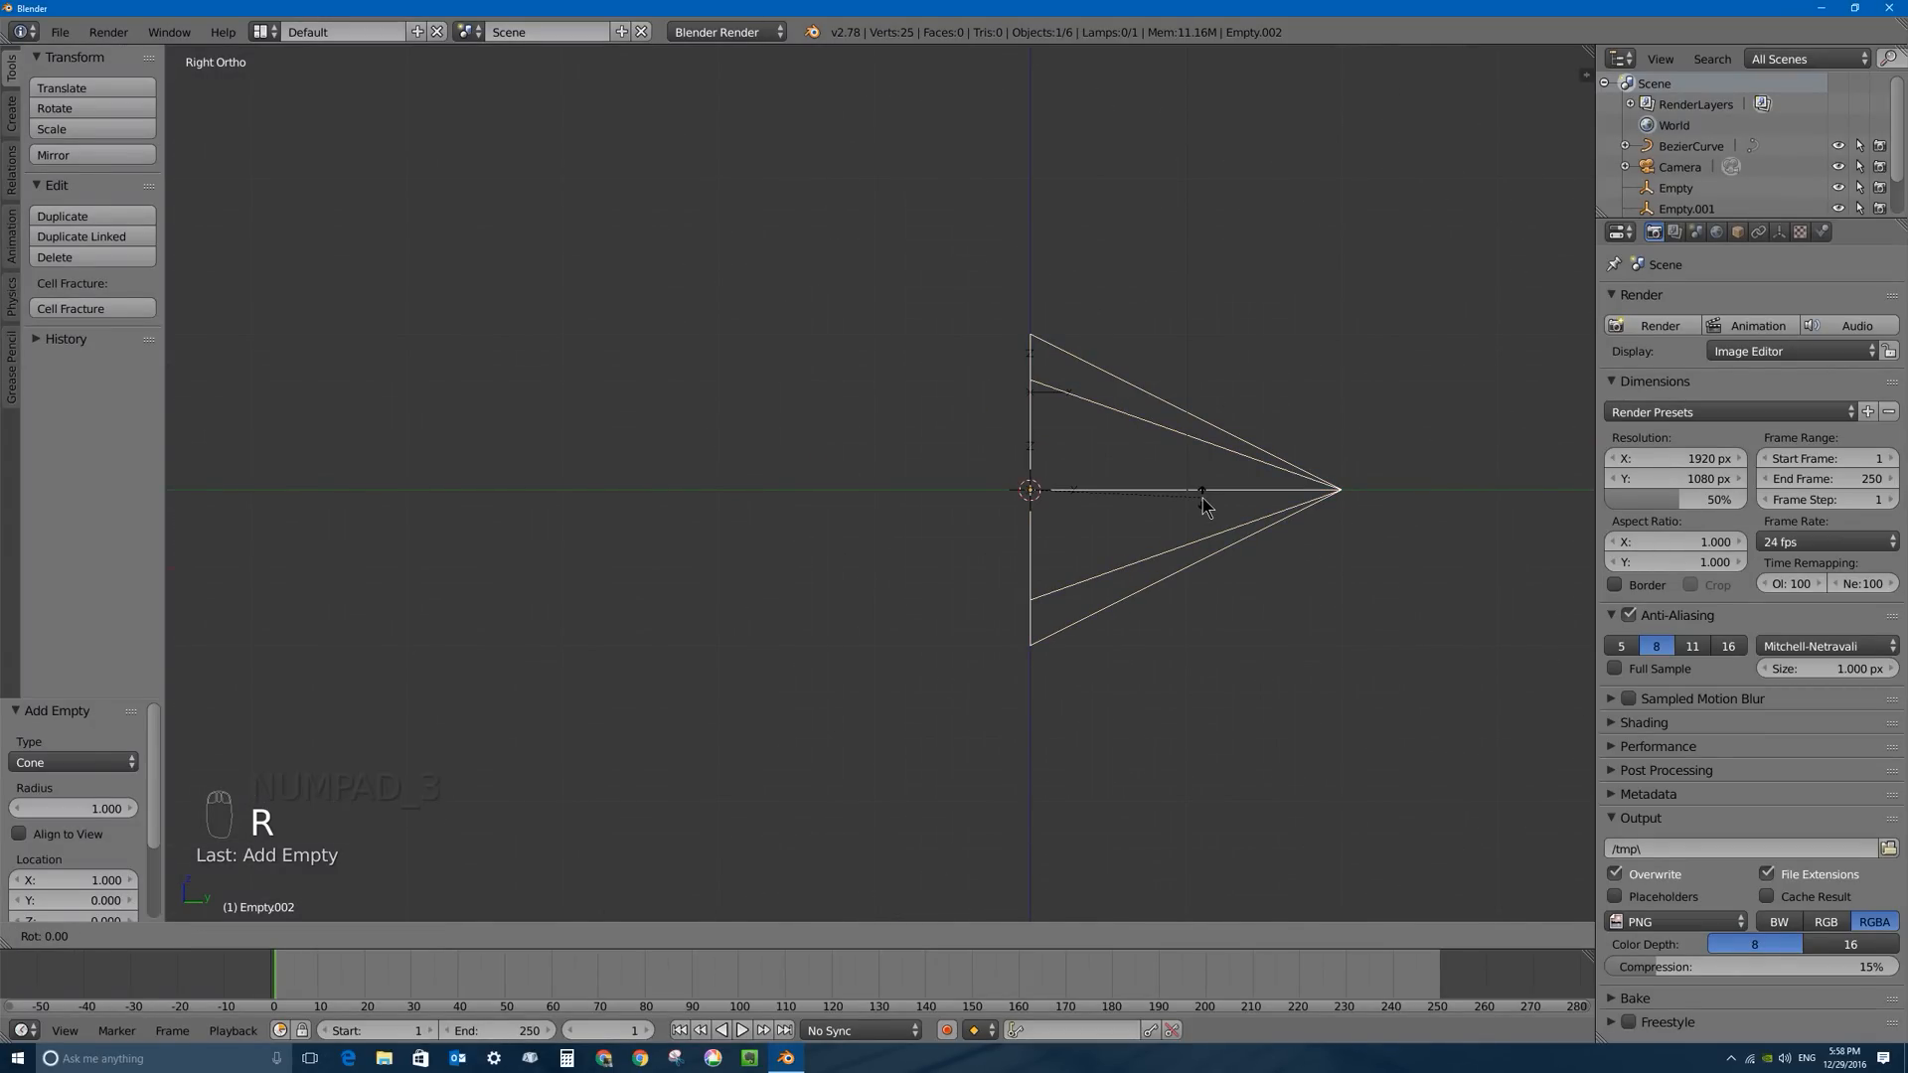
pyautogui.write('-90')
pyautogui.press('Return')
pyautogui.moveTo(1189, 496); pyautogui.dragTo(1311, 391, button='middle')
pyautogui.write('s.15')
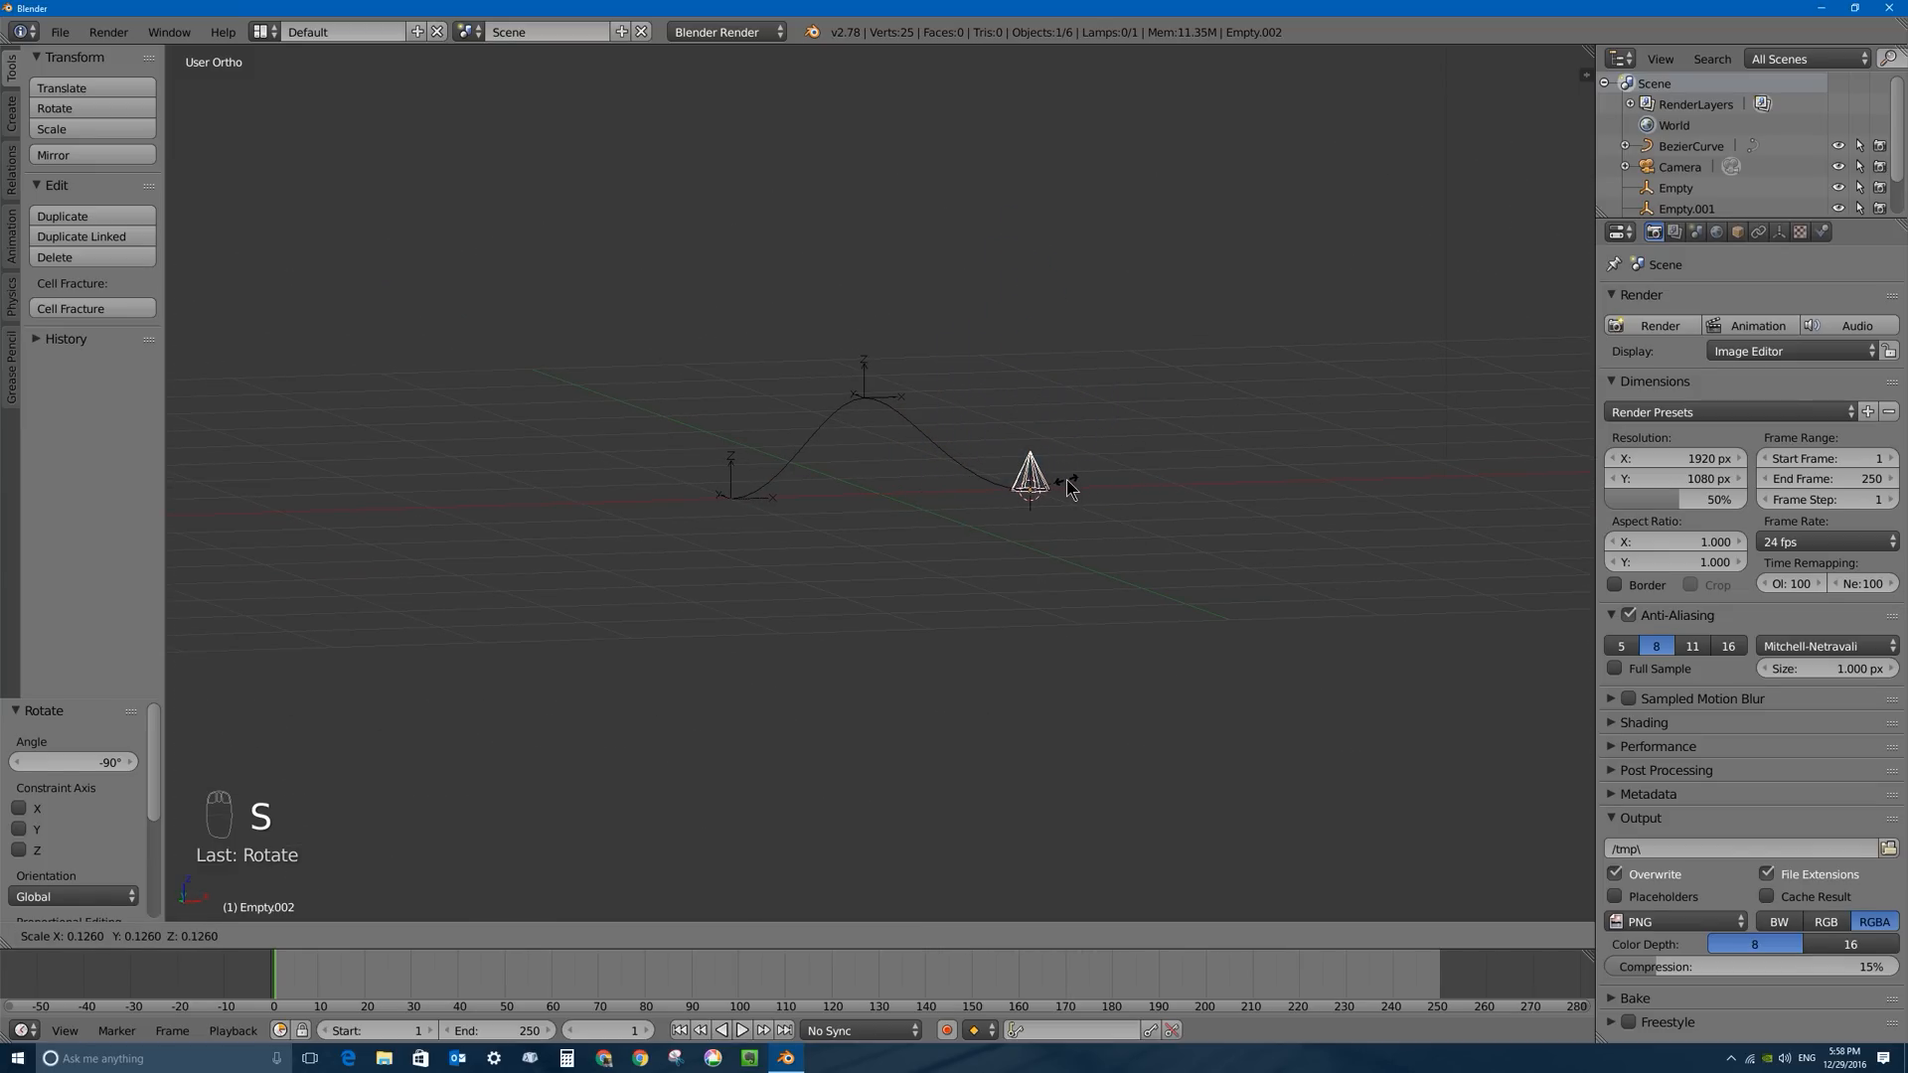
pyautogui.press('Return')
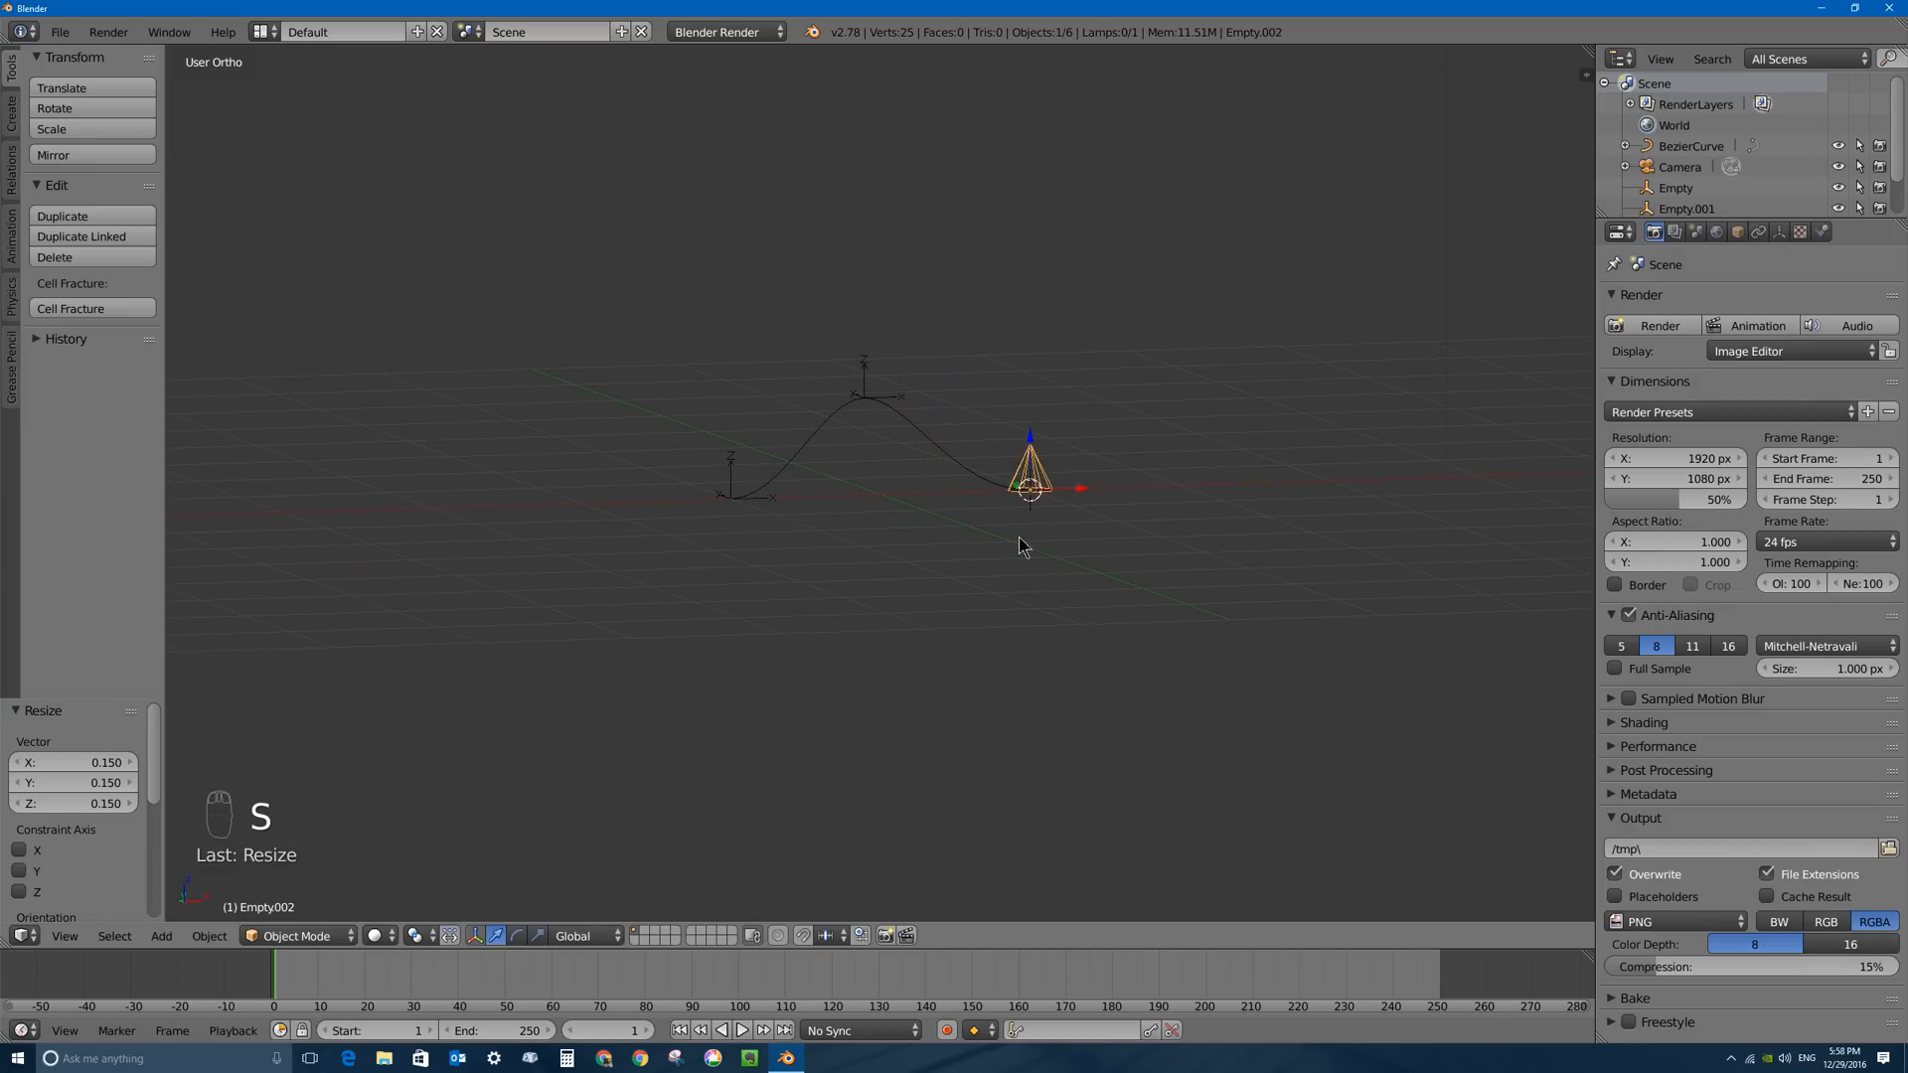
# Select the left and middle arrow empties in turn, ending with the Bezier curve selected.
pyautogui.moveTo(1051, 482); pyautogui.dragTo(945, 468, button='middle')
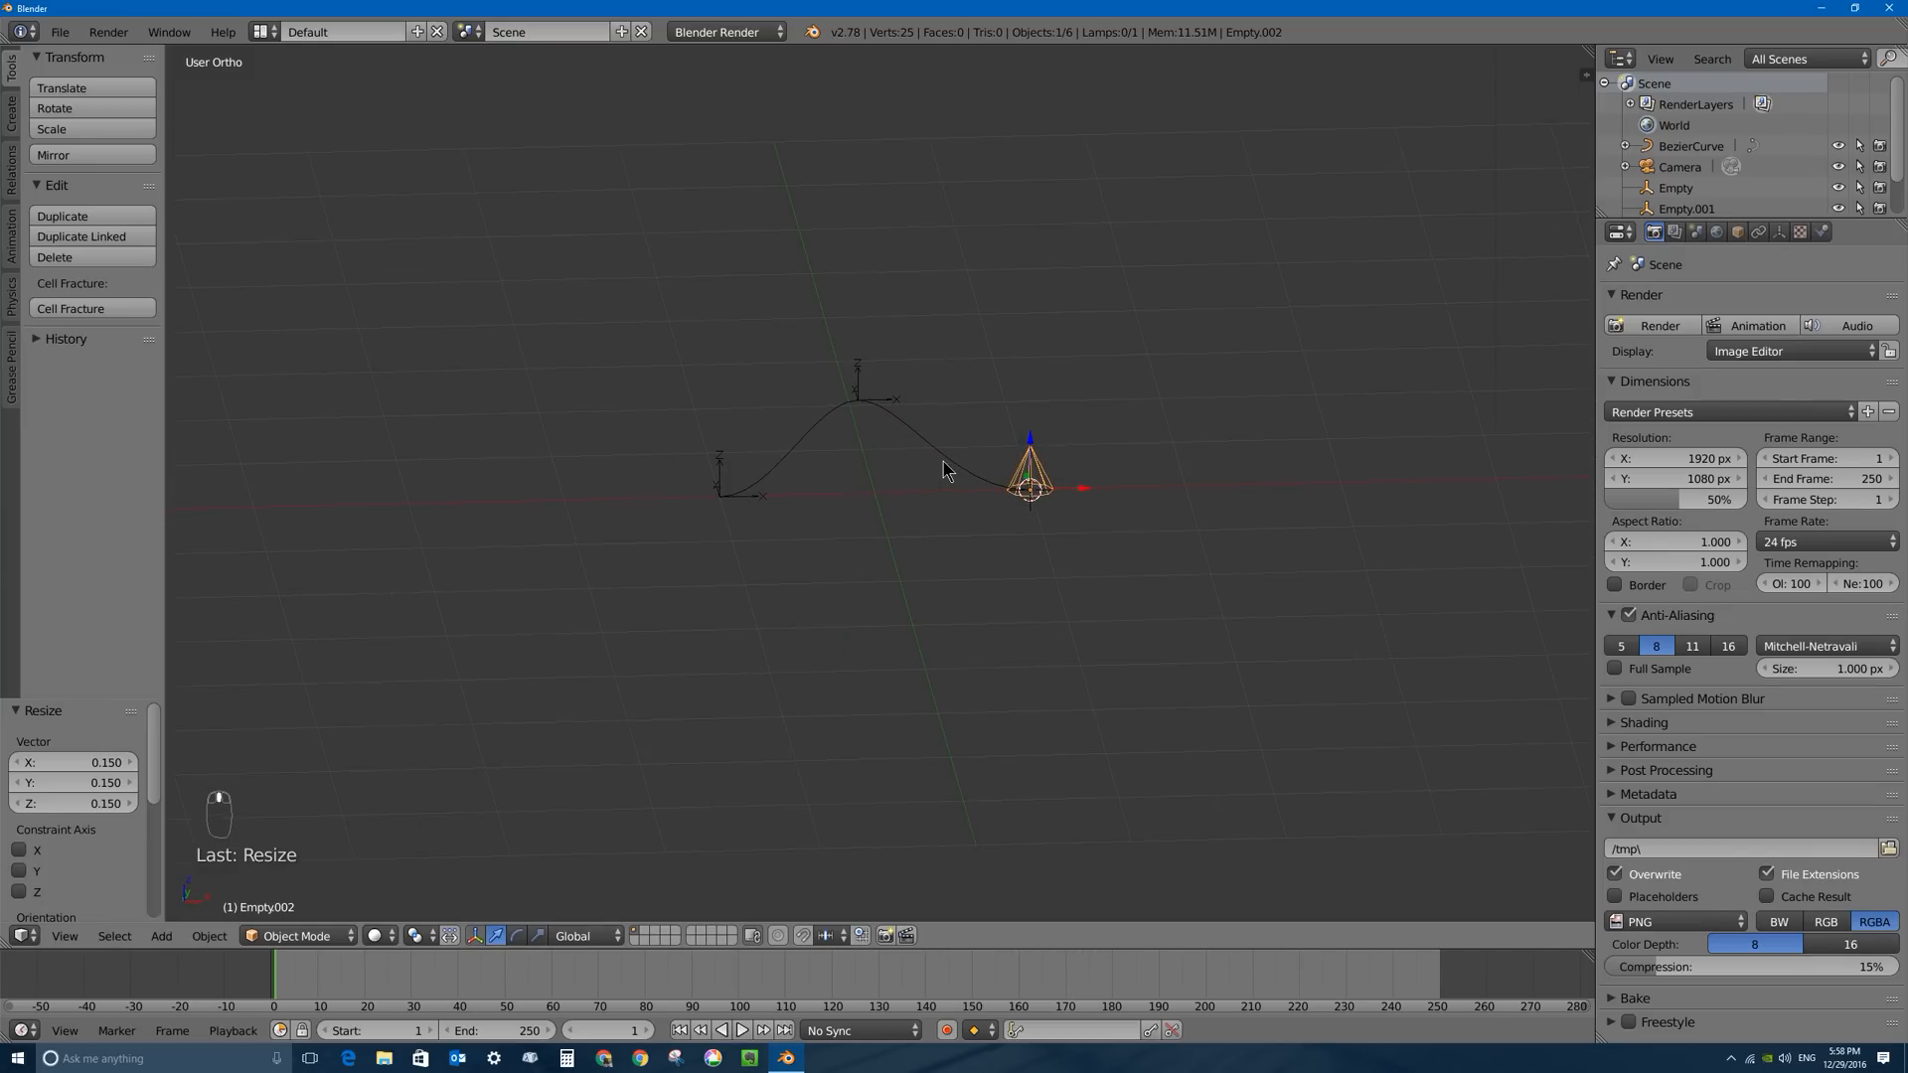
pyautogui.scroll(4, 791, 405)
pyautogui.rightClick(548, 440)
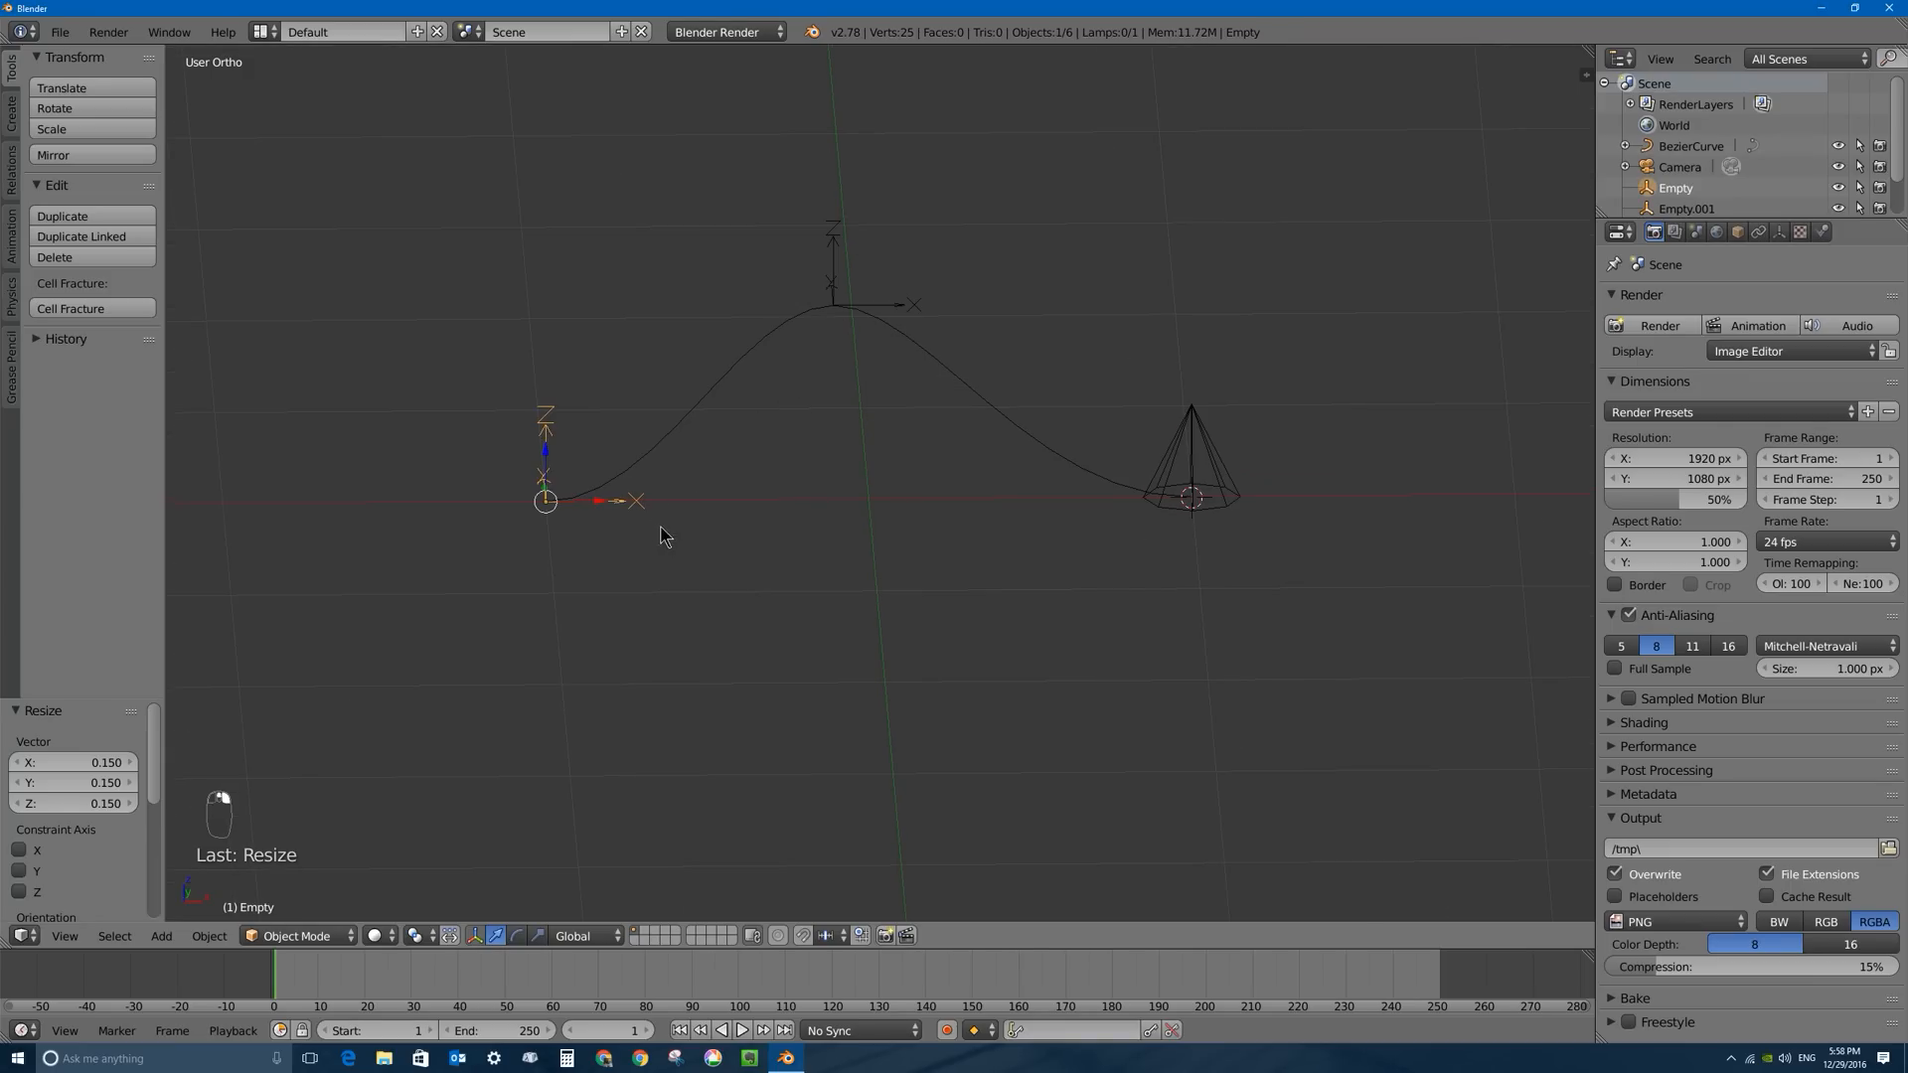
pyautogui.rightClick(835, 298)
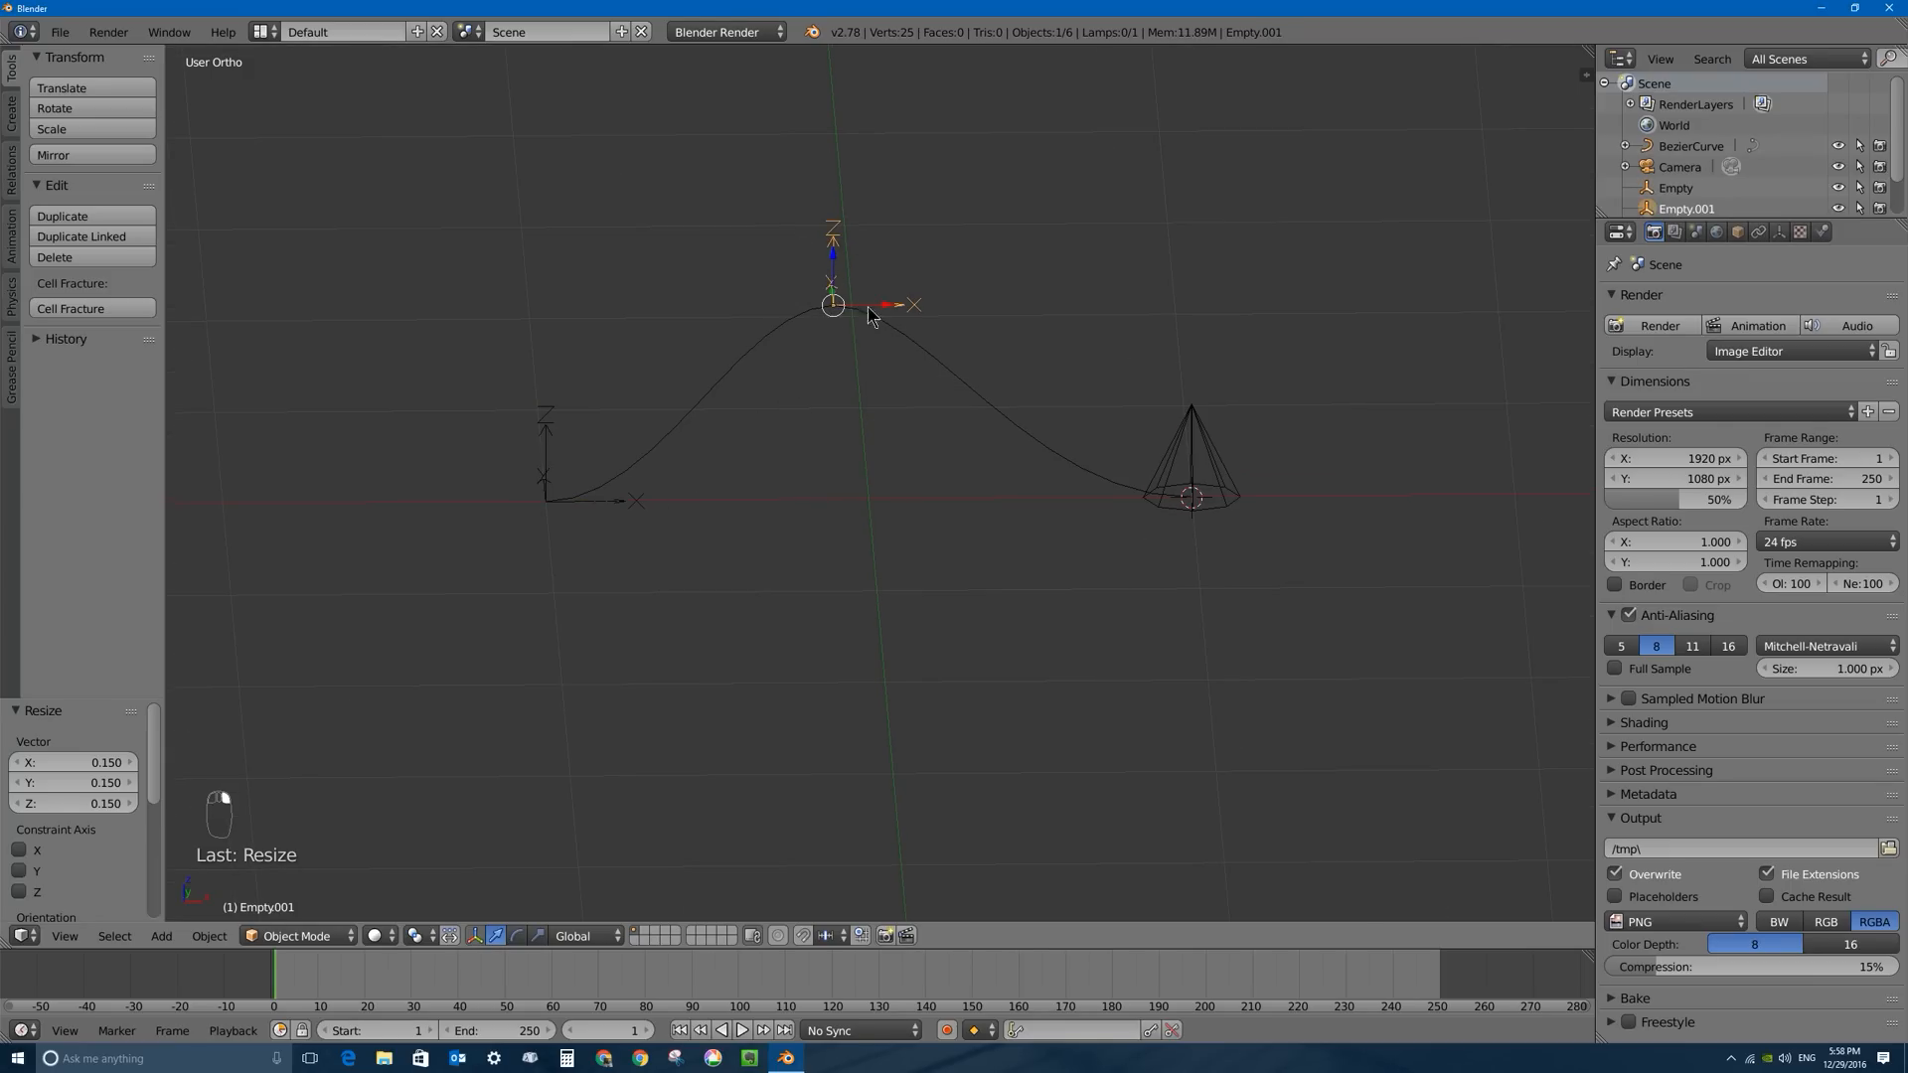
pyautogui.rightClick(1011, 421)
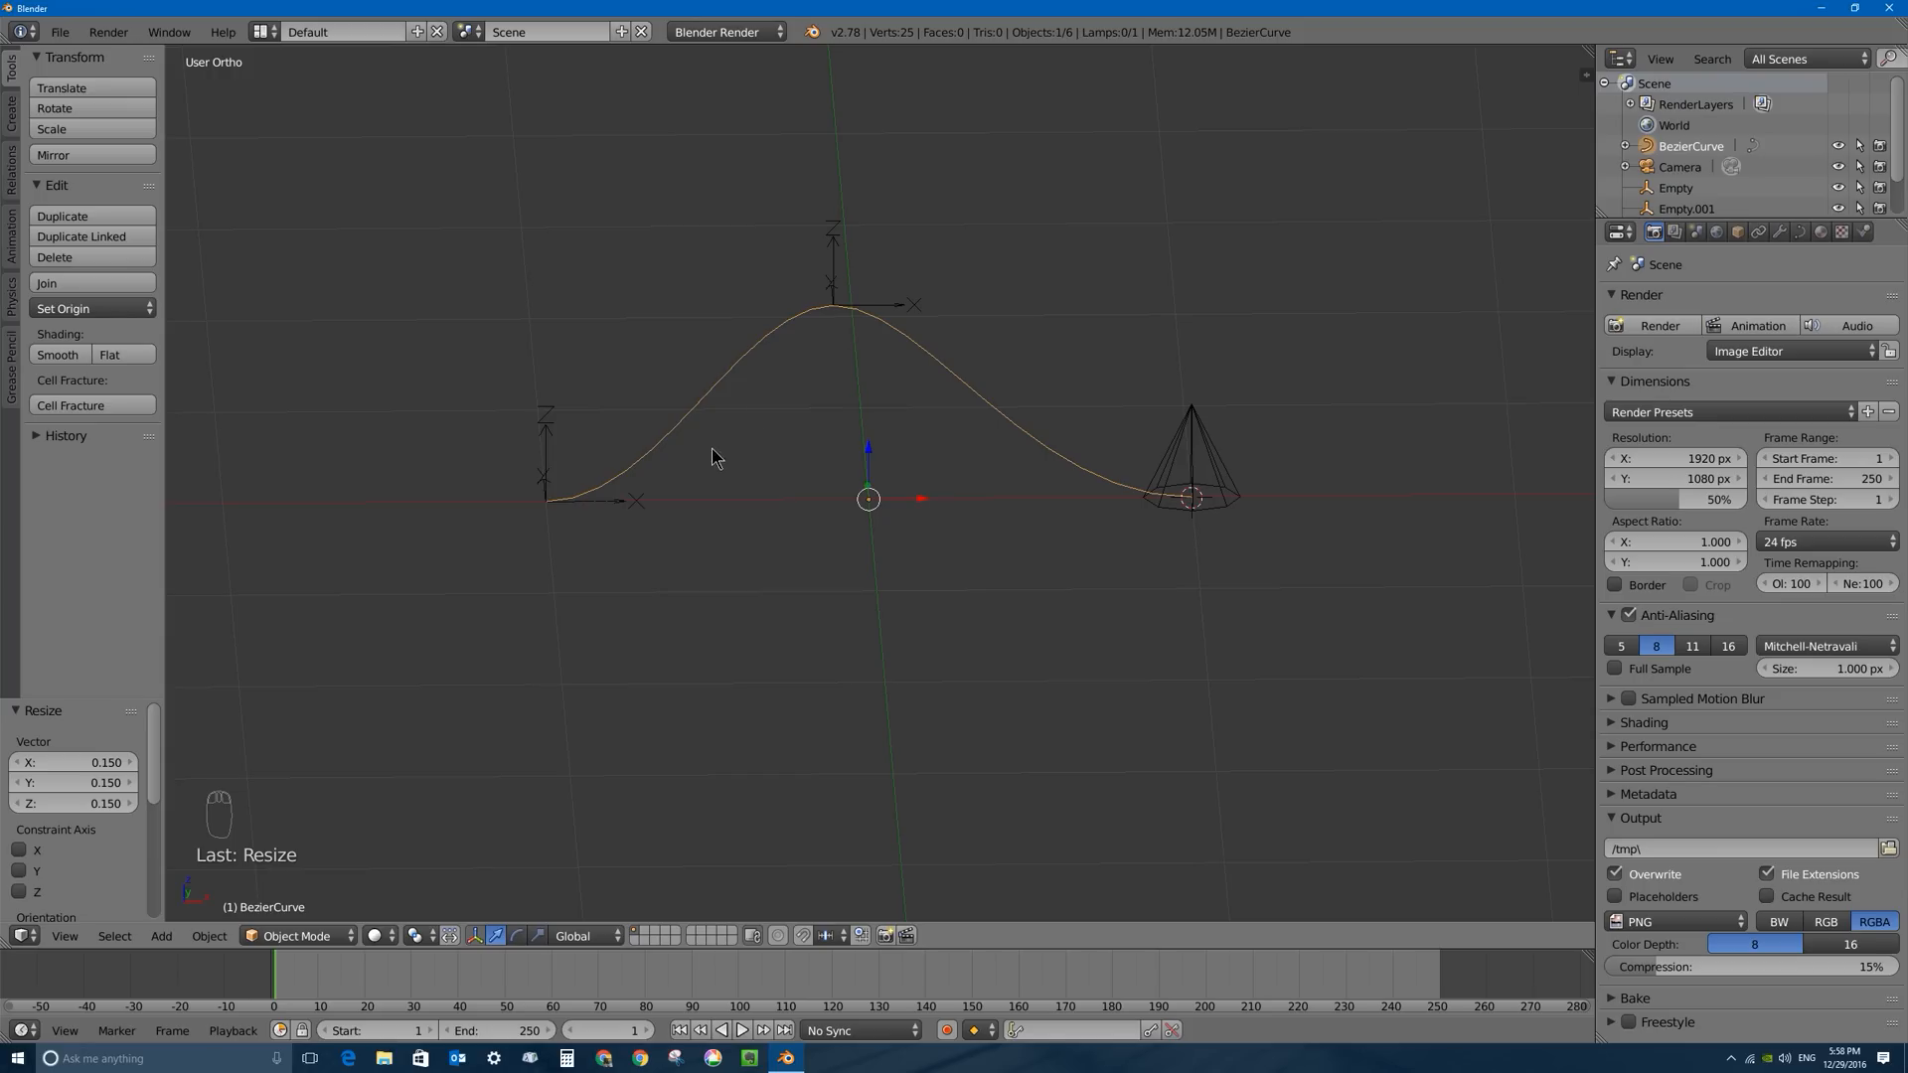
# Hook the Bezier curve's left control point to the left arrow empty using Hook to Selected Object, ending in Object Mode.
pyautogui.rightClick(553, 447)
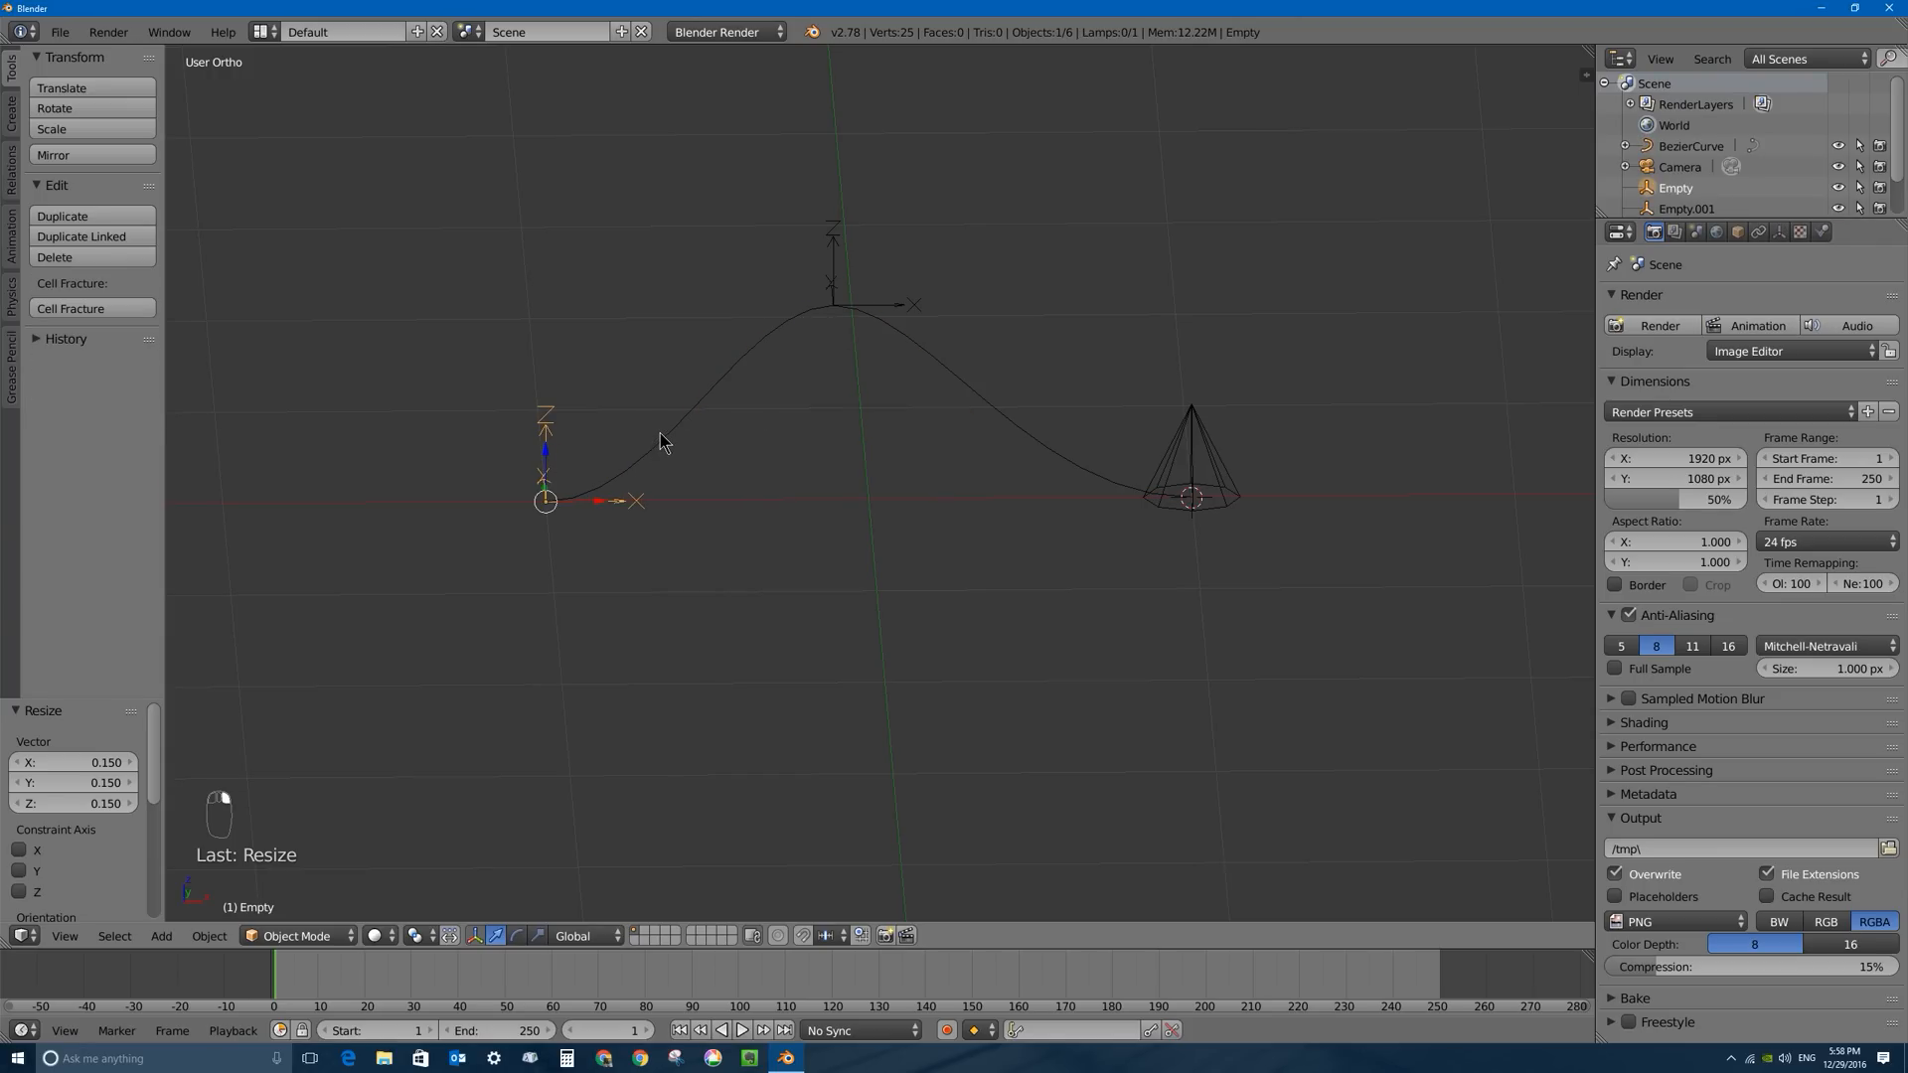
pyautogui.scroll(2, 548, 425)
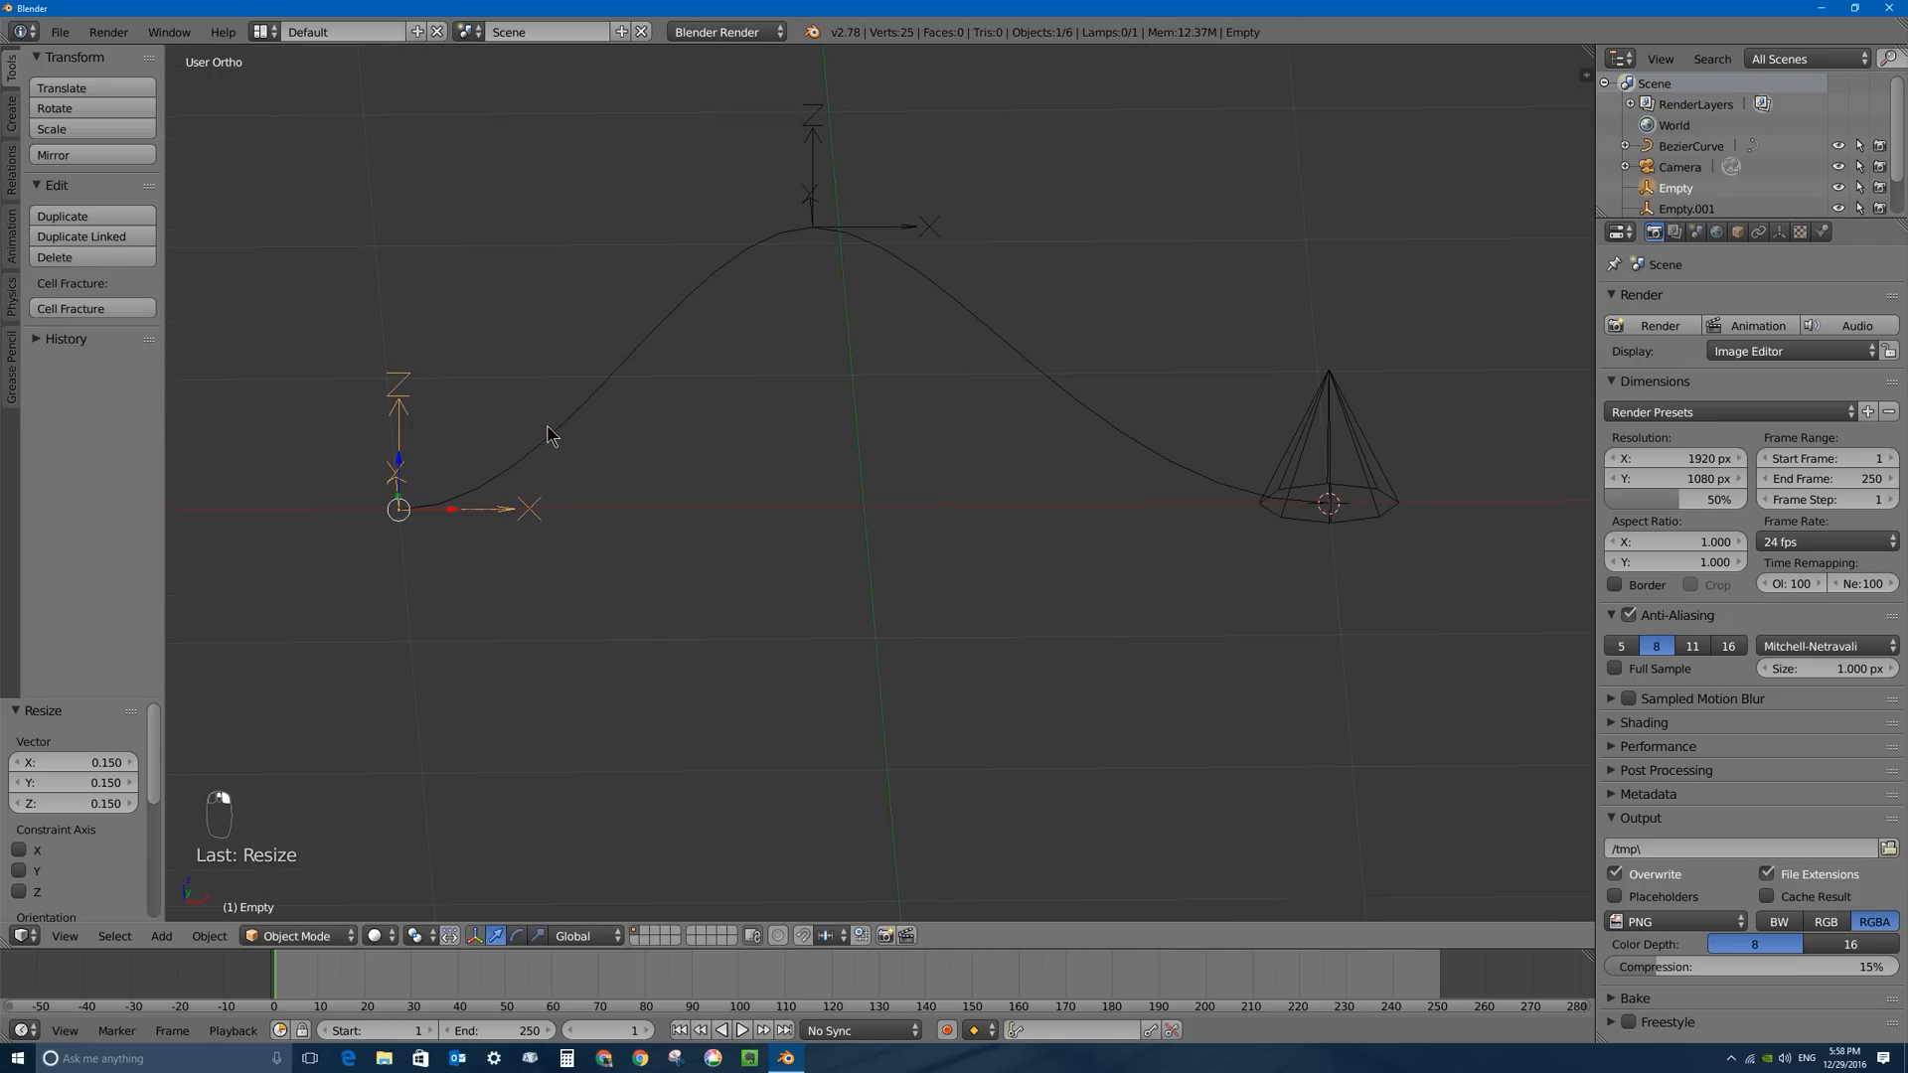
pyautogui.keyDown('shift'); pyautogui.moveTo(570, 381); pyautogui.dragTo(582, 427, button='middle'); pyautogui.keyUp('shift')
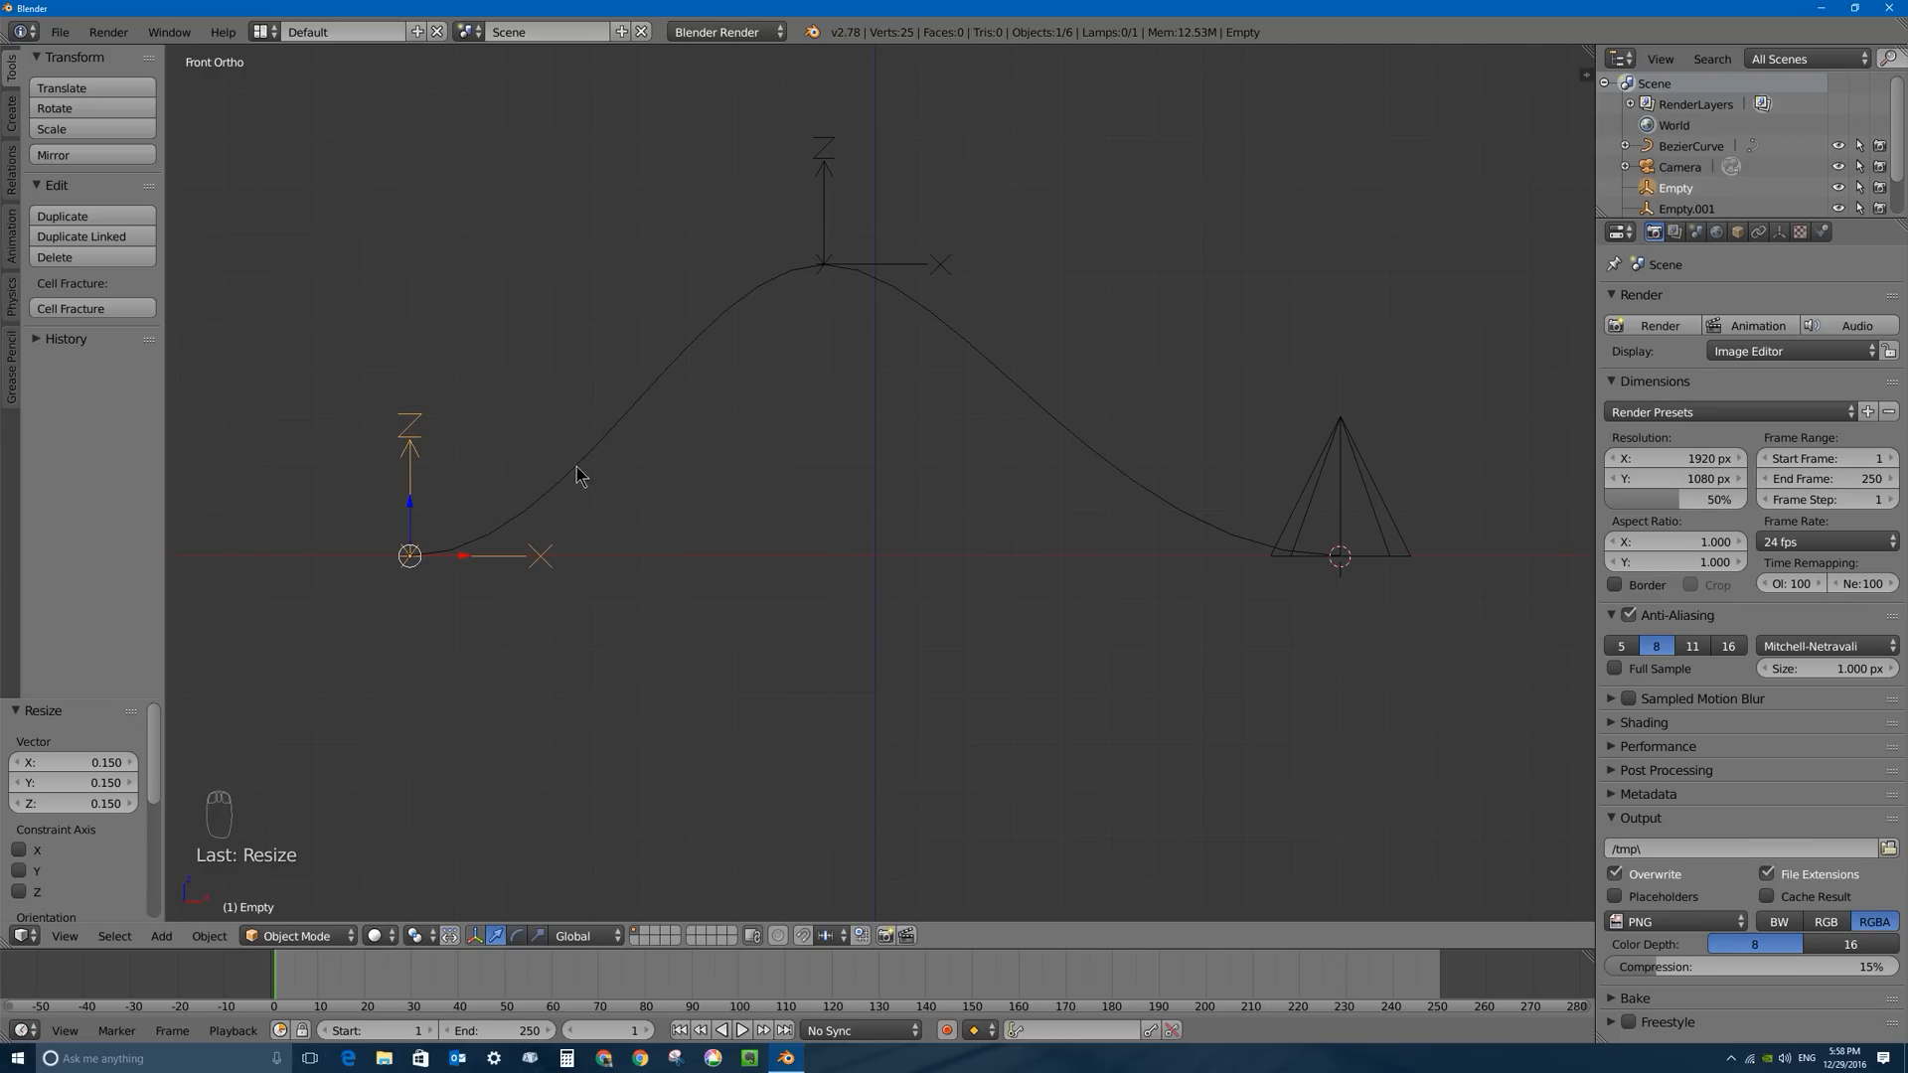
pyautogui.rightClick(613, 430)
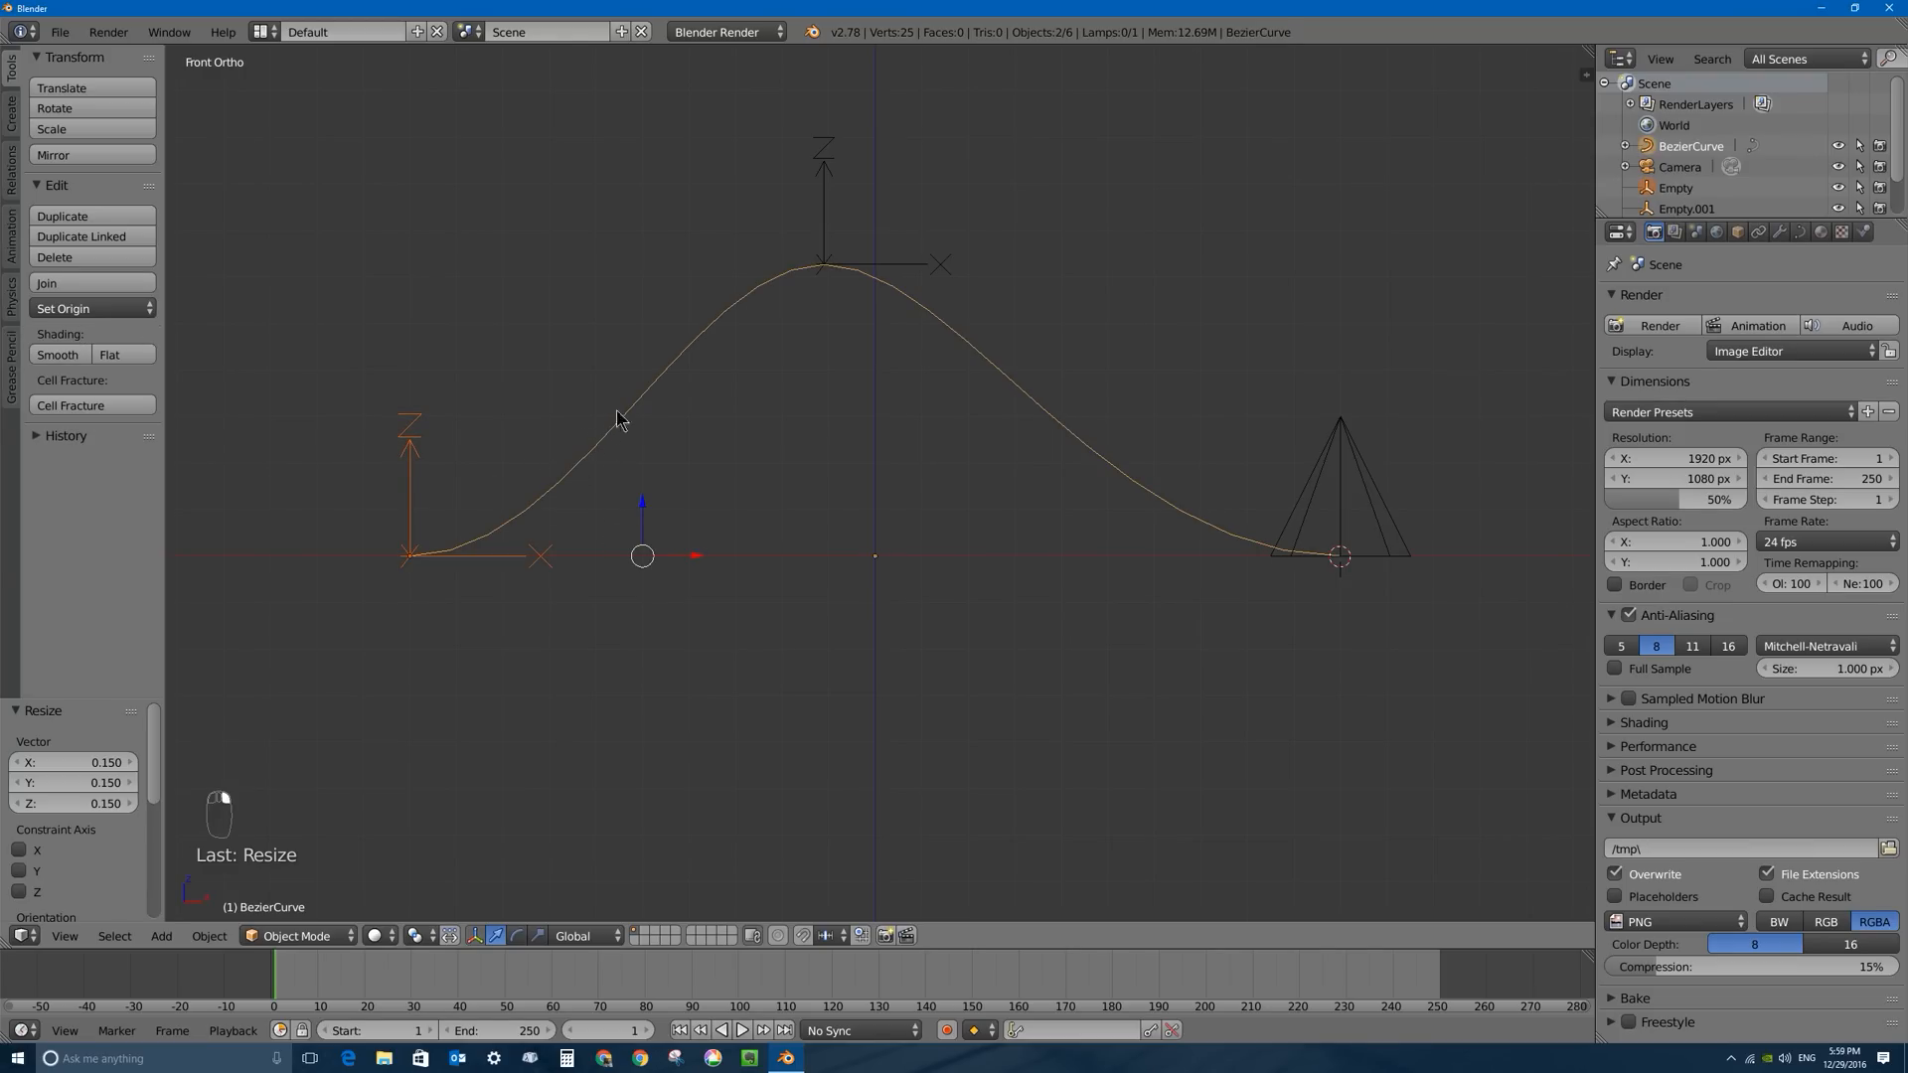
pyautogui.press('Tab')
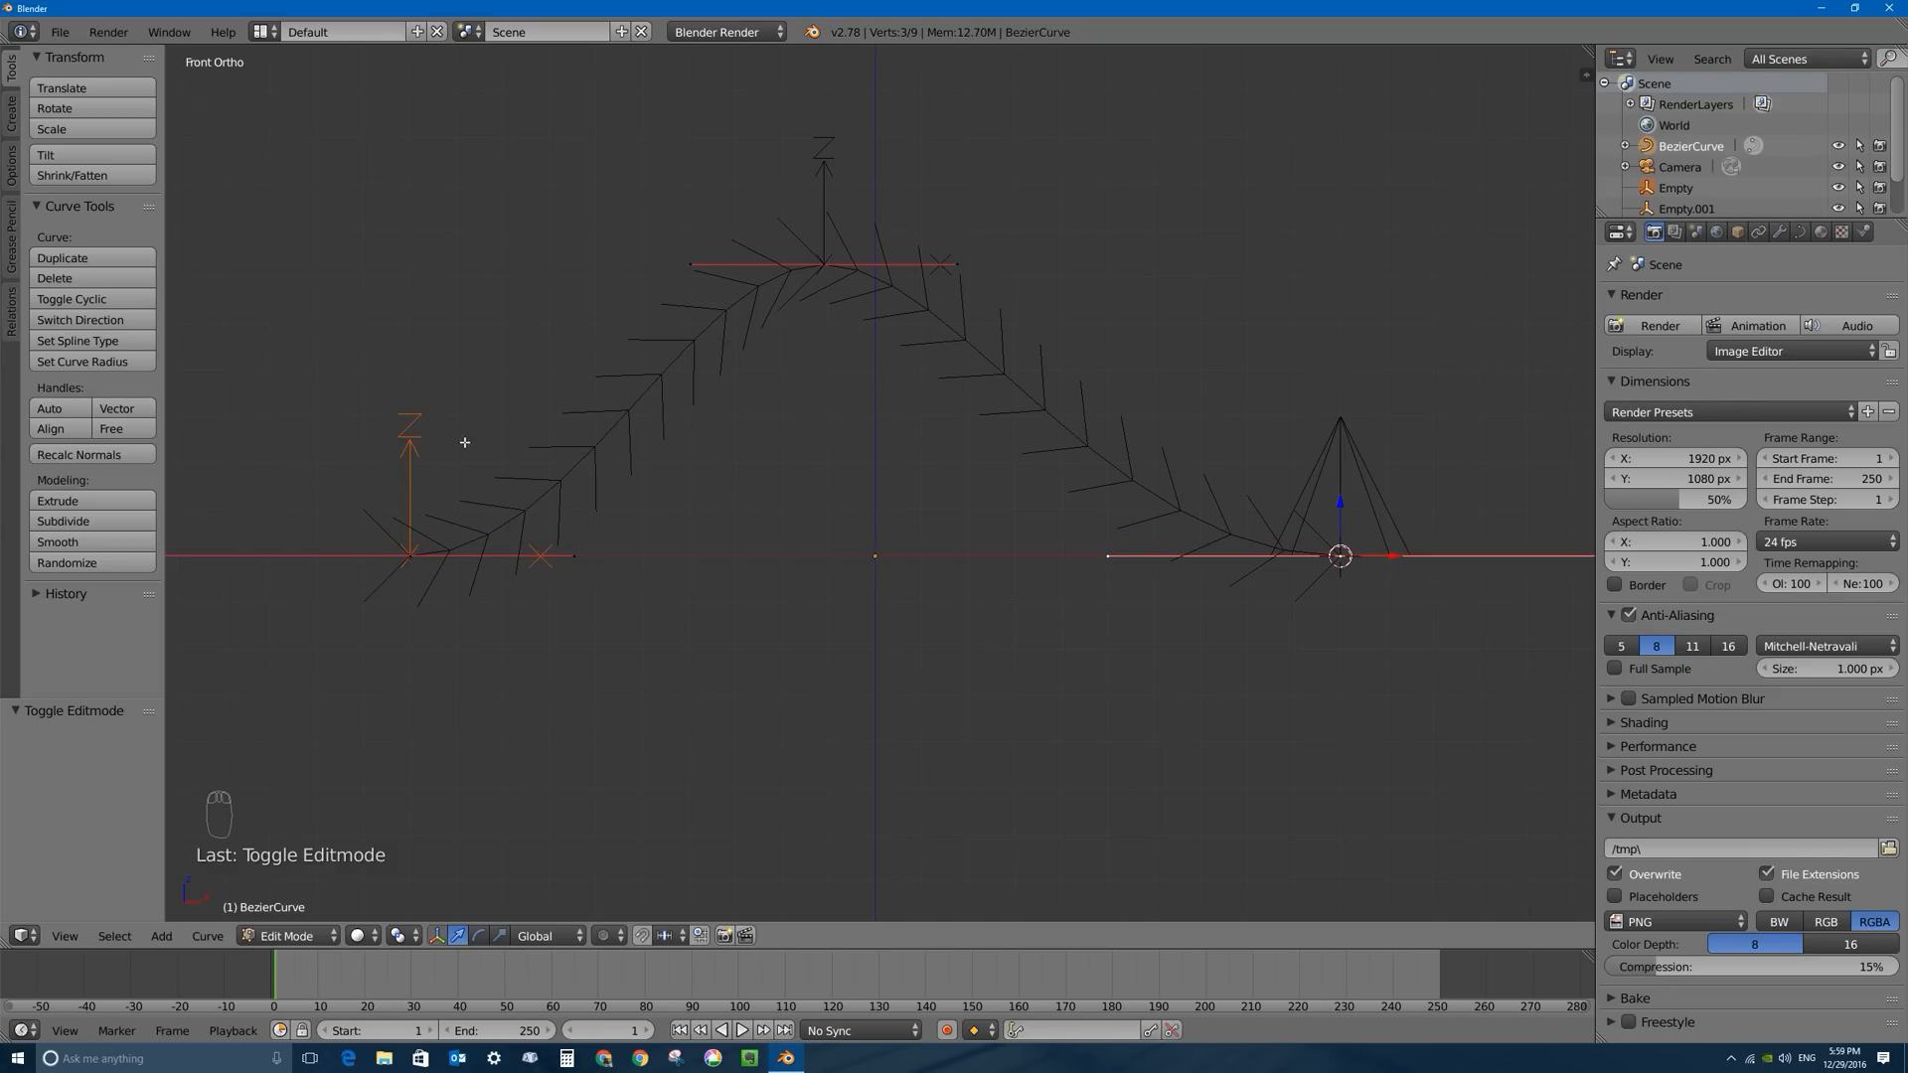
pyautogui.moveTo(464, 442); pyautogui.dragTo(593, 371, button='middle')
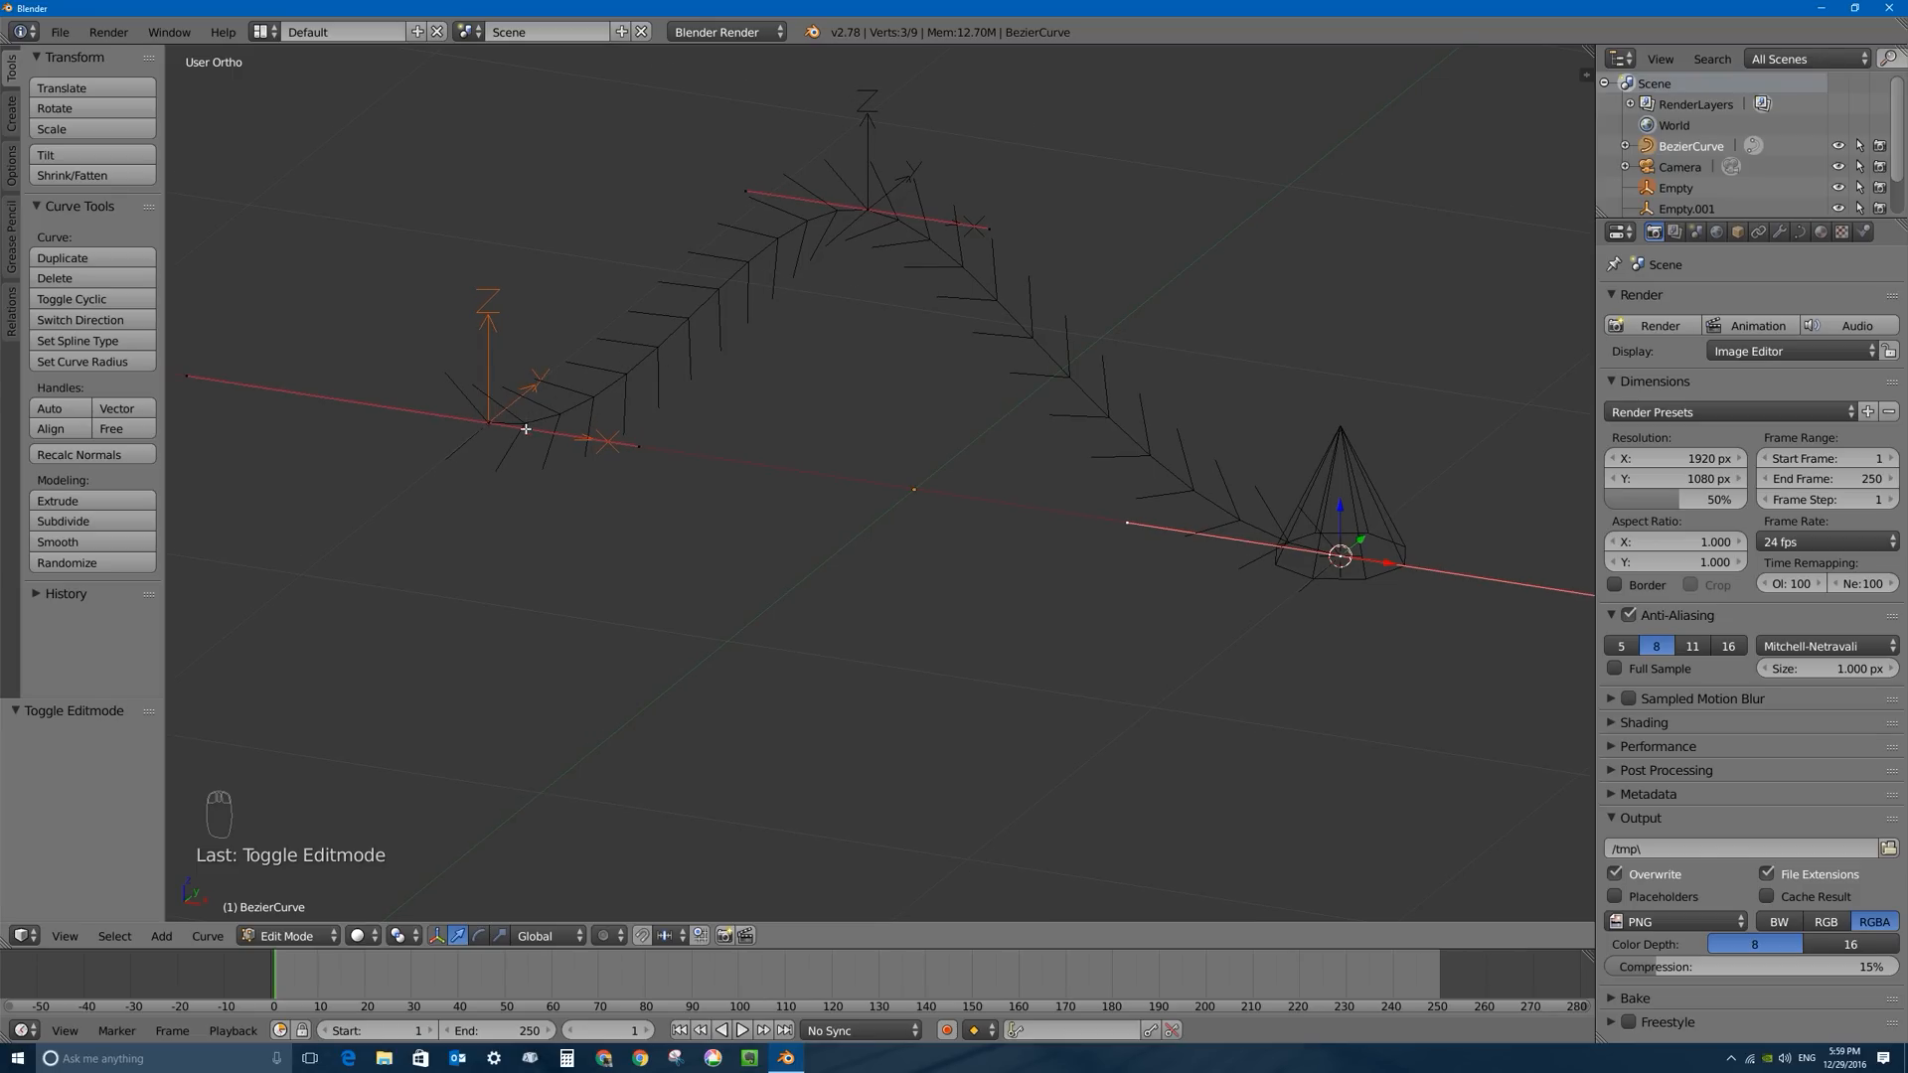
pyautogui.rightClick(489, 423)
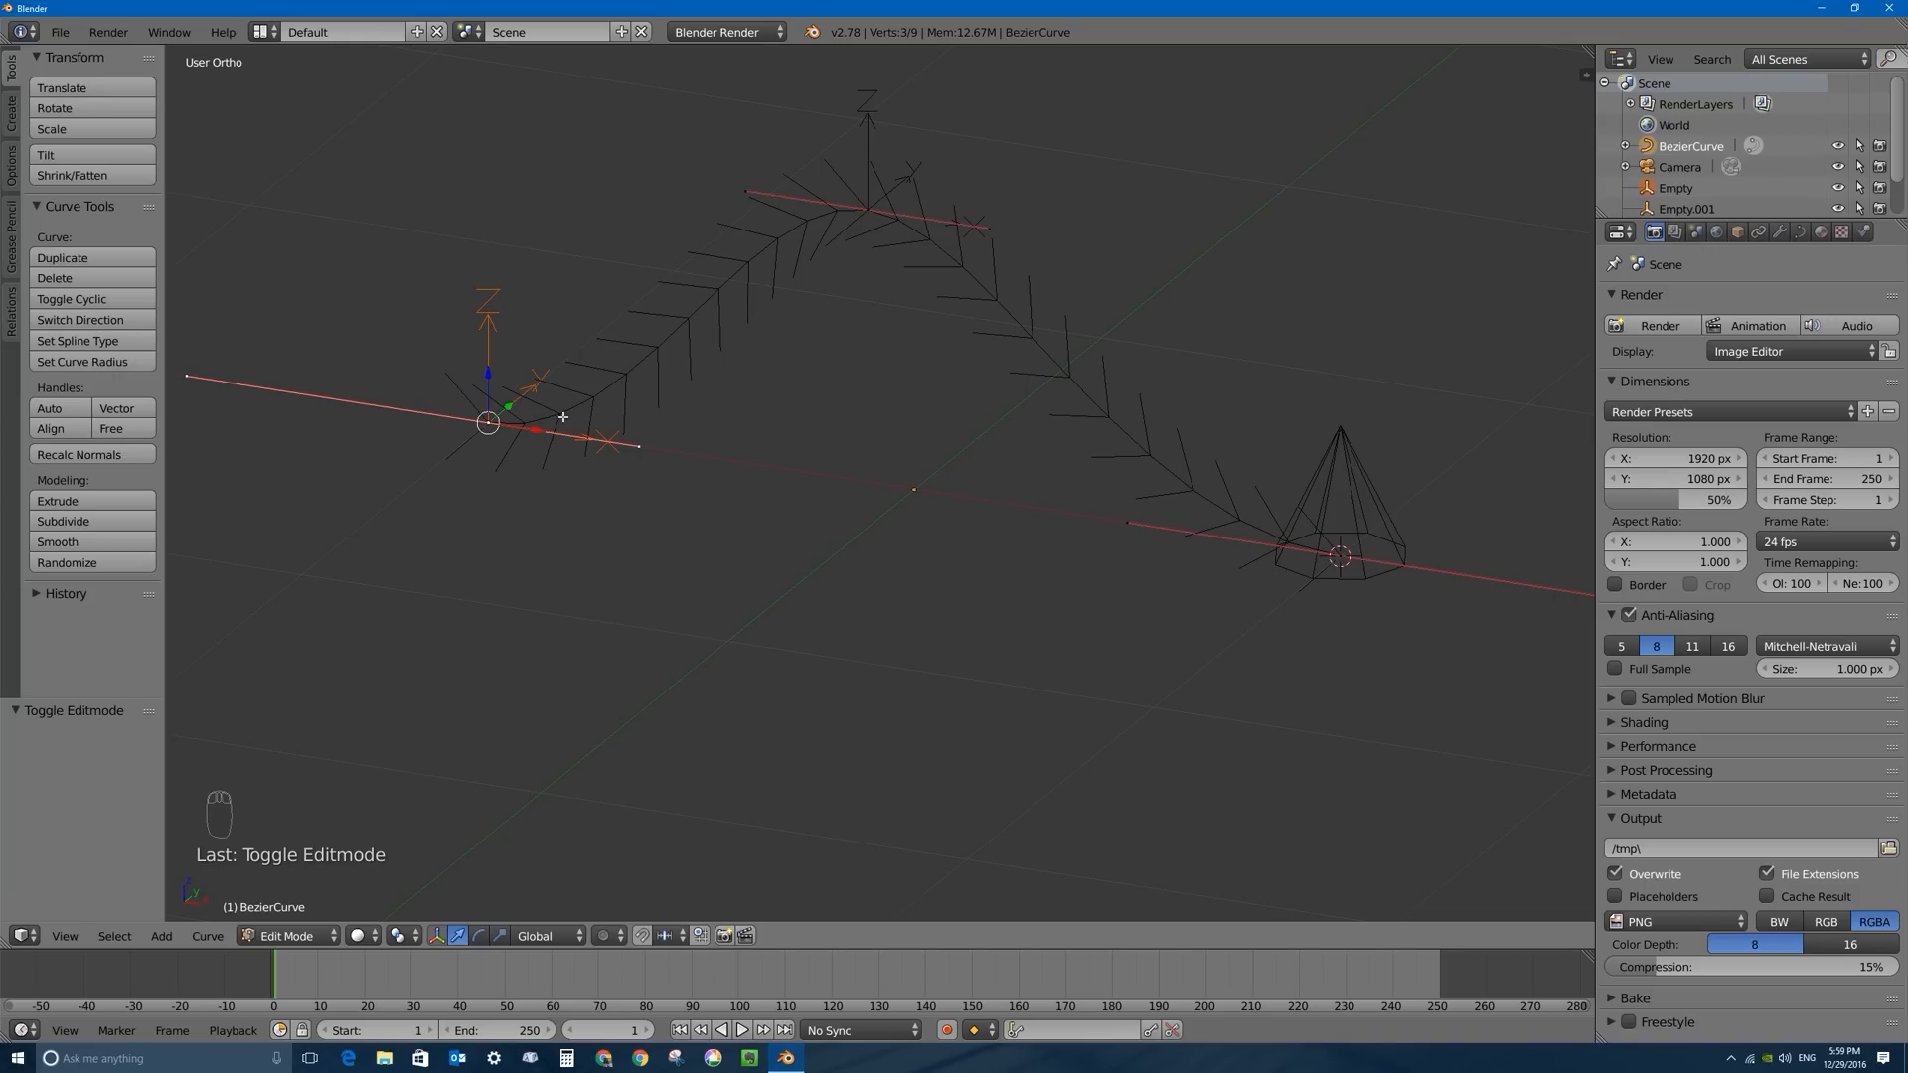
pyautogui.hotkey('ctrl', 'h')
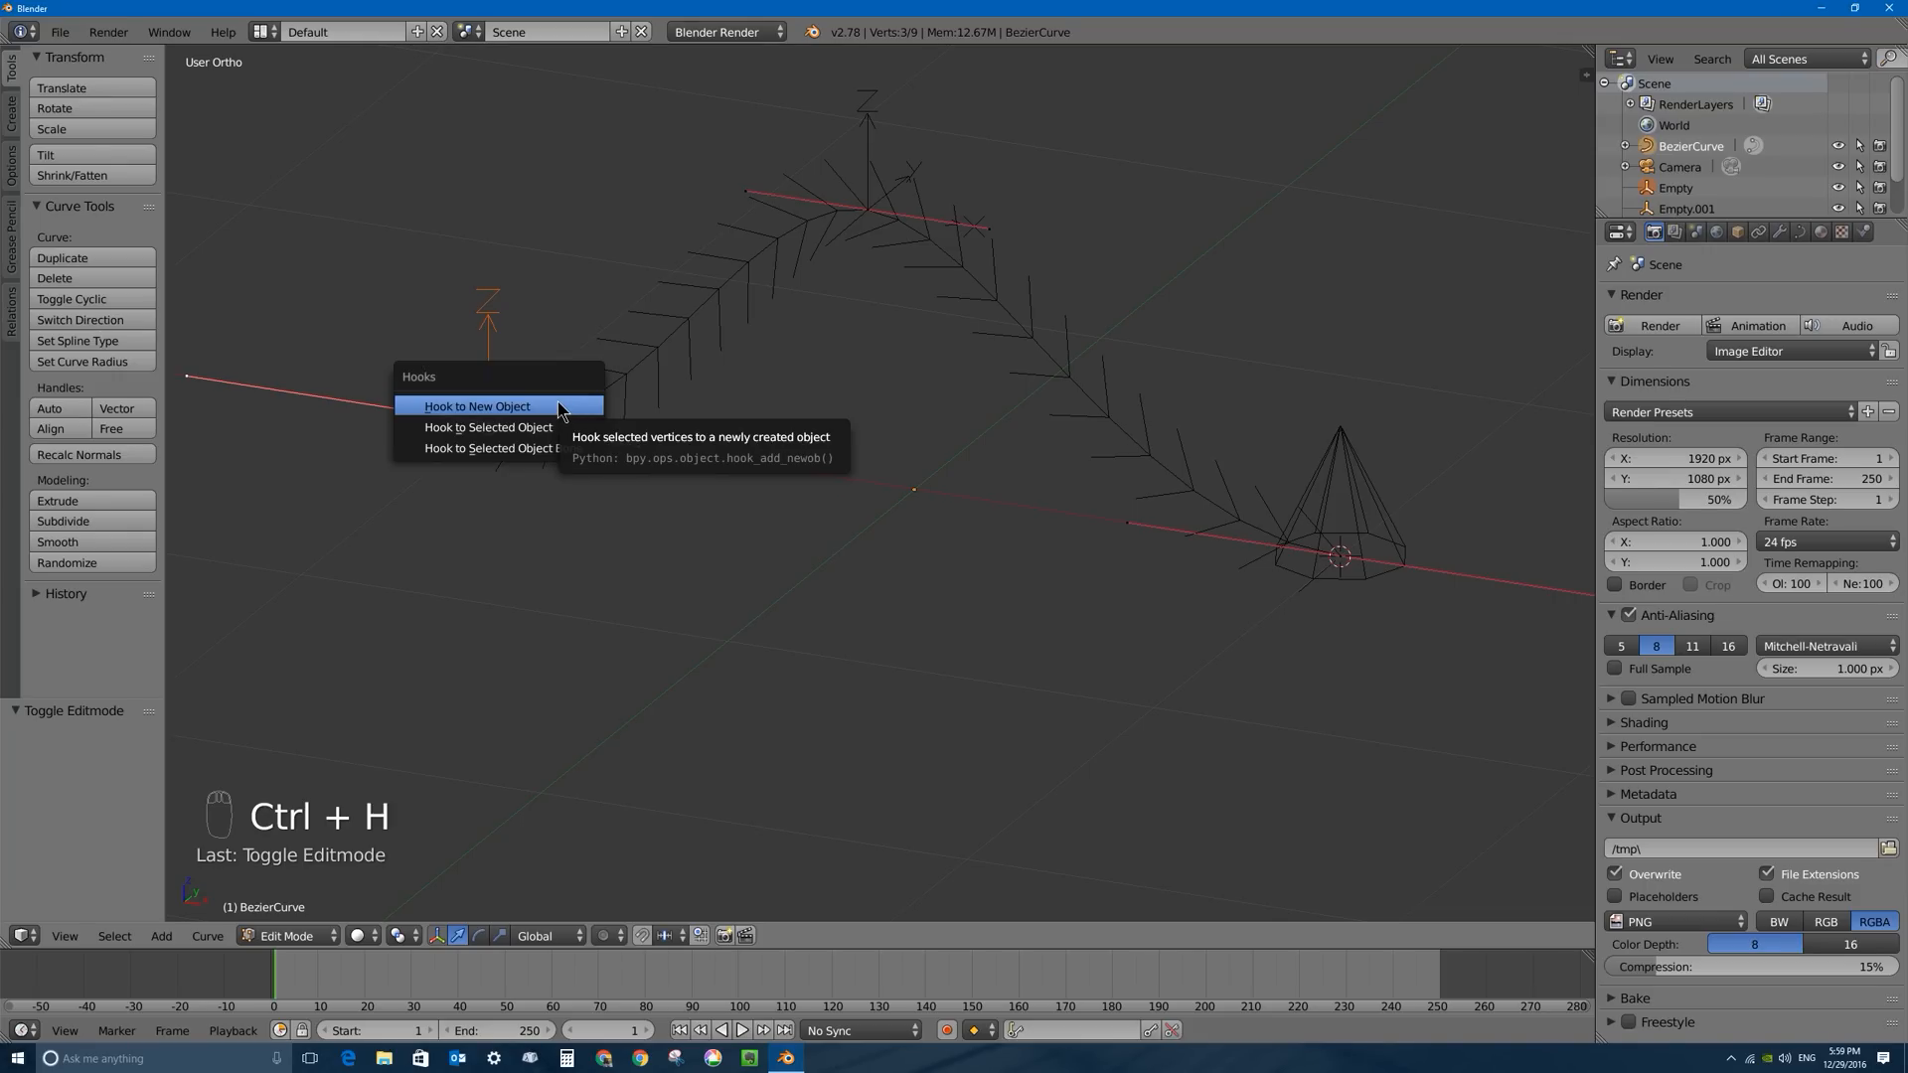
pyautogui.click(558, 406)
pyautogui.click(209, 936)
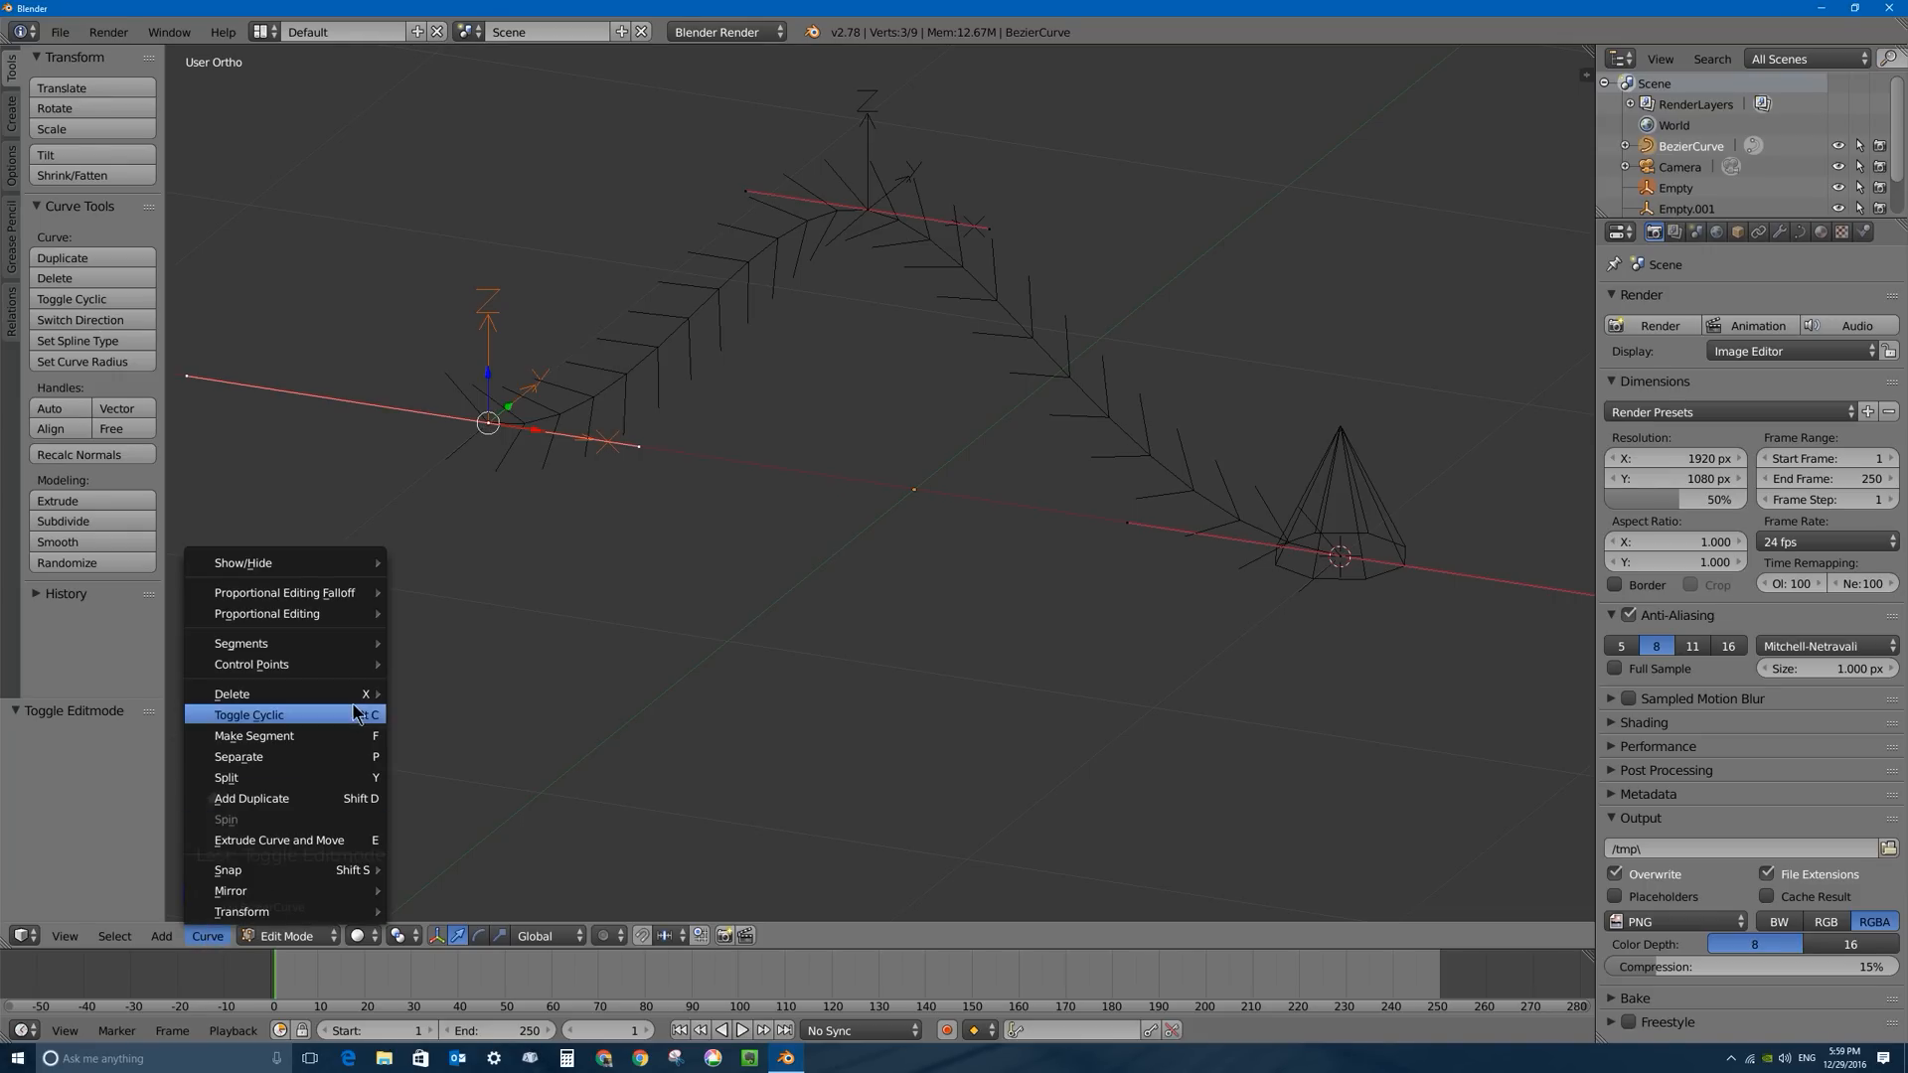
pyautogui.moveTo(303, 674)
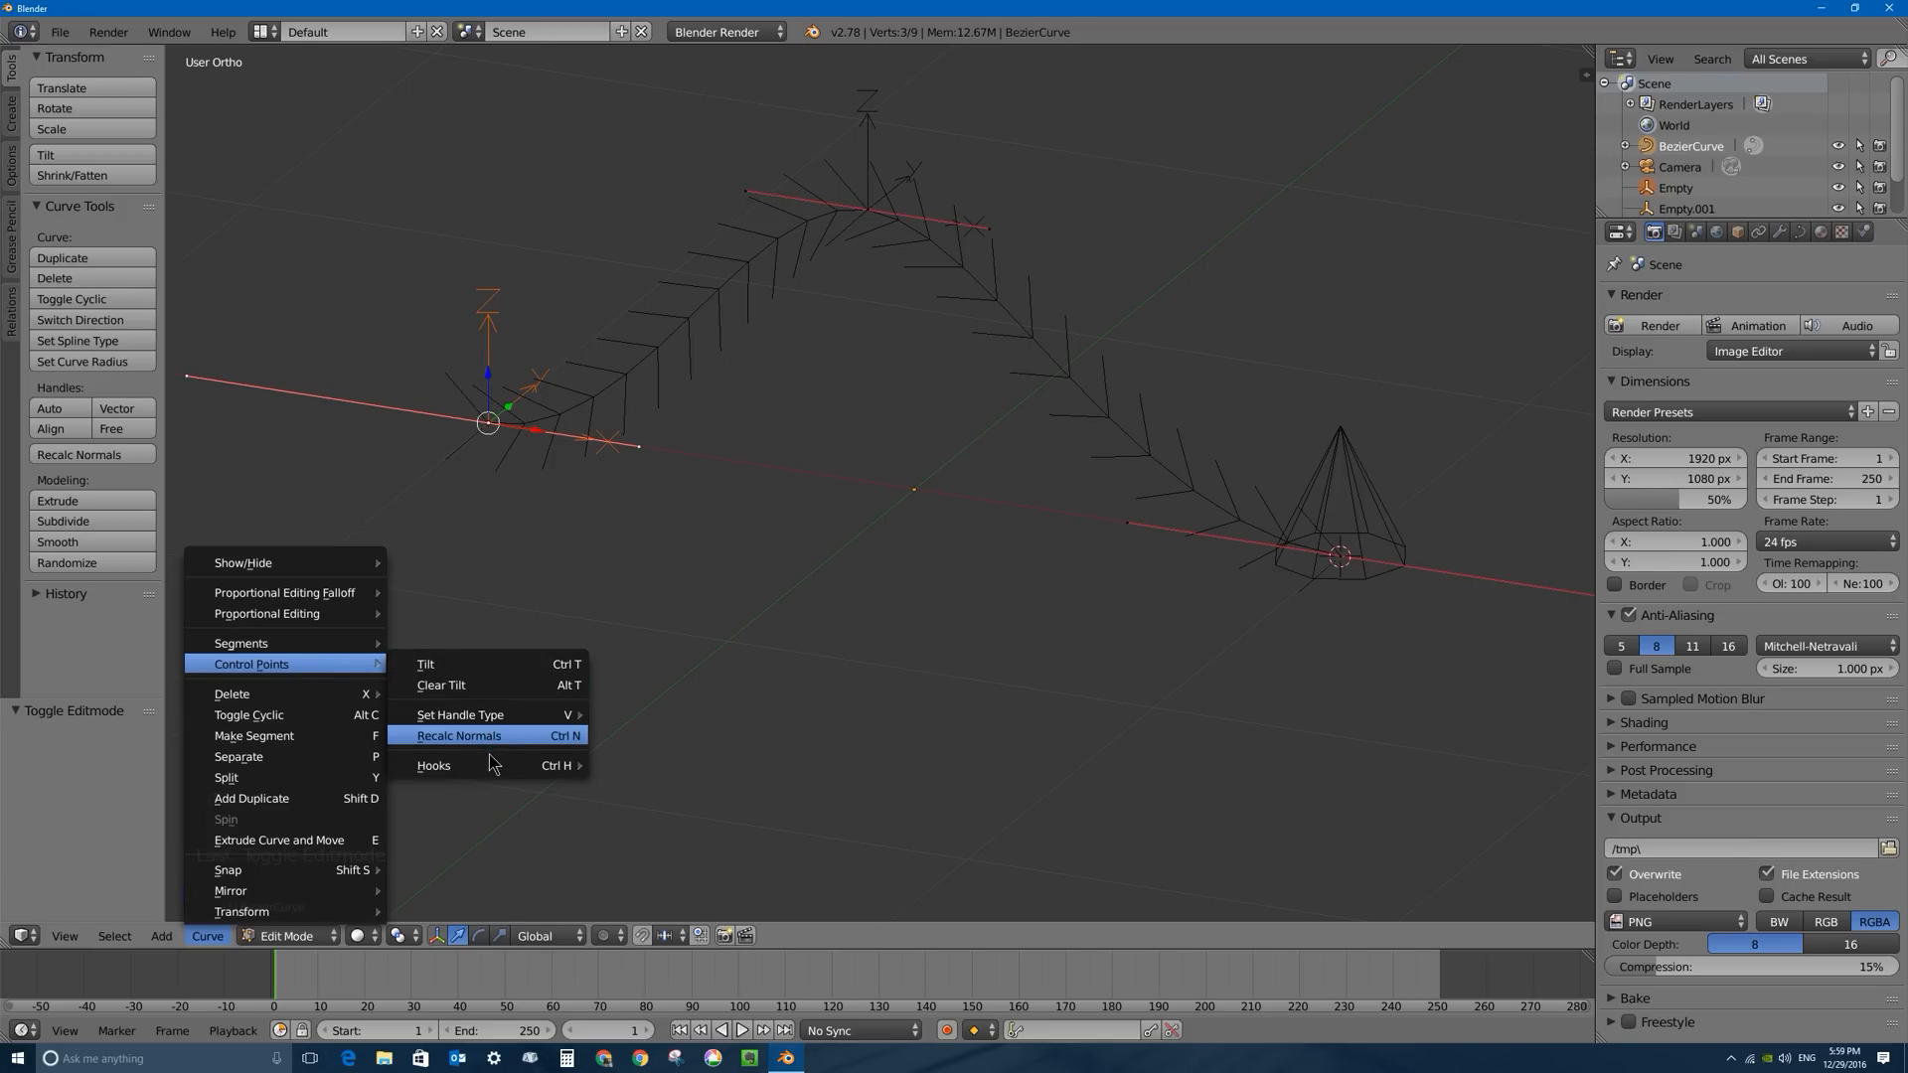
pyautogui.moveTo(491, 770)
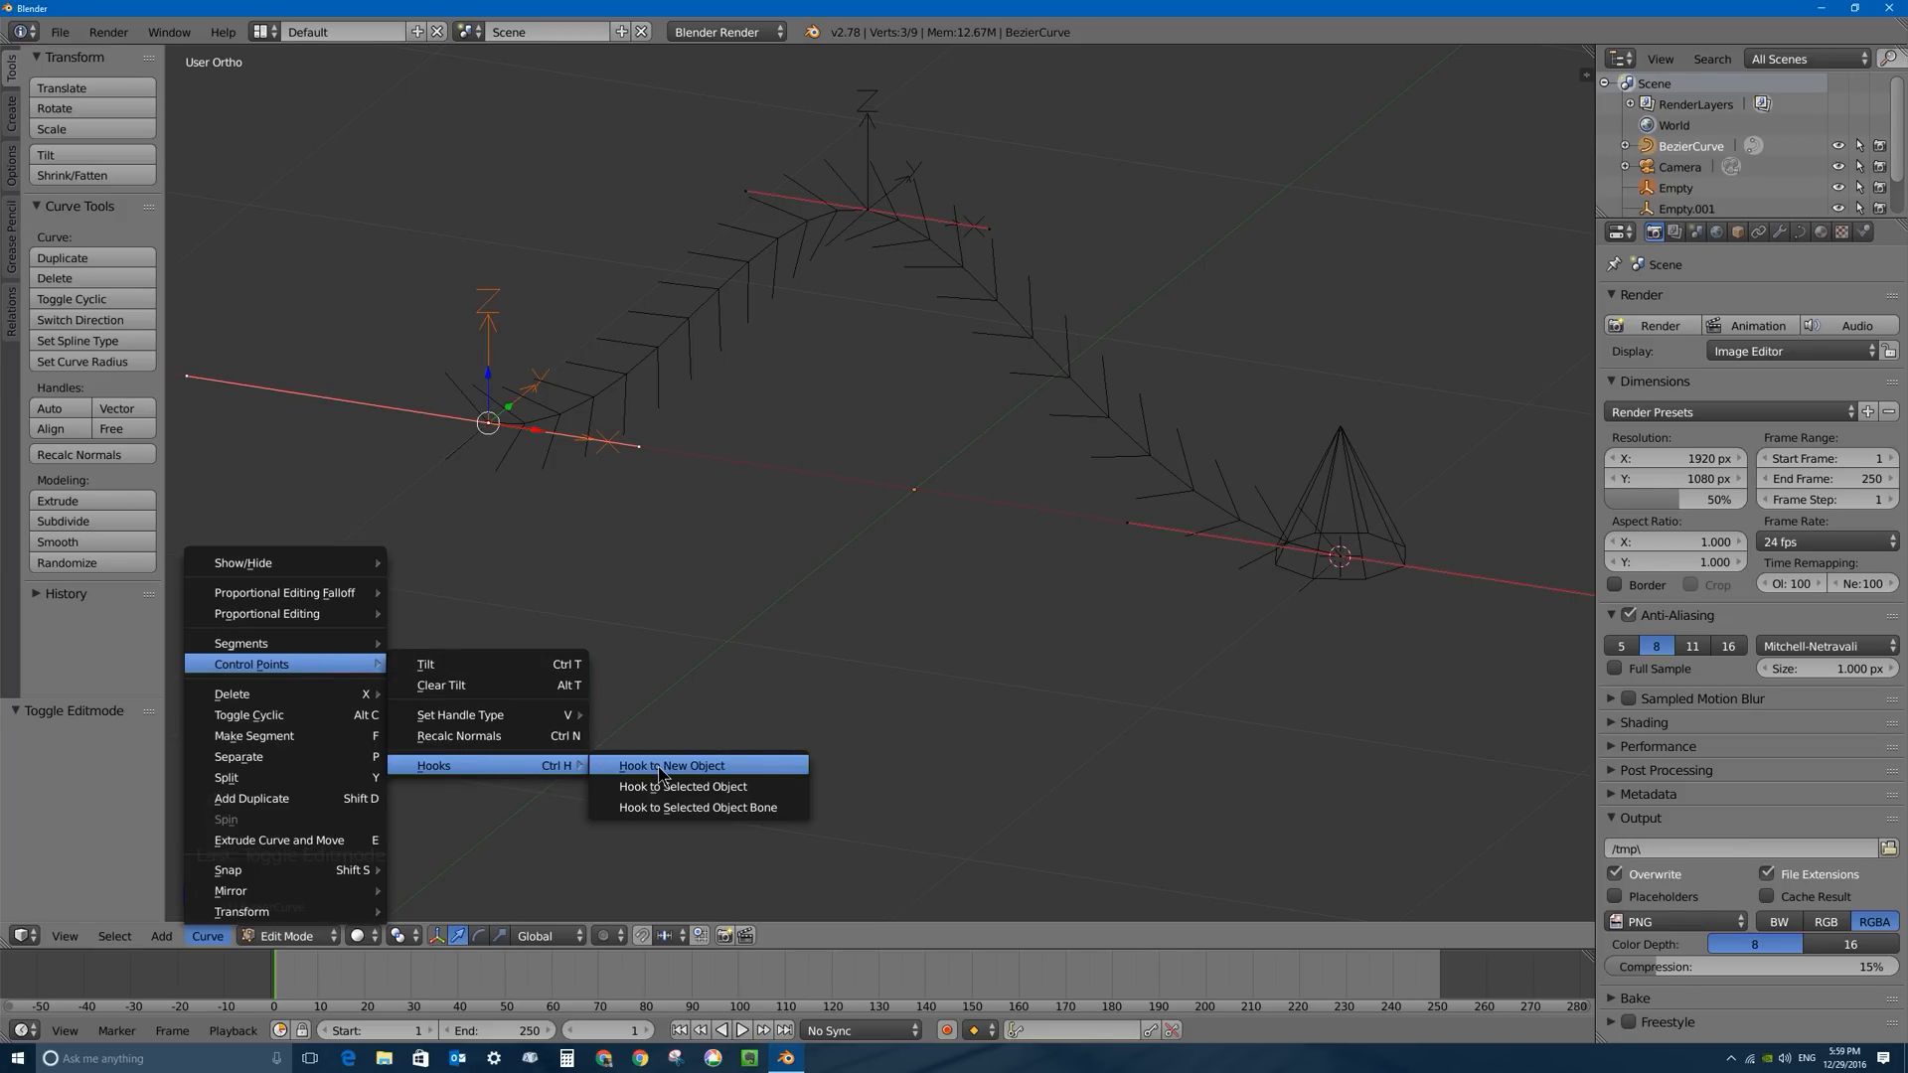
pyautogui.click(711, 786)
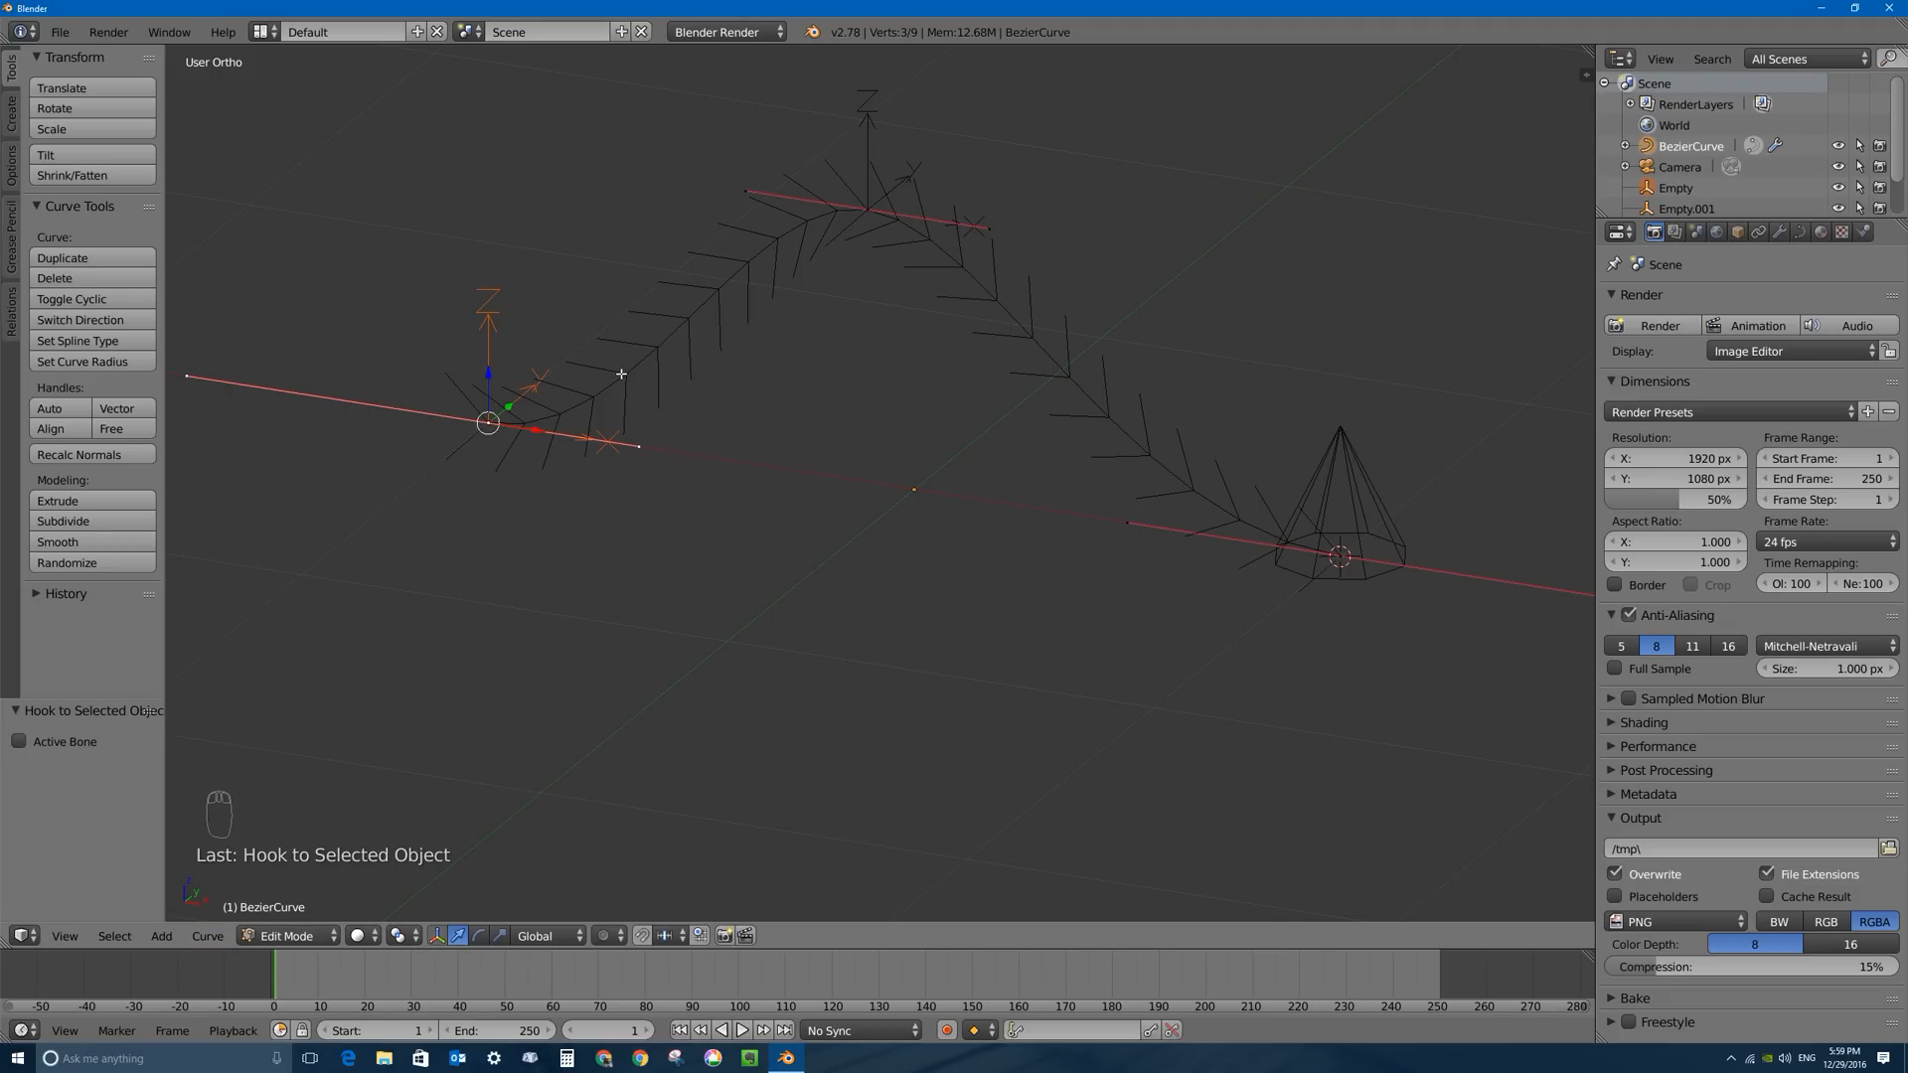
pyautogui.press('Tab')
# Try moving the left arrow empty to test its hook on the curve, and undo the move.
pyautogui.rightClick(492, 328)
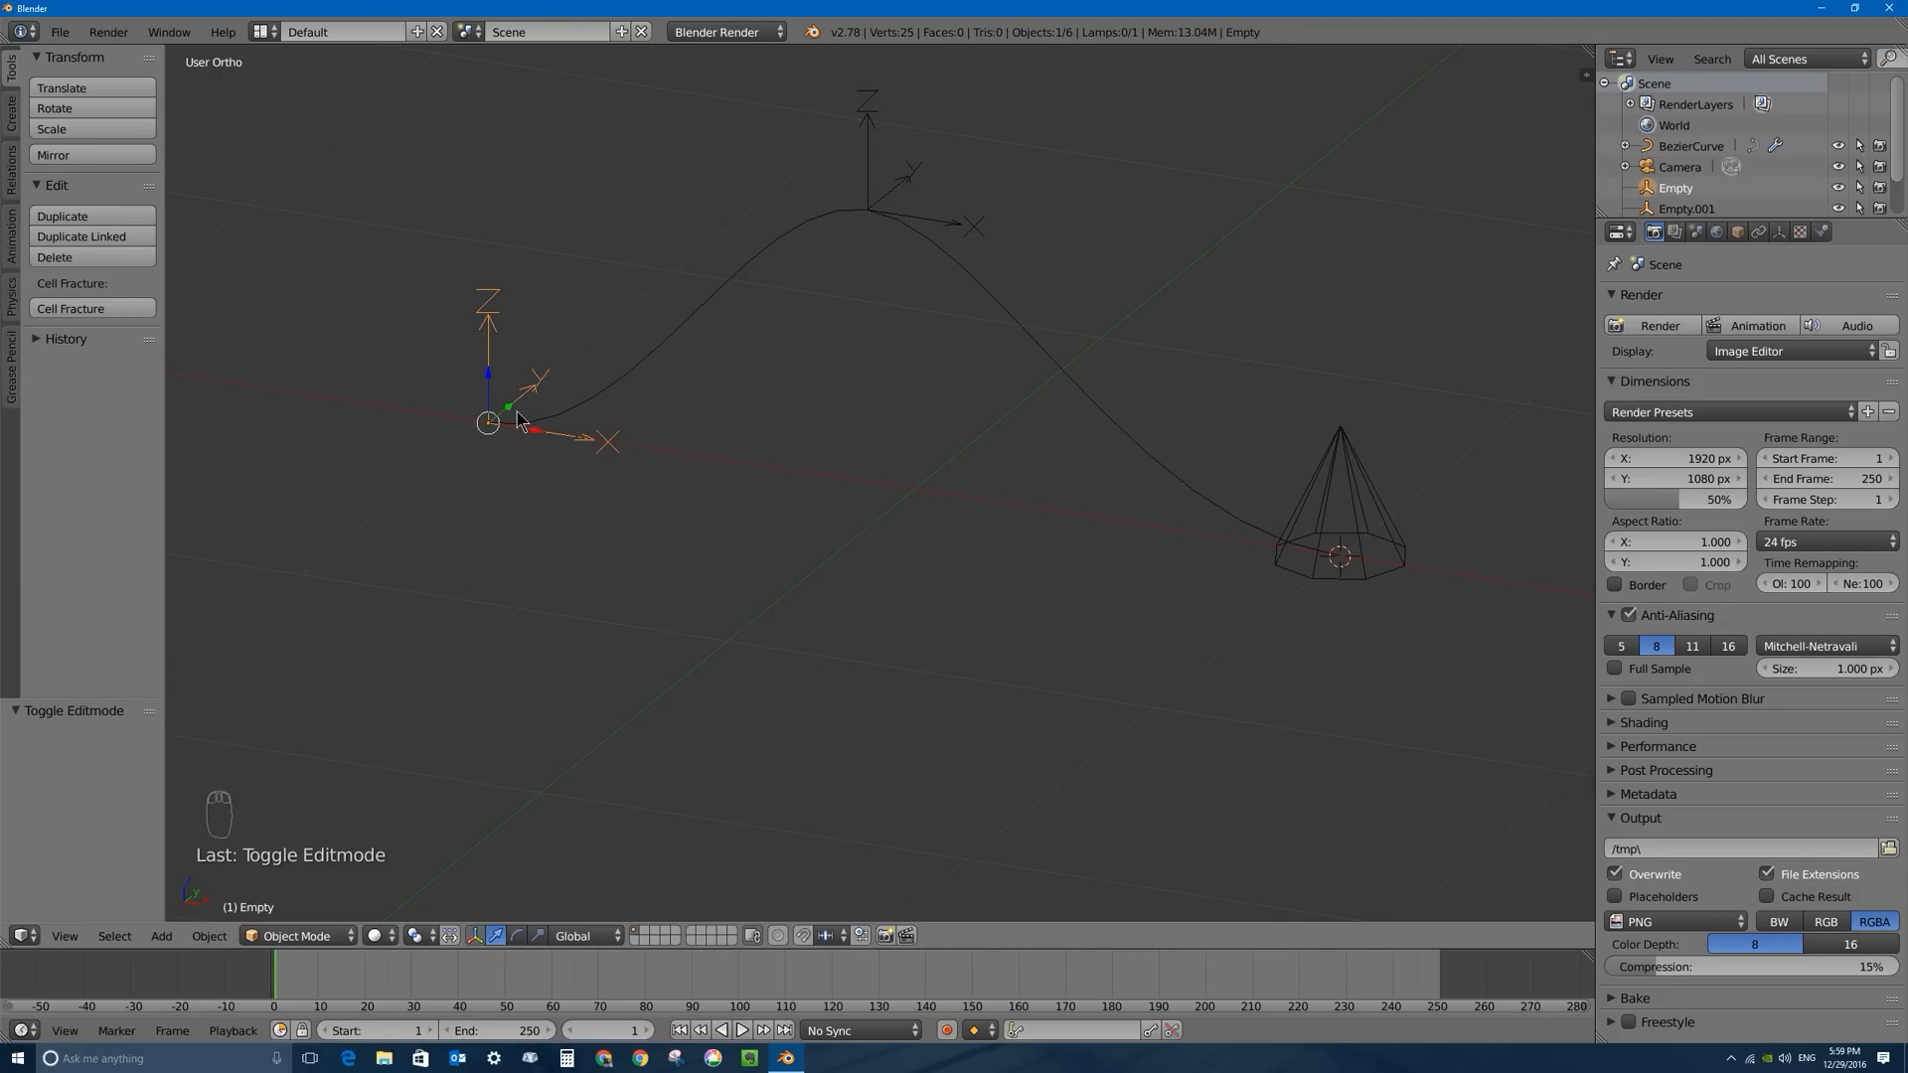
pyautogui.press('g')
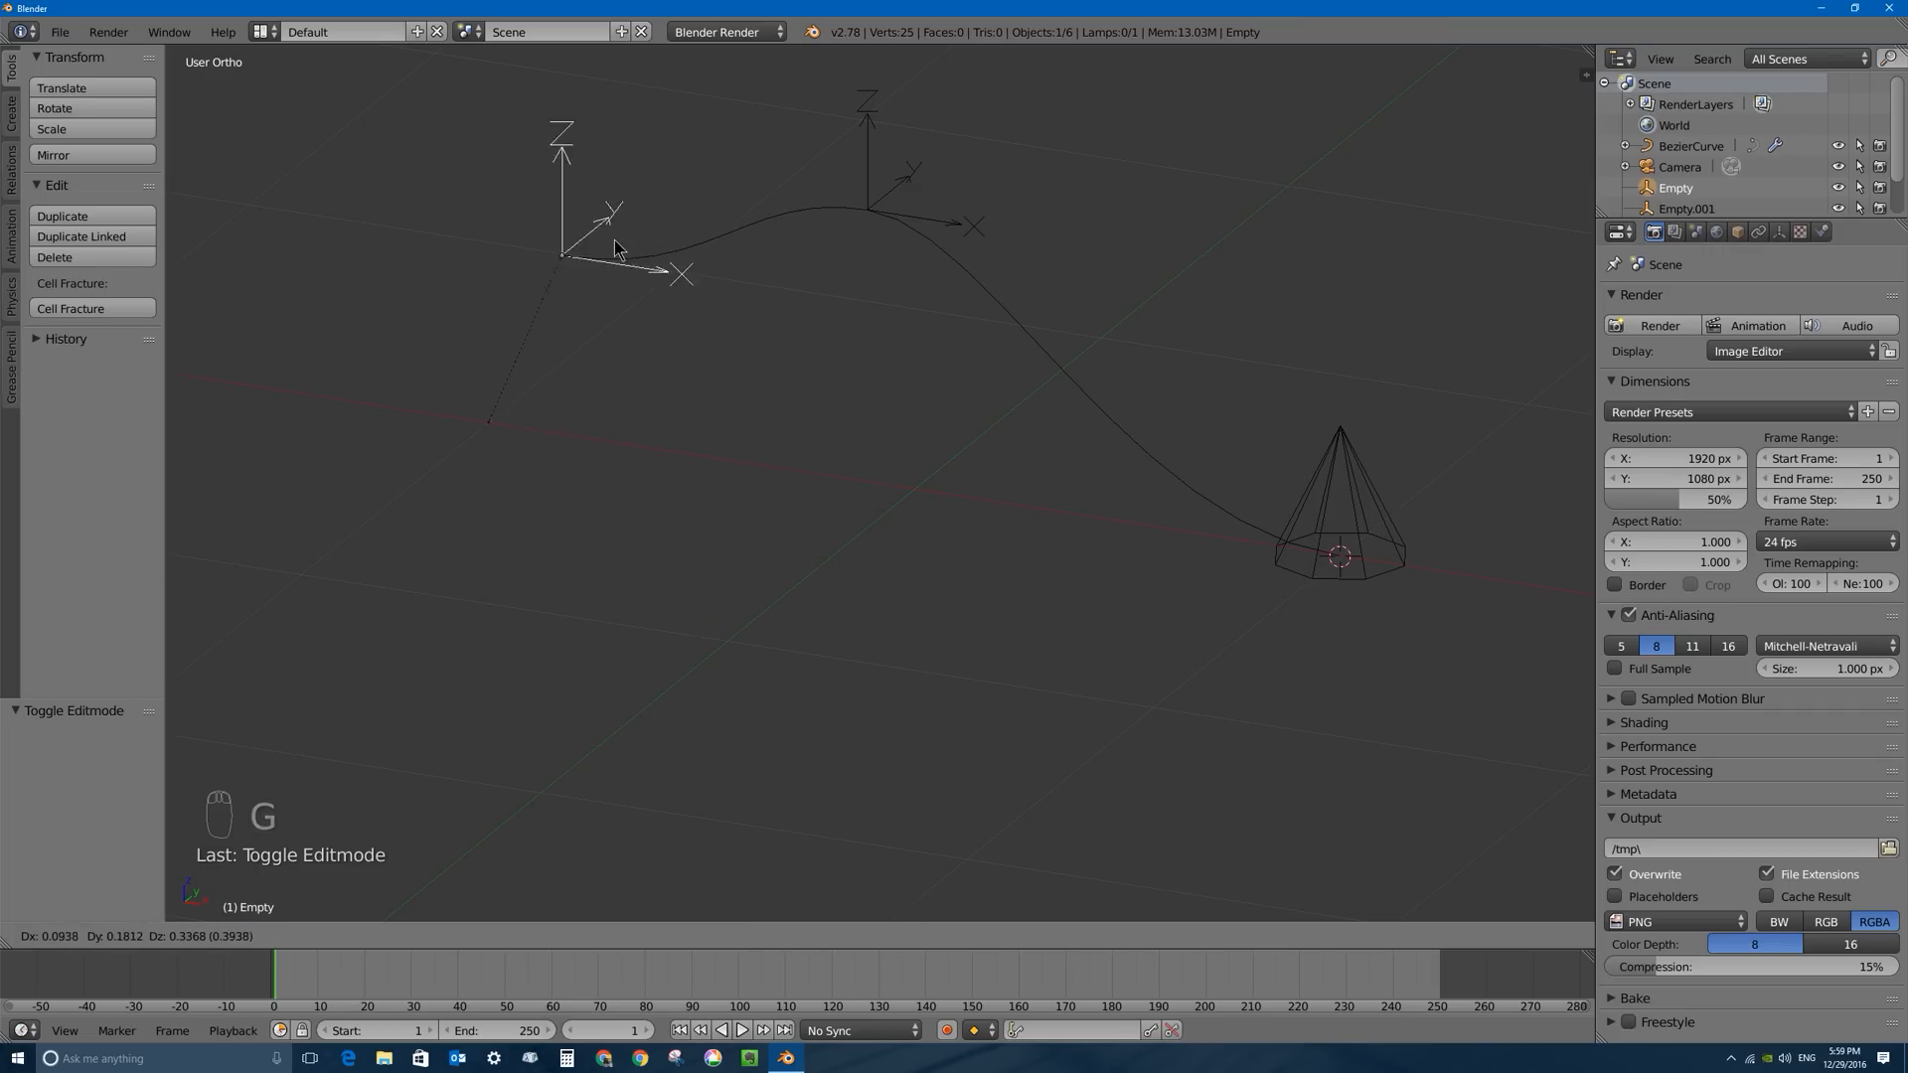
pyautogui.click(580, 222)
pyautogui.rightClick(757, 217)
pyautogui.rightClick(636, 238)
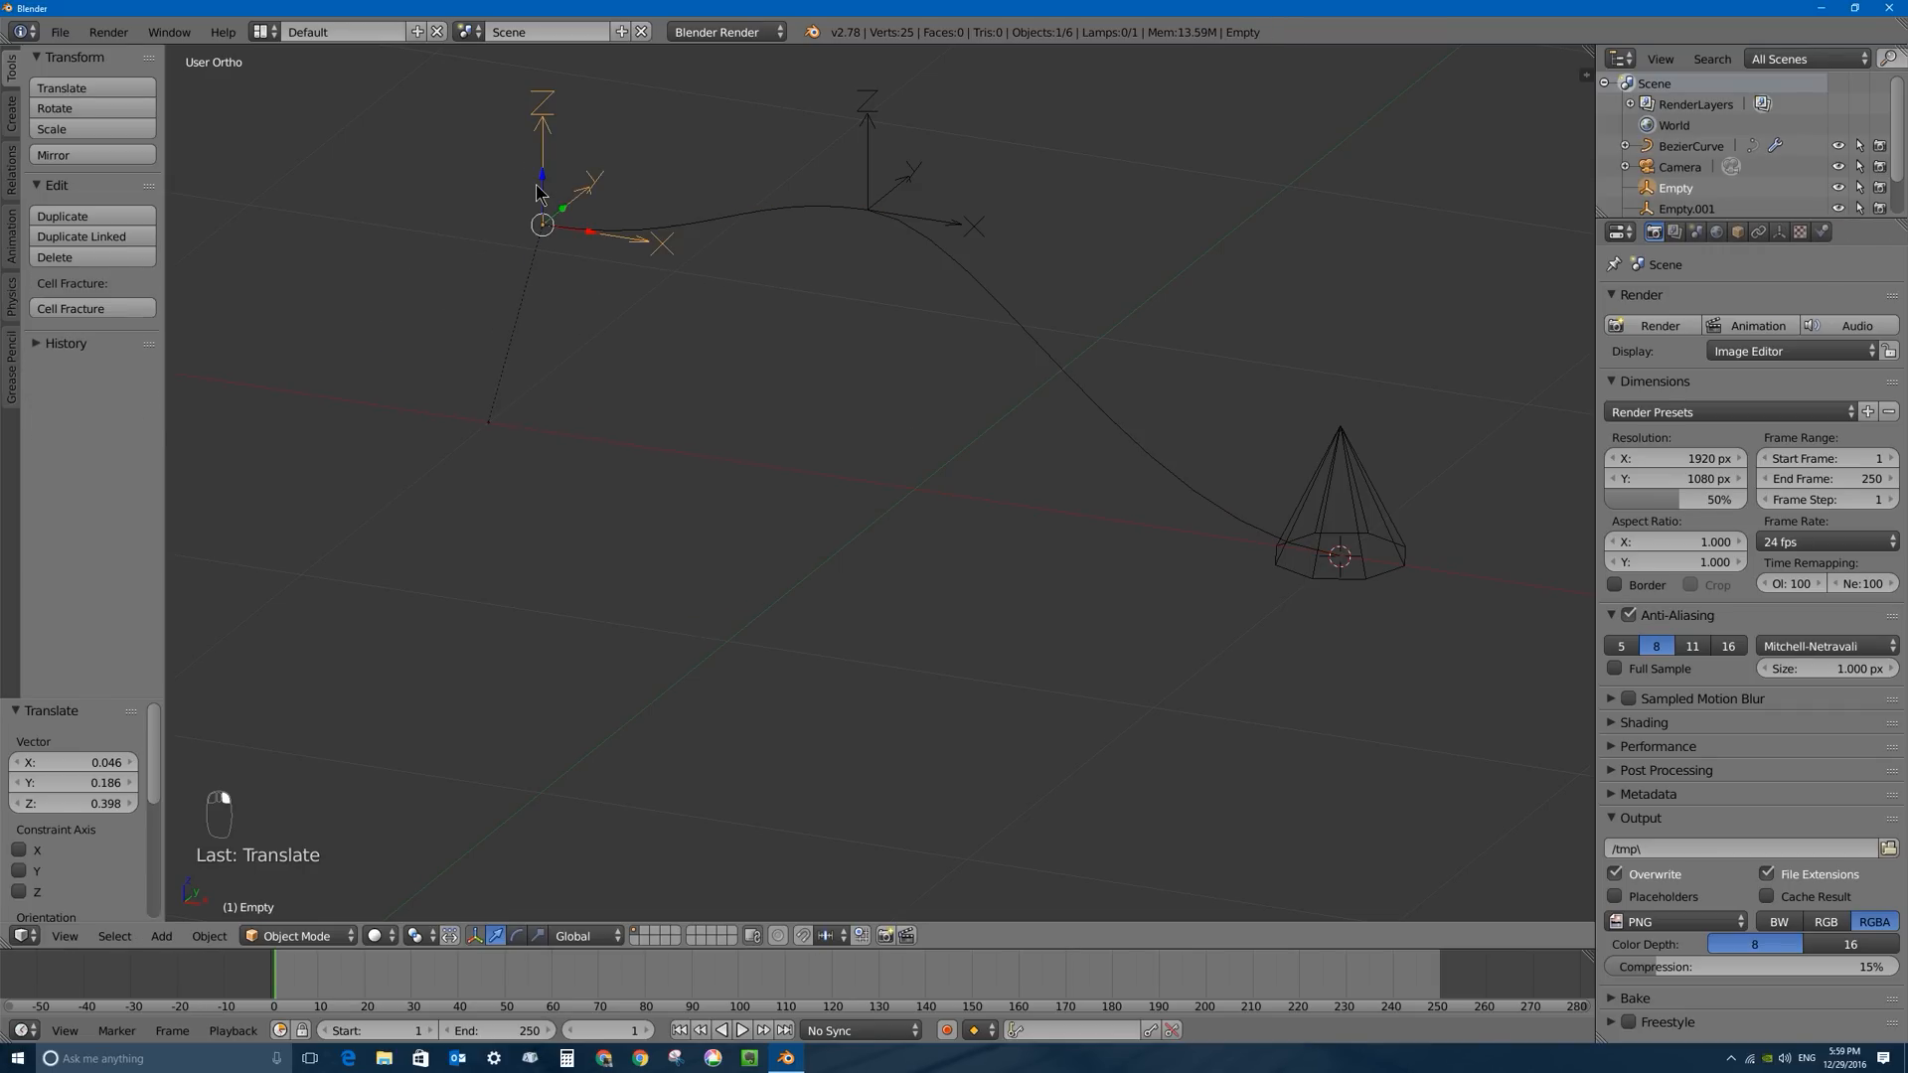
pyautogui.press('g')
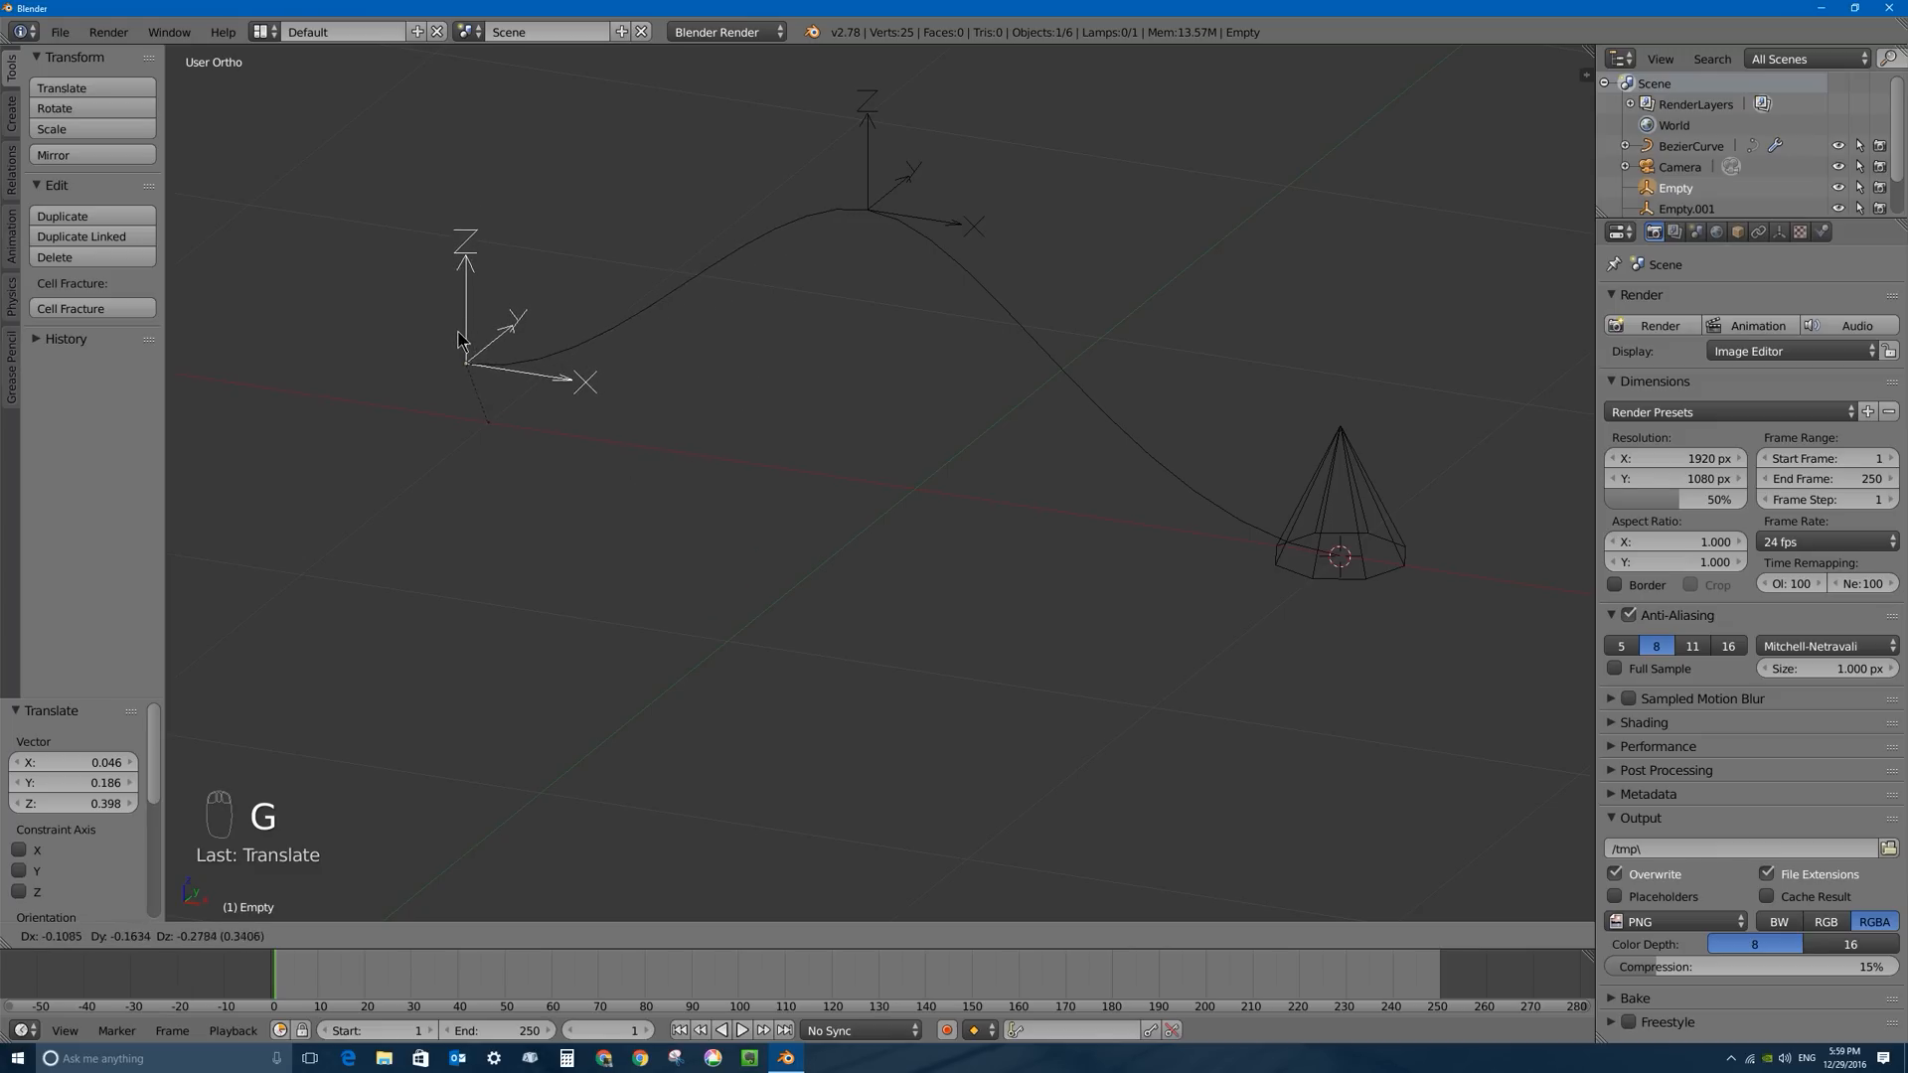
pyautogui.click(530, 198)
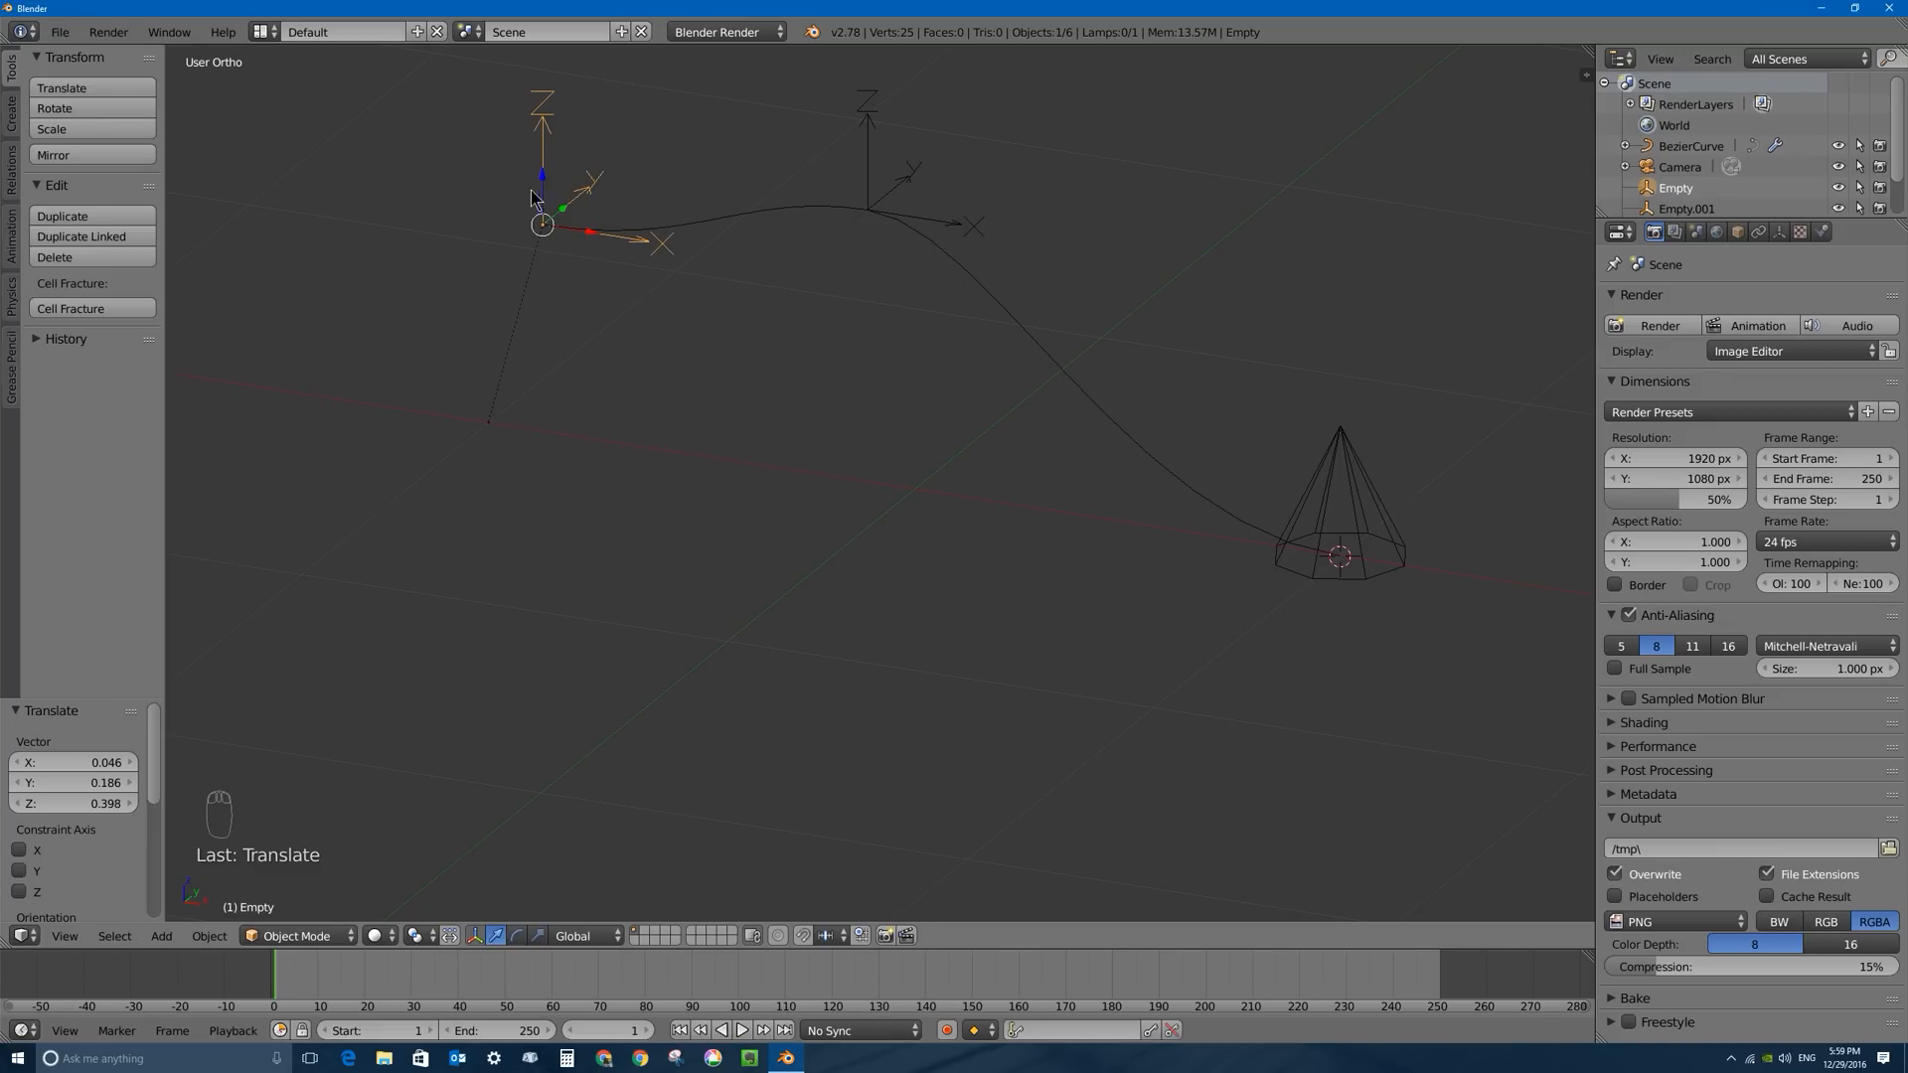
pyautogui.hotkey('ctrl', 'z')
pyautogui.hotkey('ctrl', 'z')
pyautogui.hotkey('ctrl', 'z')
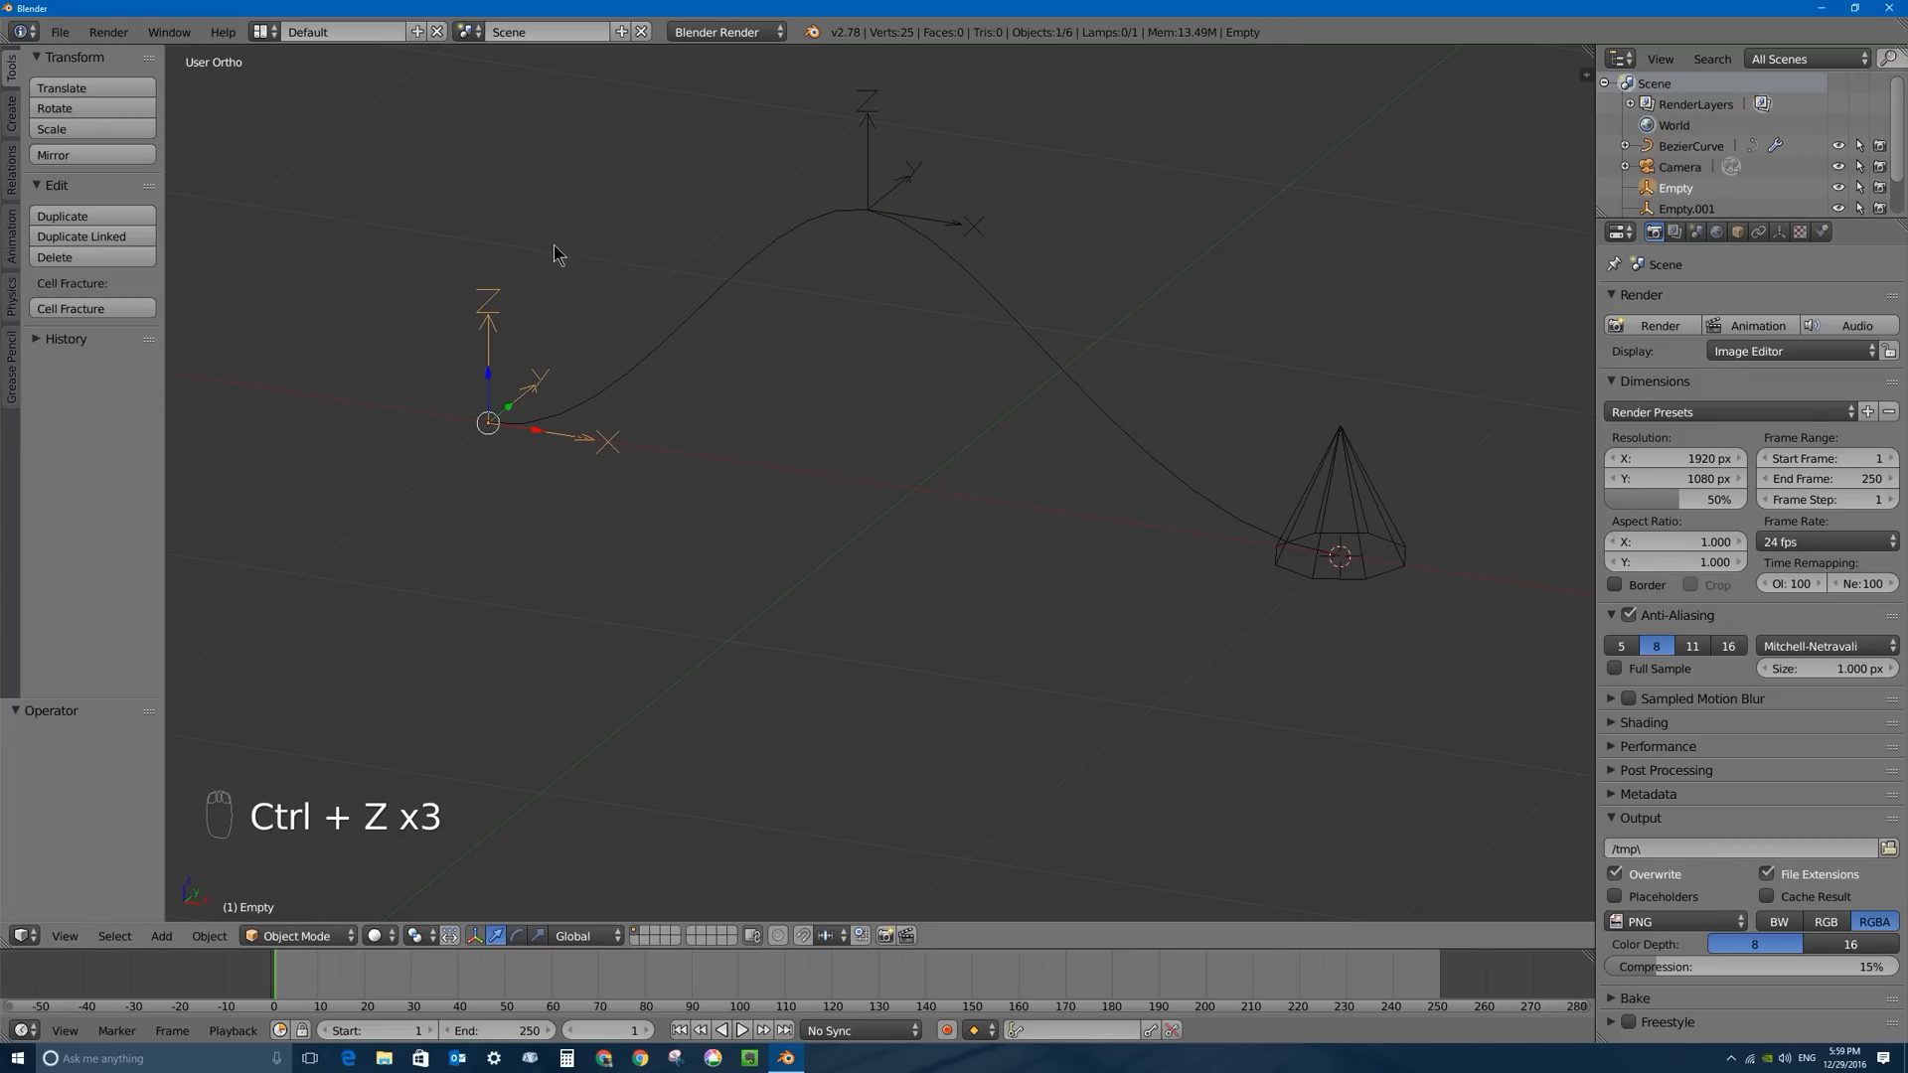
# Hook the curve's middle control point to the middle arrow empty with Hook to Selected Object, ending in Object Mode.
pyautogui.moveTo(455, 386); pyautogui.dragTo(820, 206, button='middle')
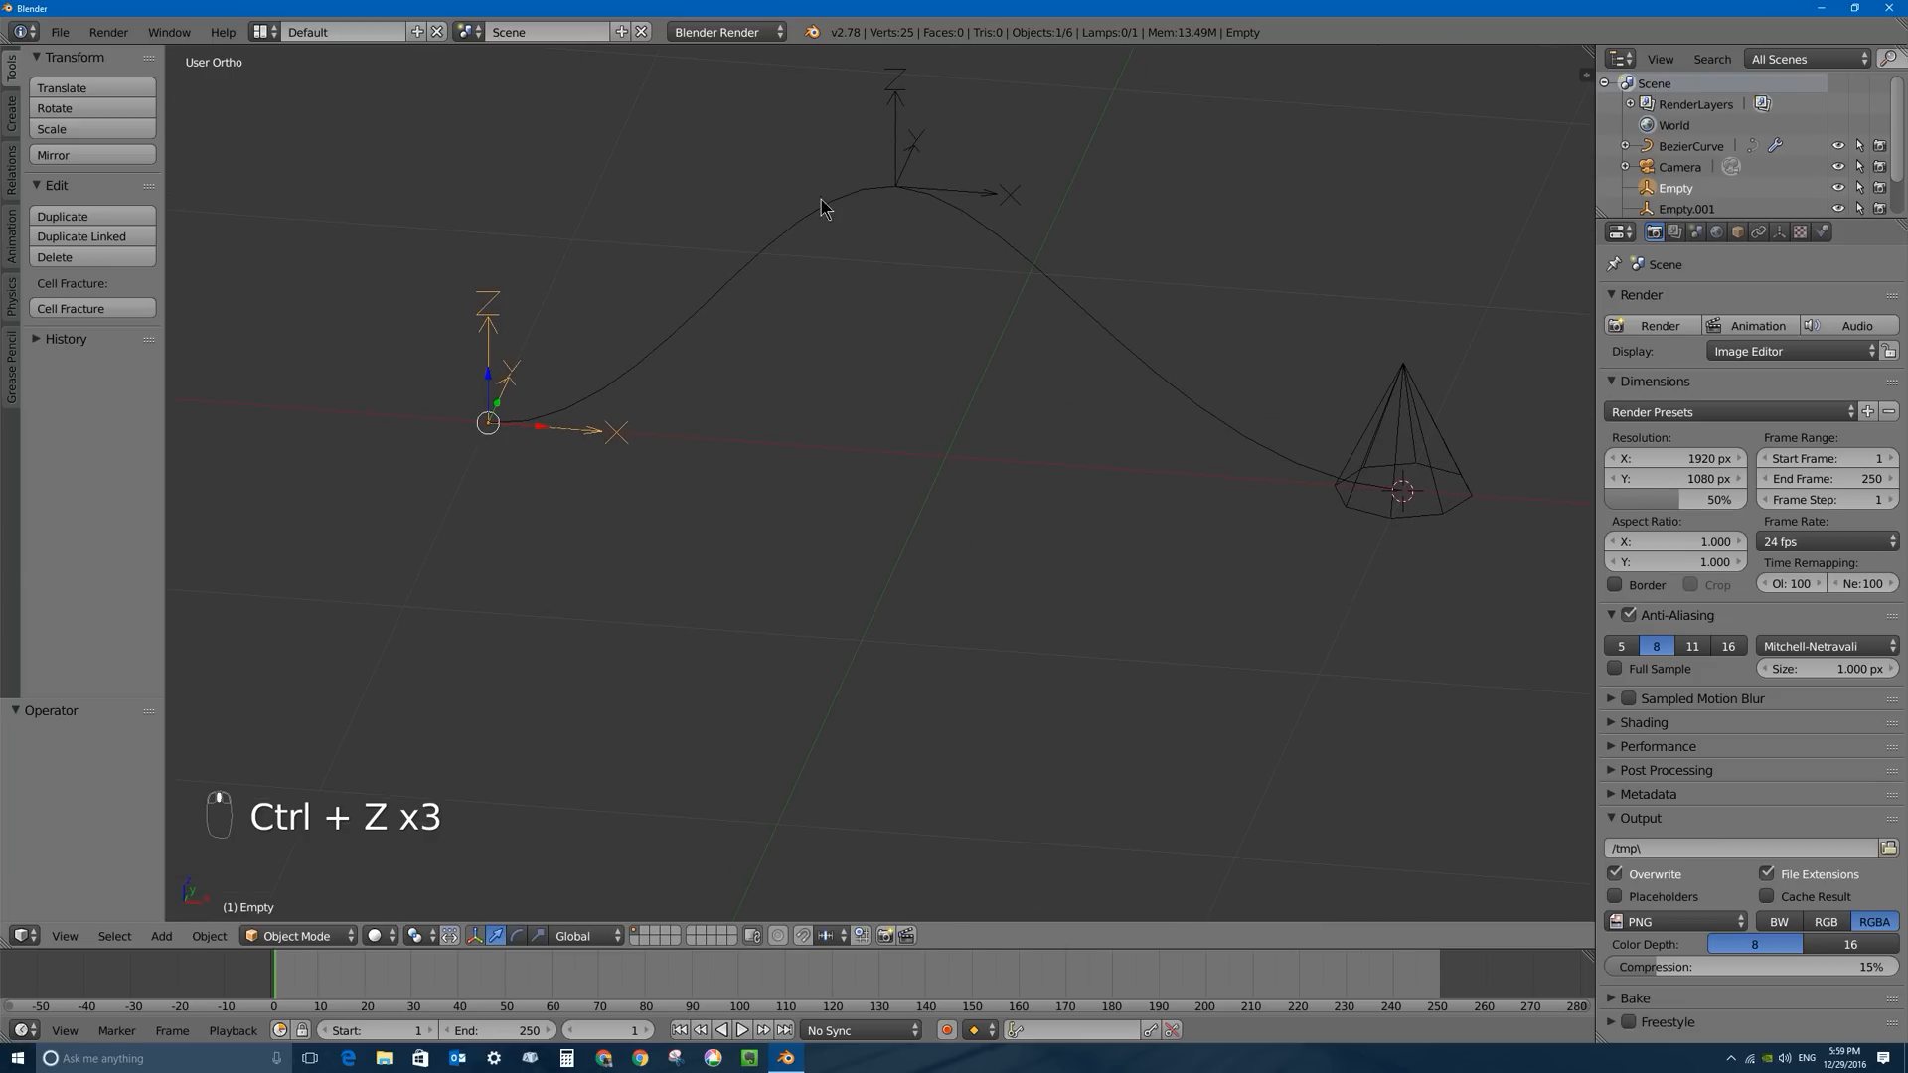
pyautogui.rightClick(899, 139)
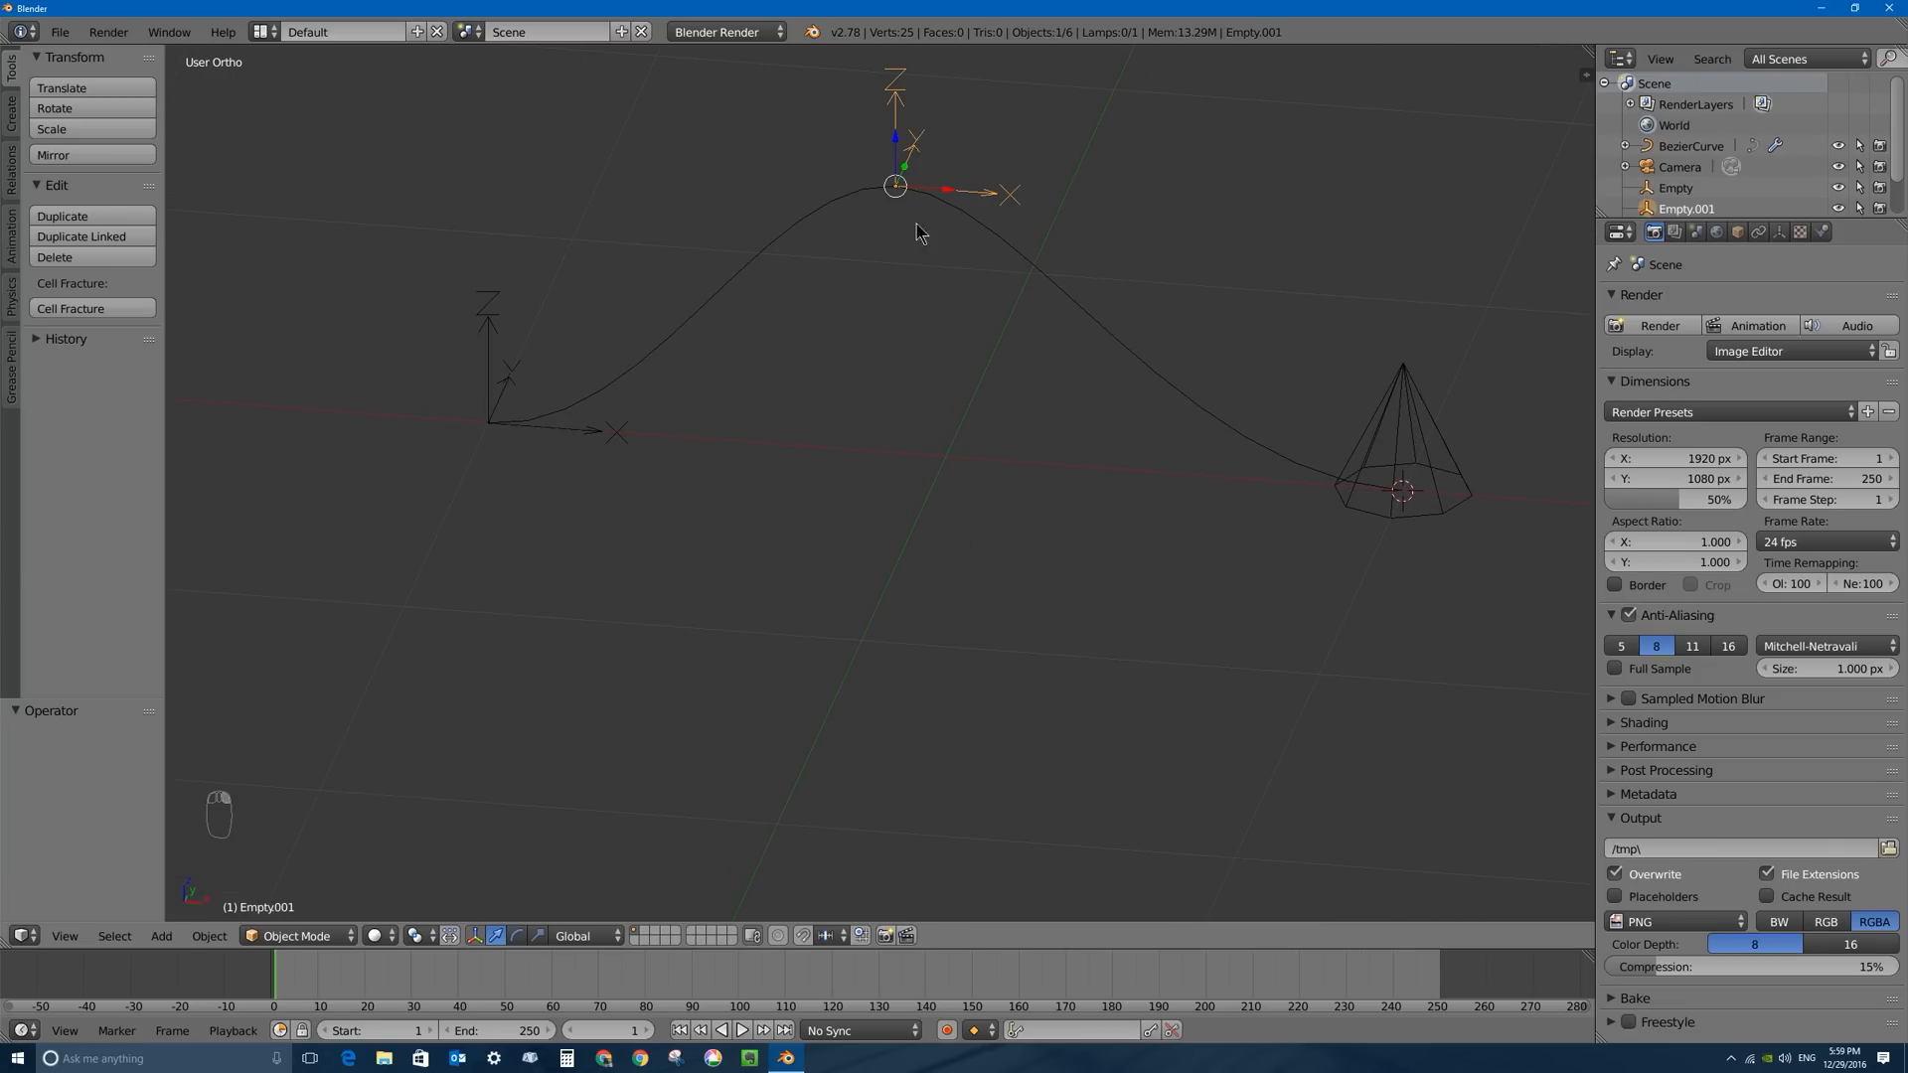
pyautogui.rightClick(867, 193)
pyautogui.press('Tab')
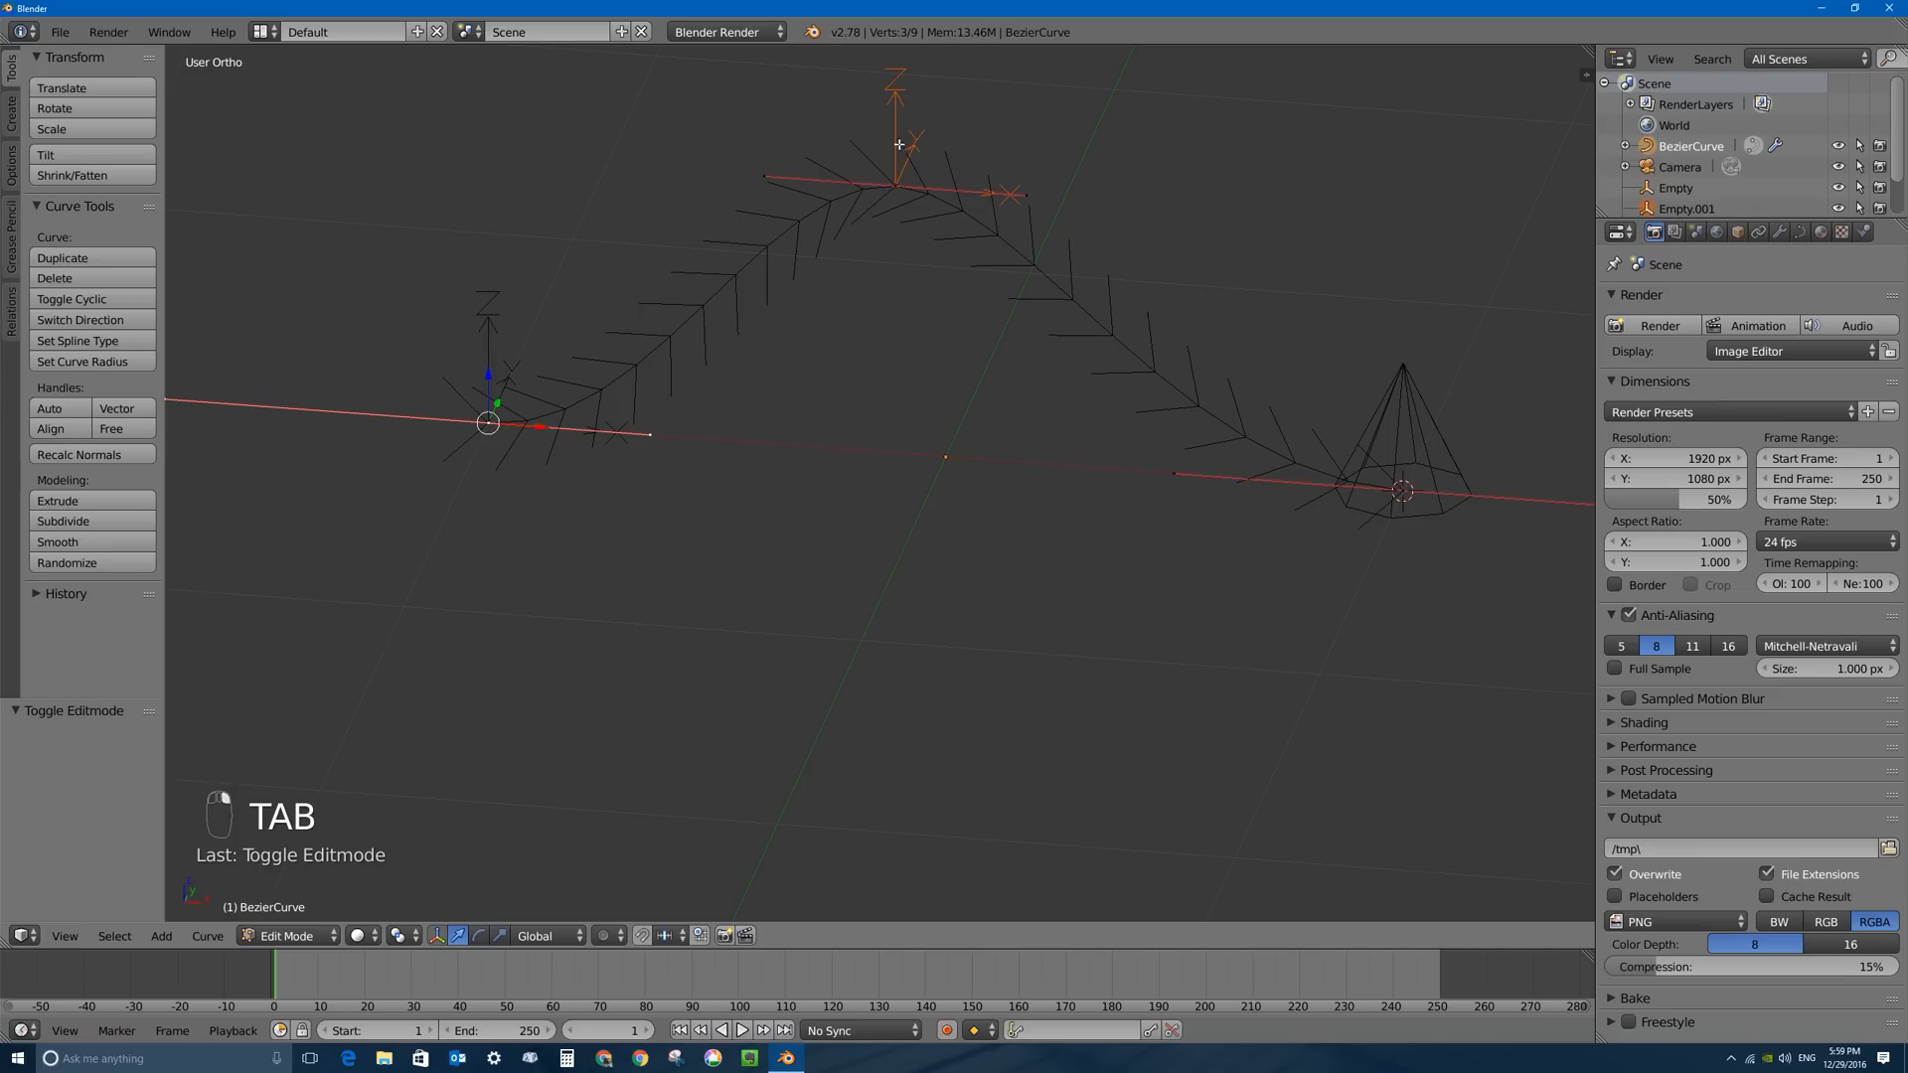
pyautogui.rightClick(894, 188)
pyautogui.hotkey('ctrl', 'h')
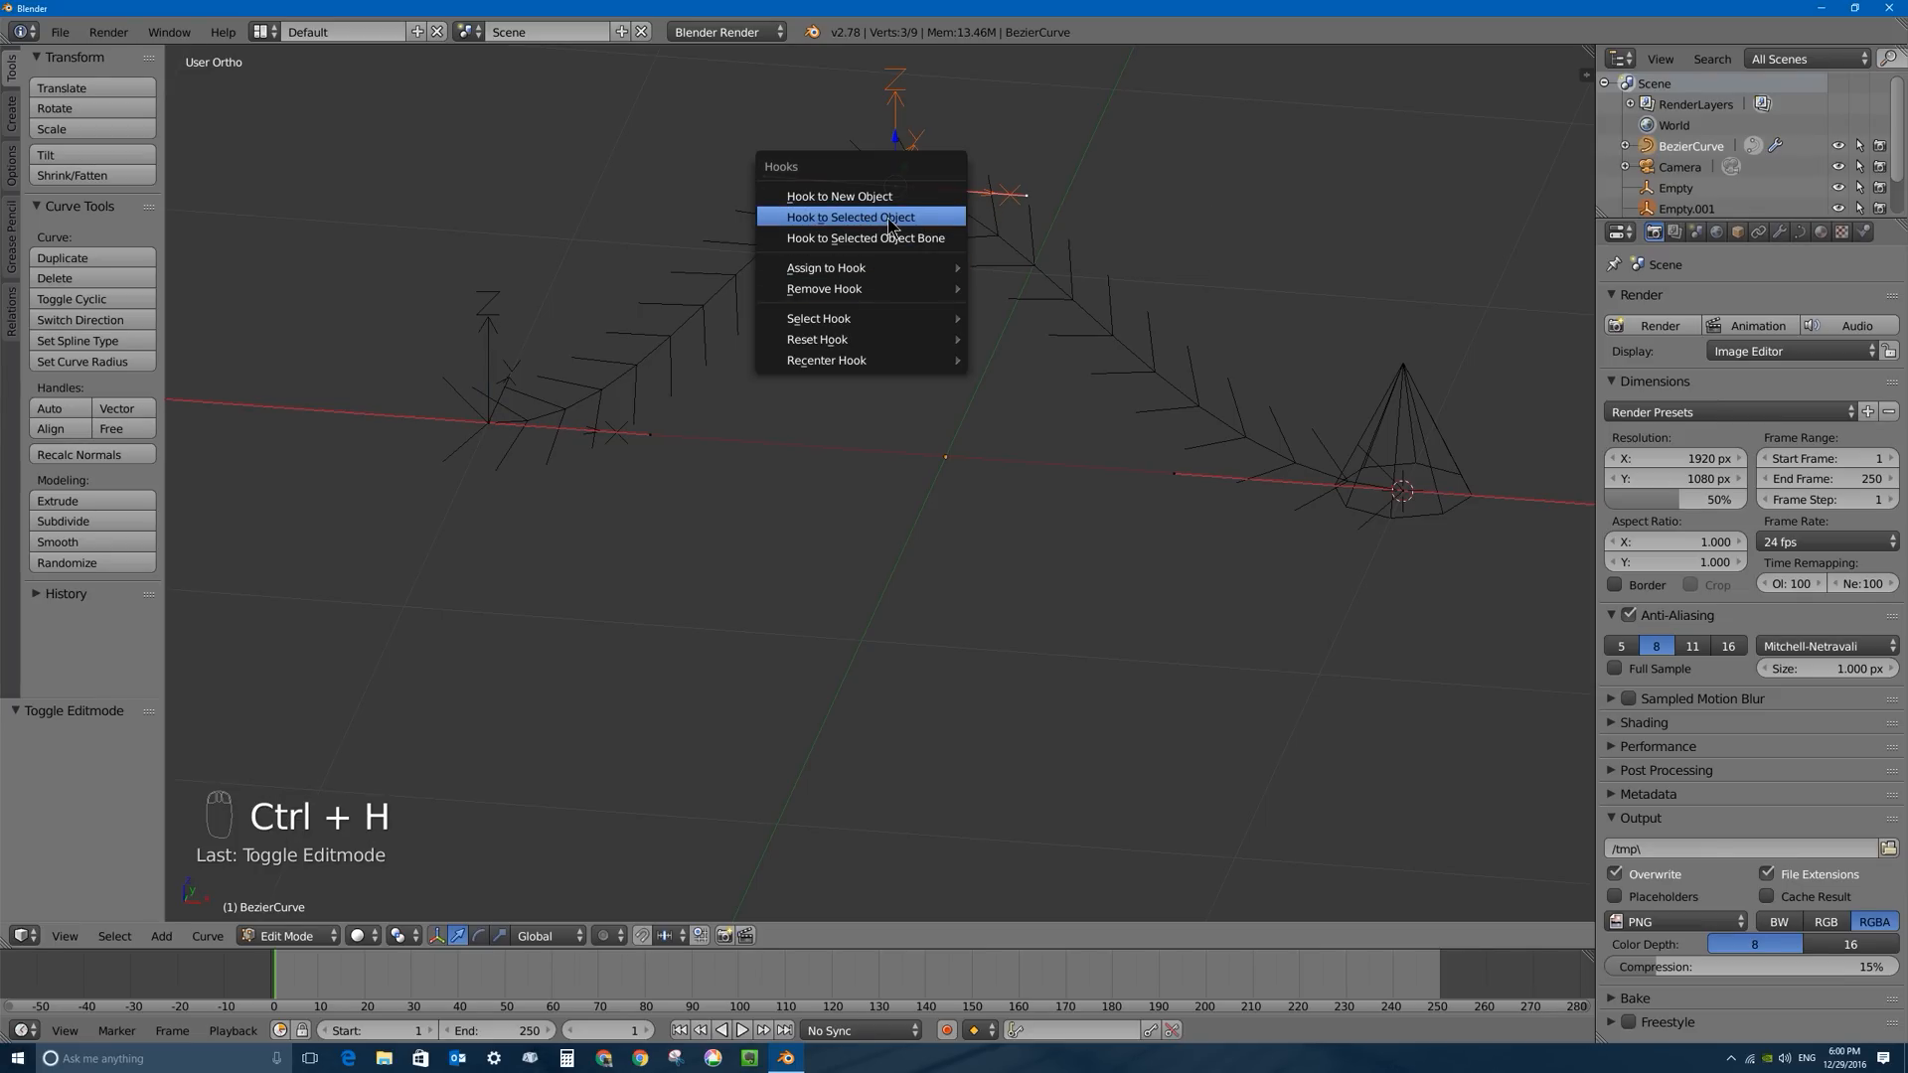
pyautogui.click(891, 217)
pyautogui.press('Tab')
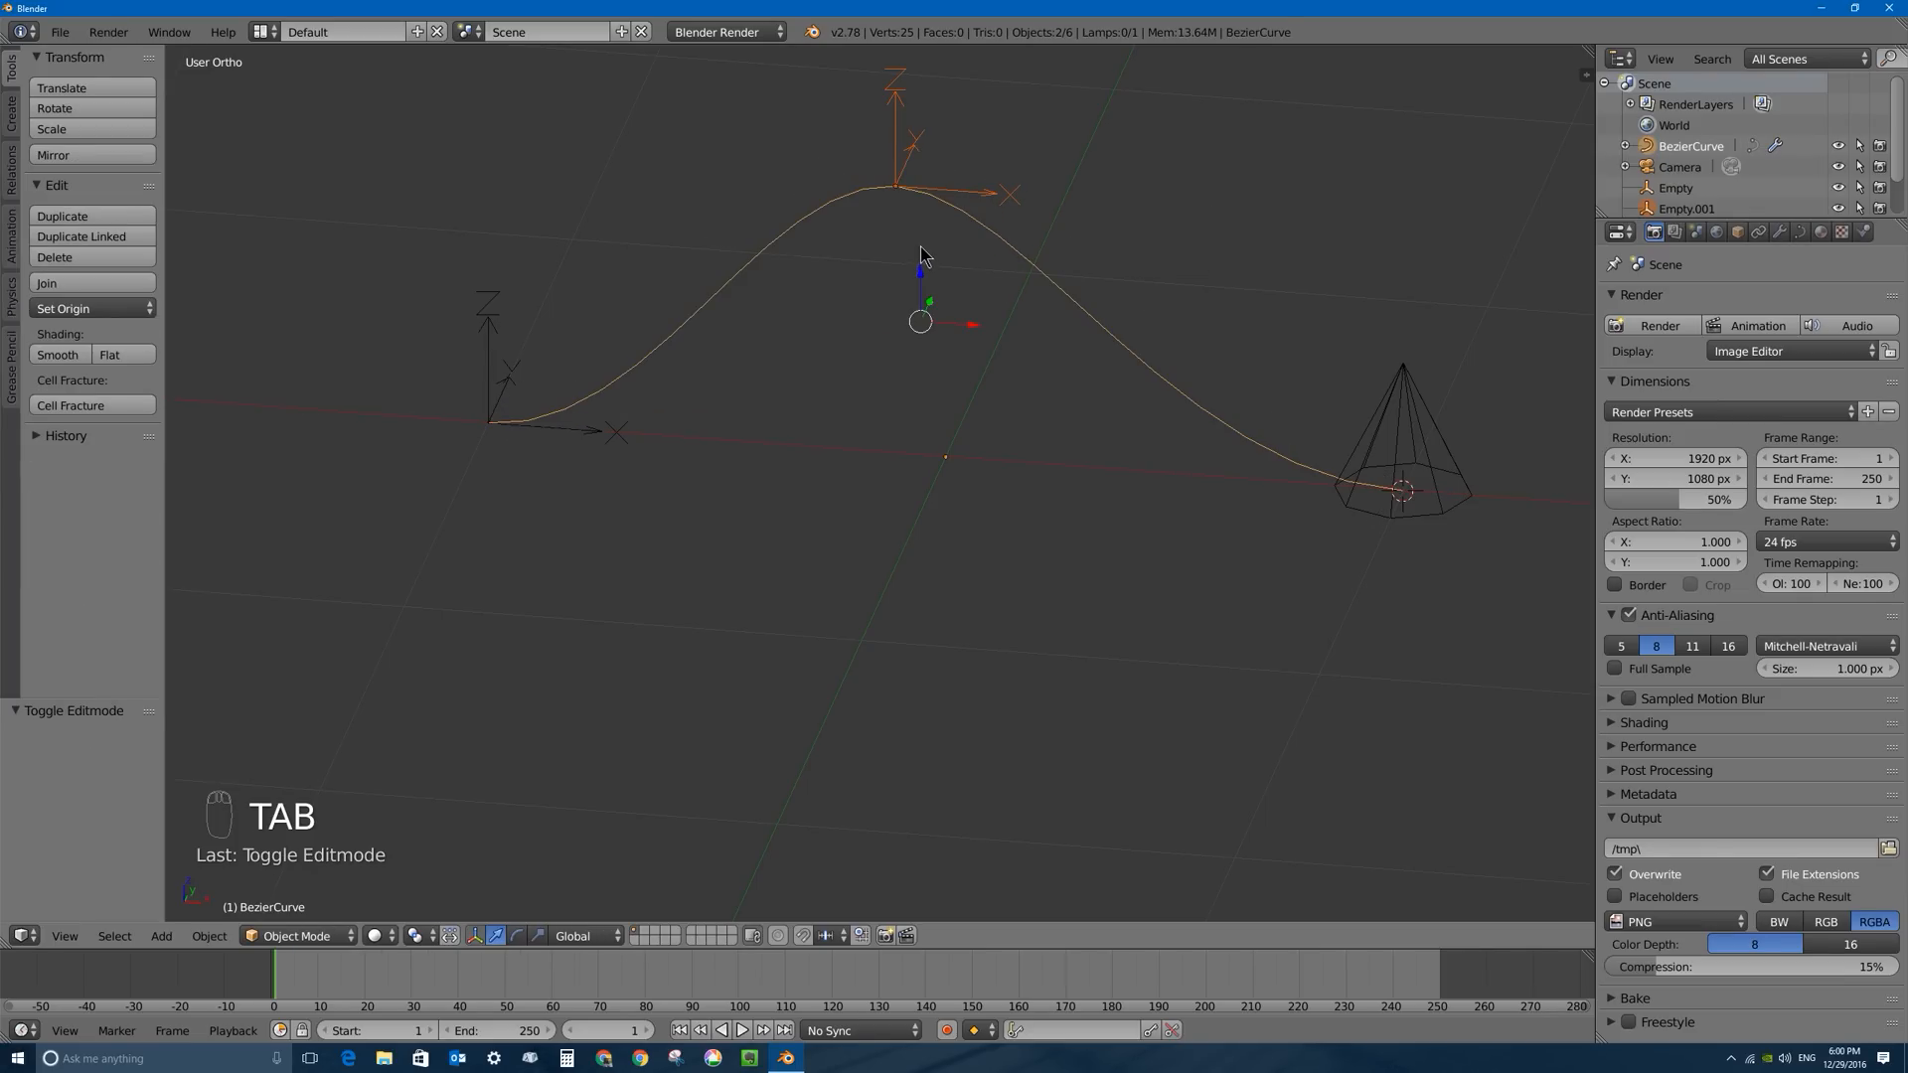
# Try moving the middle arrow empty to test its hook on the curve, and cancel the move.
pyautogui.rightClick(891, 139)
pyautogui.press('g')
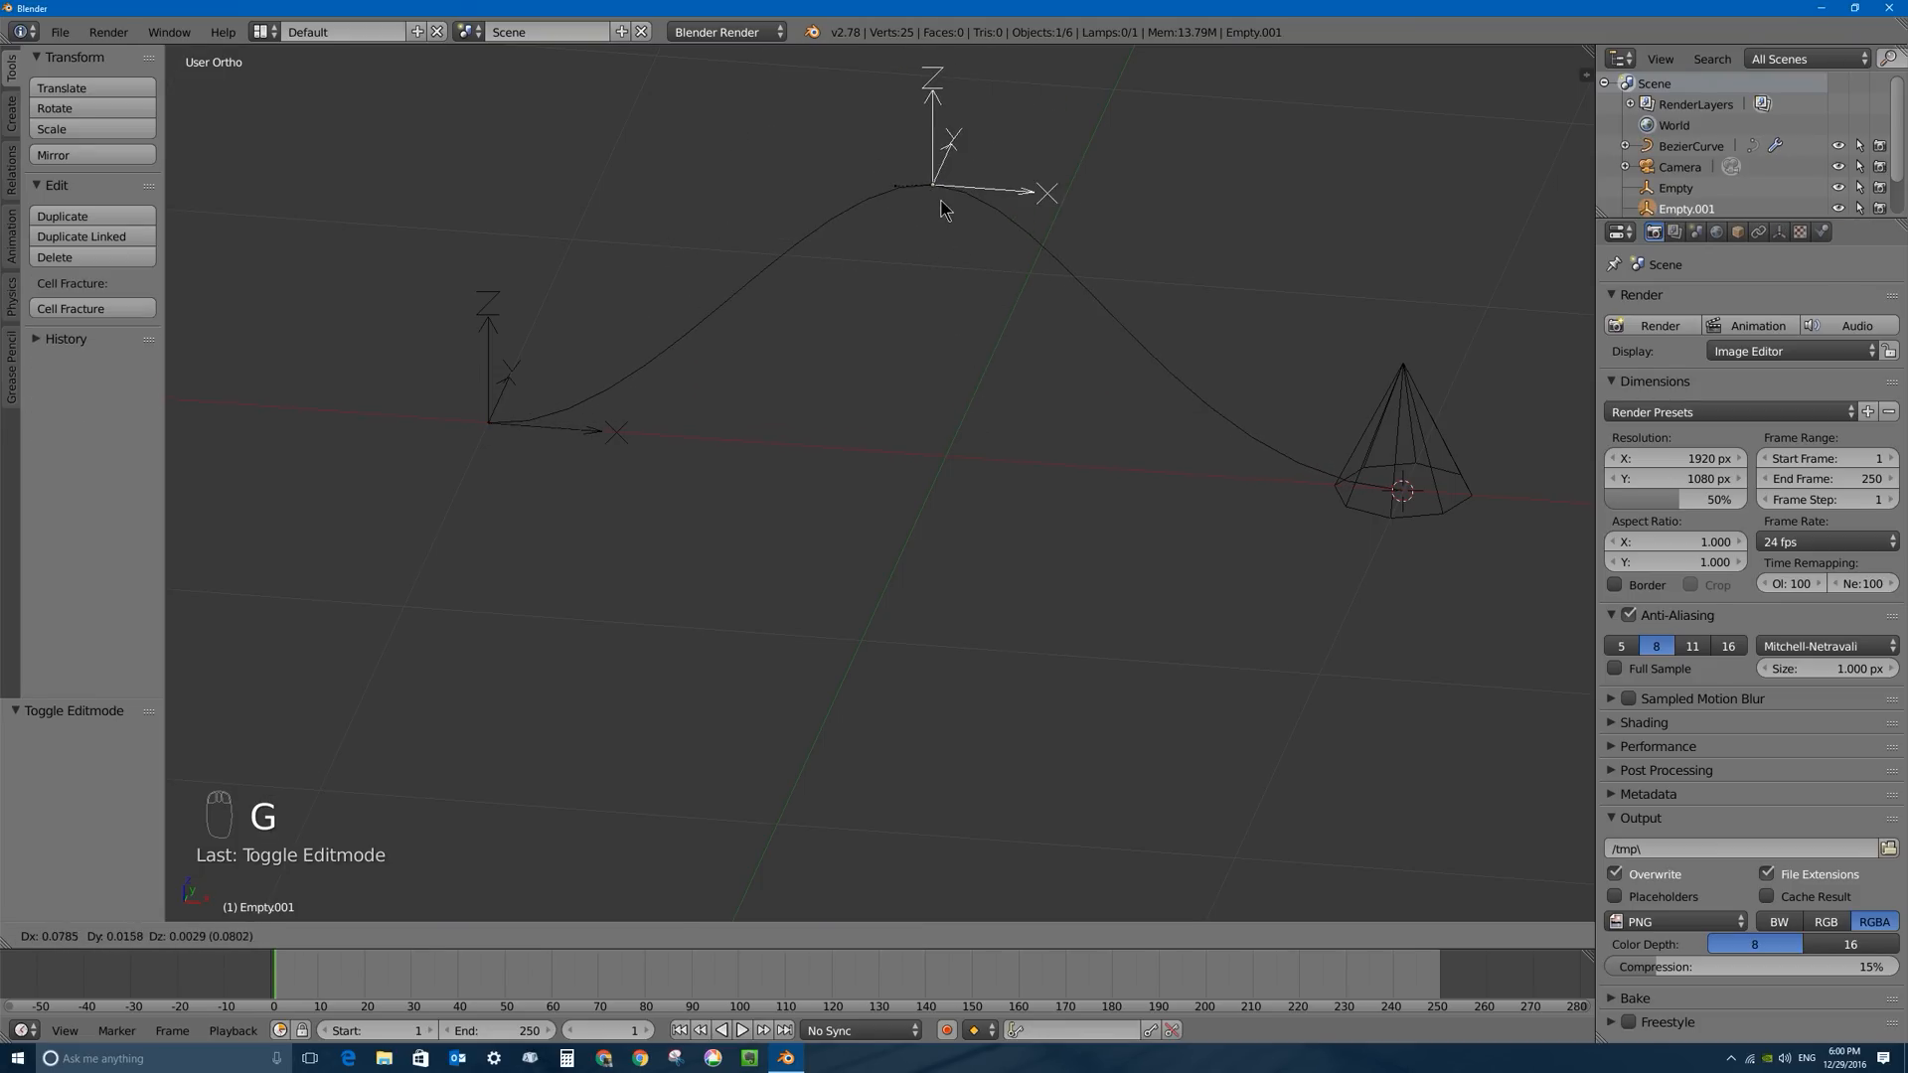
pyautogui.click(945, 175)
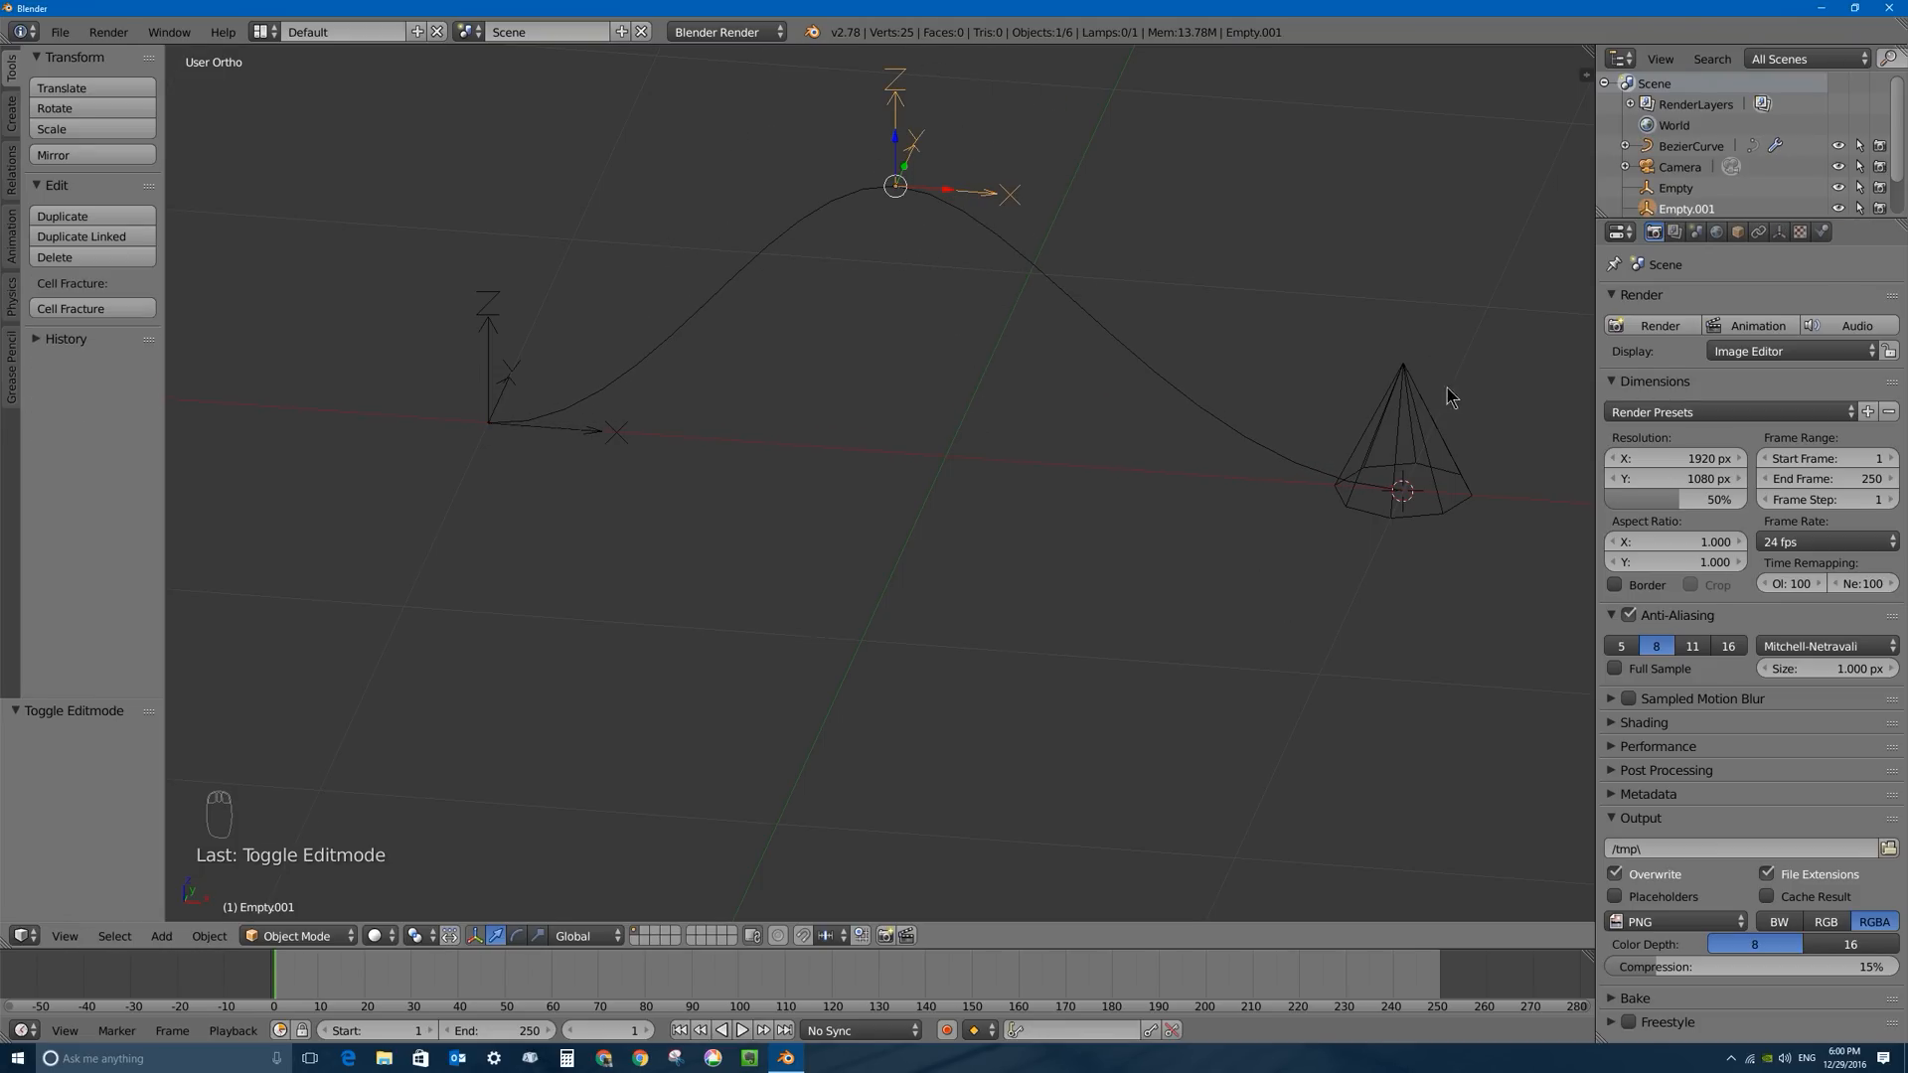
# Hook the curve's right control point to the cone empty with Hook to Selected Object, ending in Object Mode.
pyautogui.rightClick(1424, 403)
pyautogui.keyDown('shift'); pyautogui.moveTo(1420, 399); pyautogui.dragTo(1201, 531, button='middle'); pyautogui.keyUp('shift')
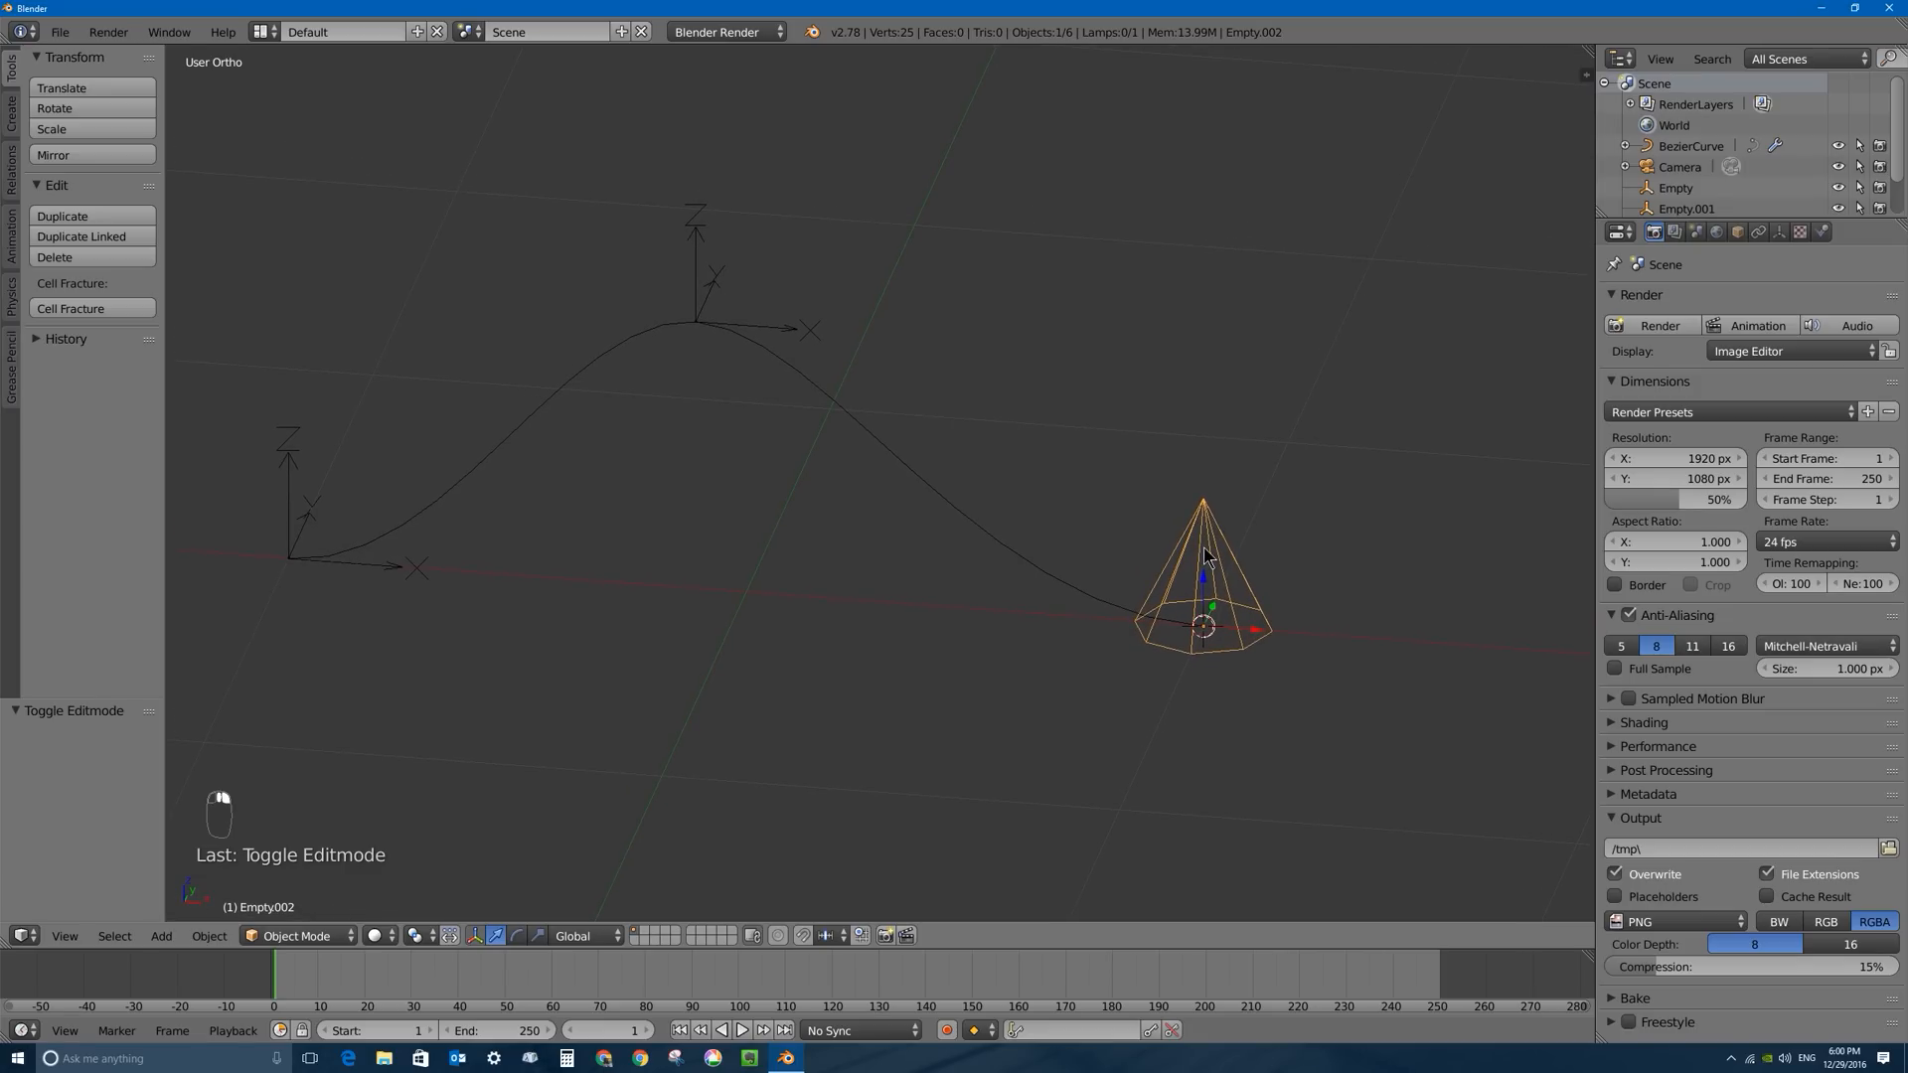
pyautogui.rightClick(1033, 564)
pyautogui.press('Tab')
pyautogui.rightClick(1203, 628)
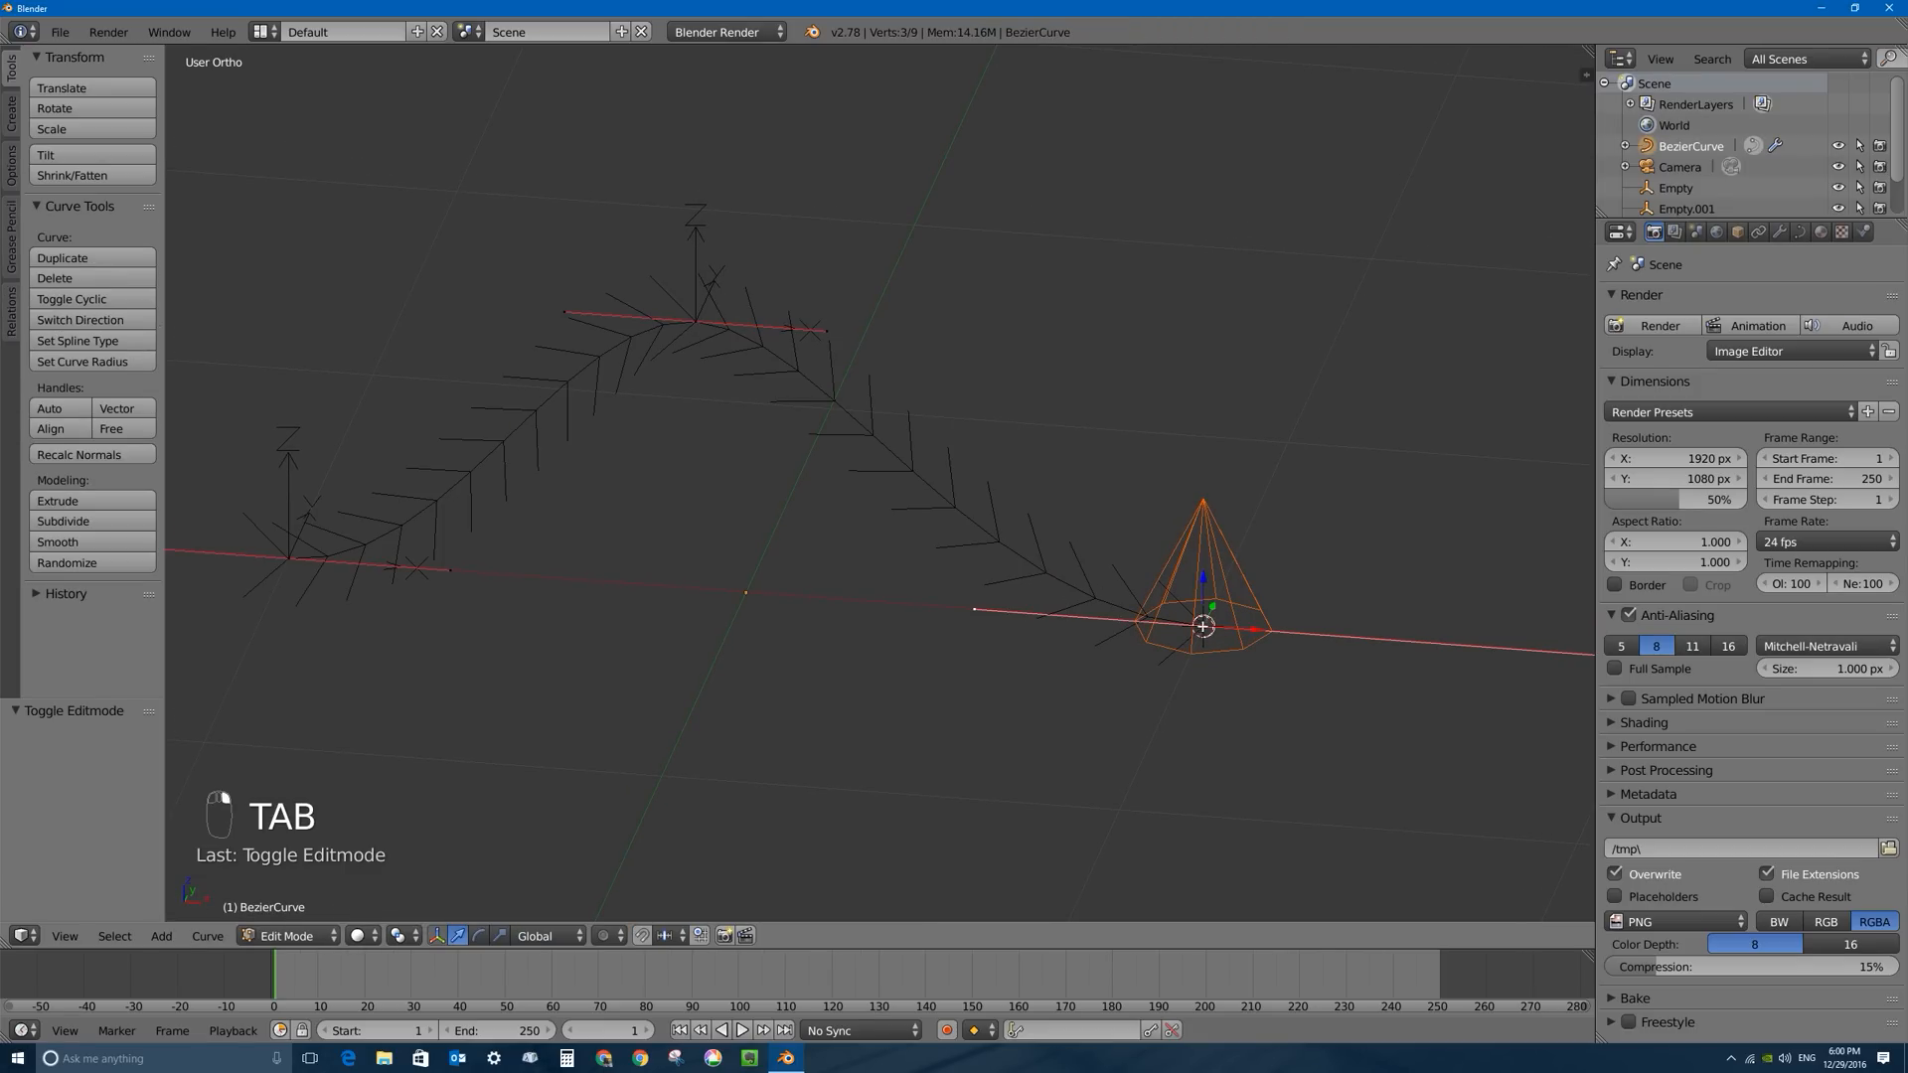
pyautogui.hotkey('ctrl', 'h')
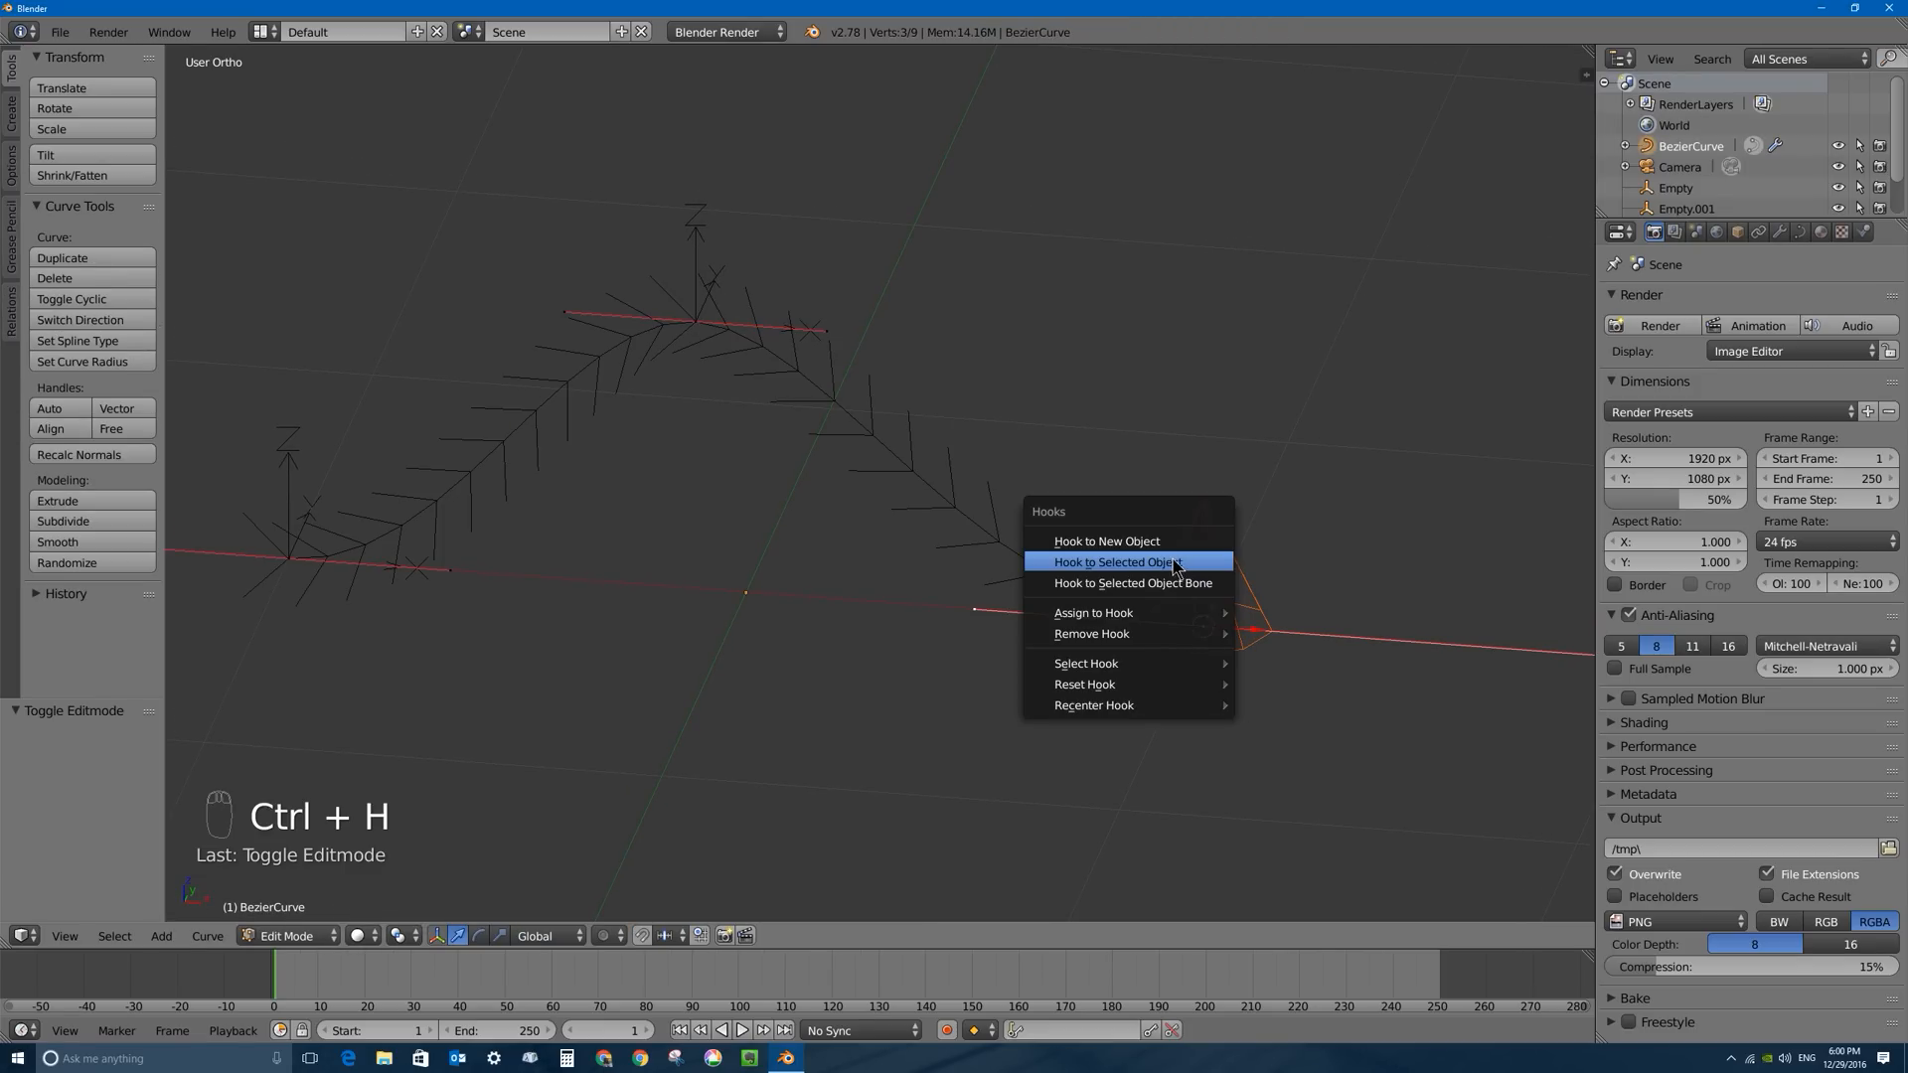
pyautogui.click(1150, 564)
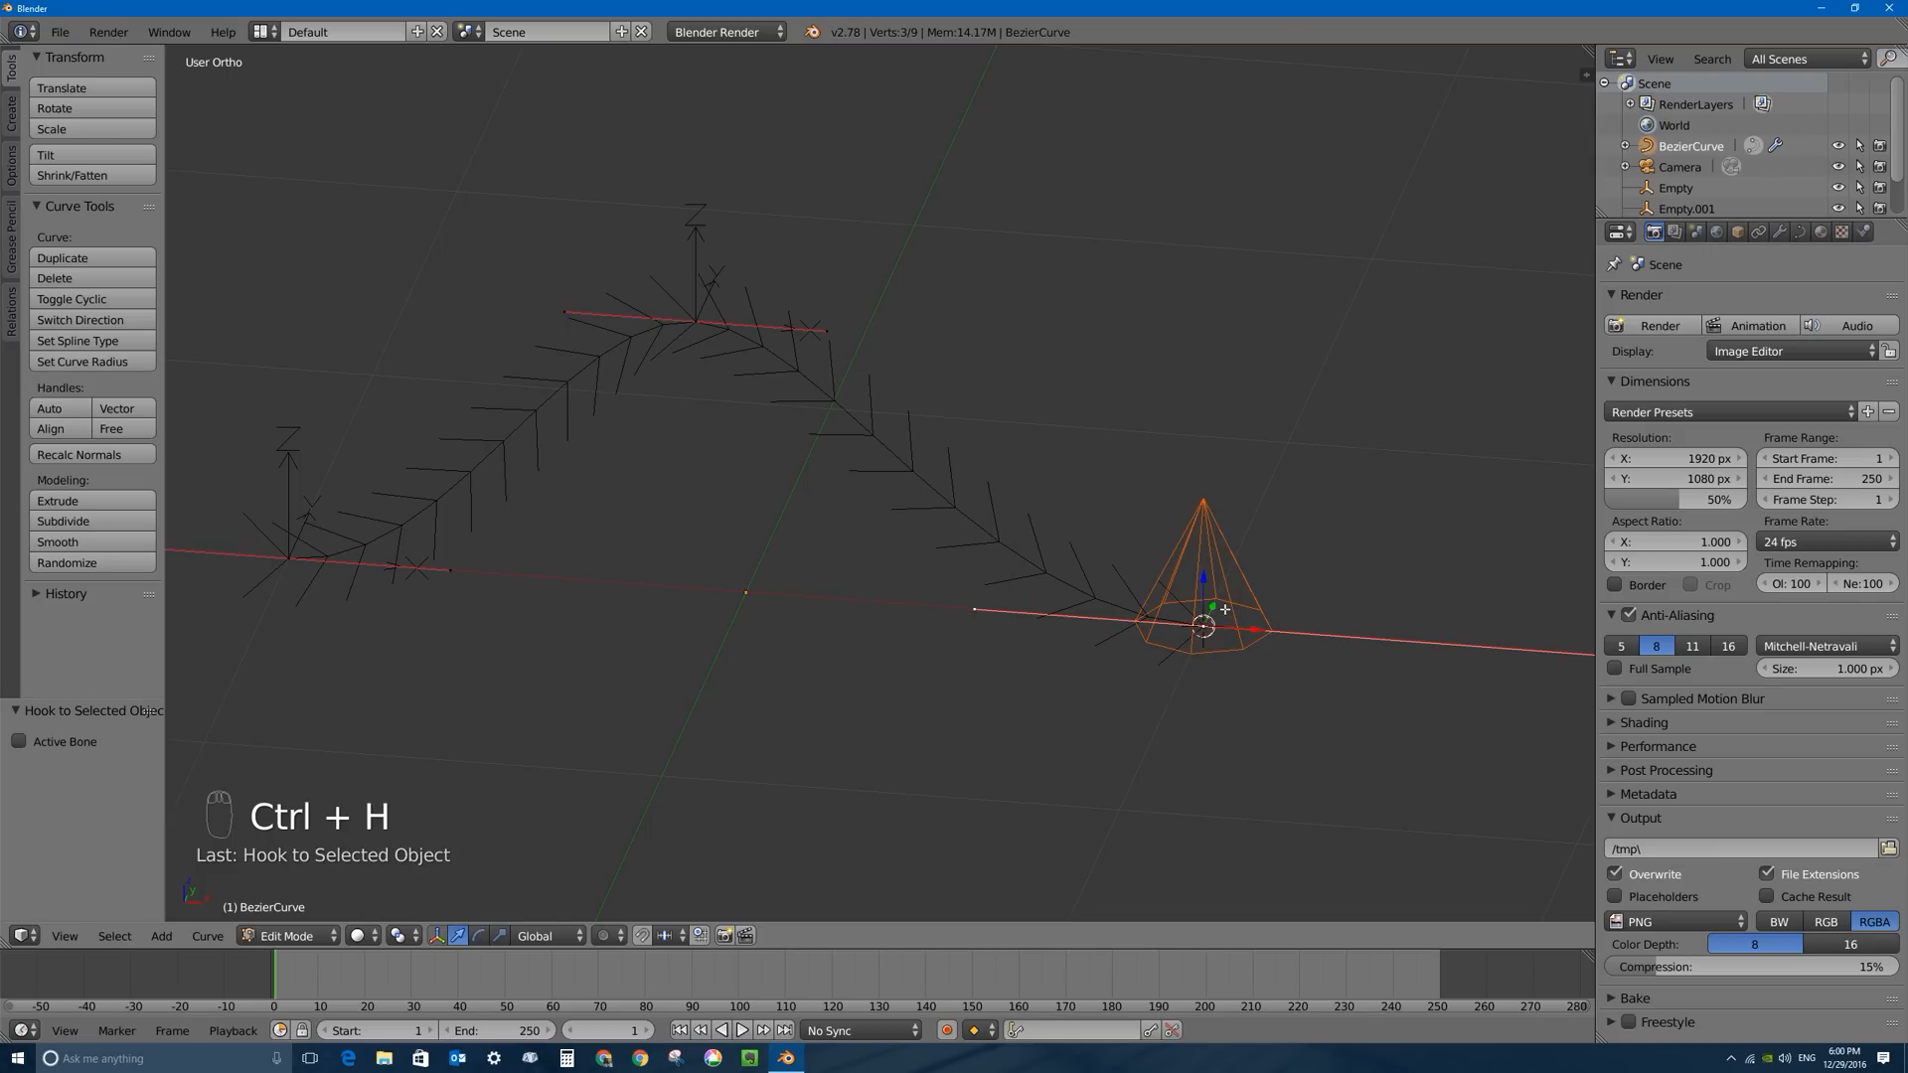
pyautogui.press('Tab')
# Try moving the cone empty to test its hook on the curve, and cancel the move.
pyautogui.rightClick(1202, 568)
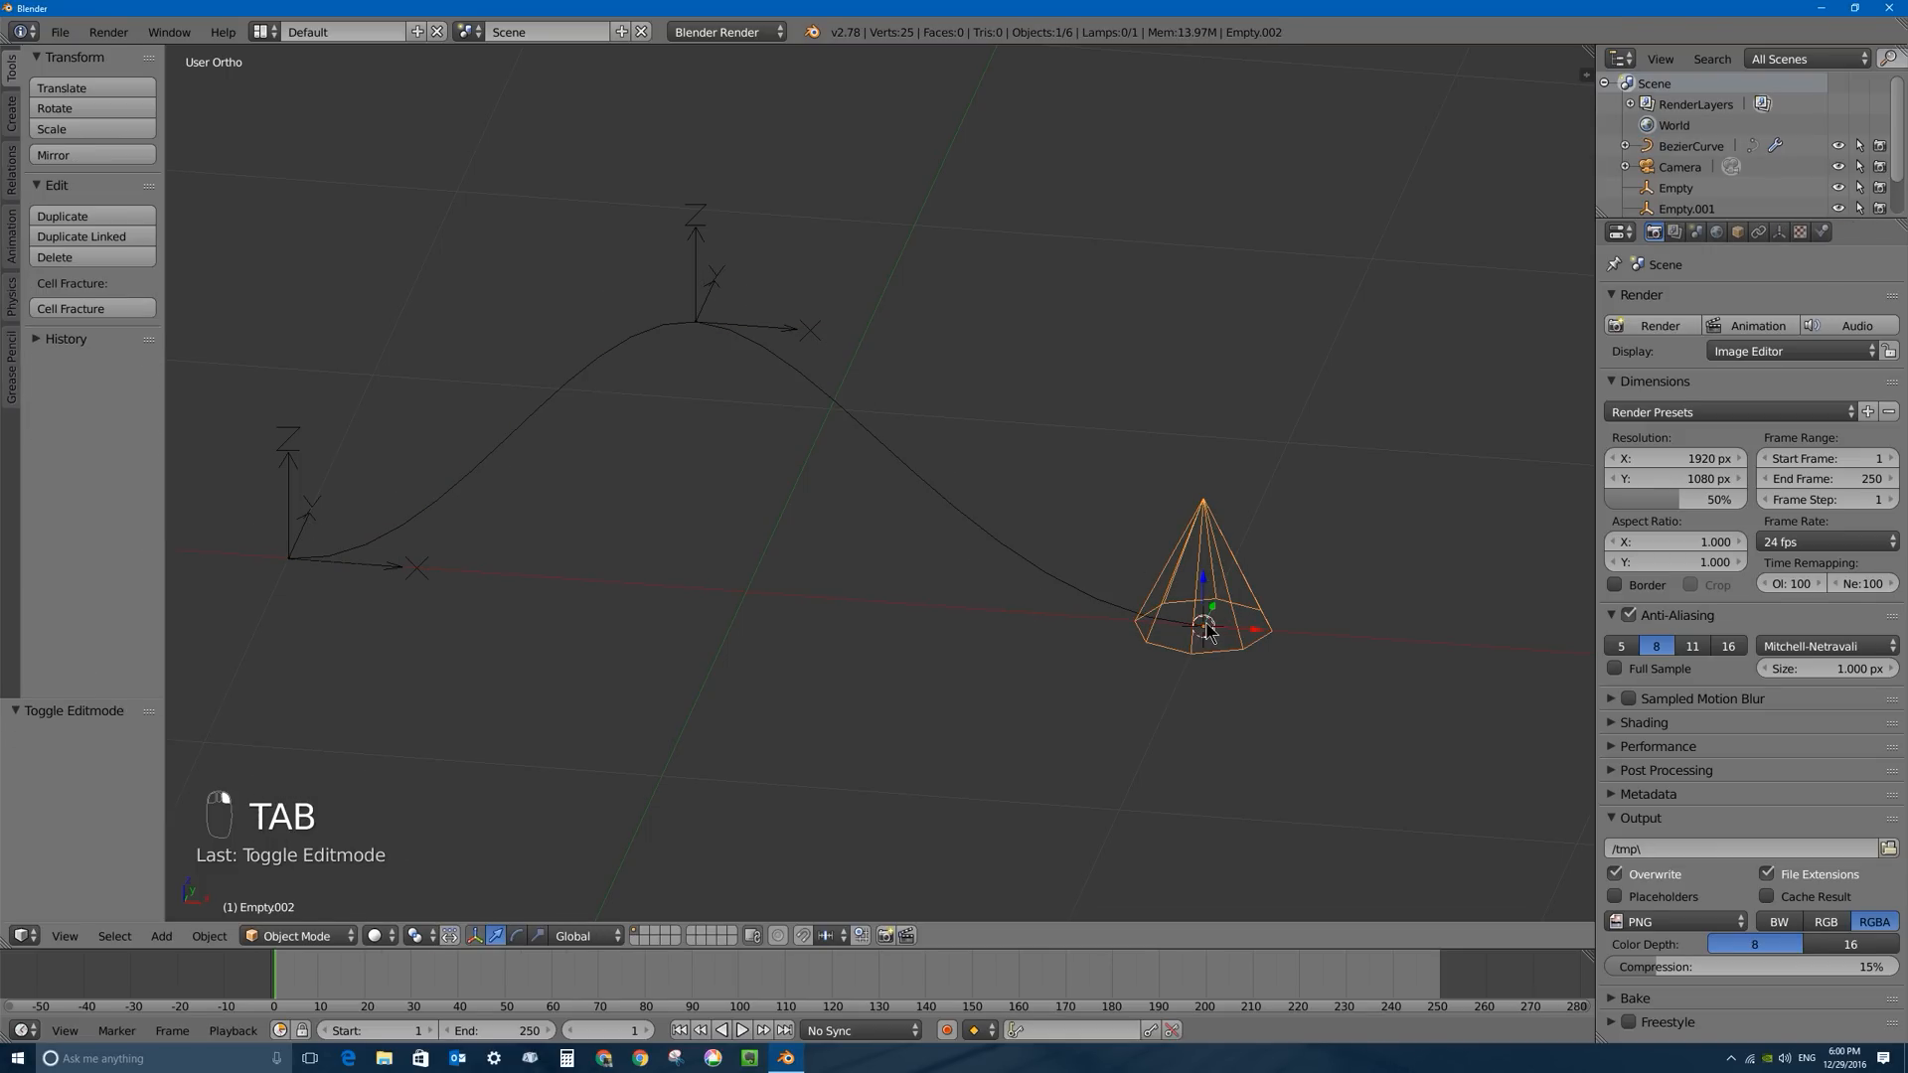
pyautogui.press('g')
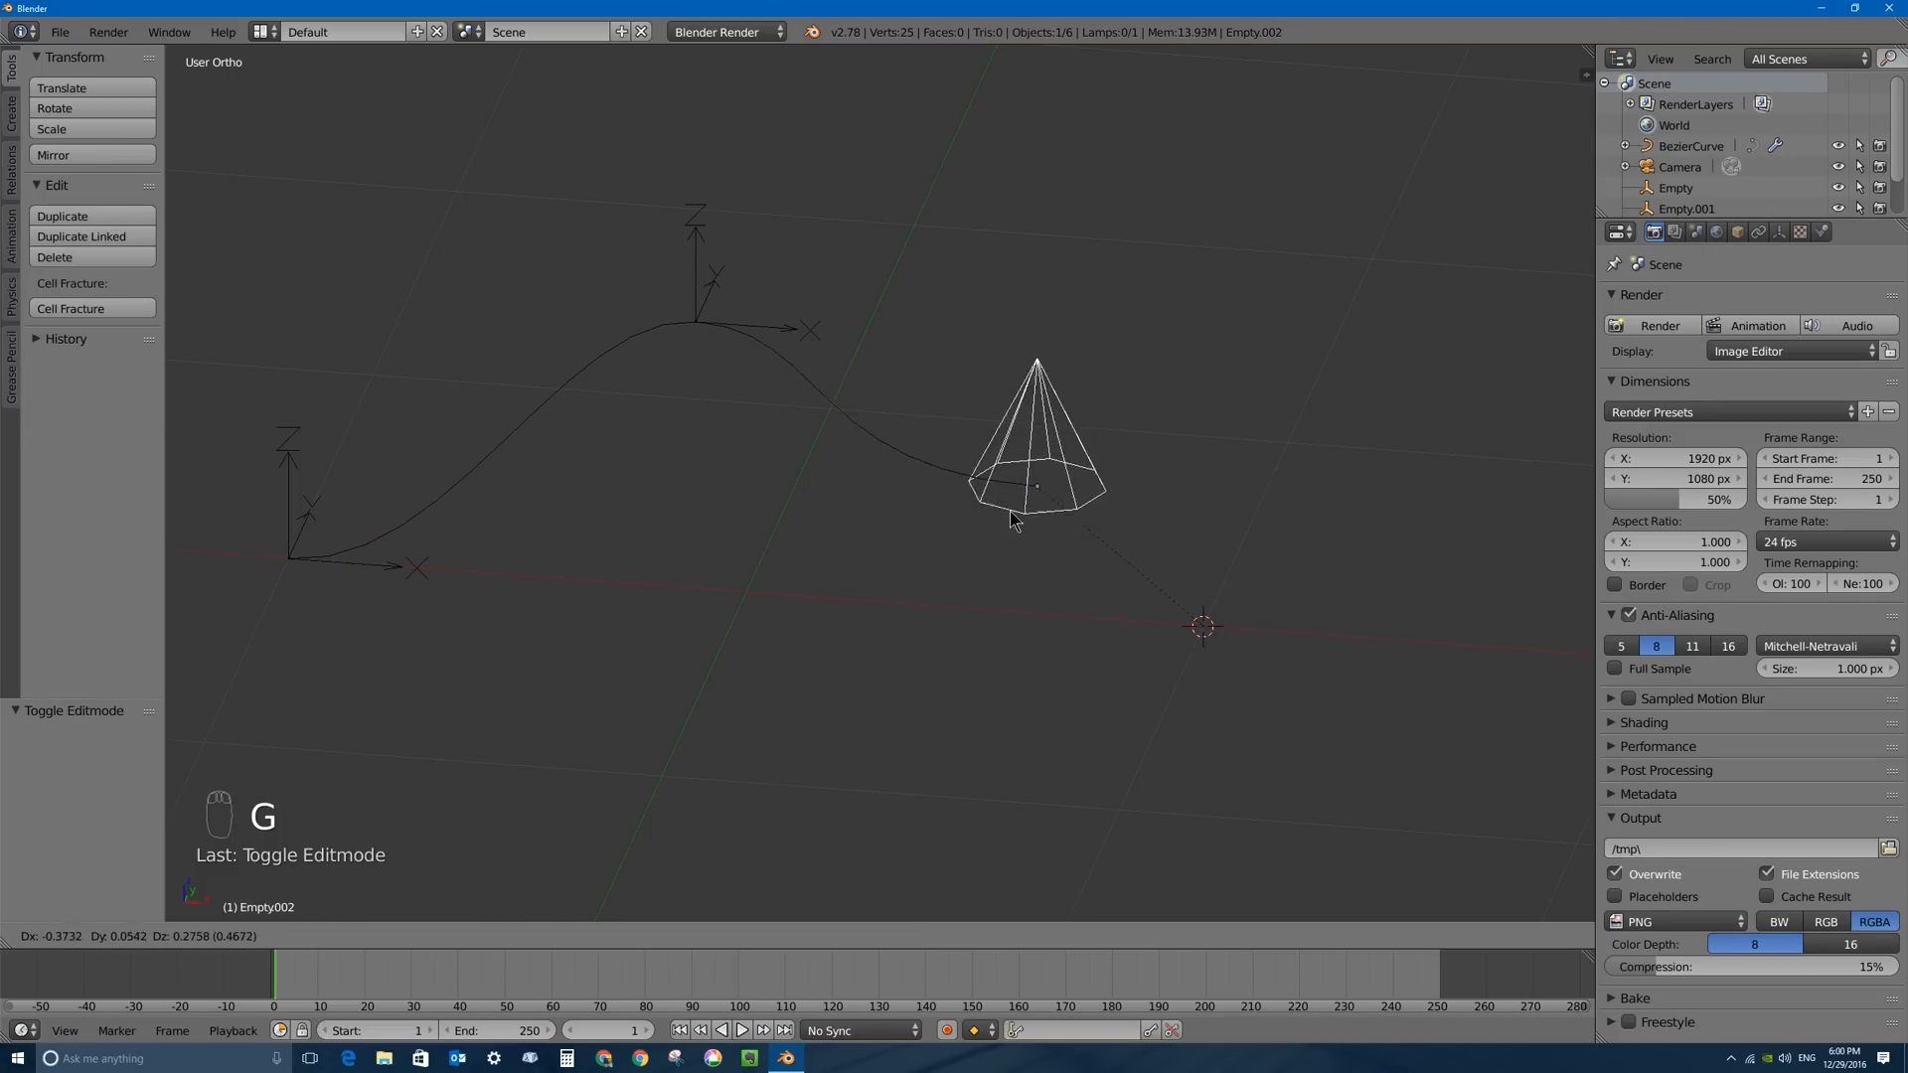
pyautogui.rightClick(1083, 472)
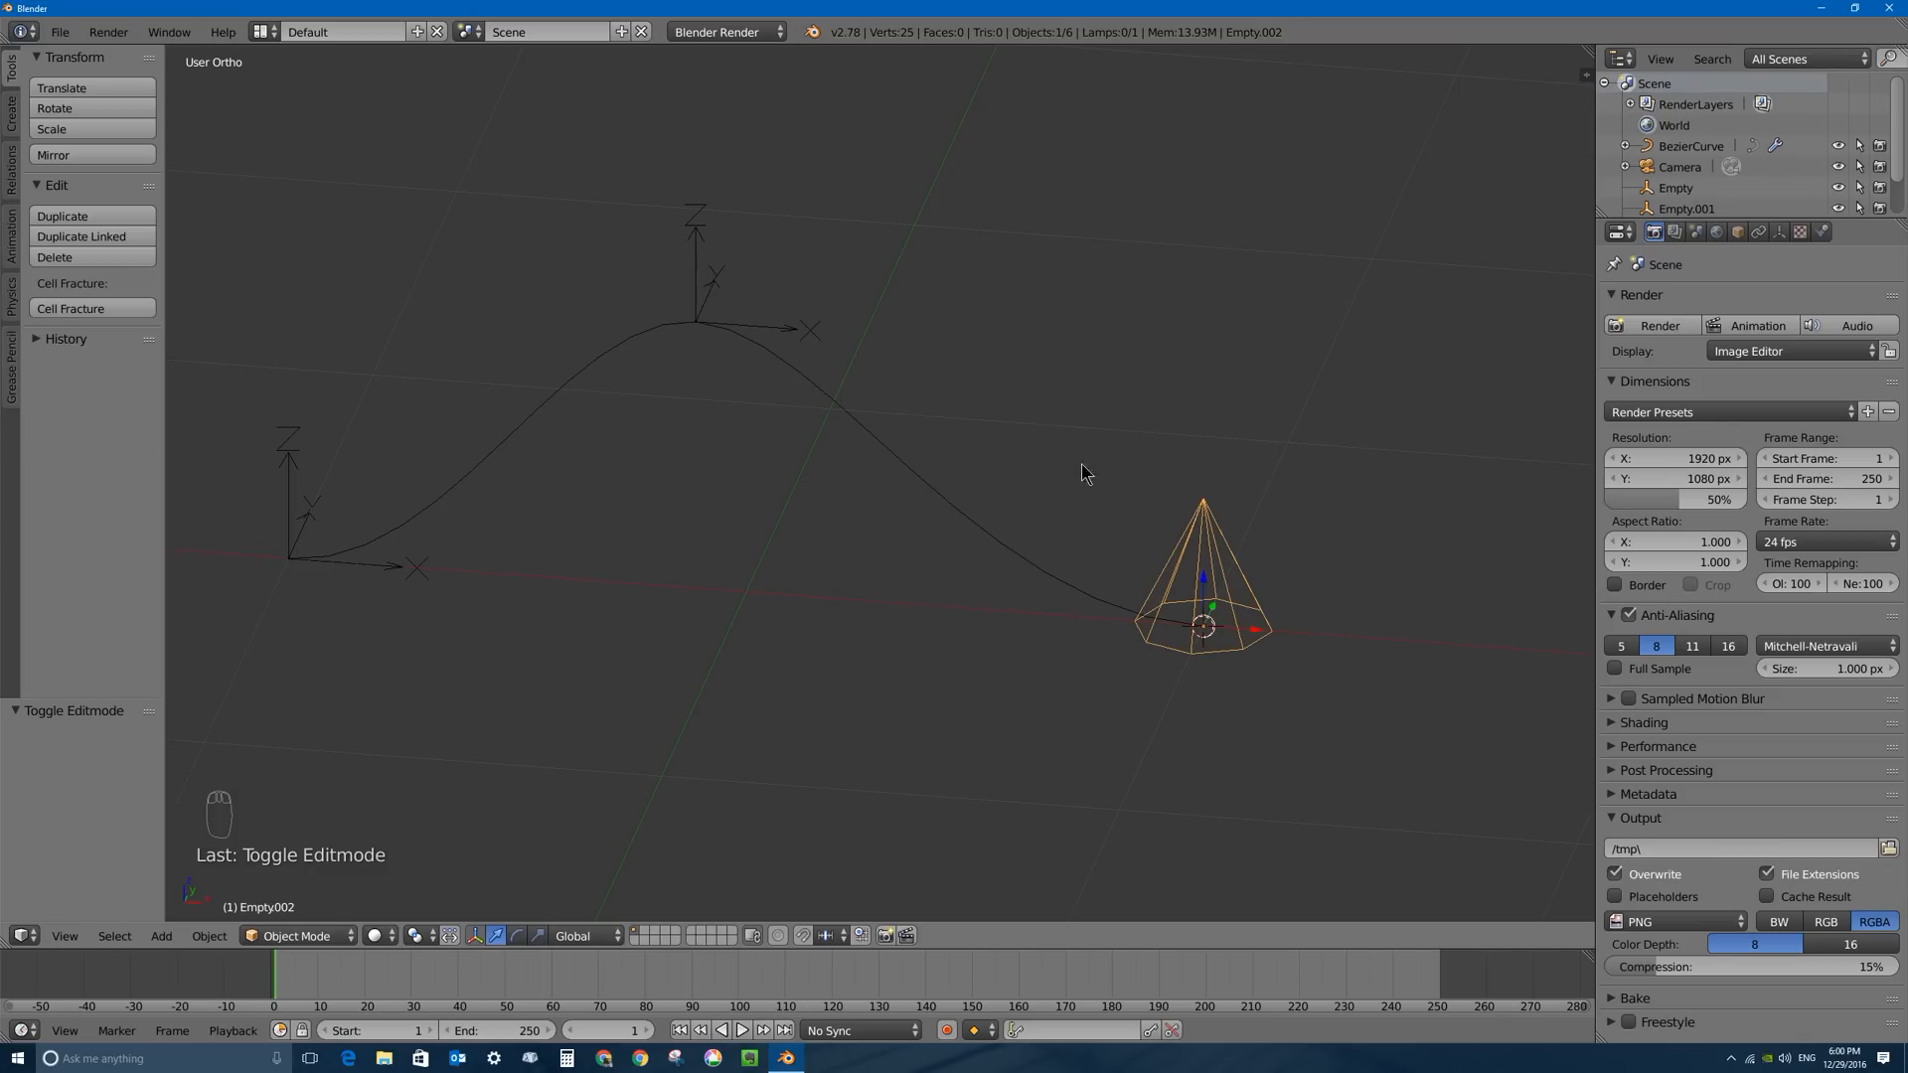
# Select the Bezier curve and the cone empty in turn, ending with the Bezier curve selected.
pyautogui.rightClick(825, 401)
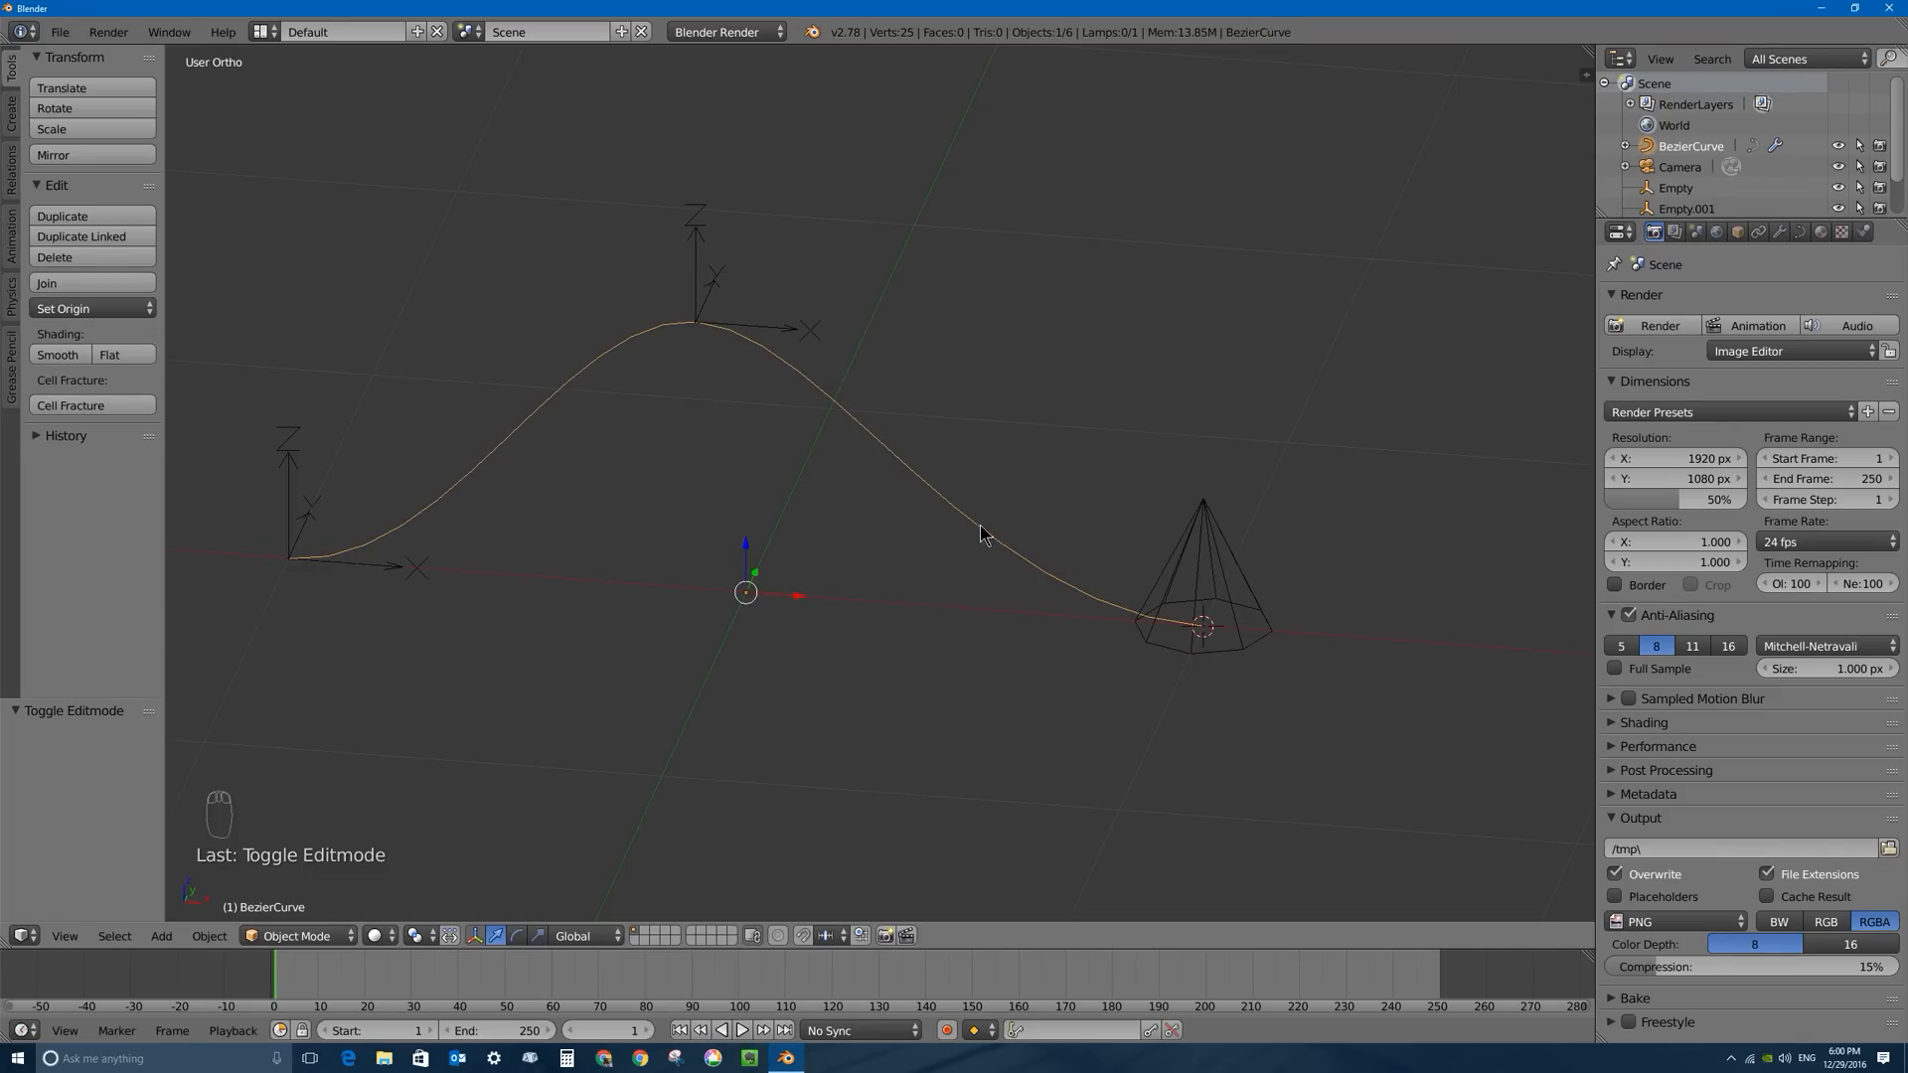
pyautogui.rightClick(1222, 532)
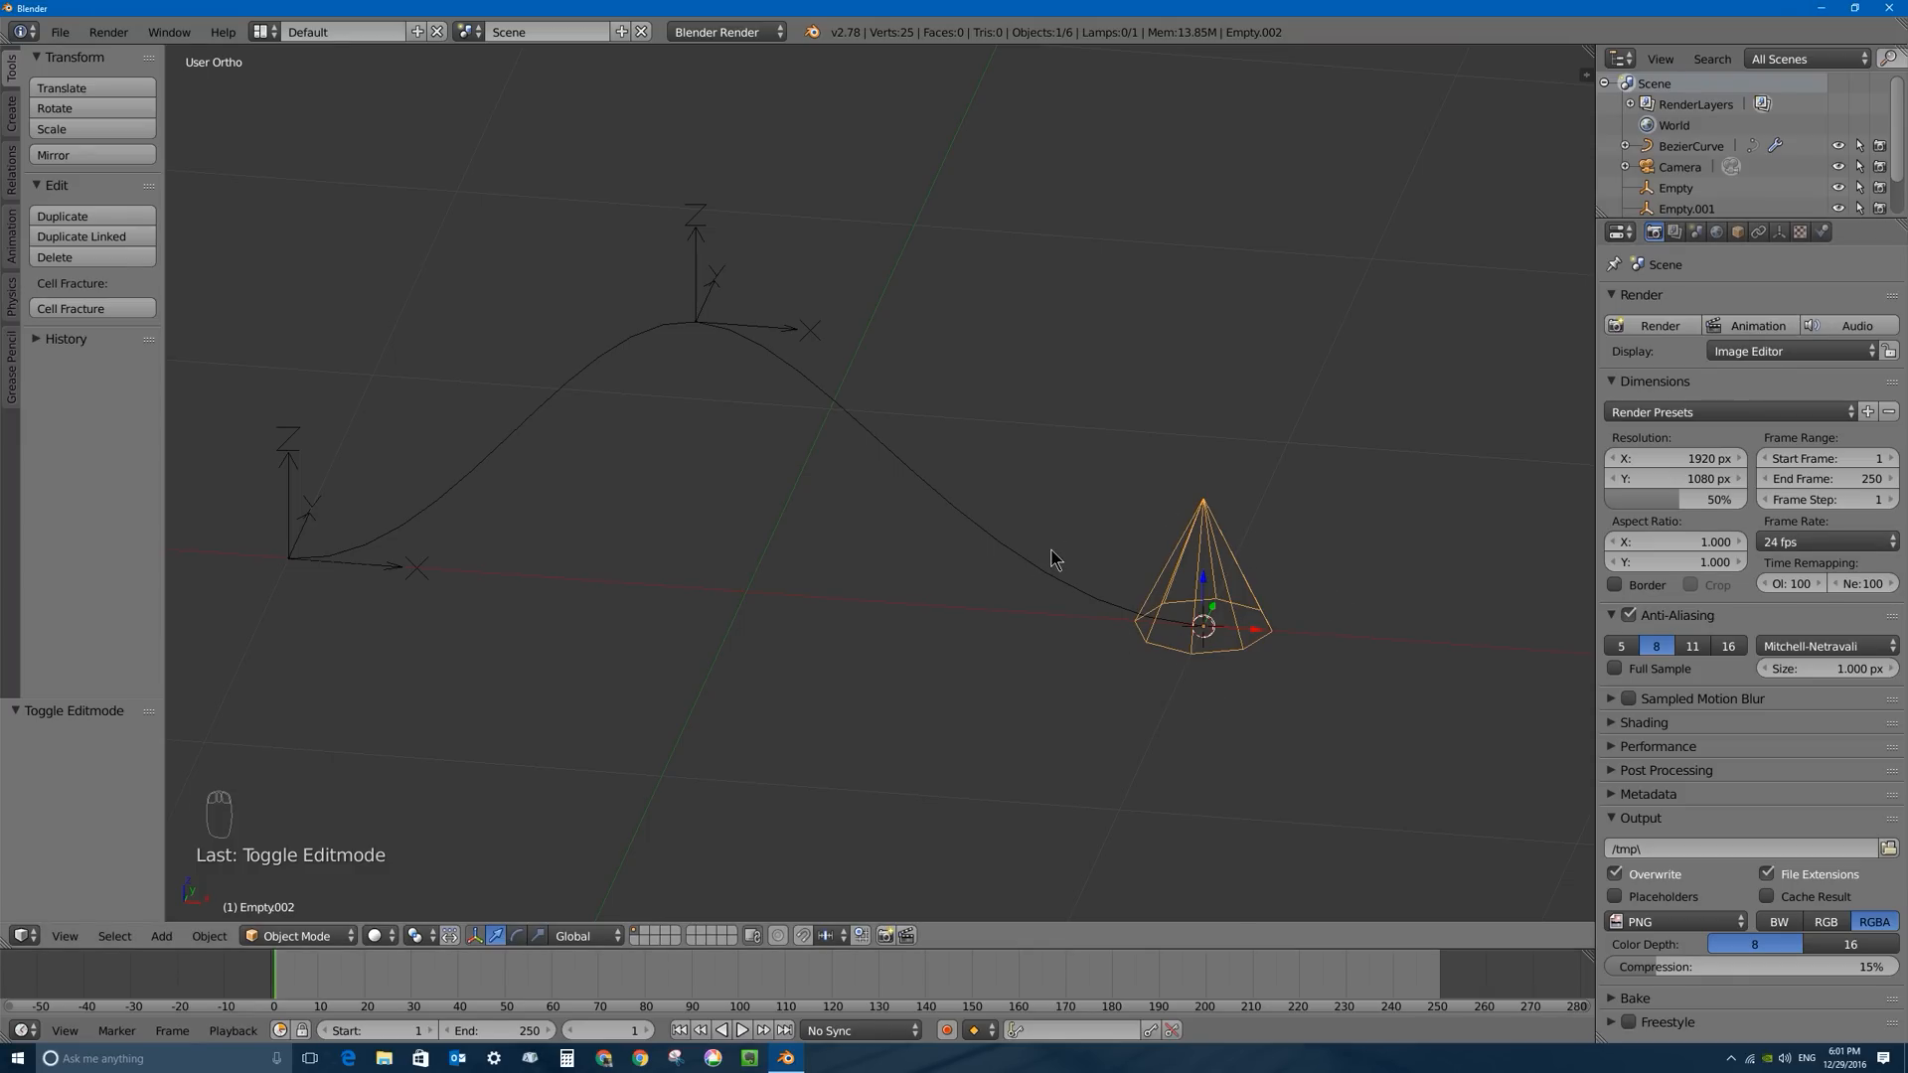
pyautogui.rightClick(774, 355)
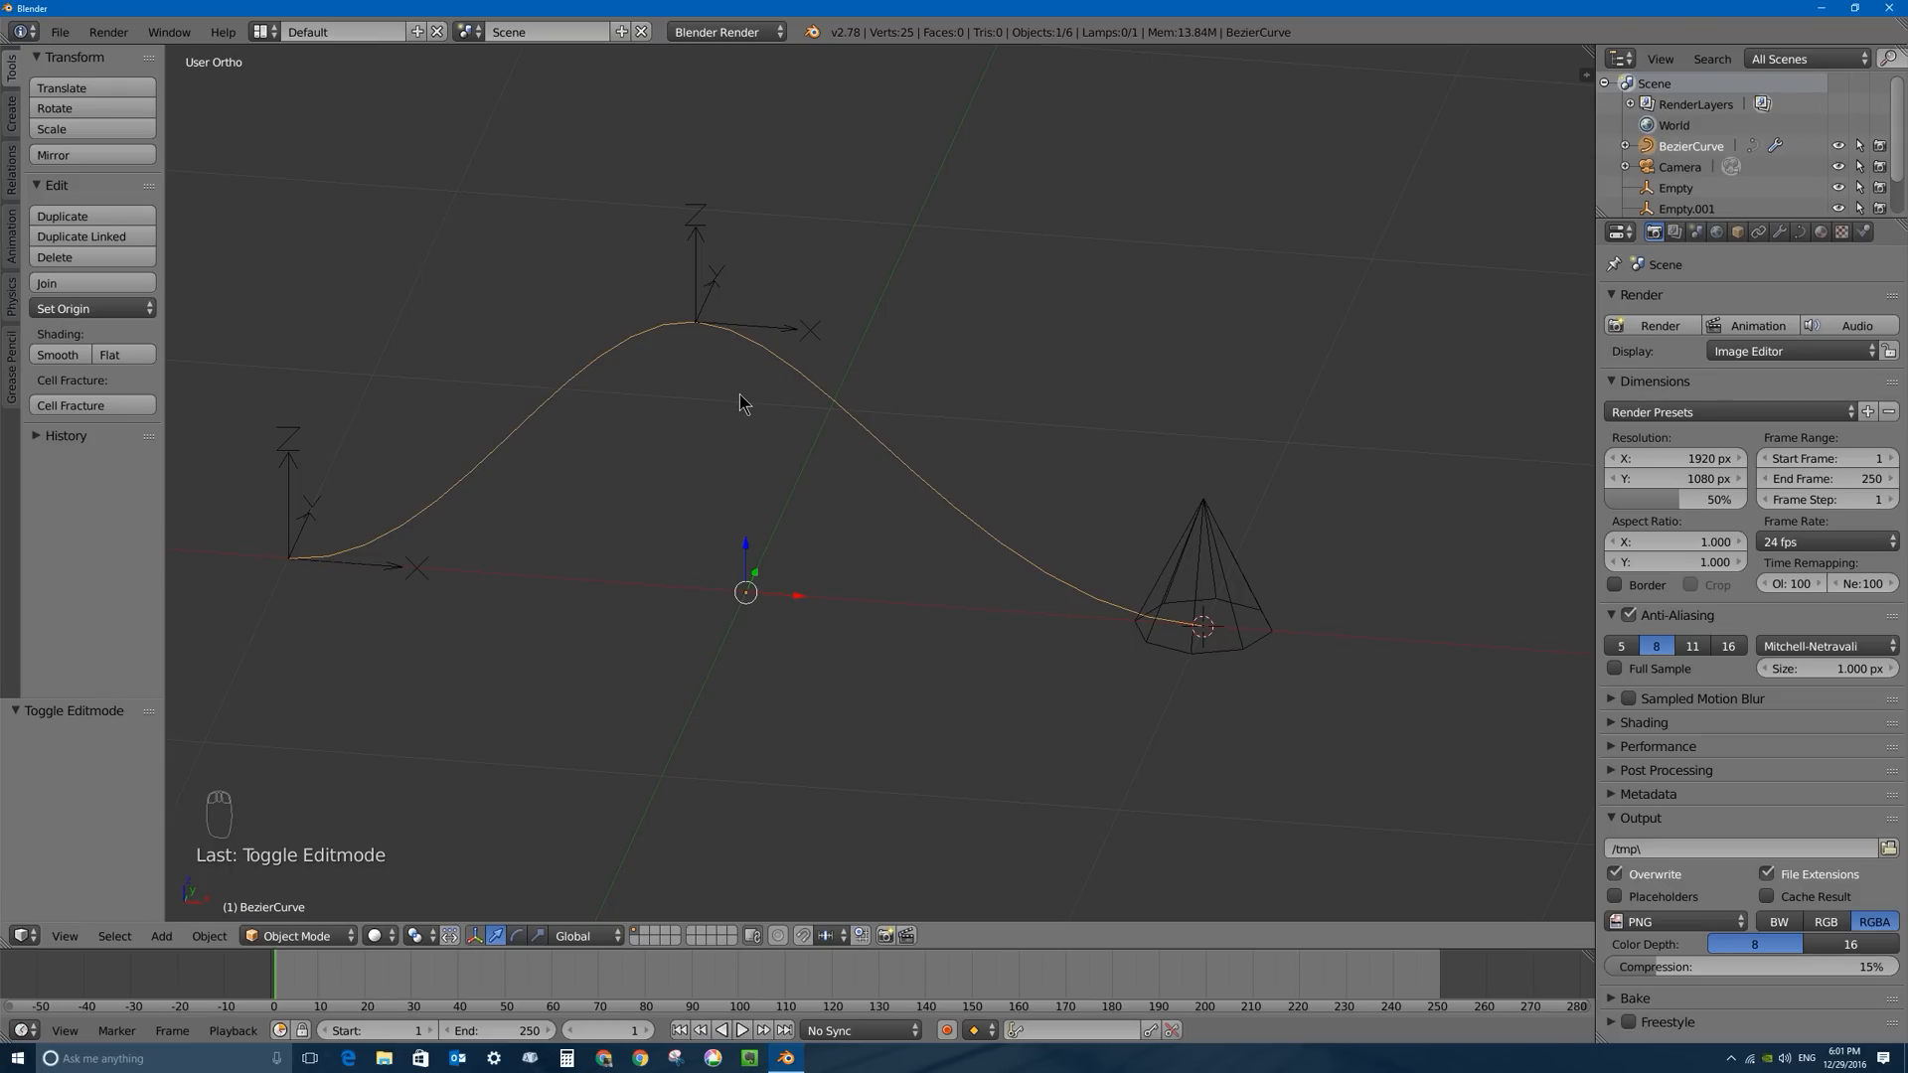
# Set the Bezier curve's fill mode to Full and raise its bevel depth to 0.036.
pyautogui.click(1799, 232)
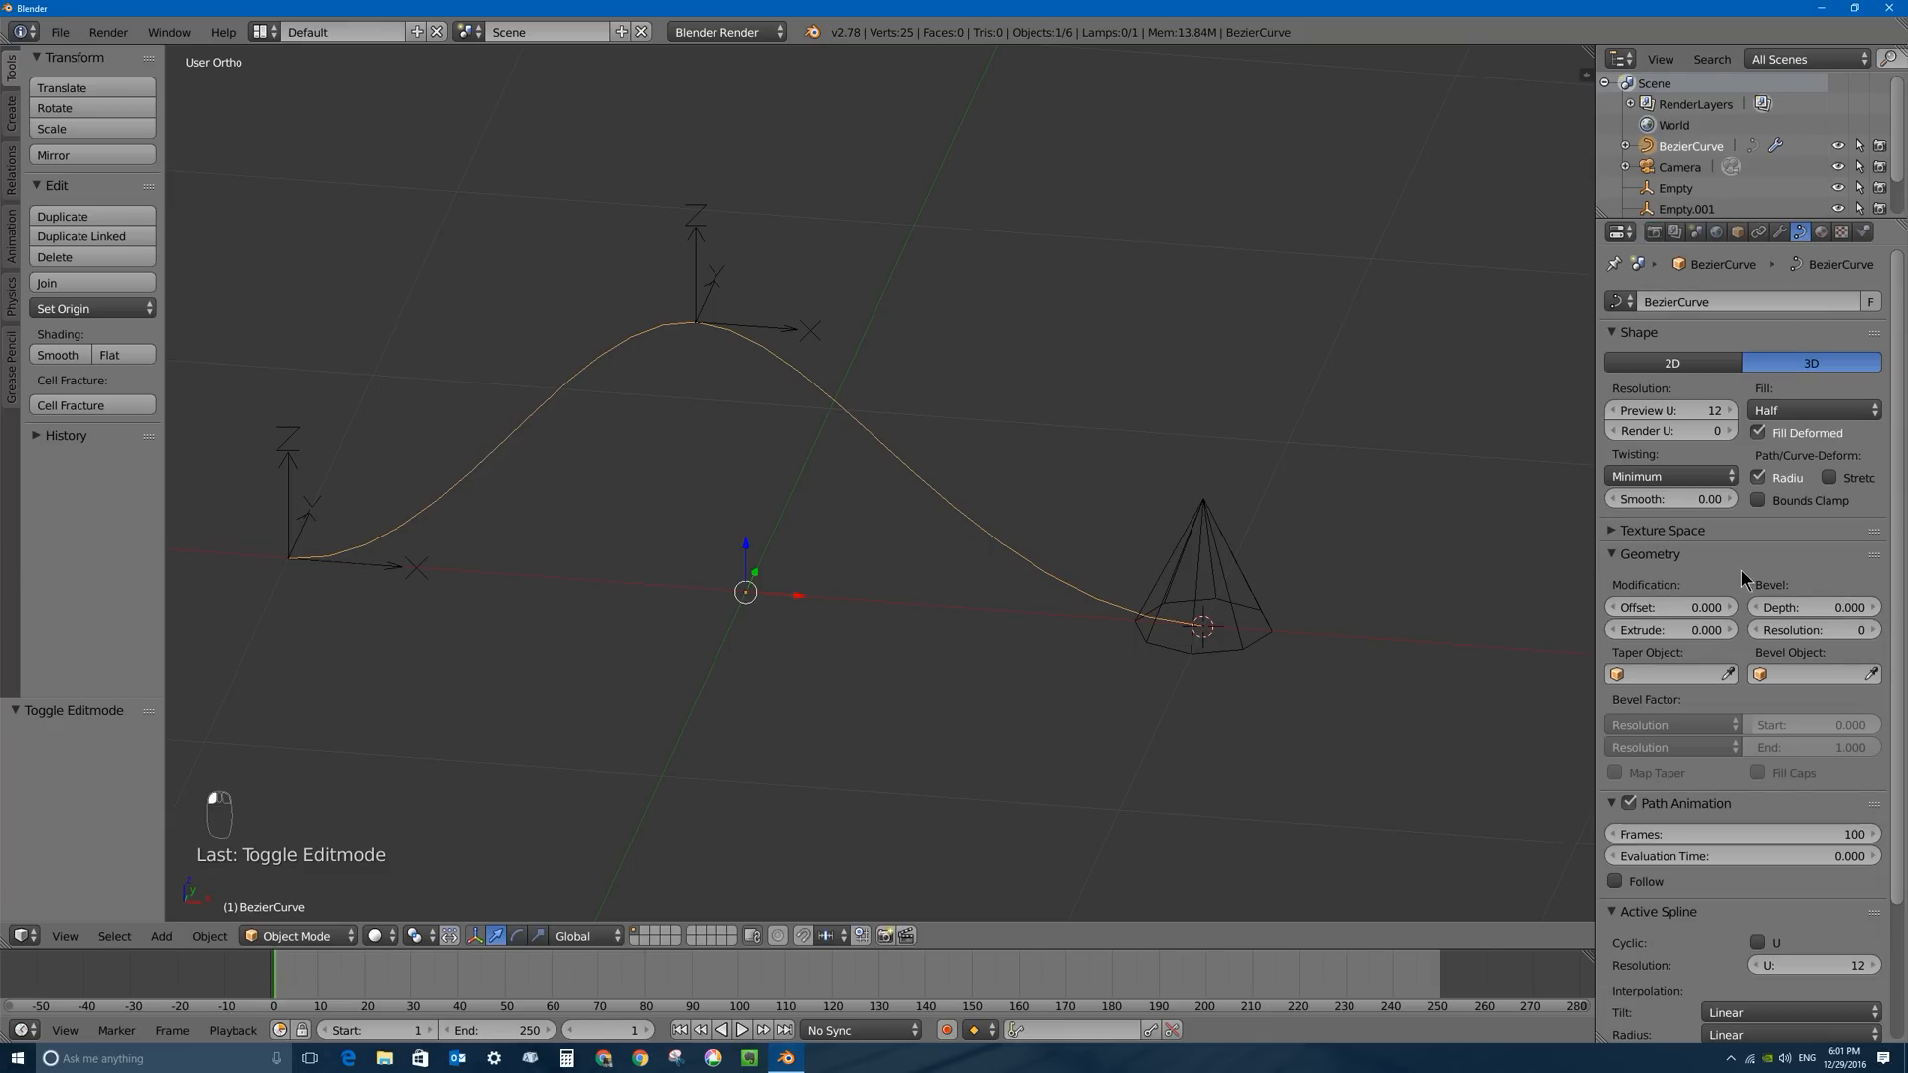
pyautogui.click(1787, 412)
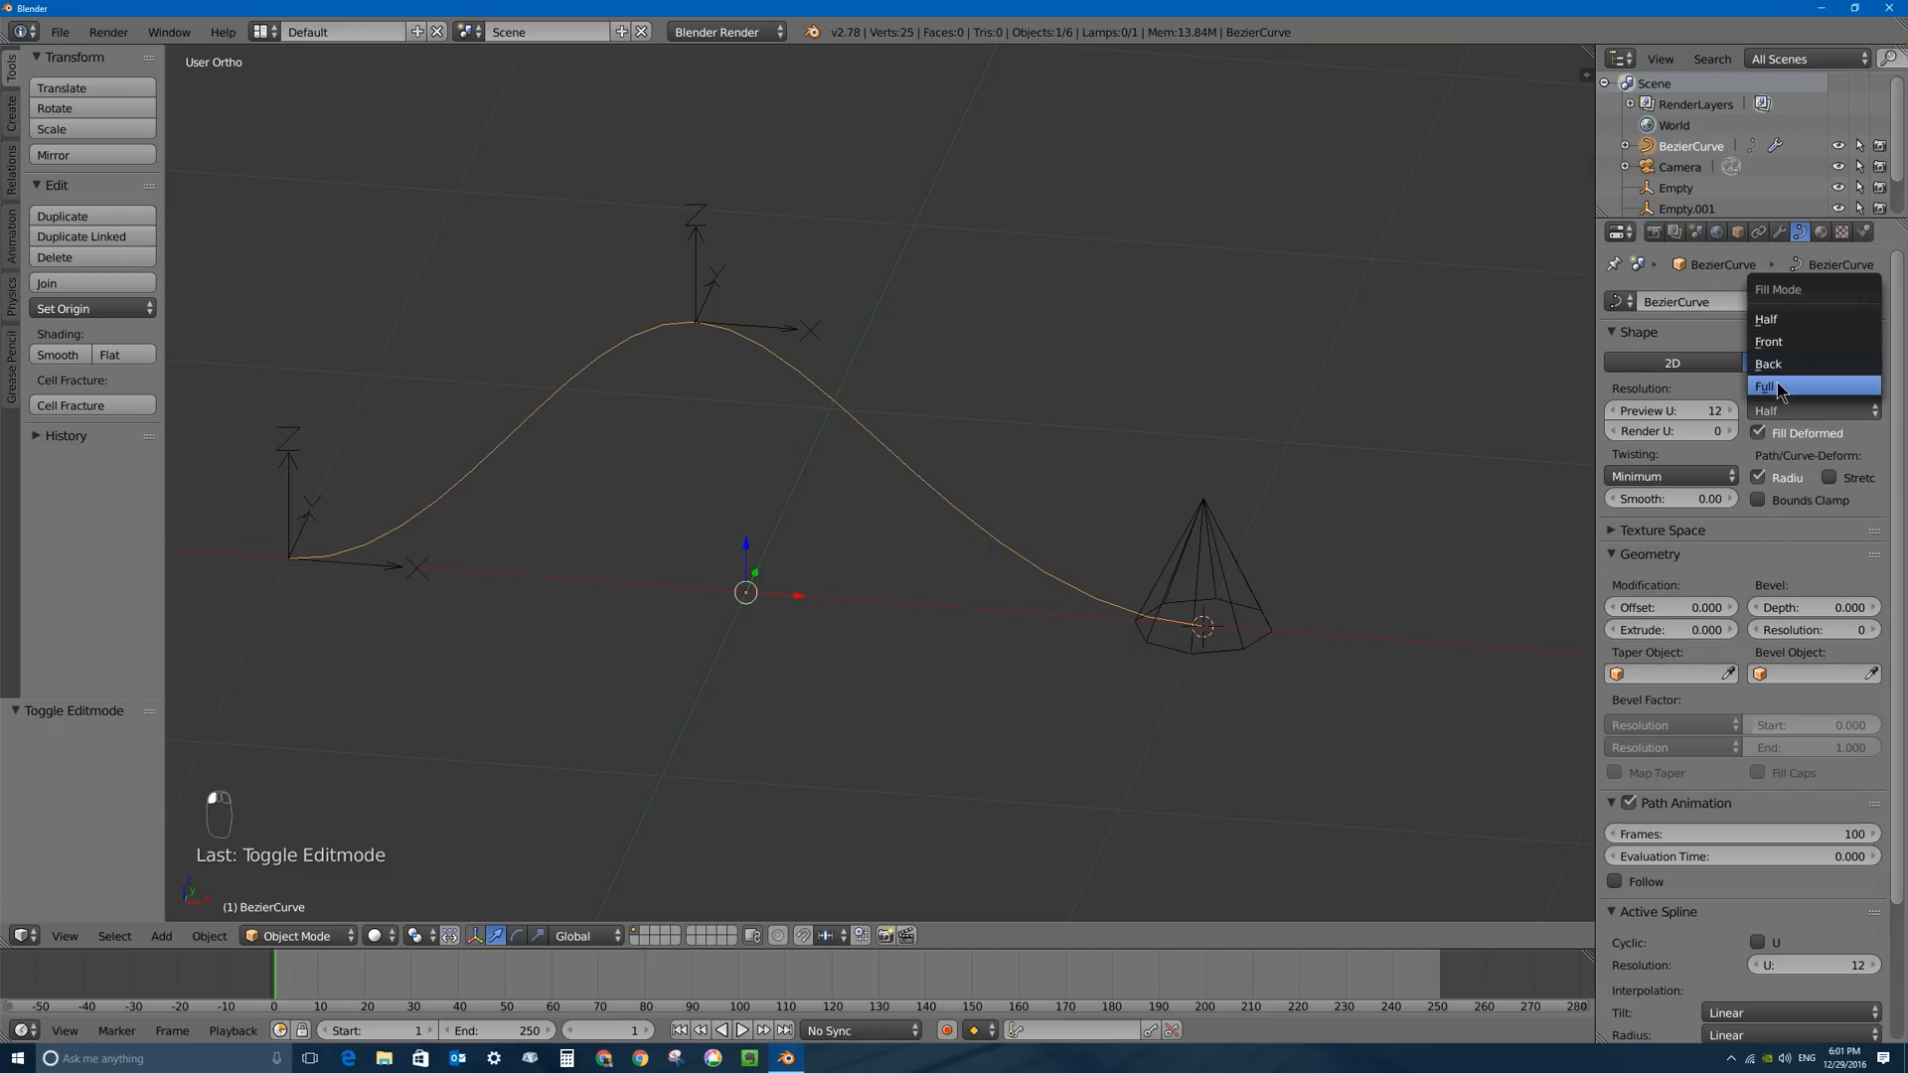
pyautogui.click(1777, 388)
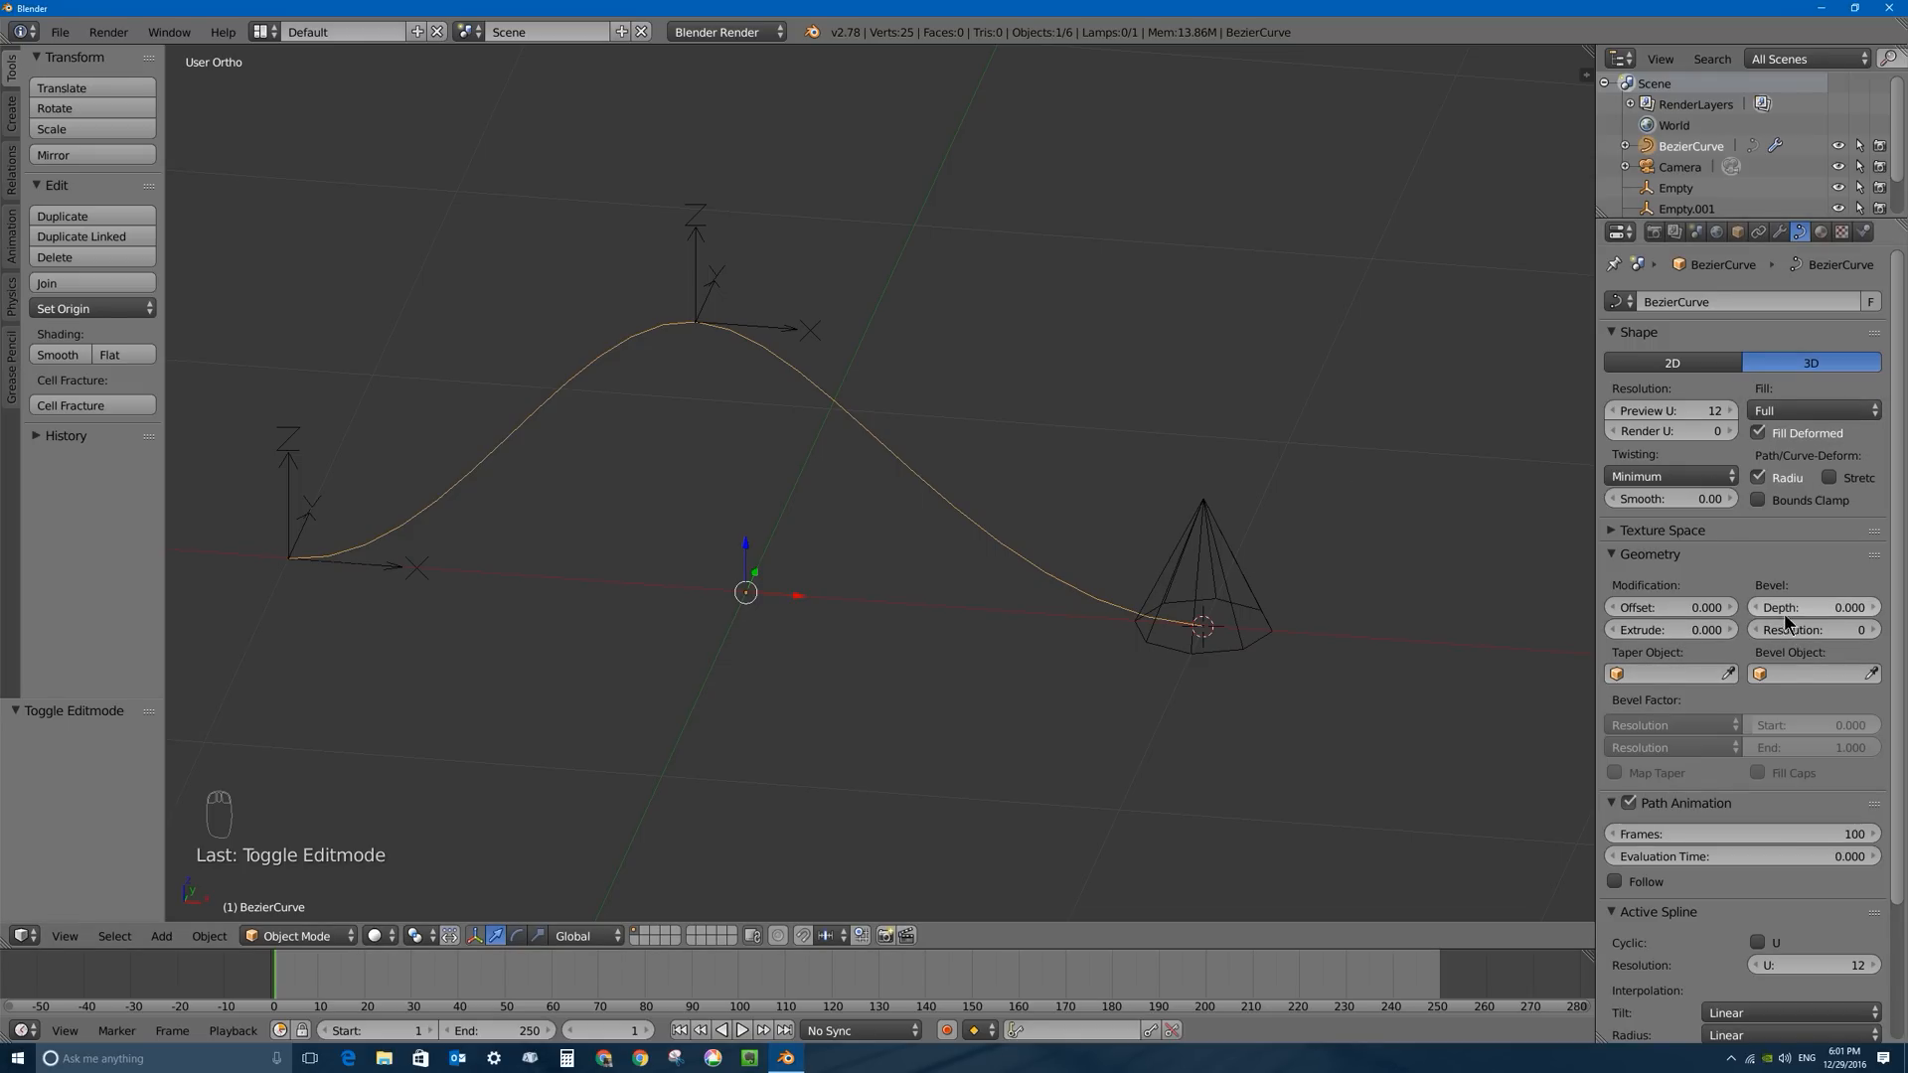
pyautogui.moveTo(1794, 614)
pyautogui.mouseDown()
pyautogui.moveTo(1814, 605)
pyautogui.moveTo(1796, 601)
pyautogui.mouseUp()
pyautogui.moveTo(1239, 659); pyautogui.dragTo(1023, 623, button='middle')
pyautogui.scroll(4, 1023, 622)
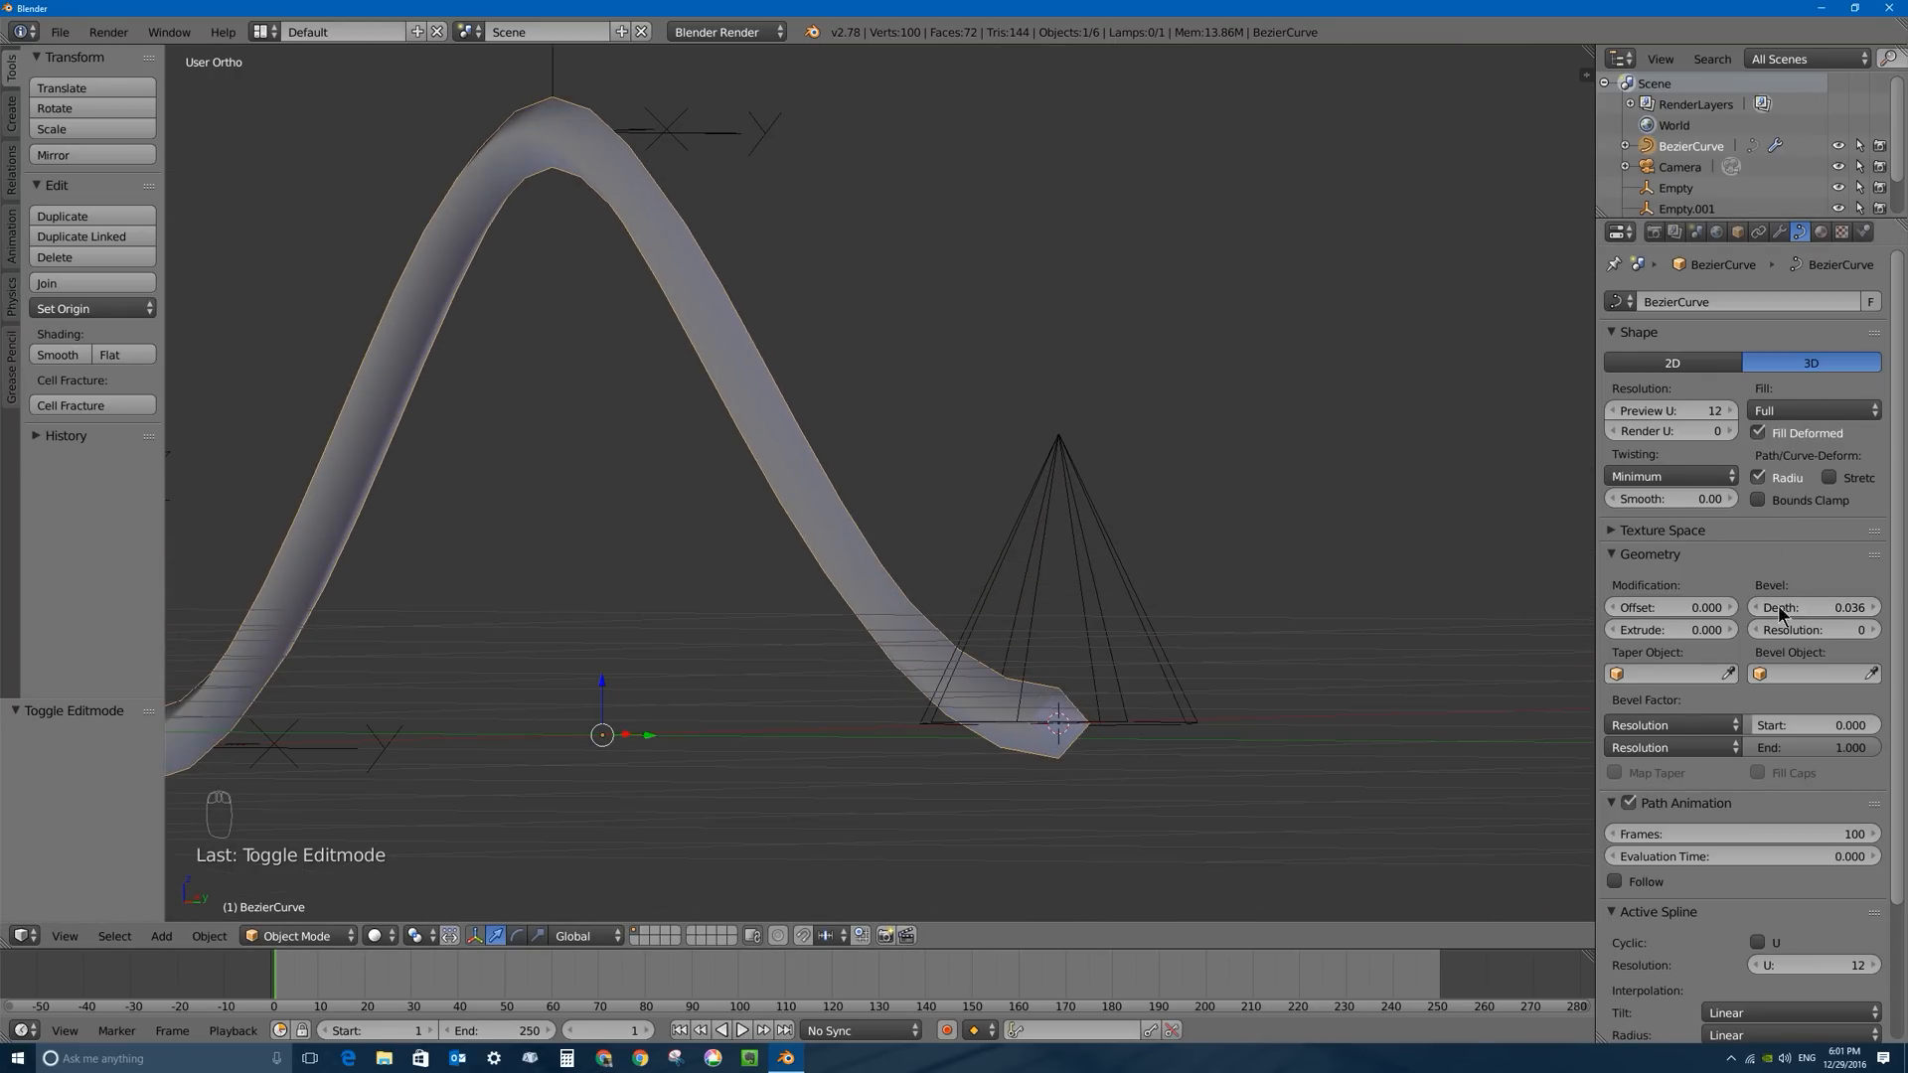
# Set the curve's bevel resolution to 12 to round the tube.
pyautogui.moveTo(1813, 628)
pyautogui.mouseDown()
pyautogui.moveTo(1891, 629)
pyautogui.moveTo(1824, 629)
pyautogui.mouseUp()
pyautogui.click(1764, 634)
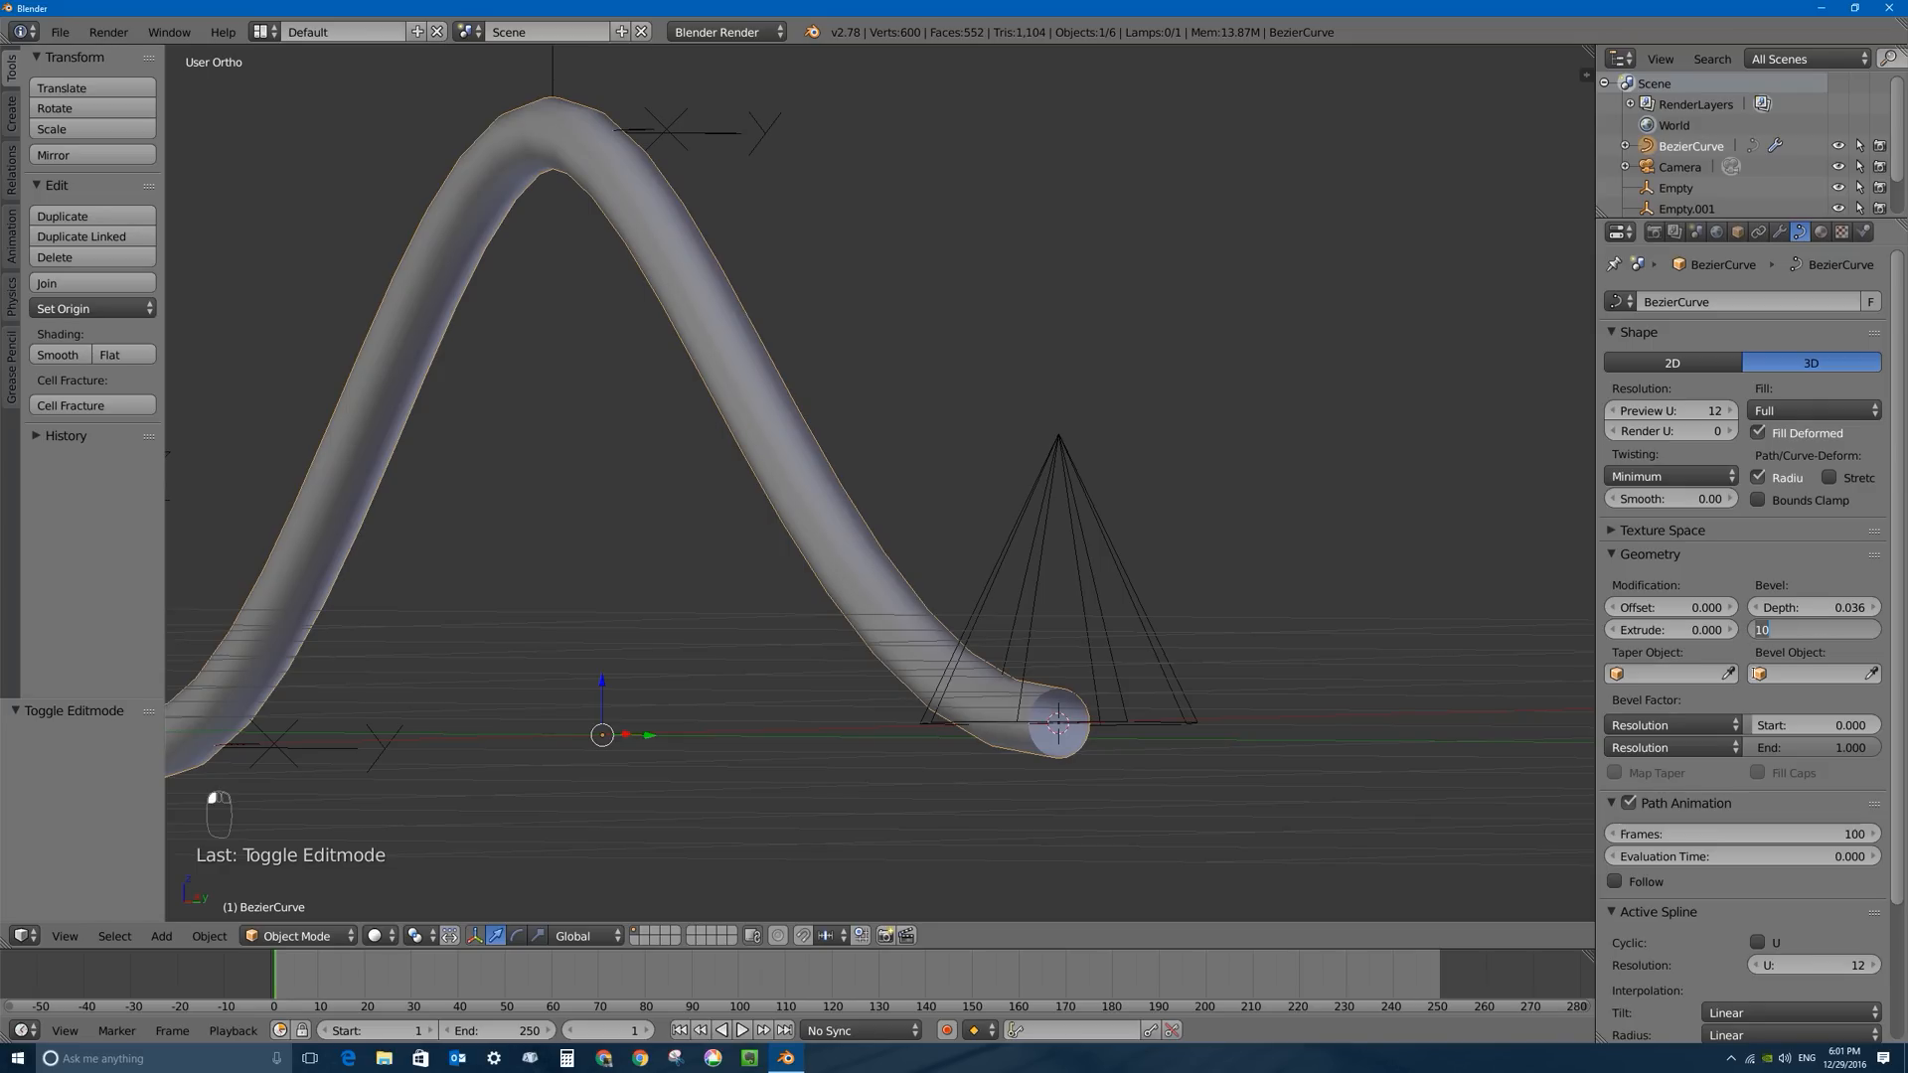
pyautogui.write('12')
pyautogui.press('Return')
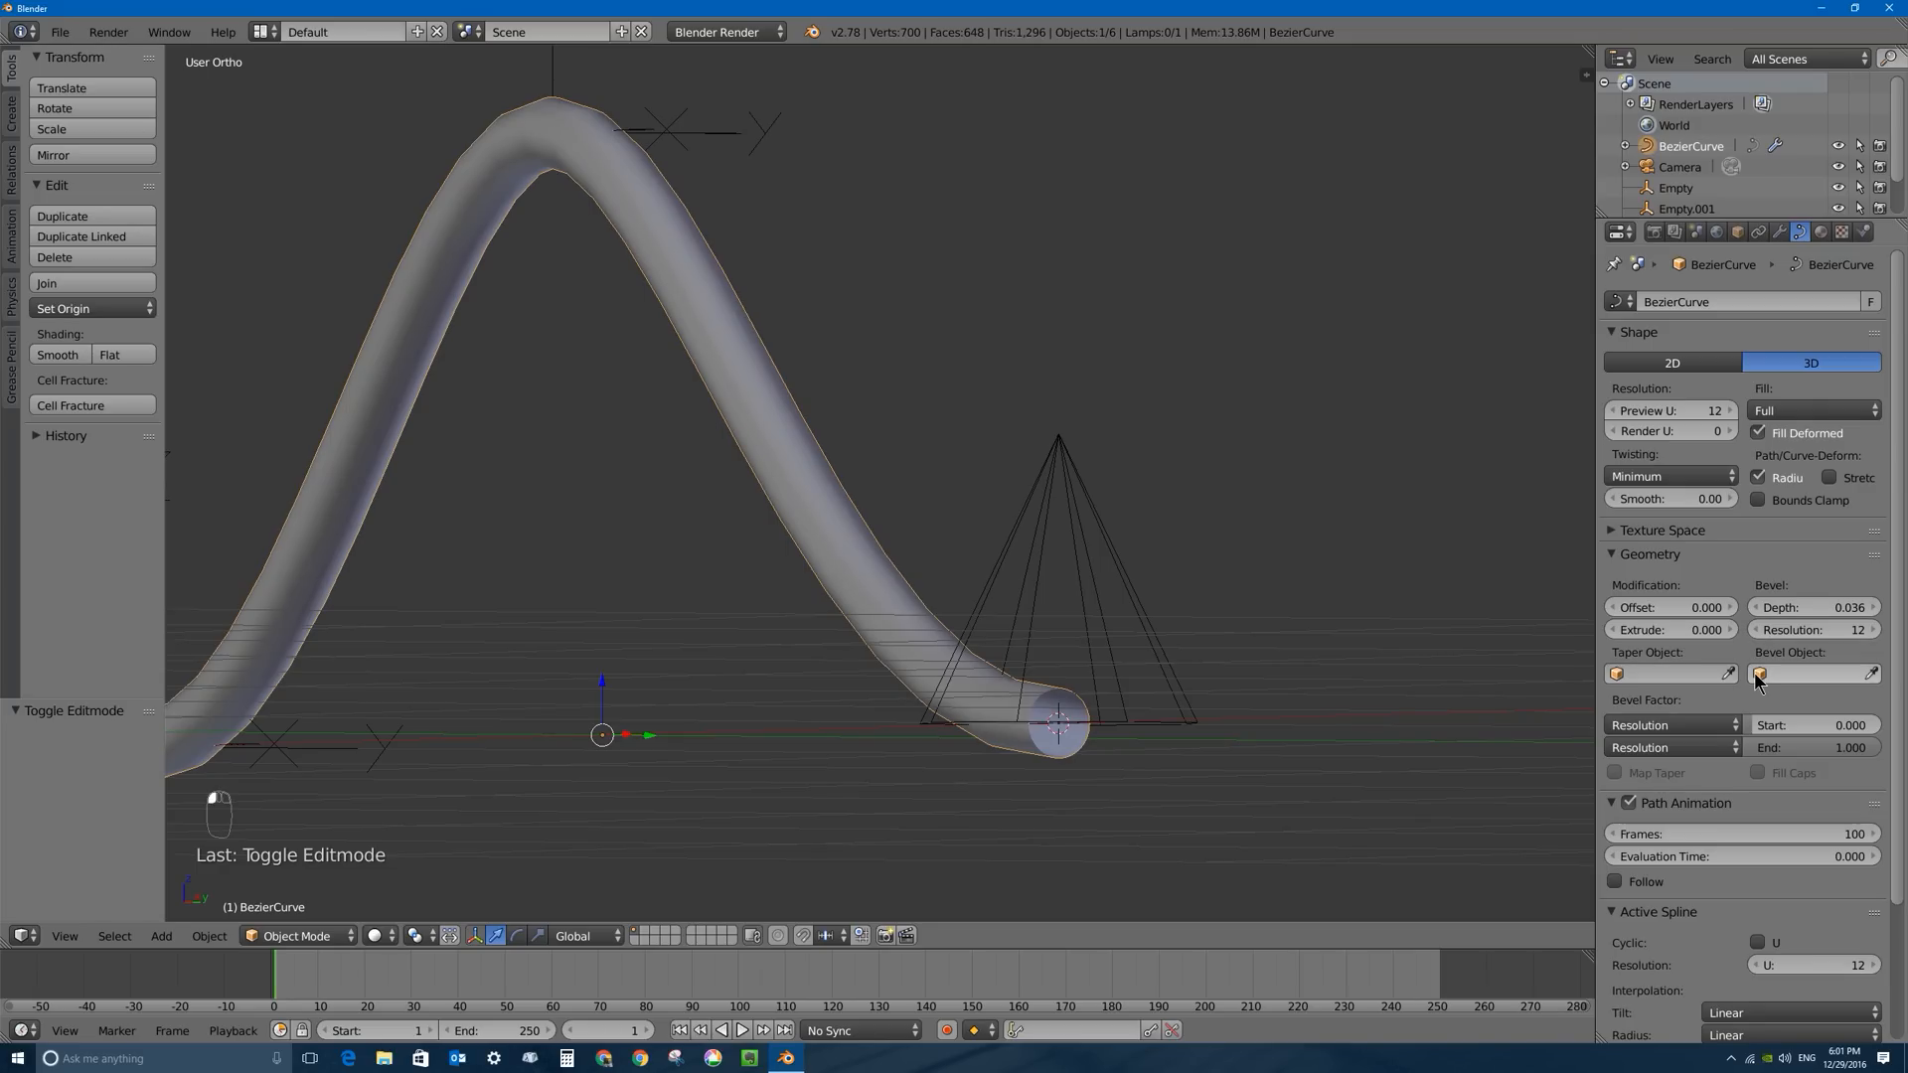
# Switch the curve's fill mode to Half to compare the shape, and set it back to Full.
pyautogui.click(1779, 407)
pyautogui.click(1784, 316)
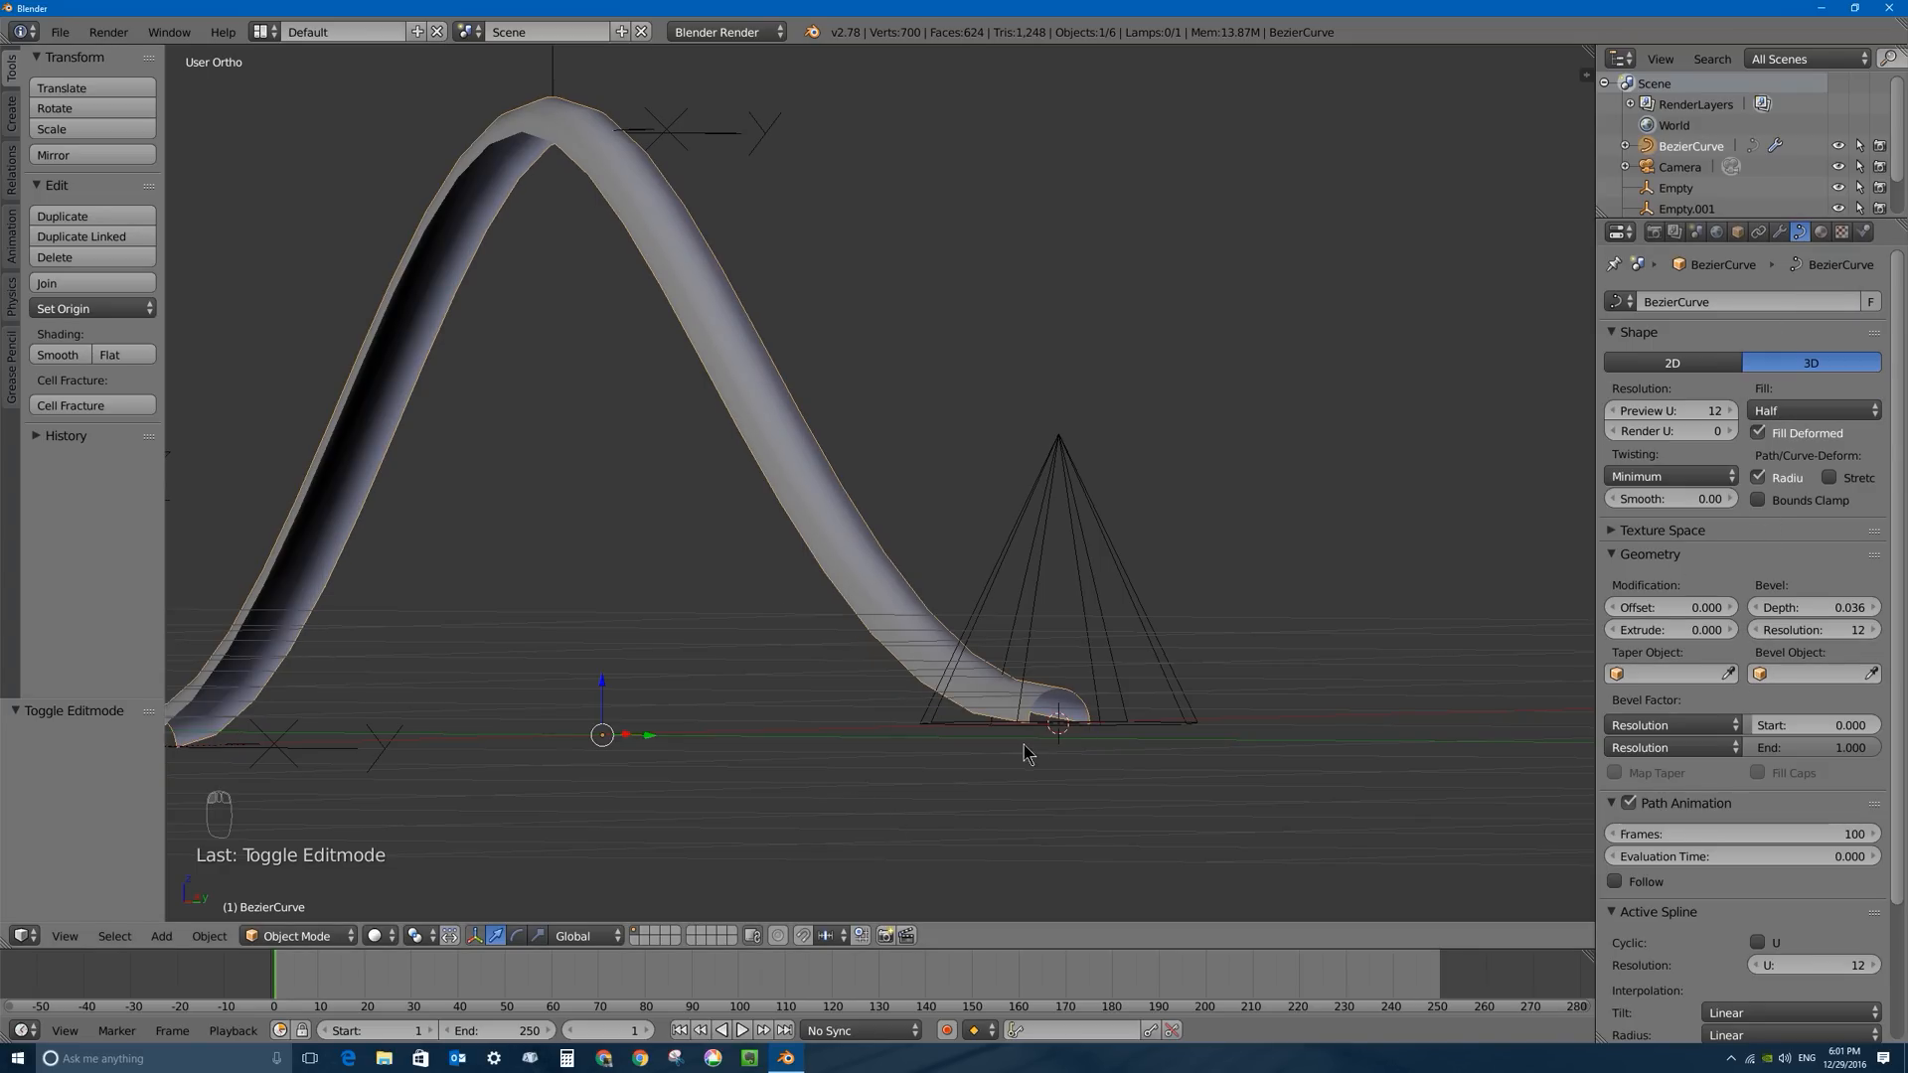
pyautogui.click(1813, 410)
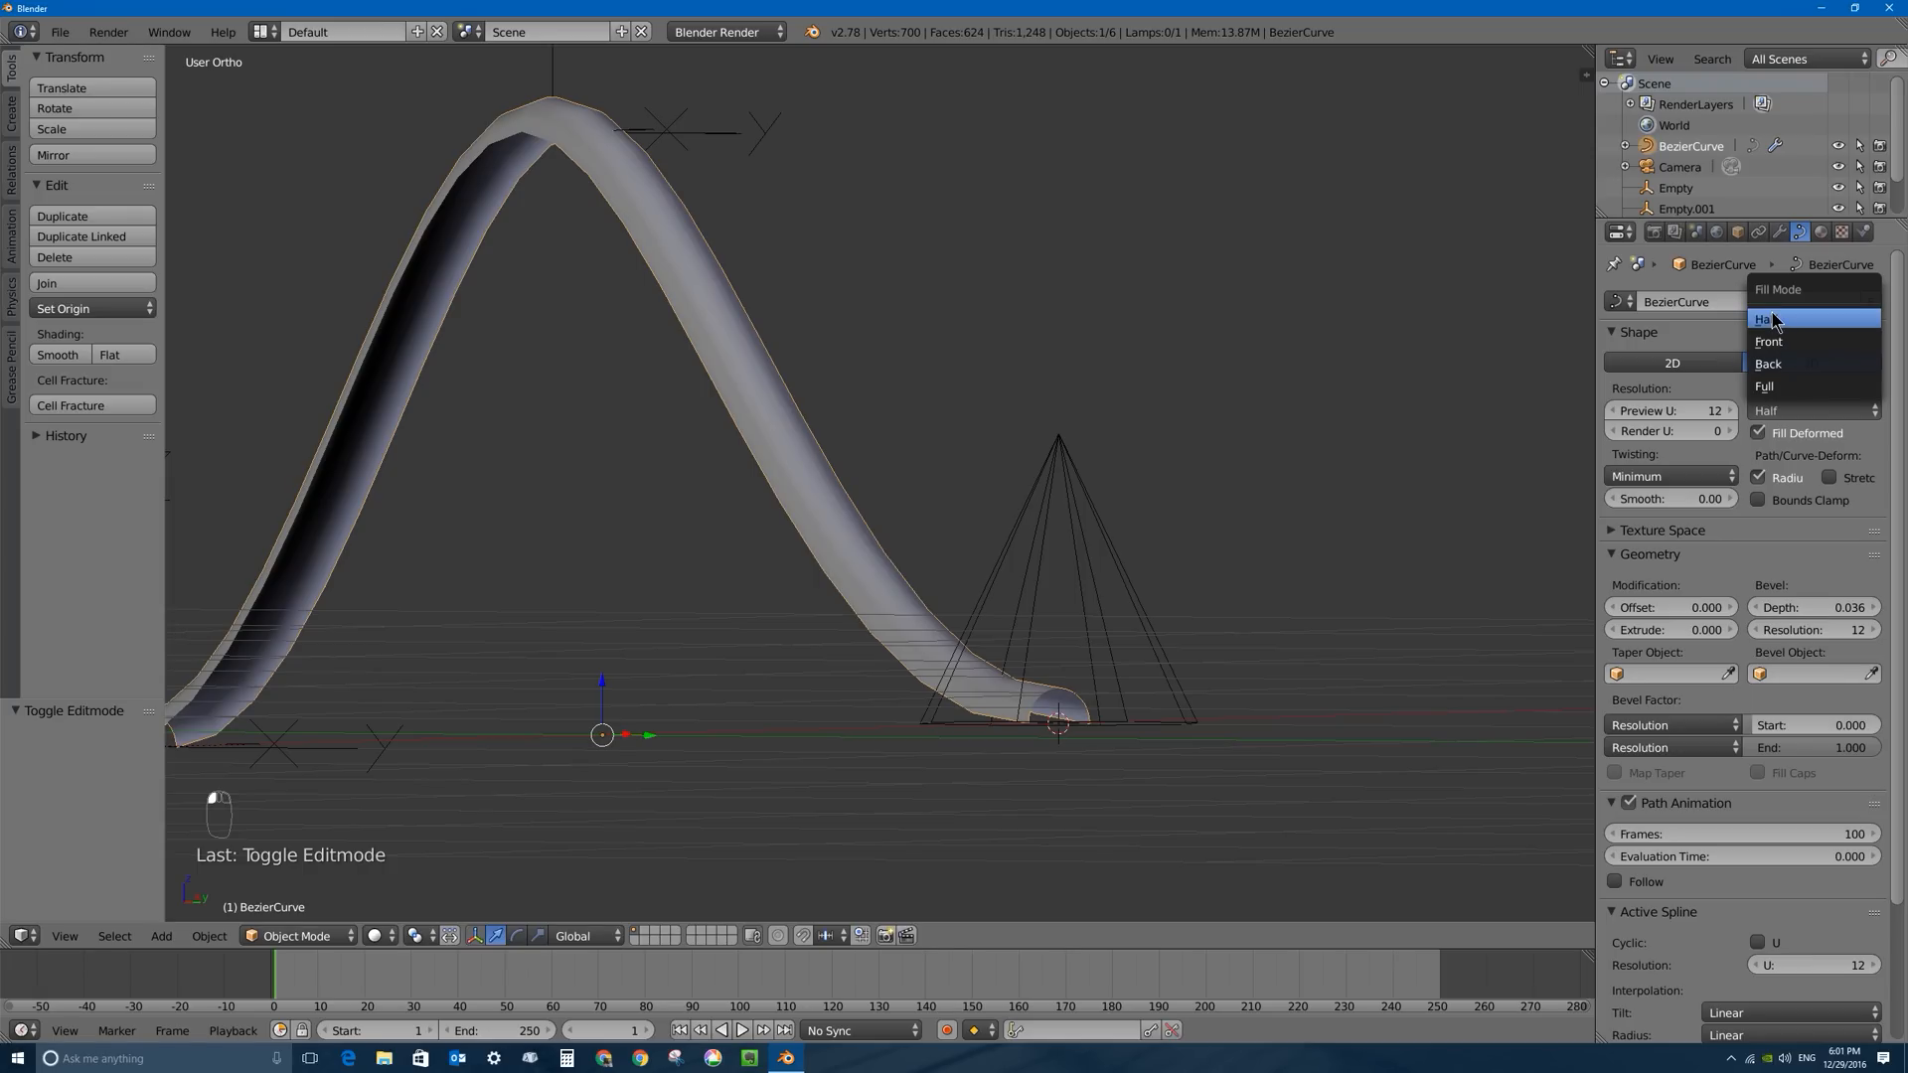
pyautogui.click(1784, 320)
pyautogui.scroll(-3, 854, 587)
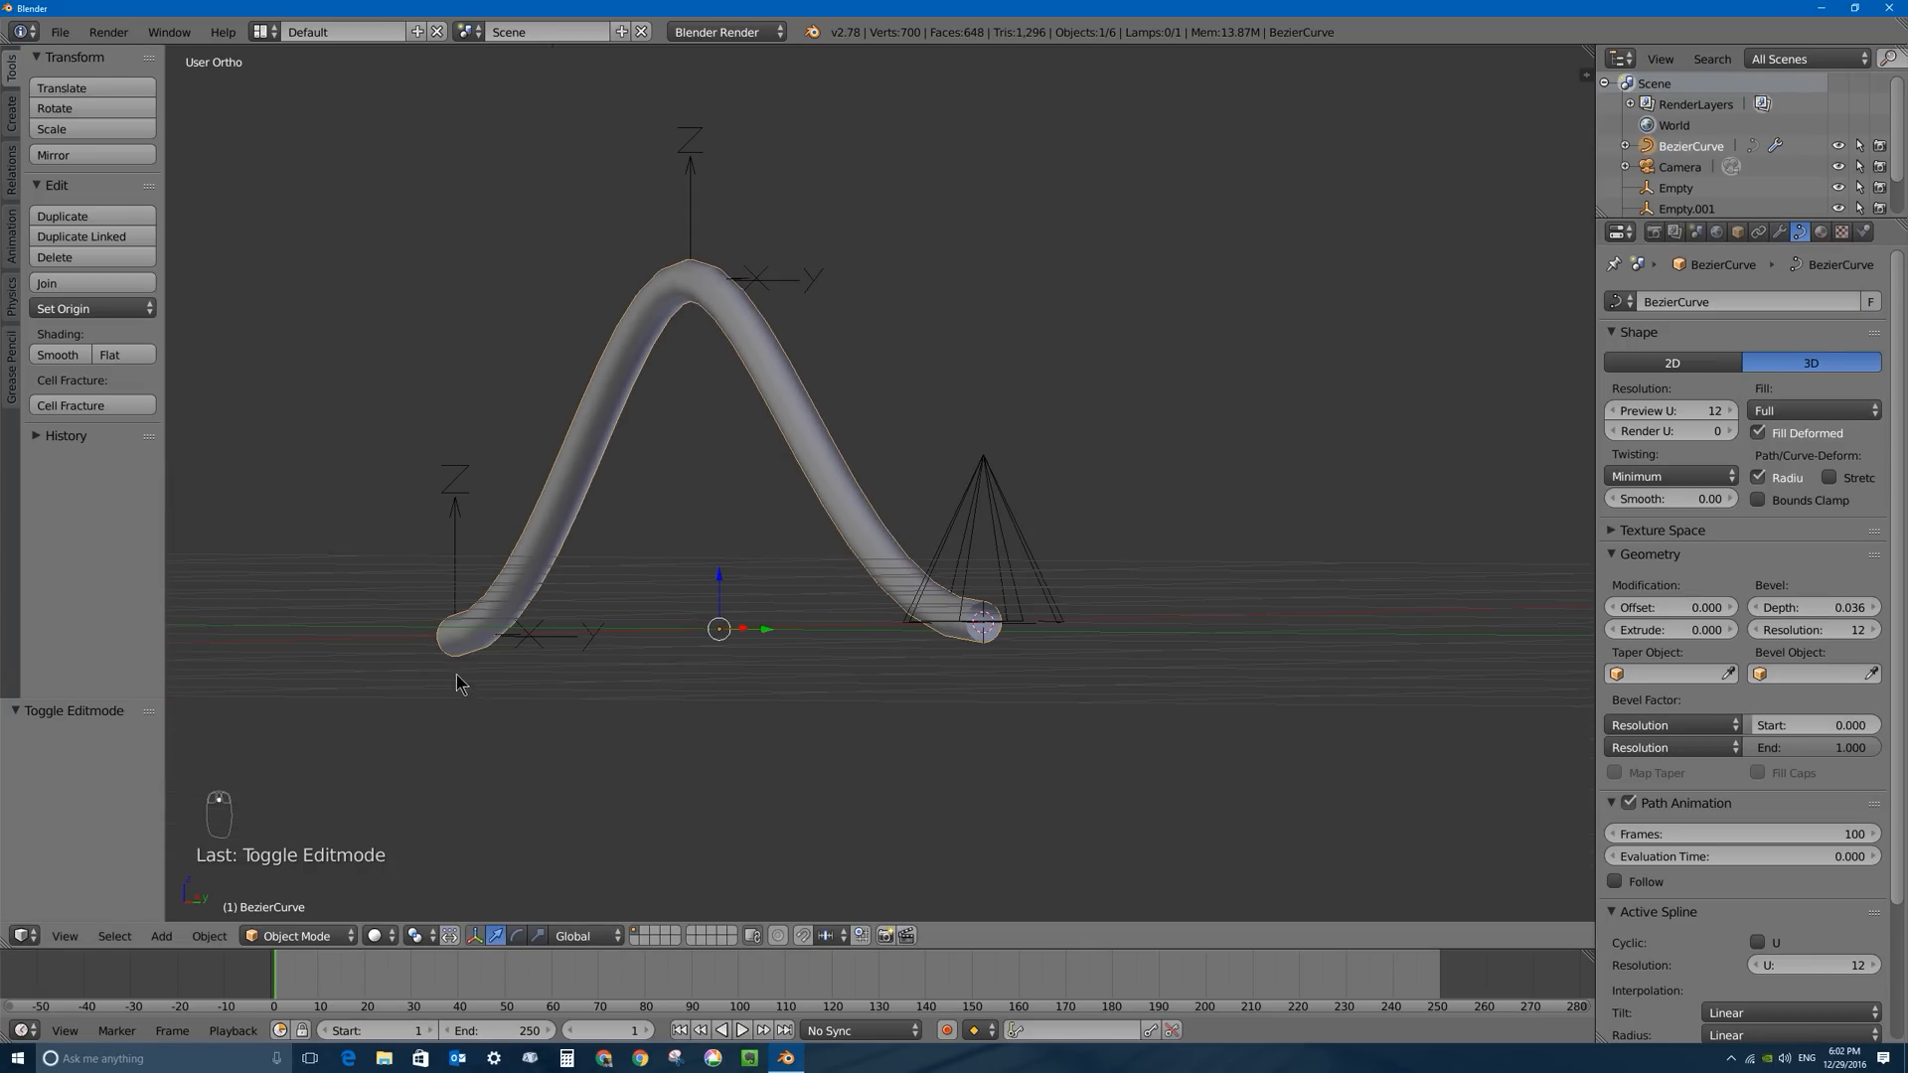
# Move the middle arrow empty by about 0.052 in X, 0.103 in Y and -0.220 in Z, cancelling a second move.
pyautogui.rightClick(685, 185)
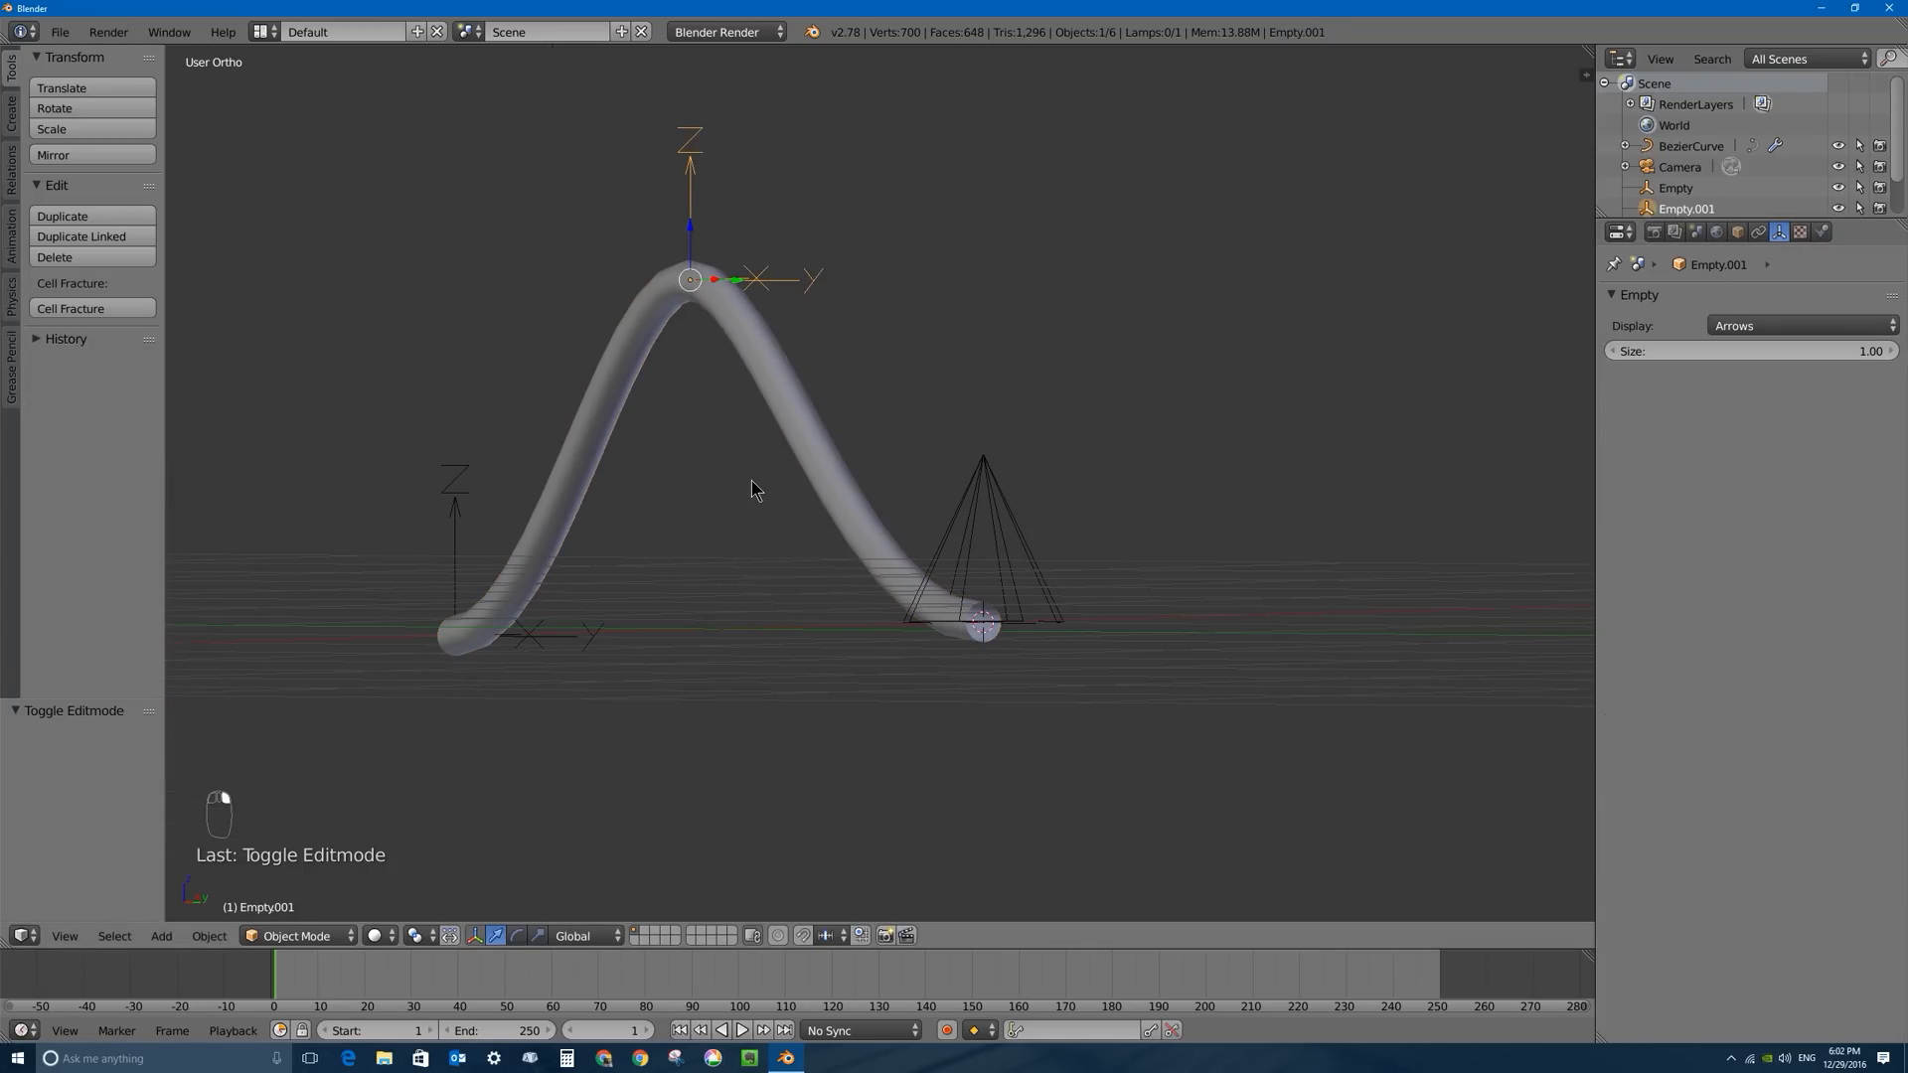
pyautogui.press('g')
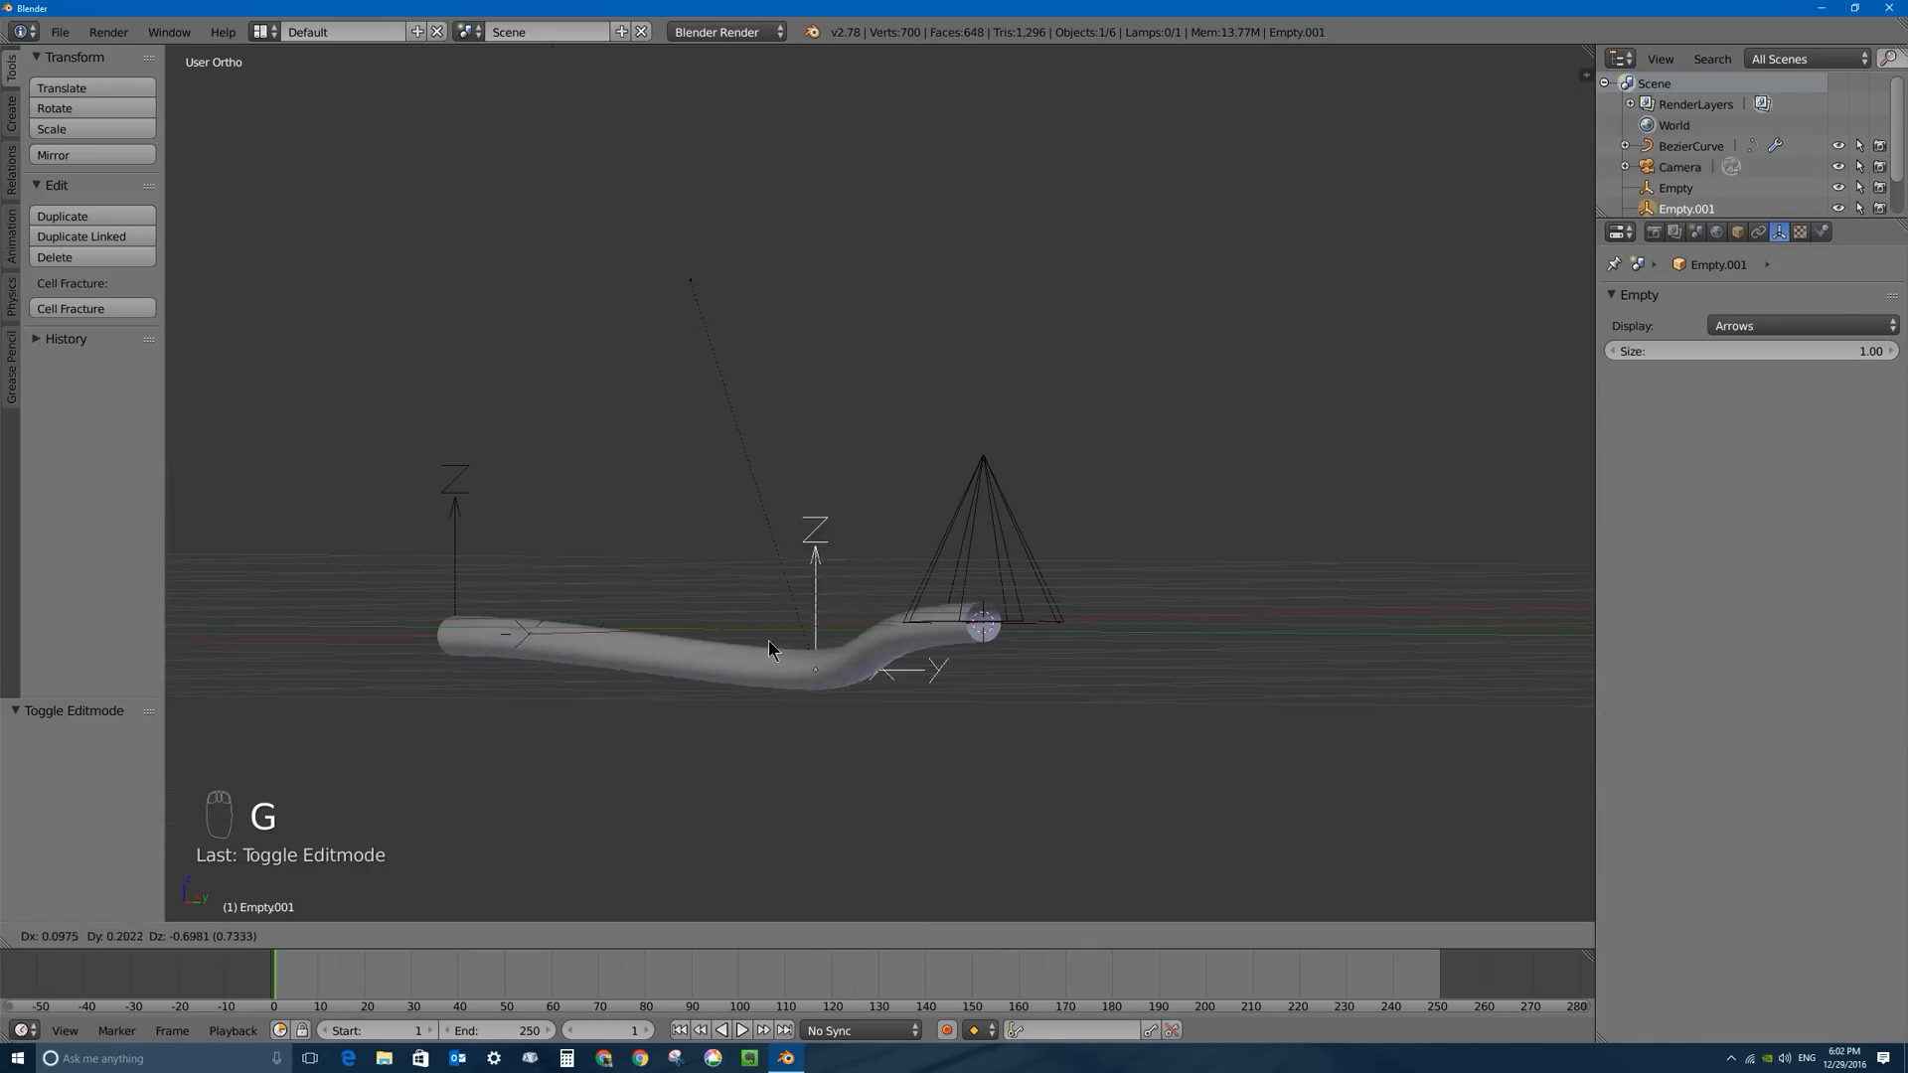
pyautogui.click(620, 450)
pyautogui.moveTo(620, 449); pyautogui.dragTo(396, 430, button='middle')
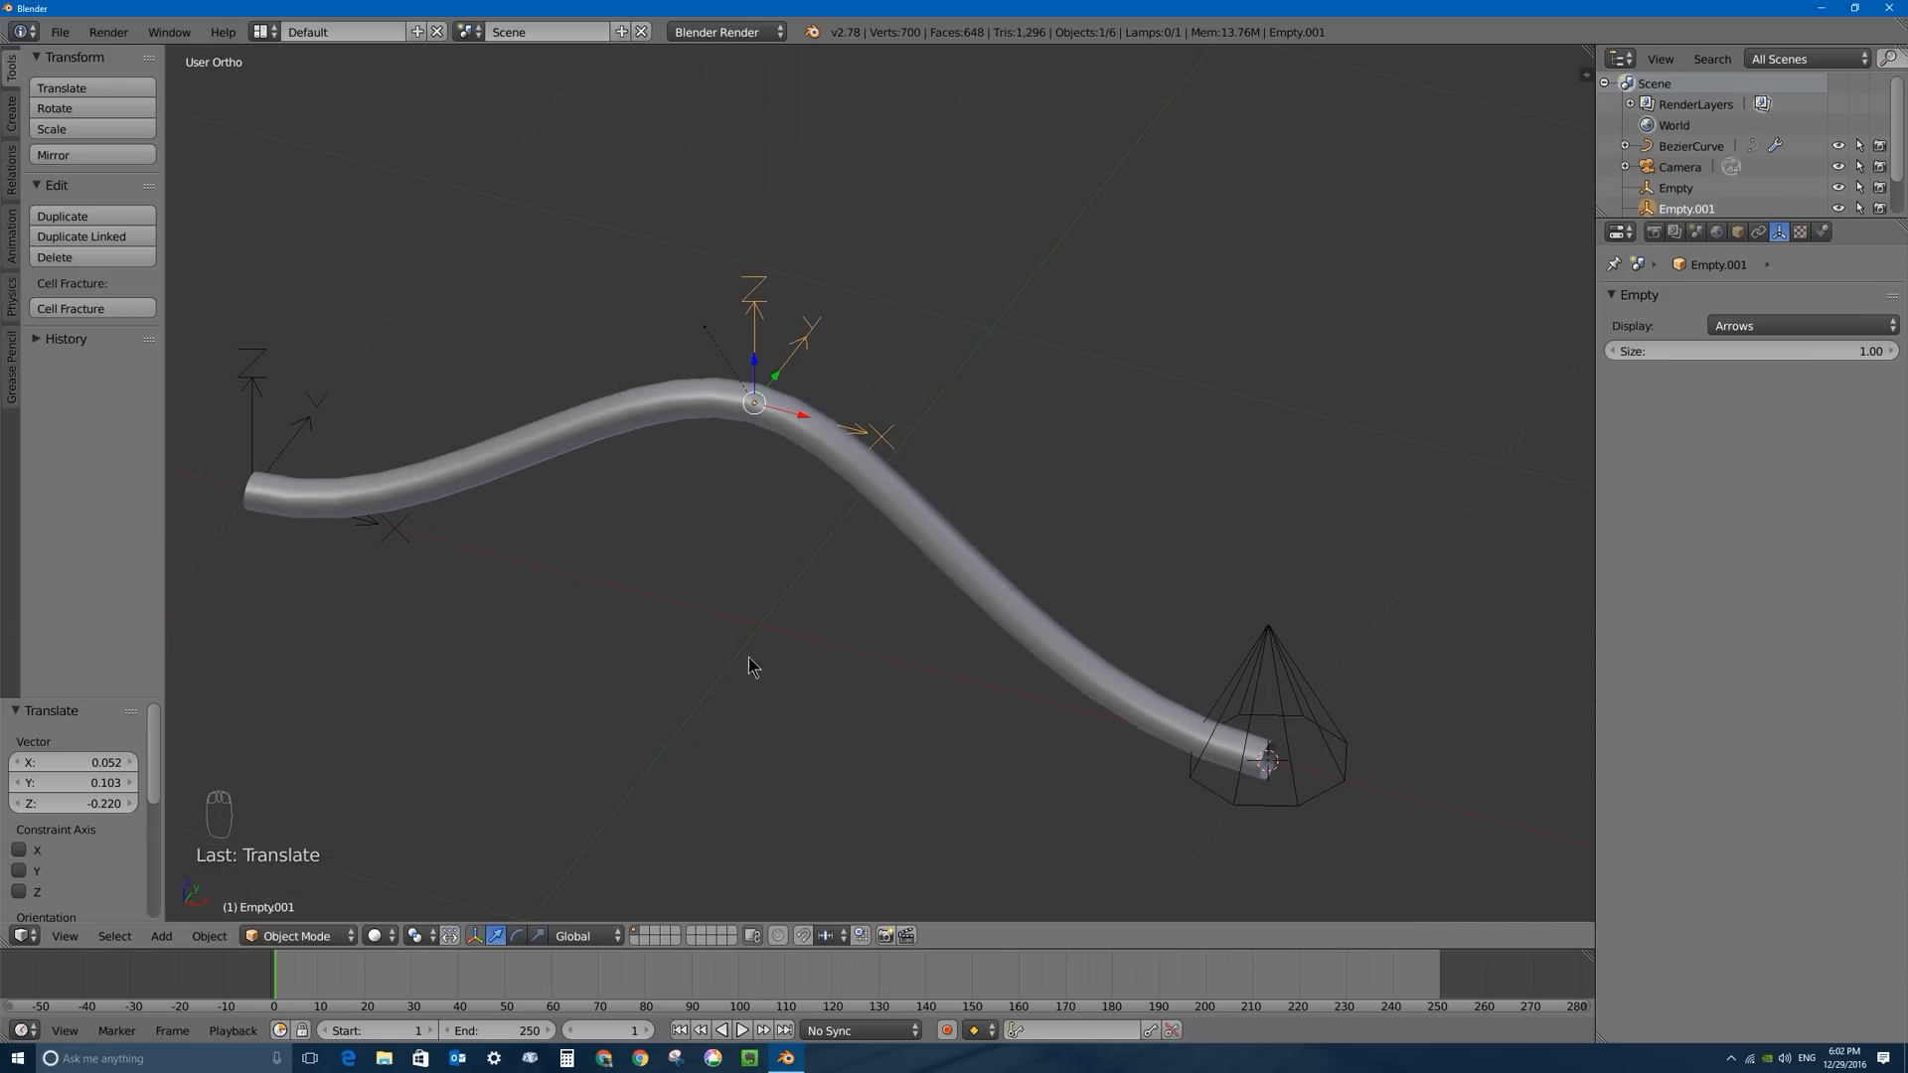
pyautogui.press('g')
pyautogui.rightClick(919, 627)
# Scale the middle arrow empty up by about 2.09, 1.32 and 1.49 in turn, and back down by about 0.39.
pyautogui.press('s')
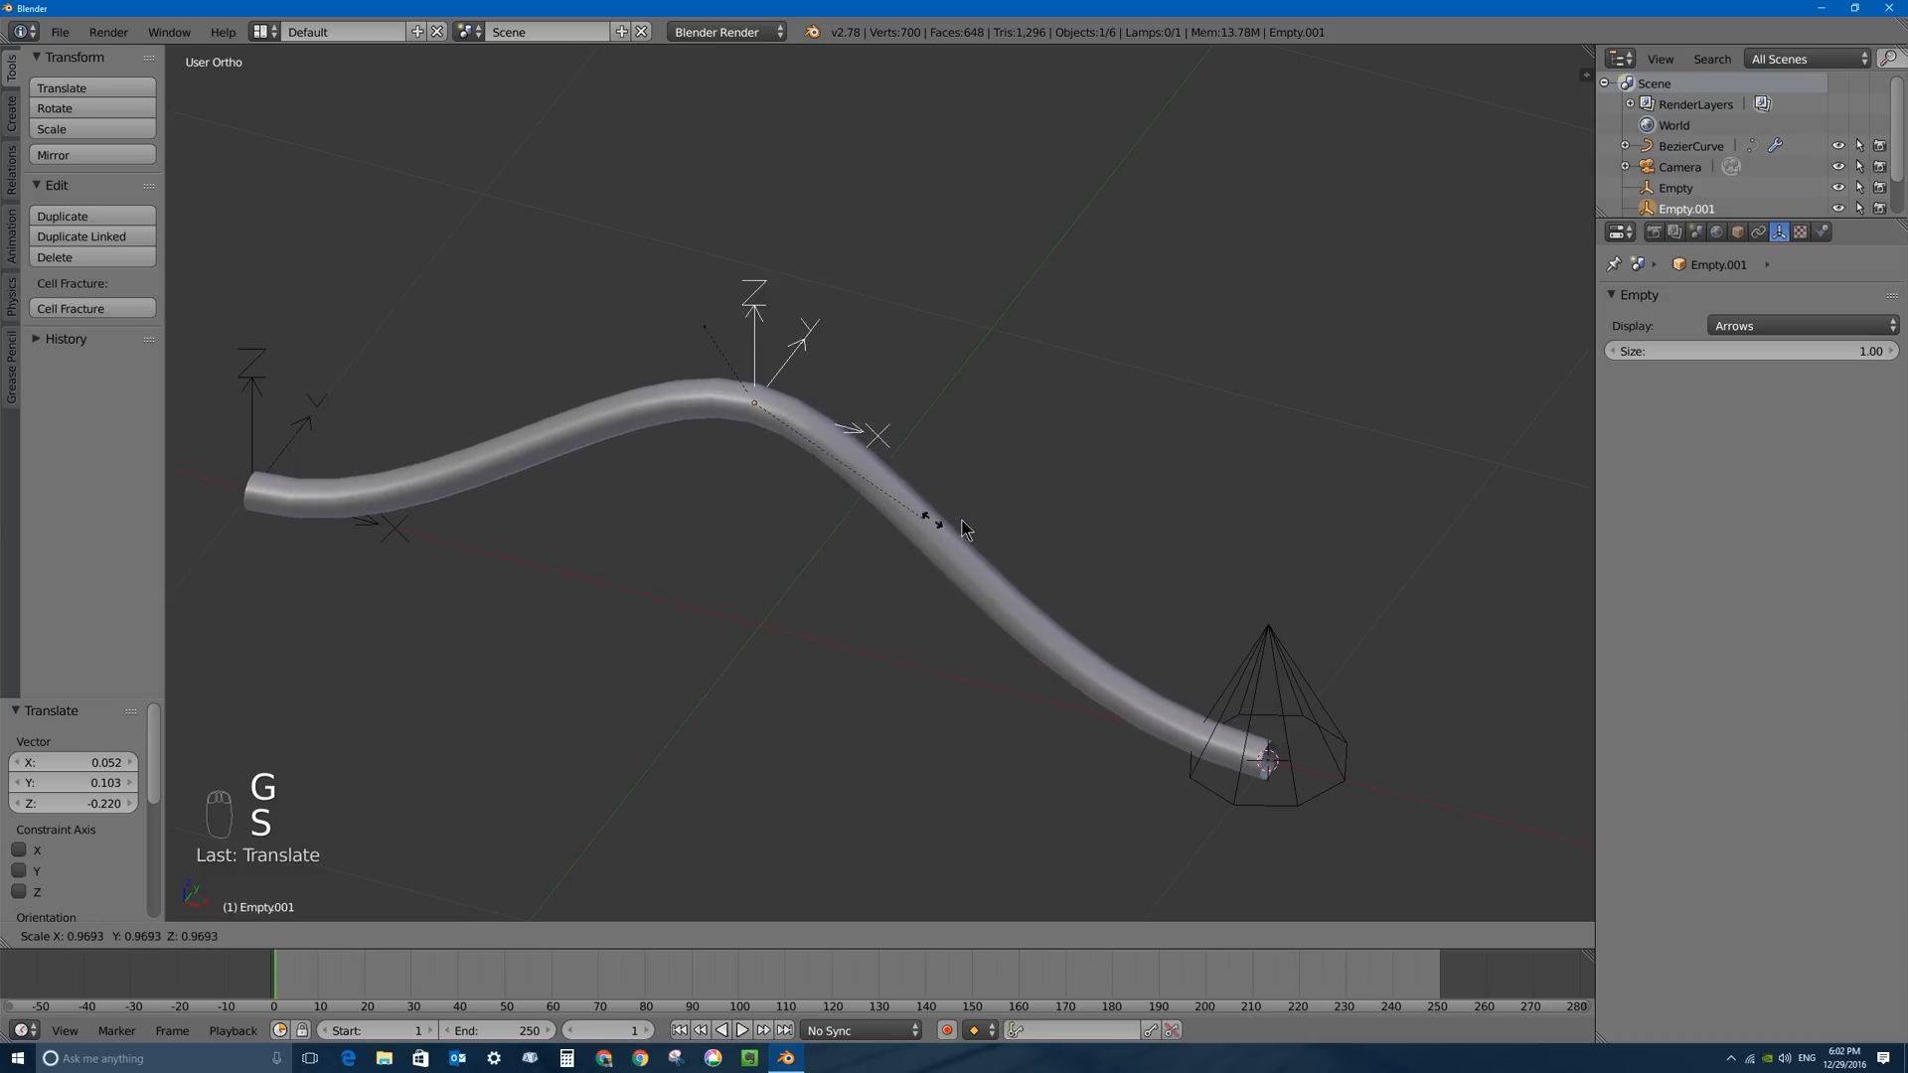
pyautogui.click(1188, 529)
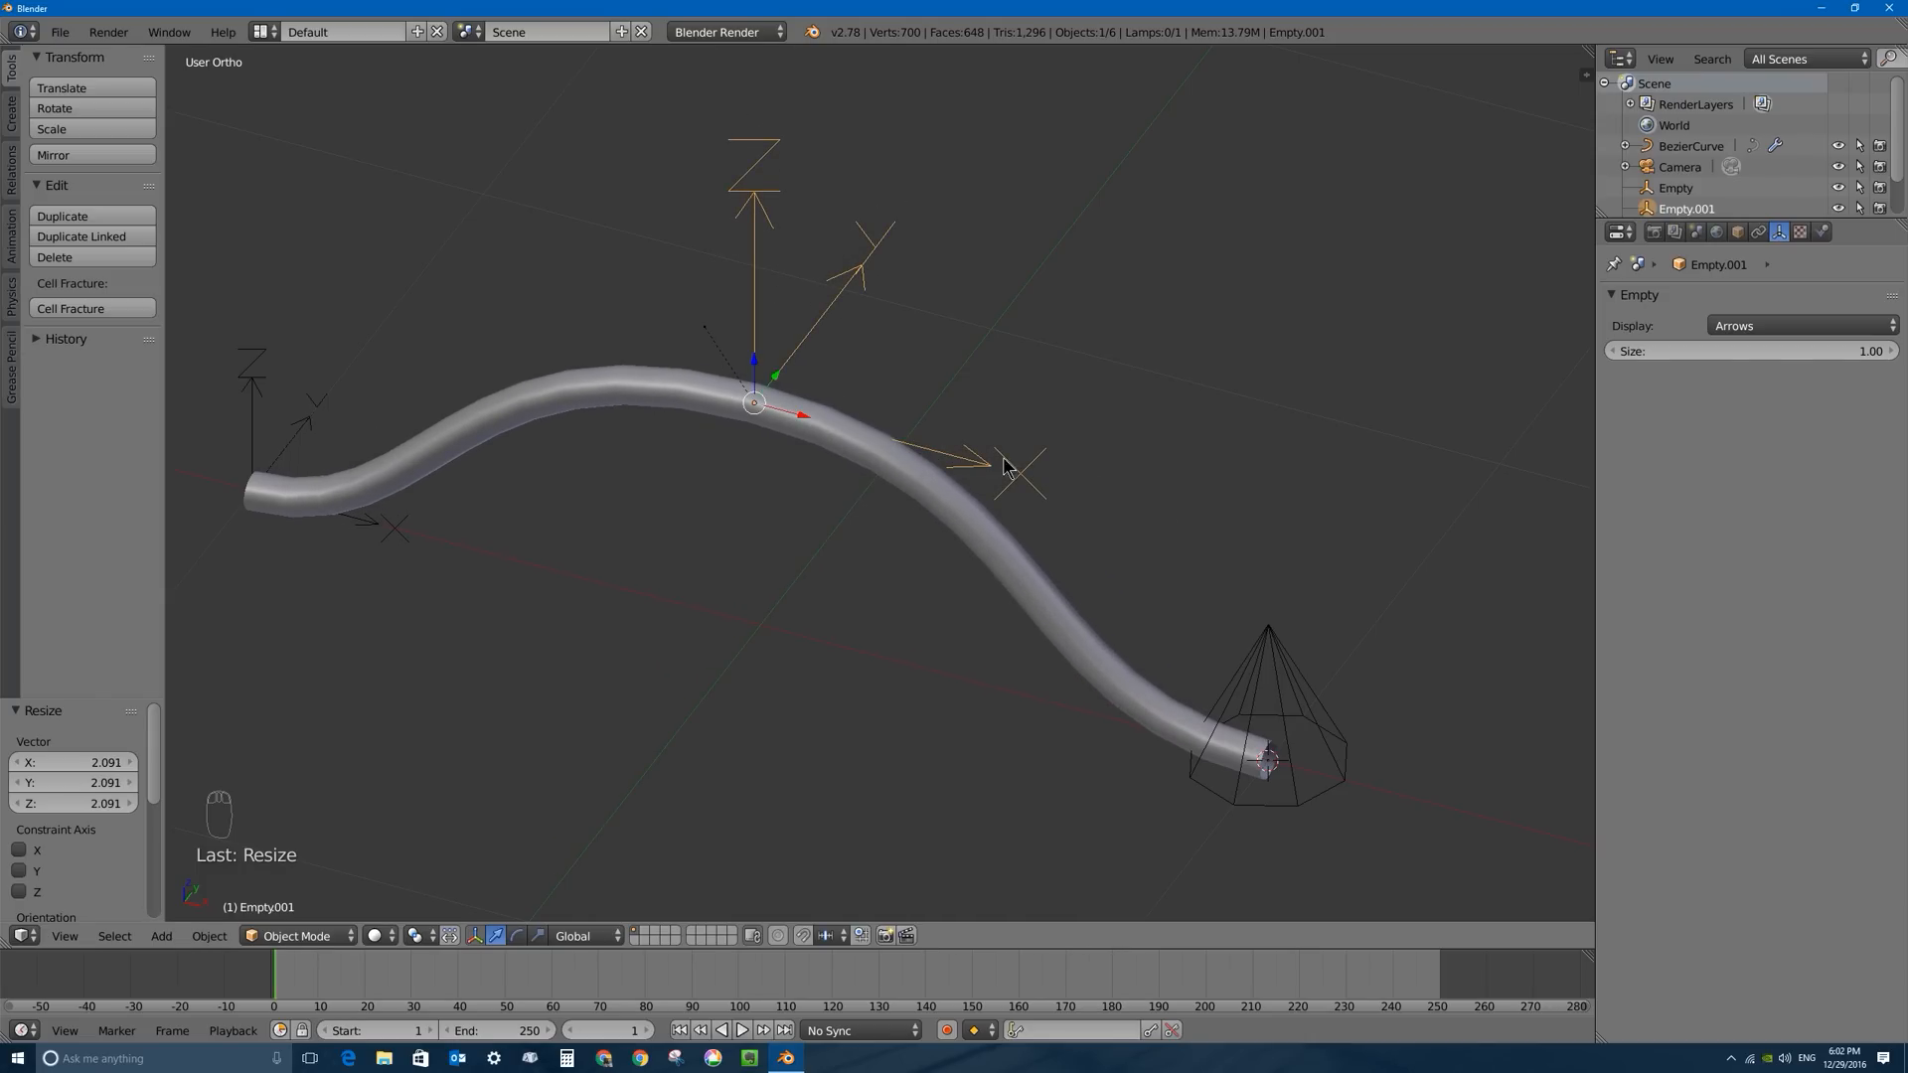
pyautogui.press('s')
pyautogui.click(1152, 449)
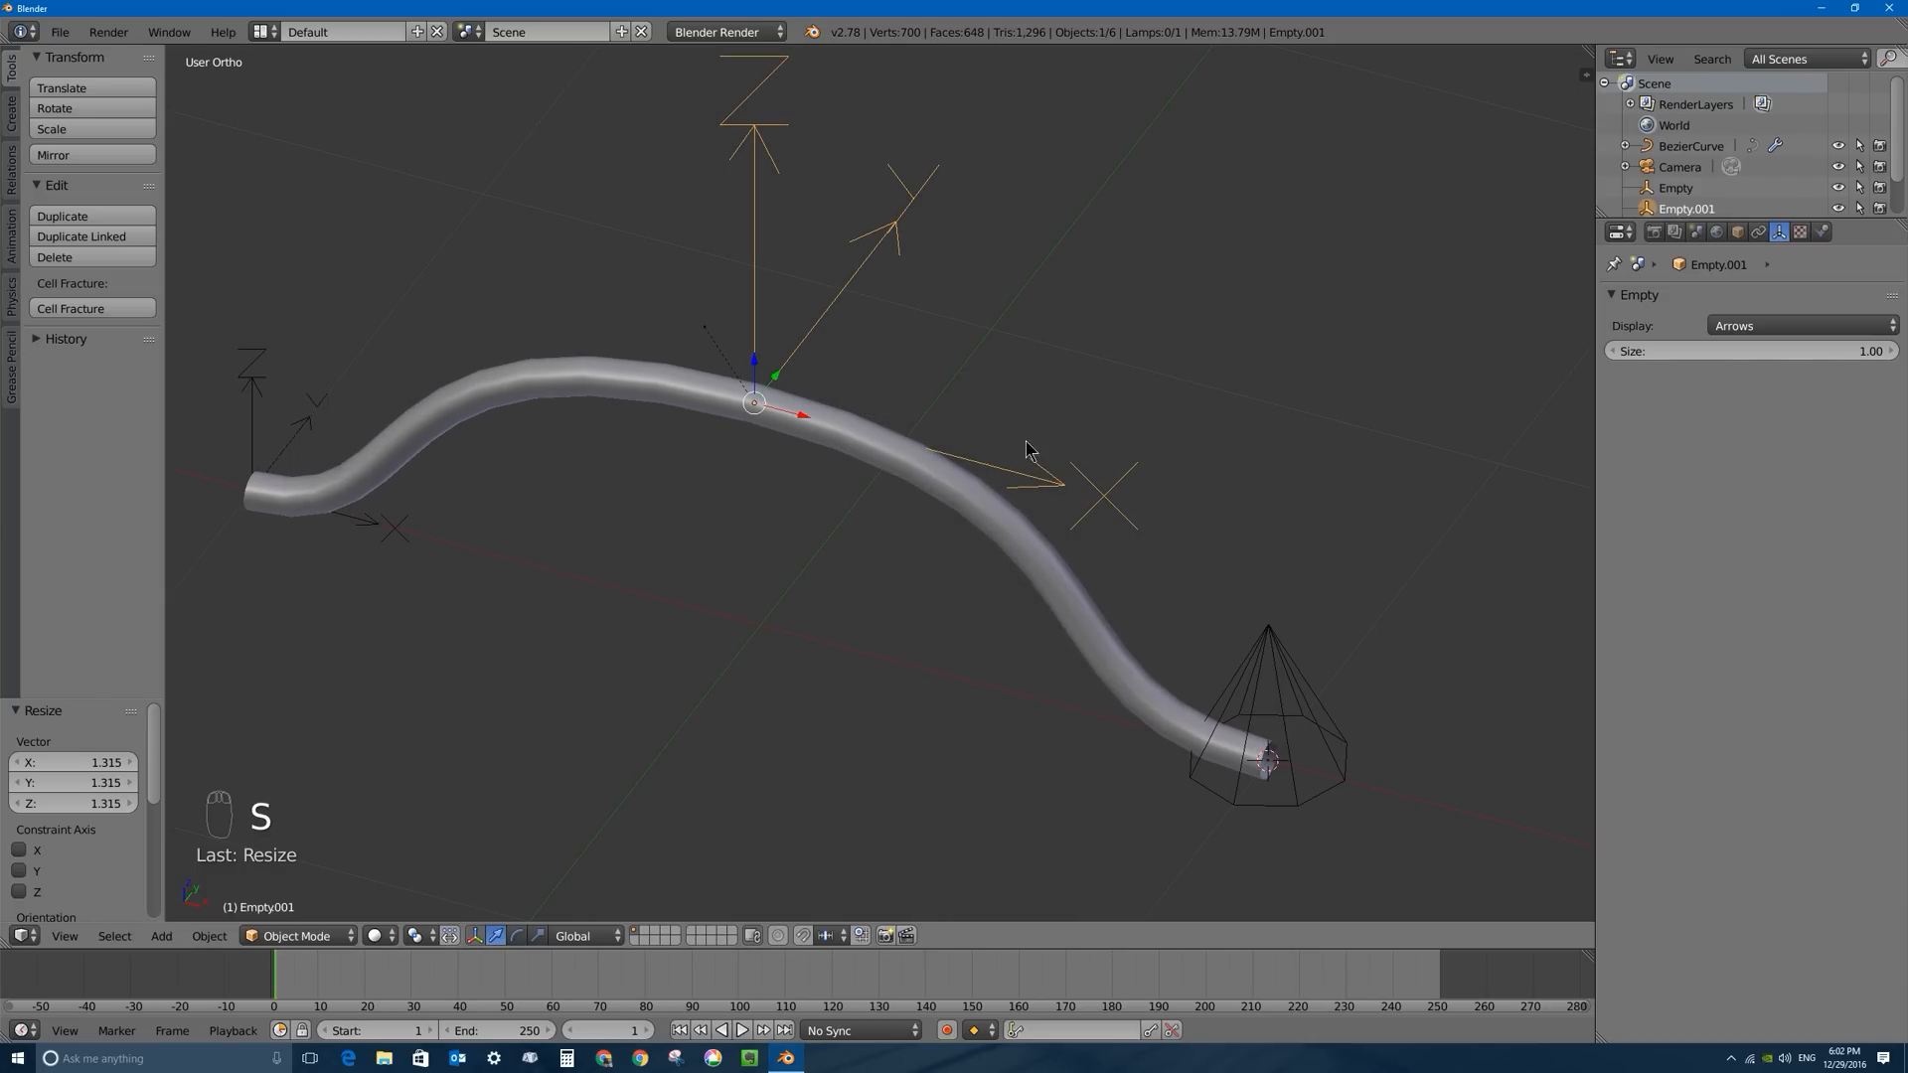
pyautogui.press('s')
pyautogui.click(1243, 459)
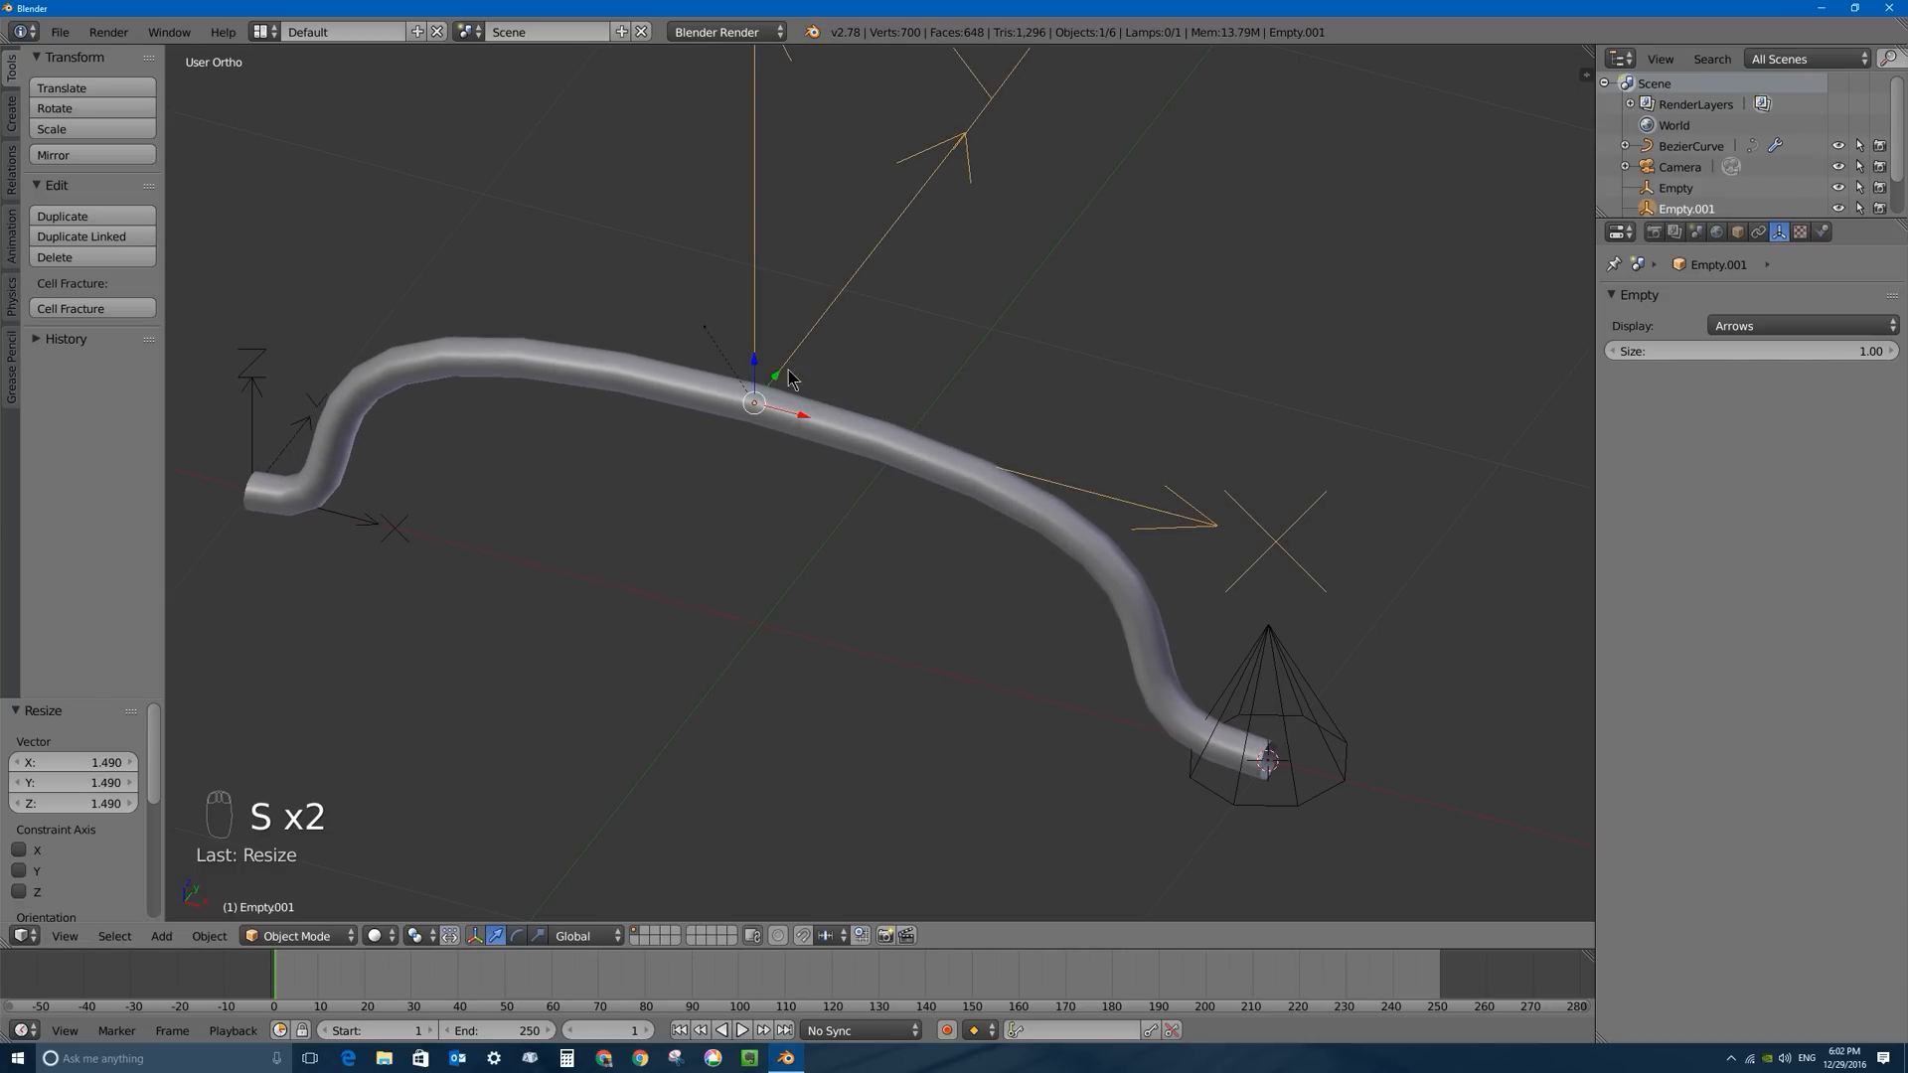
pyautogui.press('s')
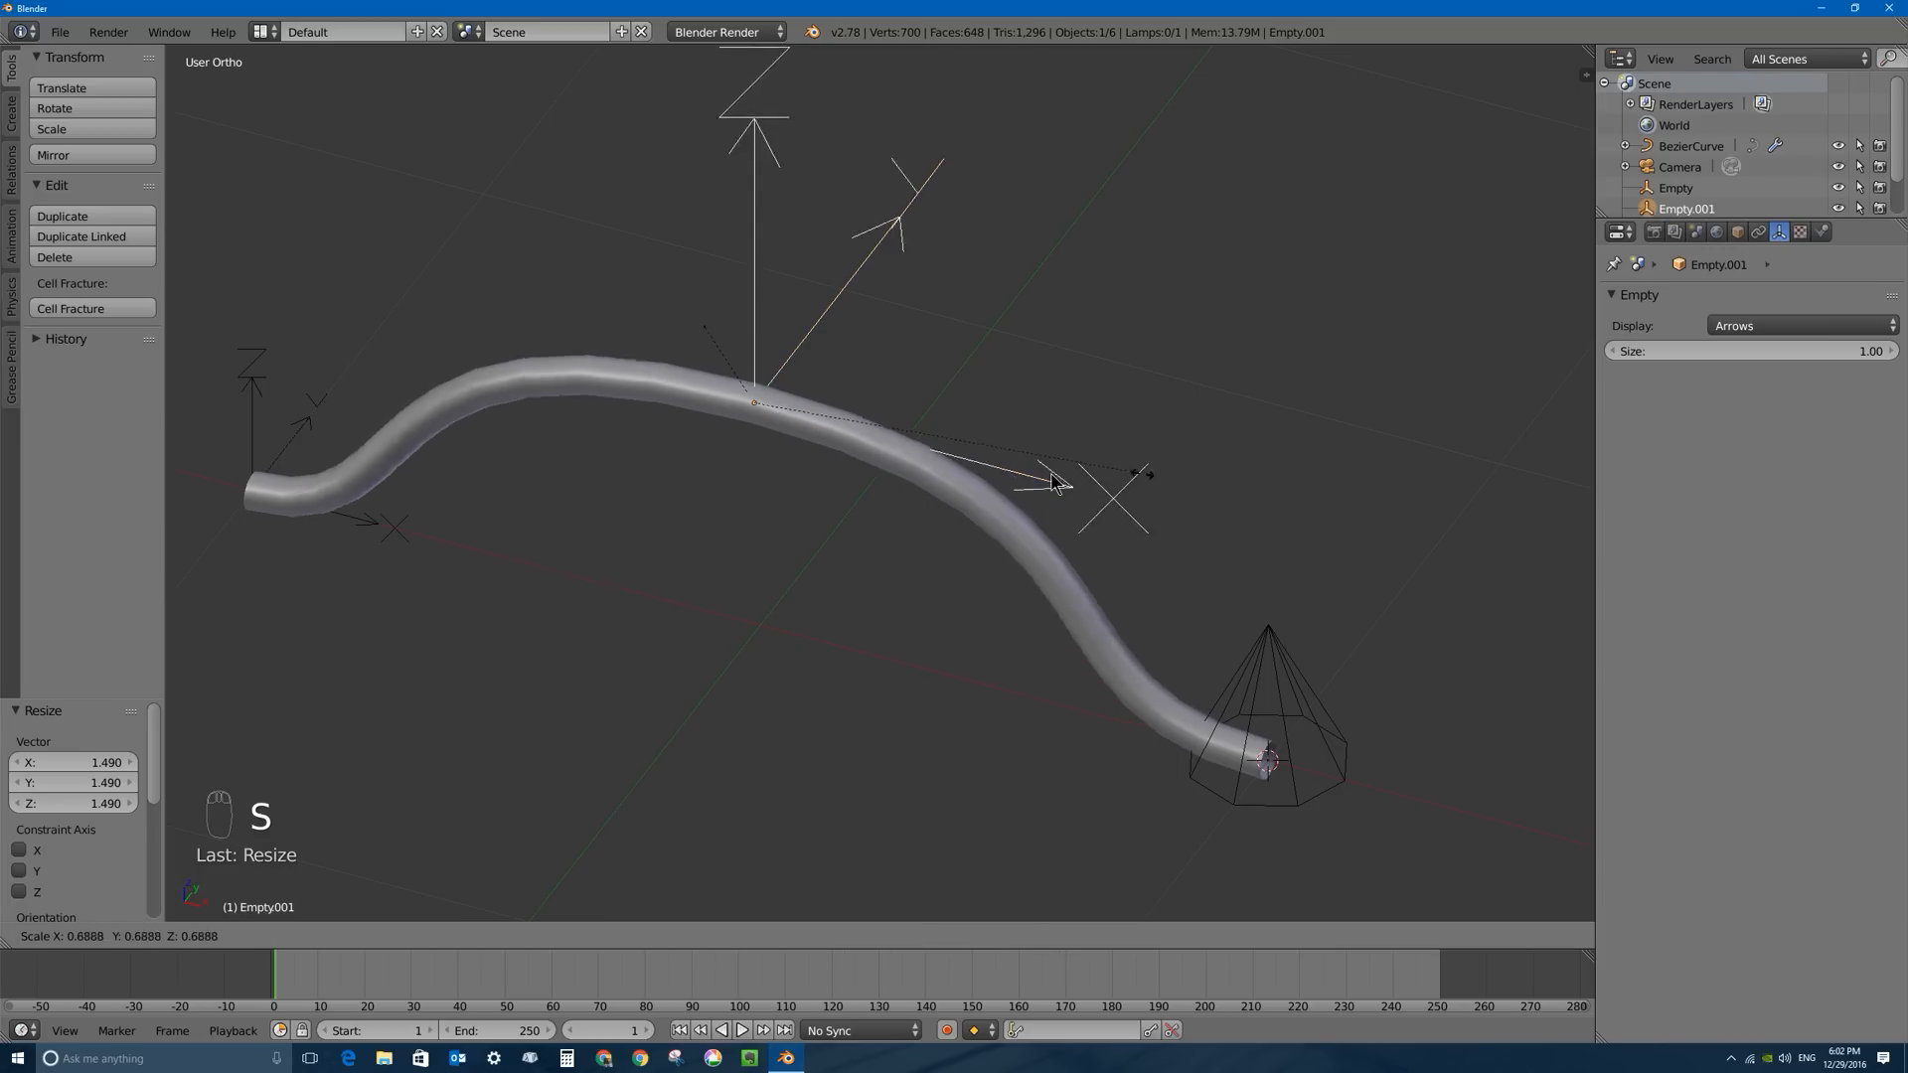
pyautogui.click(972, 456)
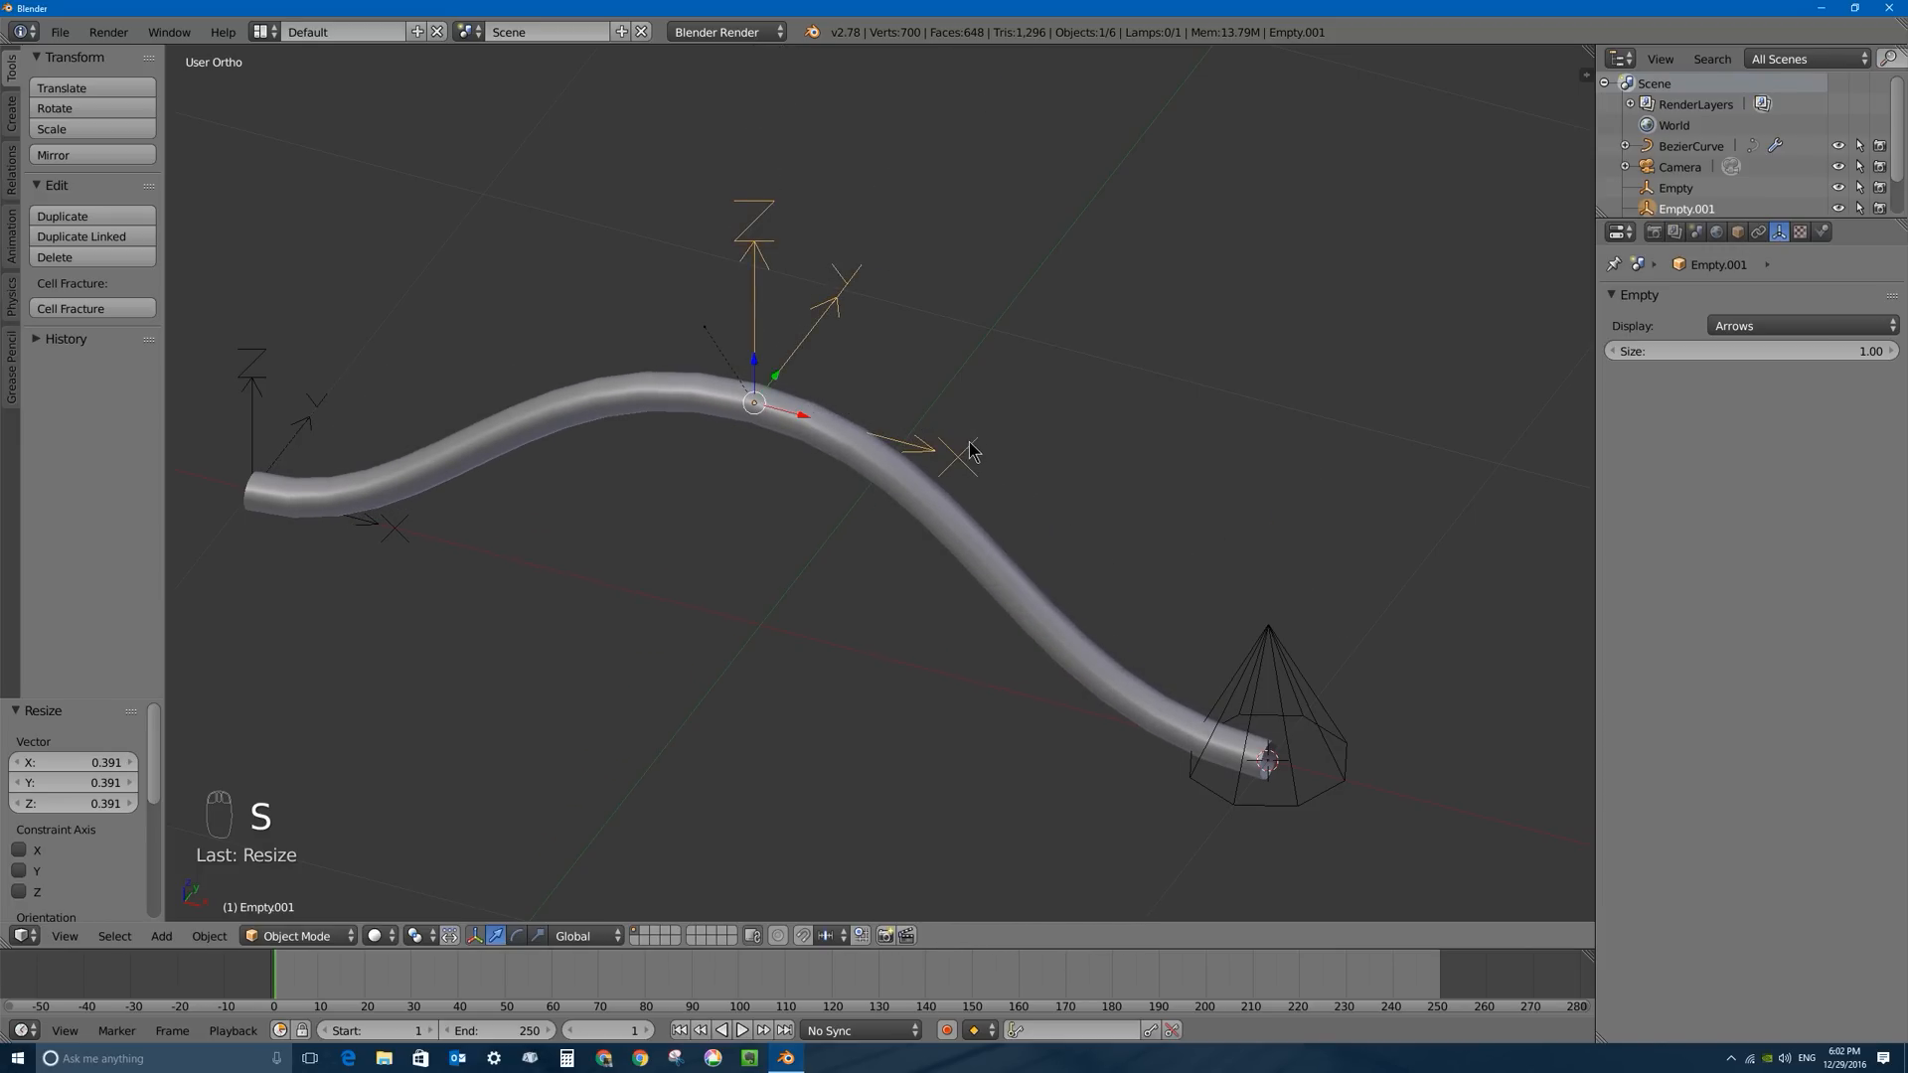
# Try rotating the middle arrow empty and the cone empty to bend the tube, and cancel both rotations.
pyautogui.press('r')
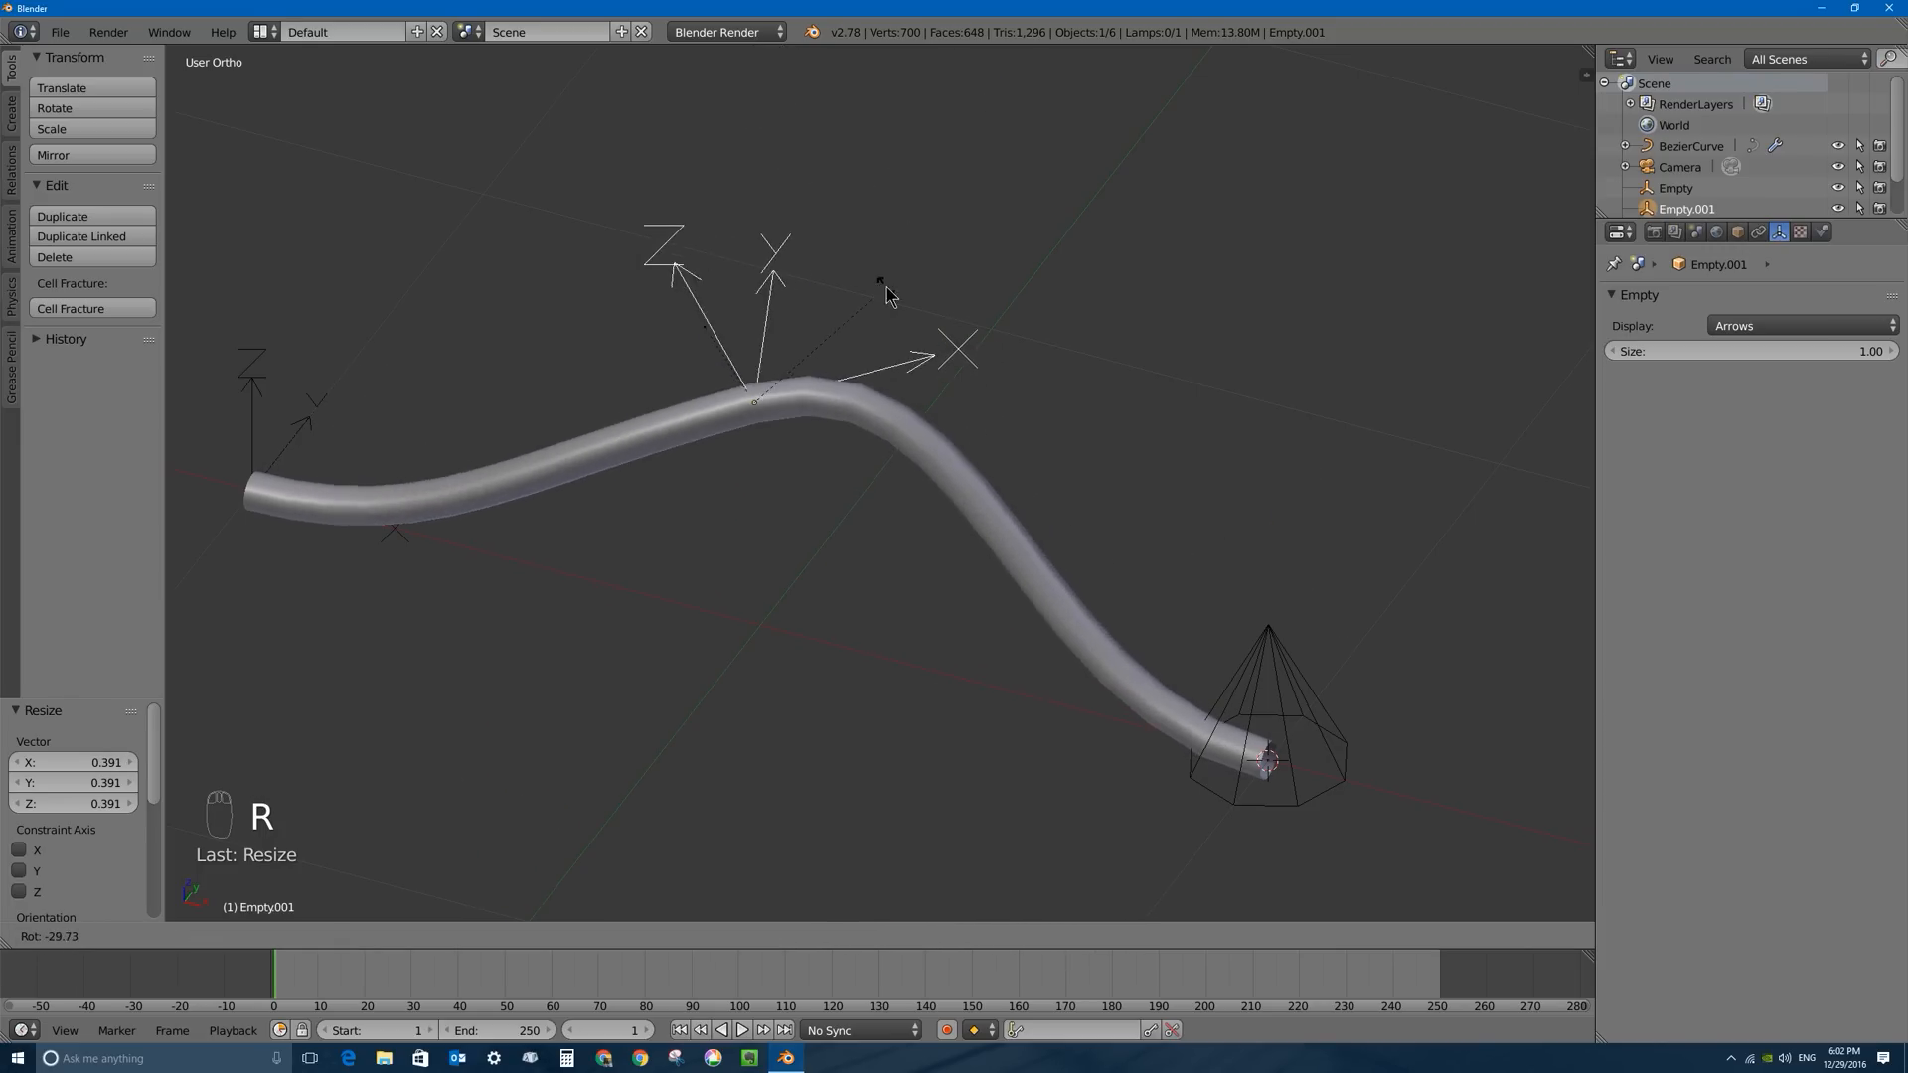
pyautogui.click(993, 365)
pyautogui.rightClick(1331, 733)
pyautogui.press('r')
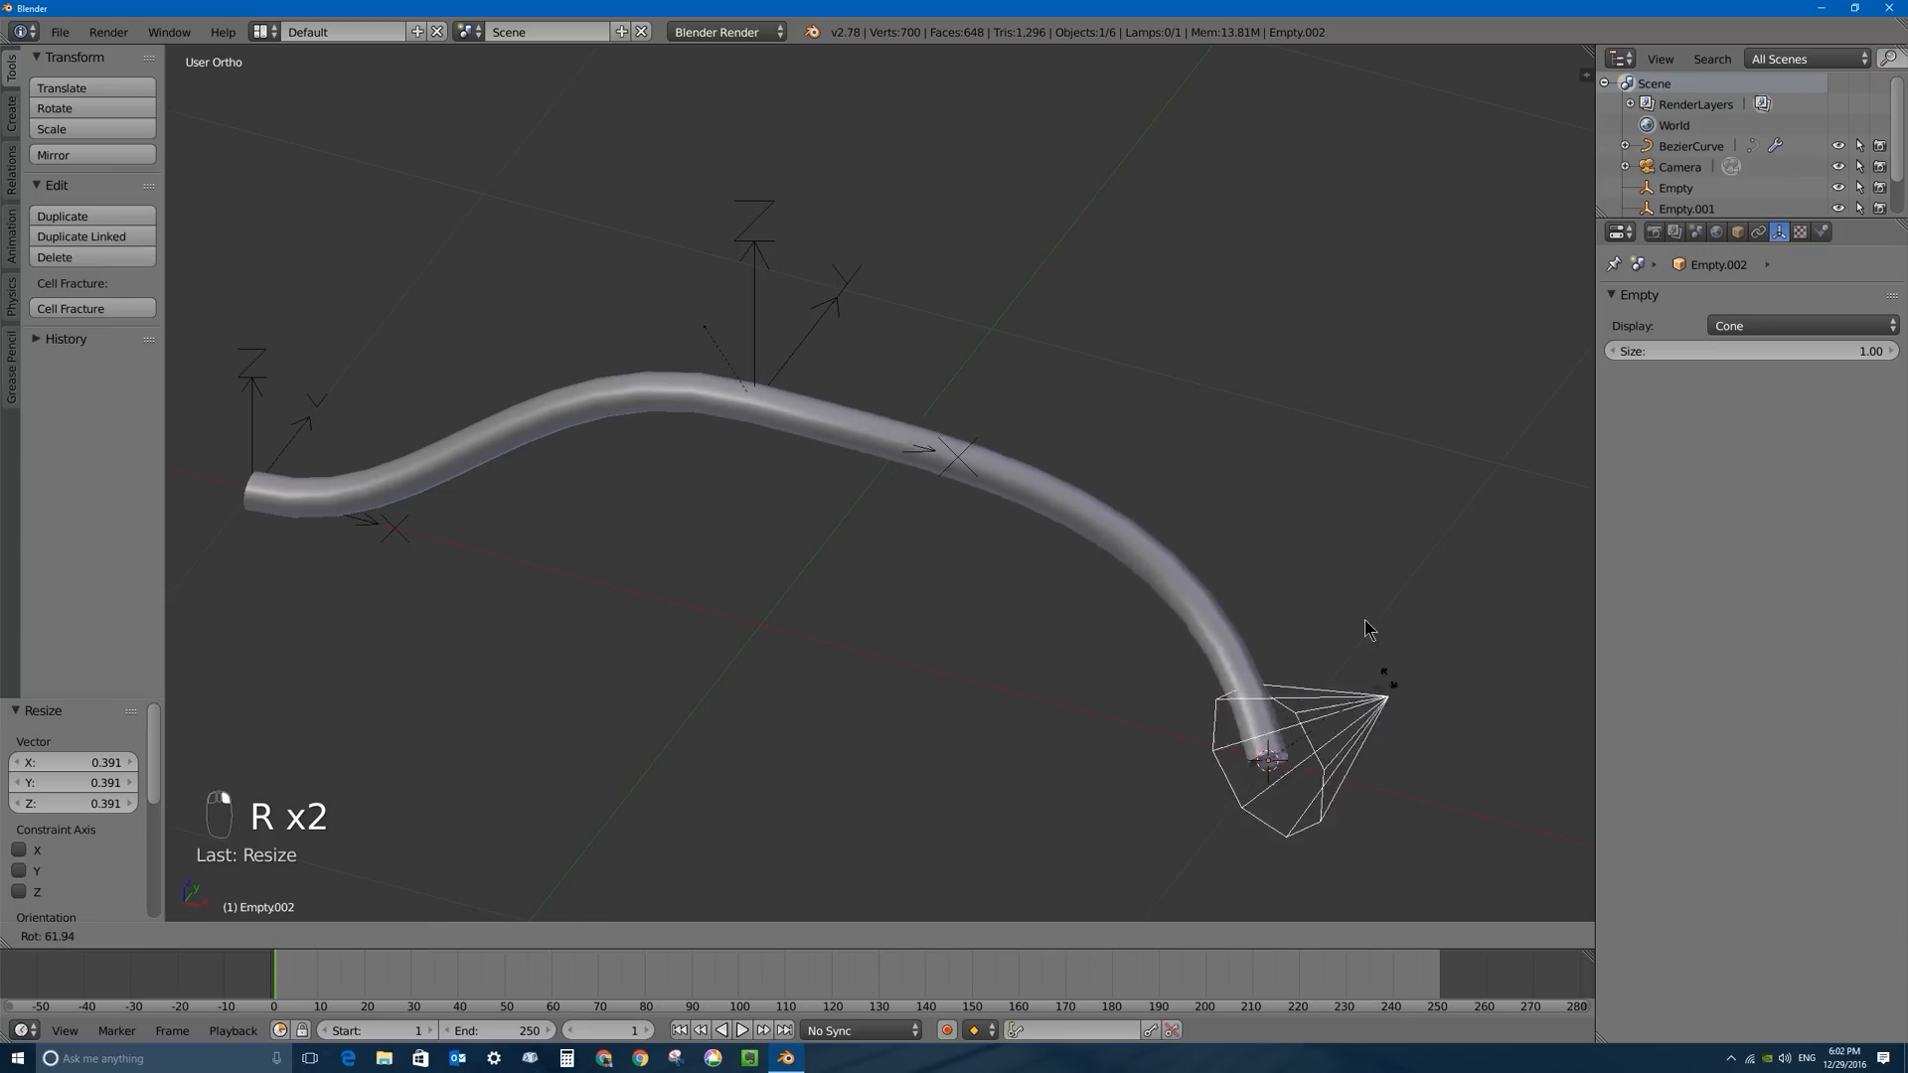
pyautogui.rightClick(1292, 611)
# Select the empties in turn and finally the Bezier curve, and snap the 3D cursor to the center.
pyautogui.rightClick(256, 423)
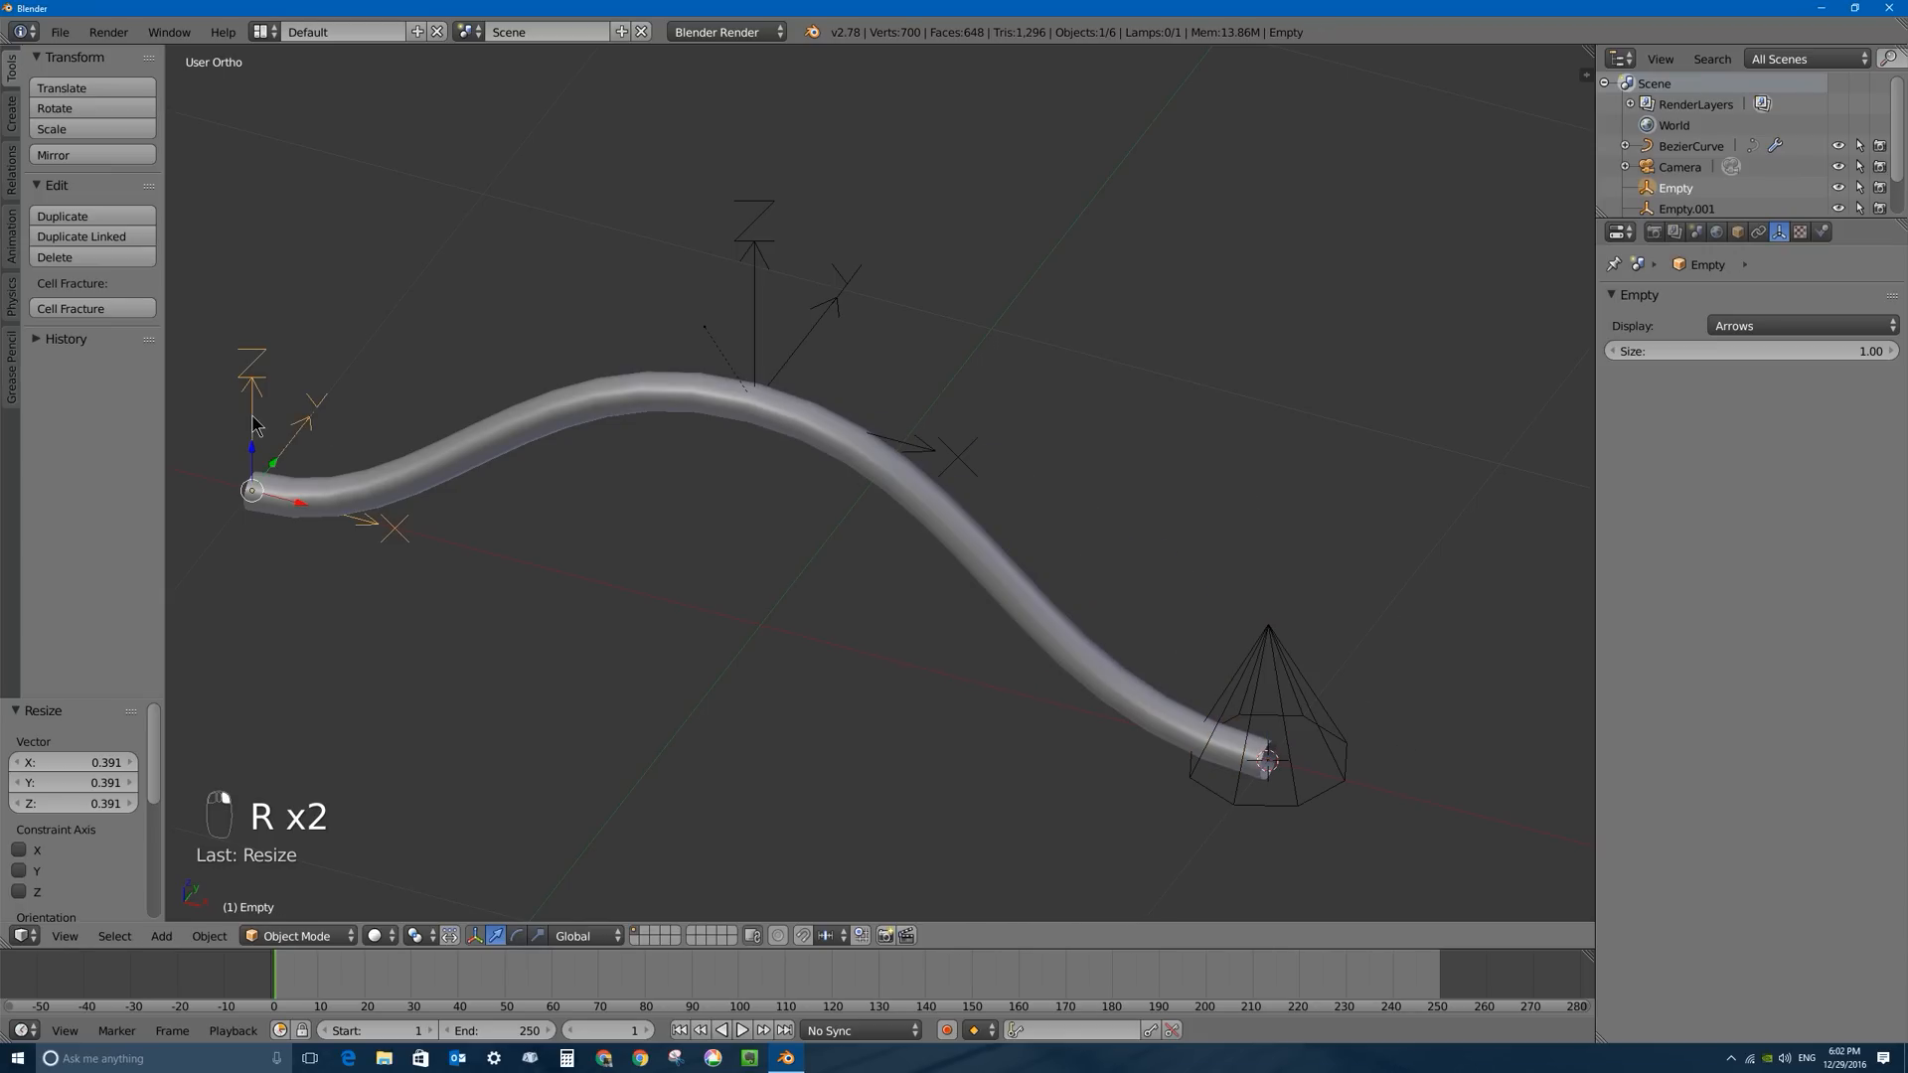
pyautogui.rightClick(754, 308)
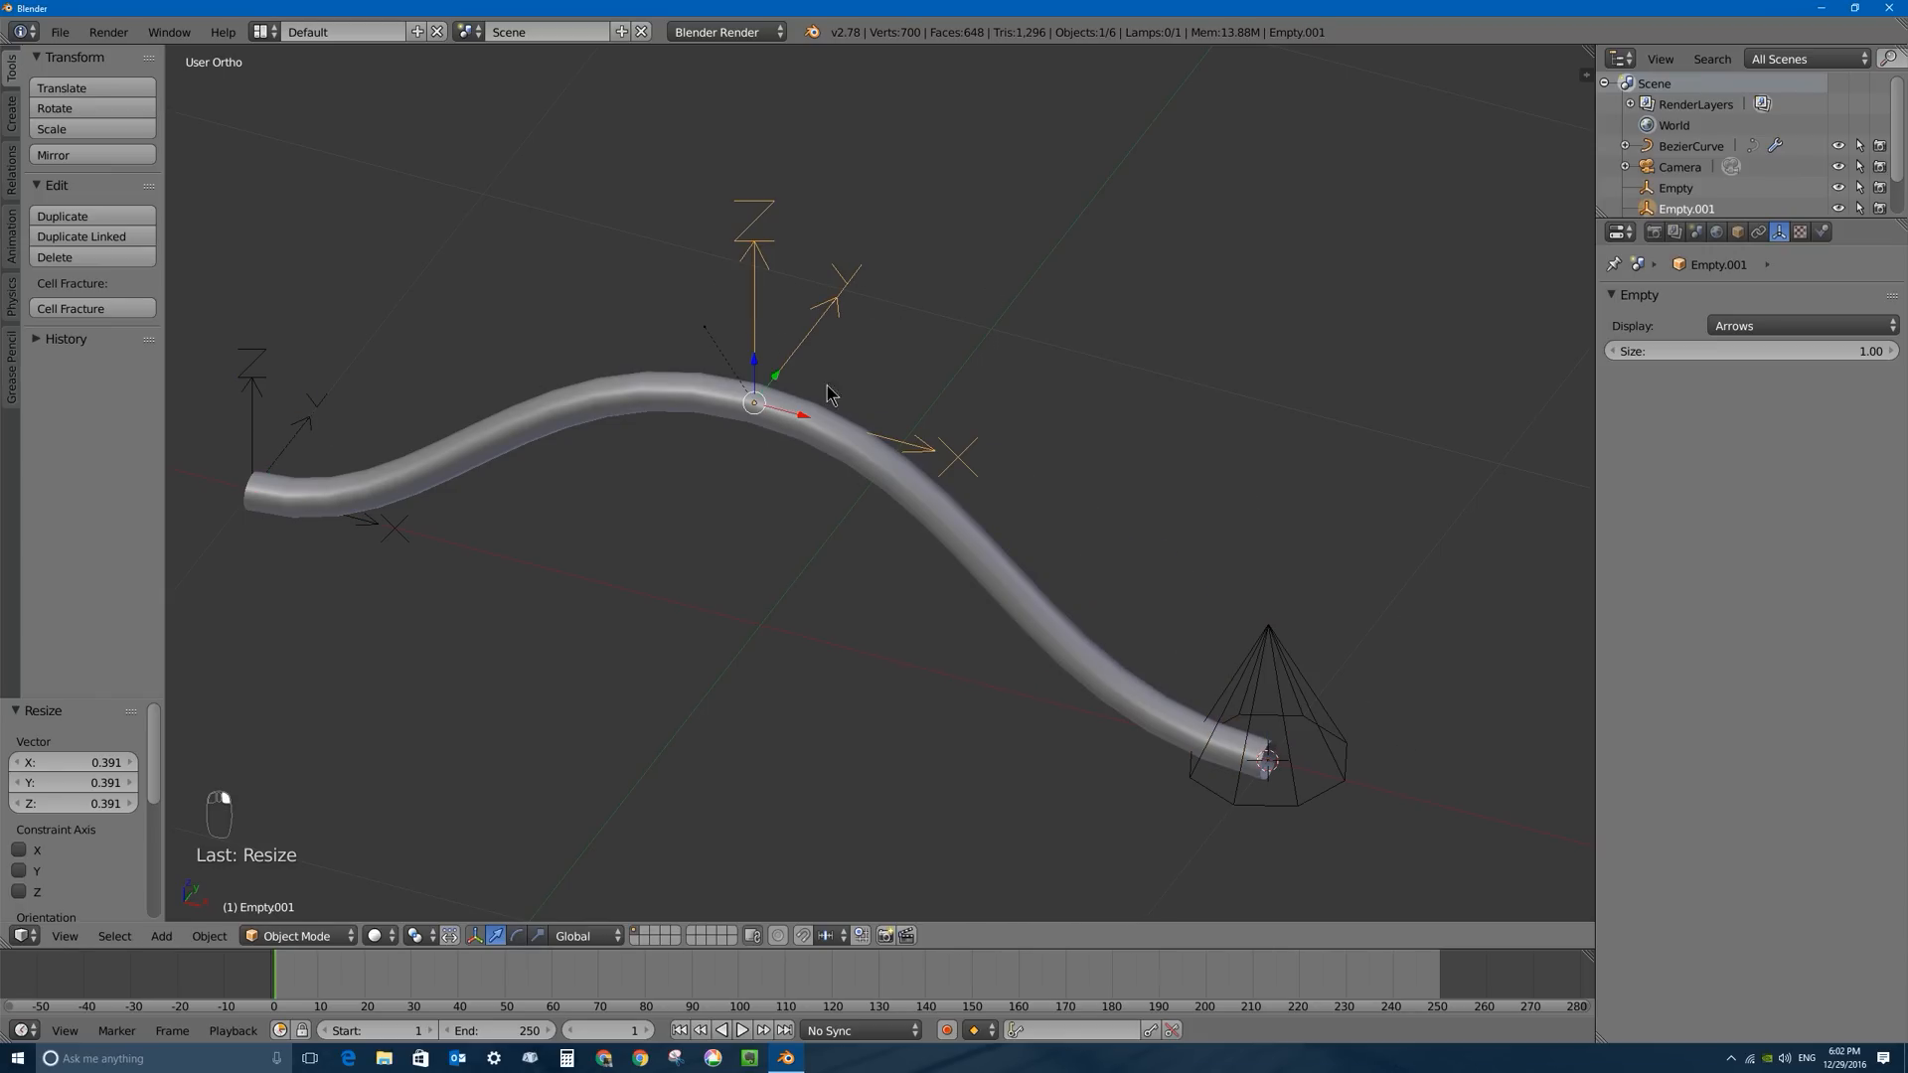
pyautogui.rightClick(1274, 700)
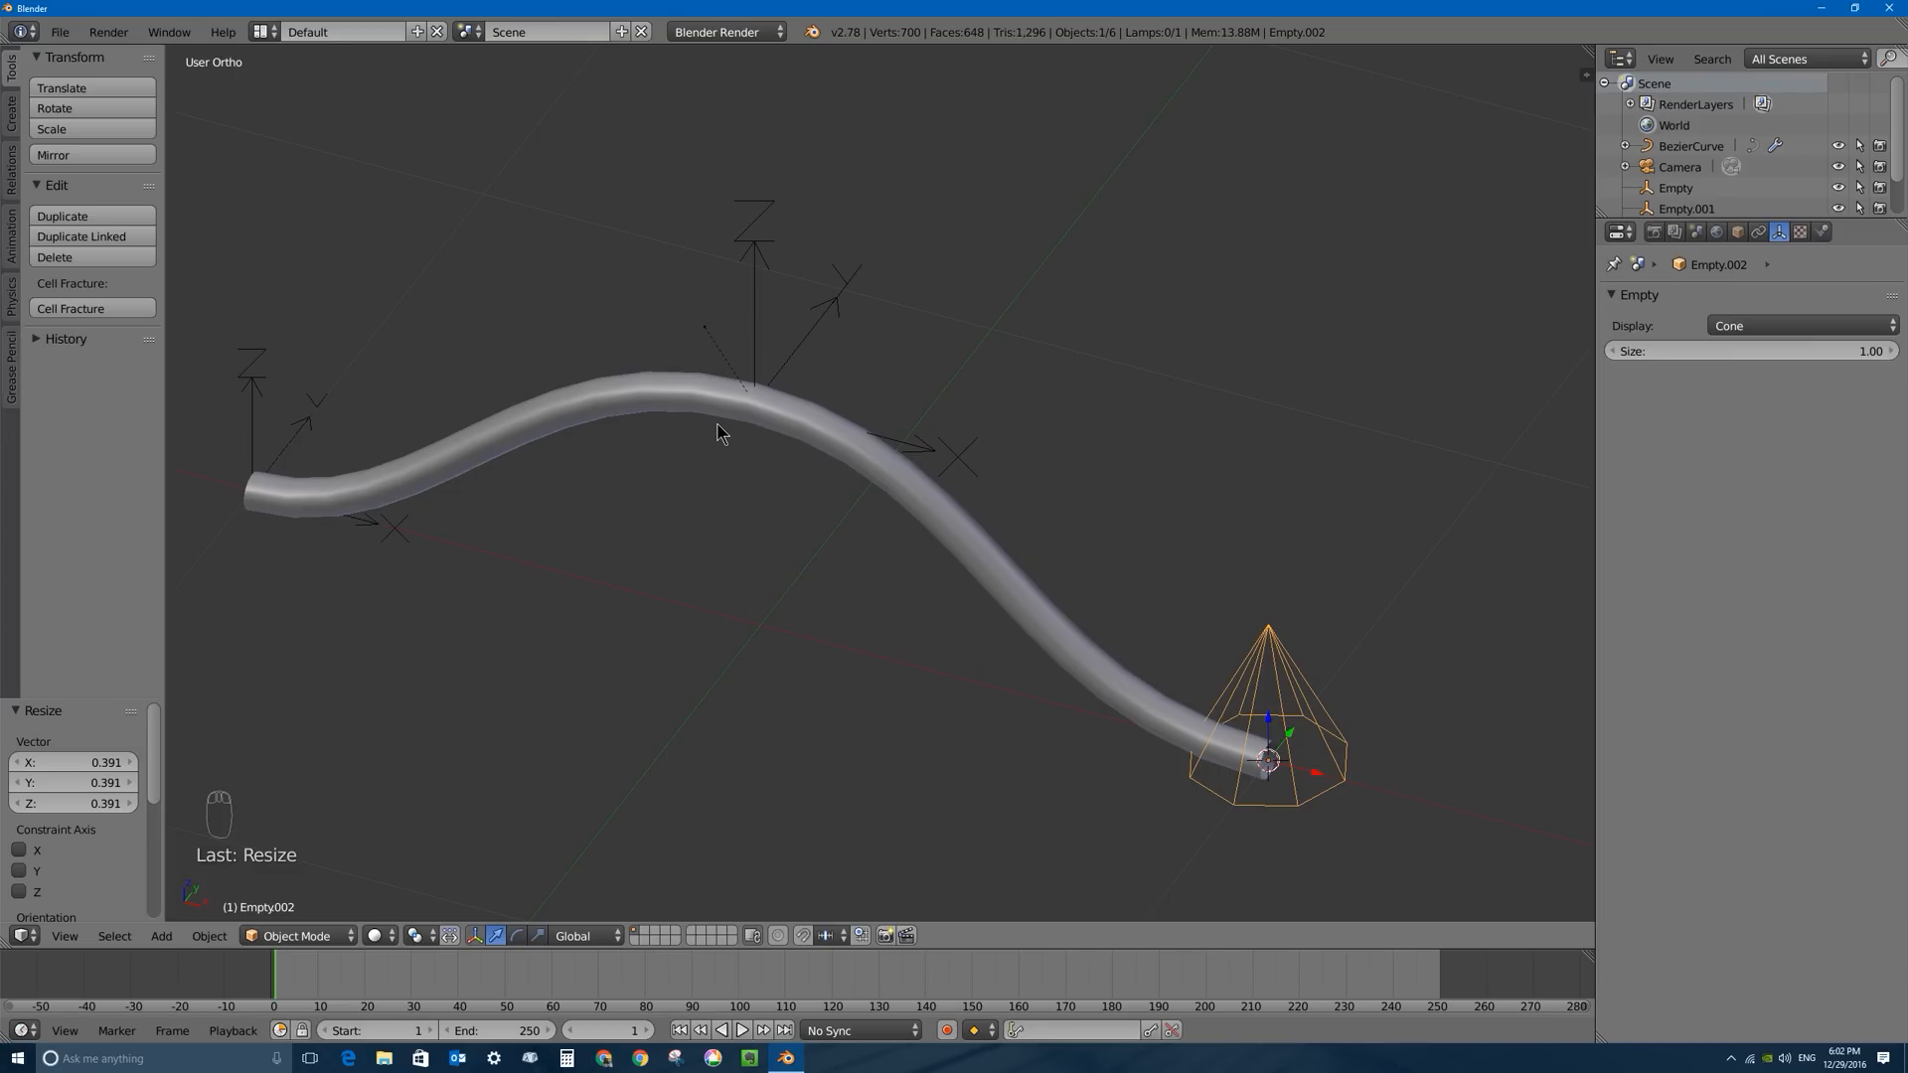
pyautogui.rightClick(586, 409)
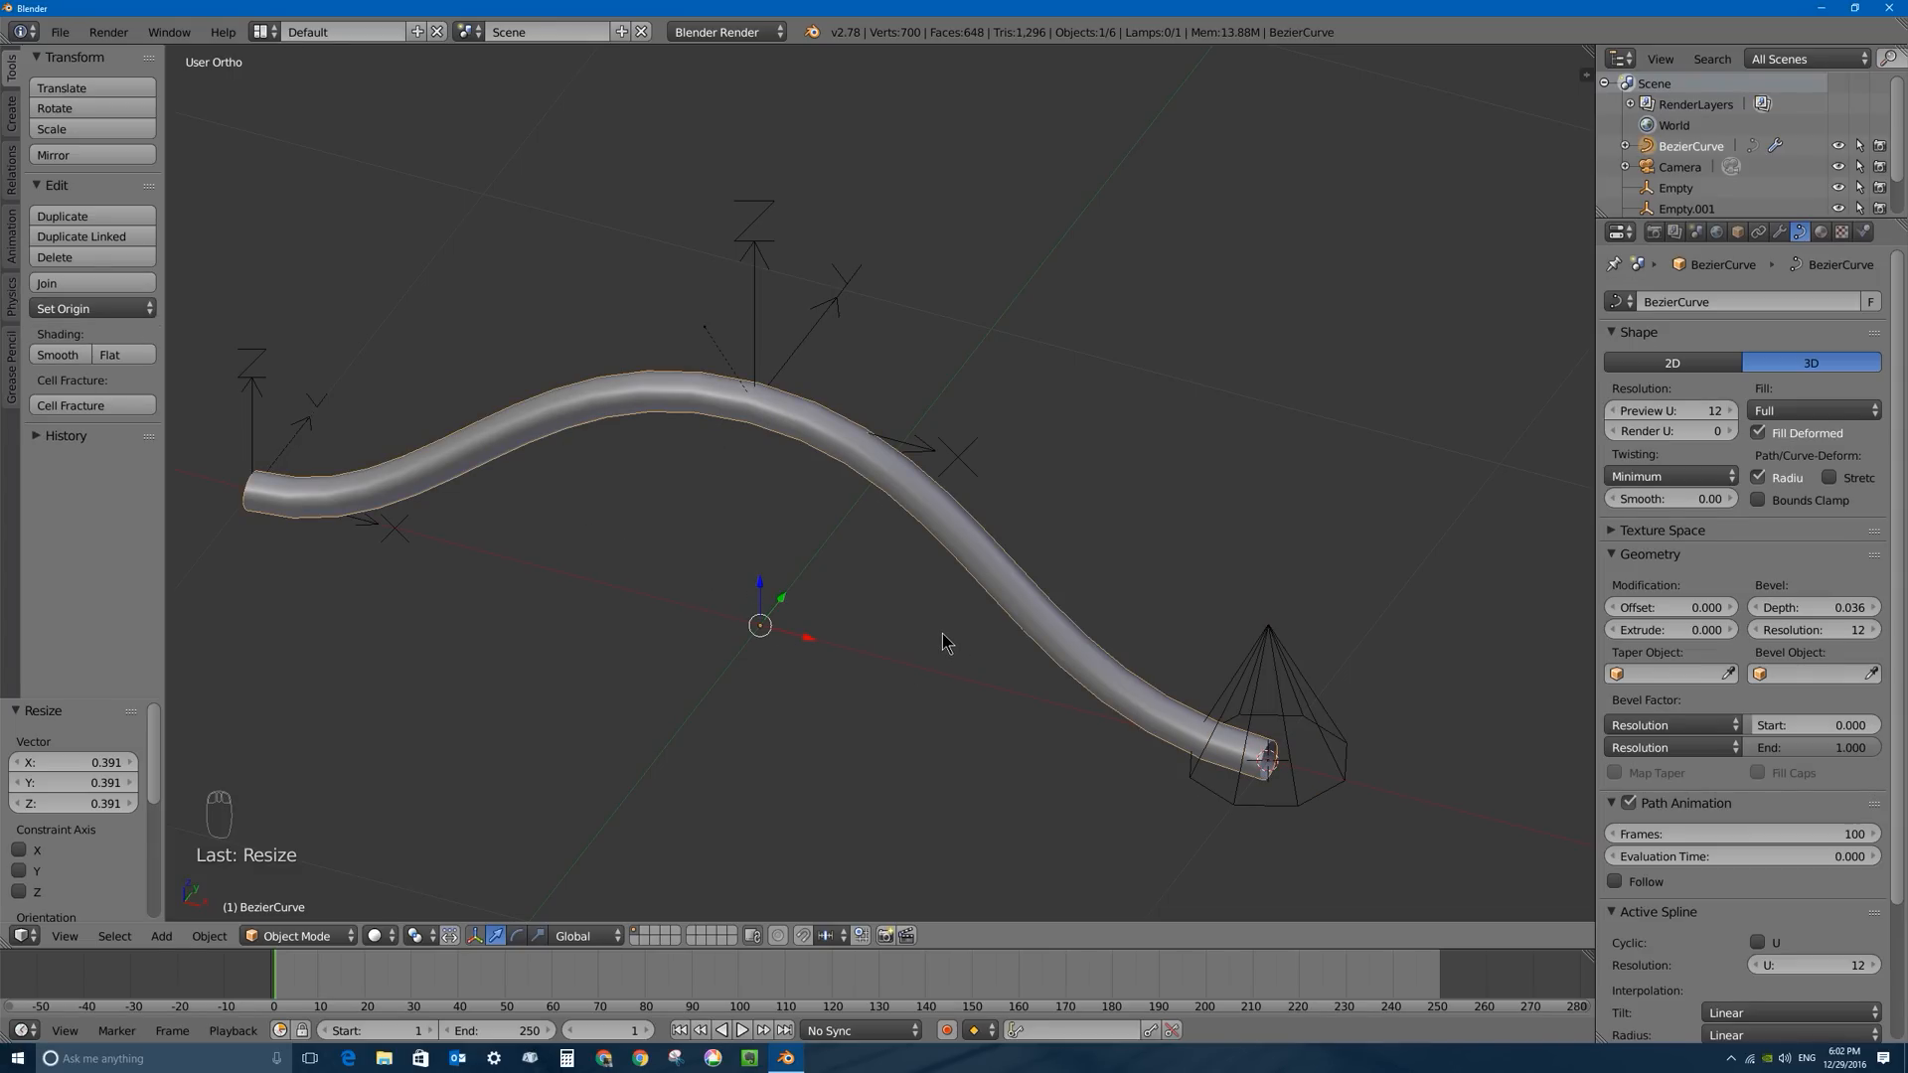
pyautogui.hotkey('shift', 's')
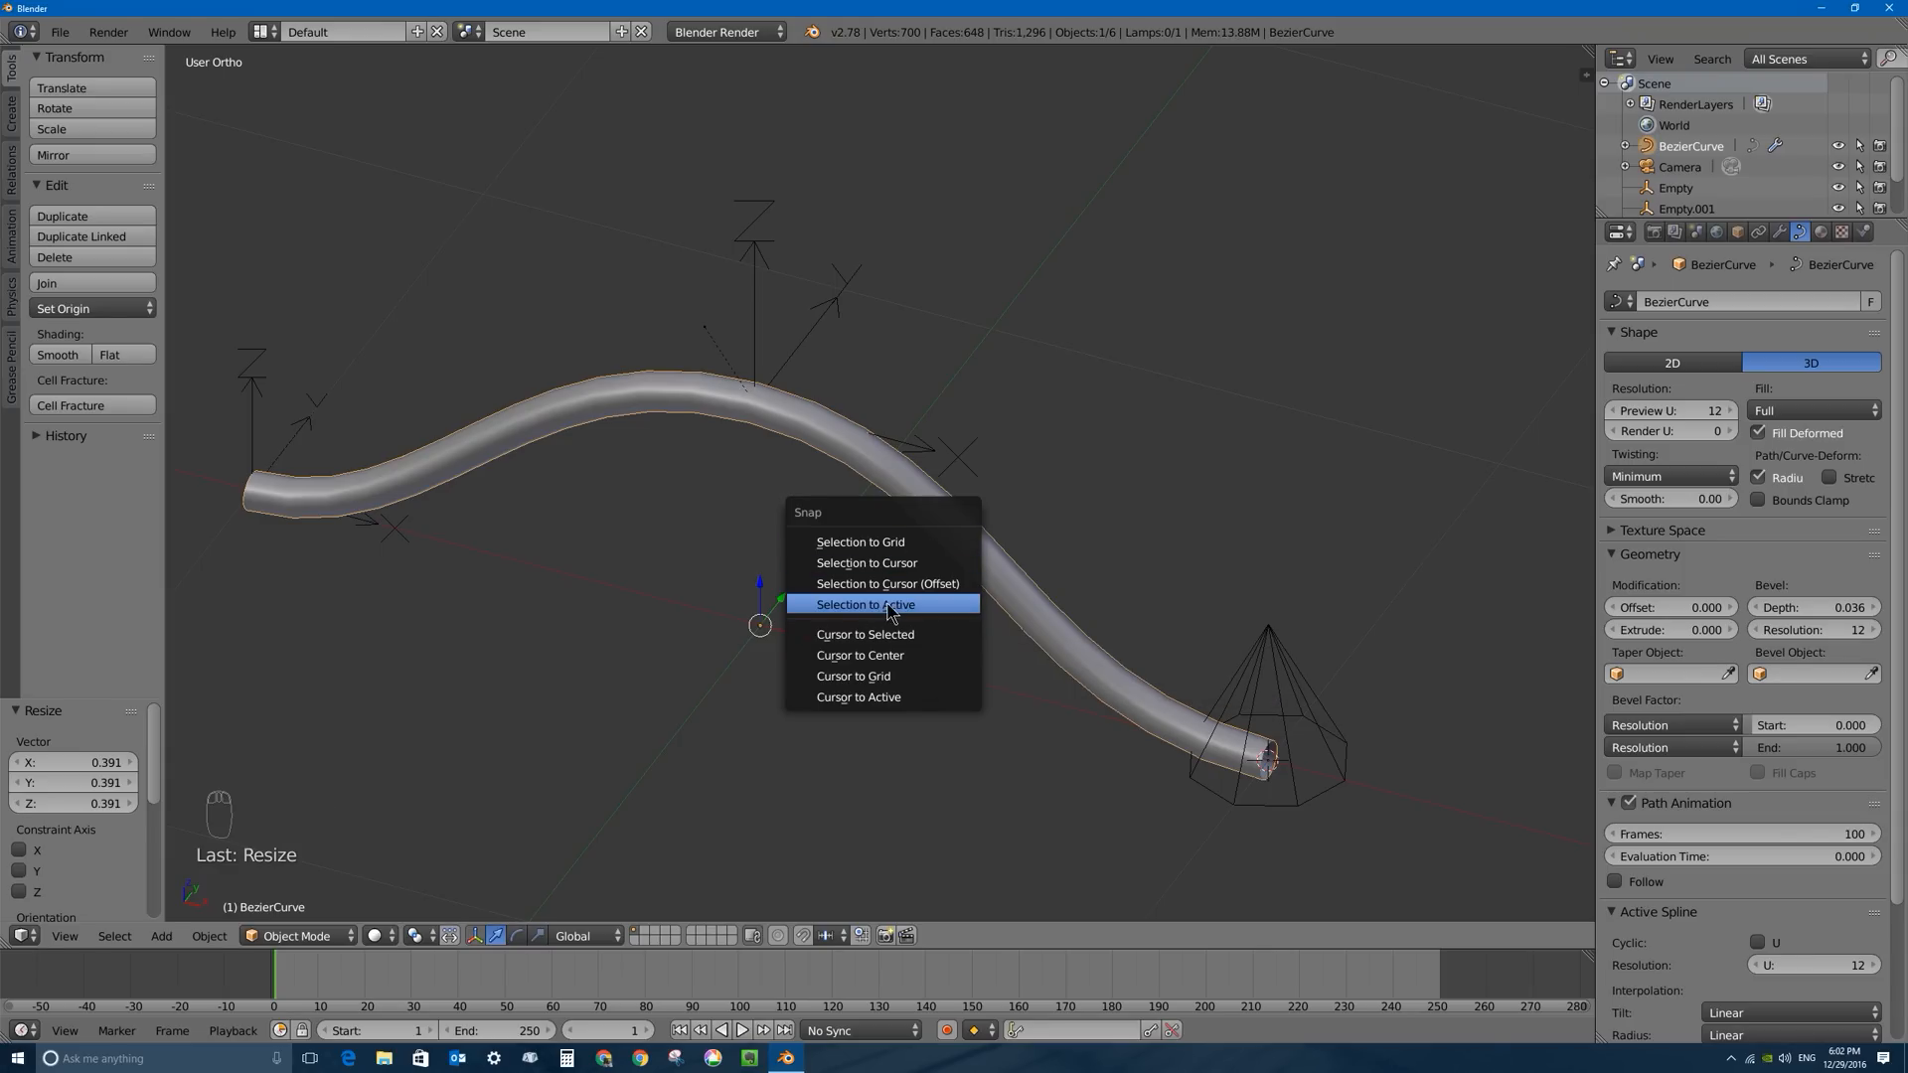
pyautogui.click(872, 655)
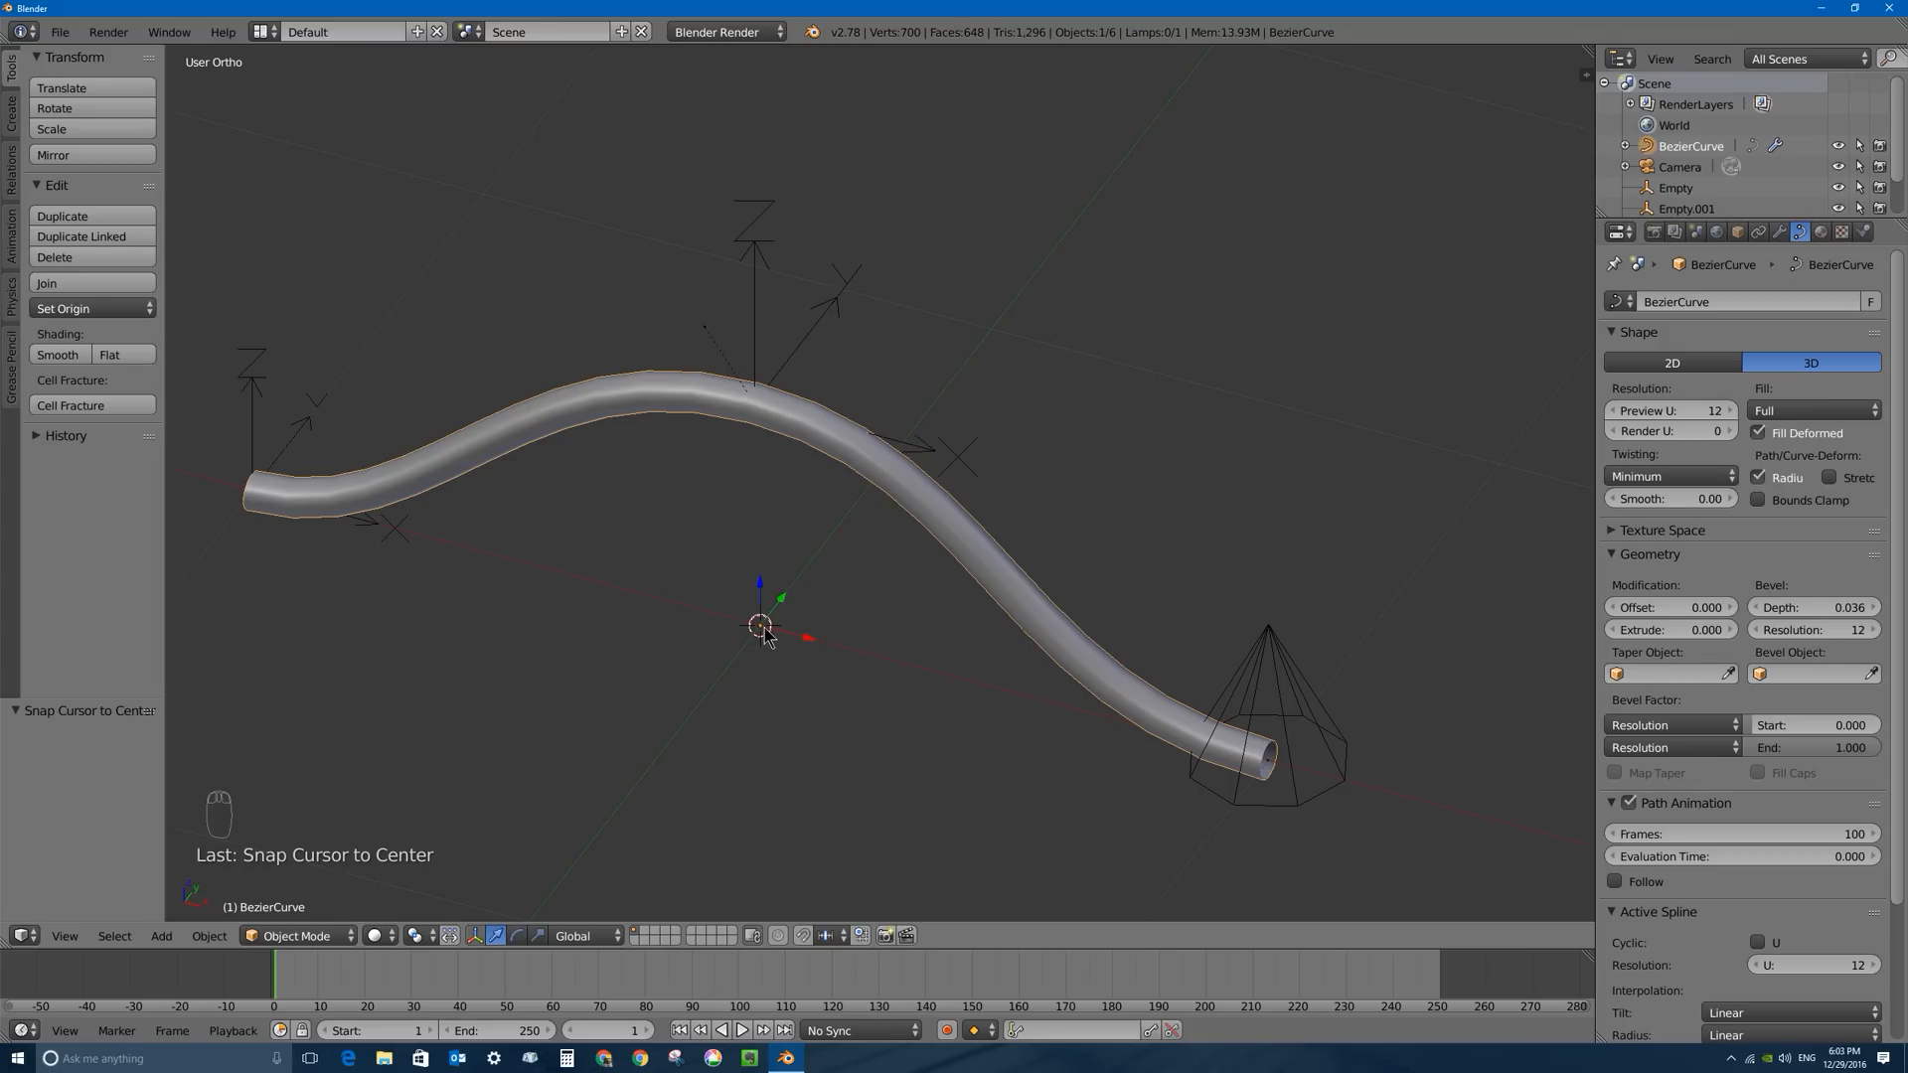
# Add a Bezier circle at the 3D cursor and scale it down to about 0.042.
pyautogui.hotkey('shift', 'a')
pyautogui.moveTo(811, 628)
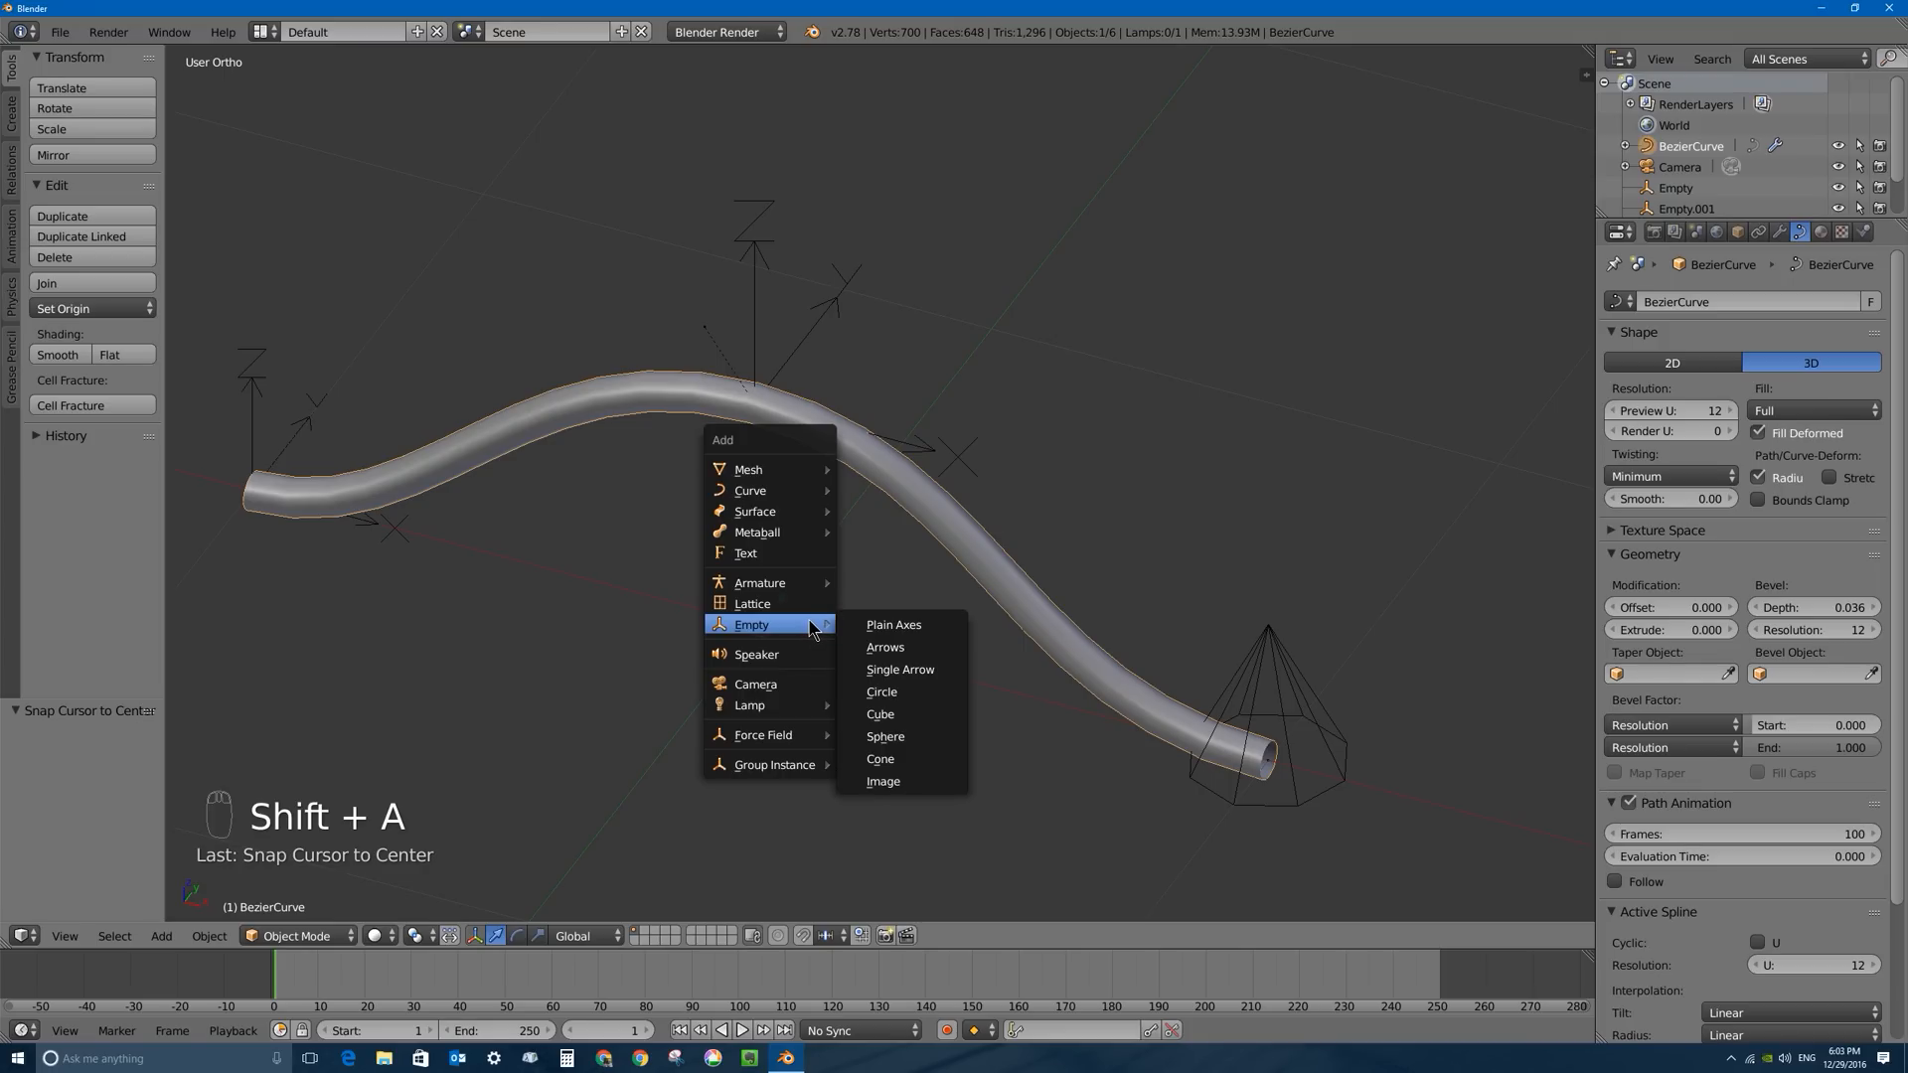
pyautogui.moveTo(801, 494)
pyautogui.click(900, 513)
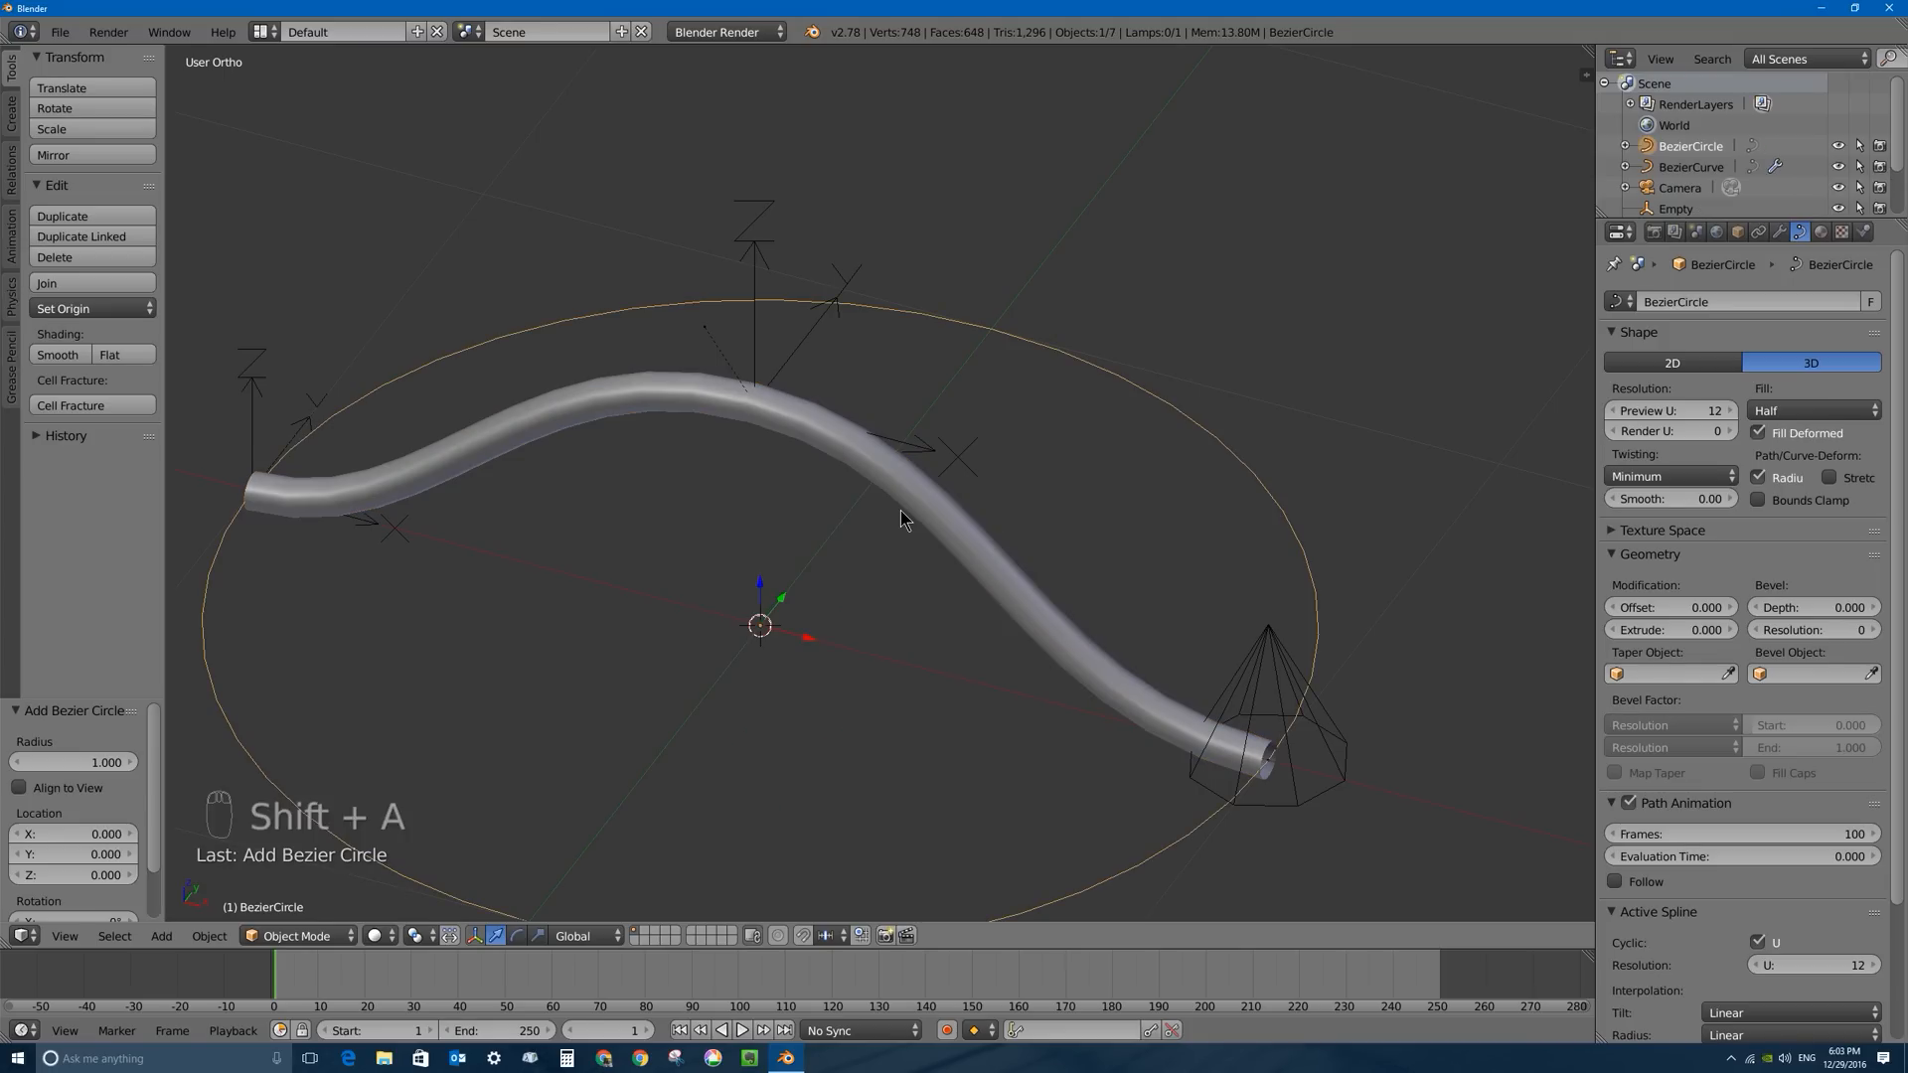
pyautogui.press('s')
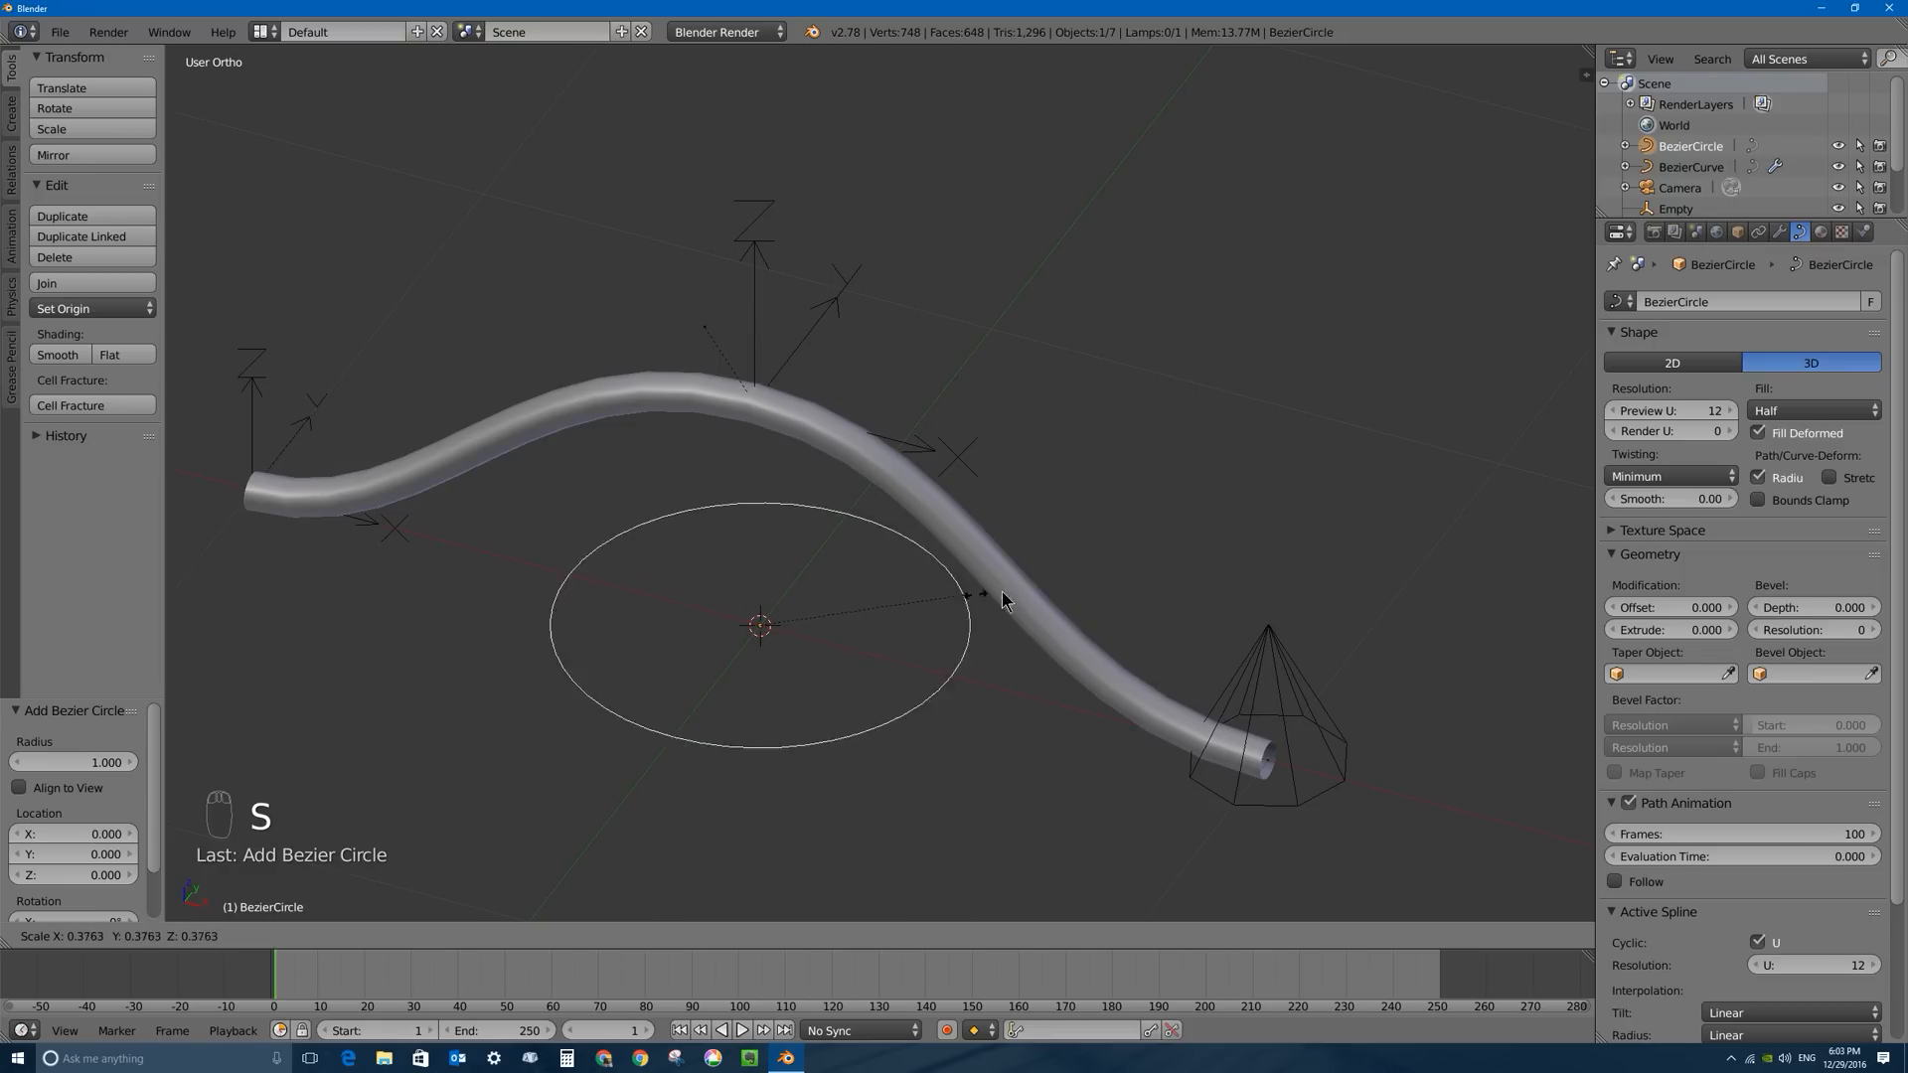
pyautogui.click(781, 623)
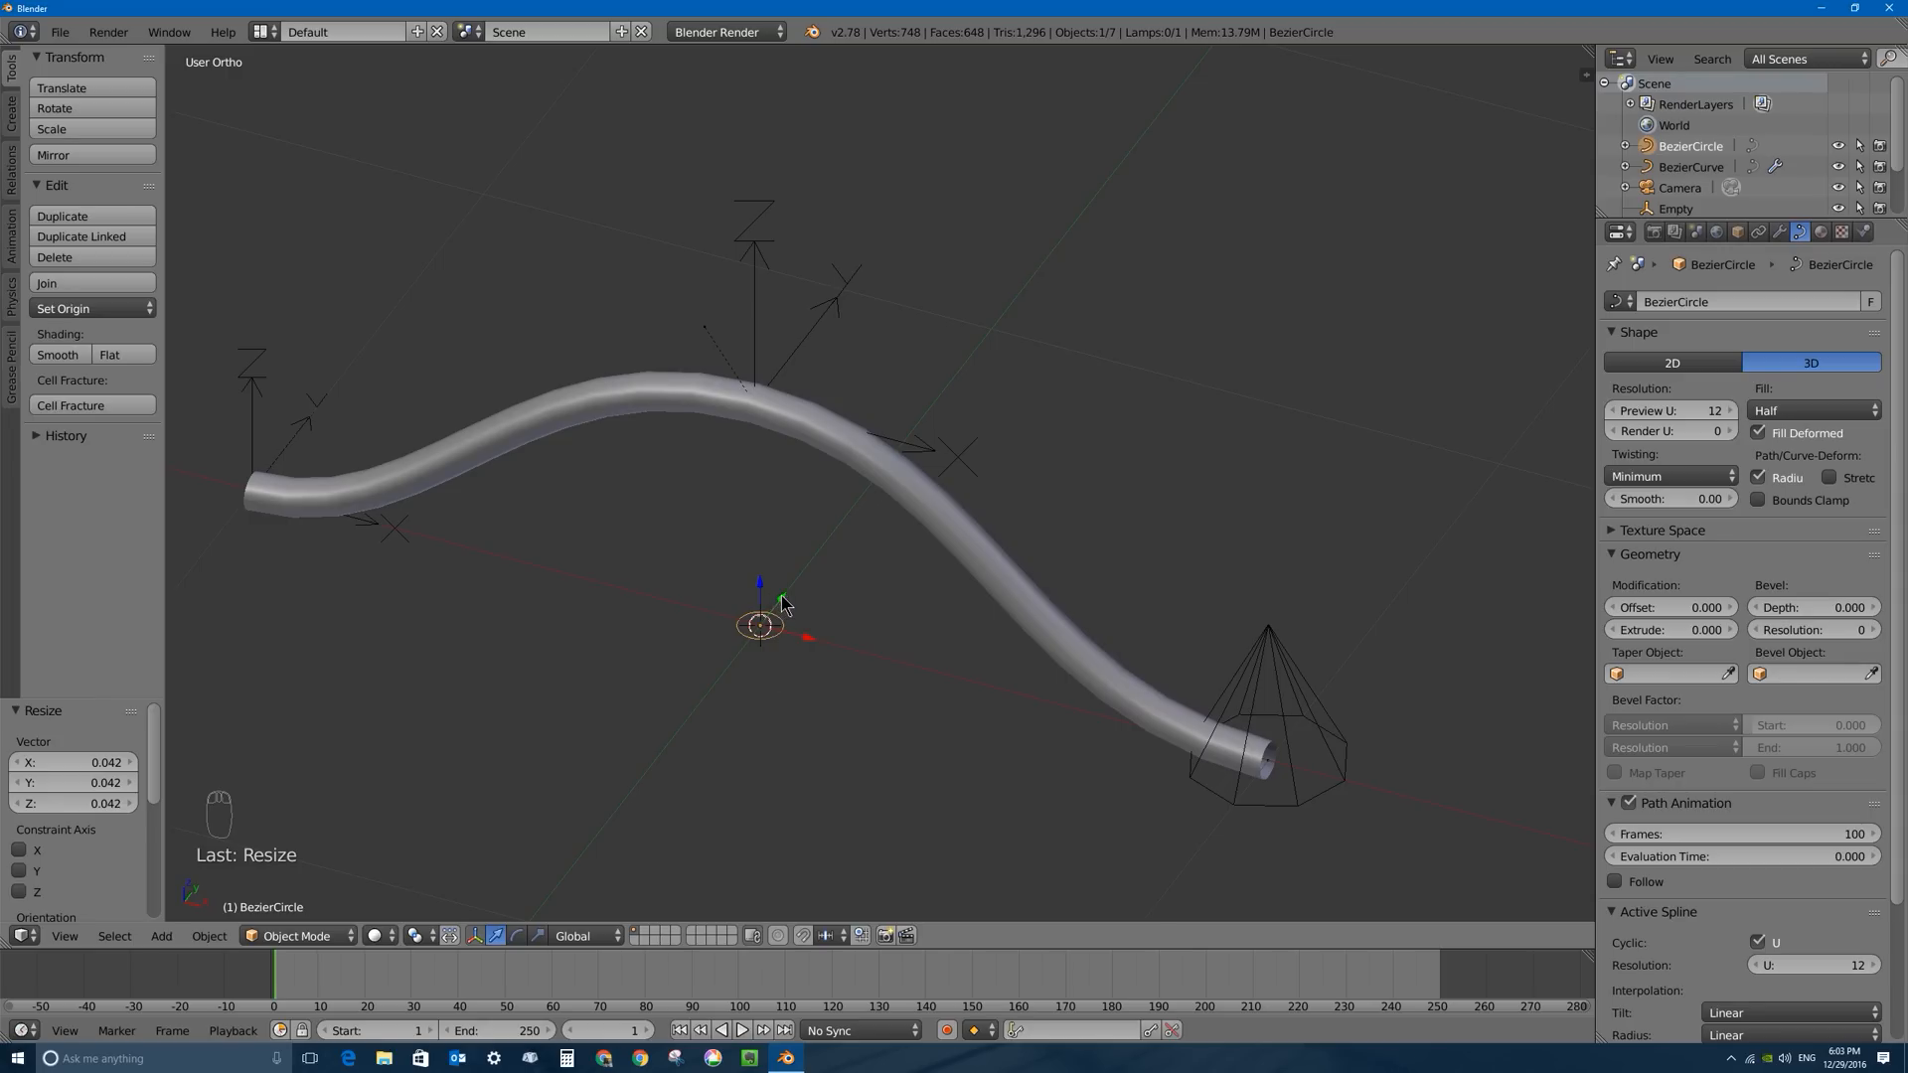
# Move the Bezier circle about -0.617 along Y, away from the tube, and frame it in top view.
pyautogui.moveTo(787, 602); pyautogui.dragTo(628, 788)
pyautogui.press('KP_7')
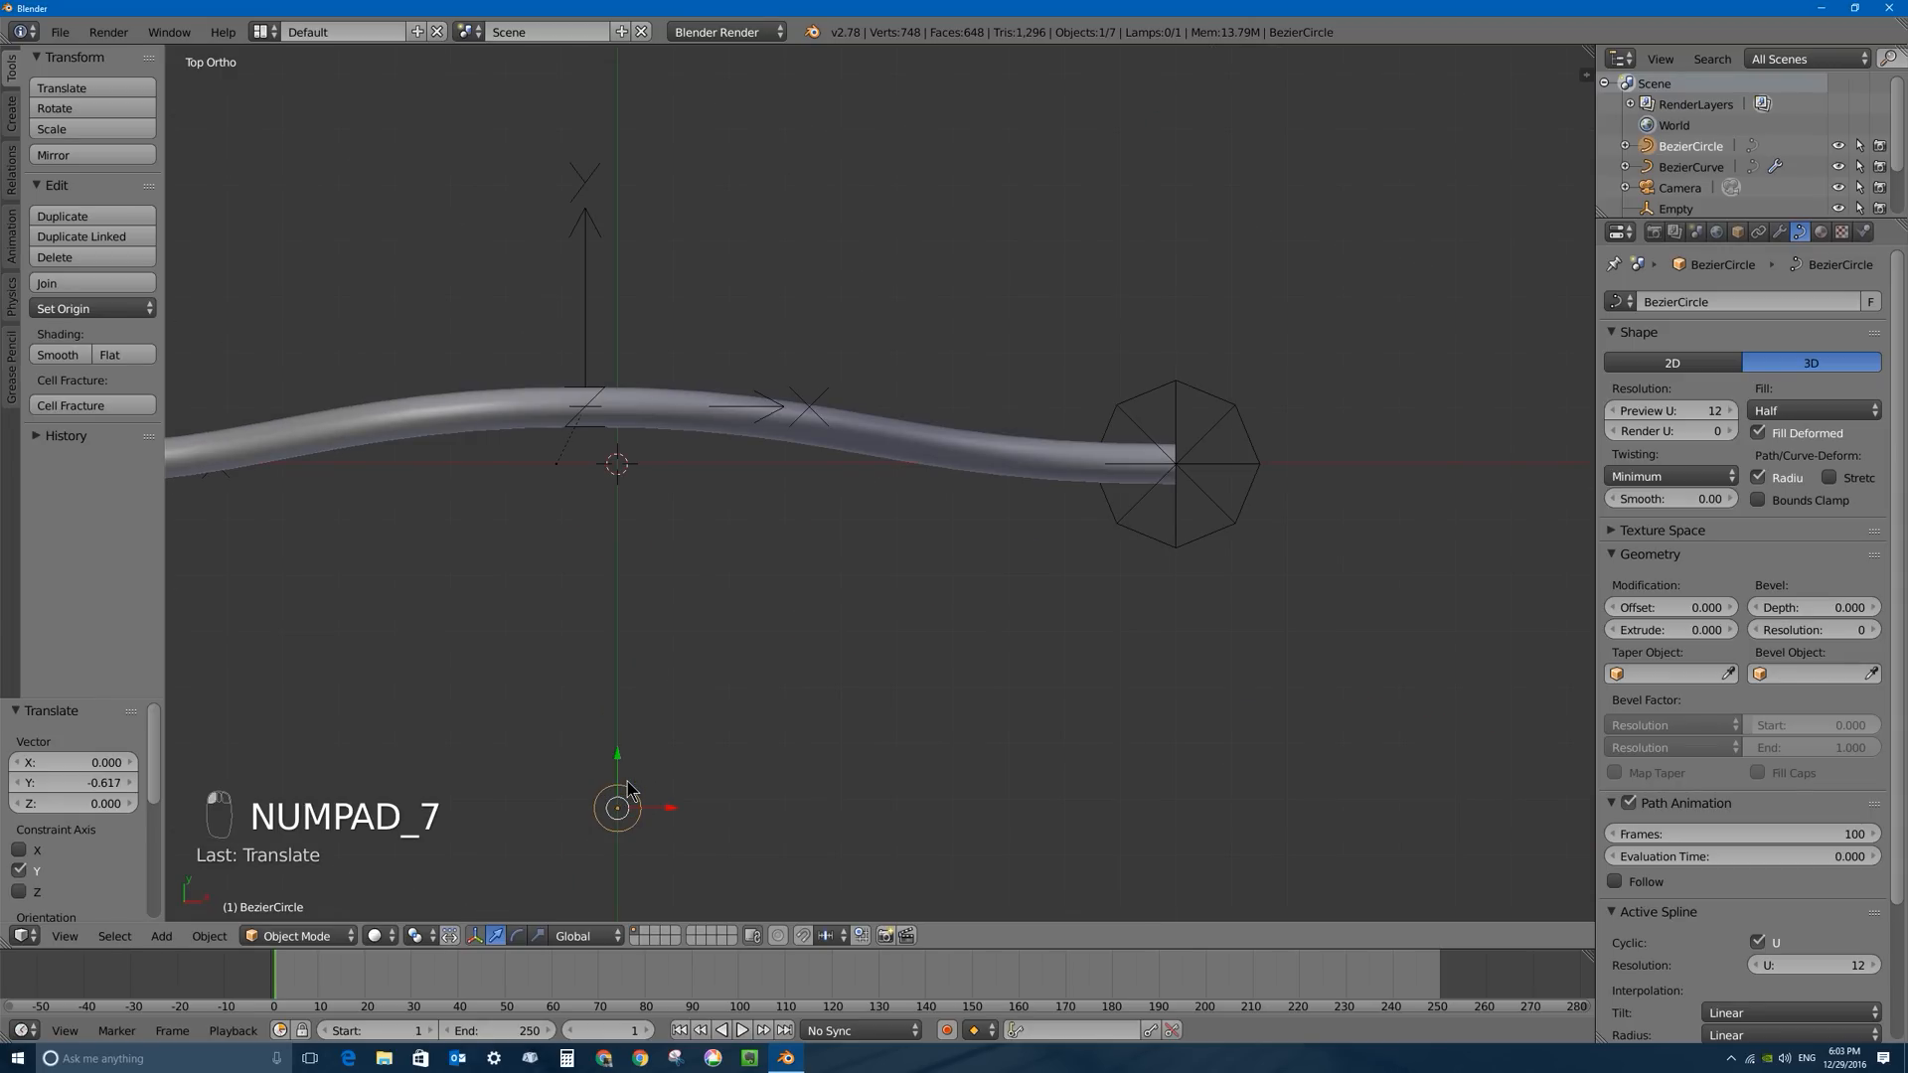
pyautogui.press('KP_Decimal')
pyautogui.keyDown('shift'); pyautogui.moveTo(1004, 318); pyautogui.dragTo(785, 646, button='middle'); pyautogui.keyUp('shift')
pyautogui.scroll(3, 719, 622)
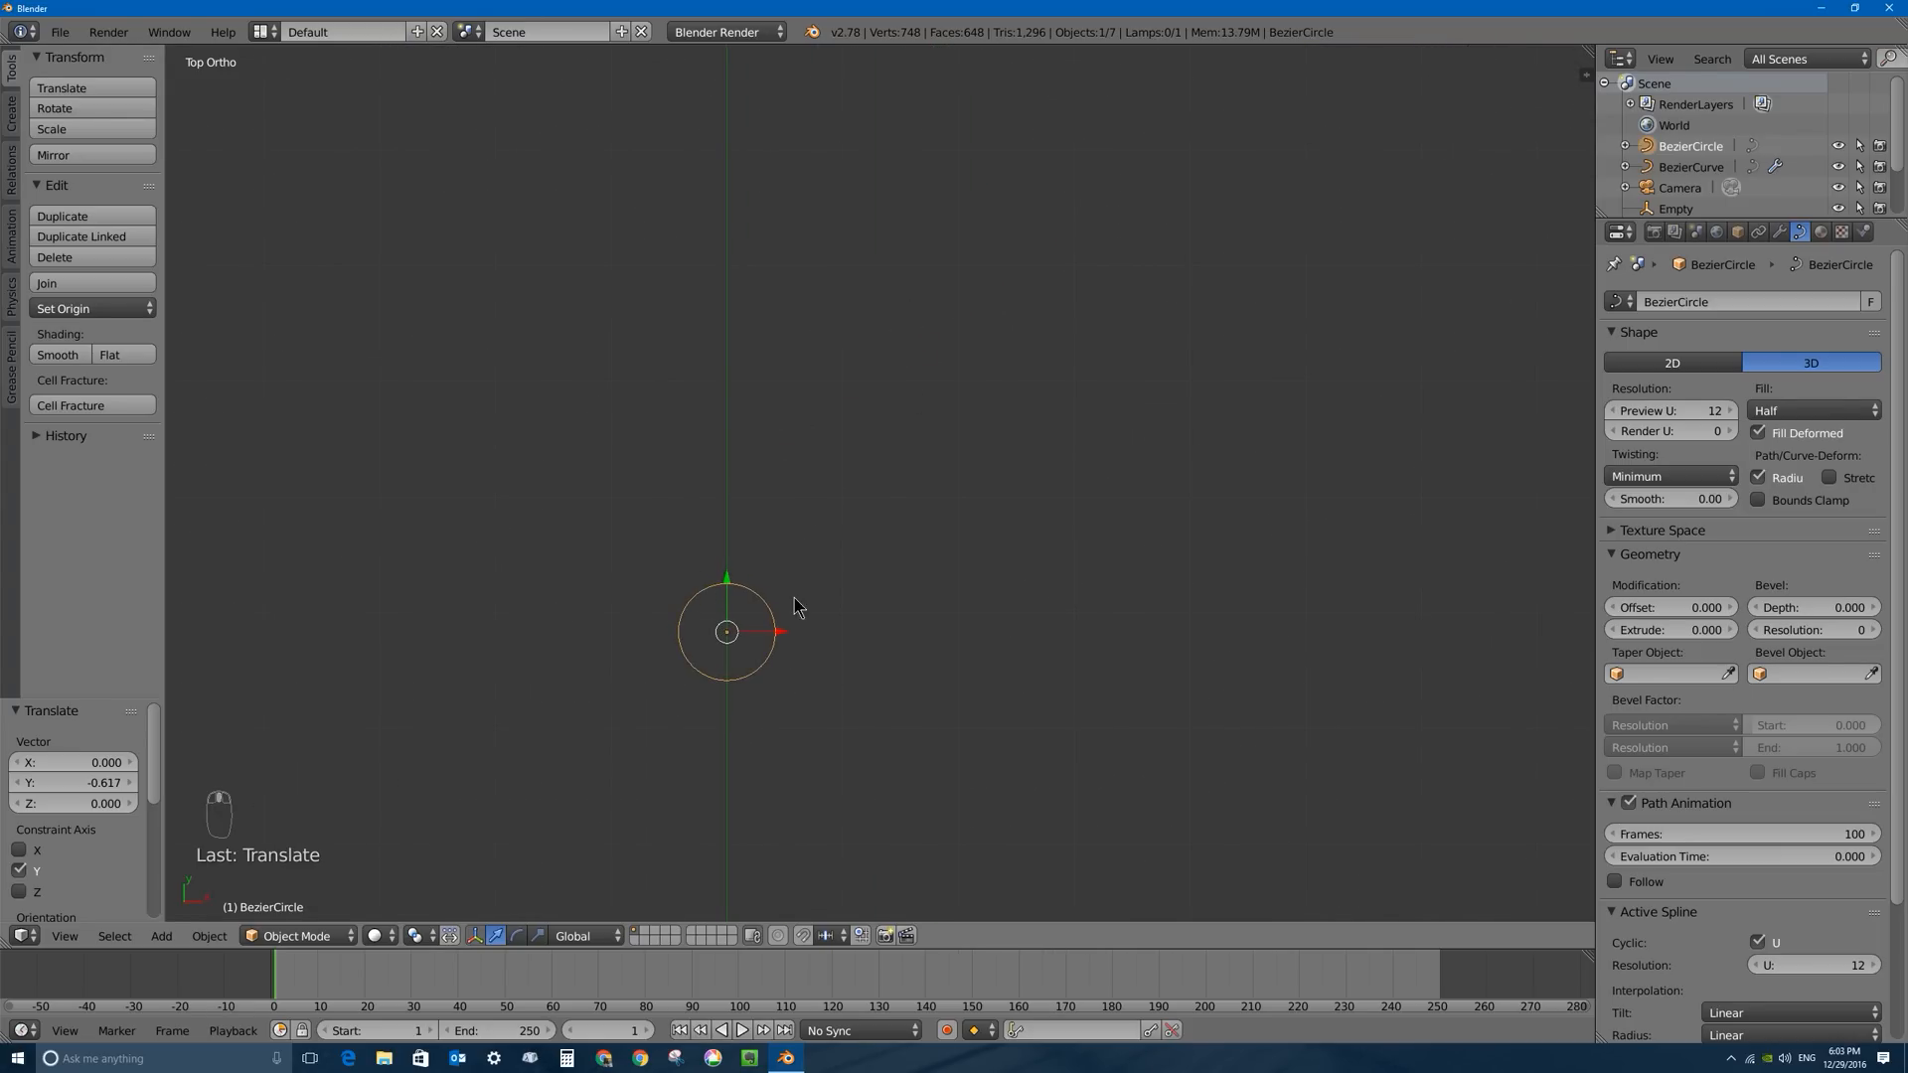
pyautogui.scroll(-3, 944, 258)
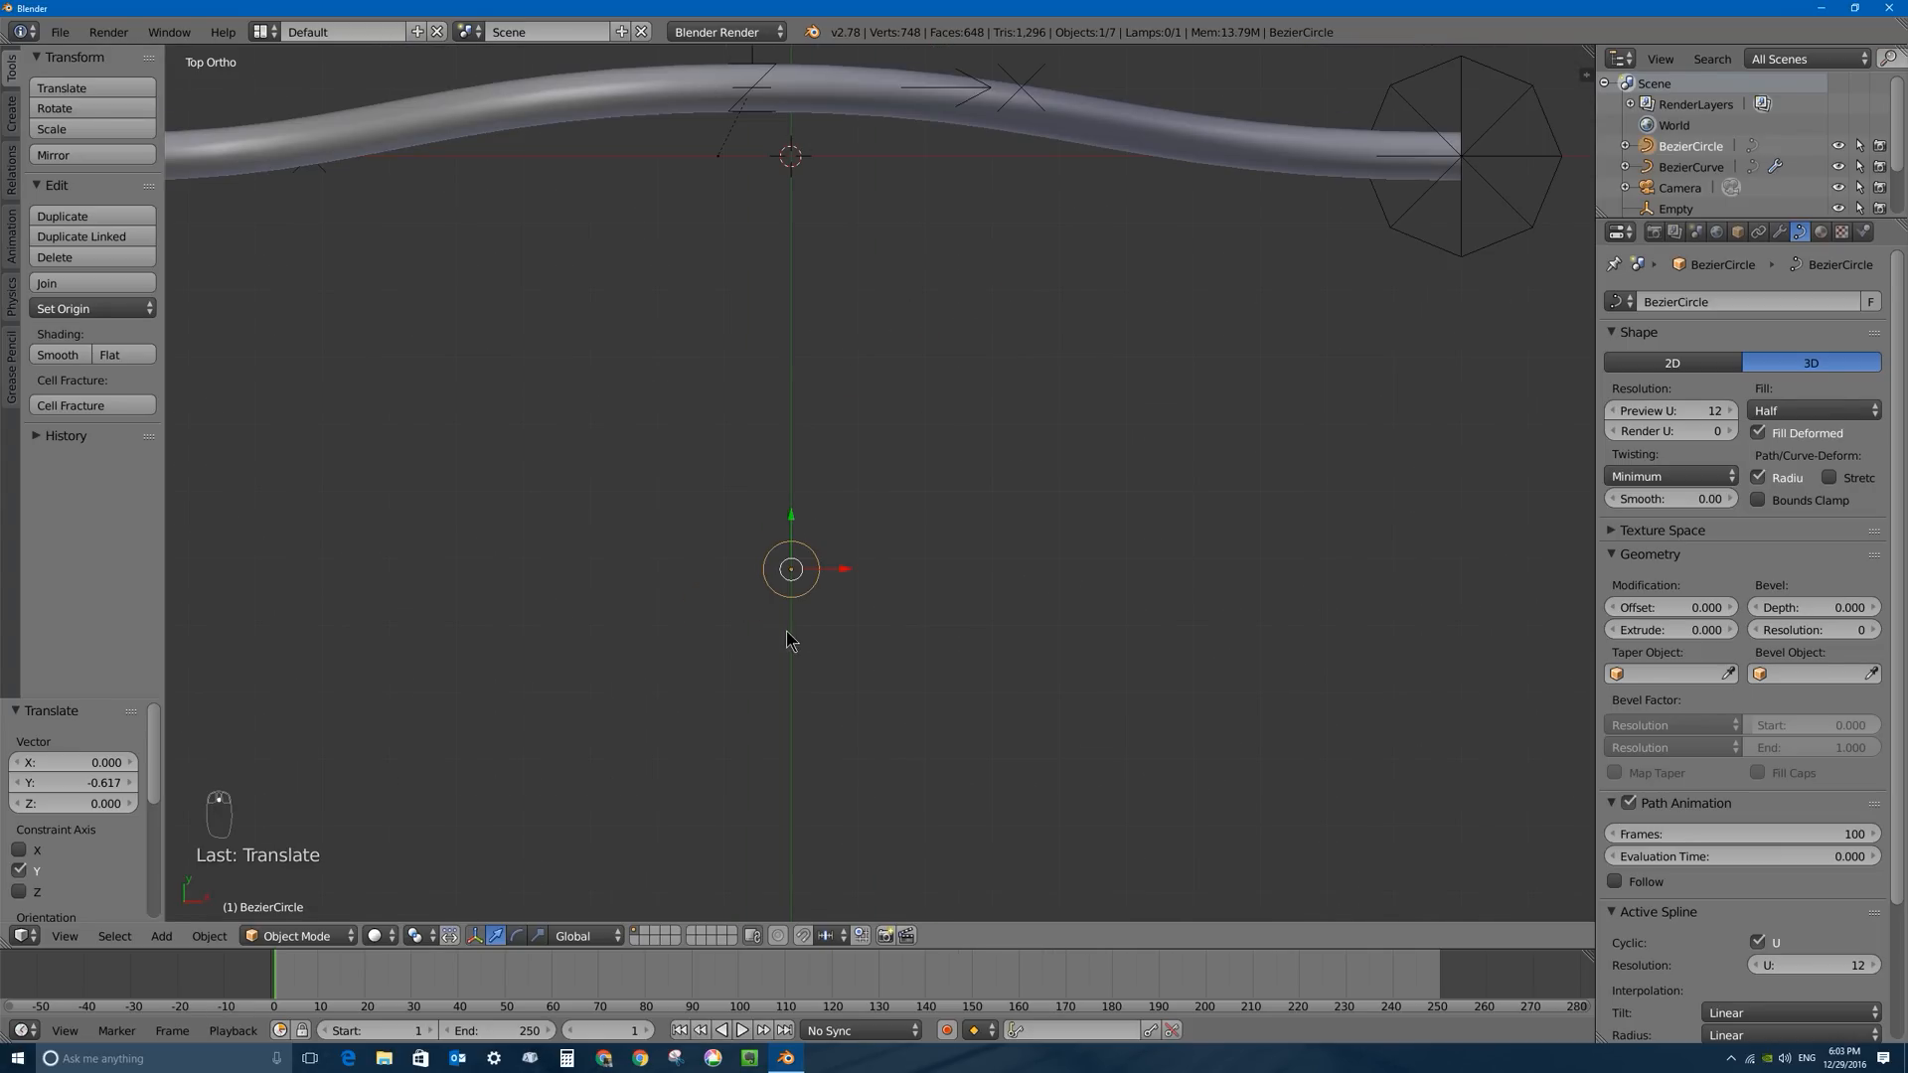
pyautogui.scroll(5, 785, 630)
pyautogui.keyDown('shift'); pyautogui.moveTo(669, 690); pyautogui.dragTo(874, 544, button='middle'); pyautogui.keyUp('shift')
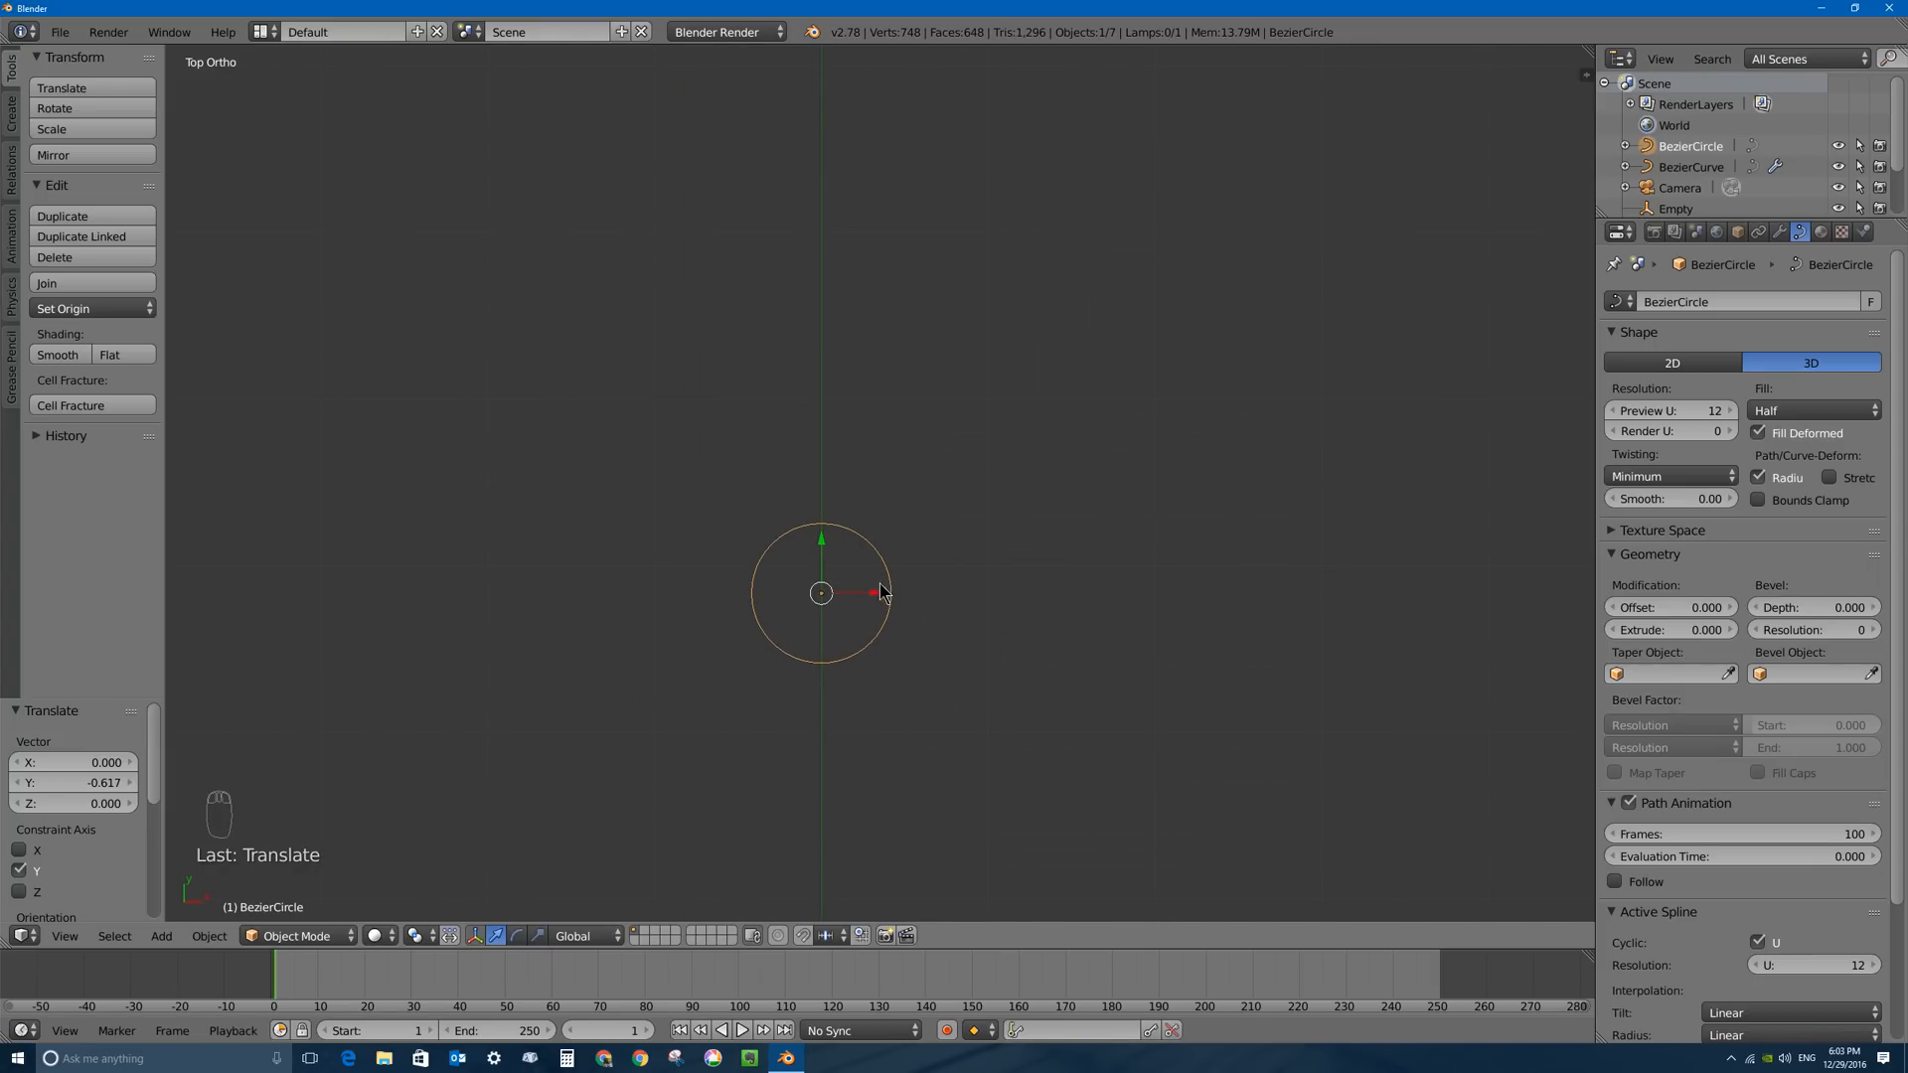
# Edit the Bezier circle and scale its left and right points apart along X by about 1.52 to form an oval.
pyautogui.press('Tab')
pyautogui.scroll(3, 804, 557)
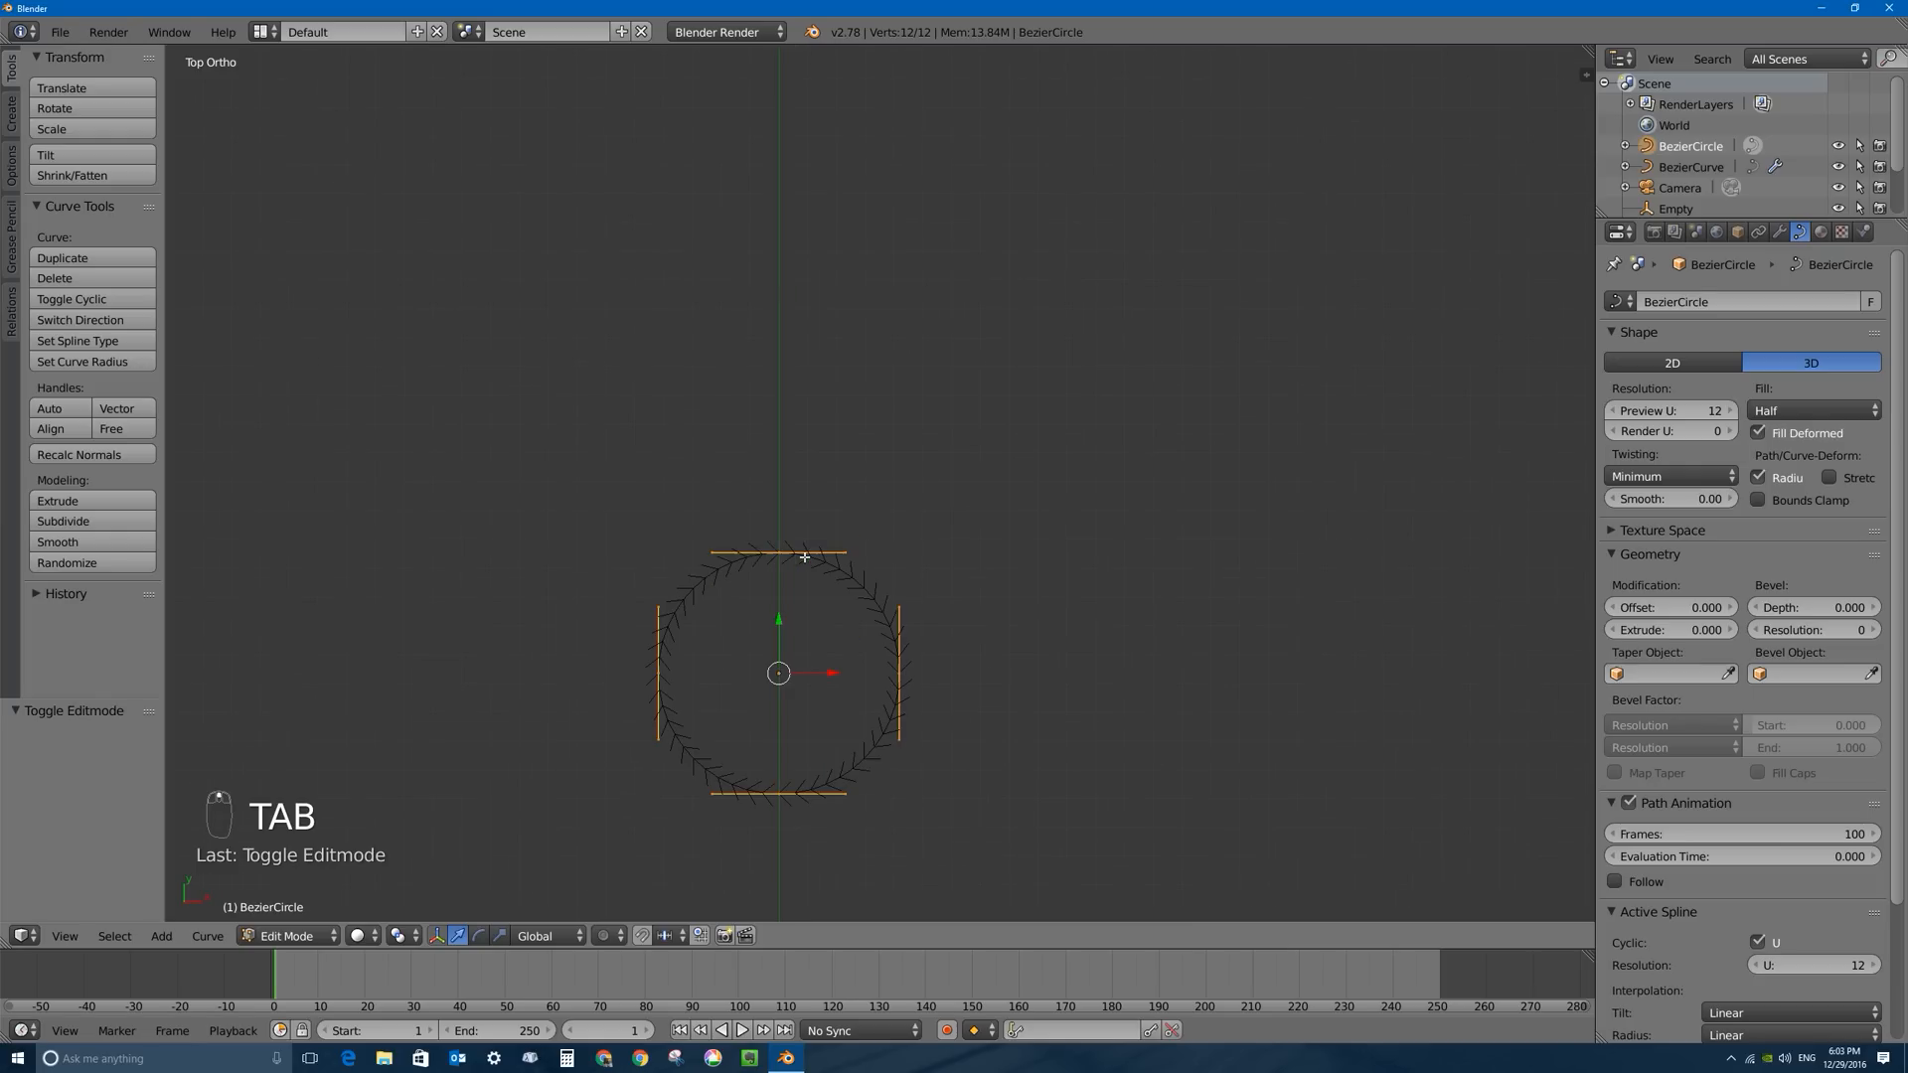
pyautogui.rightClick(656, 675)
pyautogui.keyDown('shift'); pyautogui.rightClick(901, 677); pyautogui.keyUp('shift')
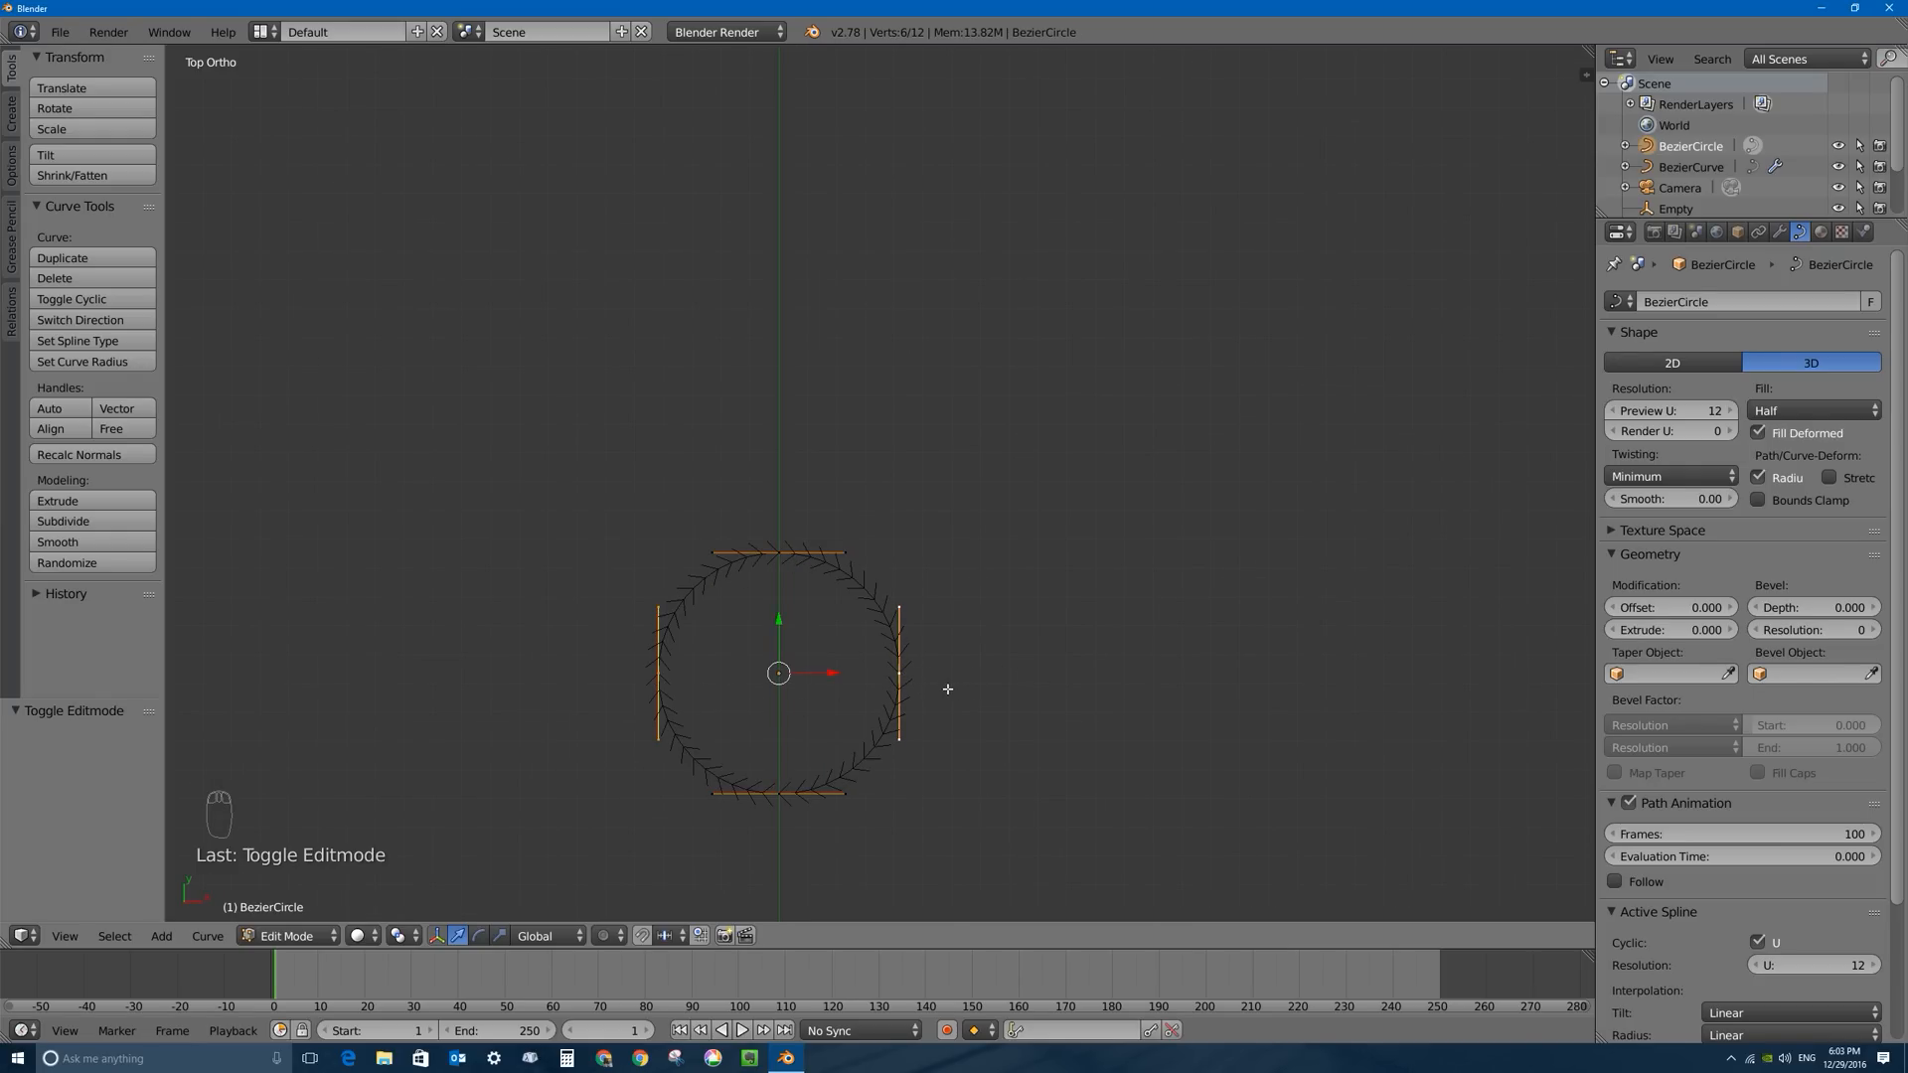
pyautogui.press('s')
pyautogui.press('x')
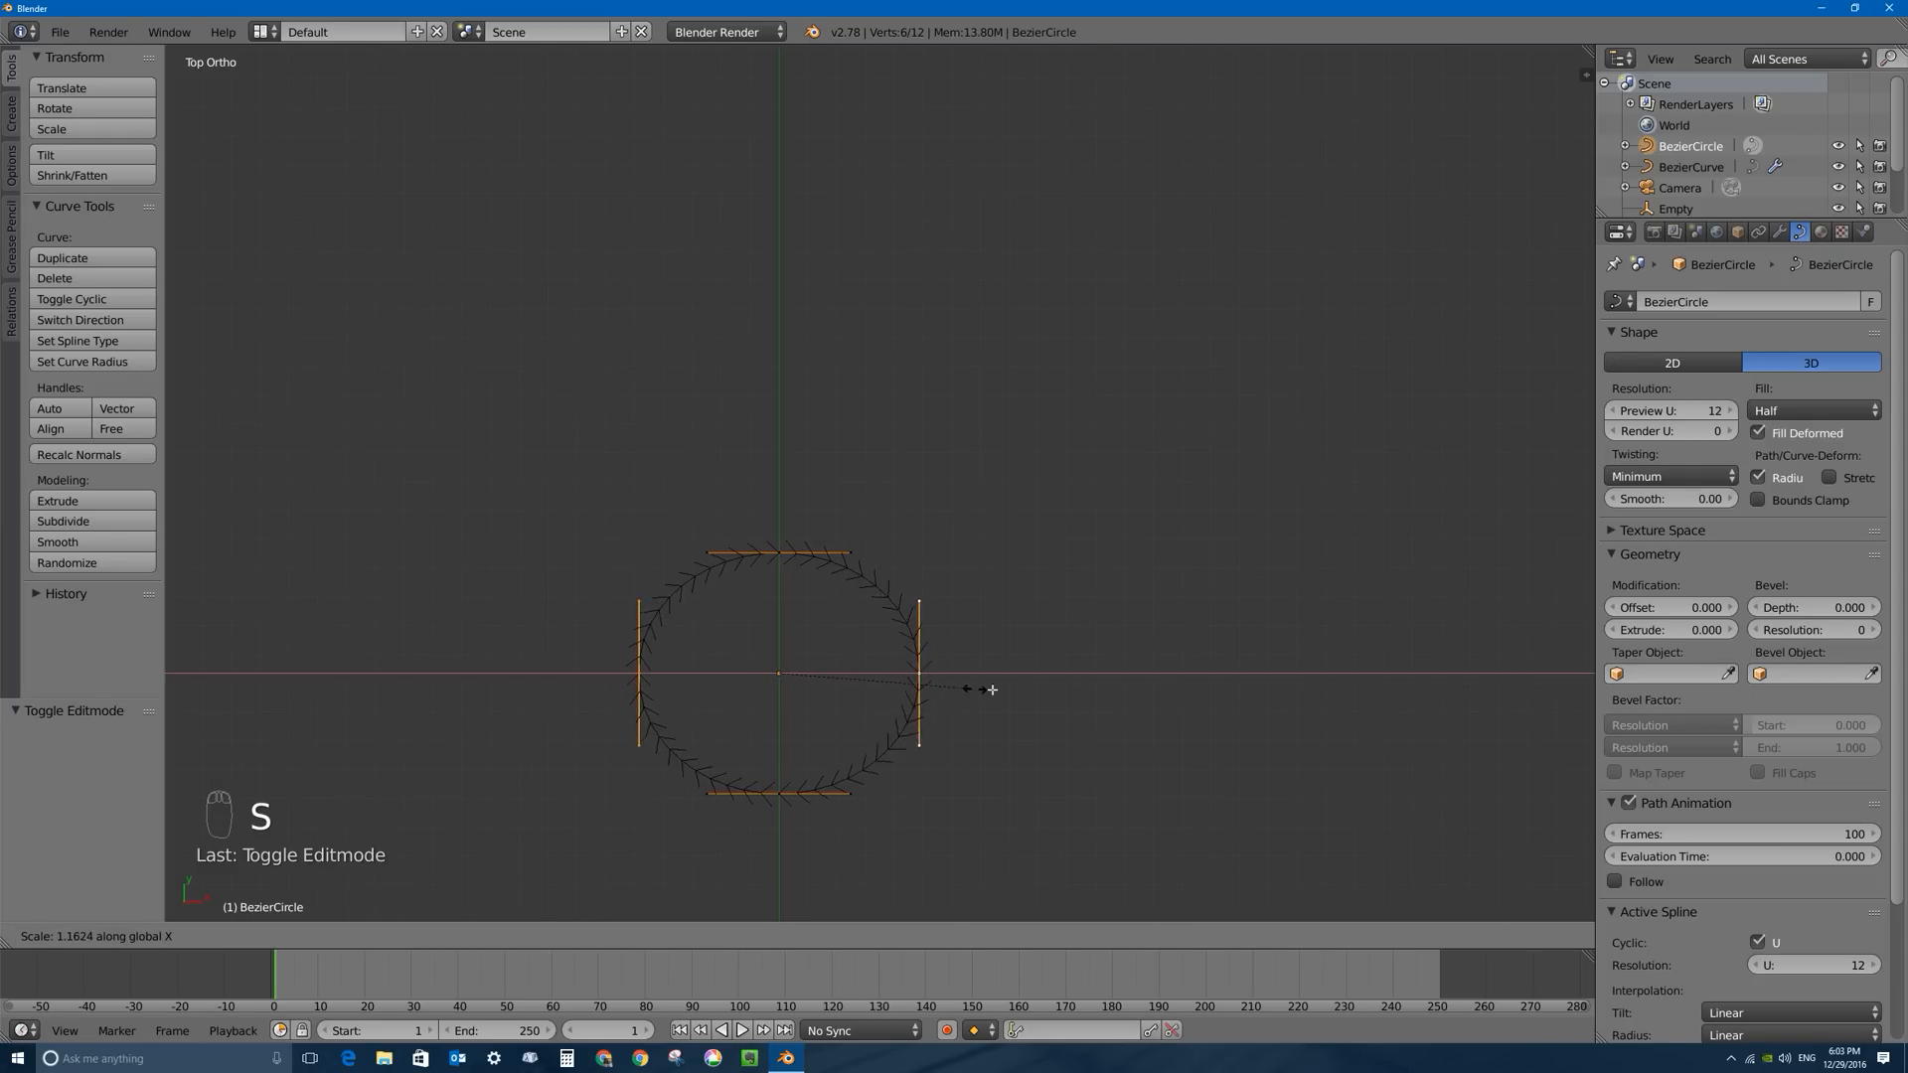
pyautogui.click(1034, 674)
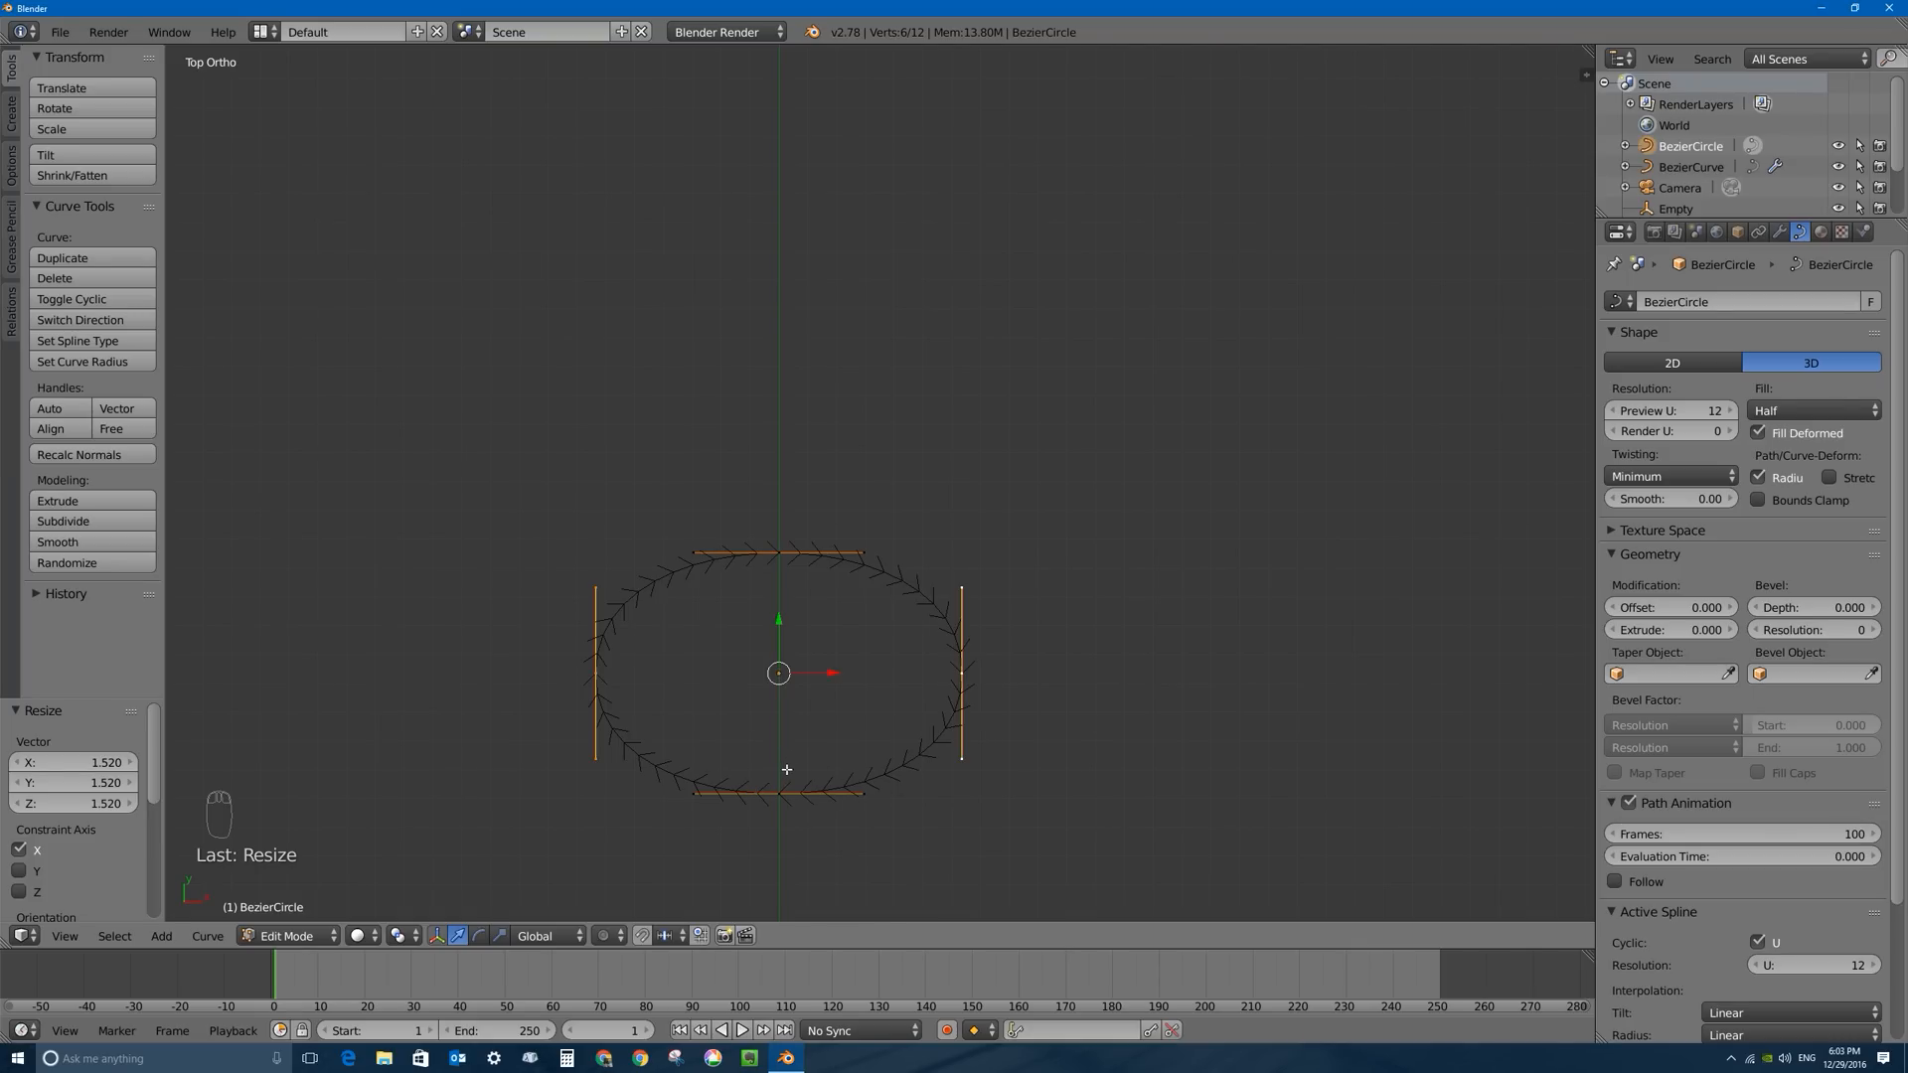
# Select all points of the oval and subdivide them with 2 cuts.
pyautogui.rightClick(597, 658)
pyautogui.keyDown('shift'); pyautogui.rightClick(774, 558); pyautogui.keyUp('shift')
pyautogui.press('a')
pyautogui.press('a')
pyautogui.press('a')
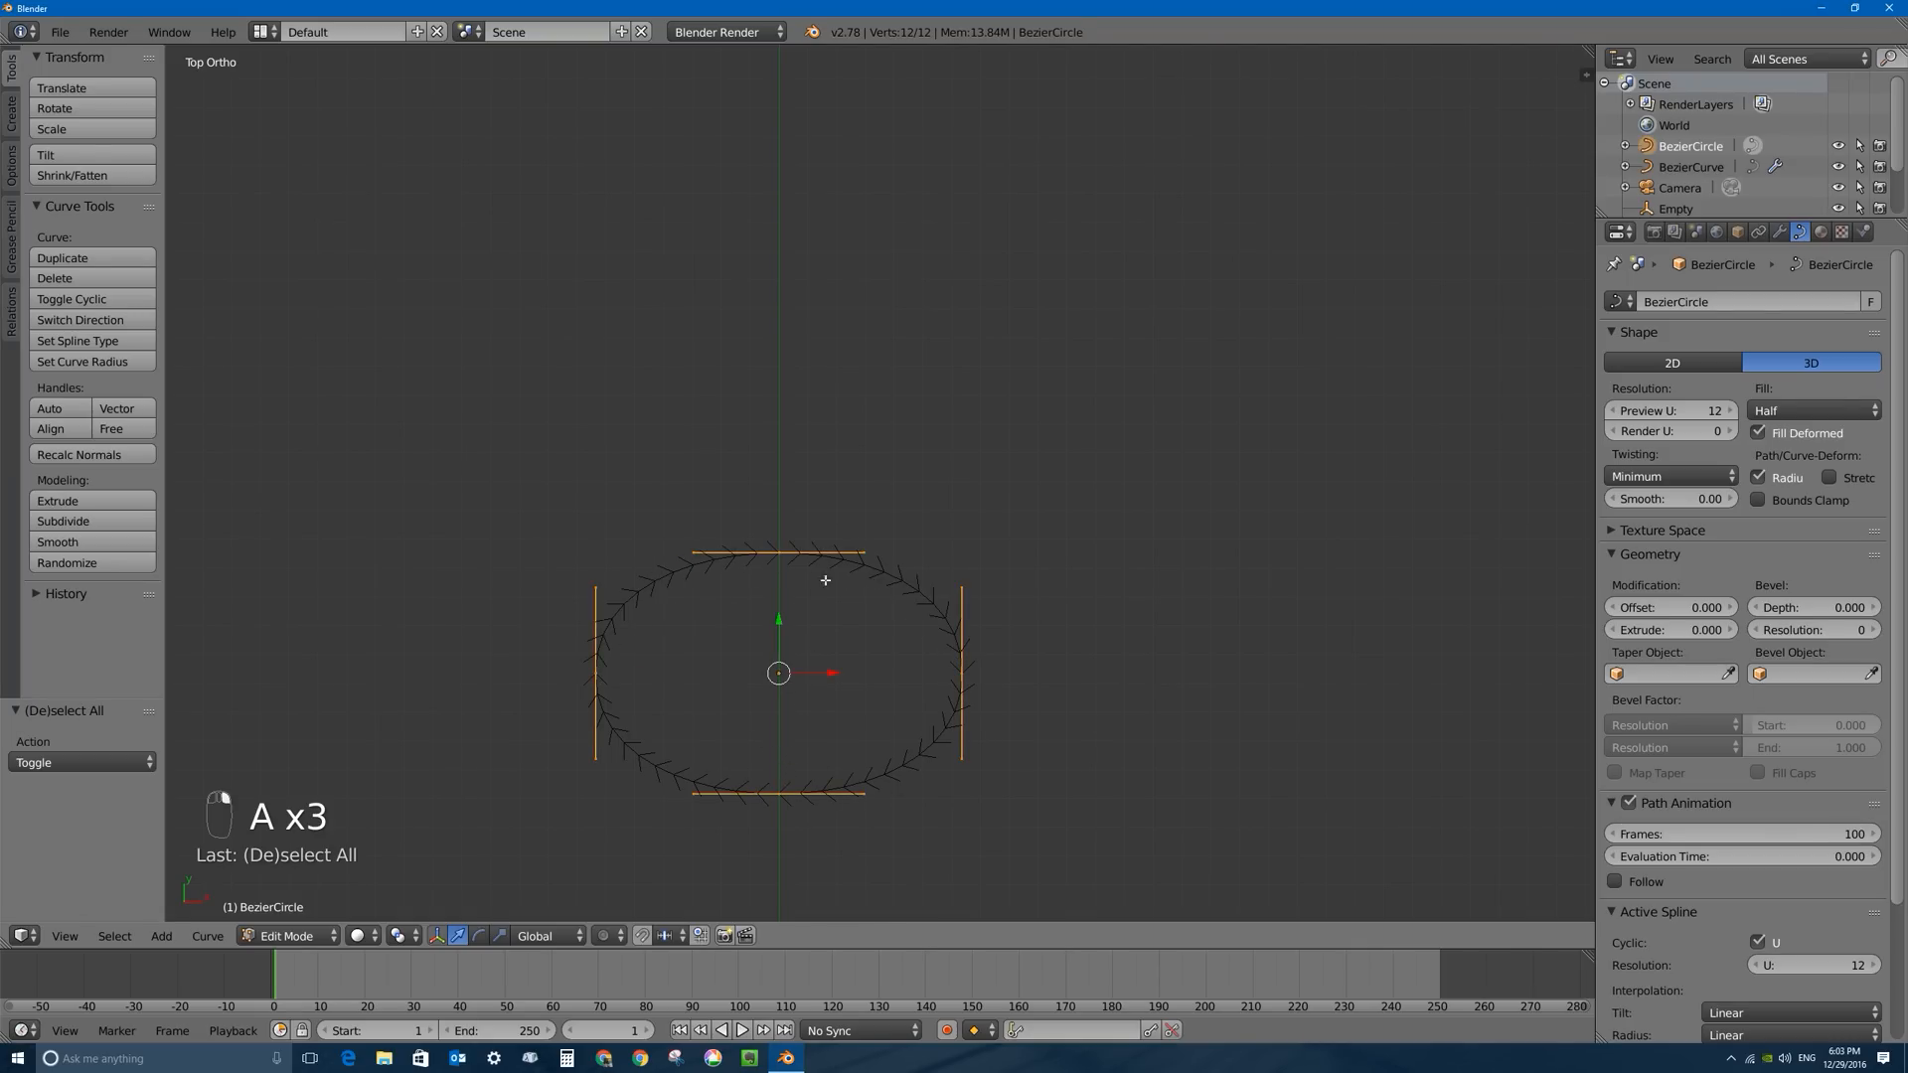
pyautogui.press('a')
pyautogui.press('a')
pyautogui.press('a')
pyautogui.press('w')
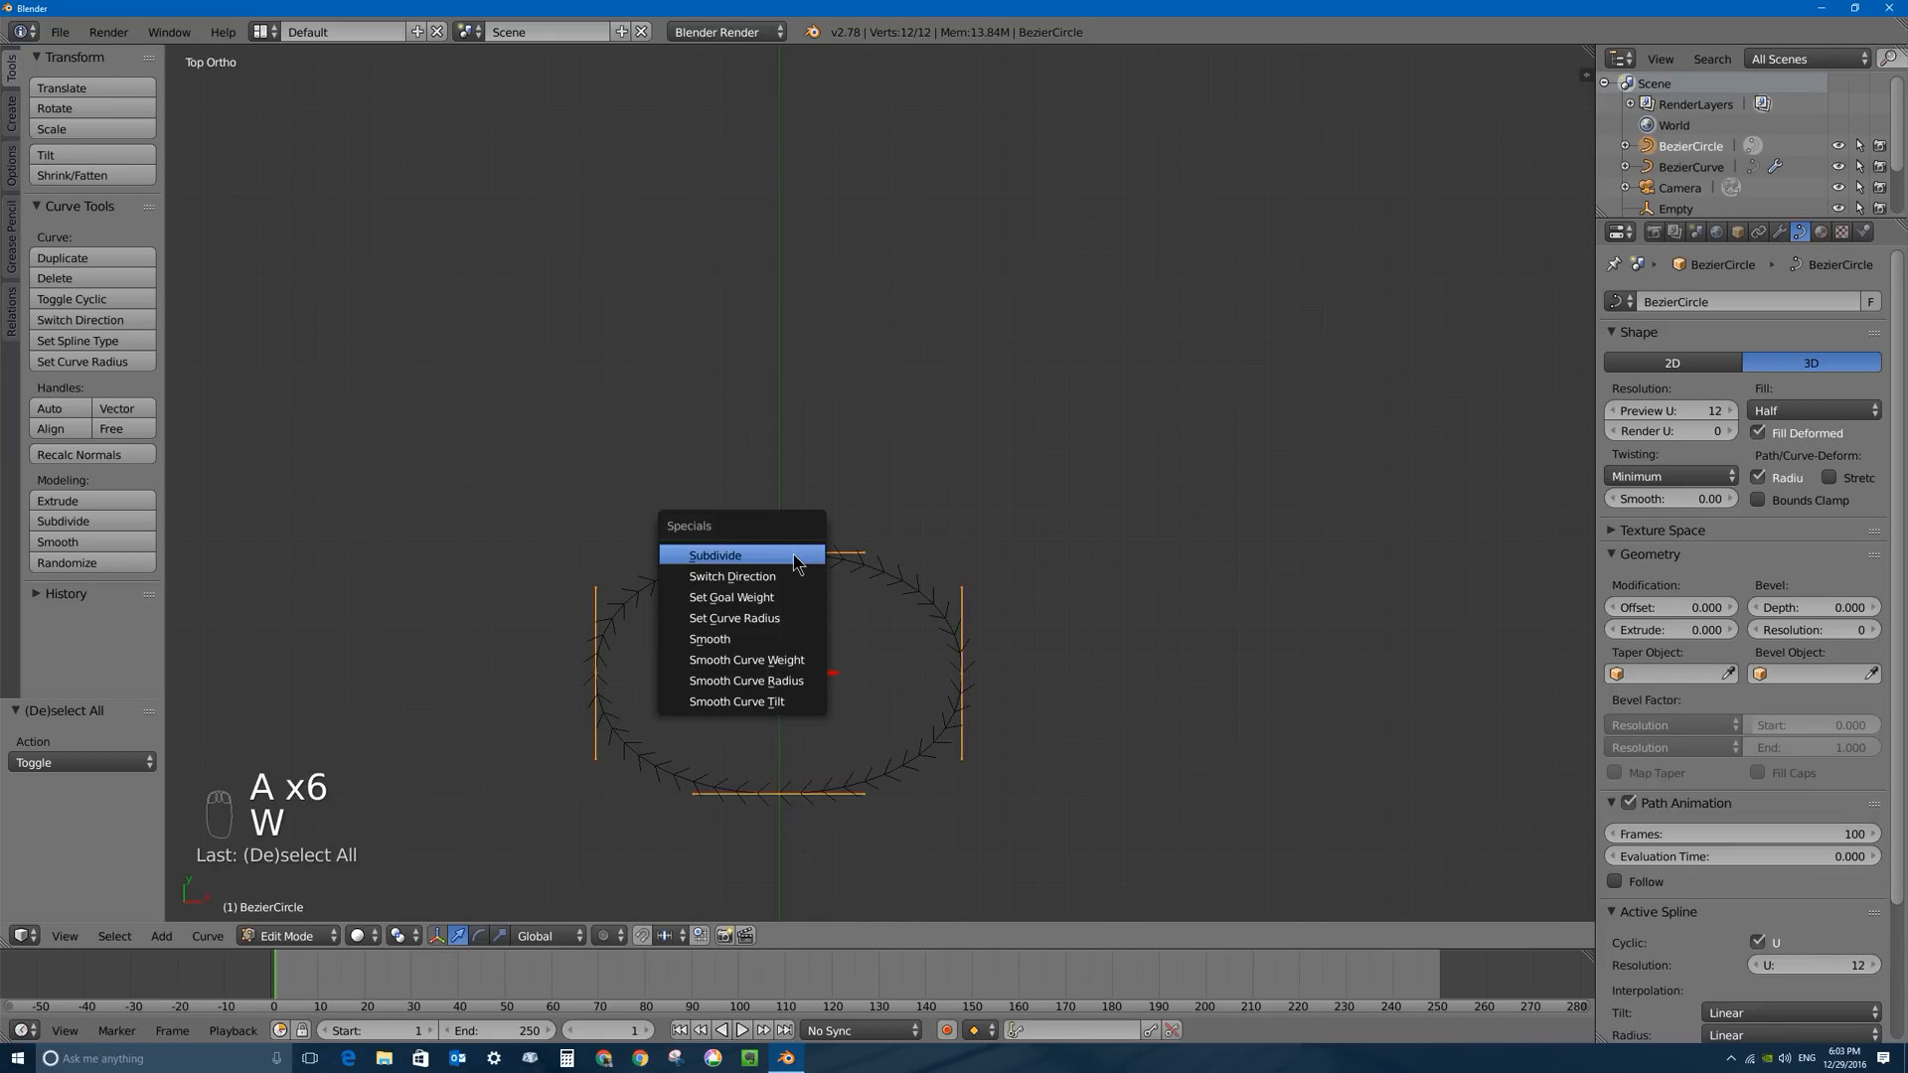
pyautogui.click(721, 551)
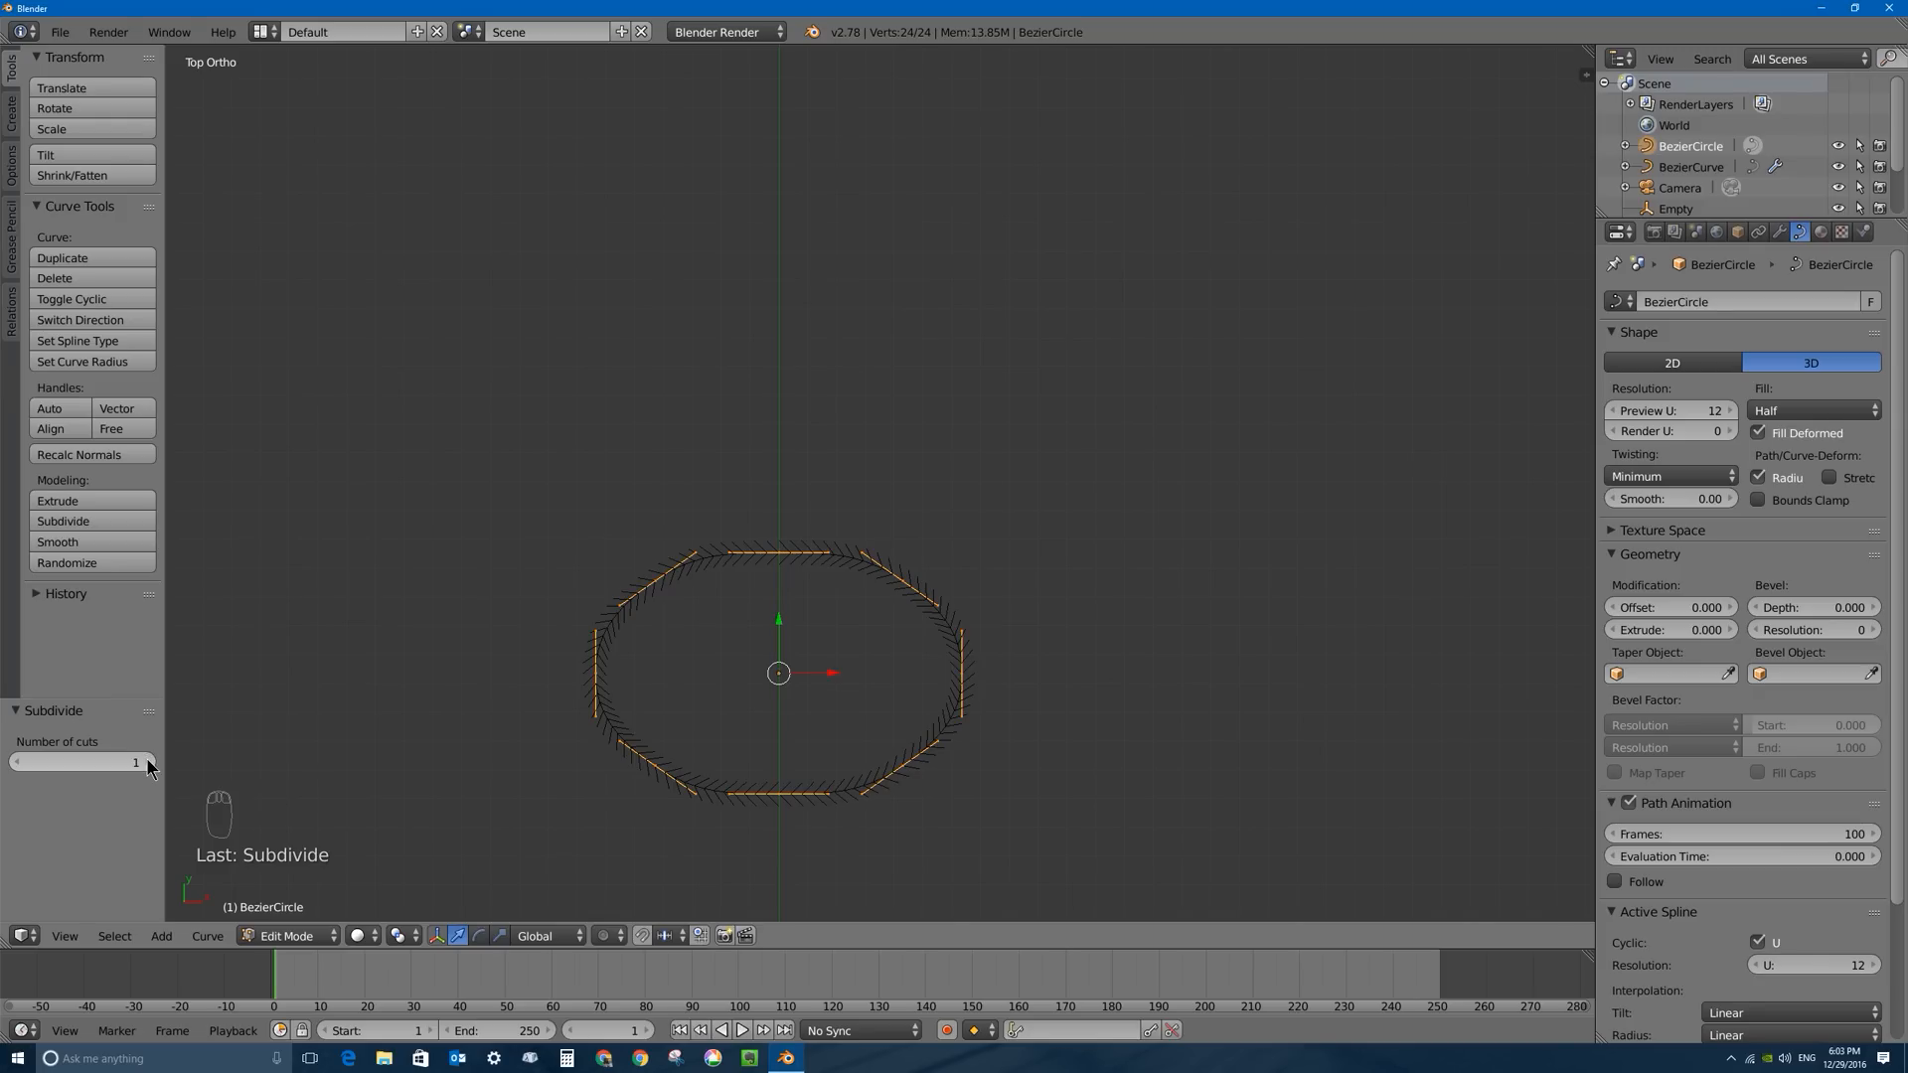
pyautogui.click(149, 762)
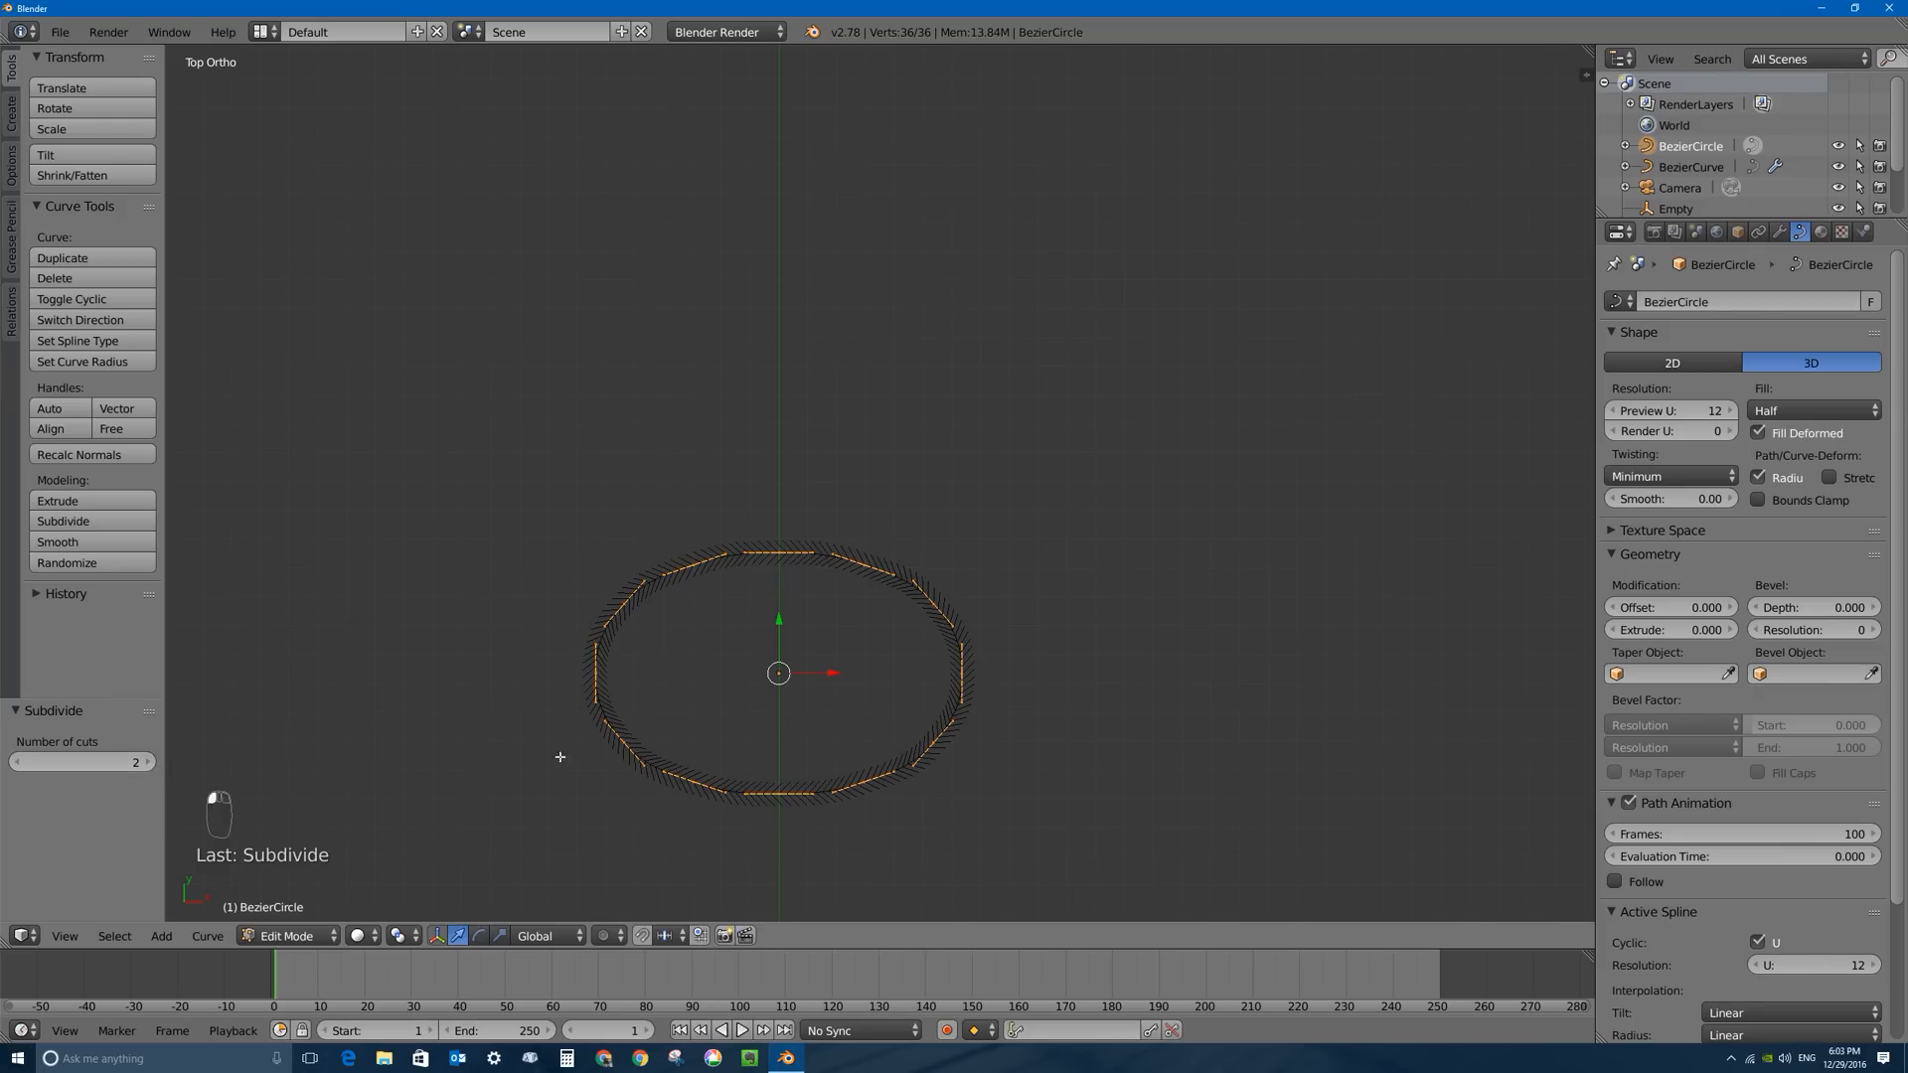
# Move the three upper middle points of the oval down about 0.028 along Y.
pyautogui.rightClick(695, 564)
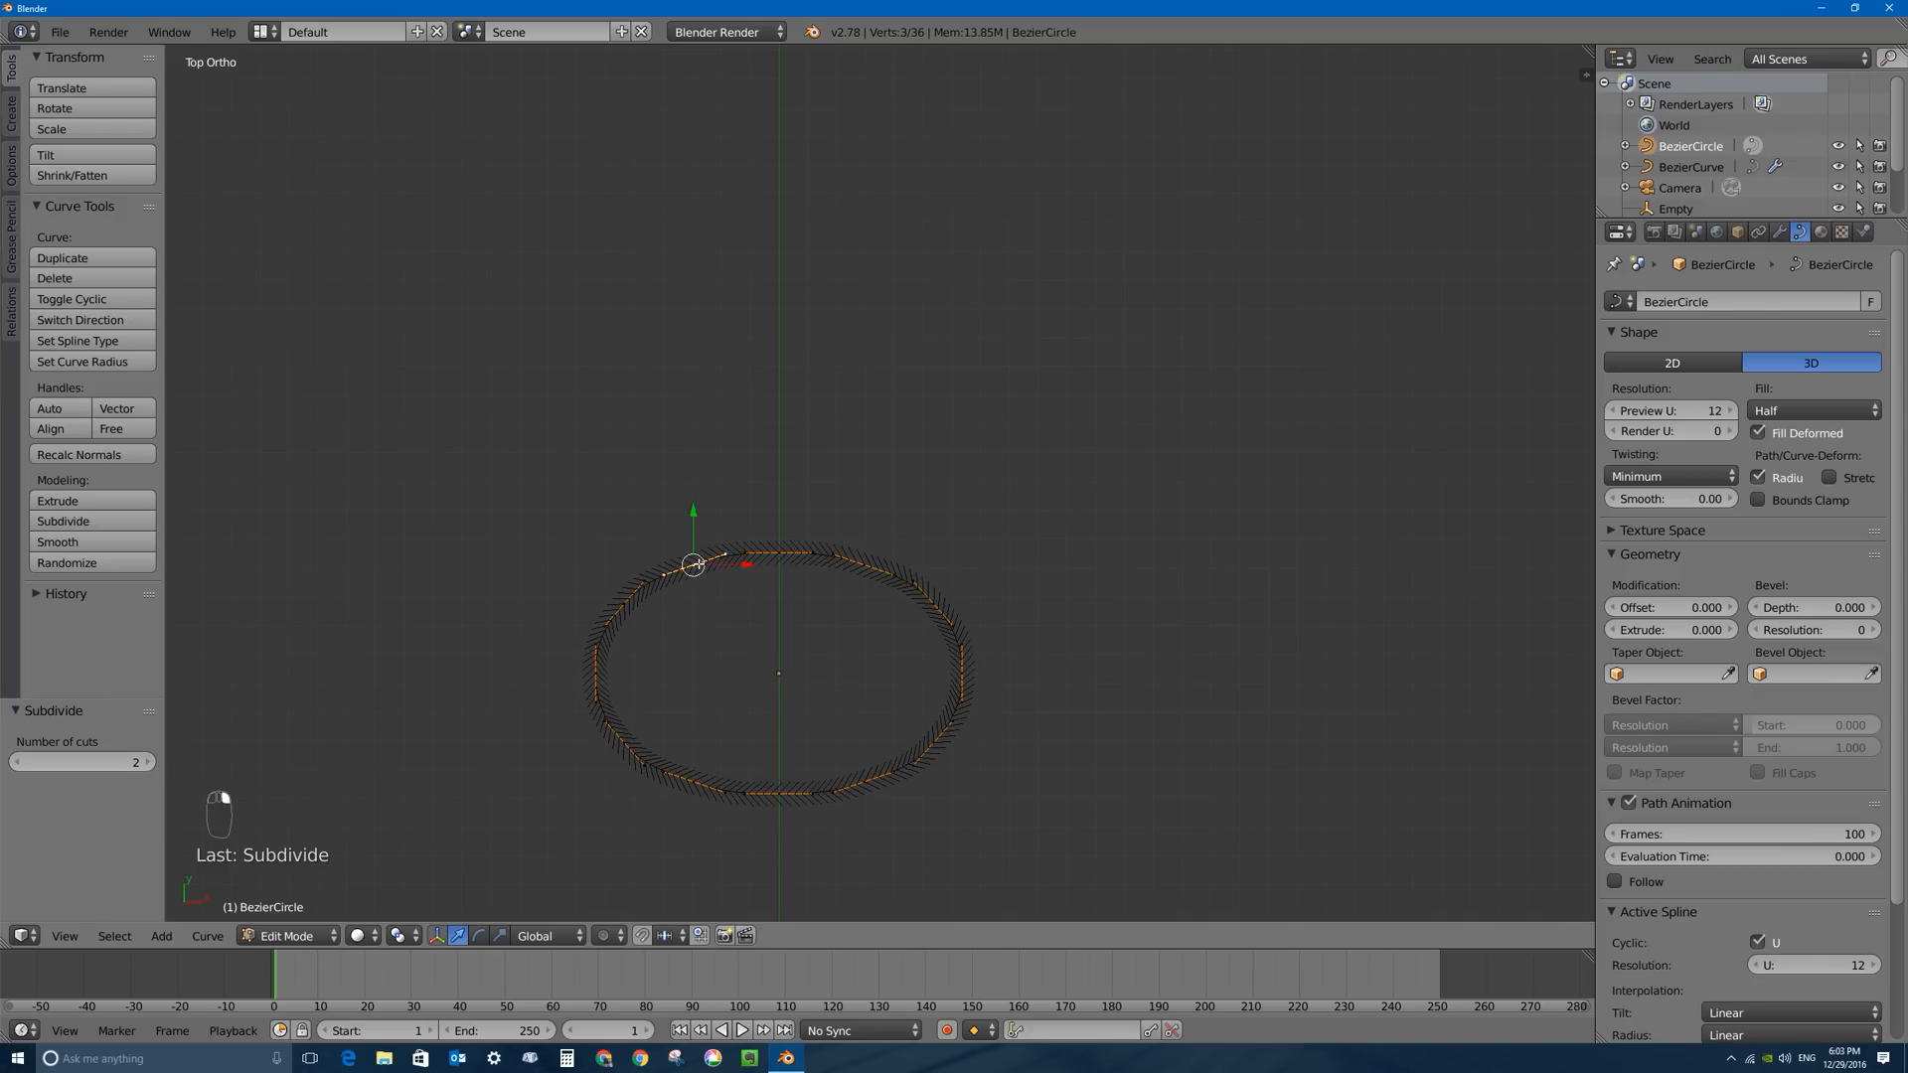
pyautogui.rightClick(608, 623)
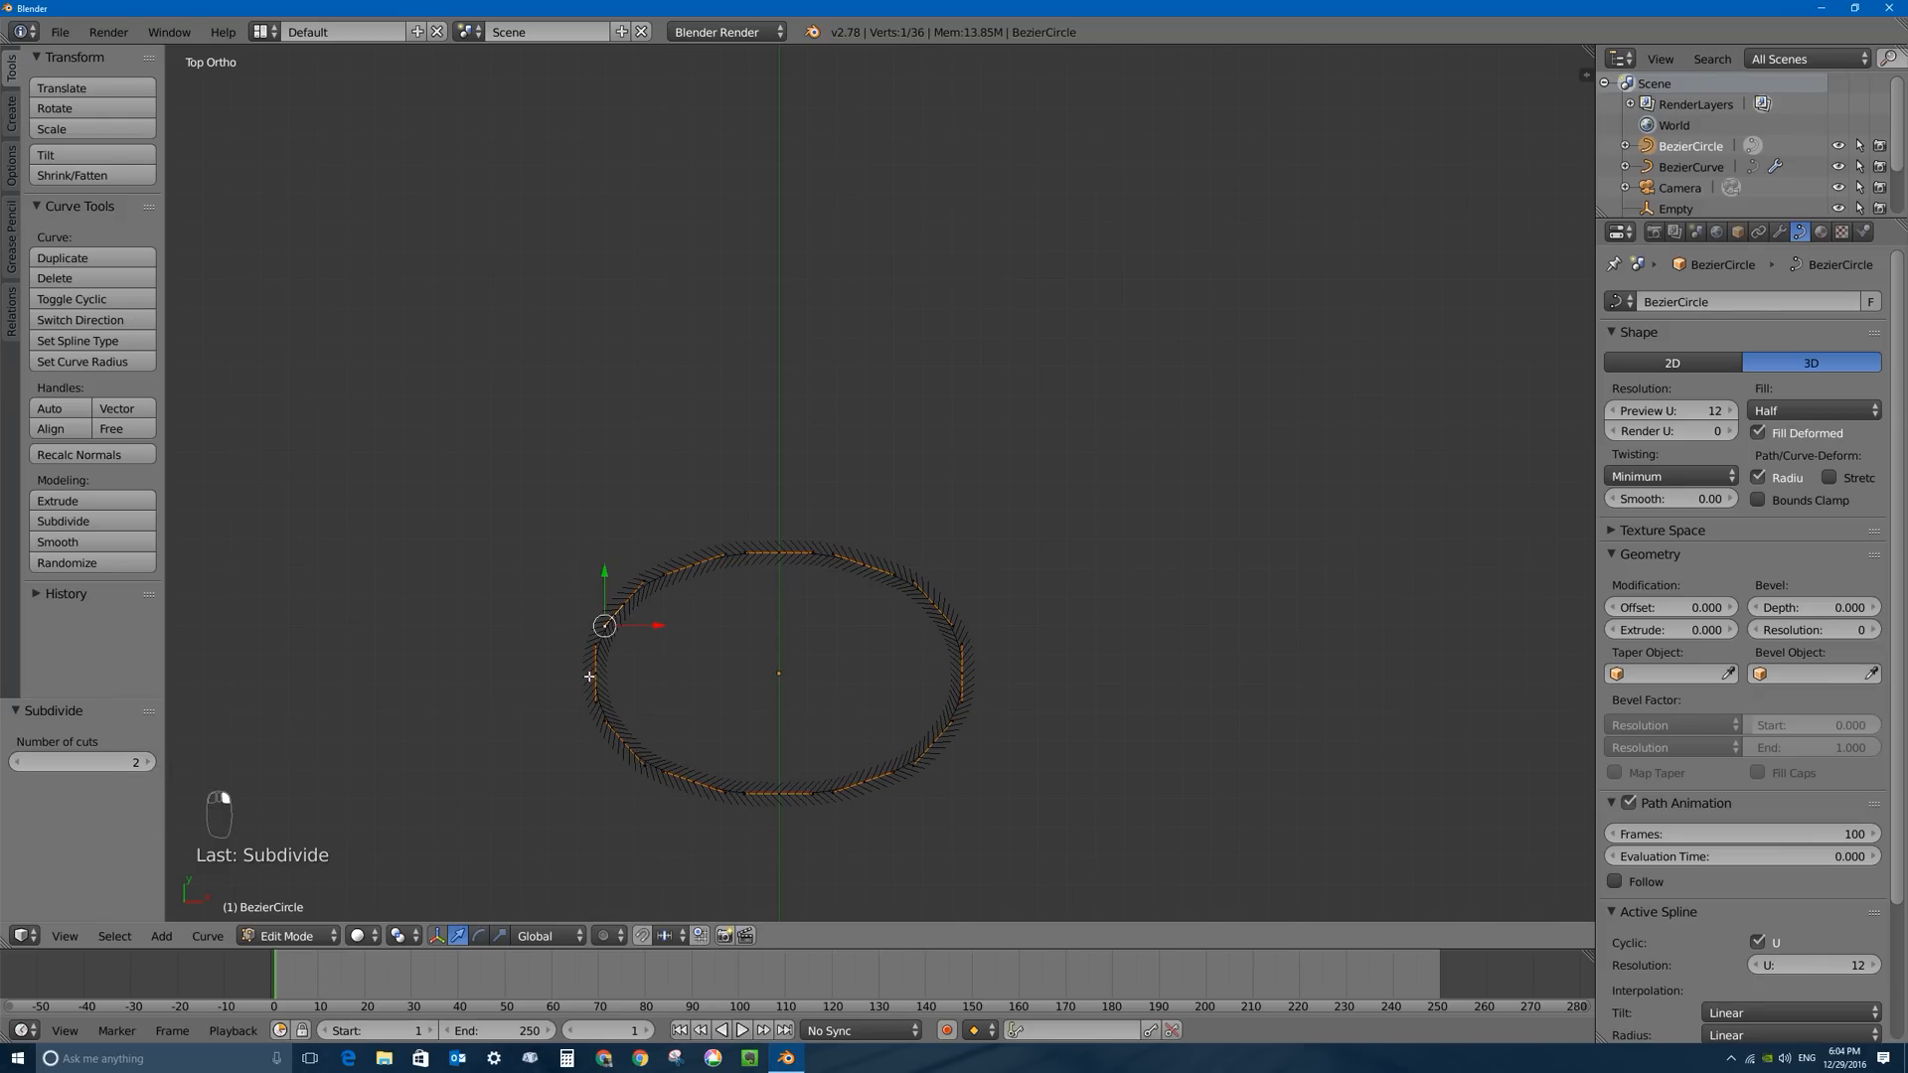
pyautogui.rightClick(790, 555)
pyautogui.rightClick(697, 564)
pyautogui.keyDown('shift'); pyautogui.rightClick(781, 553); pyautogui.keyUp('shift')
pyautogui.keyDown('shift'); pyautogui.rightClick(861, 561); pyautogui.keyUp('shift')
pyautogui.press('g')
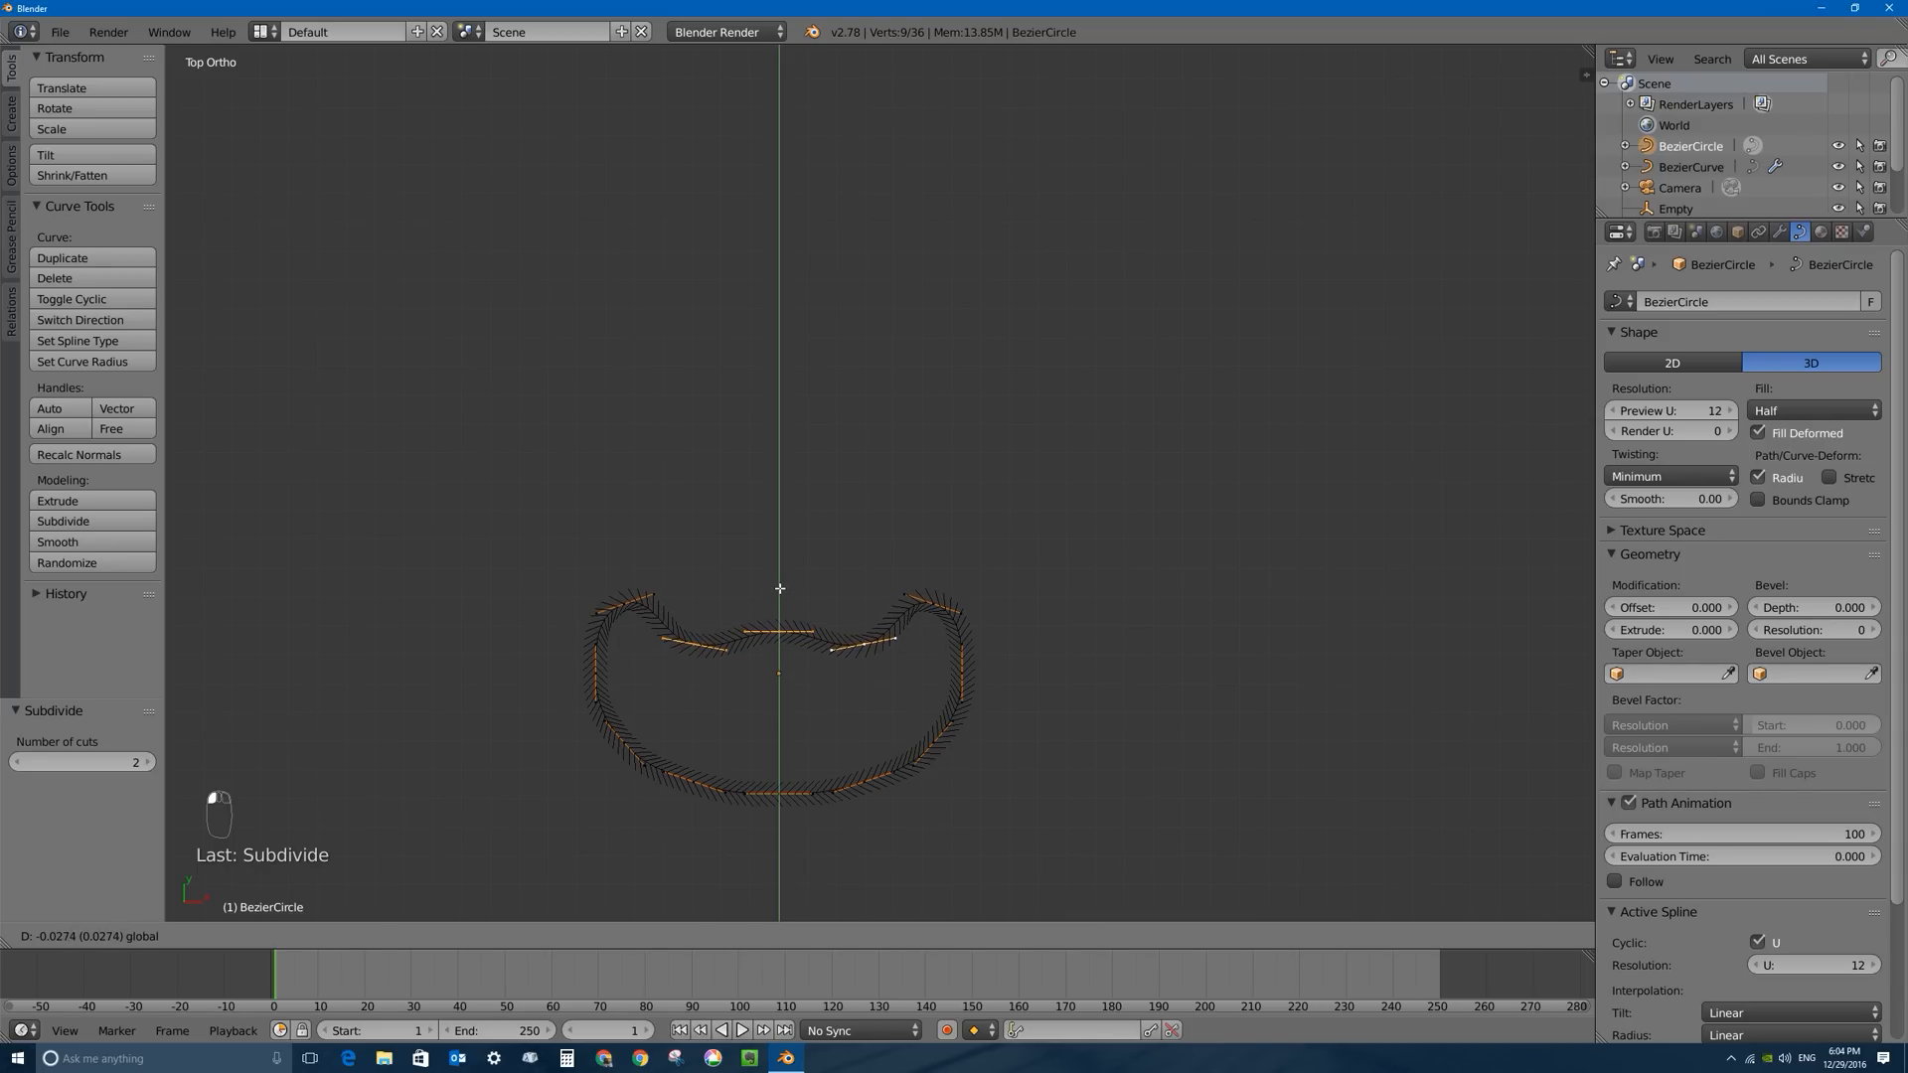
pyautogui.click(780, 588)
# Lower the top centre point a further 0.011 or so along Y to deepen the notch.
pyautogui.rightClick(779, 631)
pyautogui.press('g')
pyautogui.press('y')
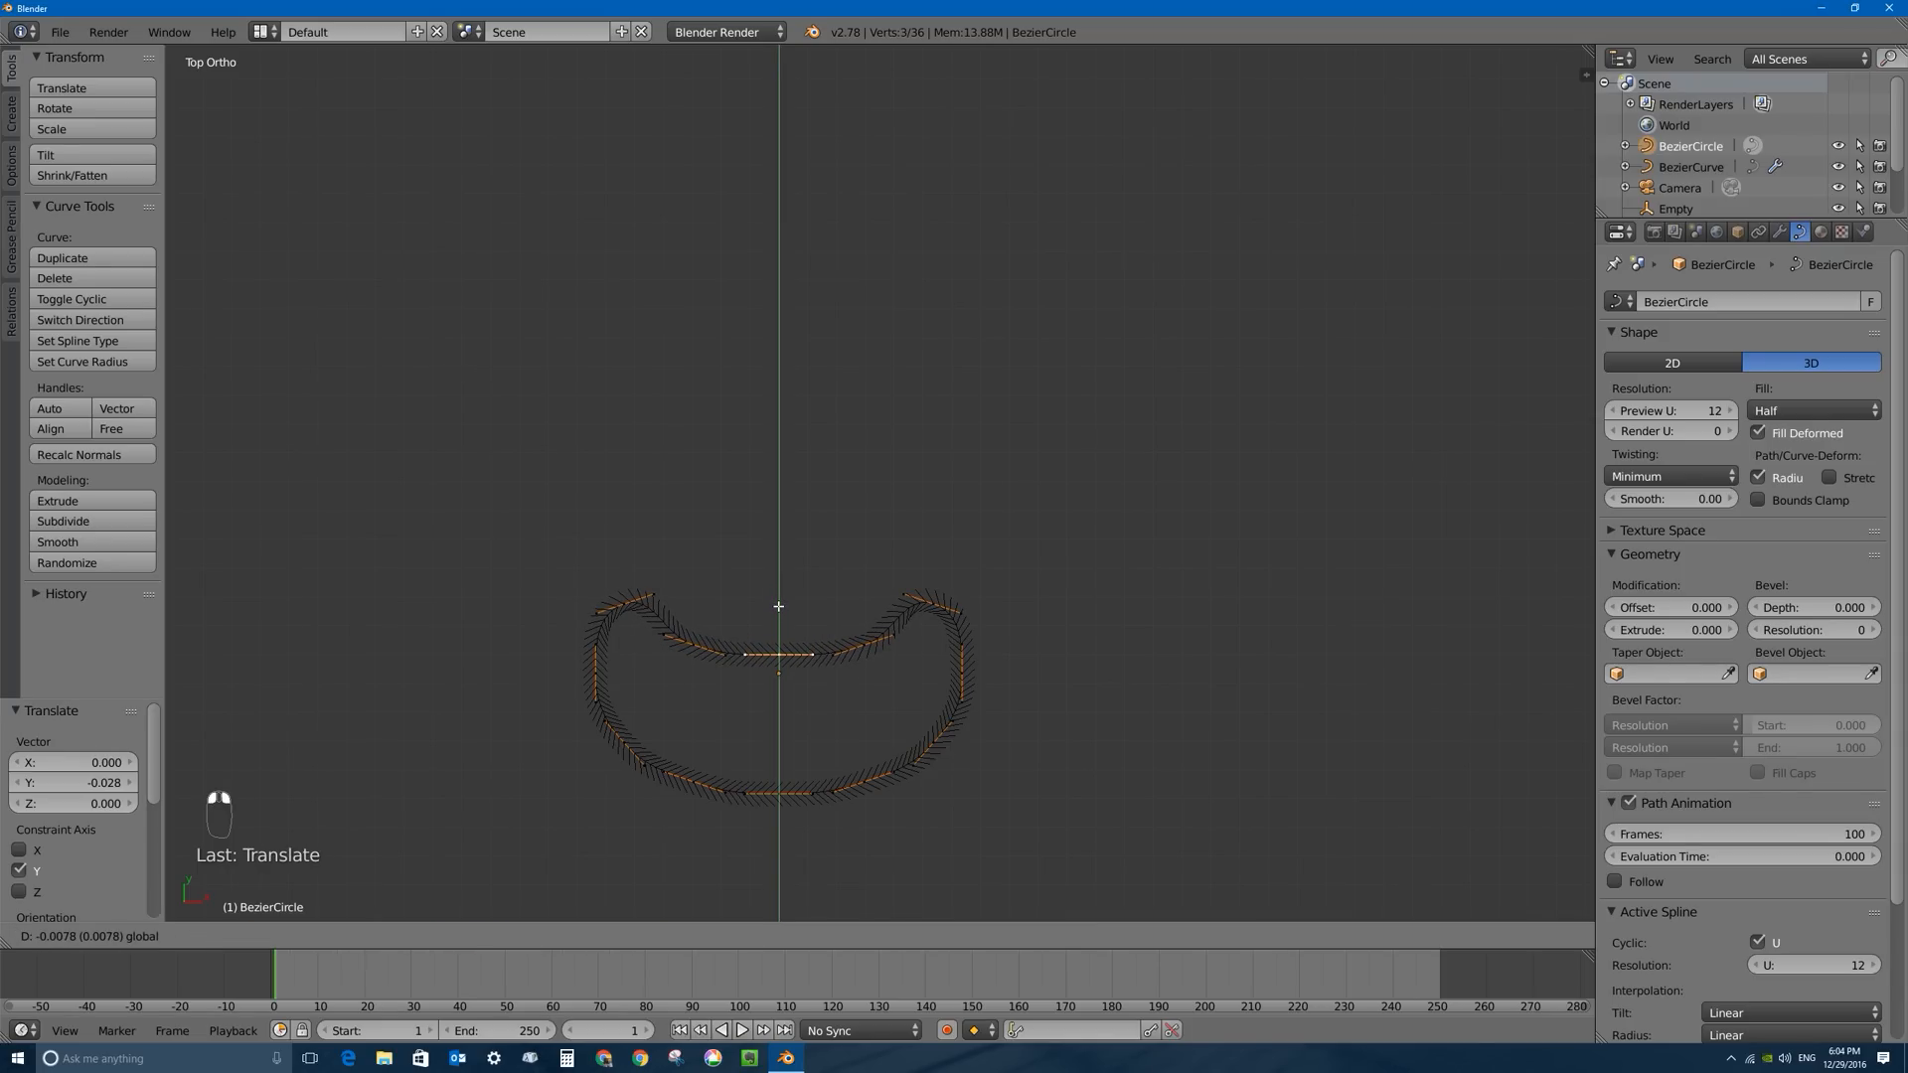
pyautogui.click(778, 615)
# Scale the two points beside the top centre point together to about 0.354 and lower them about 0.008 along Y.
pyautogui.rightClick(861, 643)
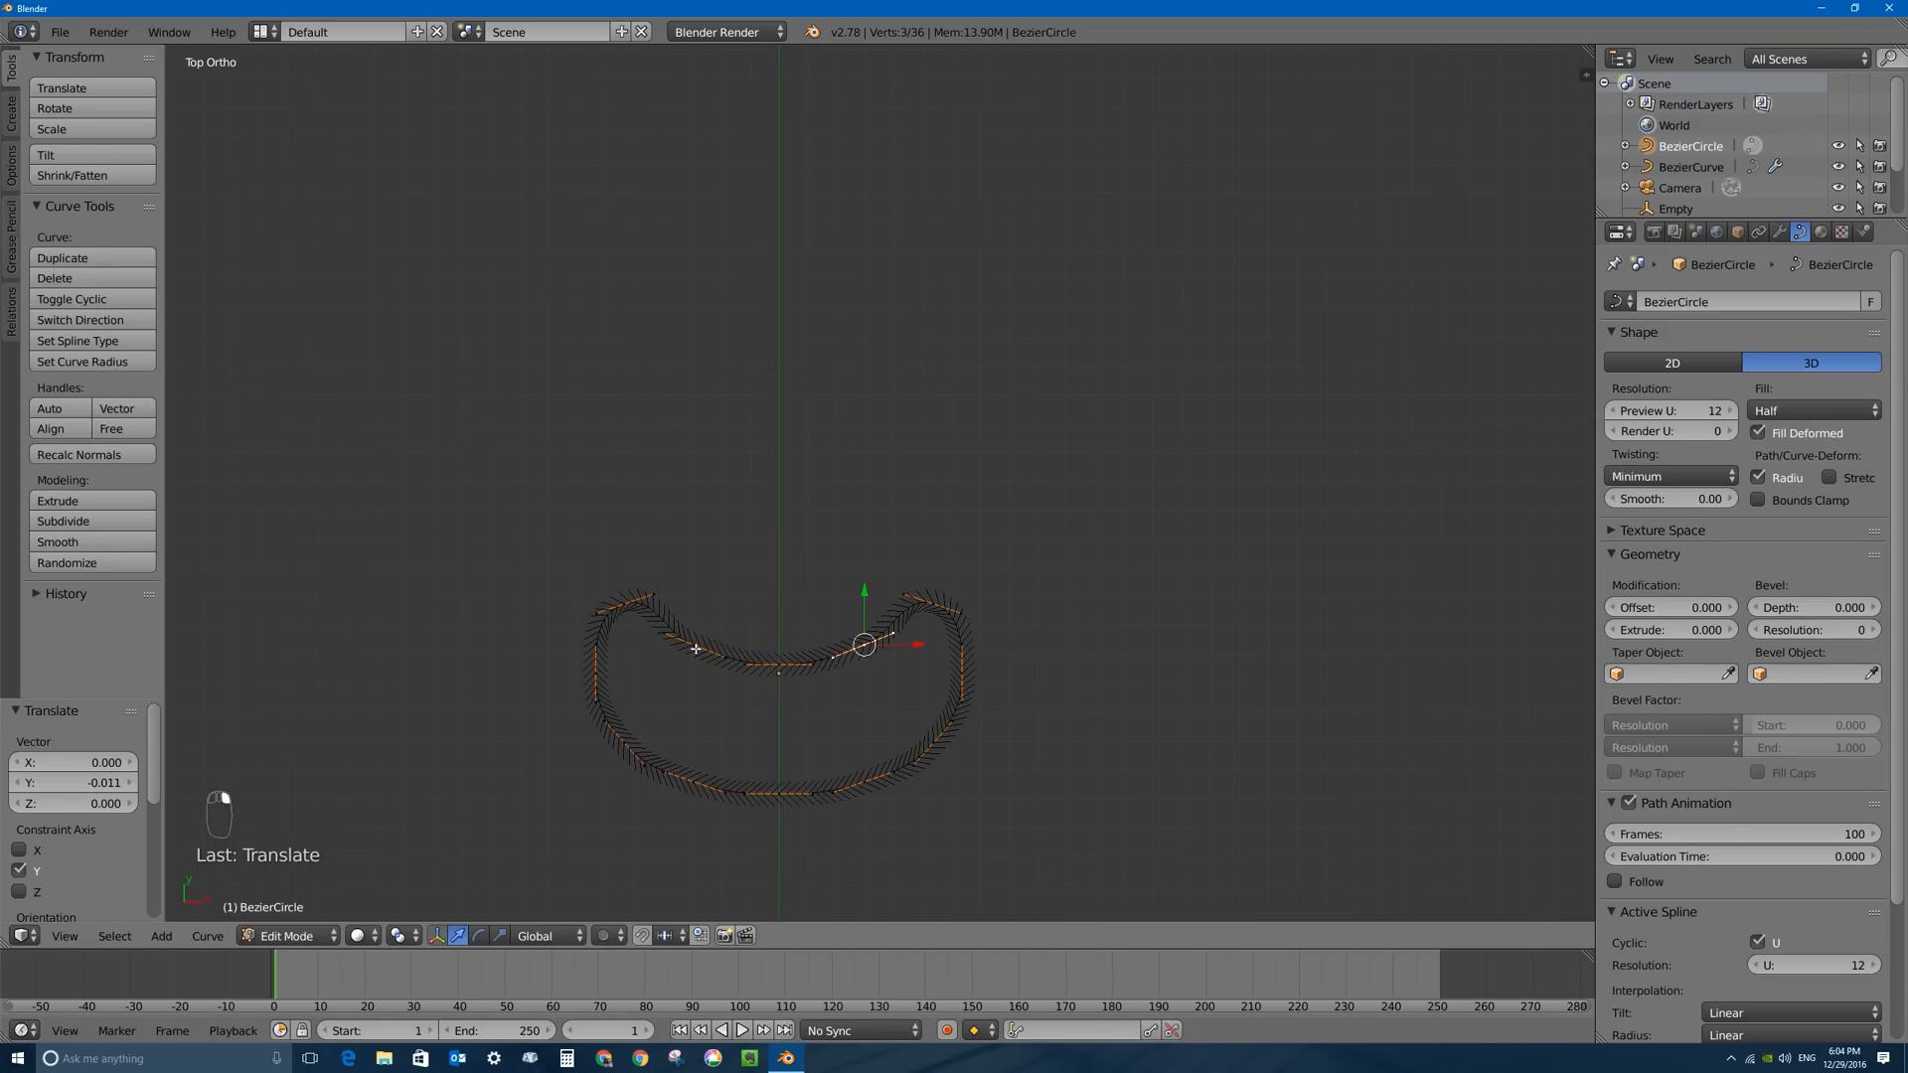
pyautogui.keyDown('shift'); pyautogui.rightClick(696, 649); pyautogui.keyUp('shift')
pyautogui.press('s')
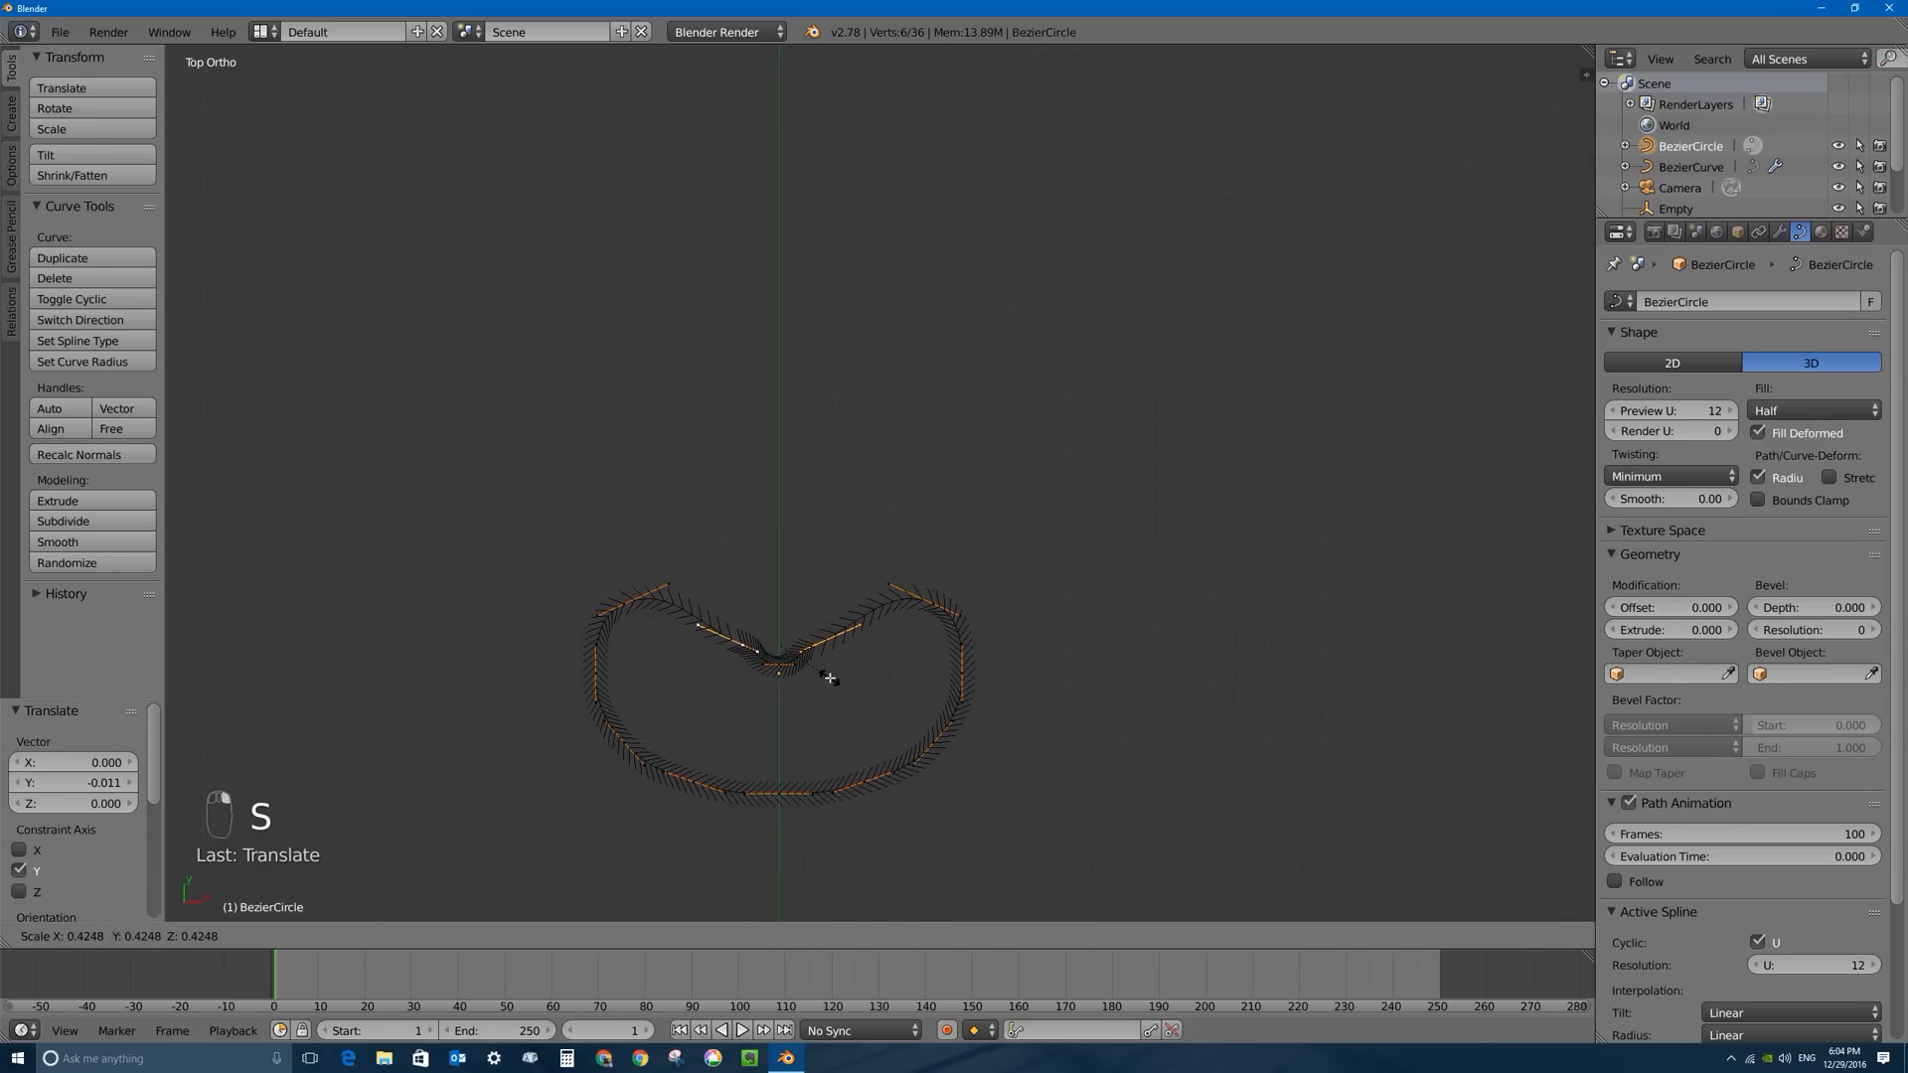
pyautogui.click(821, 673)
pyautogui.press('g')
pyautogui.press('y')
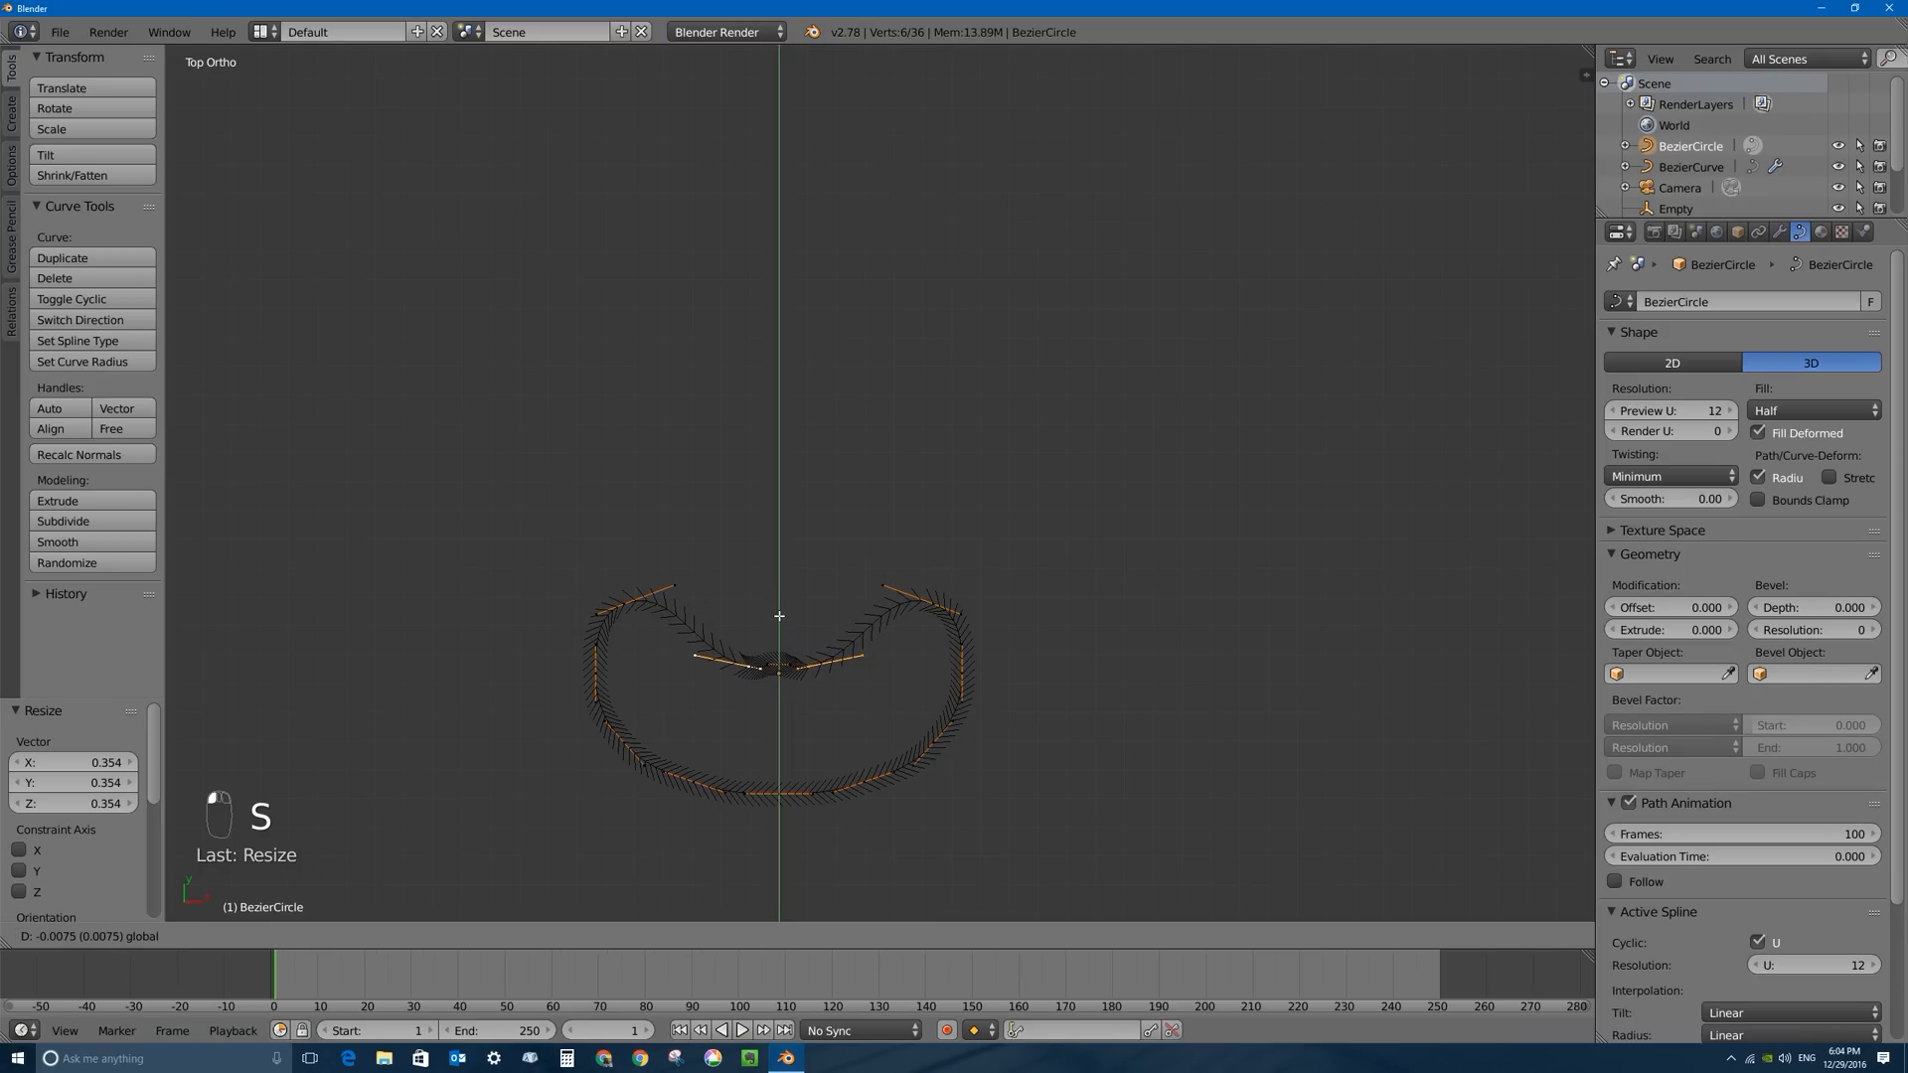
pyautogui.click(779, 616)
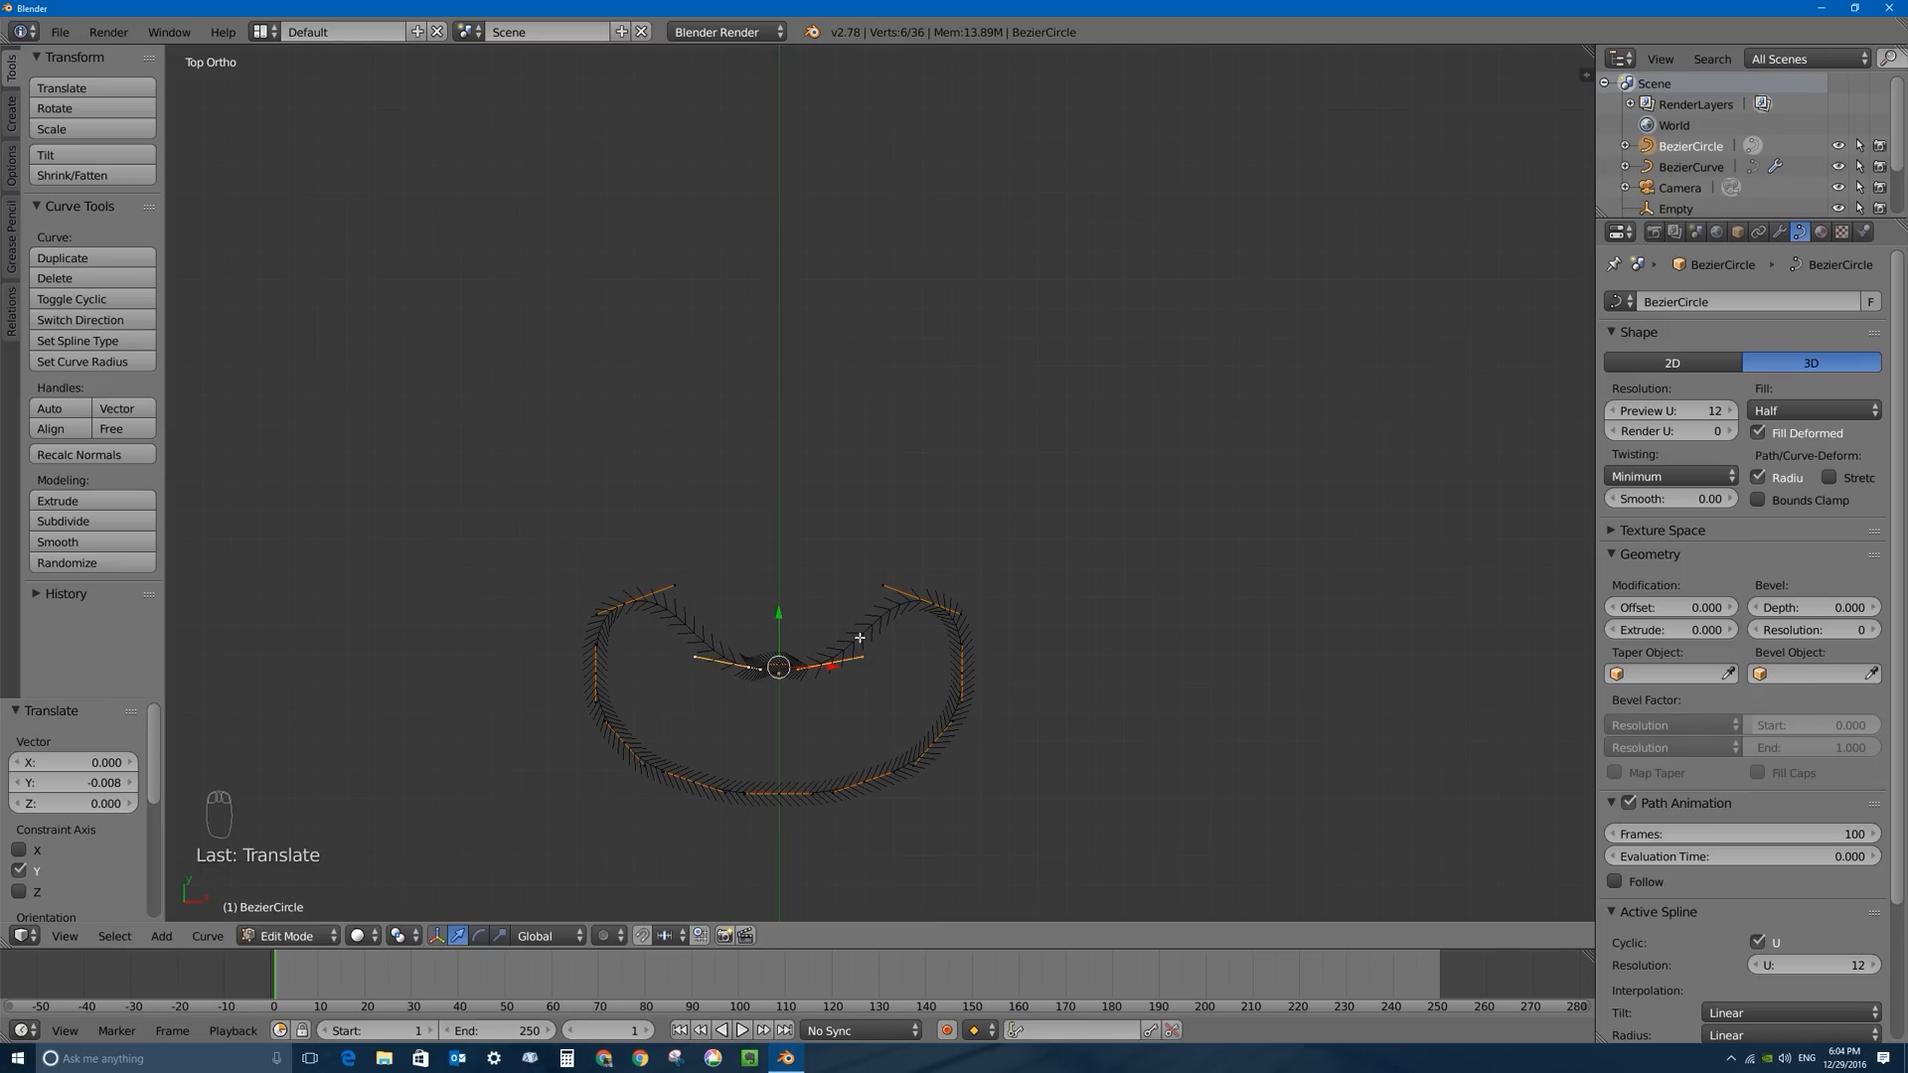
# Scale the two upper shoulder points toward each other to about 0.287 to narrow the notch opening.
pyautogui.rightClick(931, 602)
pyautogui.keyDown('shift'); pyautogui.rightClick(626, 602); pyautogui.keyUp('shift')
pyautogui.press('s')
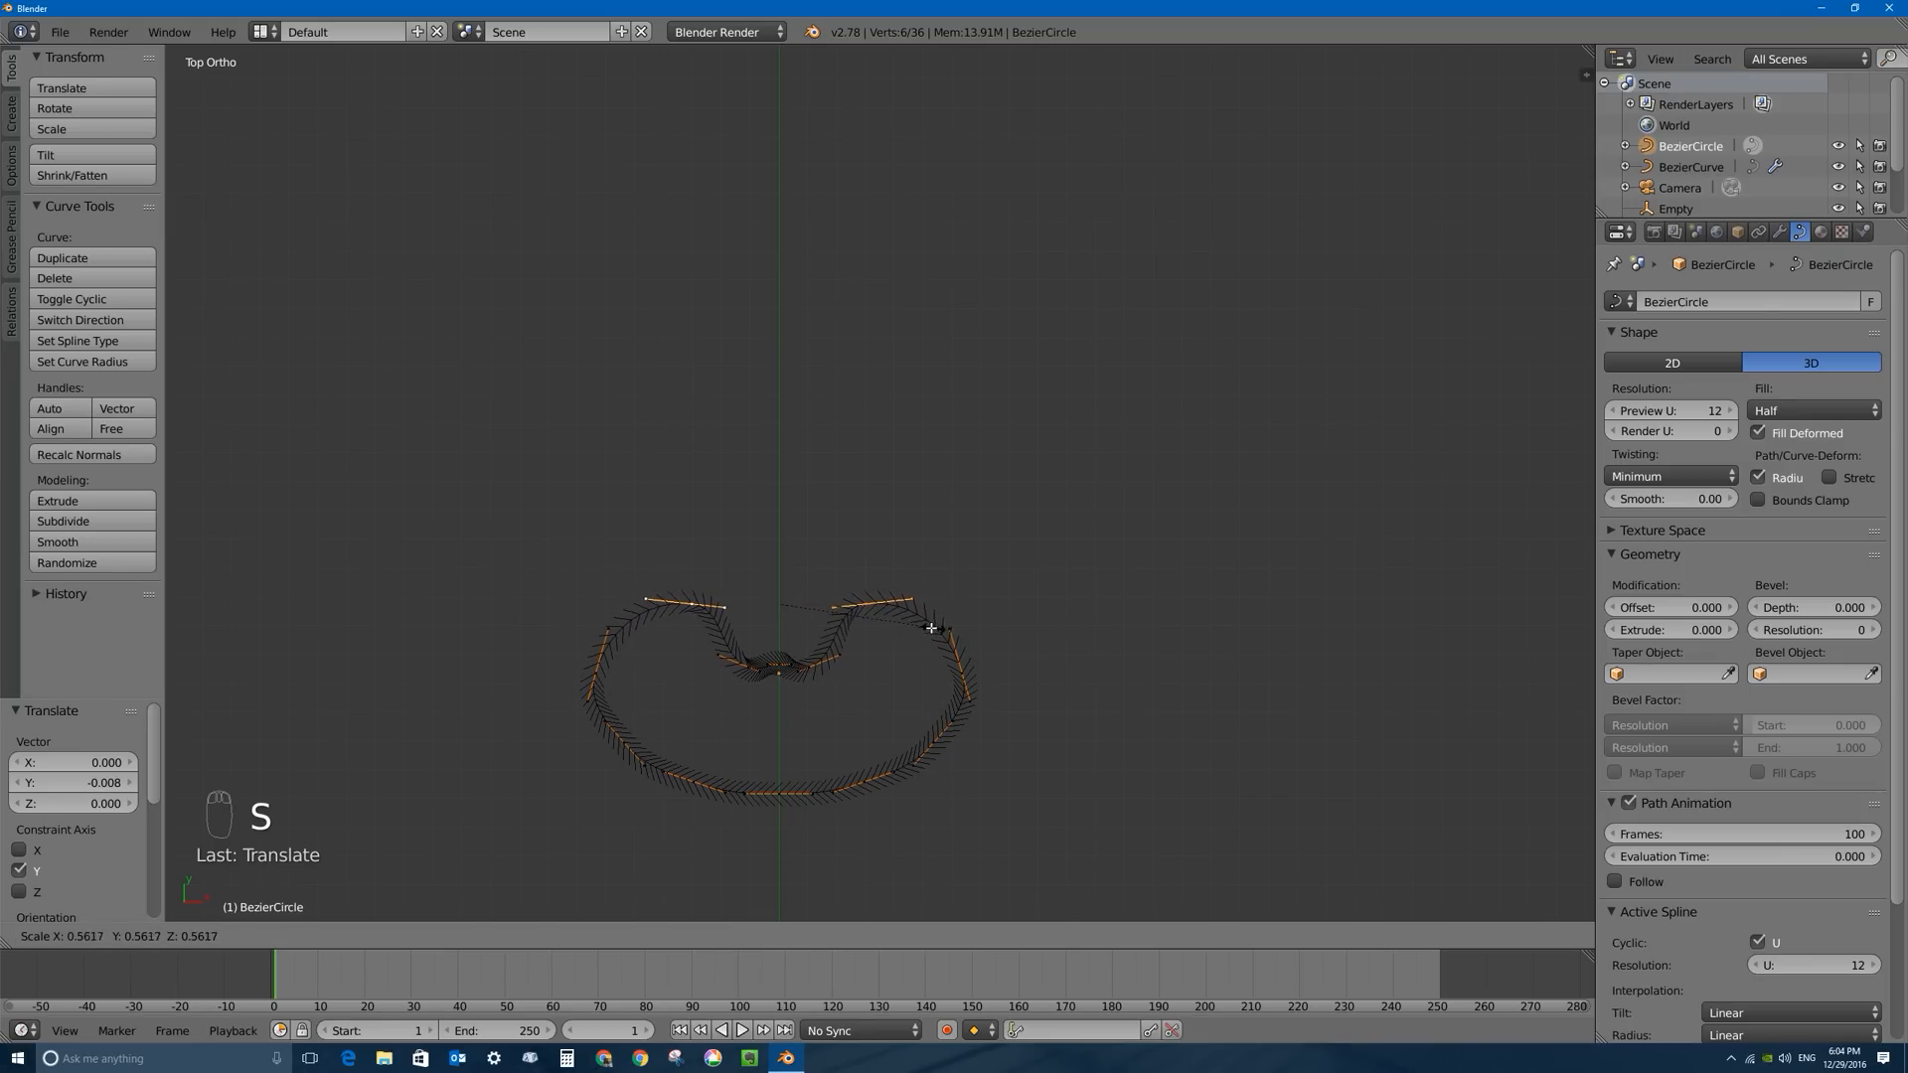
pyautogui.click(857, 621)
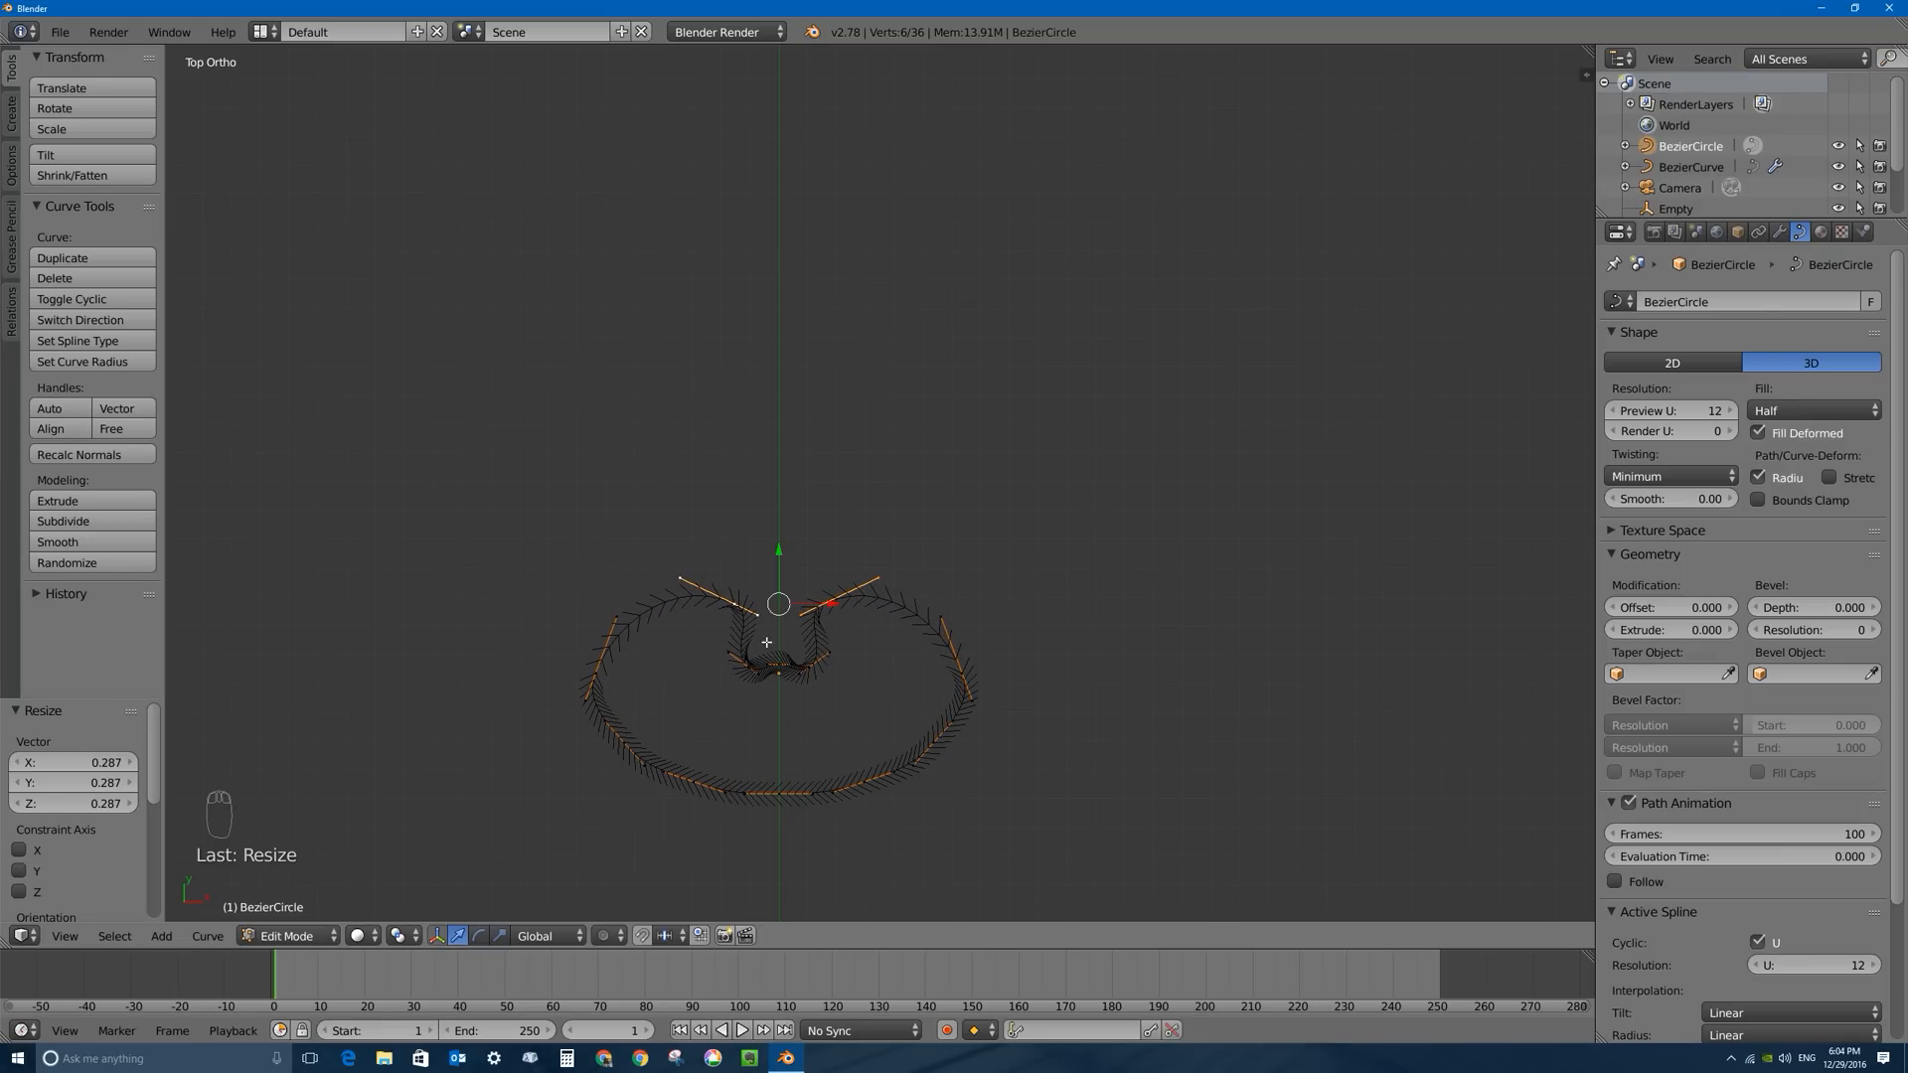
pyautogui.rightClick(729, 608)
pyautogui.press('r')
pyautogui.rightClick(903, 549)
# Lower the outer handles of the two shoulder points about 0.008 along Y, and move both points outward, the left one about 0.009.
pyautogui.rightClick(680, 582)
pyautogui.keyDown('shift'); pyautogui.rightClick(876, 579); pyautogui.keyUp('shift')
pyautogui.moveTo(780, 526); pyautogui.dragTo(780, 548)
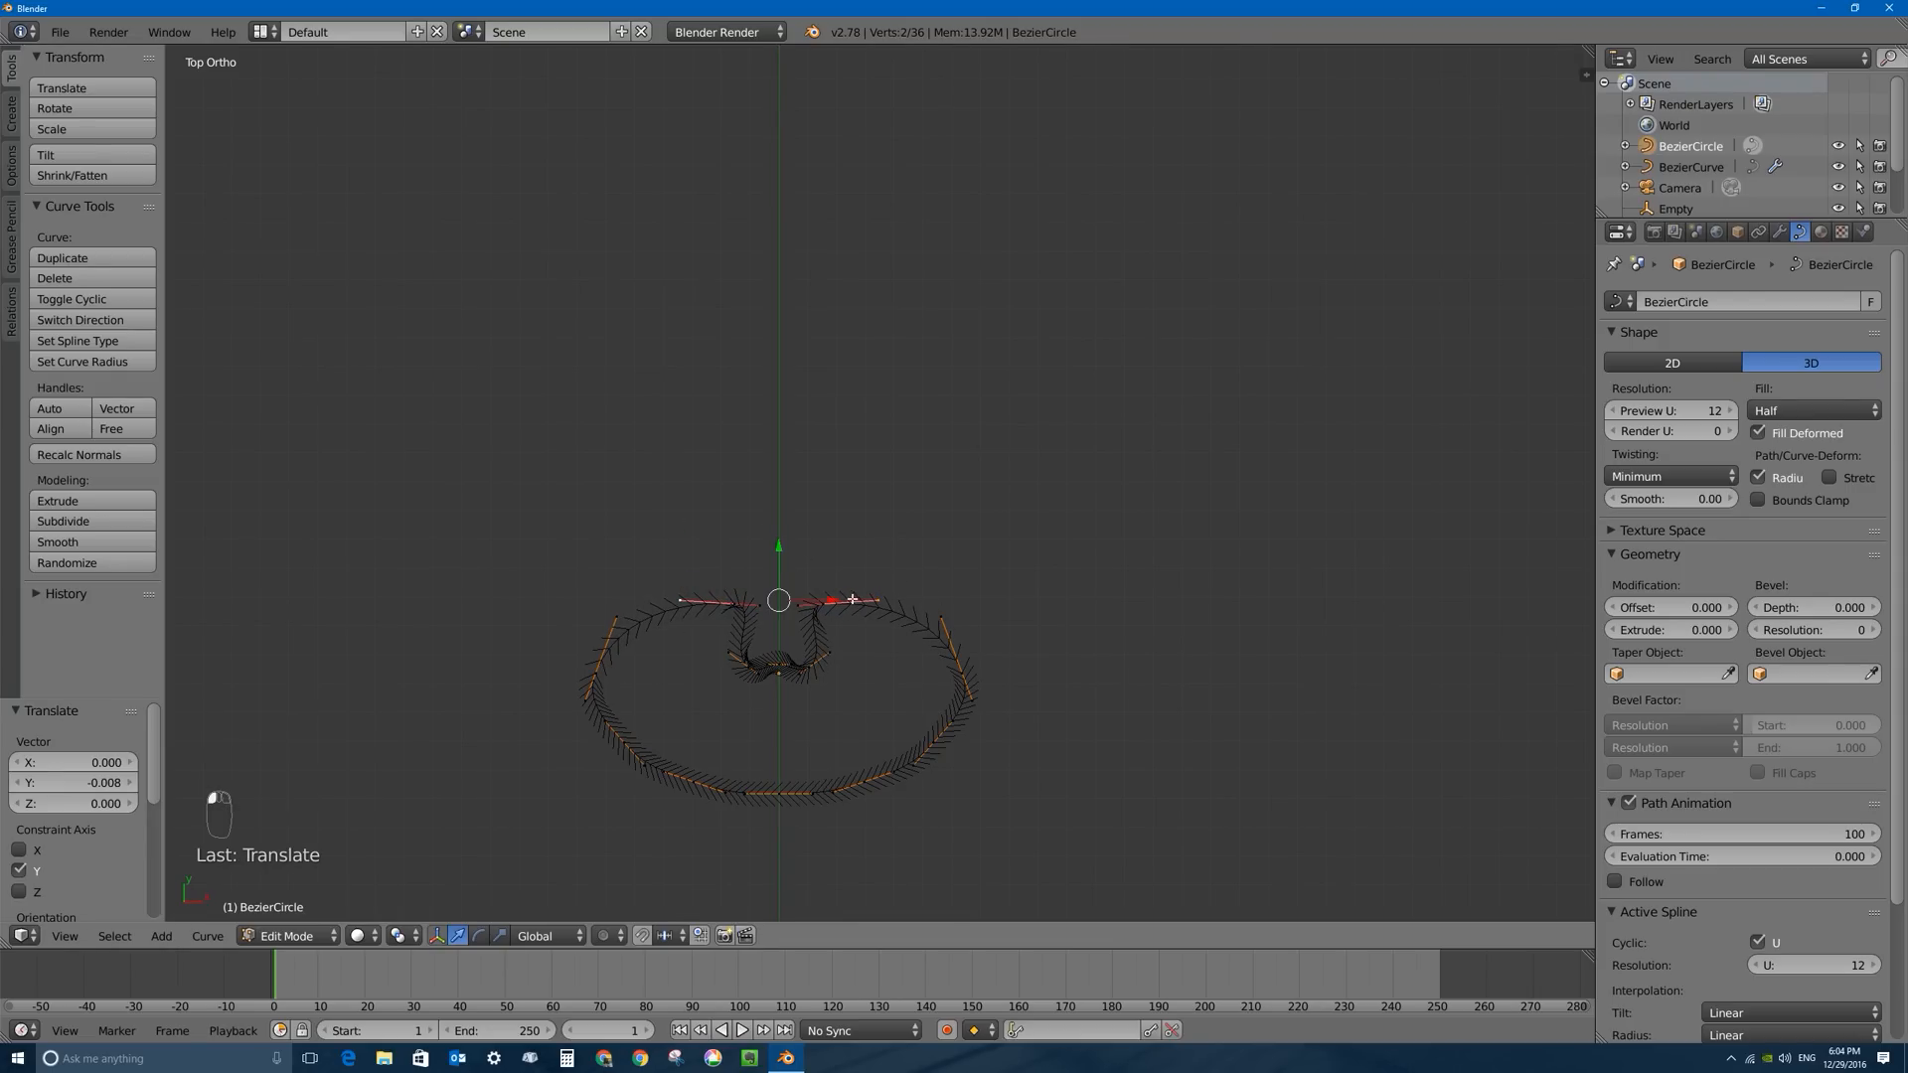
pyautogui.rightClick(822, 603)
pyautogui.moveTo(869, 607); pyautogui.dragTo(759, 604)
pyautogui.rightClick(733, 603)
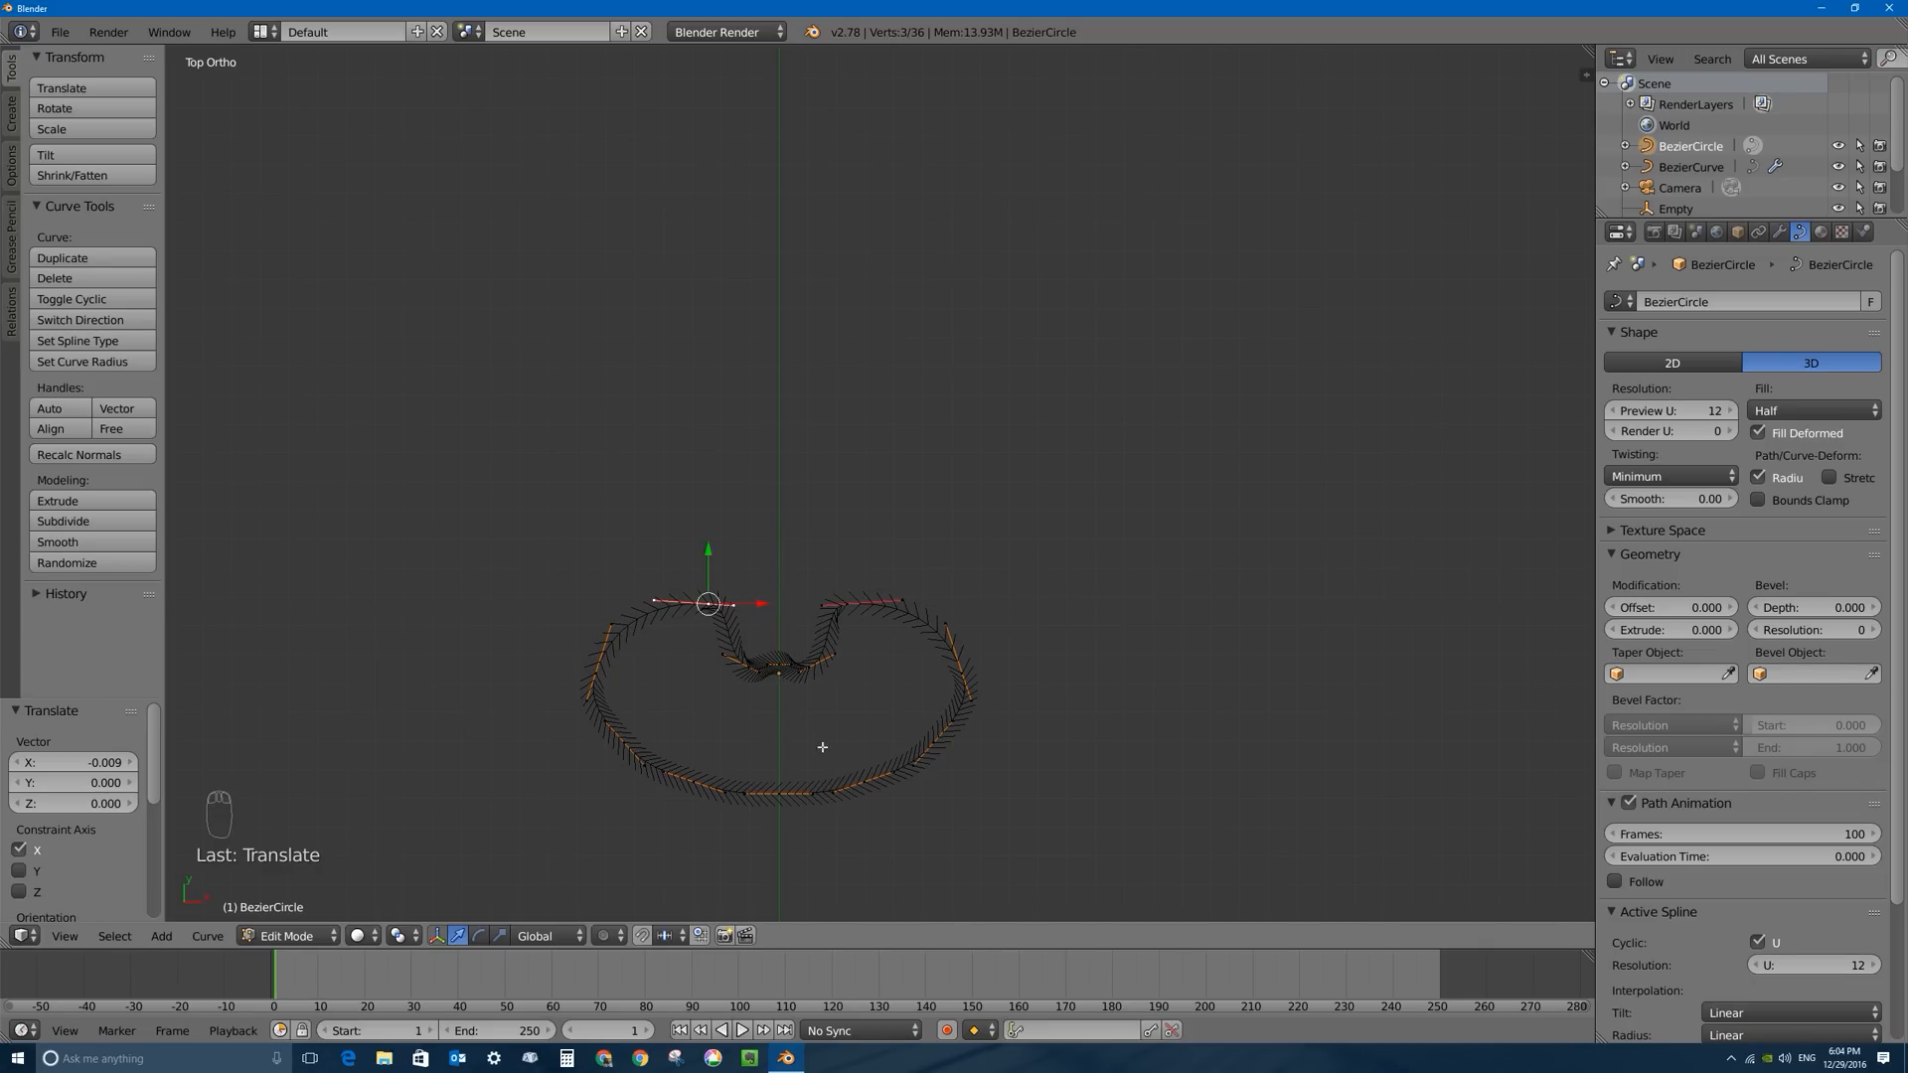
# Move the three bottom middle points up about 0.022 along Y to start a notch on the underside.
pyautogui.keyDown('shift'); pyautogui.moveTo(843, 752); pyautogui.dragTo(857, 596, button='middle'); pyautogui.keyUp('shift')
pyautogui.scroll(2, 775, 575)
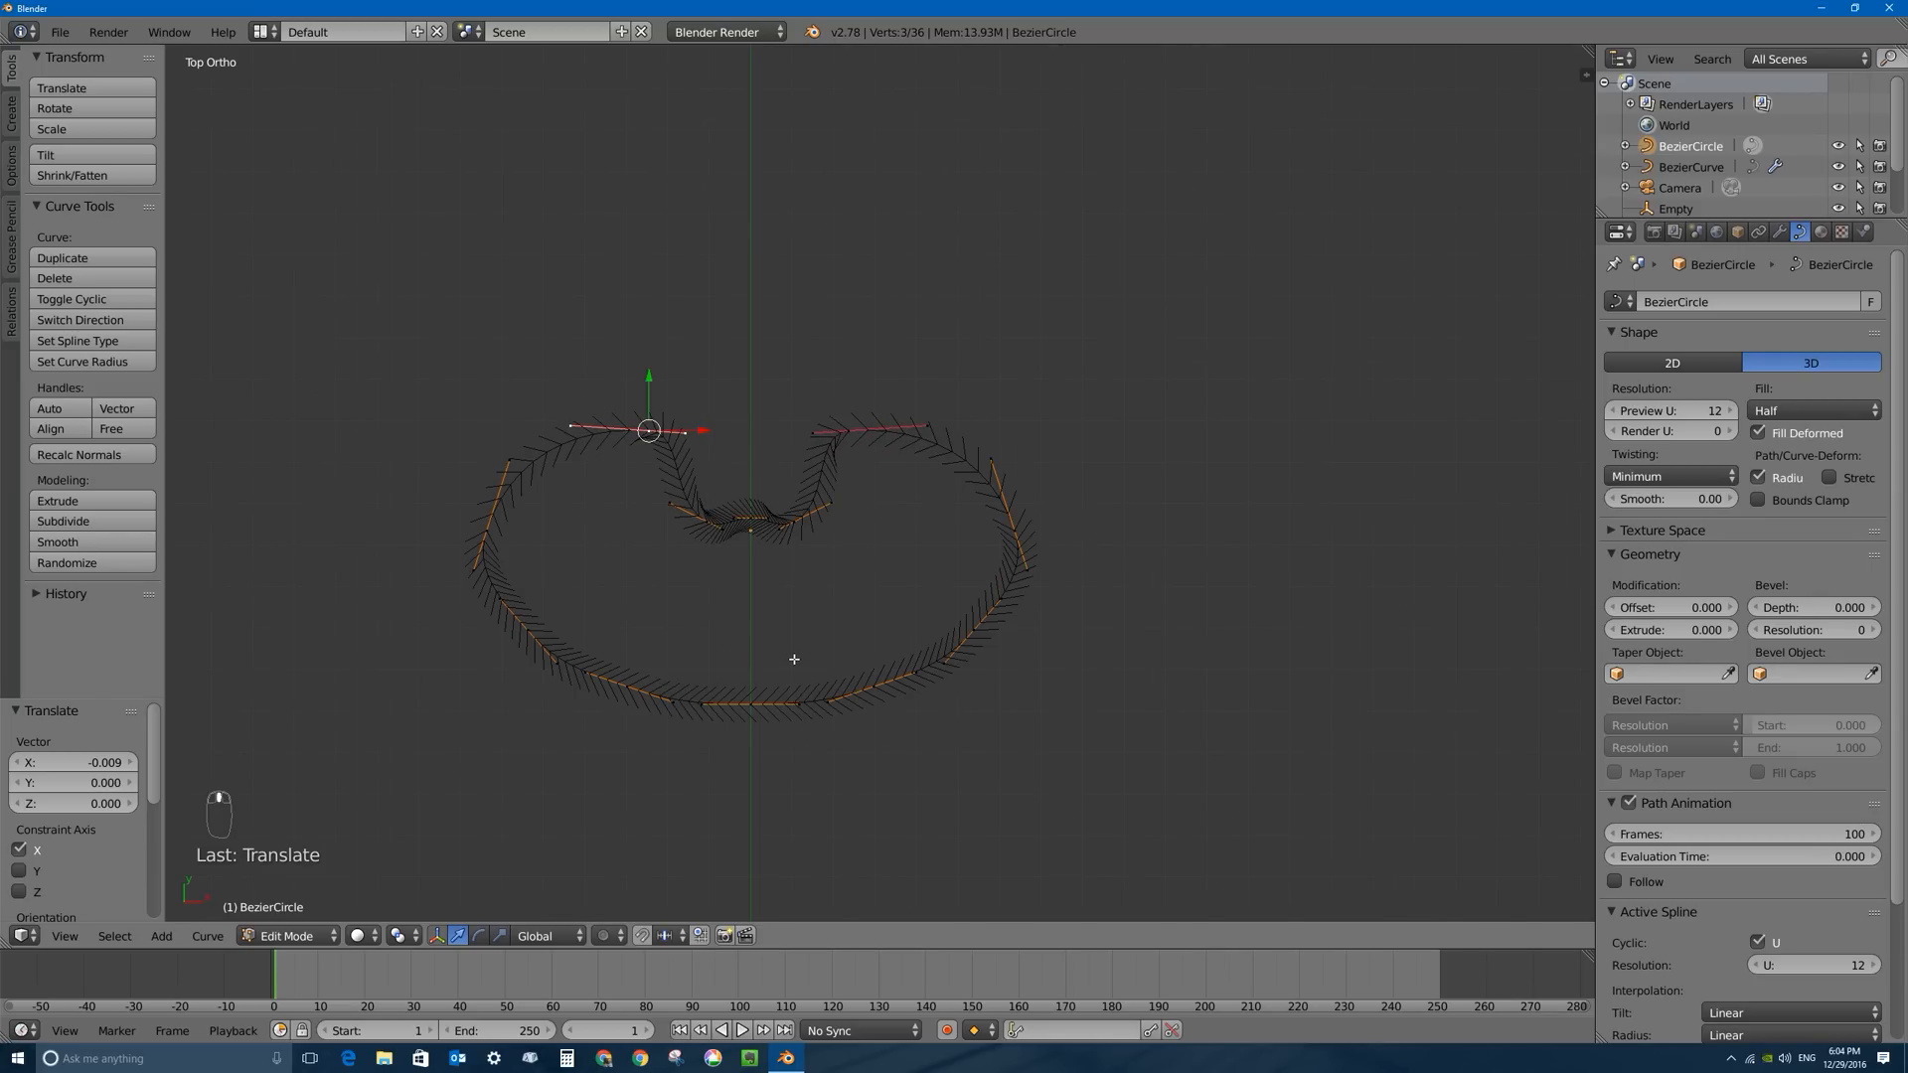
pyautogui.rightClick(752, 706)
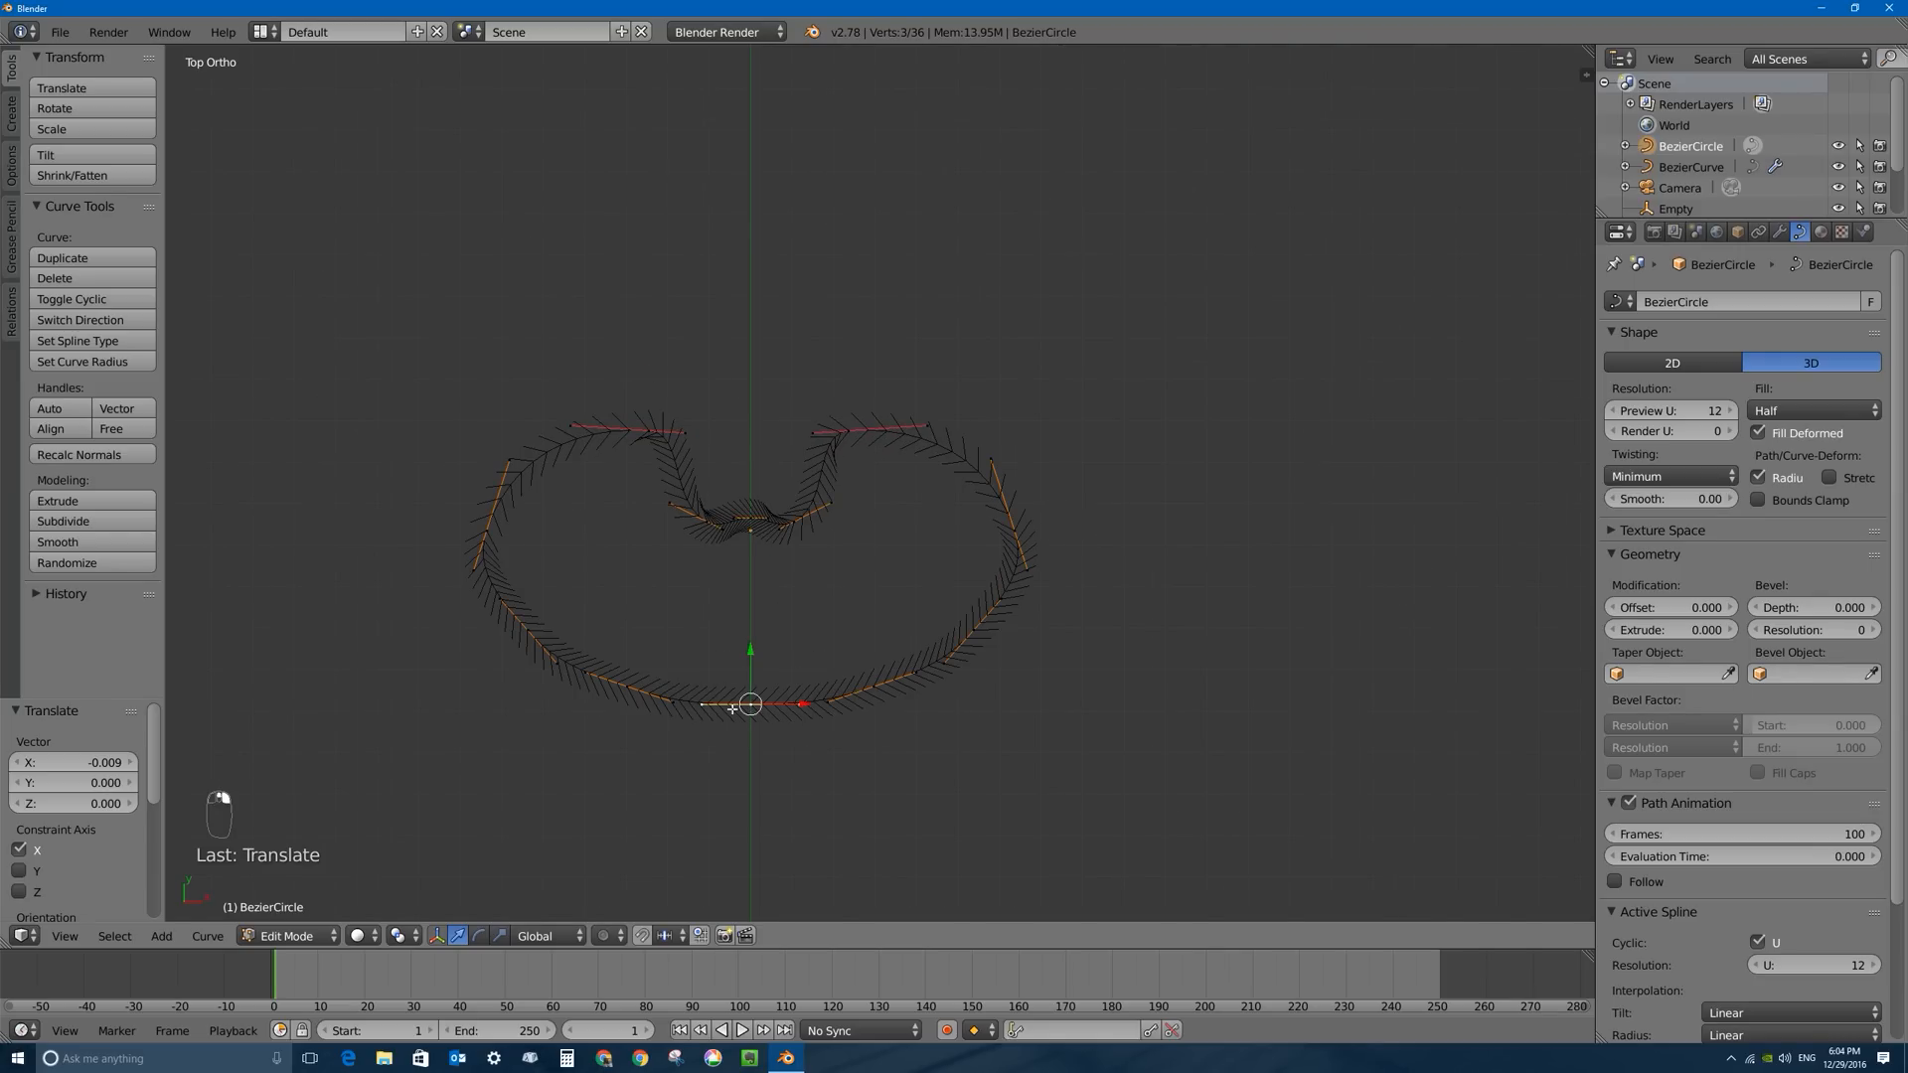
pyautogui.rightClick(626, 683)
pyautogui.keyDown('shift'); pyautogui.rightClick(871, 686); pyautogui.keyUp('shift')
pyautogui.keyDown('shift'); pyautogui.rightClick(752, 704); pyautogui.keyUp('shift')
pyautogui.moveTo(753, 642); pyautogui.dragTo(716, 585)
# Scale the two points beside the bottom centre point closer together, moving them down about 0.019 and back up about 0.014 along Y.
pyautogui.rightClick(747, 612)
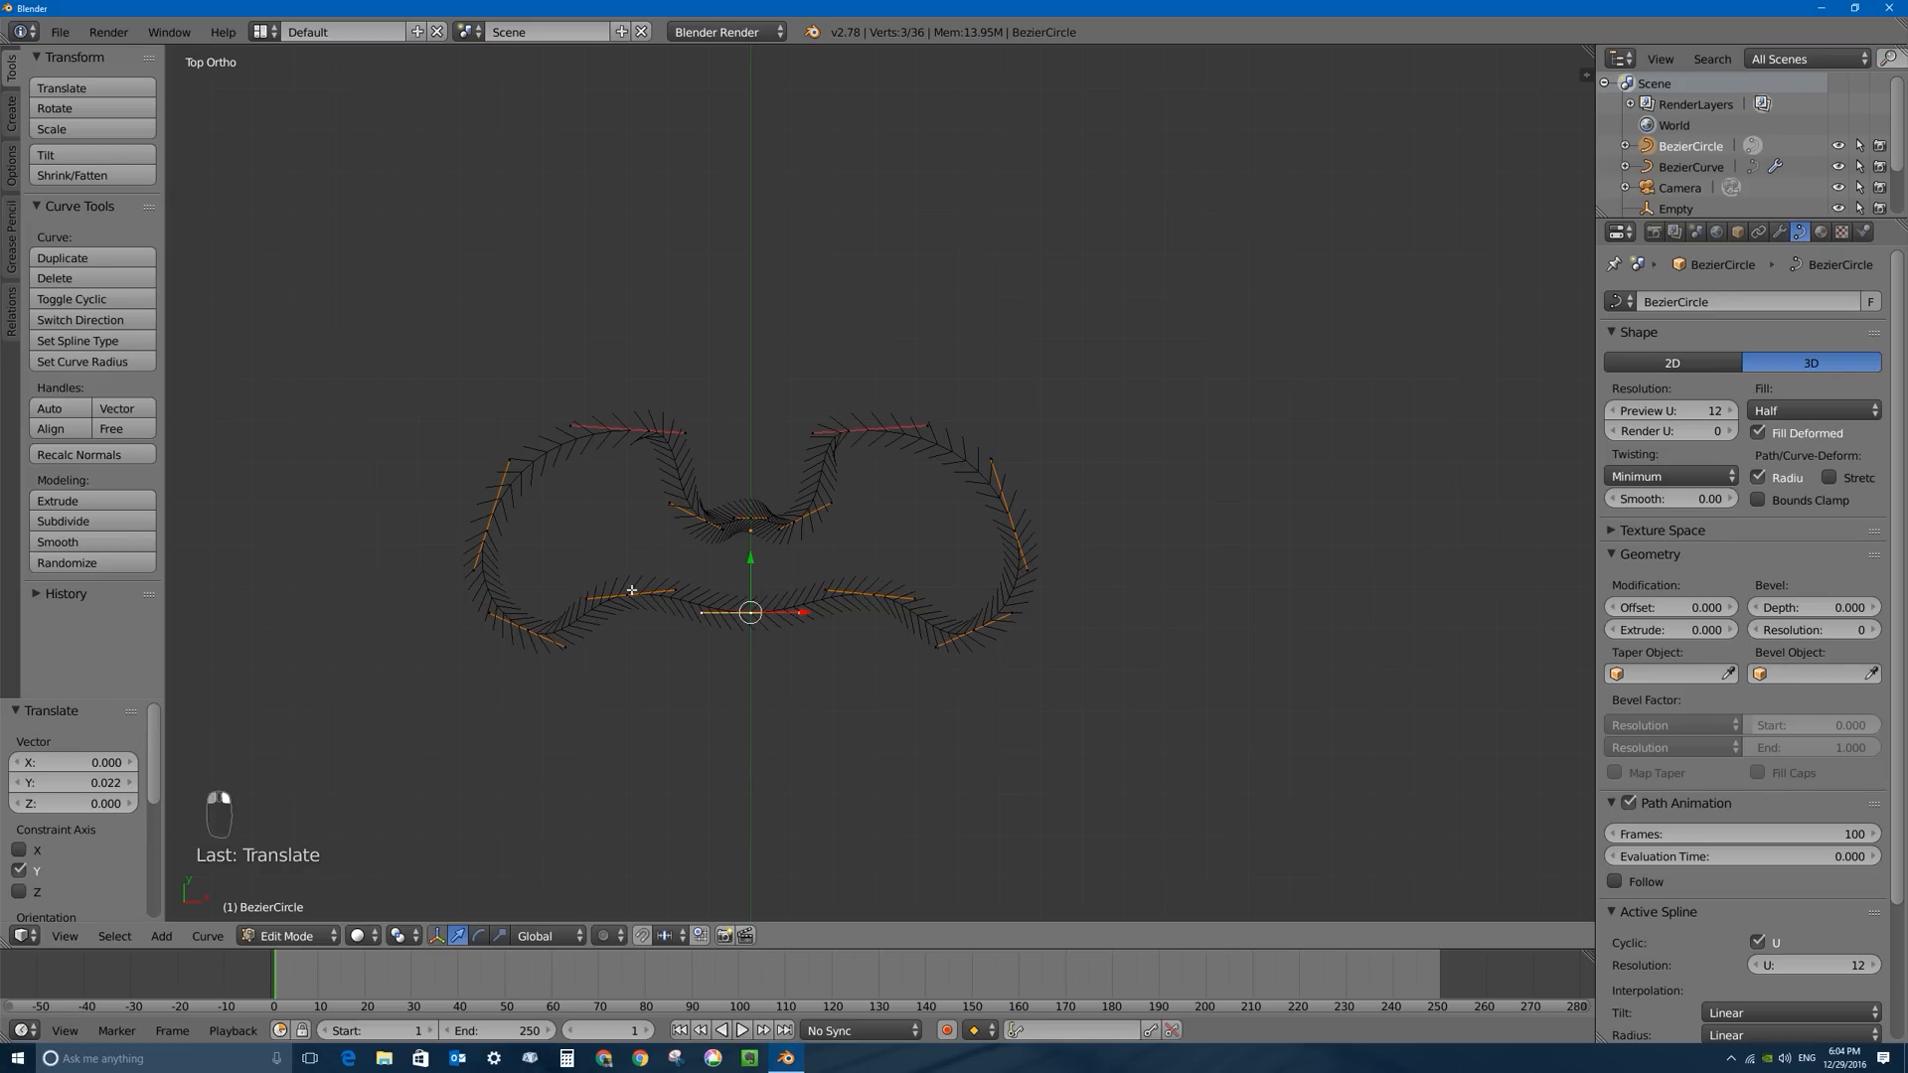
pyautogui.rightClick(630, 592)
pyautogui.keyDown('shift'); pyautogui.rightClick(873, 595); pyautogui.keyUp('shift')
pyautogui.moveTo(757, 543); pyautogui.dragTo(765, 636)
pyautogui.press('s')
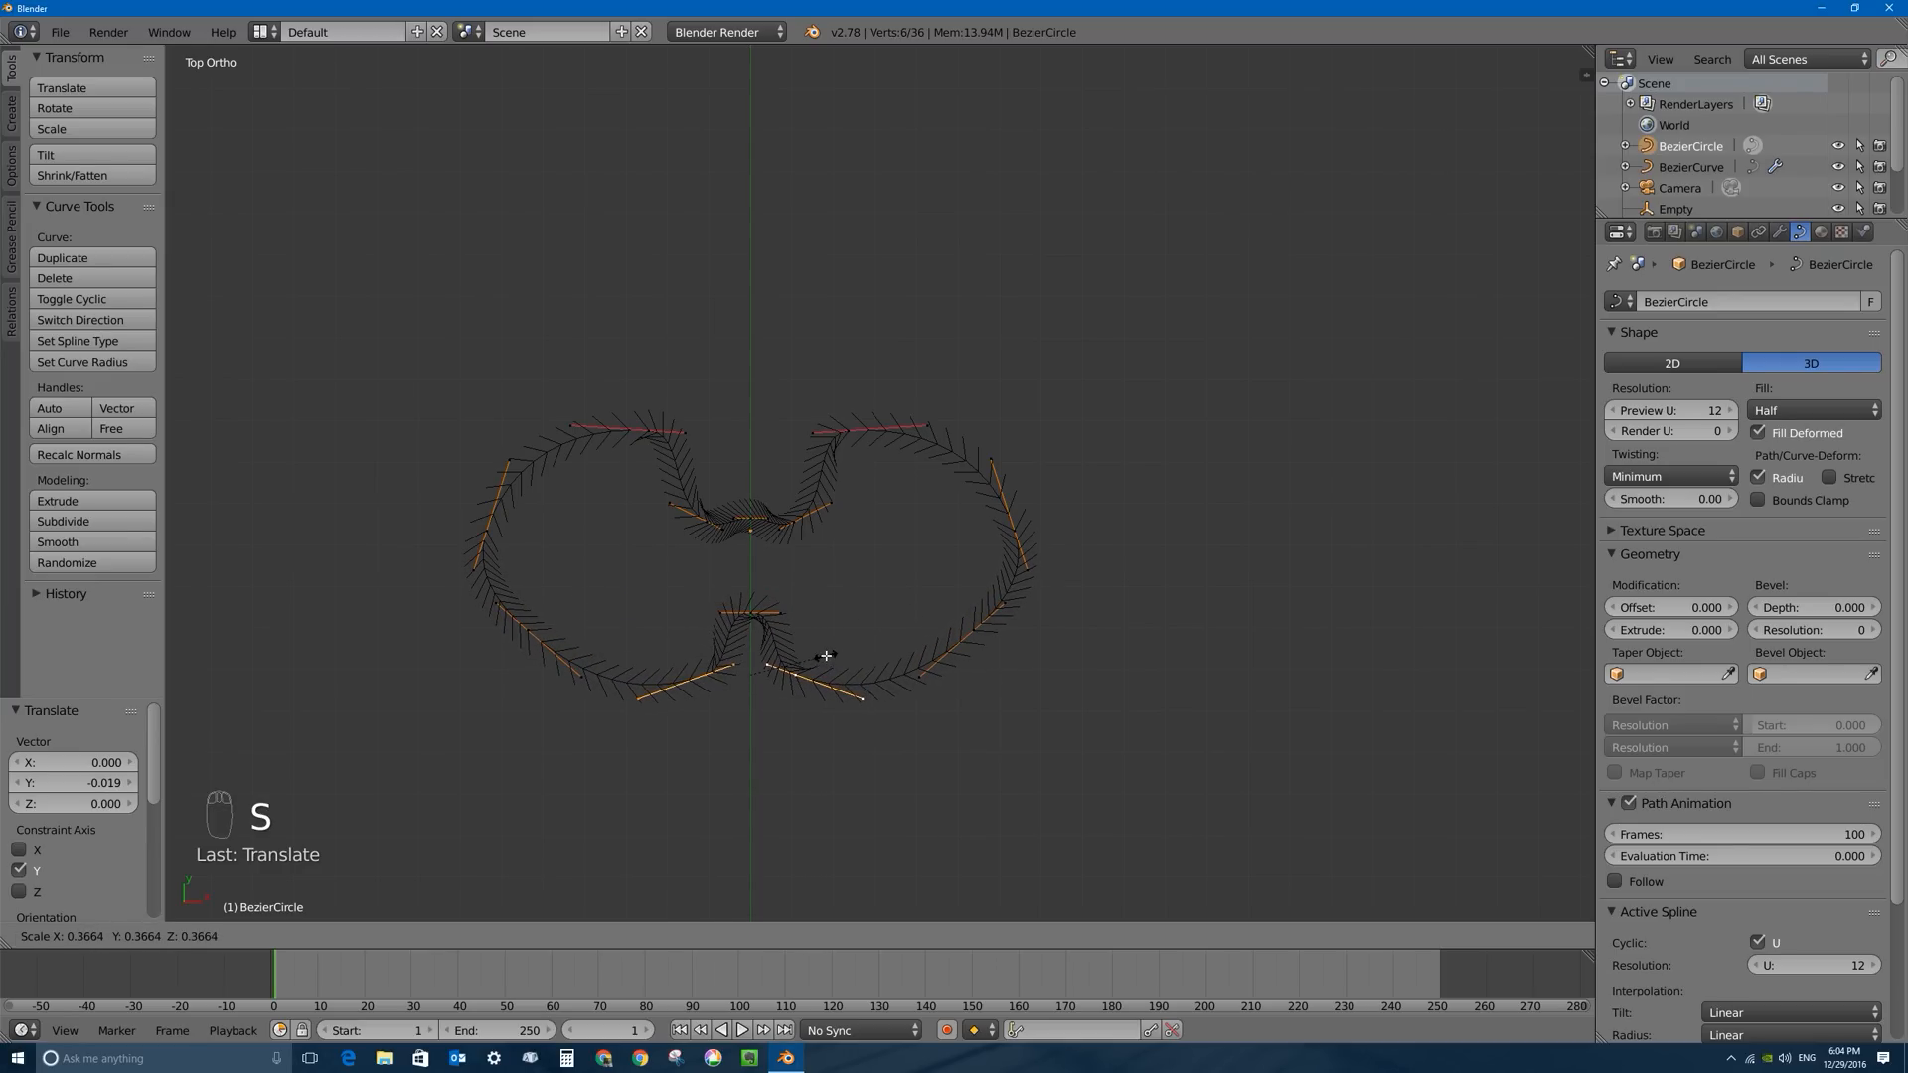
pyautogui.click(757, 621)
pyautogui.moveTo(743, 646); pyautogui.dragTo(682, 636)
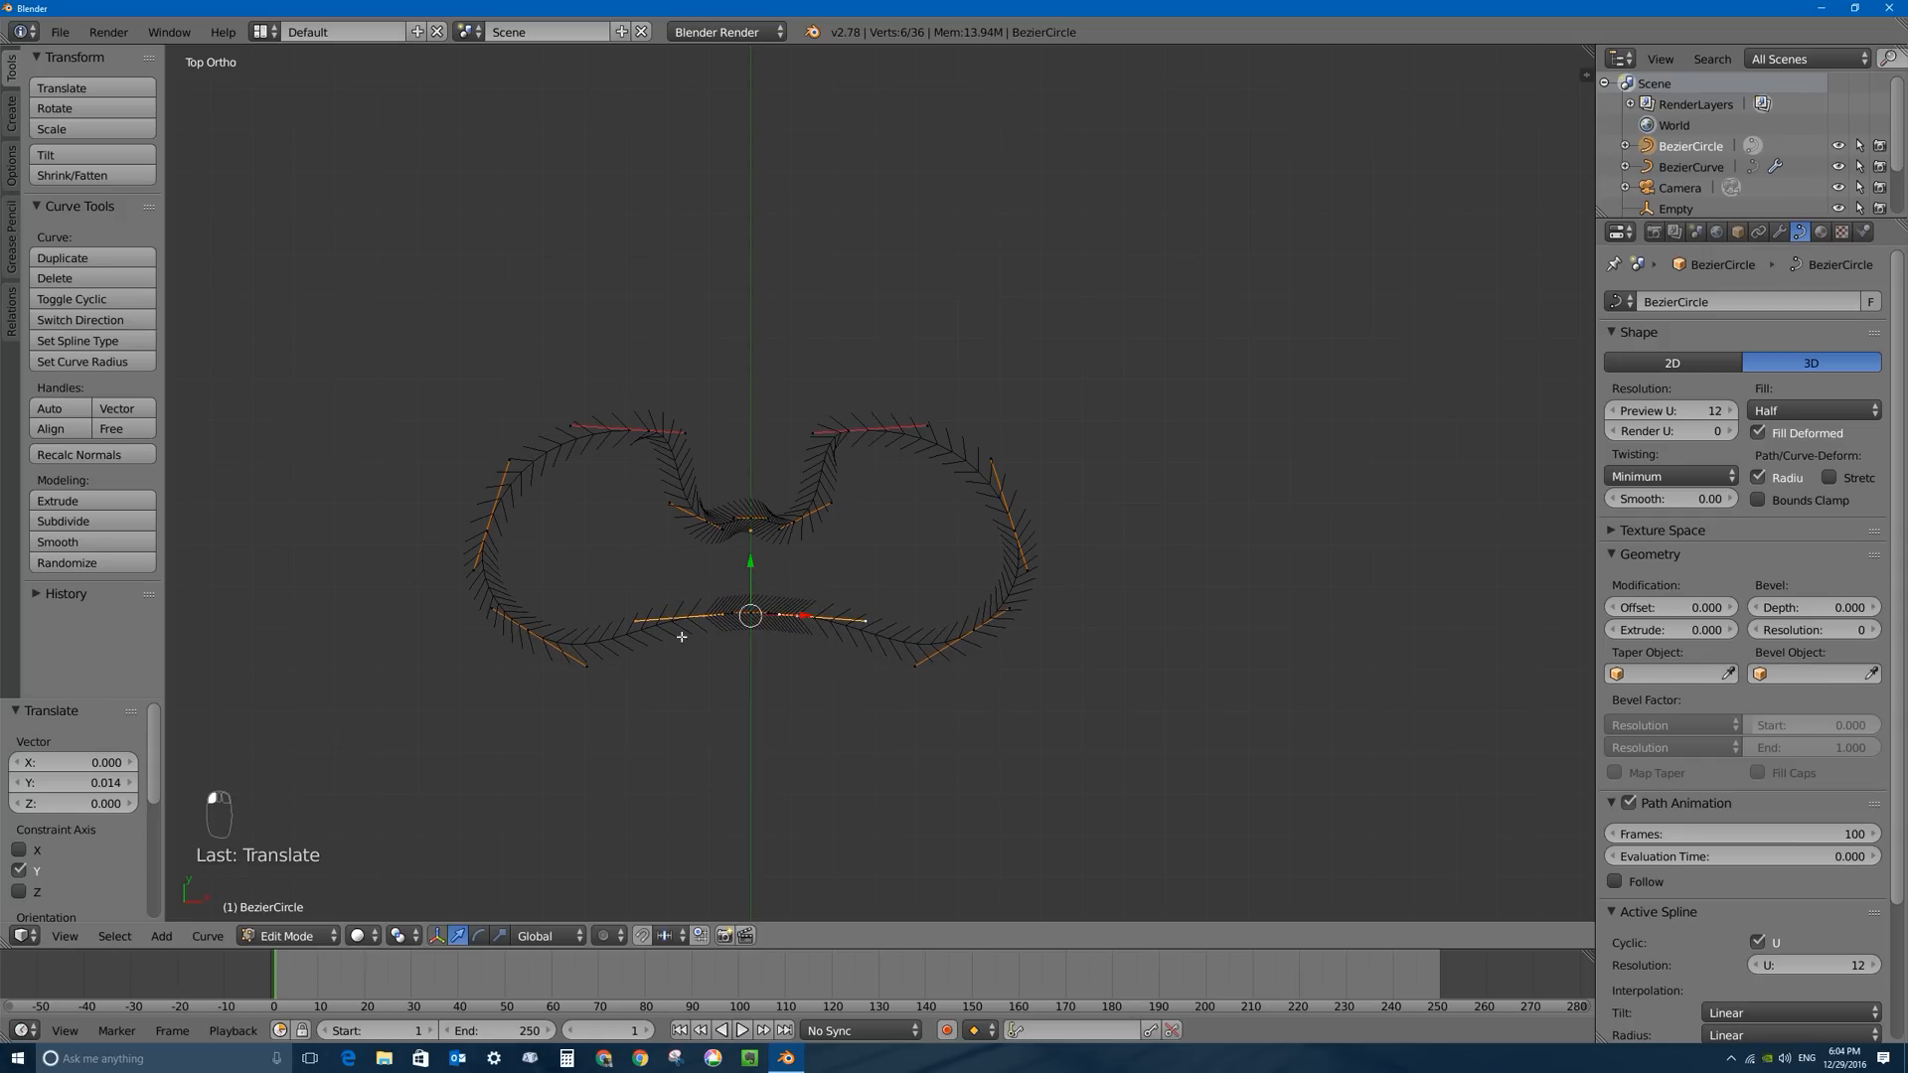
# Lower the two outer bottom points about 0.008 along Y and scale them together to about 0.26.
pyautogui.keyDown('shift'); pyautogui.rightClick(510, 638); pyautogui.keyUp('shift')
pyautogui.keyDown('shift'); pyautogui.rightClick(968, 631); pyautogui.keyUp('shift')
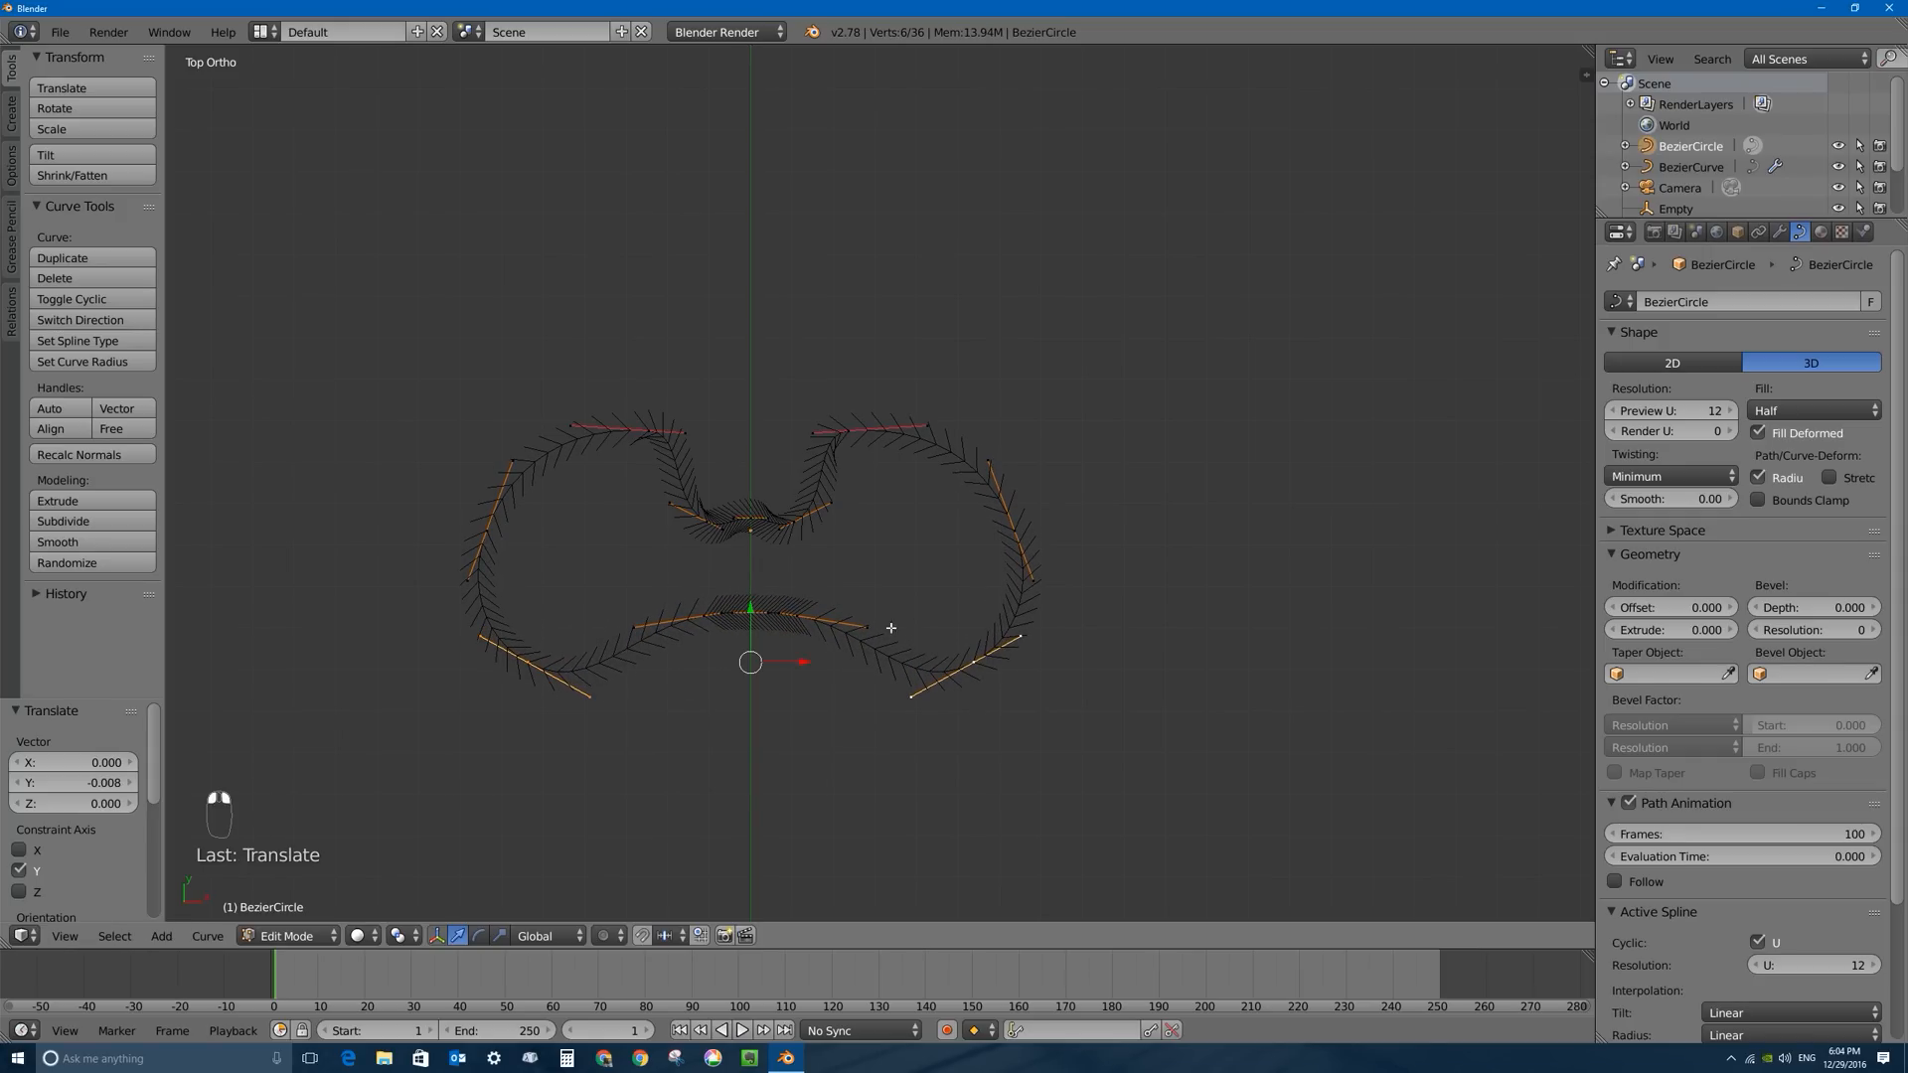
pyautogui.press('s')
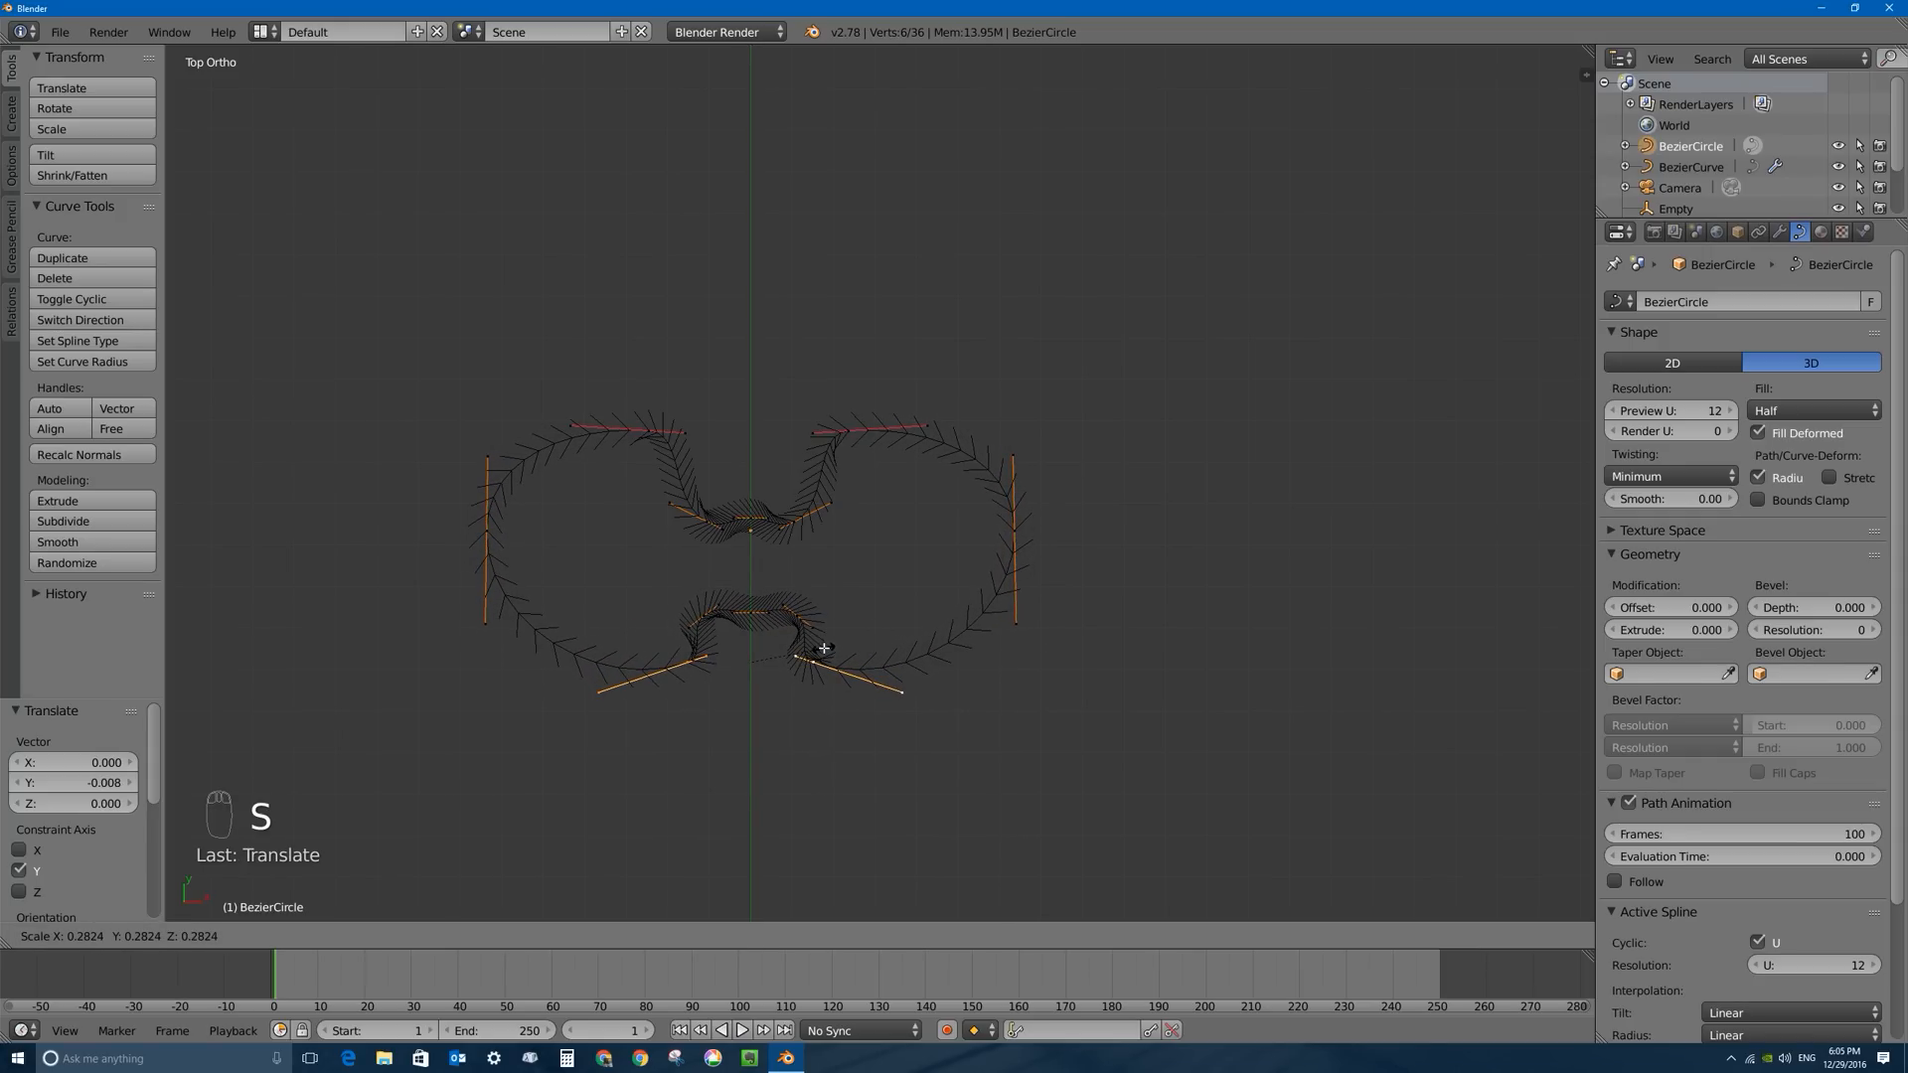
pyautogui.click(818, 649)
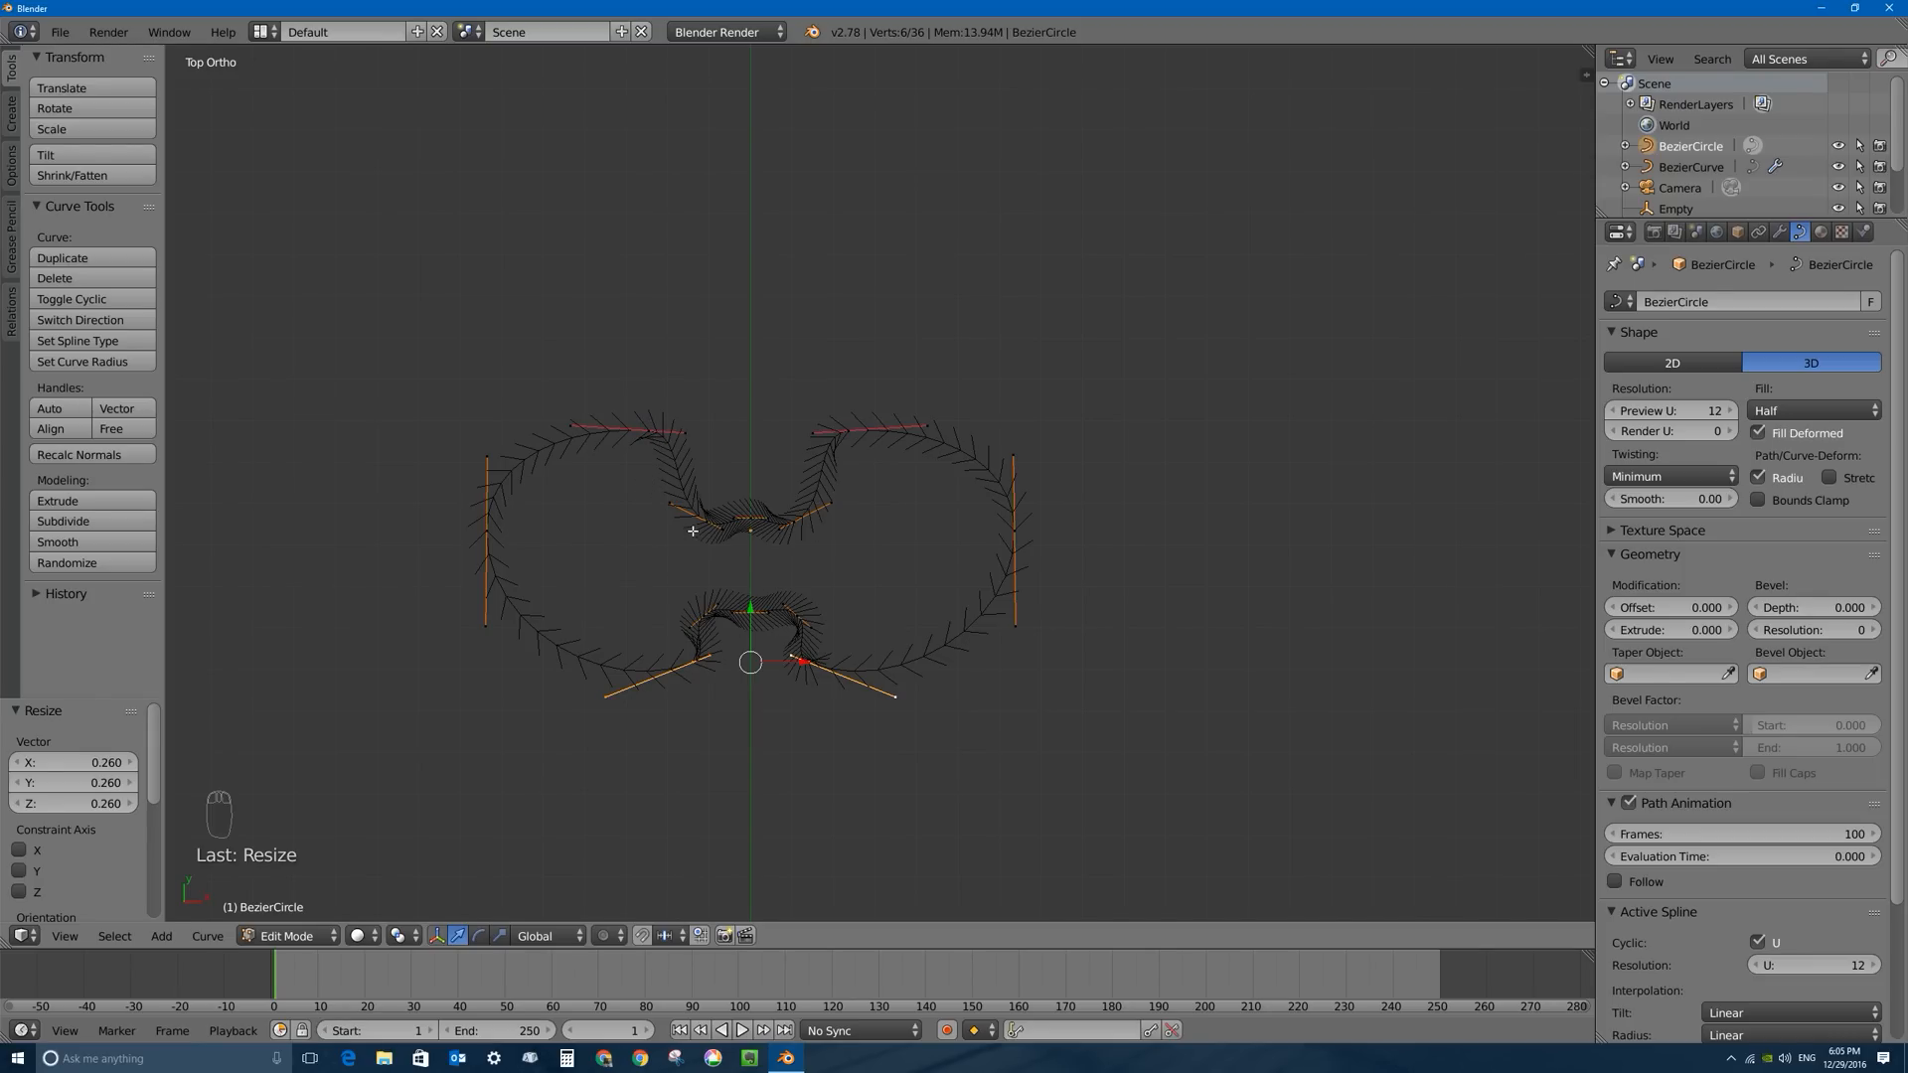
pyautogui.rightClick(672, 504)
pyautogui.press('g')
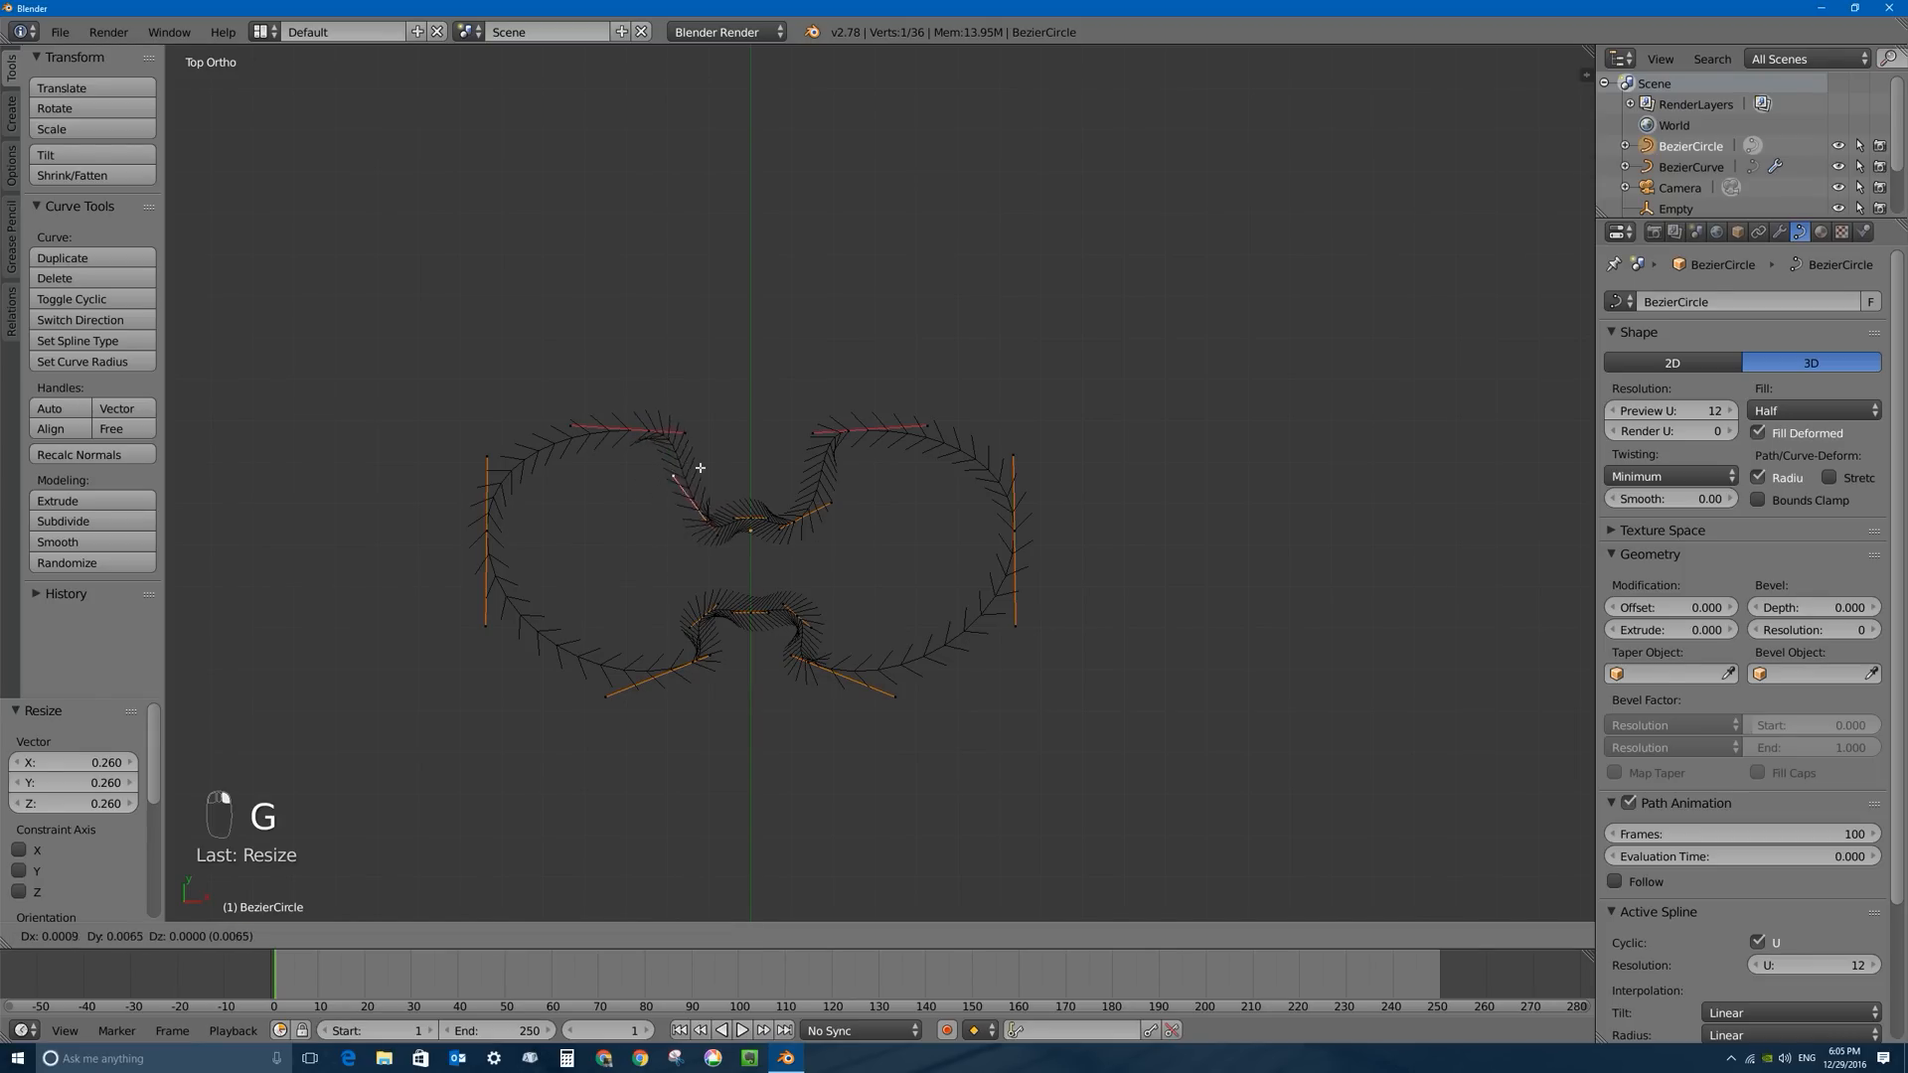
pyautogui.rightClick(703, 527)
# Set the handle type of the upper notch's lower-left point to Vector.
pyautogui.rightClick(712, 527)
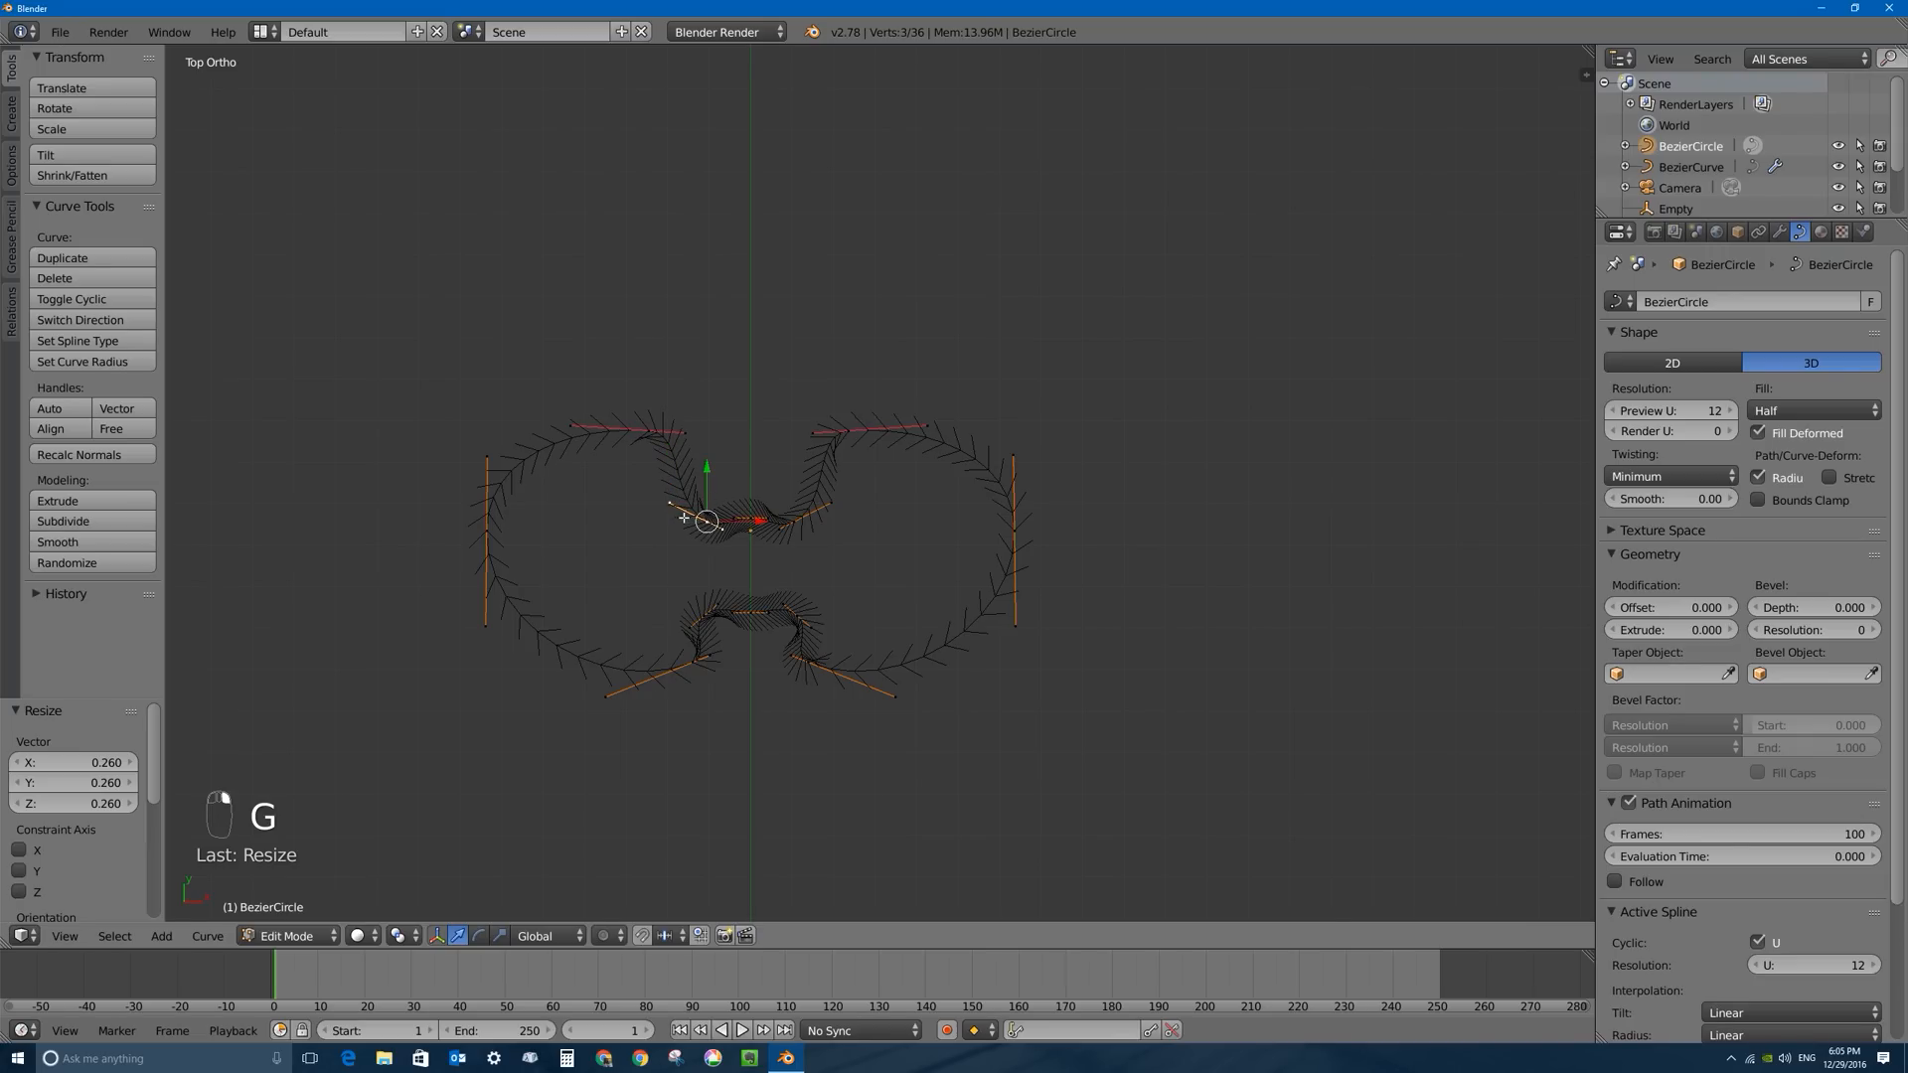
pyautogui.press('v')
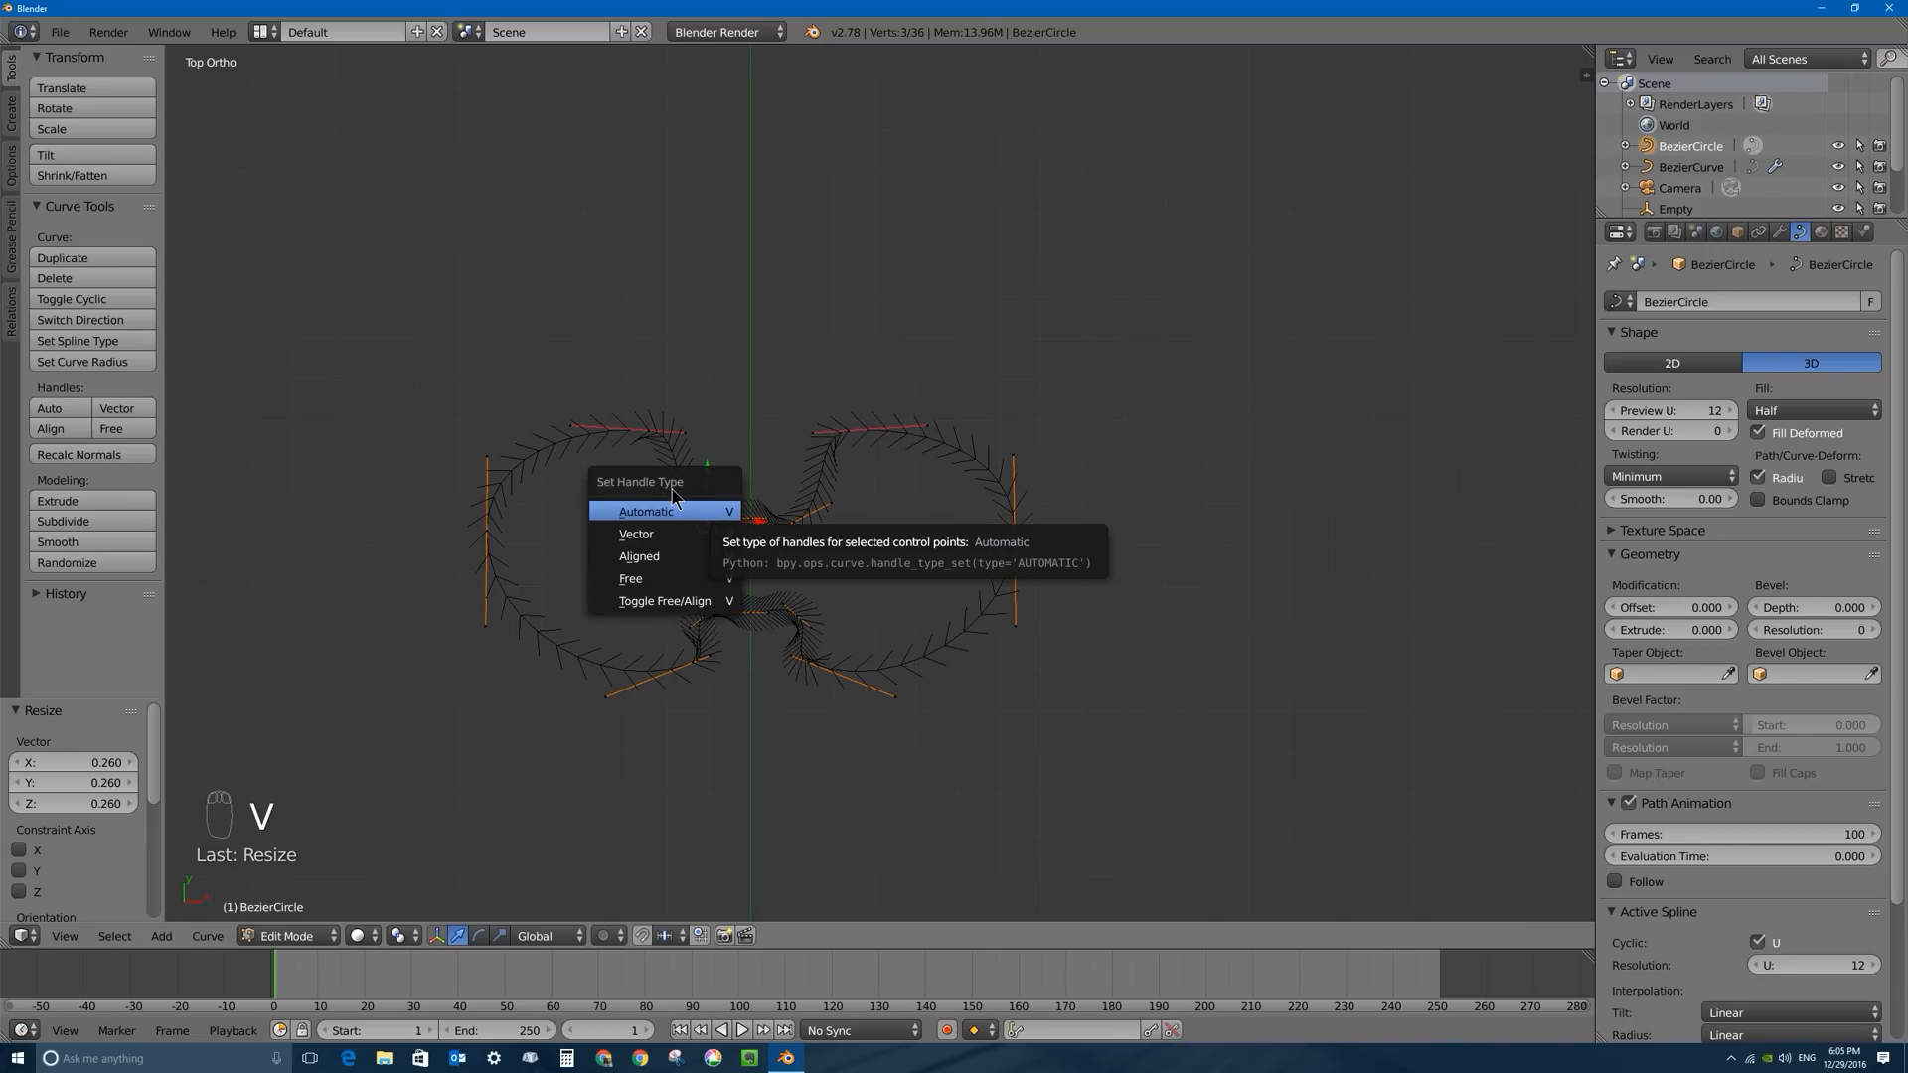
pyautogui.click(651, 540)
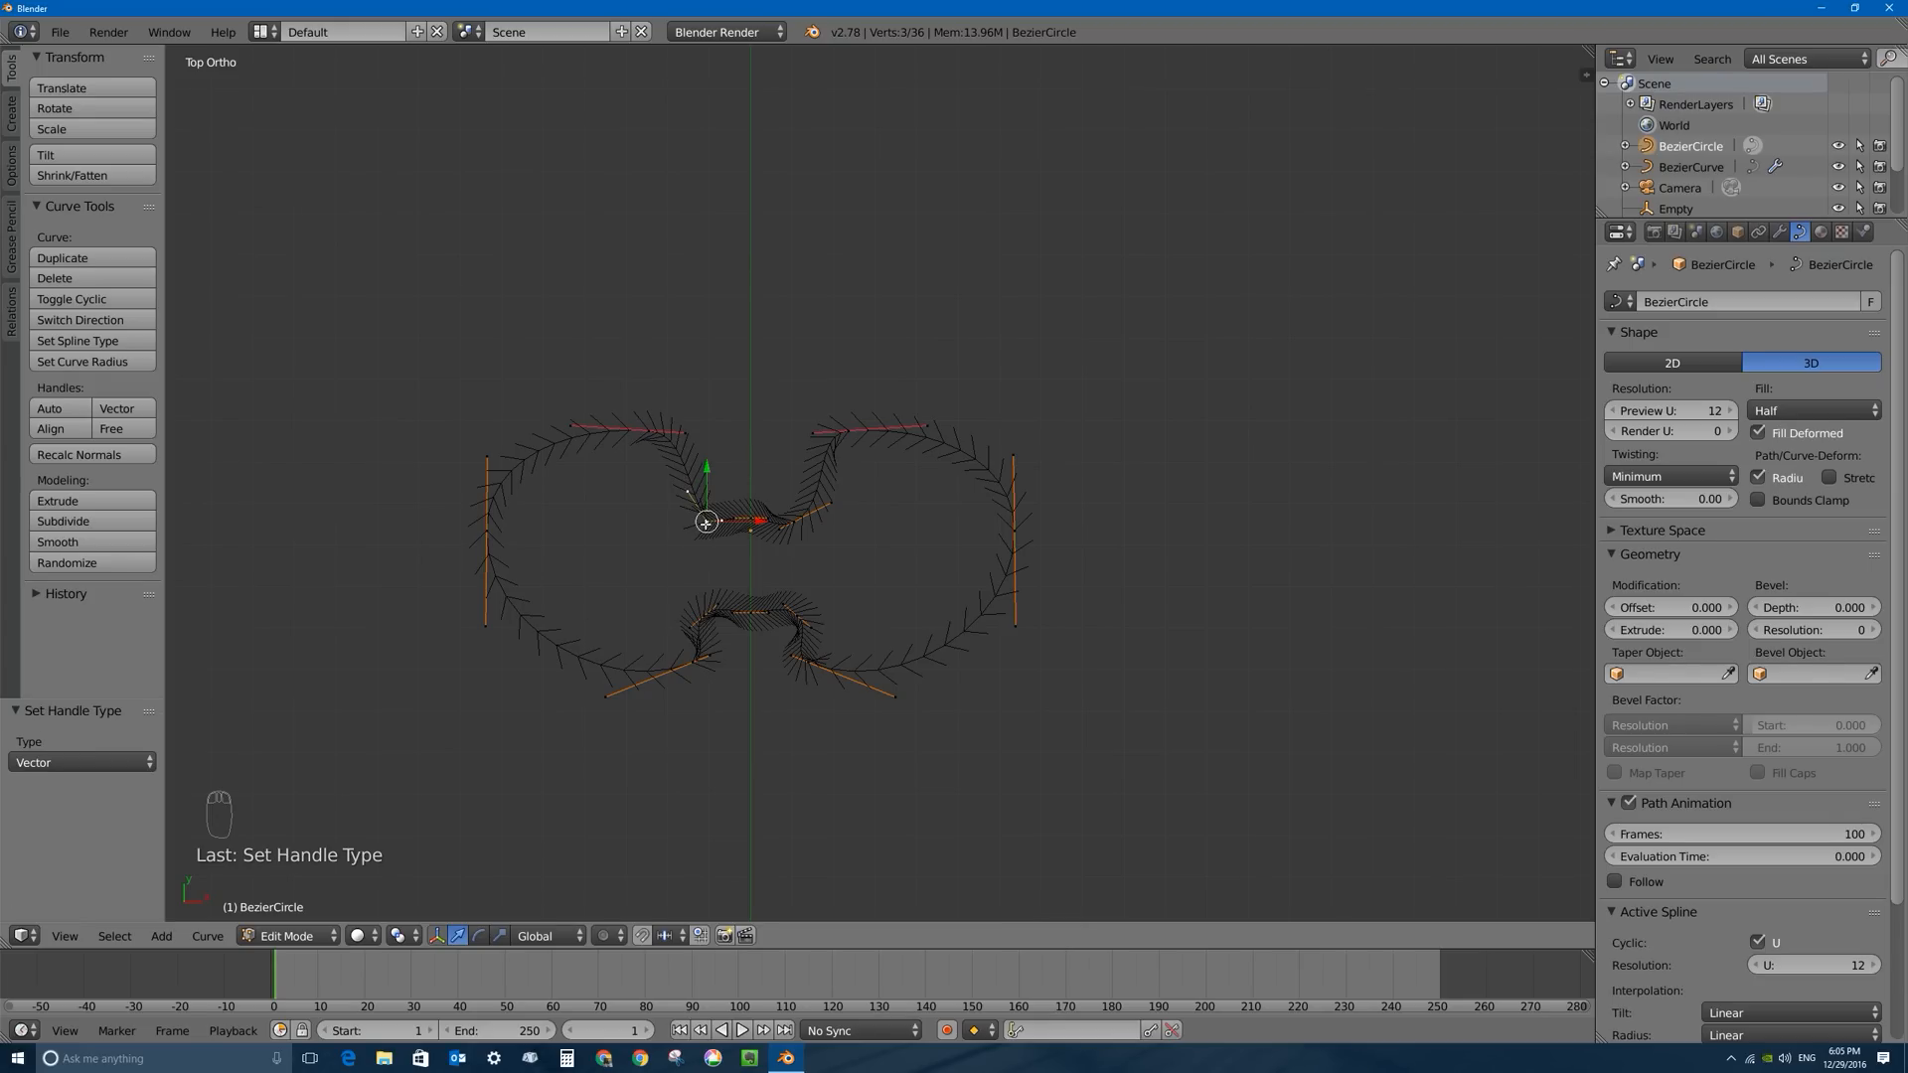
# Change the handle type of the upper notch's lower-left point to Free.
pyautogui.rightClick(716, 518)
pyautogui.rightClick(684, 490)
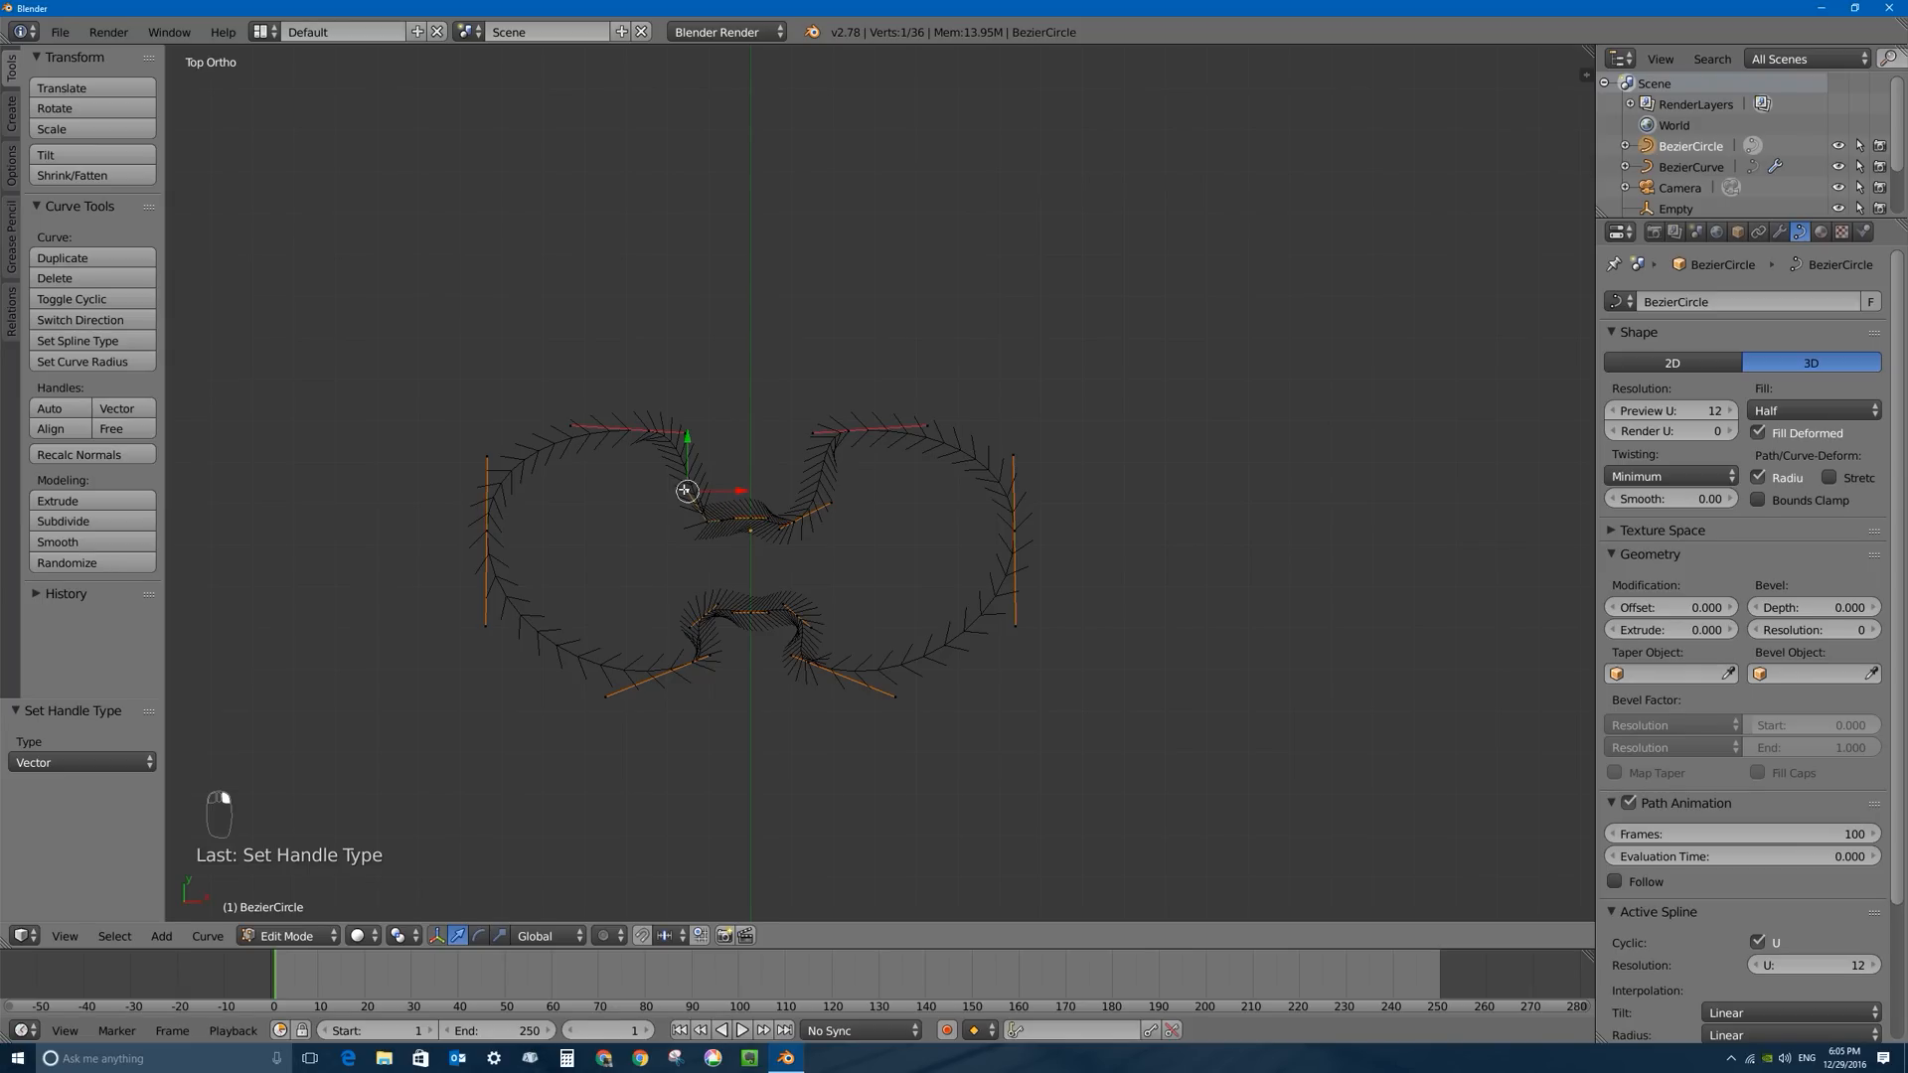
pyautogui.rightClick(646, 430)
pyautogui.rightClick(719, 521)
pyautogui.press('v')
pyautogui.click(707, 558)
# Move the upper handle of the notch's lower-left point about 0.004 along X and 0.002 along Y, and select that point.
pyautogui.rightClick(687, 491)
pyautogui.press('g')
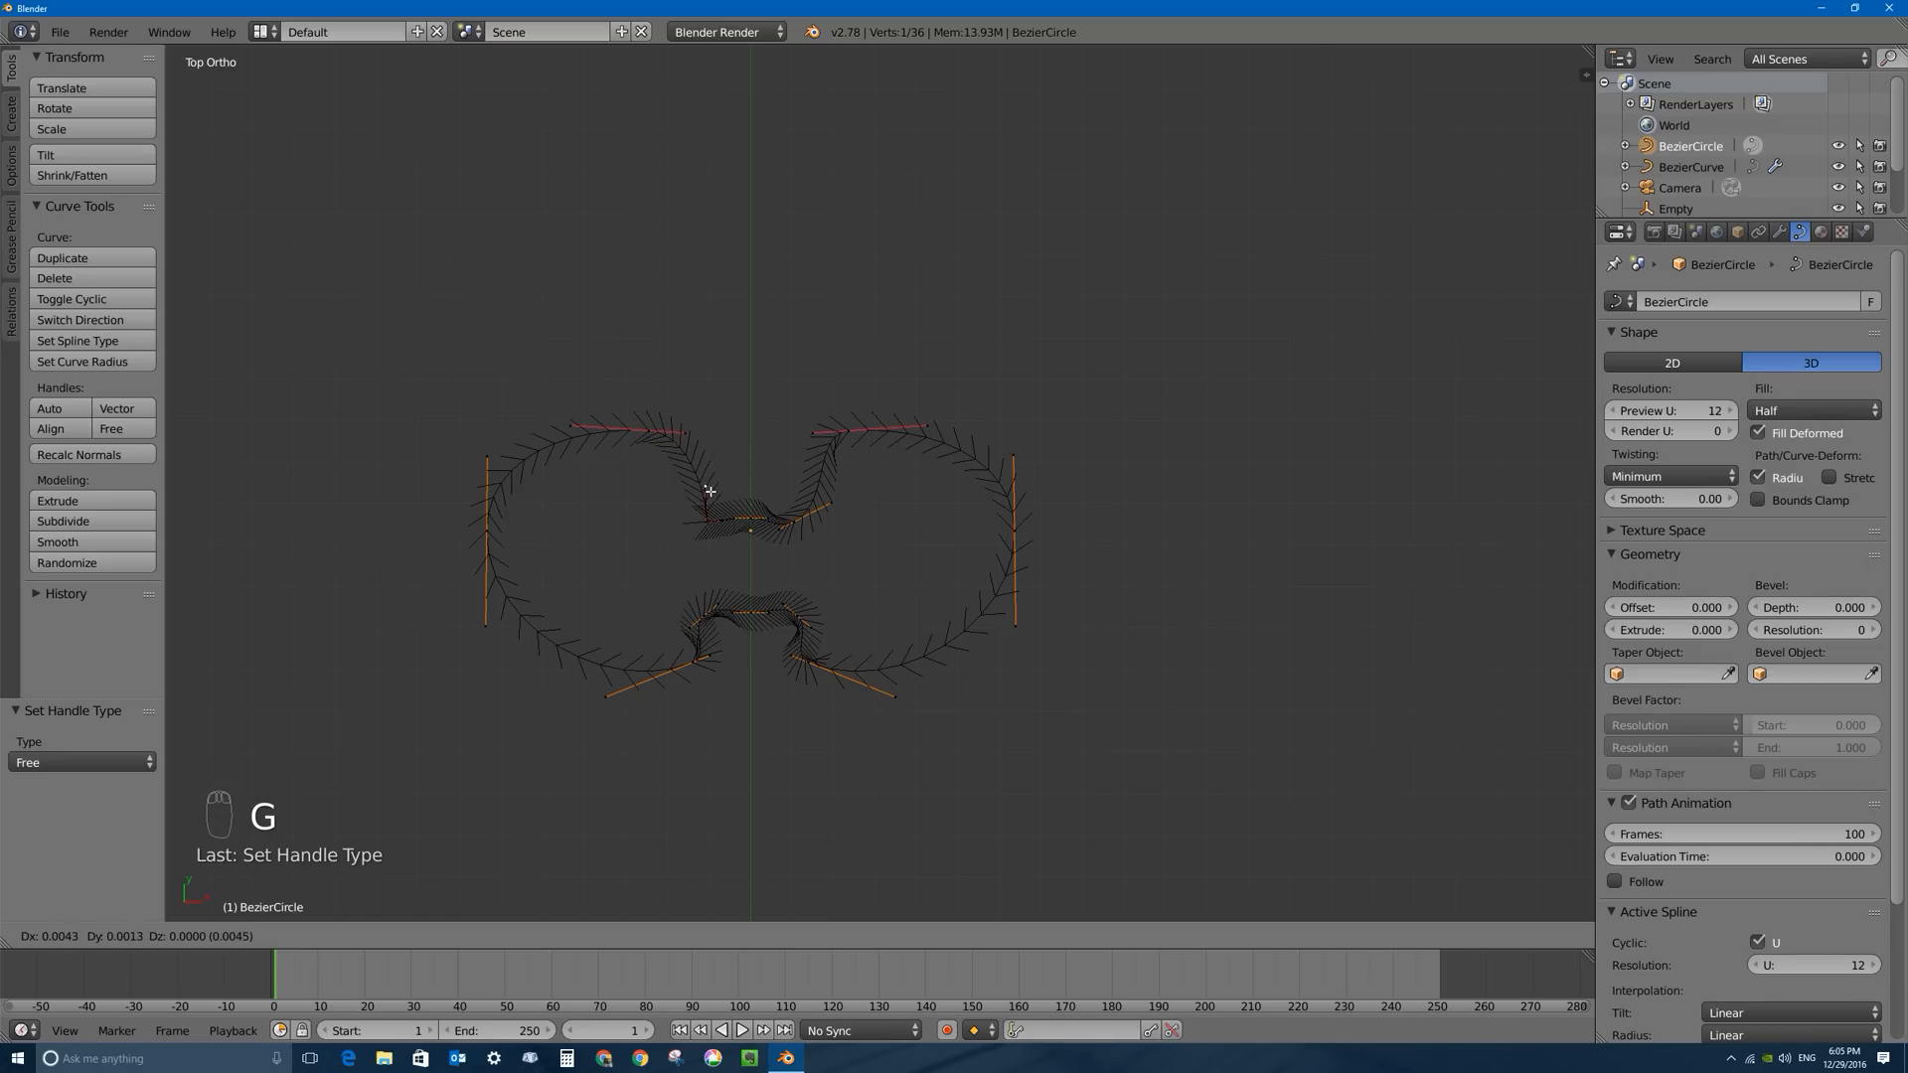
pyautogui.click(708, 487)
pyautogui.rightClick(706, 519)
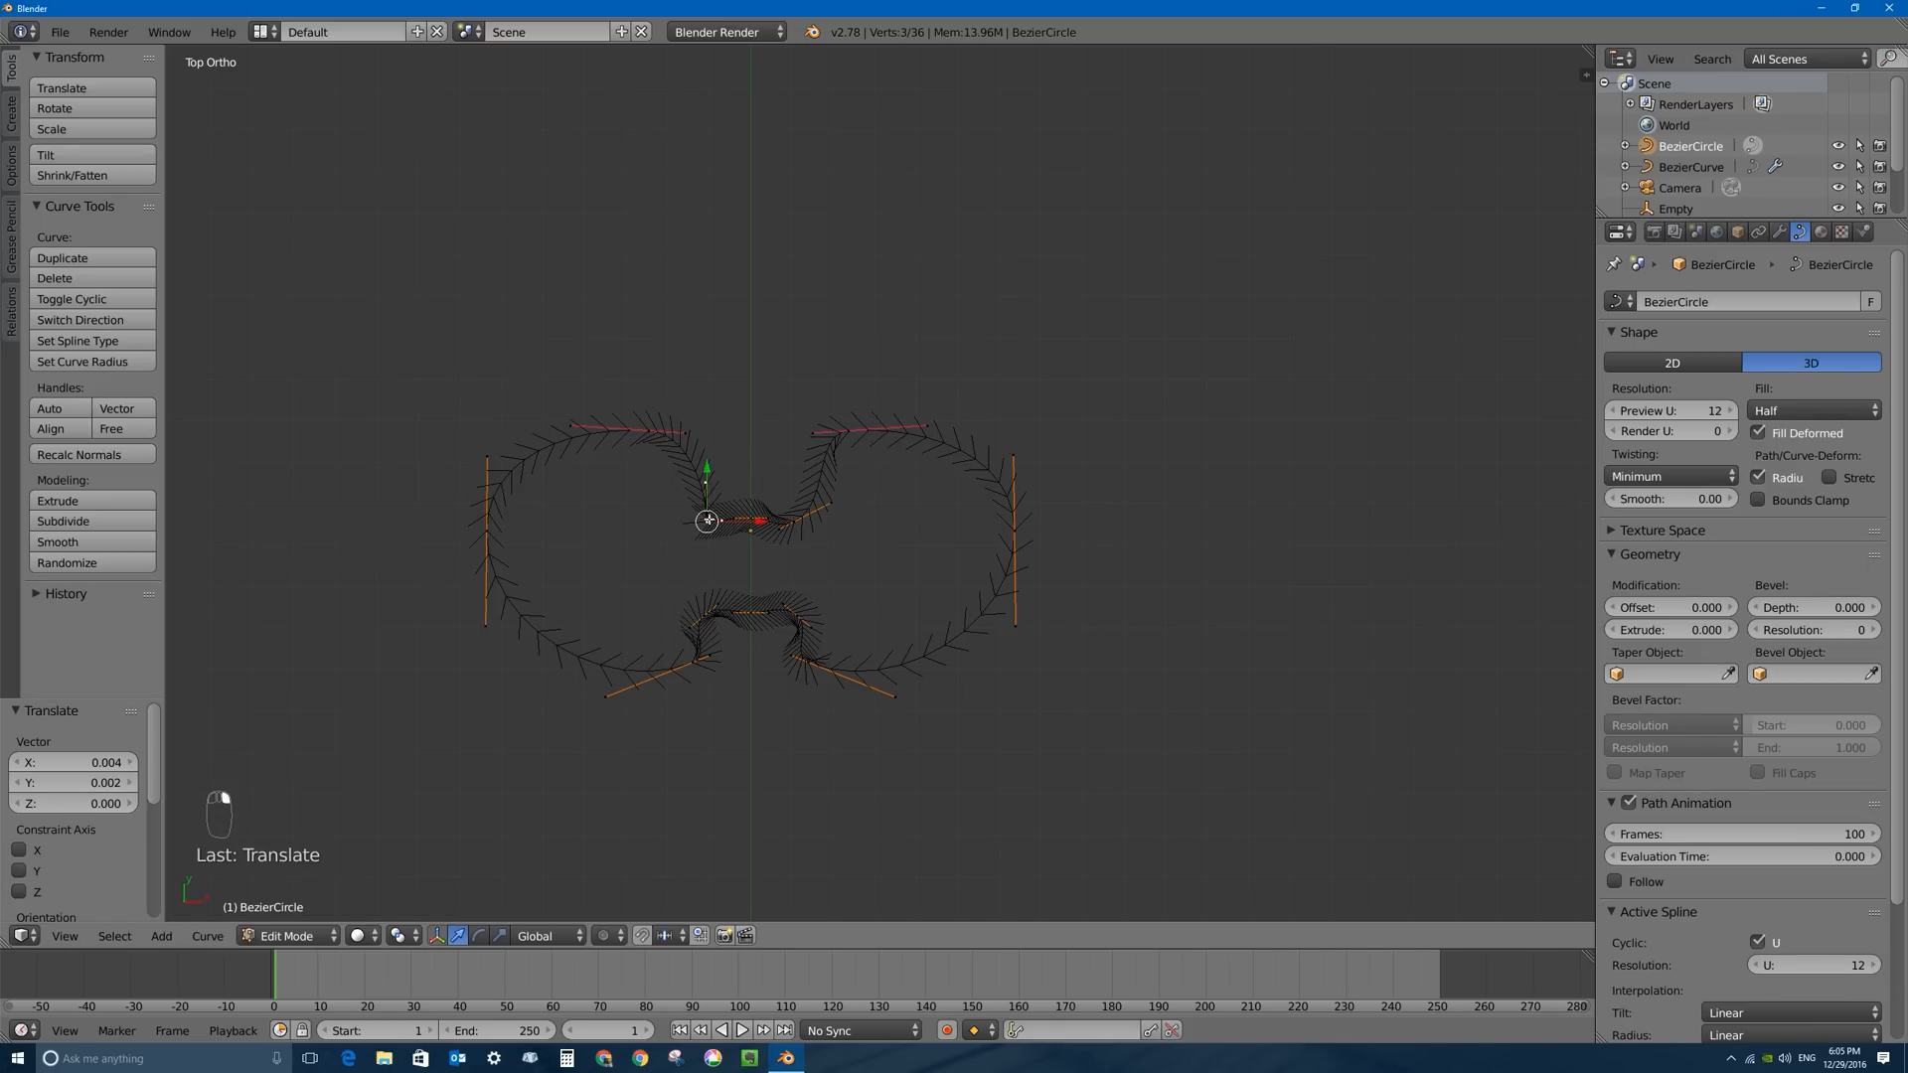
# Lower the inner handle of the upper notch's lower-left point about 0.0004 along Y.
pyautogui.rightClick(722, 517)
pyautogui.press('g')
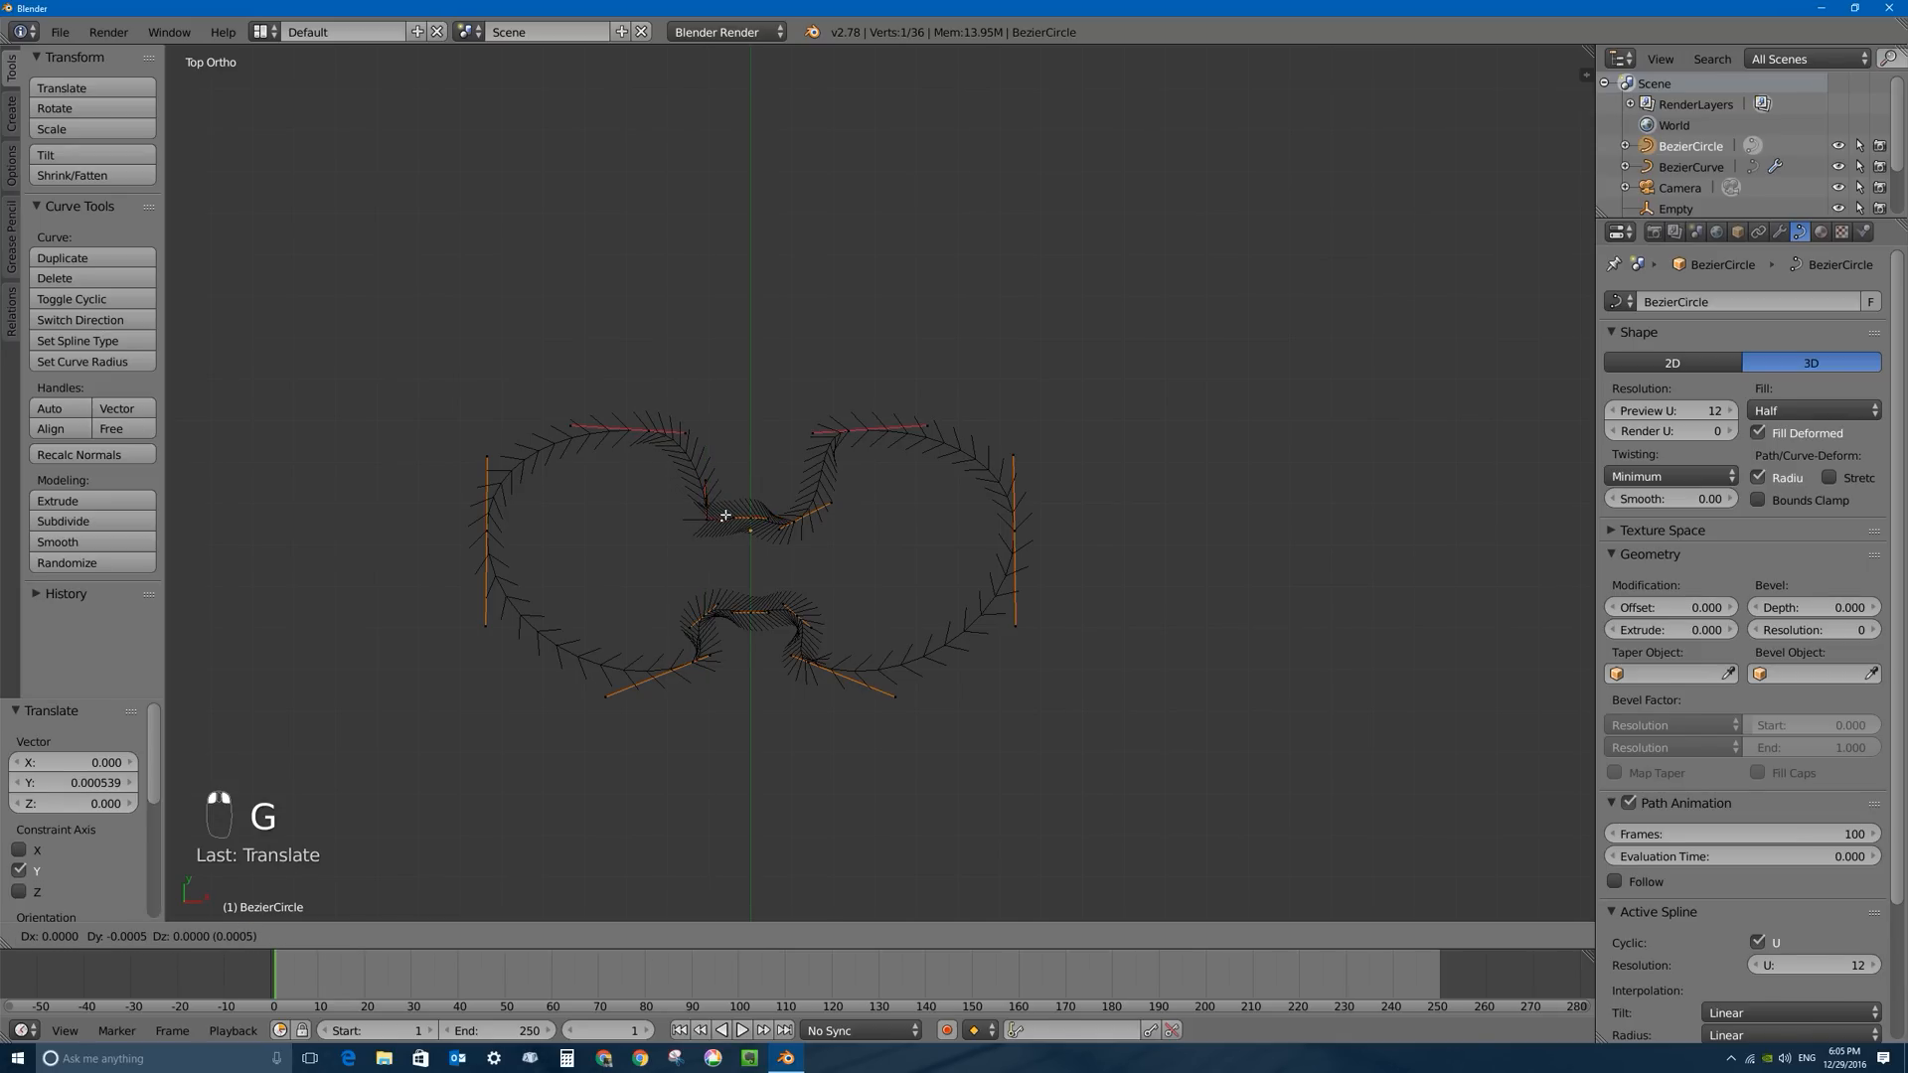
pyautogui.click(723, 516)
# Set the handle type of the upper notch's lower-right point to Free and raise its inner handle about 0.003 along Y.
pyautogui.scroll(4, 751, 524)
pyautogui.scroll(-2, 695, 546)
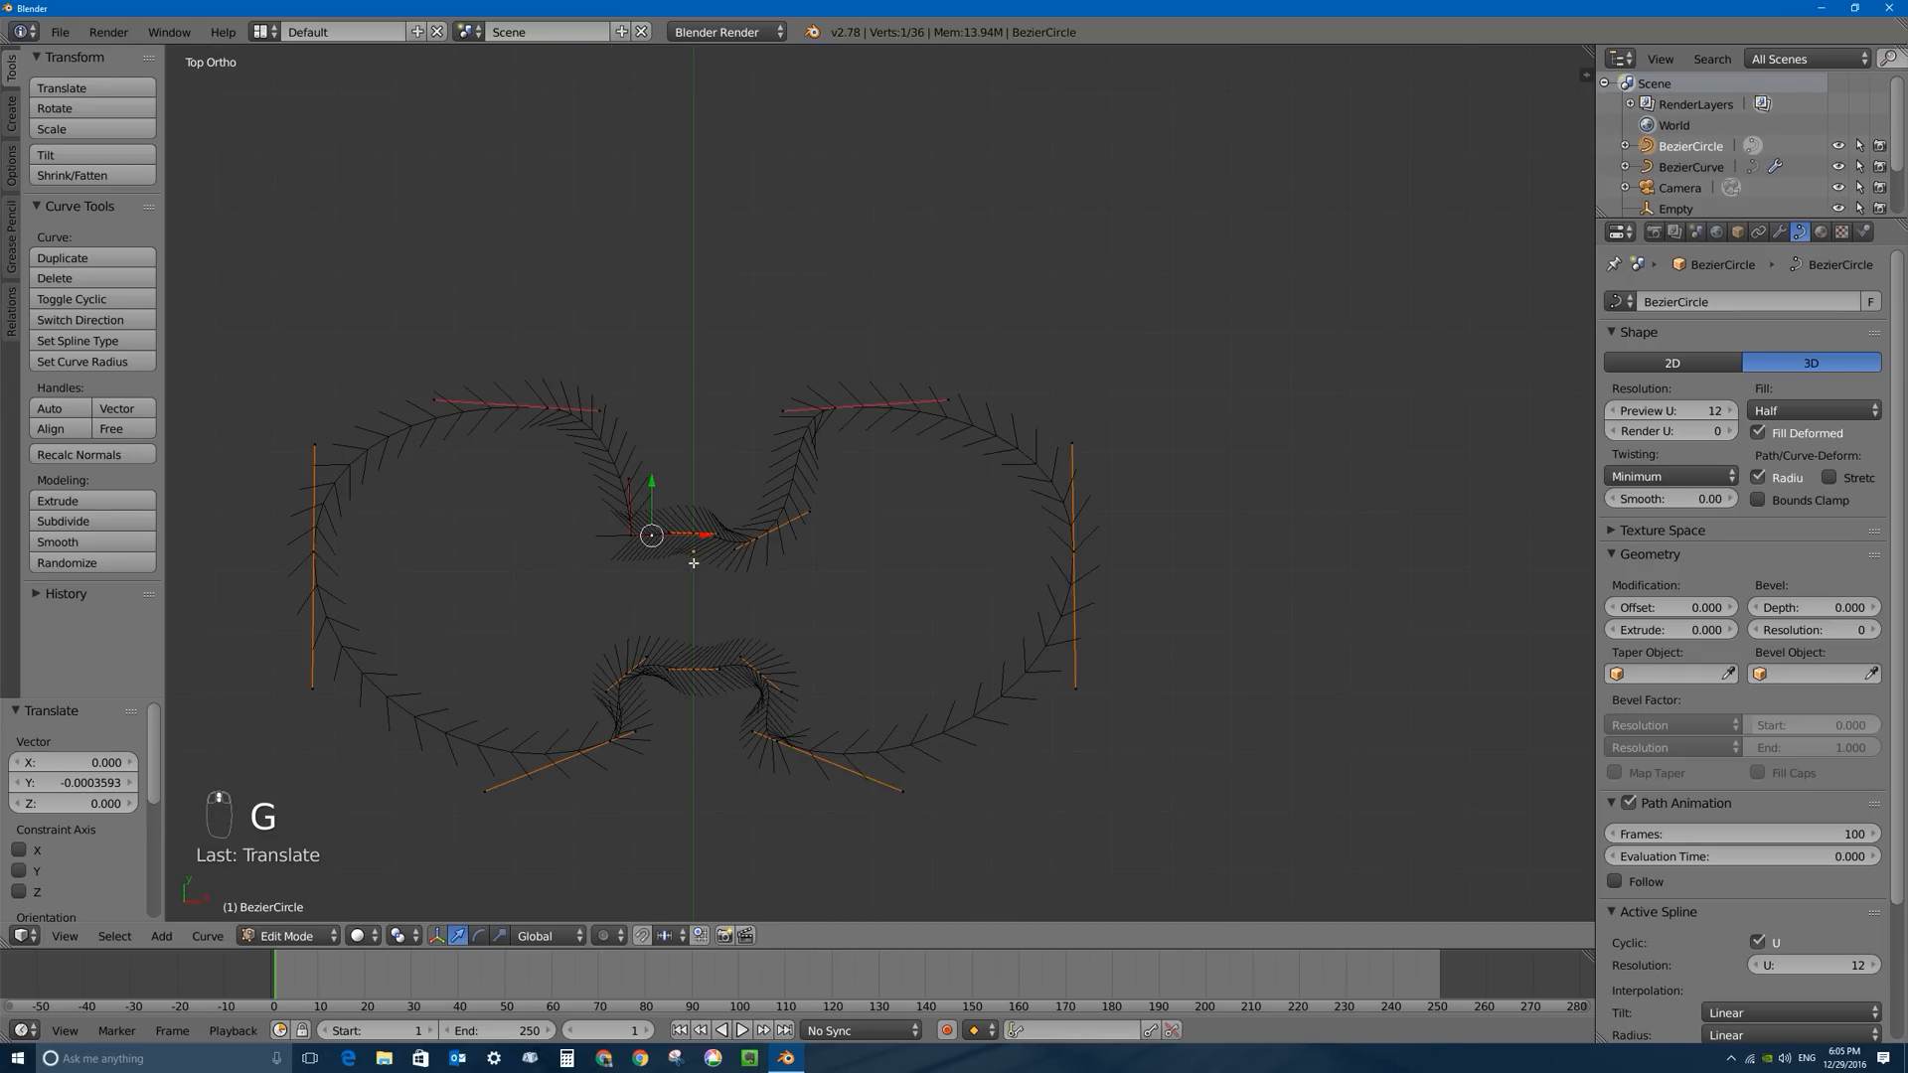
pyautogui.rightClick(757, 538)
pyautogui.press('v')
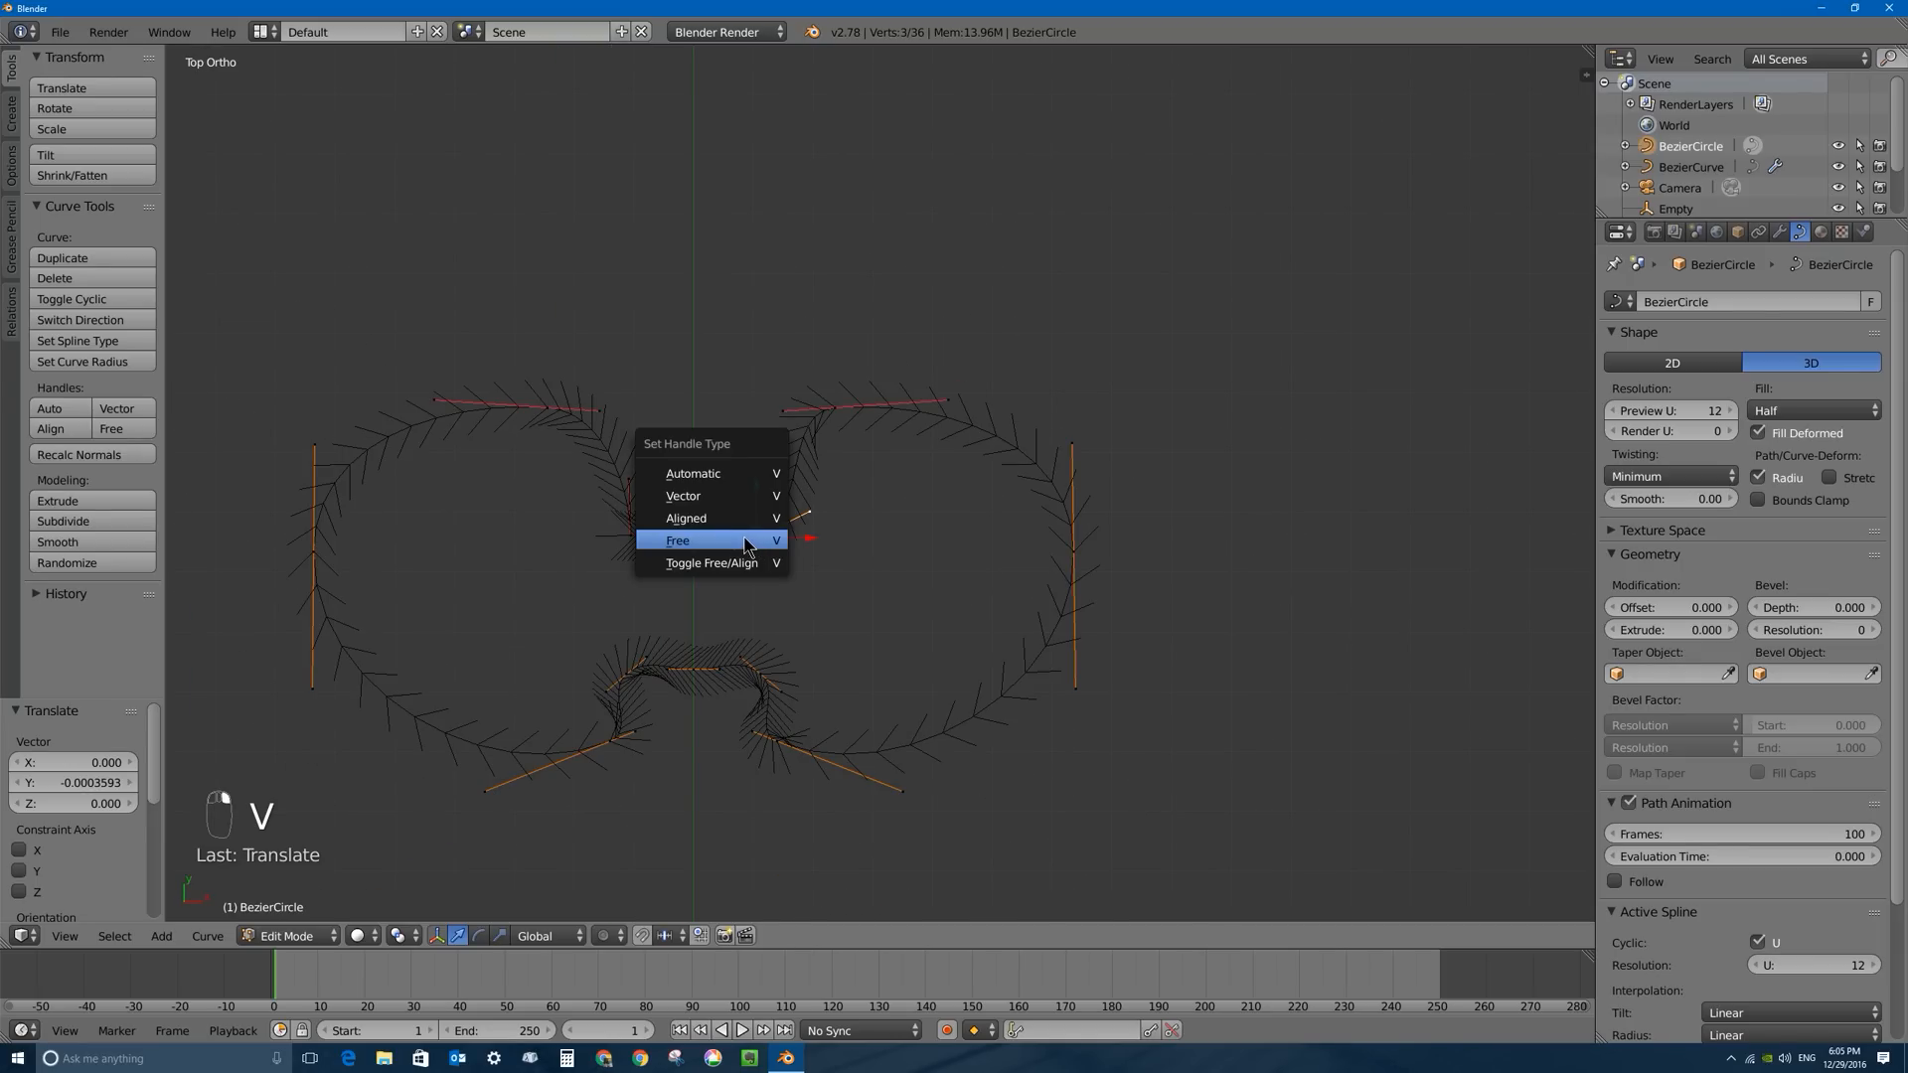
pyautogui.click(757, 543)
pyautogui.press('g')
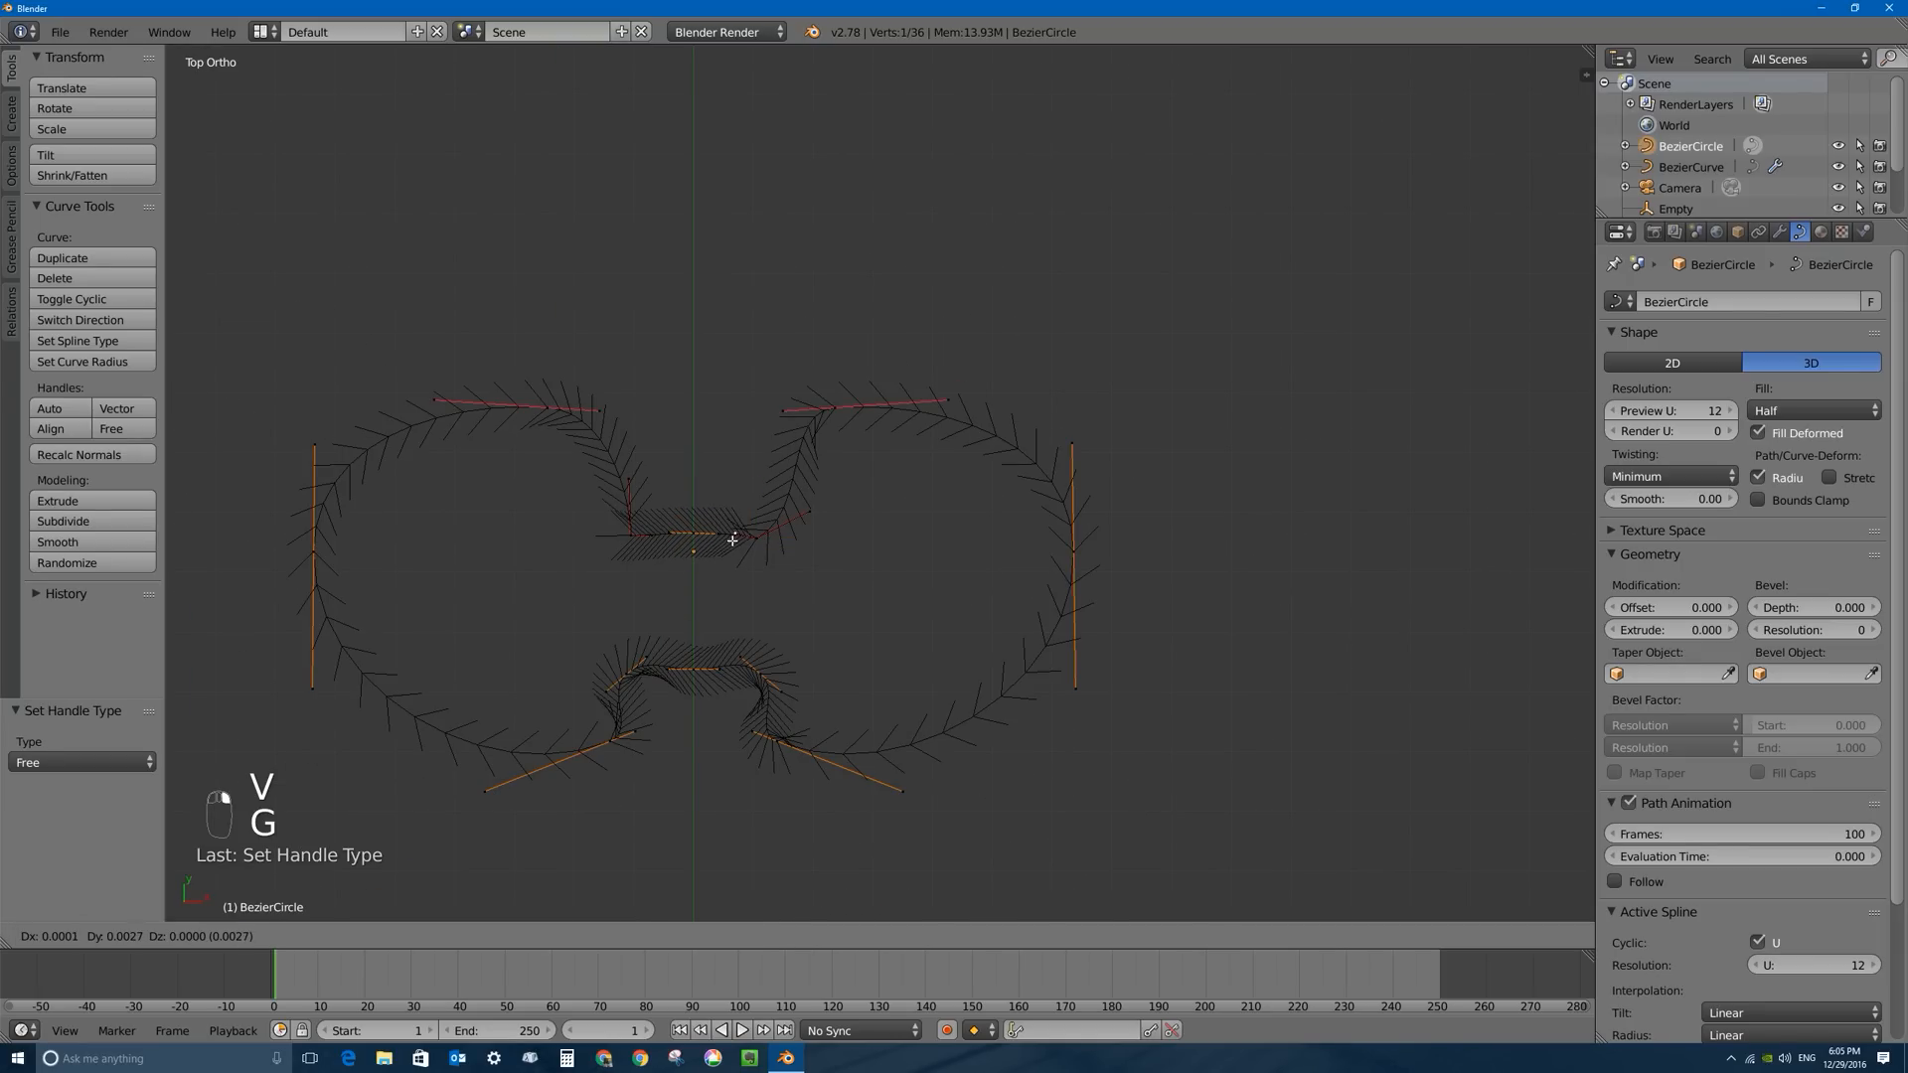
pyautogui.click(732, 541)
# Raise the upper notch's lower-right point about 0.0006 along Y to level the notch's floor.
pyautogui.rightClick(756, 537)
pyautogui.press('g')
pyautogui.click(750, 534)
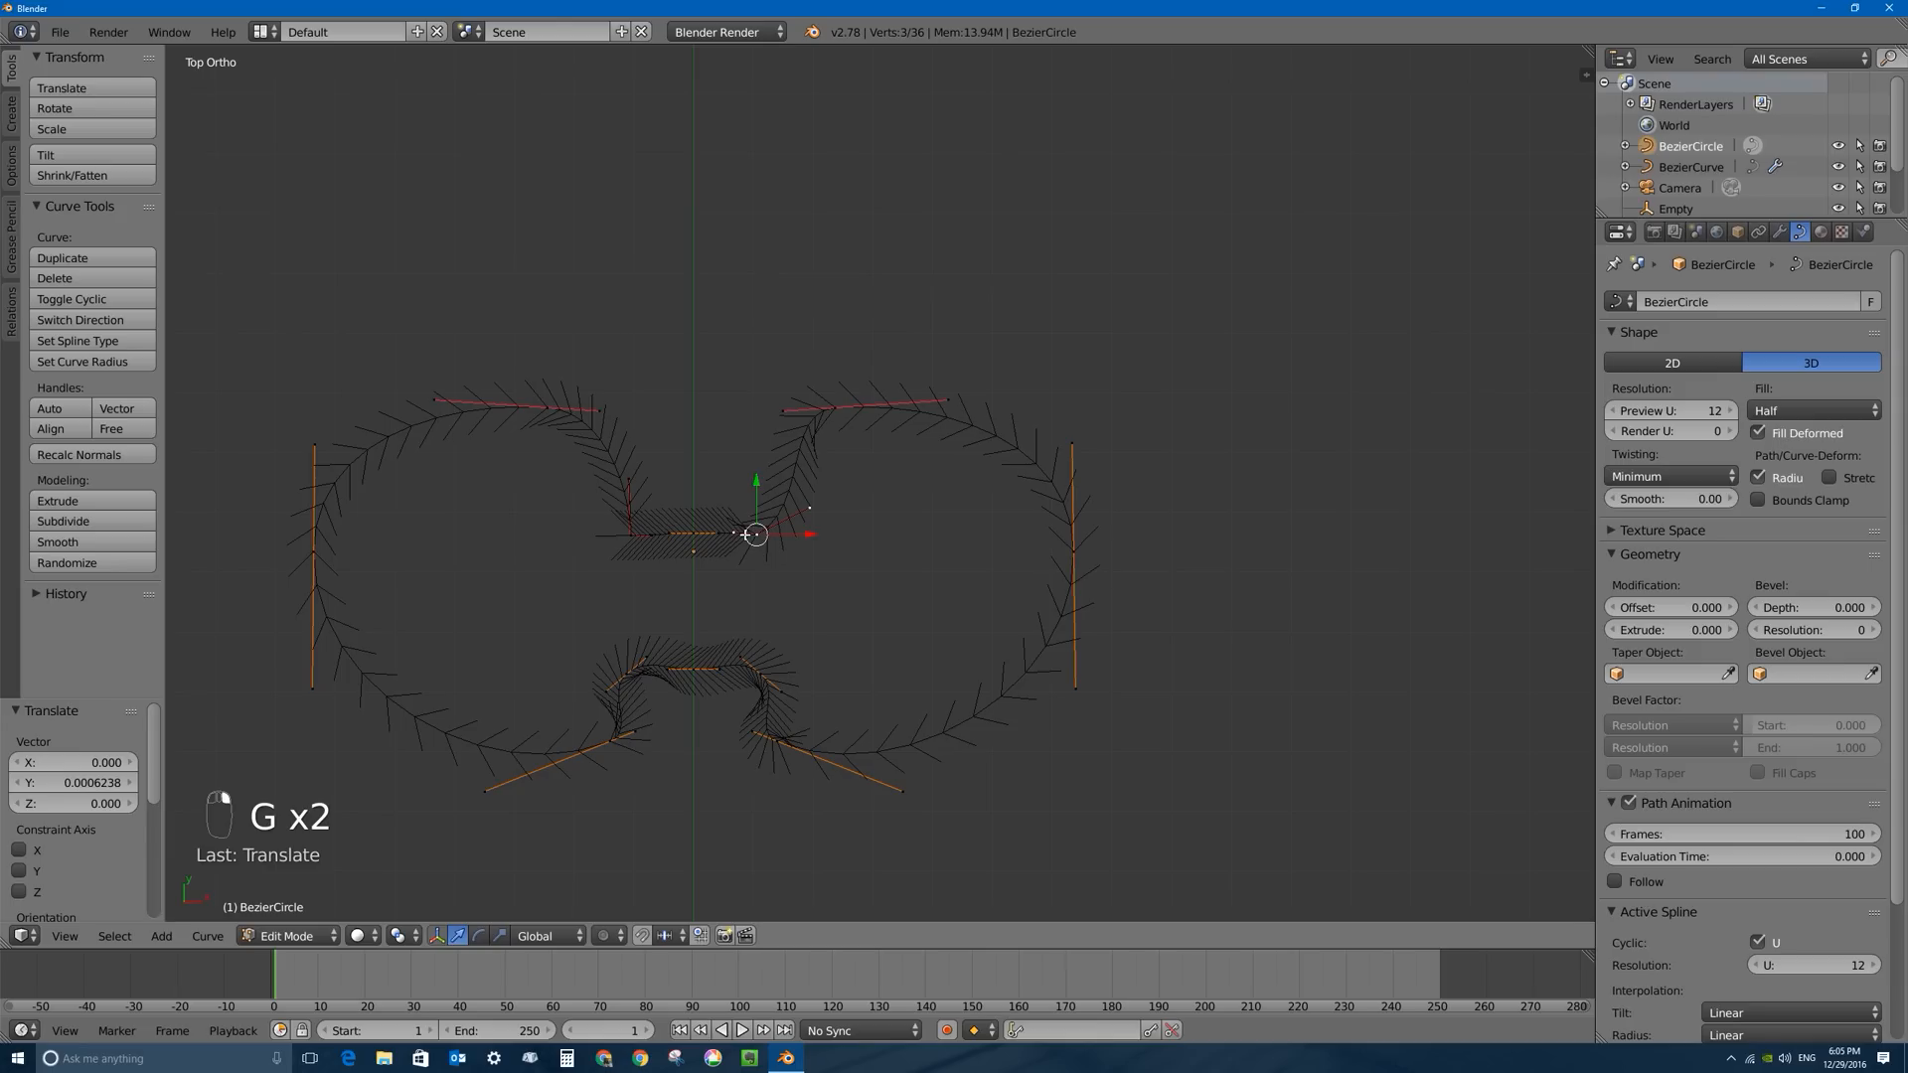
pyautogui.press('g')
pyautogui.click(735, 533)
# Move the upper handle of the notch's lower-right point about -0.009 along X and 0.004 along Y, directly above the point.
pyautogui.rightClick(809, 508)
pyautogui.press('g')
pyautogui.click(745, 478)
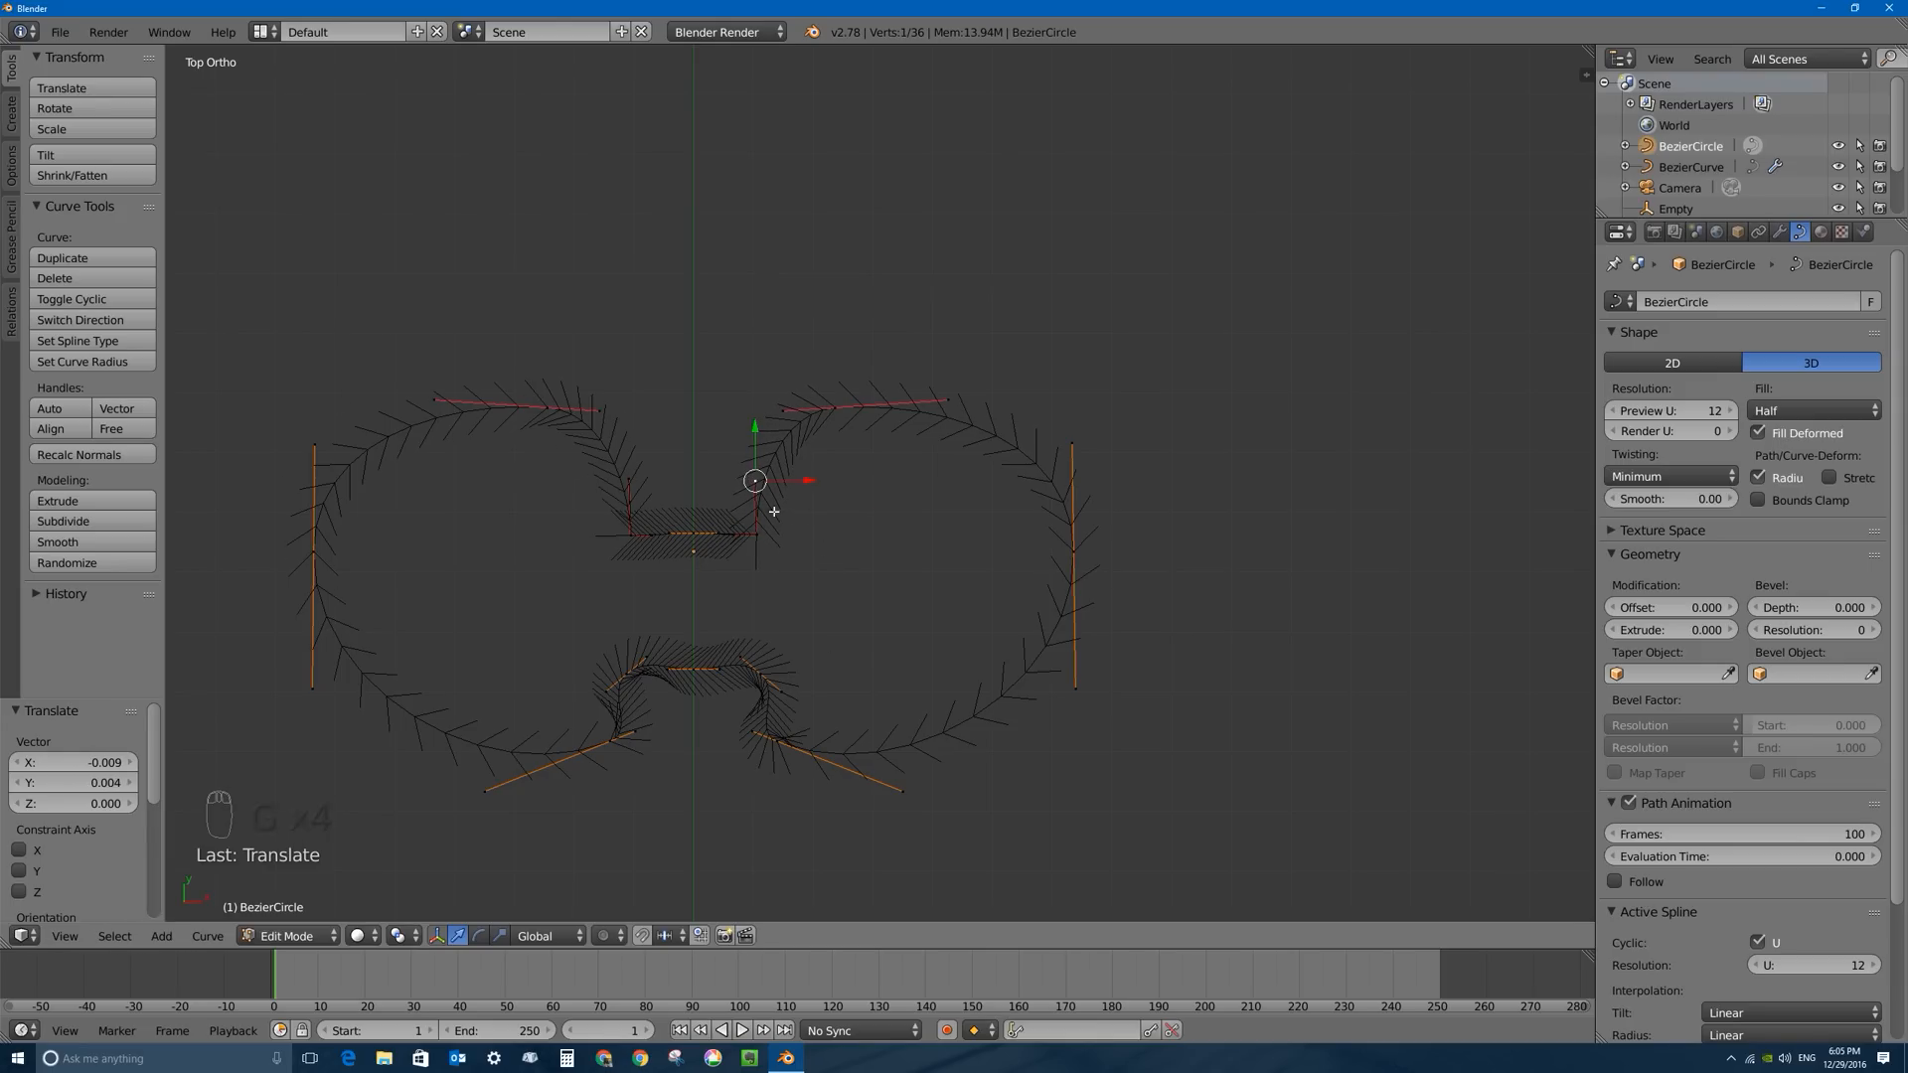
# Set the handle type of the four corner points of the bottom notch to Vector.
pyautogui.rightClick(630, 671)
pyautogui.keyDown('shift'); pyautogui.rightClick(760, 674); pyautogui.keyUp('shift')
pyautogui.keyDown('shift'); pyautogui.rightClick(620, 727); pyautogui.keyUp('shift')
pyautogui.keyDown('shift'); pyautogui.rightClick(772, 742); pyautogui.keyUp('shift')
pyautogui.press('v')
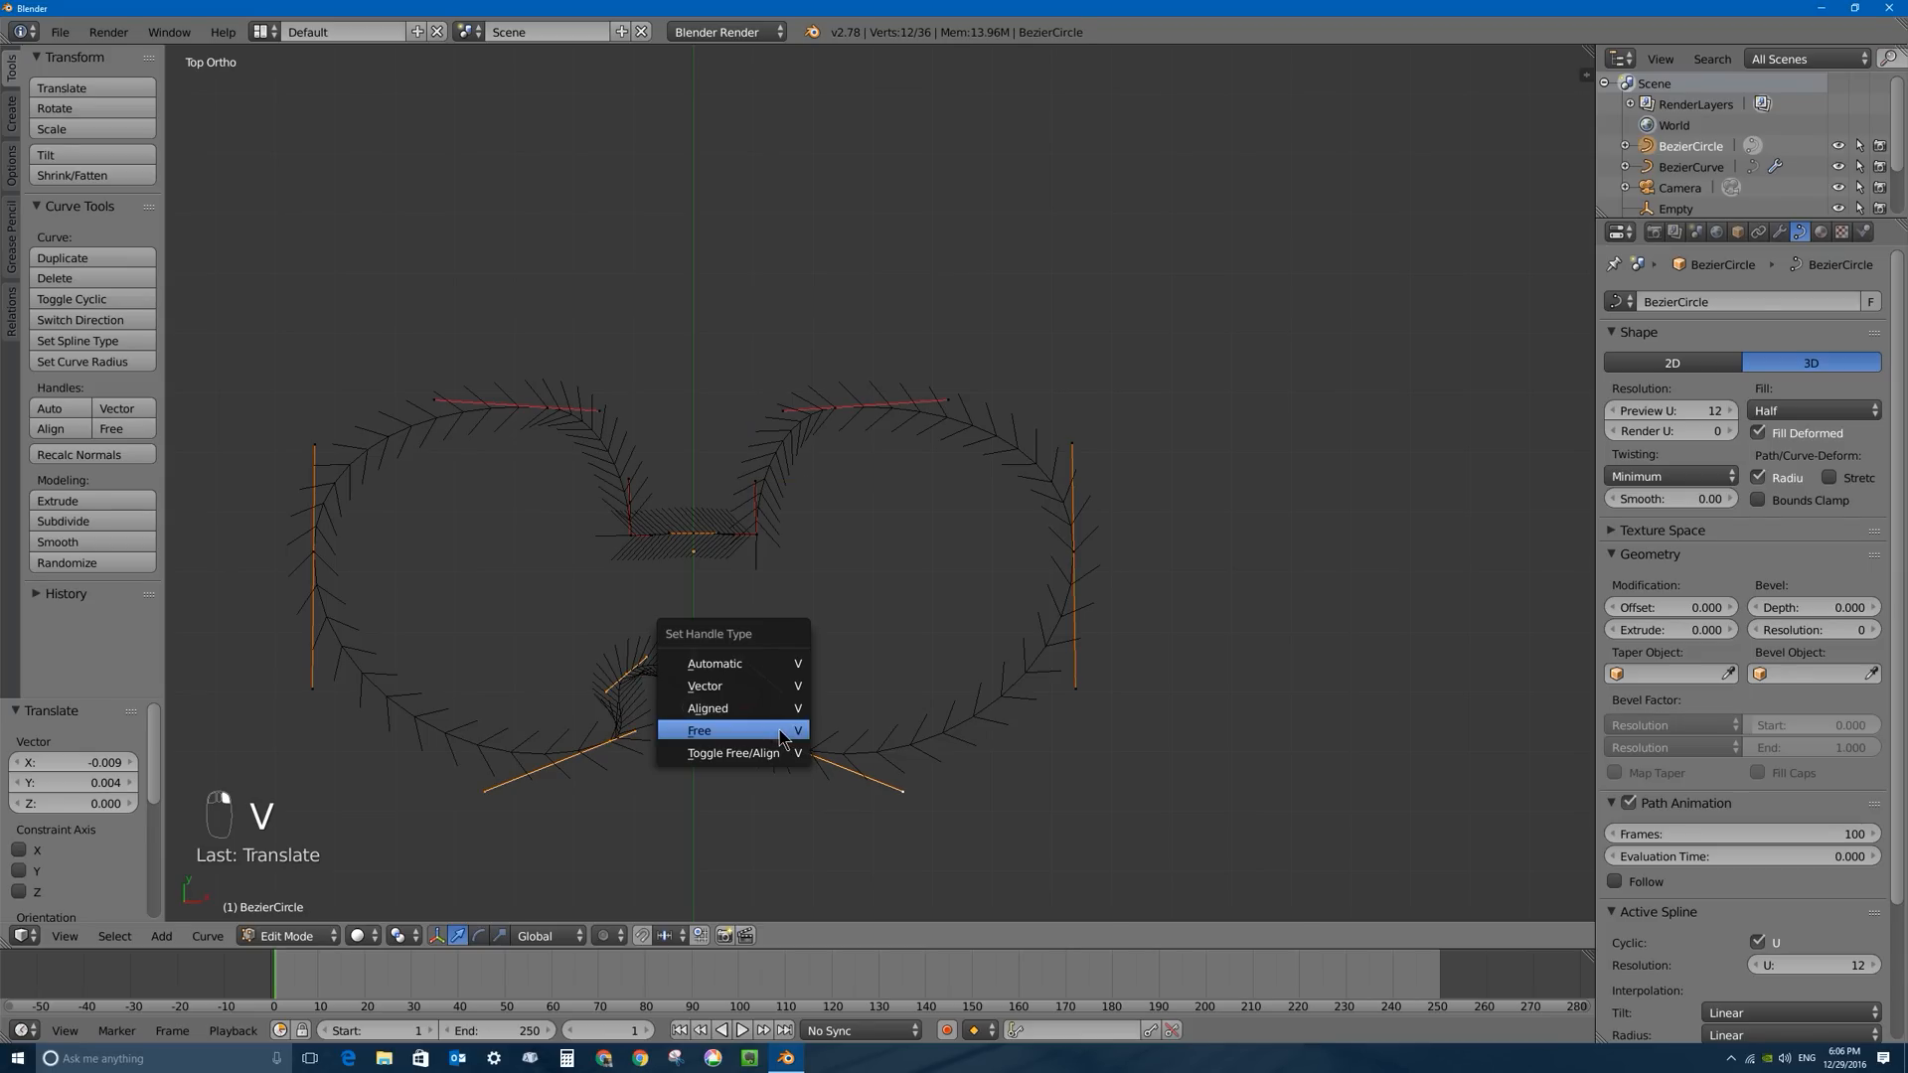
pyautogui.click(747, 686)
# Lower the outer handles of the bottom notch's two outer points together about 0.012 along Y.
pyautogui.rightClick(517, 677)
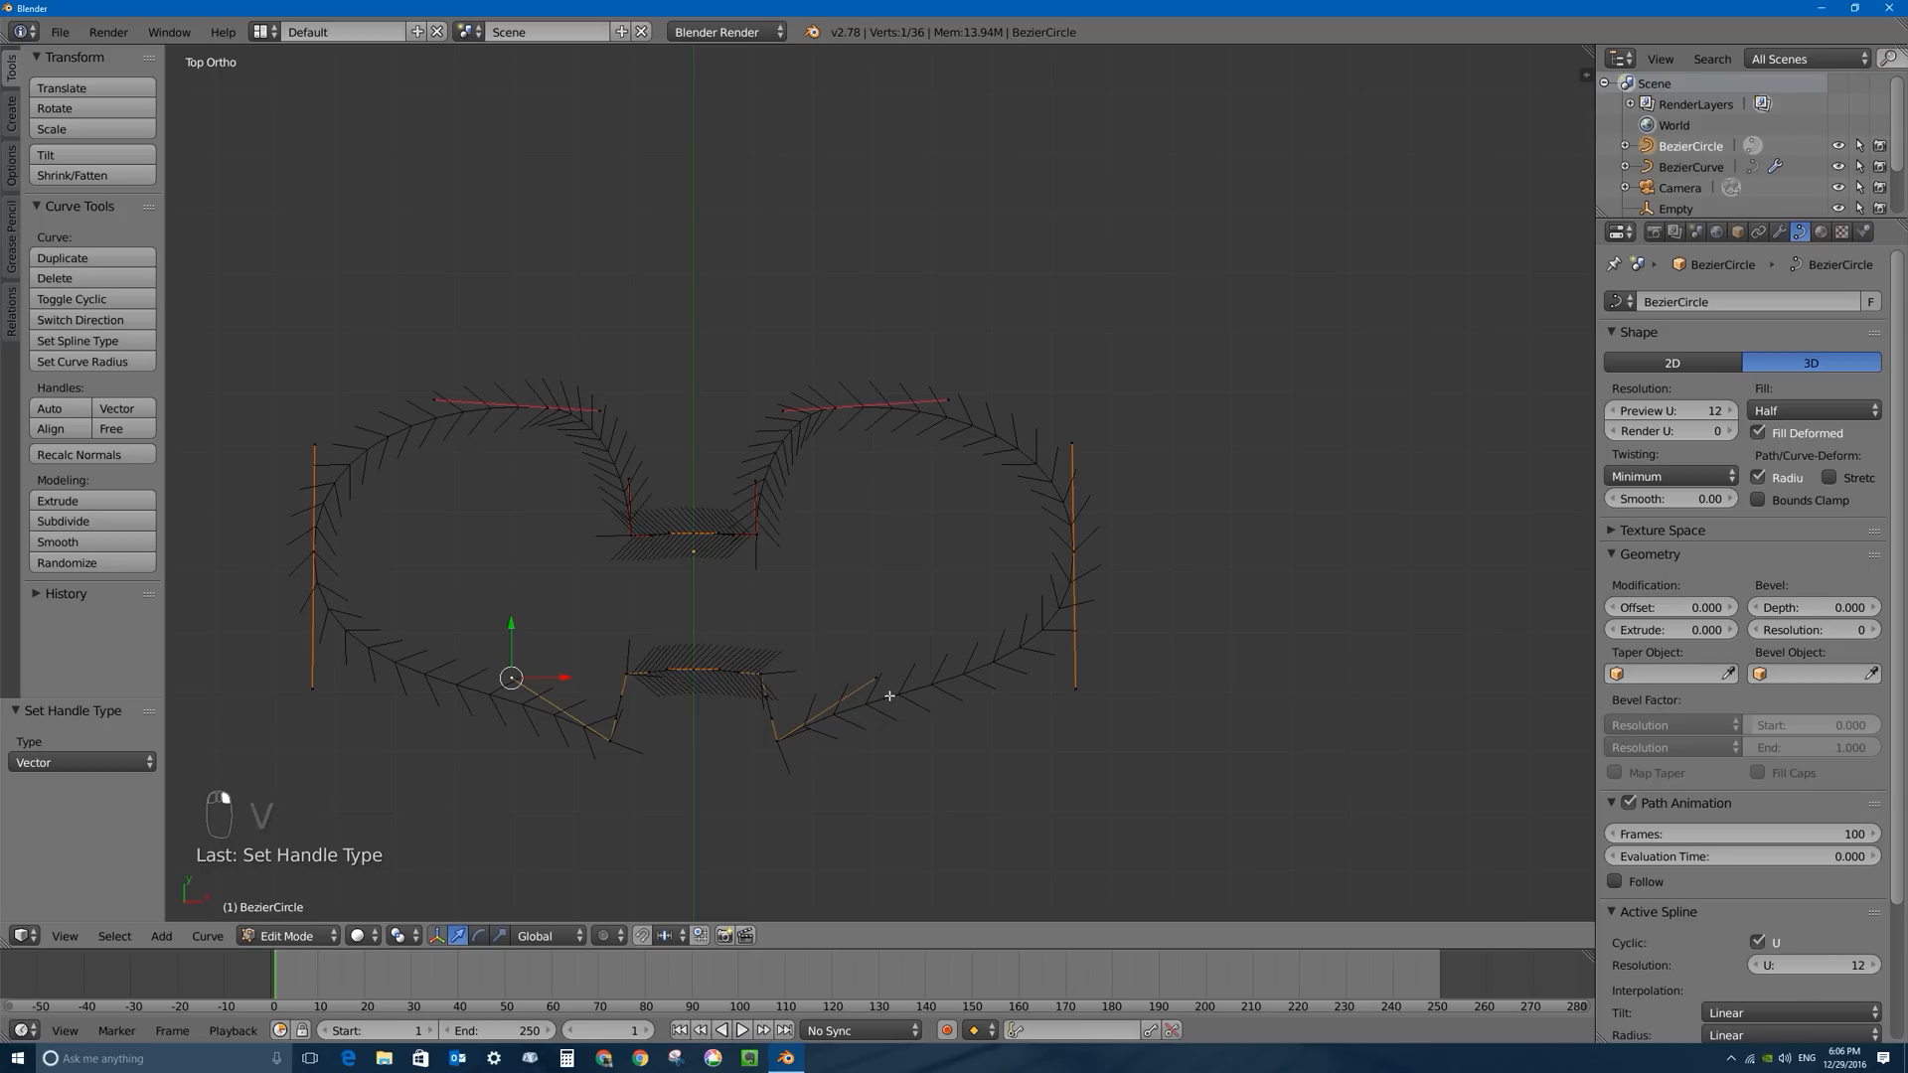
pyautogui.keyDown('shift'); pyautogui.rightClick(881, 686); pyautogui.keyUp('shift')
pyautogui.press('g')
pyautogui.press('y')
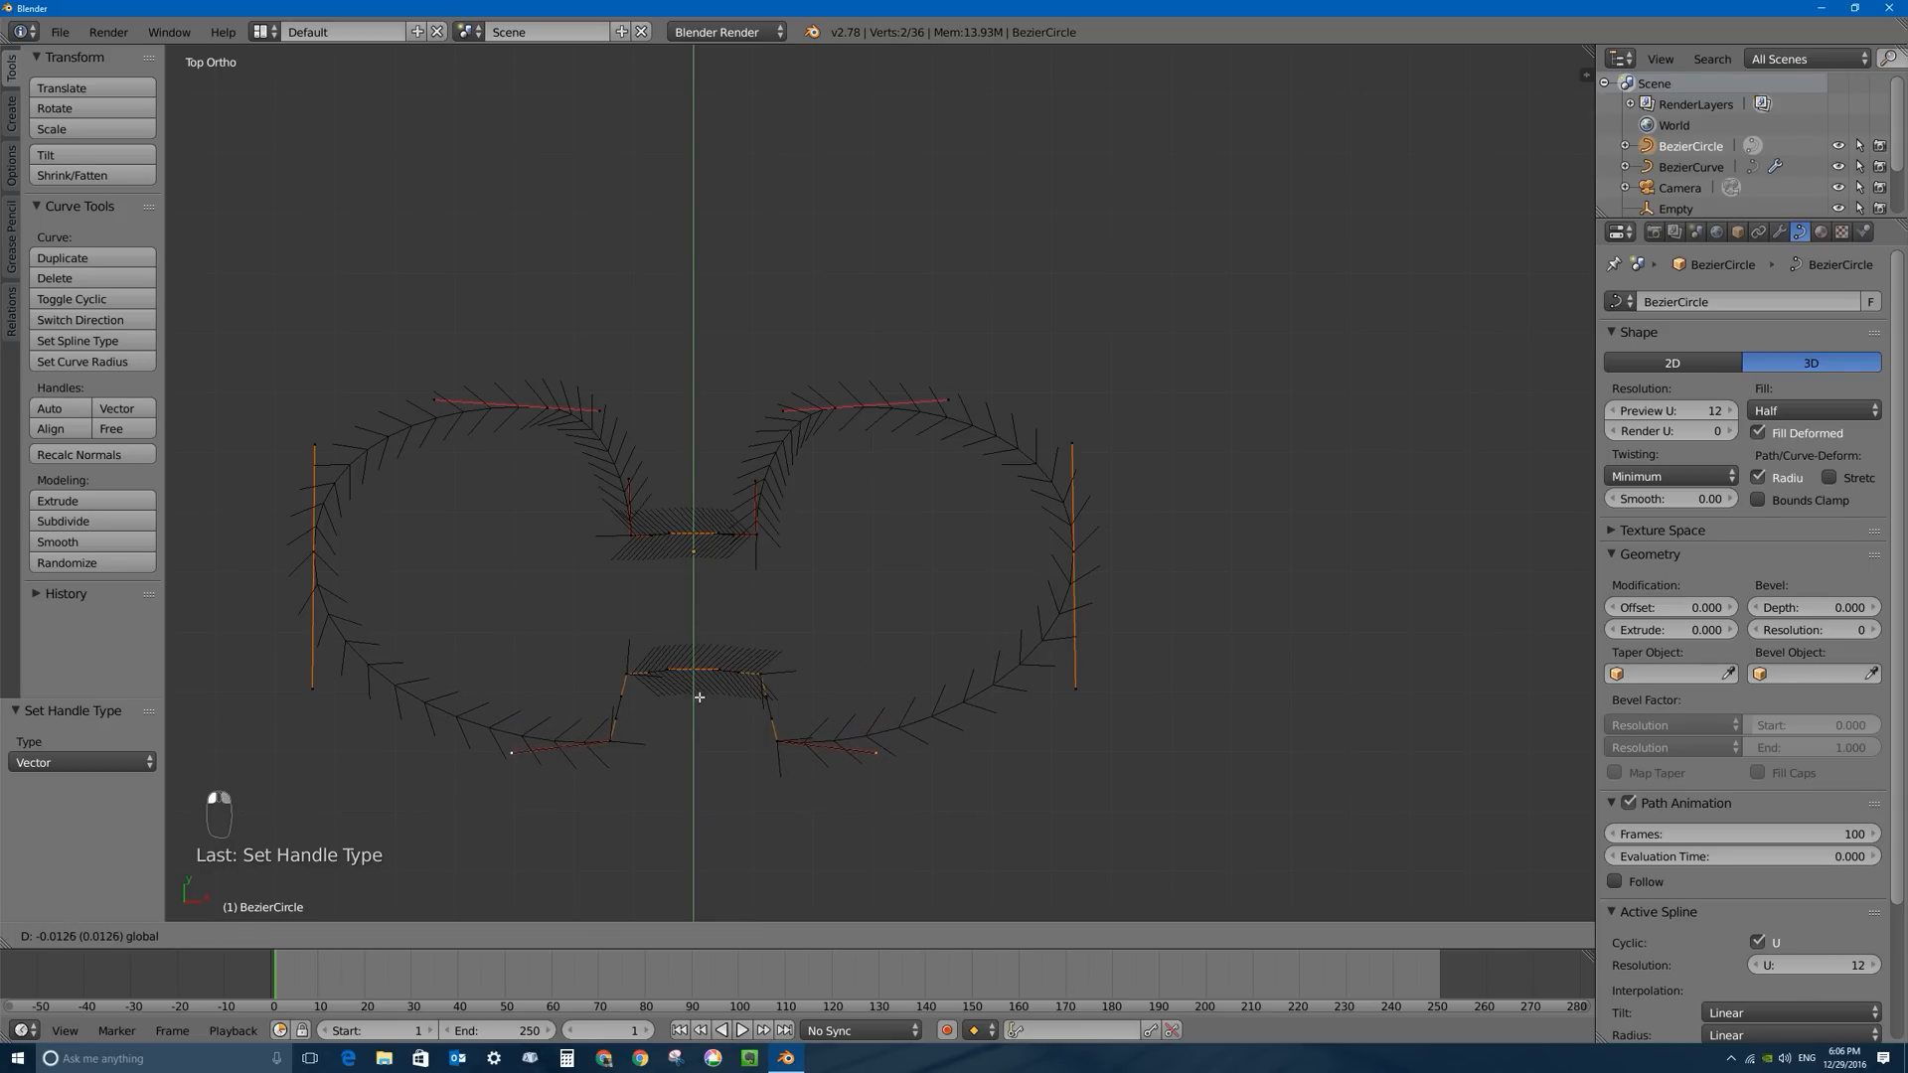
pyautogui.click(704, 698)
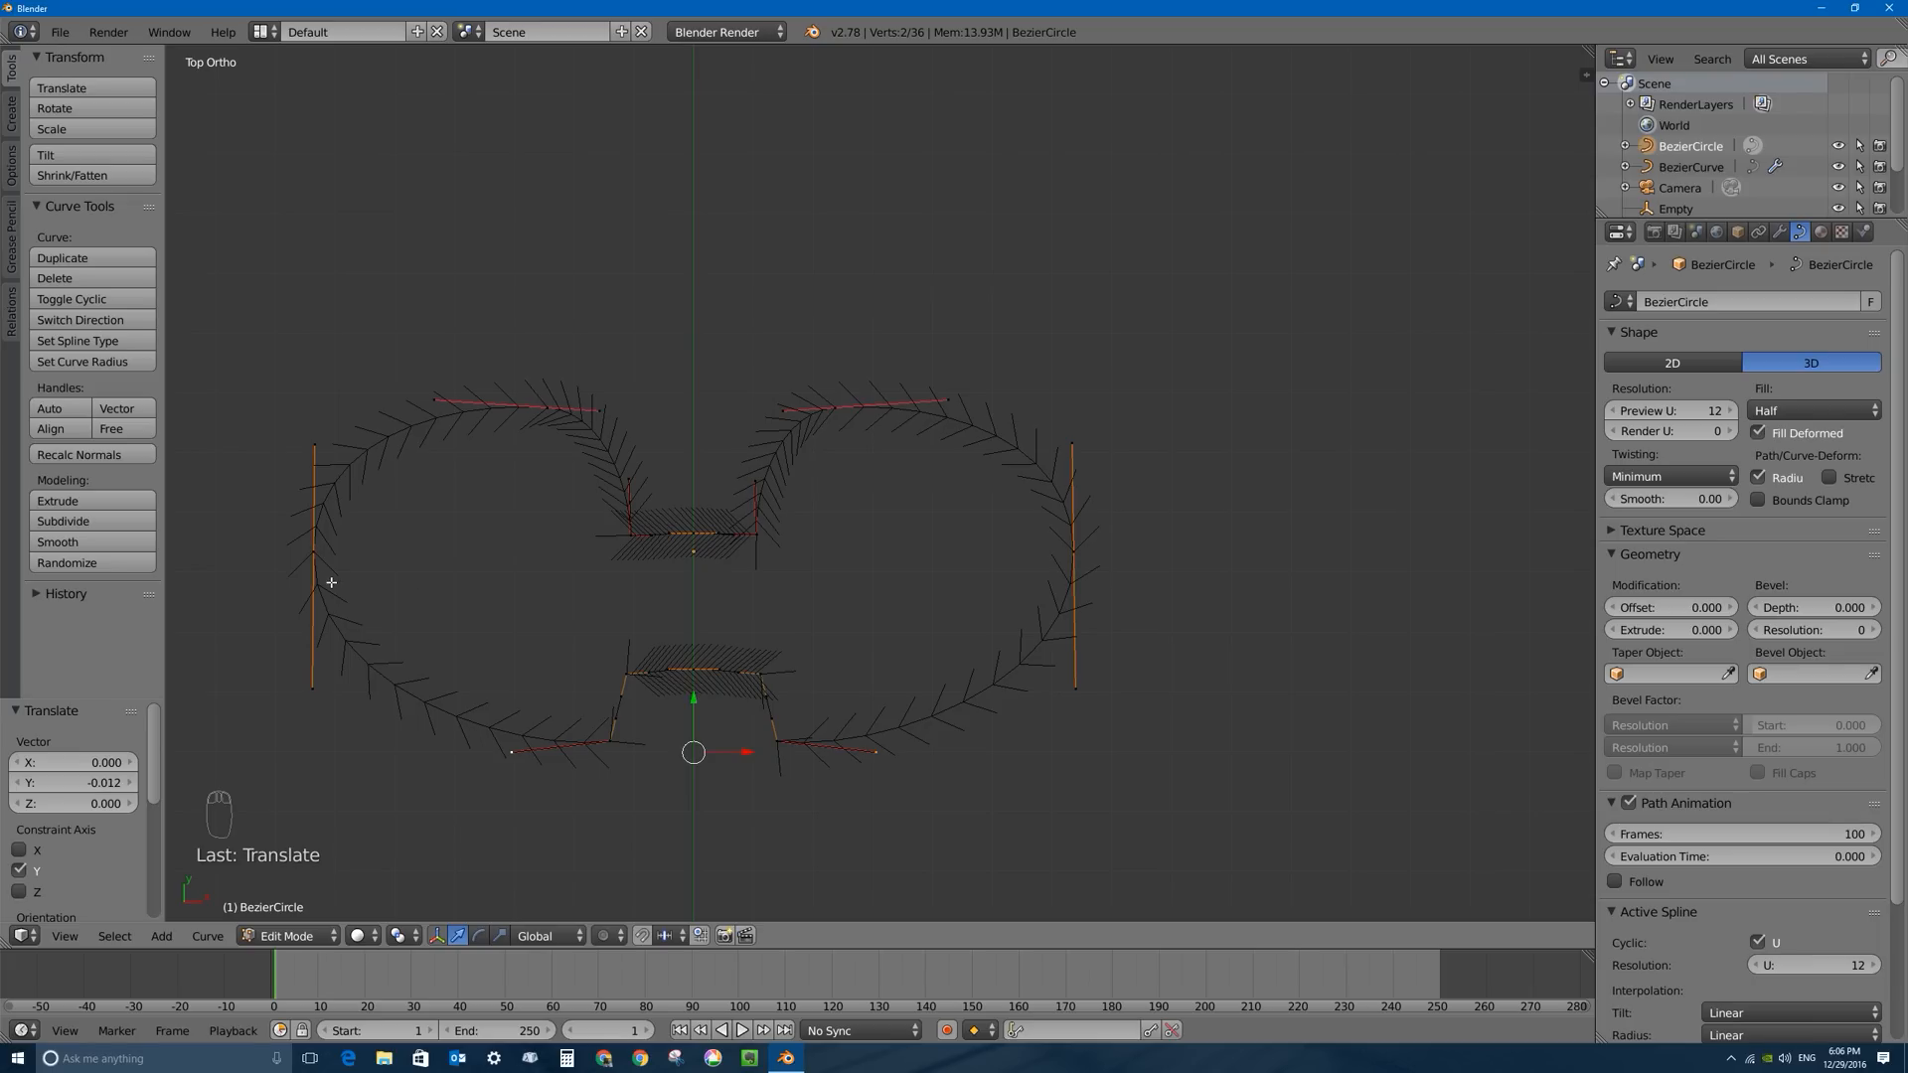
# Scale the outermost points of both lobes together along X to about 0.9 and leave edit mode.
pyautogui.rightClick(314, 551)
pyautogui.keyDown('shift'); pyautogui.rightClick(1072, 561); pyautogui.keyUp('shift')
pyautogui.press('s')
pyautogui.press('x')
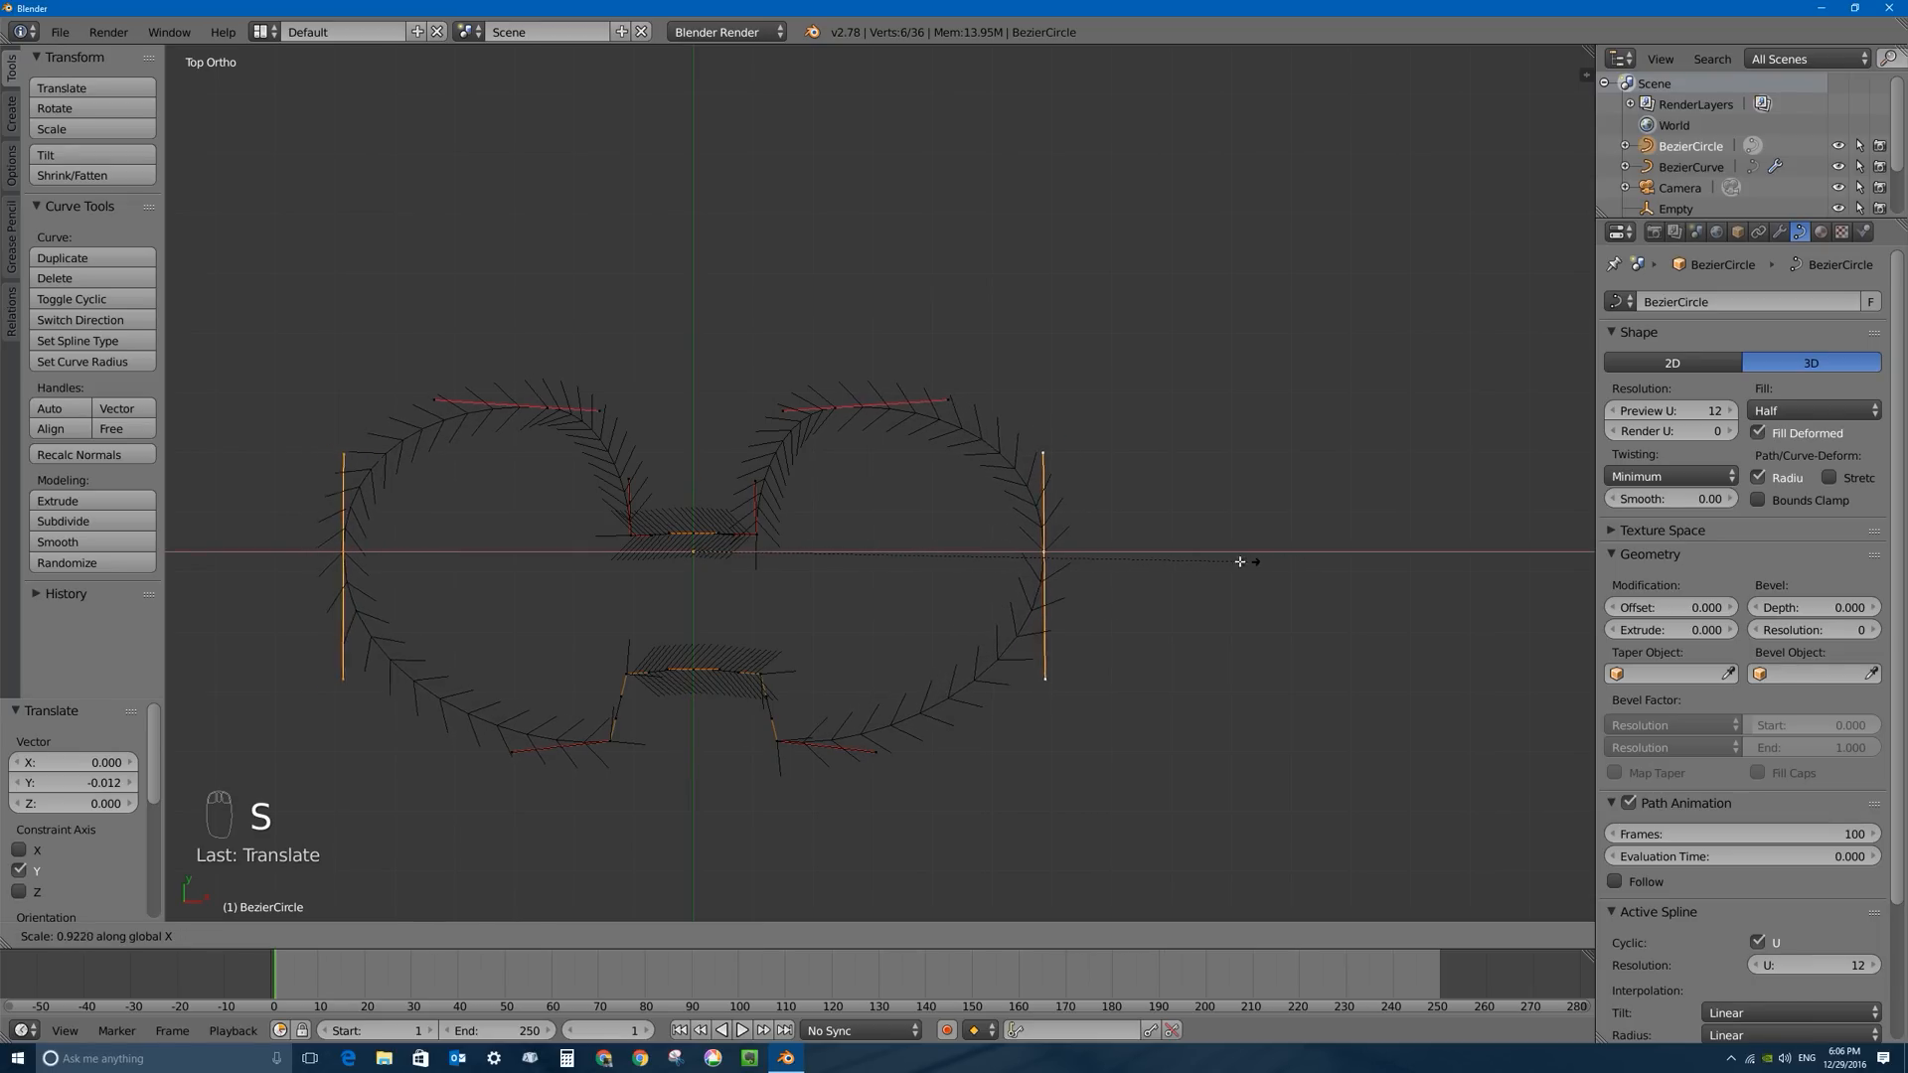
pyautogui.click(1229, 561)
pyautogui.press('Tab')
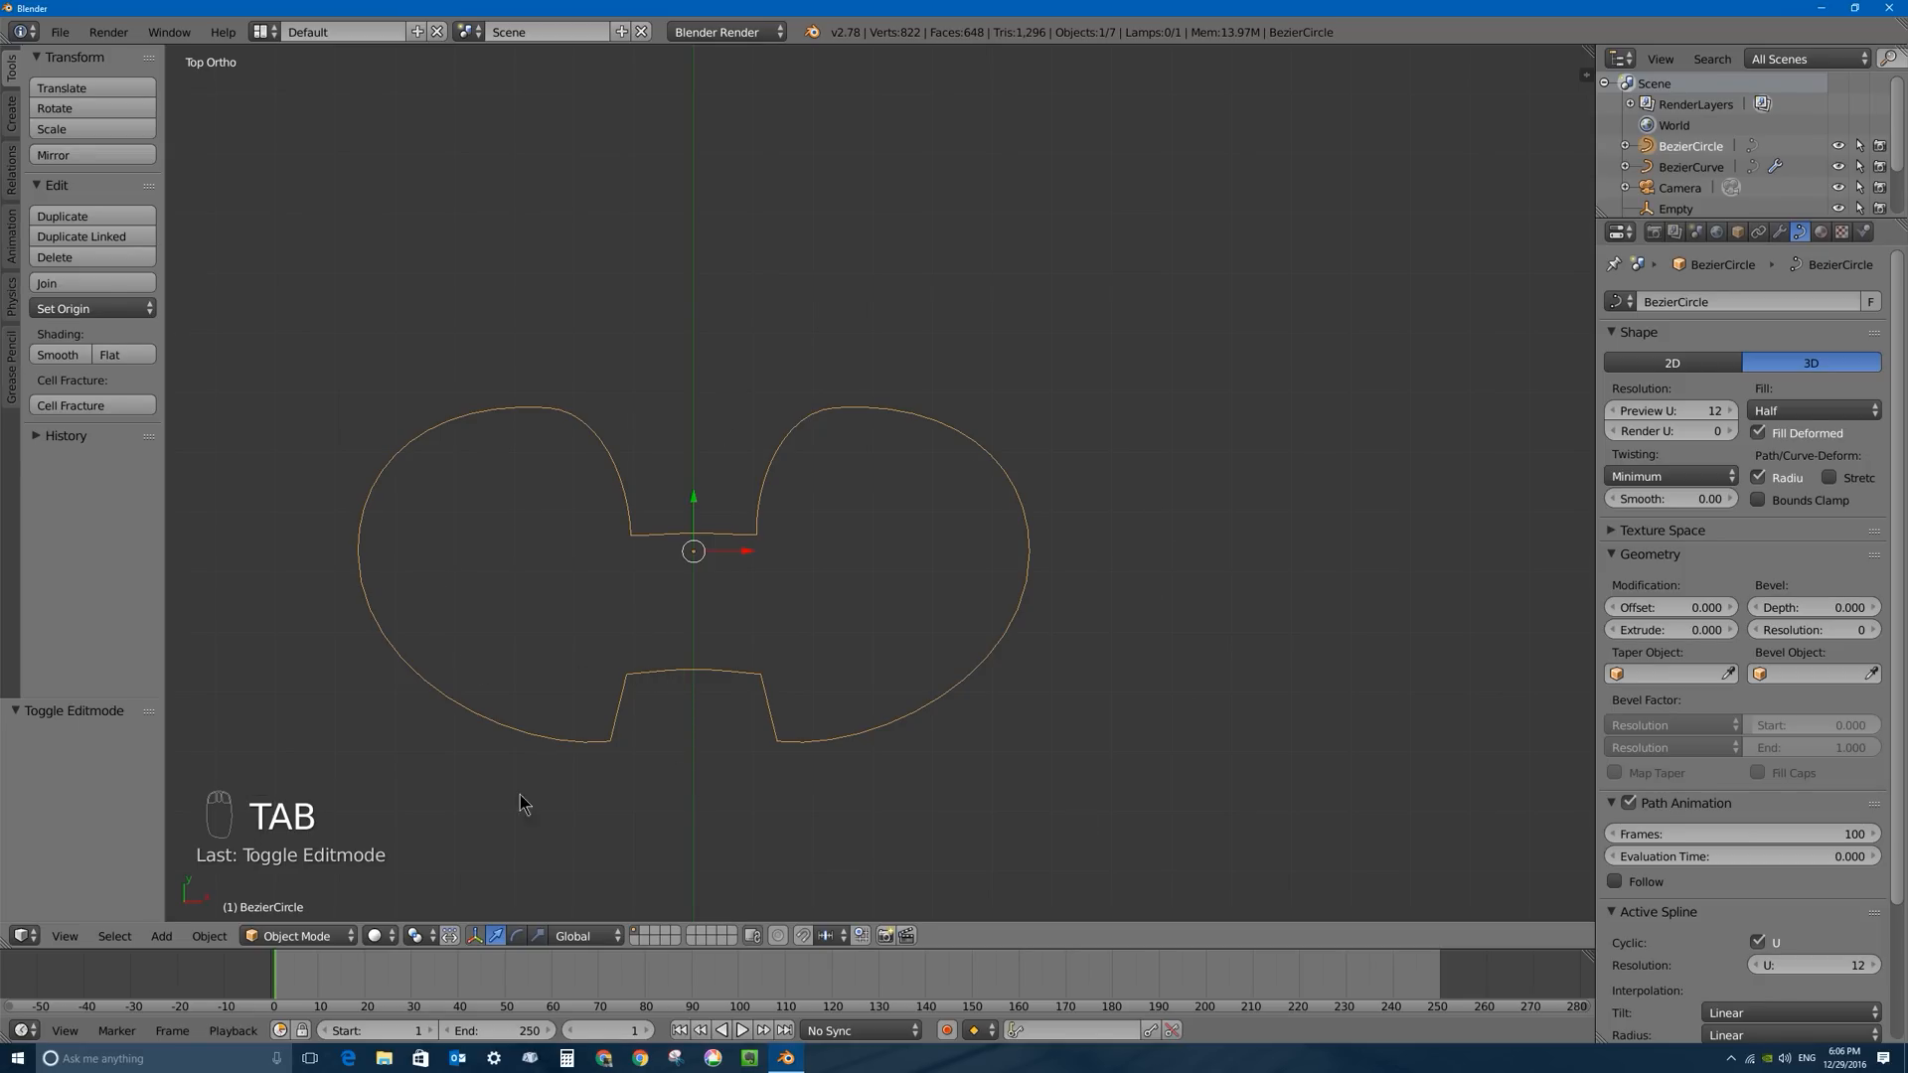
# Lower the bottom handles of both lobes' outermost points about 0.01 along Y to round the undersides, and leave edit mode.
pyautogui.press('Tab')
pyautogui.click(354, 681)
pyautogui.keyDown('shift'); pyautogui.click(1030, 676); pyautogui.keyUp('shift')
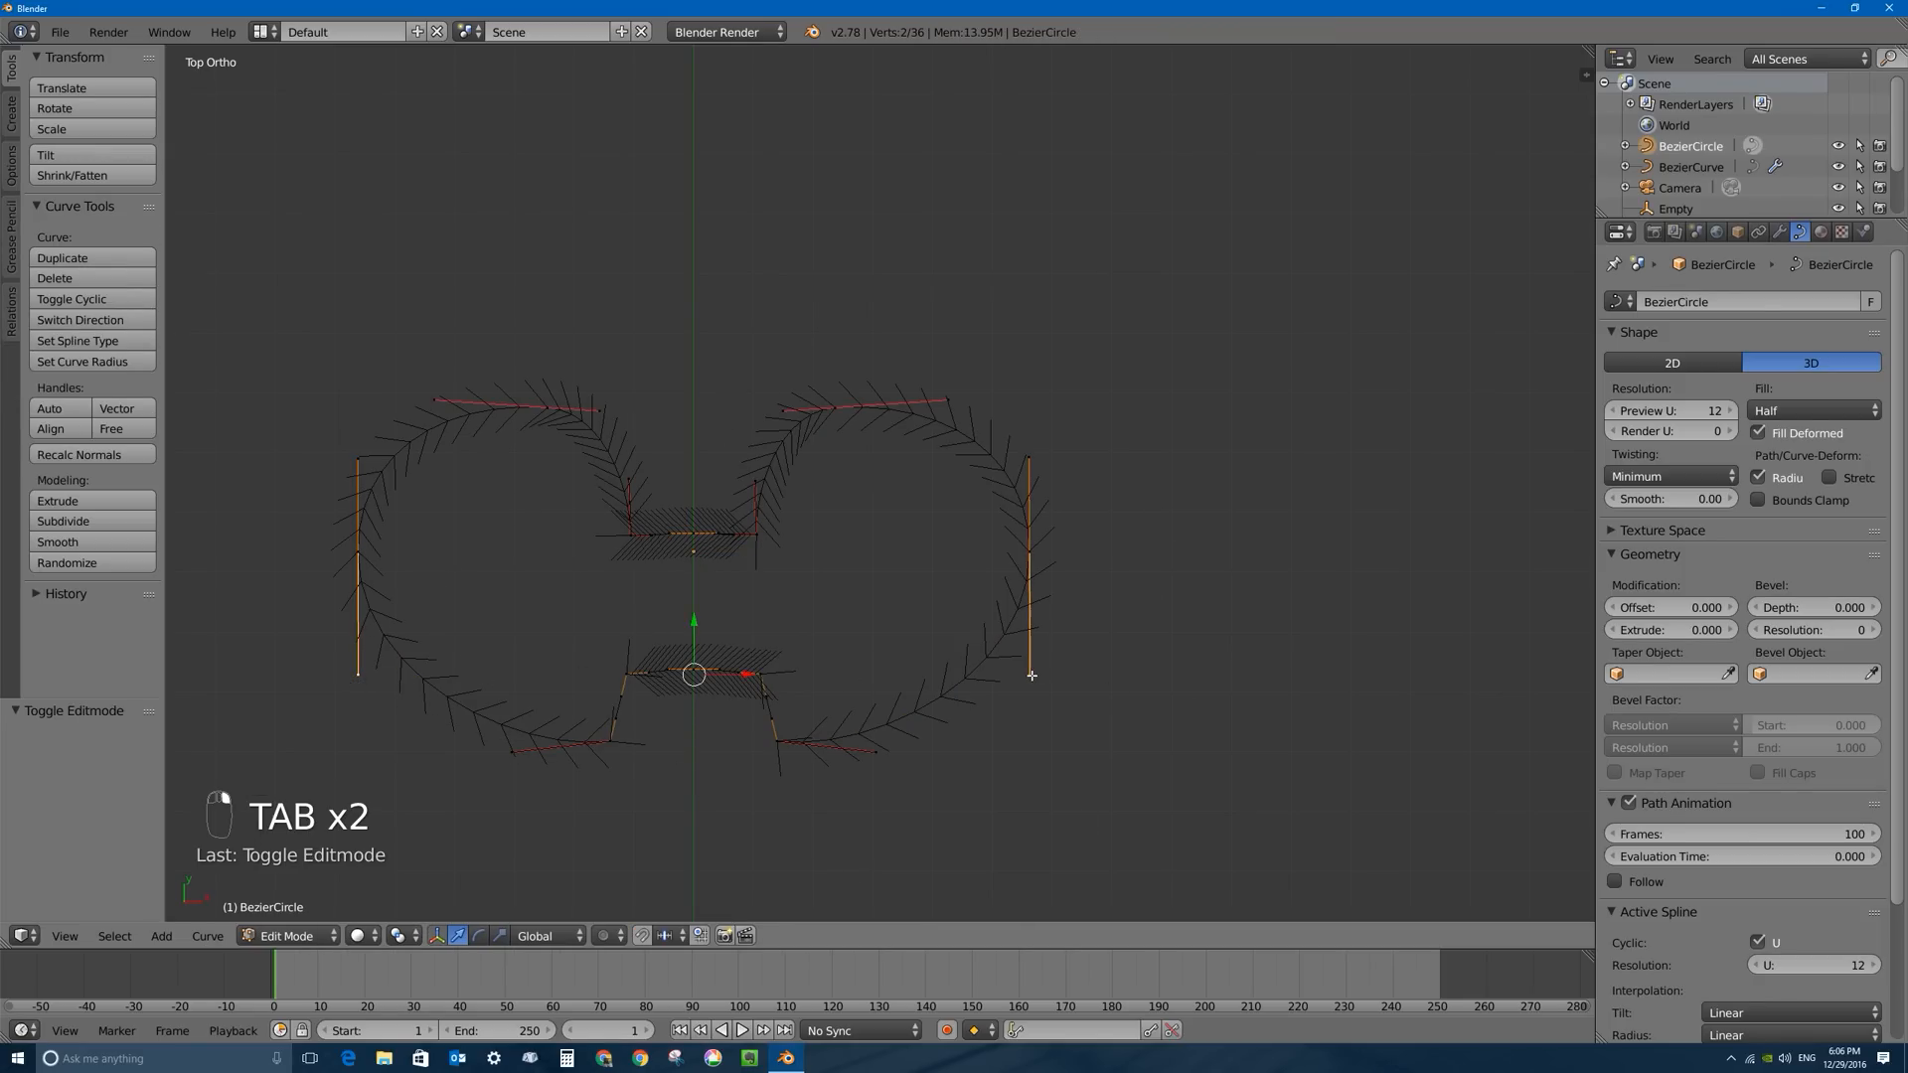
pyautogui.rightClick(378, 674)
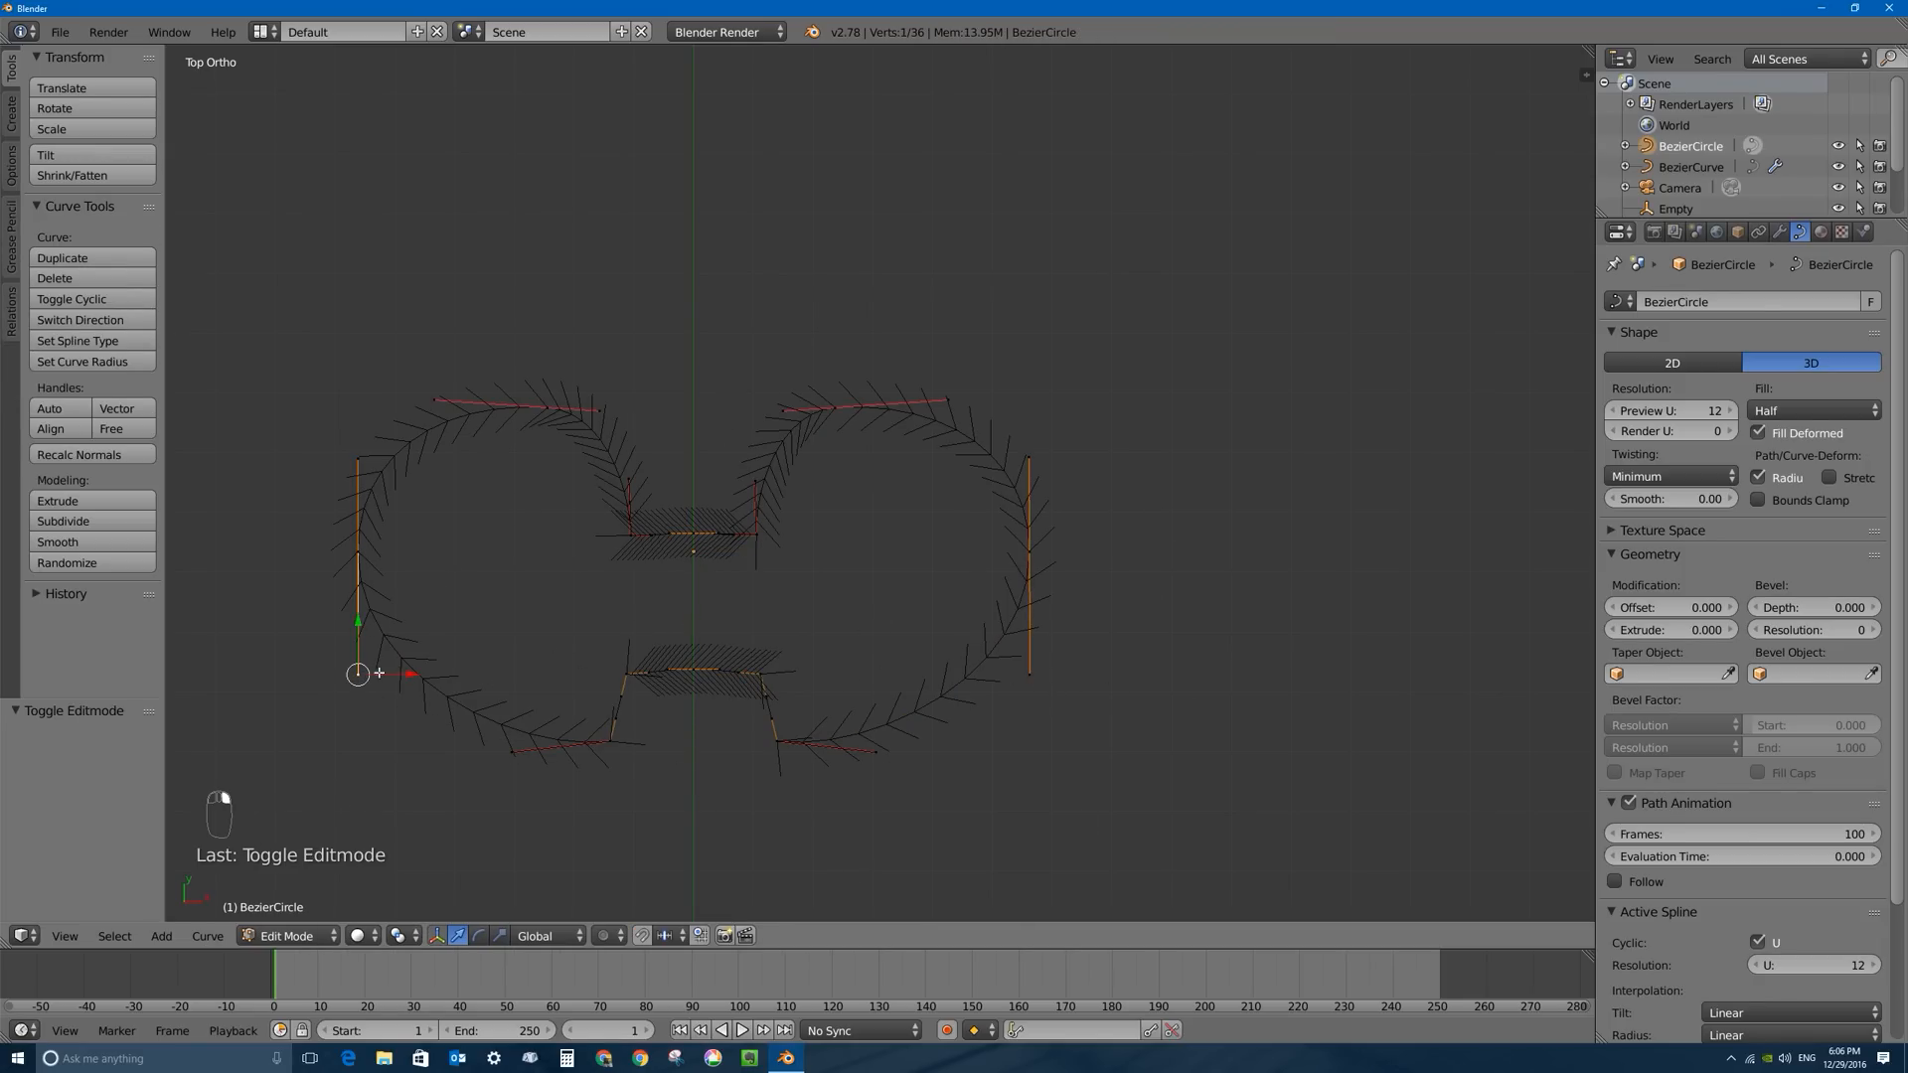
pyautogui.keyDown('shift'); pyautogui.rightClick(1027, 676); pyautogui.keyUp('shift')
pyautogui.press('g')
pyautogui.press('y')
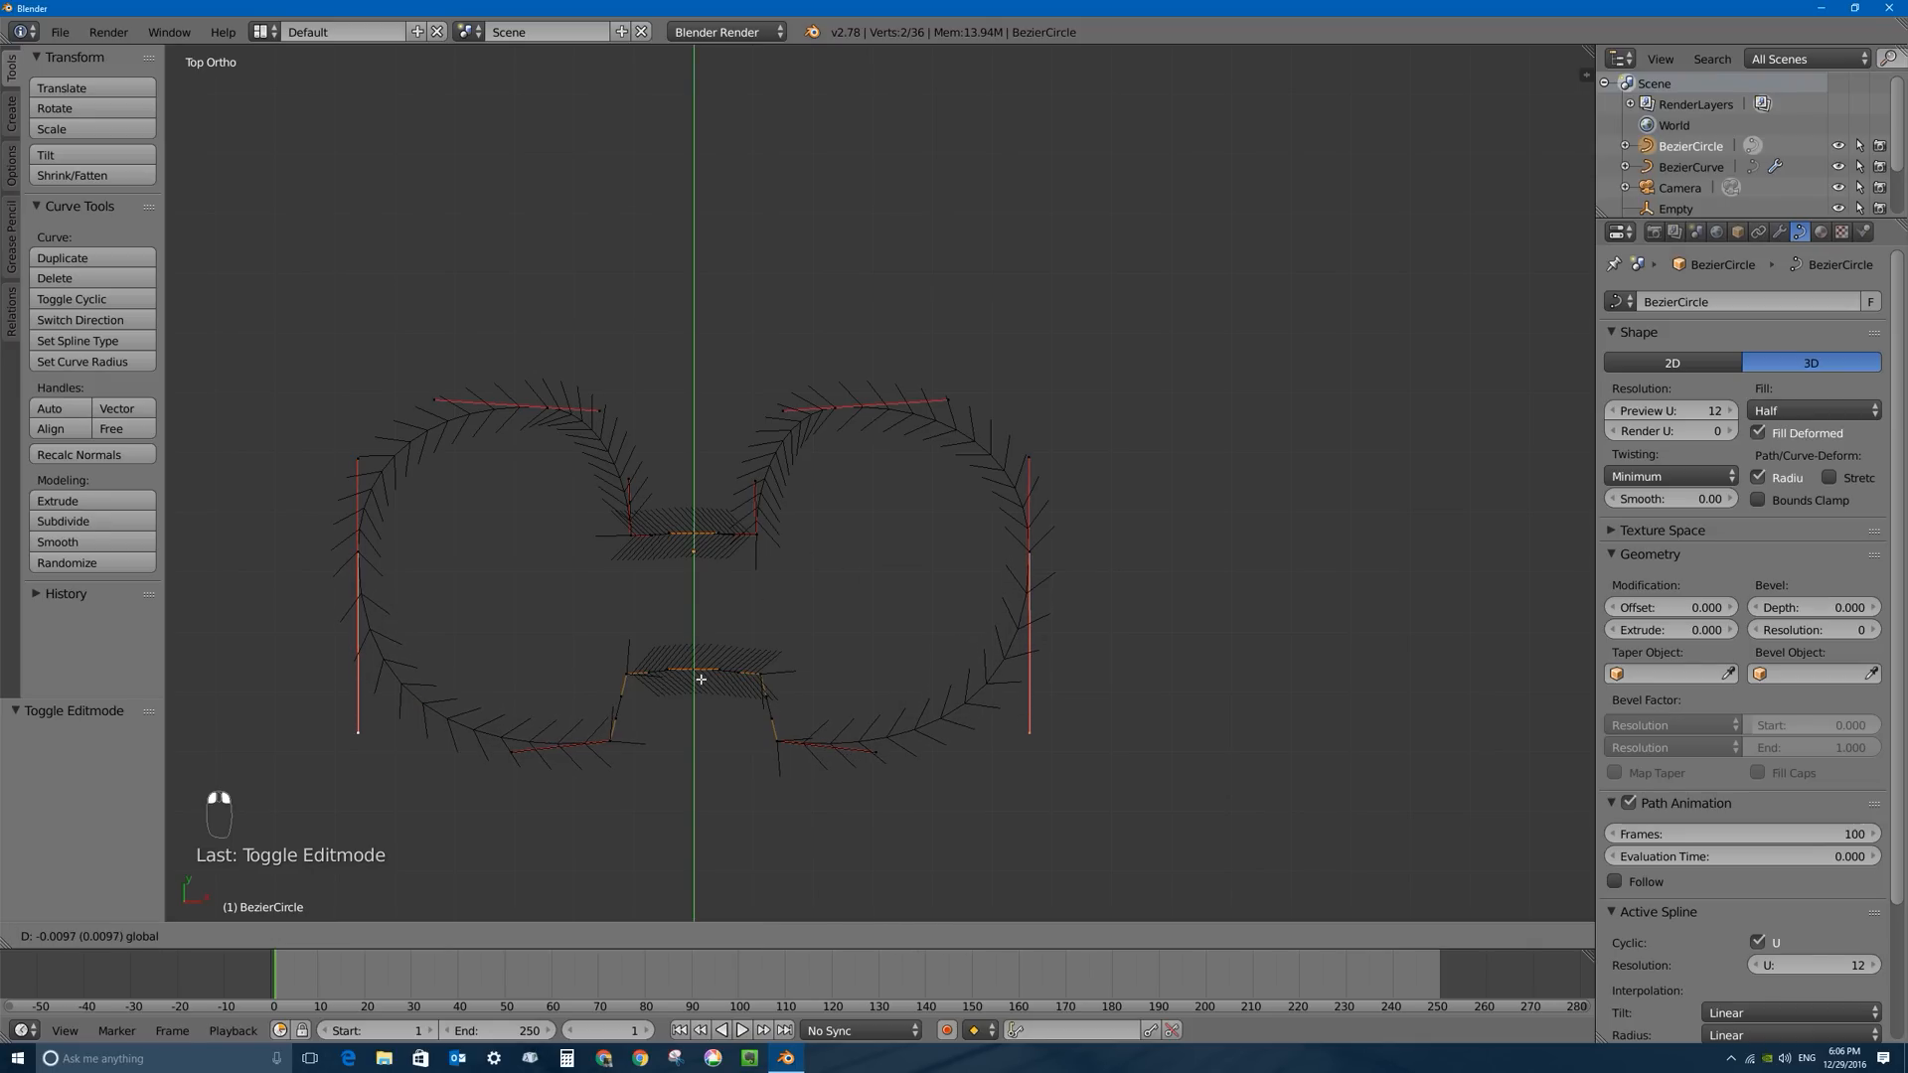
pyautogui.click(707, 685)
pyautogui.press('Tab')
# Assign BezierCircle as the bevel object of the hooked BezierCurve.
pyautogui.scroll(-7, 813, 477)
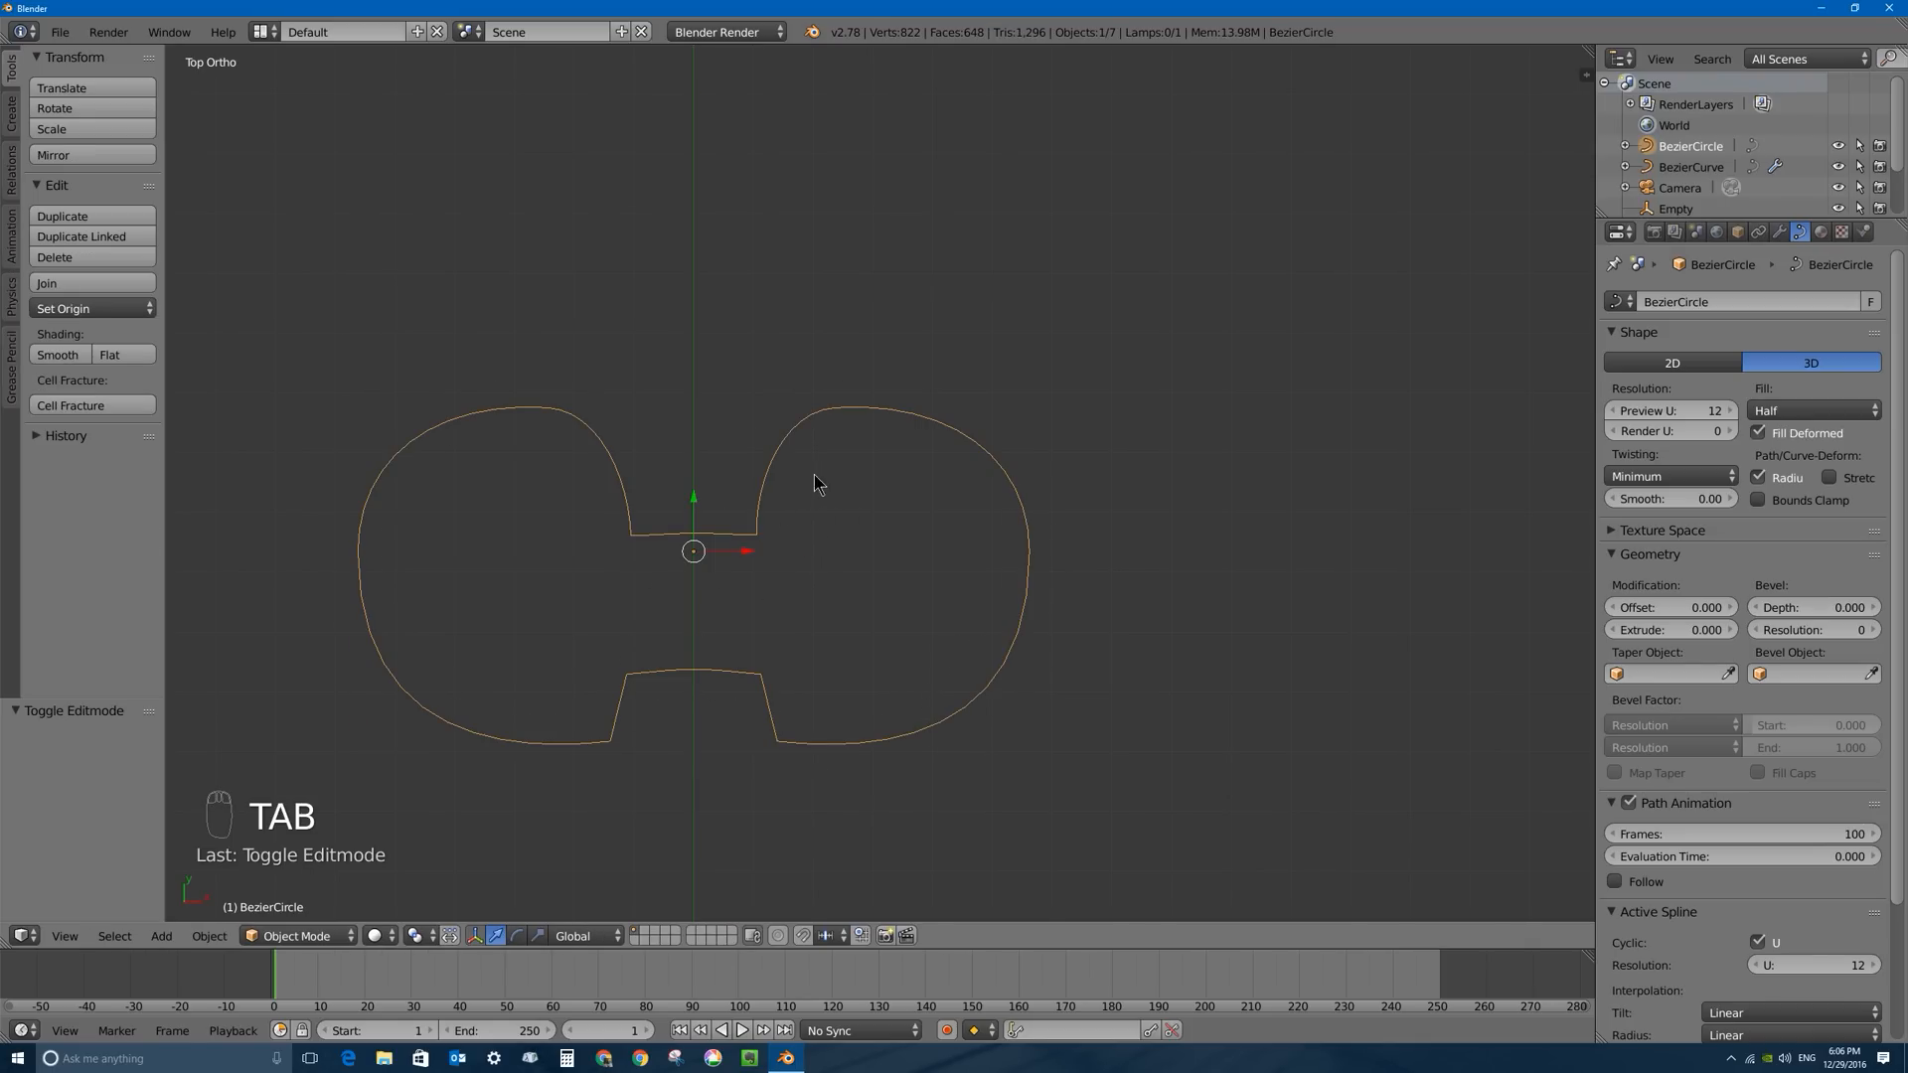
pyautogui.scroll(-2, 875, 432)
pyautogui.scroll(5, 929, 497)
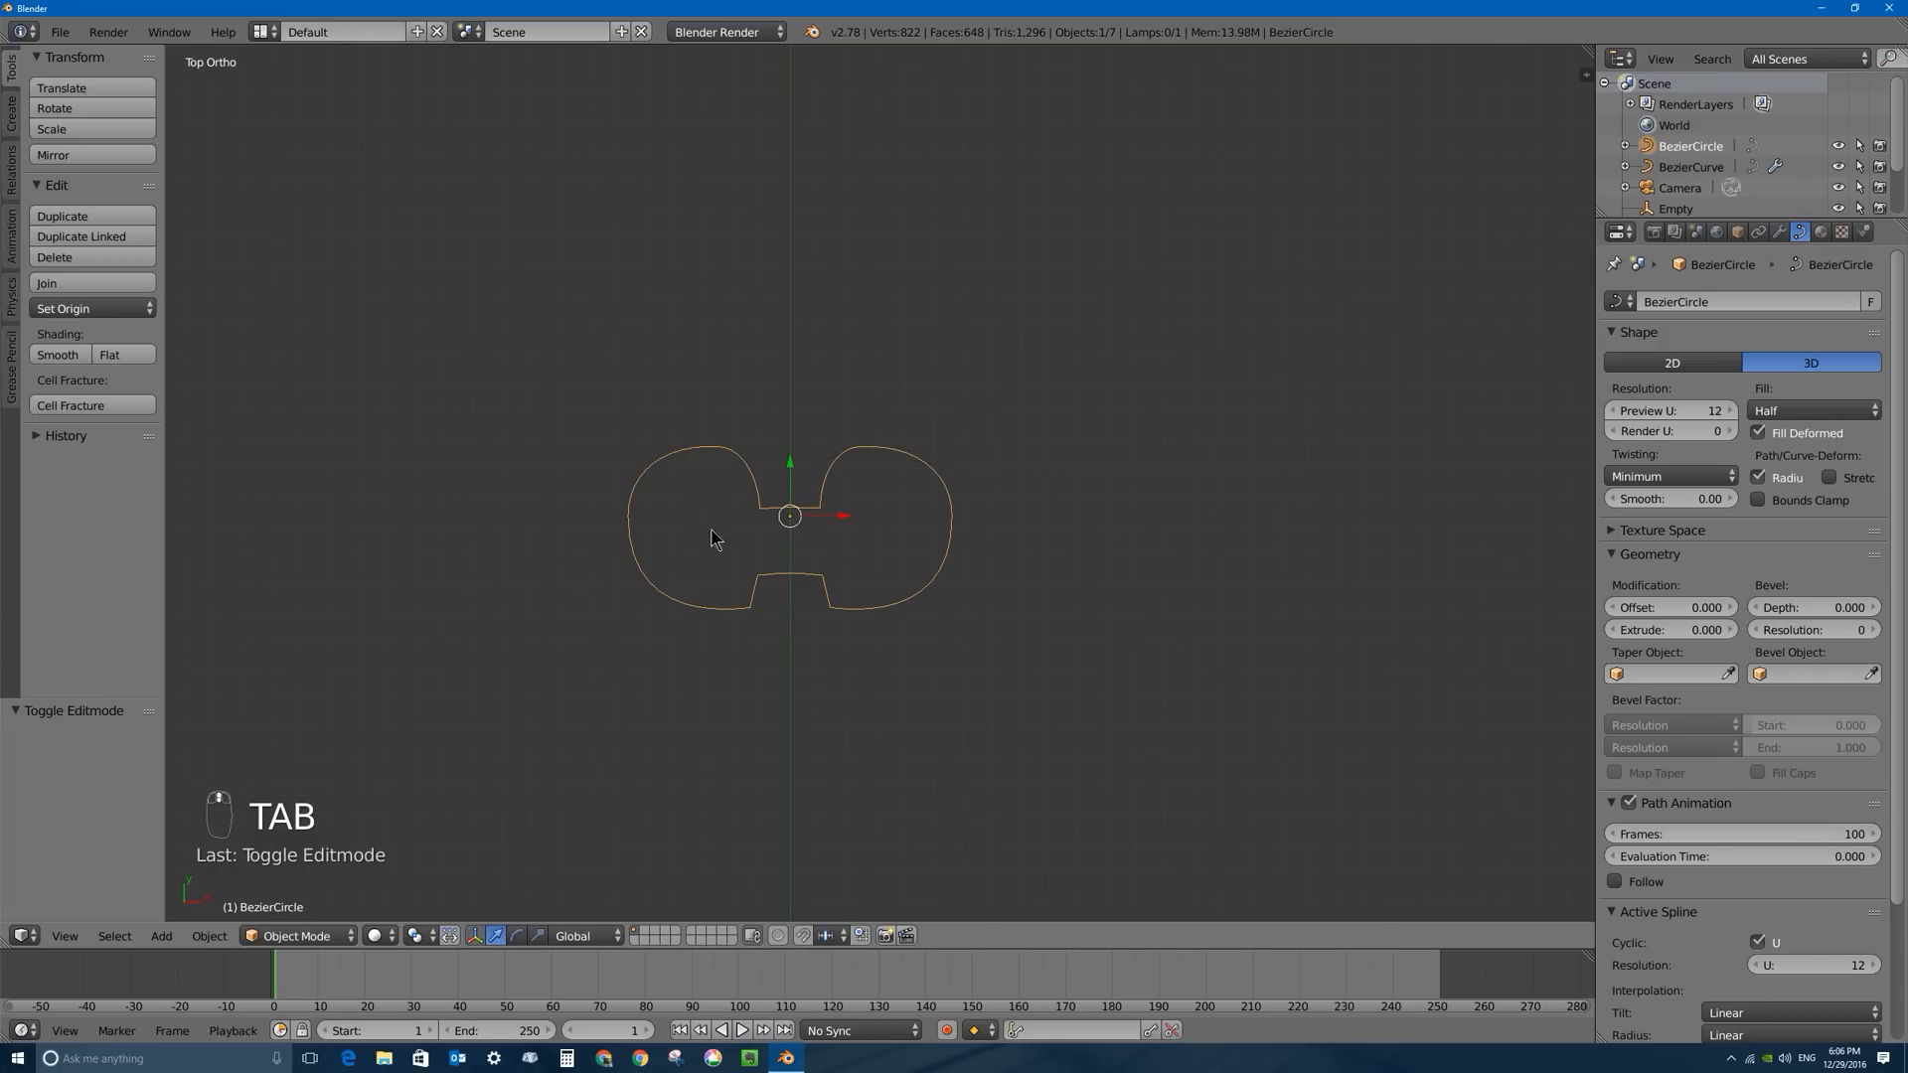
pyautogui.scroll(-9, 898, 366)
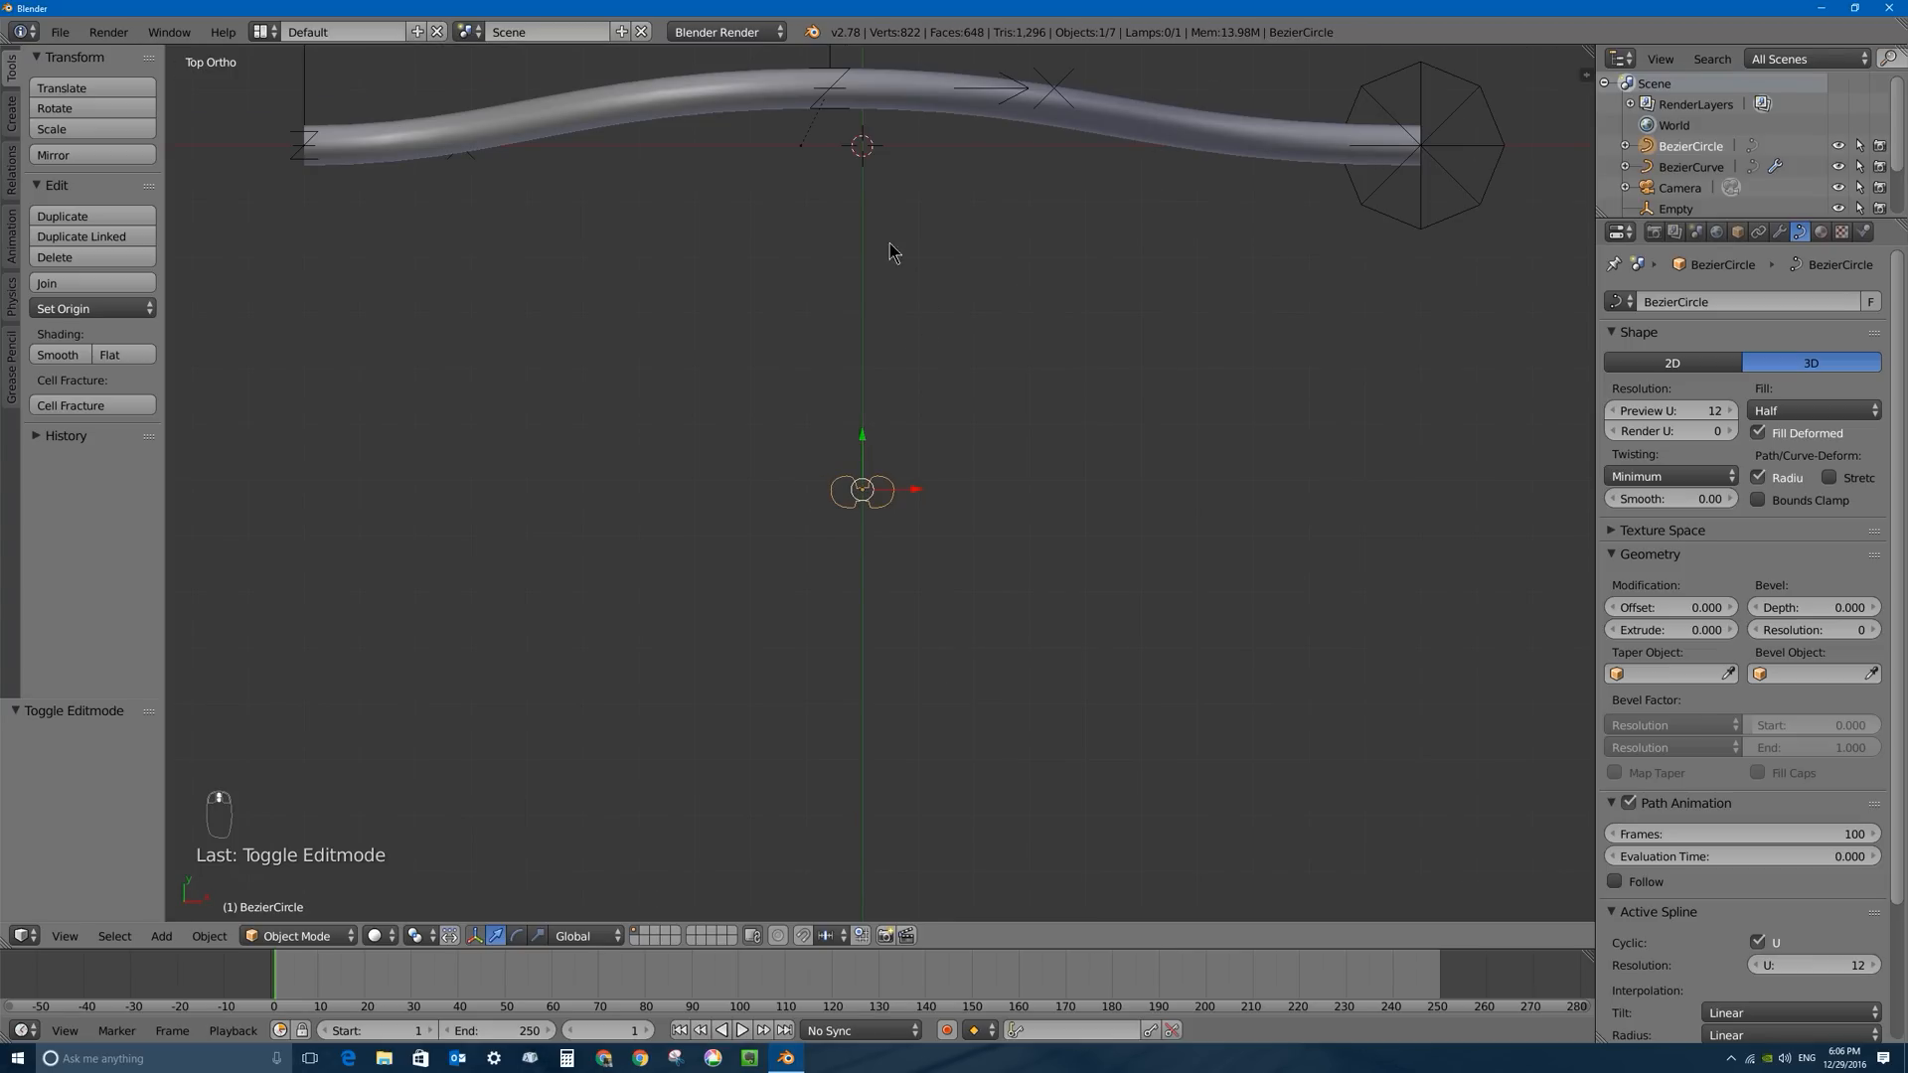
pyautogui.keyDown('shift'); pyautogui.moveTo(850, 151); pyautogui.dragTo(774, 339, button='middle'); pyautogui.keyUp('shift')
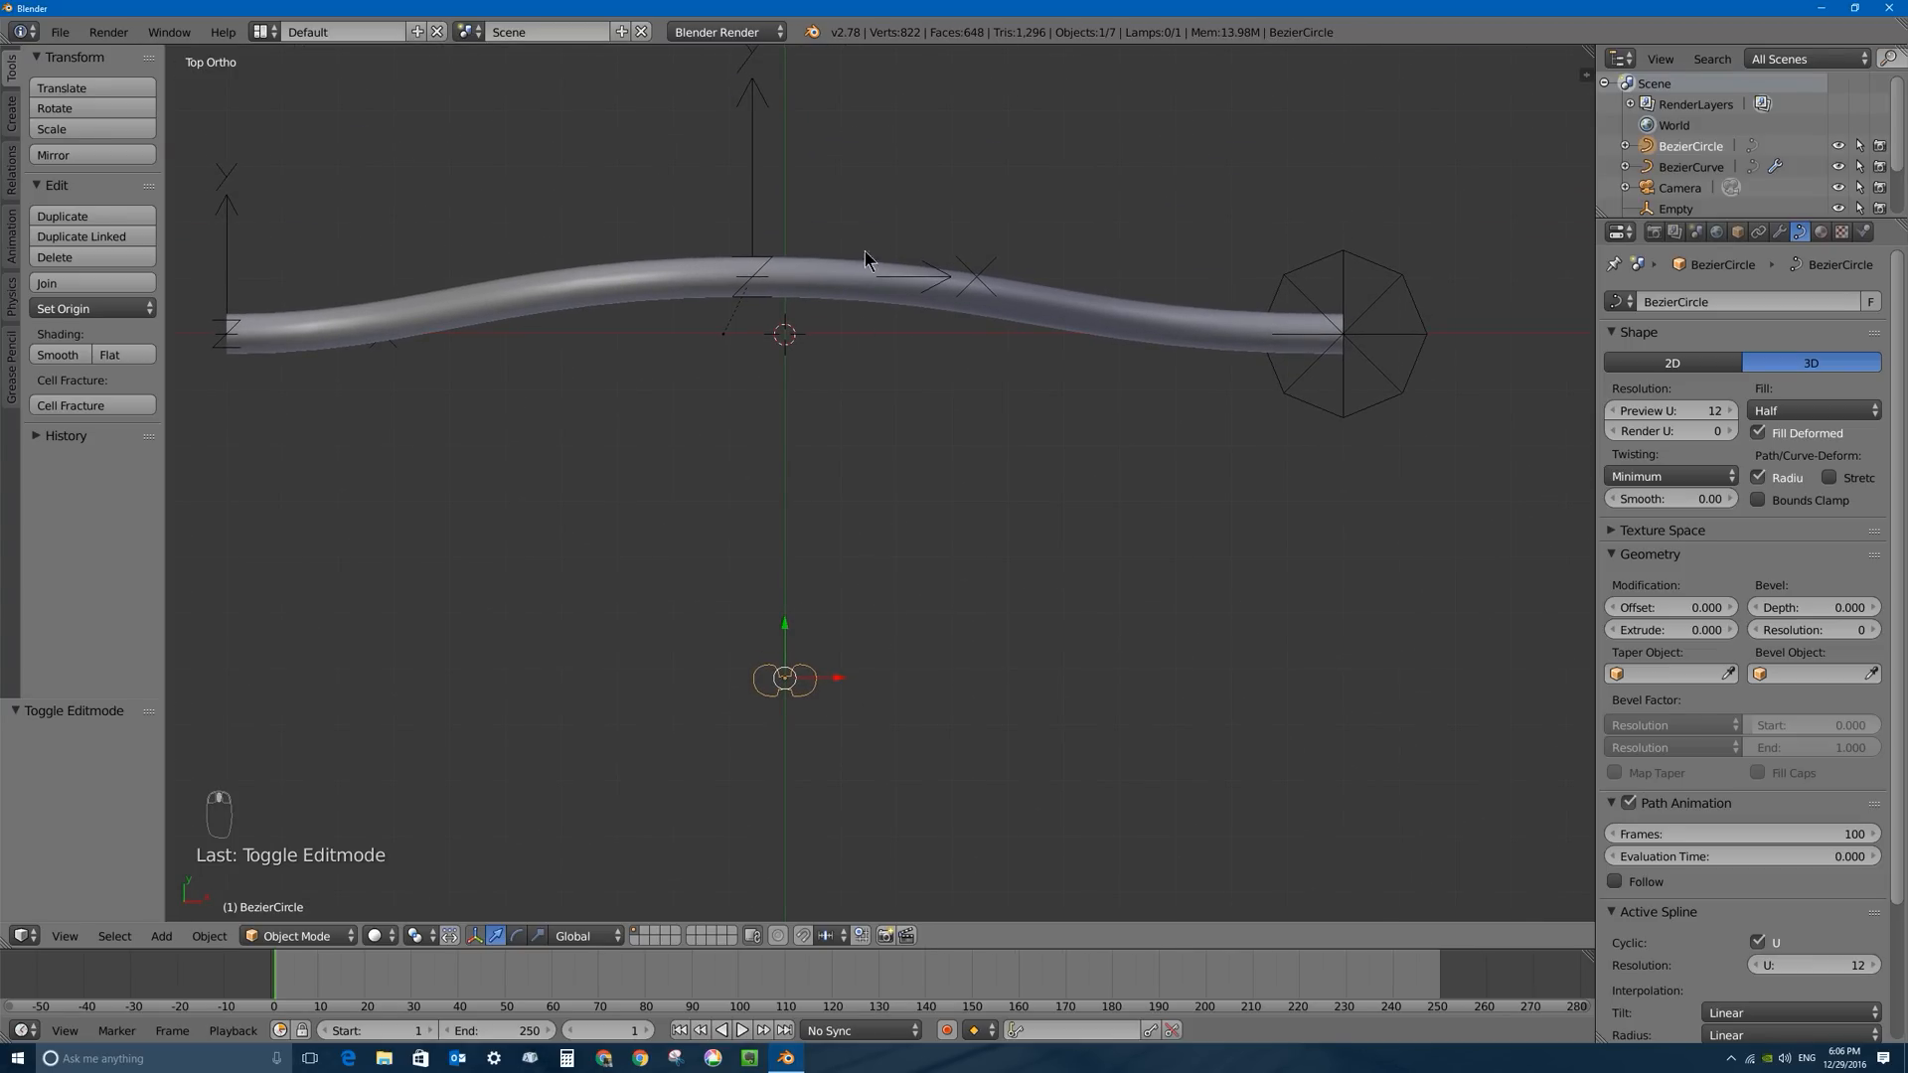
pyautogui.rightClick(837, 277)
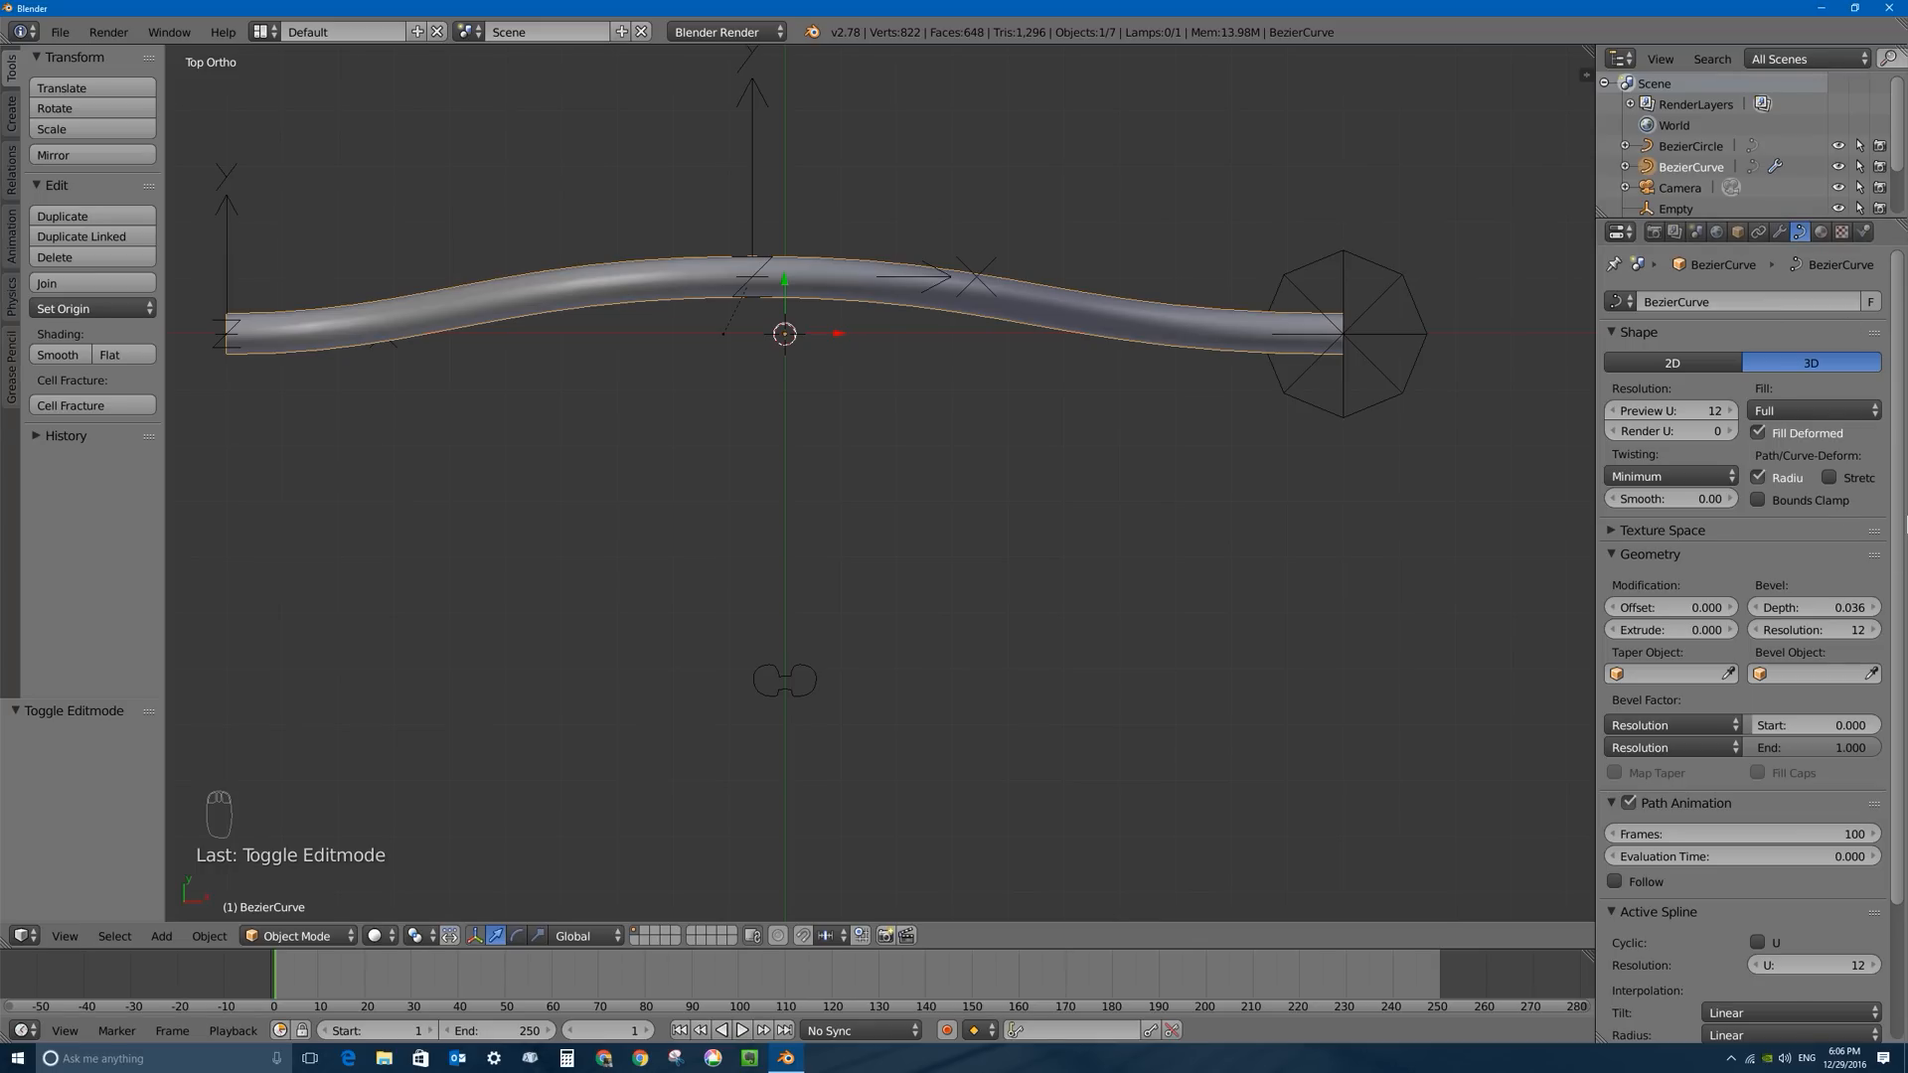
pyautogui.click(1779, 674)
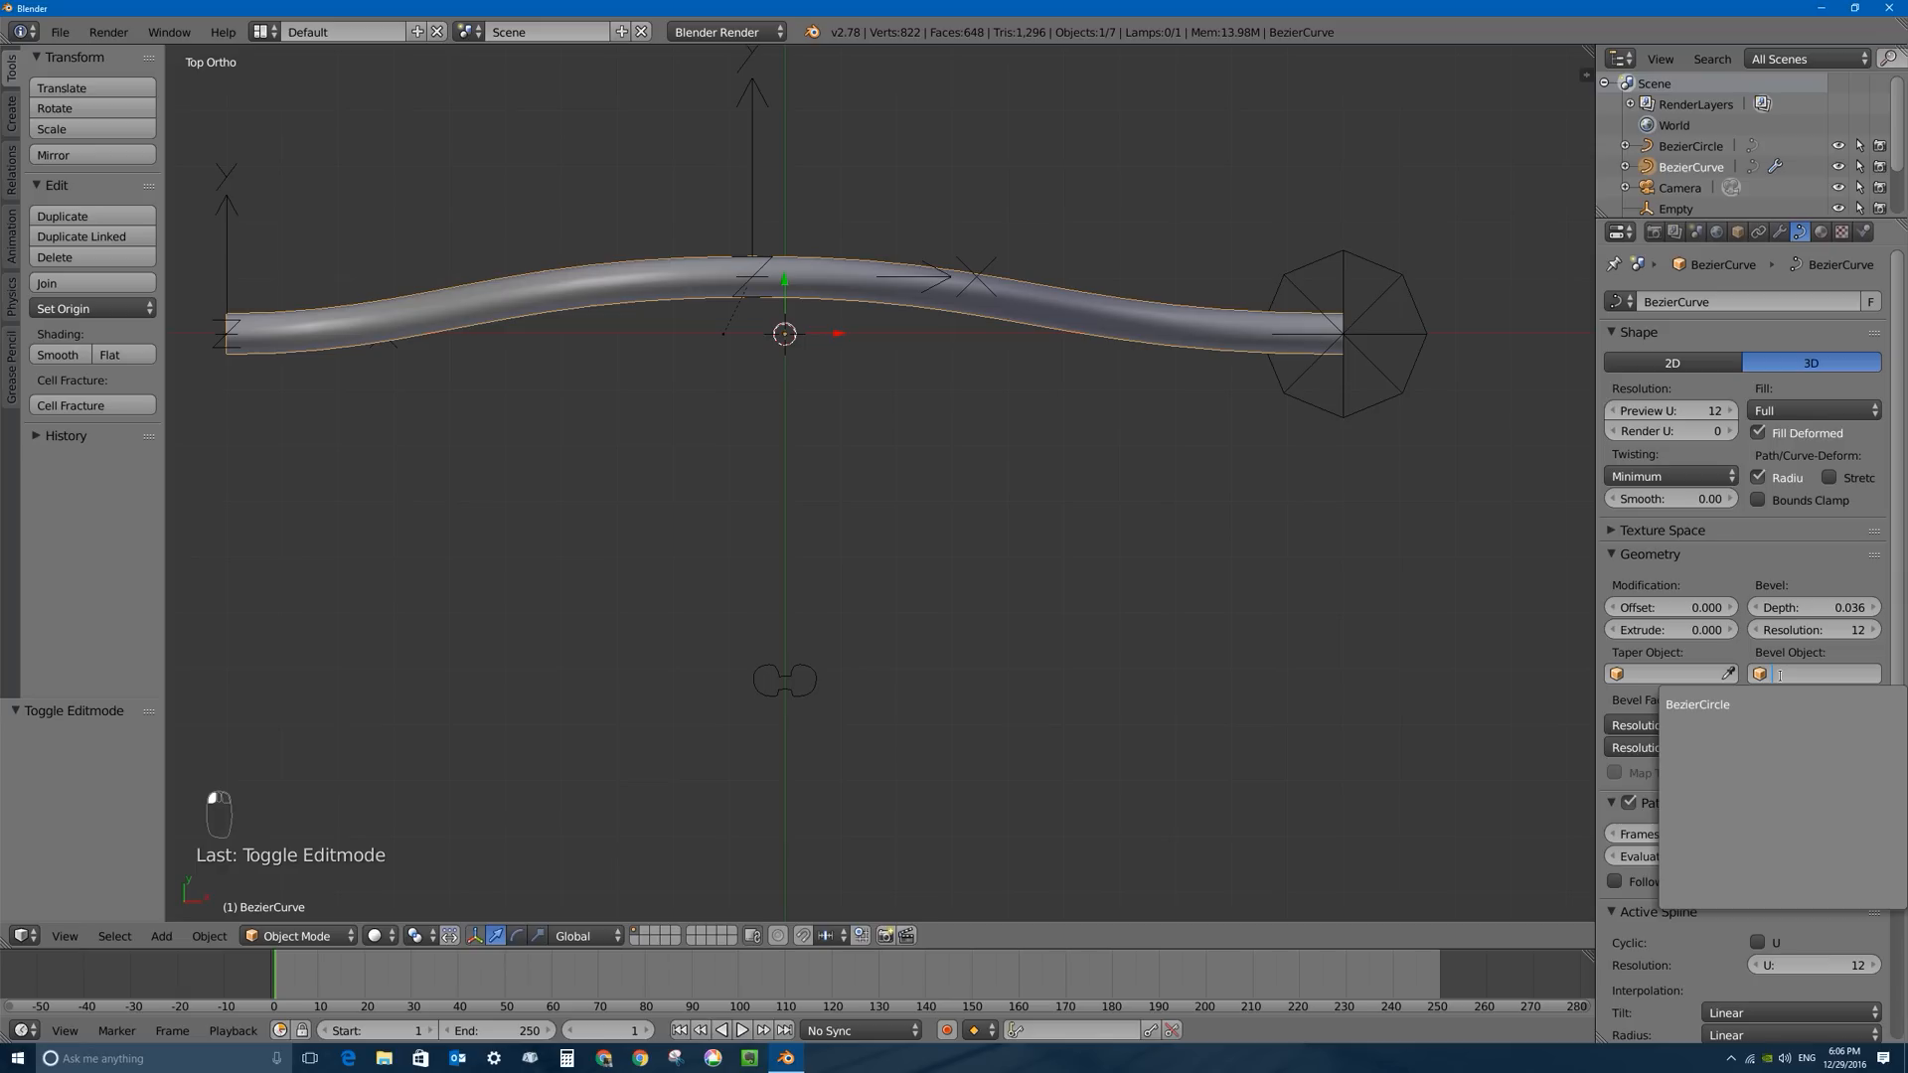
pyautogui.click(1713, 705)
# Rotate the BezierCircle profile 90 degrees about the Z axis.
pyautogui.moveTo(1299, 264); pyautogui.dragTo(1132, 118, button='middle')
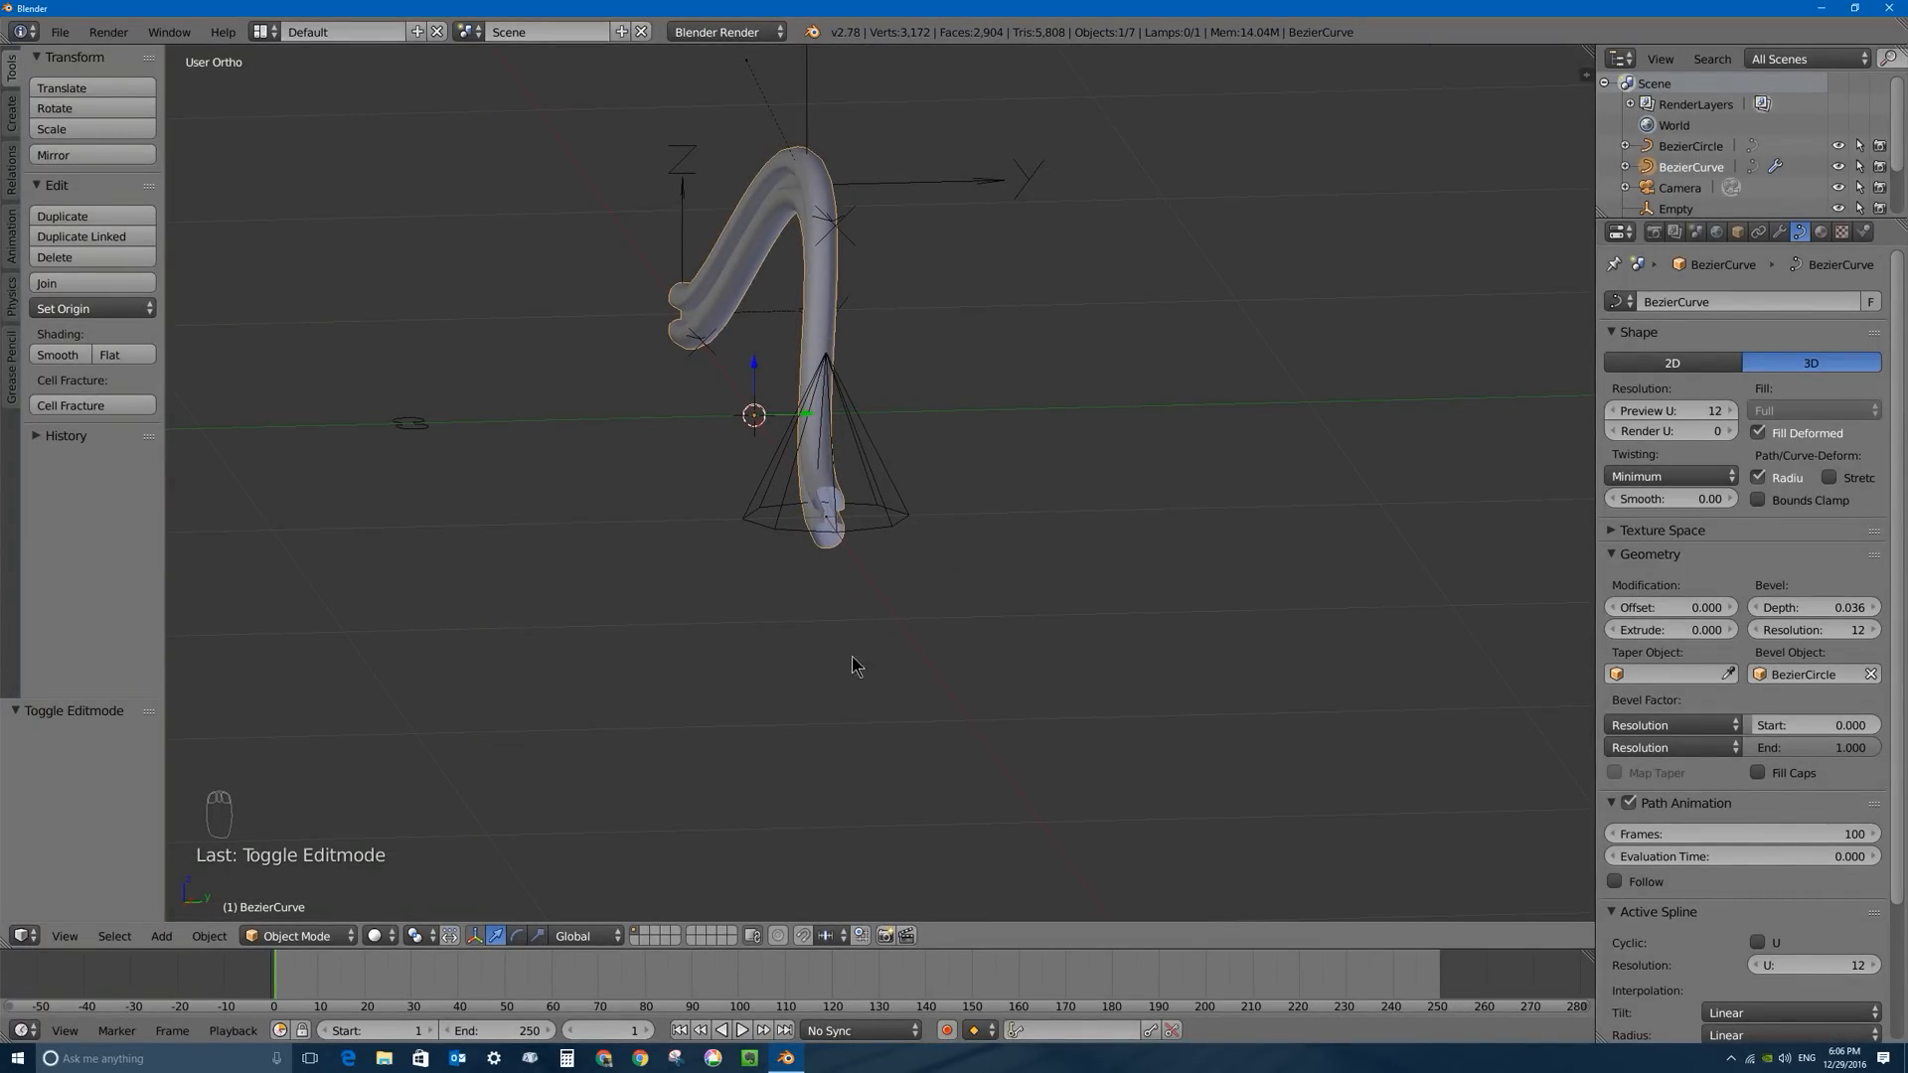
pyautogui.rightClick(410, 425)
pyautogui.moveTo(412, 429); pyautogui.dragTo(429, 419, button='middle')
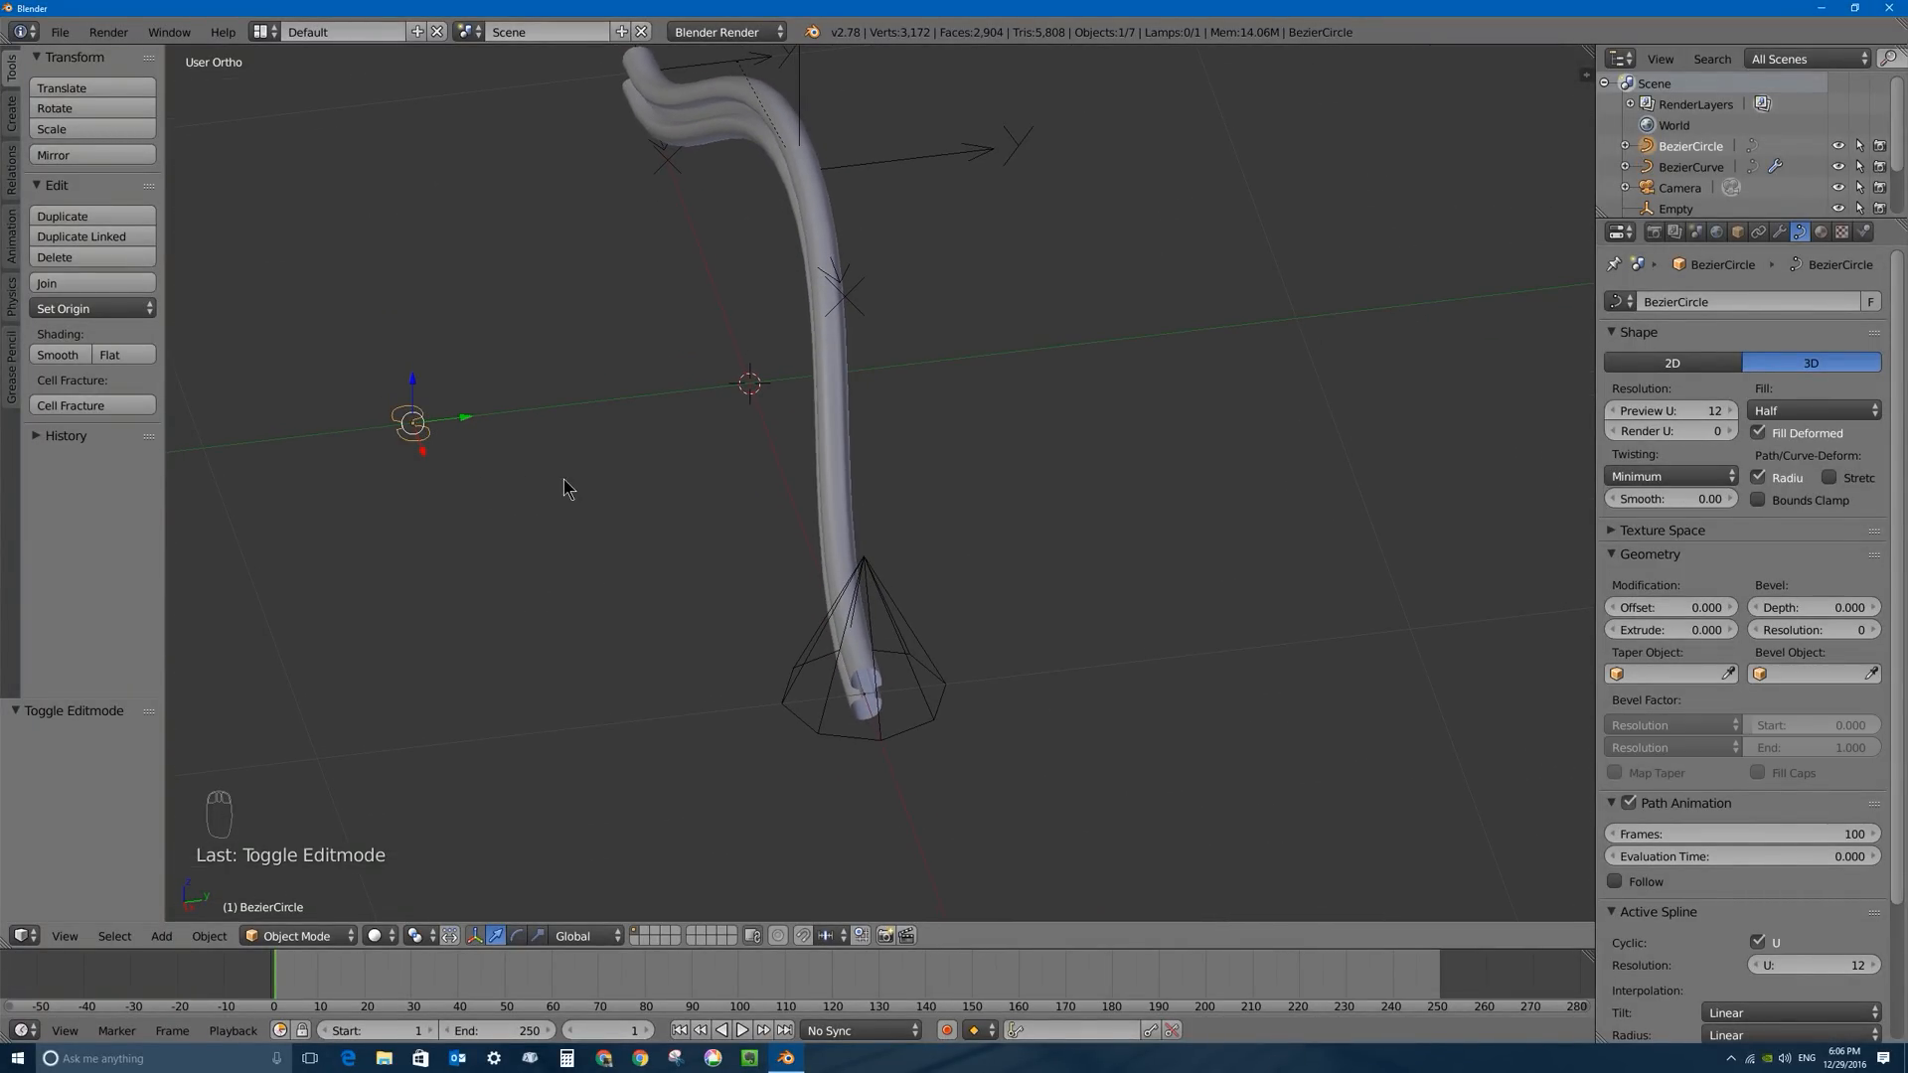
pyautogui.press('r')
pyautogui.press('z')
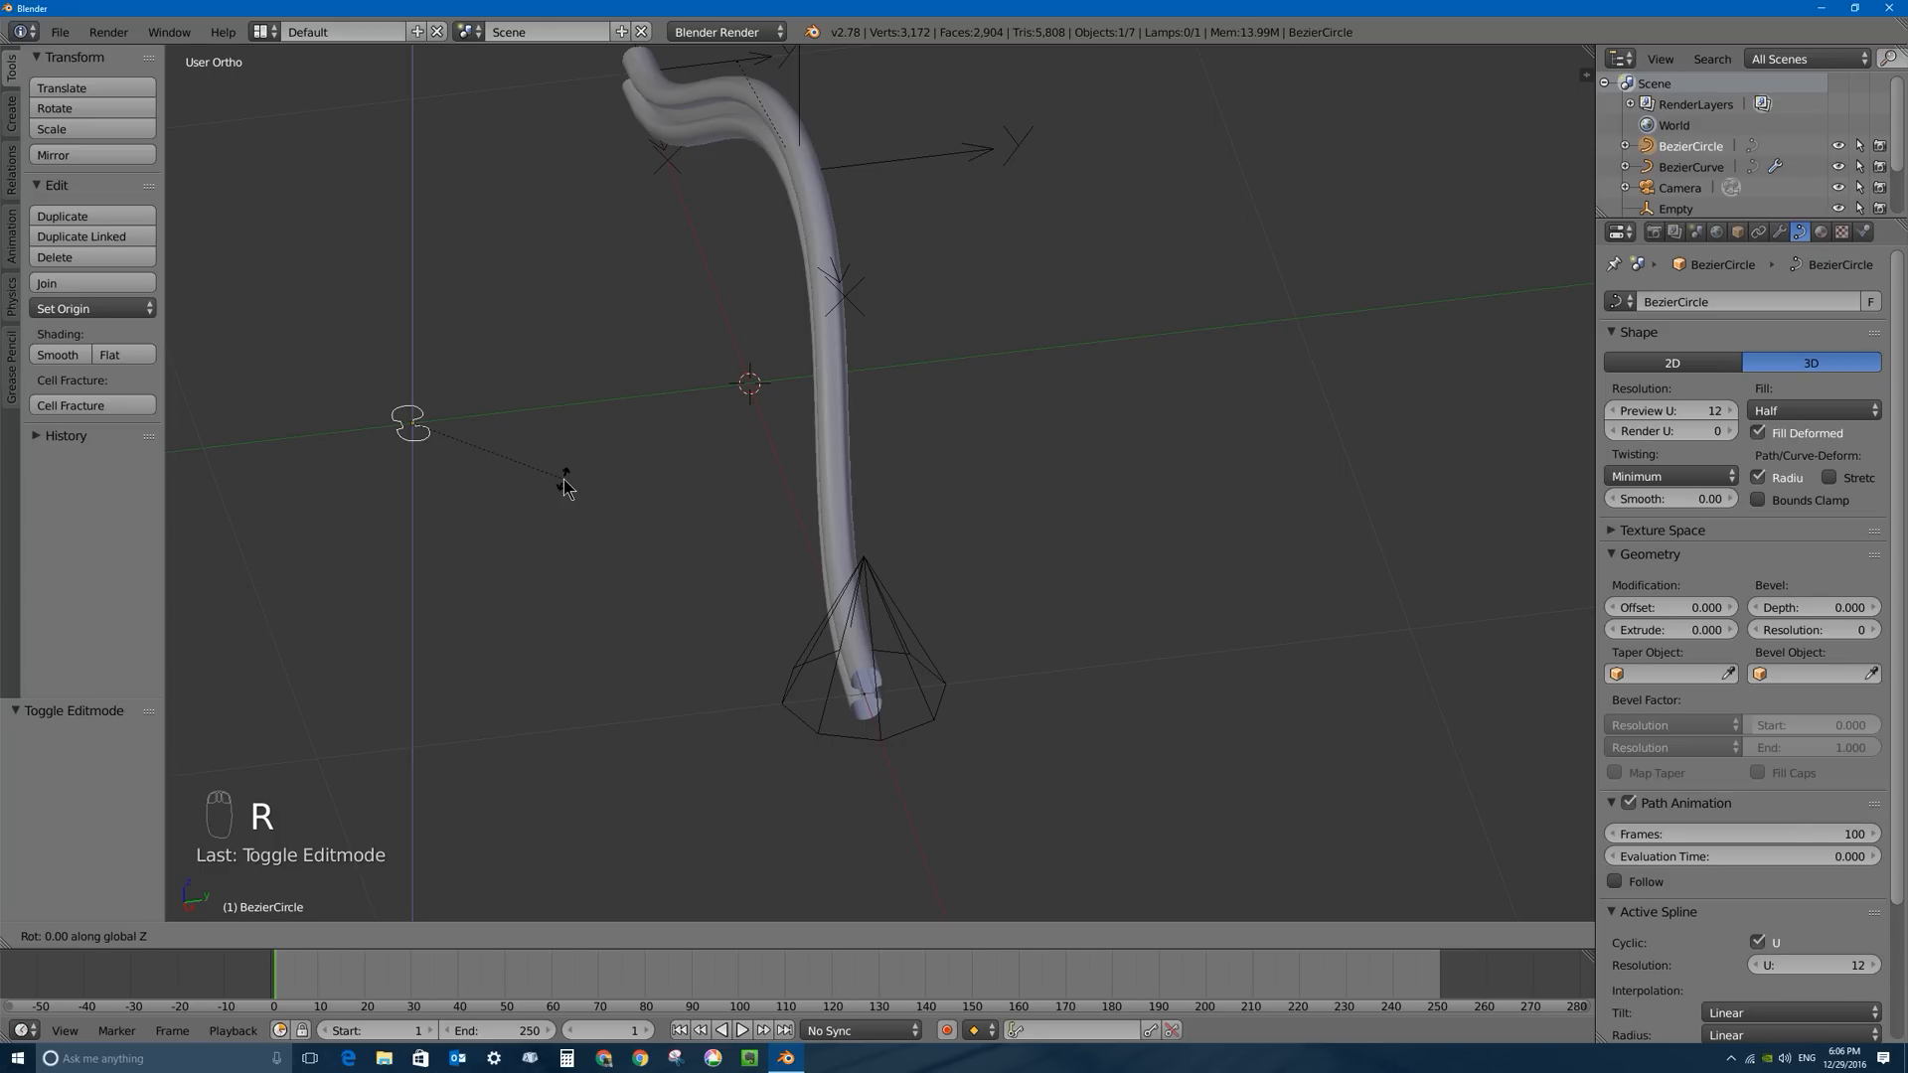
pyautogui.write('90')
pyautogui.press('Return')
# Apply the rotation of the BezierCircle profile.
pyautogui.click(209, 935)
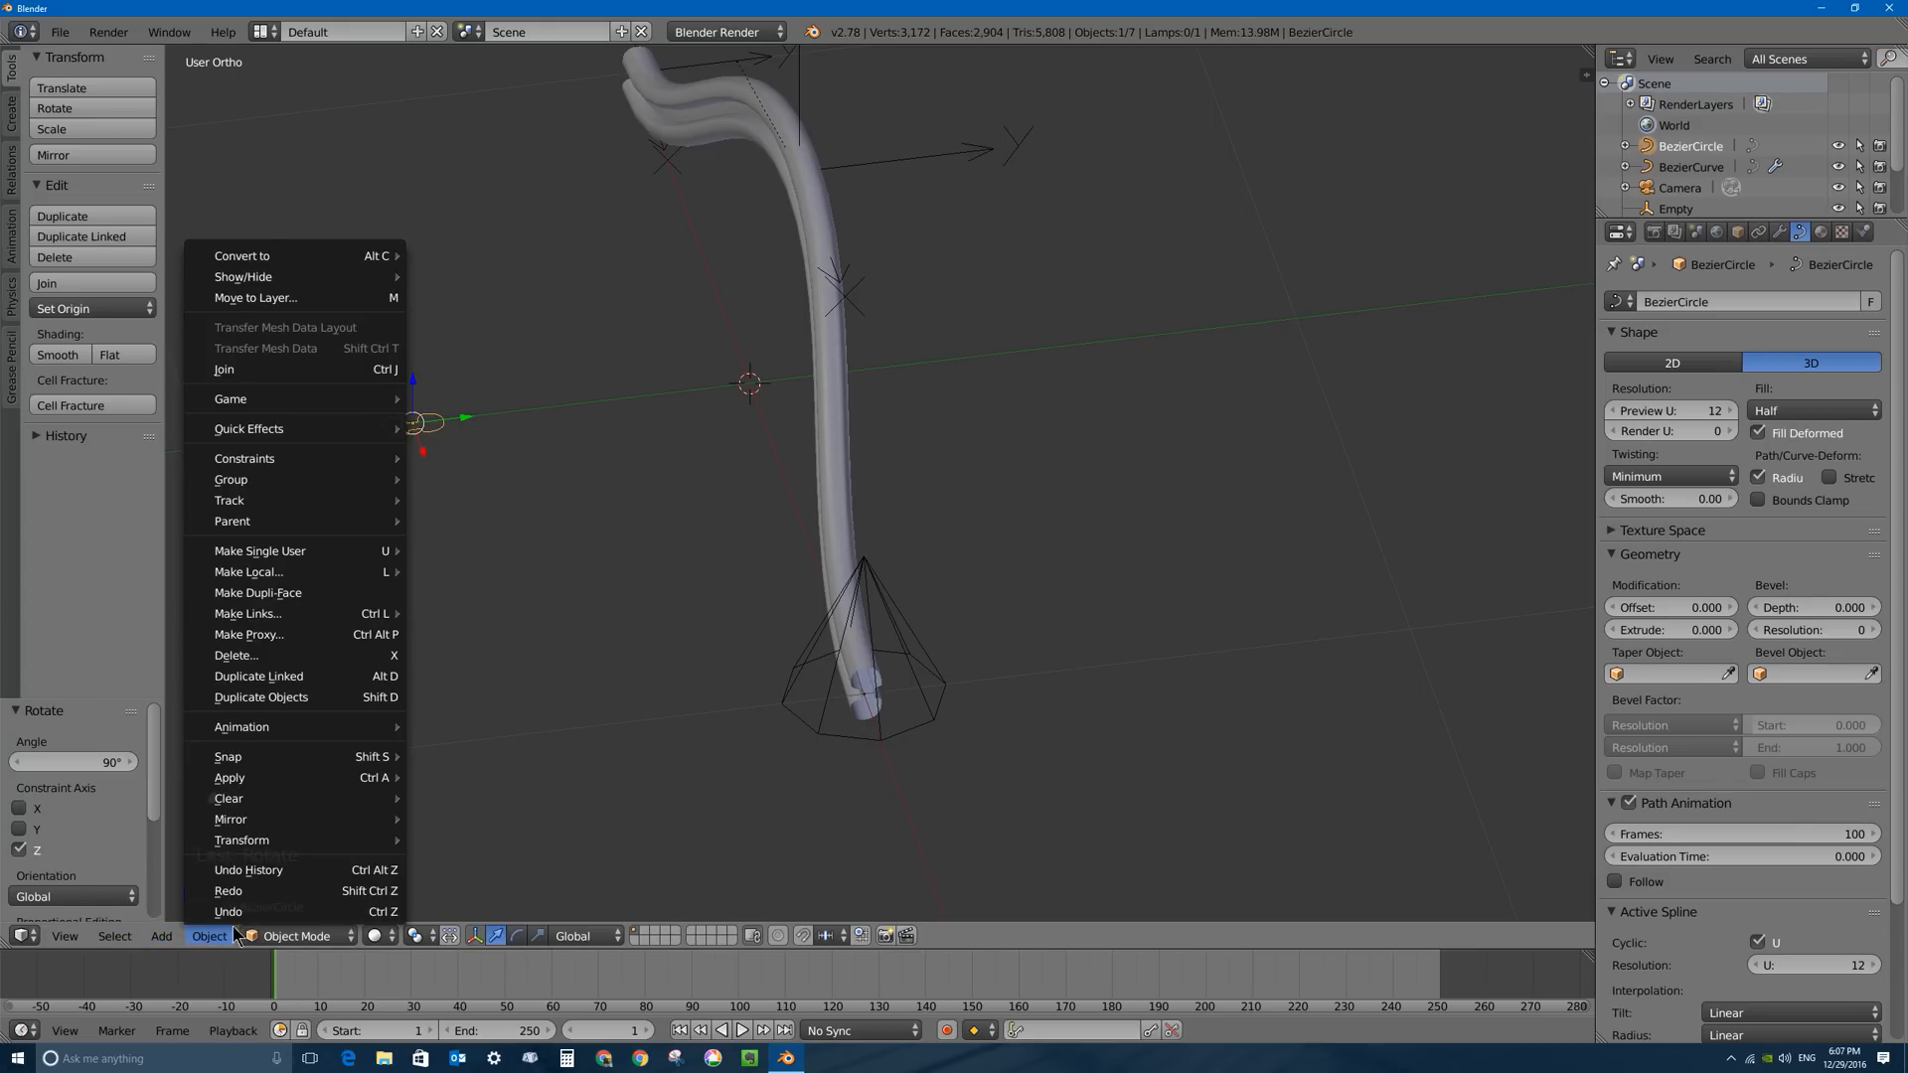
pyautogui.moveTo(306, 781)
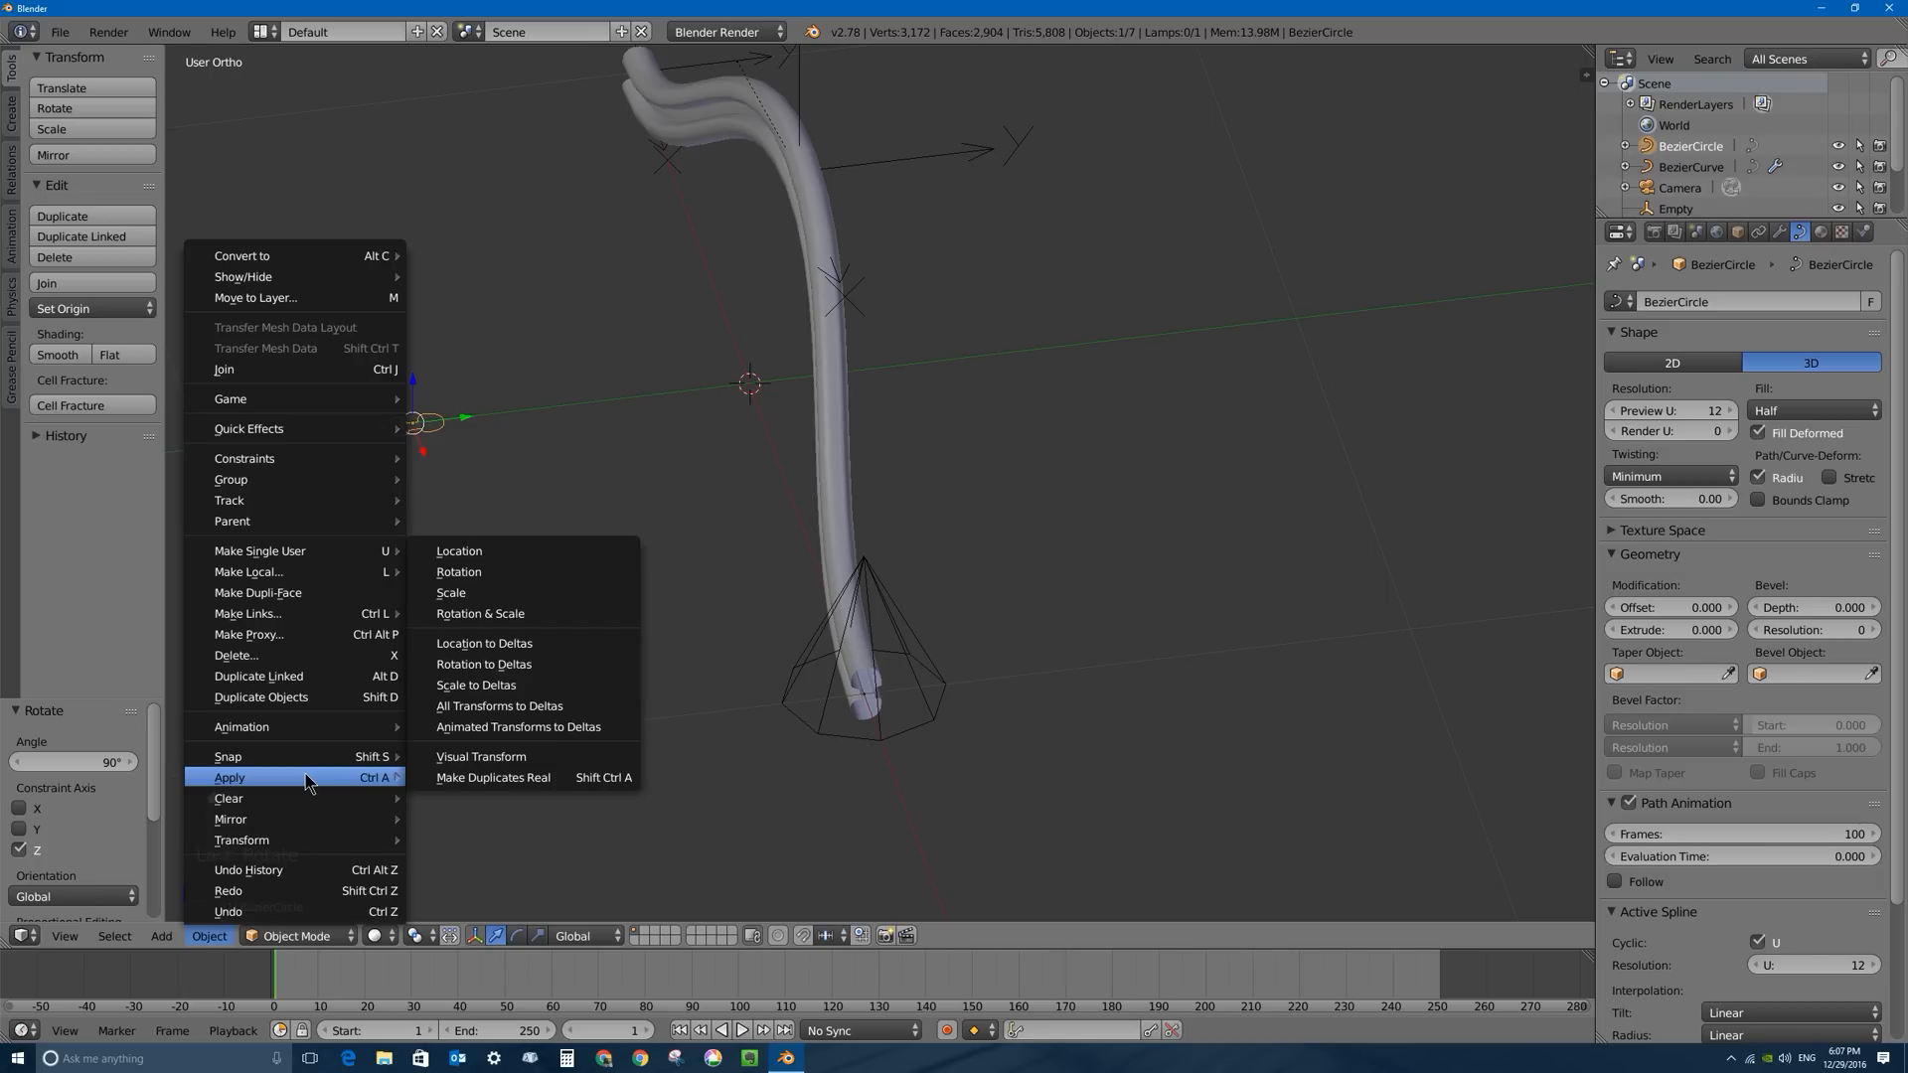
pyautogui.click(509, 571)
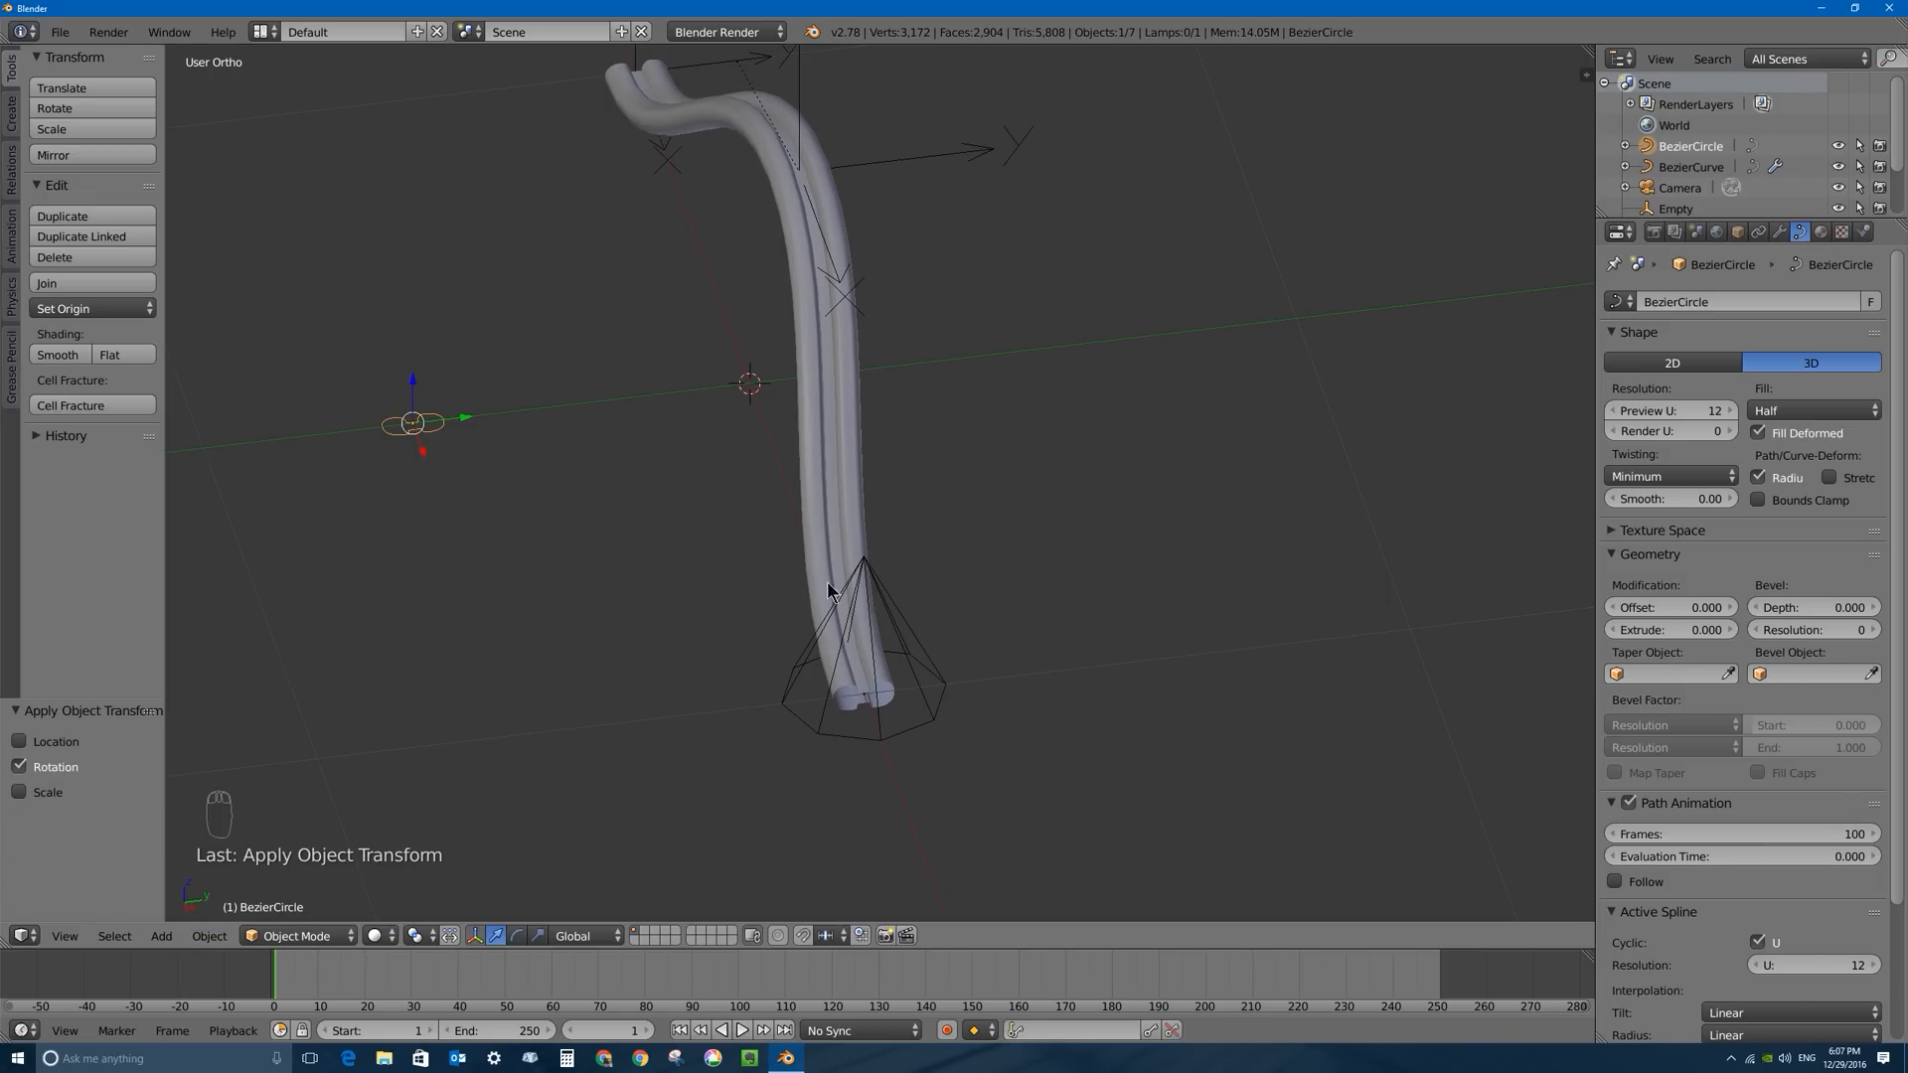
# Narrow the floor of the profile's upper notch by scaling its two lower points to 0.44 along Y.
pyautogui.moveTo(748, 639); pyautogui.dragTo(467, 494, button='middle')
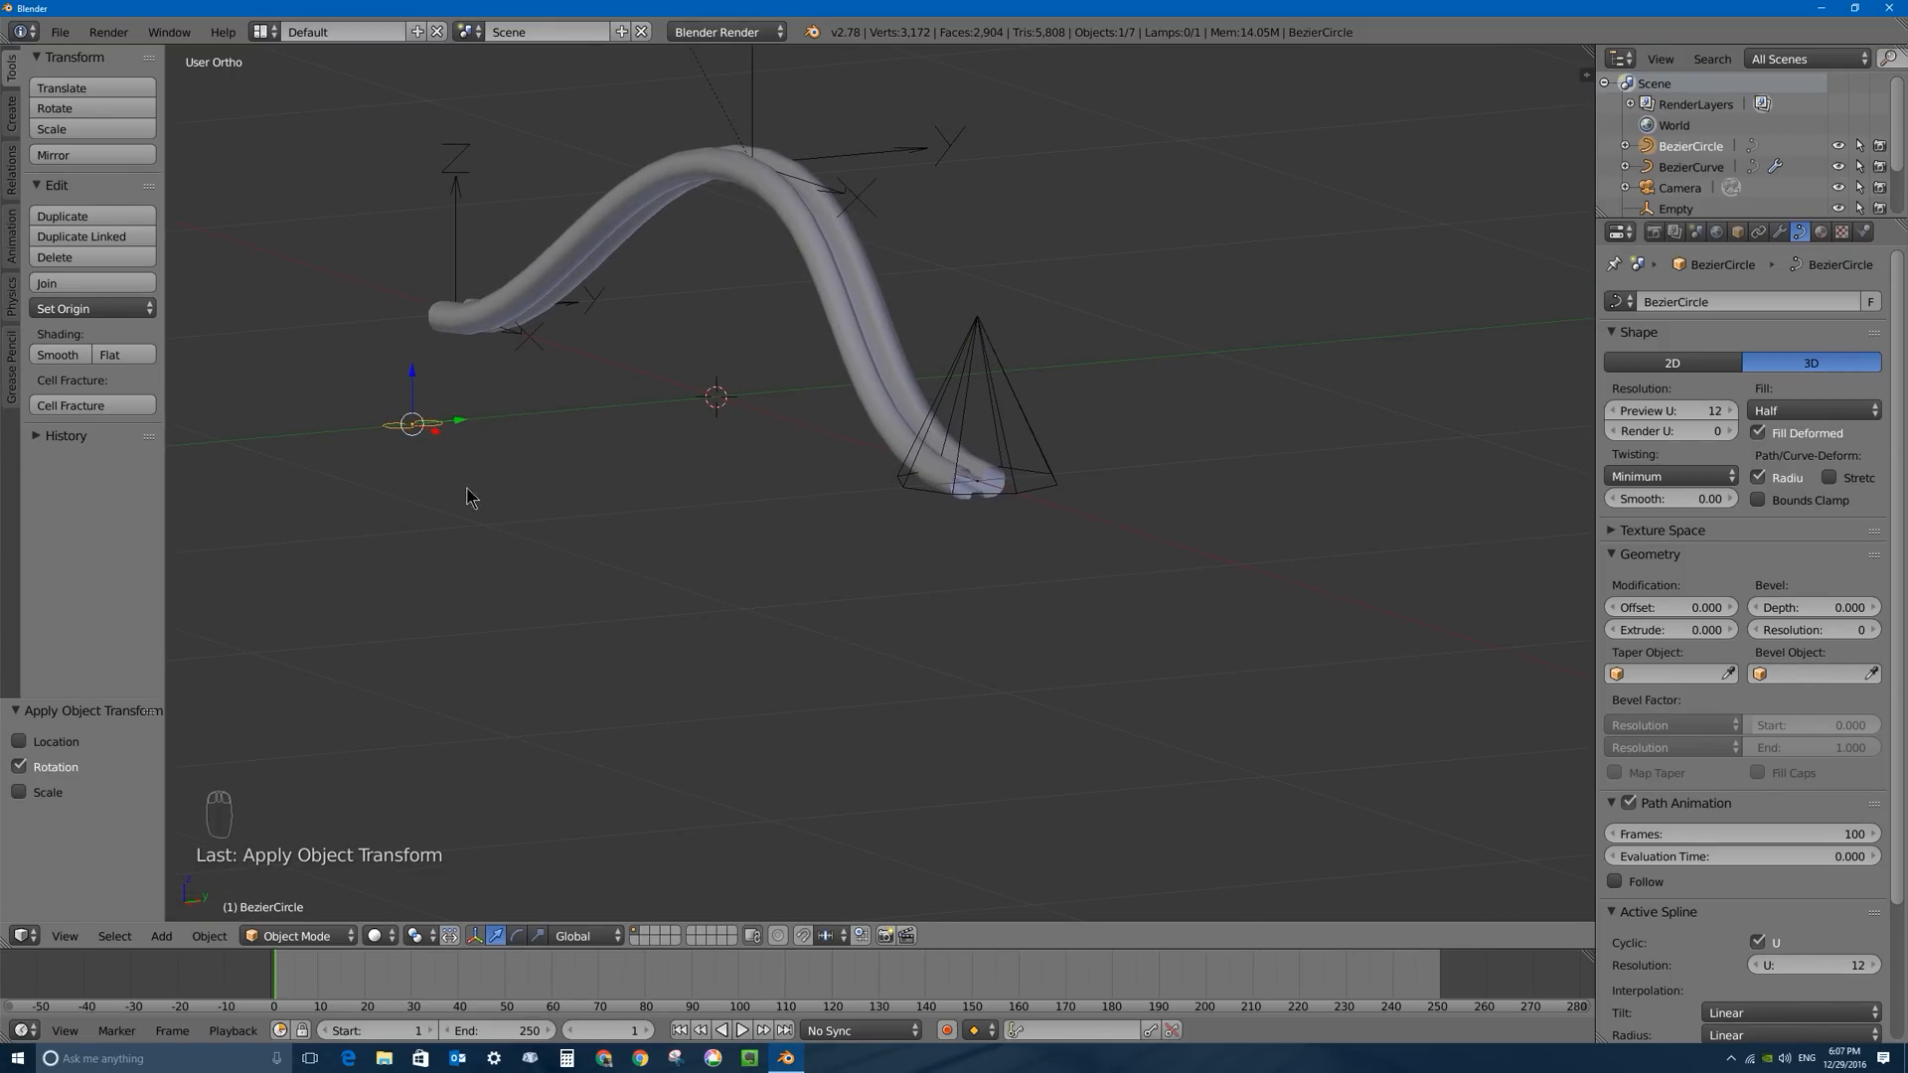
pyautogui.moveTo(618, 383); pyautogui.dragTo(594, 452, button='middle')
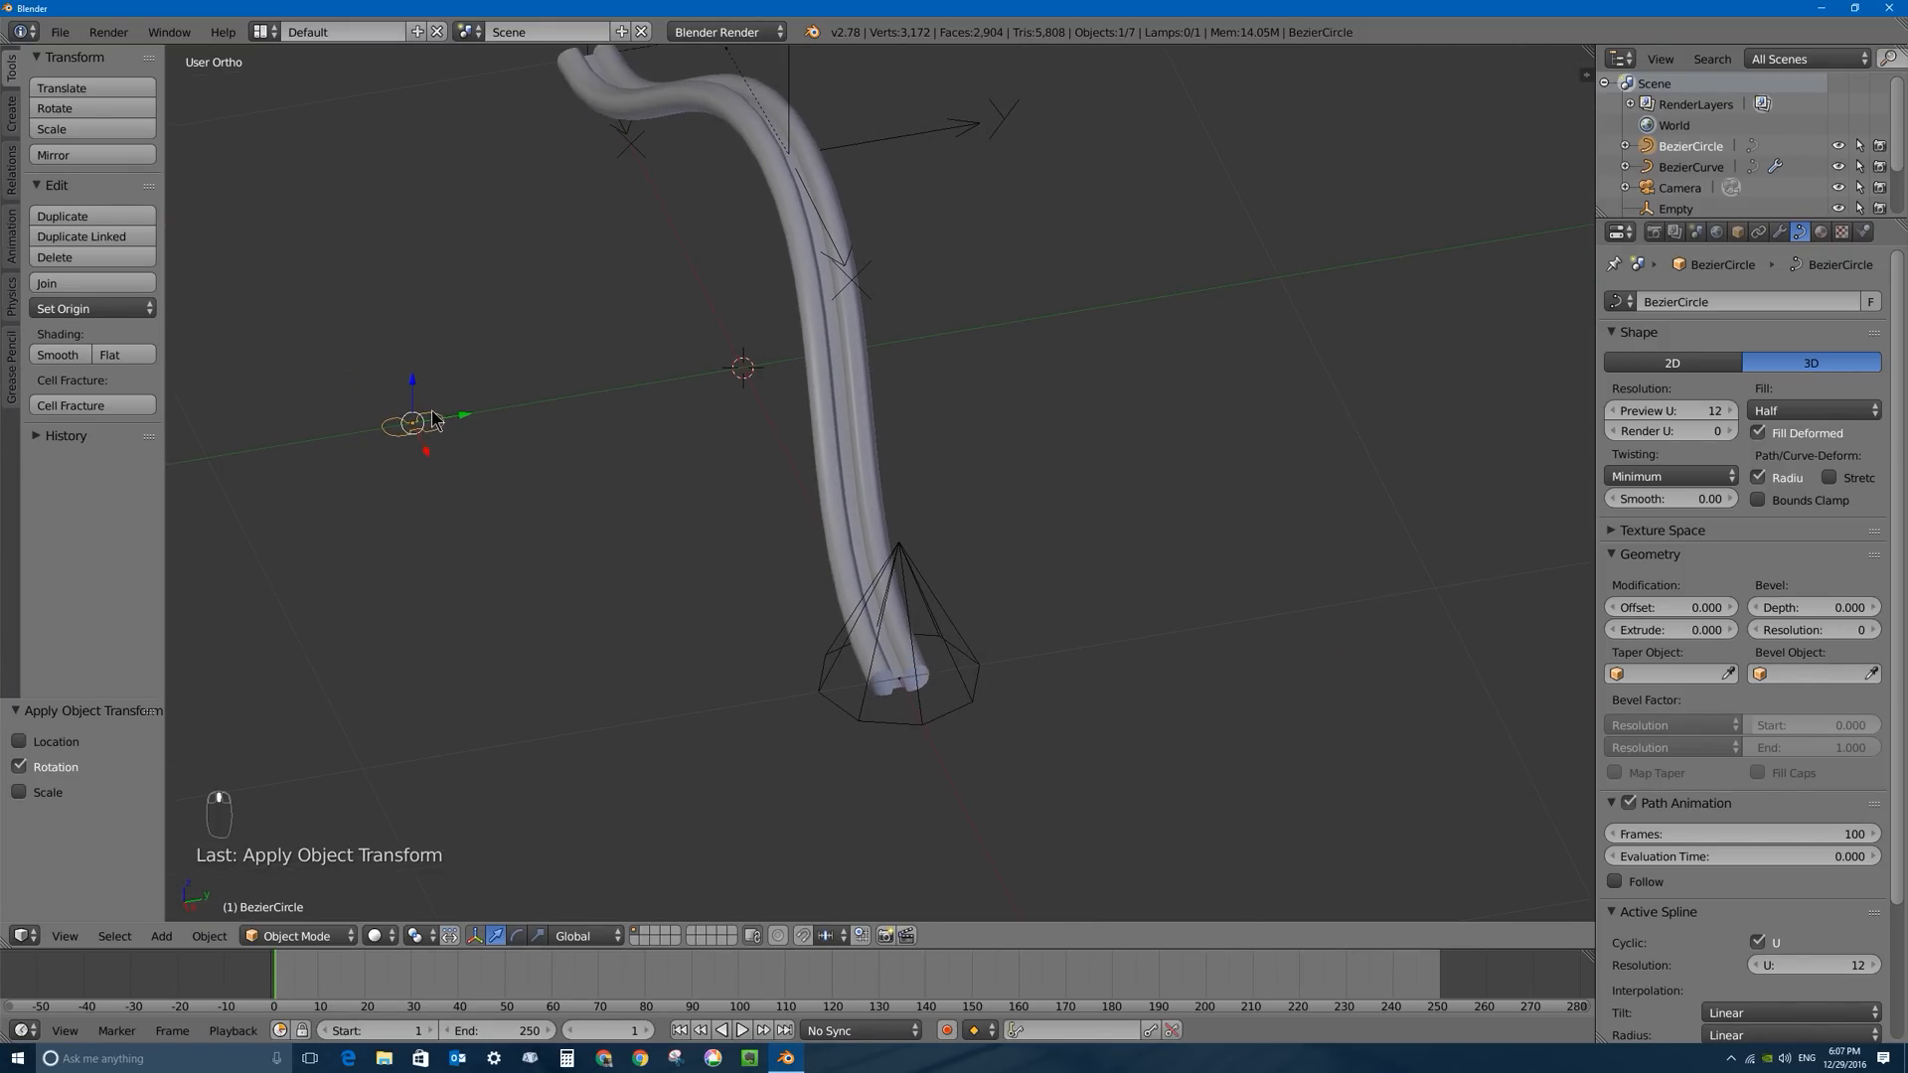
pyautogui.scroll(5, 364, 408)
pyautogui.moveTo(334, 404); pyautogui.dragTo(792, 552, button='middle')
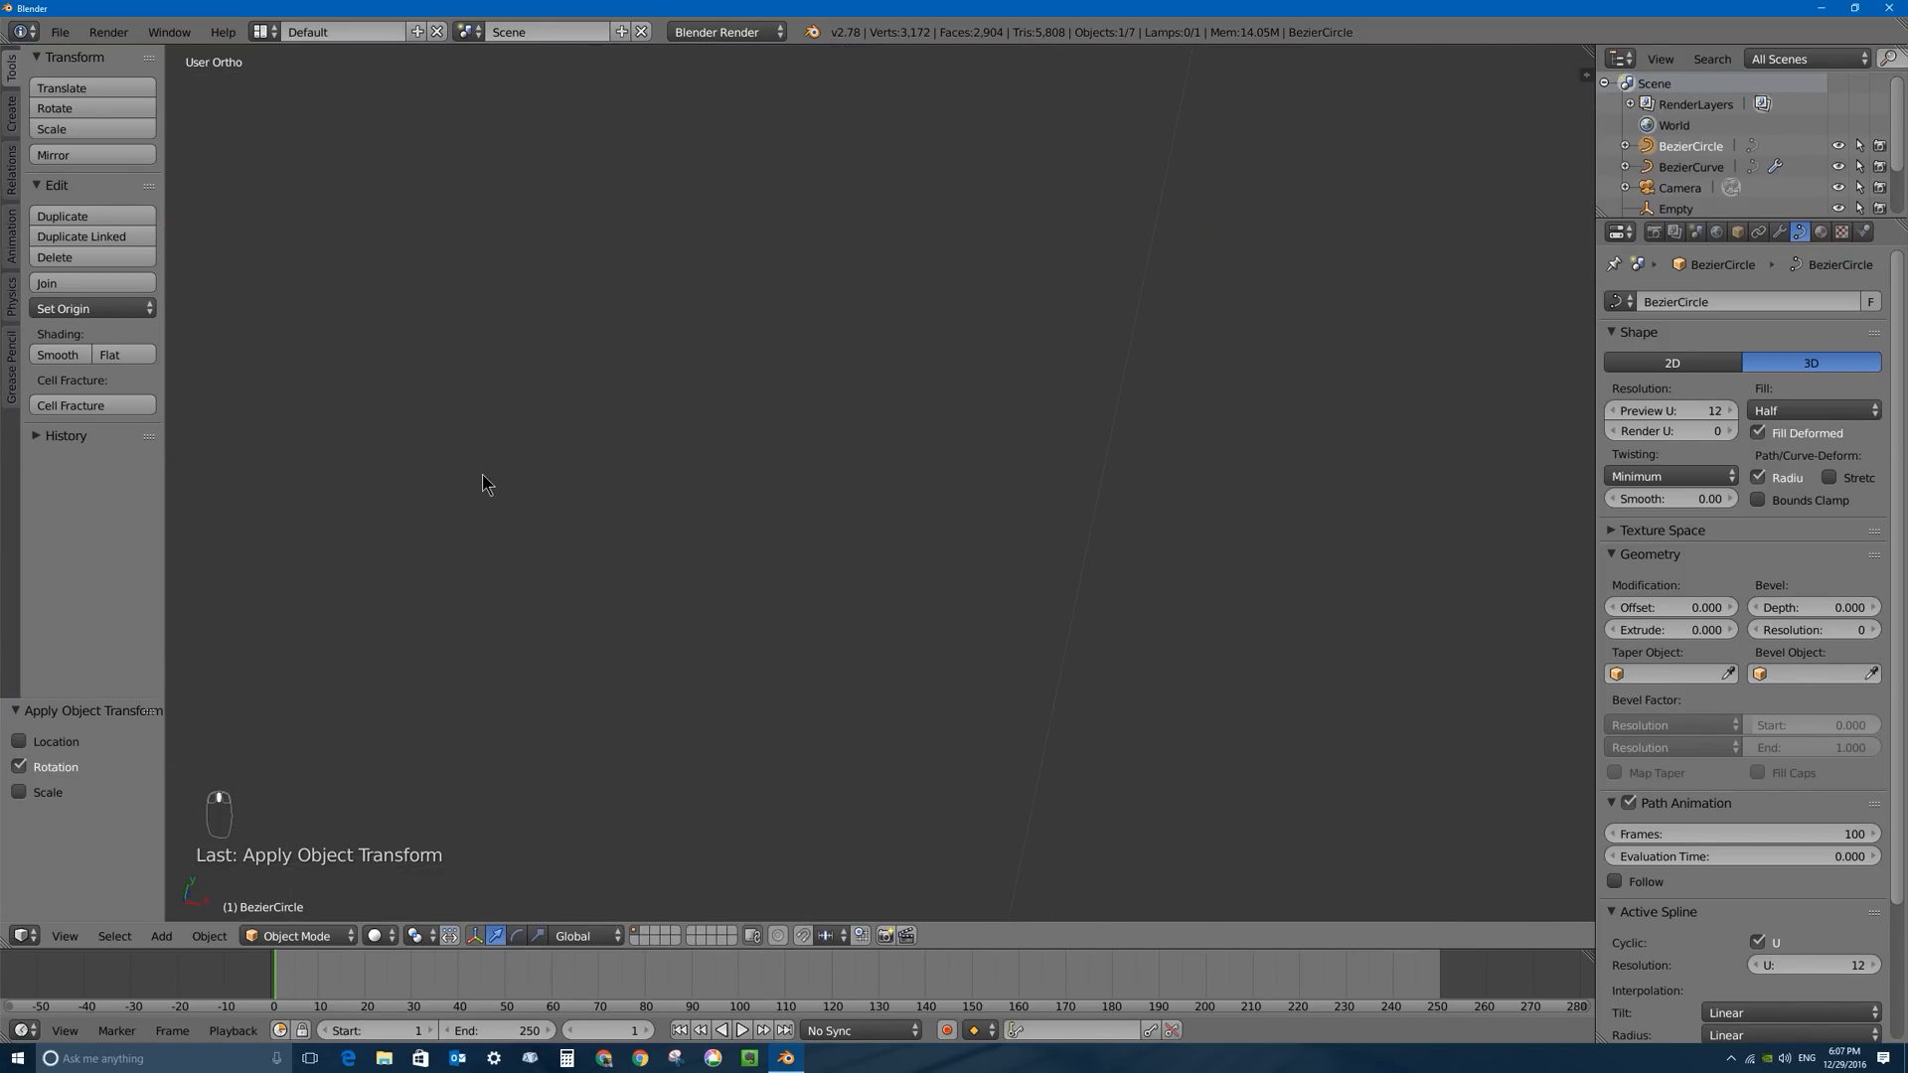
pyautogui.scroll(-4, 1100, 602)
pyautogui.moveTo(489, 517); pyautogui.dragTo(343, 525, button='middle')
pyautogui.rightClick(467, 521)
pyautogui.press('Tab')
pyautogui.scroll(5, 388, 533)
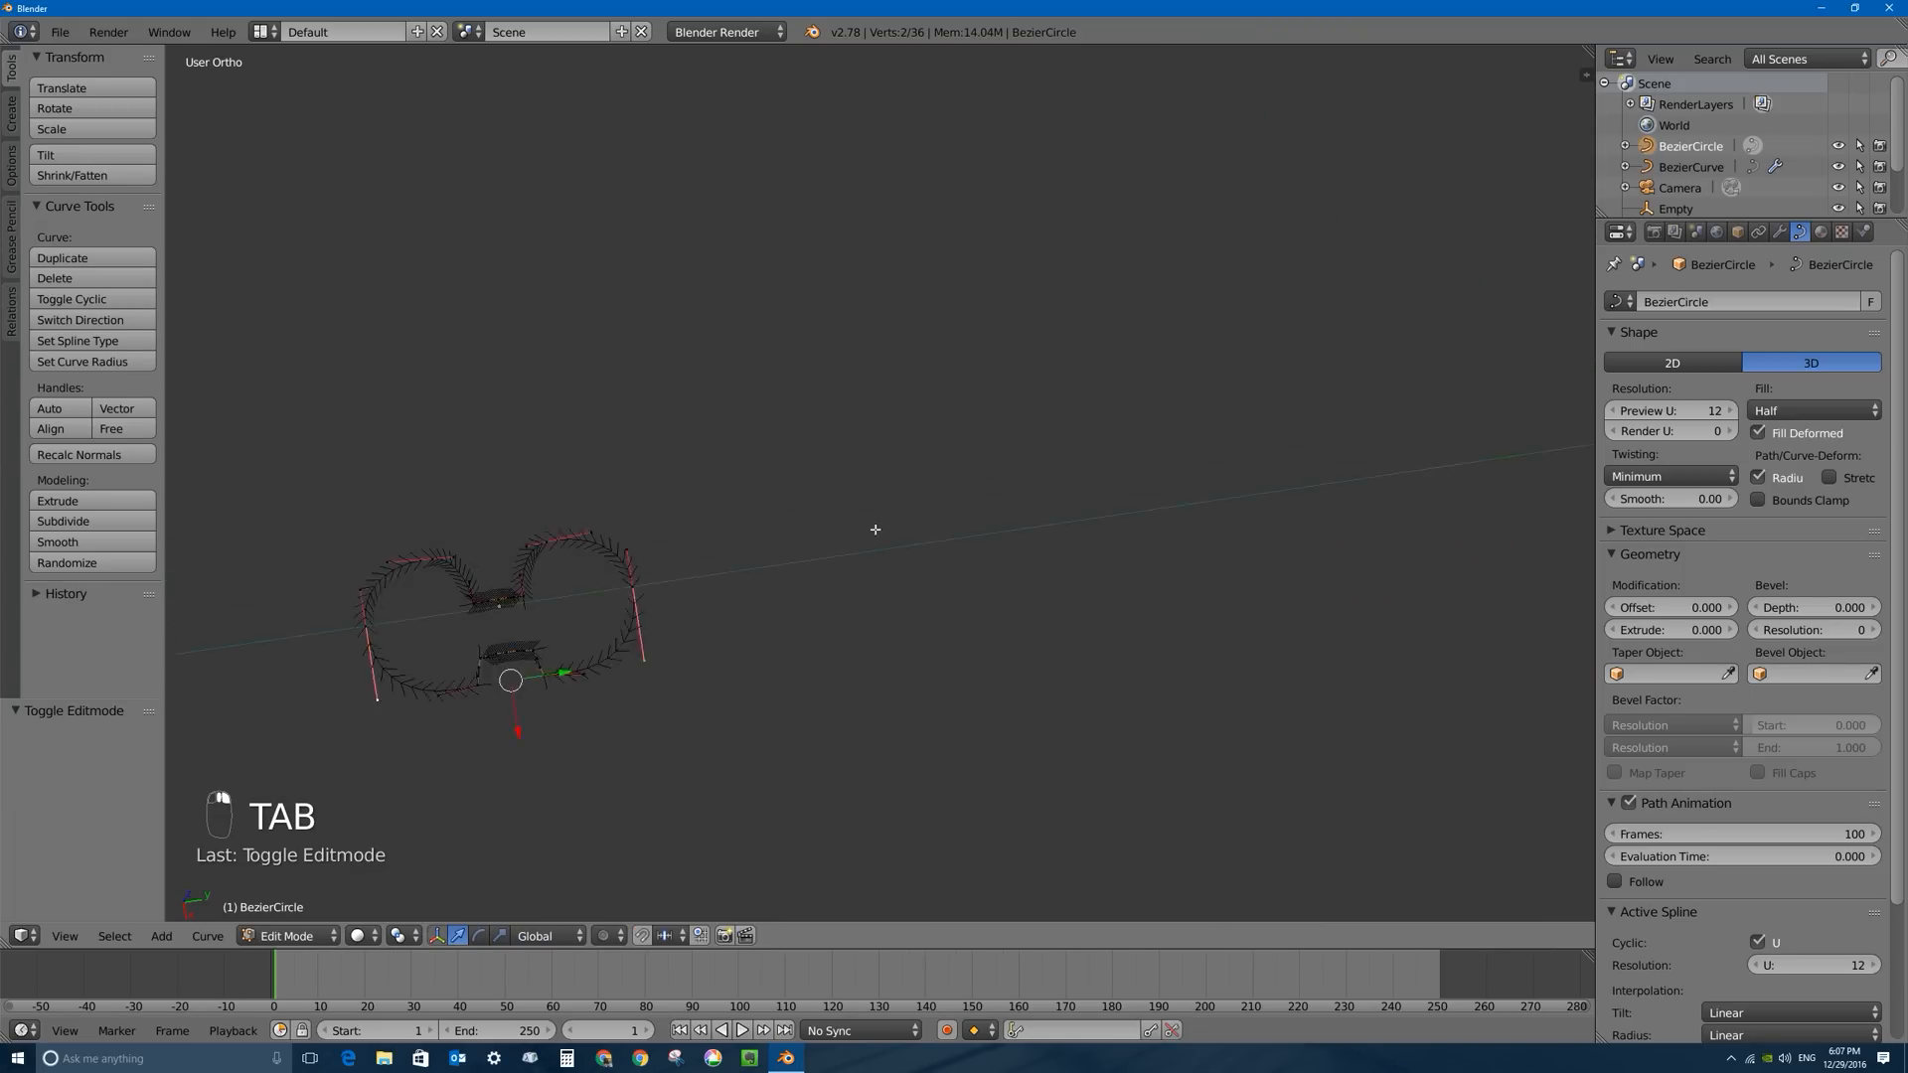
pyautogui.scroll(2, 632, 585)
pyautogui.keyDown('shift'); pyautogui.moveTo(664, 720); pyautogui.dragTo(755, 577, button='middle'); pyautogui.keyUp('shift')
pyautogui.rightClick(651, 624)
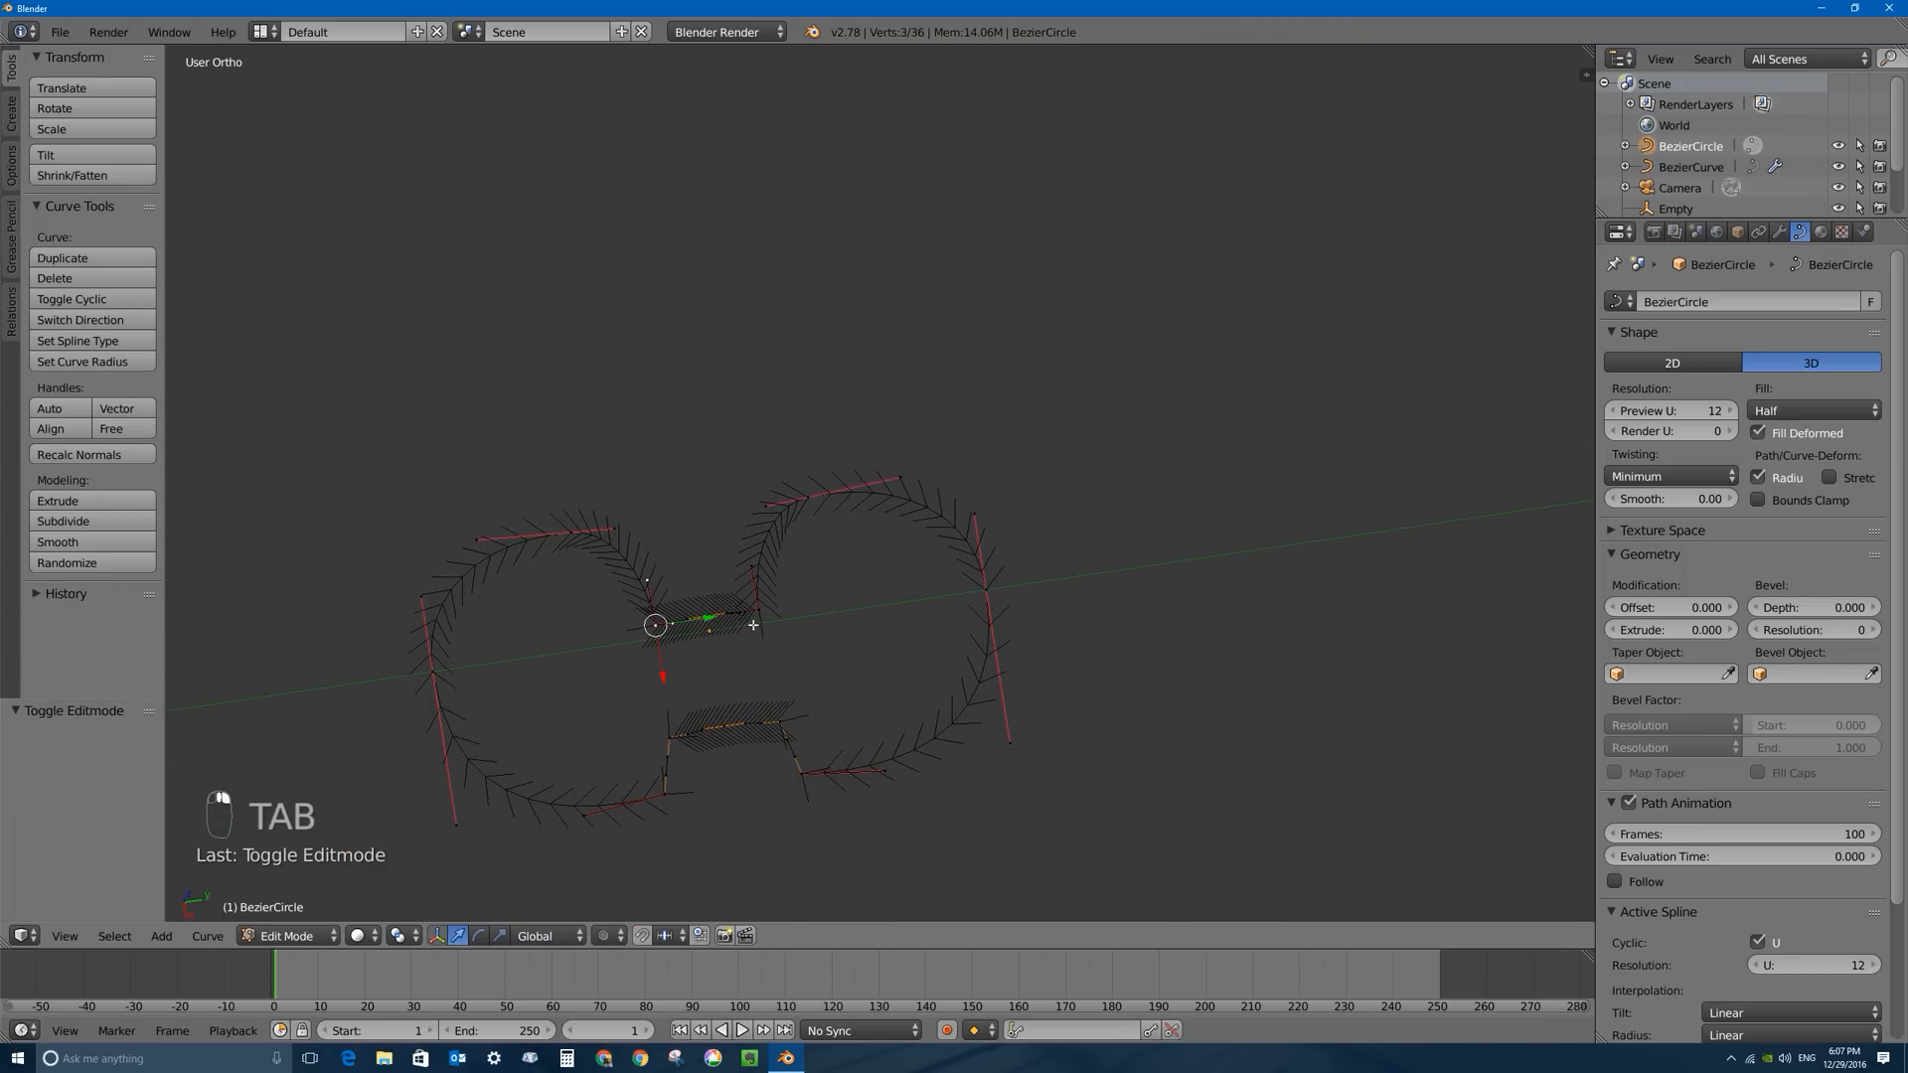
pyautogui.keyDown('shift'); pyautogui.rightClick(759, 610); pyautogui.keyUp('shift')
pyautogui.press('s')
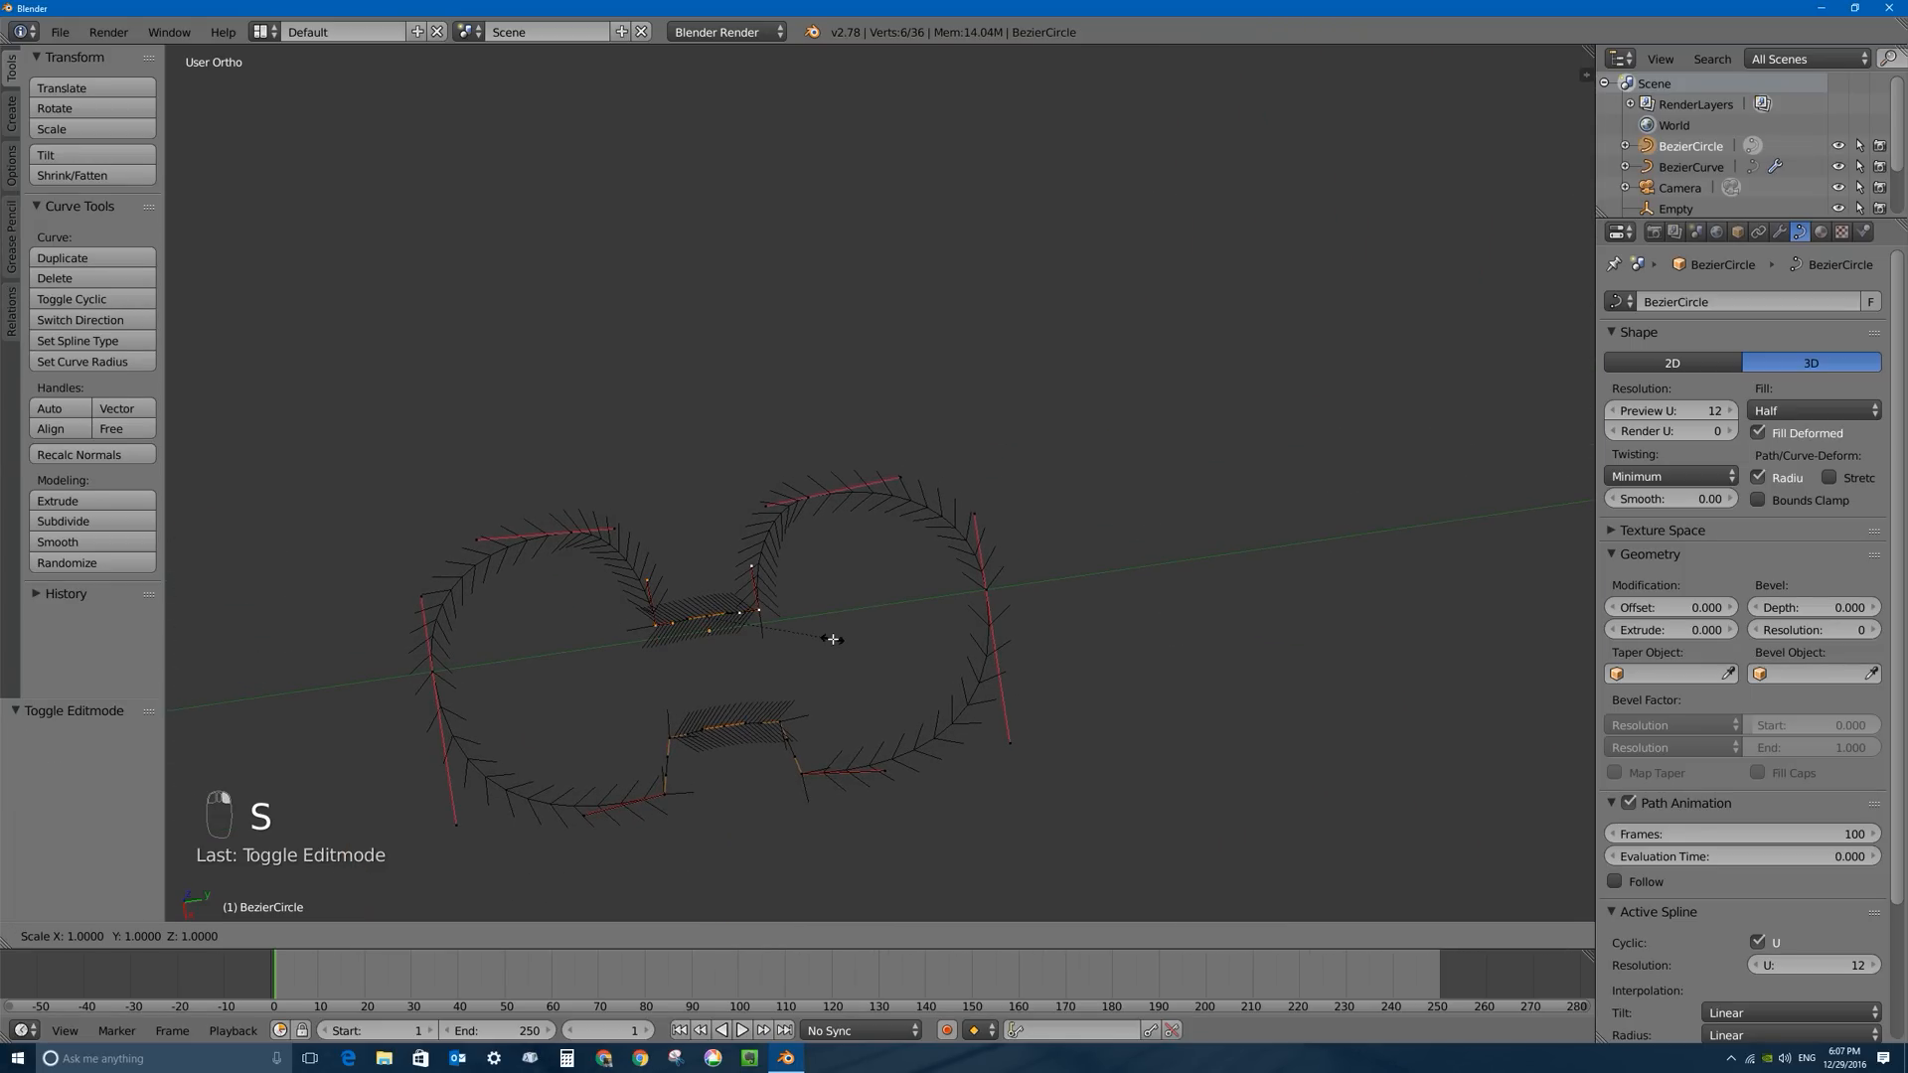
pyautogui.press('y')
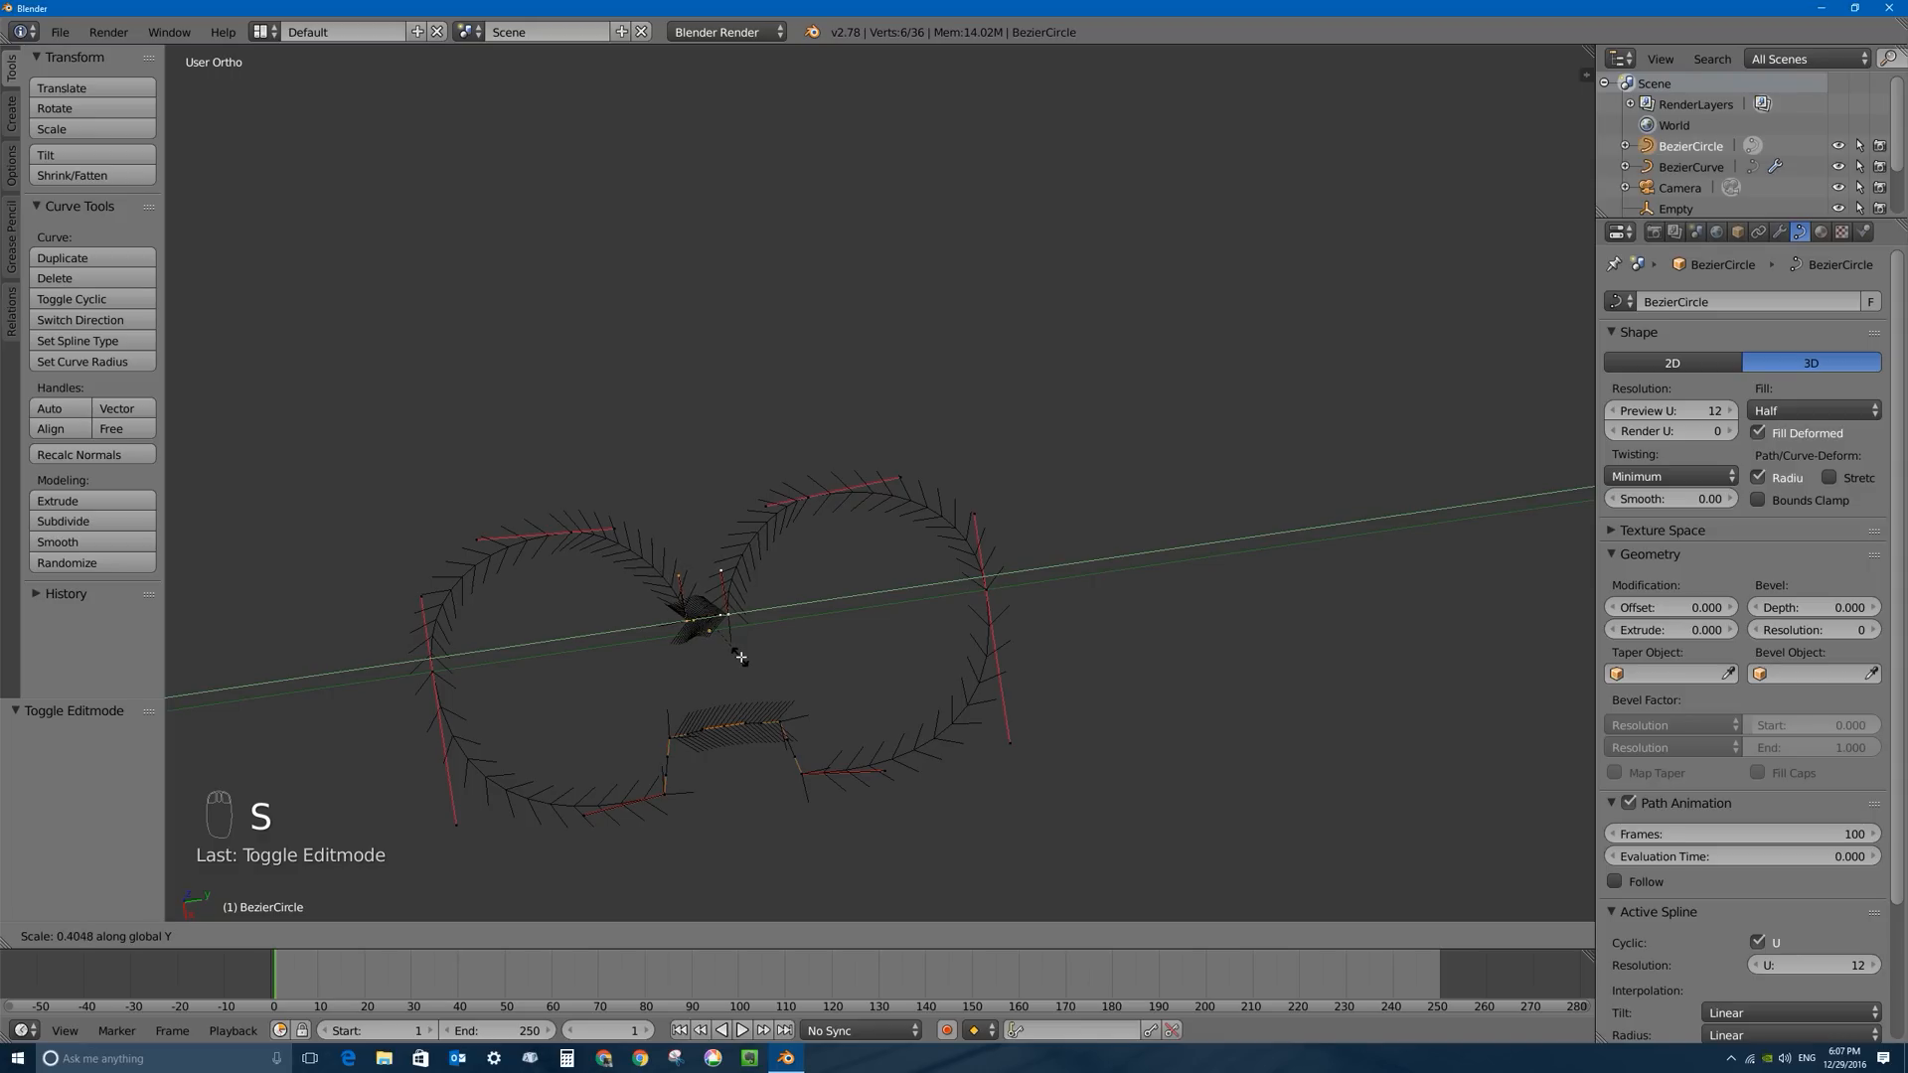
pyautogui.click(743, 661)
# Narrow the whole notch with the flat floor on the BezierCircle profile by scaling its four points to about 0.64 along Y.
pyautogui.rightClick(664, 741)
pyautogui.keyDown('shift'); pyautogui.rightClick(783, 733); pyautogui.keyUp('shift')
pyautogui.keyDown('shift'); pyautogui.rightClick(798, 778); pyautogui.keyUp('shift')
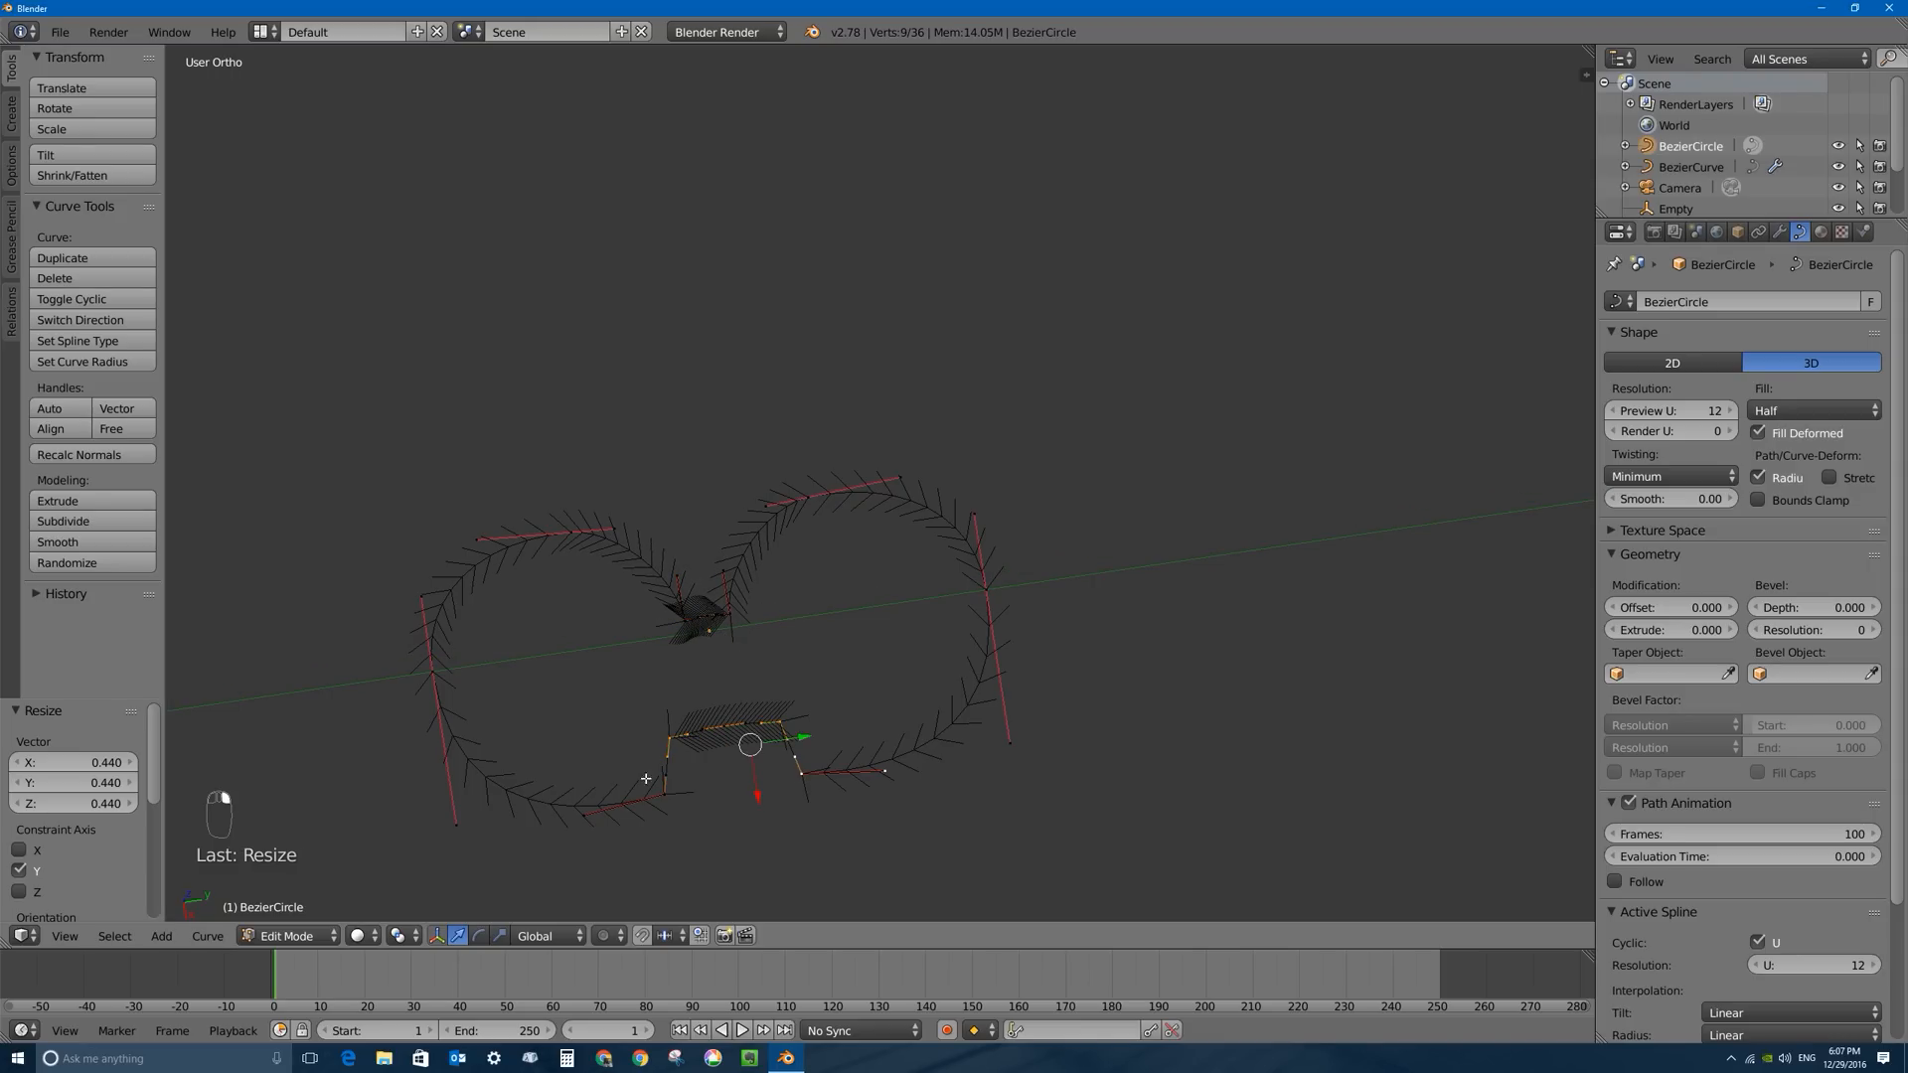
pyautogui.keyDown('shift'); pyautogui.rightClick(661, 792); pyautogui.keyUp('shift')
pyautogui.press('s')
pyautogui.press('y')
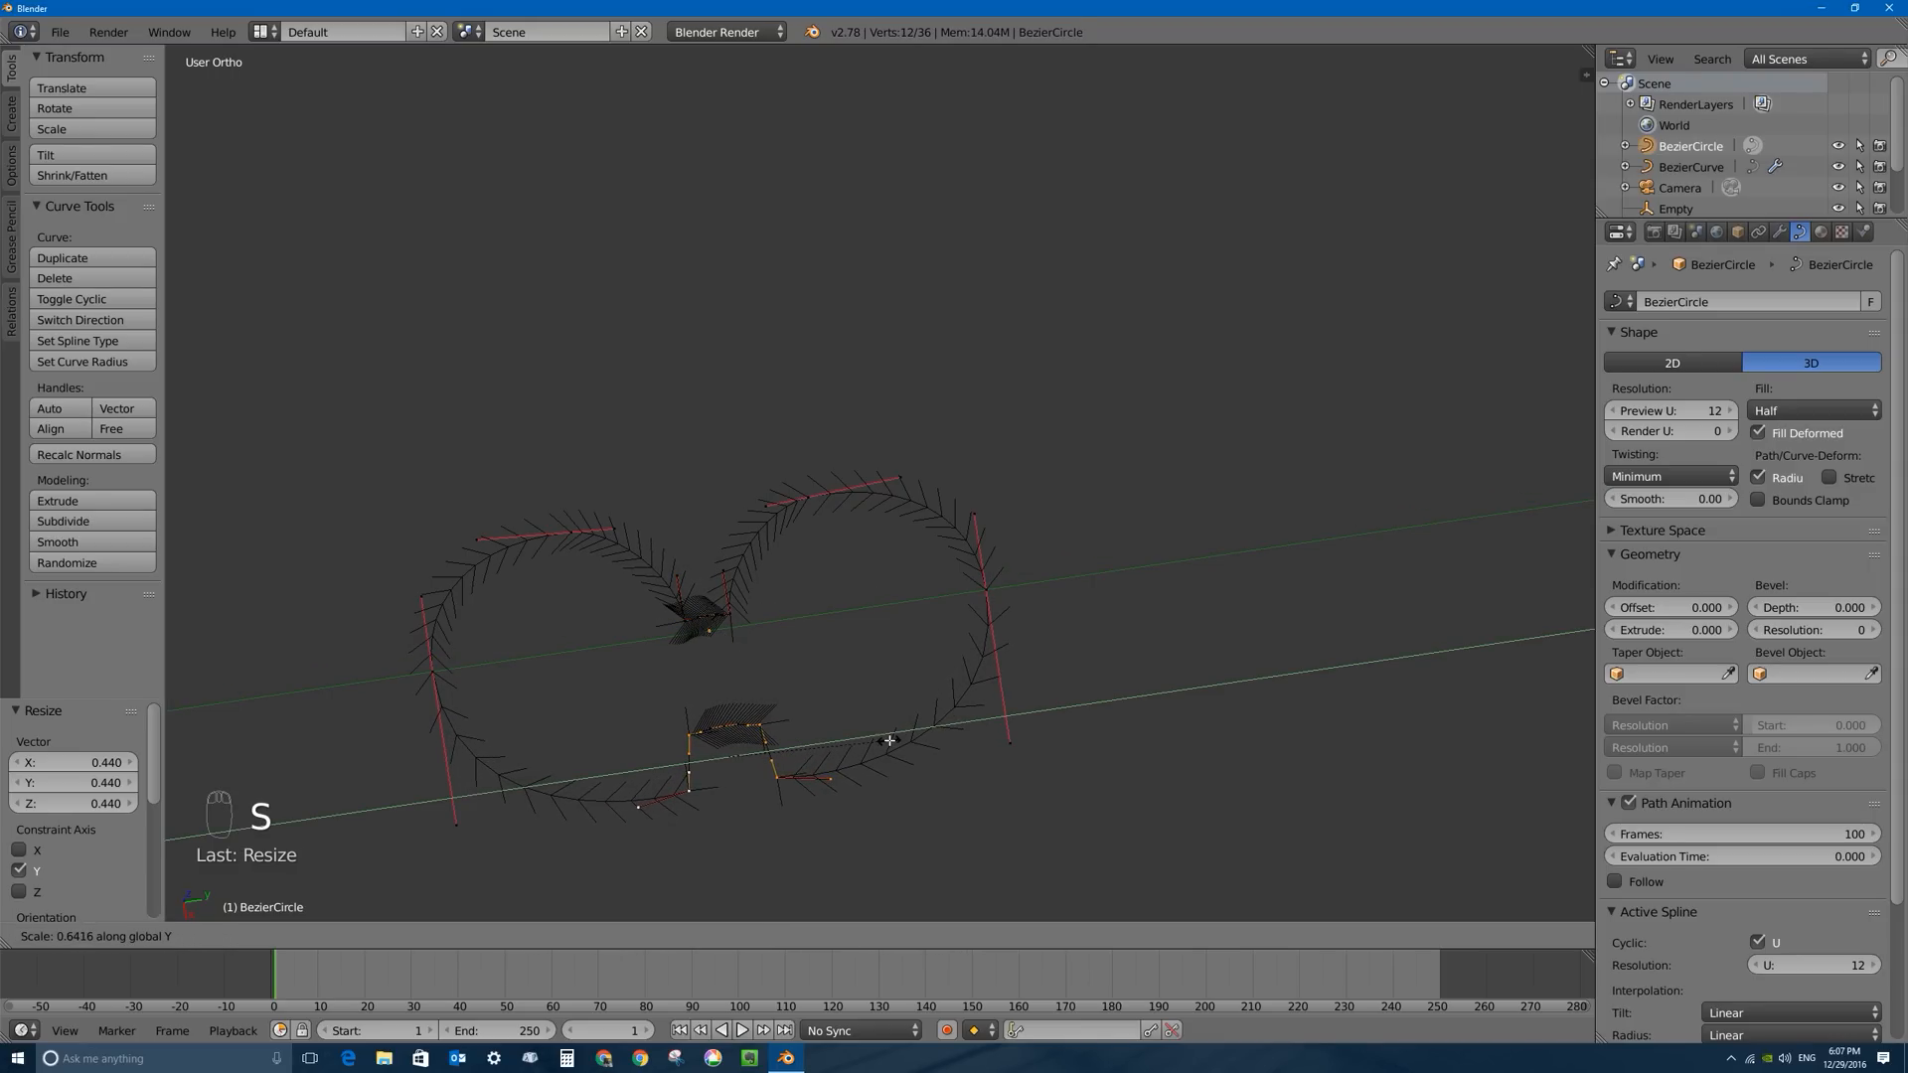
pyautogui.click(884, 745)
pyautogui.press('Tab')
# Inspect the grooved wire from several angles and move the BezierCircle profile to layer 20.
pyautogui.scroll(-3, 887, 730)
pyautogui.moveTo(885, 716); pyautogui.dragTo(1047, 661, button='middle')
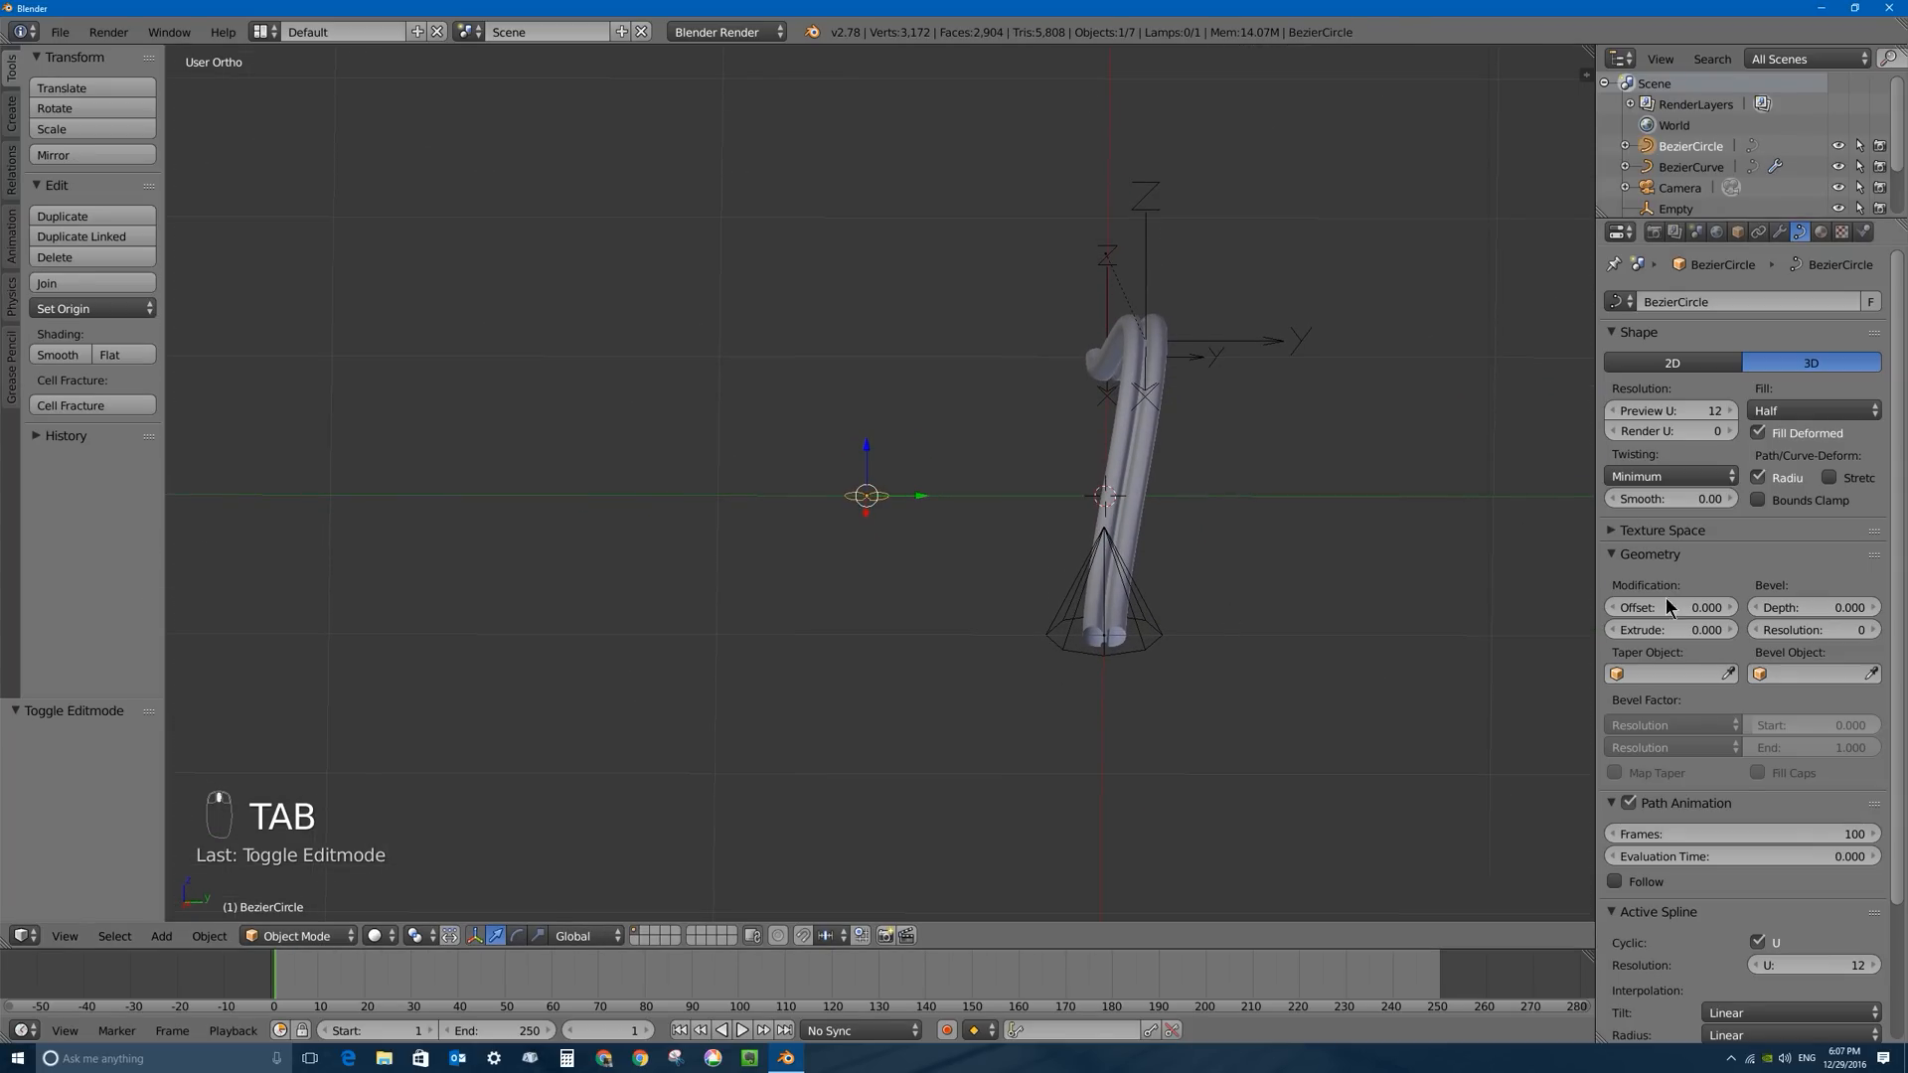
pyautogui.rightClick(1097, 445)
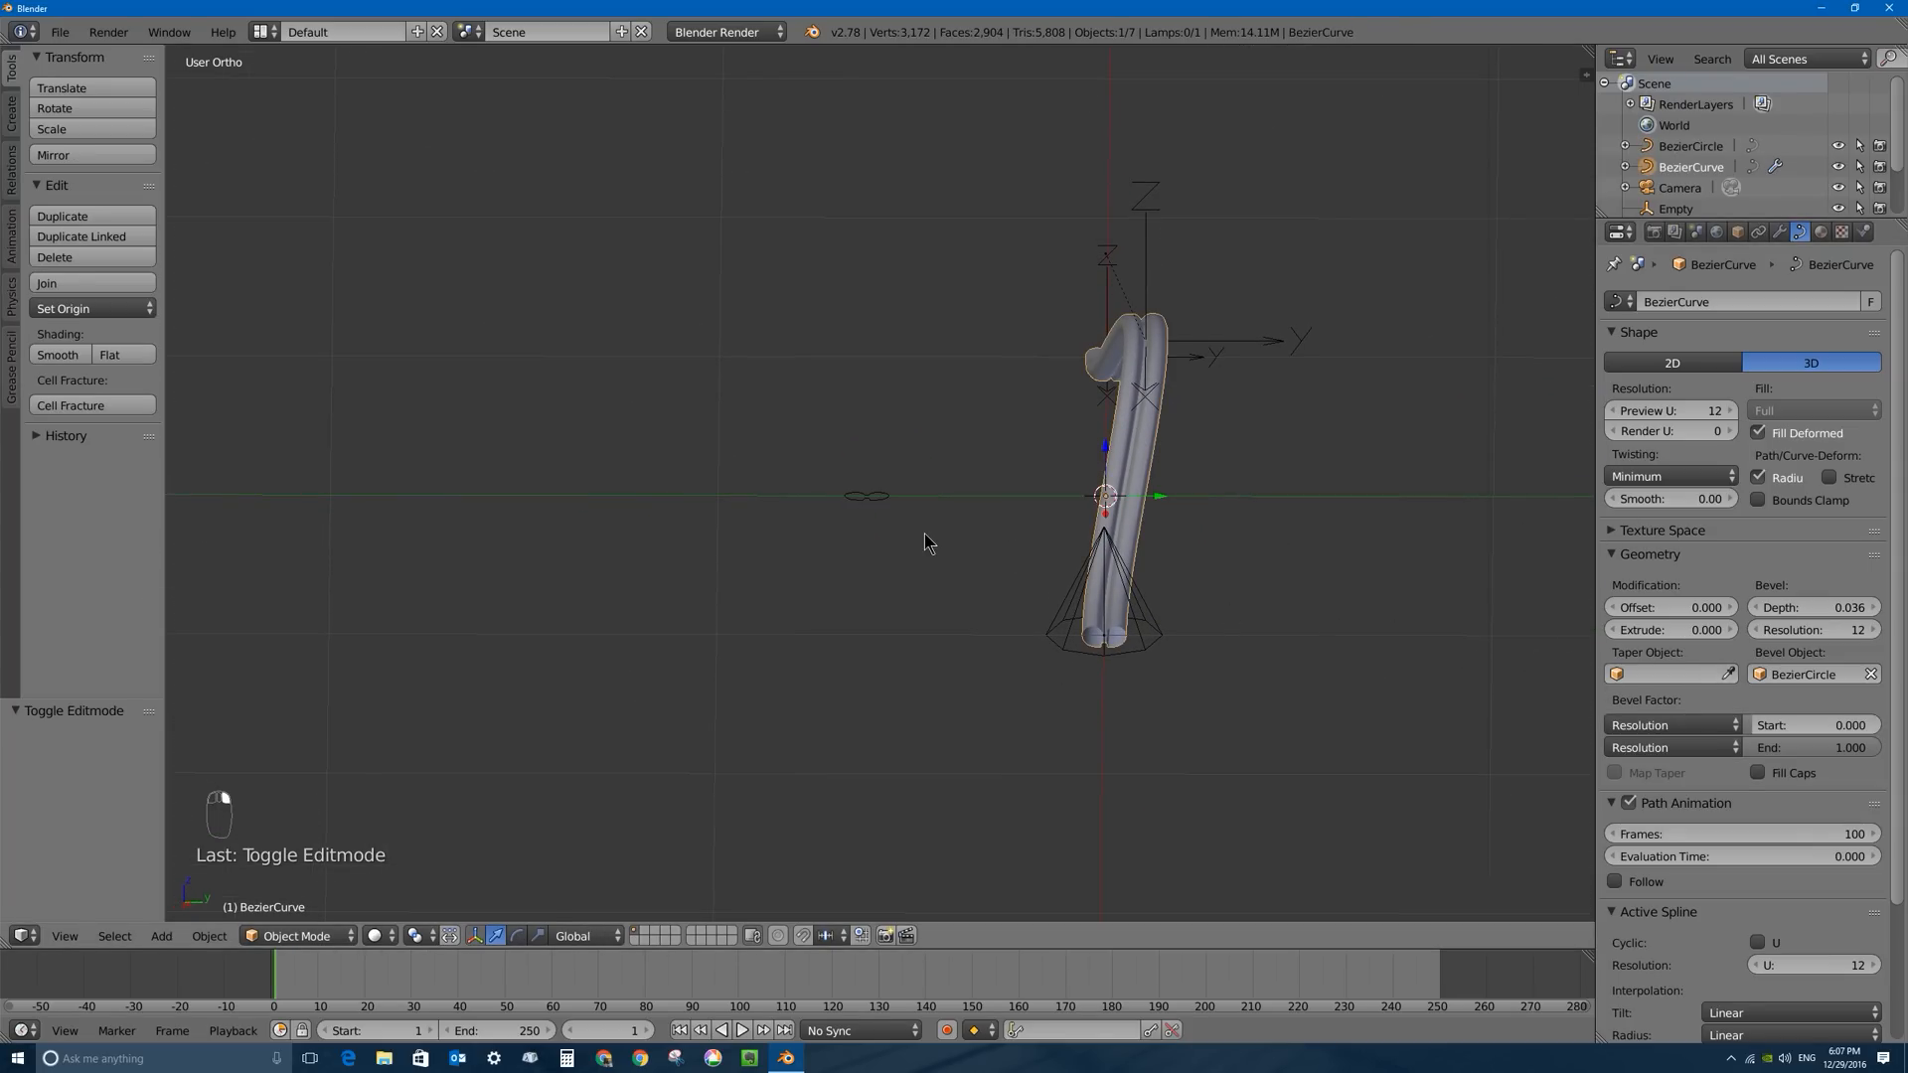
pyautogui.moveTo(1099, 611); pyautogui.dragTo(1249, 638, button='middle')
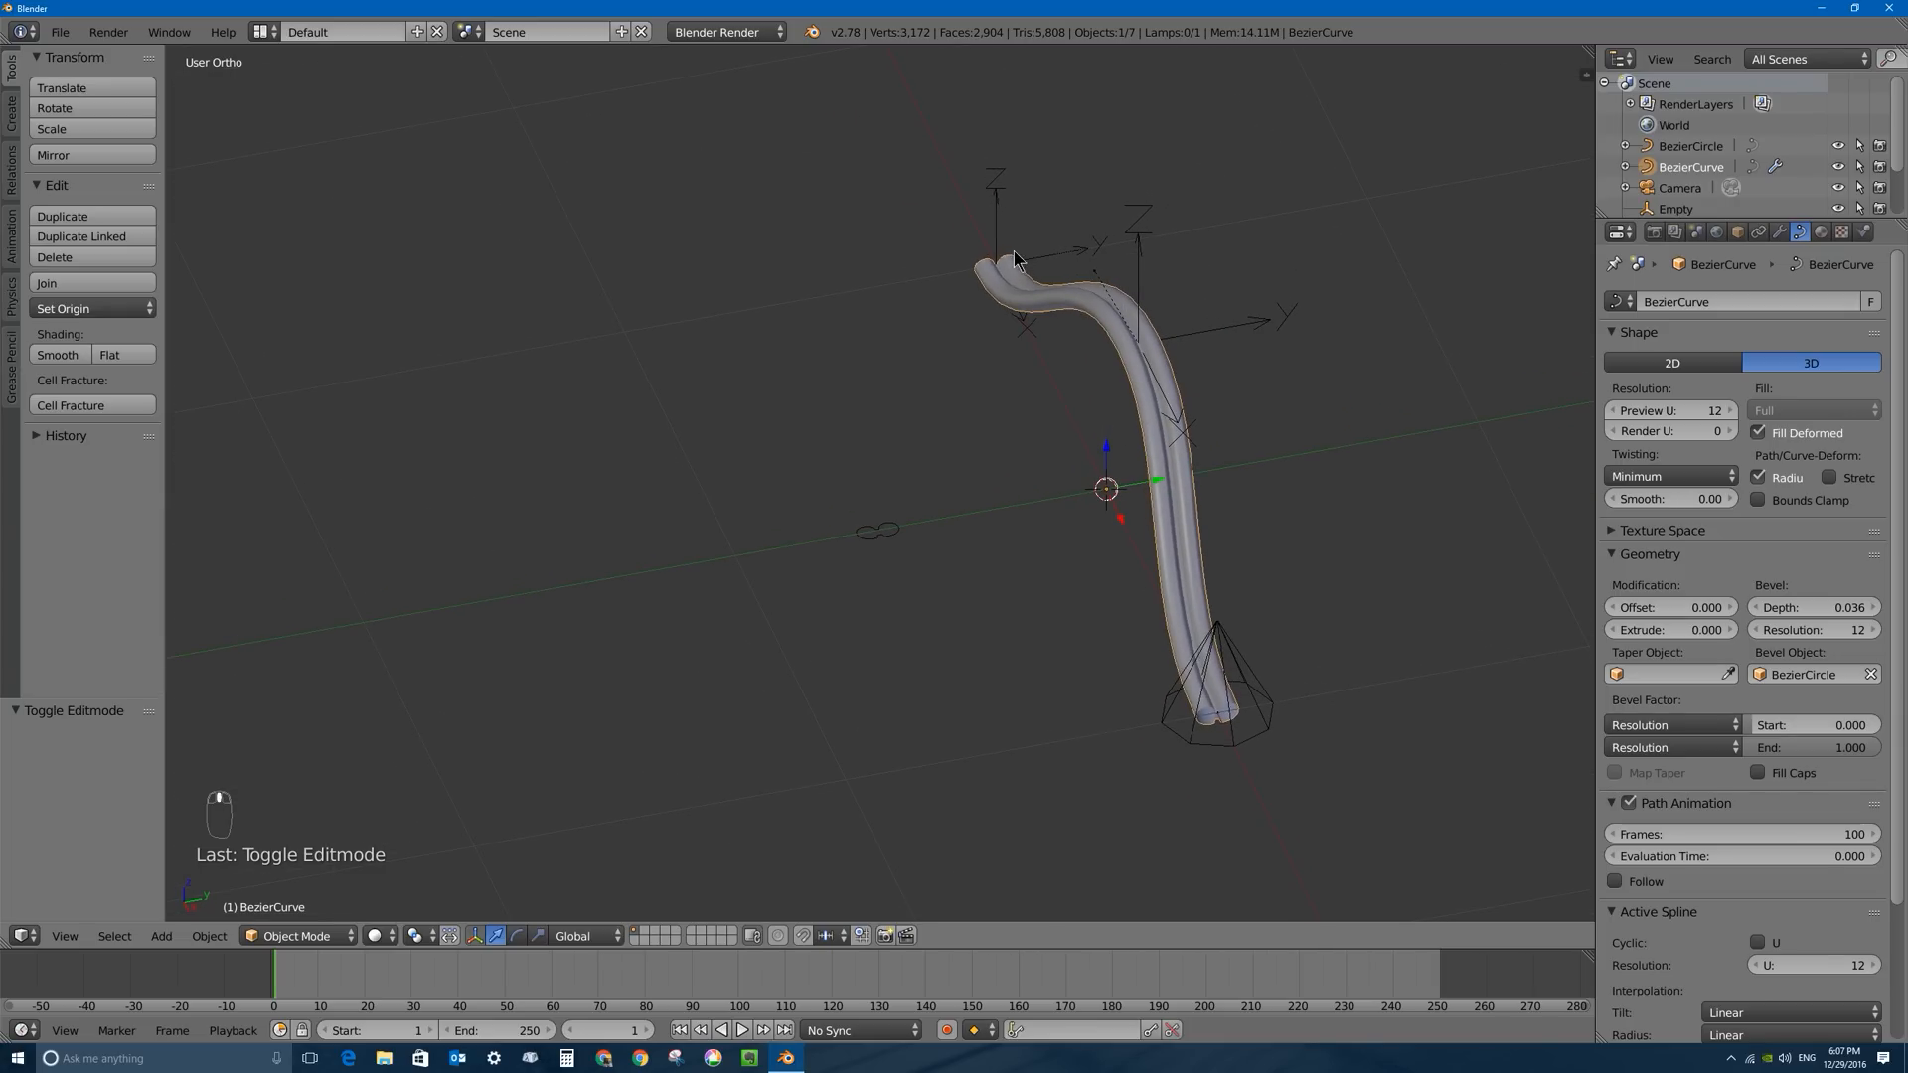
pyautogui.moveTo(1060, 418); pyautogui.dragTo(871, 578, button='middle')
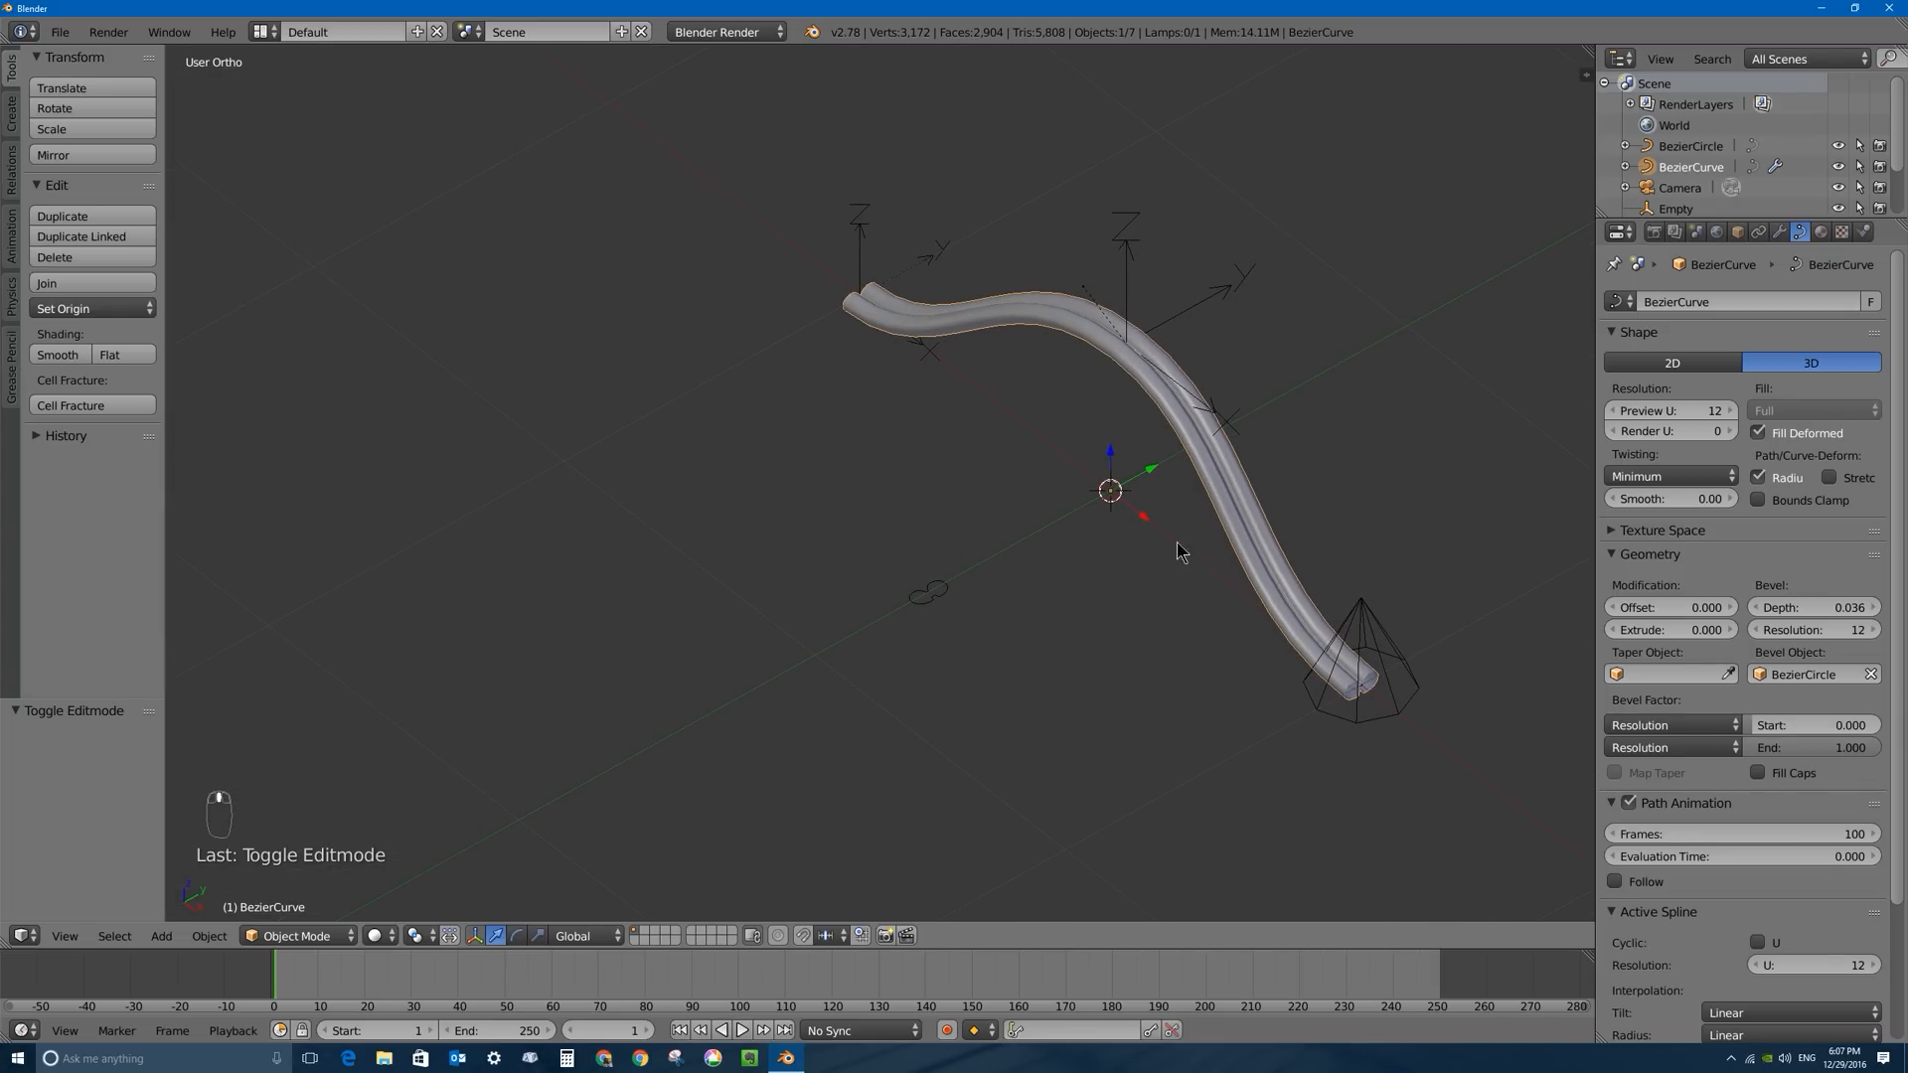
pyautogui.rightClick(930, 596)
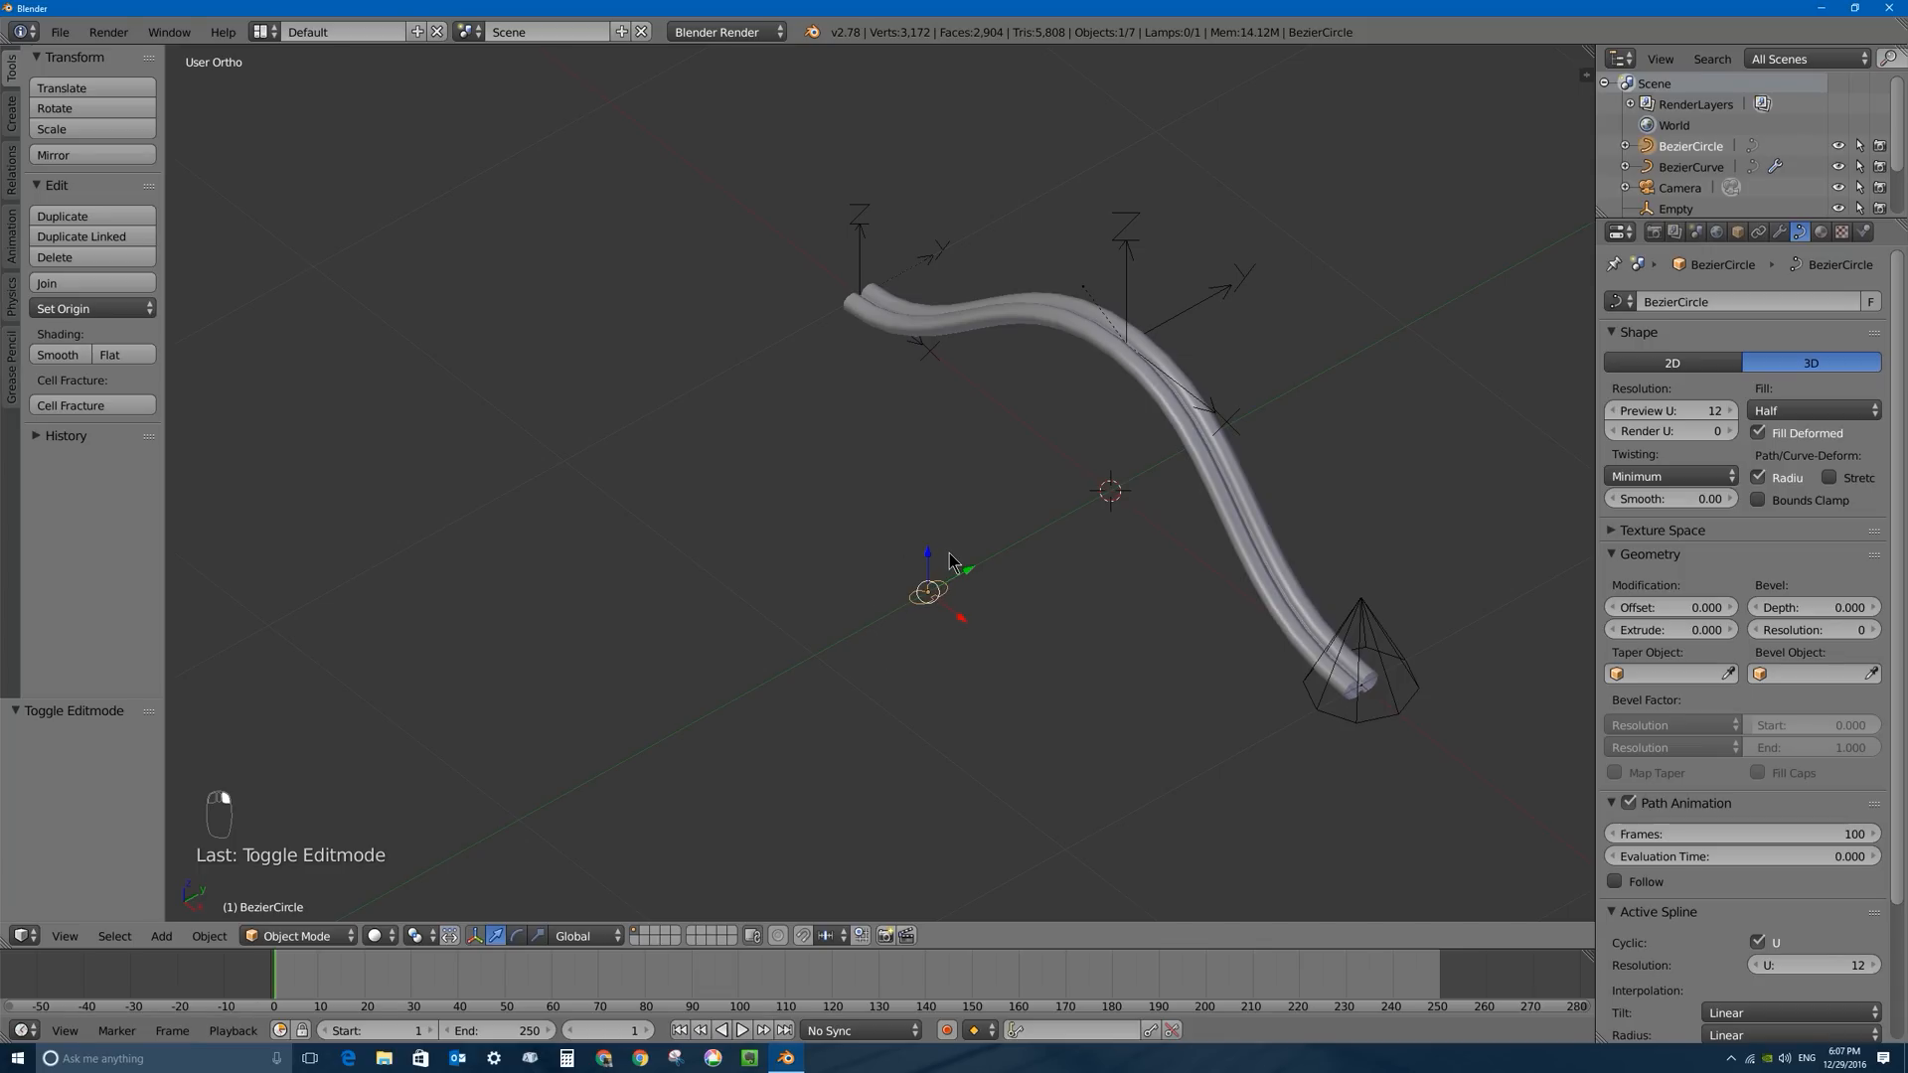
pyautogui.press('m')
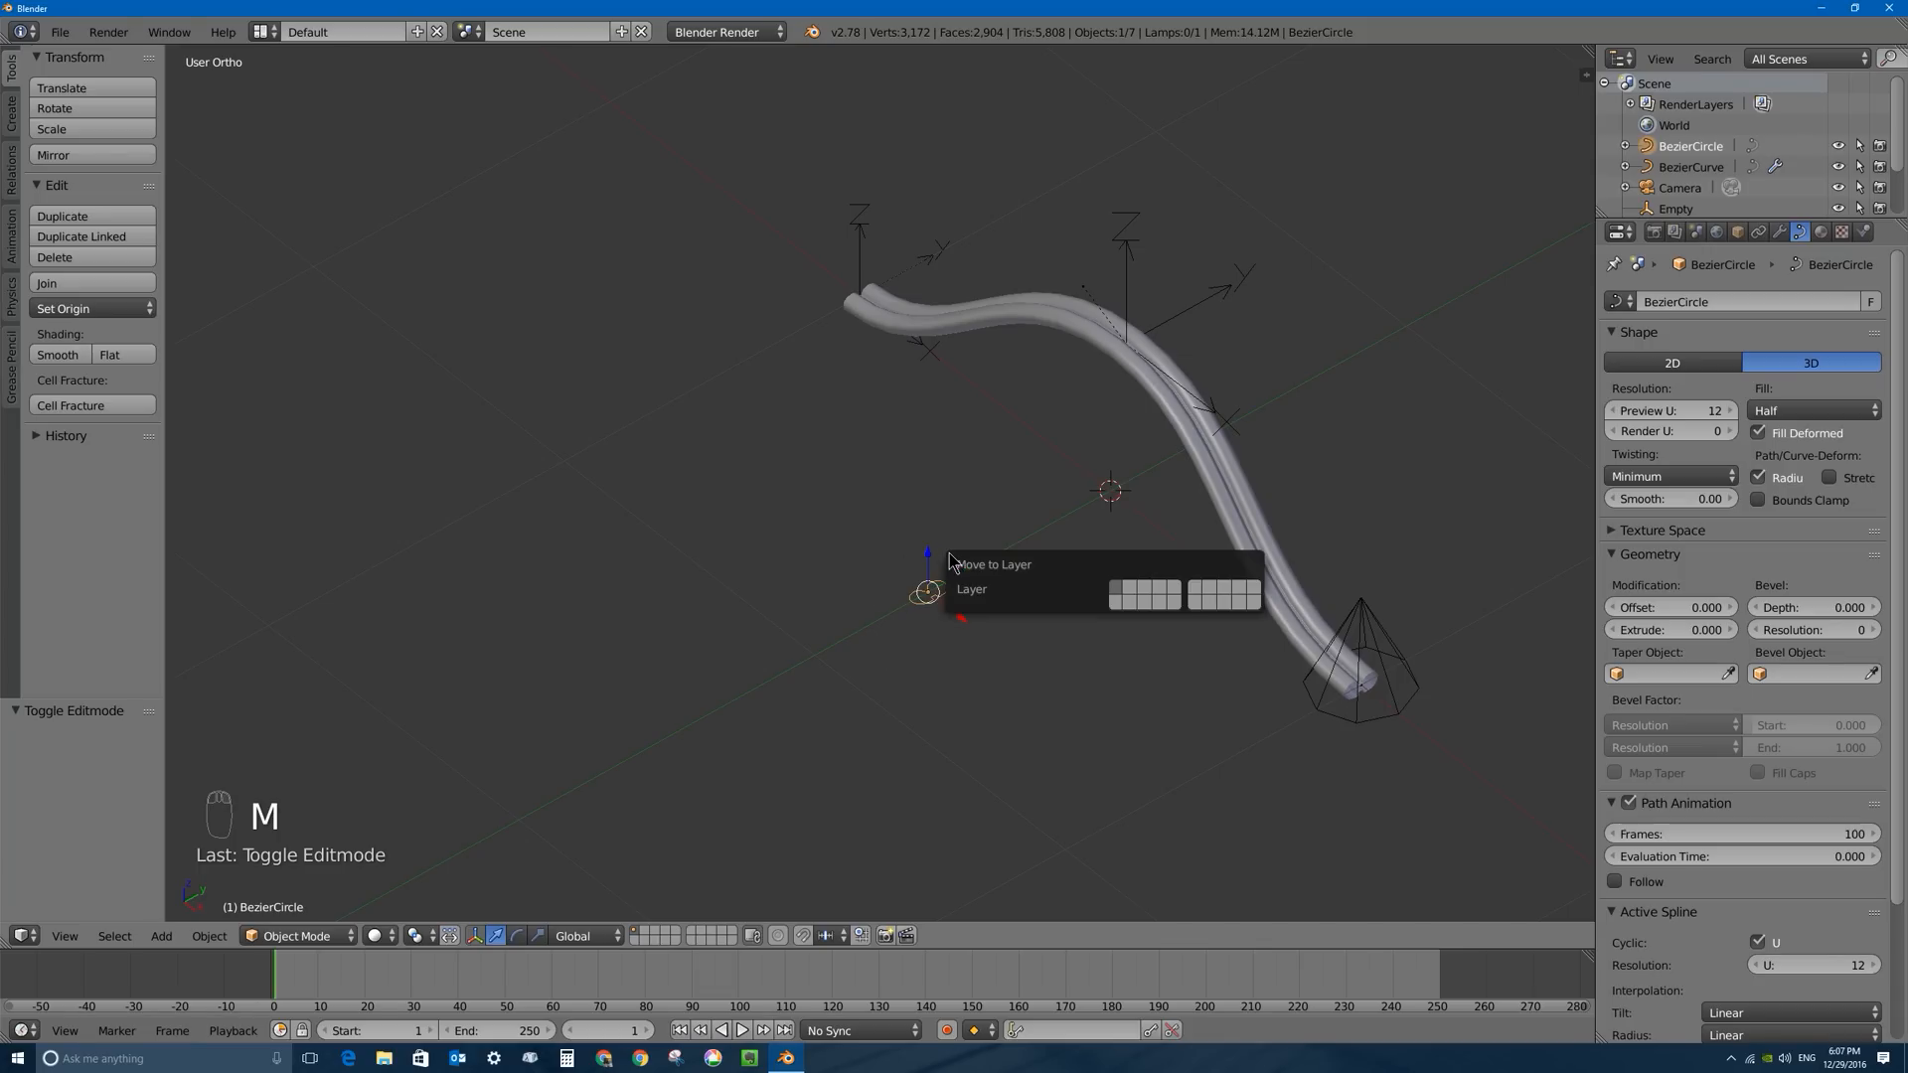
pyautogui.click(1255, 601)
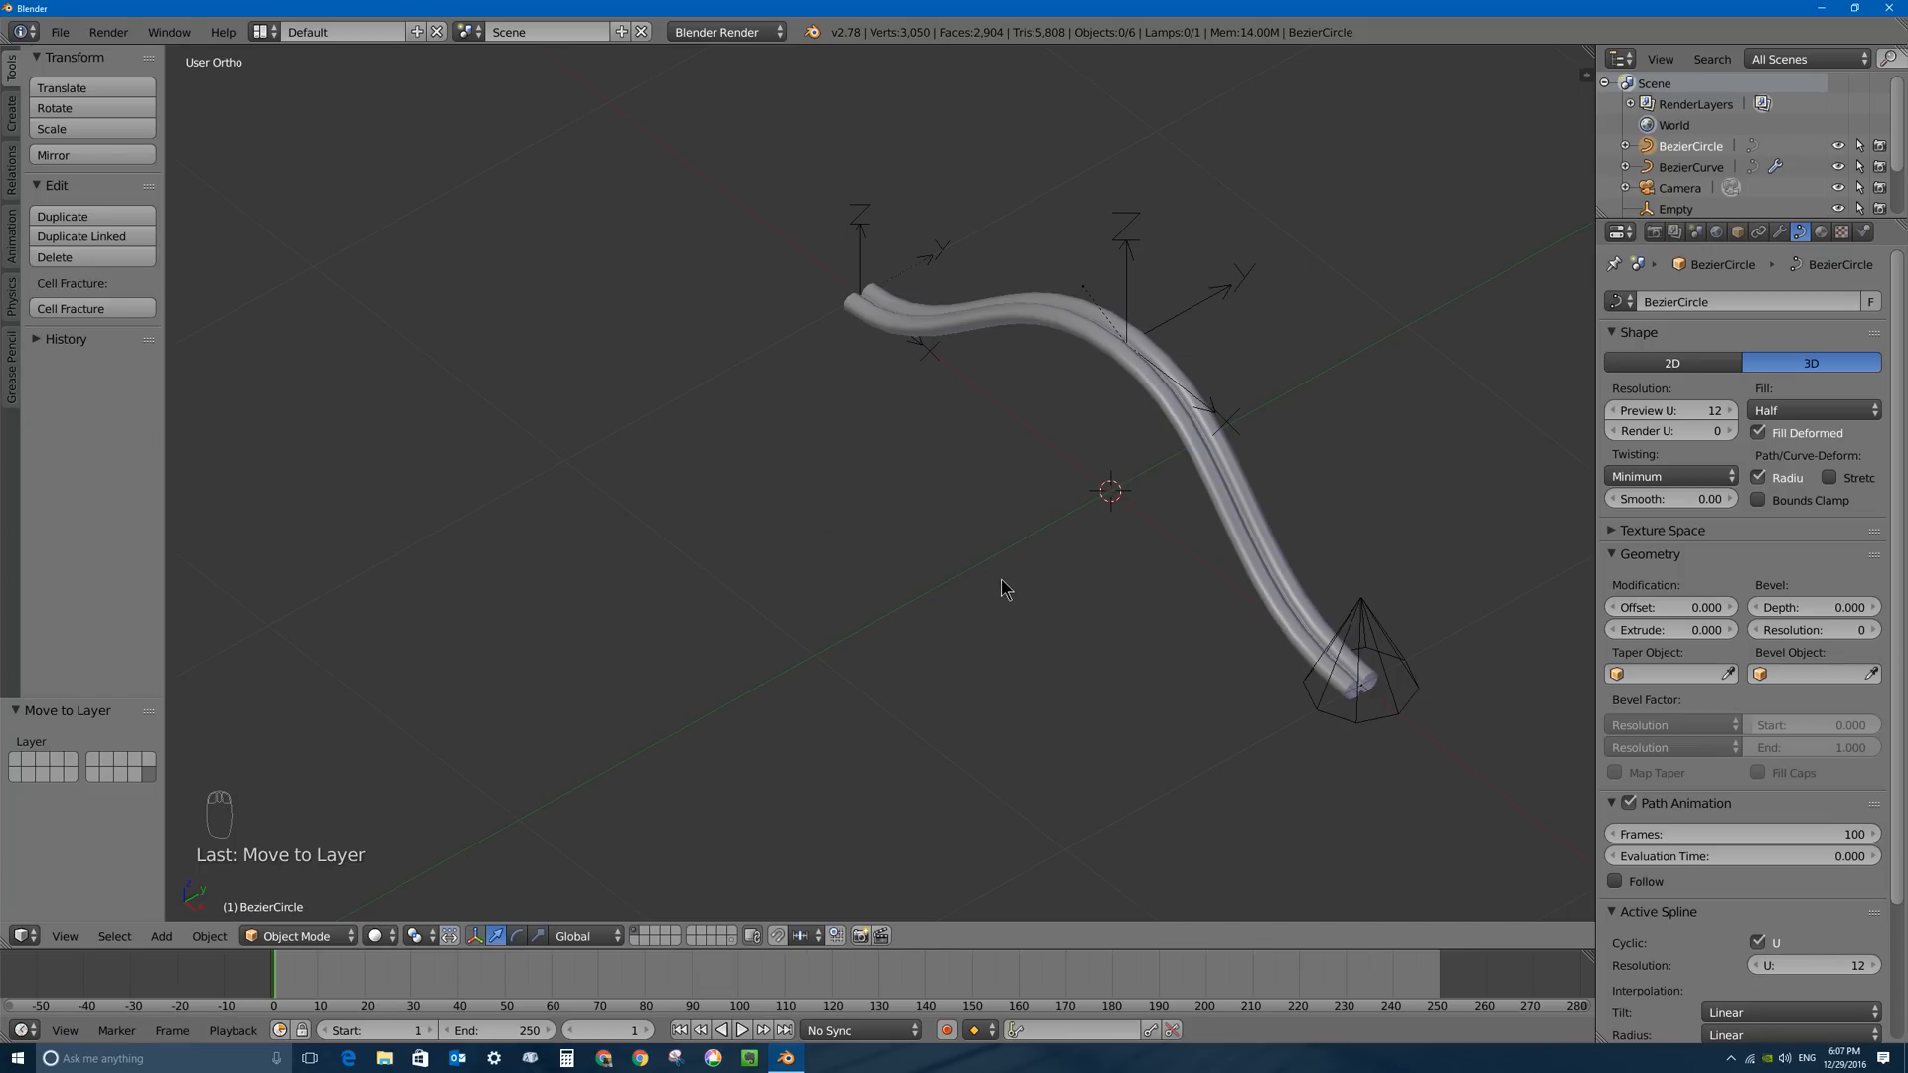
# Rotate the arrows empty at the wire's start by about -91 degrees in the front view.
pyautogui.moveTo(999, 581); pyautogui.dragTo(790, 480, button='middle')
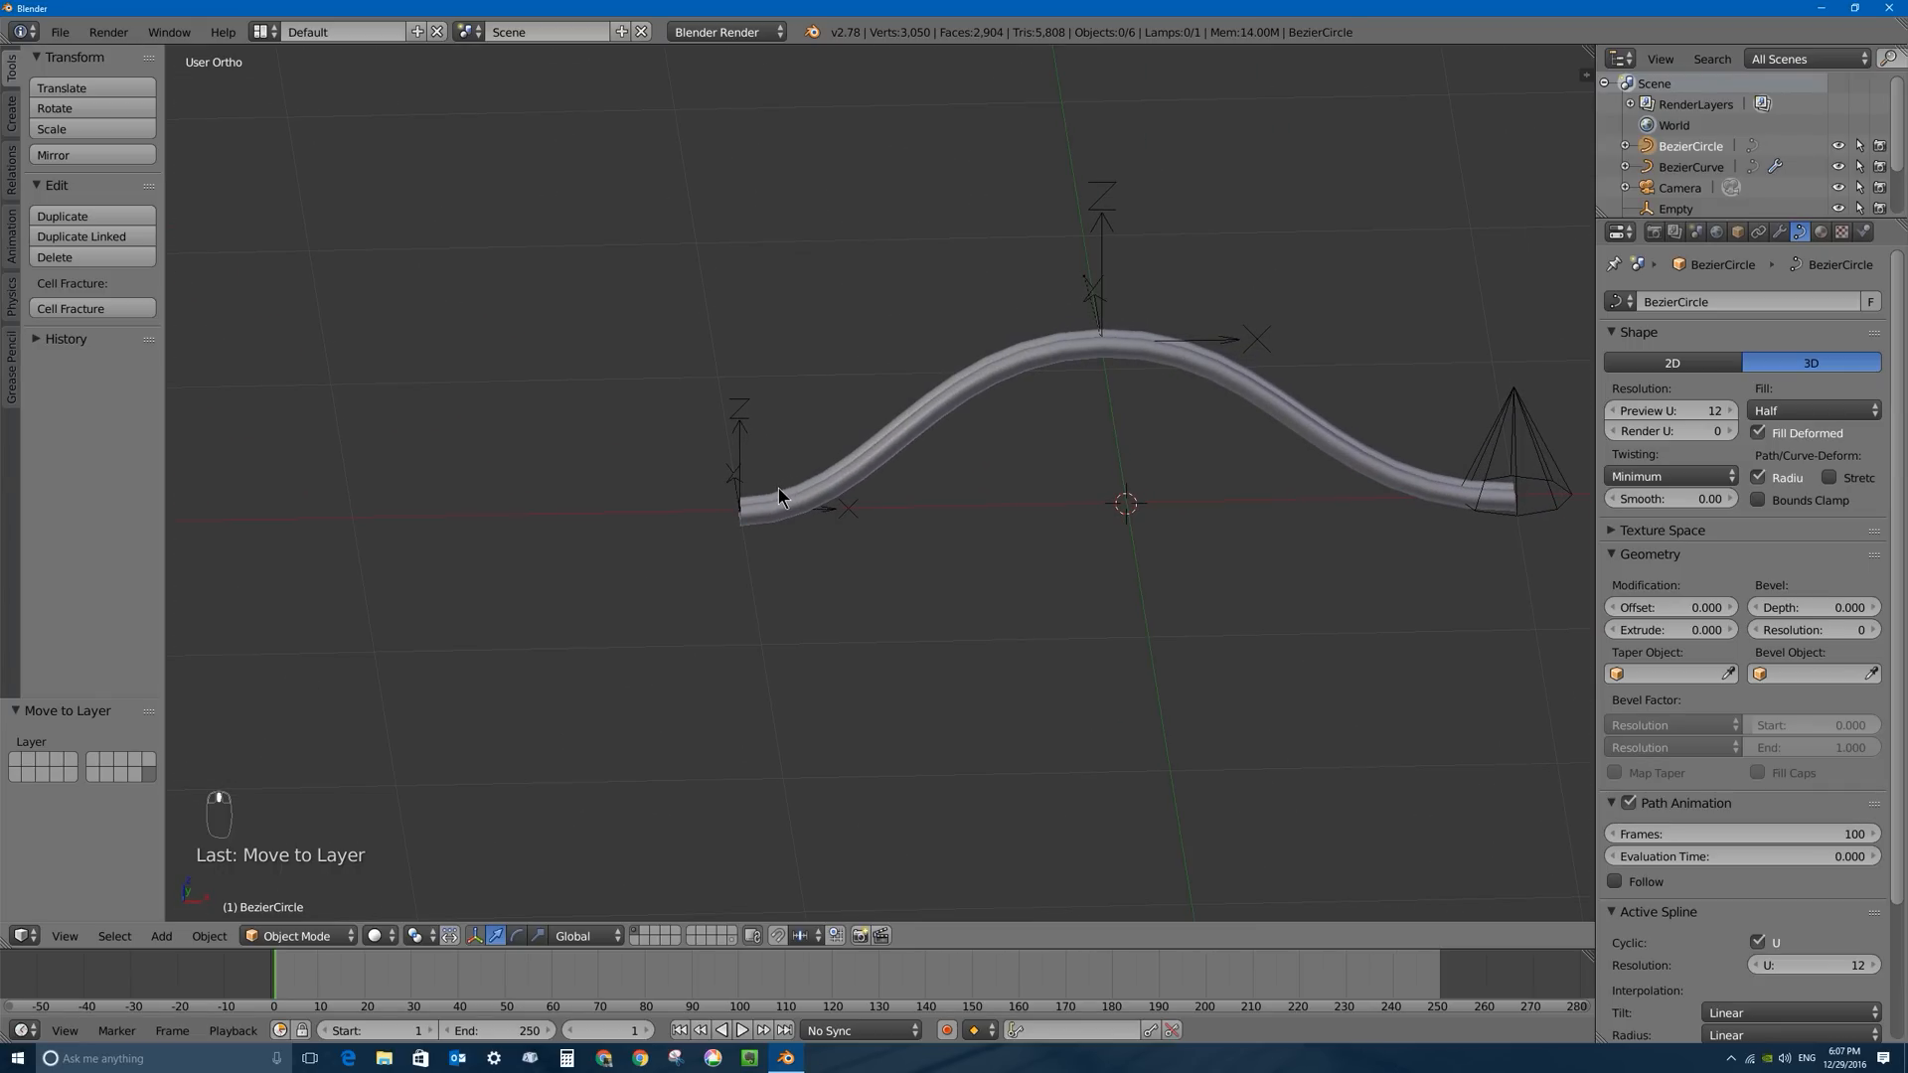
pyautogui.rightClick(762, 503)
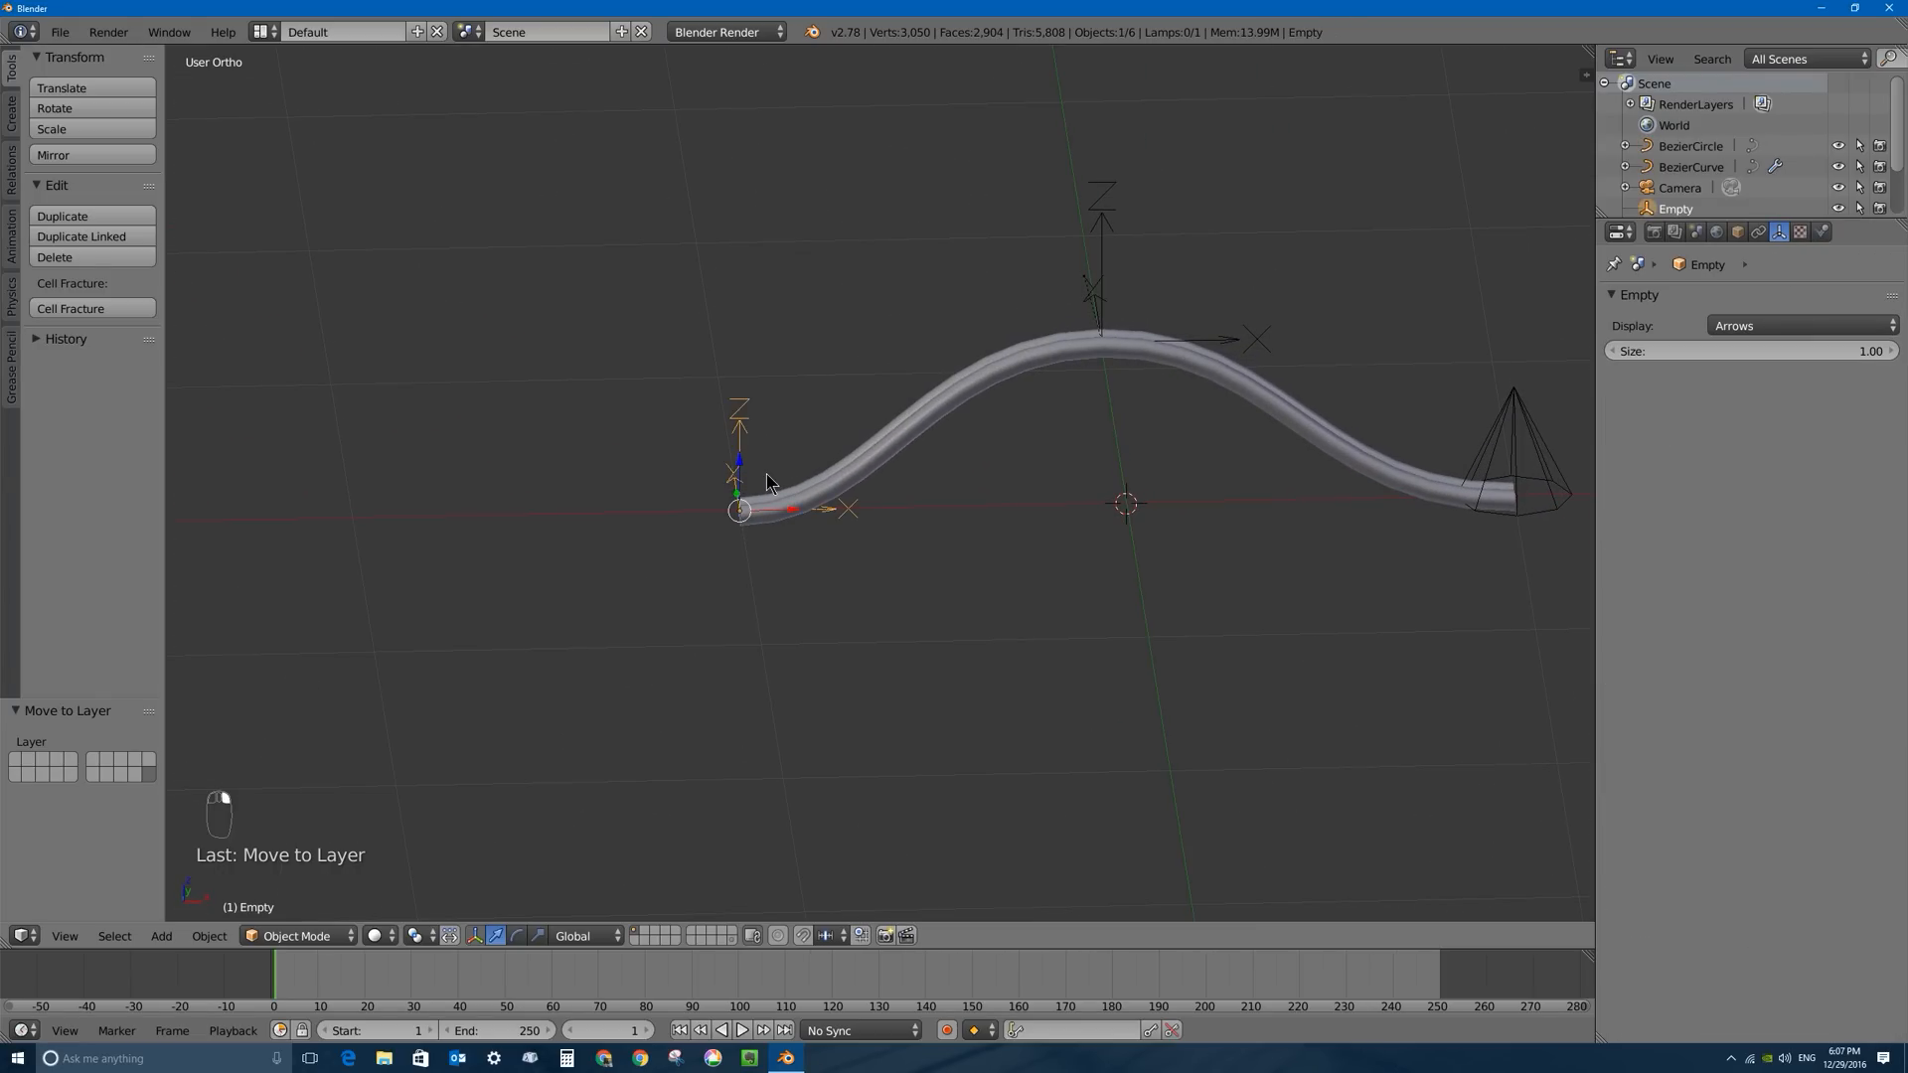
pyautogui.press('KP_1')
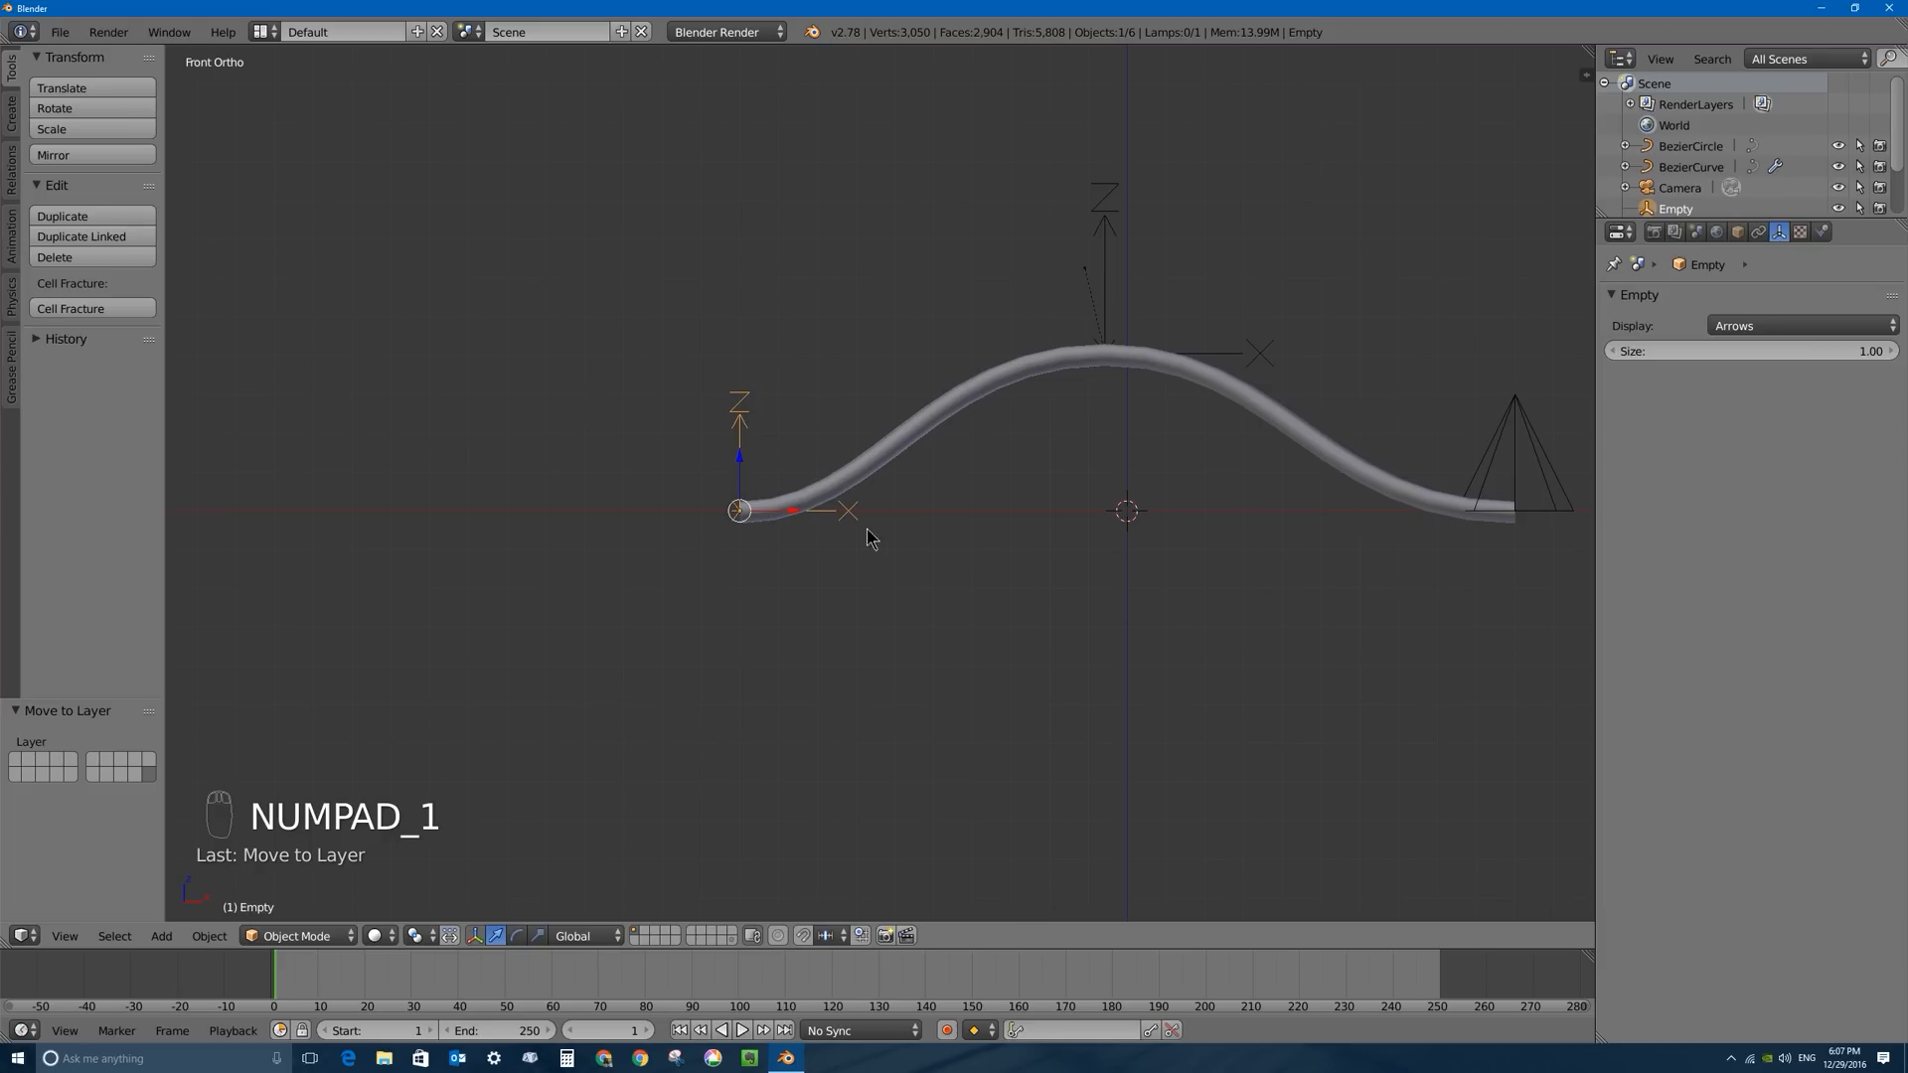
pyautogui.press('r')
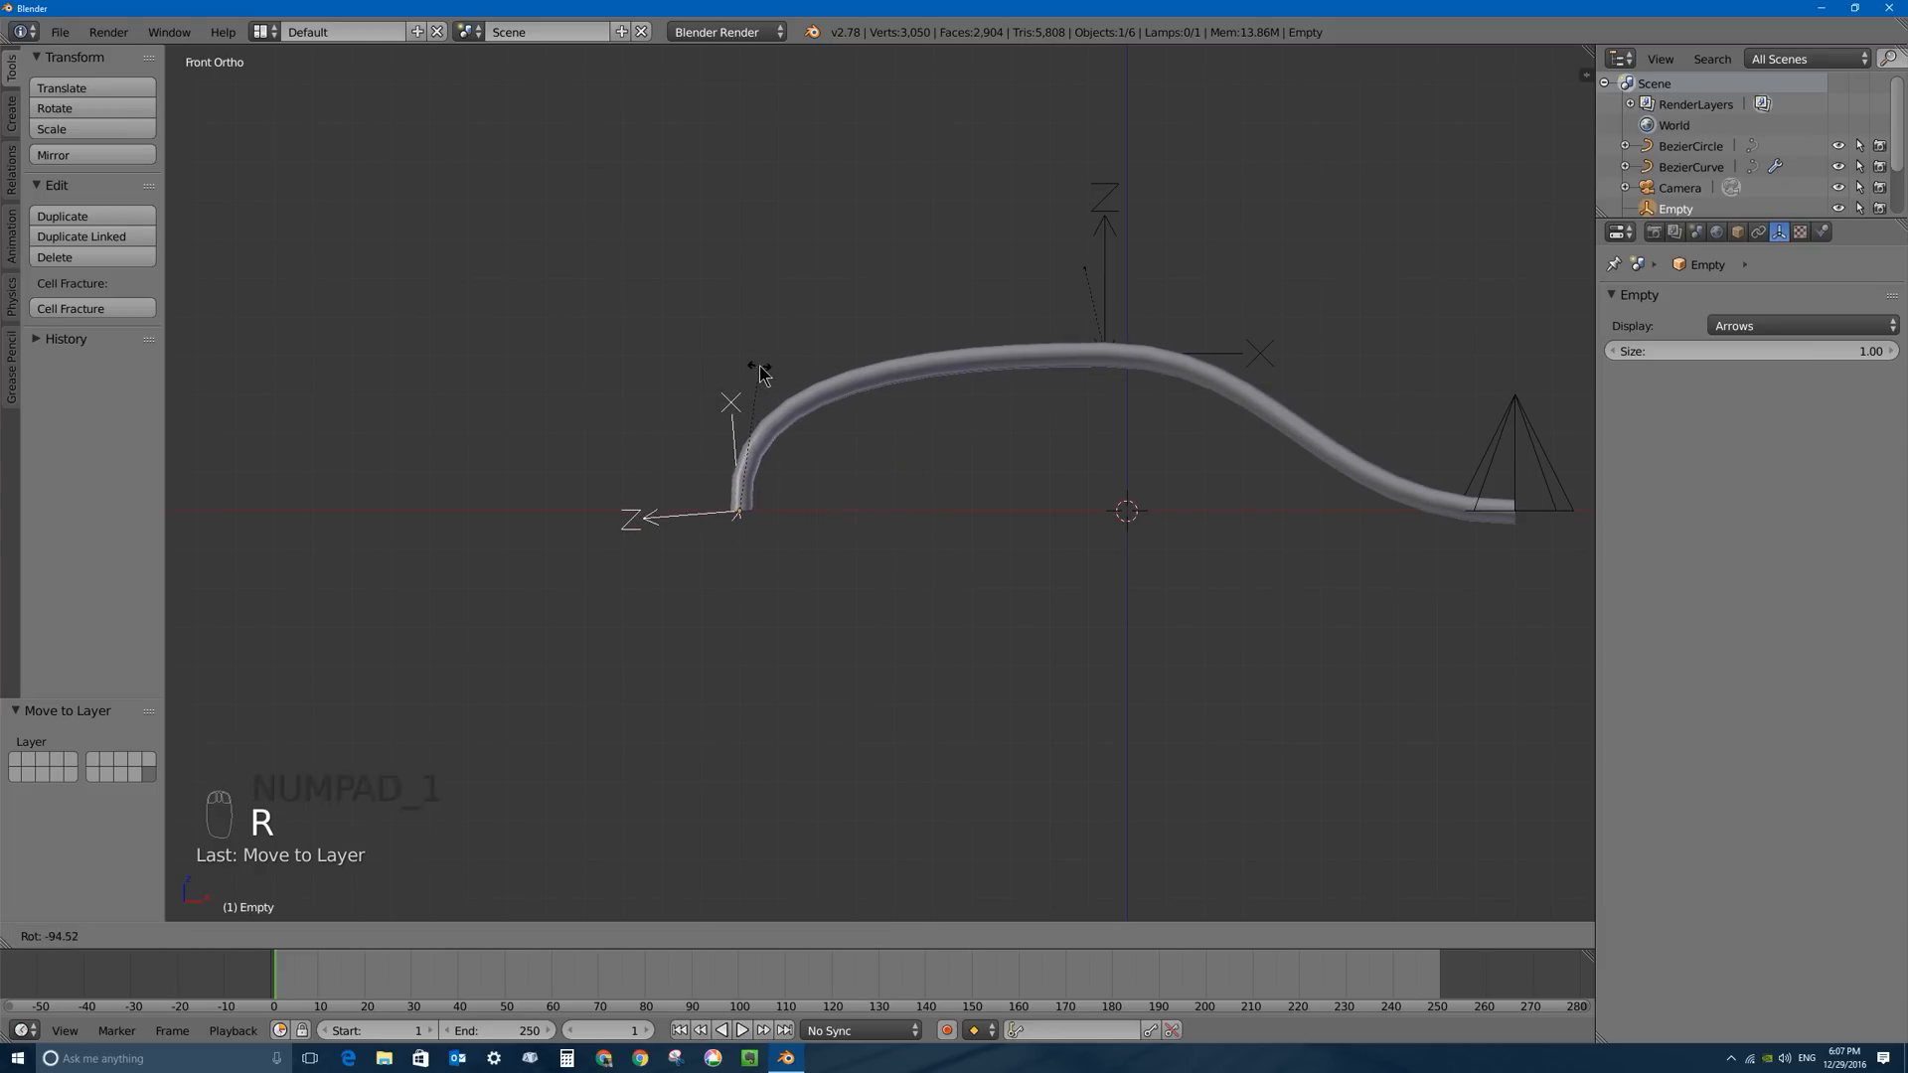
pyautogui.click(766, 385)
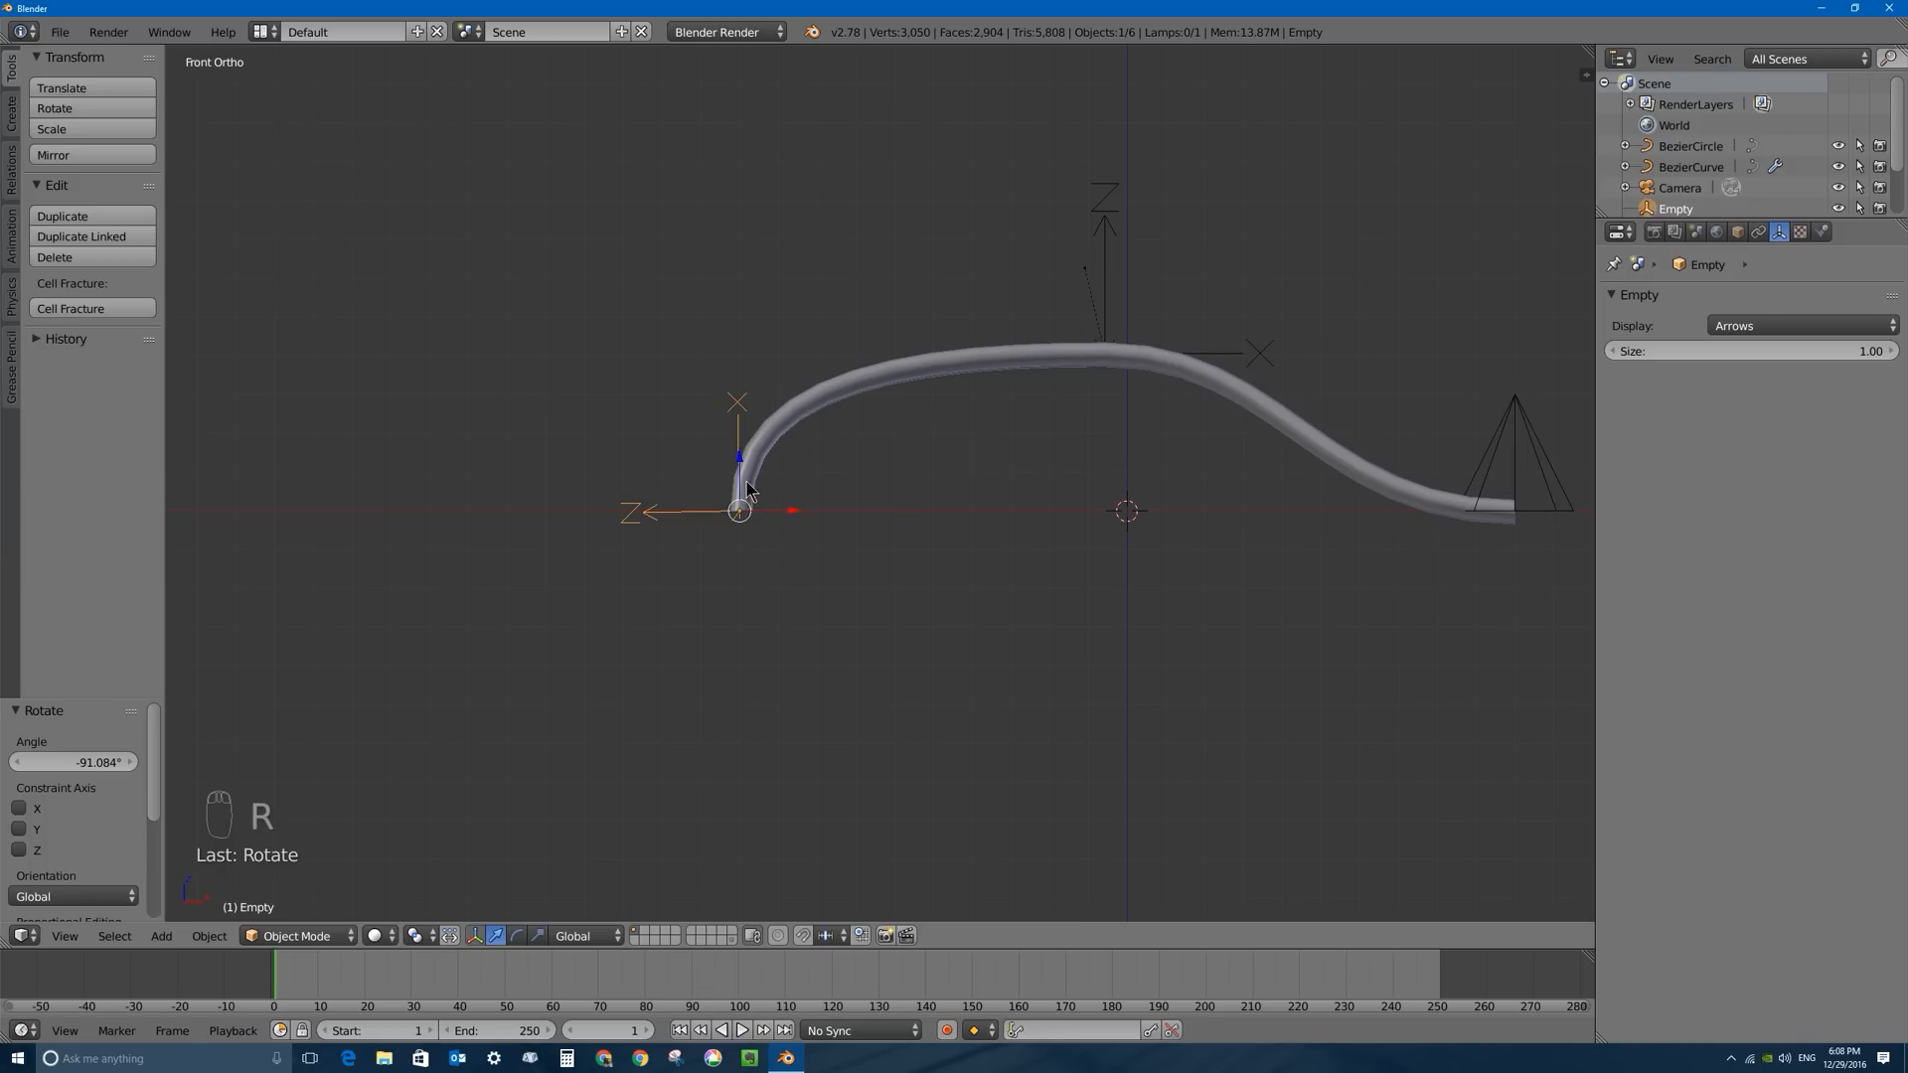
# Rotate the cone empty at the wire's far end by about 90 degrees in the front view.
pyautogui.rightClick(1516, 459)
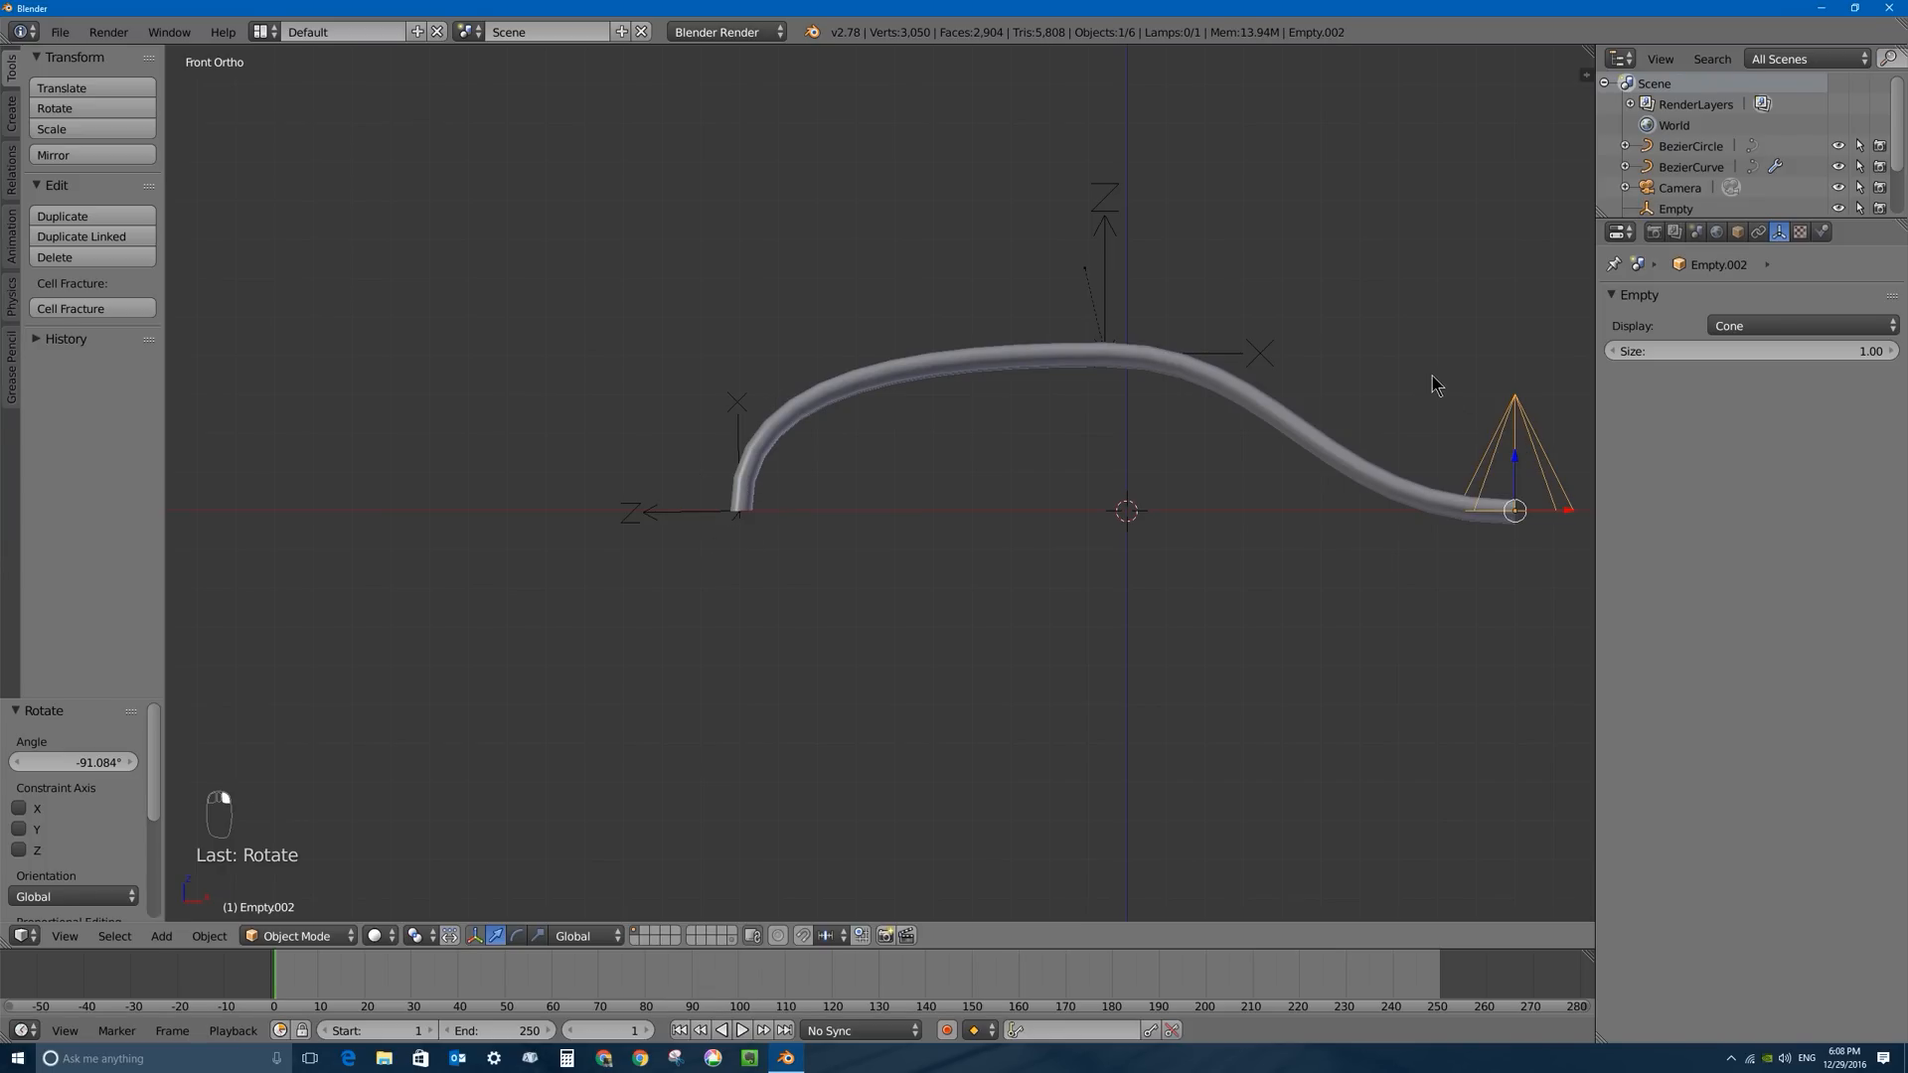
pyautogui.press('r')
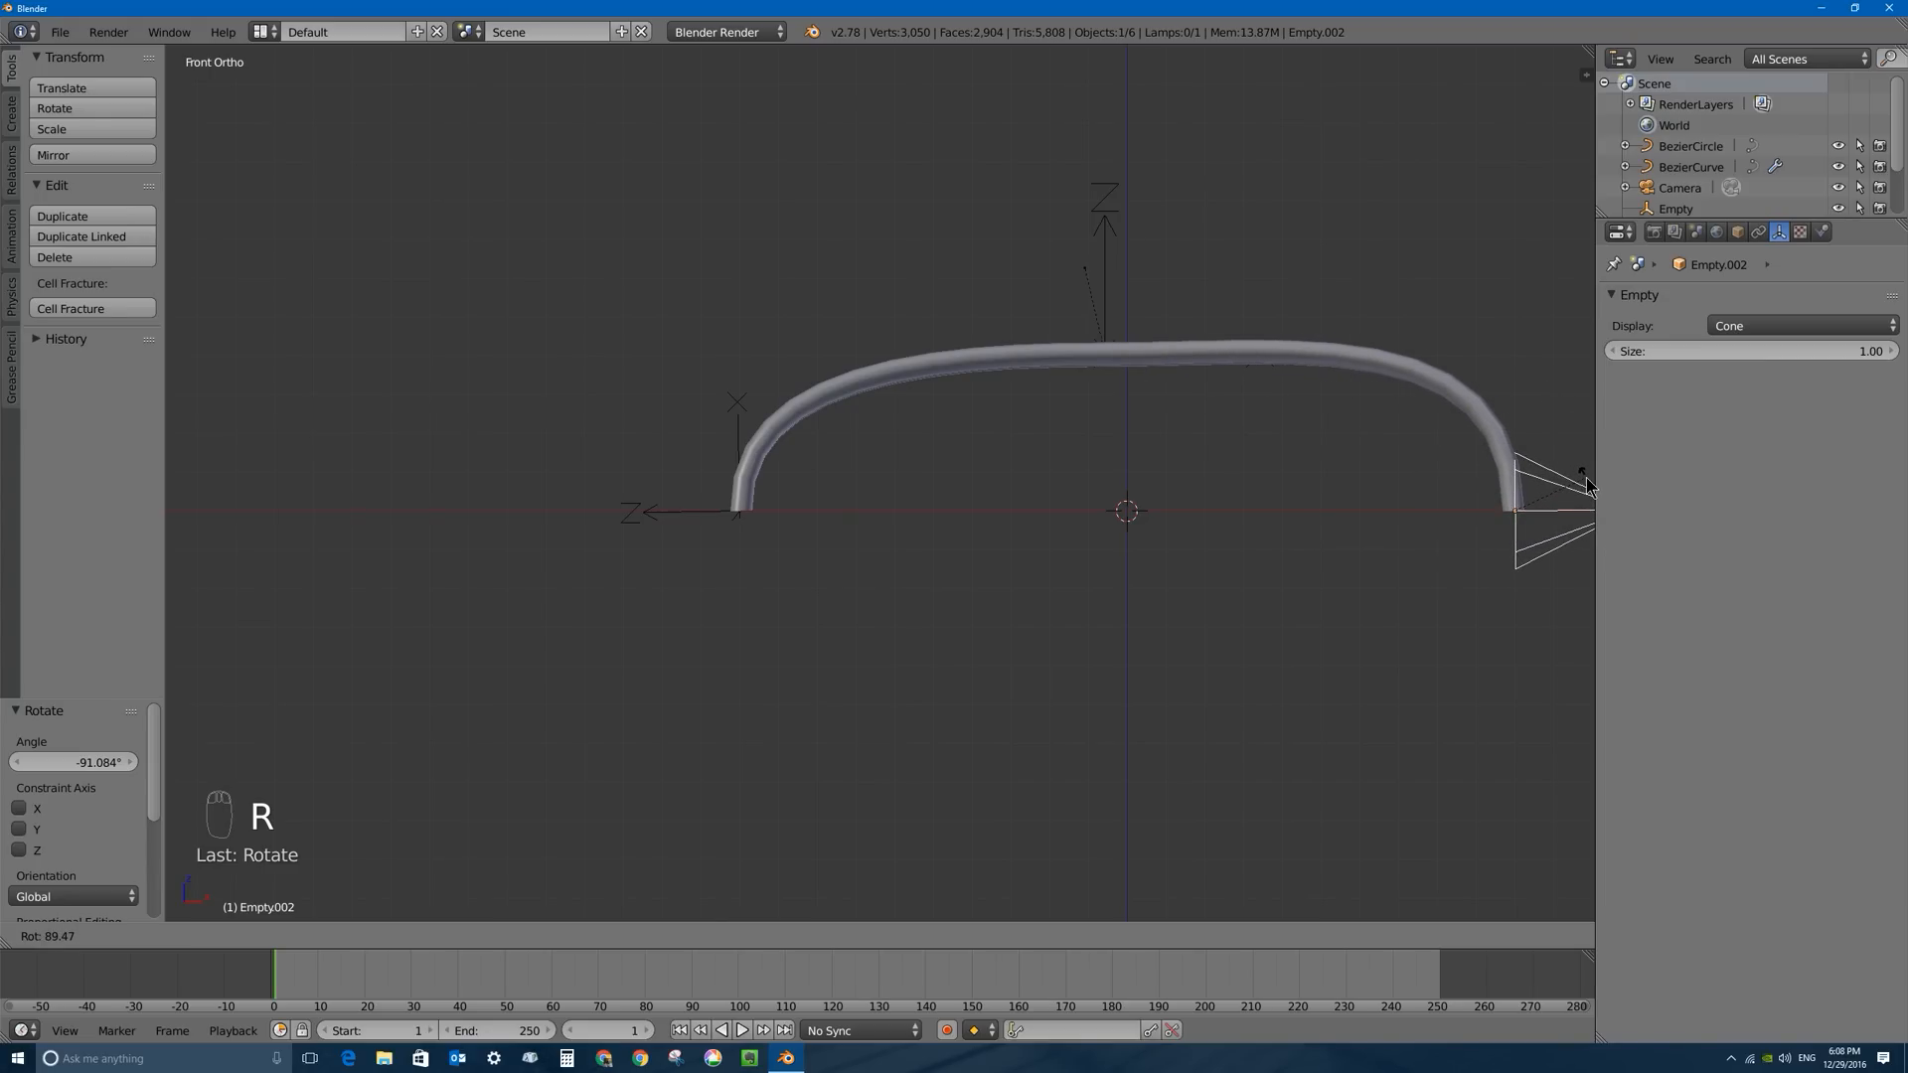
pyautogui.click(1586, 485)
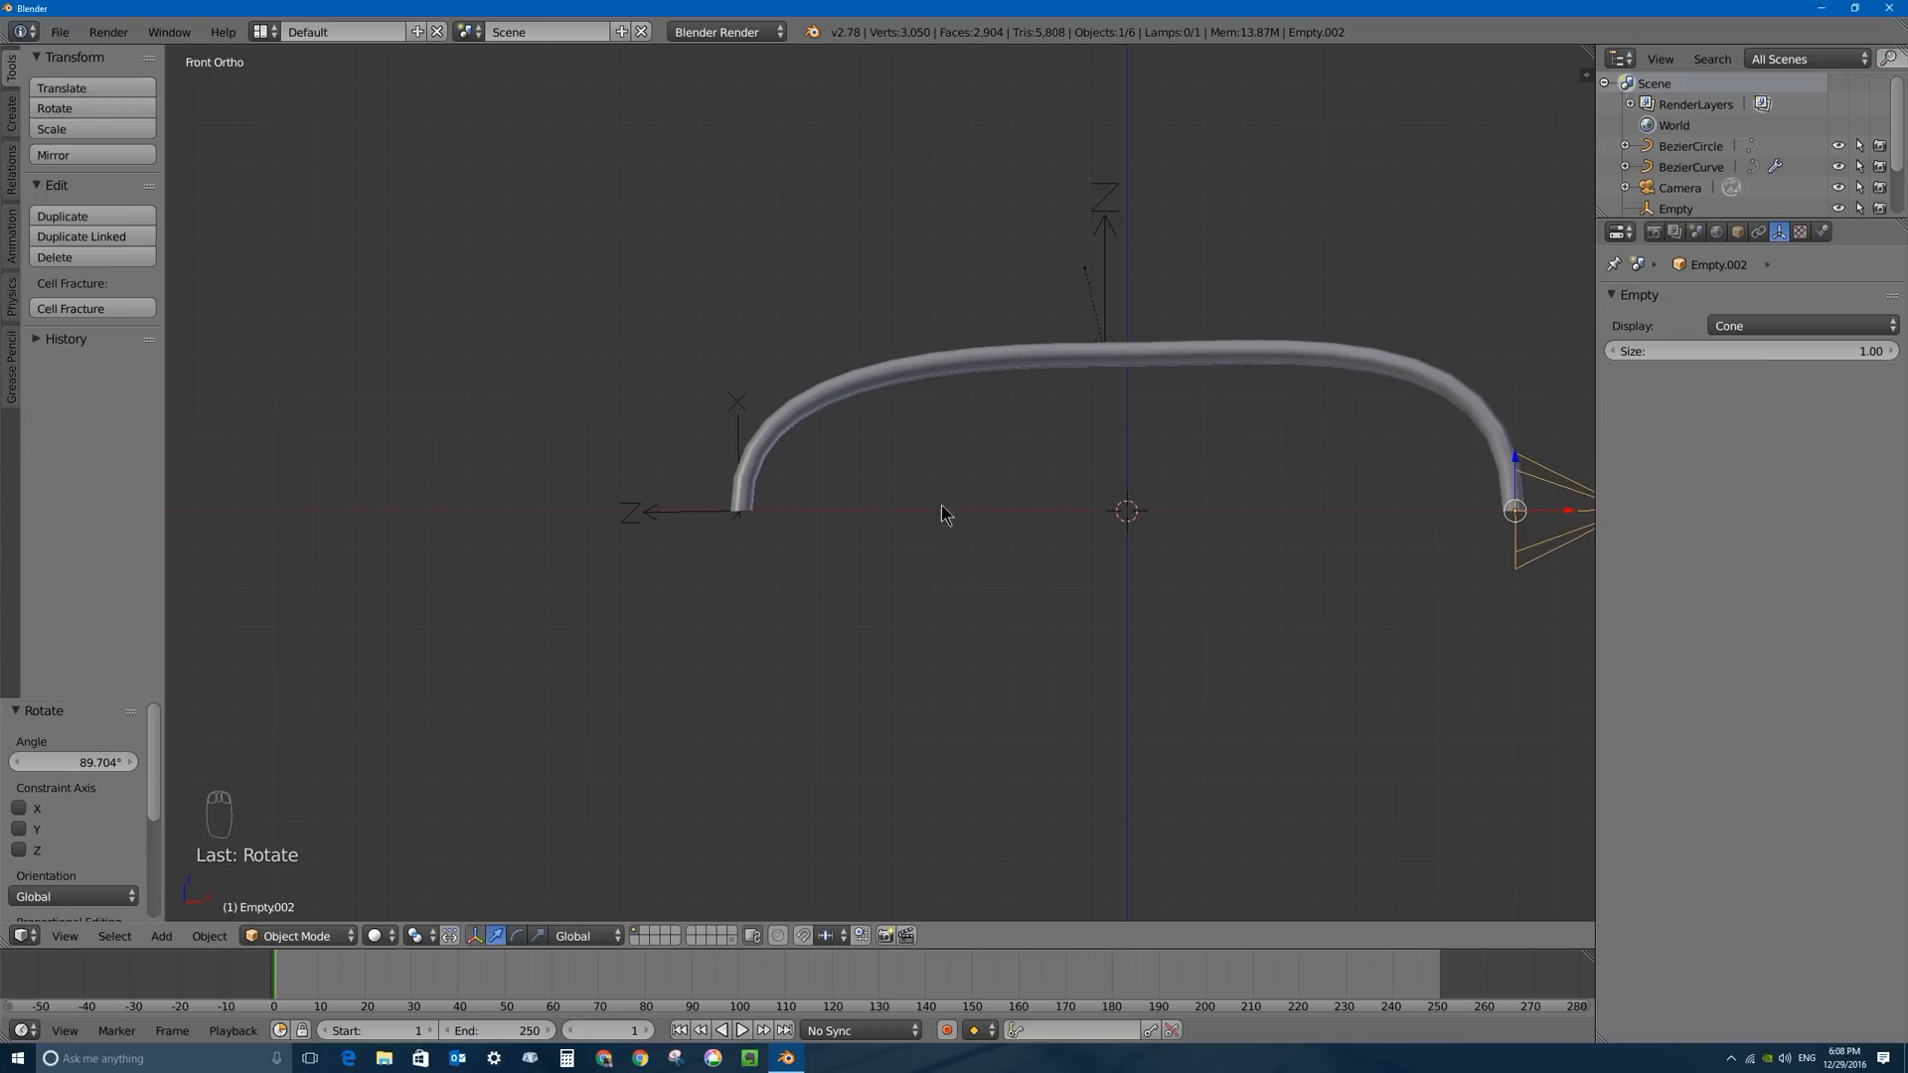
# Shift the middle empty controlling the wire by about 0.010 along X and -0.035 along Z.
pyautogui.keyDown('shift'); pyautogui.moveTo(1077, 254); pyautogui.dragTo(835, 340, button='middle'); pyautogui.keyUp('shift')
pyautogui.rightClick(863, 369)
pyautogui.press('g')
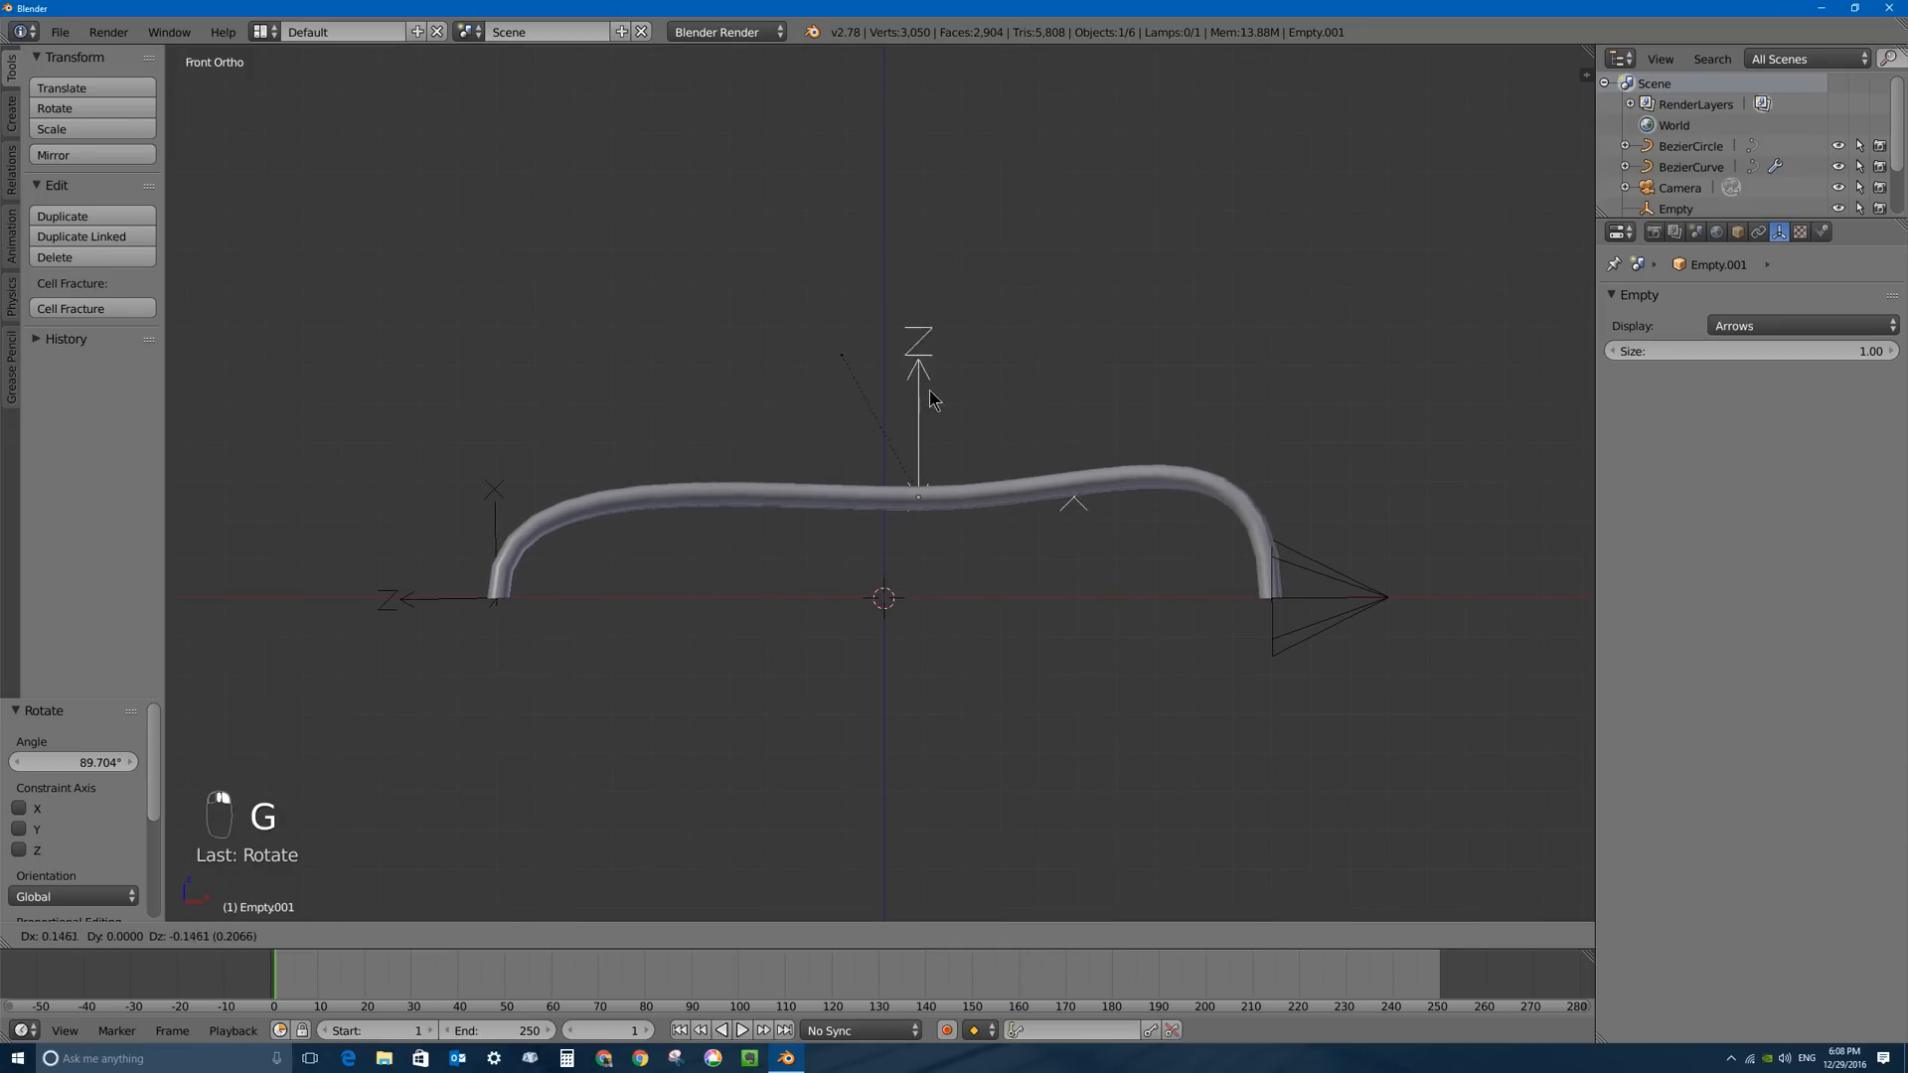
pyautogui.click(864, 376)
# Add a 32-vertex mesh circle of radius 1 below the wire and scale it to 0.088.
pyautogui.hotkey('shift', 'a')
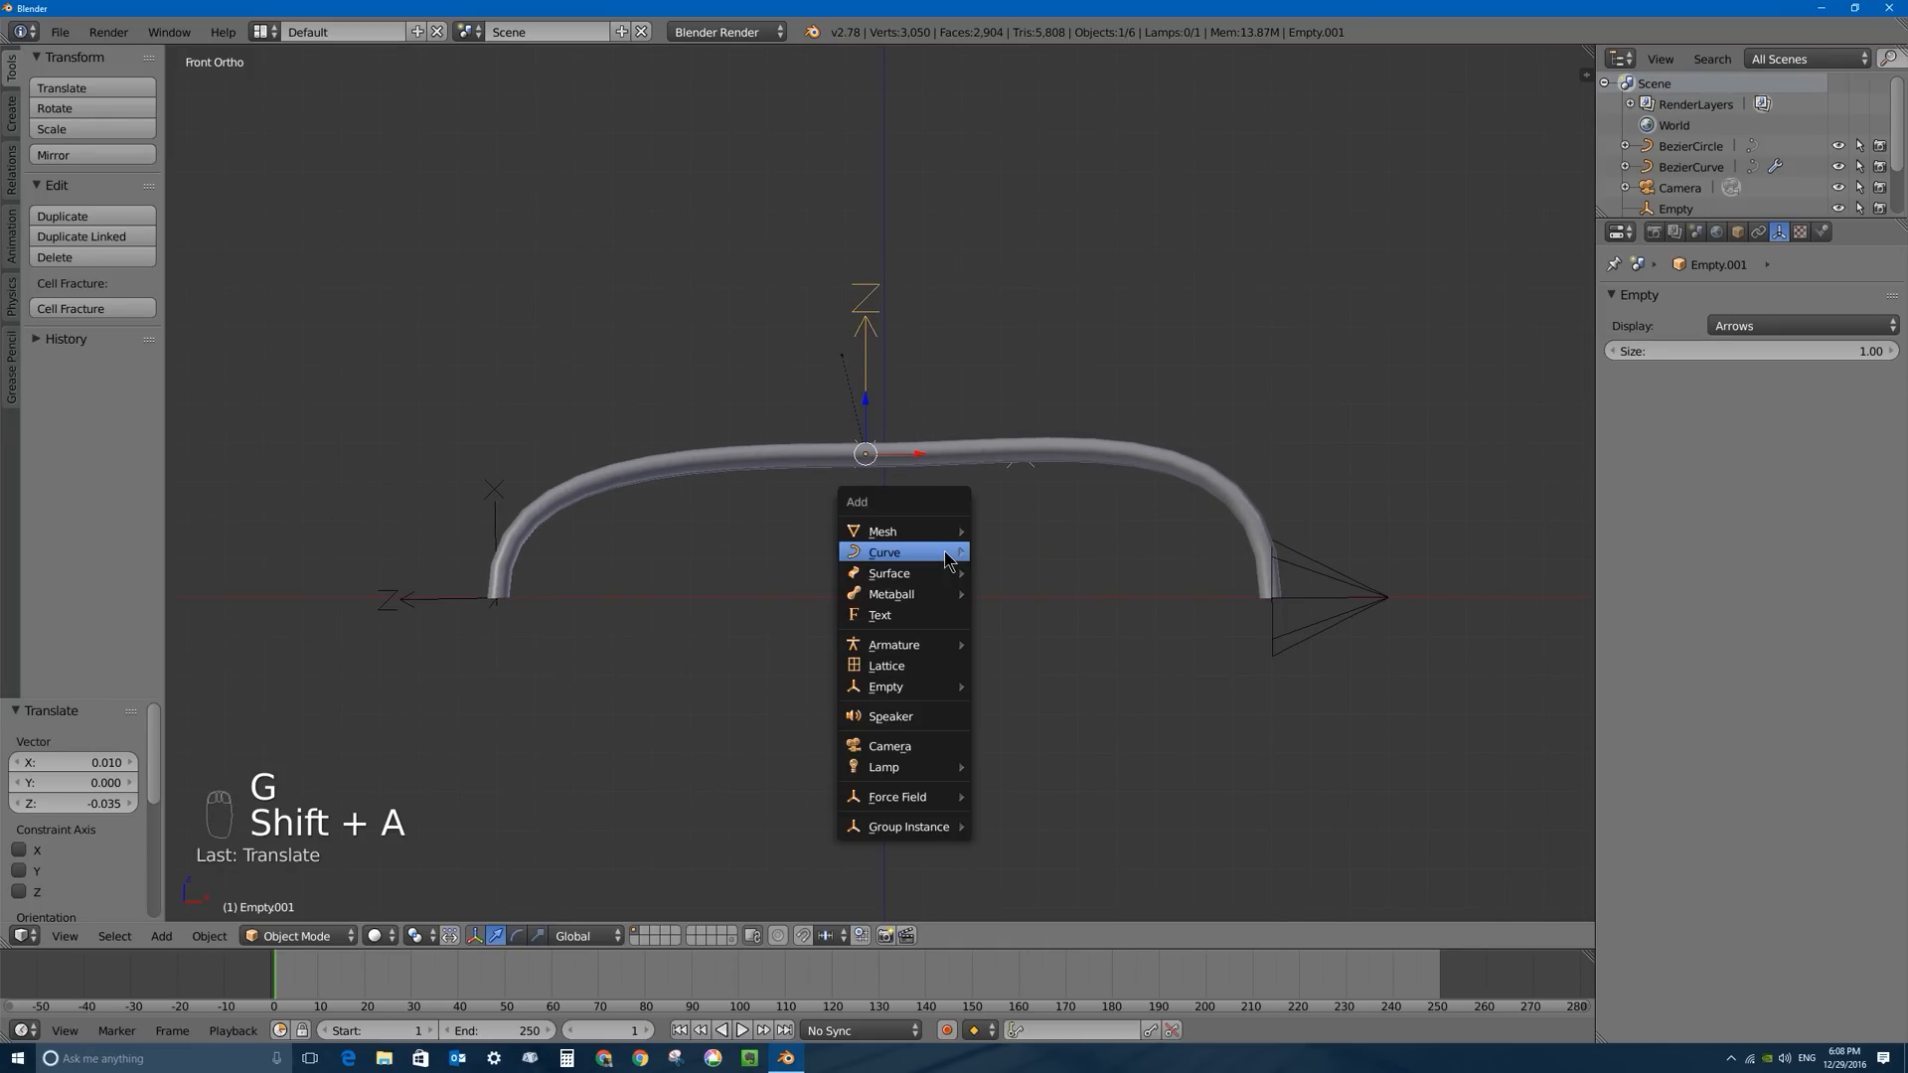
pyautogui.moveTo(944, 534)
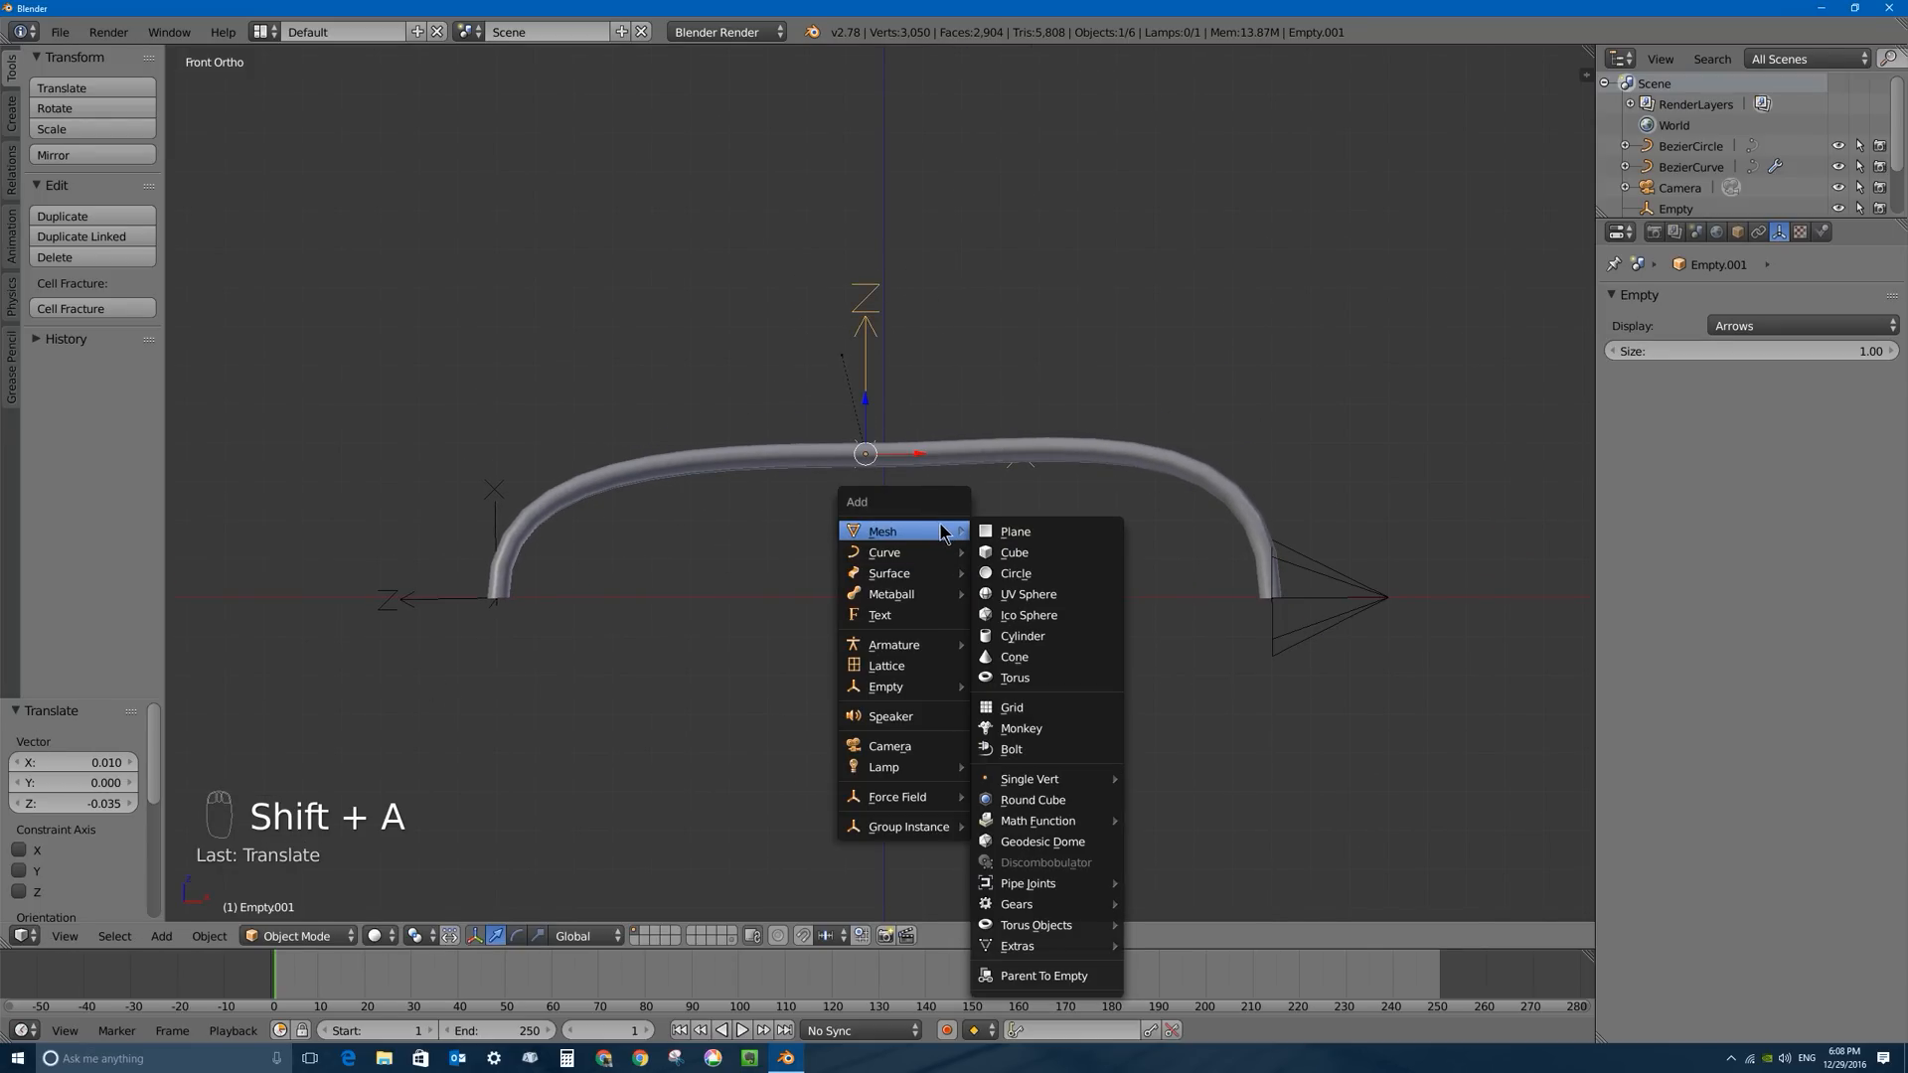
pyautogui.click(1015, 573)
pyautogui.moveTo(937, 537); pyautogui.dragTo(863, 575, button='middle')
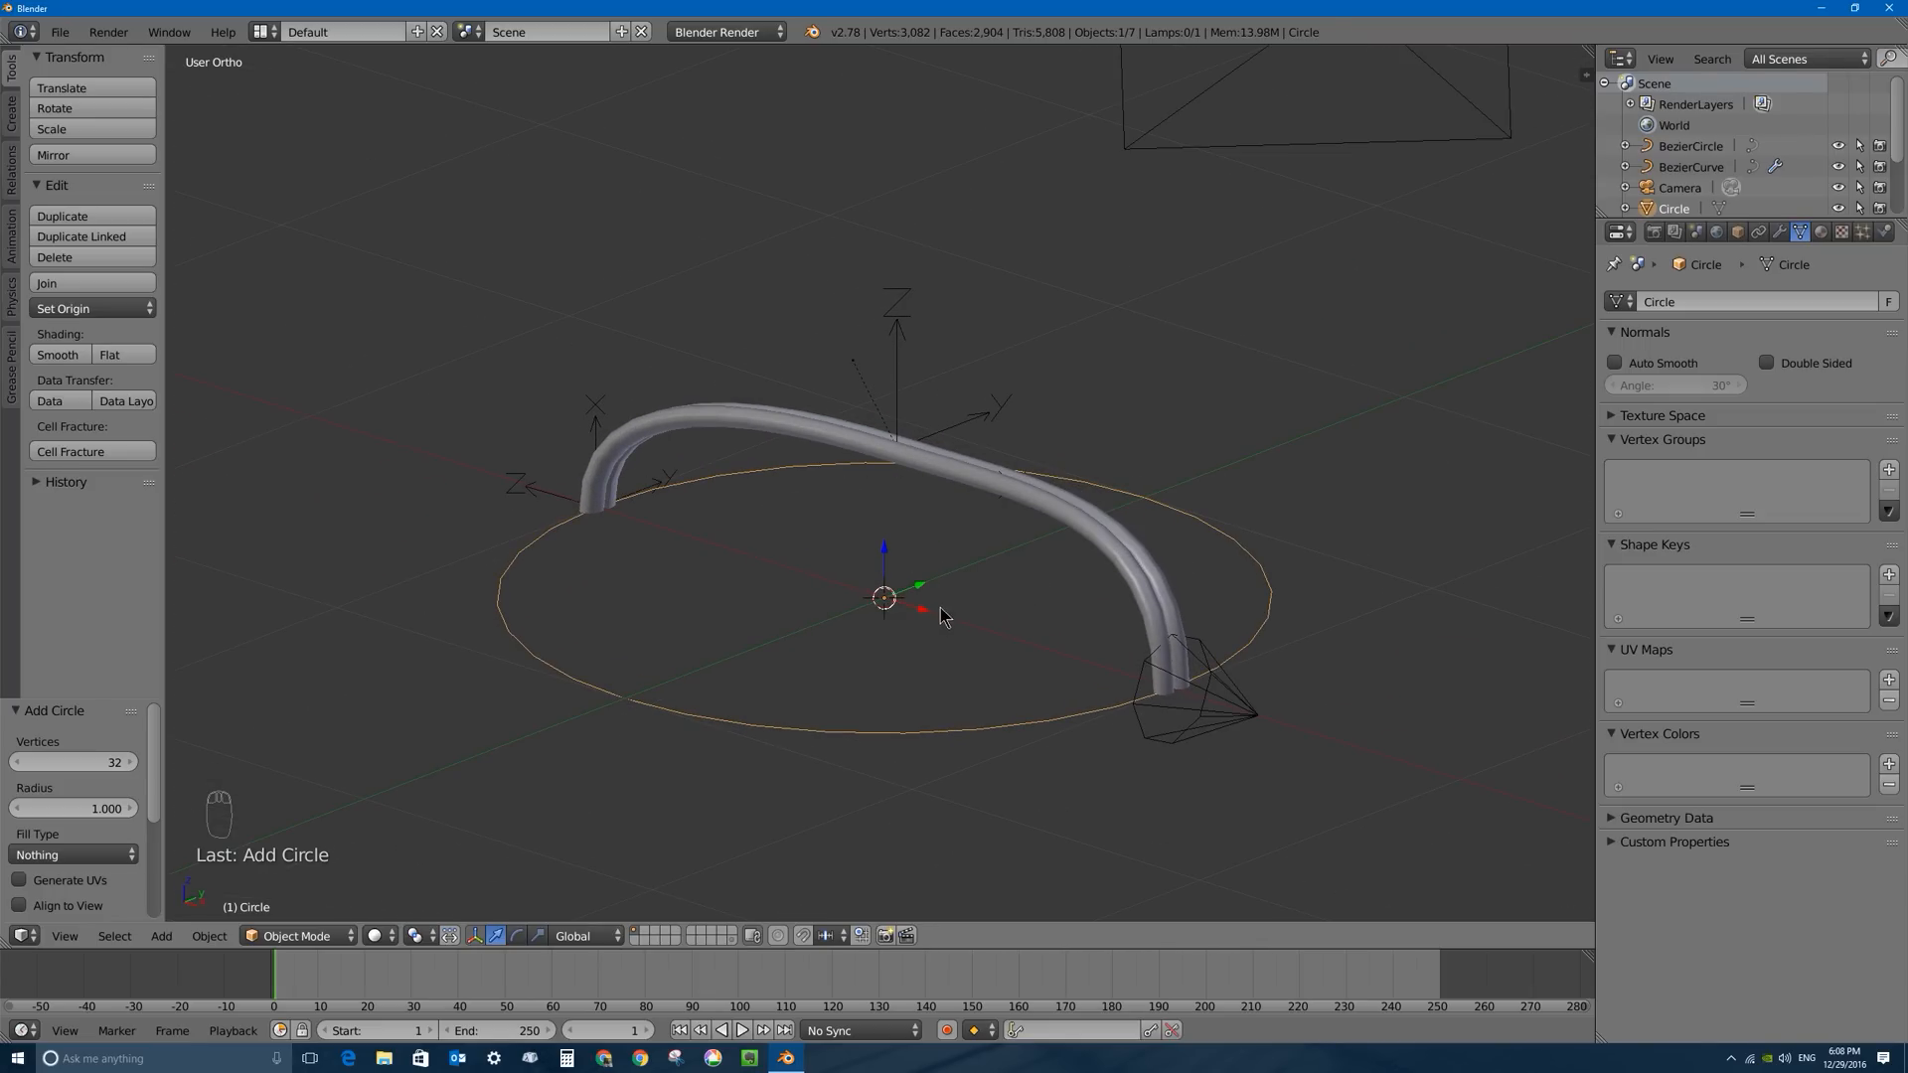
pyautogui.press('s')
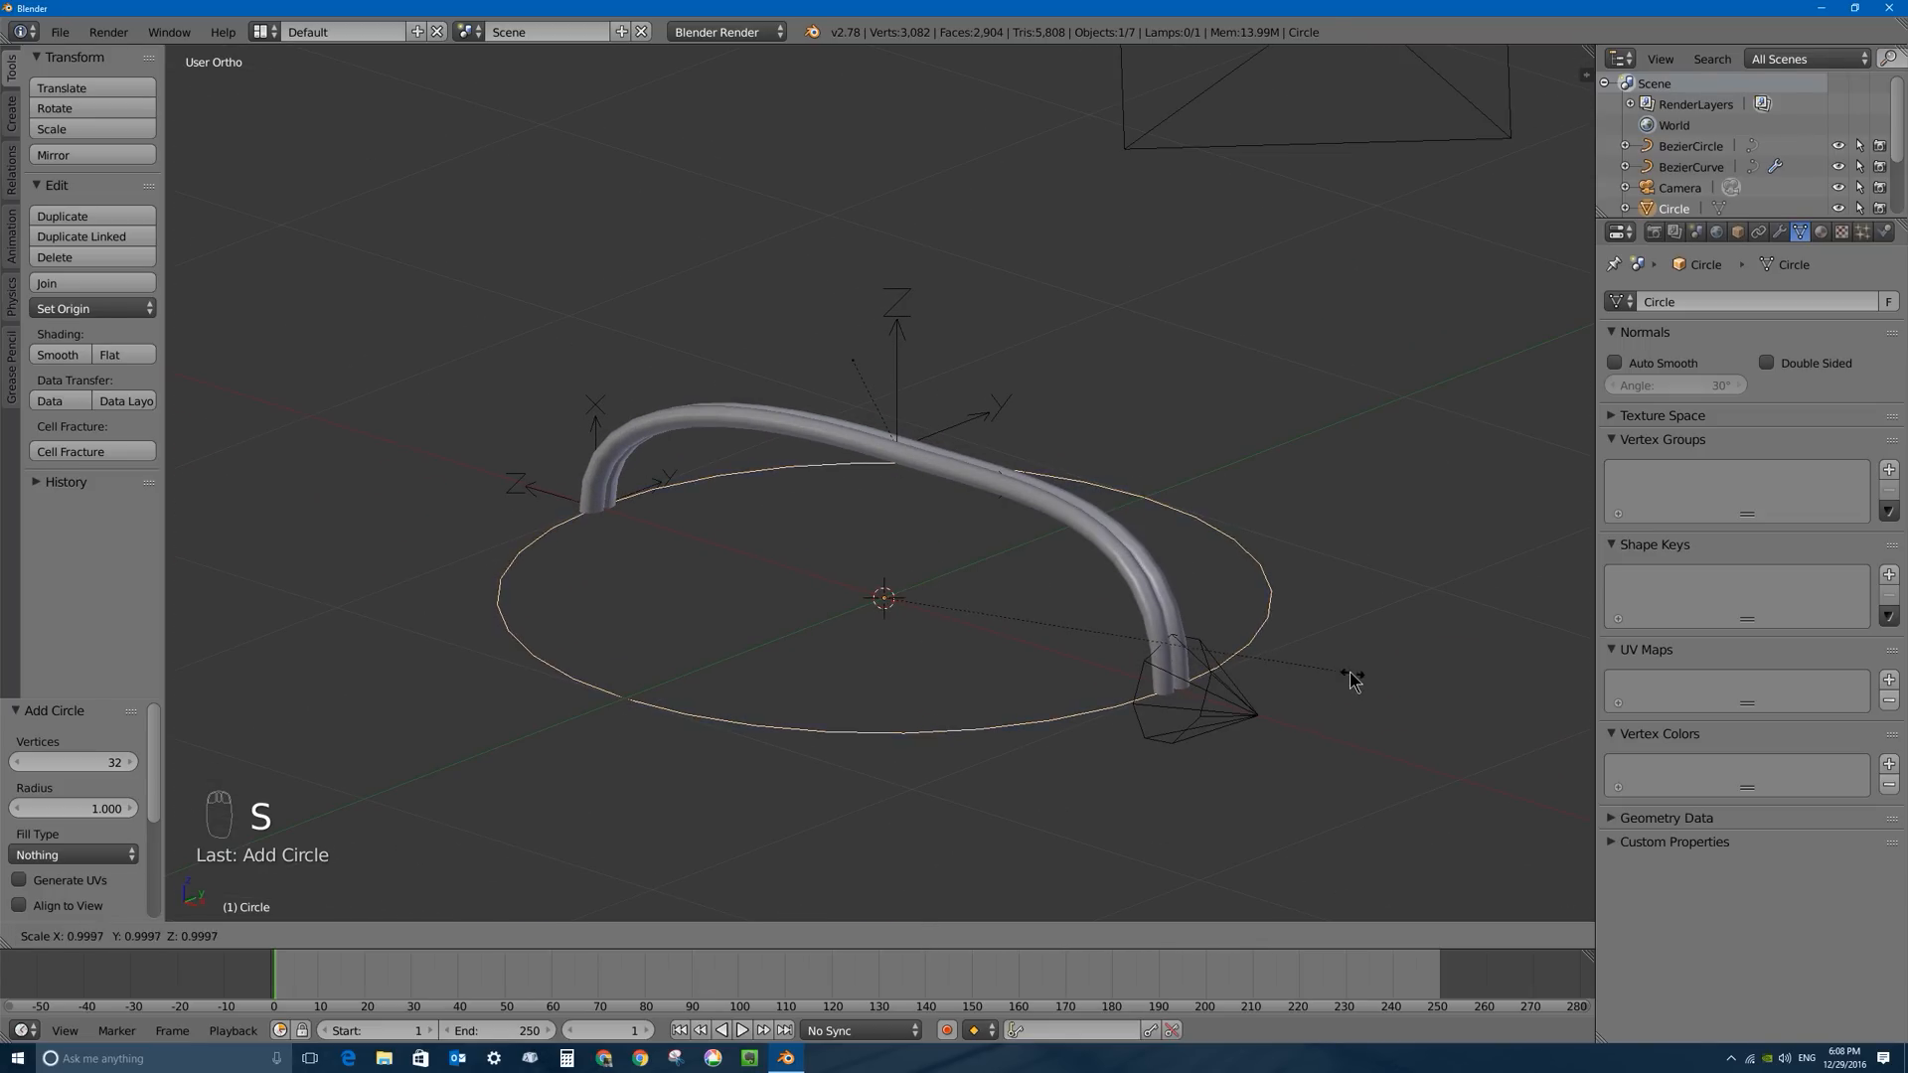
pyautogui.click(929, 614)
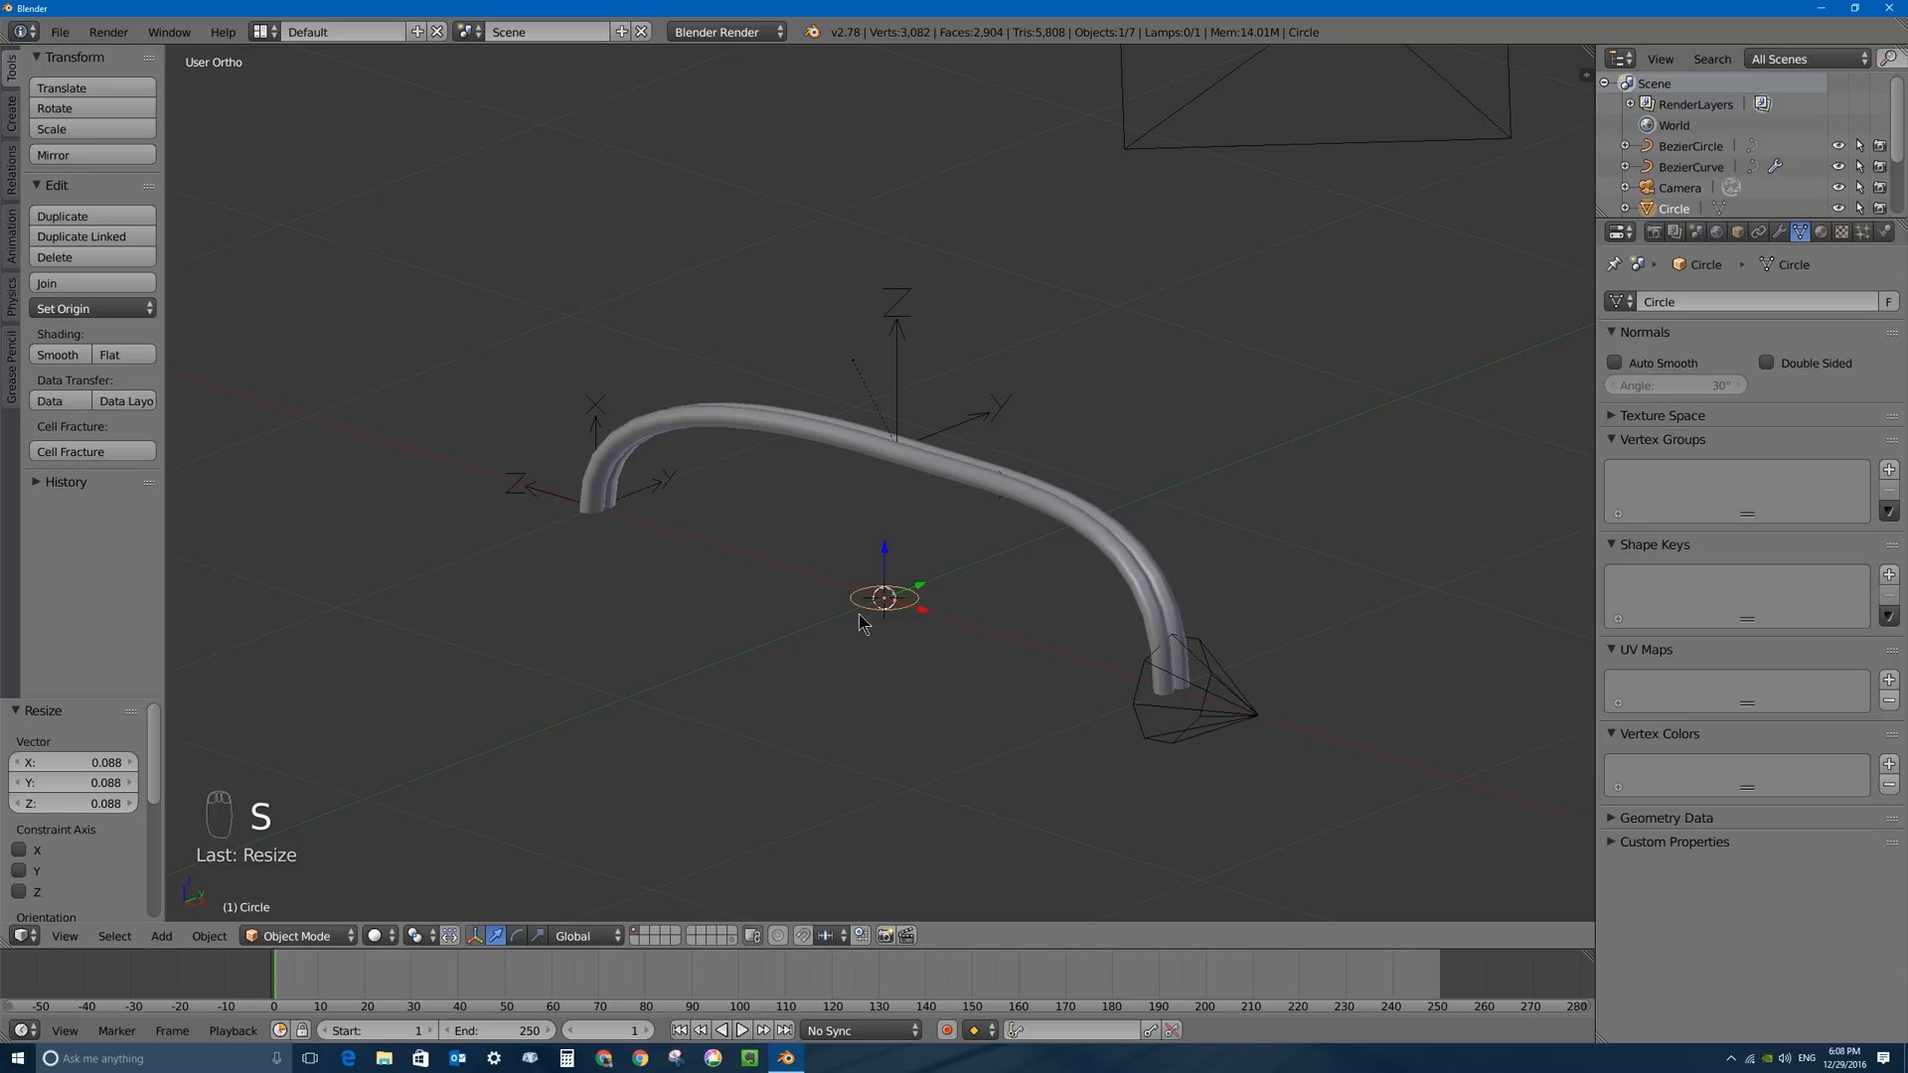
# Shrink the small mesh circle further, to about two thirds of its size.
pyautogui.press('KP_1')
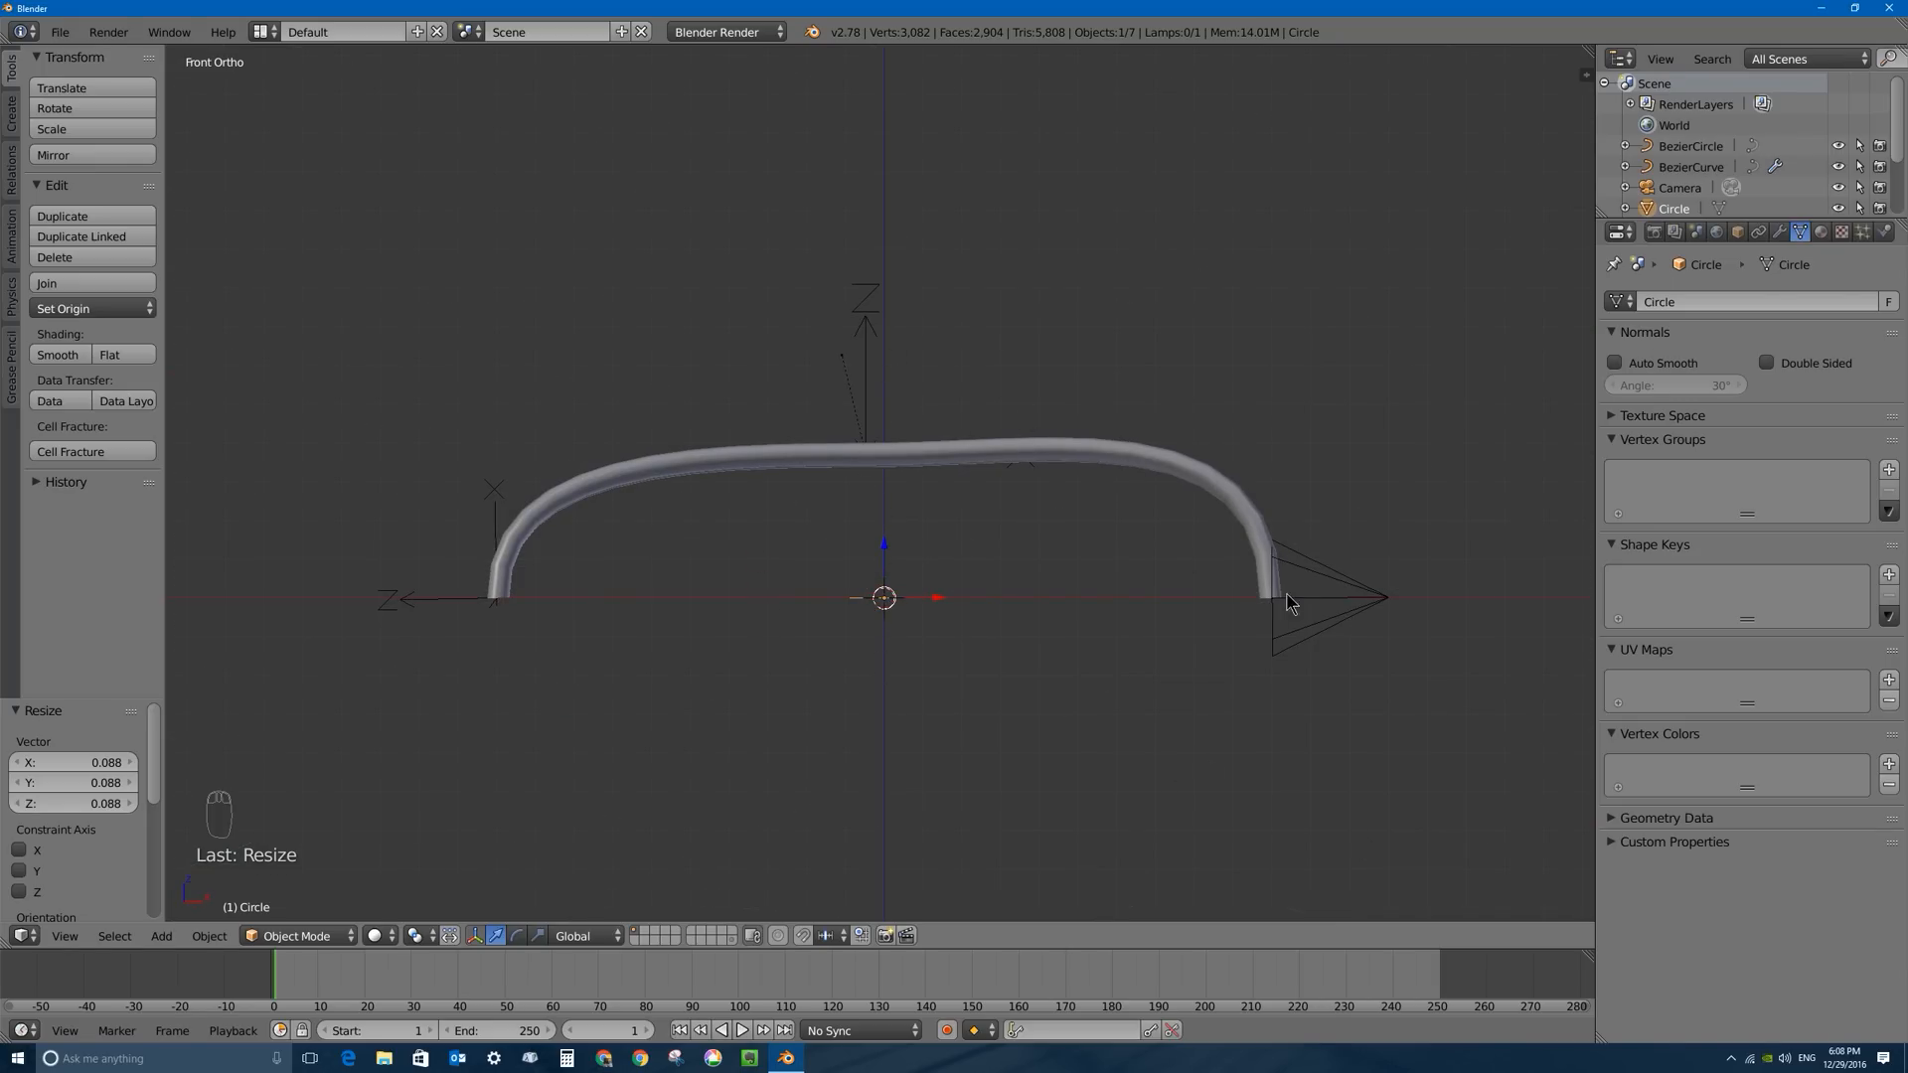
pyautogui.scroll(3, 861, 562)
pyautogui.press('s')
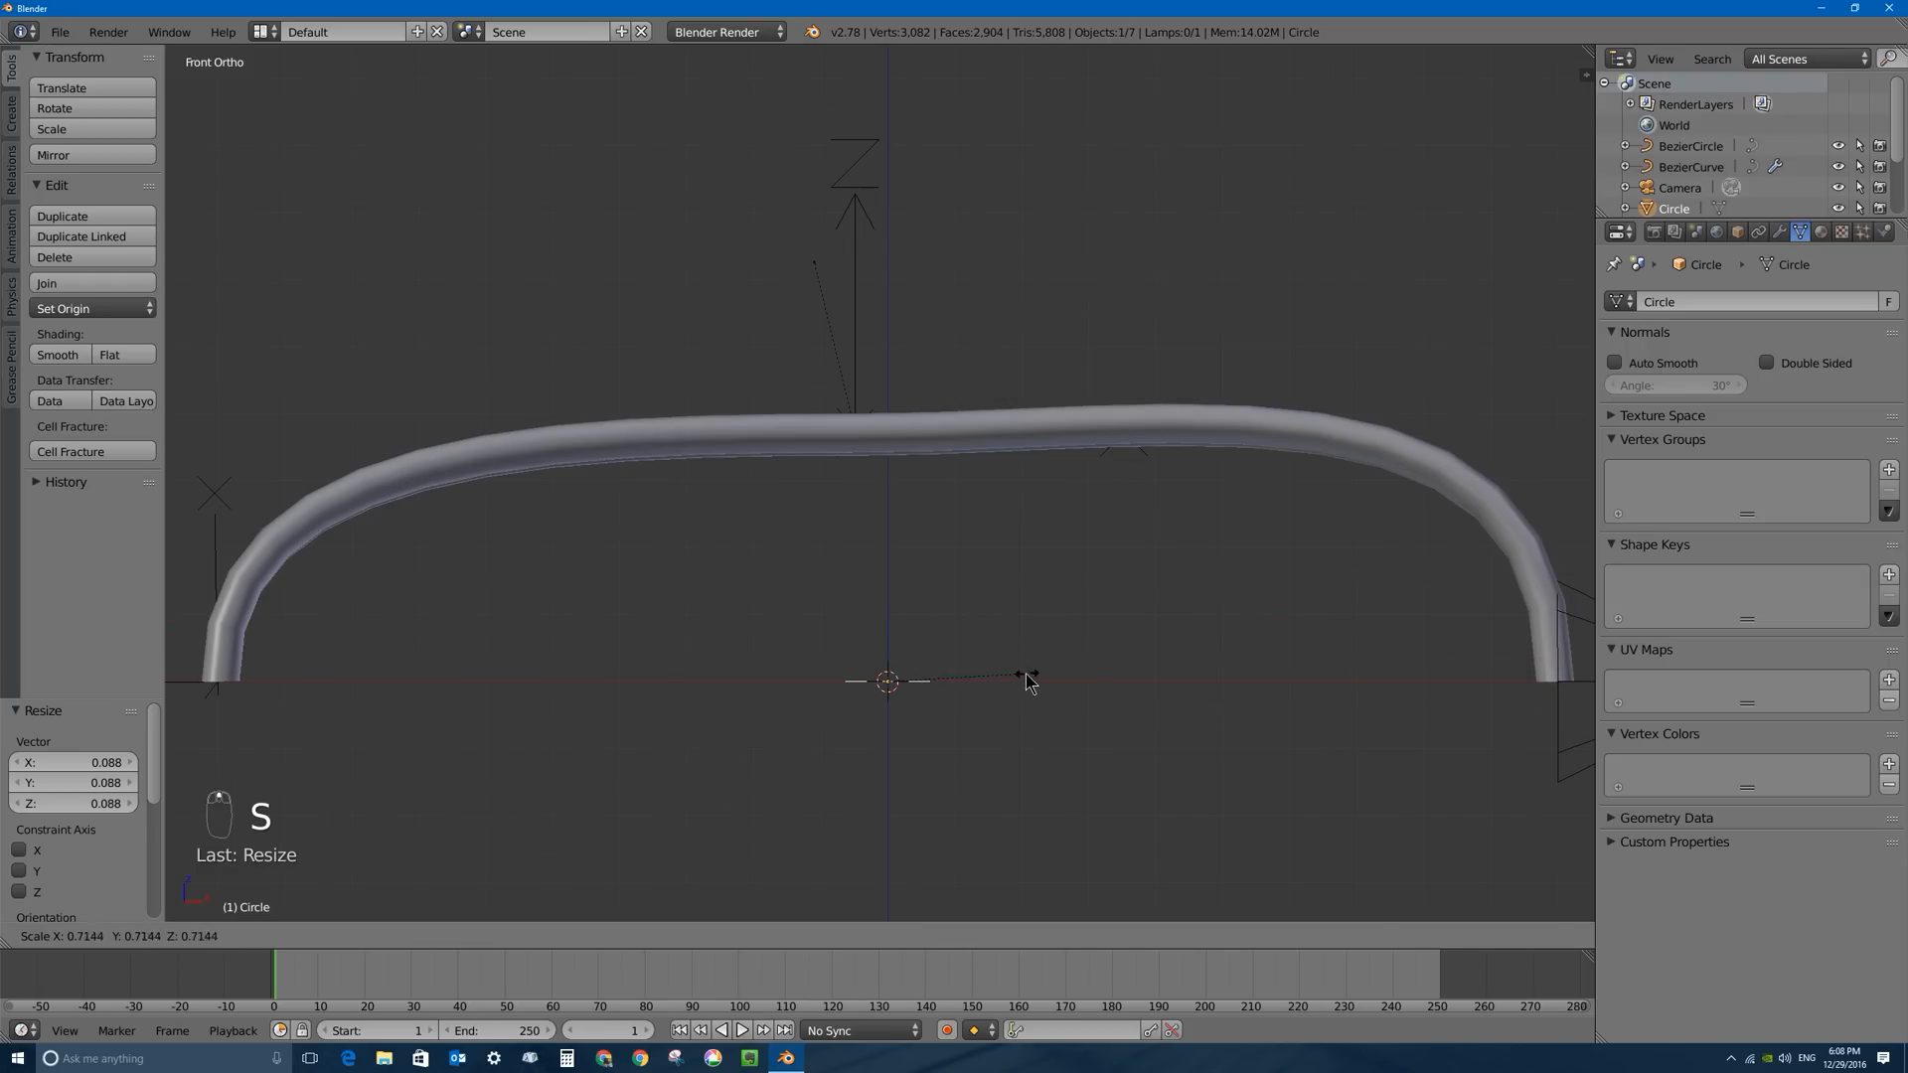
pyautogui.click(1016, 673)
# Fill the circle with a face and extrude it upward by about 0.123 along Z.
pyautogui.moveTo(945, 771); pyautogui.dragTo(824, 554, button='middle')
pyautogui.press('Tab')
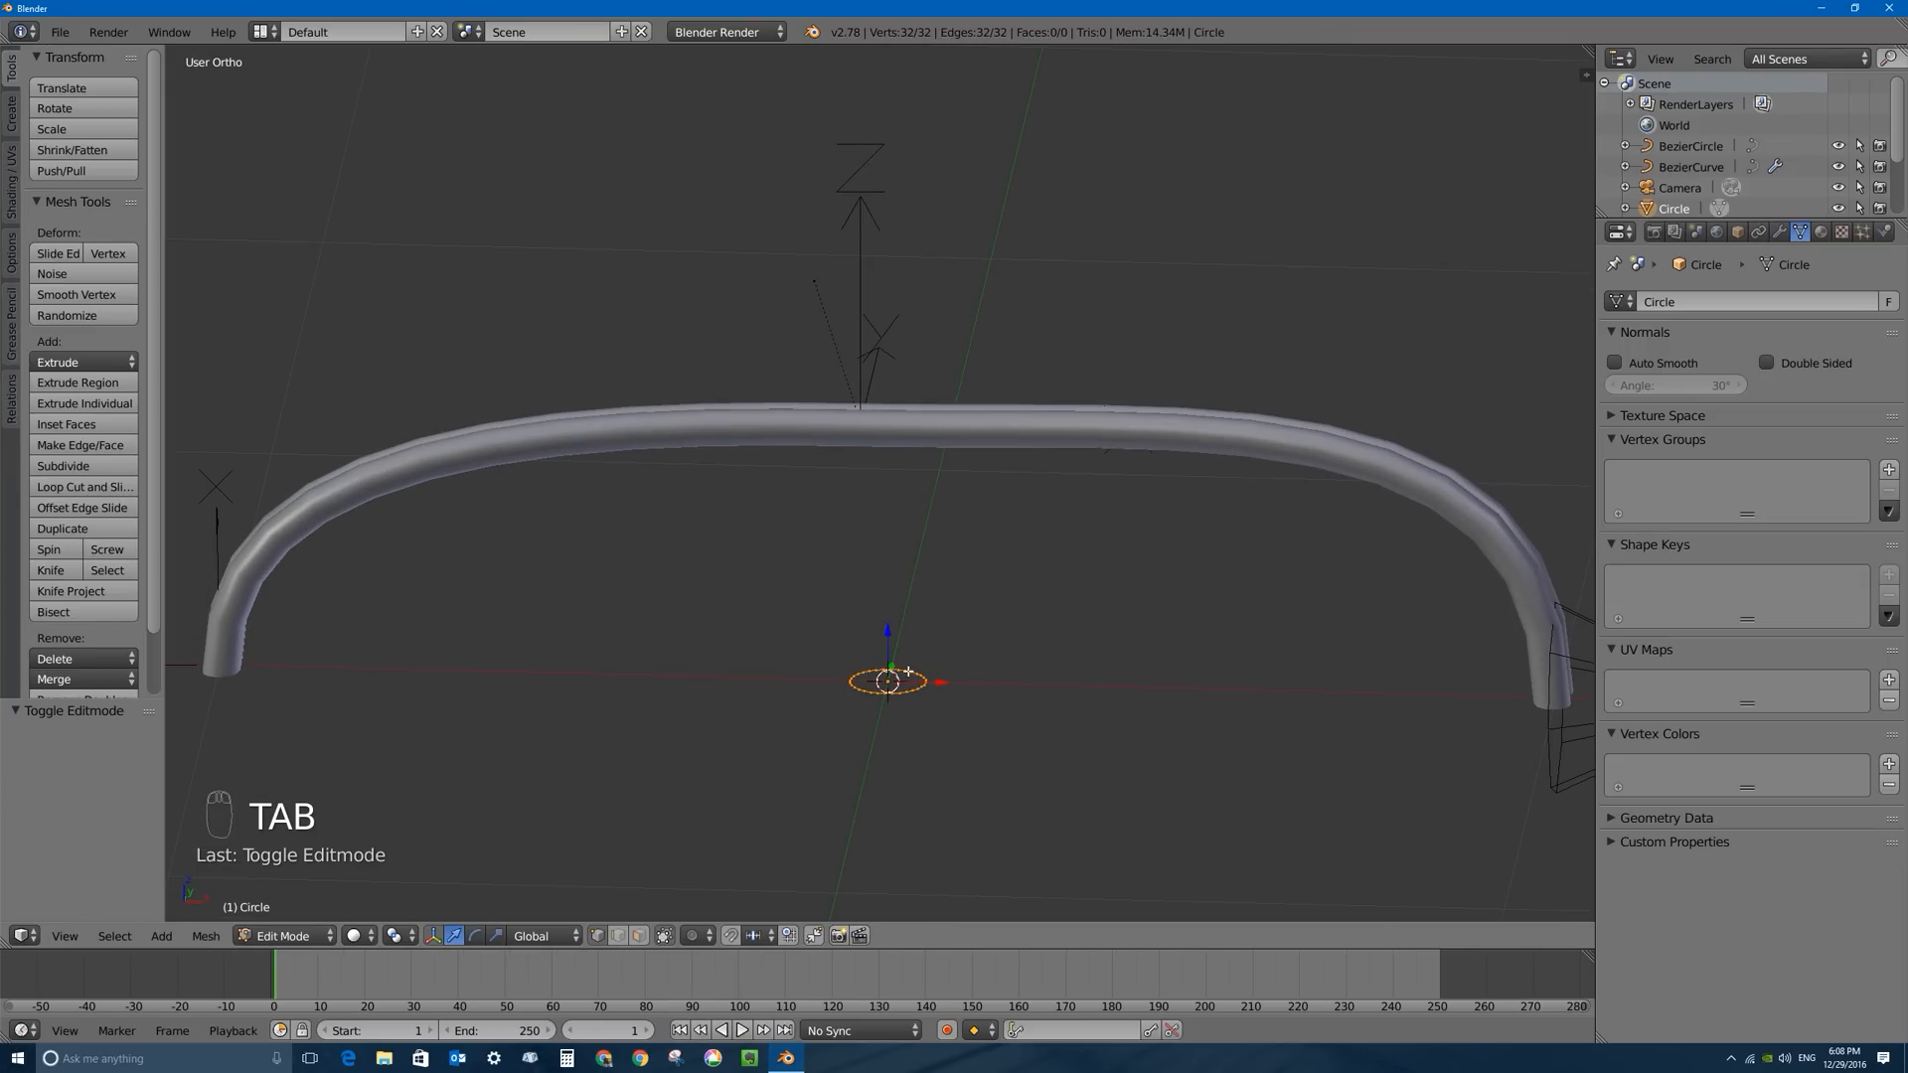
pyautogui.press('f')
pyautogui.press('e')
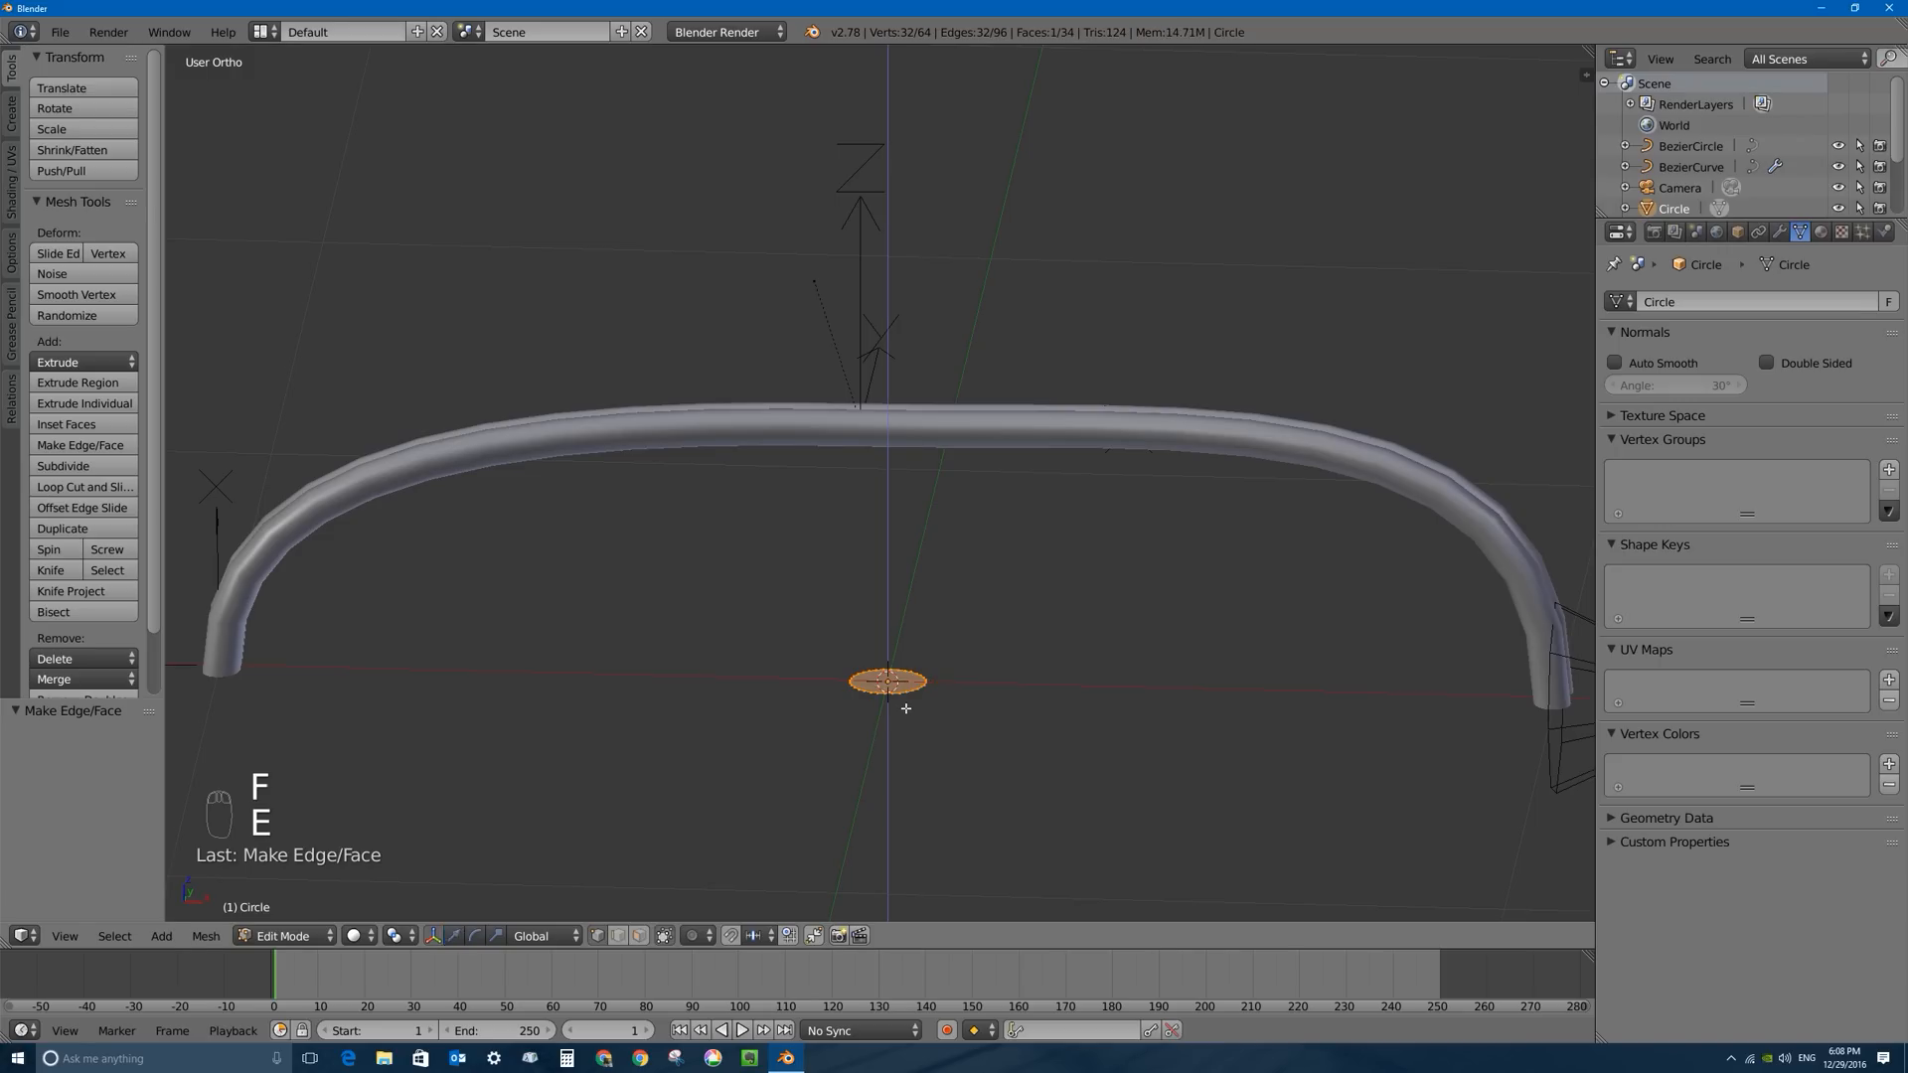
pyautogui.click(978, 647)
# Flare the cylinder's top face to about 1.3 times its width and adjust its height, ending with a 0.021 raise along Z.
pyautogui.press('KP_1')
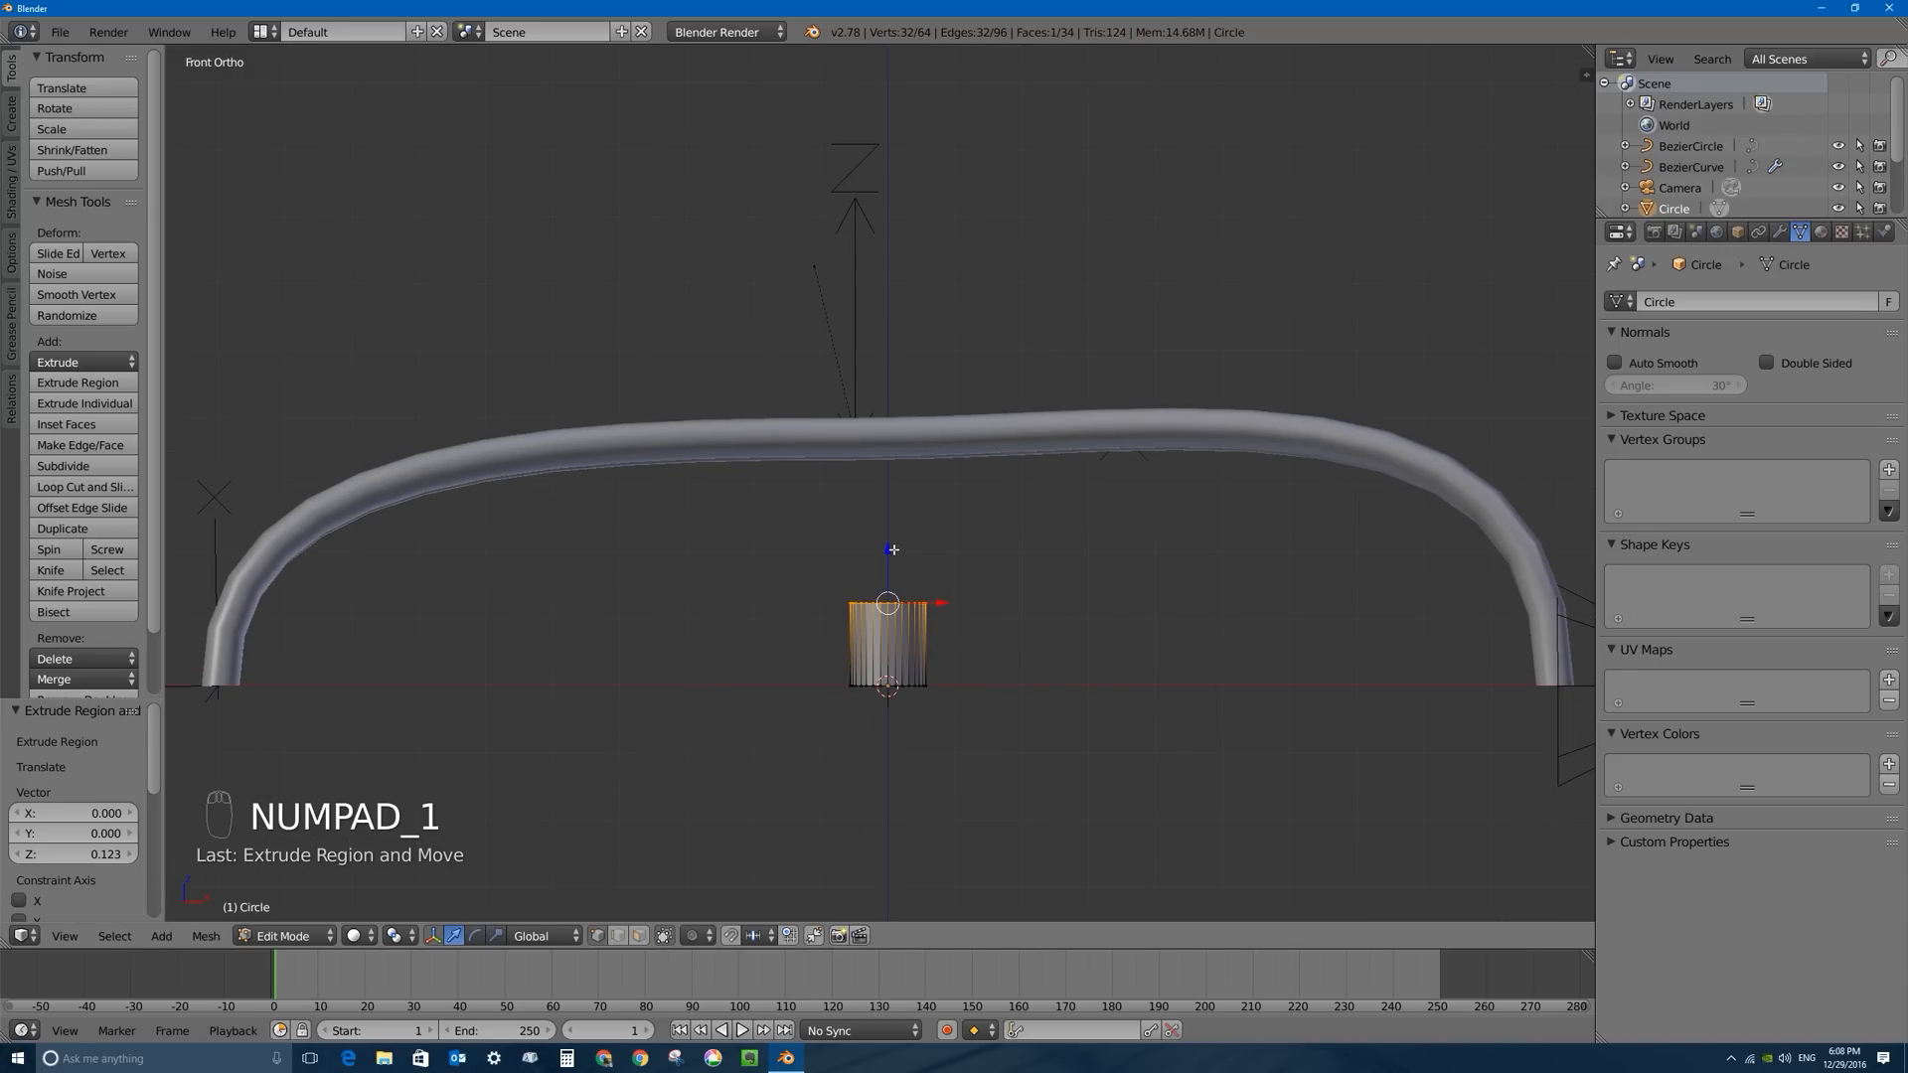
pyautogui.moveTo(892, 551); pyautogui.dragTo(892, 558)
pyautogui.press('s')
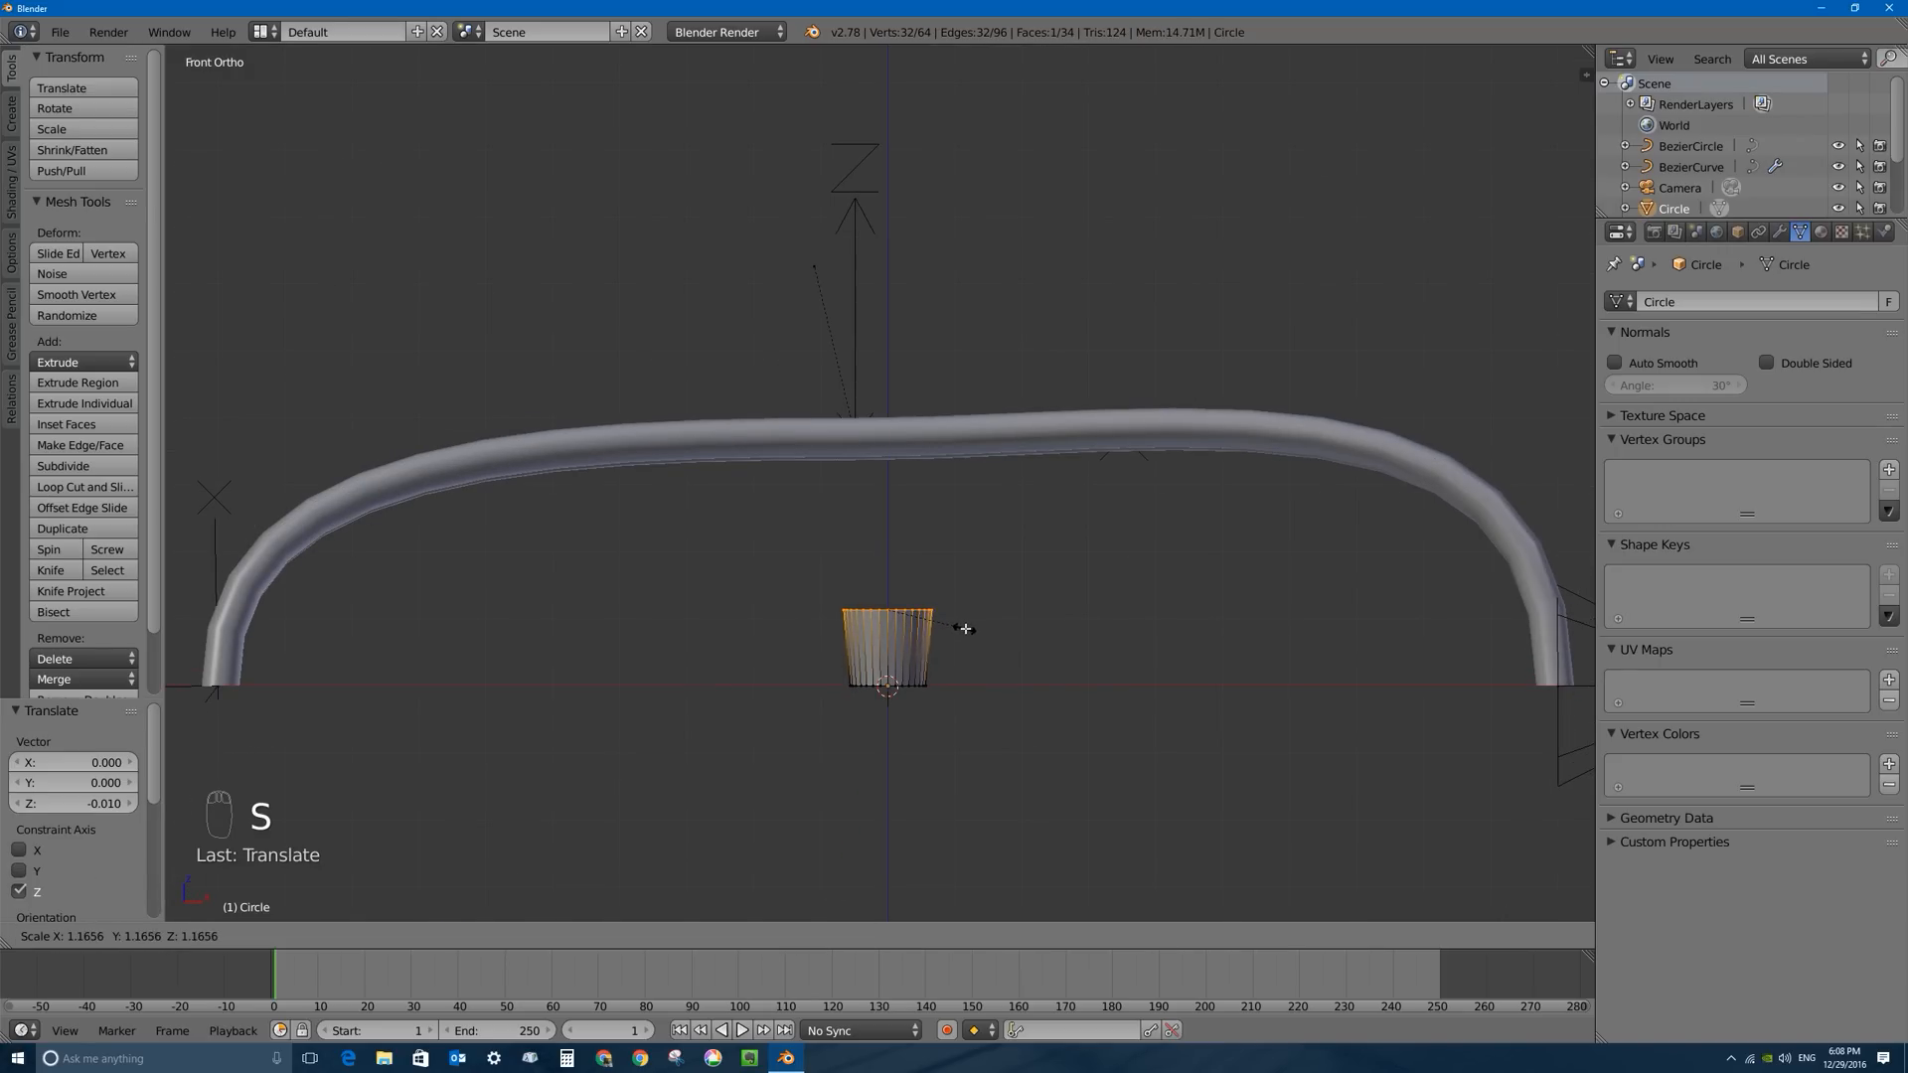
pyautogui.click(975, 629)
pyautogui.moveTo(887, 544); pyautogui.dragTo(887, 533)
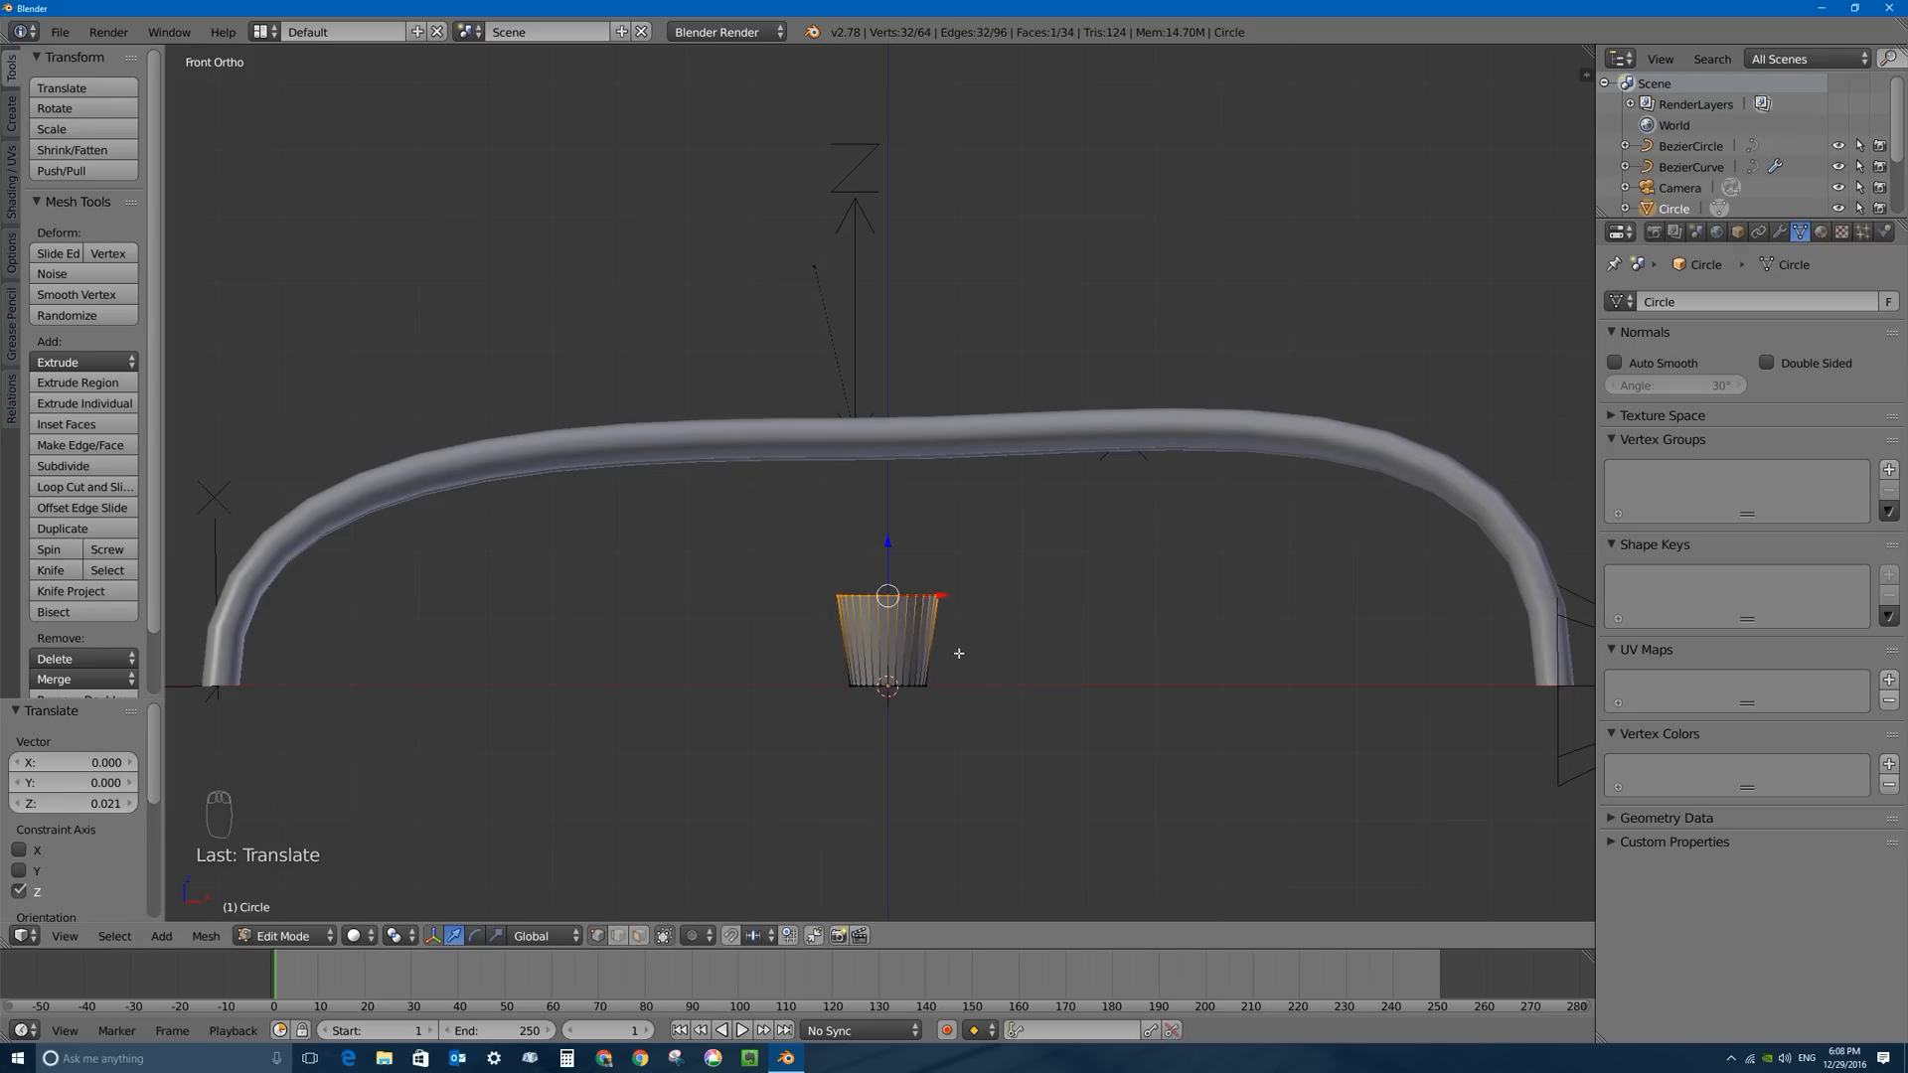
# Inset the tapered cylinder's top face in face selection mode with a thickness of about 0.247, and scale the inner face to 0.827.
pyautogui.moveTo(953, 612); pyautogui.dragTo(966, 840, button='middle')
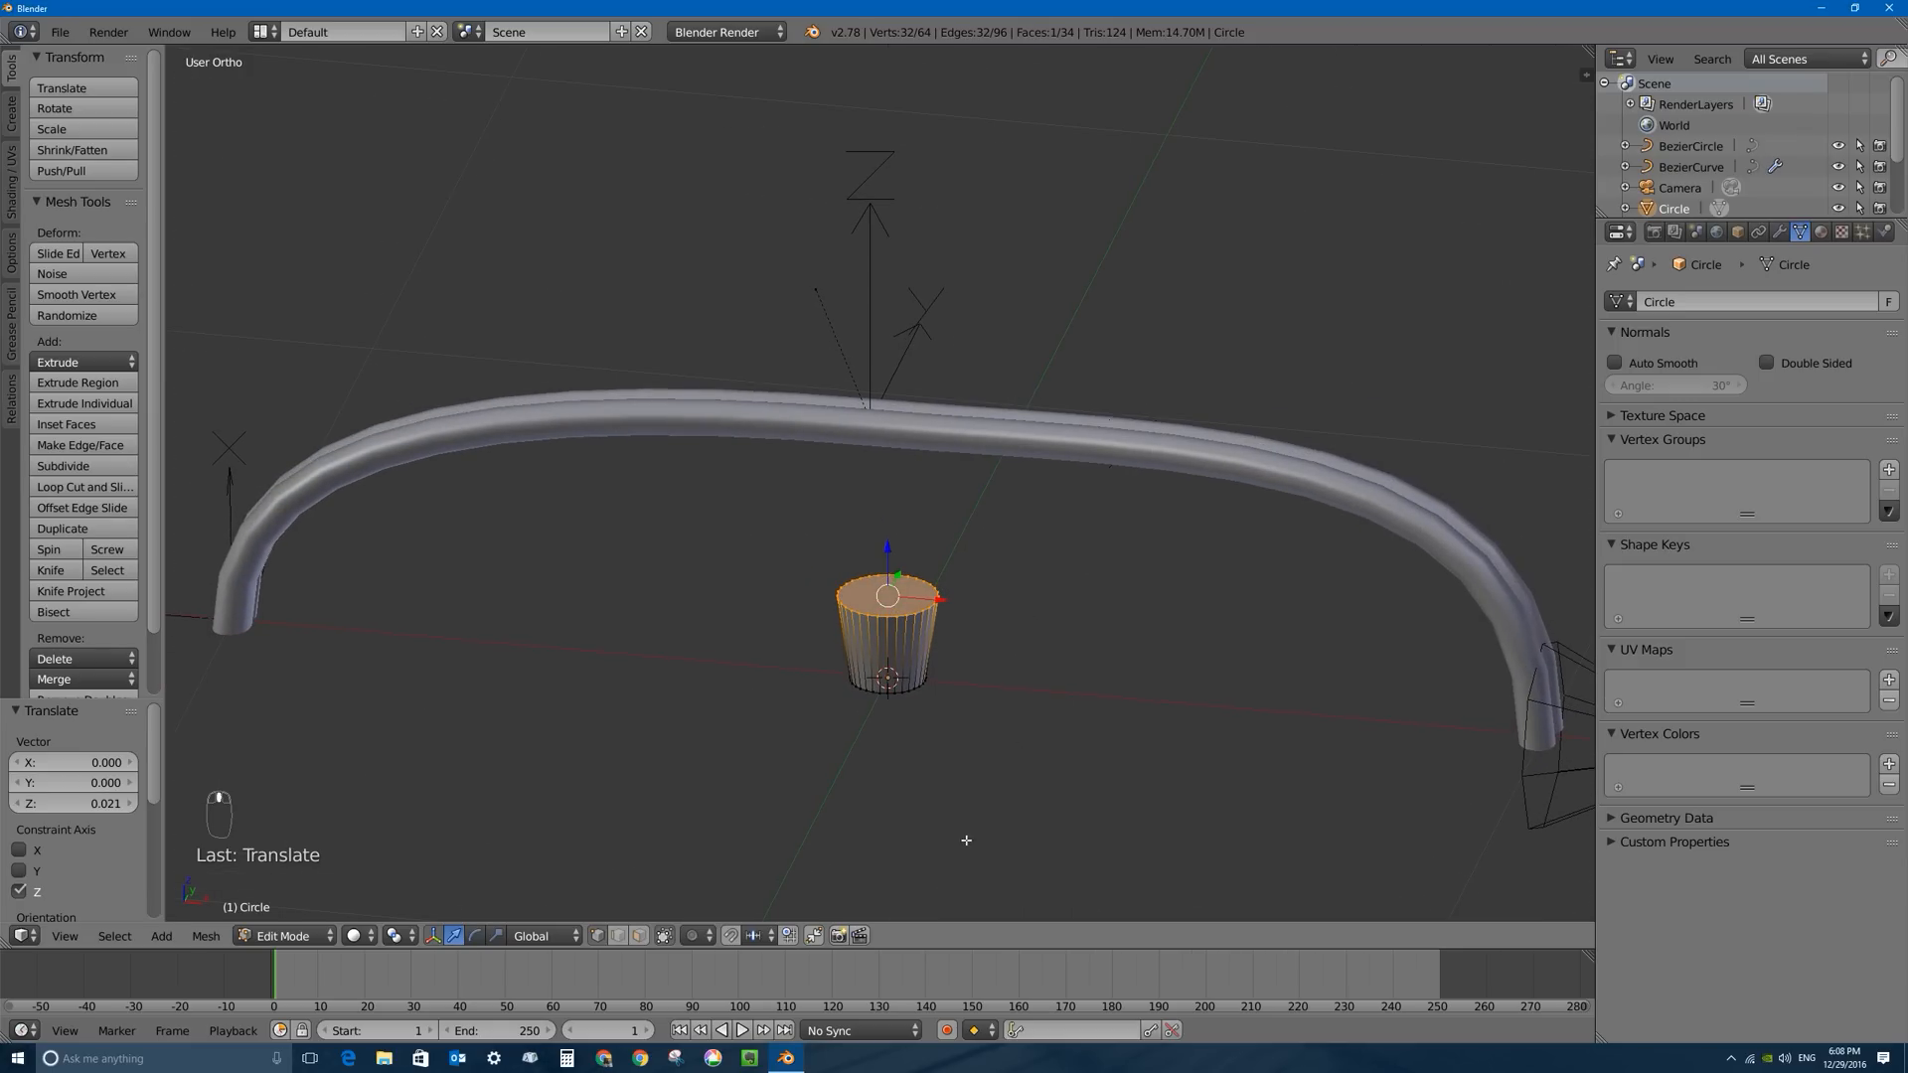
pyautogui.click(638, 937)
pyautogui.scroll(3, 998, 539)
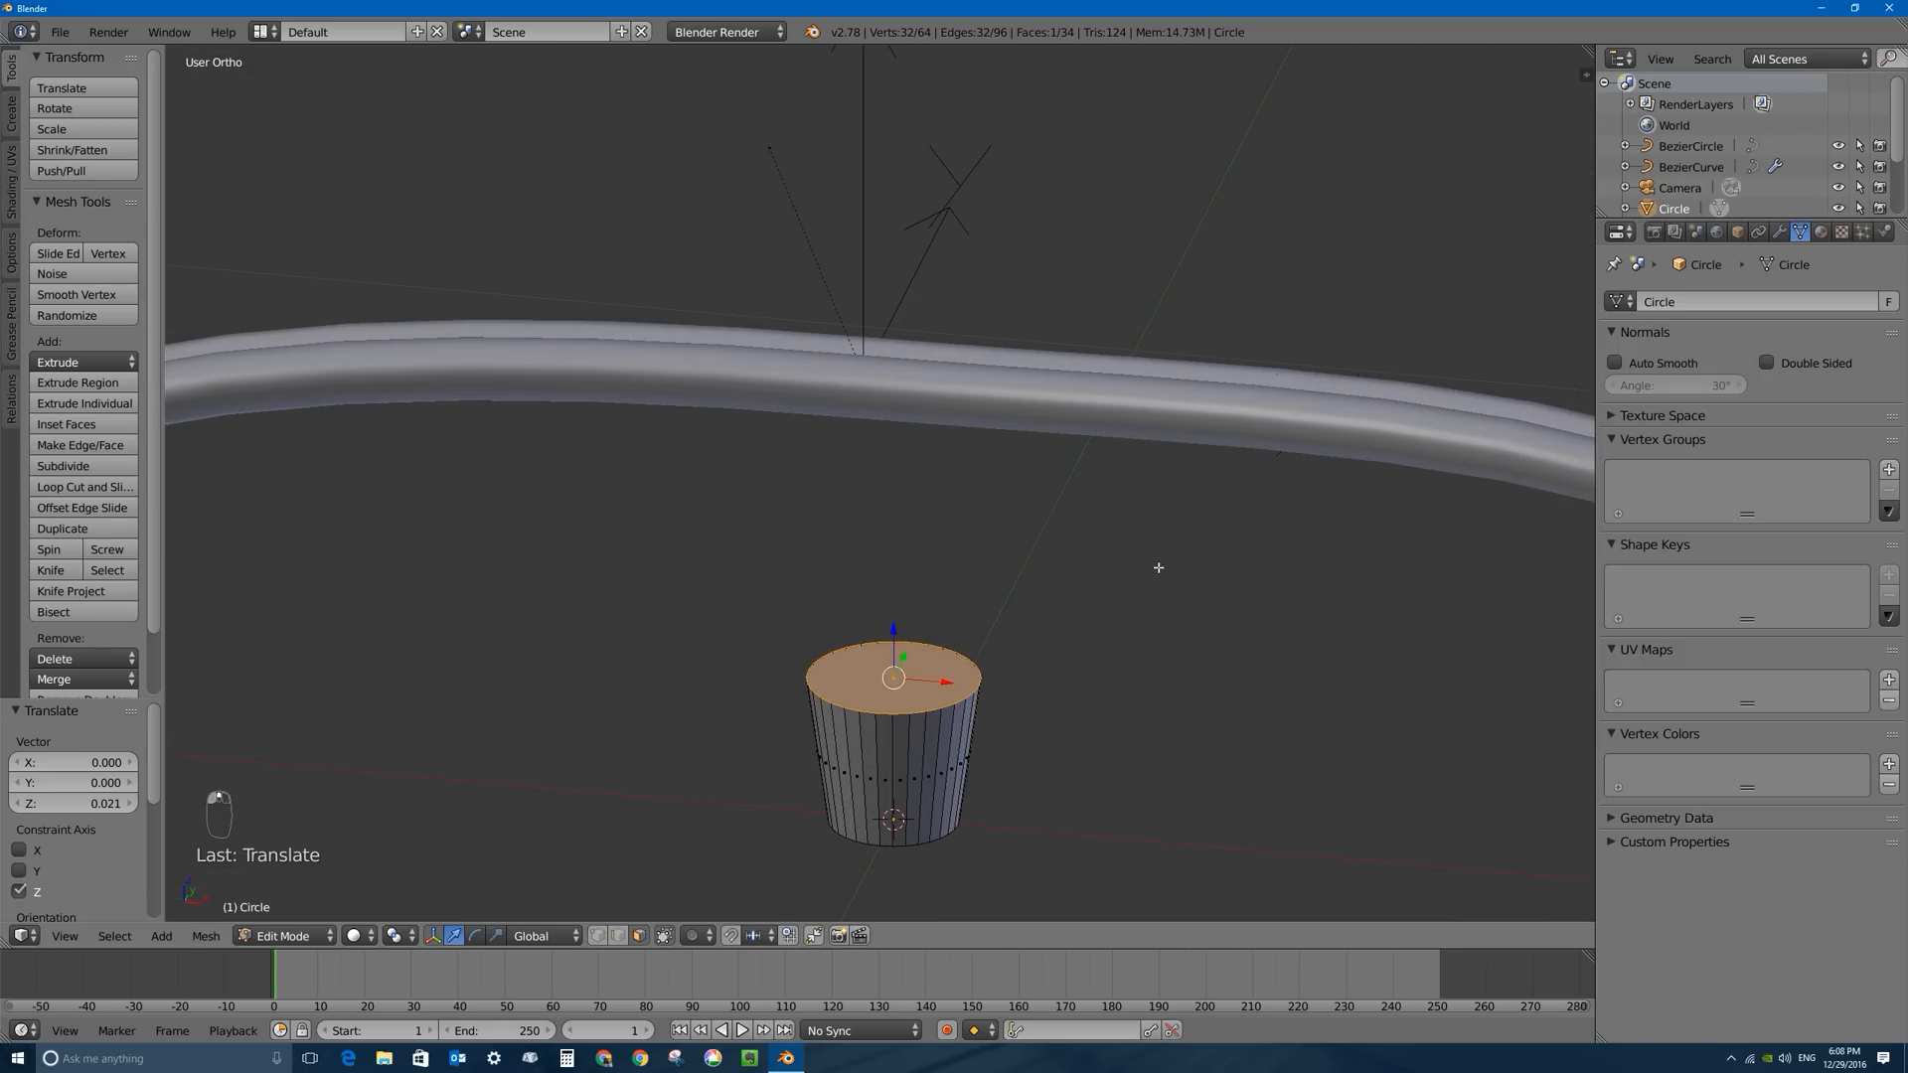
pyautogui.press('i')
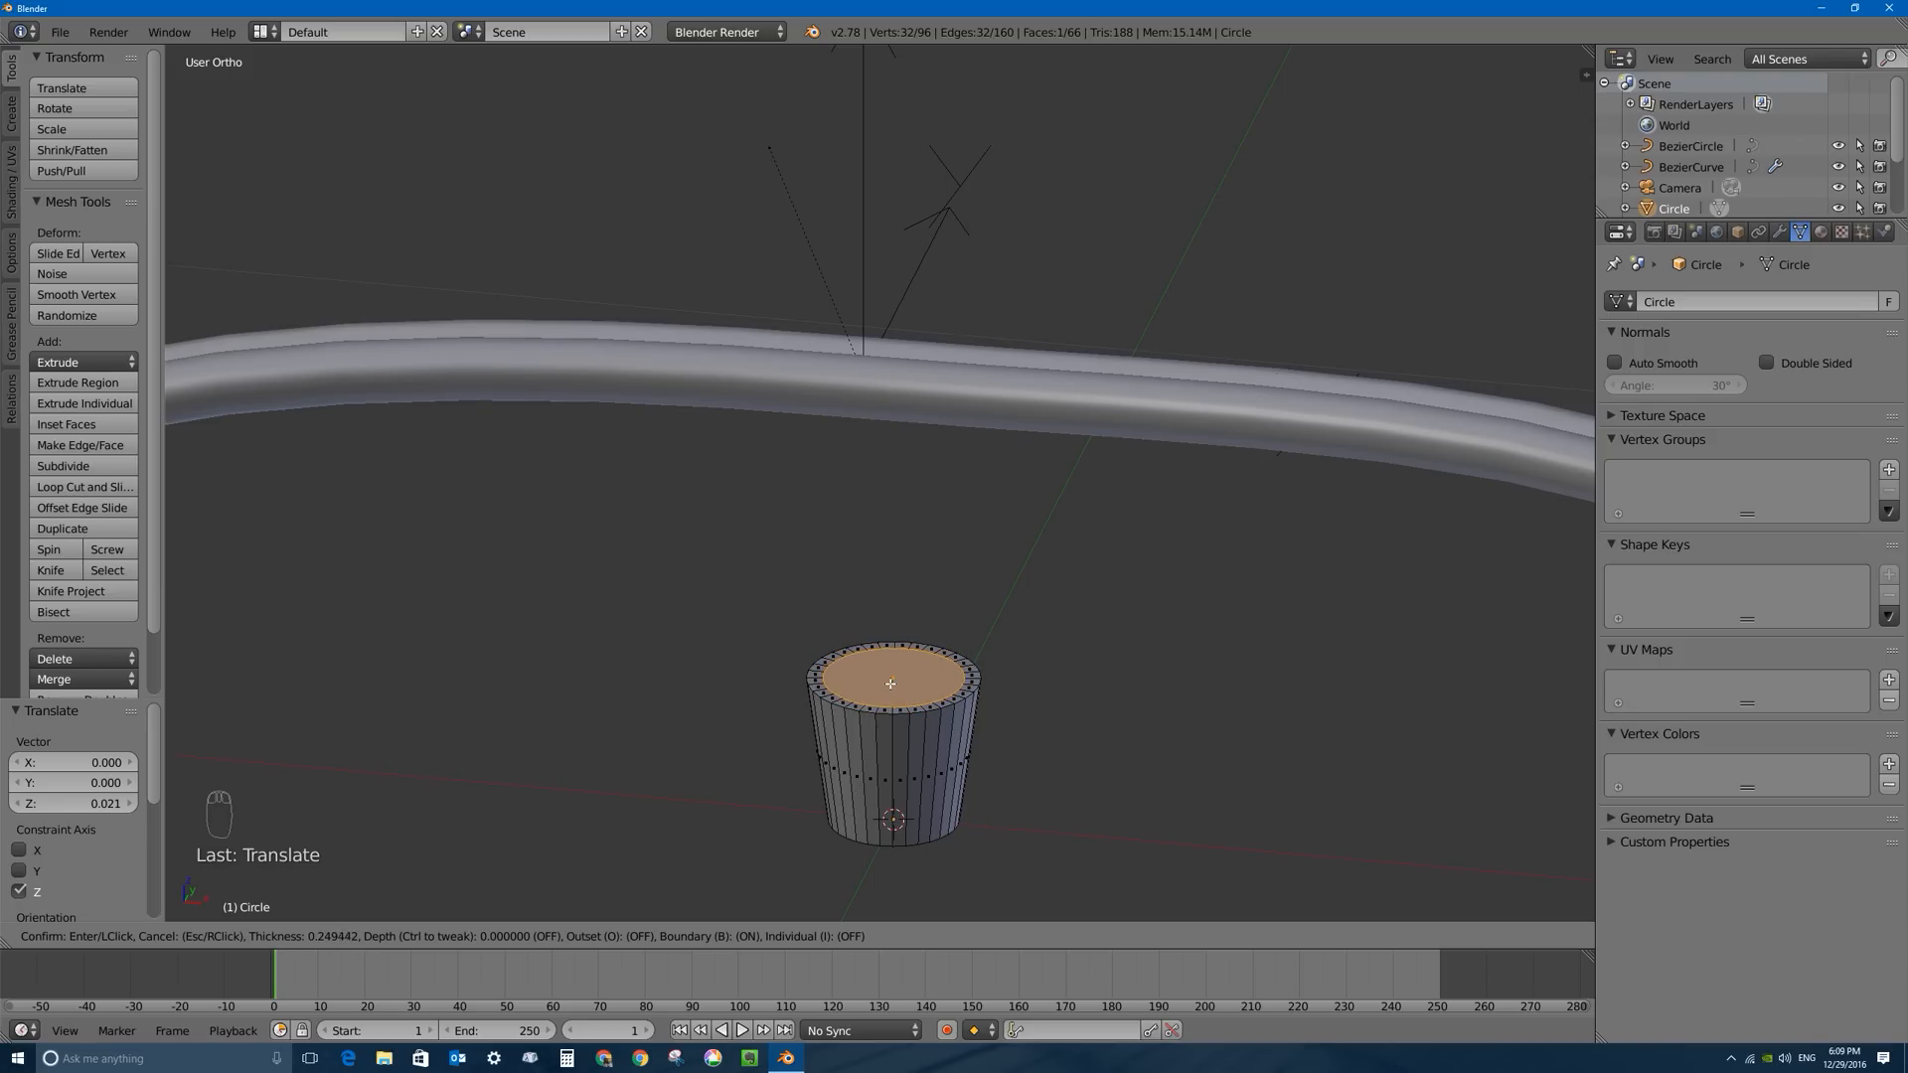
pyautogui.click(902, 683)
pyautogui.press('s')
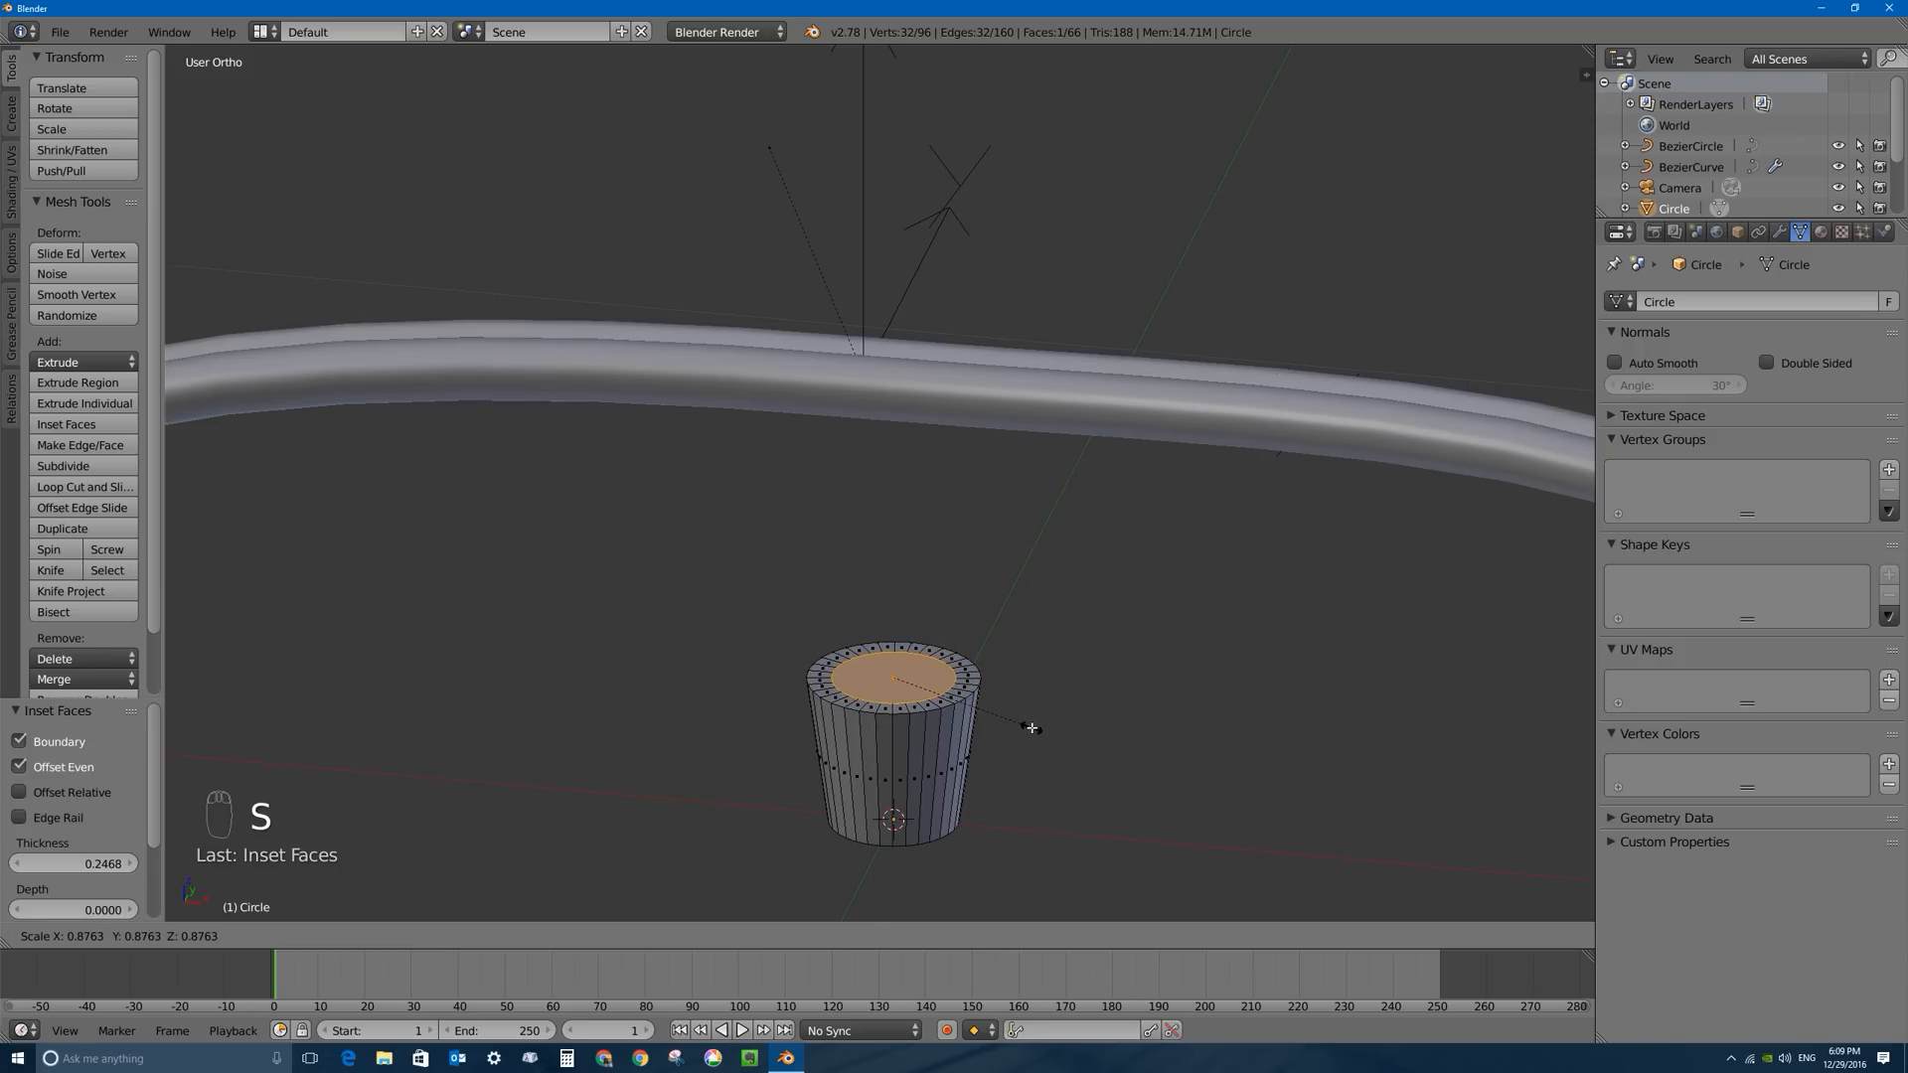
pyautogui.click(1024, 724)
pyautogui.press('KP_1')
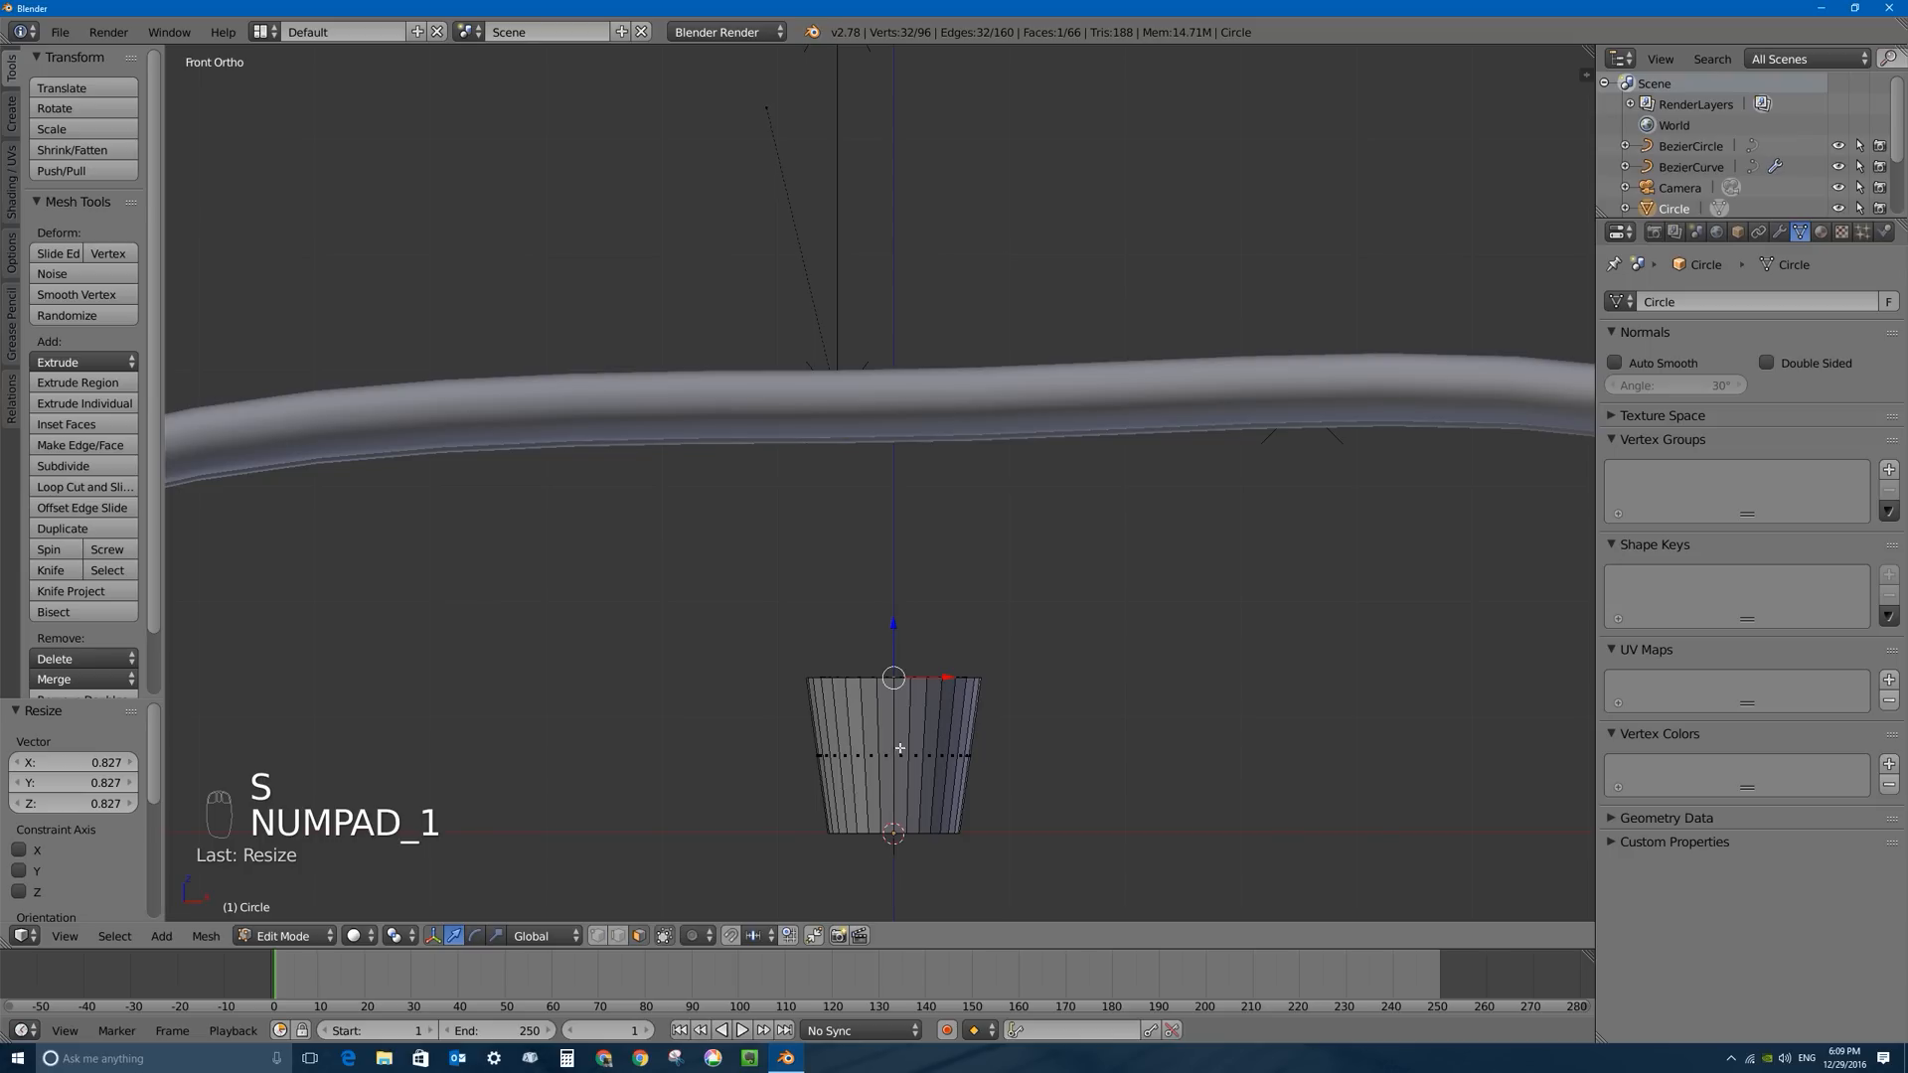
# Extrude the inset top face into a flared section, 0.103 plus a 0.072 raise along Z, with its end scaled to 2.029.
pyautogui.press('e')
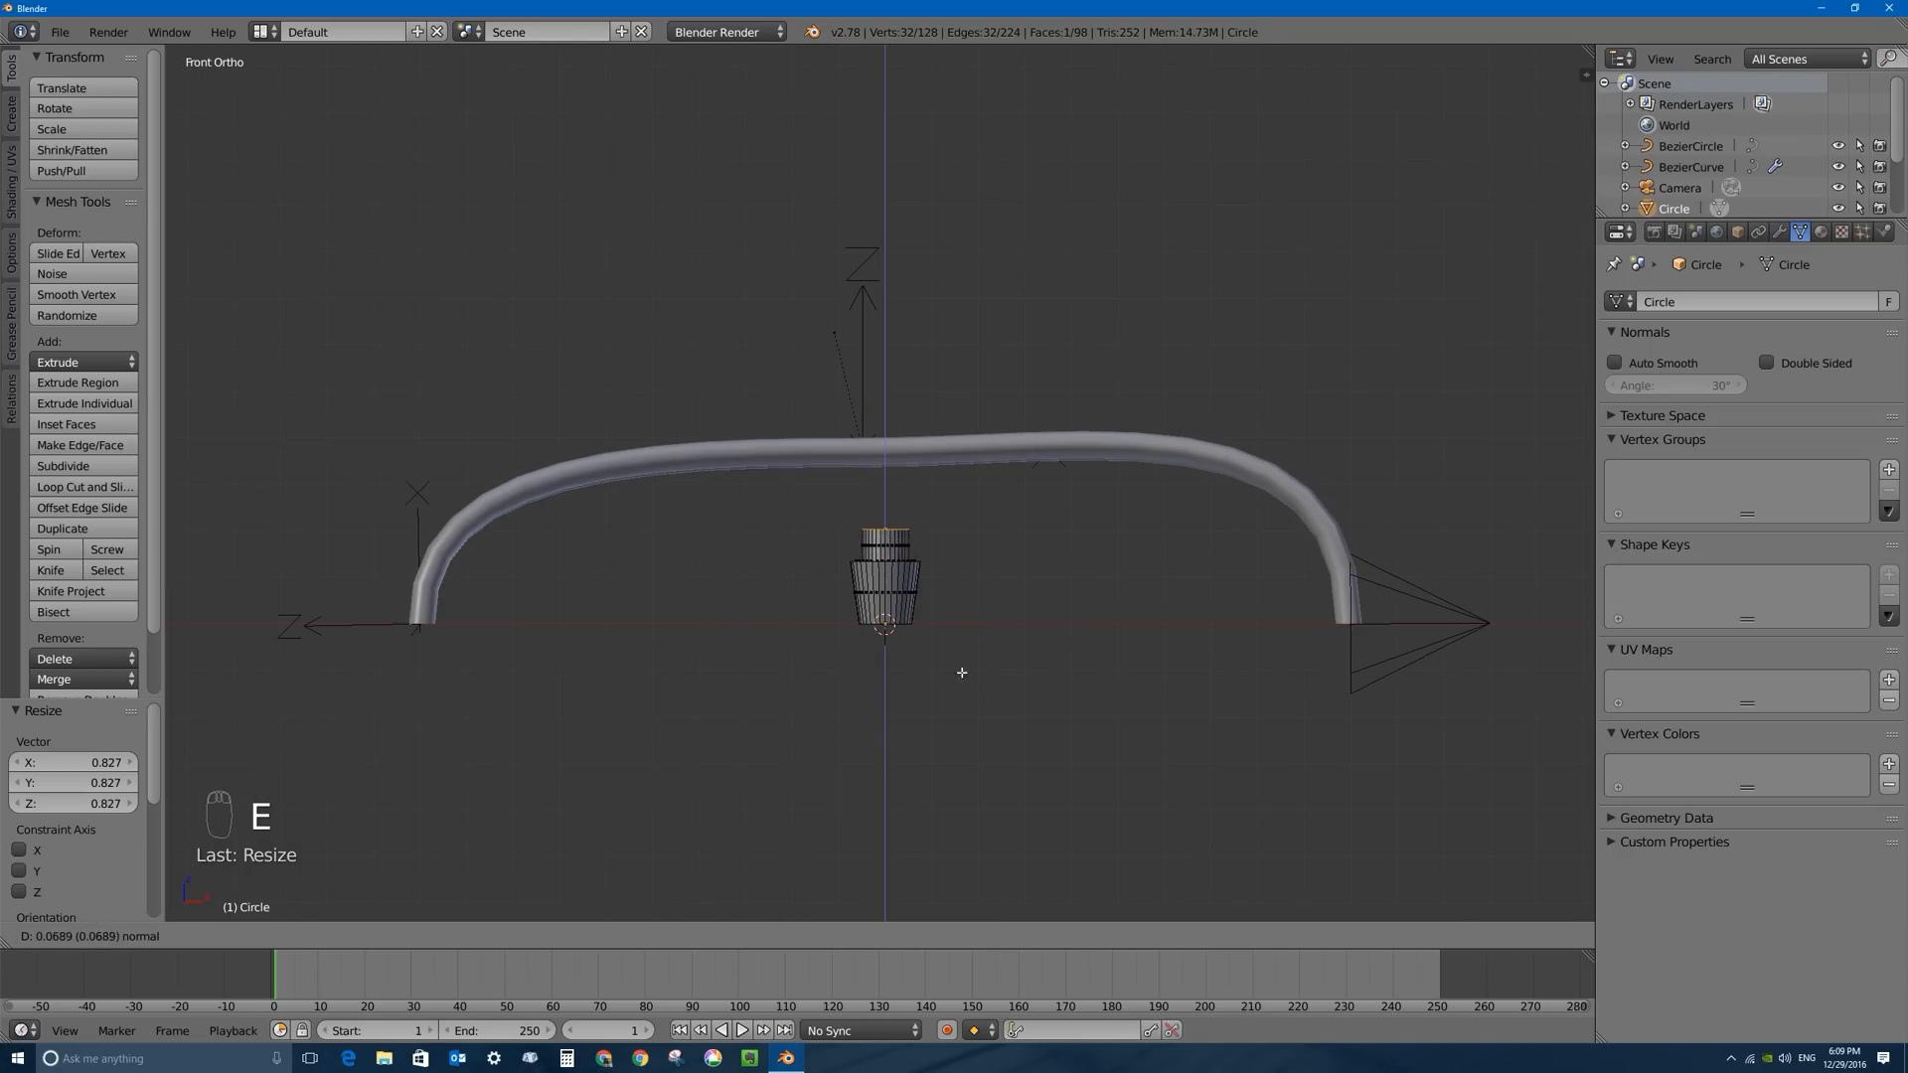
pyautogui.click(980, 679)
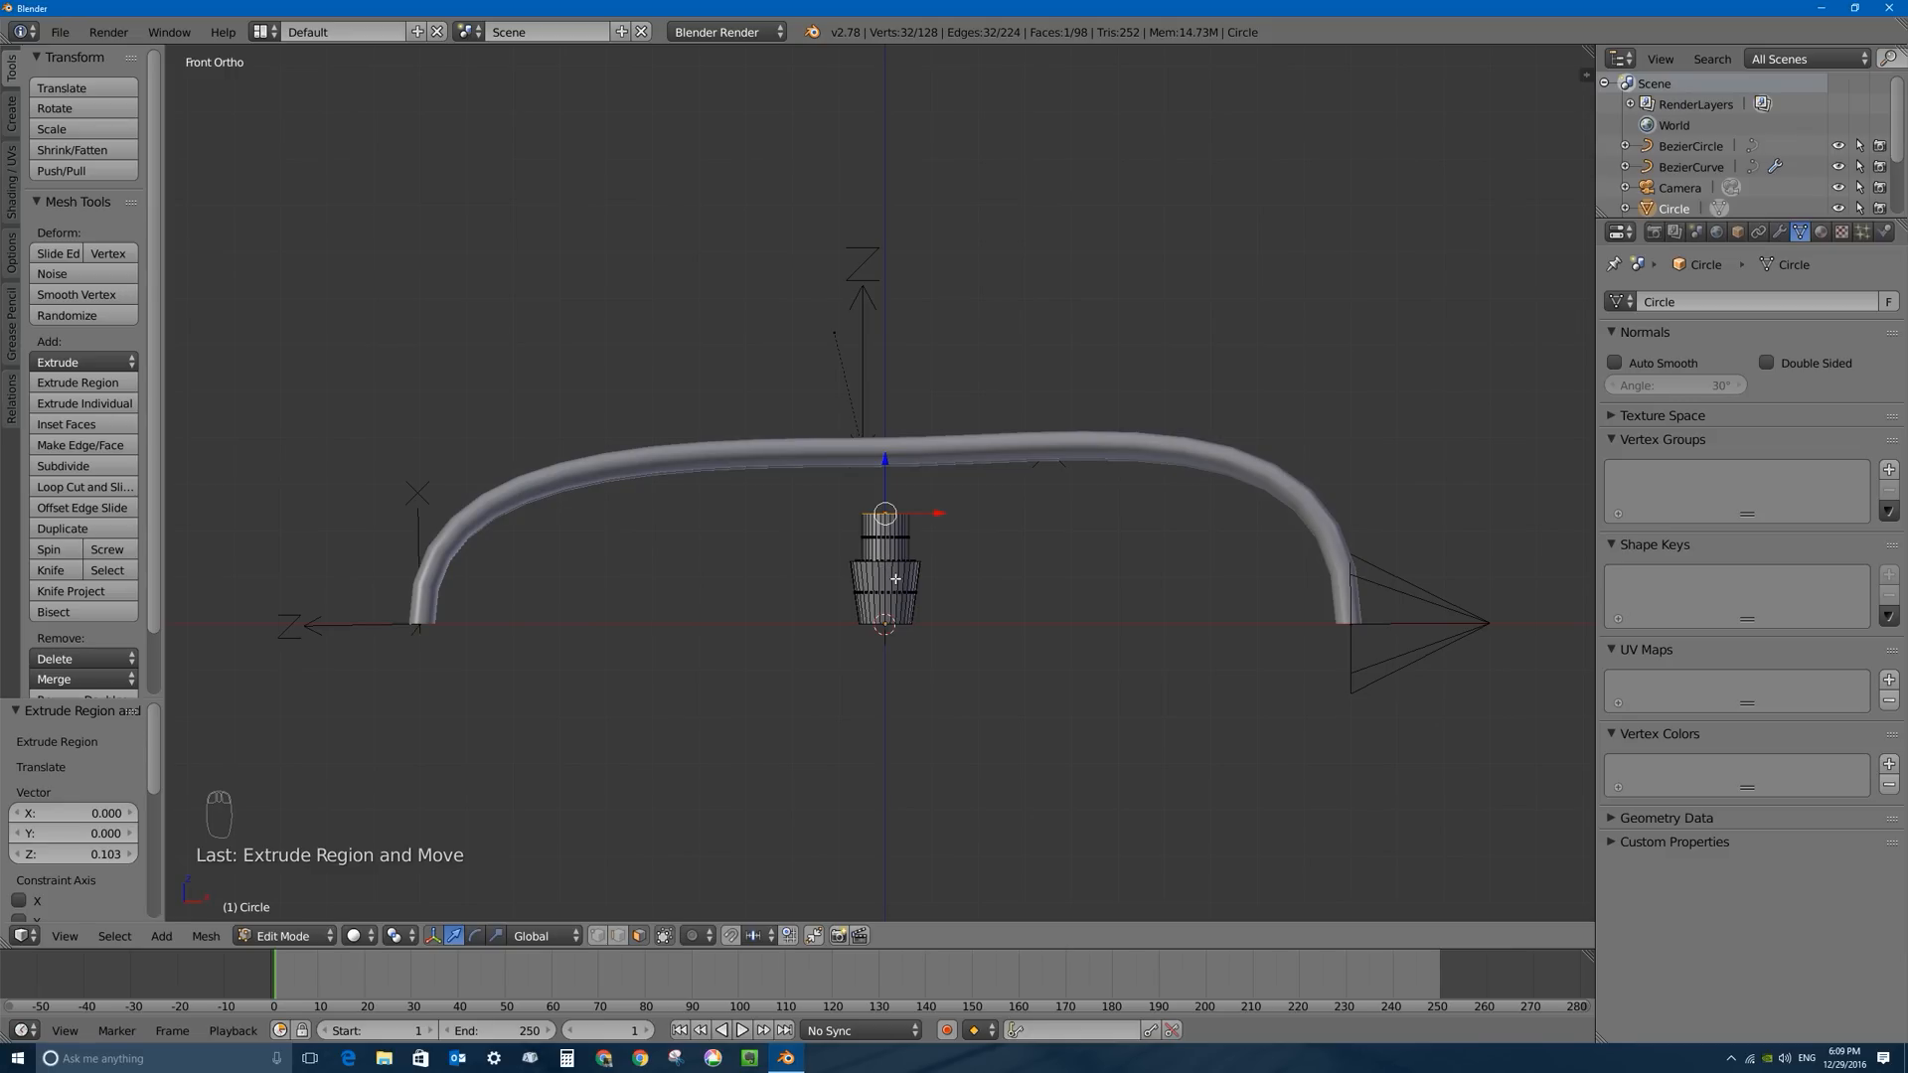
pyautogui.scroll(5, 906, 564)
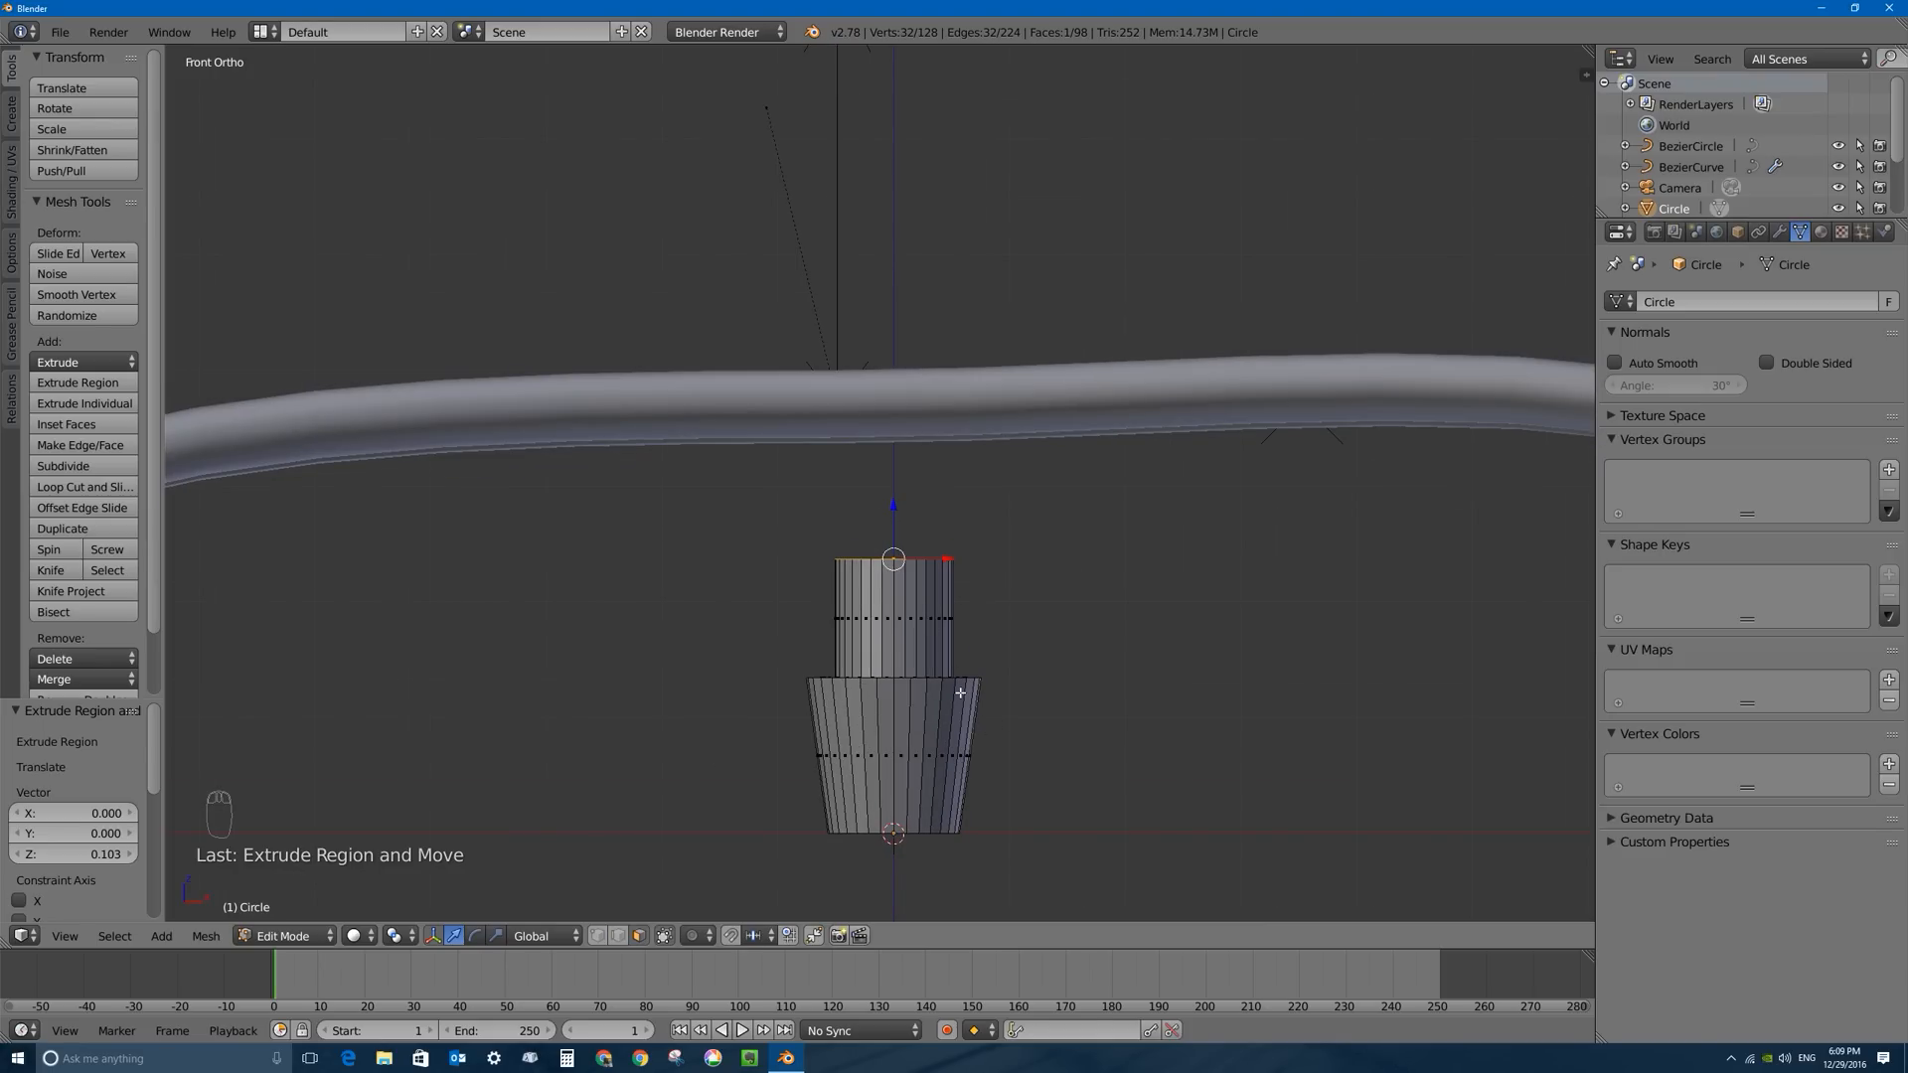
pyautogui.scroll(-1, 960, 693)
pyautogui.press('g')
pyautogui.press('z')
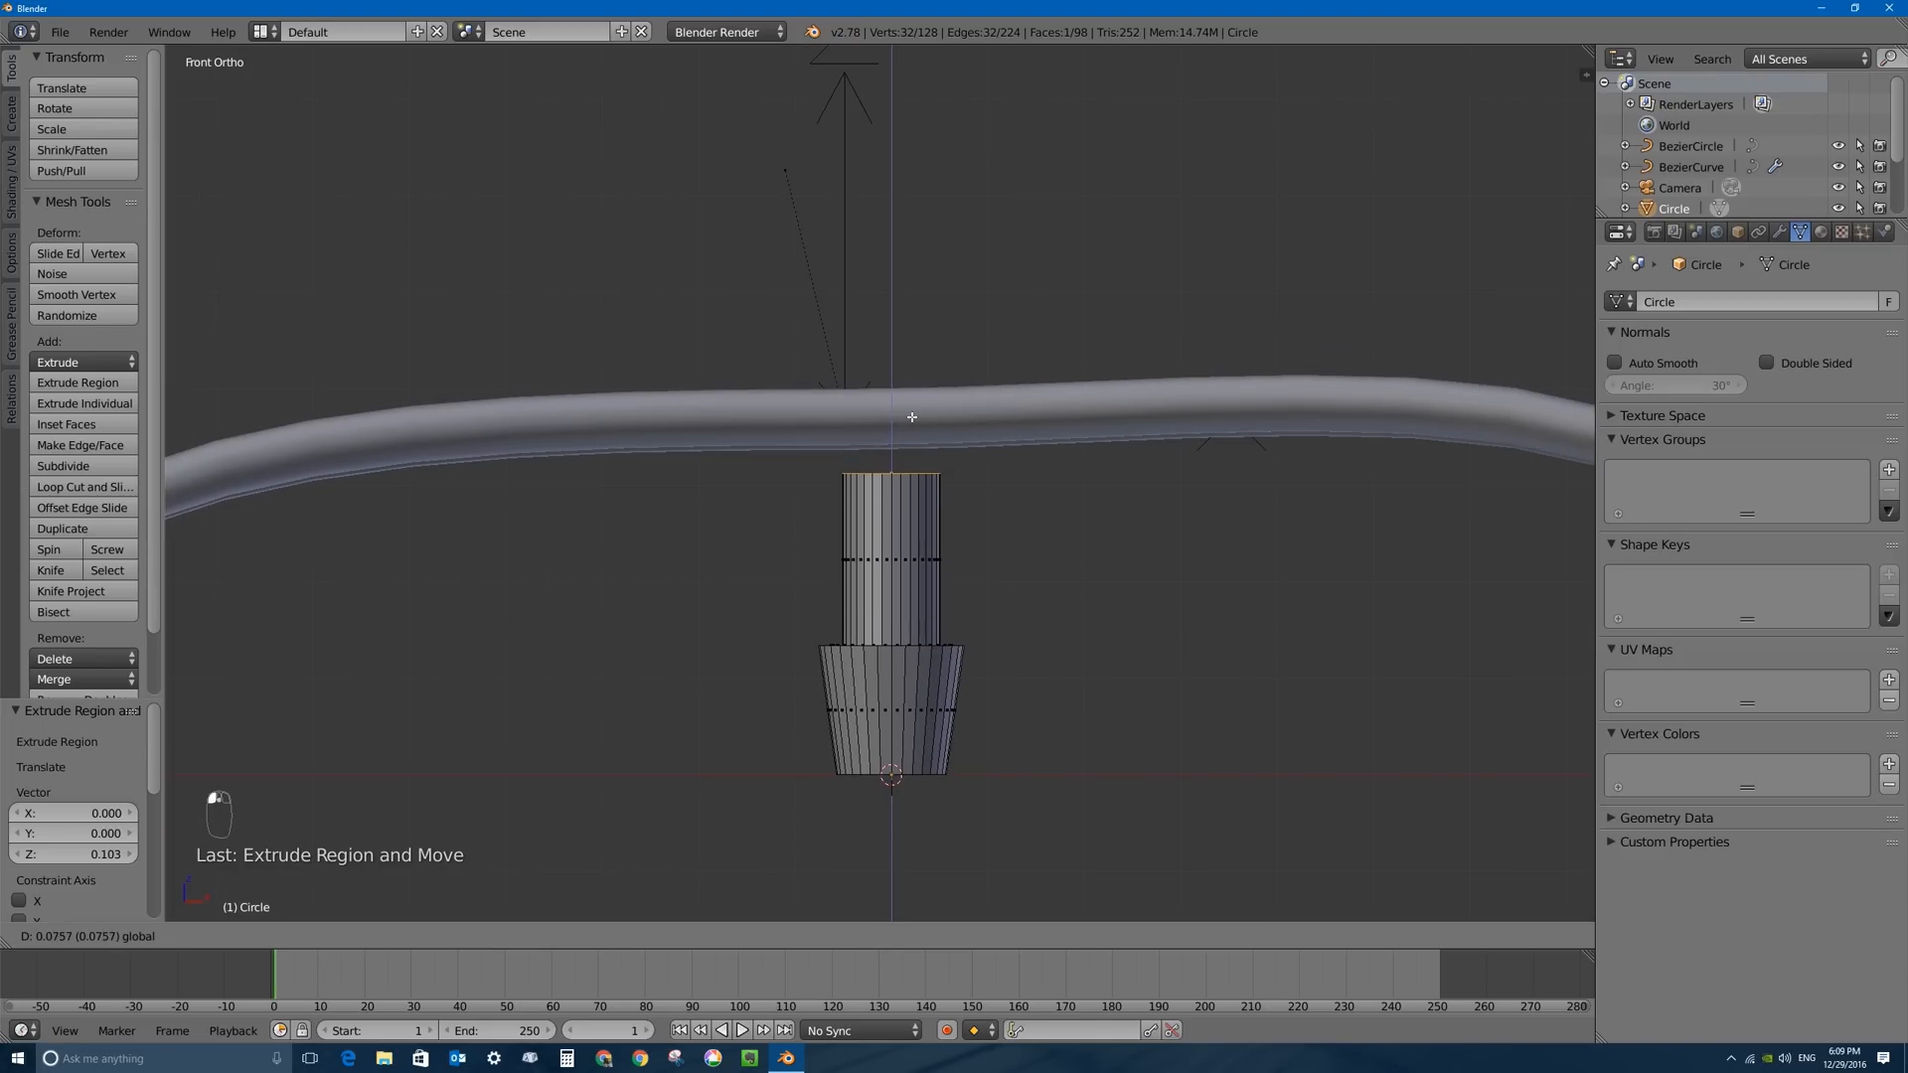
pyautogui.click(914, 425)
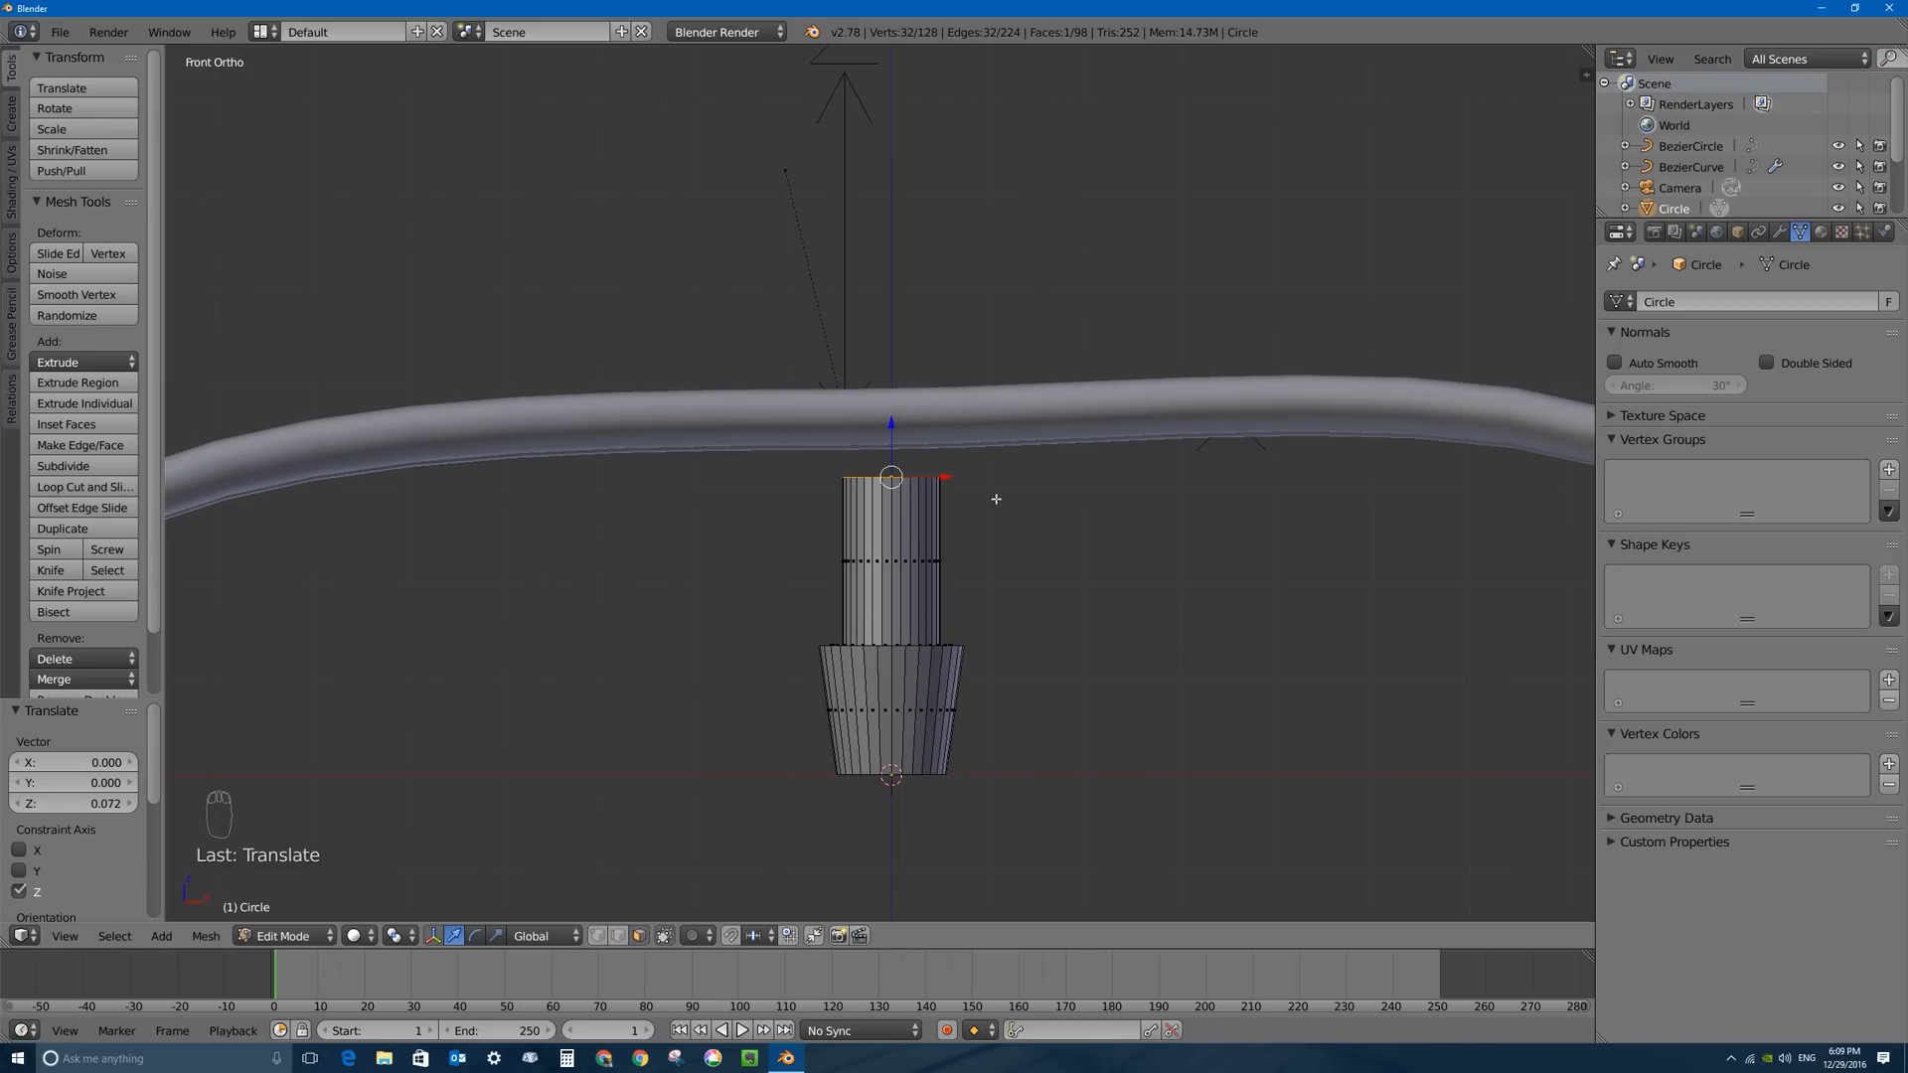
pyautogui.press('s')
pyautogui.click(1351, 615)
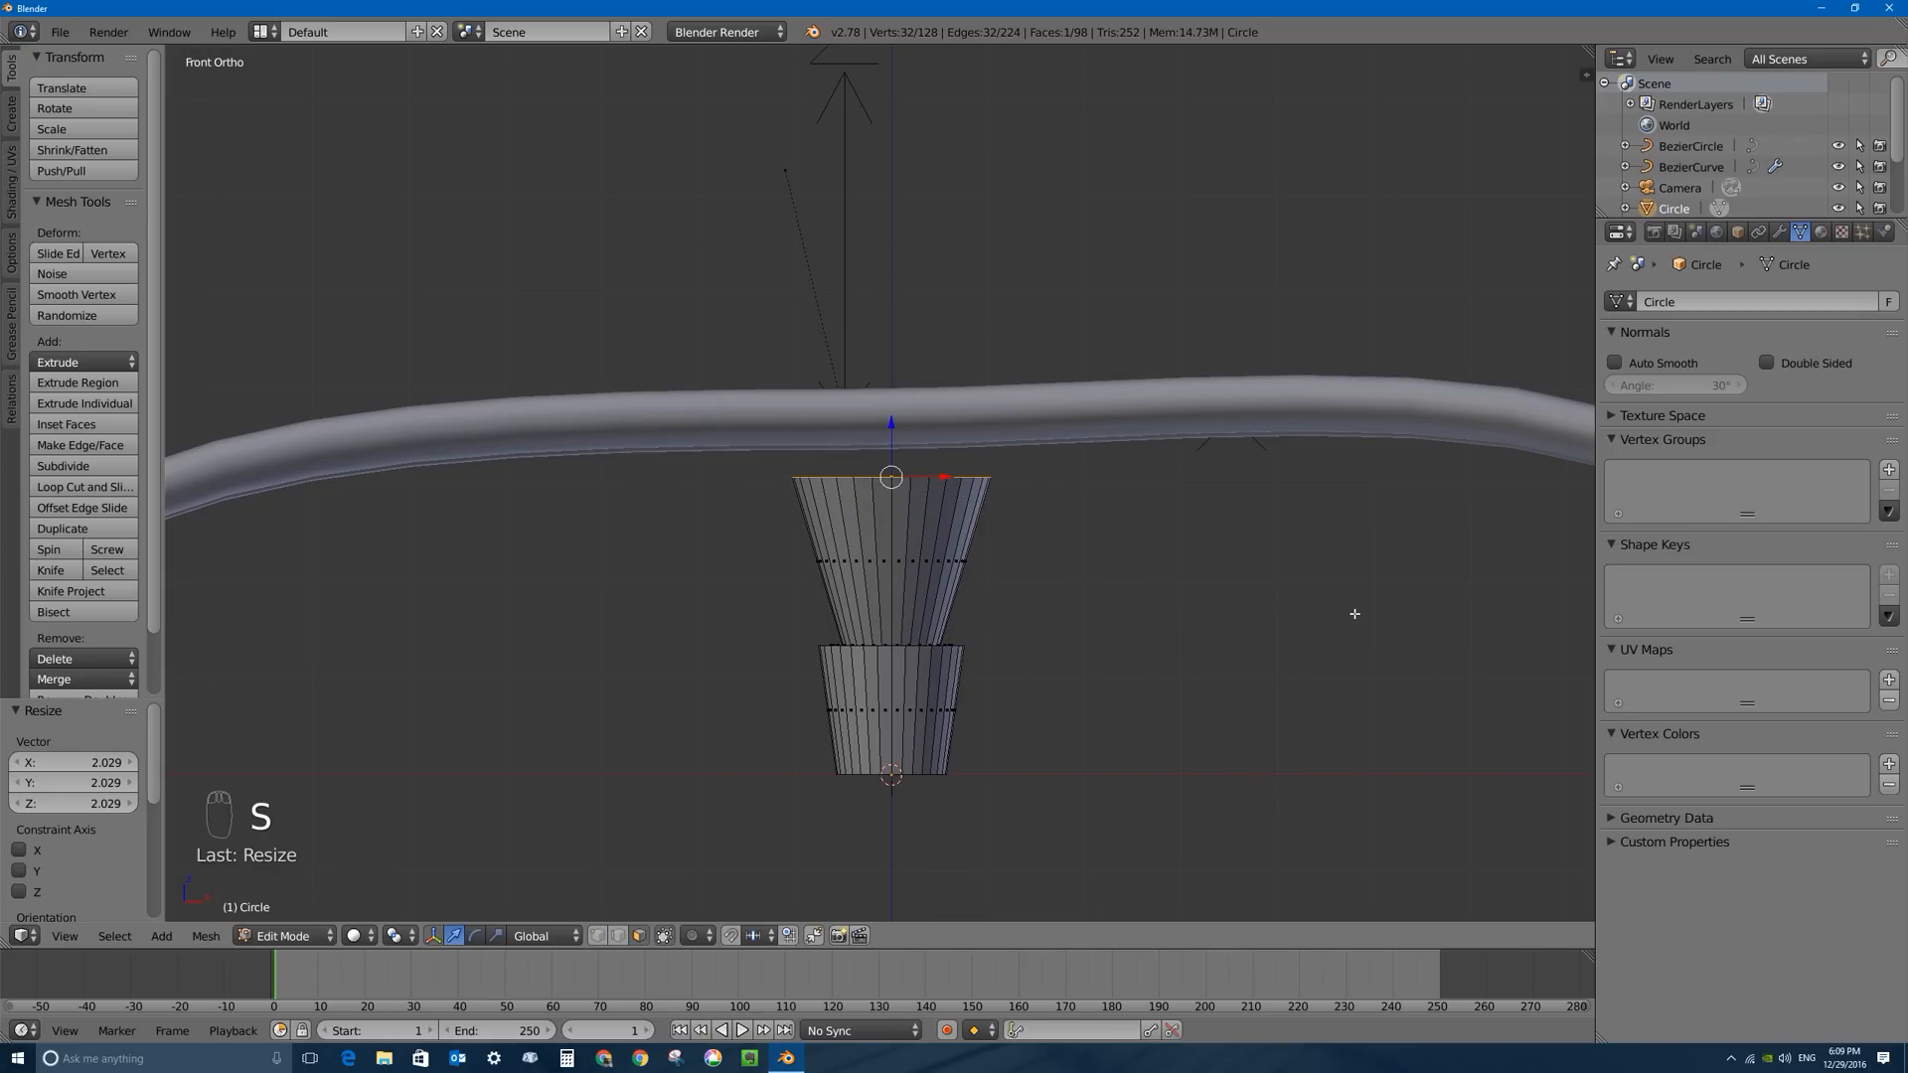
# Extrude the flared top face upward by 0.214 along Z and taper it to 0.439 of its size.
pyautogui.press('e')
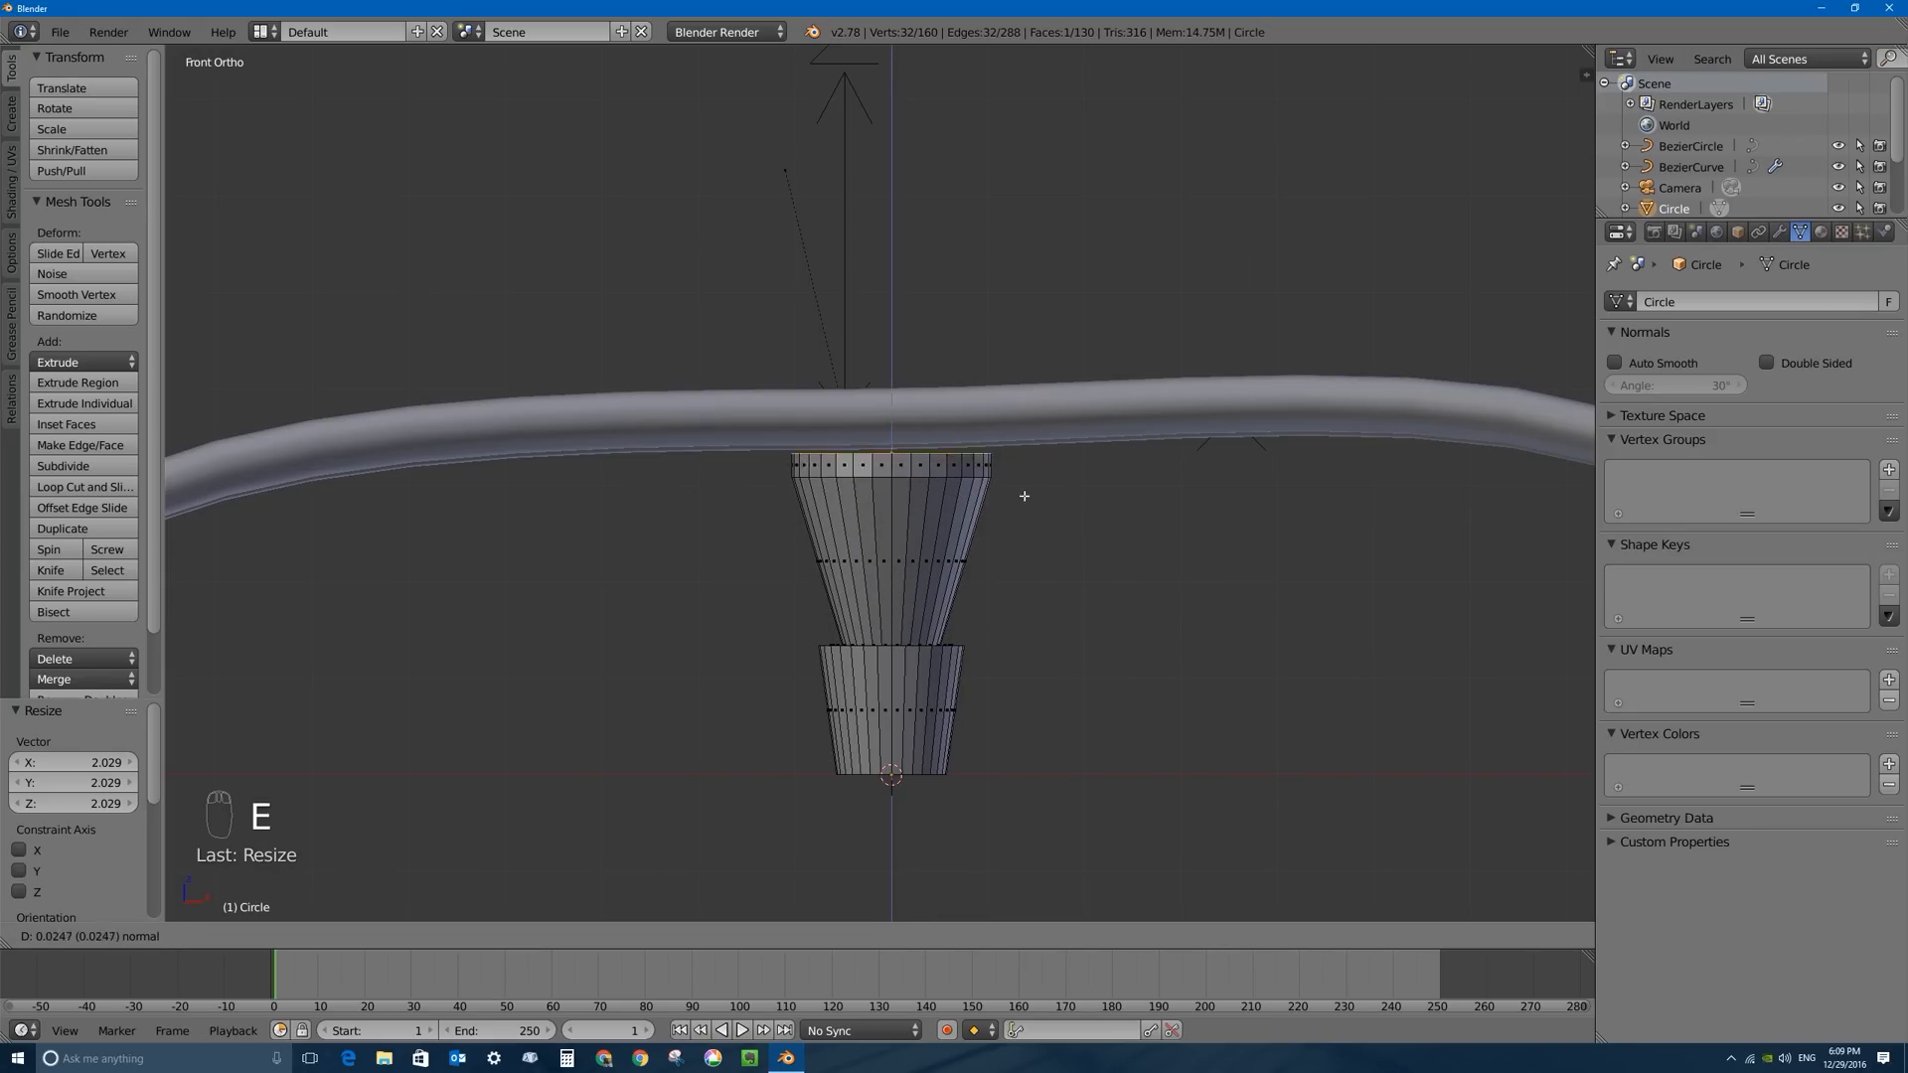
pyautogui.click(1119, 353)
pyautogui.press('s')
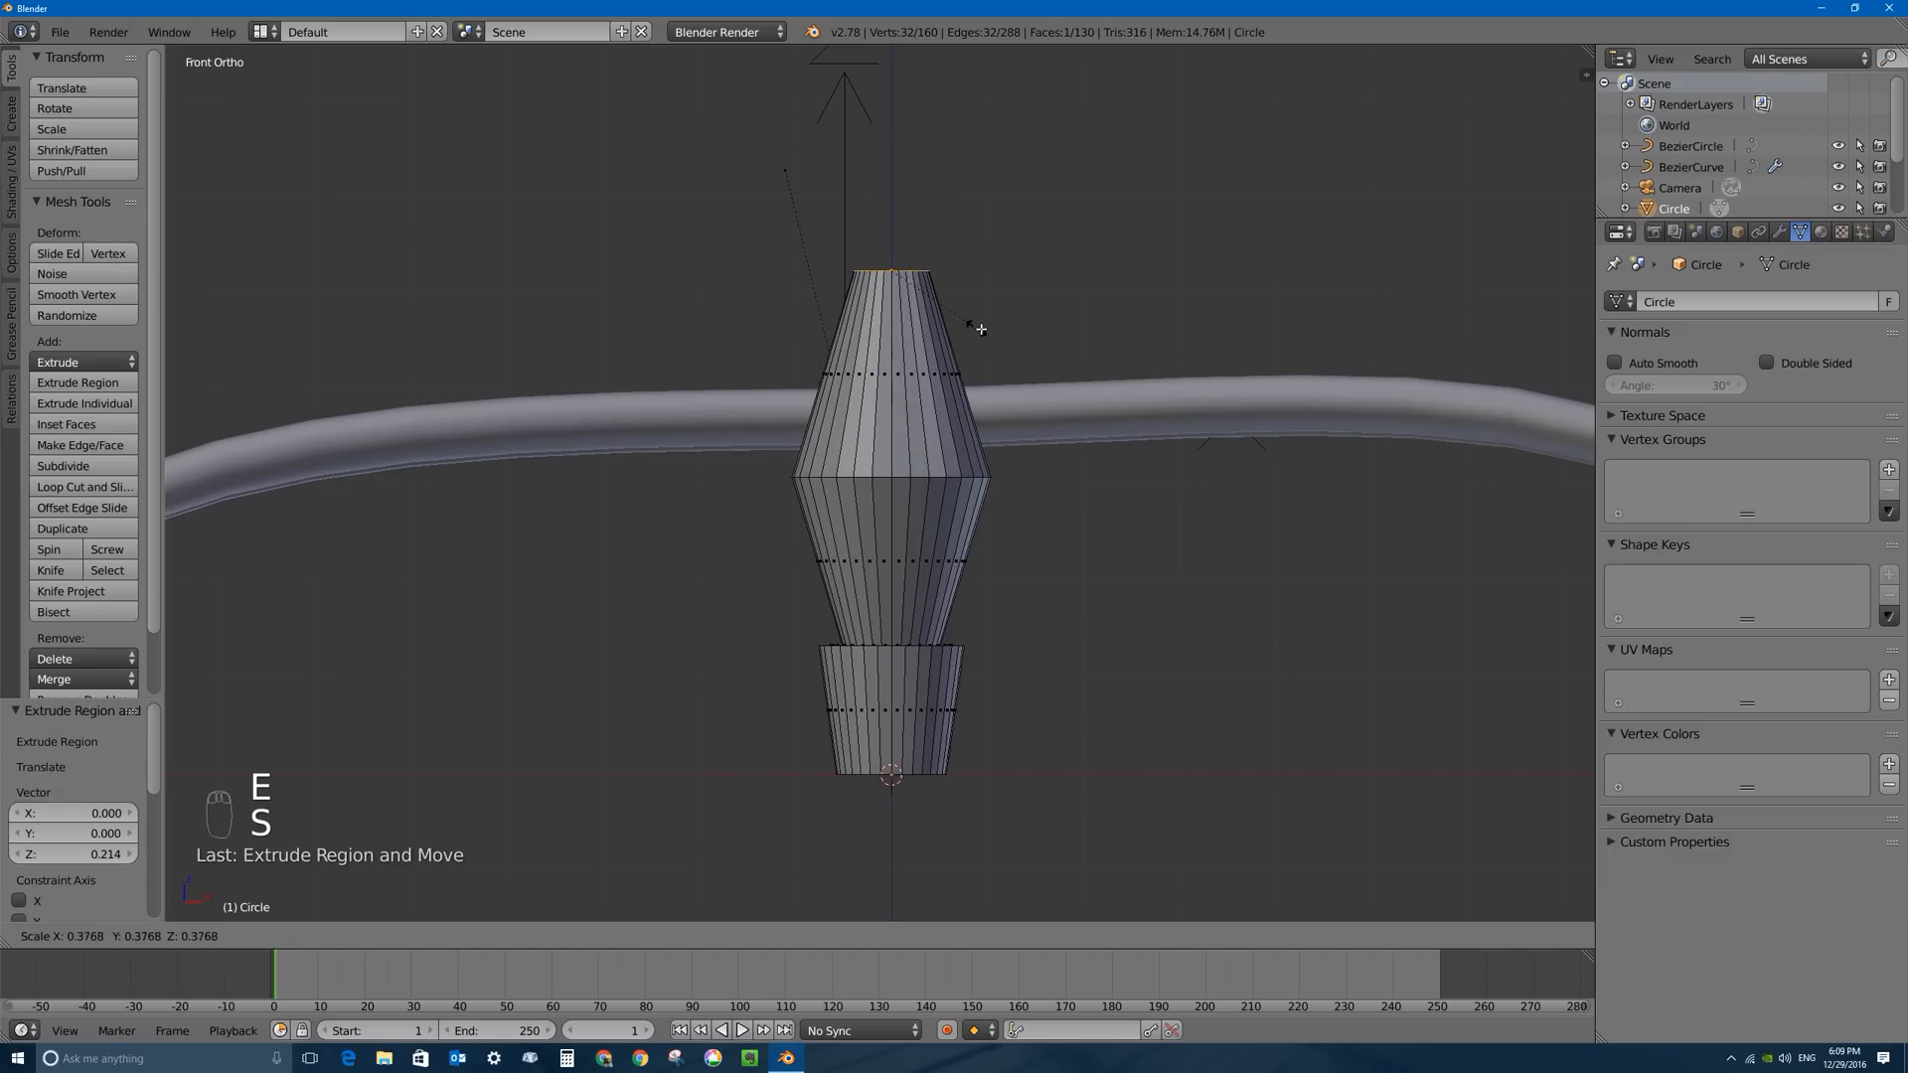
pyautogui.click(992, 331)
# Form the bulb's tip by extruding the tapered top face another 0.056 along Z and scaling it to 0.352.
pyautogui.press('e')
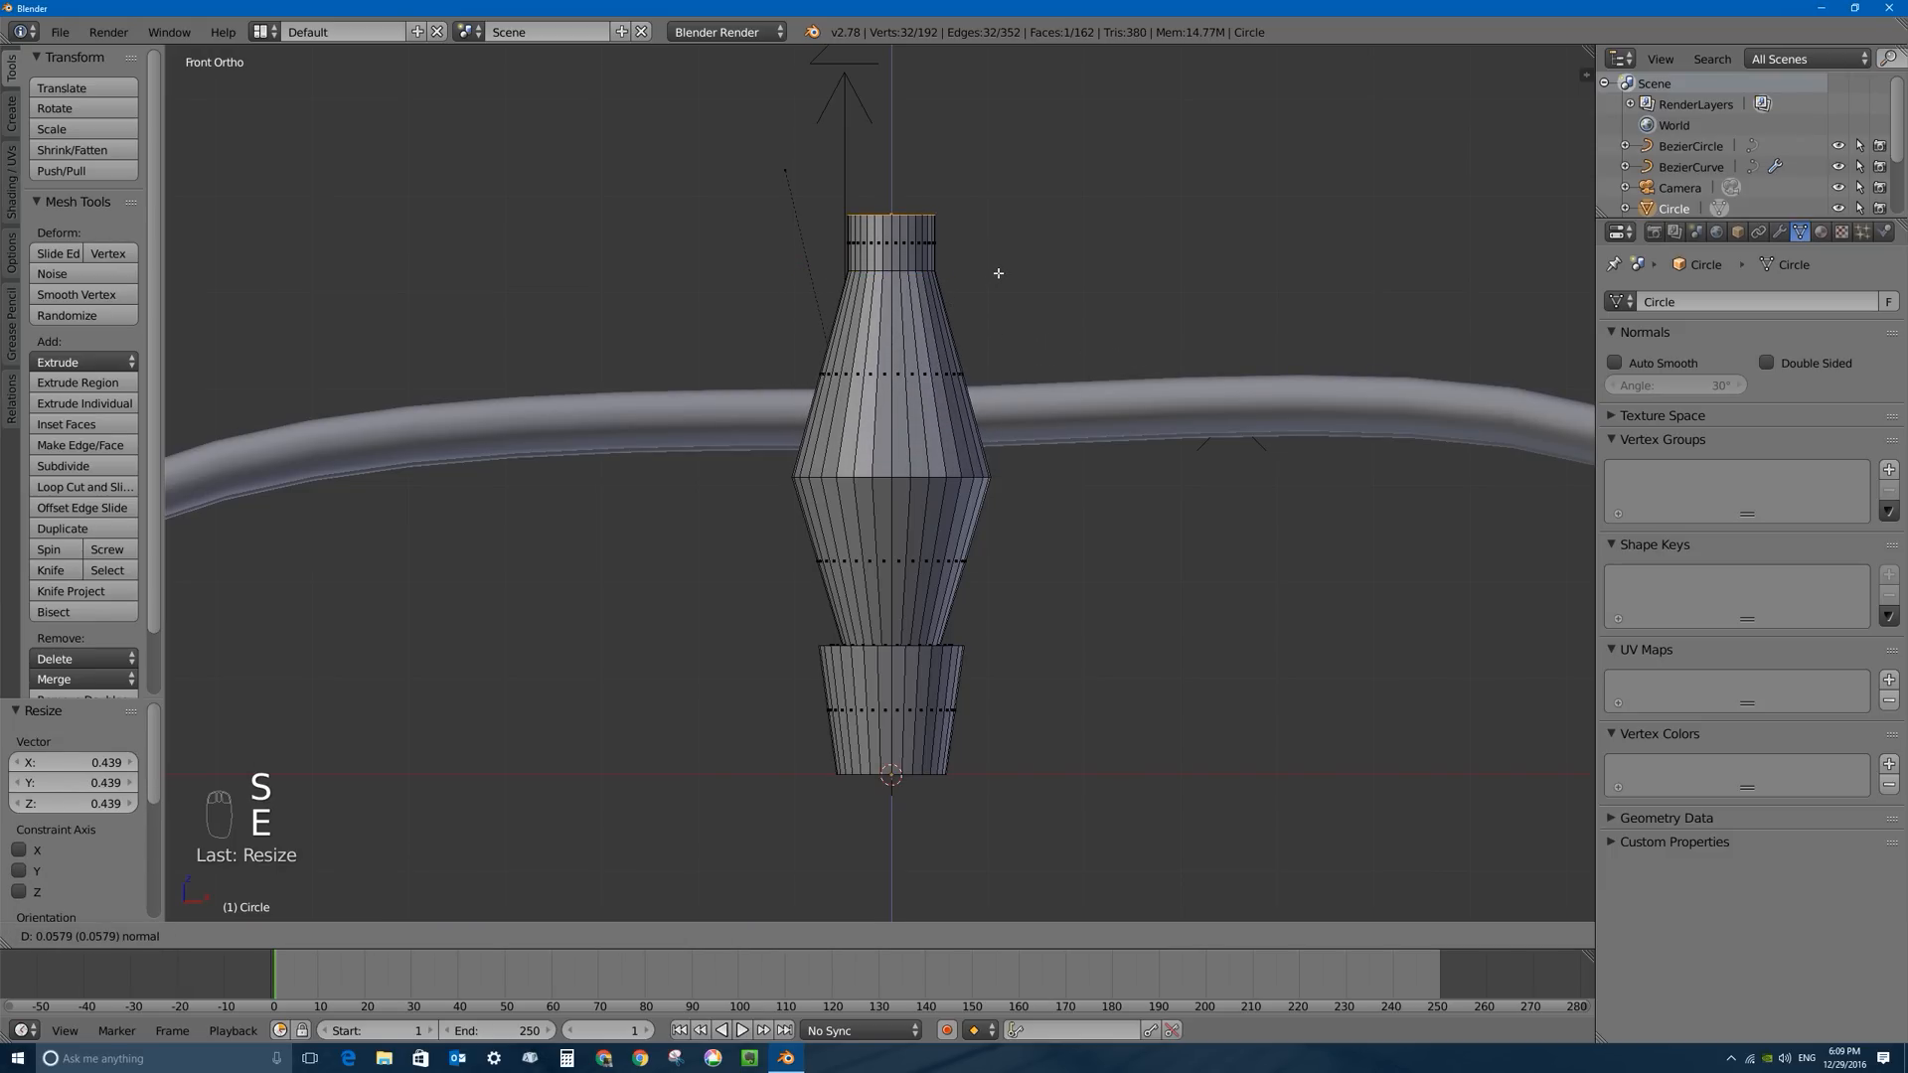
pyautogui.click(1005, 272)
pyautogui.press('s')
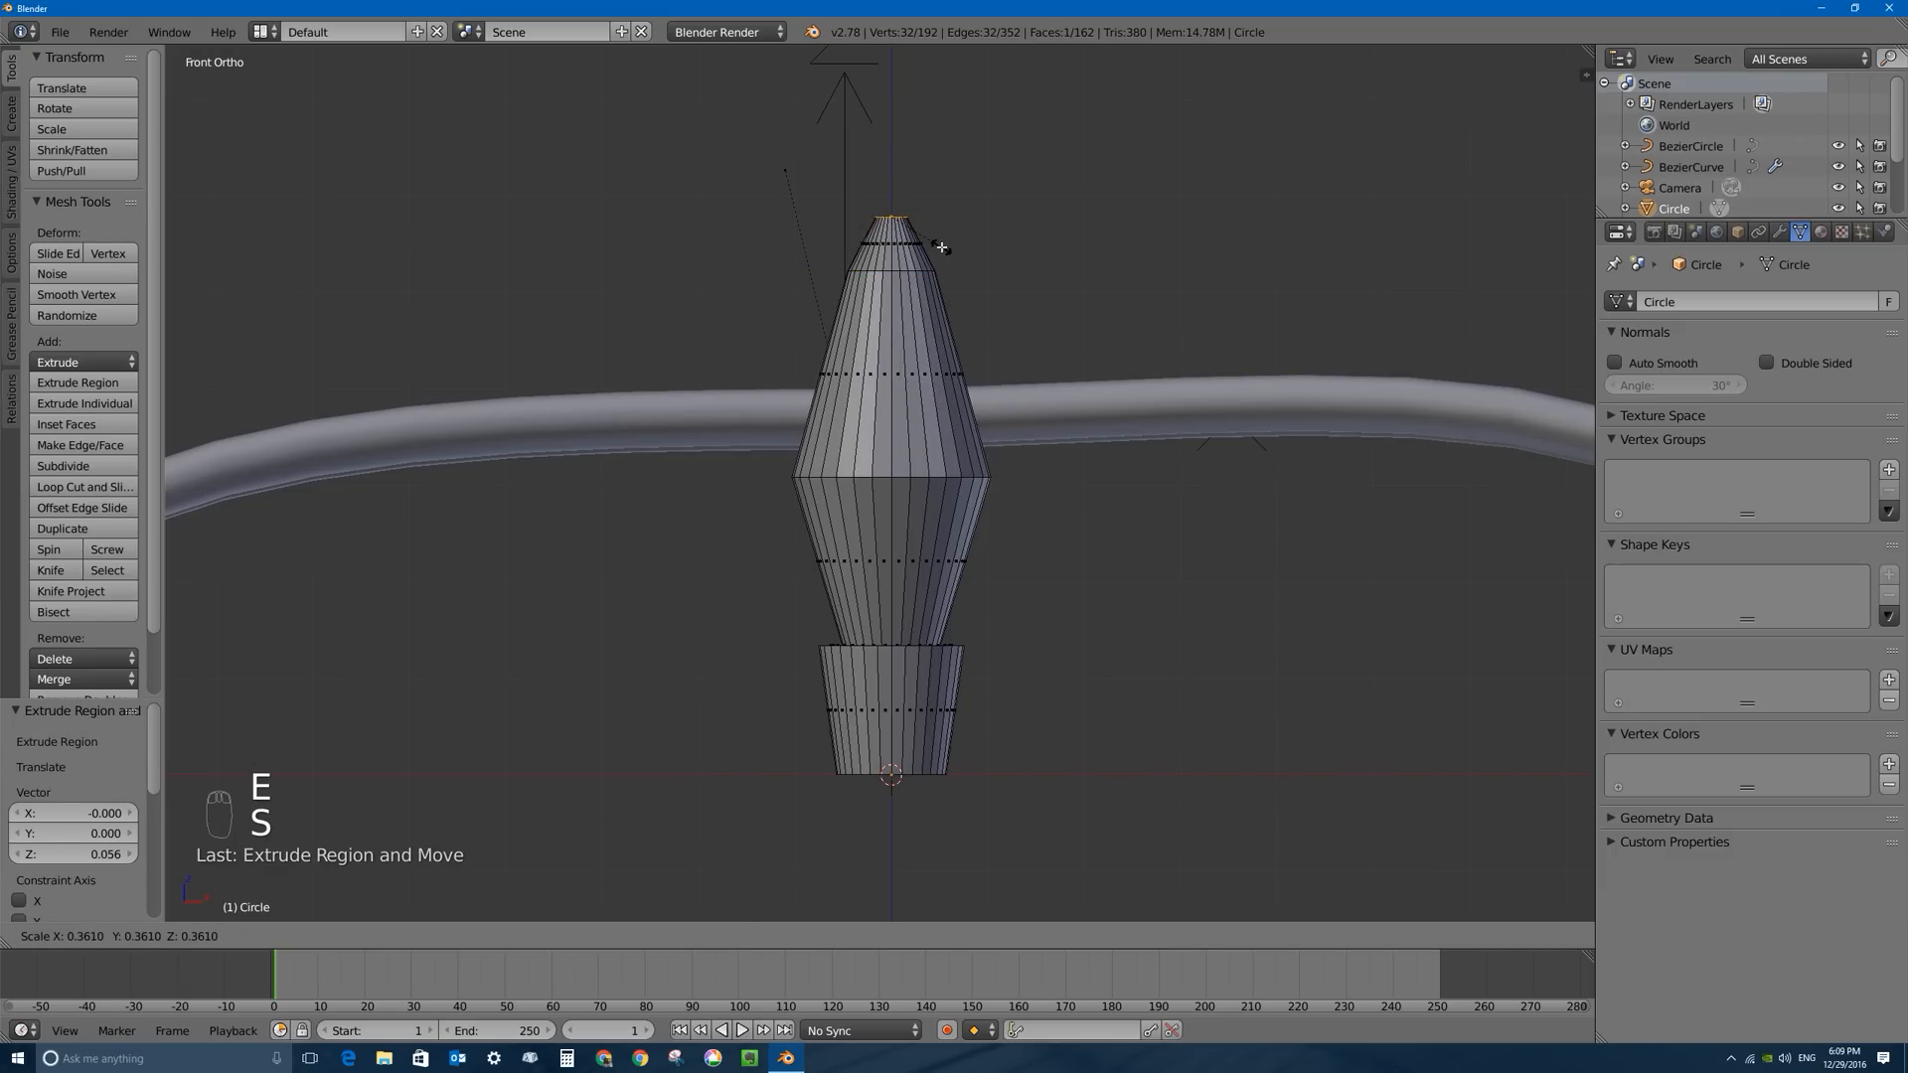
pyautogui.click(941, 245)
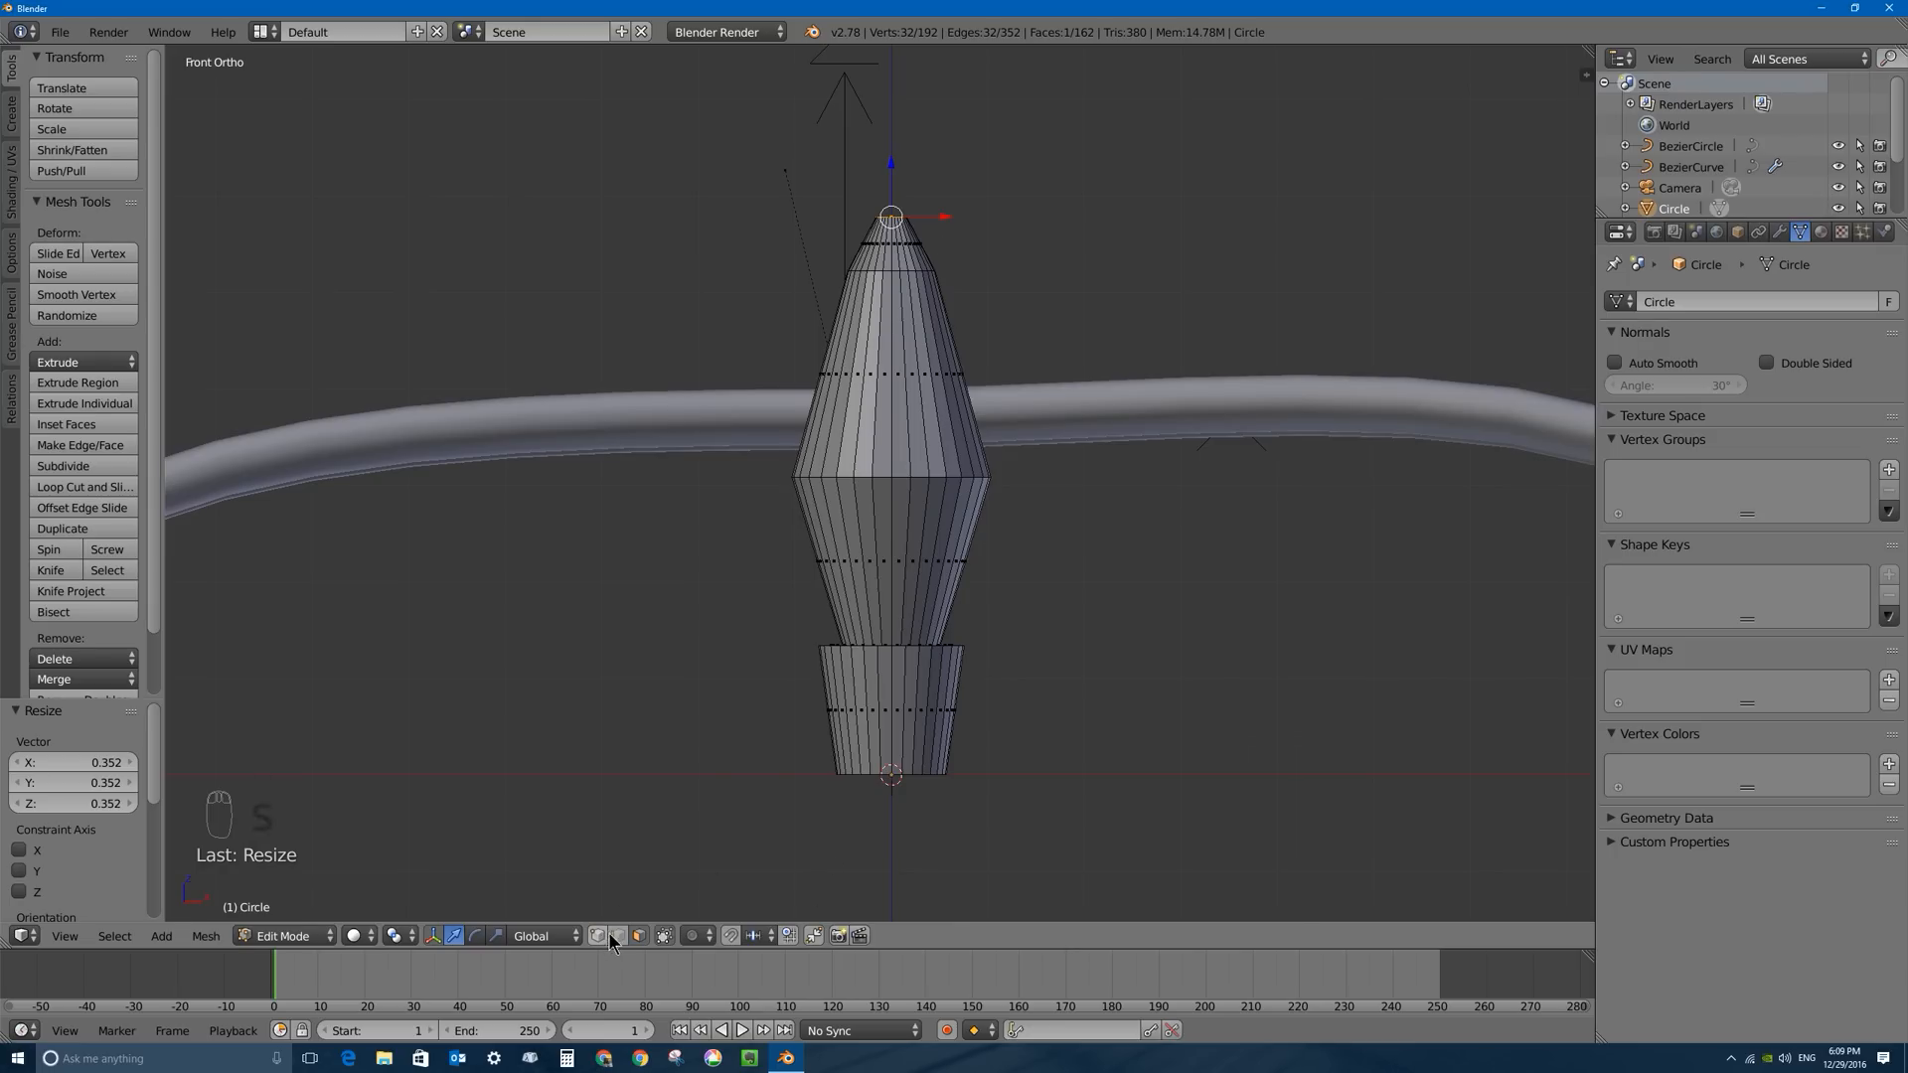
# Bevel the bulb's widest edge loop in wireframe display with an amount of 0.946 and 2 segments.
pyautogui.keyDown('alt'); pyautogui.rightClick(902, 475); pyautogui.keyUp('alt')
pyautogui.moveTo(902, 475); pyautogui.dragTo(994, 502, button='middle')
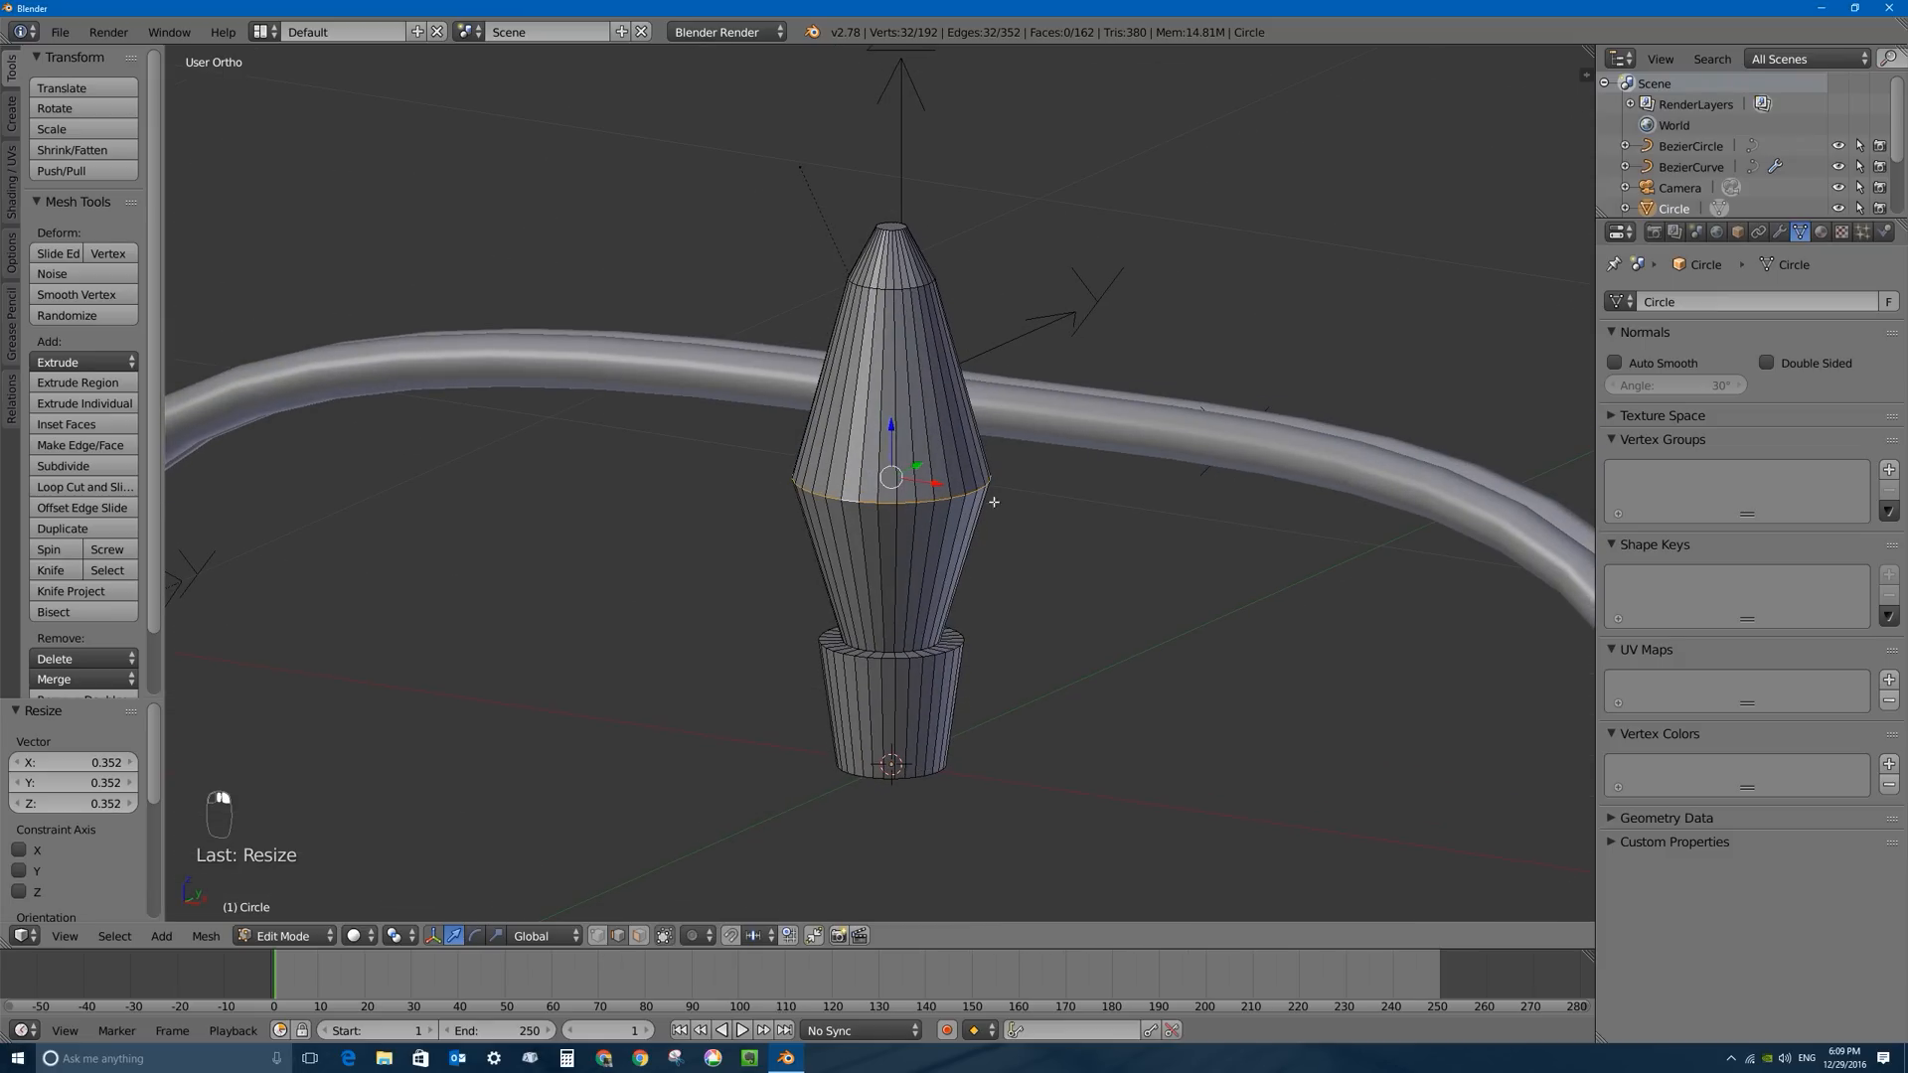
pyautogui.press('z')
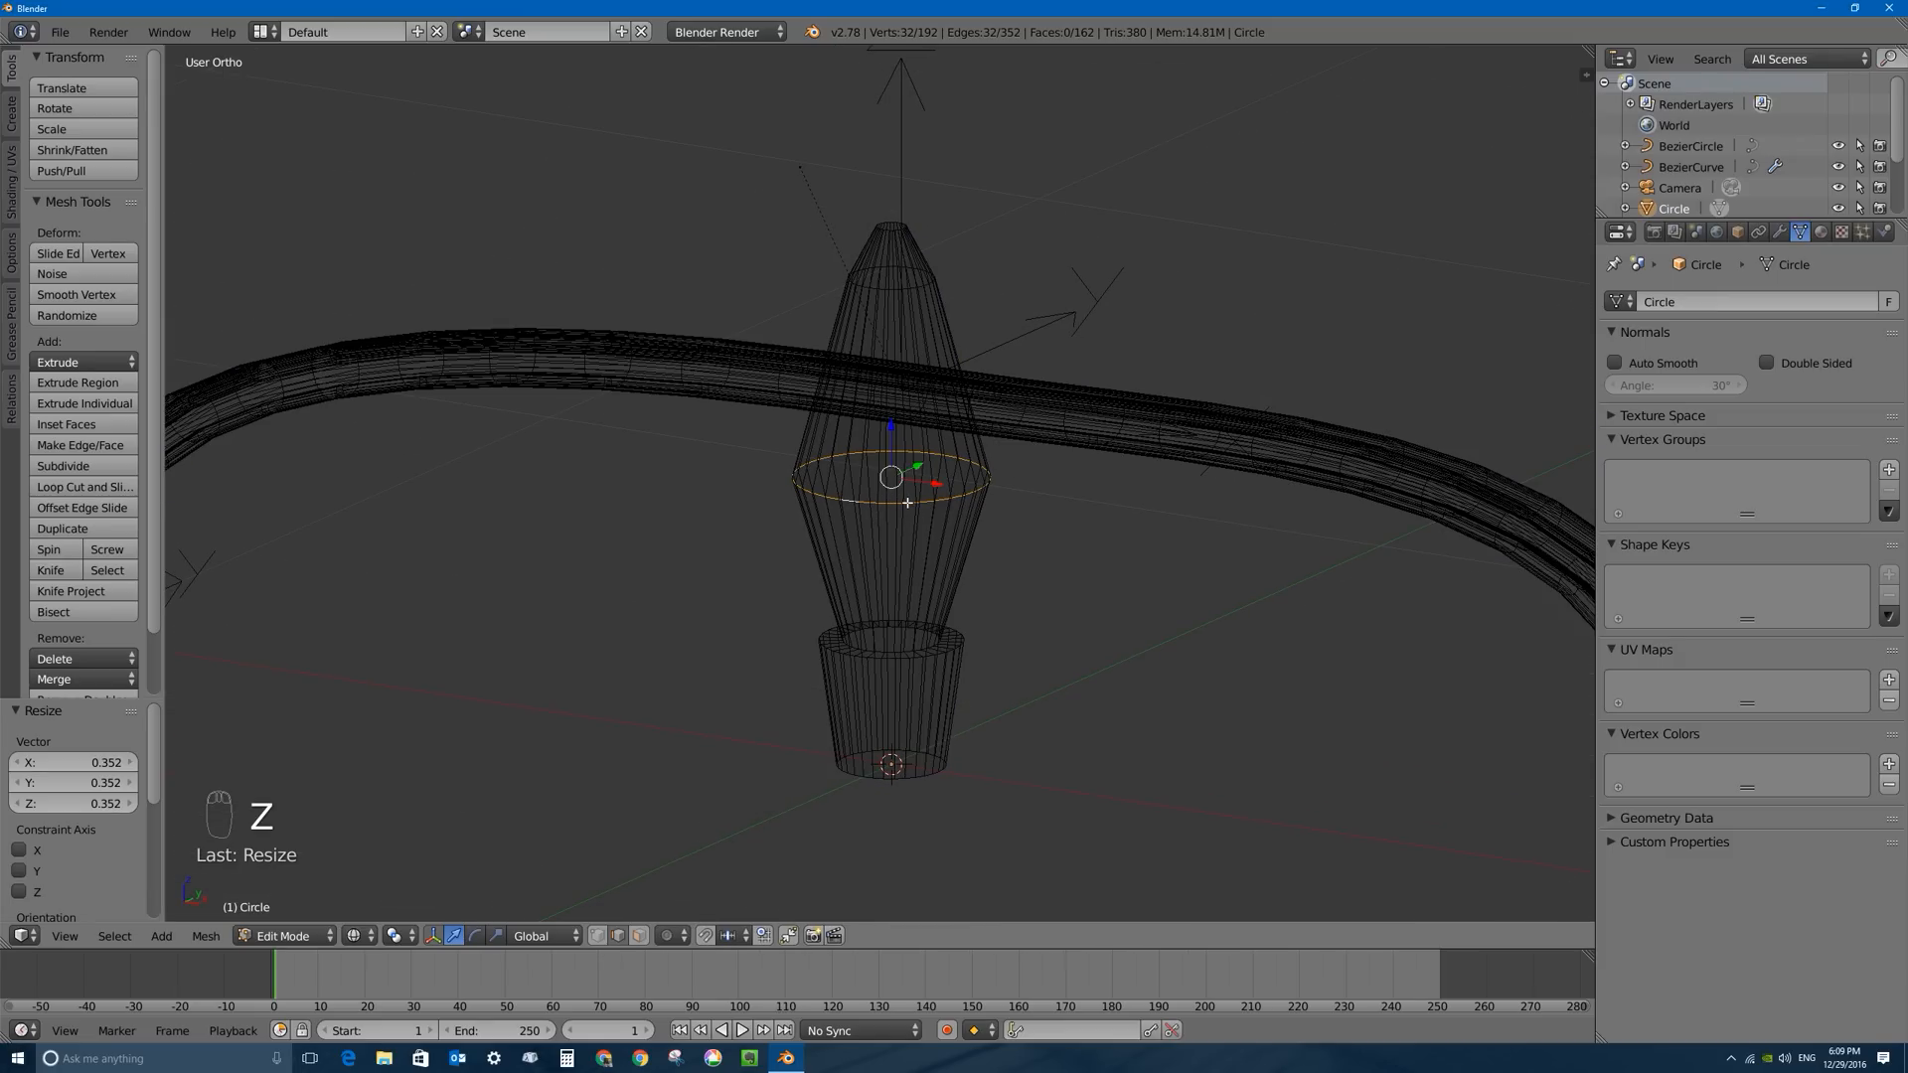
pyautogui.press('a')
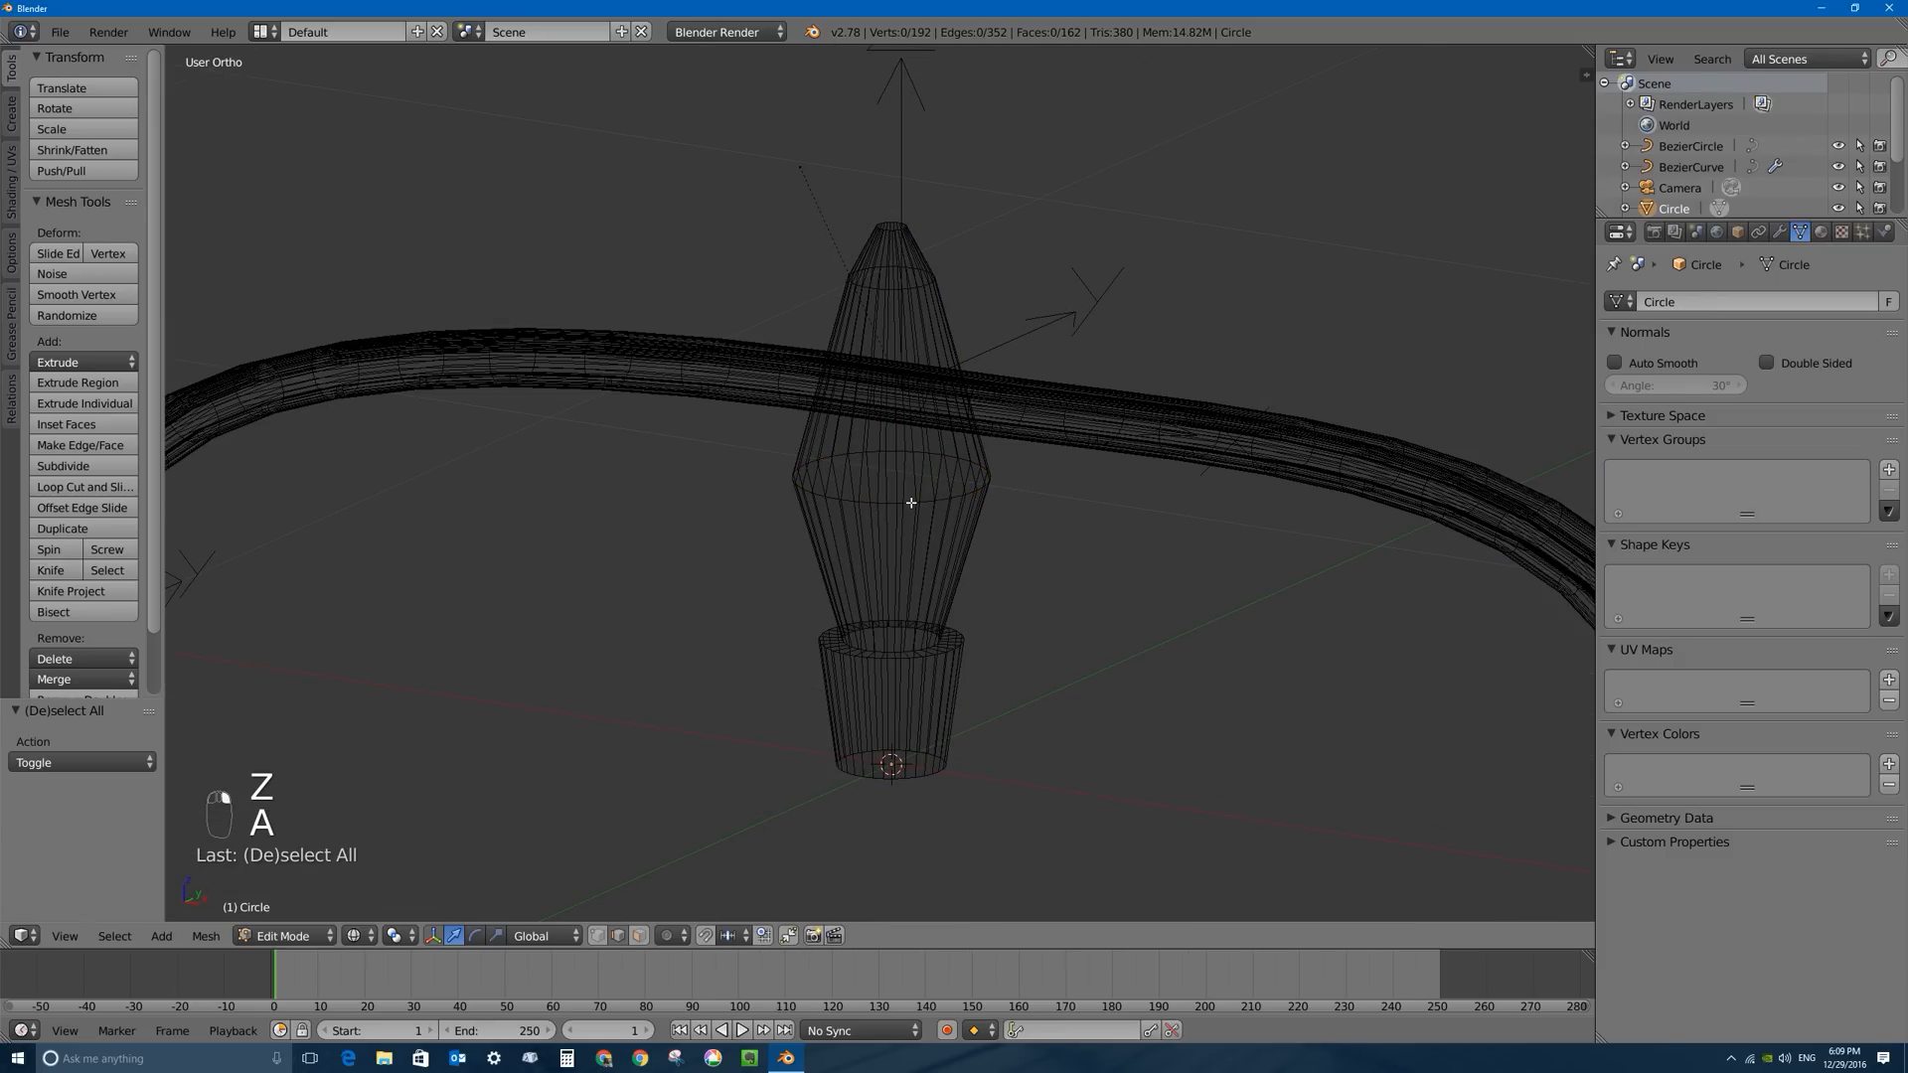
pyautogui.keyDown('alt'); pyautogui.rightClick(914, 506); pyautogui.keyUp('alt')
pyautogui.press('KP_1')
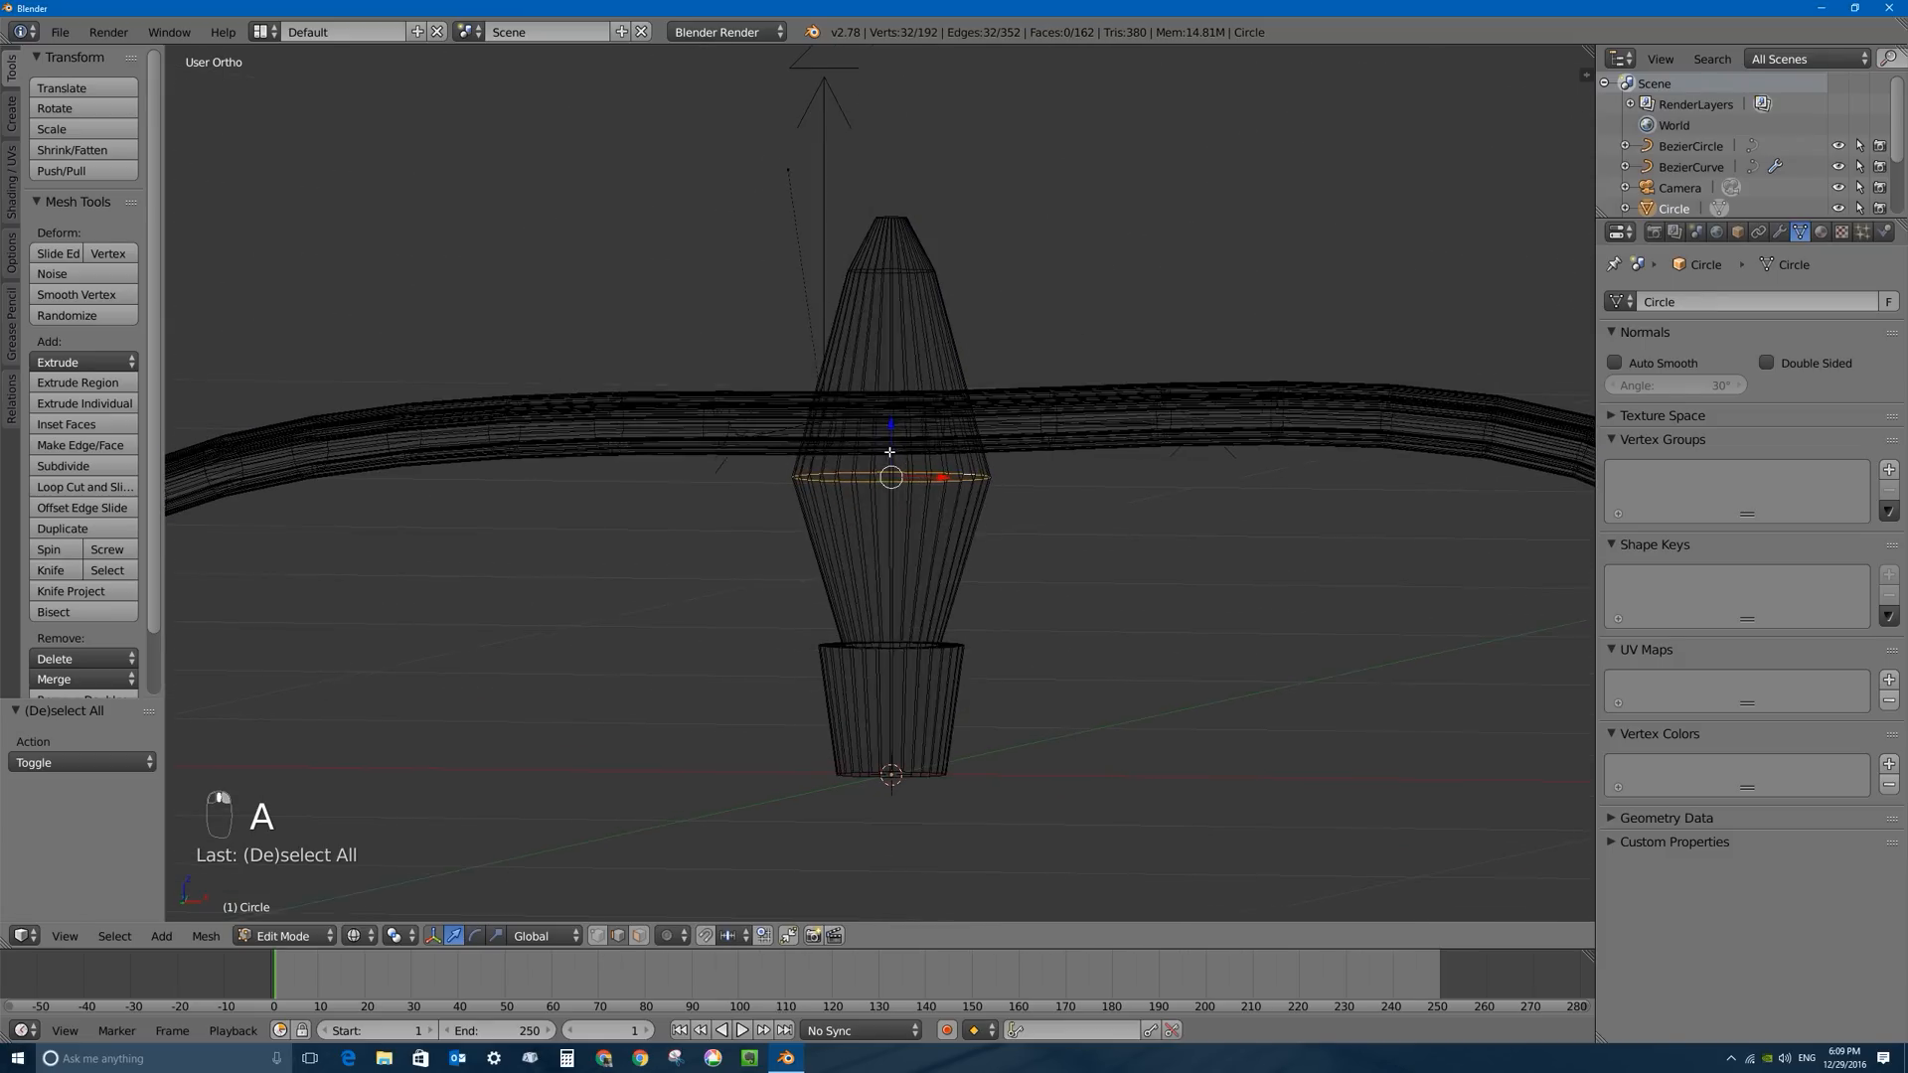
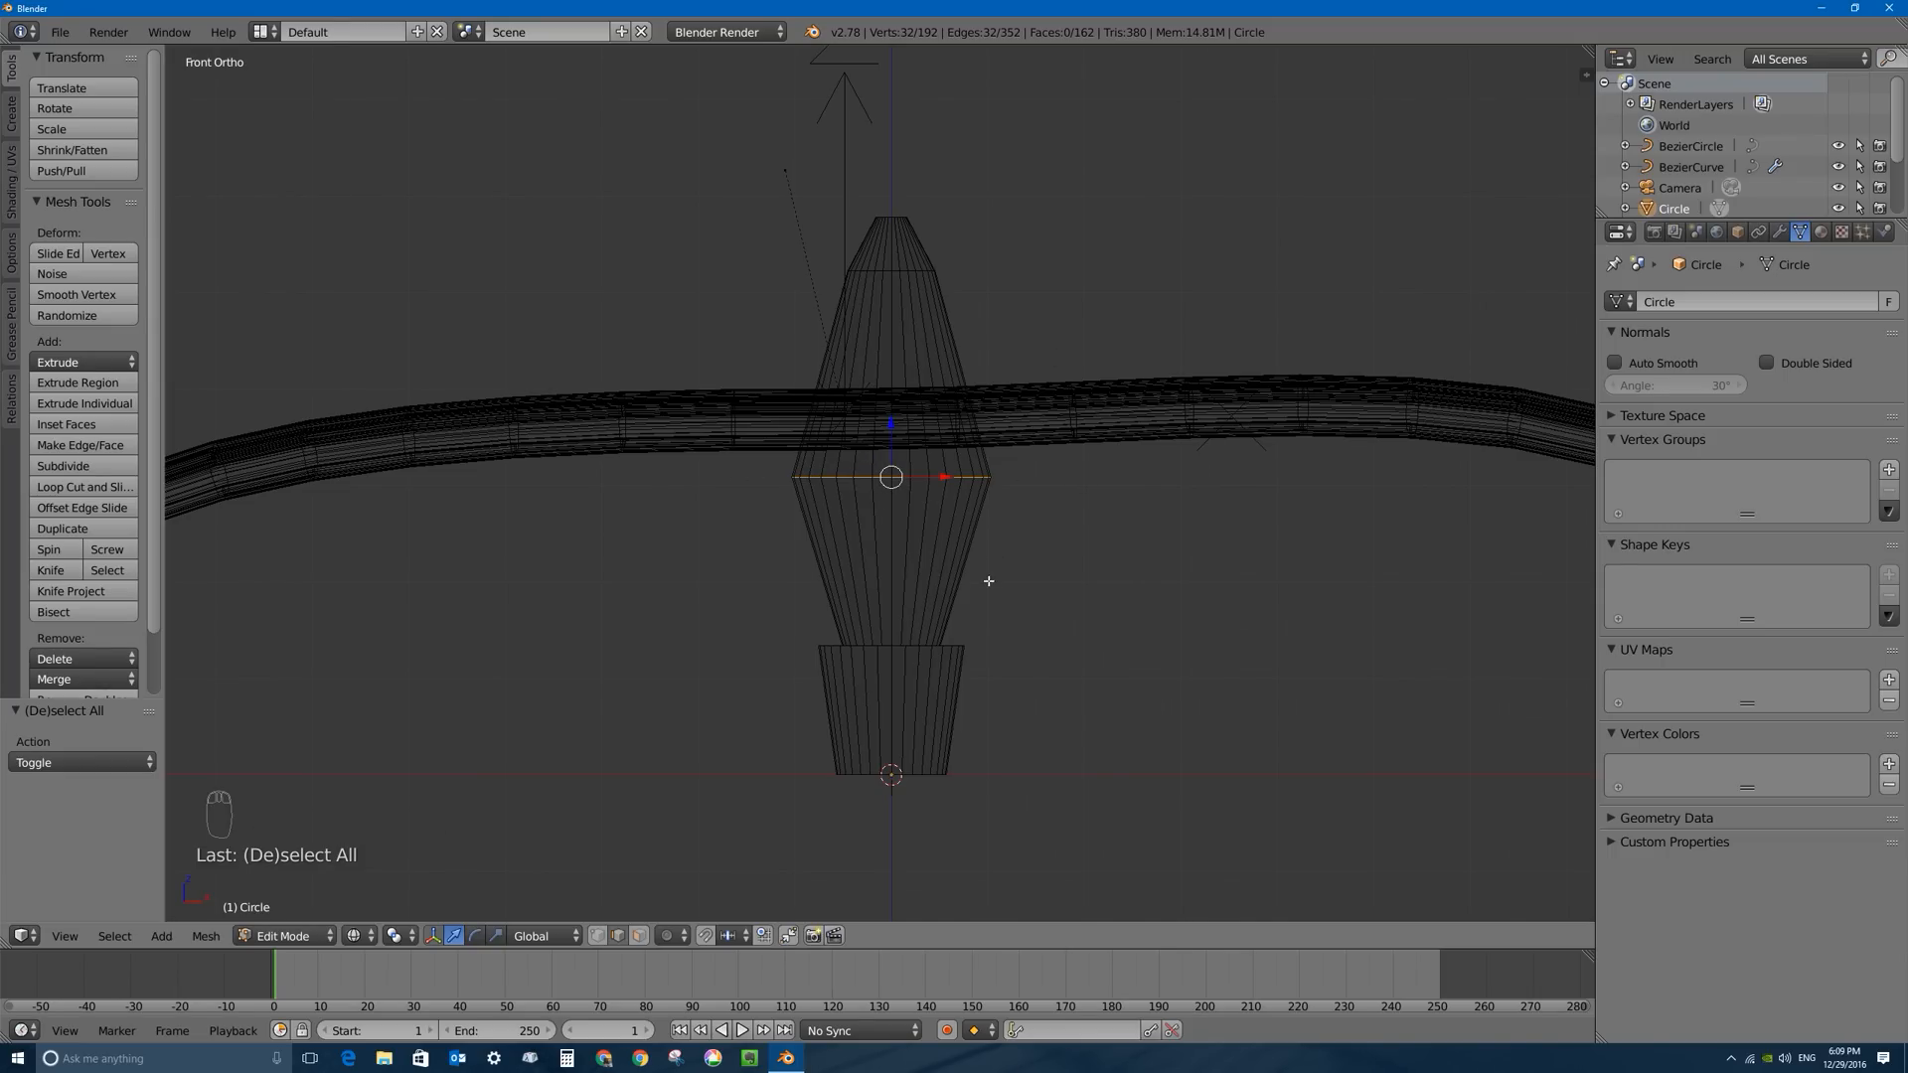
pyautogui.hotkey('ctrl', 'b')
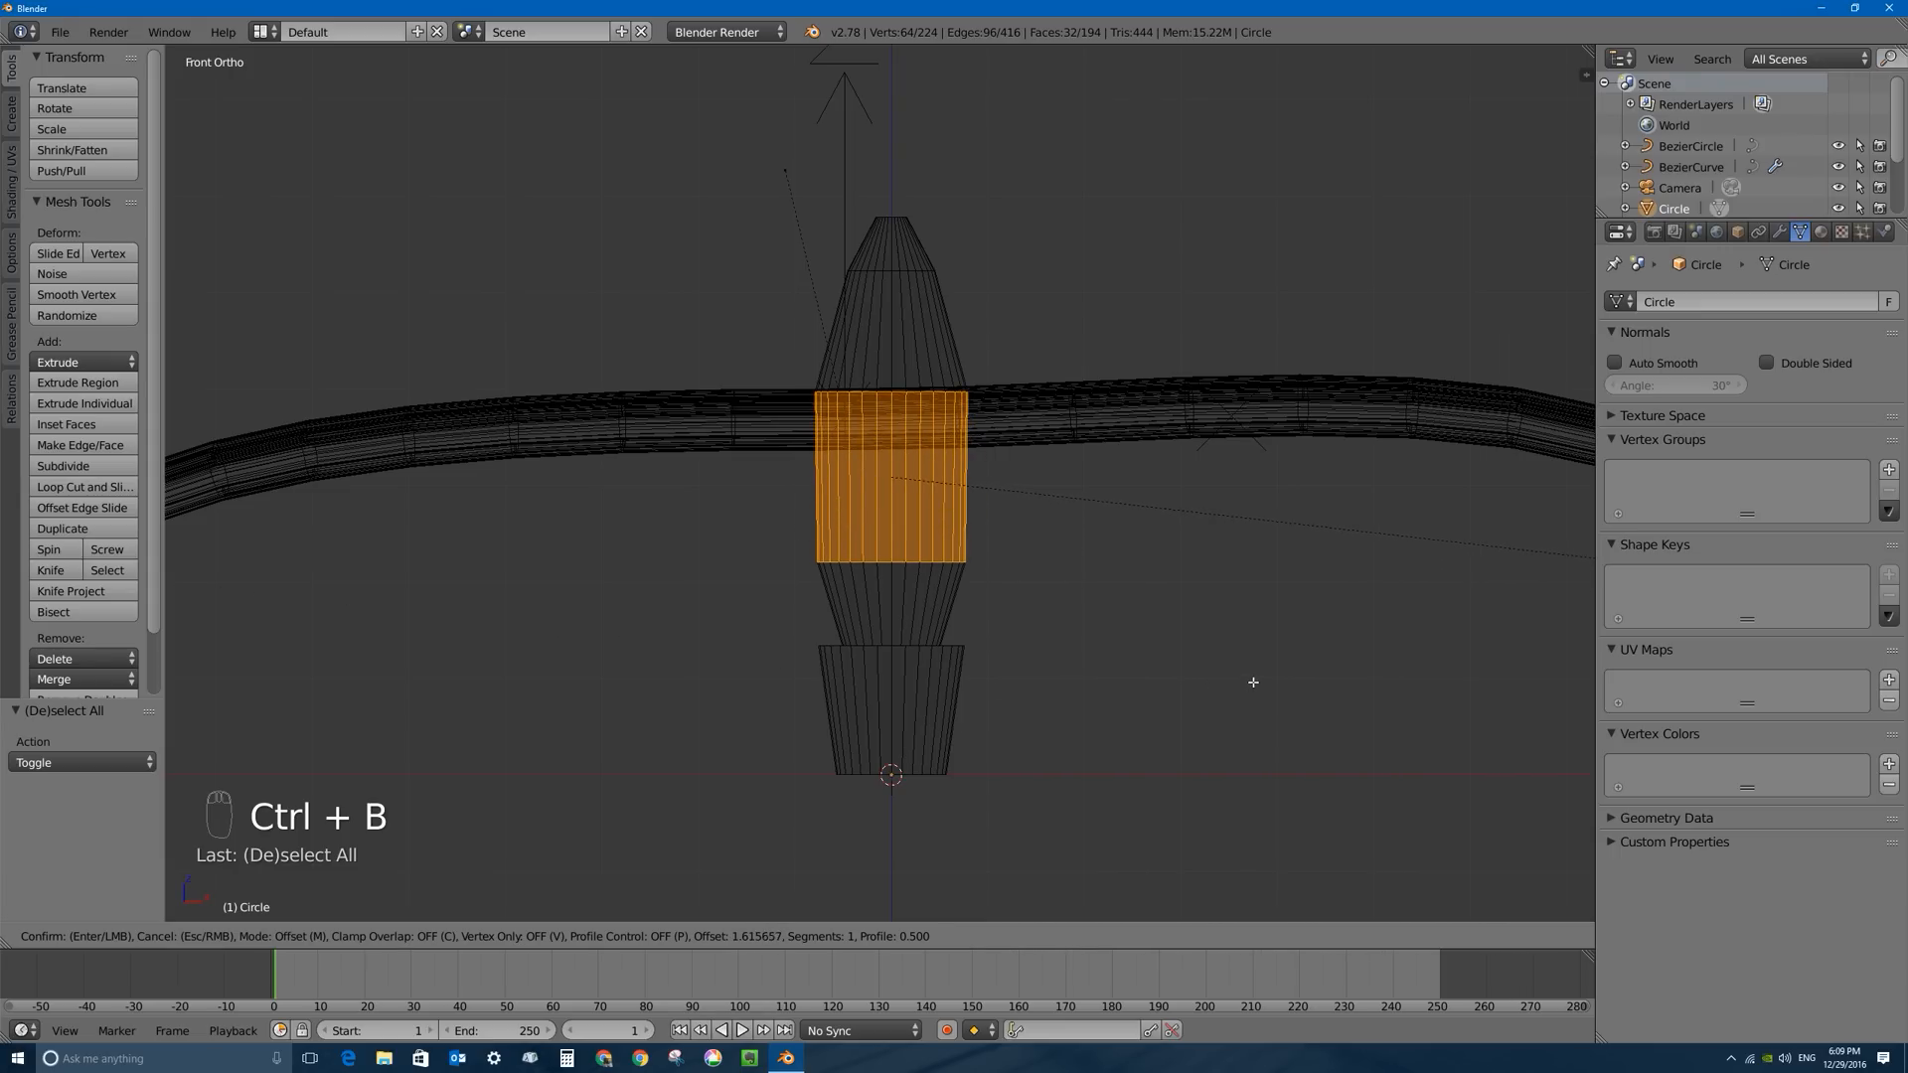
pyautogui.scroll(1, 1252, 676)
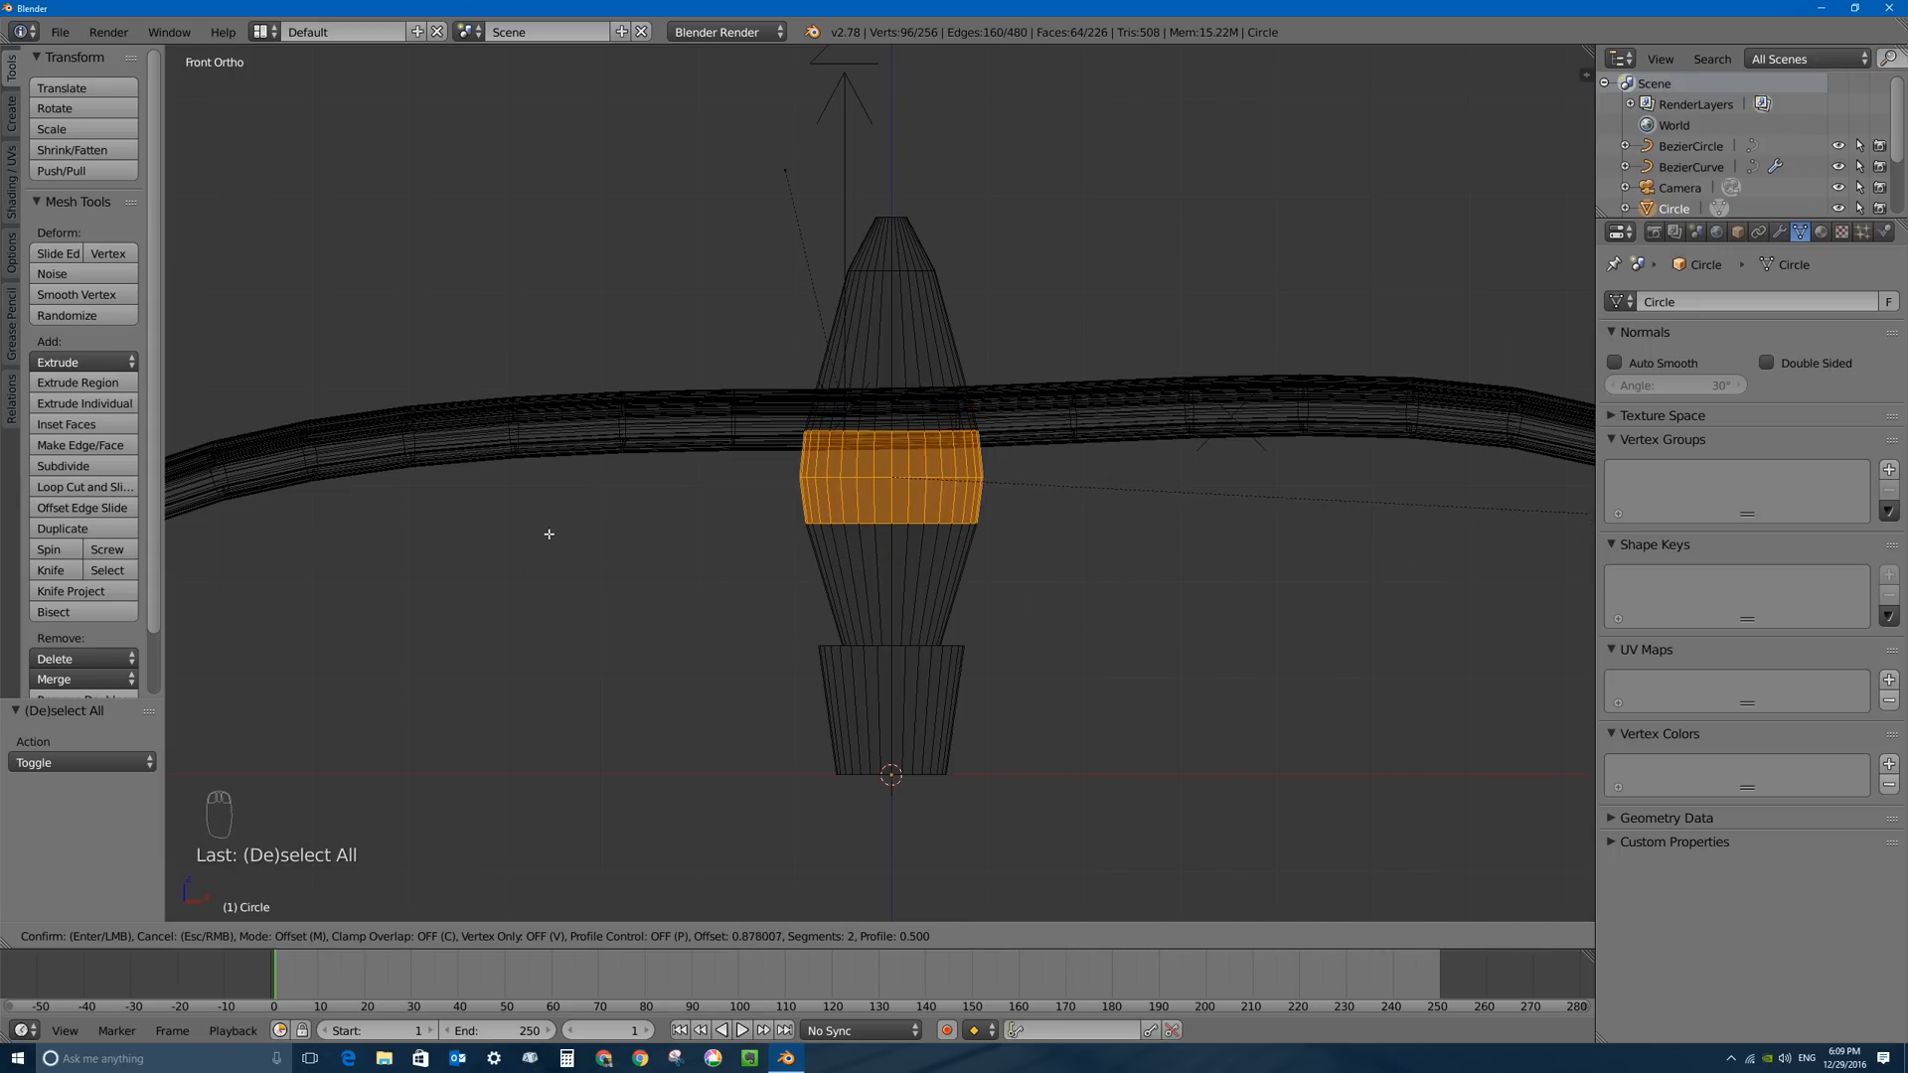
pyautogui.click(630, 529)
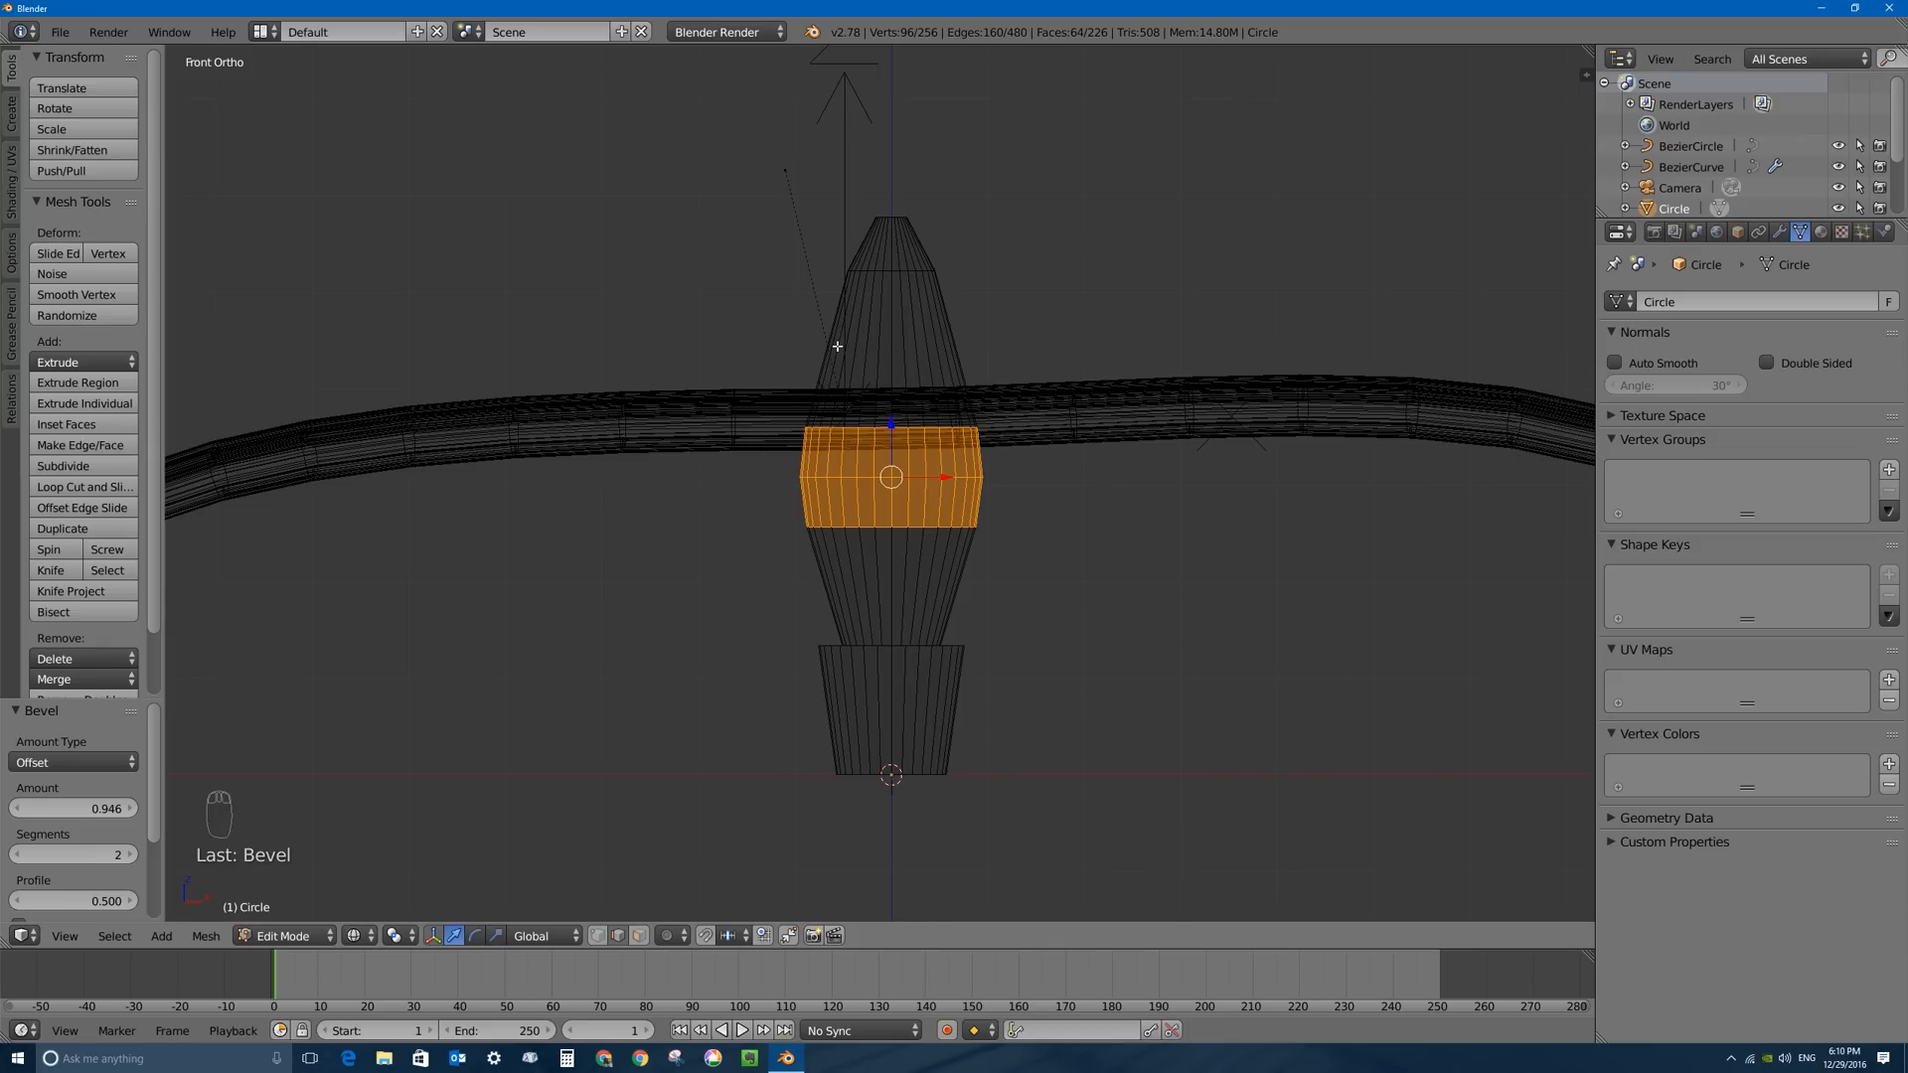
# Add a loop cut slightly above the middle of the bulb's upper section and scale it to 1.065.
pyautogui.hotkey('ctrl', 'r')
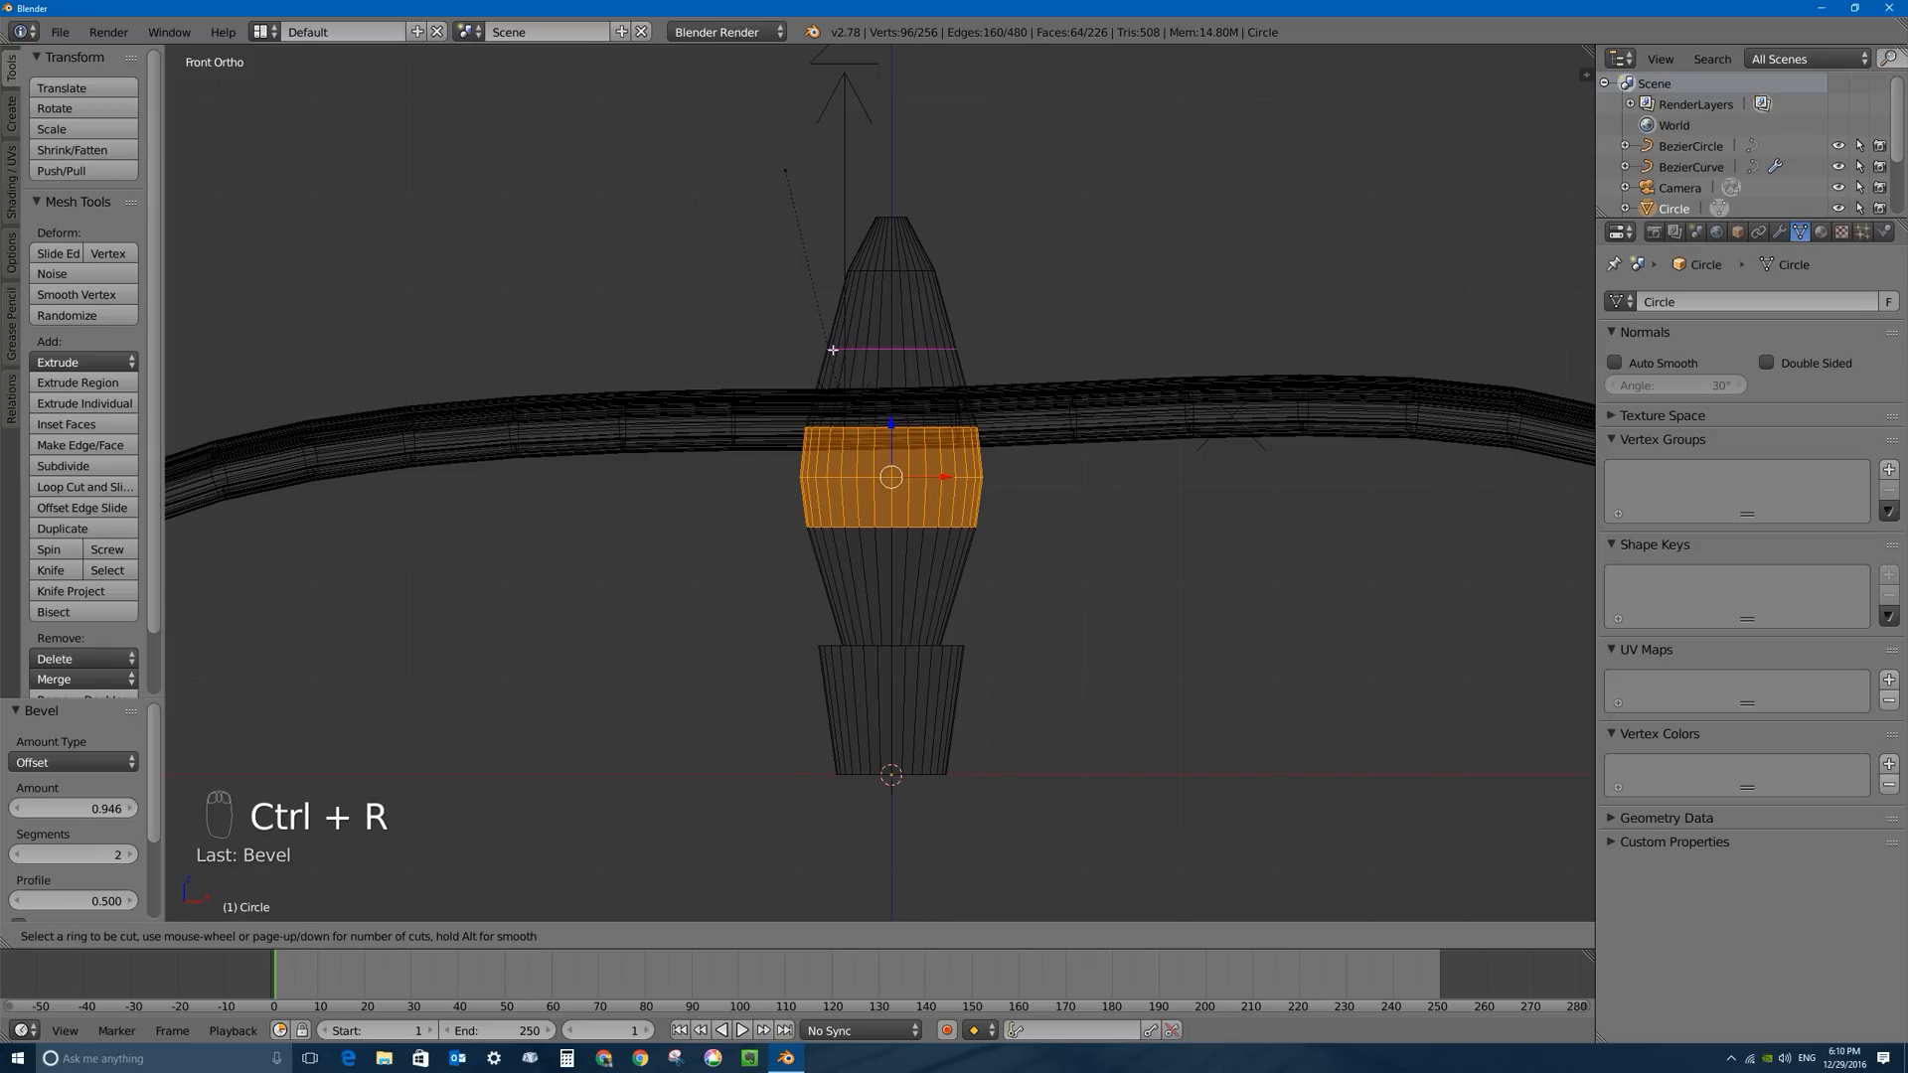
pyautogui.click(833, 350)
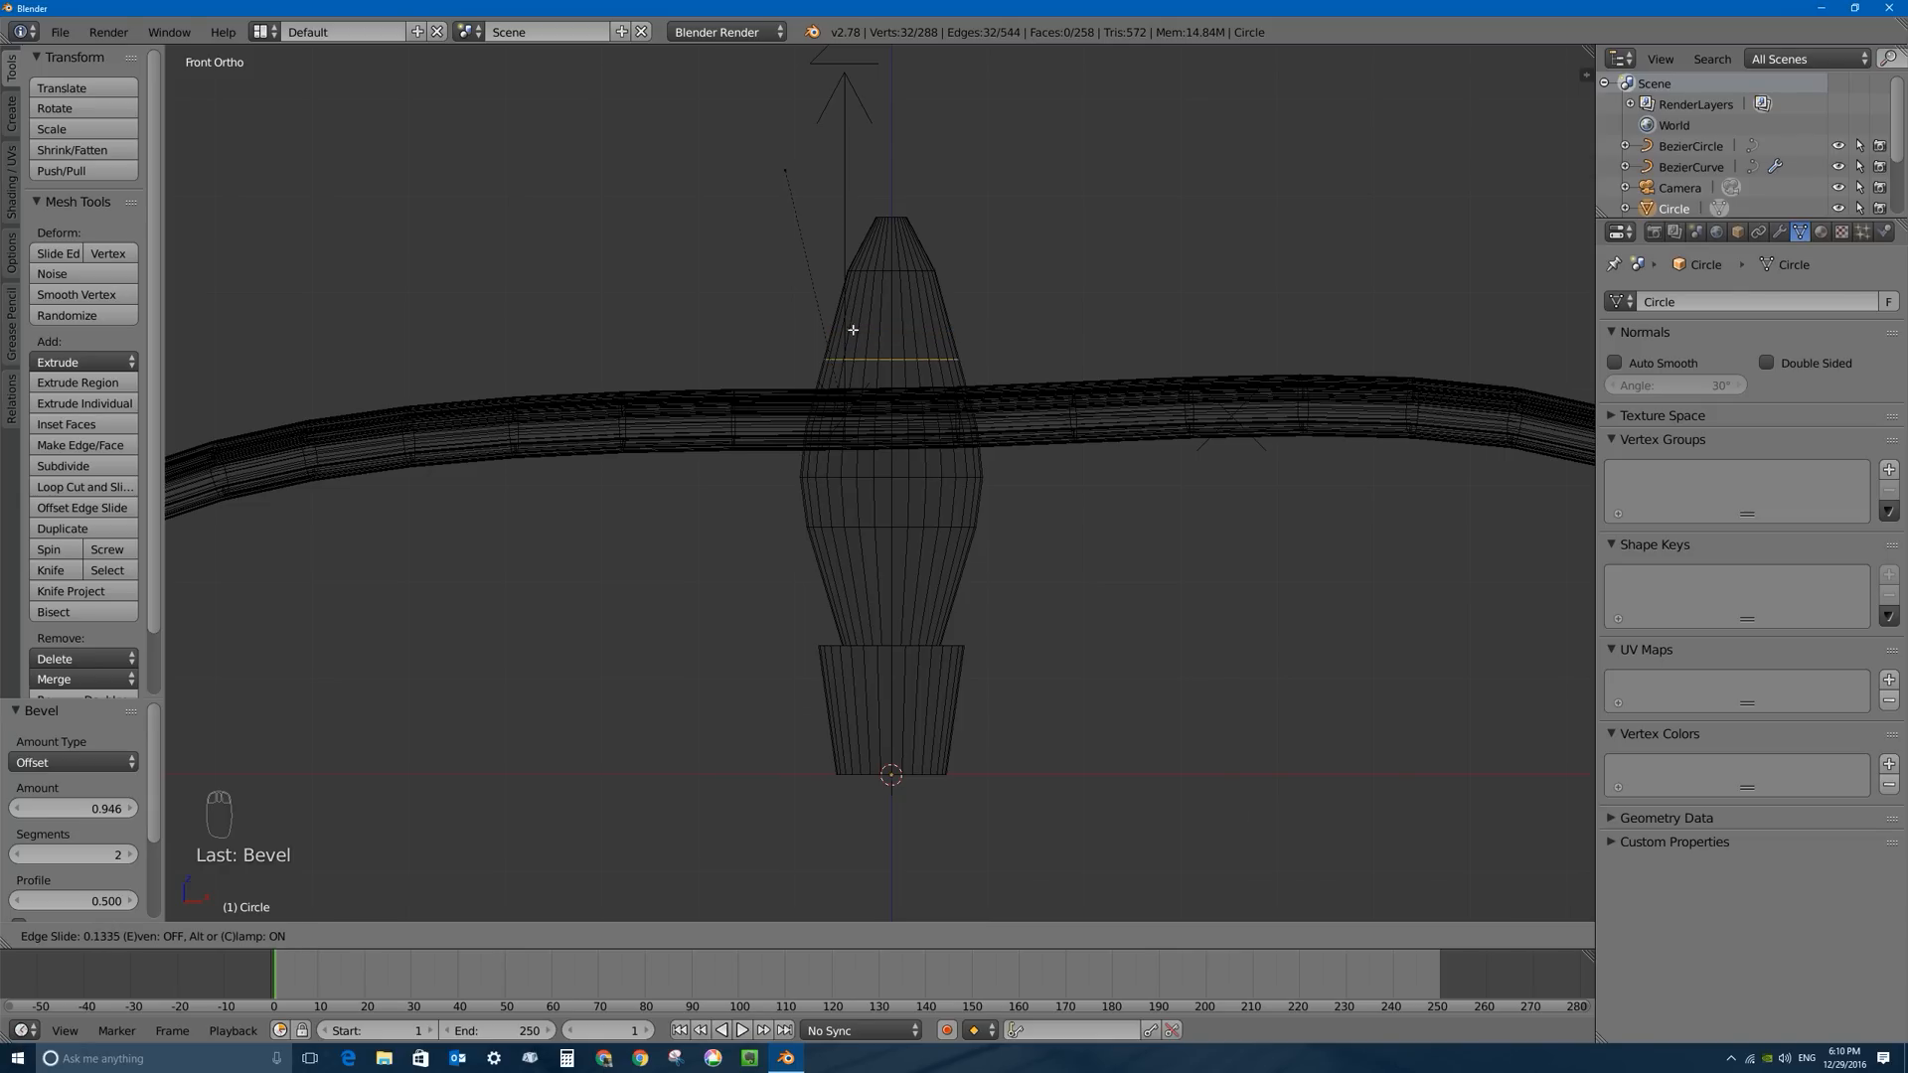
pyautogui.click(852, 332)
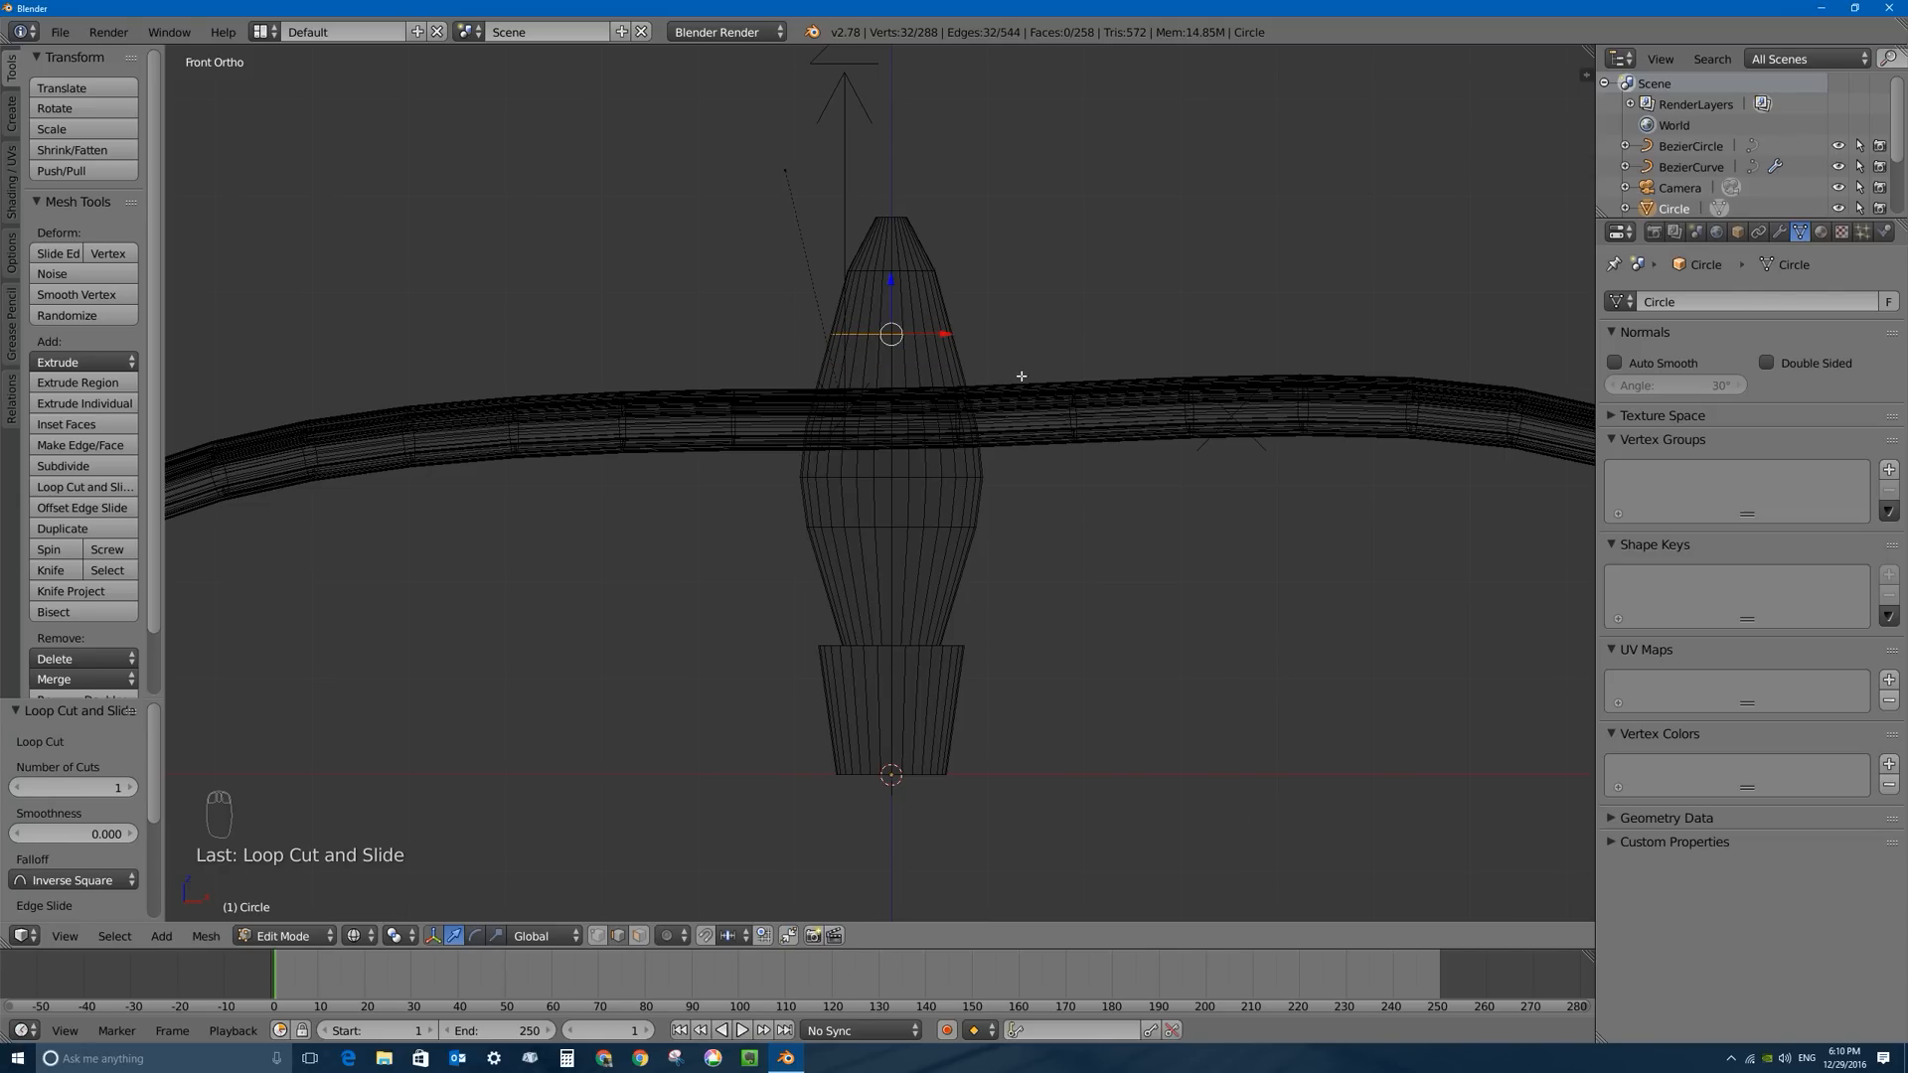
pyautogui.press('s')
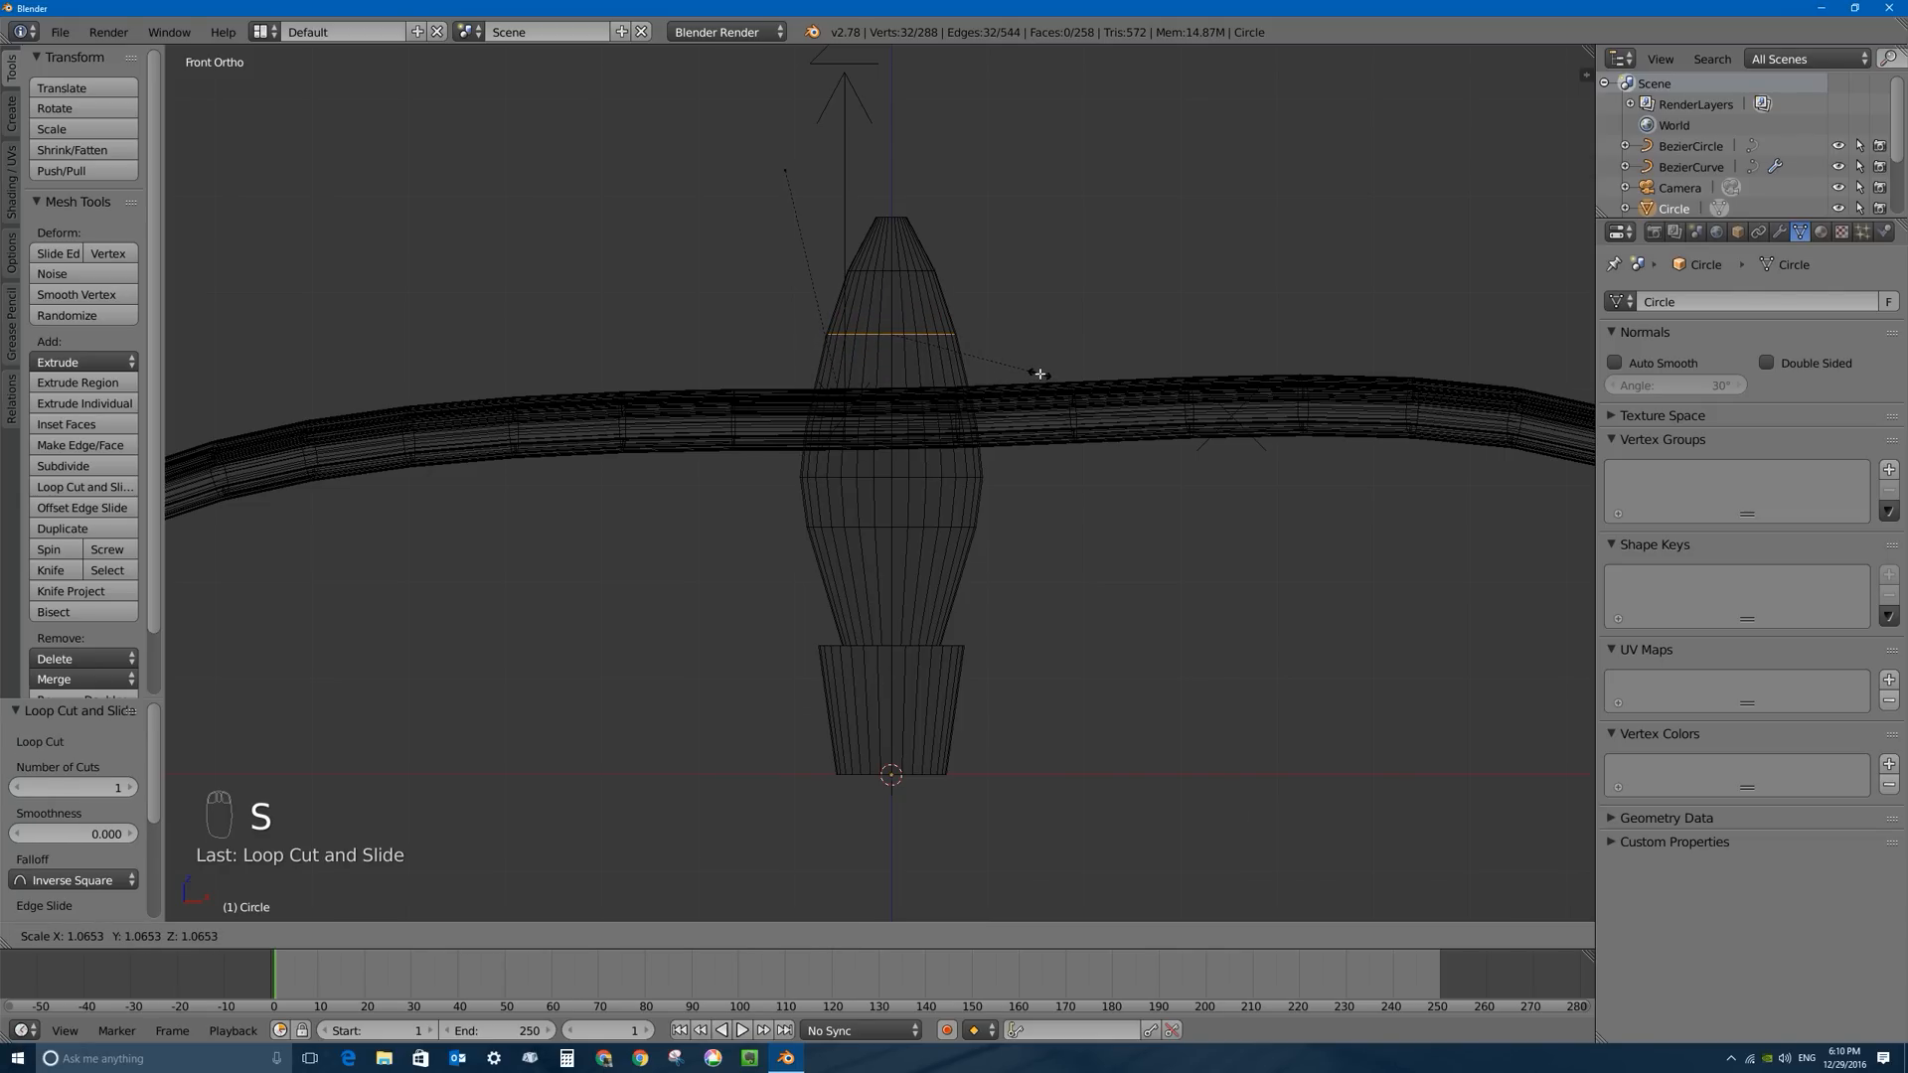
pyautogui.click(1039, 373)
# Scale the edge loop just below the bulb's tip to 0.972.
pyautogui.keyDown('alt'); pyautogui.rightClick(903, 270); pyautogui.keyUp('alt')
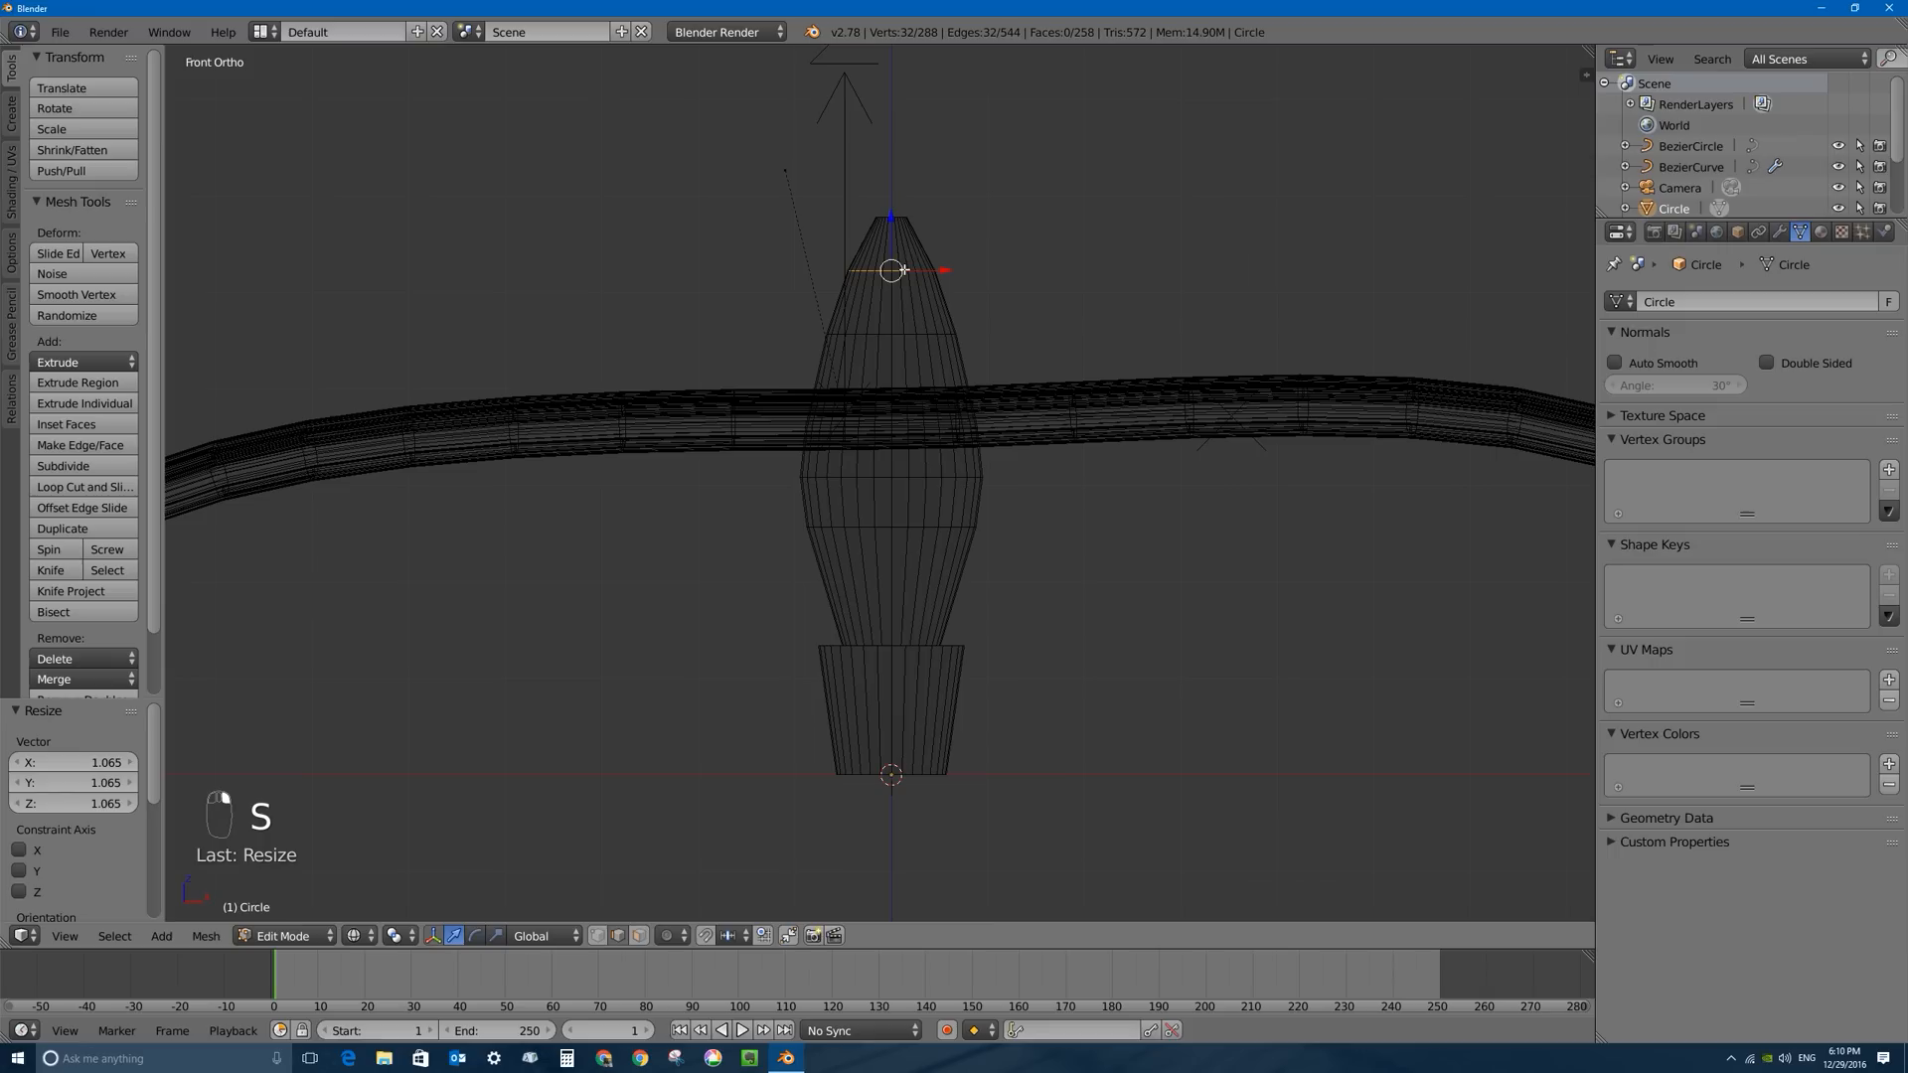
pyautogui.press('s')
pyautogui.click(1047, 277)
# Add a centred loop cut between the bulb's wide middle and the socket, and scale it to 1.022.
pyautogui.hotkey('ctrl', 'r')
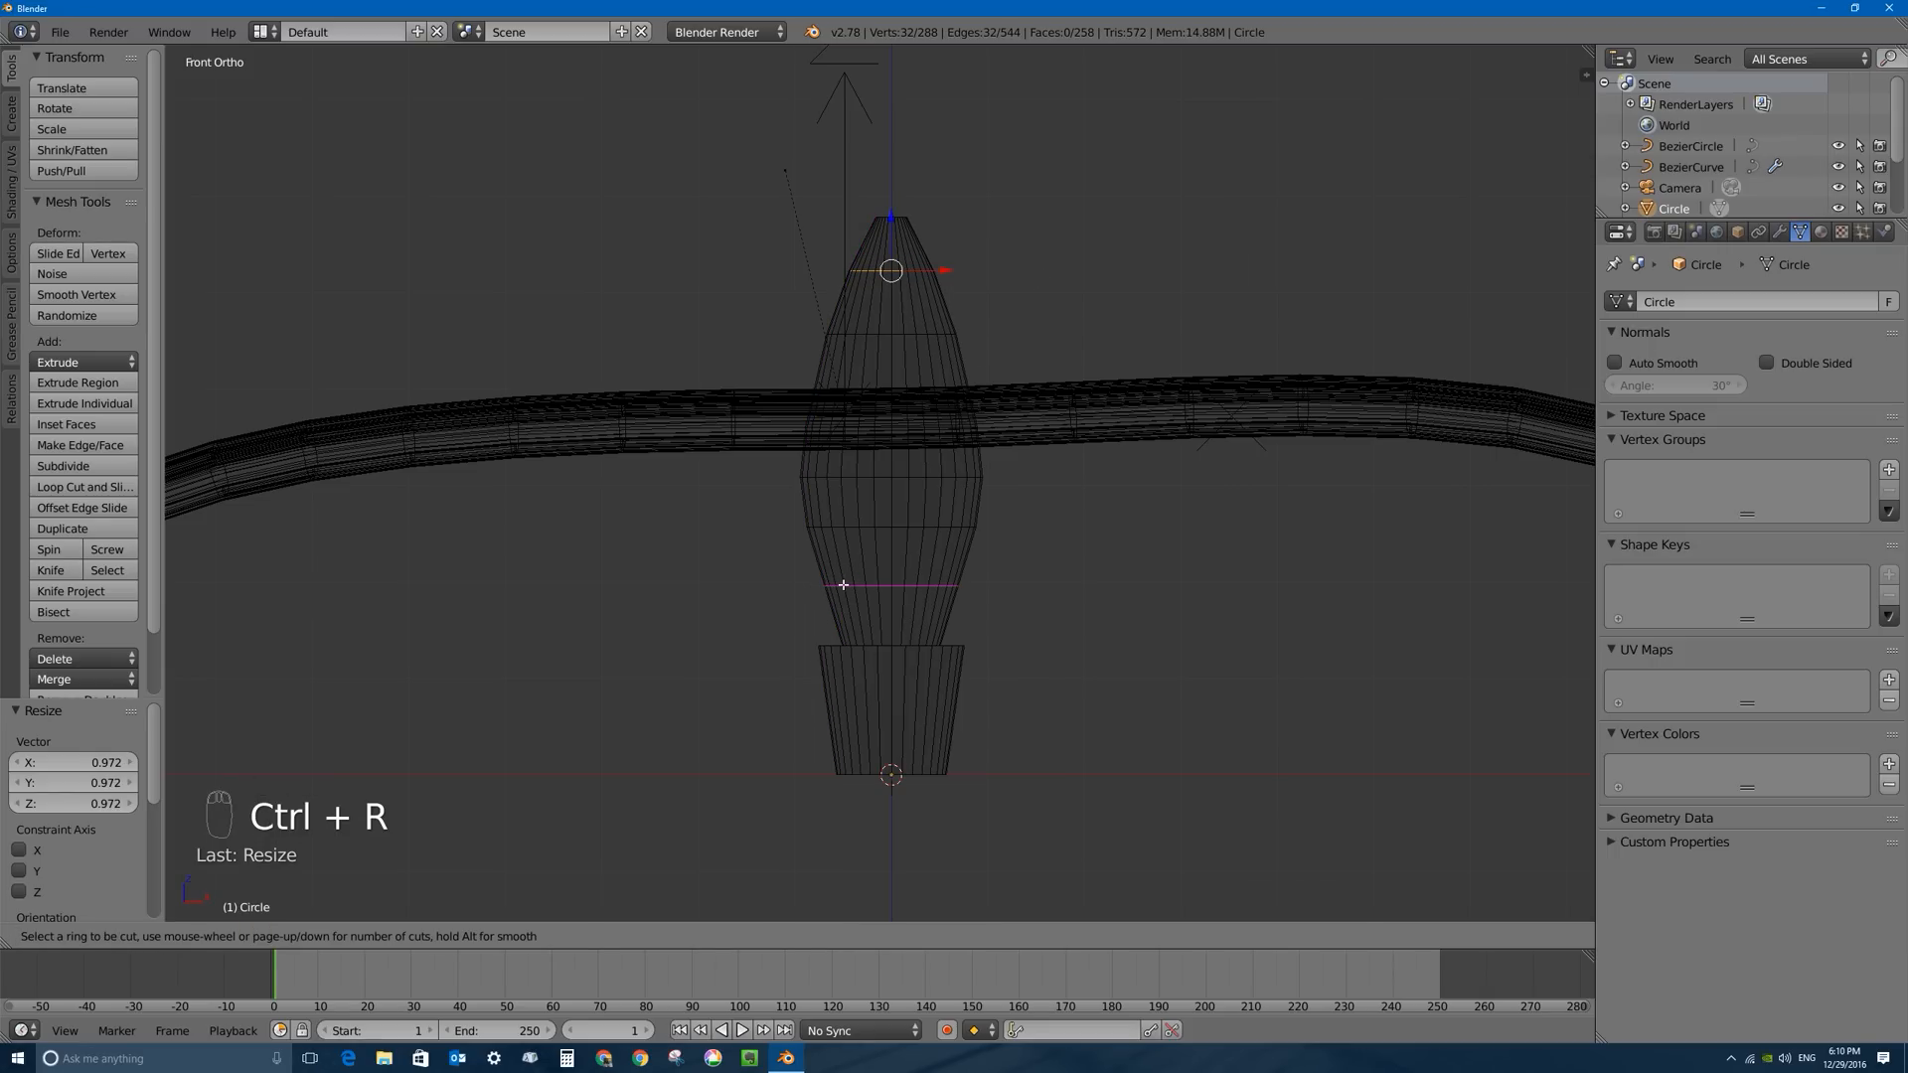
pyautogui.click(844, 585)
pyautogui.rightClick(1006, 631)
pyautogui.press('s')
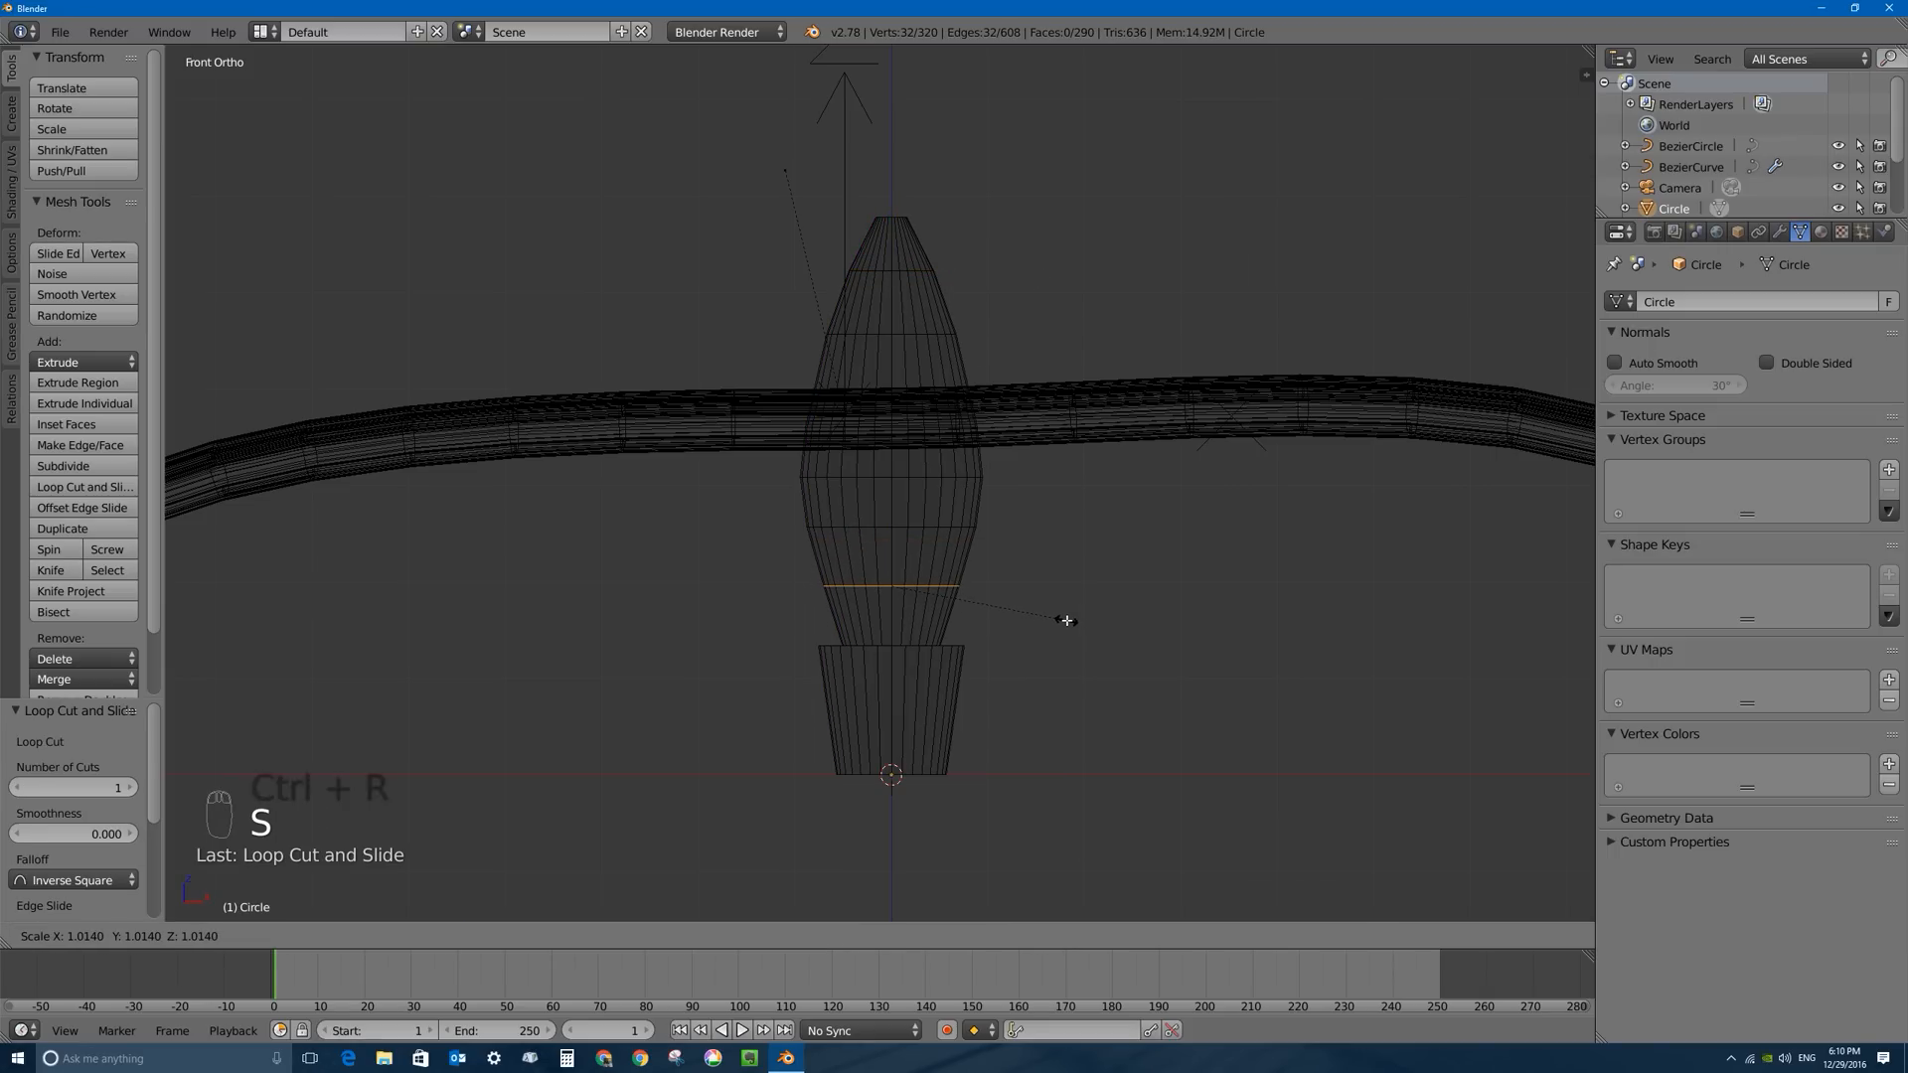
pyautogui.click(1063, 611)
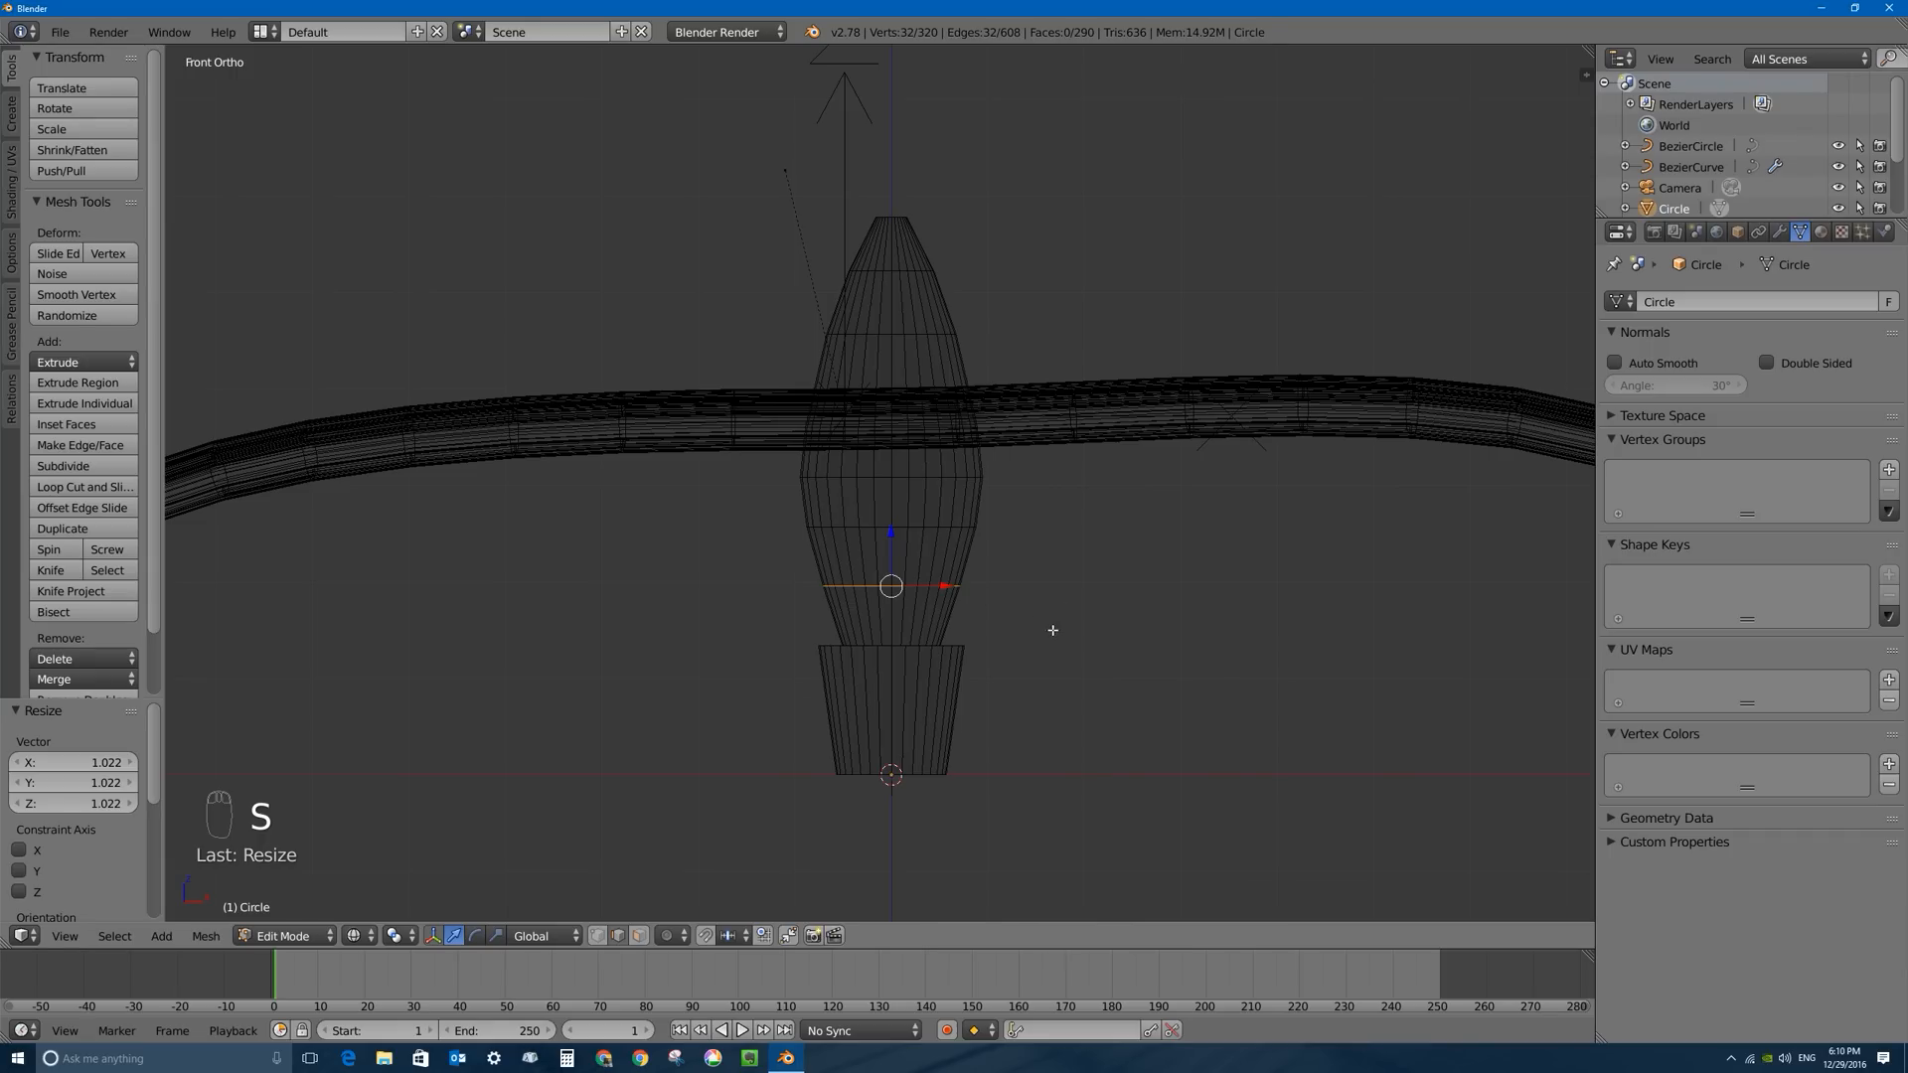
# Bevel the lower bulb loop by 0.442 and the upper section's added loop by 0.448 with 1 segment each, returning to solid shading.
pyautogui.hotkey('ctrl', 'b')
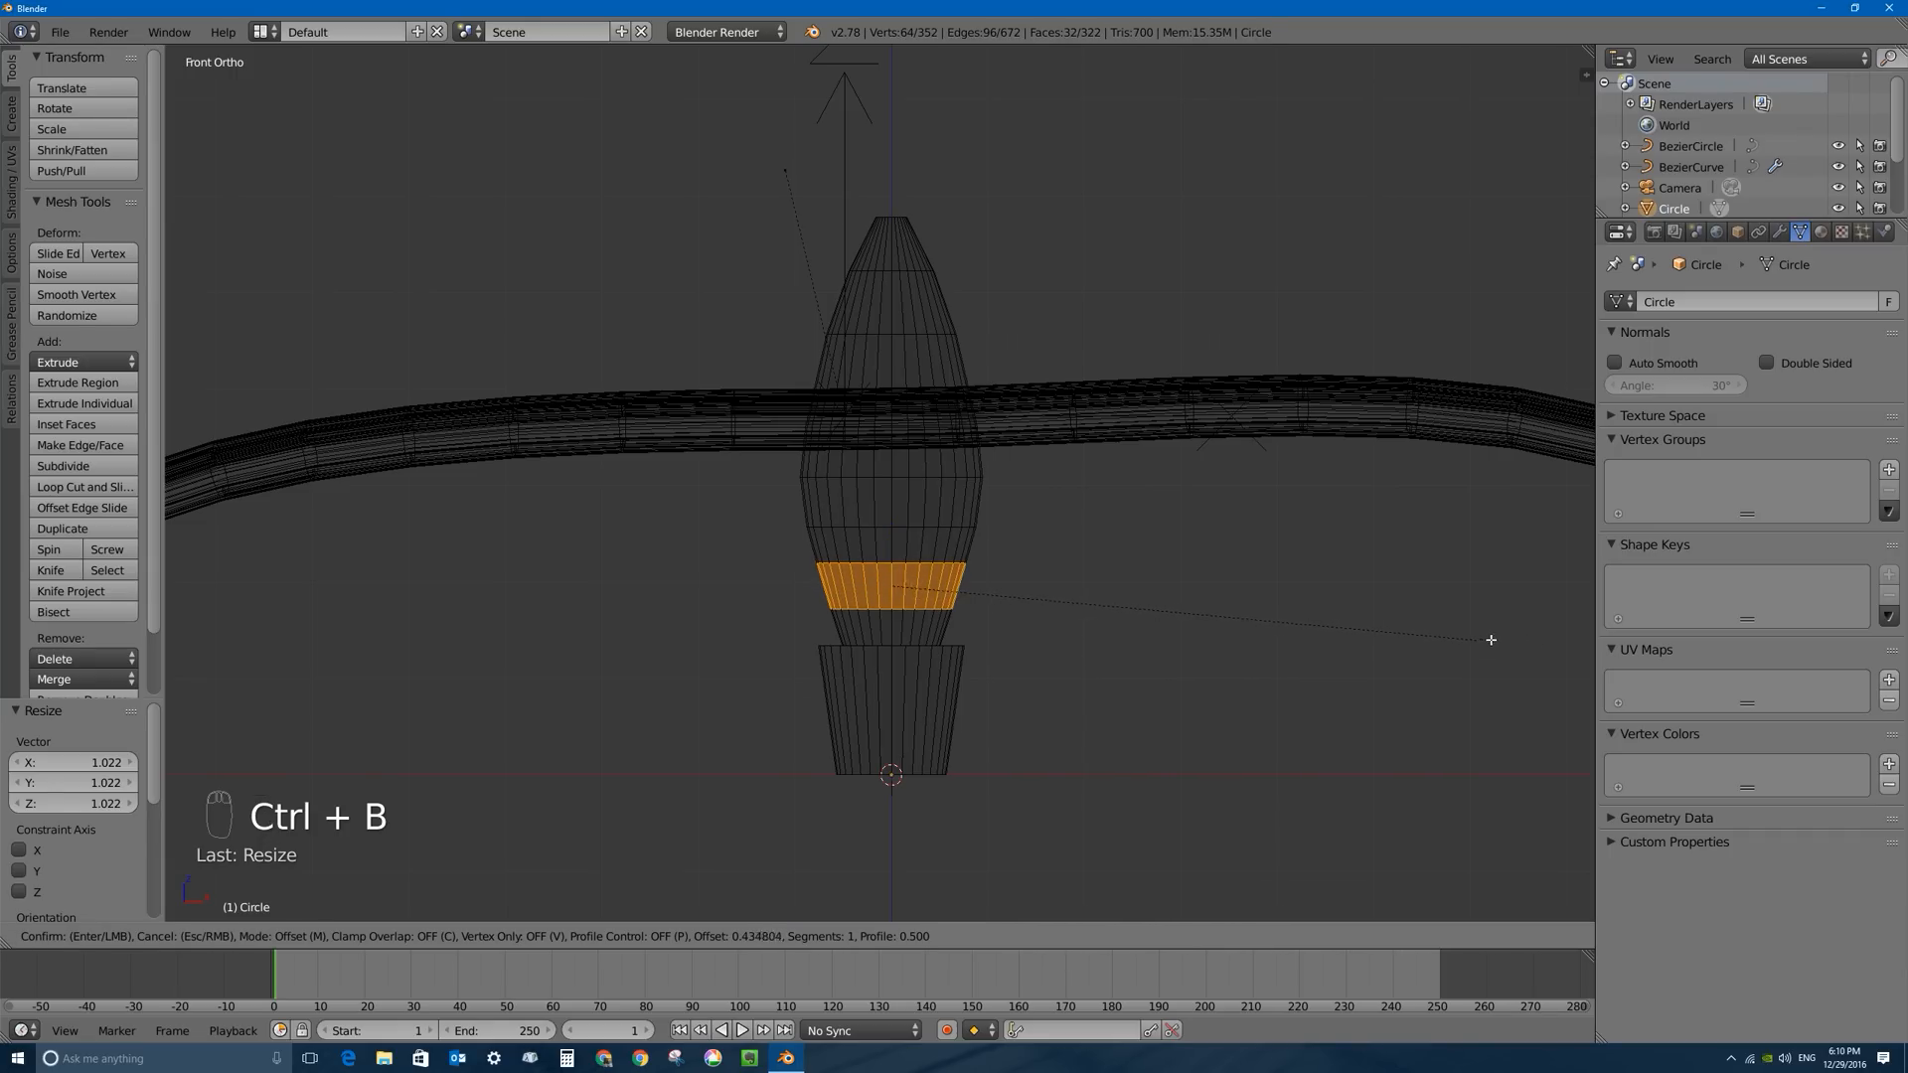
pyautogui.click(1496, 640)
pyautogui.rightClick(909, 324)
pyautogui.keyDown('alt'); pyautogui.rightClick(907, 334); pyautogui.keyUp('alt')
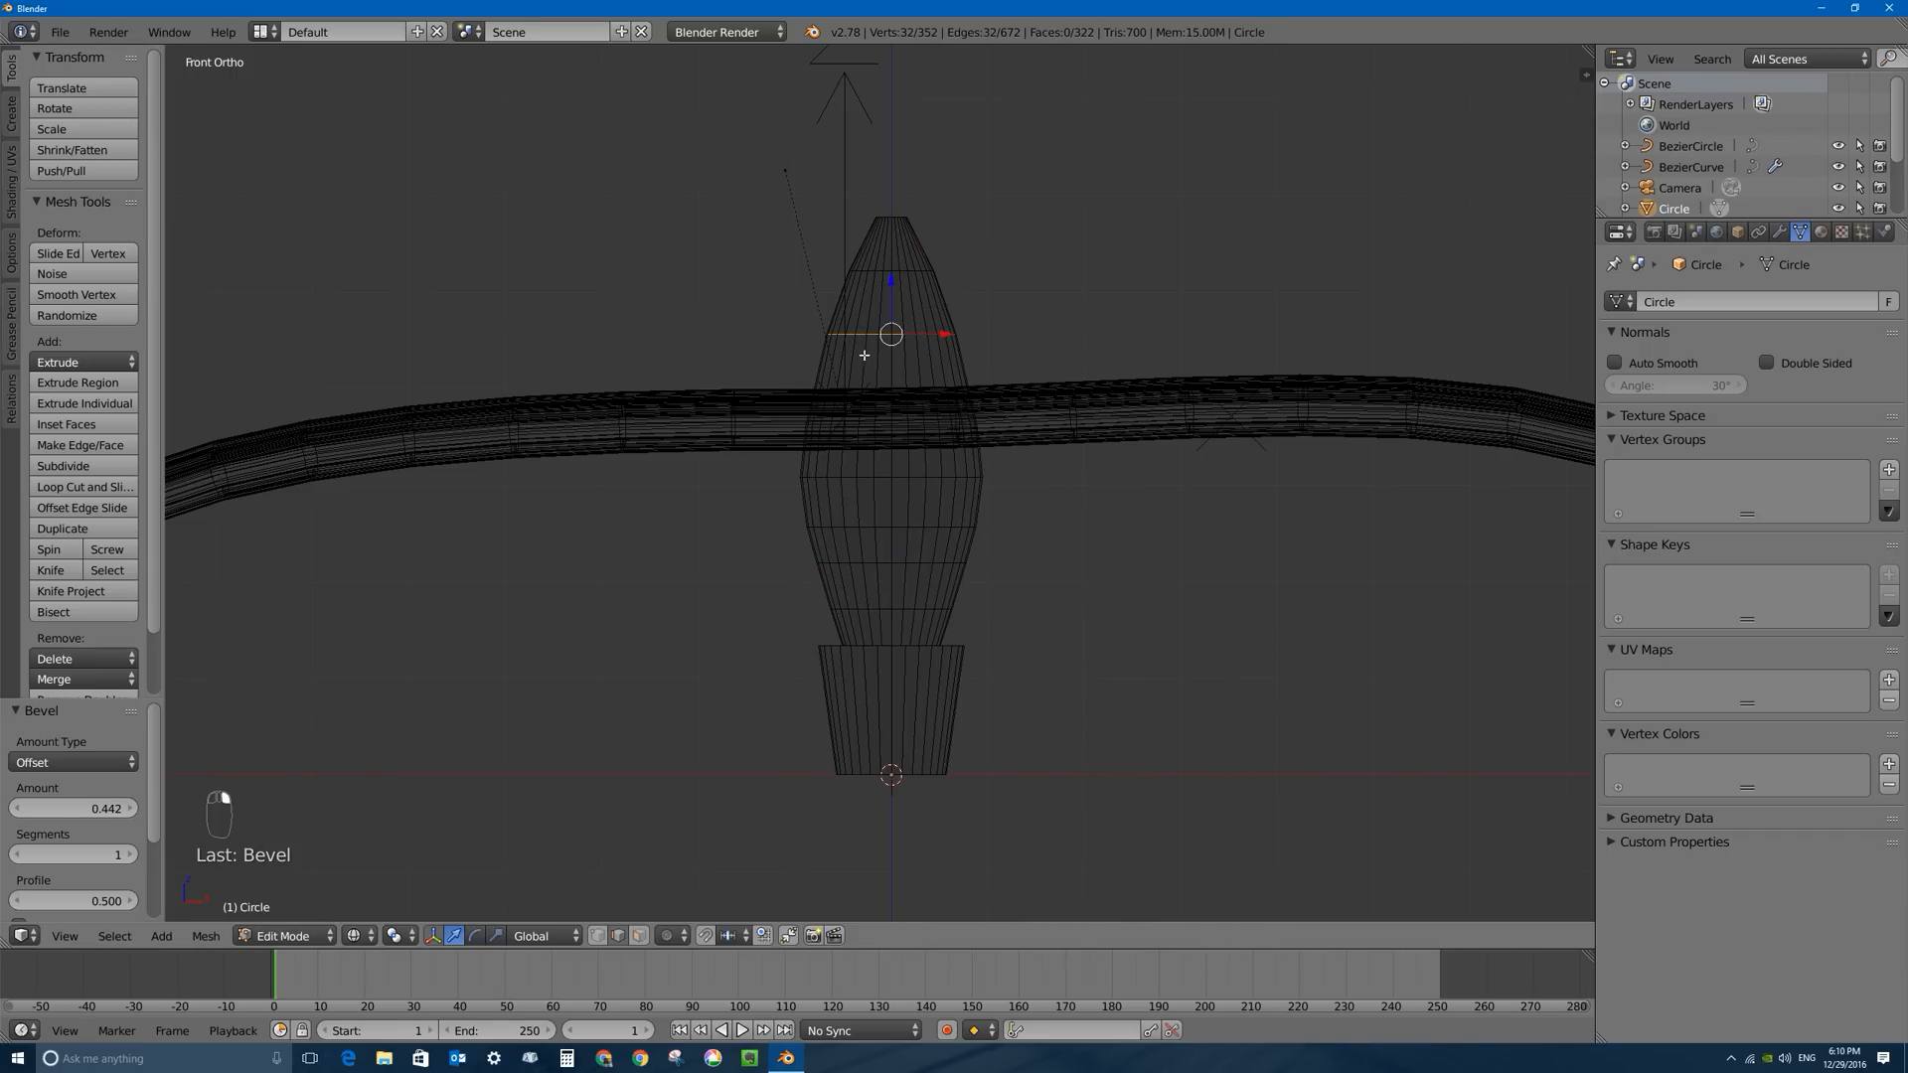
pyautogui.hotkey('ctrl', 'b')
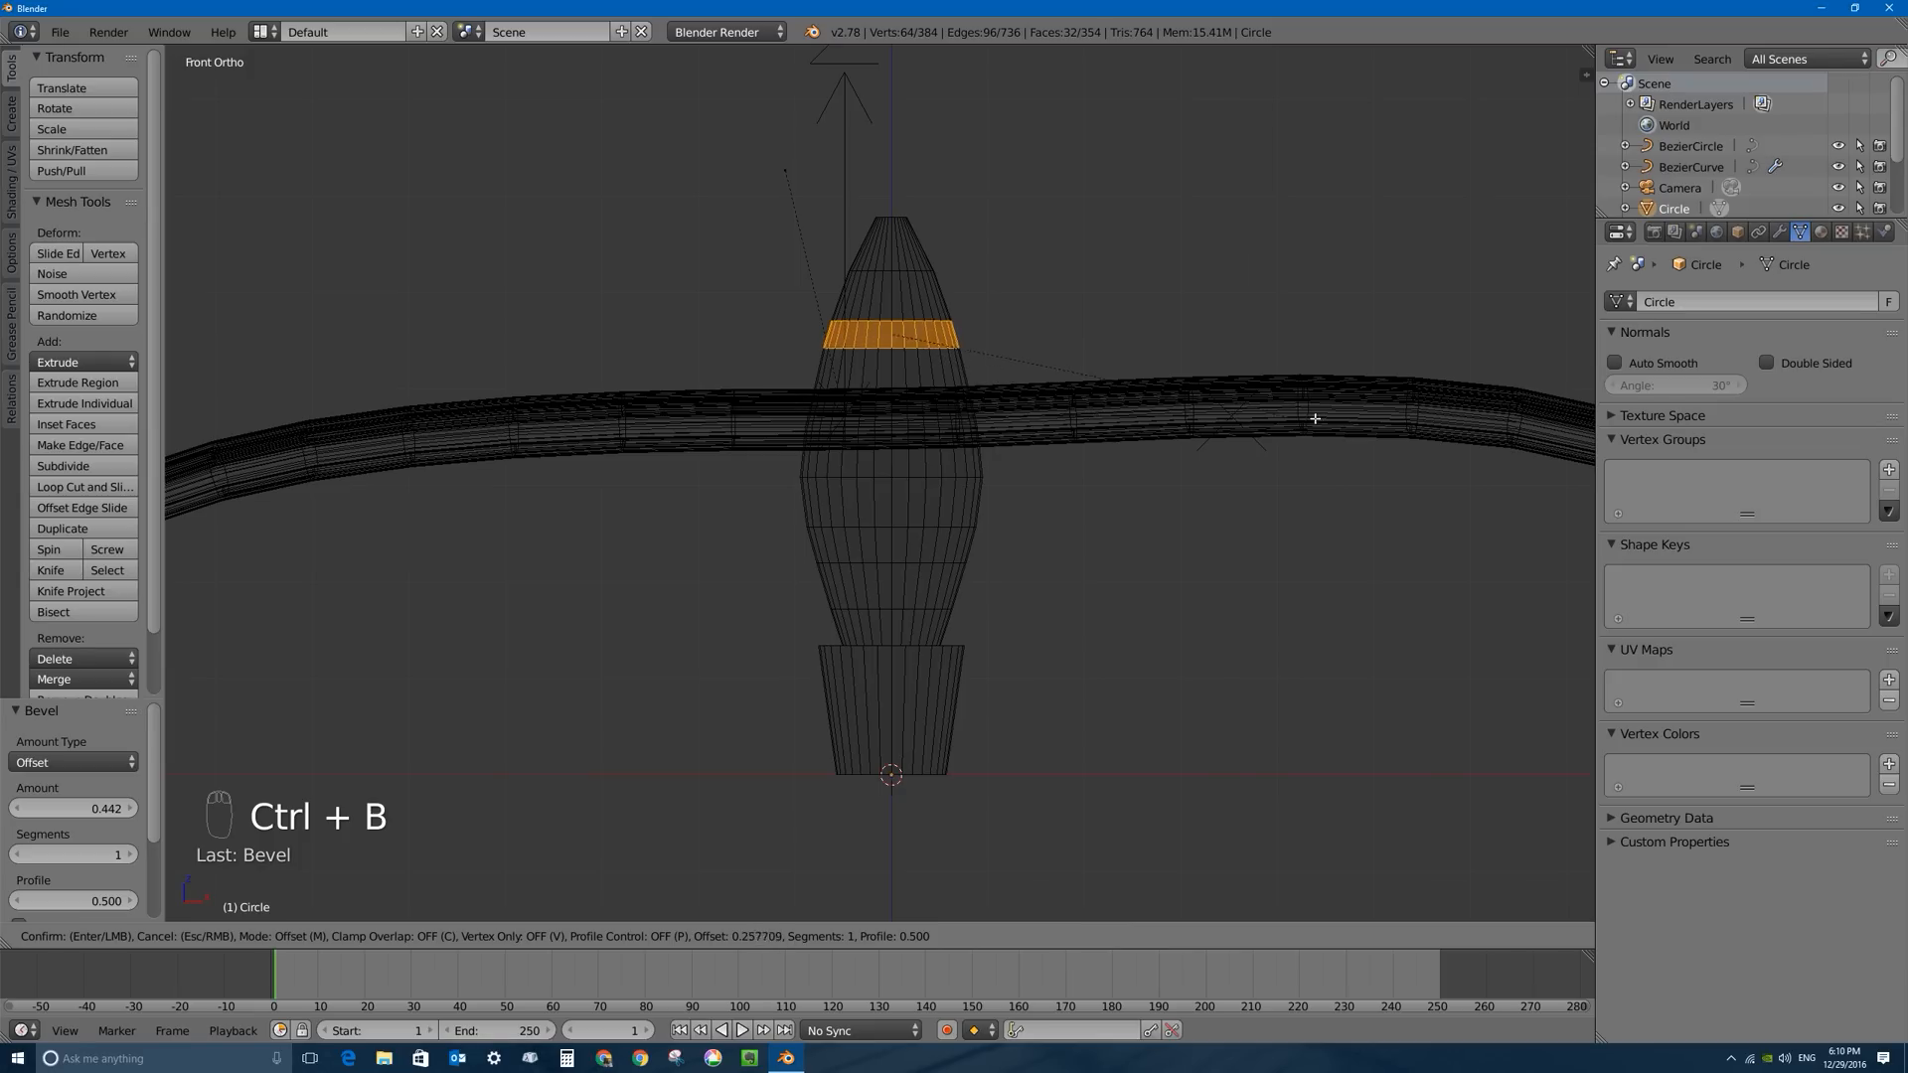
pyautogui.click(1391, 422)
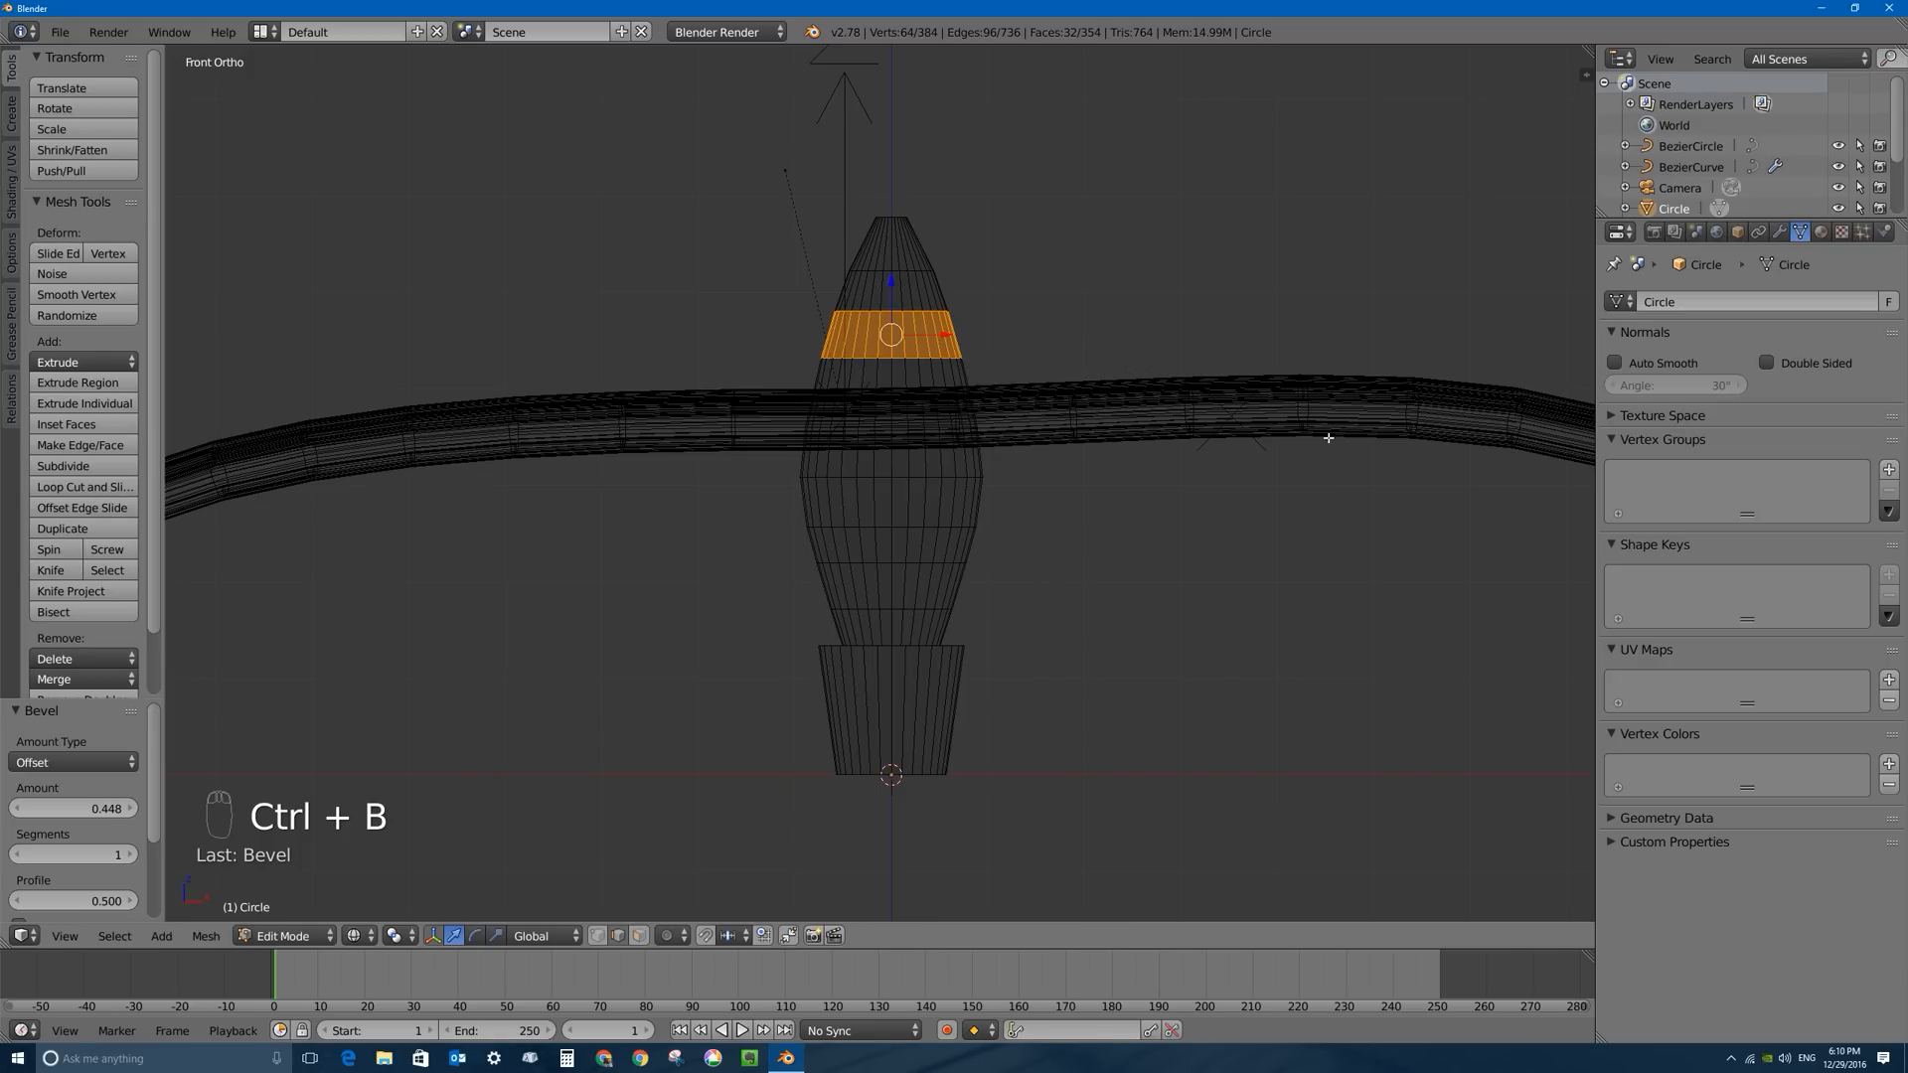
pyautogui.press('z')
pyautogui.moveTo(1039, 351); pyautogui.dragTo(773, 245, button='middle')
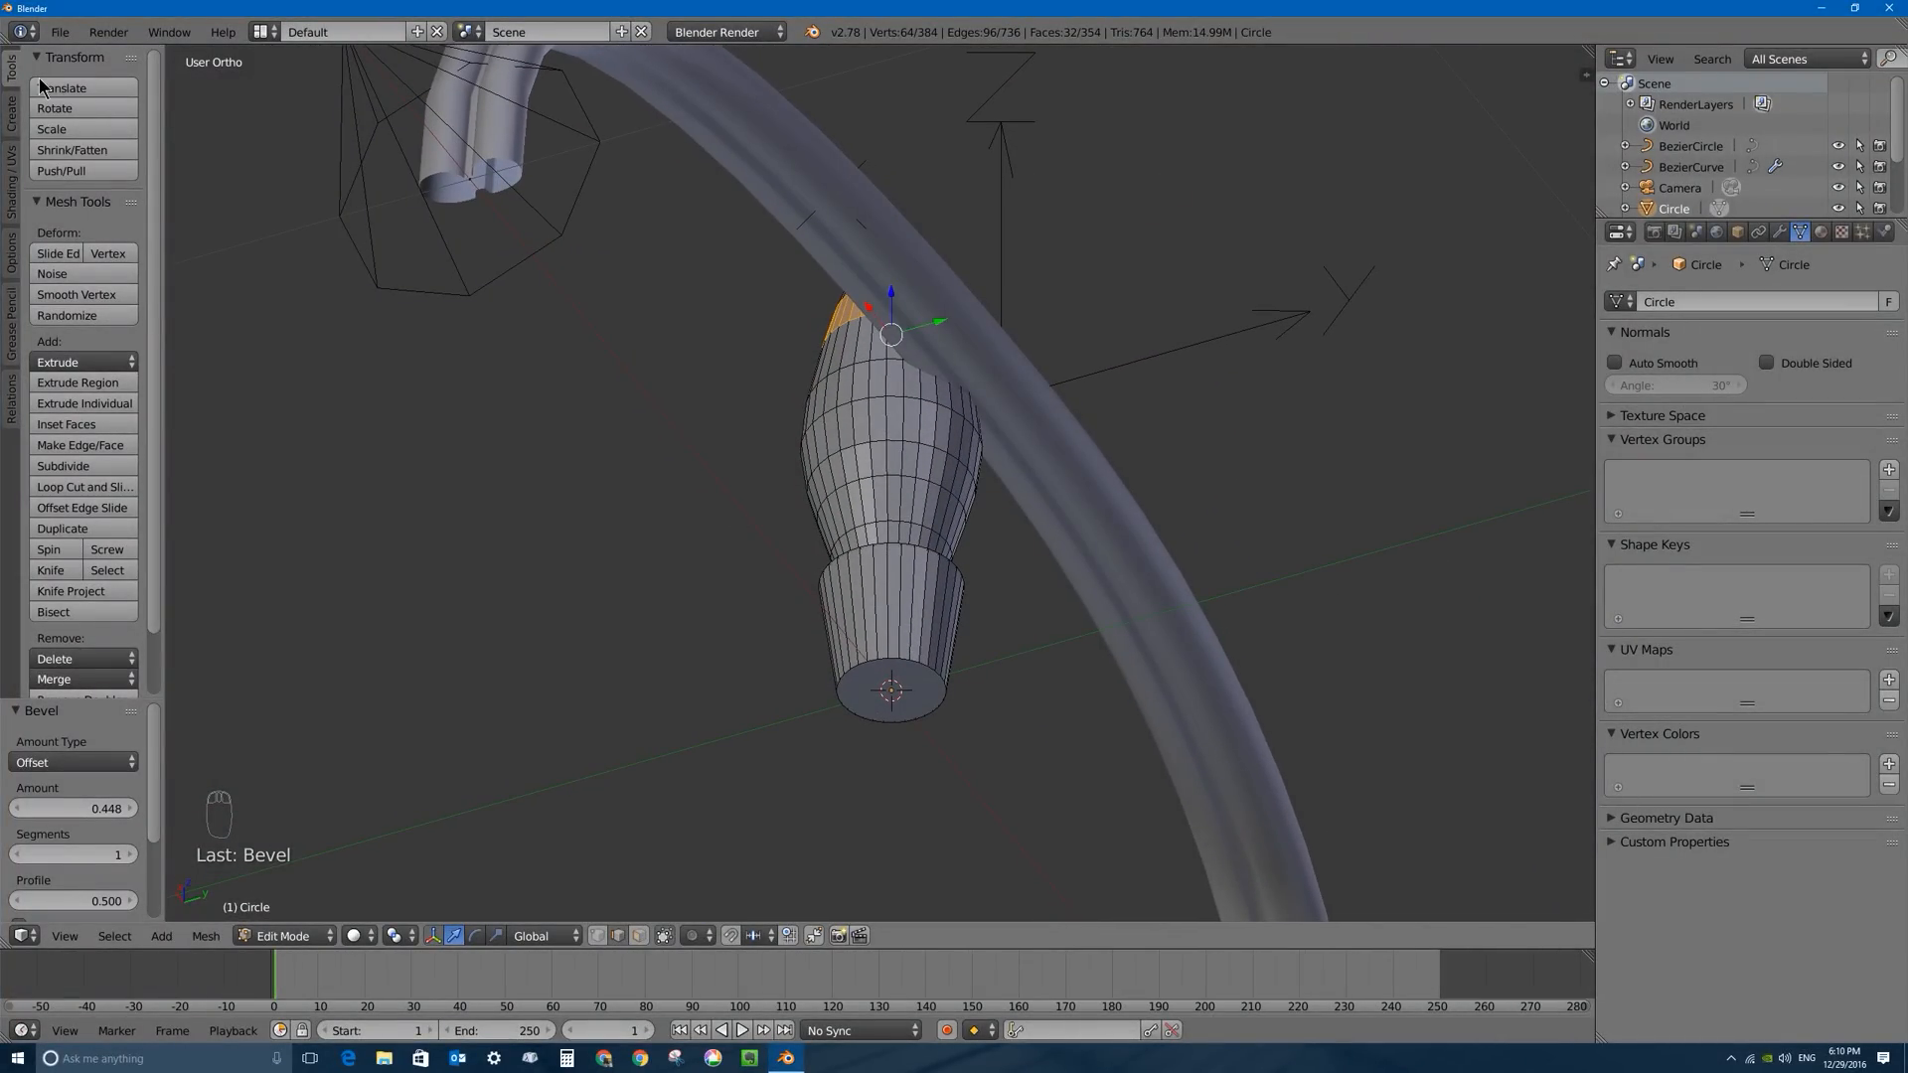
# Save the project to the Desktop as xmas-lights-001.
pyautogui.click(60, 32)
pyautogui.click(72, 202)
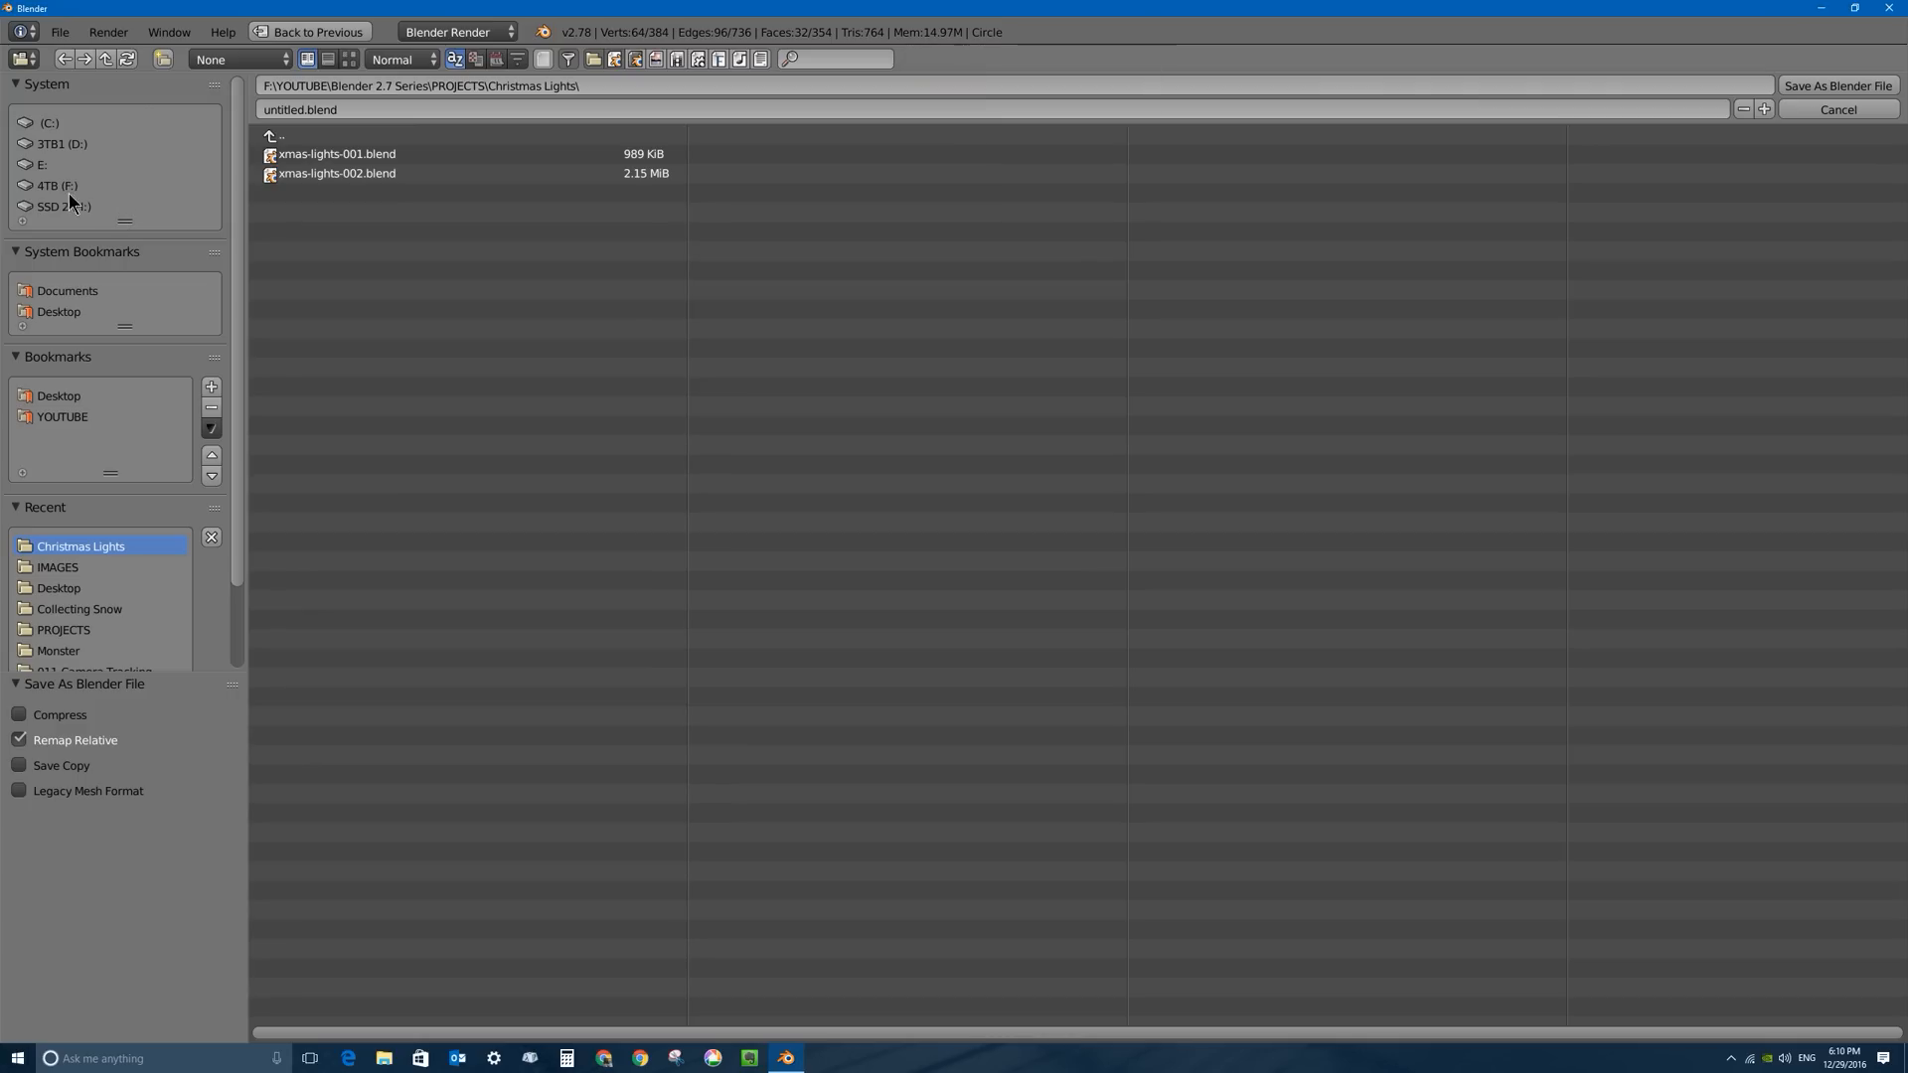
pyautogui.click(60, 313)
pyautogui.click(401, 111)
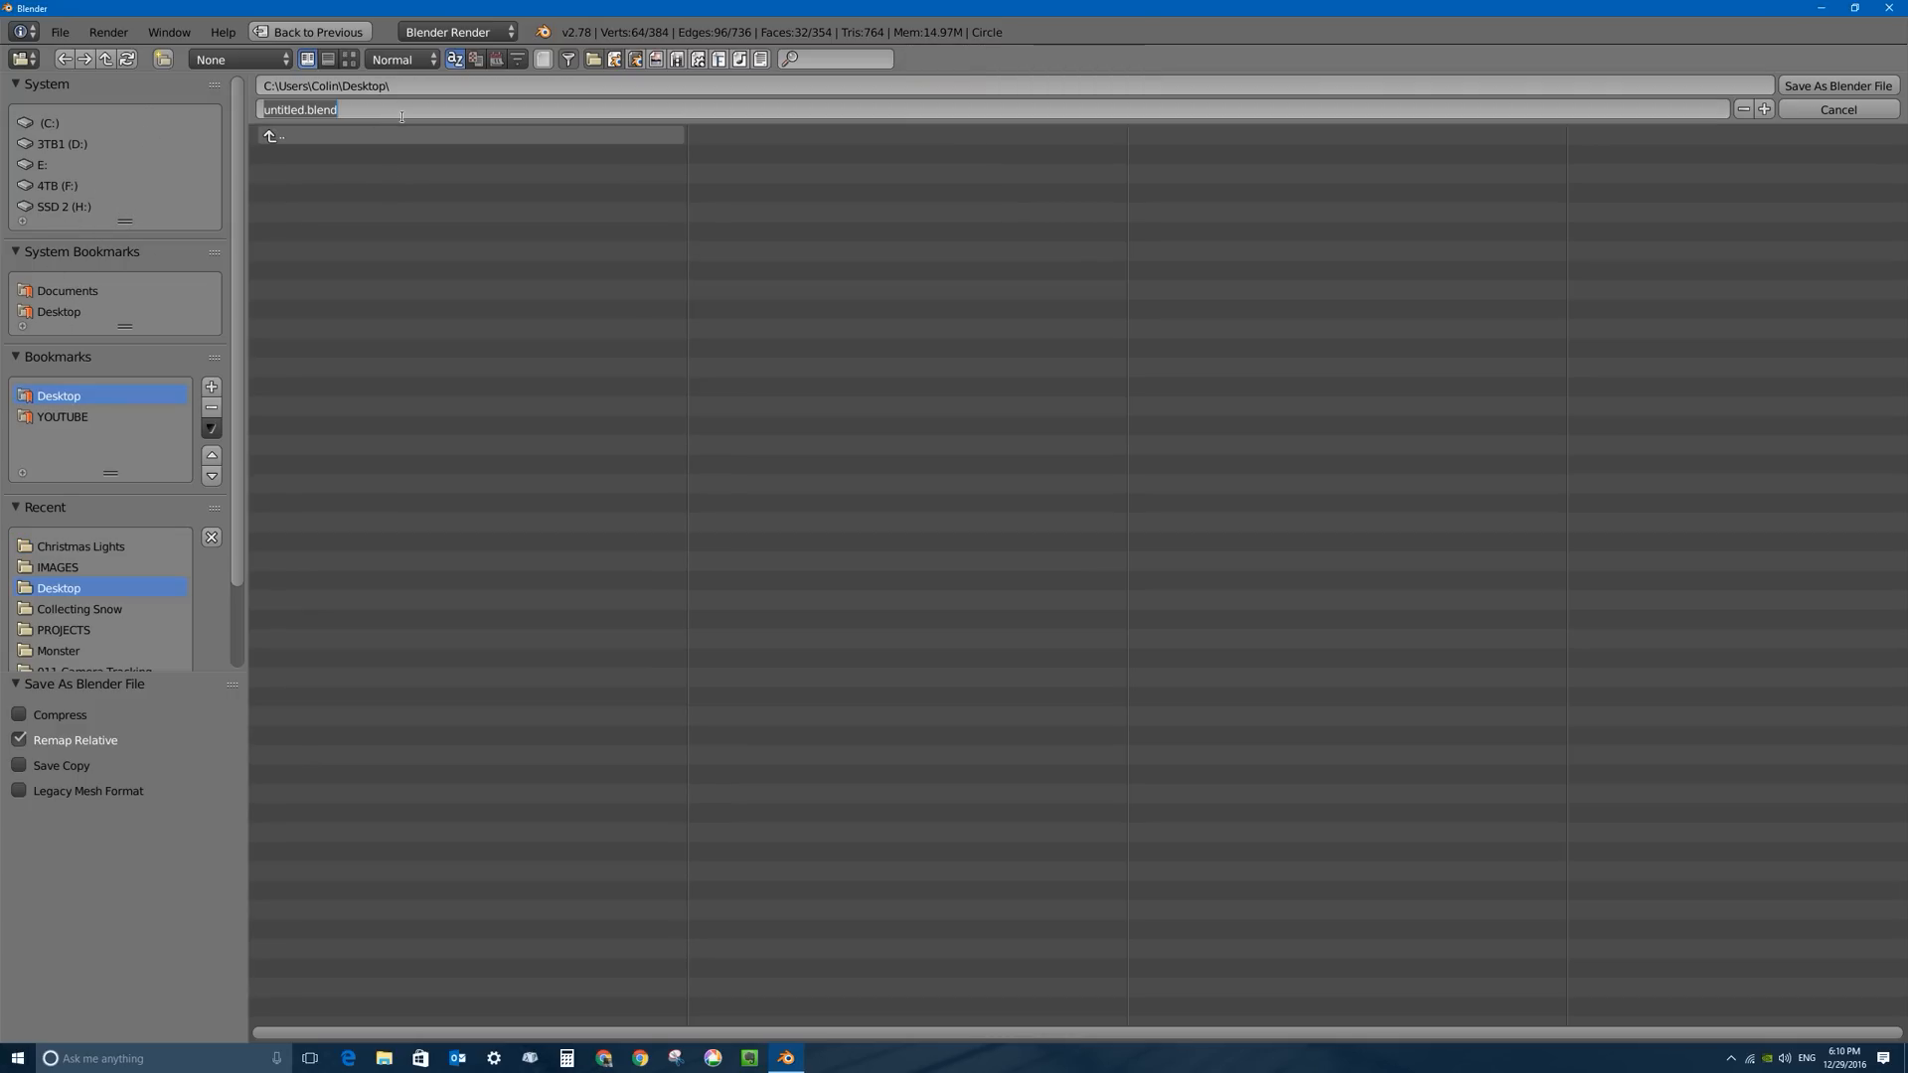
pyautogui.write('xmas-lights-001')
pyautogui.press('Return')
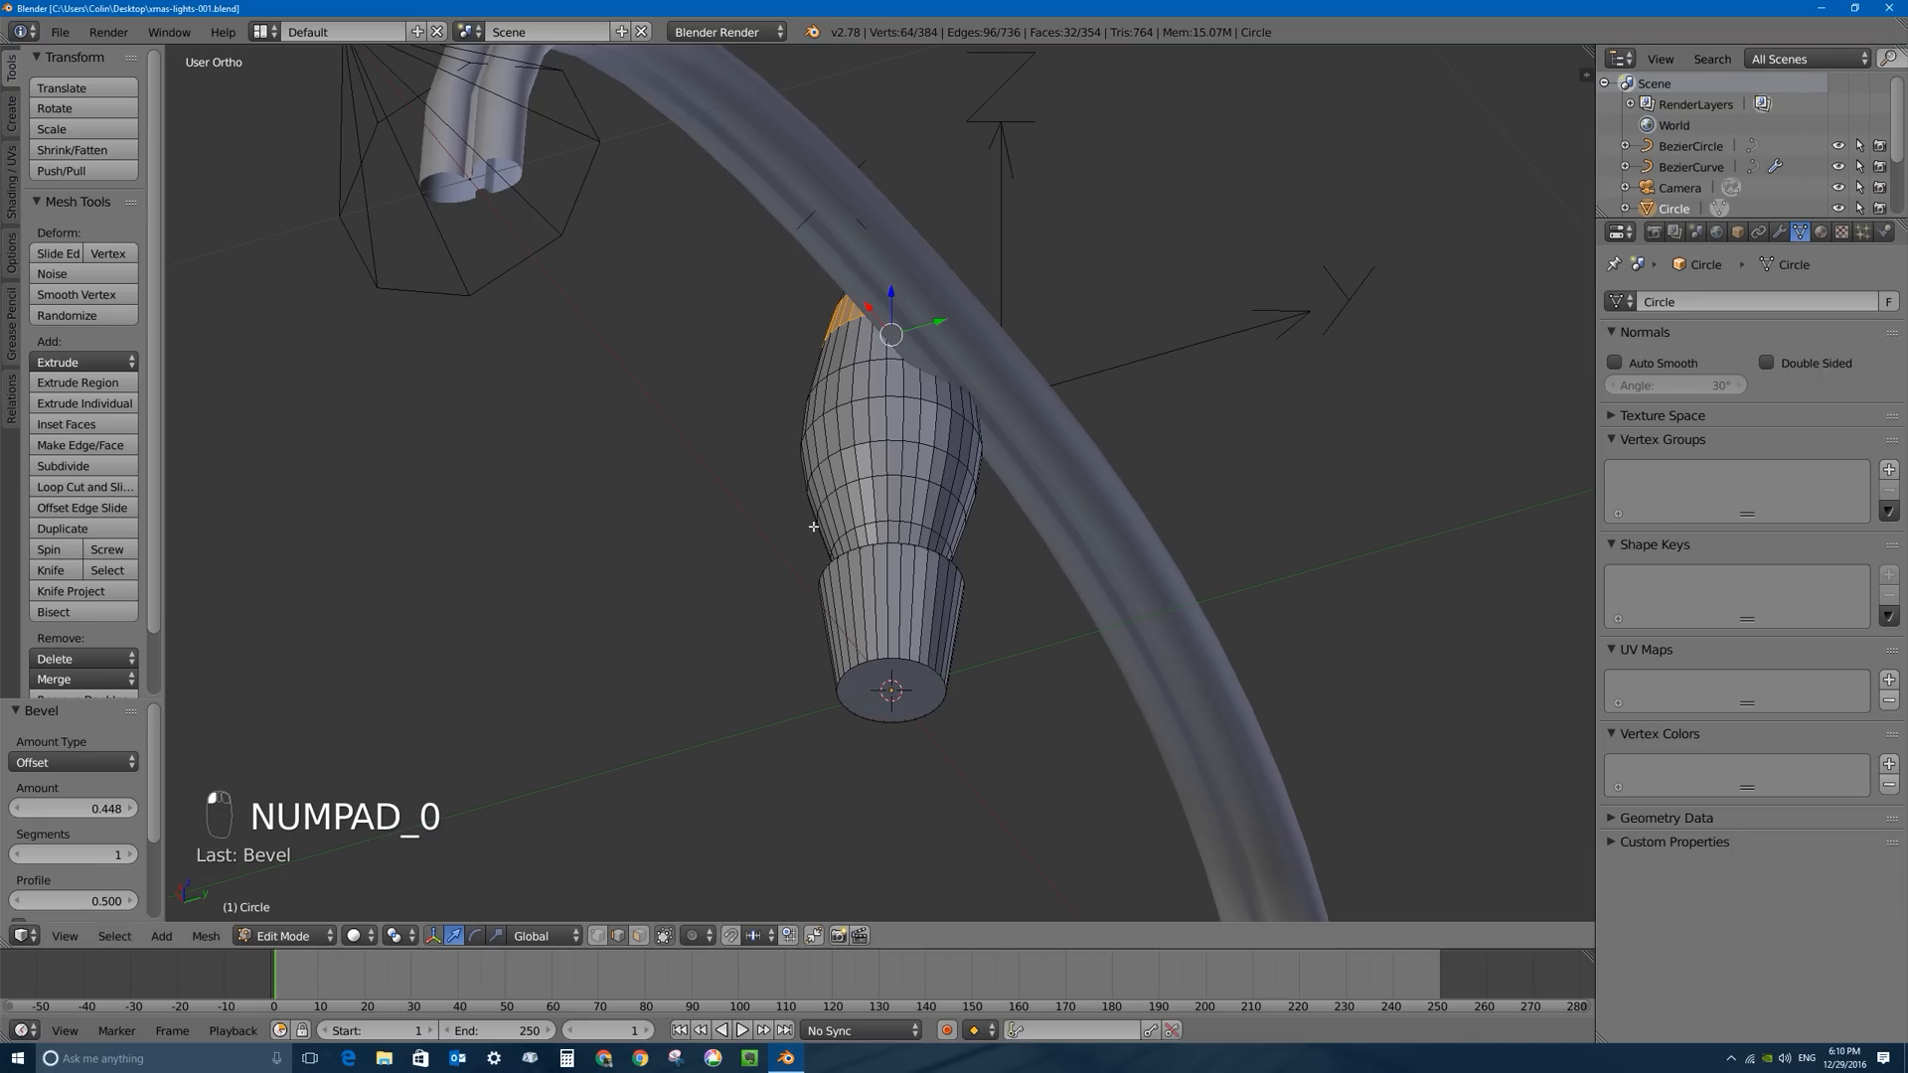
# Add a Subdivision Surface modifier to the bulb and socket mesh, and shade it smooth.
pyautogui.moveTo(812, 527); pyautogui.dragTo(910, 371, button='middle')
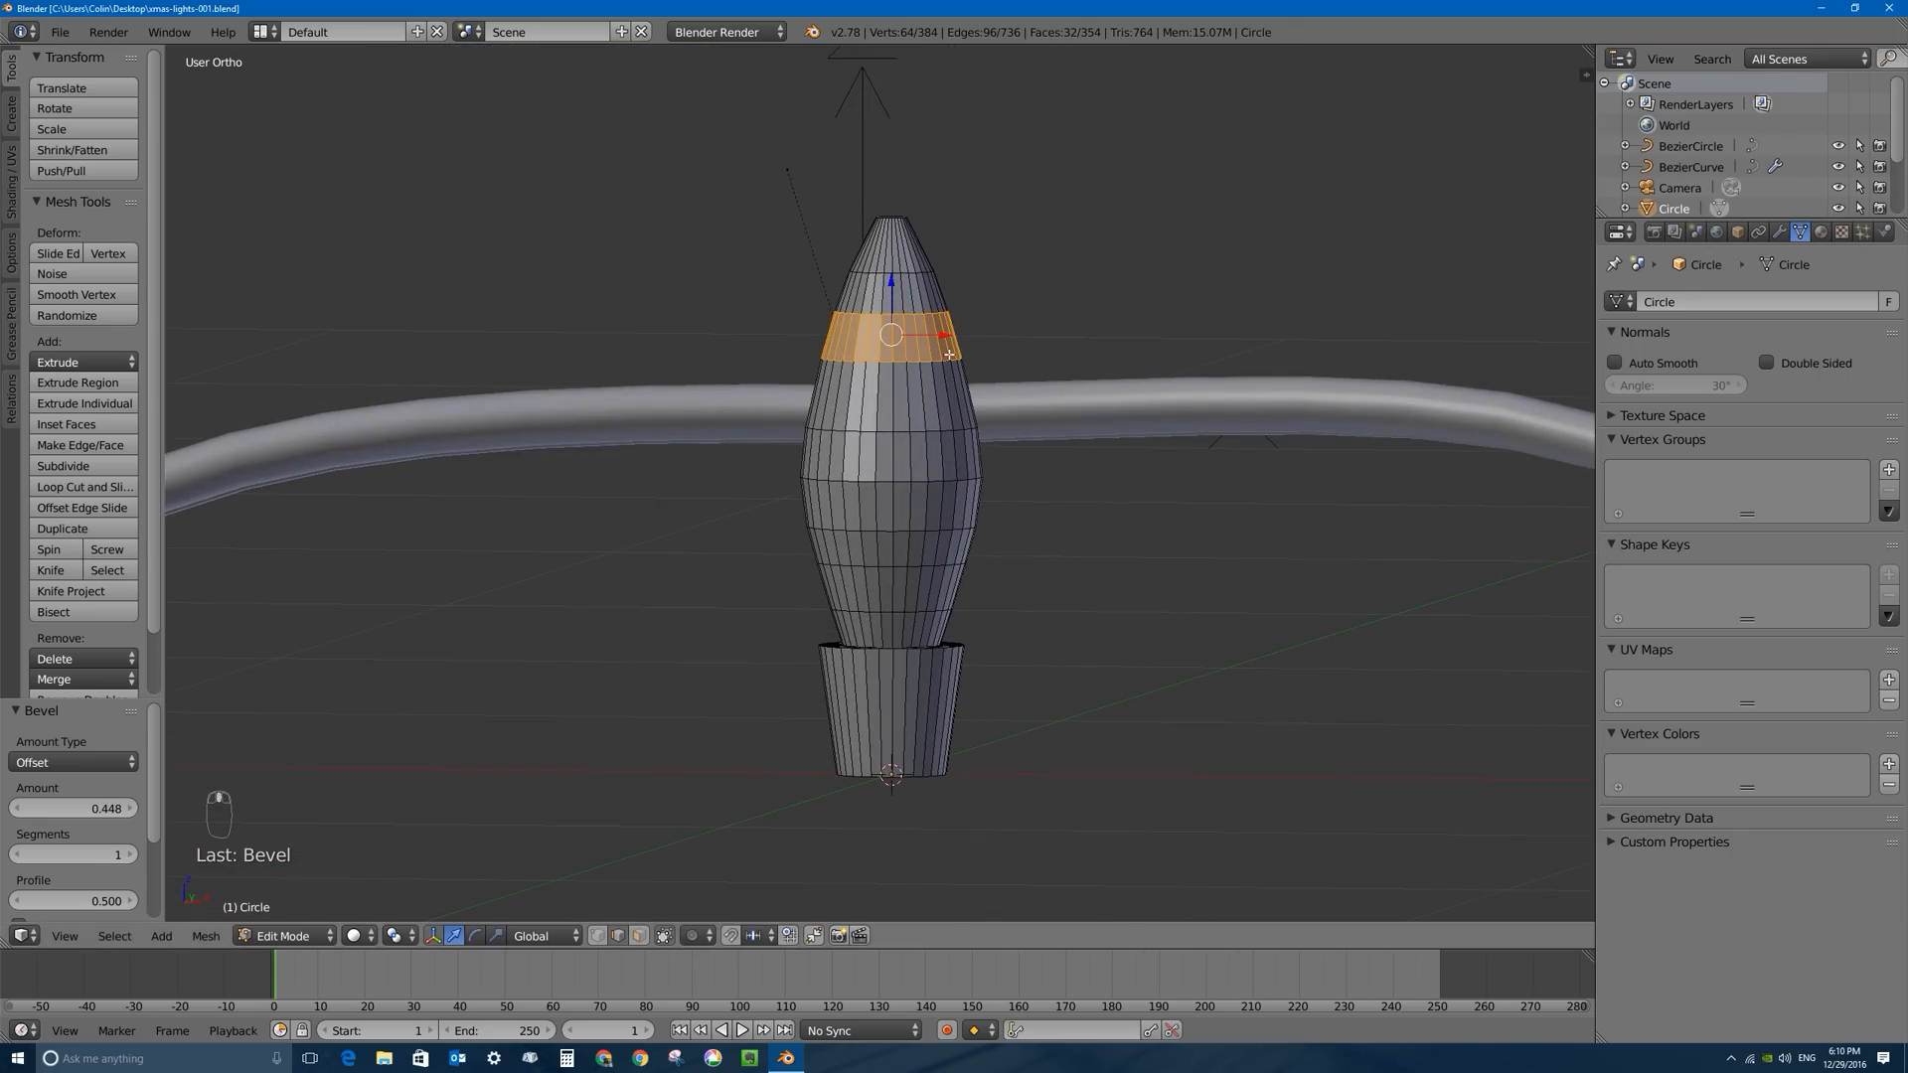
pyautogui.press('Tab')
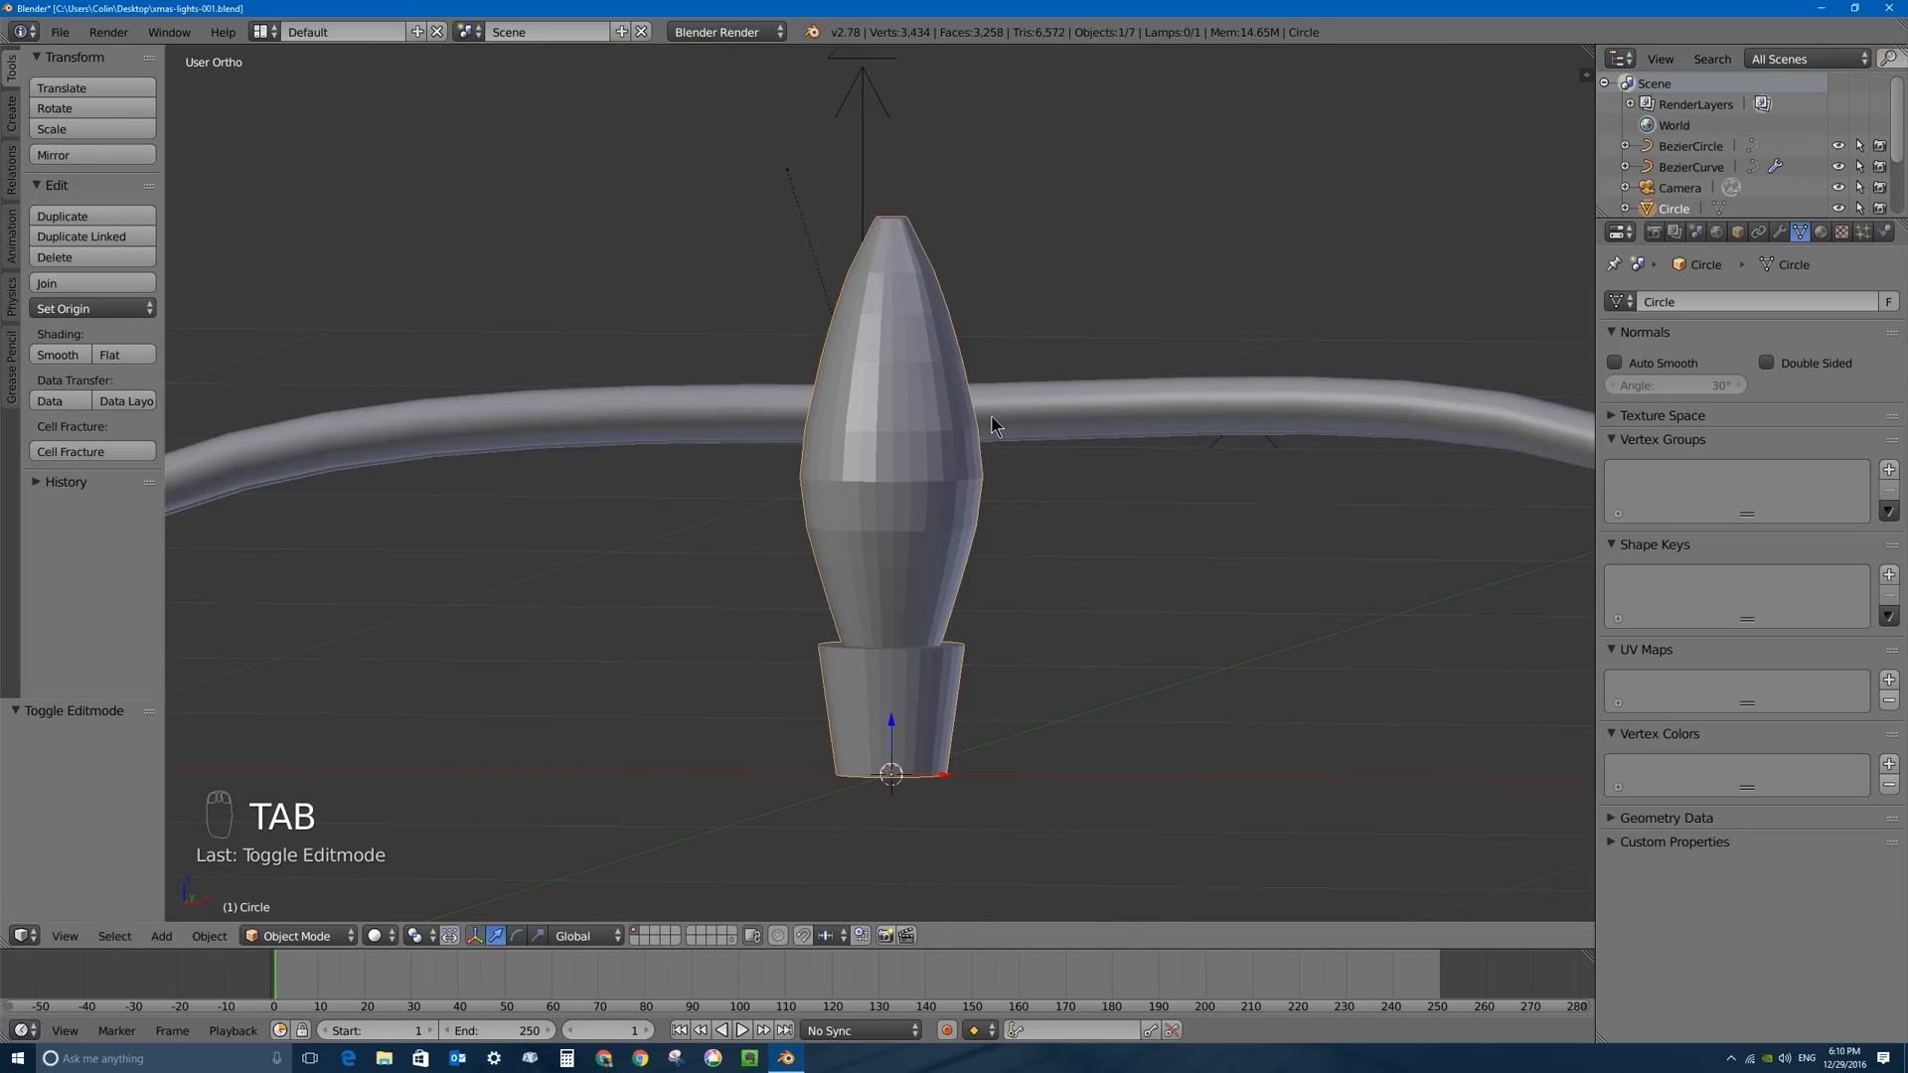
pyautogui.click(1778, 233)
pyautogui.click(1724, 301)
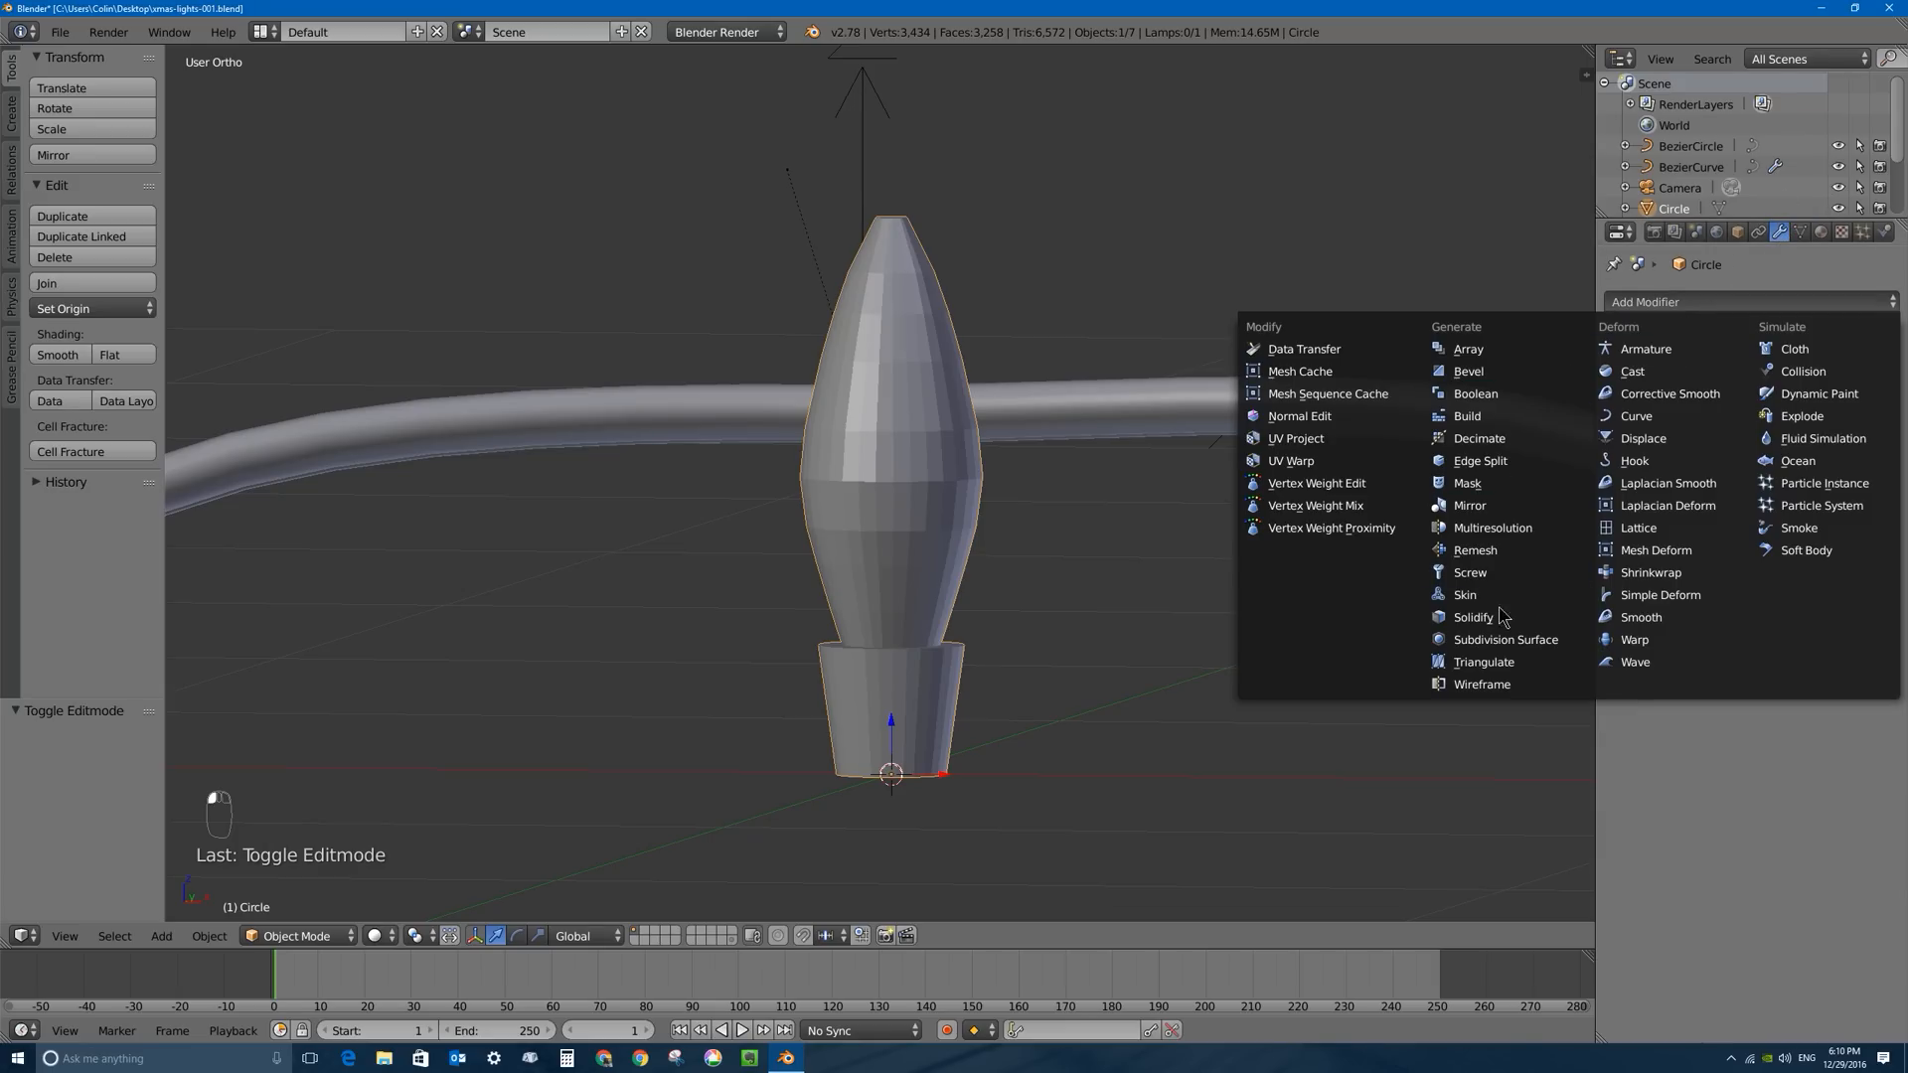
pyautogui.click(1531, 640)
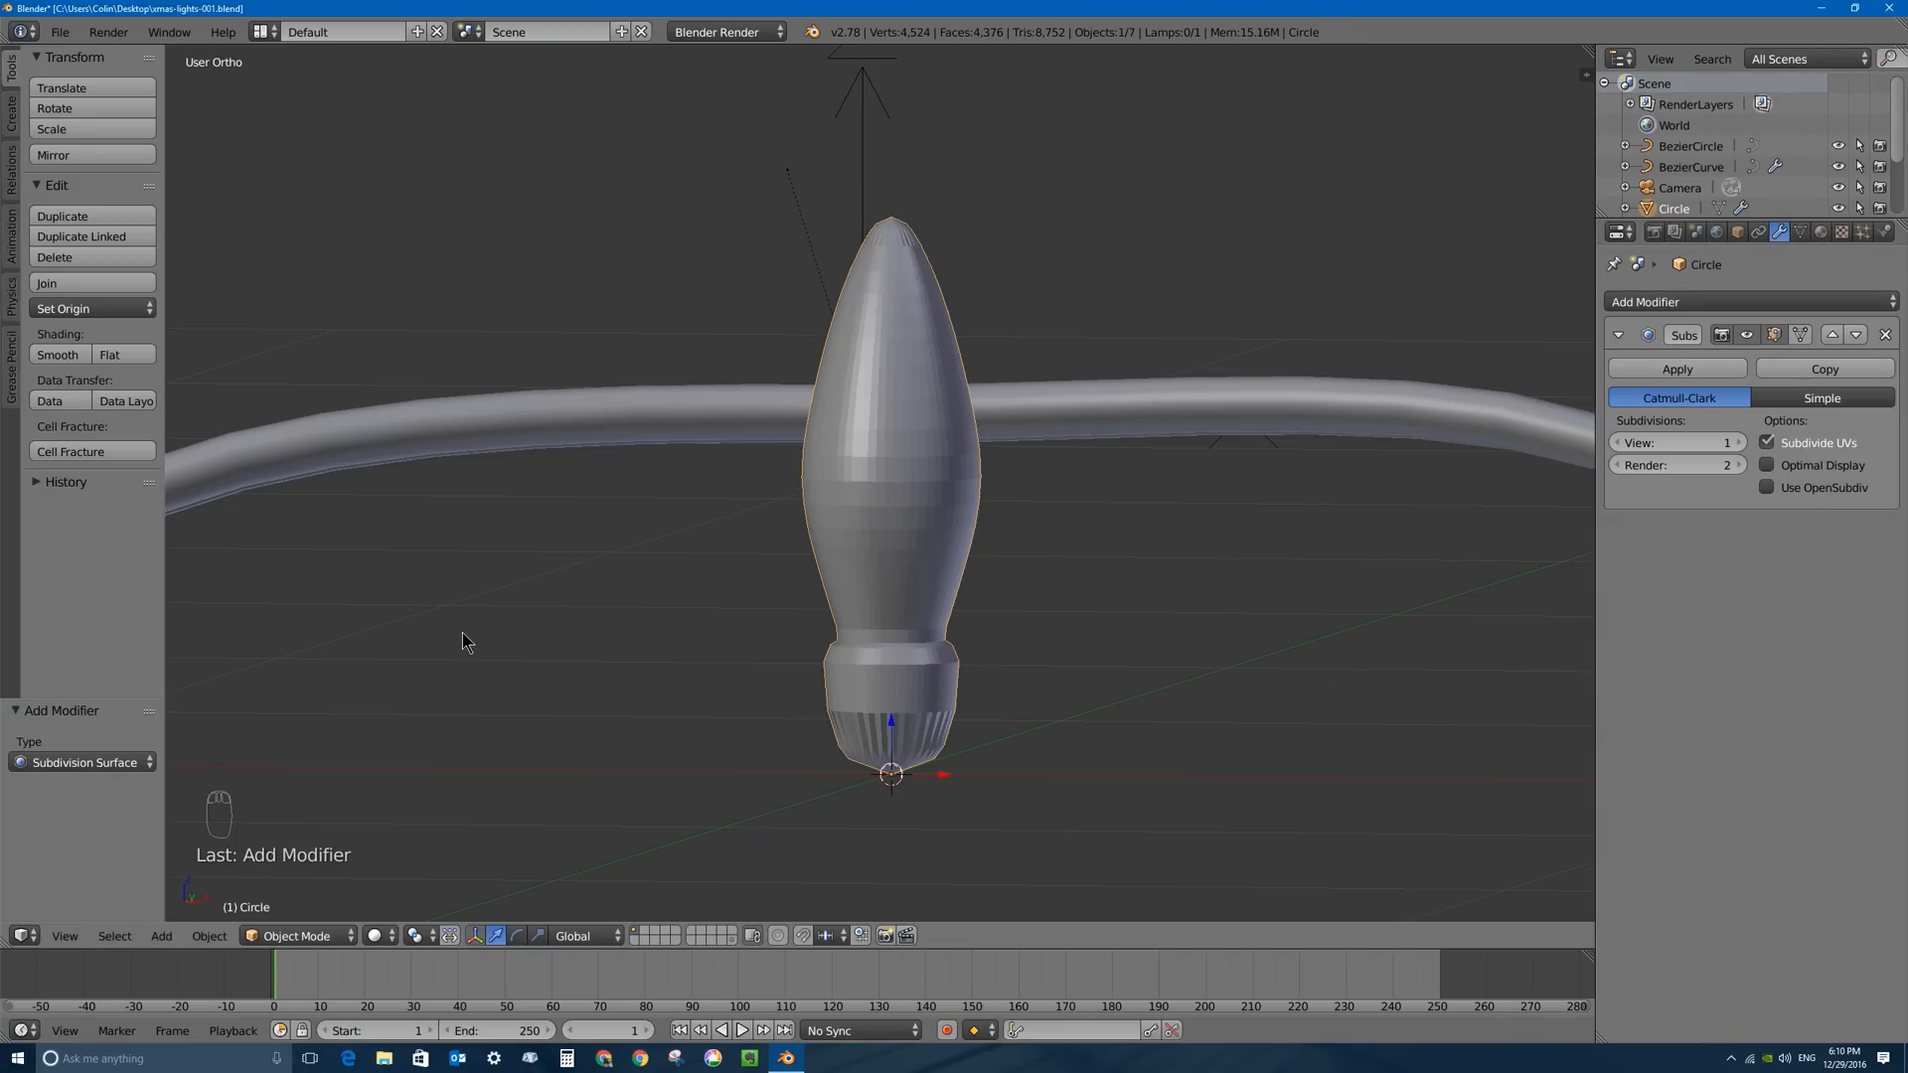
pyautogui.click(56, 355)
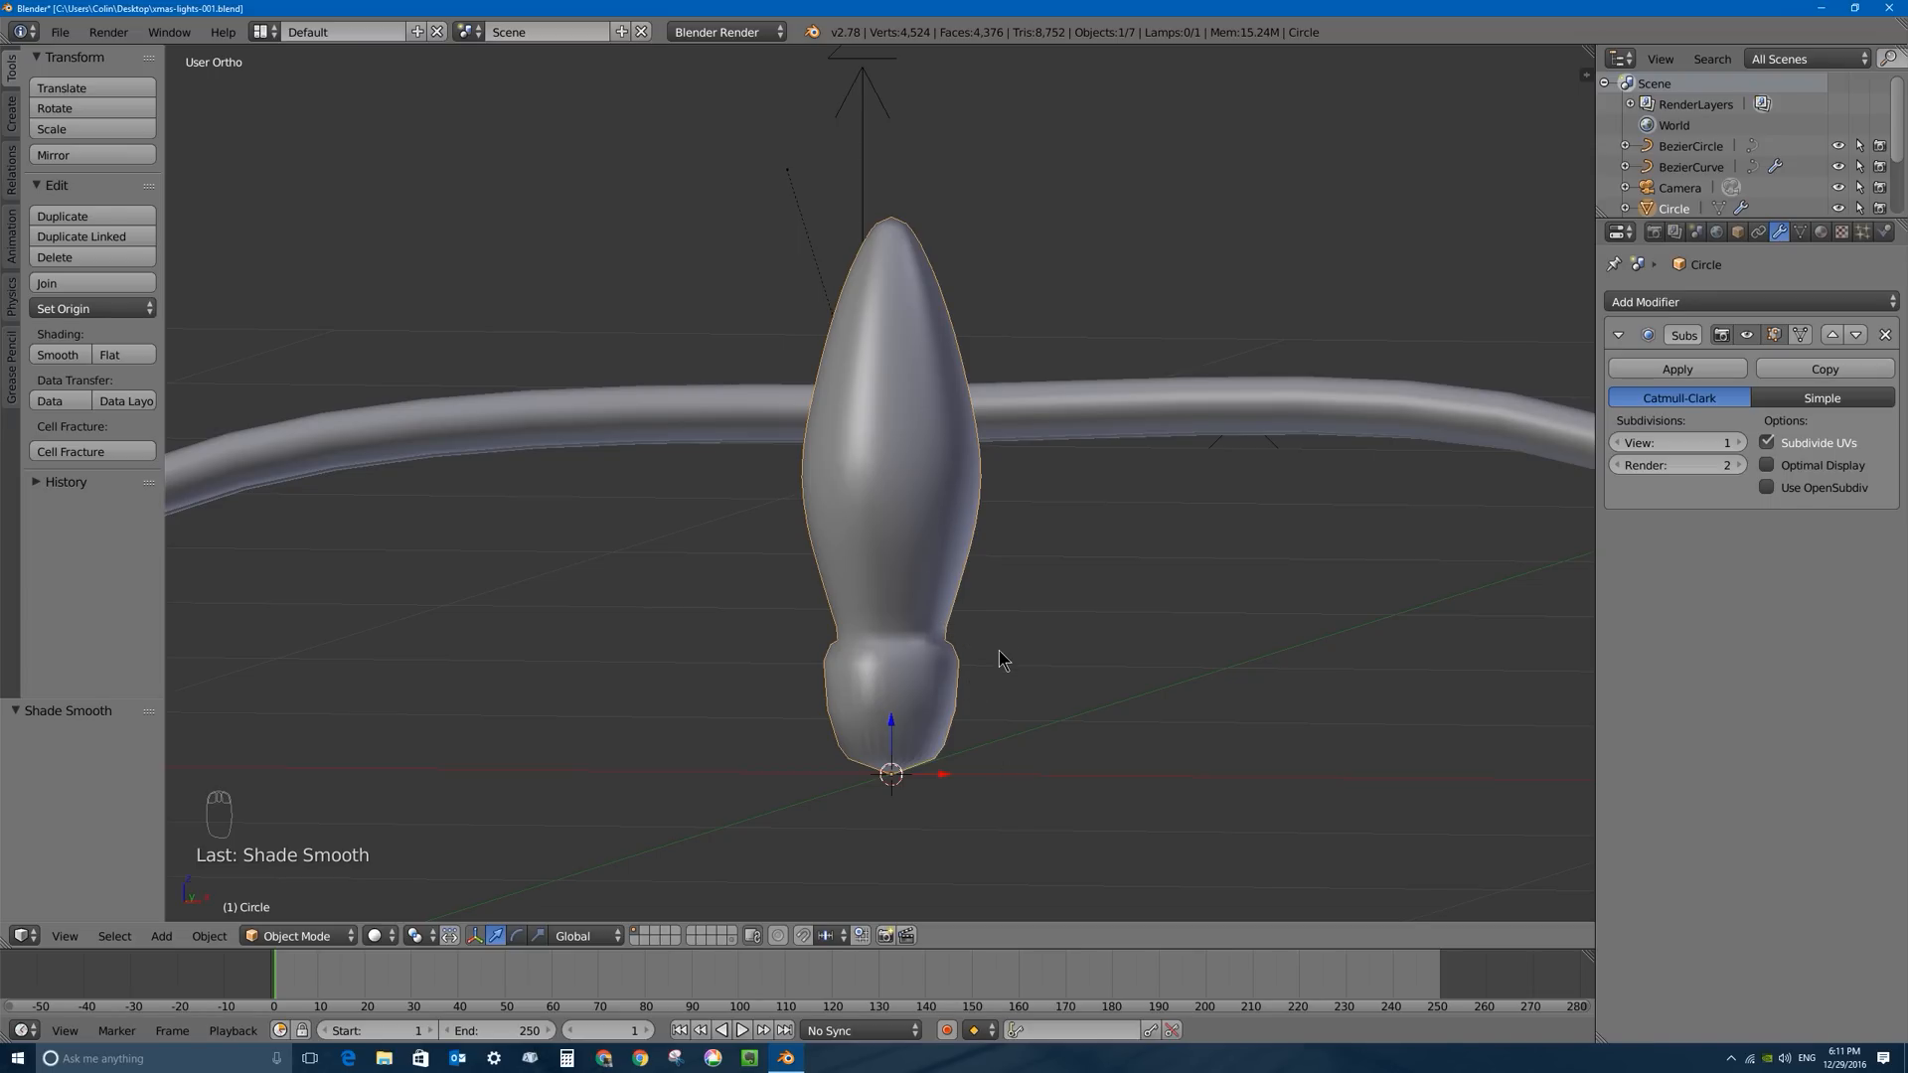
# Add an Edge Split modifier to the bulb mesh with Edge Angle enabled at 30° and Sharp Edges disabled.
pyautogui.click(1684, 302)
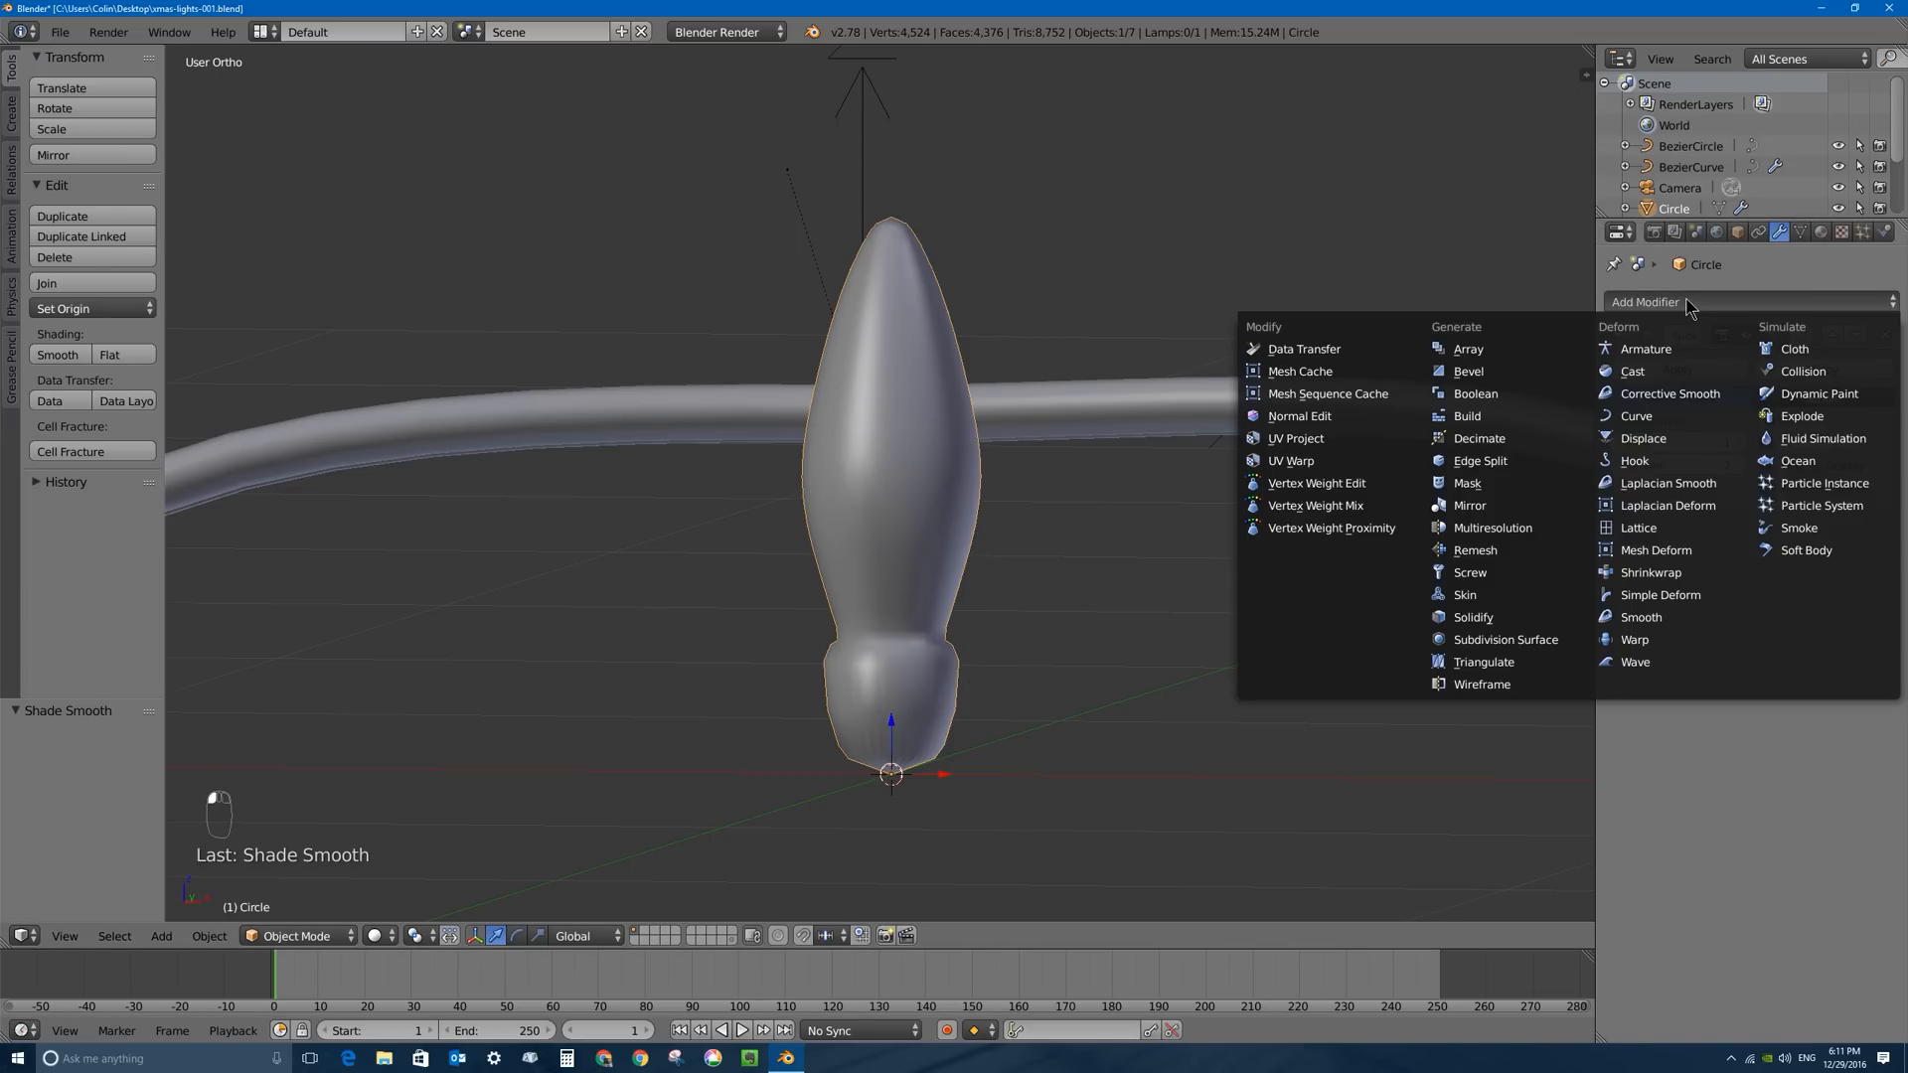
pyautogui.click(1480, 462)
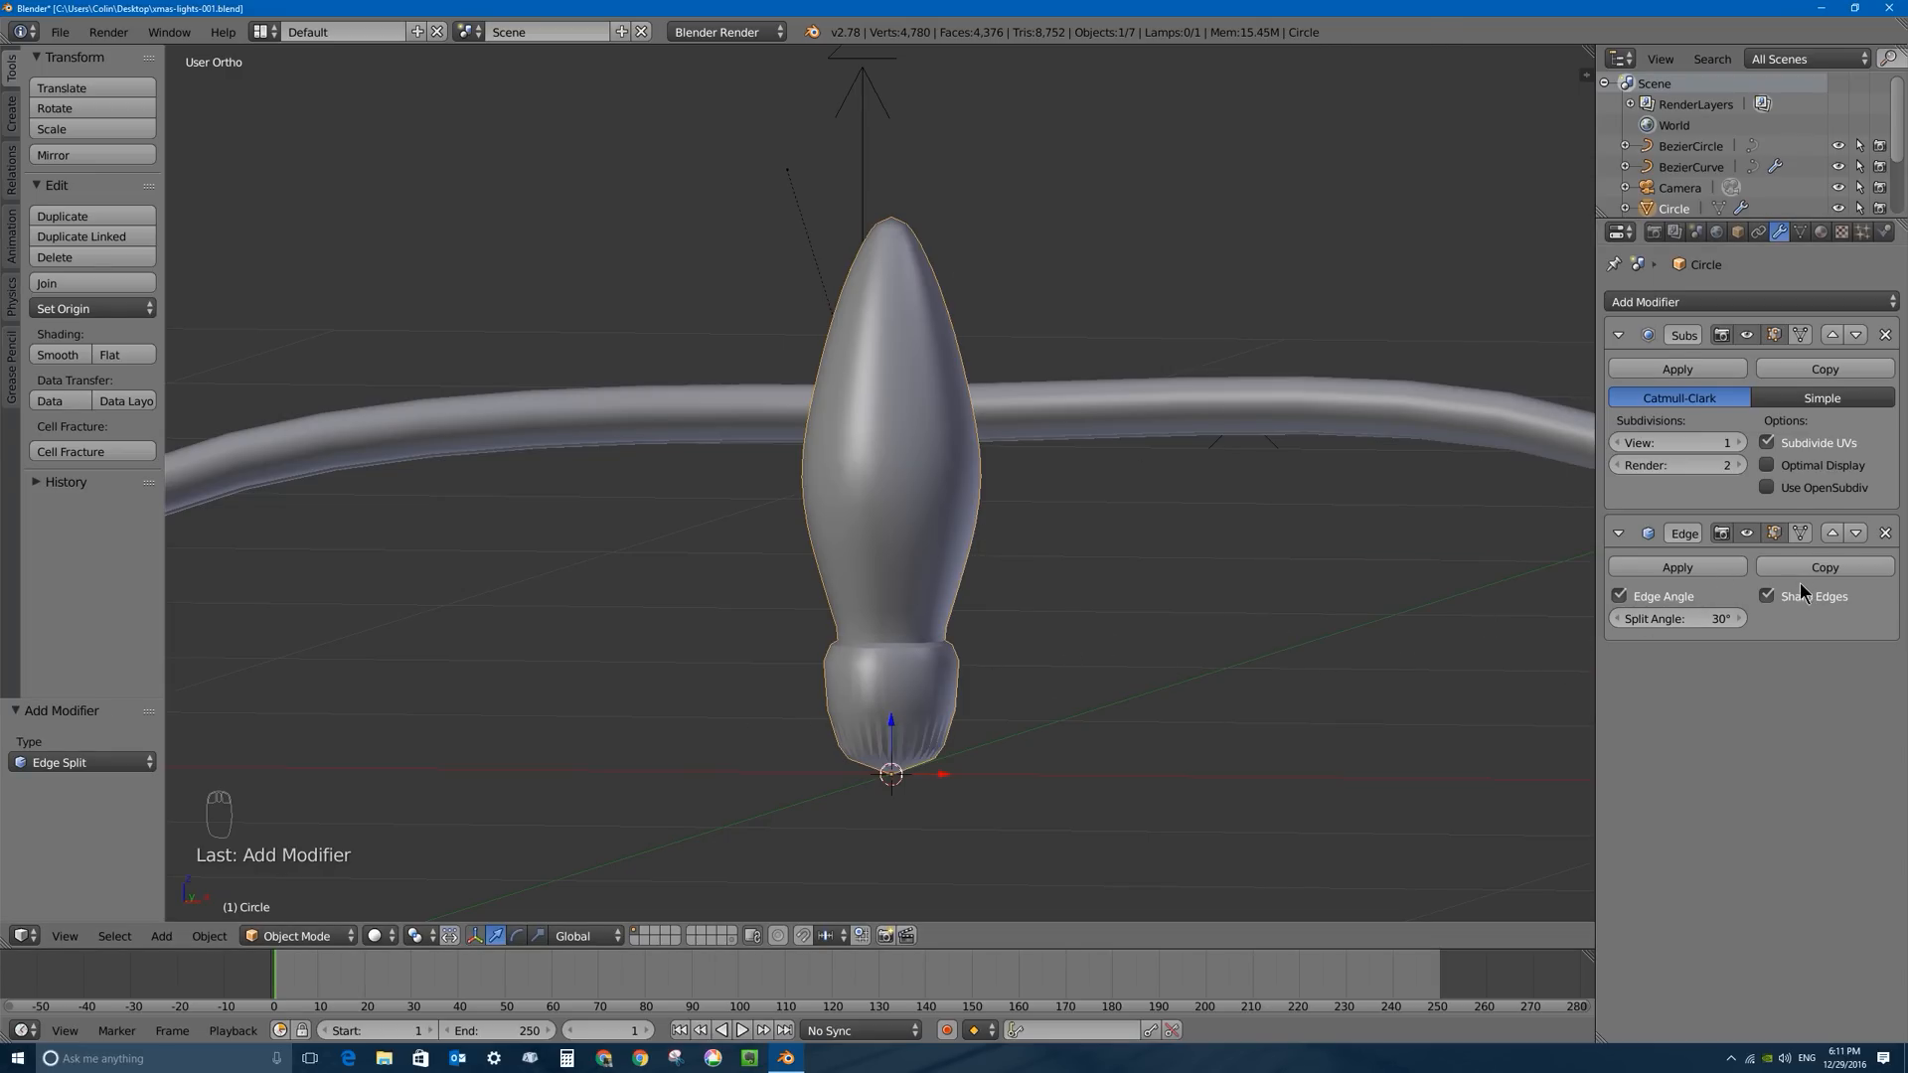
pyautogui.click(1619, 595)
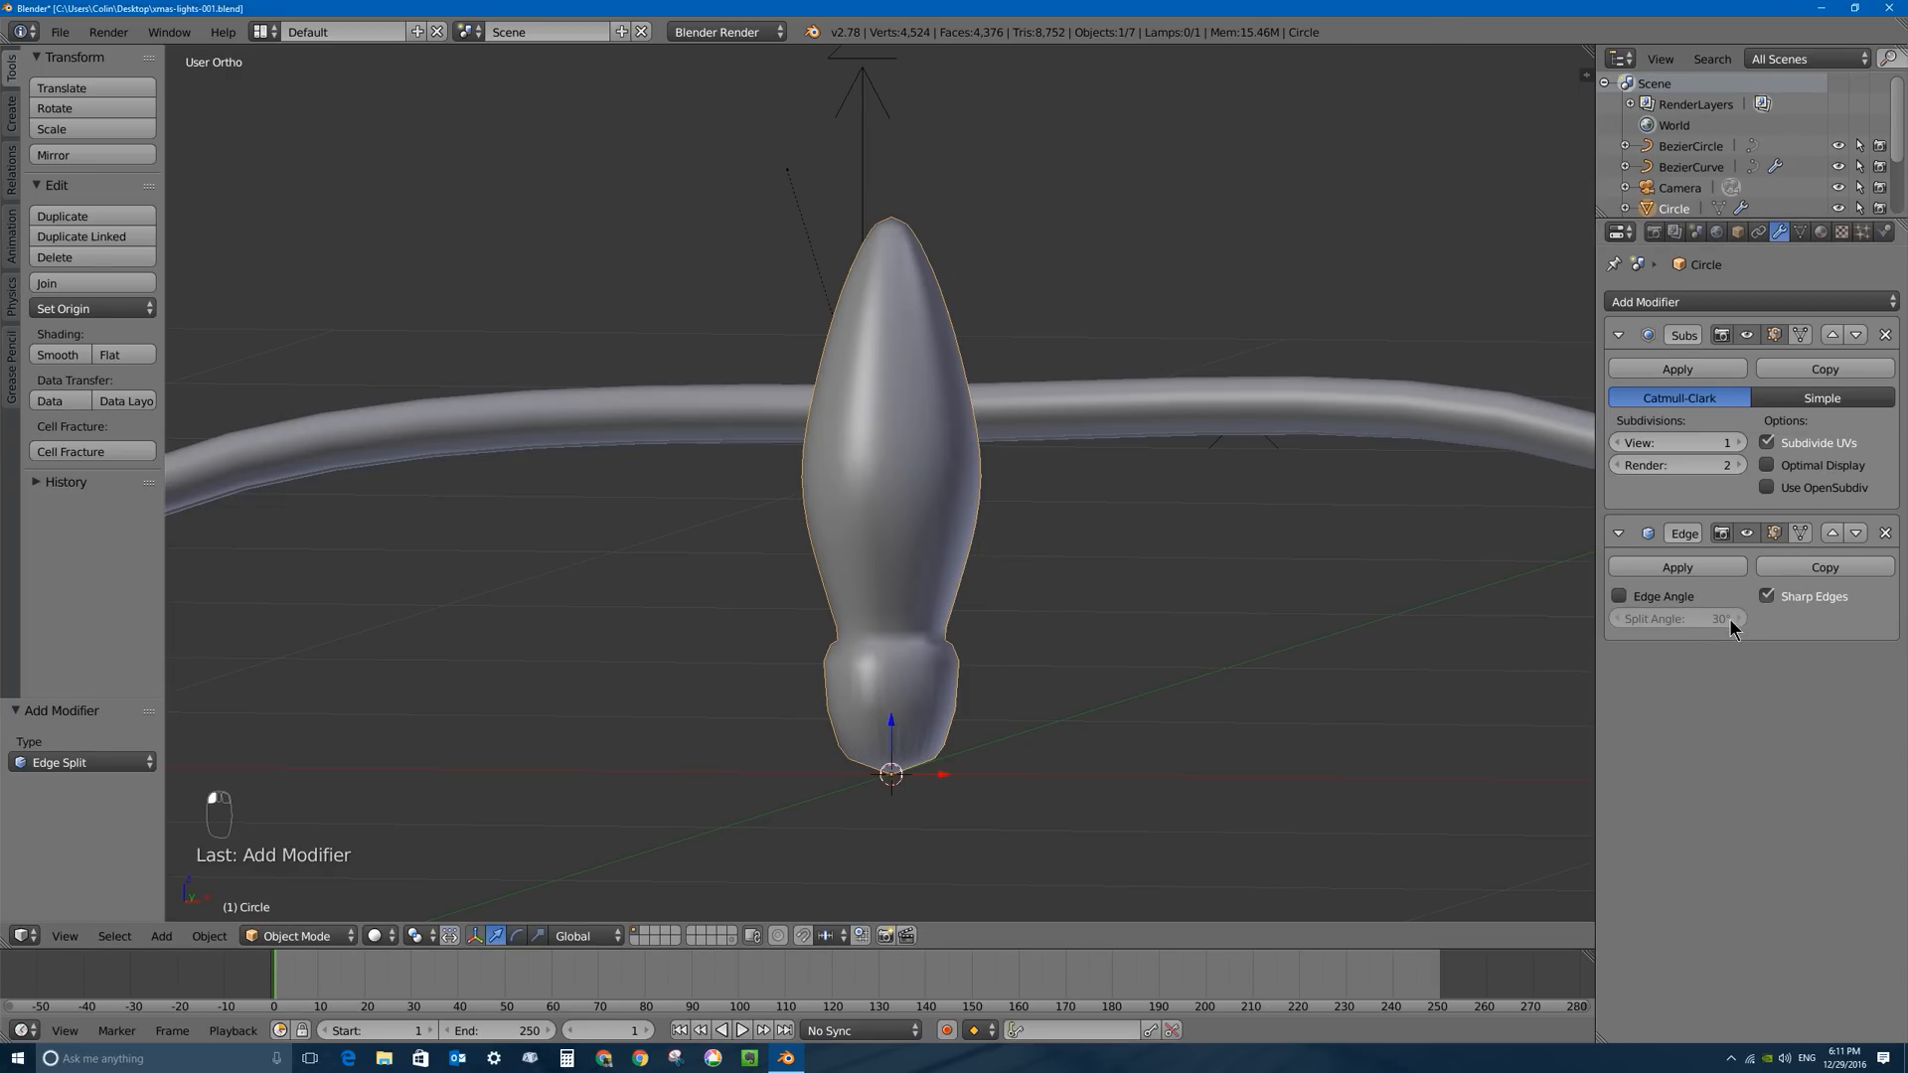
pyautogui.click(1619, 595)
pyautogui.click(1766, 595)
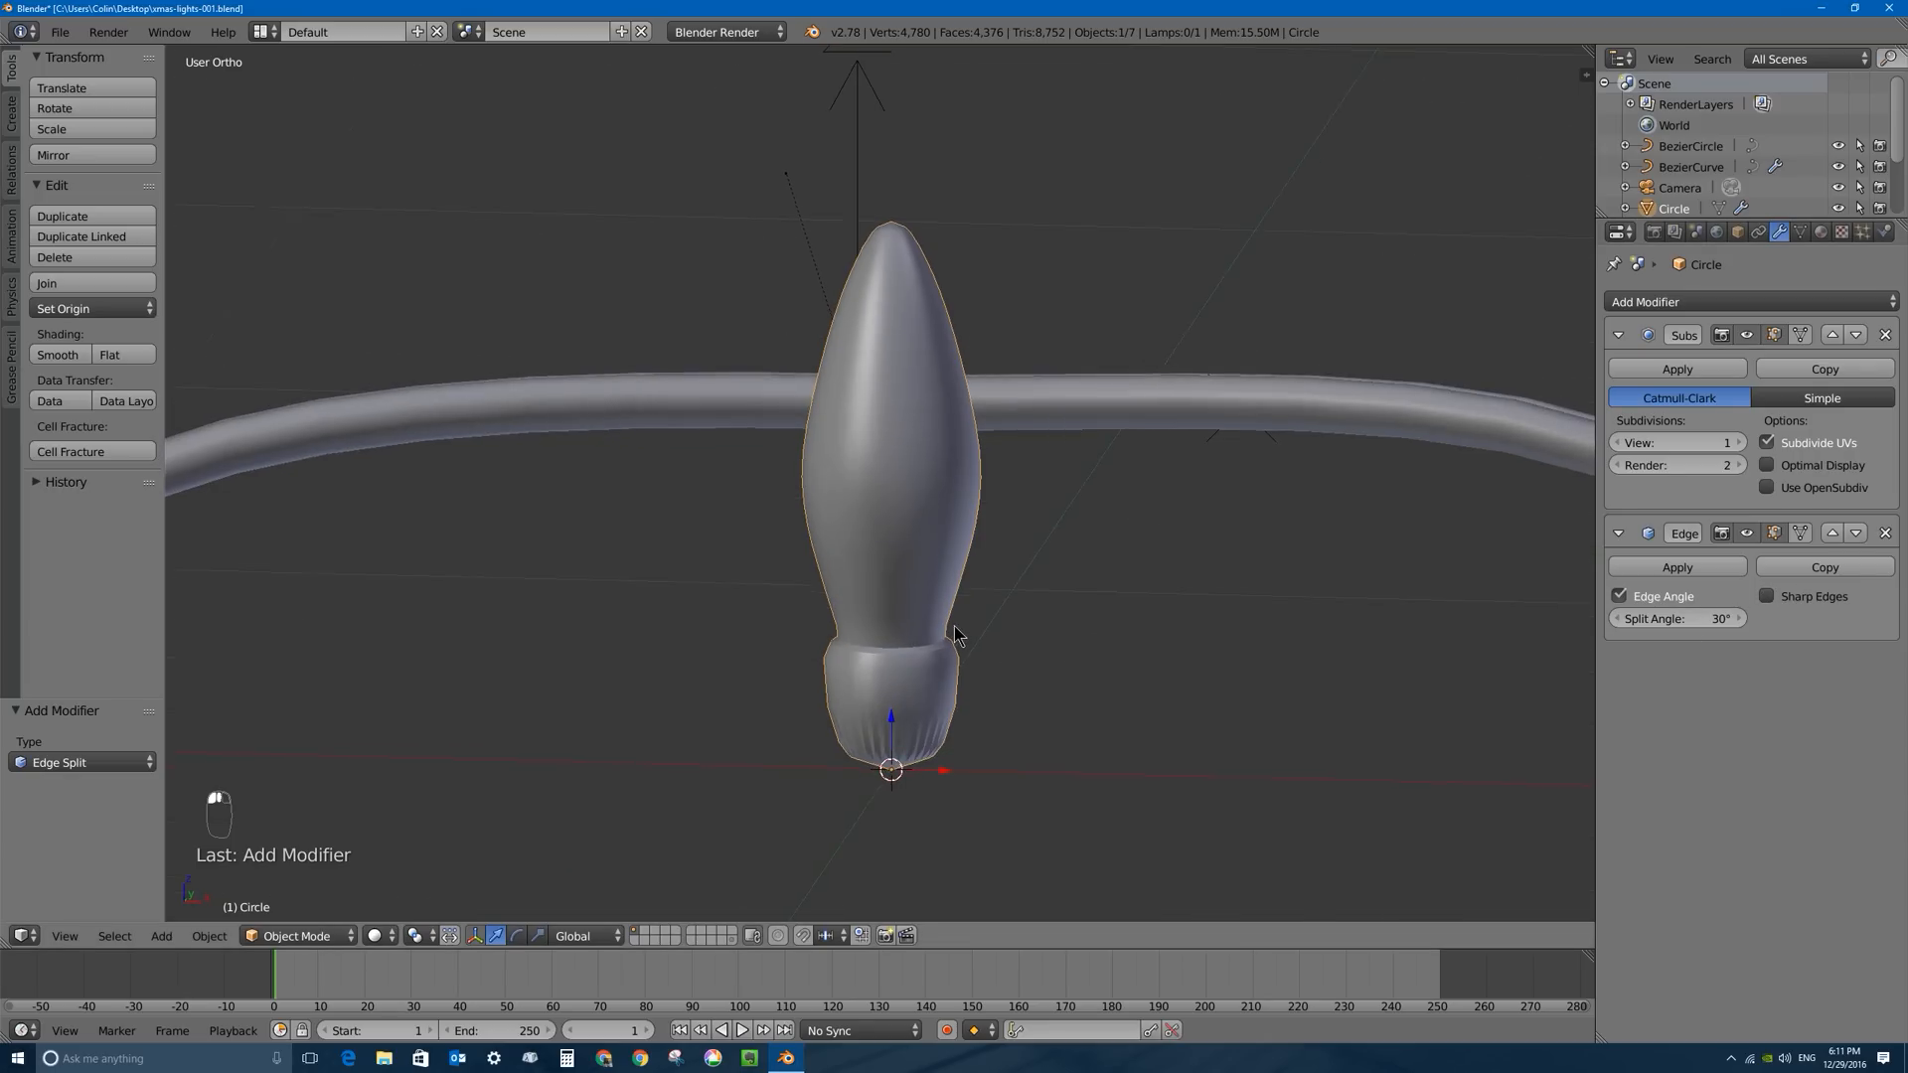
pyautogui.moveTo(954, 634); pyautogui.dragTo(939, 664, button='middle')
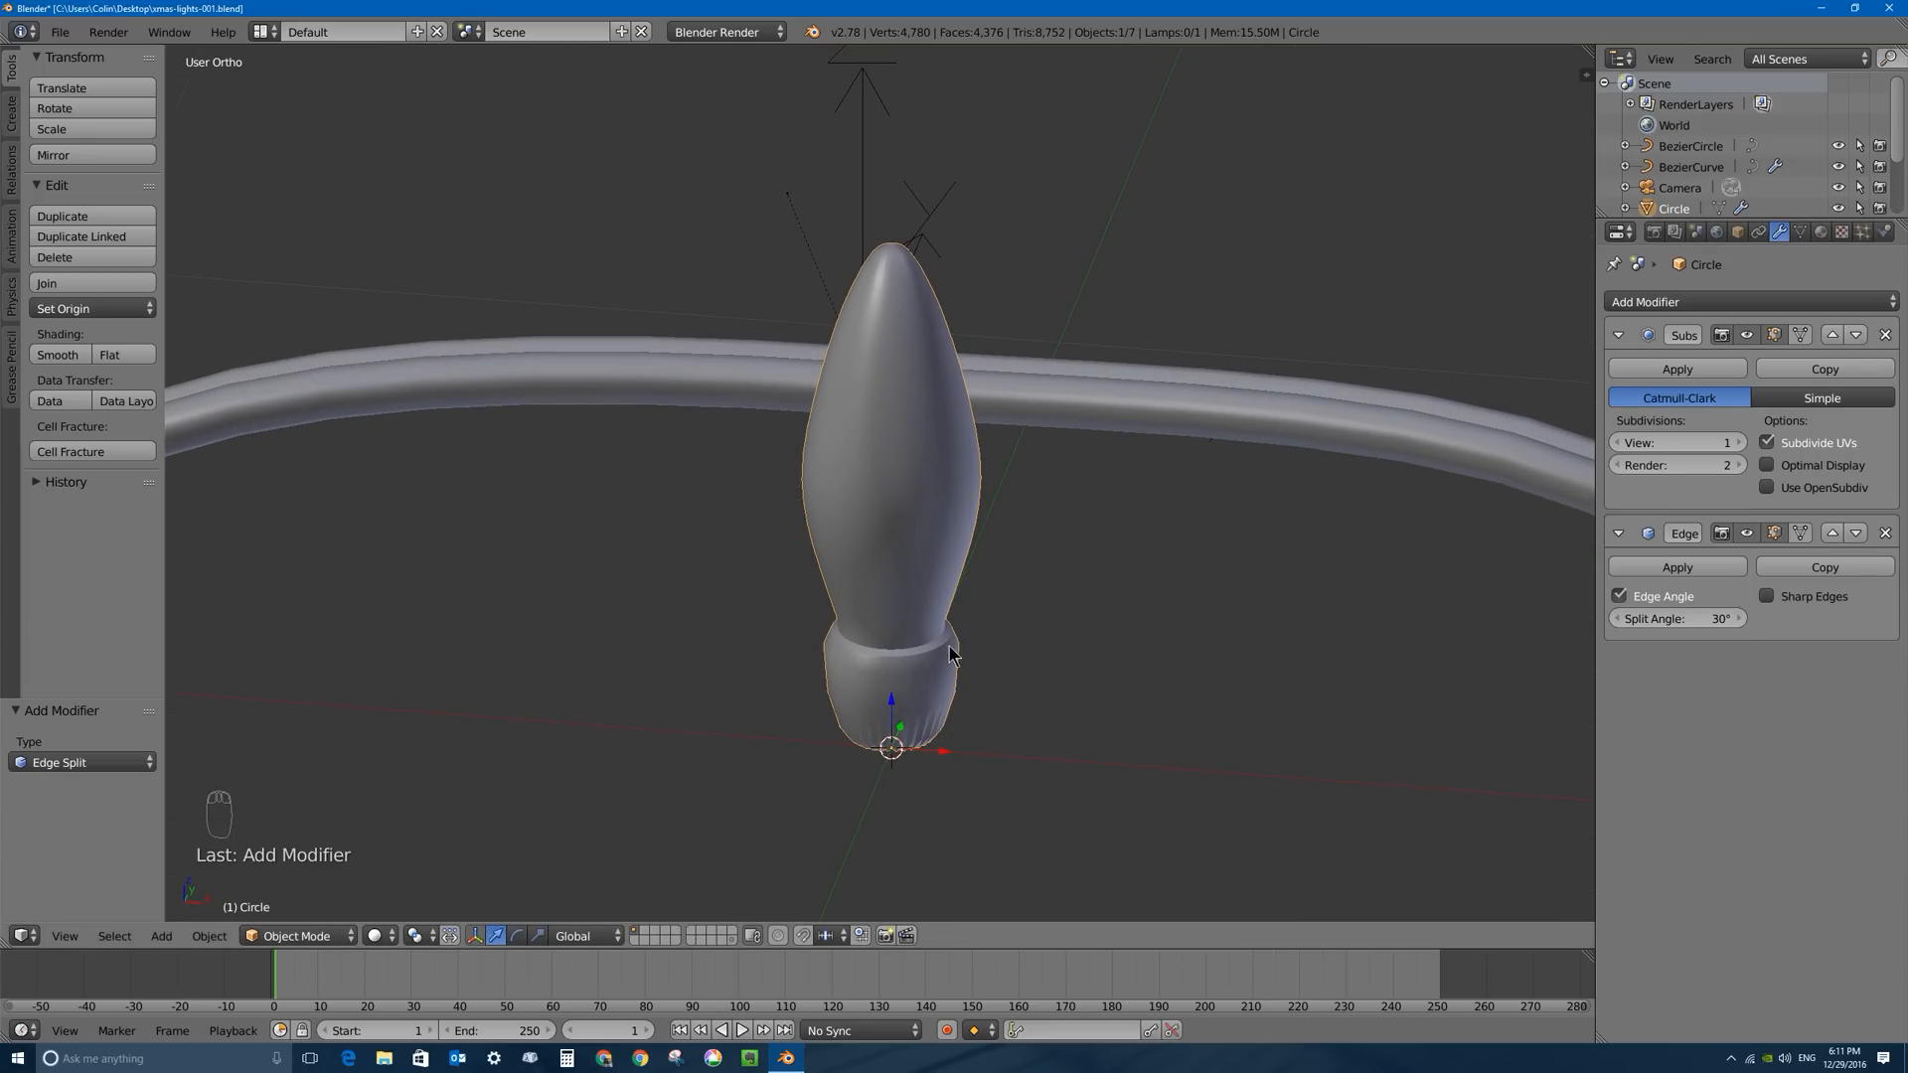
# Inset the socket's bottom face by 0.1498 and scale the inner face to 0.812.
pyautogui.moveTo(946, 648); pyautogui.dragTo(950, 719, button='middle')
pyautogui.press('Tab')
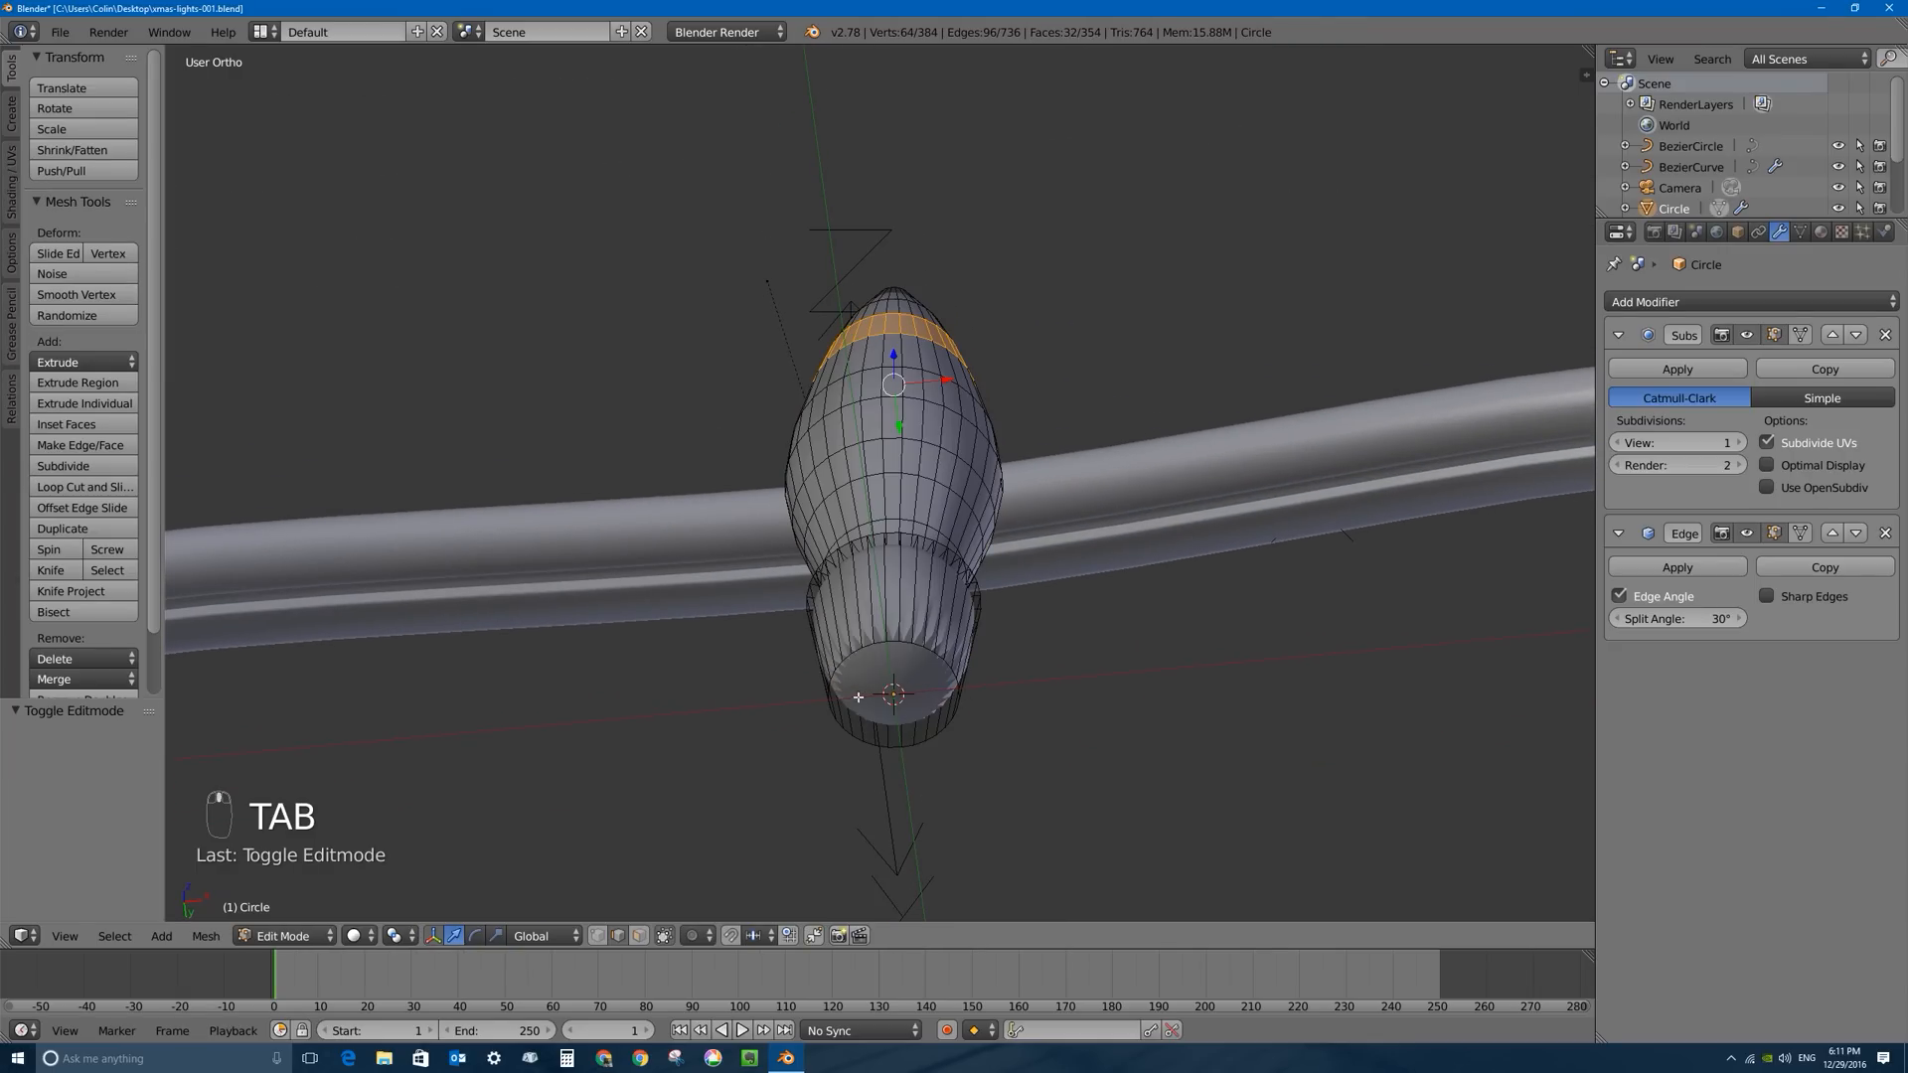
pyautogui.press('3')
pyautogui.rightClick(929, 676)
pyautogui.press('i')
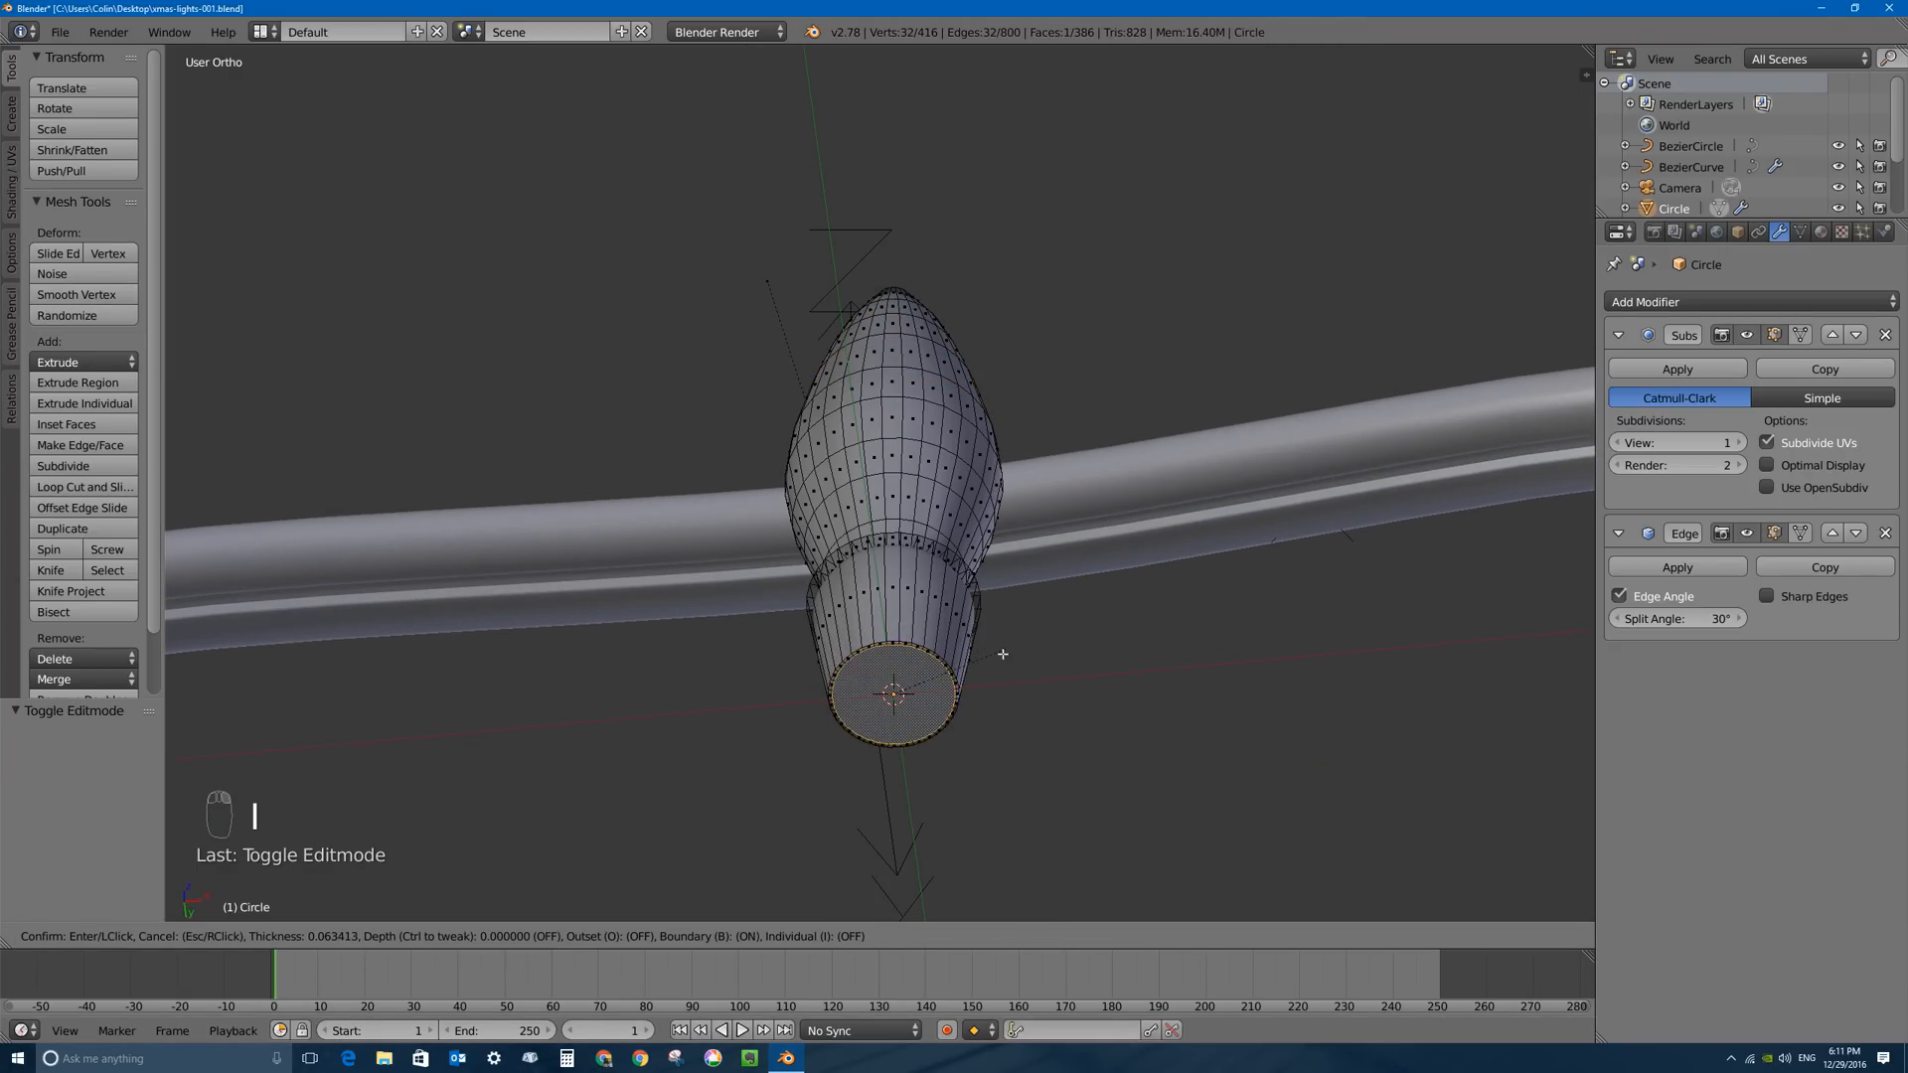
pyautogui.click(911, 709)
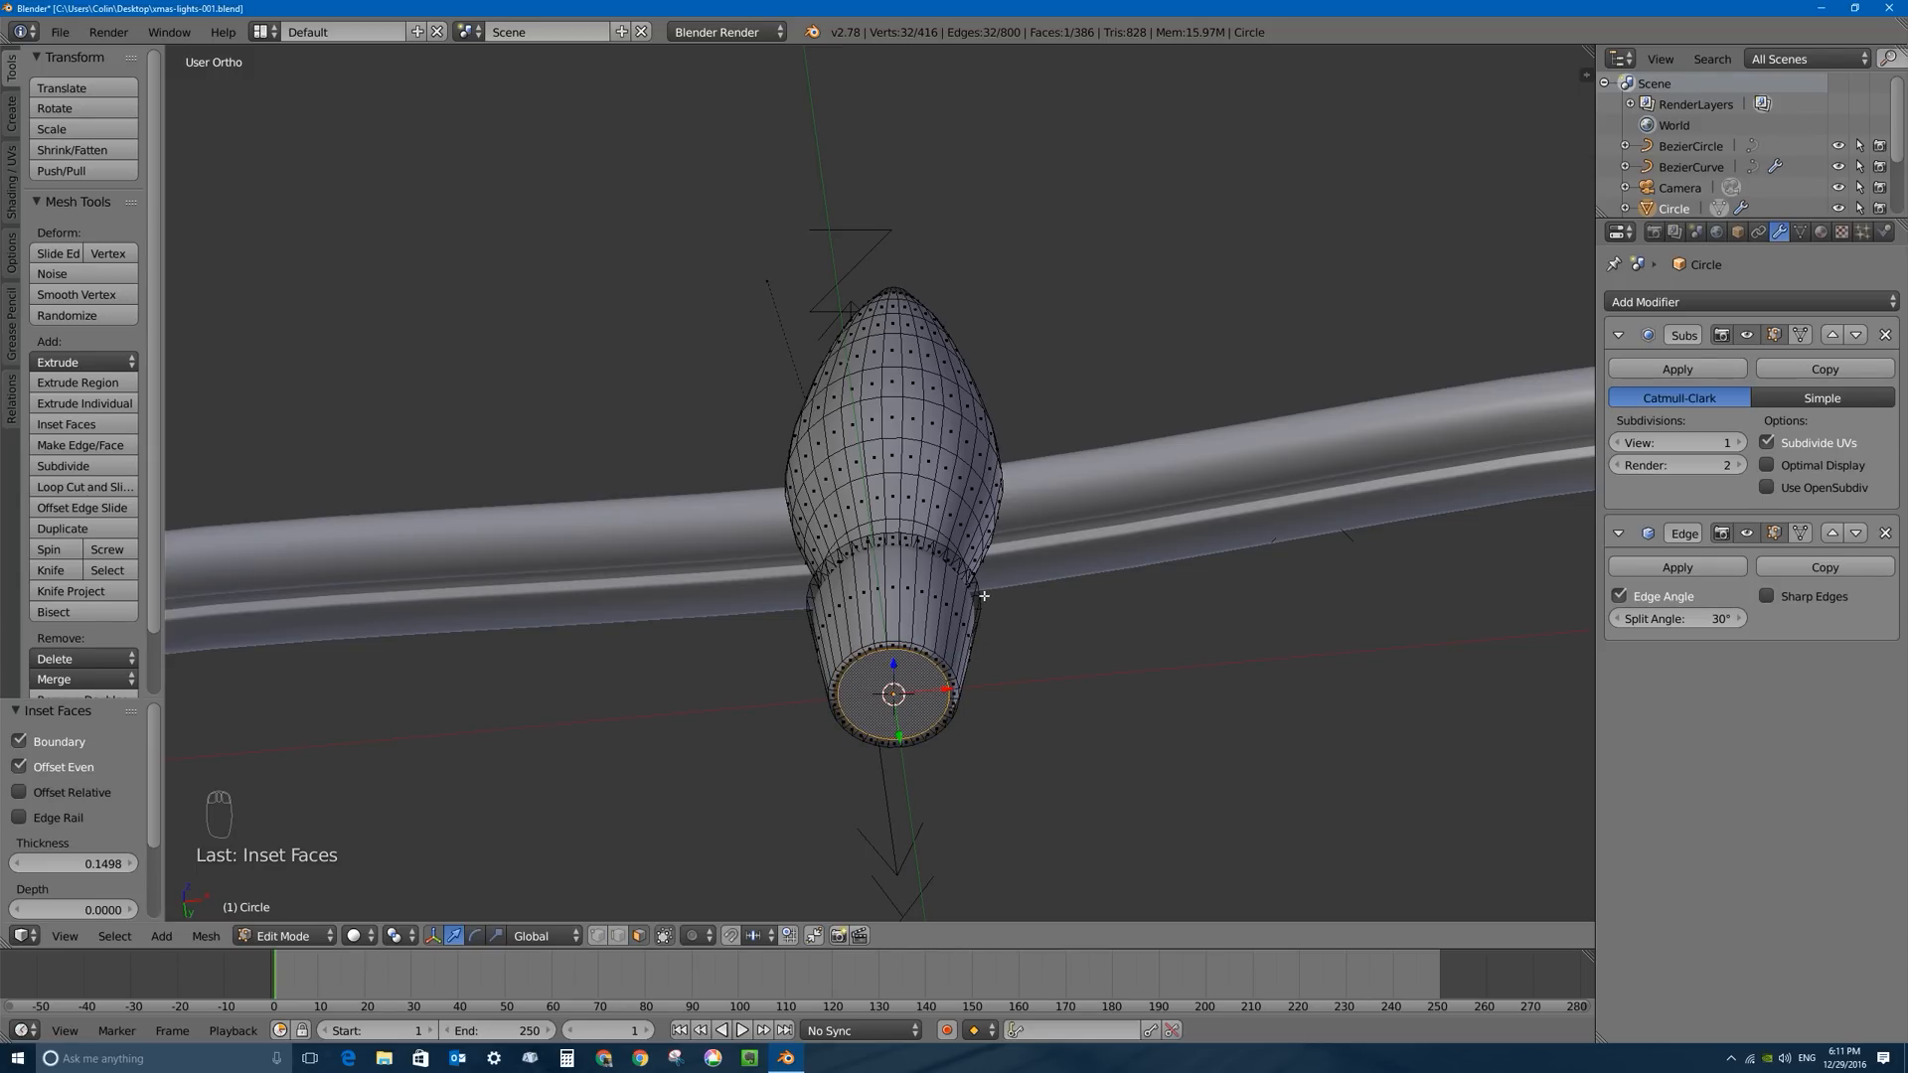
pyautogui.press('s')
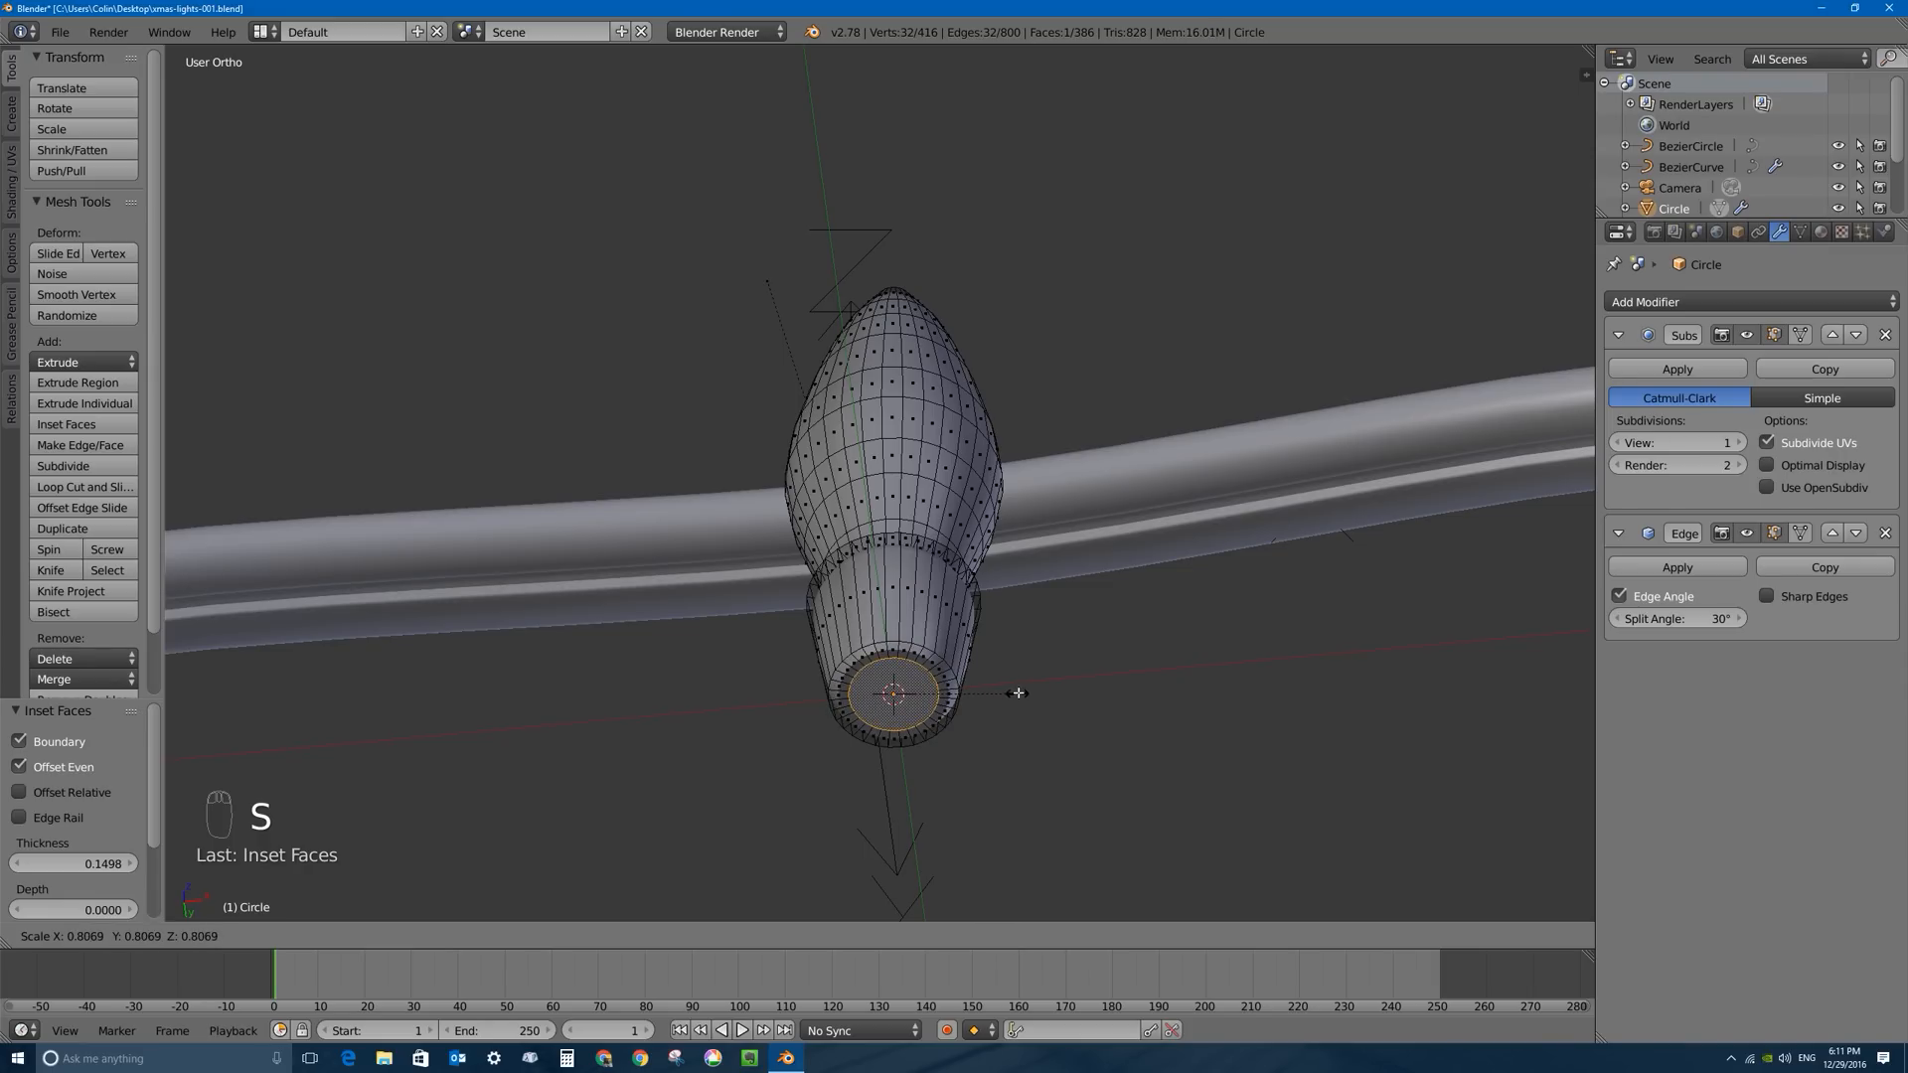
pyautogui.click(1019, 691)
# Switch to edge selection and select the whole ring of vertical edges around the socket's outer wall.
pyautogui.moveTo(1019, 691); pyautogui.dragTo(960, 693, button='middle')
pyautogui.scroll(3, 879, 581)
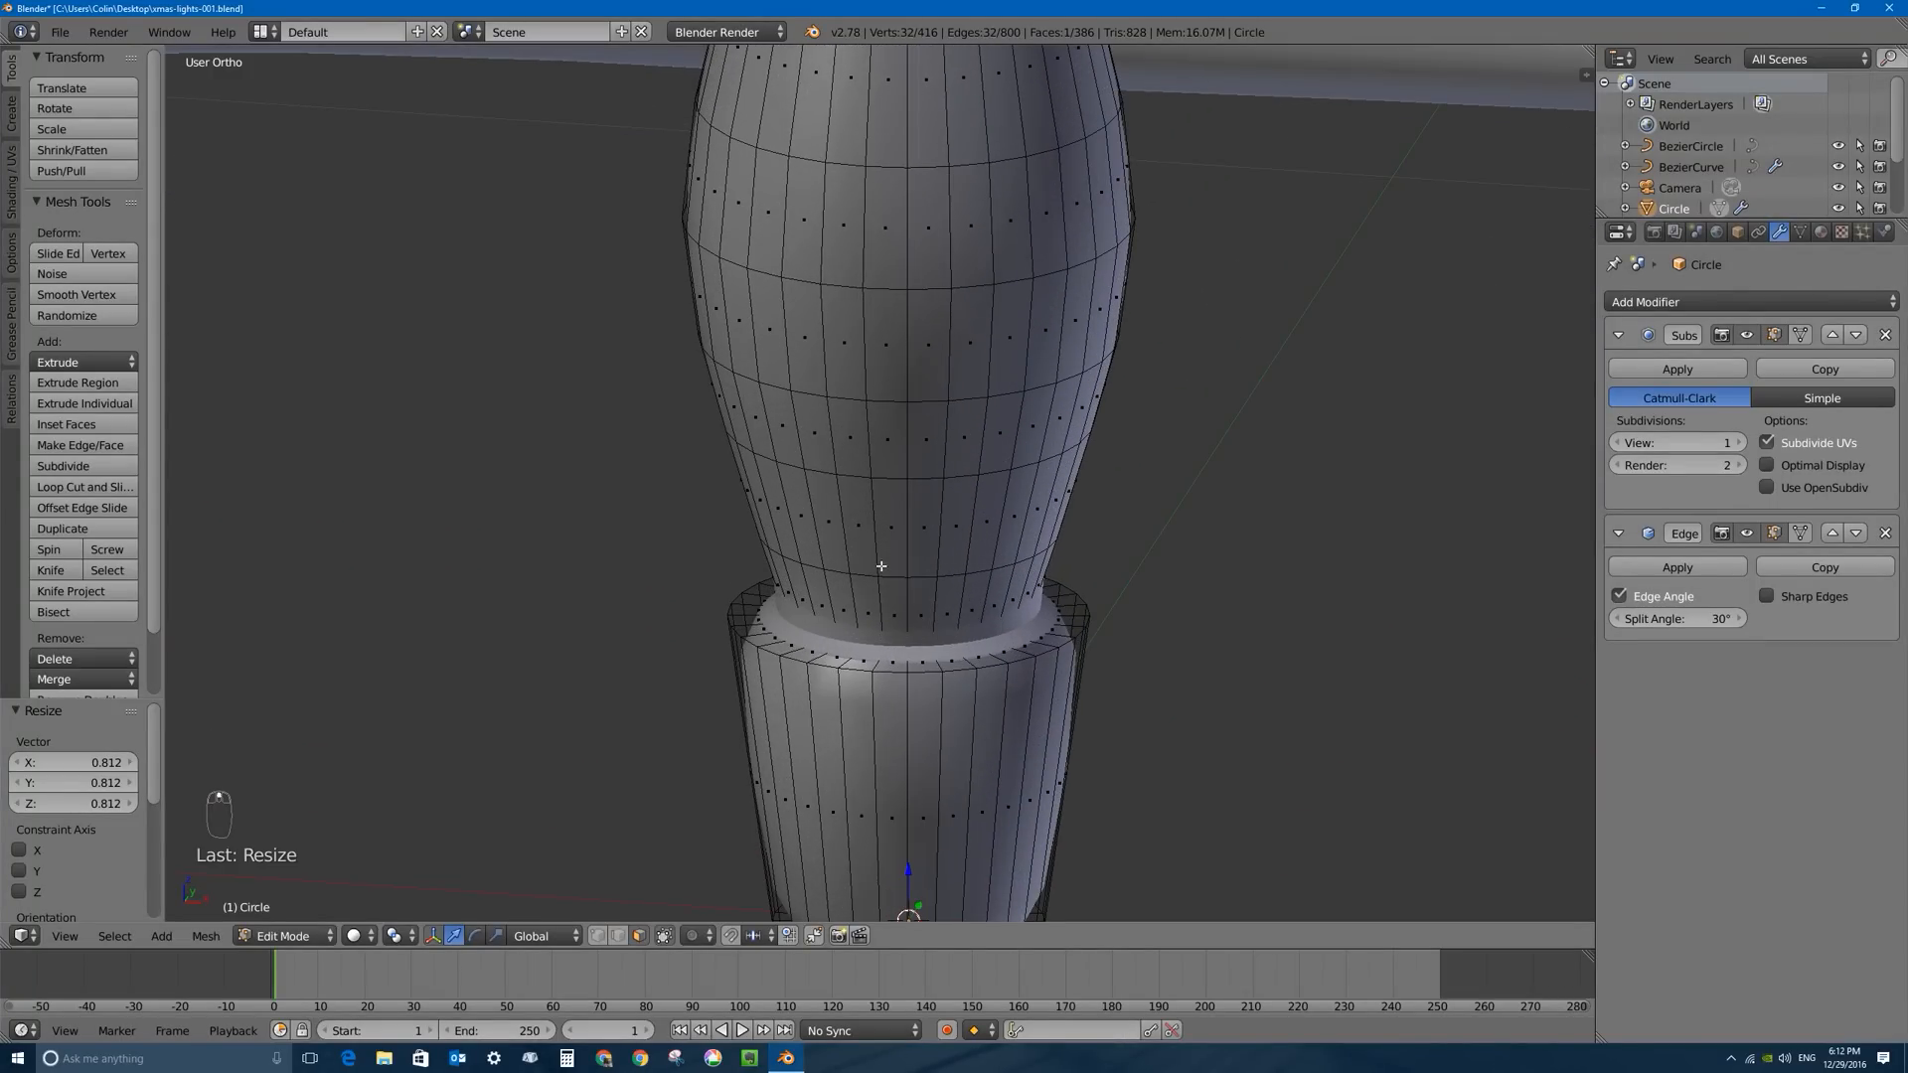
pyautogui.scroll(-2, 887, 659)
pyautogui.scroll(1, 861, 684)
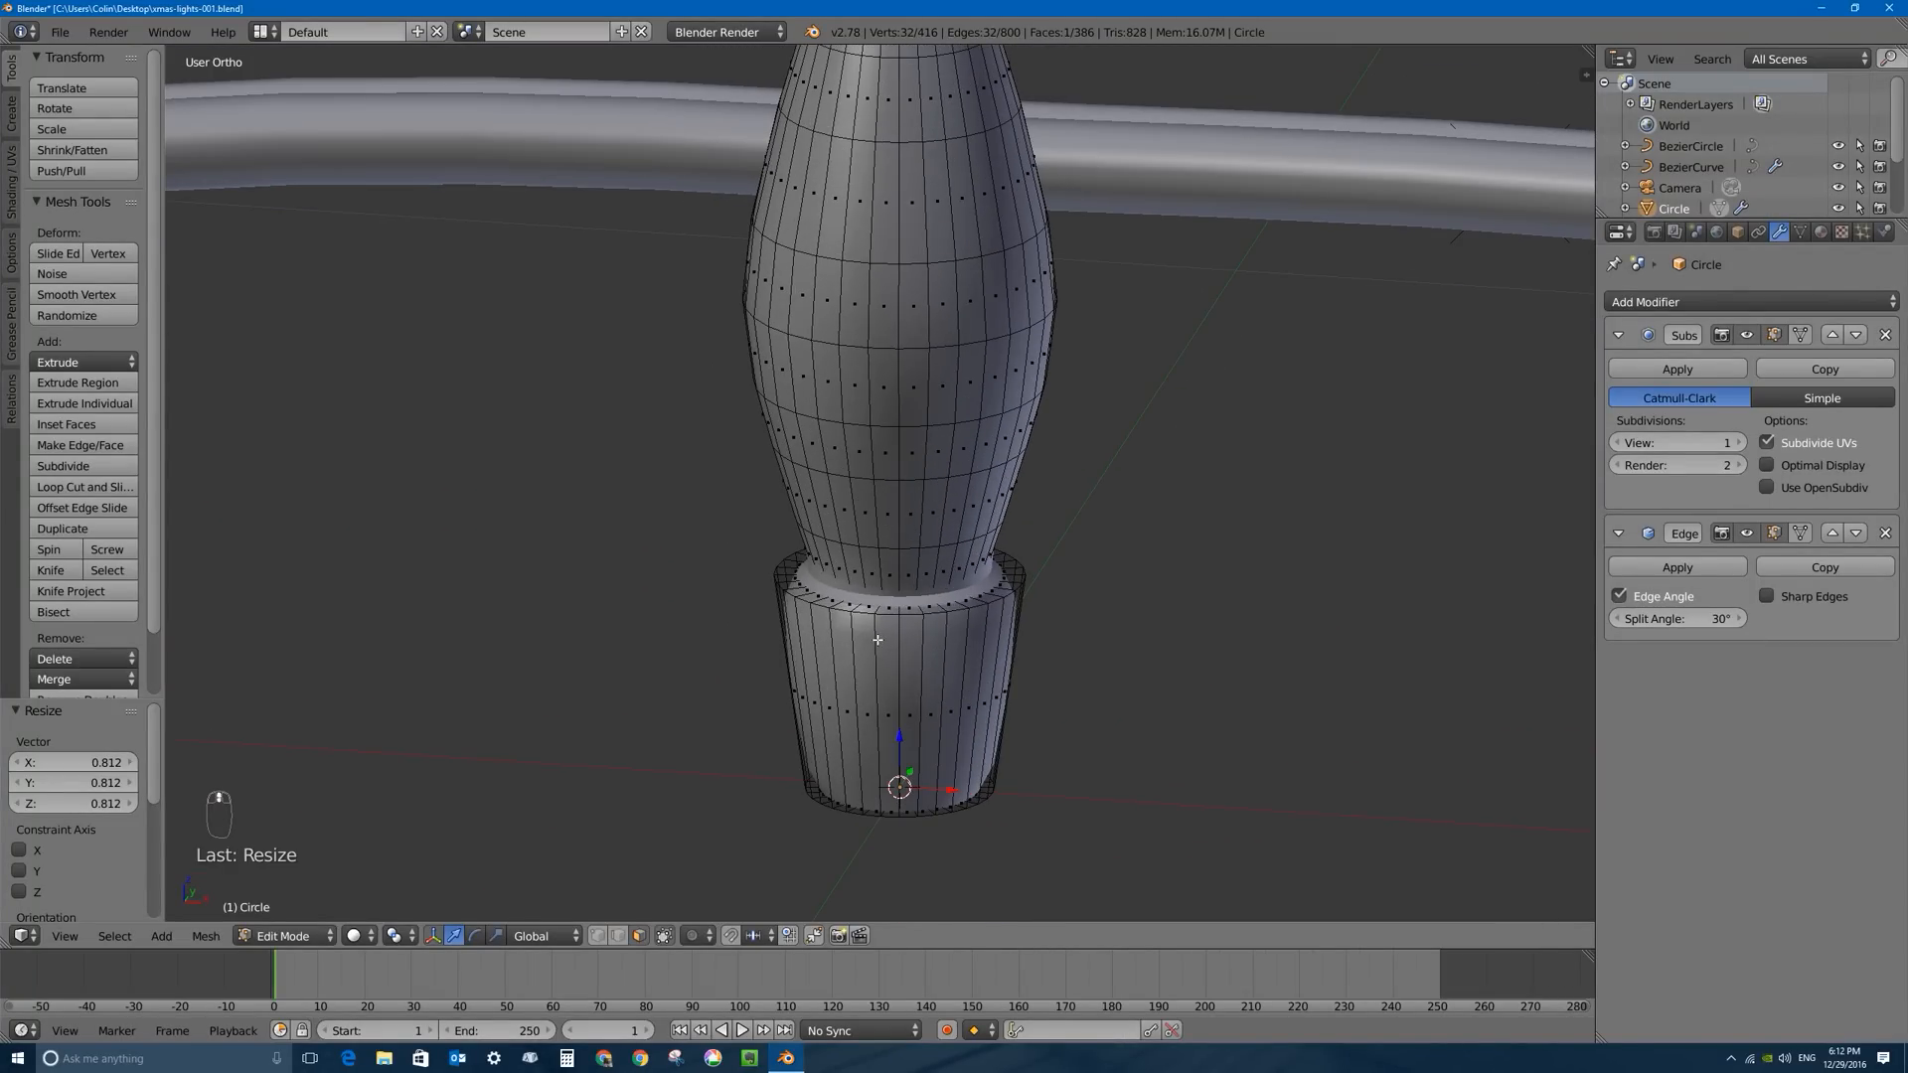
pyautogui.moveTo(878, 640); pyautogui.dragTo(773, 529, button='middle')
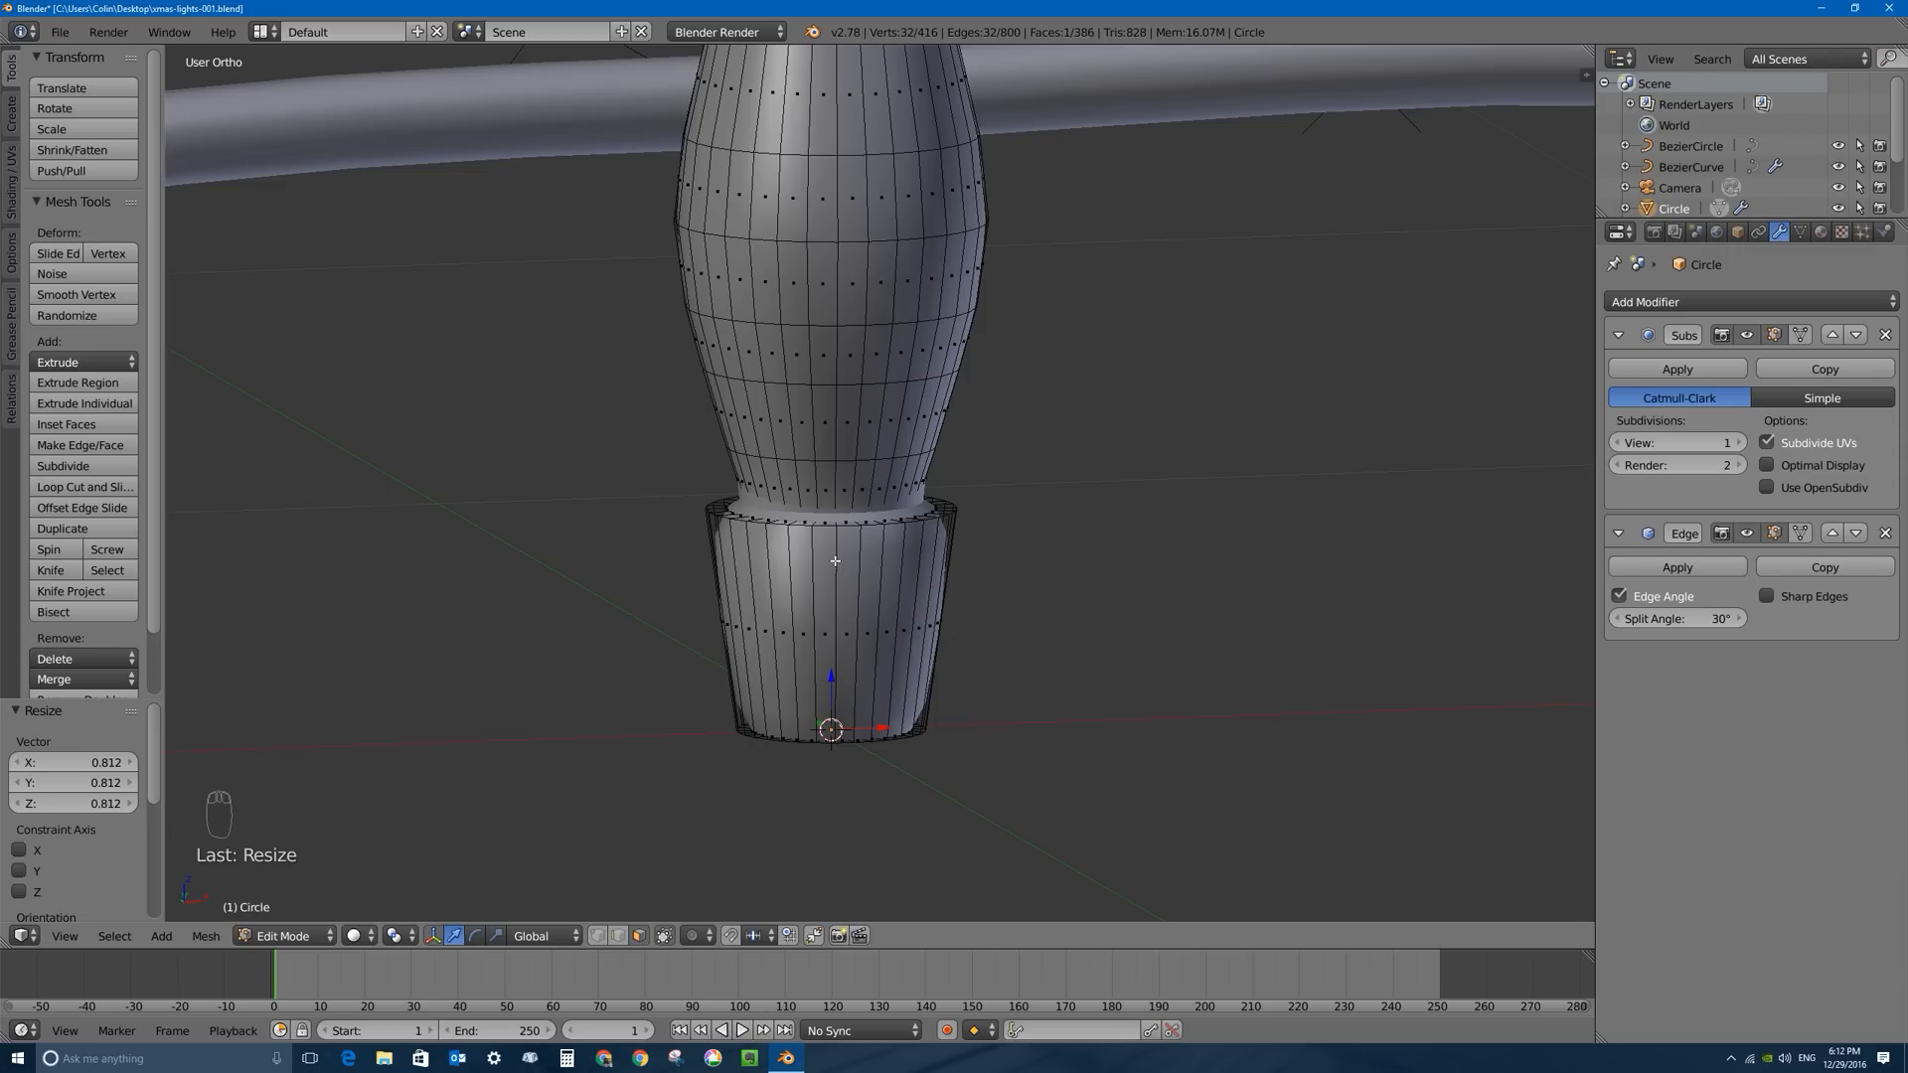
pyautogui.keyDown('alt'); pyautogui.rightClick(776, 560); pyautogui.keyUp('alt')
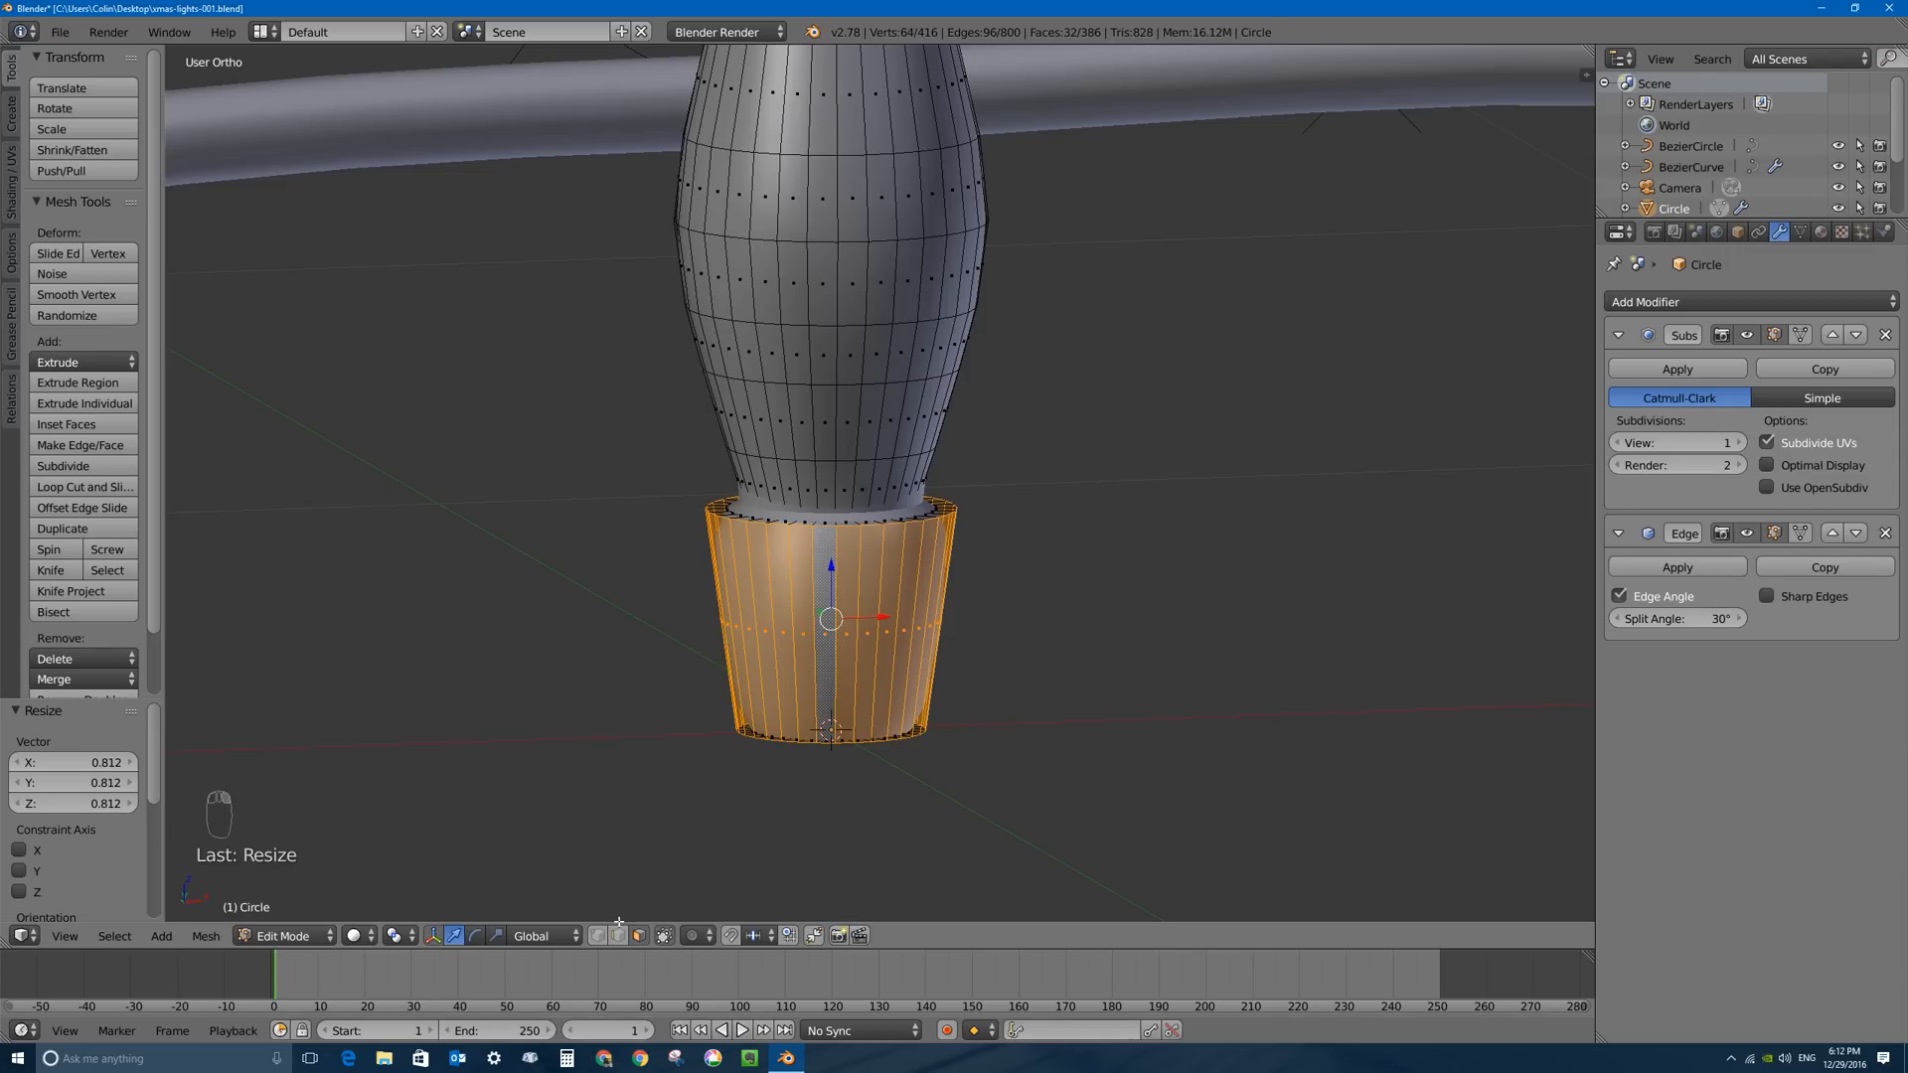
pyautogui.click(618, 935)
pyautogui.rightClick(789, 575)
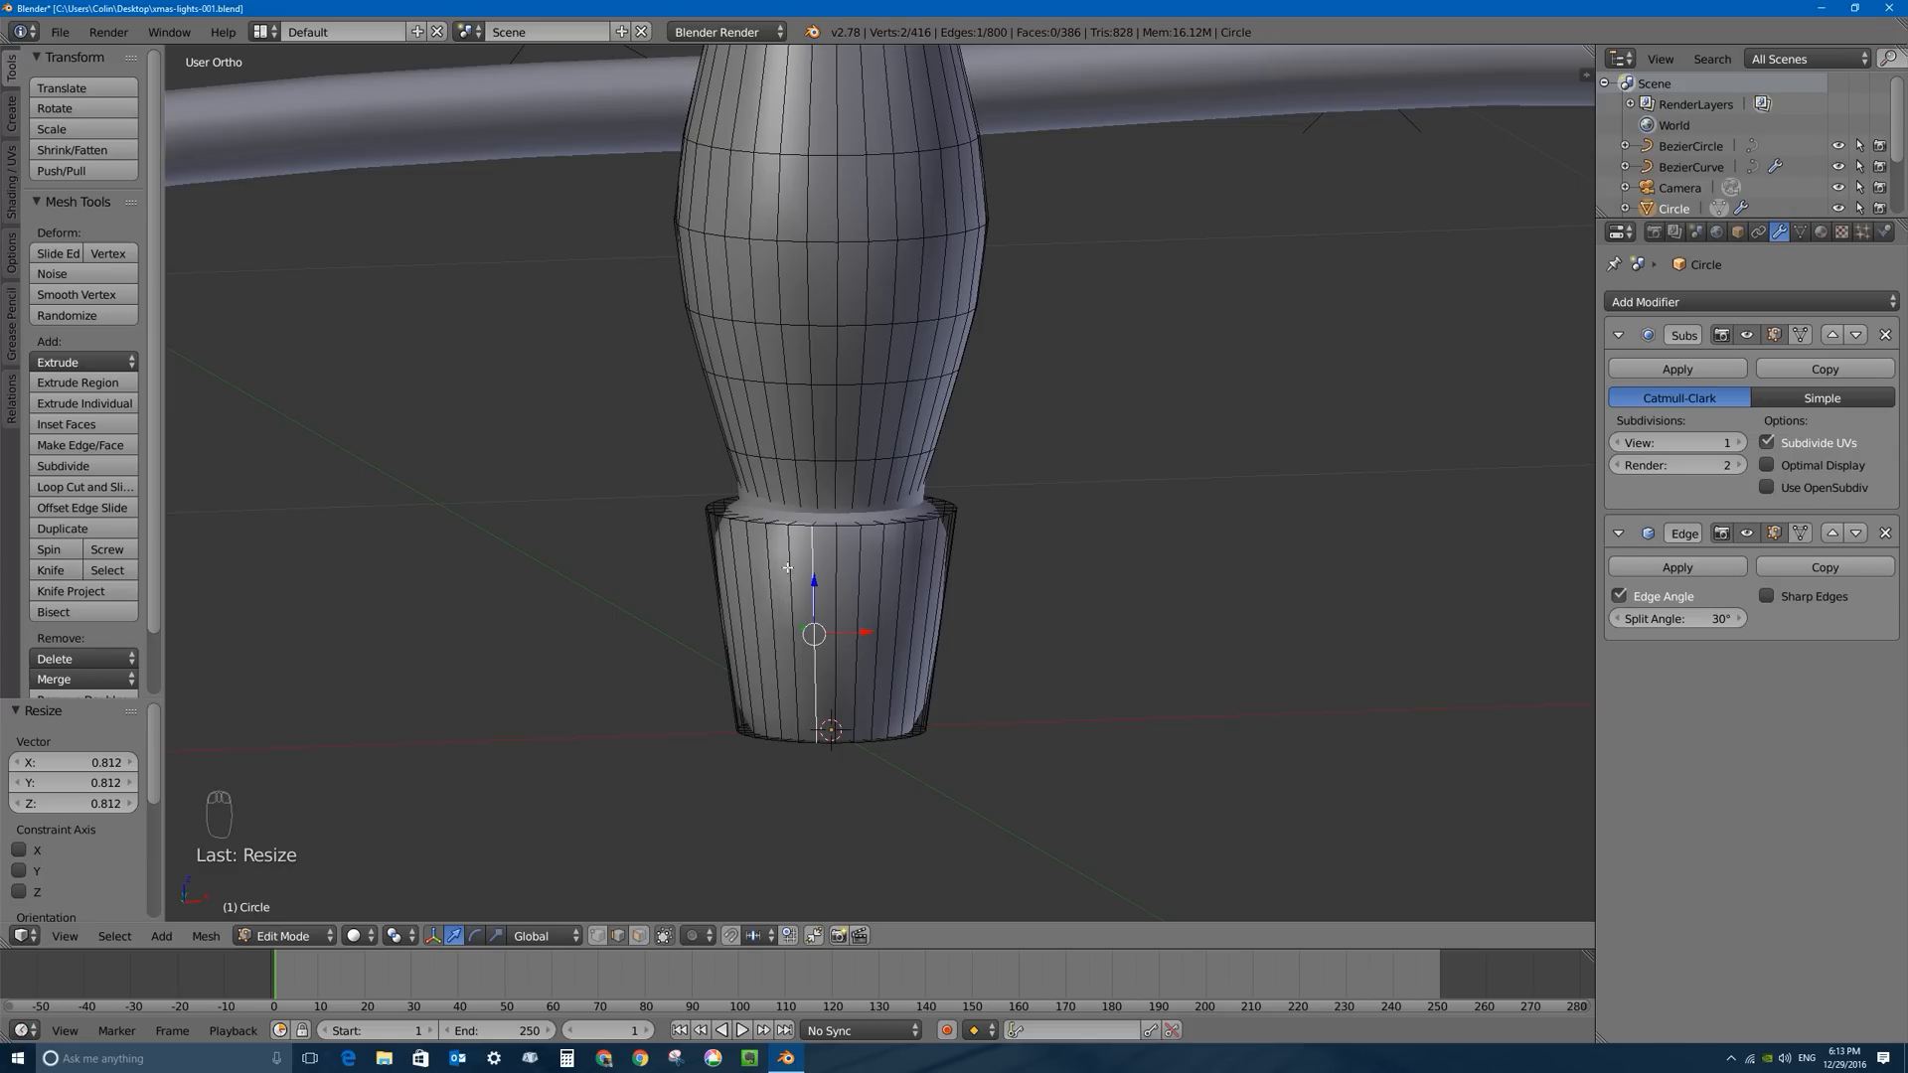
pyautogui.keyDown('ctrl'); pyautogui.keyDown('alt'); pyautogui.rightClick(790, 541); pyautogui.keyUp('alt'); pyautogui.keyUp('ctrl')
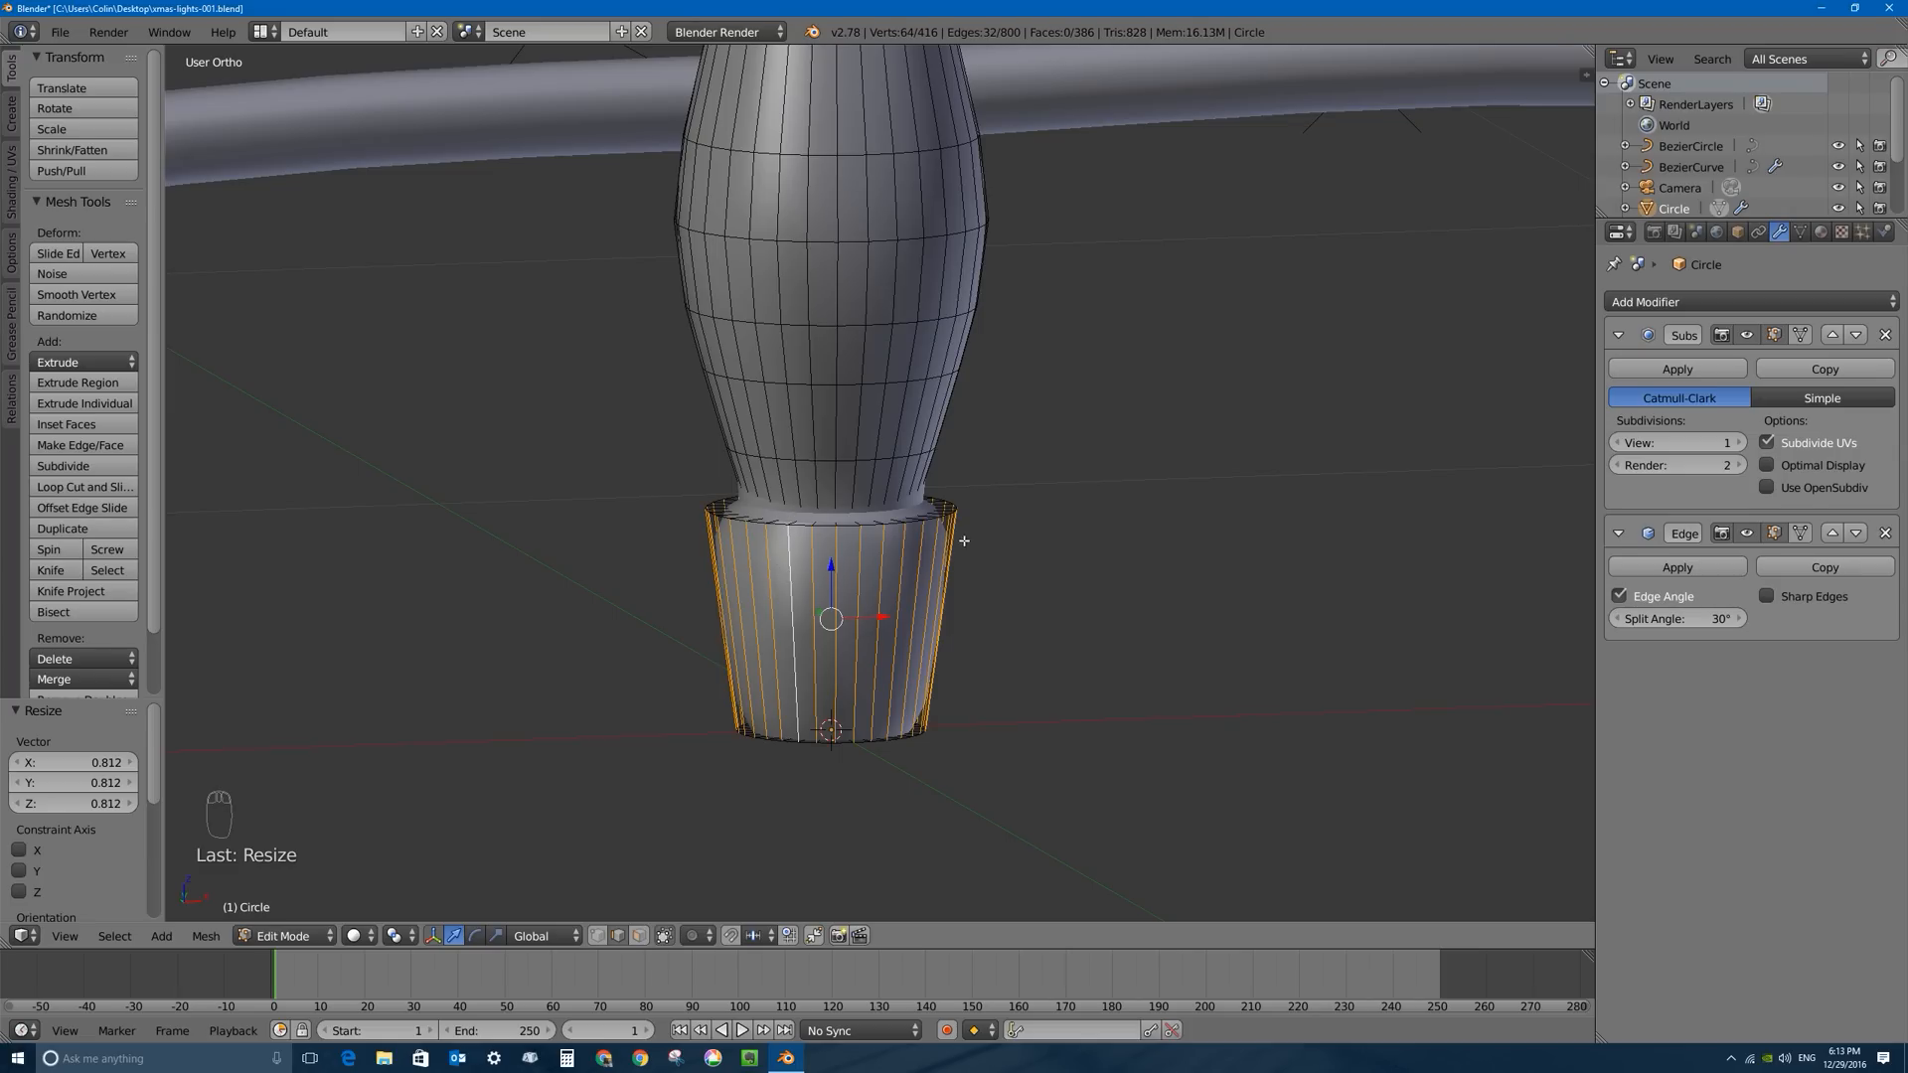
pyautogui.press('a')
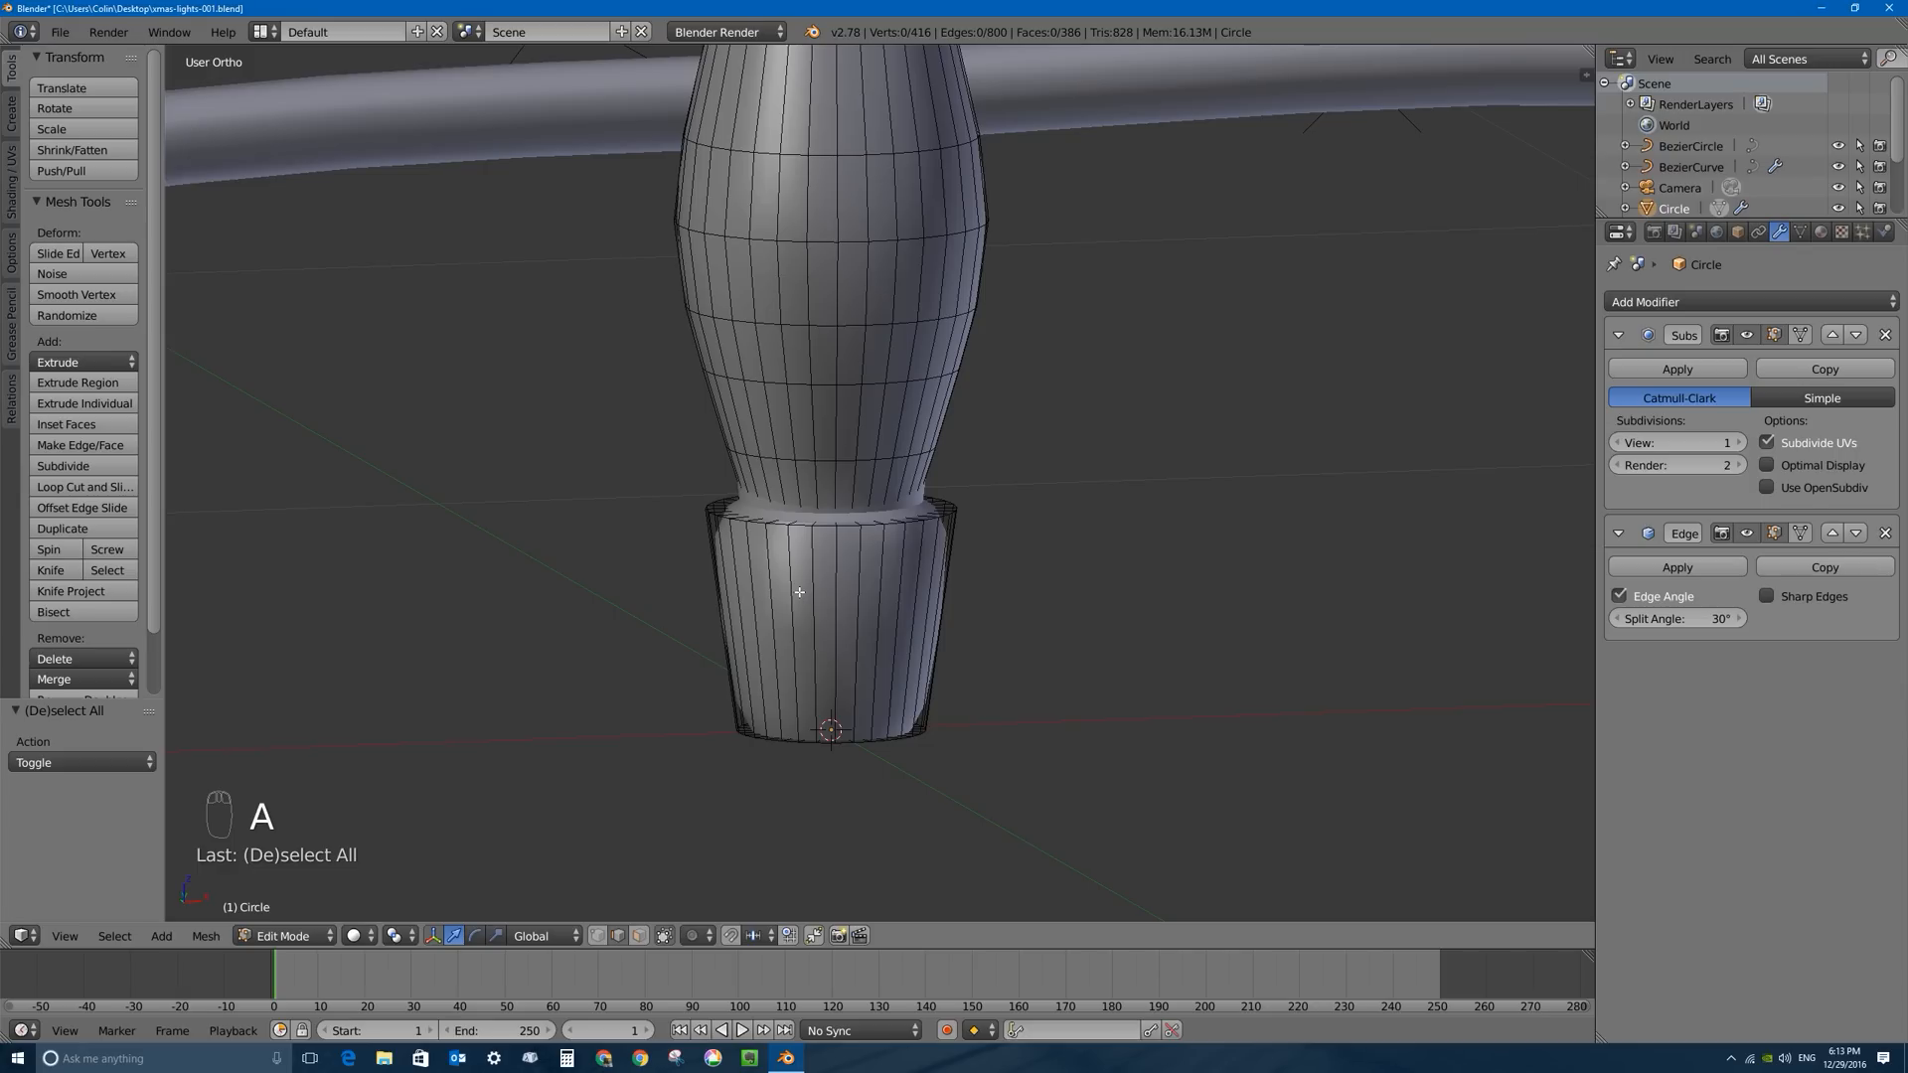
pyautogui.keyDown('ctrl'); pyautogui.keyDown('alt'); pyautogui.rightClick(790, 546); pyautogui.keyUp('alt'); pyautogui.keyUp('ctrl')
# Deselect every other vertical edge all the way around the socket, leaving 16 alternating edges selected.
pyautogui.moveTo(790, 546); pyautogui.dragTo(879, 627, button='middle')
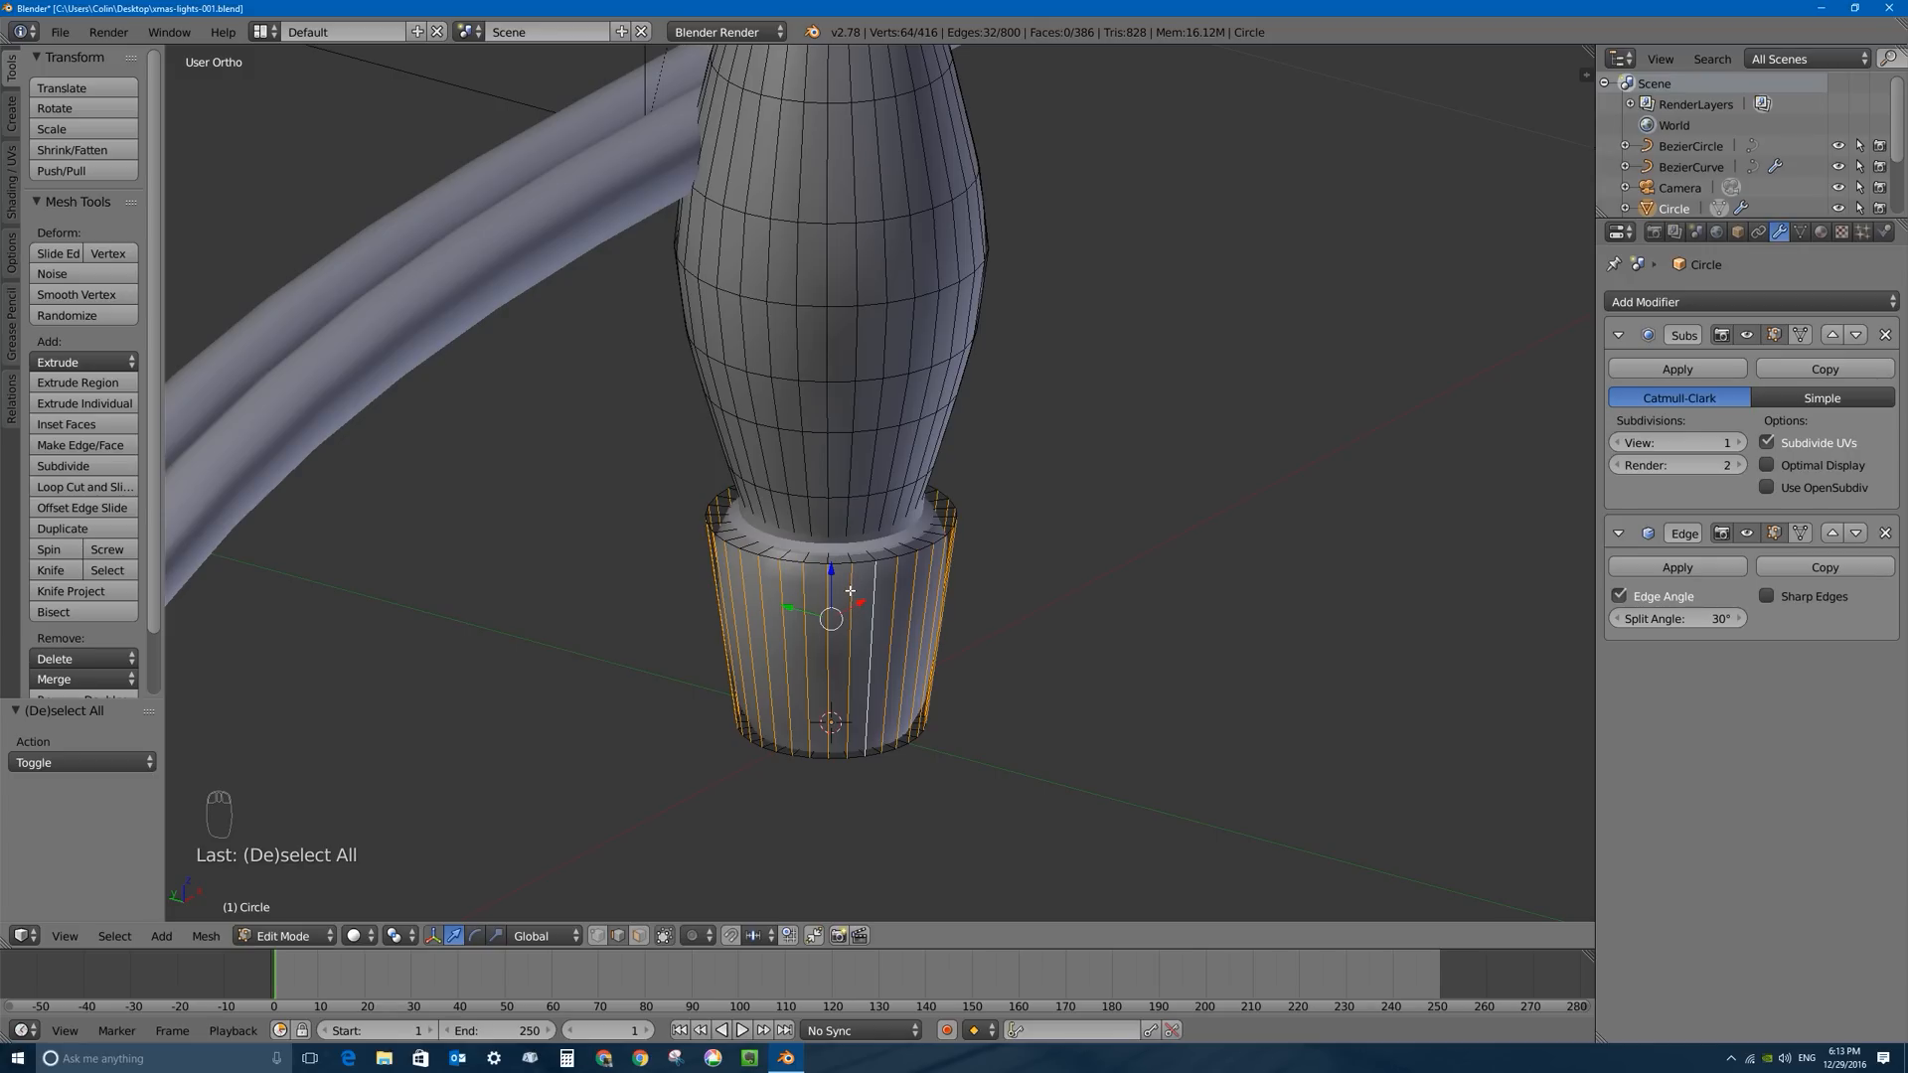
pyautogui.keyDown('shift'); pyautogui.rightClick(852, 580); pyautogui.keyUp('shift')
pyautogui.keyDown('shift'); pyautogui.rightClick(896, 576); pyautogui.keyUp('shift')
pyautogui.keyDown('shift'); pyautogui.rightClick(931, 564); pyautogui.keyUp('shift')
pyautogui.moveTo(1112, 592); pyautogui.dragTo(779, 579, button='middle')
pyautogui.keyDown('shift'); pyautogui.rightClick(757, 574); pyautogui.keyUp('shift')
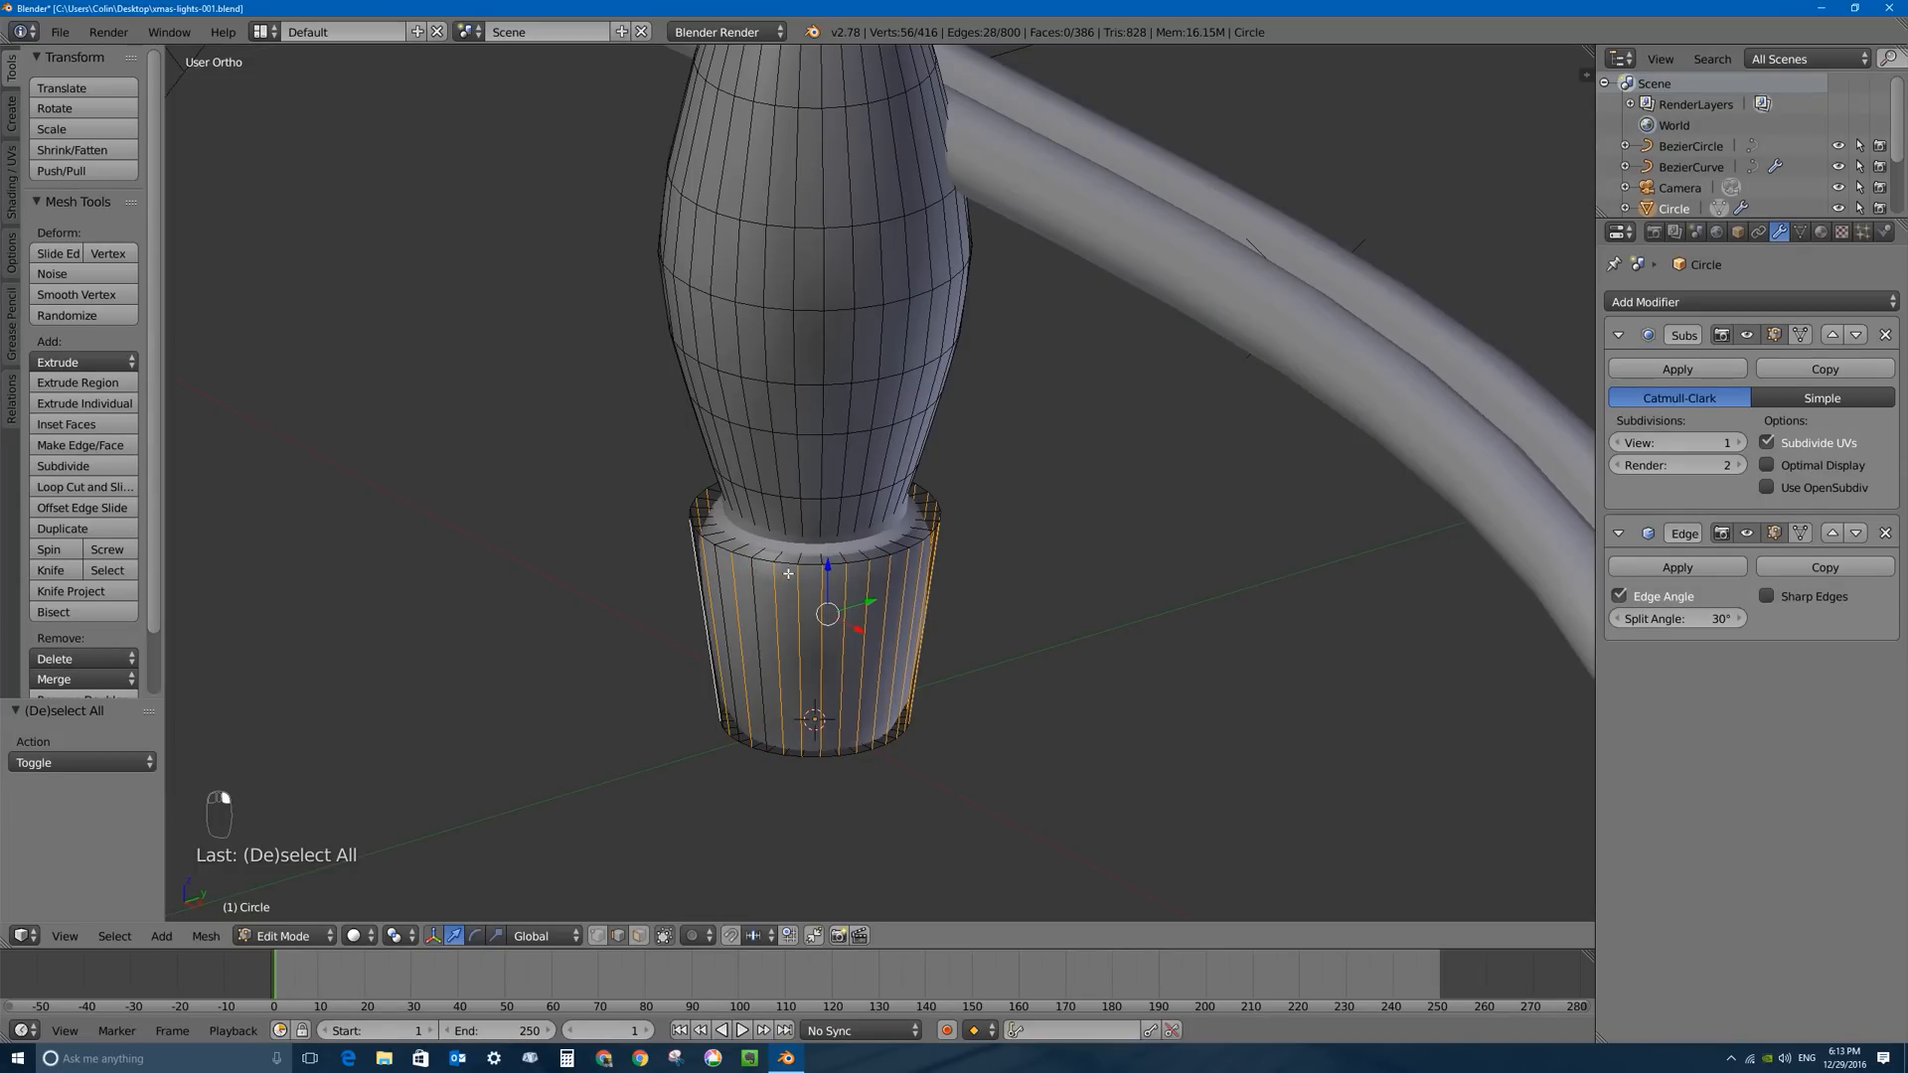
pyautogui.keyDown('shift'); pyautogui.rightClick(795, 574); pyautogui.keyUp('shift')
pyautogui.keyDown('shift'); pyautogui.rightClick(843, 573); pyautogui.keyUp('shift')
pyautogui.keyDown('shift'); pyautogui.rightClick(878, 573); pyautogui.keyUp('shift')
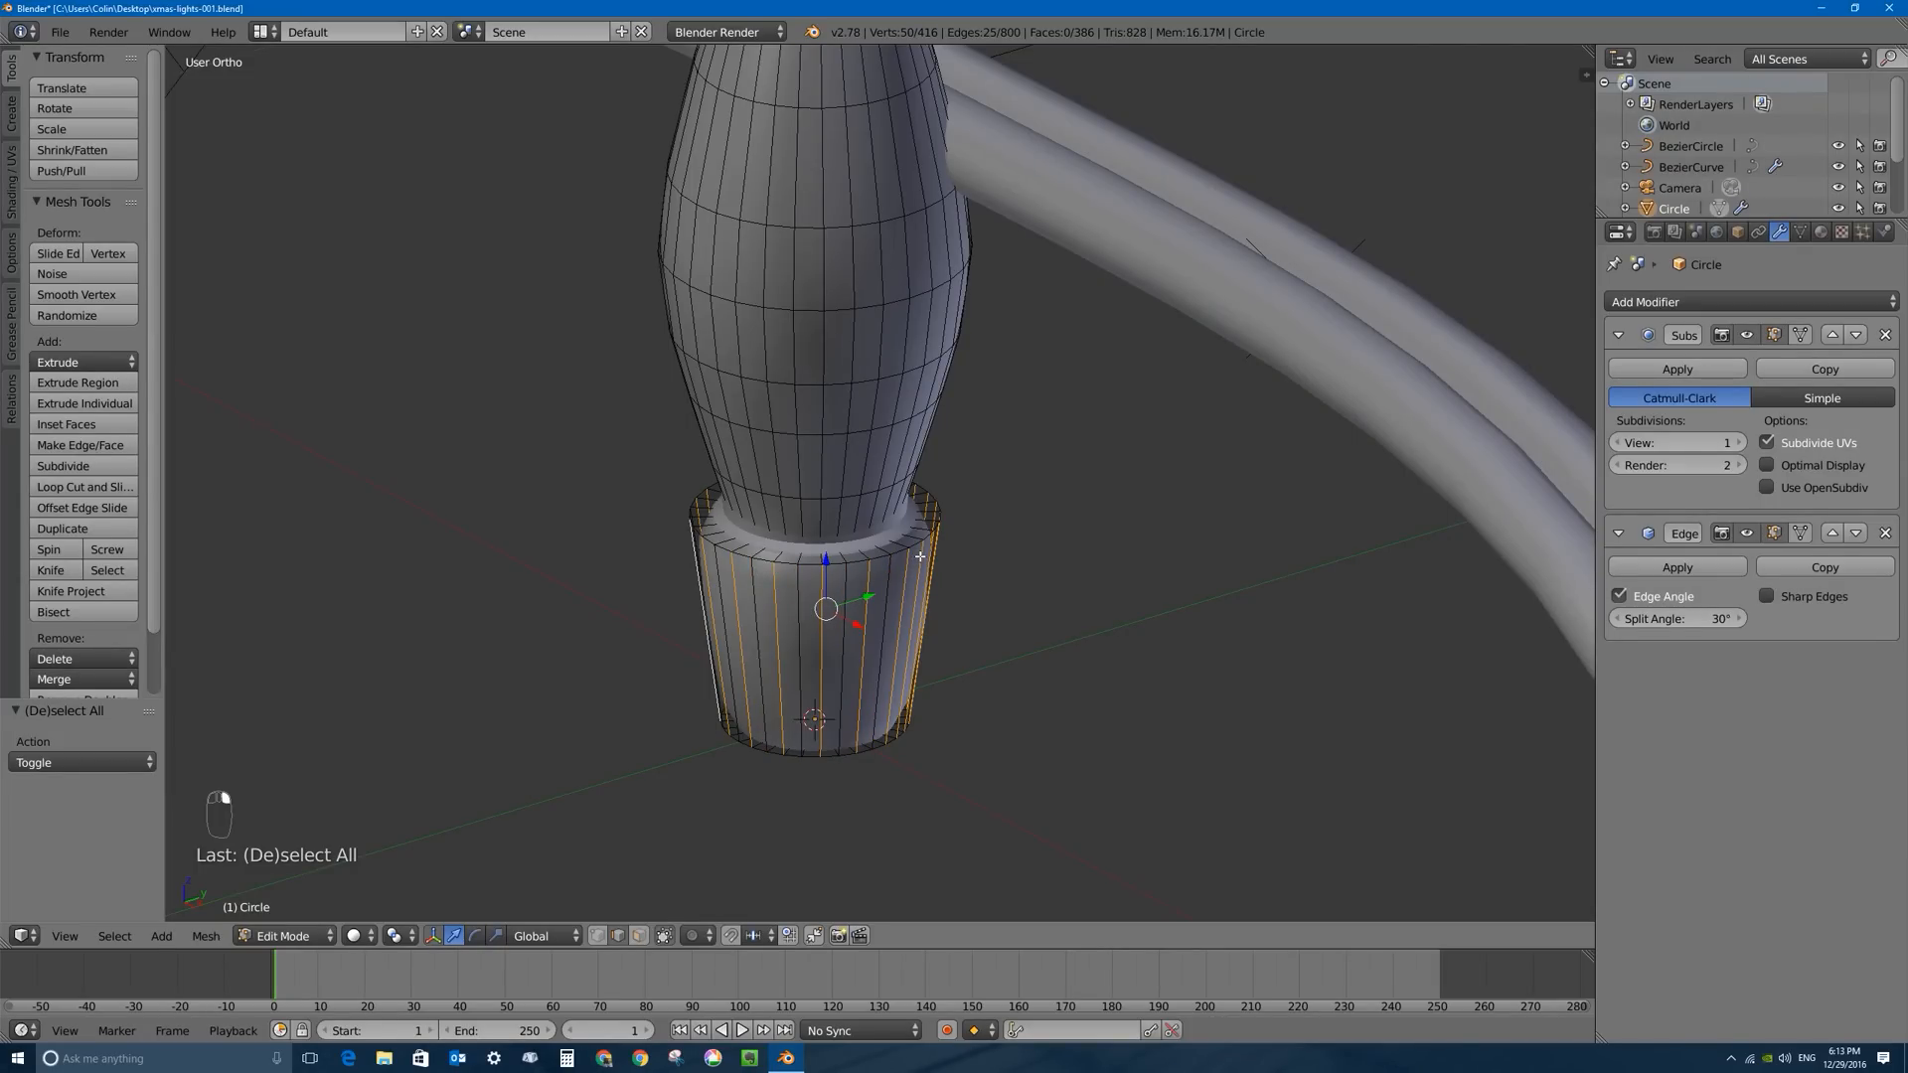
pyautogui.keyDown('shift'); pyautogui.rightClick(920, 557); pyautogui.keyUp('shift')
pyautogui.moveTo(920, 556); pyautogui.dragTo(775, 599, button='middle')
pyautogui.keyDown('shift'); pyautogui.rightClick(807, 578); pyautogui.keyUp('shift')
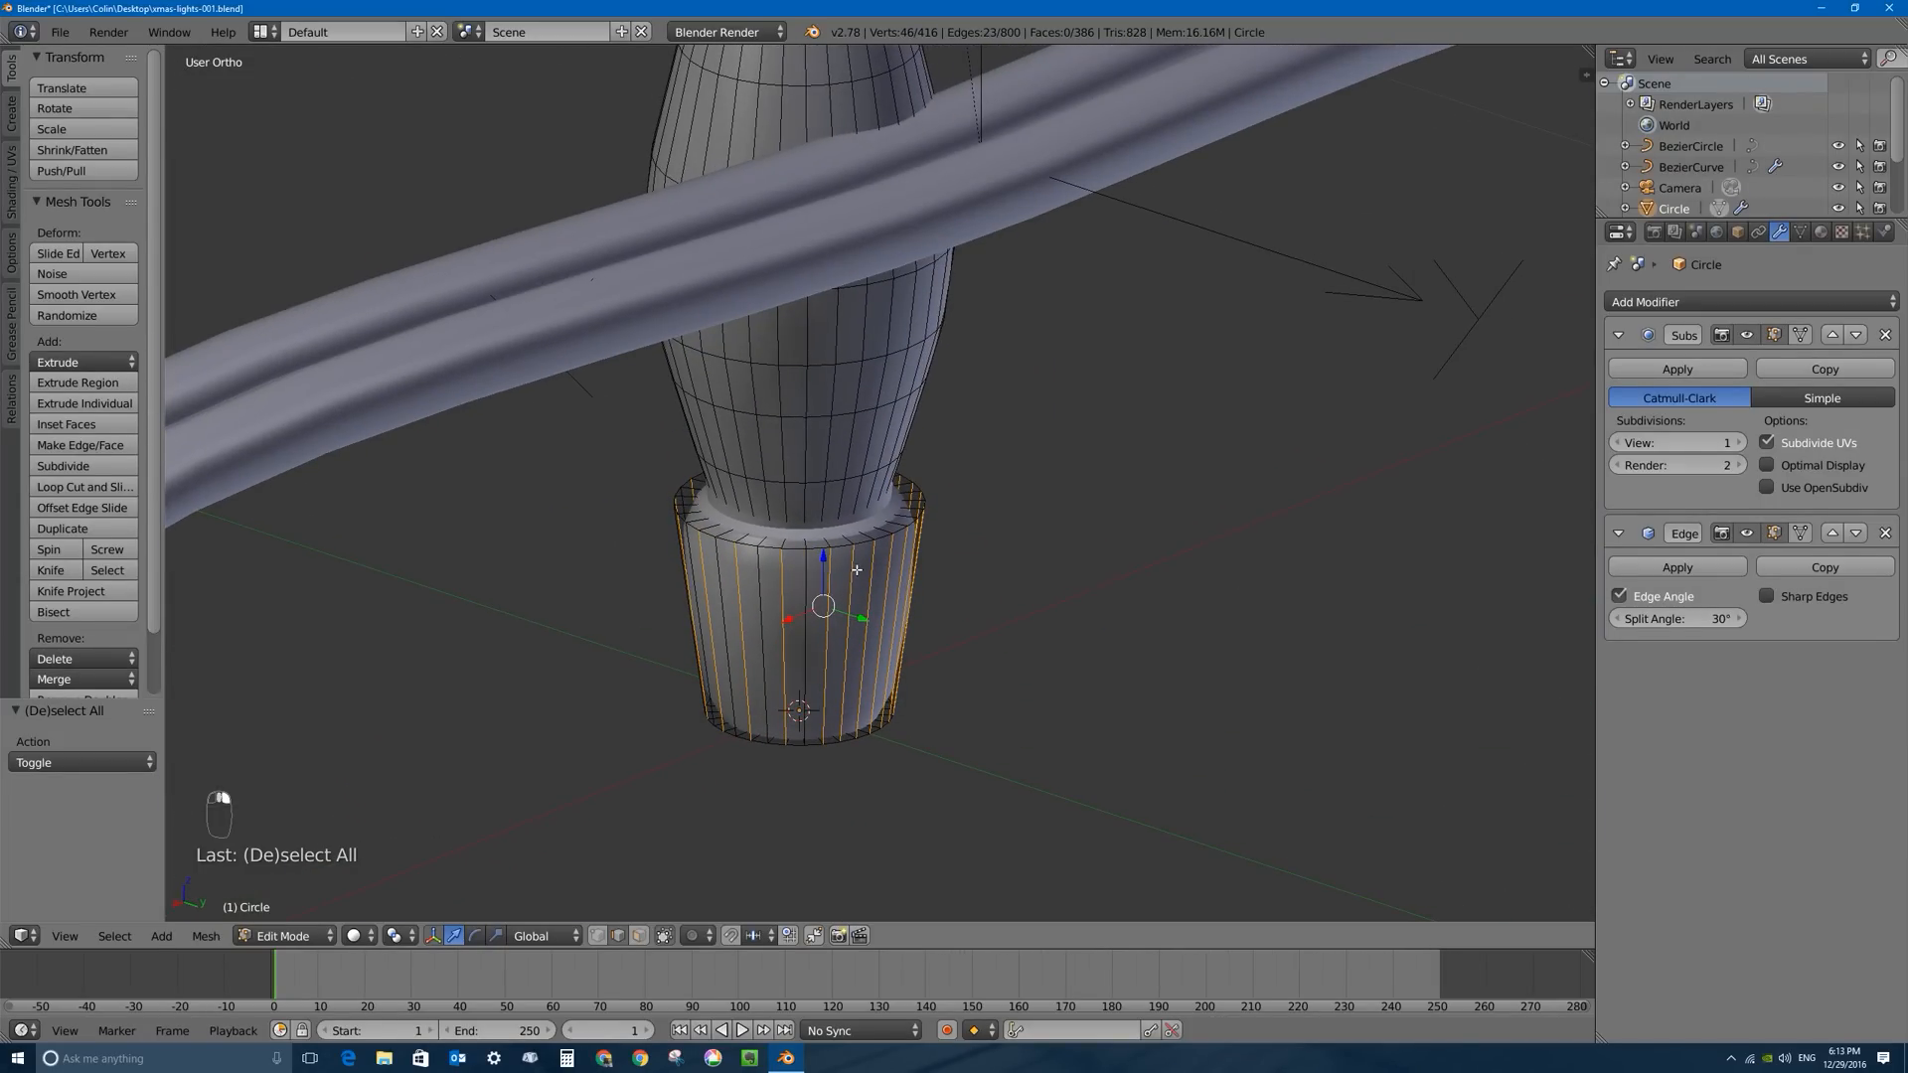
pyautogui.keyDown('shift'); pyautogui.rightClick(843, 574); pyautogui.keyUp('shift')
pyautogui.keyDown('shift'); pyautogui.rightClick(887, 571); pyautogui.keyUp('shift')
pyautogui.moveTo(971, 570); pyautogui.dragTo(799, 561, button='middle')
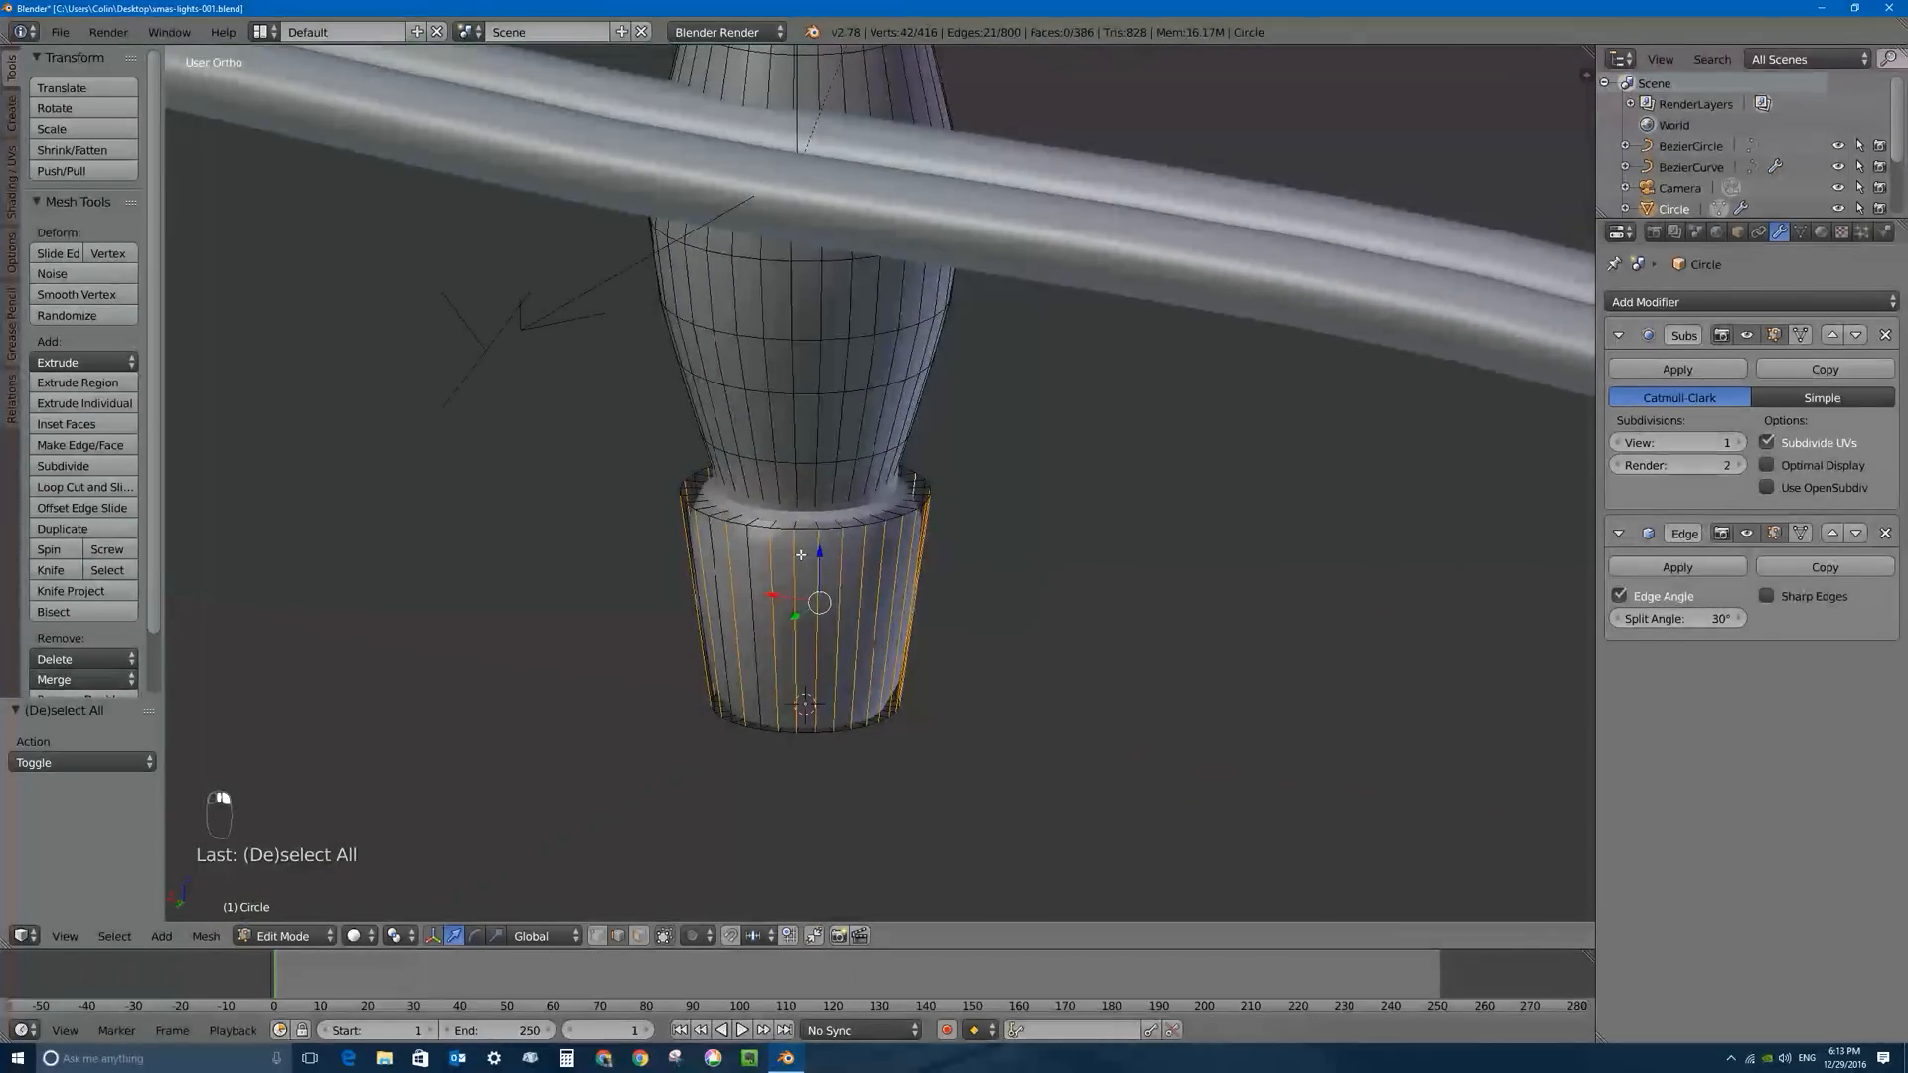
pyautogui.keyDown('shift'); pyautogui.rightClick(796, 559); pyautogui.keyUp('shift')
pyautogui.keyDown('shift'); pyautogui.rightClick(836, 548); pyautogui.keyUp('shift')
pyautogui.keyDown('shift'); pyautogui.rightClick(883, 540); pyautogui.keyUp('shift')
pyautogui.moveTo(943, 536); pyautogui.dragTo(855, 538, button='middle')
pyautogui.keyDown('shift'); pyautogui.rightClick(854, 540); pyautogui.keyUp('shift')
pyautogui.keyDown('shift'); pyautogui.rightClick(892, 544); pyautogui.keyUp('shift')
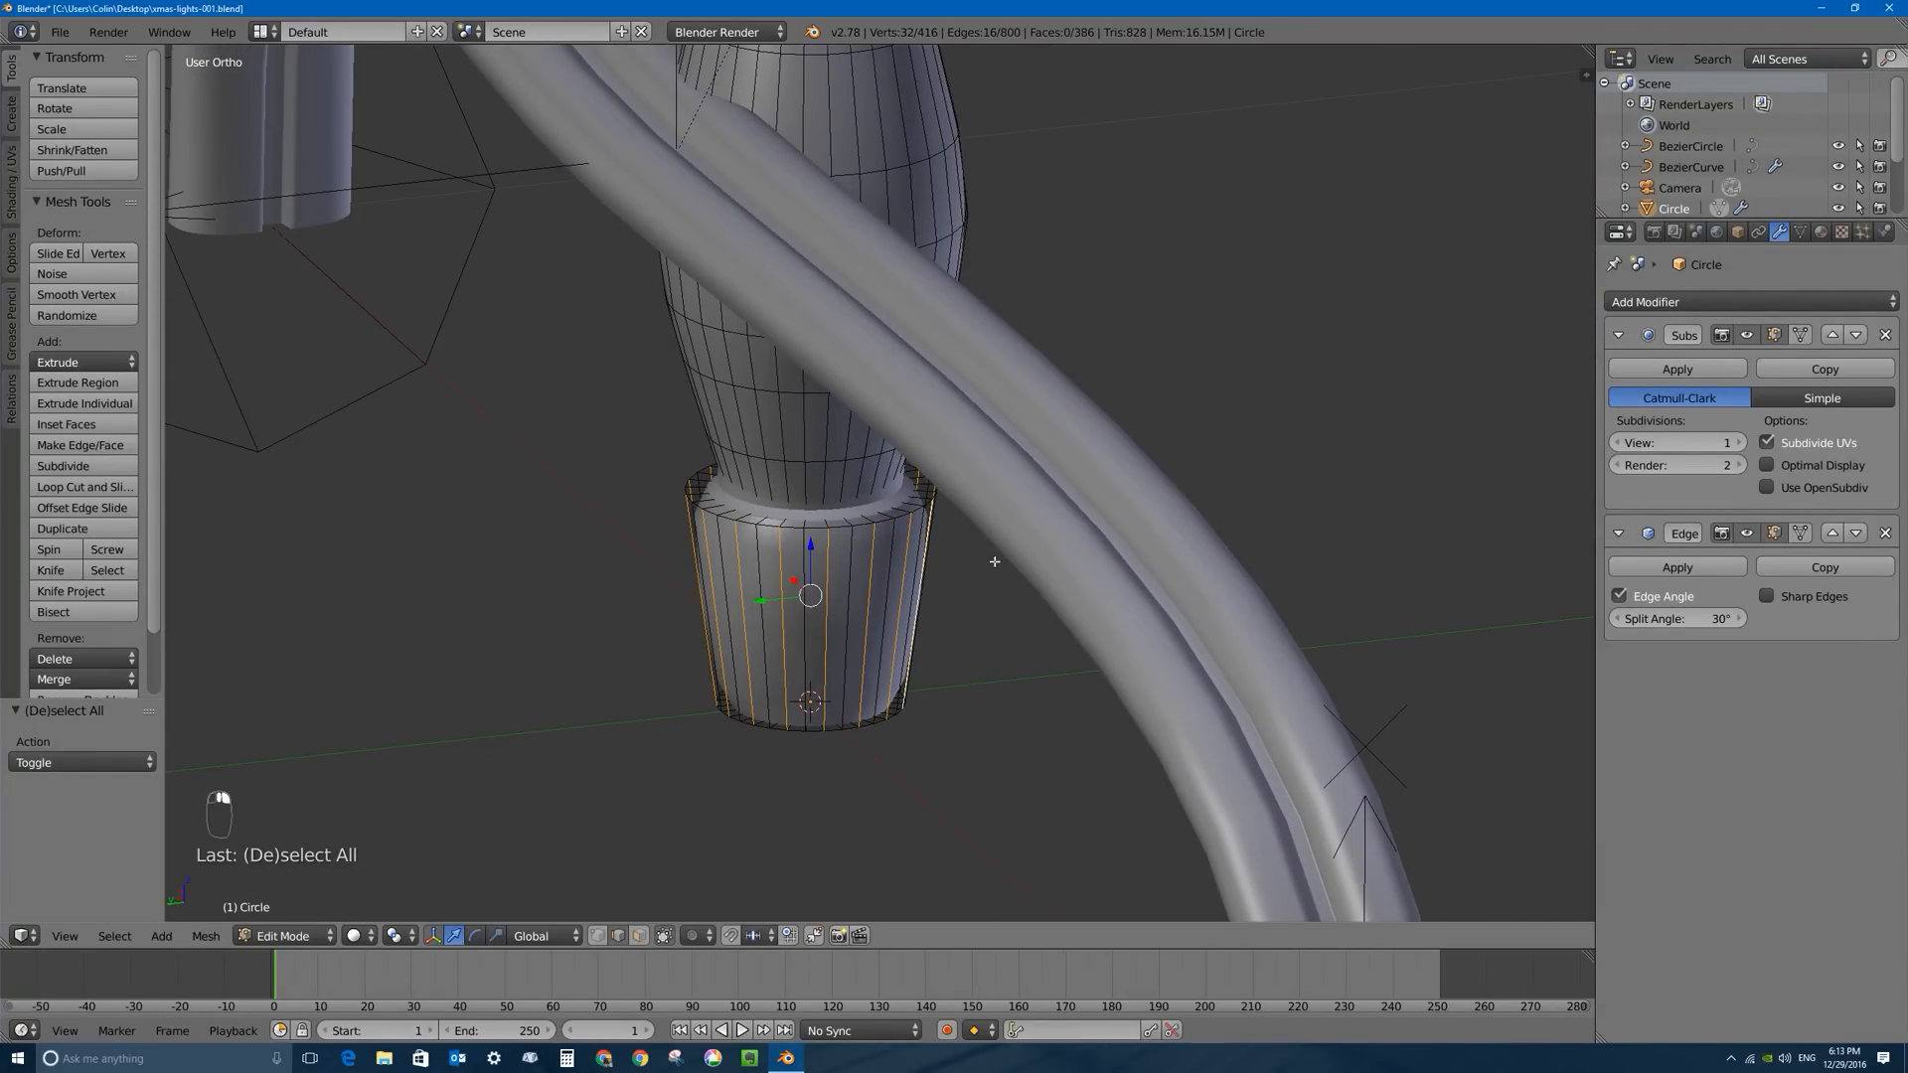
# Scale the alternating socket edges inward to 0.869 in X and Y only, keeping their height locked.
pyautogui.moveTo(995, 561); pyautogui.dragTo(797, 574, button='middle')
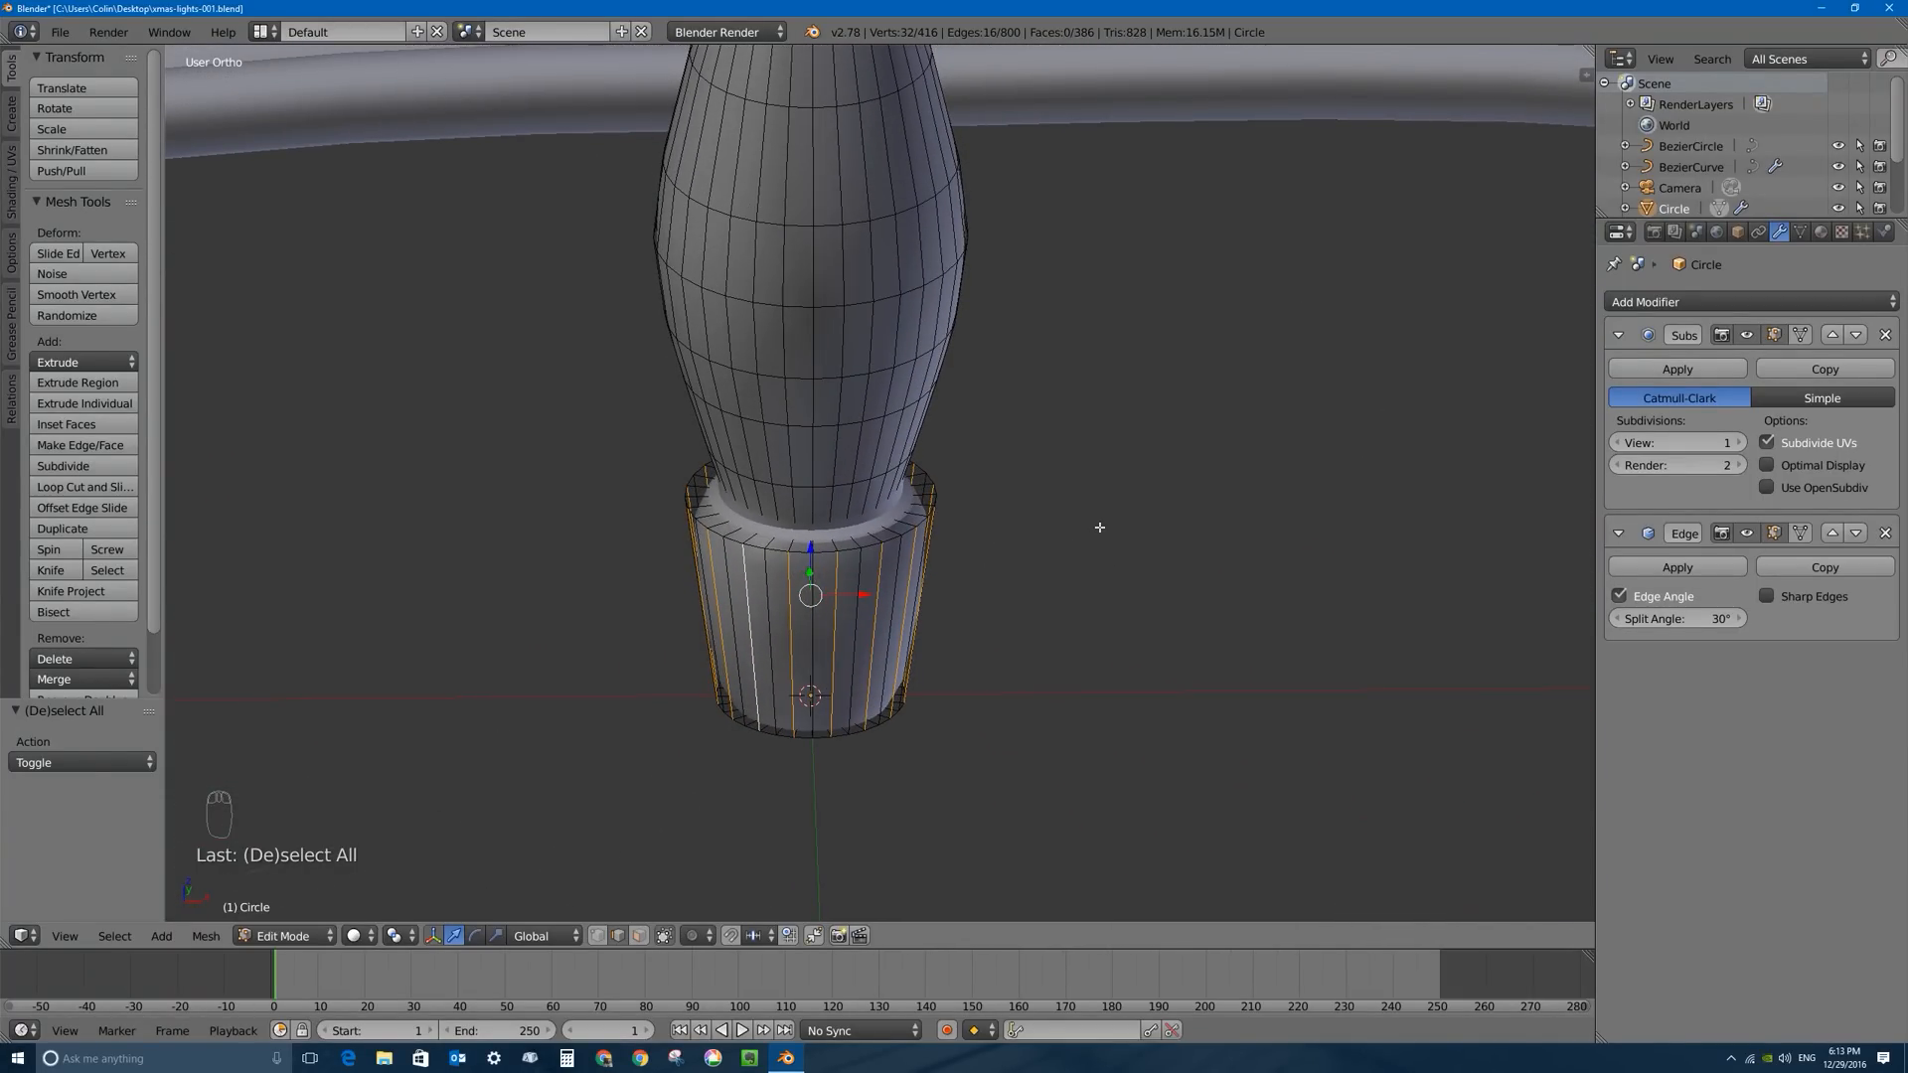
pyautogui.press('s')
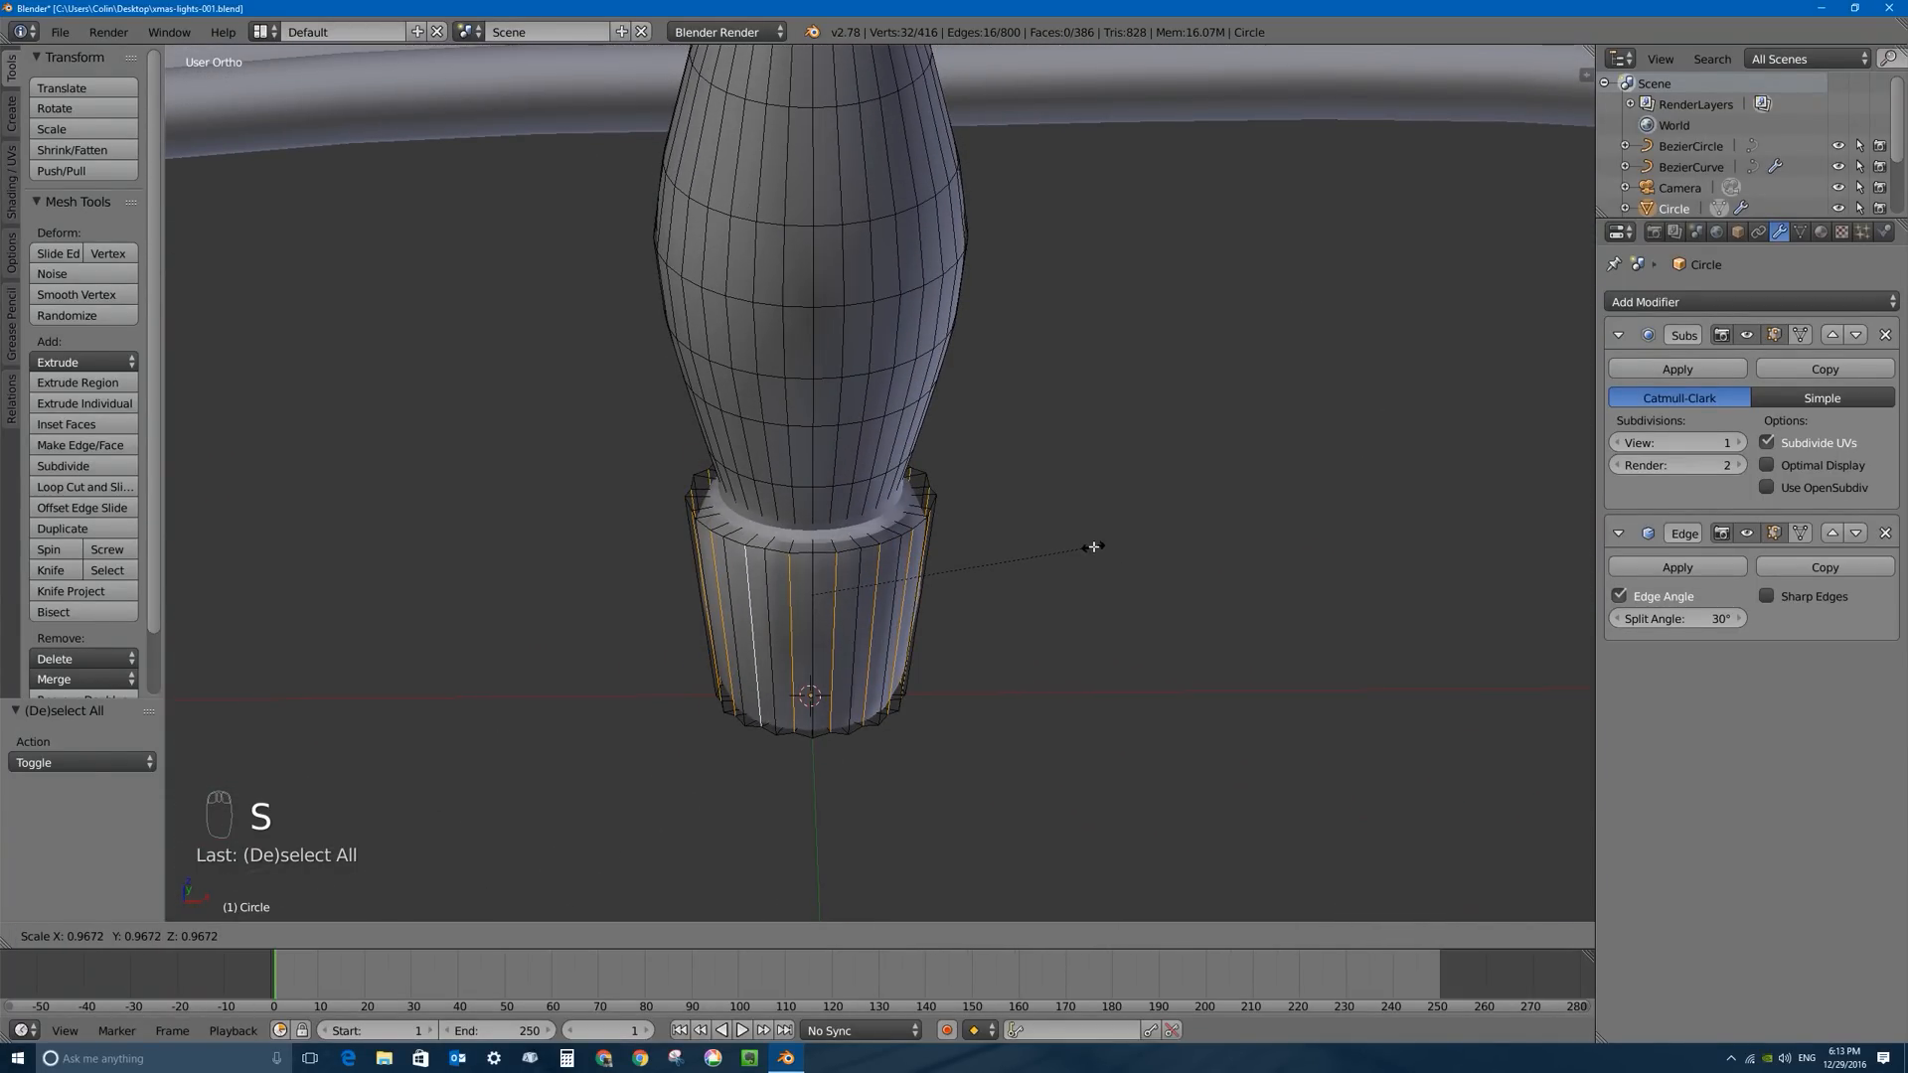
pyautogui.hotkey('shift', 'z')
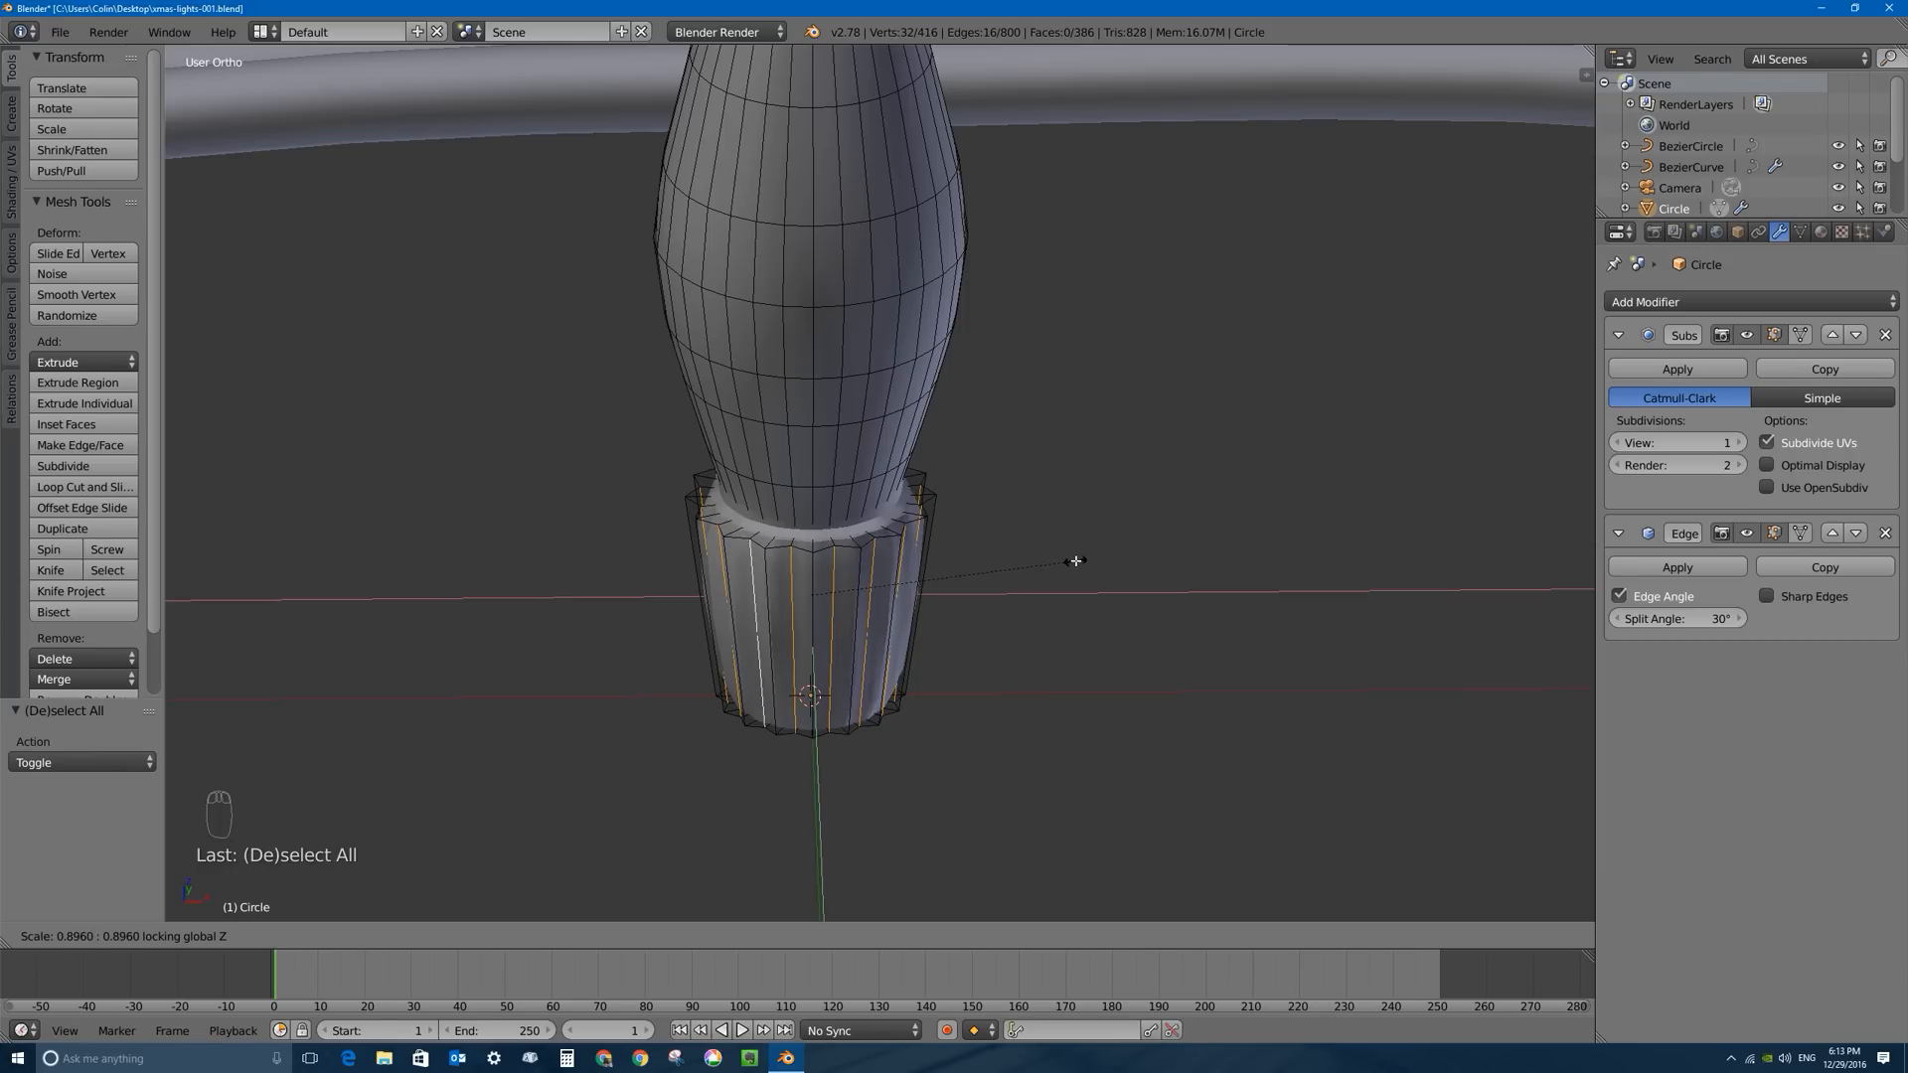
pyautogui.click(1068, 558)
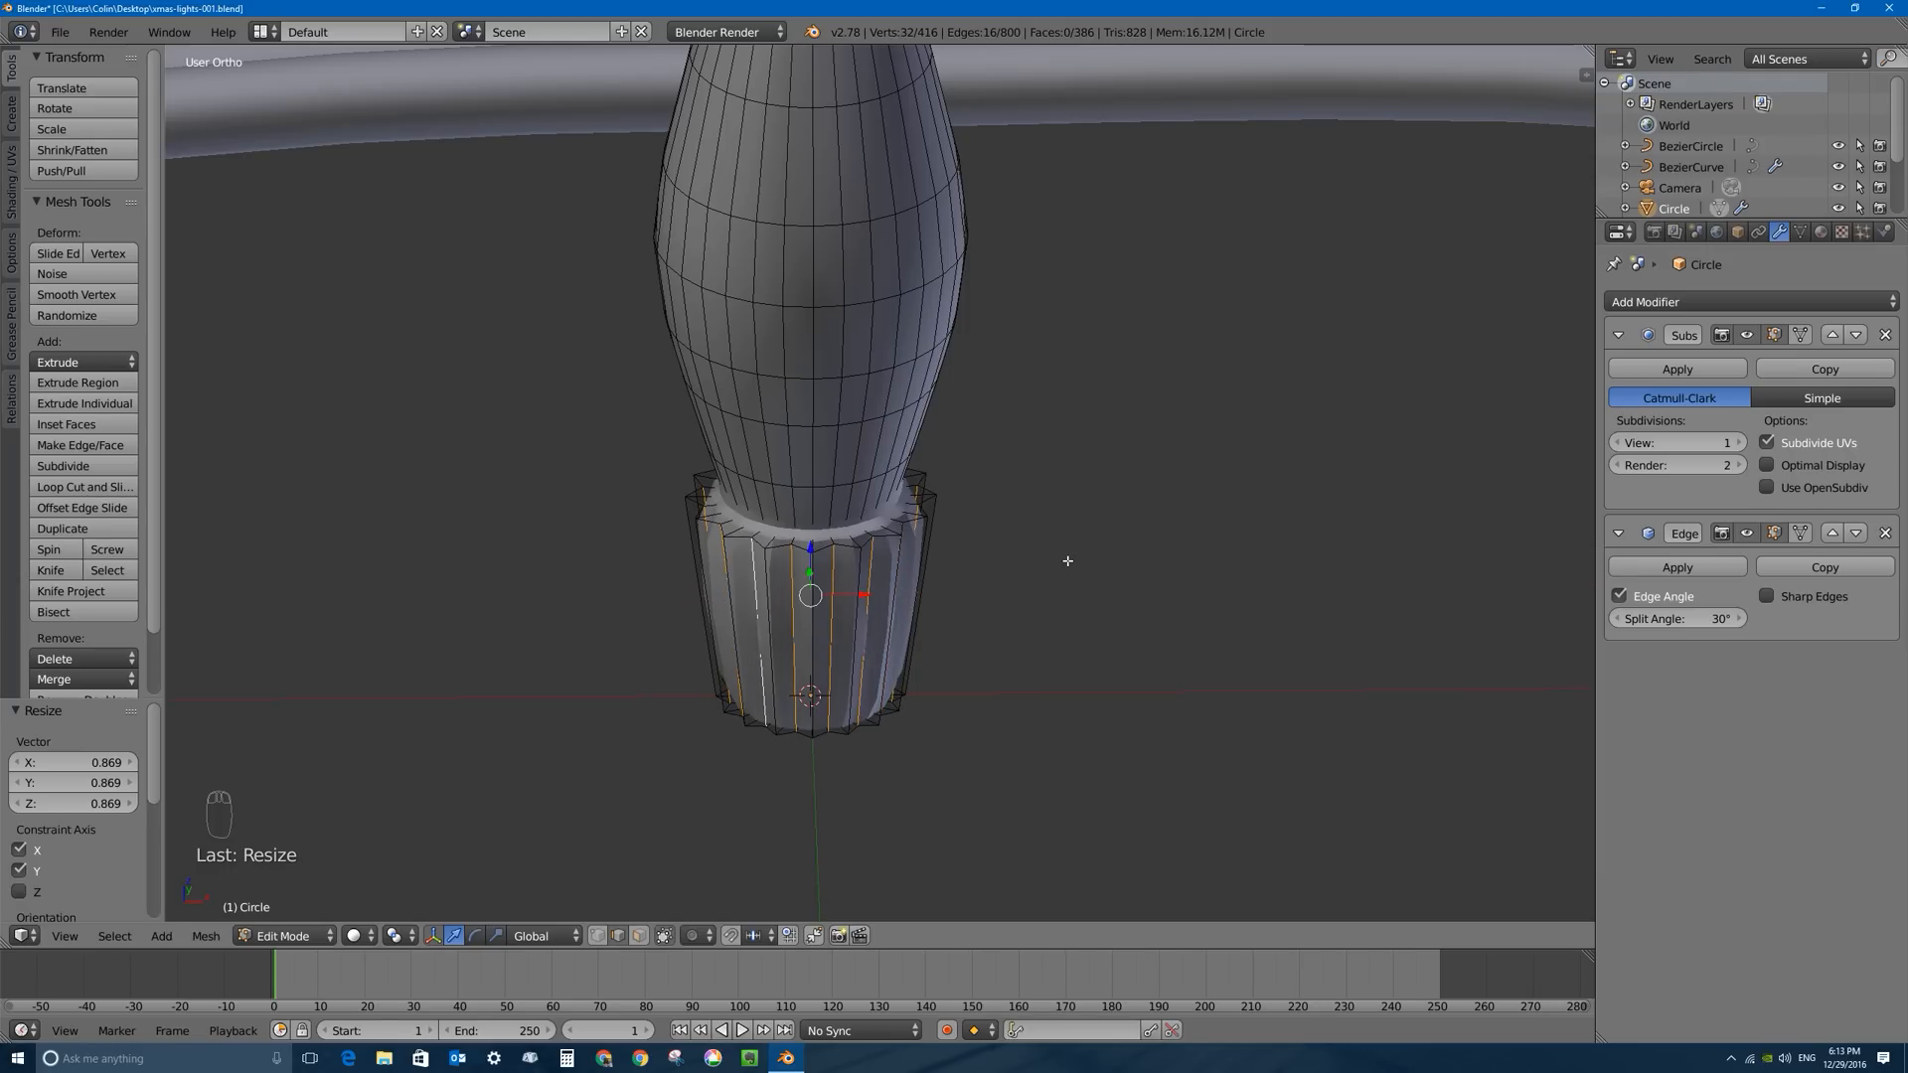
# Hide the Subdivision Surface preview to inspect the socket's ridges, and show it again.
pyautogui.click(1773, 334)
pyautogui.moveTo(795, 557)
pyautogui.mouseDown(button='middle')
pyautogui.moveTo(842, 551)
pyautogui.moveTo(792, 580)
pyautogui.mouseUp(button='middle')
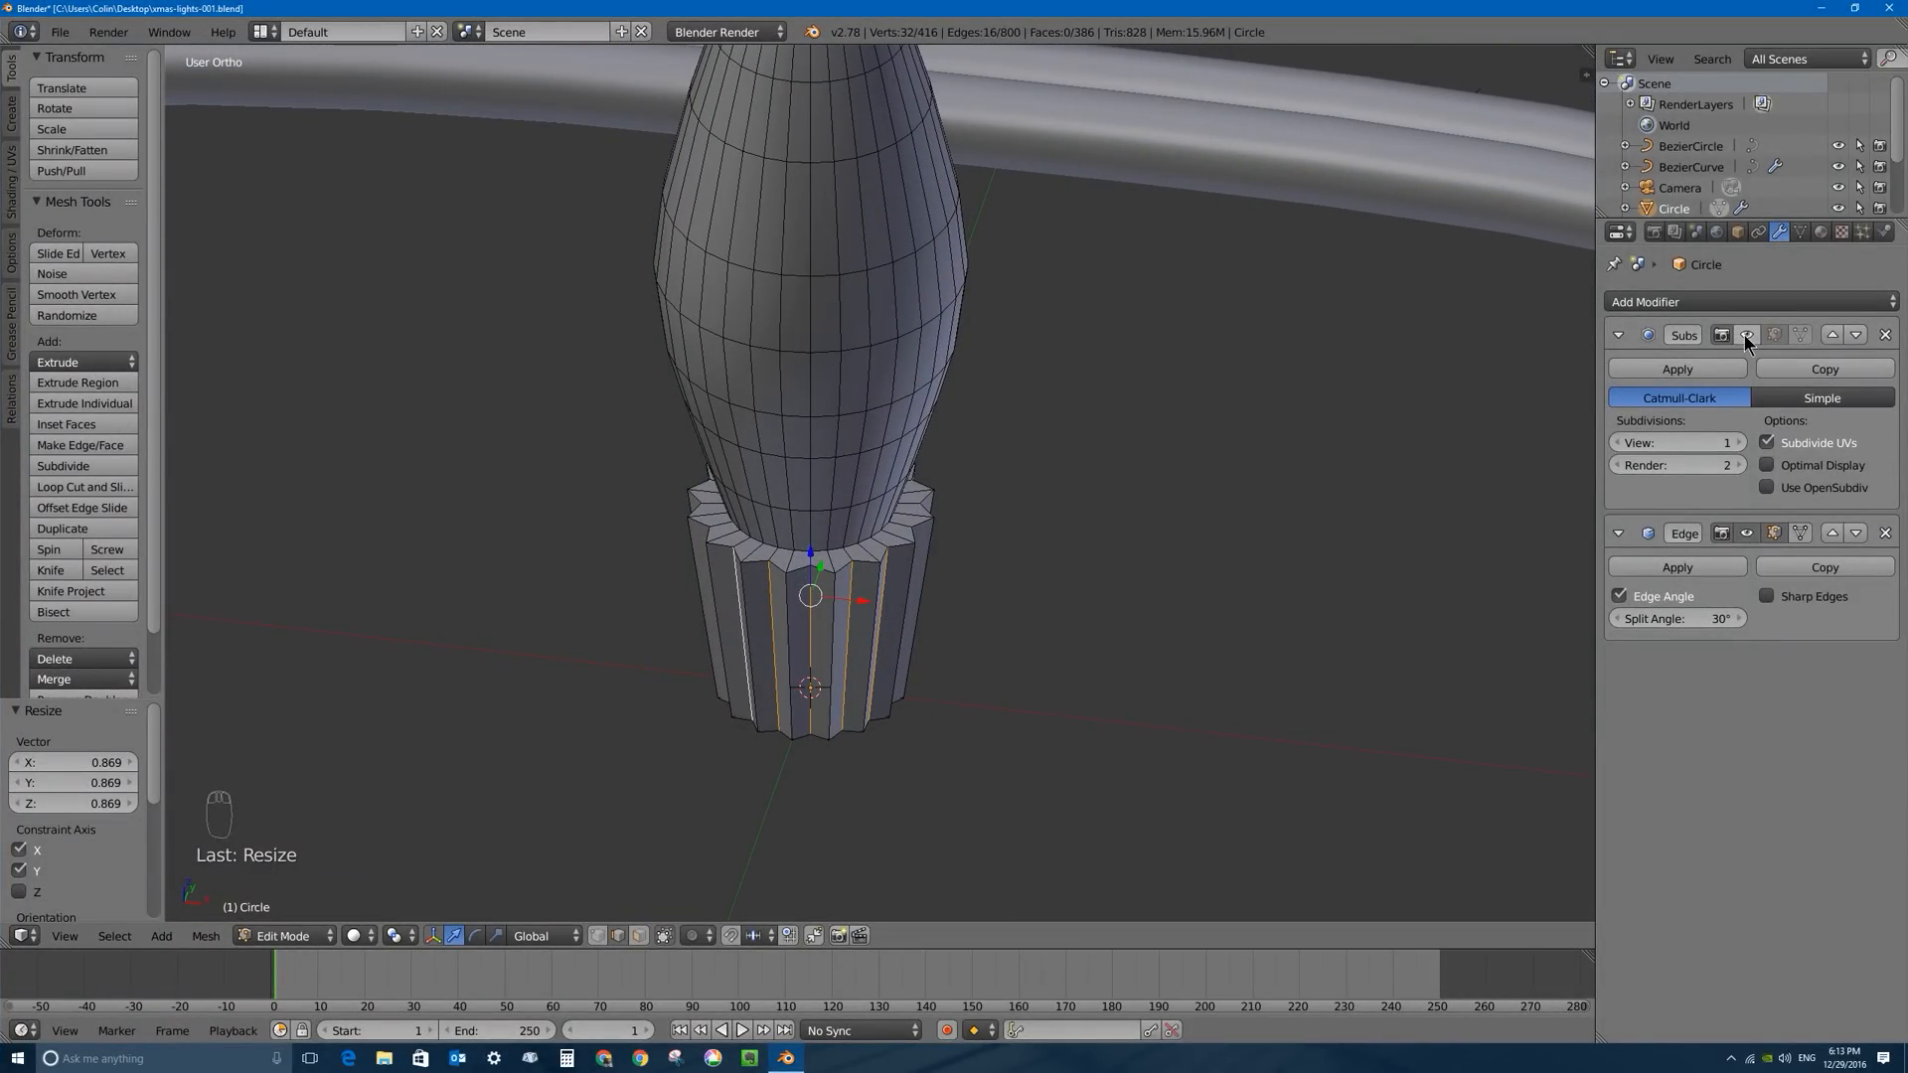
pyautogui.click(1773, 335)
pyautogui.moveTo(834, 616); pyautogui.dragTo(863, 614, button='middle')
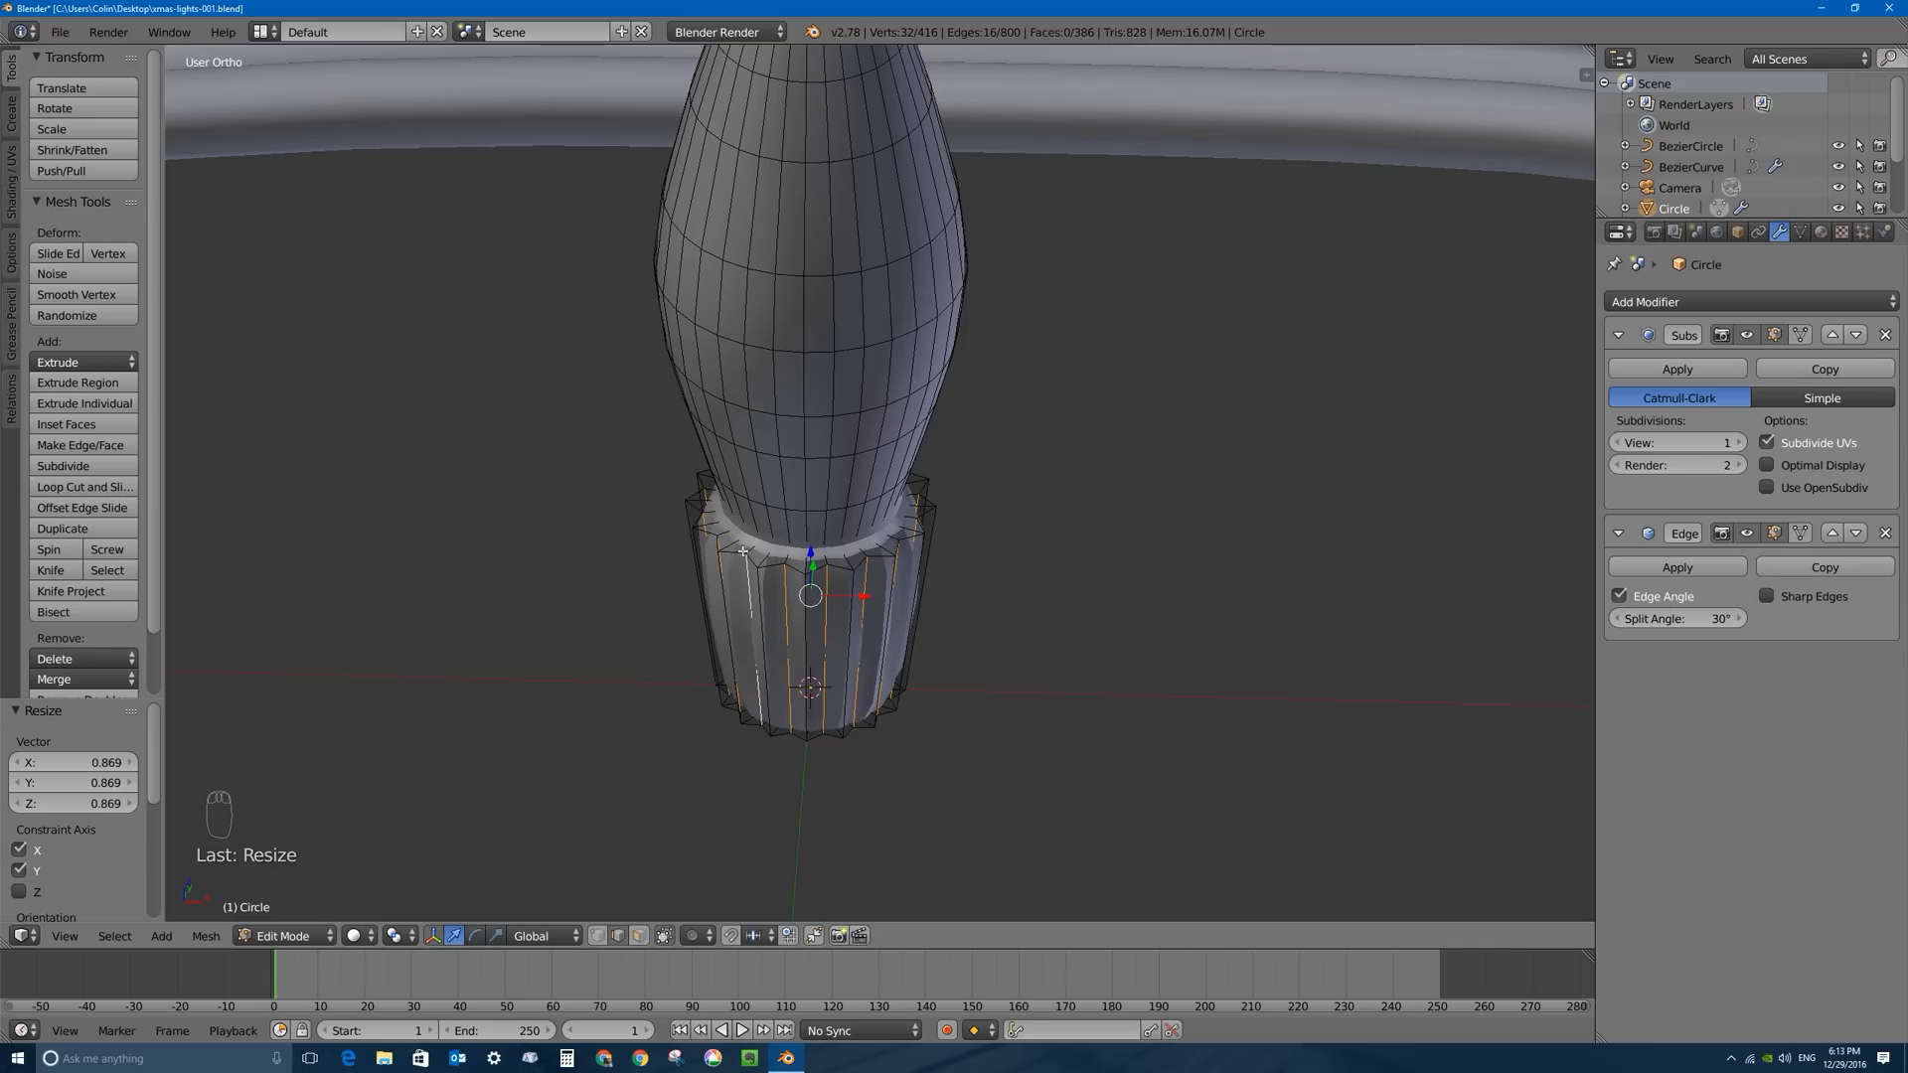
# Add a loop cut to the socket's flat top rim and slide it close to the ridged outer edge.
pyautogui.scroll(3, 736, 557)
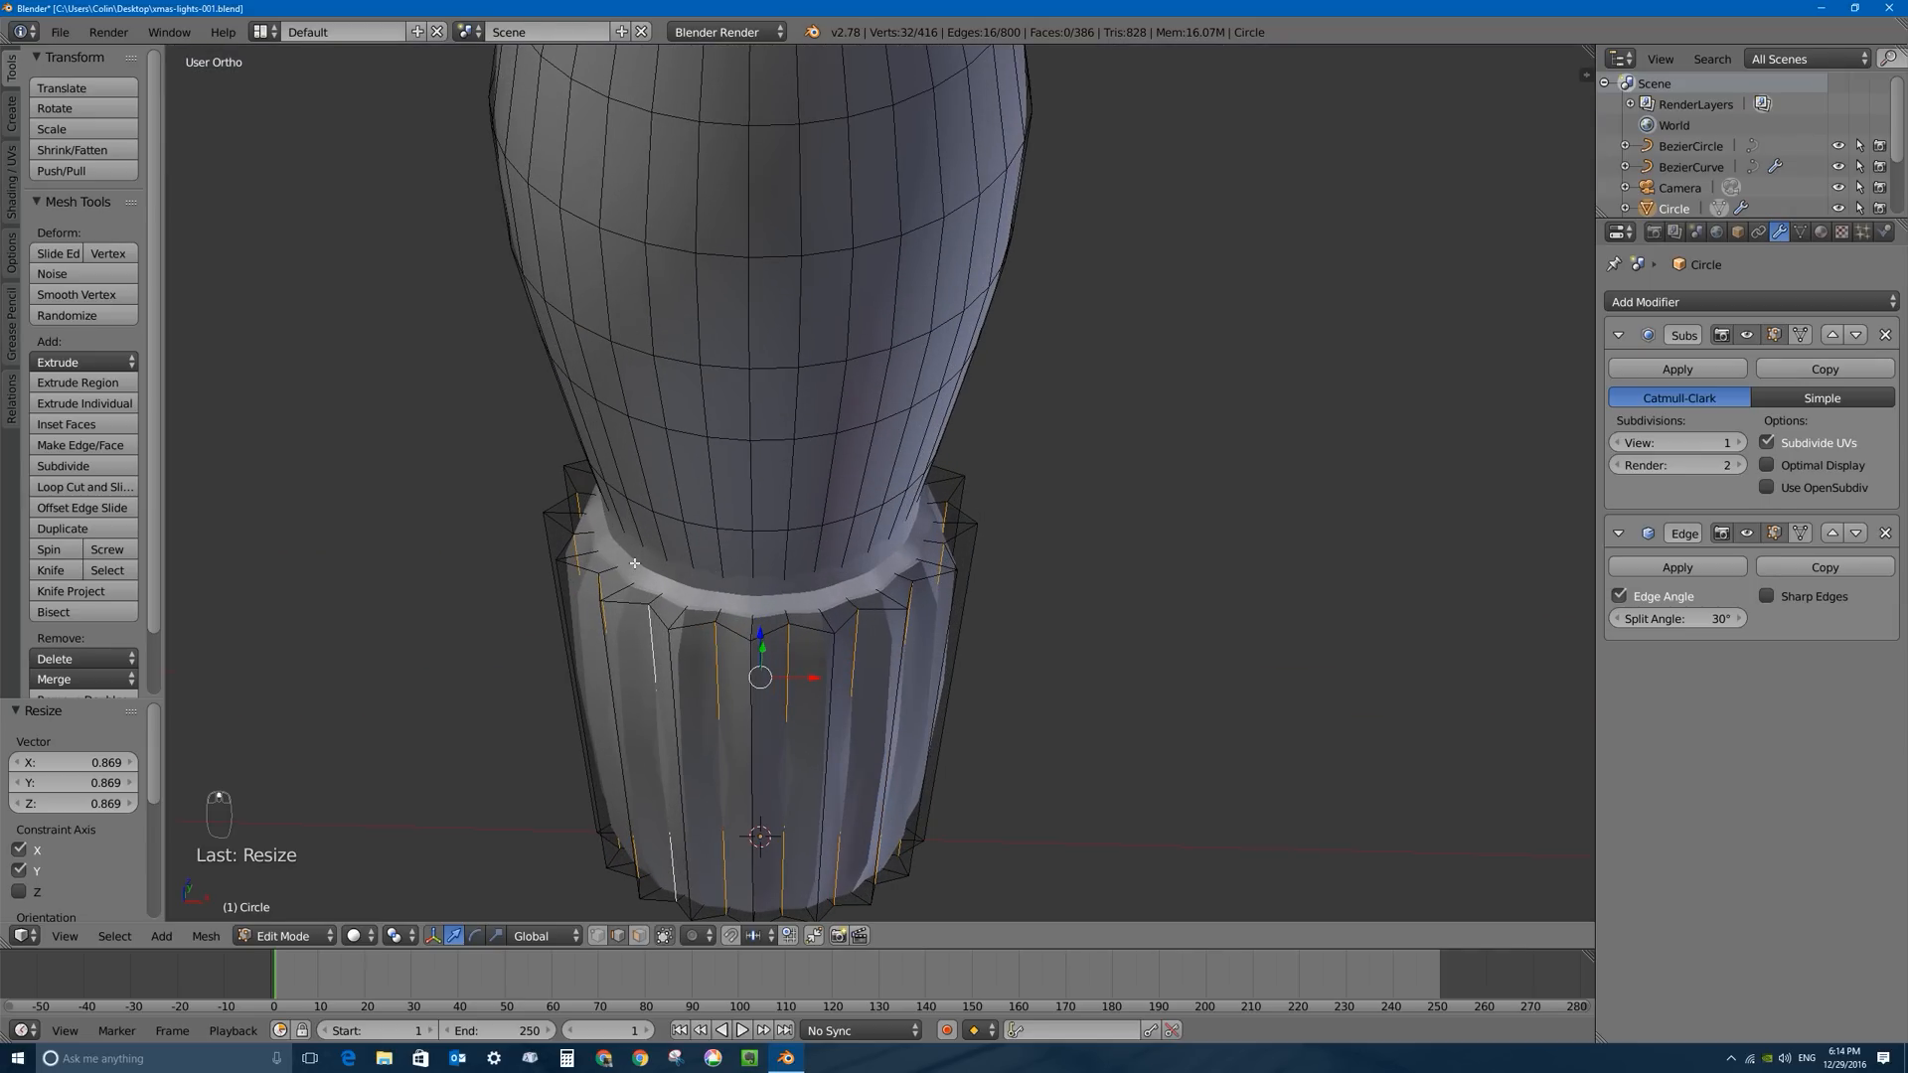
pyautogui.hotkey('ctrl', 'r')
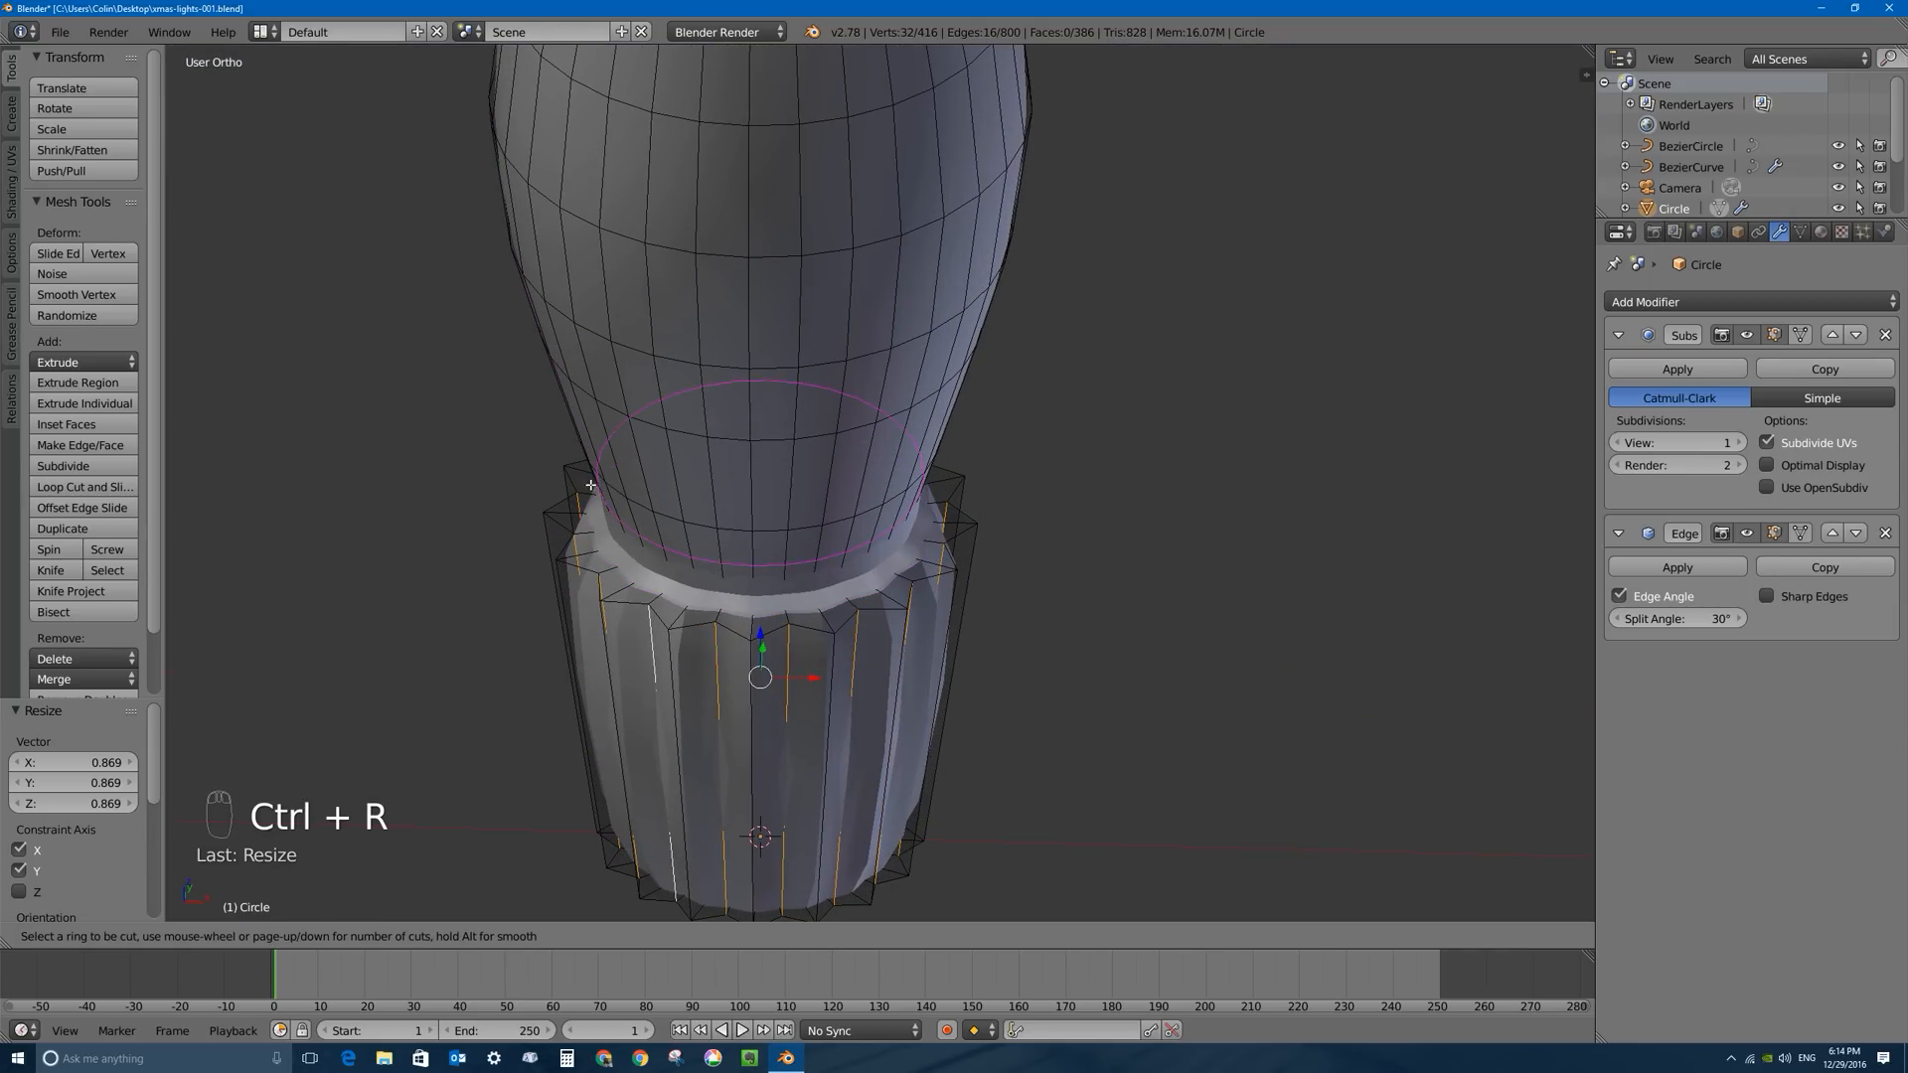
pyautogui.click(592, 548)
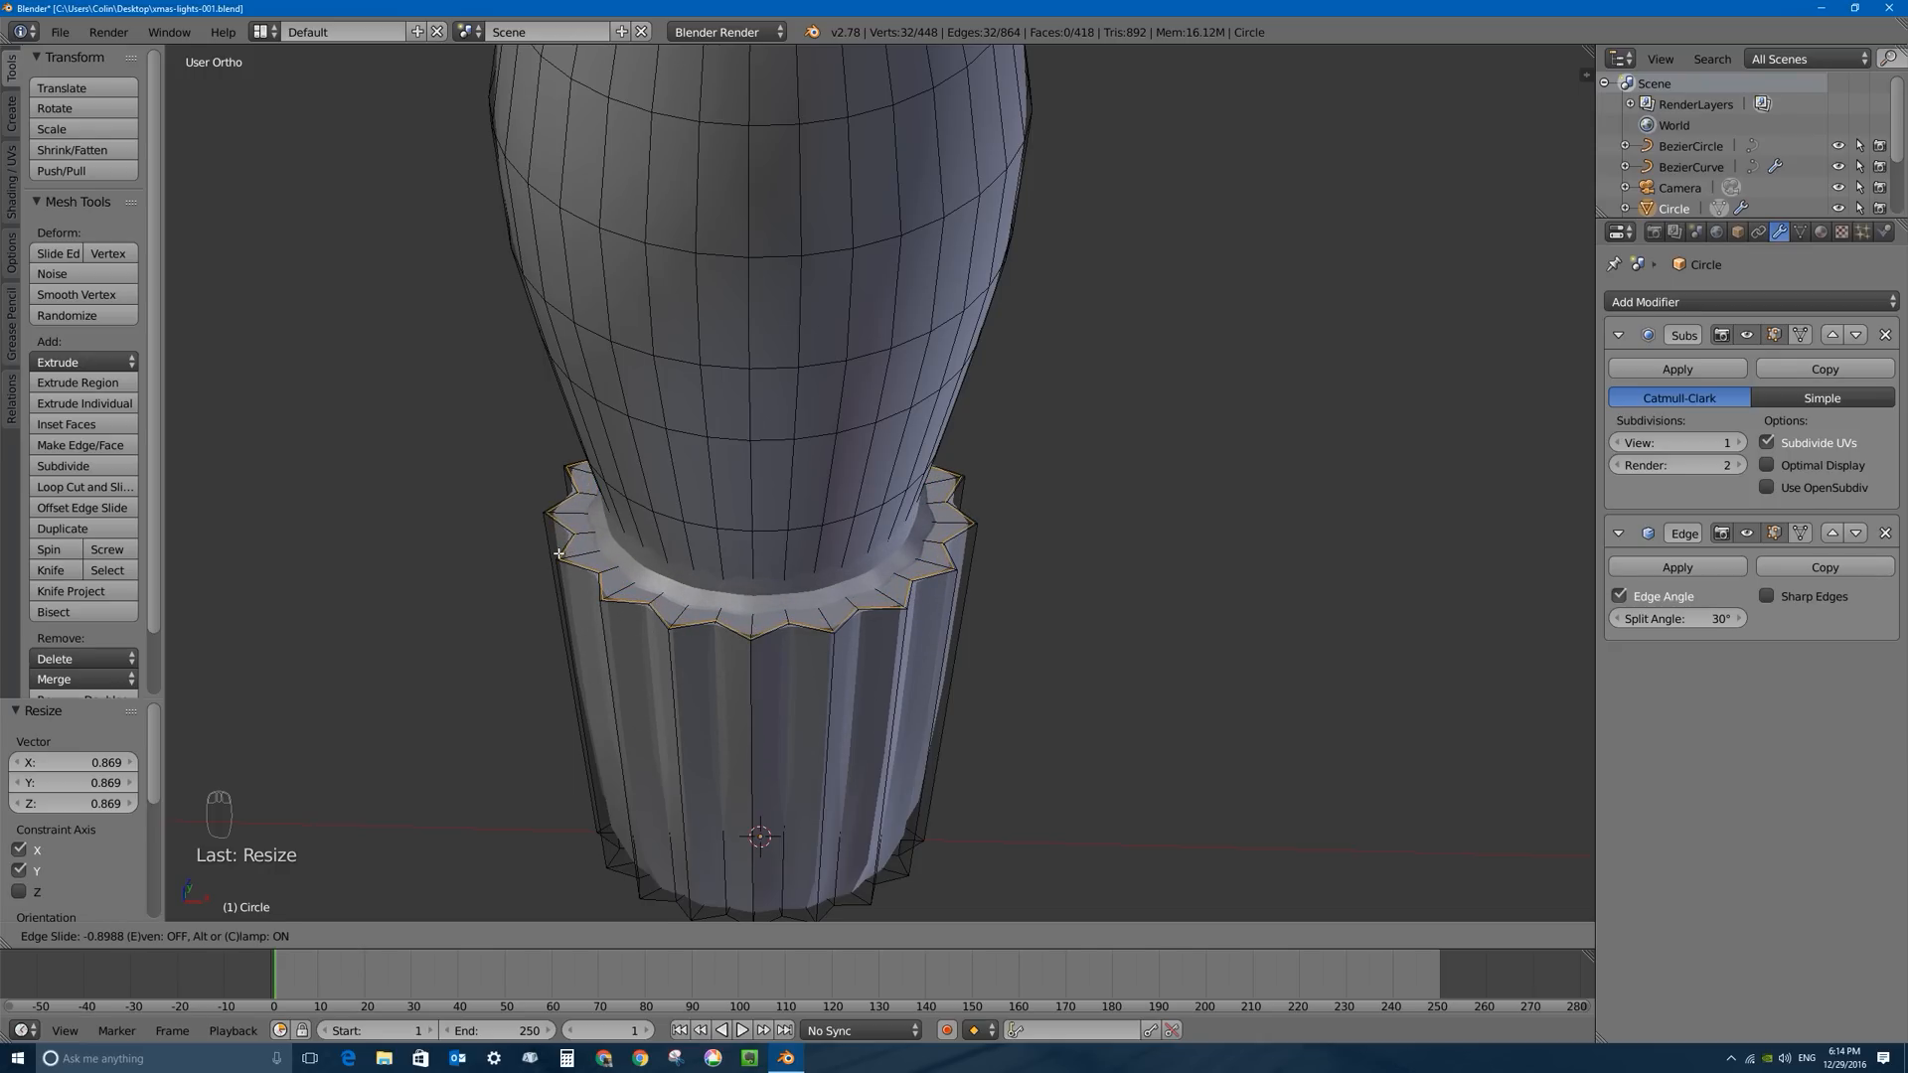
pyautogui.click(558, 553)
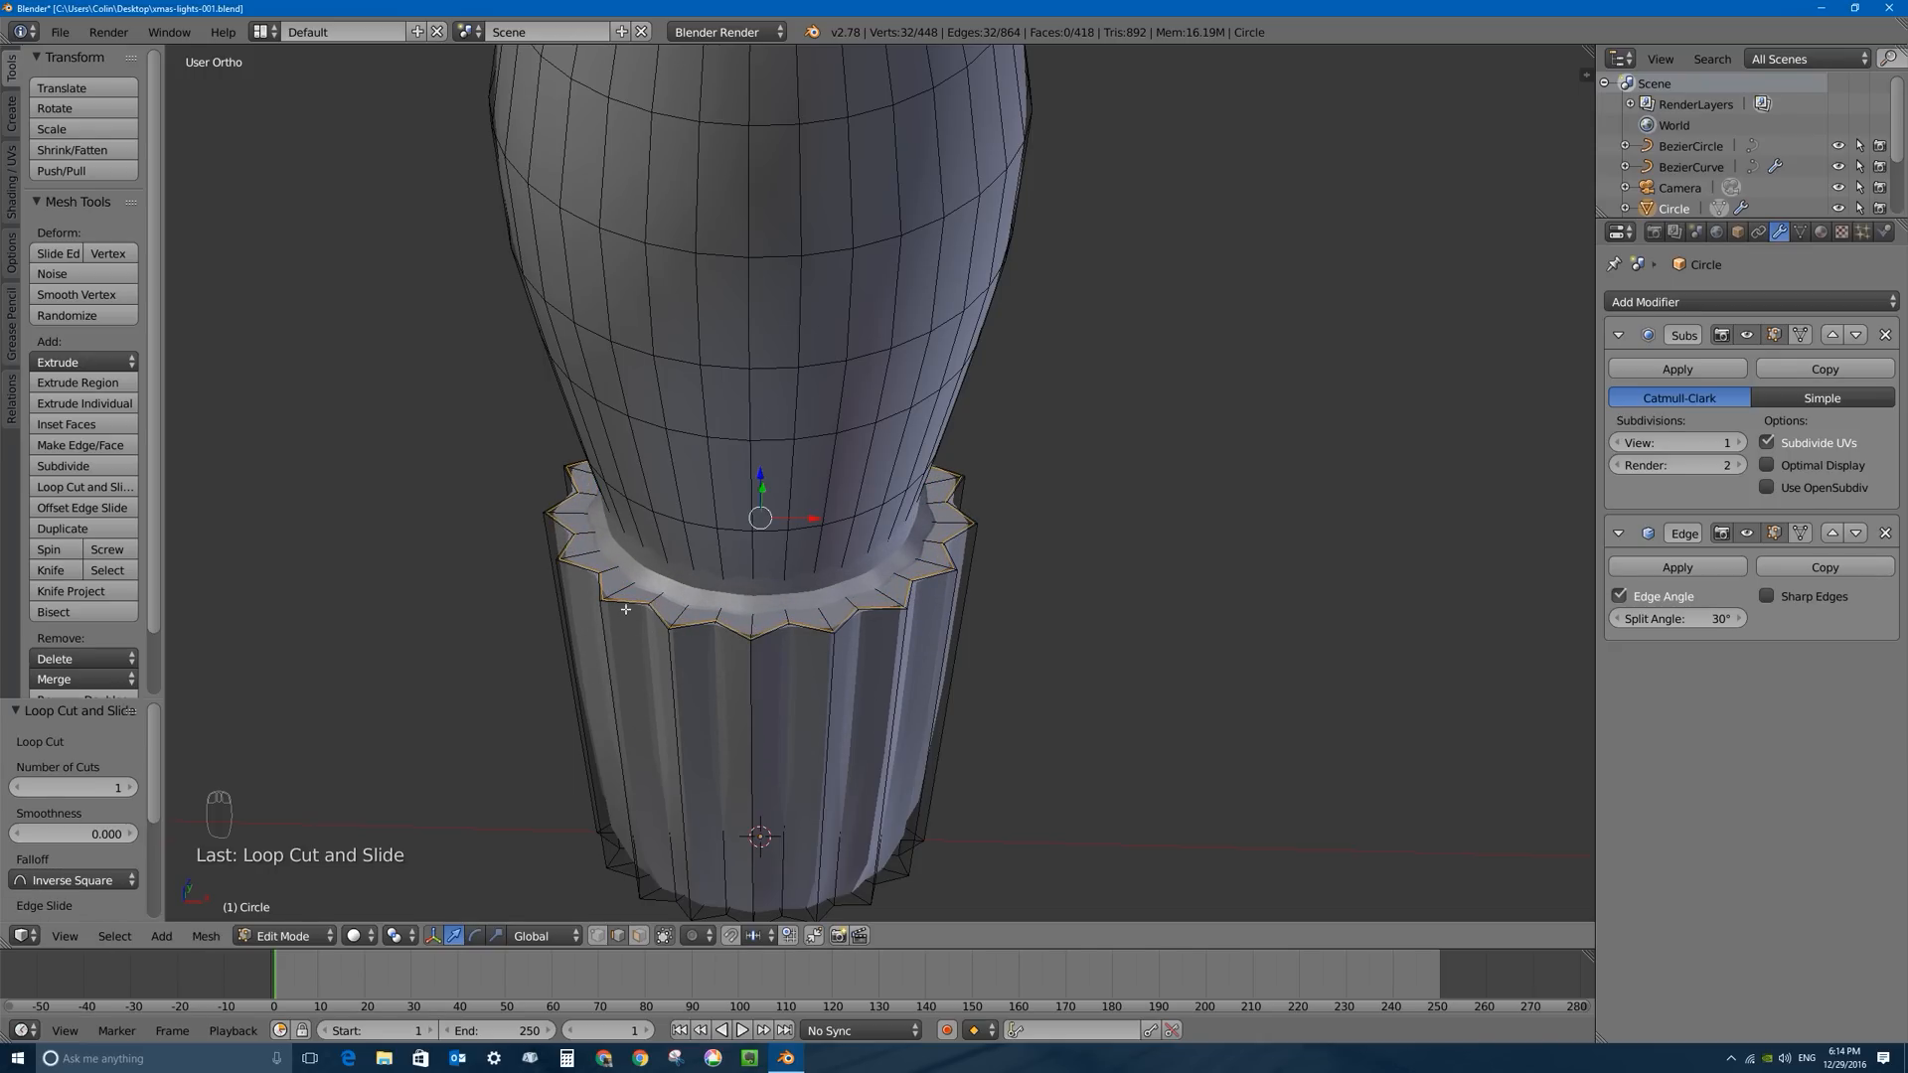
# Add two loop cuts around the socket's outer wall, sliding one tight to the upper edge and the other to the lower edge.
pyautogui.moveTo(558, 554); pyautogui.dragTo(621, 568, button='middle')
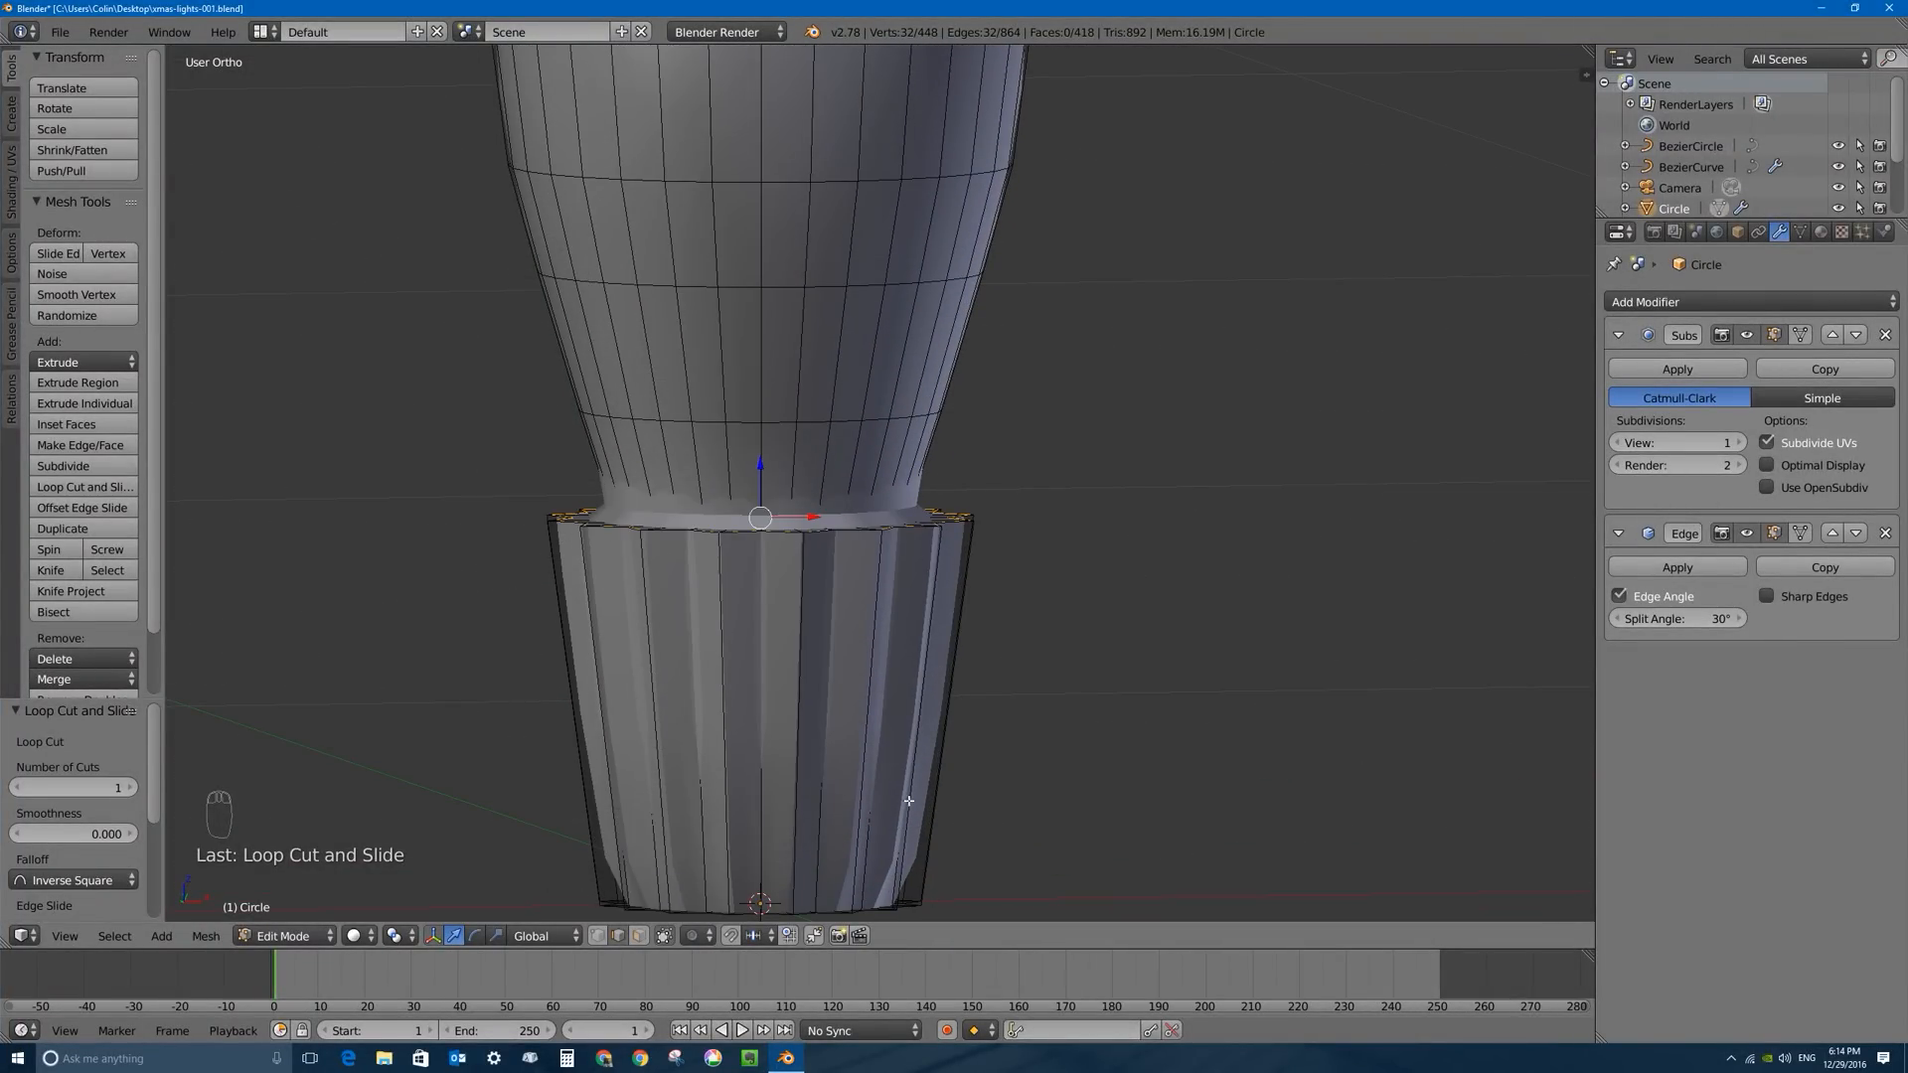
pyautogui.hotkey('ctrl', 'r')
pyautogui.click(737, 719)
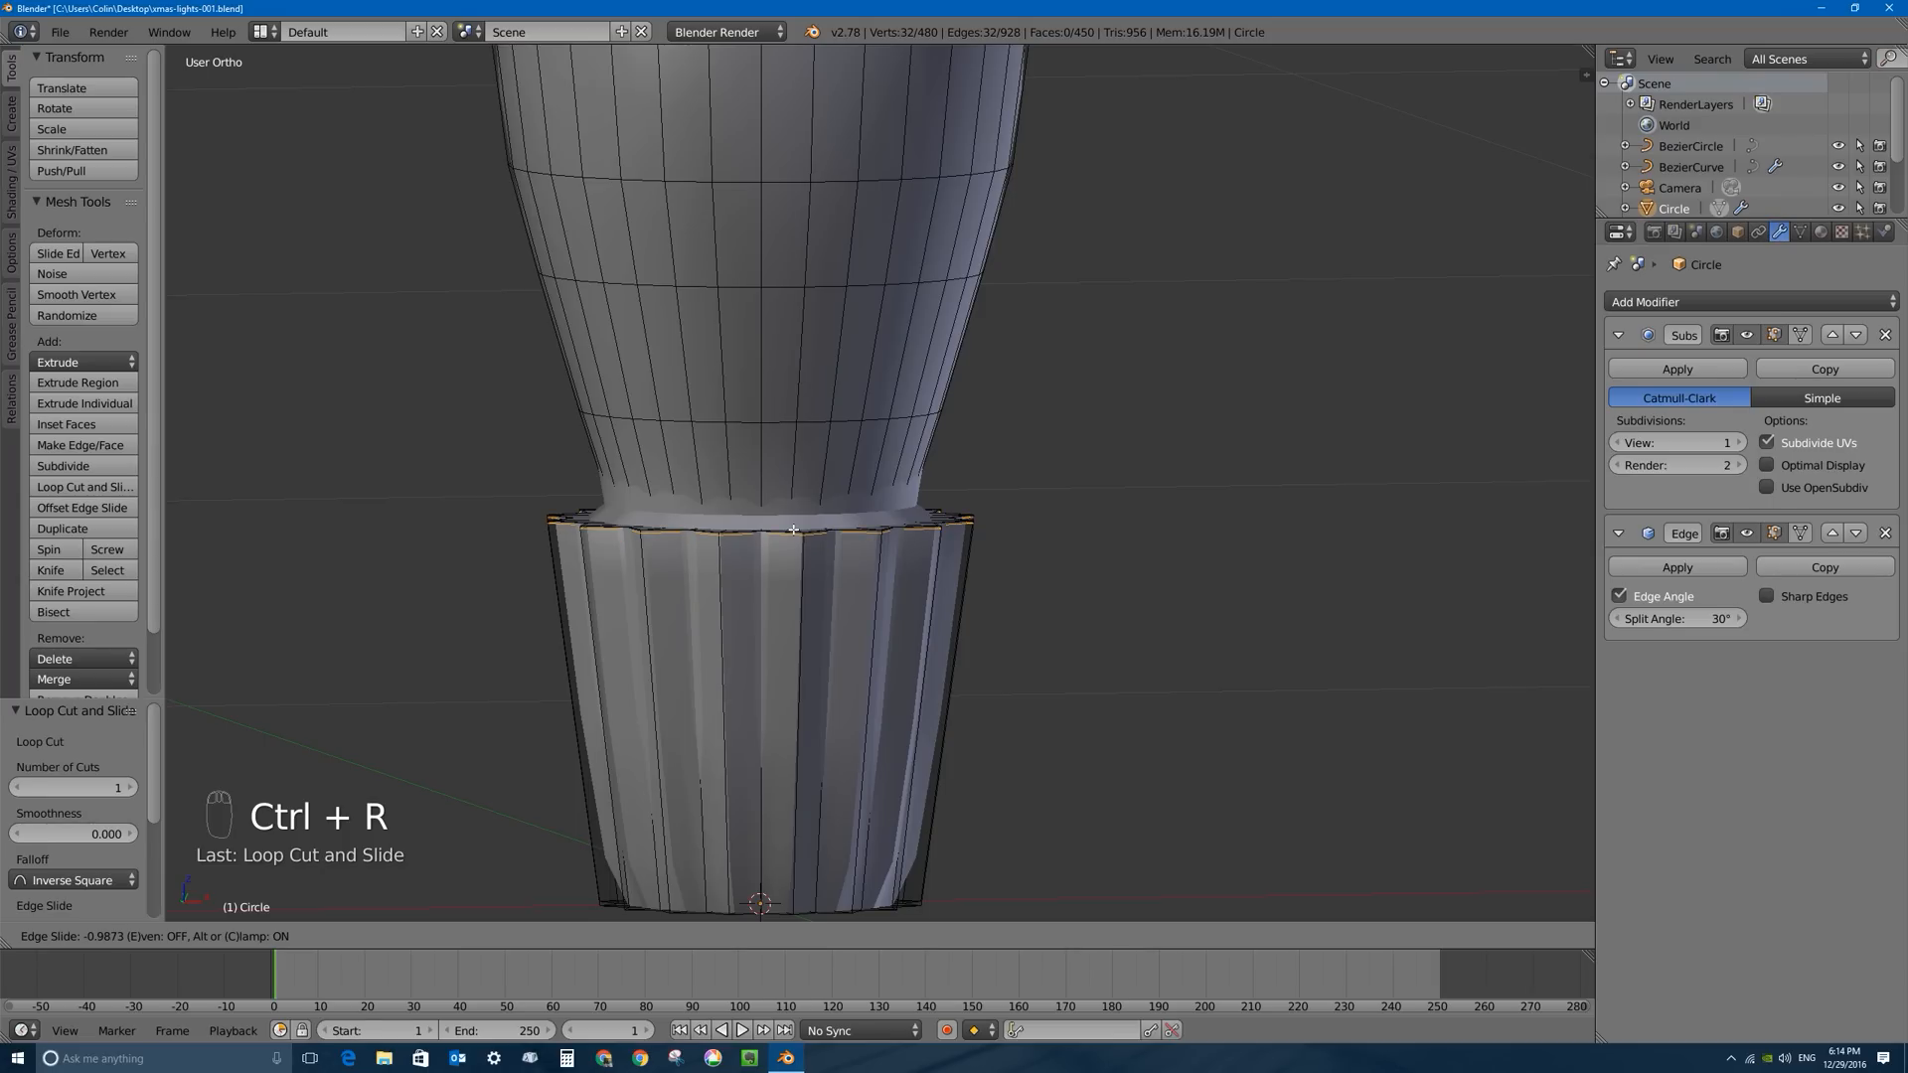
pyautogui.click(792, 530)
pyautogui.hotkey('ctrl', 'r')
pyautogui.click(793, 740)
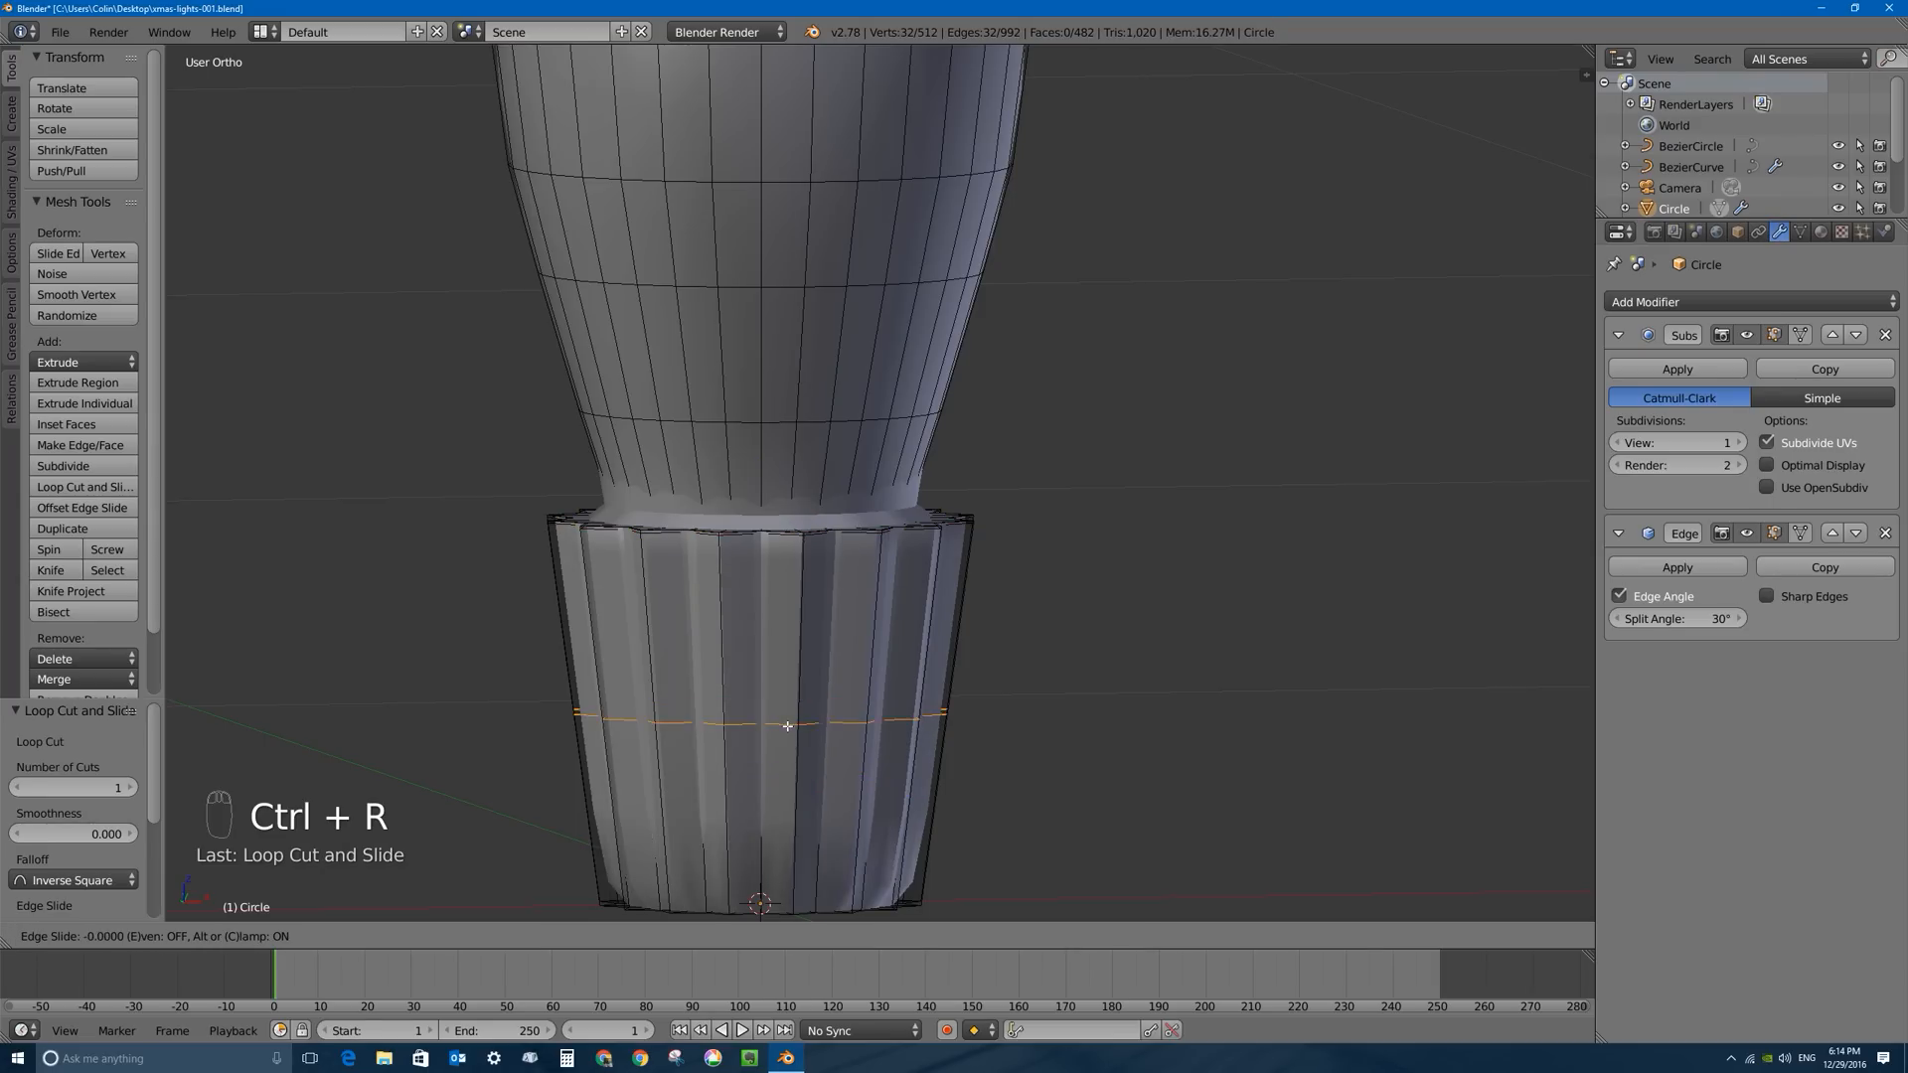
pyautogui.click(793, 910)
# Add a loop cut to the inner part of the socket's top rim and slide it tight against the bulb's base.
pyautogui.moveTo(793, 910); pyautogui.dragTo(781, 837, button='middle')
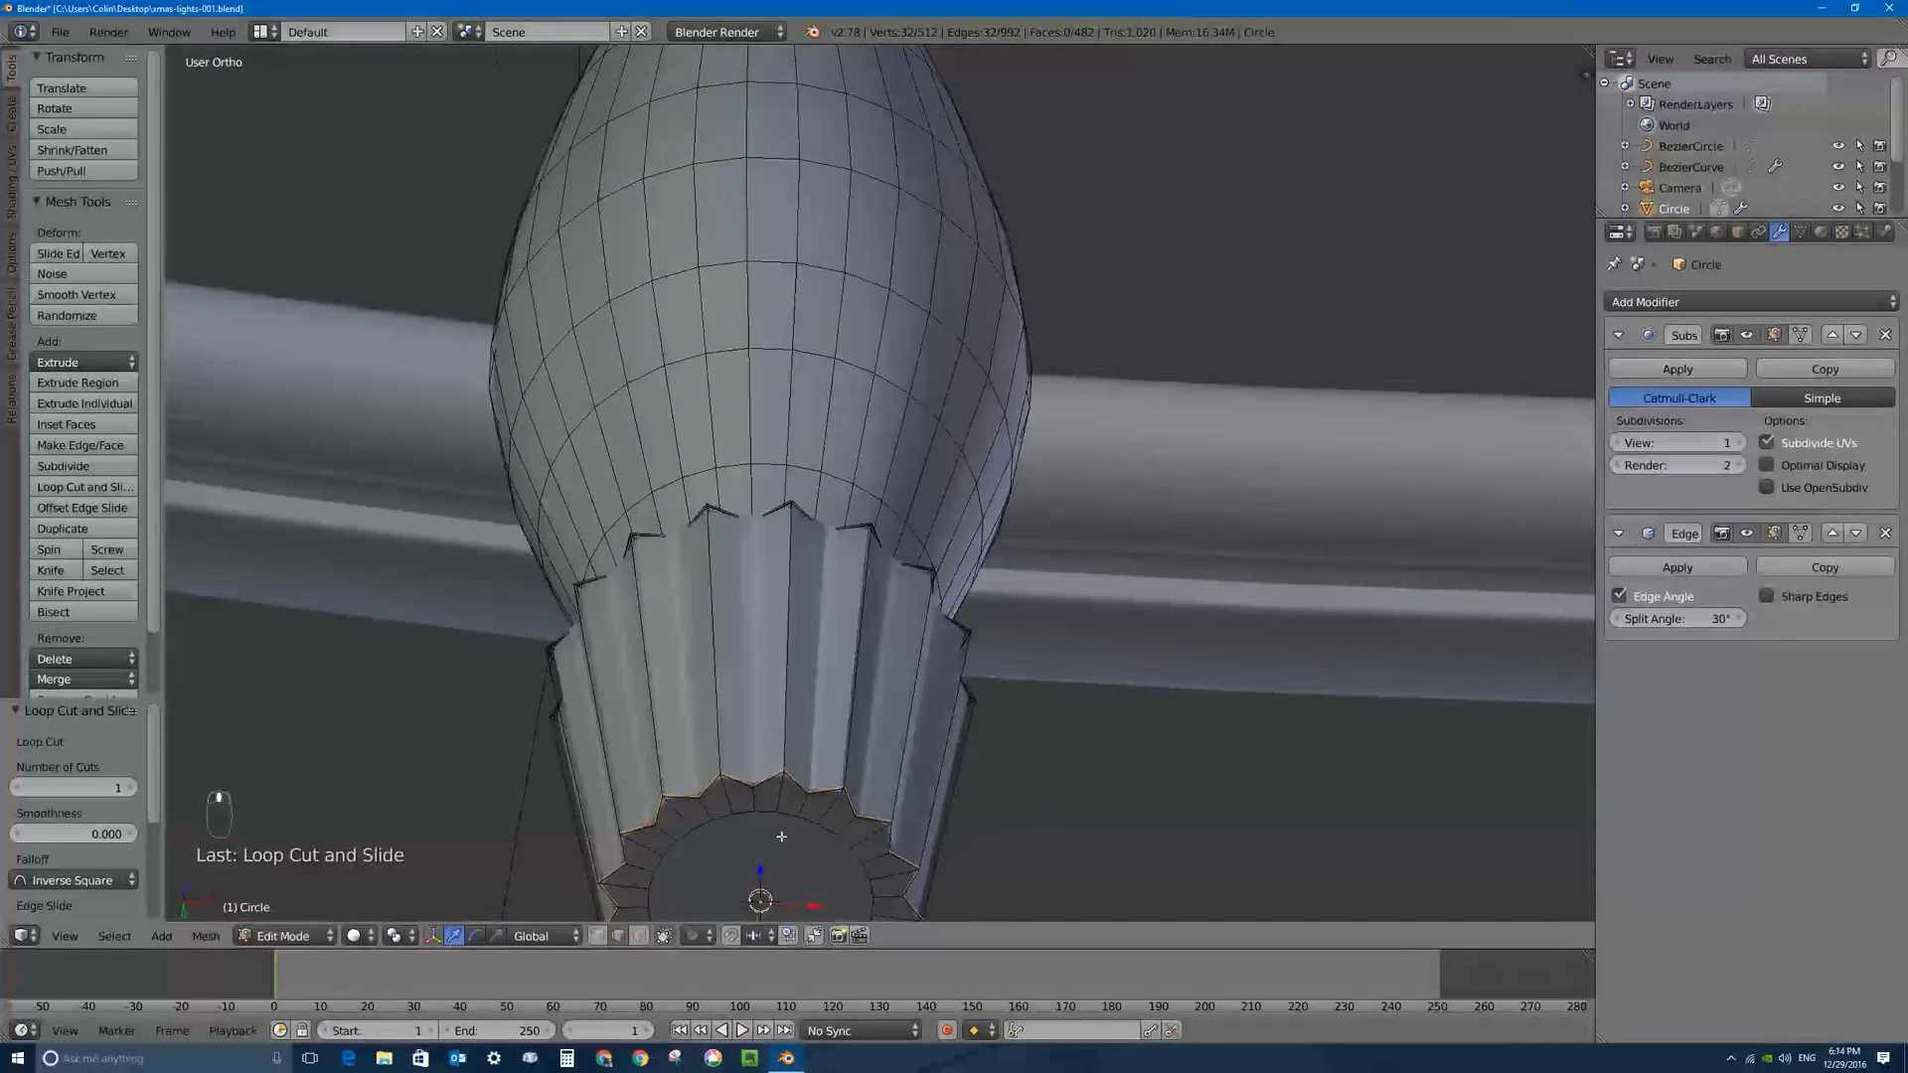
pyautogui.scroll(-3, 798, 808)
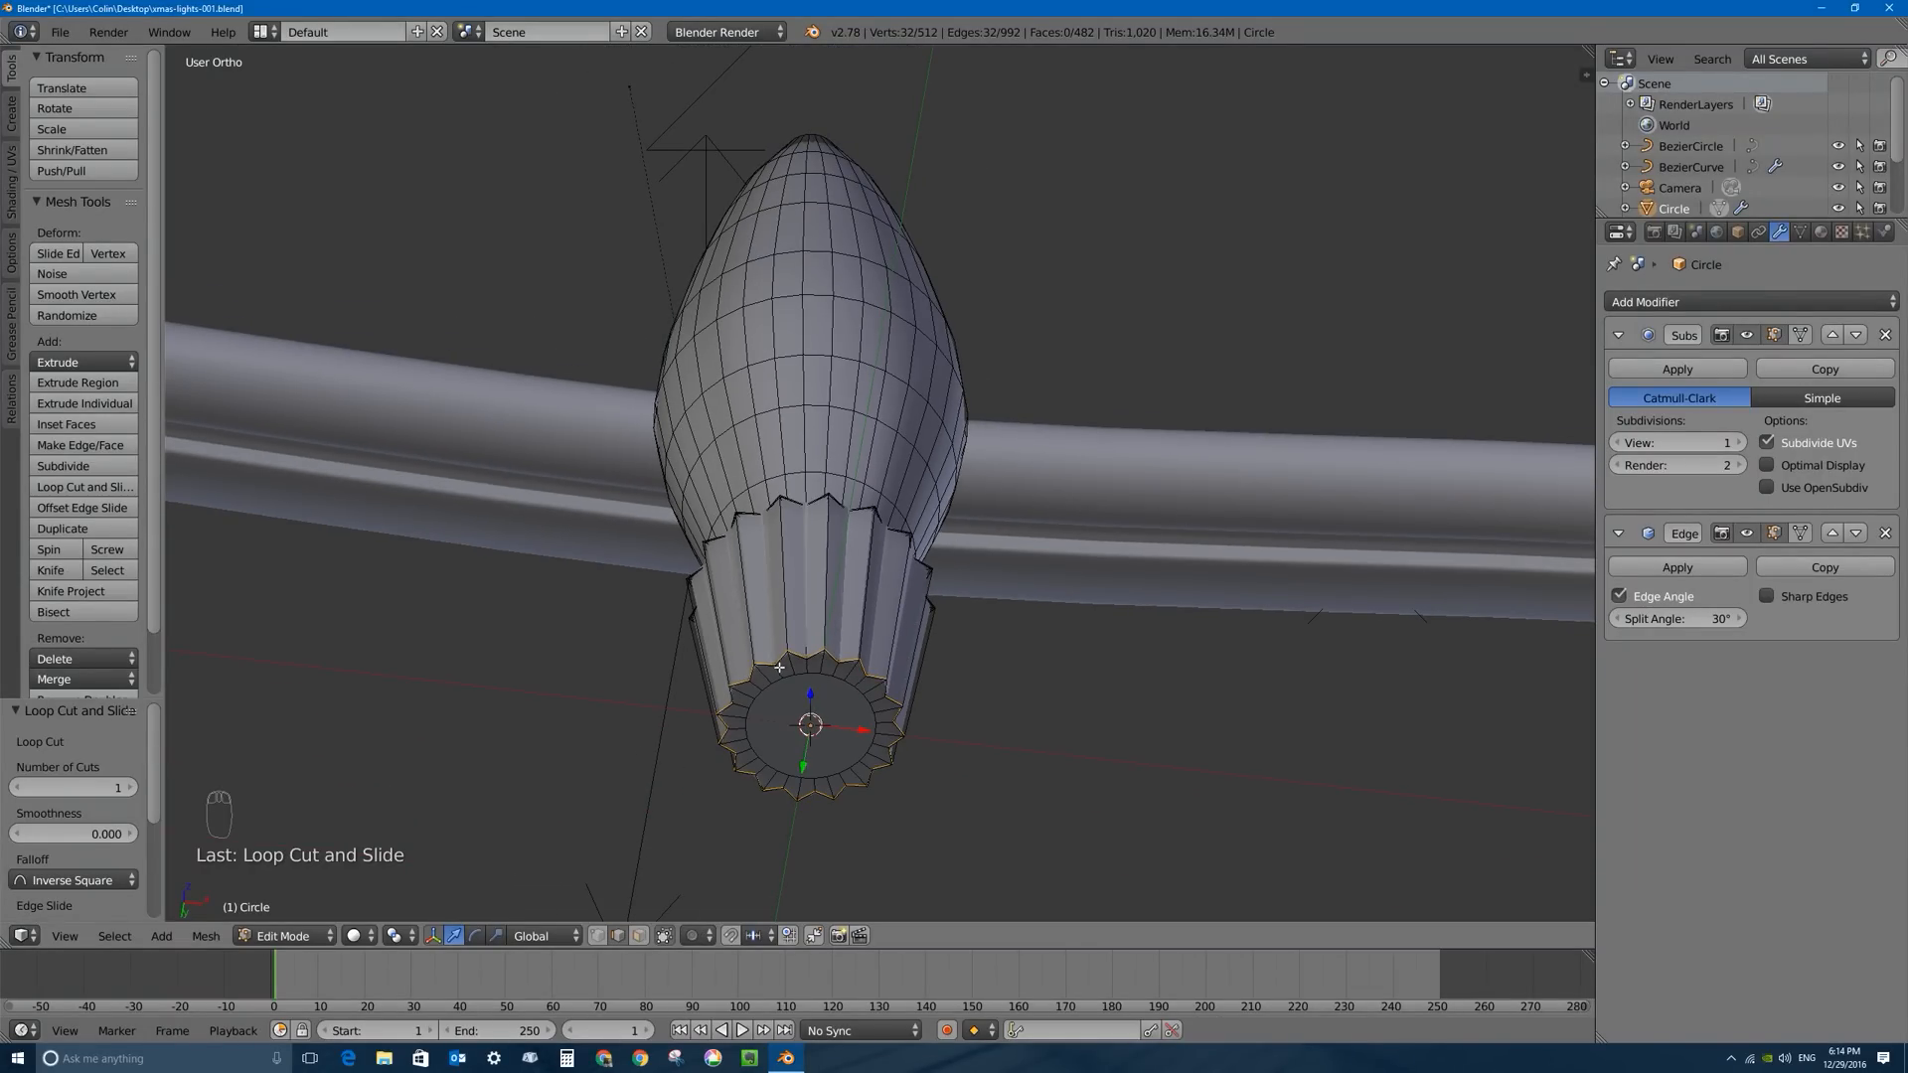
pyautogui.scroll(-3, 853, 625)
pyautogui.moveTo(962, 549); pyautogui.dragTo(916, 656, button='middle')
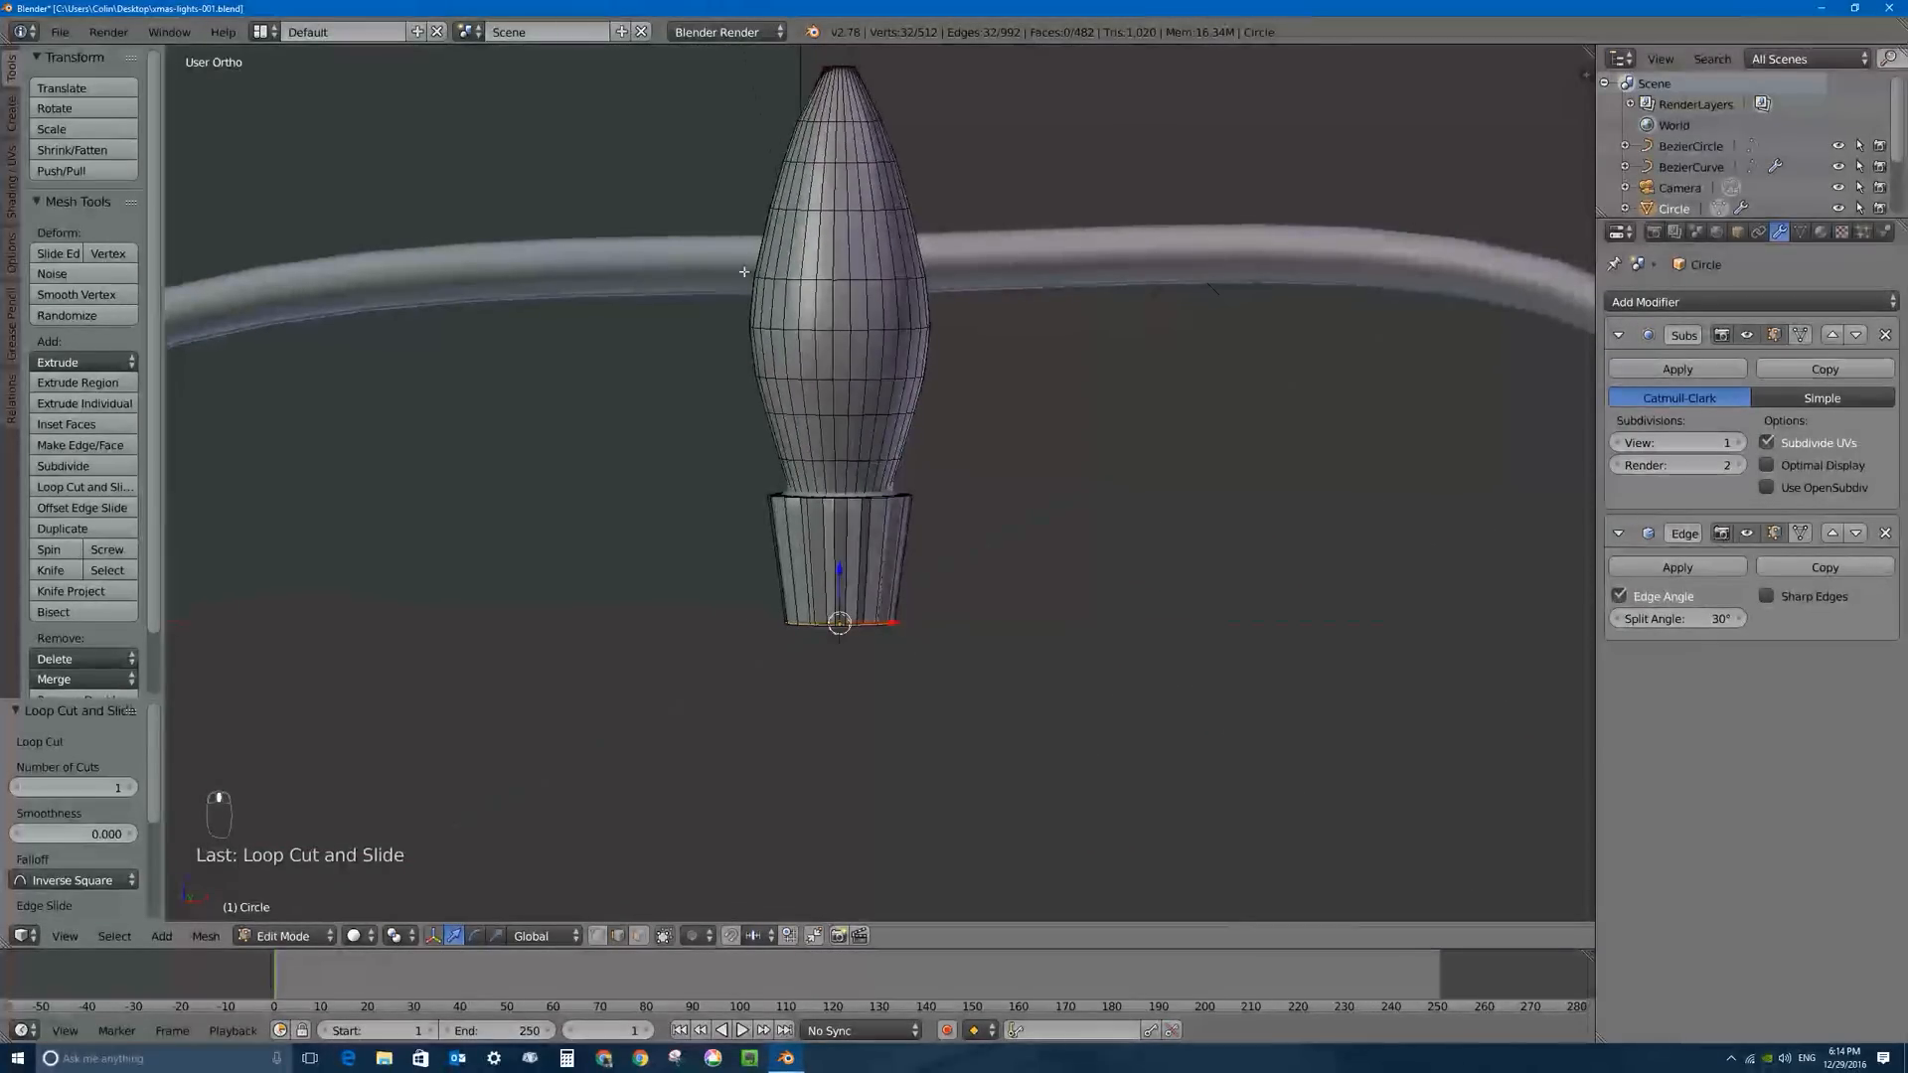
pyautogui.scroll(3, 904, 491)
pyautogui.moveTo(904, 490); pyautogui.dragTo(909, 554, button='middle')
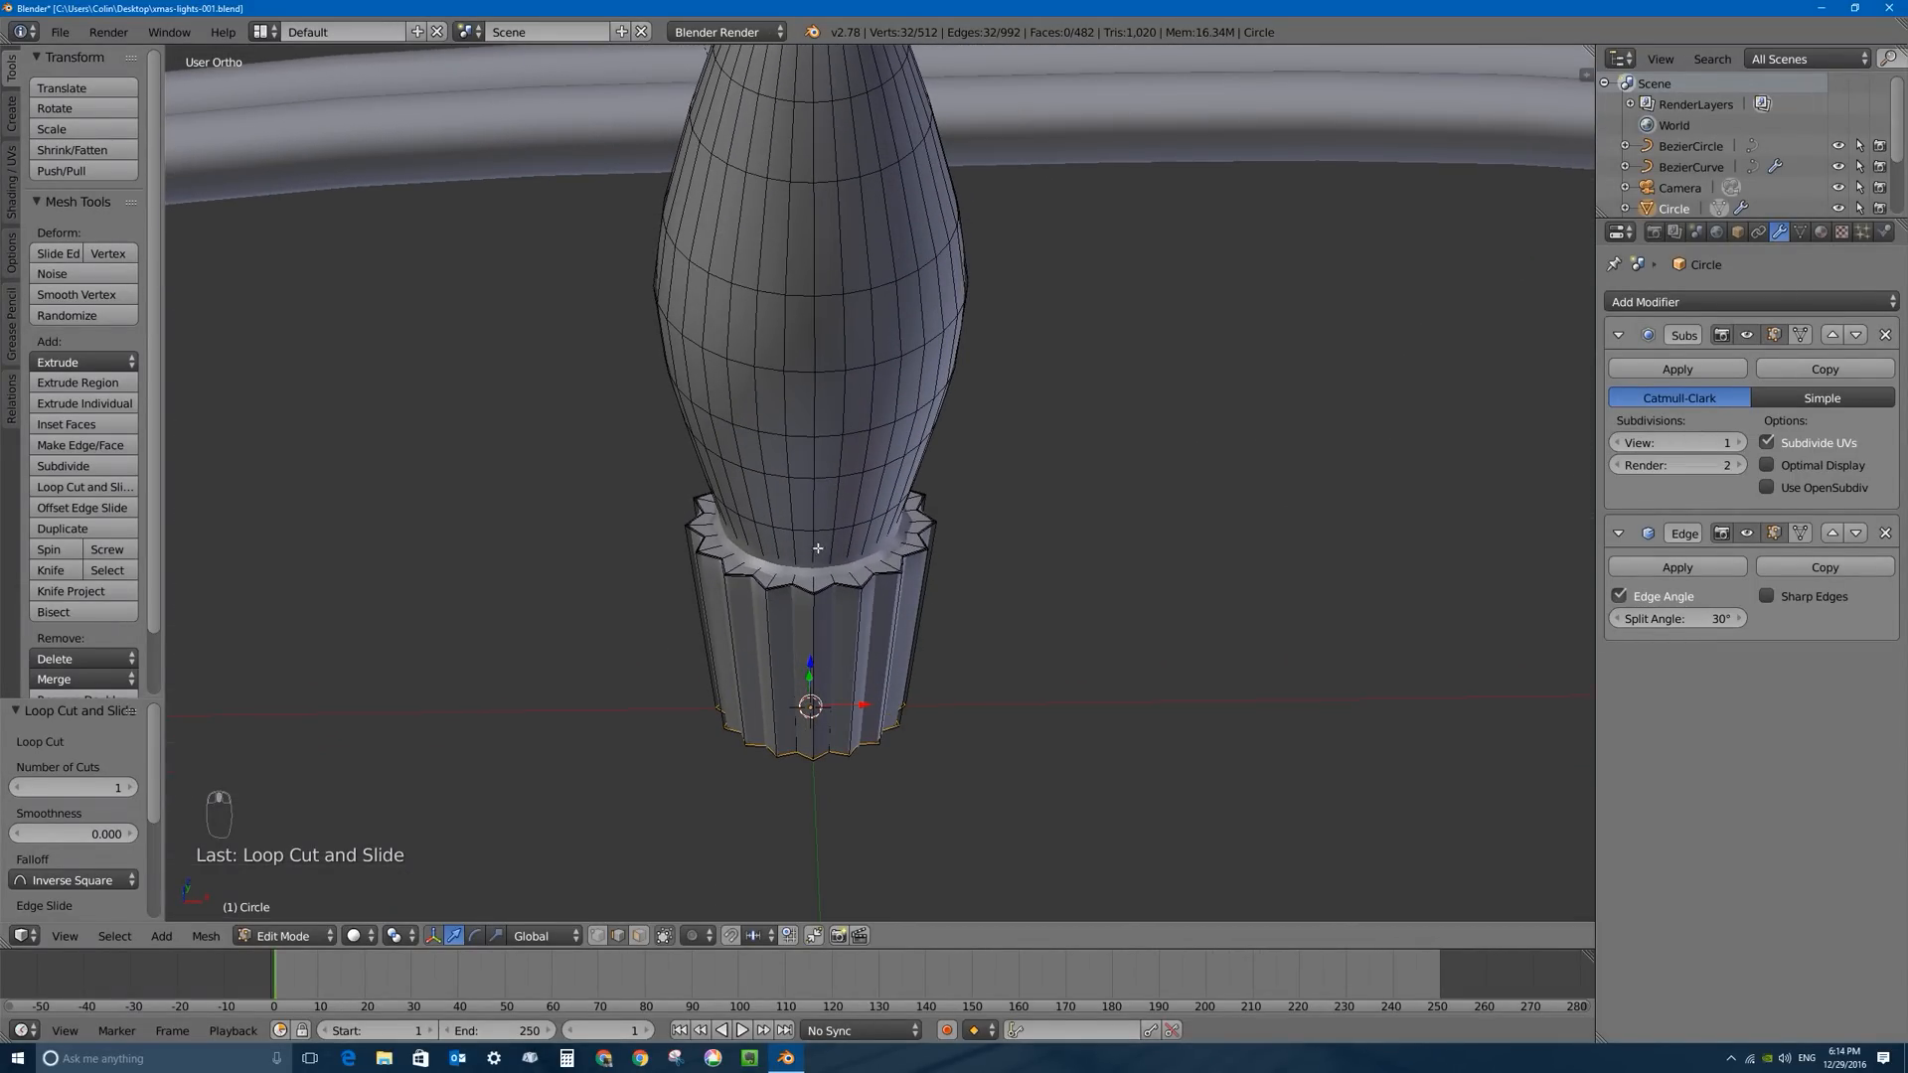
pyautogui.scroll(3, 889, 539)
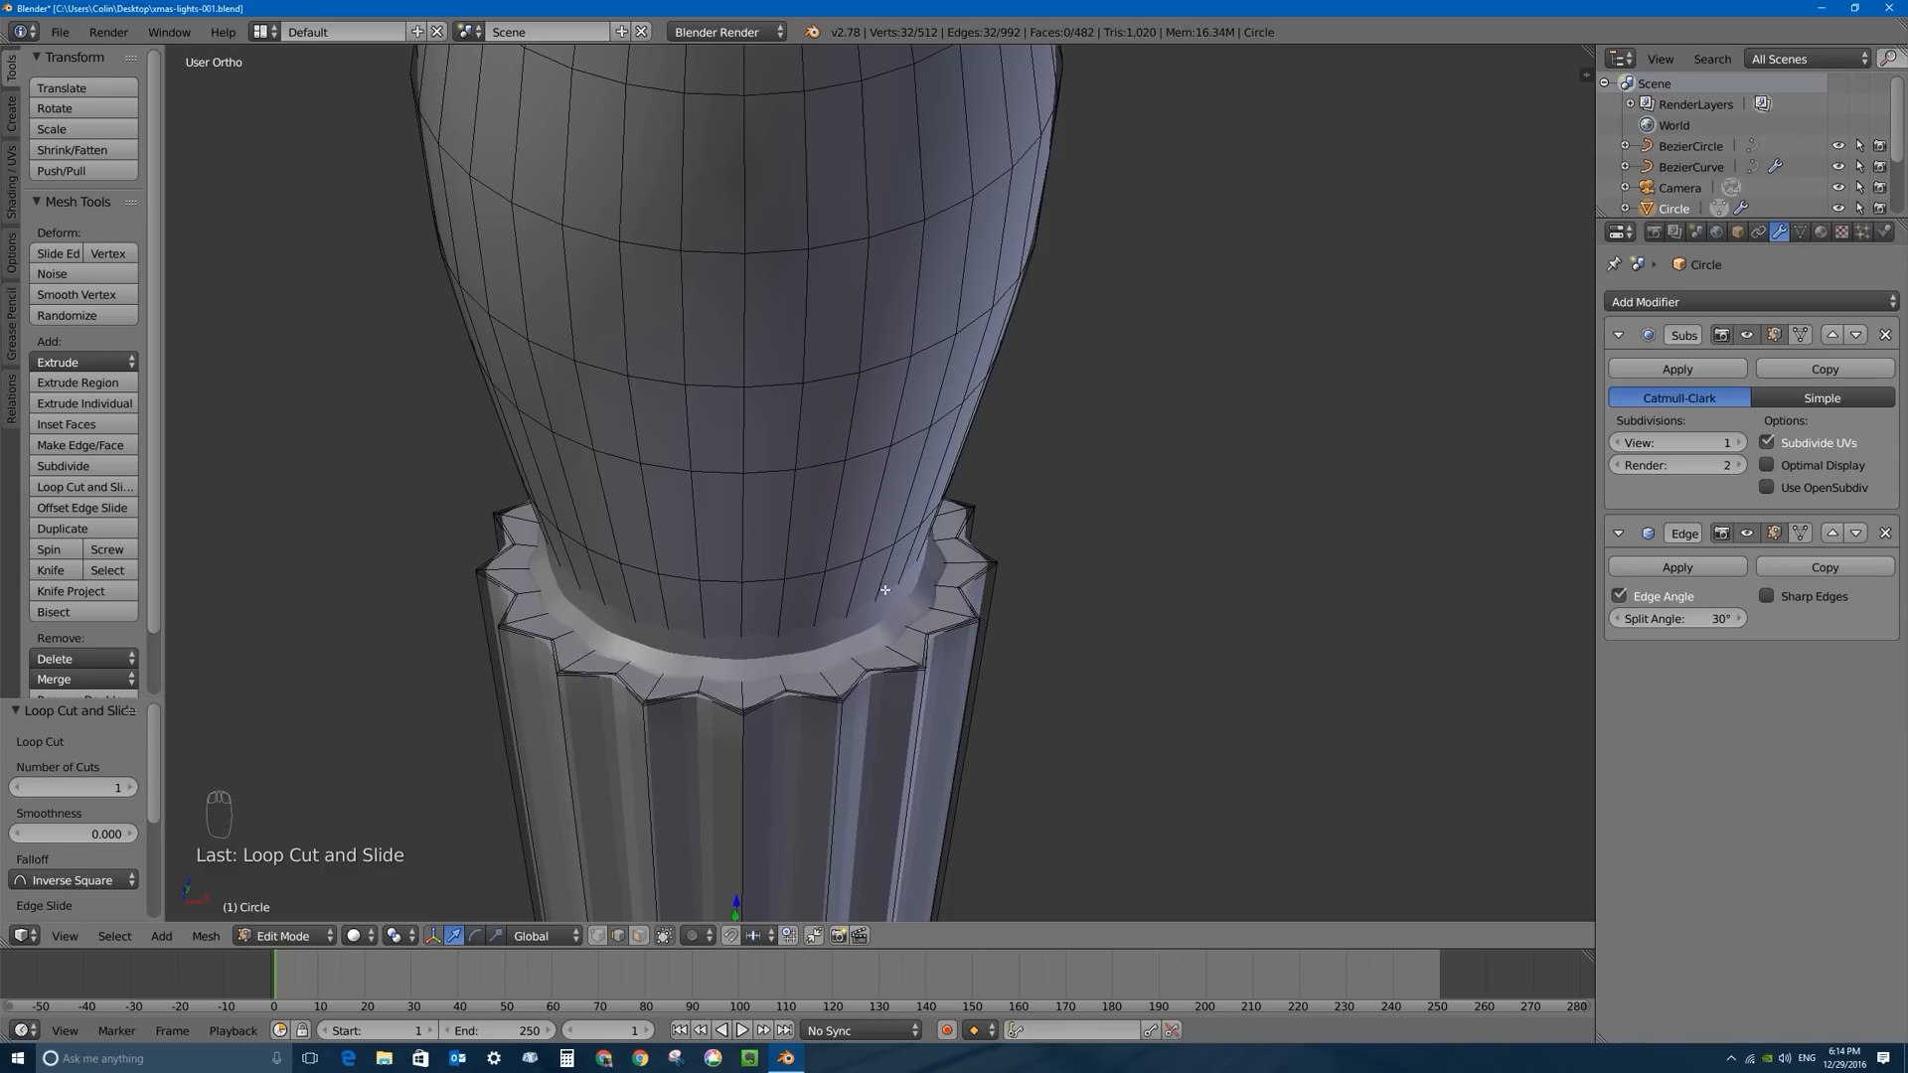
pyautogui.hotkey('ctrl', 'r')
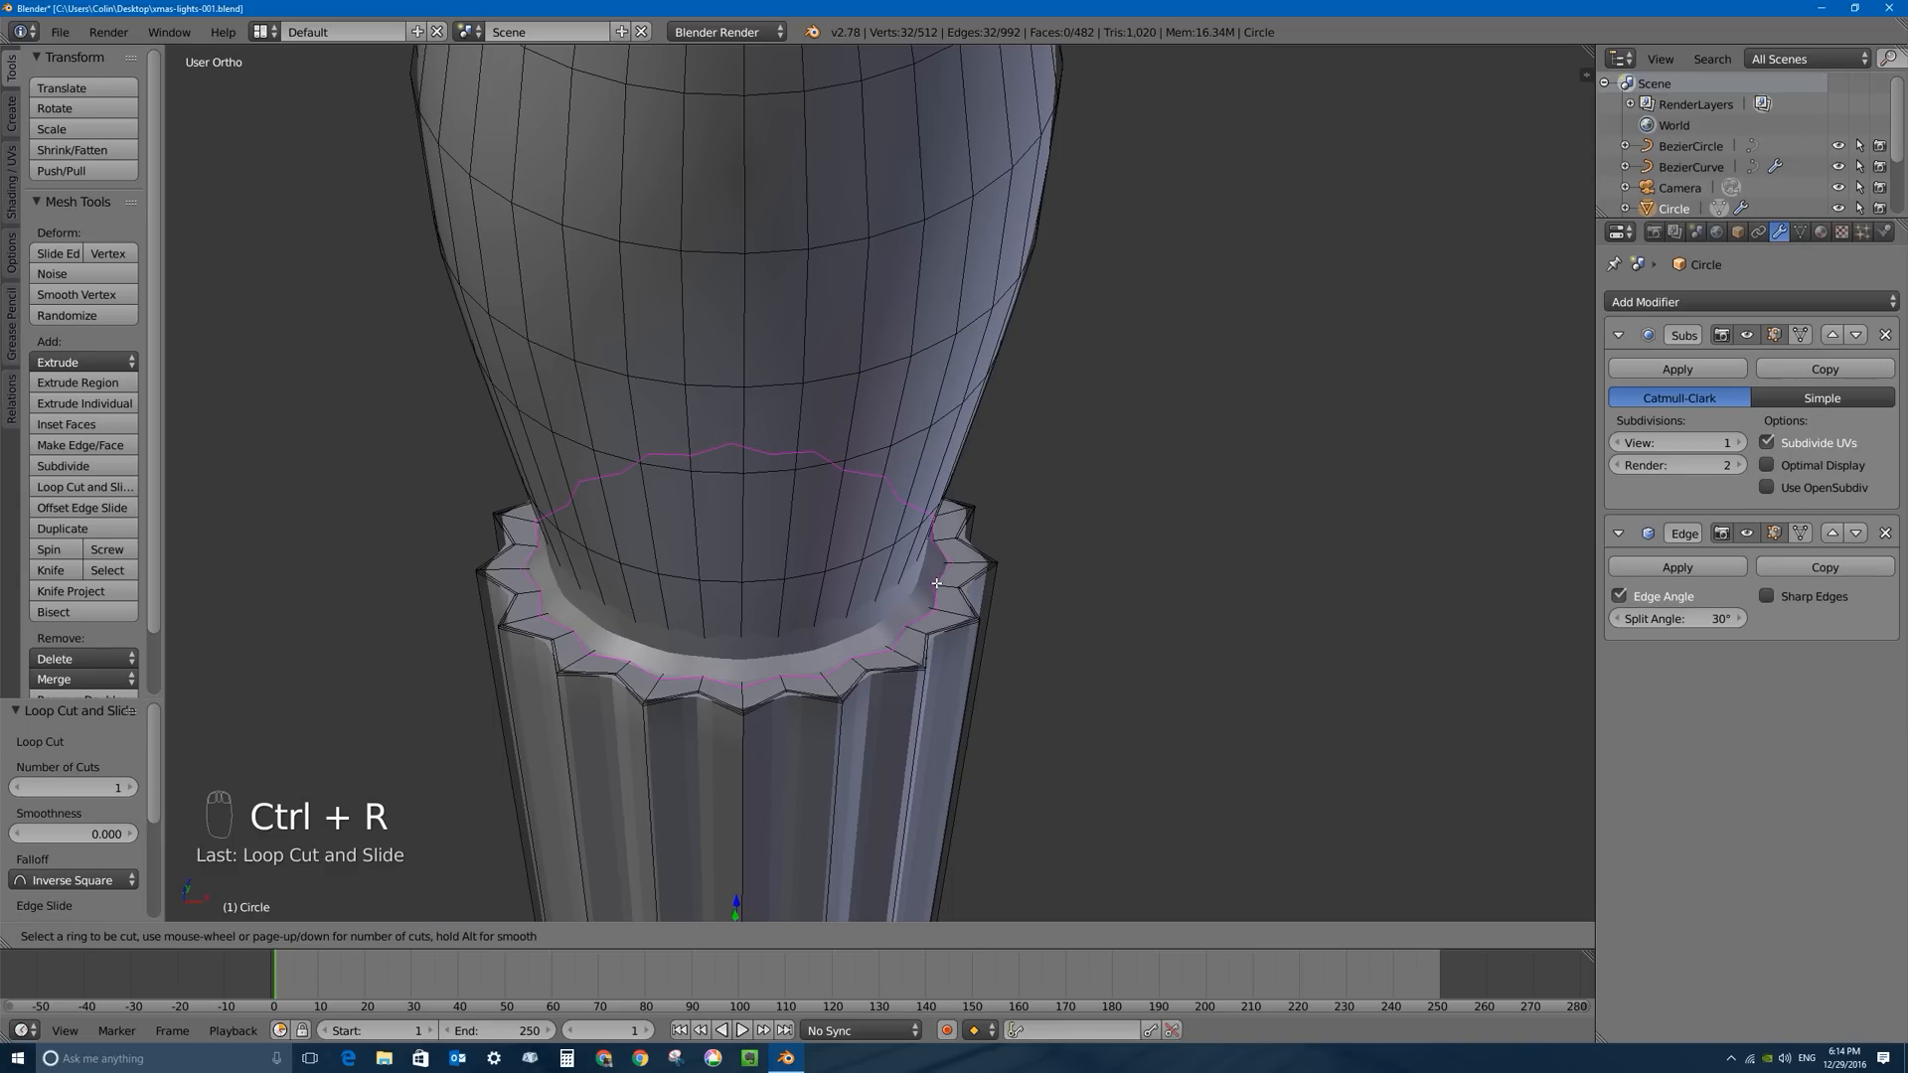
pyautogui.click(938, 589)
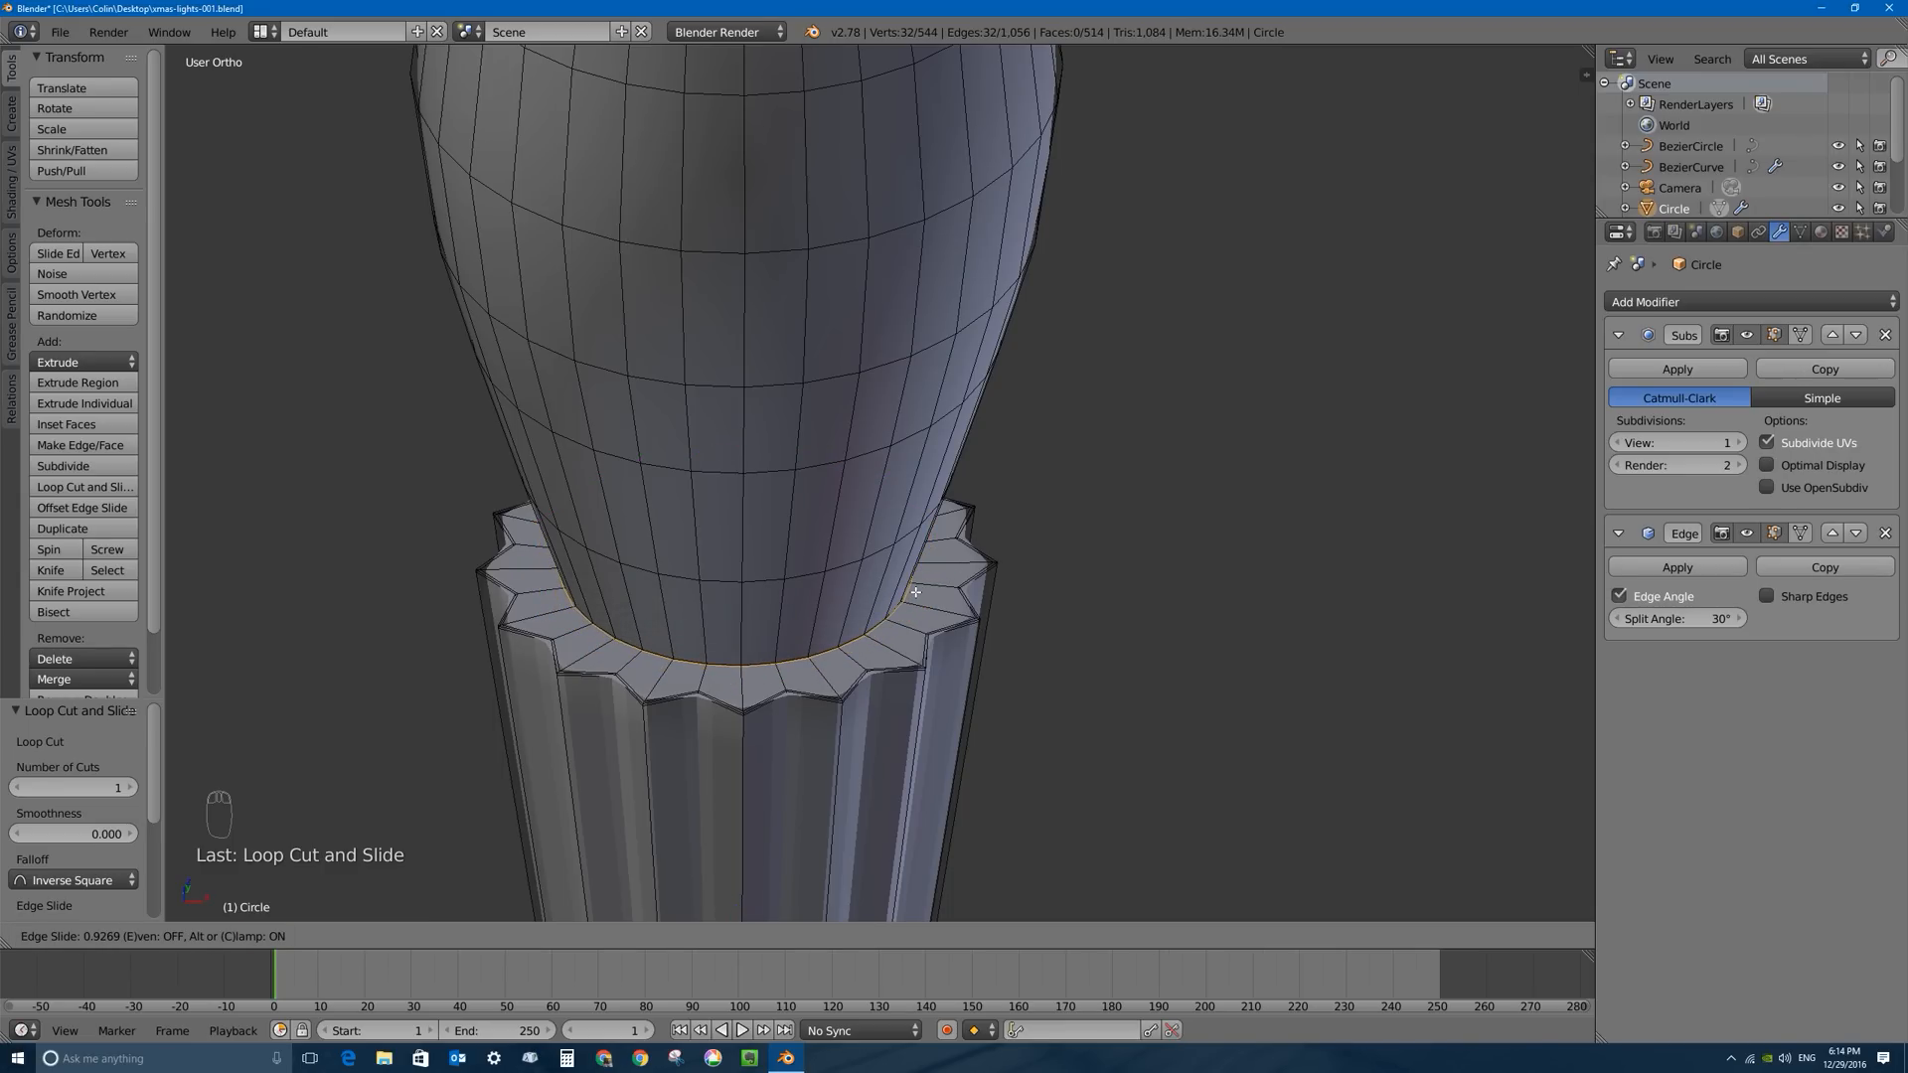
pyautogui.click(909, 591)
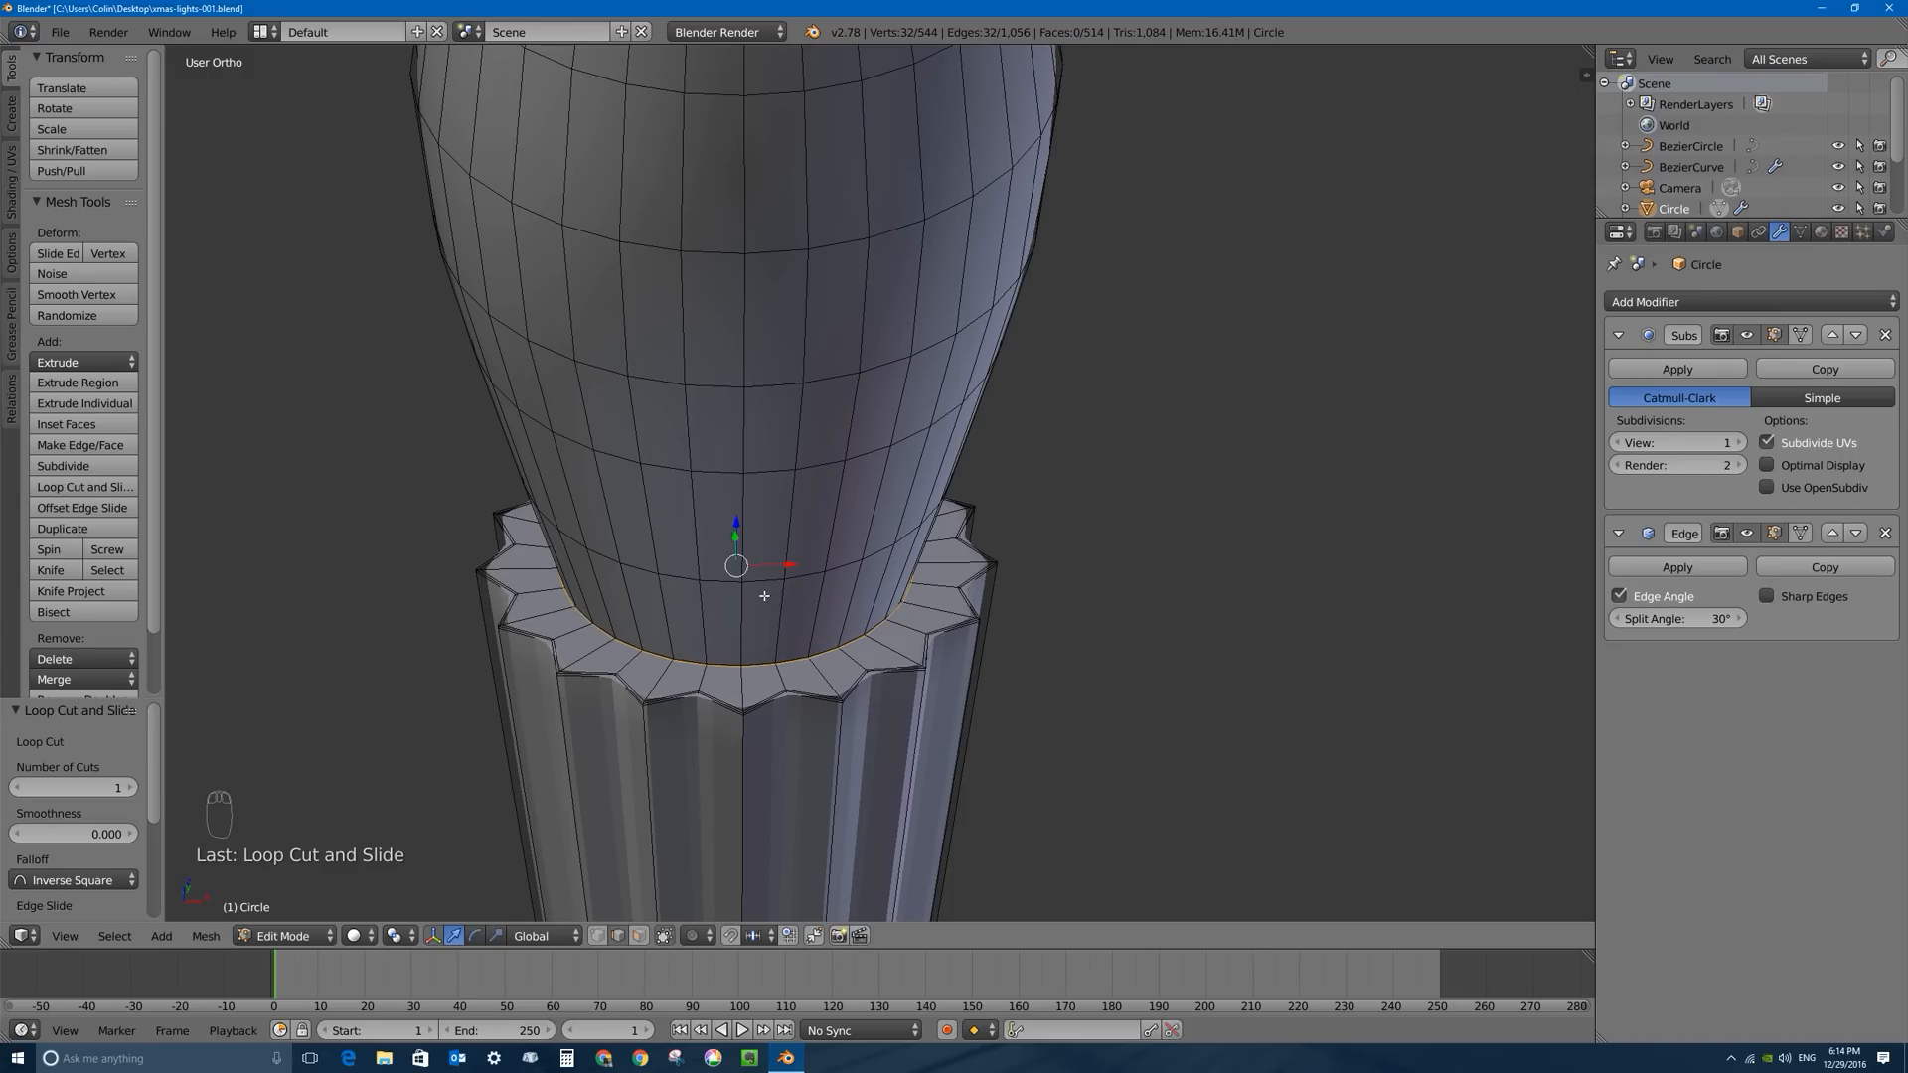
# Add a loop cut around the lowest band of the bulb and slide it down to just above the socket rim.
pyautogui.hotkey('ctrl', 'r')
pyautogui.click(842, 587)
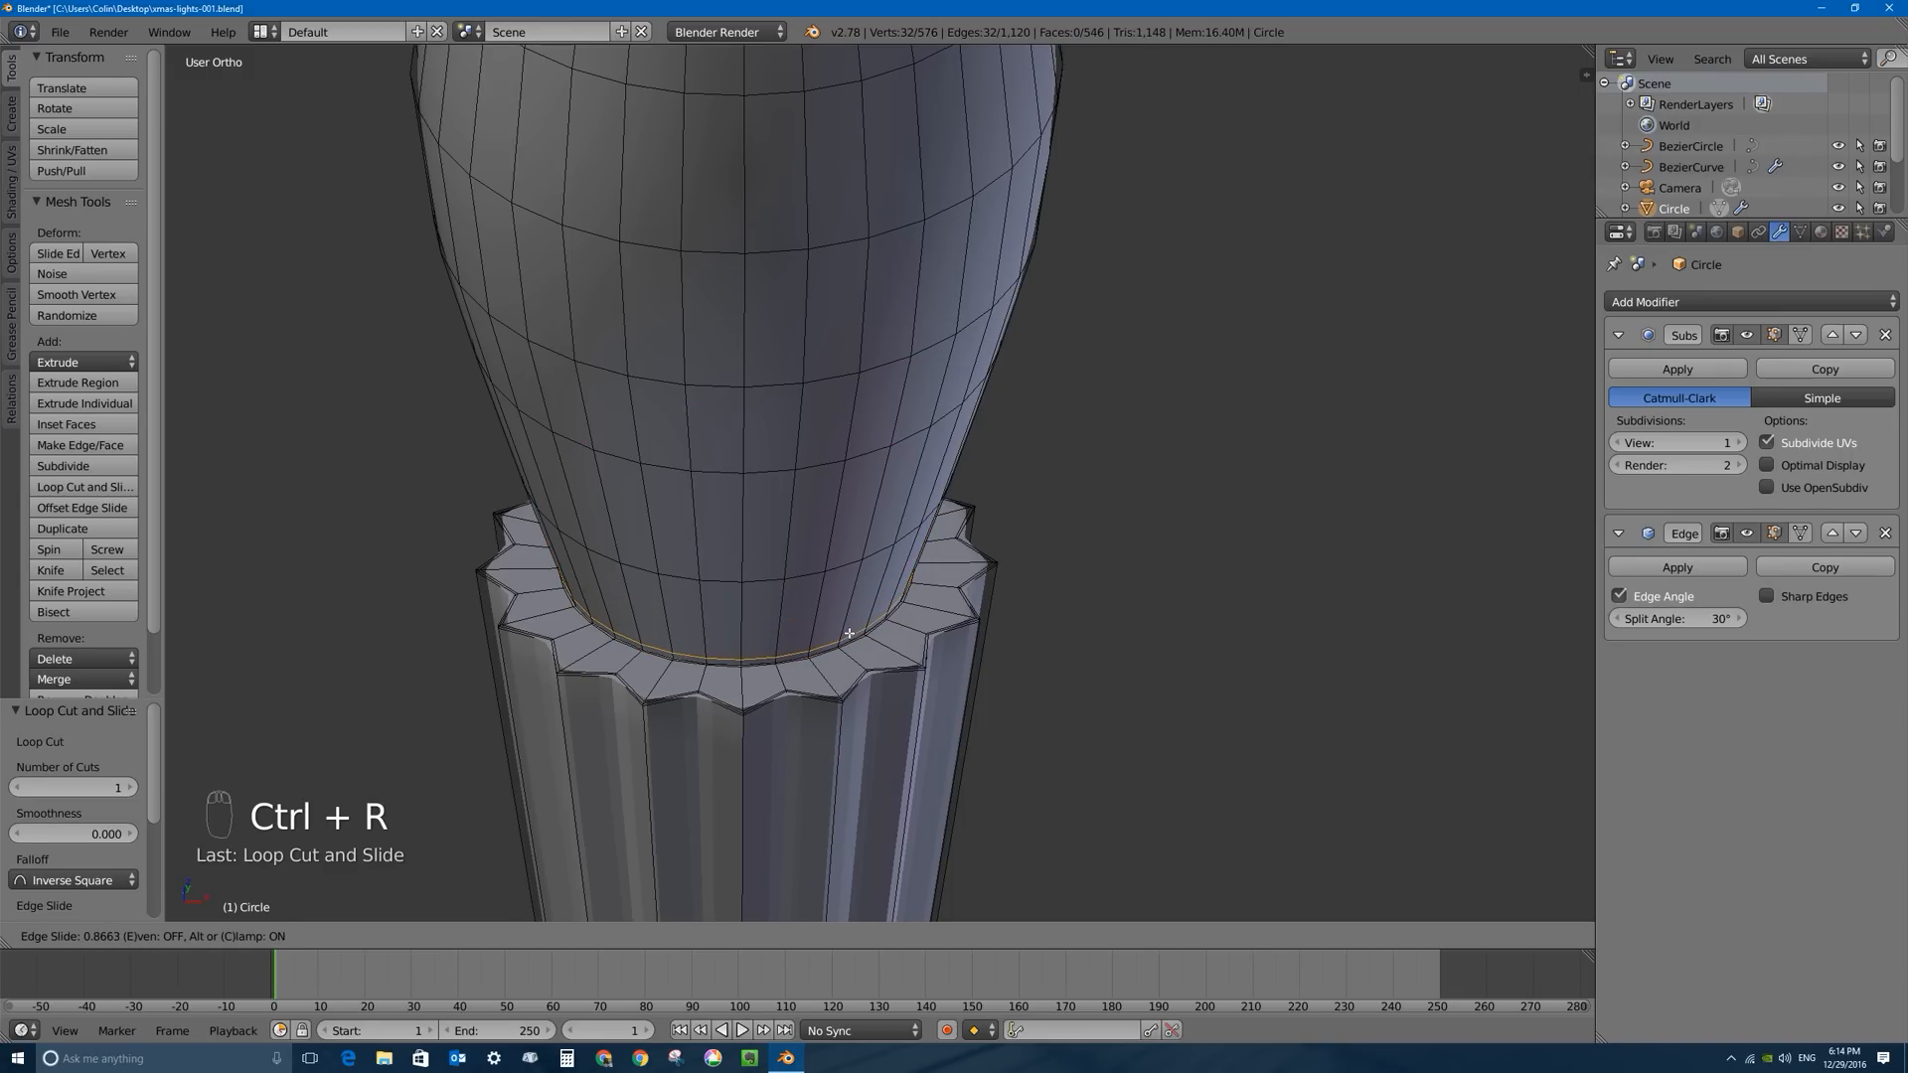
pyautogui.click(849, 635)
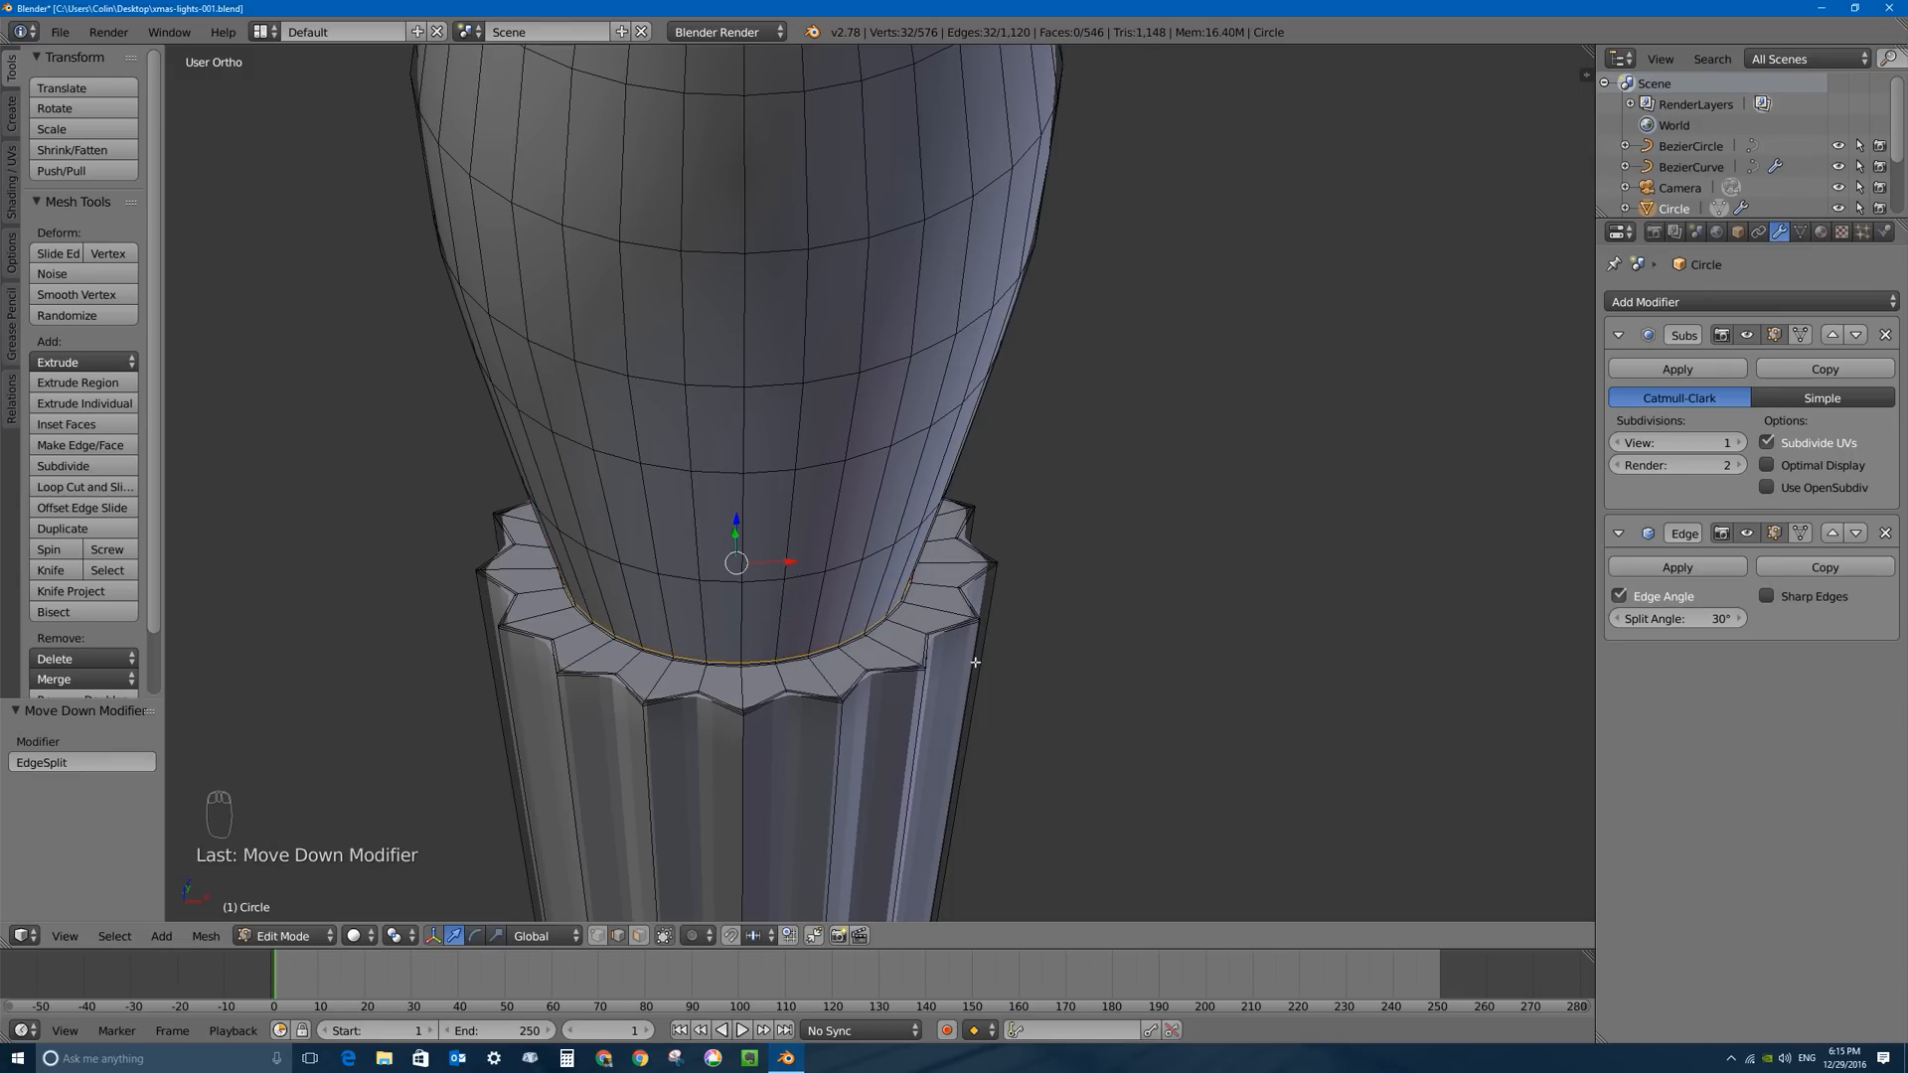
# Add a centred loop cut around the socket's outer wall and bevel it by about 1.118 with one segment.
pyautogui.scroll(-6, 953, 711)
pyautogui.scroll(3, 877, 553)
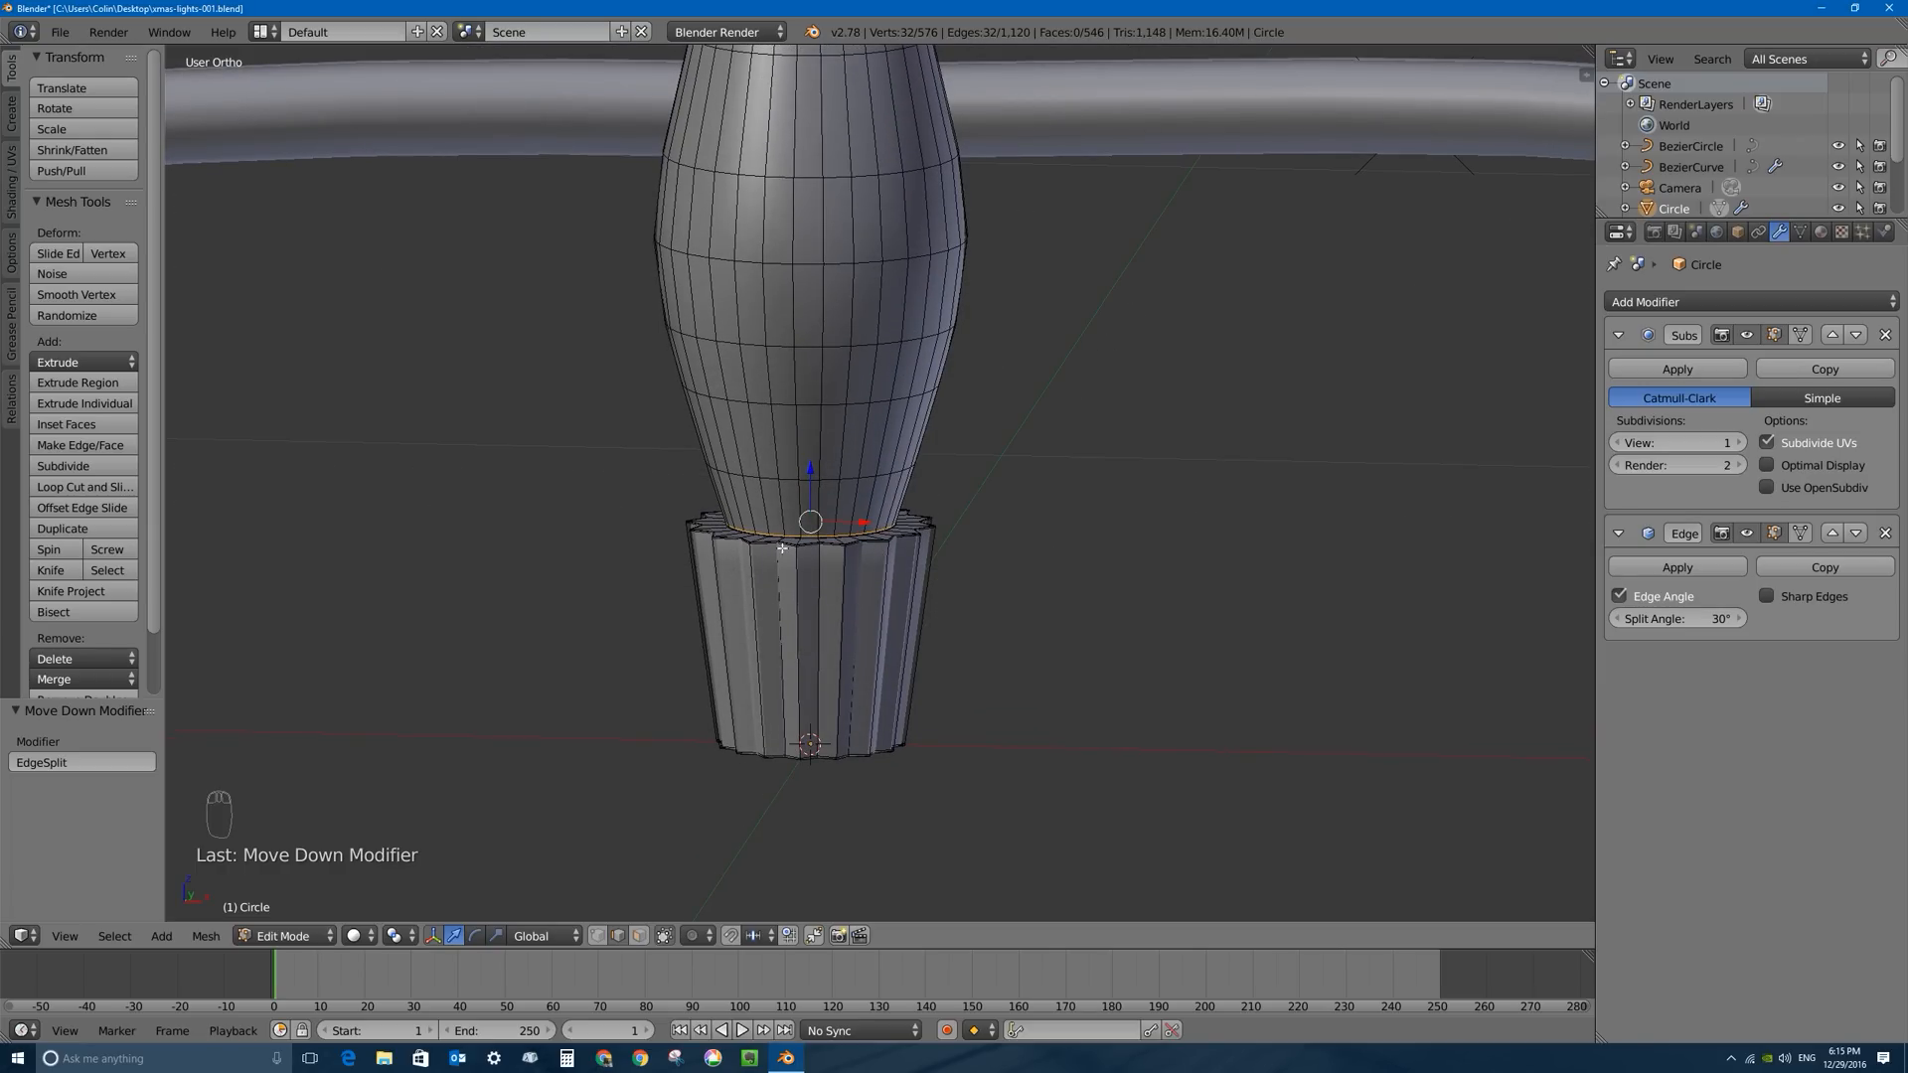
pyautogui.scroll(2, 771, 544)
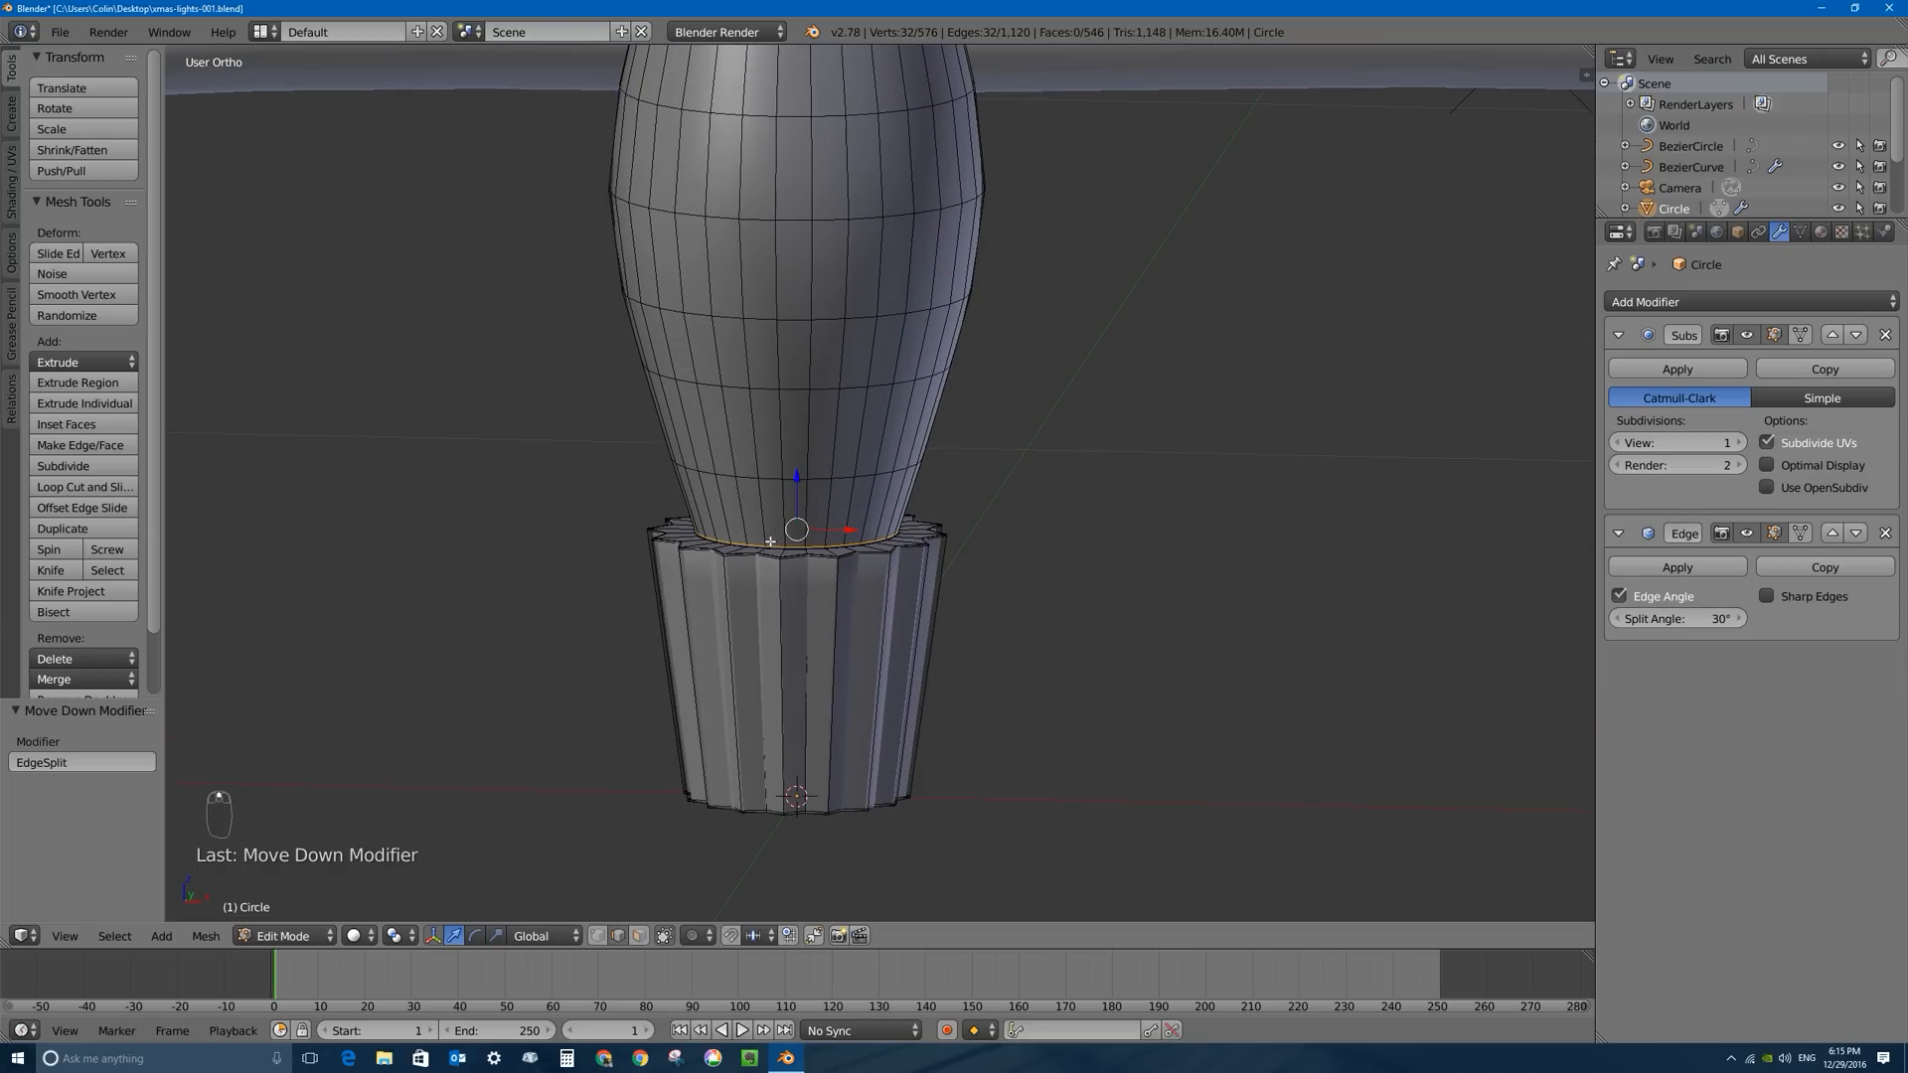
pyautogui.hotkey('ctrl', 'r')
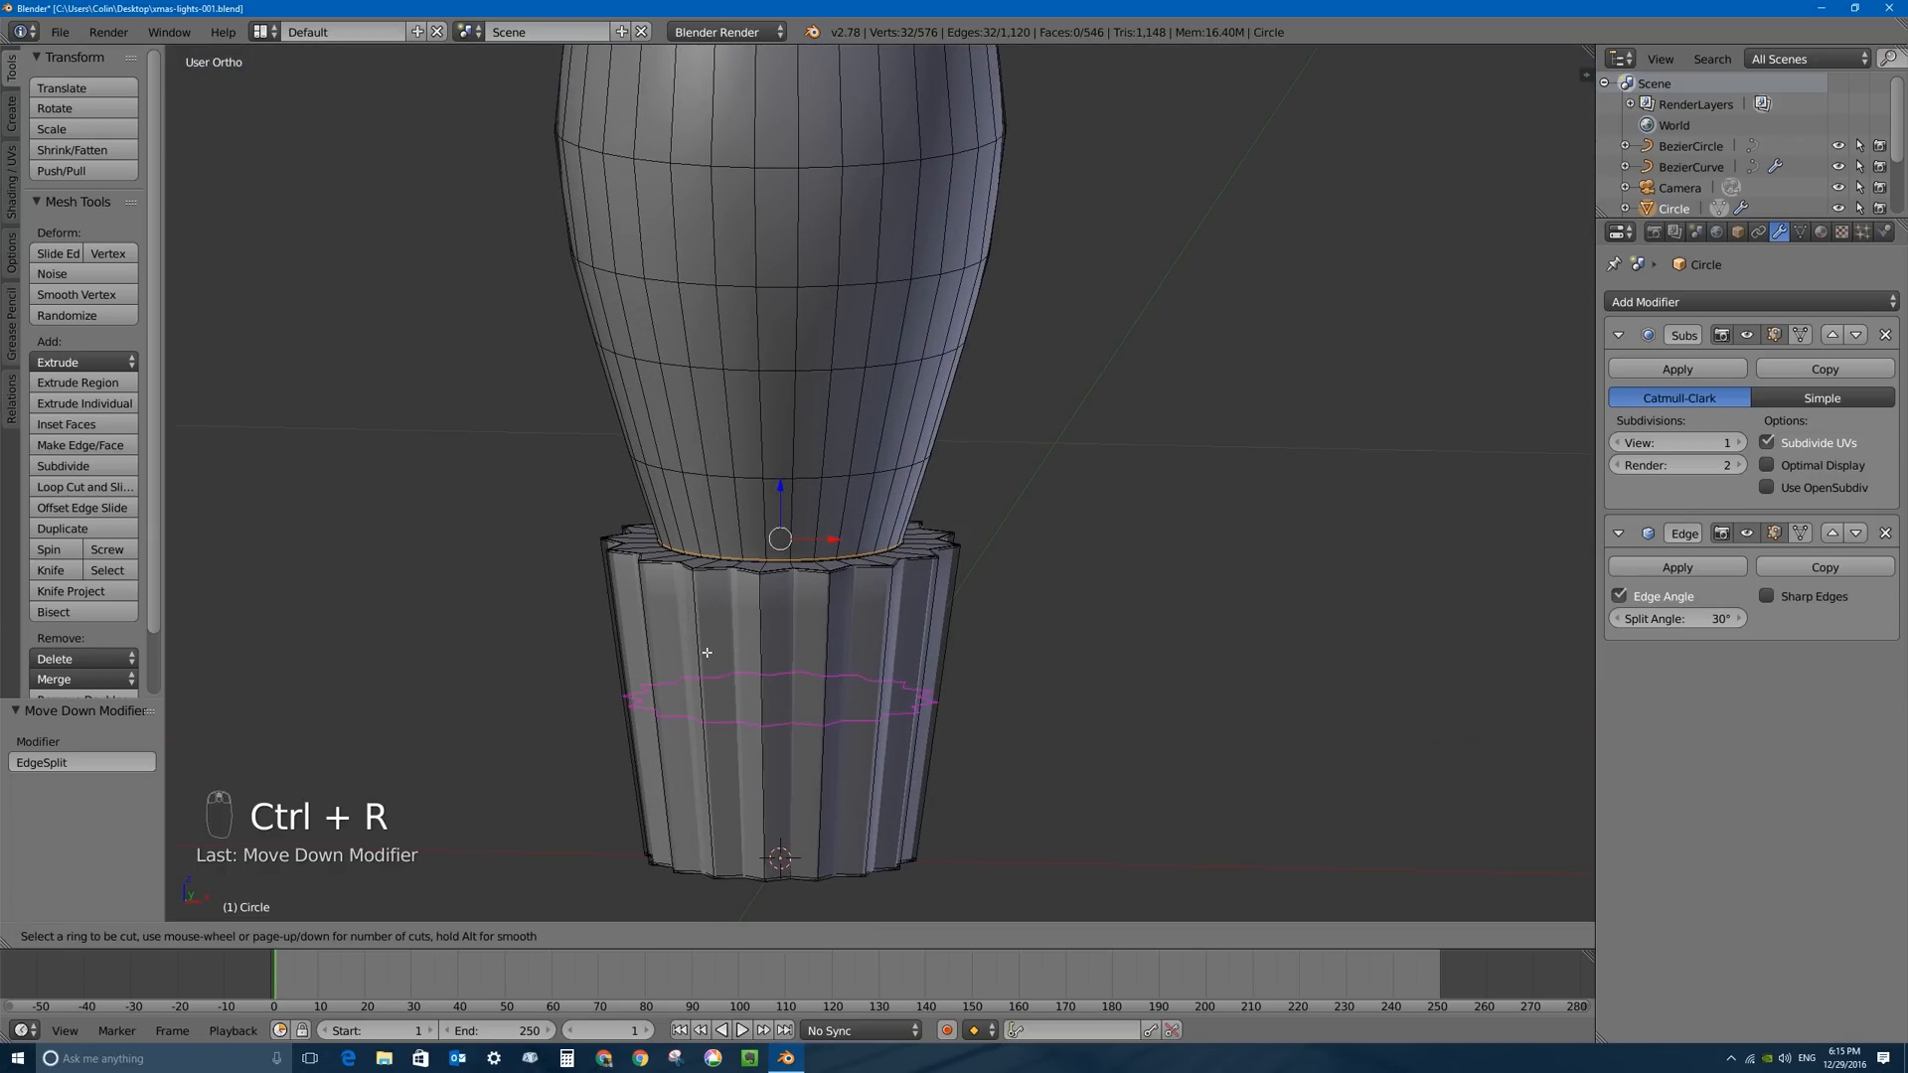
pyautogui.click(730, 713)
pyautogui.rightClick(776, 627)
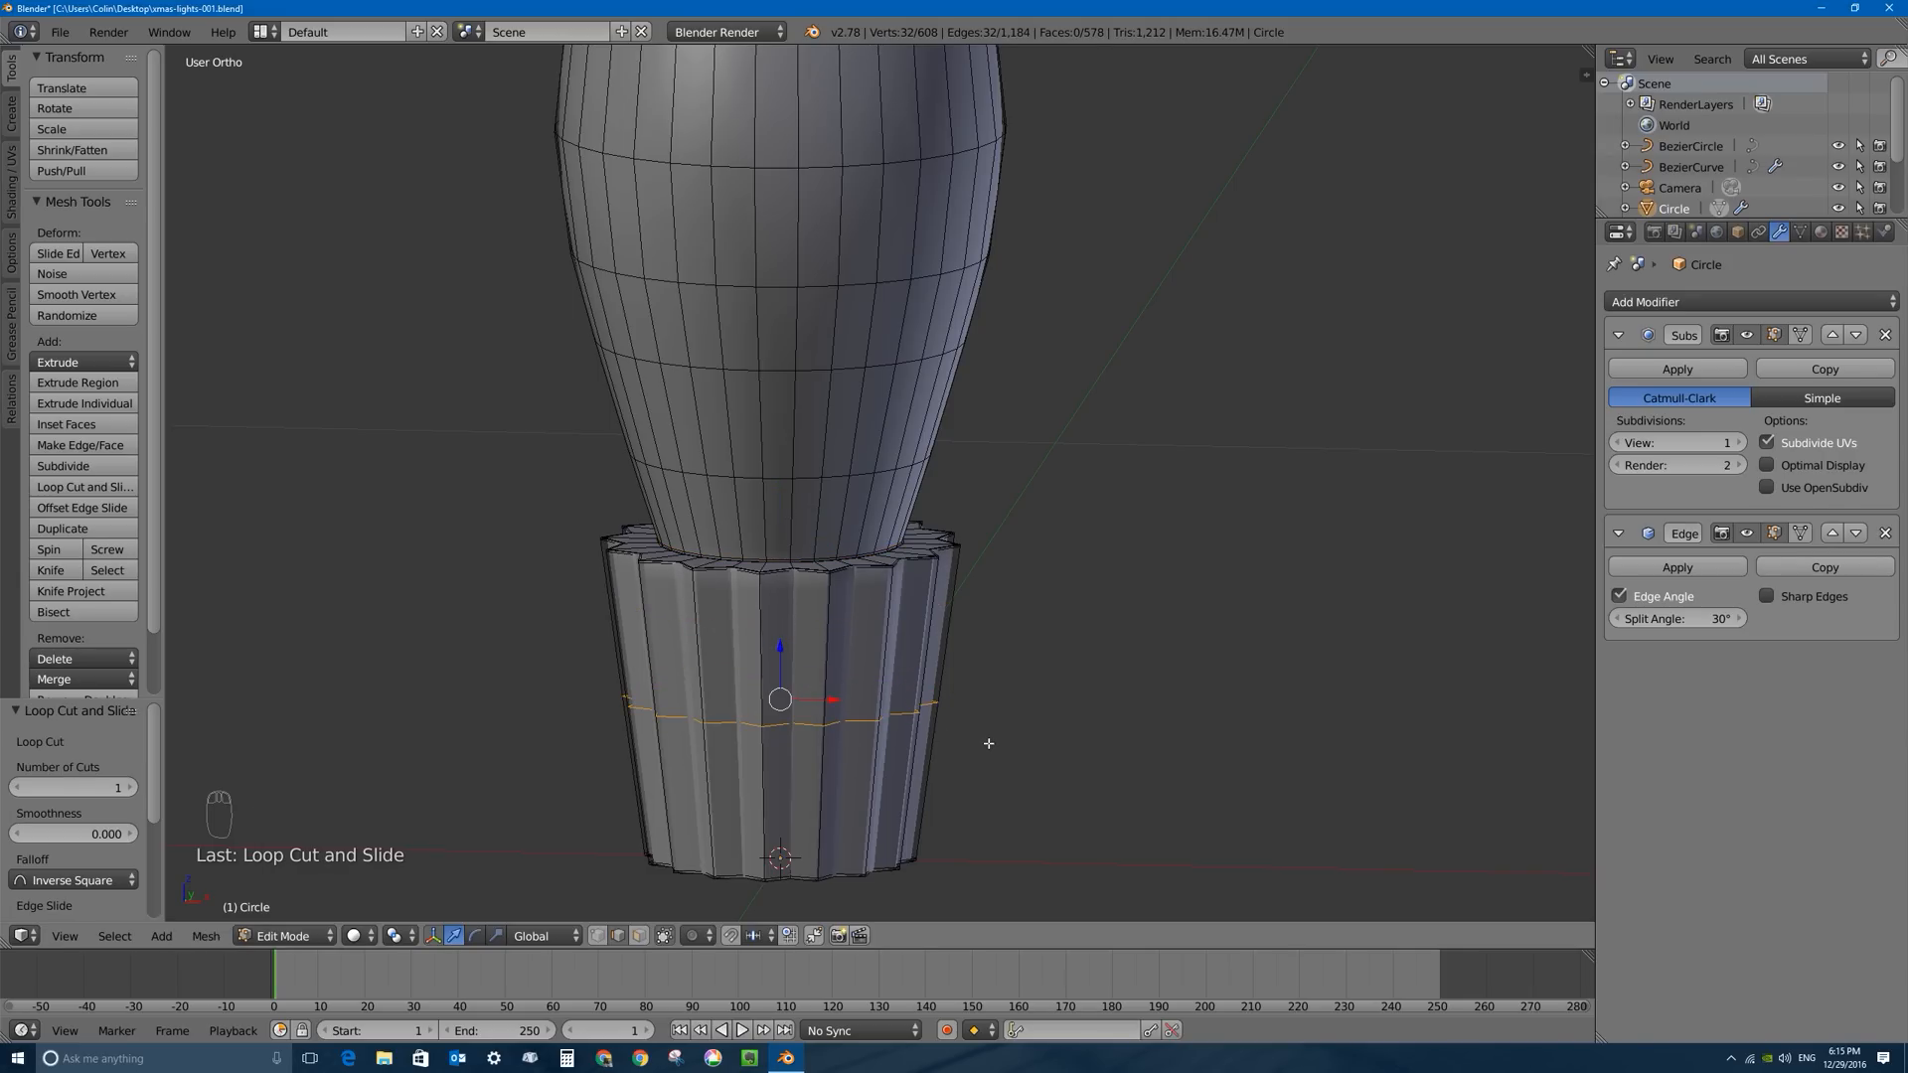
pyautogui.hotkey('ctrl', 'b')
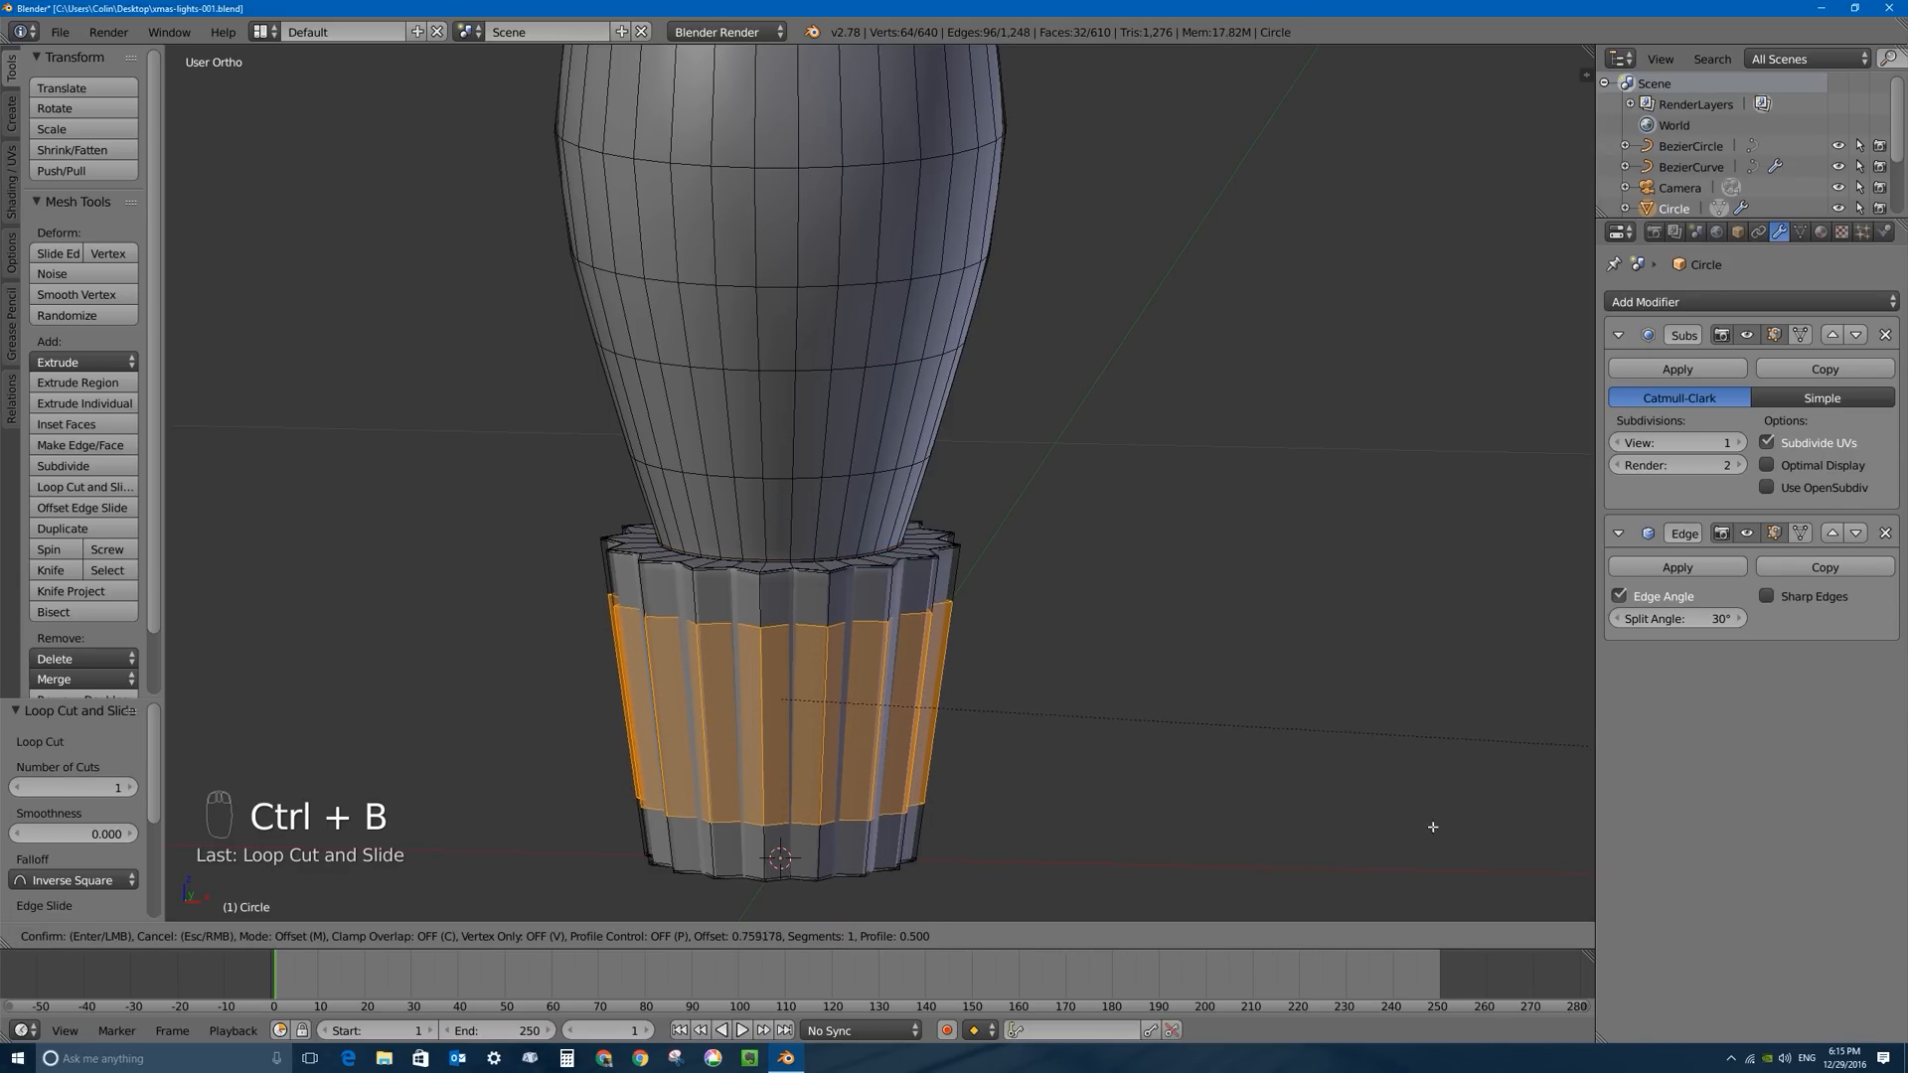
pyautogui.click(823, 835)
# Add two more loop cuts to the socket's top rim, one near the ridged outer edge and one near the bulb.
pyautogui.moveTo(784, 651); pyautogui.dragTo(687, 625, button='middle')
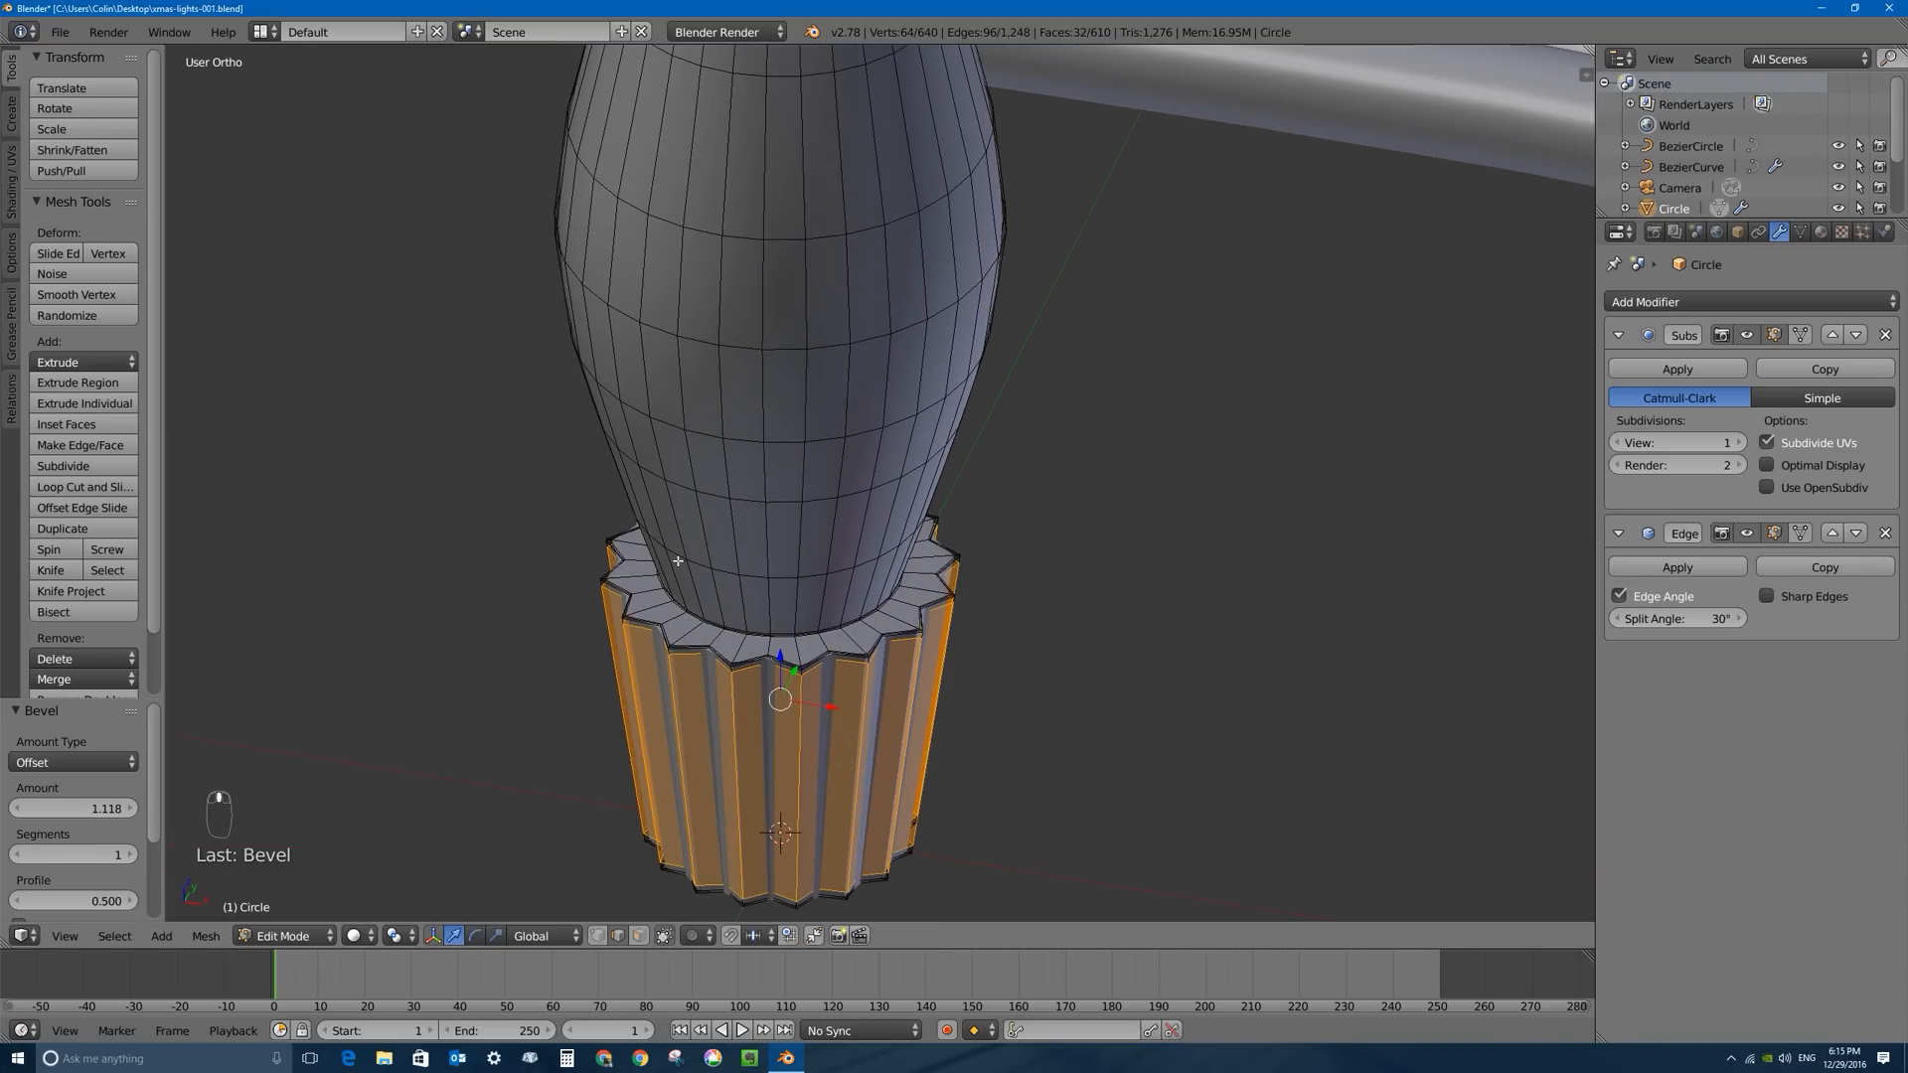
pyautogui.hotkey('ctrl', 'r')
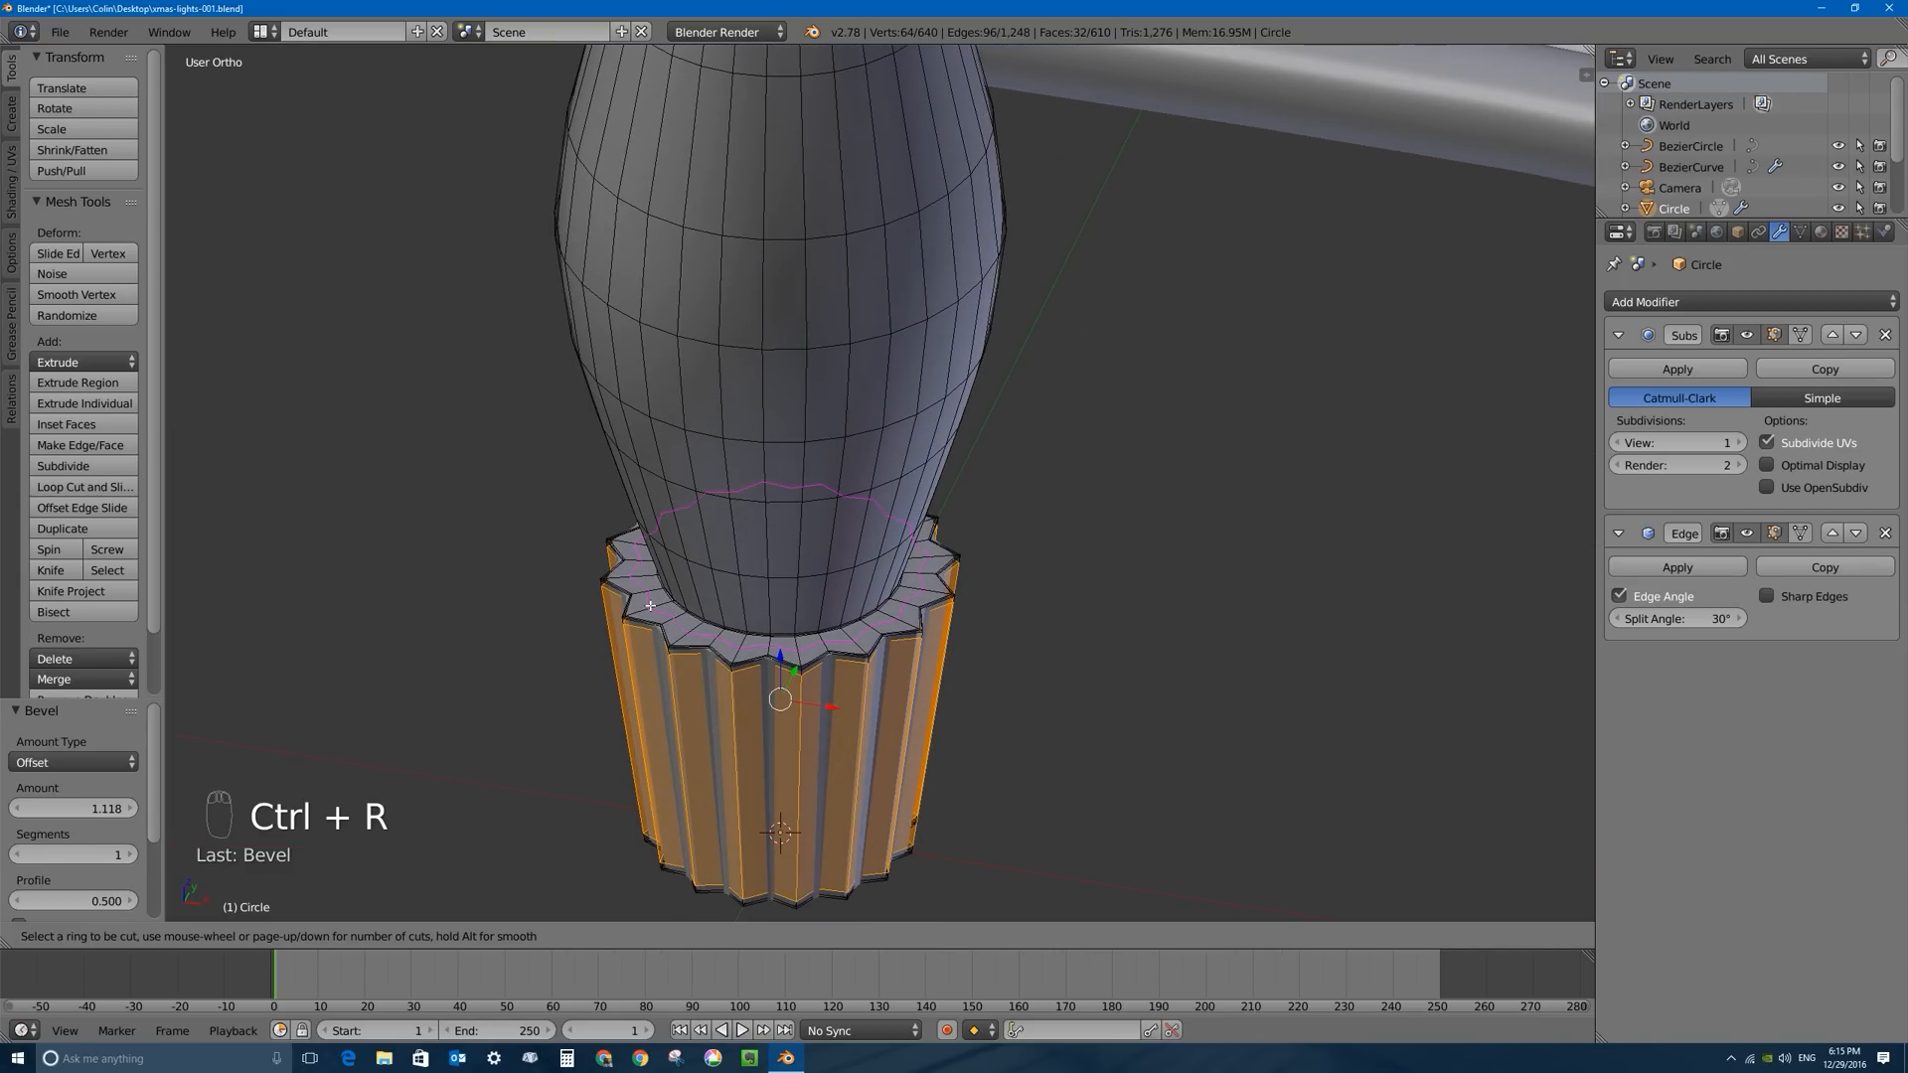
pyautogui.click(650, 605)
pyautogui.click(654, 619)
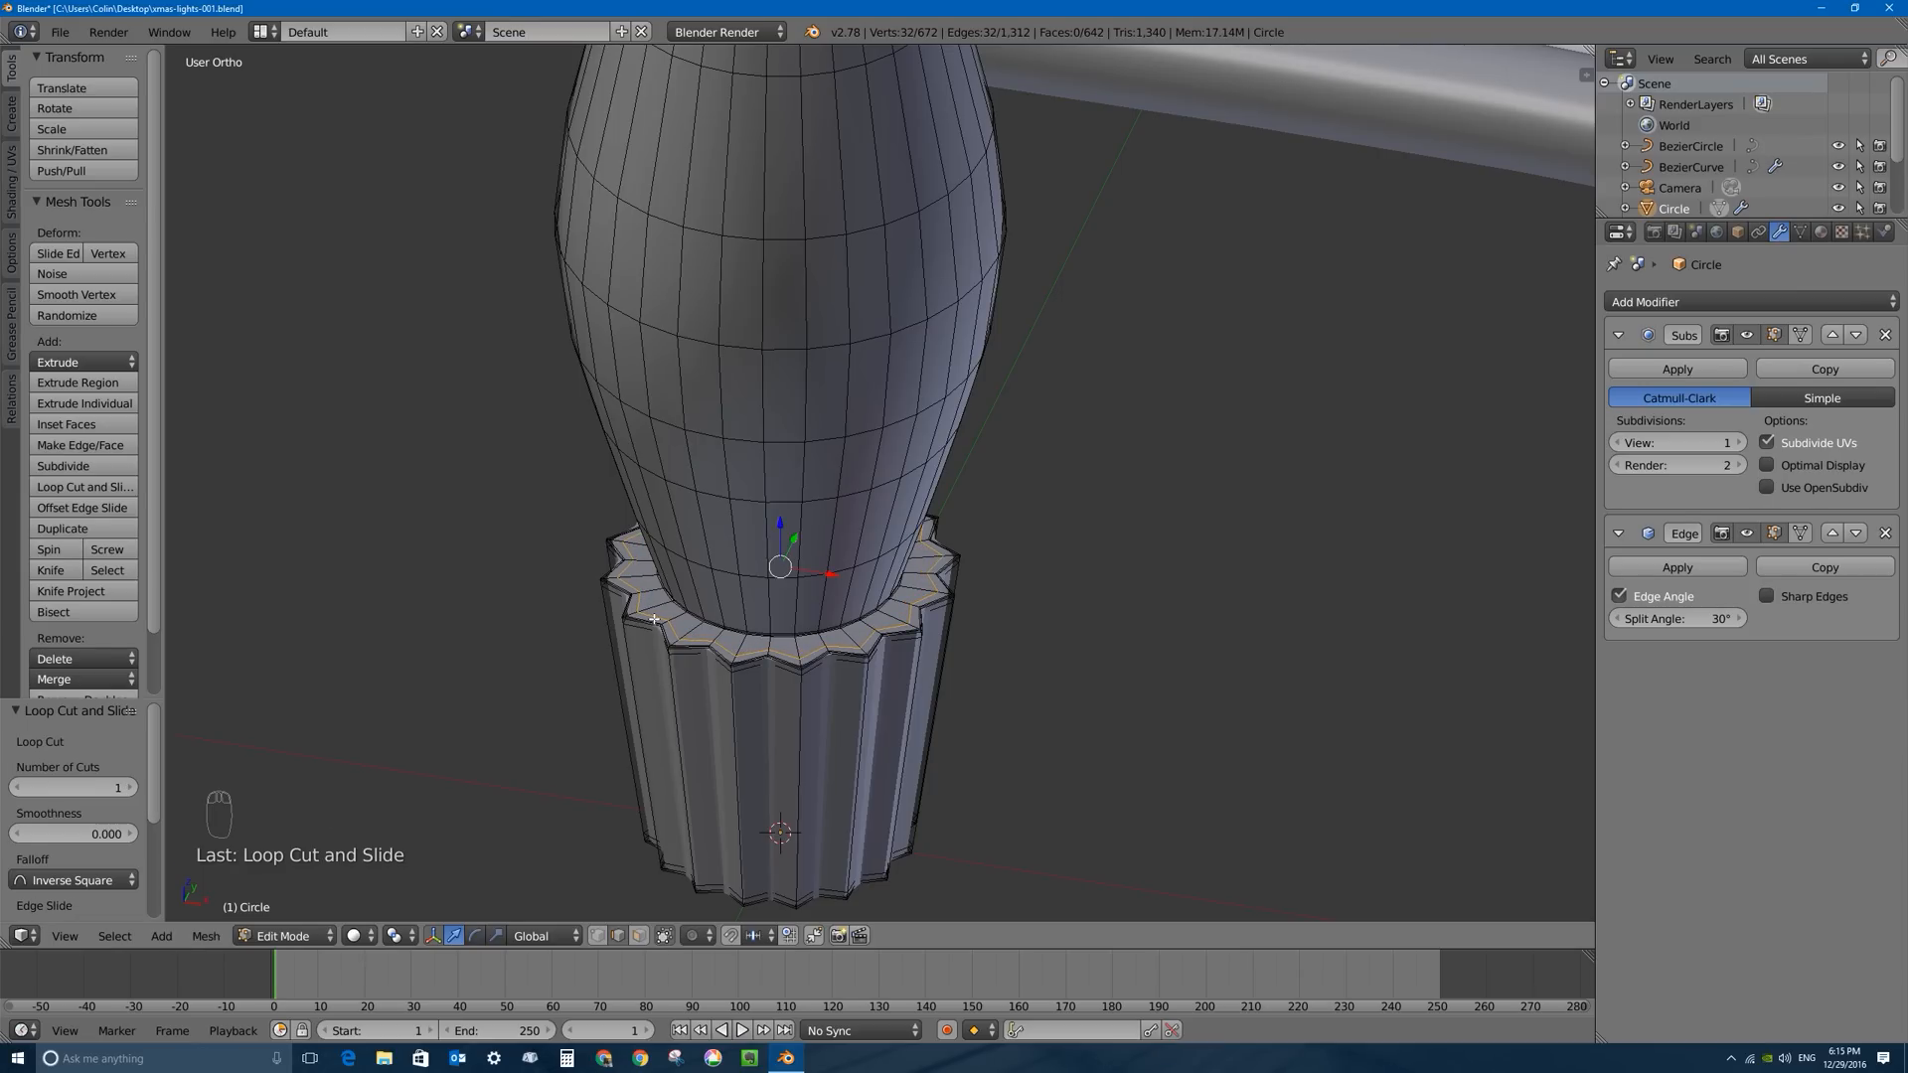
pyautogui.hotkey('ctrl', 'r')
pyautogui.click(660, 608)
pyautogui.click(665, 596)
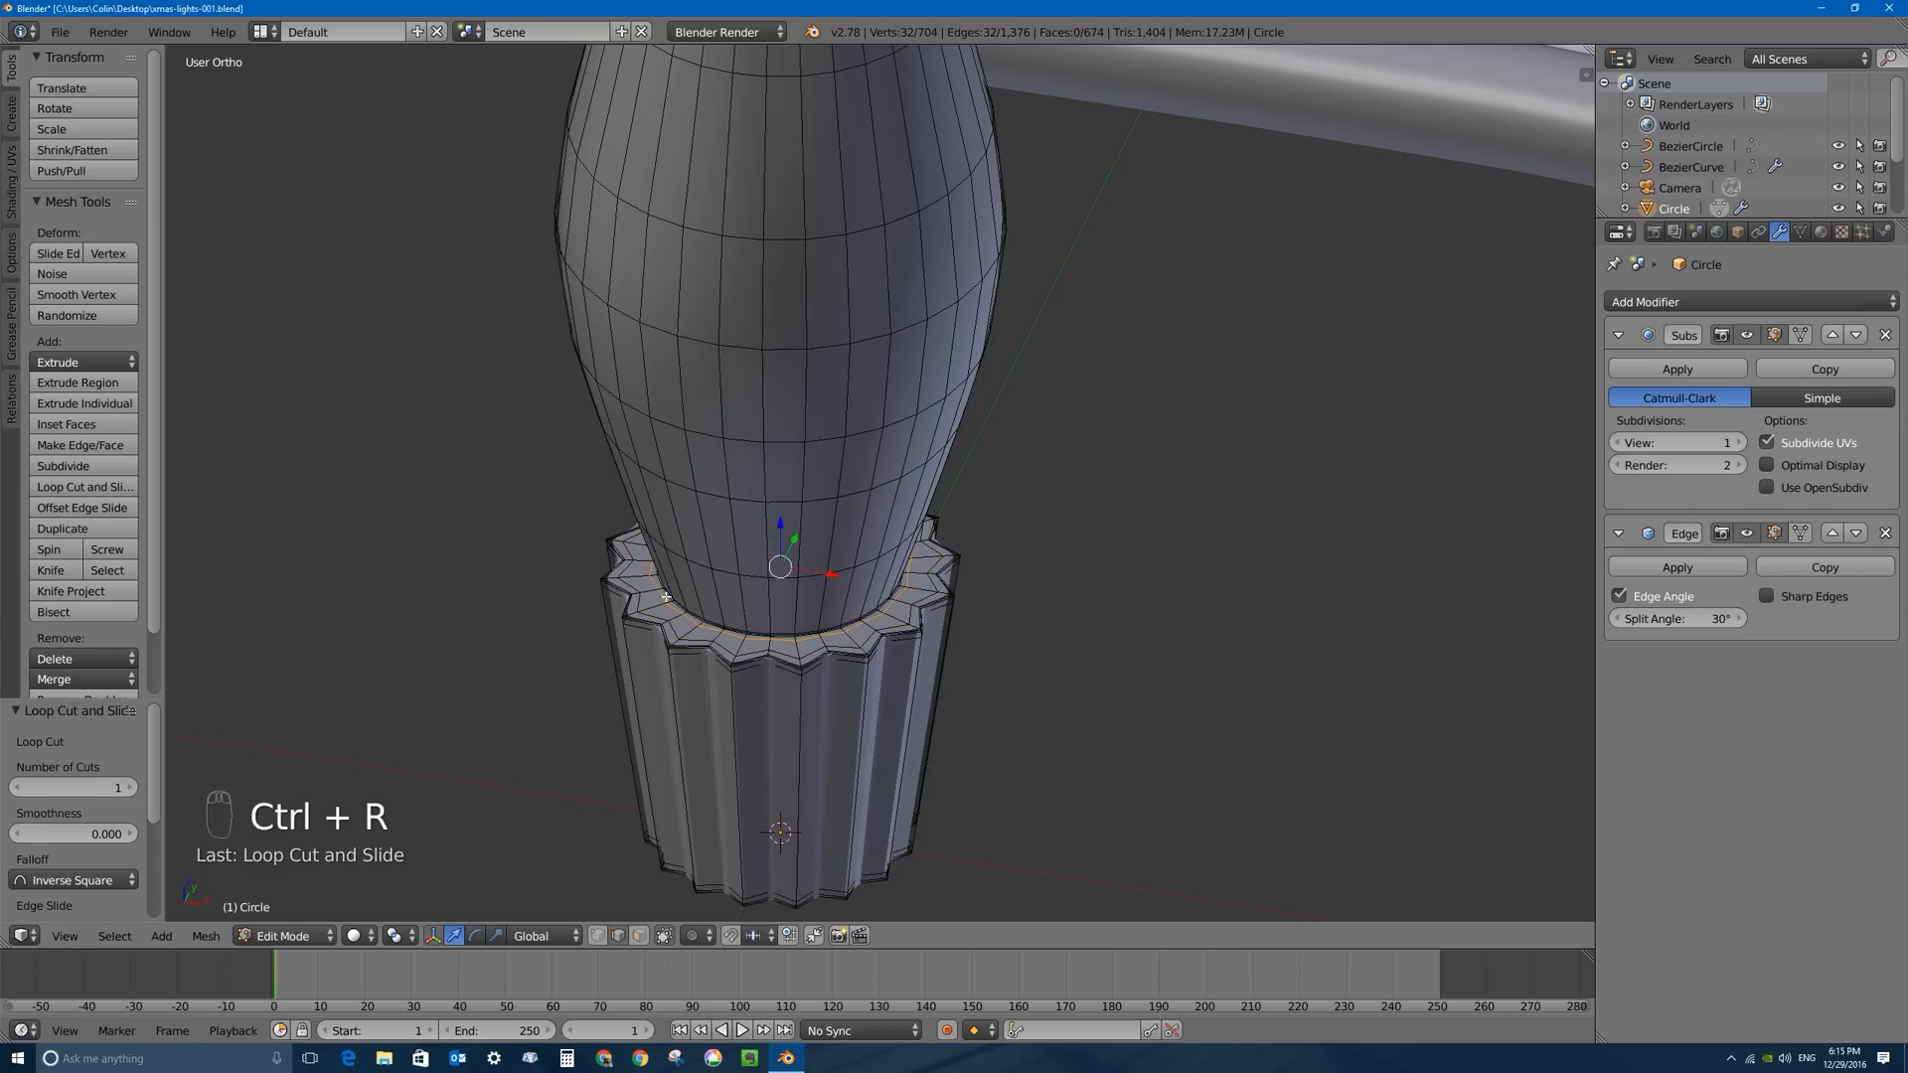
# Add another loop cut around the bulb's base and slide it down toward the socket rim.
pyautogui.hotkey('ctrl', 'r')
pyautogui.click(724, 592)
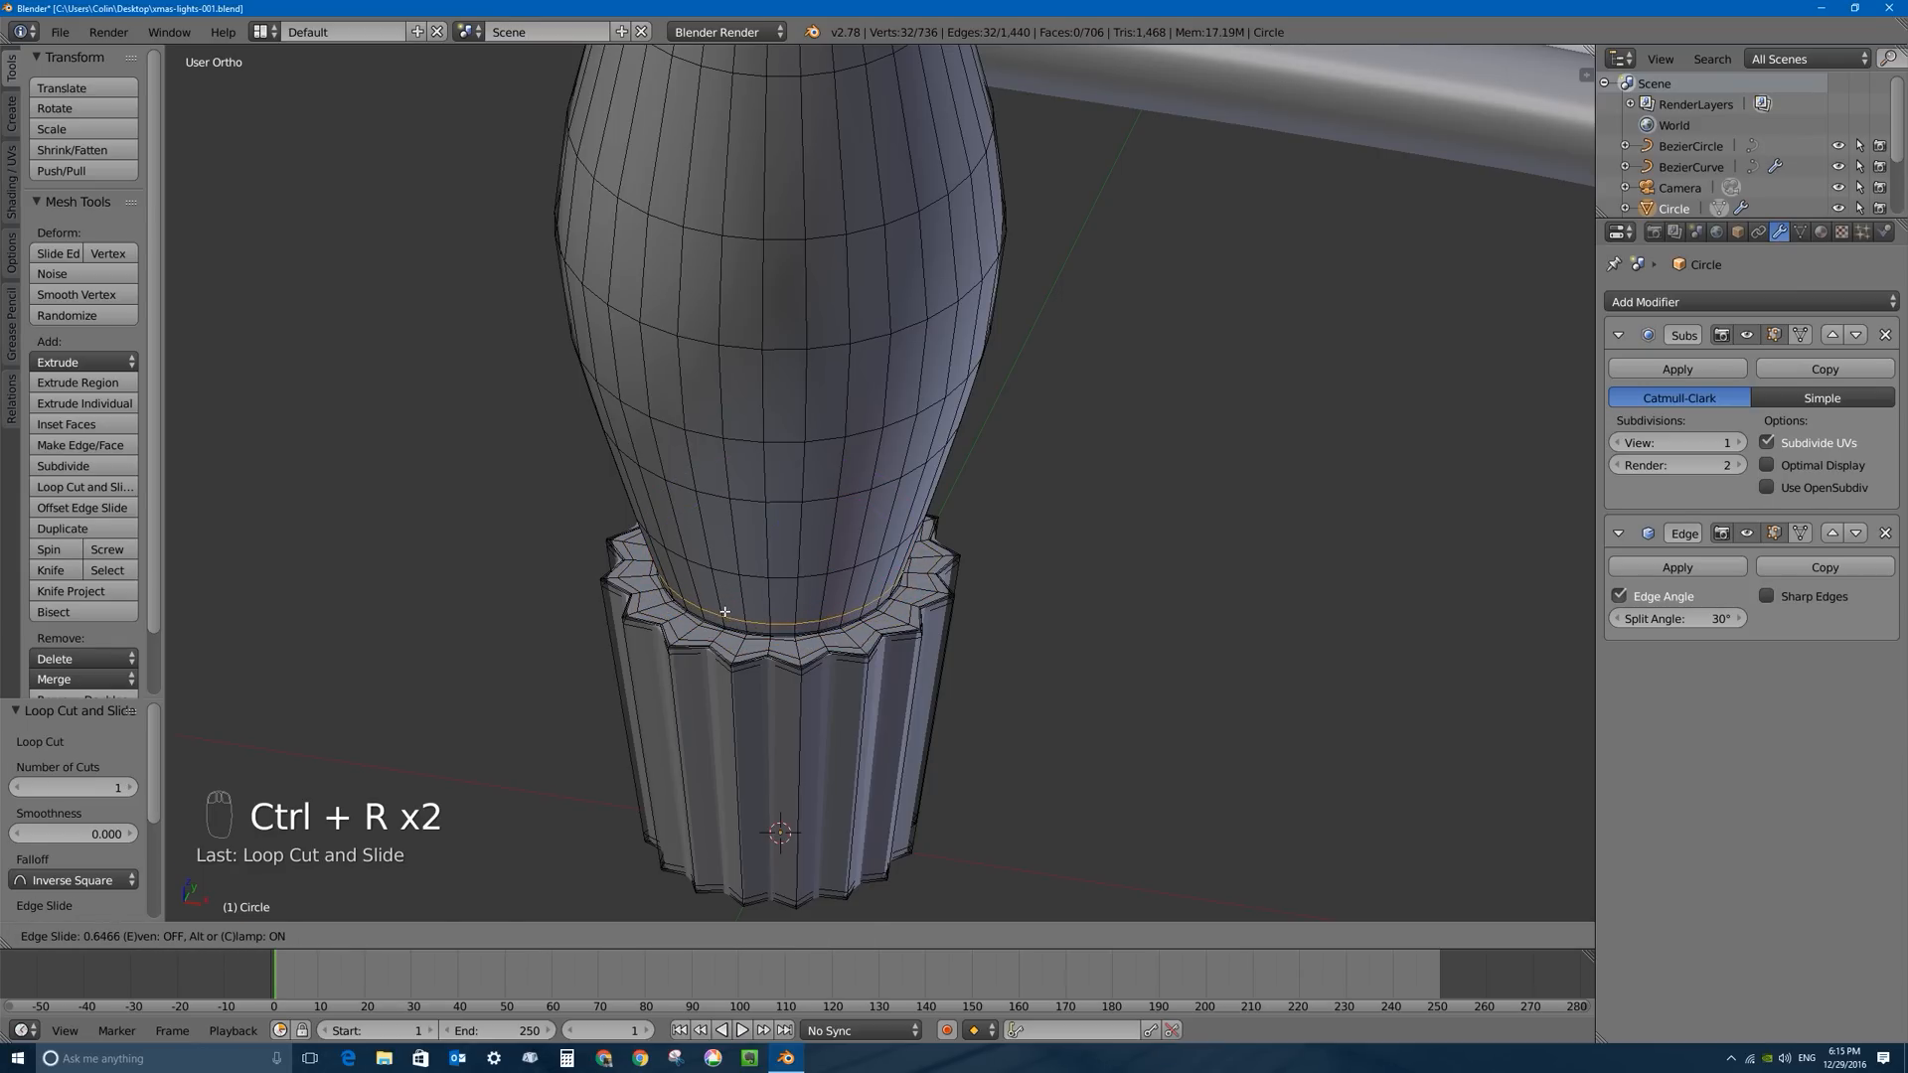
pyautogui.click(757, 694)
# Switch to face selection and select the round face on the underside of the socket.
pyautogui.scroll(-5, 803, 791)
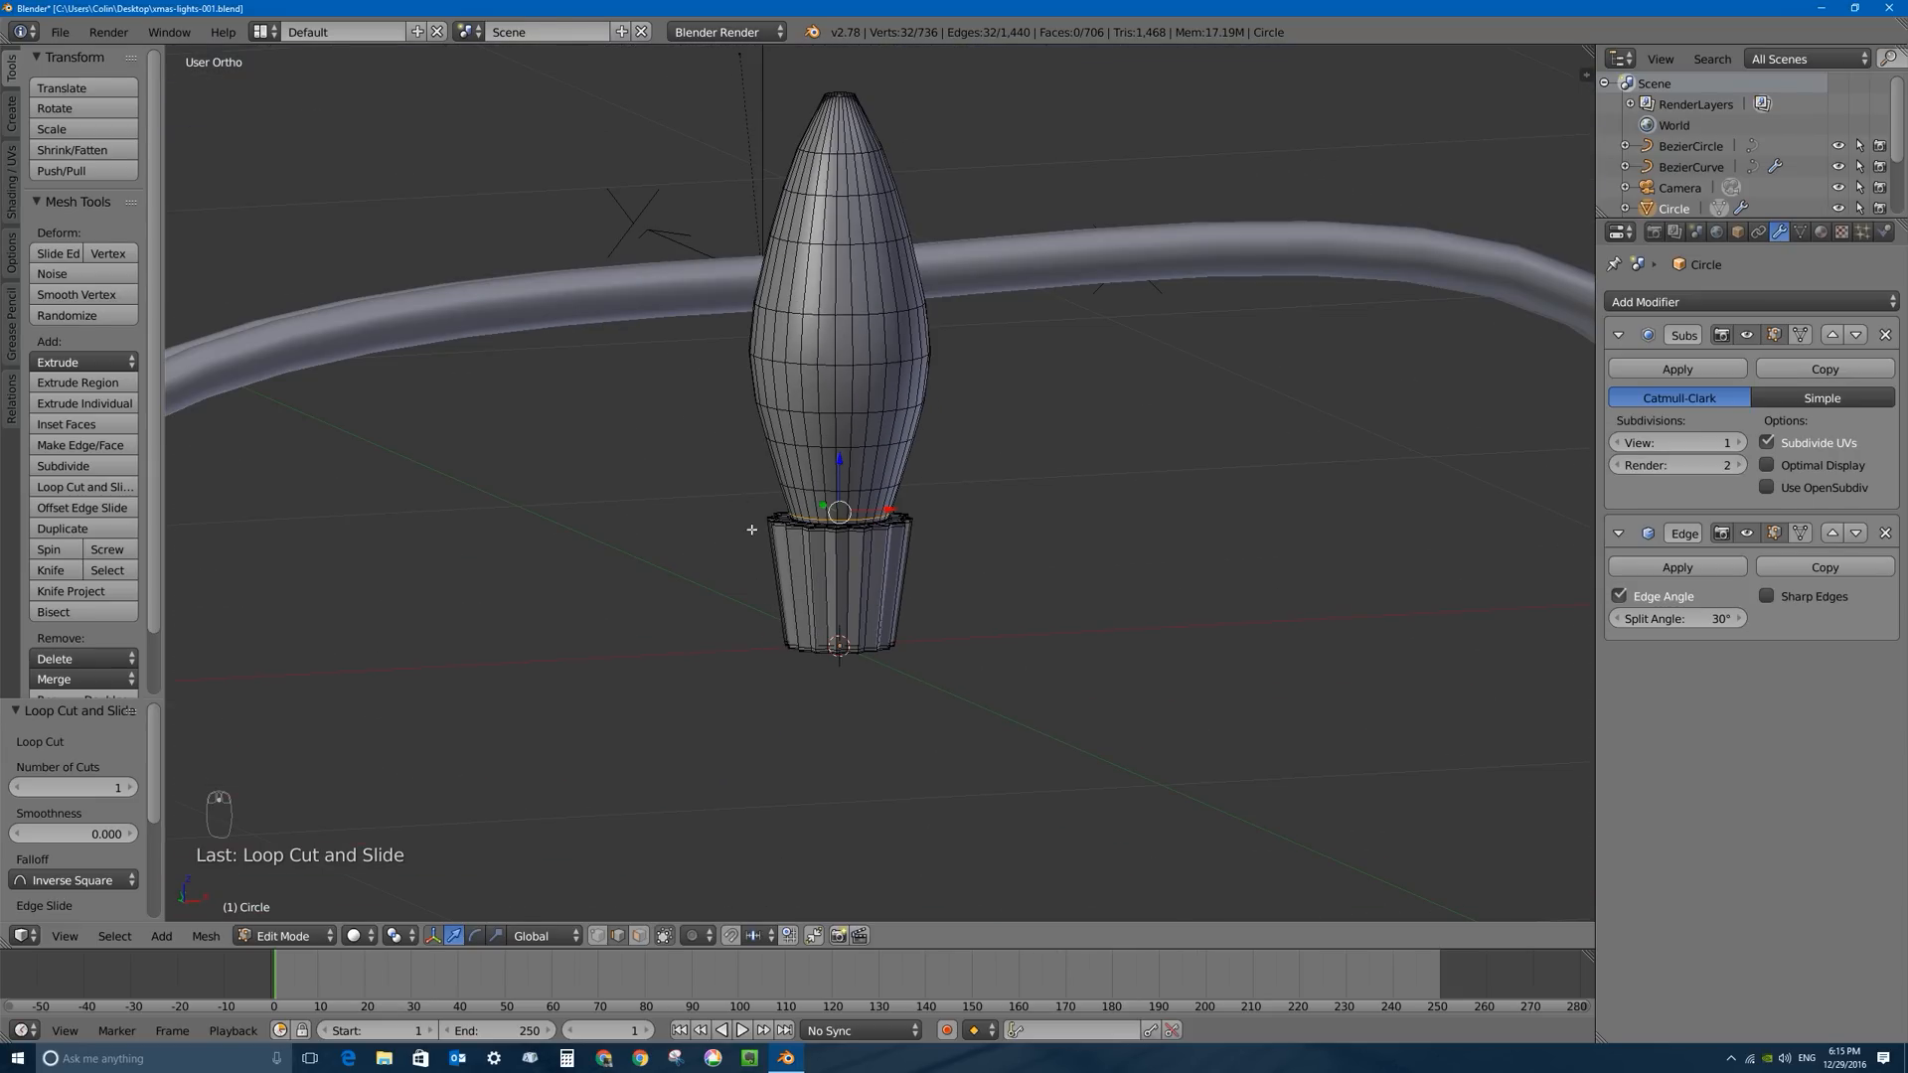
pyautogui.moveTo(796, 775); pyautogui.dragTo(812, 670, button='middle')
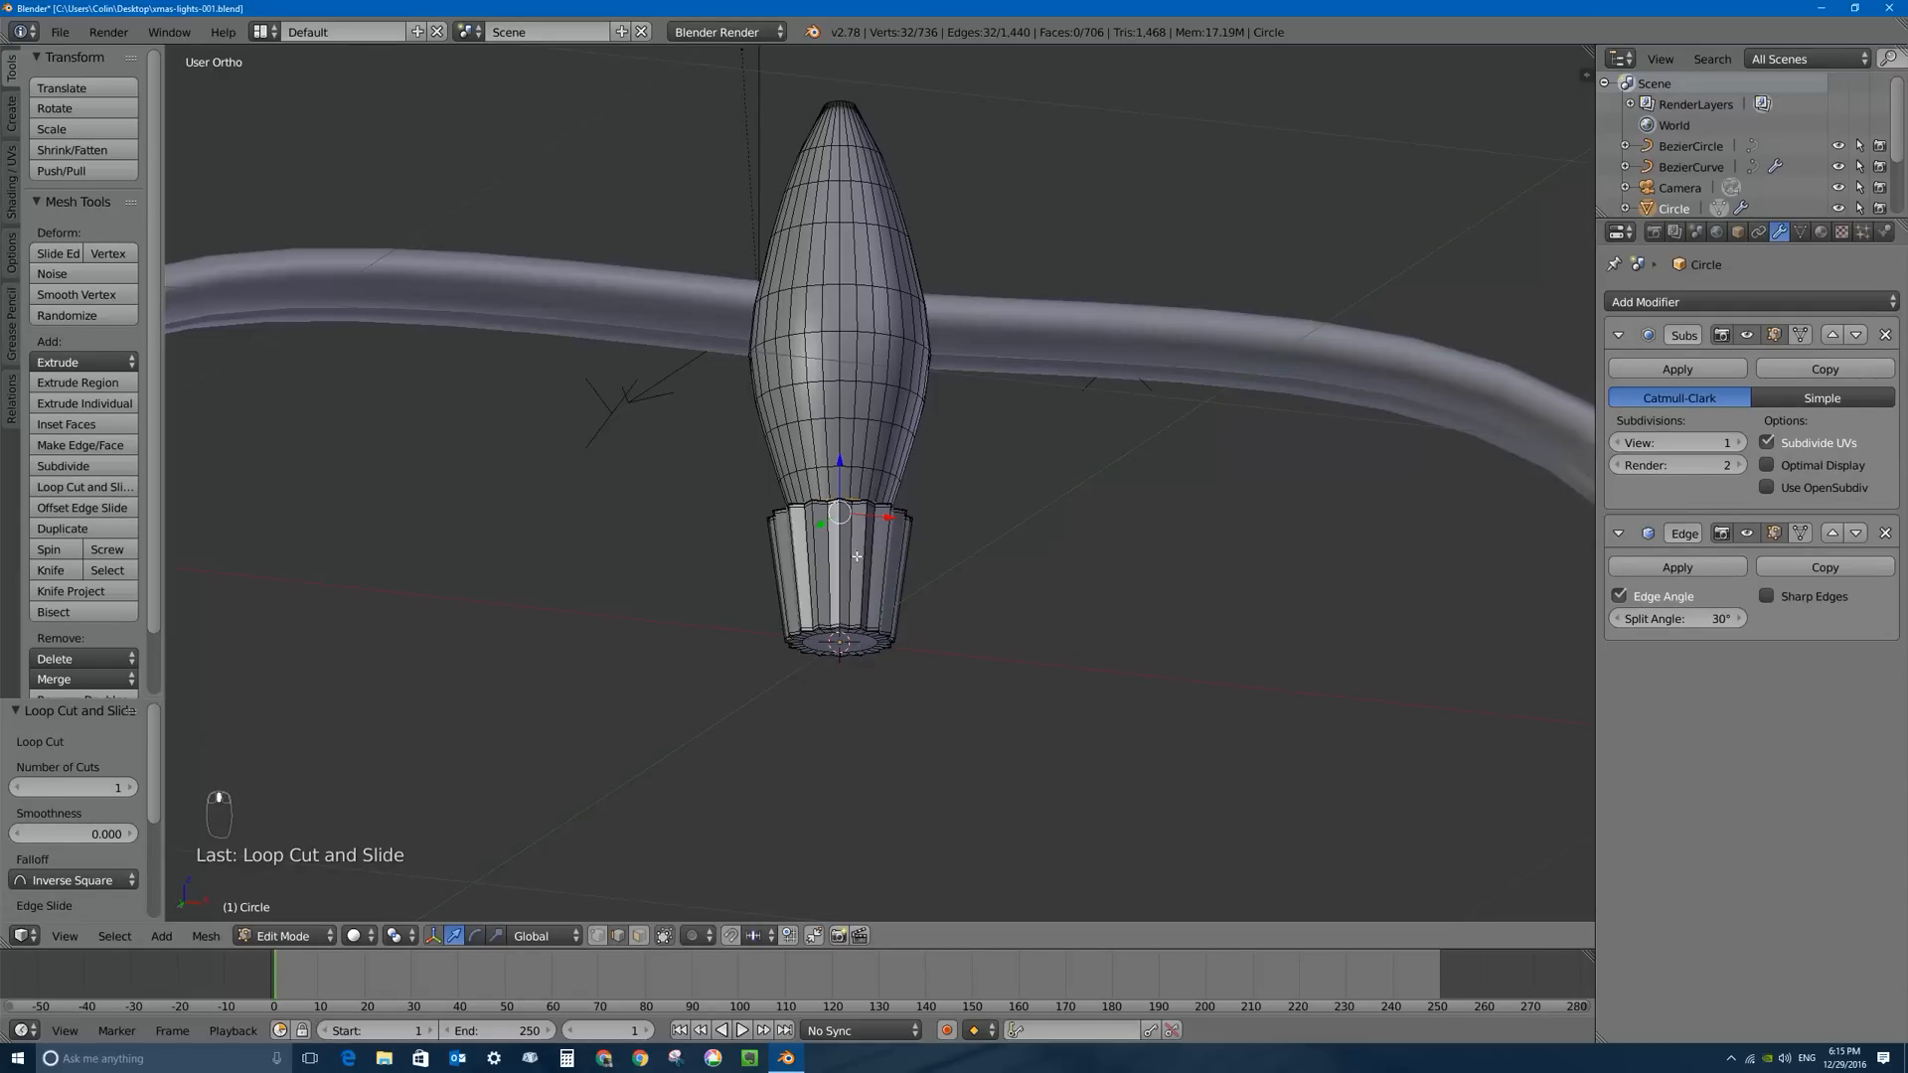
pyautogui.moveTo(865, 522); pyautogui.dragTo(844, 596, button='middle')
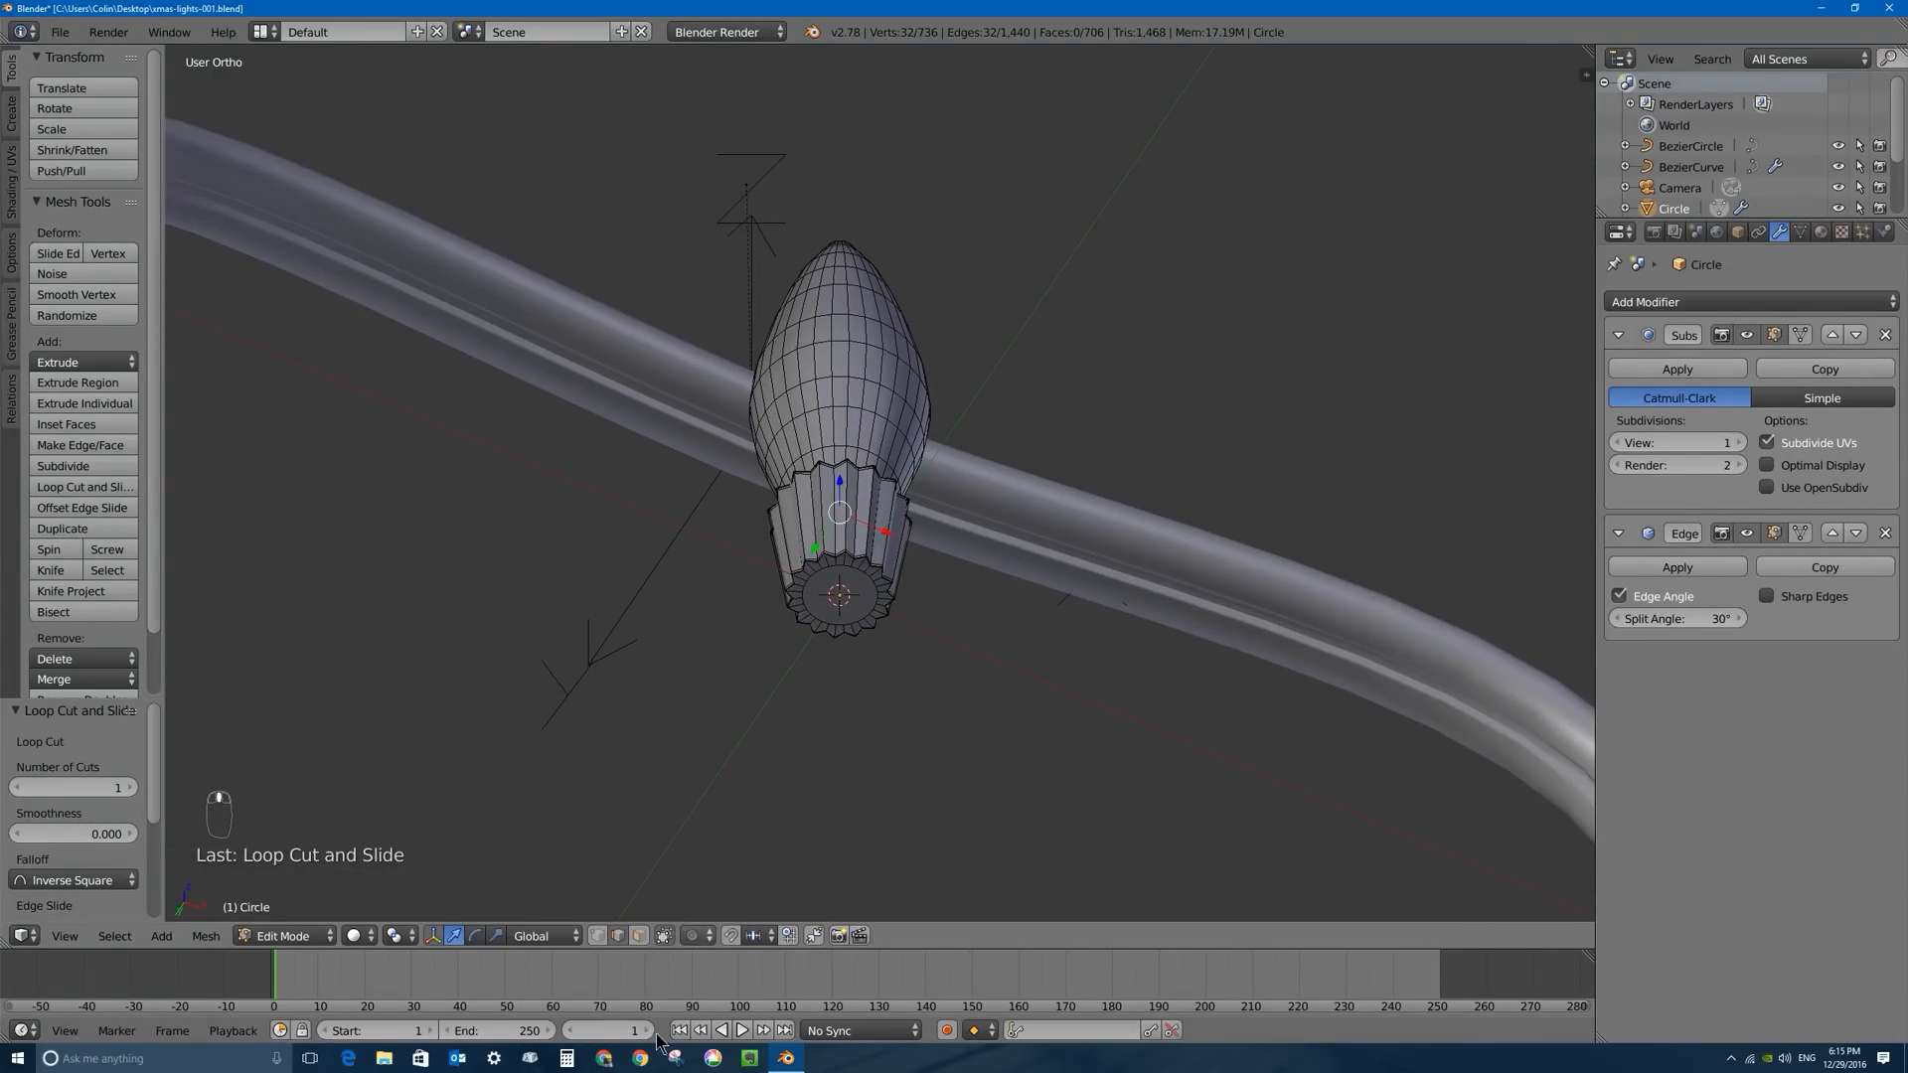
pyautogui.click(638, 935)
pyautogui.rightClick(837, 596)
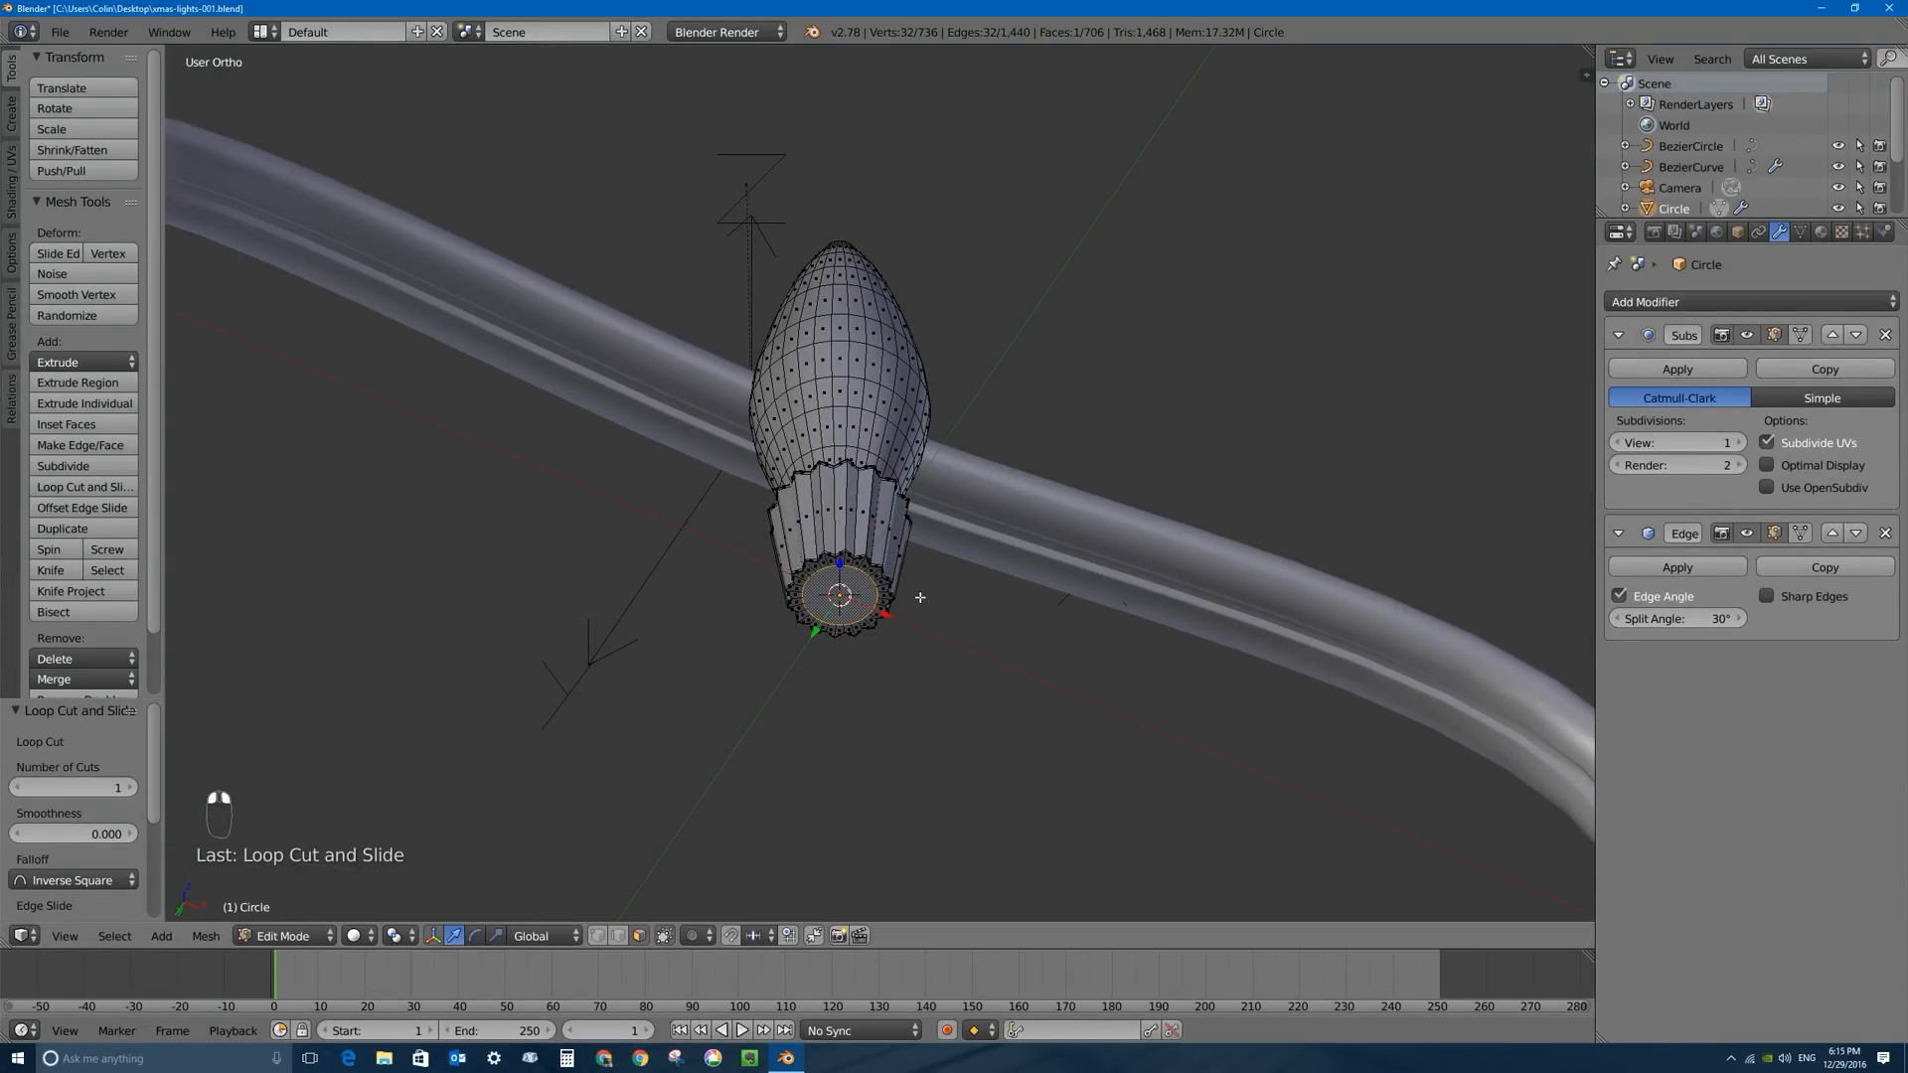
# Extrude the socket's round bottom face about 0.056 into the socket to form a recess.
pyautogui.scroll(5, 915, 599)
pyautogui.scroll(-1, 913, 600)
pyautogui.moveTo(913, 601); pyautogui.dragTo(865, 494, button='middle')
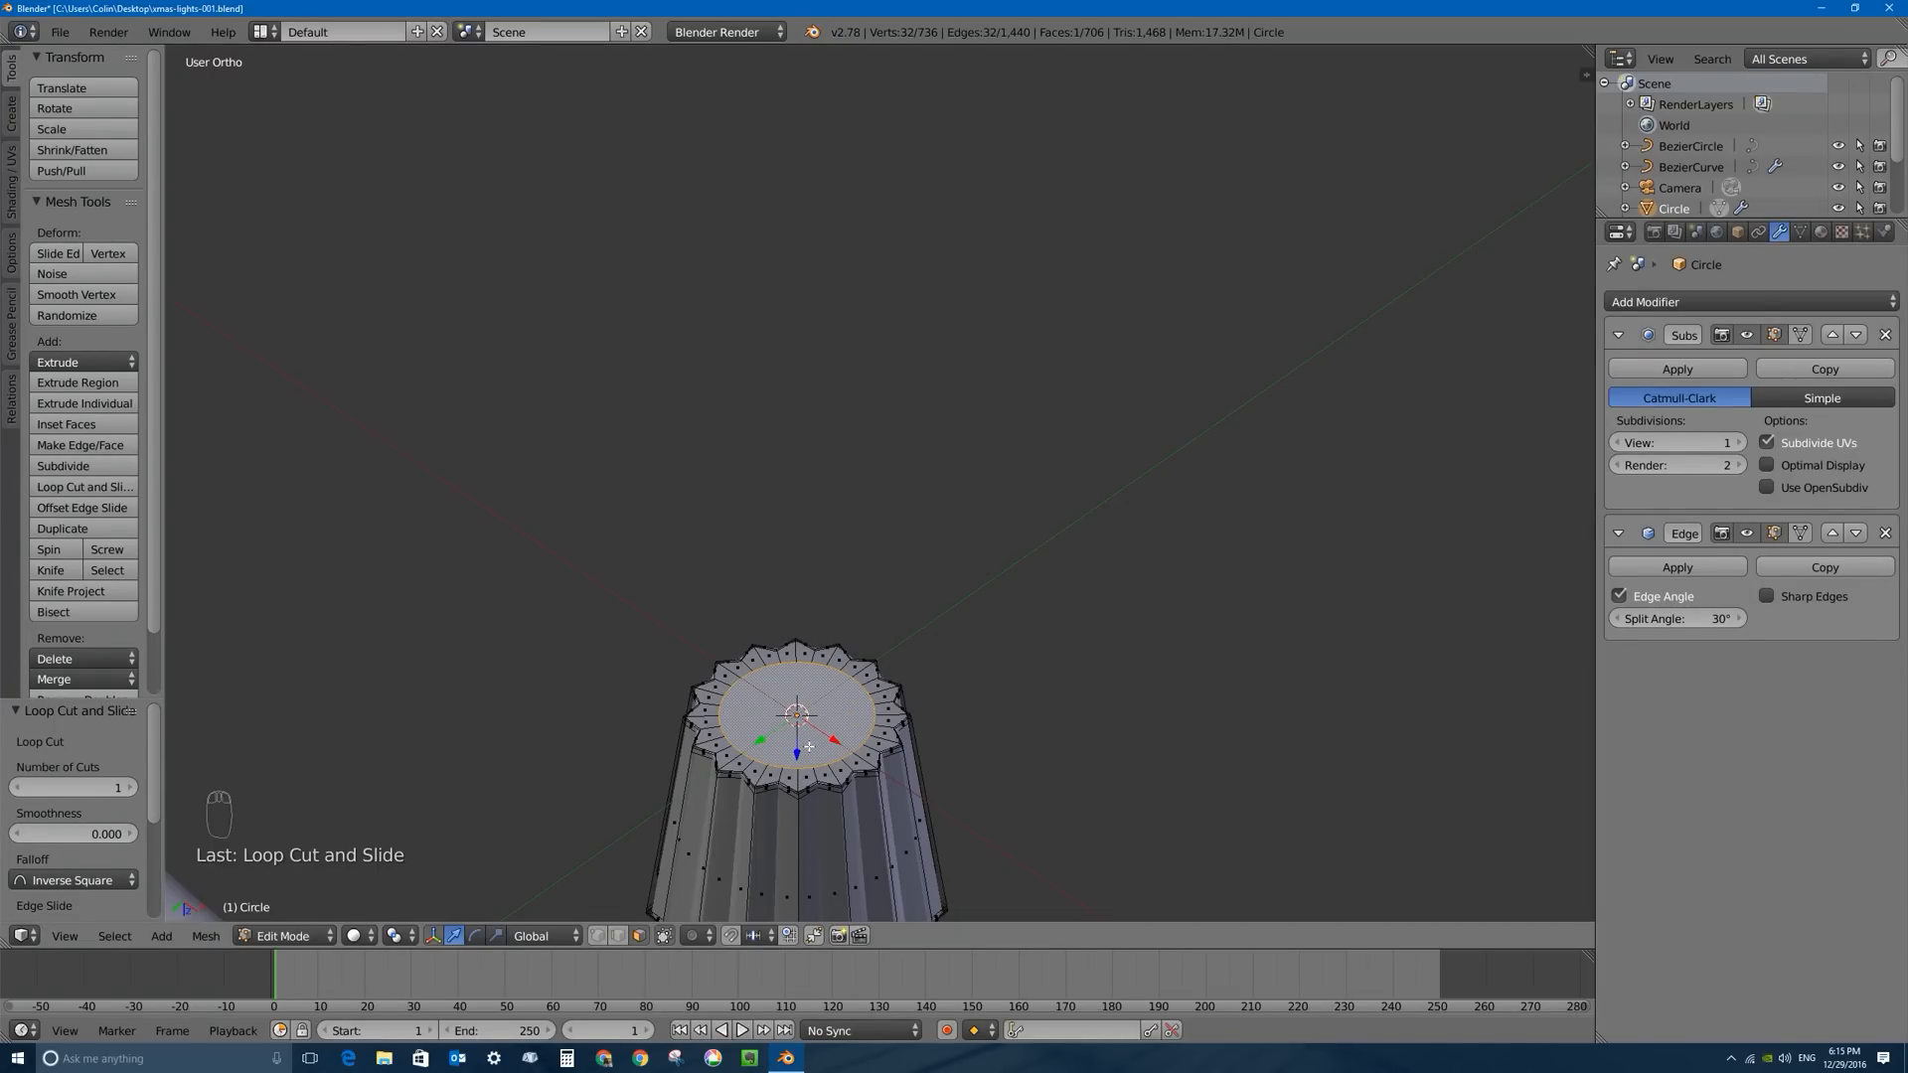
pyautogui.press('e')
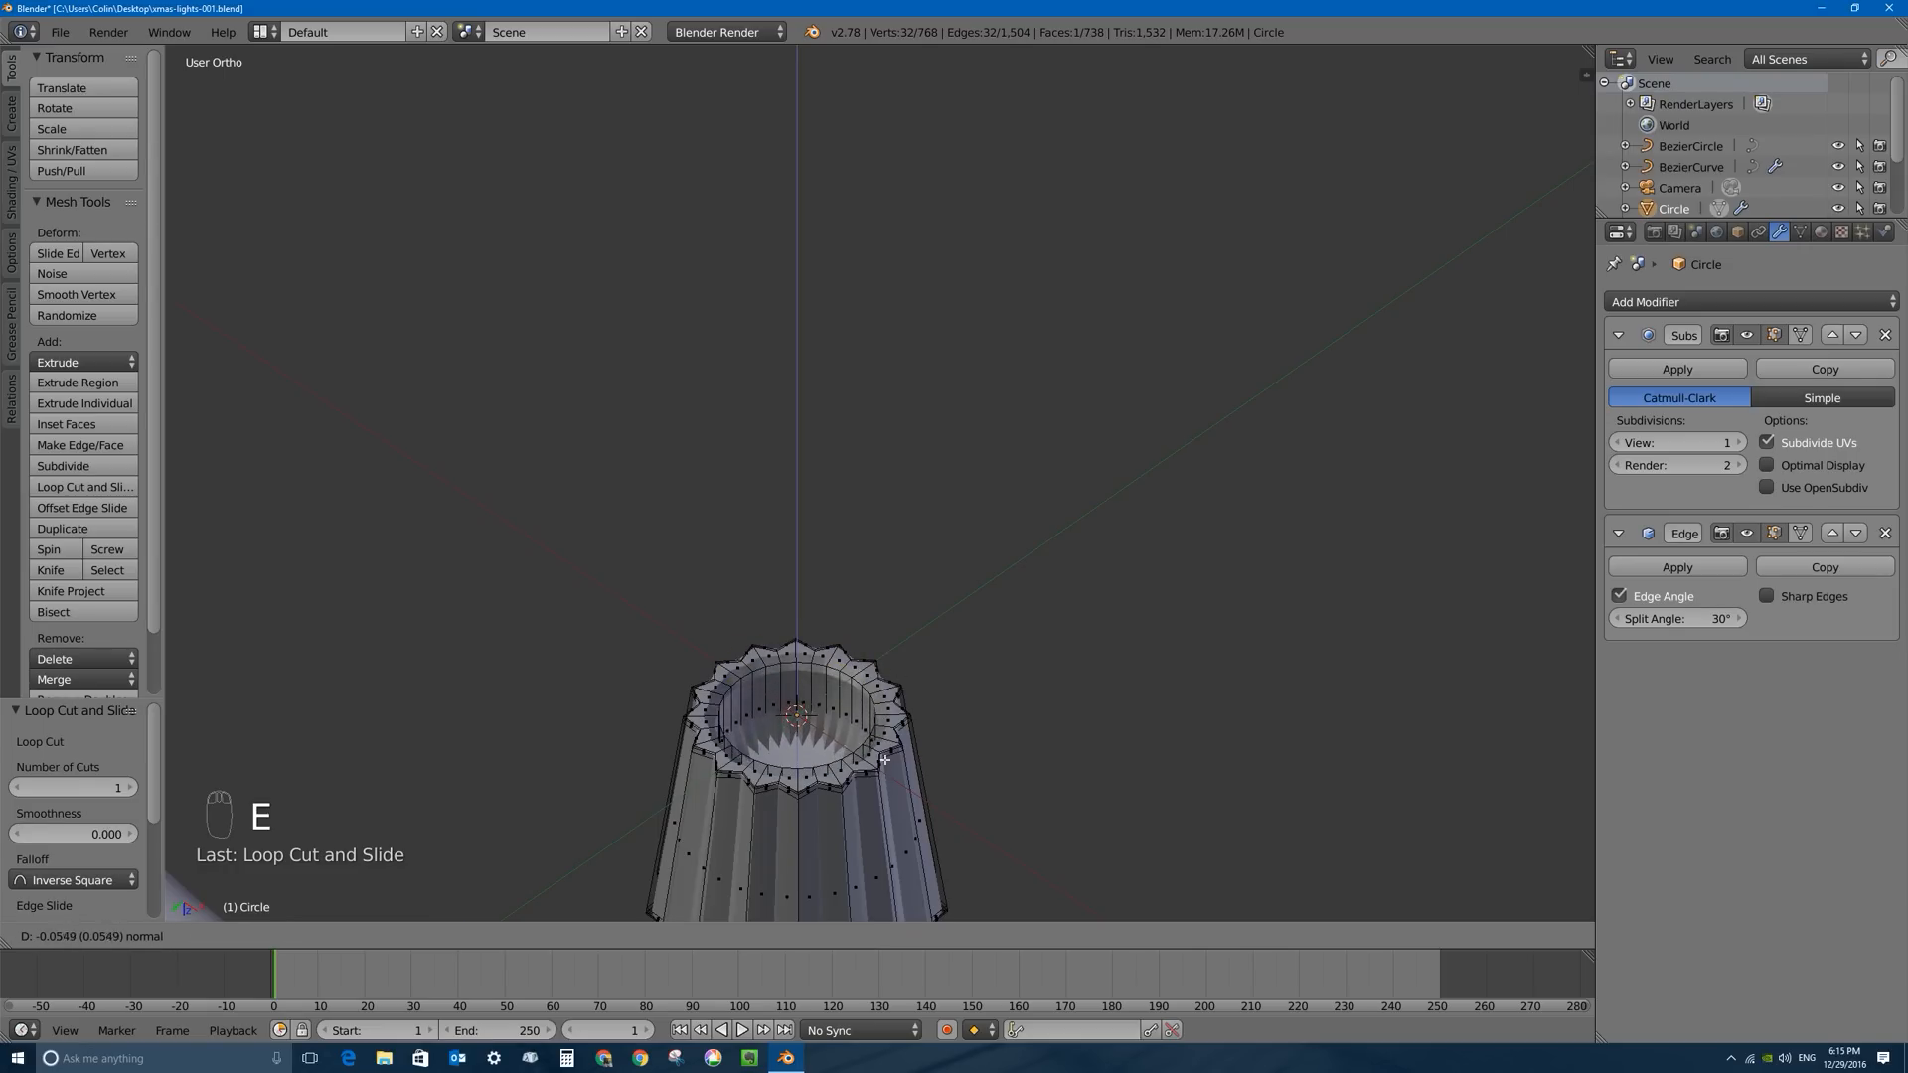
pyautogui.click(888, 772)
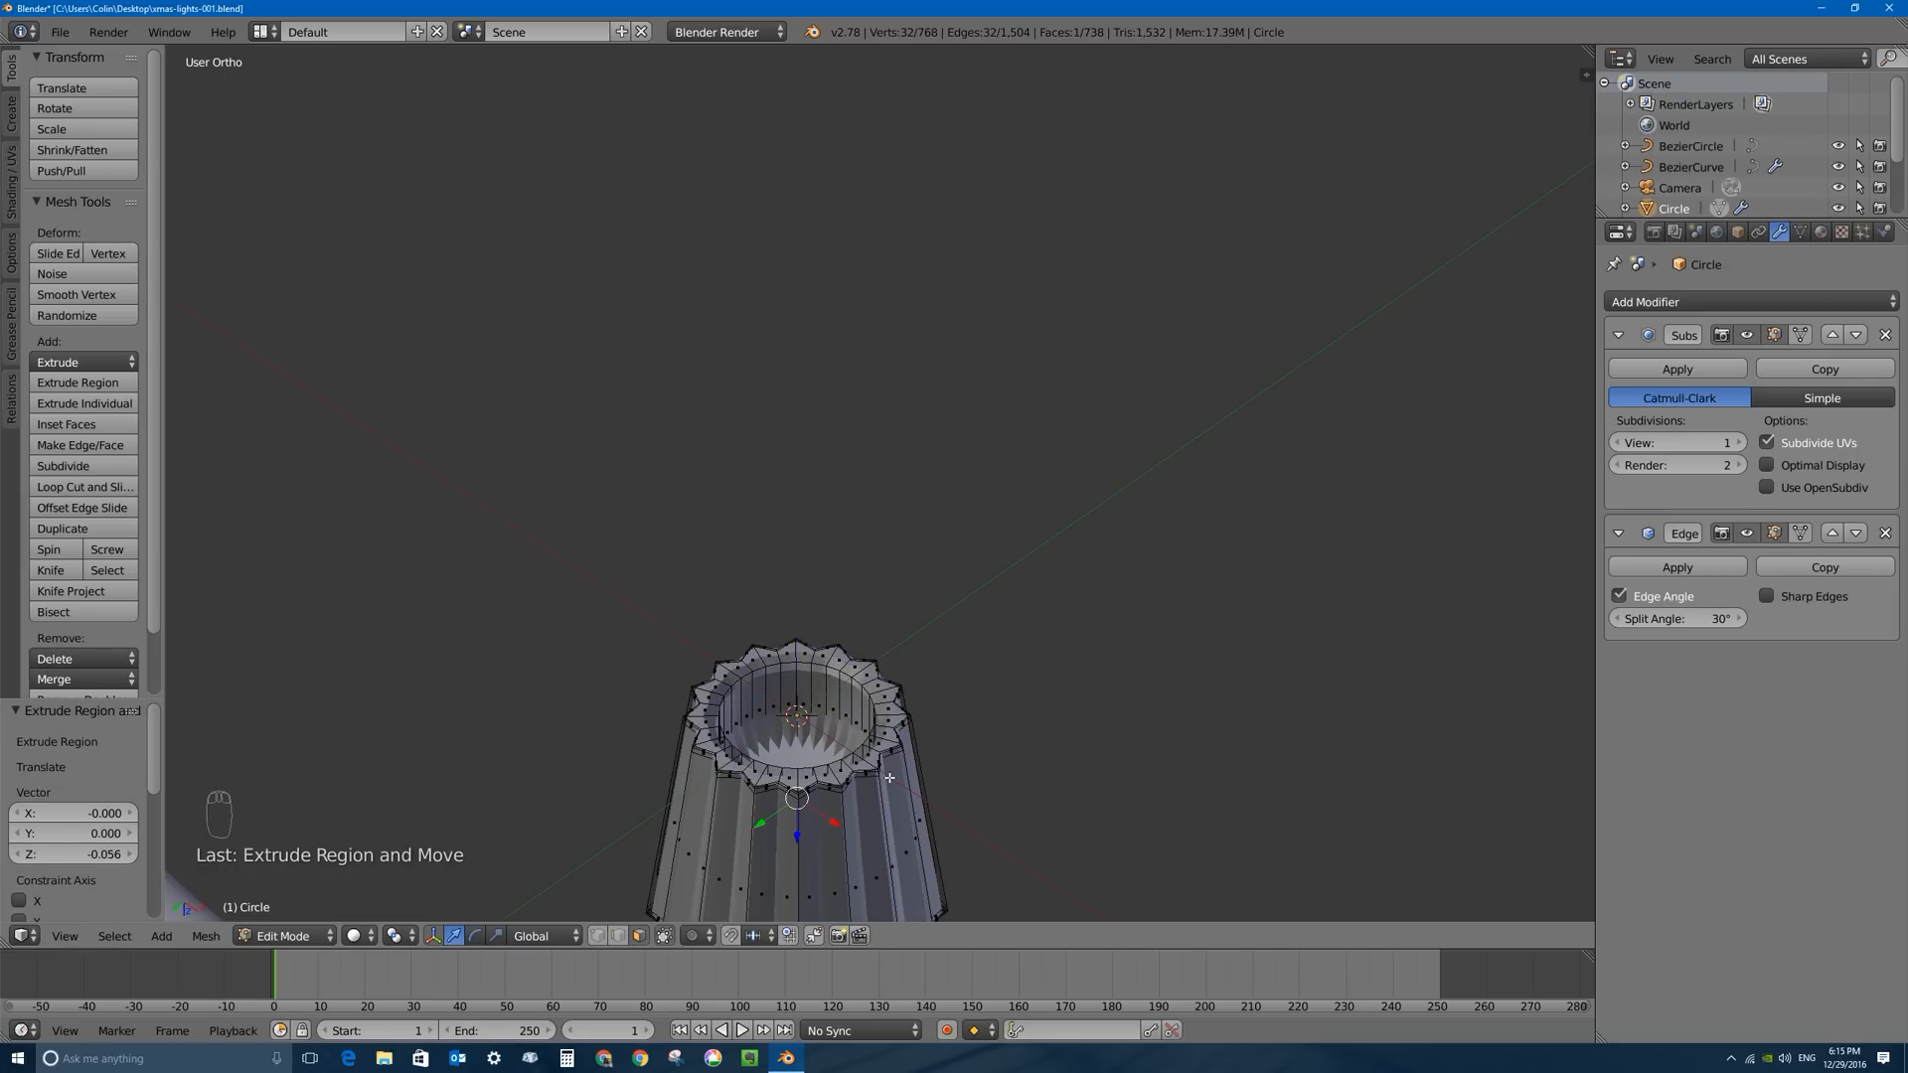
# Inset the round floor face of the socket's underside recess with a thickness of about 0.044.
pyautogui.moveTo(888, 772); pyautogui.dragTo(744, 513, button='middle')
pyautogui.press('i')
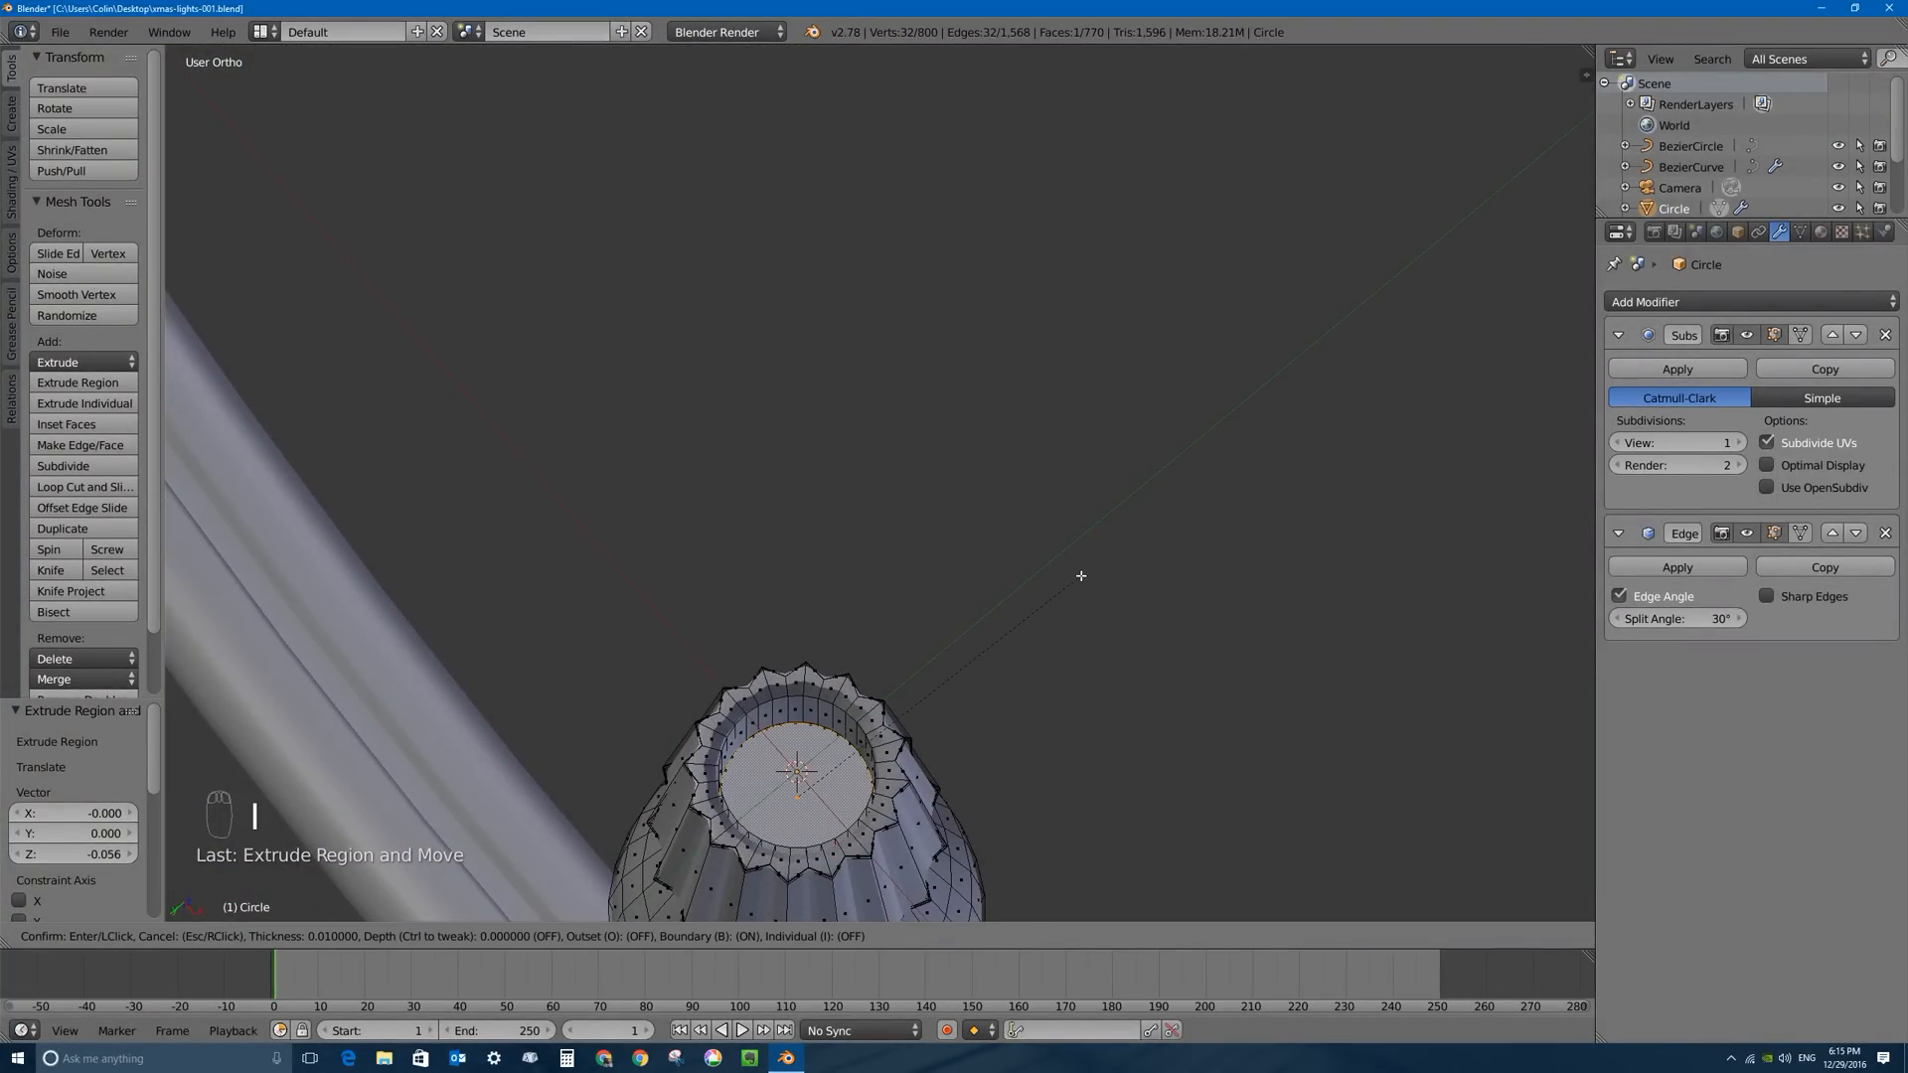
pyautogui.click(1013, 604)
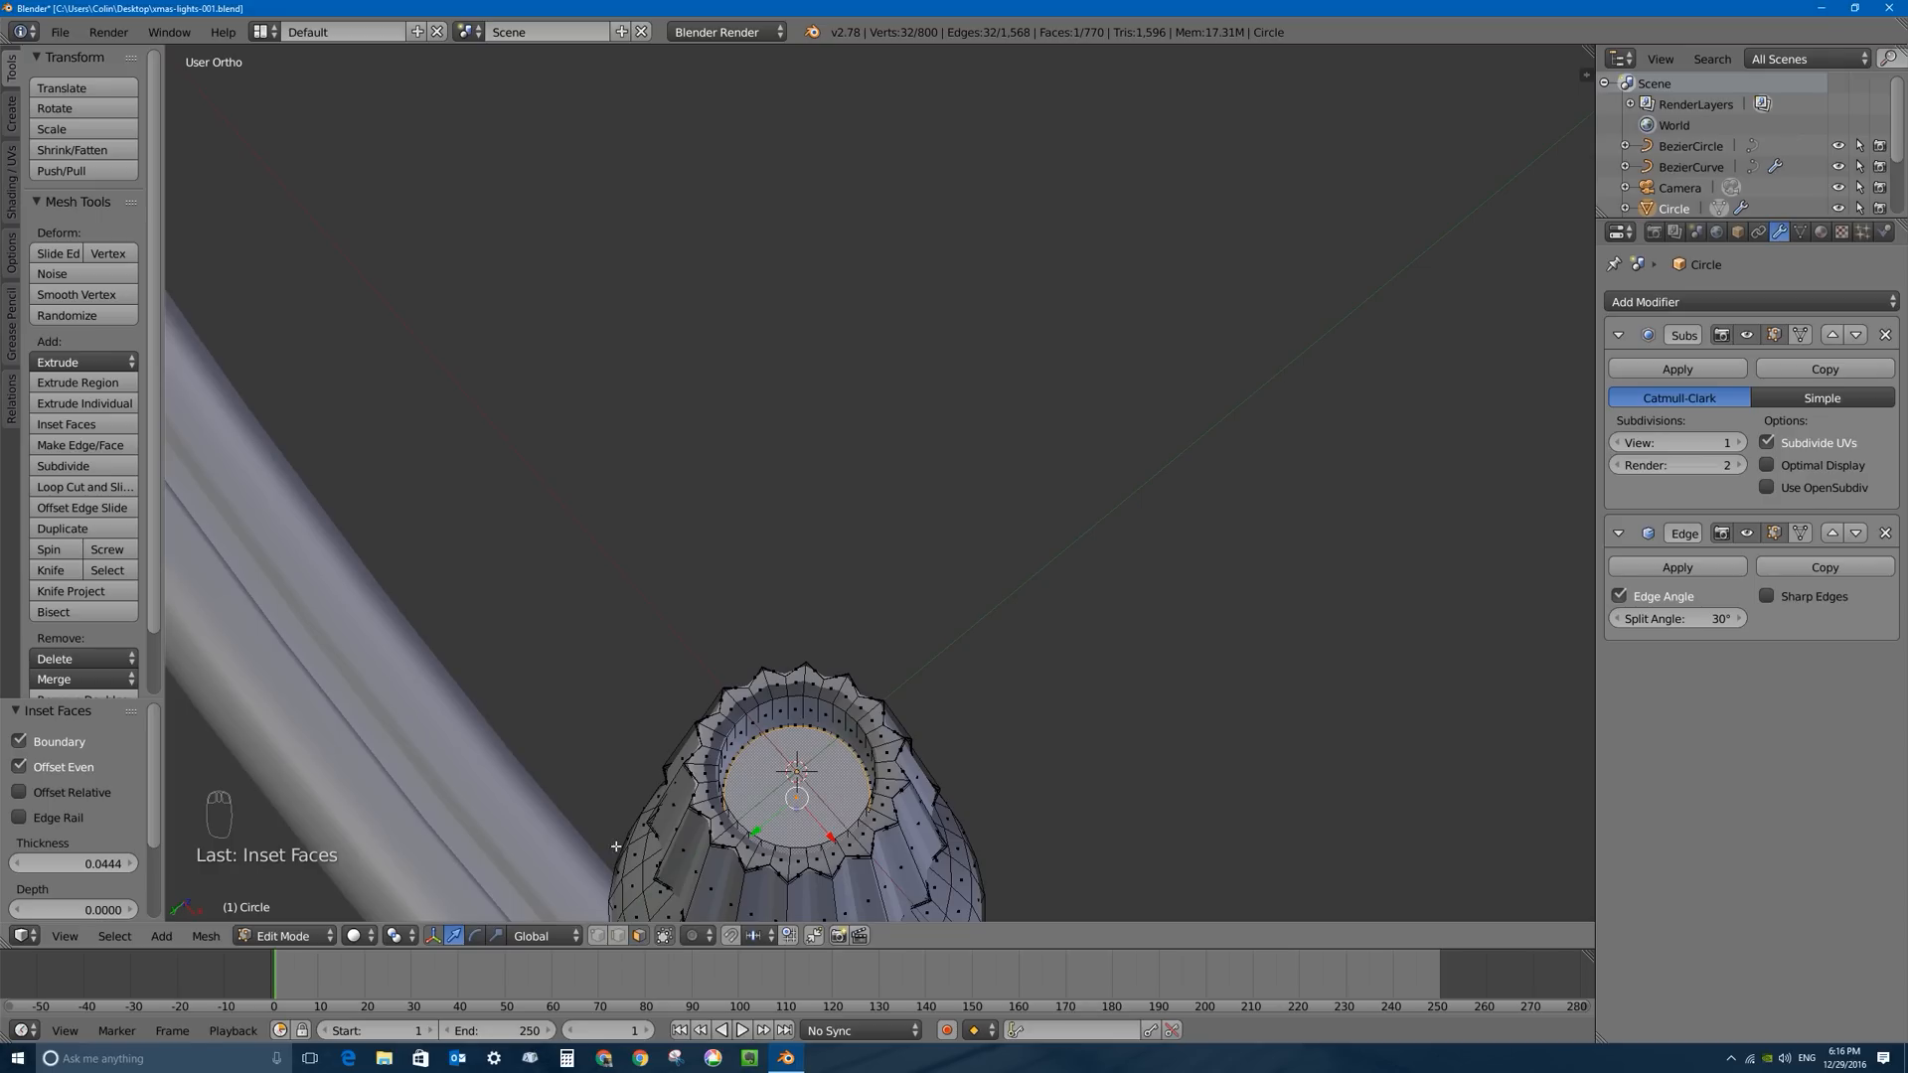
# Add a loop cut around the recess's inner wall, slide it close to the recess floor, and leave mesh editing.
pyautogui.hotkey('ctrl', 'r')
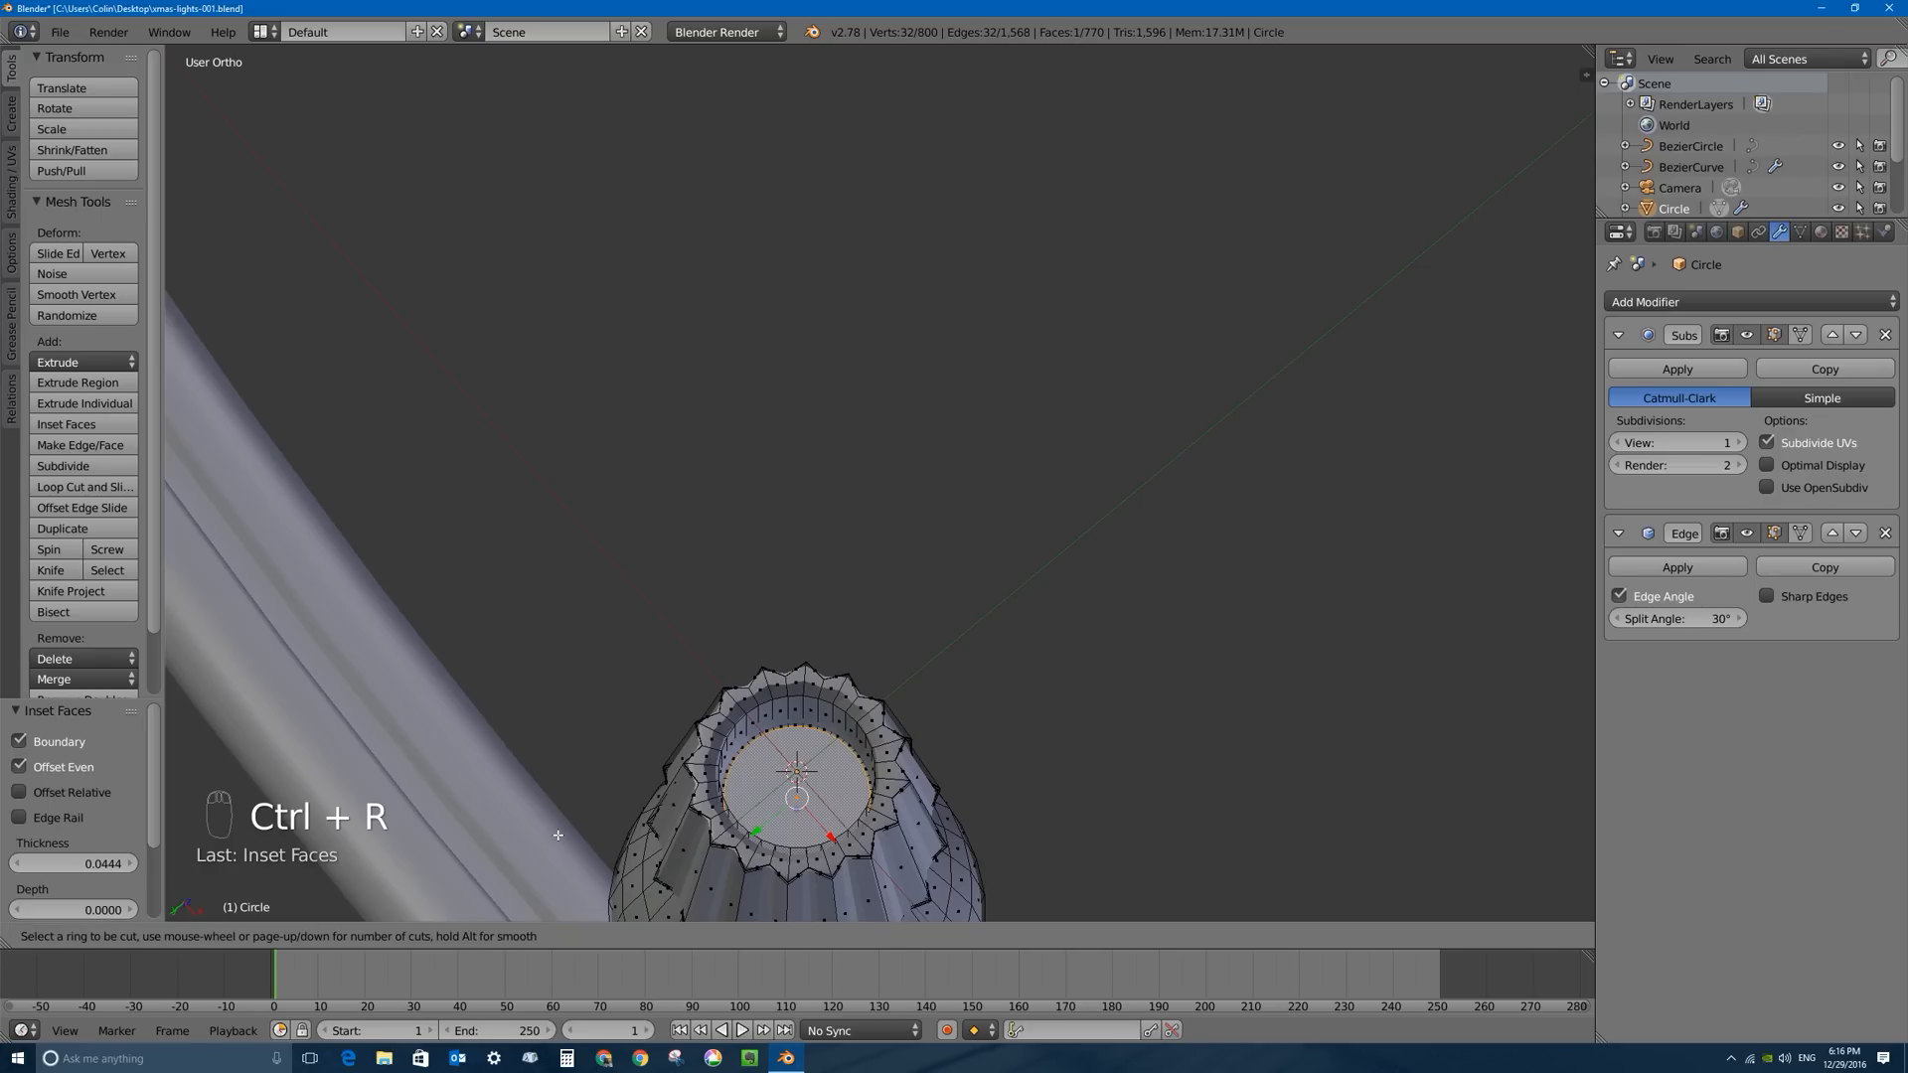
pyautogui.click(762, 722)
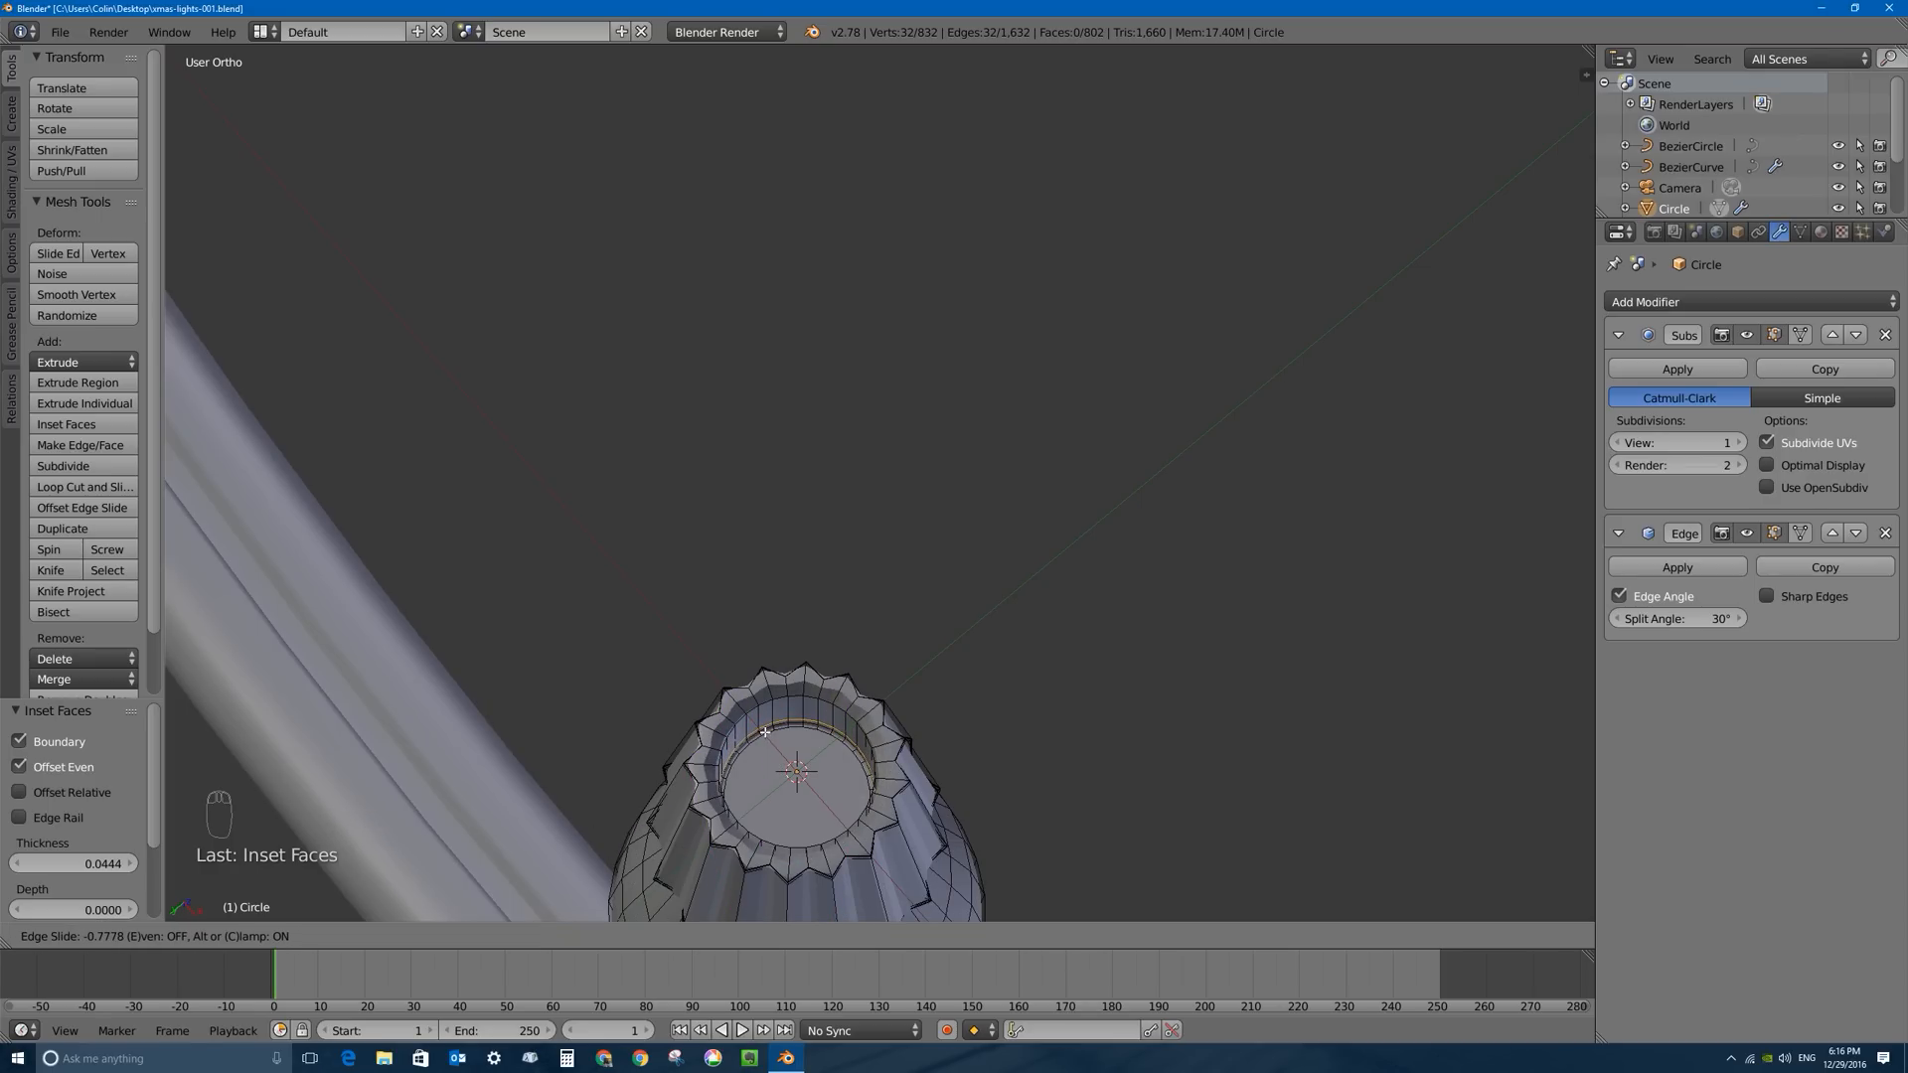
pyautogui.click(765, 732)
pyautogui.press('Tab')
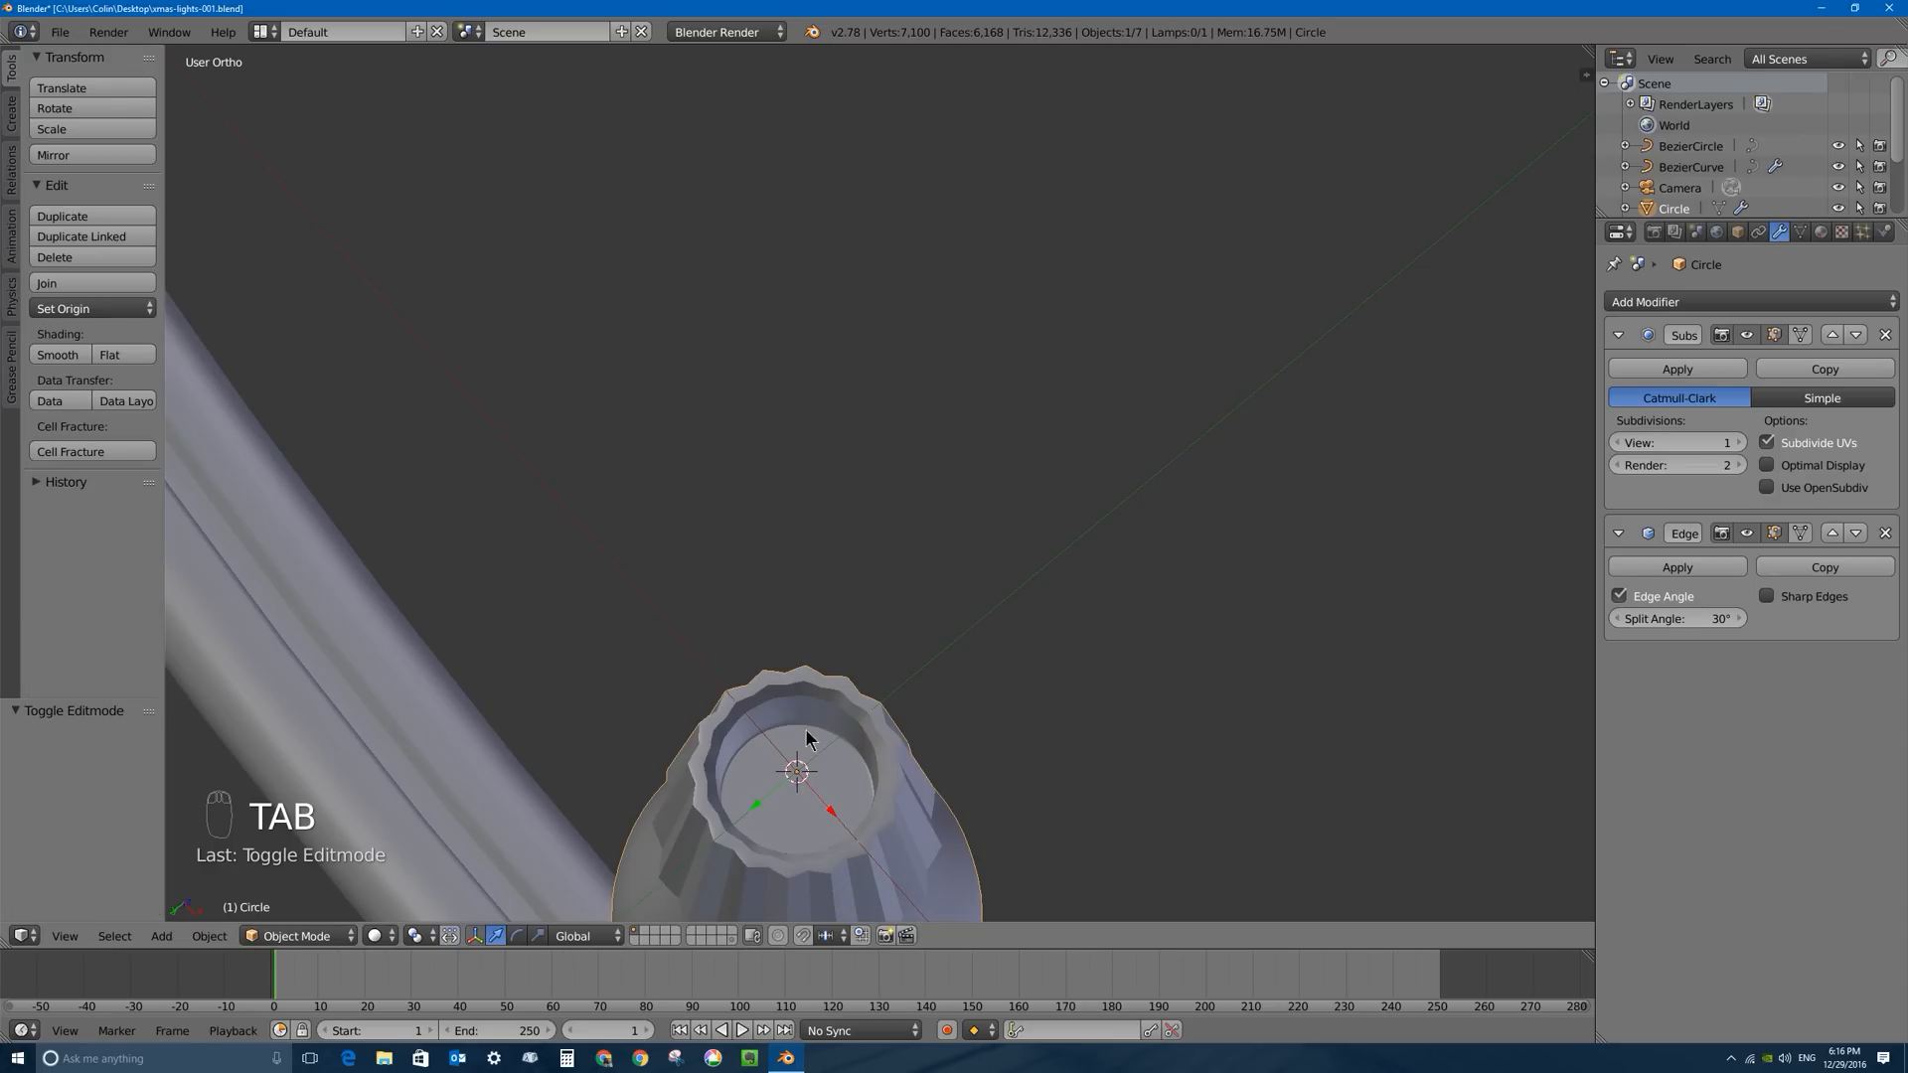
pyautogui.moveTo(801, 749); pyautogui.dragTo(804, 492, button='middle')
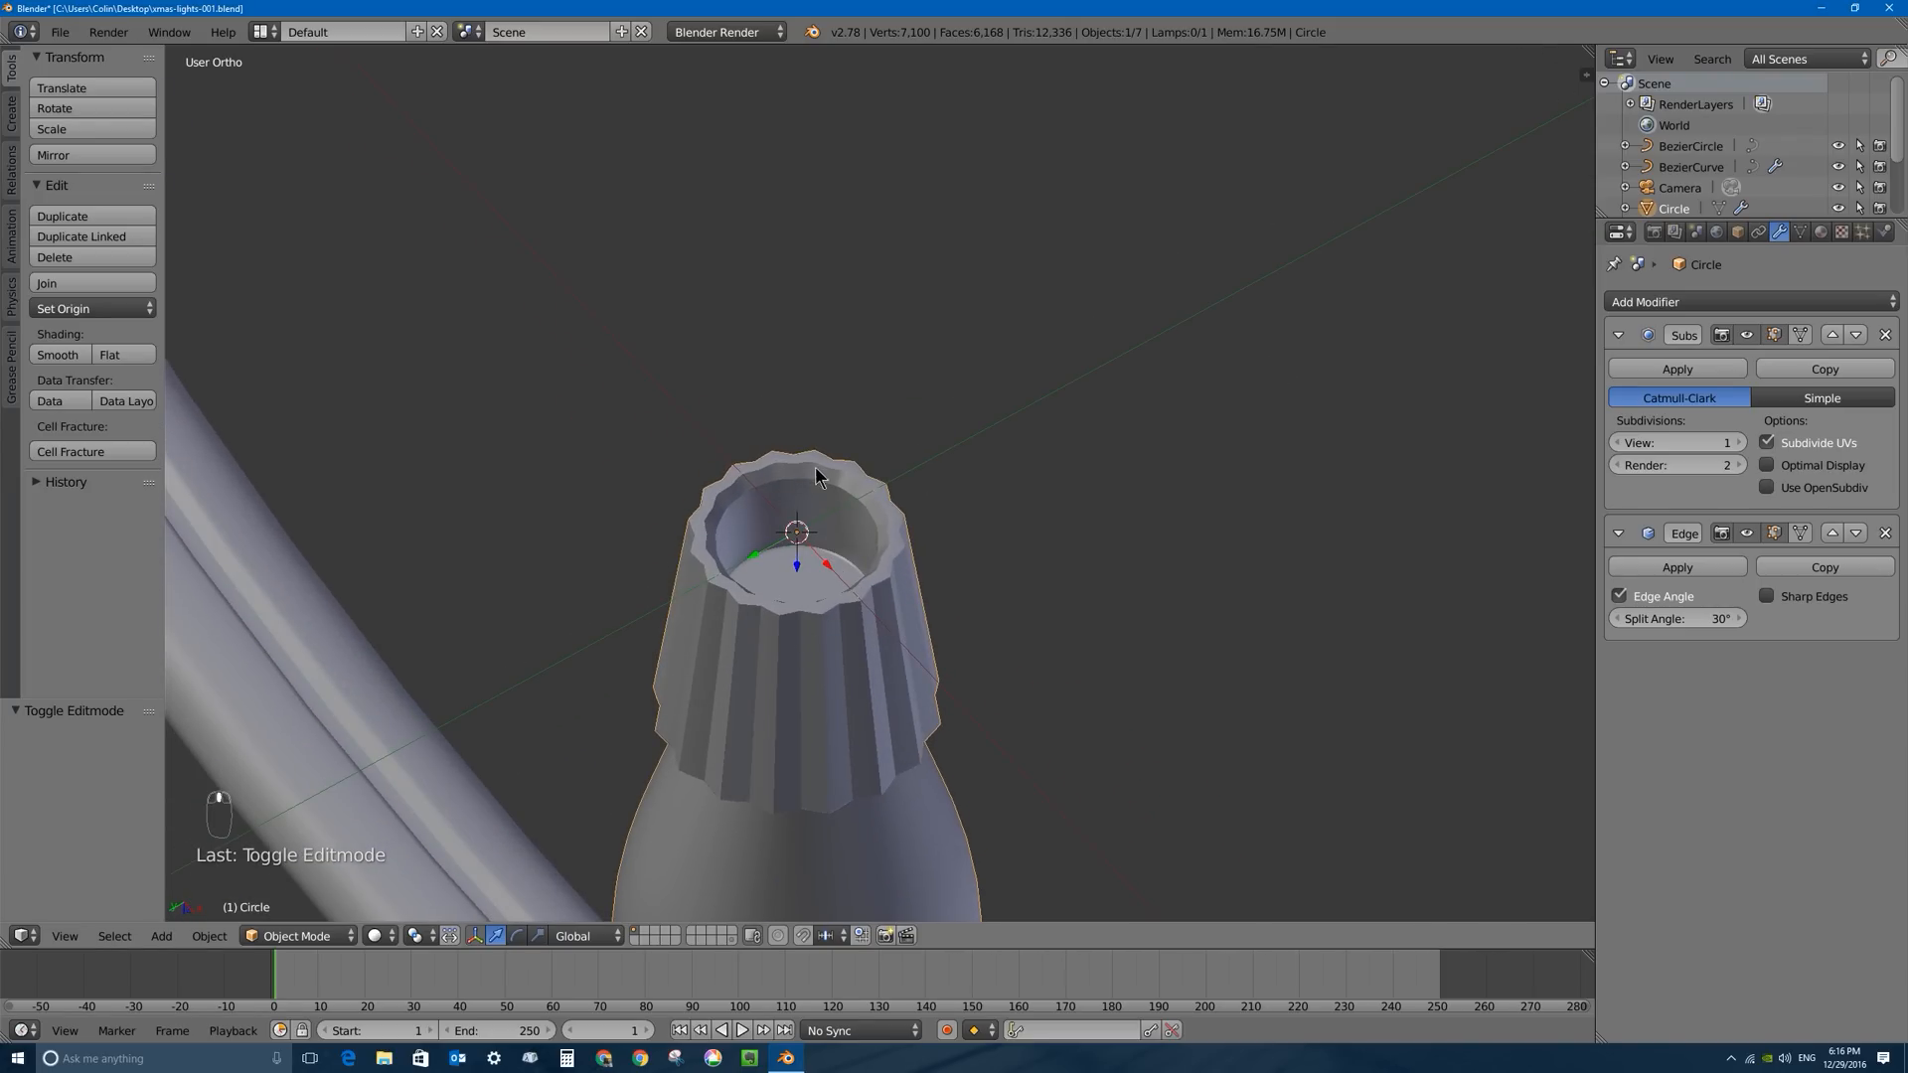
# Add two loop cuts hugging the recess opening, one on the inner wall and one on the ridged rim face, and leave mesh editing.
pyautogui.press('Tab')
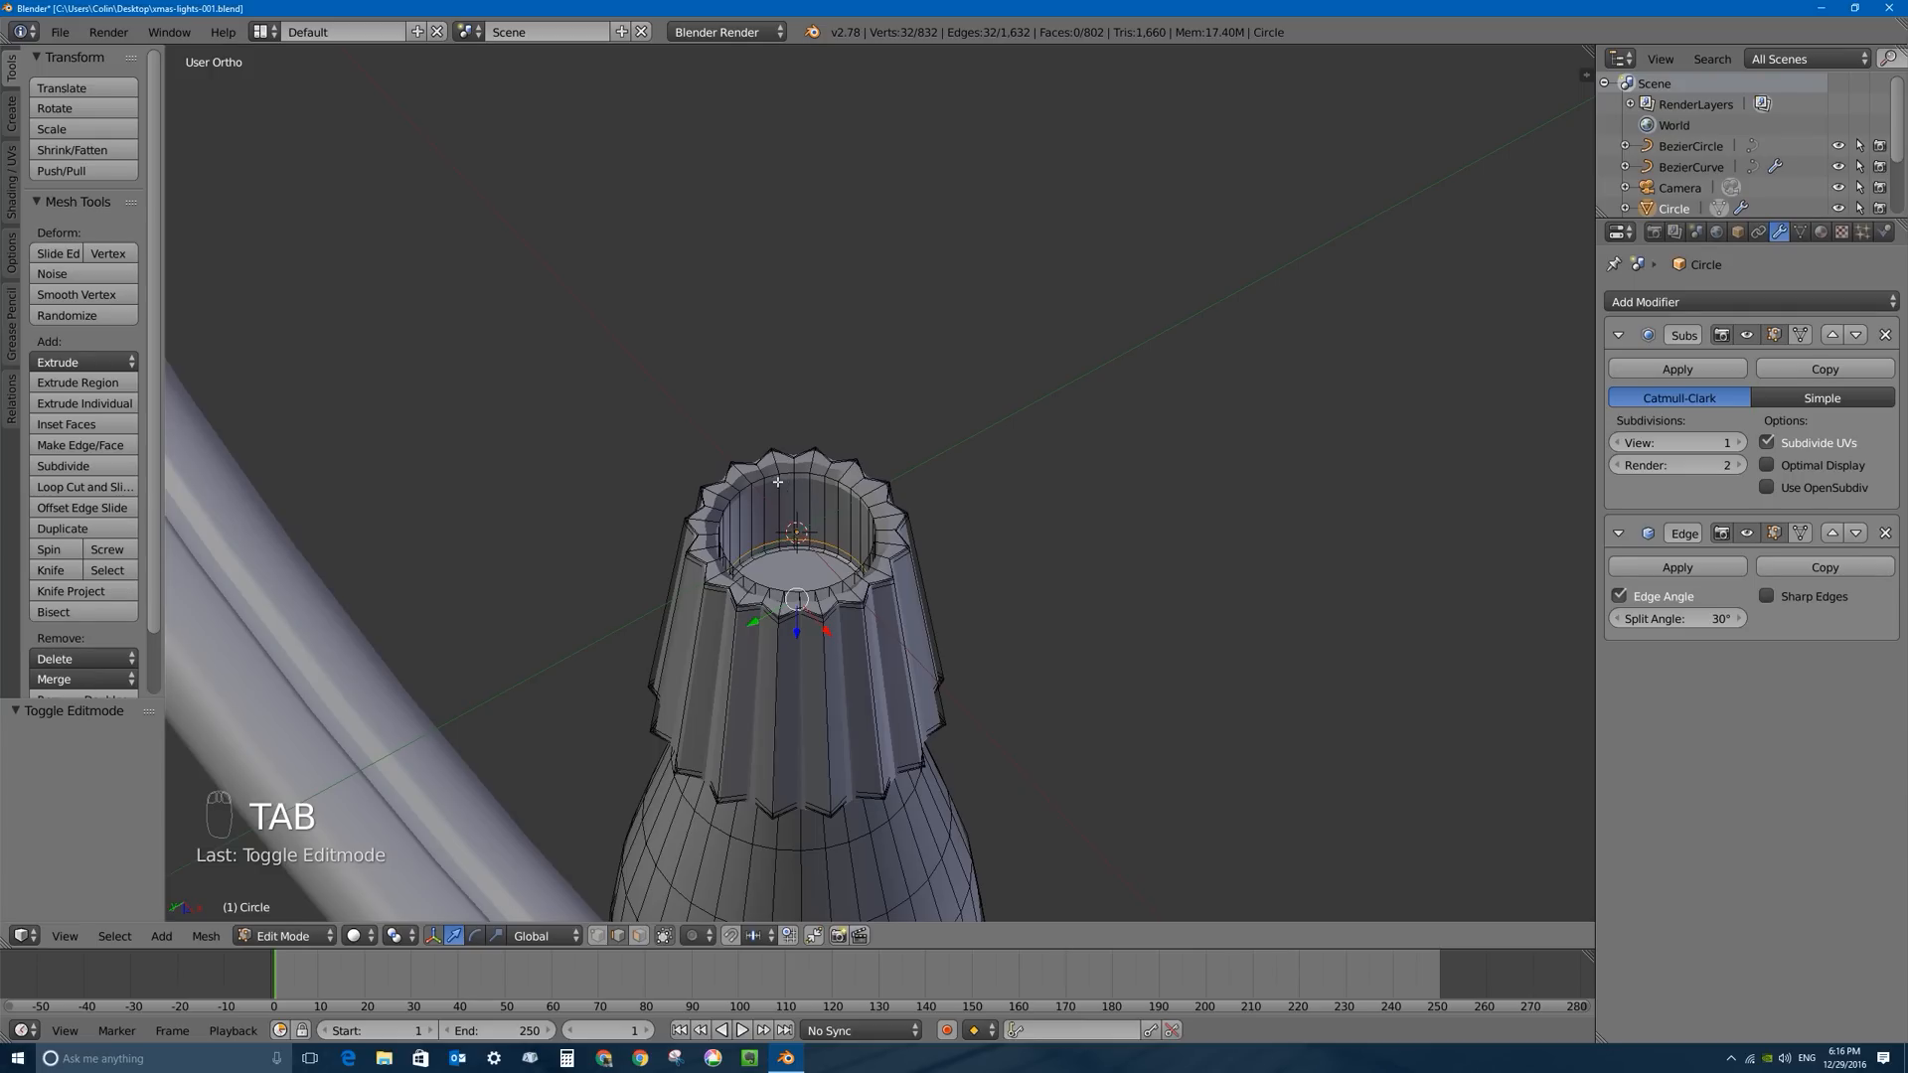
pyautogui.hotkey('ctrl', 'r')
pyautogui.click(776, 508)
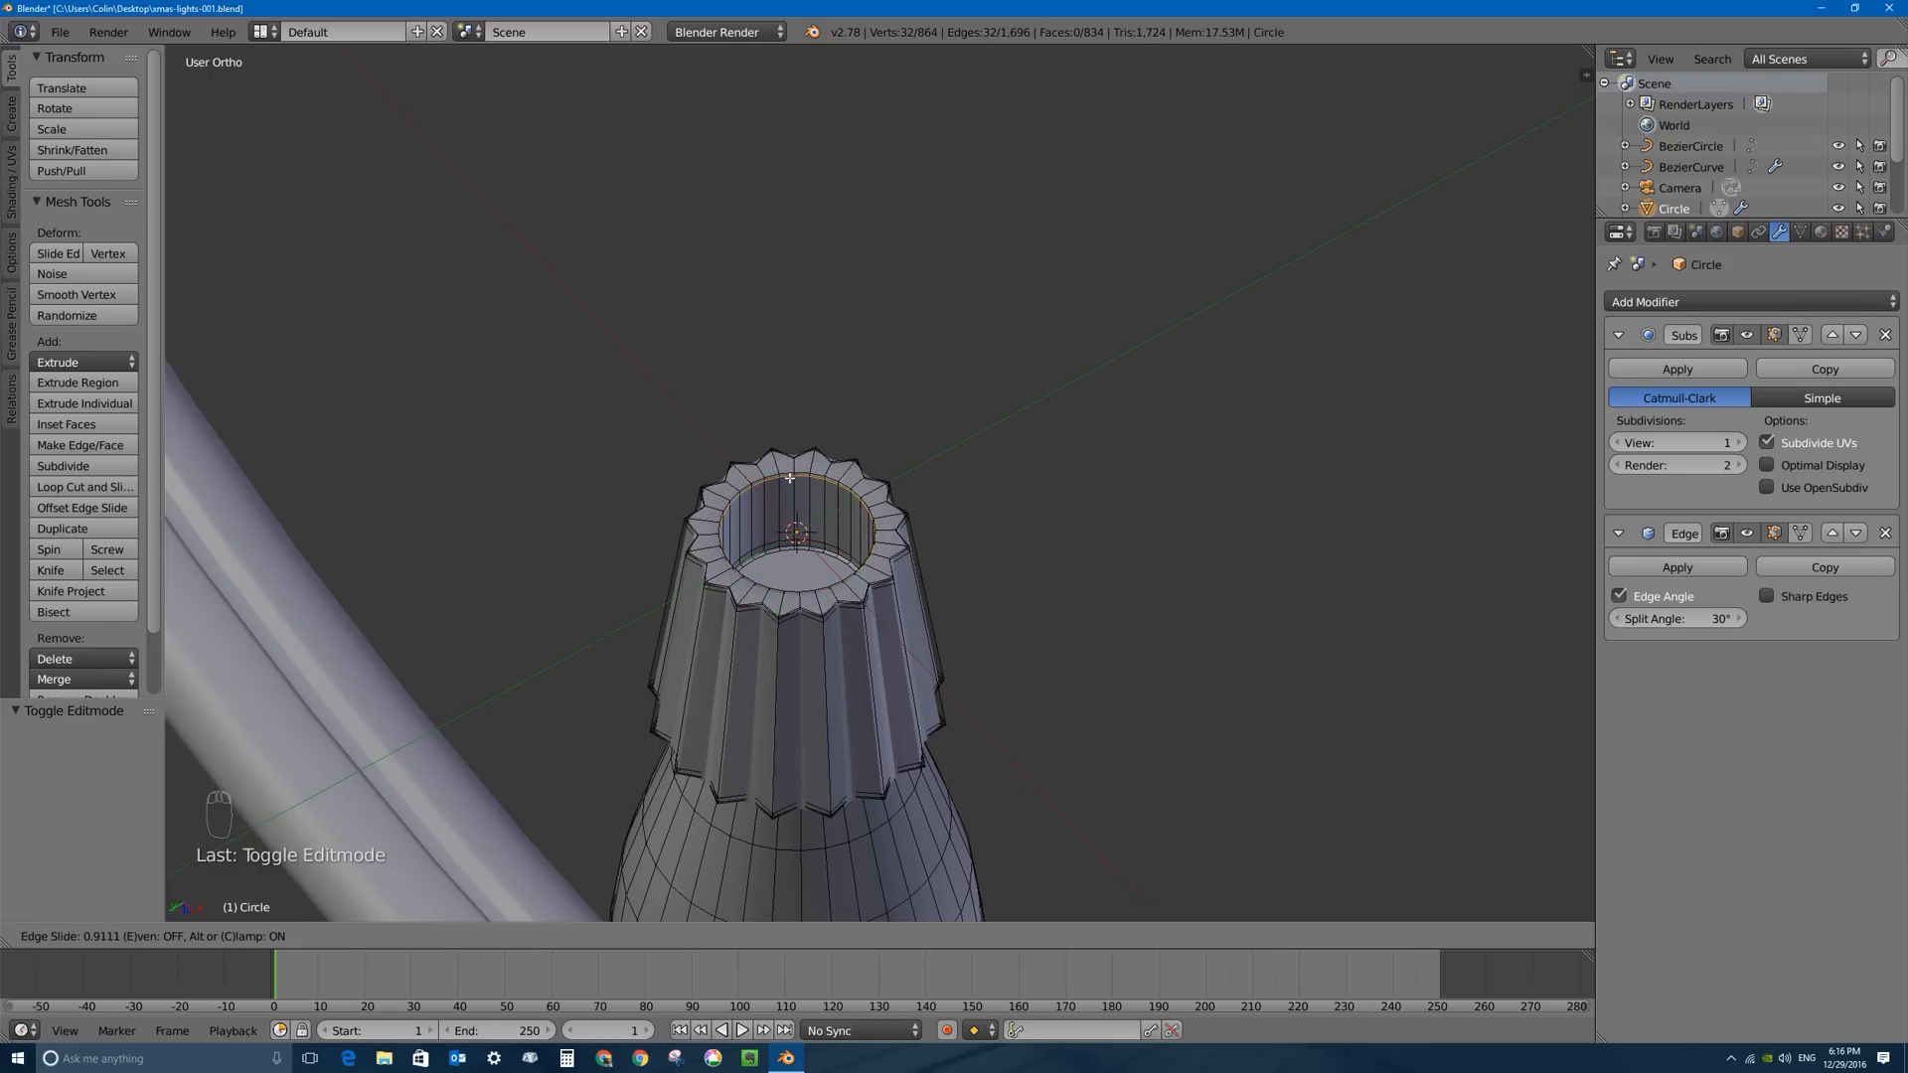
pyautogui.click(789, 480)
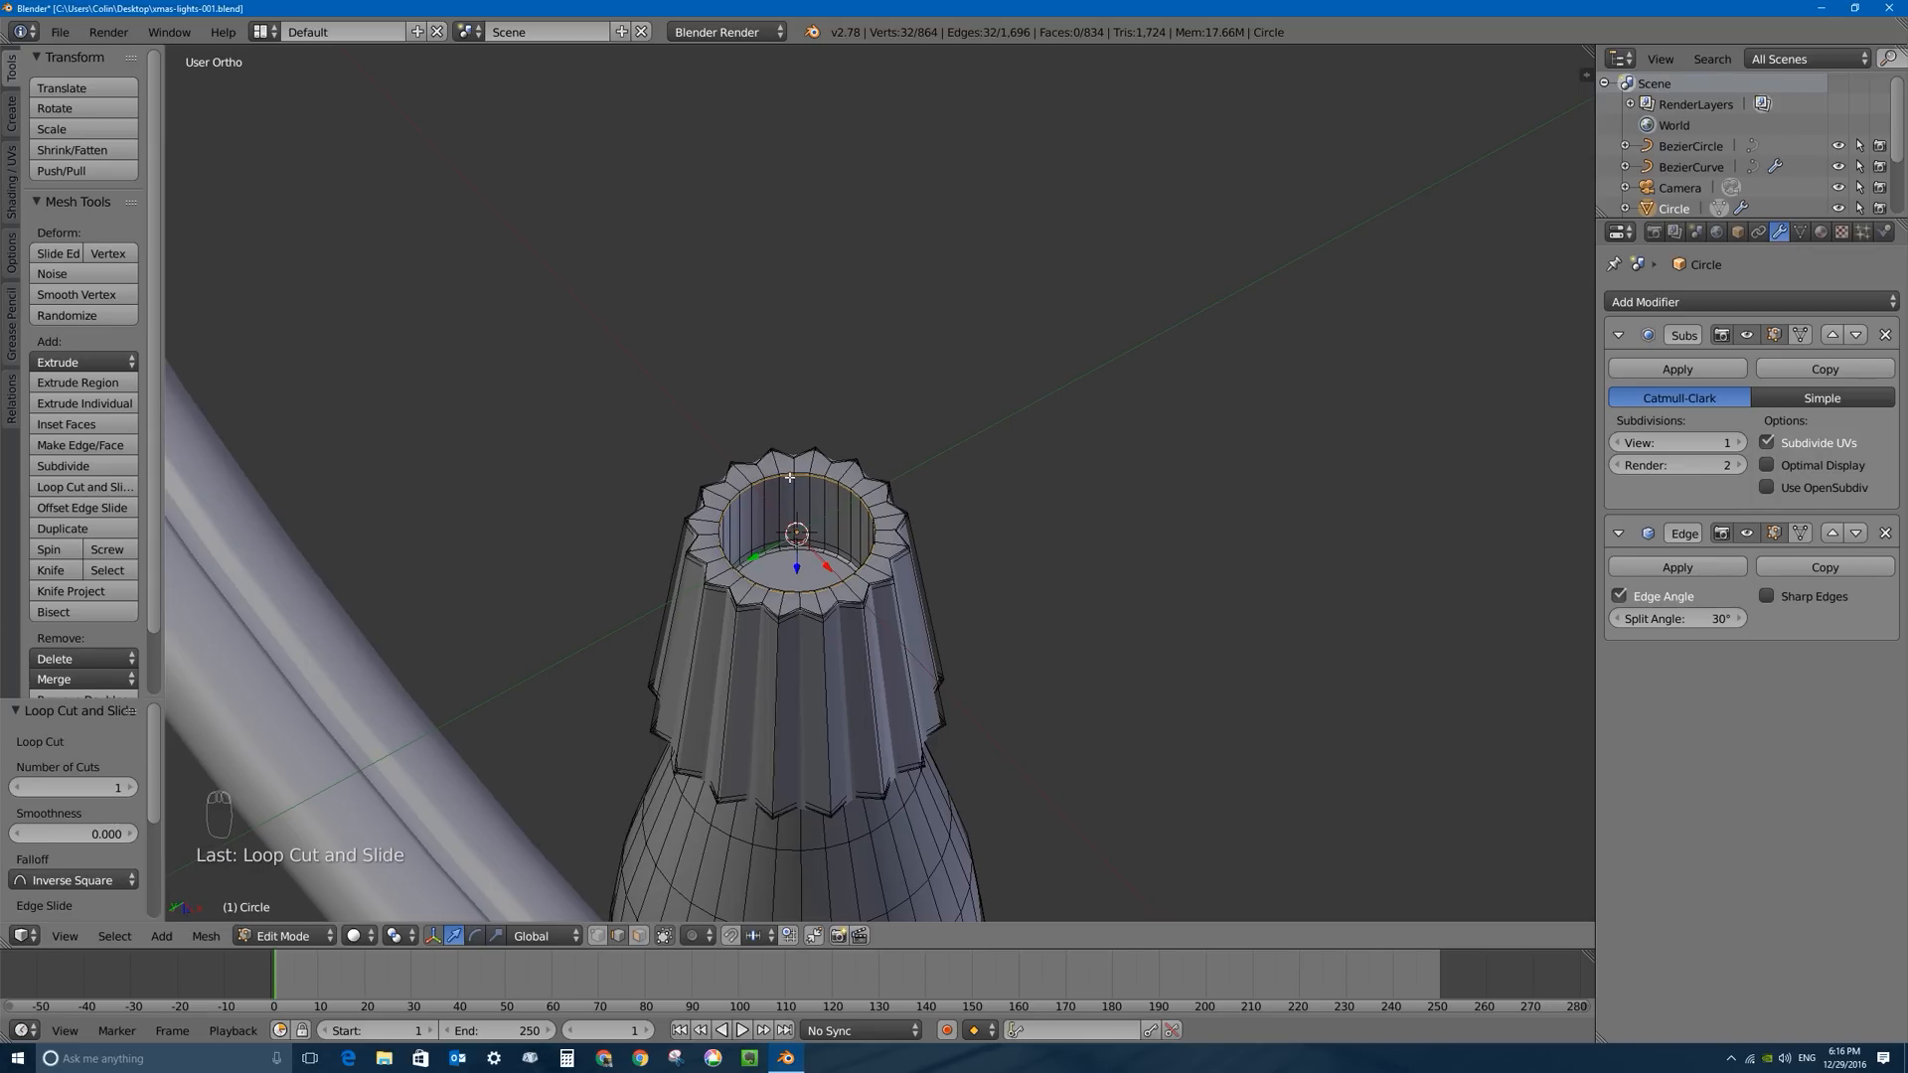
pyautogui.hotkey('ctrl', 'r')
pyautogui.click(734, 484)
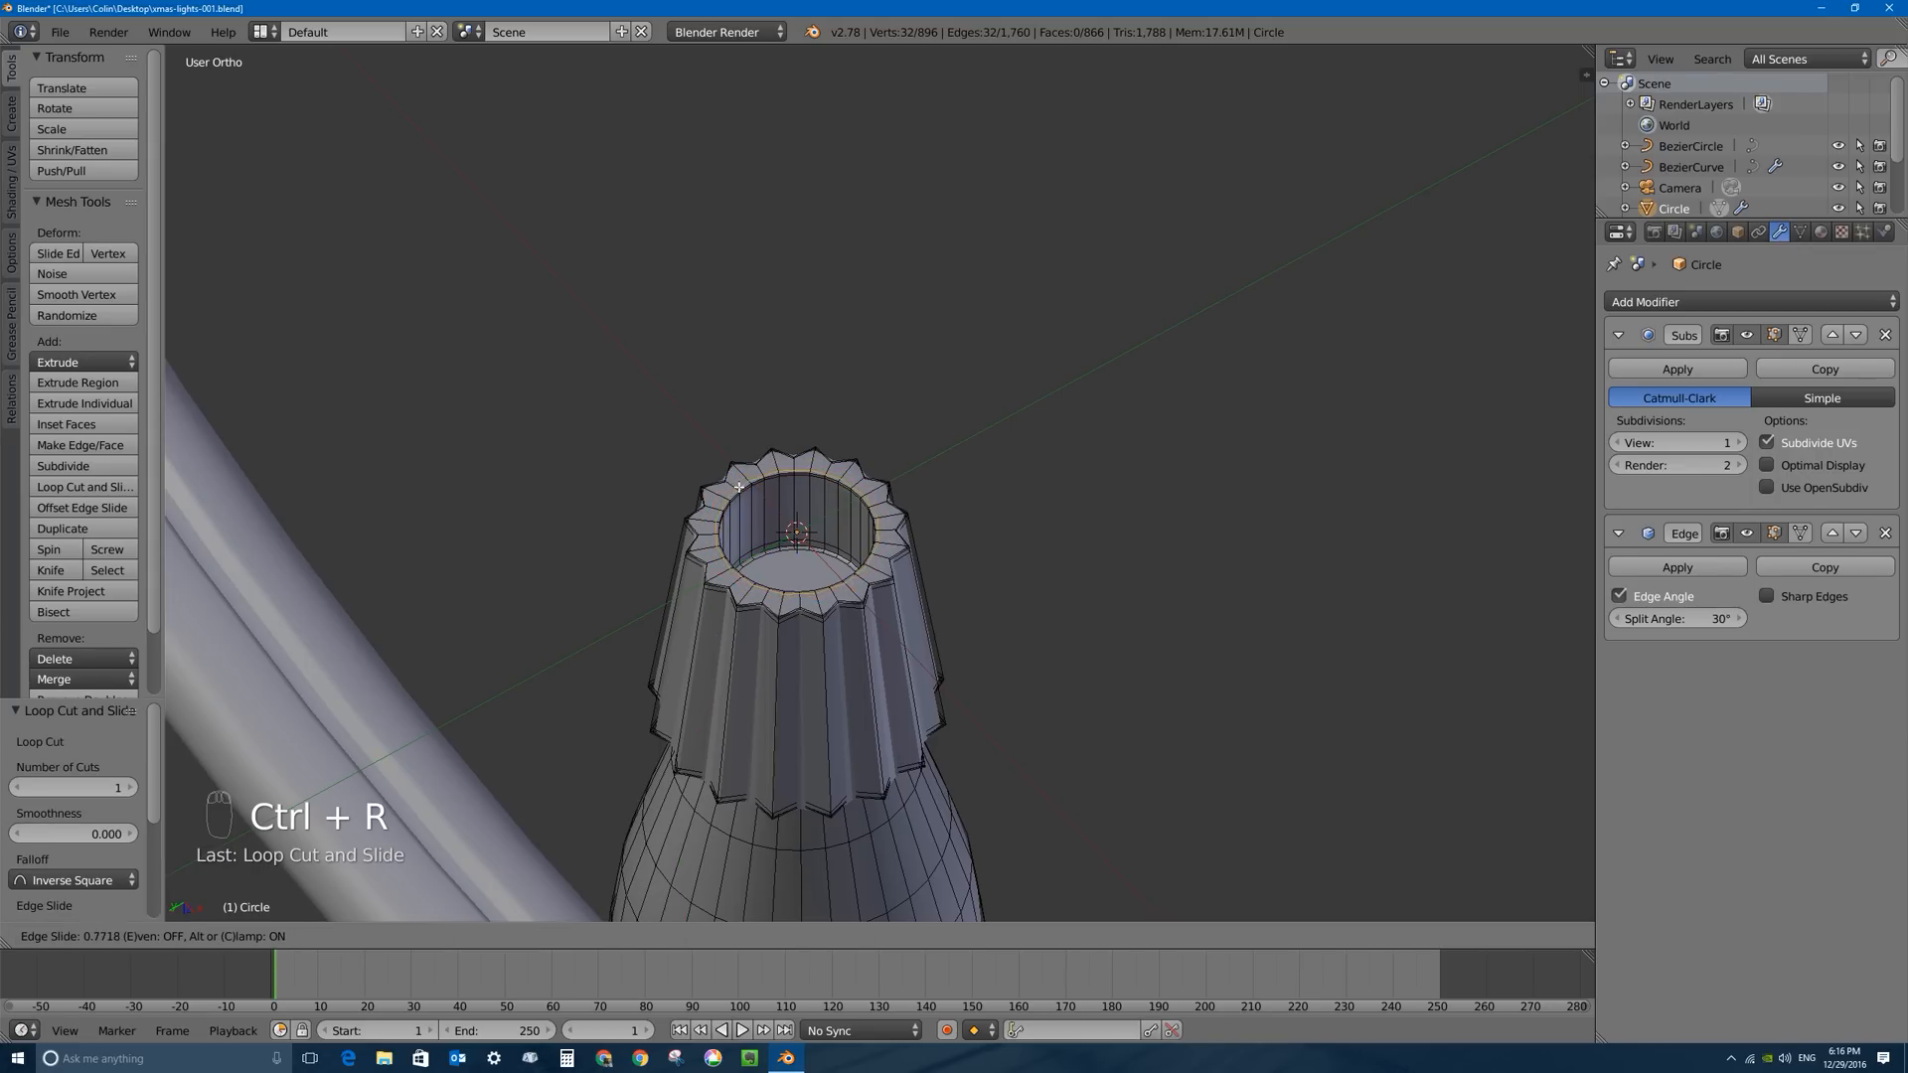
pyautogui.click(739, 486)
pyautogui.press('Tab')
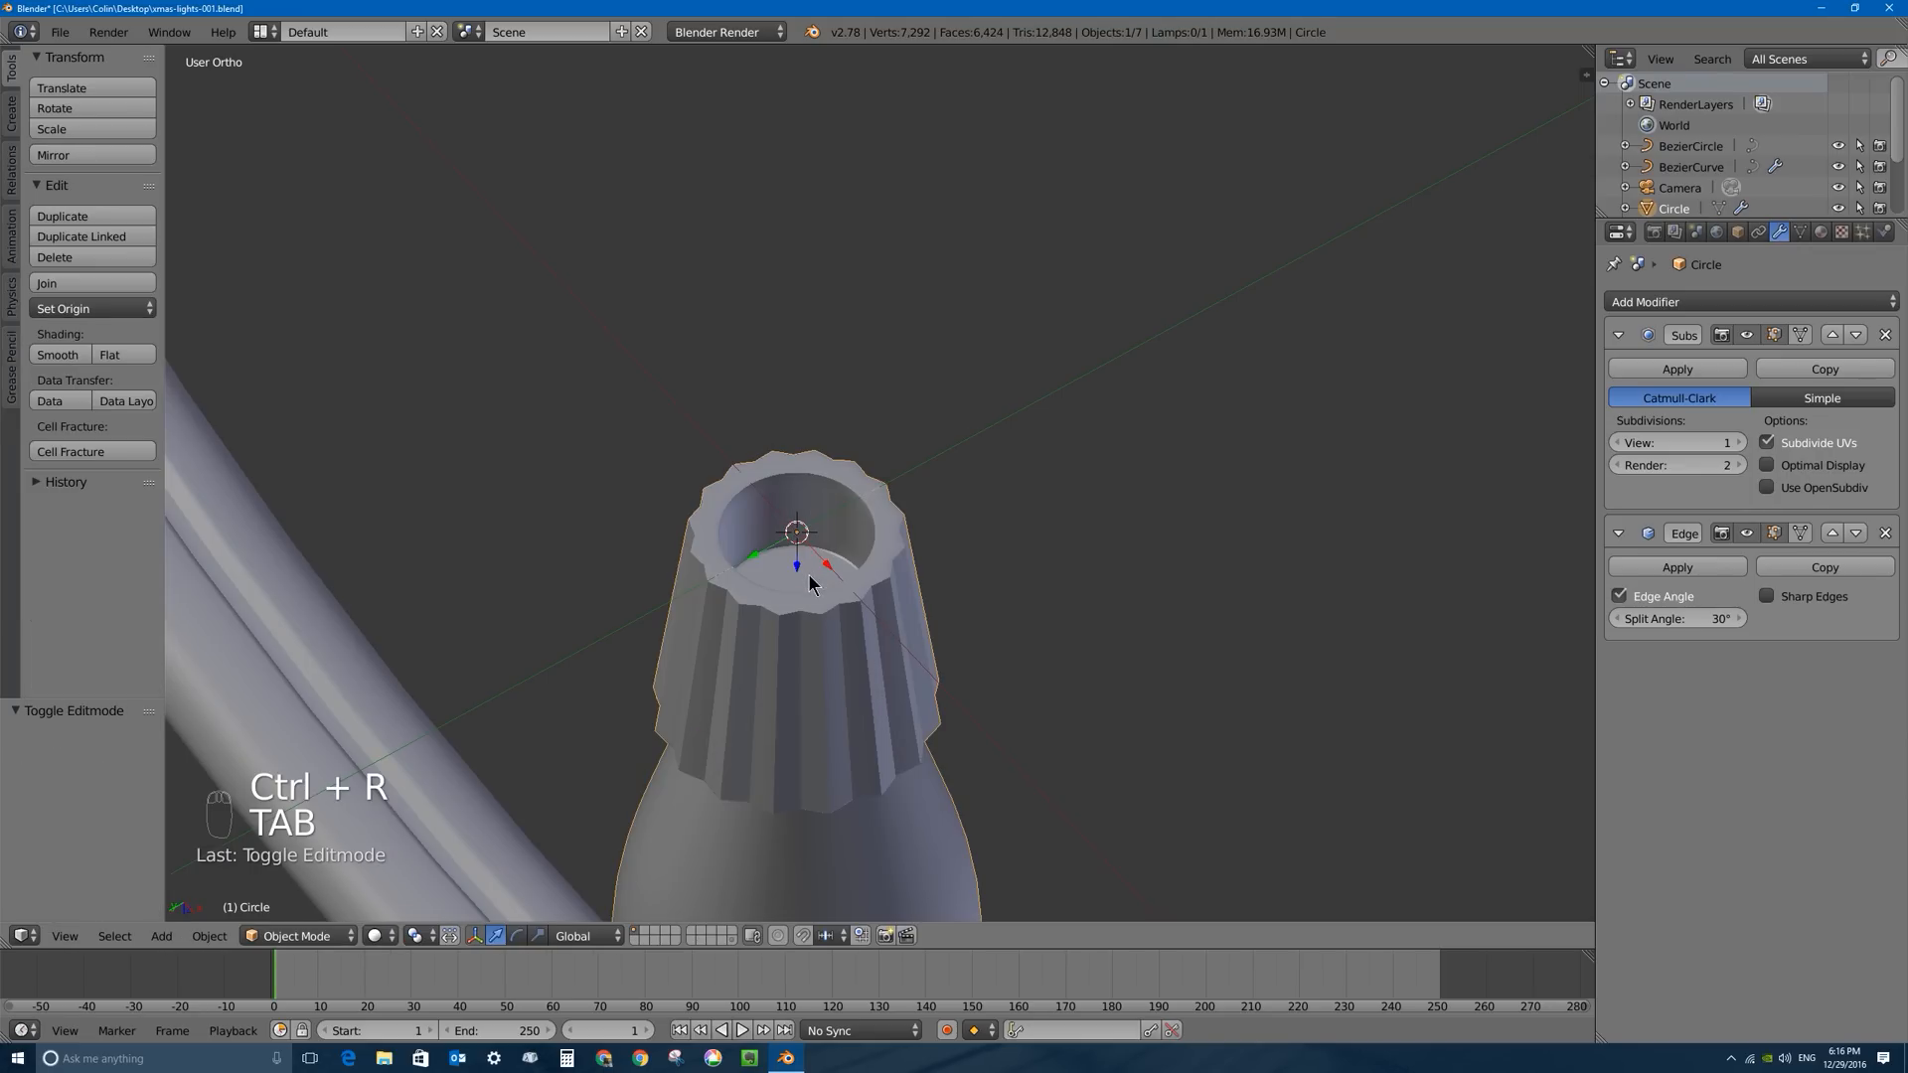
# Scale the whole bulb and socket object up by about 1.64 relative to the wire.
pyautogui.scroll(-3, 852, 682)
pyautogui.moveTo(919, 521); pyautogui.dragTo(775, 481, button='middle')
pyautogui.scroll(-3, 775, 481)
pyautogui.press('KP_1')
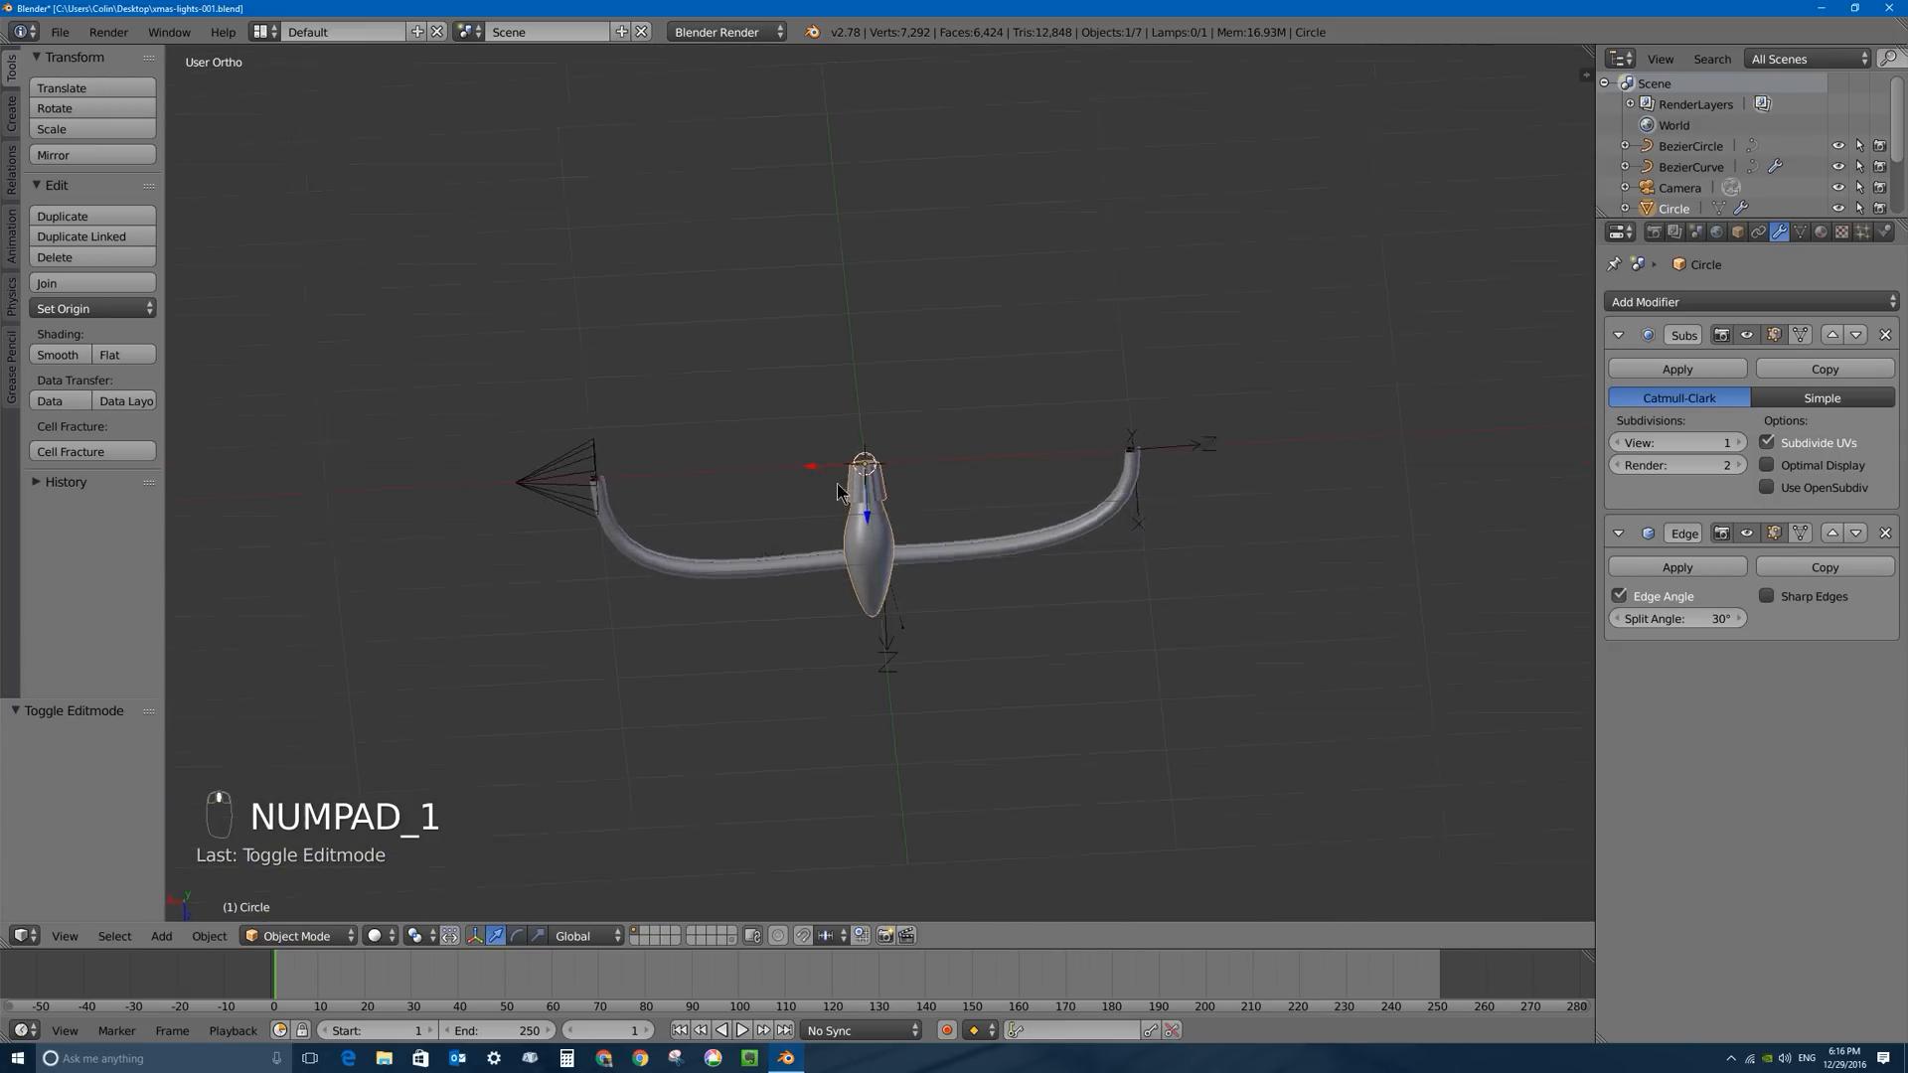
pyautogui.scroll(4, 883, 524)
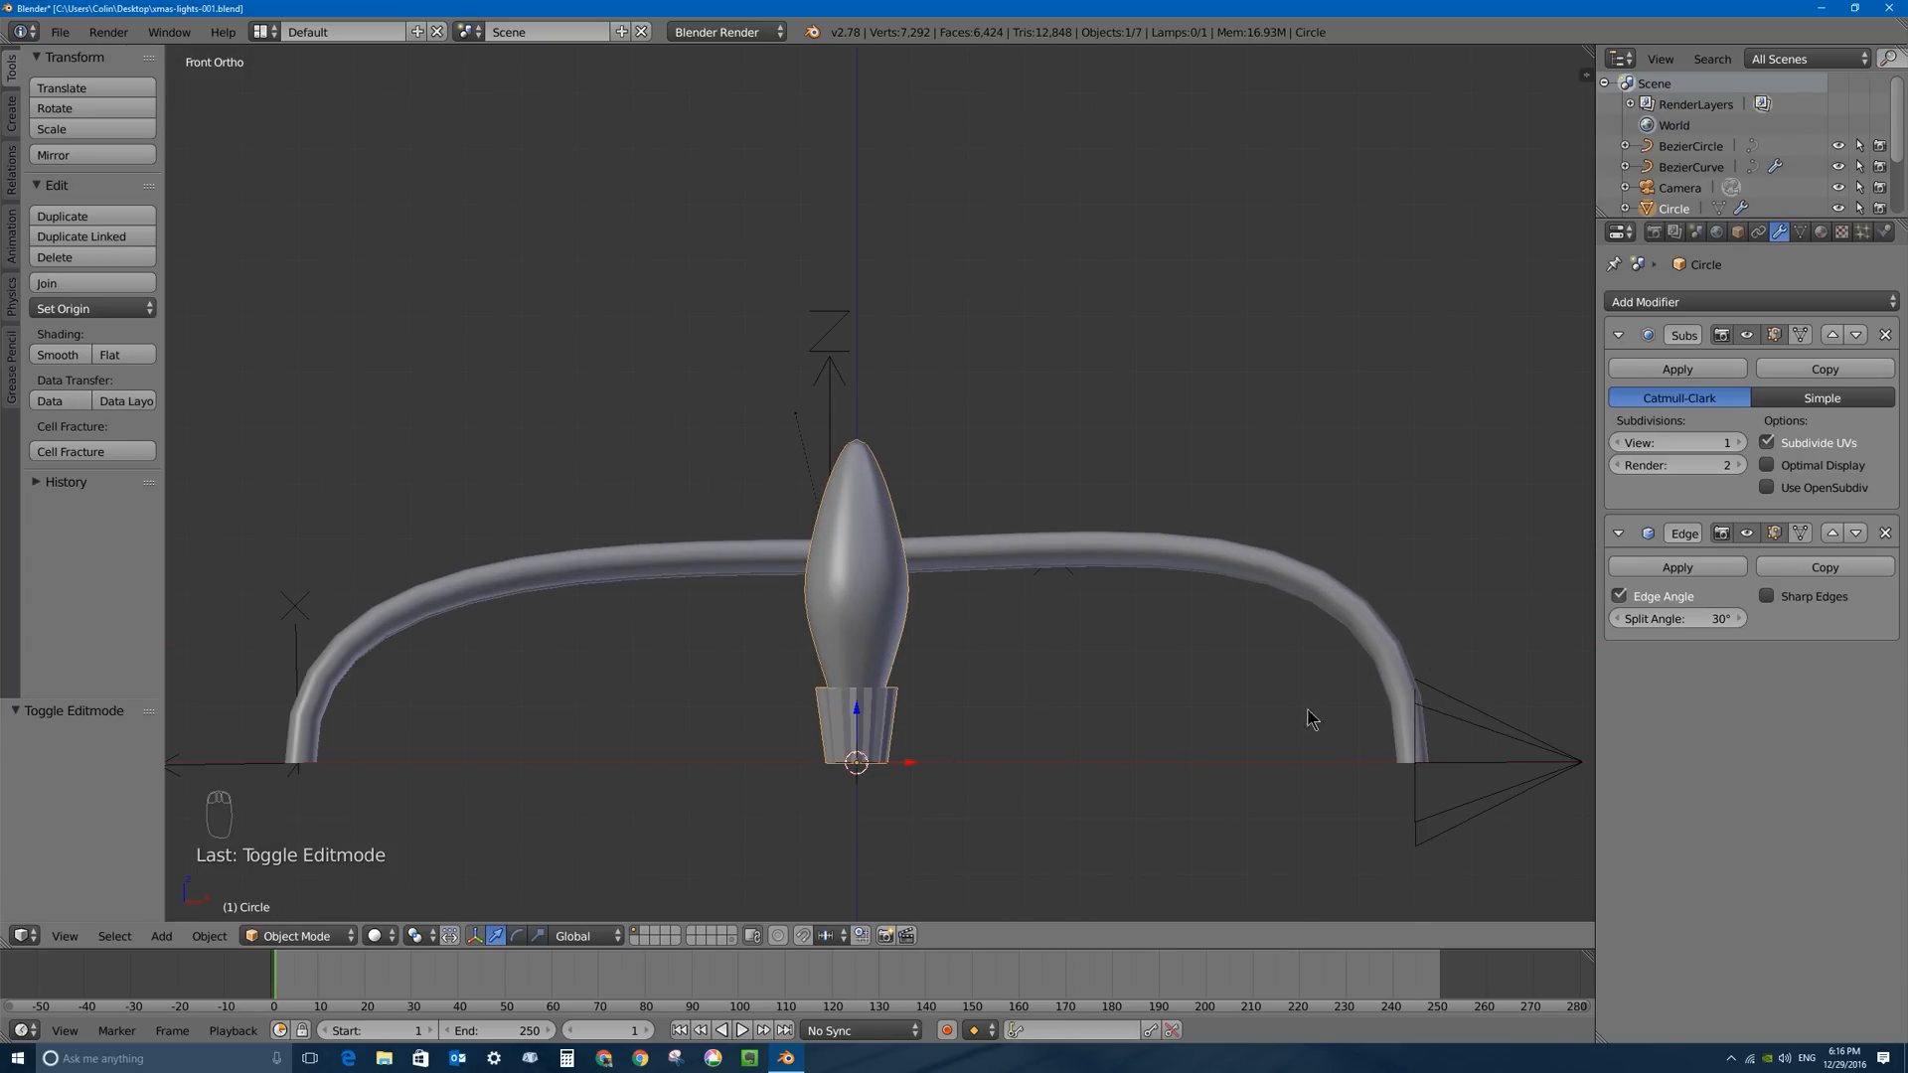
pyautogui.rightClick(1425, 752)
pyautogui.moveTo(1425, 752); pyautogui.dragTo(1319, 692, button='middle')
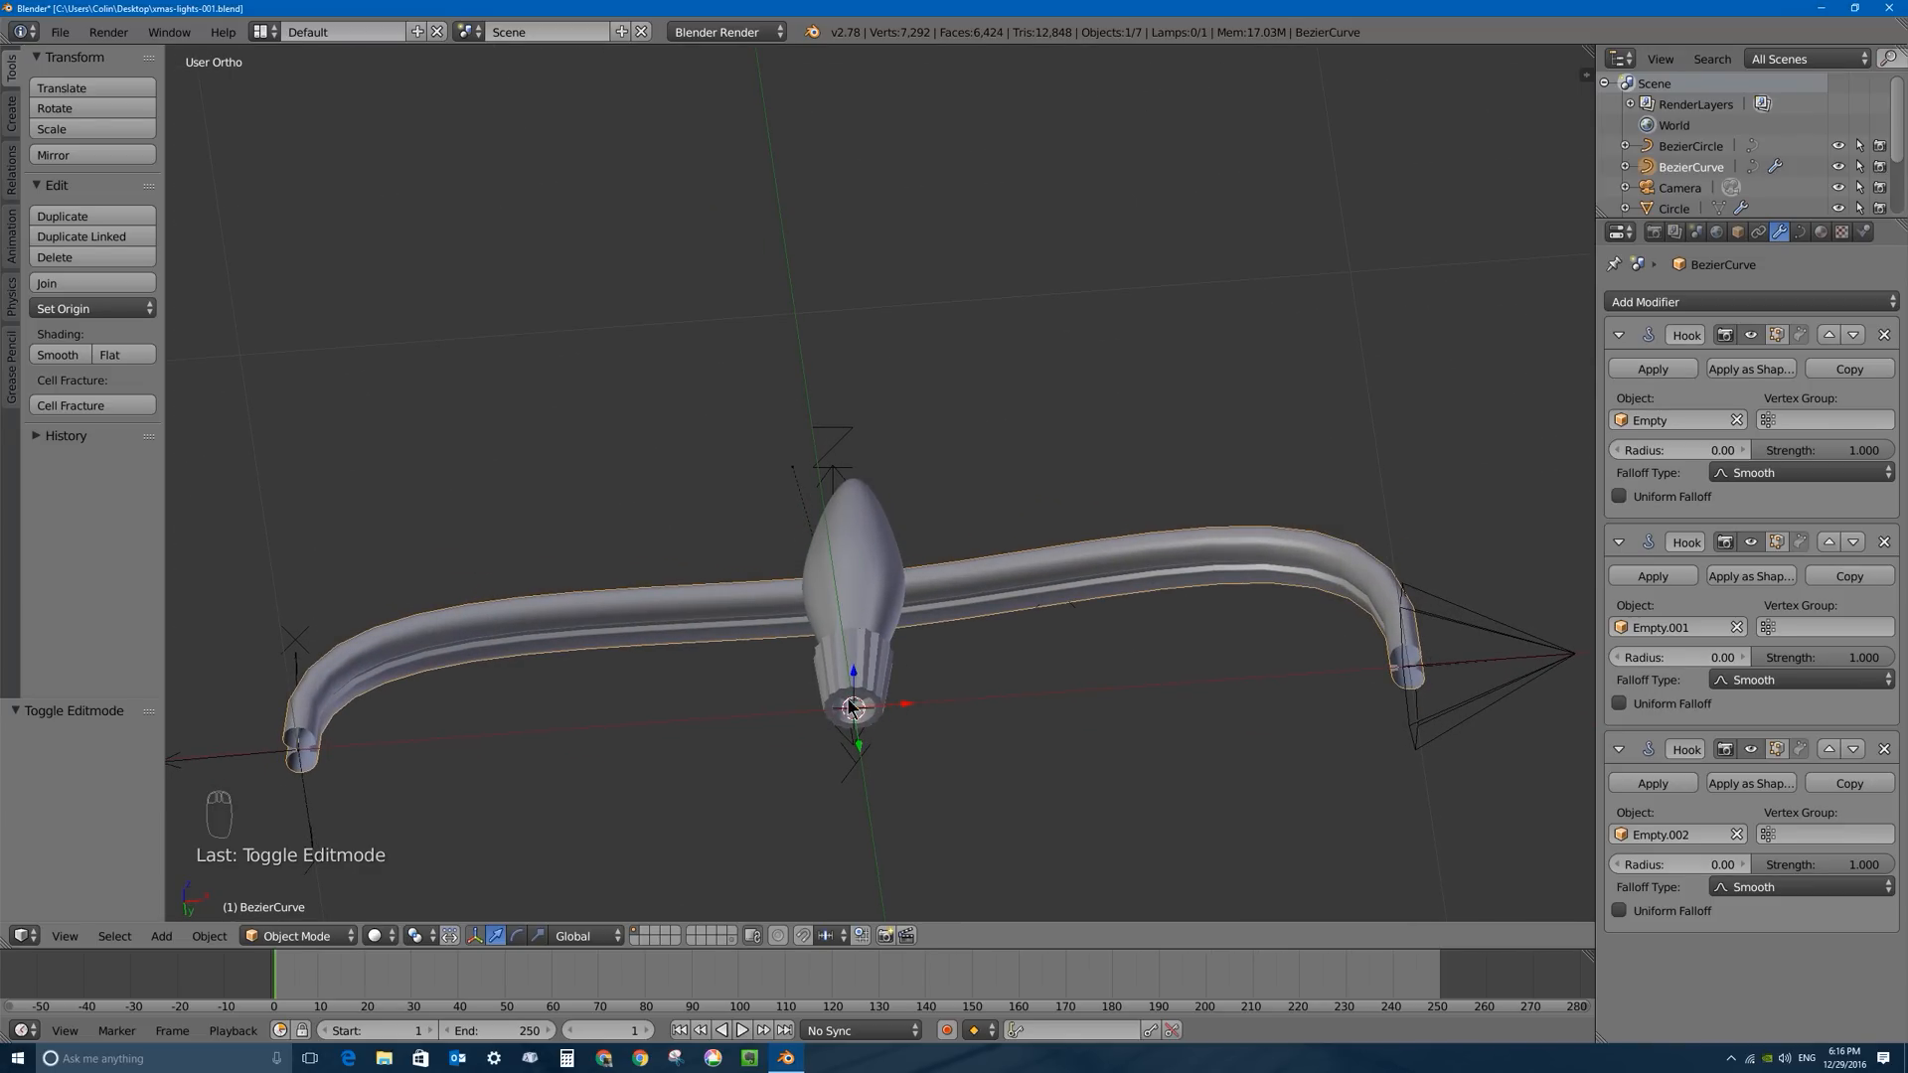
pyautogui.rightClick(887, 707)
pyautogui.press('s')
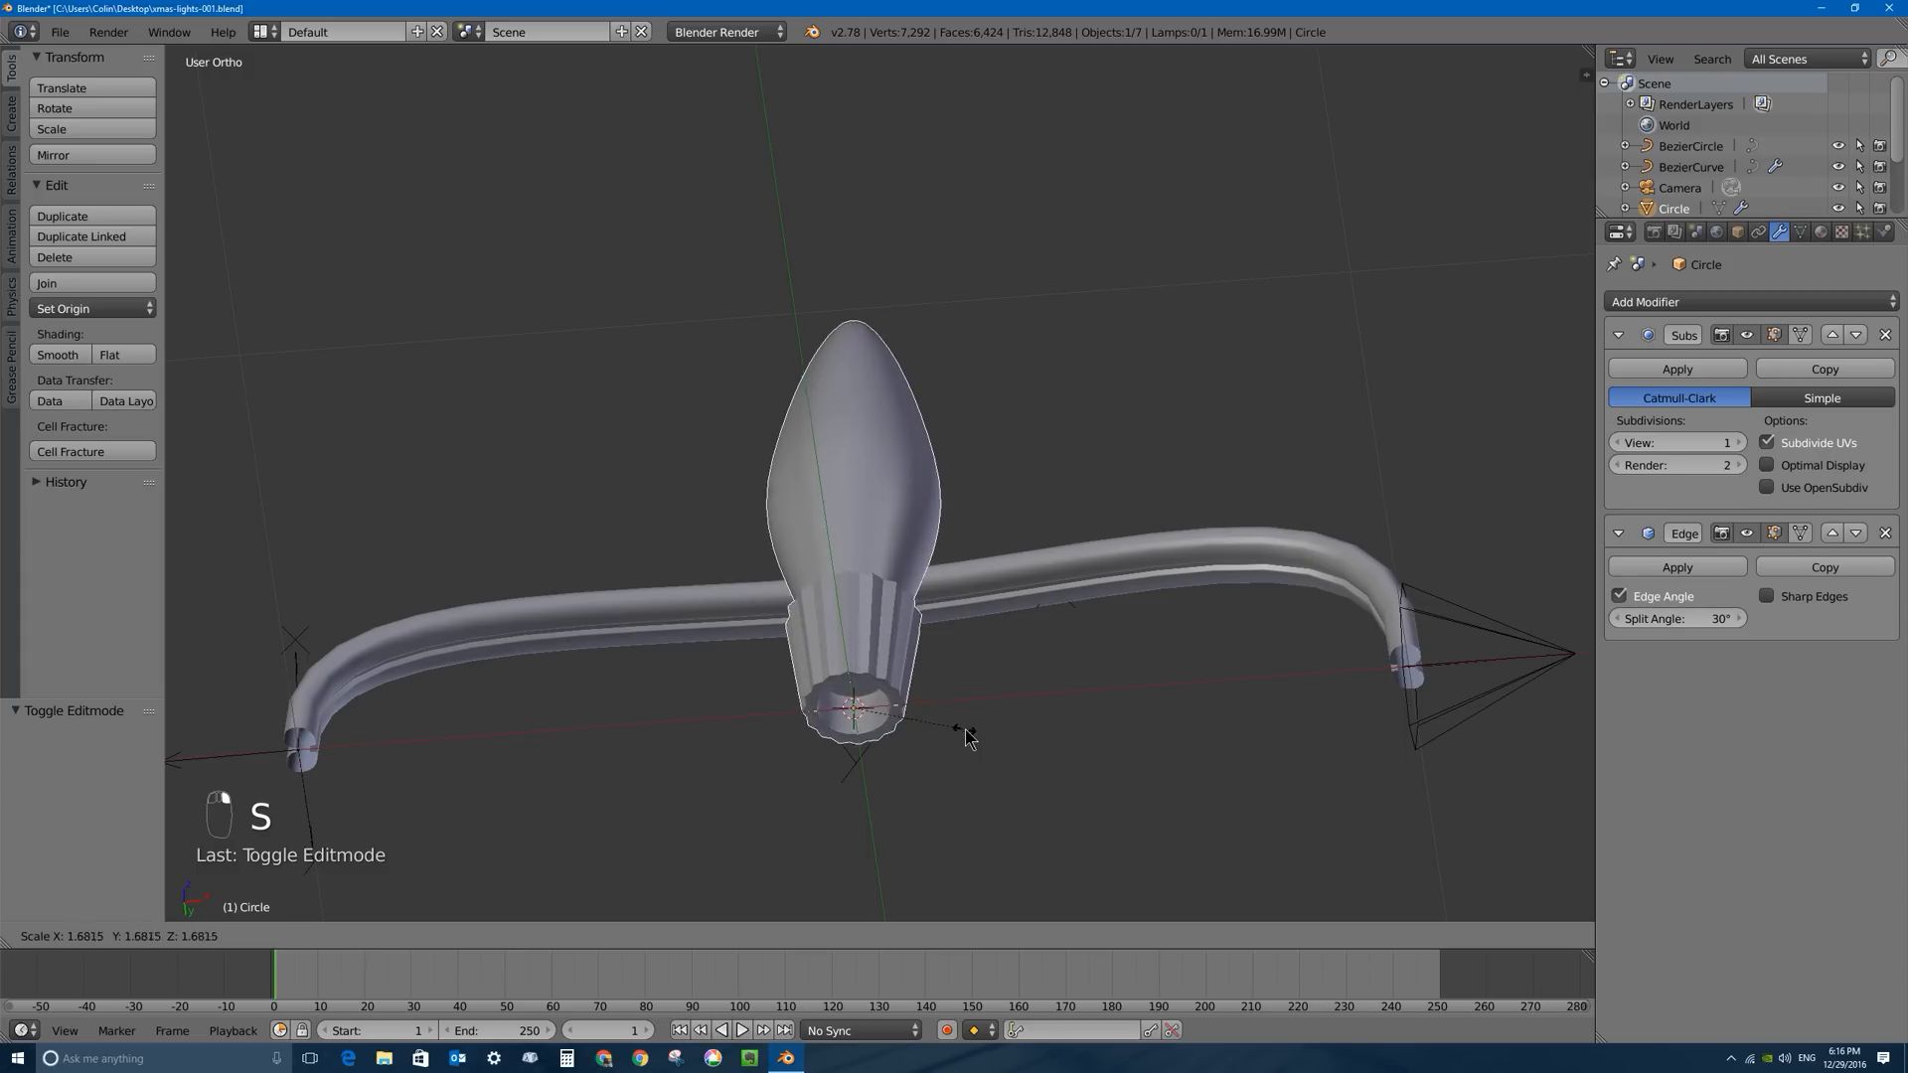
pyautogui.click(964, 733)
pyautogui.press('KP_1')
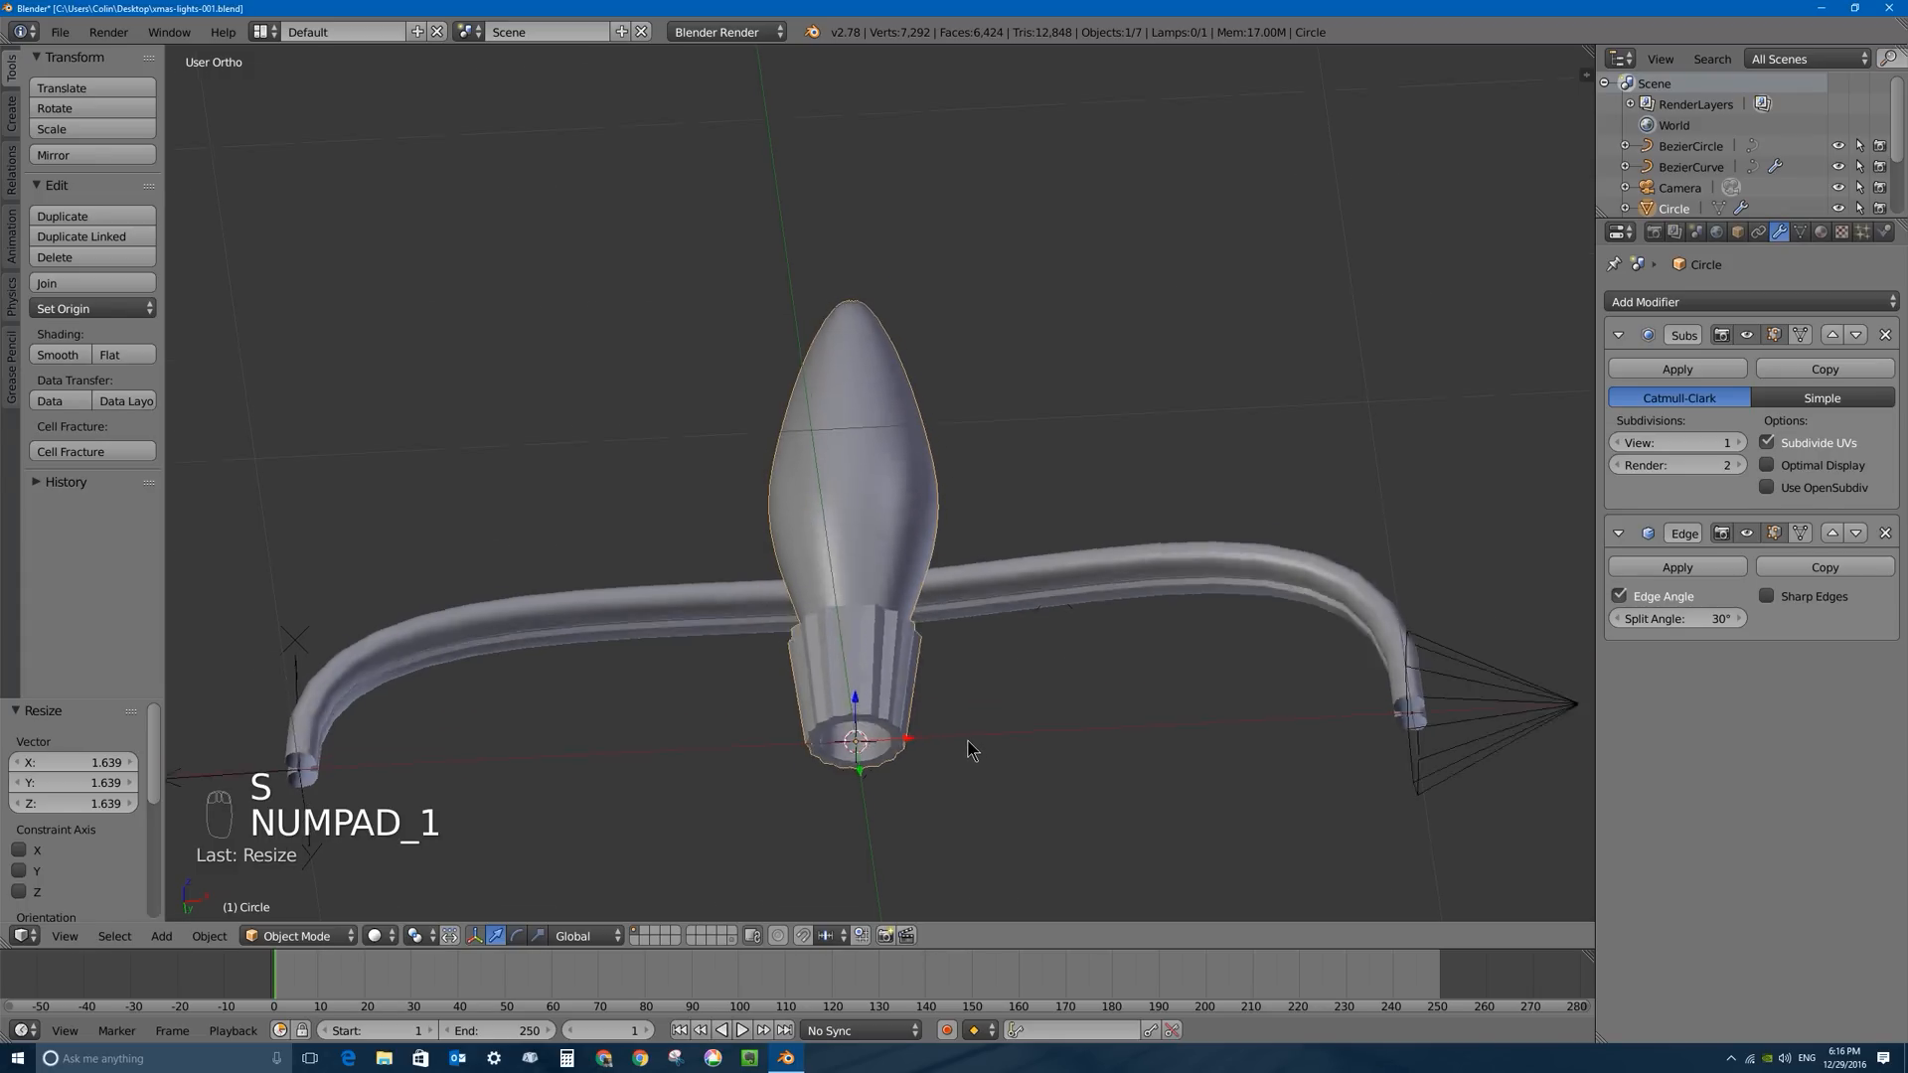
pyautogui.press('KP_7')
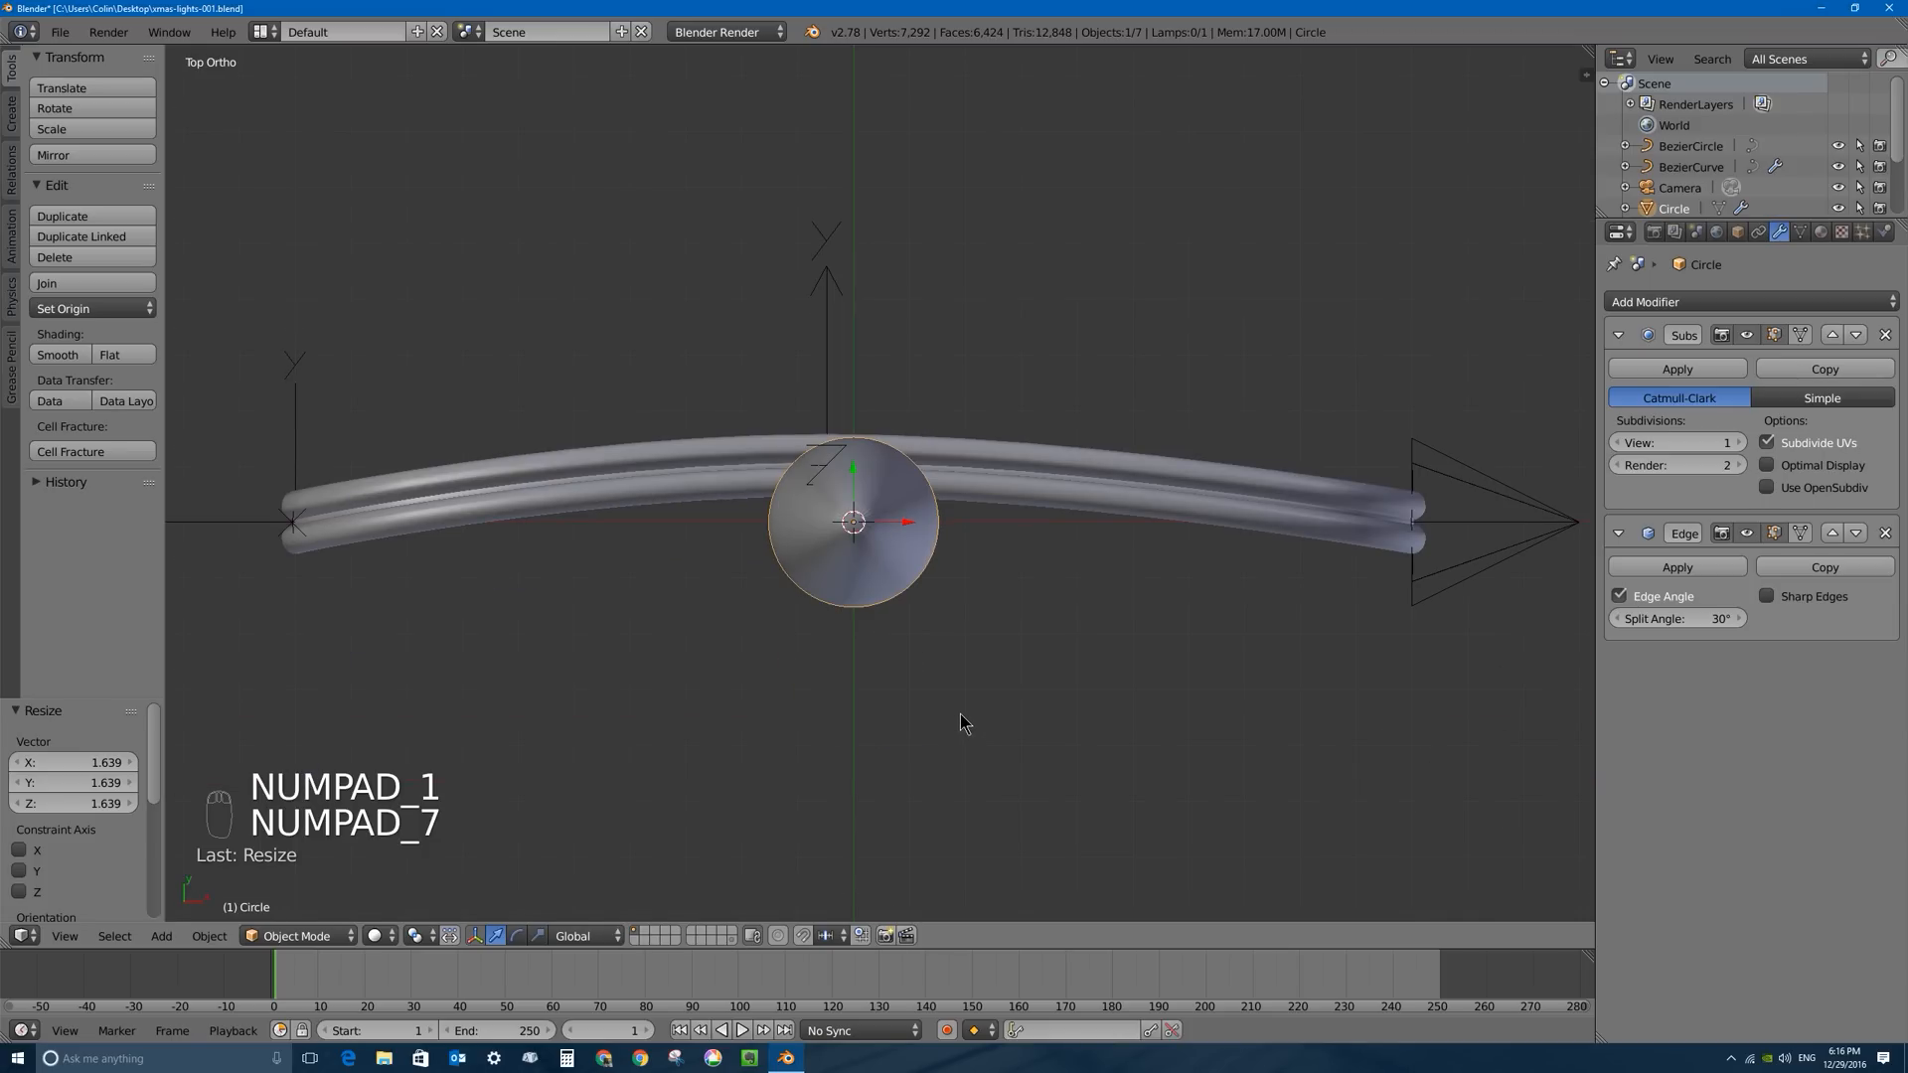
pyautogui.press('ctrl+KP_7')
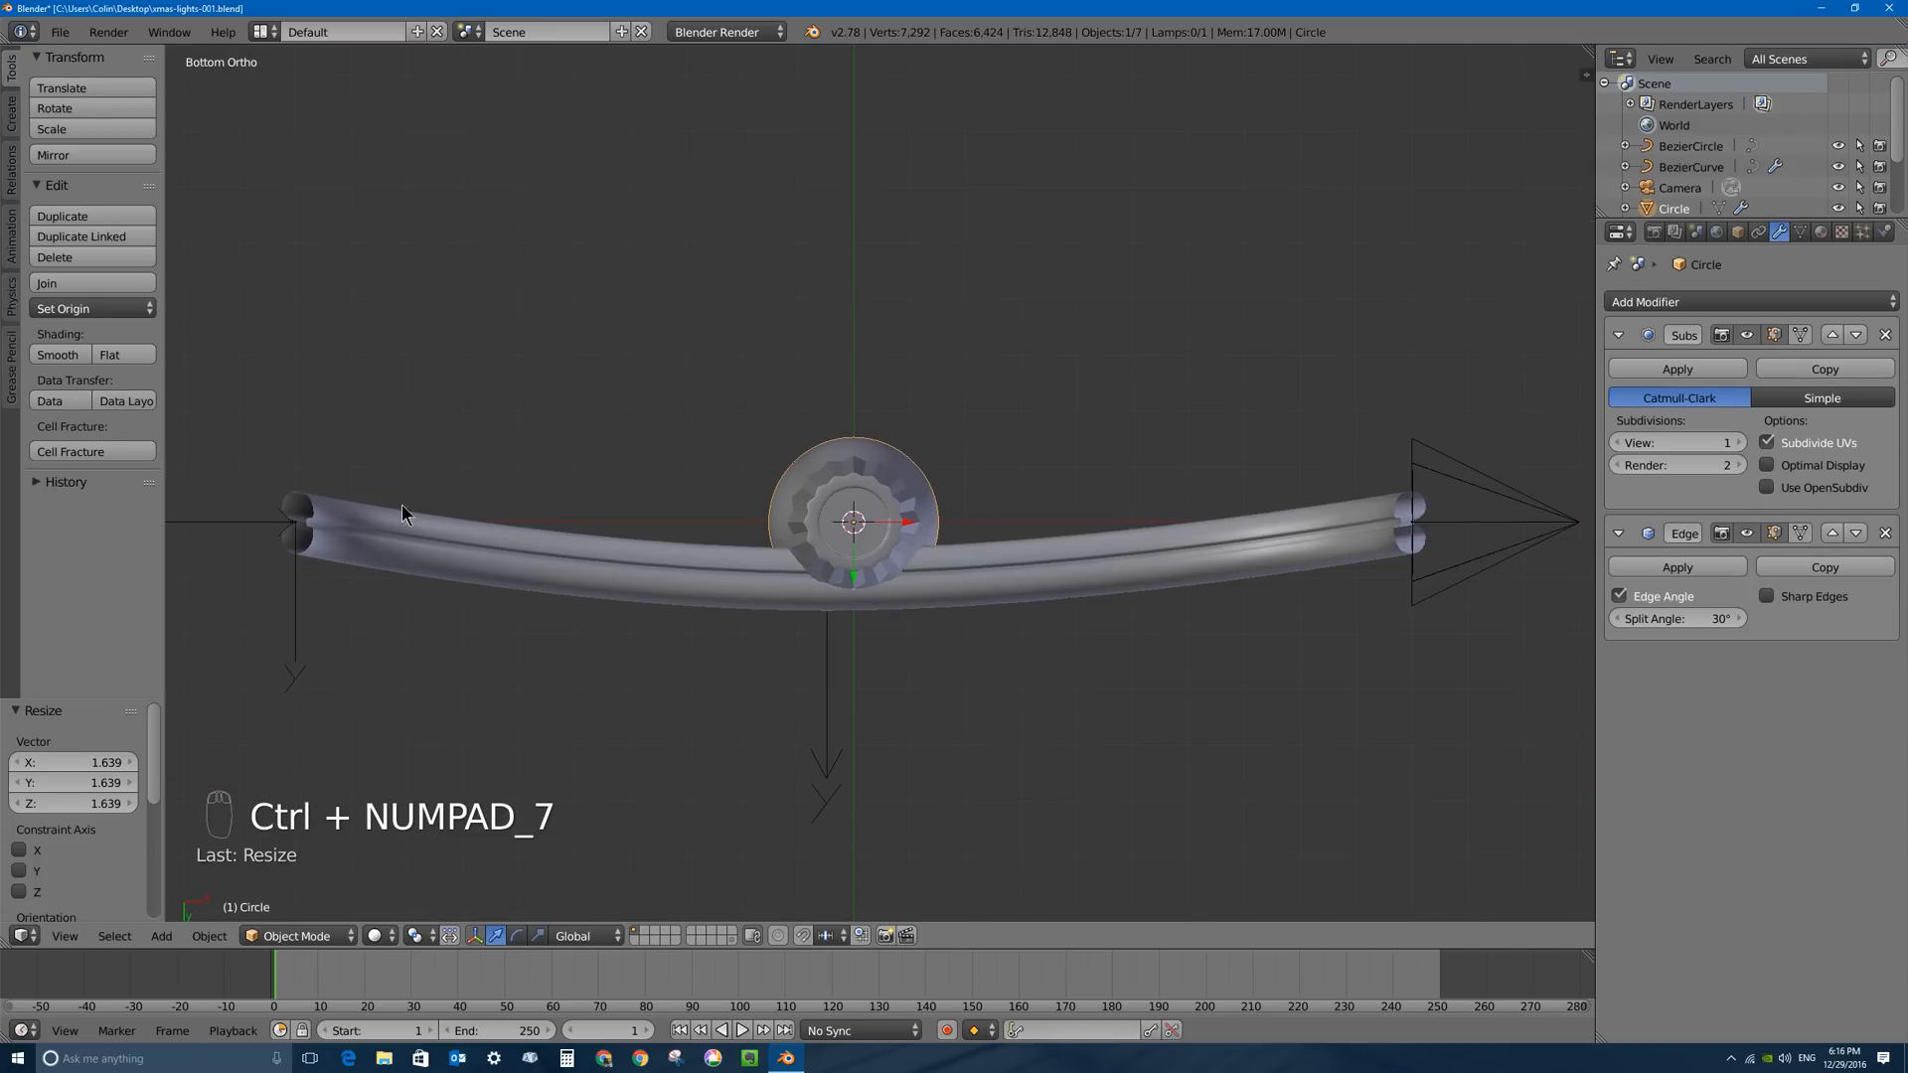
# Scale the bulb and socket object up uniformly by a factor of about 1.08.
pyautogui.press('s')
pyautogui.click(973, 586)
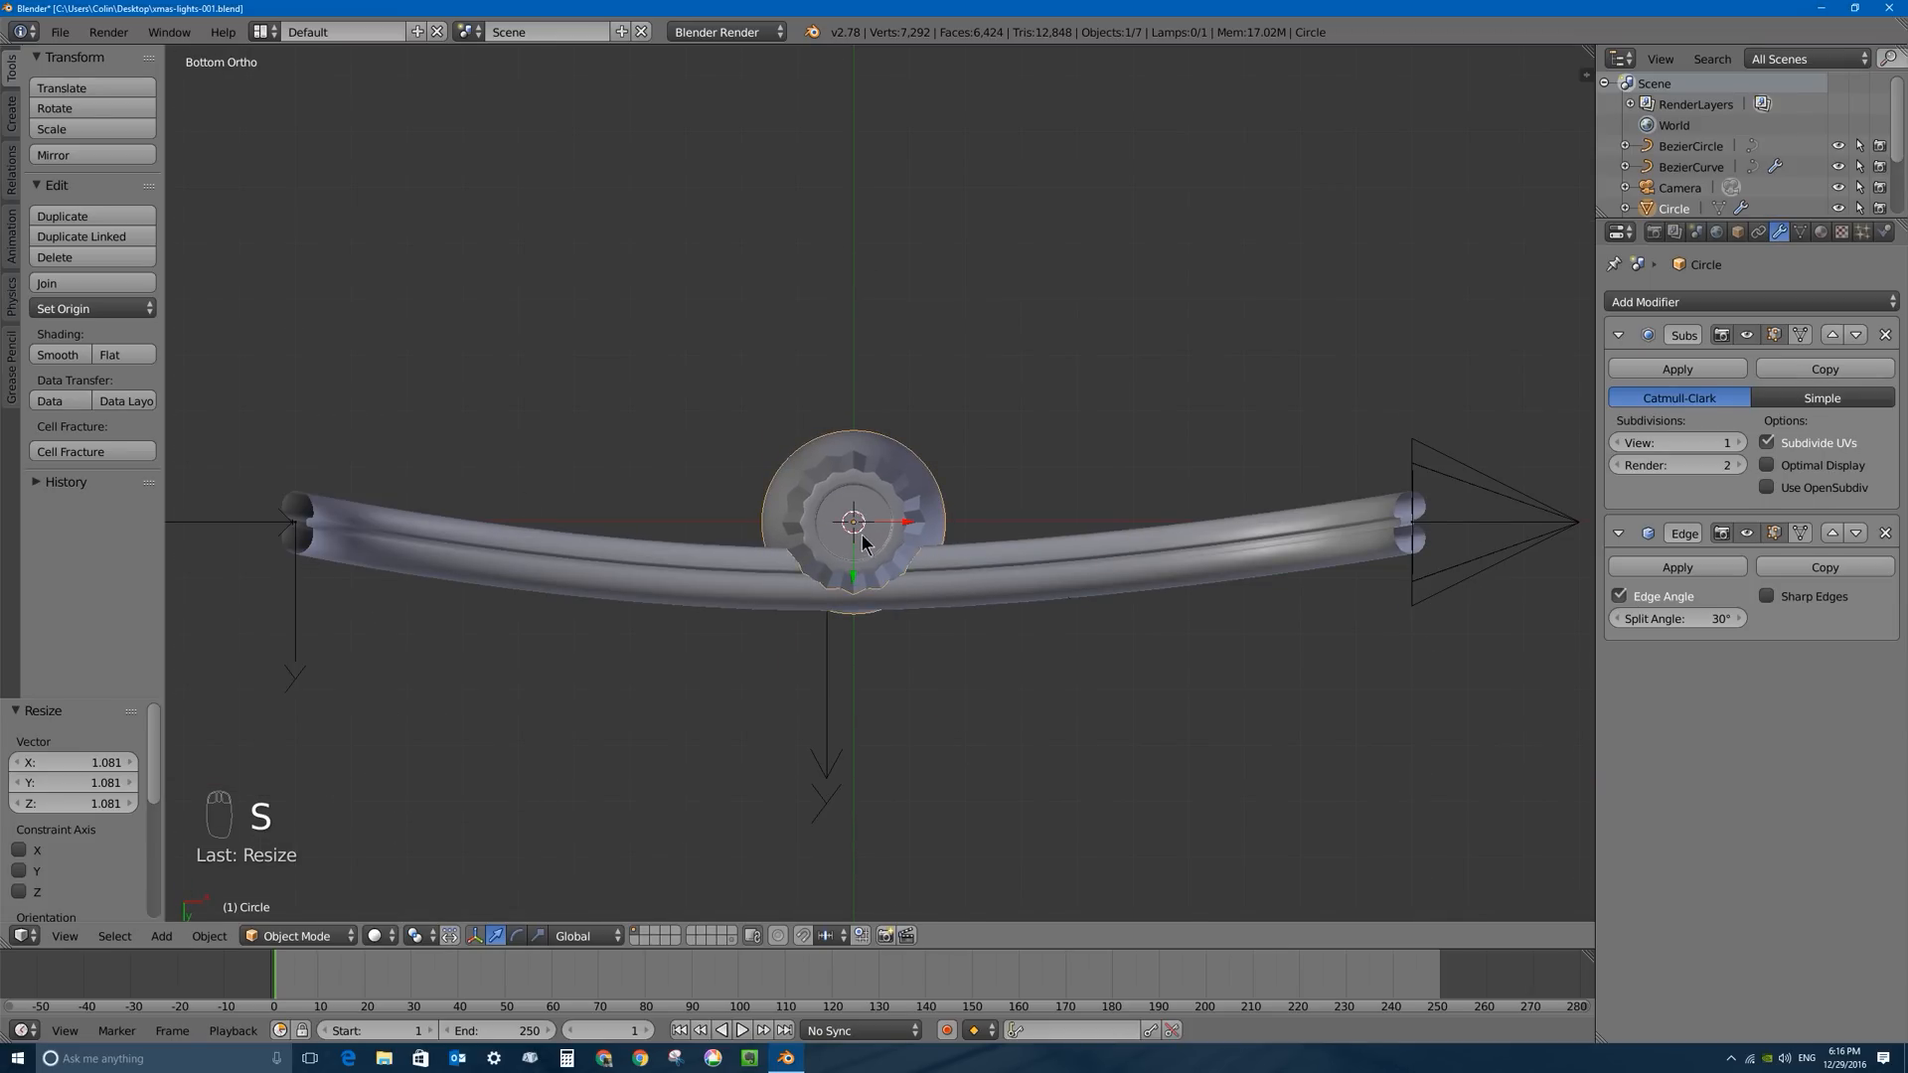
pyautogui.press('KP_1')
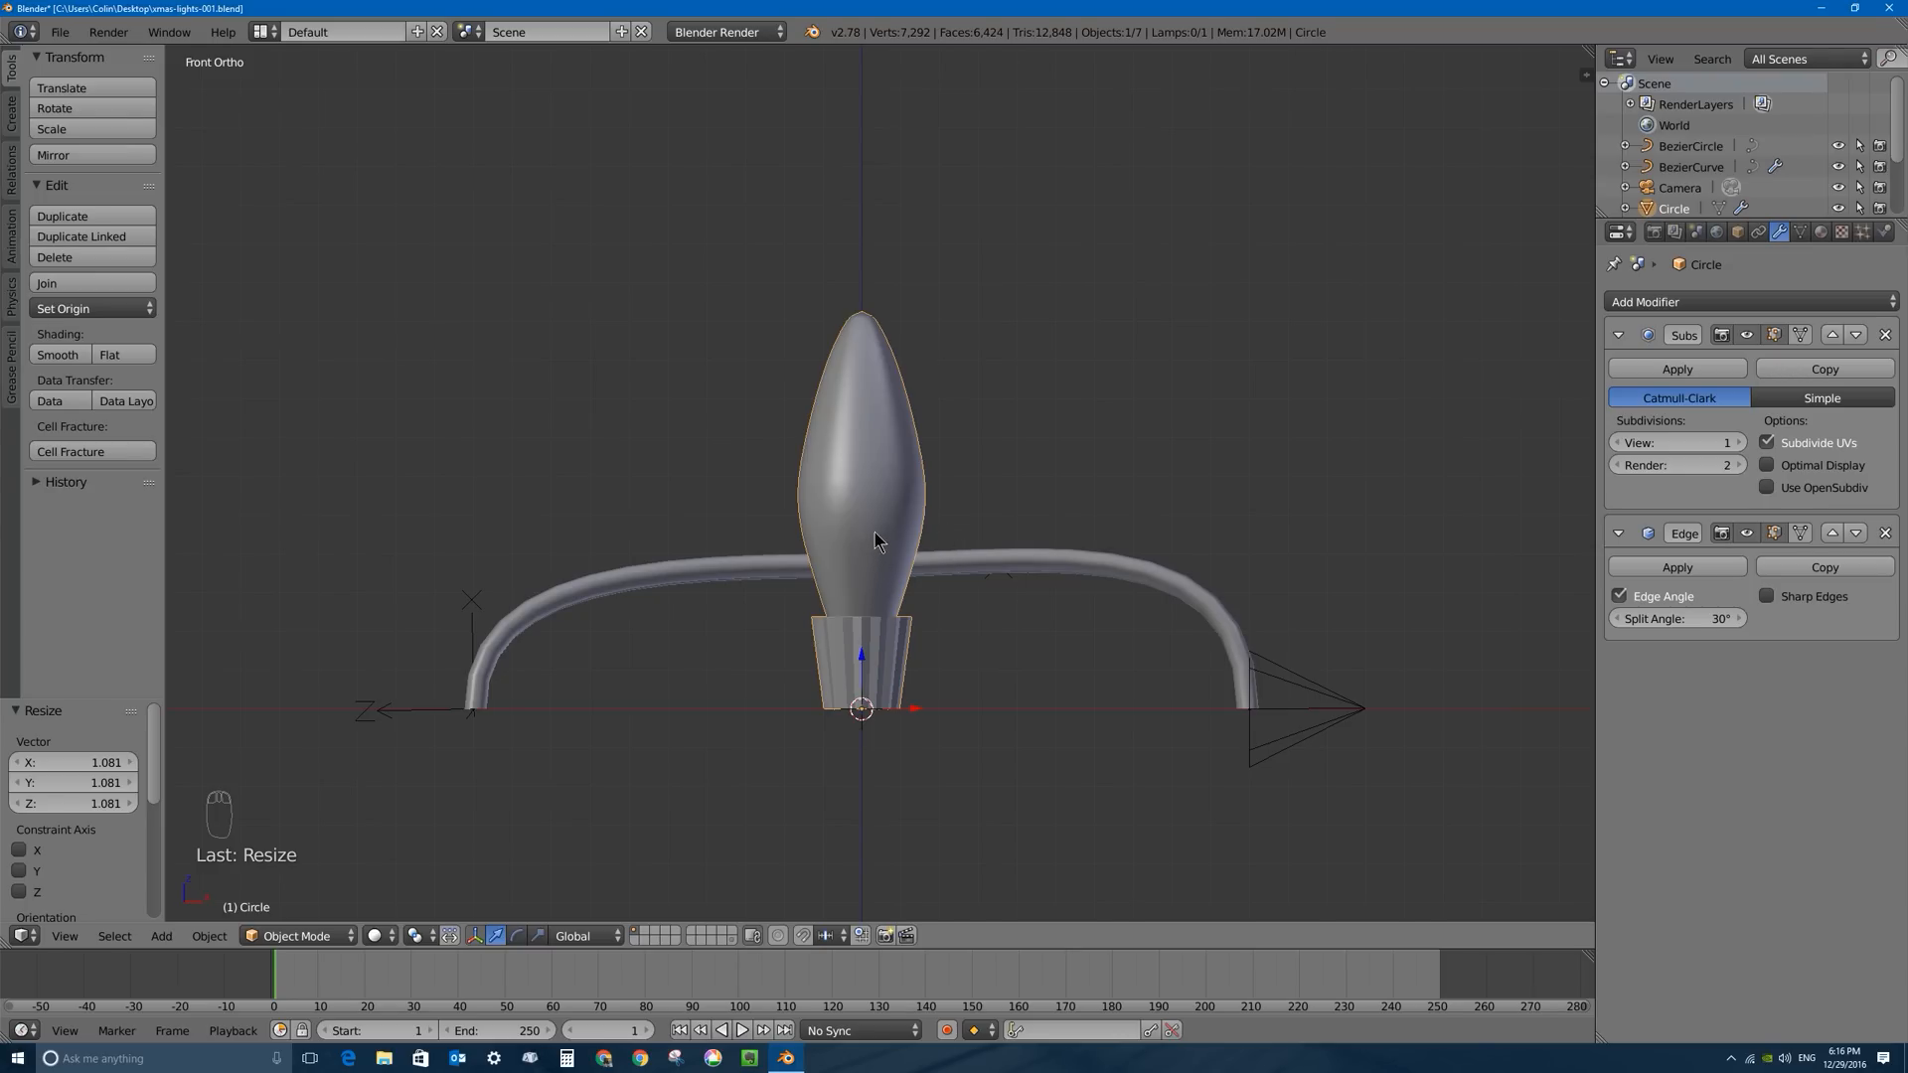
# Switch the render engine to Cycles Render and create a new material for the bulb object.
pyautogui.click(1823, 234)
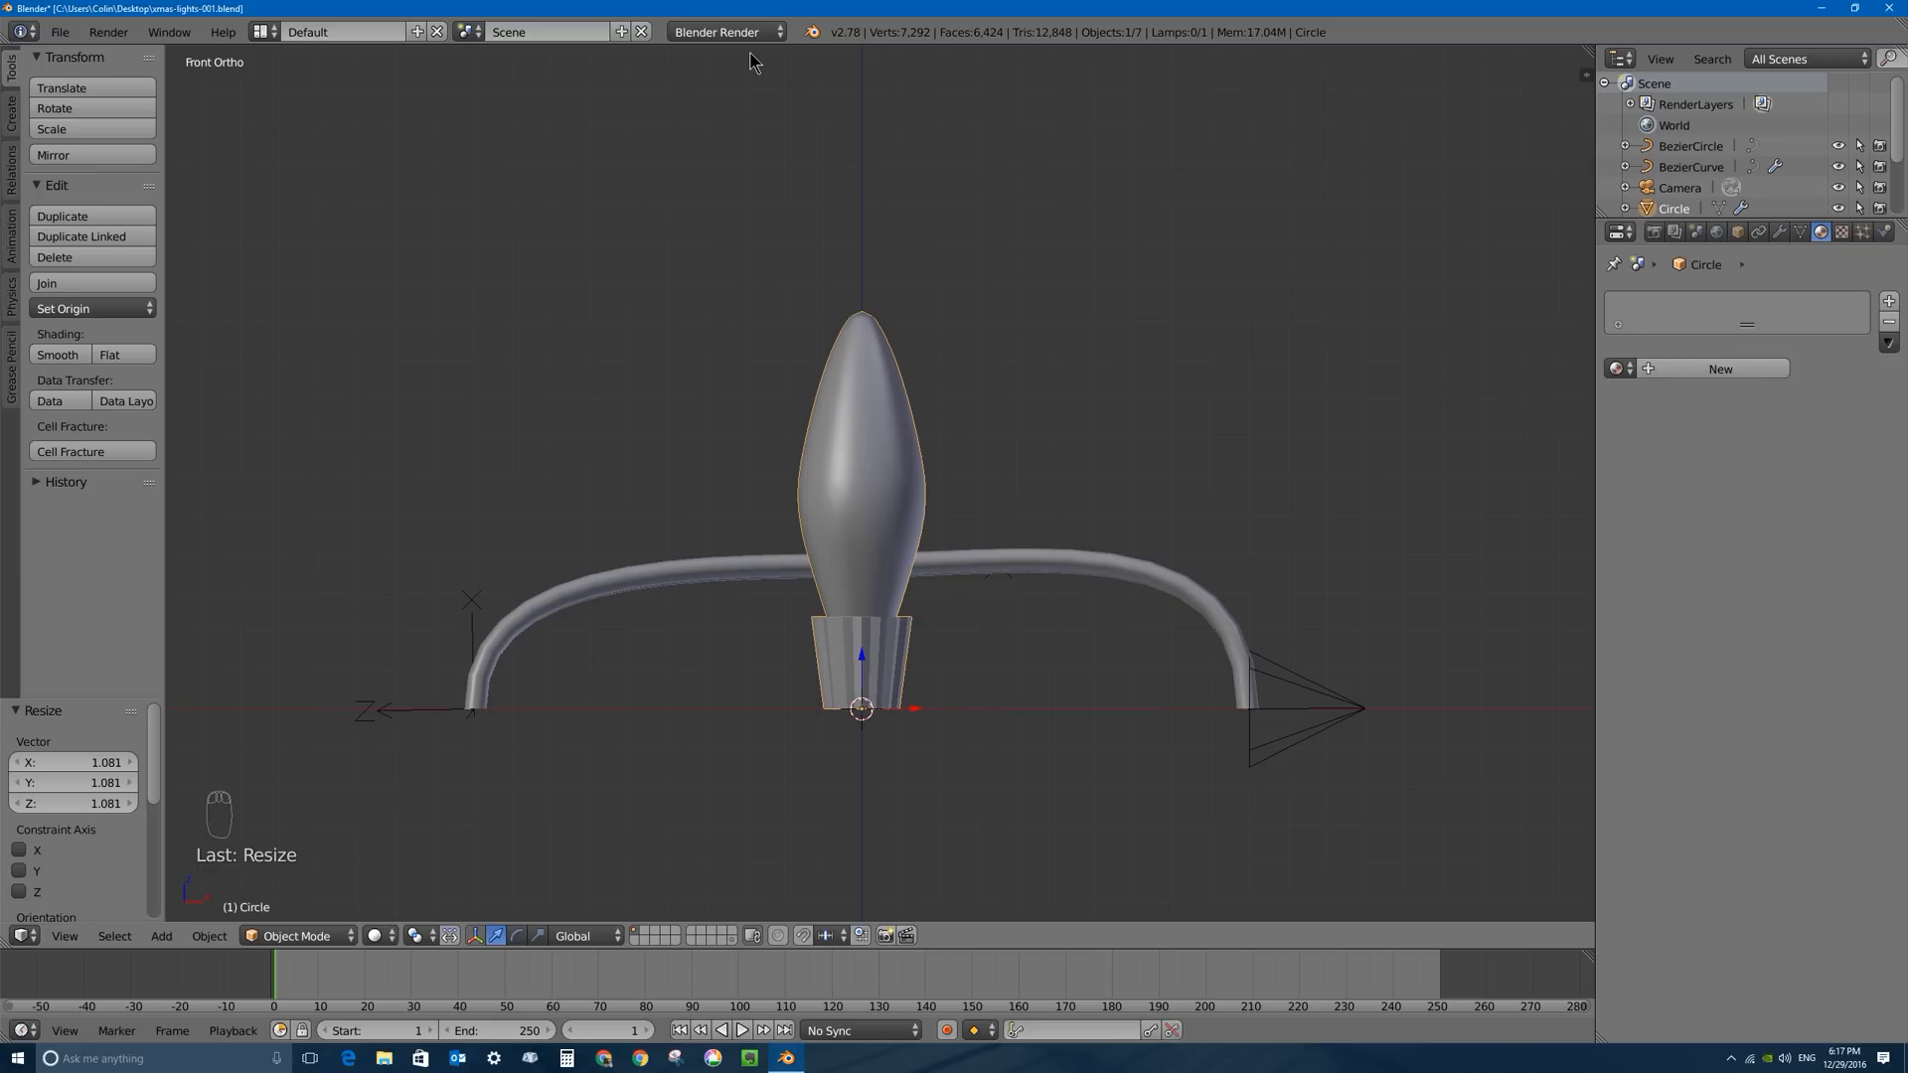
pyautogui.click(721, 31)
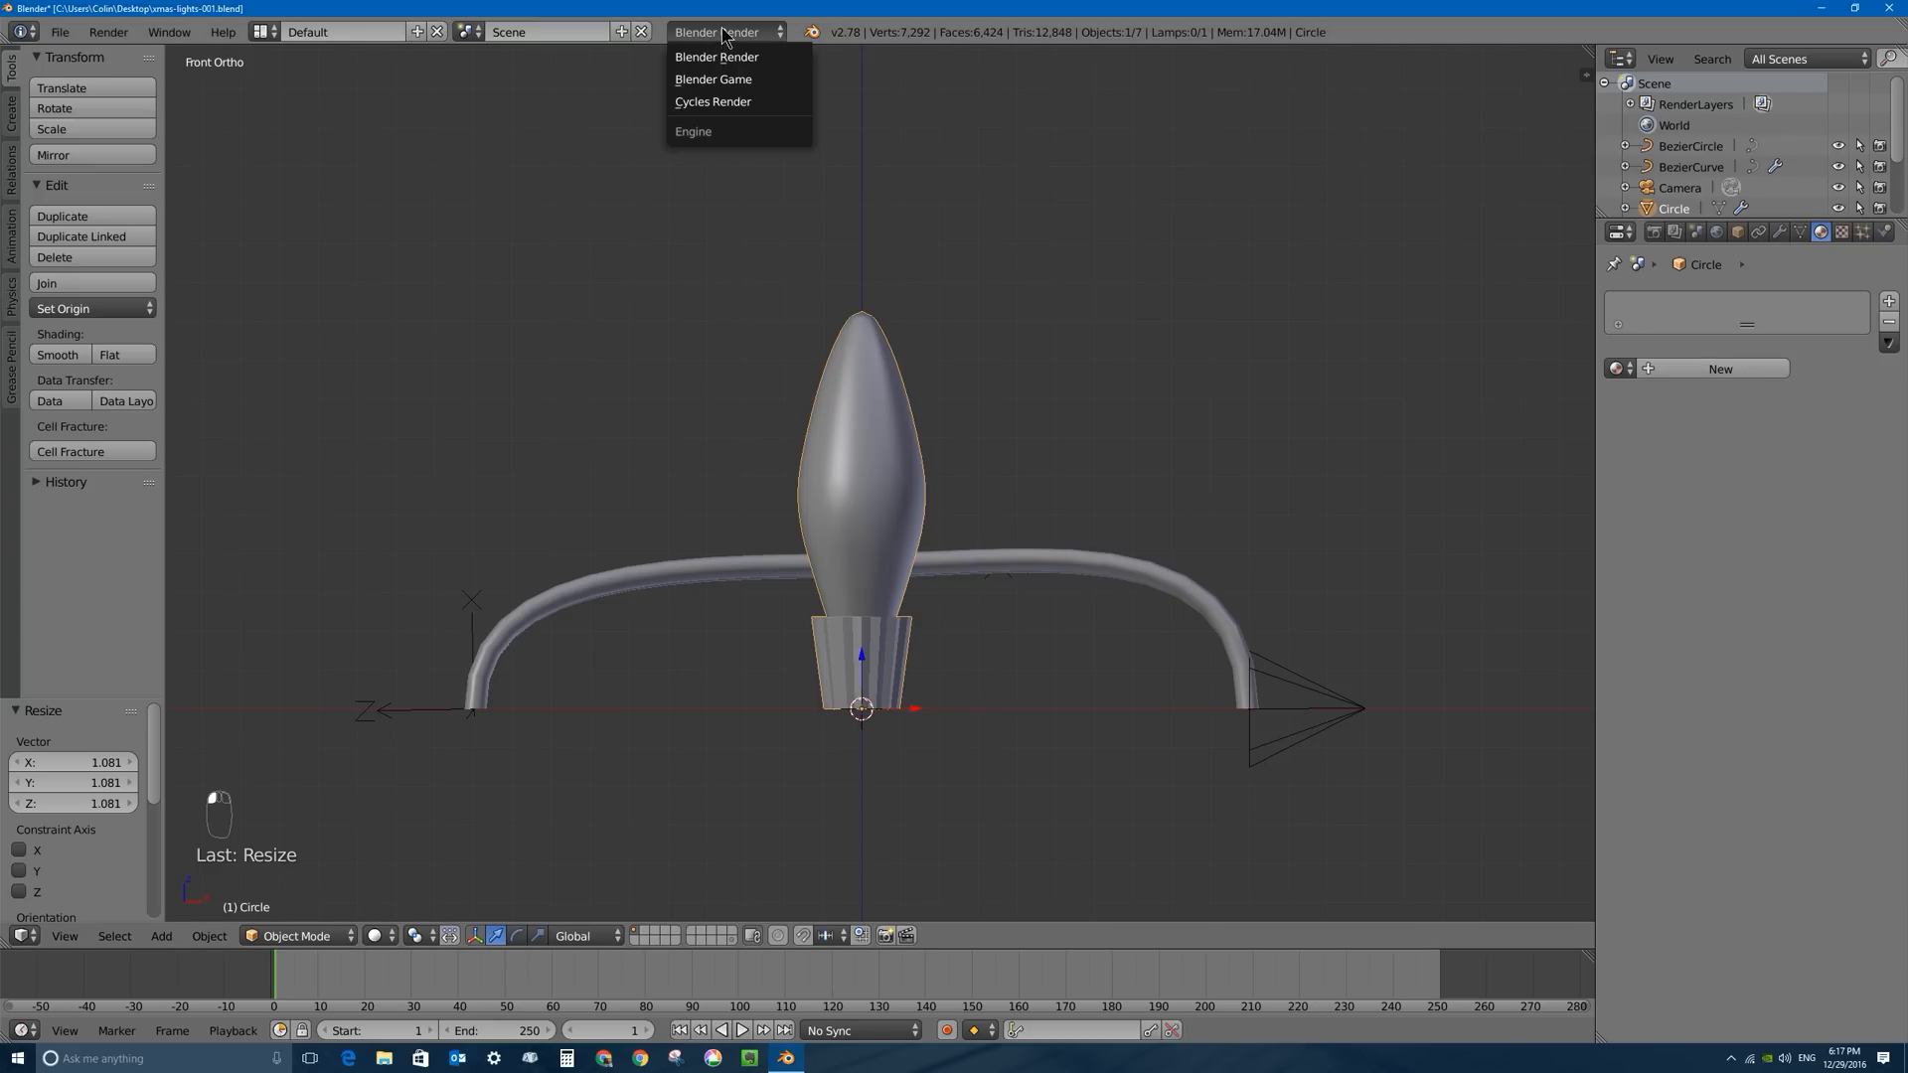
pyautogui.click(722, 104)
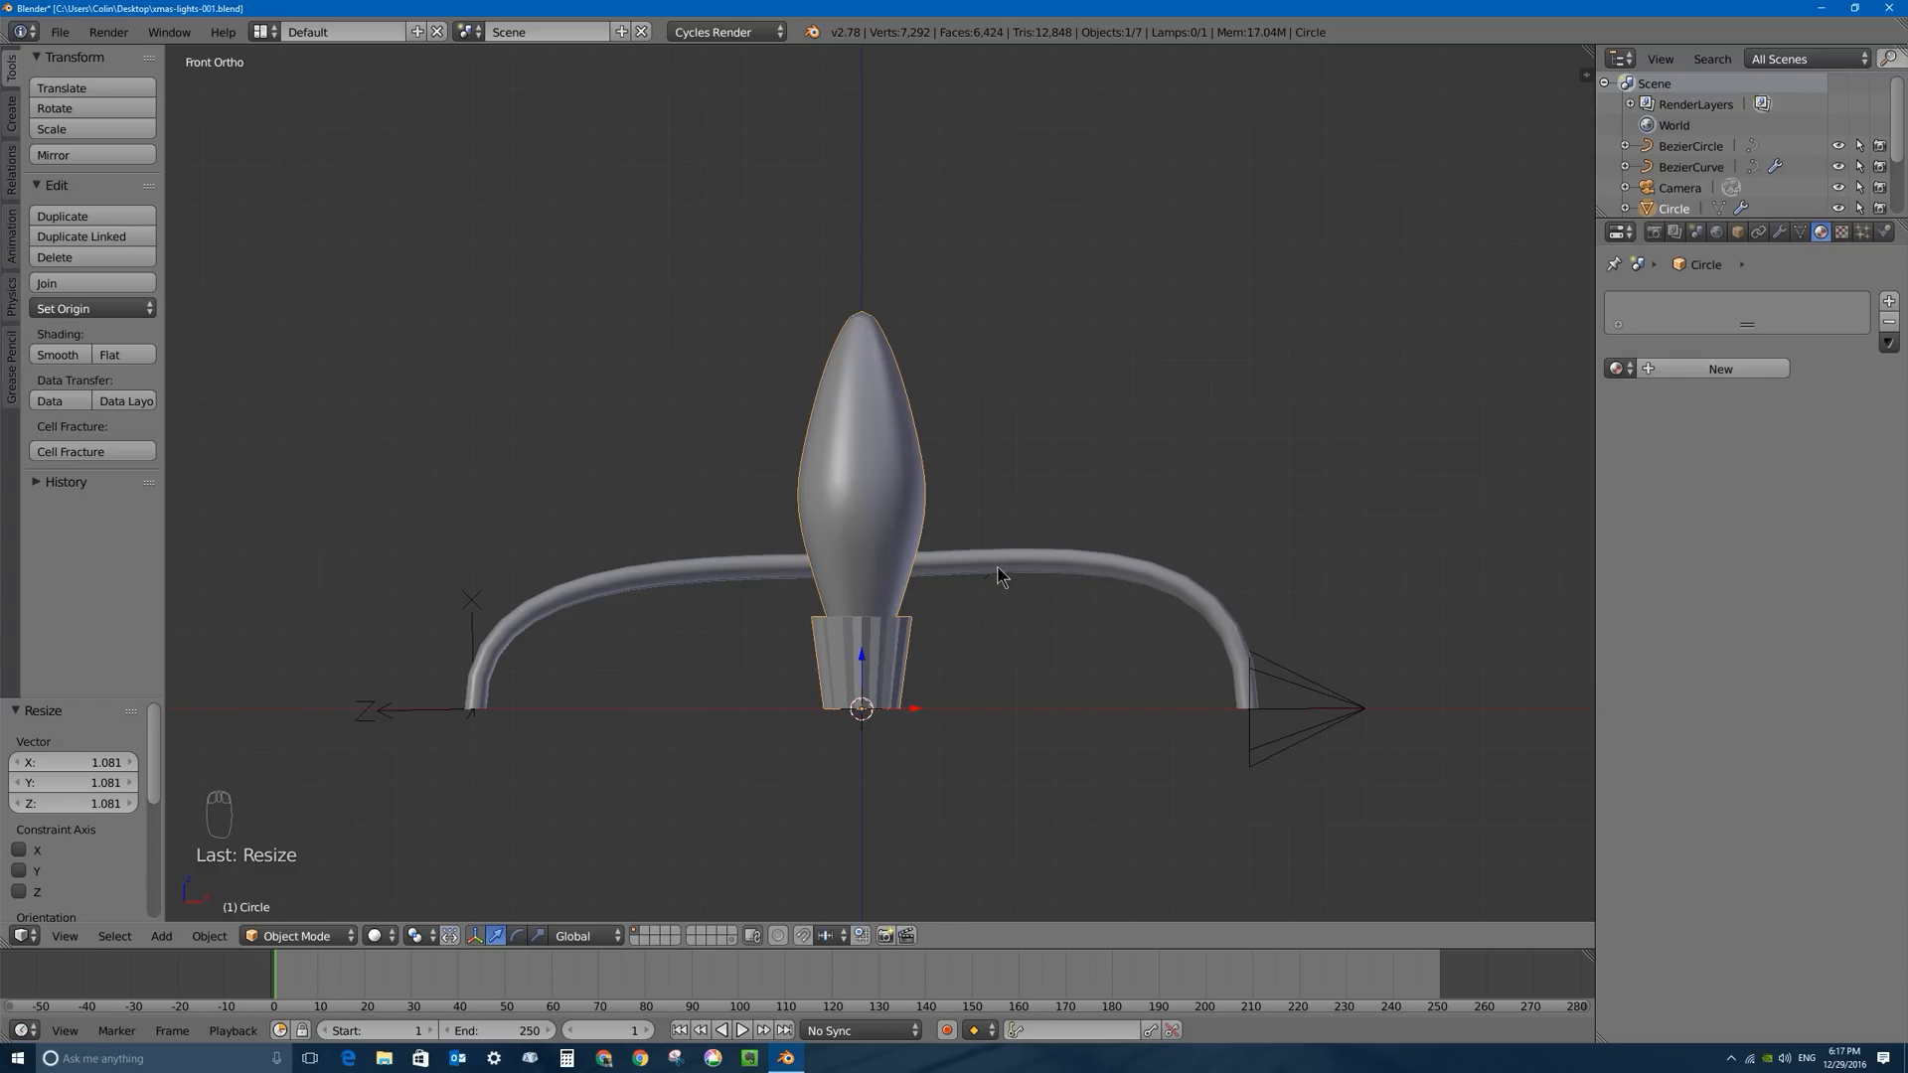
pyautogui.click(1702, 366)
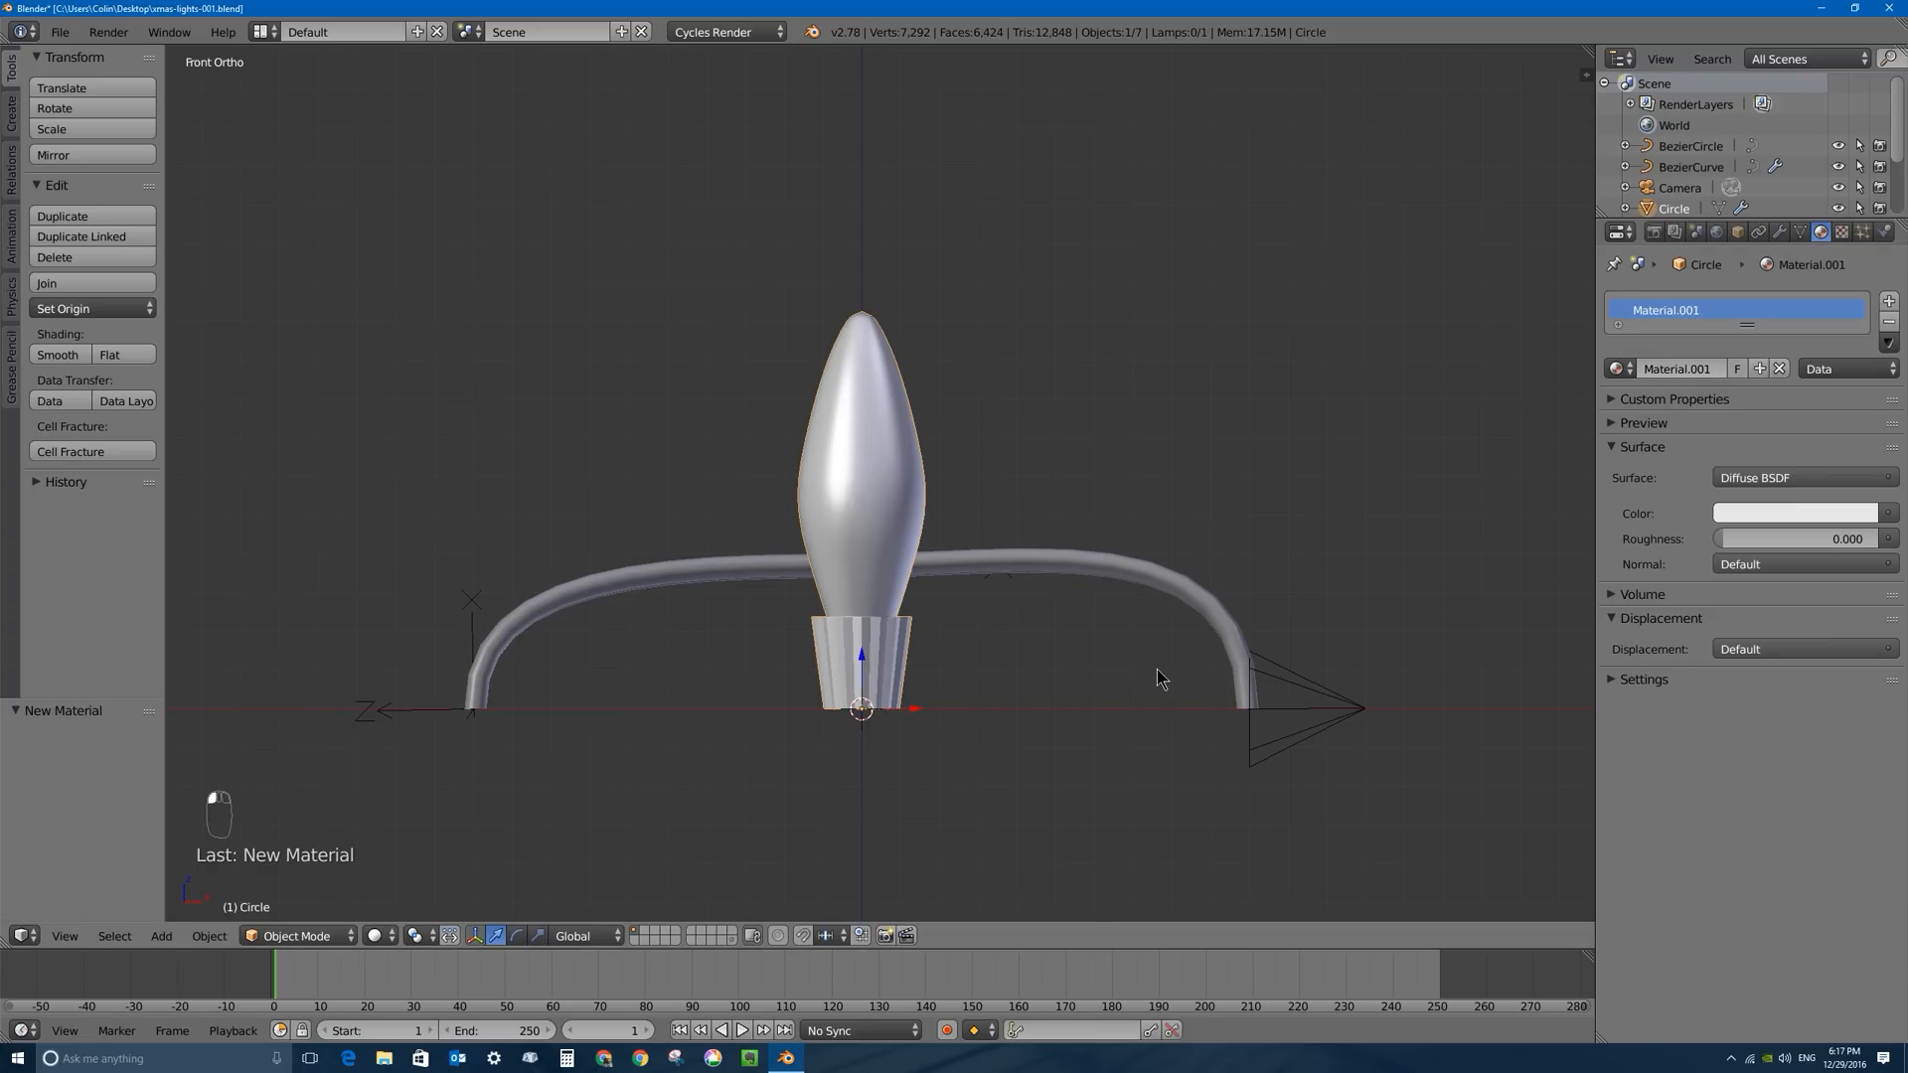
# Set the material's Diffuse BSDF color to a dark green.
pyautogui.click(1775, 512)
pyautogui.click(1699, 275)
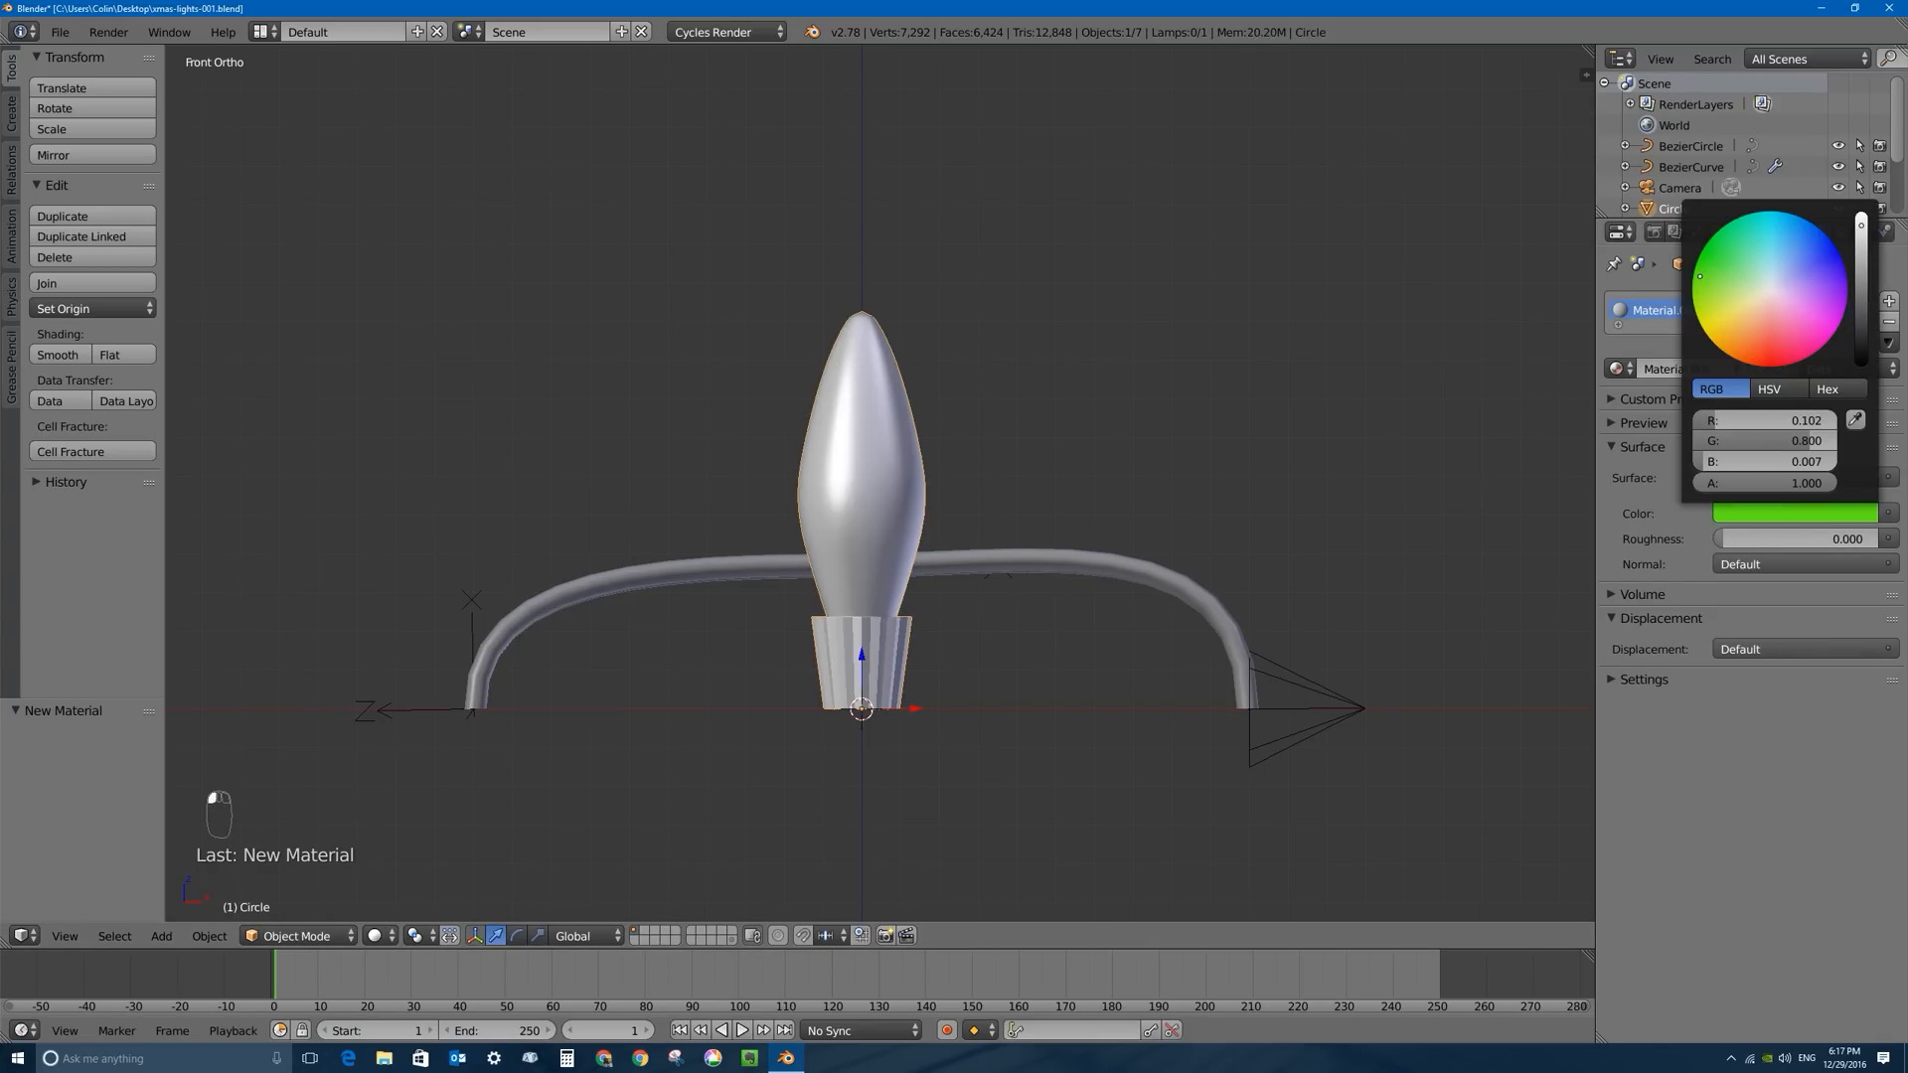
pyautogui.click(1861, 241)
pyautogui.moveTo(1861, 242); pyautogui.dragTo(1861, 275)
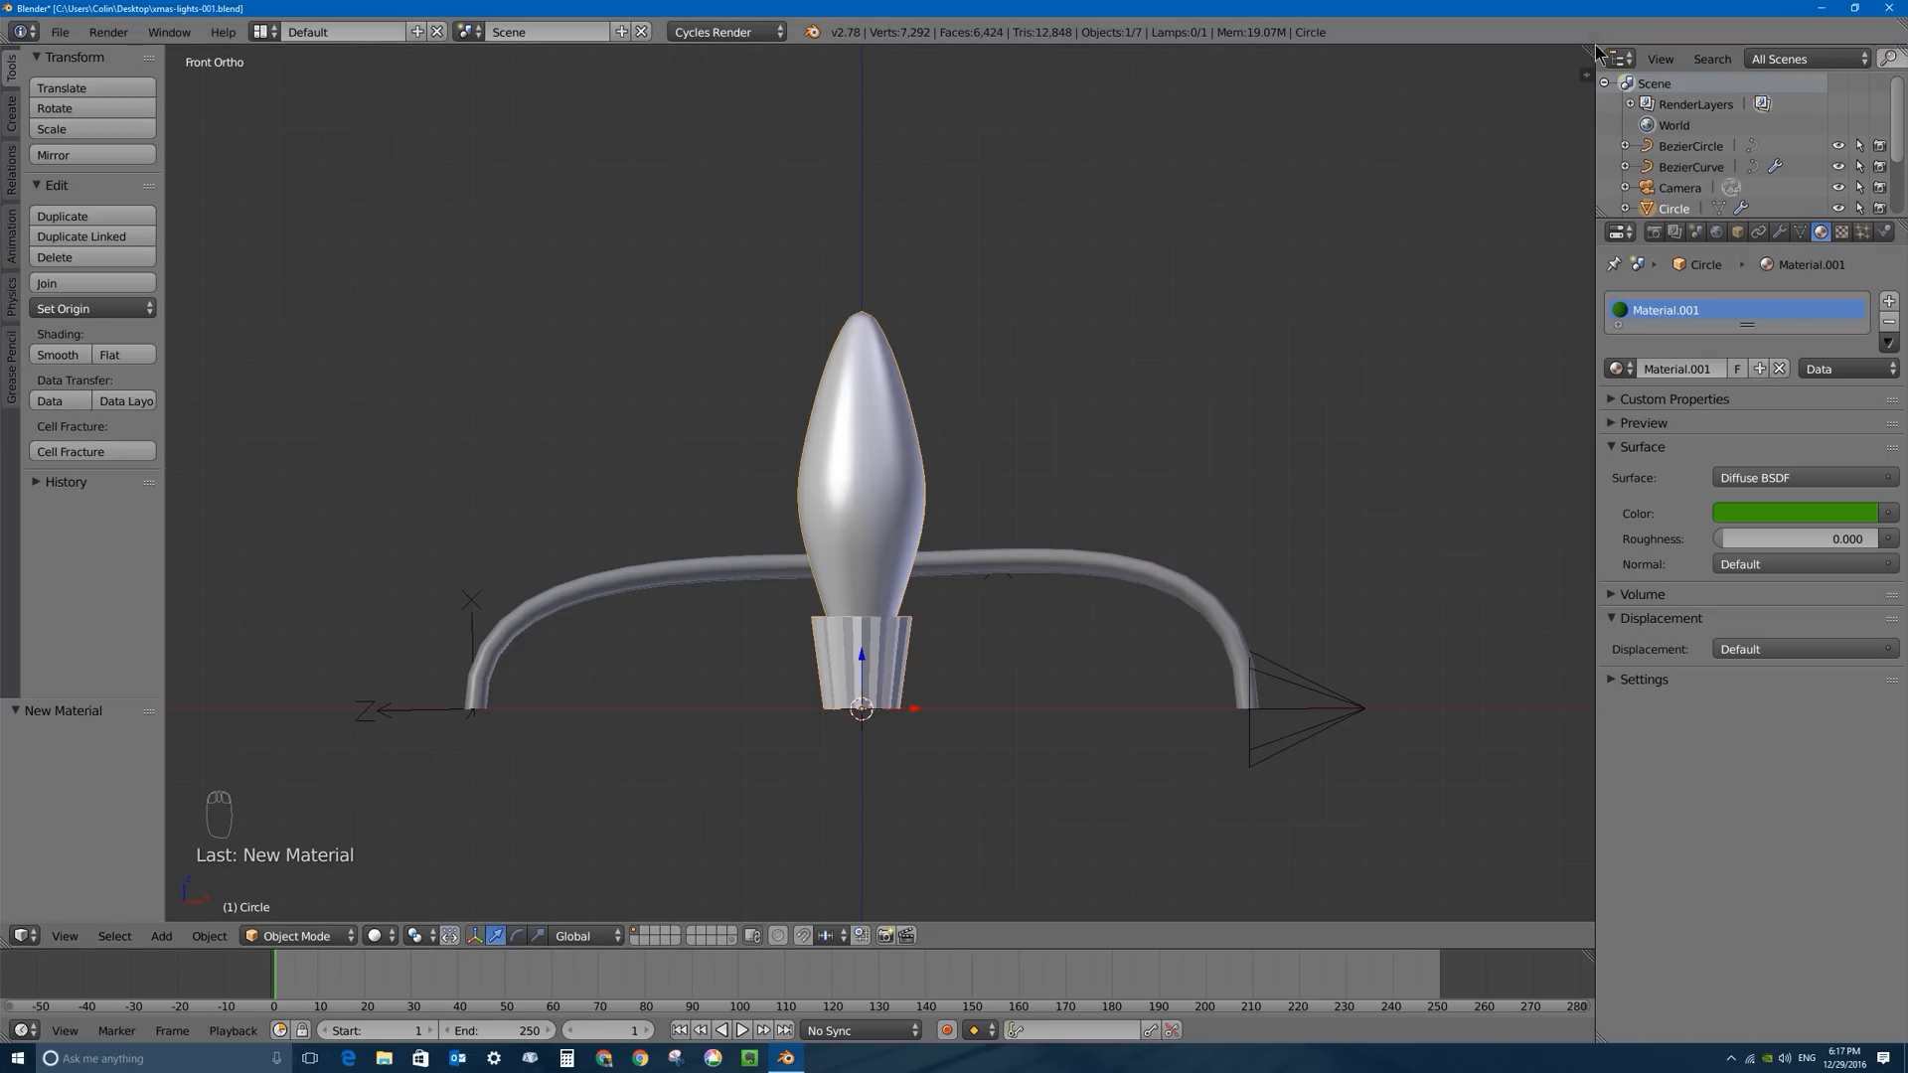
# Split the 3D view horizontally and turn the upper area into a Node Editor.
pyautogui.moveTo(1591, 48); pyautogui.dragTo(1586, 574)
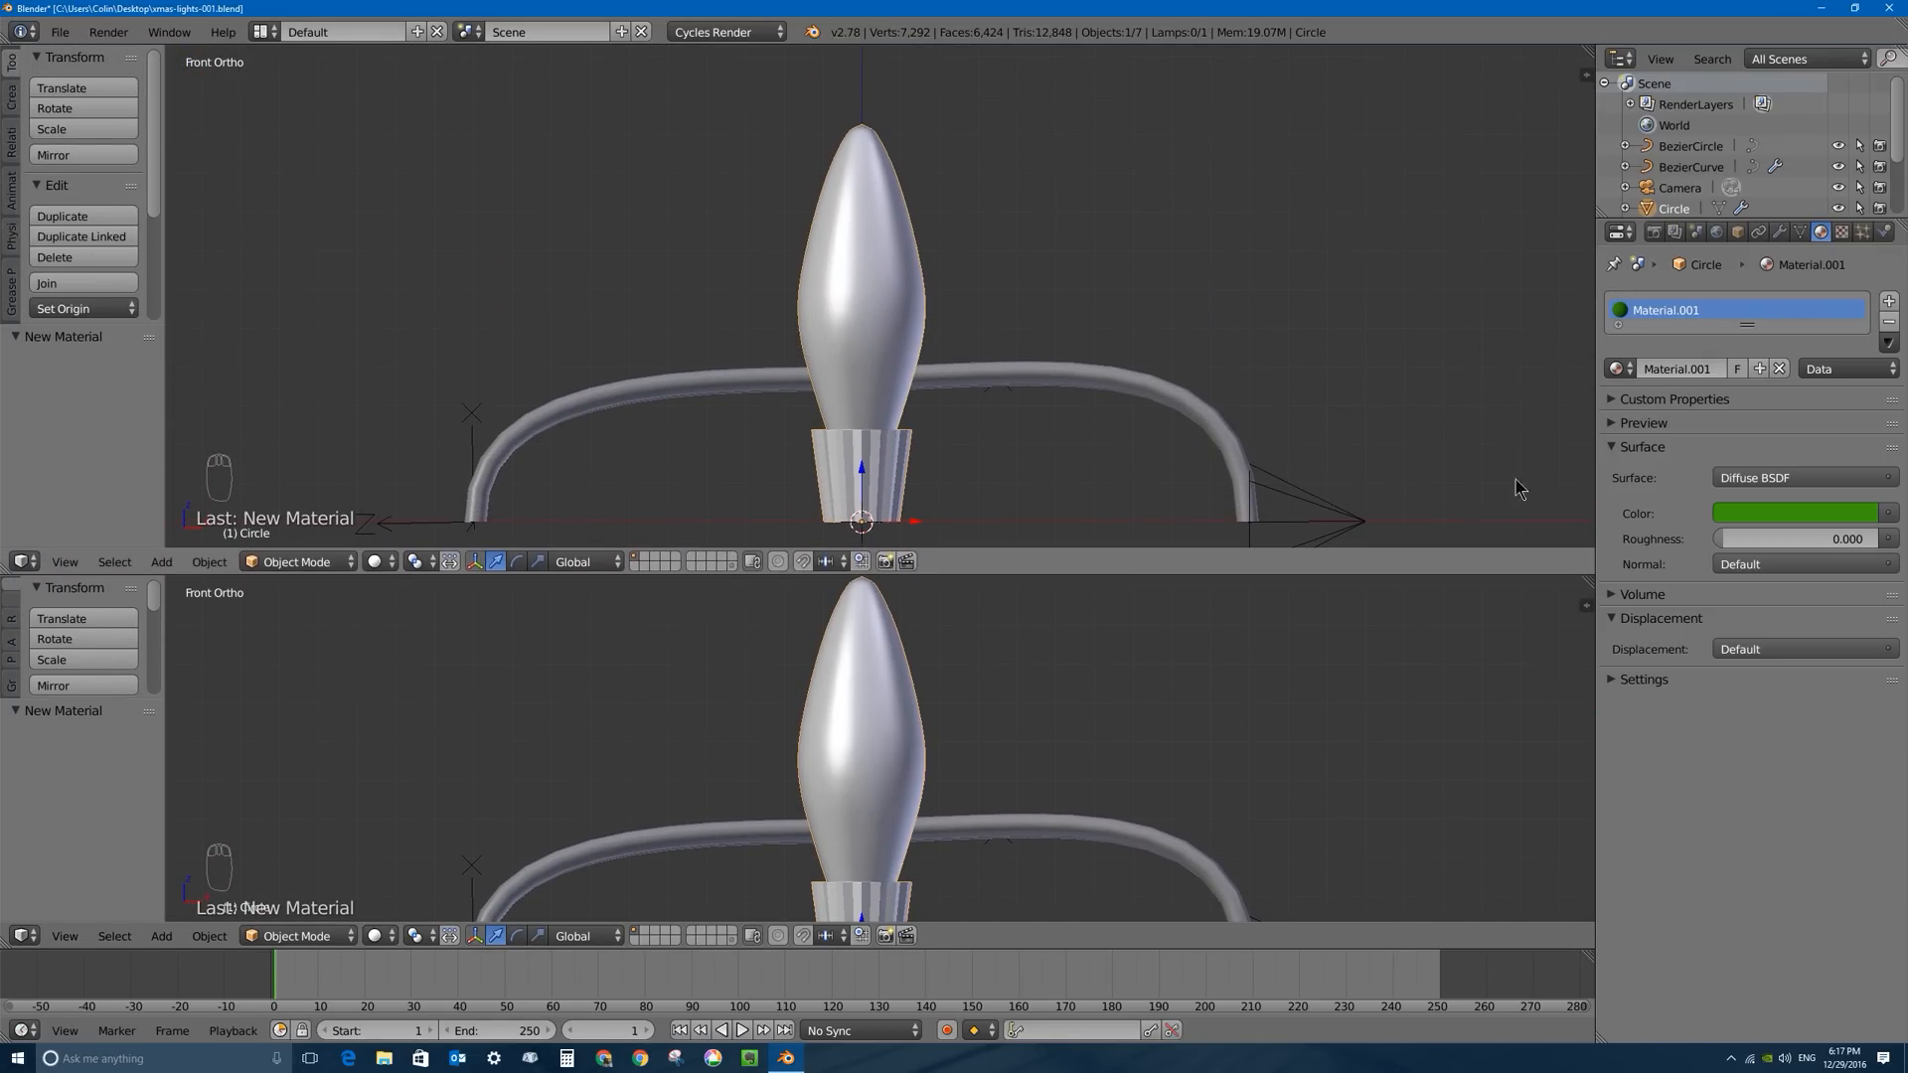
pyautogui.click(24, 561)
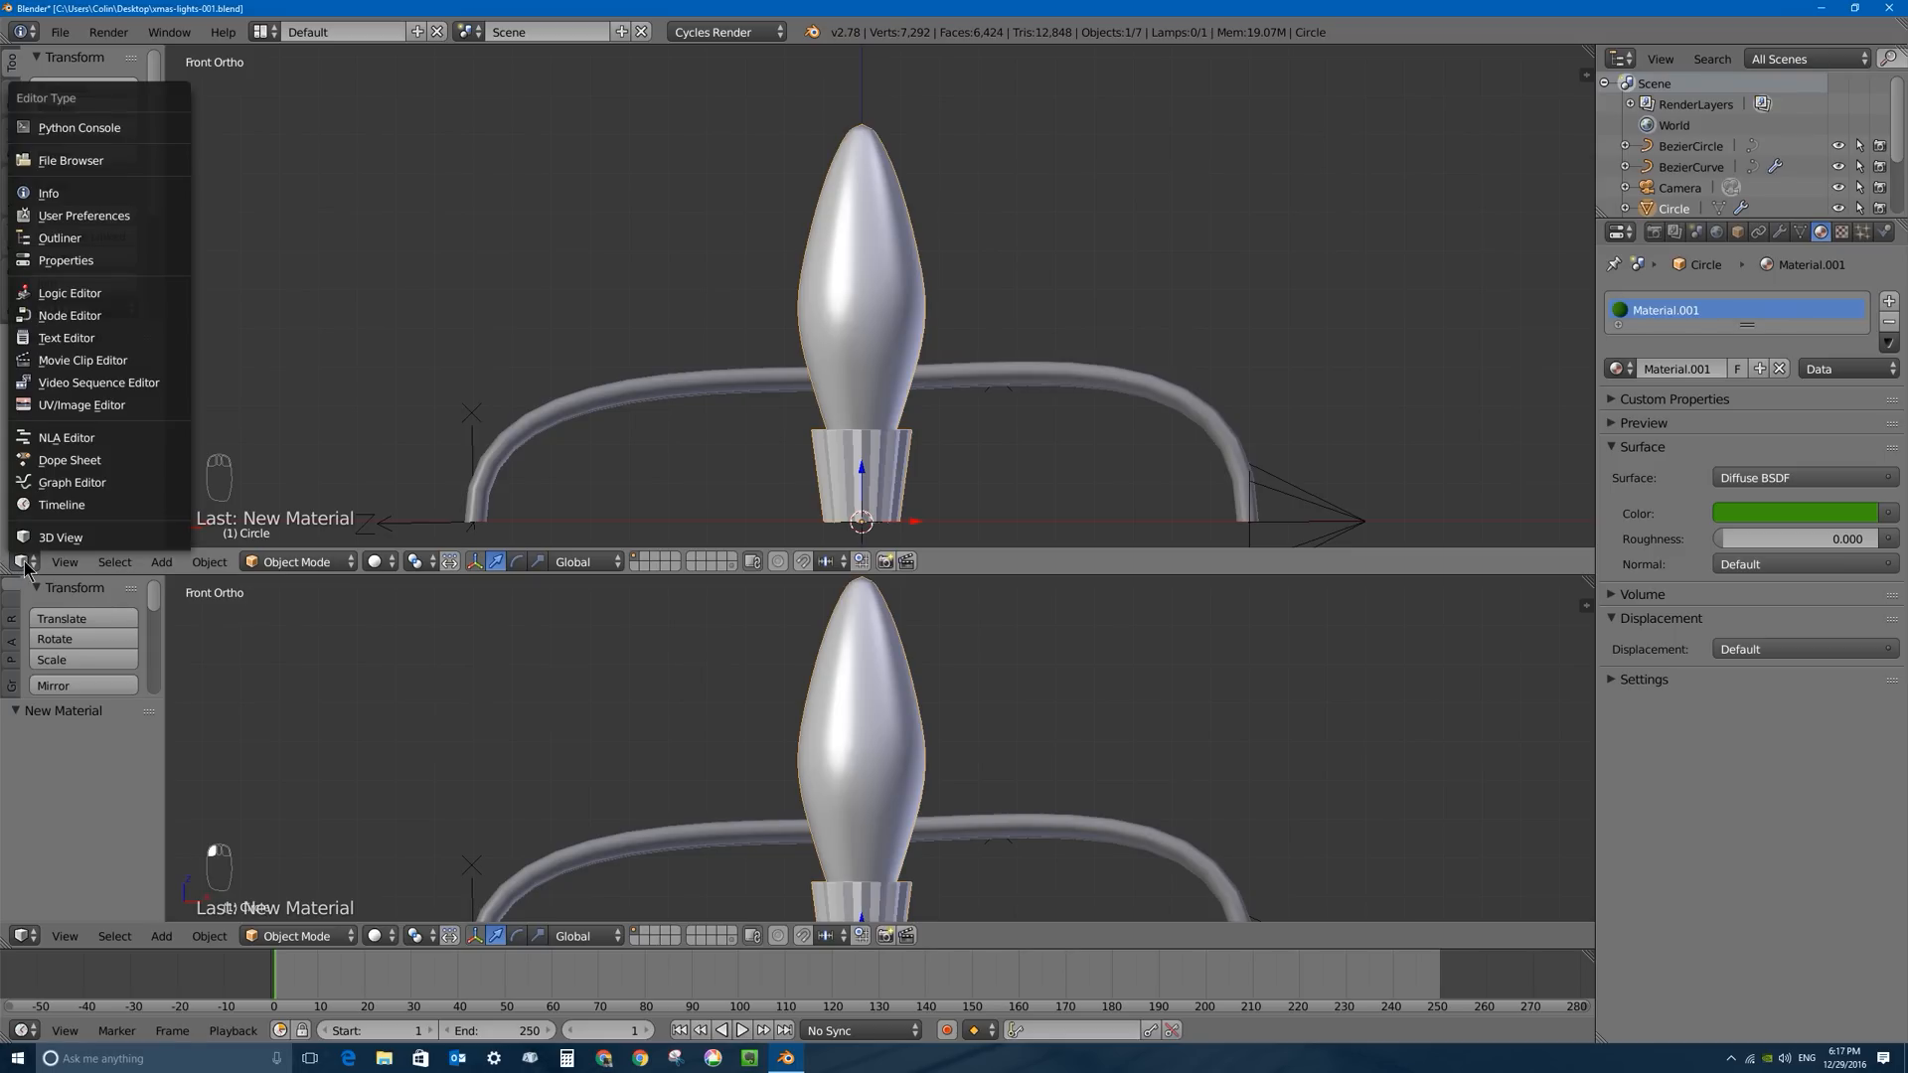
pyautogui.click(103, 315)
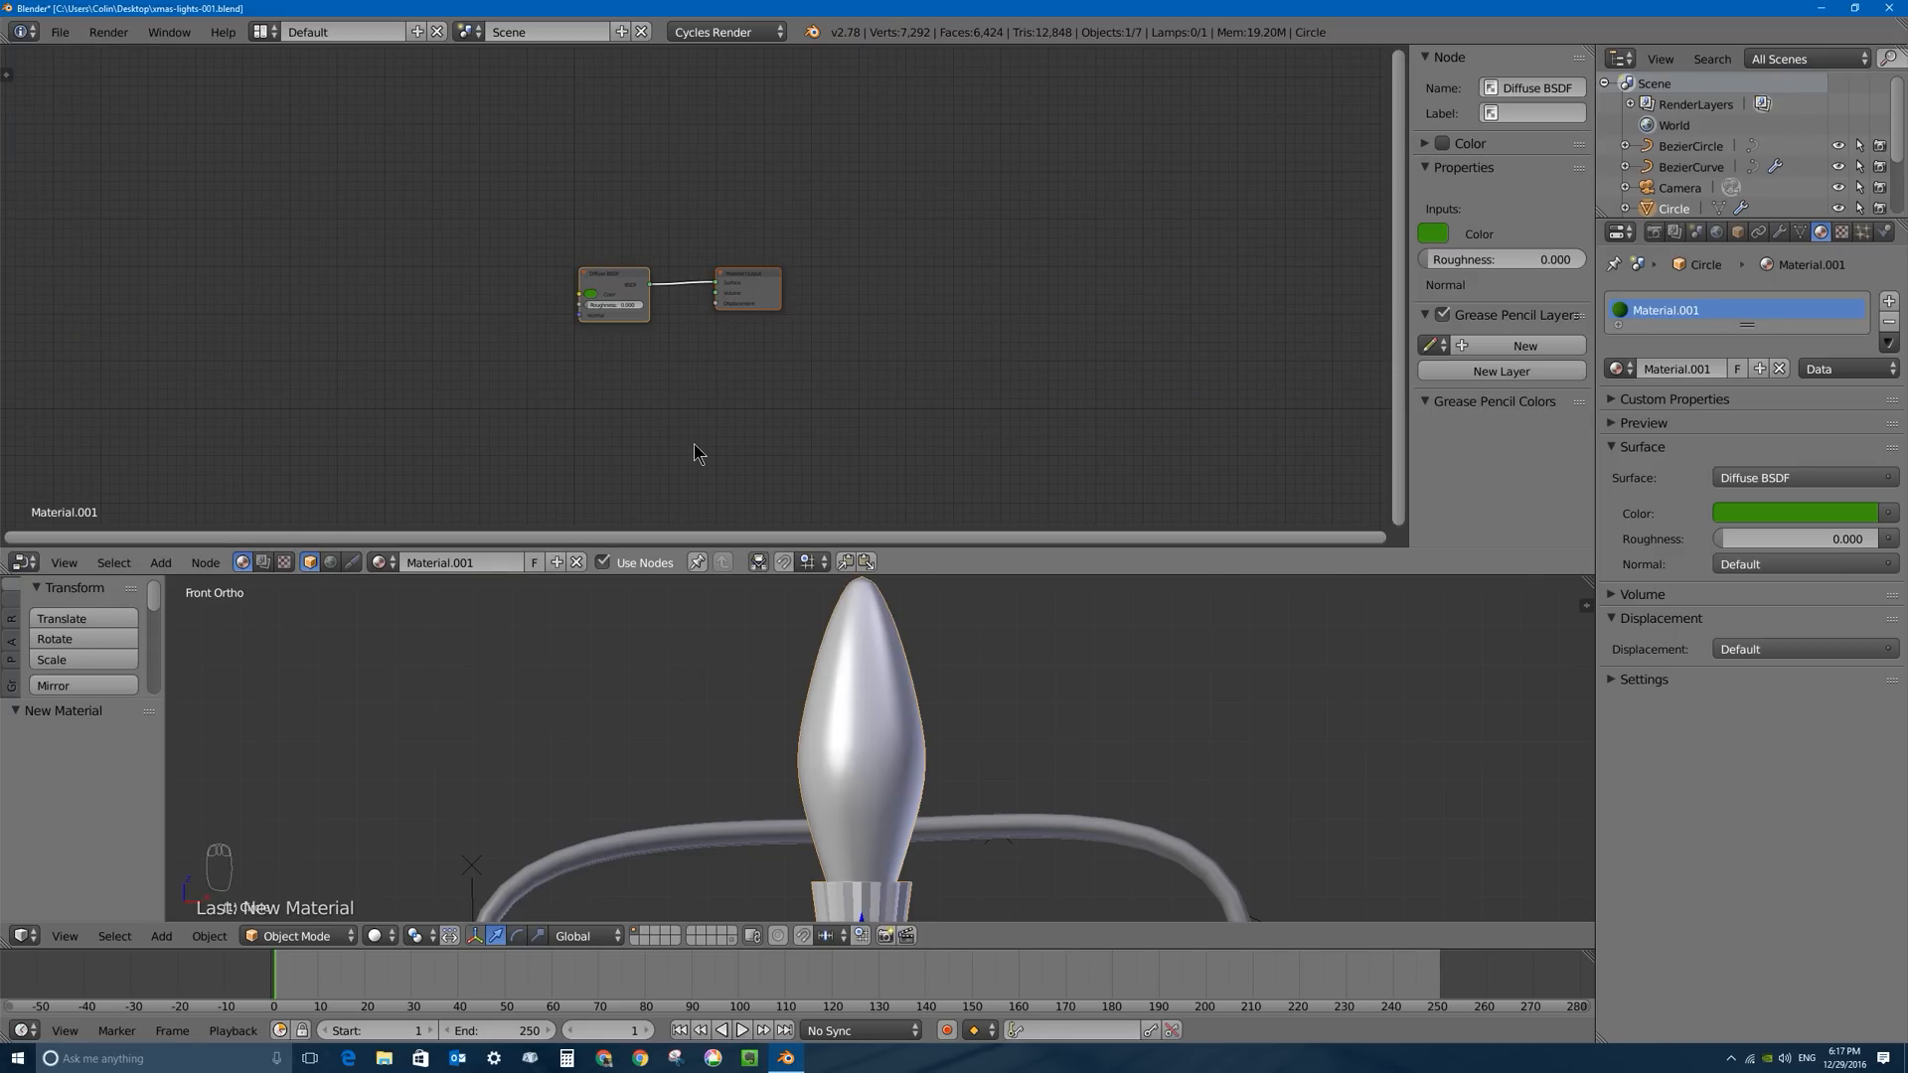
# Spread the Diffuse BSDF and Material Output nodes apart, leaving room for another node between them.
pyautogui.scroll(8, 629, 319)
pyautogui.moveTo(516, 271)
pyautogui.mouseDown()
pyautogui.moveTo(464, 264)
pyautogui.moveTo(488, 285)
pyautogui.mouseUp()
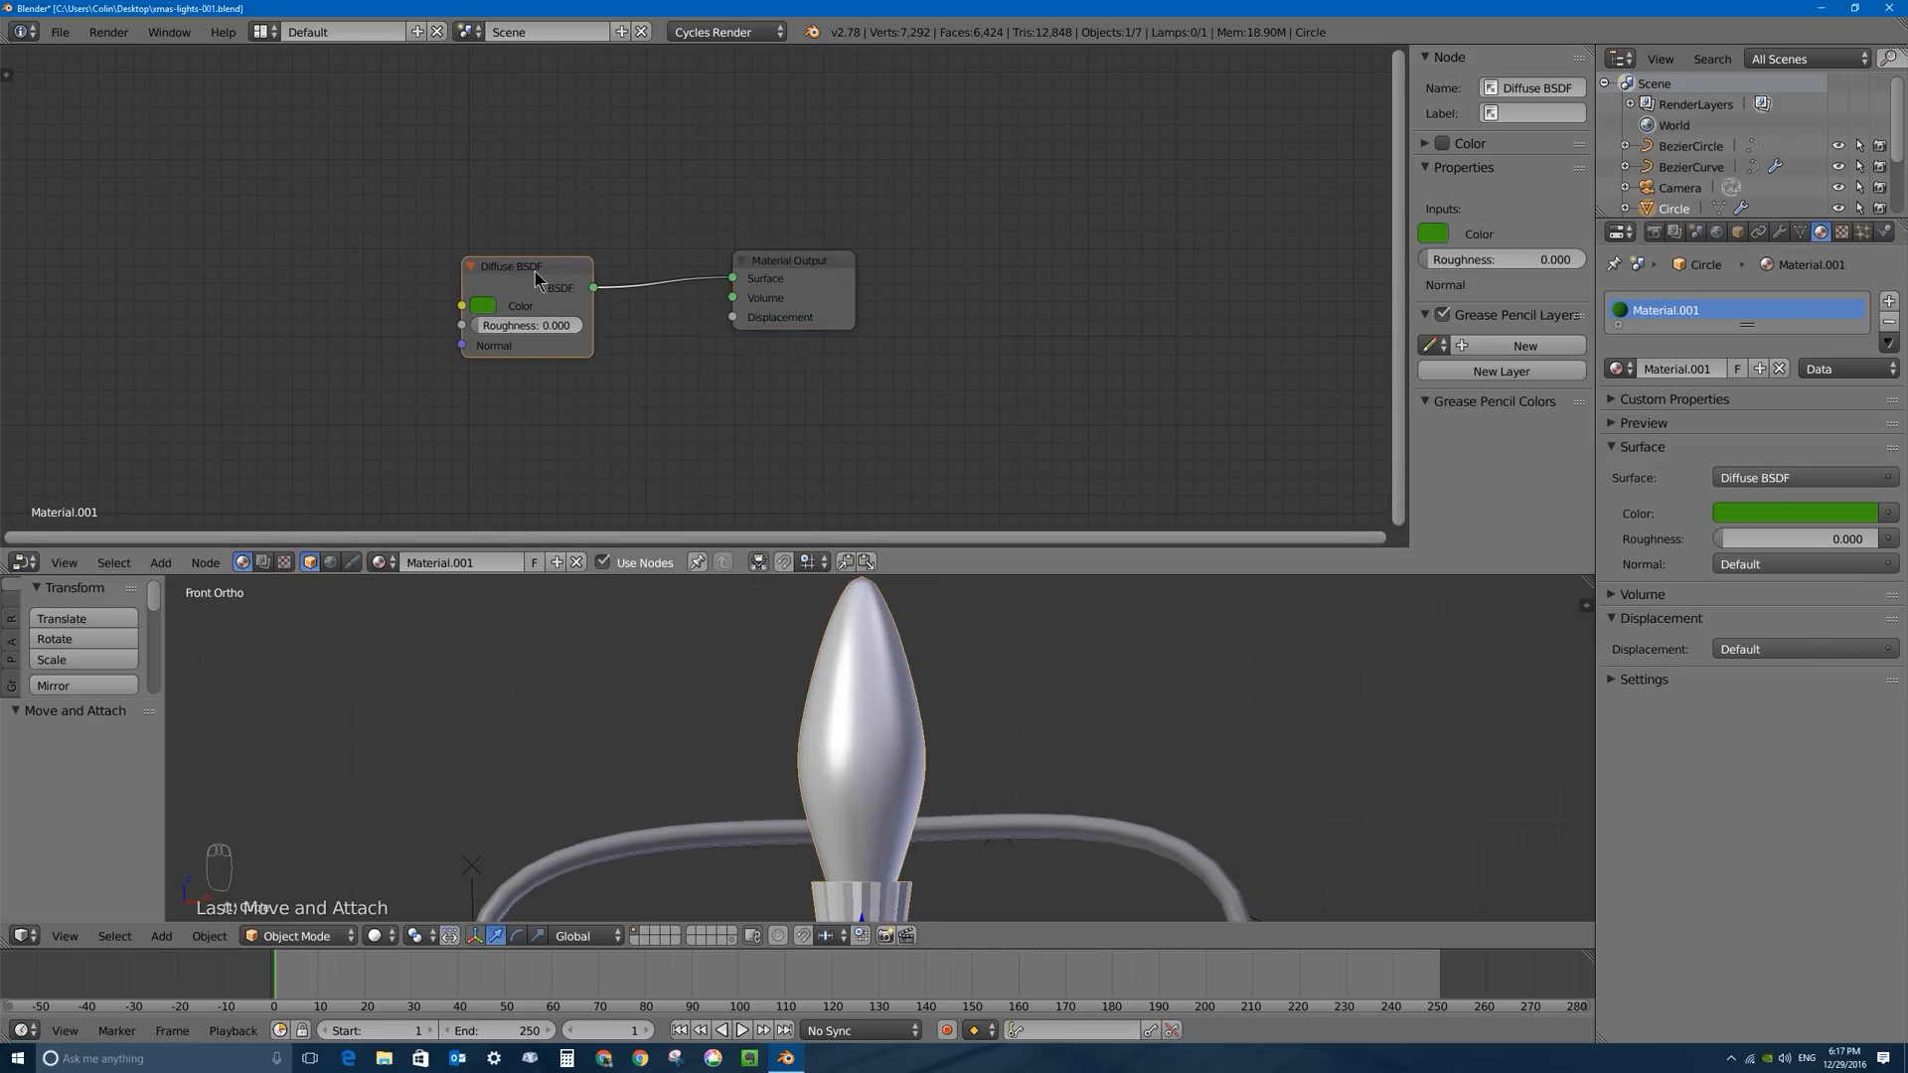
pyautogui.moveTo(573, 263); pyautogui.dragTo(604, 266)
pyautogui.moveTo(751, 262); pyautogui.dragTo(1027, 266)
pyautogui.moveTo(553, 286); pyautogui.dragTo(541, 204)
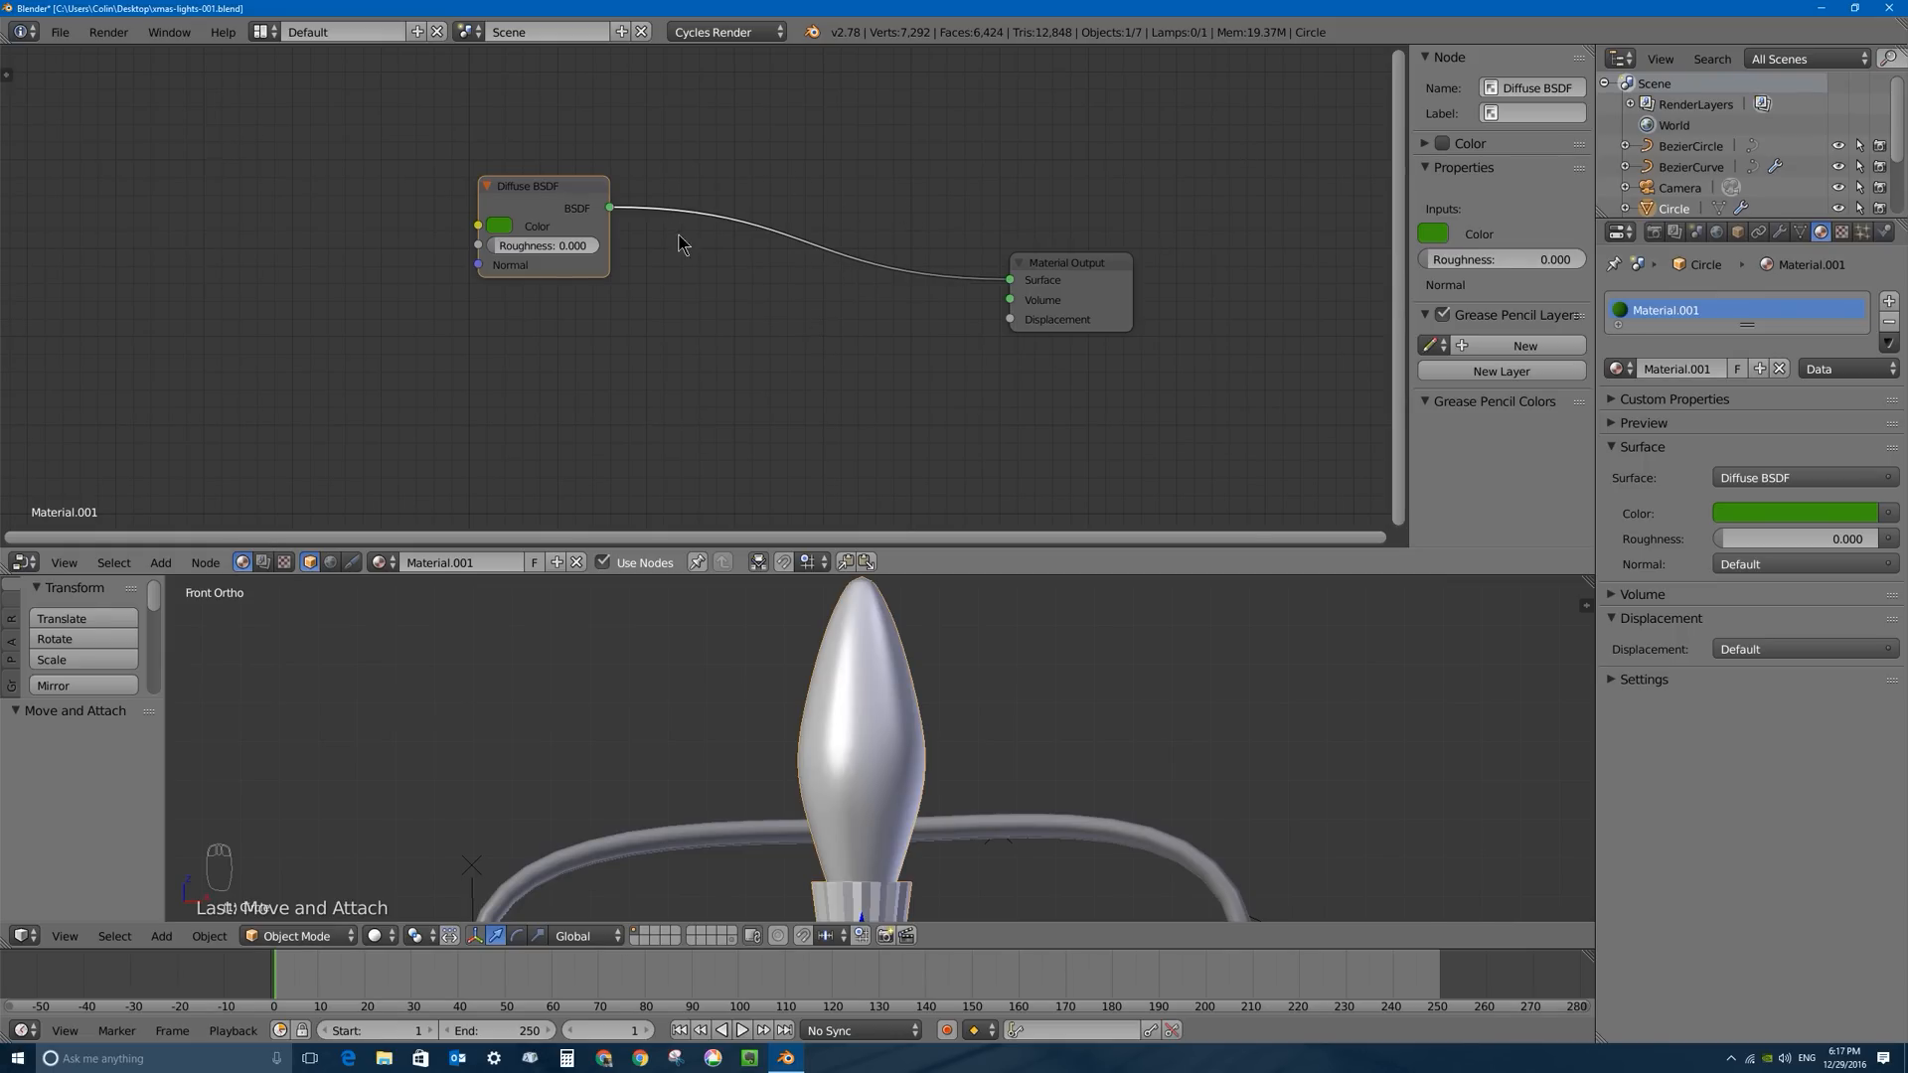
# Add a Mix Shader node on the link between the Diffuse BSDF and the Material Output.
pyautogui.hotkey('shift', 'a')
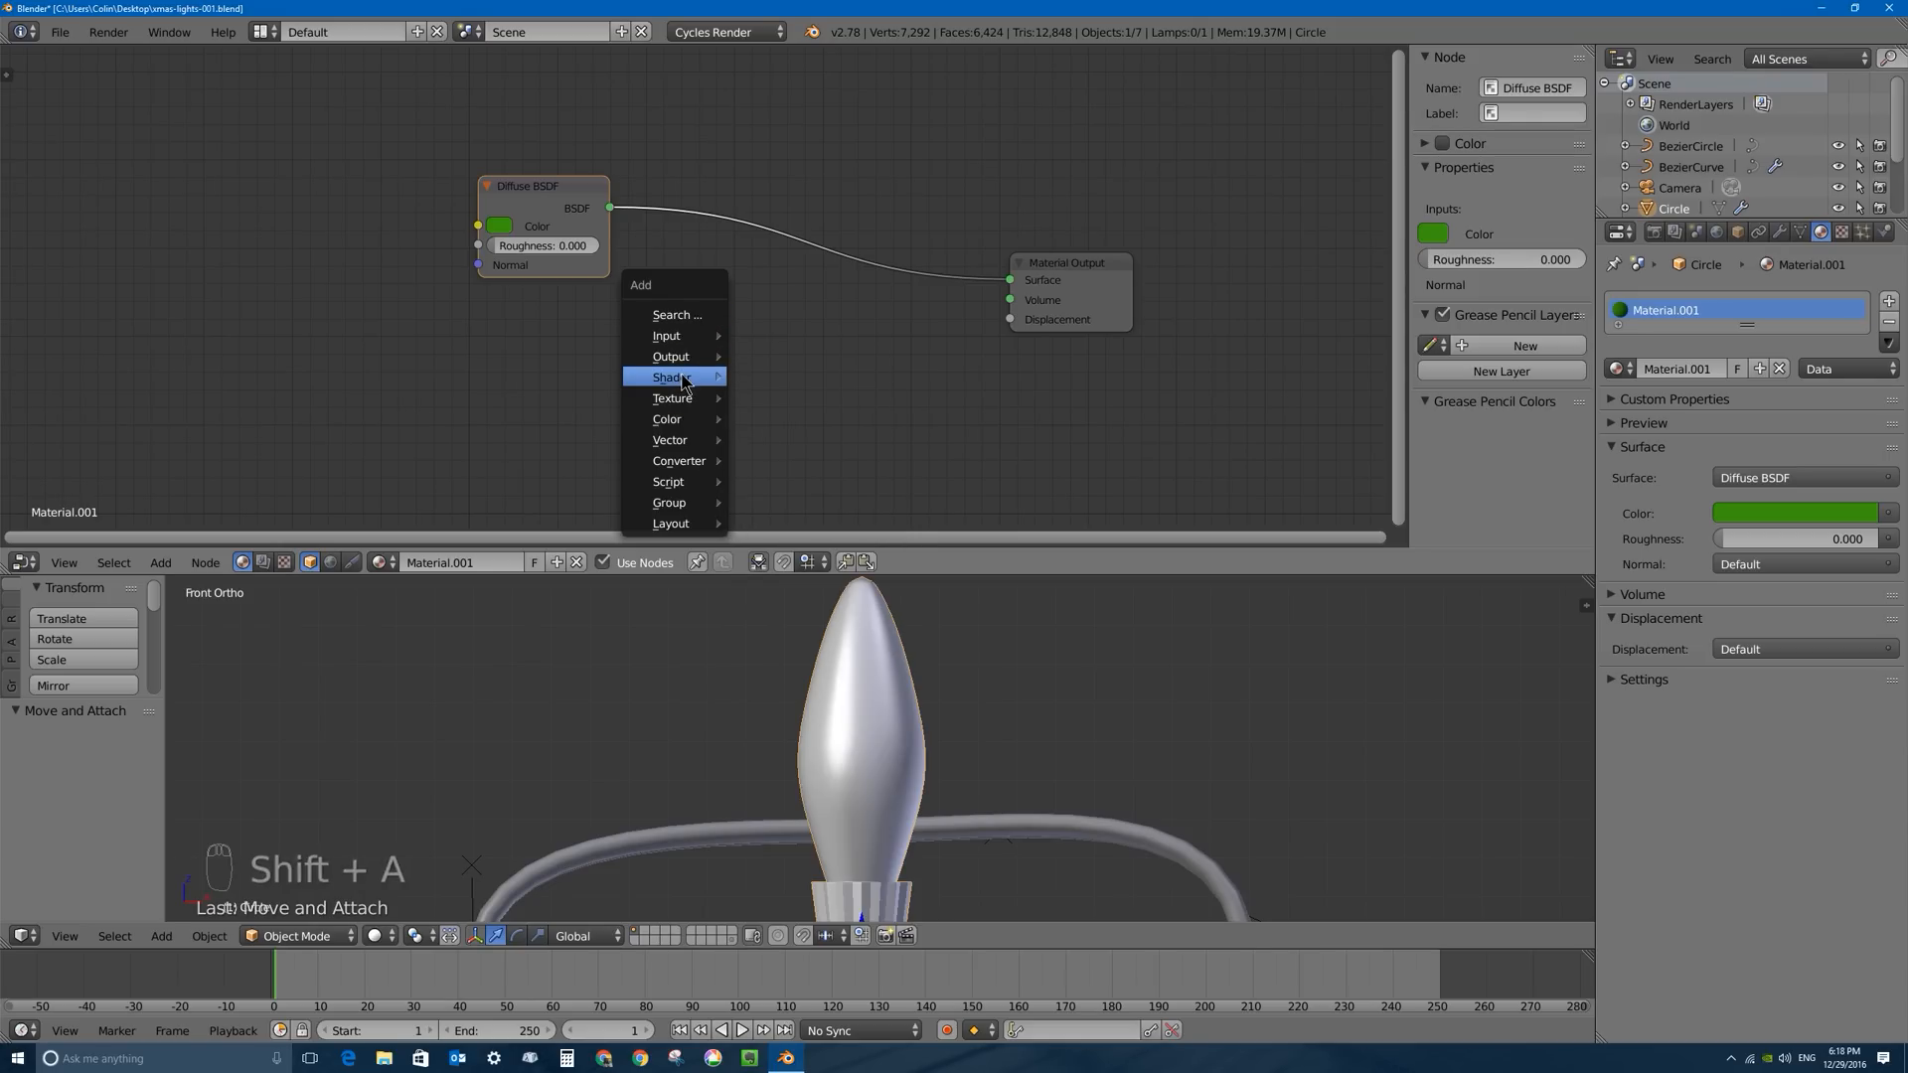
pyautogui.moveTo(686, 381)
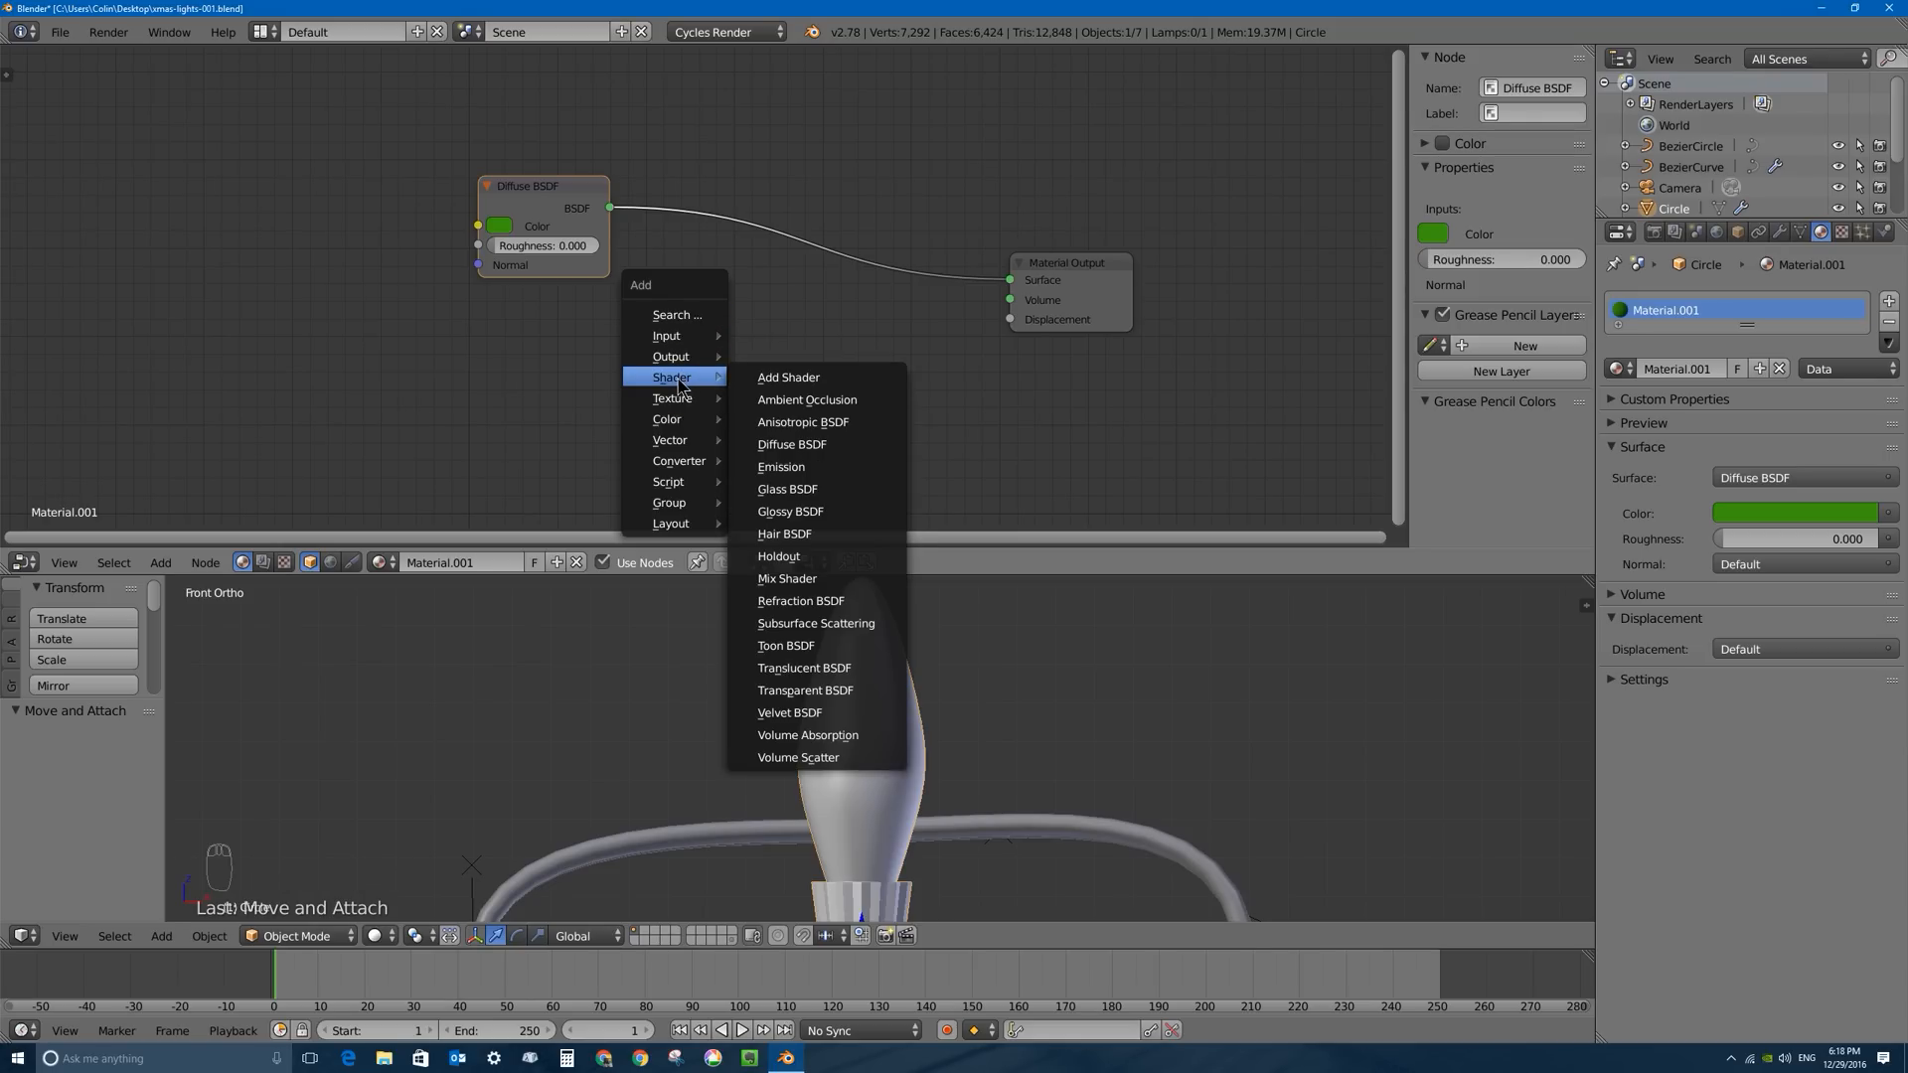
pyautogui.click(798, 580)
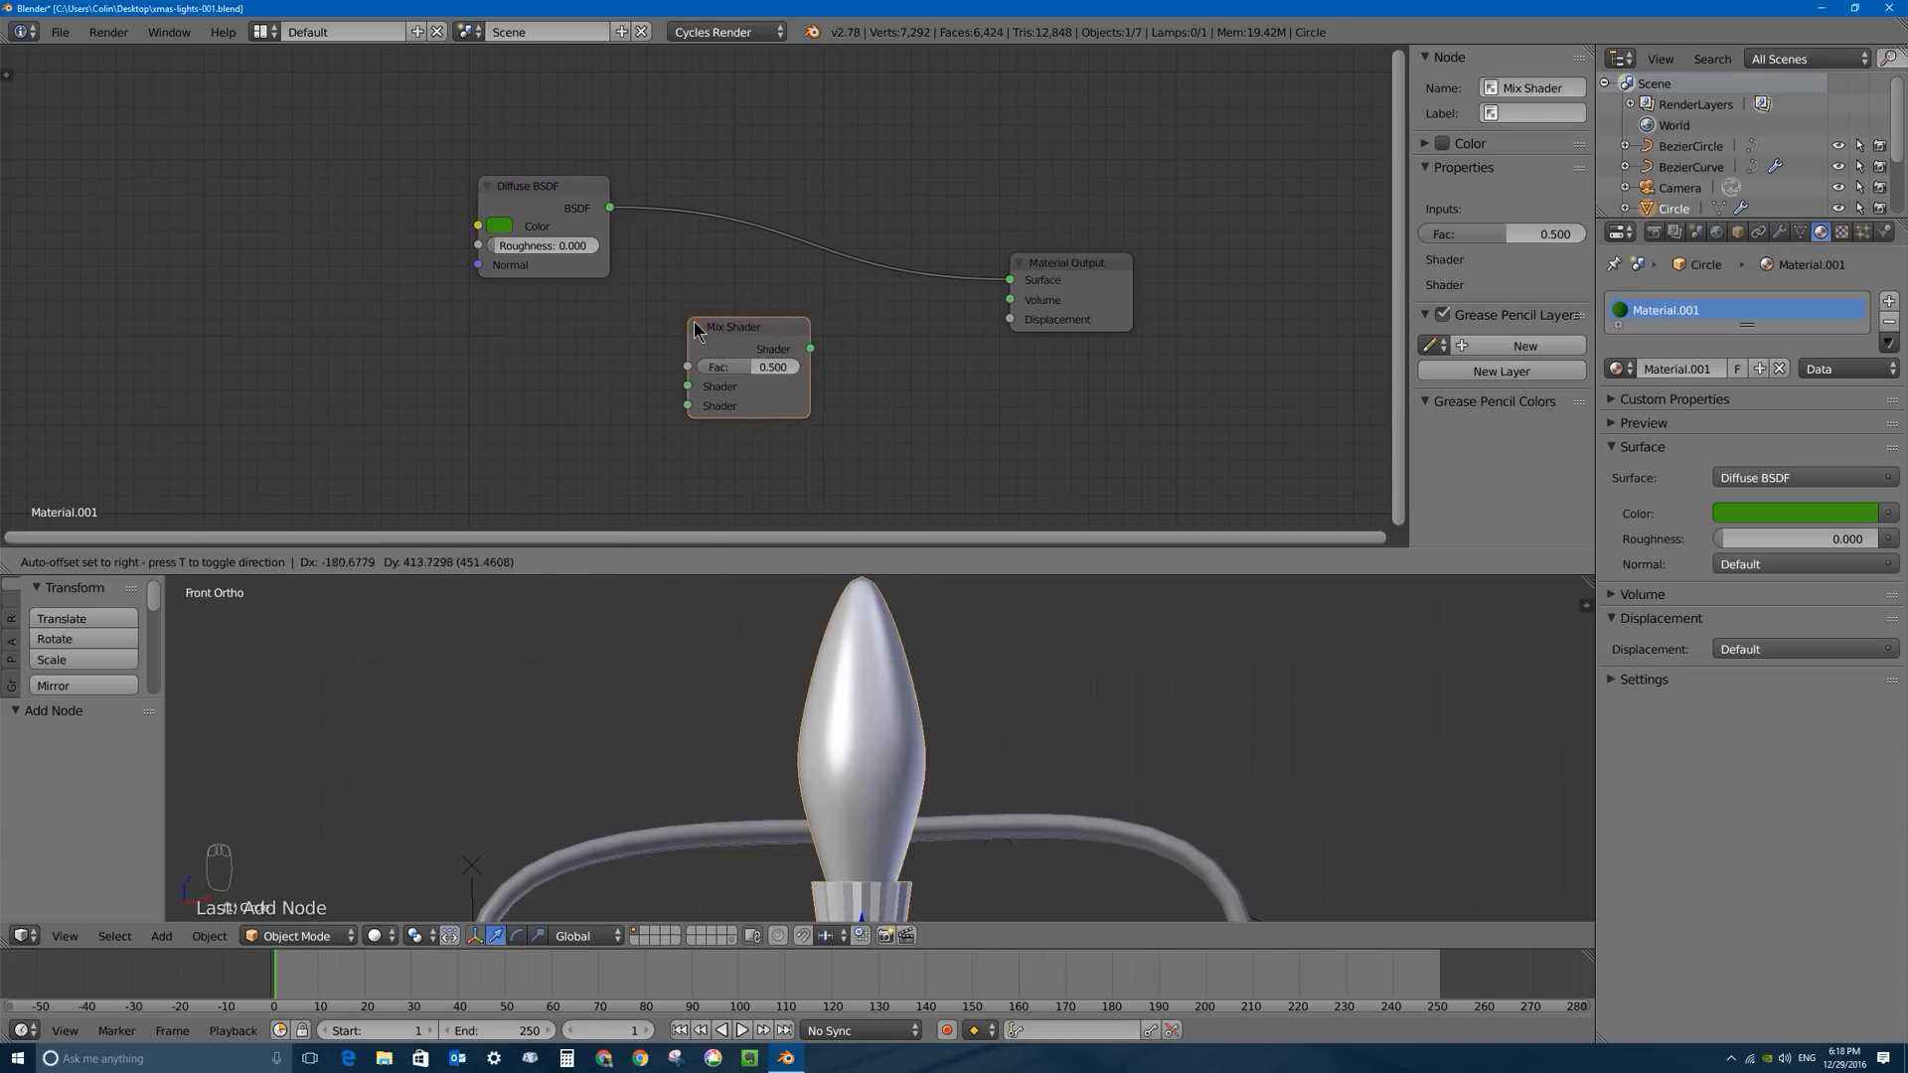
pyautogui.click(745, 198)
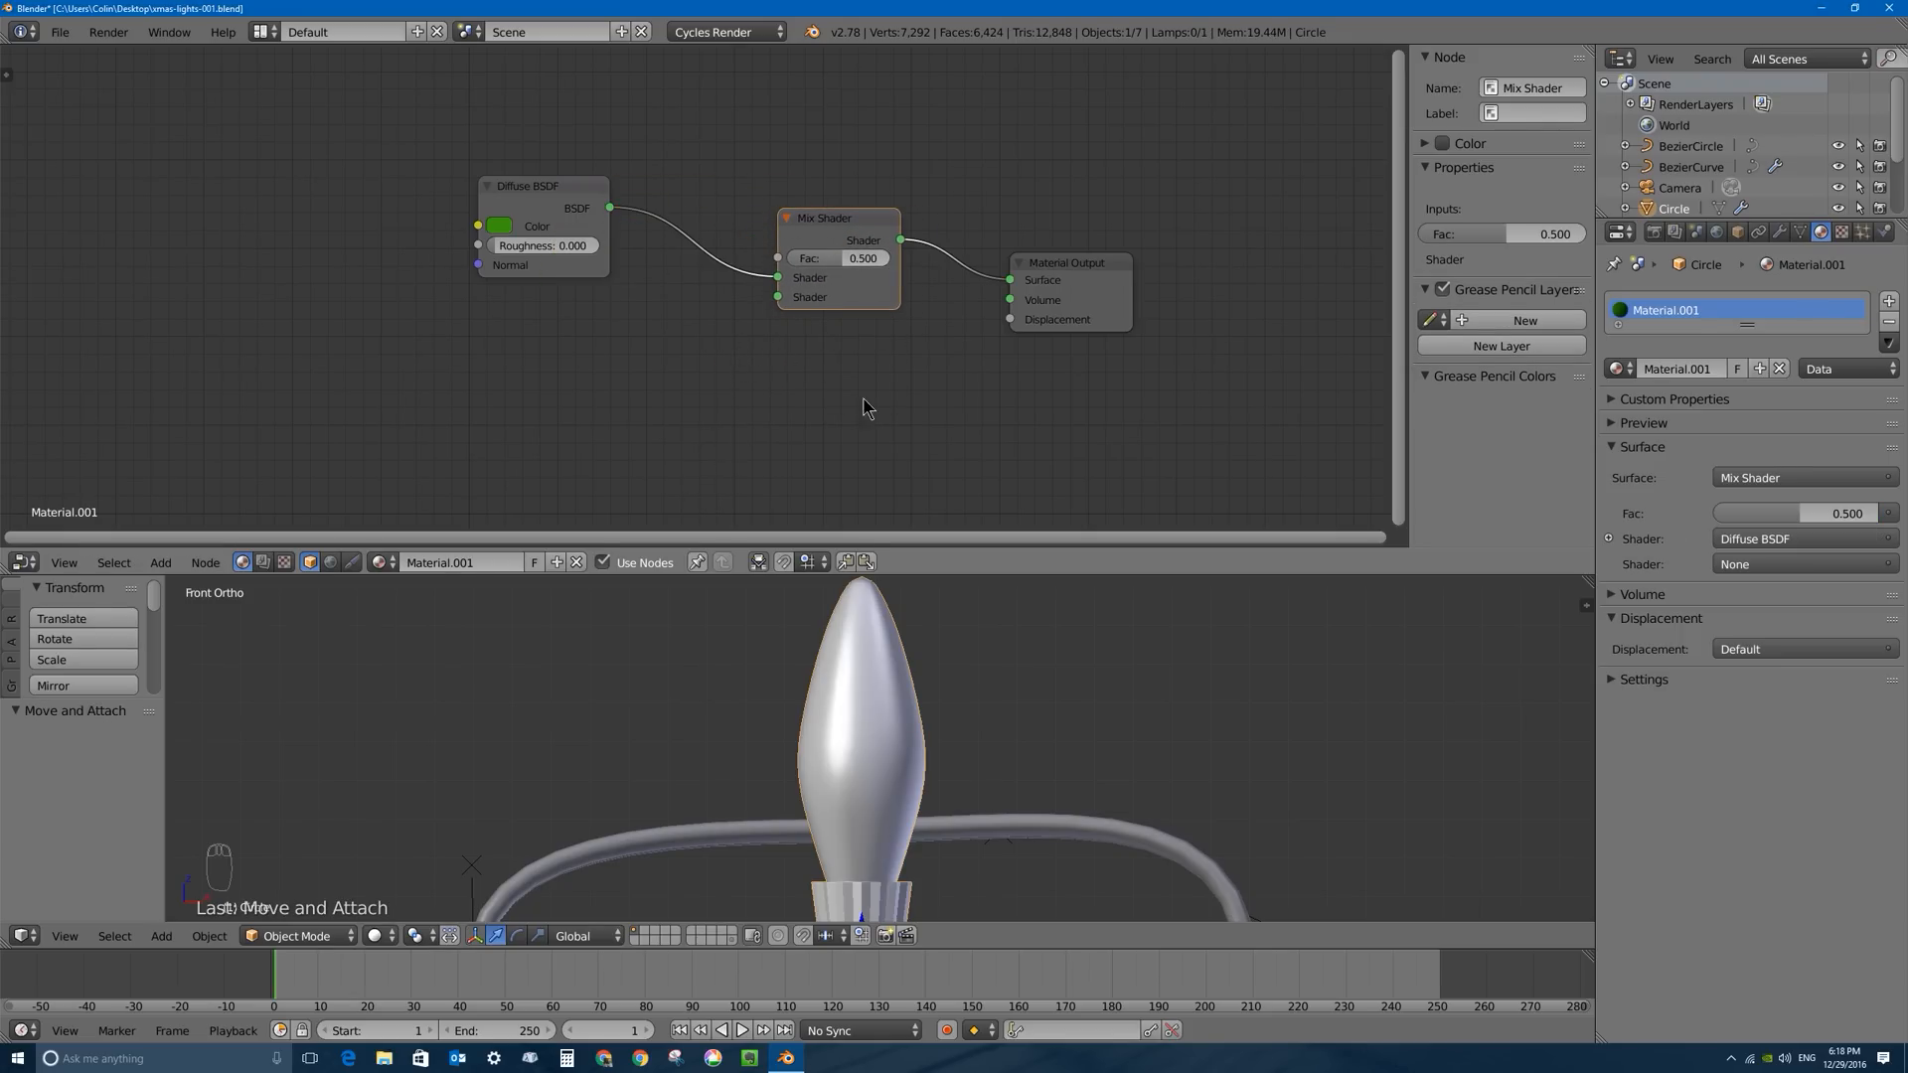
# Add a Glossy BSDF node below the Diffuse BSDF and connect it to the Mix Shader's second shader input.
pyautogui.hotkey('shift', 'a')
pyautogui.moveTo(943, 410)
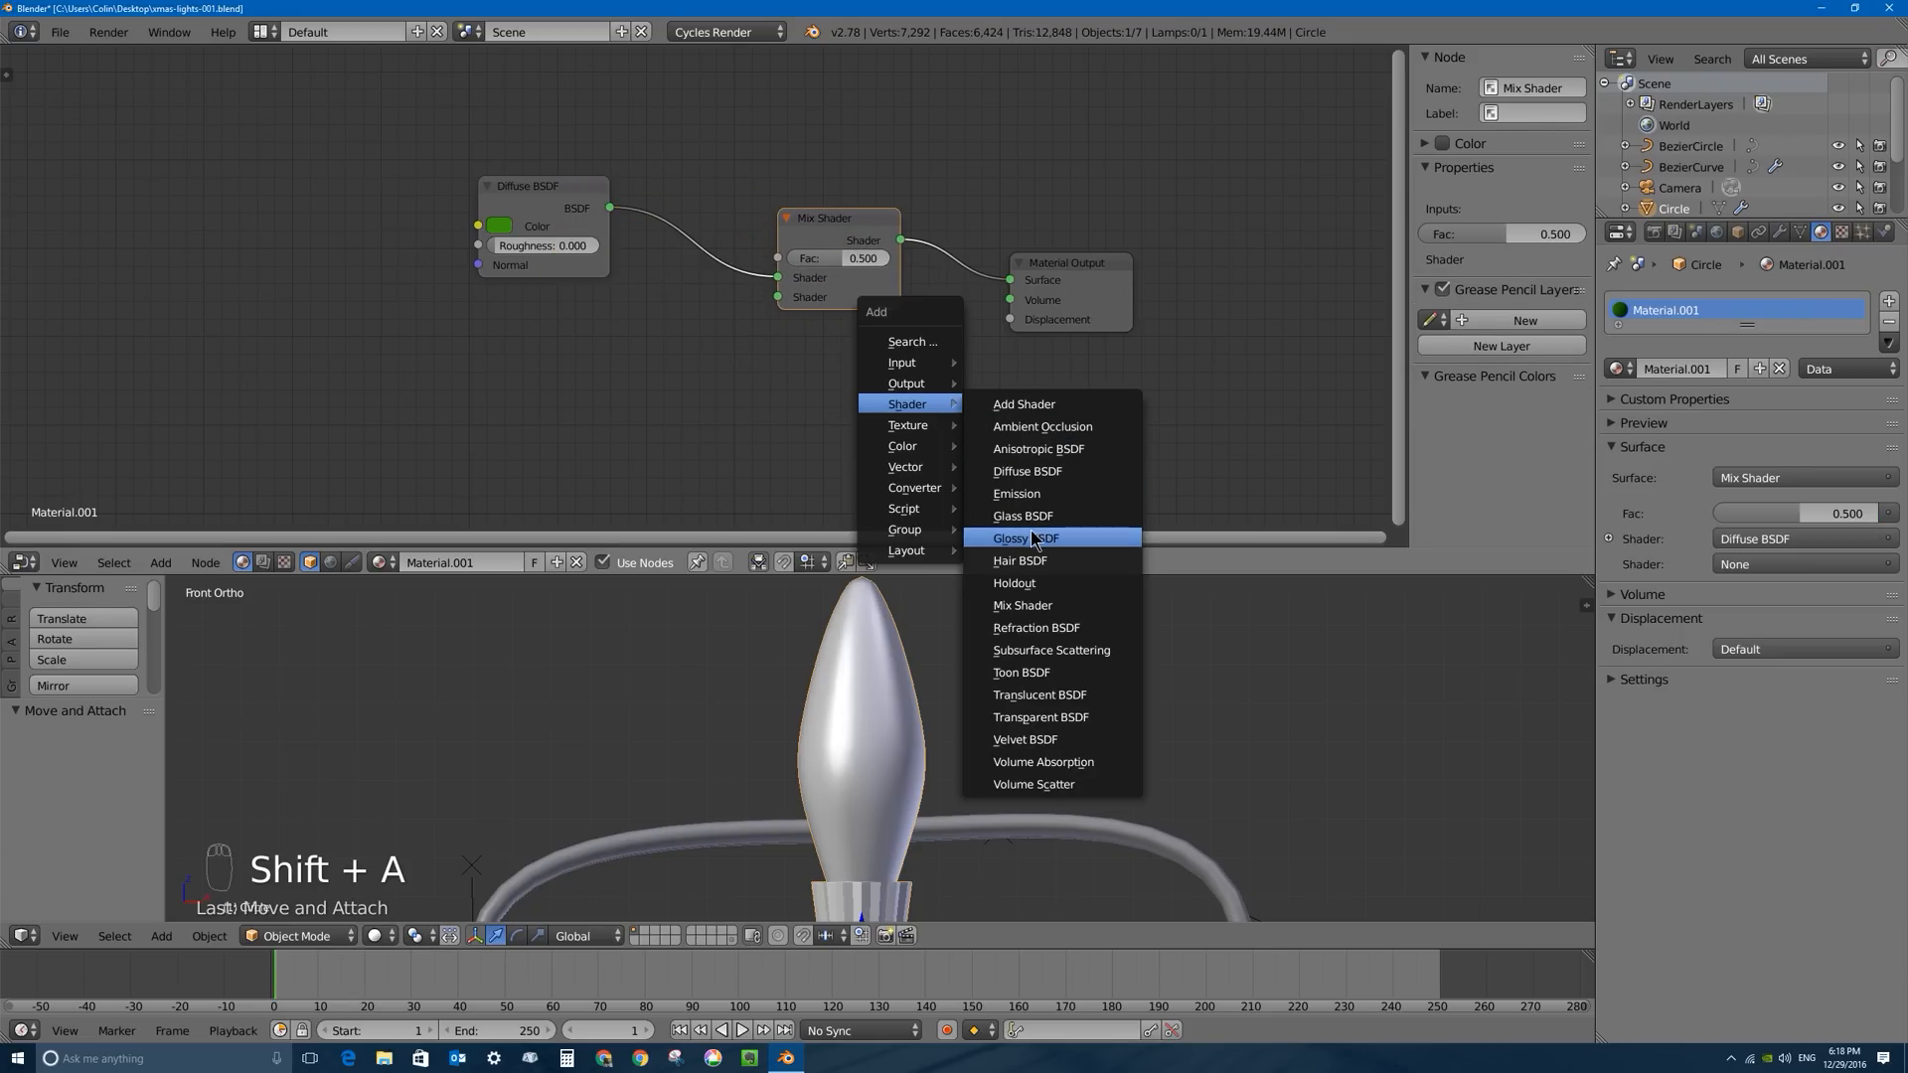
pyautogui.click(1025, 538)
pyautogui.click(472, 316)
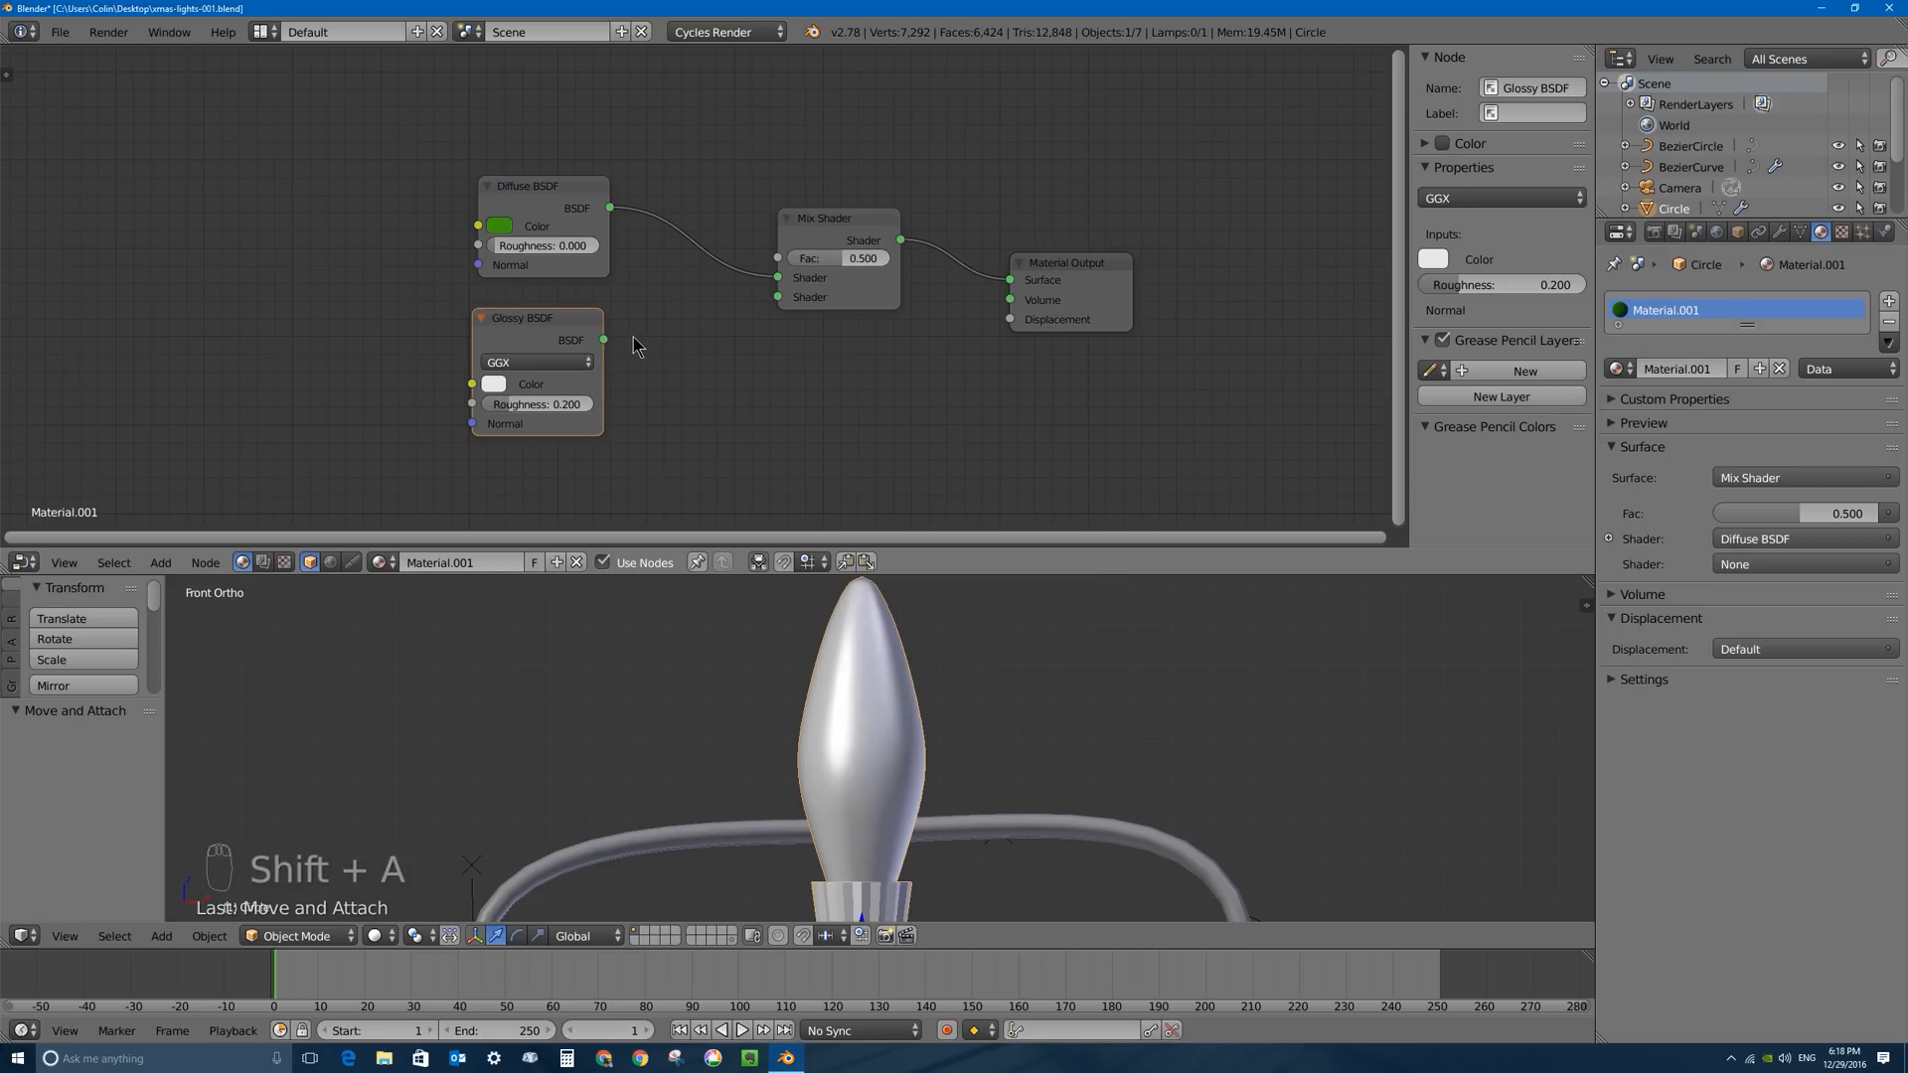
pyautogui.moveTo(603, 340); pyautogui.dragTo(778, 297)
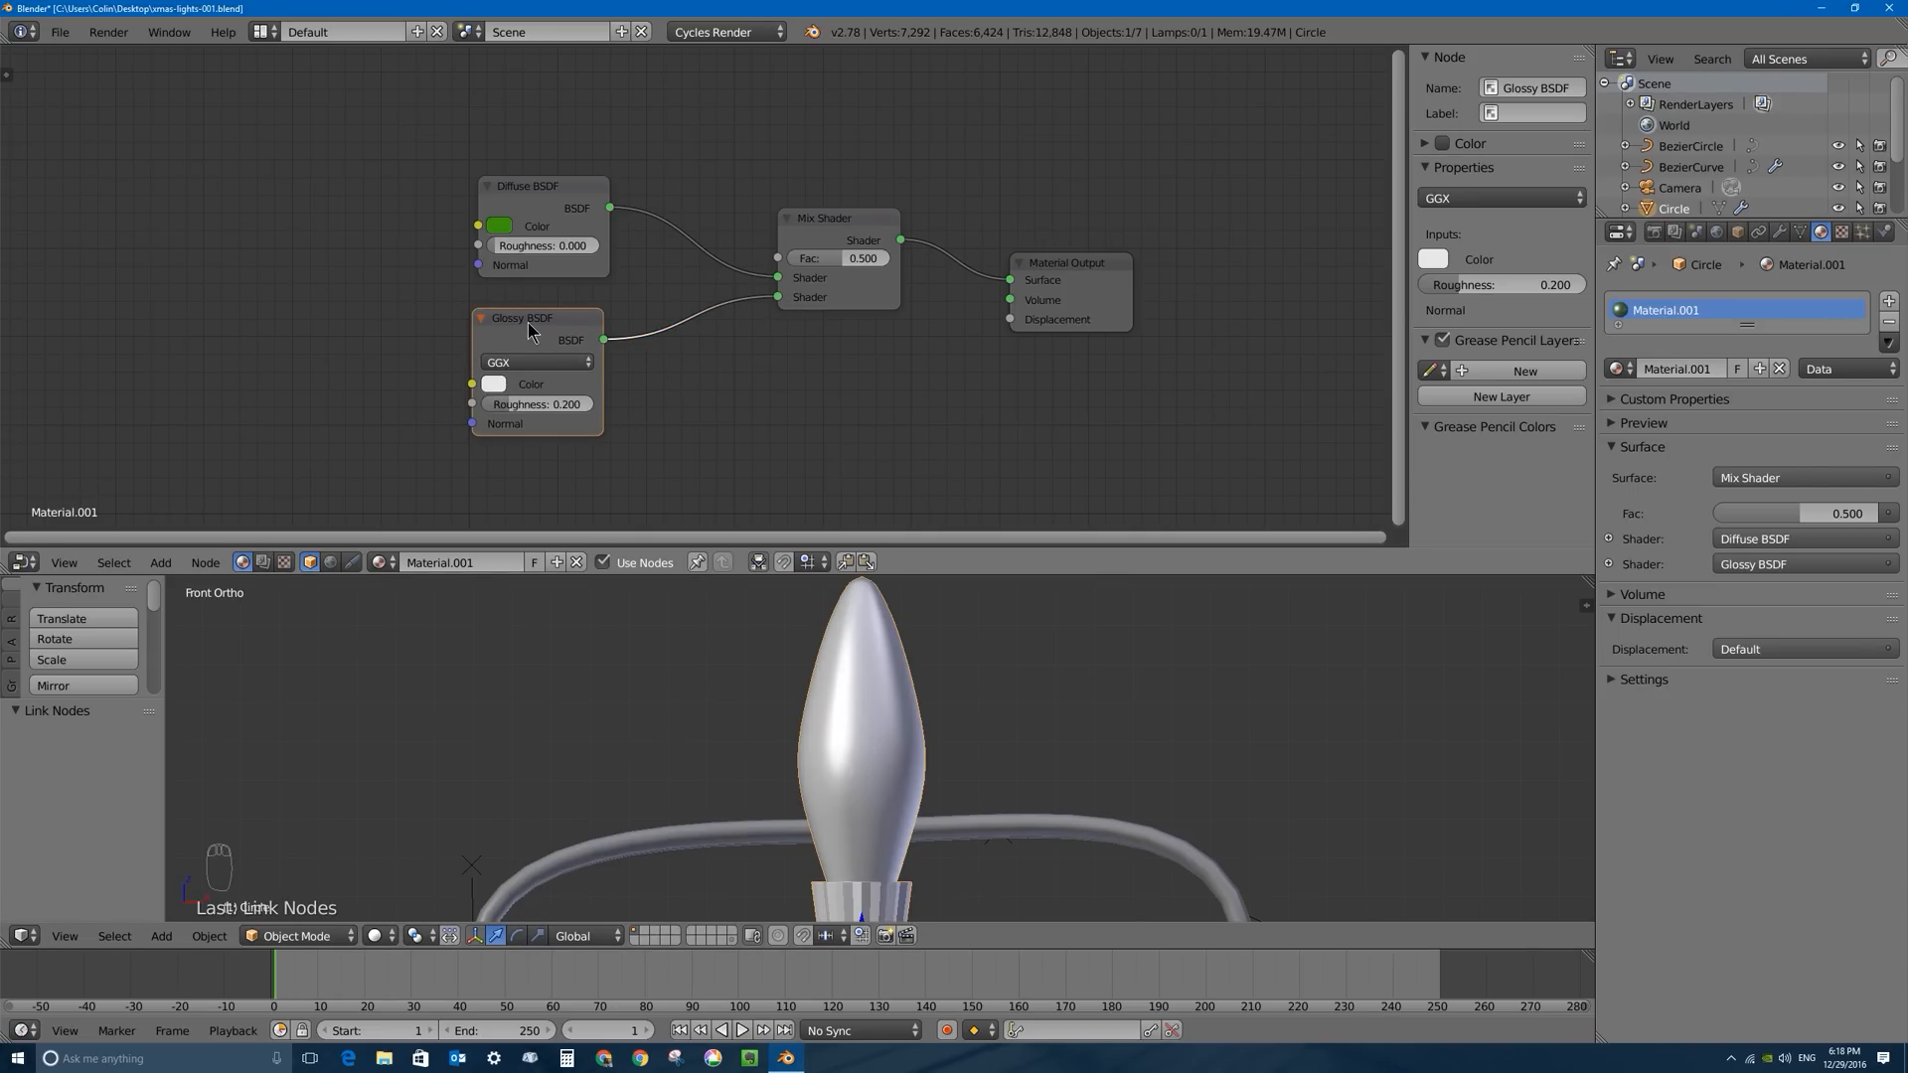
# Align the Glossy BSDF node under the Diffuse BSDF and brighten its color to pure white.
pyautogui.moveTo(528, 330); pyautogui.dragTo(542, 324)
pyautogui.click(515, 378)
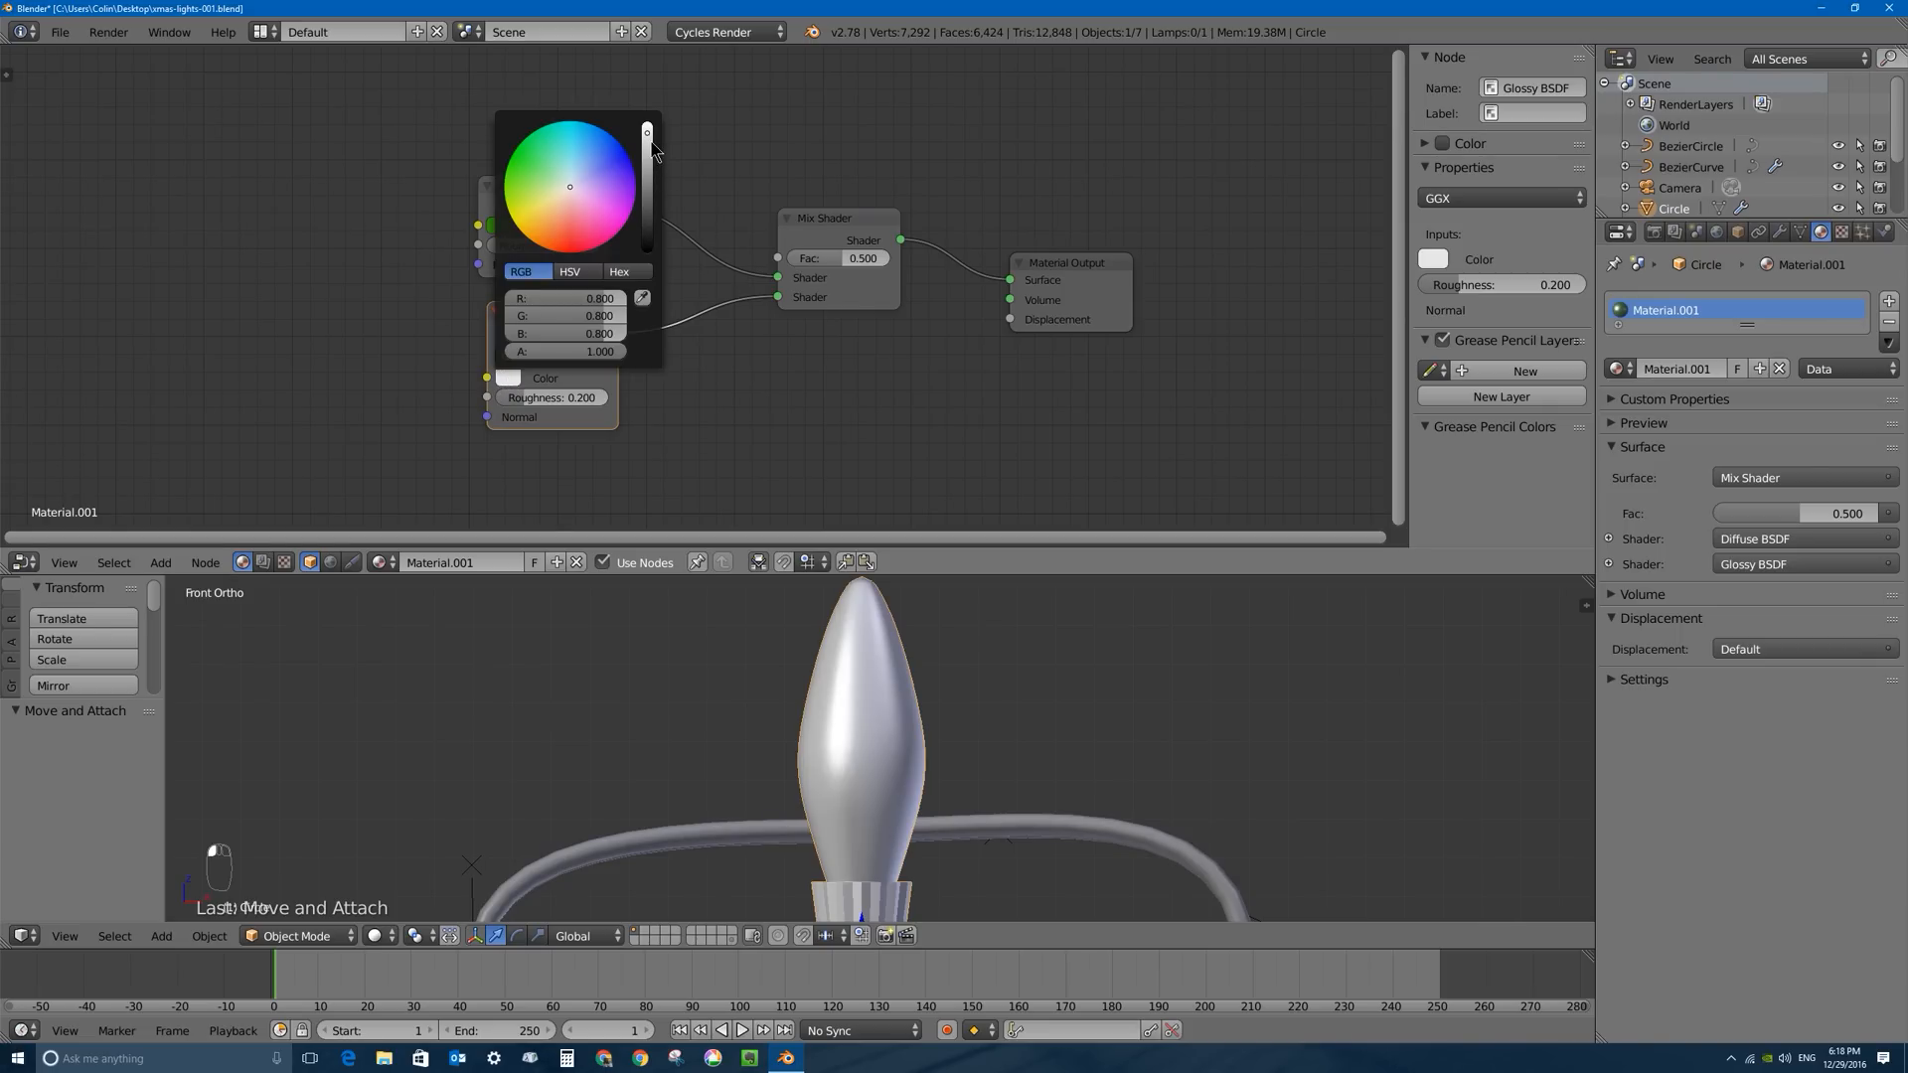
pyautogui.moveTo(645, 138); pyautogui.dragTo(647, 122)
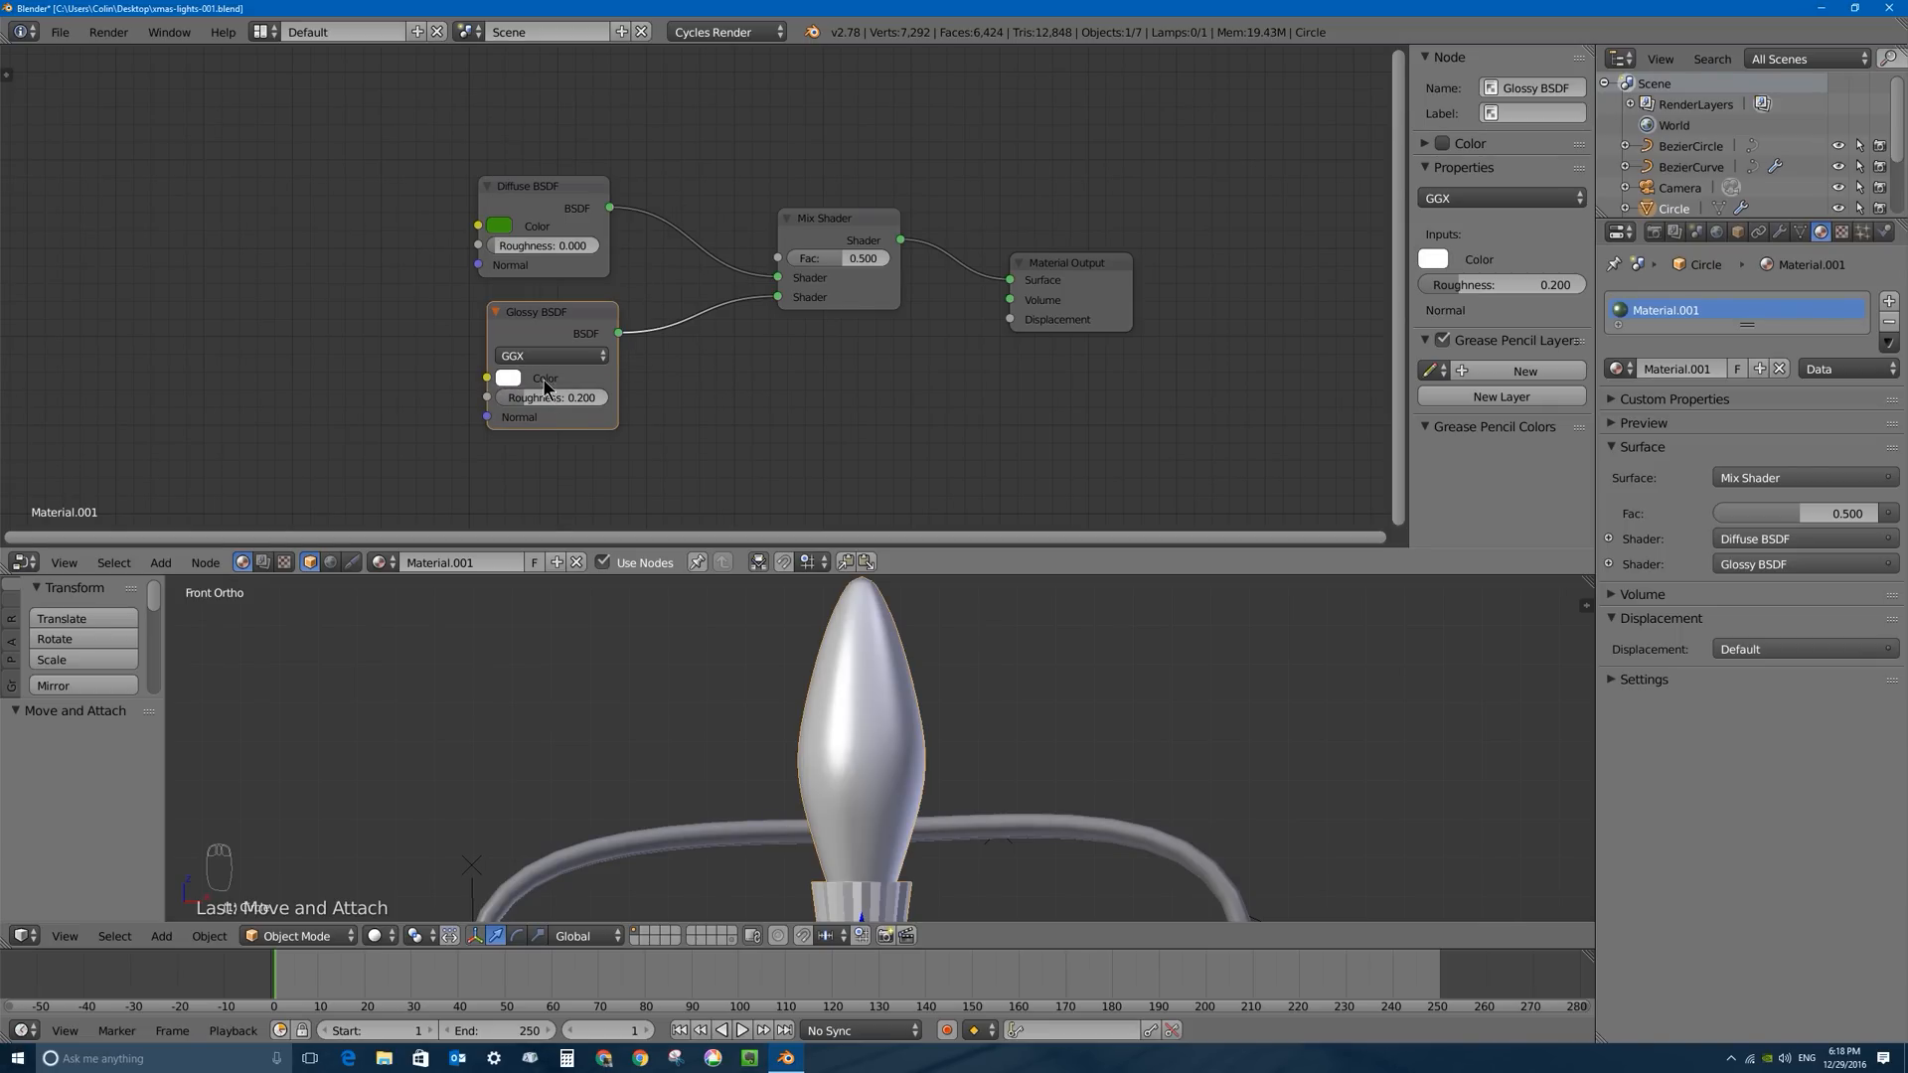
# Preview the bulb material with Rendered viewport shading.
pyautogui.click(388, 936)
pyautogui.click(456, 805)
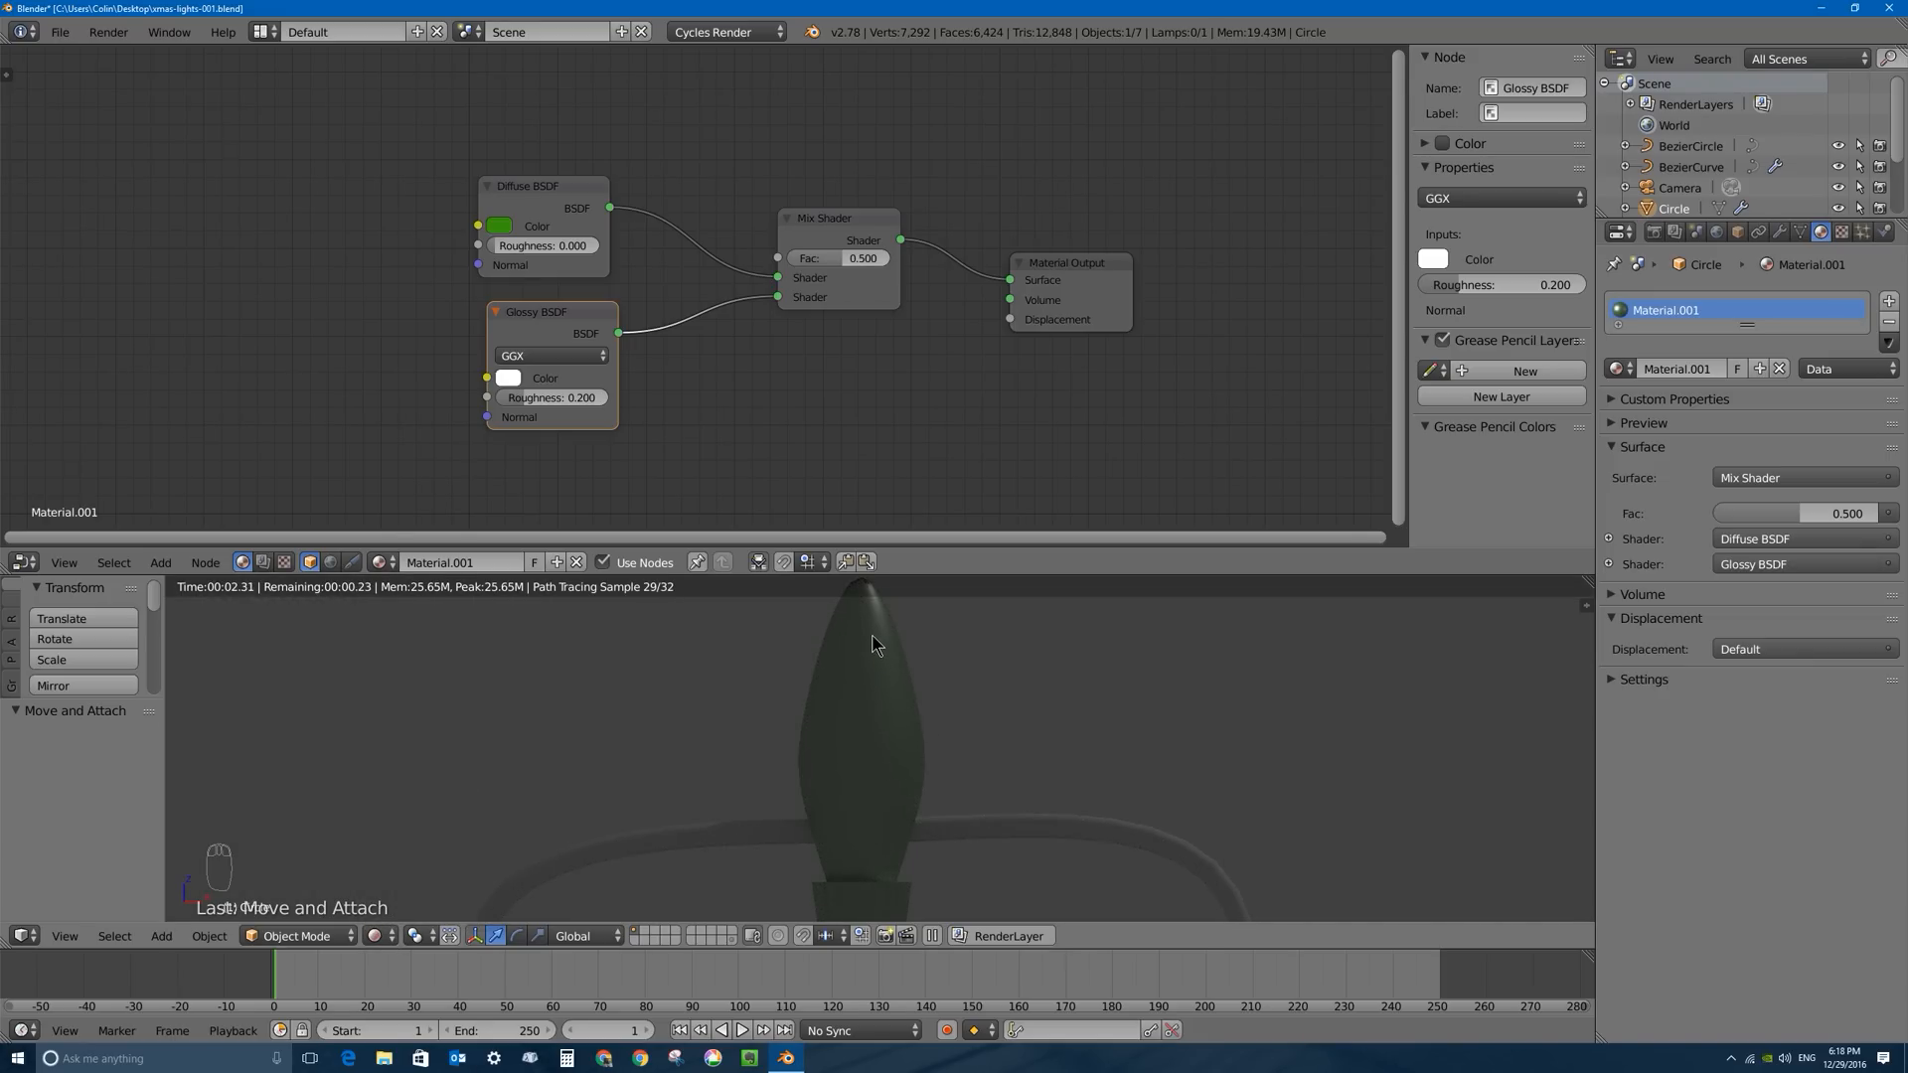
pyautogui.scroll(-3, 878, 692)
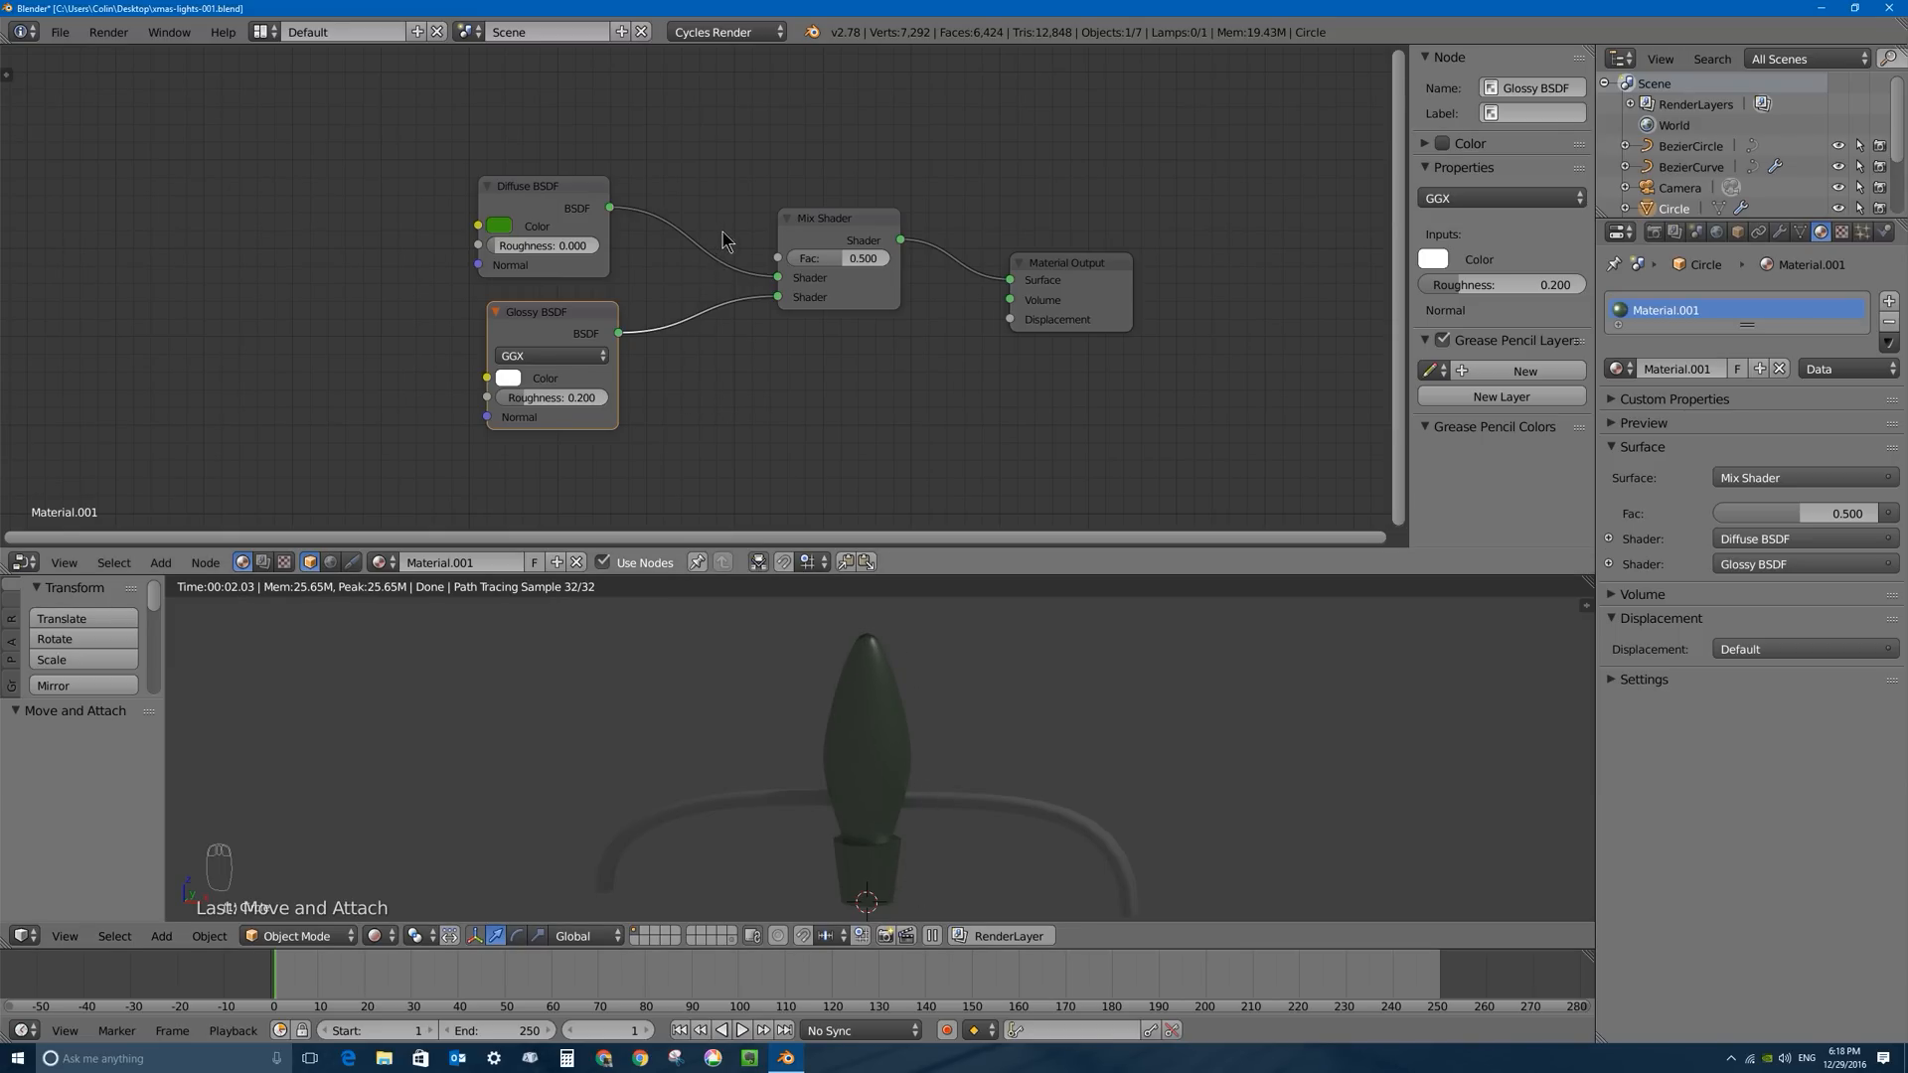
# Add a Fresnel input node above the Diffuse BSDF and connect it to the Mix Shader's Fac input.
pyautogui.moveTo(816, 225); pyautogui.dragTo(822, 222)
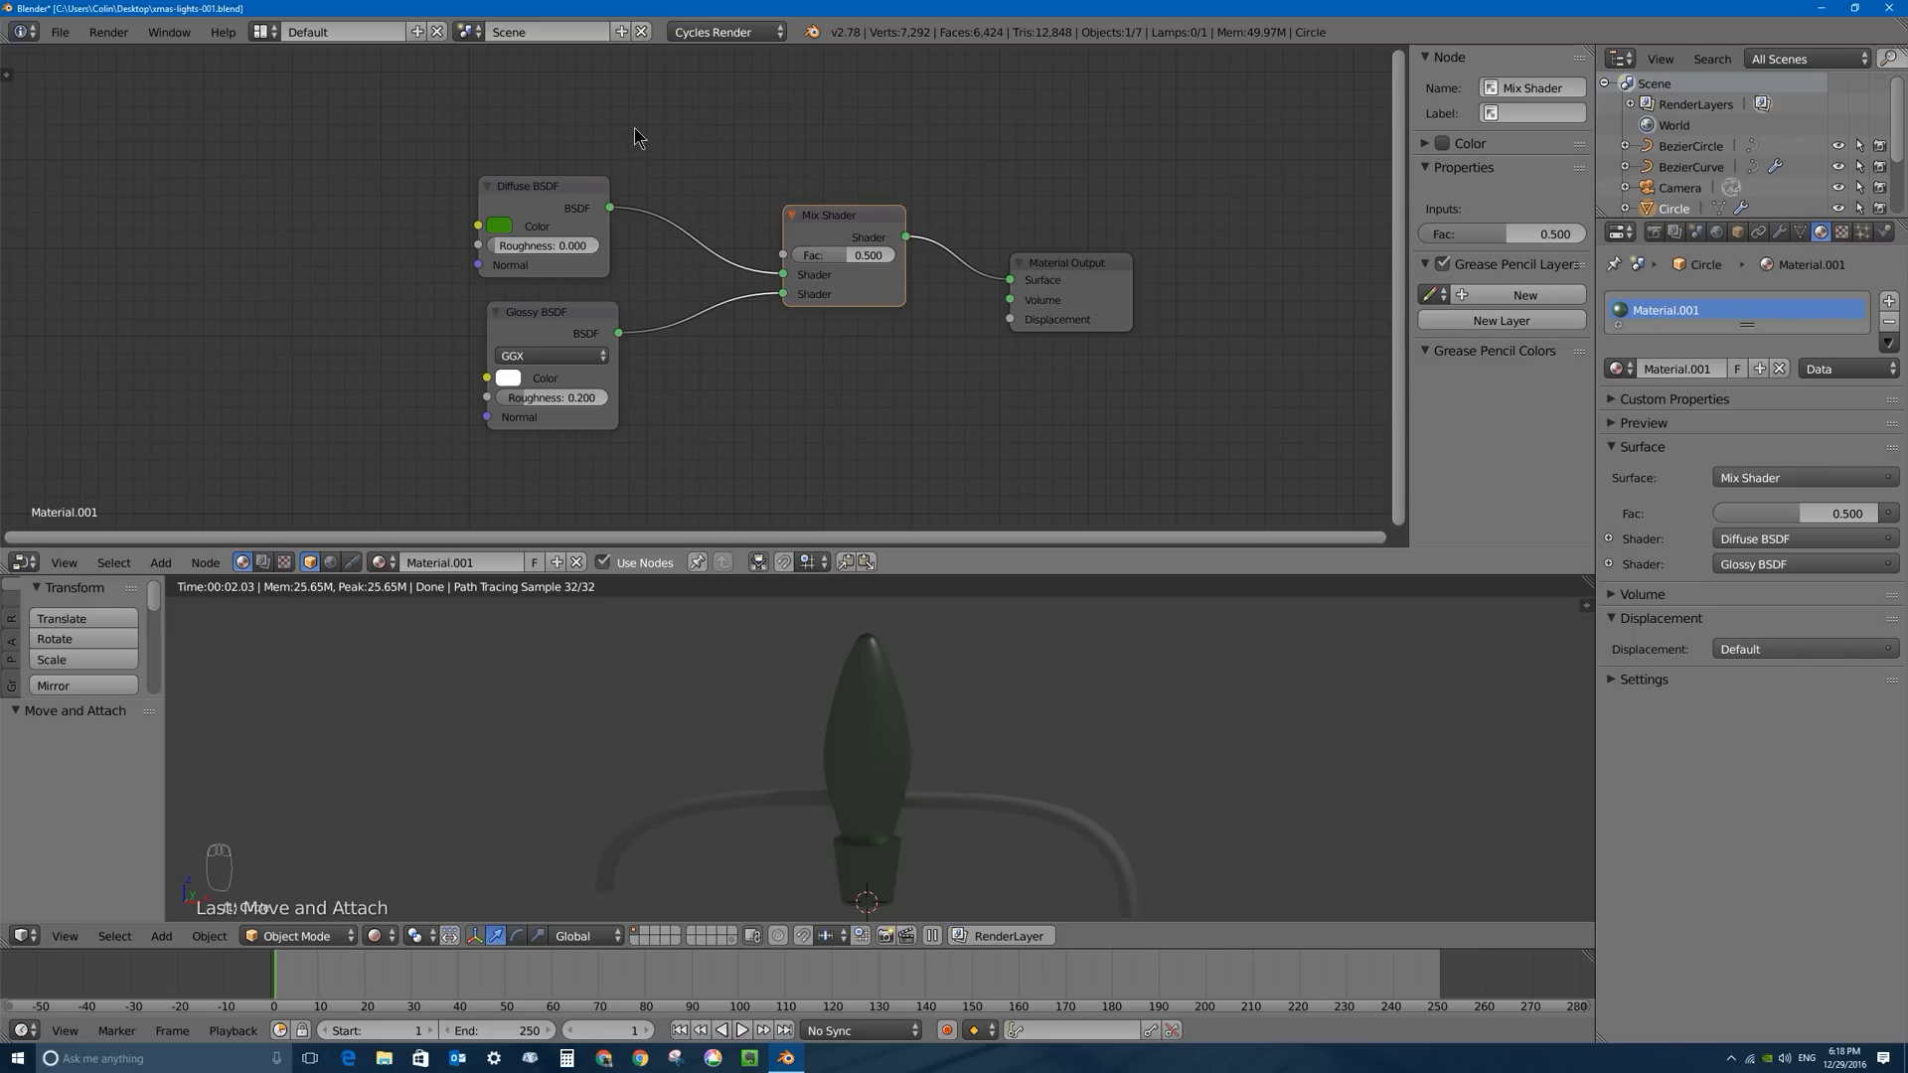
pyautogui.hotkey('shift', 'a')
pyautogui.moveTo(672, 176)
pyautogui.moveTo(624, 134)
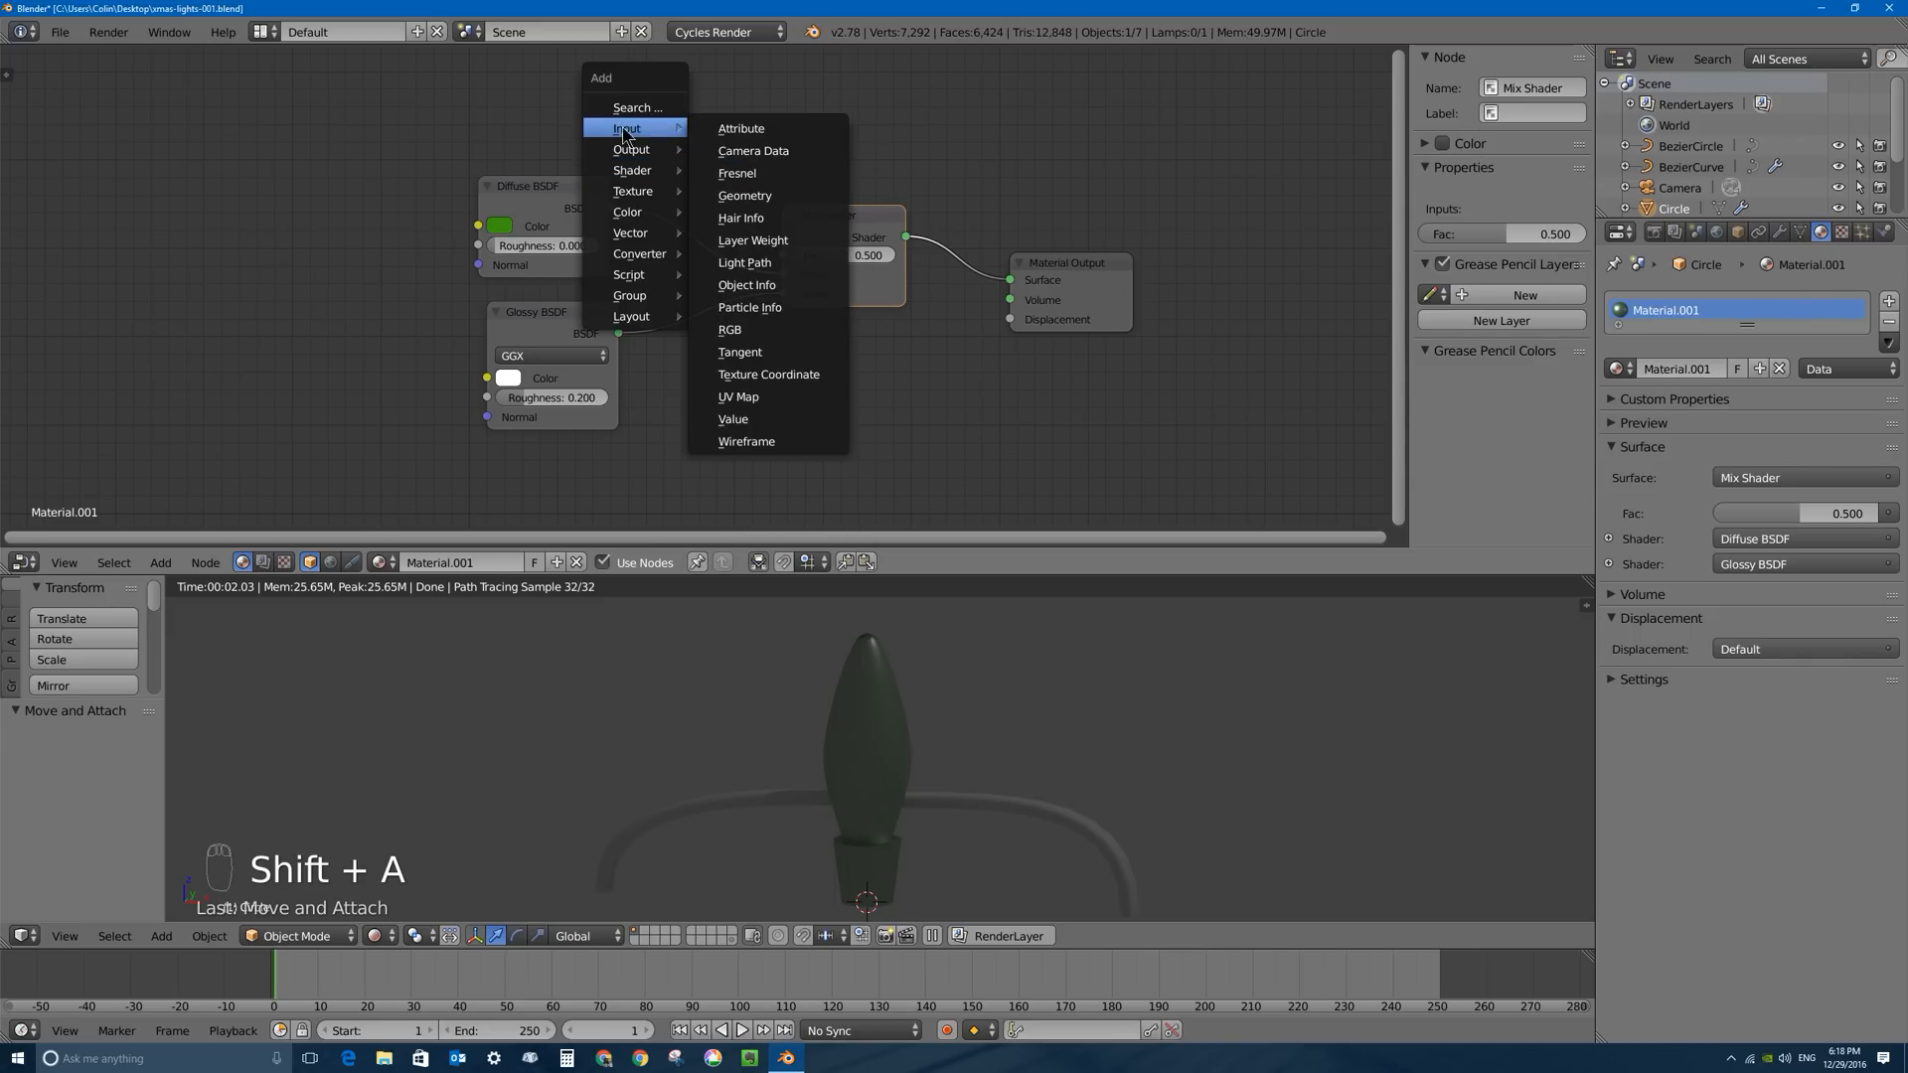
pyautogui.click(736, 173)
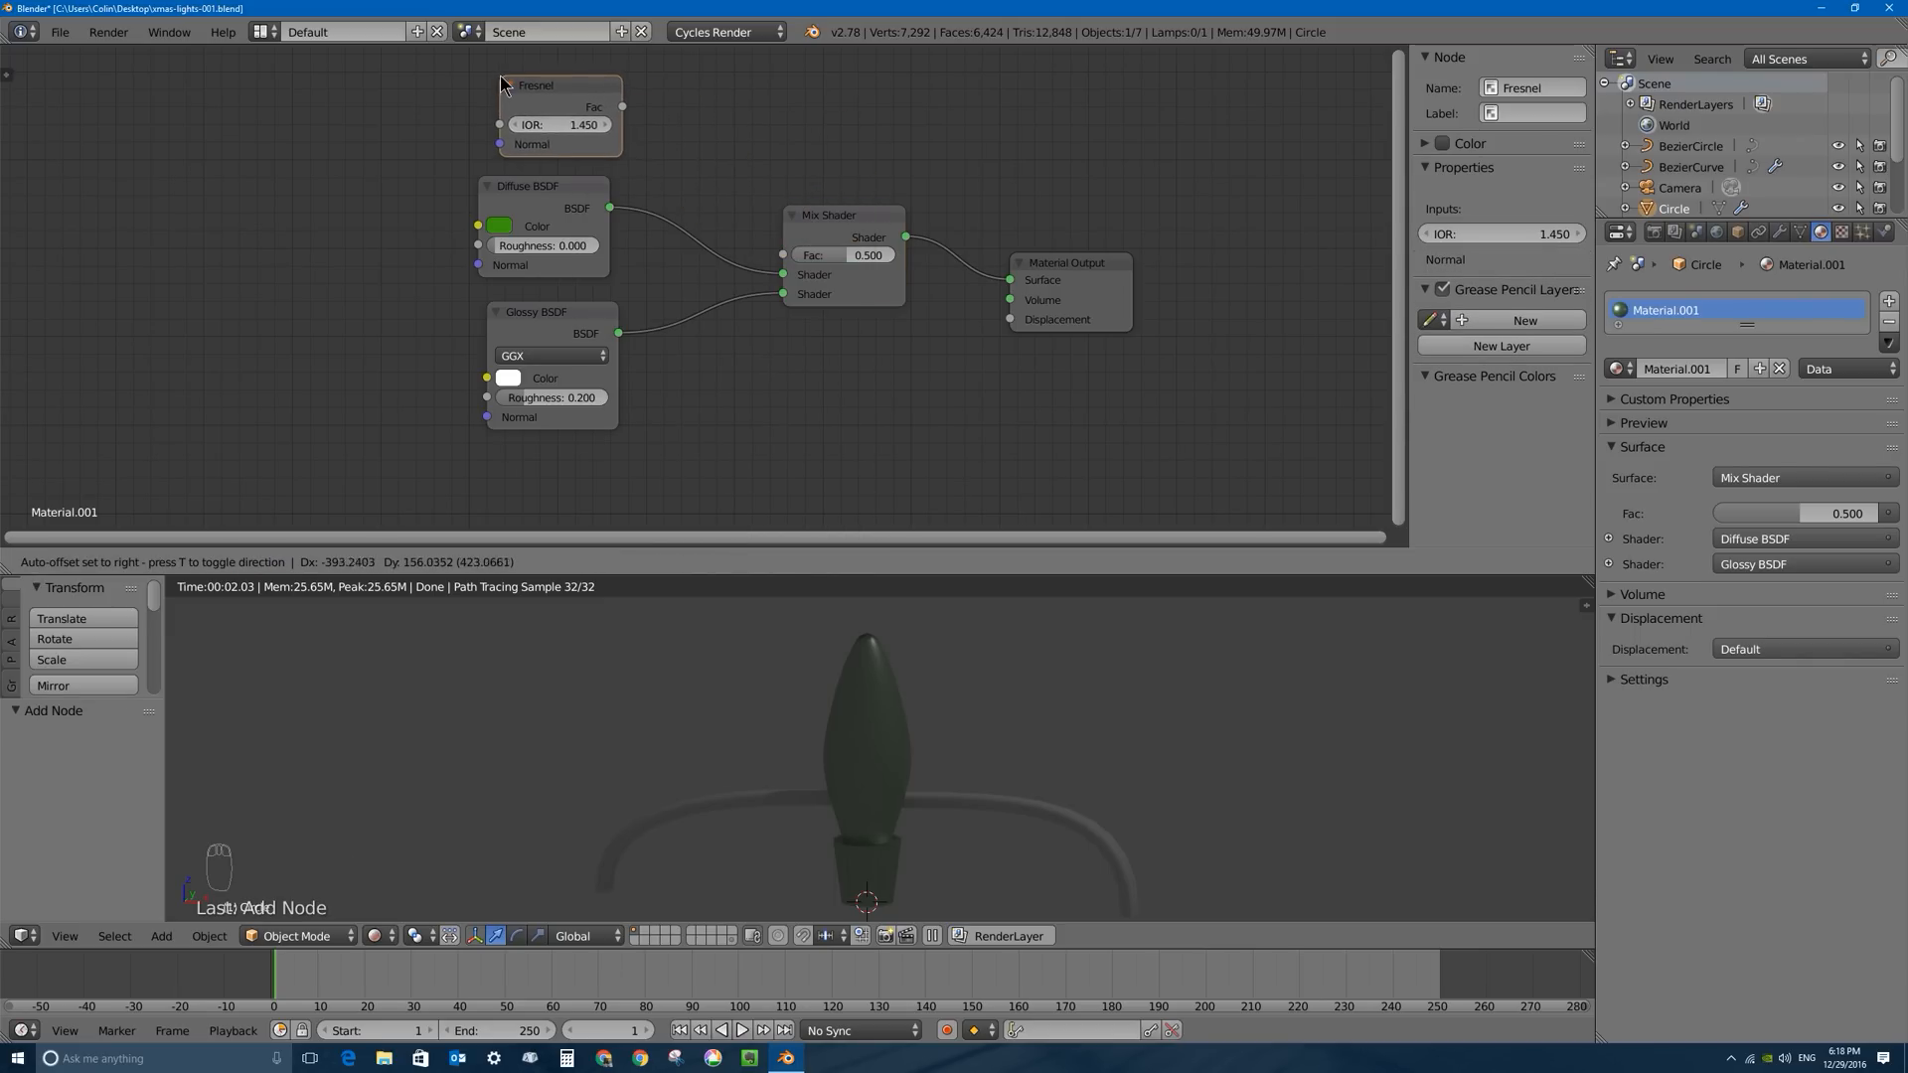
pyautogui.click(554, 112)
pyautogui.moveTo(620, 105); pyautogui.dragTo(785, 258)
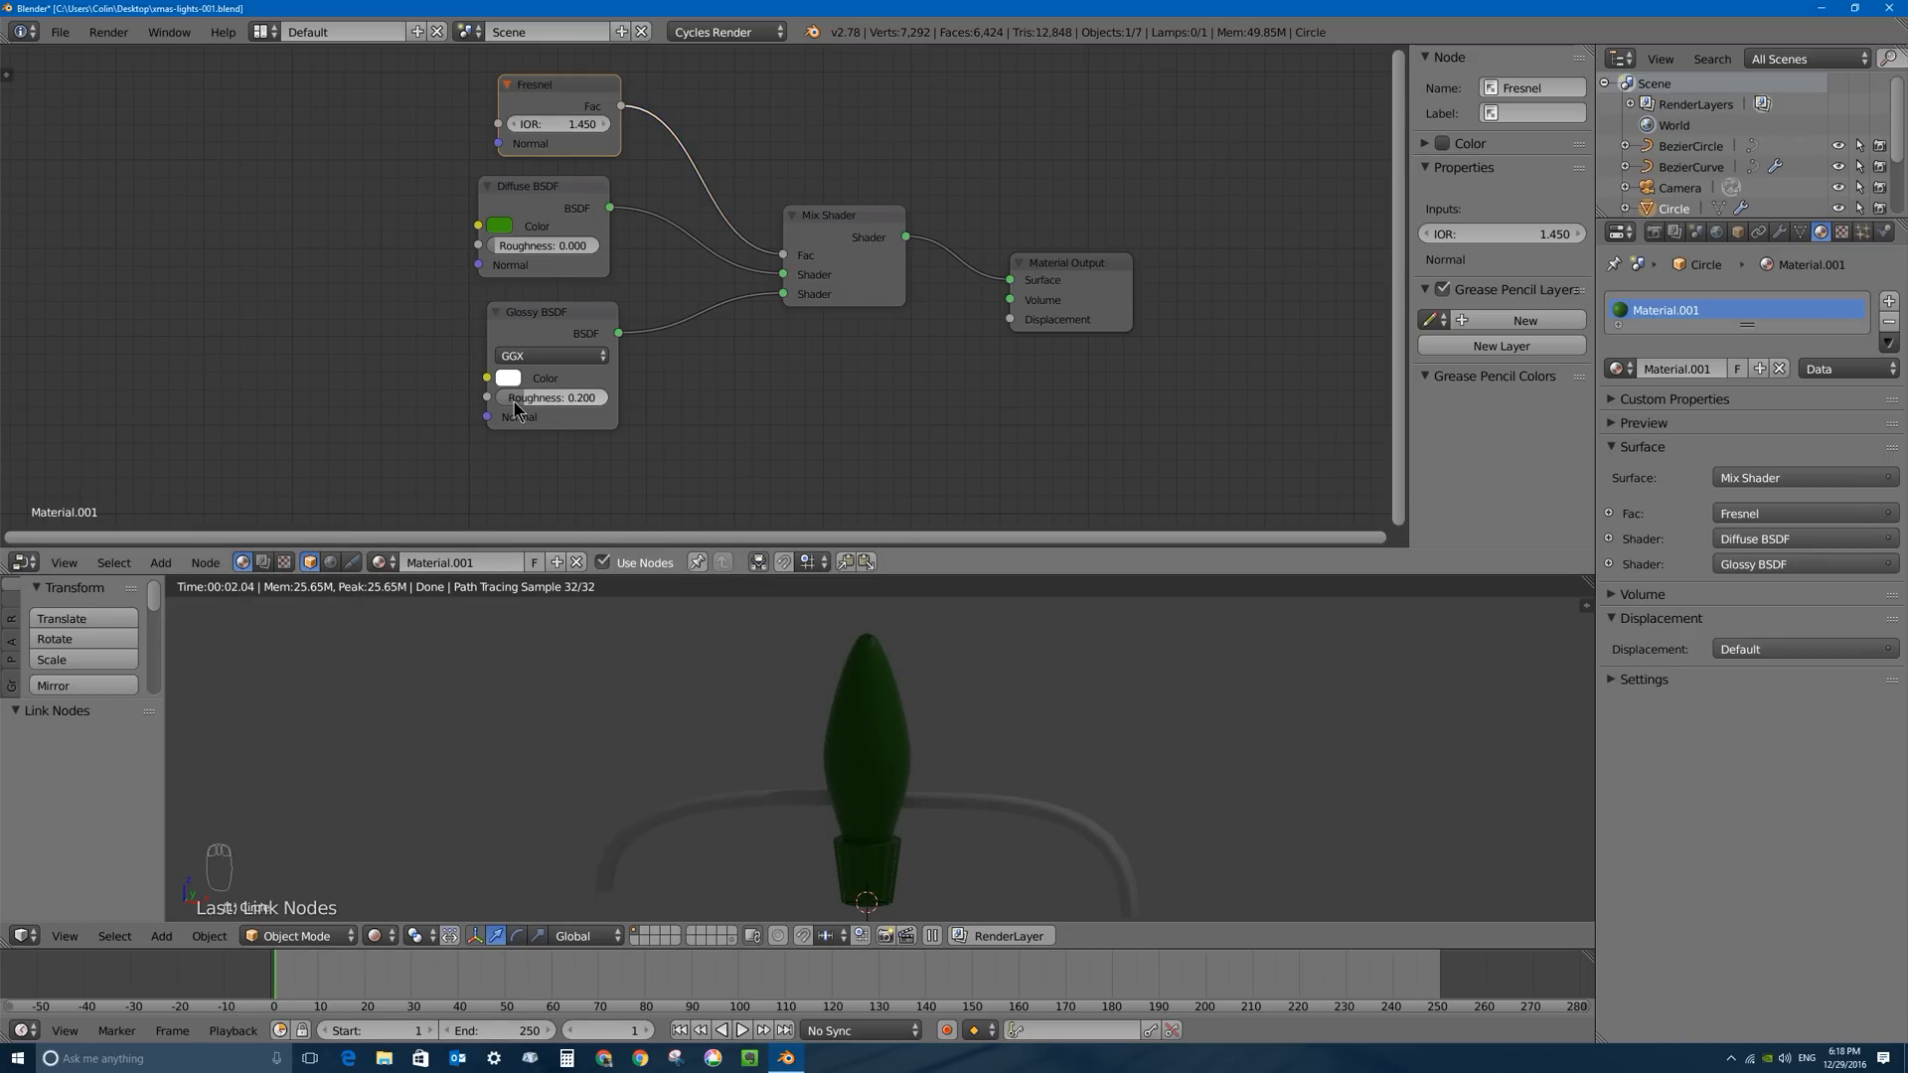
# Reduce the Glossy BSDF roughness to 0.060 and nudge the Fresnel node slightly away from the Diffuse BSDF.
pyautogui.moveTo(527, 398); pyautogui.dragTo(513, 399)
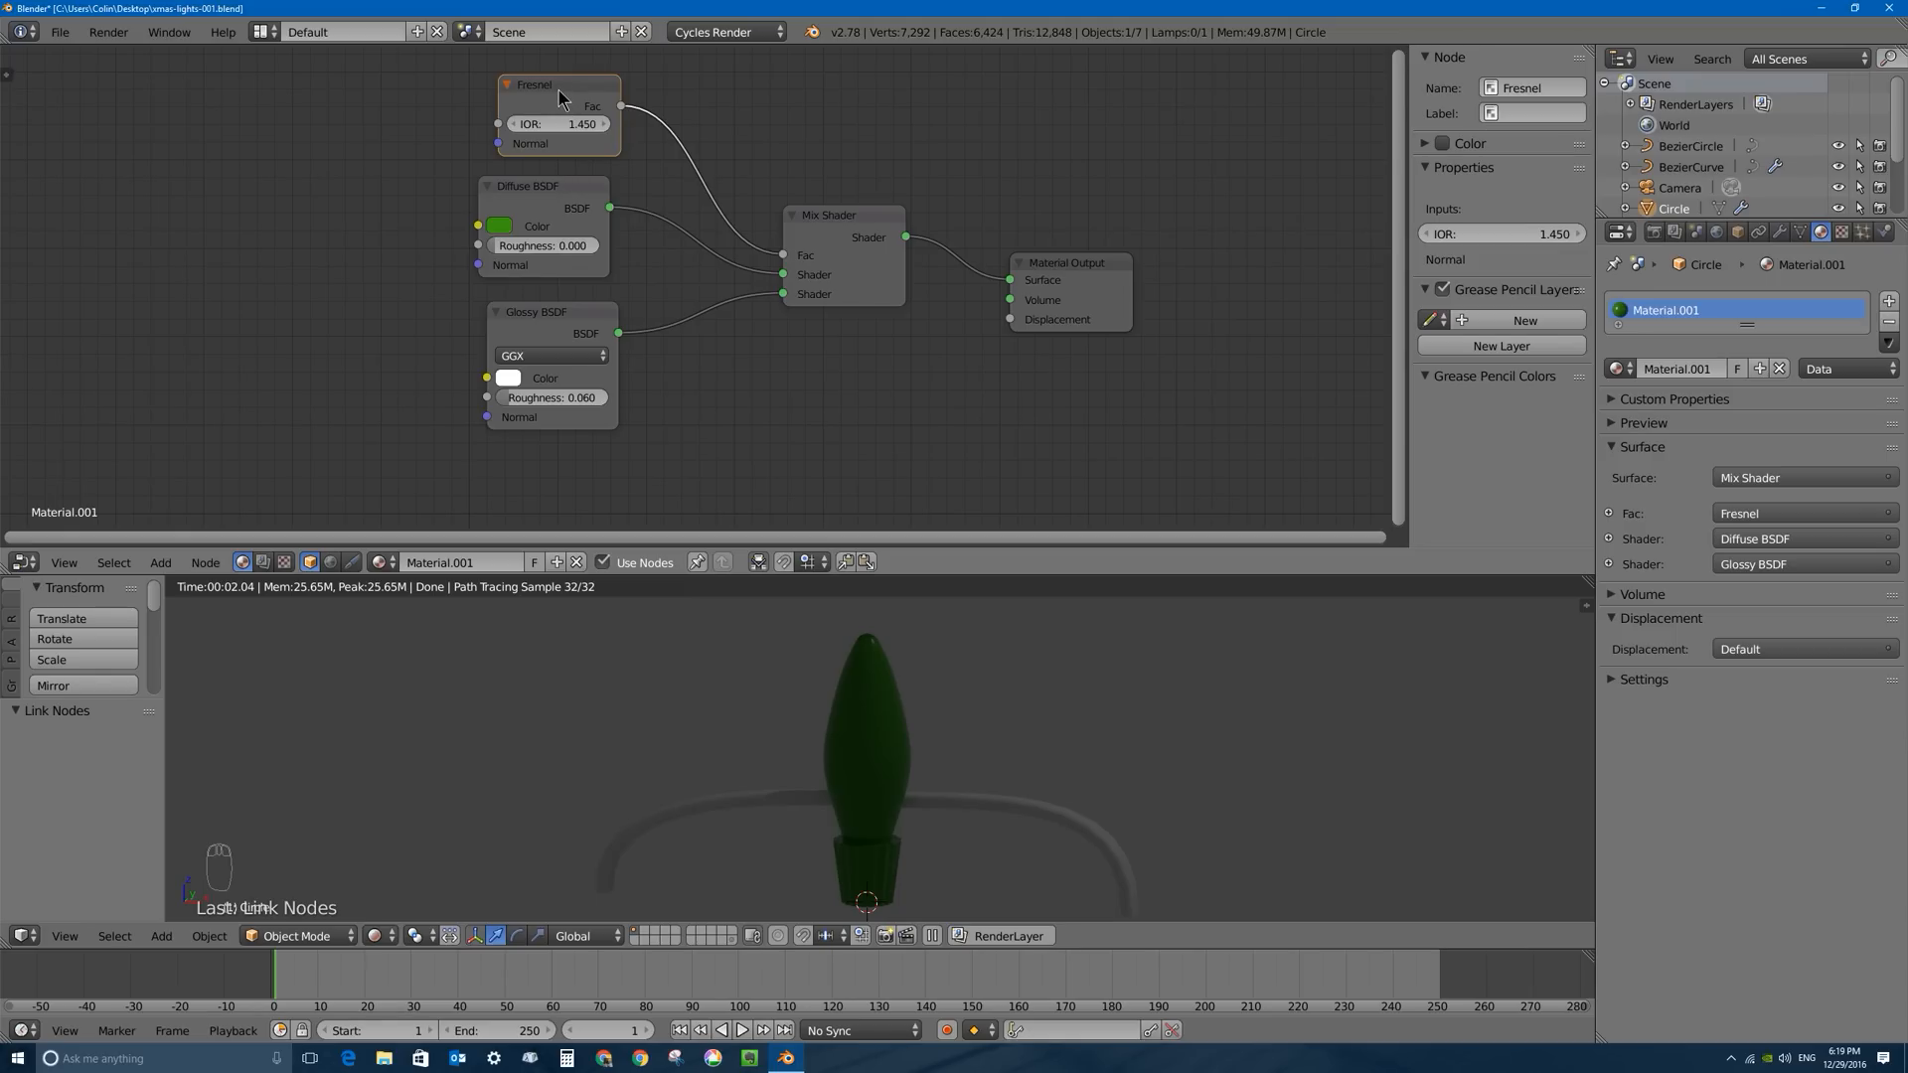
pyautogui.moveTo(558, 90)
pyautogui.mouseDown()
pyautogui.moveTo(573, 71)
pyautogui.moveTo(545, 79)
pyautogui.mouseUp()
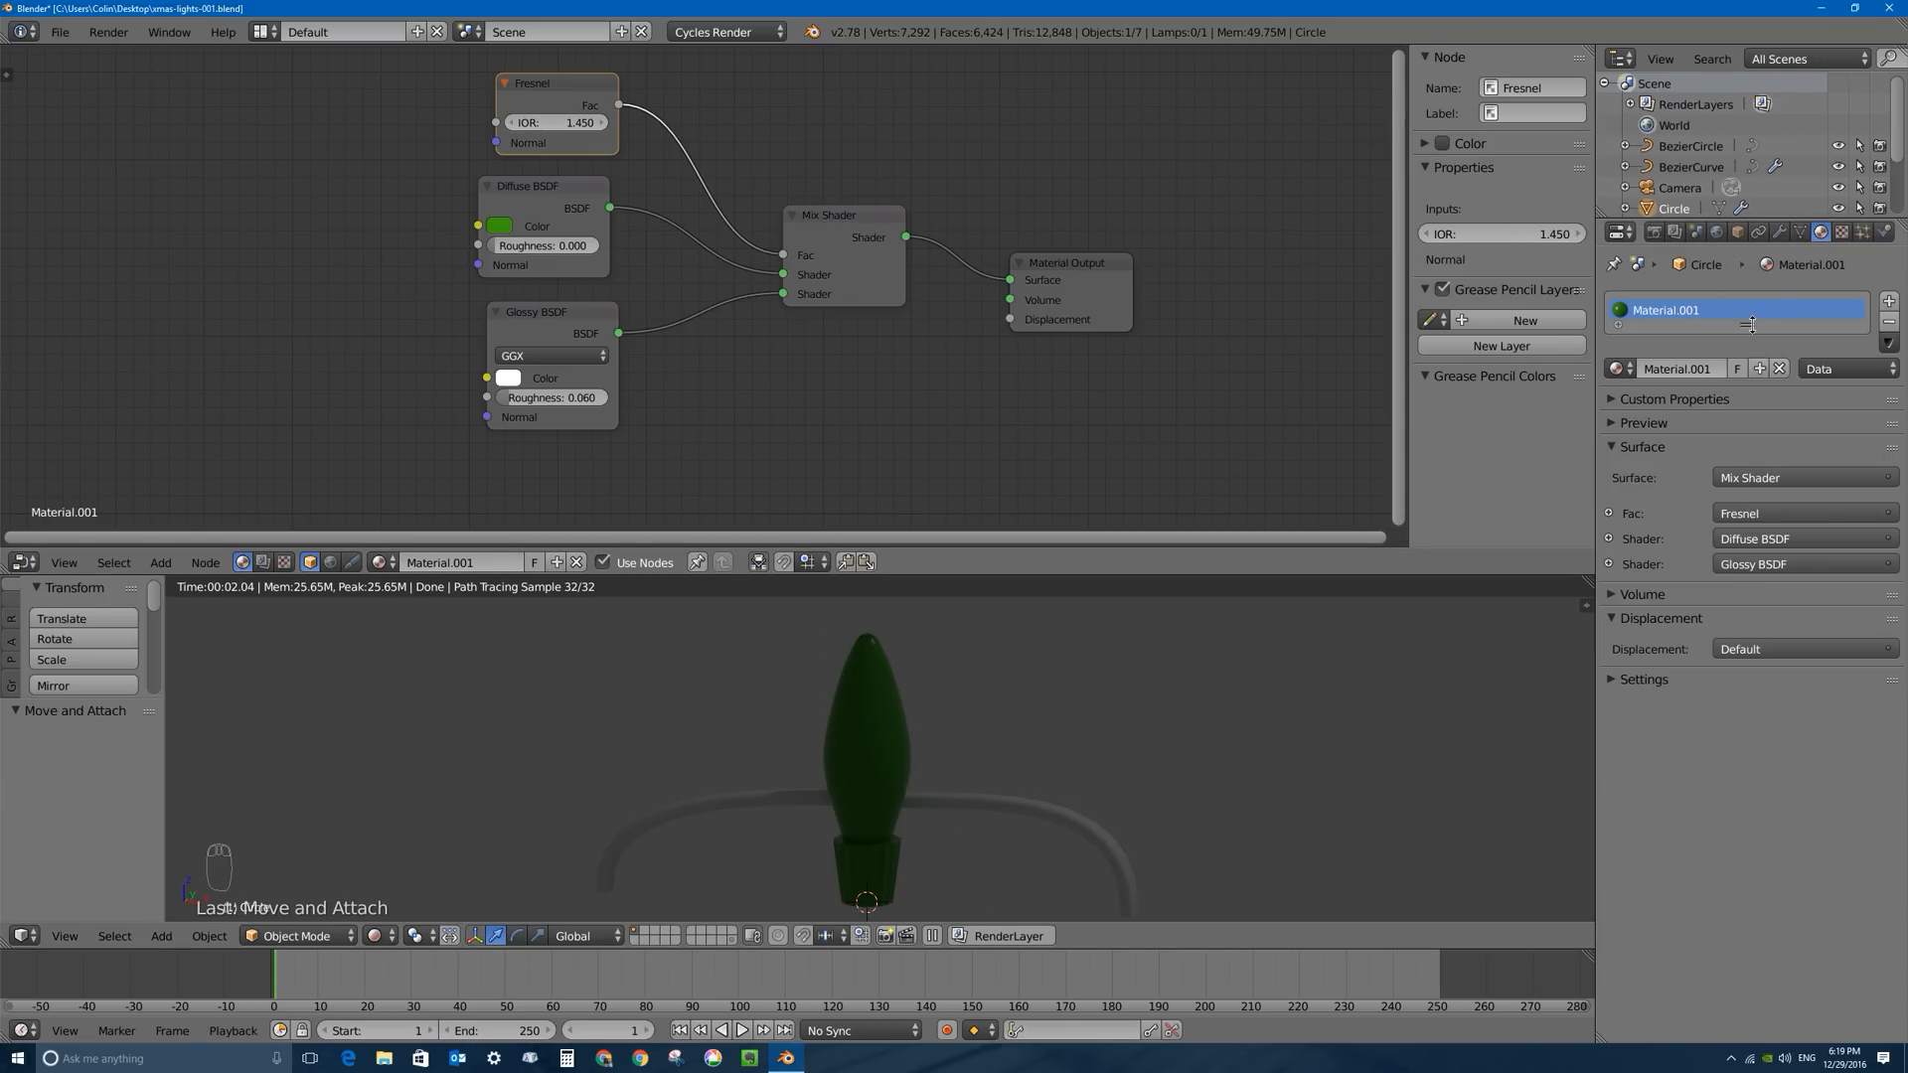
# Enlarge the material slot list and set the viewport shading to Material.
pyautogui.moveTo(1751, 325); pyautogui.dragTo(1751, 450)
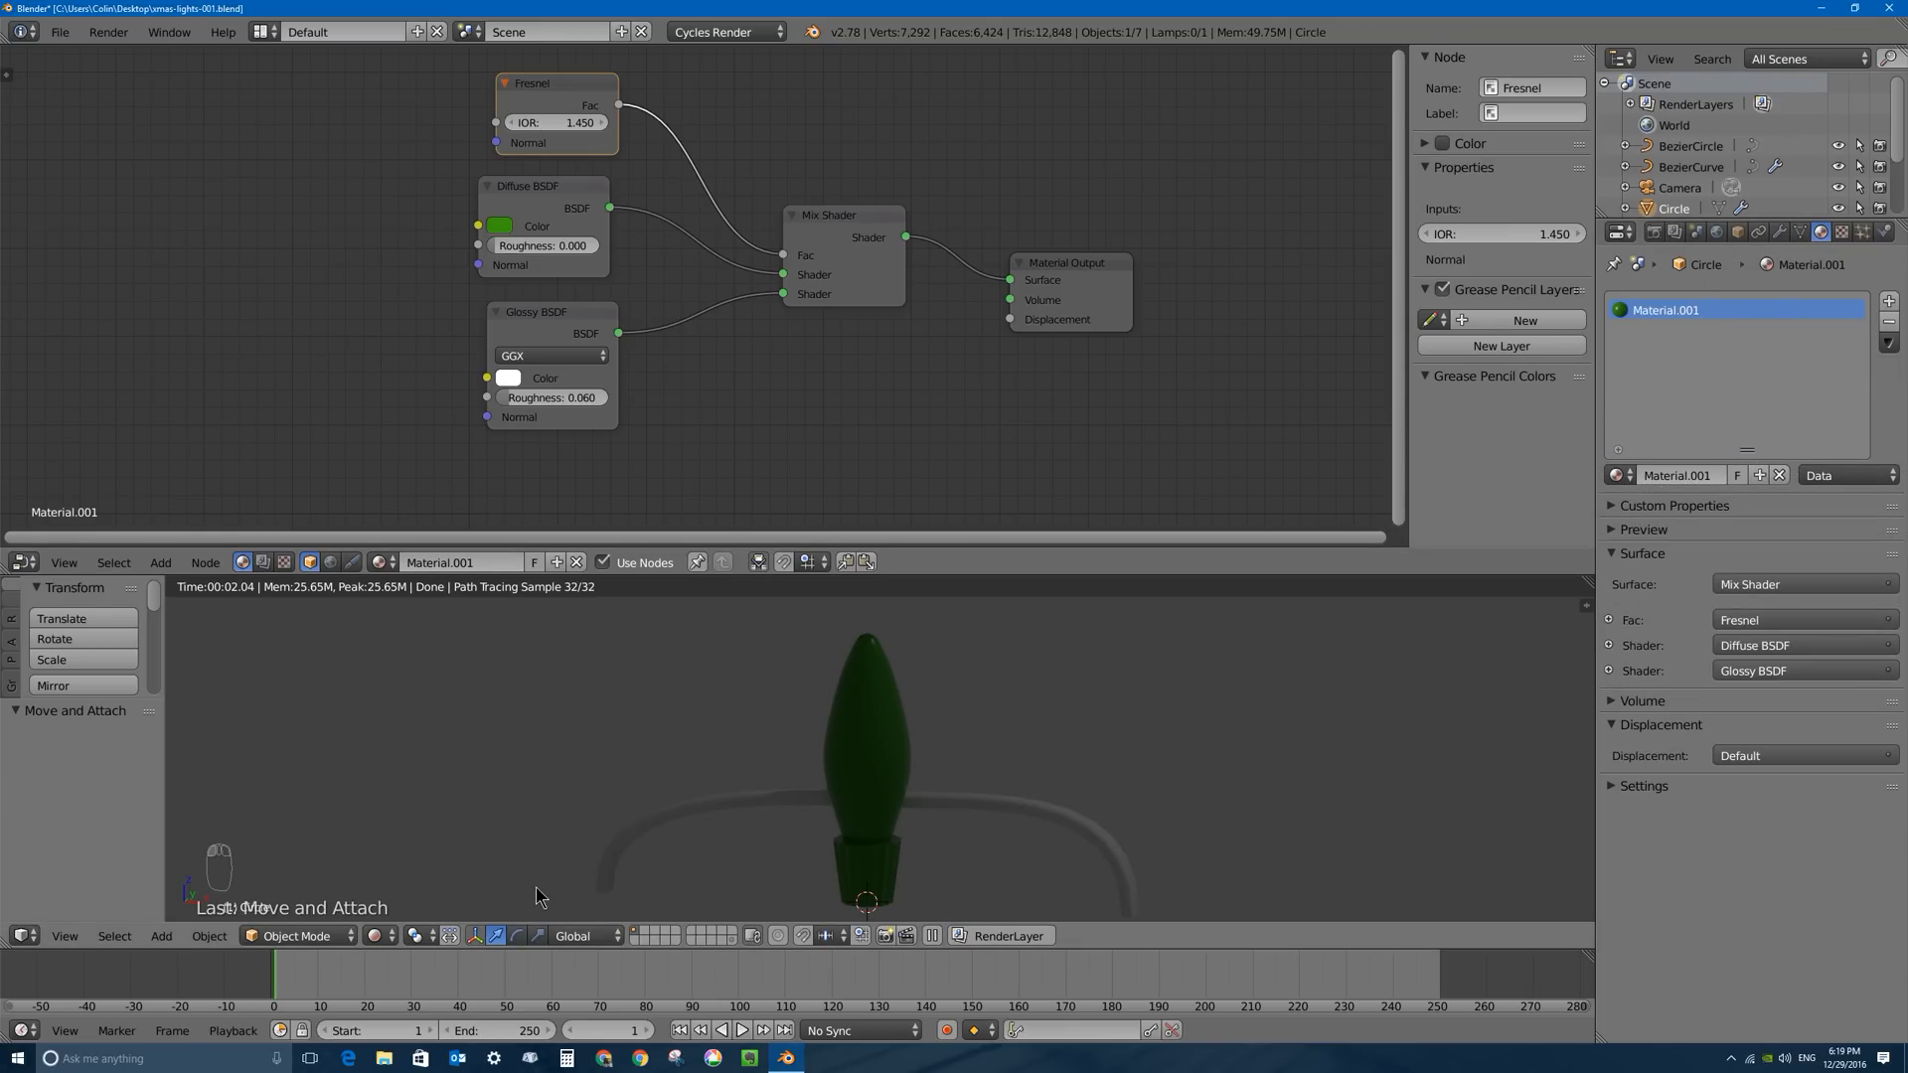
pyautogui.click(374, 936)
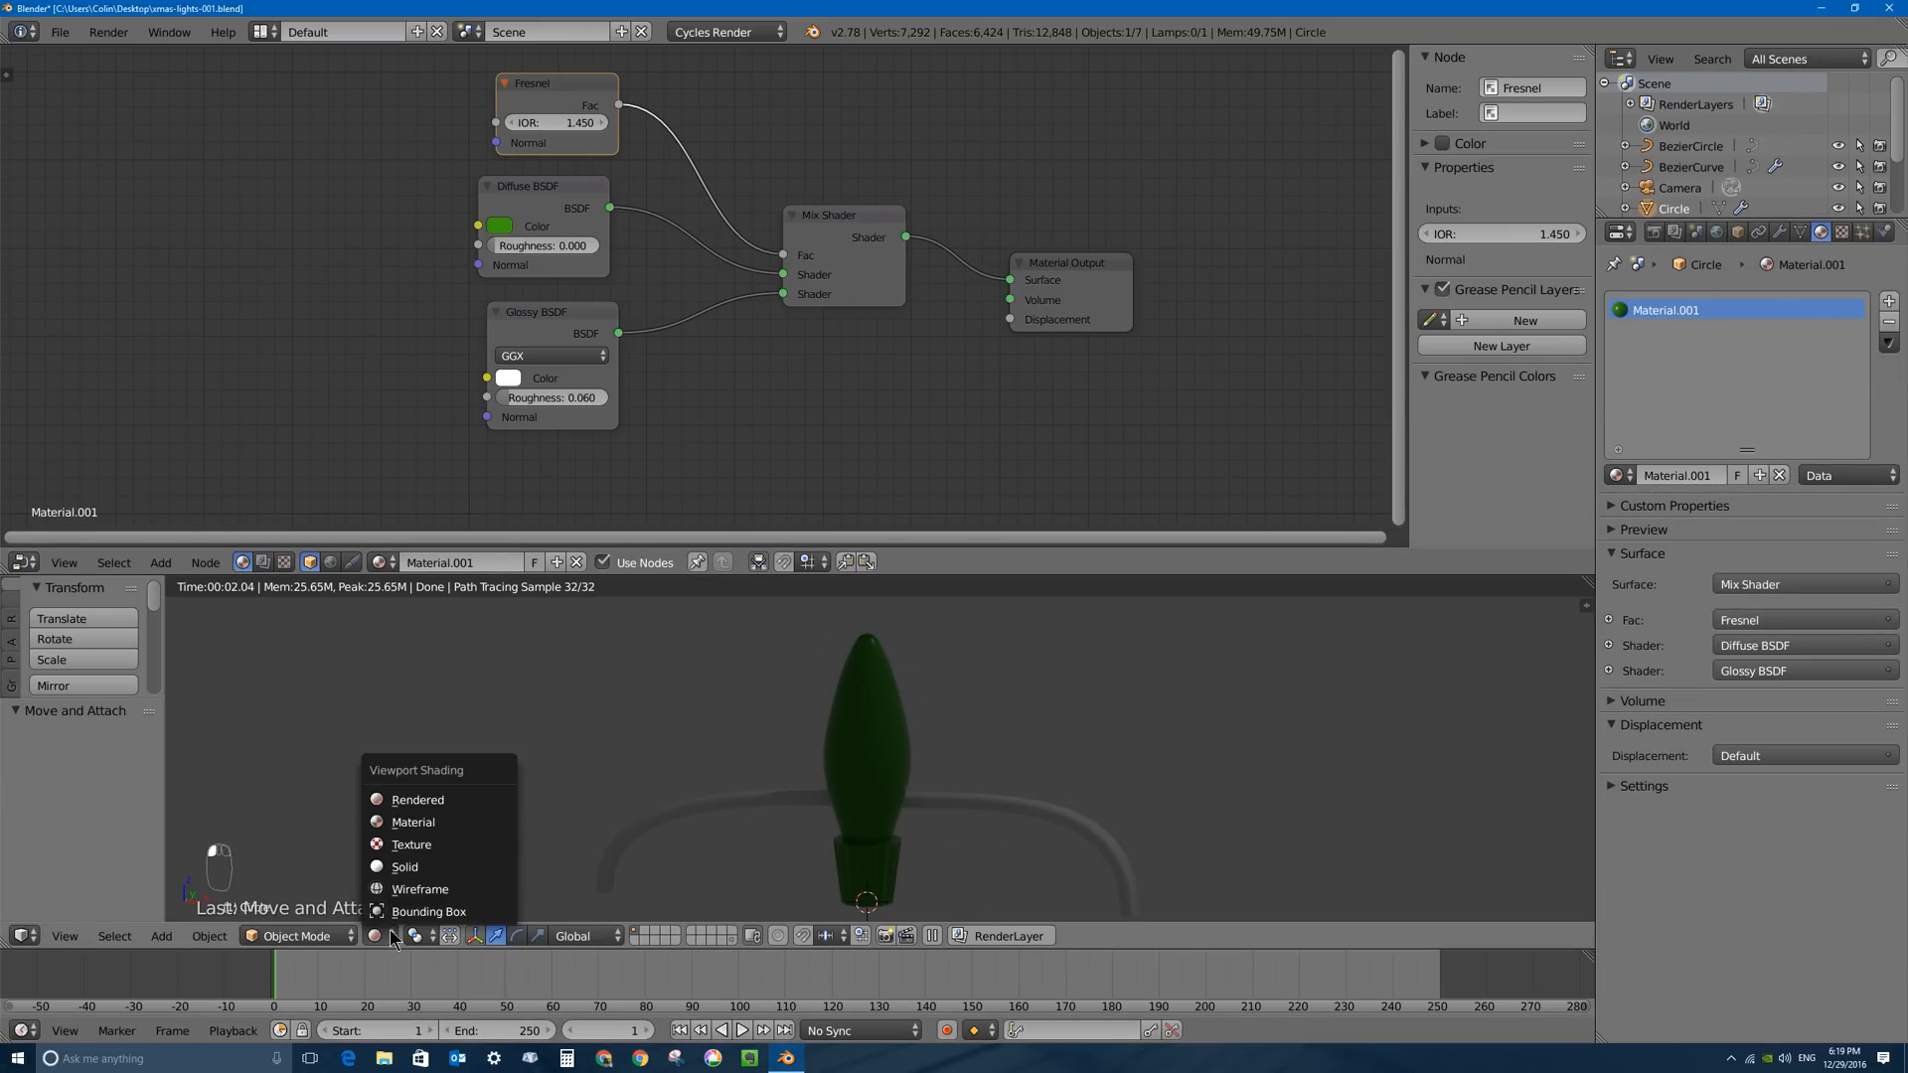
pyautogui.click(438, 824)
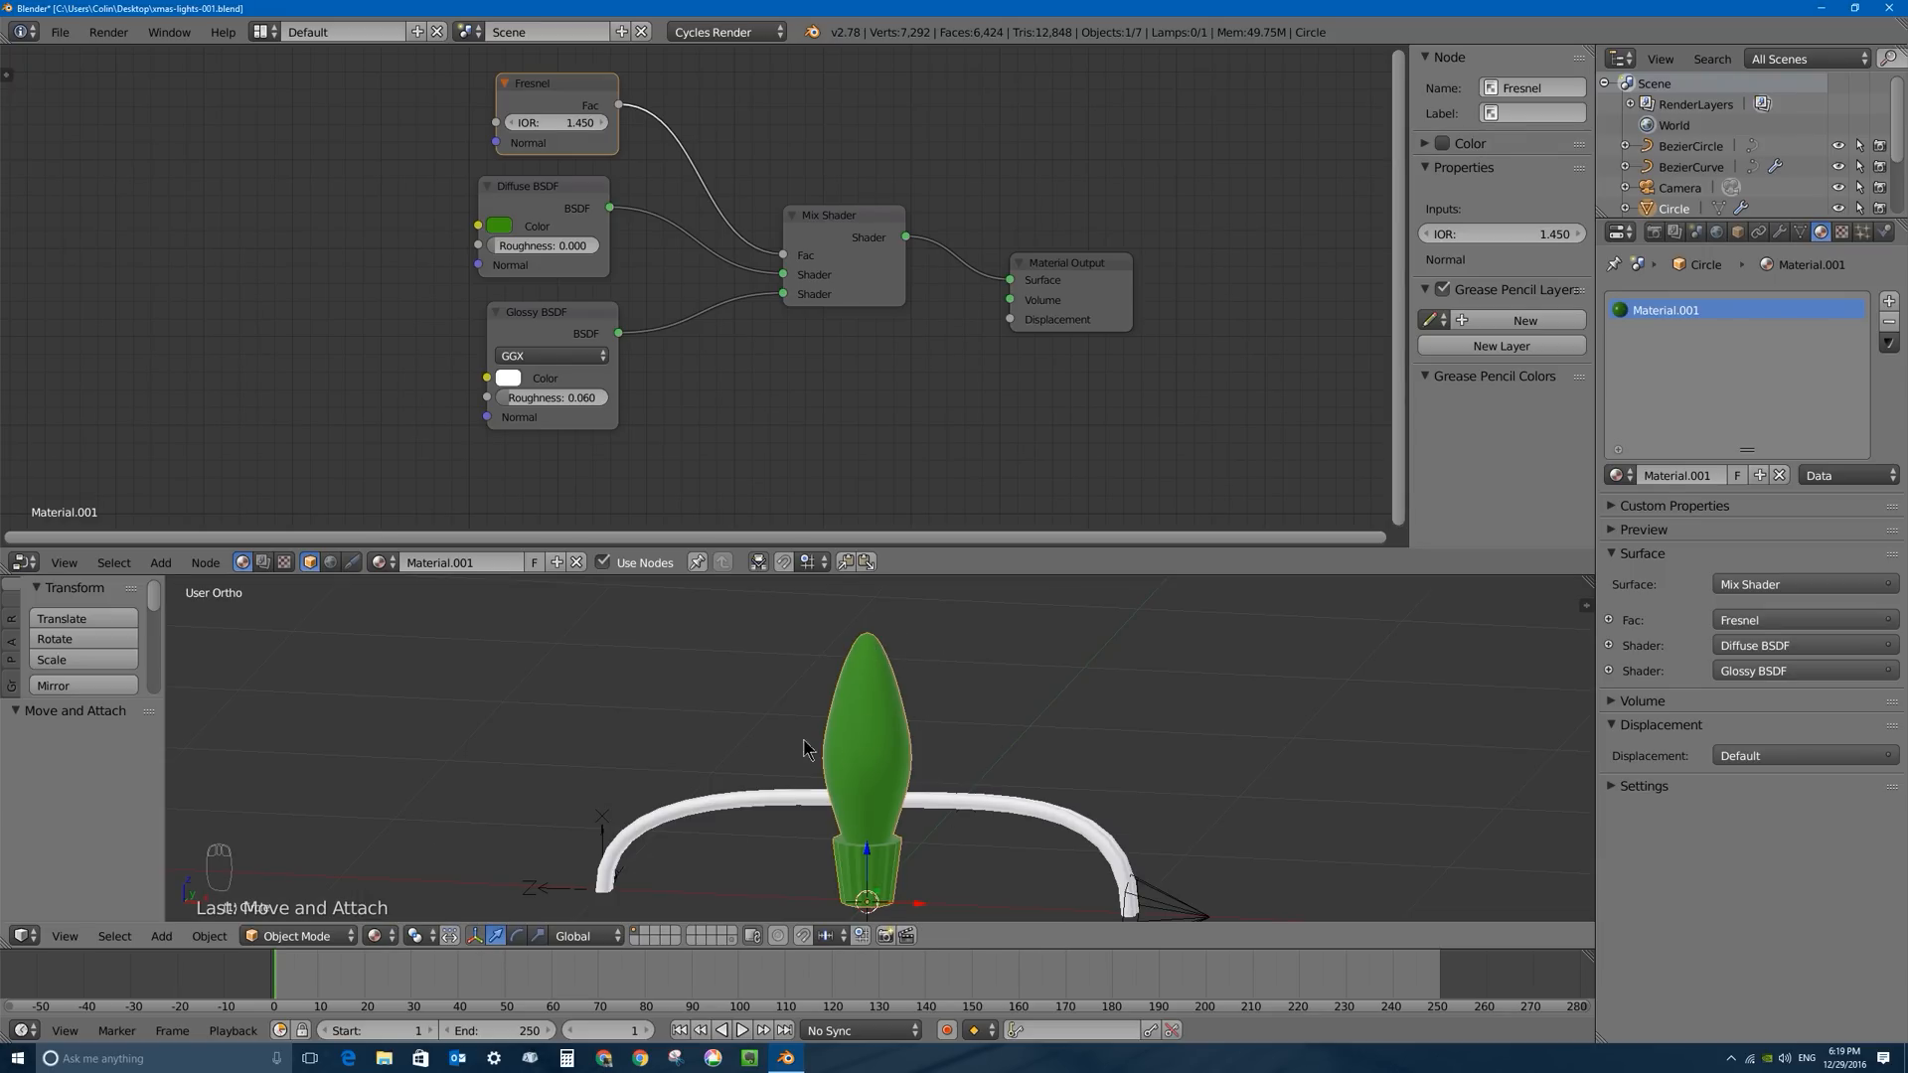
# Make the 3D view taller than before and frame the whole bulb and wire in it.
pyautogui.moveTo(888, 795); pyautogui.dragTo(911, 786, button='middle')
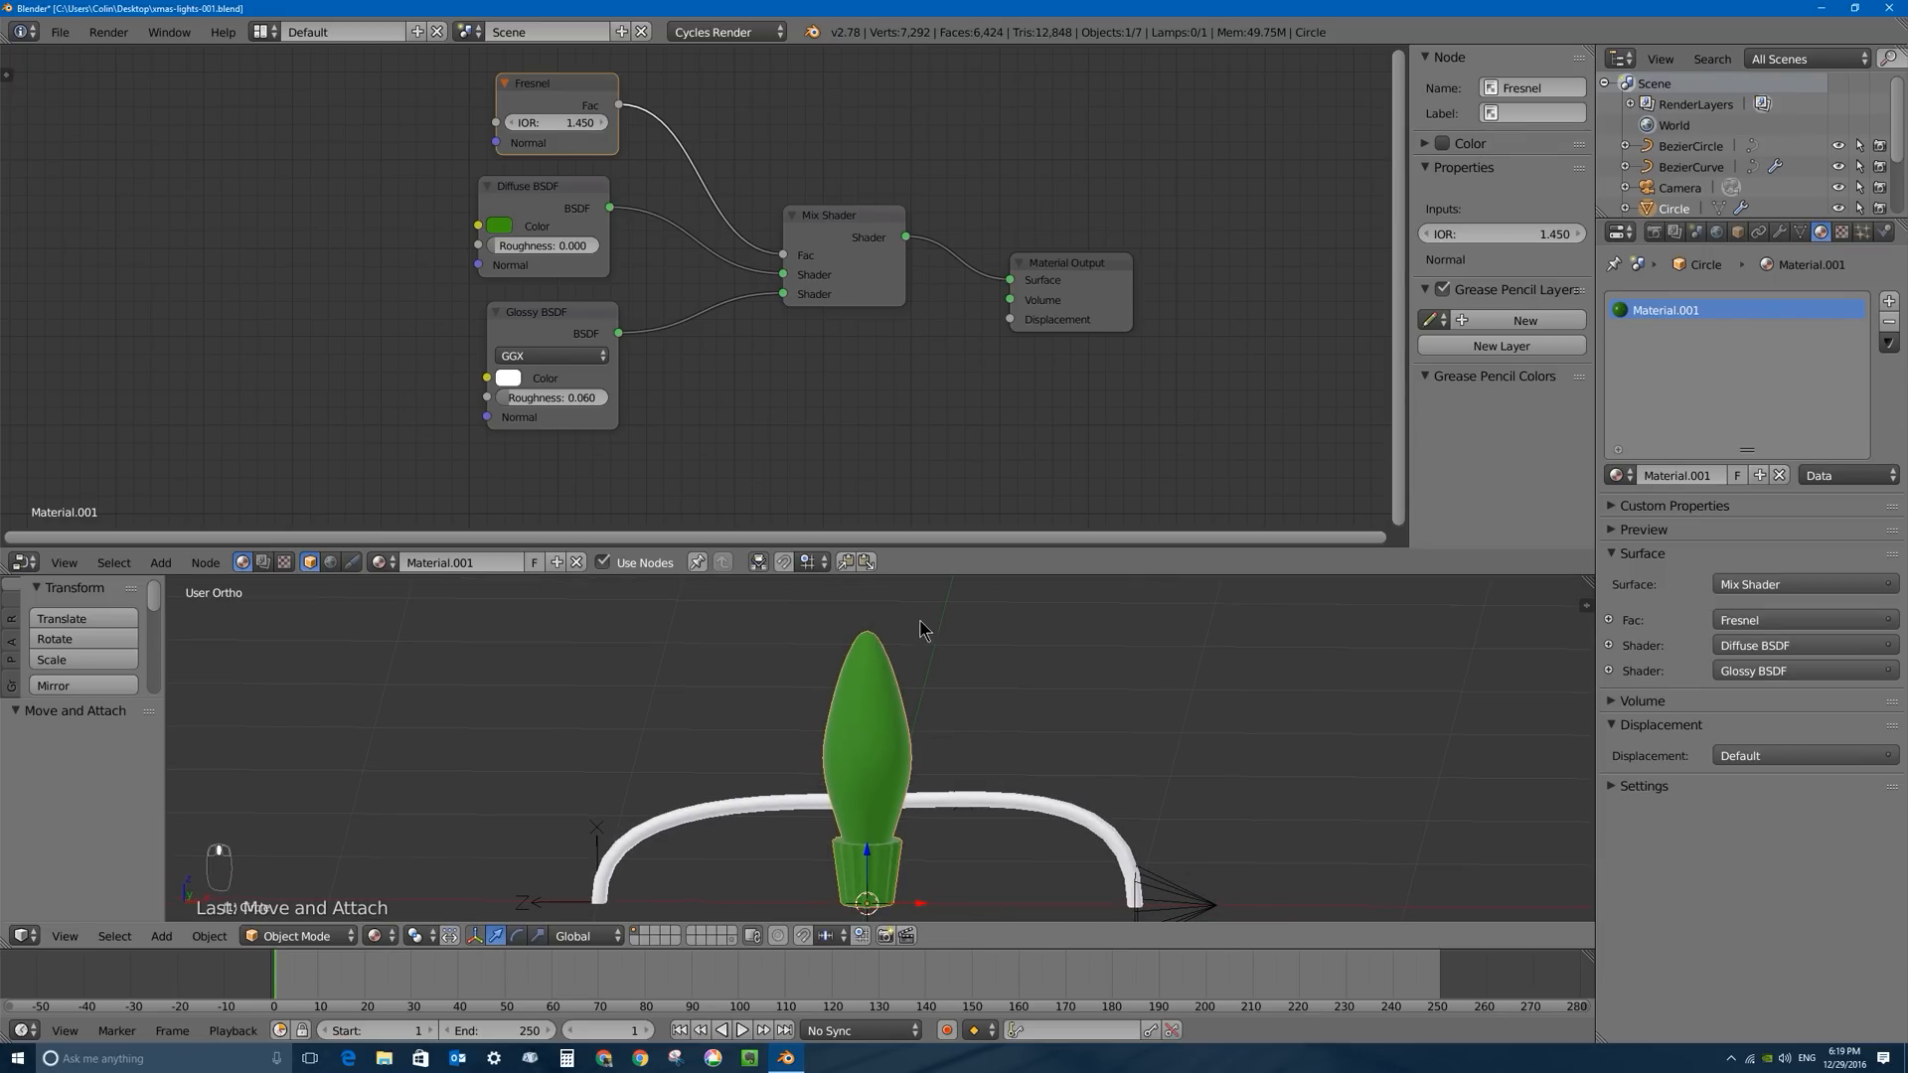
pyautogui.moveTo(924, 574); pyautogui.dragTo(914, 487)
pyautogui.keyDown('shift'); pyautogui.moveTo(1035, 808); pyautogui.dragTo(932, 660, button='middle'); pyautogui.keyUp('shift')
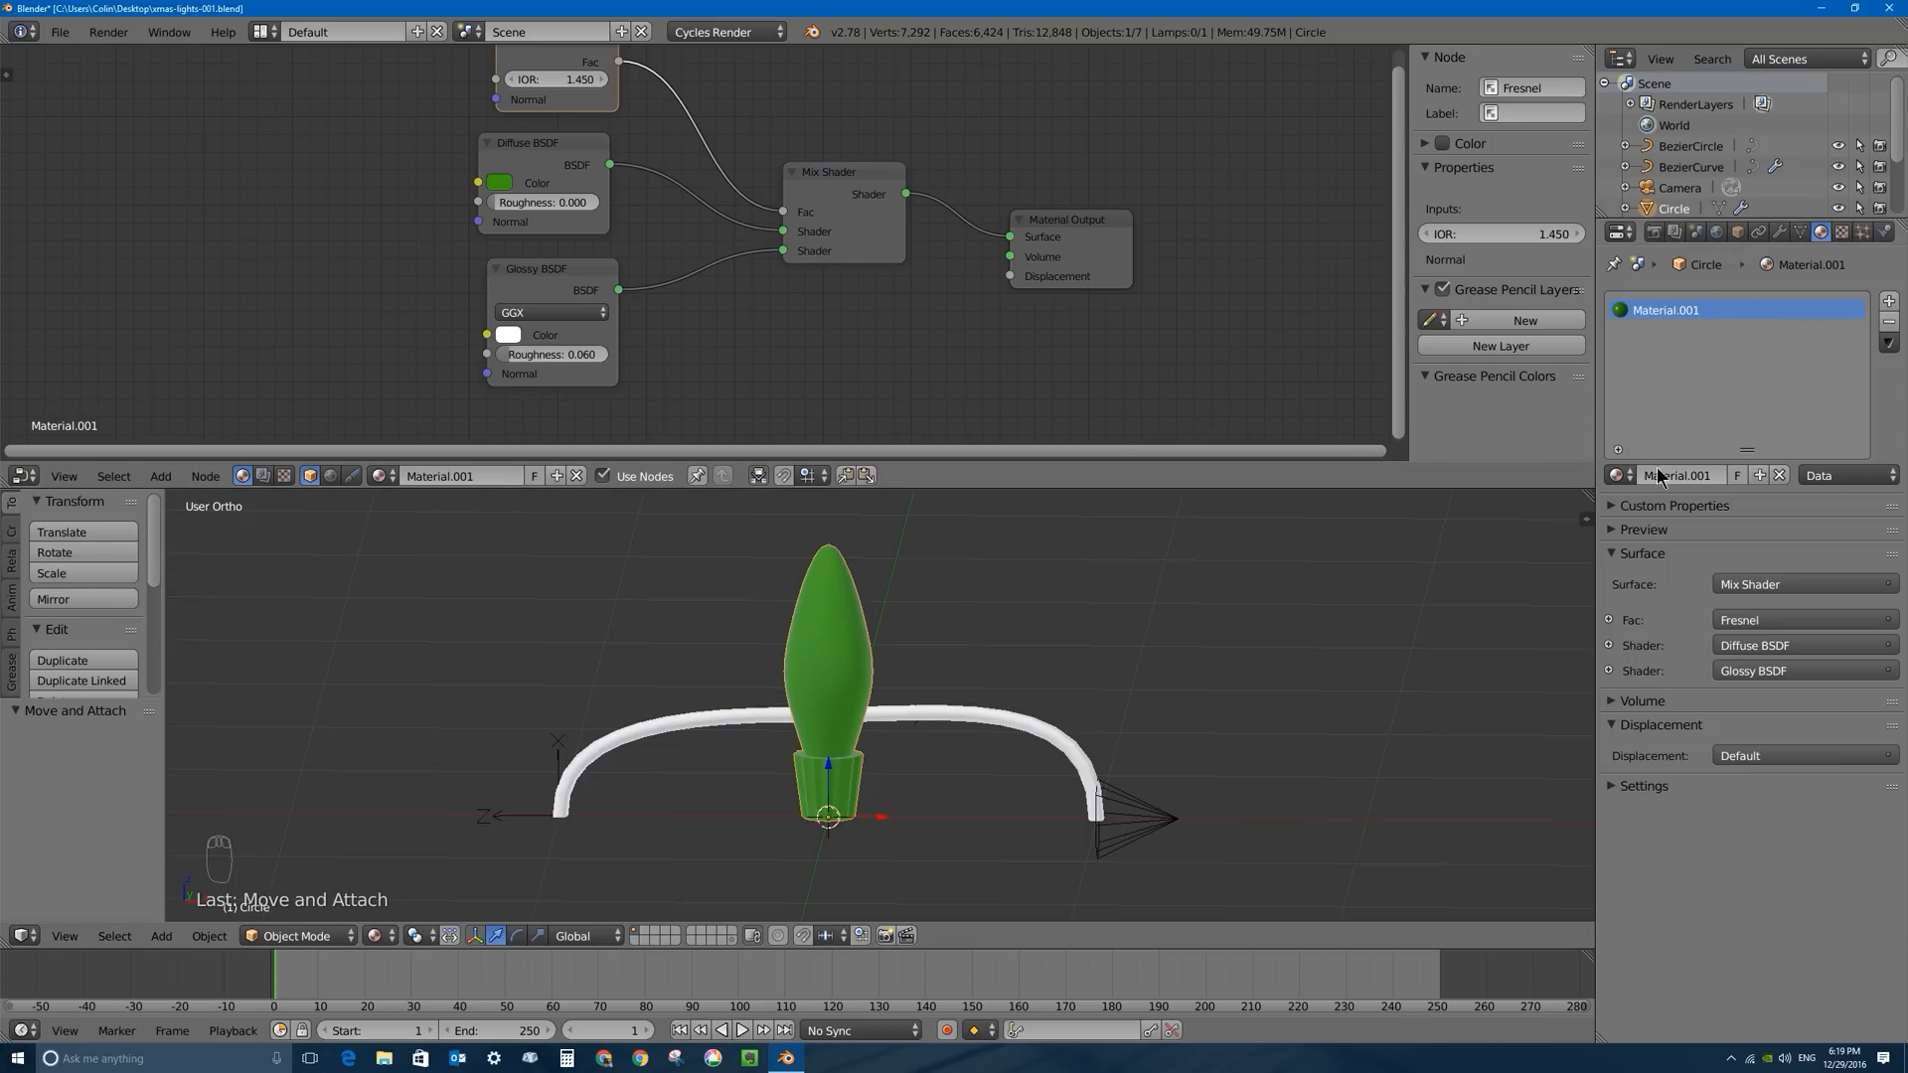
# Add a second material slot to the bulb-and-socket object and create a new material in it.
pyautogui.moveTo(1746, 447)
pyautogui.mouseDown()
pyautogui.moveTo(1747, 298)
pyautogui.moveTo(1746, 449)
pyautogui.mouseUp()
pyautogui.rightClick(830, 598)
pyautogui.rightClick(860, 613)
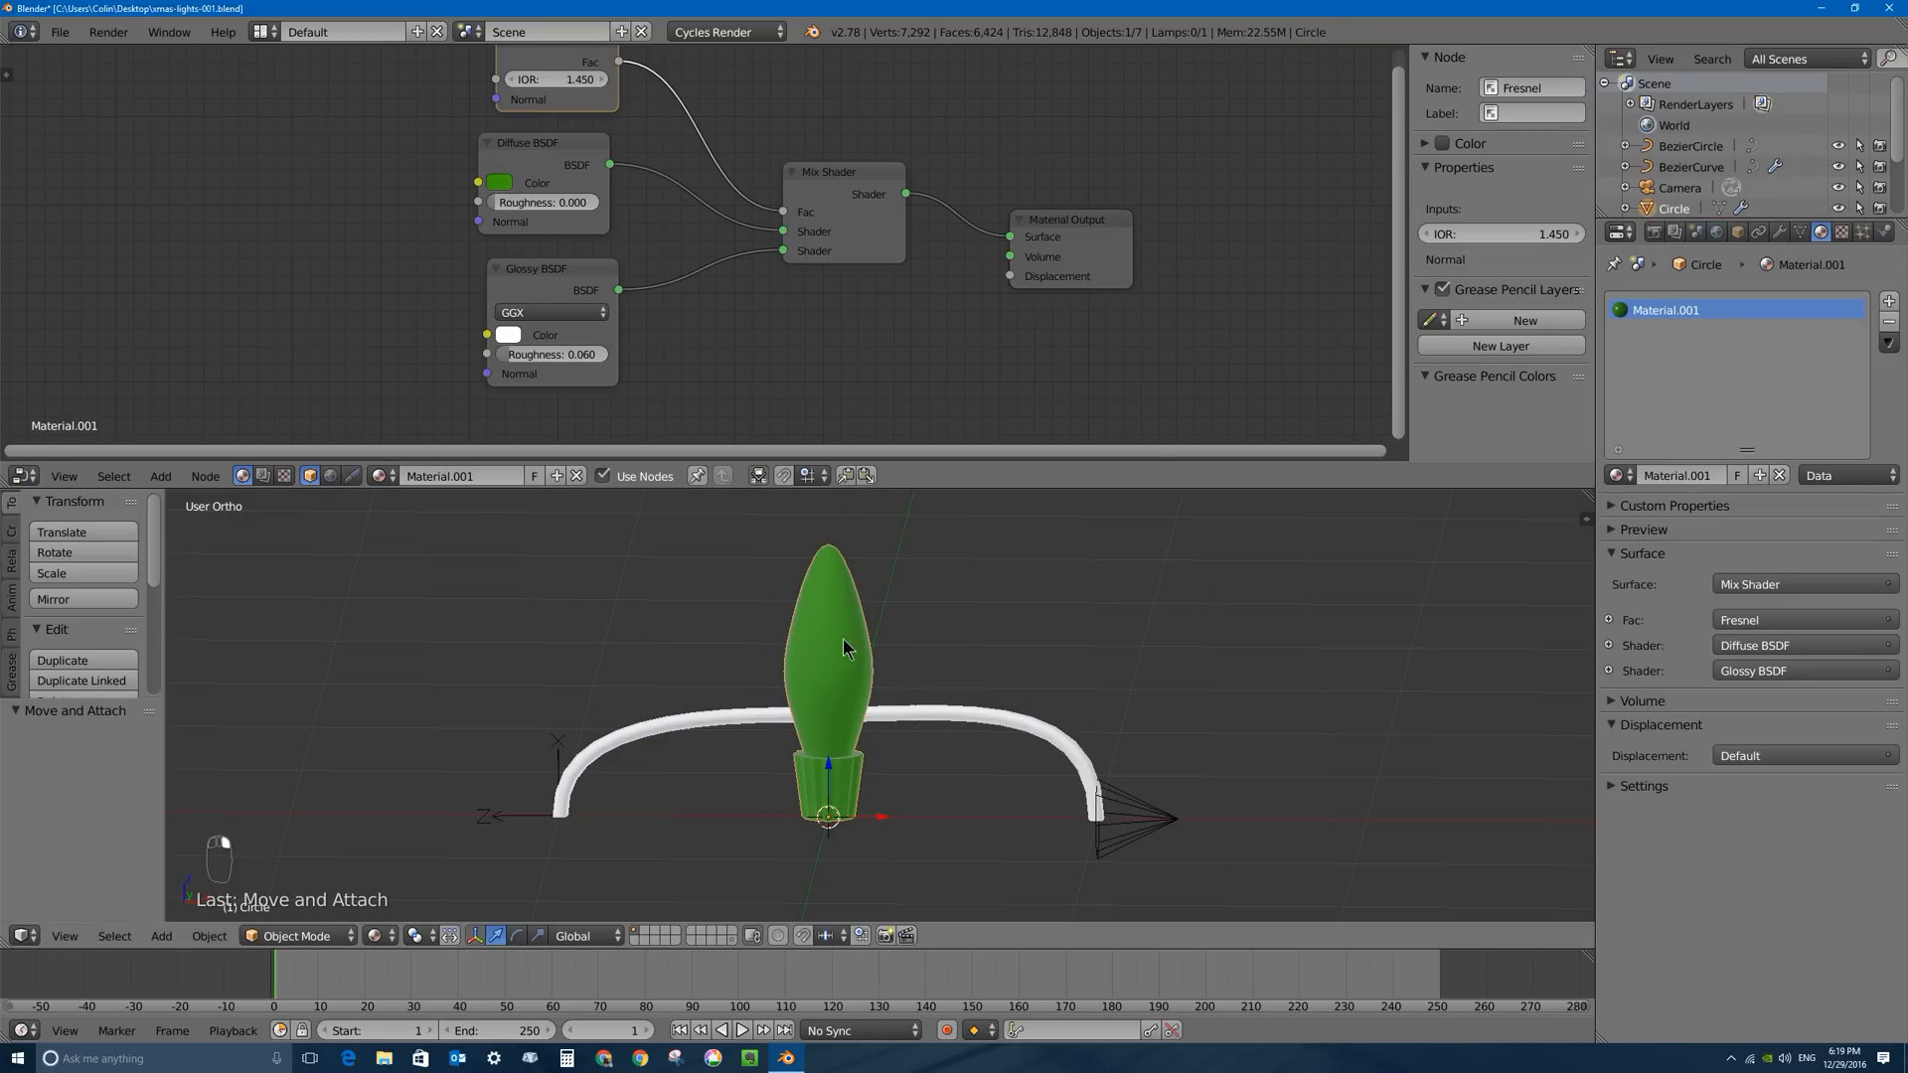
pyautogui.click(1889, 302)
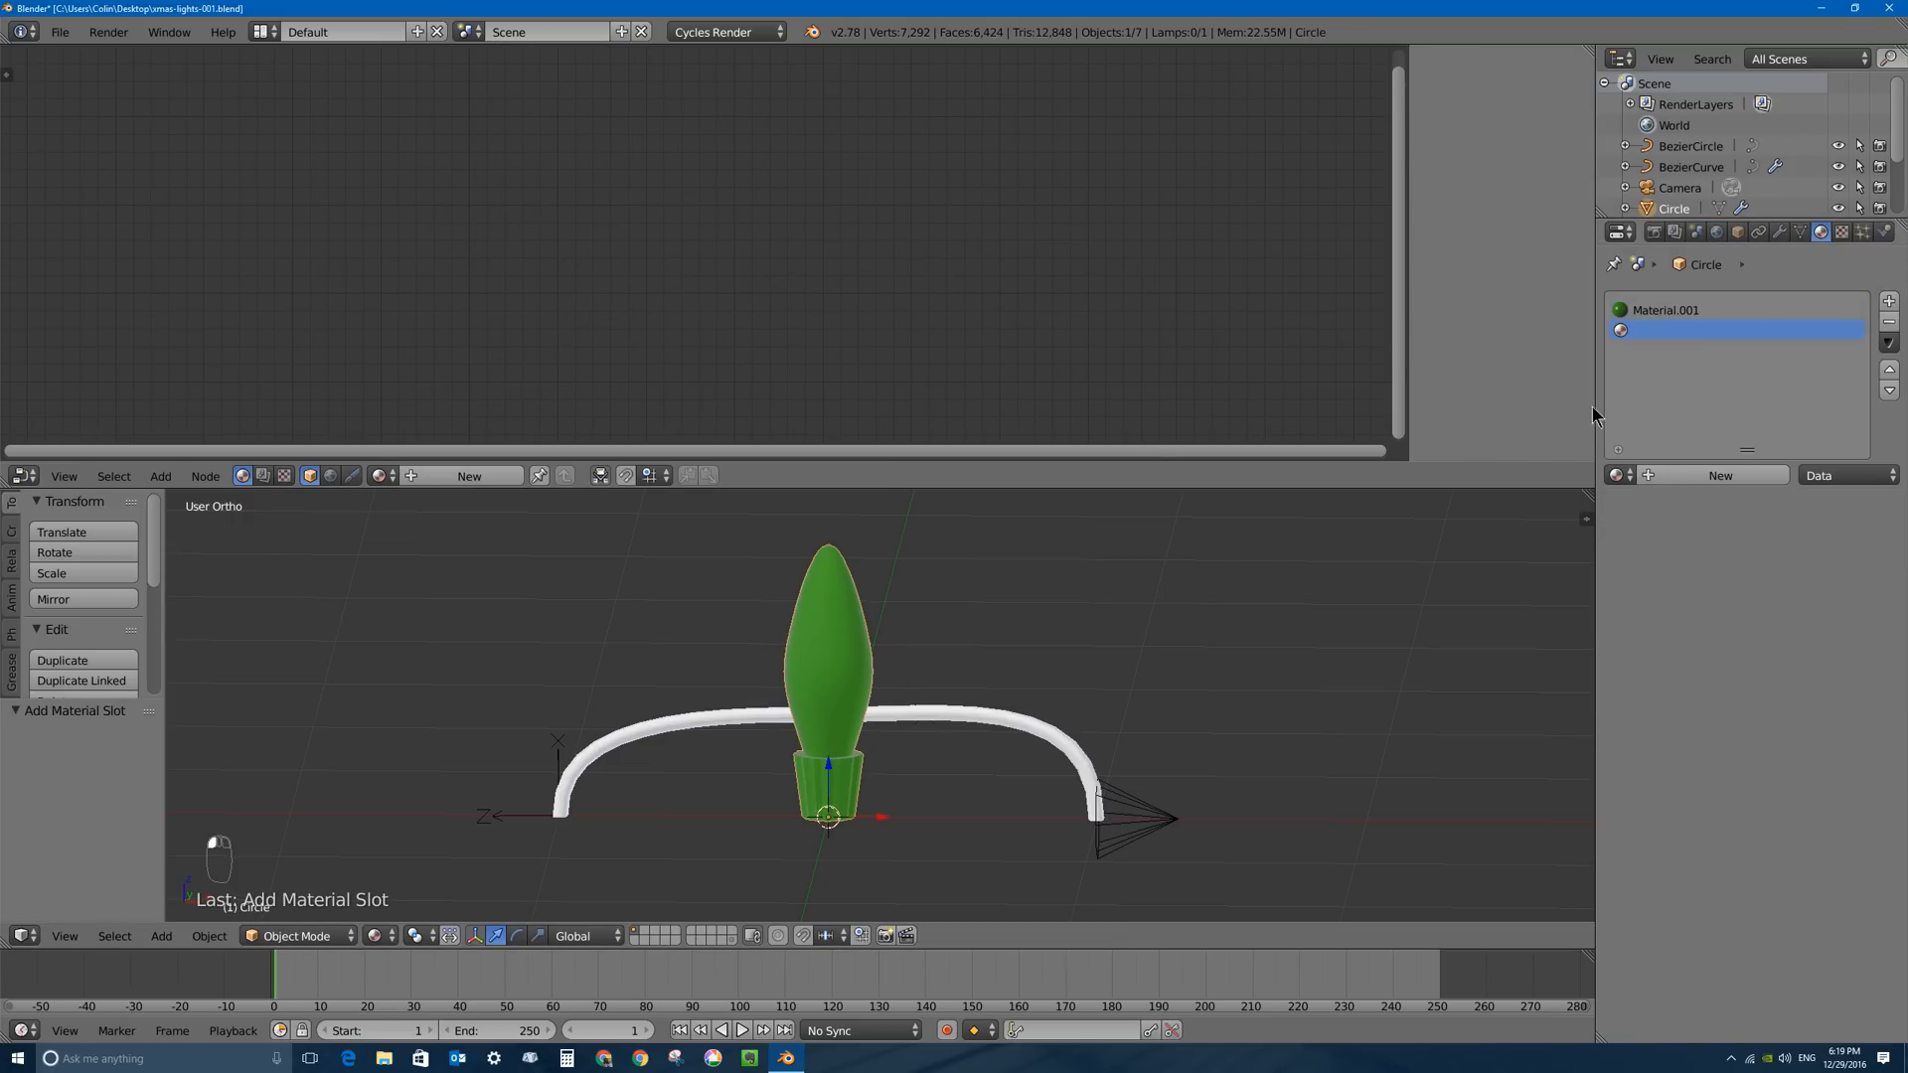
pyautogui.click(1718, 477)
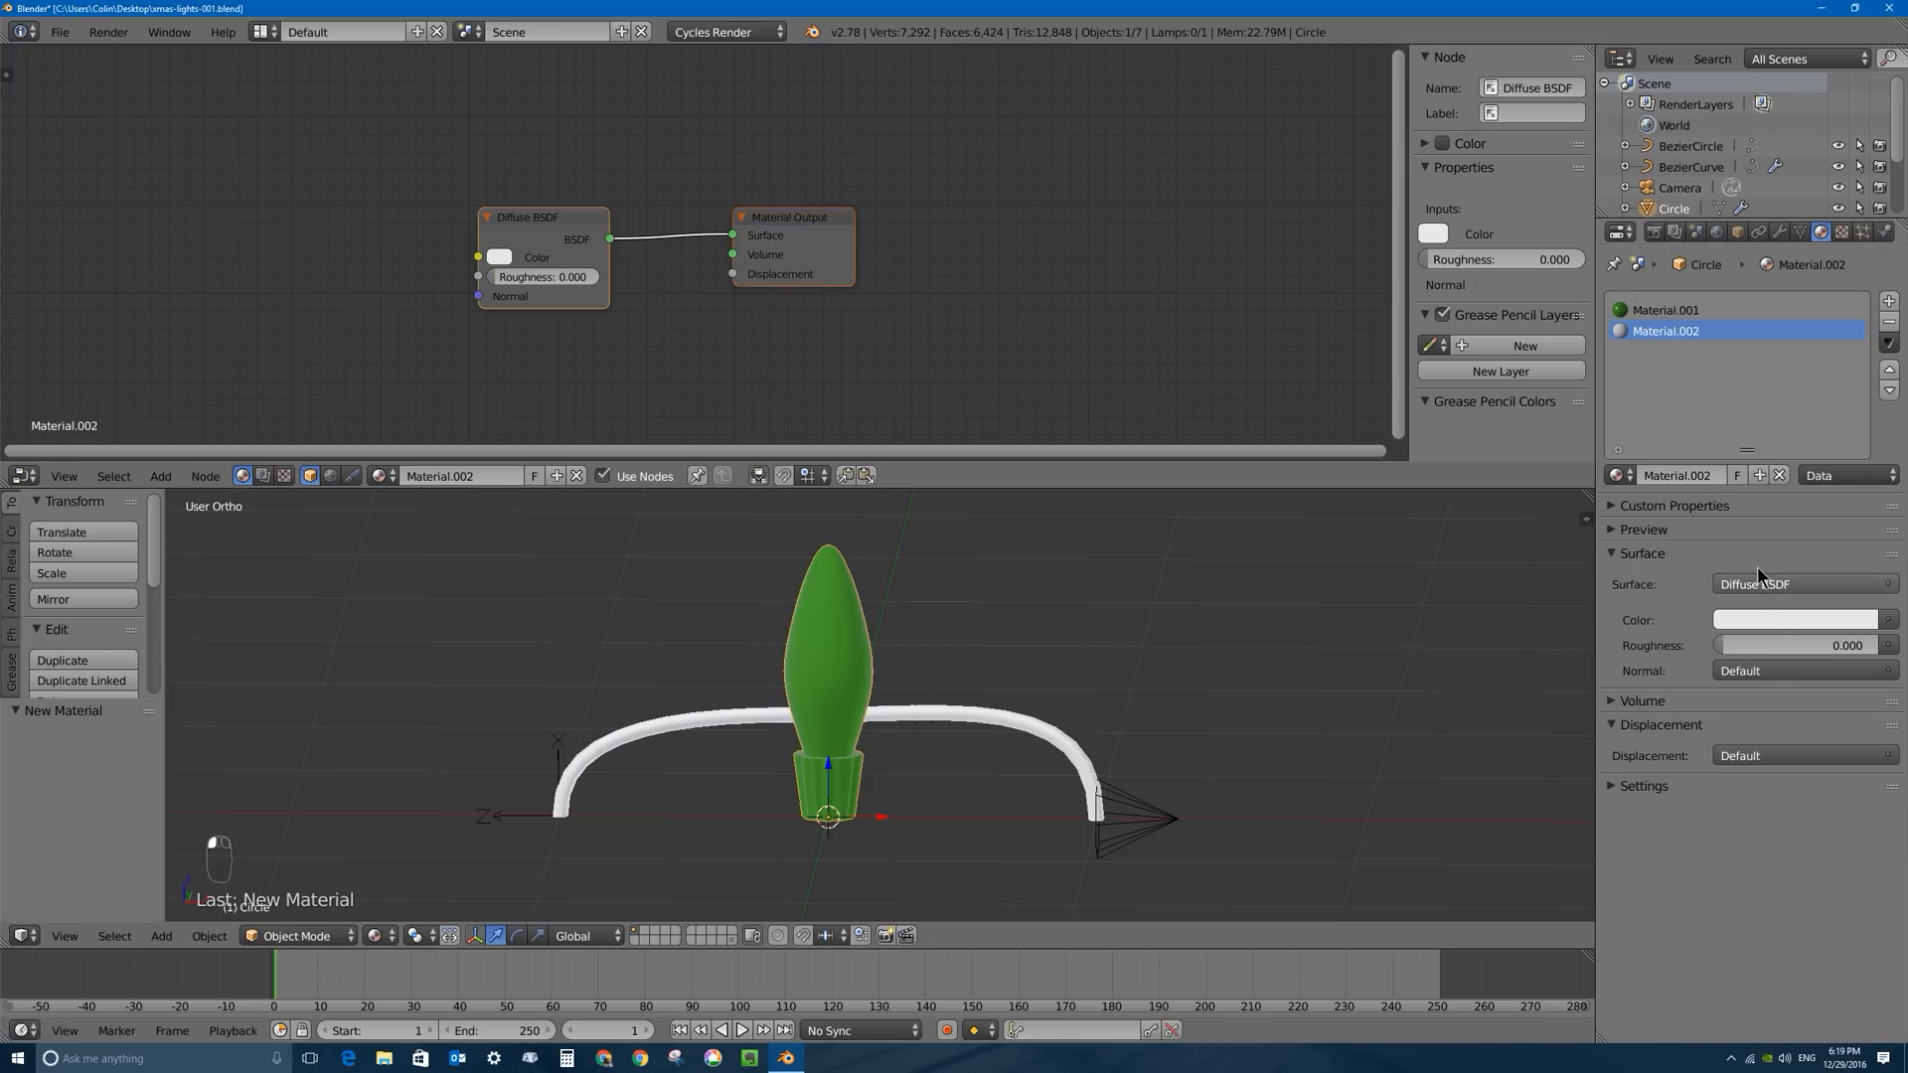
# Set the new material's surface shader to Glass BSDF and expand the material preview.
pyautogui.click(1801, 585)
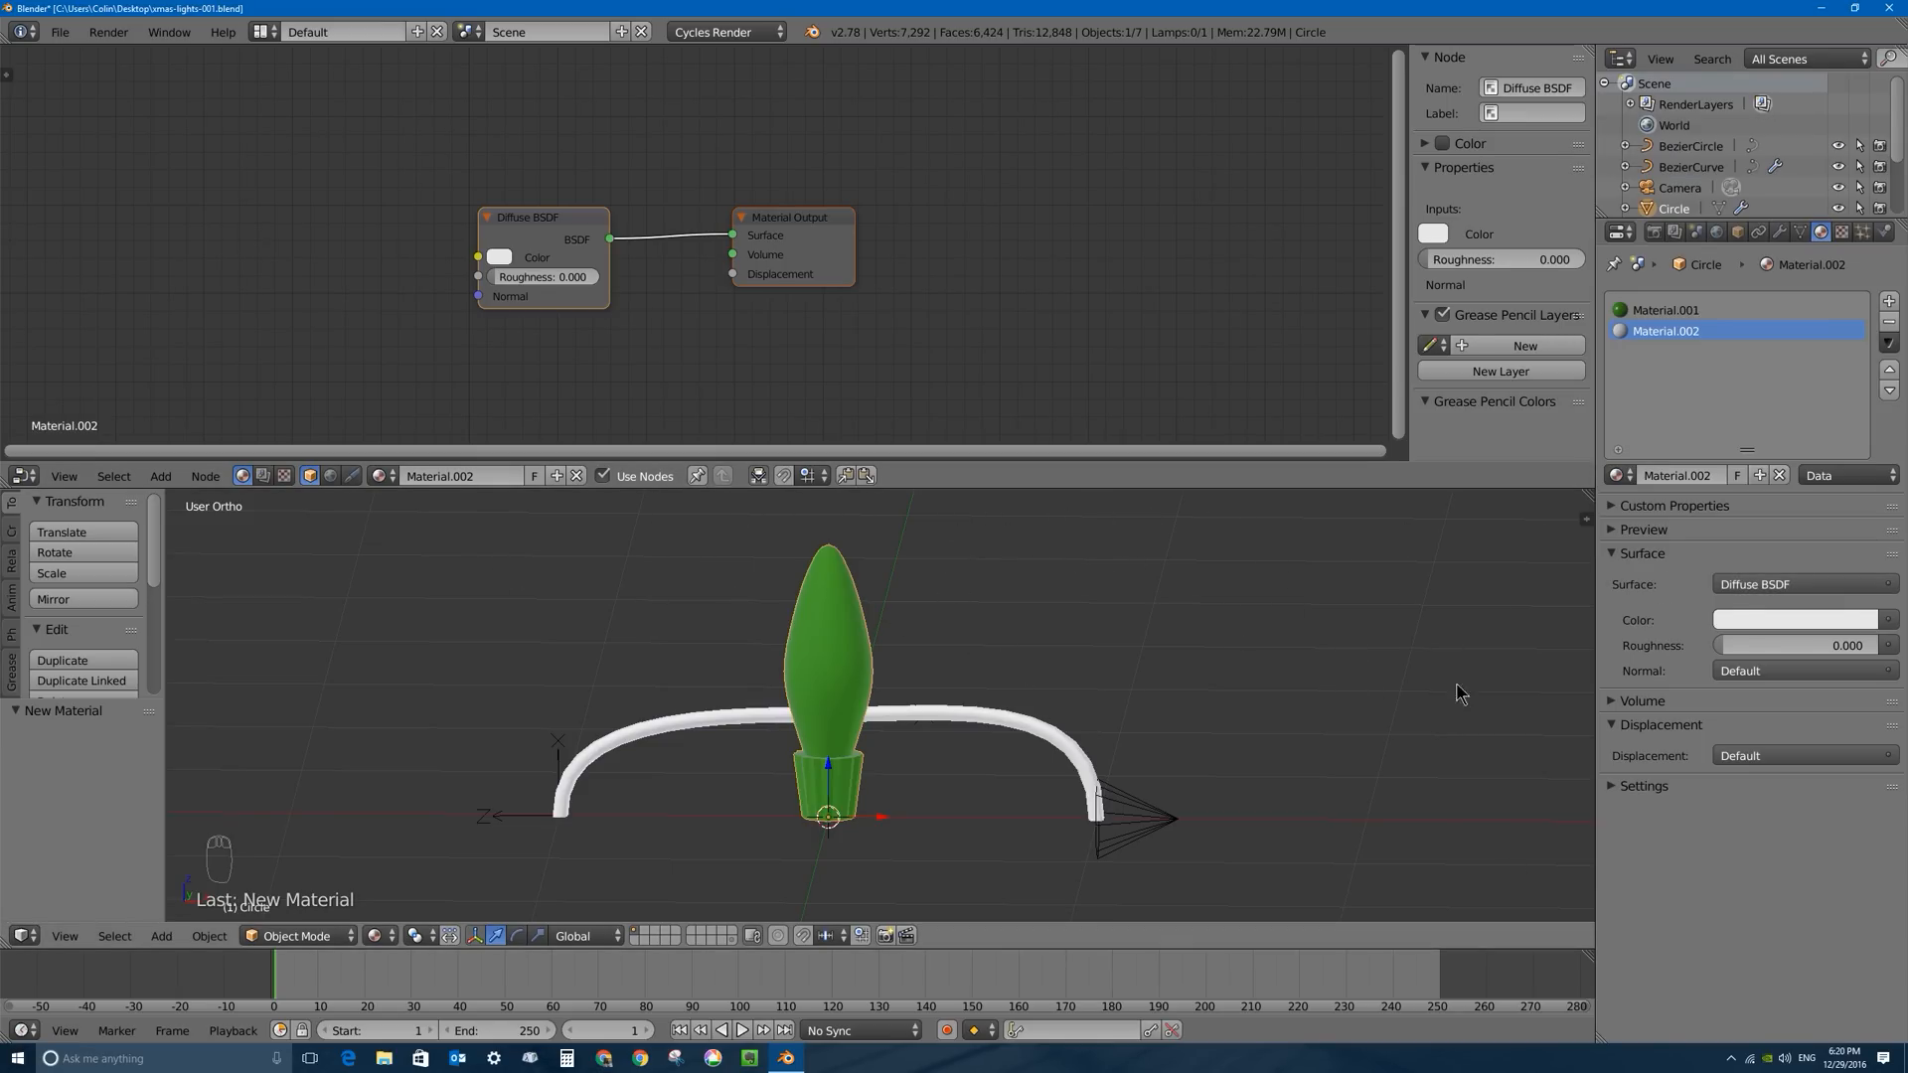
pyautogui.click(1768, 585)
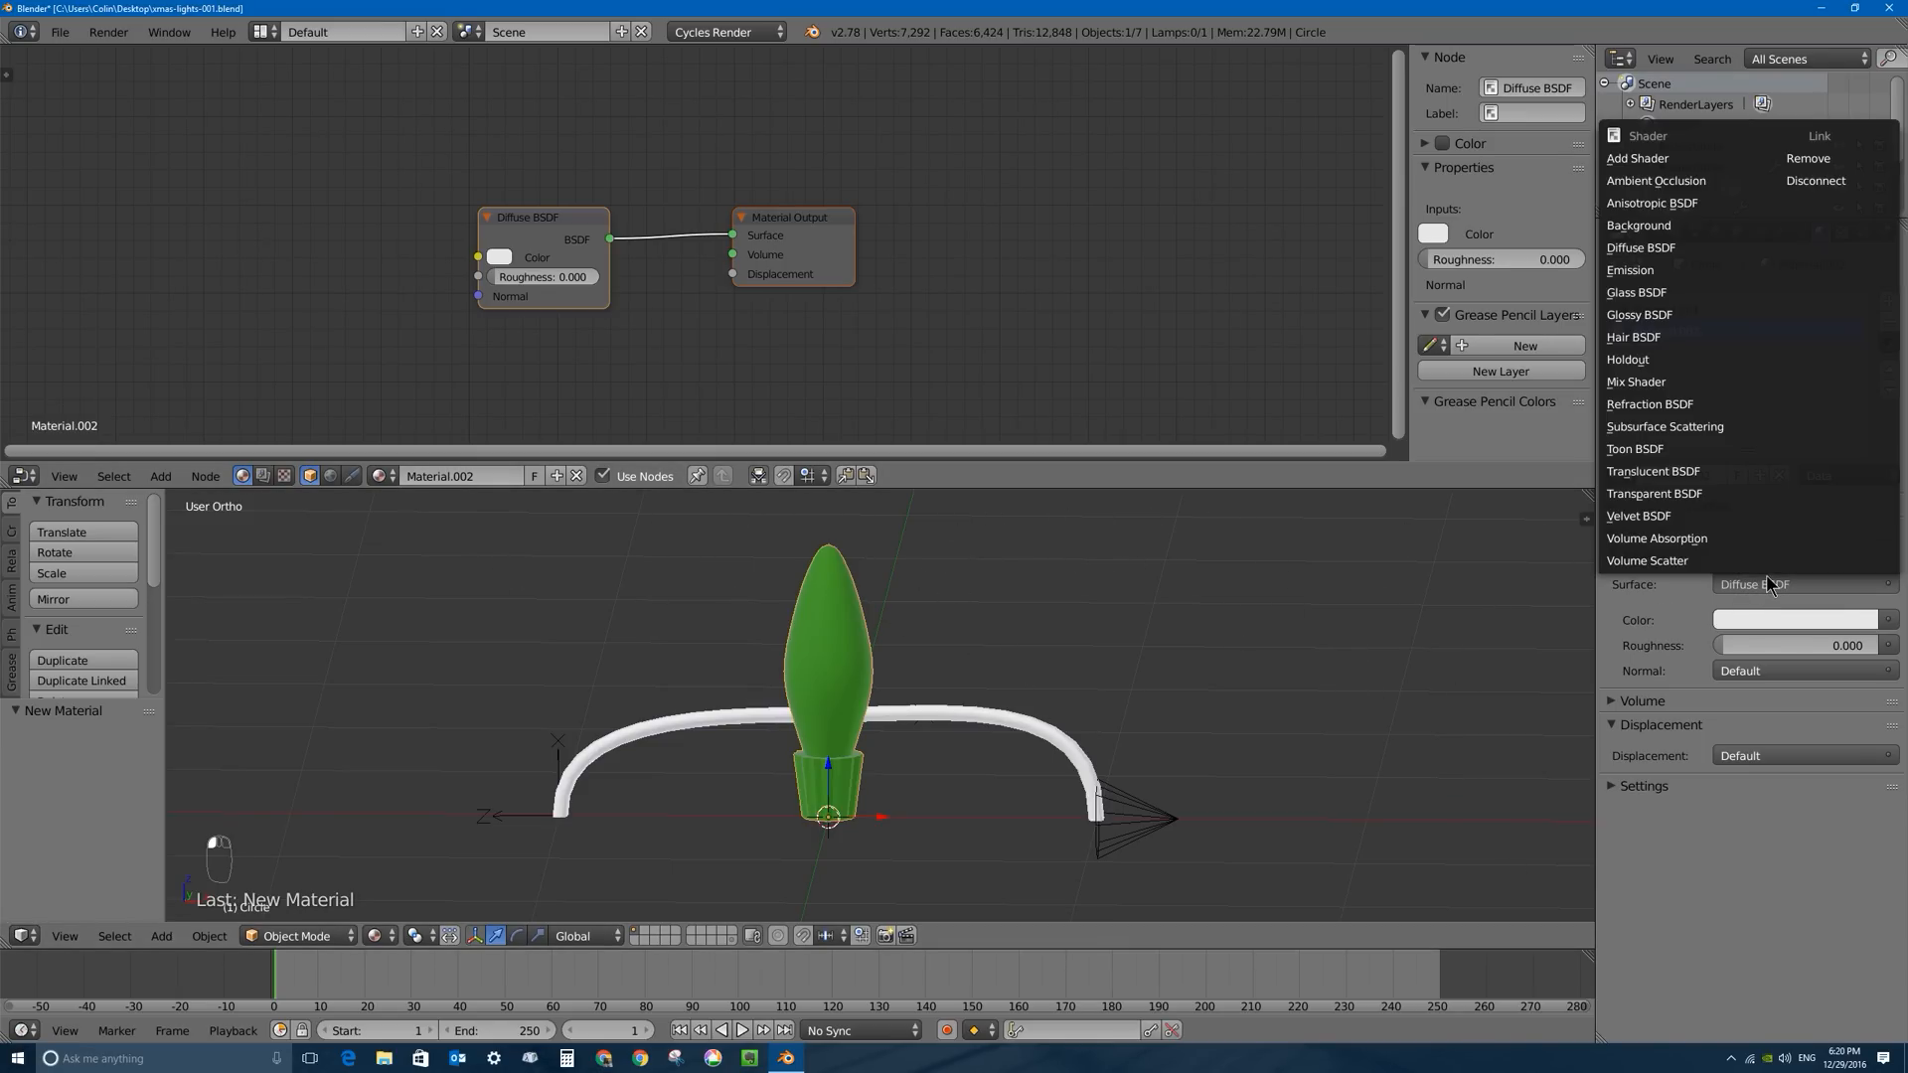
pyautogui.click(1653, 296)
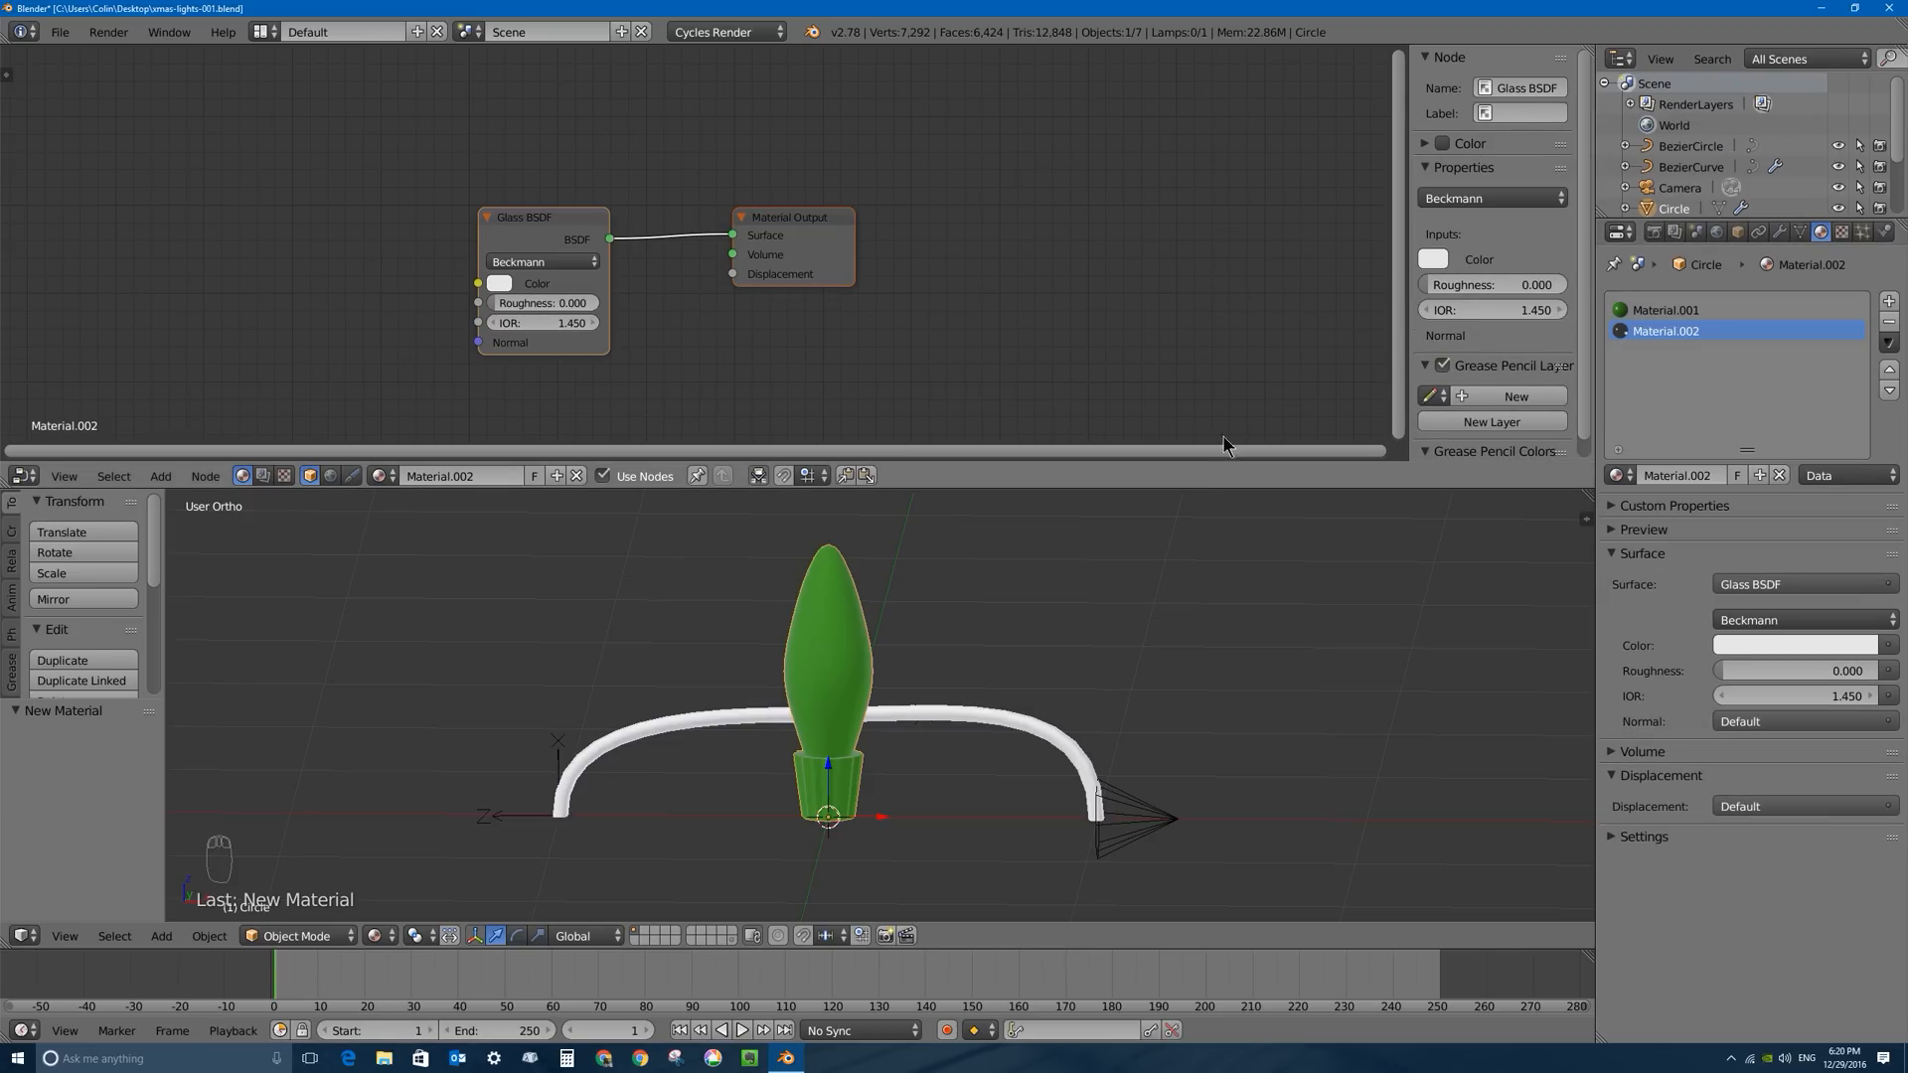
pyautogui.click(1615, 533)
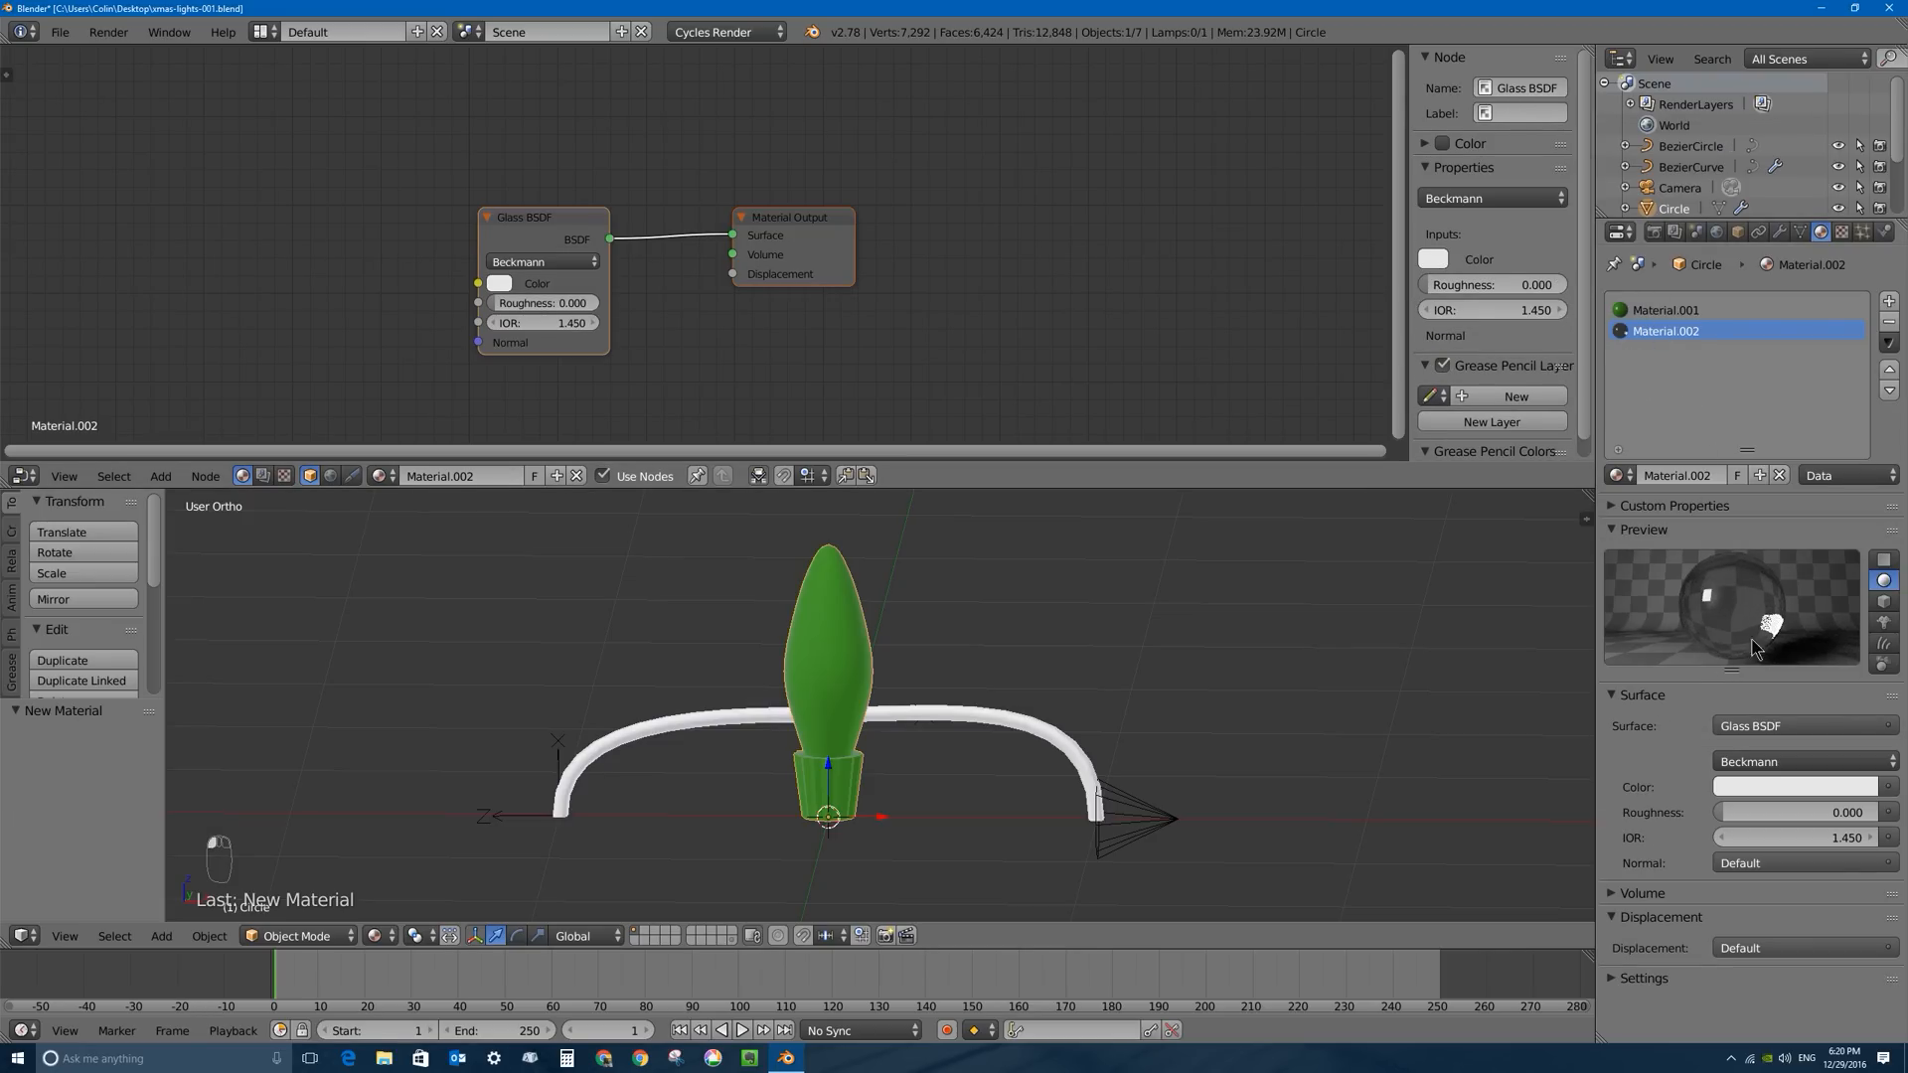
# Try an IOR of 1.25 on the Glass BSDF and set it back to 1.450.
pyautogui.click(1832, 838)
pyautogui.write('1.25')
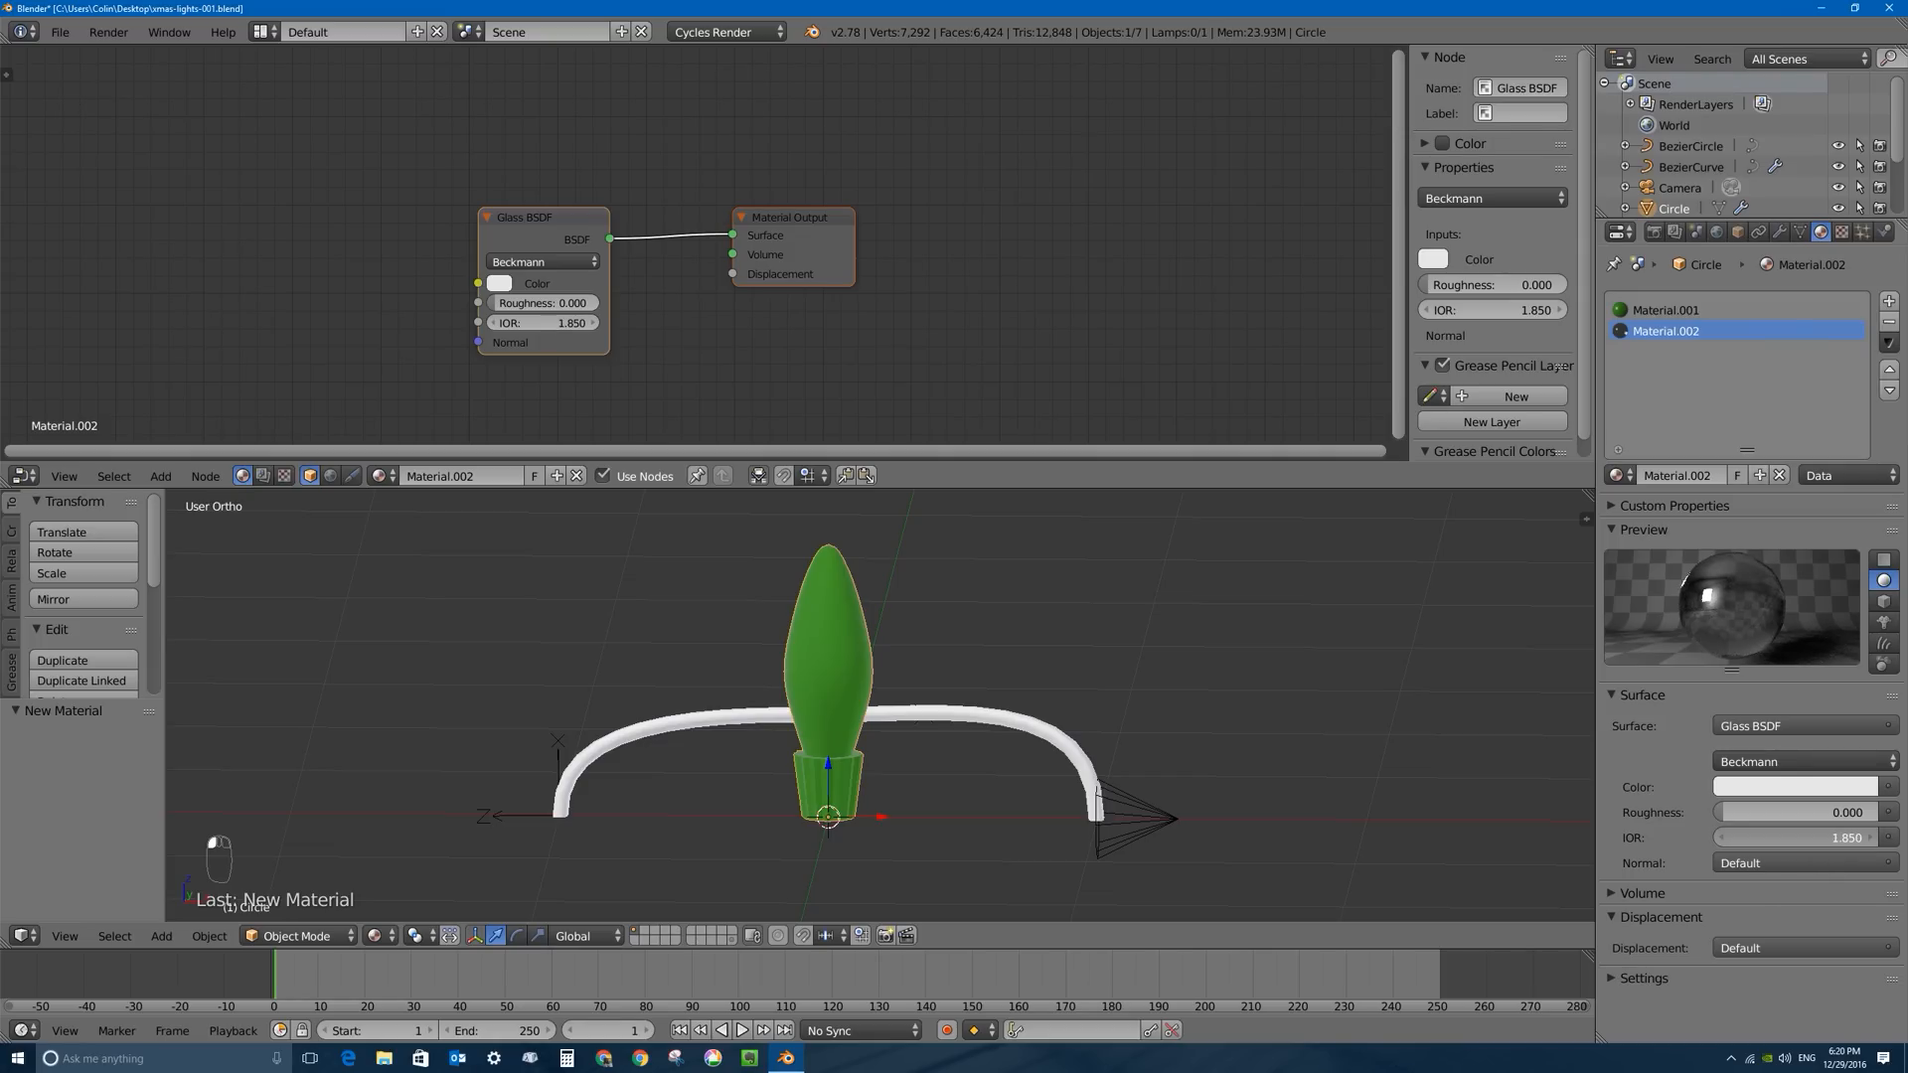
pyautogui.press('Return')
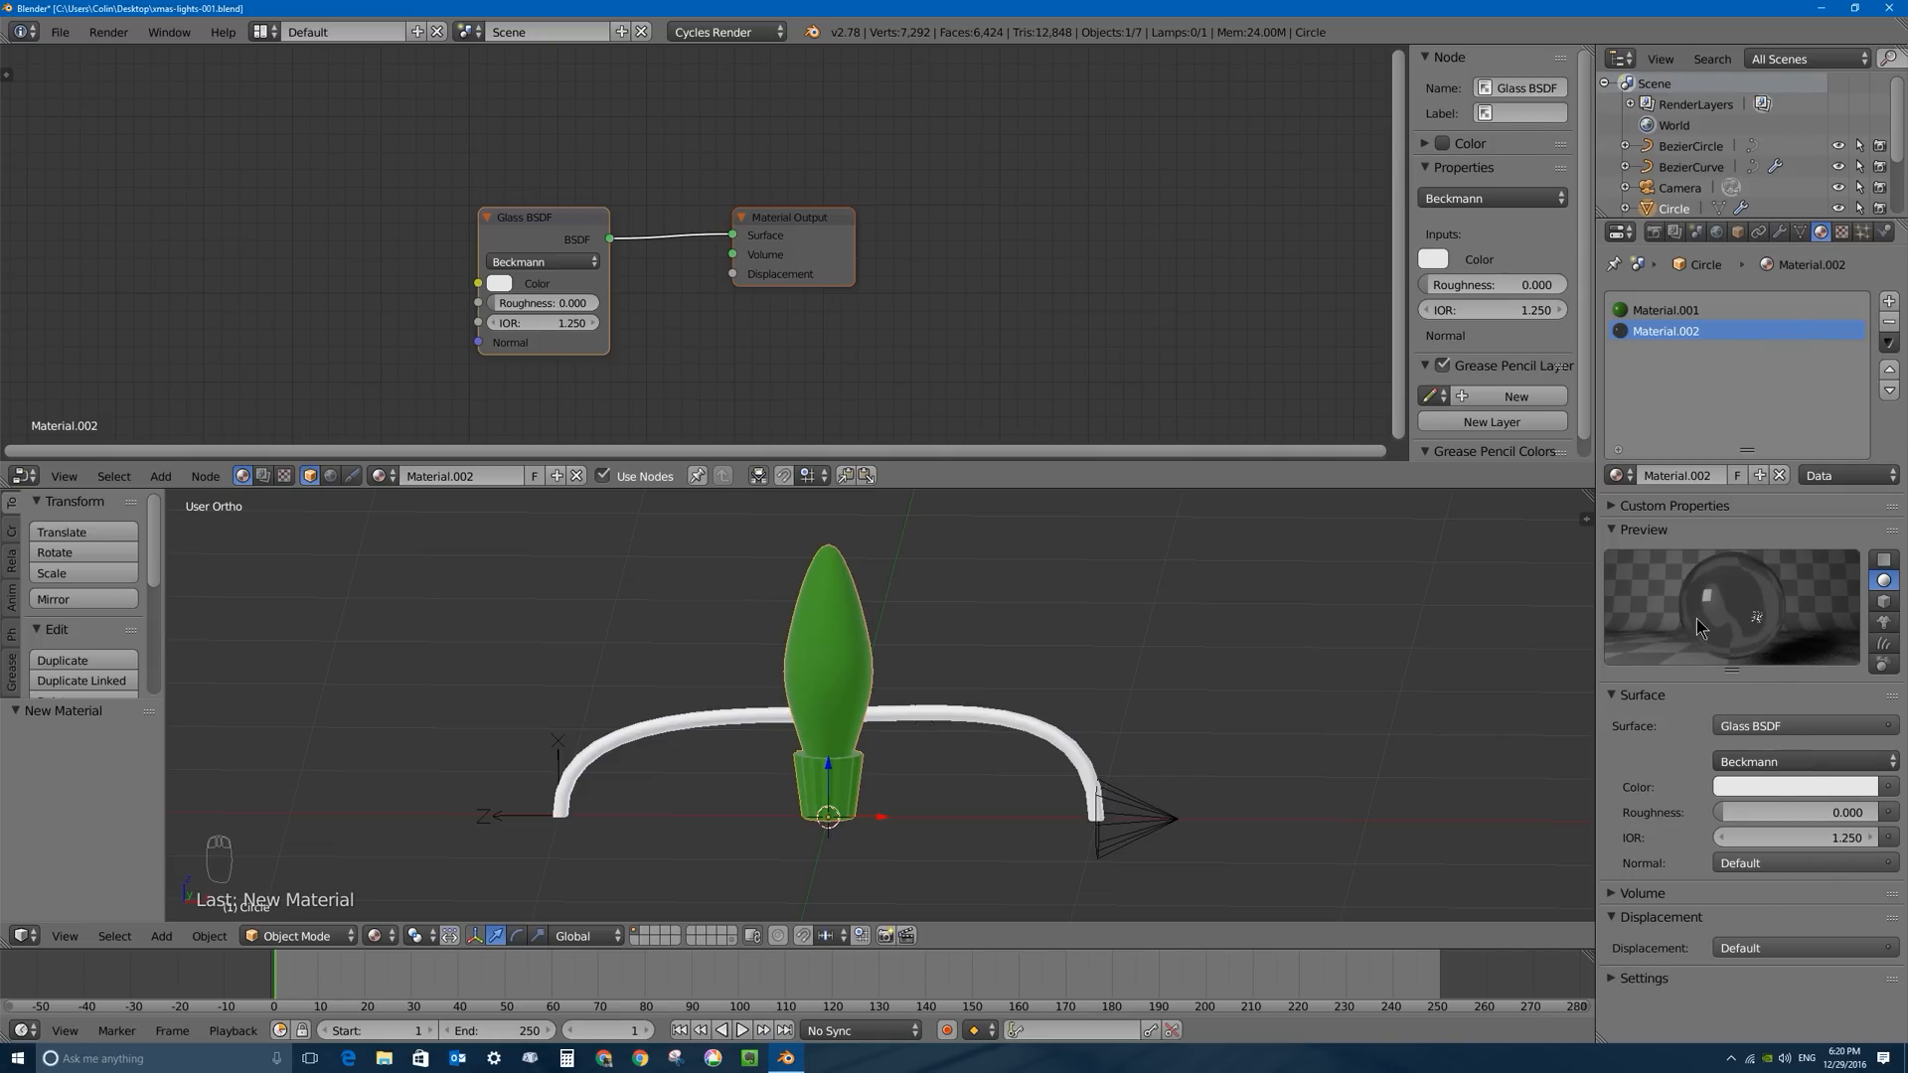
pyautogui.click(1833, 836)
pyautogui.moveTo(1833, 837)
pyautogui.mouseDown()
pyautogui.moveTo(1868, 836)
pyautogui.moveTo(1845, 837)
pyautogui.mouseUp()
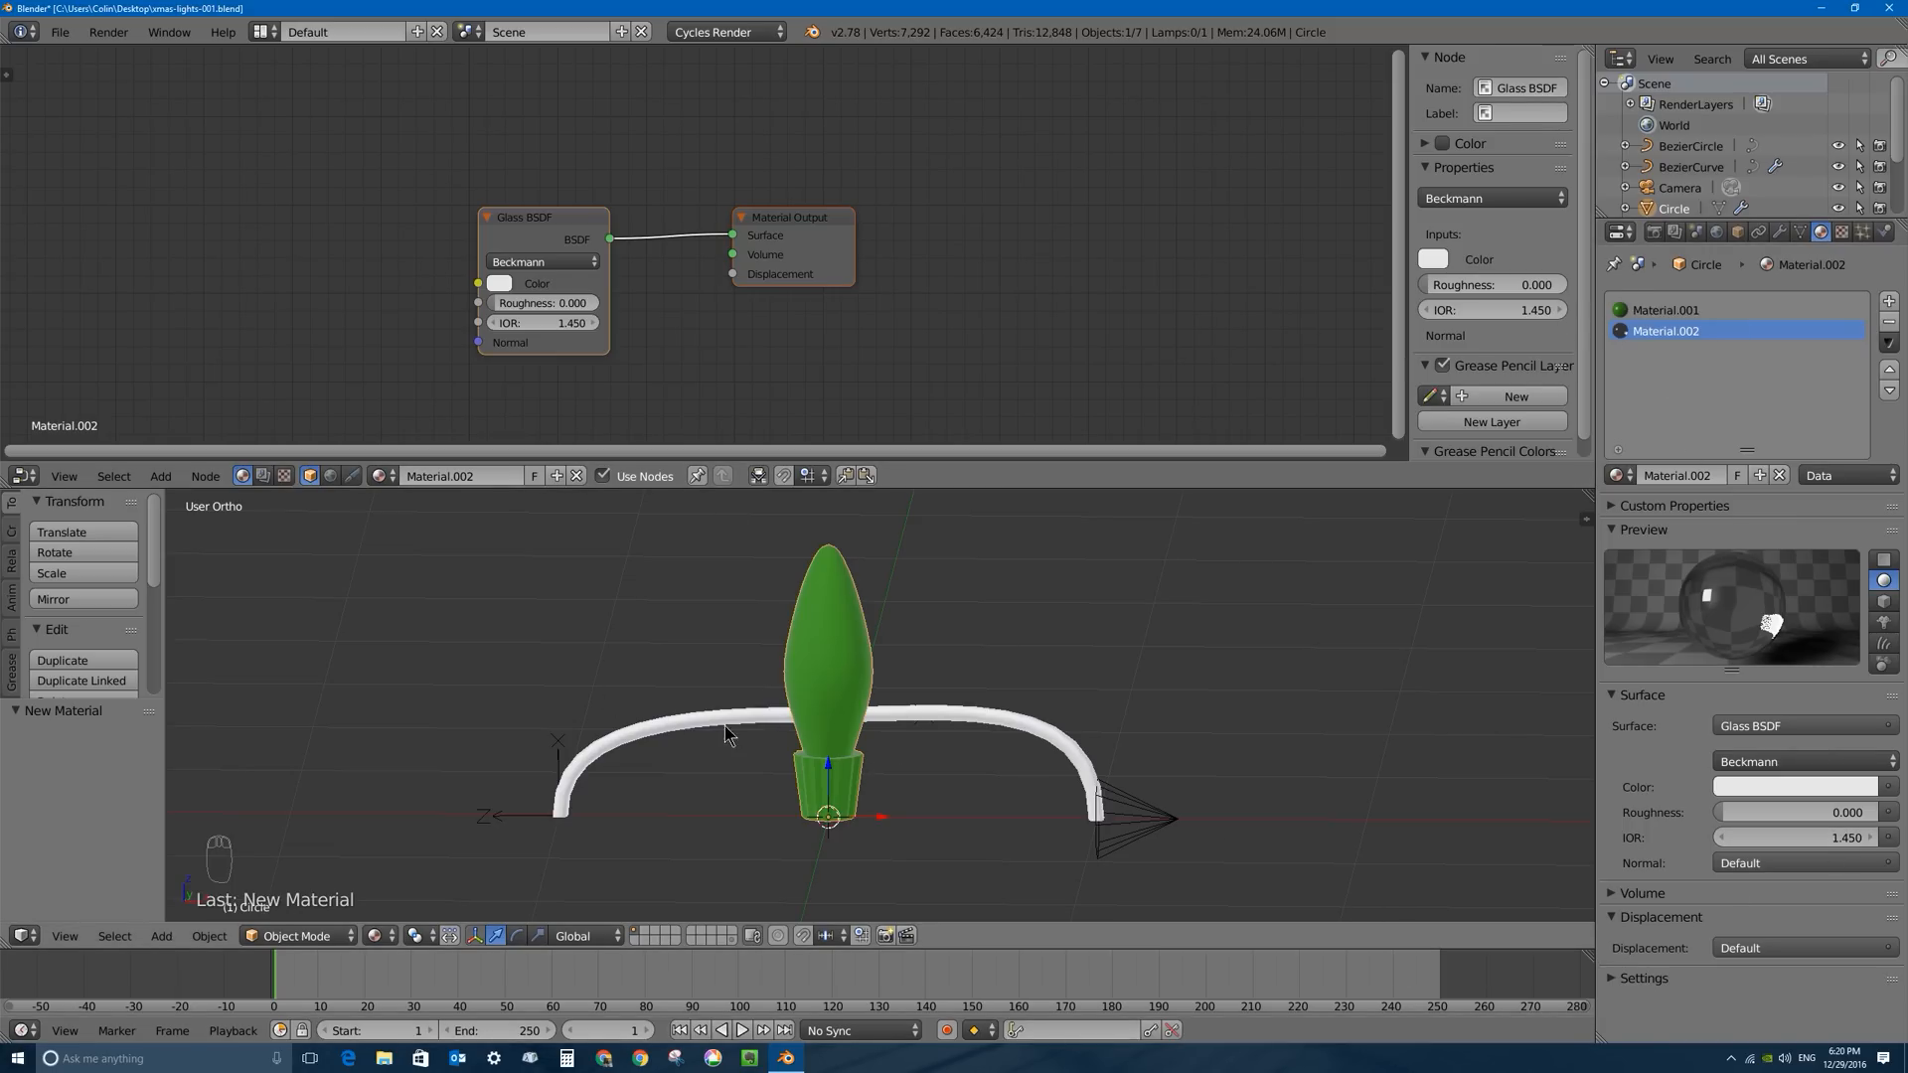
# Enter Edit Mode with face selection and select a ring of faces around the upper part of the bulb.
pyautogui.press('Tab')
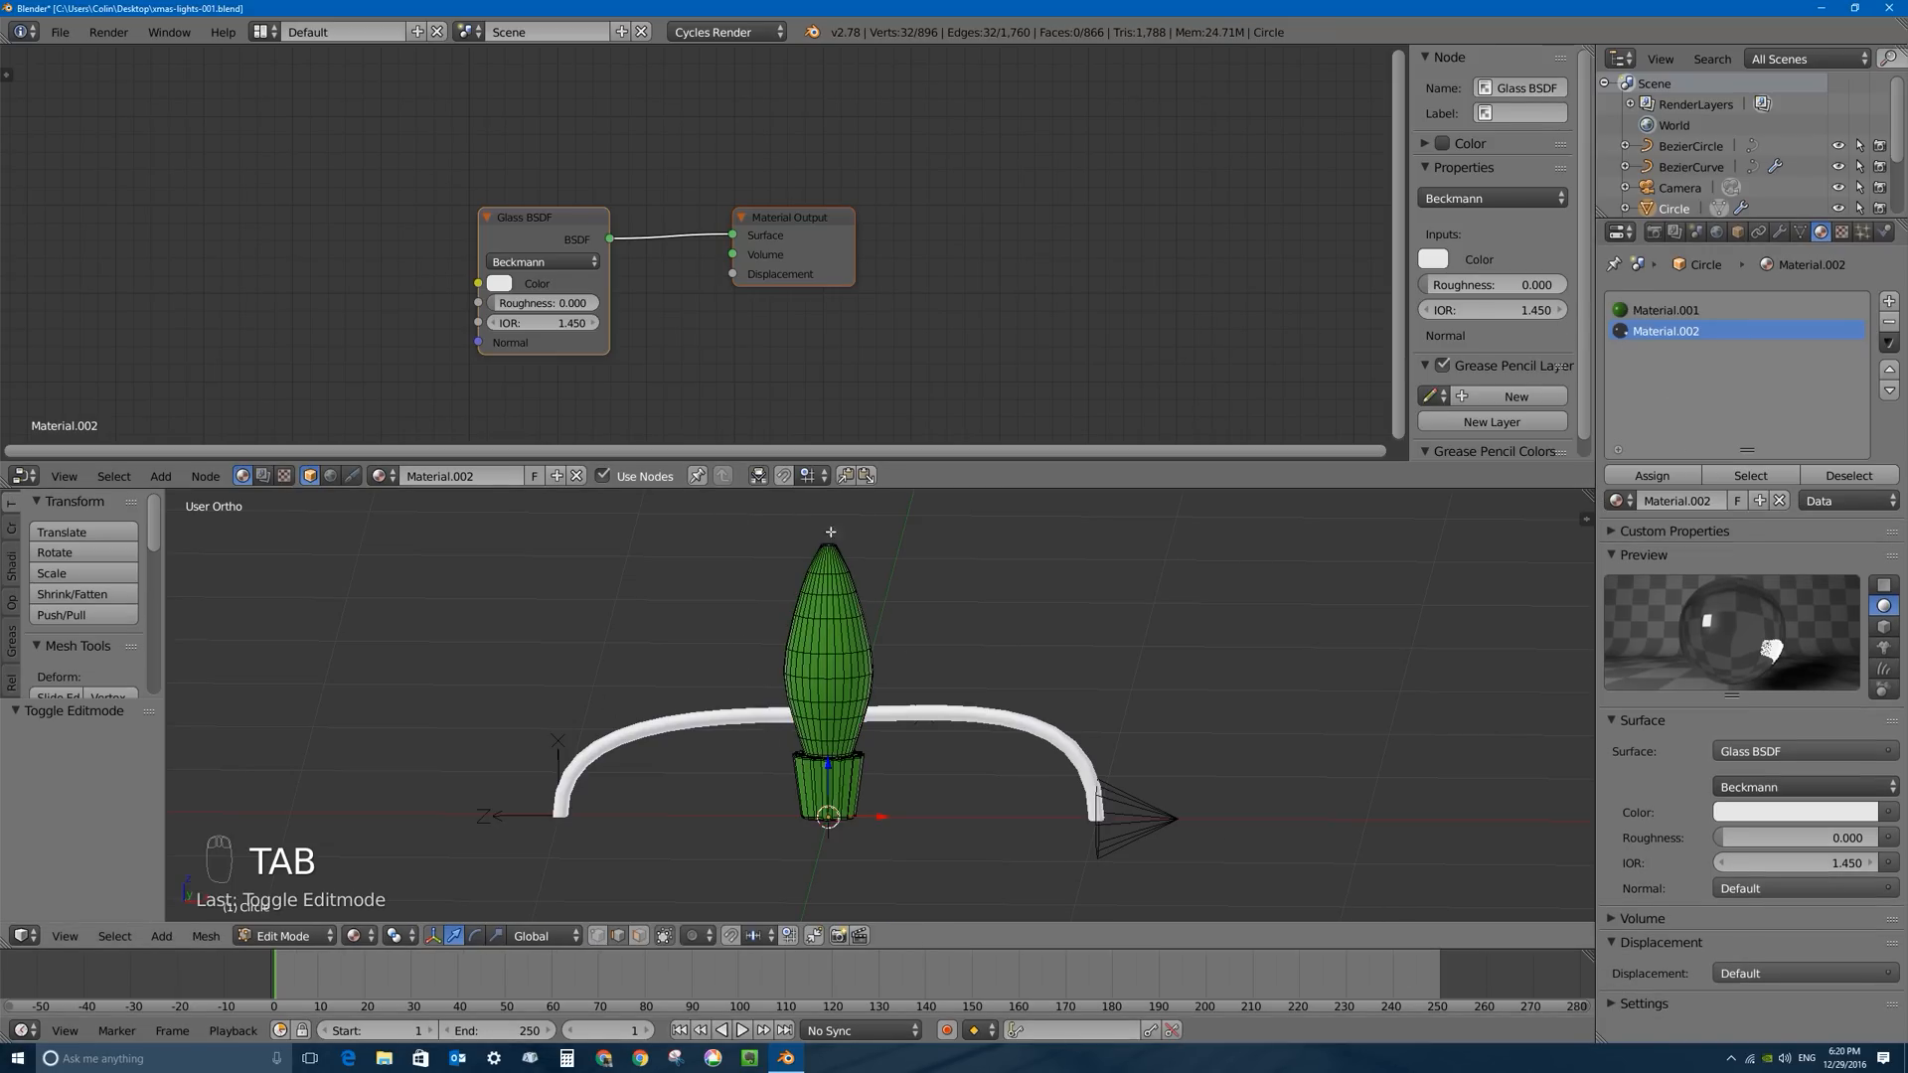
pyautogui.scroll(1, 826, 619)
pyautogui.click(639, 935)
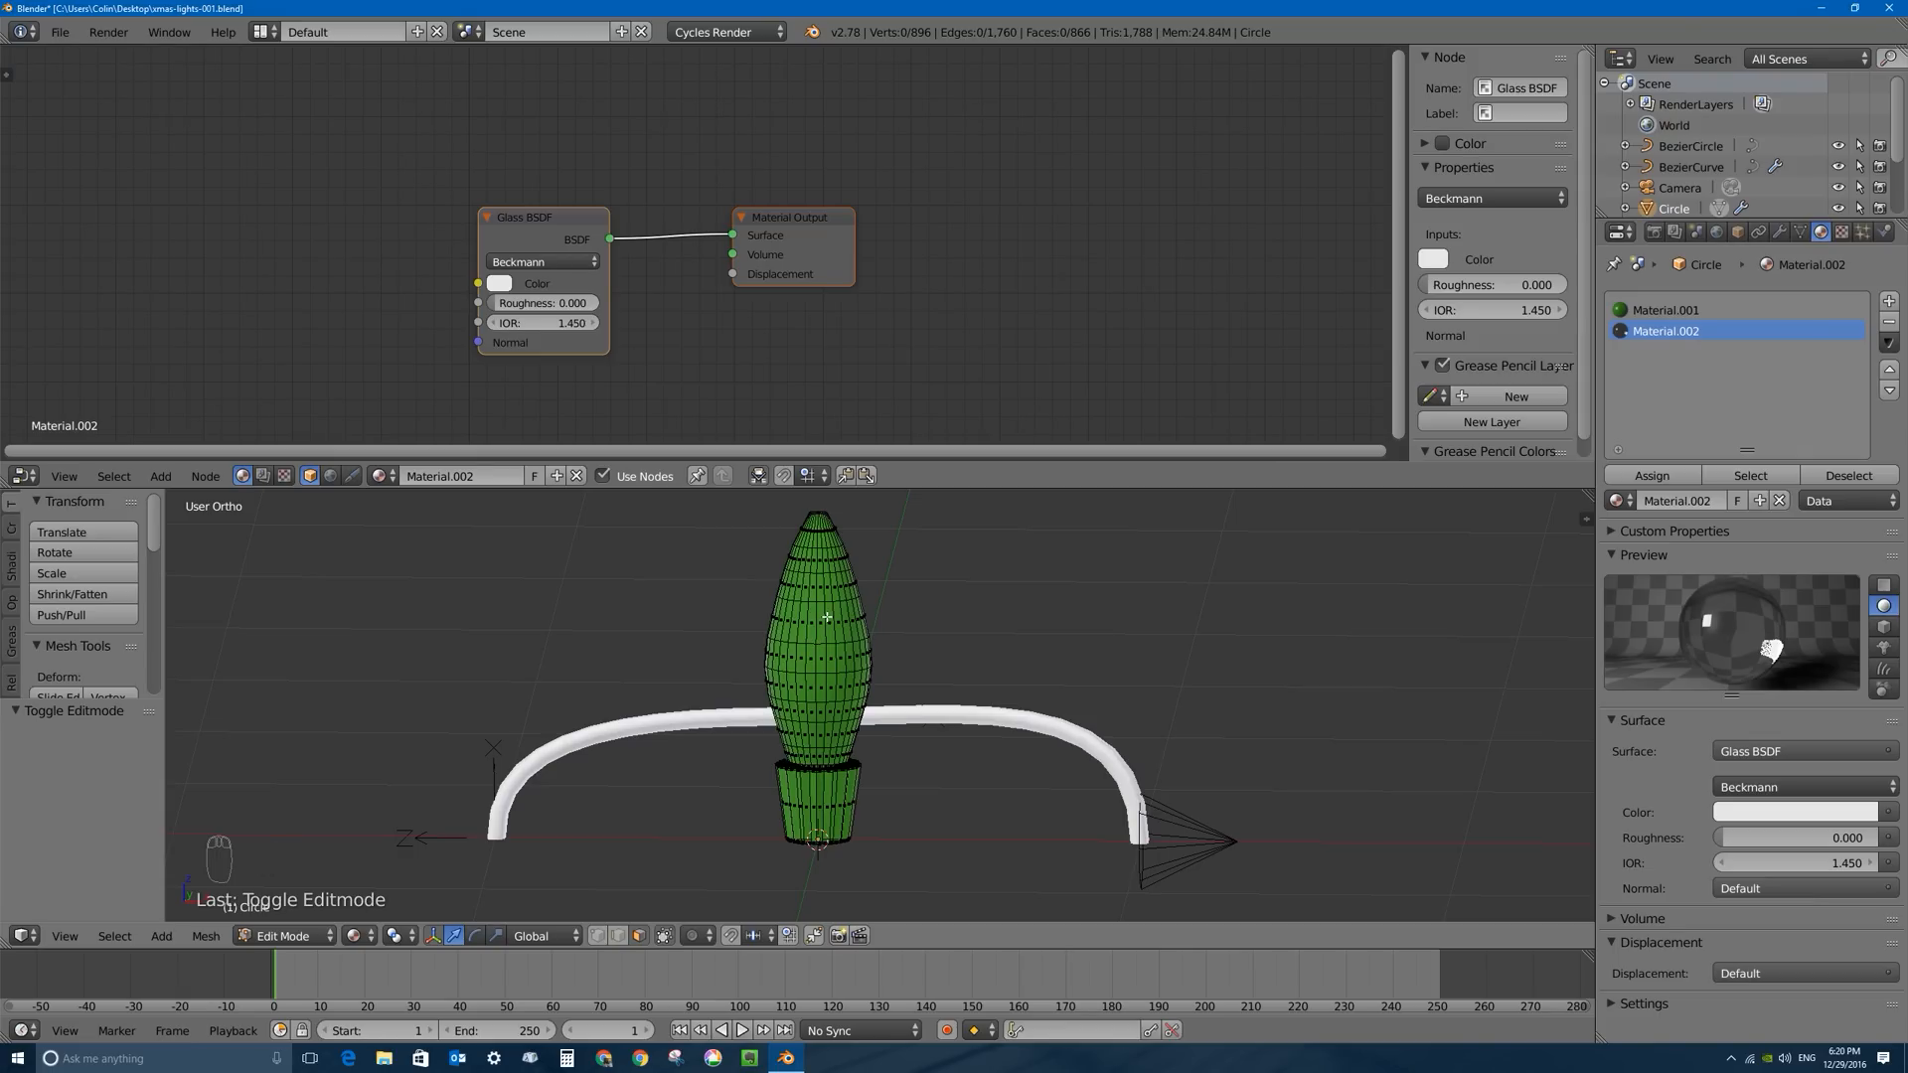
pyautogui.keyDown('alt'); pyautogui.rightClick(815, 619); pyautogui.keyUp('alt')
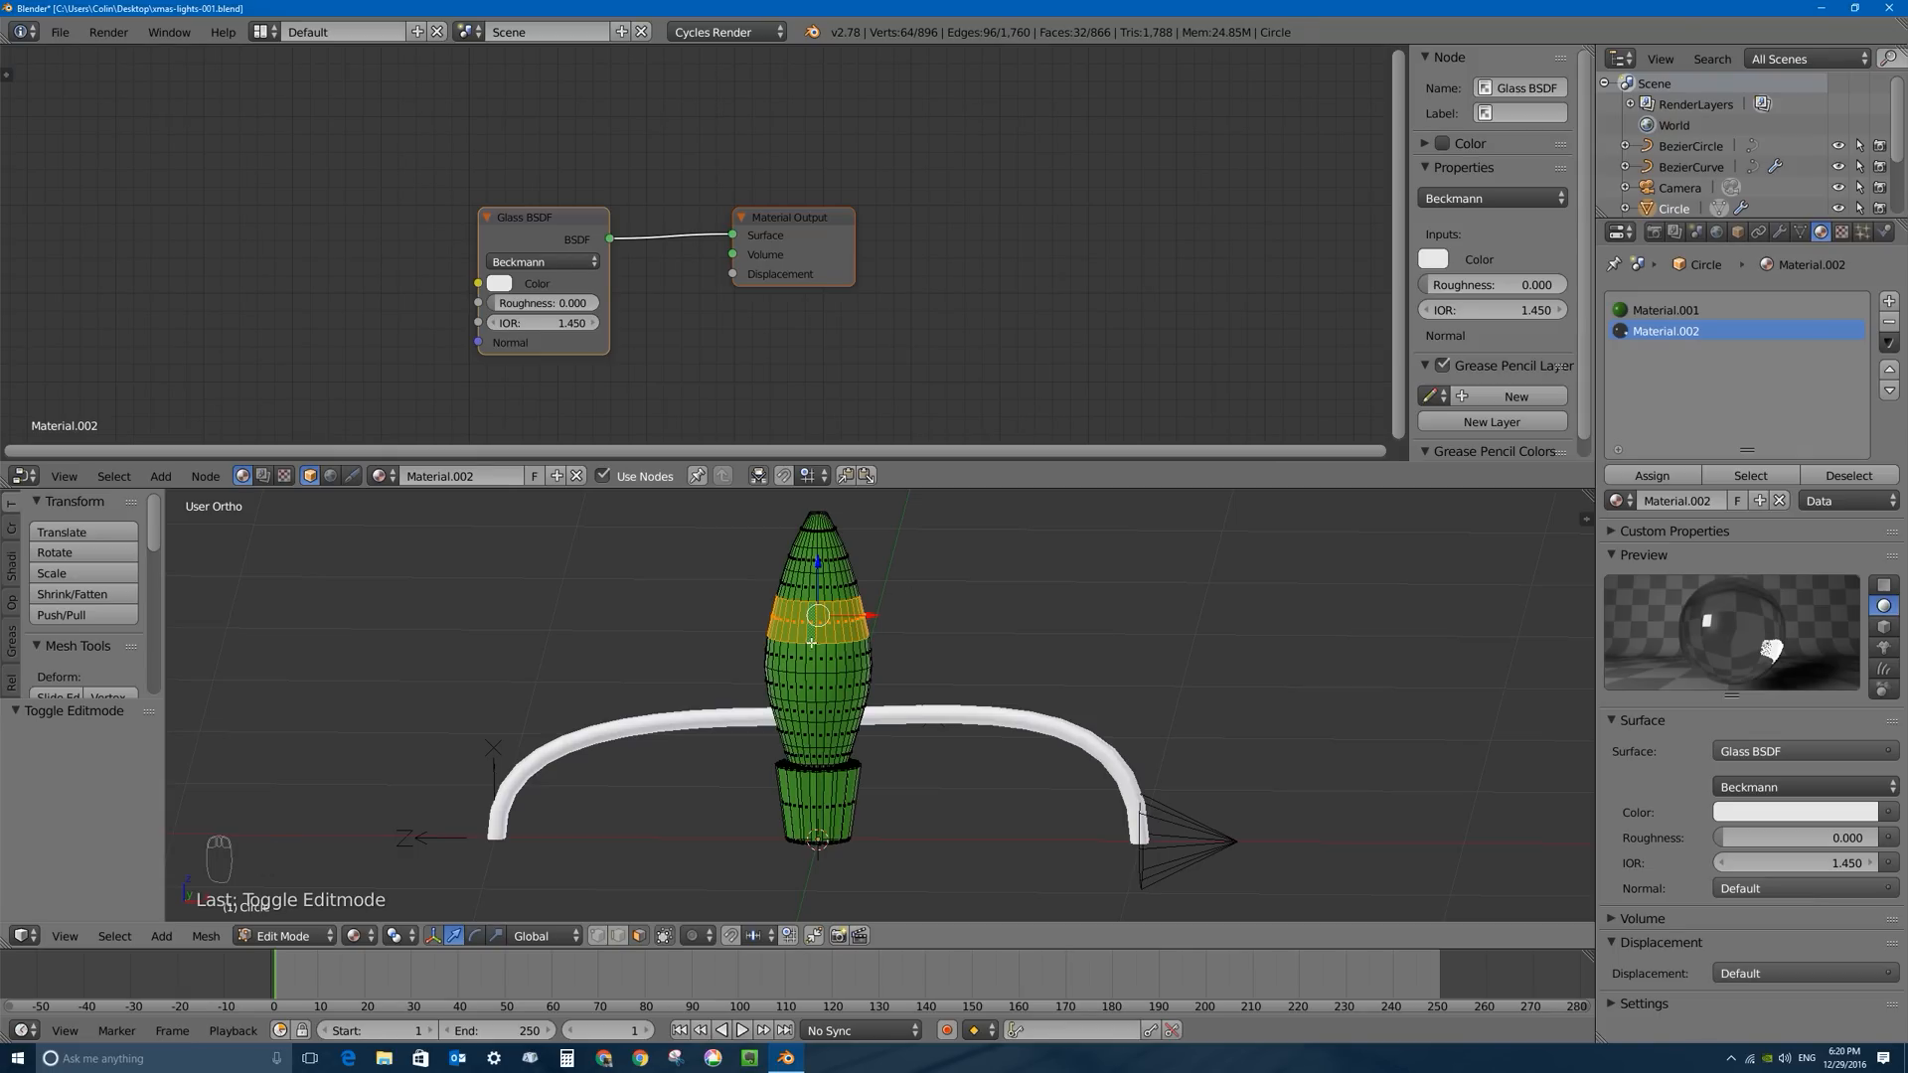
# Grow the face selection until it covers the whole bulb down to where it meets the socket.
pyautogui.press('ctrl+KP_Add')
pyautogui.press('ctrl+KP_Add')
pyautogui.press('ctrl+KP_Add')
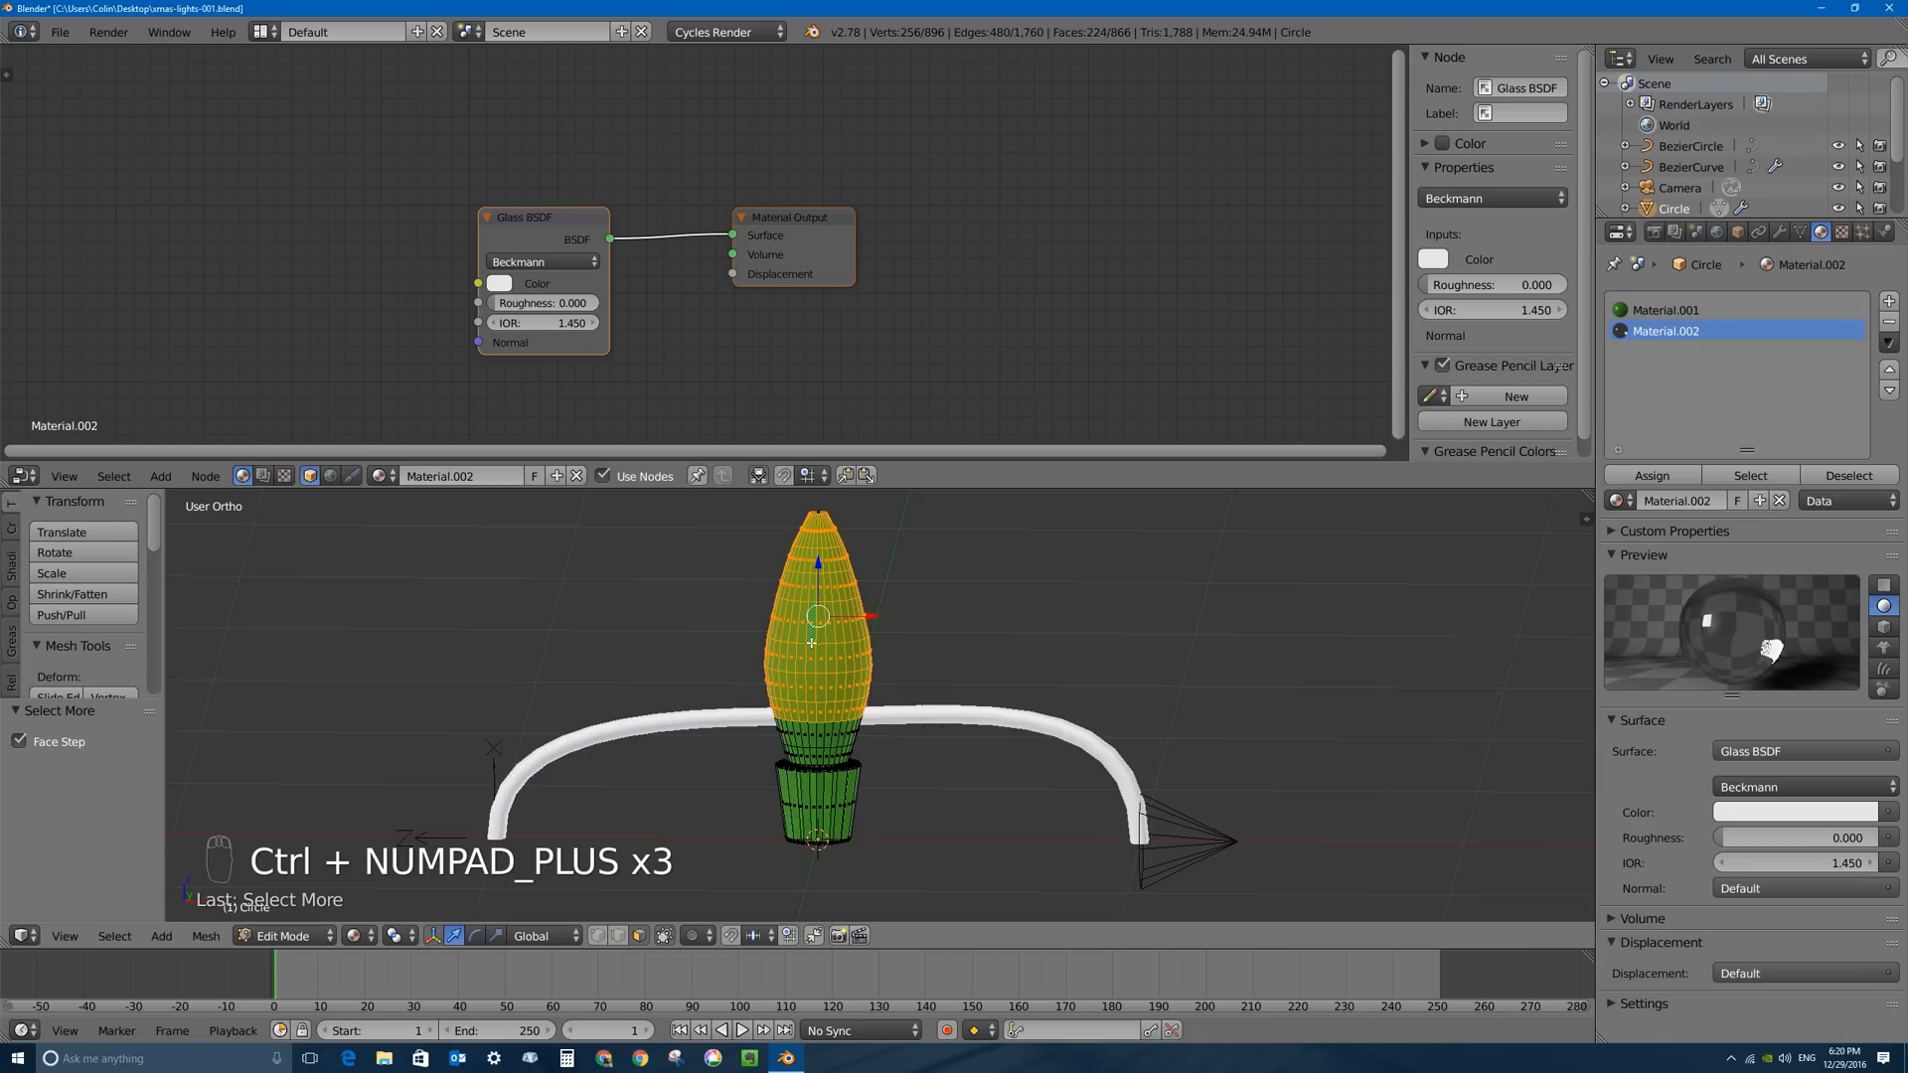
pyautogui.press('ctrl+KP_Add')
pyautogui.press('ctrl+KP_Add')
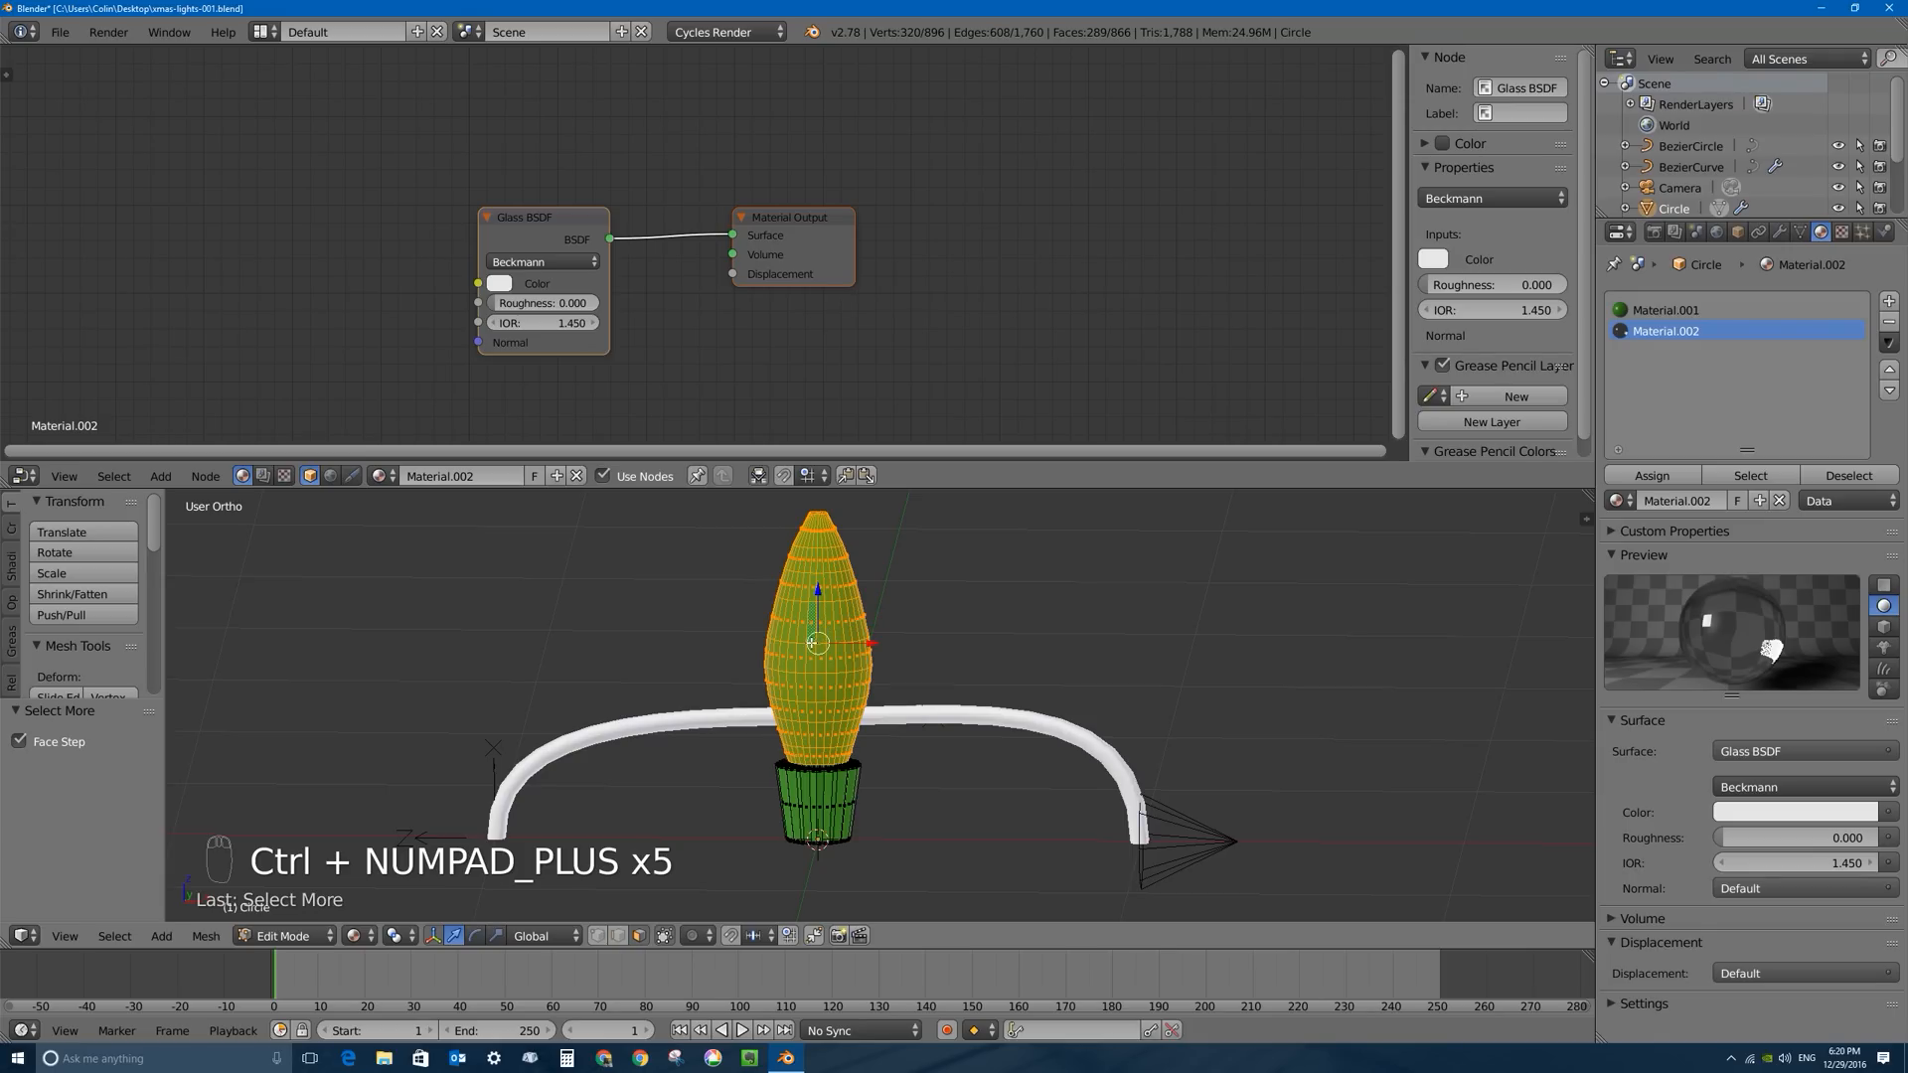
pyautogui.press('ctrl+KP_Add')
pyautogui.scroll(10, 821, 732)
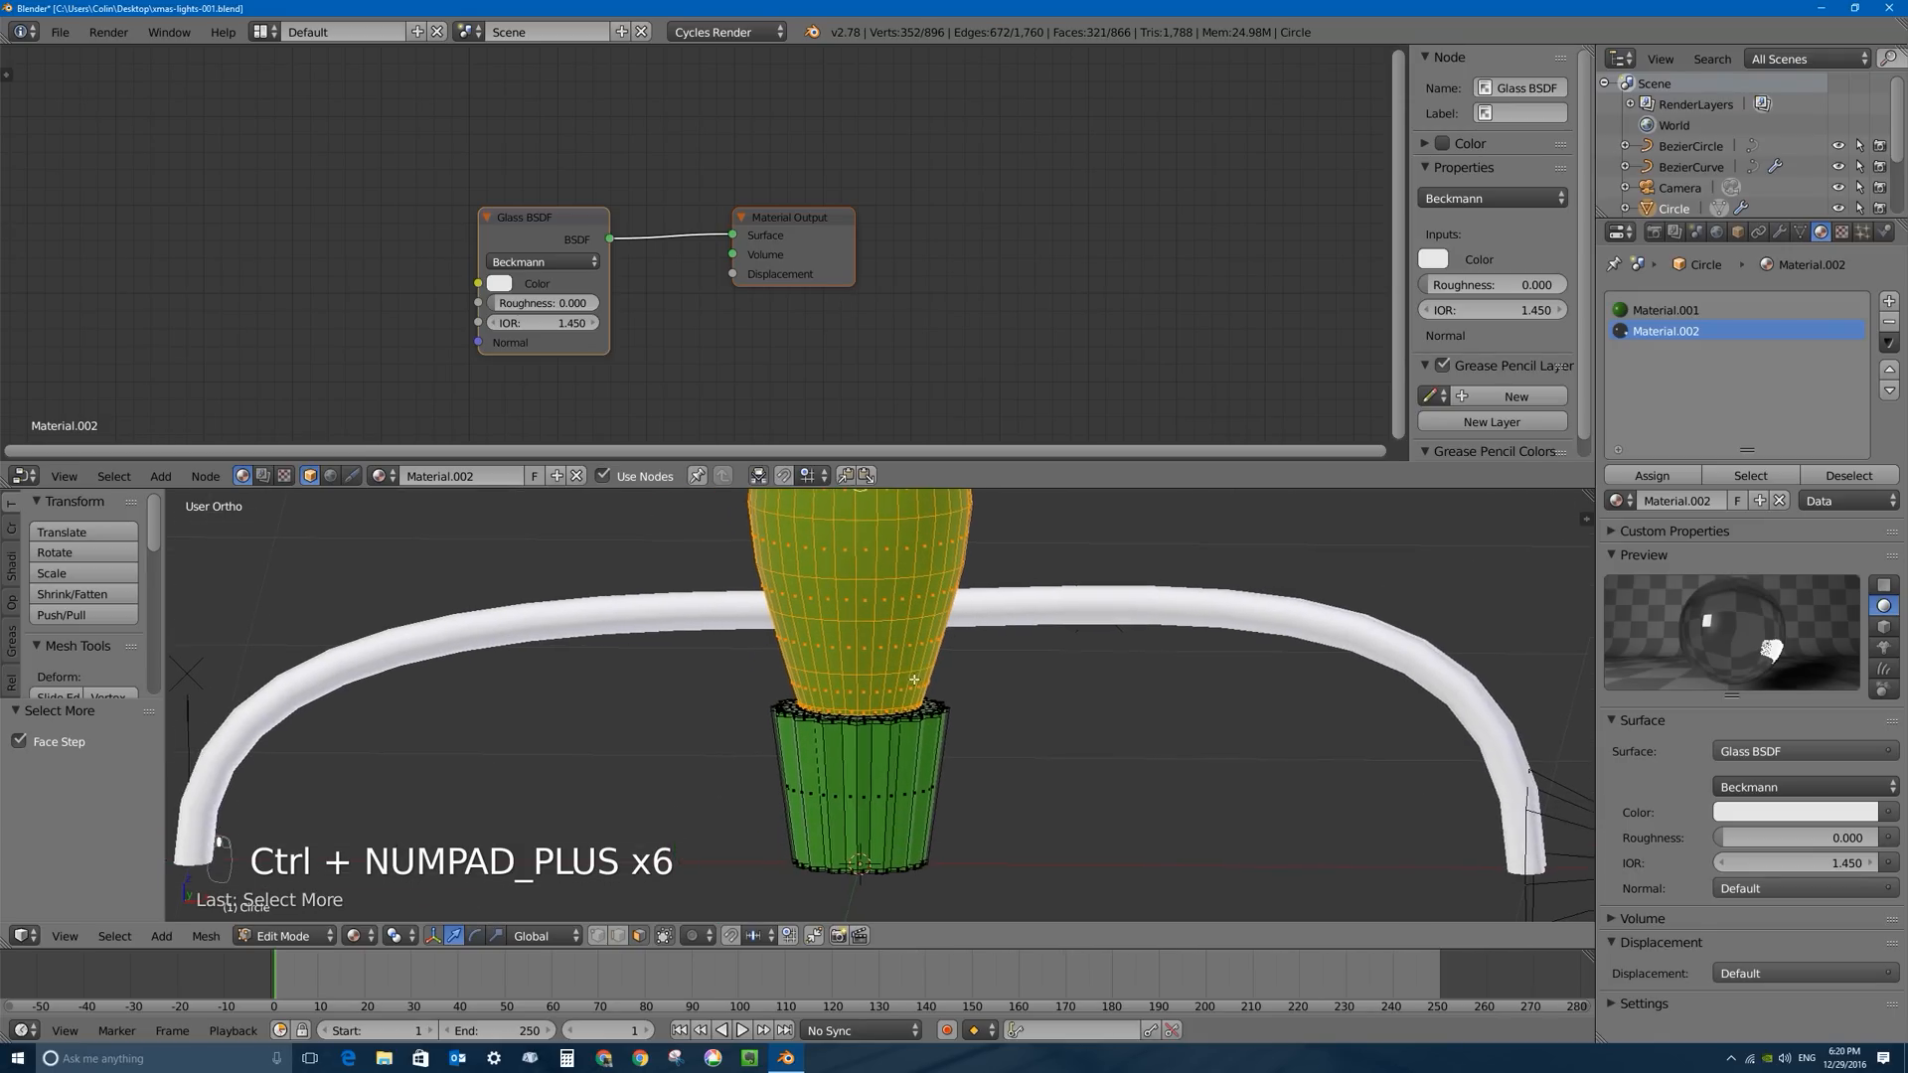
pyautogui.scroll(2, 953, 702)
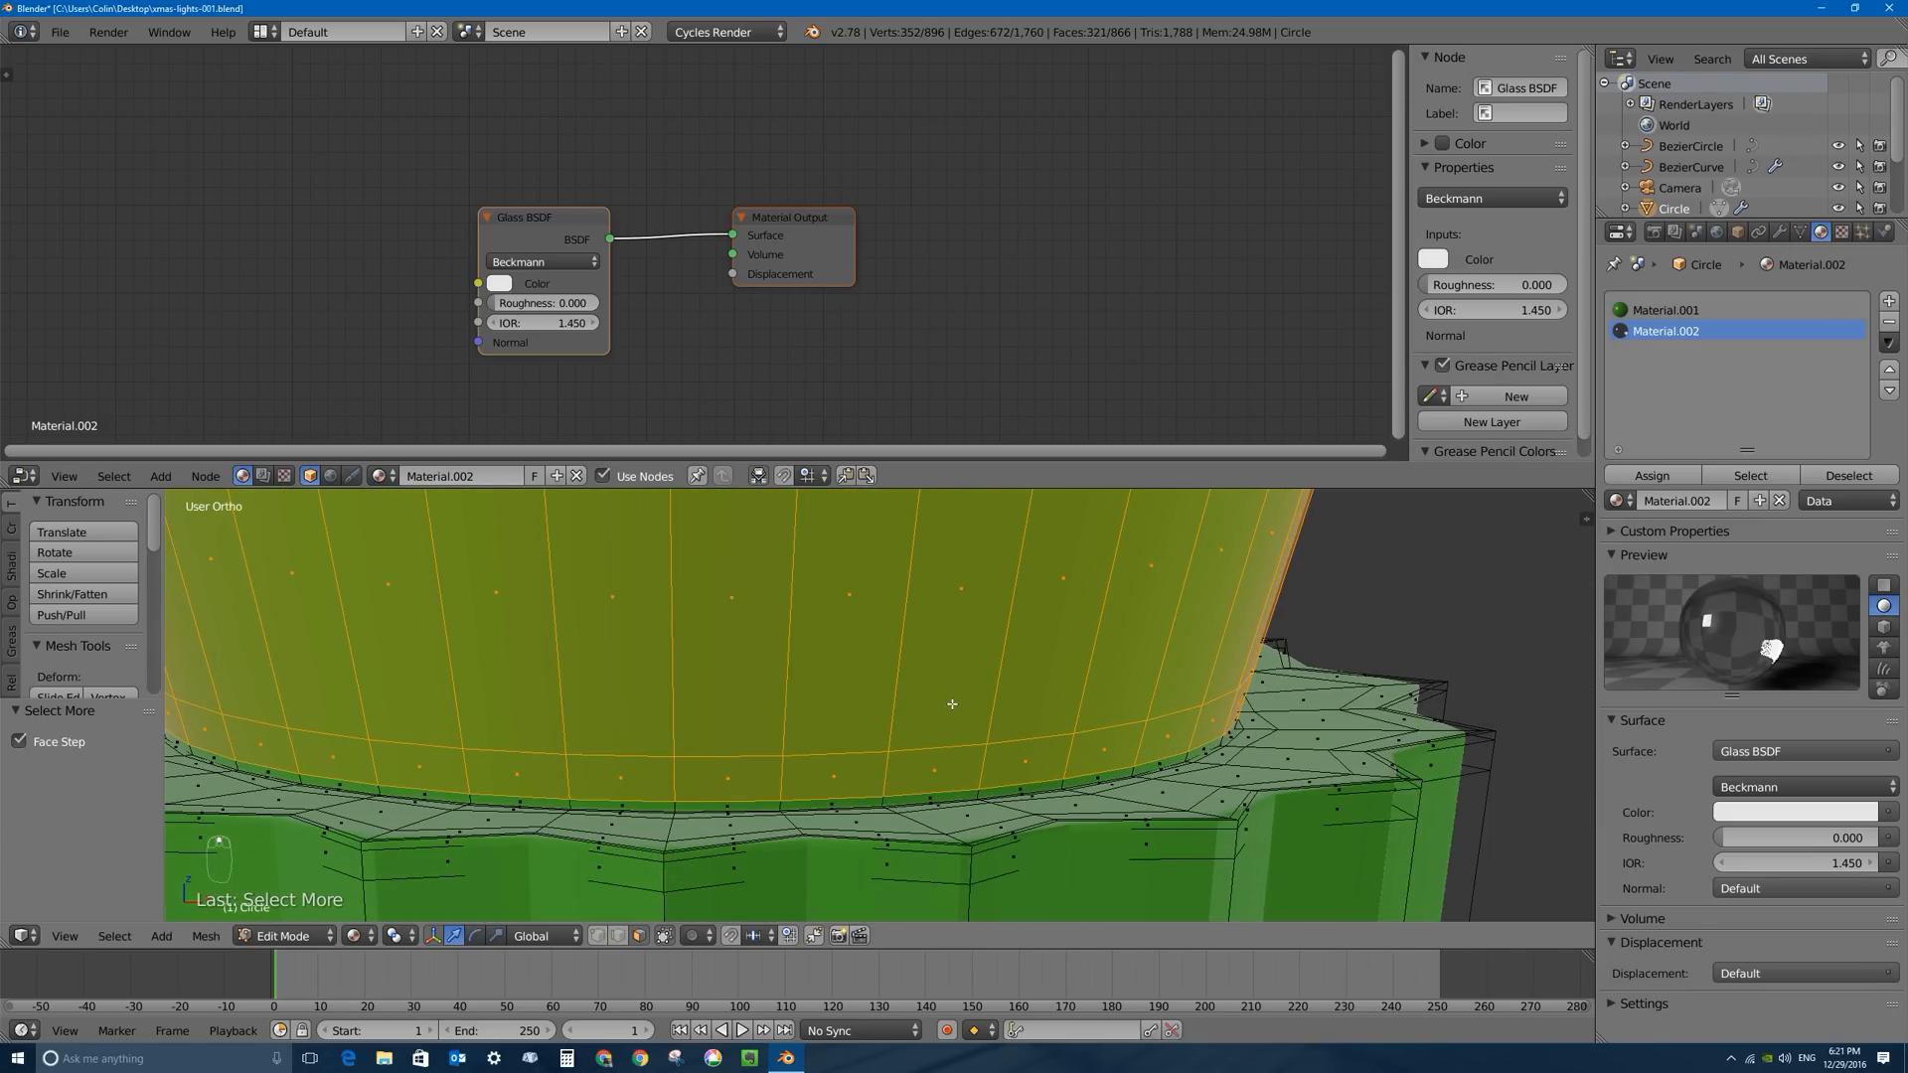
pyautogui.press('ctrl+KP_Add')
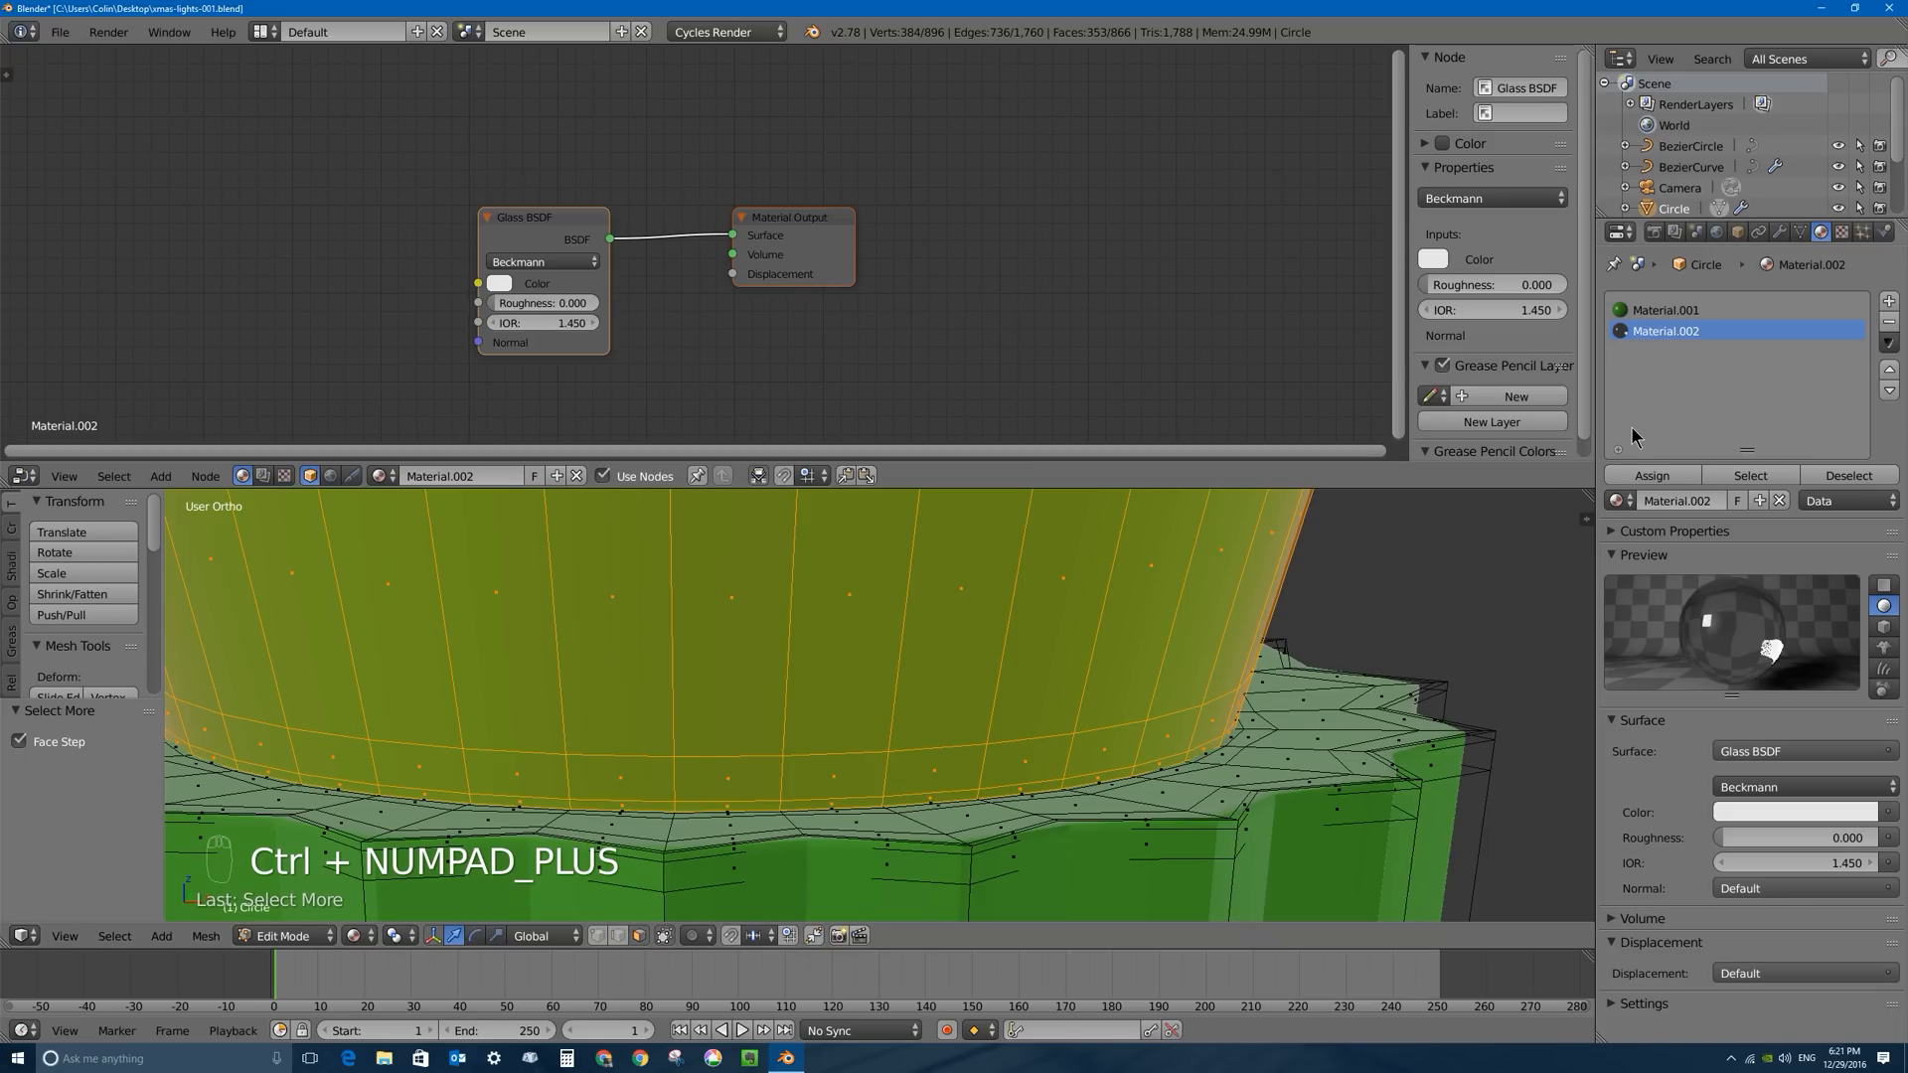
# Assign Material.002 to the selected bulb faces and return to Object Mode.
pyautogui.click(1649, 310)
pyautogui.click(1679, 331)
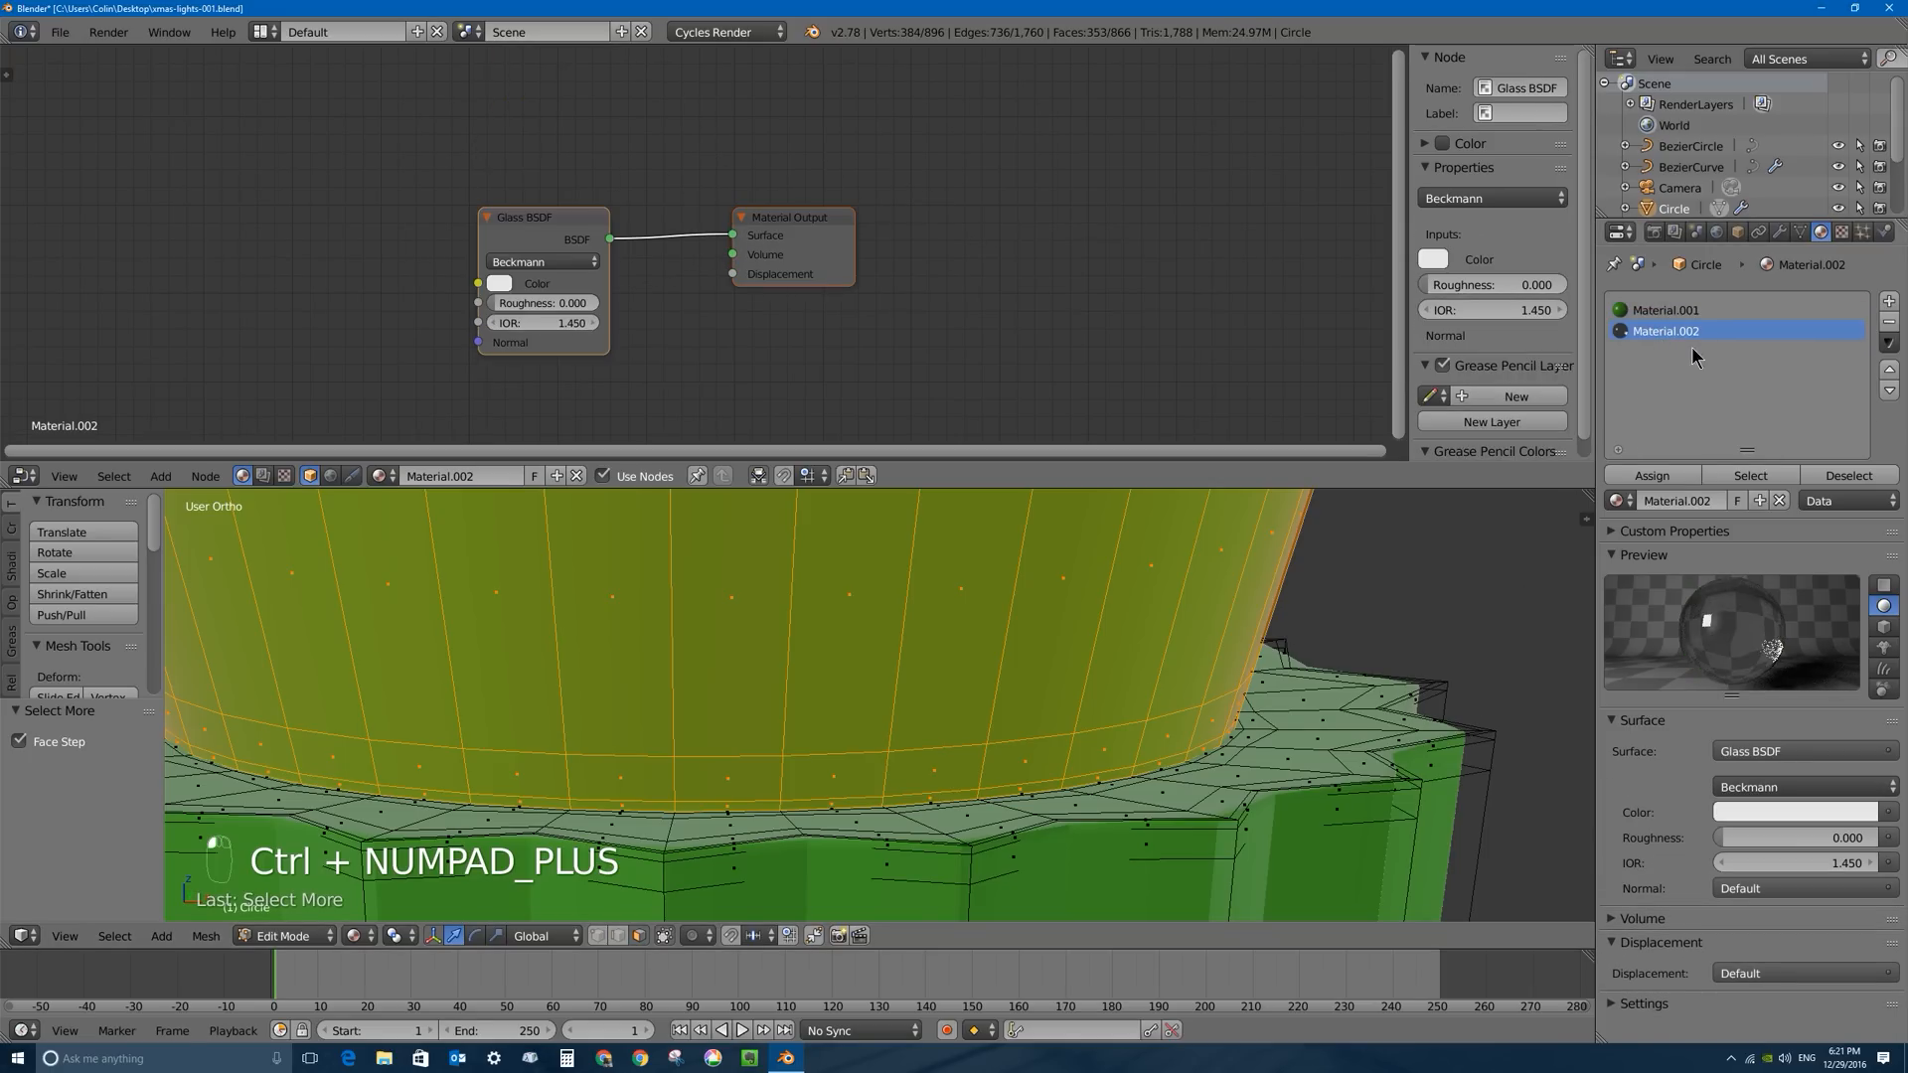
pyautogui.click(1654, 475)
pyautogui.scroll(-8, 885, 593)
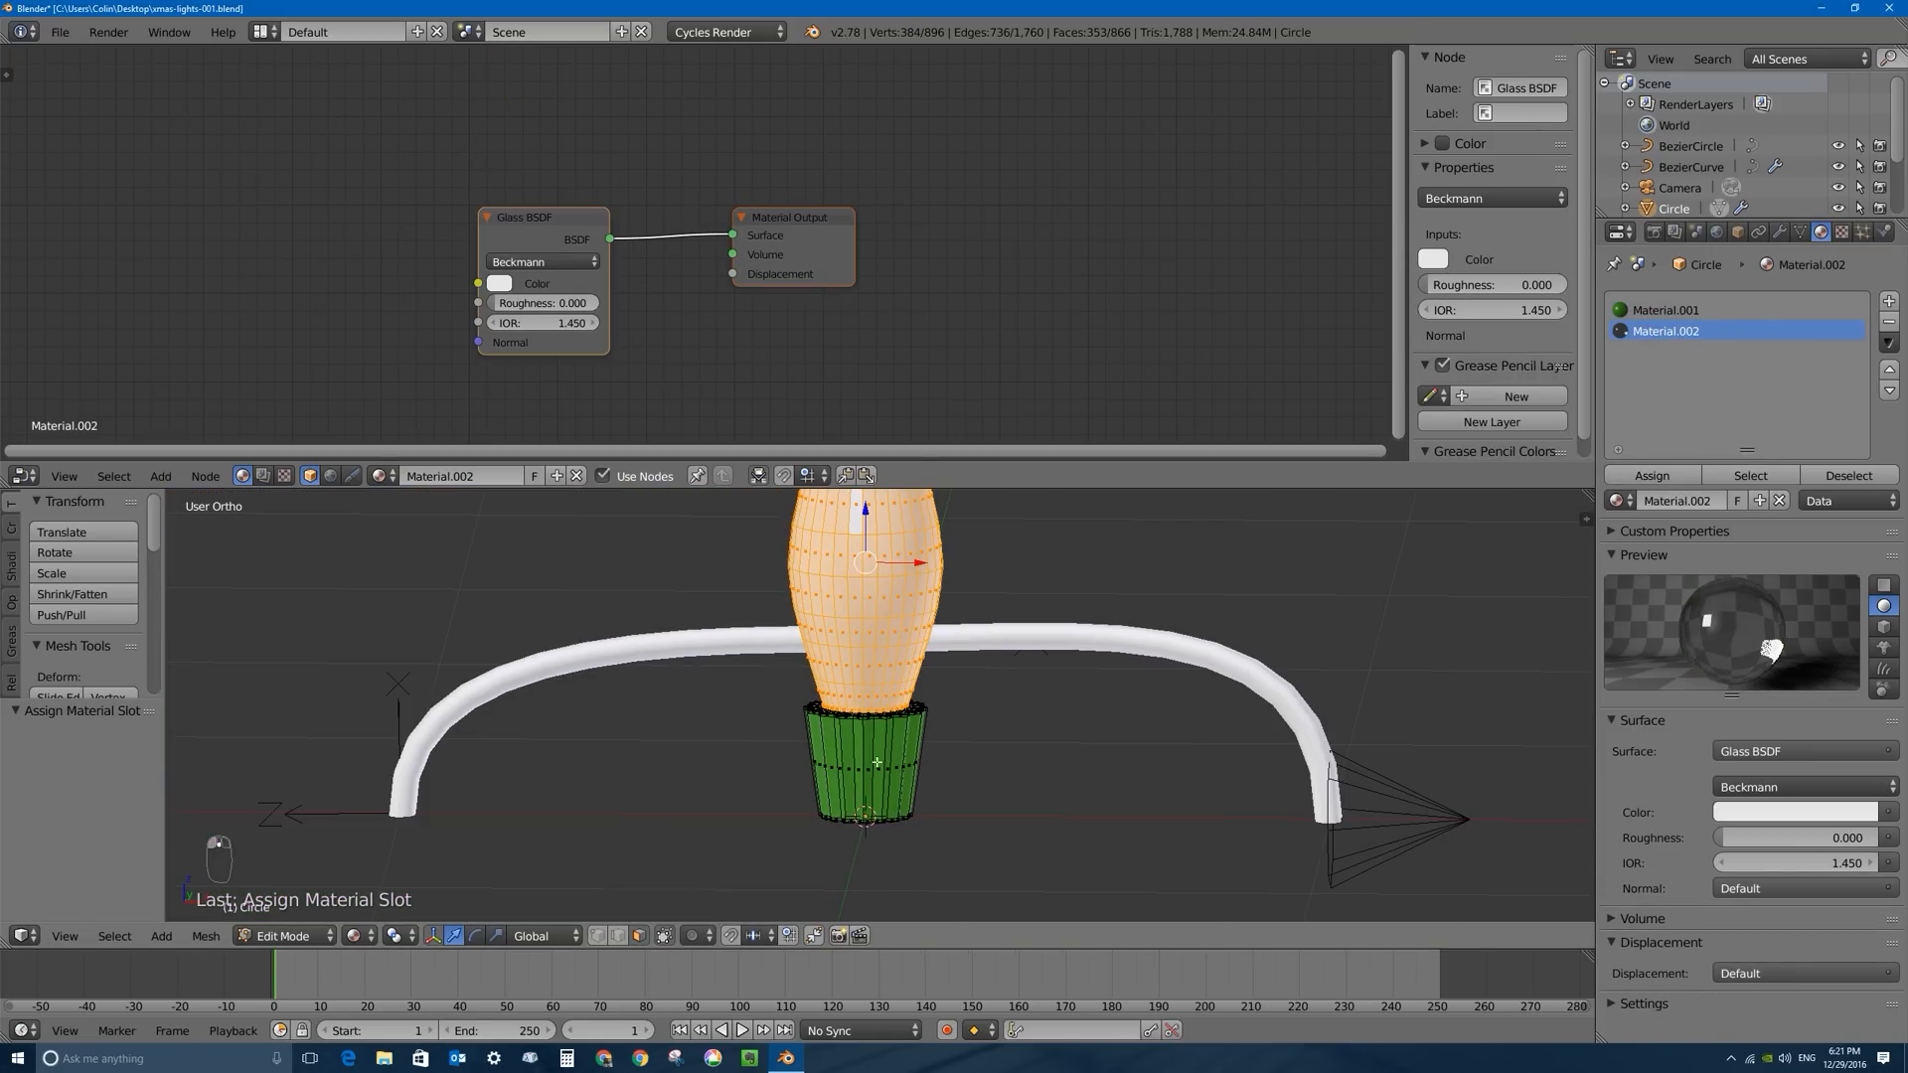
pyautogui.press('Tab')
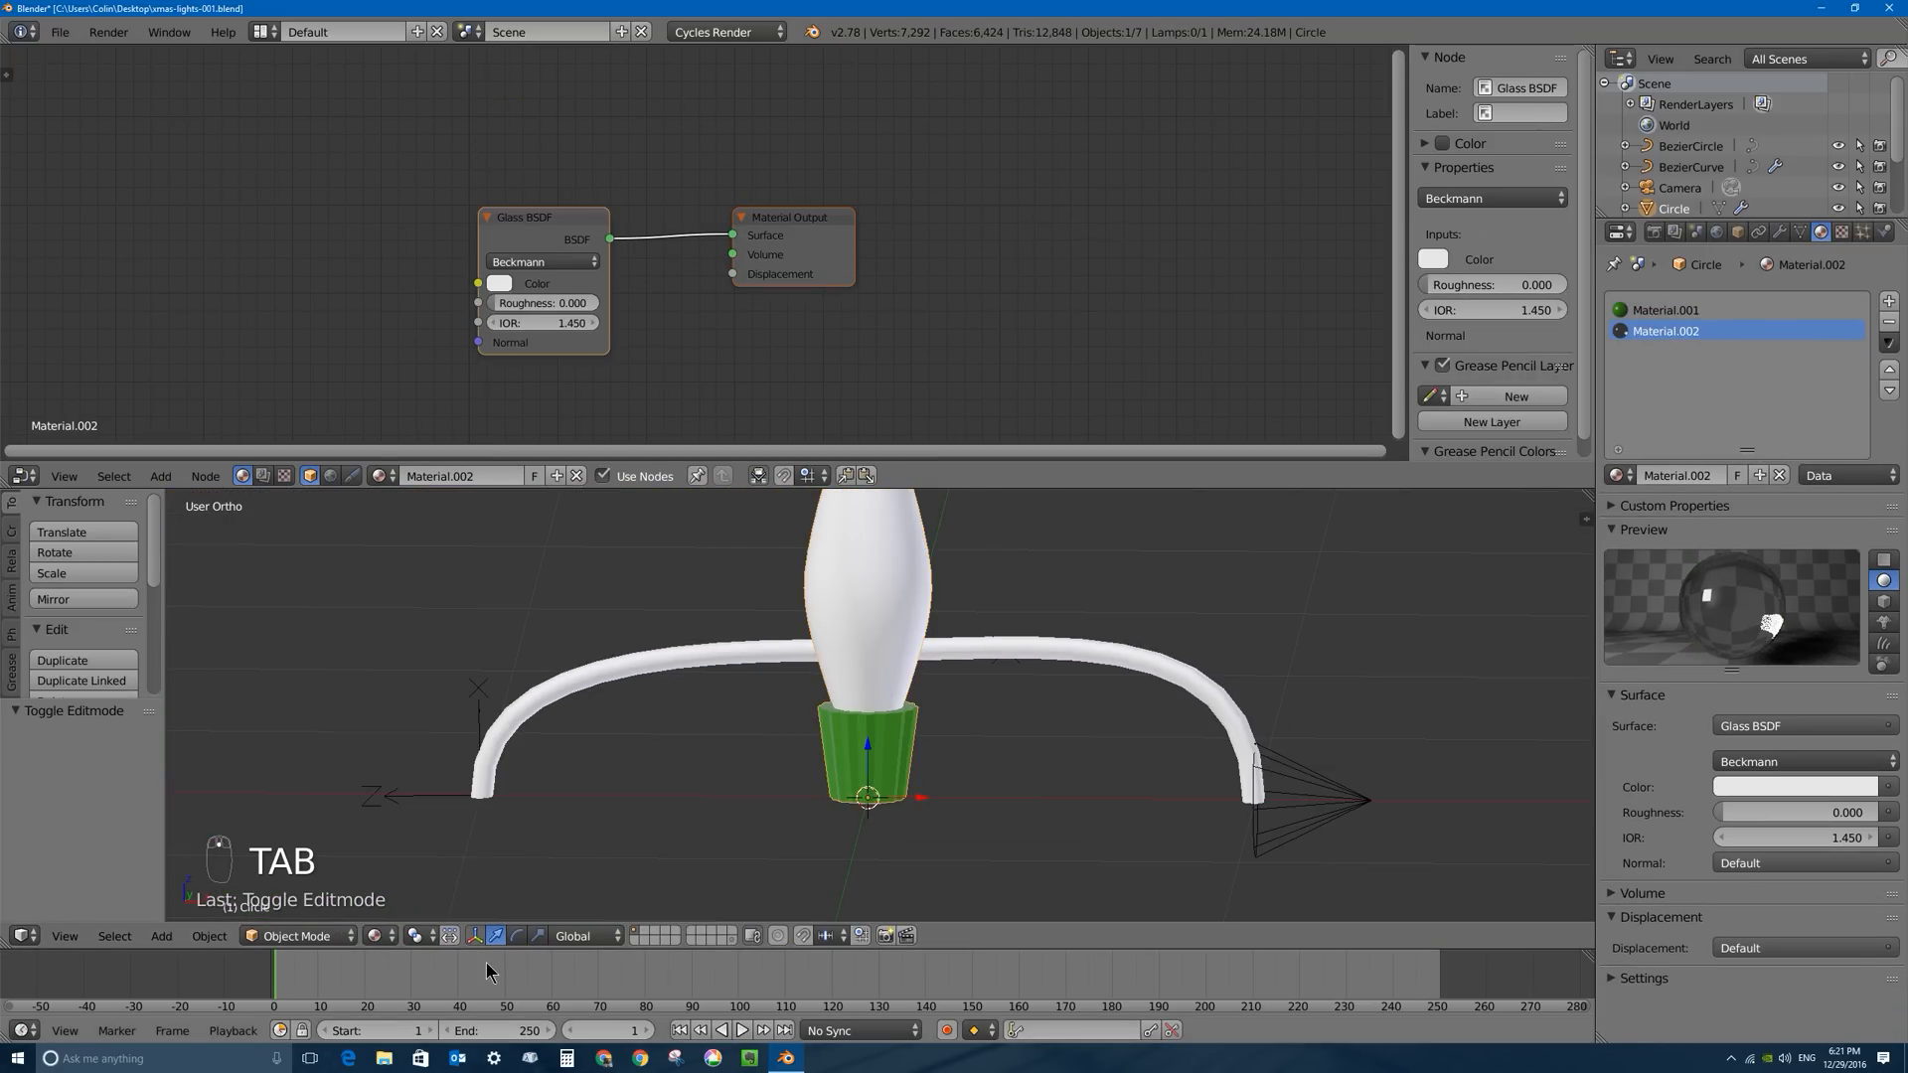
# Switch the viewport shading to Rendered and examine the glass bulb from the side.
pyautogui.click(377, 936)
pyautogui.click(423, 800)
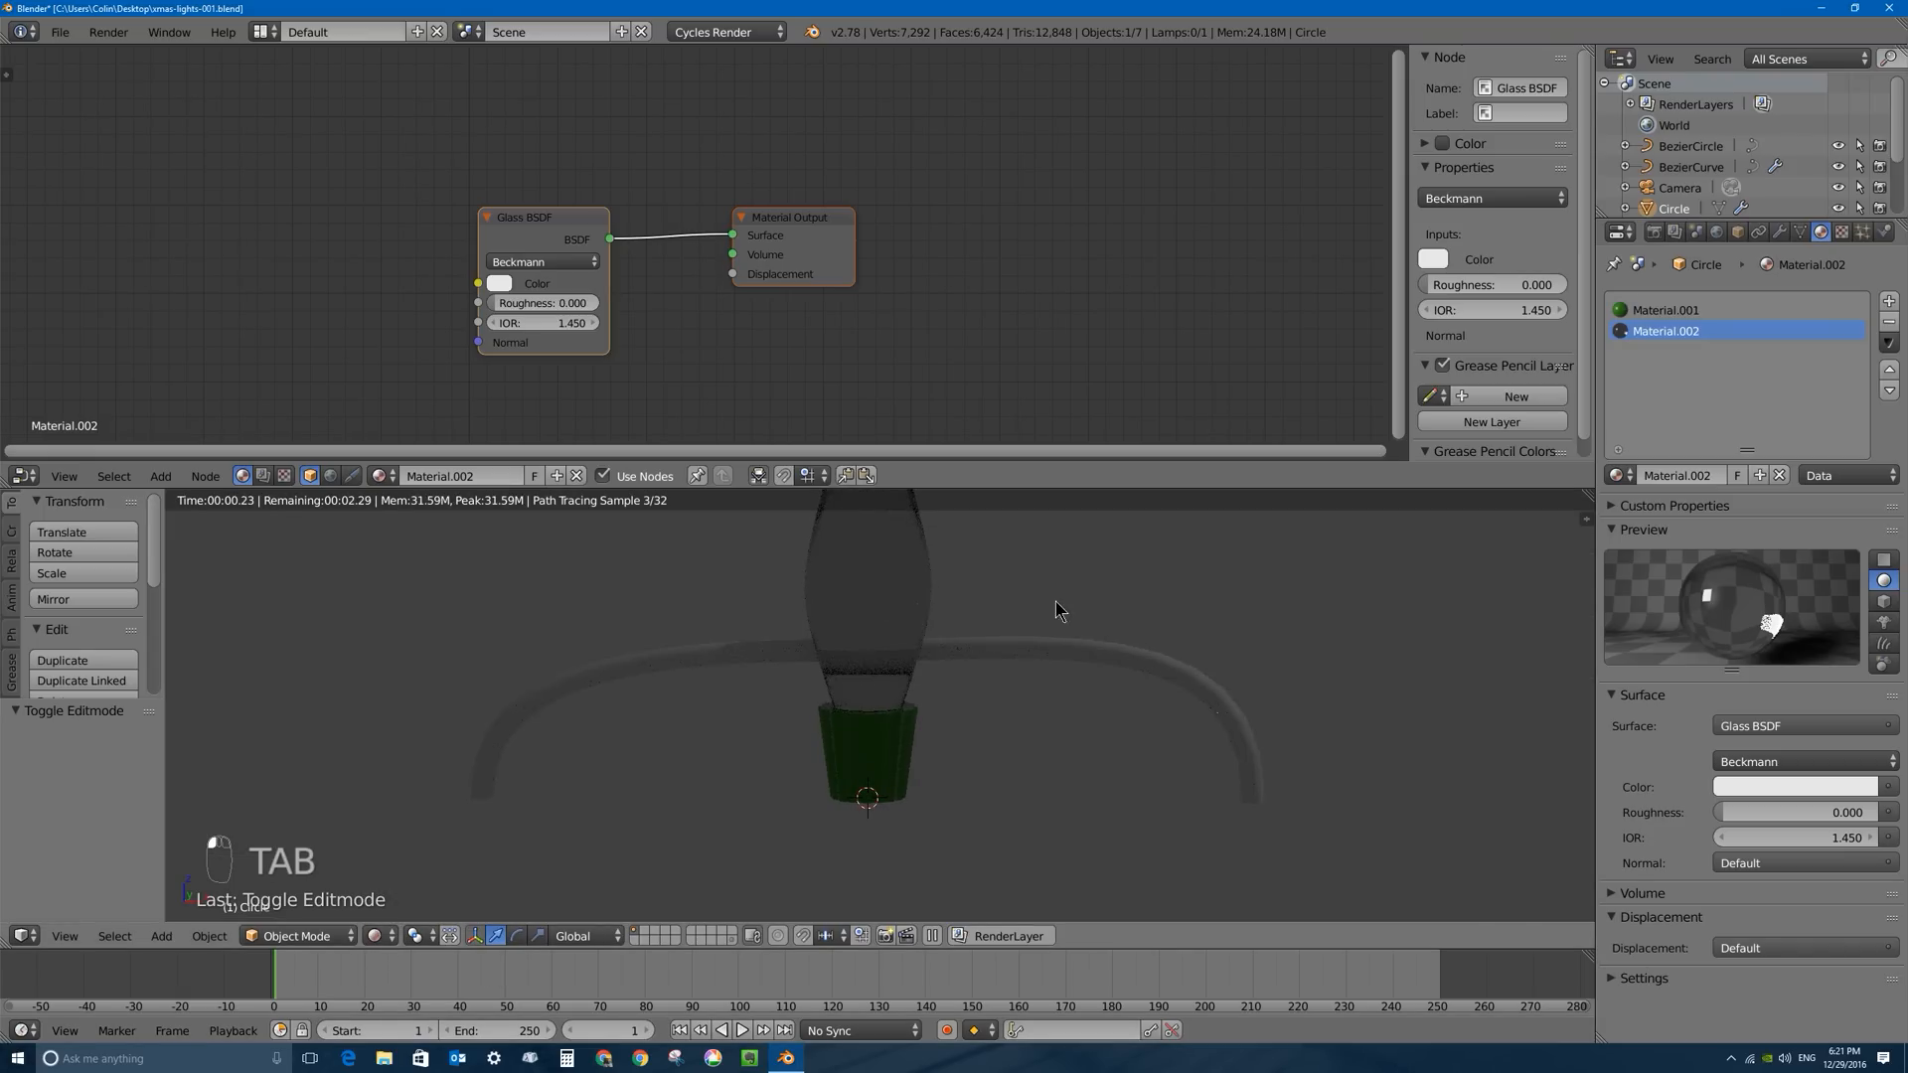
pyautogui.moveTo(1023, 625); pyautogui.dragTo(920, 656, button='middle')
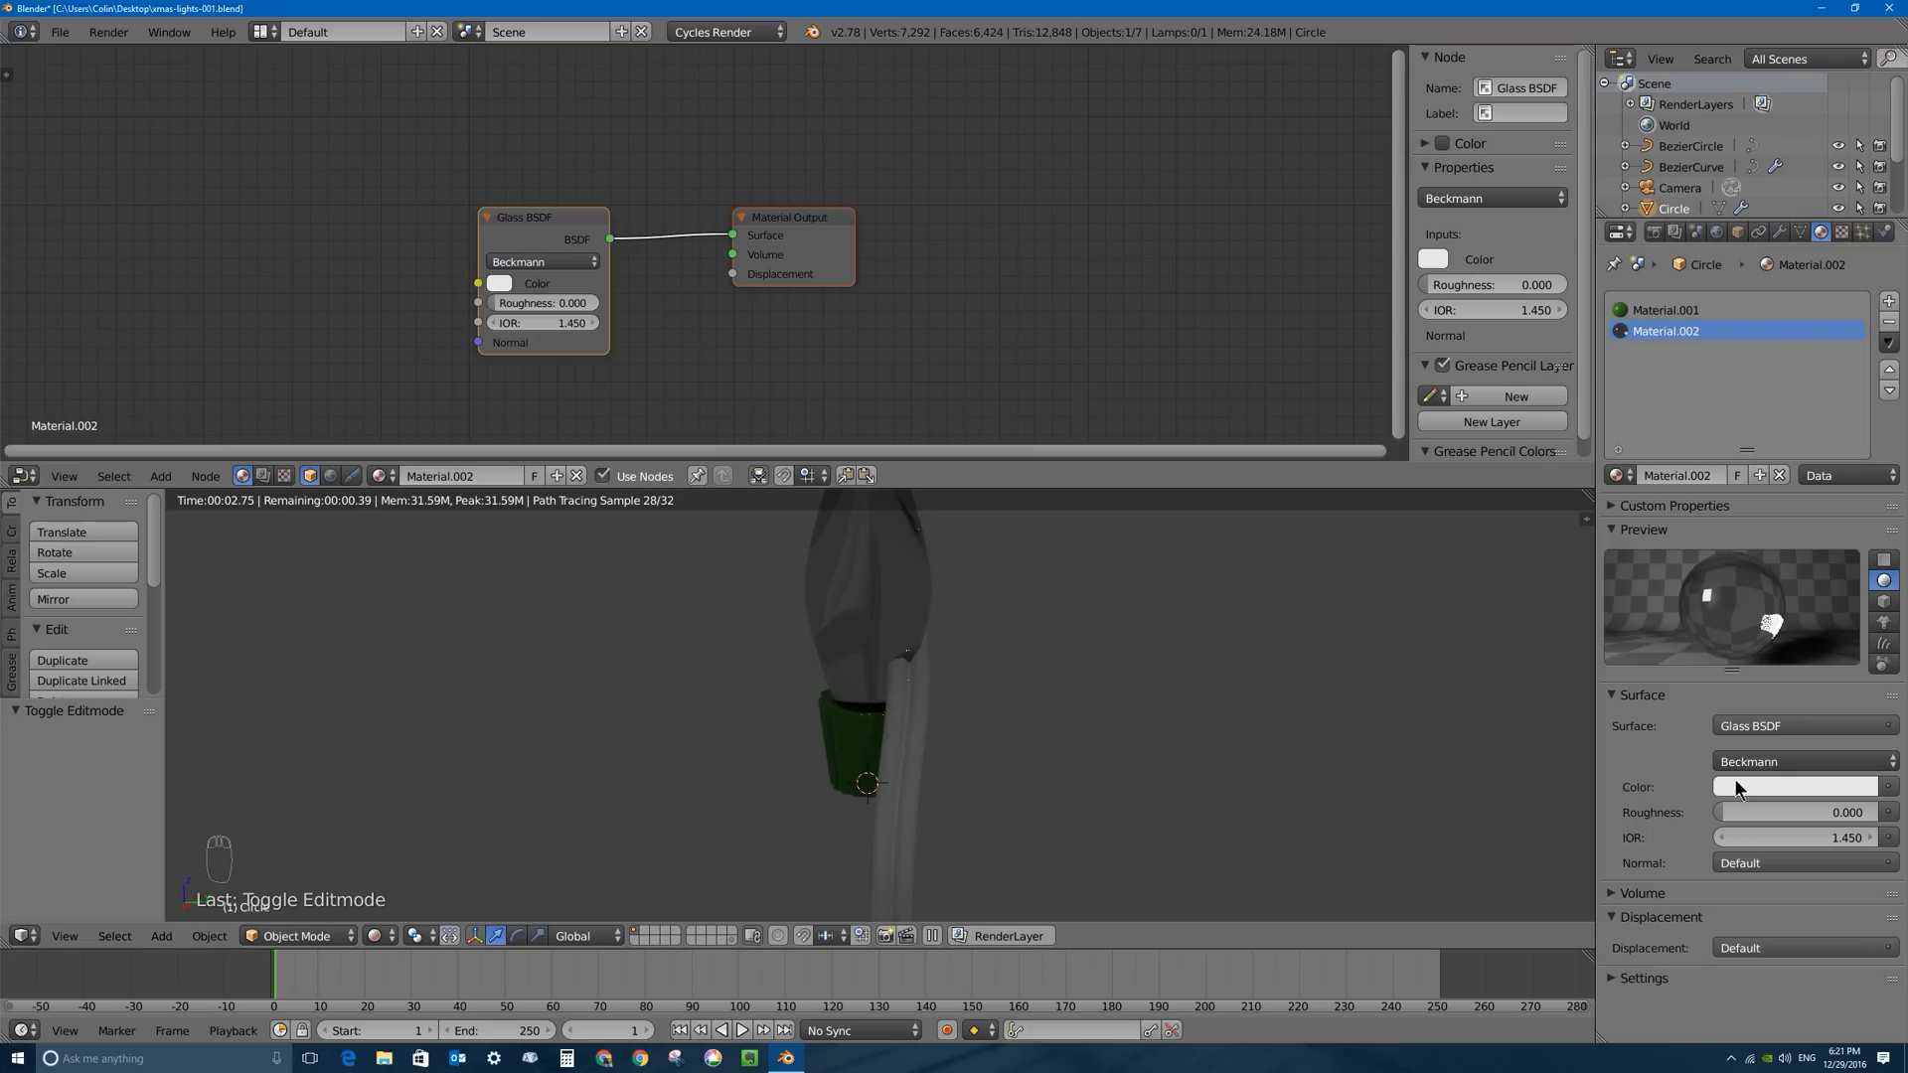
# Change the Glass BSDF color to a saturated red and set the viewport shading to Material.
pyautogui.click(1778, 785)
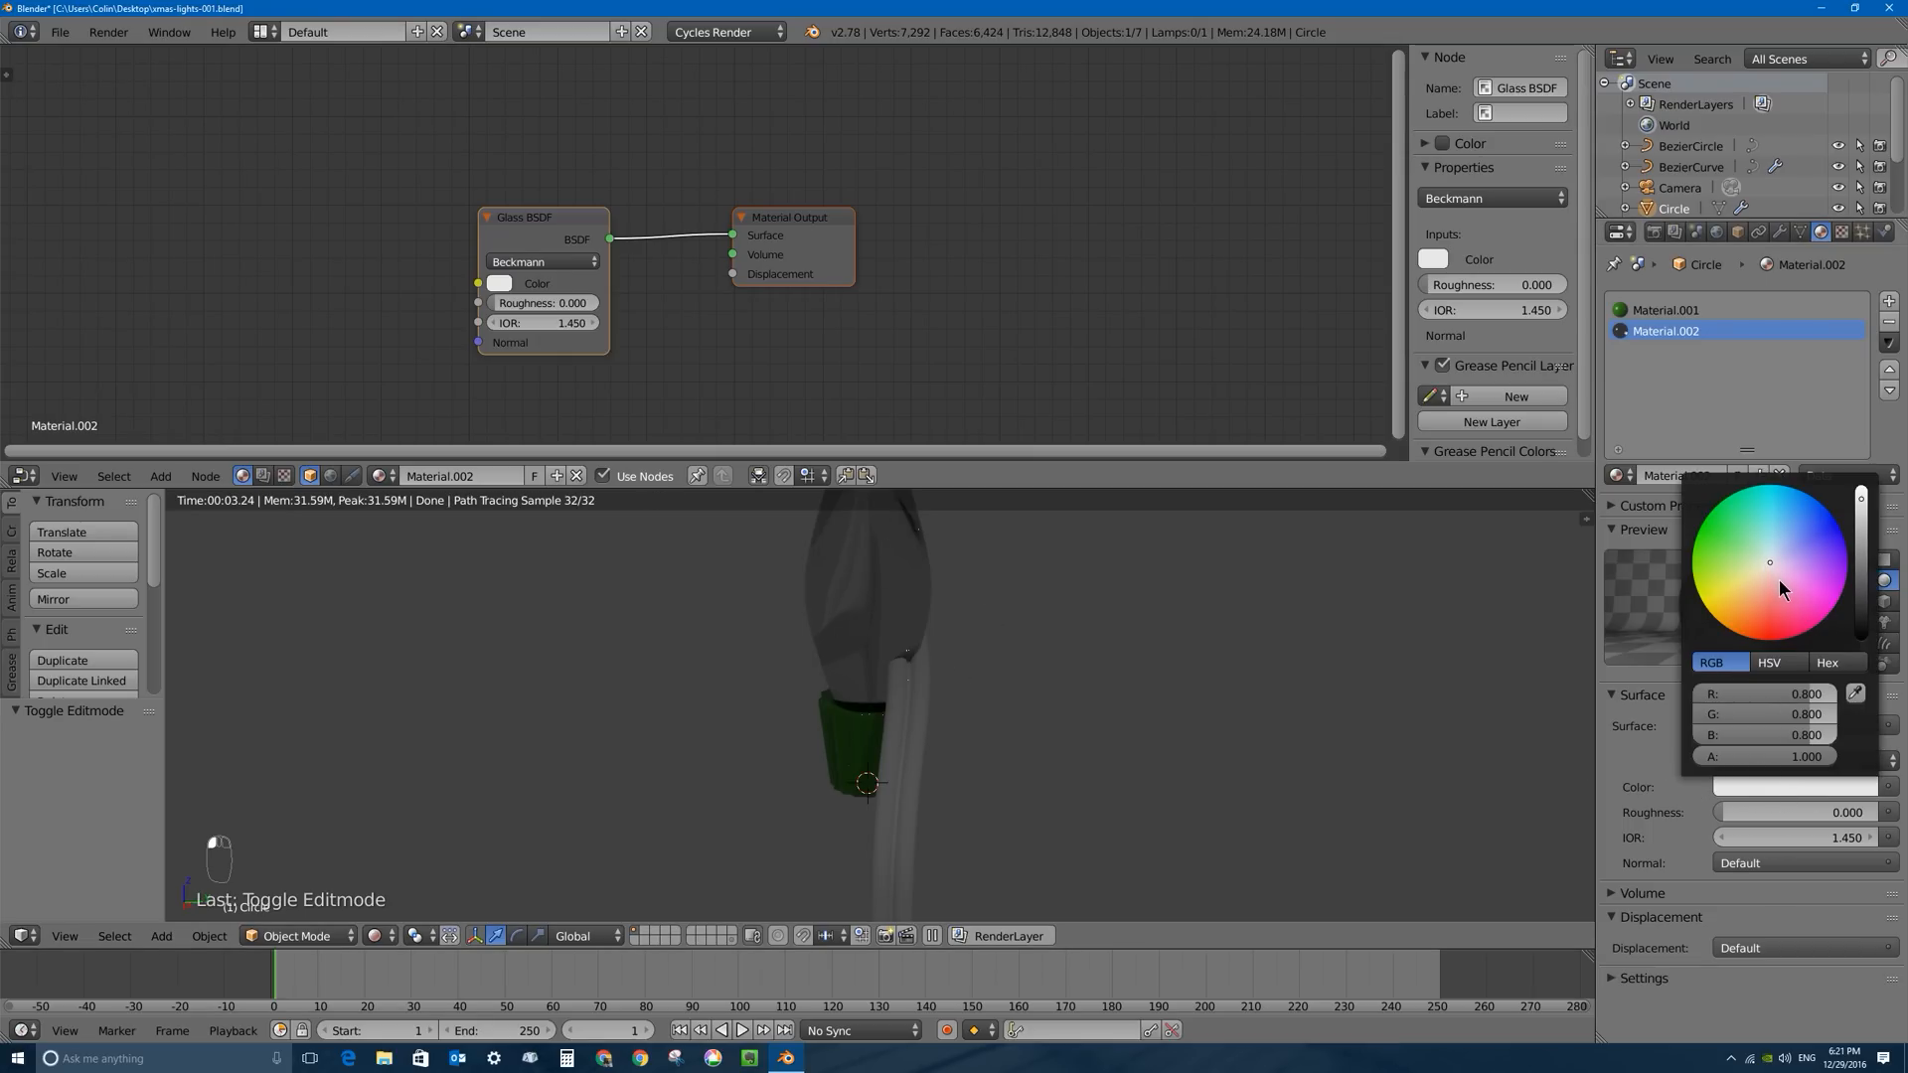
pyautogui.moveTo(1767, 563); pyautogui.dragTo(1777, 641)
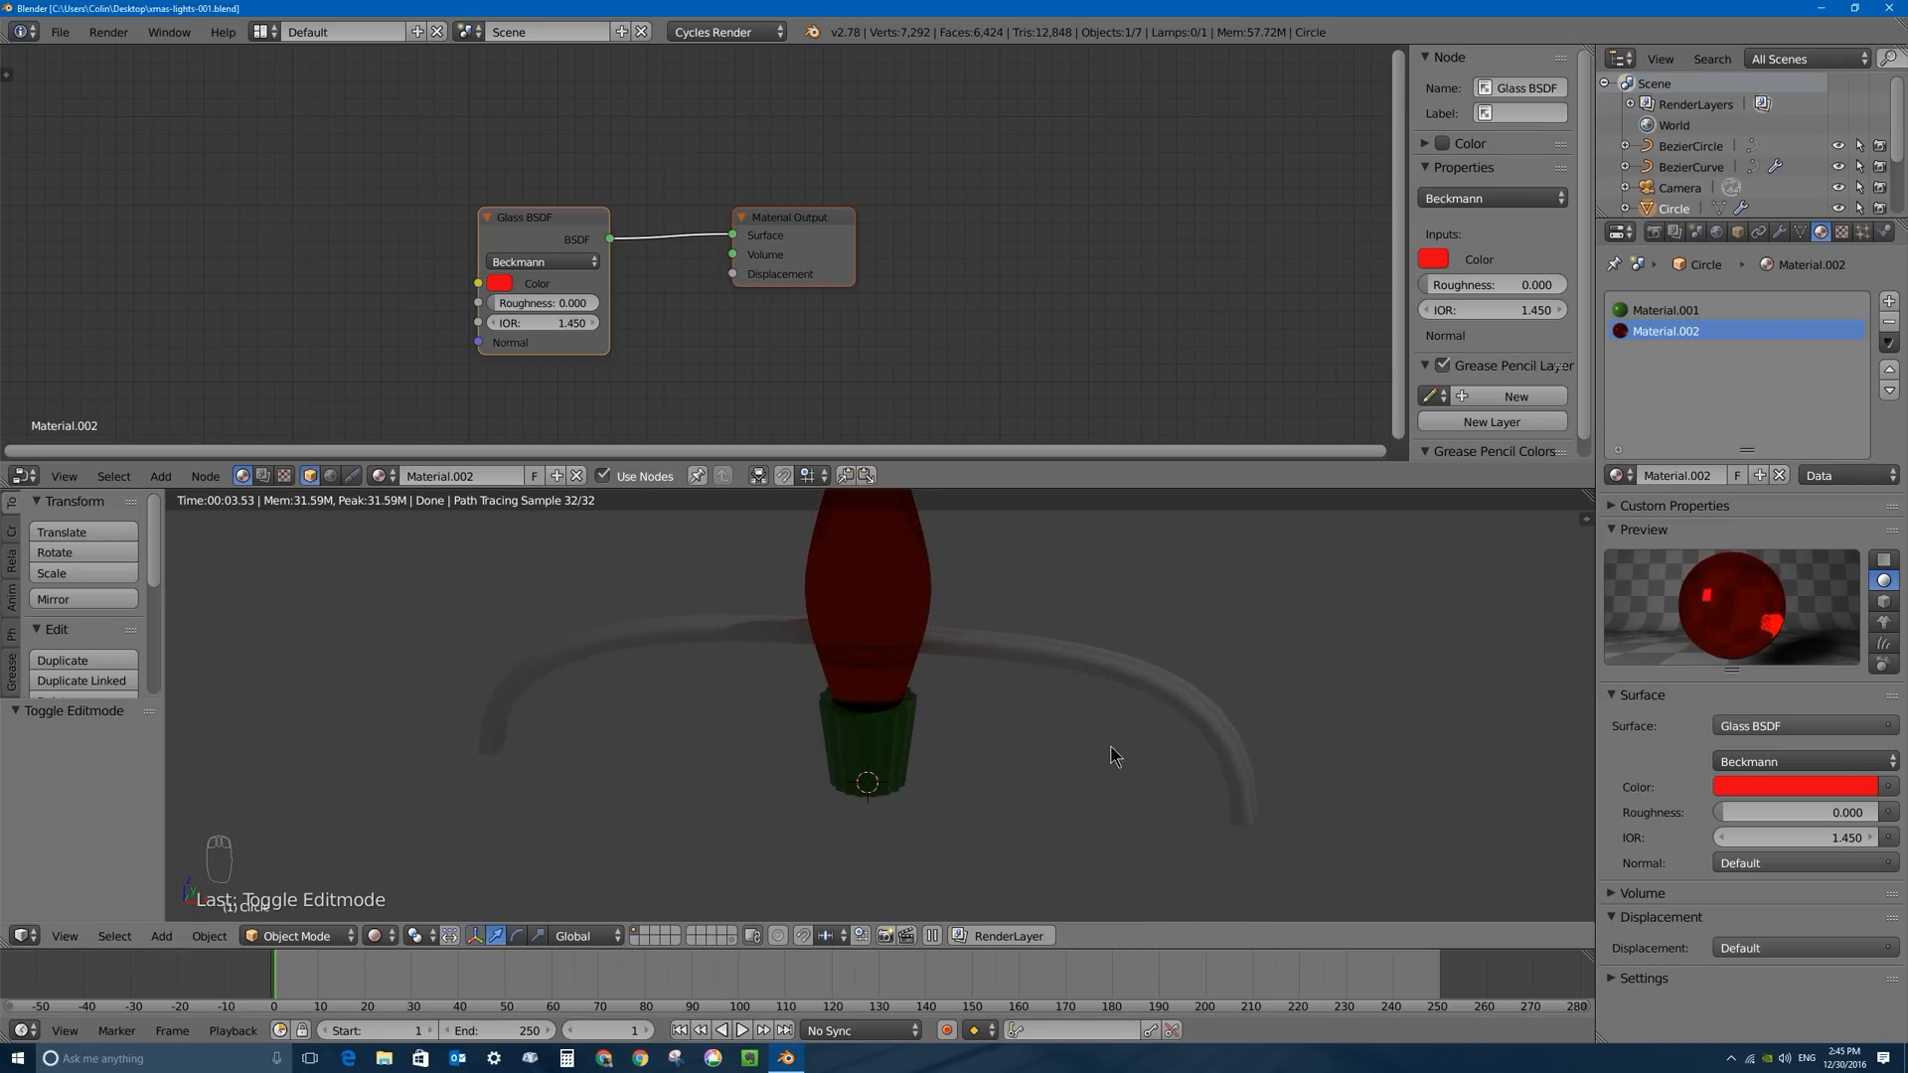
pyautogui.click(374, 936)
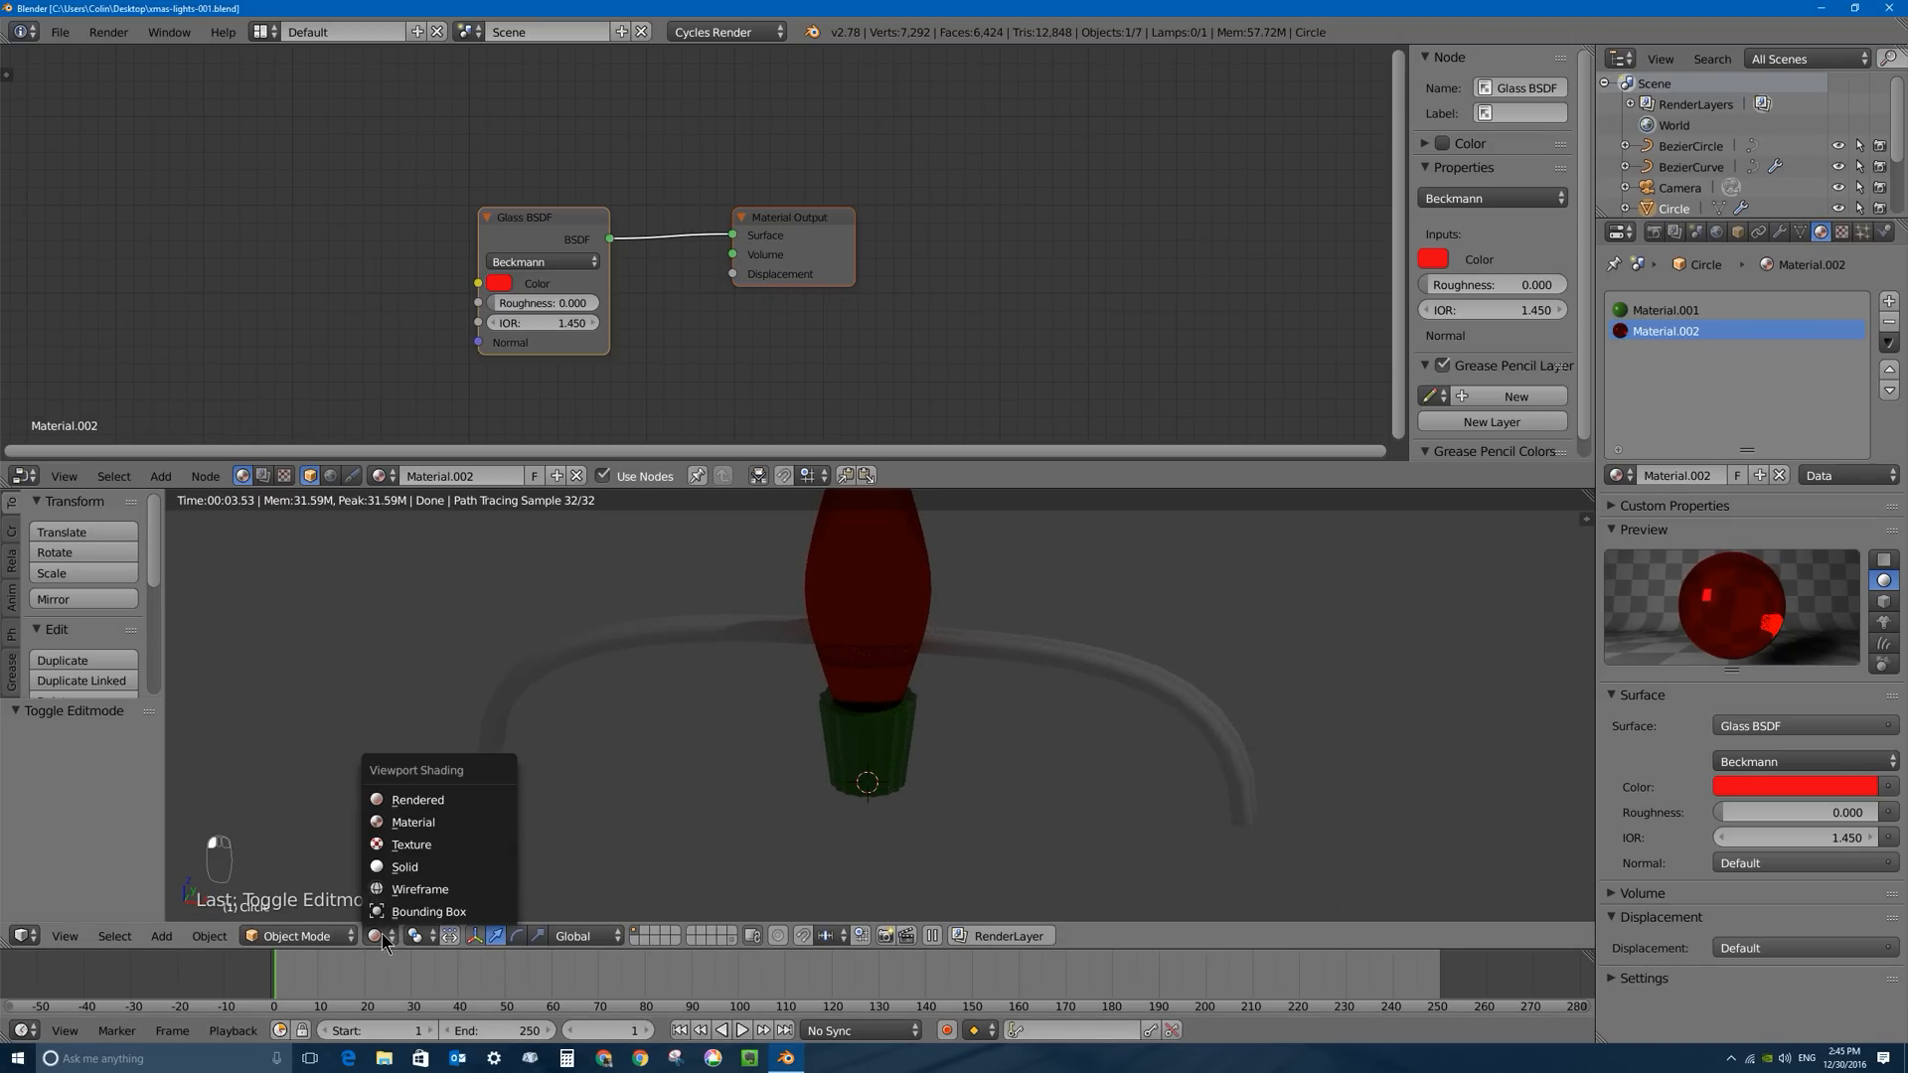
pyautogui.click(434, 830)
# Assign the existing green Material.001 to the wire and rename that material green-plastic.
pyautogui.rightClick(980, 637)
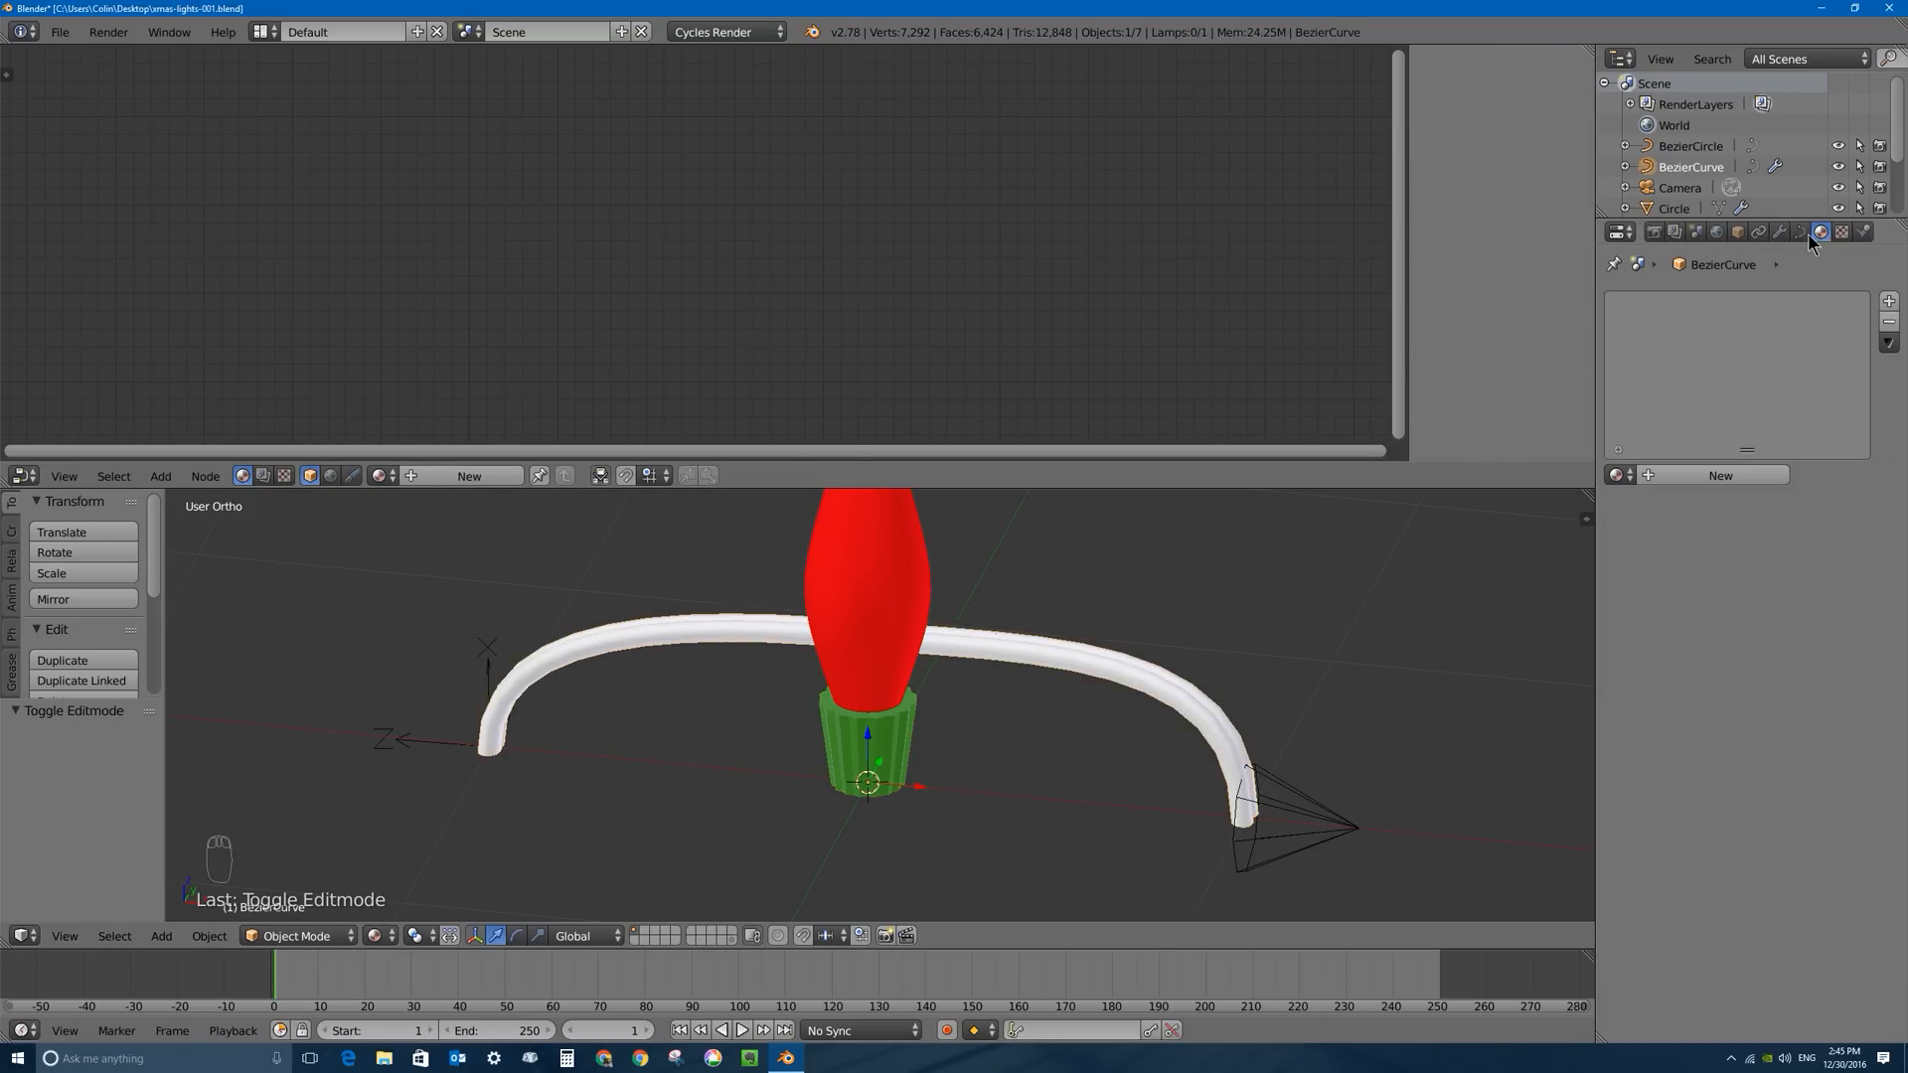
pyautogui.click(1615, 477)
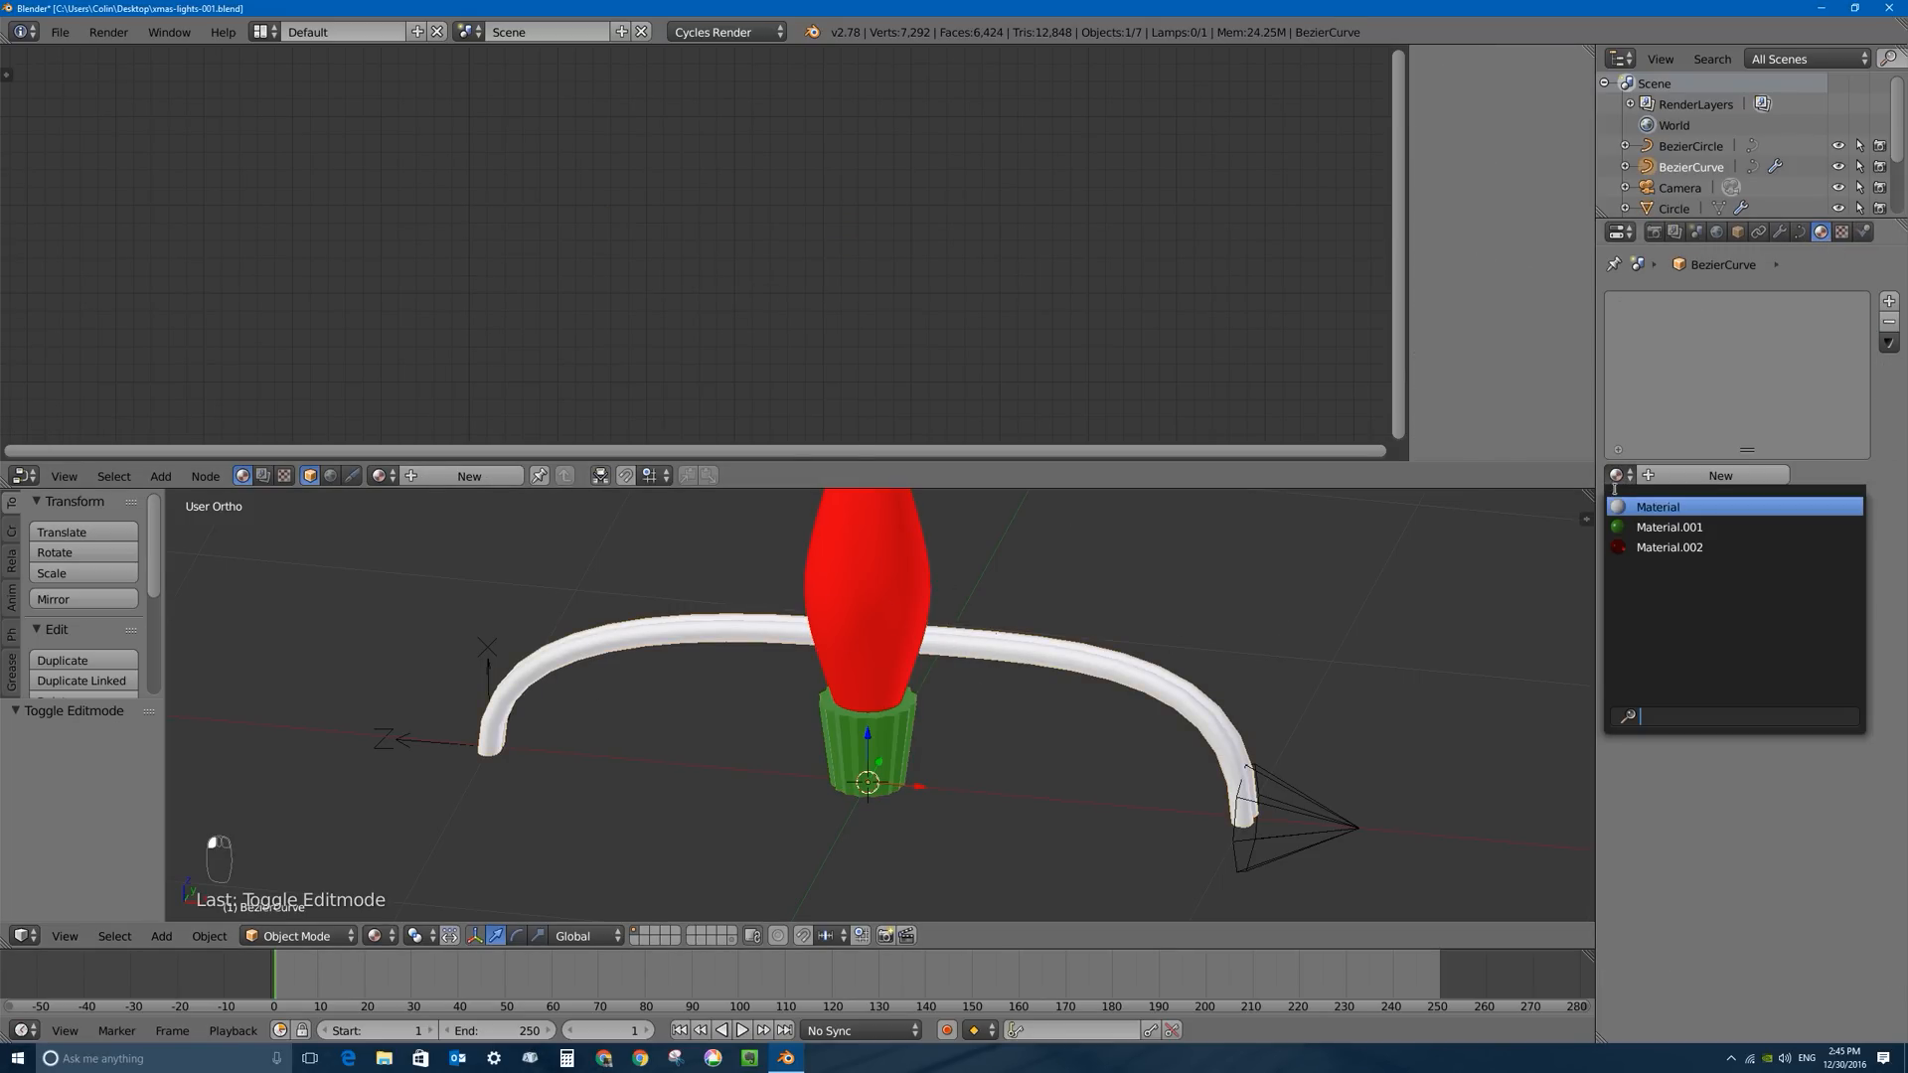
pyautogui.click(1664, 527)
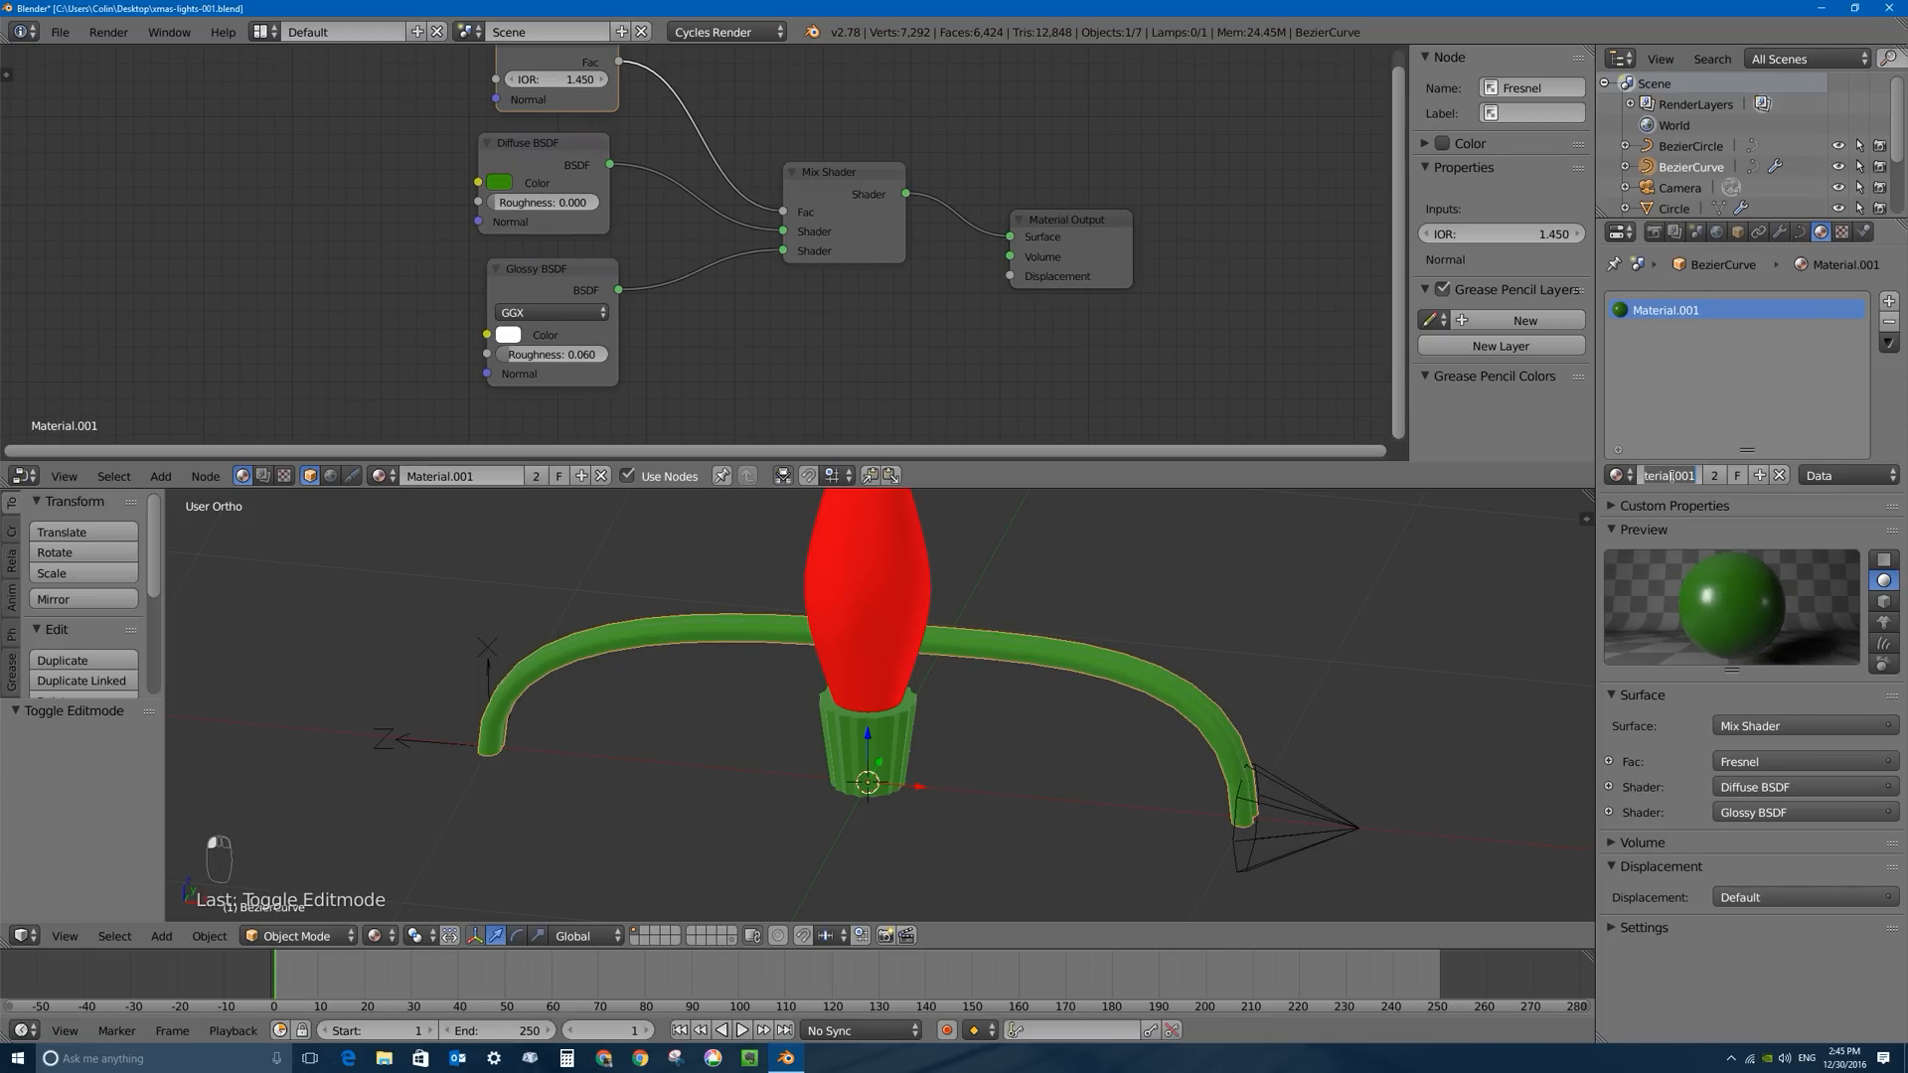
pyautogui.write('green-plastic')
pyautogui.press('Return')
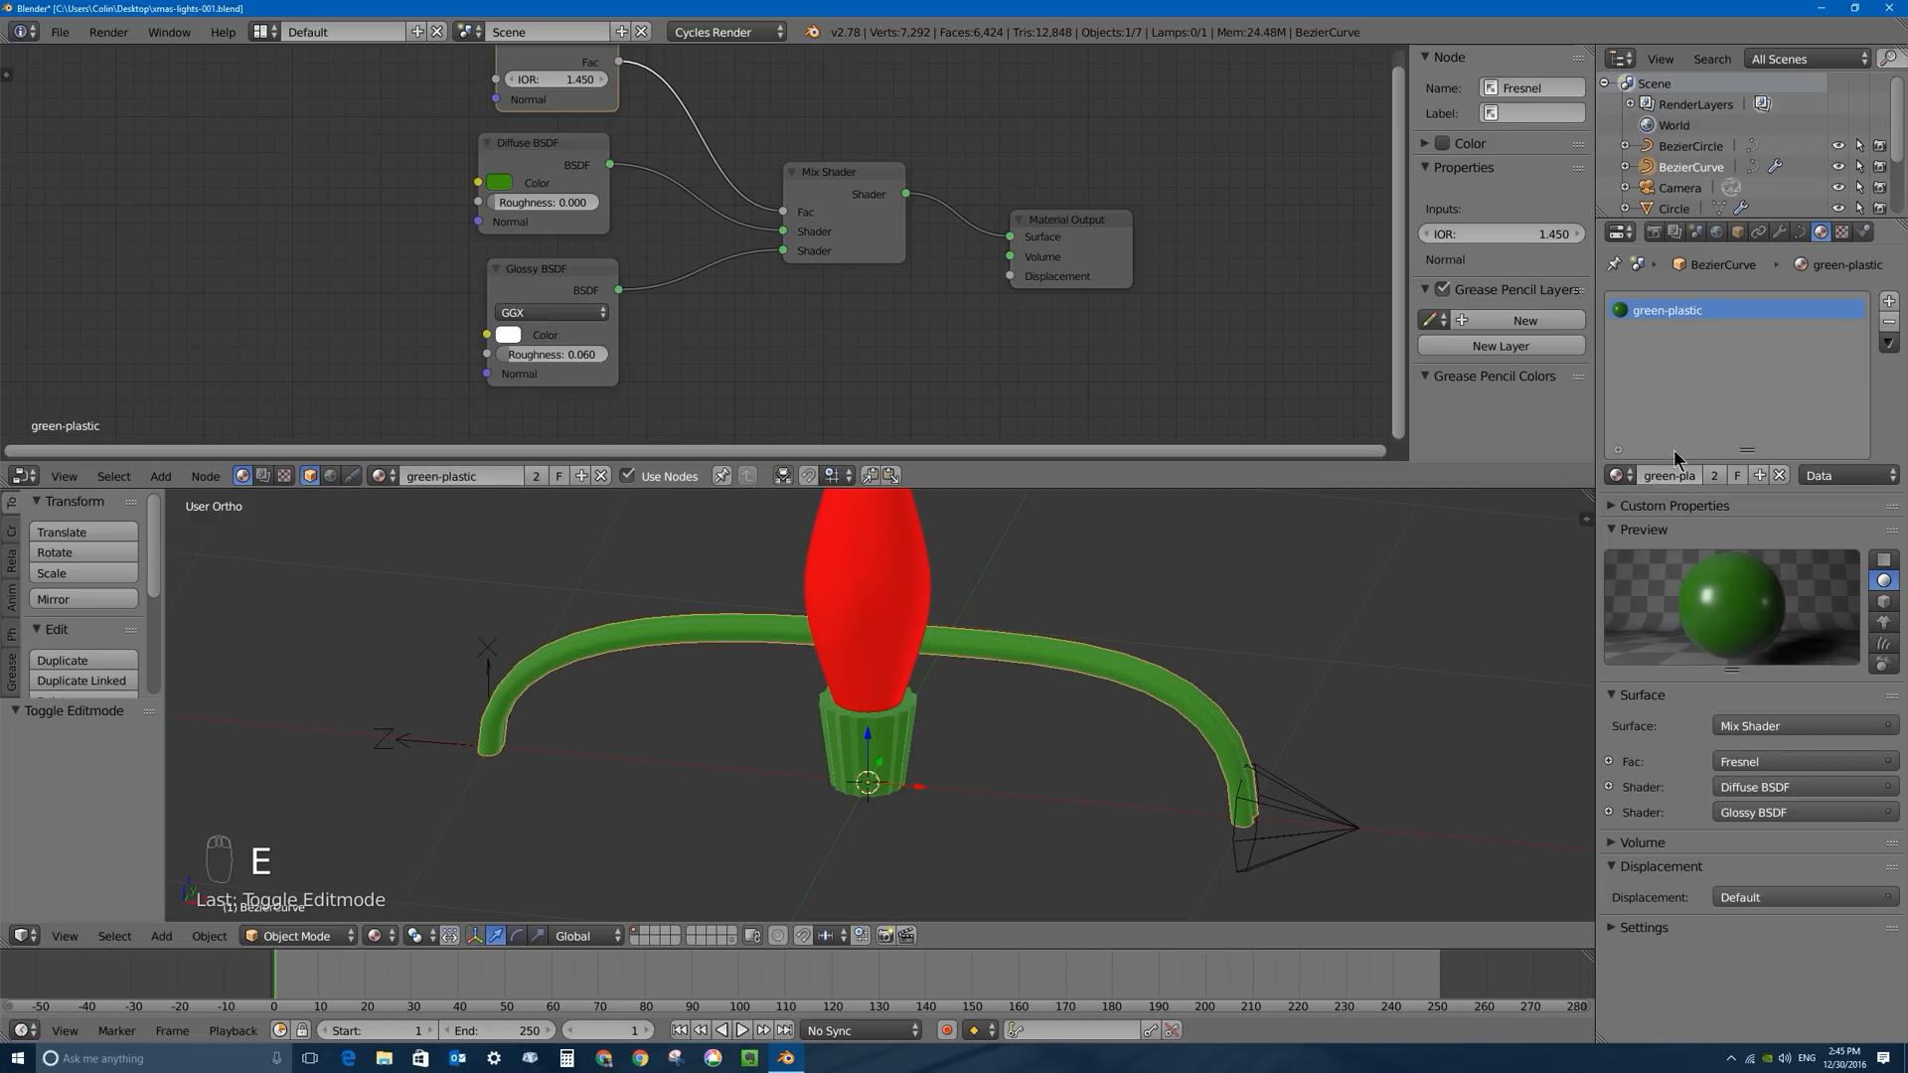
# Rename the bulb's red glass material to glass-red.
pyautogui.rightClick(887, 519)
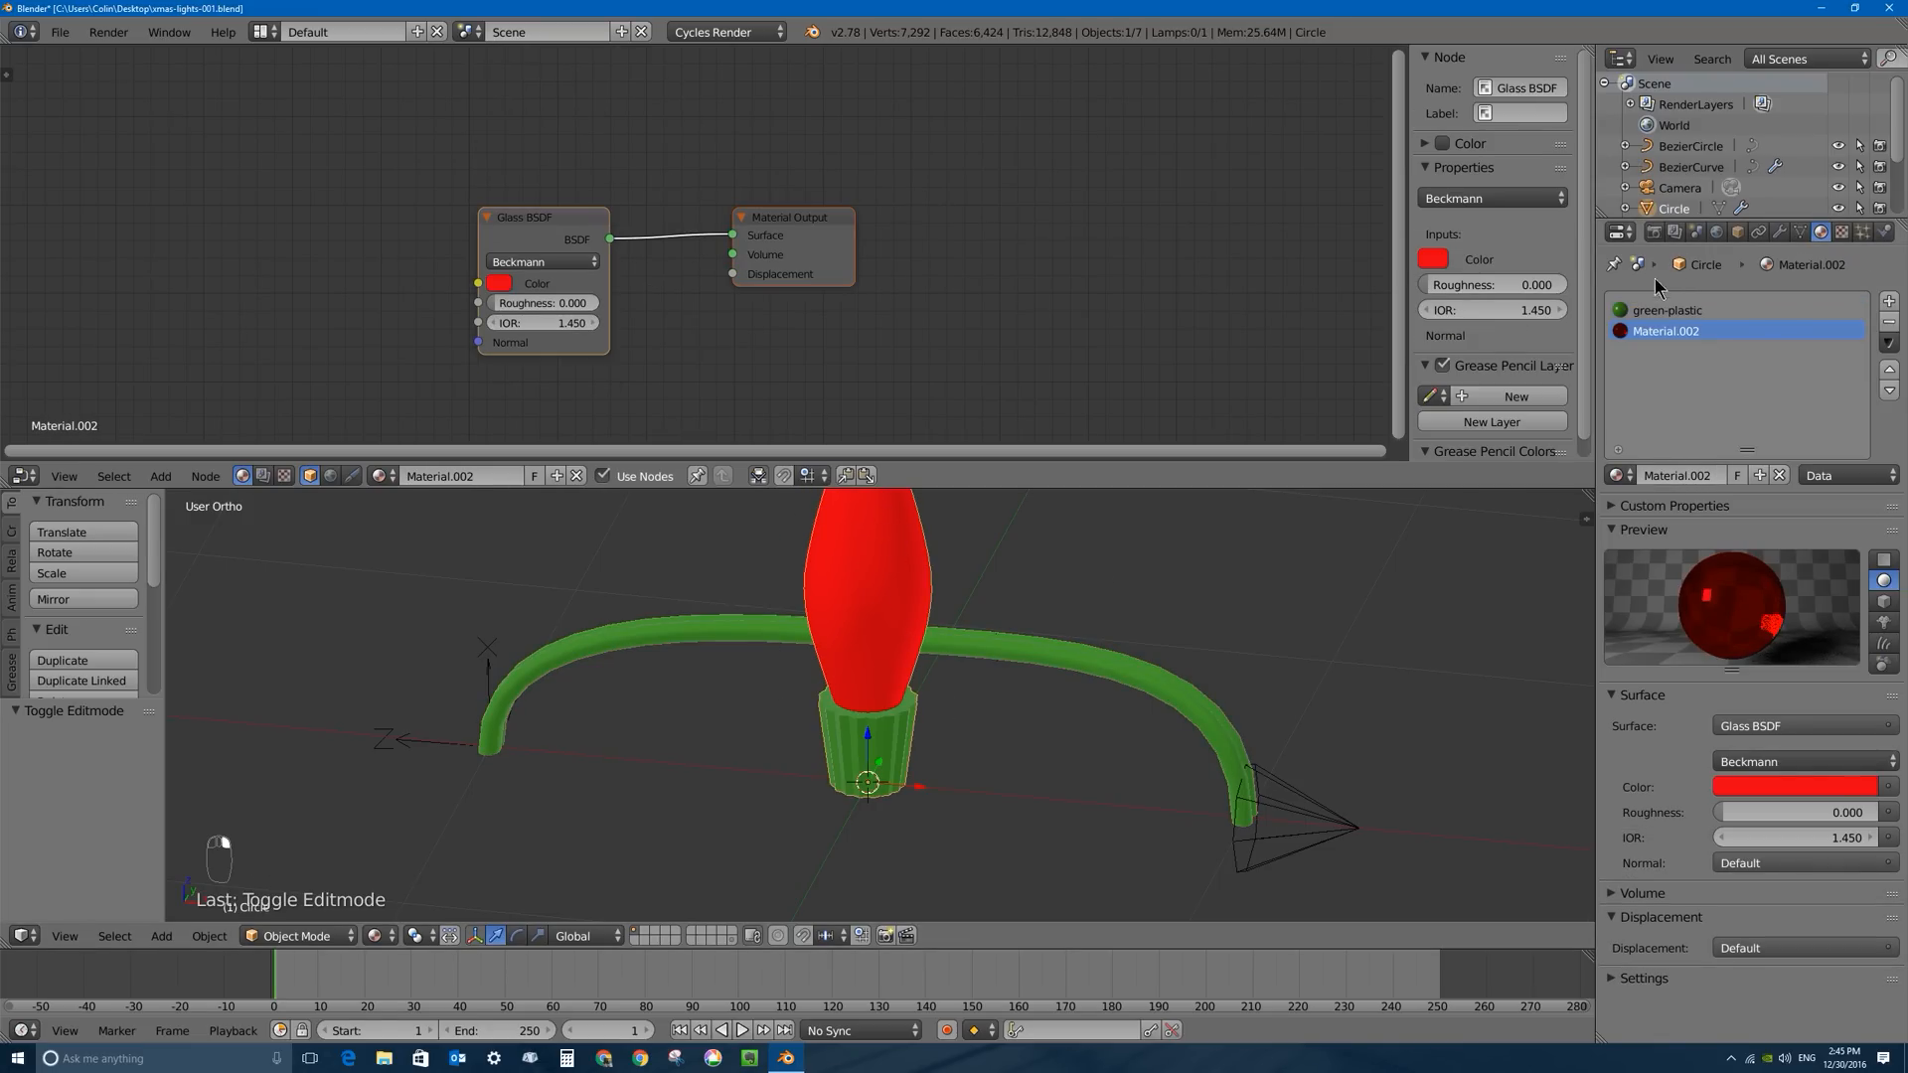
pyautogui.doubleClick(1691, 475)
pyautogui.write('glass-red')
pyautogui.press('Return')
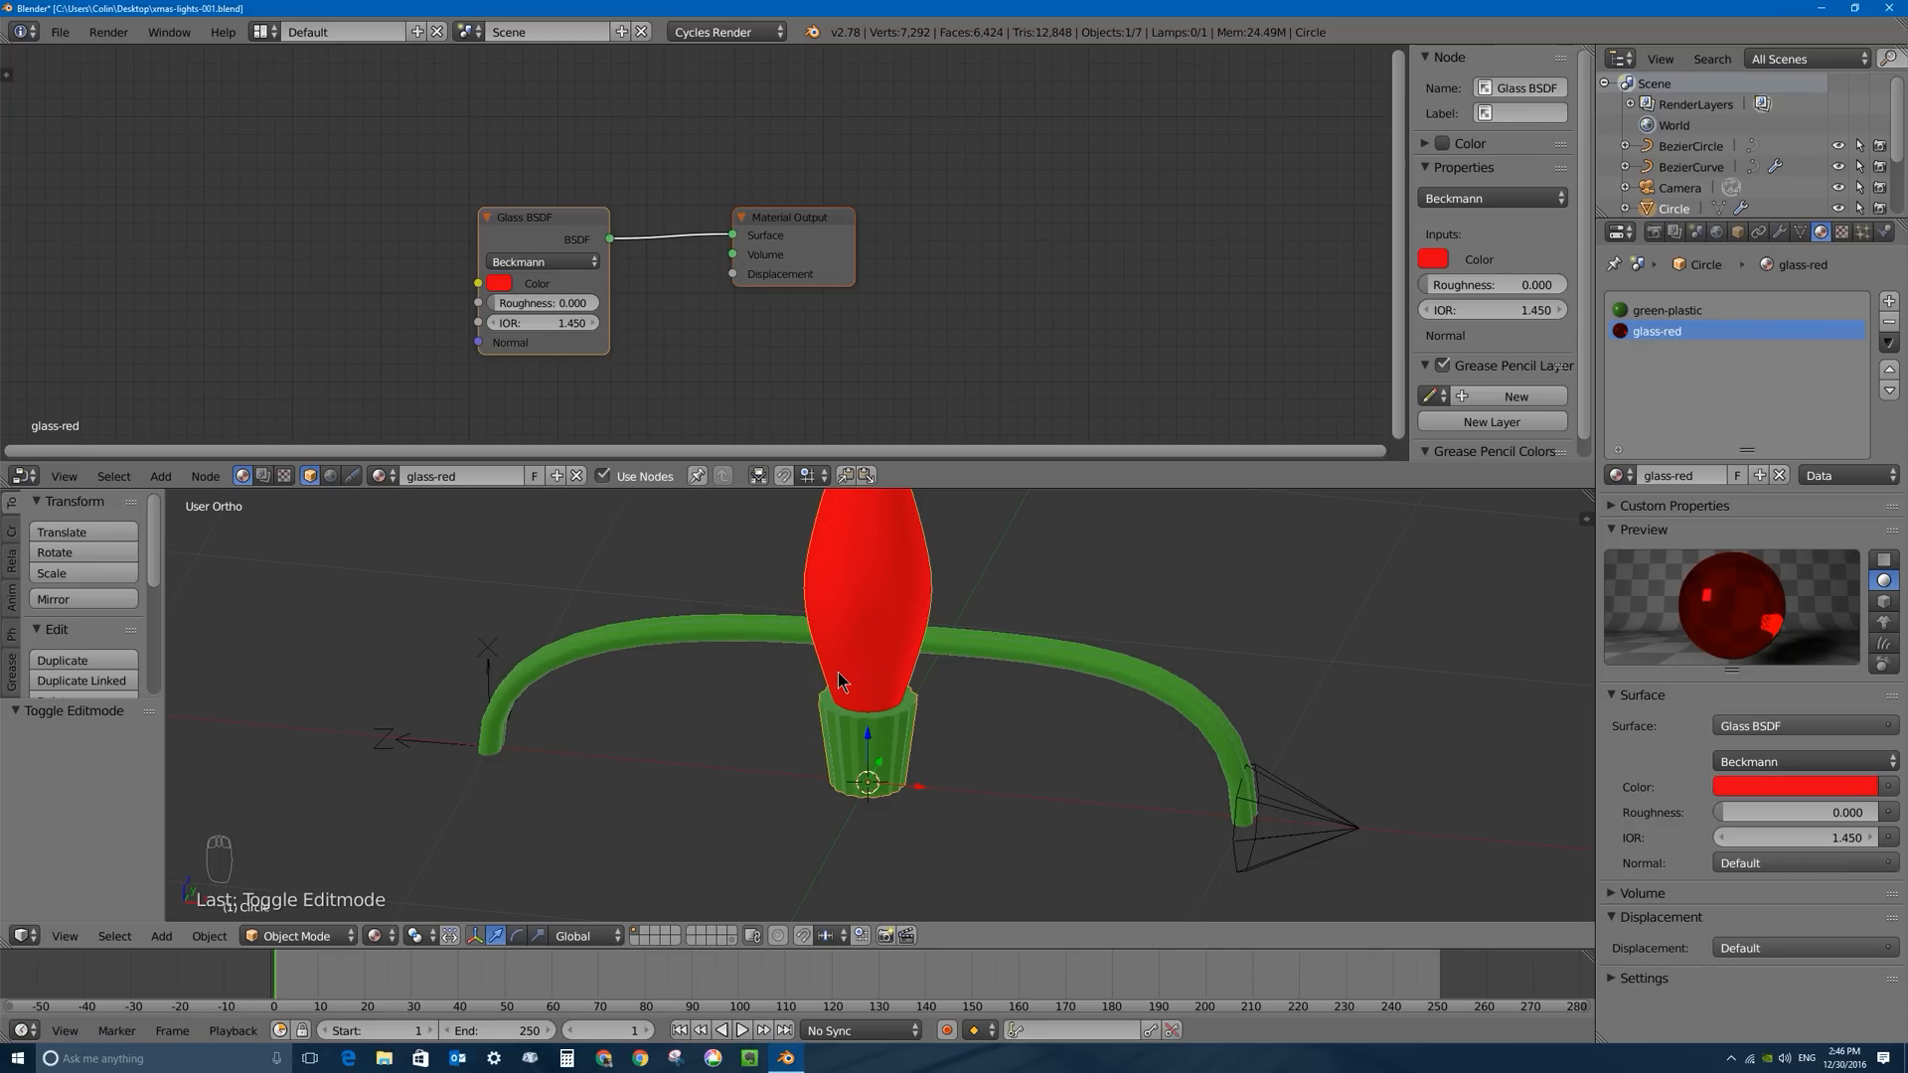
# Make the 3D view taller and show the bulb and socket close up from the front.
pyautogui.moveTo(862, 487); pyautogui.dragTo(862, 344)
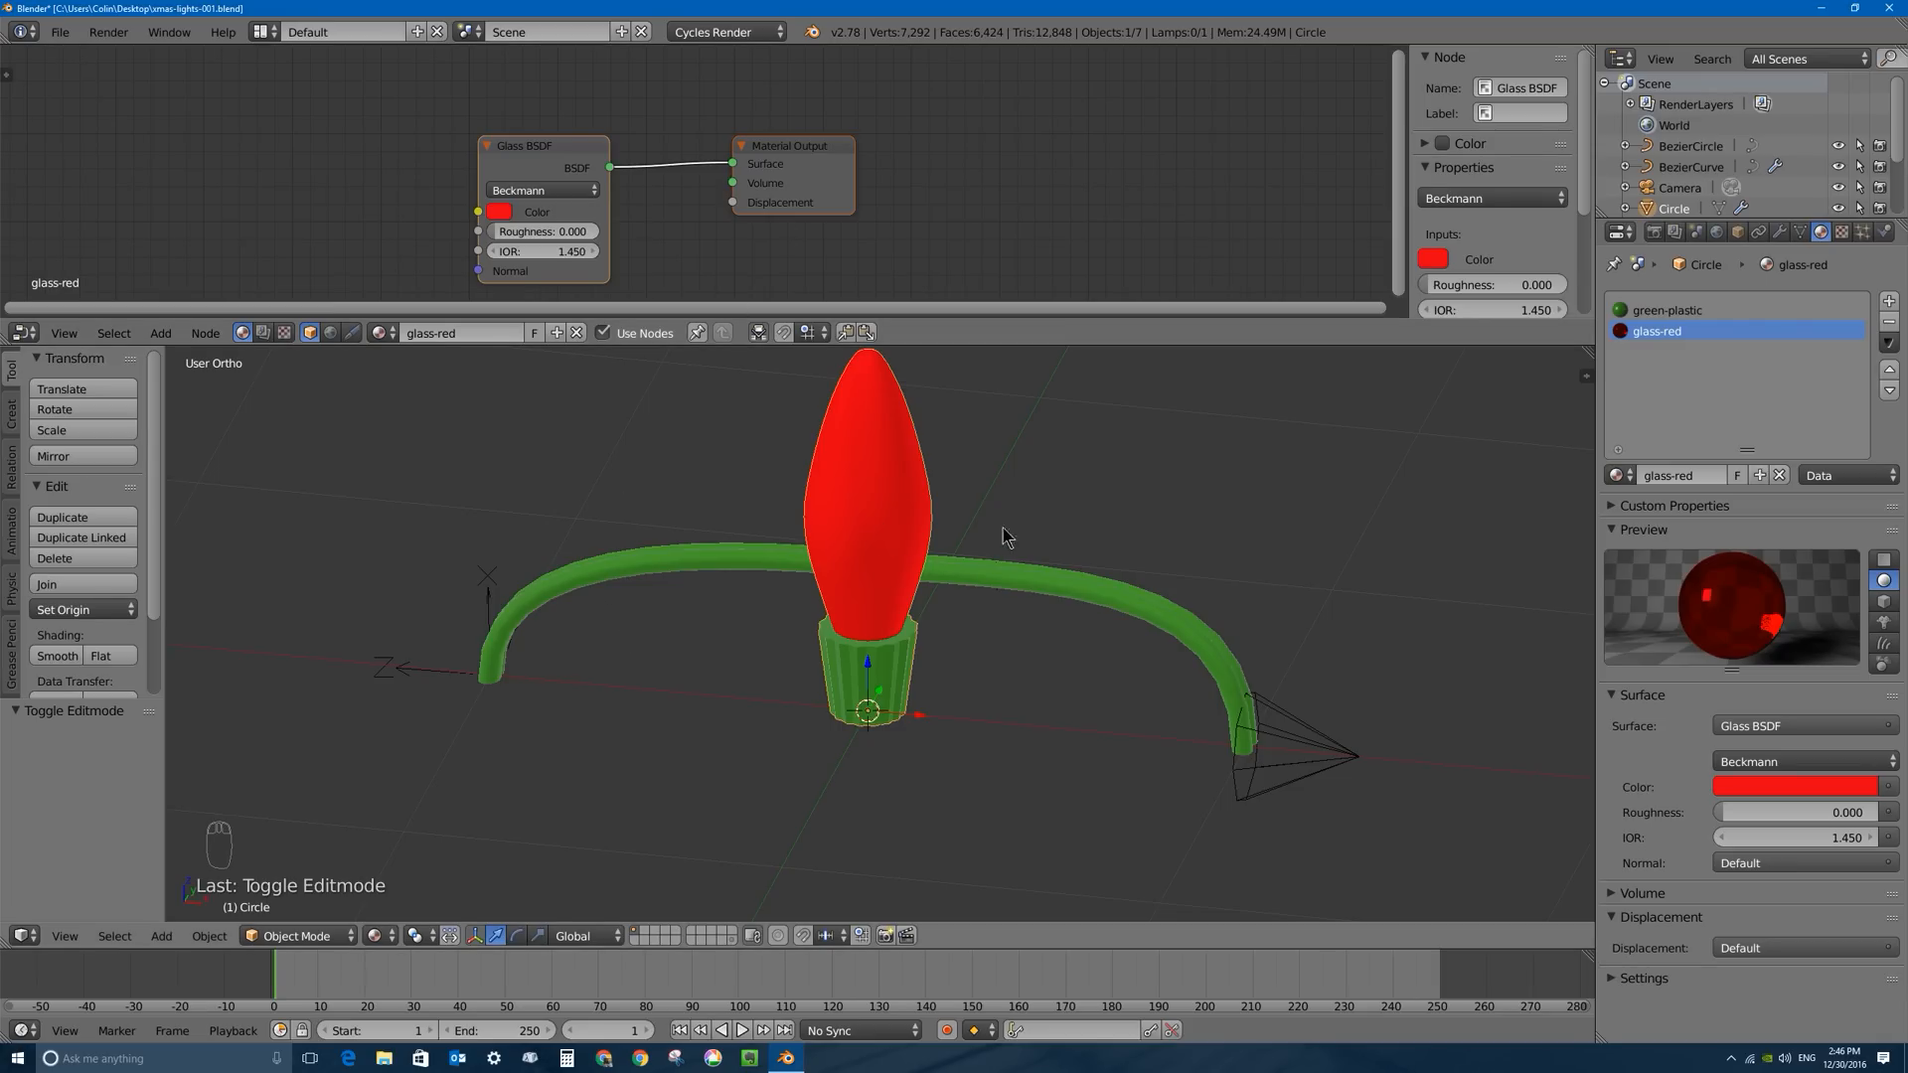
pyautogui.press('KP_1')
pyautogui.keyDown('shift'); pyautogui.moveTo(948, 544); pyautogui.dragTo(990, 596, button='middle'); pyautogui.keyUp('shift')
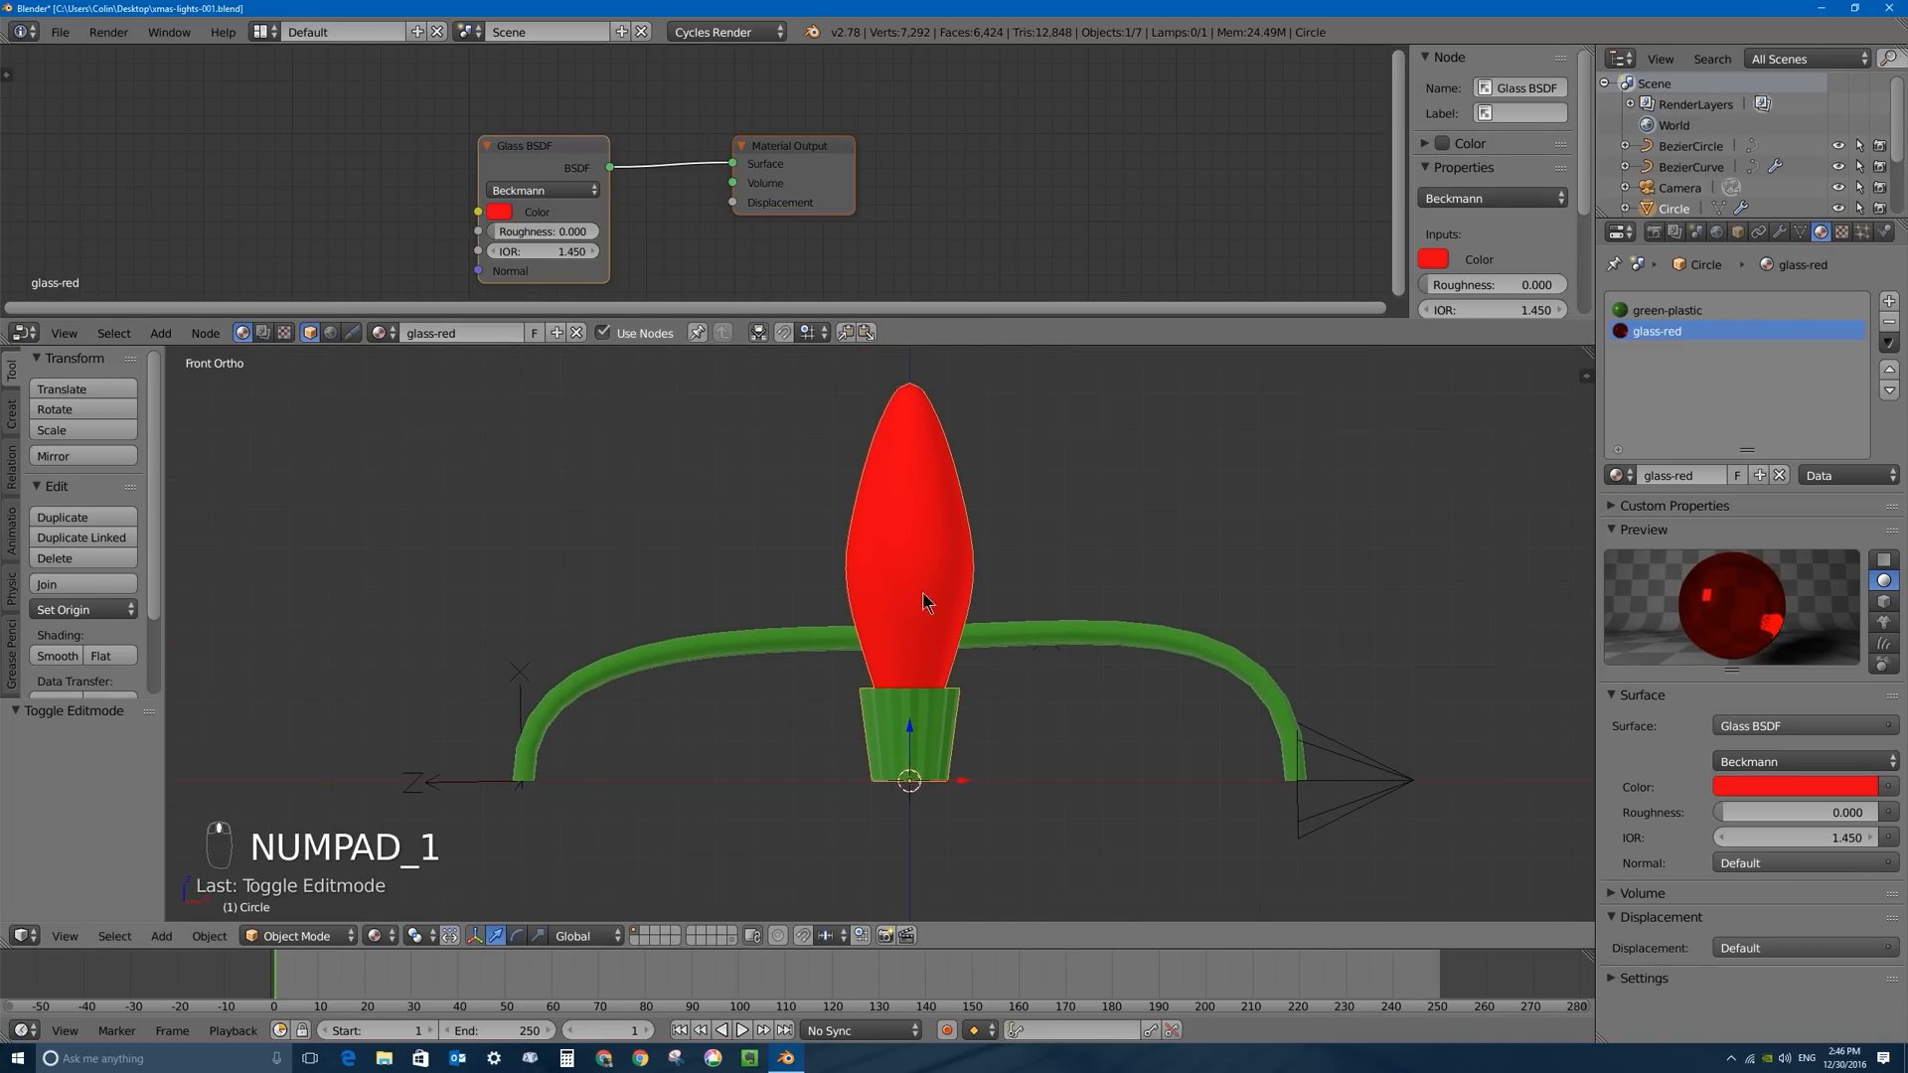
pyautogui.scroll(2, 978, 606)
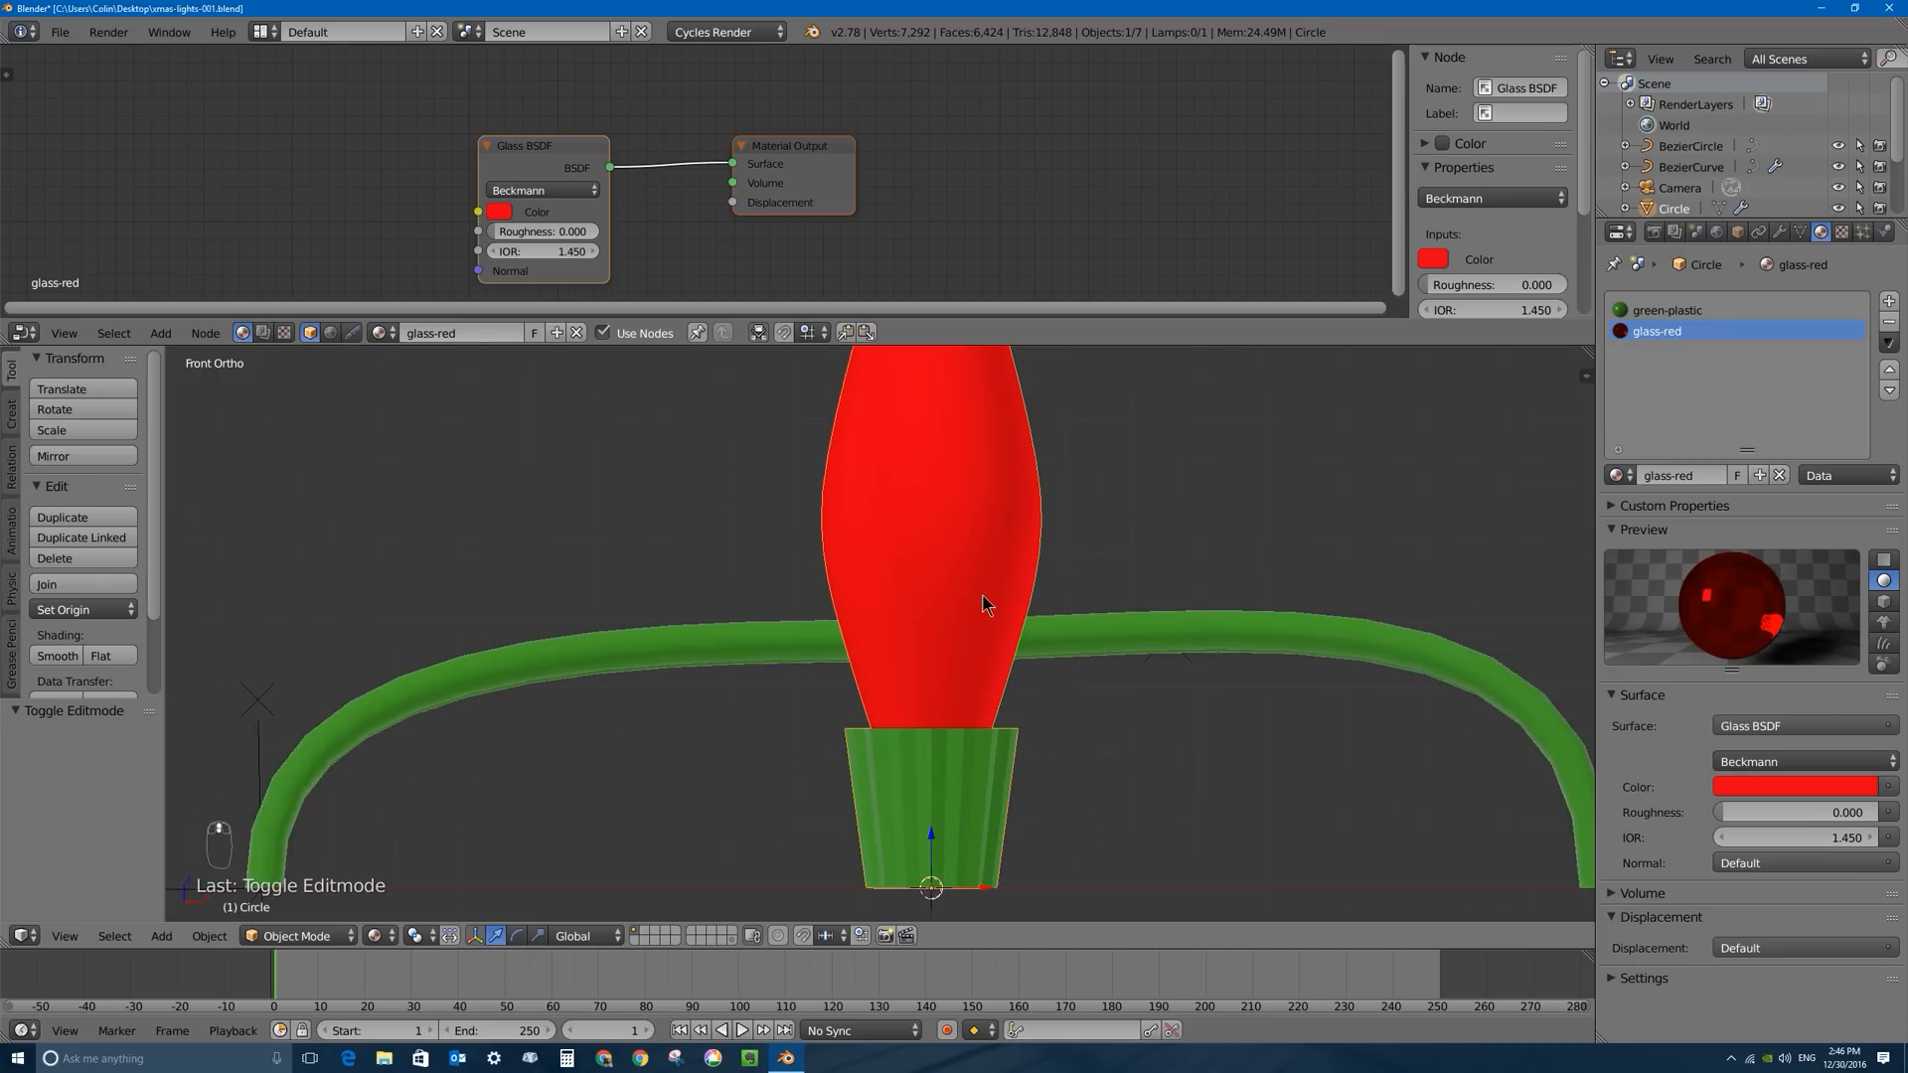
# Select all the bulb's faces in Edit Mode by growing a face loop around its middle down to the socket, and hide them.
pyautogui.keyDown('shift'); pyautogui.moveTo(1012, 533); pyautogui.dragTo(910, 555, button='middle'); pyautogui.keyUp('shift')
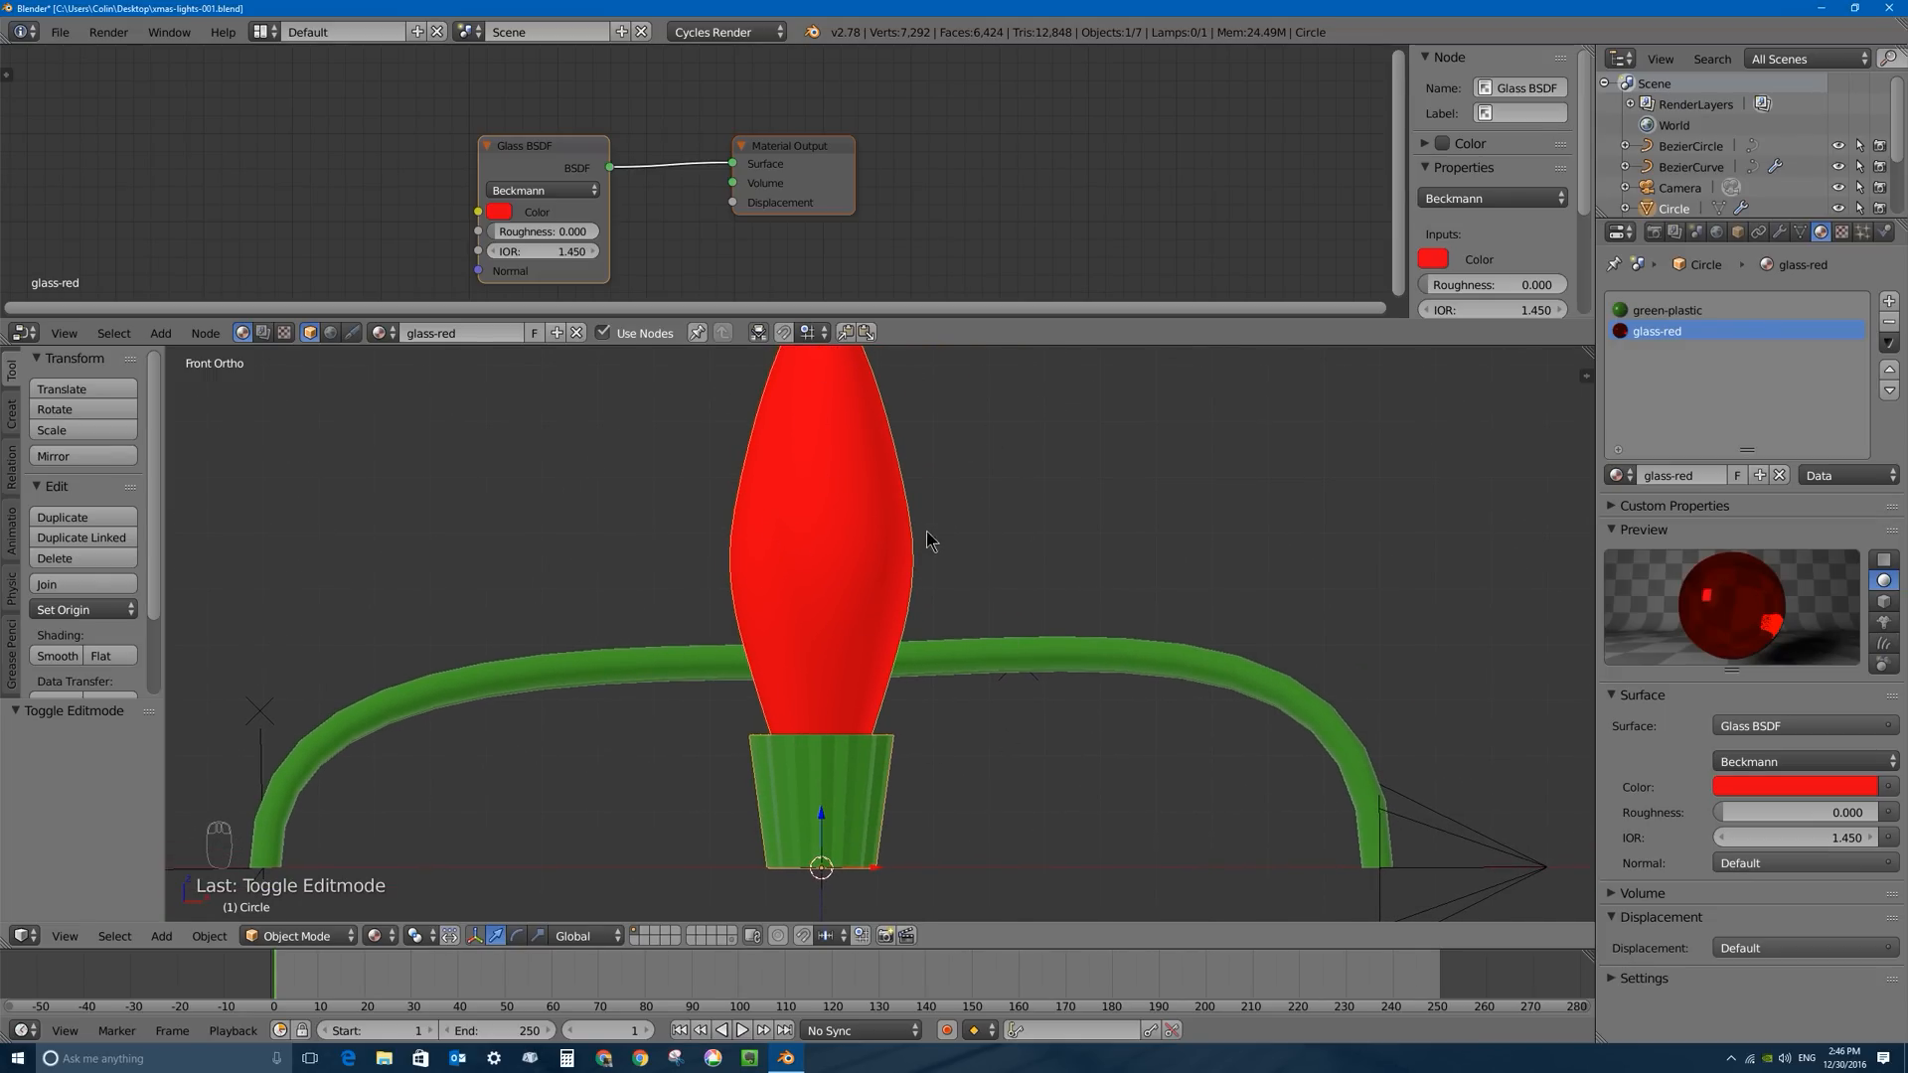
pyautogui.press('Tab')
pyautogui.moveTo(856, 691); pyautogui.dragTo(835, 509, button='middle')
pyautogui.rightClick(831, 495)
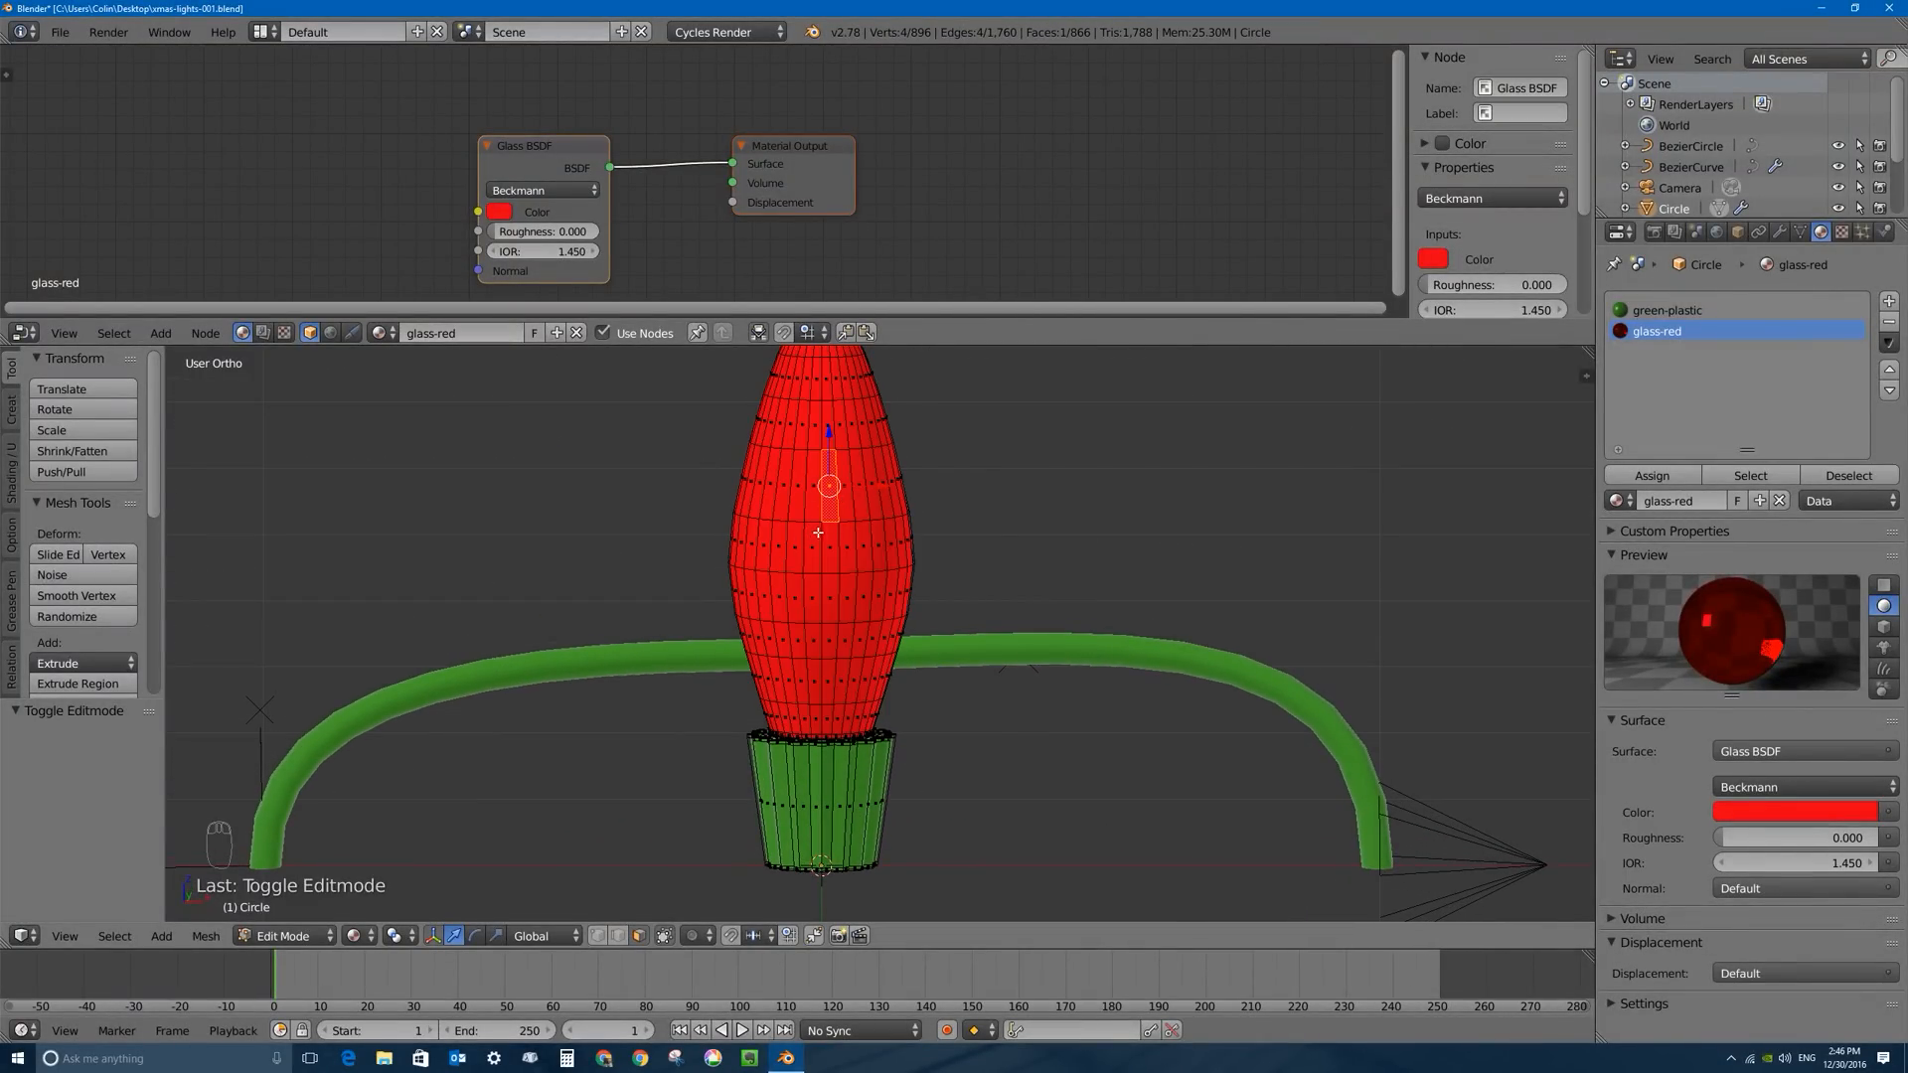
pyautogui.keyDown('alt'); pyautogui.rightClick(836, 475); pyautogui.keyUp('alt')
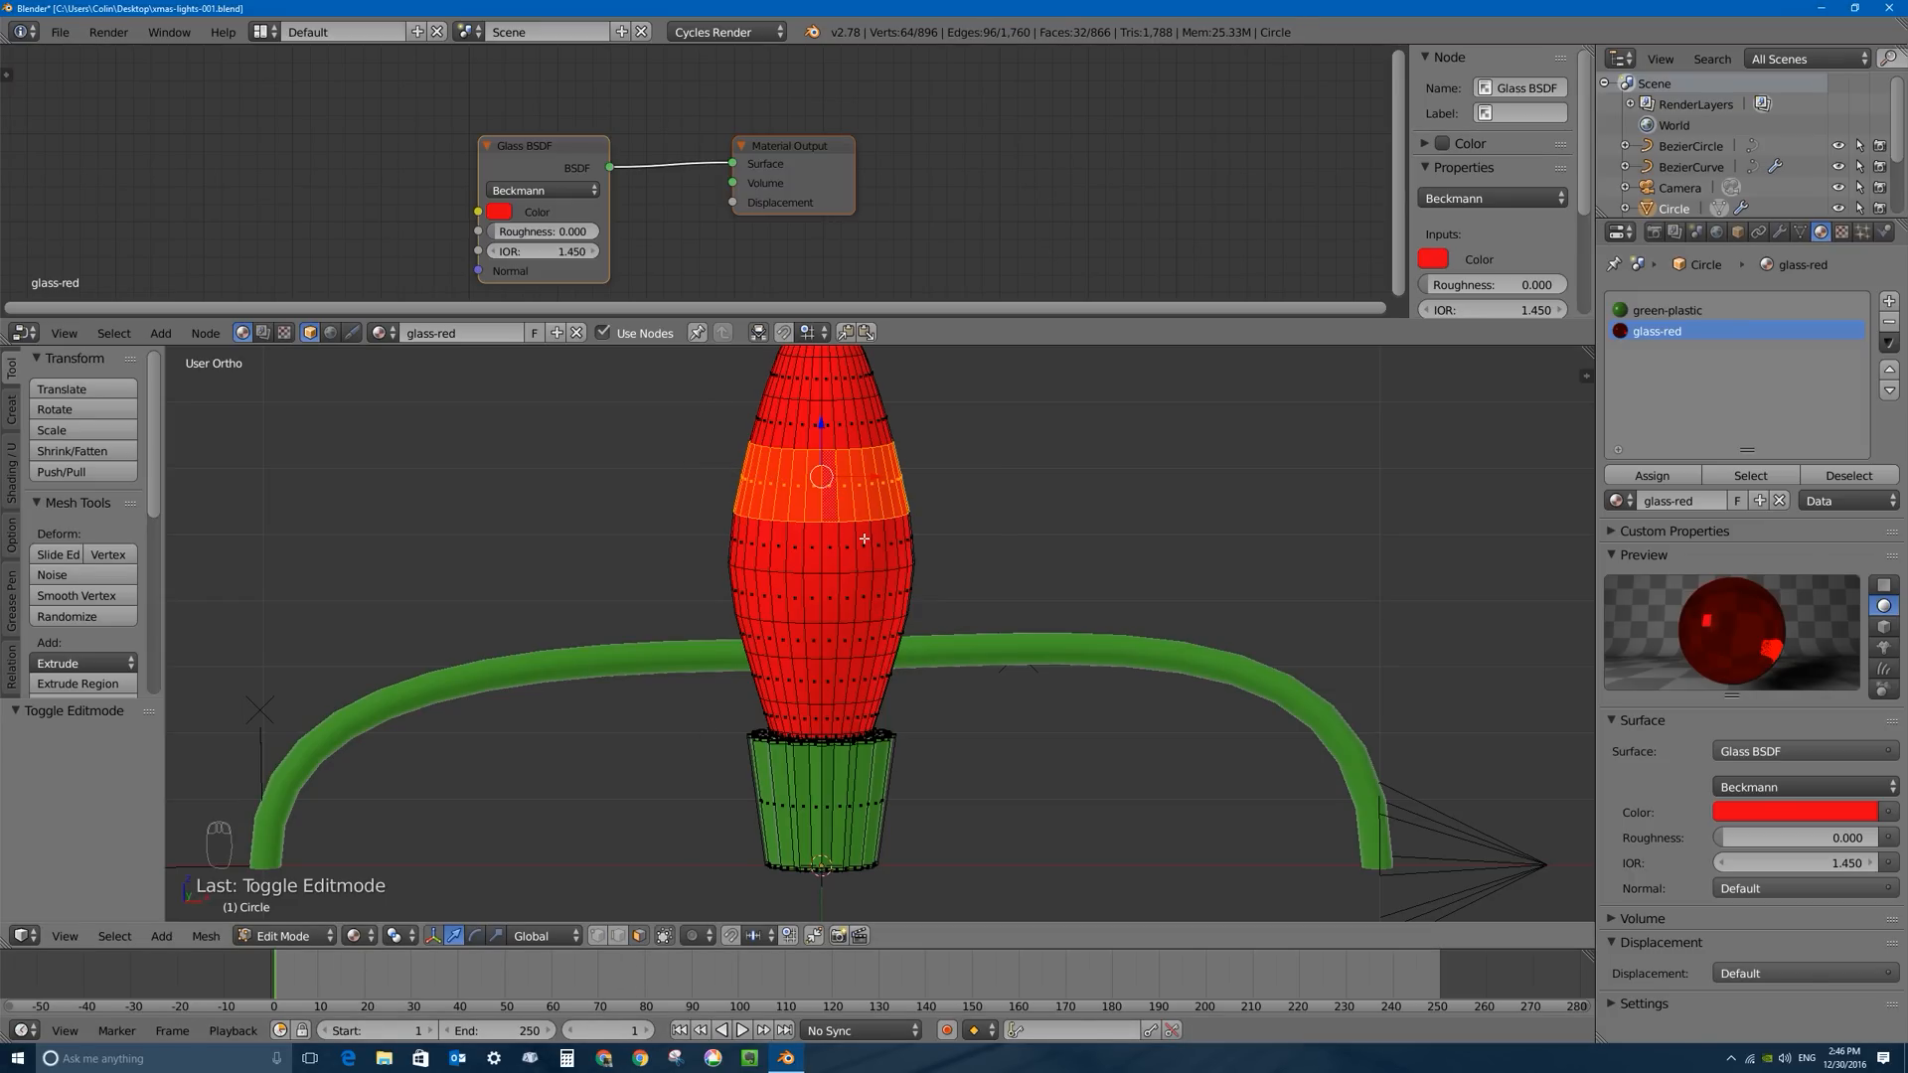
pyautogui.scroll(-2, 877, 456)
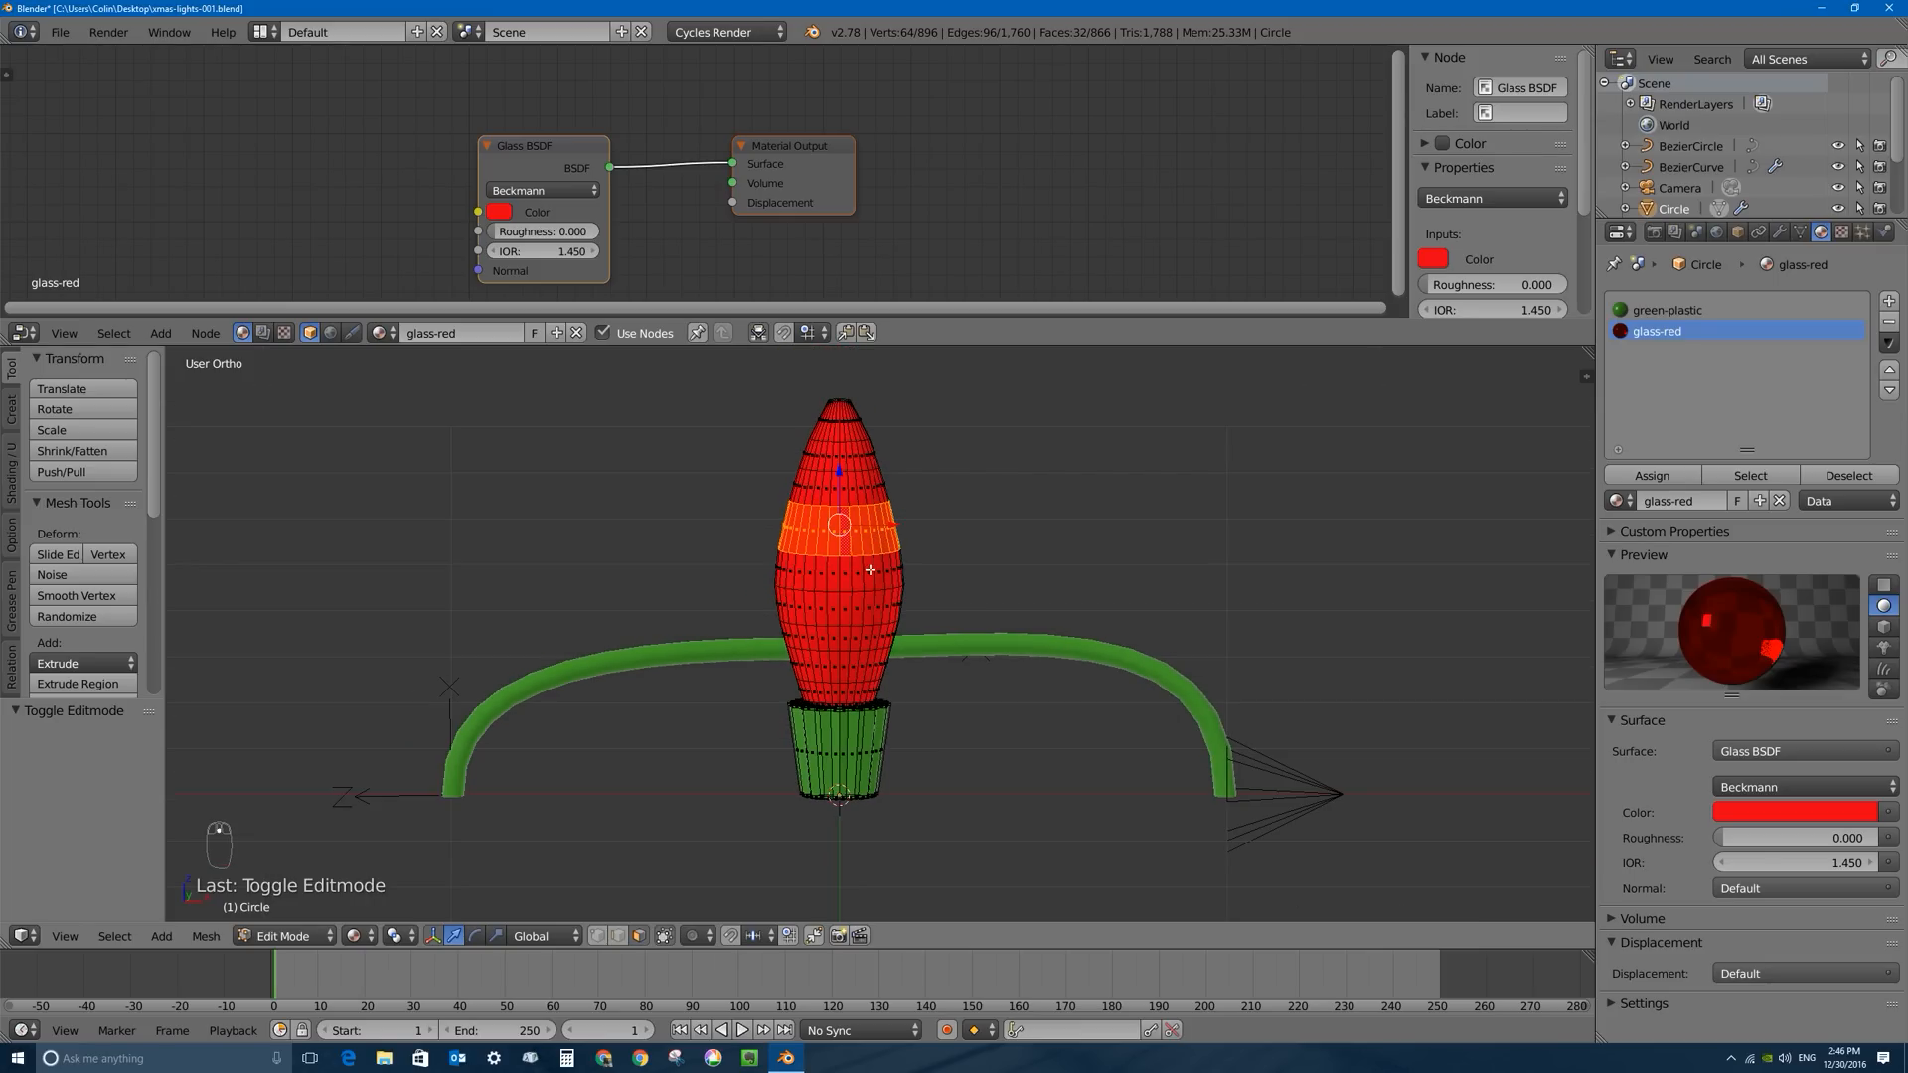
pyautogui.press('ctrl+KP_Add')
pyautogui.press('ctrl+KP_Add')
pyautogui.press('ctrl+KP_Add')
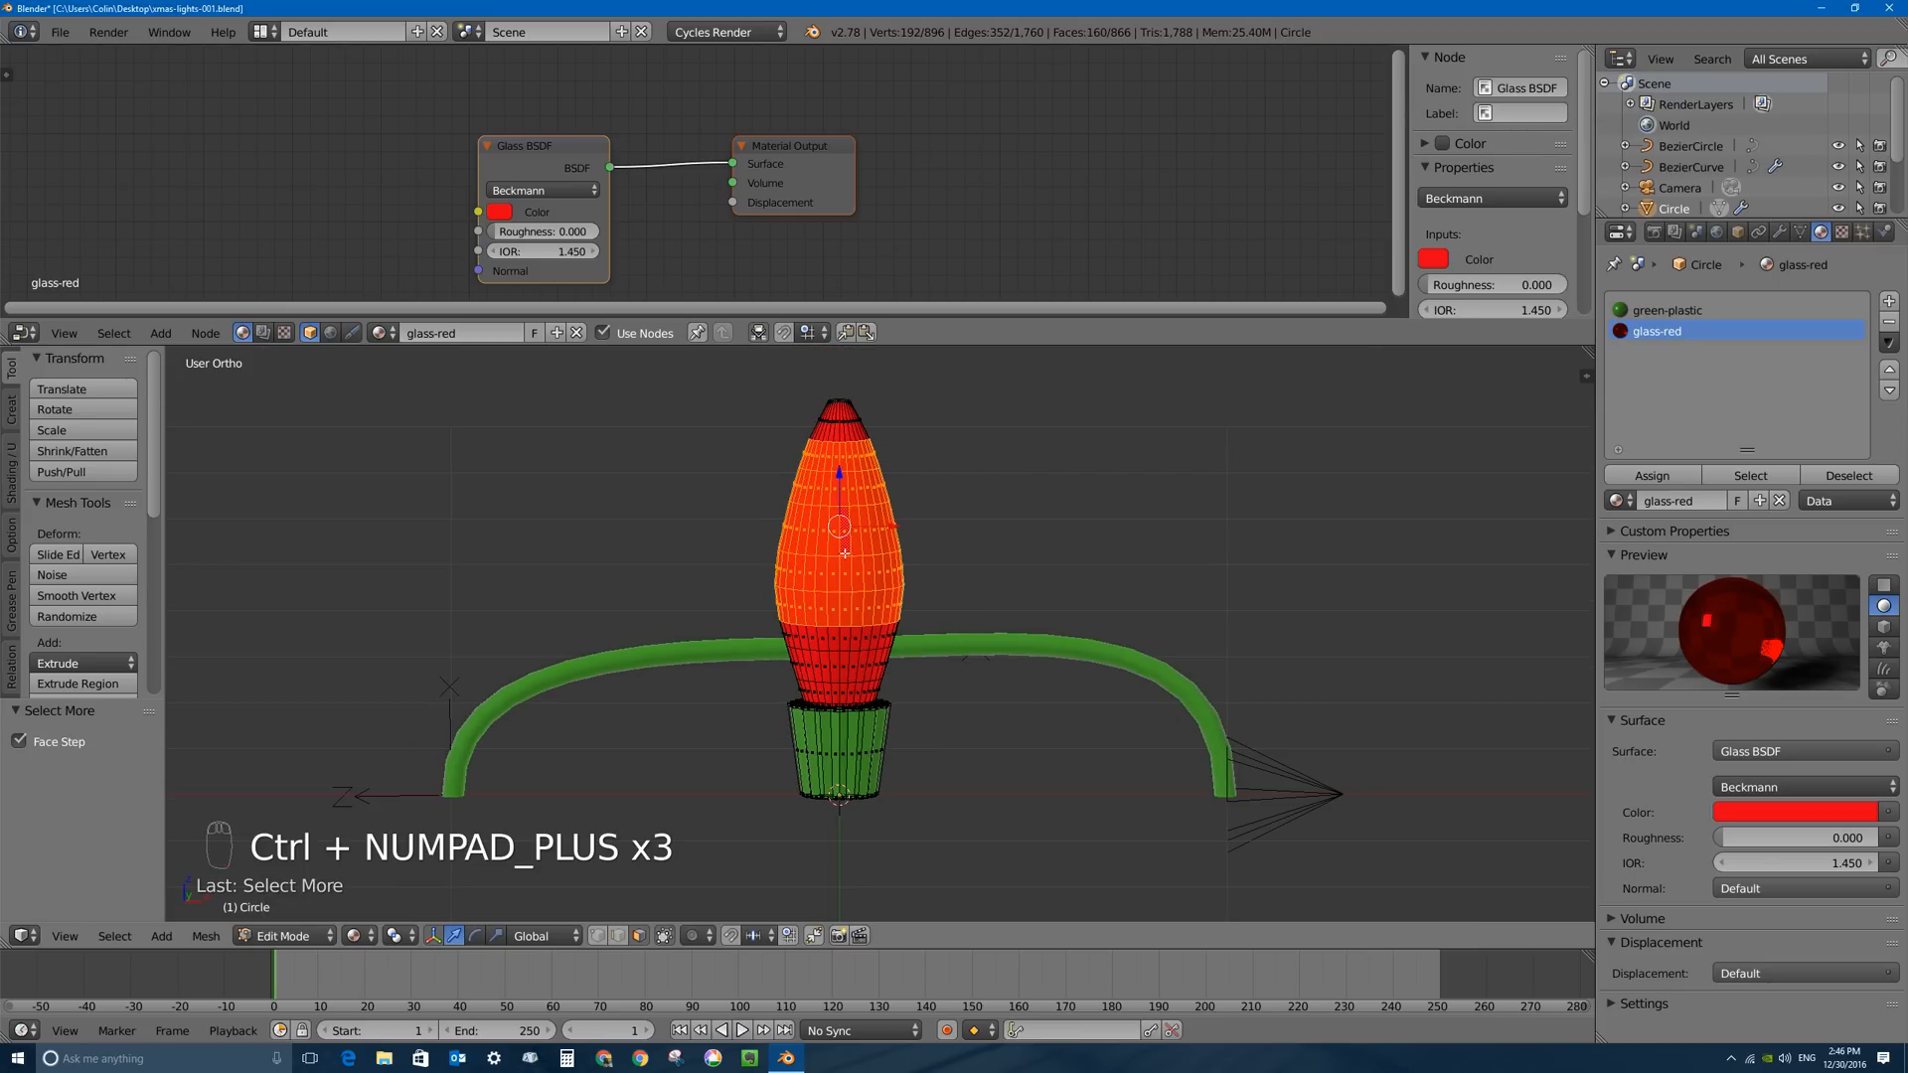
pyautogui.press('ctrl+KP_Add')
pyautogui.press('ctrl+KP_Add')
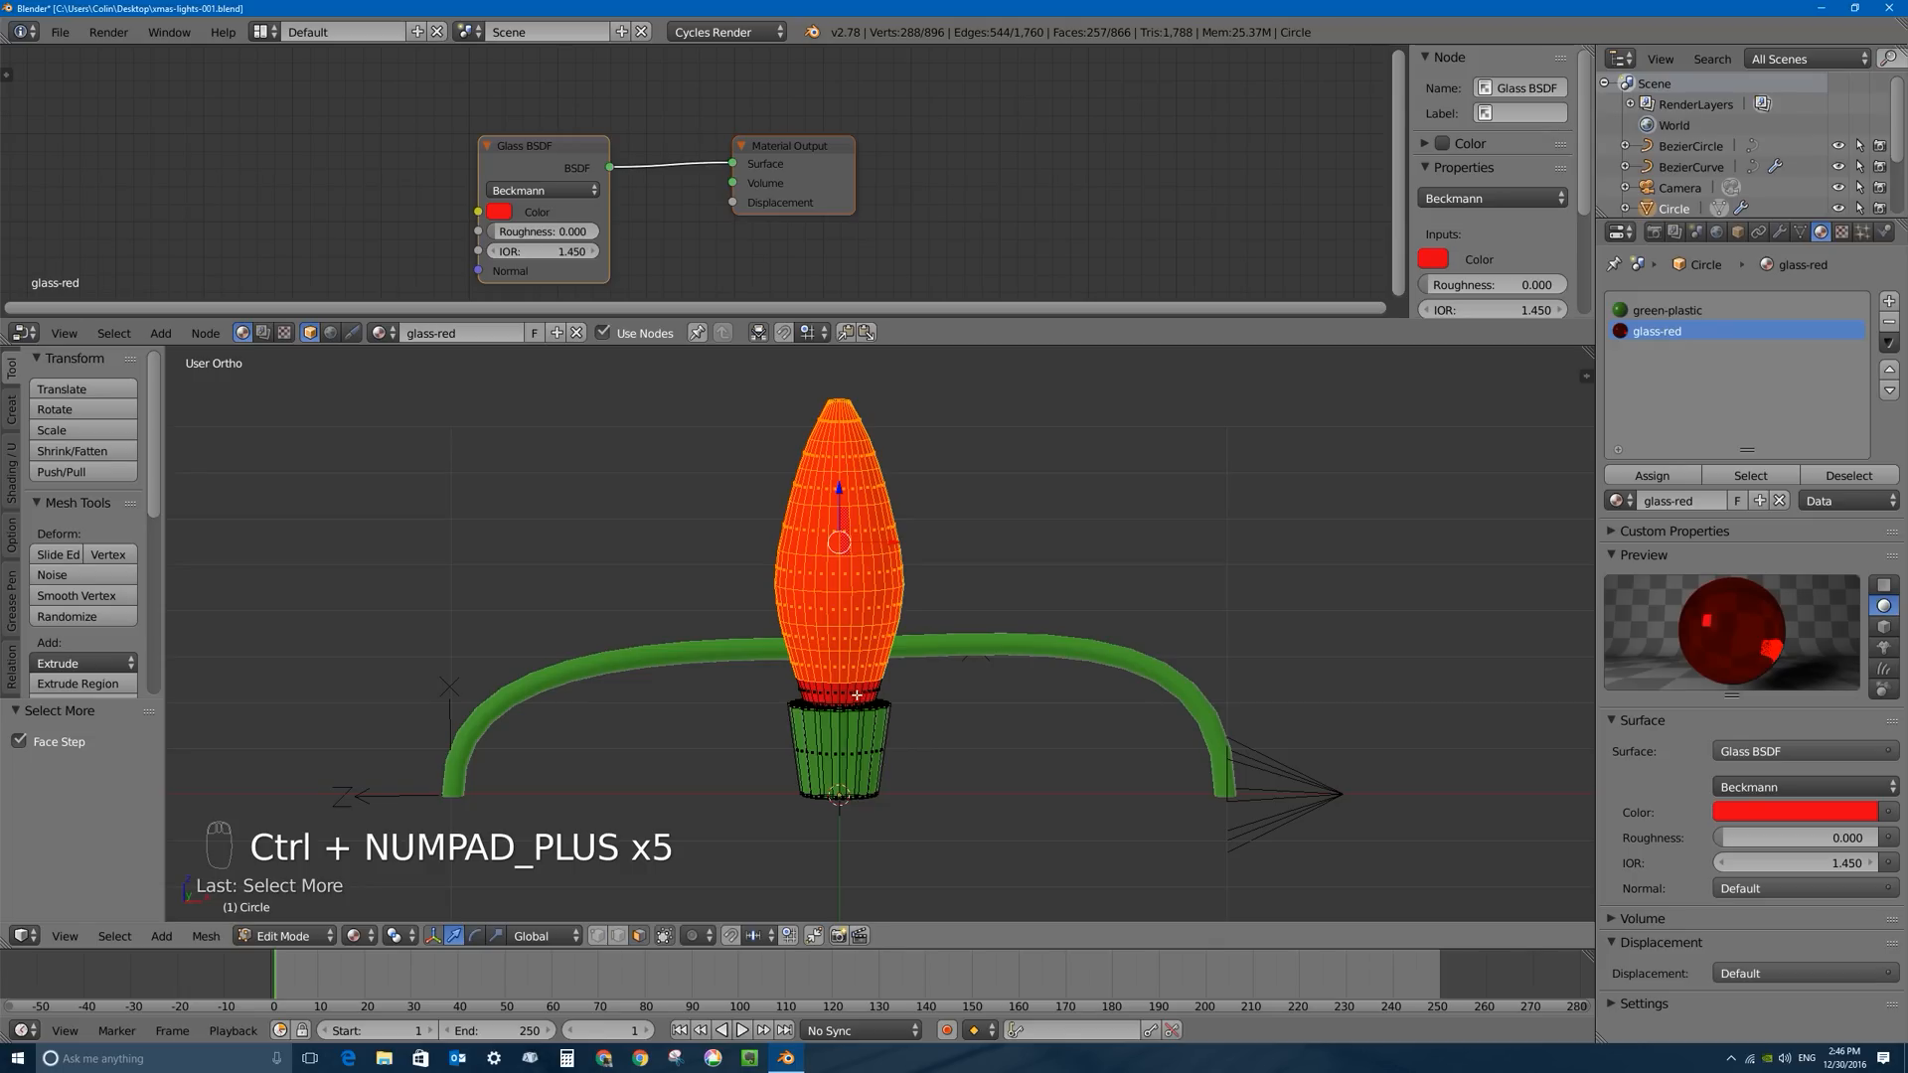
pyautogui.scroll(4, 856, 695)
pyautogui.press('ctrl+KP_Add')
pyautogui.press('ctrl+KP_Add')
pyautogui.scroll(2, 835, 681)
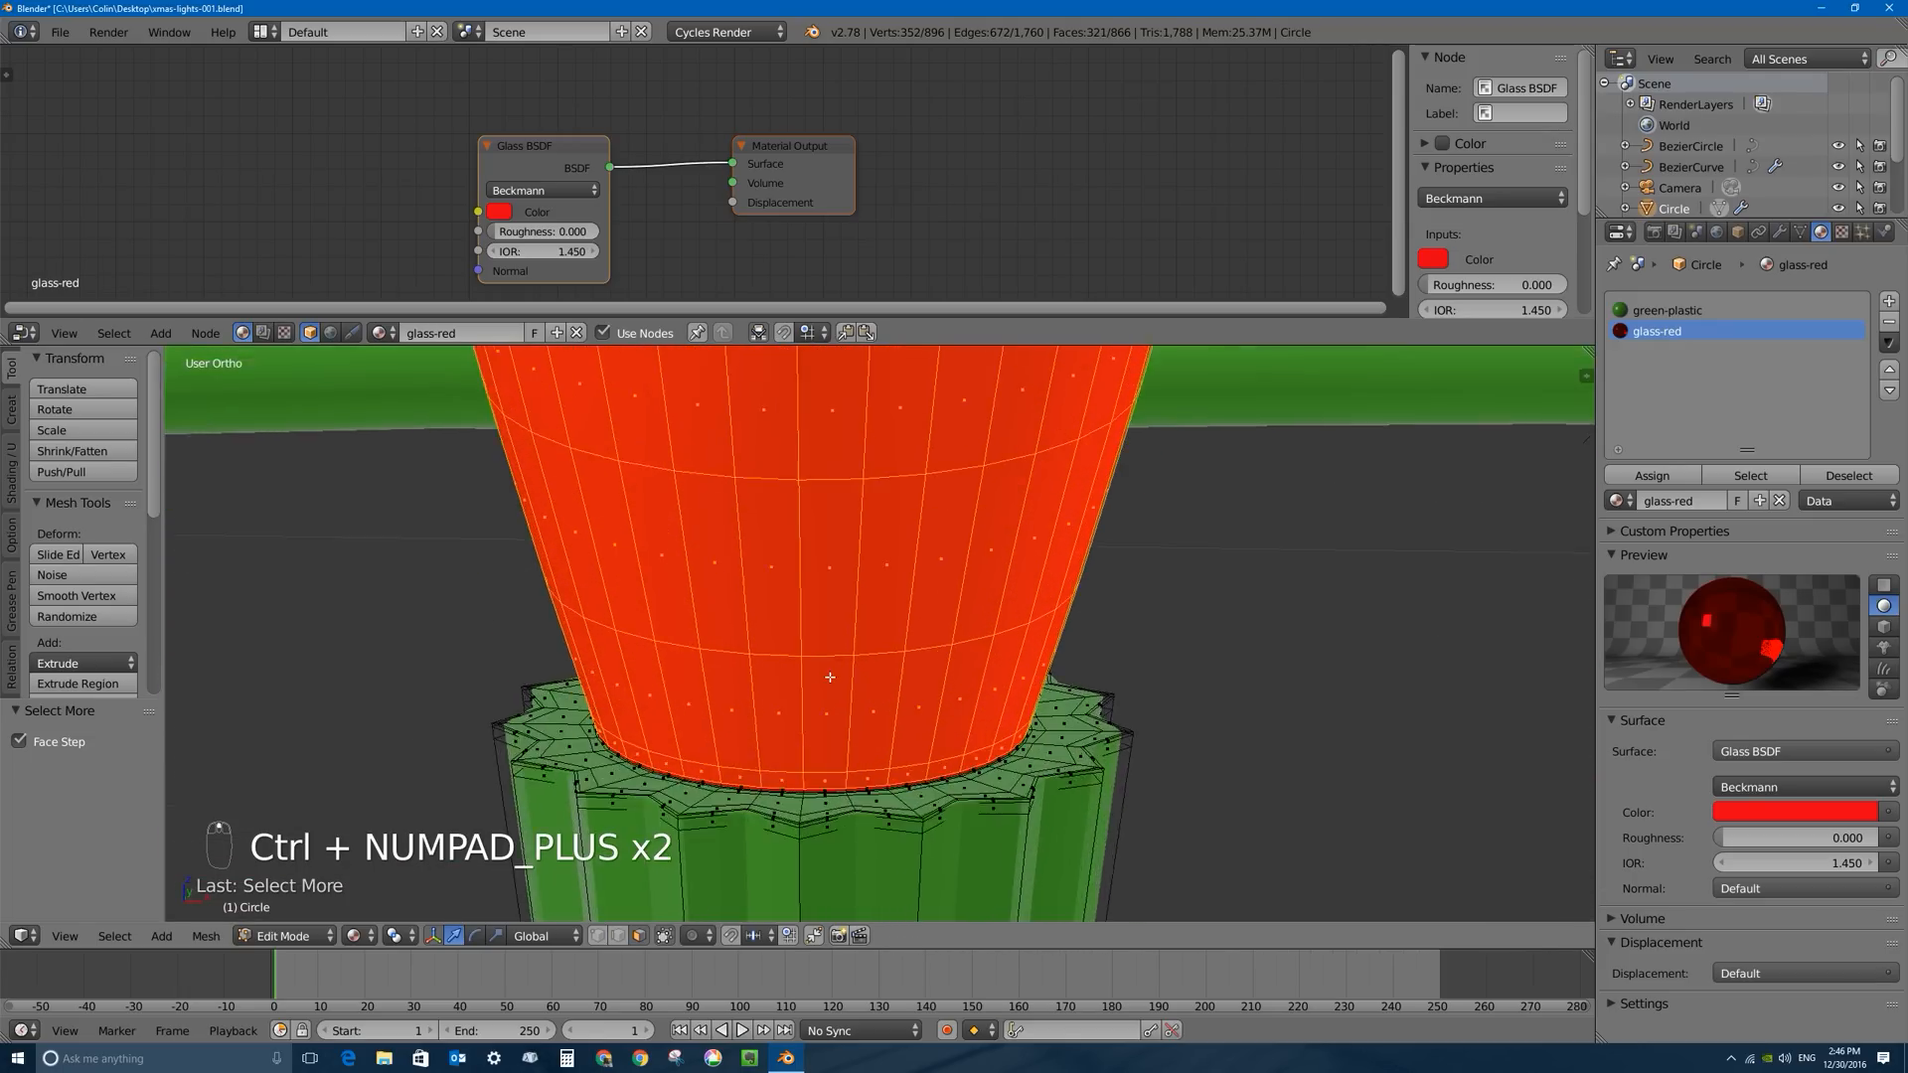
pyautogui.scroll(2, 830, 677)
pyautogui.press('ctrl+KP_Add')
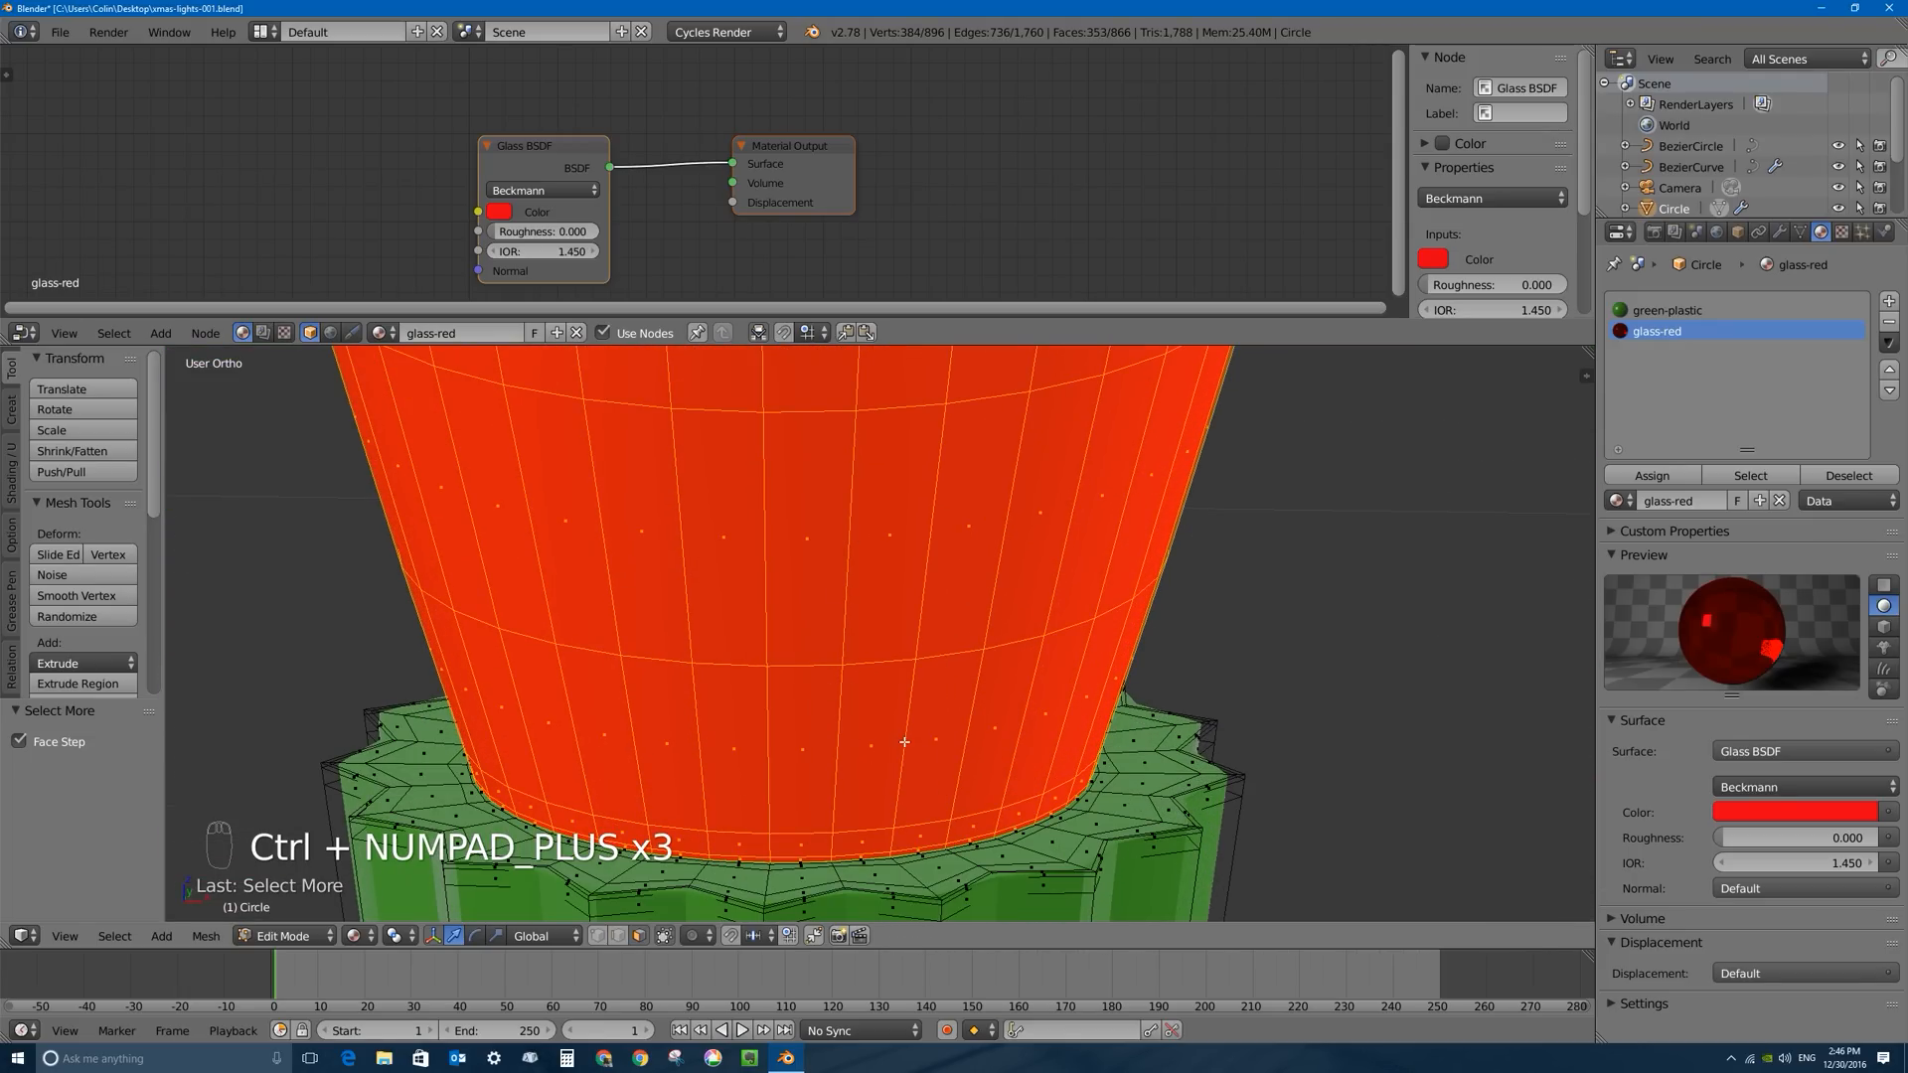
pyautogui.press('h')
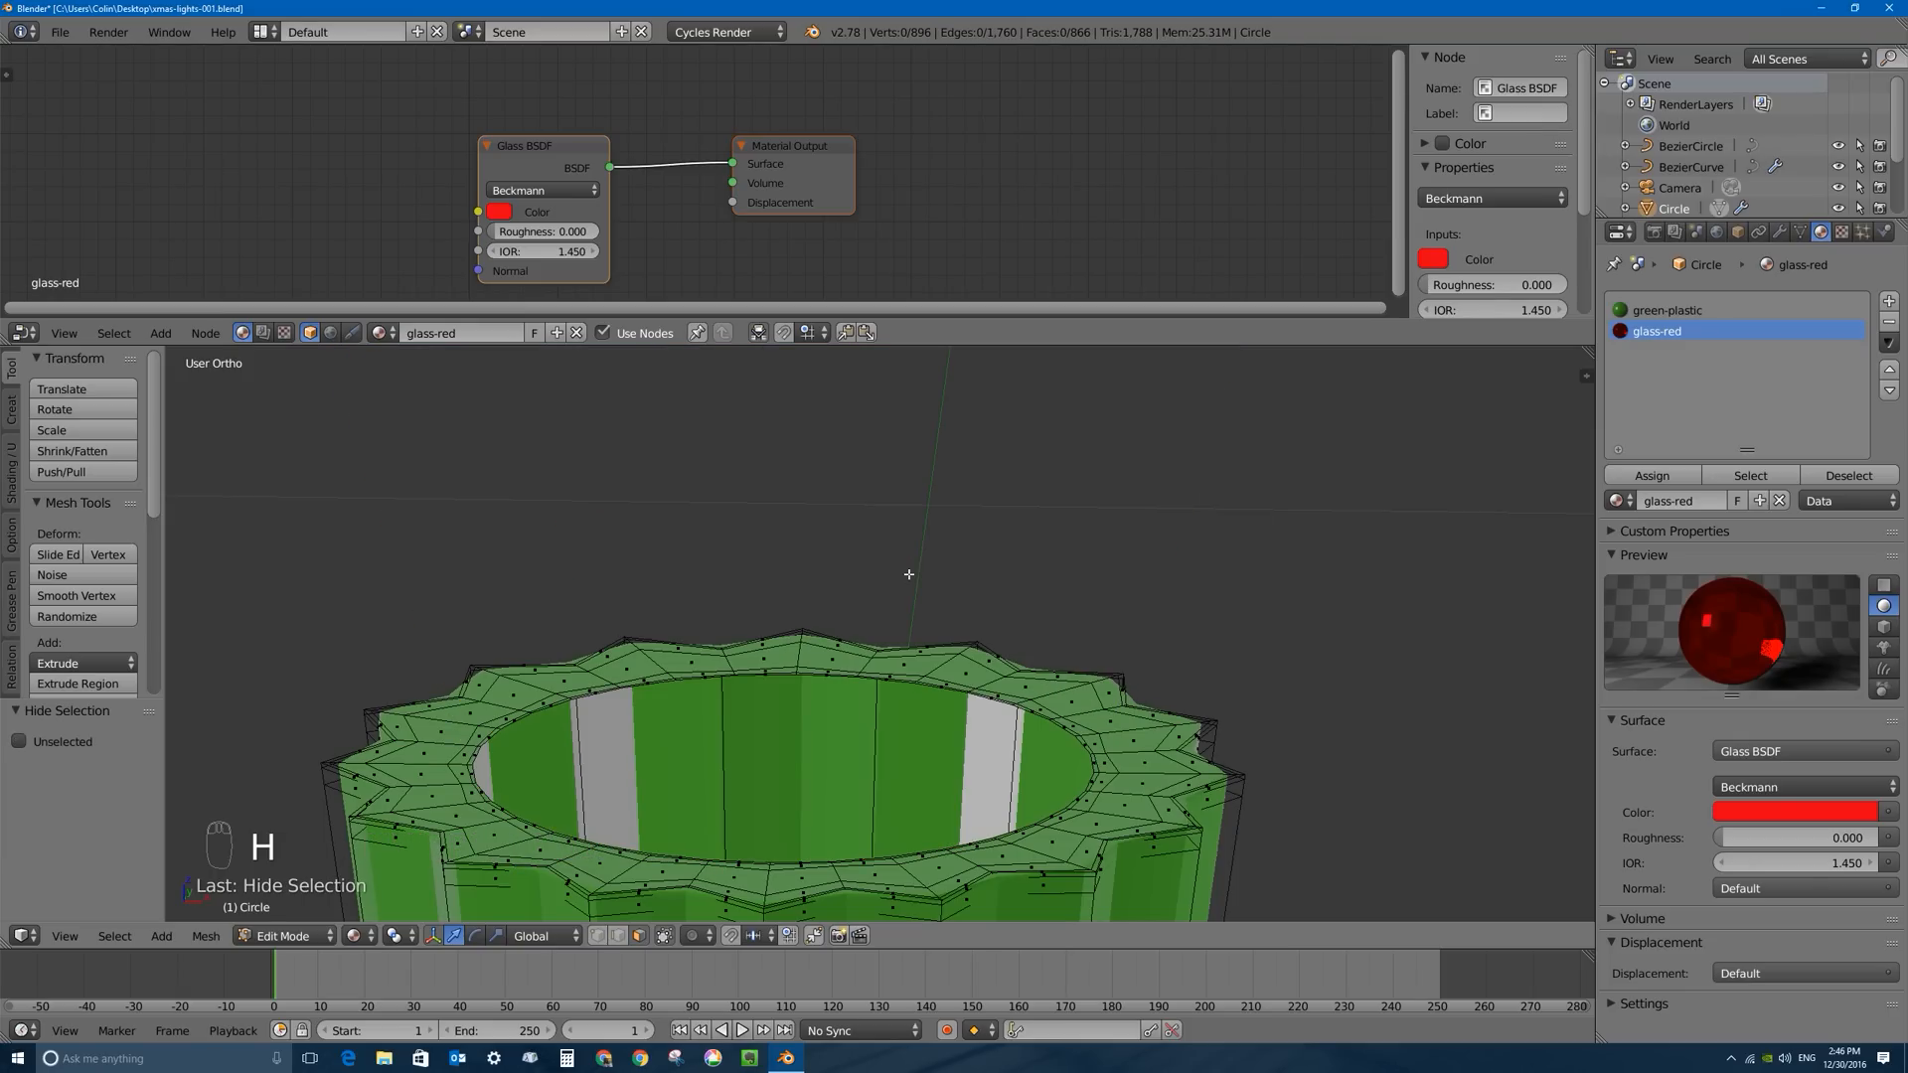
pyautogui.scroll(-5, 915, 573)
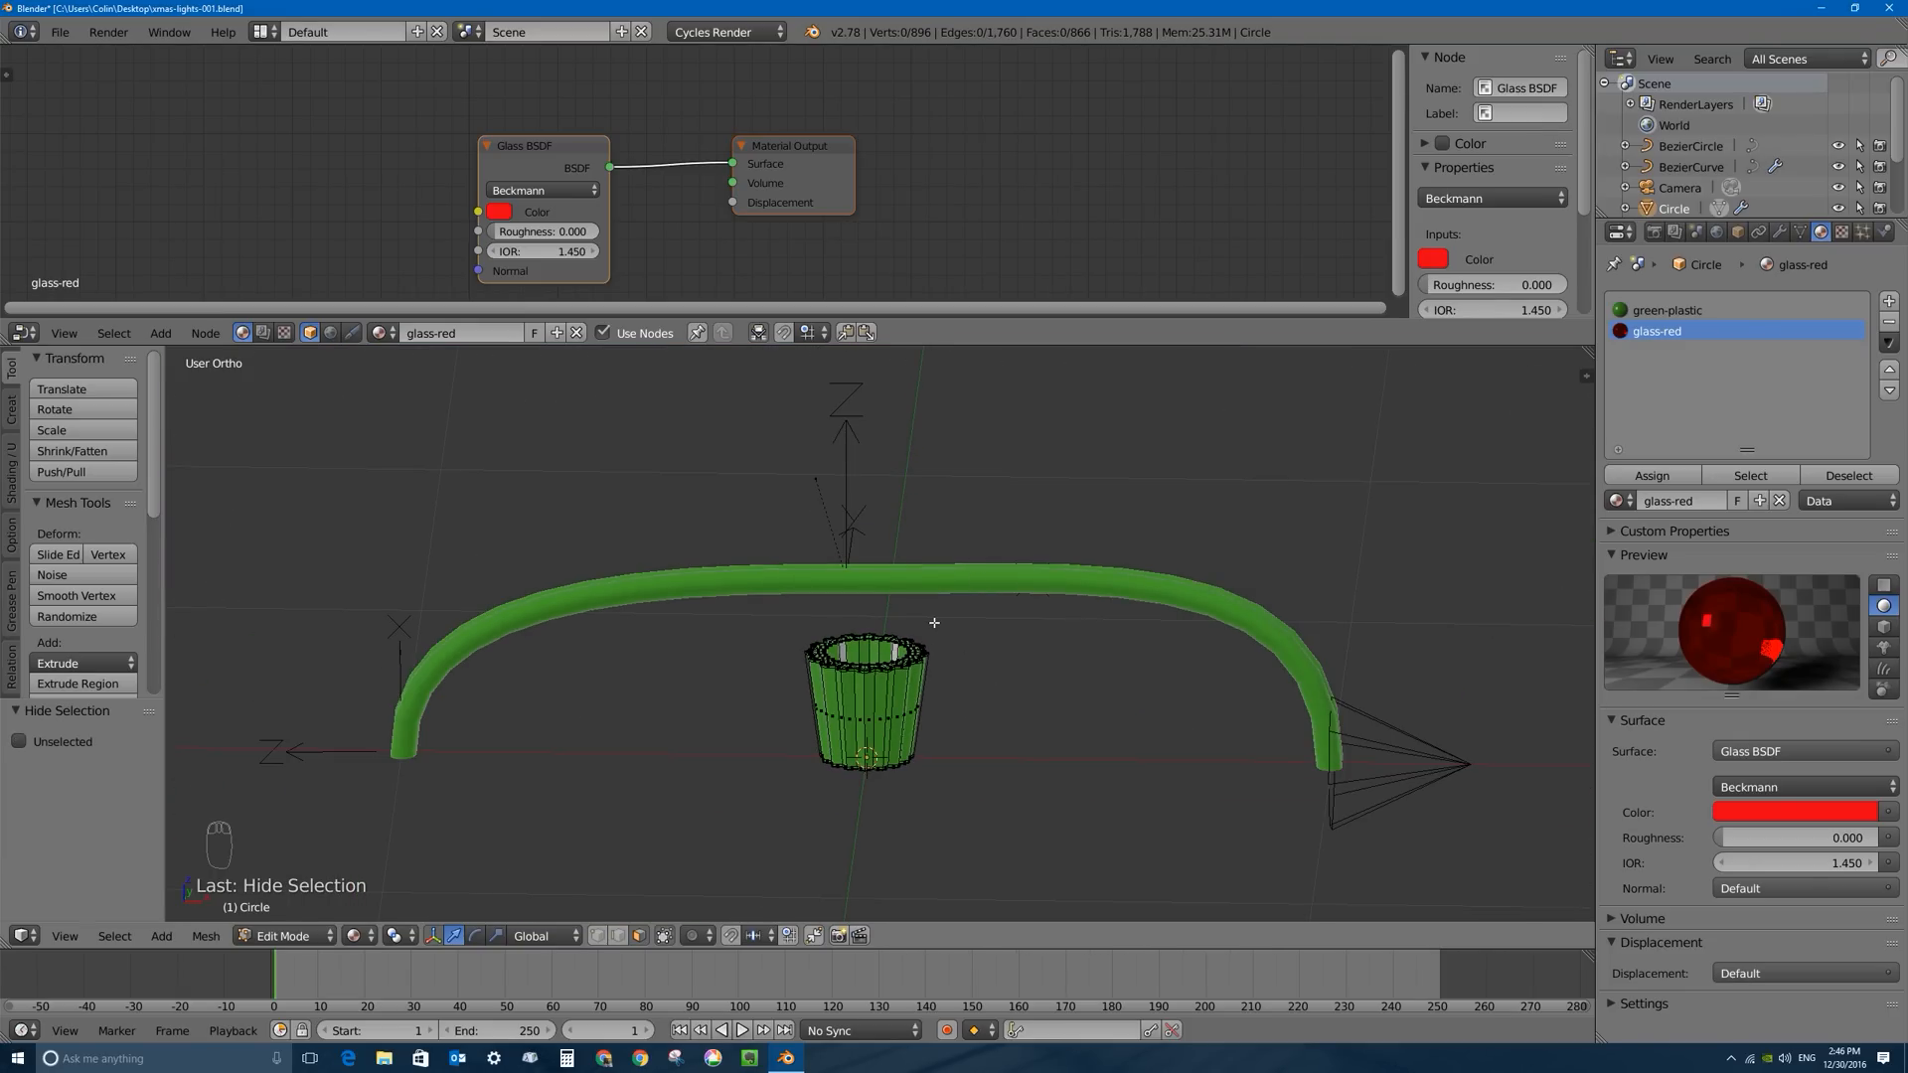
pyautogui.press('Tab')
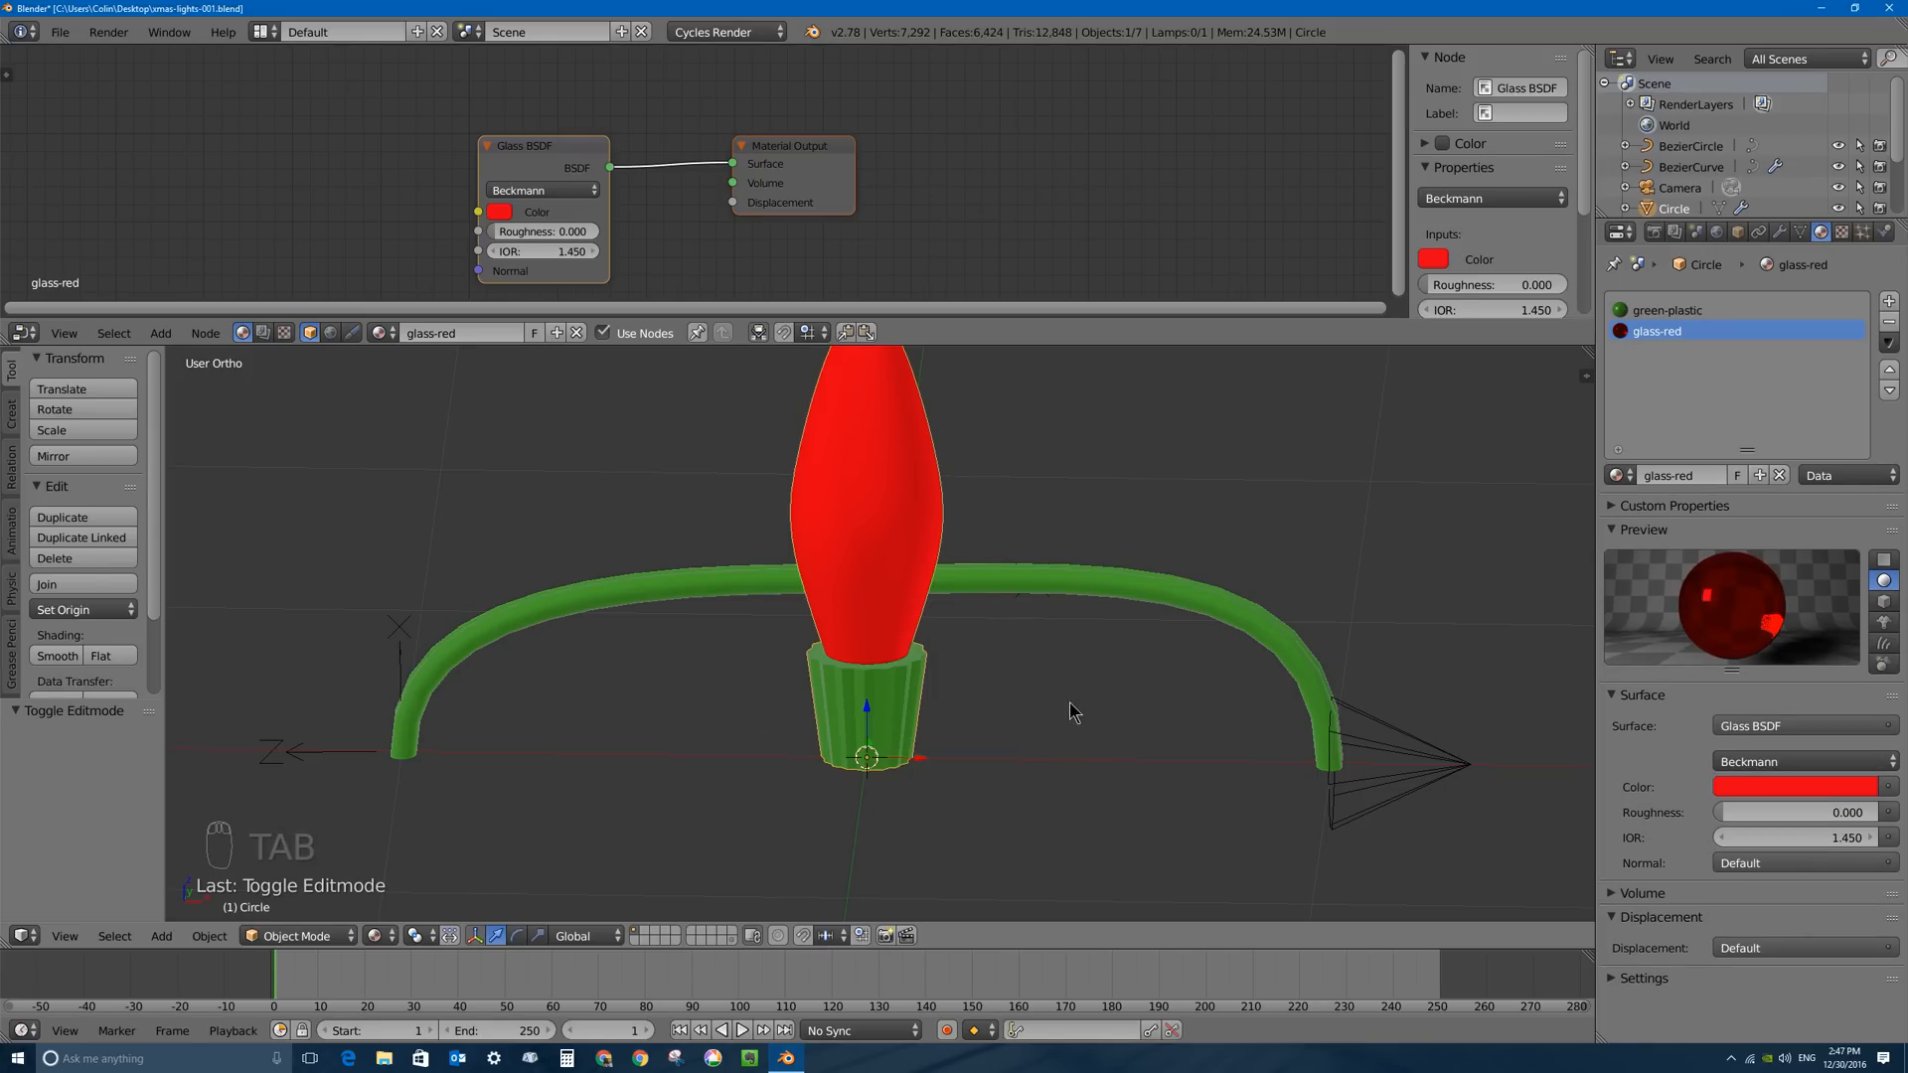
pyautogui.press('Tab')
# Select the edge loop around the socket's inner rim in edge select mode and snap the 3D cursor to it.
pyautogui.scroll(7, 878, 686)
pyautogui.scroll(2, 878, 686)
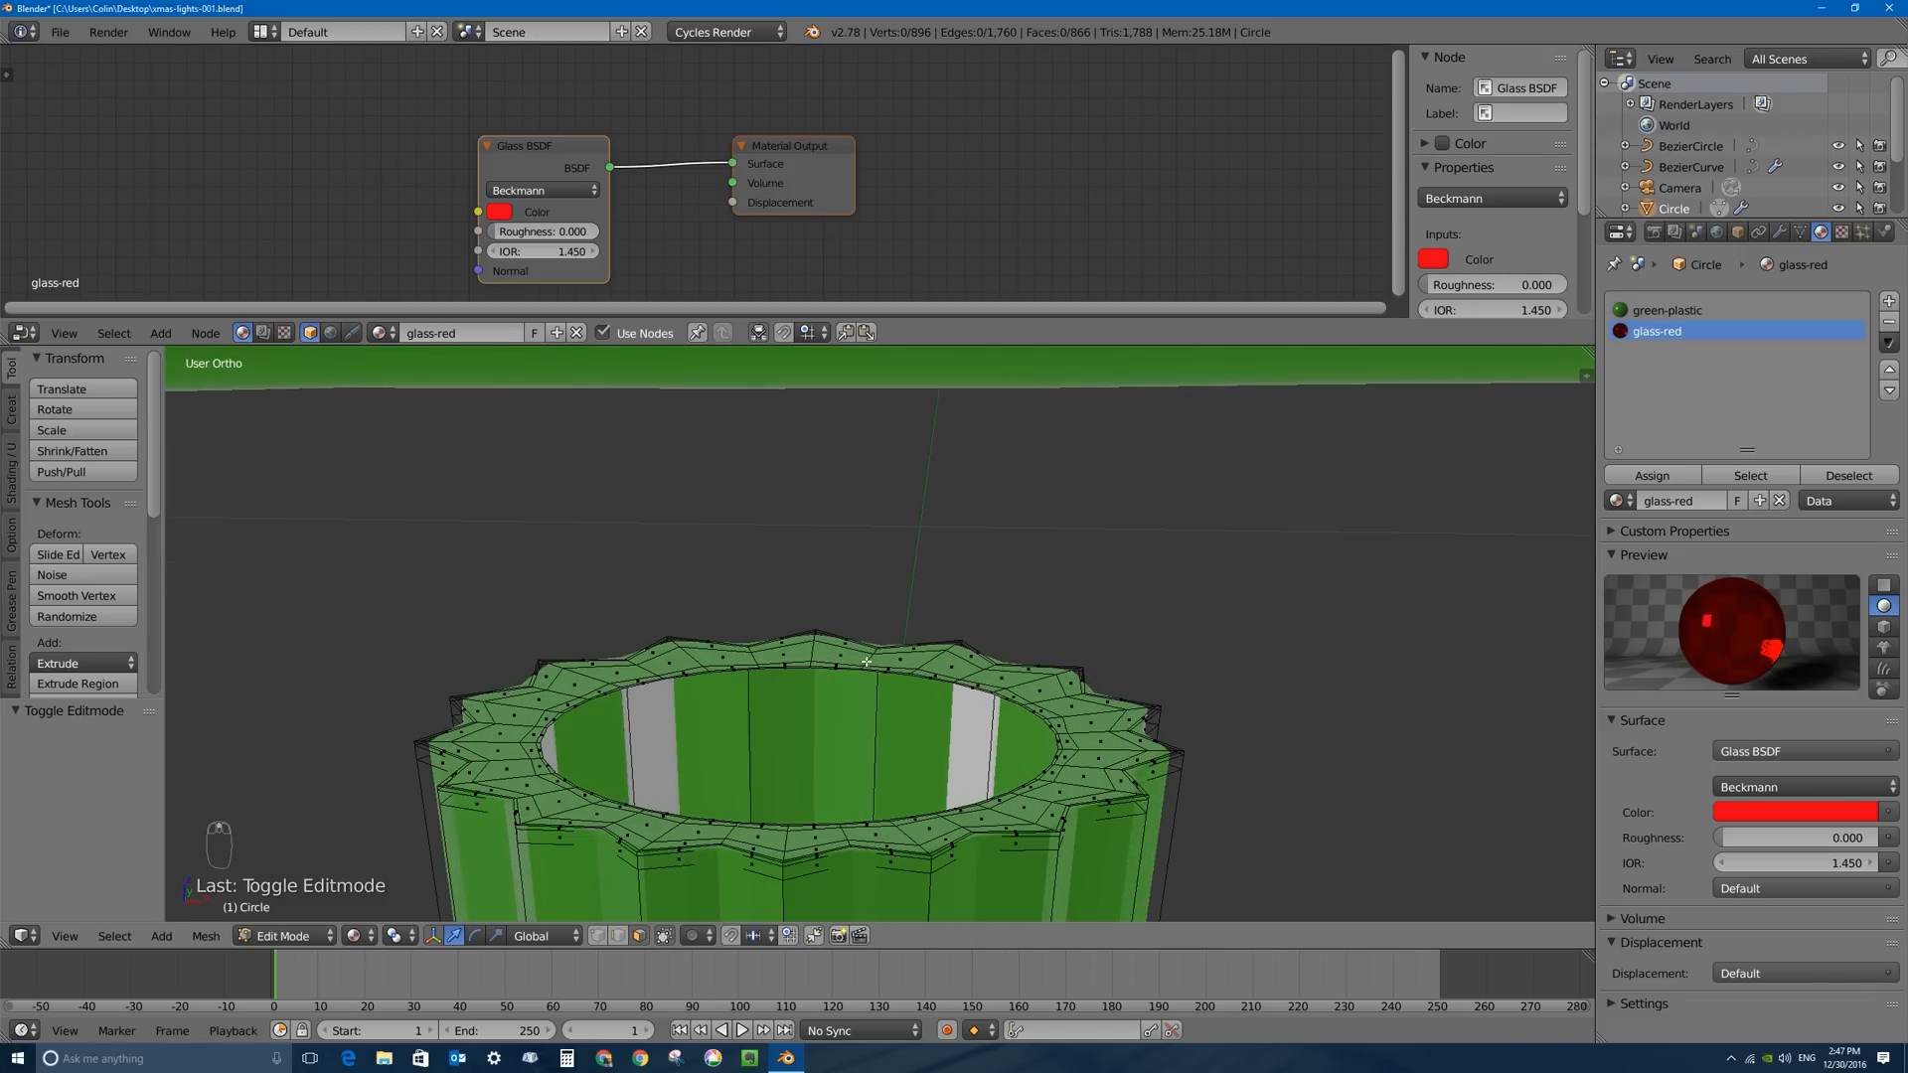
pyautogui.moveTo(868, 655)
pyautogui.mouseDown(button='middle')
pyautogui.moveTo(864, 733)
pyautogui.moveTo(868, 678)
pyautogui.mouseUp(button='middle')
pyautogui.scroll(-4, 869, 628)
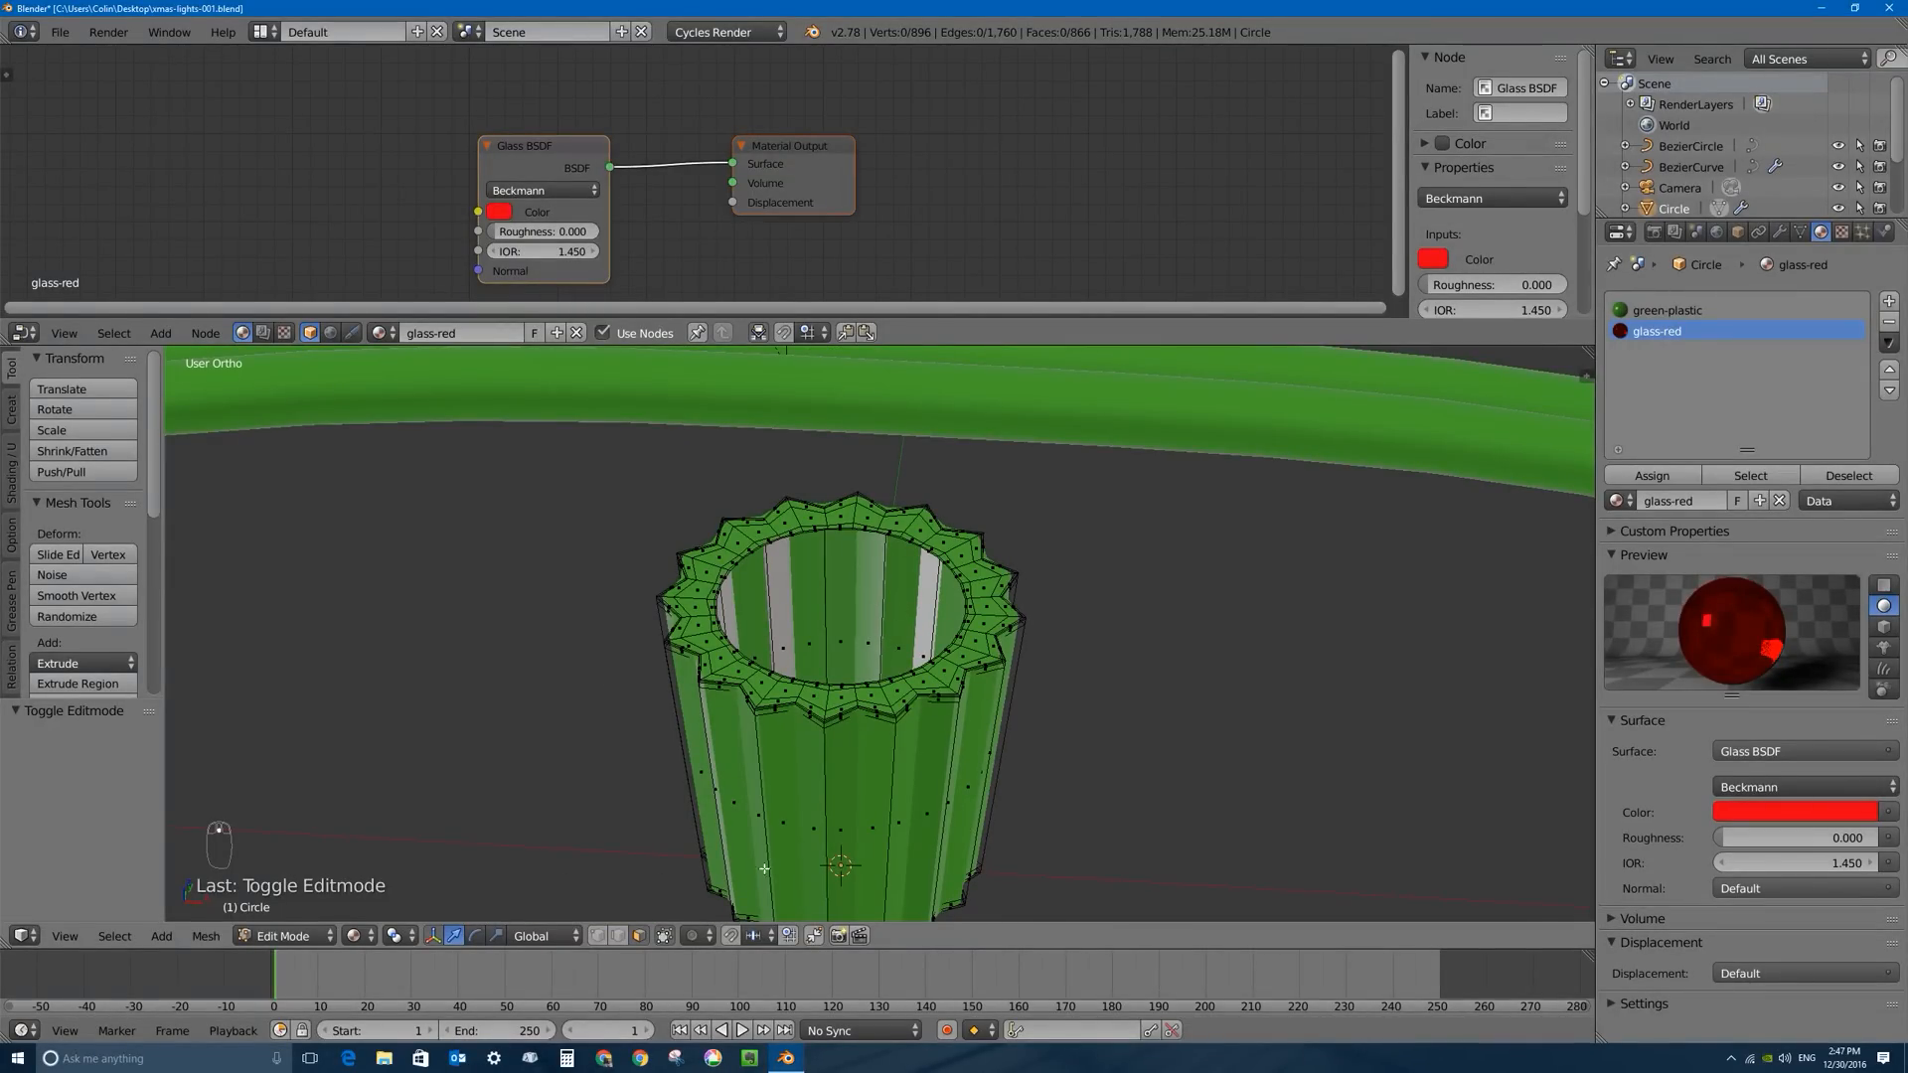
pyautogui.click(618, 936)
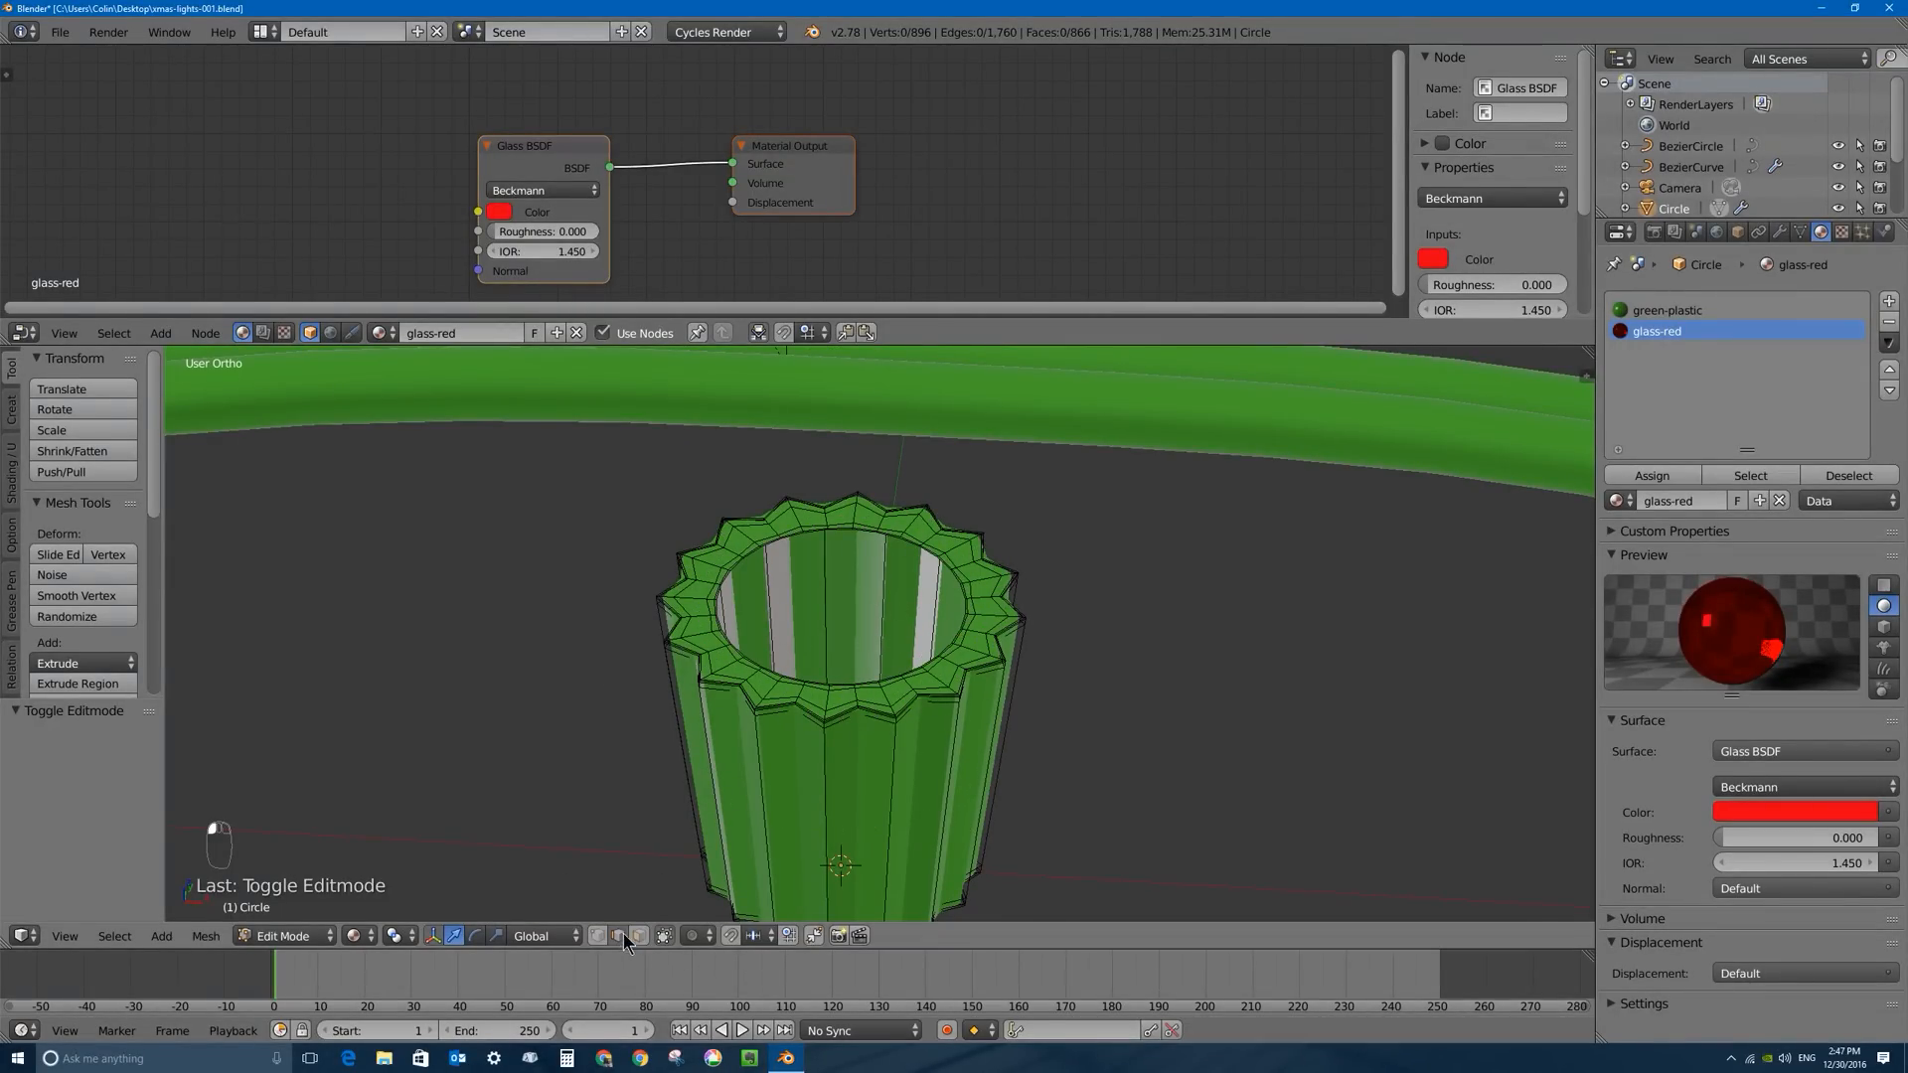
pyautogui.keyDown('alt'); pyautogui.rightClick(804, 533); pyautogui.keyUp('alt')
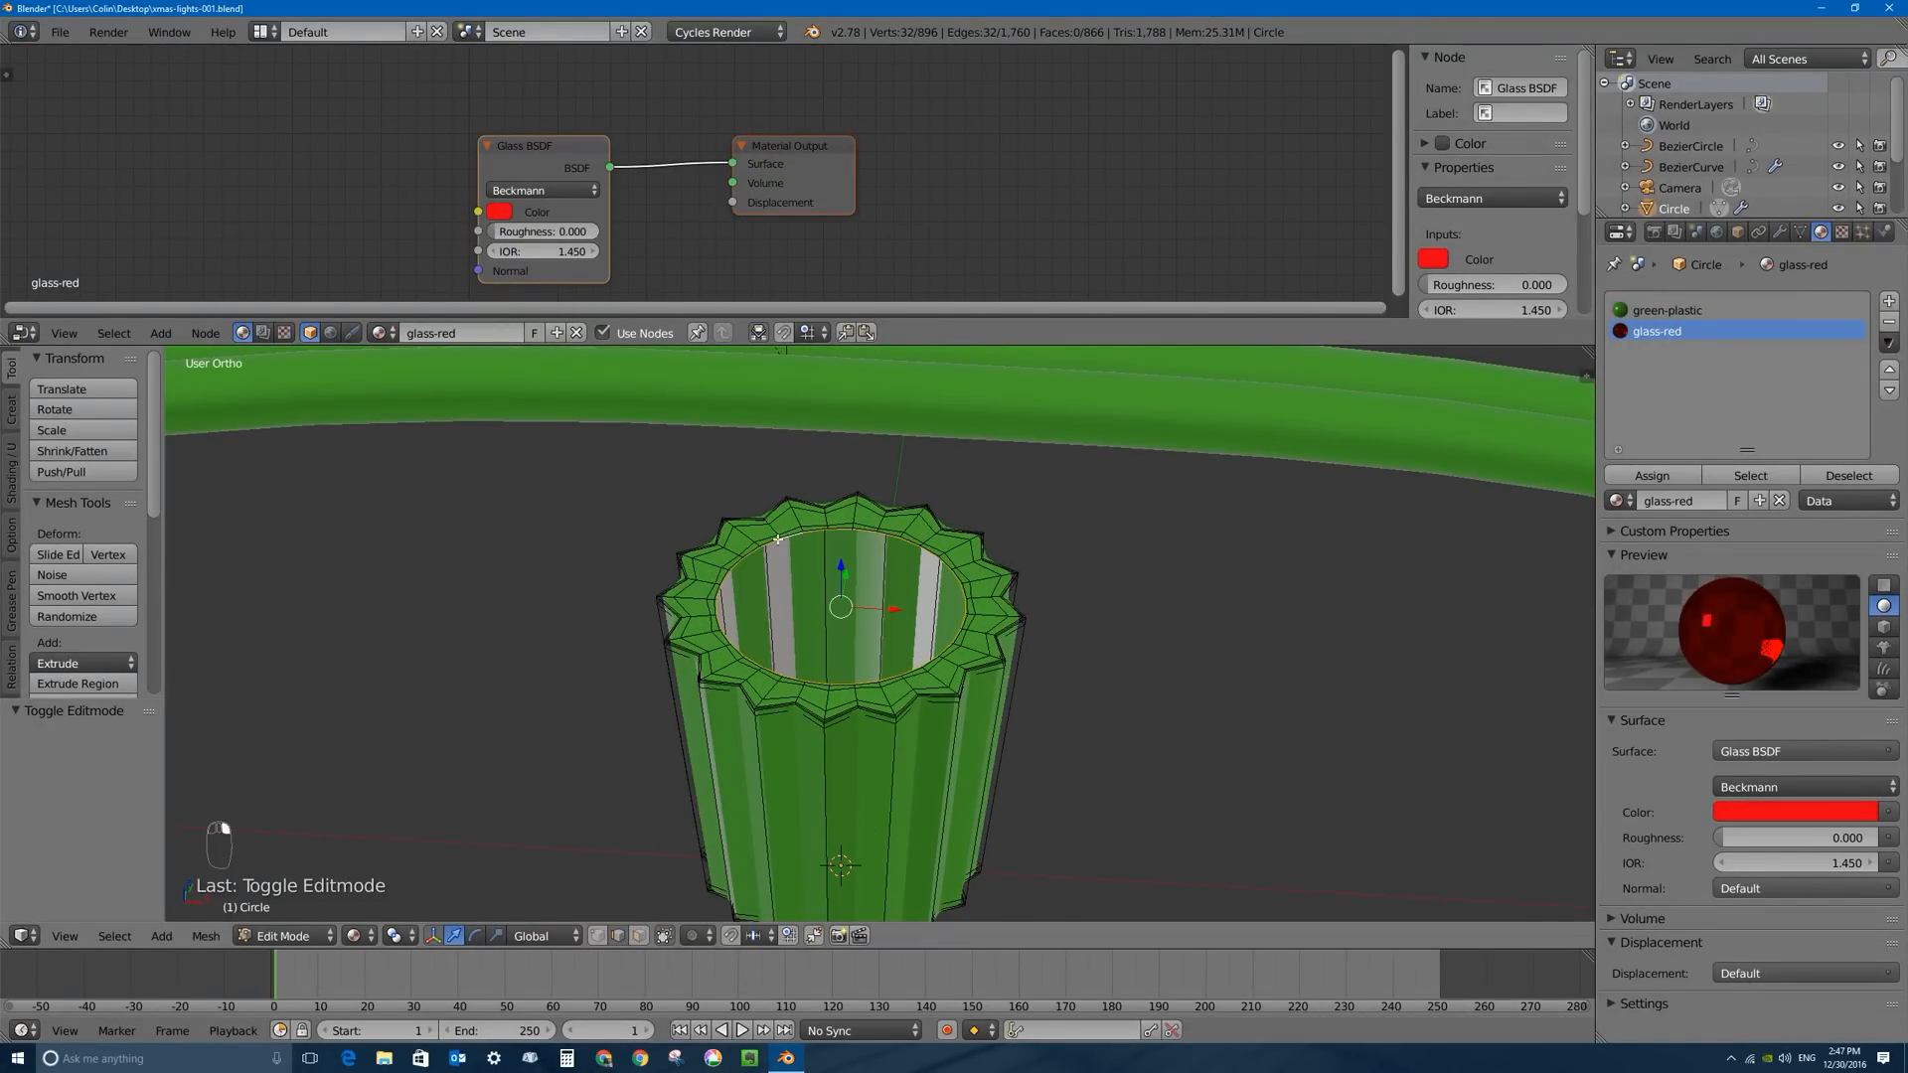
pyautogui.scroll(4, 778, 539)
pyautogui.press('a')
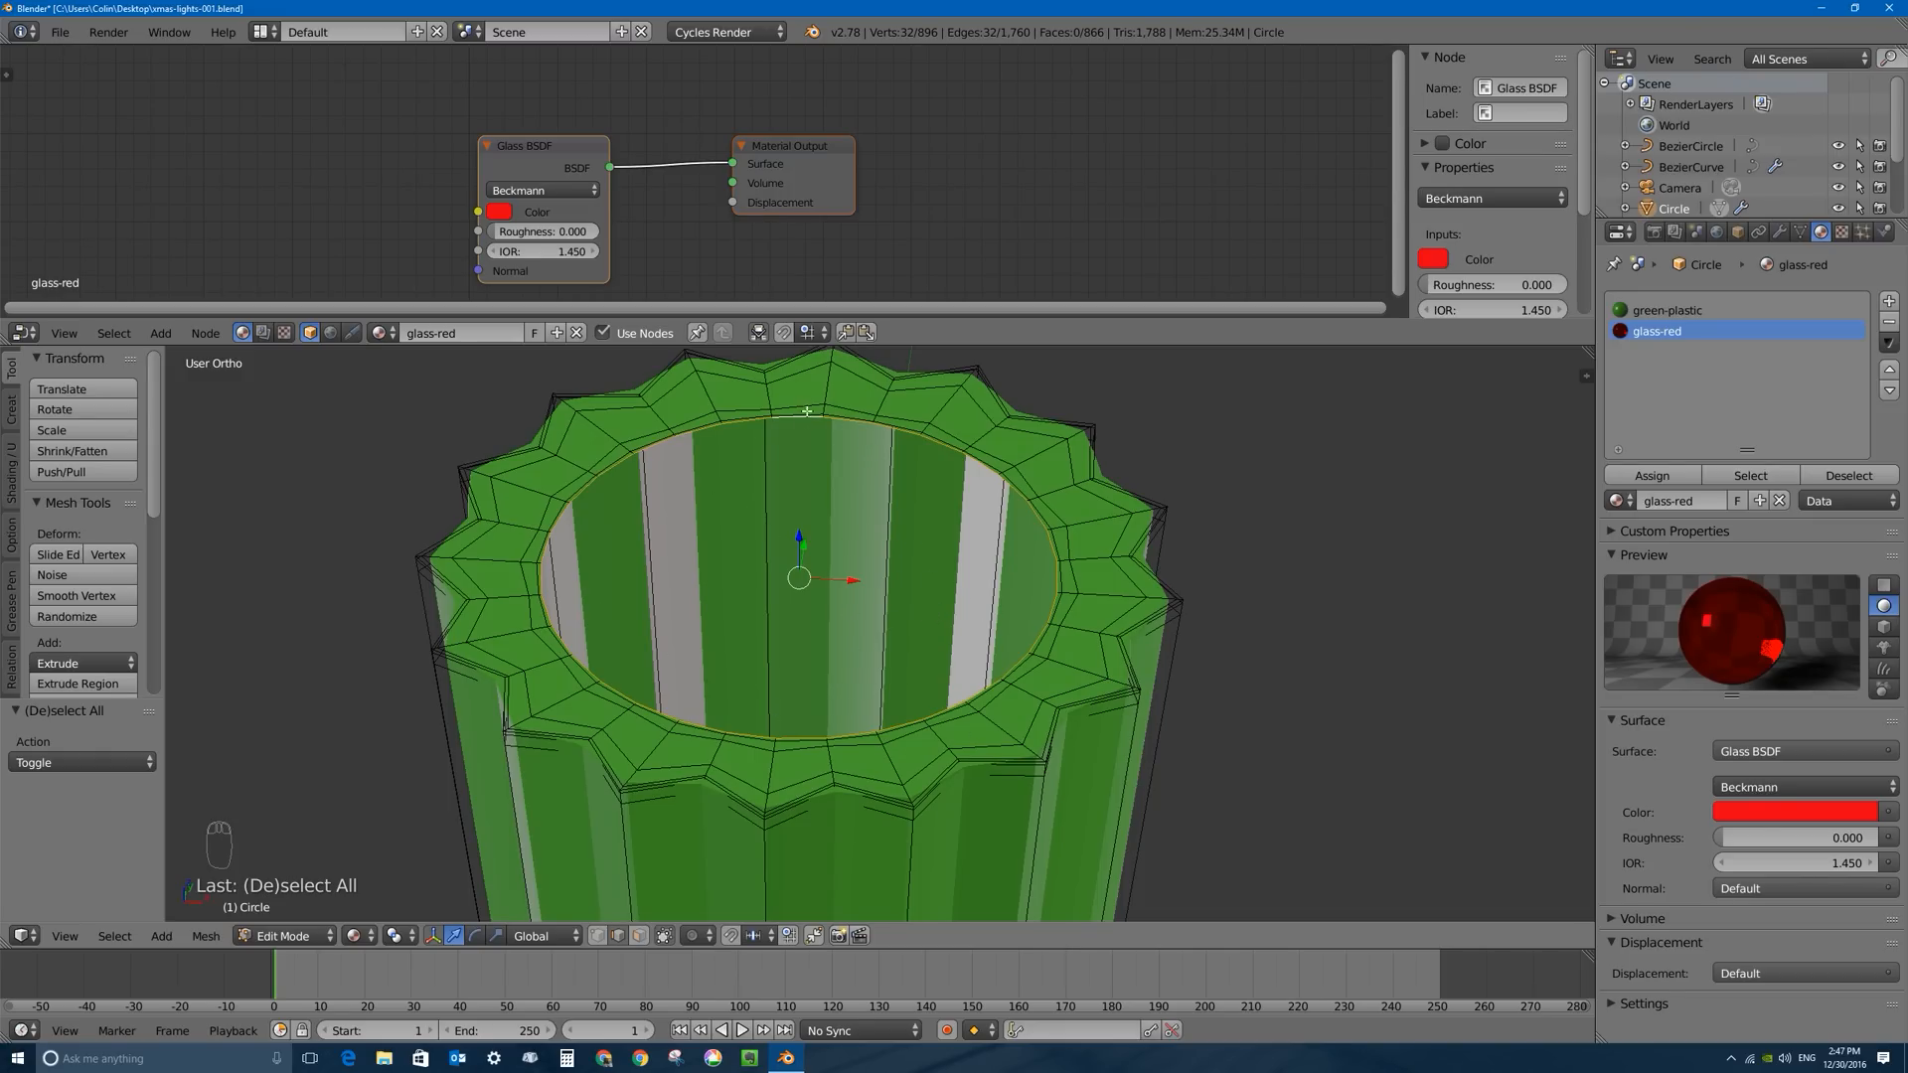
pyautogui.keyDown('alt'); pyautogui.rightClick(914, 429); pyautogui.keyUp('alt')
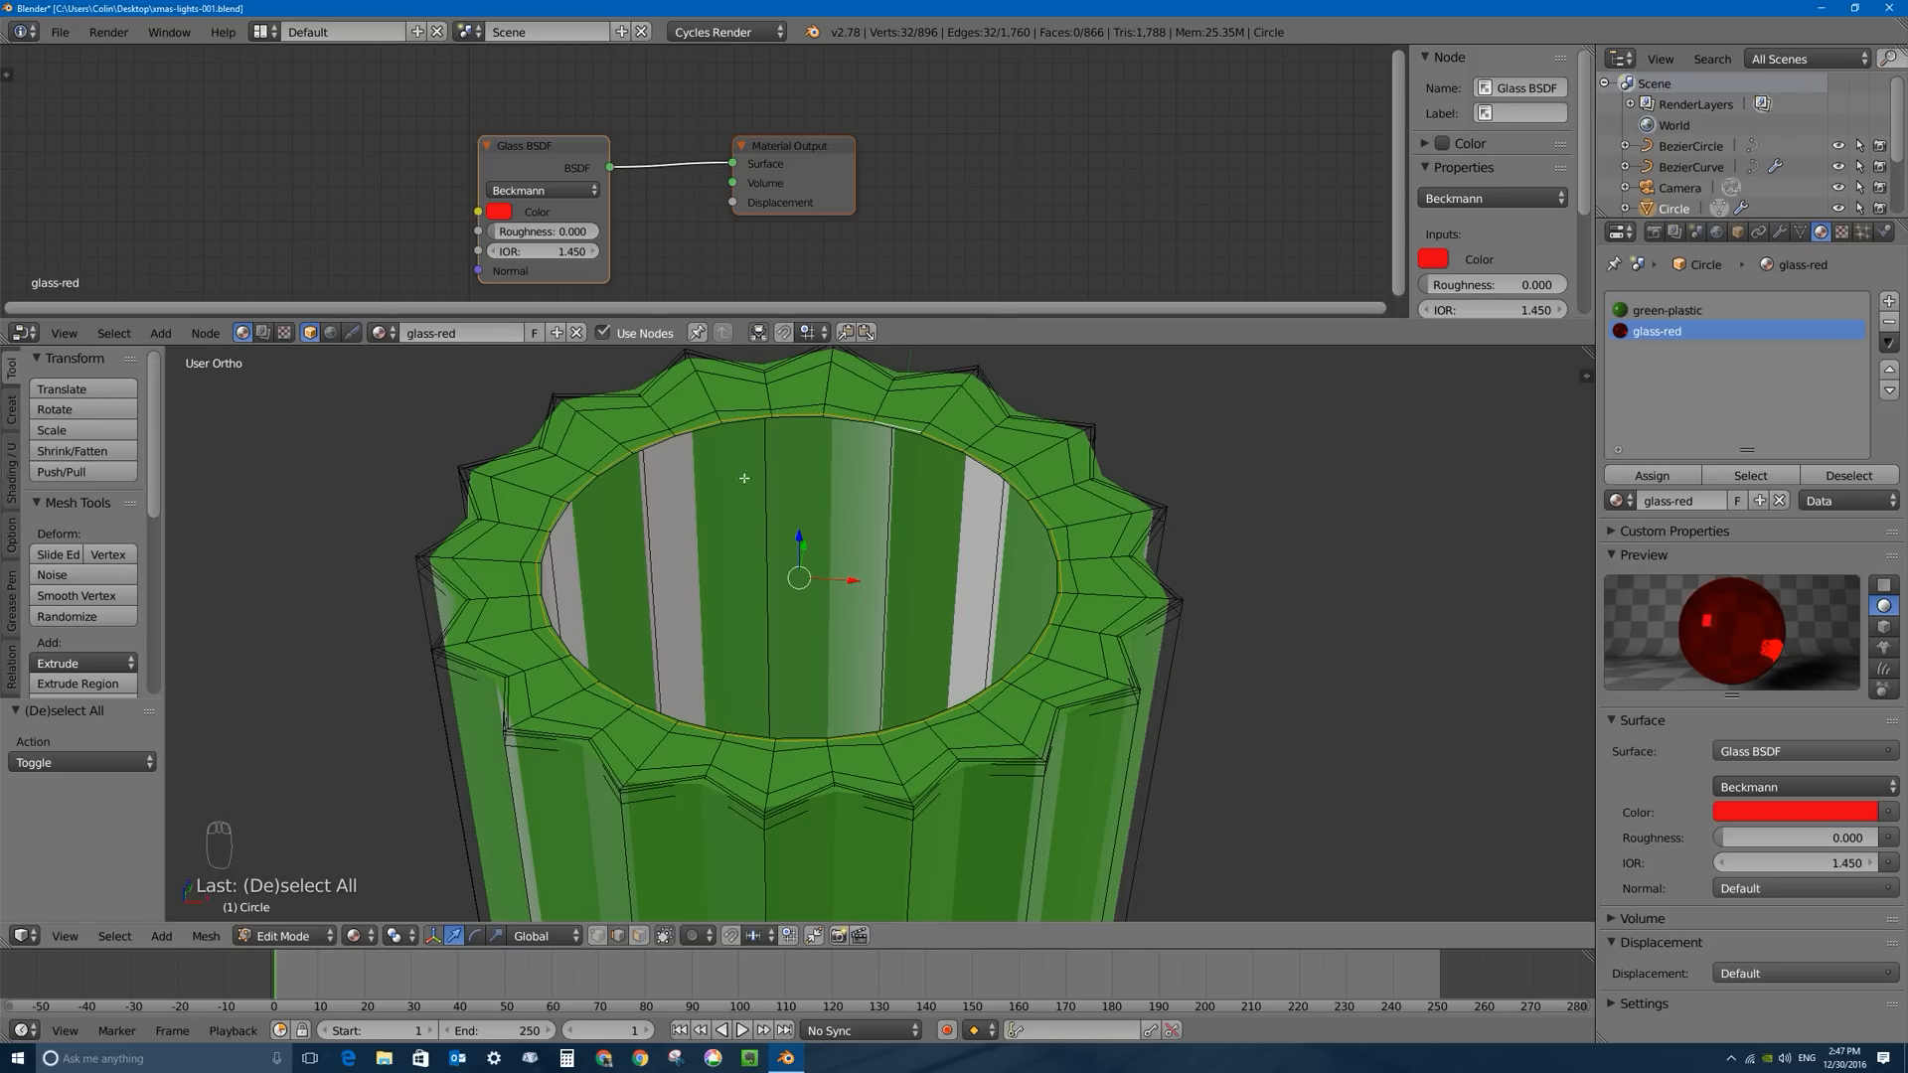
pyautogui.keyDown('alt'); pyautogui.rightClick(713, 428); pyautogui.keyUp('alt')
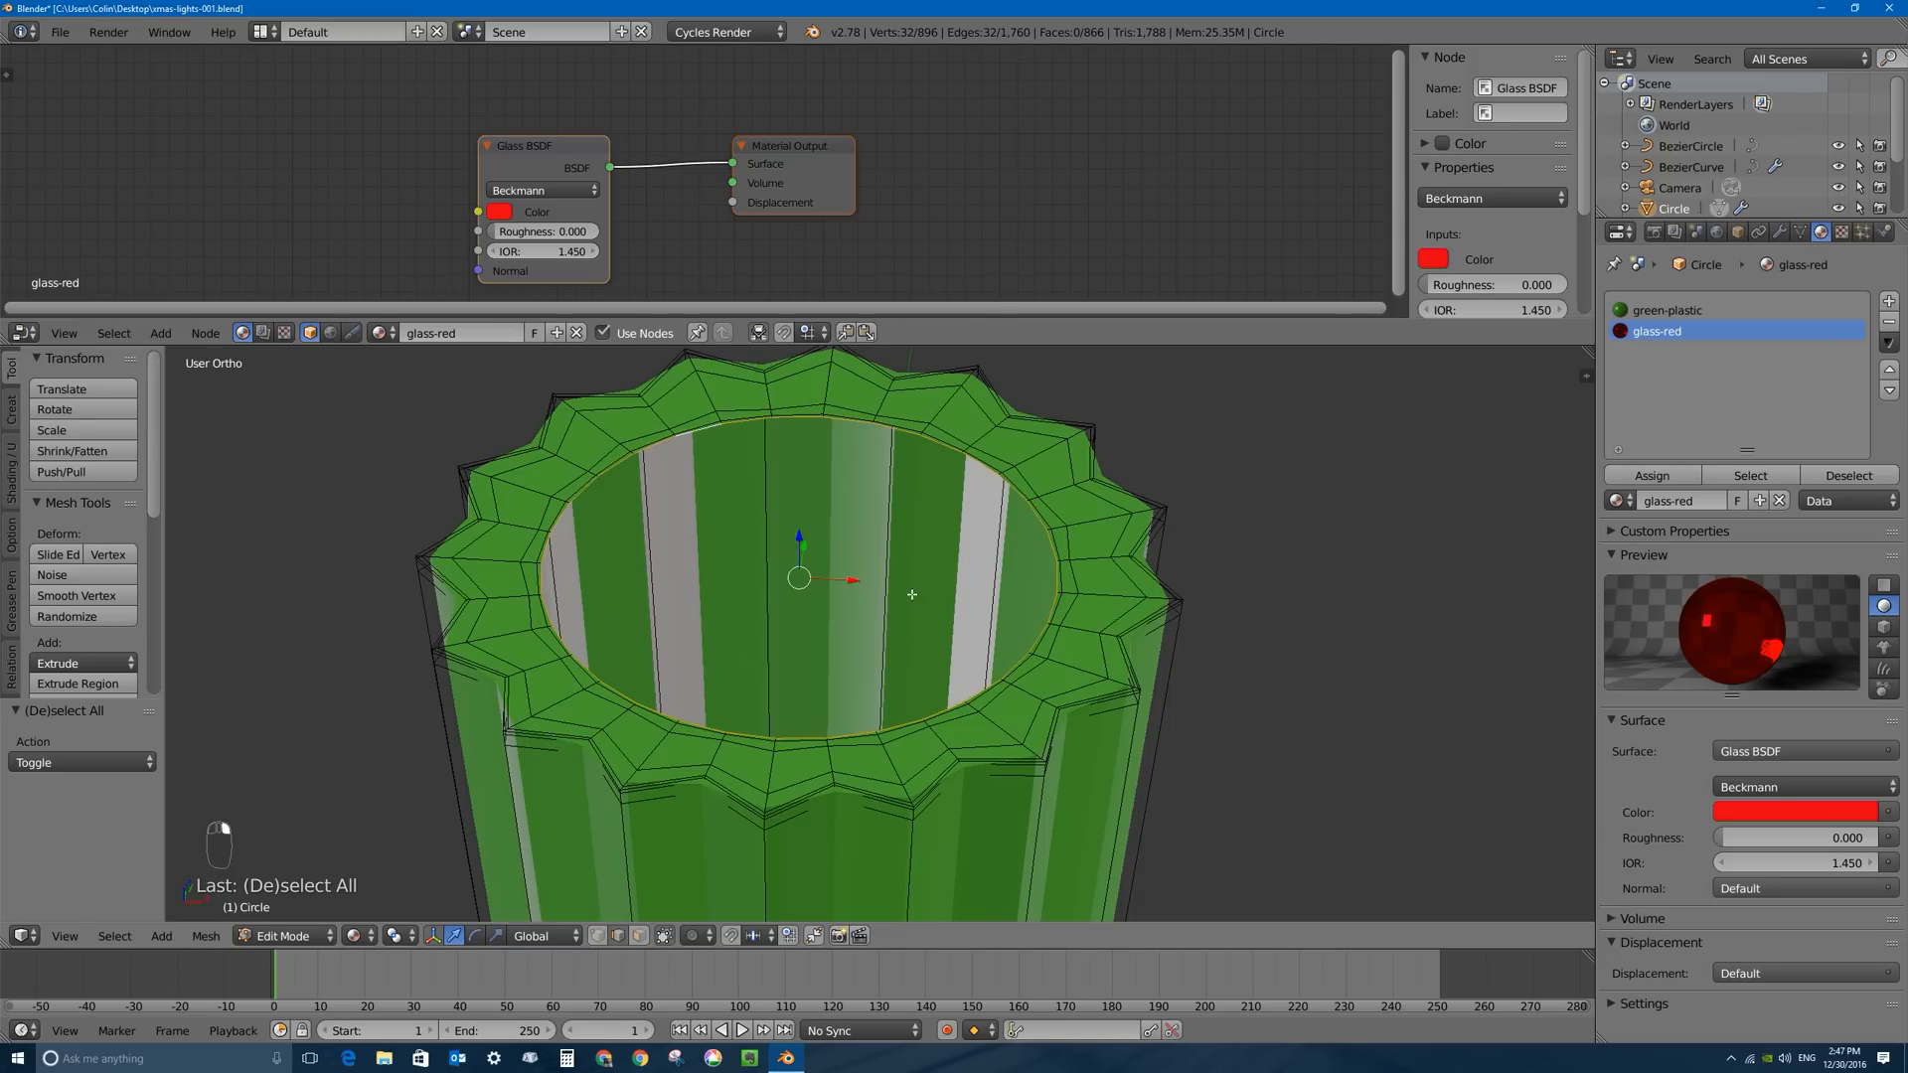
pyautogui.hotkey('shift', 's')
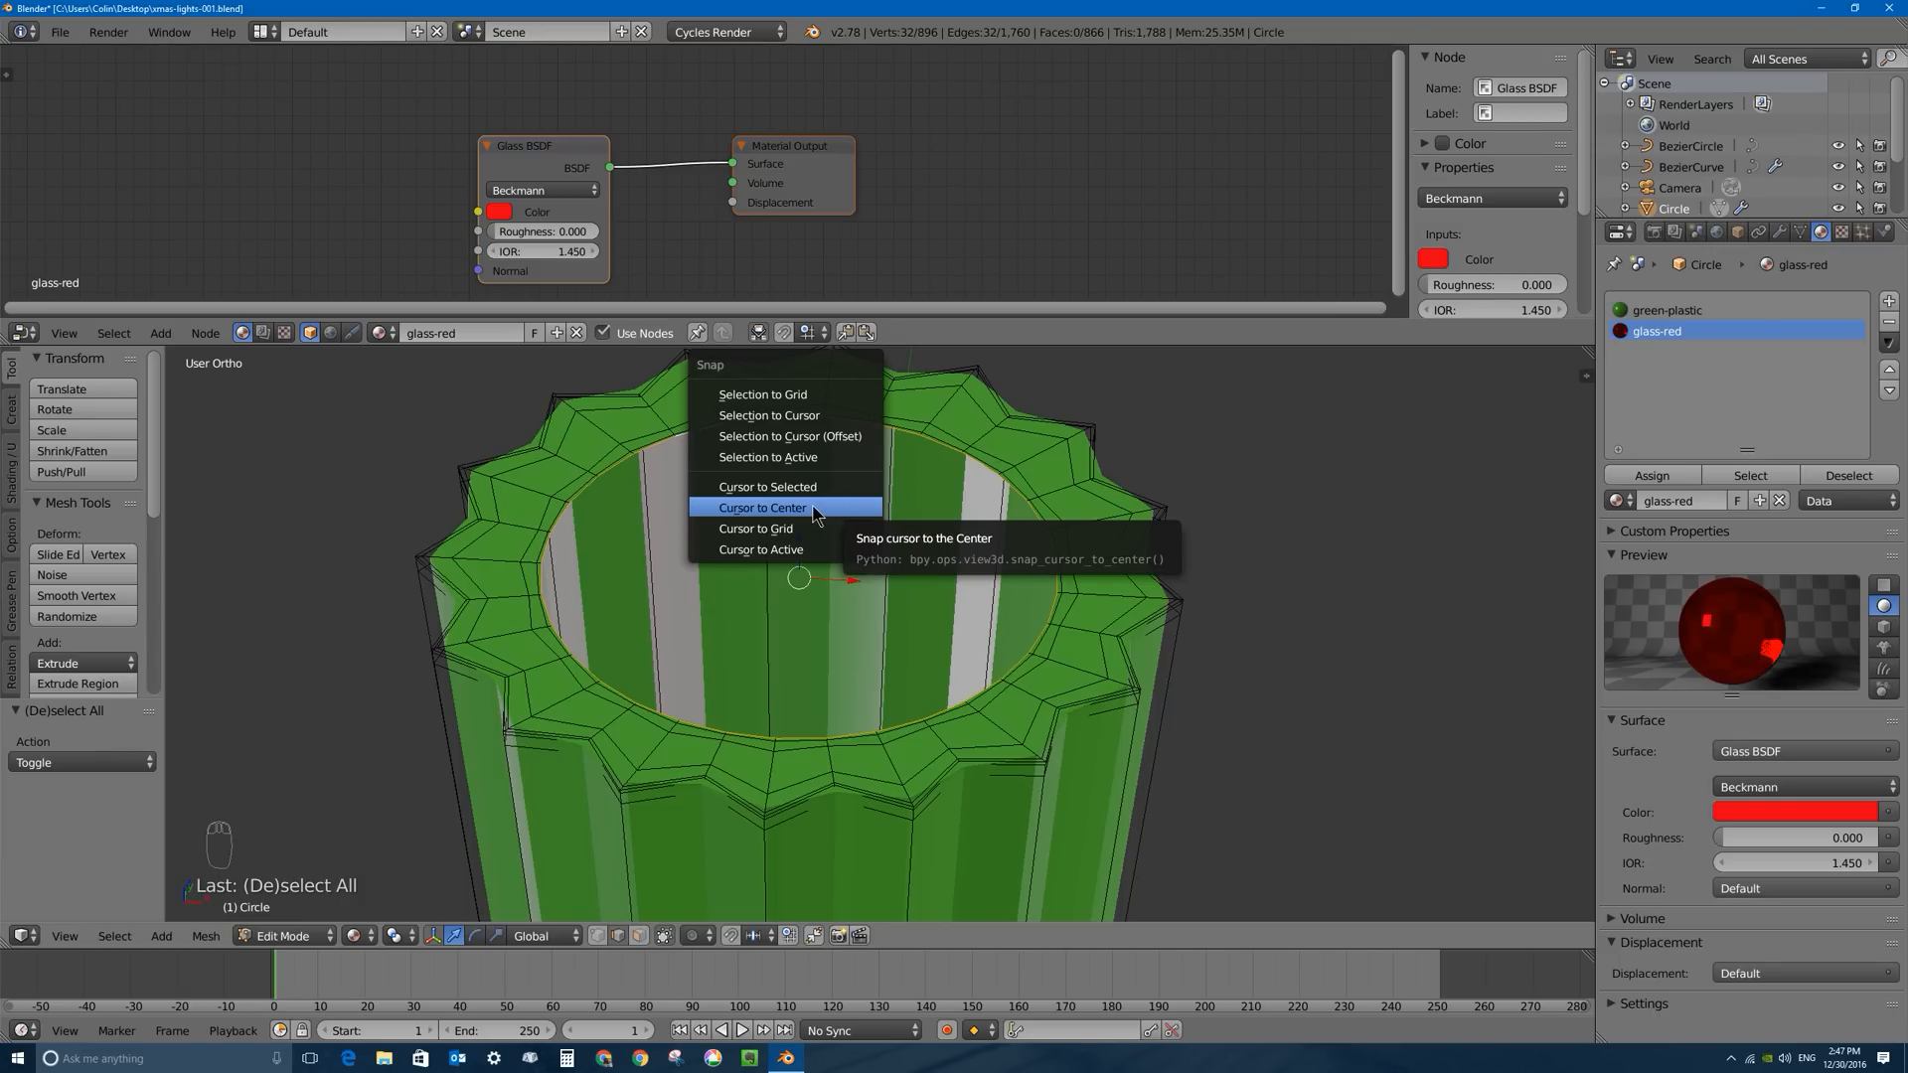
pyautogui.click(786, 487)
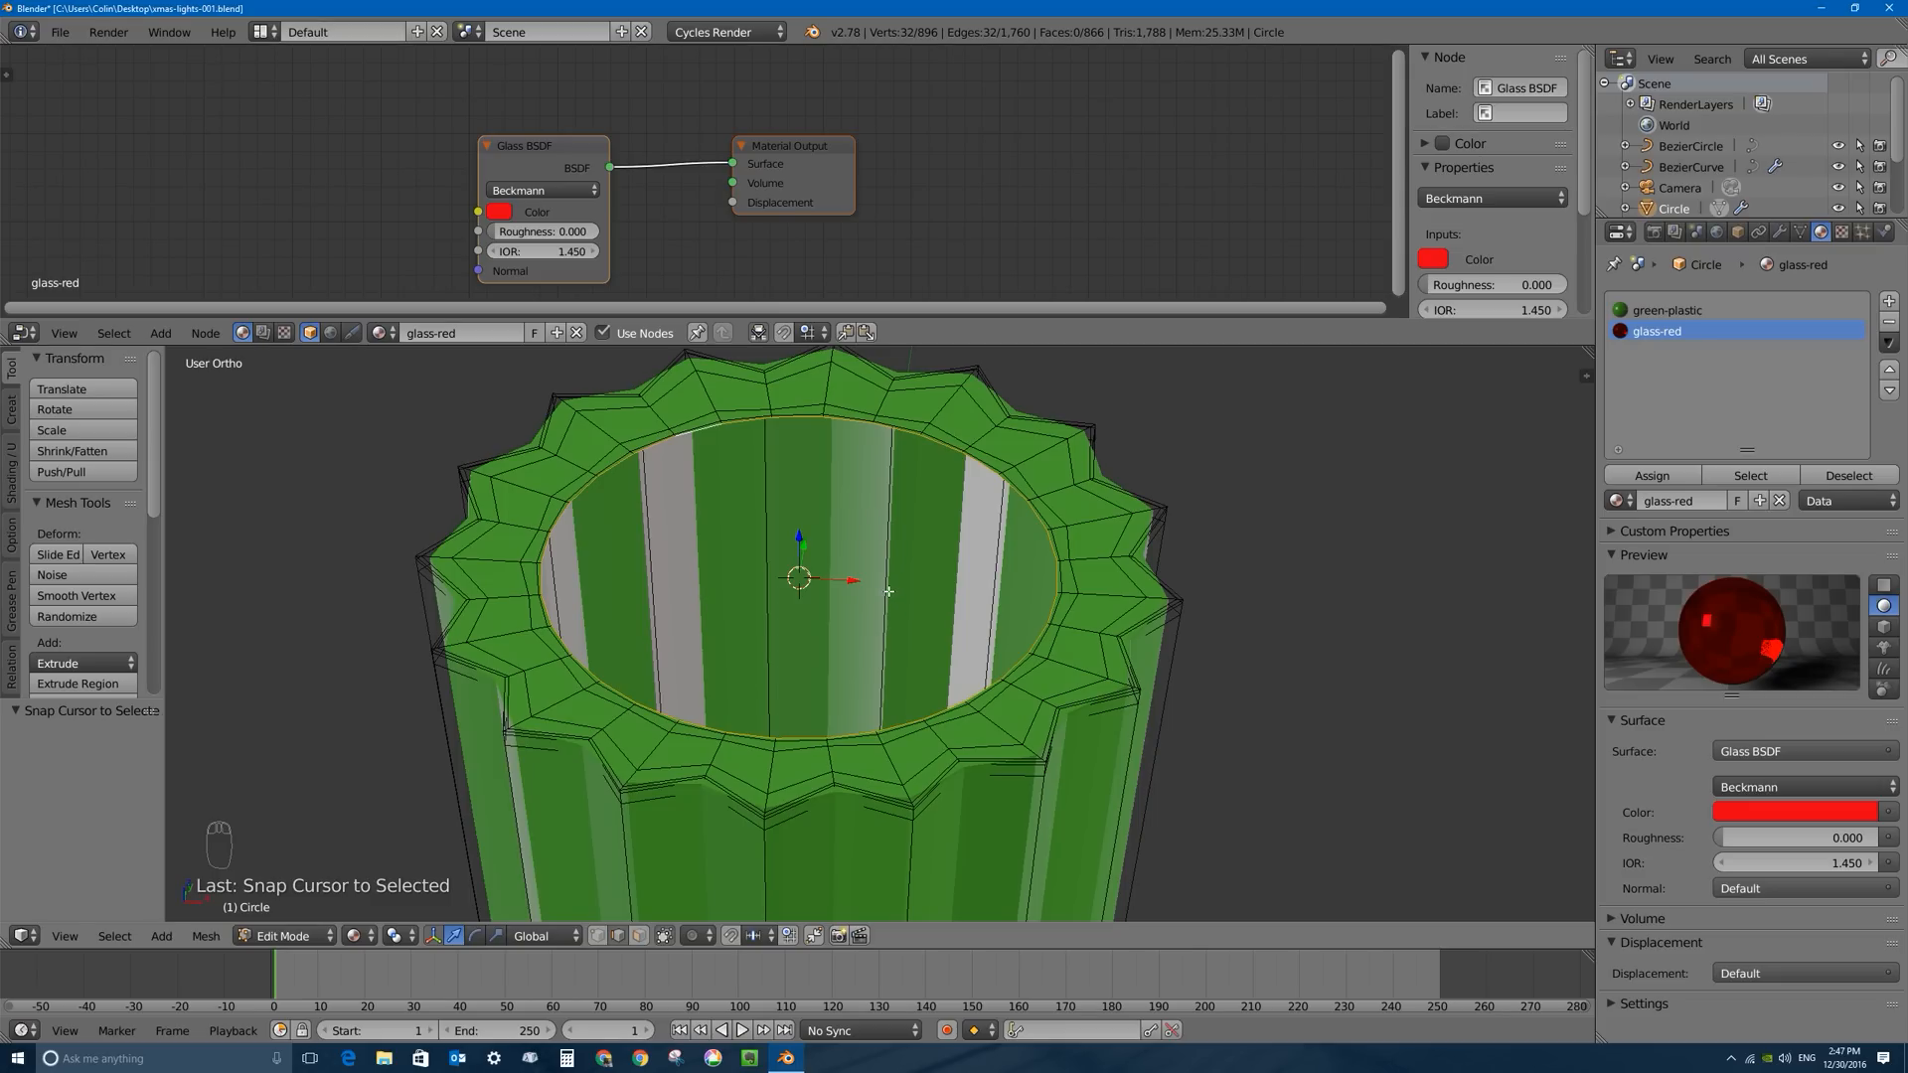
# Add a cube at the 3D cursor and scale it down to about 0.04 so it fits inside the socket opening.
pyautogui.hotkey('shift', 'a')
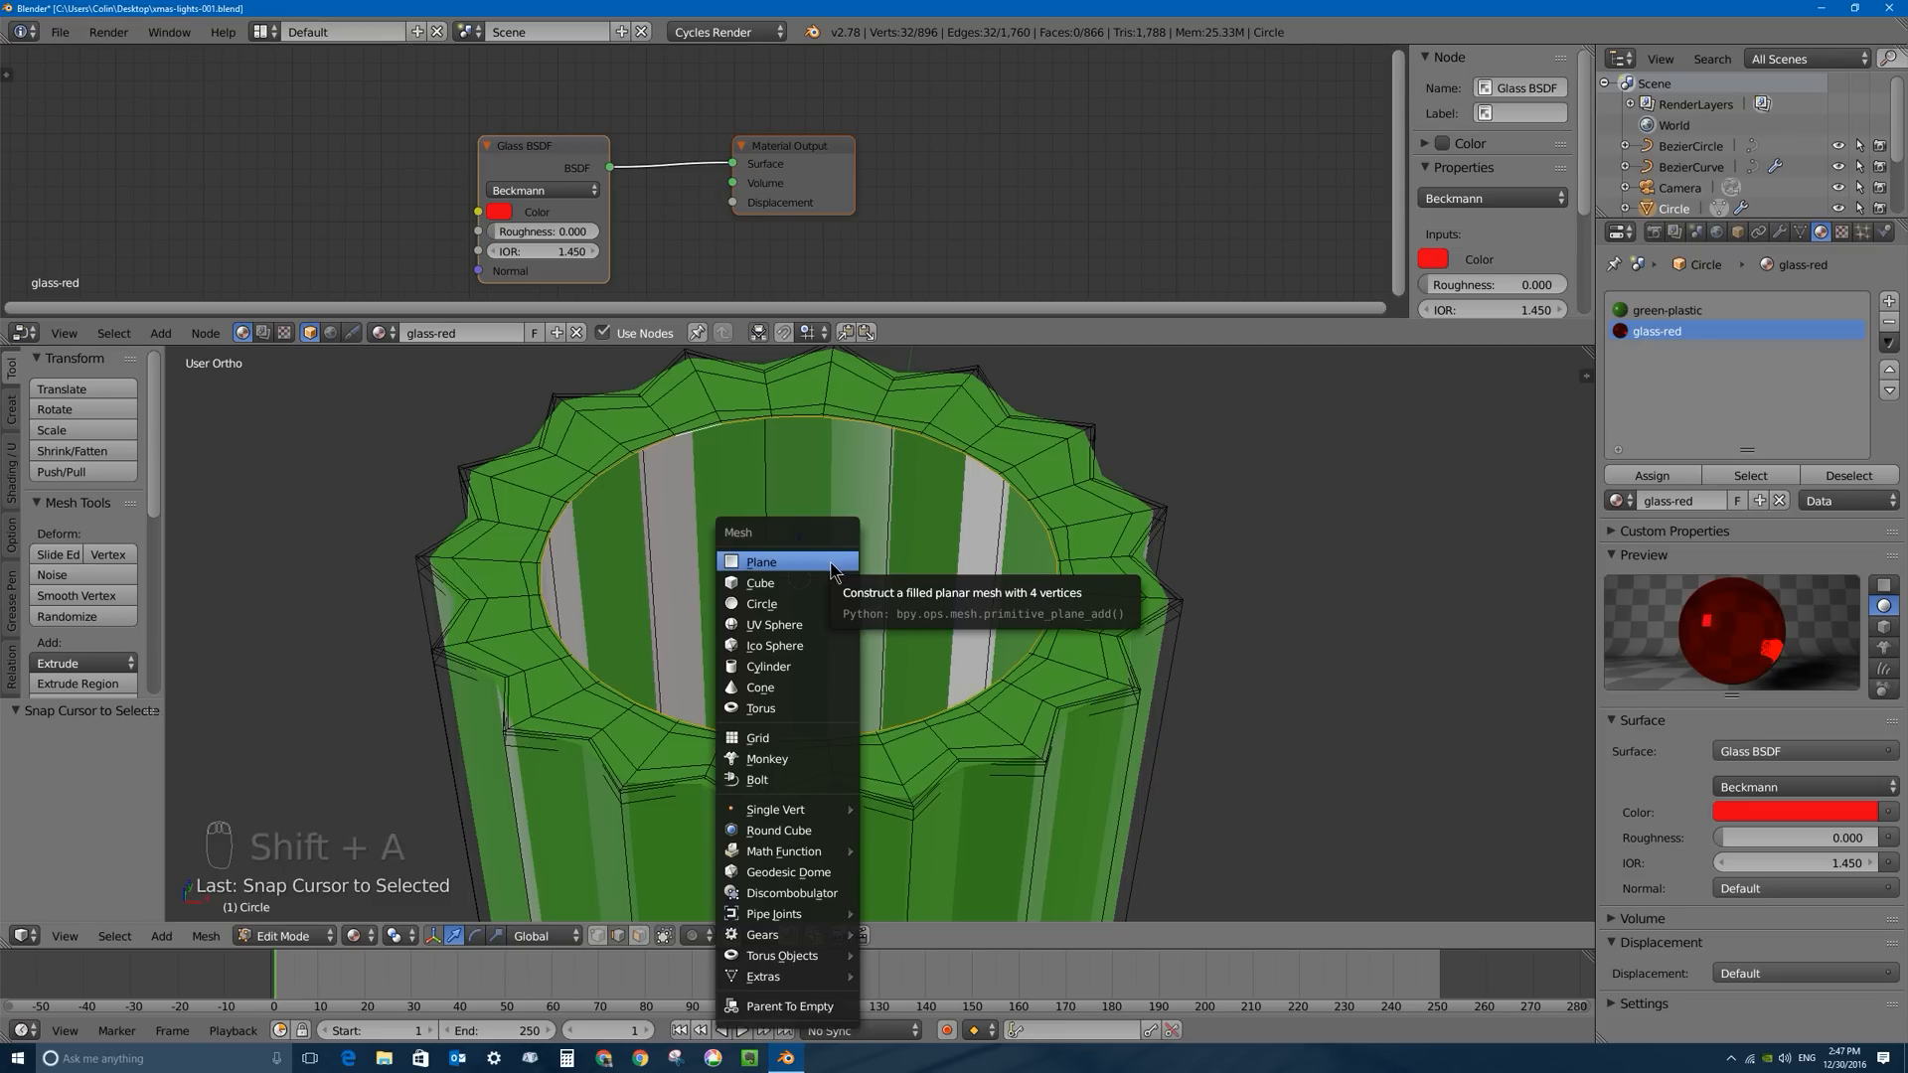
pyautogui.click(819, 582)
pyautogui.scroll(-6, 817, 578)
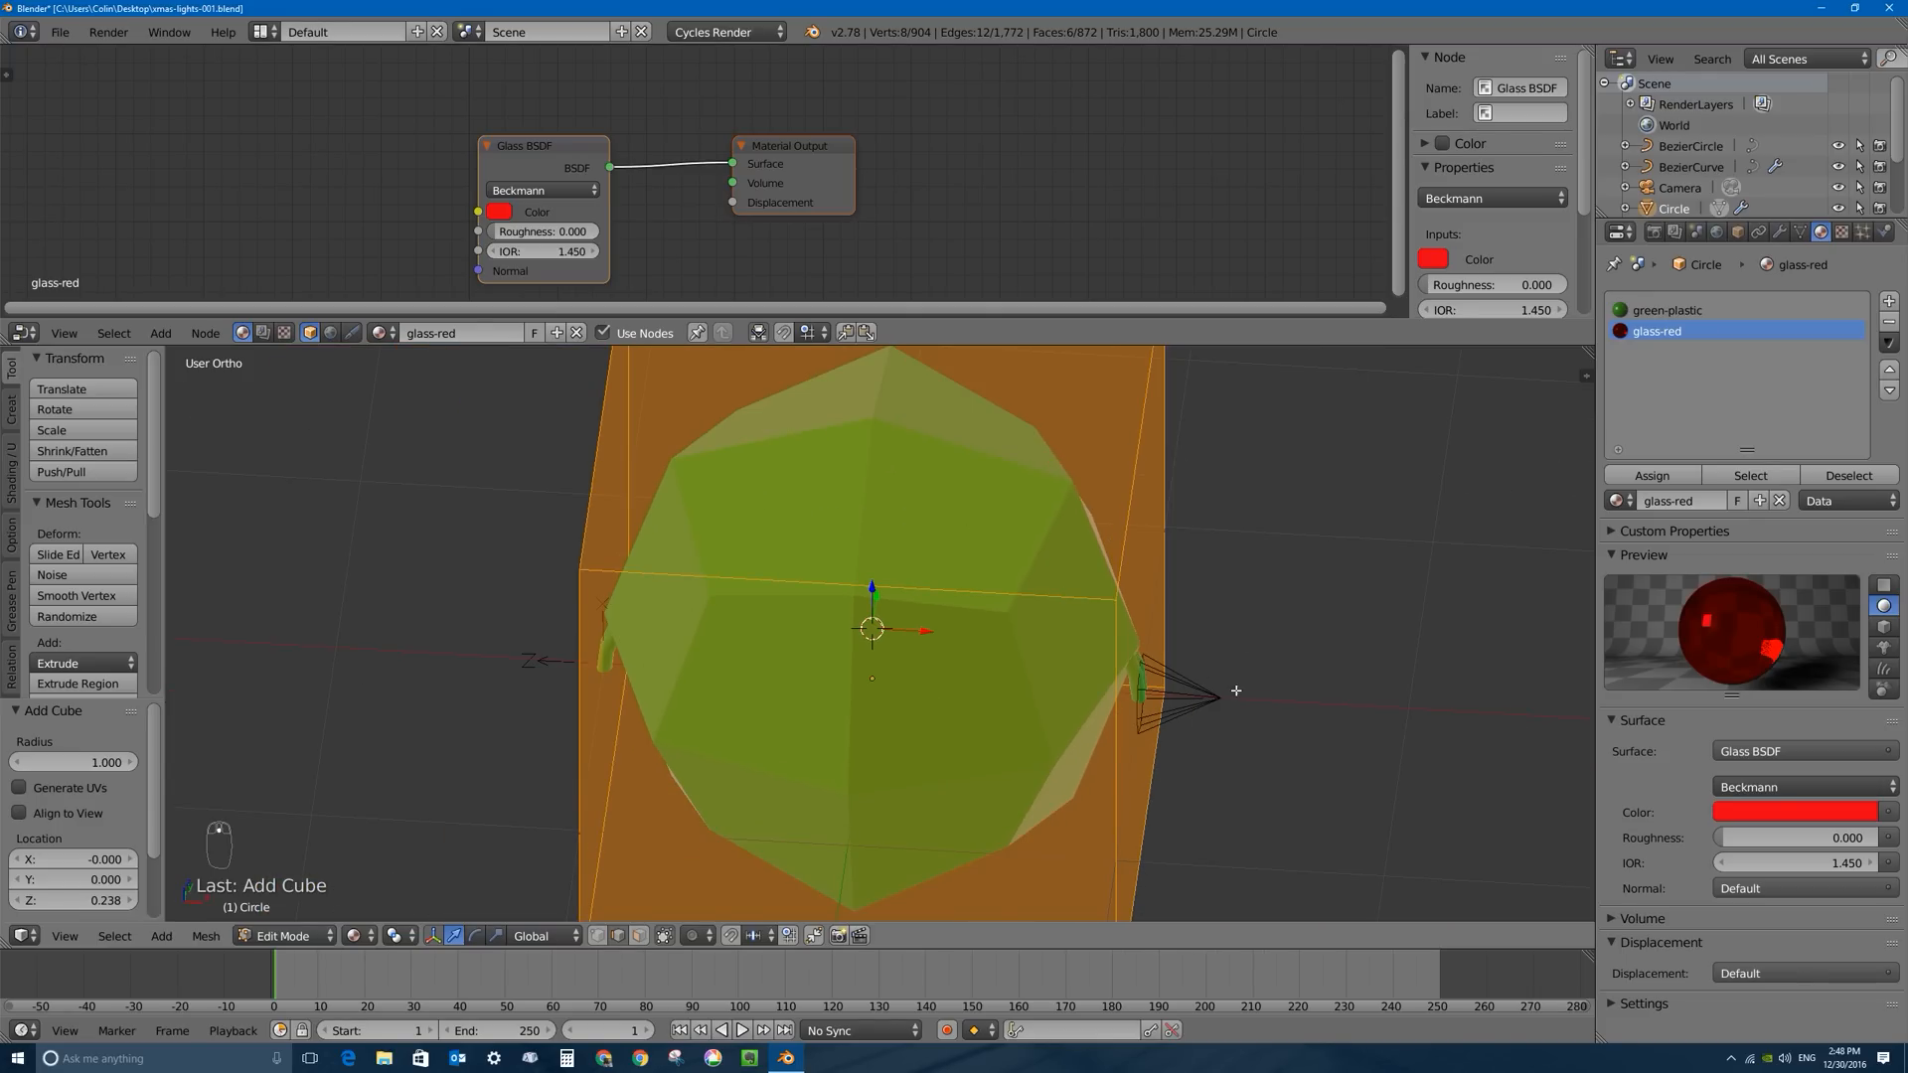
pyautogui.press('s')
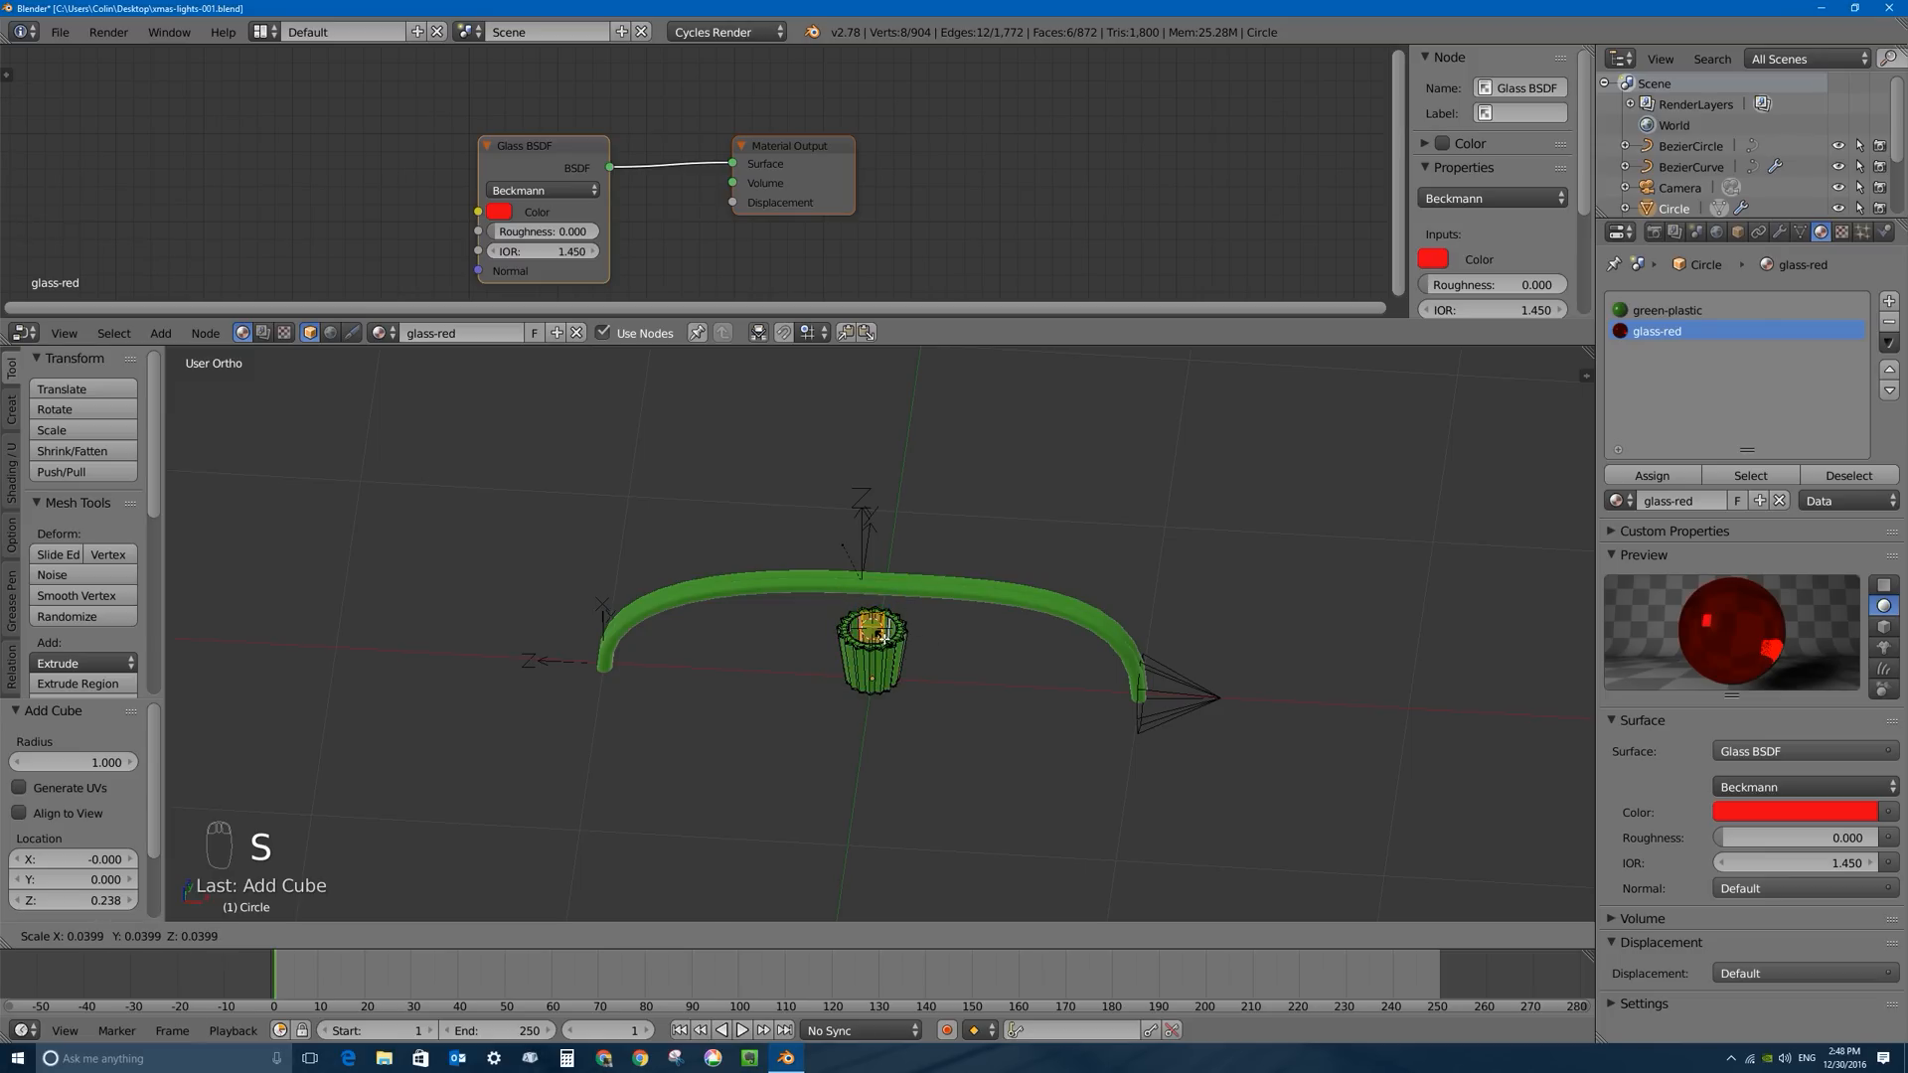
pyautogui.click(886, 638)
pyautogui.scroll(10, 900, 633)
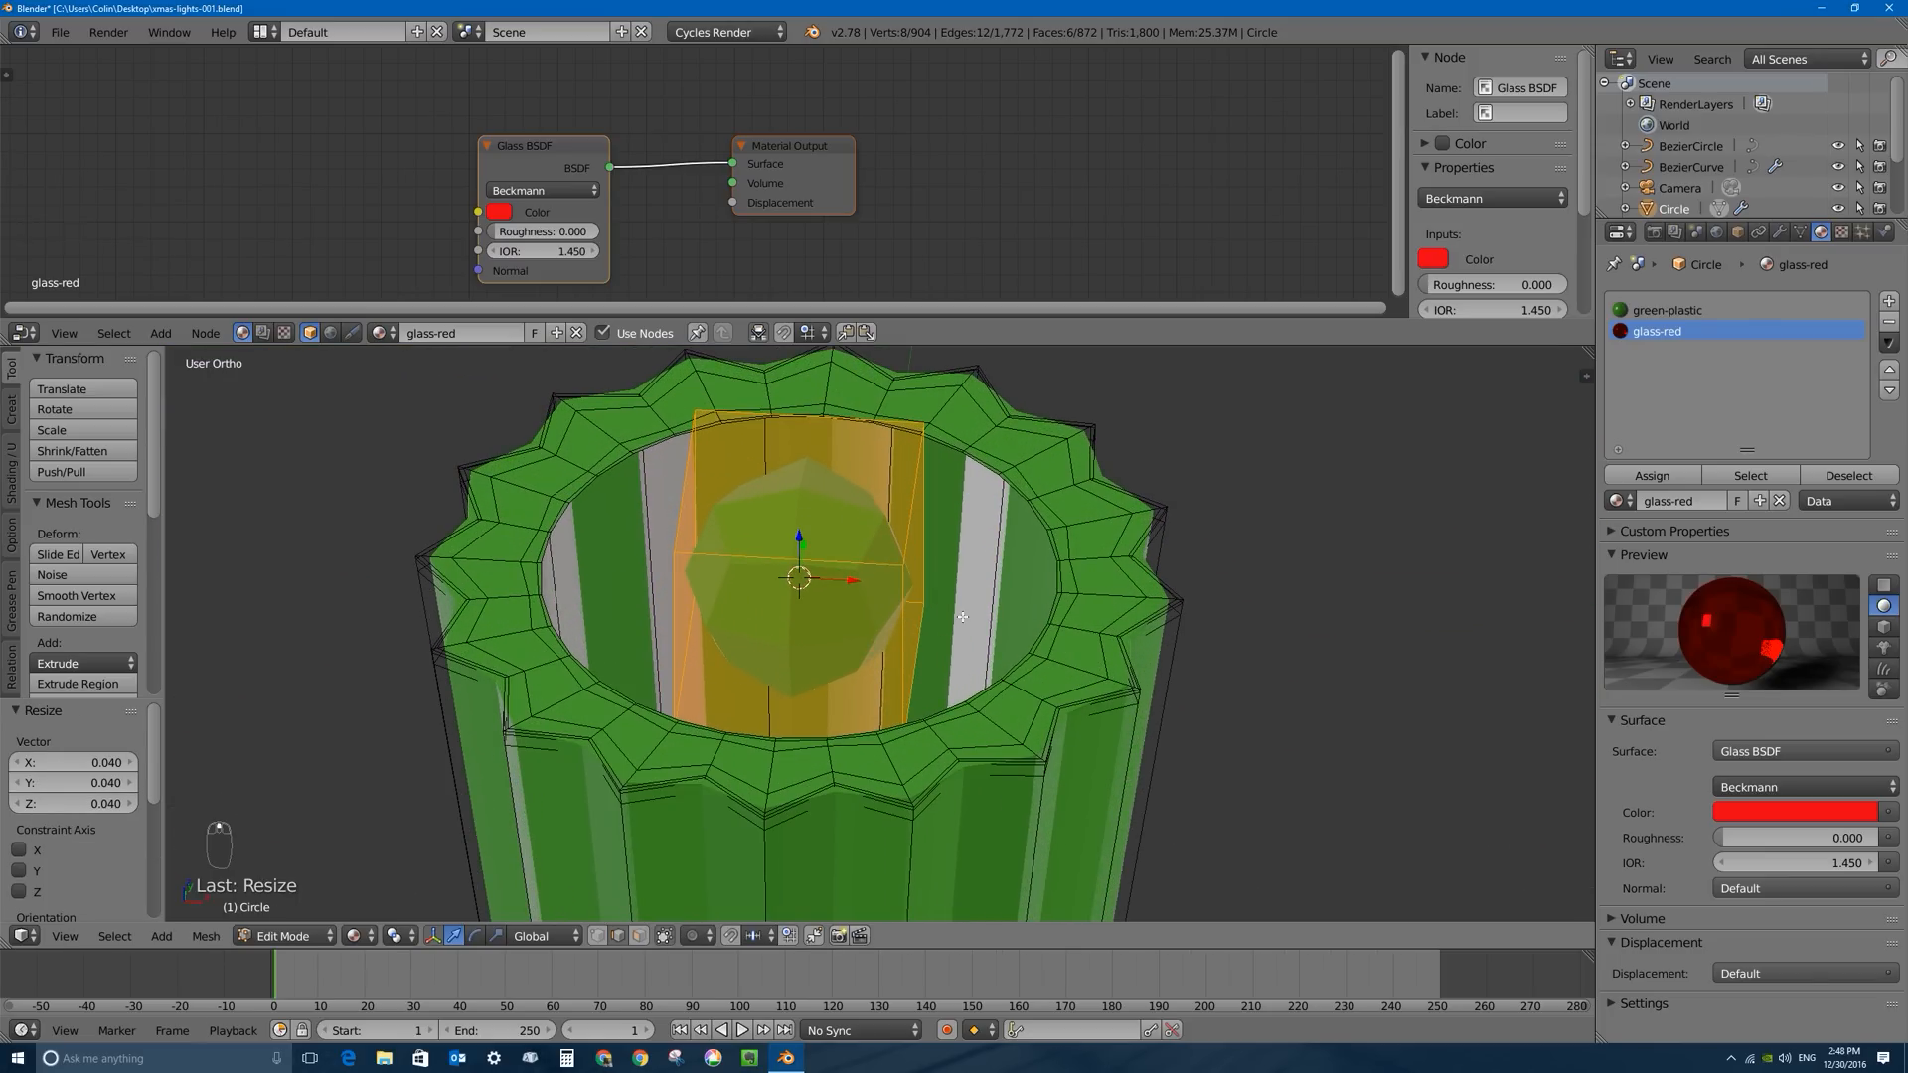
# Flatten the small cube into a thin slab by scaling it along the Y axis to about 0.218.
pyautogui.moveTo(963, 617); pyautogui.dragTo(918, 600, button='middle')
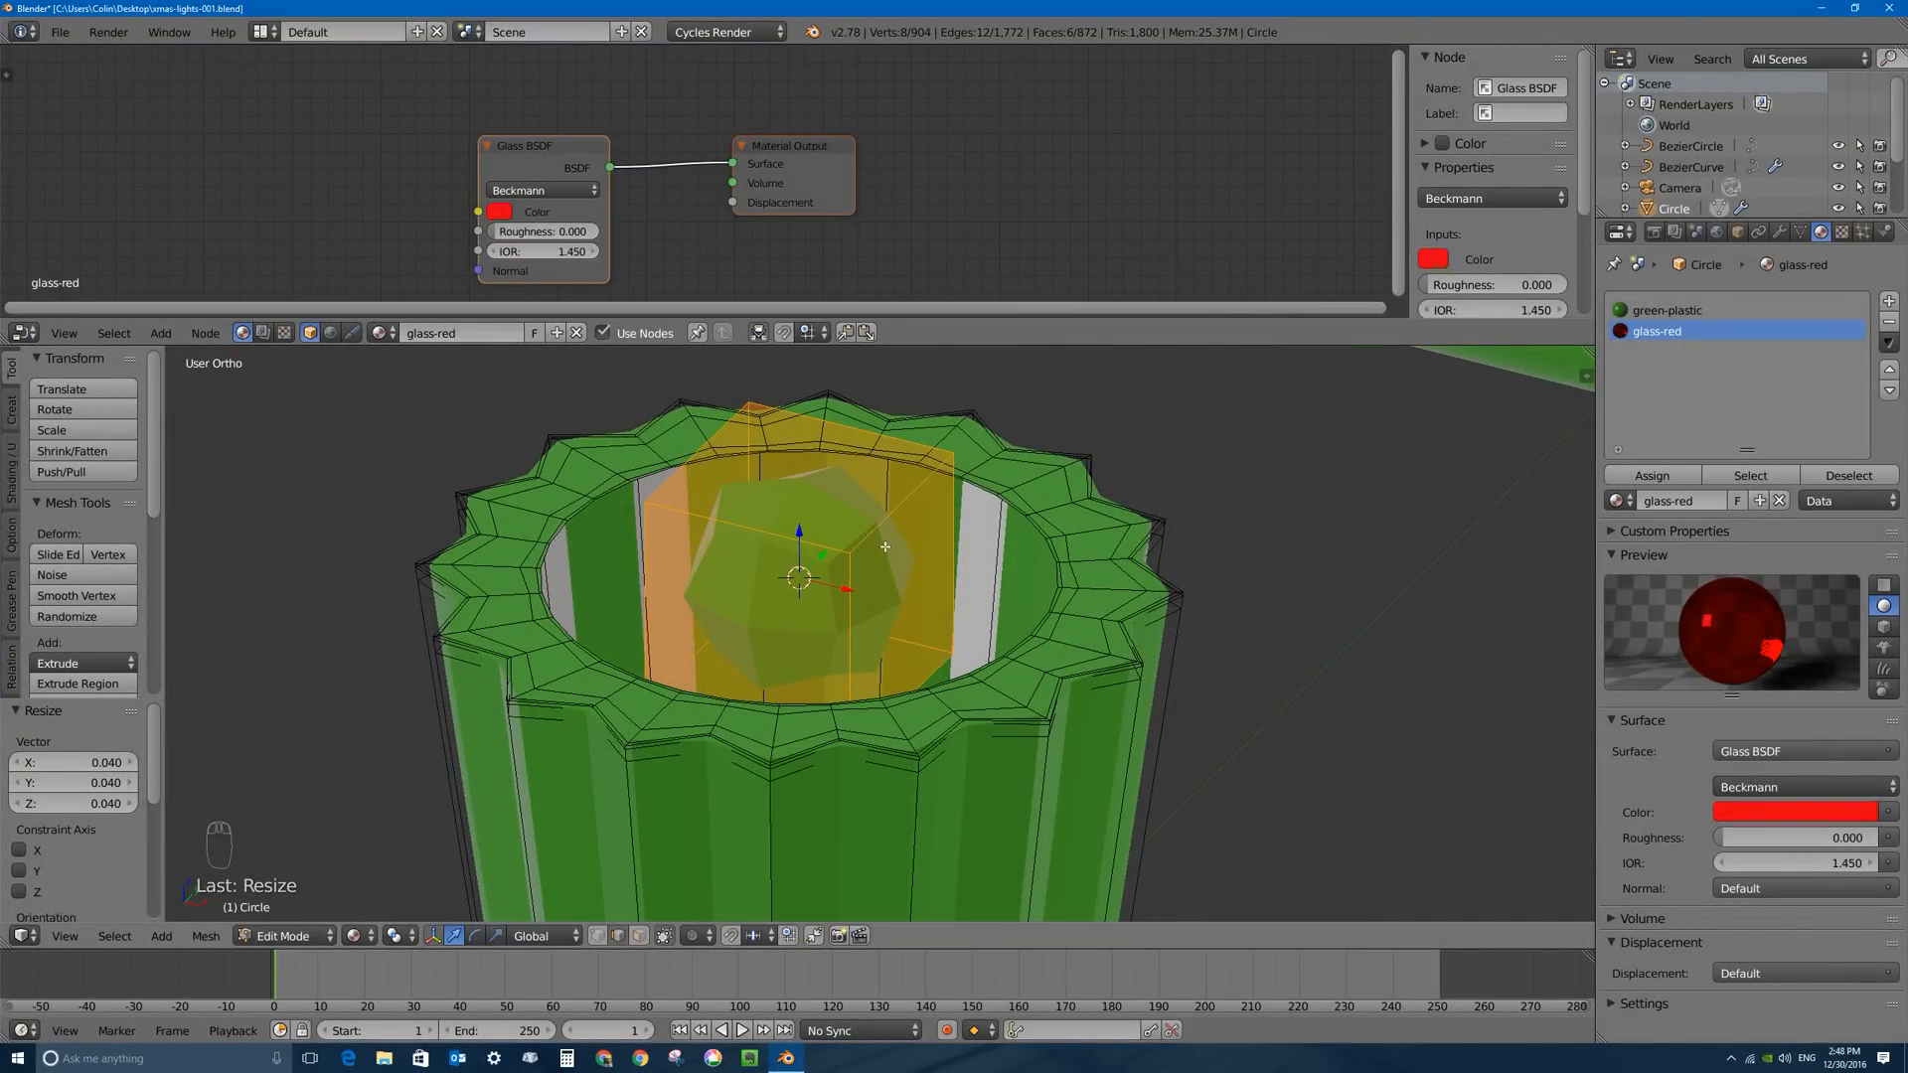
pyautogui.scroll(-3, 845, 528)
pyautogui.moveTo(846, 527); pyautogui.dragTo(784, 580, button='middle')
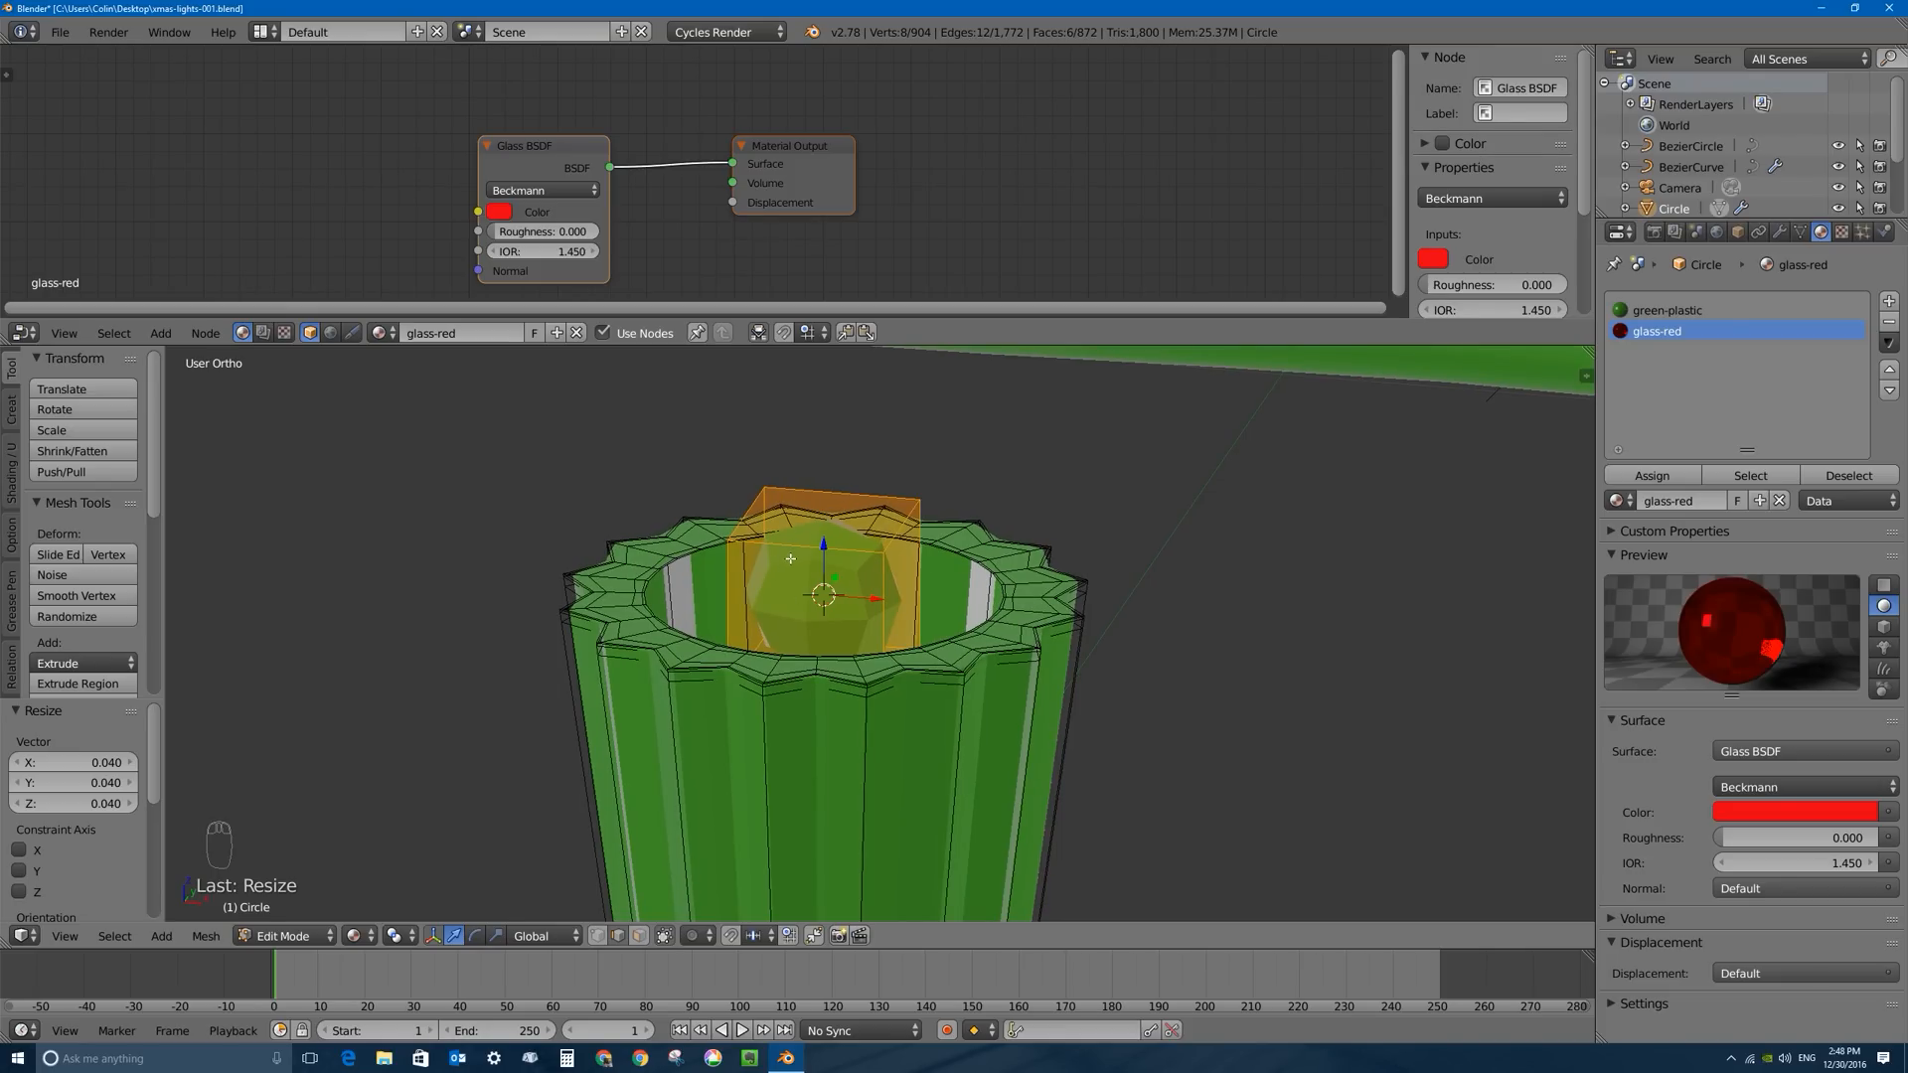
pyautogui.moveTo(928, 515); pyautogui.dragTo(1006, 551, button='middle')
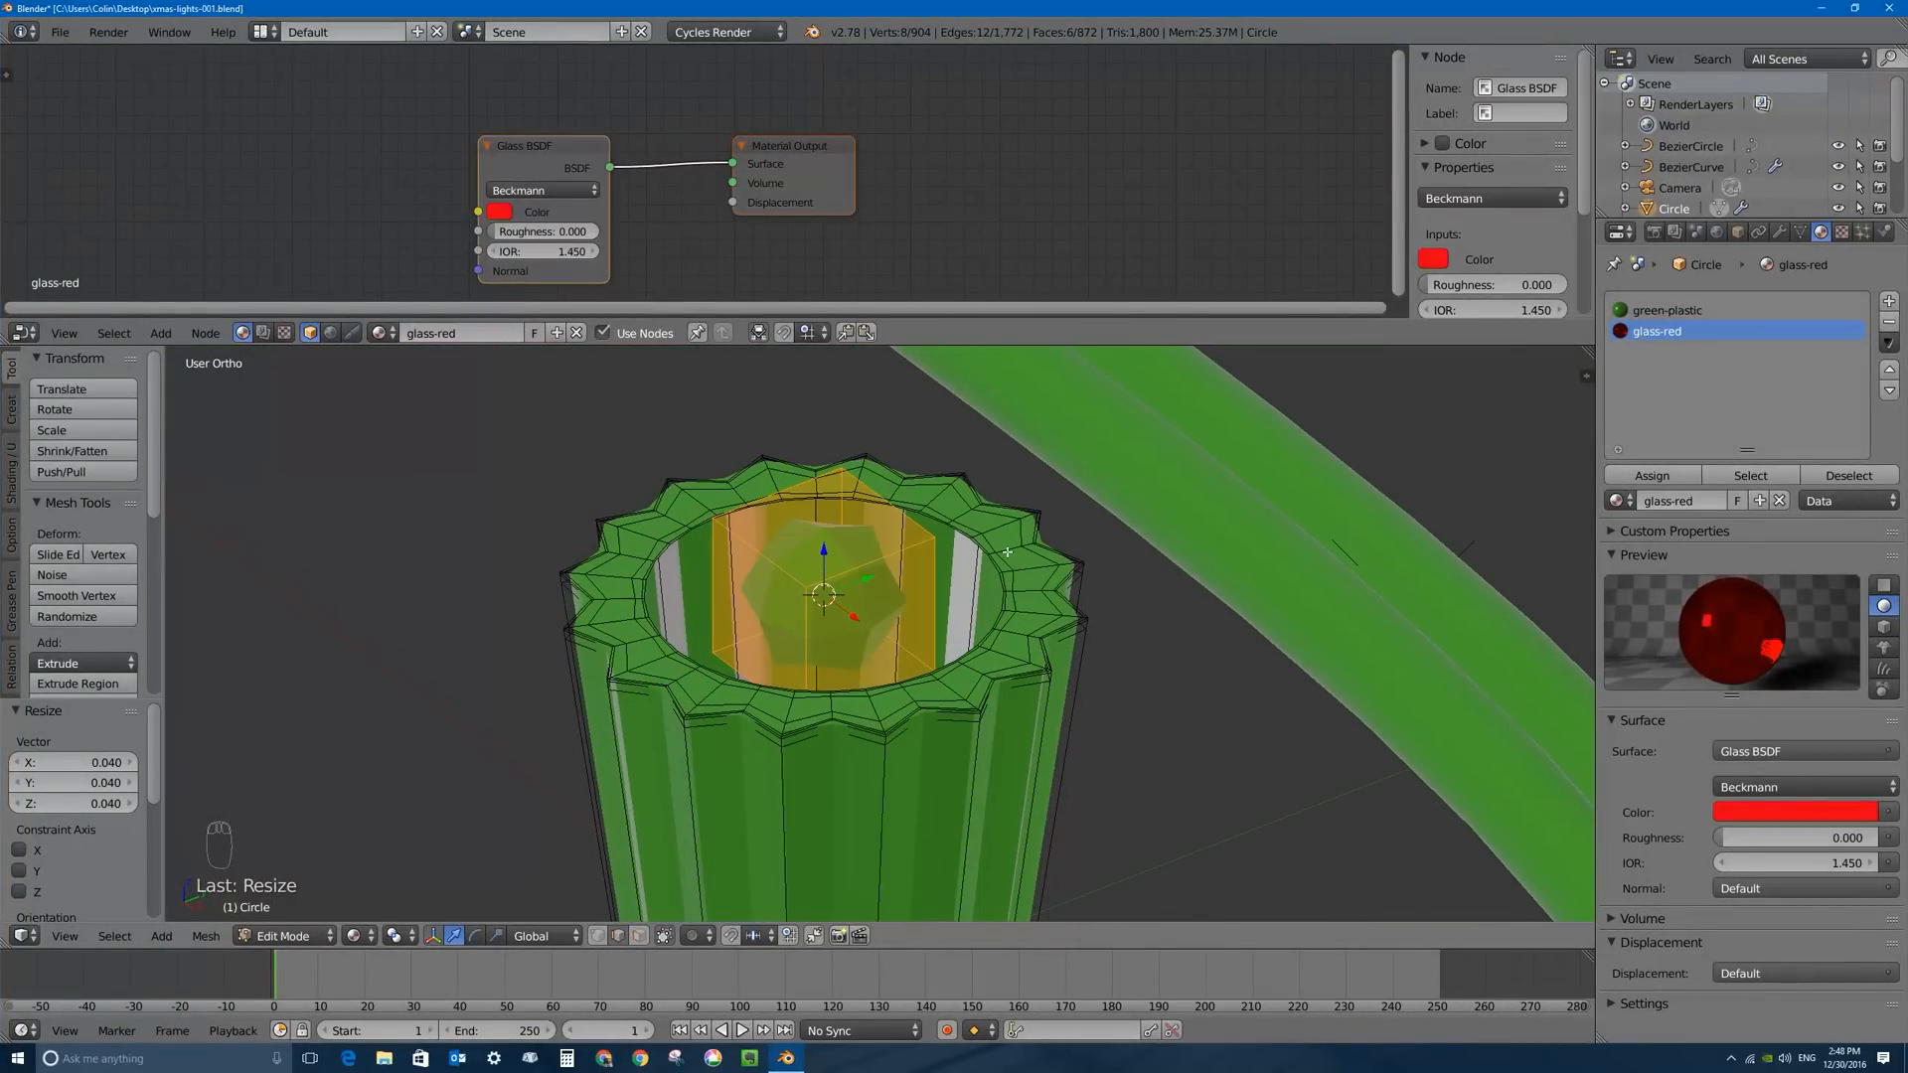
pyautogui.press('s')
pyautogui.press('y')
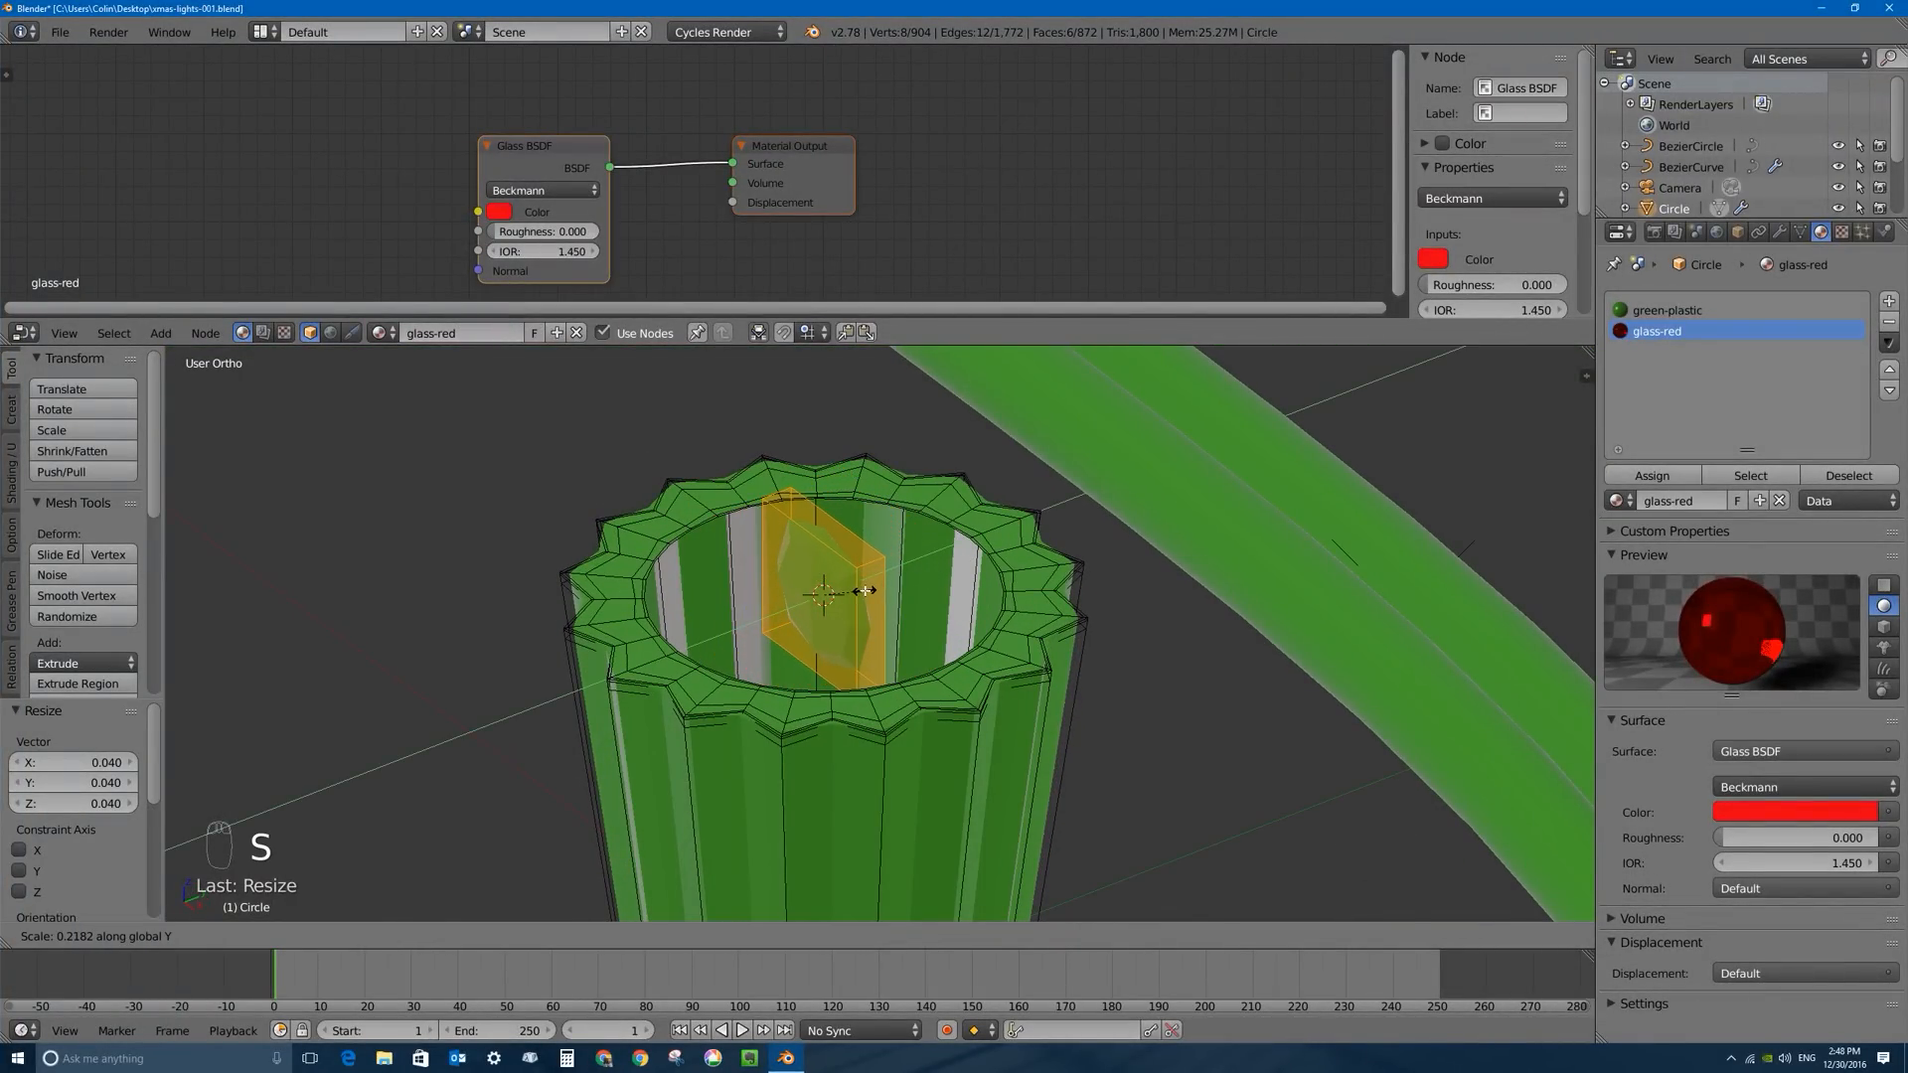
pyautogui.click(865, 592)
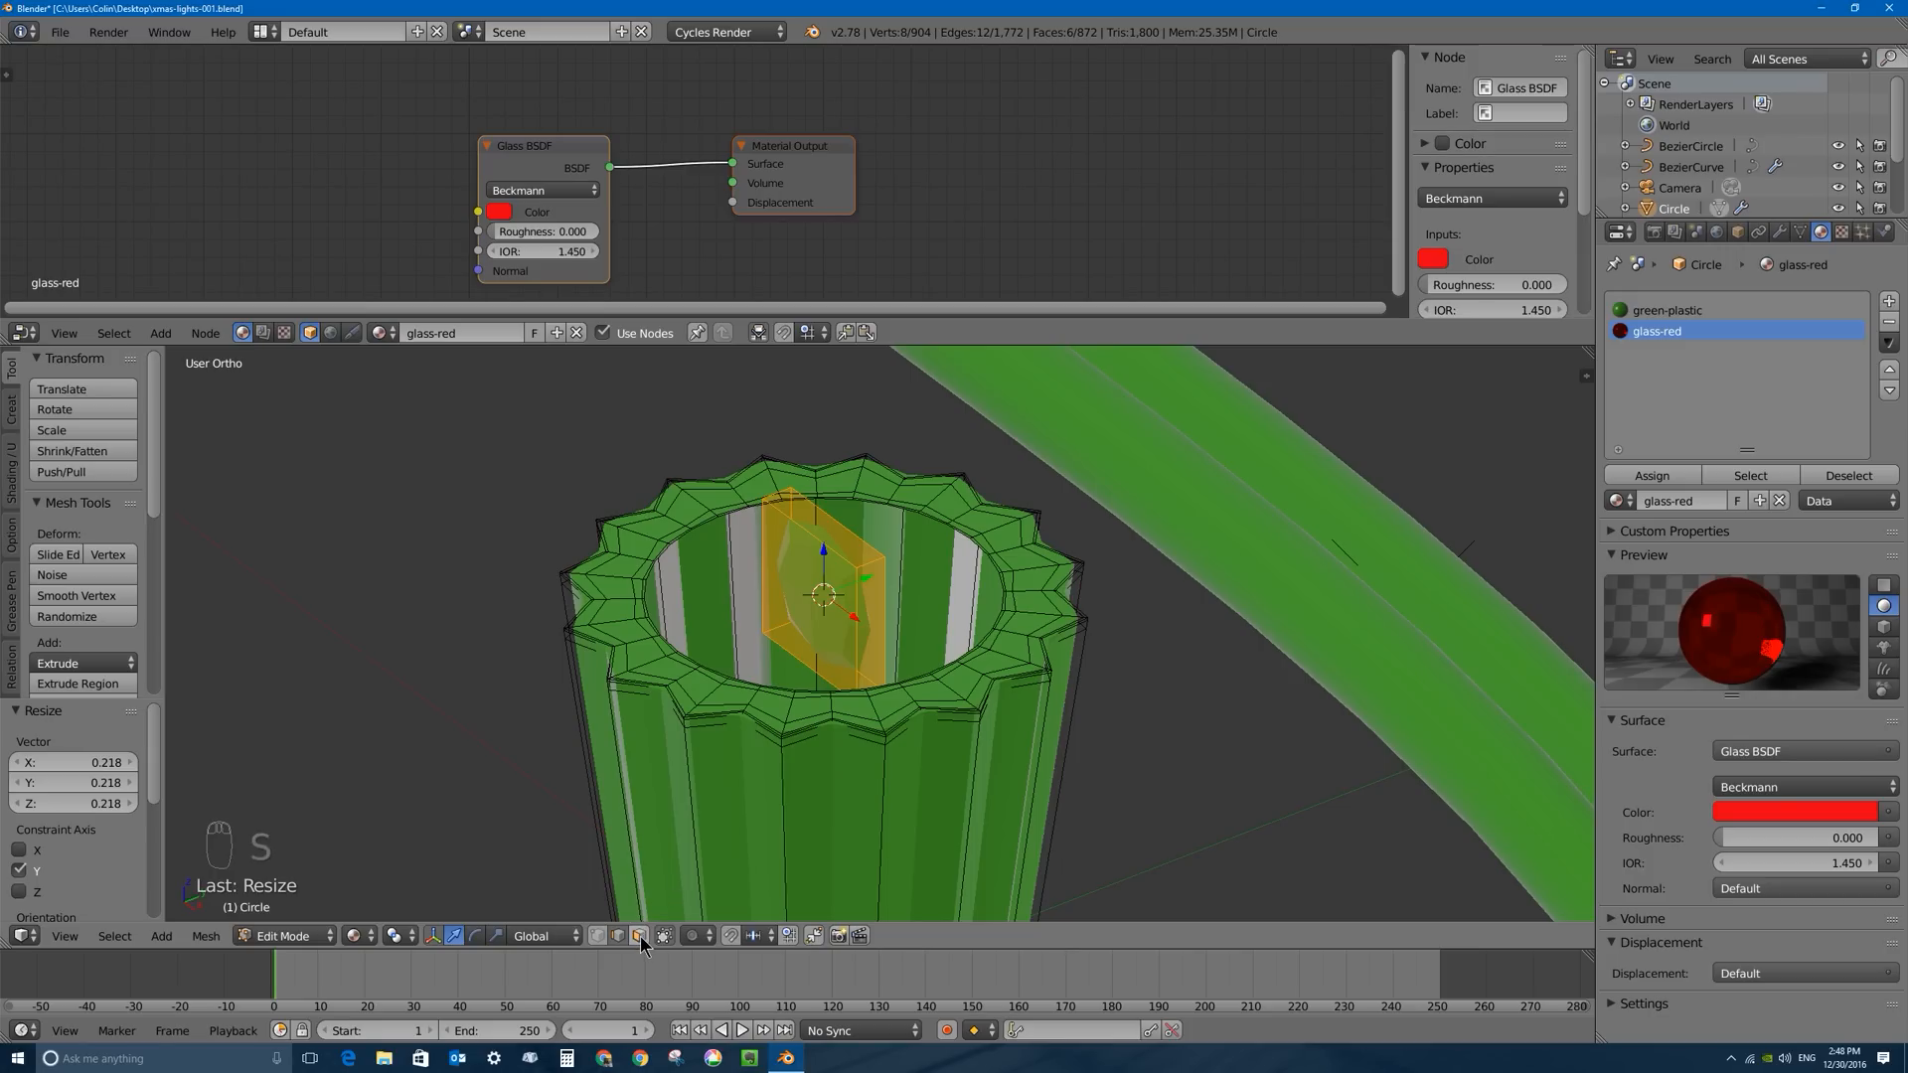
# Raise the slab's top face by about 0.038 along Z and widen it along X by a factor of about 1.43.
pyautogui.rightClick(824, 484)
pyautogui.moveTo(823, 484); pyautogui.dragTo(824, 424)
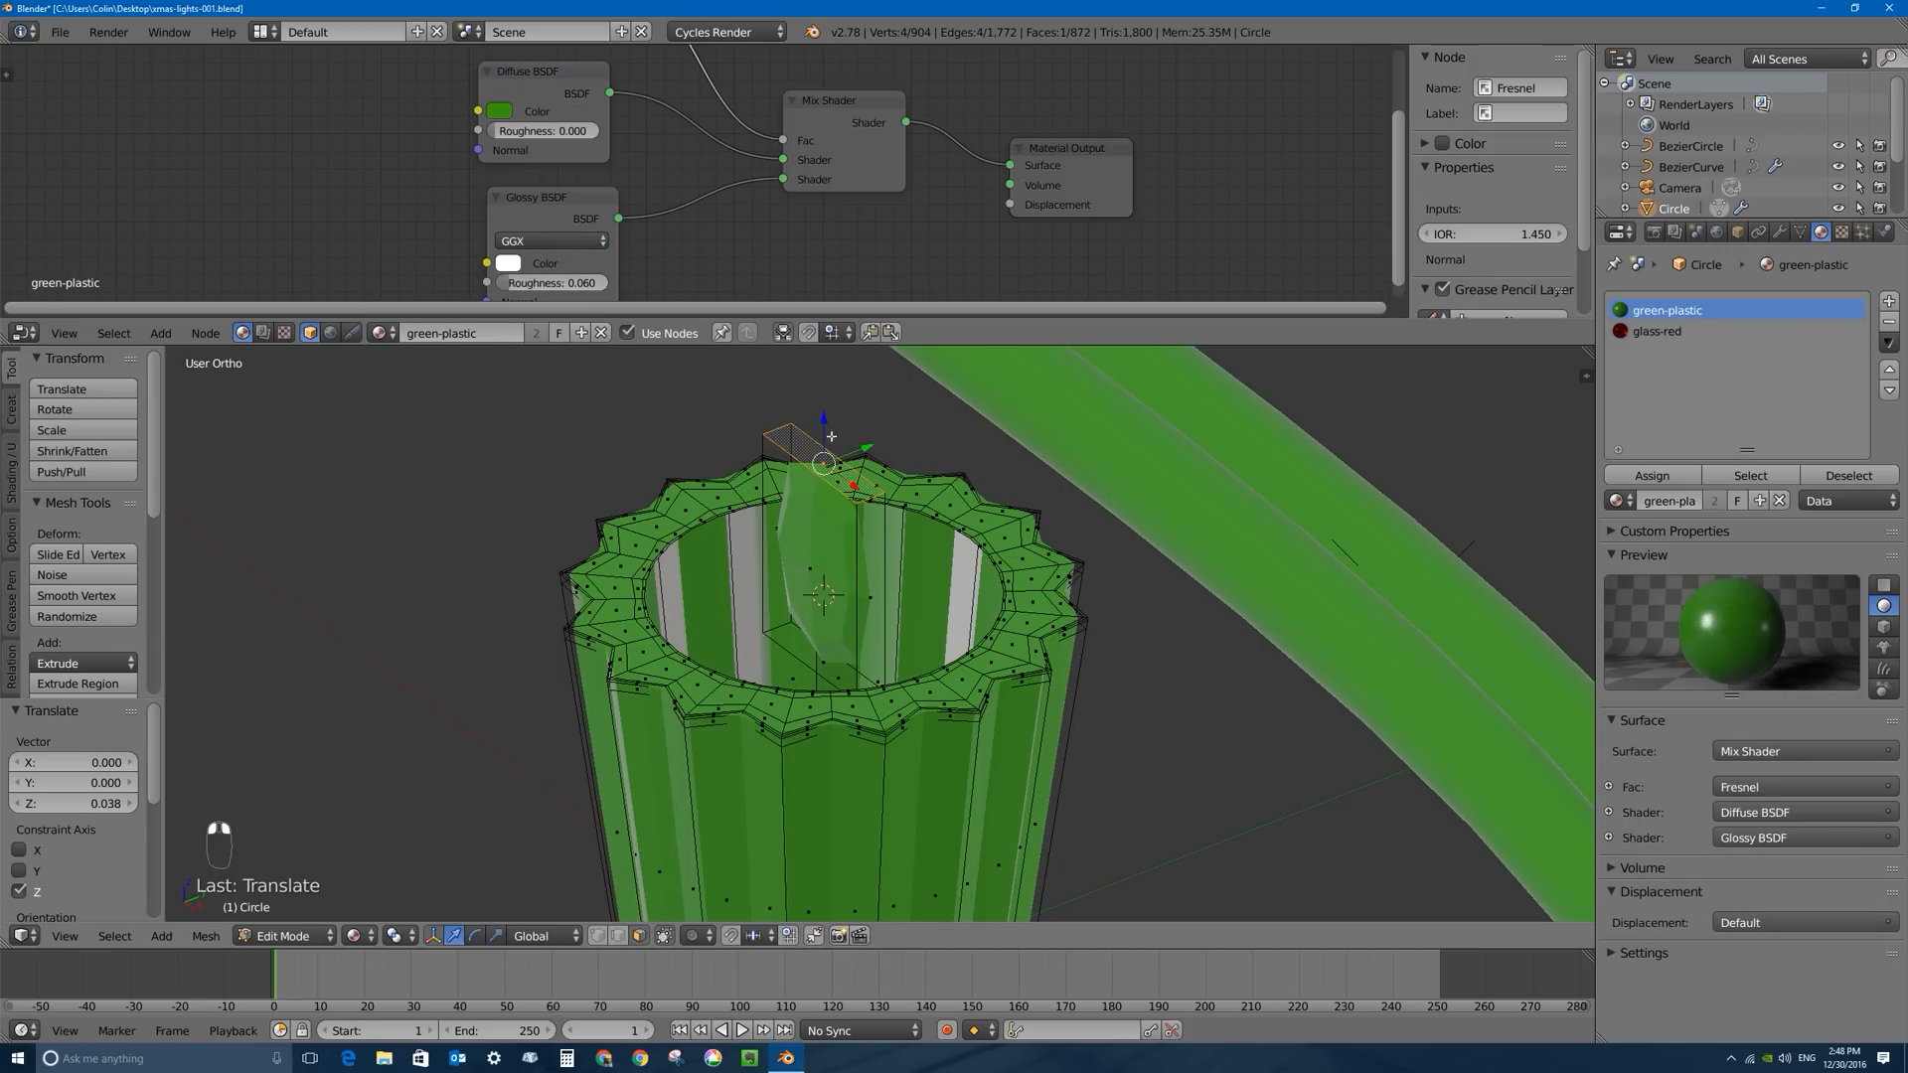
pyautogui.moveTo(810, 495); pyautogui.dragTo(897, 492, button='middle')
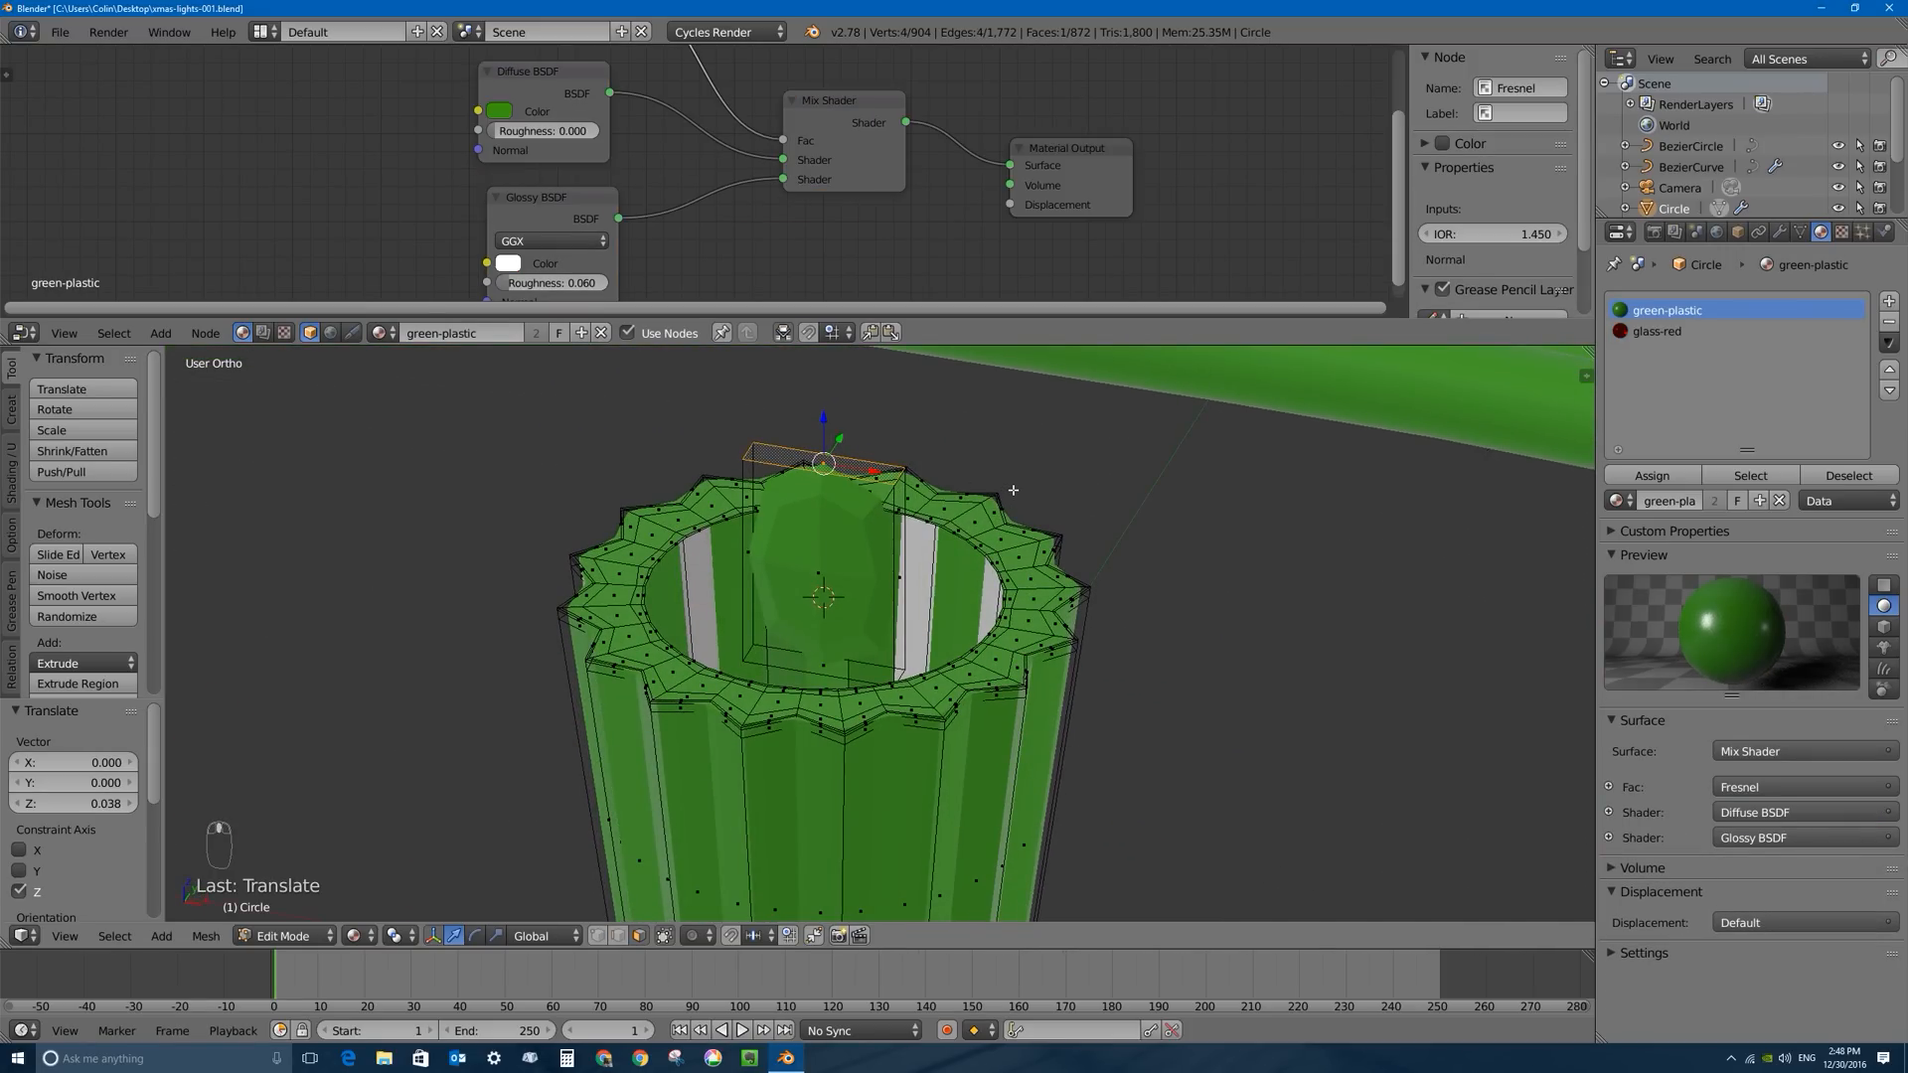
pyautogui.press('s')
pyautogui.press('x')
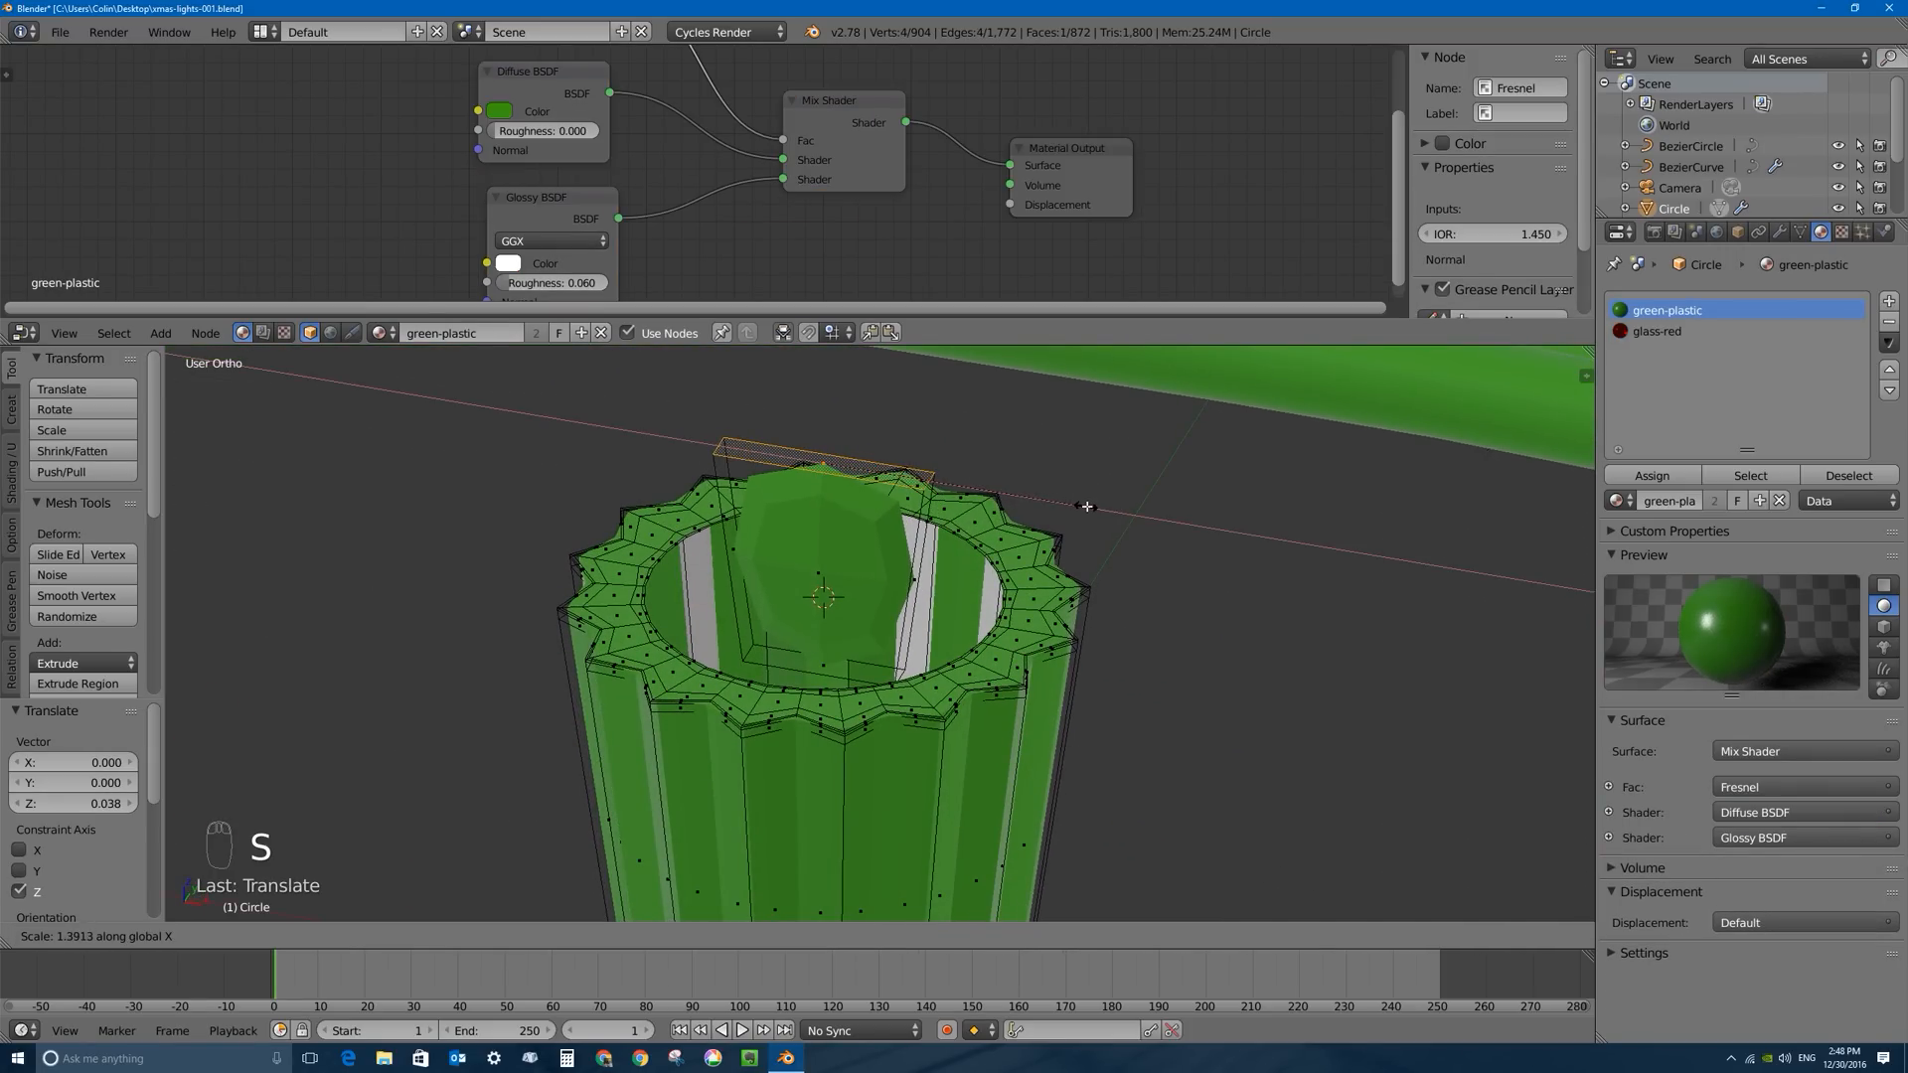
pyautogui.click(1093, 509)
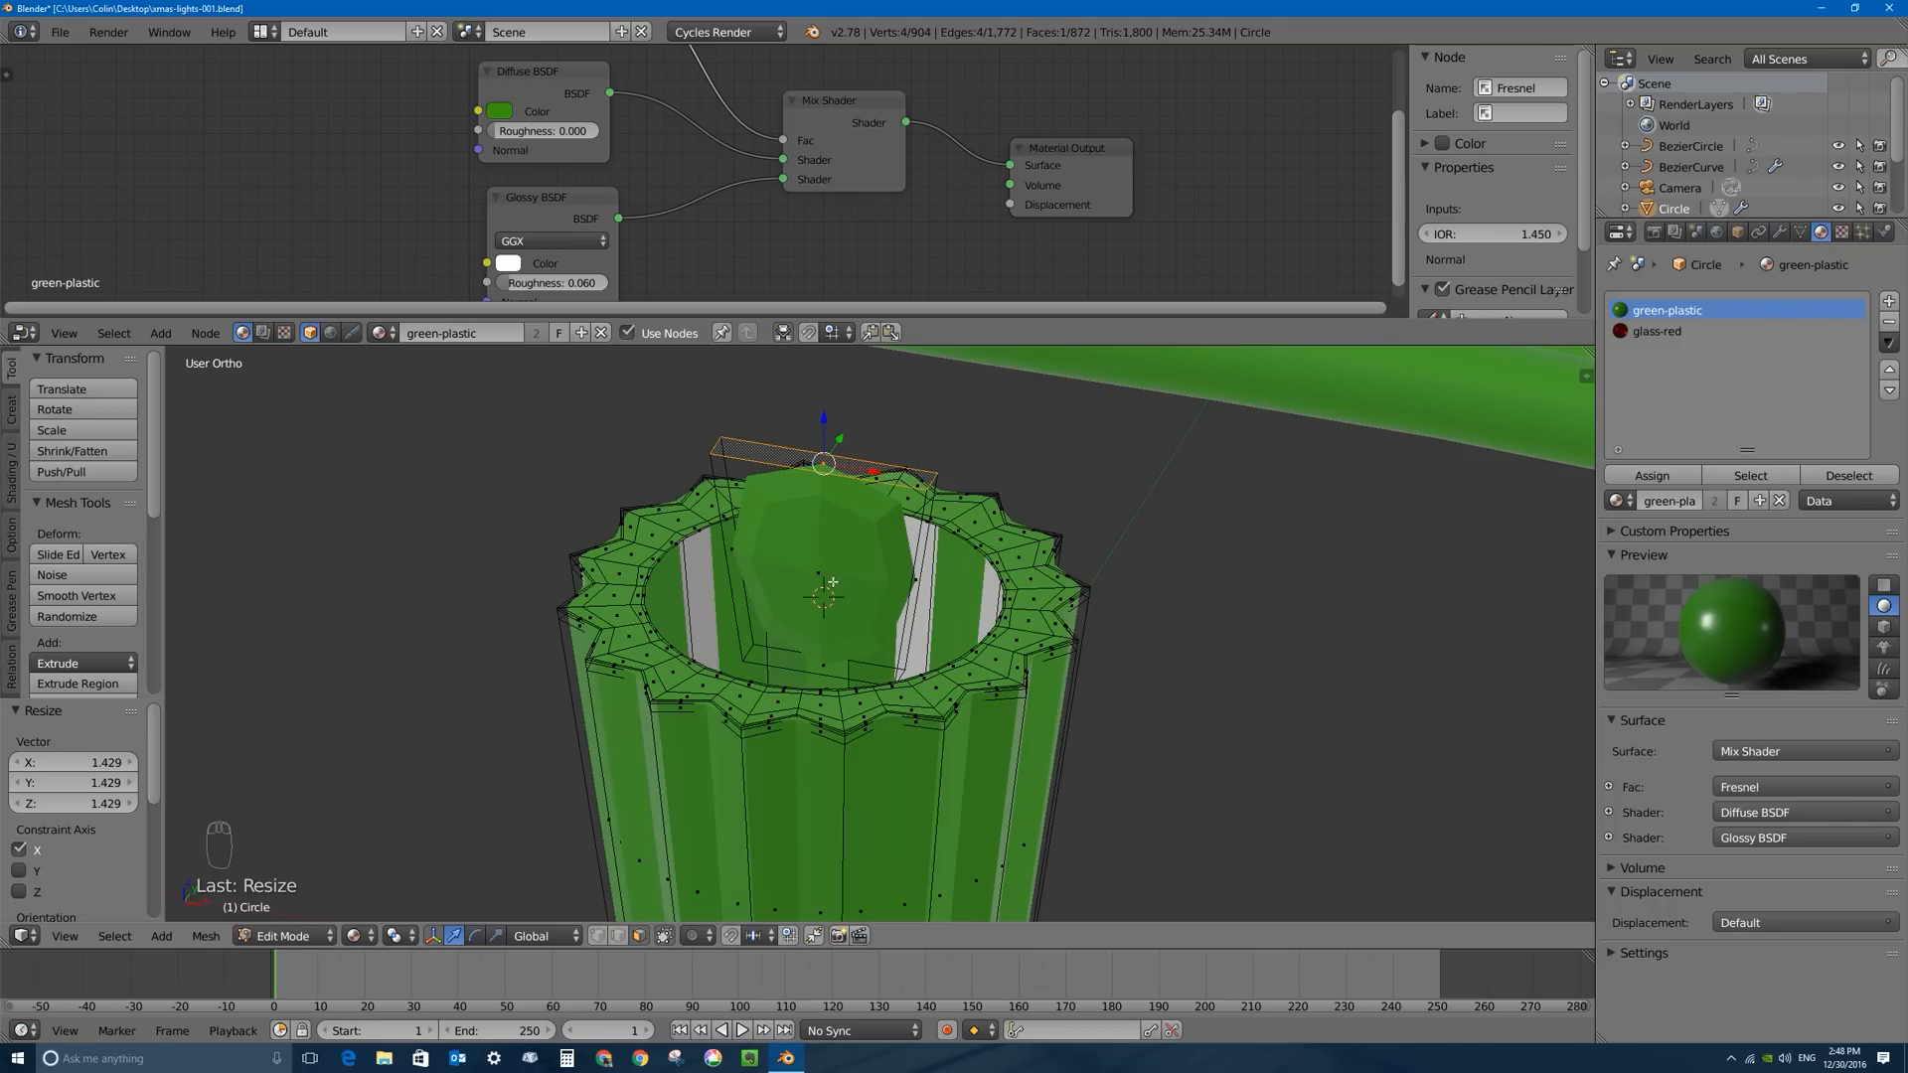
# Select the whole linked slab inside the socket and bevel its edges by about 0.009 with one segment.
pyautogui.press('l')
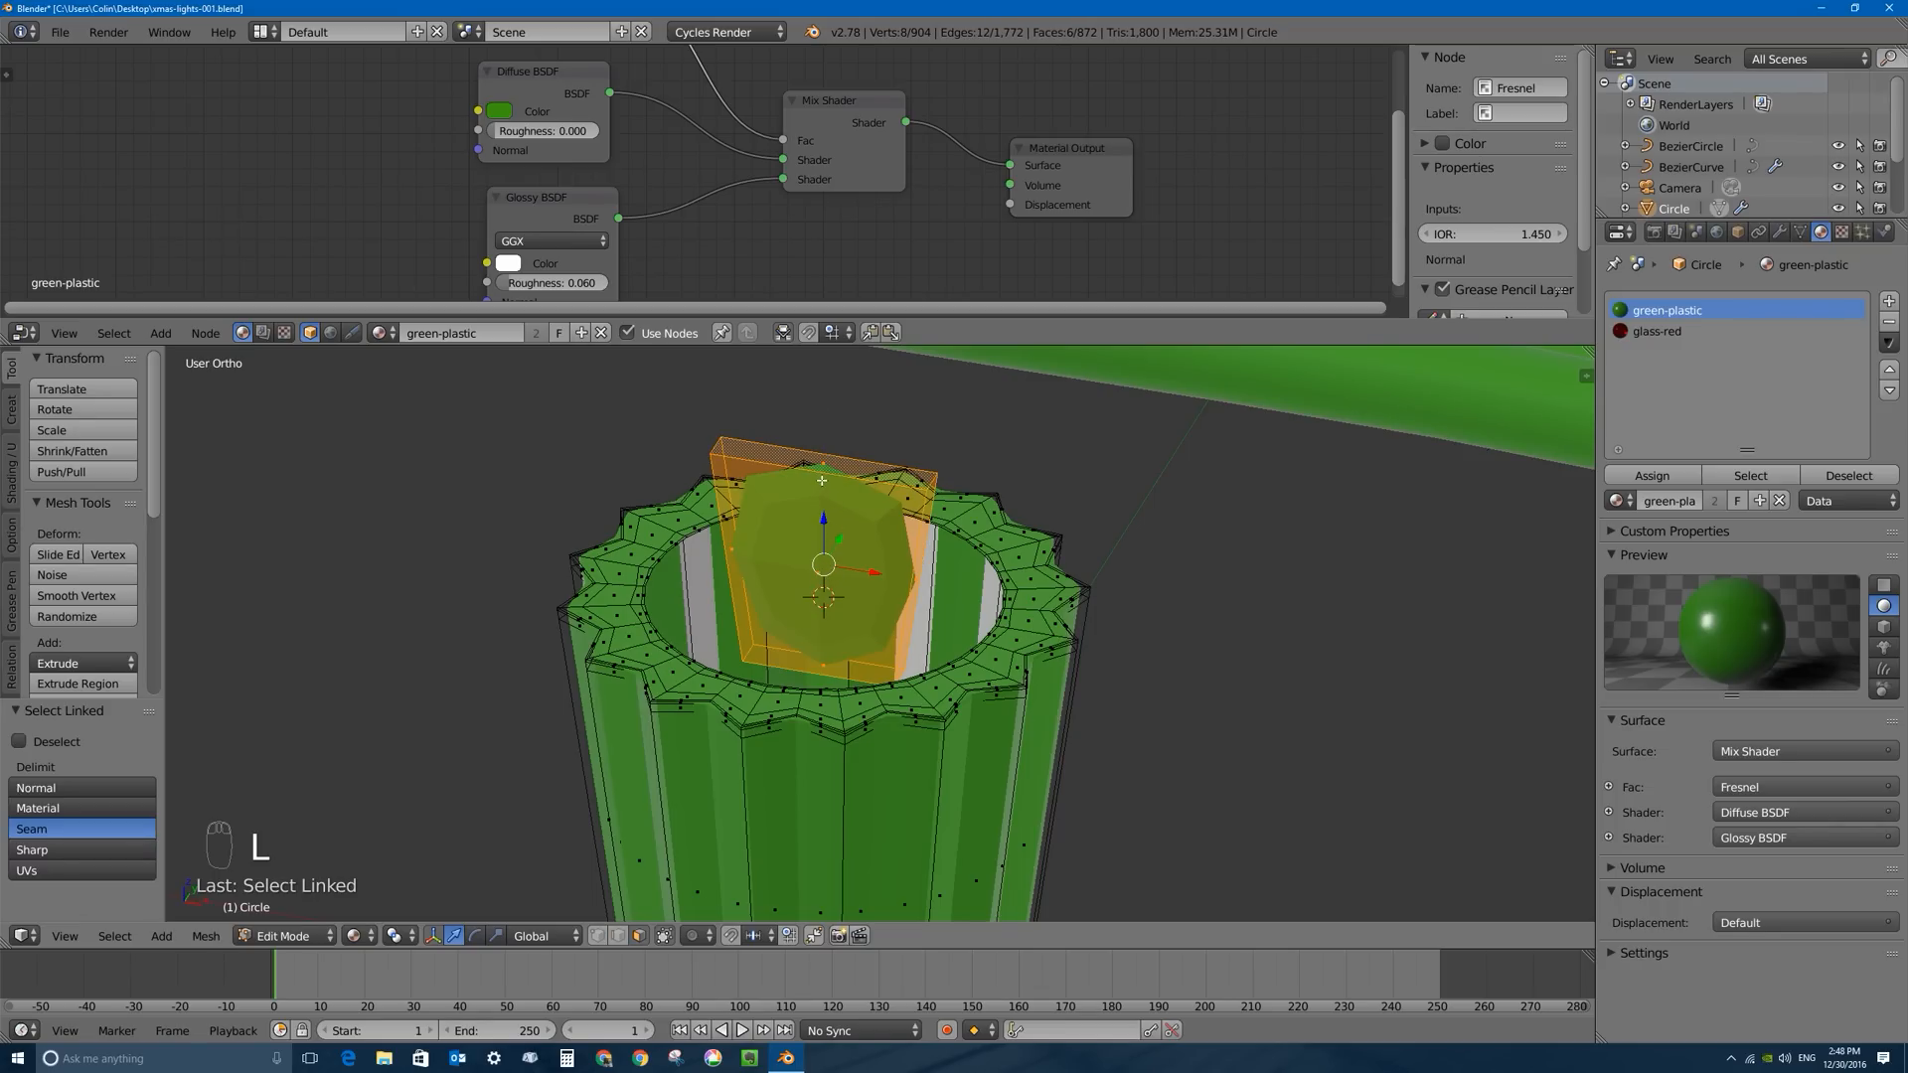
pyautogui.rightClick(817, 575)
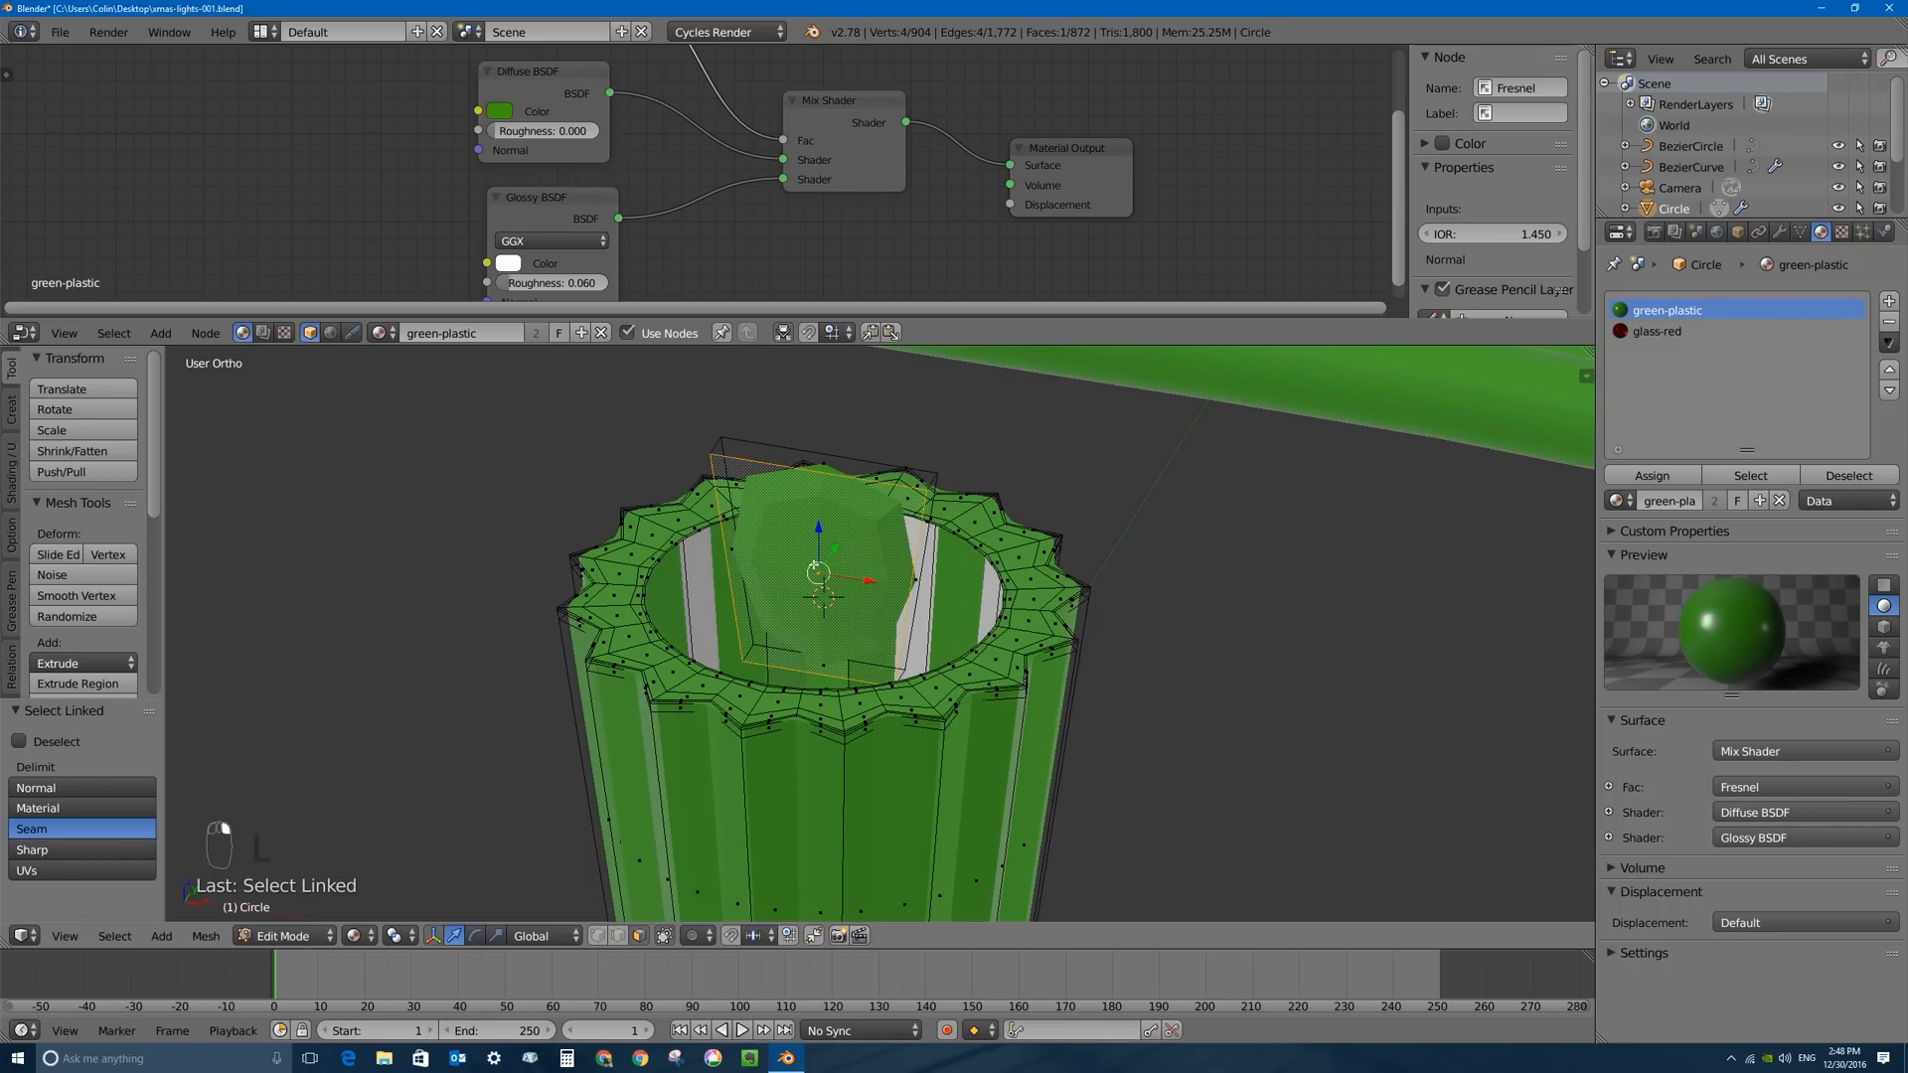
pyautogui.press('l')
pyautogui.moveTo(838, 576); pyautogui.dragTo(879, 528, button='middle')
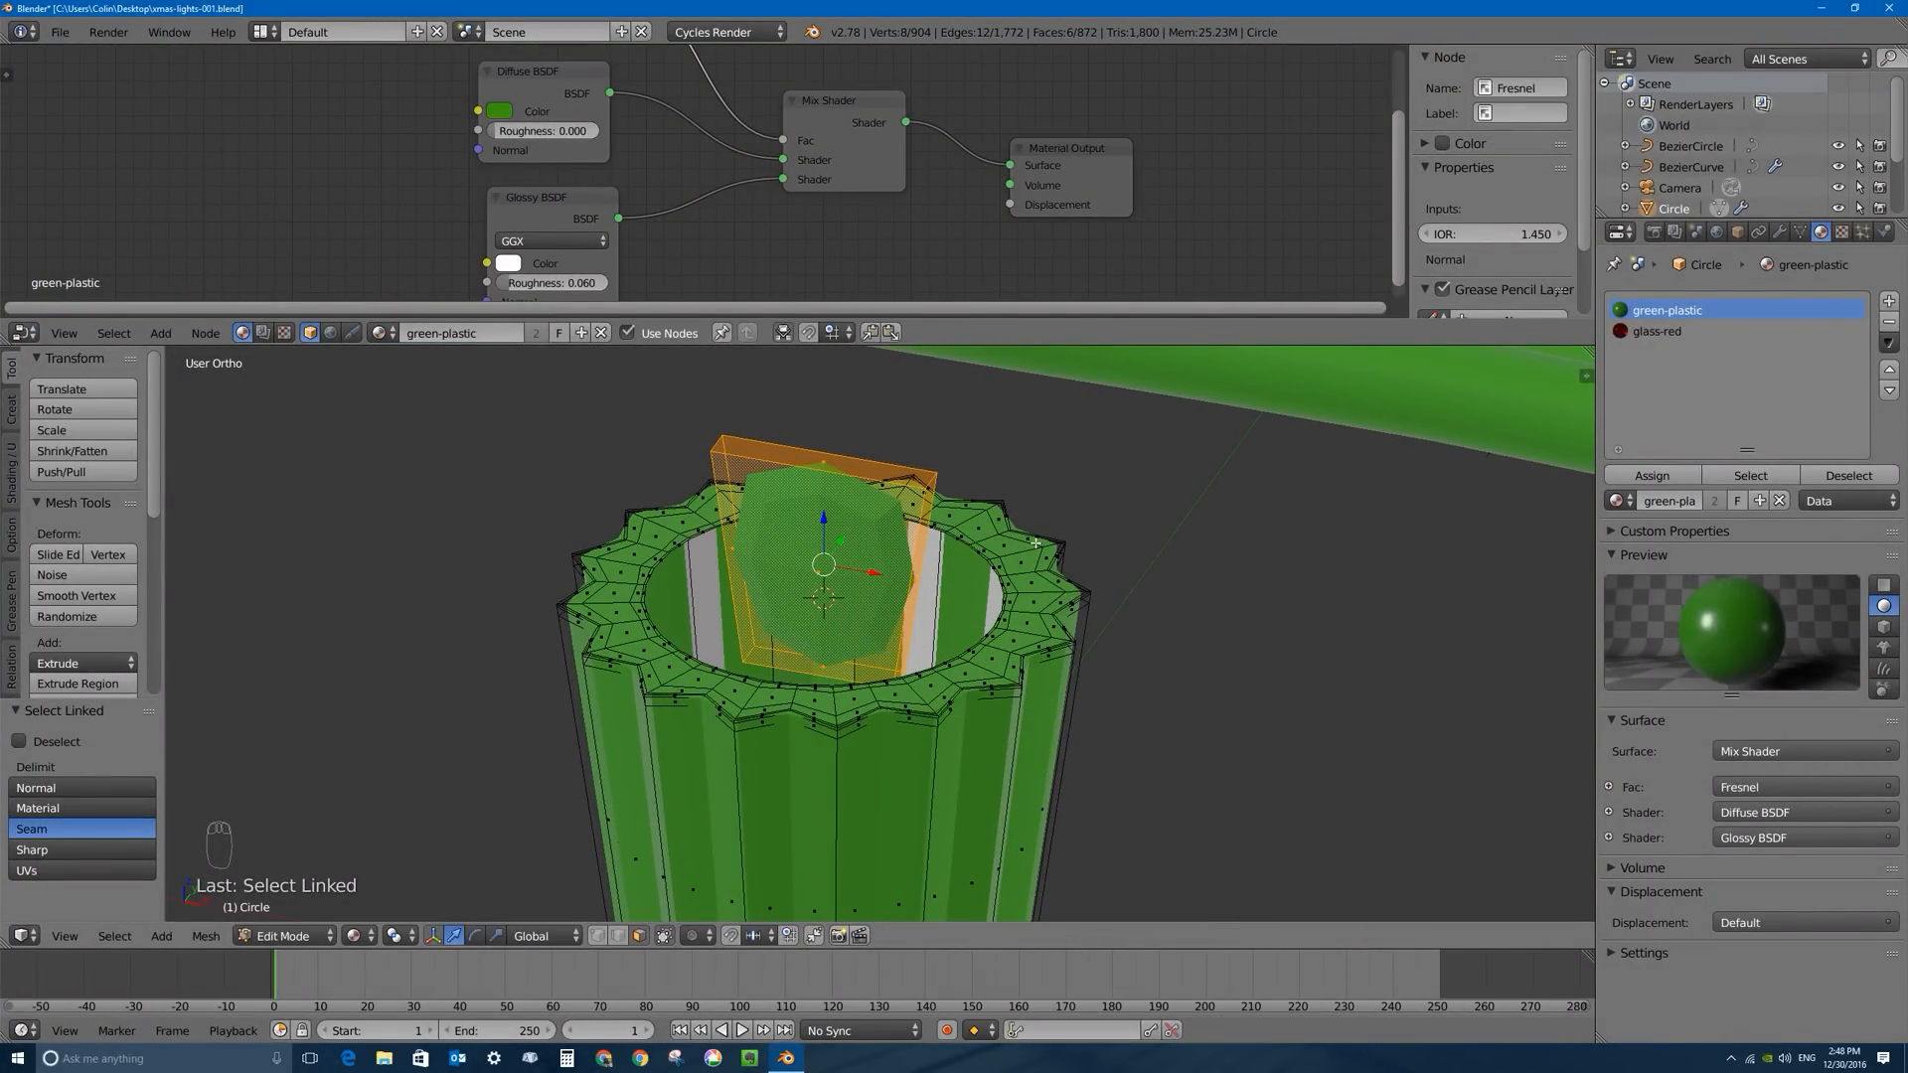
pyautogui.hotkey('ctrl', 'b')
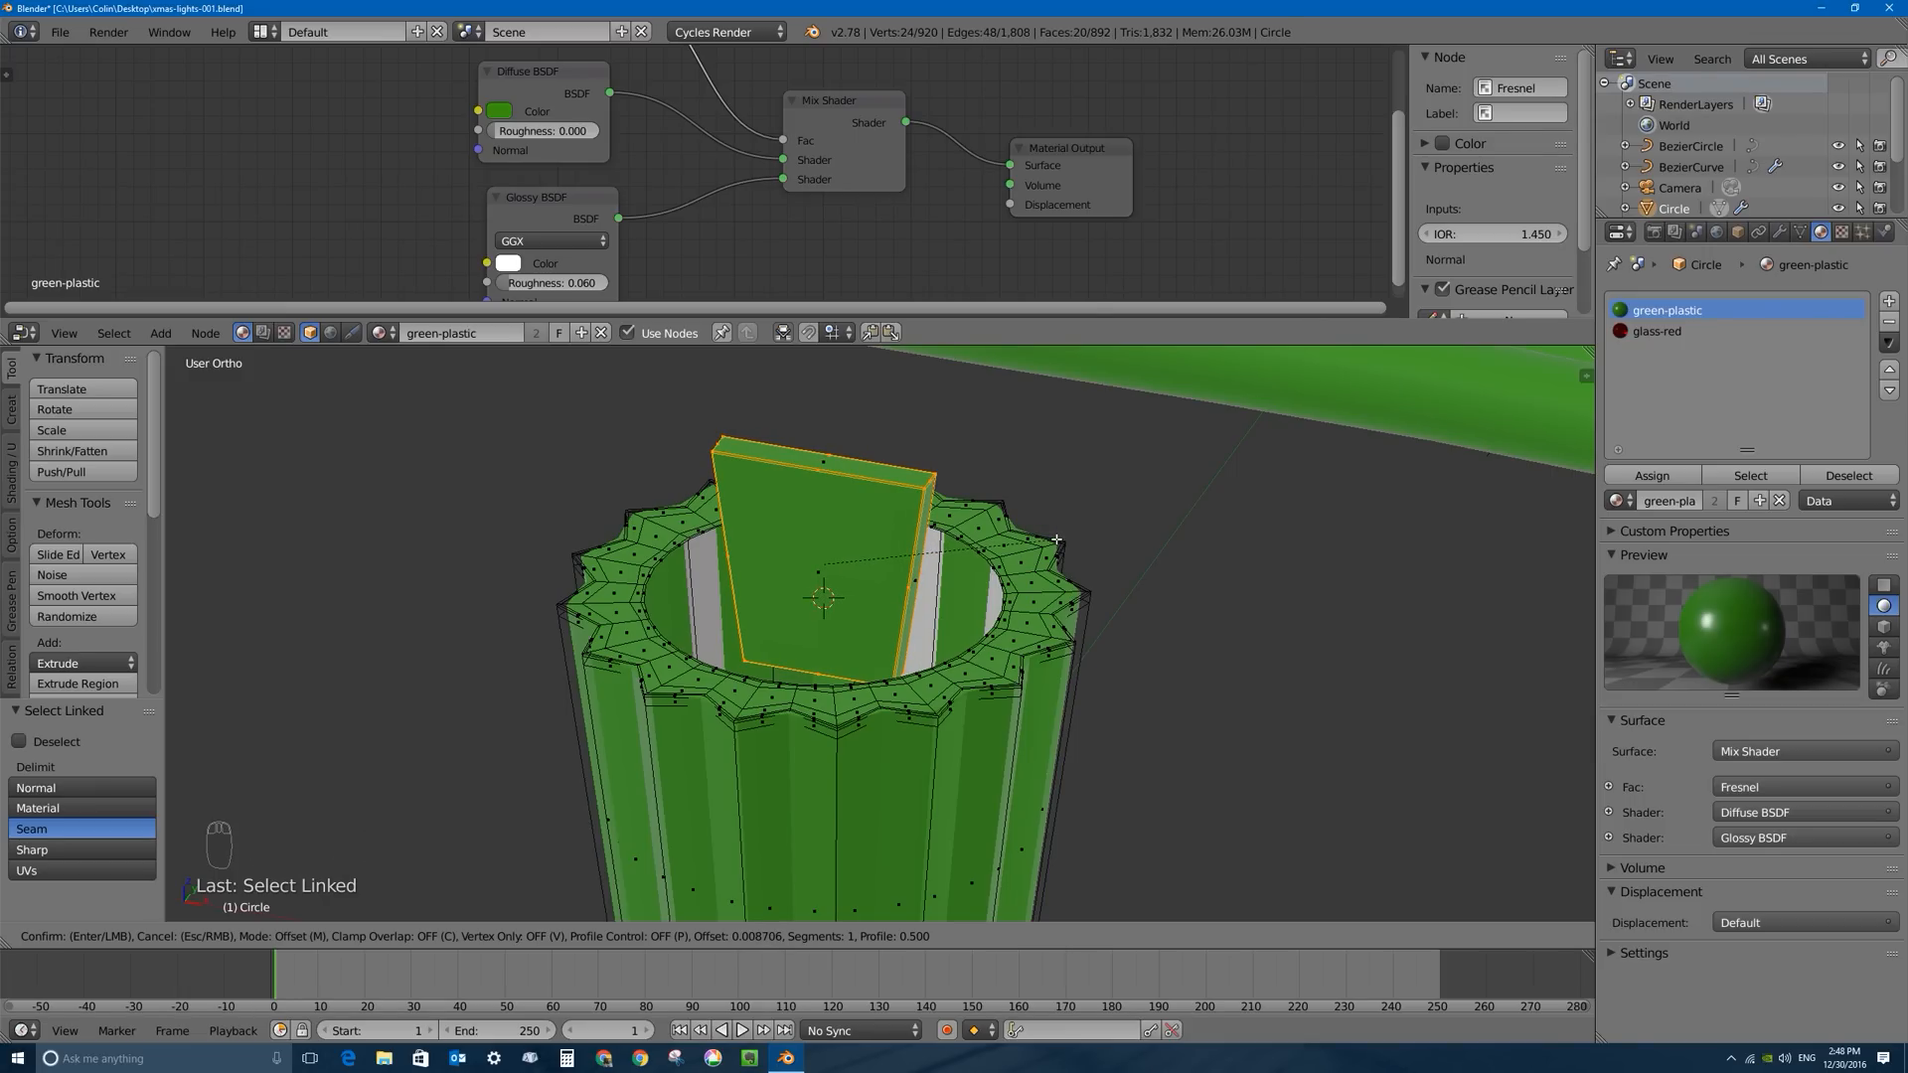
pyautogui.click(945, 481)
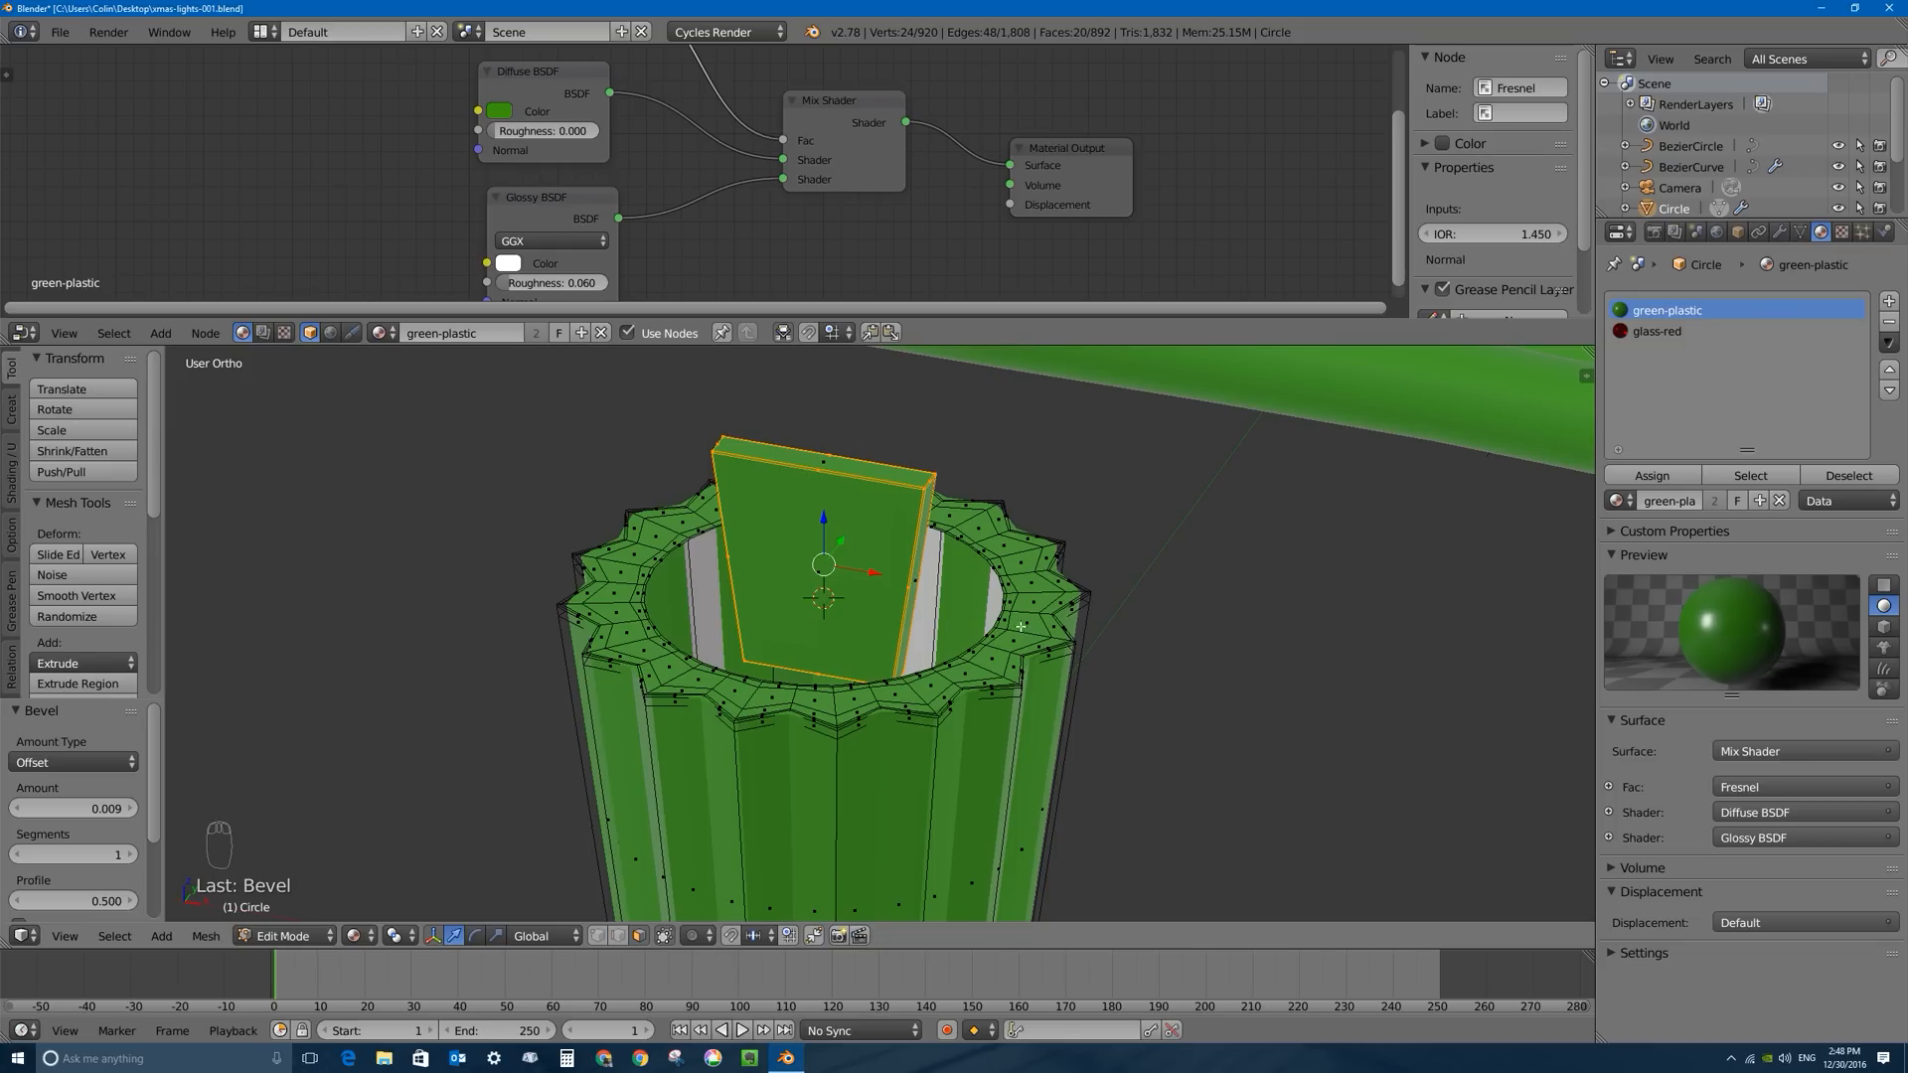
pyautogui.moveTo(842, 537); pyautogui.dragTo(884, 521, button='middle')
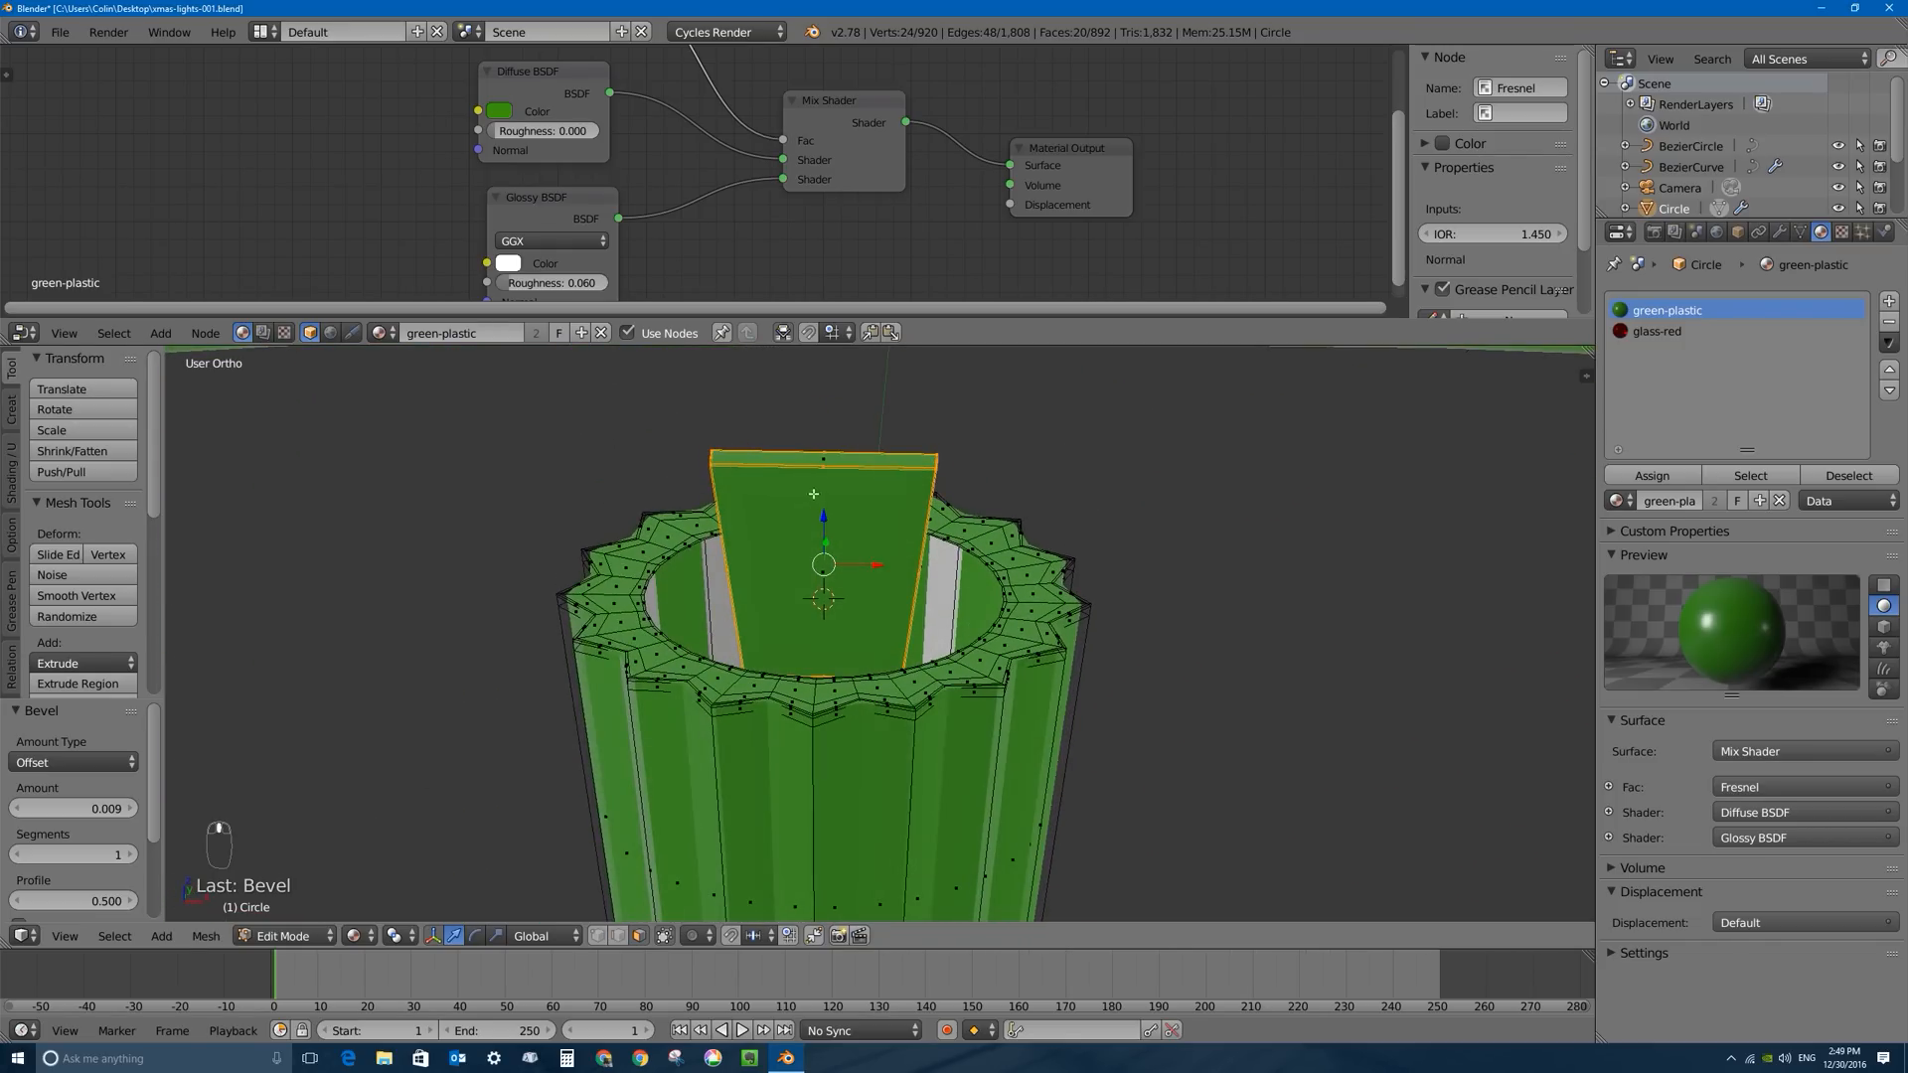
# Inspect how the beveled slab sits between the bulb and socket, from the front and from above.
pyautogui.press('Tab')
pyautogui.scroll(-4, 853, 582)
pyautogui.scroll(-3, 853, 588)
pyautogui.press('Tab')
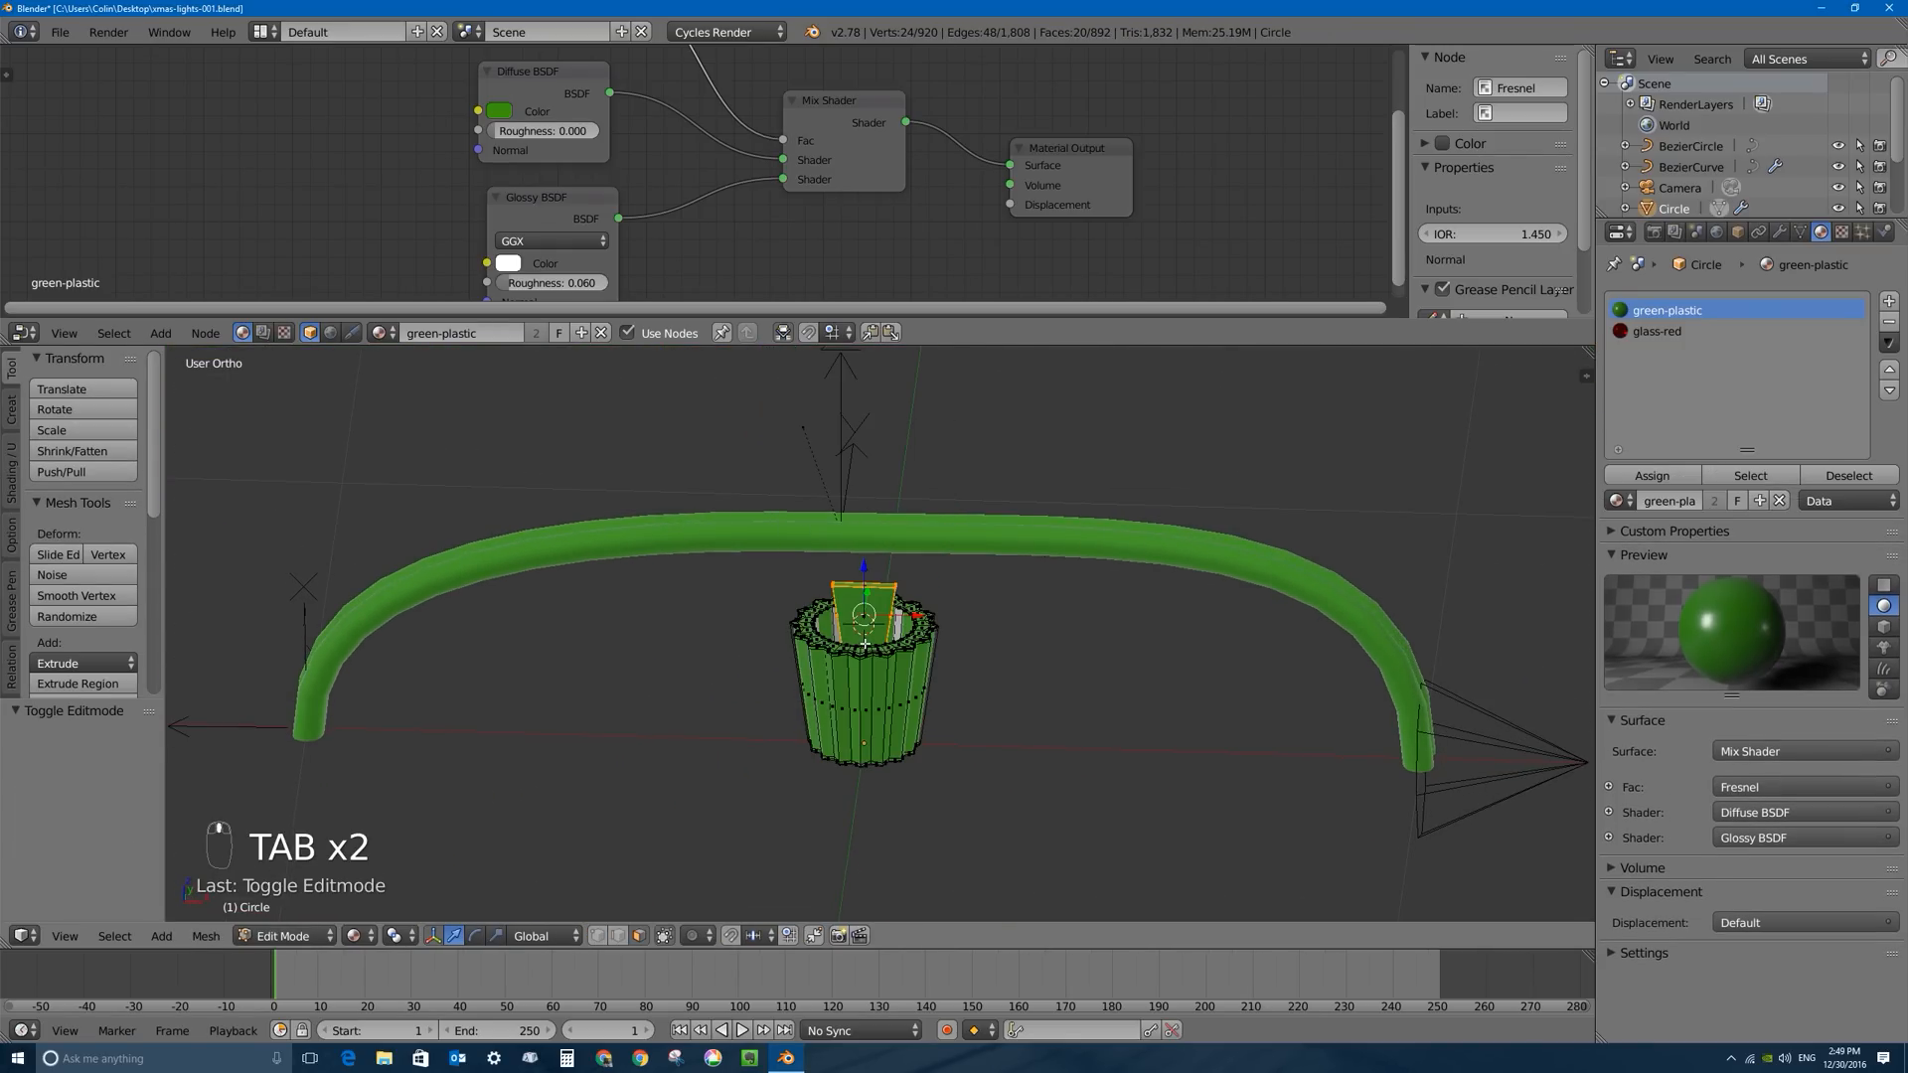
pyautogui.moveTo(868, 633)
pyautogui.mouseDown(button='middle')
pyautogui.moveTo(874, 611)
pyautogui.moveTo(859, 640)
pyautogui.mouseUp(button='middle')
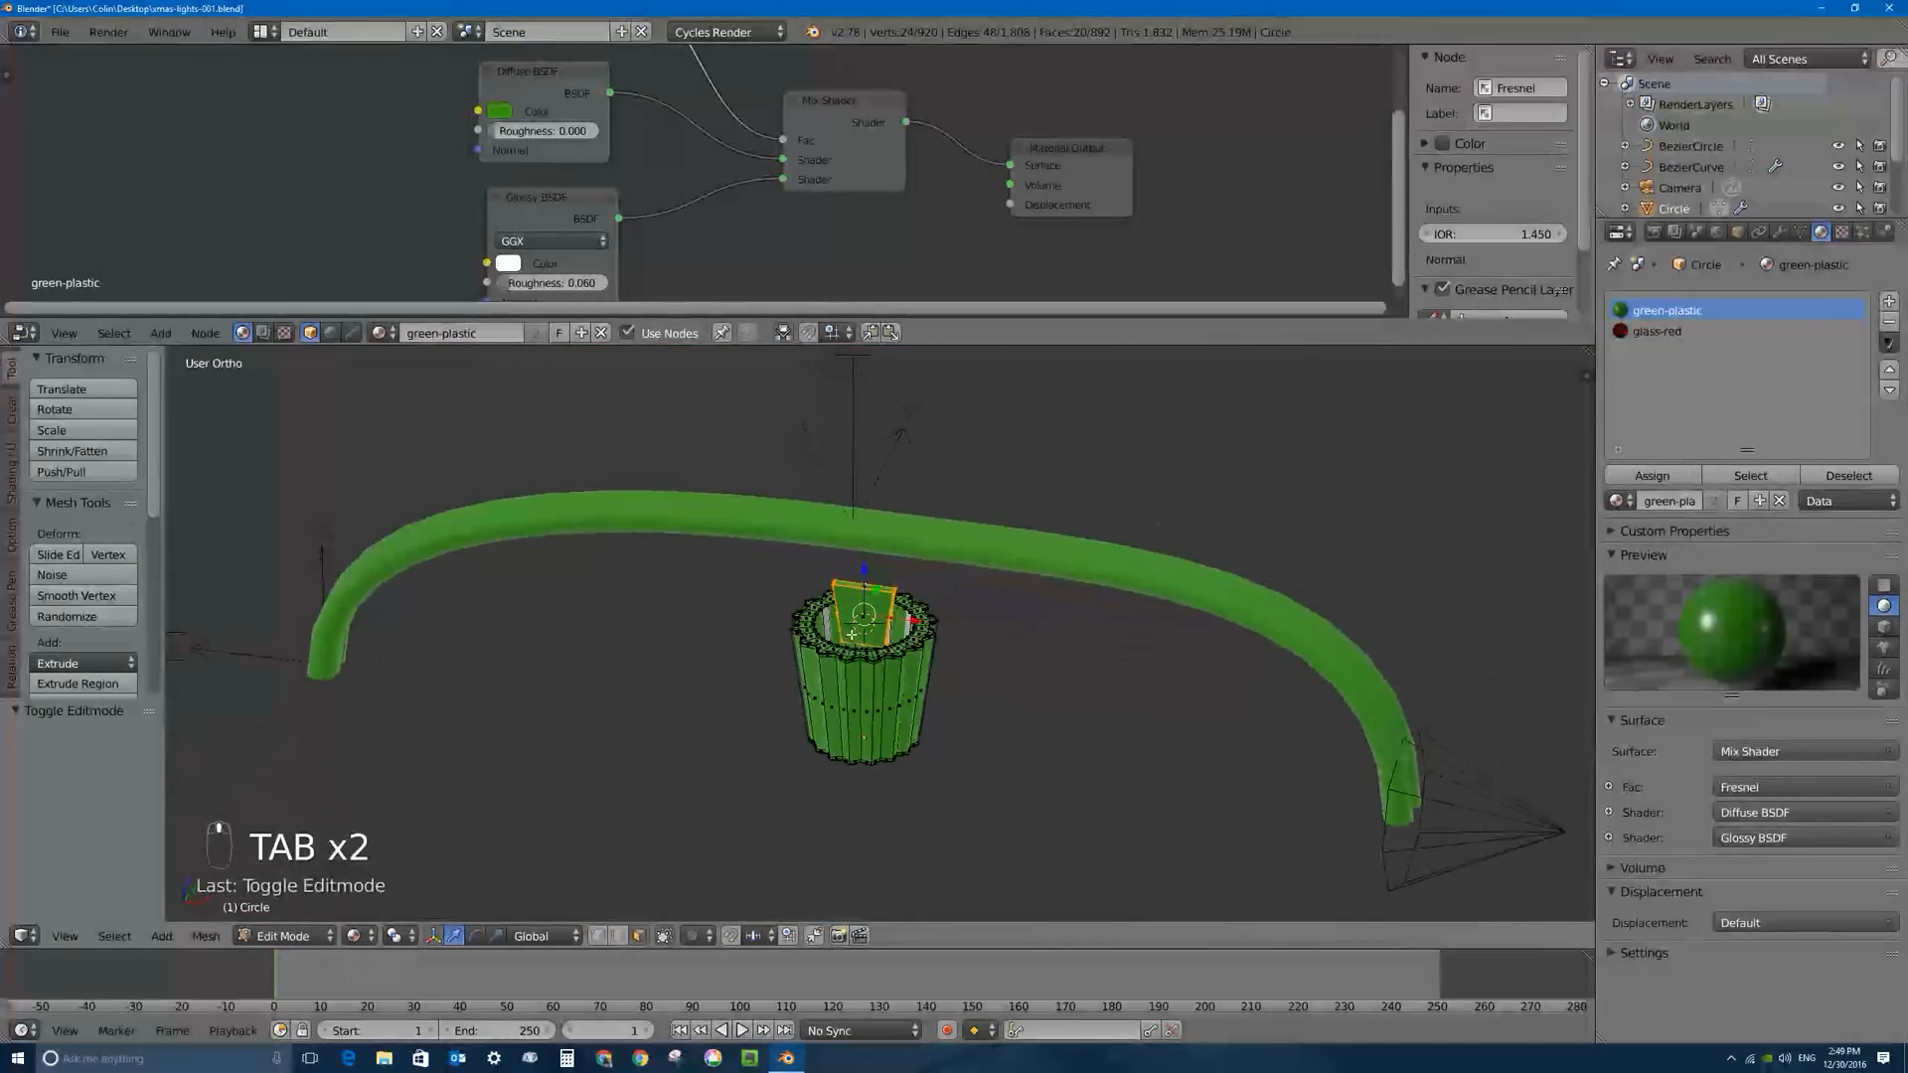
pyautogui.press('Tab')
pyautogui.press('KP_1')
pyautogui.scroll(-5, 865, 646)
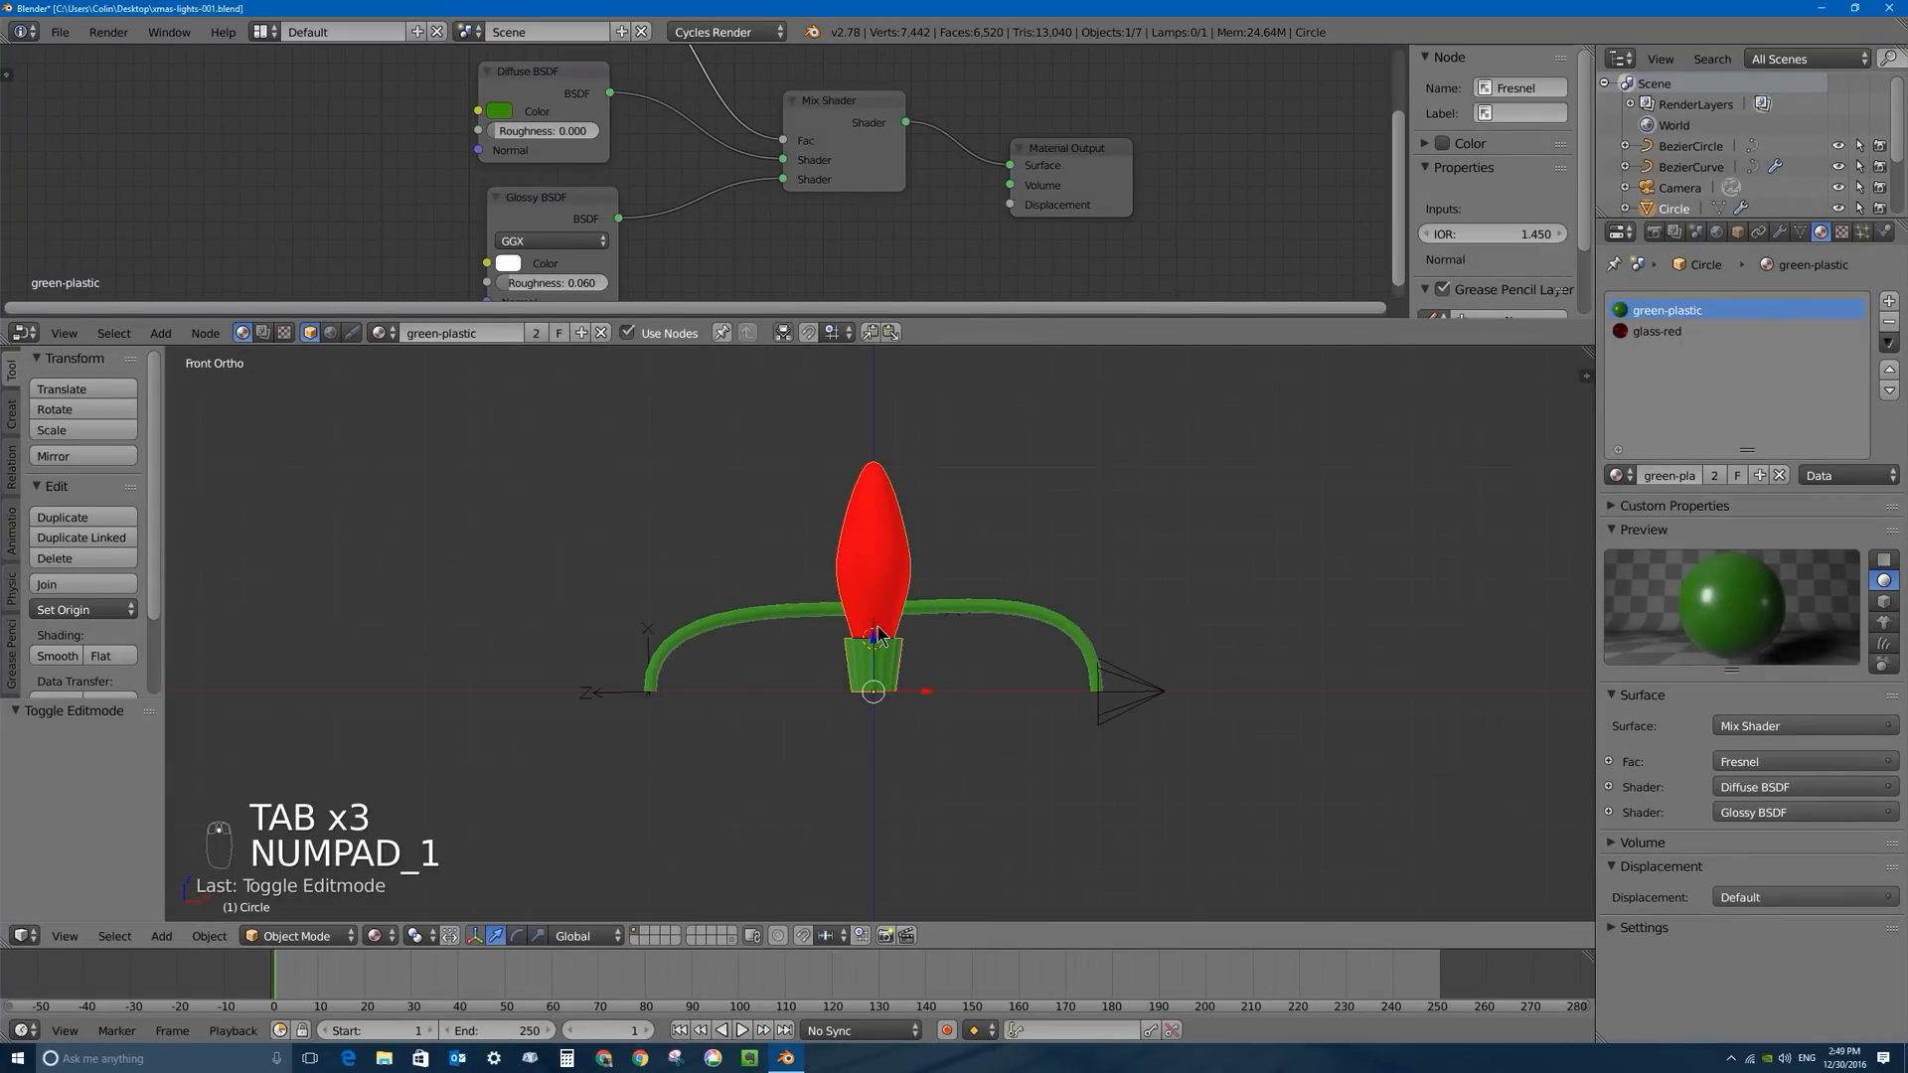
pyautogui.scroll(2, 869, 636)
pyautogui.press('Tab')
pyautogui.press('Tab')
pyautogui.press('Tab')
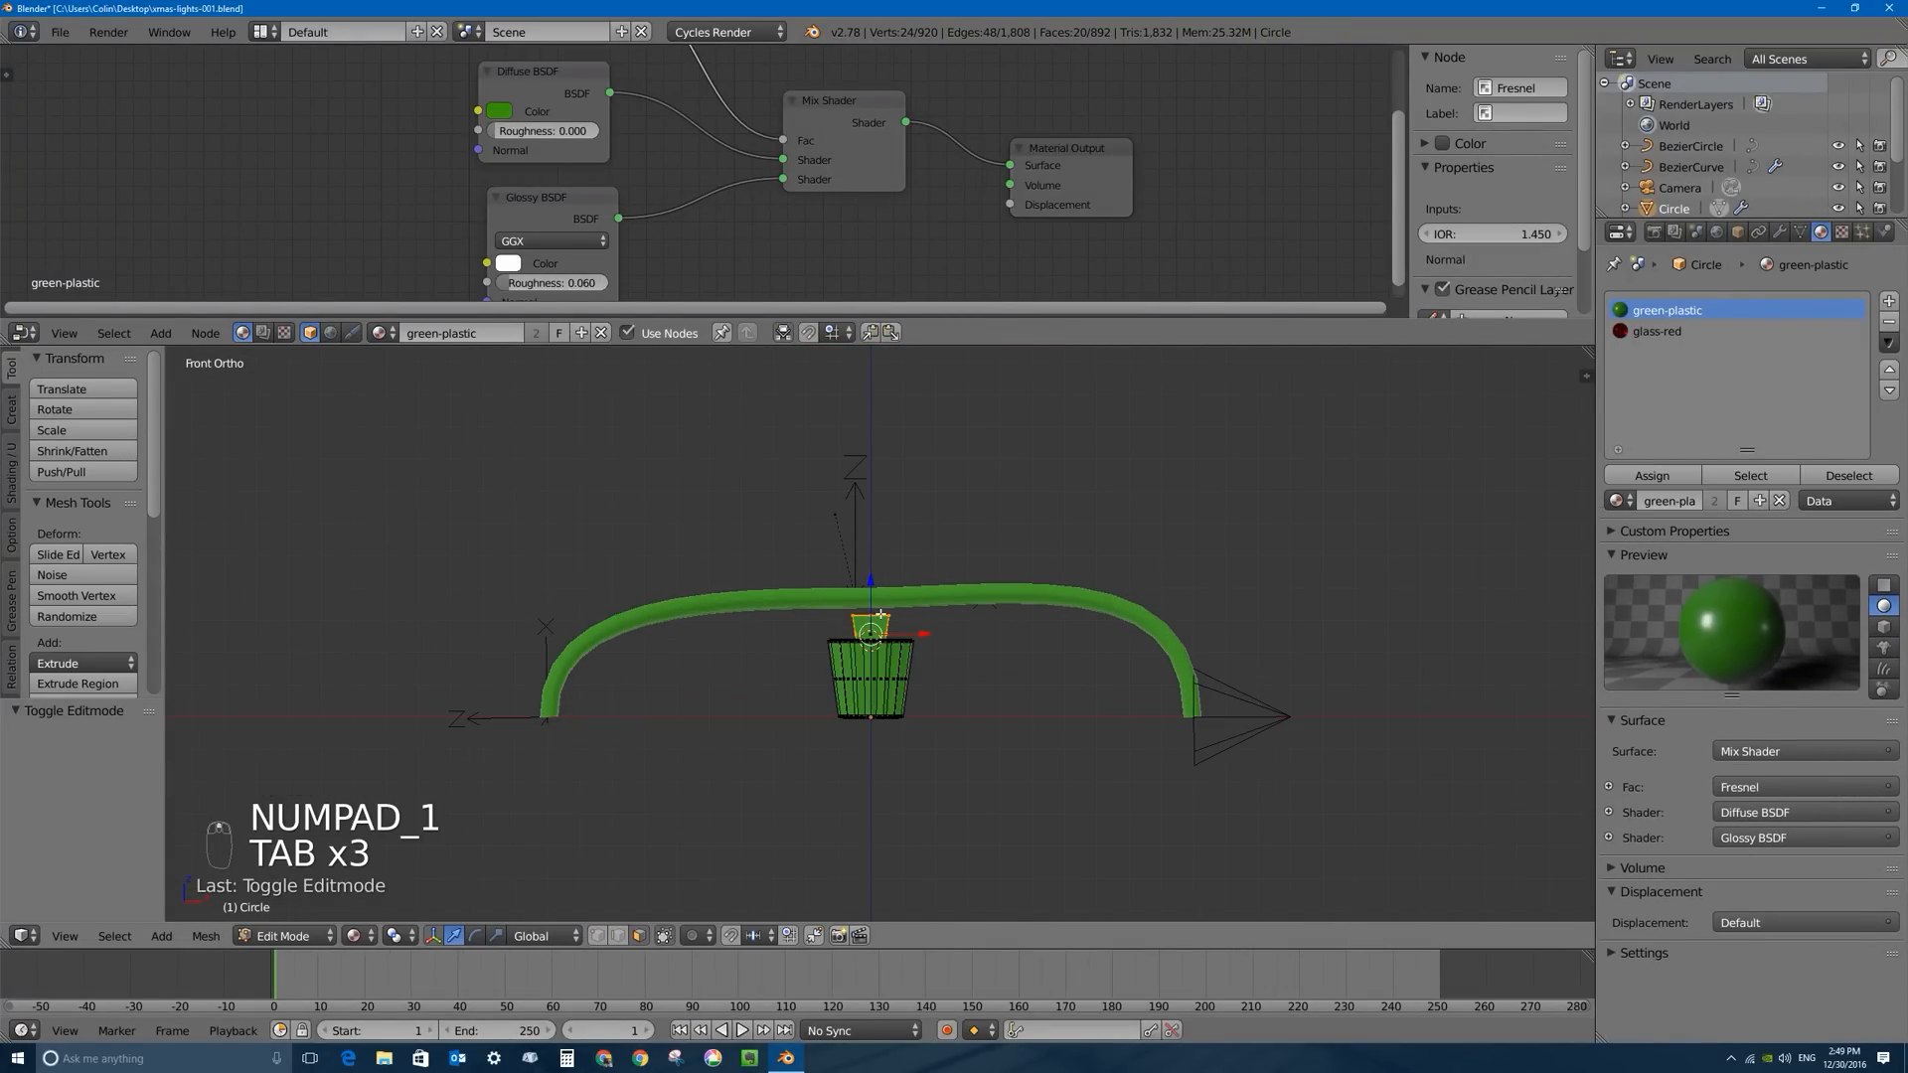
pyautogui.scroll(3, 877, 612)
pyautogui.moveTo(877, 612); pyautogui.dragTo(897, 681, button='middle')
pyautogui.scroll(-1, 896, 678)
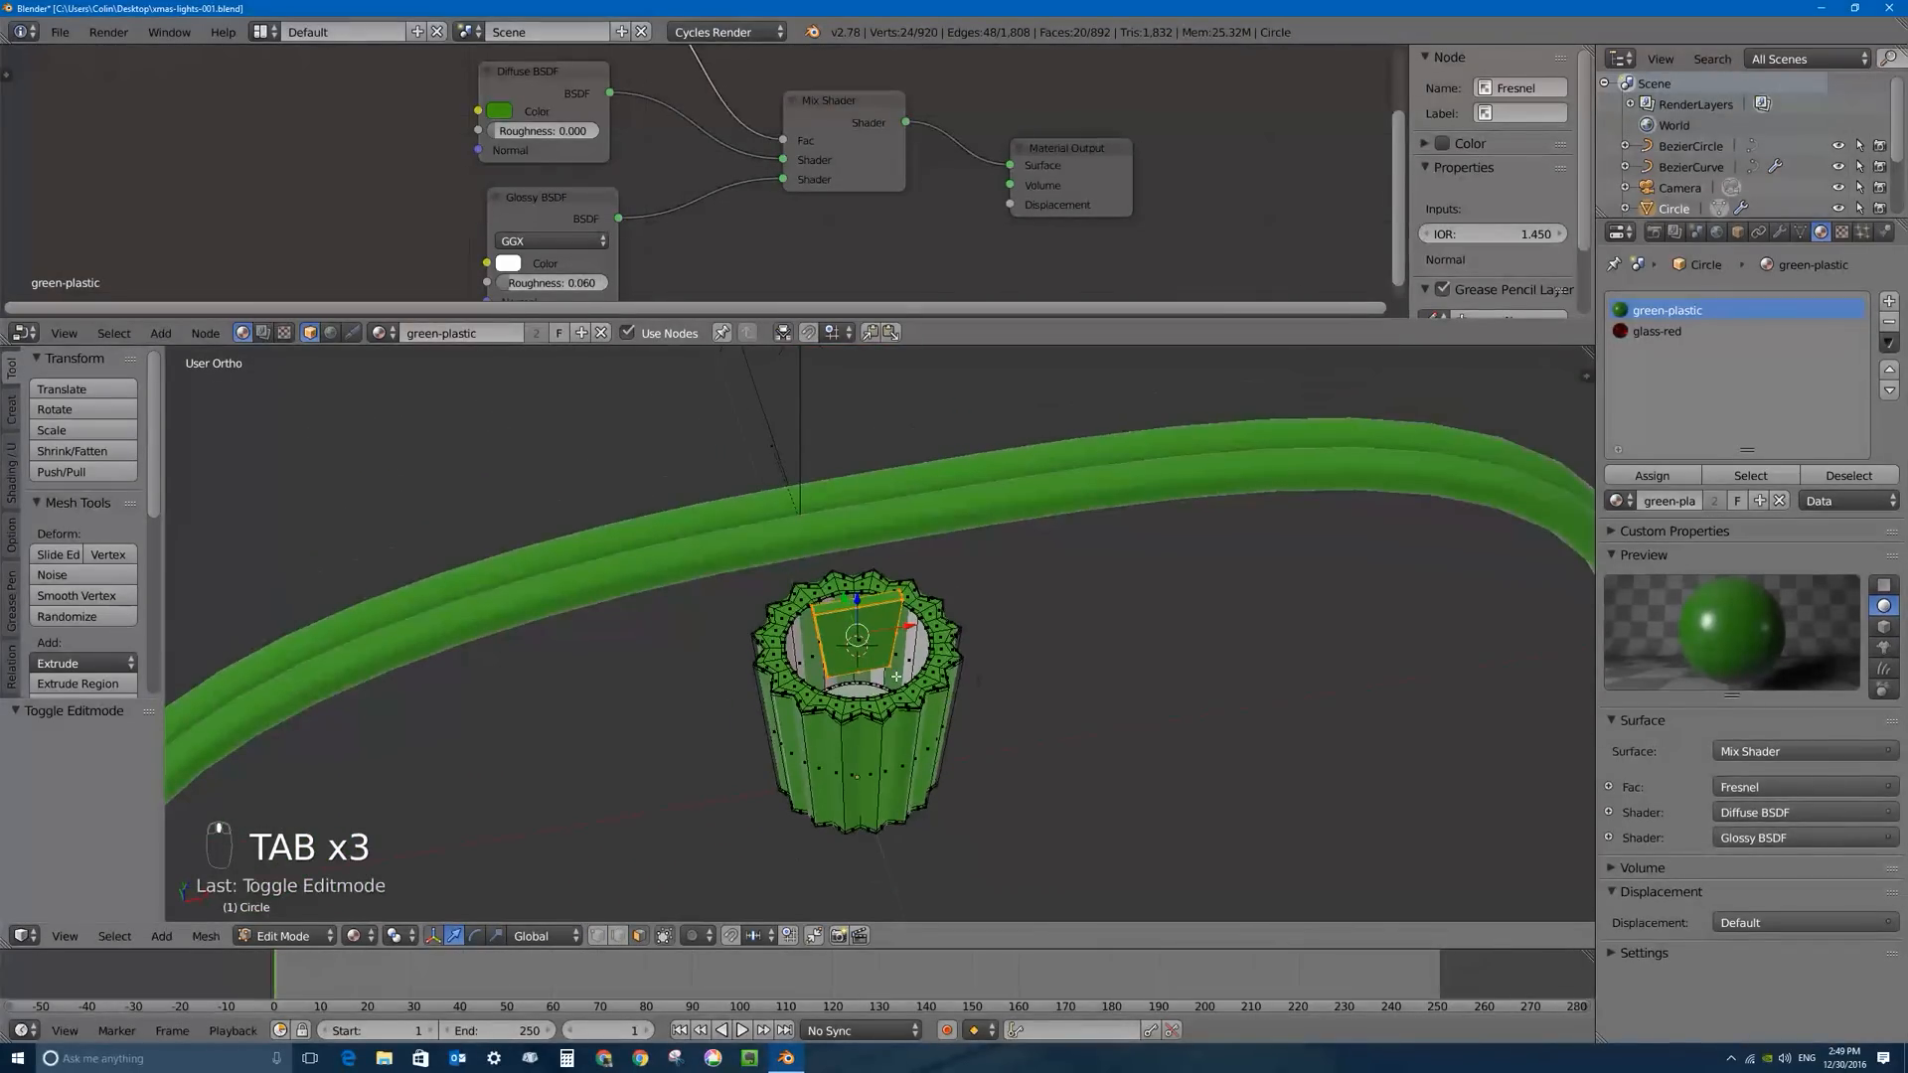
# Select the entire slab, lower it about 0.023 along Z, and scale it uniformly to about 0.975.
pyautogui.press('l')
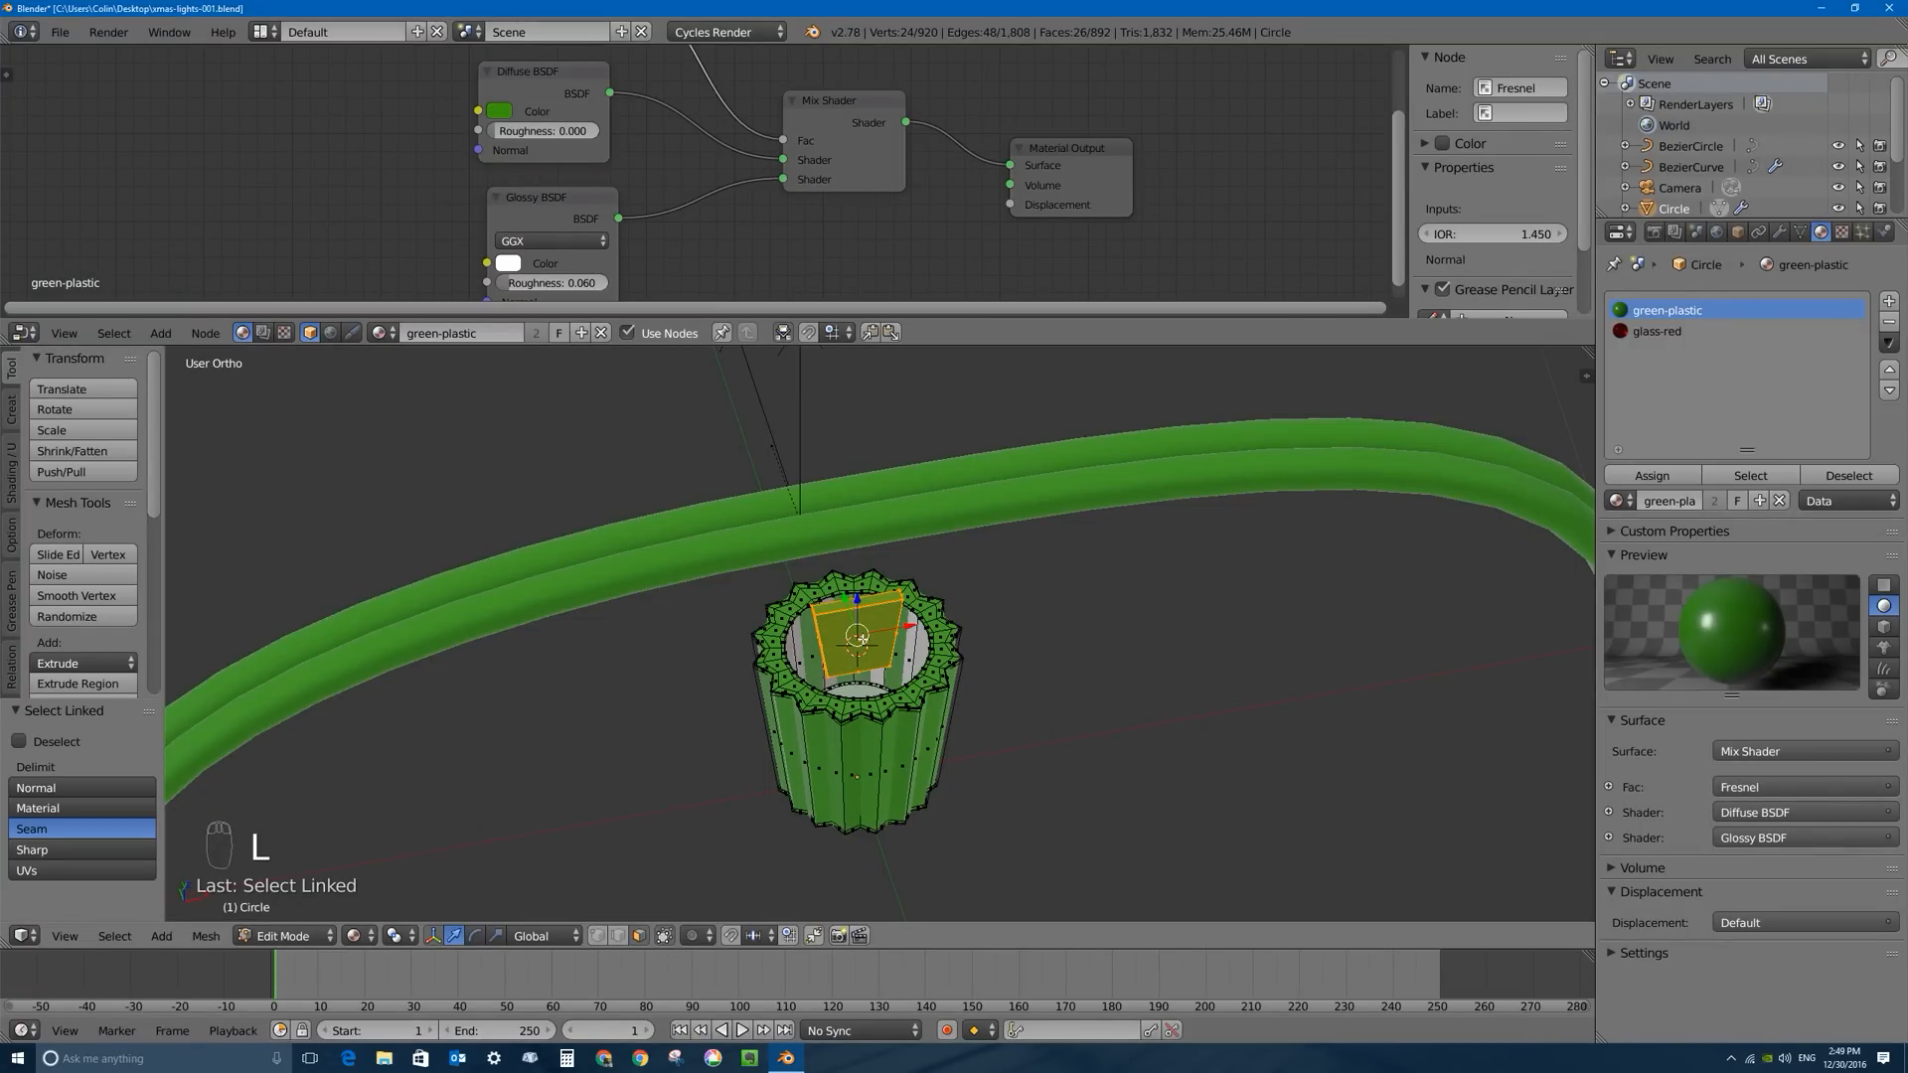
pyautogui.moveTo(843, 611); pyautogui.dragTo(800, 540, button='middle')
pyautogui.moveTo(855, 579); pyautogui.dragTo(856, 595)
pyautogui.press('s')
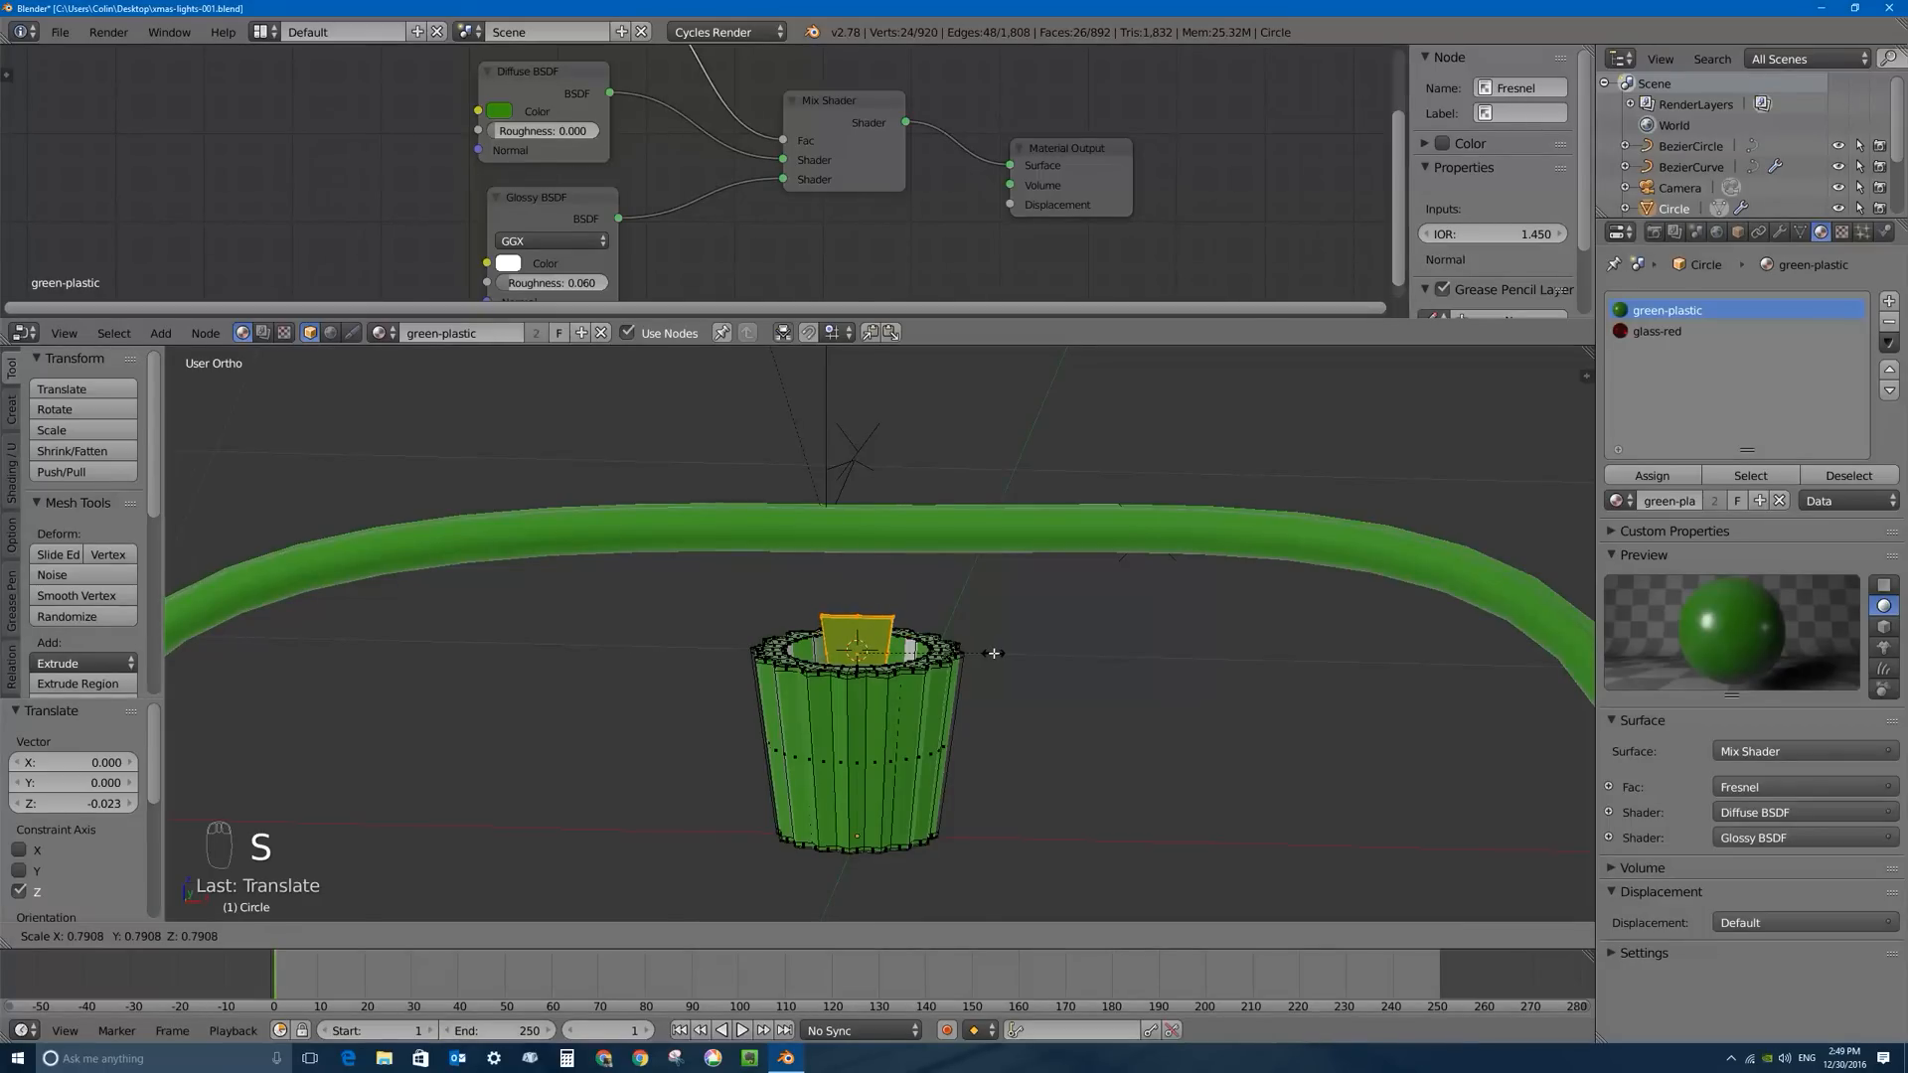
pyautogui.click(1027, 642)
pyautogui.moveTo(1027, 642); pyautogui.dragTo(1007, 629, button='middle')
# Scale the slab to about 0.865 along X and Z only, leaving out the Y axis.
pyautogui.press('s')
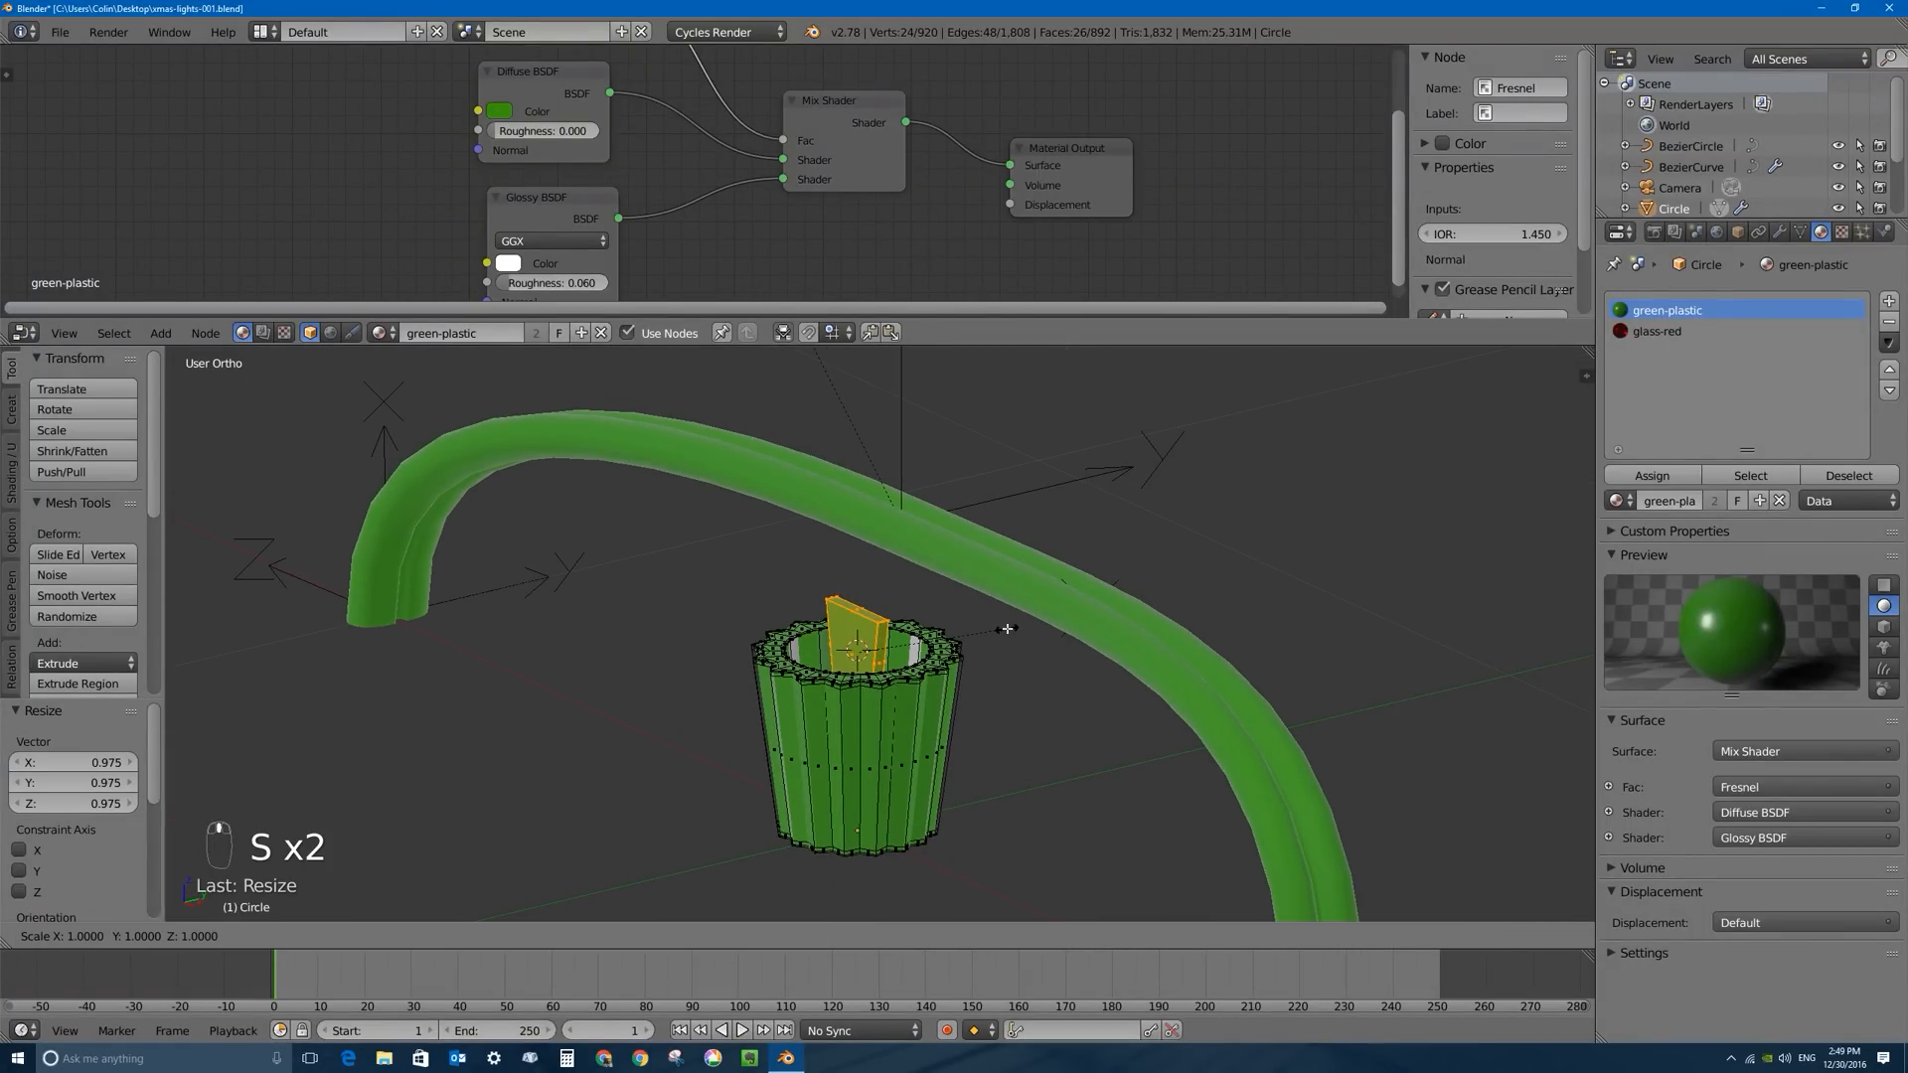
pyautogui.hotkey('shift', 'y')
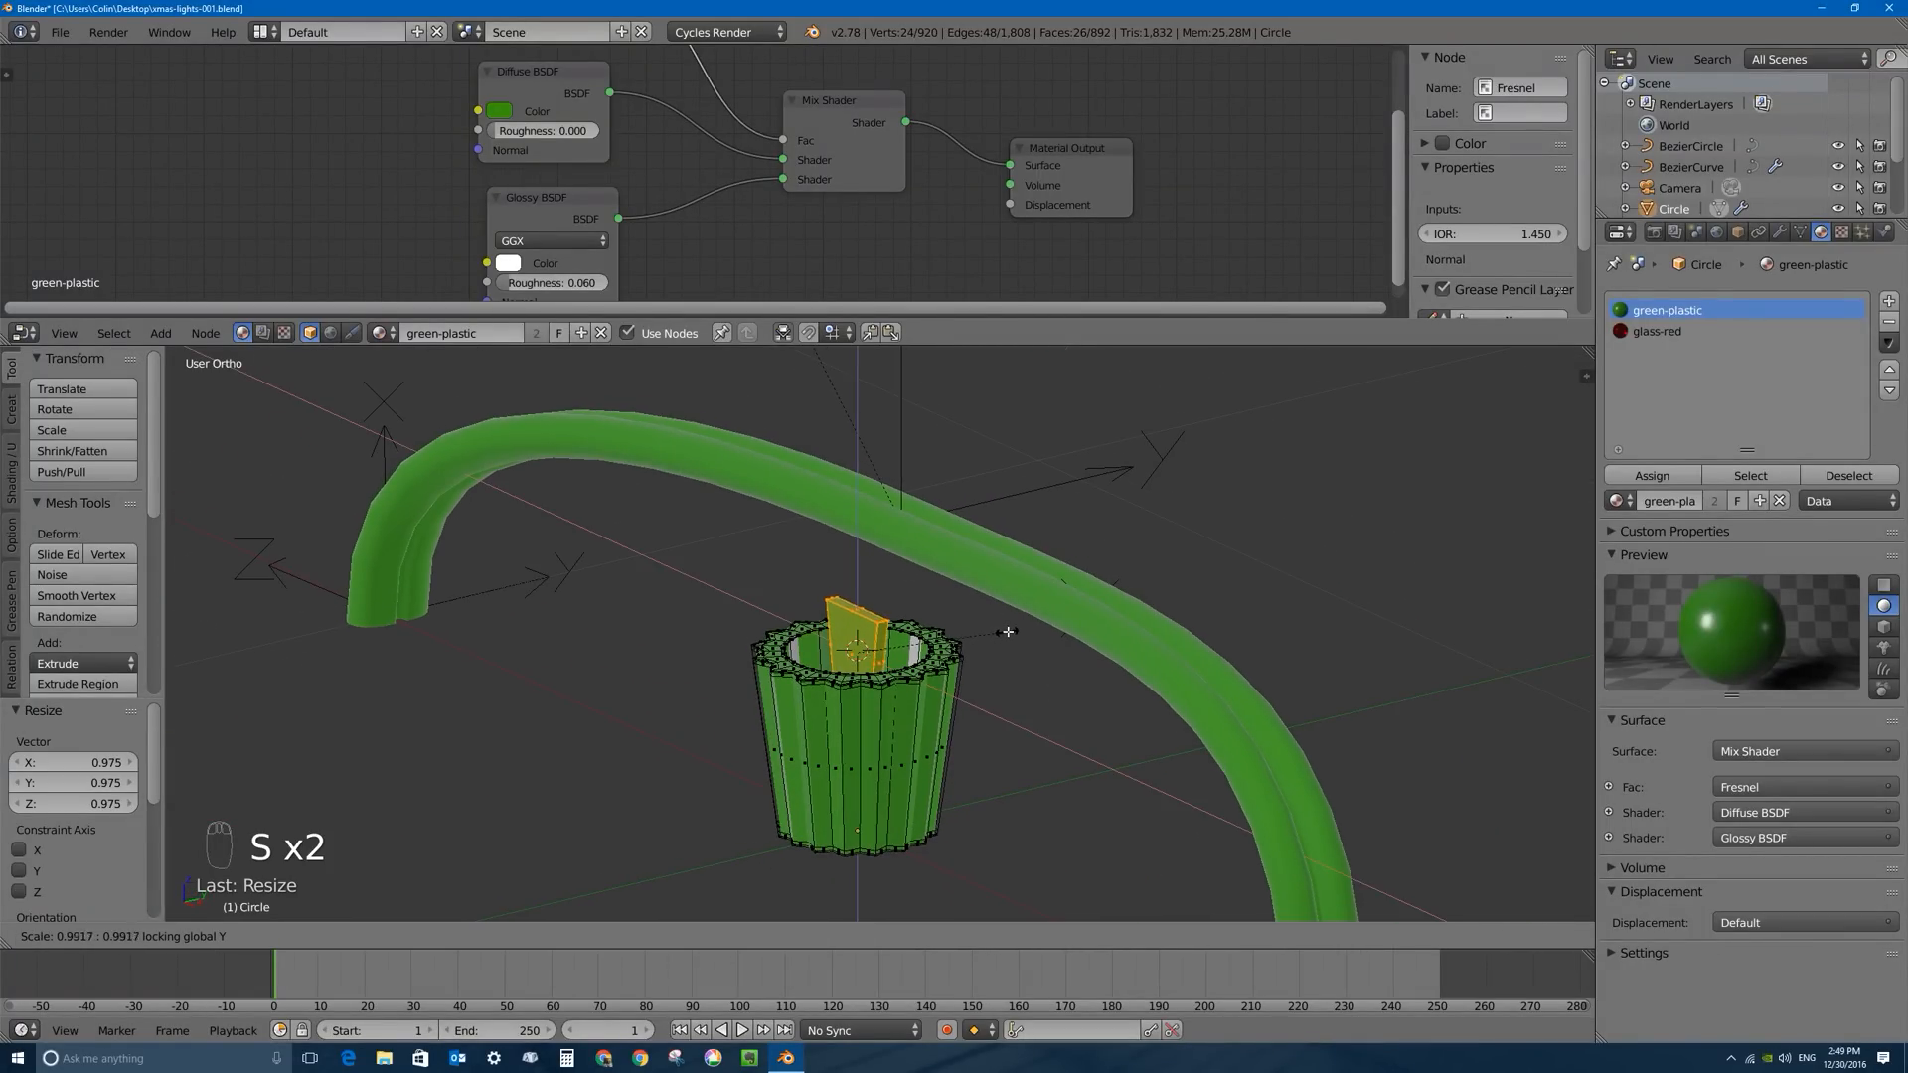
pyautogui.click(986, 638)
pyautogui.moveTo(986, 637)
pyautogui.mouseDown(button='middle')
pyautogui.moveTo(854, 641)
pyautogui.moveTo(1007, 645)
pyautogui.mouseUp(button='middle')
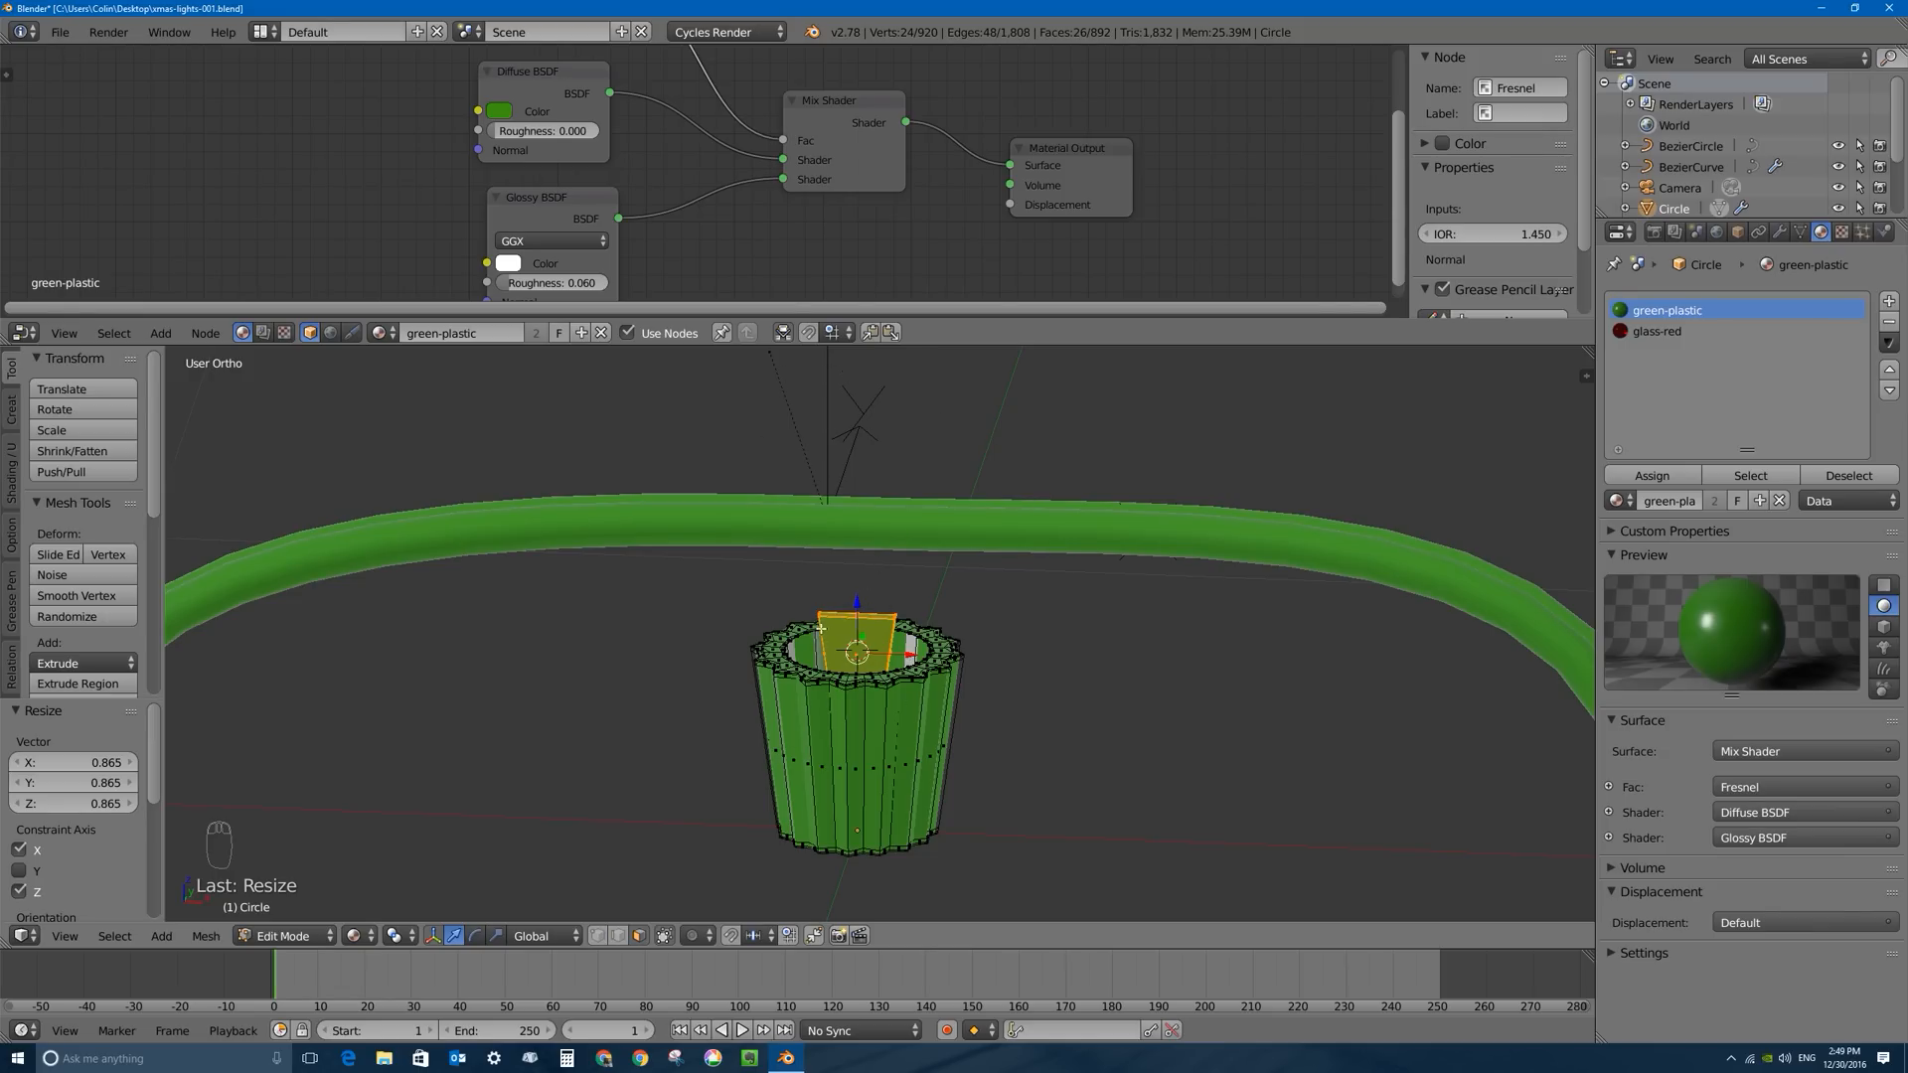
# In object mode, place the 3D cursor at the bulb's base in front wireframe view and add a Bezier curve there.
pyautogui.scroll(-5, 693, 550)
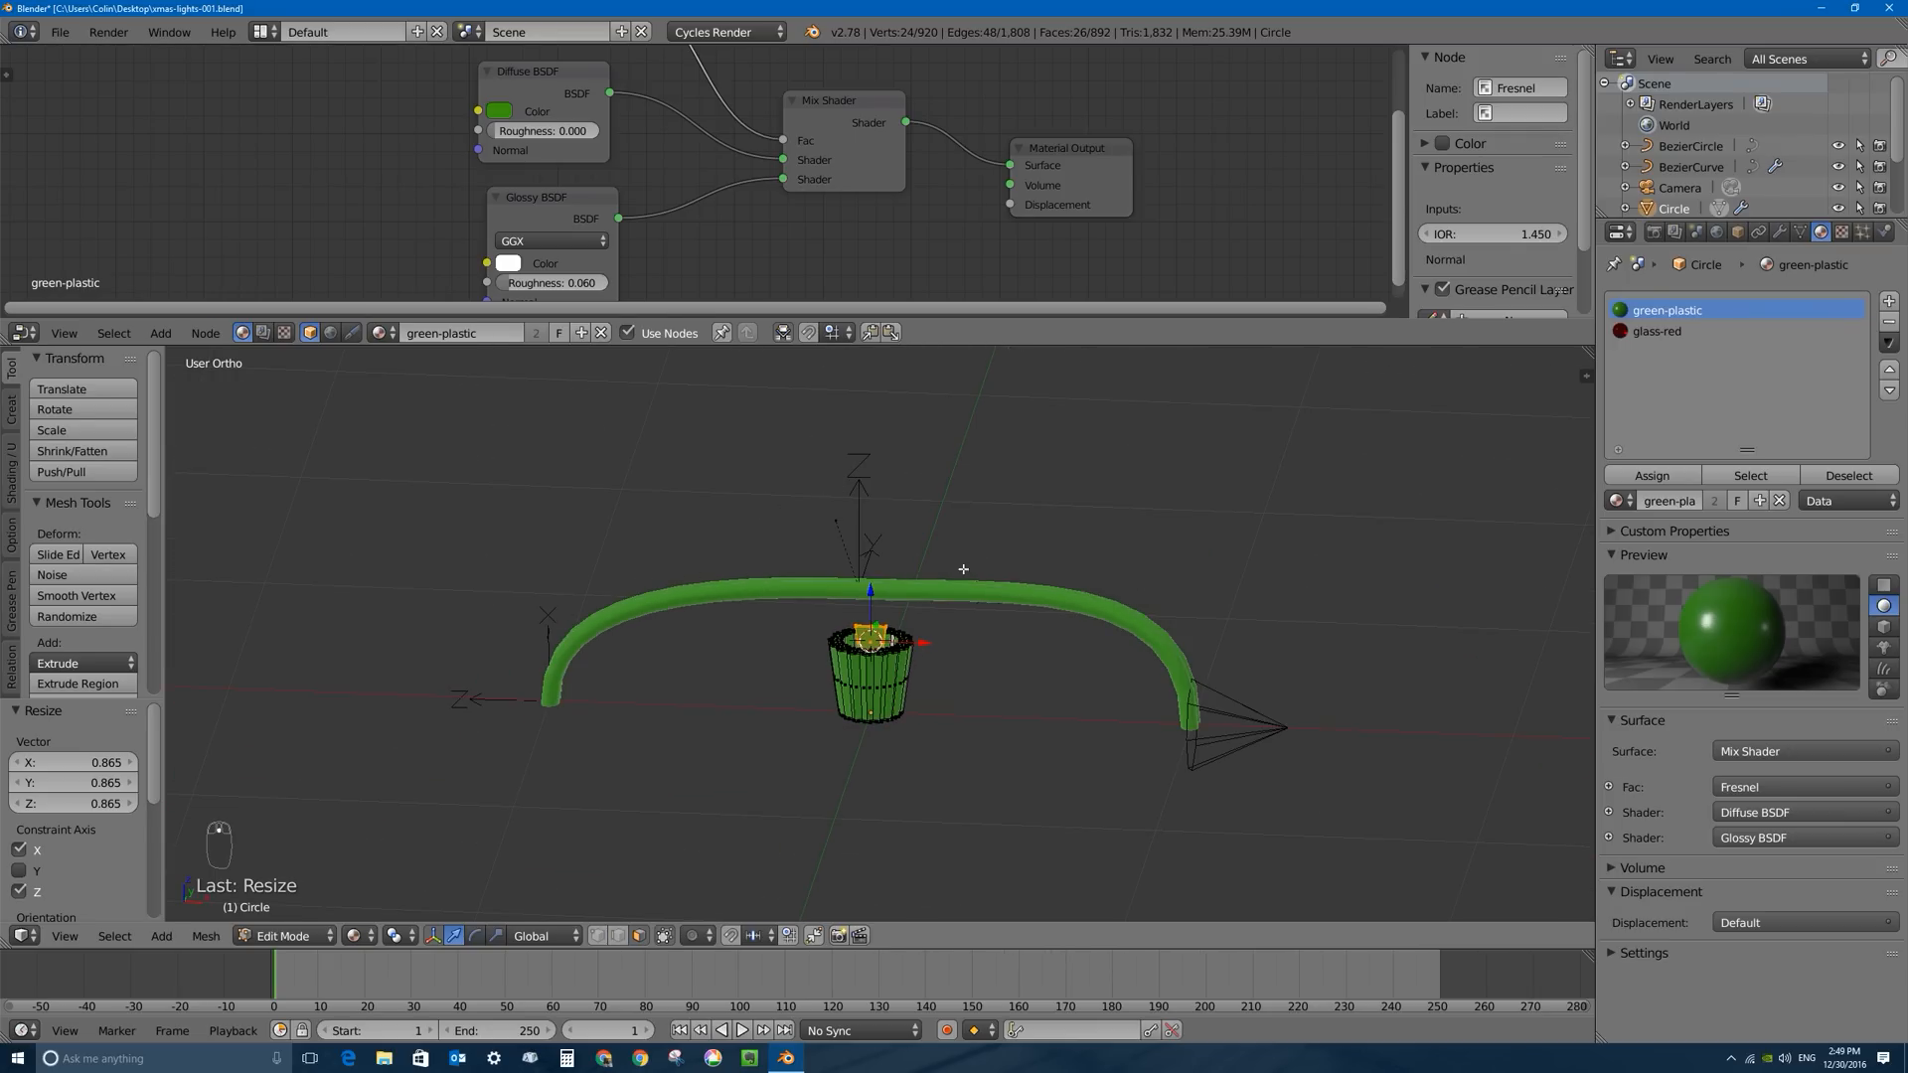
pyautogui.press('Tab')
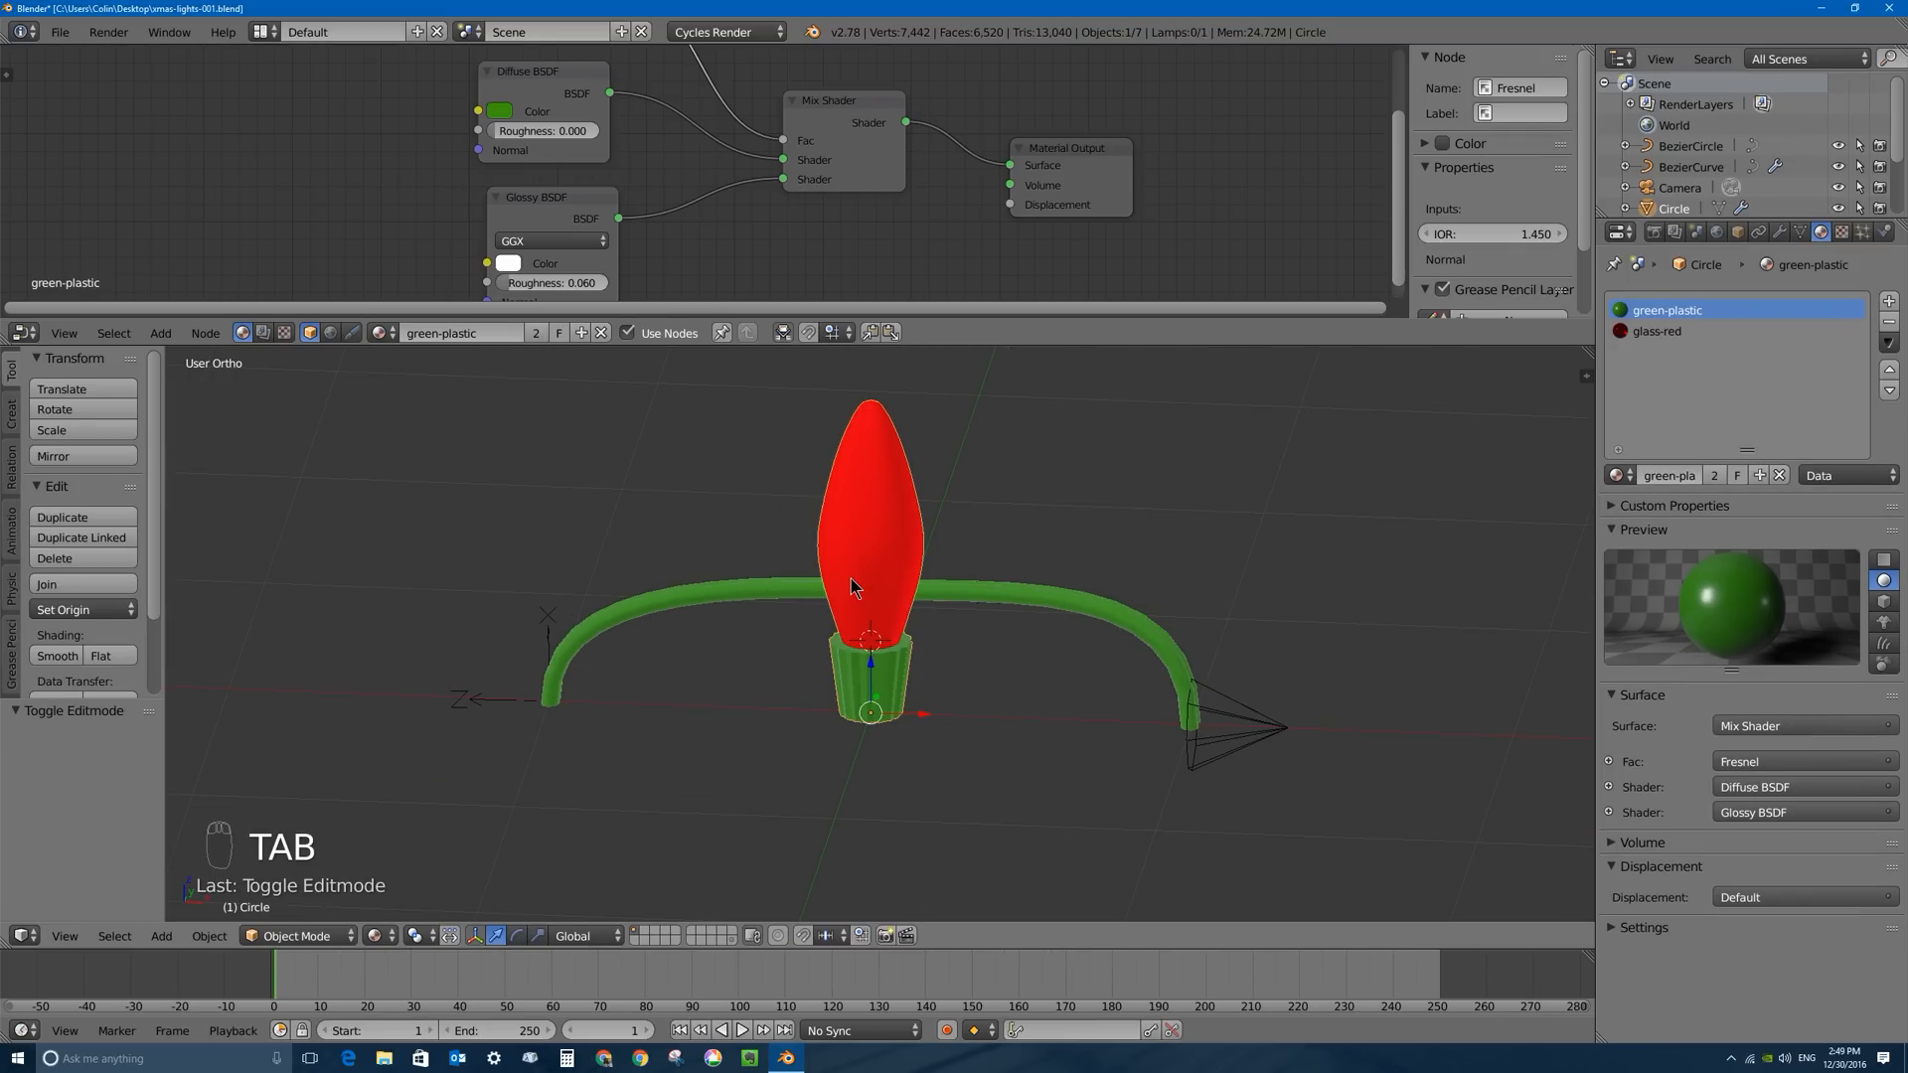
pyautogui.press('KP_1')
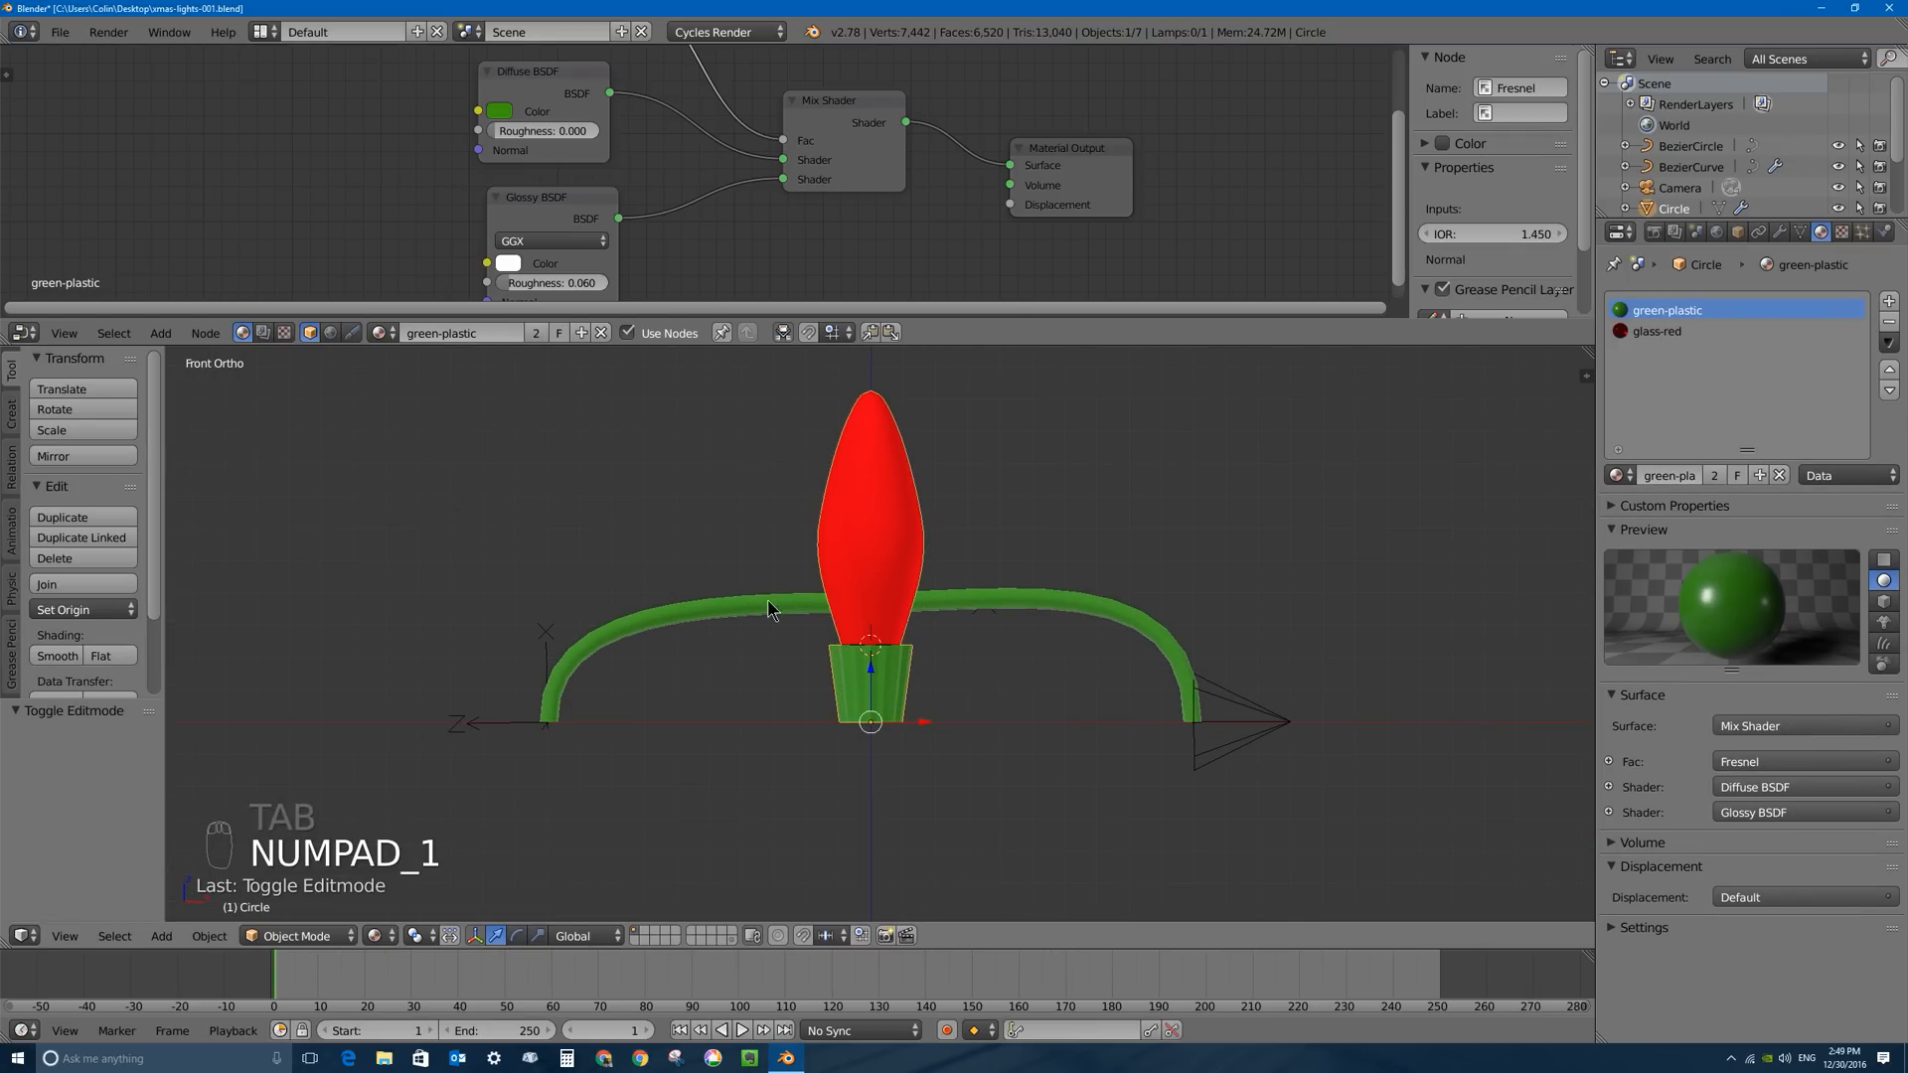
pyautogui.scroll(3, 876, 629)
pyautogui.press('z')
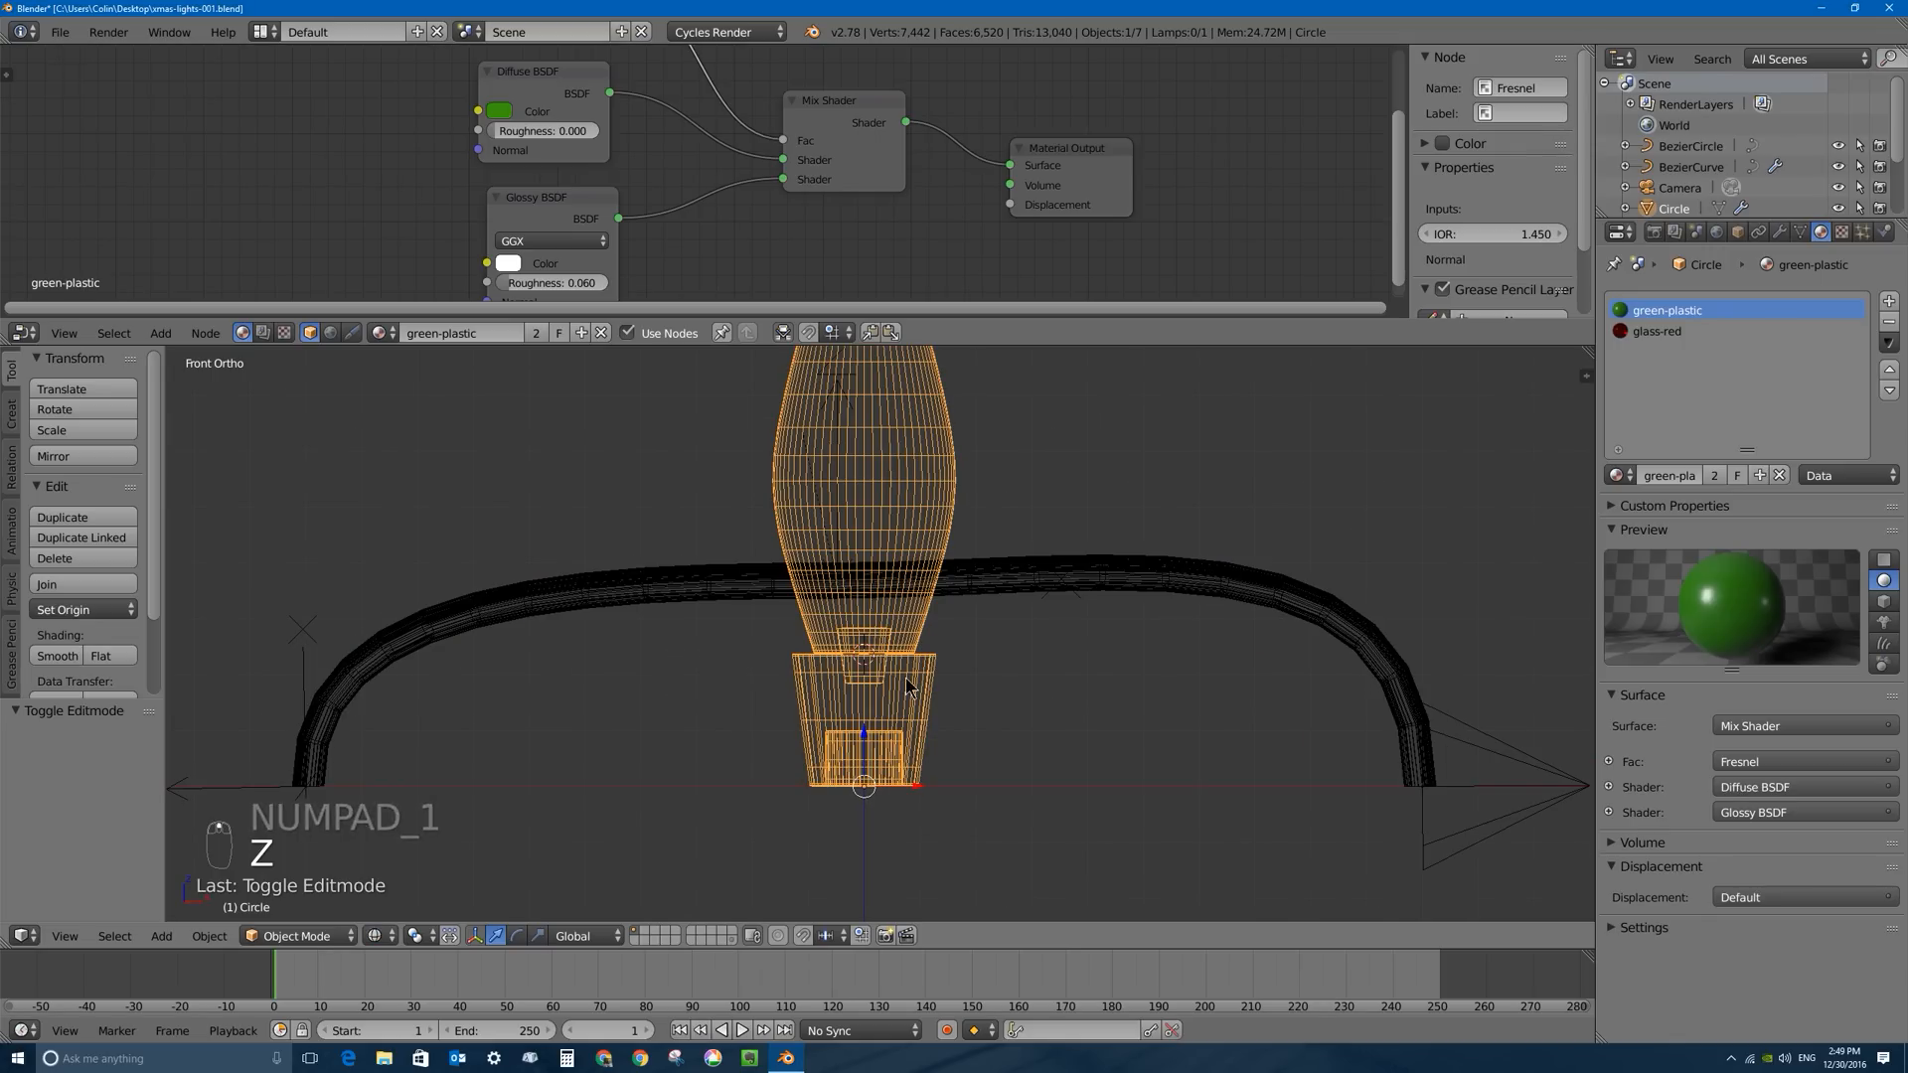
pyautogui.click(863, 629)
pyautogui.click(920, 619)
pyautogui.hotkey('shift', 'a')
pyautogui.moveTo(860, 632)
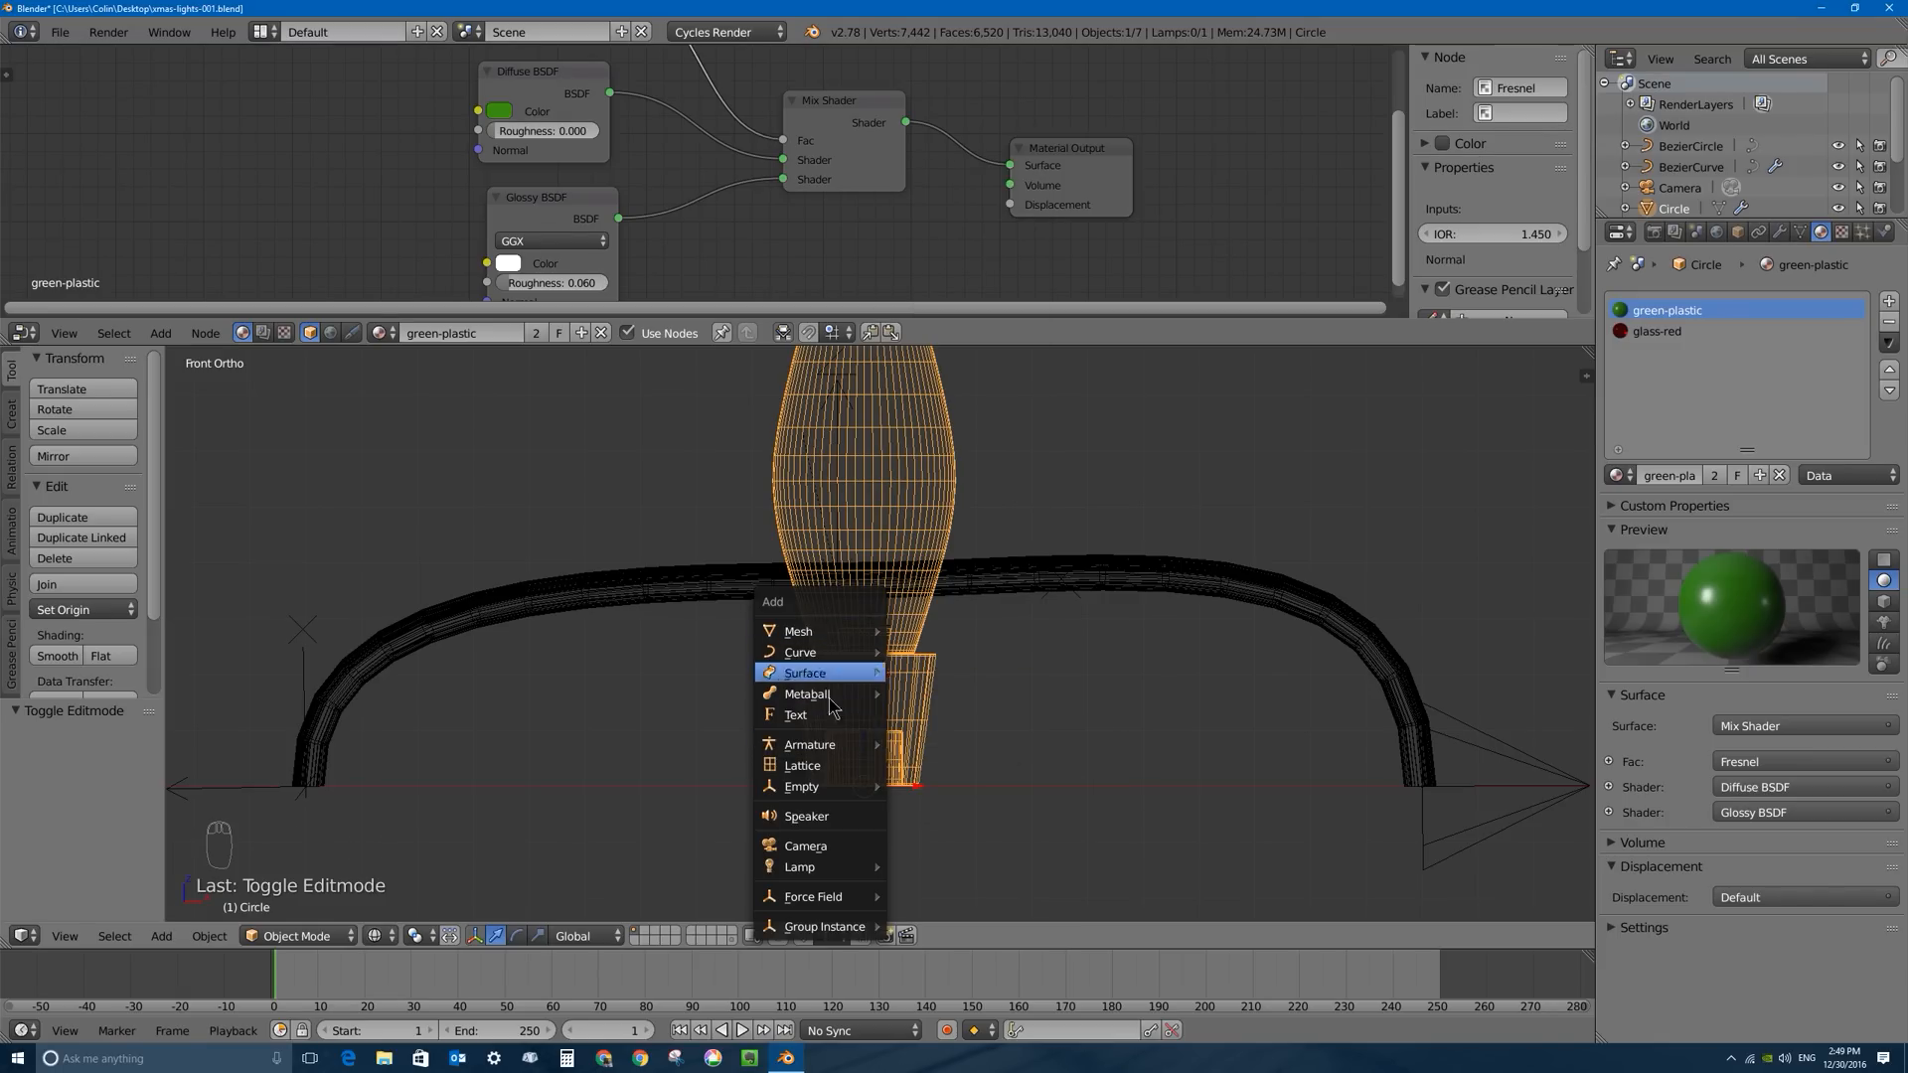
pyautogui.click(949, 653)
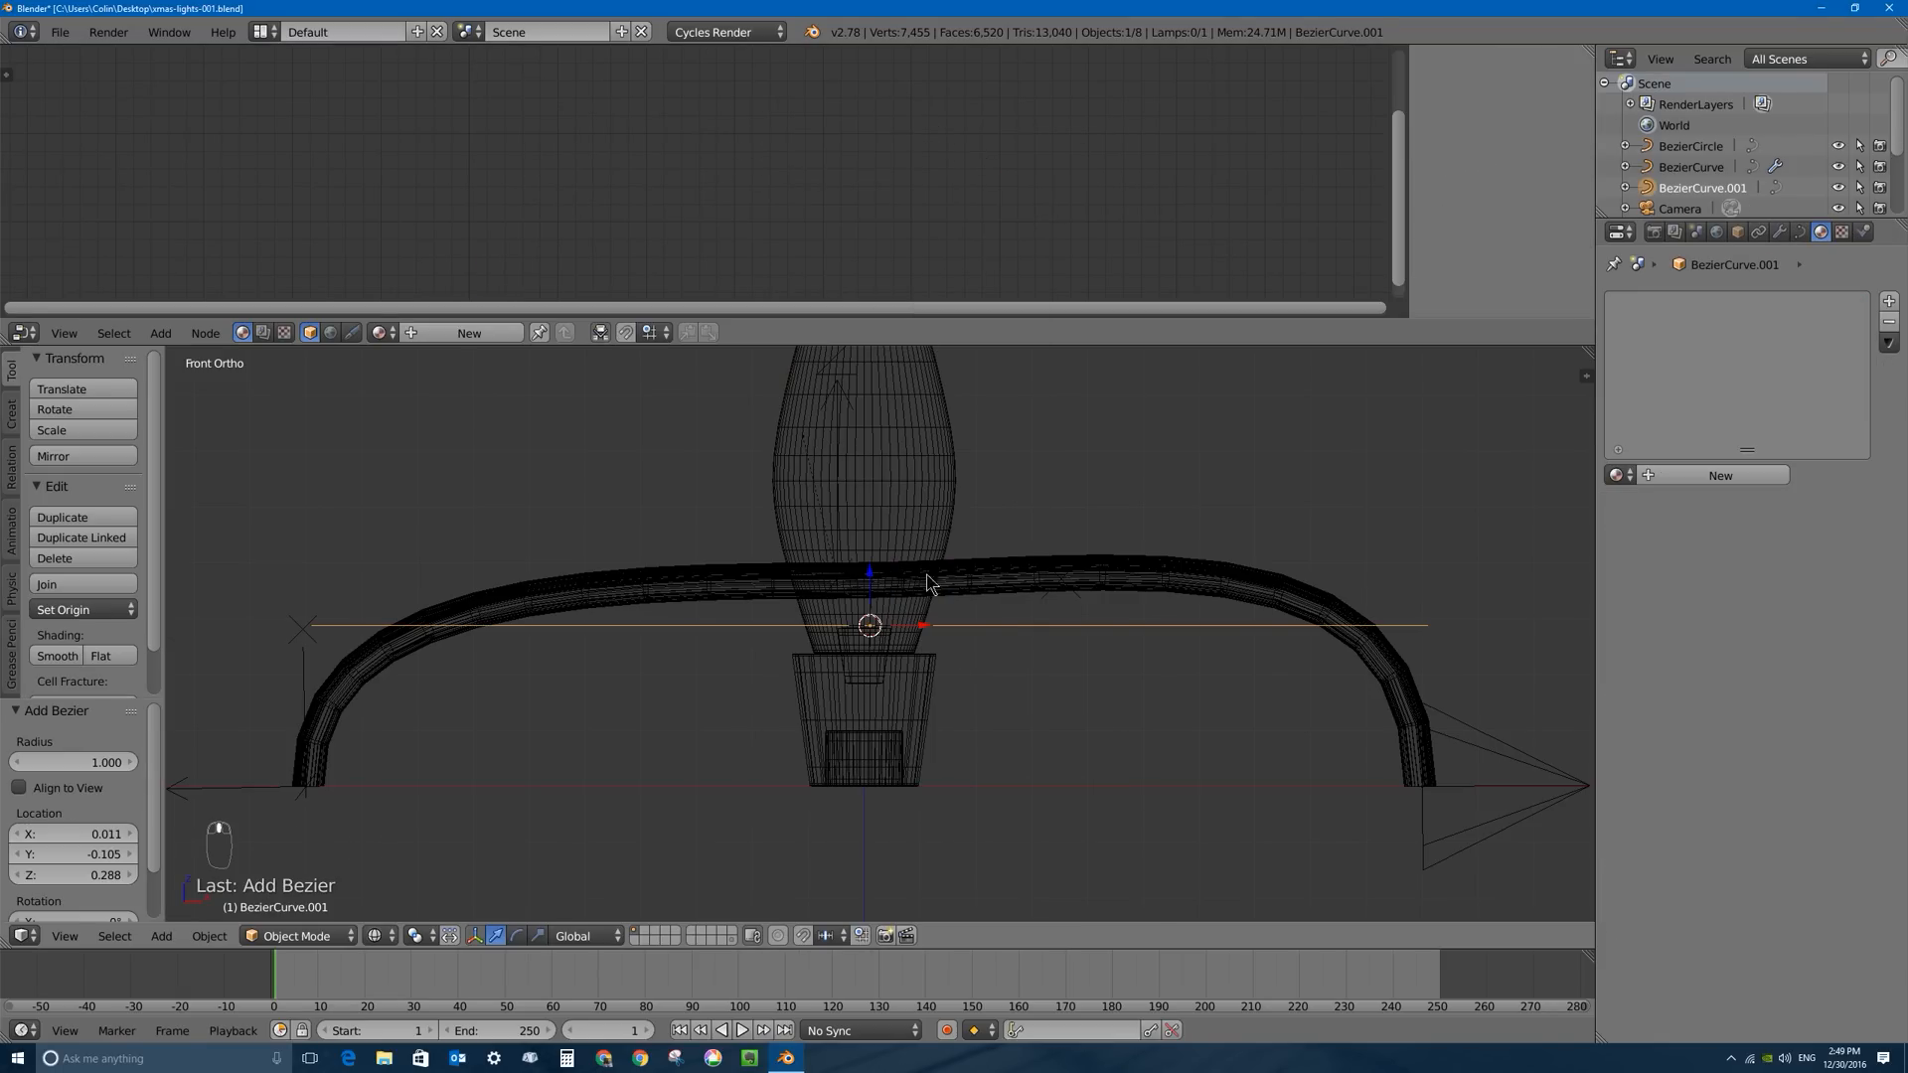
# Rotate the new Bezier curve by -90 degrees in the right side view.
pyautogui.moveTo(926, 576); pyautogui.dragTo(925, 616, button='middle')
pyautogui.press('KP_3')
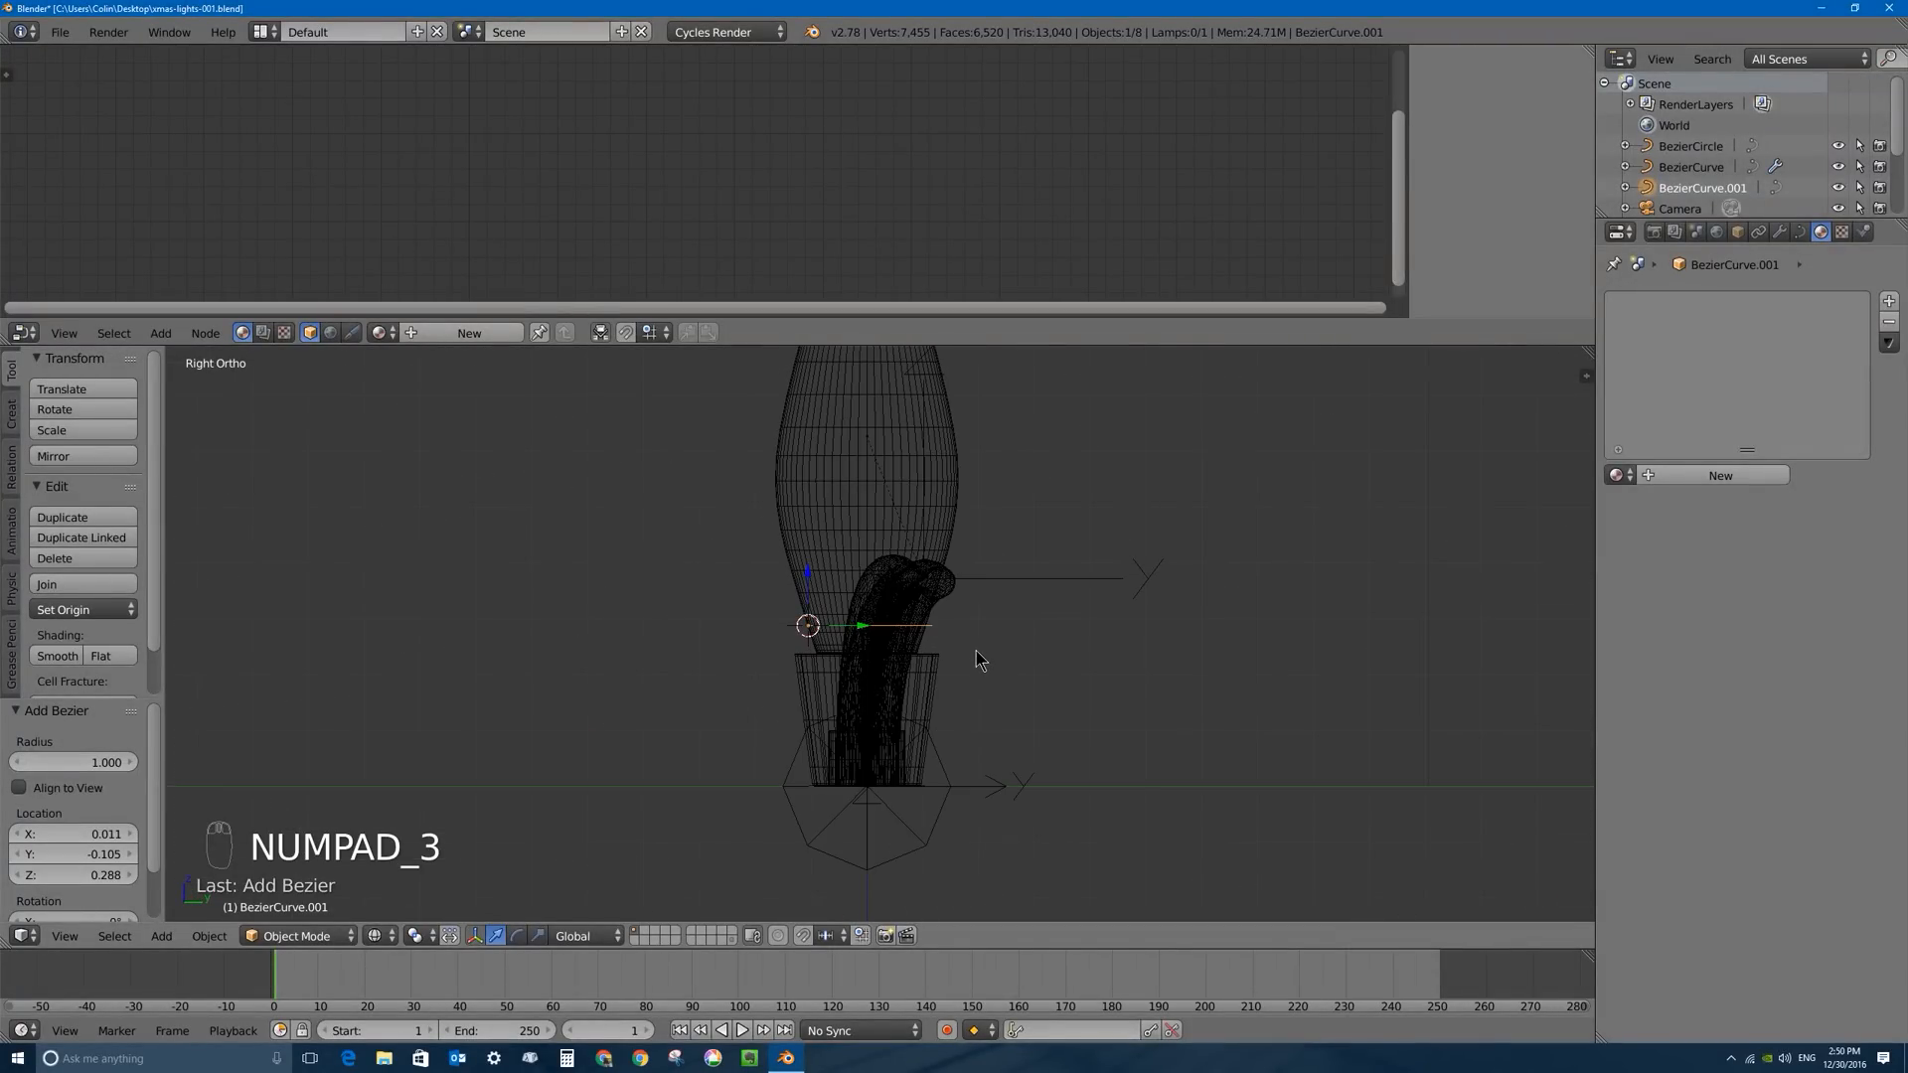
pyautogui.press('r')
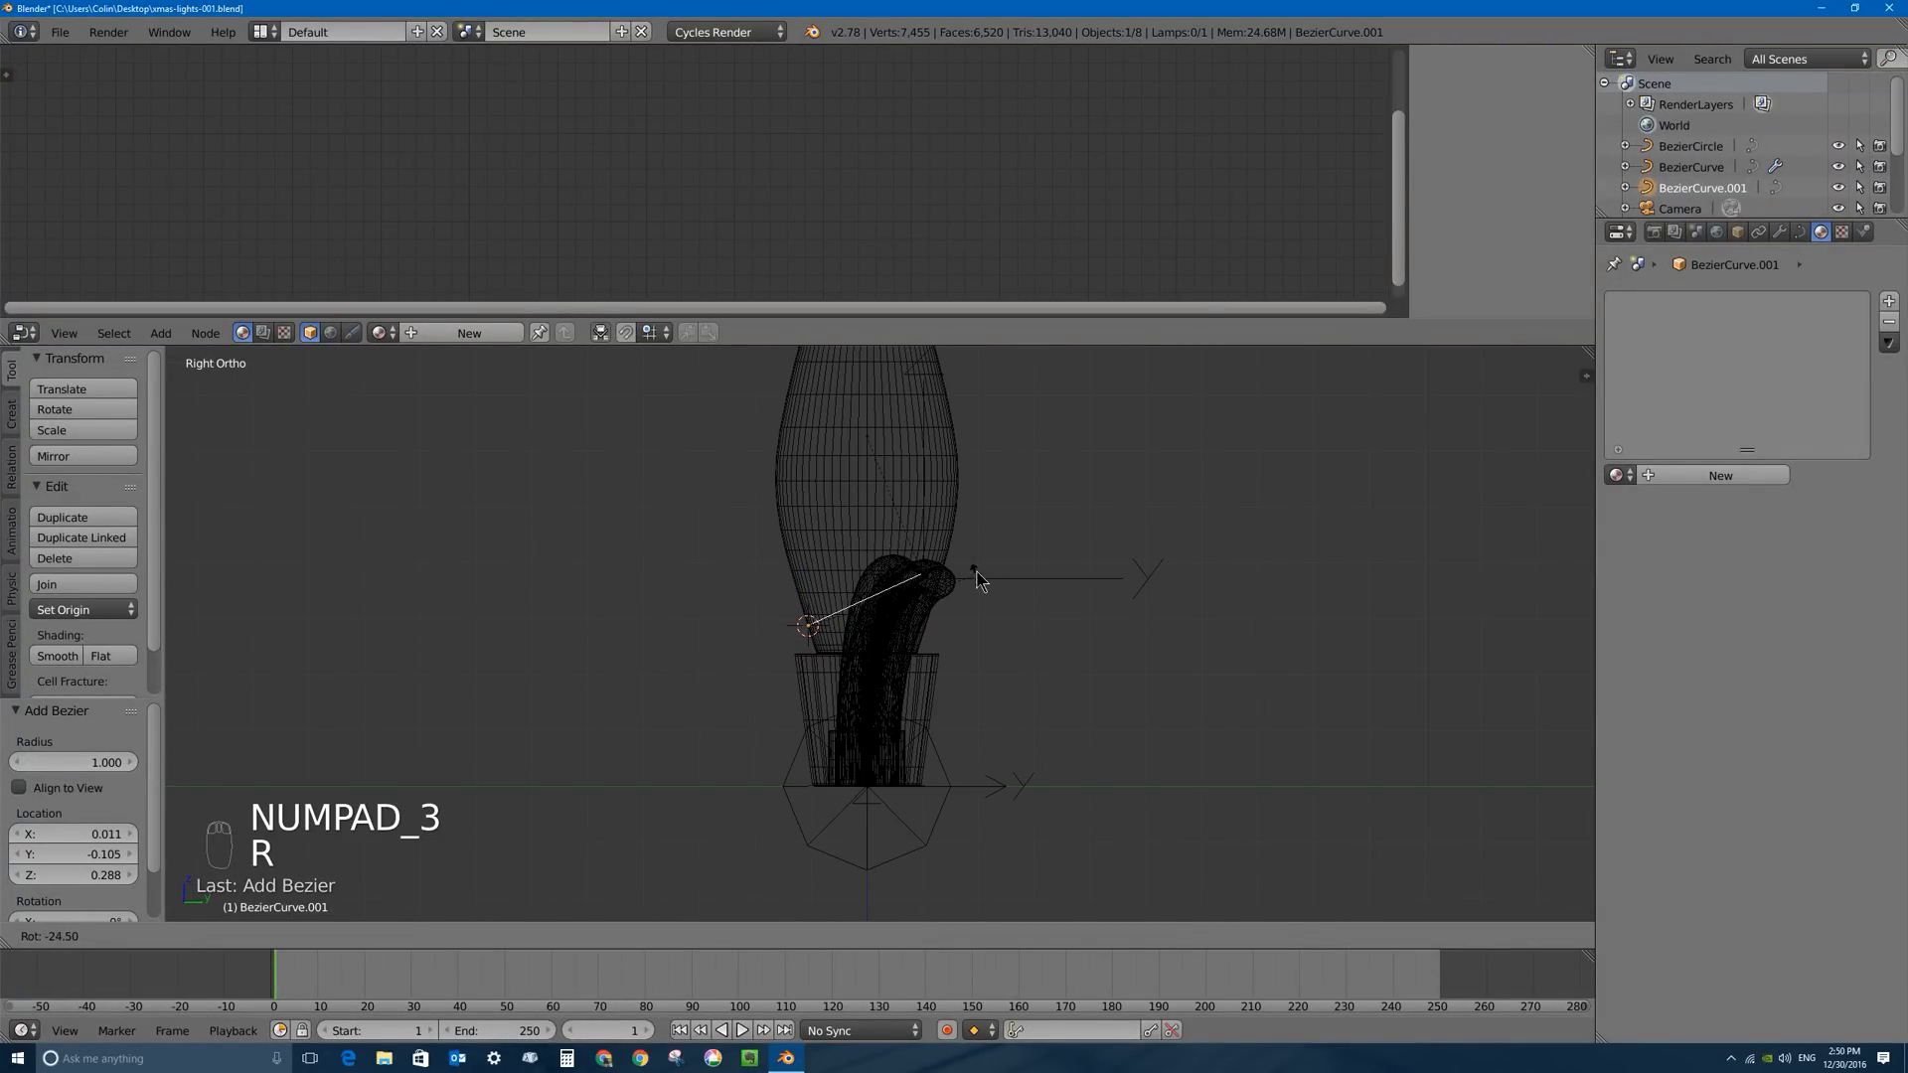
pyautogui.write('-90')
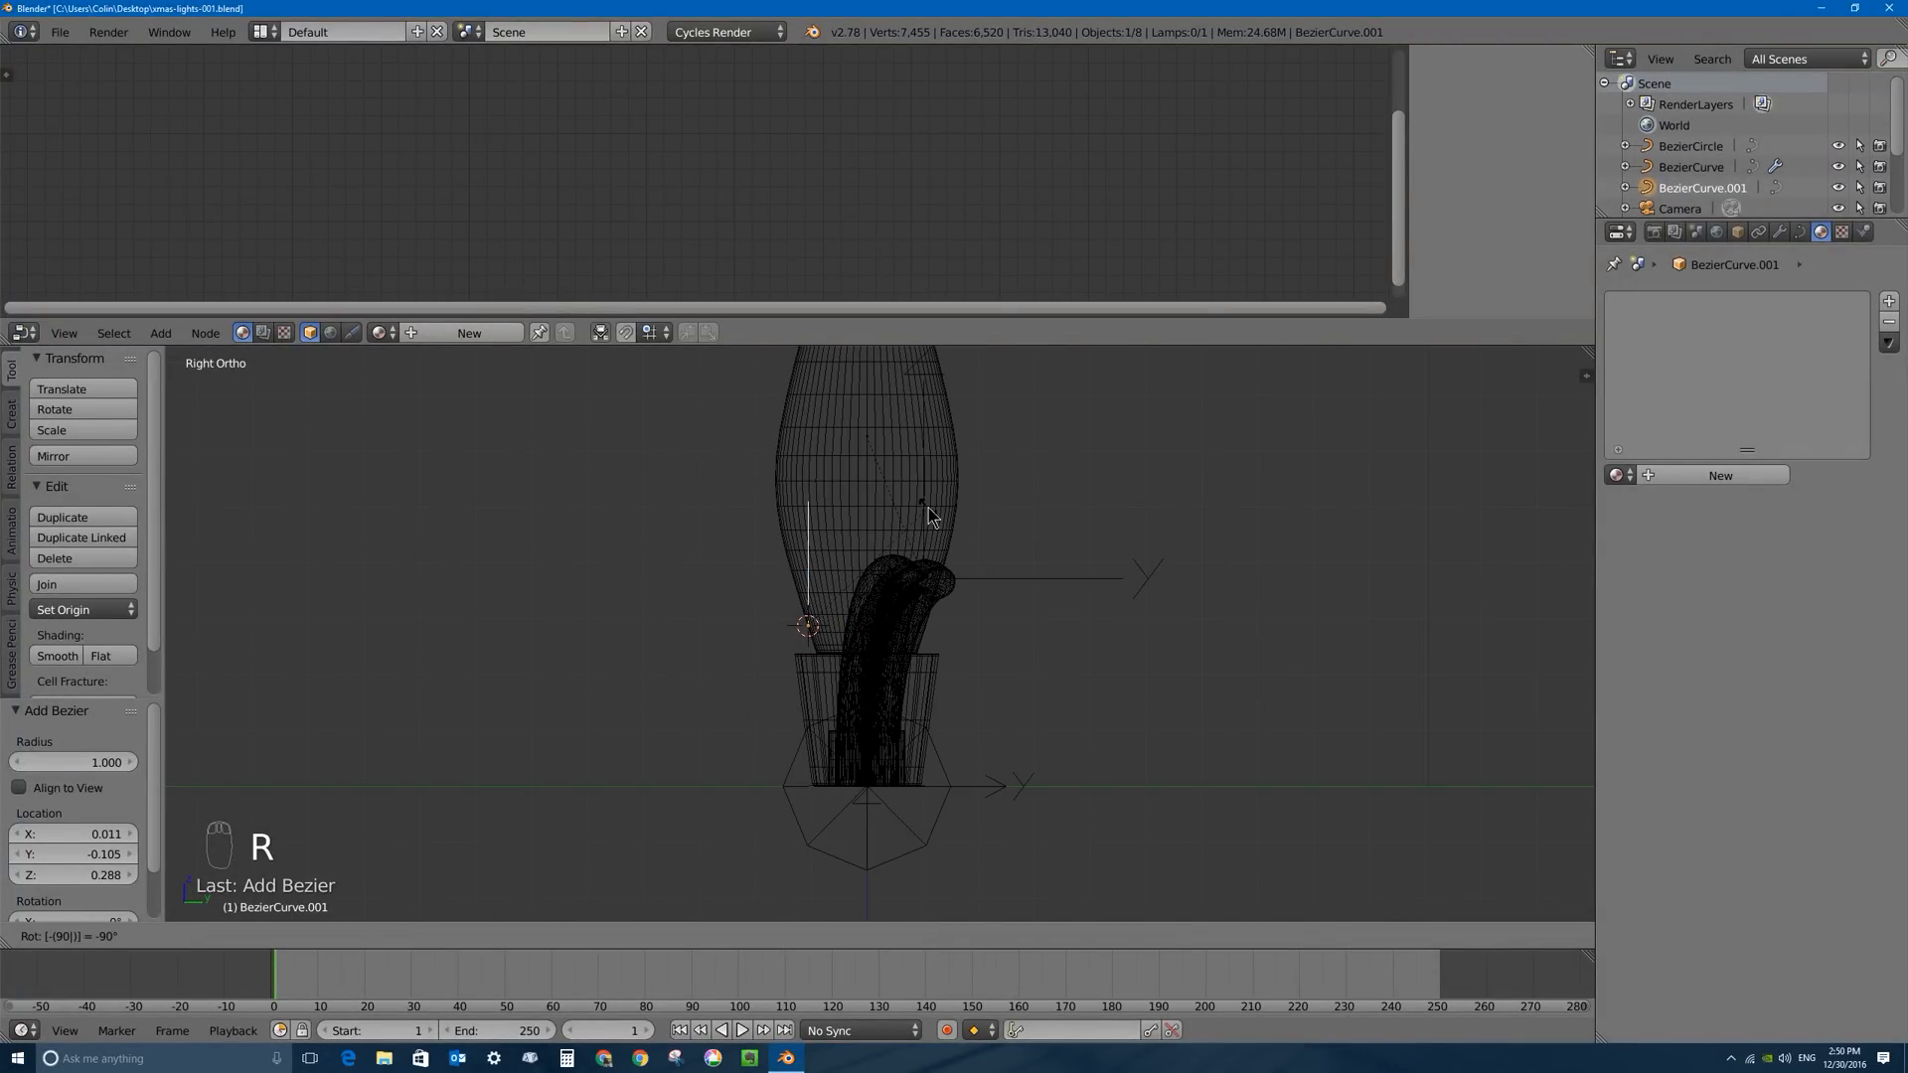
pyautogui.press('Return')
# In curve edit mode, move the left control point about 0.964 and the right one about -0.973 along X to the bulb's base.
pyautogui.press('KP_1')
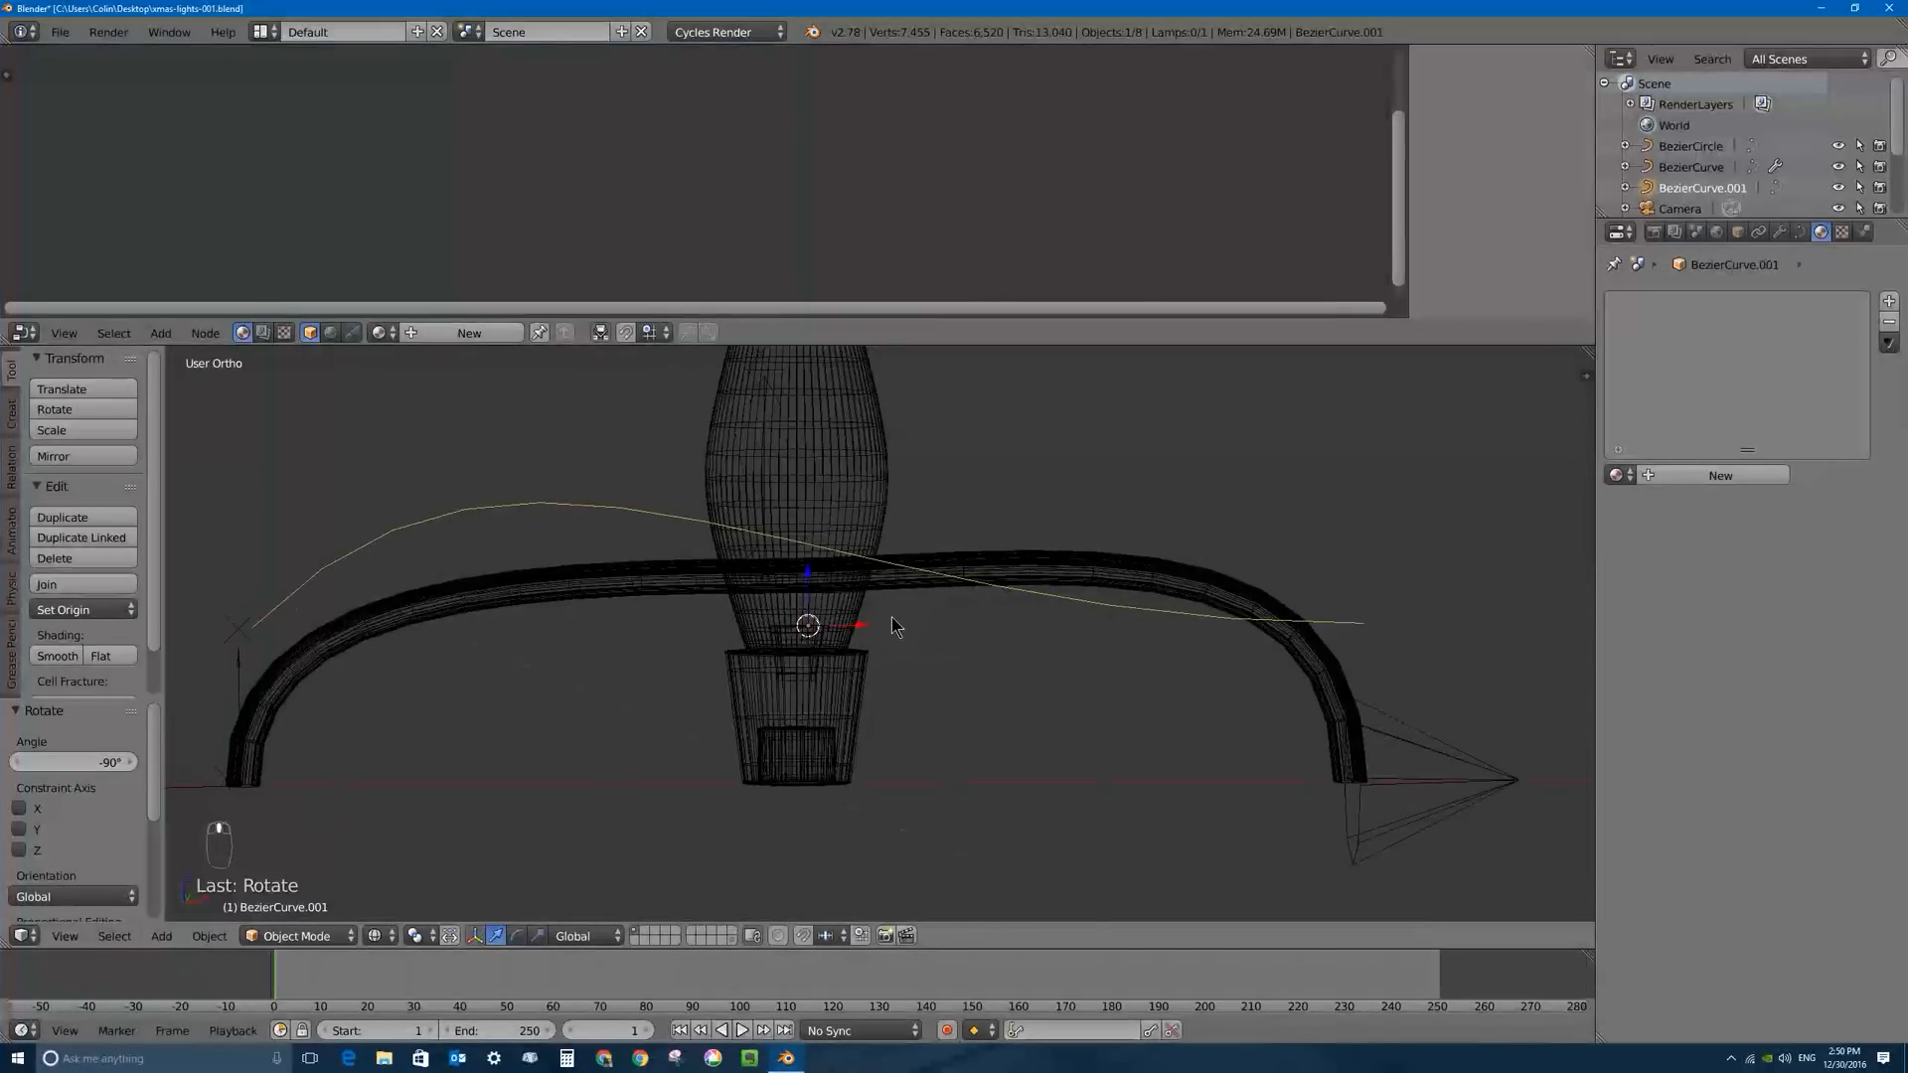
pyautogui.press('Tab')
pyautogui.scroll(-3, 525, 579)
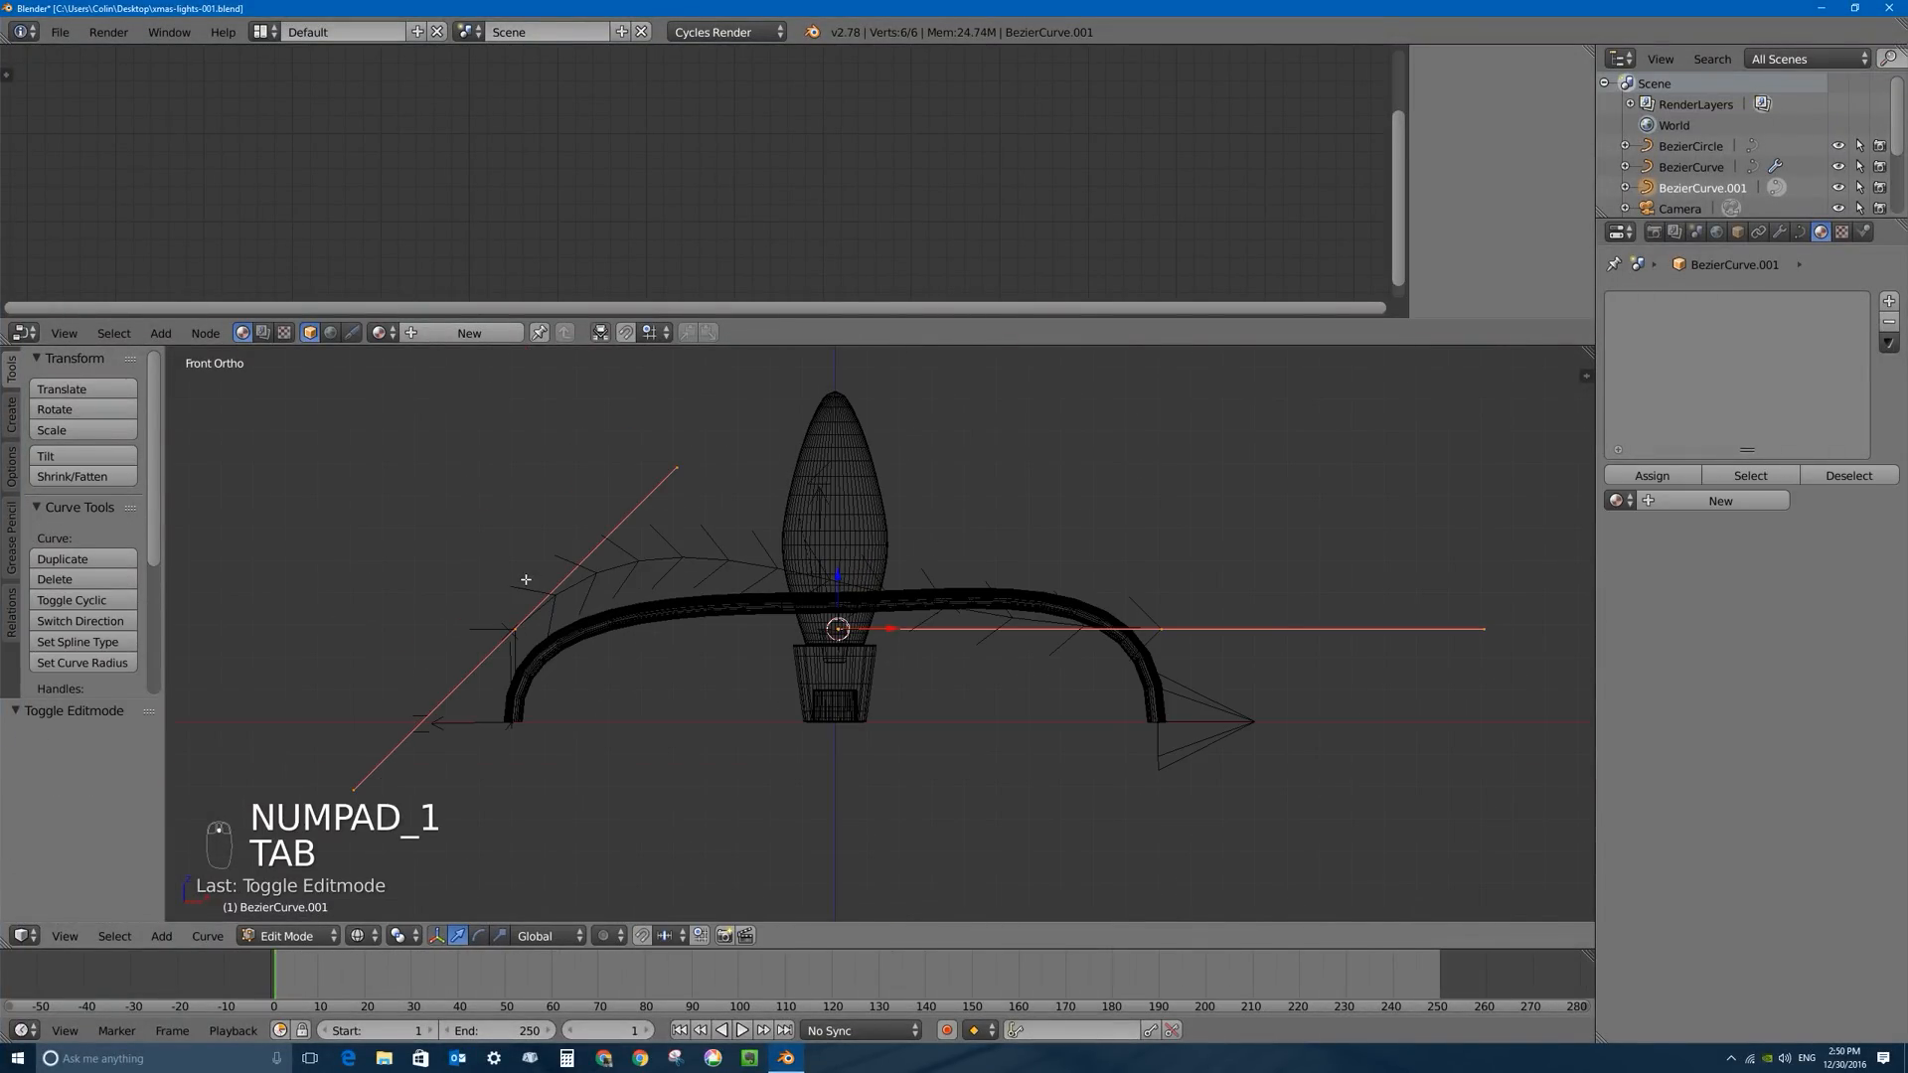
pyautogui.rightClick(523, 628)
pyautogui.press('g')
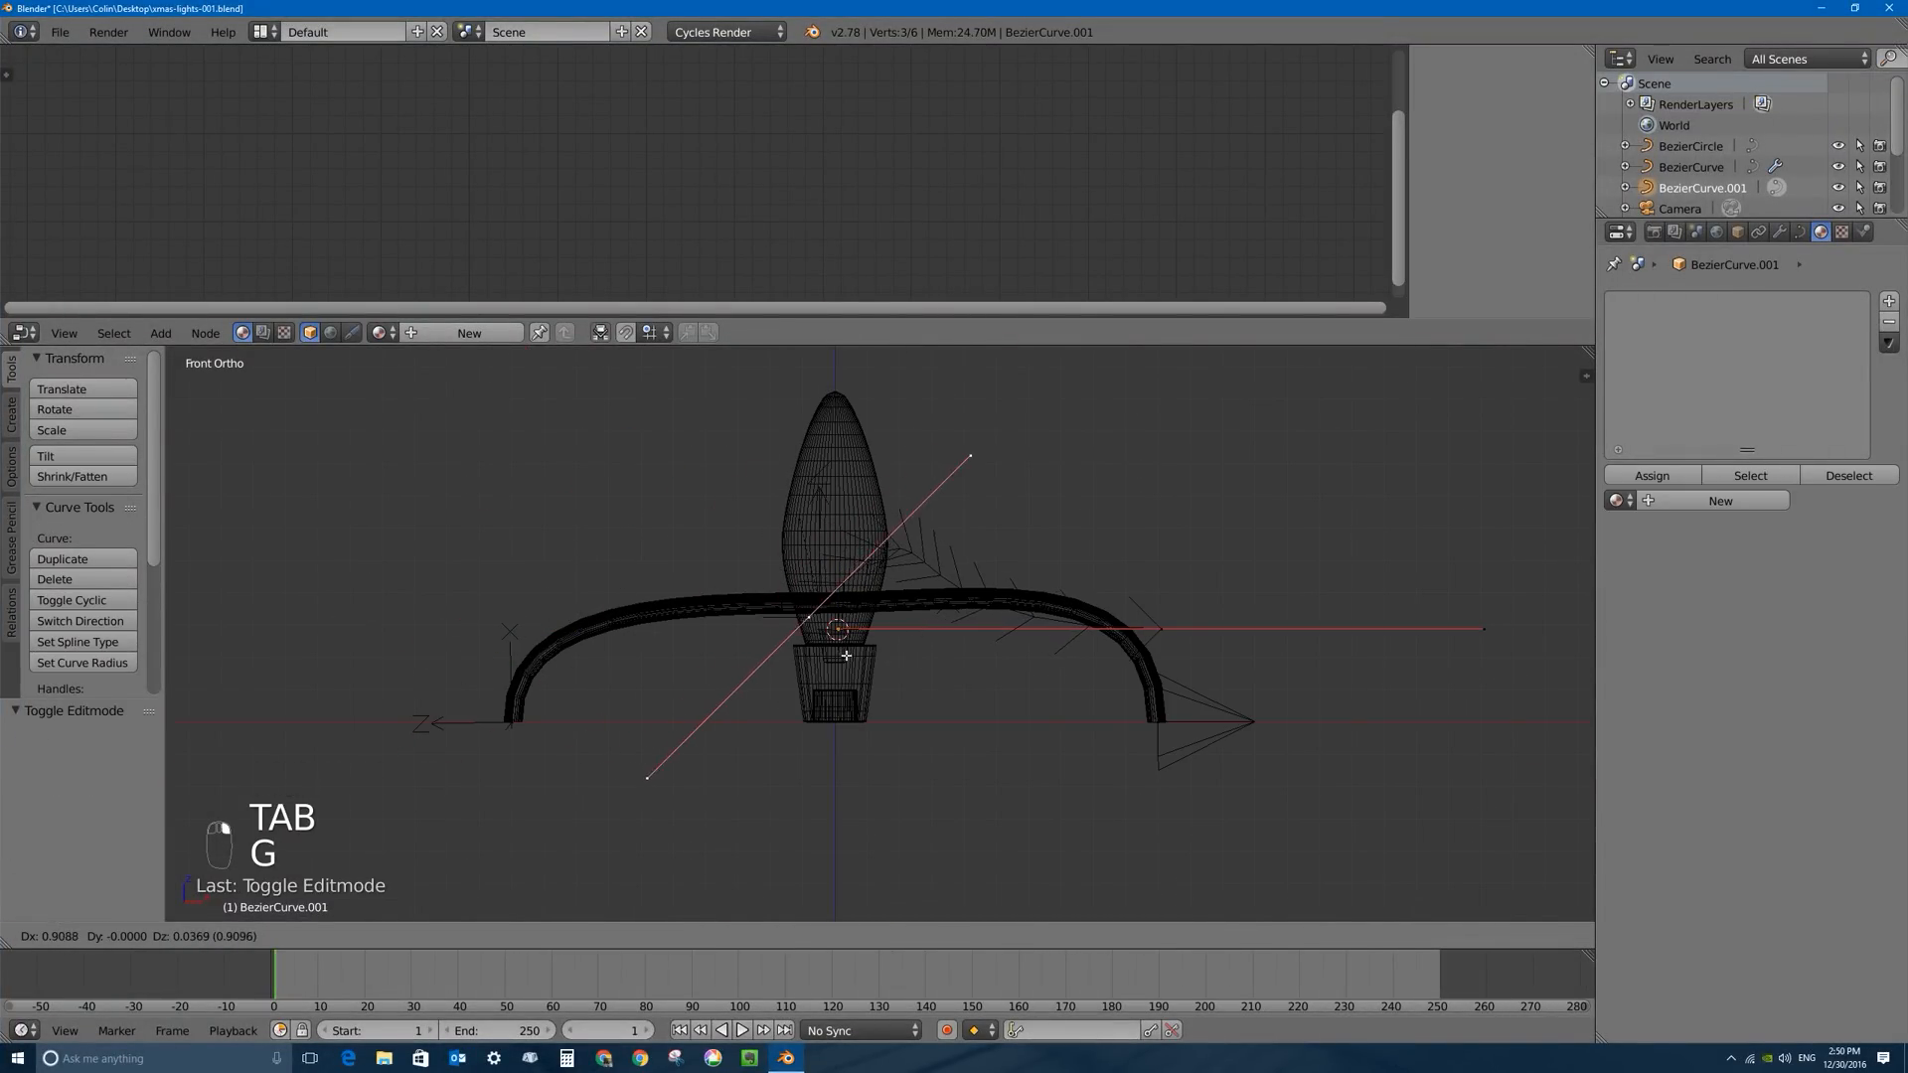
pyautogui.click(857, 664)
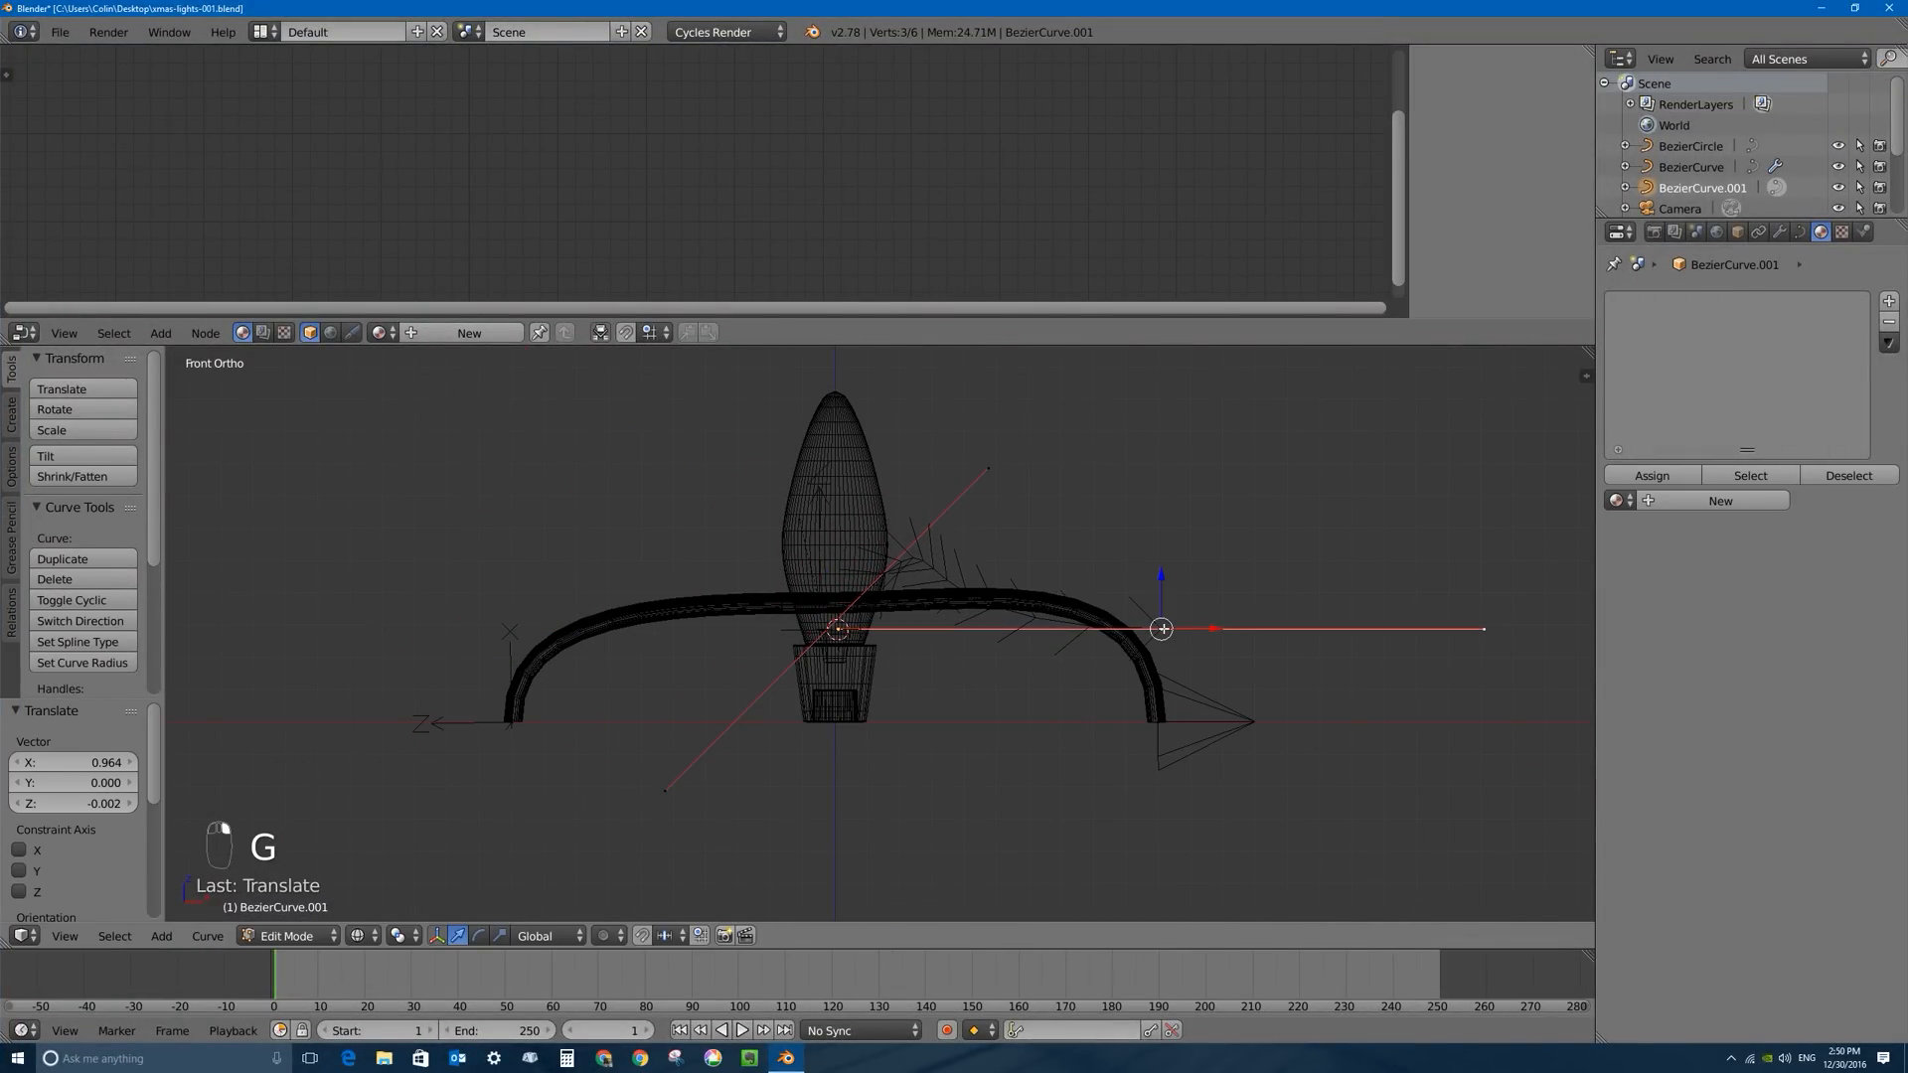
pyautogui.press('g')
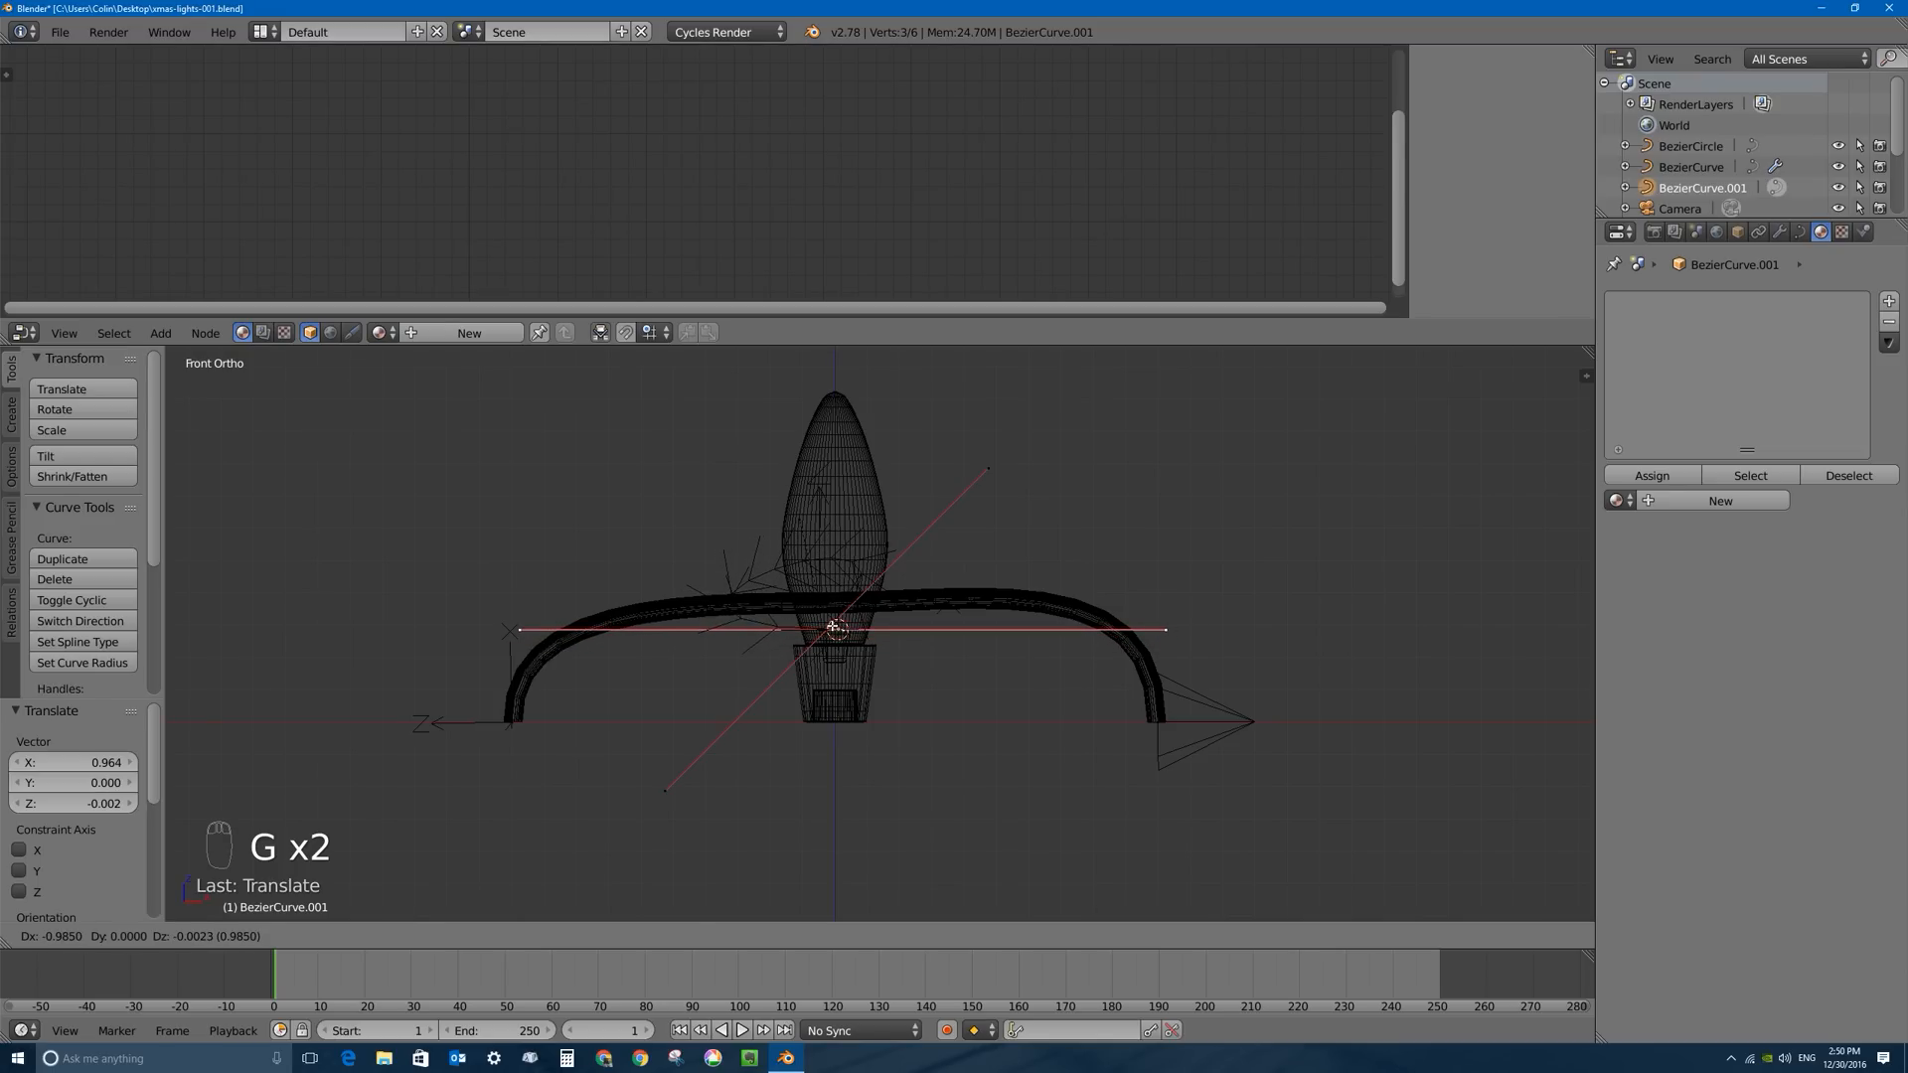
pyautogui.click(837, 630)
# Shrink the handles of both control points, scaling the right one to about -0.093 and the left one to about 0.102.
pyautogui.scroll(6, 775, 626)
pyautogui.scroll(-6, 713, 622)
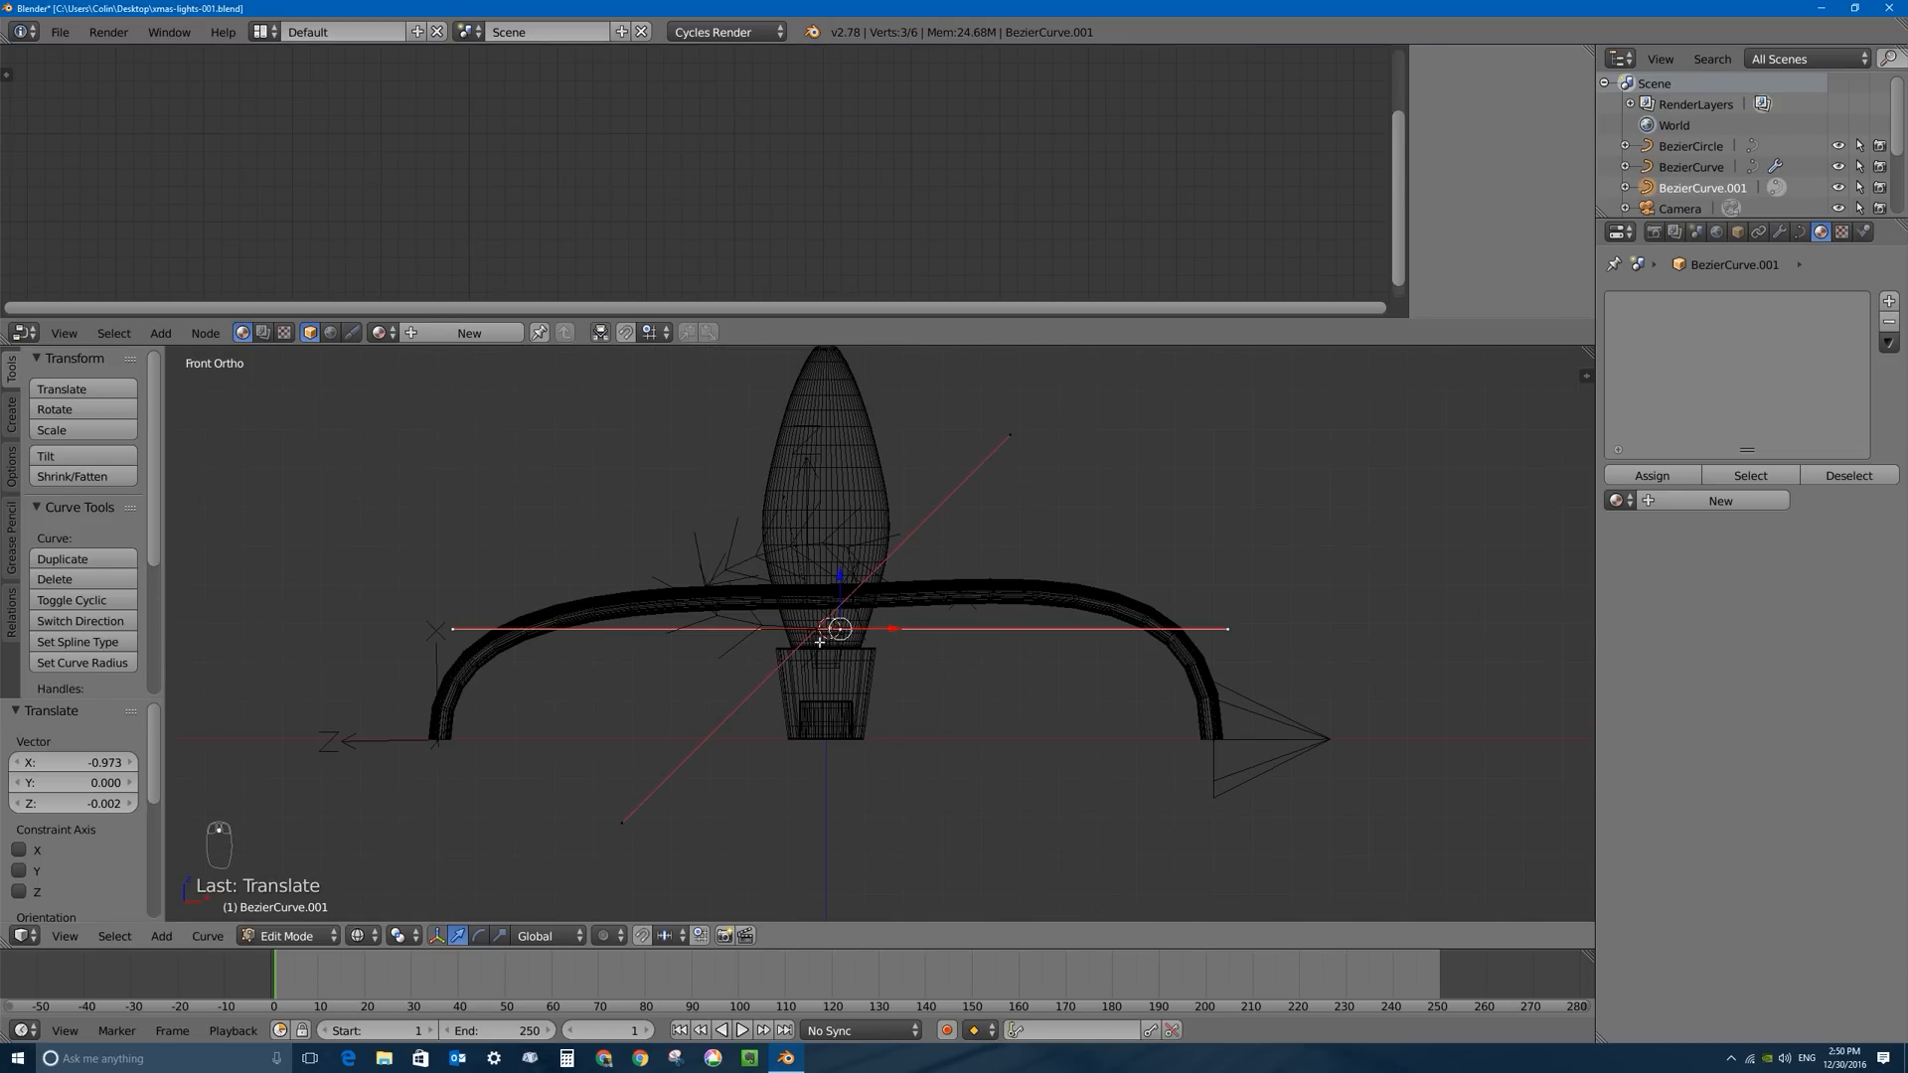
pyautogui.press('s')
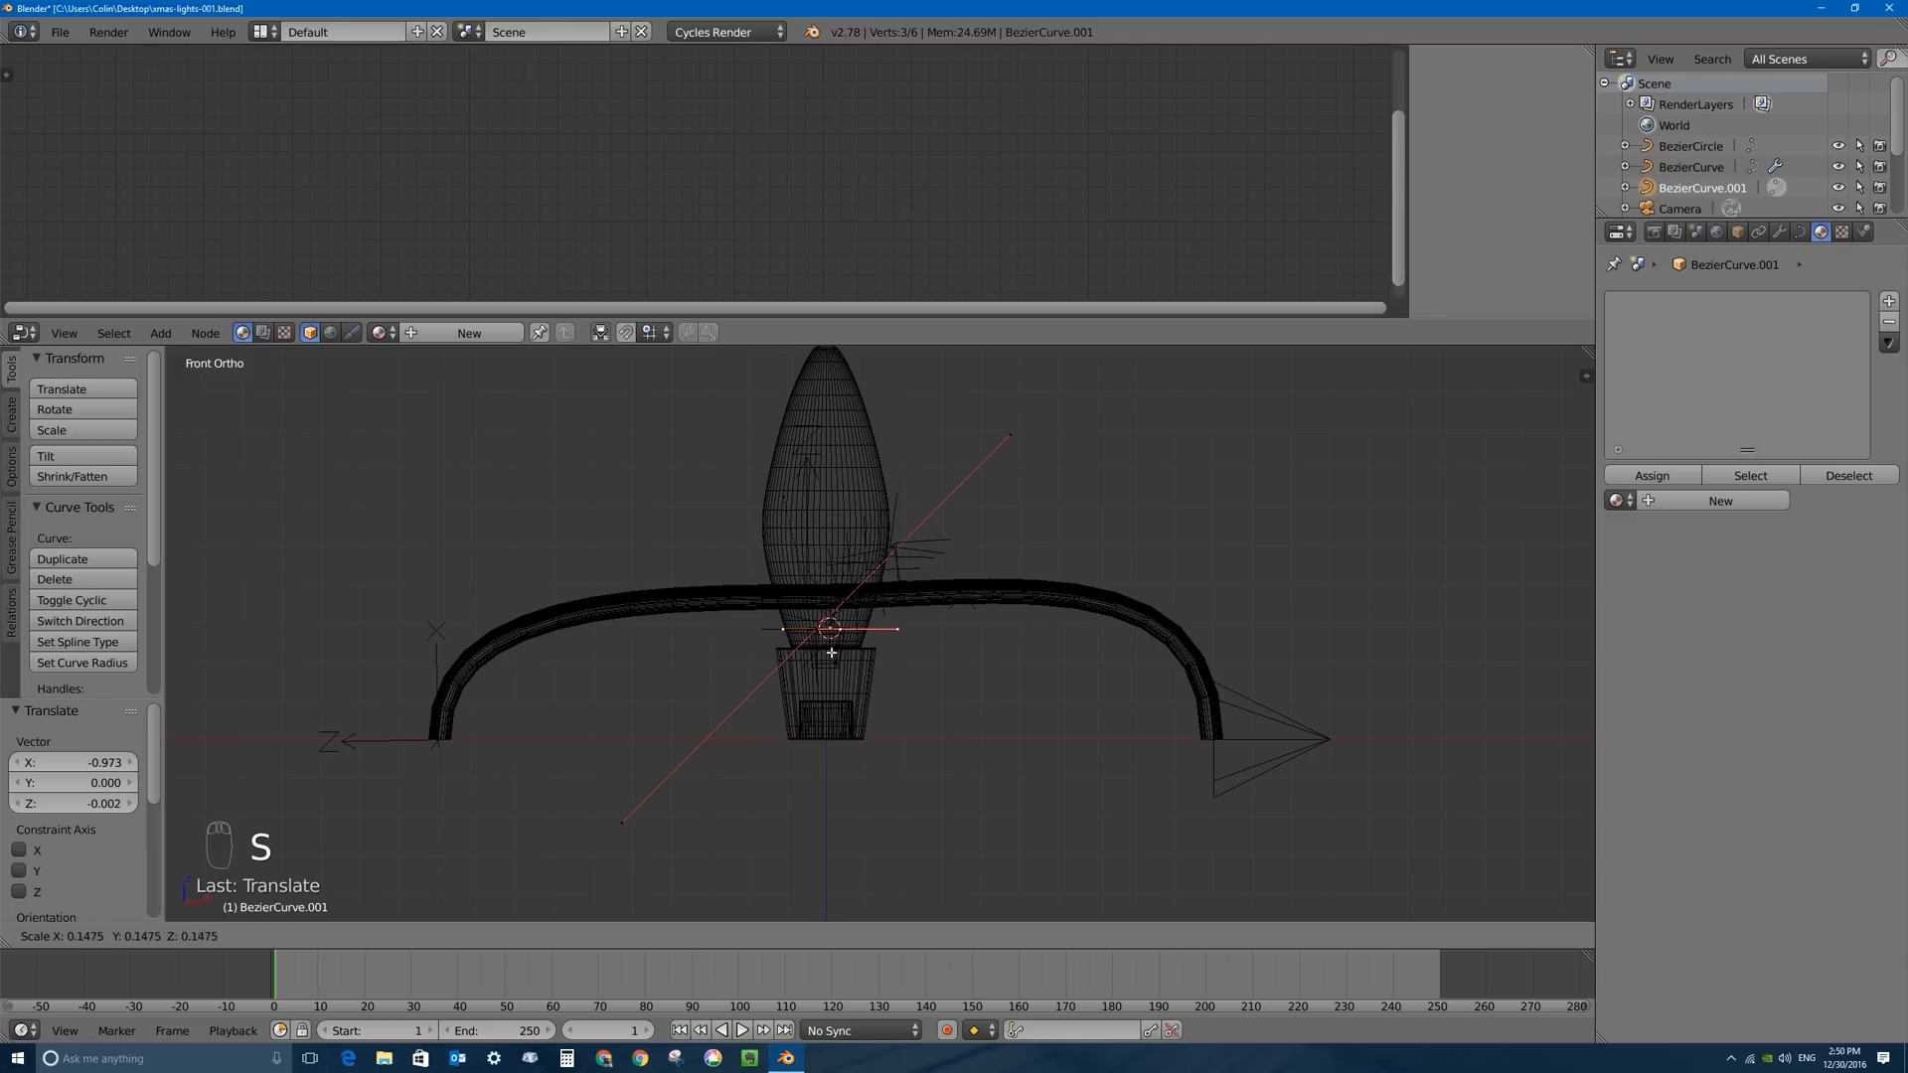
pyautogui.click(828, 641)
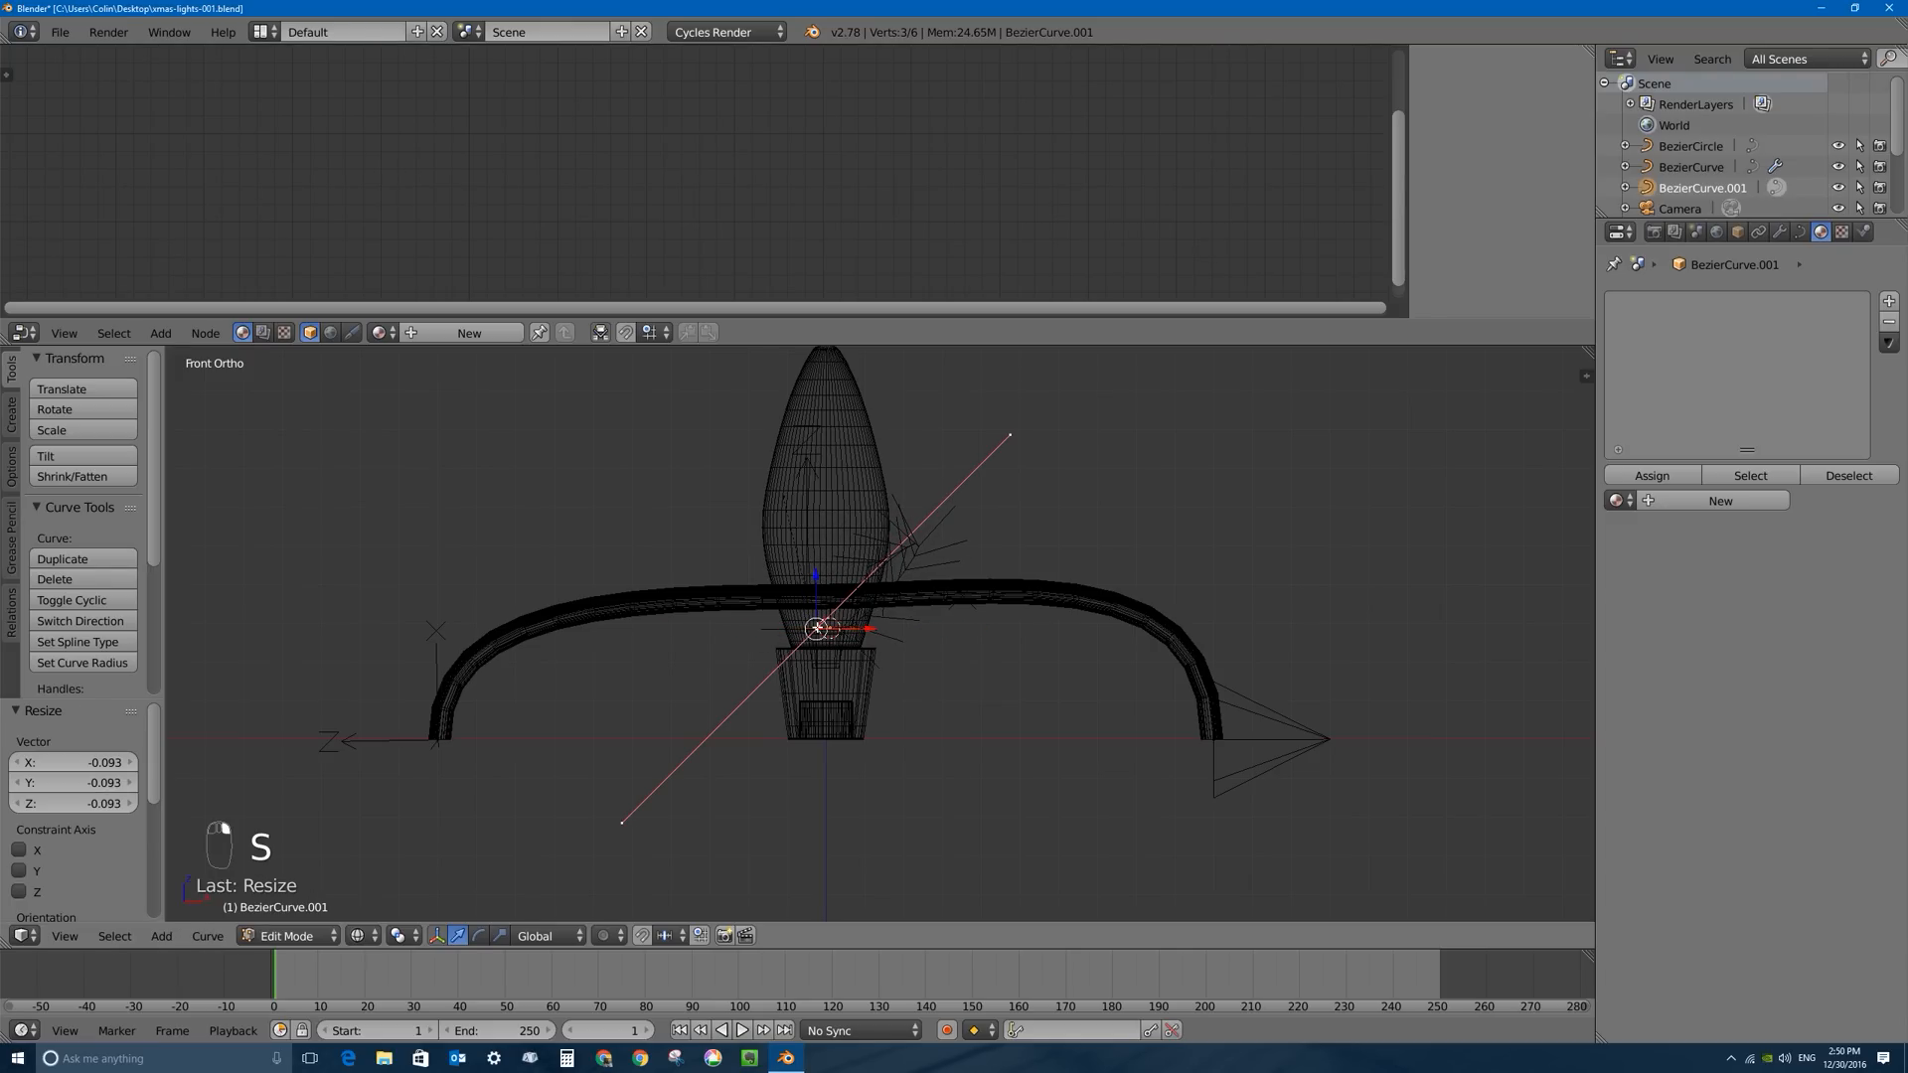
pyautogui.press('s')
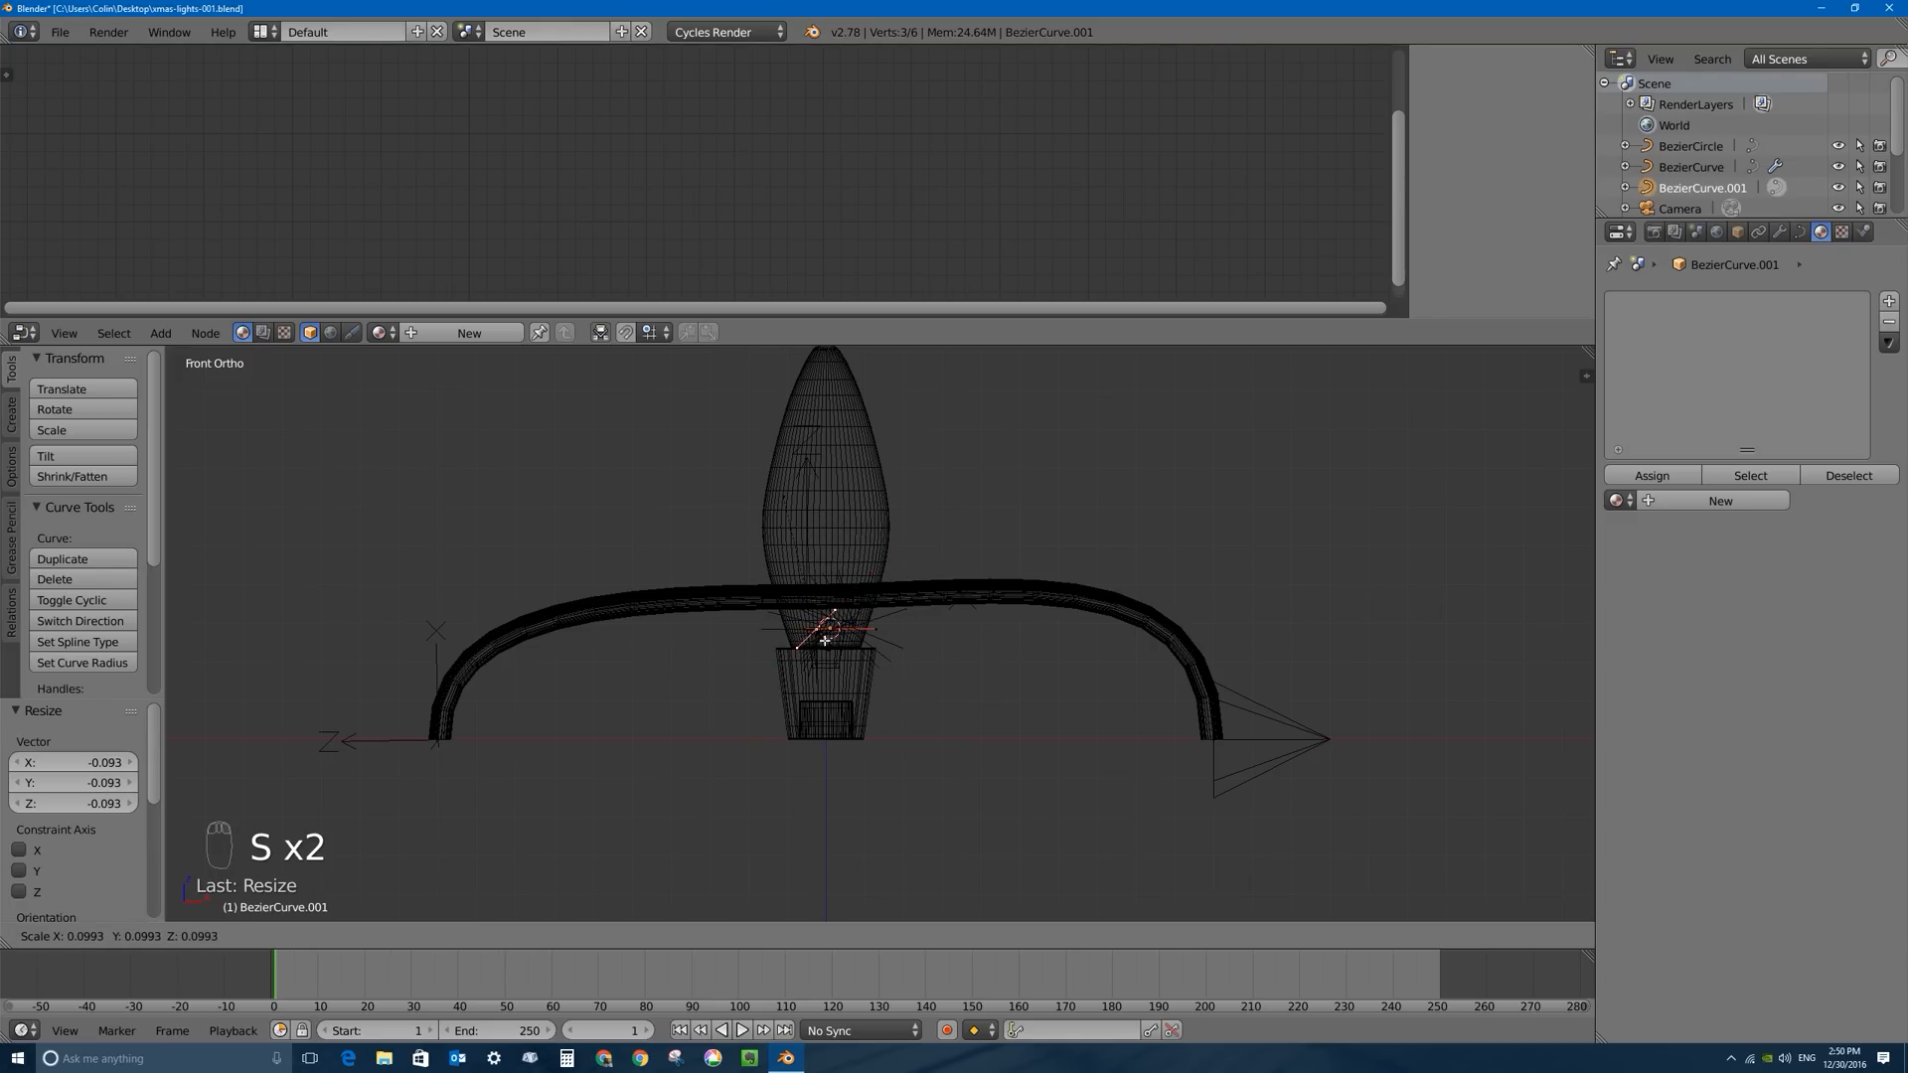
pyautogui.click(840, 608)
pyautogui.scroll(5, 871, 588)
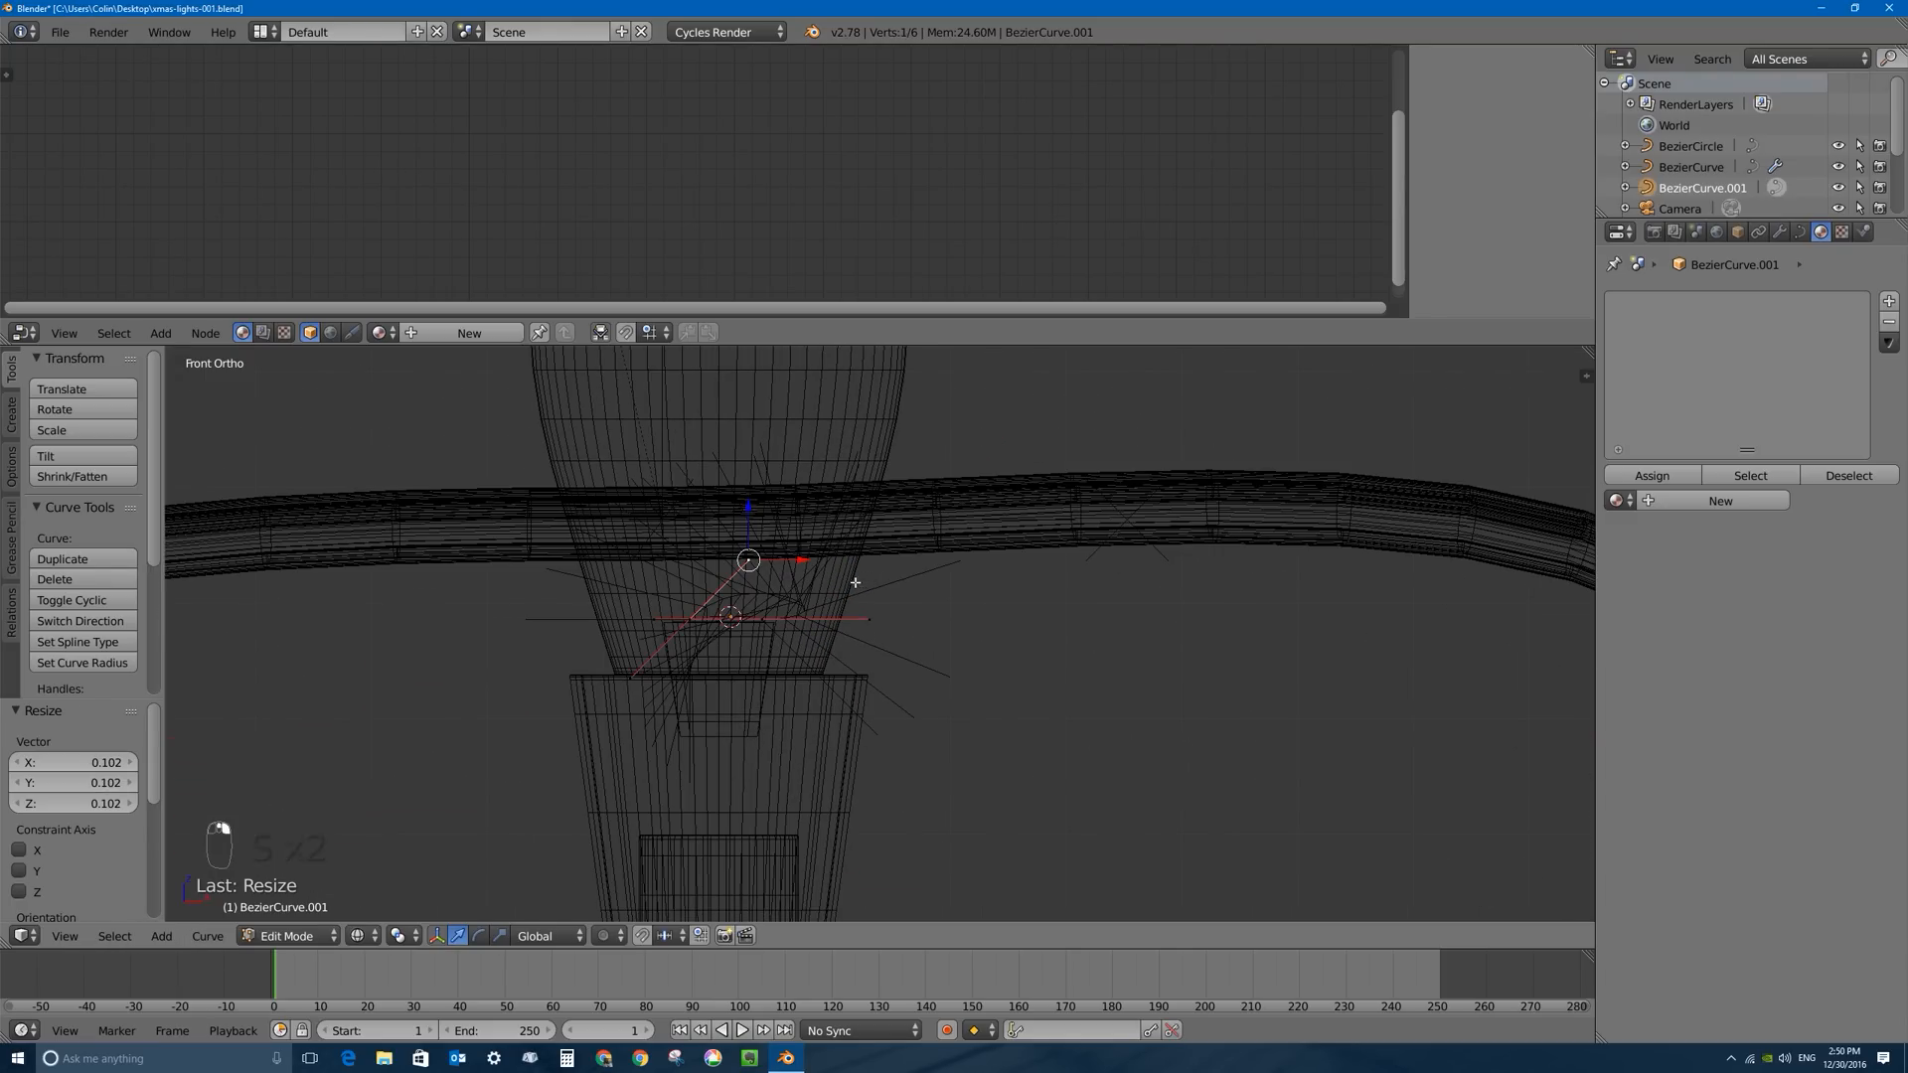
# Move one filament handle about -0.075 in X and 0.071 in Z, and another about 0.063 in X and -0.125 in Z.
pyautogui.scroll(-2, 796, 574)
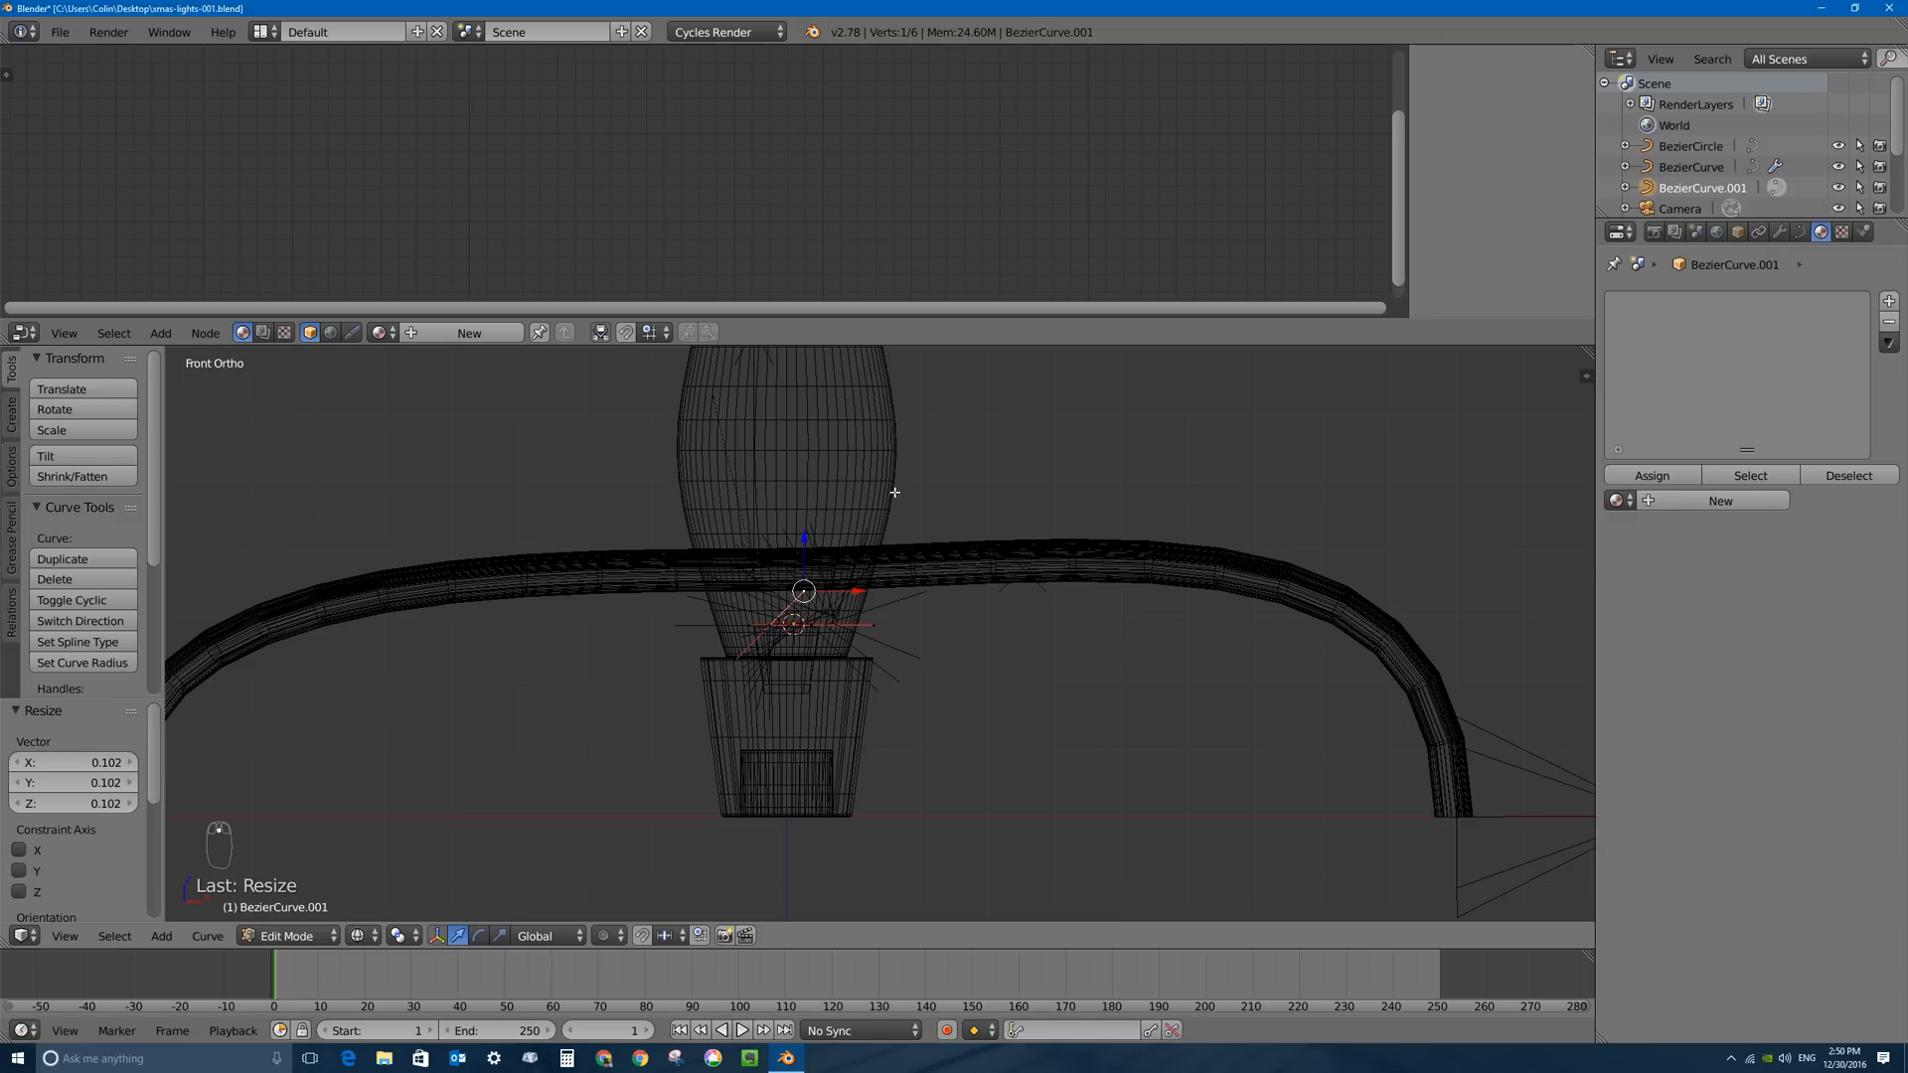
pyautogui.press('g')
pyautogui.click(860, 593)
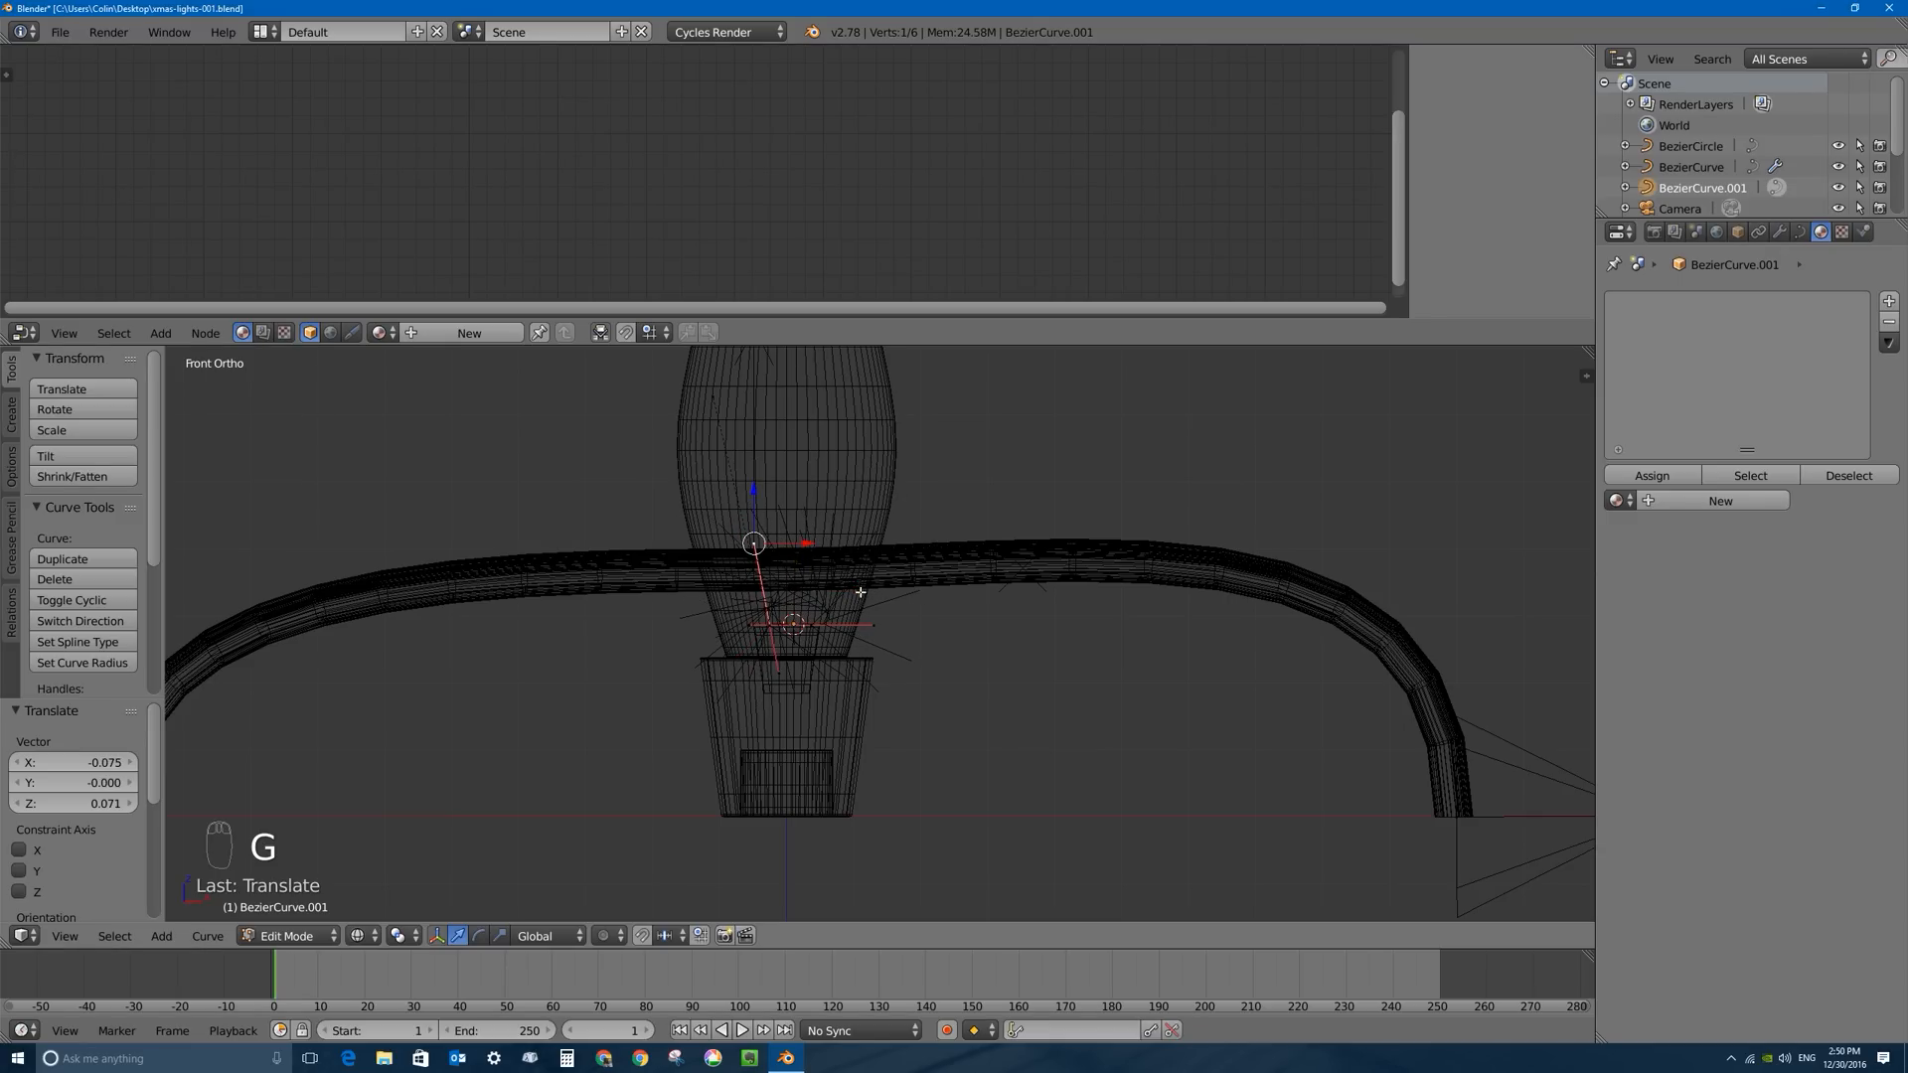
pyautogui.press('g')
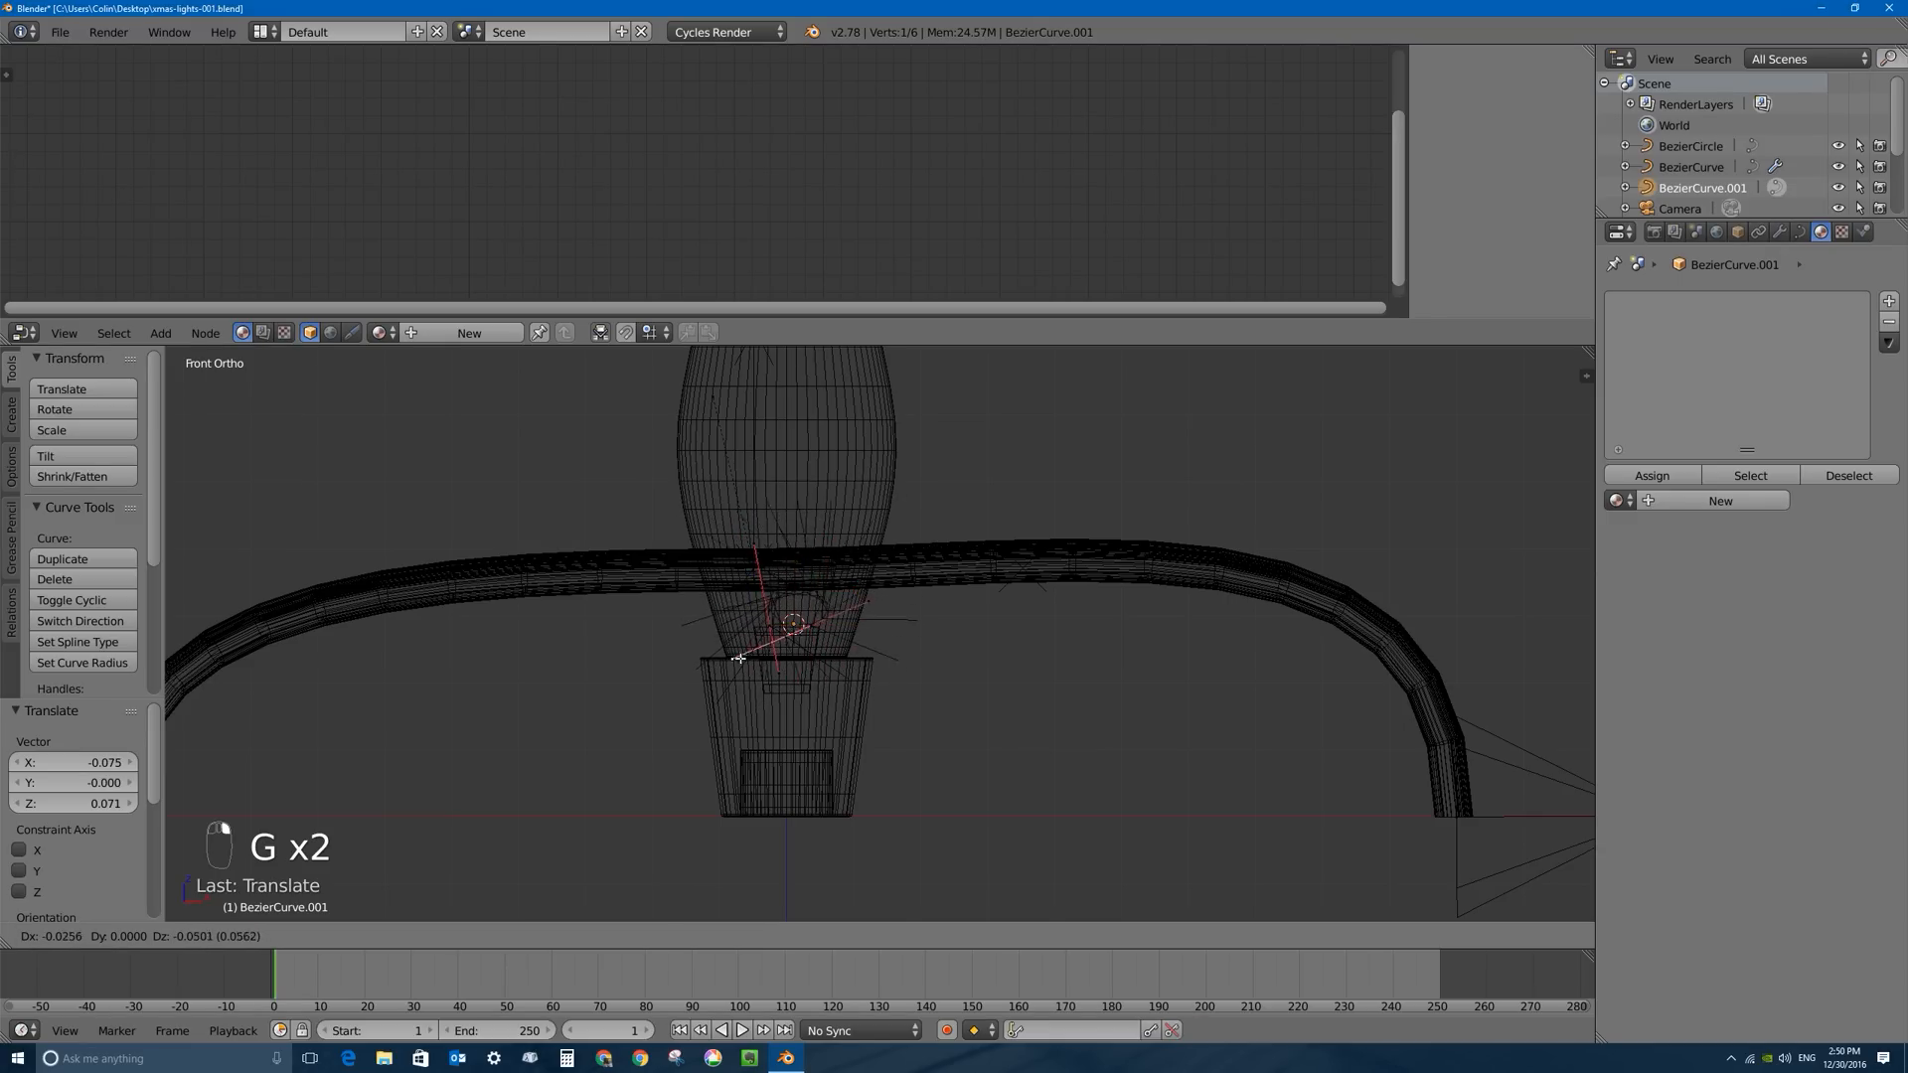
pyautogui.click(793, 699)
# Raise the filament's two upper handles into the bulb, moving the left one about 0.206 and lifting the right one a further 0.128 in Z.
pyautogui.press('g')
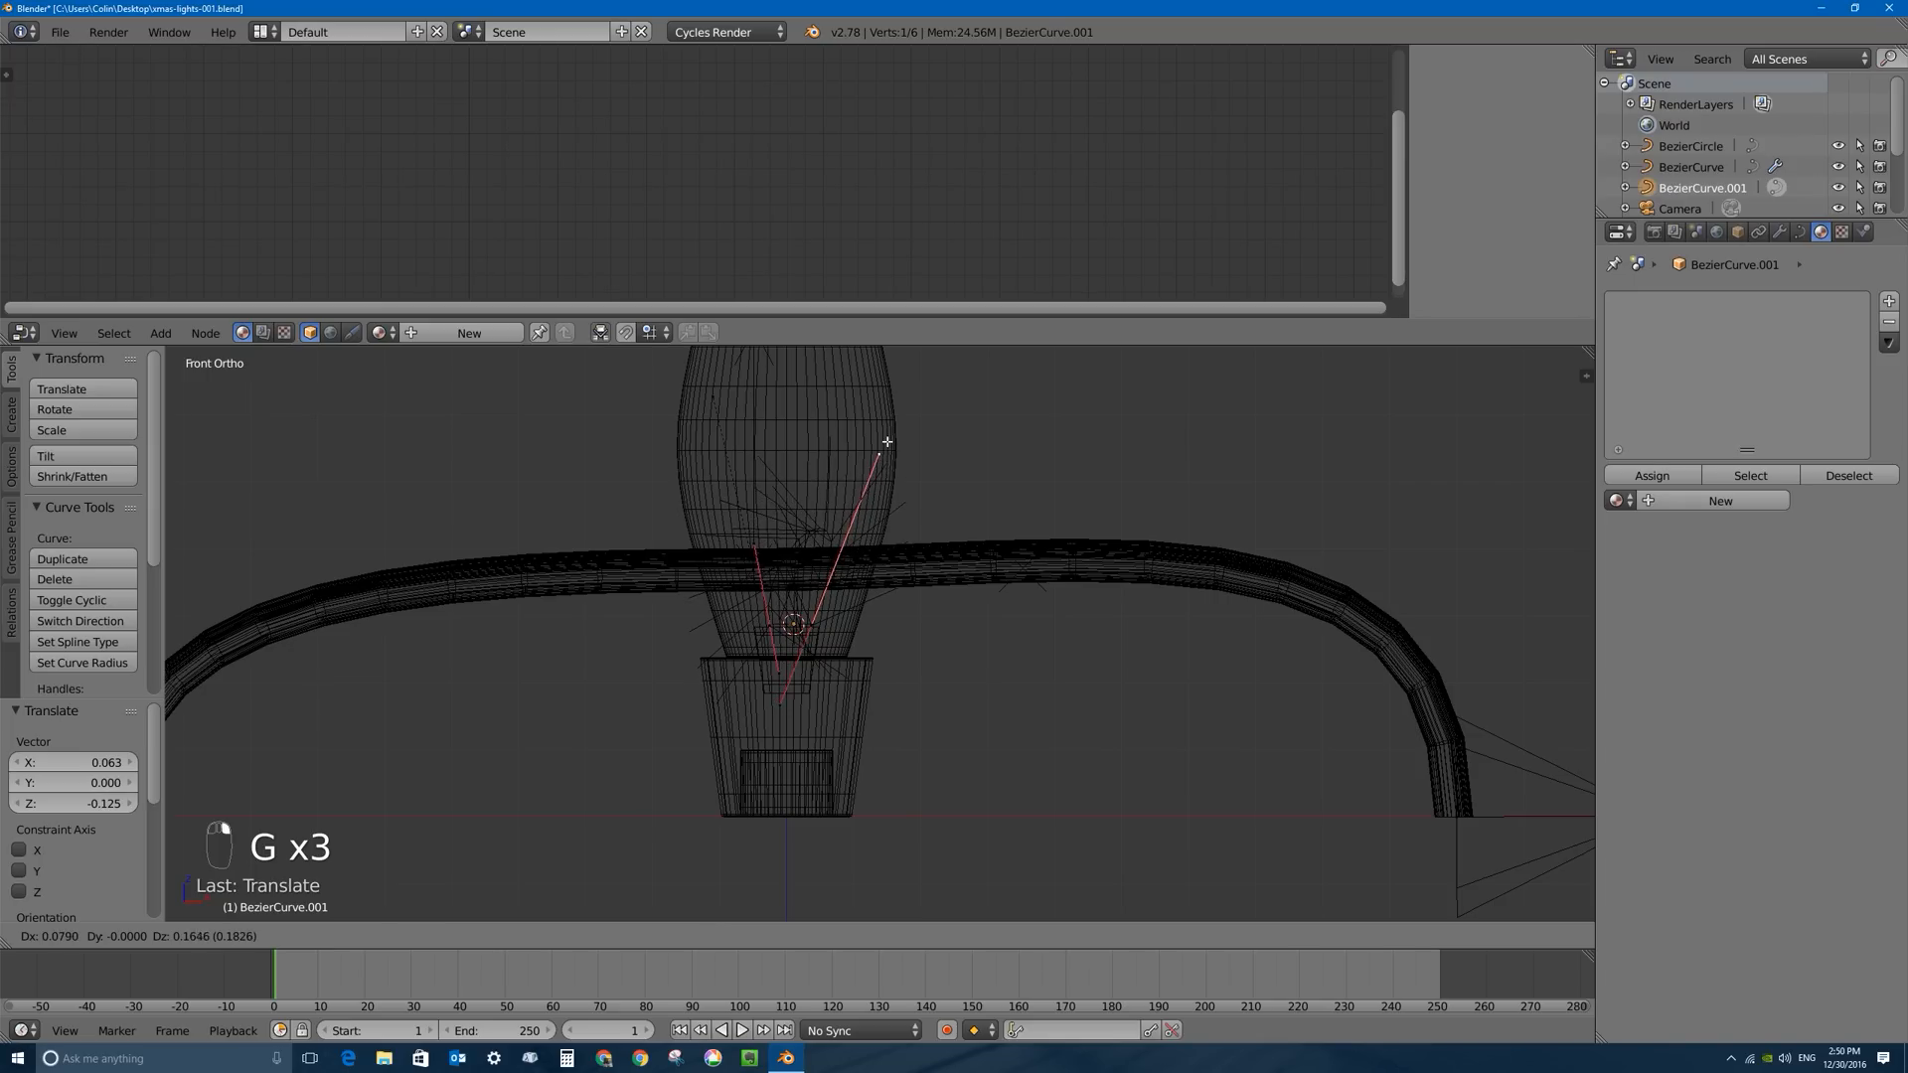
pyautogui.click(877, 449)
pyautogui.press('g')
pyautogui.click(819, 512)
pyautogui.scroll(-1, 818, 512)
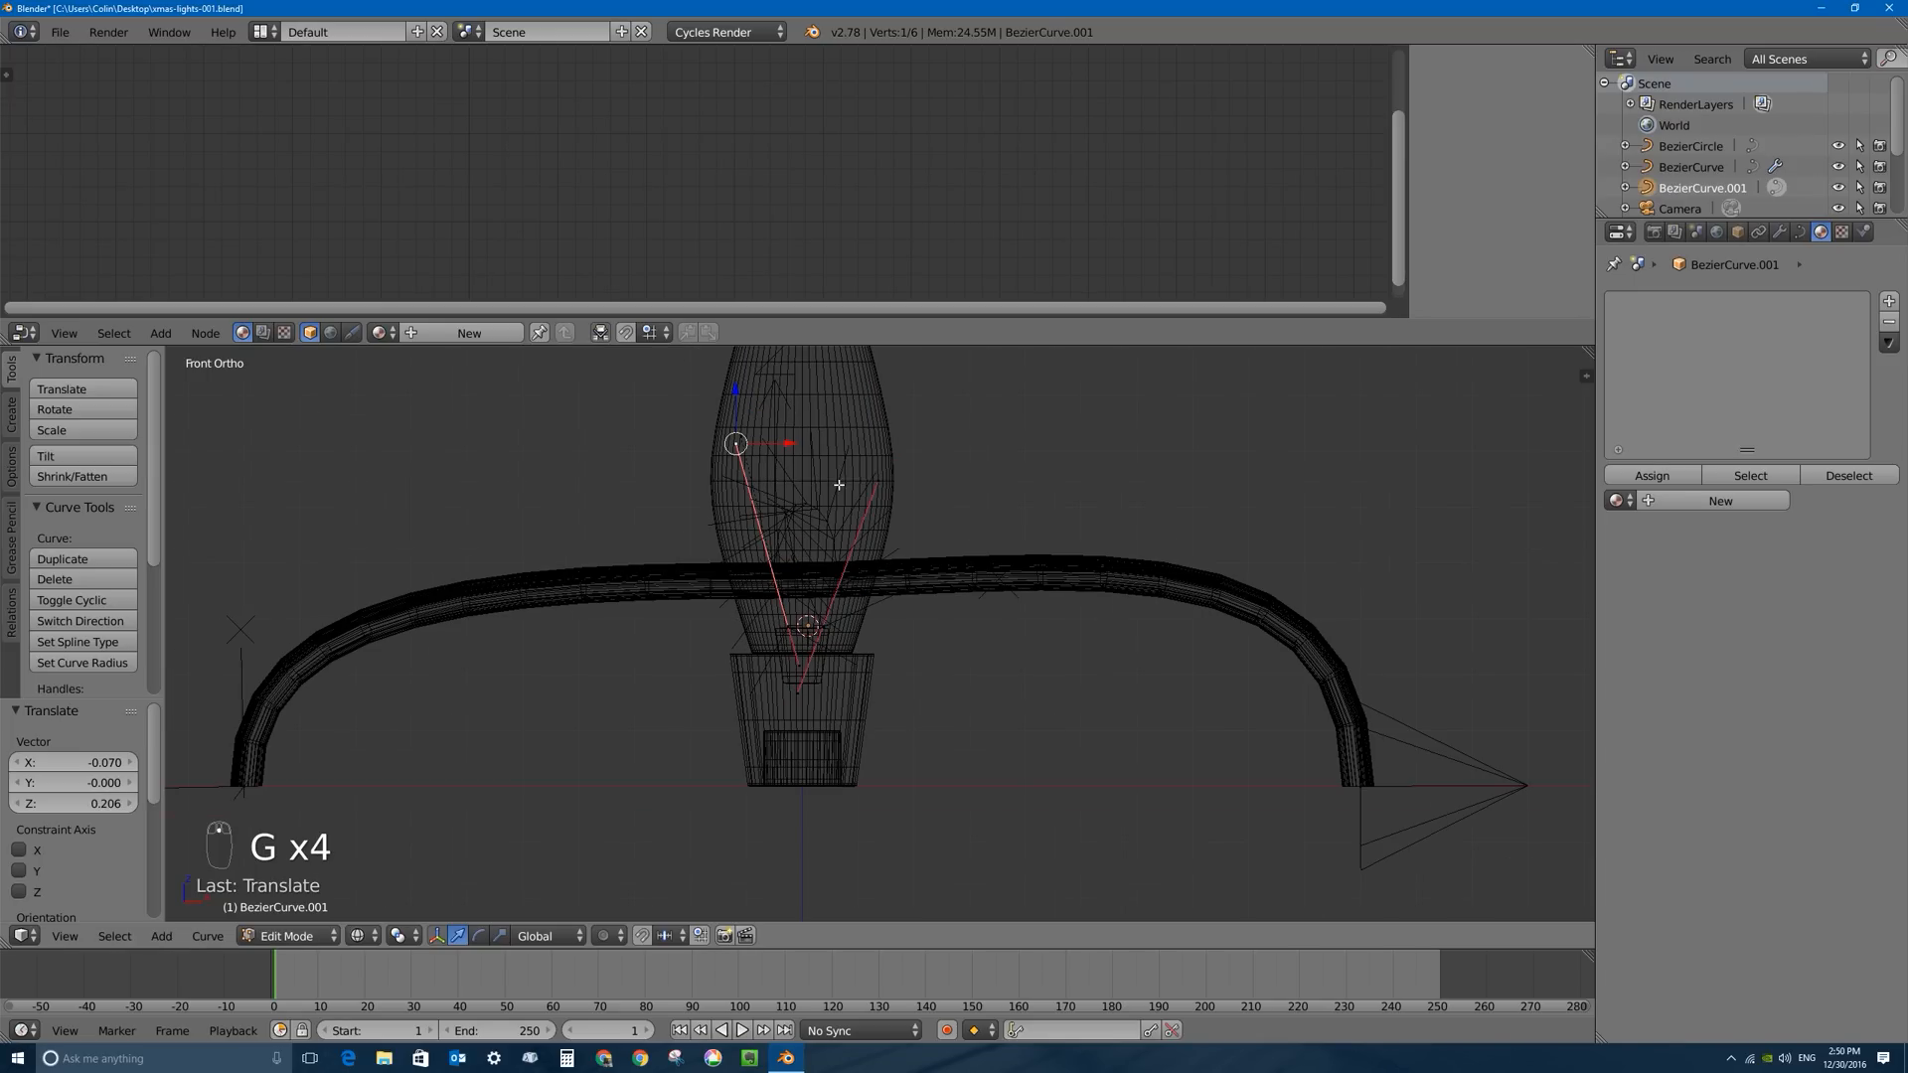
pyautogui.press('Tab')
pyautogui.press('Tab')
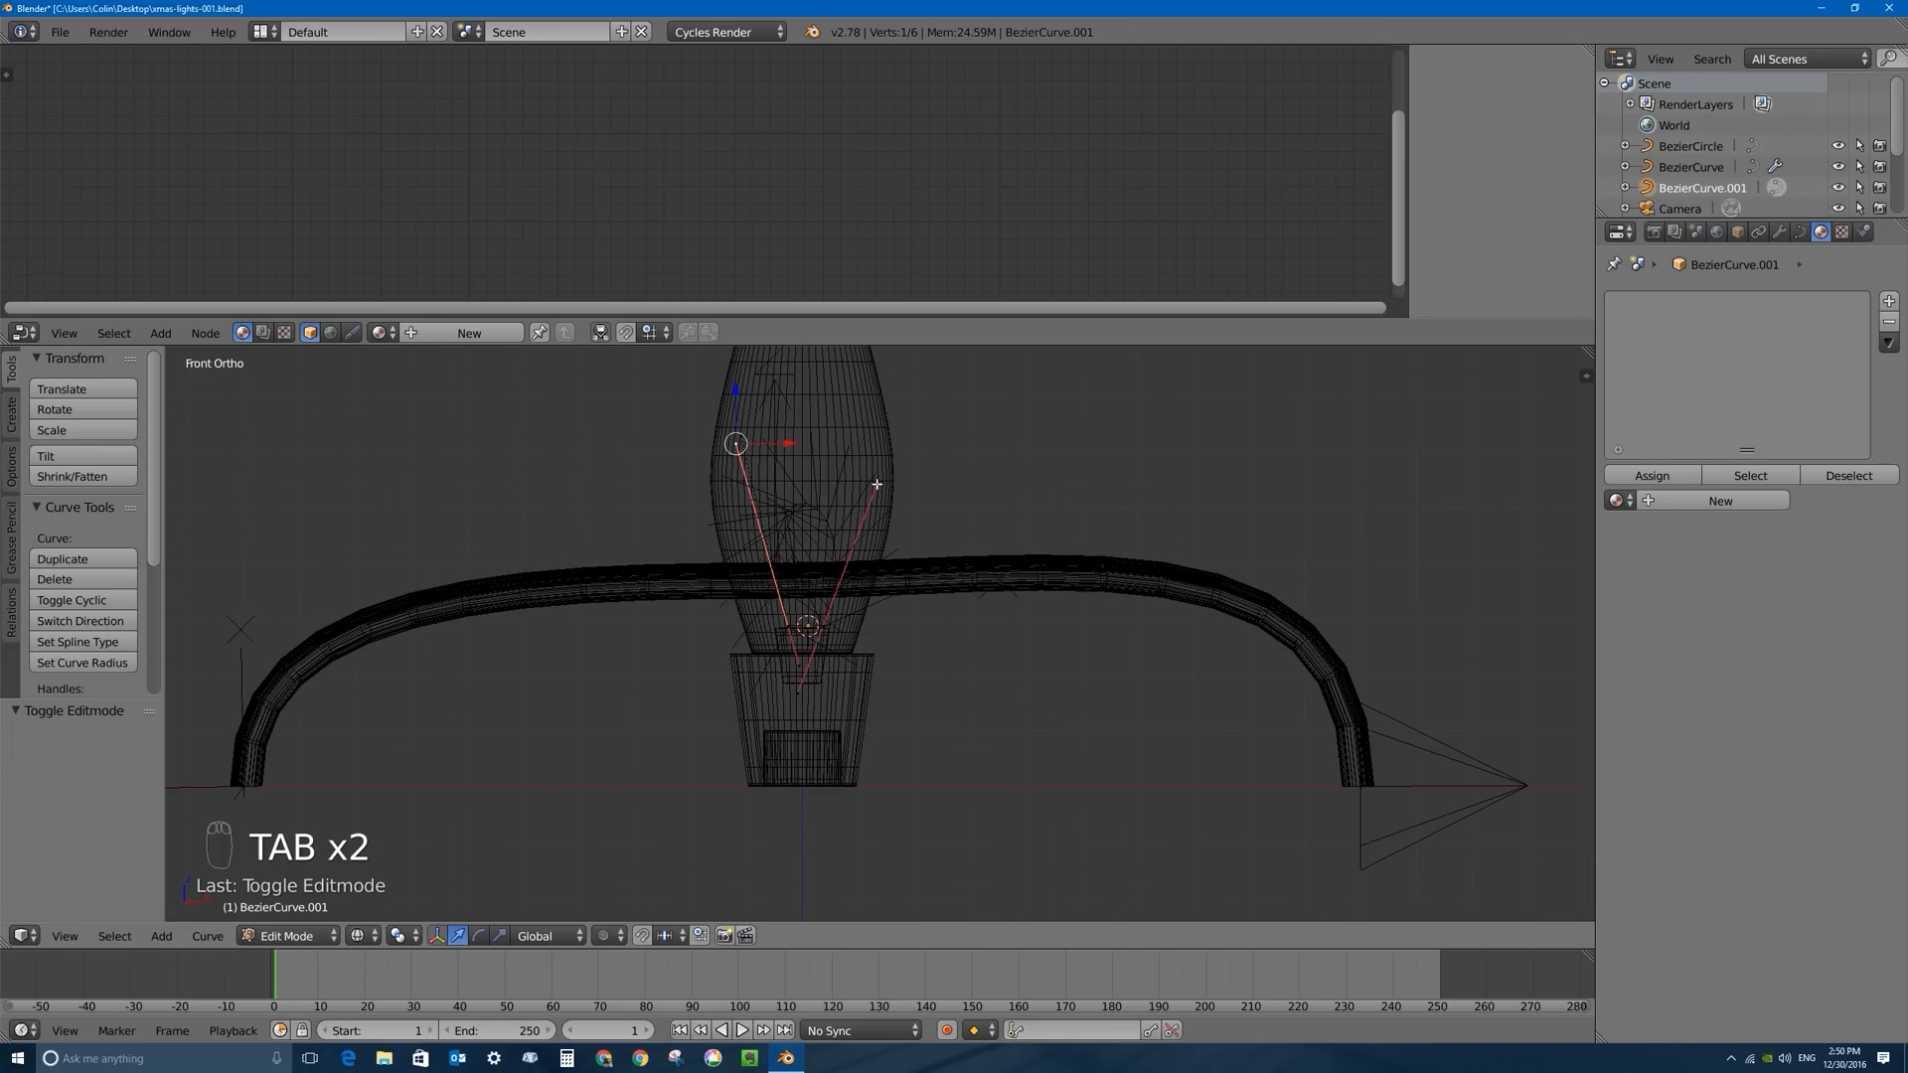
pyautogui.press('g')
pyautogui.click(809, 481)
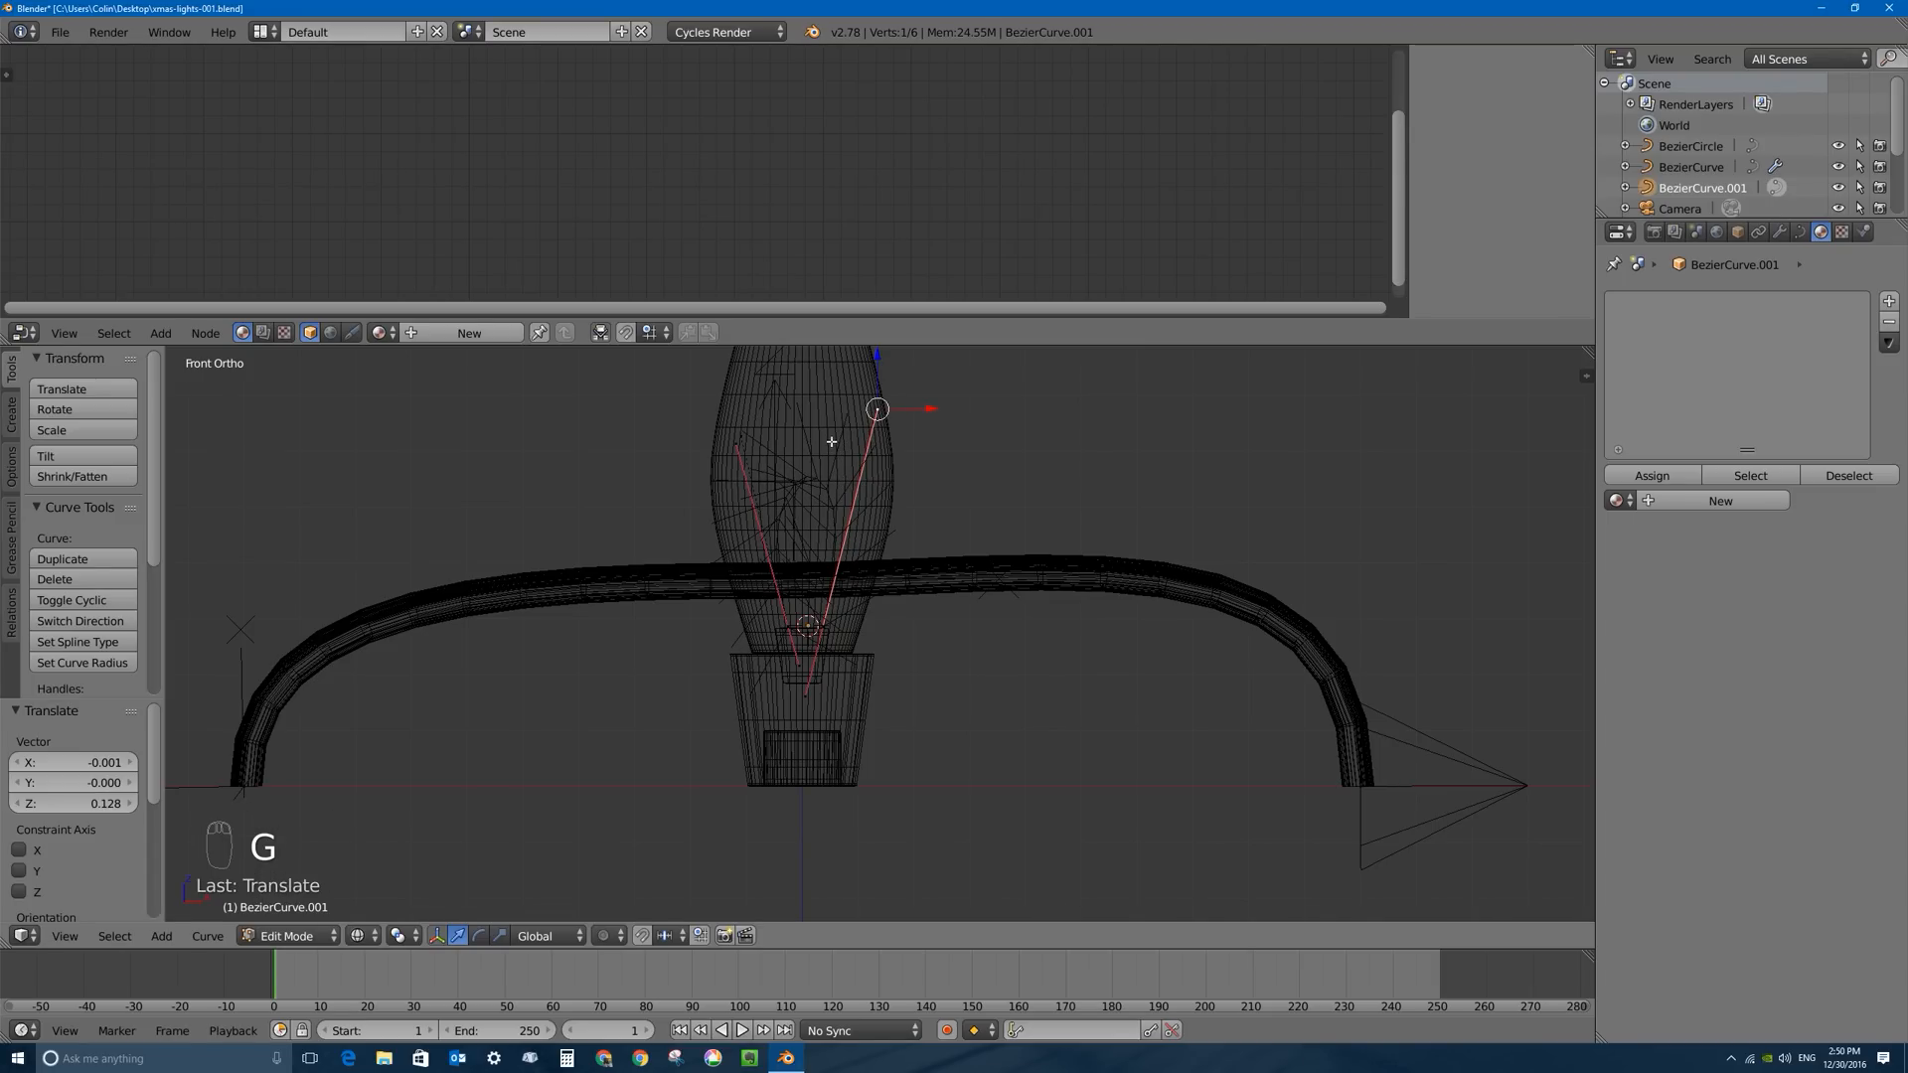
# In object mode, centre the filament curve inside the bulb by moving it along Y about 0.099 and a further 0.007.
pyautogui.moveTo(836, 407); pyautogui.dragTo(891, 621, button='middle')
pyautogui.press('Tab')
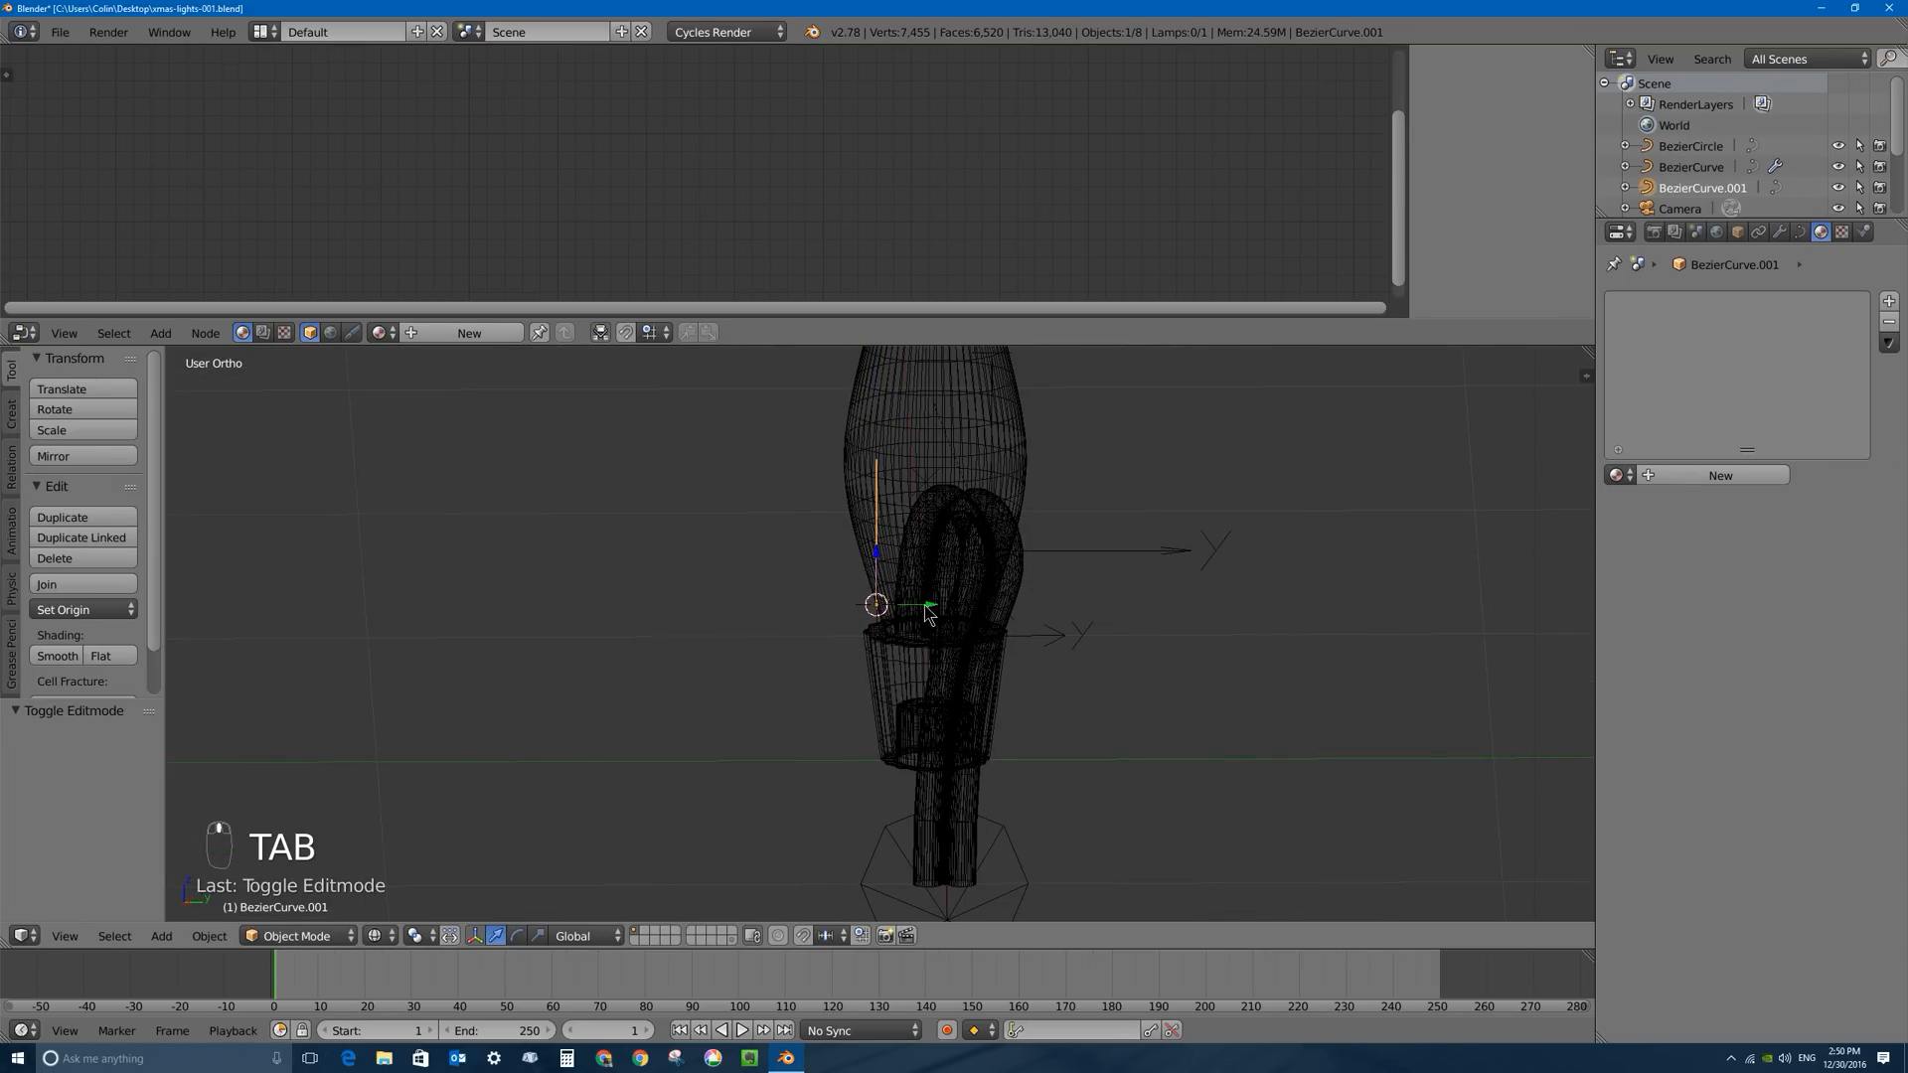
pyautogui.moveTo(924, 605); pyautogui.dragTo(984, 610)
pyautogui.press('KP_3')
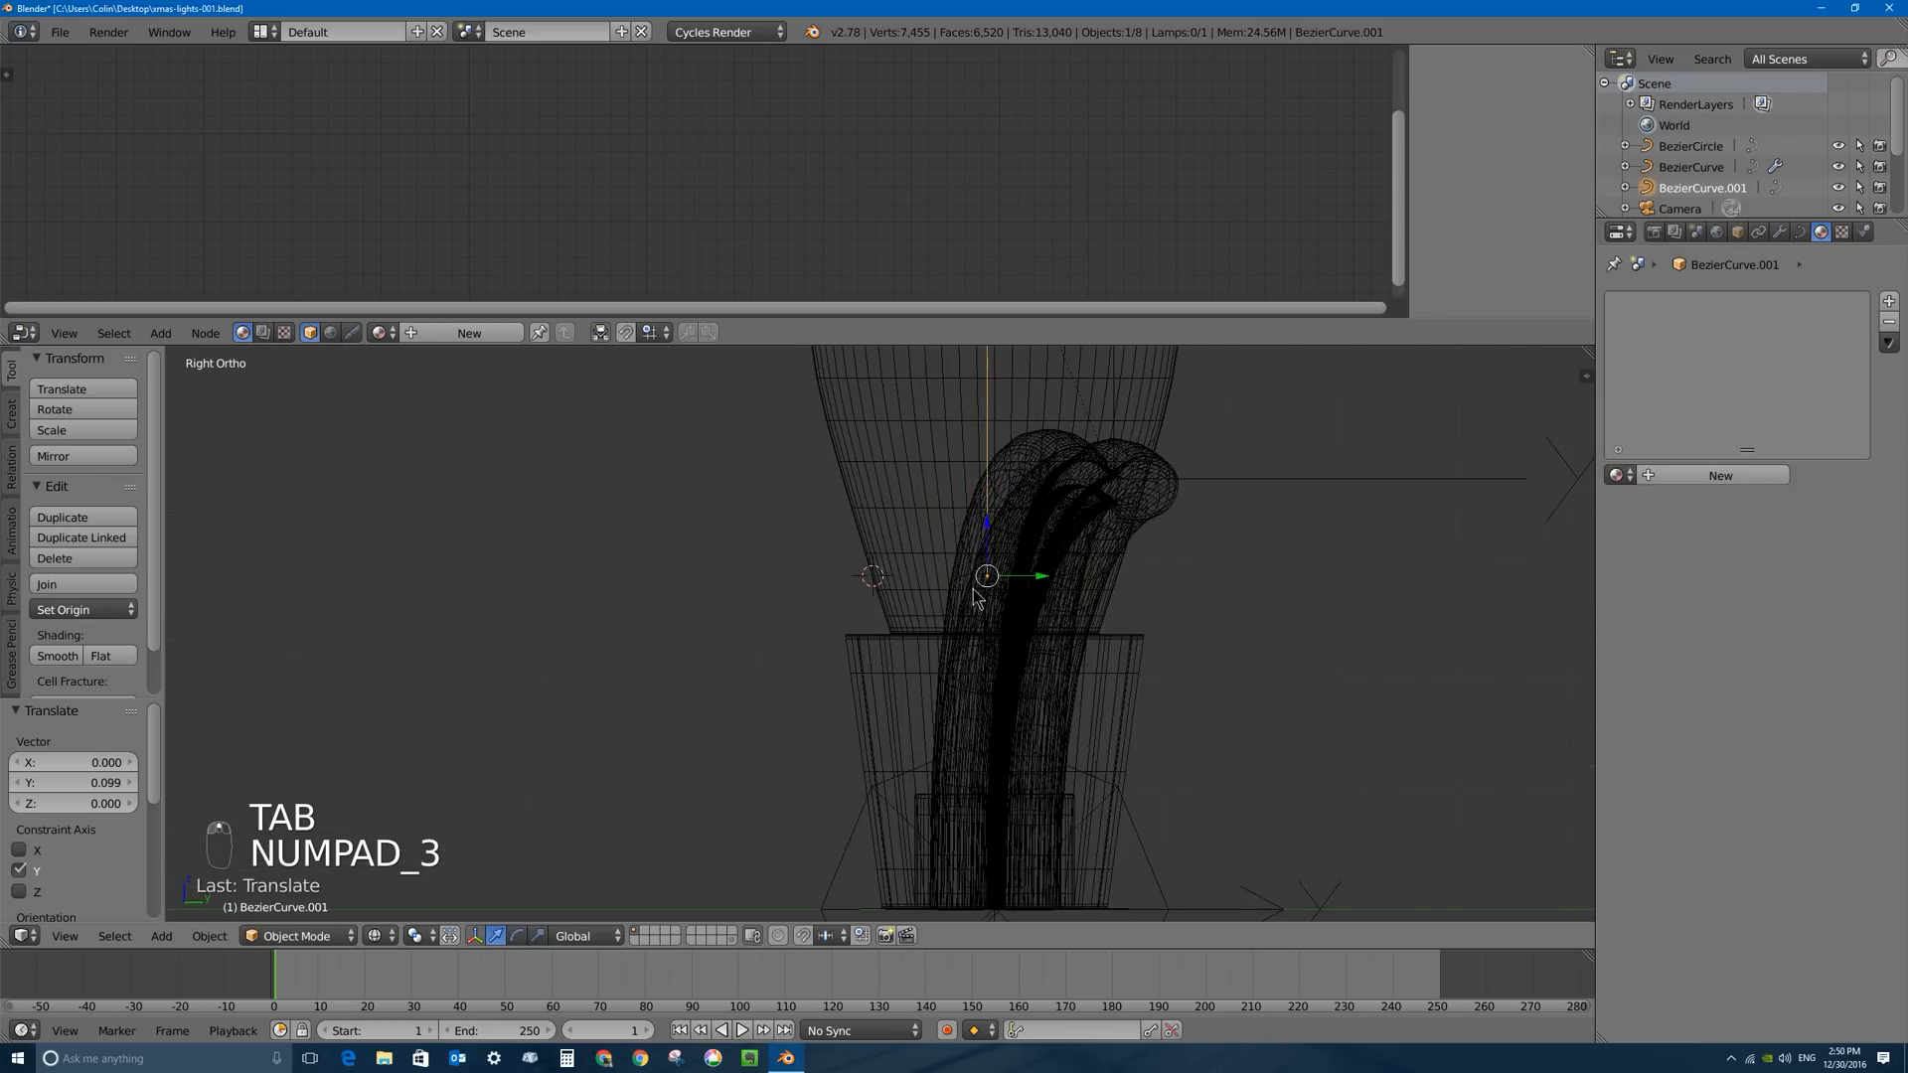
pyautogui.moveTo(1079, 568); pyautogui.dragTo(1077, 566)
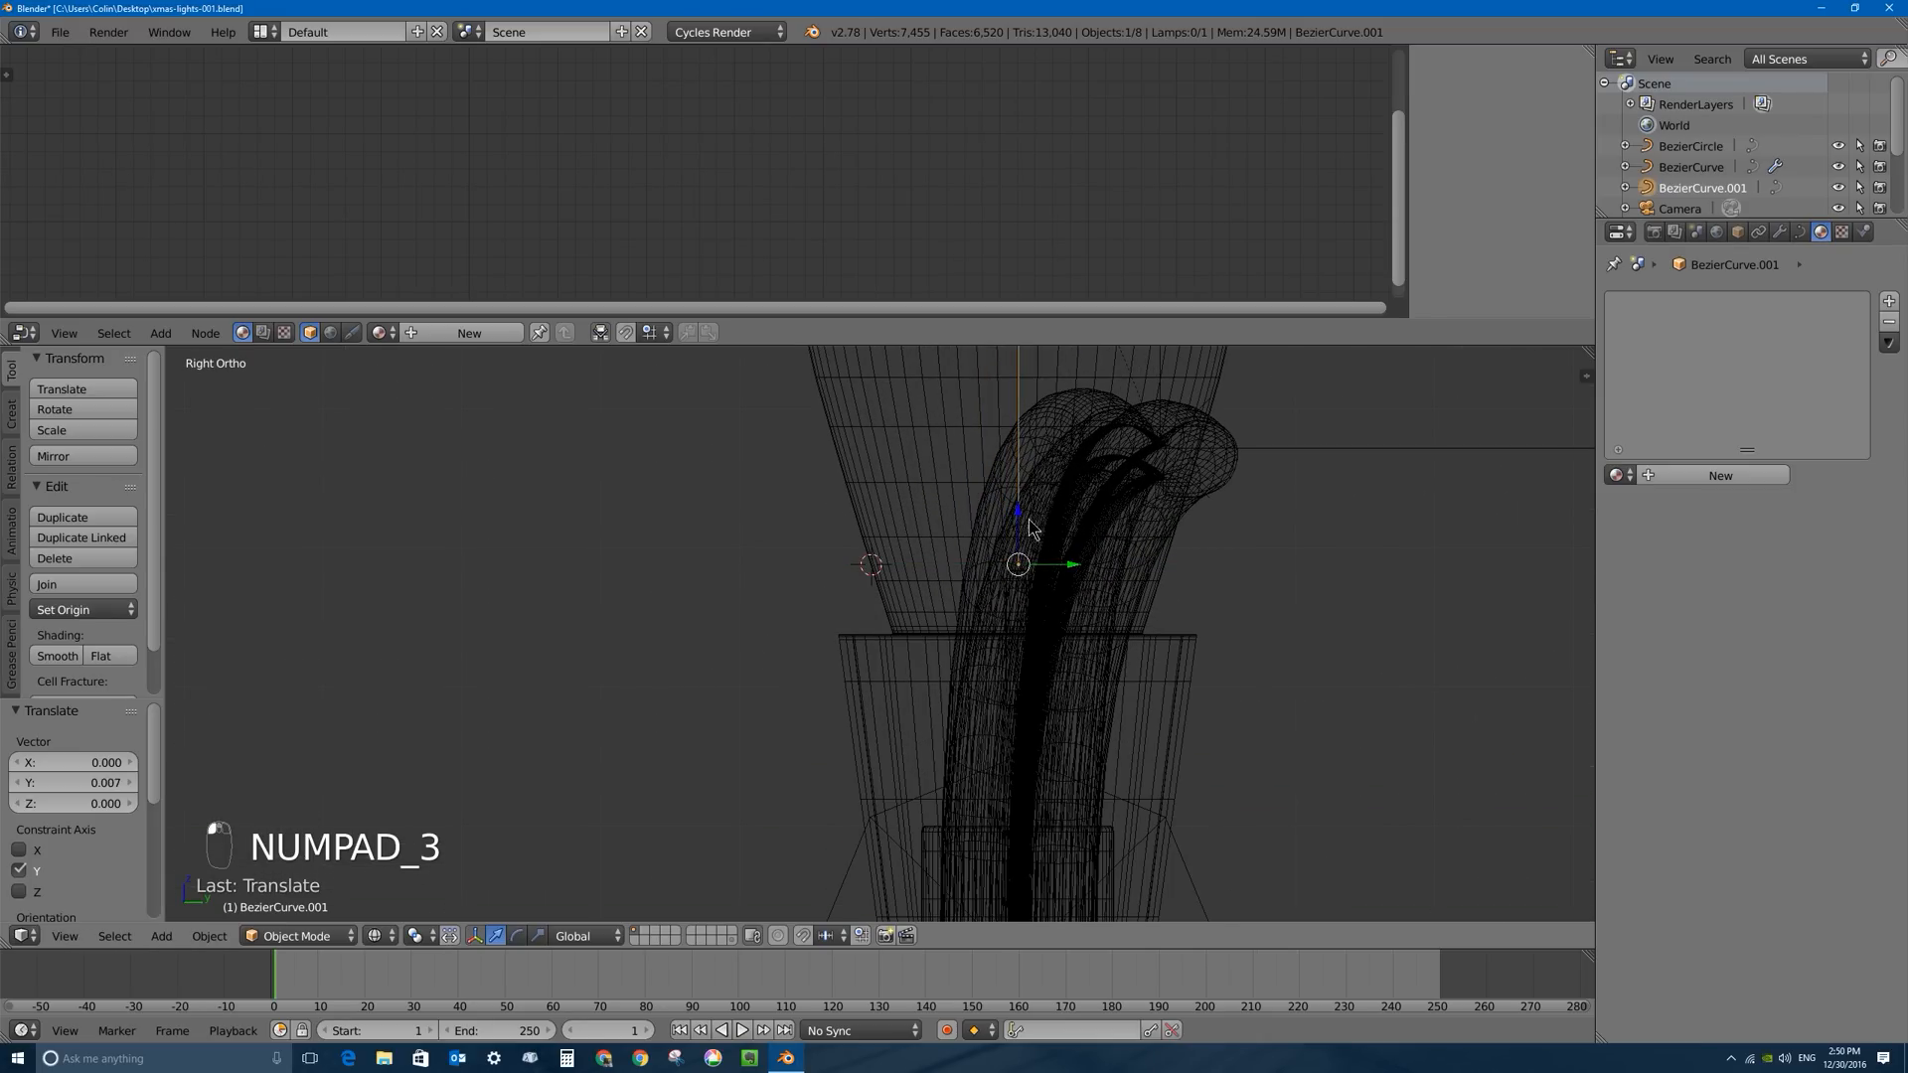
pyautogui.moveTo(1010, 528); pyautogui.dragTo(964, 537, button='middle')
# Select all of the filament's control points and subdivide the curve with 3 cuts.
pyautogui.press('Tab')
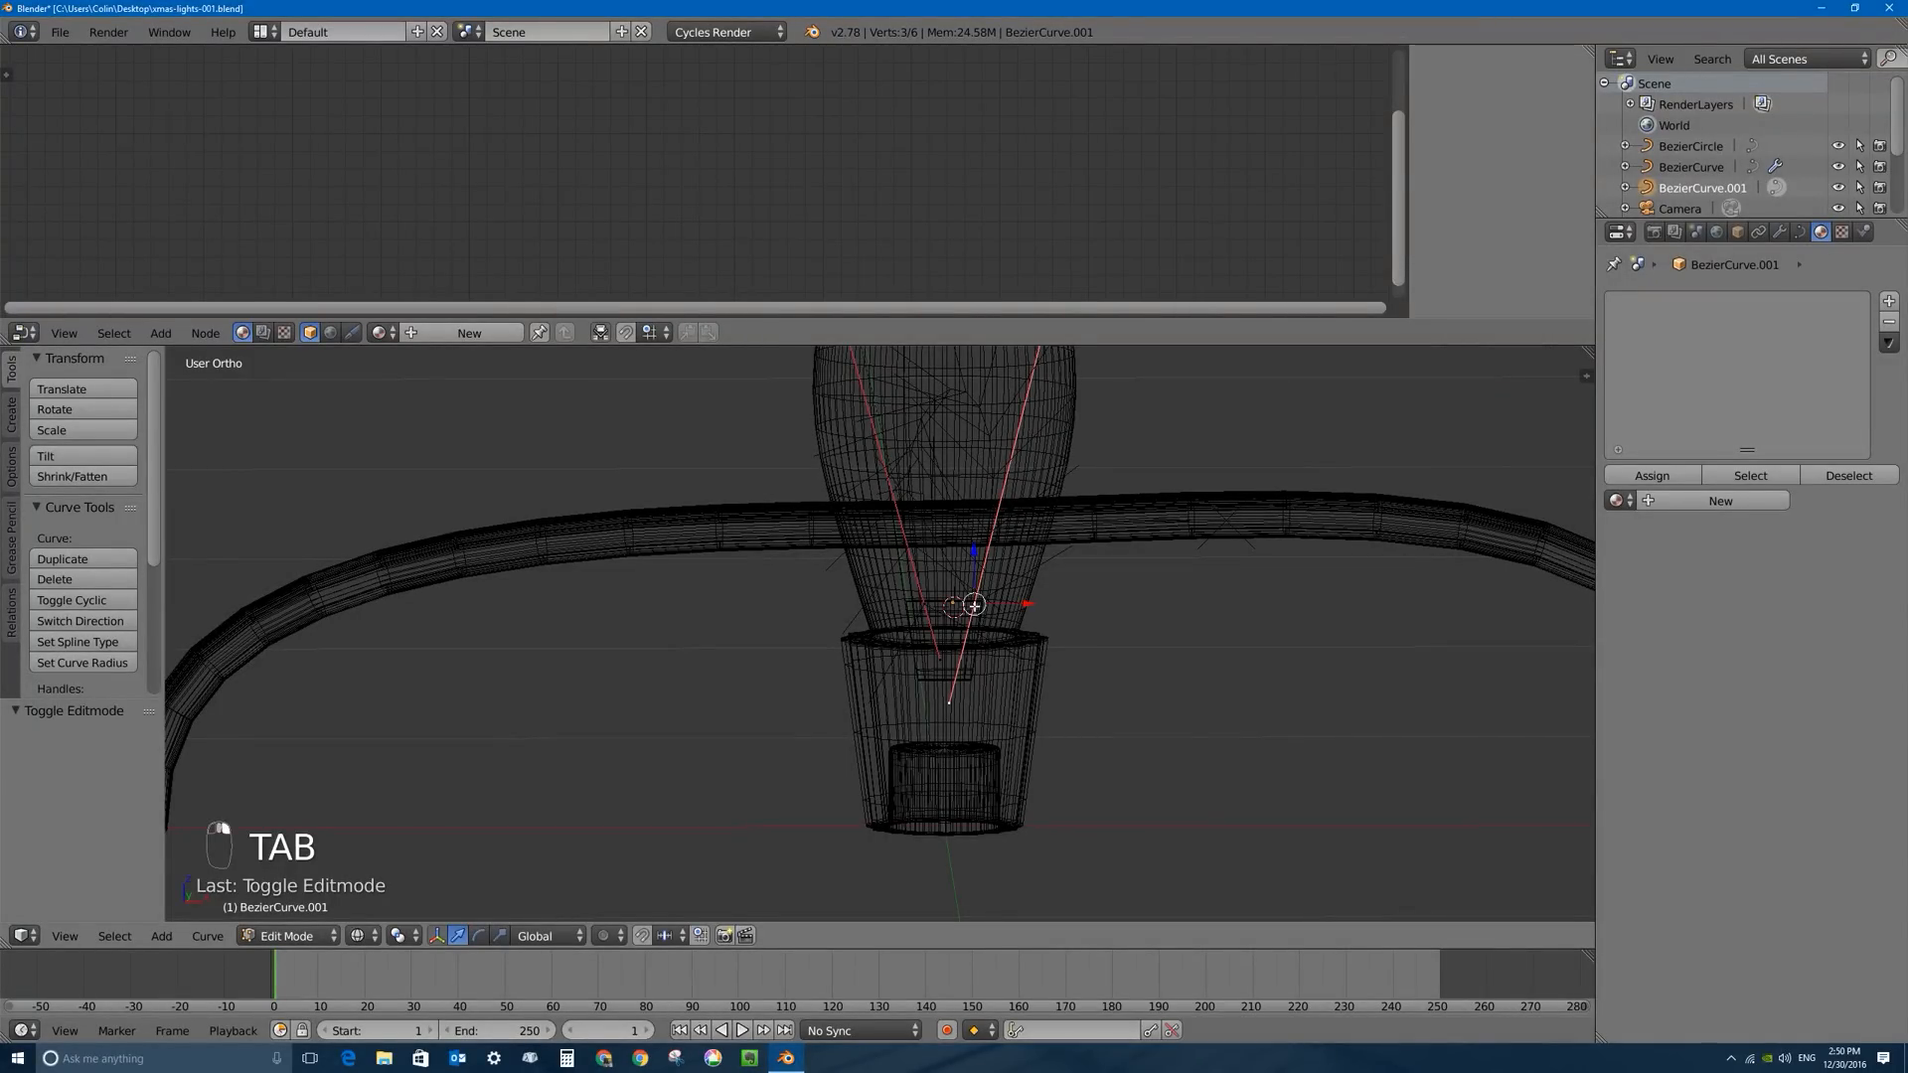
pyautogui.press('a')
pyautogui.press('w')
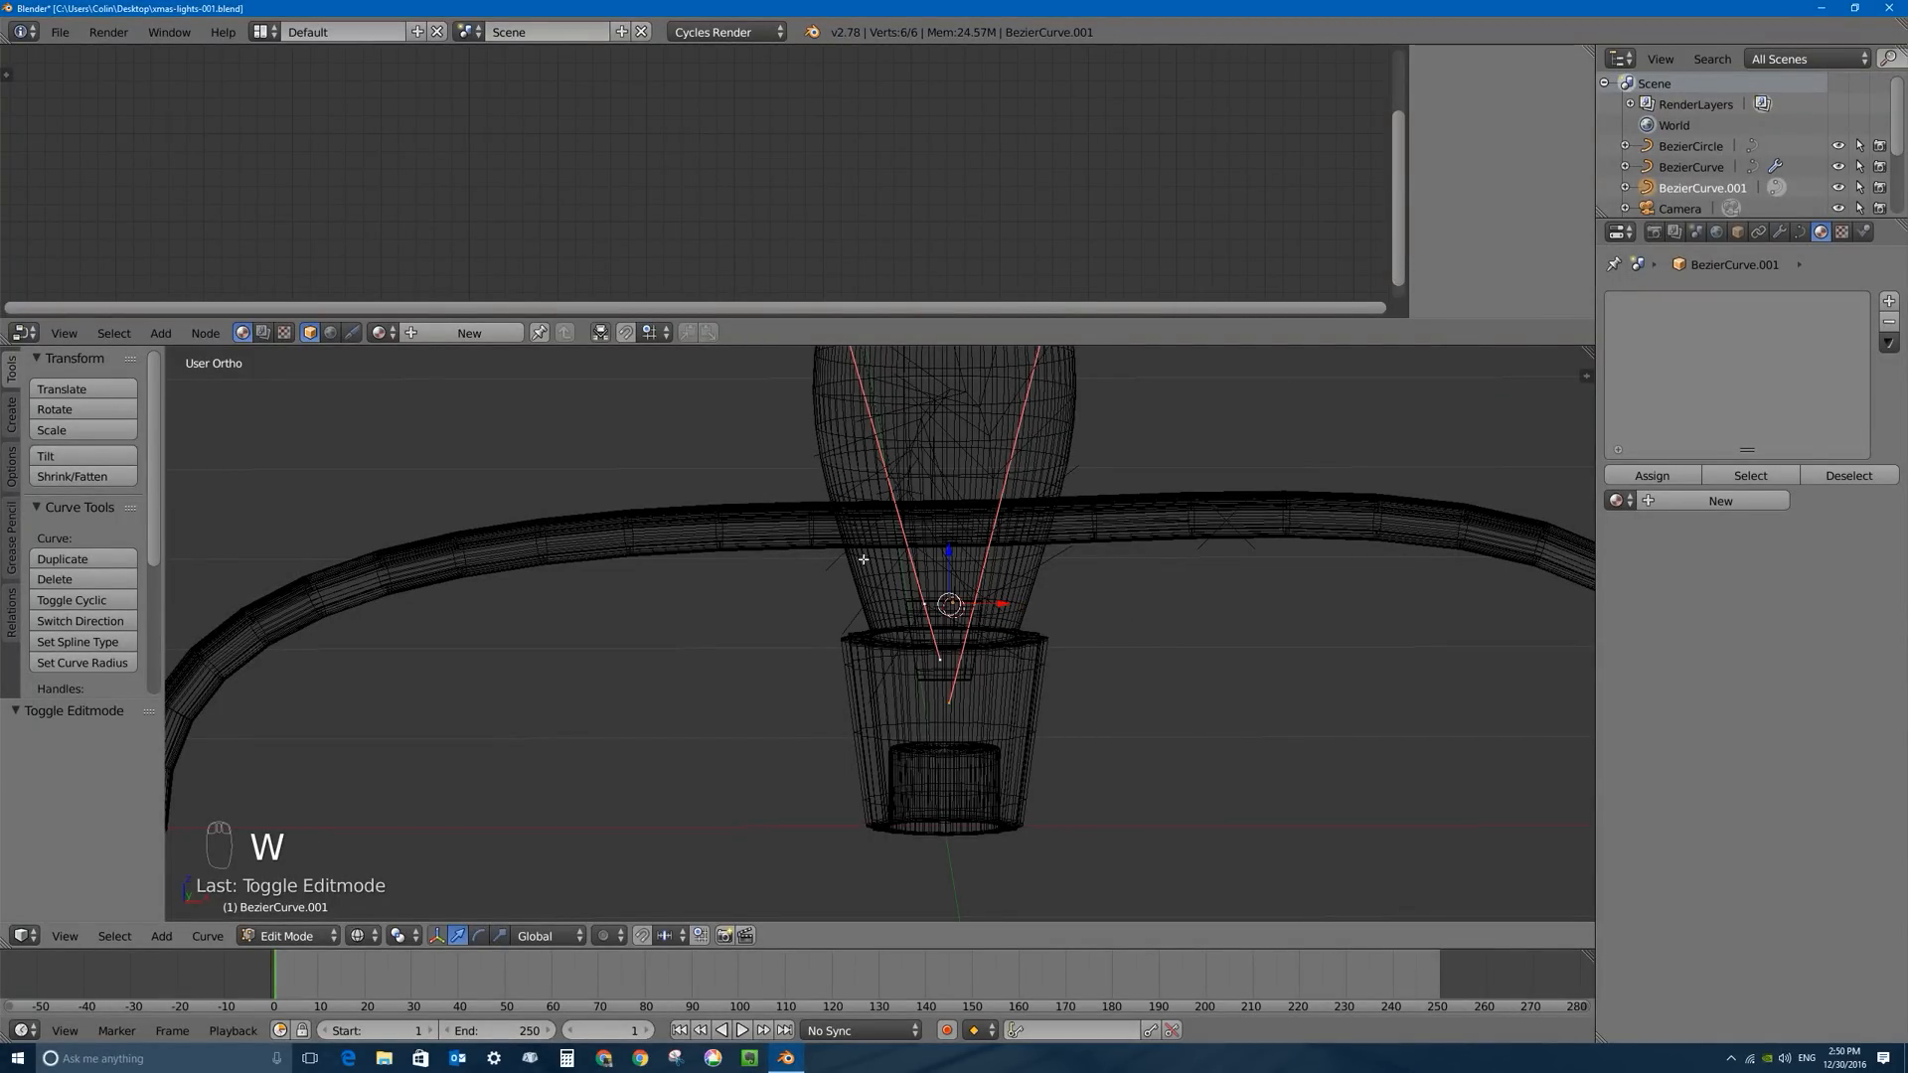
pyautogui.moveTo(865, 558); pyautogui.dragTo(974, 510, button='middle')
pyautogui.press('w')
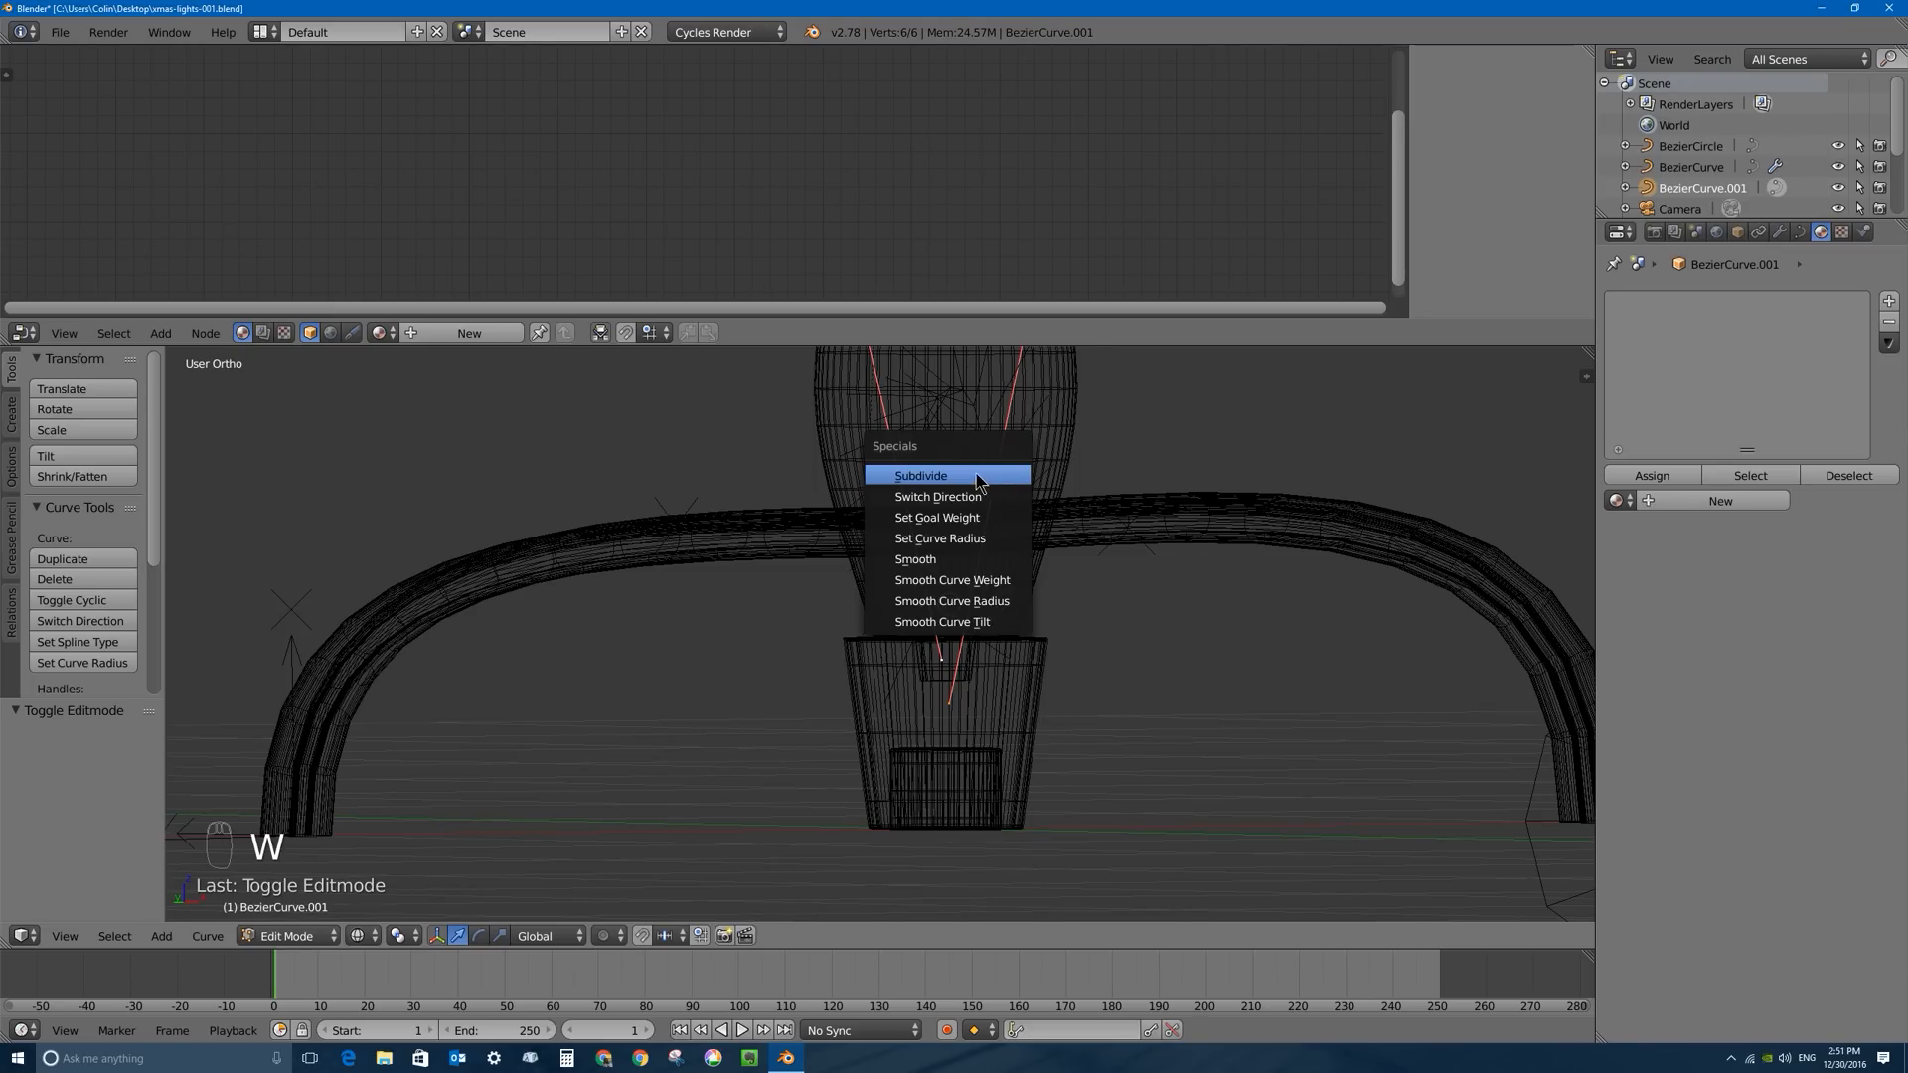
pyautogui.click(927, 476)
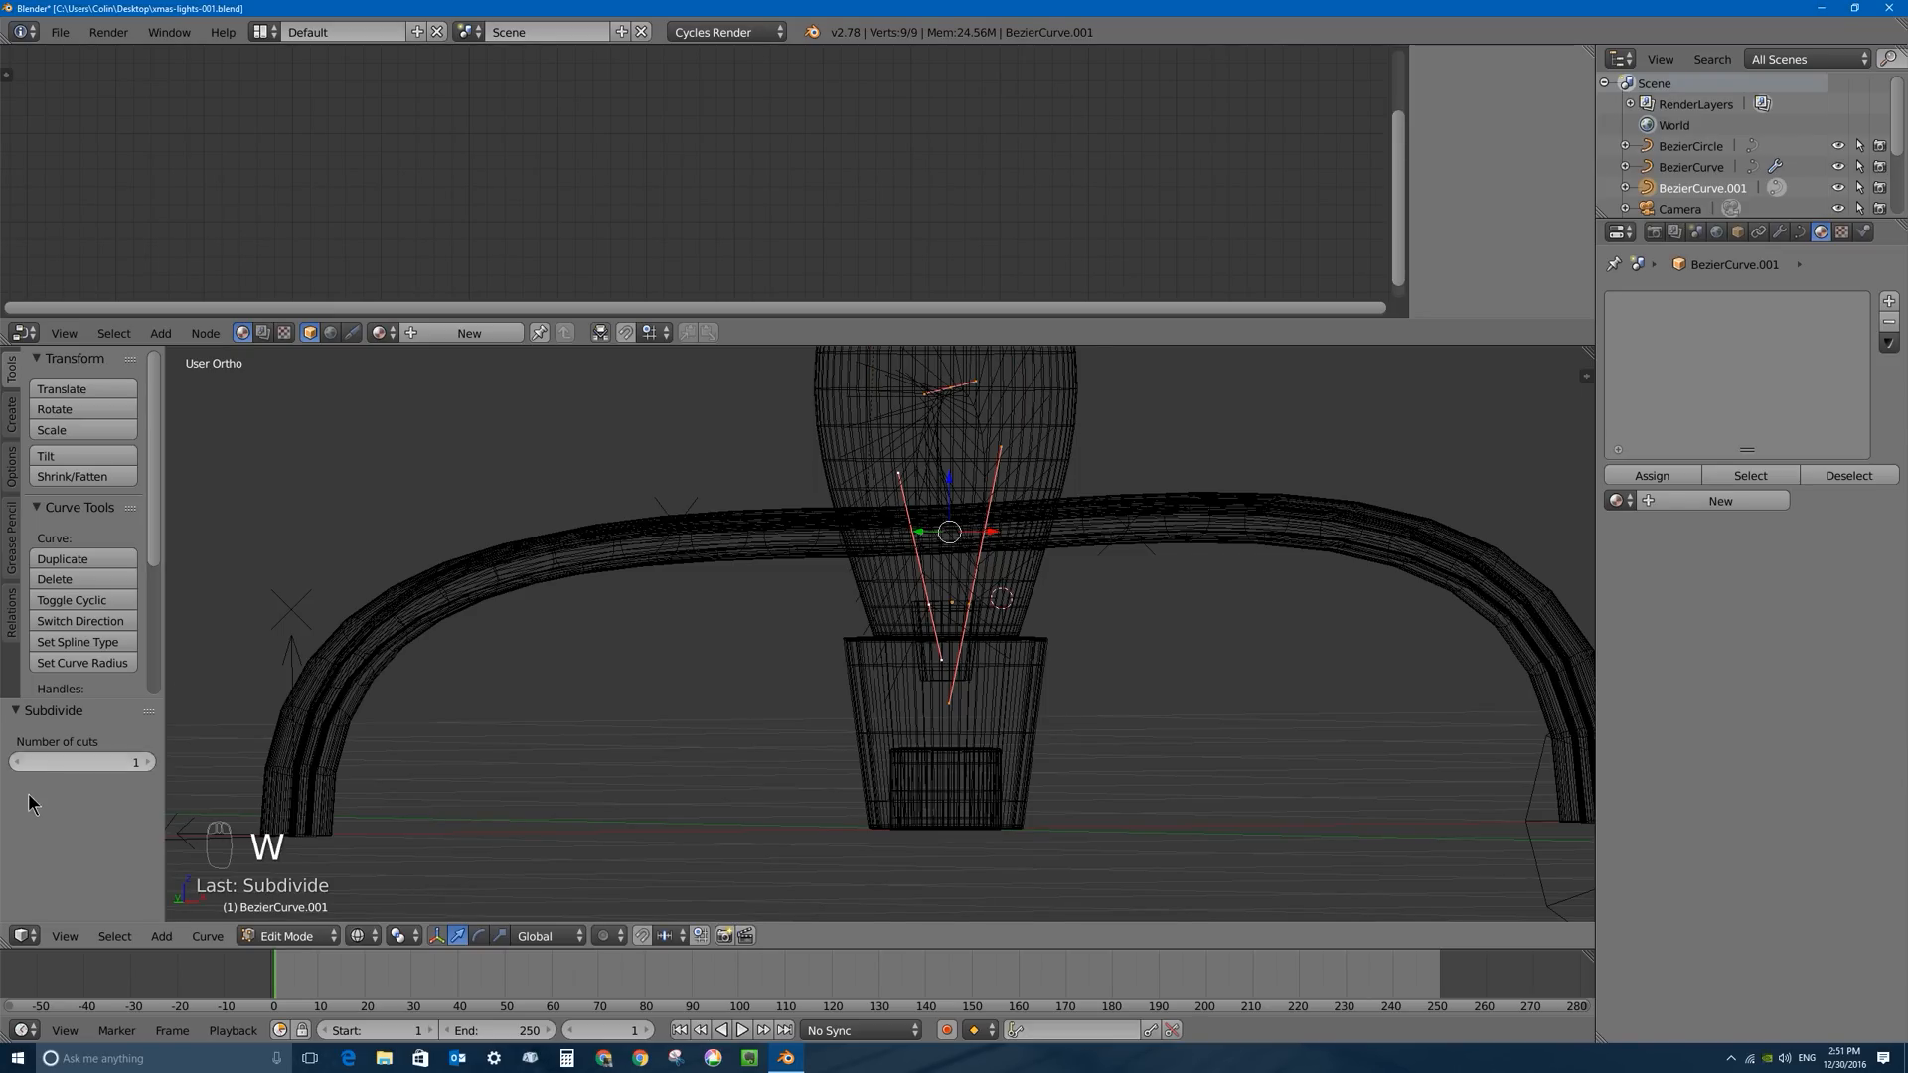
pyautogui.click(149, 762)
pyautogui.click(149, 762)
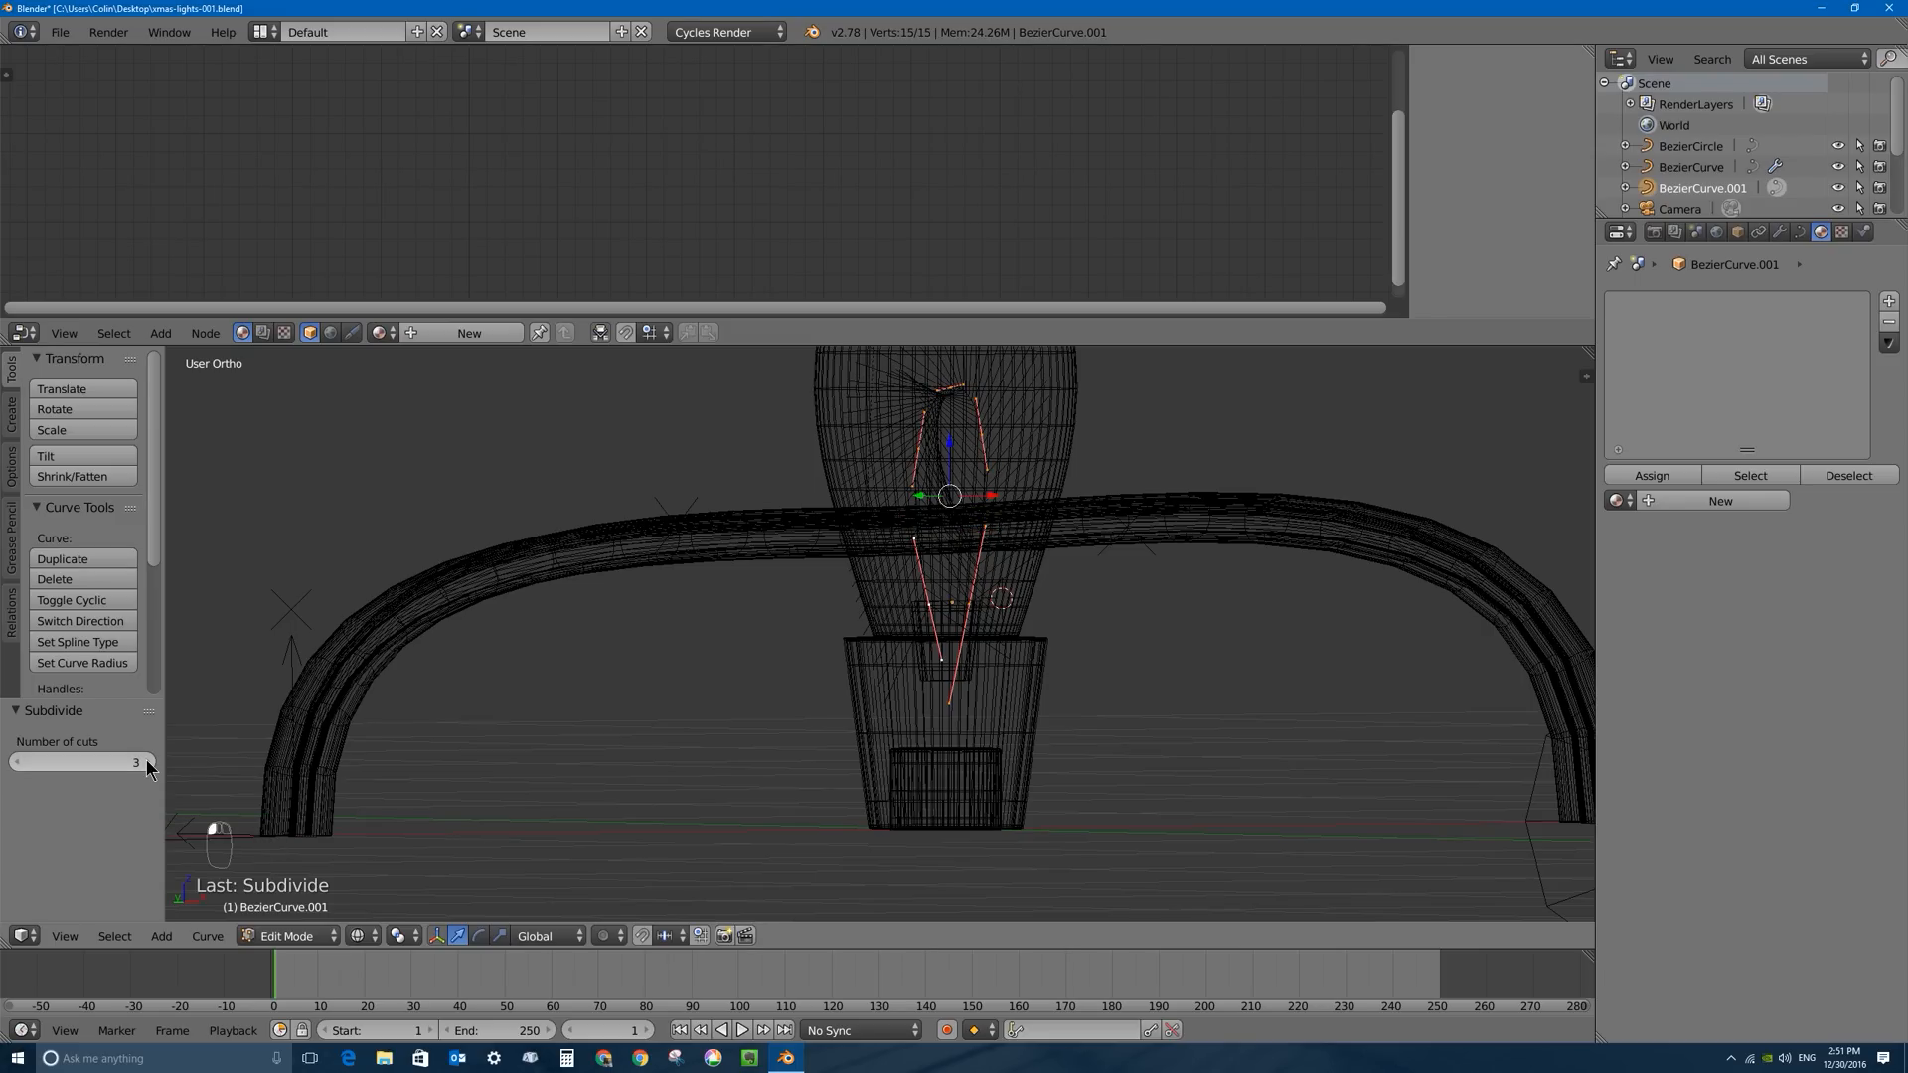
# Select the filament's two side control points and lower them along Z beneath the top centre point.
pyautogui.rightClick(915, 449)
pyautogui.keyDown('shift'); pyautogui.rightClick(984, 434); pyautogui.keyUp('shift')
pyautogui.moveTo(951, 398); pyautogui.dragTo(956, 440)
pyautogui.moveTo(957, 445)
pyautogui.mouseDown(button='middle')
pyautogui.moveTo(1020, 485)
pyautogui.moveTo(945, 433)
pyautogui.mouseUp(button='middle')
pyautogui.press('Tab')
pyautogui.press('Tab')
# Select the filament's top centre control point and scale up its handles to widen the arch.
pyautogui.rightClick(949, 393)
pyautogui.press('s')
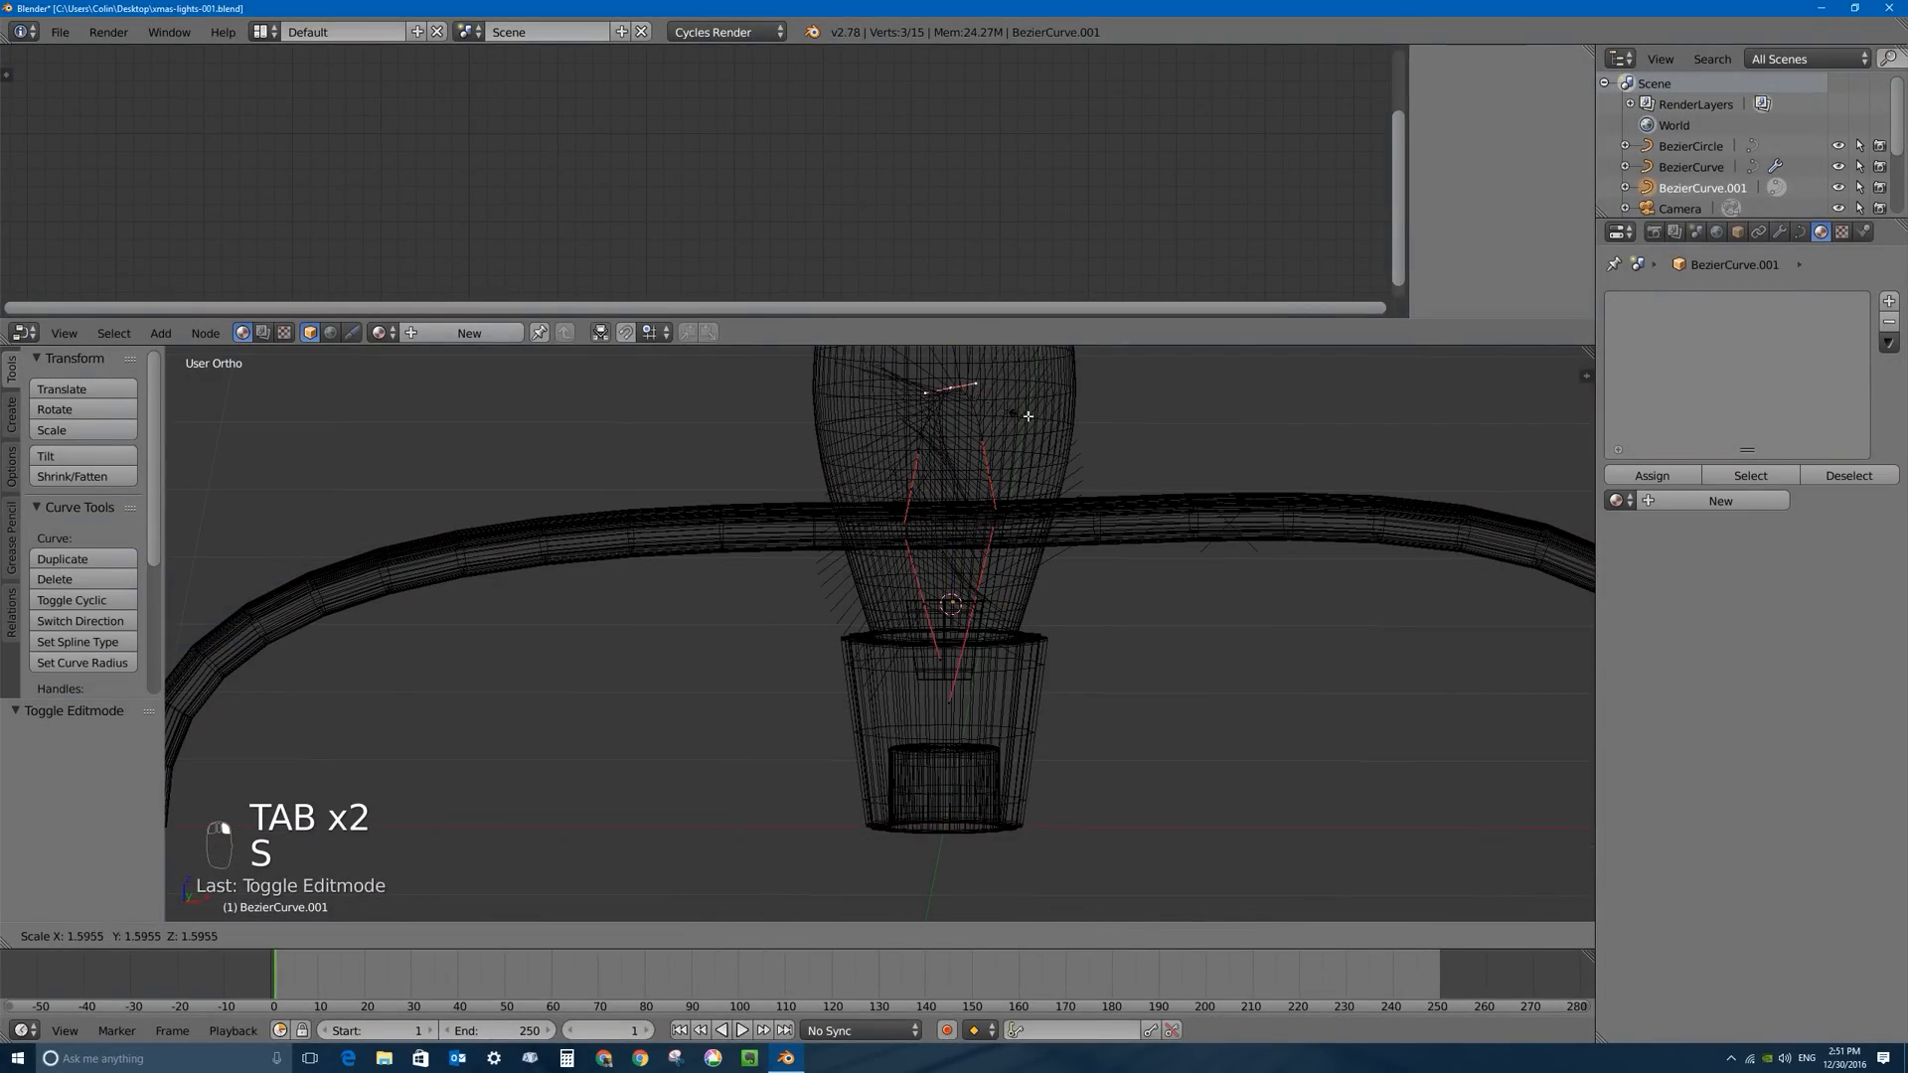
pyautogui.click(1118, 427)
pyautogui.moveTo(1118, 426); pyautogui.dragTo(1002, 512, button='middle')
pyautogui.press('Tab')
pyautogui.press('Tab')
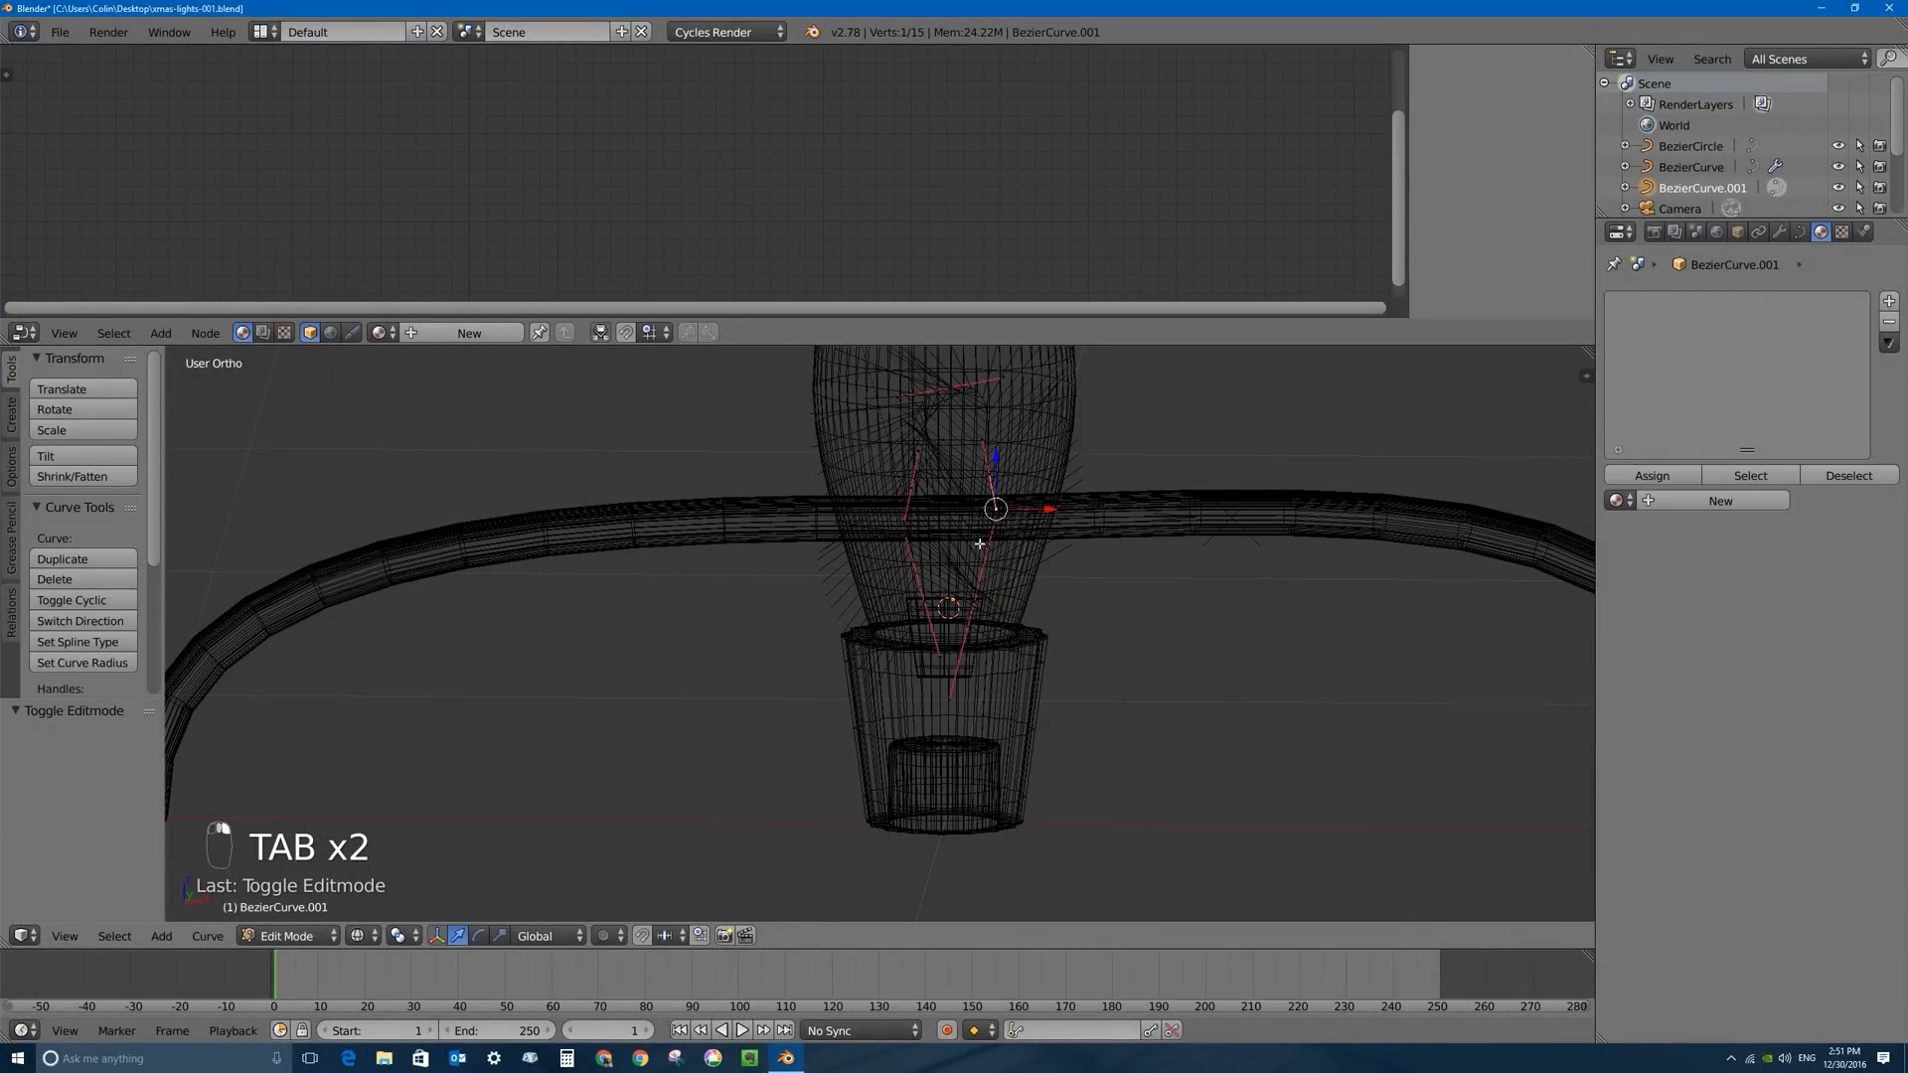
# Move the upper handles of the two bottom control points inward along X so the filament's legs run nearly vertical.
pyautogui.rightClick(992, 527)
pyautogui.moveTo(1047, 525); pyautogui.dragTo(971, 544)
pyautogui.rightClick(906, 539)
pyautogui.press('Tab')
pyautogui.moveTo(971, 544); pyautogui.dragTo(983, 478, button='middle')
pyautogui.press('Tab')
# Scale up the two side control points together and raise them about 0.026 along Z.
pyautogui.rightClick(984, 478)
pyautogui.keyDown('shift'); pyautogui.rightClick(914, 485); pyautogui.keyUp('shift')
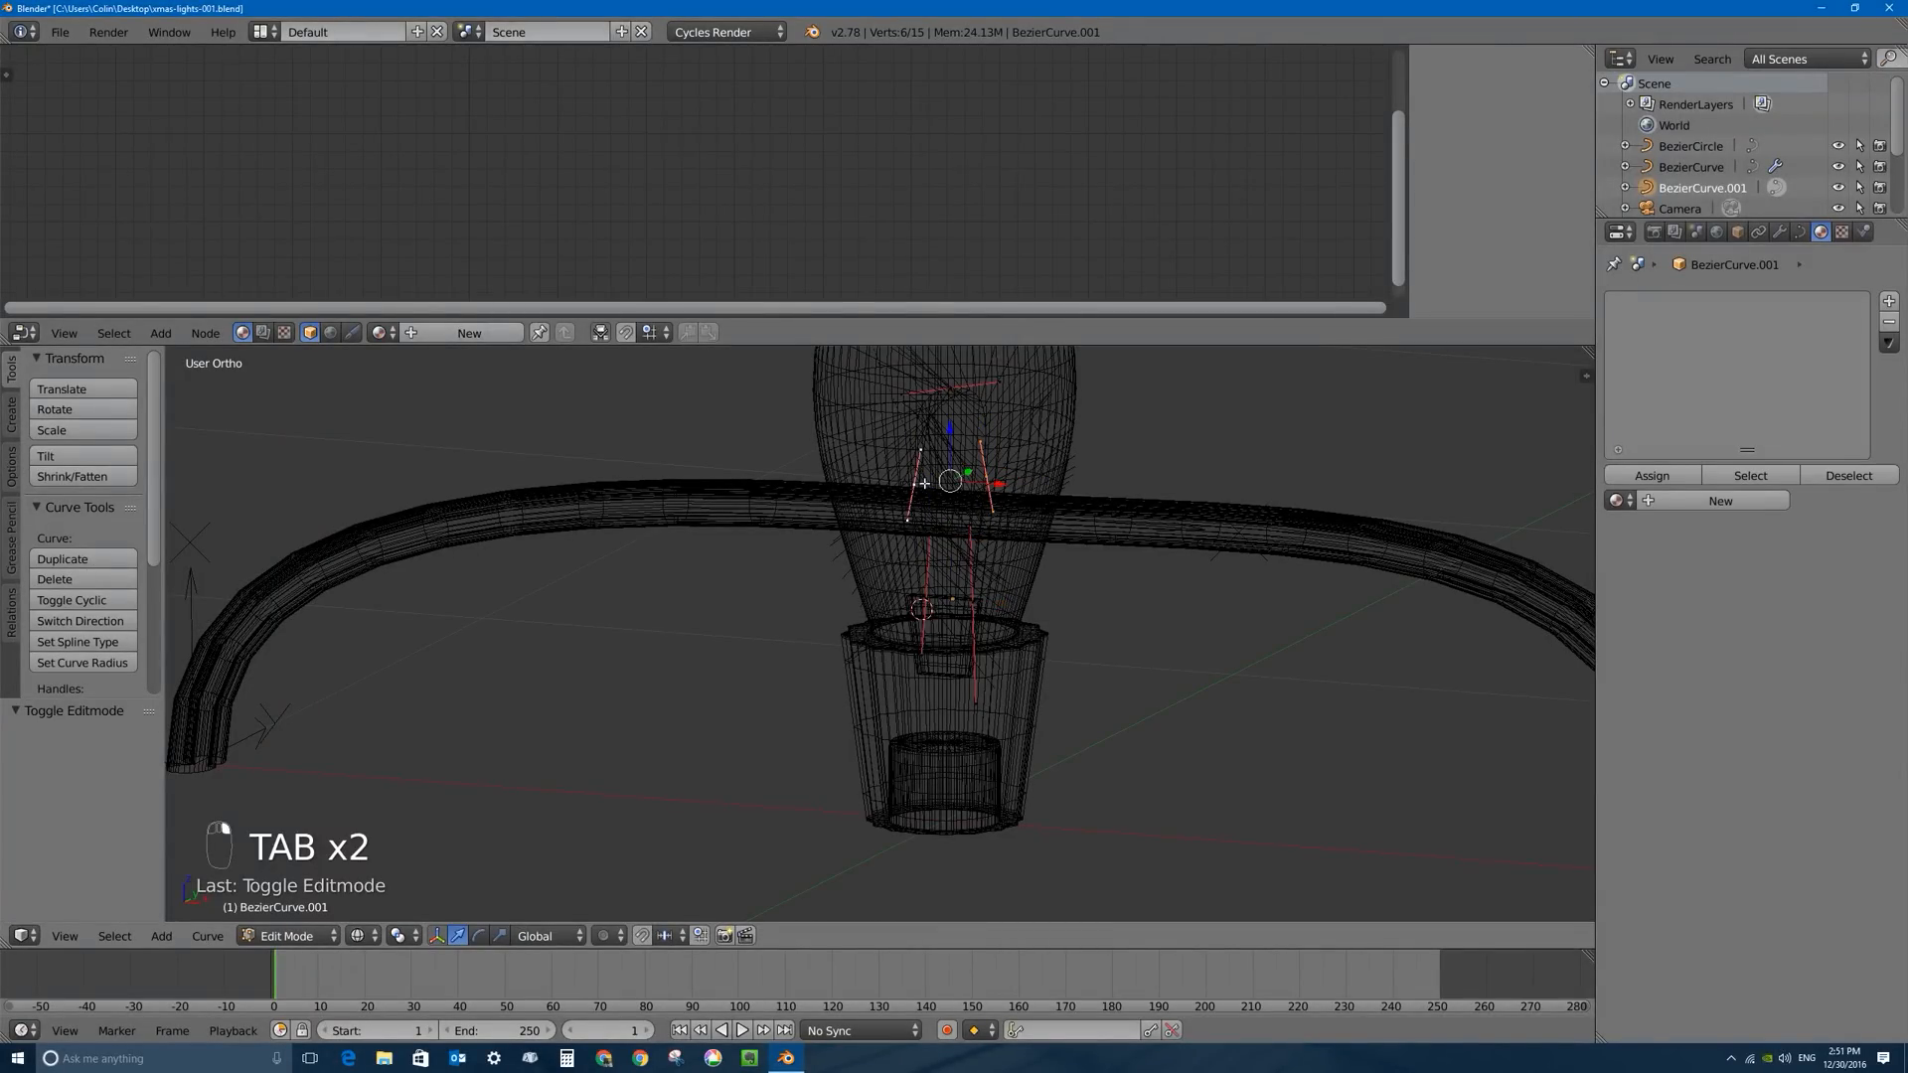
pyautogui.press('s')
pyautogui.click(1090, 494)
pyautogui.press('Tab')
pyautogui.press('Tab')
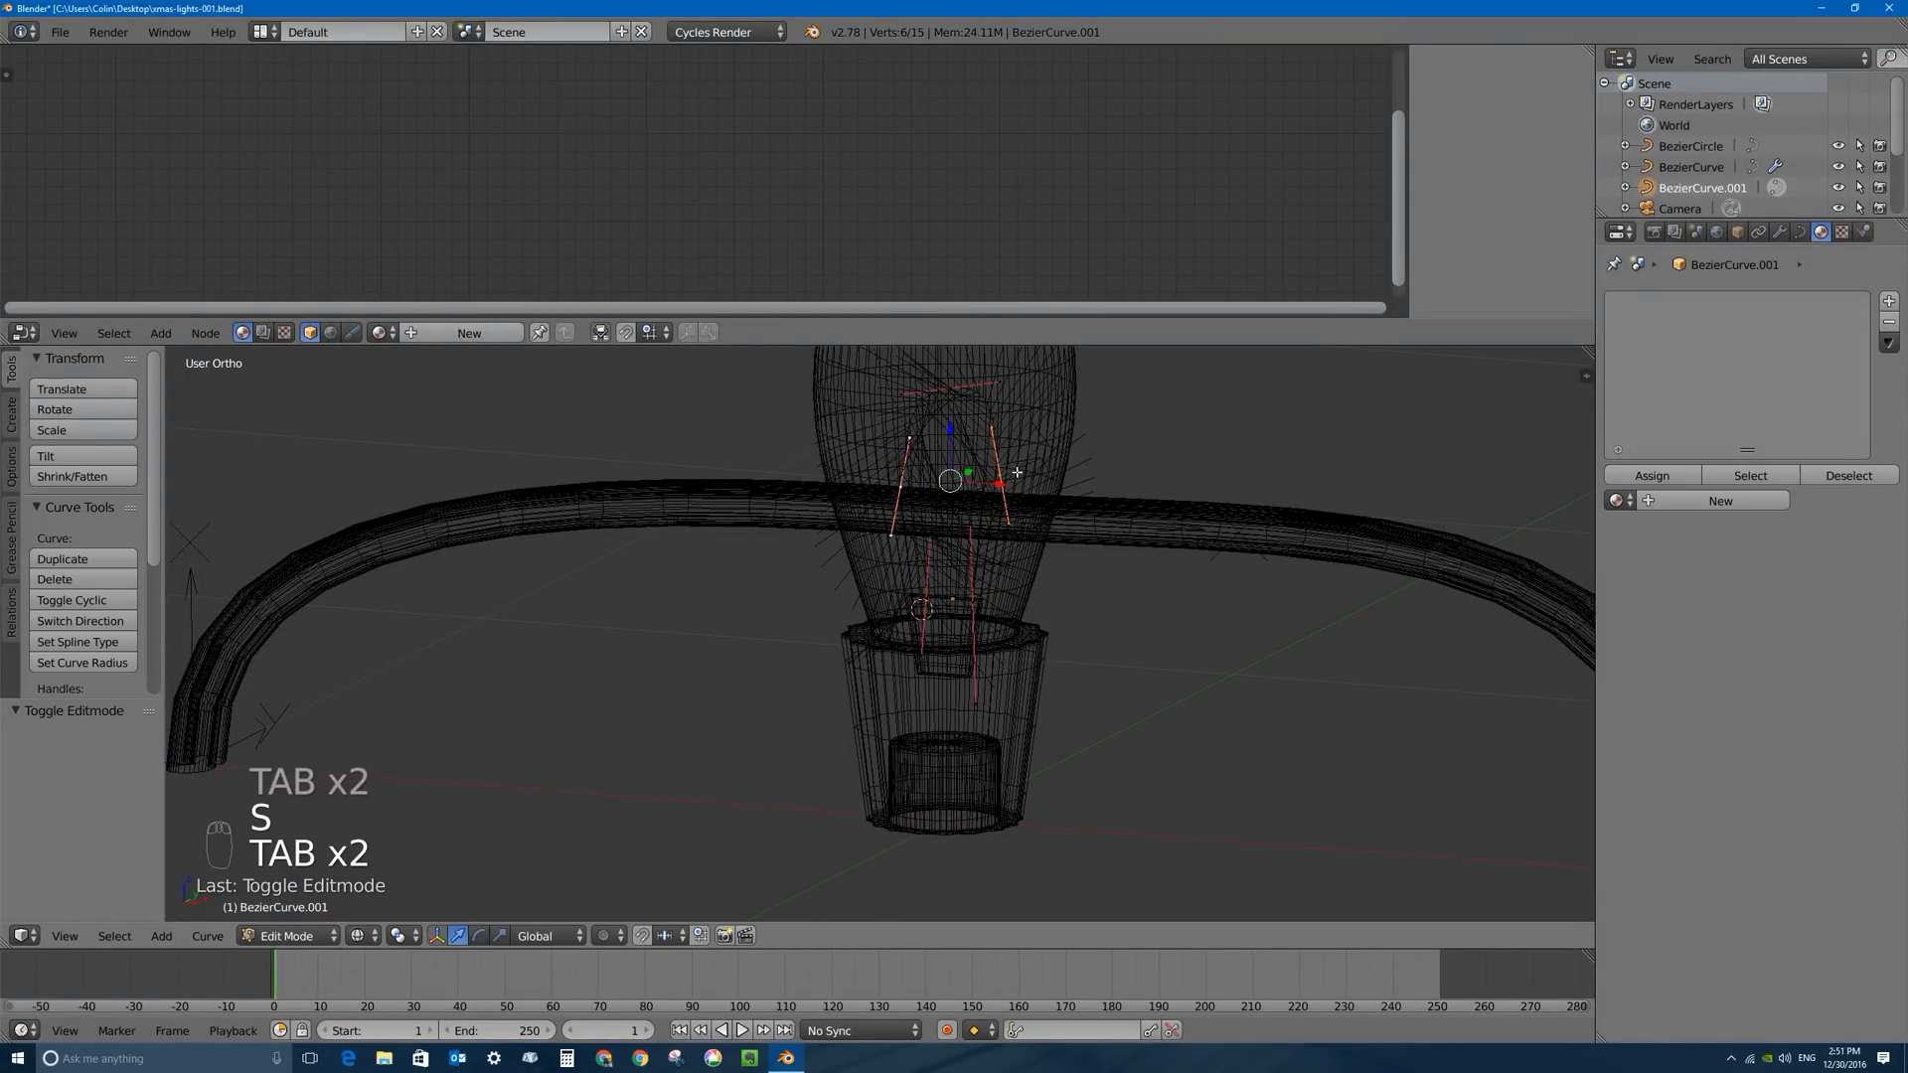
pyautogui.moveTo(952, 434); pyautogui.dragTo(954, 409)
# Pull the filament's centre control point forward out of the curve's plane and lower it along Z between the side points.
pyautogui.rightClick(951, 387)
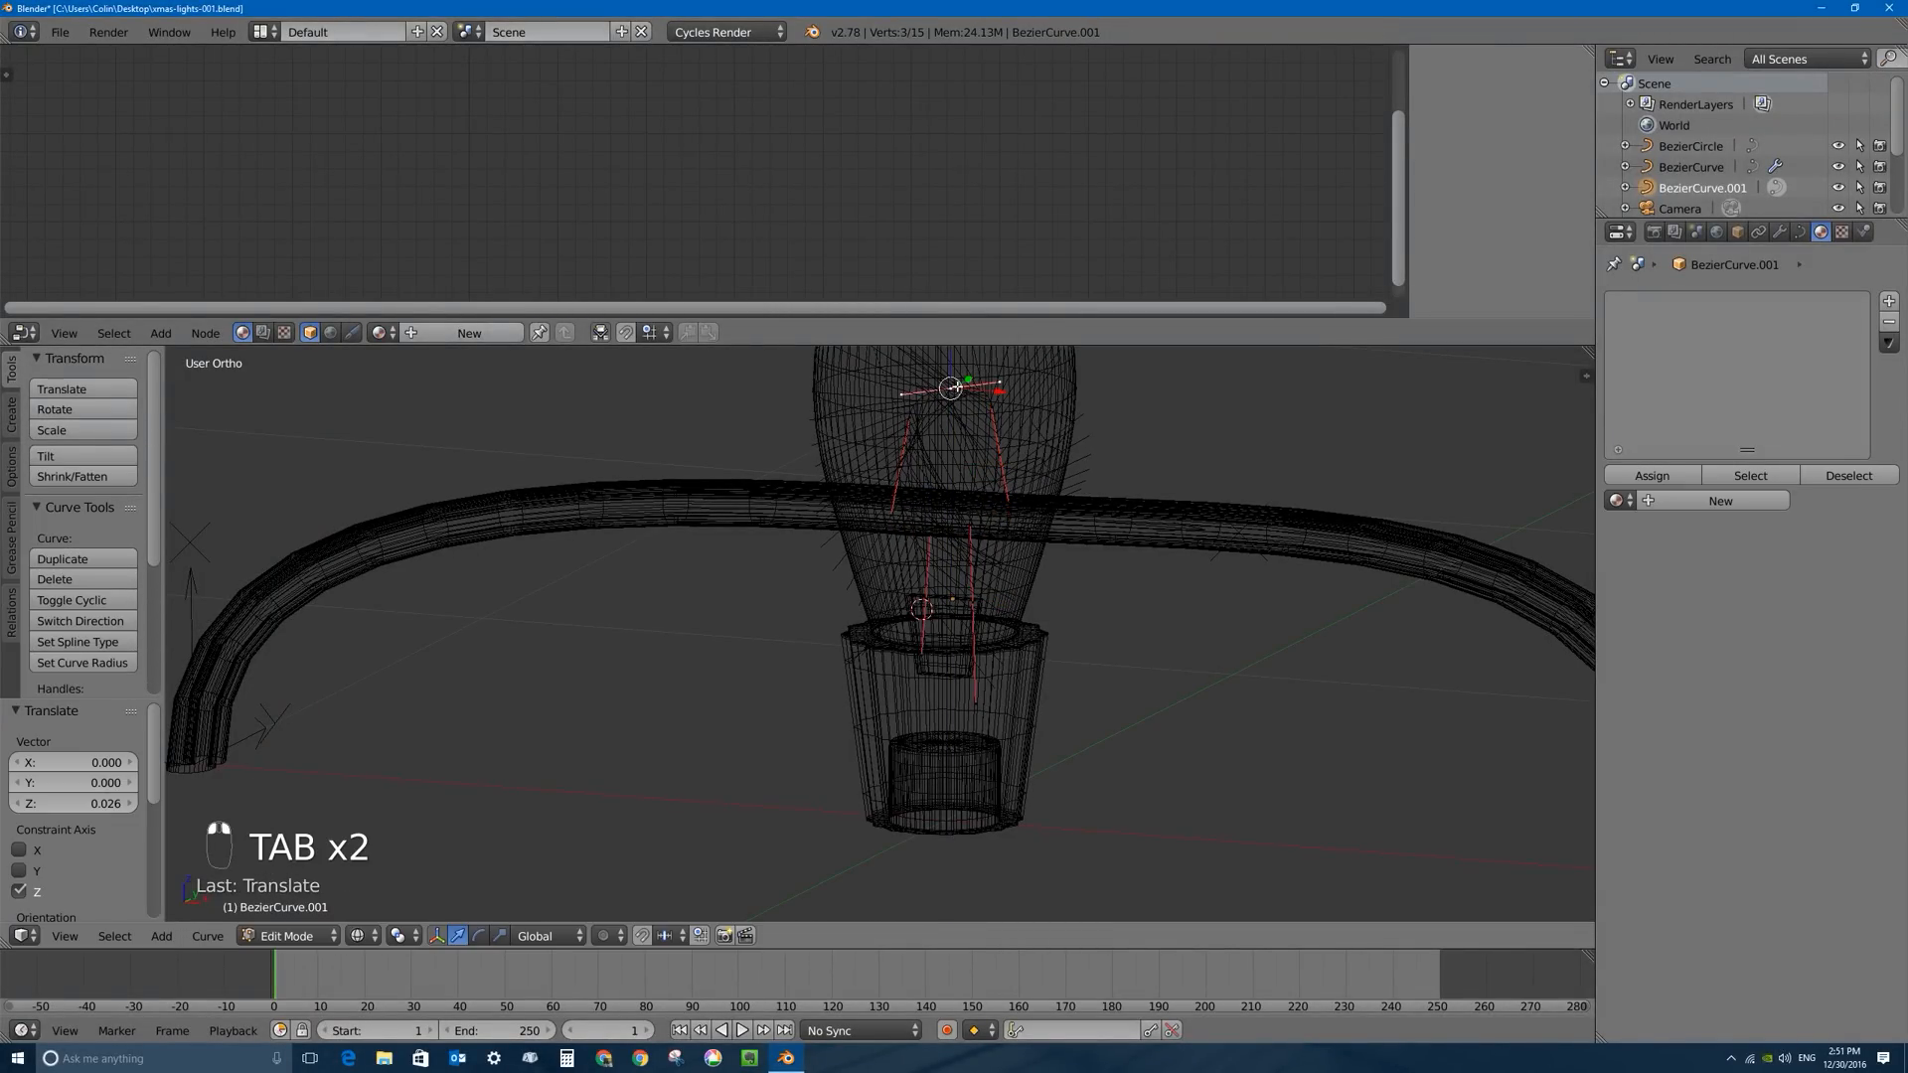
pyautogui.moveTo(958, 387); pyautogui.dragTo(1010, 388, button='middle')
pyautogui.moveTo(1011, 388); pyautogui.dragTo(954, 391)
pyautogui.scroll(-2, 918, 382)
pyautogui.moveTo(918, 382); pyautogui.dragTo(915, 394, button='middle')
pyautogui.moveTo(888, 412); pyautogui.dragTo(887, 455)
pyautogui.press('Tab')
pyautogui.moveTo(852, 529); pyautogui.dragTo(1045, 516, button='middle')
pyautogui.press('Tab')
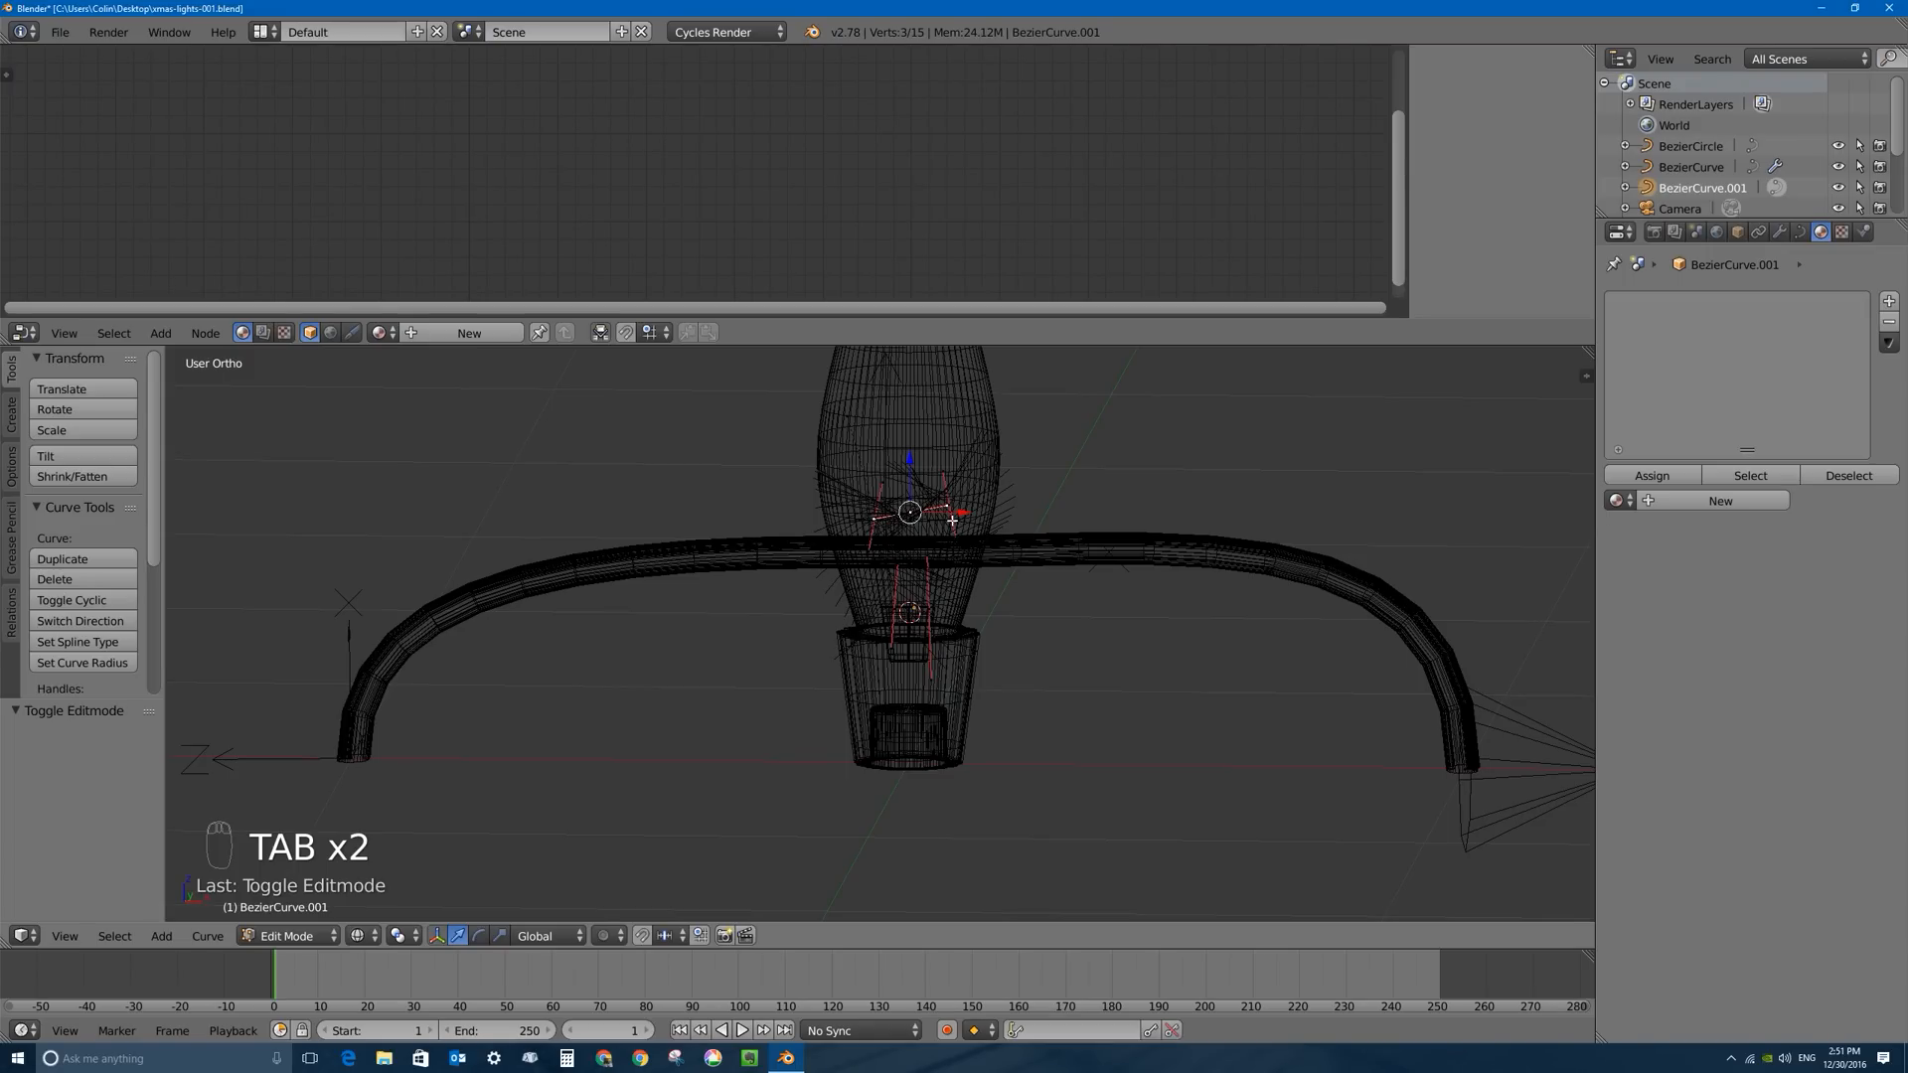
# Select the control points on both sides of the filament's centre point and scale them up together.
pyautogui.moveTo(952, 520); pyautogui.dragTo(972, 512)
pyautogui.keyDown('shift'); pyautogui.rightClick(863, 521); pyautogui.keyUp('shift')
pyautogui.moveTo(912, 519)
pyautogui.mouseDown(button='middle')
pyautogui.moveTo(949, 532)
pyautogui.moveTo(829, 523)
pyautogui.moveTo(900, 533)
pyautogui.mouseUp(button='middle')
pyautogui.rightClick(875, 522)
pyautogui.keyDown('shift'); pyautogui.rightClick(944, 494); pyautogui.keyUp('shift')
pyautogui.press('s')
pyautogui.click(1004, 536)
pyautogui.press('Tab')
pyautogui.press('Tab')
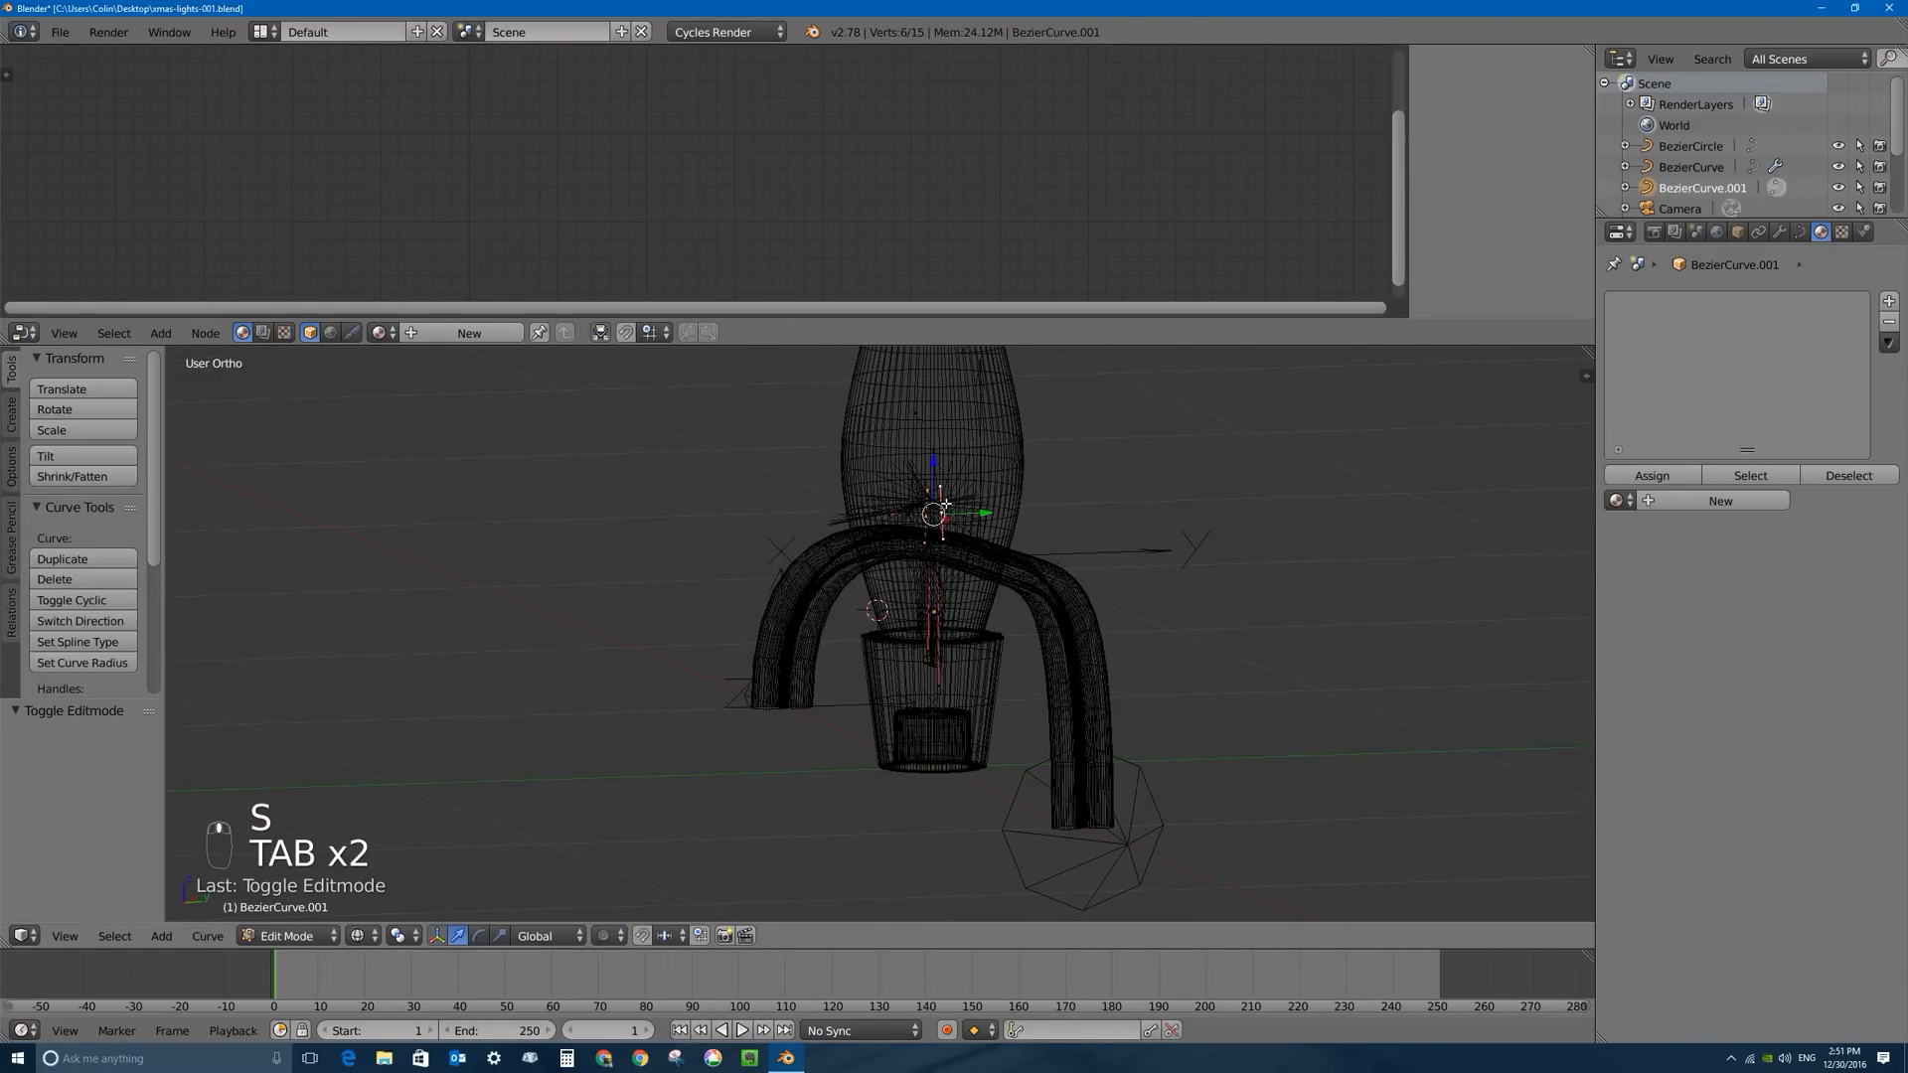
# Raise the two side control points along Z above the centre point and check the filament shape in object mode.
pyautogui.moveTo(934, 462); pyautogui.dragTo(935, 426)
pyautogui.press('Tab')
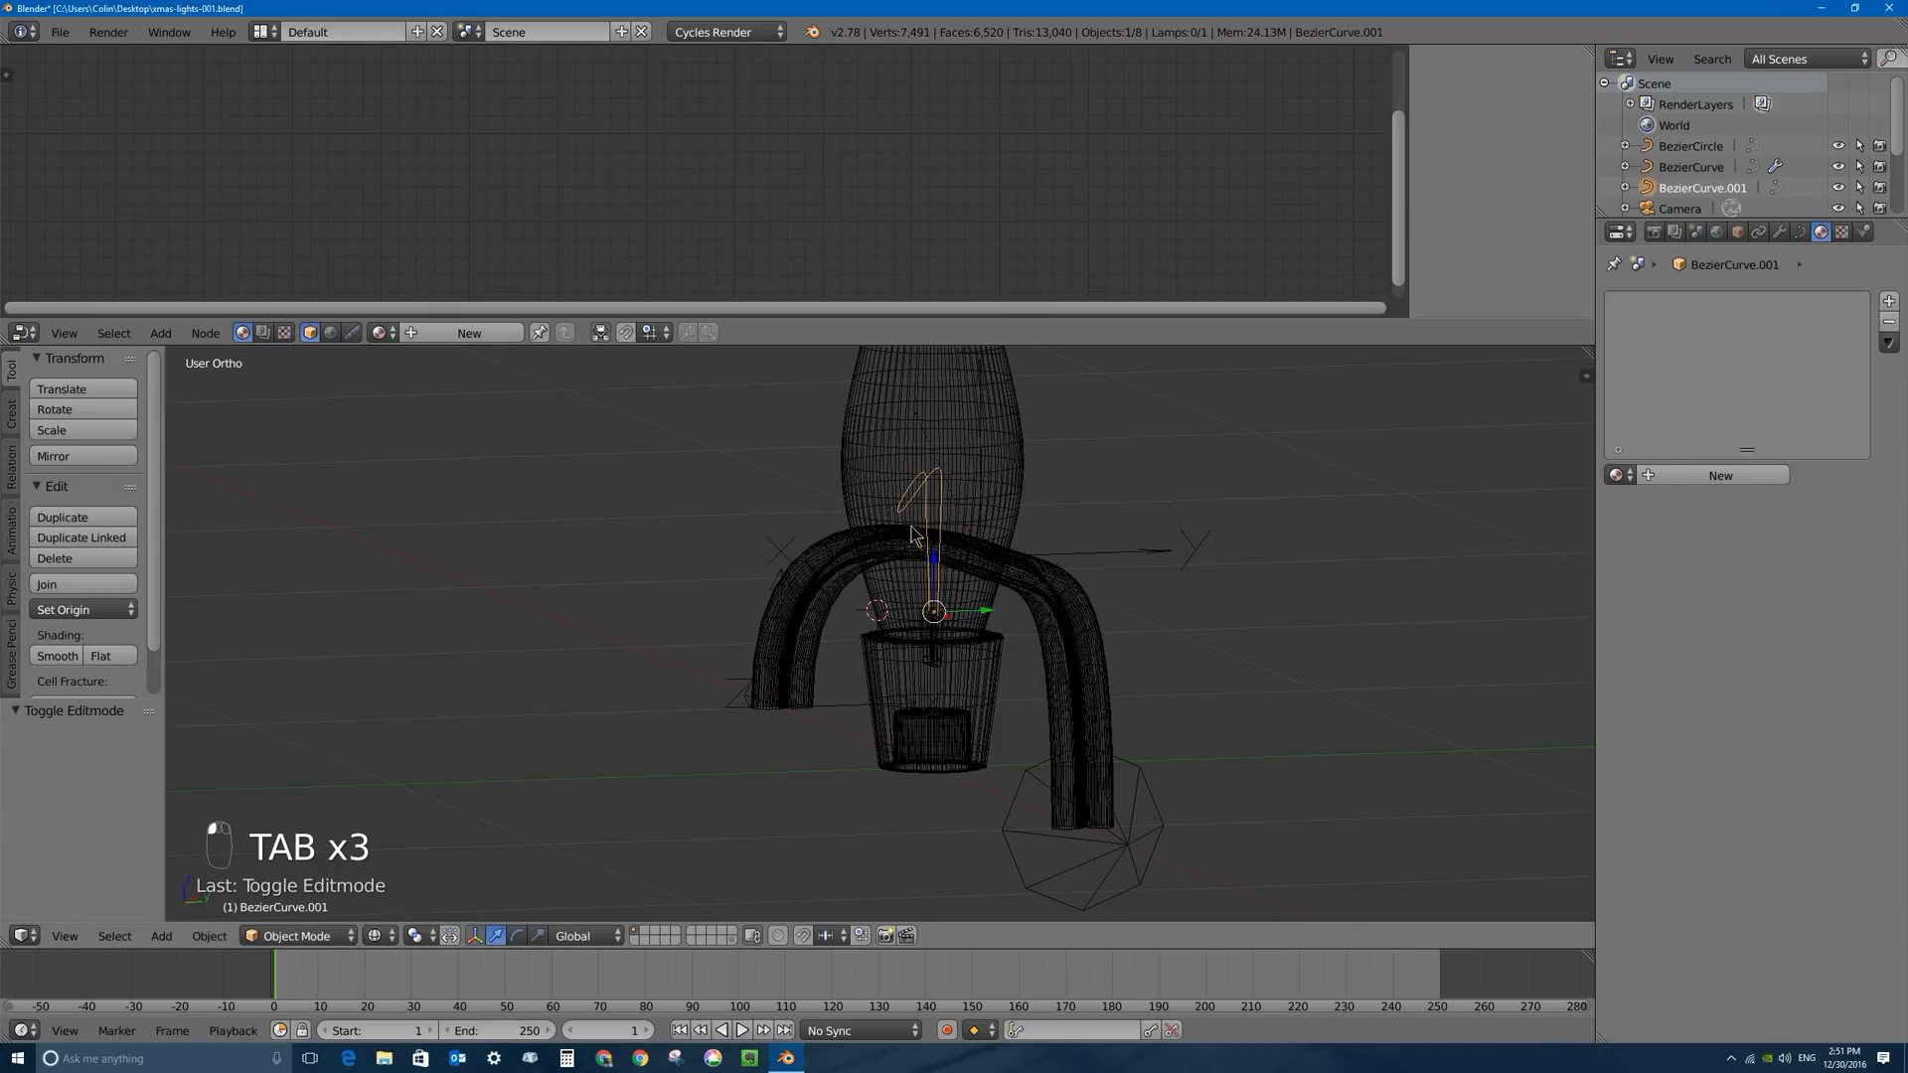
pyautogui.press('Tab')
pyautogui.moveTo(960, 449); pyautogui.dragTo(966, 598, button='middle')
pyautogui.press('Tab')
pyautogui.press('Tab')
pyautogui.scroll(5, 855, 587)
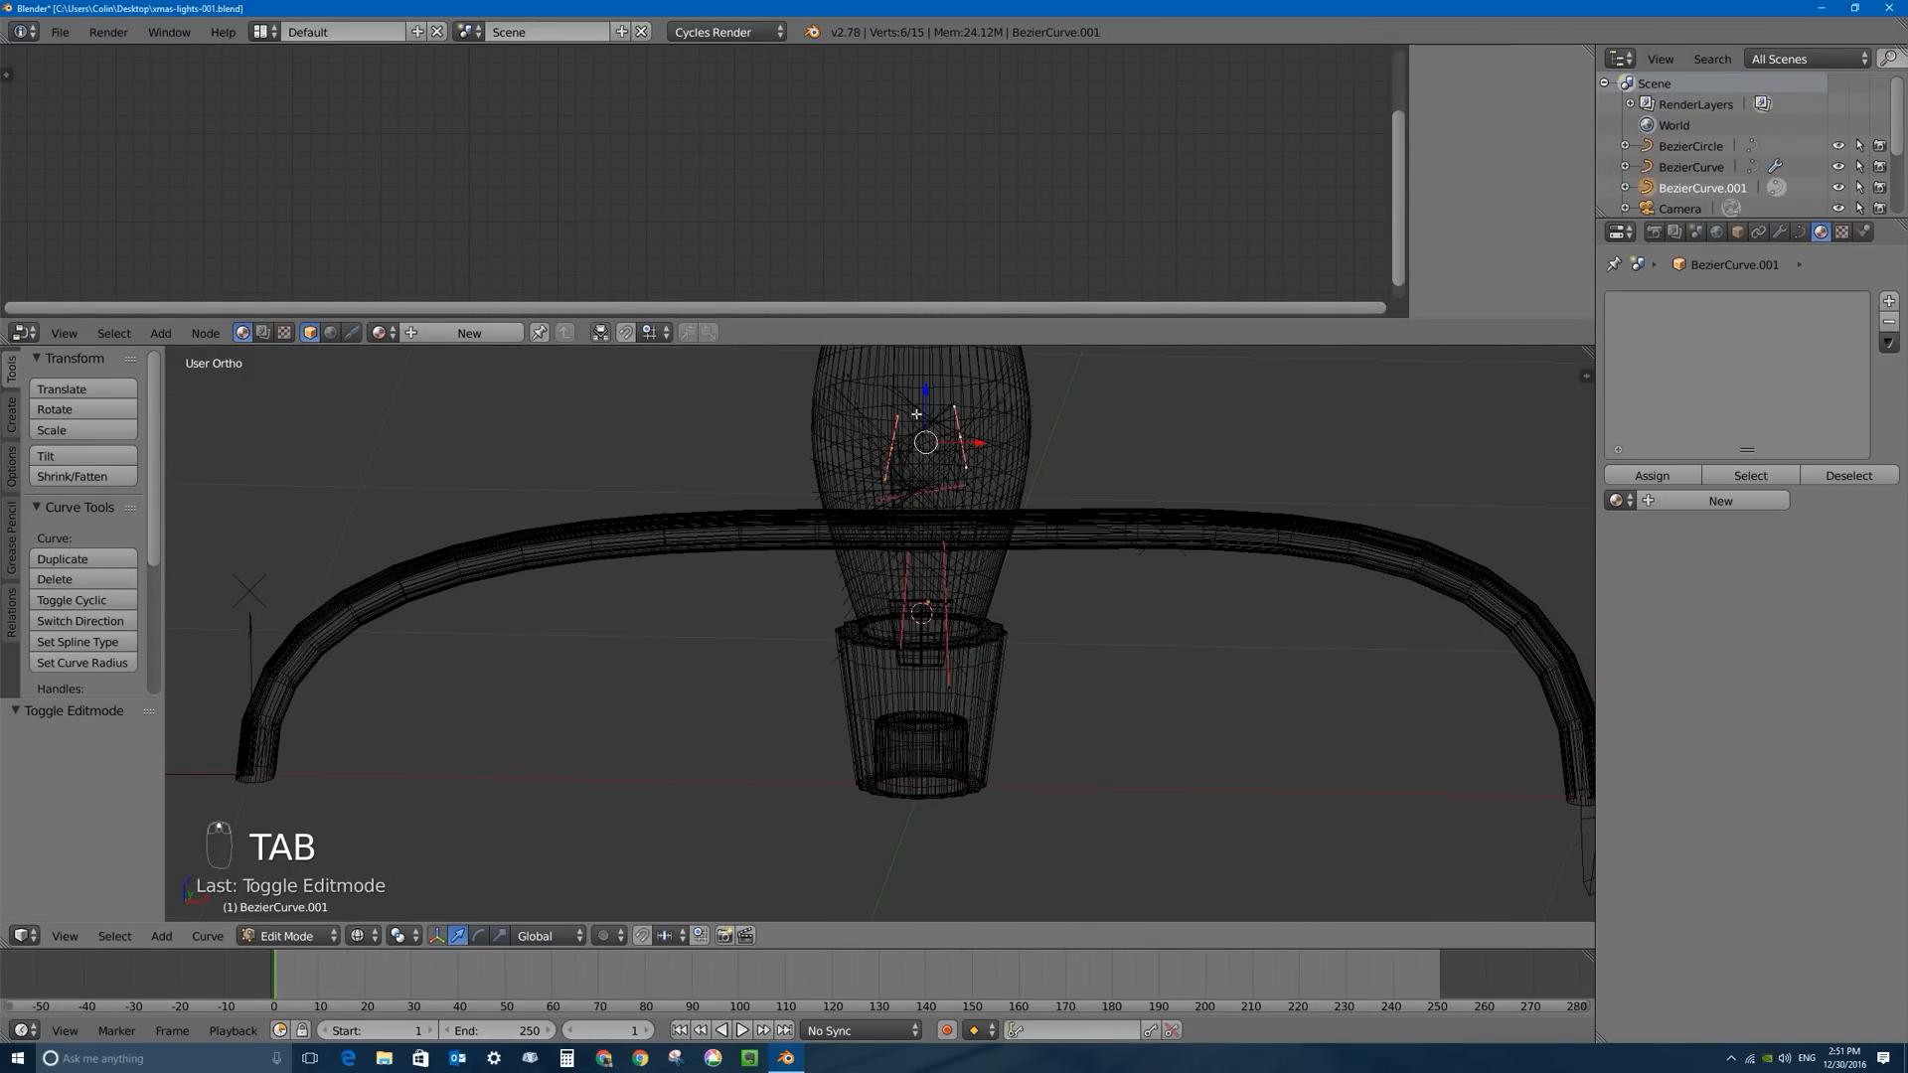
# Add the centre control point to the selection and raise all three upper filament points along Z into the bulb's middle.
pyautogui.moveTo(851, 581); pyautogui.dragTo(788, 643, button='middle')
pyautogui.keyDown('shift'); pyautogui.rightClick(790, 648); pyautogui.keyUp('shift')
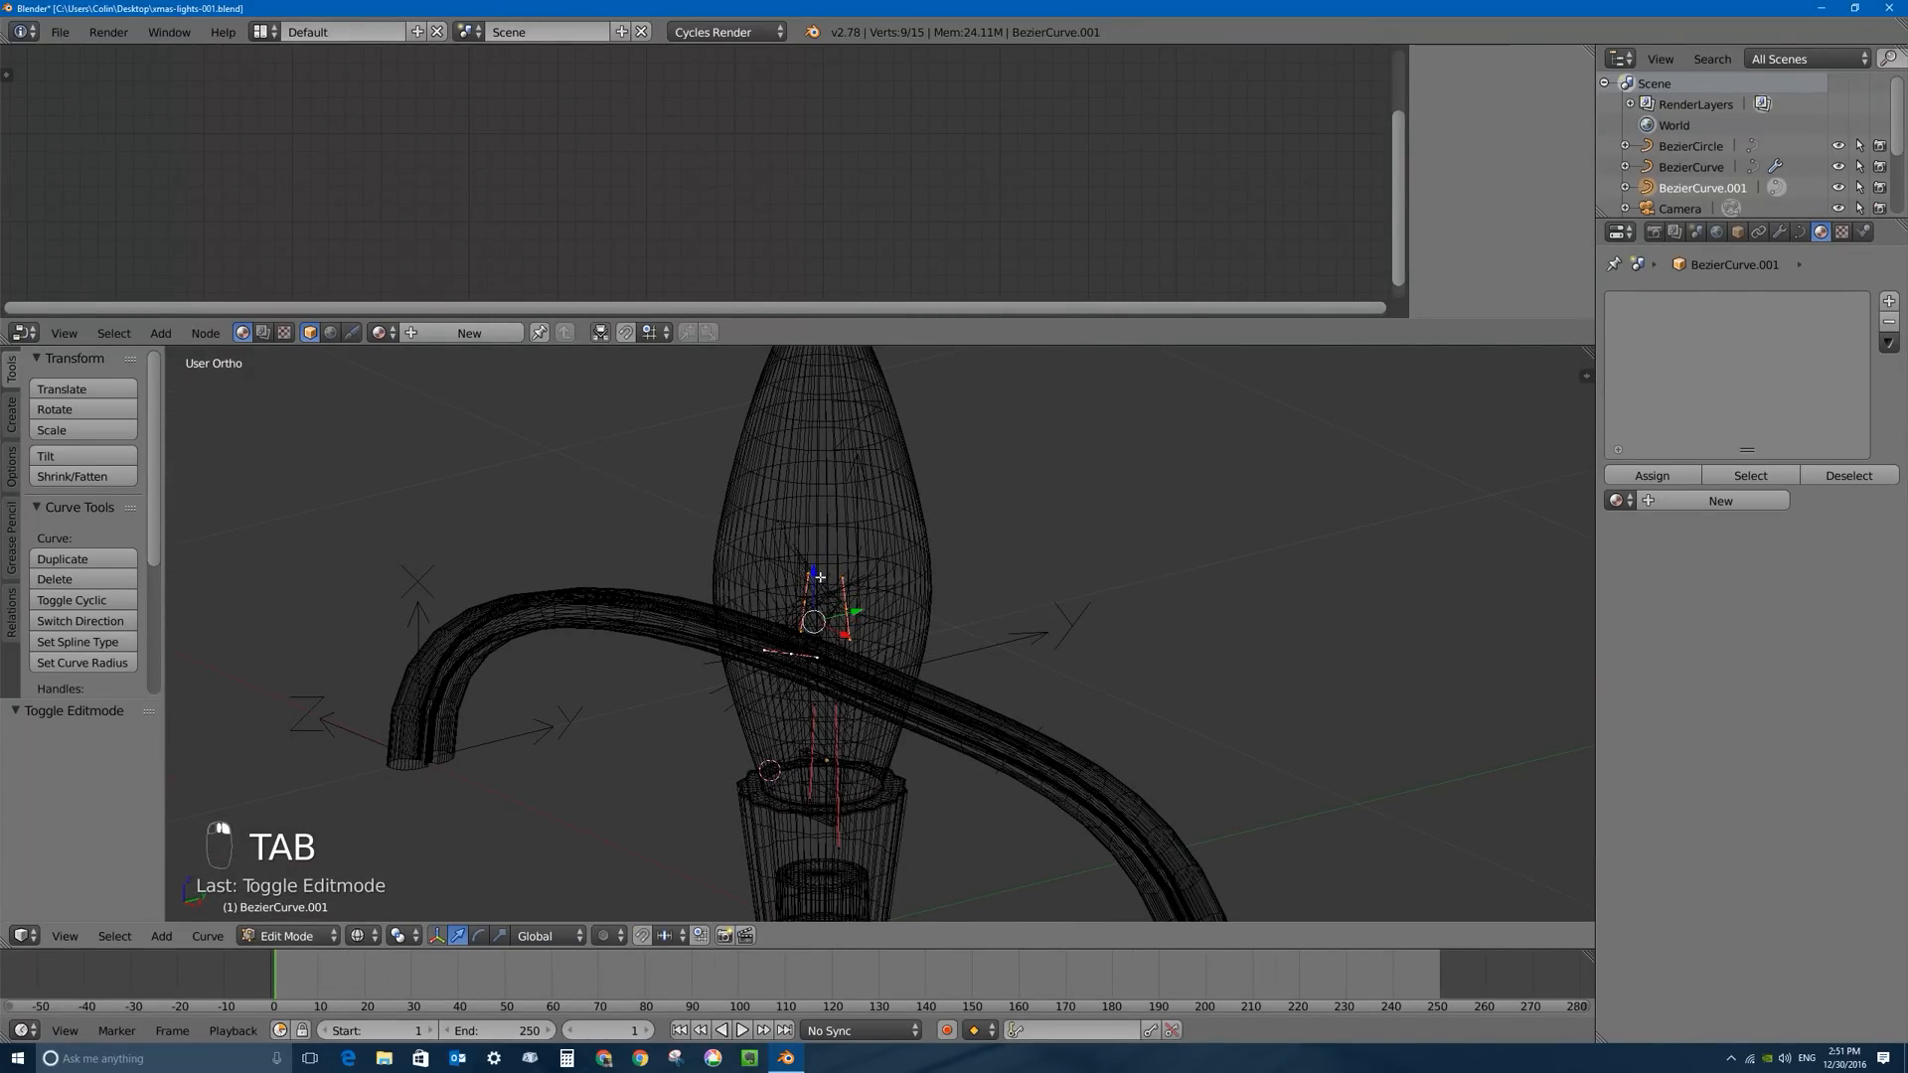
pyautogui.moveTo(816, 574); pyautogui.dragTo(814, 513)
pyautogui.moveTo(824, 556); pyautogui.dragTo(868, 631, button='middle')
pyautogui.press('Tab')
pyautogui.press('Tab')
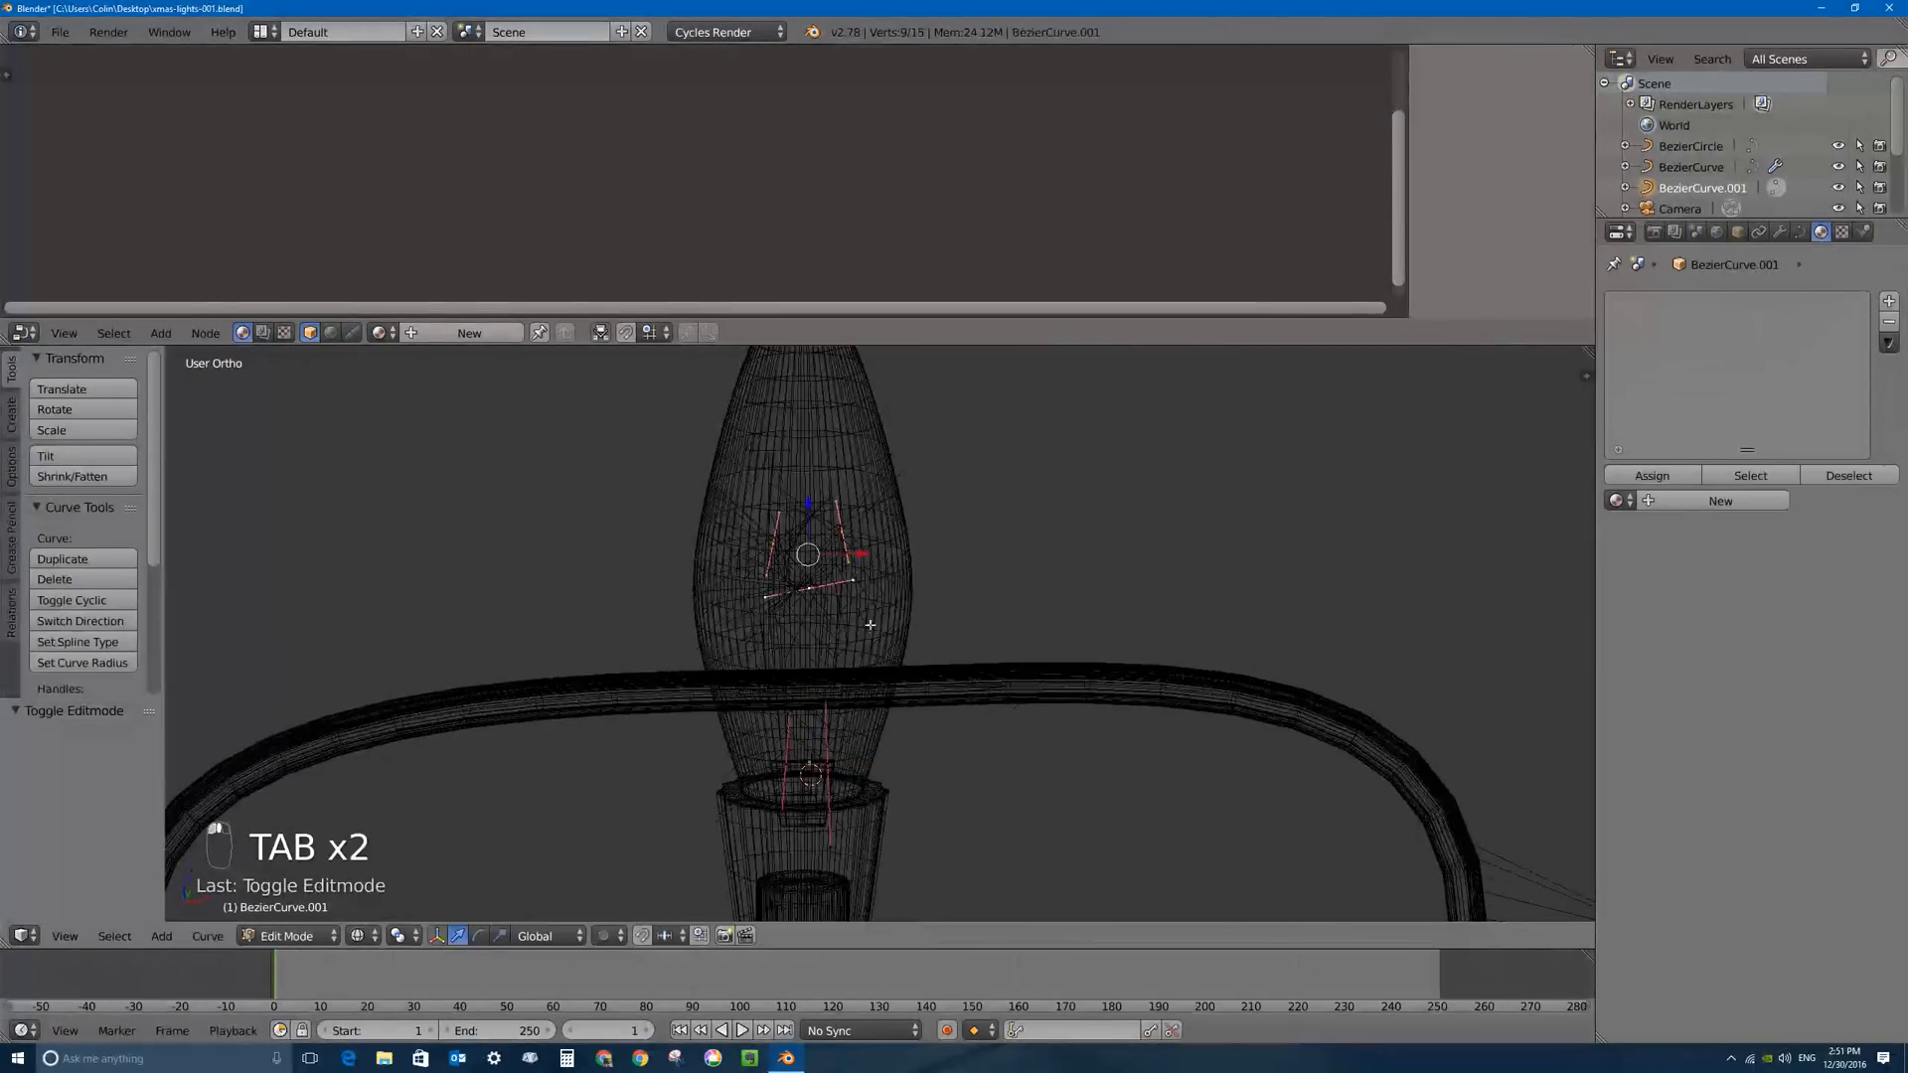
# Widen the three upper filament points along the global X axis by a factor of about 1.22.
pyautogui.press('s')
pyautogui.middleClick(904, 564)
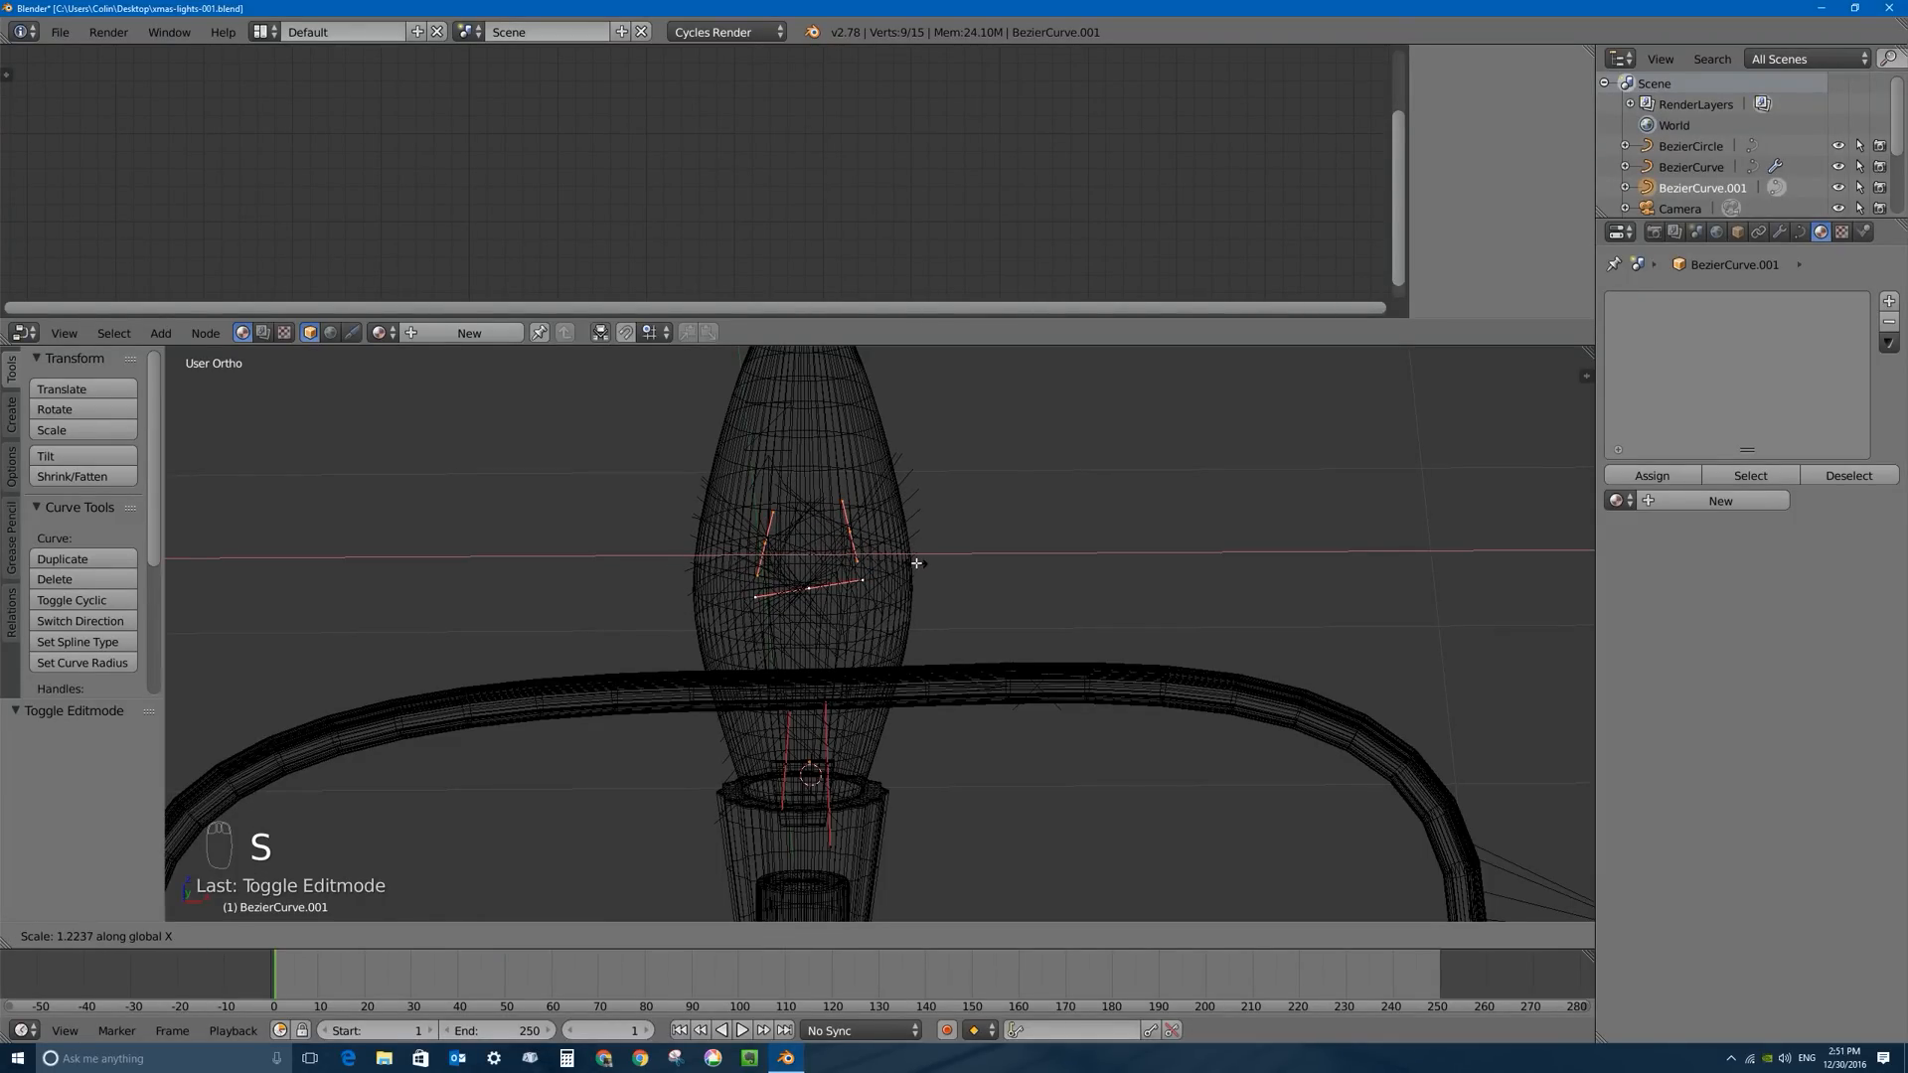
pyautogui.click(914, 565)
pyautogui.press('Tab')
pyautogui.moveTo(896, 588); pyautogui.dragTo(810, 578, button='middle')
pyautogui.press('Tab')
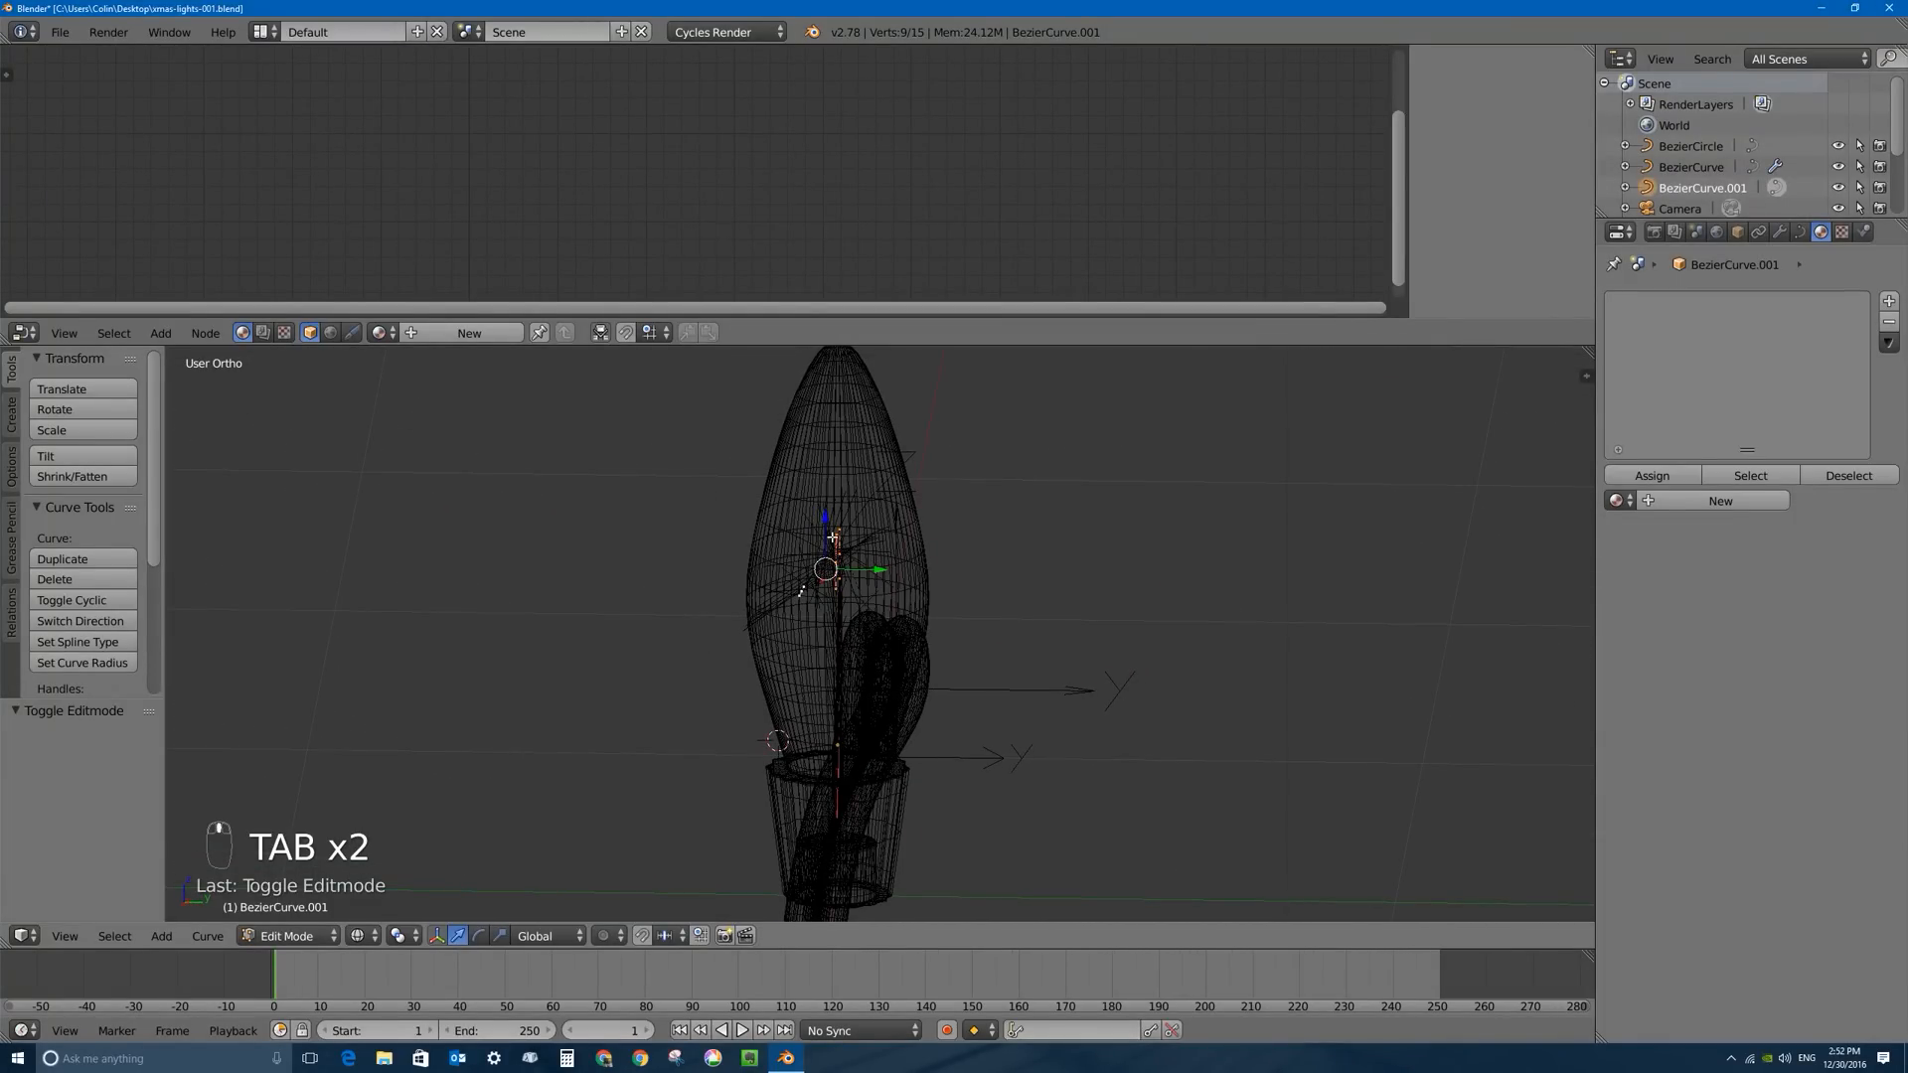
# Move the filament's centre control point about -0.028 along Y, and select the two side control points.
pyautogui.rightClick(800, 590)
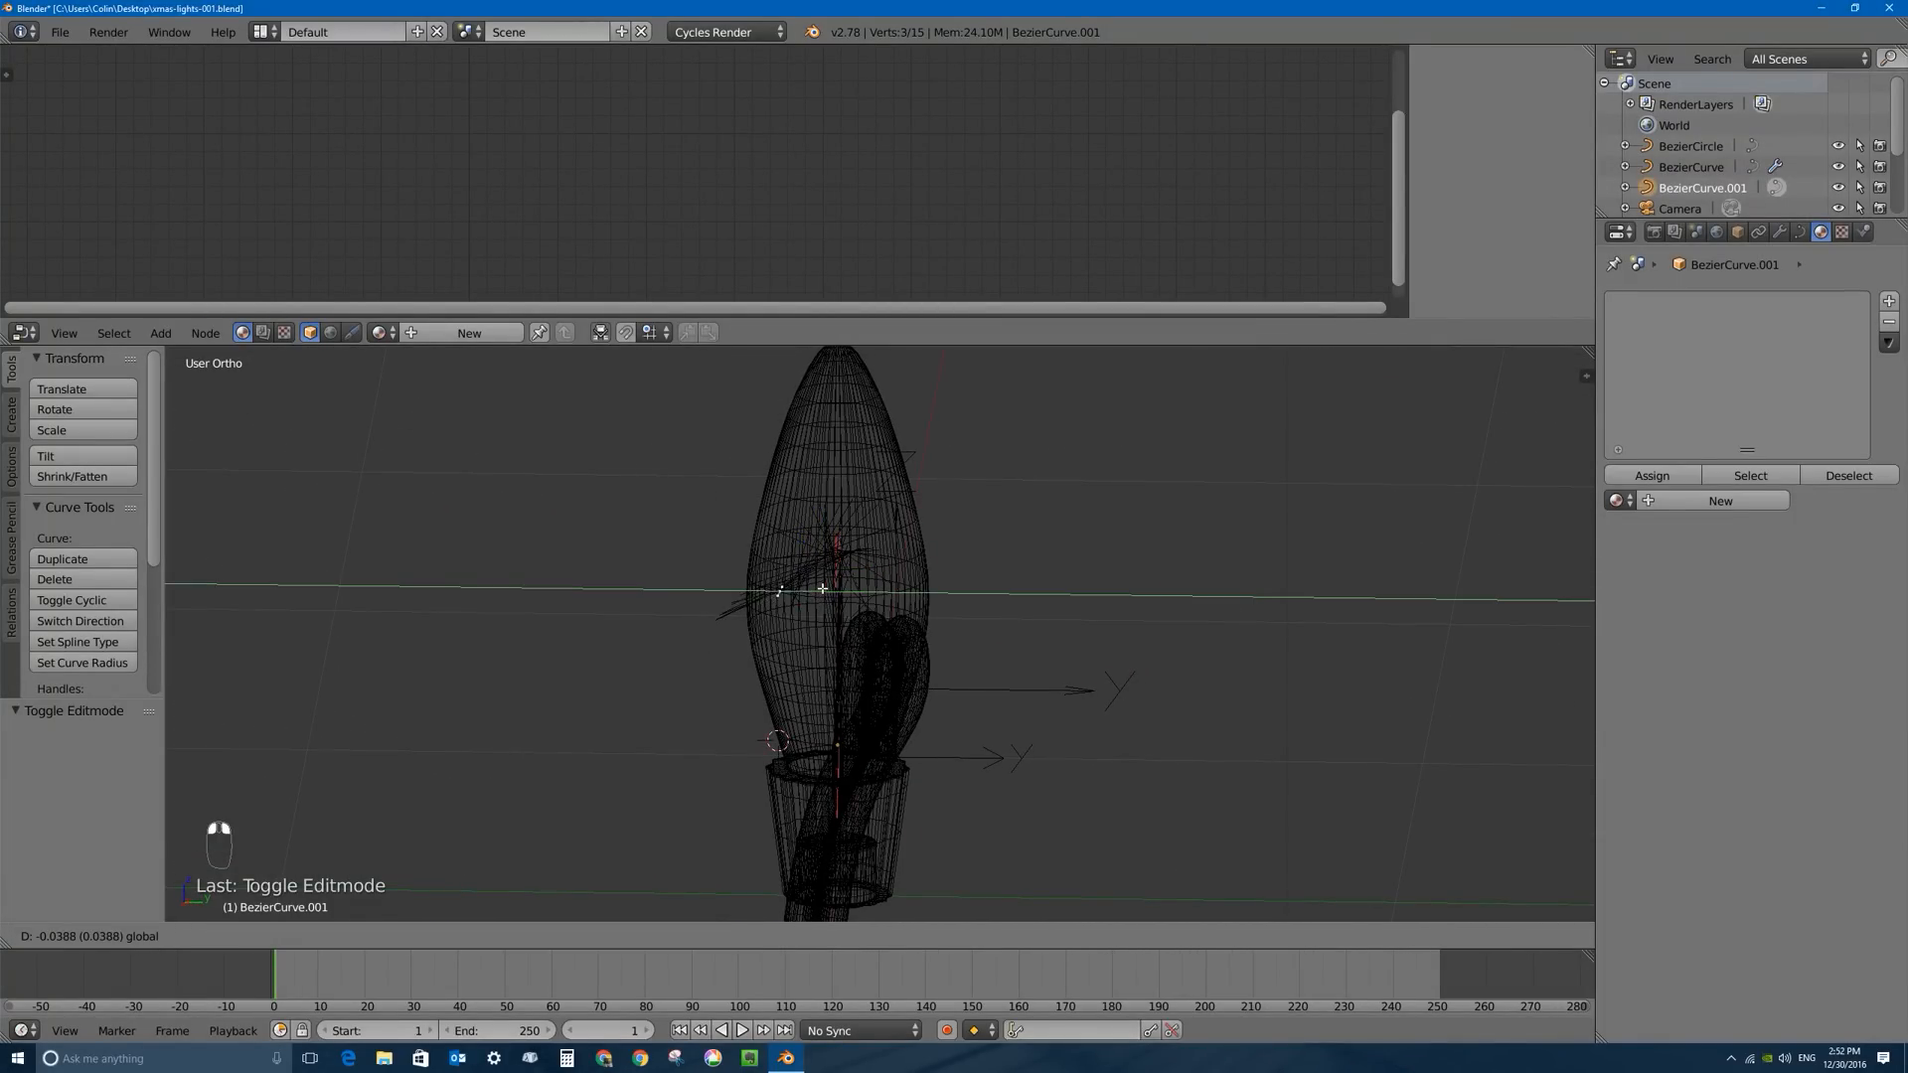
pyautogui.moveTo(841, 590); pyautogui.dragTo(845, 556)
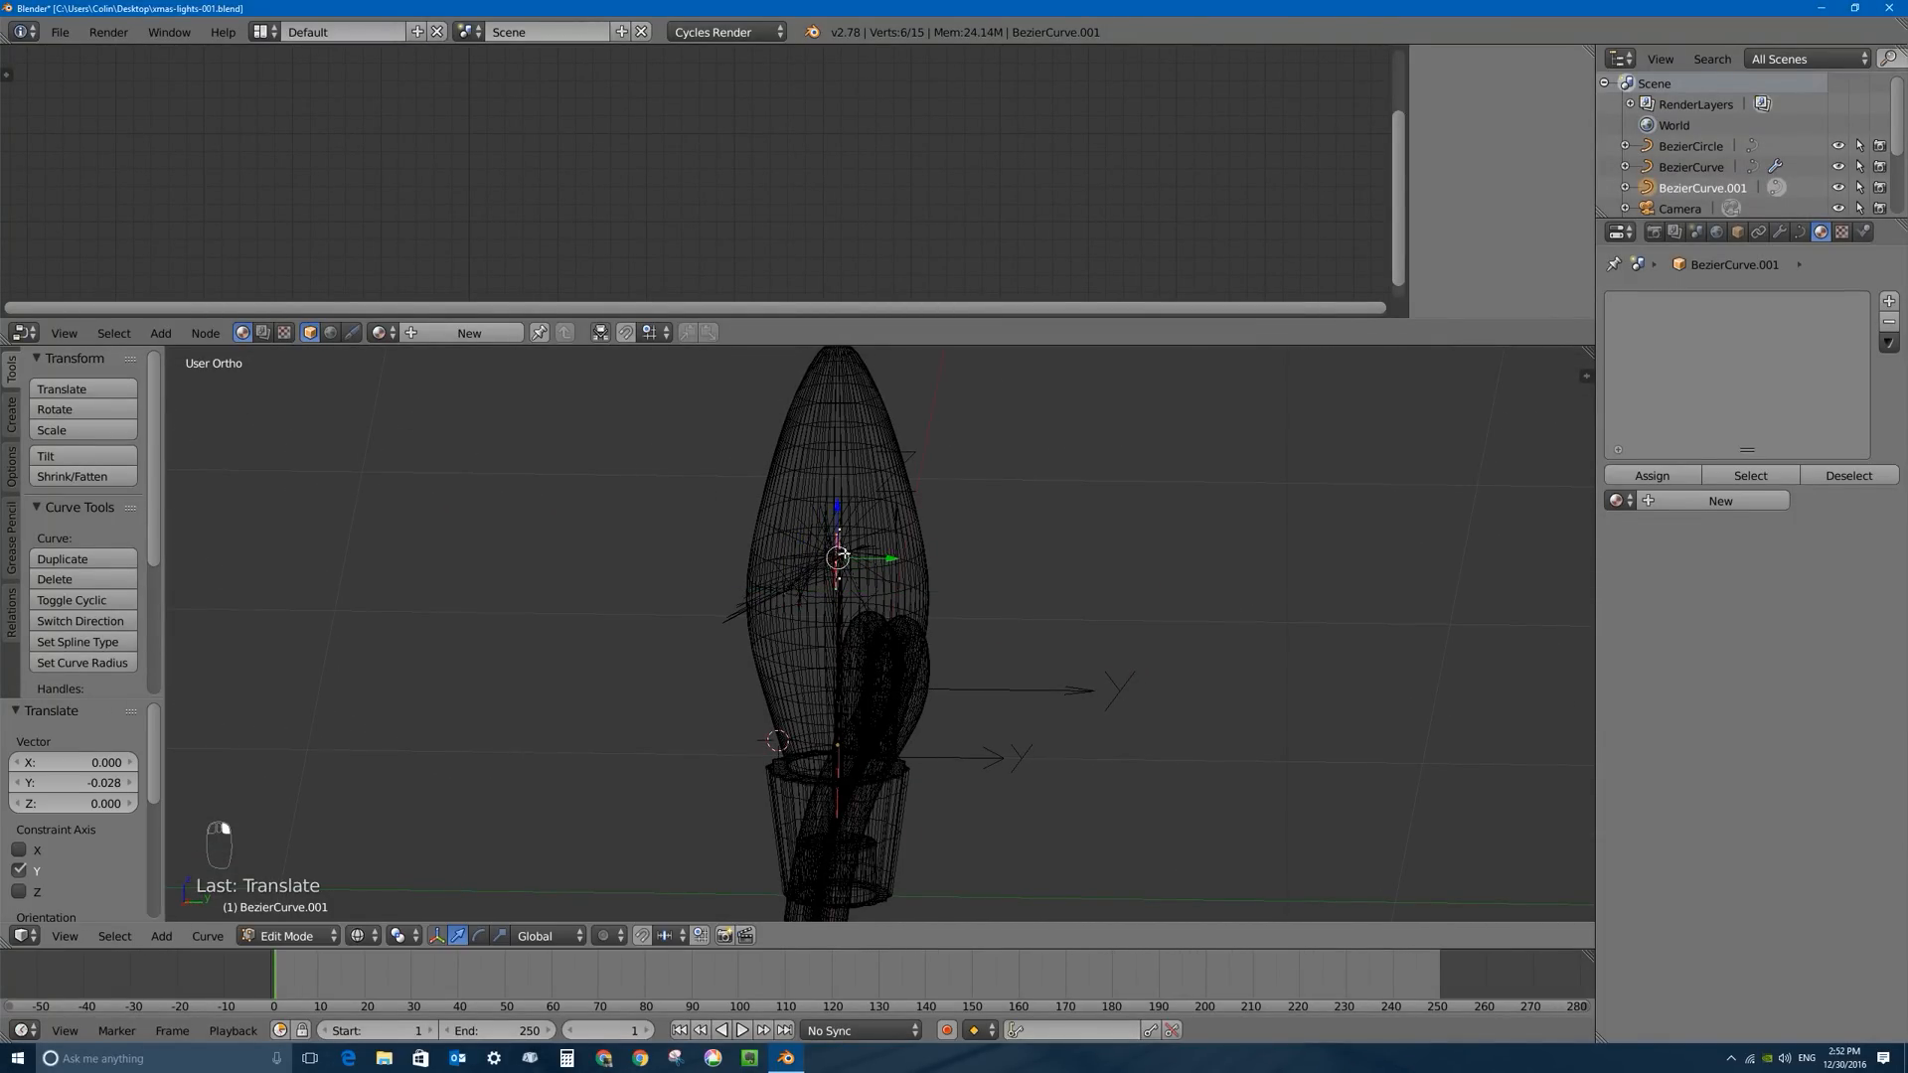
pyautogui.press('Tab')
pyautogui.press('Tab')
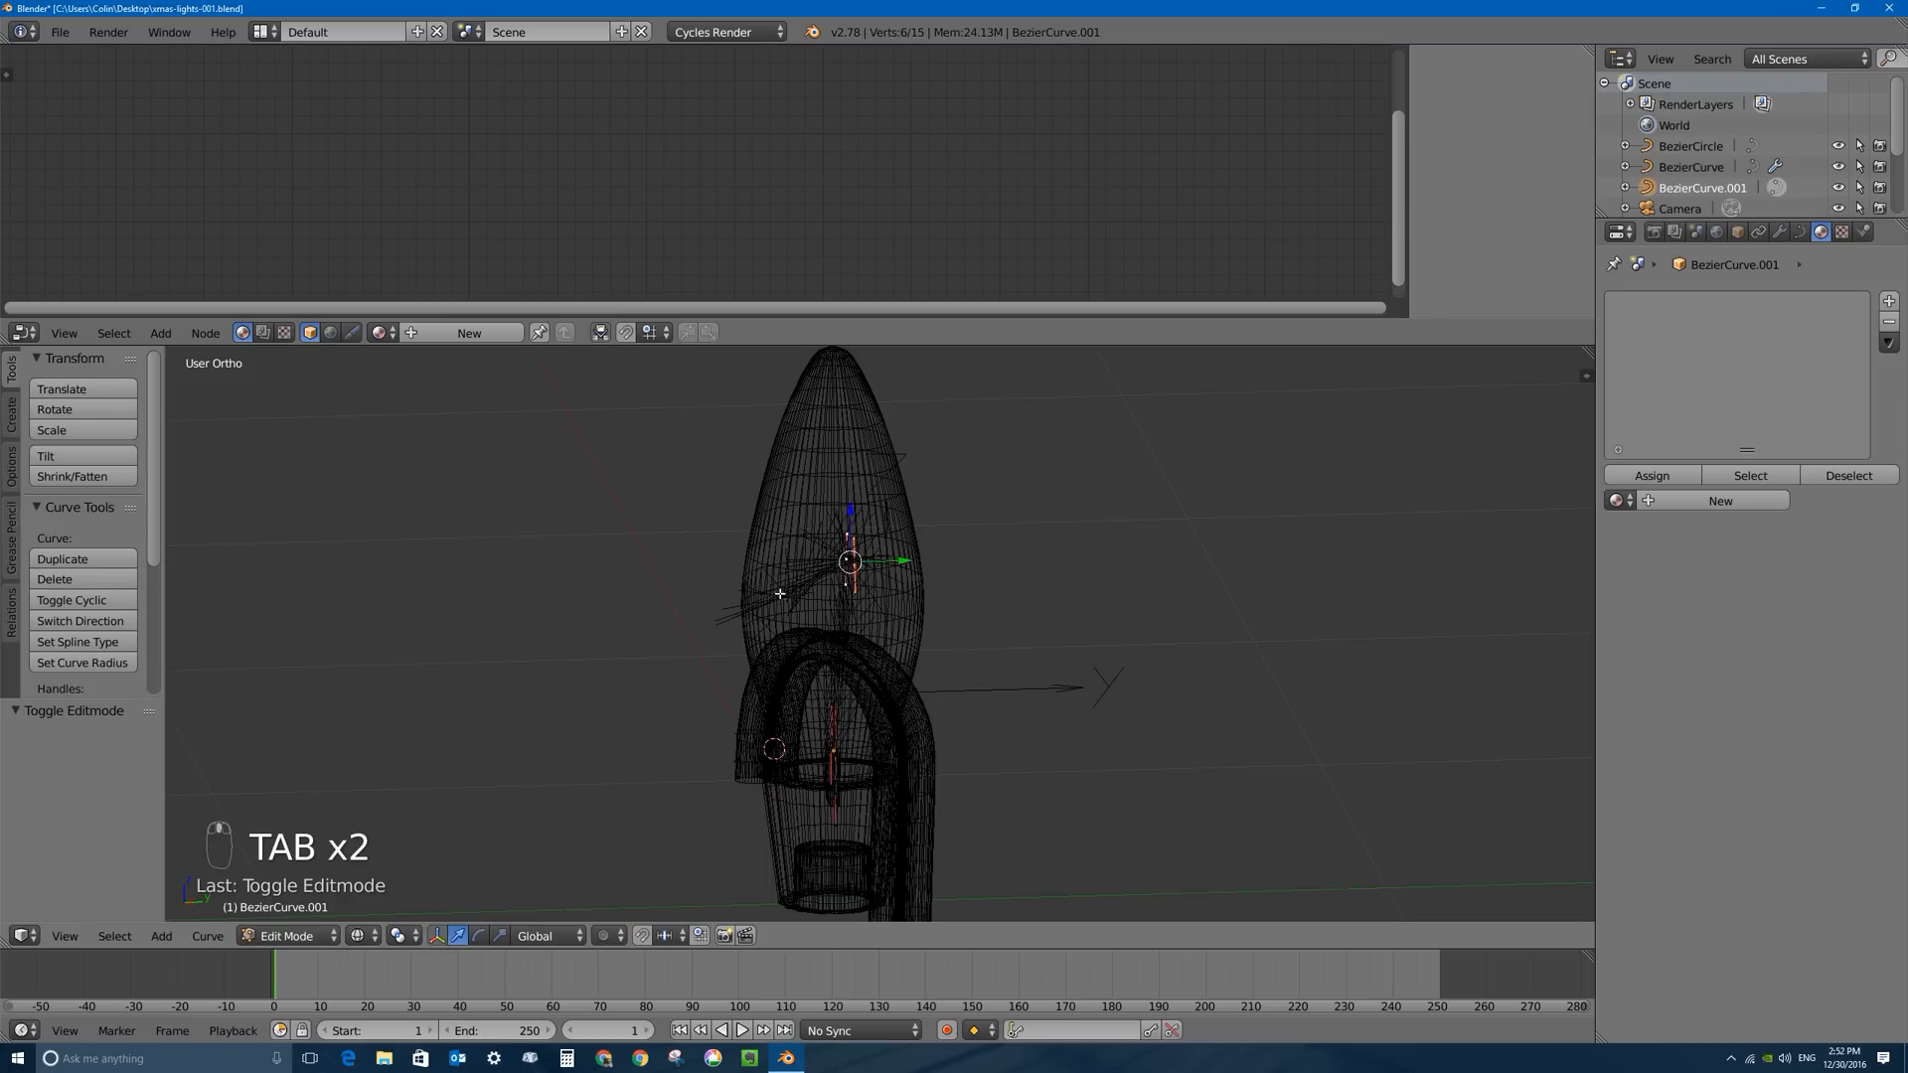
pyautogui.moveTo(780, 593); pyautogui.dragTo(862, 578, button='middle')
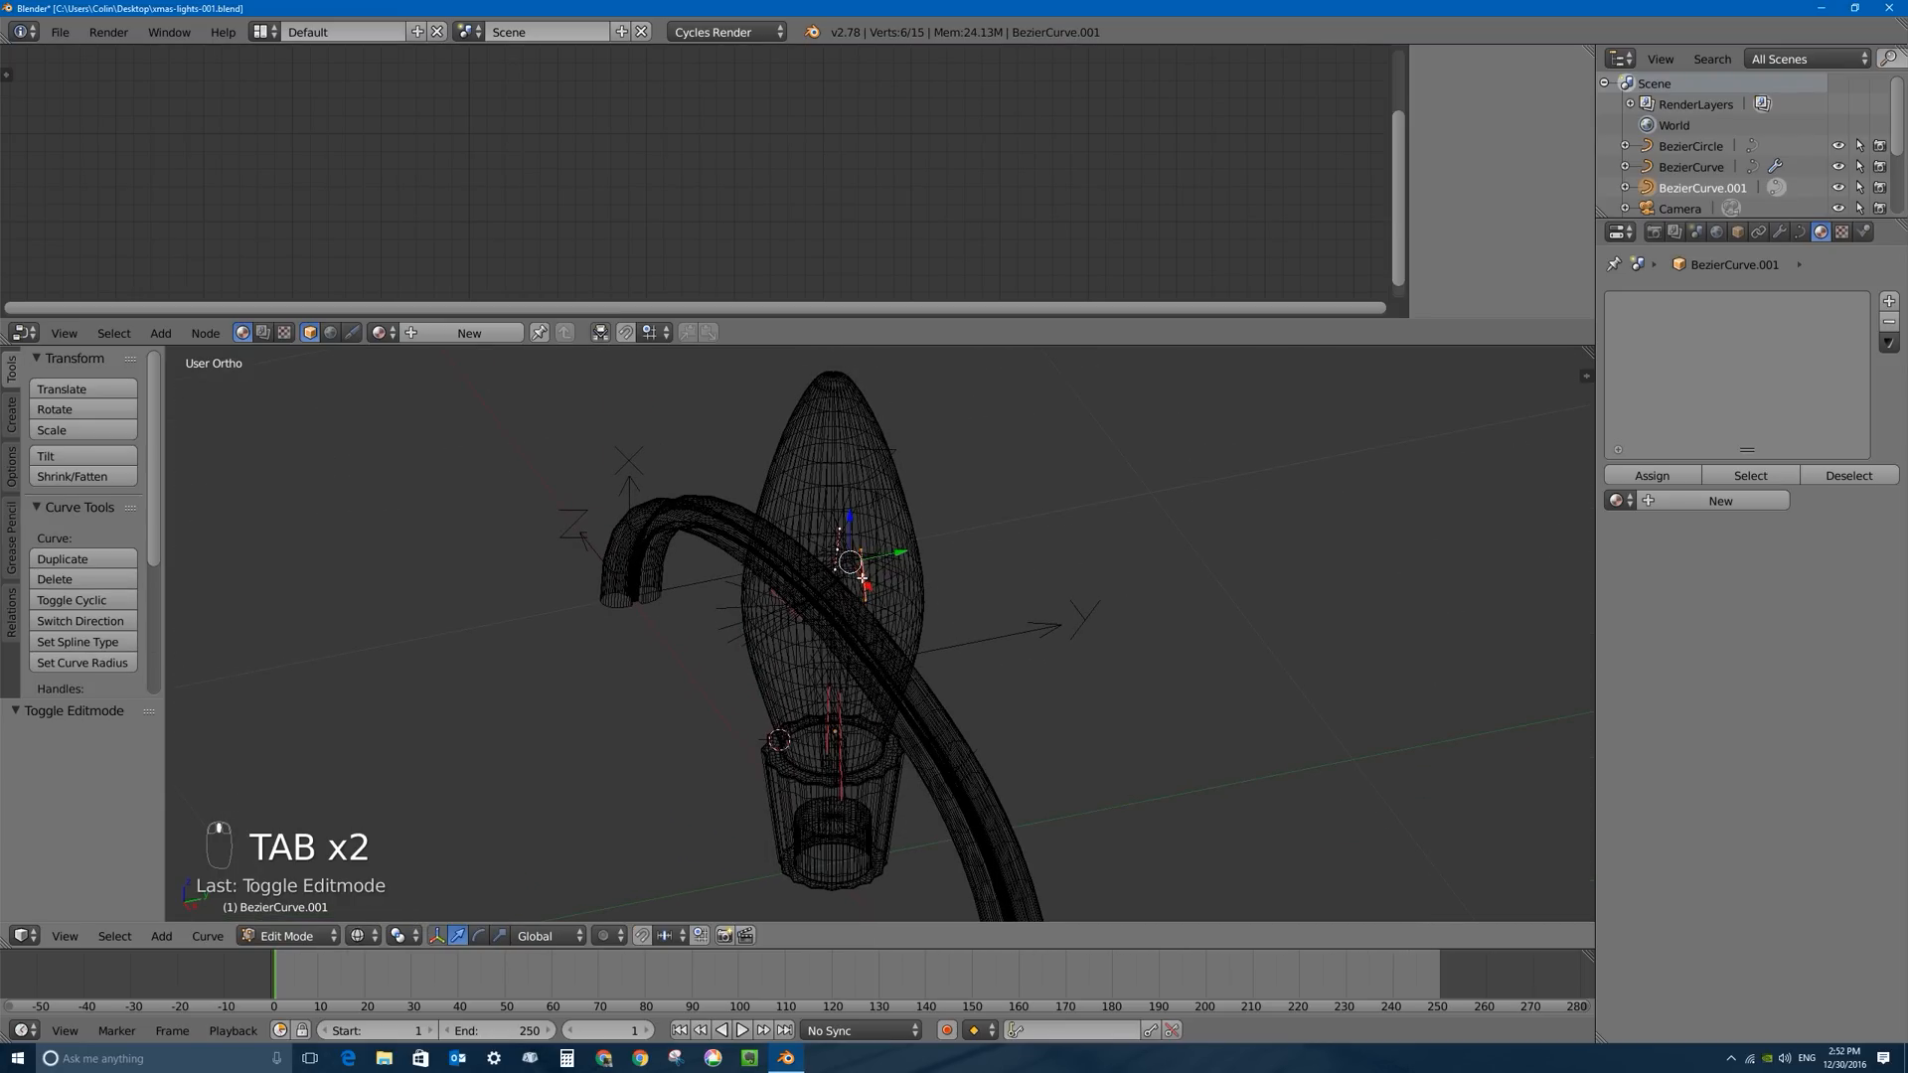
# Select the filament's three upper control points and subdivide the segments between them with 1 cut.
pyautogui.keyDown('shift'); pyautogui.rightClick(786, 601); pyautogui.keyUp('shift')
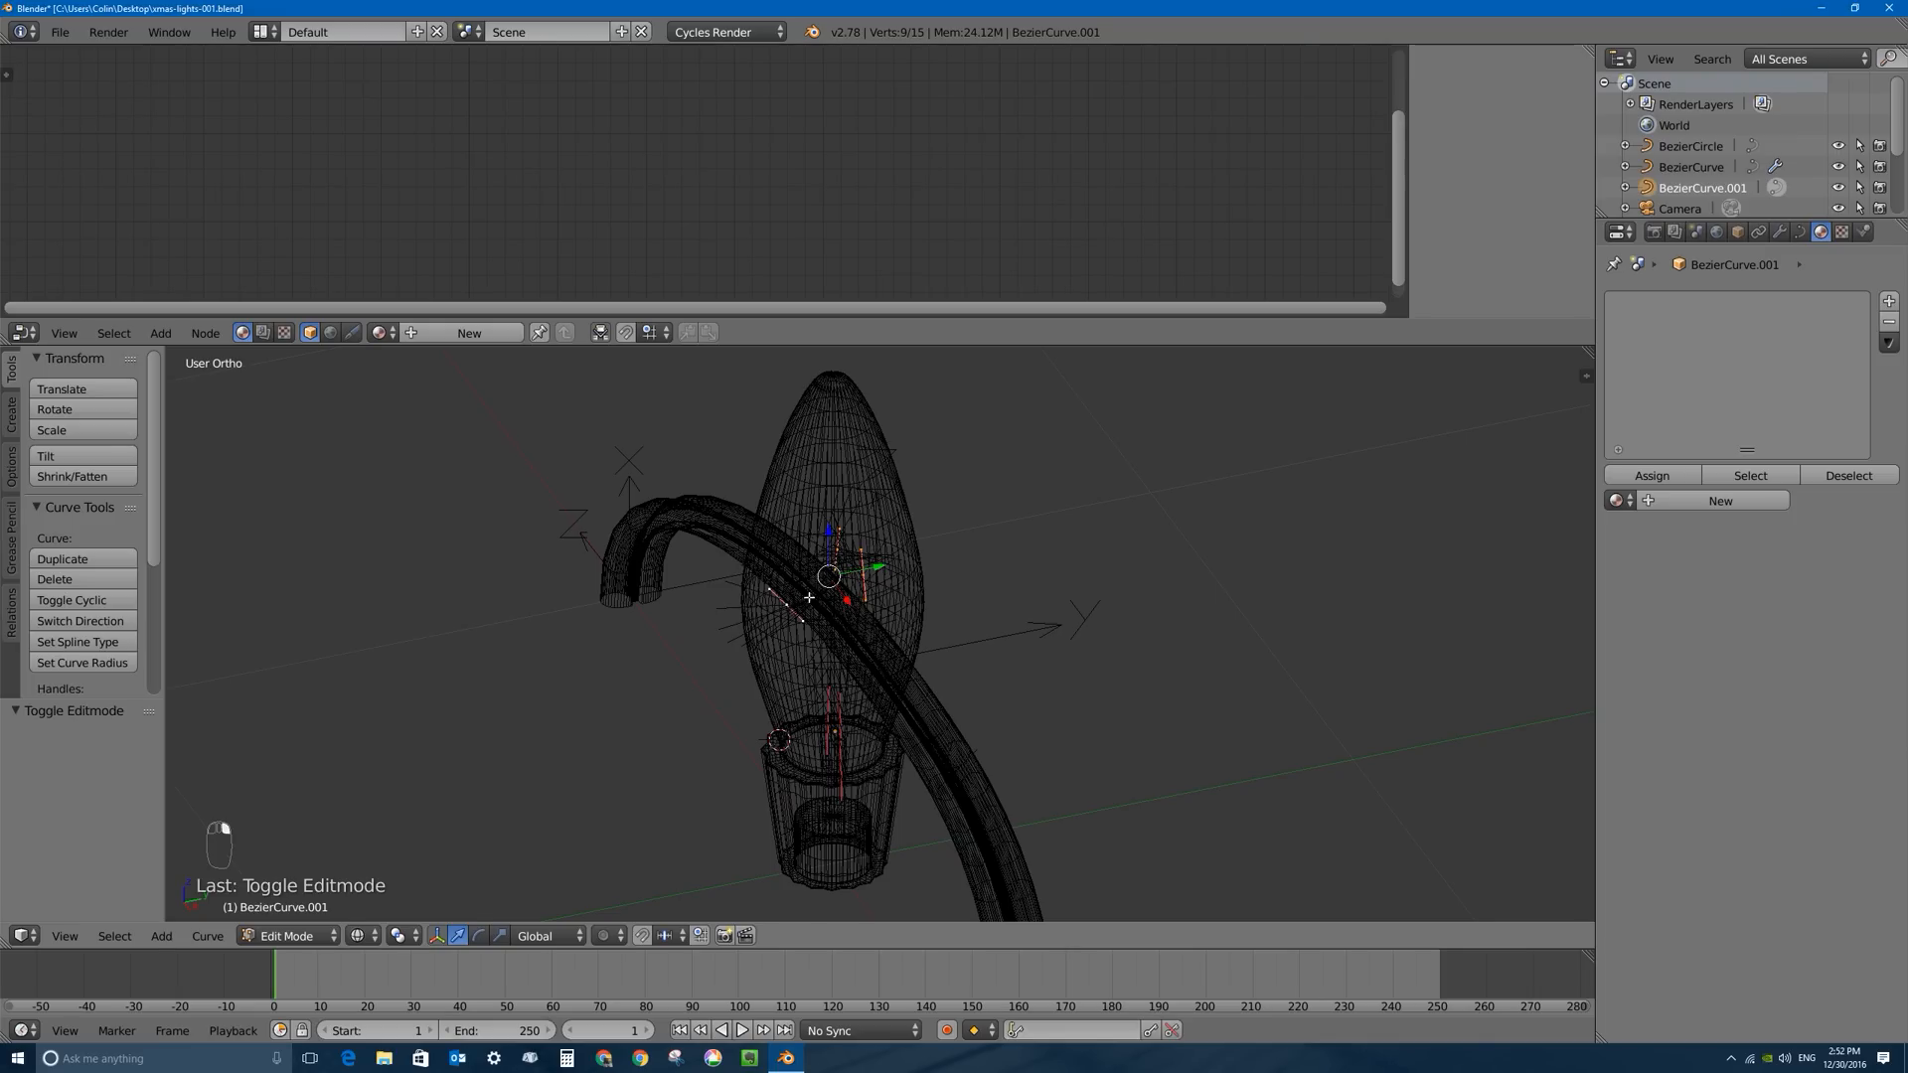
pyautogui.rightClick(837, 548)
pyautogui.keyDown('shift'); pyautogui.rightClick(862, 578); pyautogui.keyUp('shift')
pyautogui.press('w')
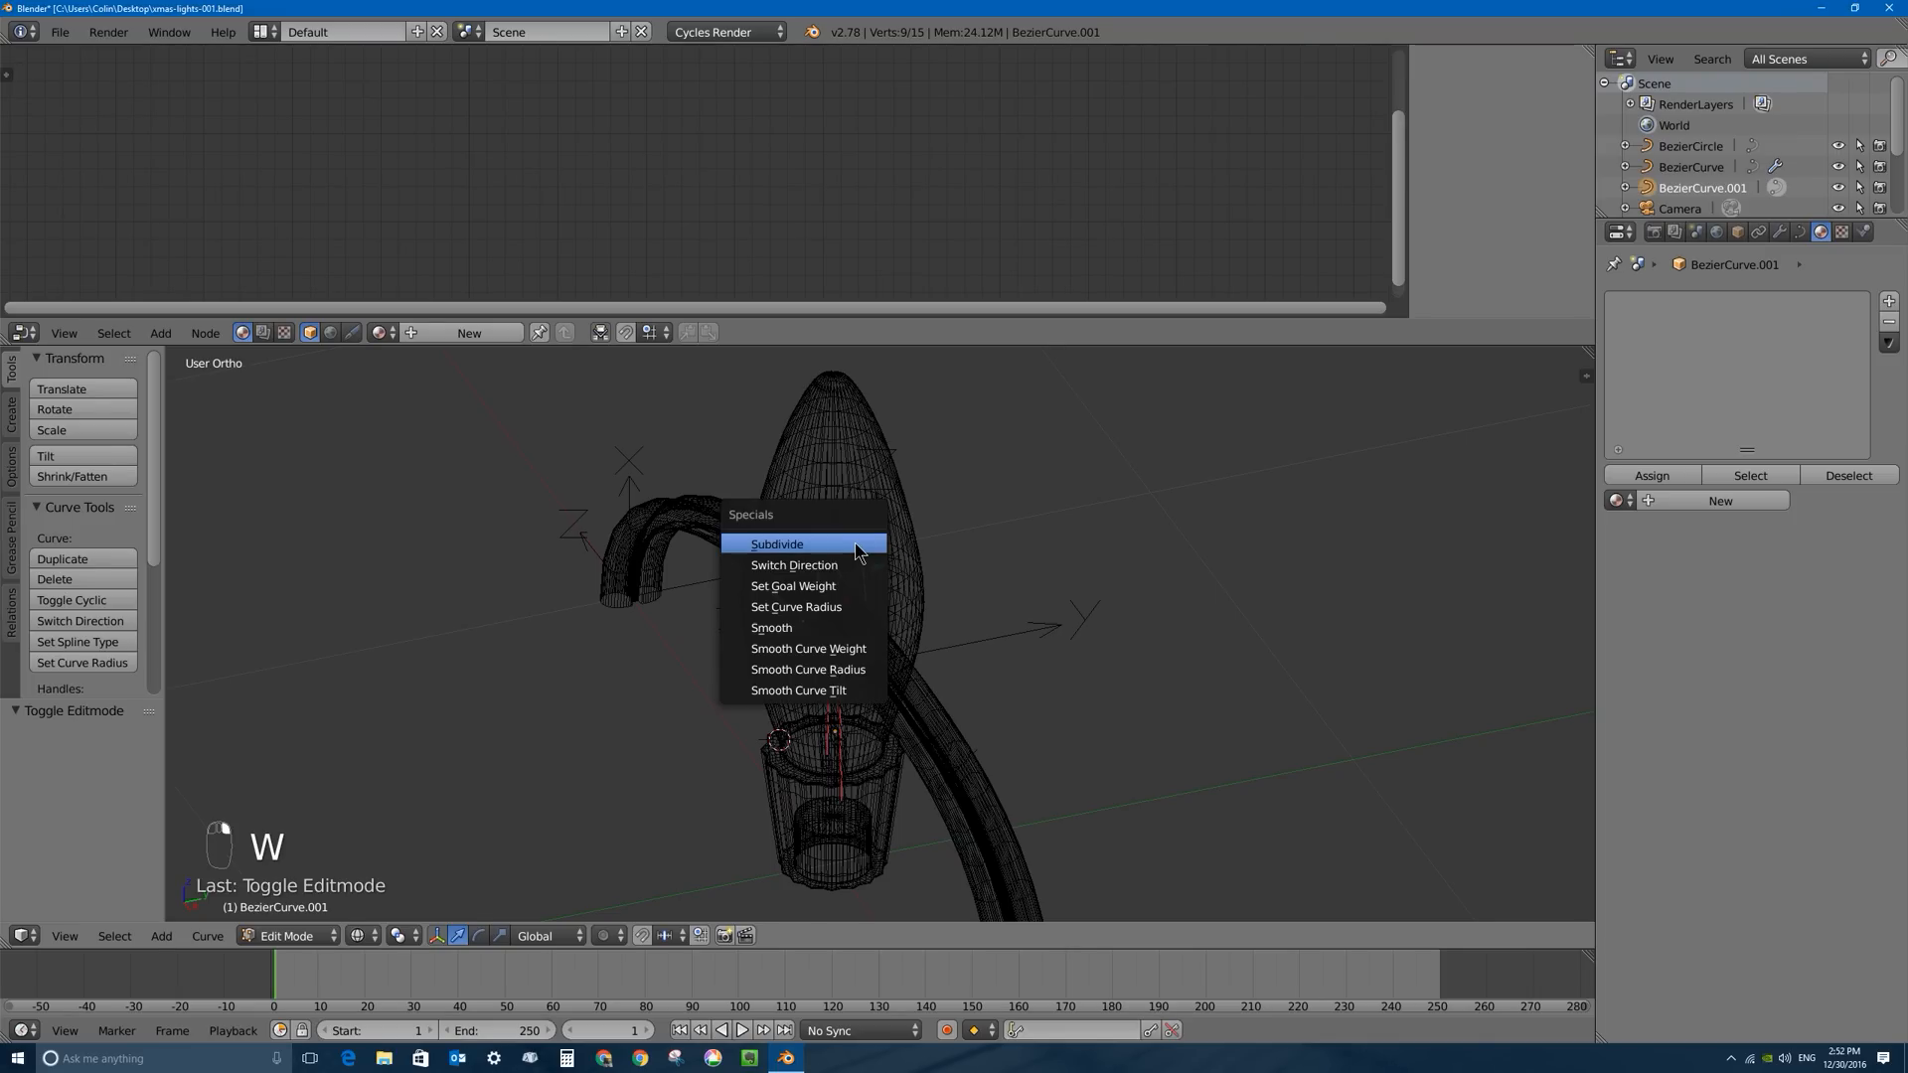
pyautogui.click(847, 543)
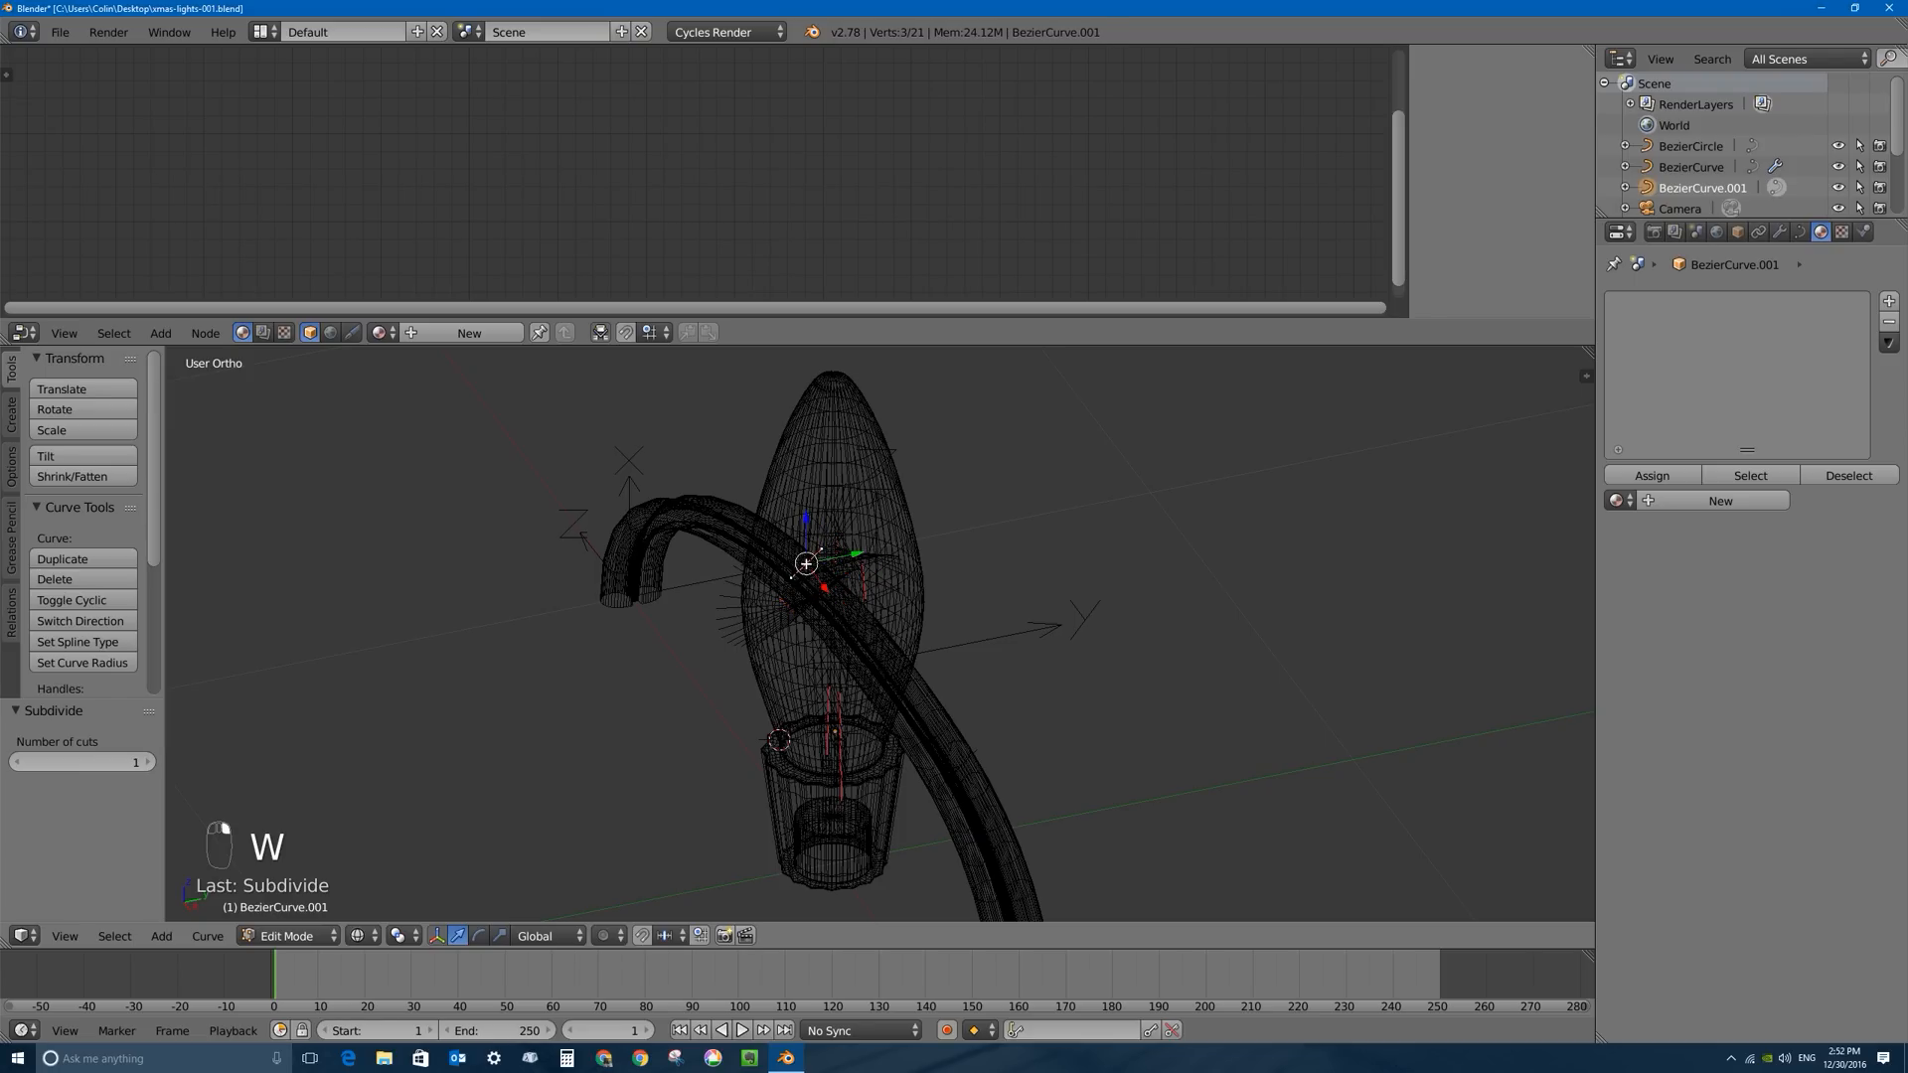
# Nudge the filament's upper control points along Z and check the curve's shape from different angles.
pyautogui.press('Tab')
pyautogui.moveTo(904, 596); pyautogui.dragTo(824, 546, button='middle')
pyautogui.press('Tab')
pyautogui.rightClick(856, 565)
pyautogui.keyDown('shift'); pyautogui.rightClick(850, 568); pyautogui.keyUp('shift')
pyautogui.click(851, 520)
pyautogui.rightClick(829, 561)
pyautogui.press('Tab')
pyautogui.press('Tab')
pyautogui.rightClick(823, 546)
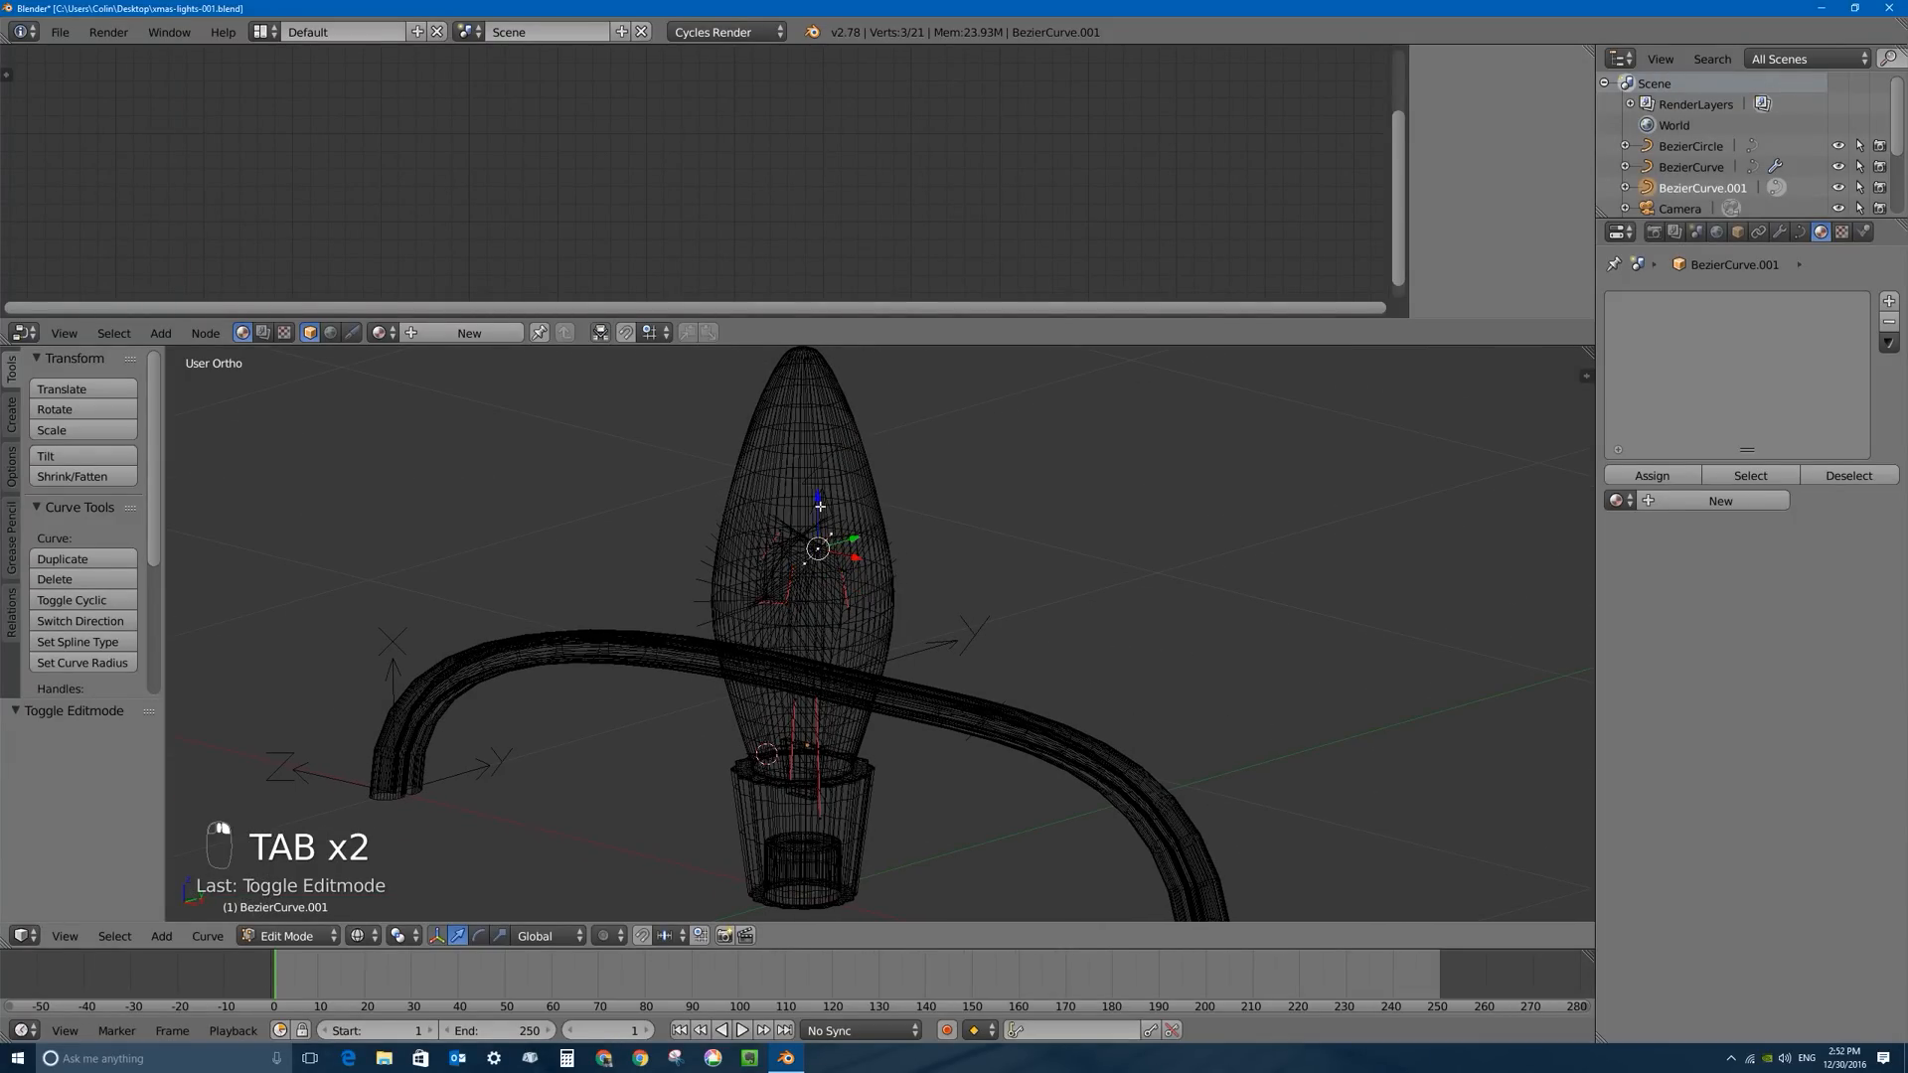
# Return the filament curve to Object Mode and set its fill mode to Full.
pyautogui.press('Tab')
pyautogui.moveTo(711, 557); pyautogui.dragTo(804, 571, button='middle')
pyautogui.scroll(-3, 954, 552)
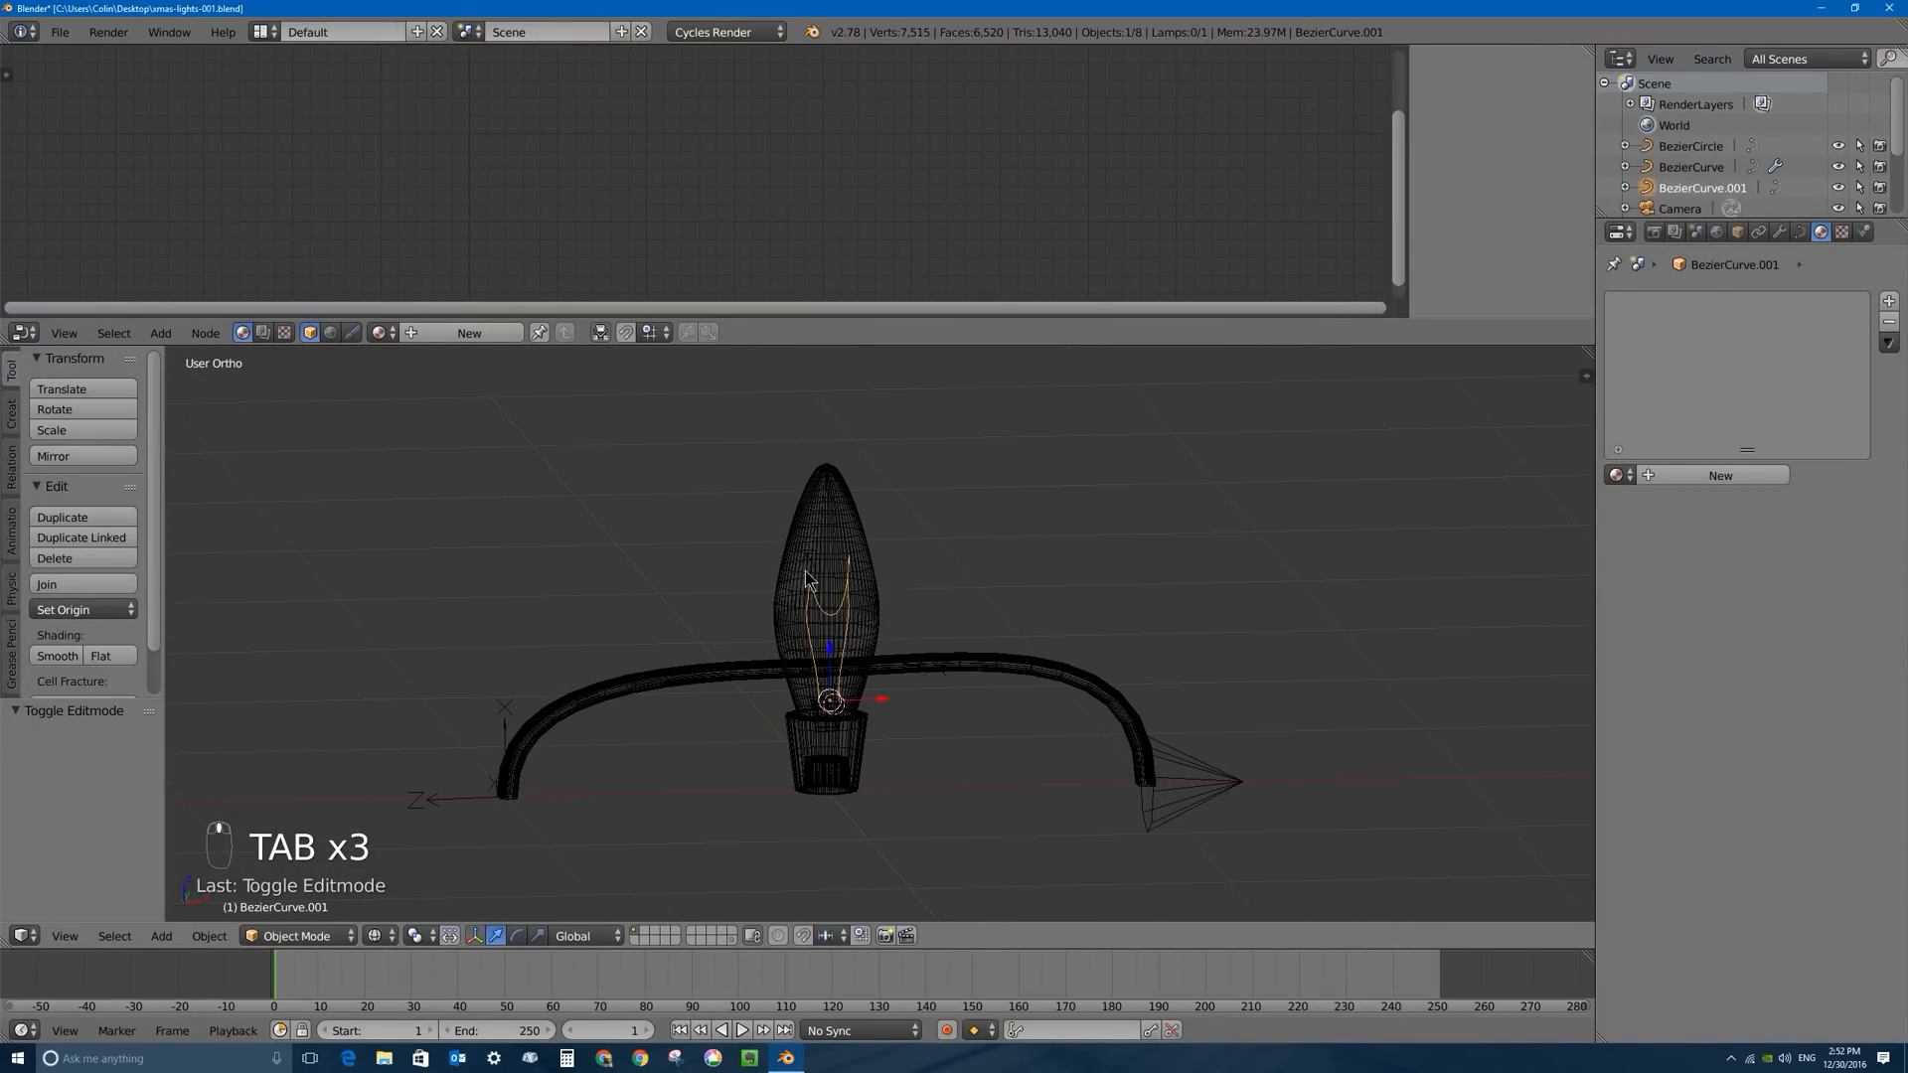
pyautogui.scroll(3, 807, 568)
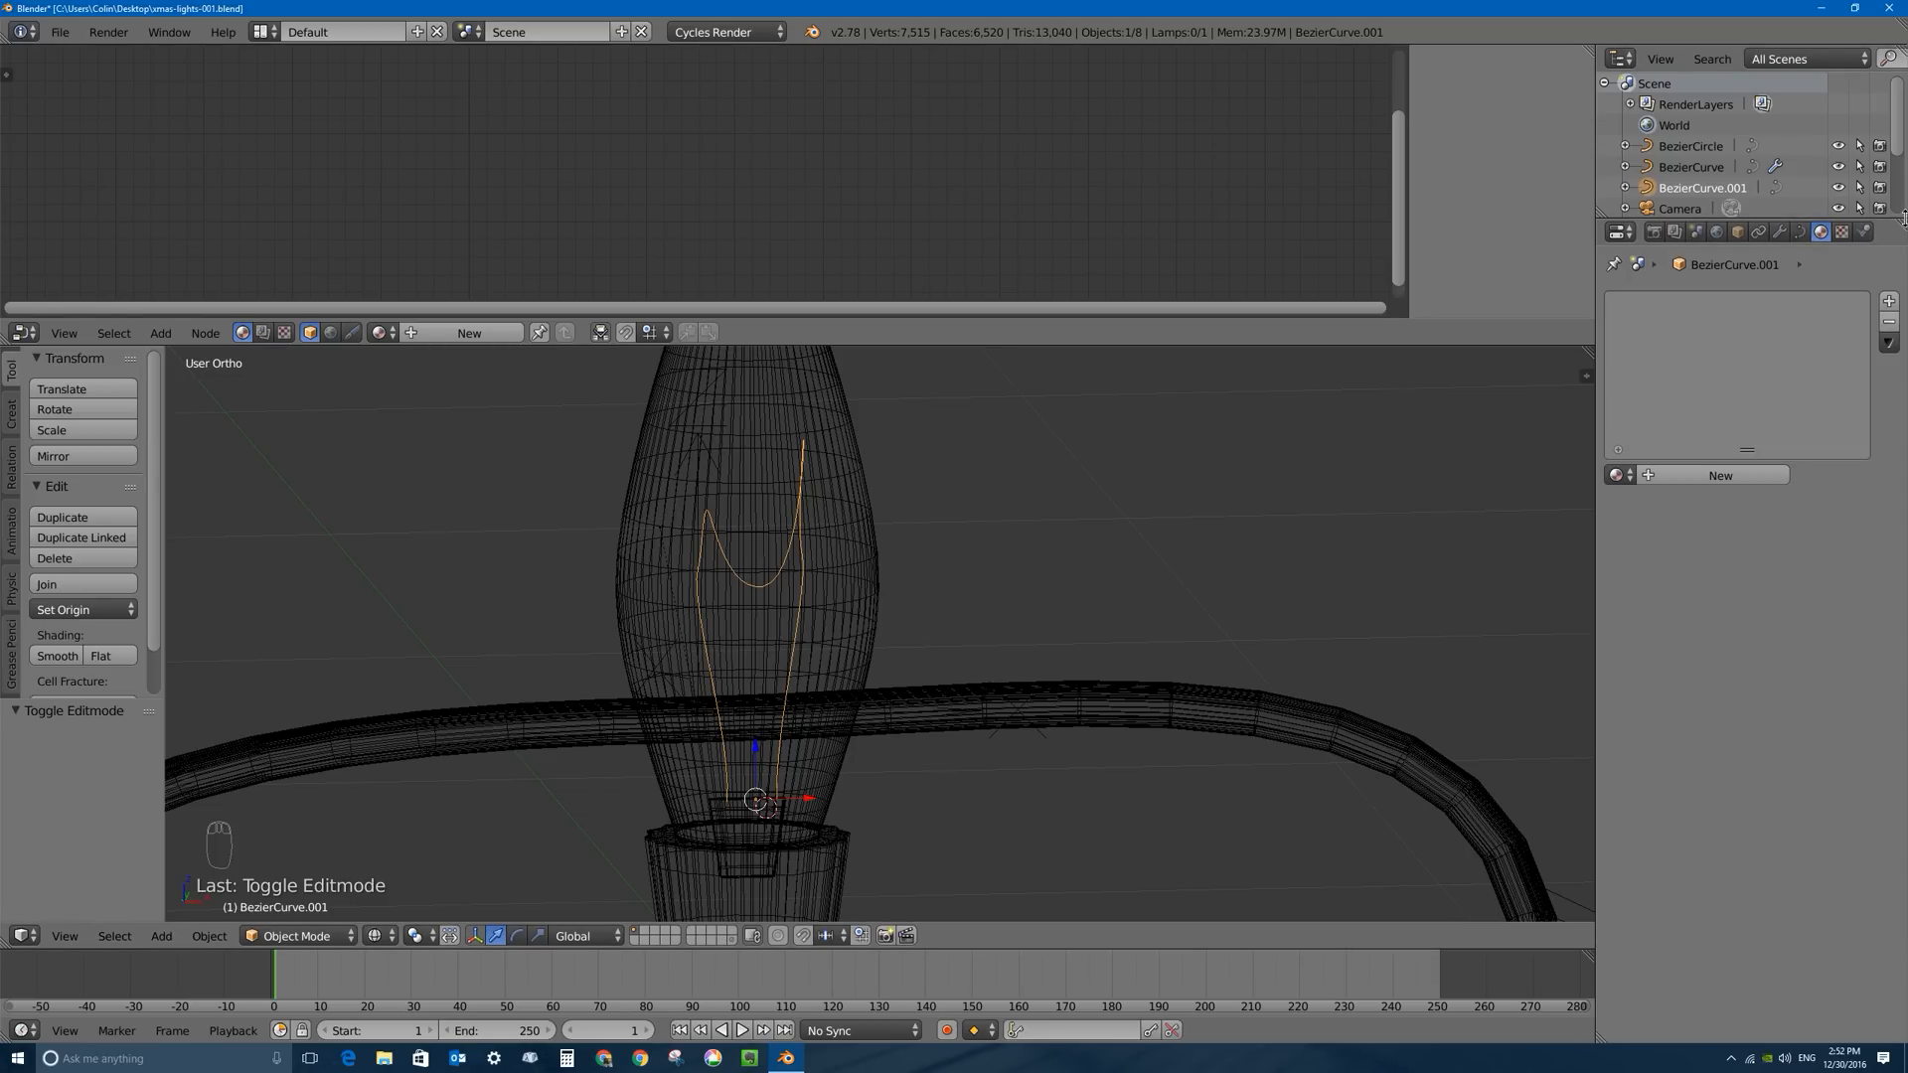
pyautogui.click(1799, 231)
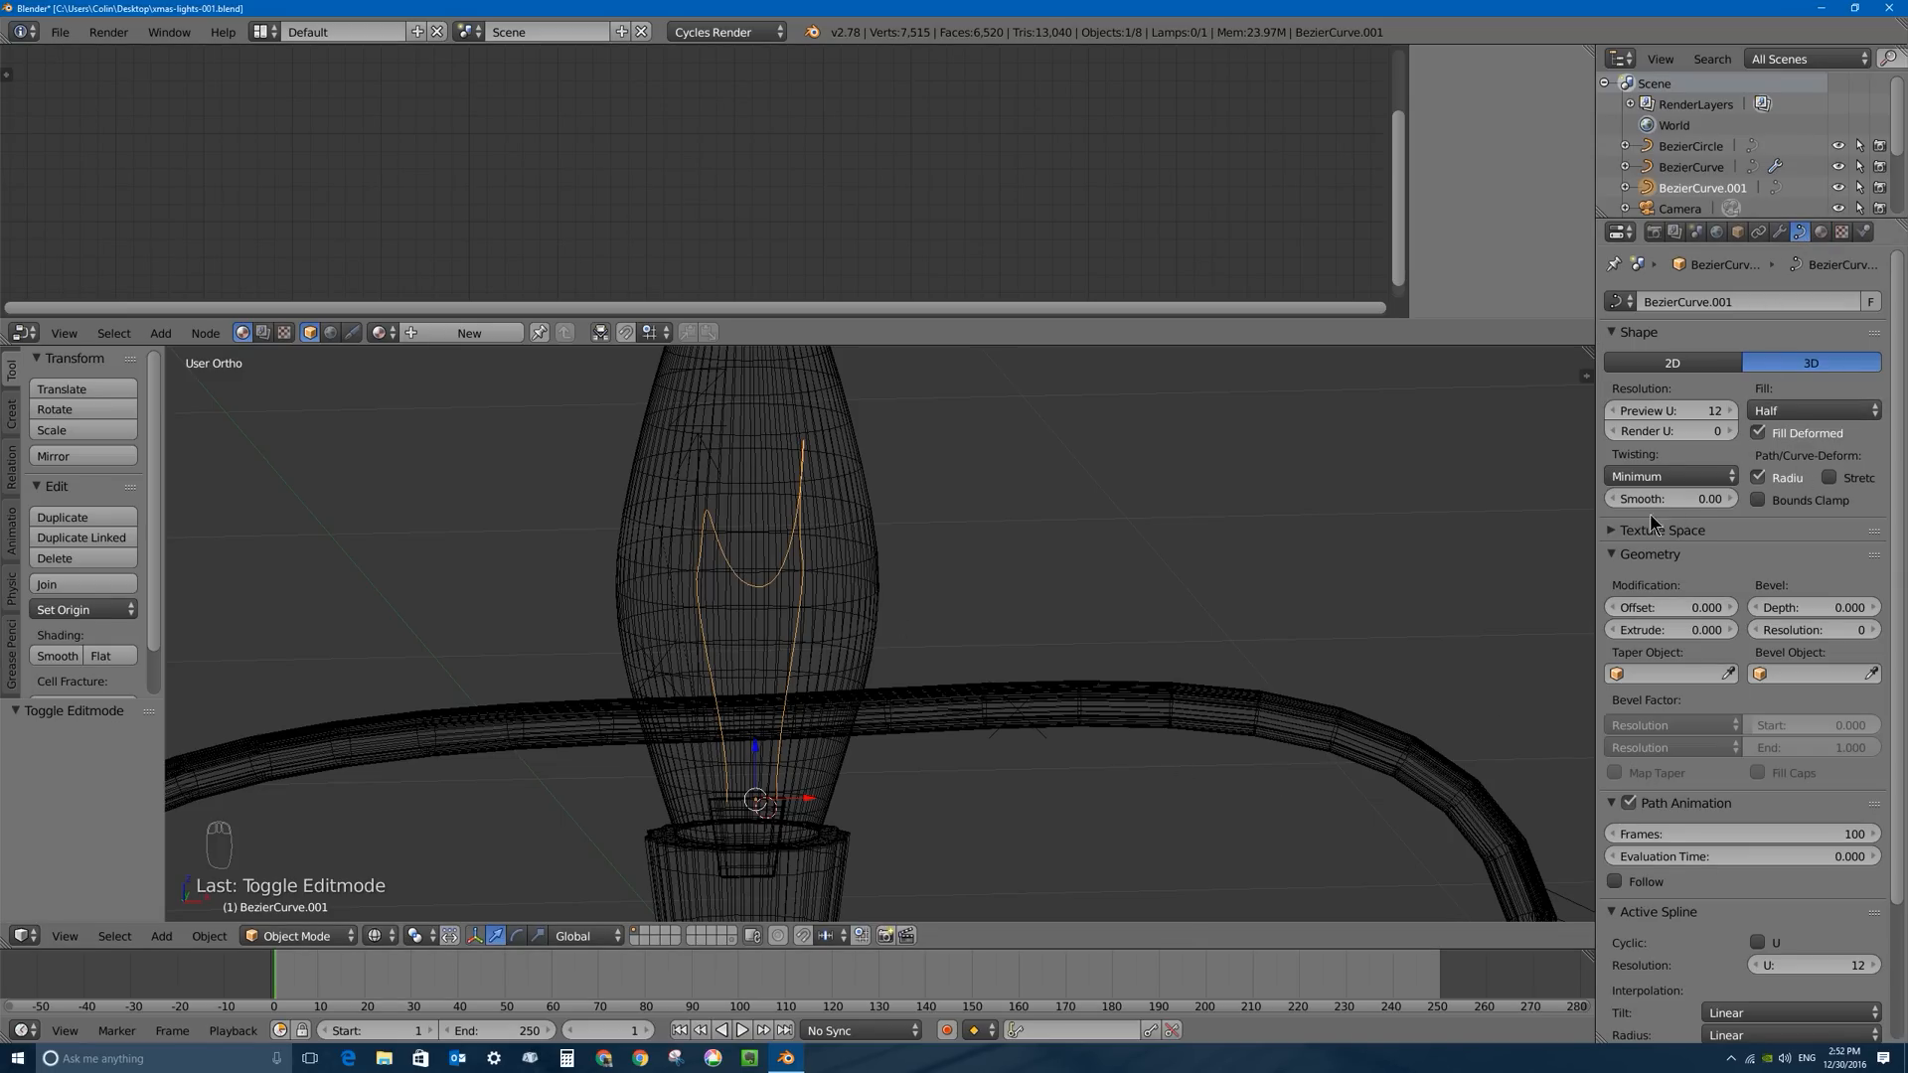
pyautogui.click(1800, 410)
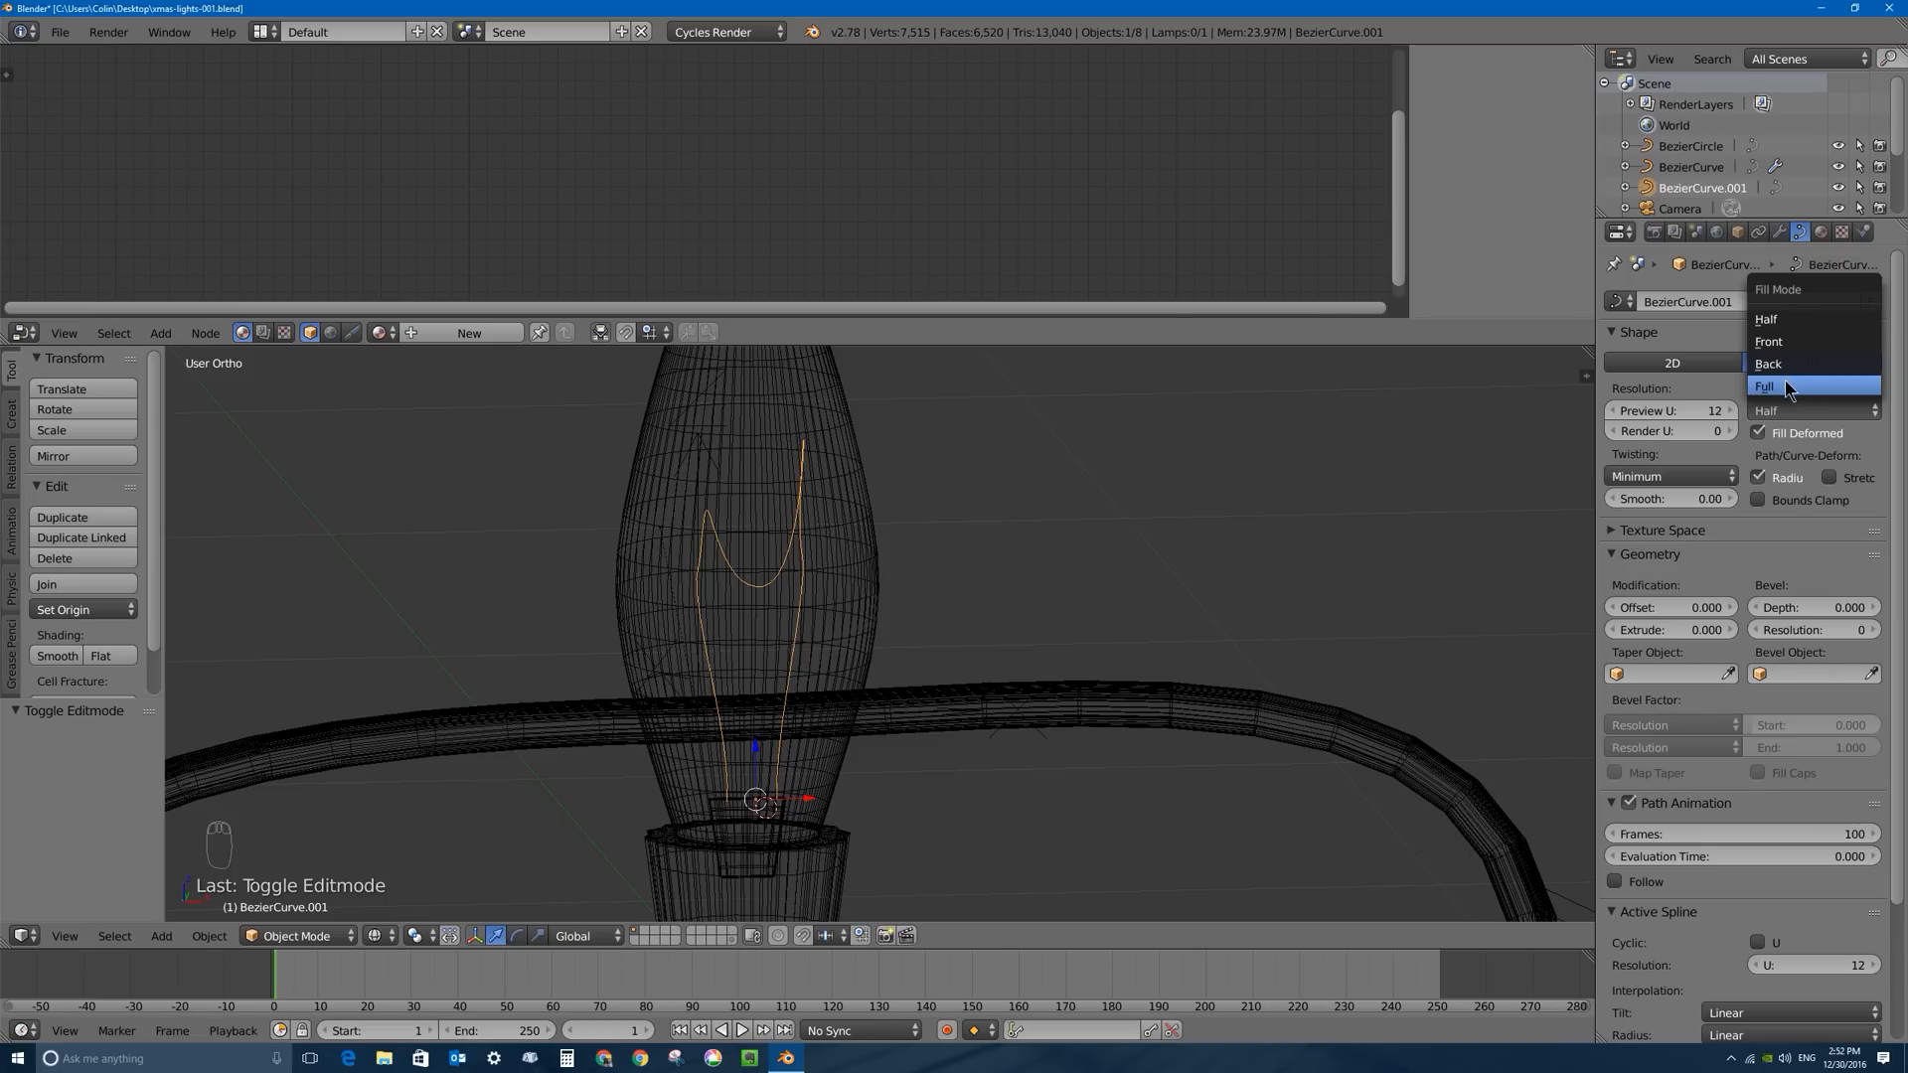
pyautogui.click(1783, 386)
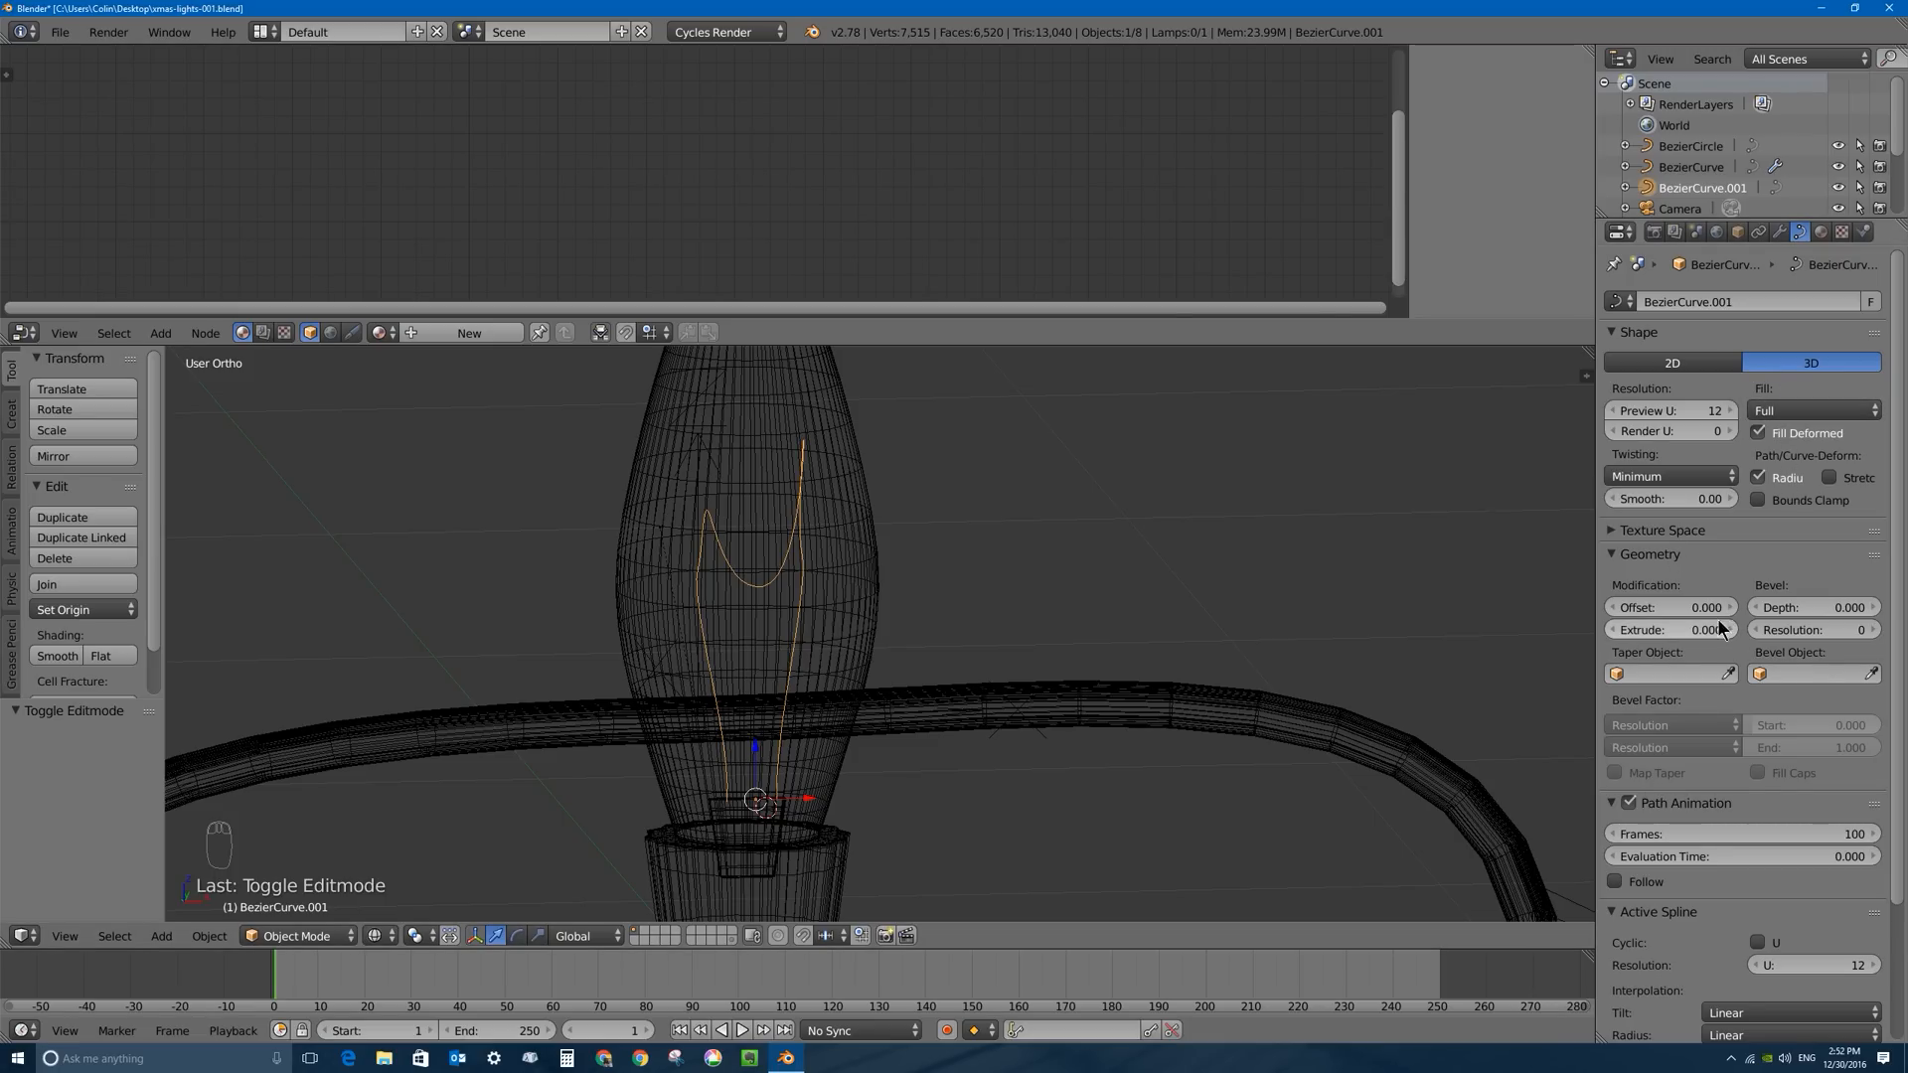
# Thicken the filament curve with a bevel depth of 0.004 and a bevel resolution of 8.
pyautogui.moveTo(1810, 608); pyautogui.dragTo(1802, 610)
pyautogui.click(1796, 629)
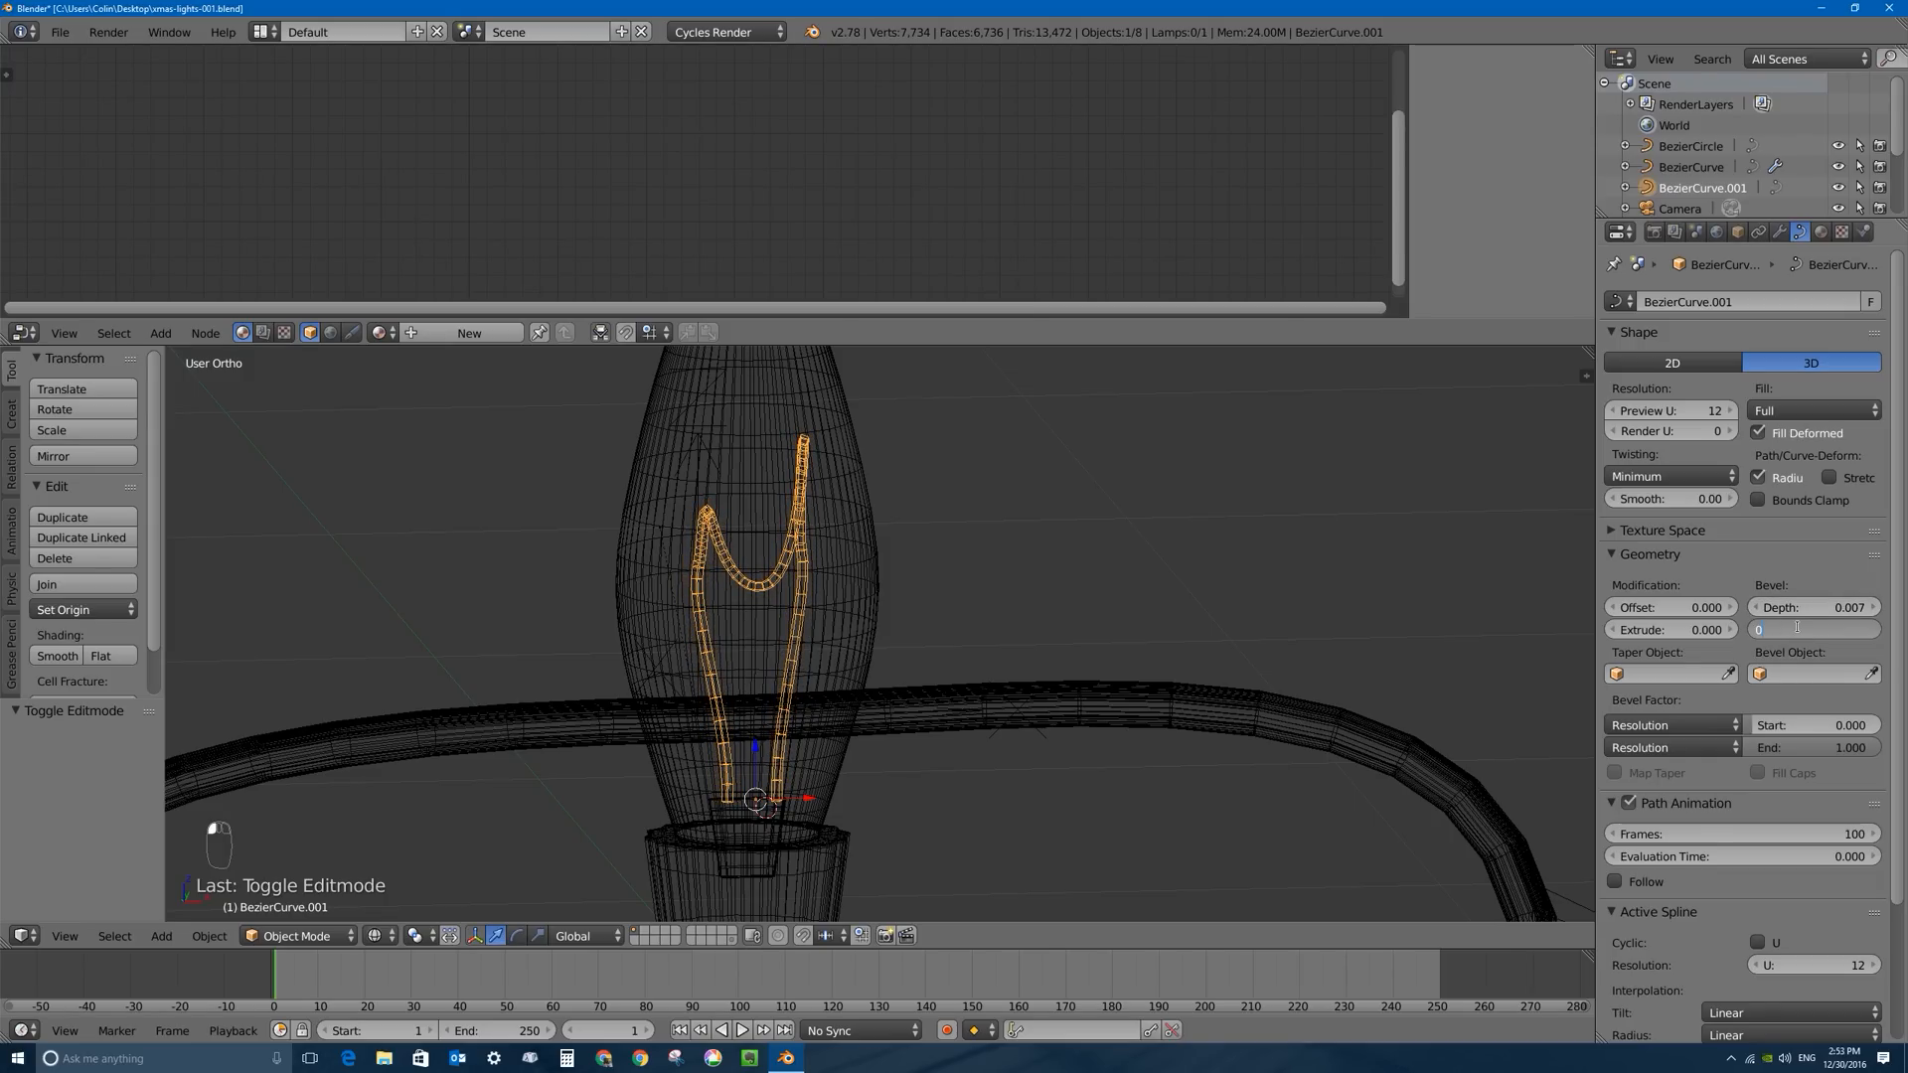
pyautogui.press('Return')
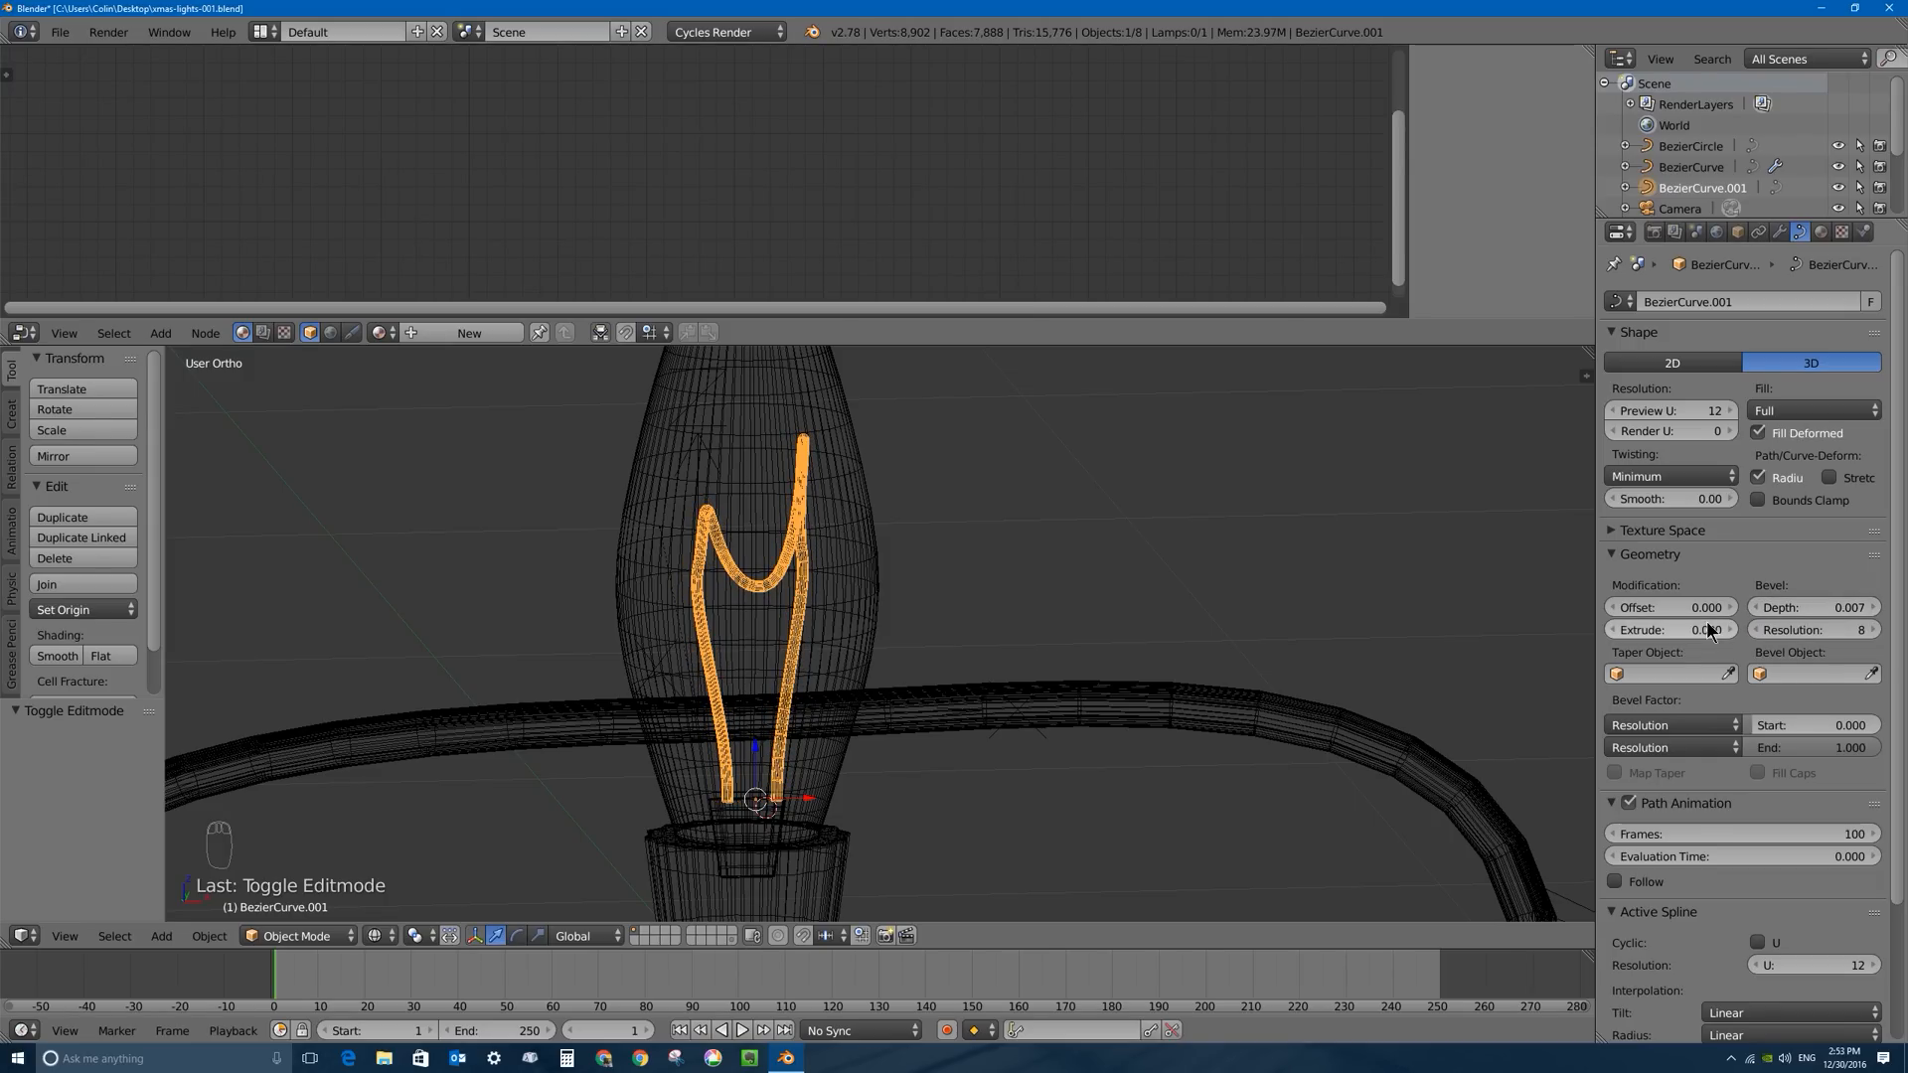
pyautogui.moveTo(790, 694); pyautogui.dragTo(1004, 655, button='middle')
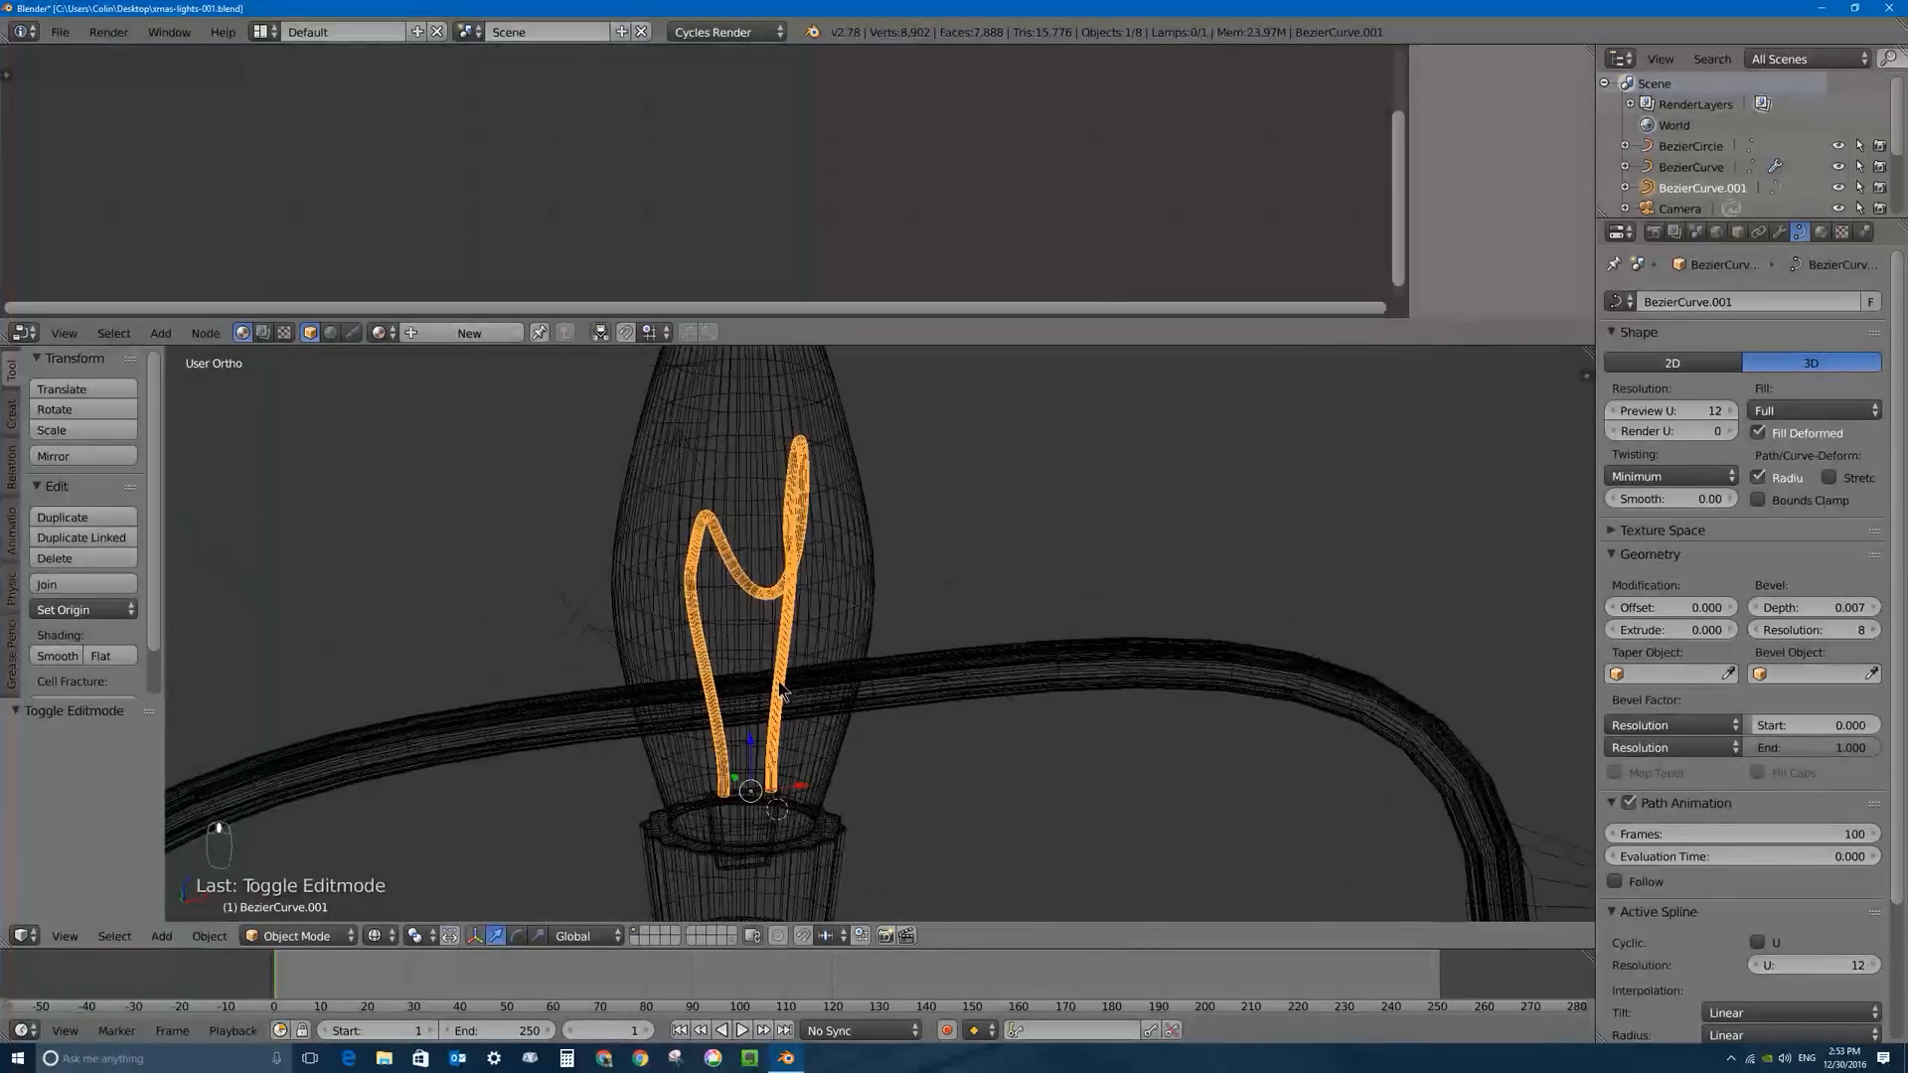
pyautogui.moveTo(1812, 607); pyautogui.dragTo(1798, 607)
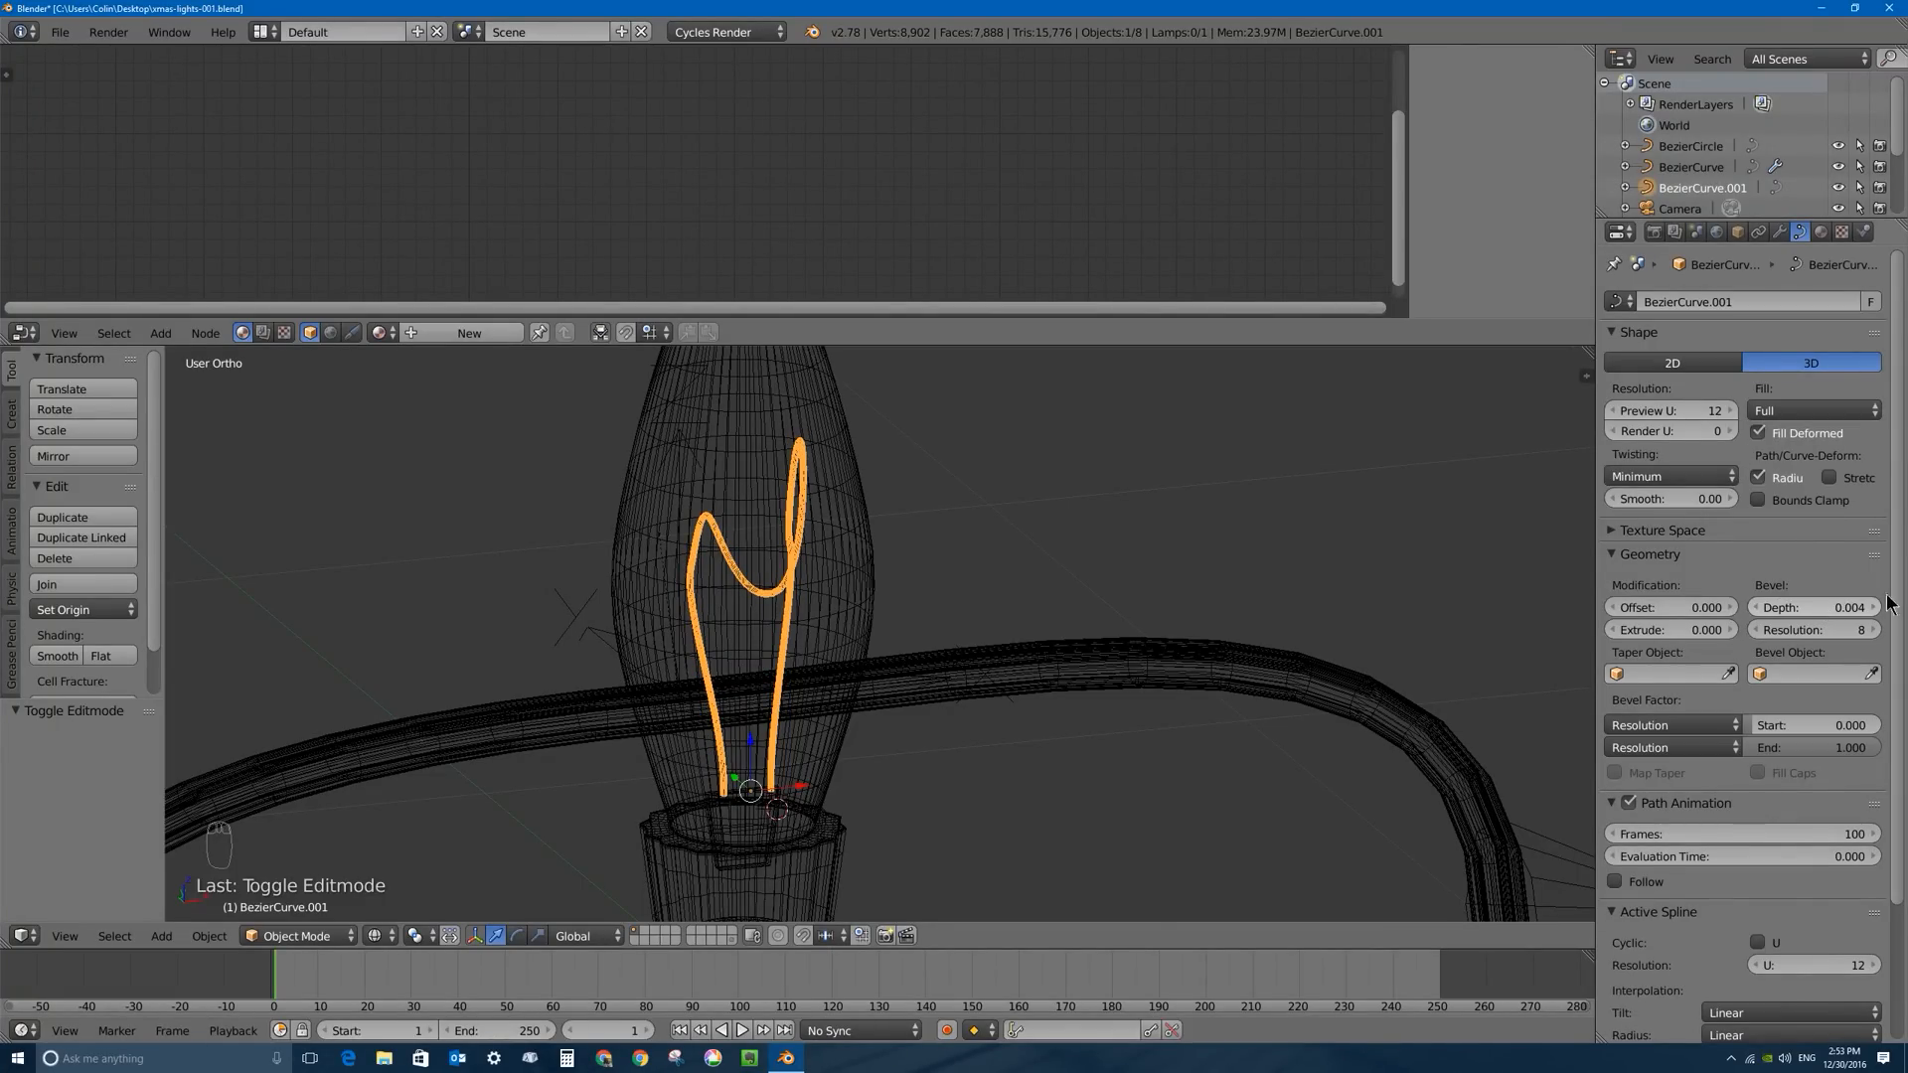
# Lower the whole filament about 0.005 along Z inside the bulb.
pyautogui.moveTo(685, 622); pyautogui.dragTo(813, 626, button='middle')
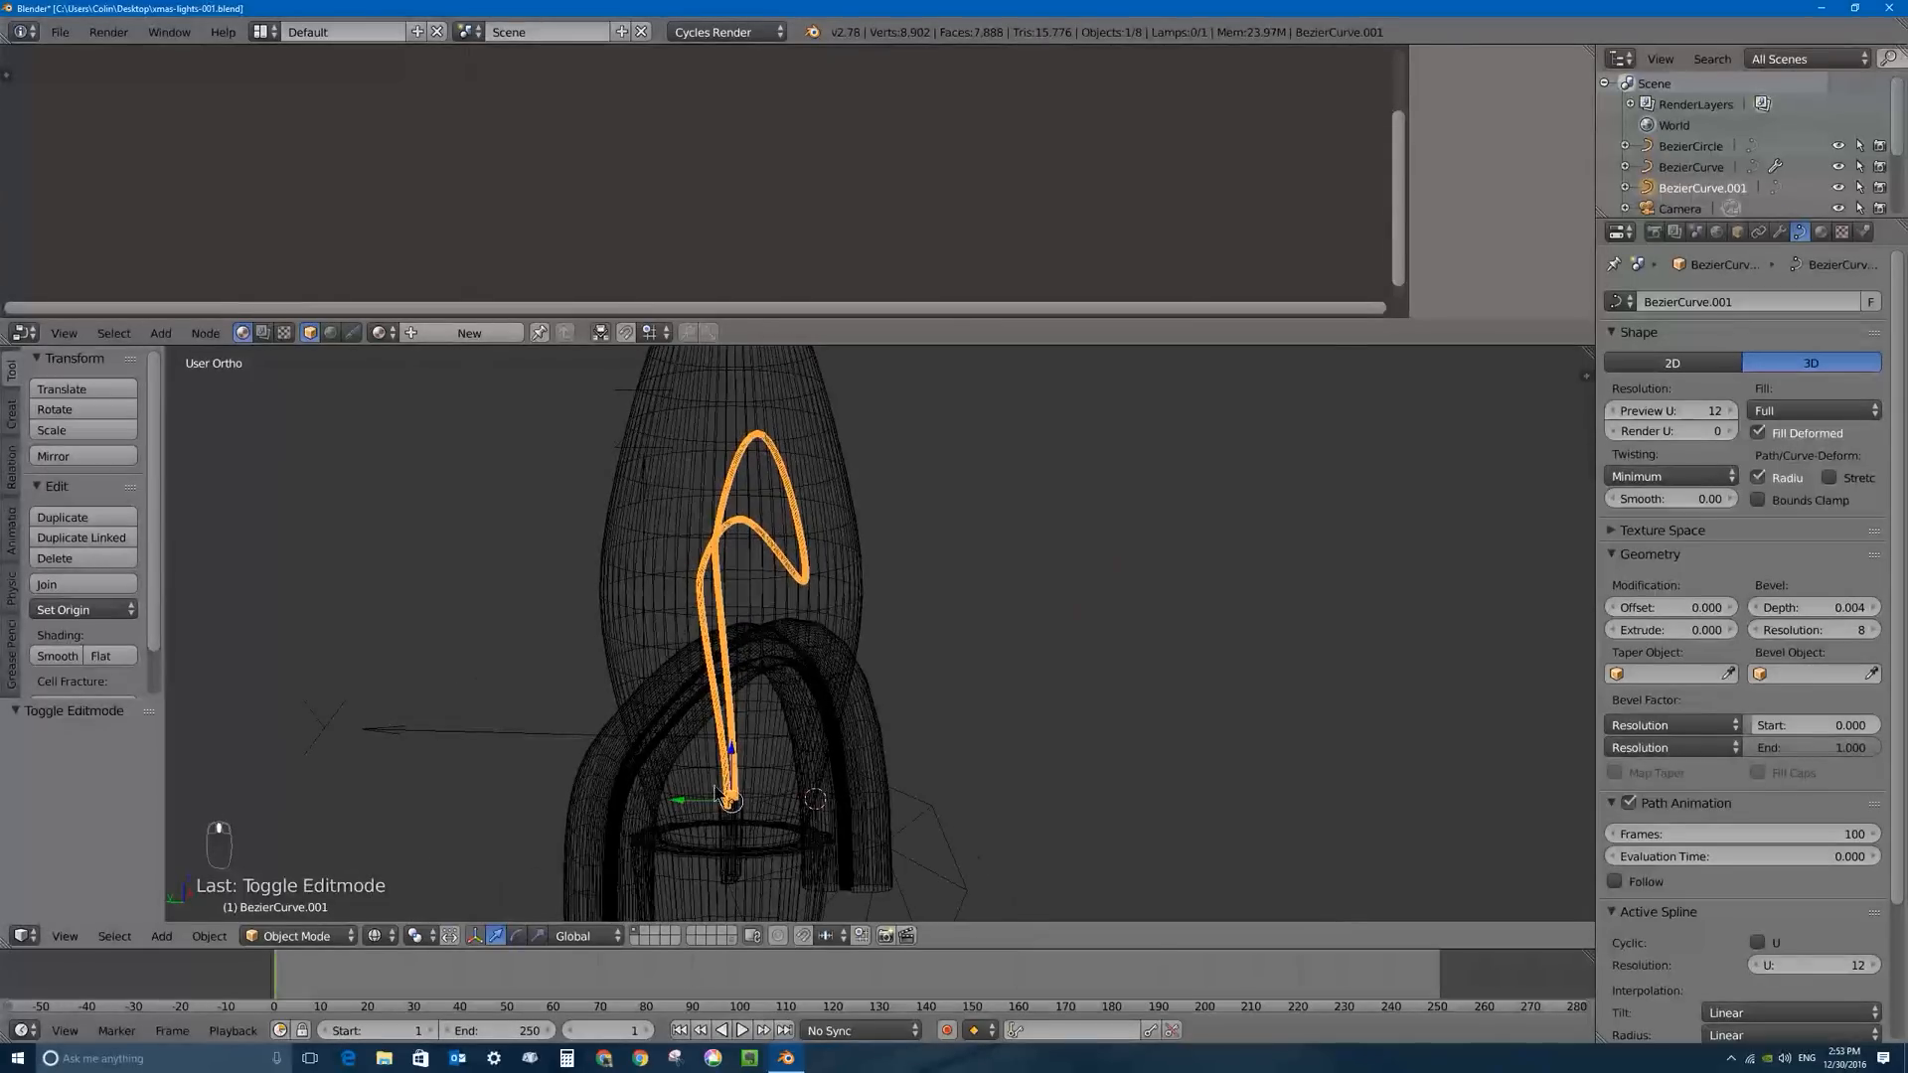
pyautogui.press('g')
pyautogui.press('z')
pyautogui.click(730, 753)
pyautogui.moveTo(731, 753); pyautogui.dragTo(800, 691, button='middle')
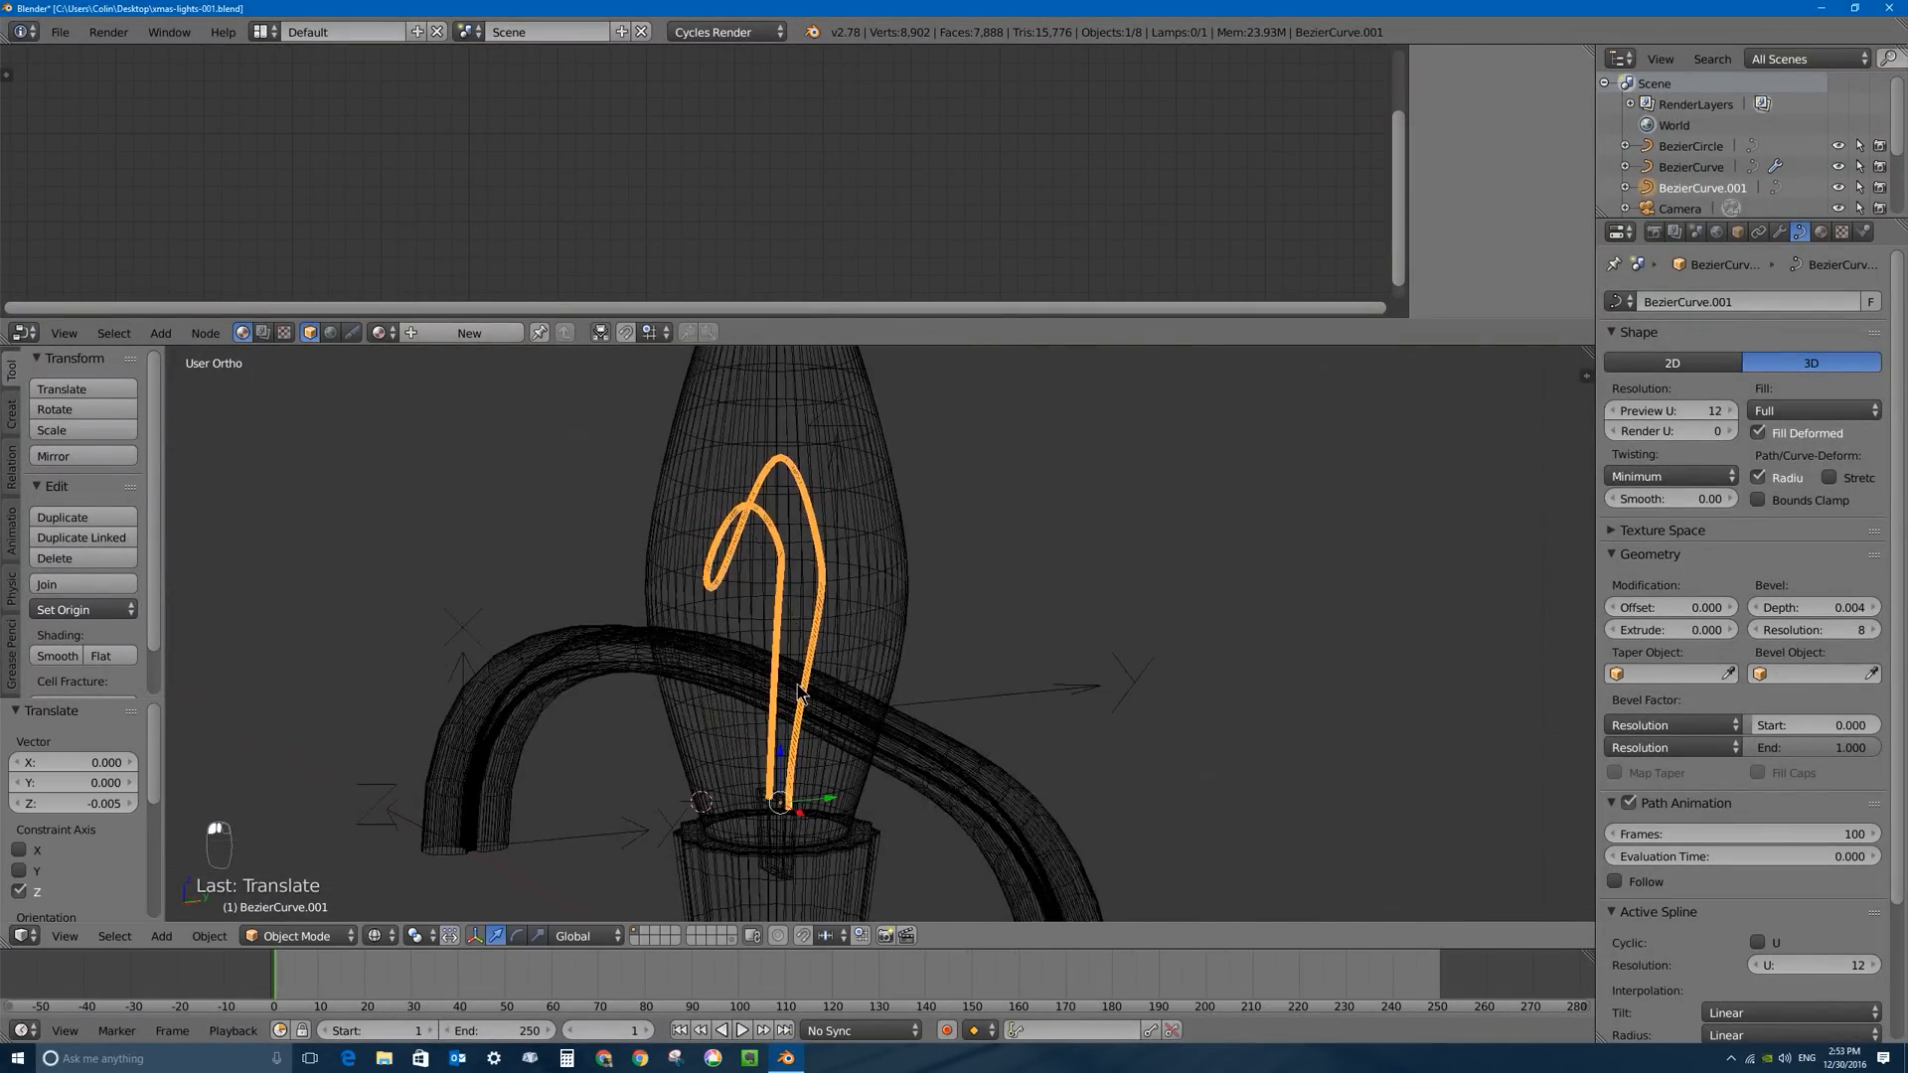
# Convert the filament curve to a mesh and check the result in Edit Mode.
pyautogui.moveTo(860, 553); pyautogui.dragTo(836, 621, button='middle')
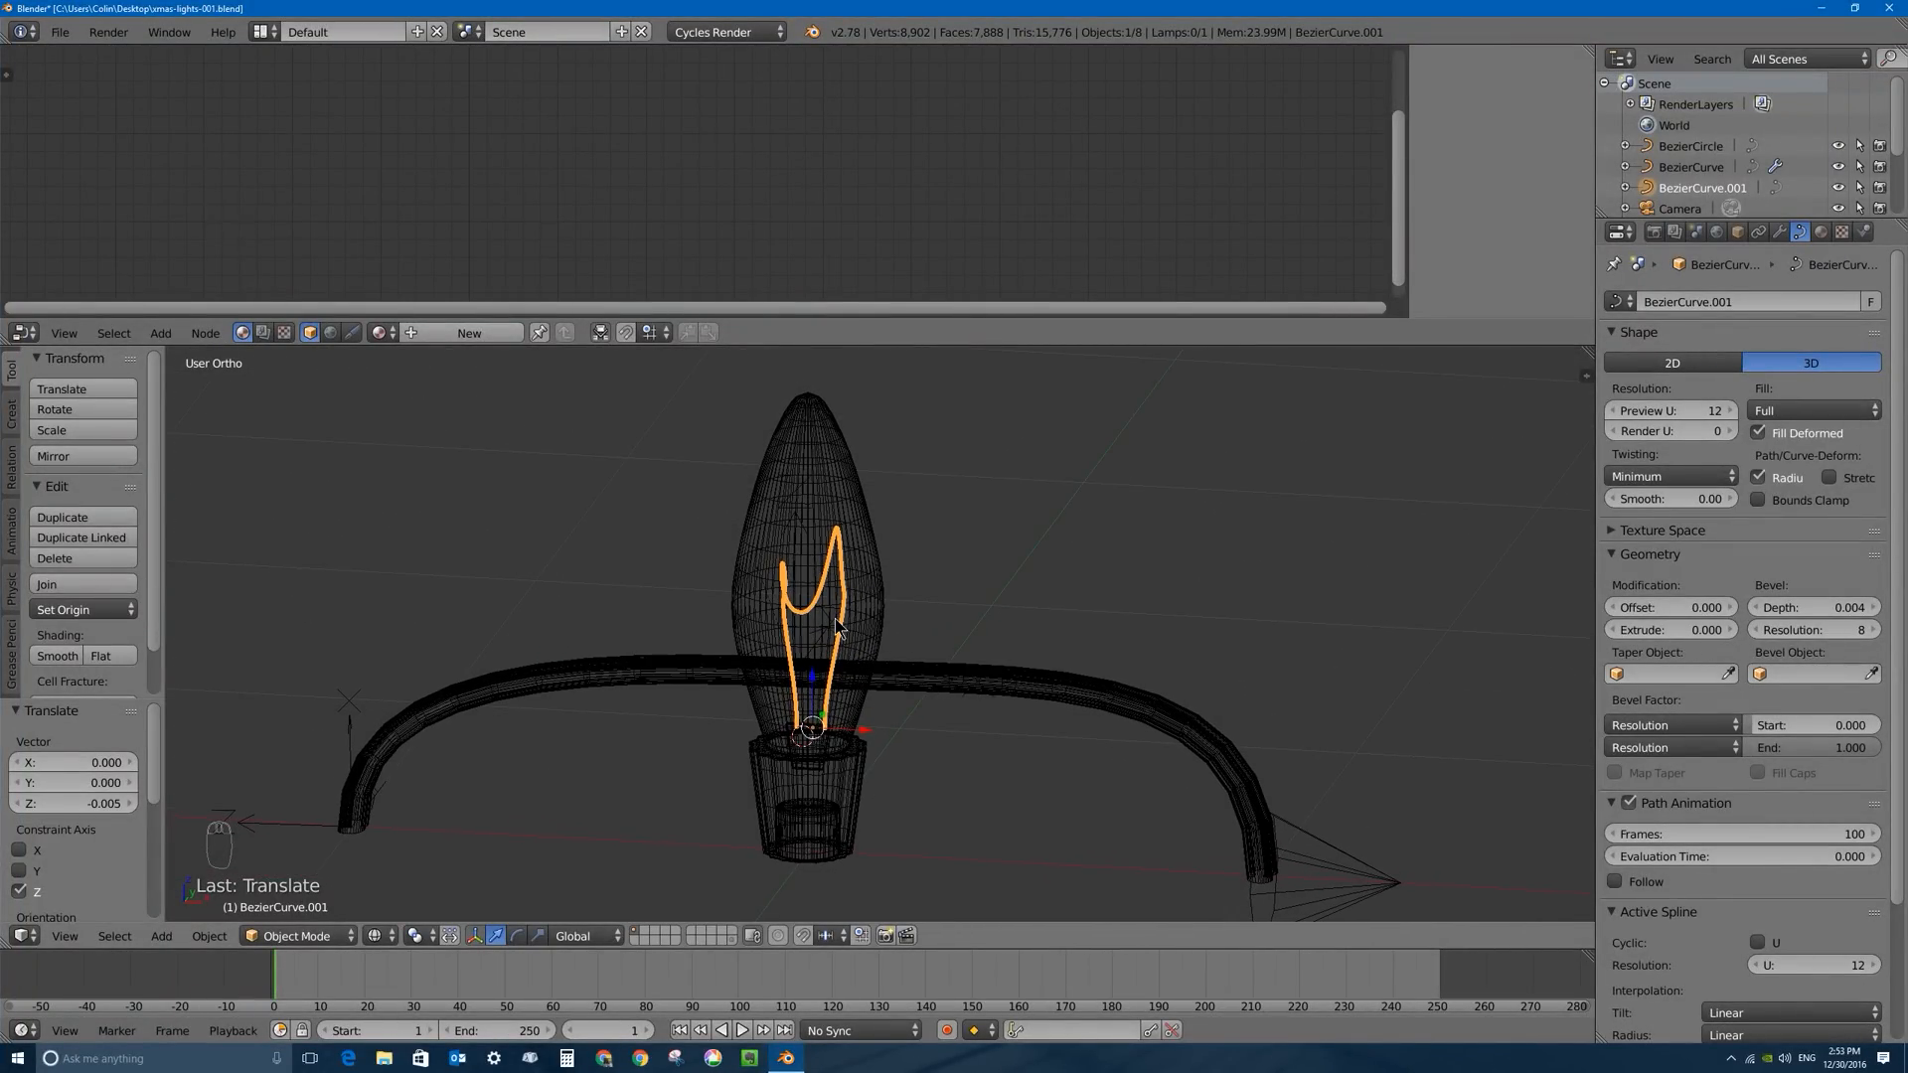
pyautogui.hotkey('alt', 'c')
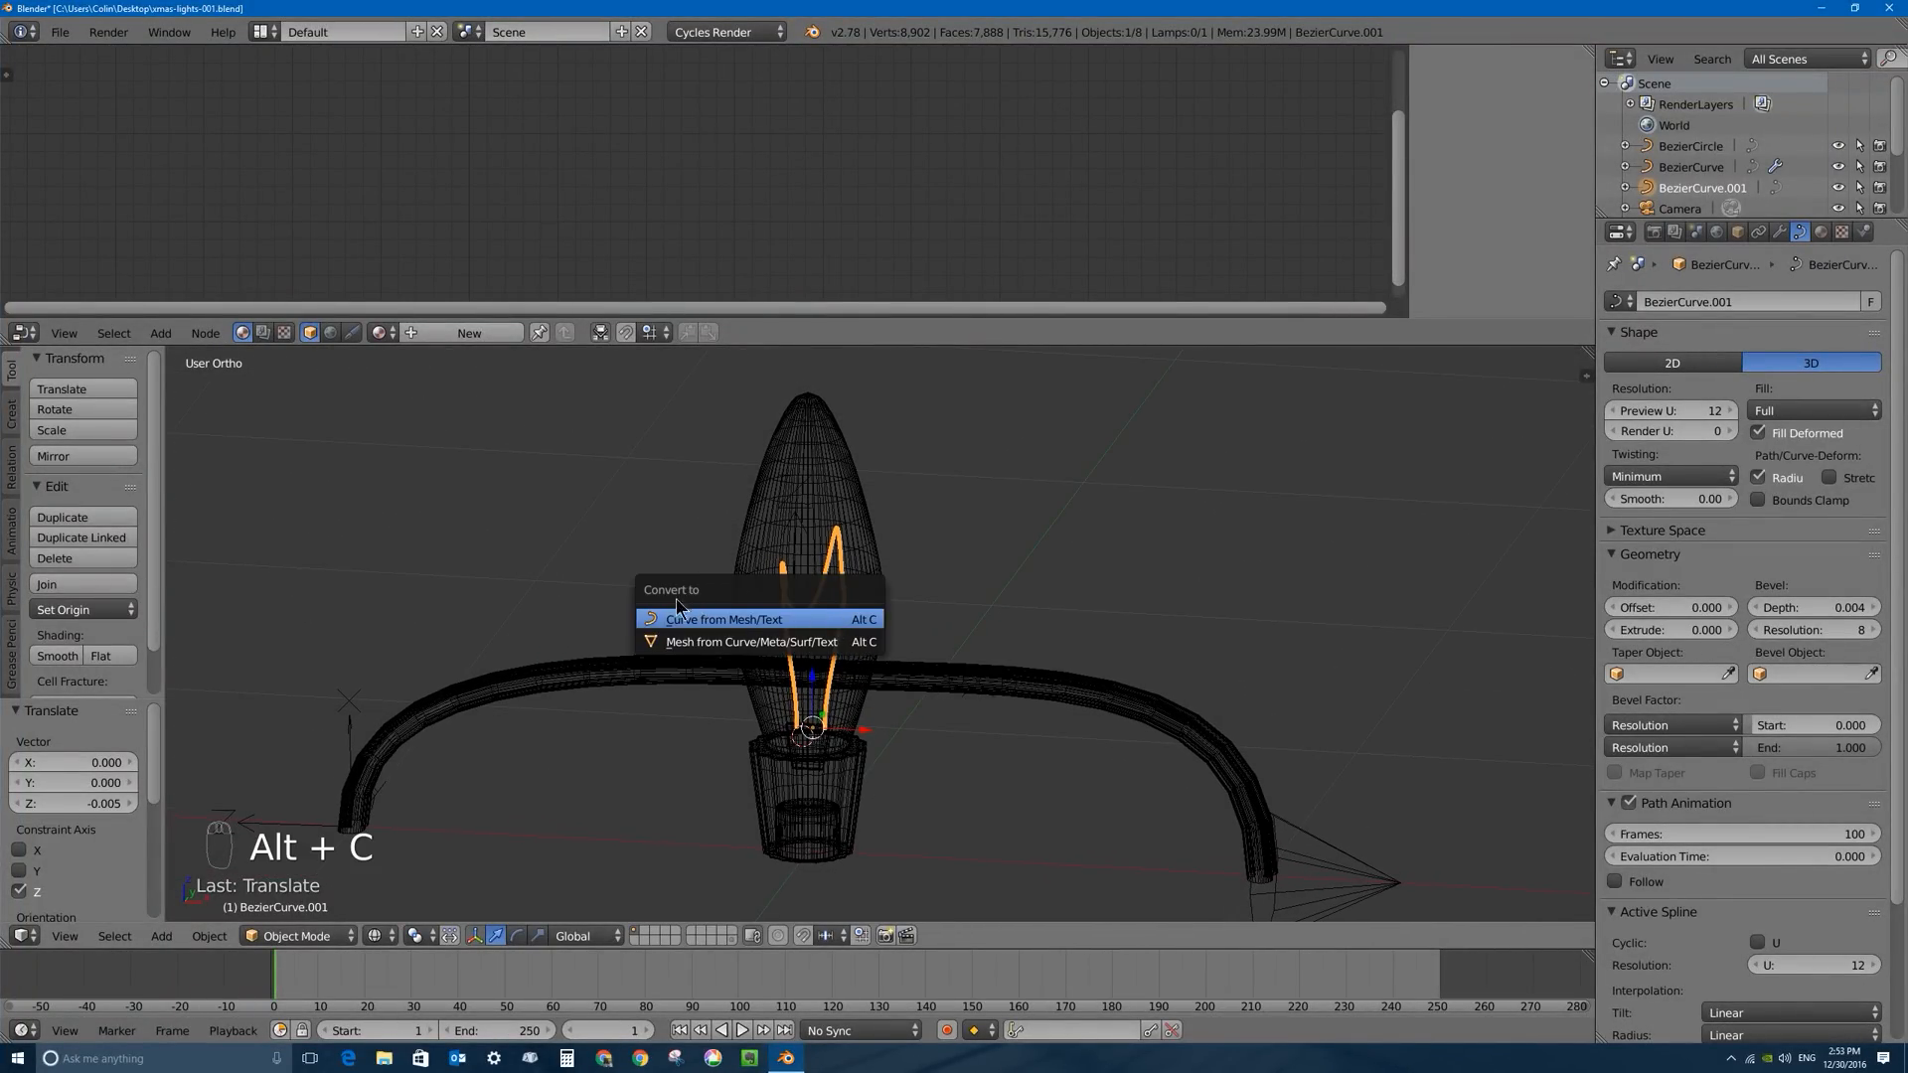
pyautogui.click(210, 936)
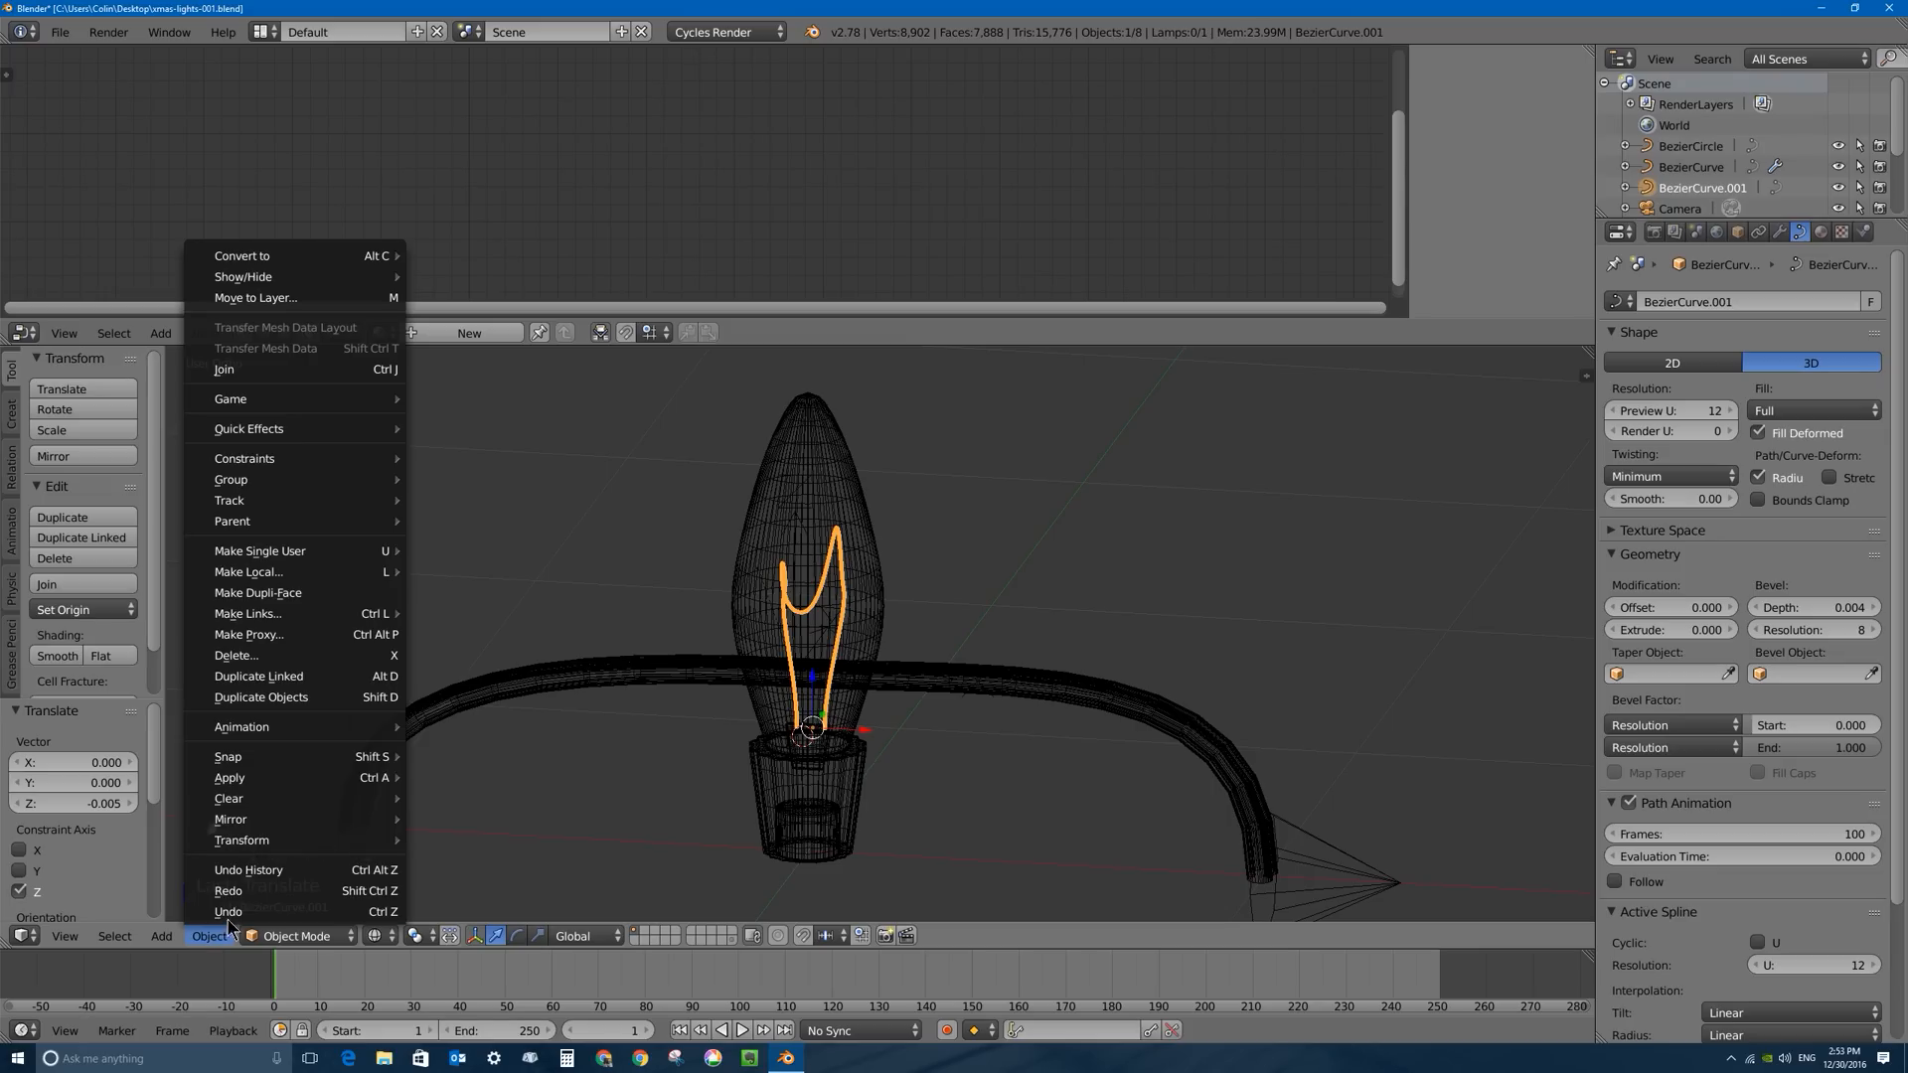
pyautogui.moveTo(328, 260)
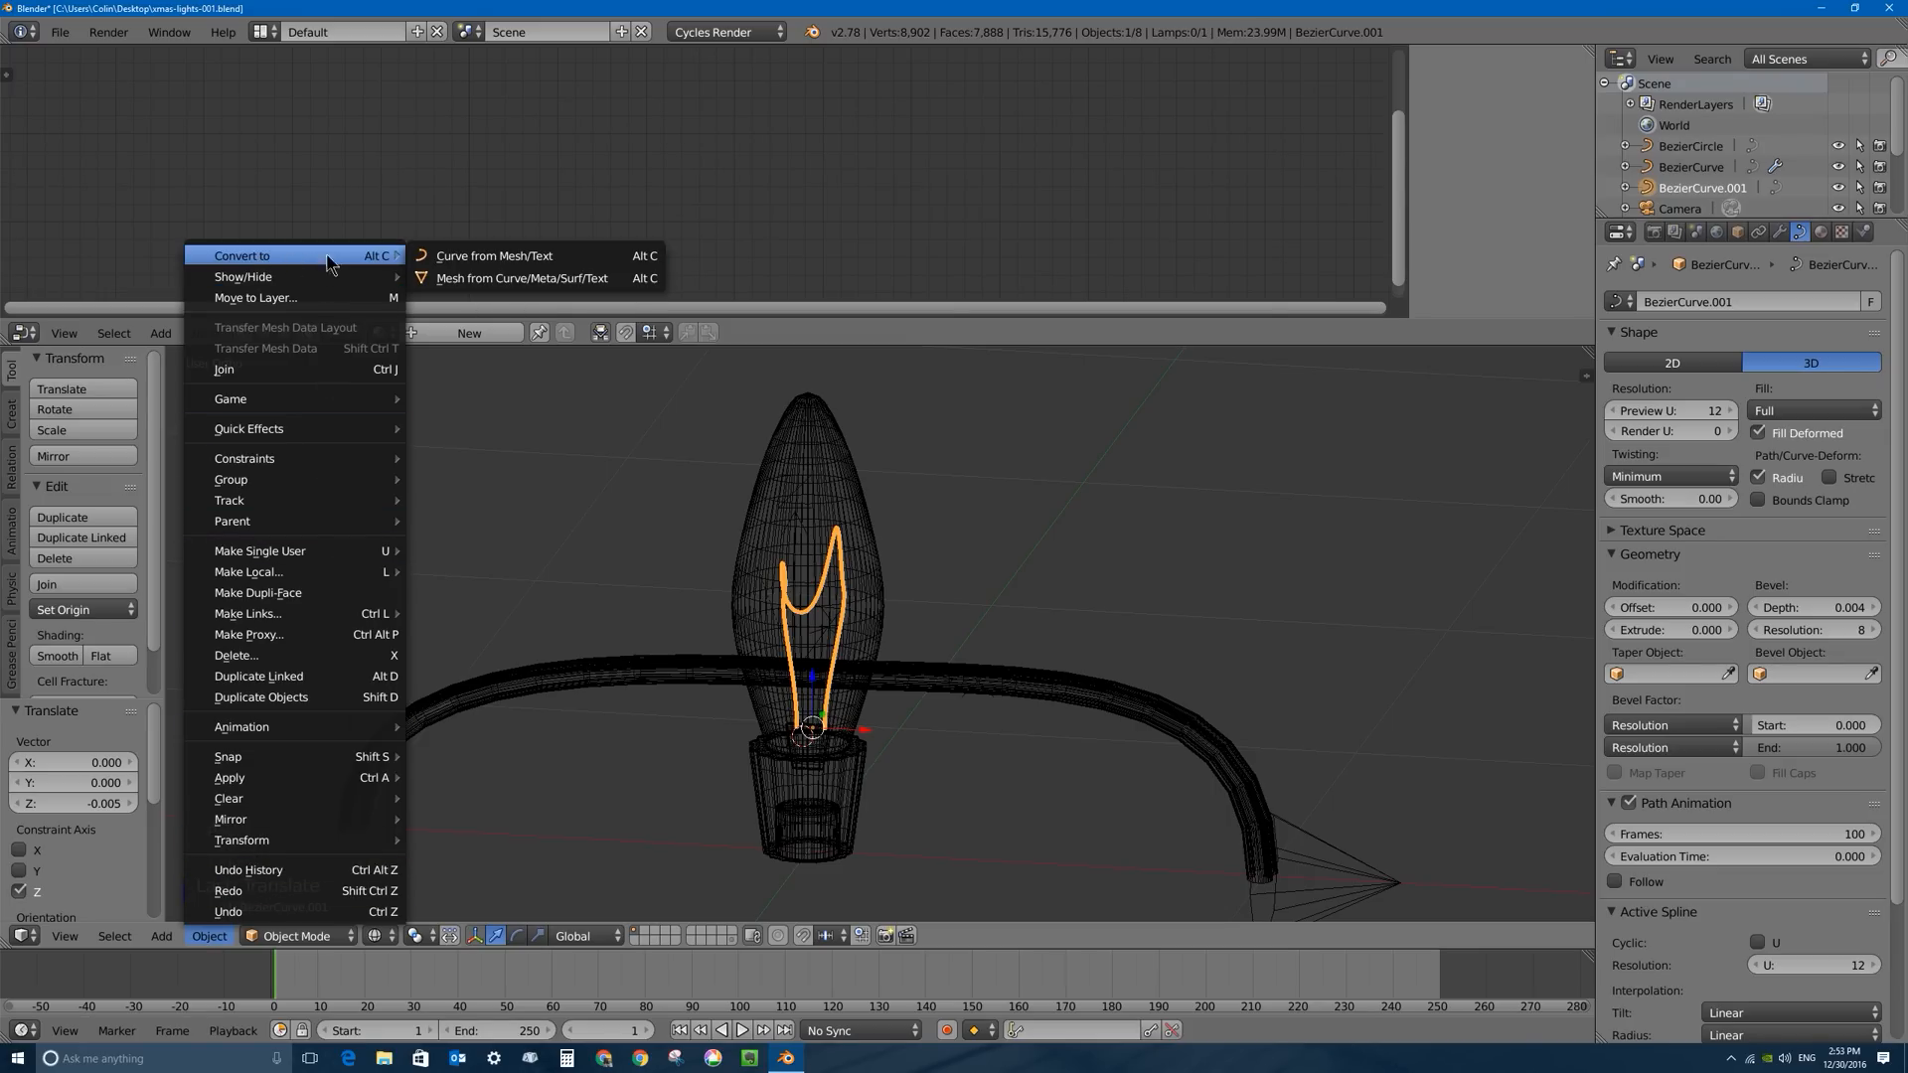
pyautogui.click(541, 278)
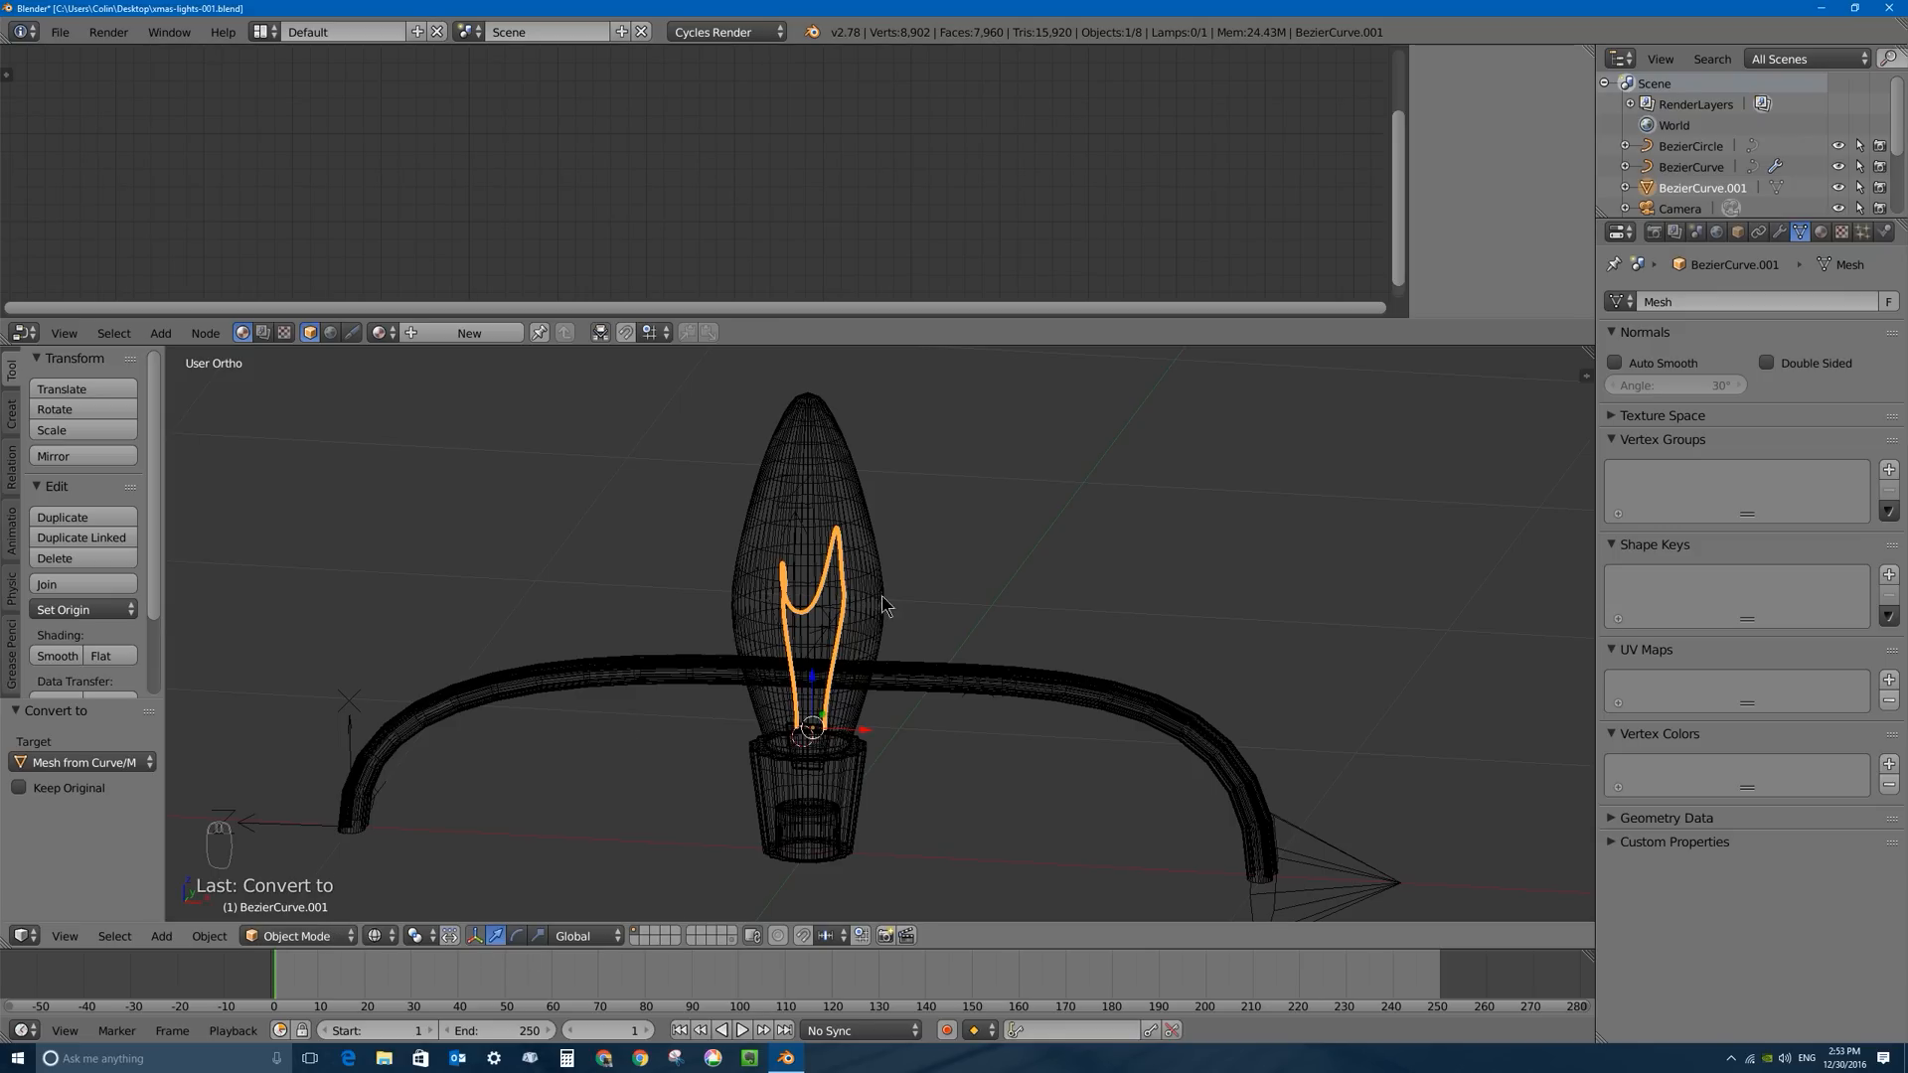
pyautogui.press('Tab')
pyautogui.moveTo(886, 607)
pyautogui.mouseDown(button='middle')
pyautogui.moveTo(902, 595)
pyautogui.moveTo(852, 596)
pyautogui.mouseUp(button='middle')
pyautogui.press('Tab')
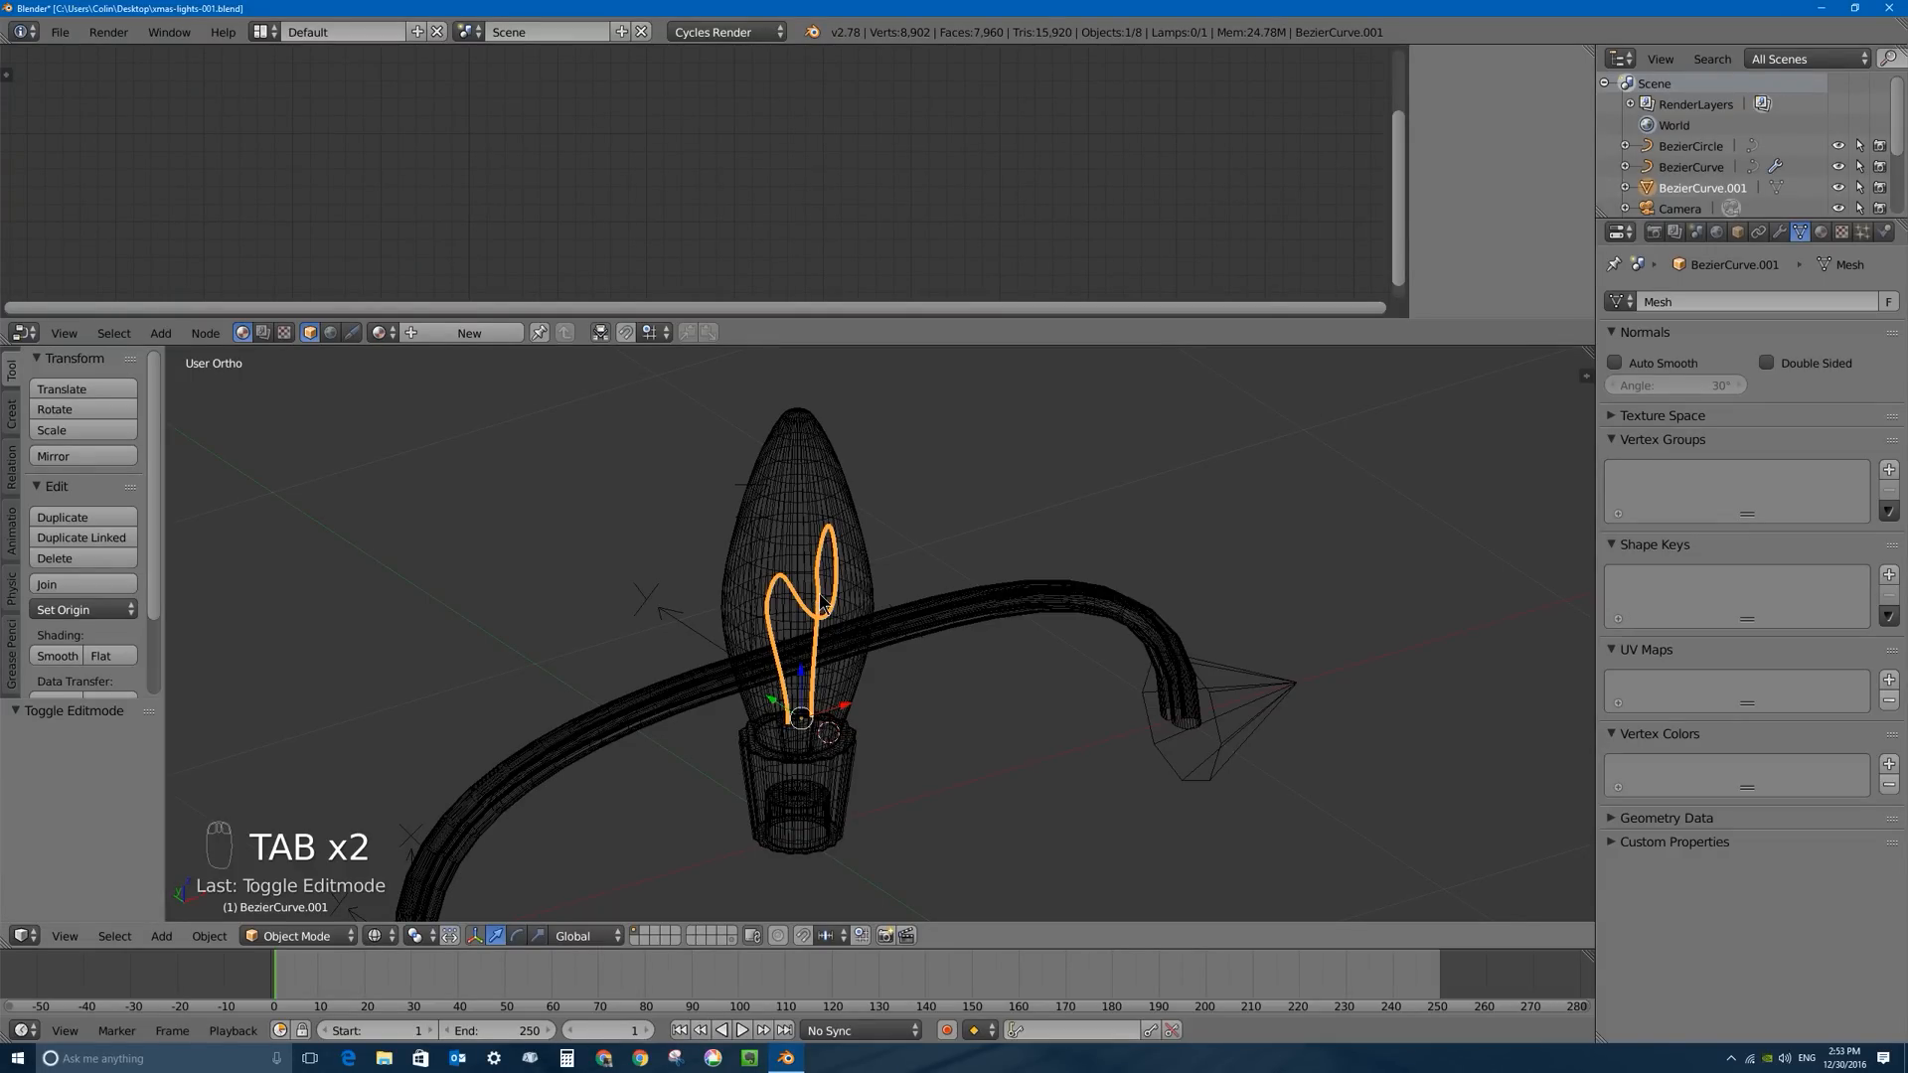
# Join the filament mesh into the bulb and socket object, keeping the bulb as the active object.
pyautogui.keyDown('shift'); pyautogui.rightClick(818, 440); pyautogui.keyUp('shift')
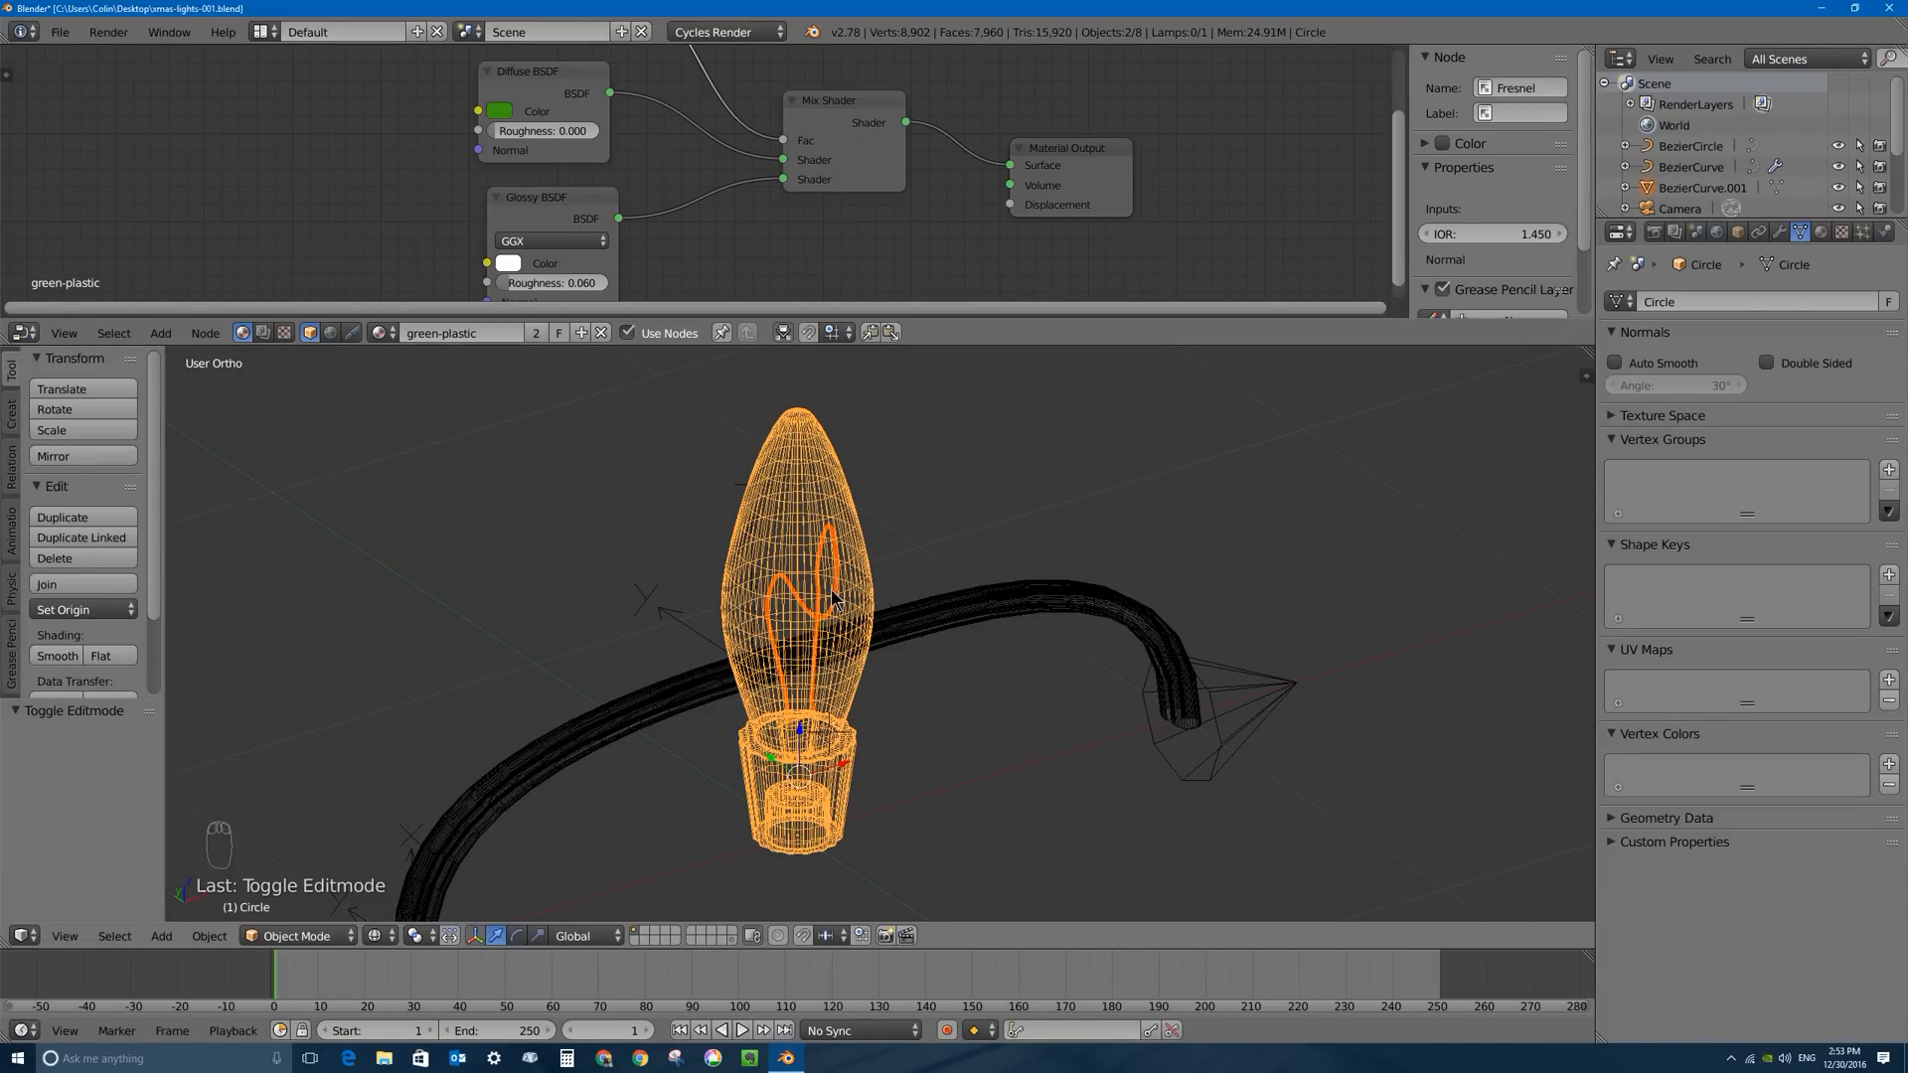
pyautogui.rightClick(840, 577)
pyautogui.keyDown('shift'); pyautogui.rightClick(827, 479); pyautogui.keyUp('shift')
pyautogui.hotkey('ctrl', 'j')
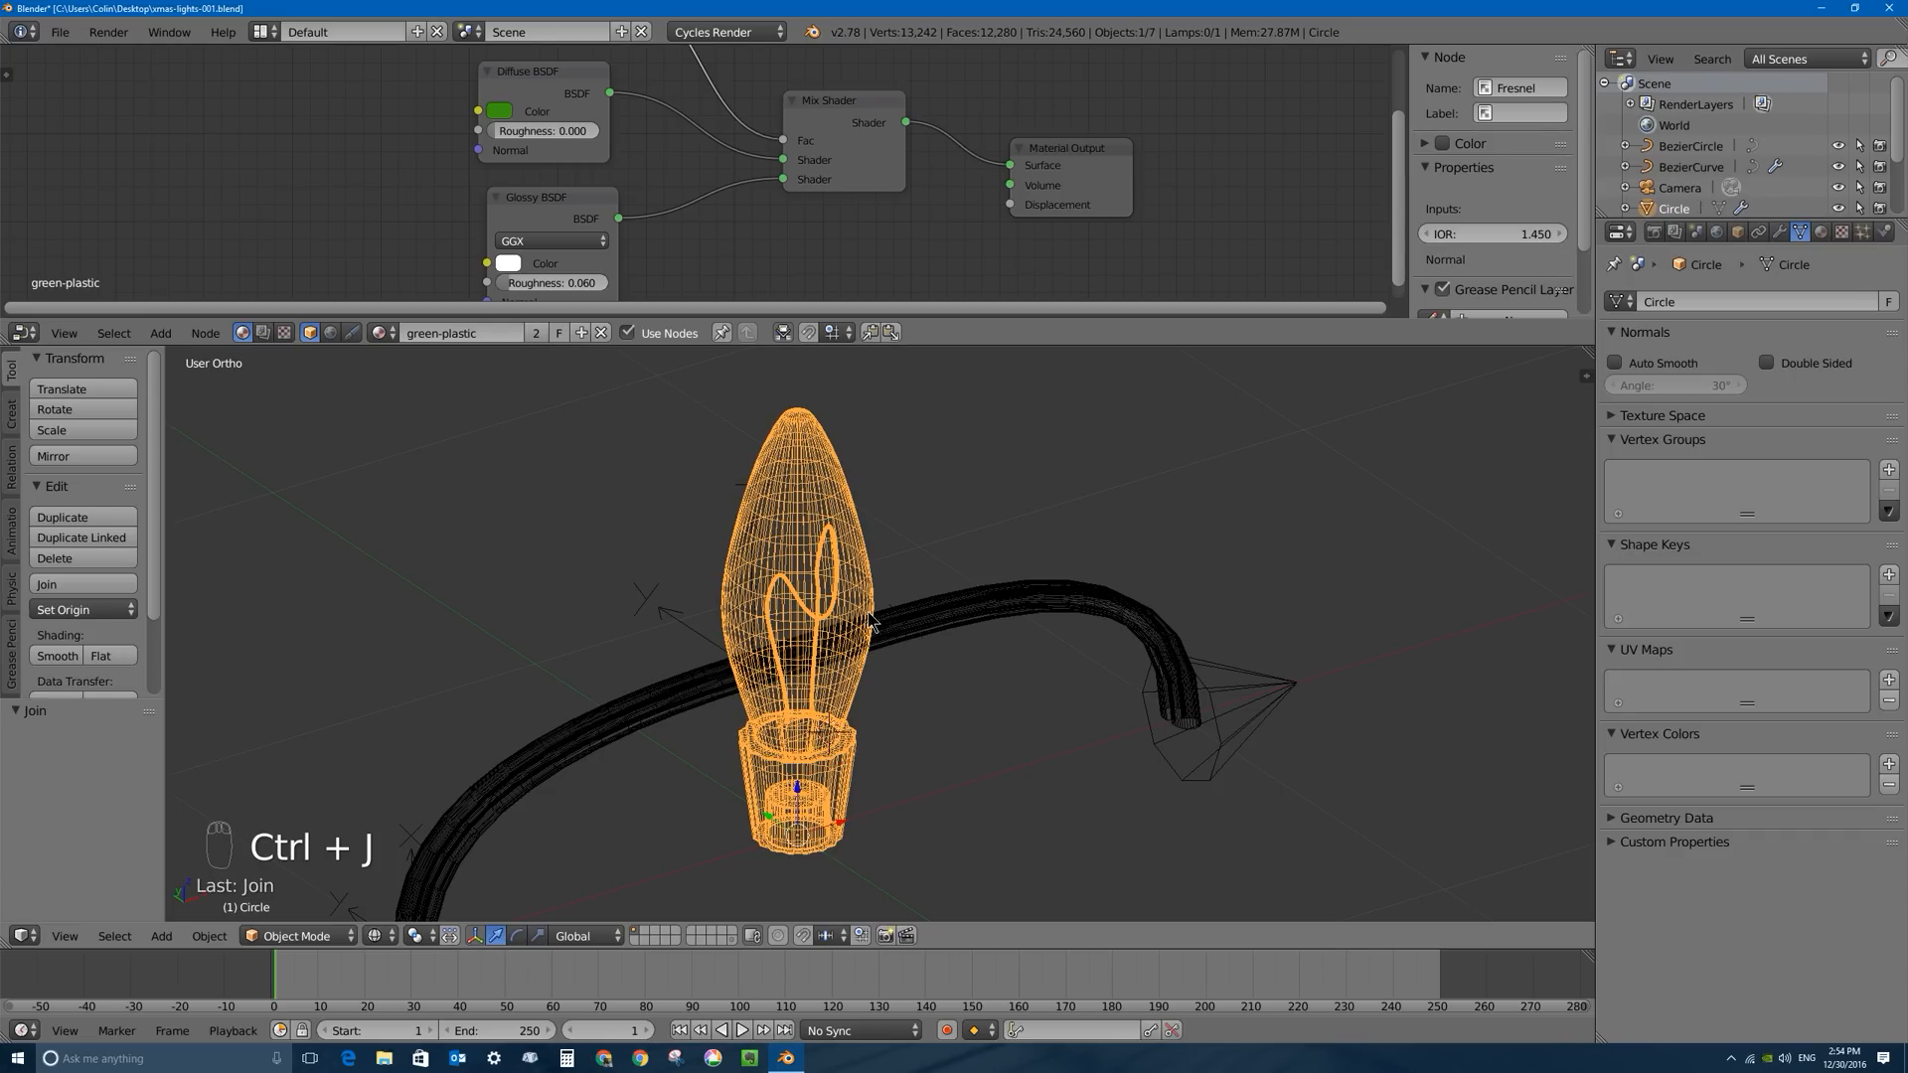
# Add a third material slot to the joined bulb object and create a new material named metal in it.
pyautogui.moveTo(837, 750); pyautogui.dragTo(777, 701, button='middle')
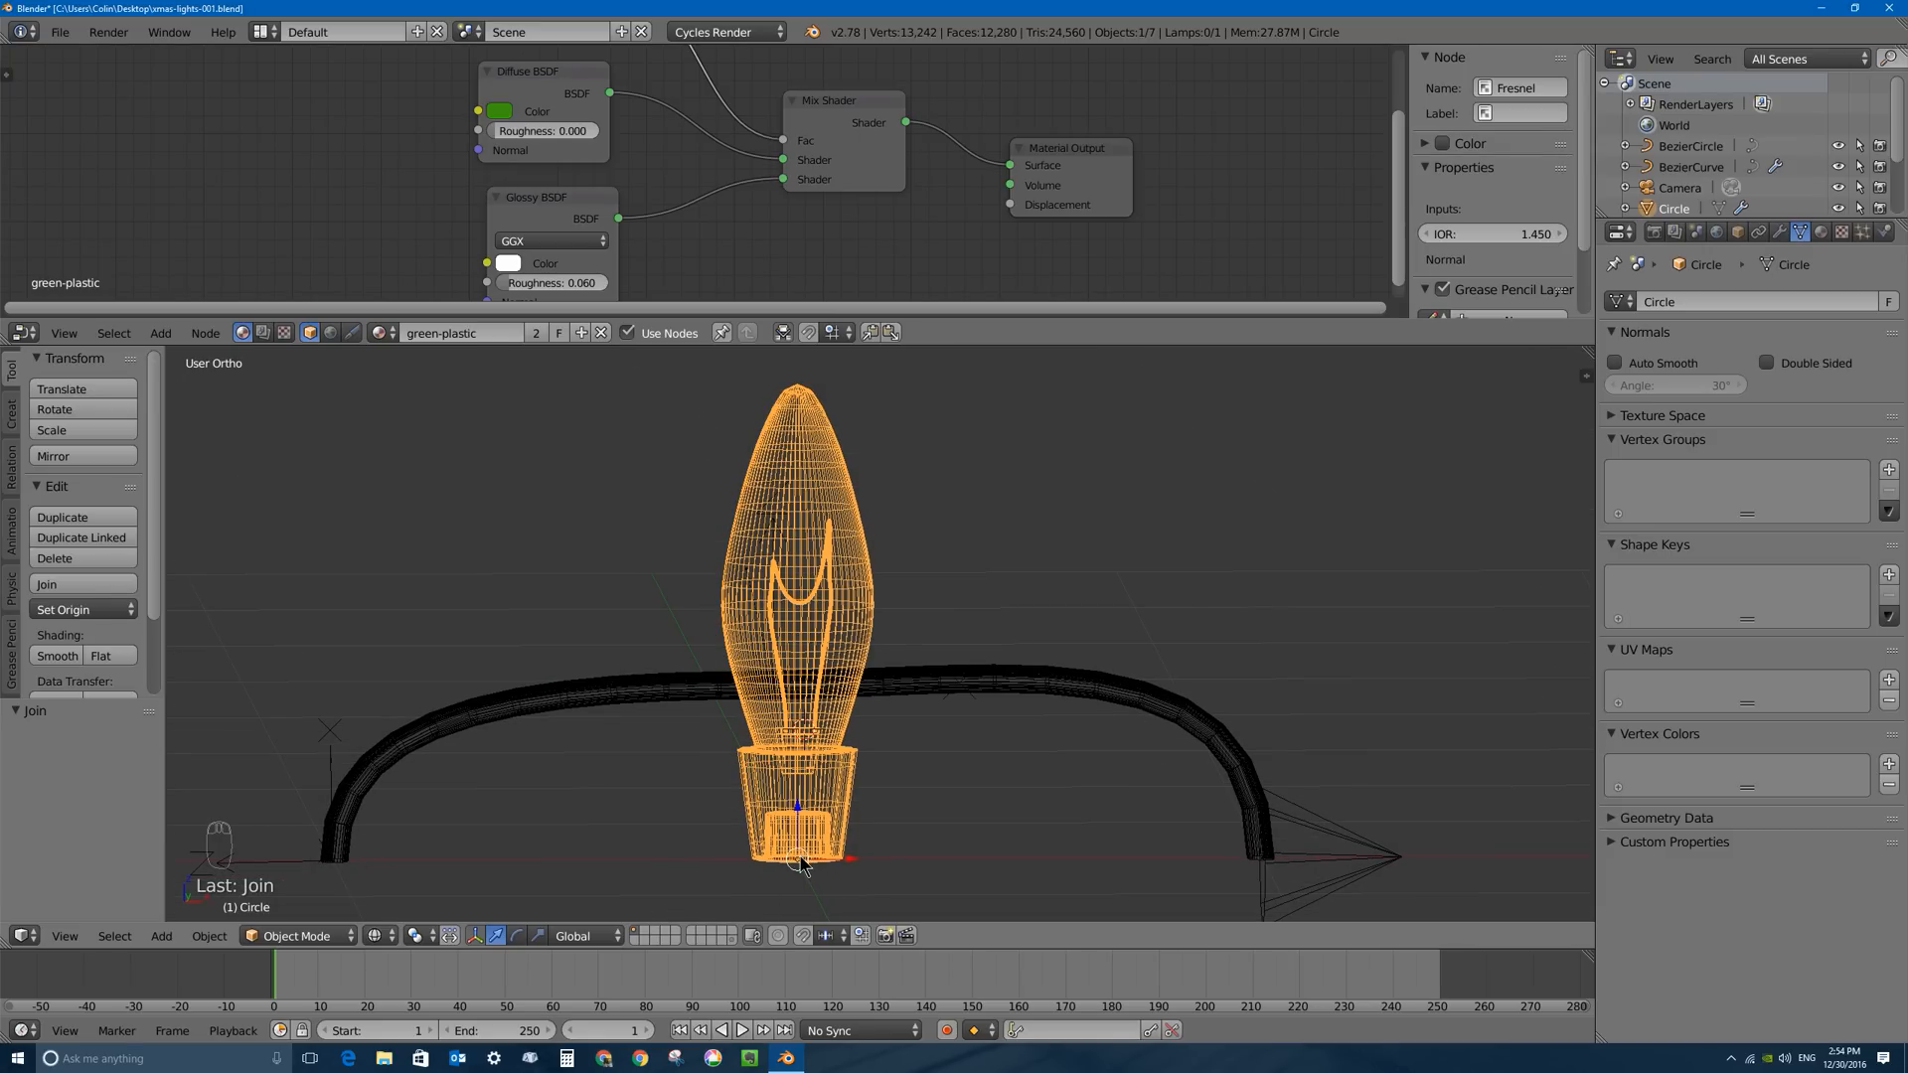
pyautogui.rightClick(816, 833)
pyautogui.moveTo(806, 870); pyautogui.dragTo(795, 861, button='middle')
pyautogui.moveTo(823, 712); pyautogui.dragTo(826, 700, button='middle')
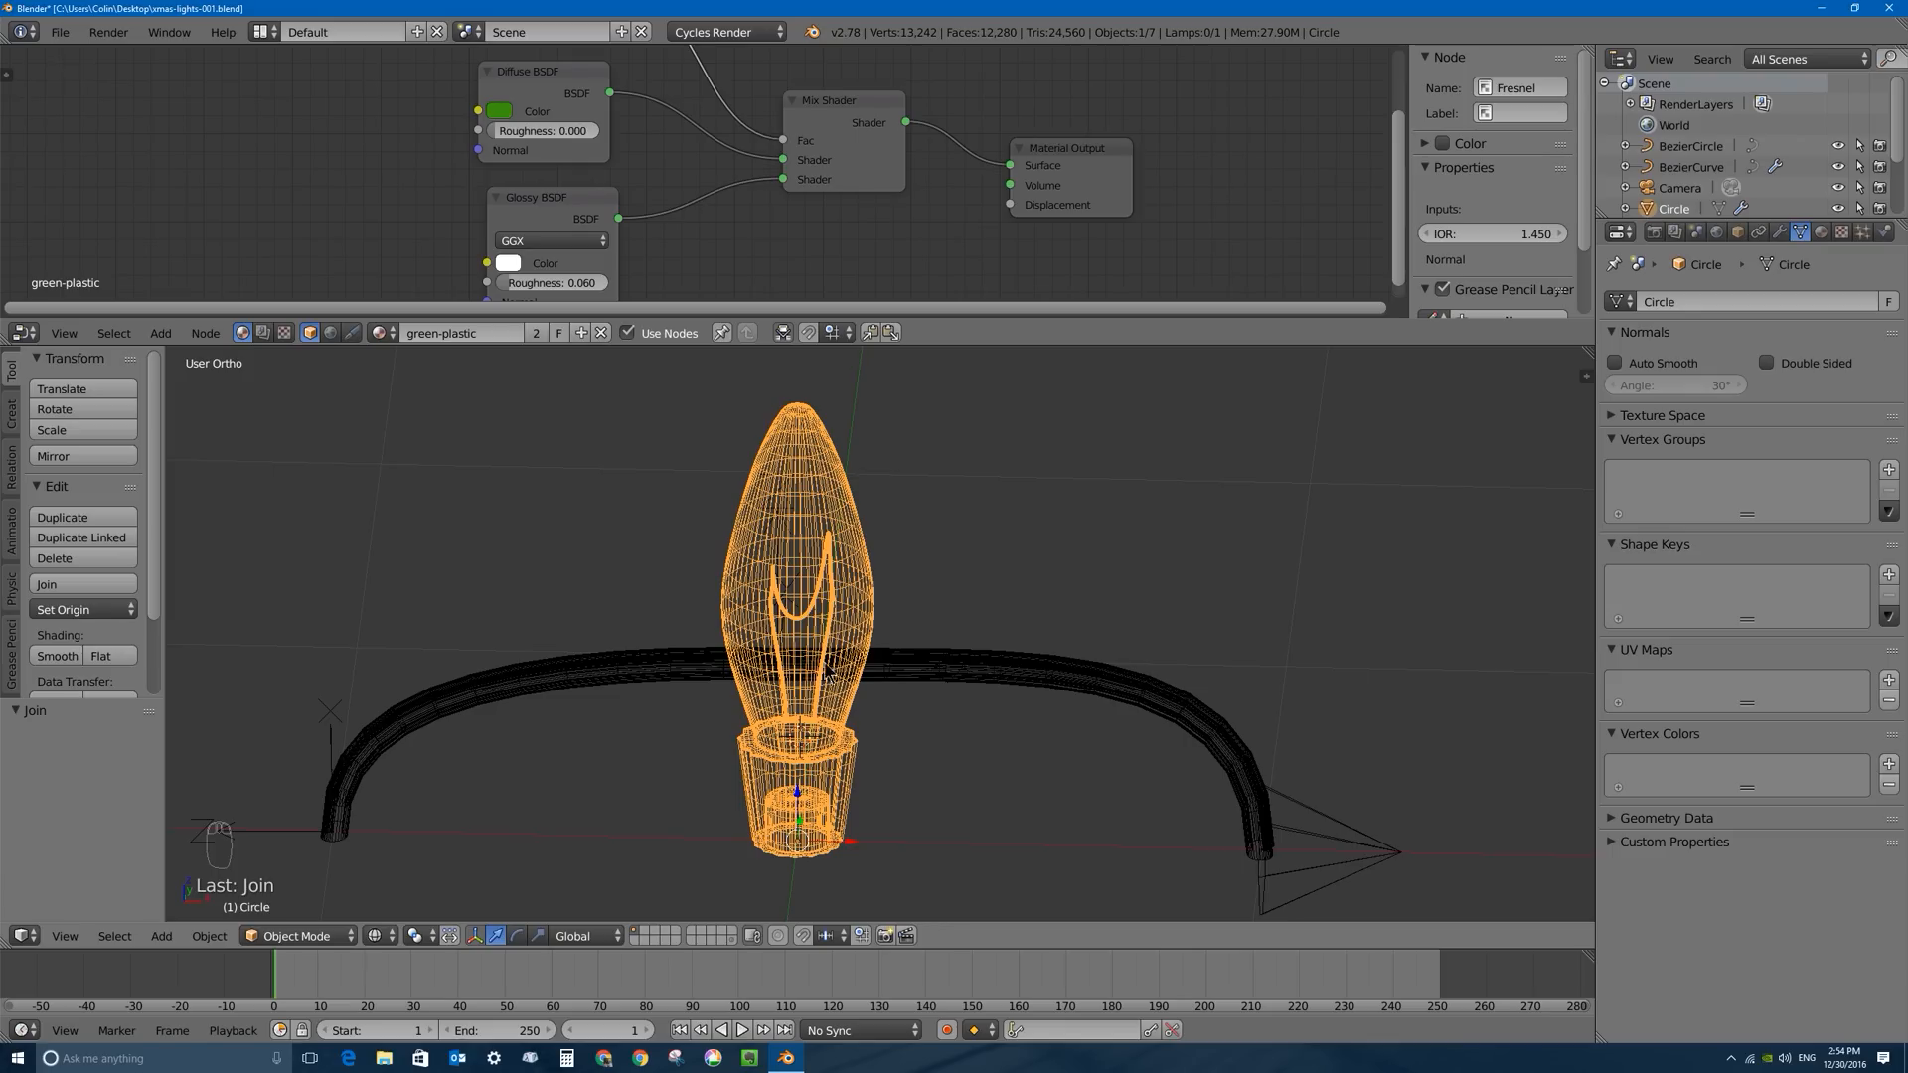
pyautogui.moveTo(803, 708); pyautogui.dragTo(814, 668, button='middle')
pyautogui.scroll(3, 809, 646)
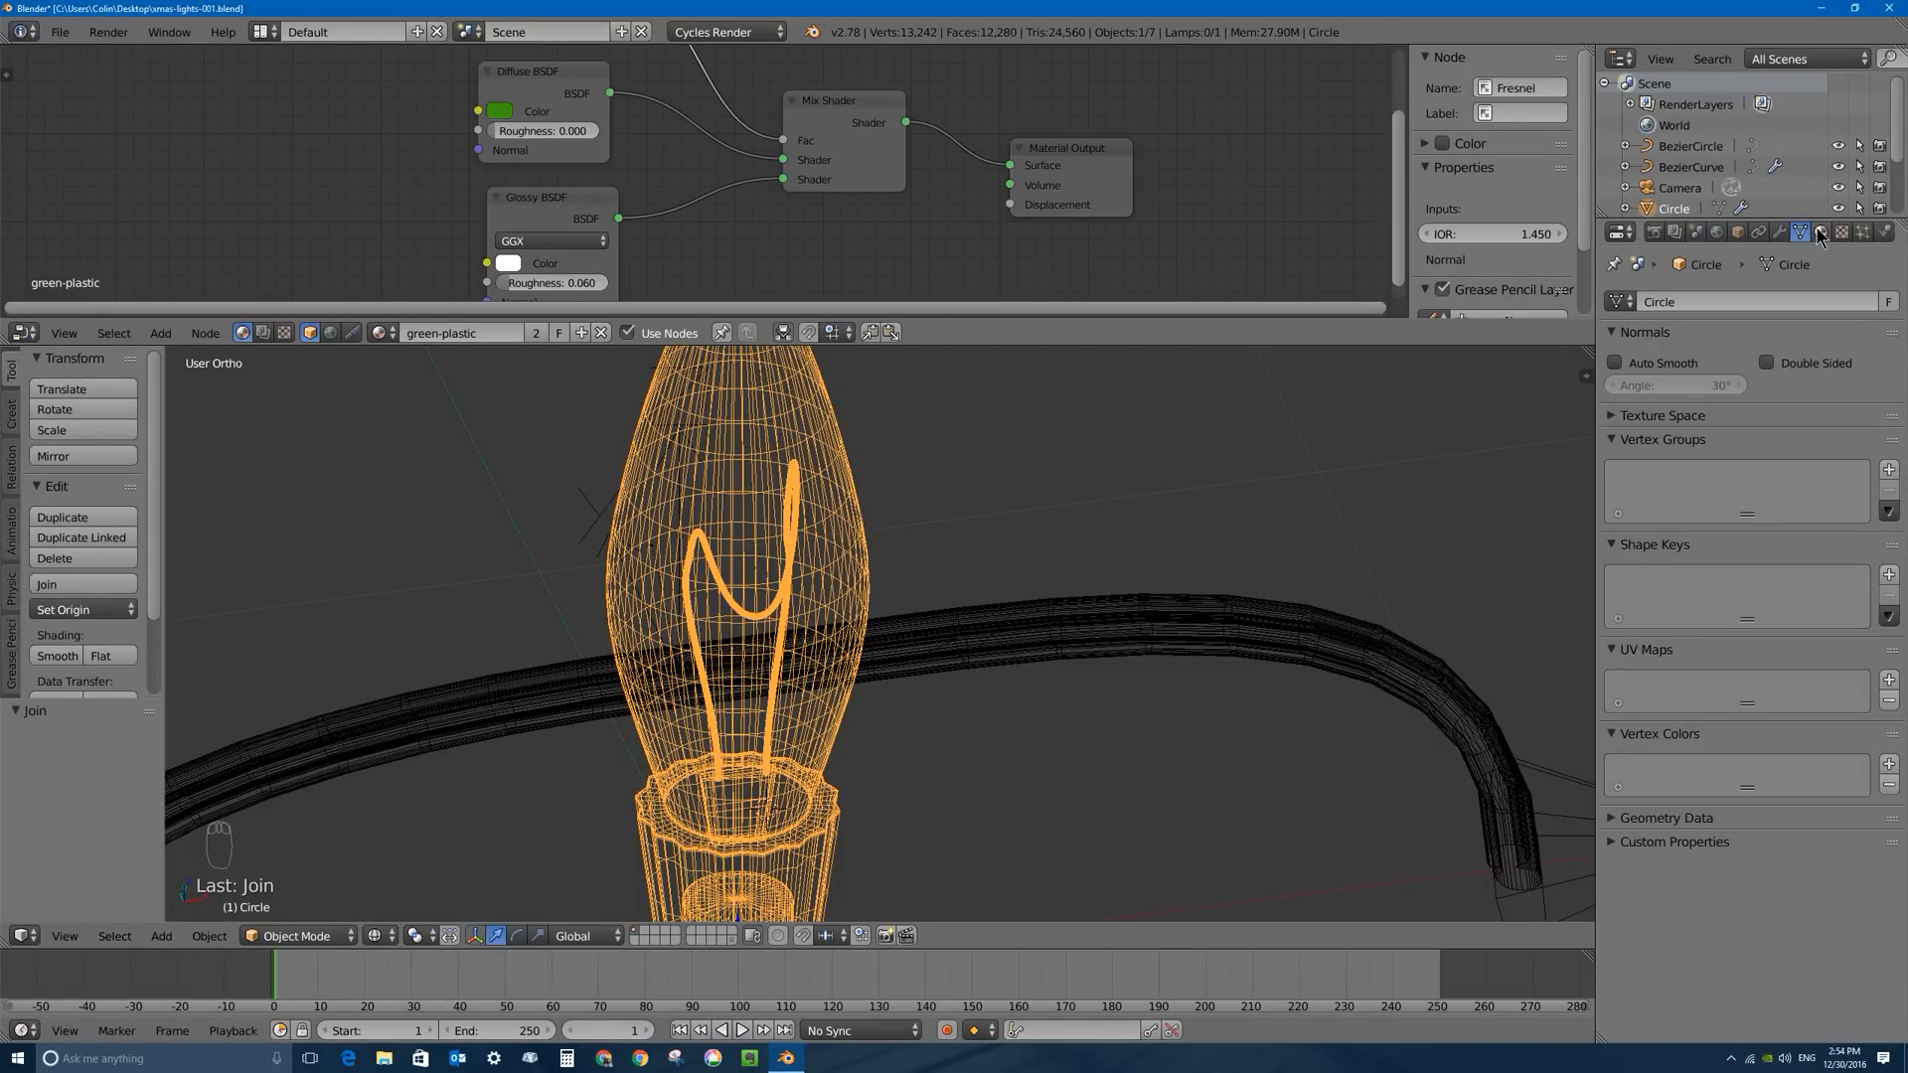
pyautogui.click(1820, 232)
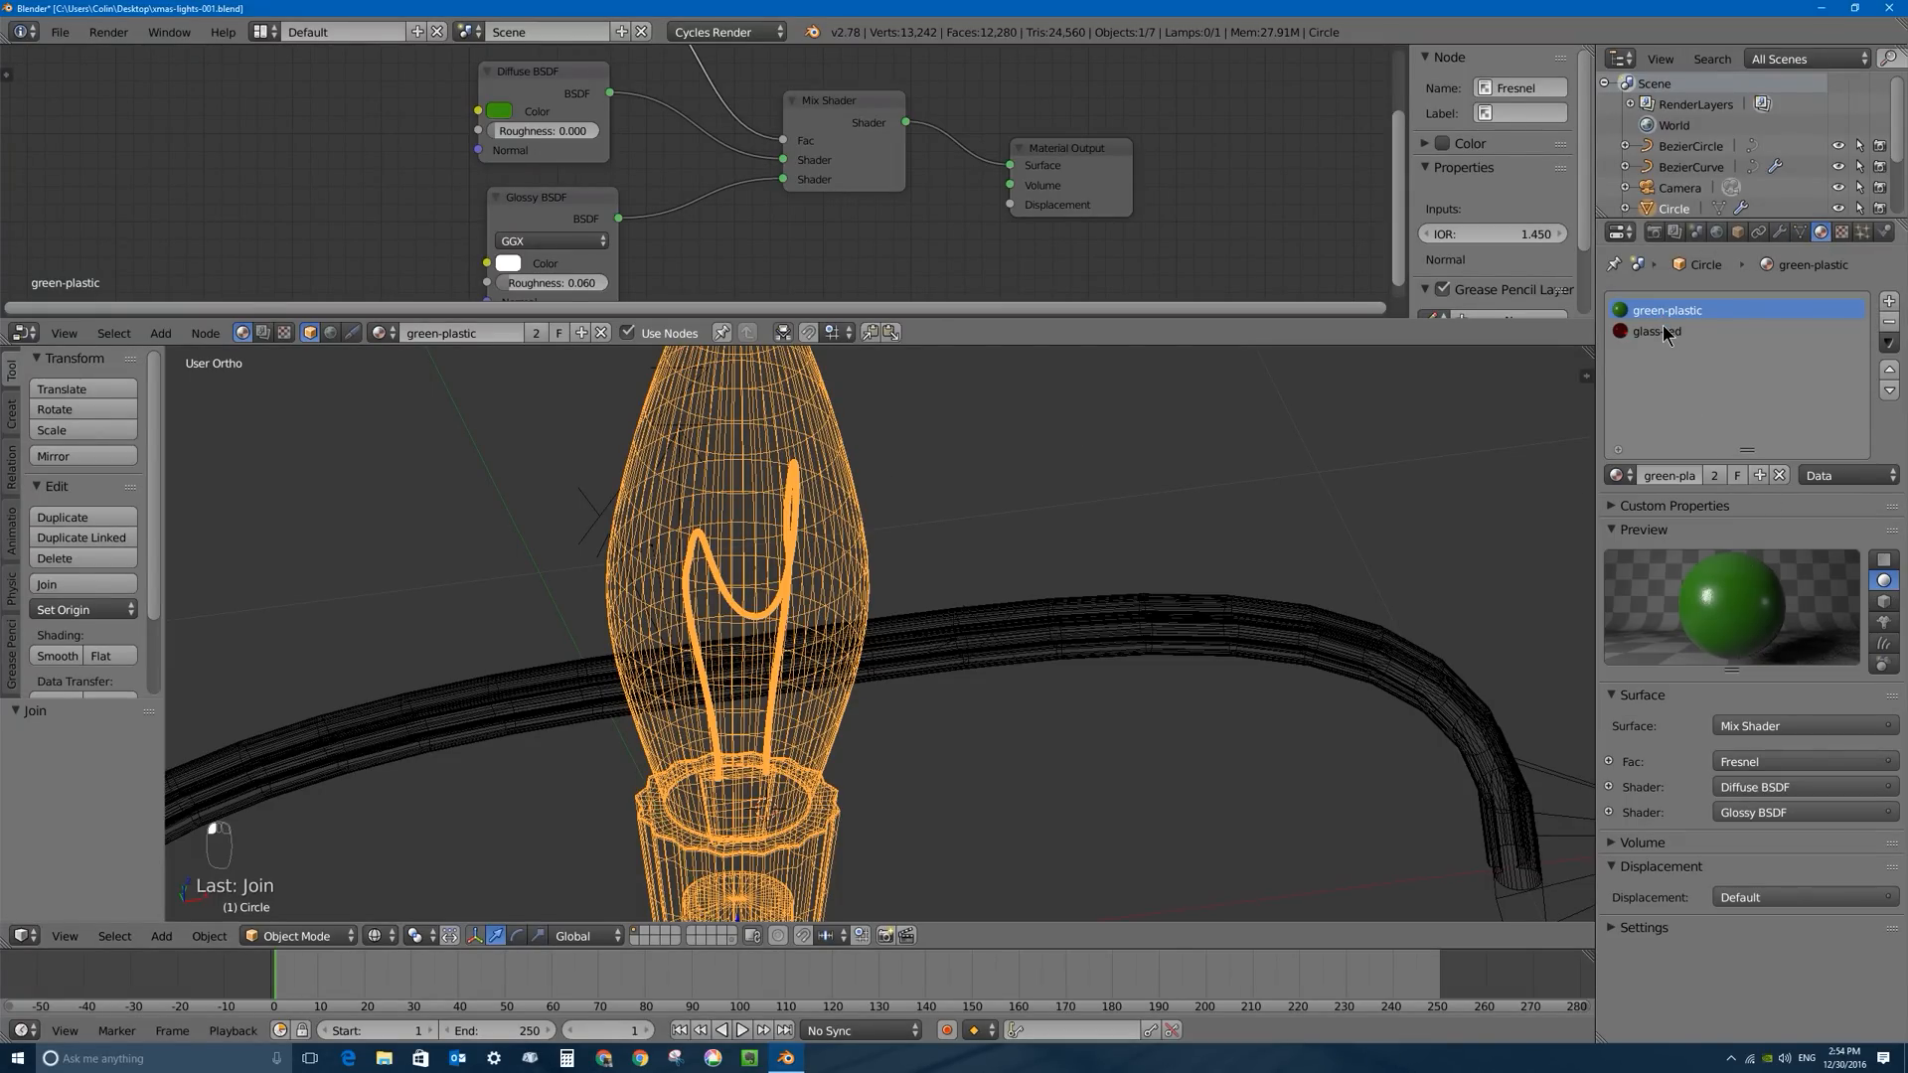
pyautogui.click(1666, 332)
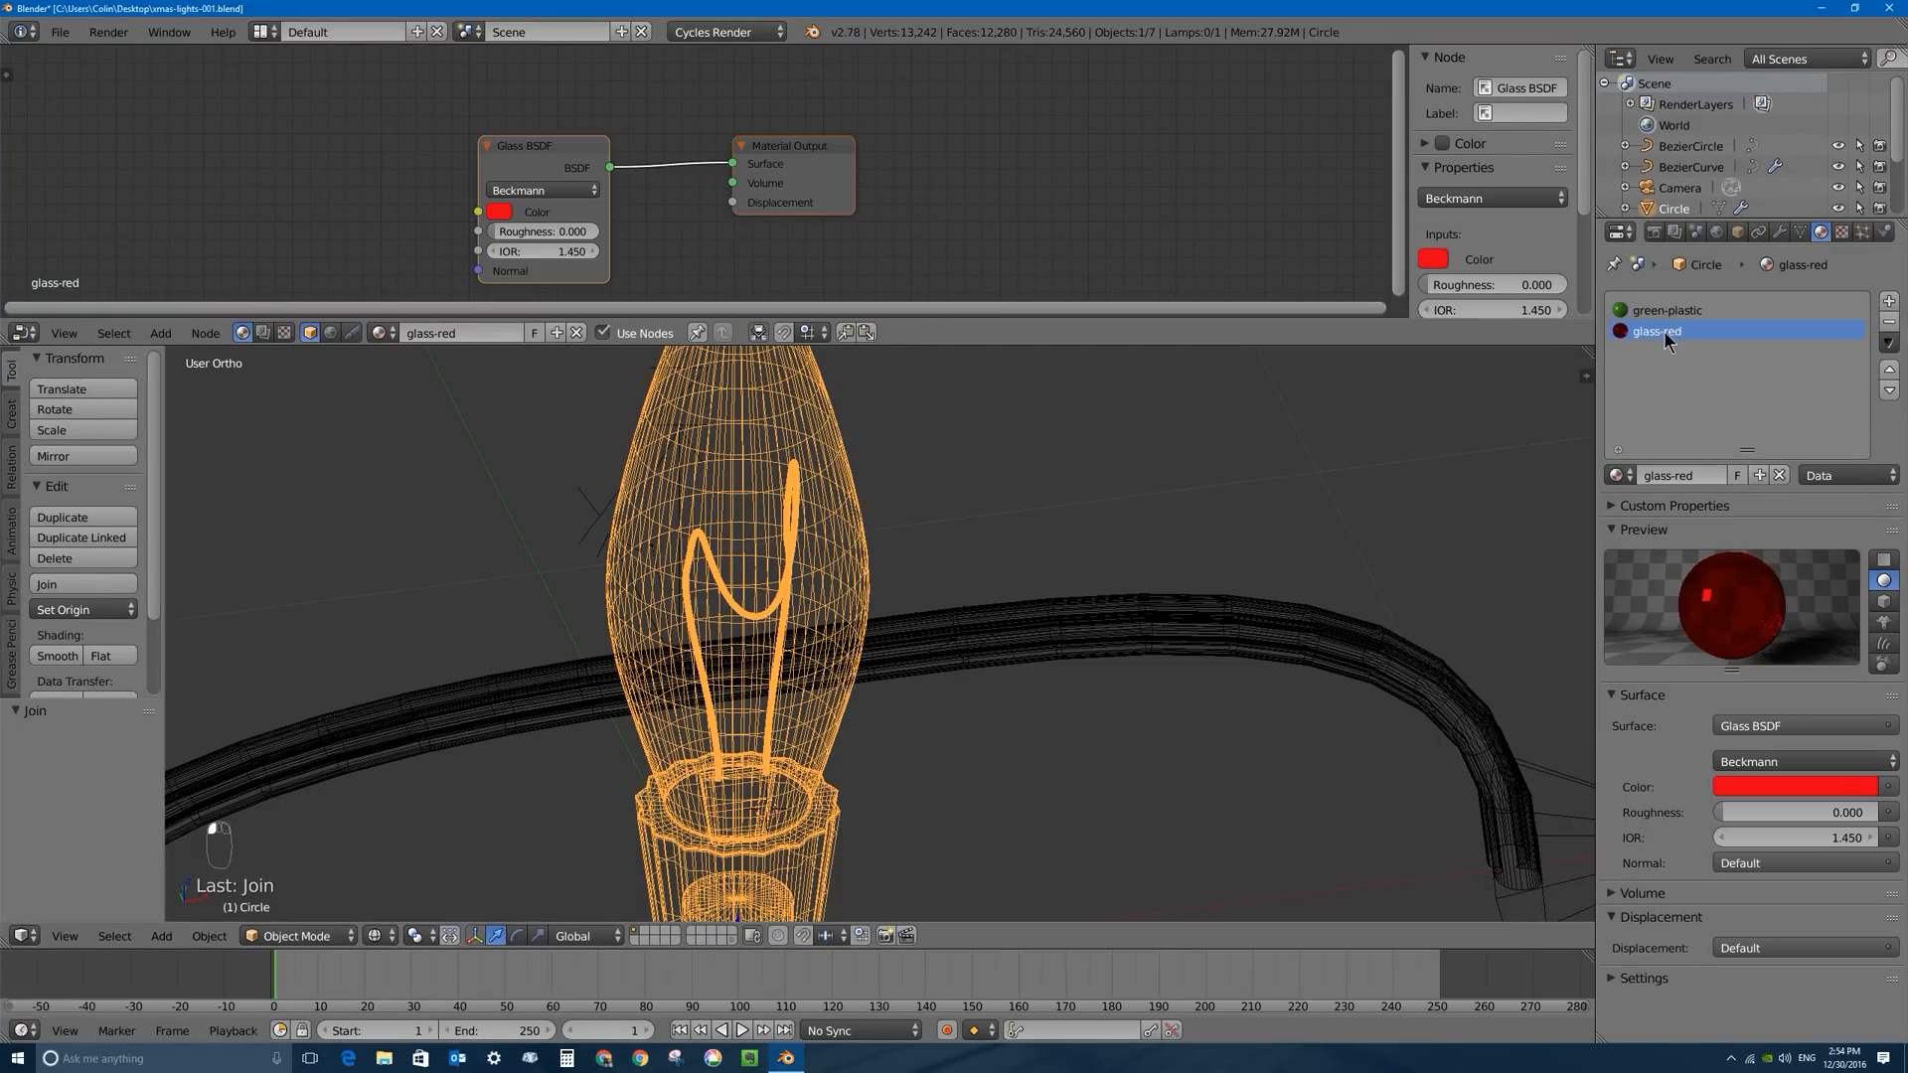
pyautogui.click(1889, 302)
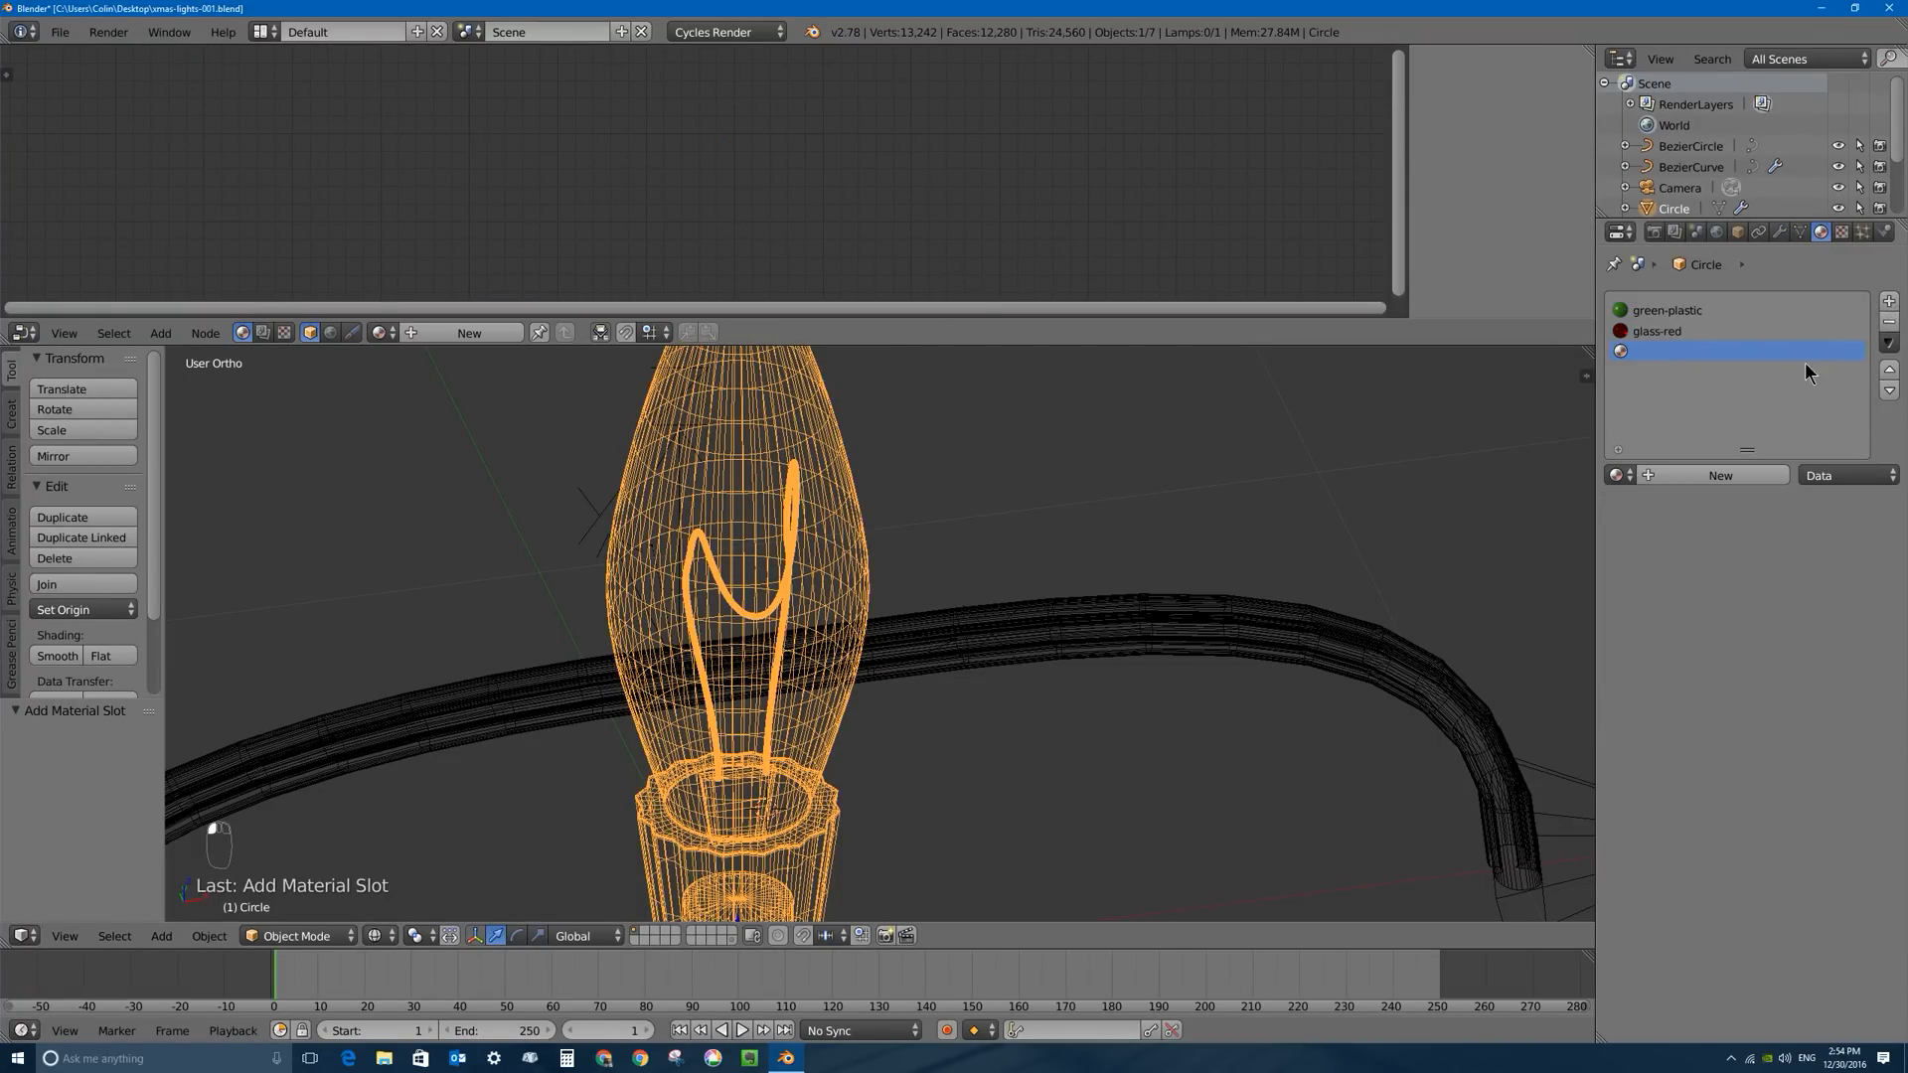
pyautogui.click(1716, 476)
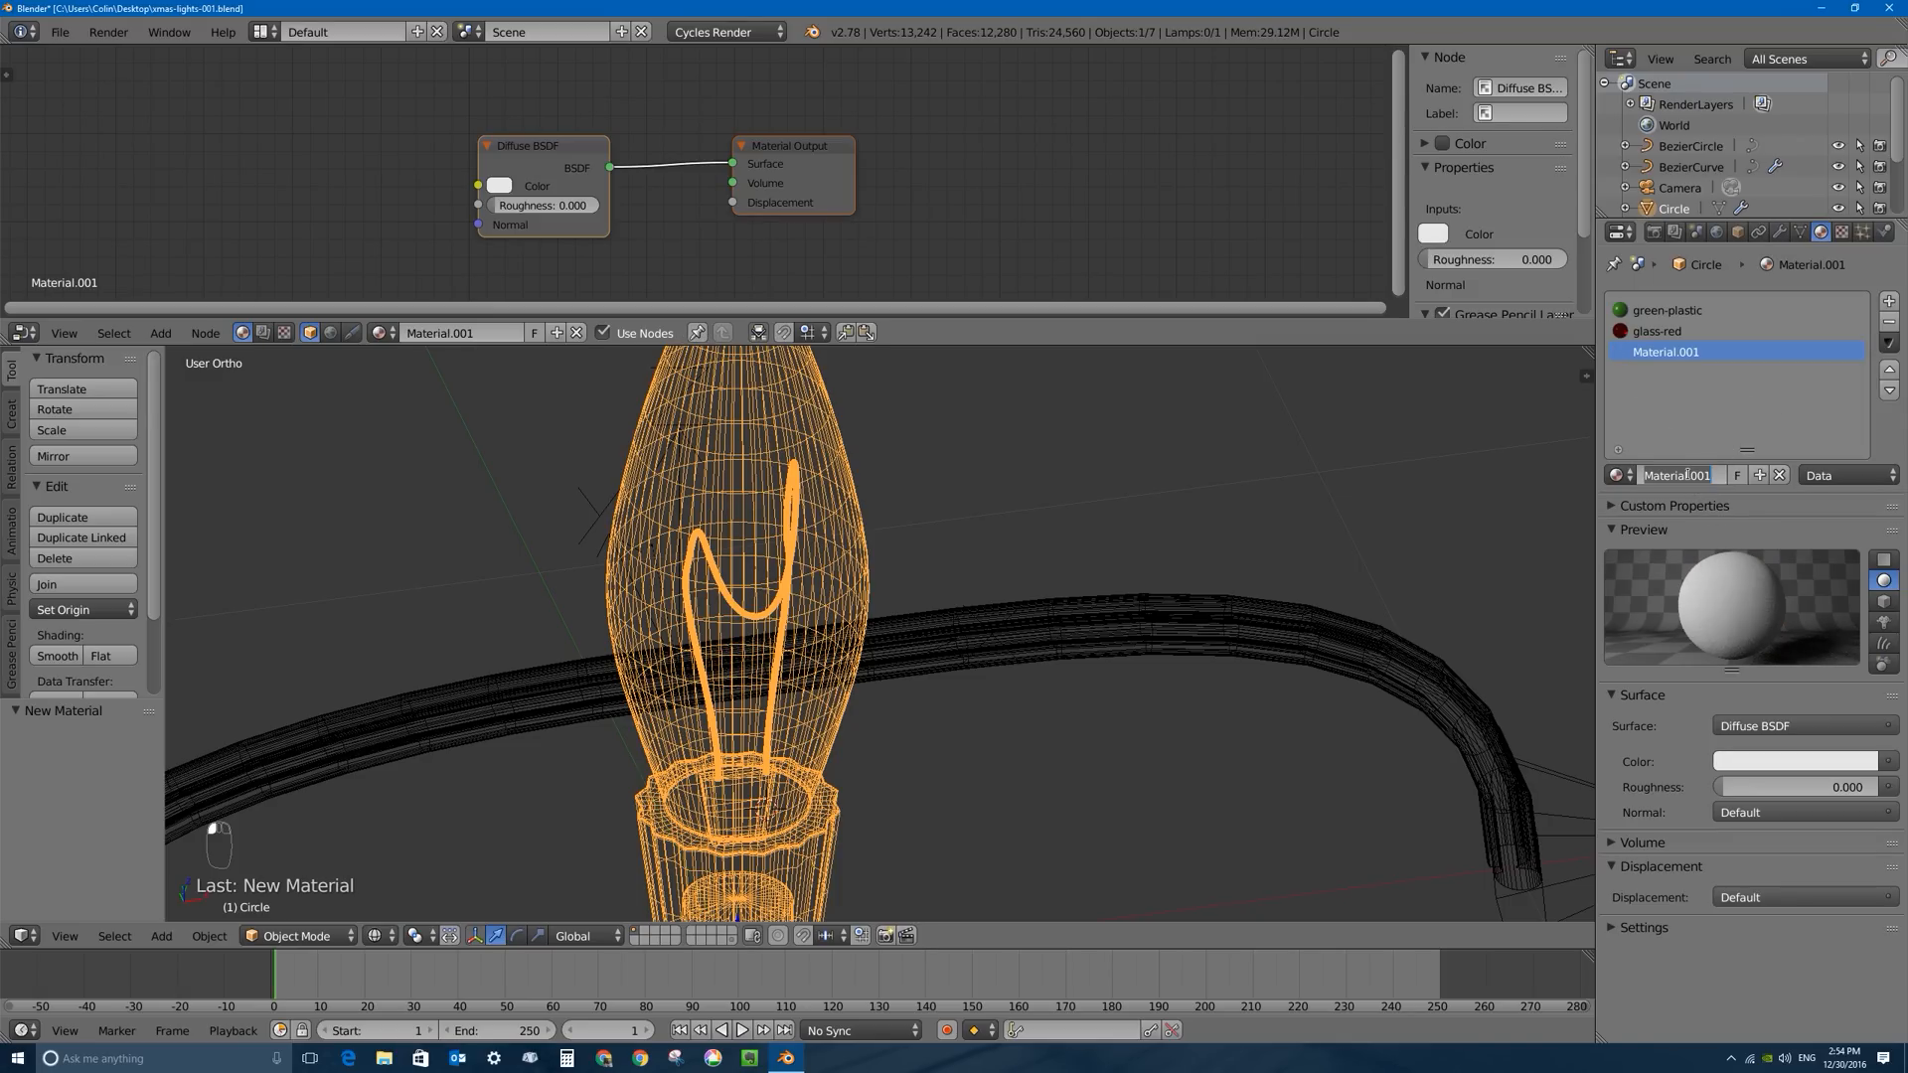
pyautogui.write('metal')
pyautogui.press('Return')
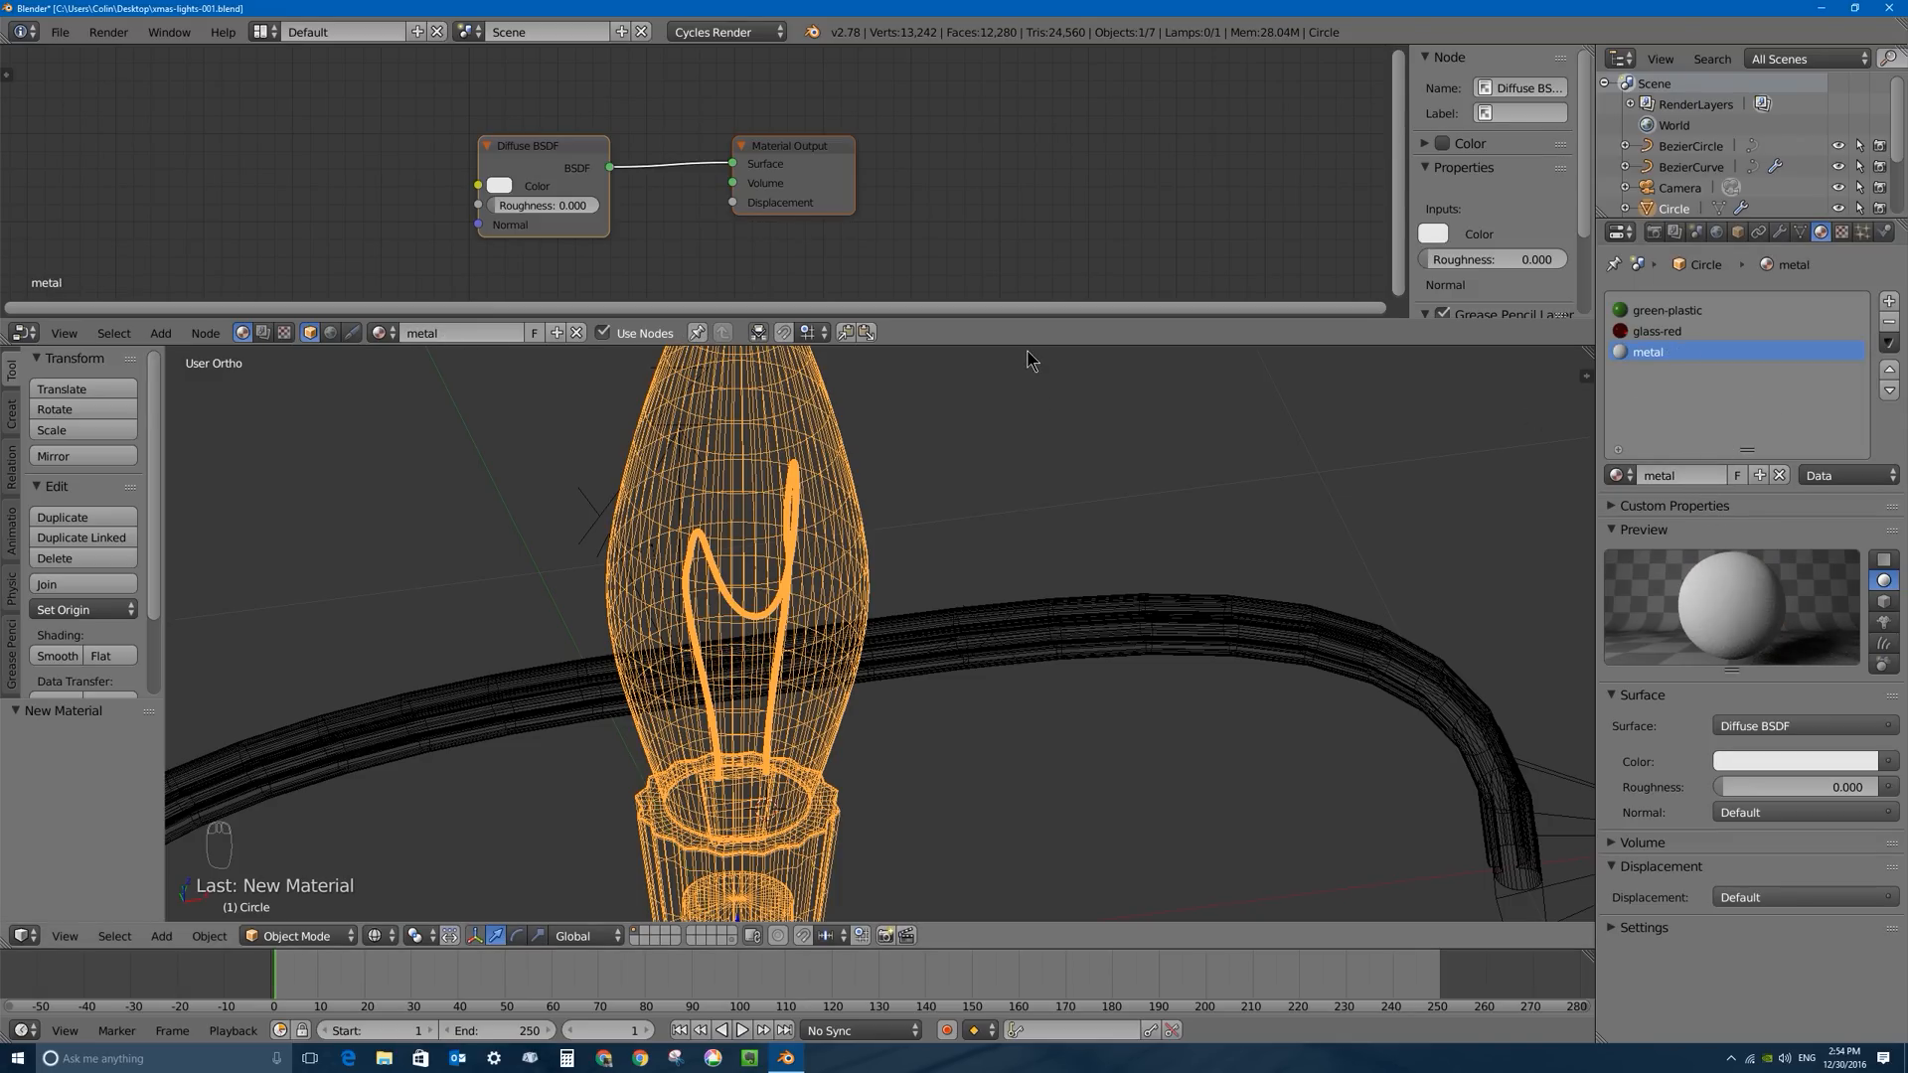
# Enlarge the node area, spread the metal material's Diffuse BSDF and Material Output nodes apart, and darken the diffuse colour to grey.
pyautogui.moveTo(1031, 343); pyautogui.dragTo(1033, 484)
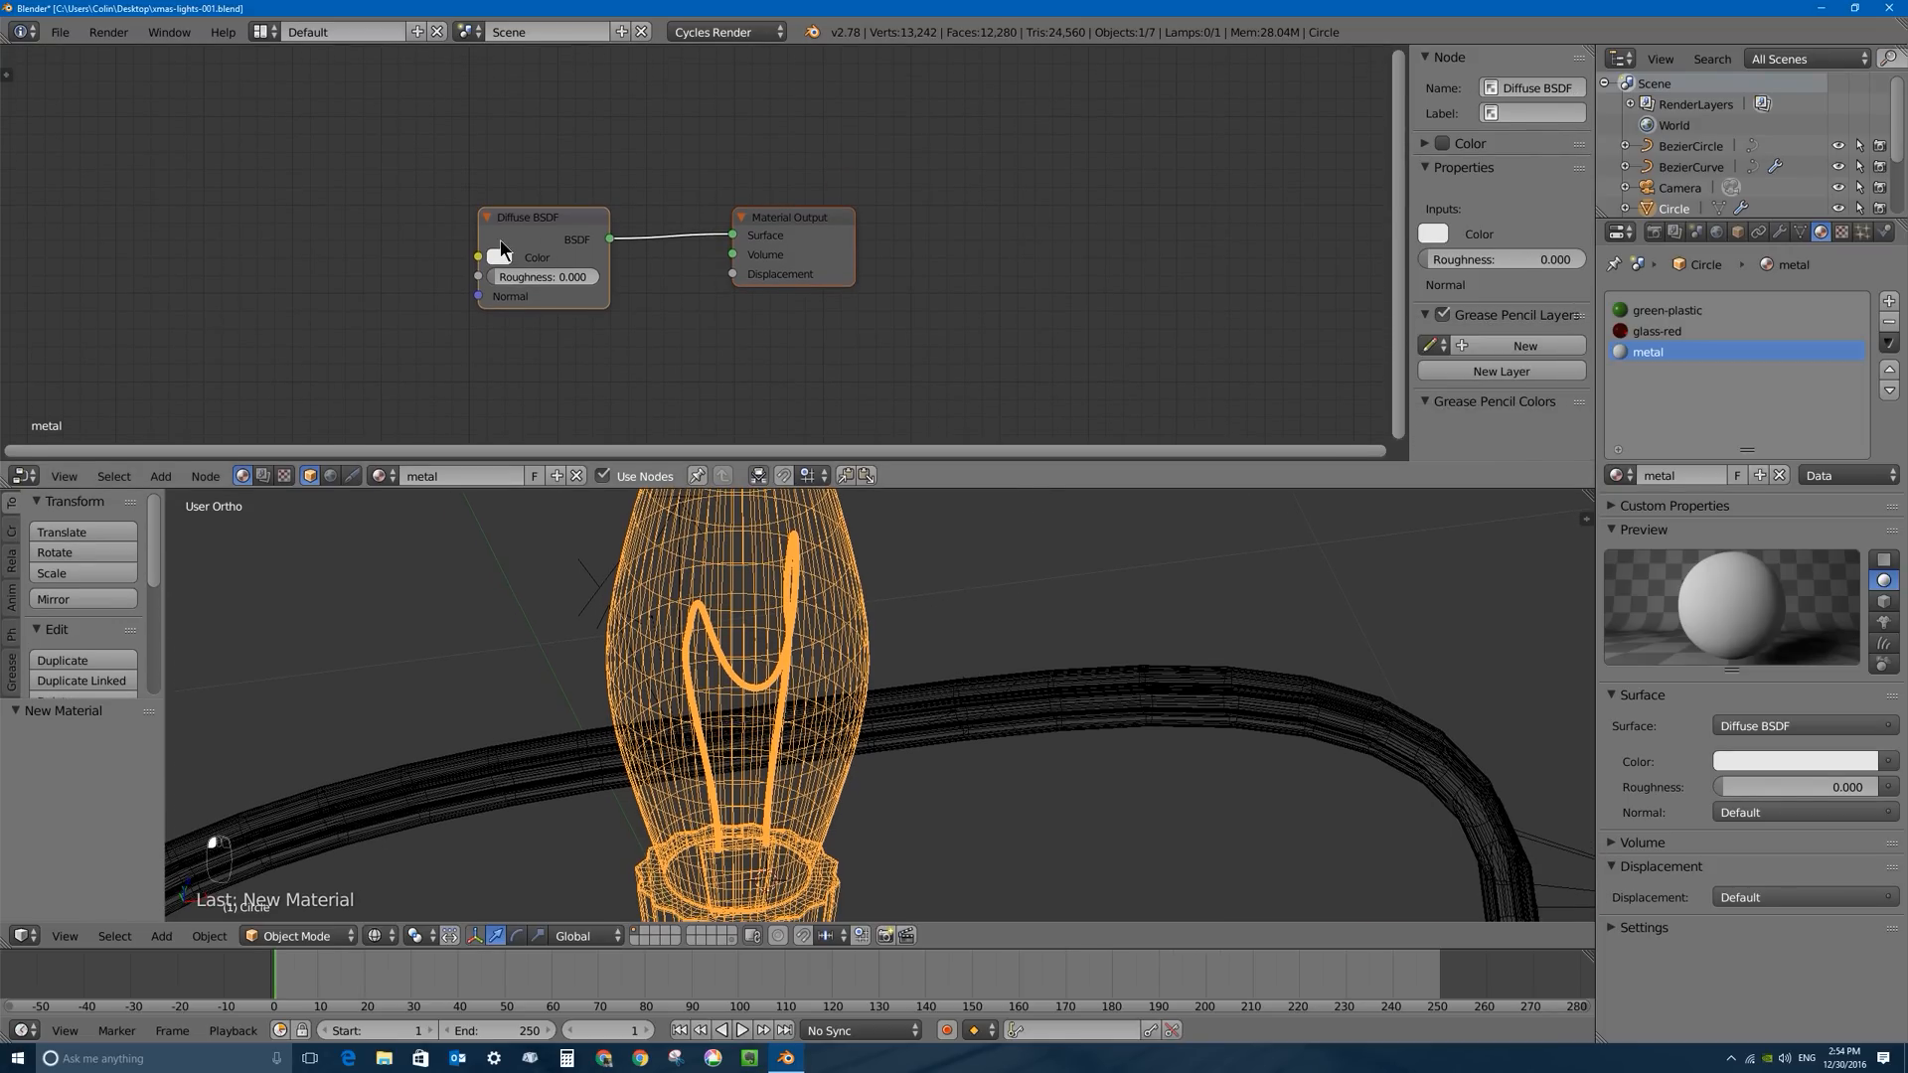
pyautogui.moveTo(499, 240); pyautogui.dragTo(398, 198)
pyautogui.moveTo(752, 221); pyautogui.dragTo(948, 210)
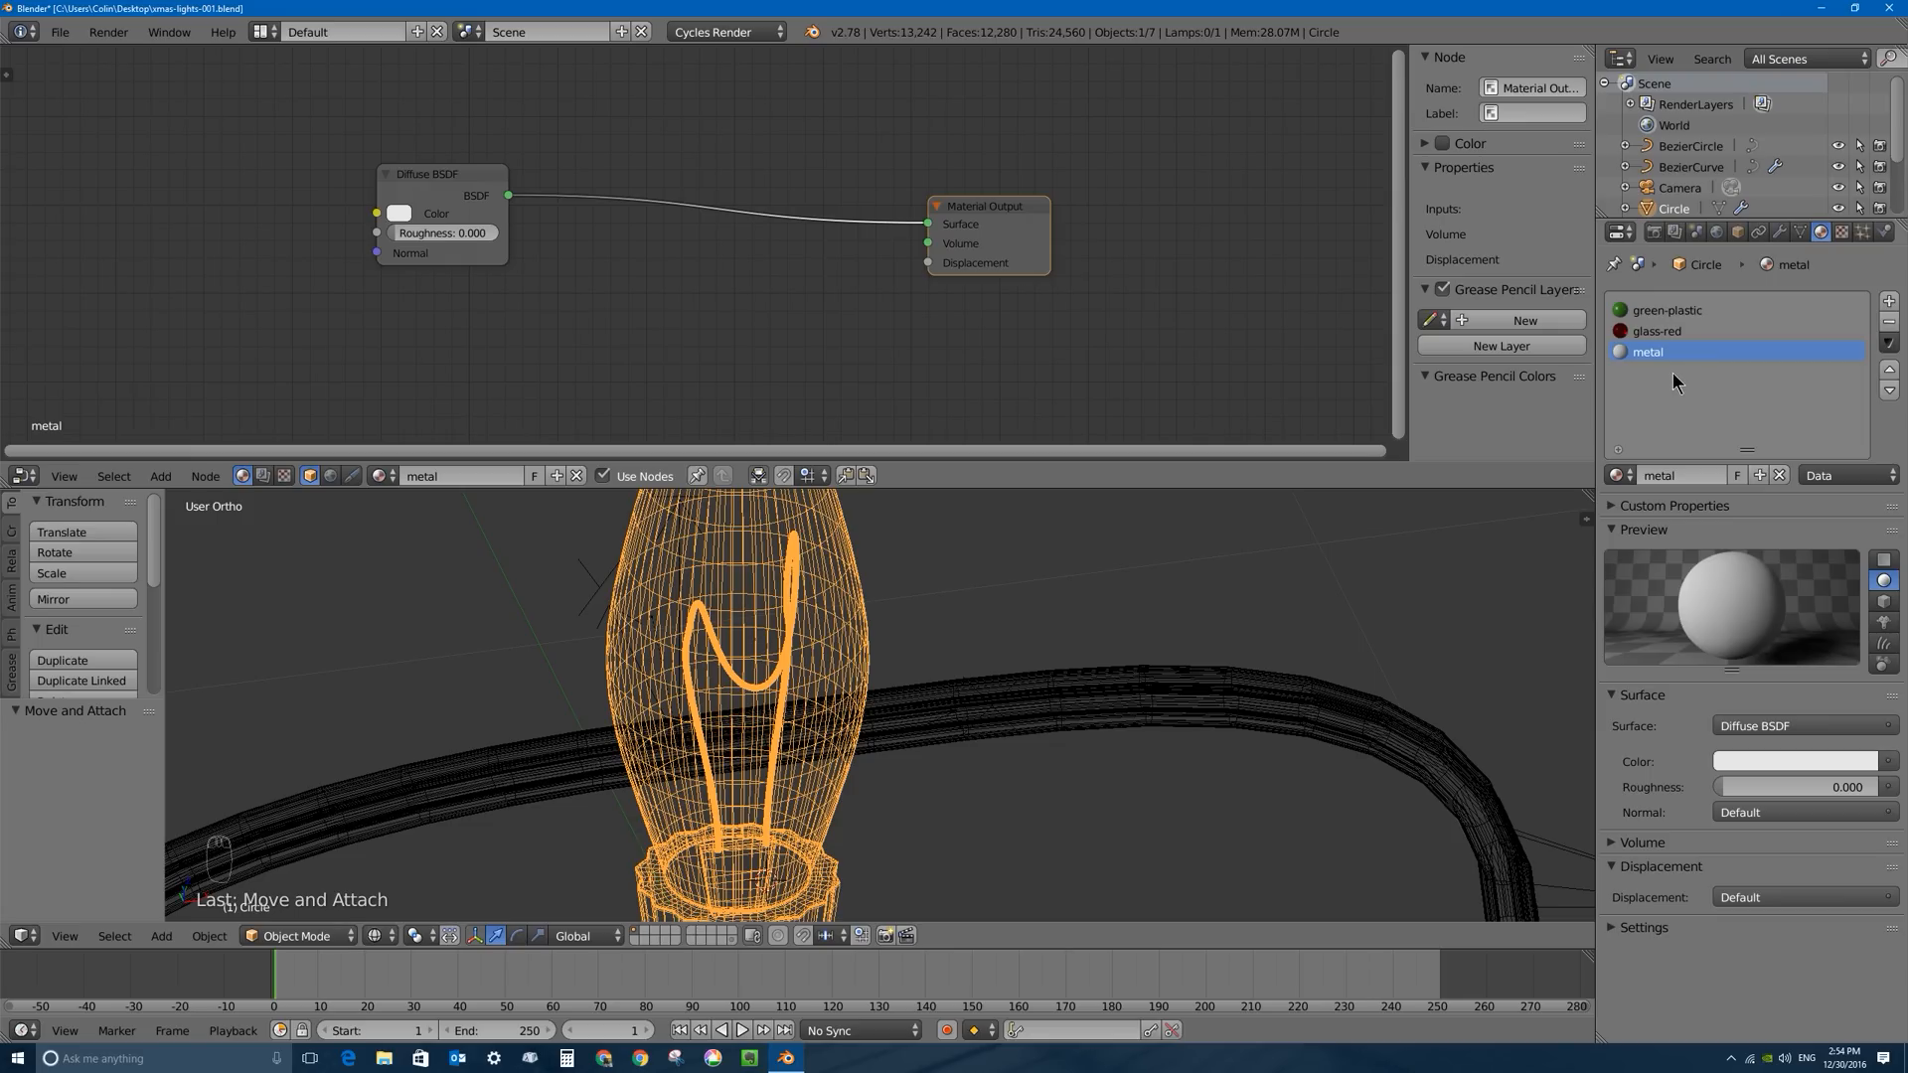
pyautogui.moveTo(411, 193)
pyautogui.mouseDown()
pyautogui.moveTo(505, 133)
pyautogui.moveTo(435, 177)
pyautogui.mouseUp()
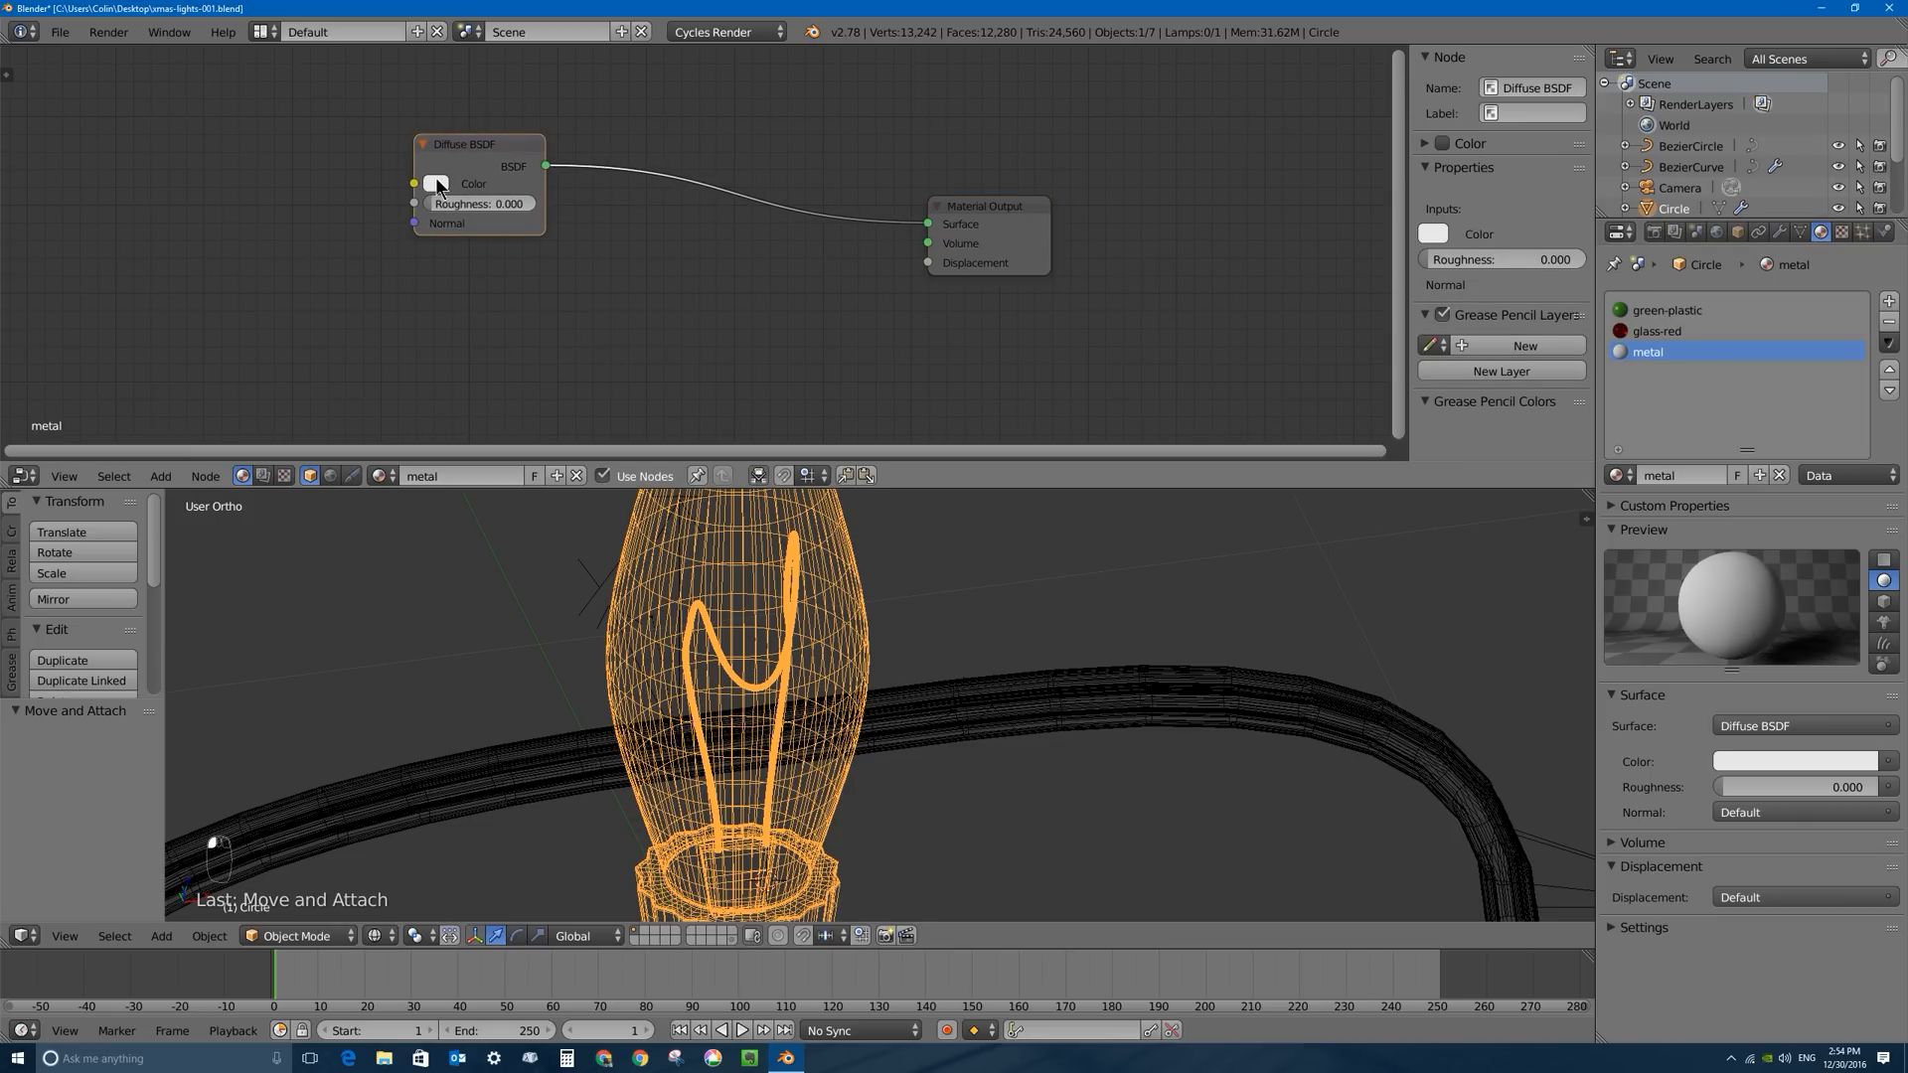
pyautogui.click(434, 184)
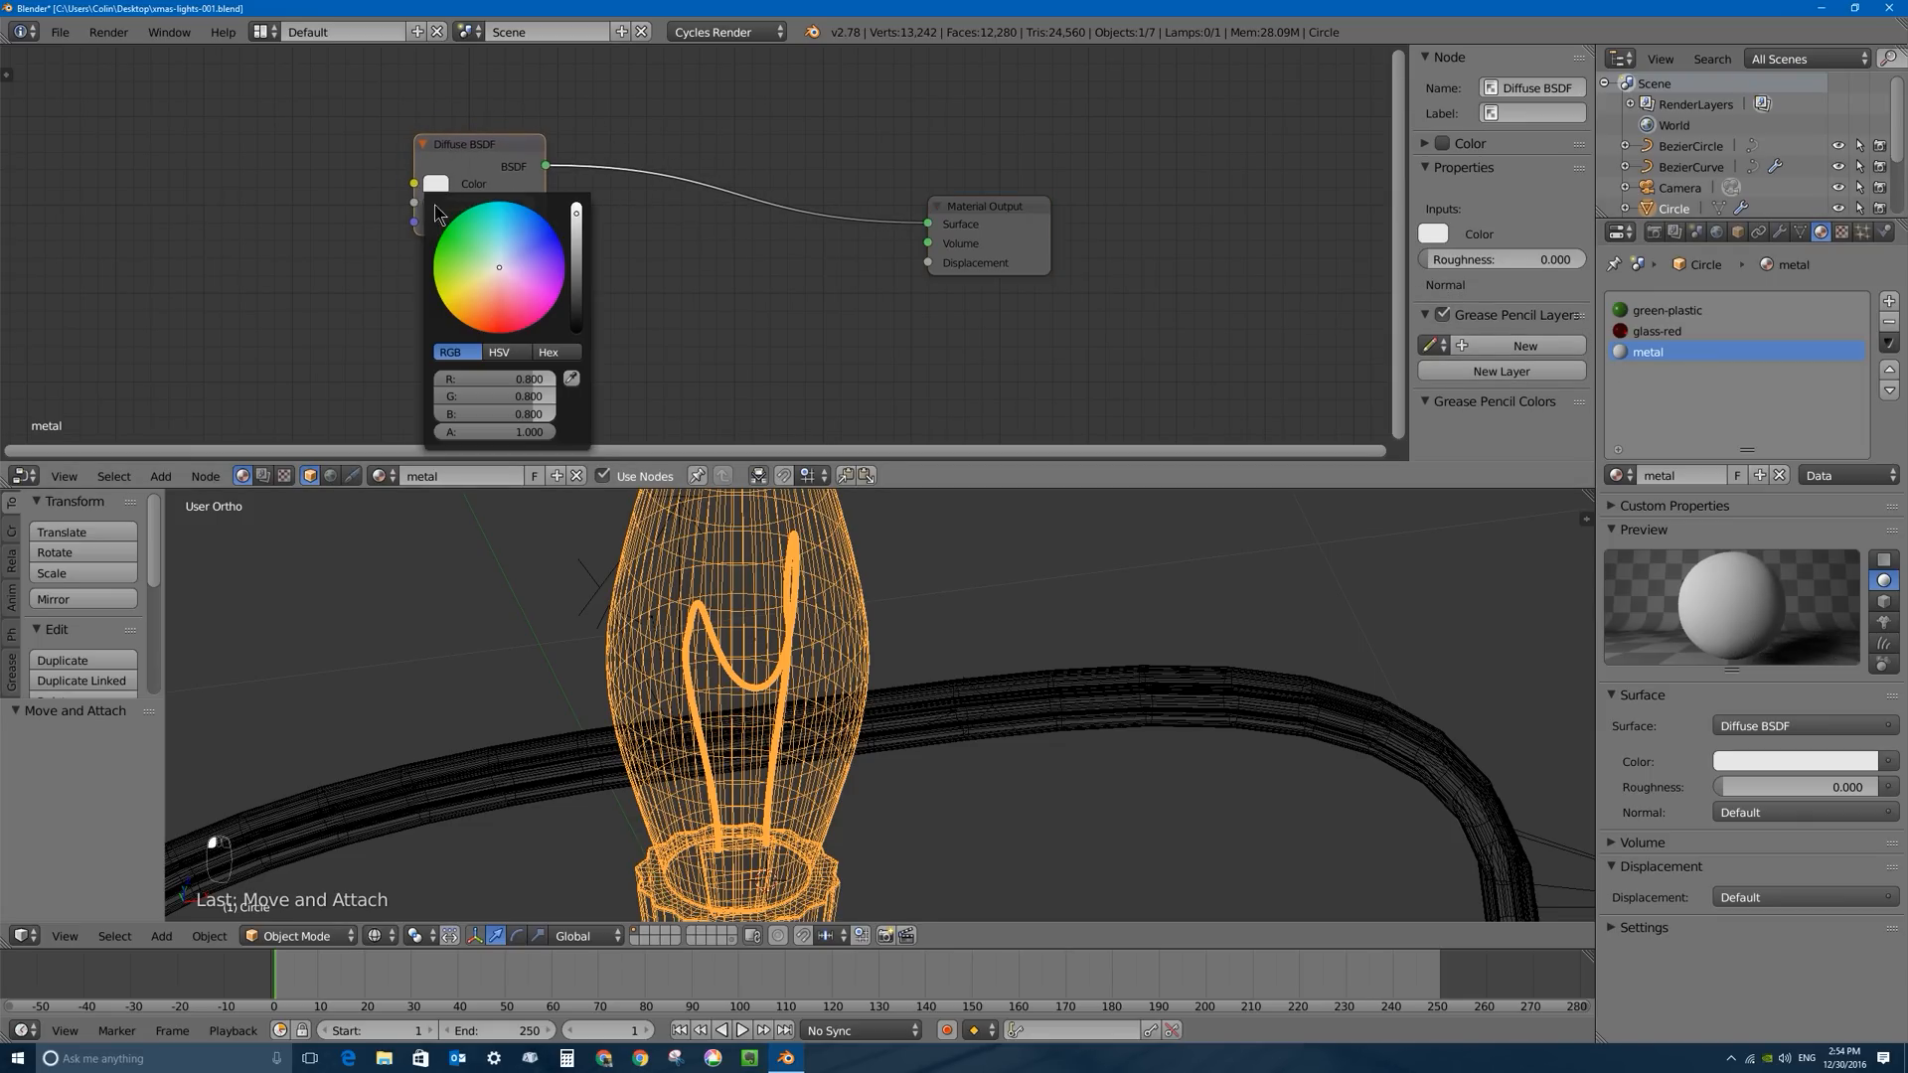
pyautogui.moveTo(581, 228); pyautogui.dragTo(581, 260)
# Insert a Mix Shader between the metal material's Diffuse BSDF and Material Output, and raise the Diffuse node to make room below.
pyautogui.hotkey('shift', 'a')
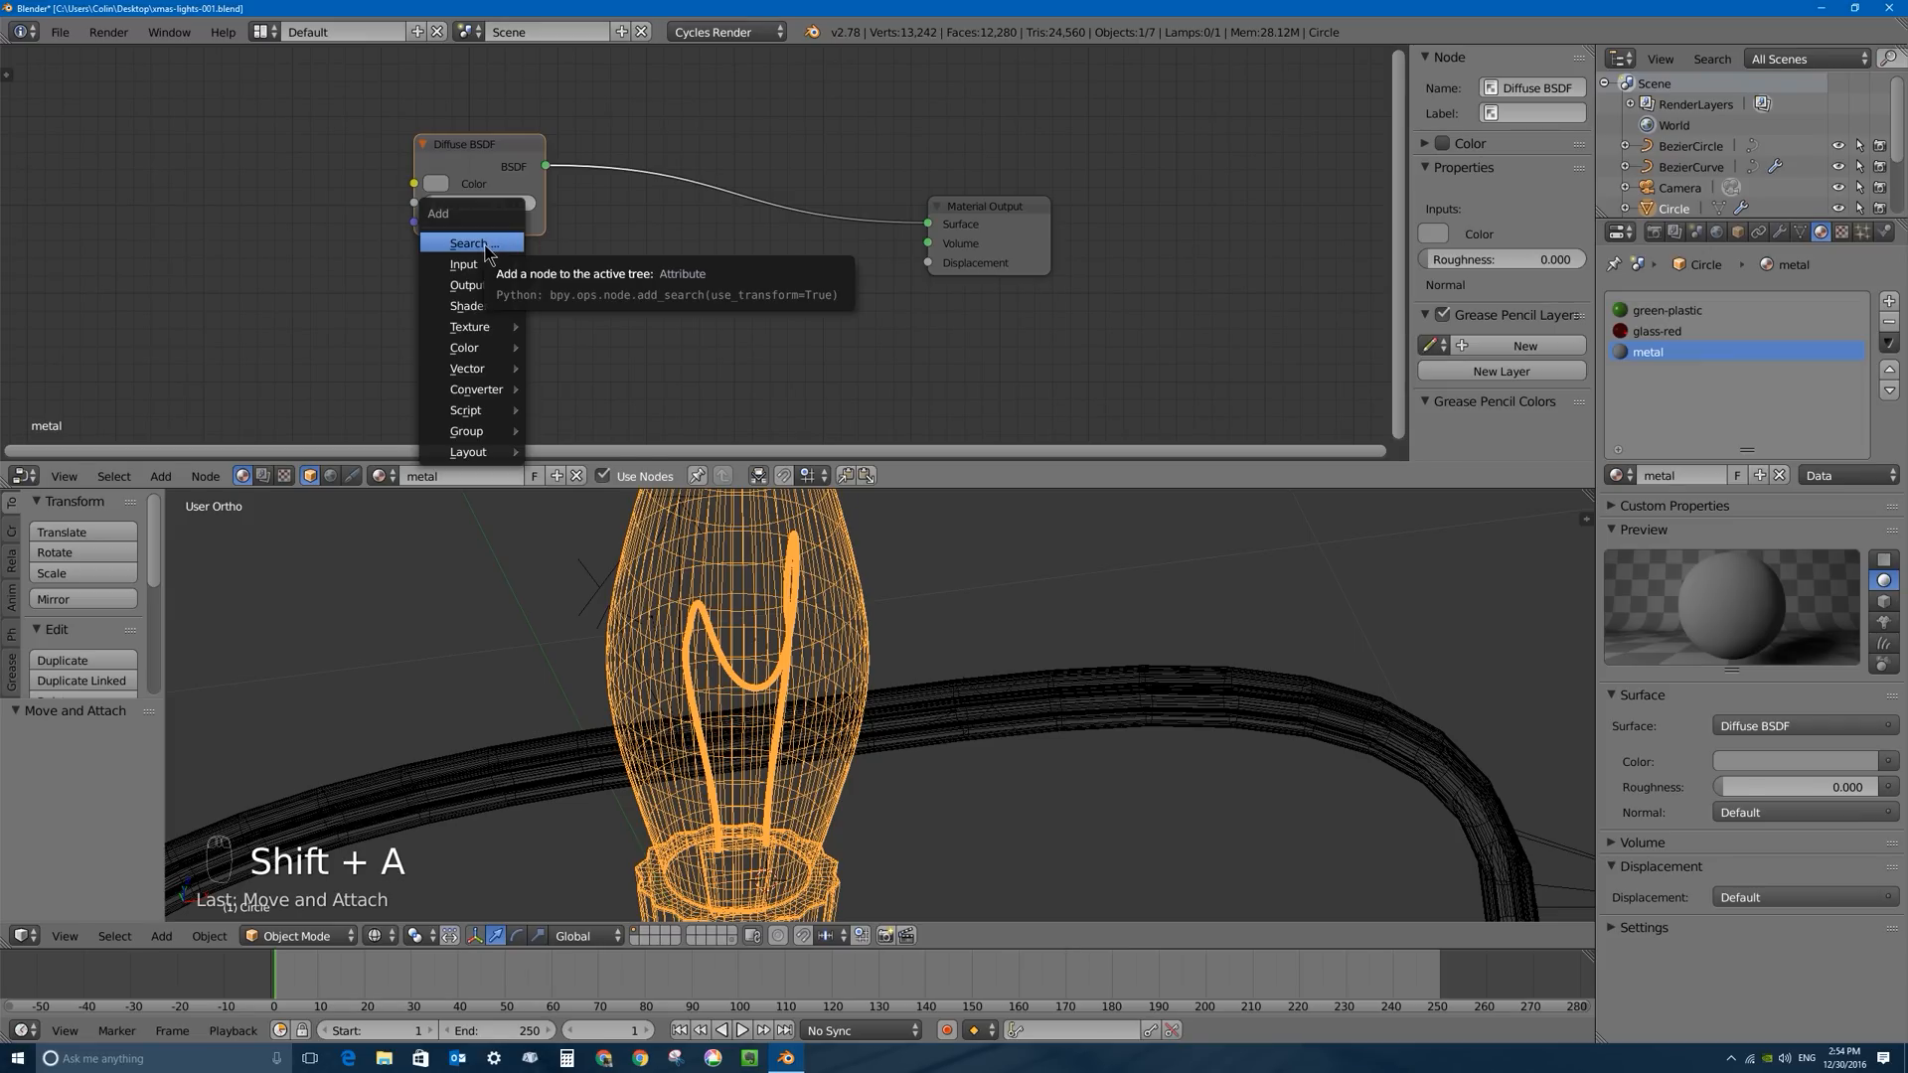
pyautogui.moveTo(489, 315)
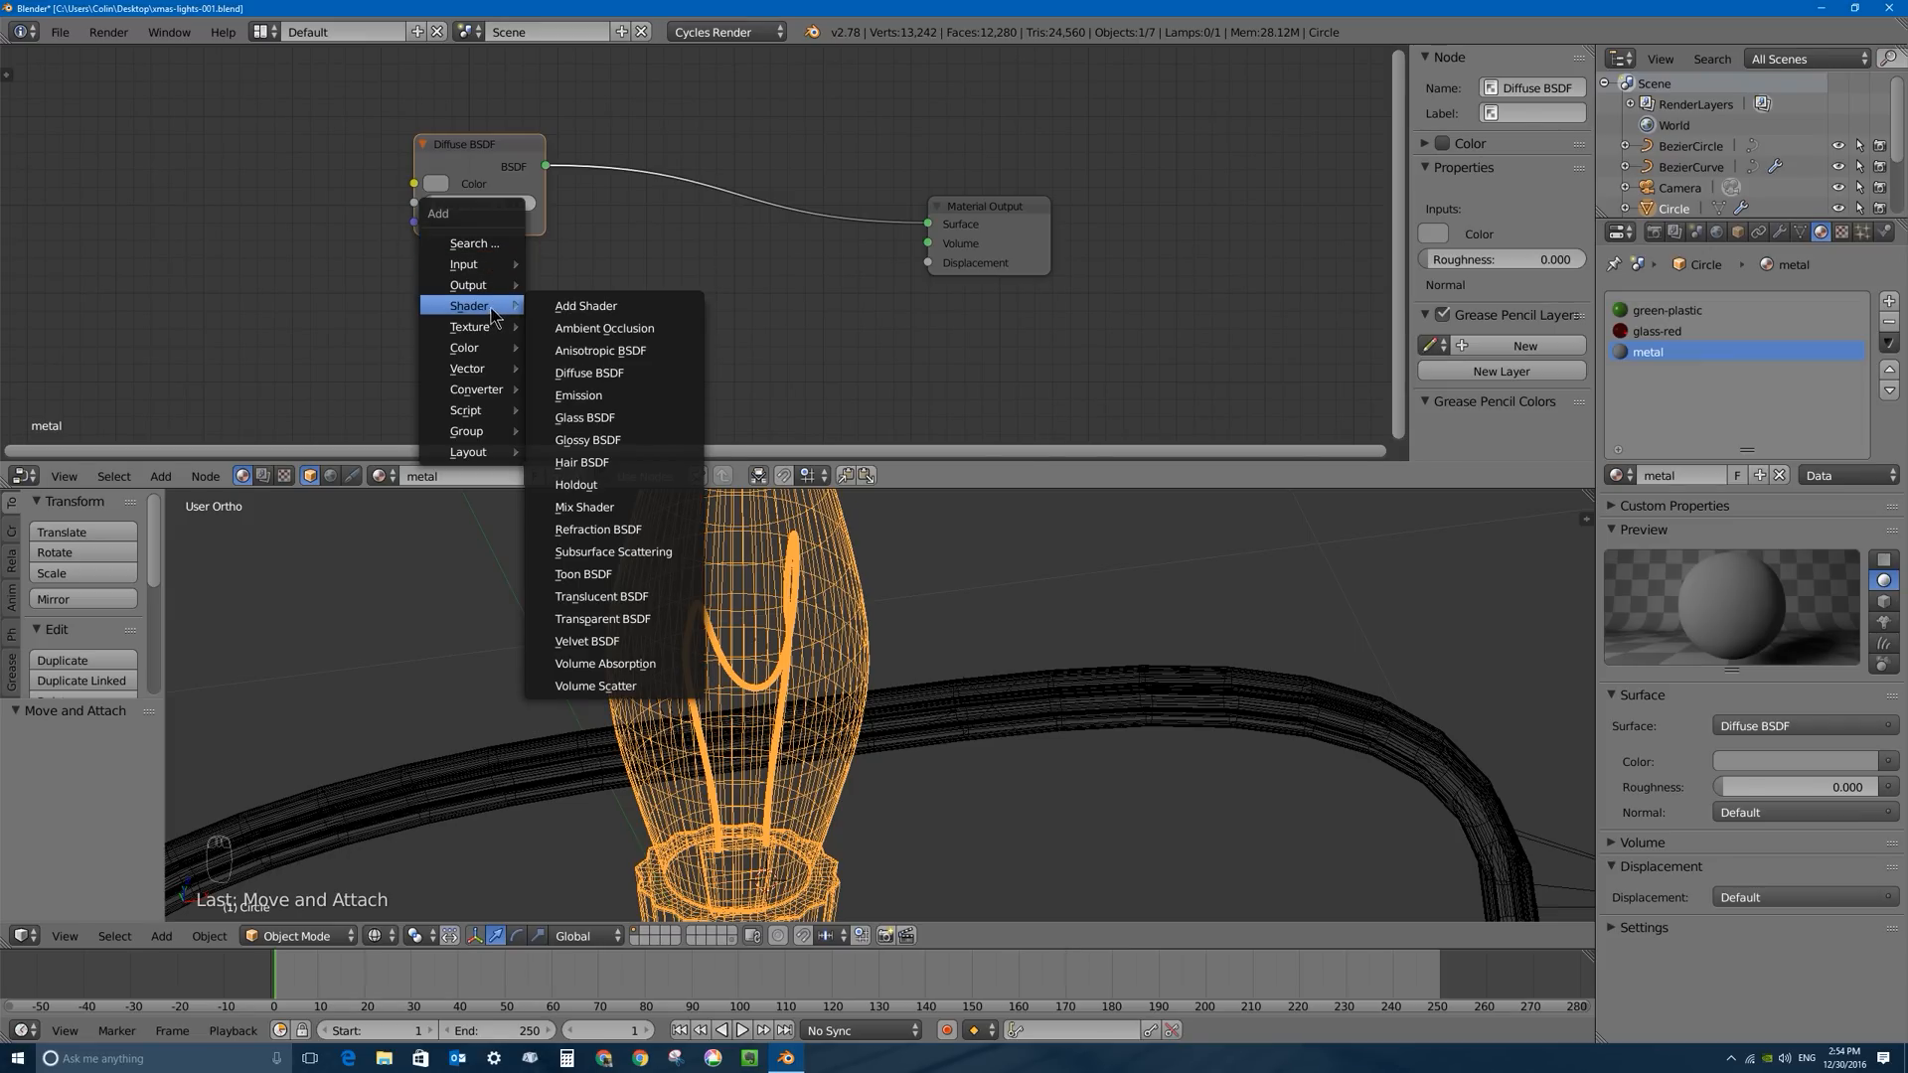
pyautogui.hotkey('shift', 'a')
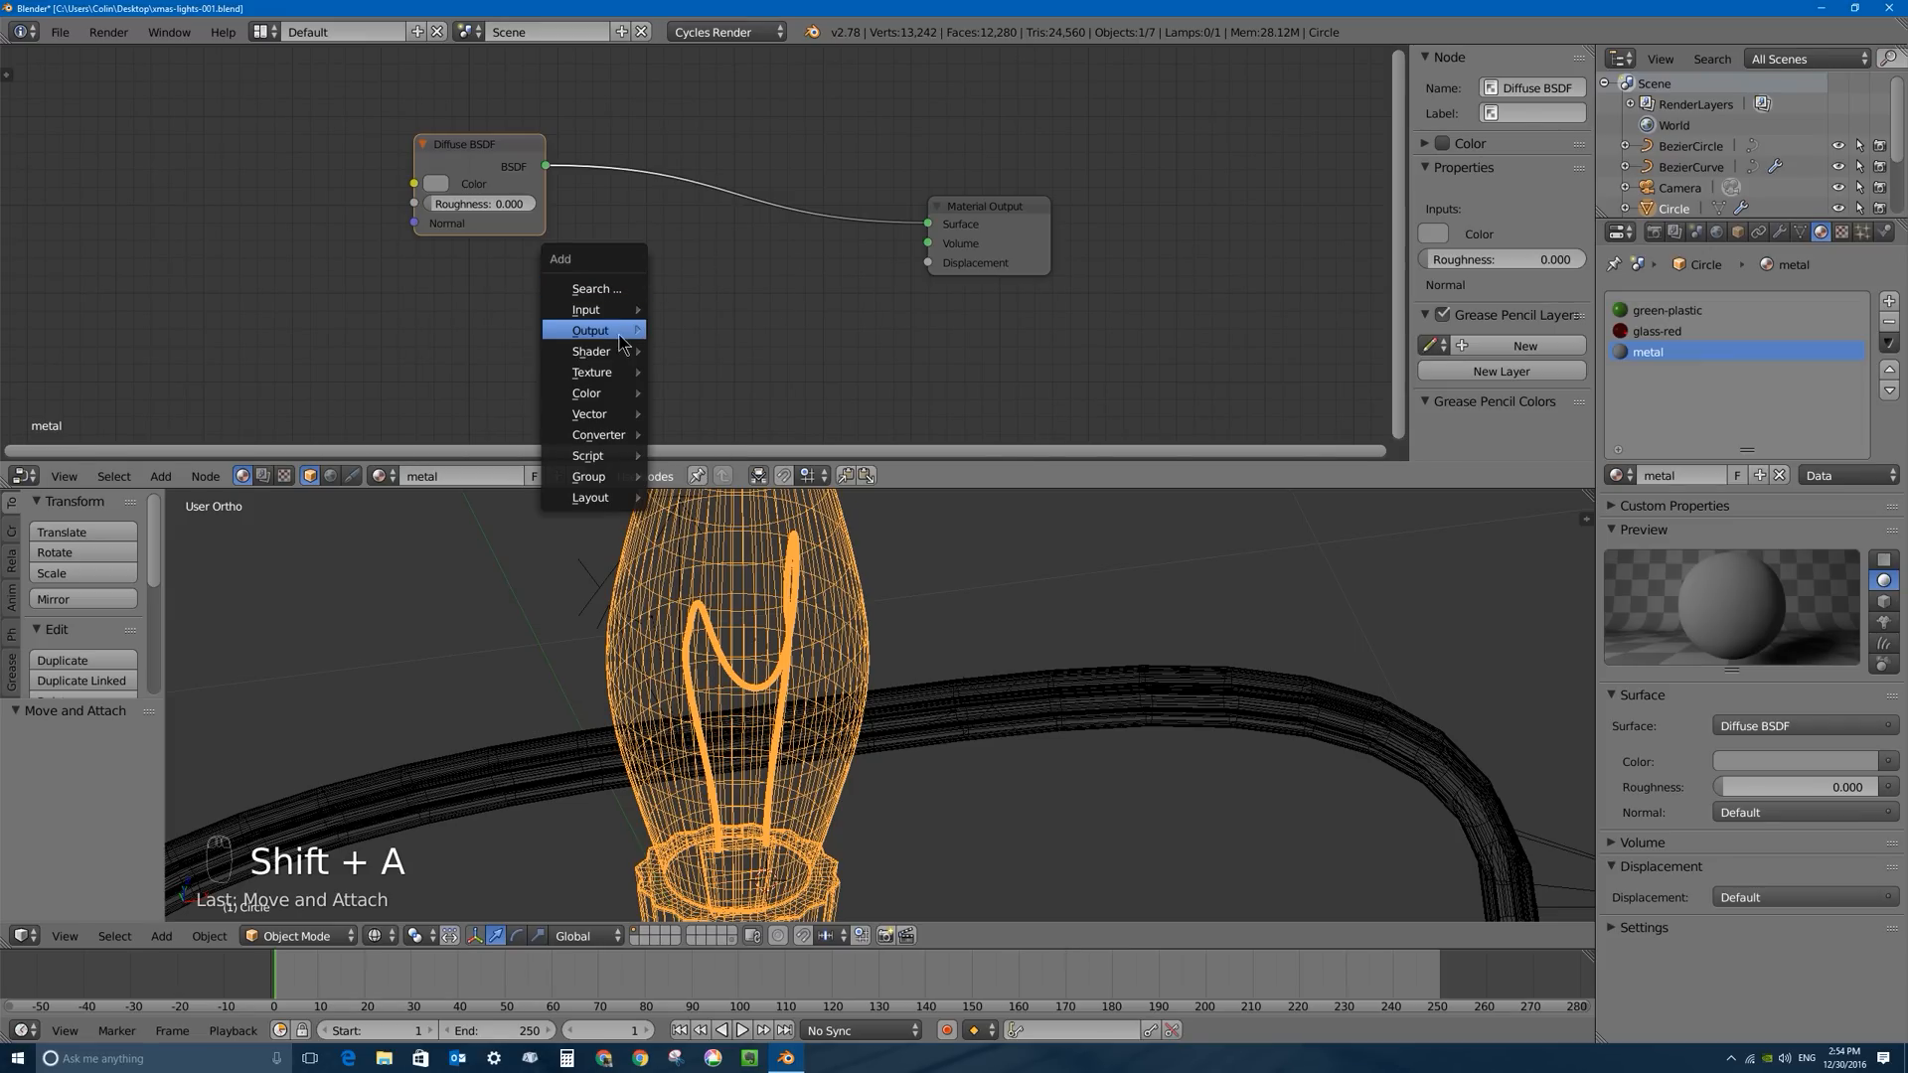
pyautogui.moveTo(594, 356)
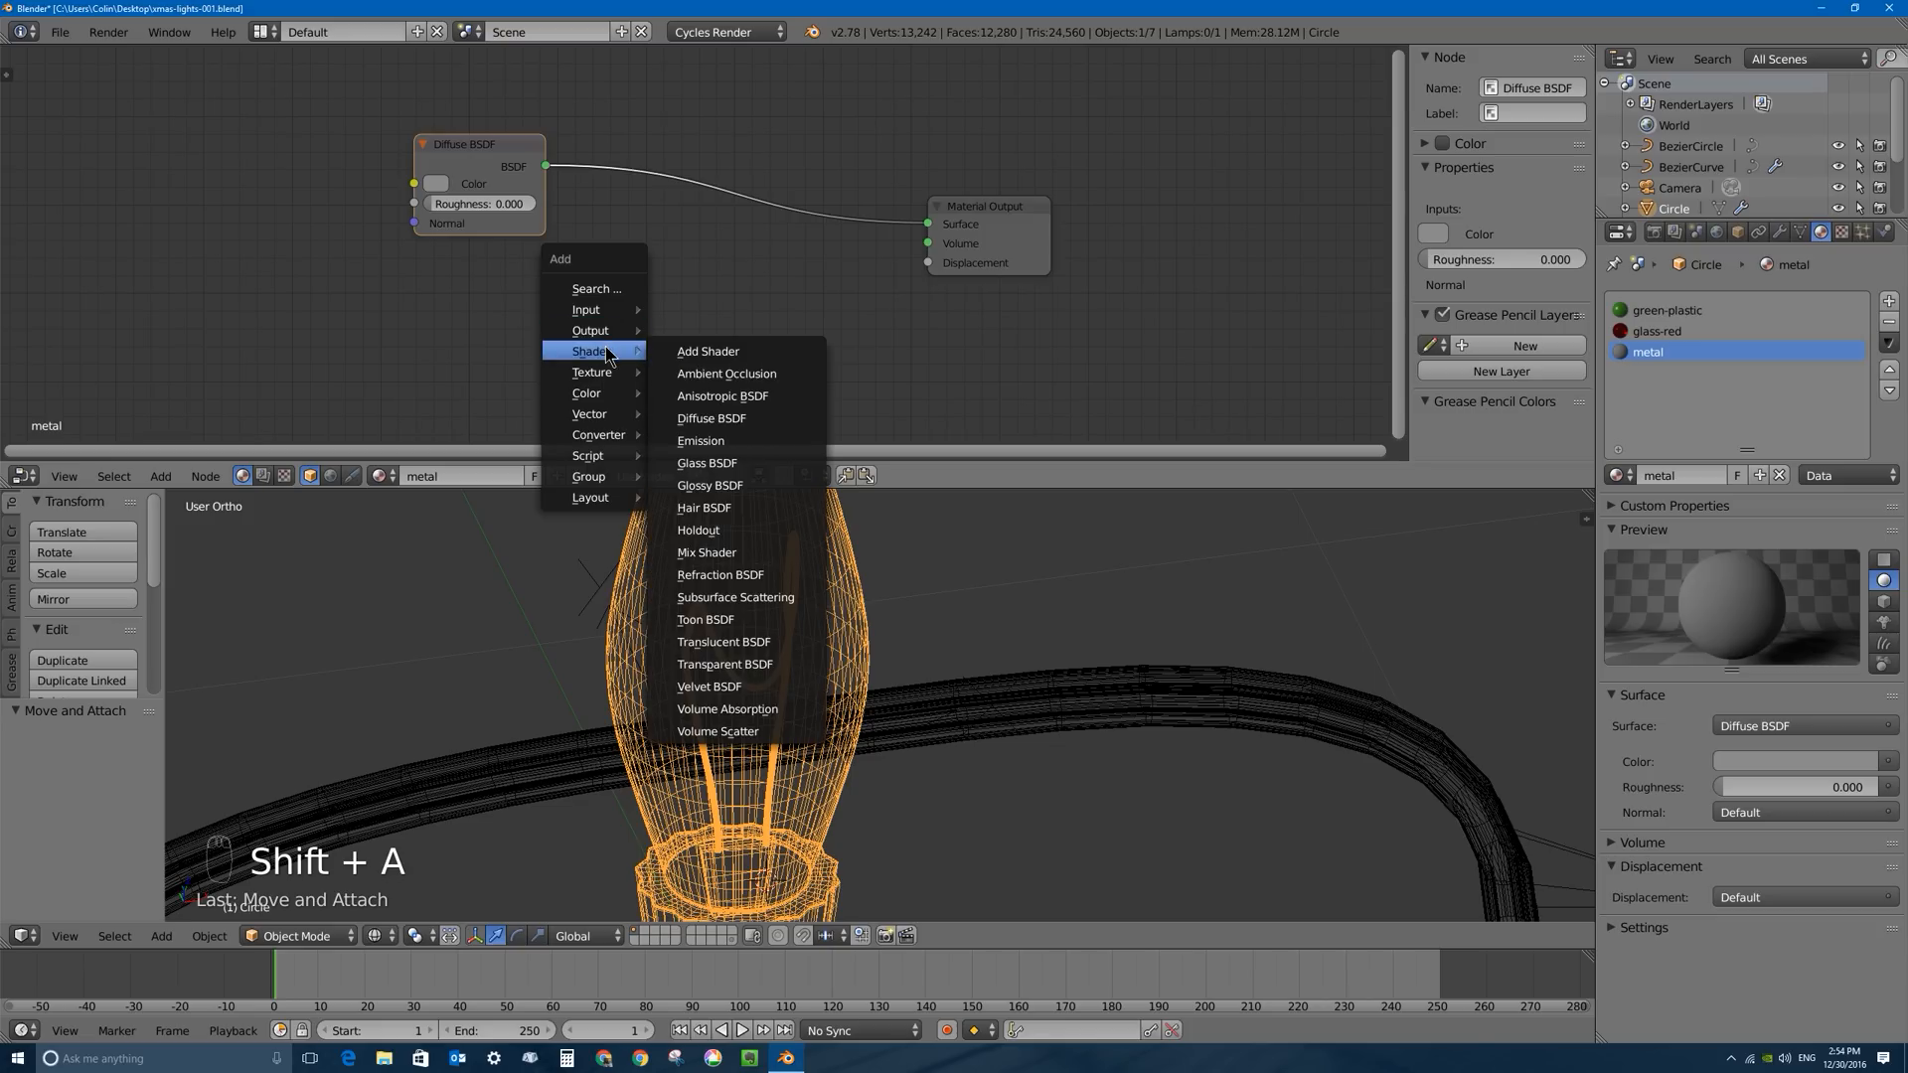
pyautogui.click(710, 553)
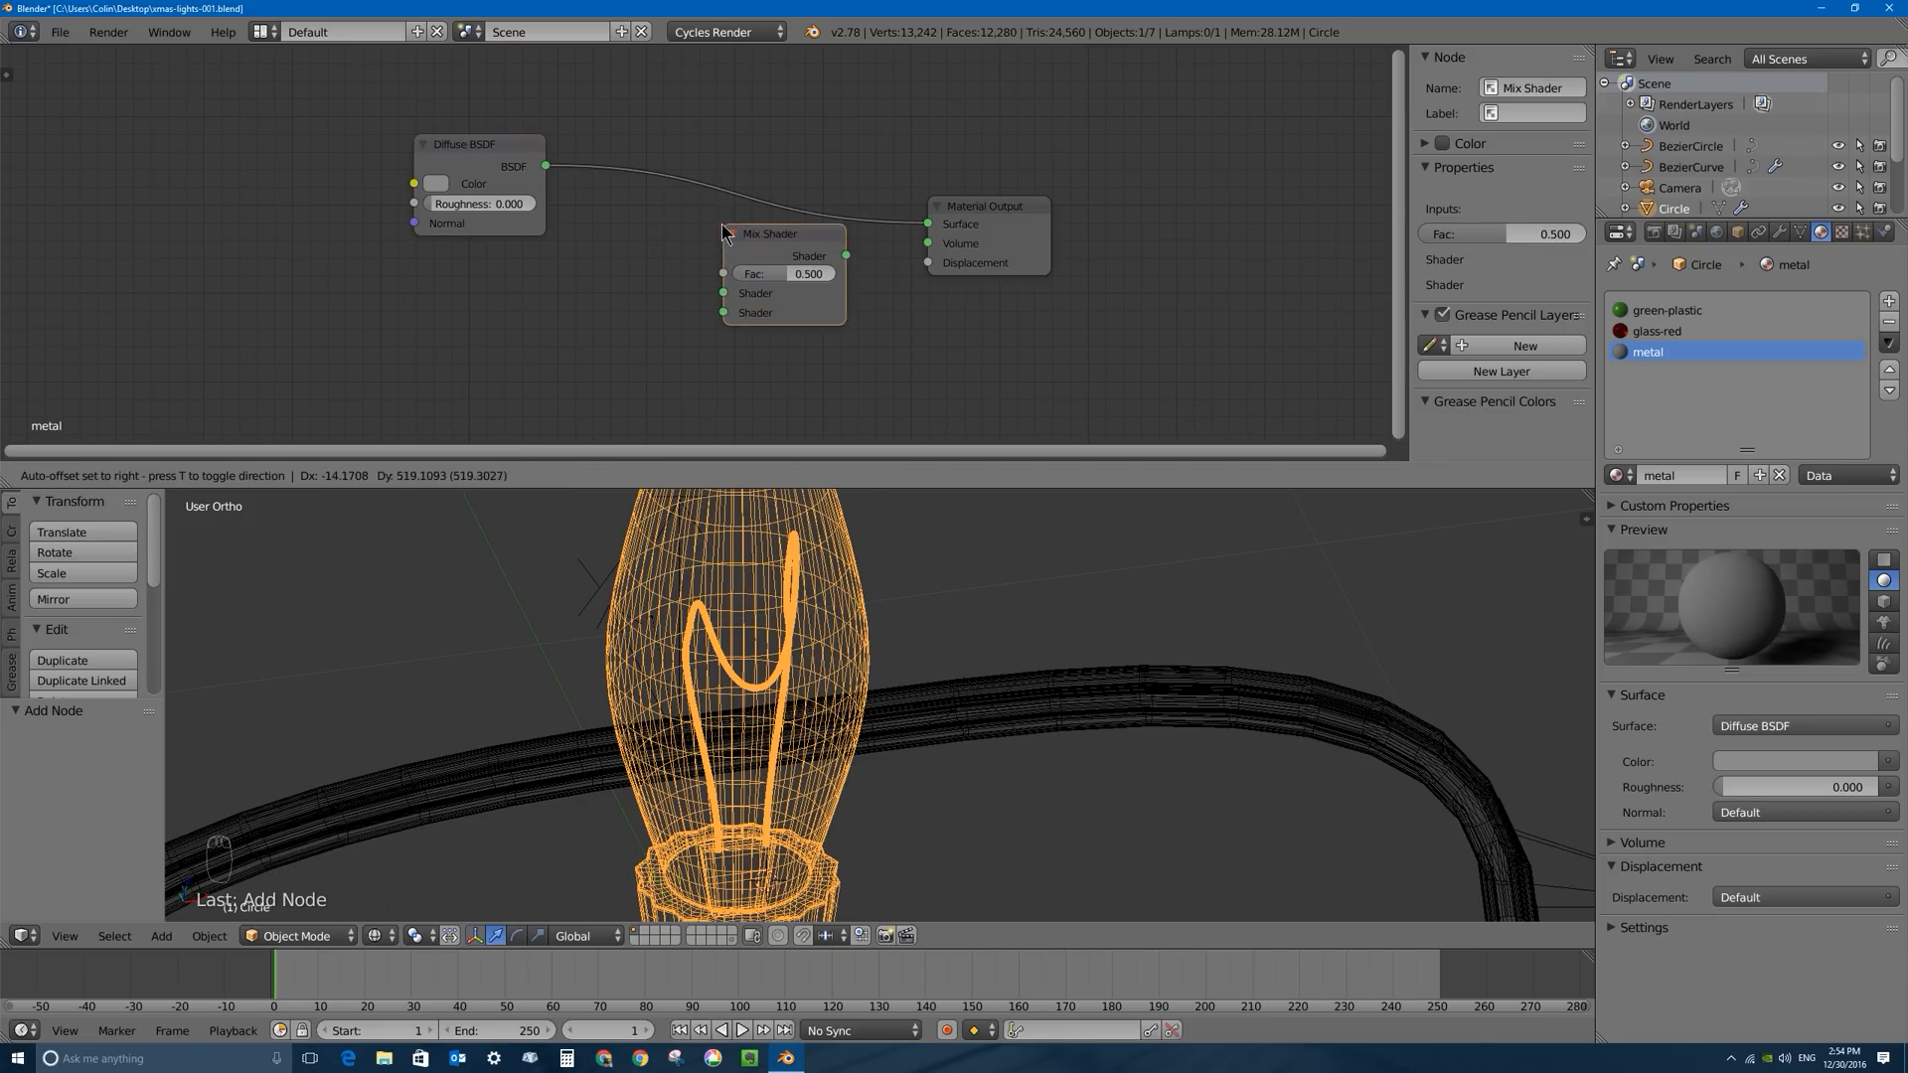
pyautogui.click(722, 206)
pyautogui.moveTo(497, 151); pyautogui.dragTo(514, 113)
# Add a Glossy BSDF below the Diffuse node, link it to the Mix Shader's second shader input, and slightly darken its colour.
pyautogui.hotkey('shift', 'a')
pyautogui.moveTo(645, 266)
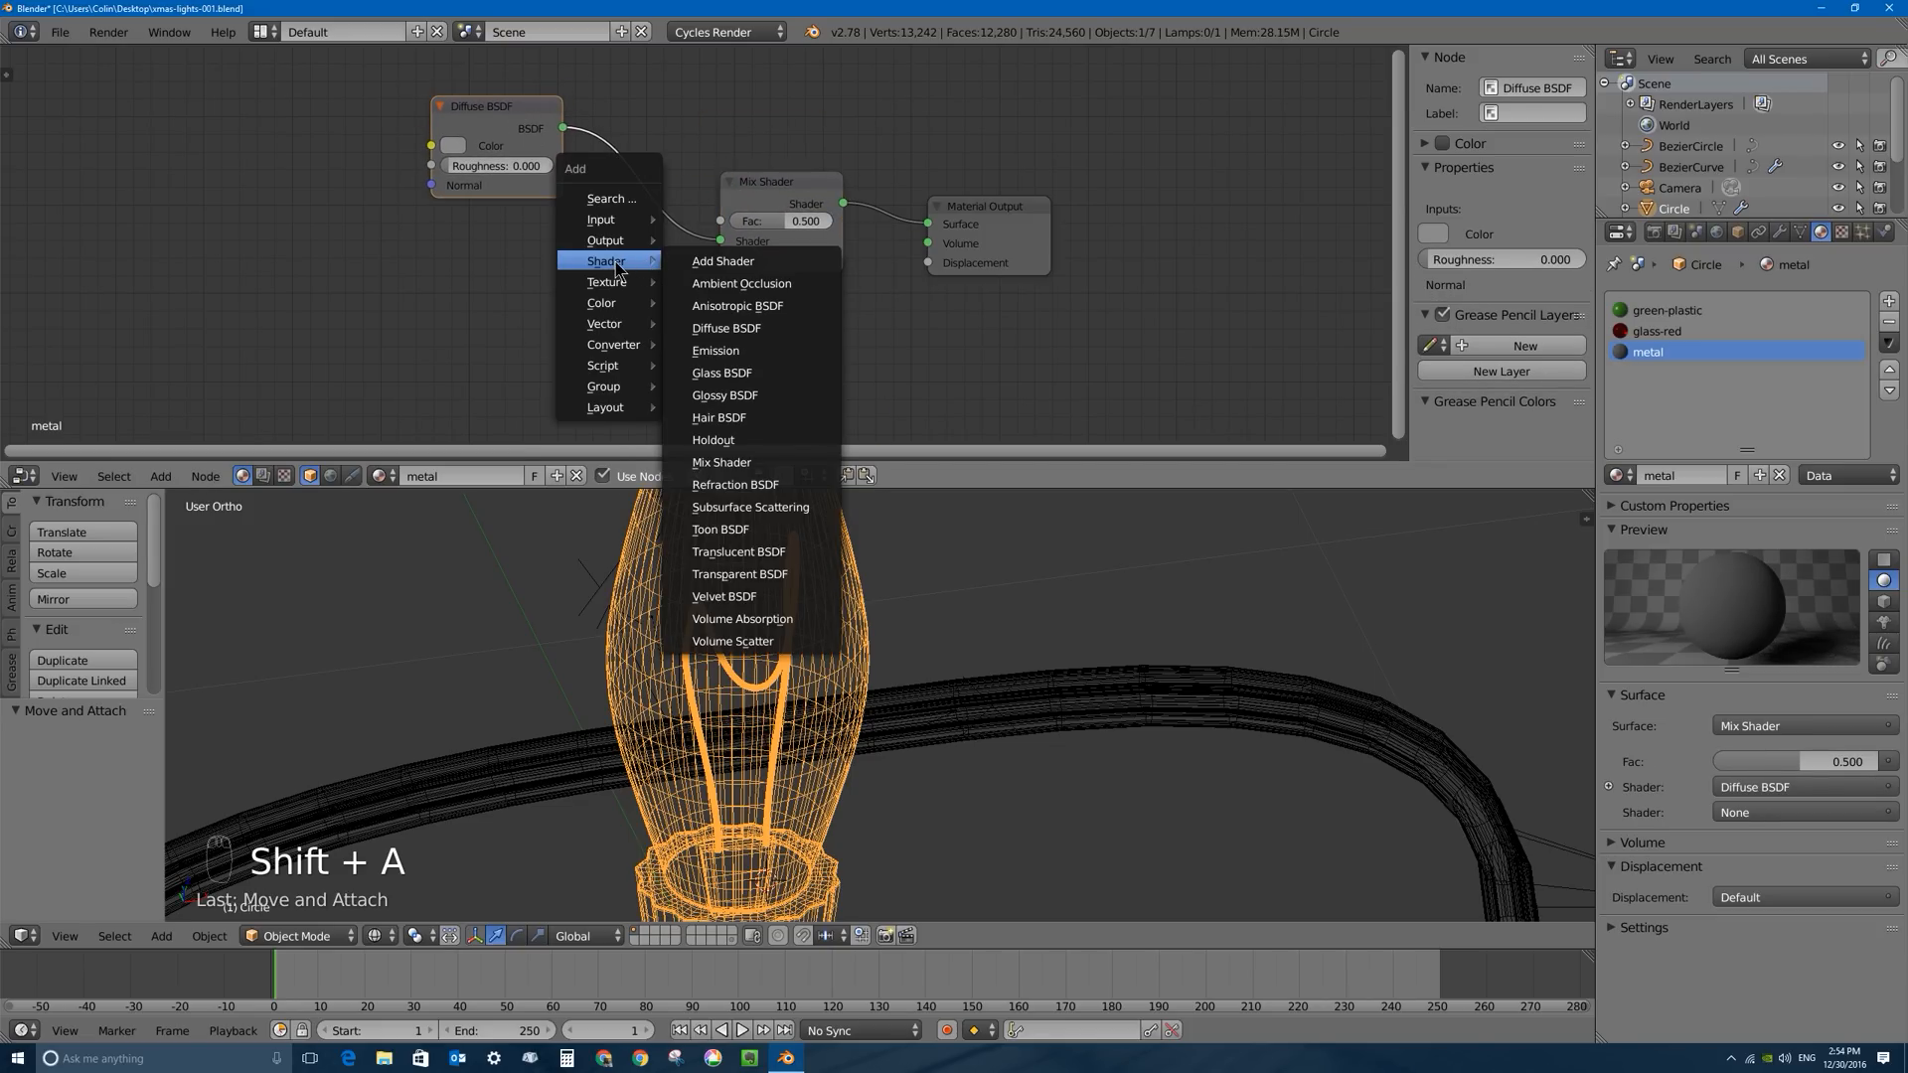
pyautogui.click(726, 395)
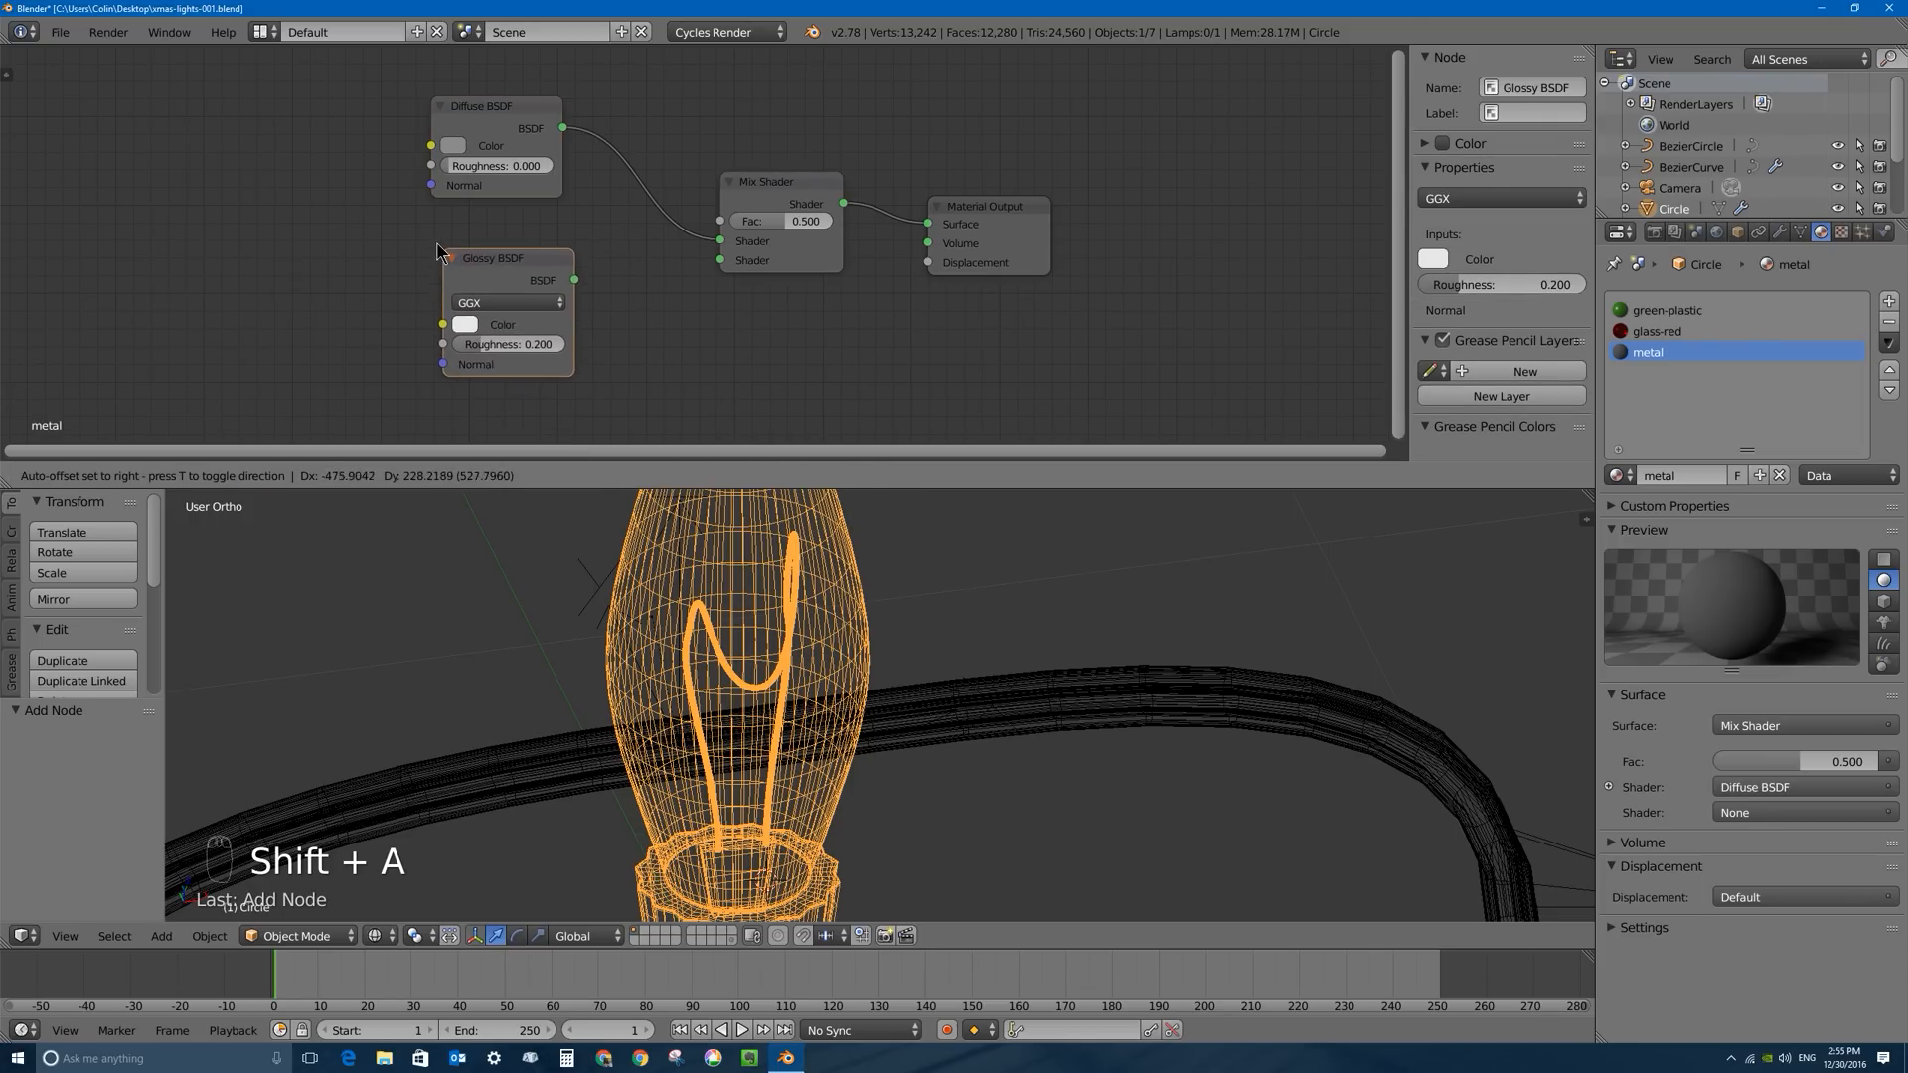
pyautogui.click(561, 287)
pyautogui.moveTo(564, 278); pyautogui.dragTo(720, 260)
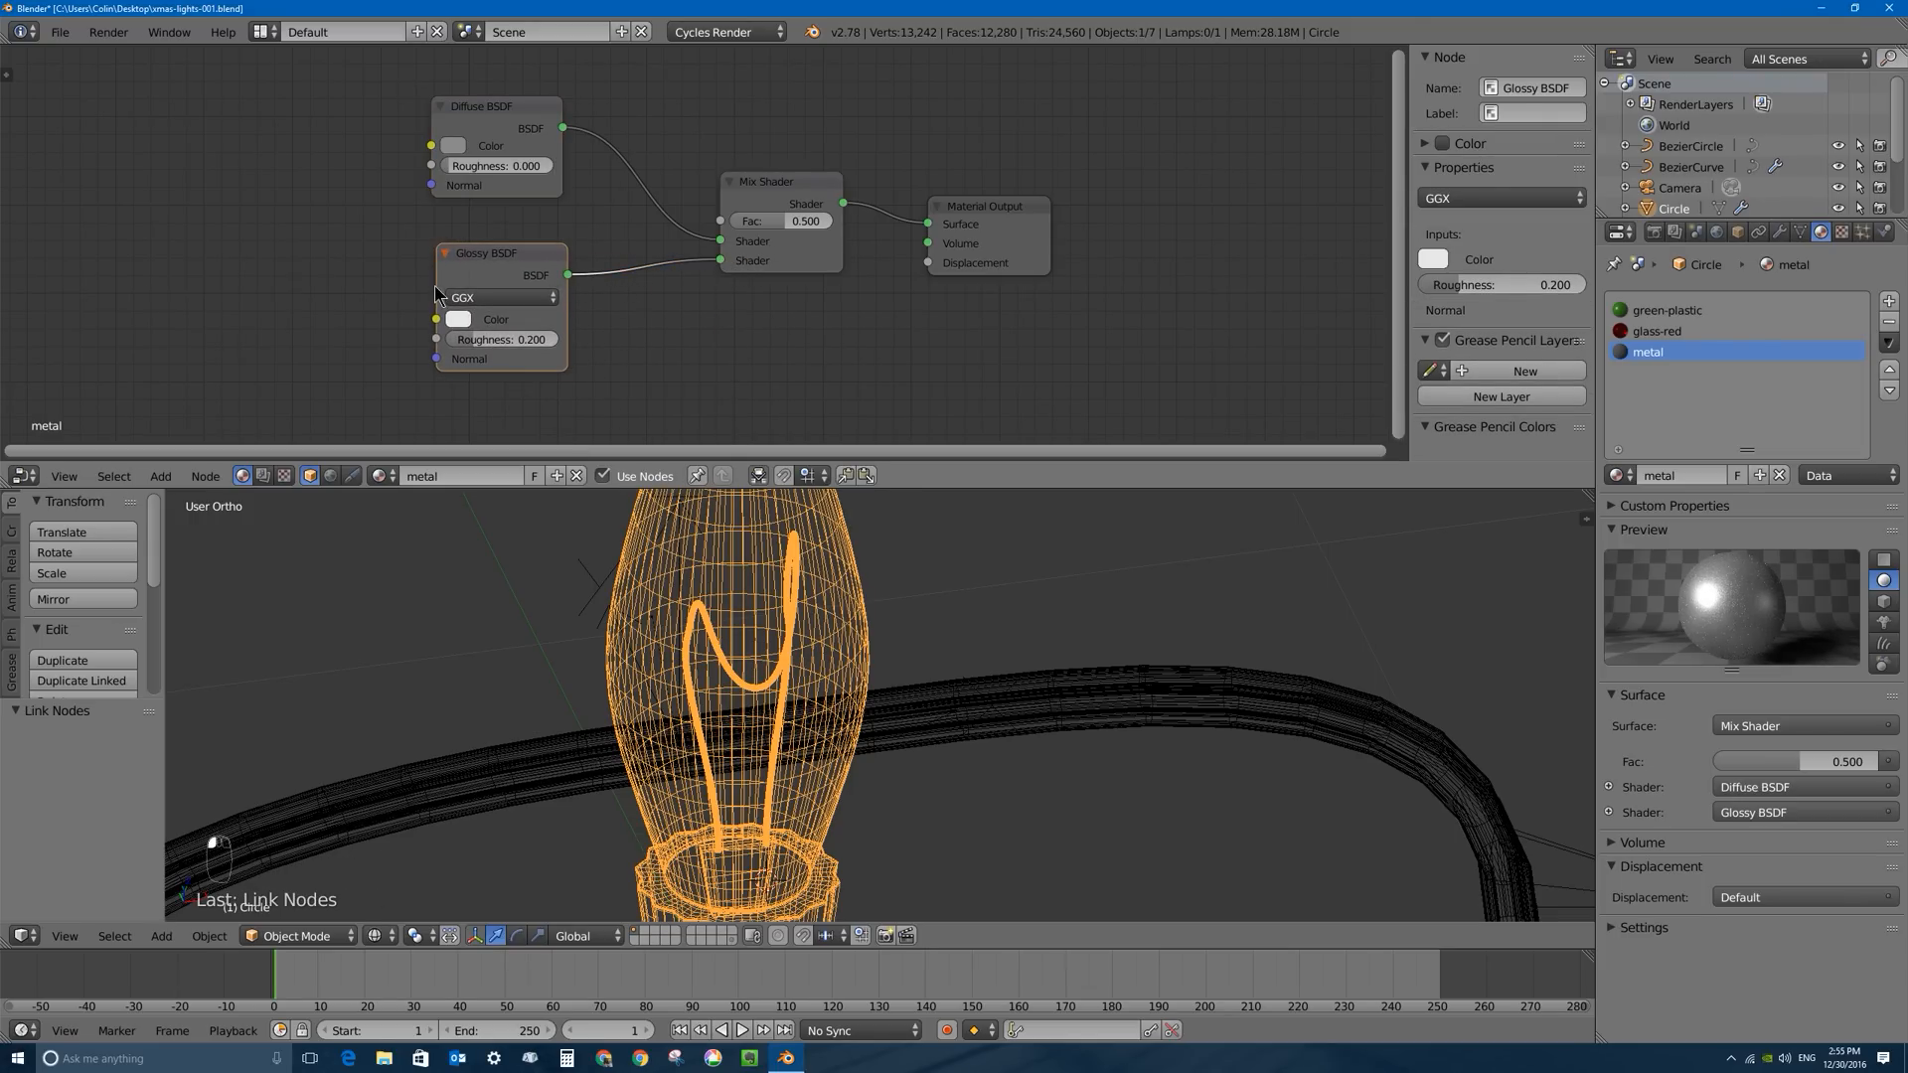
pyautogui.click(460, 319)
pyautogui.click(460, 319)
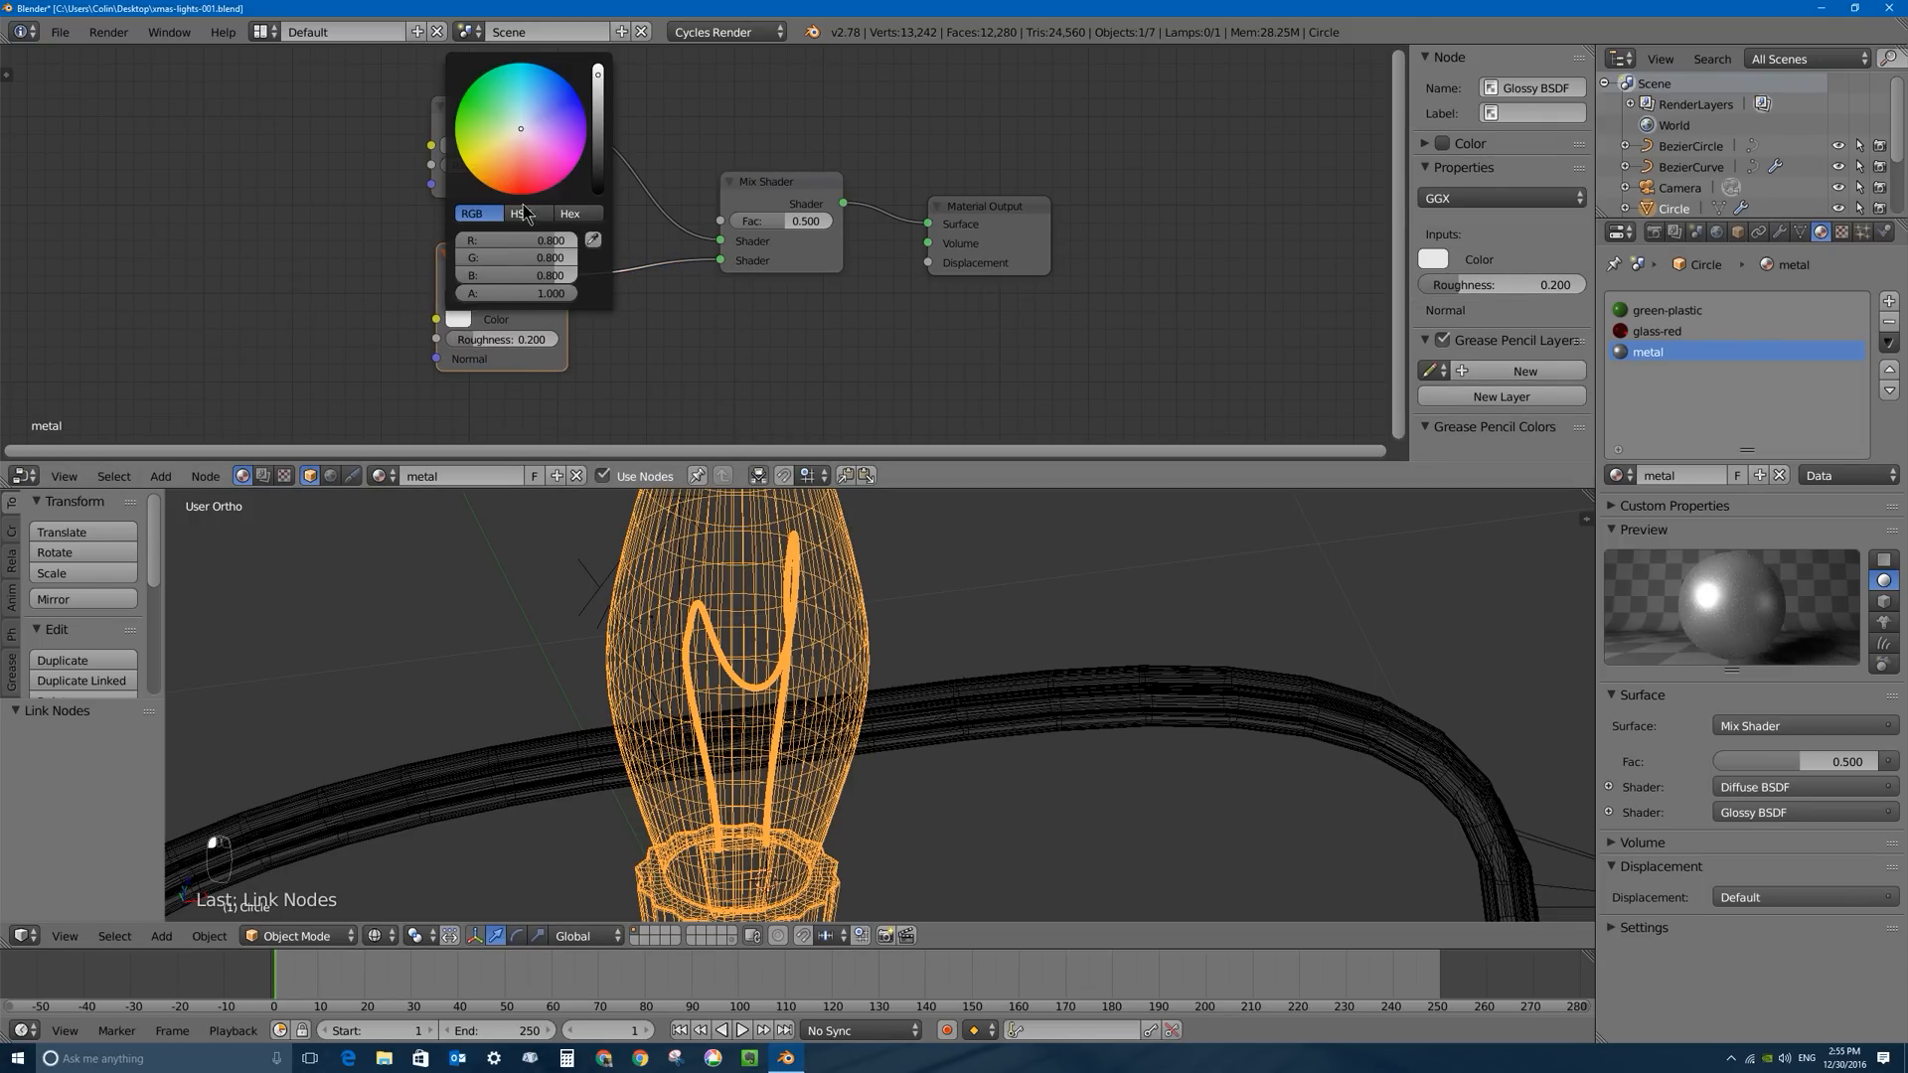
pyautogui.moveTo(598, 73); pyautogui.dragTo(599, 101)
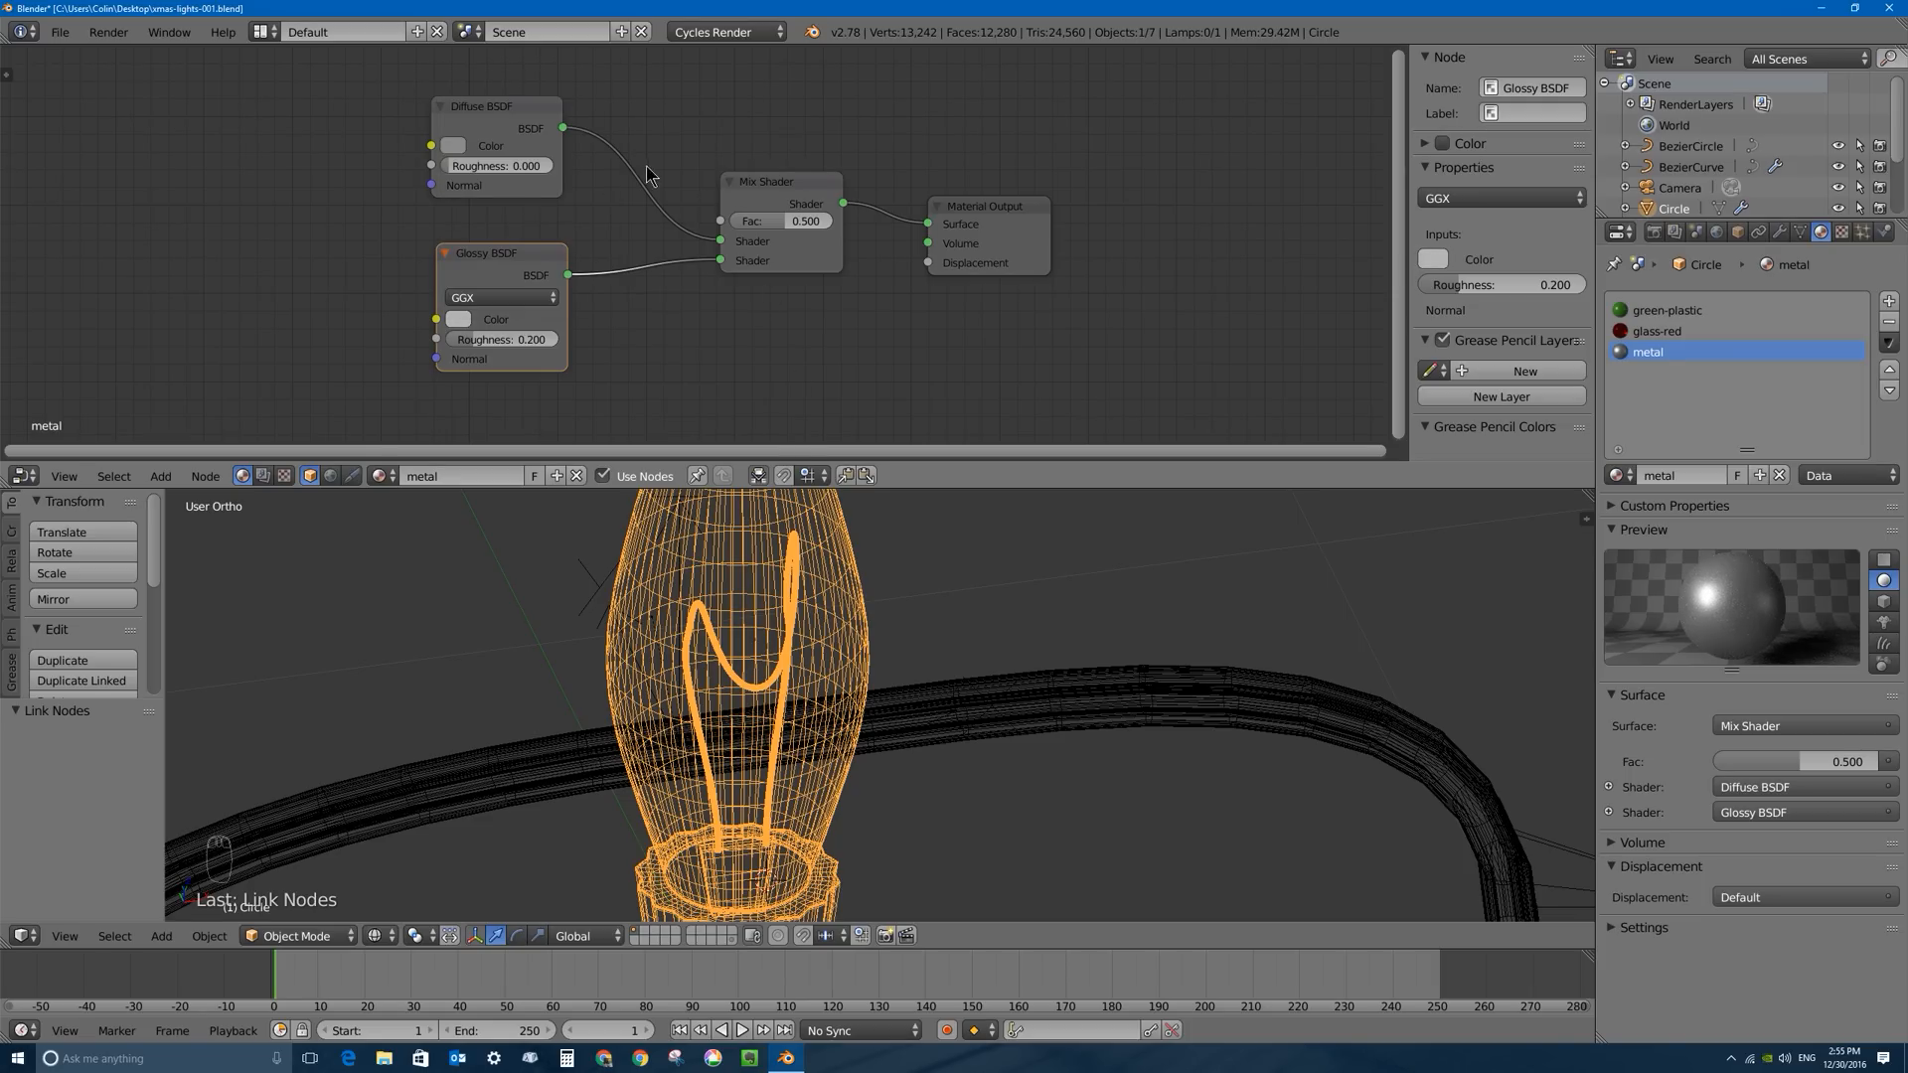
# Add a Fresnel node driving the Mix Shader's factor, and set the Glossy BSDF's roughness to 0.
pyautogui.scroll(-2, 656, 179)
pyautogui.hotkey('shift', 'a')
pyautogui.moveTo(702, 204)
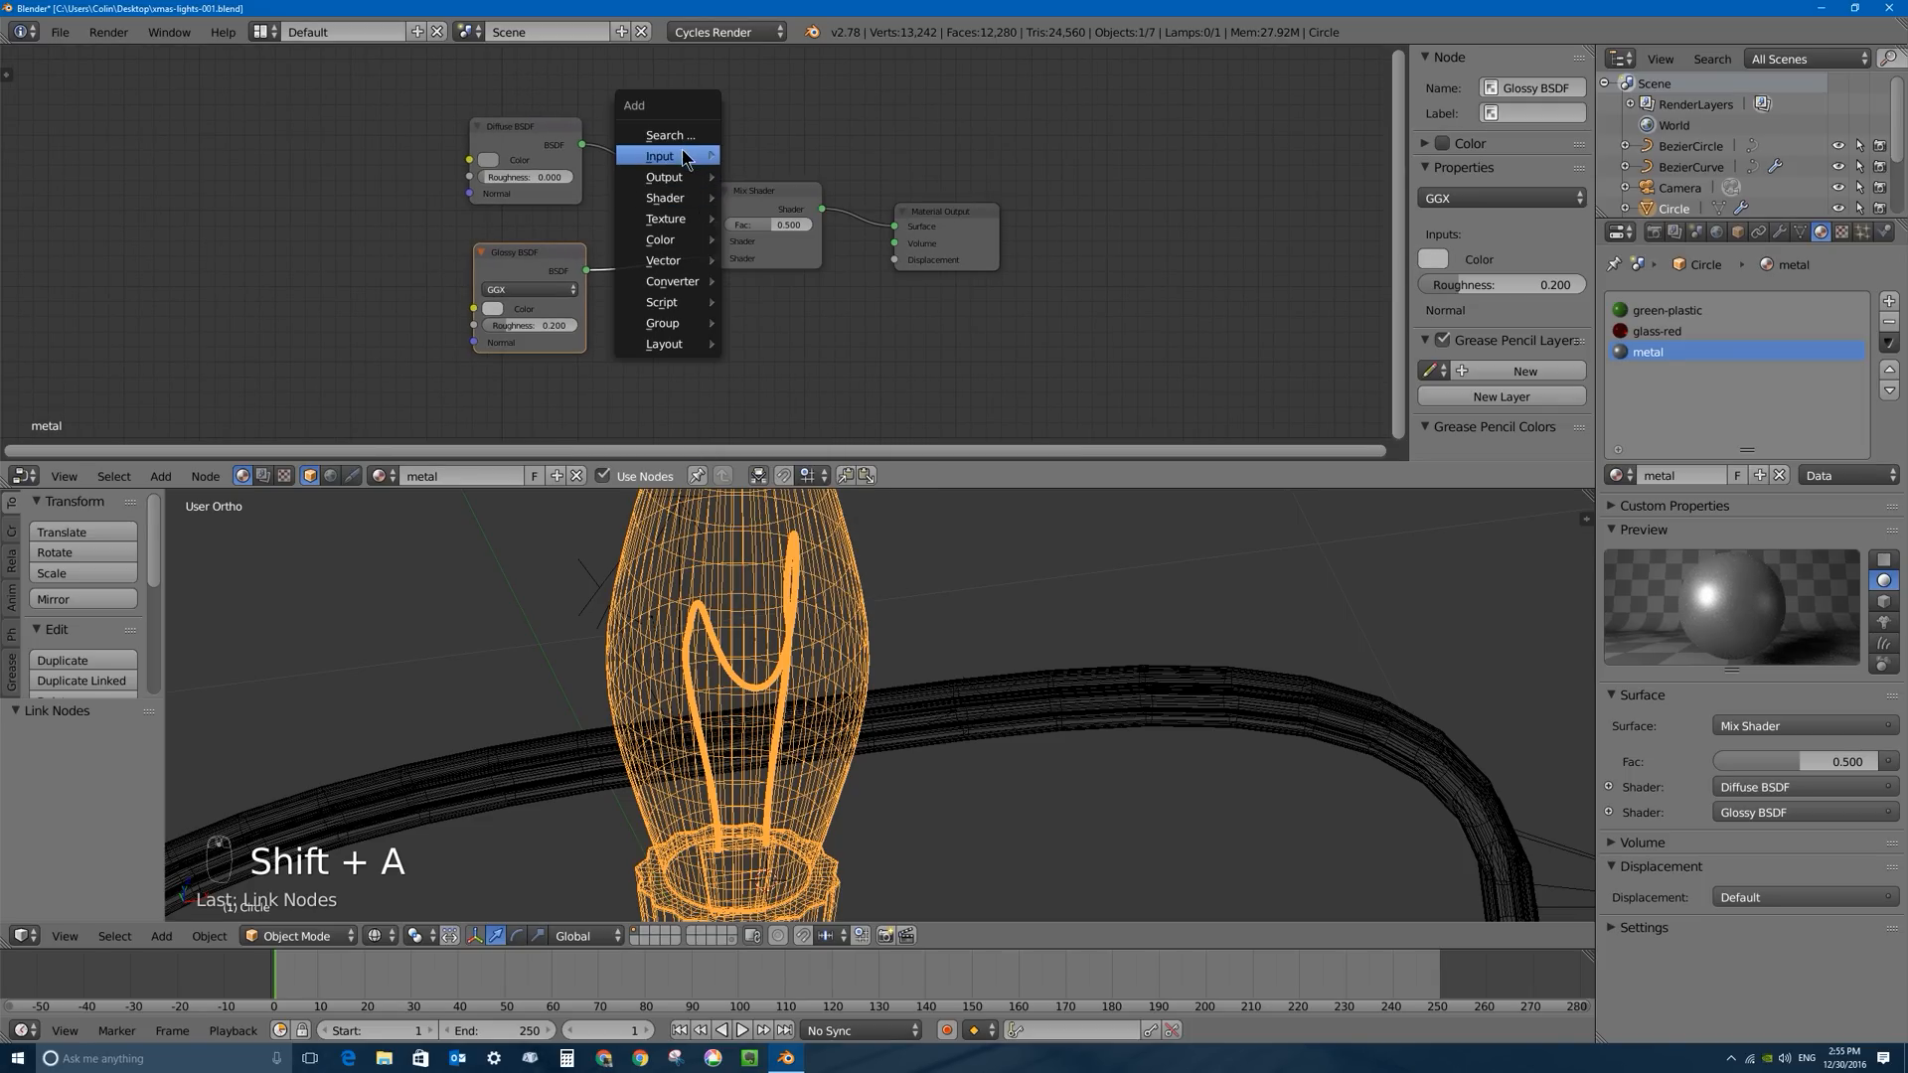
pyautogui.moveTo(661, 156)
pyautogui.click(809, 211)
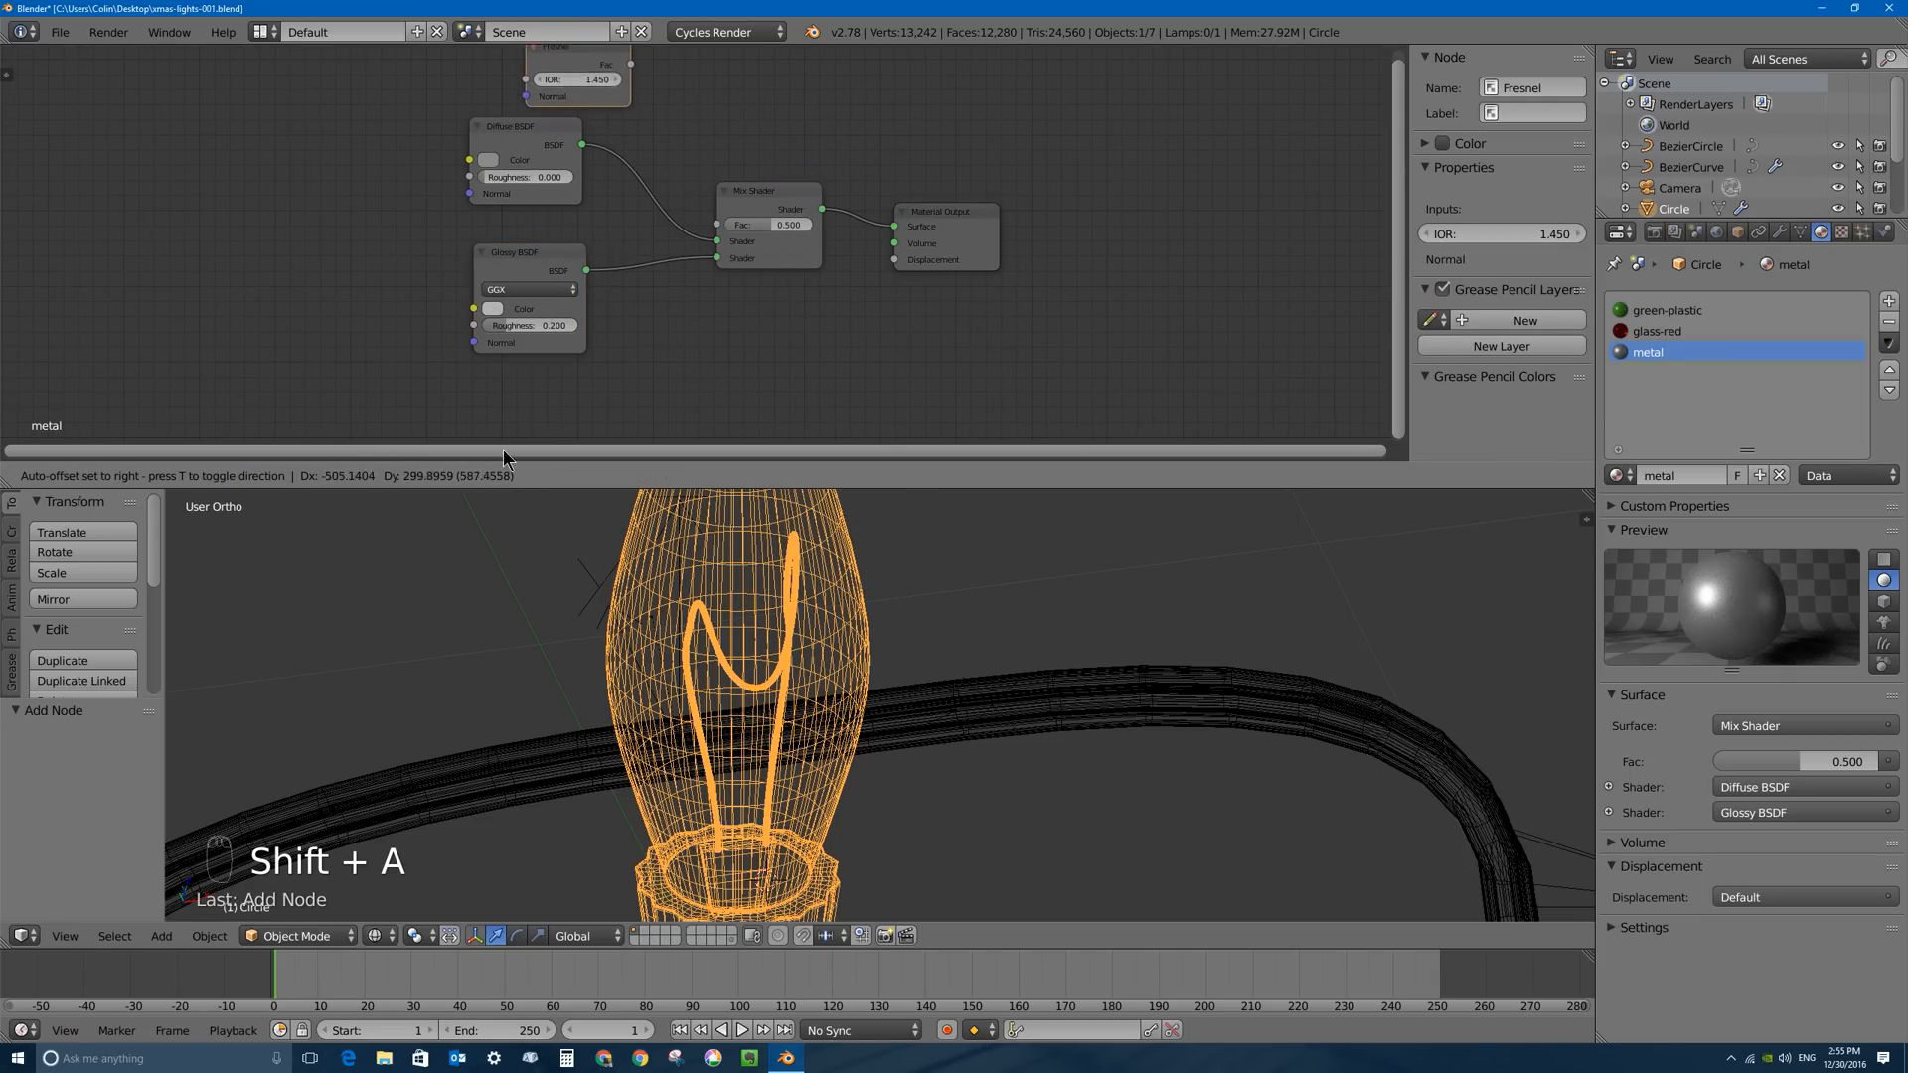
pyautogui.click(458, 27)
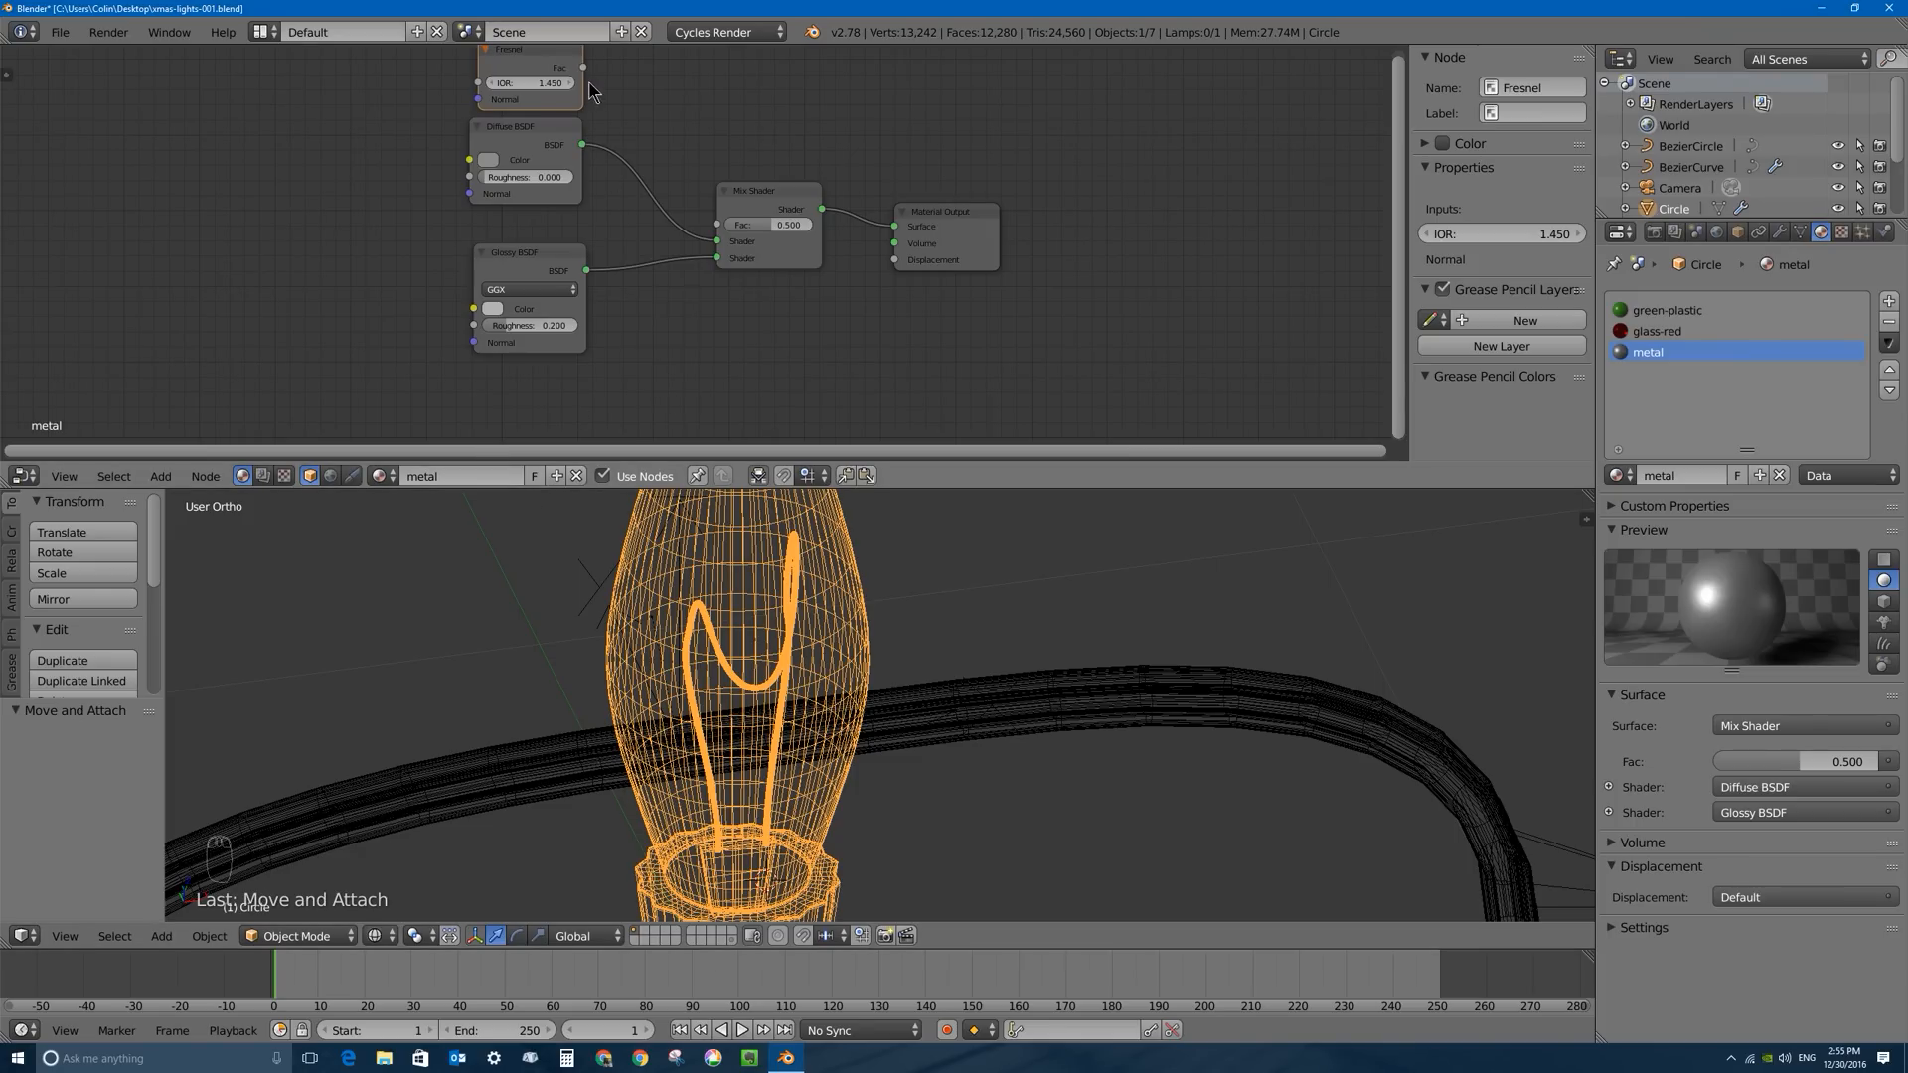
pyautogui.moveTo(583, 70); pyautogui.dragTo(716, 224)
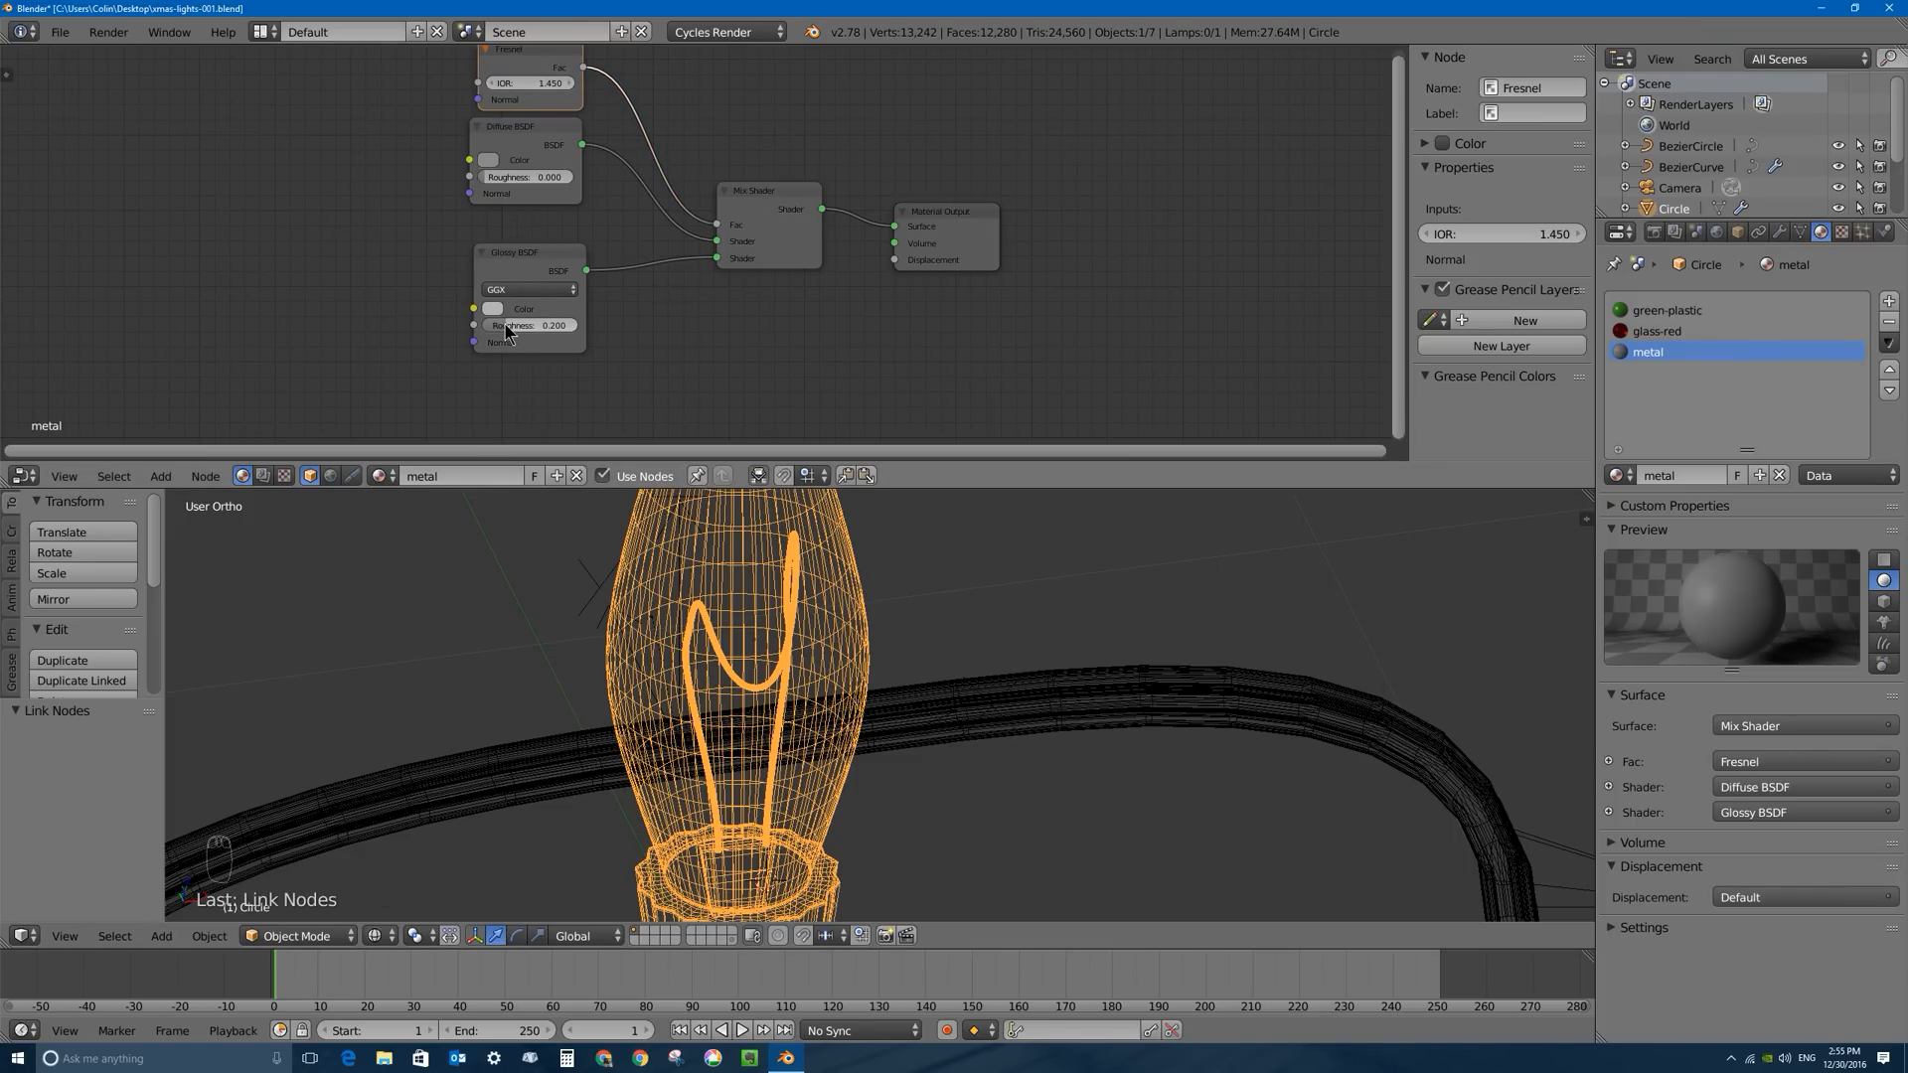
pyautogui.moveTo(505, 325); pyautogui.dragTo(482, 325)
pyautogui.moveTo(494, 325); pyautogui.dragTo(494, 325)
# Add a fourth material slot with a new material named light-filament and set its surface shader to Emission.
pyautogui.click(1888, 301)
pyautogui.click(1888, 301)
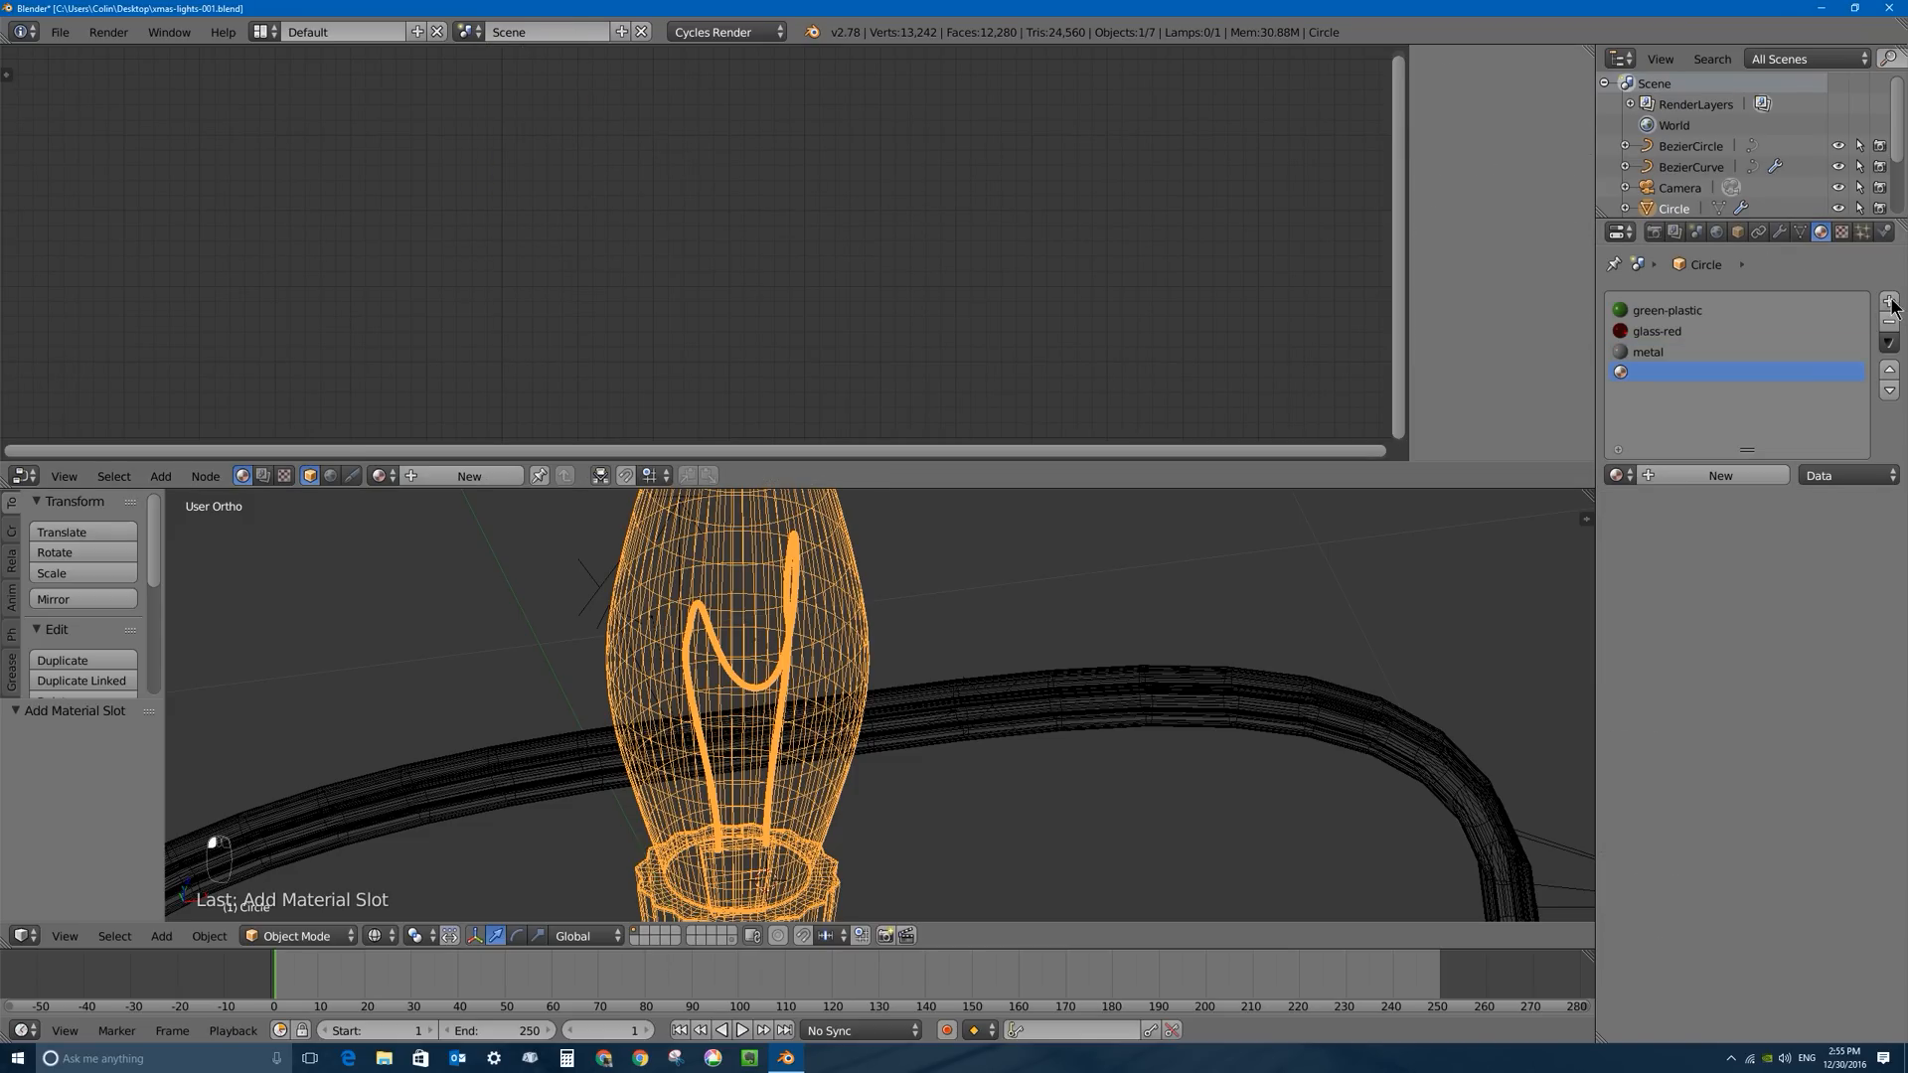
pyautogui.click(1697, 477)
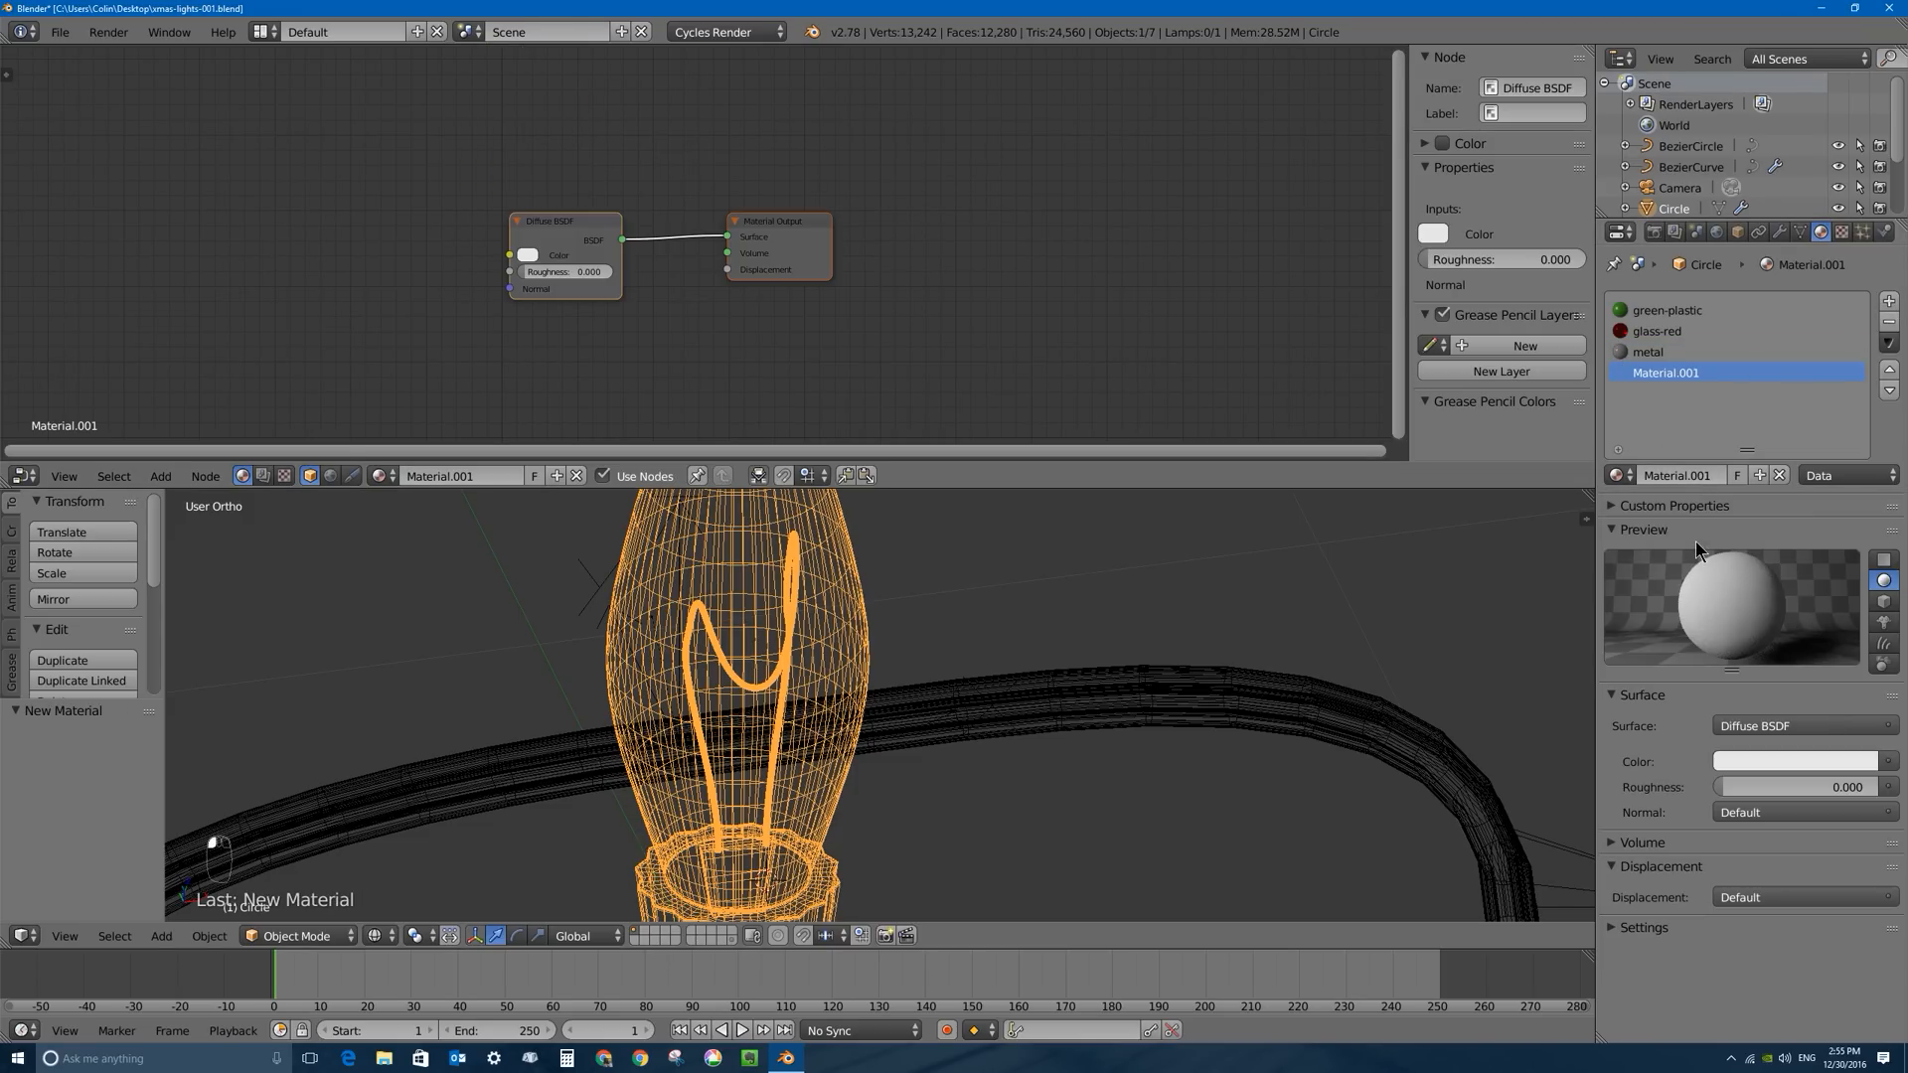
pyautogui.click(1692, 476)
pyautogui.write('light-filament')
pyautogui.press('Return')
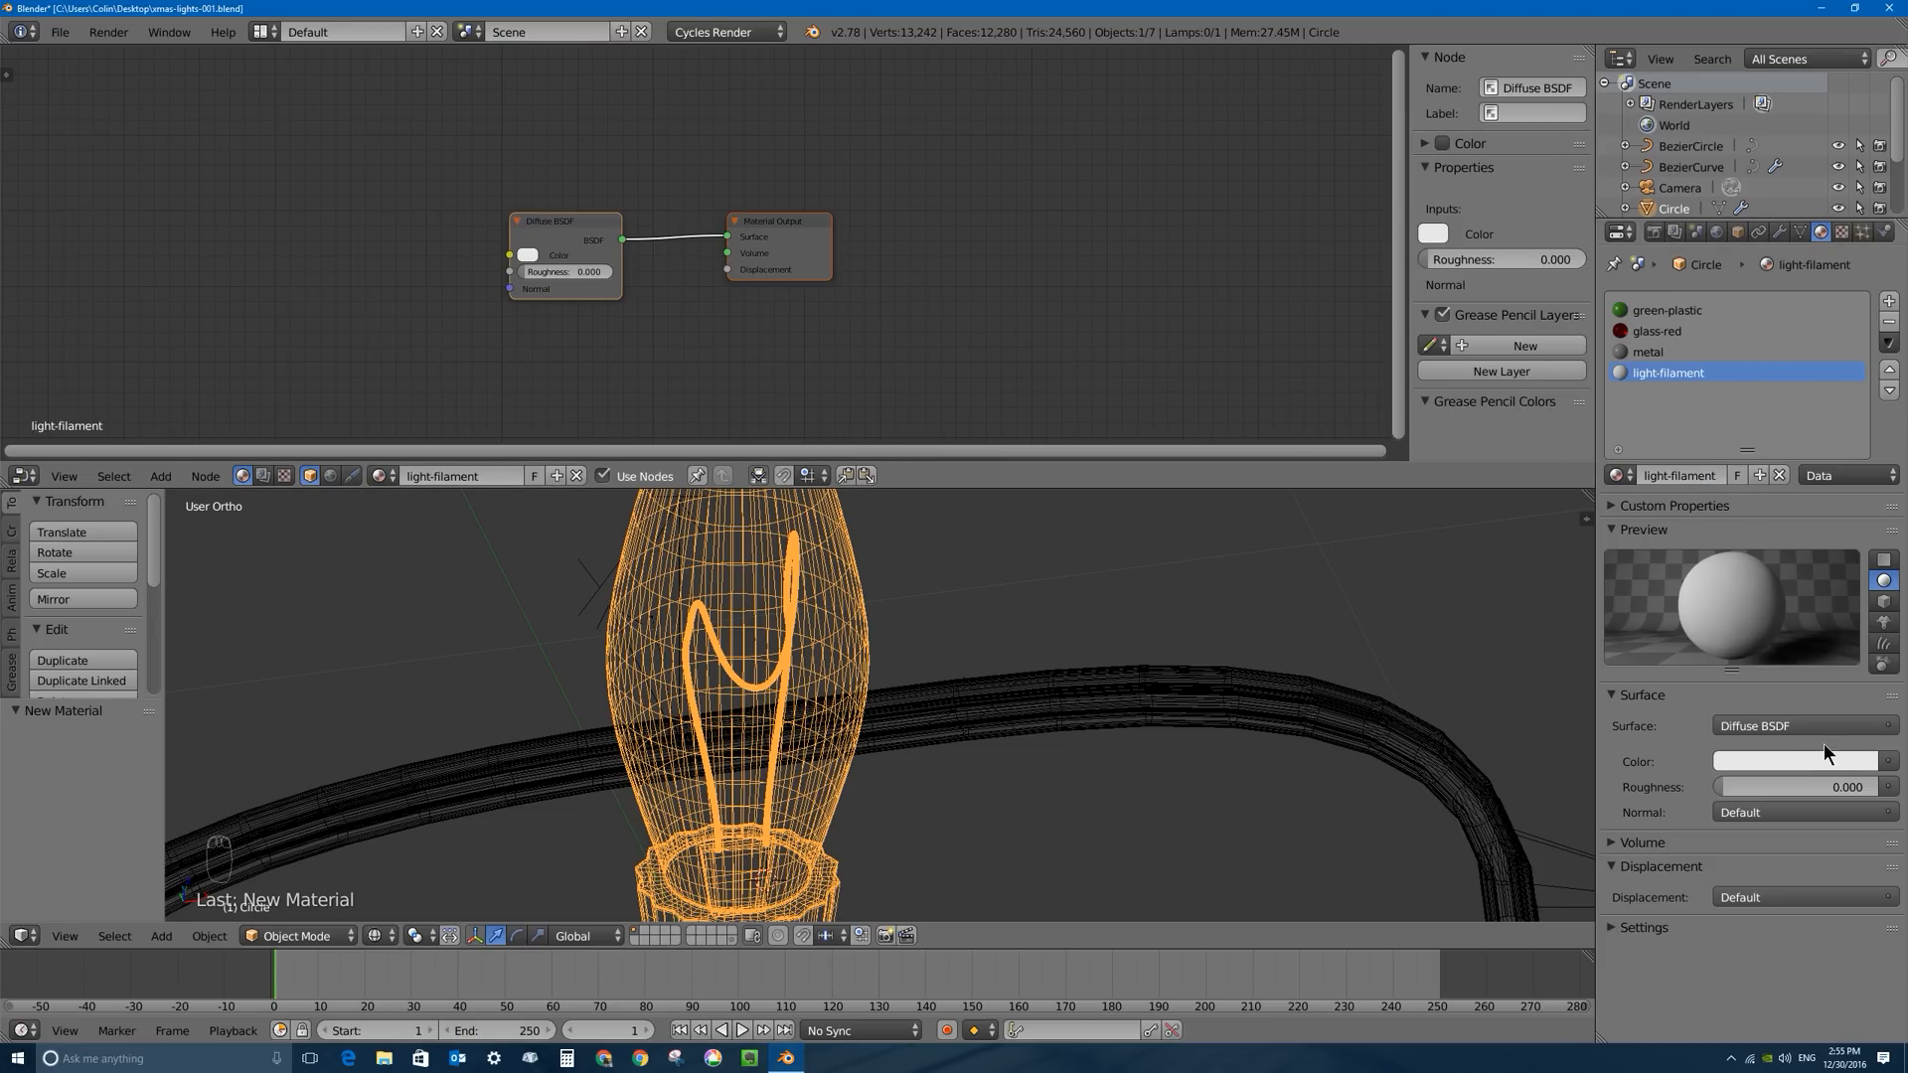
pyautogui.click(1763, 728)
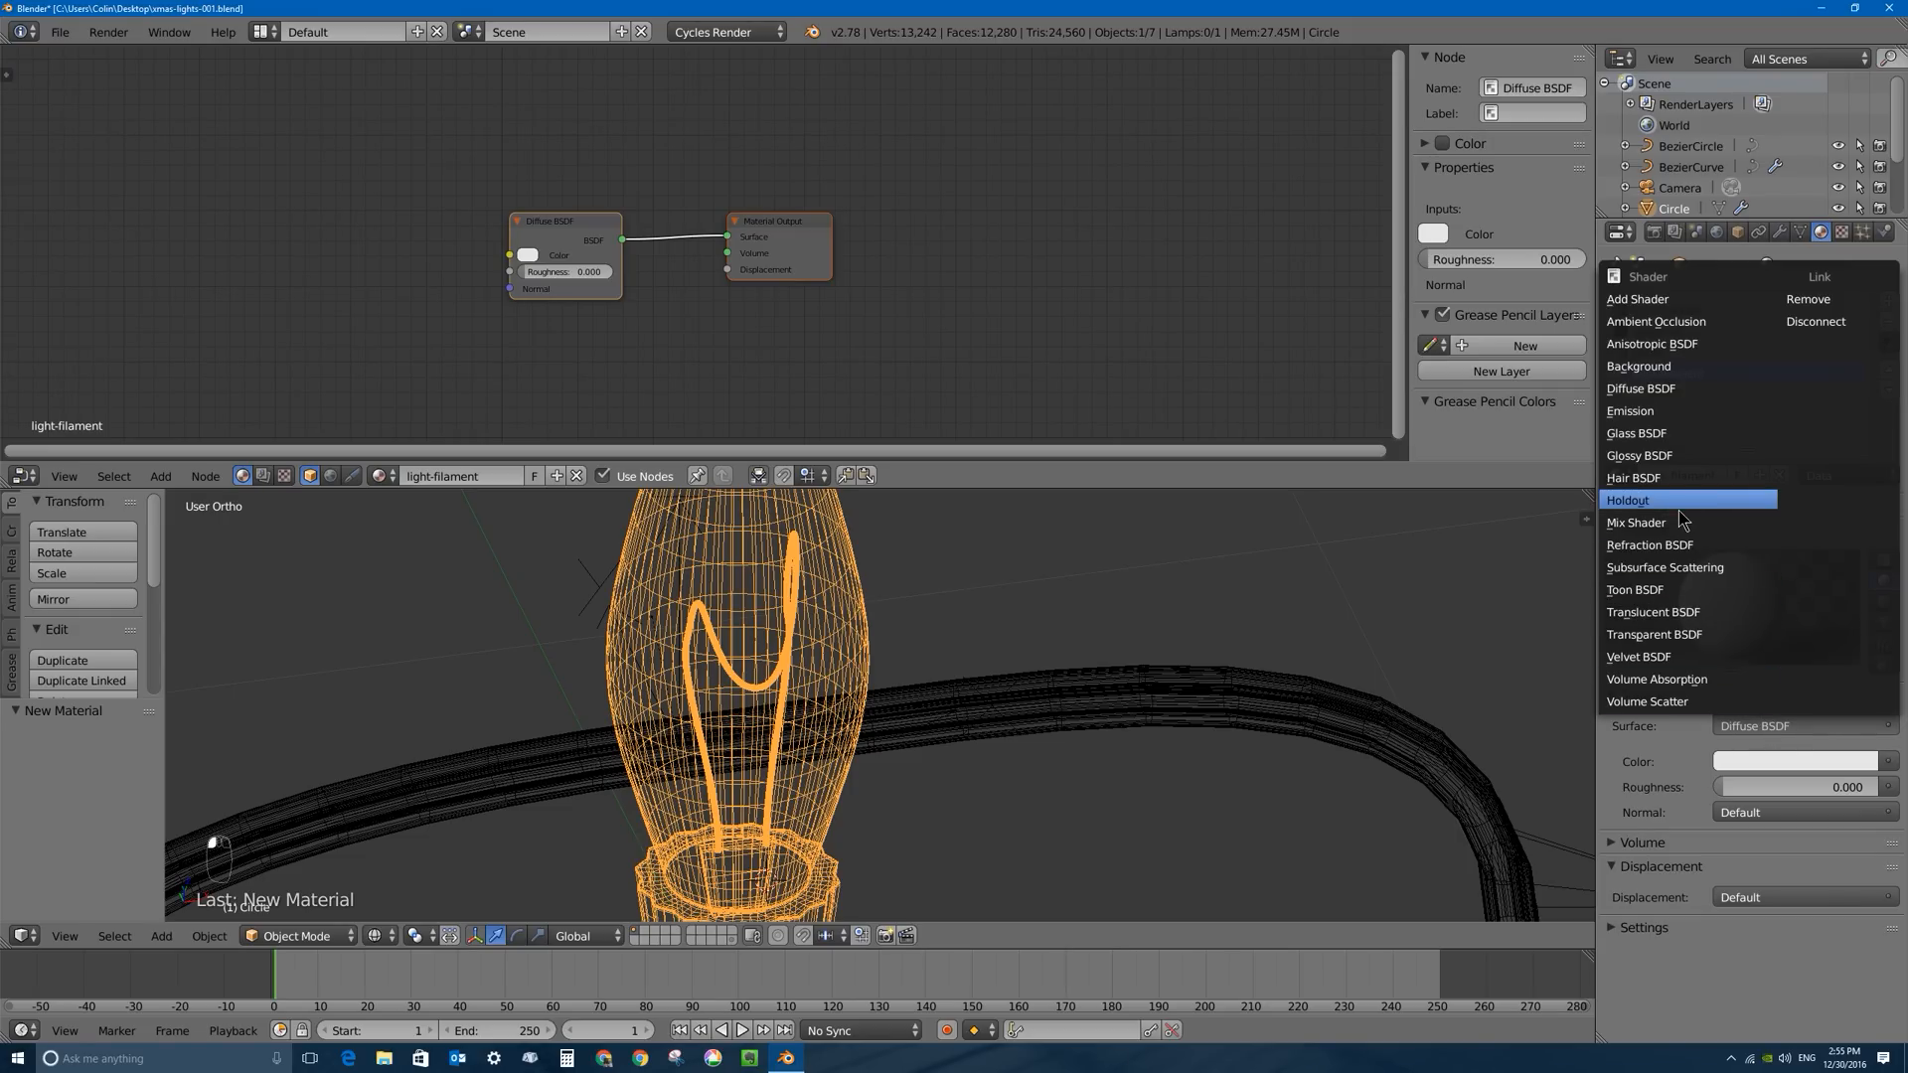
pyautogui.click(1677, 410)
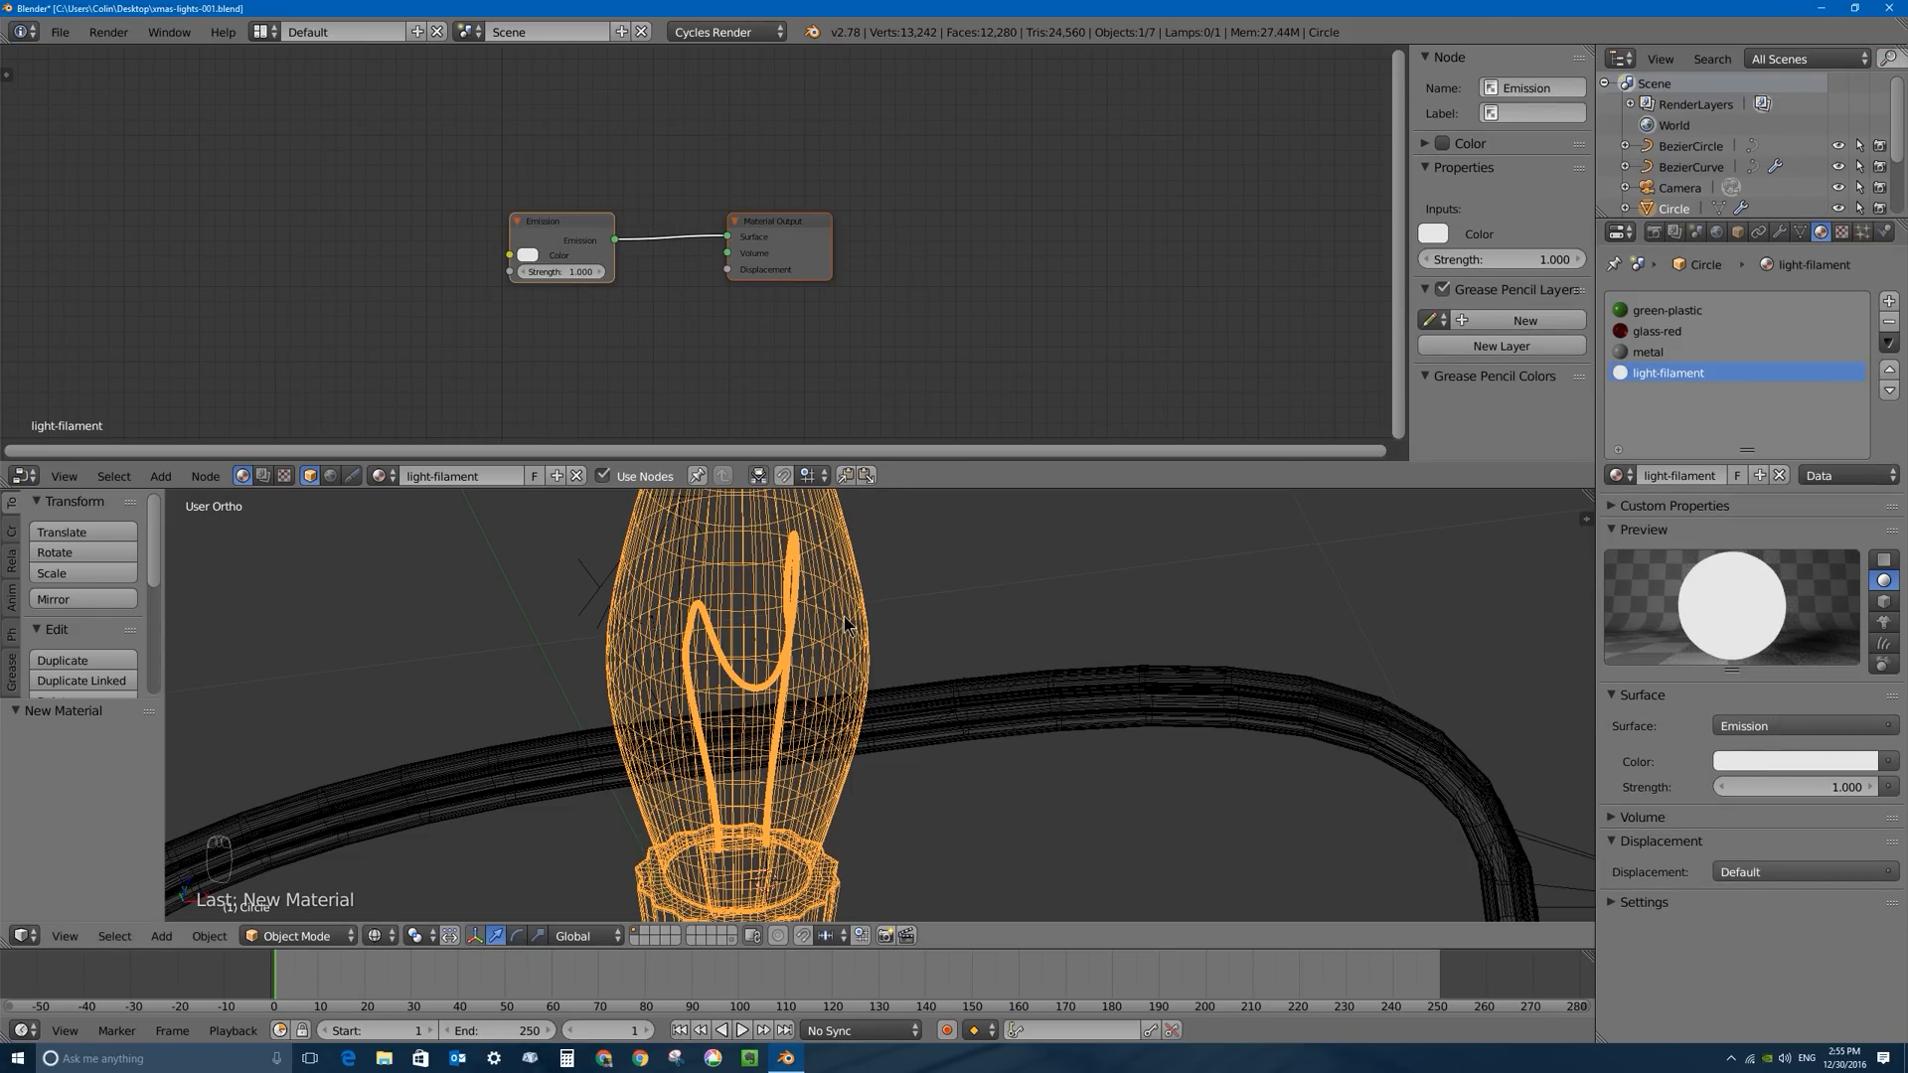
# Enlarge the 3D view area and switch its viewport shading to Material.
pyautogui.moveTo(805, 678); pyautogui.dragTo(624, 444, button='middle')
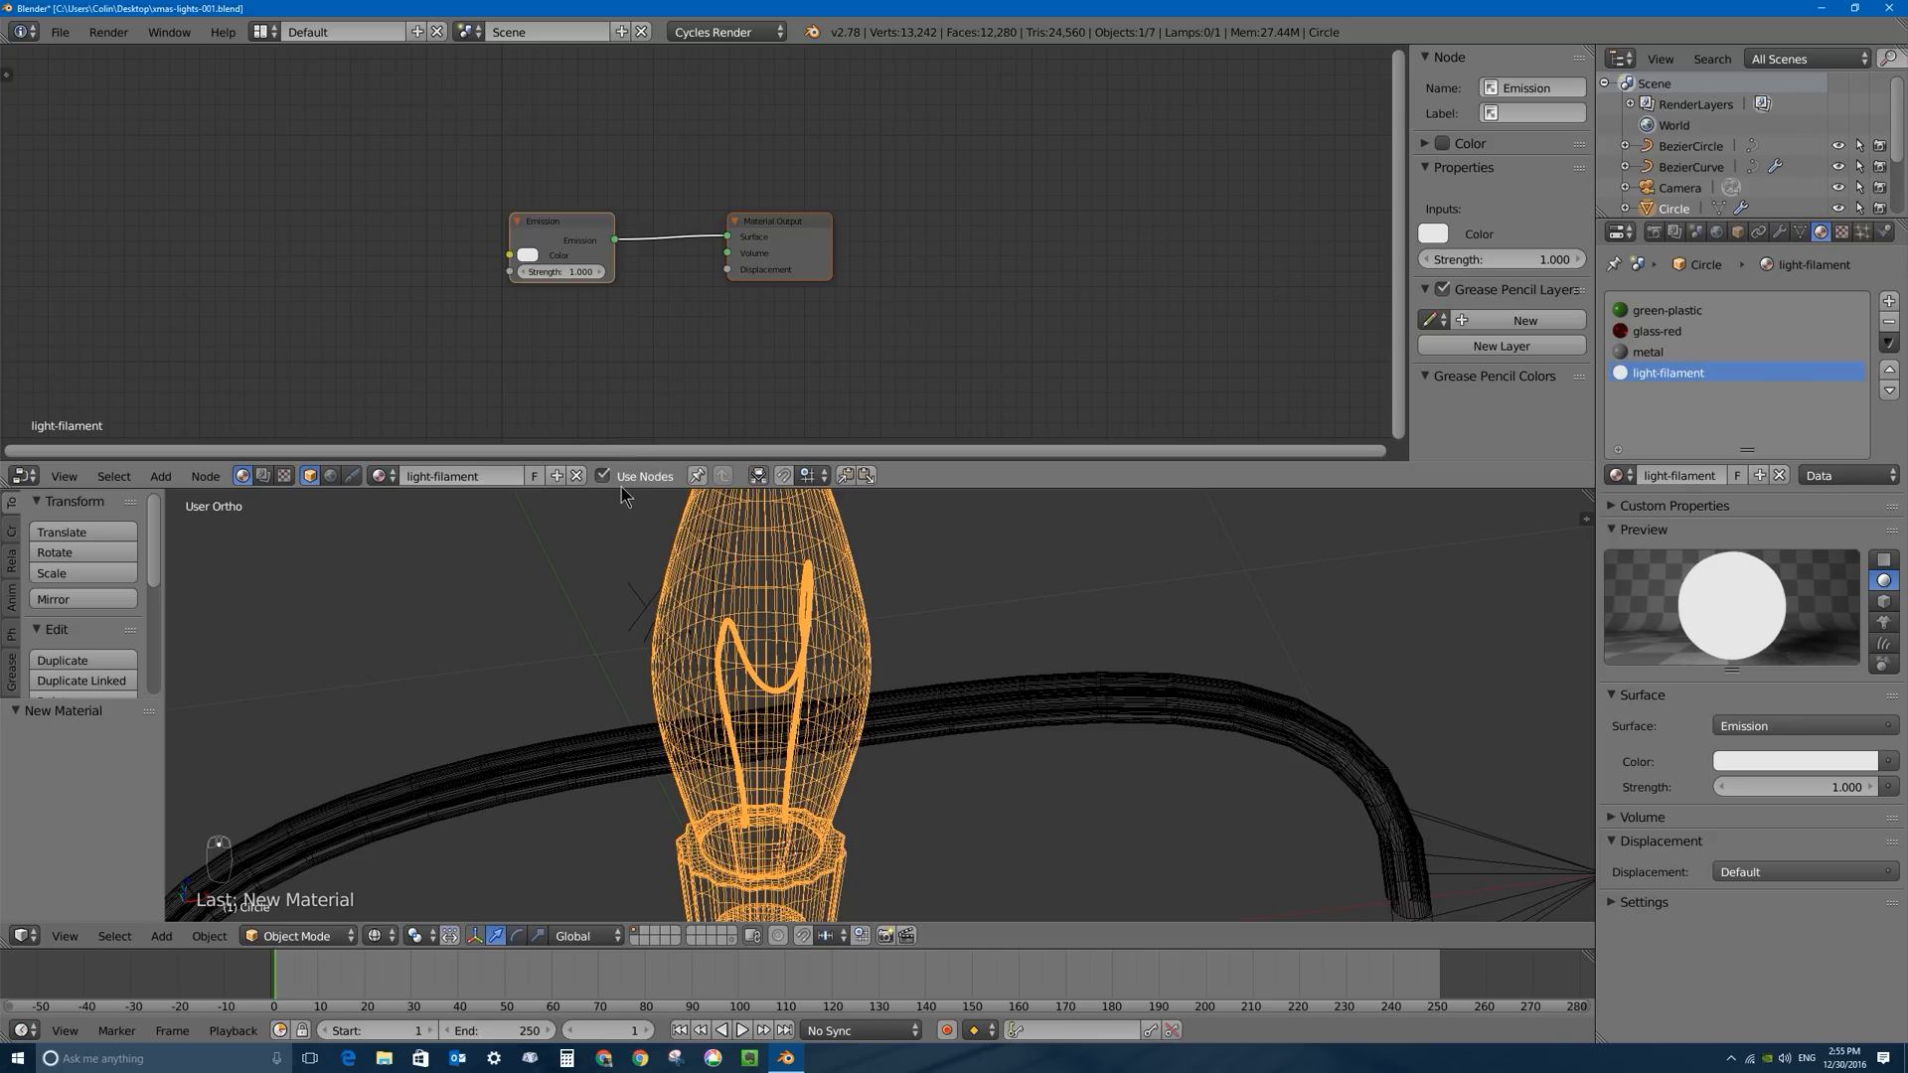
pyautogui.moveTo(622, 488); pyautogui.dragTo(622, 357)
pyautogui.click(378, 935)
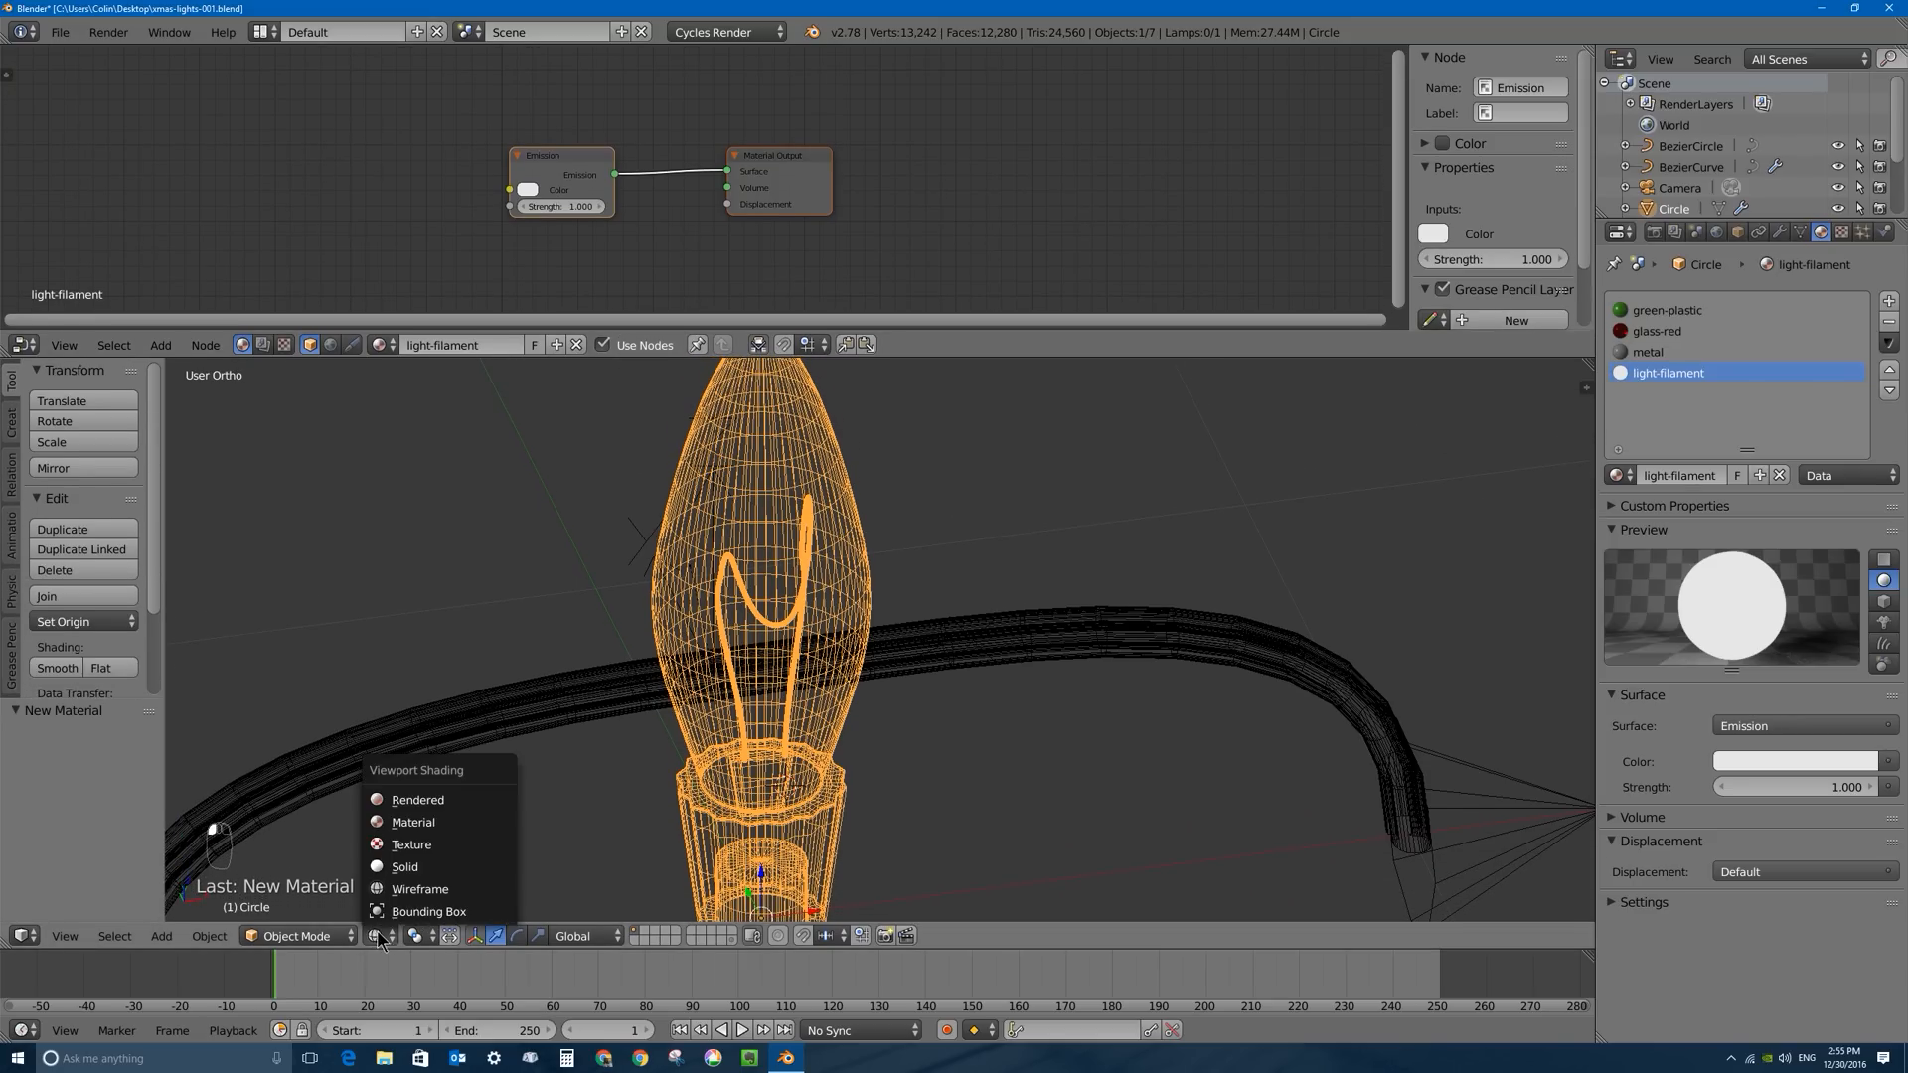
pyautogui.click(440, 830)
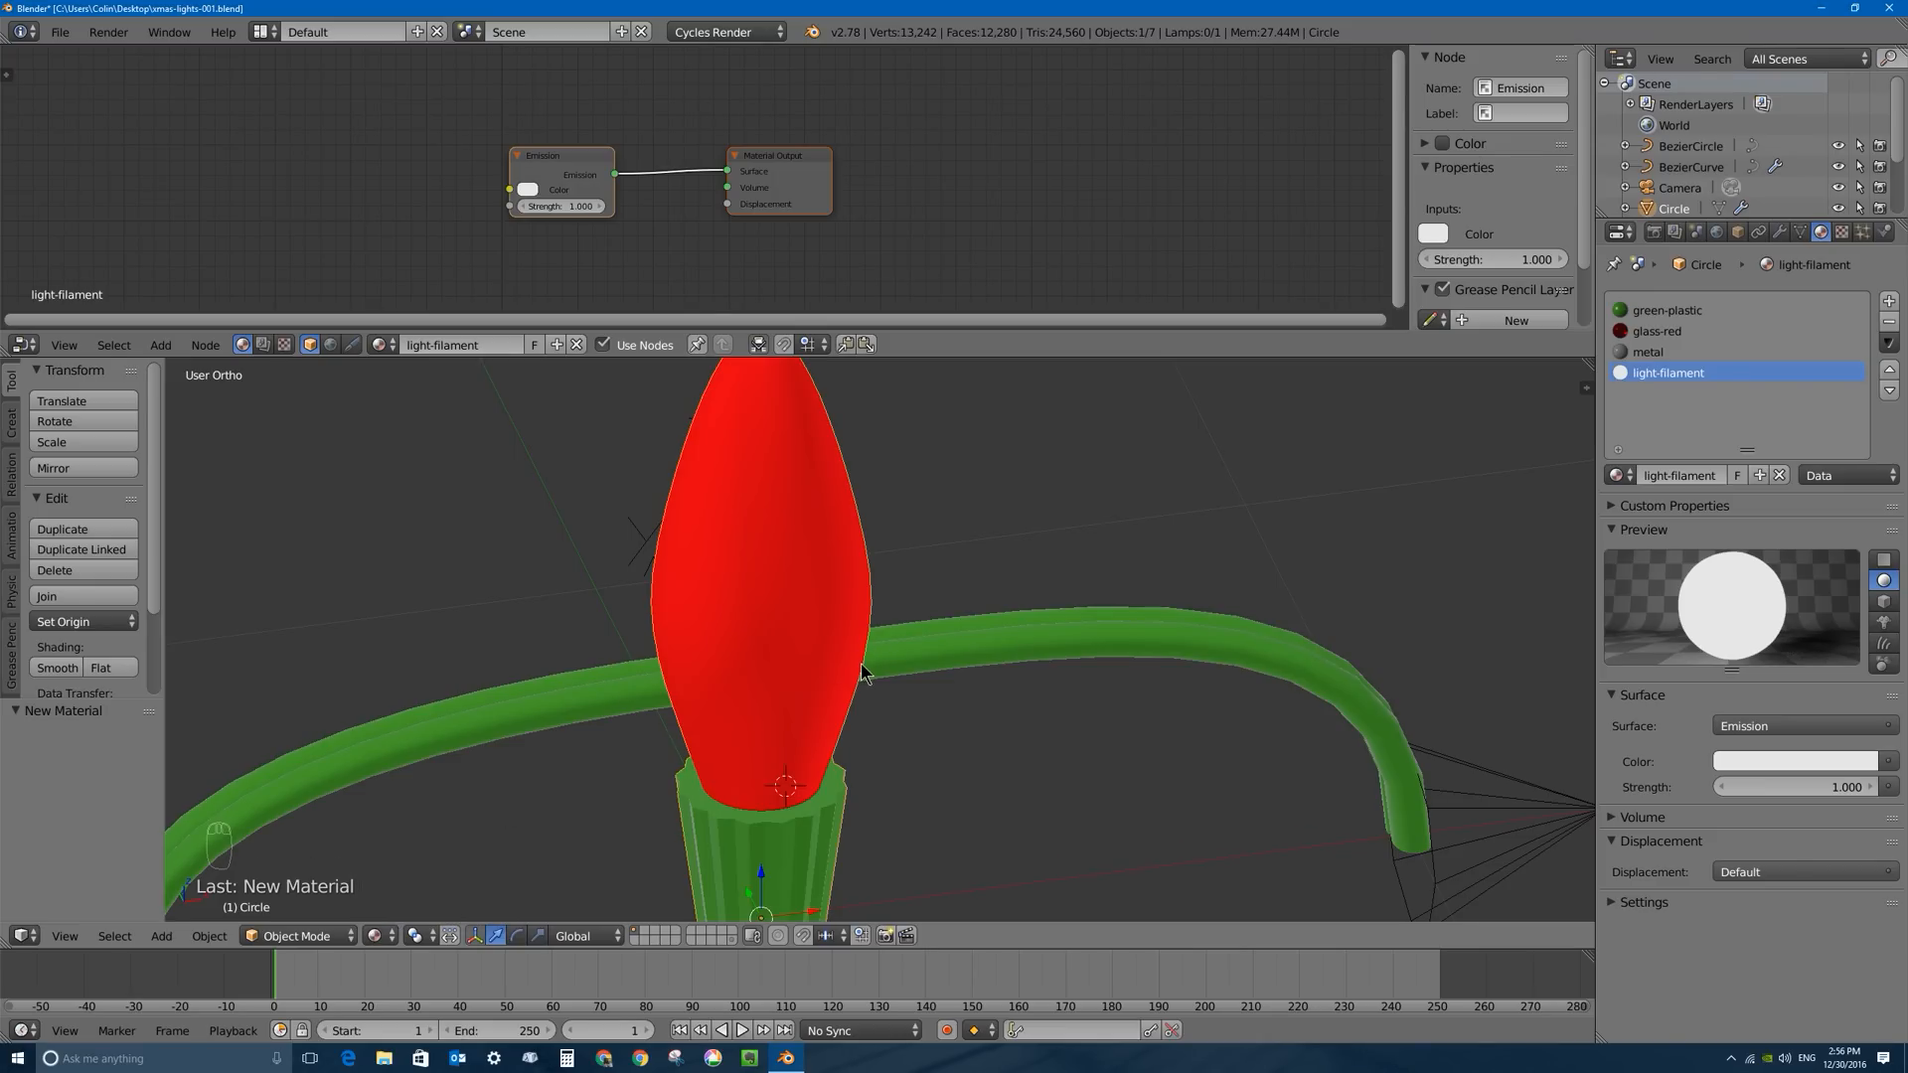
# In Edit Mode, select only the linked plug piece inside the socket opening and assign the metal material to it.
pyautogui.moveTo(864, 664); pyautogui.dragTo(794, 653, button='middle')
pyautogui.press('Tab')
pyautogui.moveTo(726, 692); pyautogui.dragTo(763, 700, button='middle')
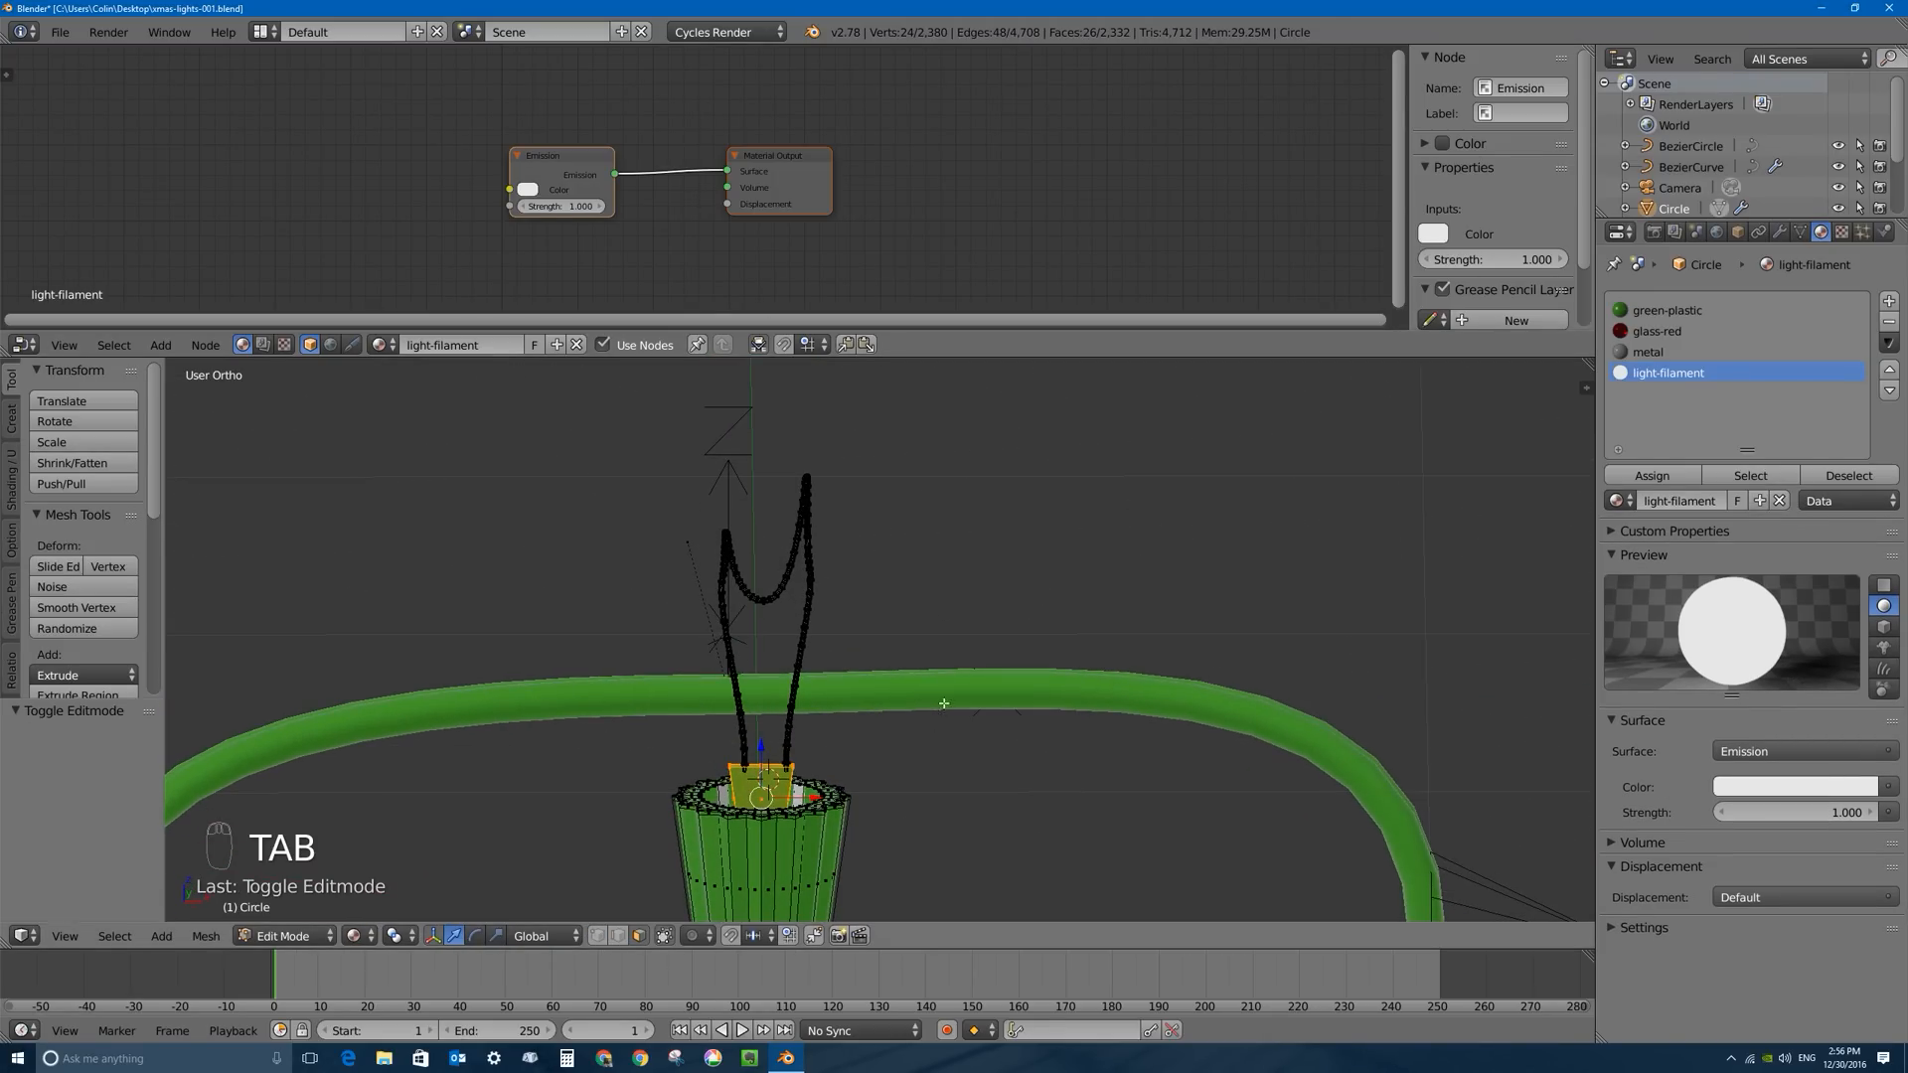
pyautogui.keyDown('shift'); pyautogui.moveTo(812, 681); pyautogui.dragTo(884, 561, button='middle'); pyautogui.keyUp('shift')
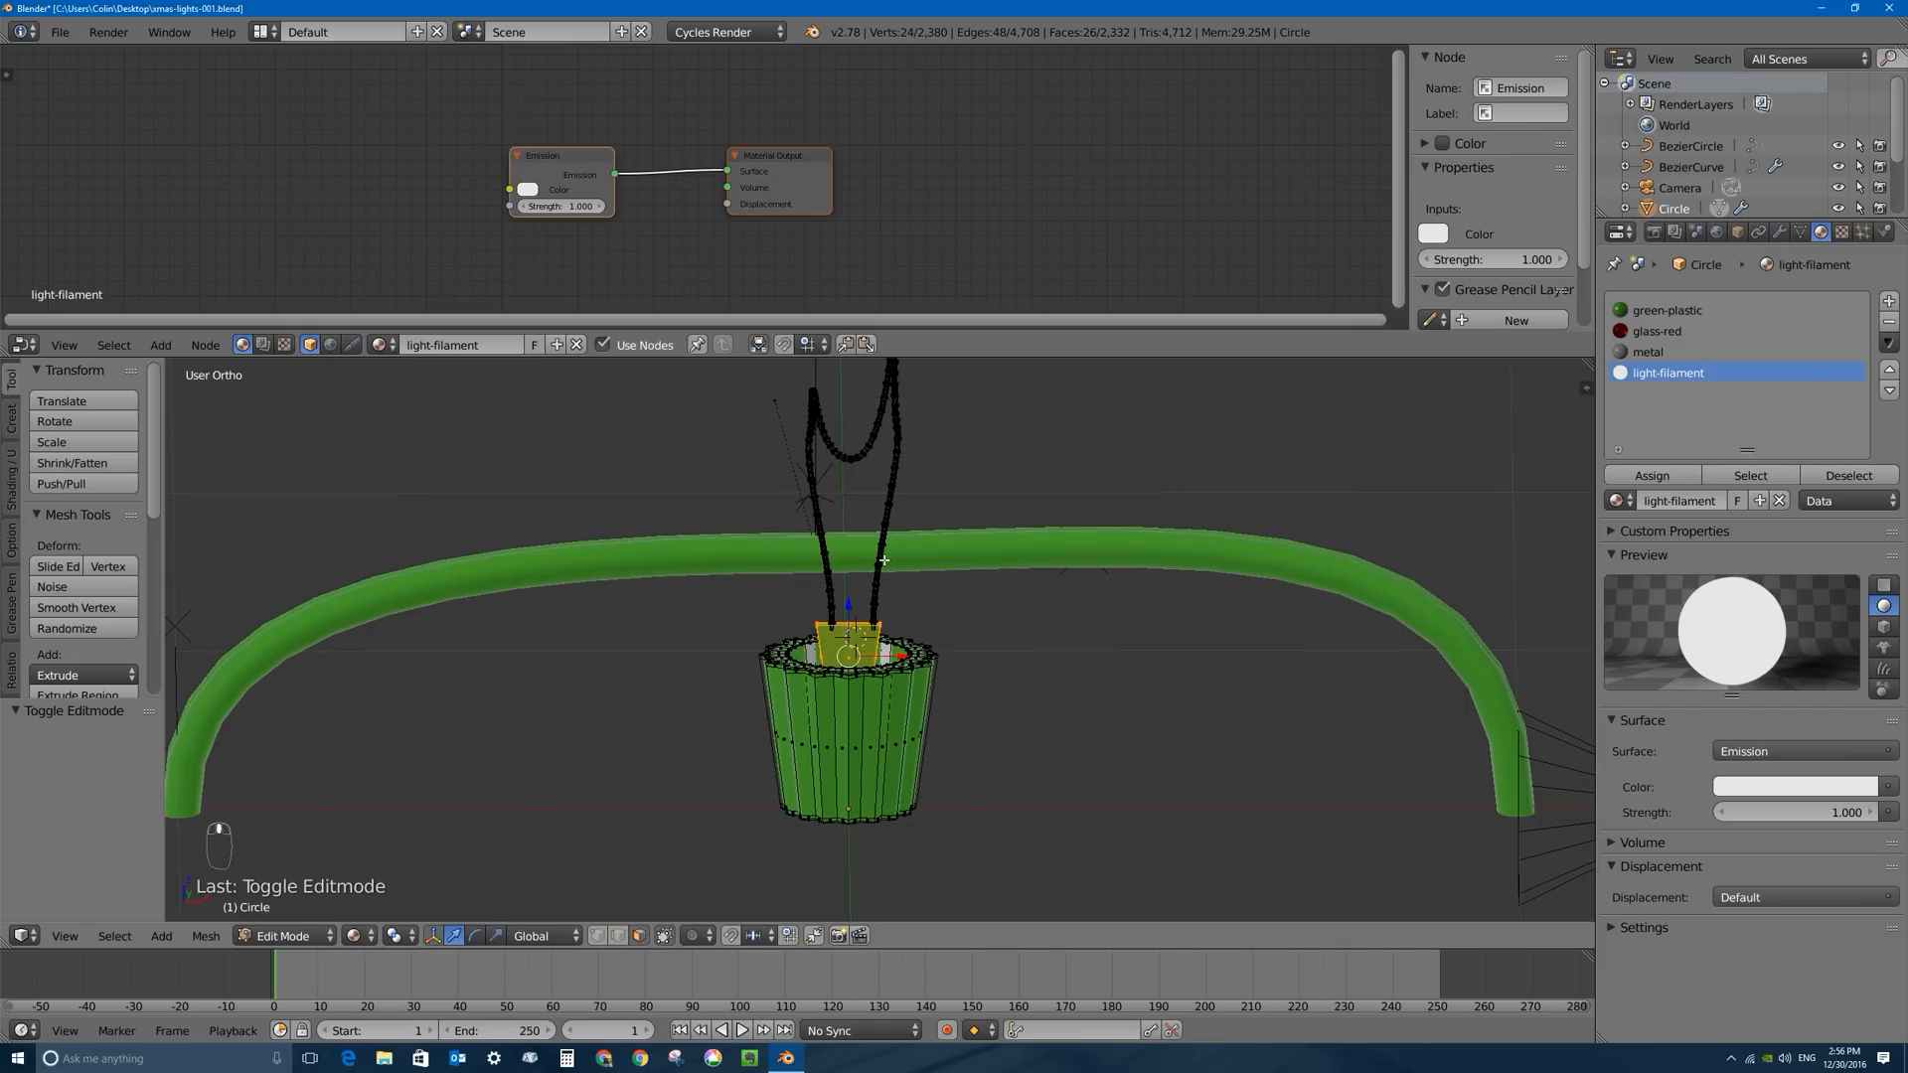
pyautogui.scroll(4, 867, 605)
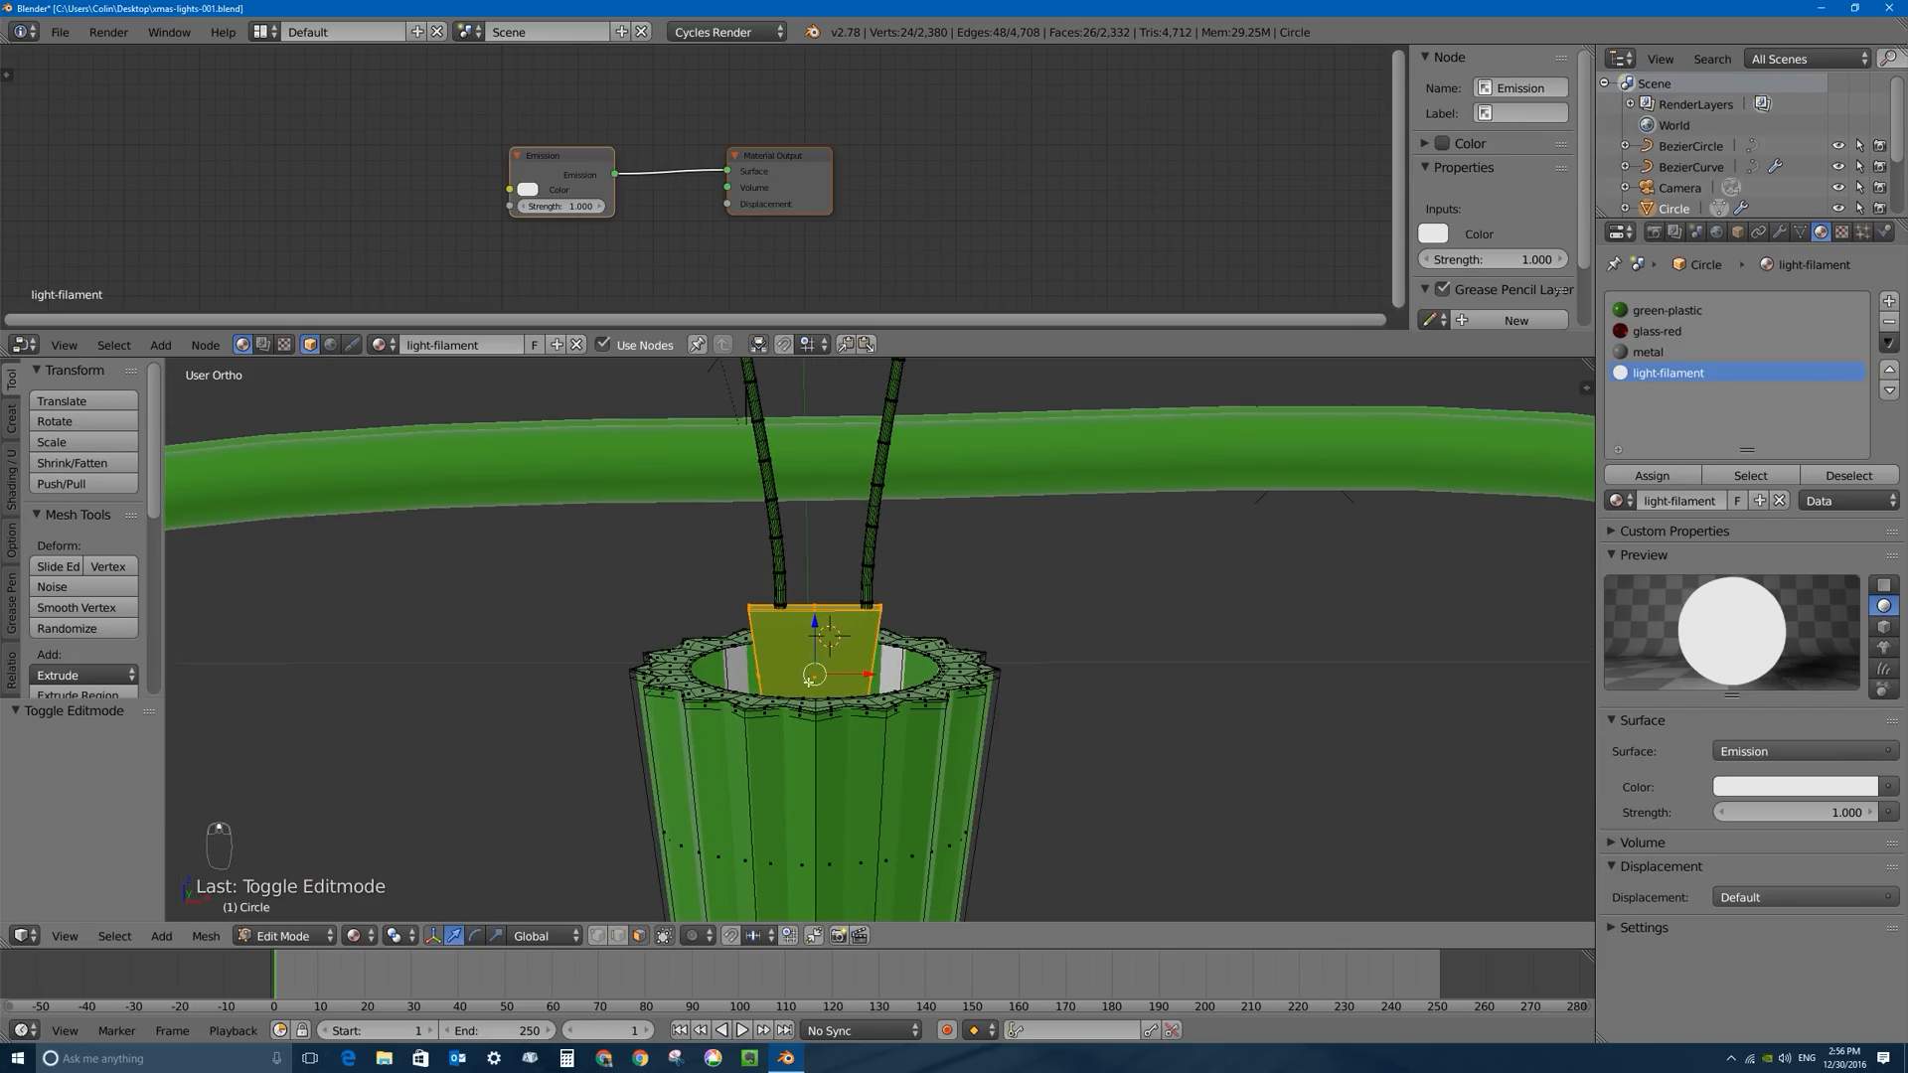
pyautogui.press('a')
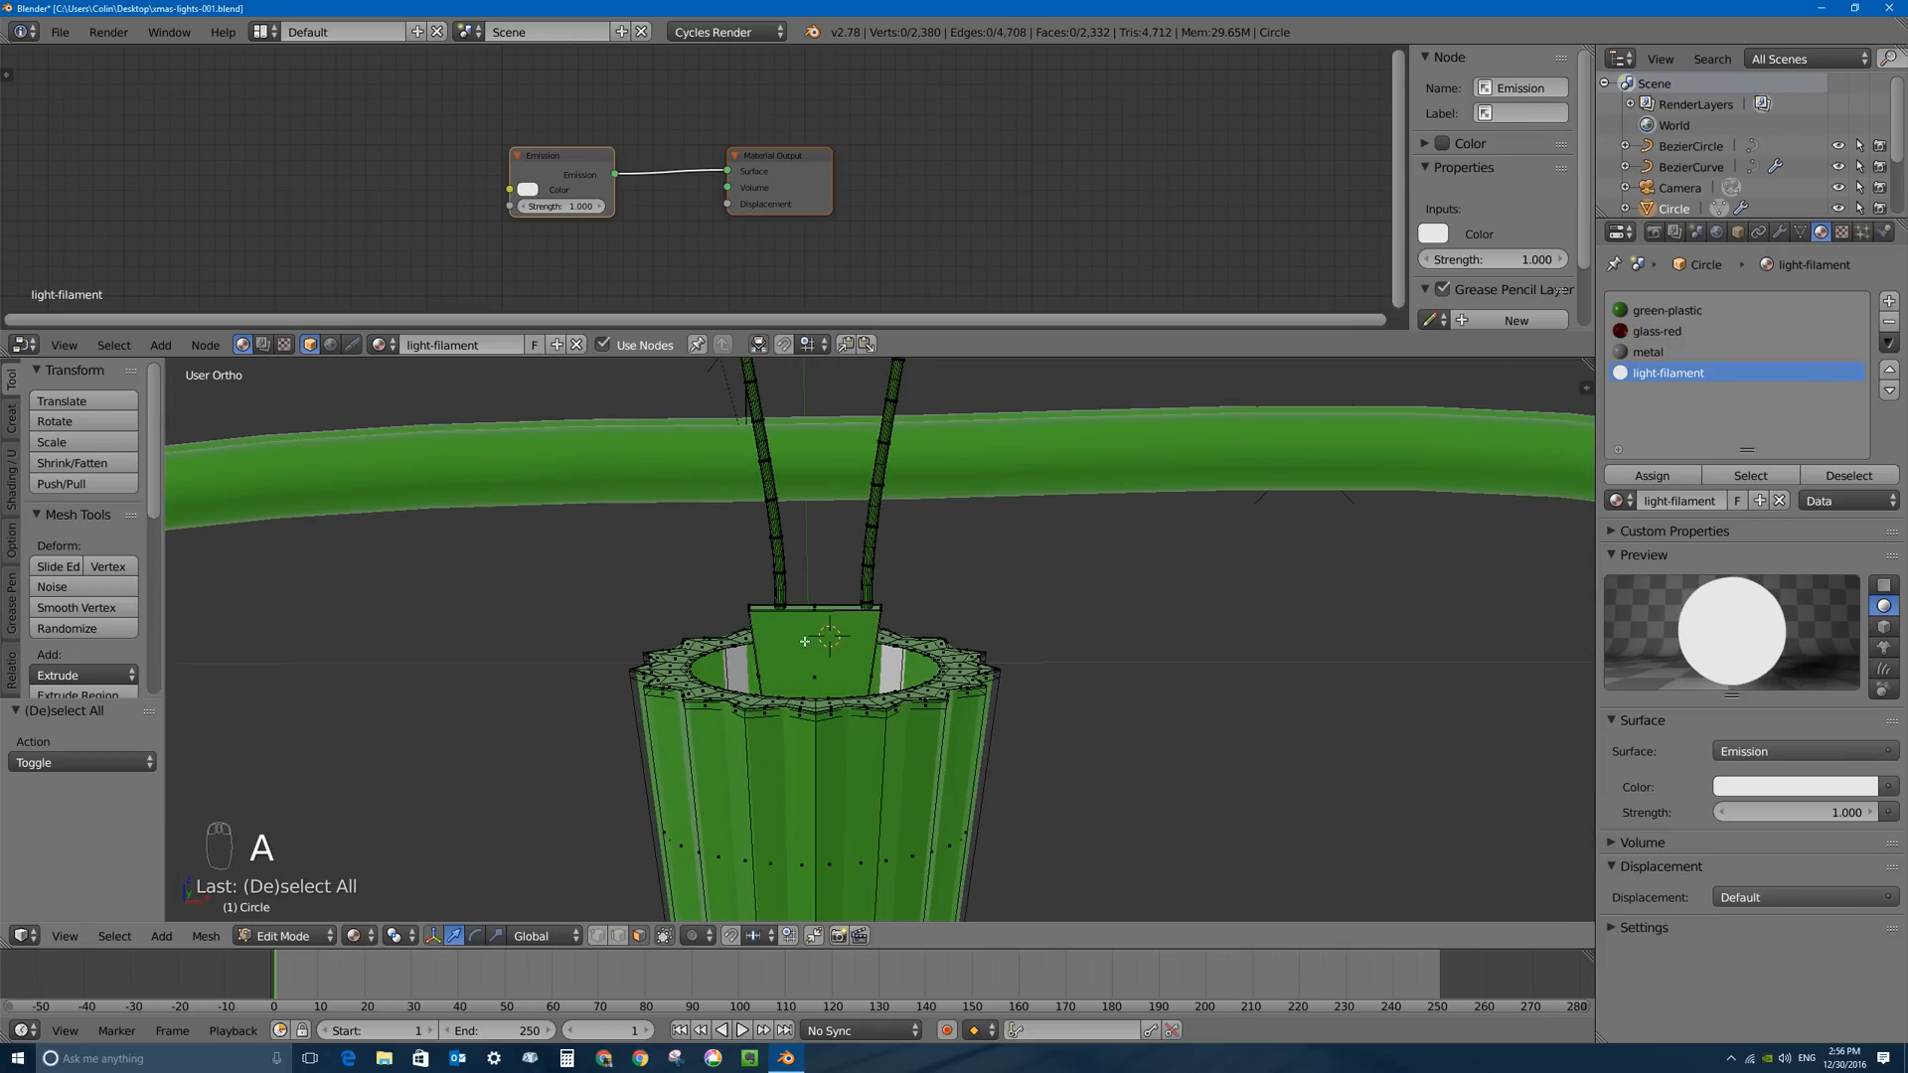
pyautogui.press('l')
pyautogui.click(1647, 352)
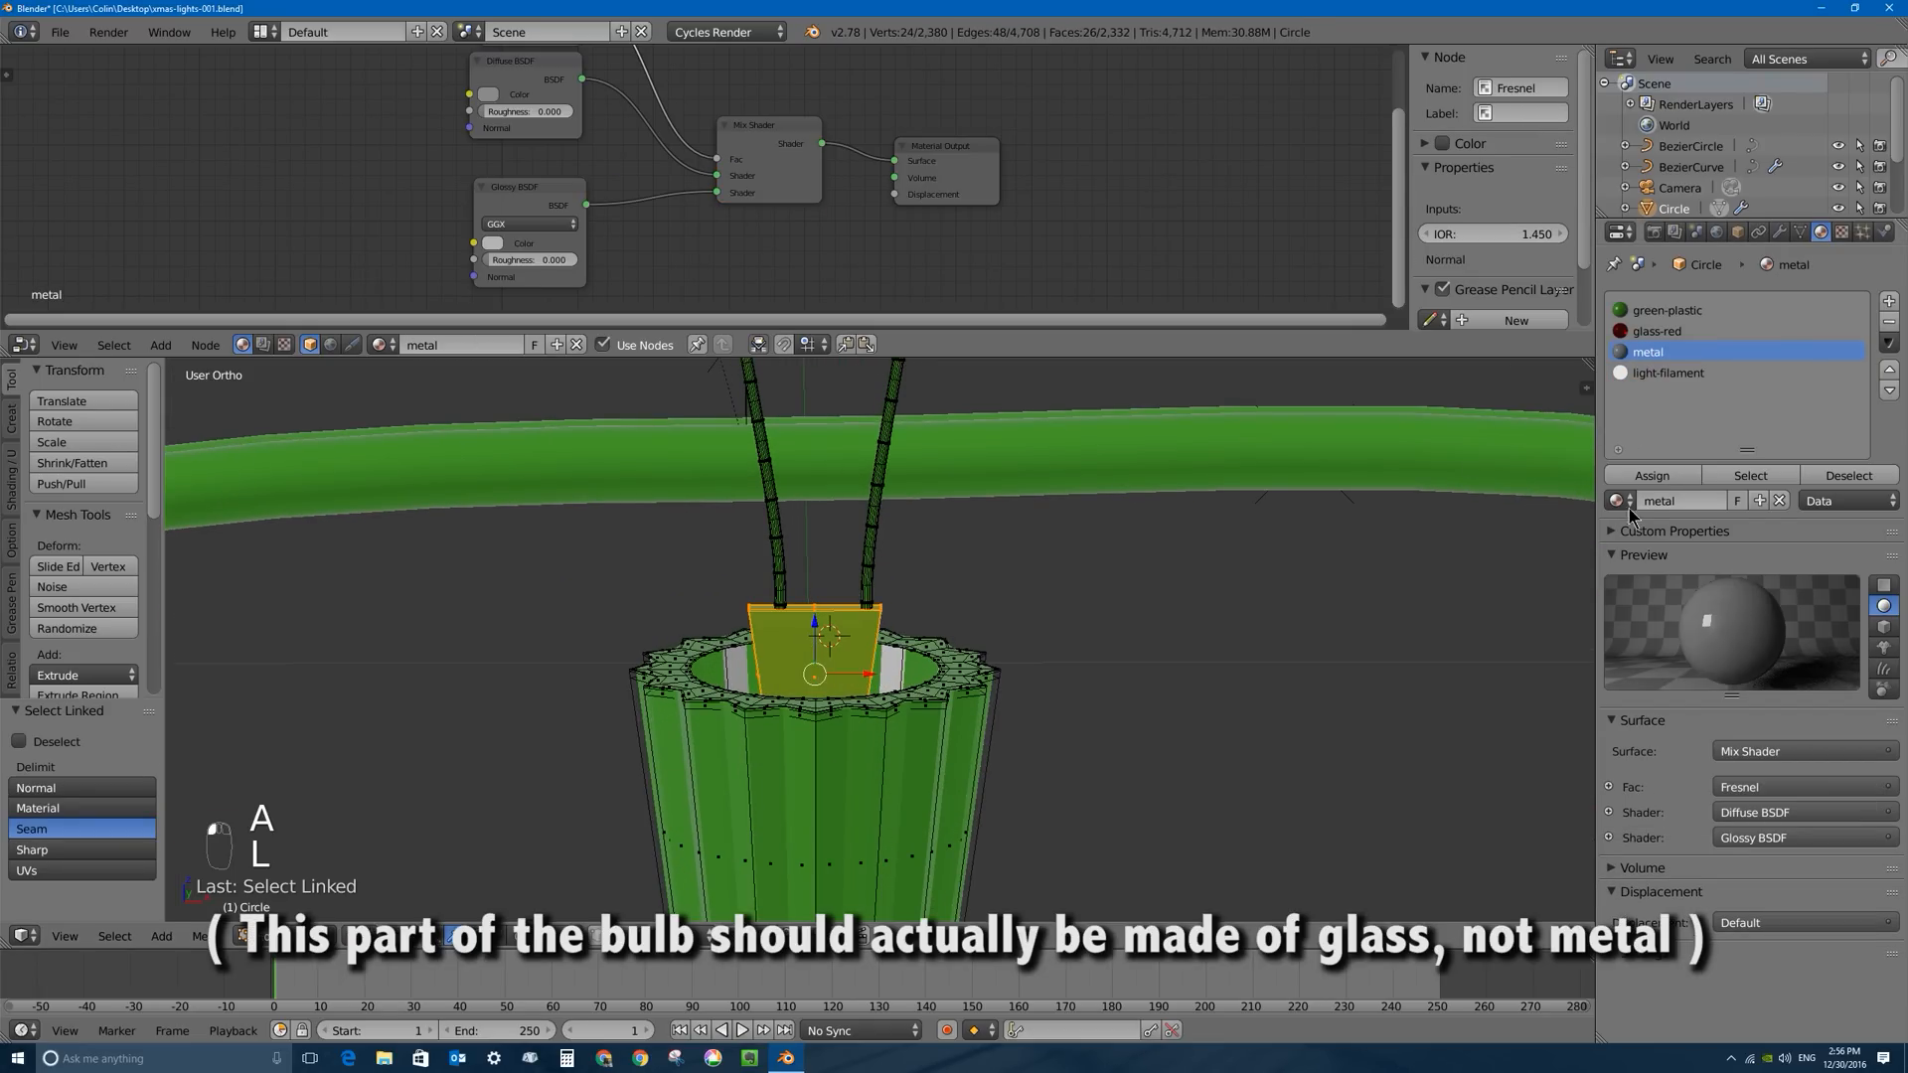
pyautogui.click(1649, 476)
pyautogui.moveTo(785, 536); pyautogui.dragTo(815, 525, button='middle')
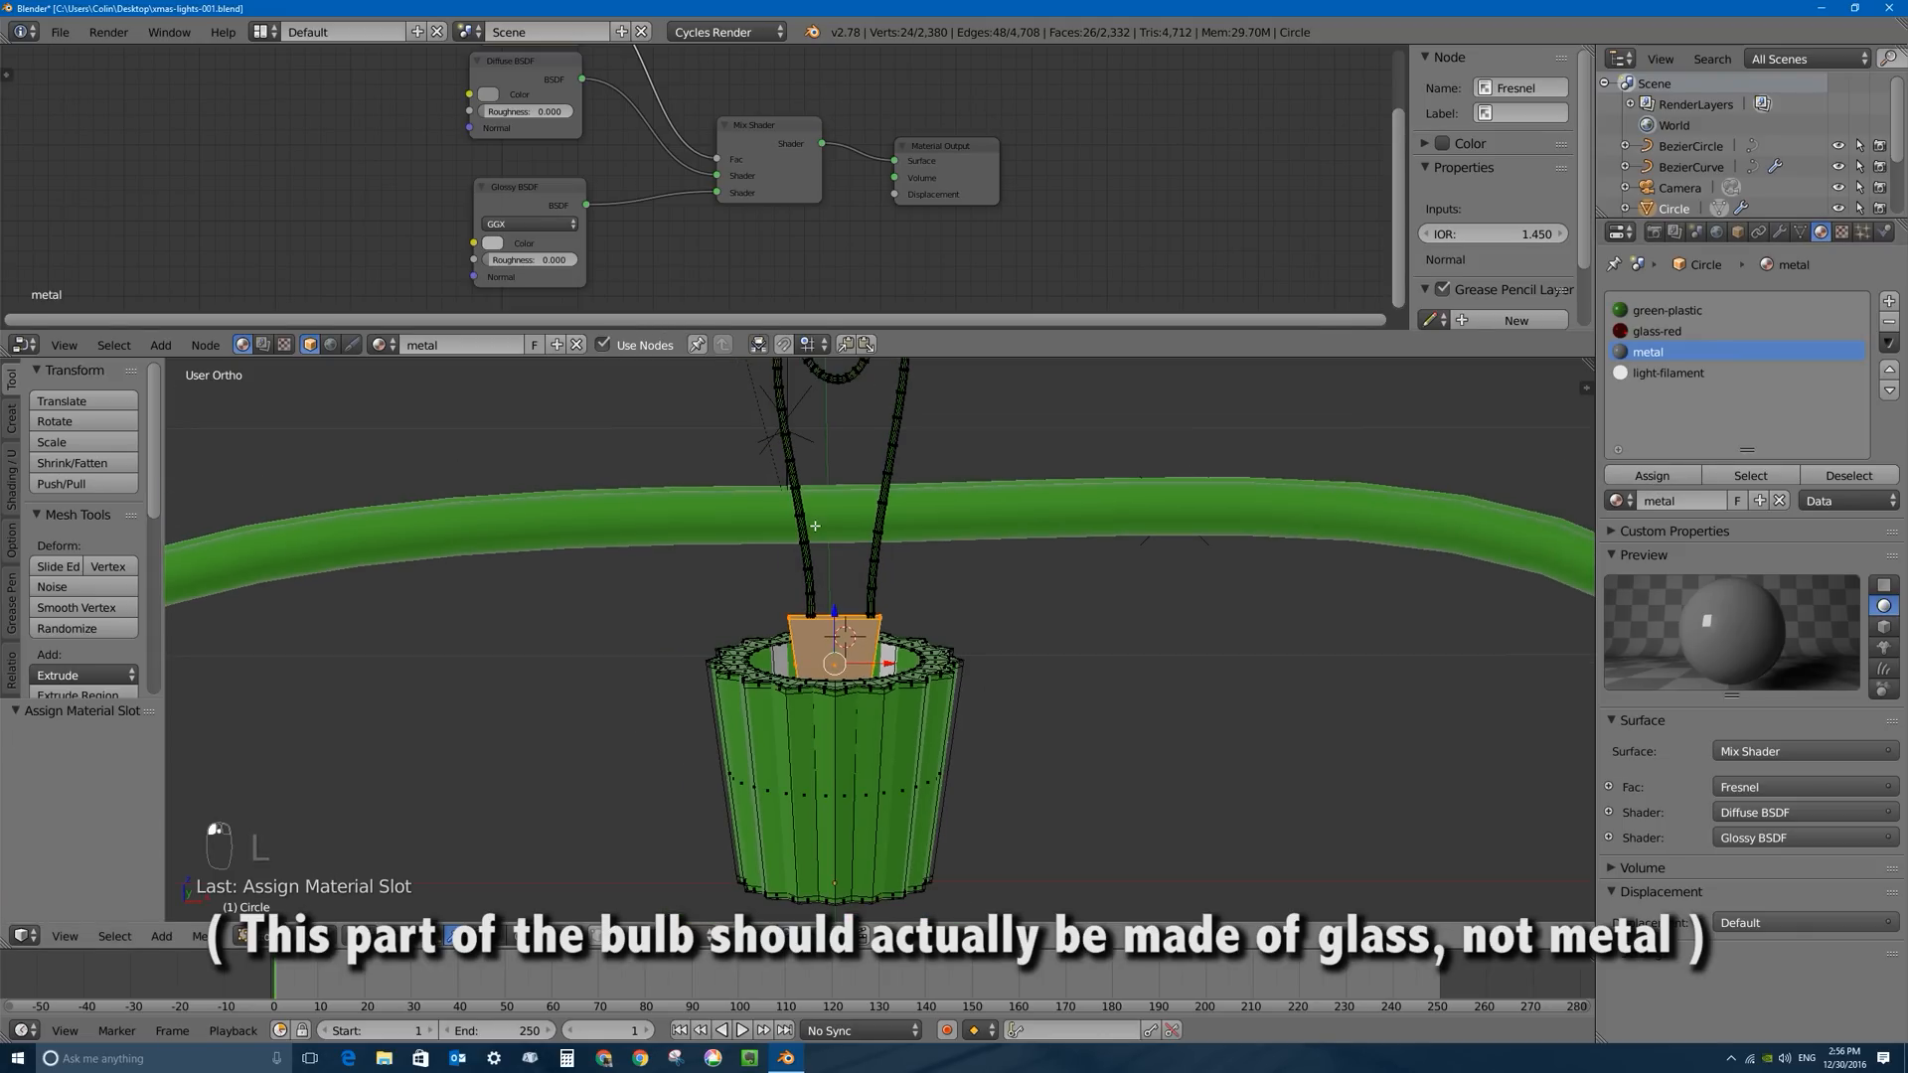
# Deselect the plug, select the whole linked filament wire, and assign the metal material to it.
pyautogui.press('a')
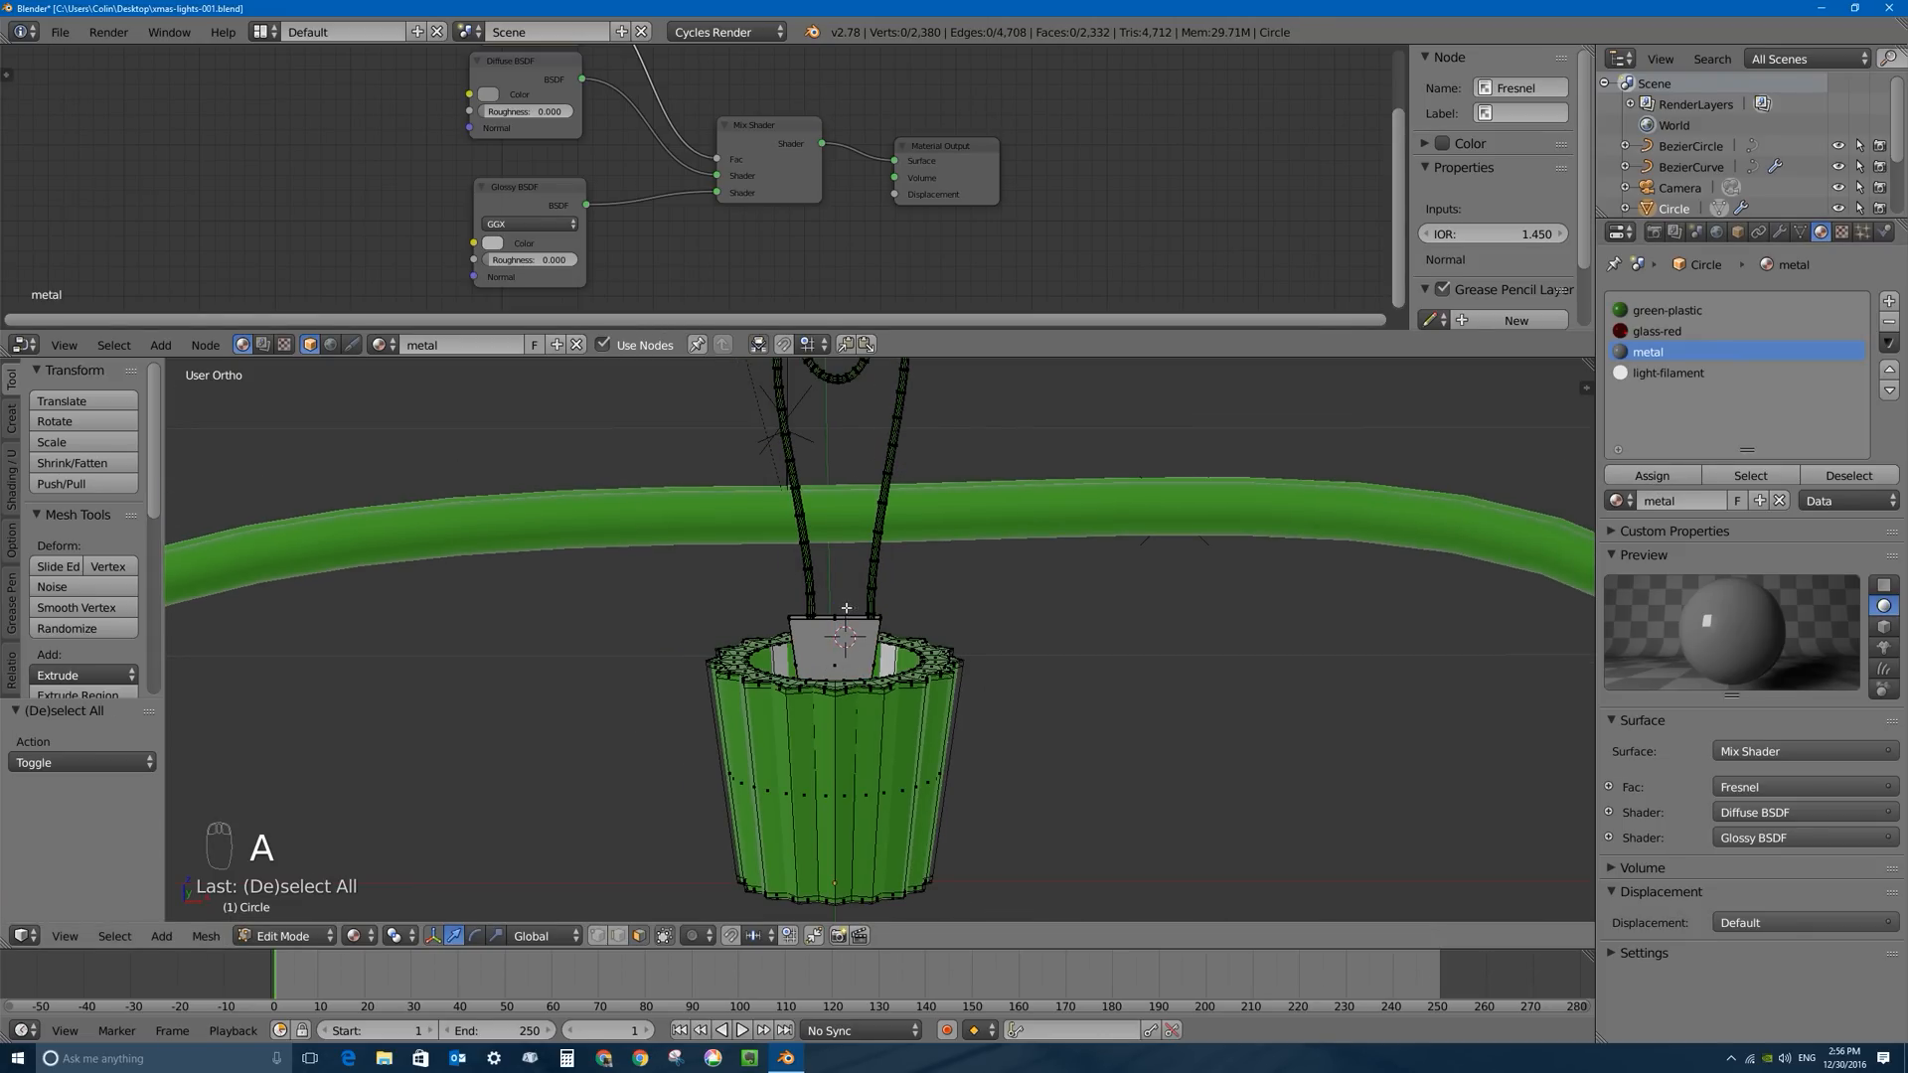
pyautogui.press('l')
pyautogui.press('l')
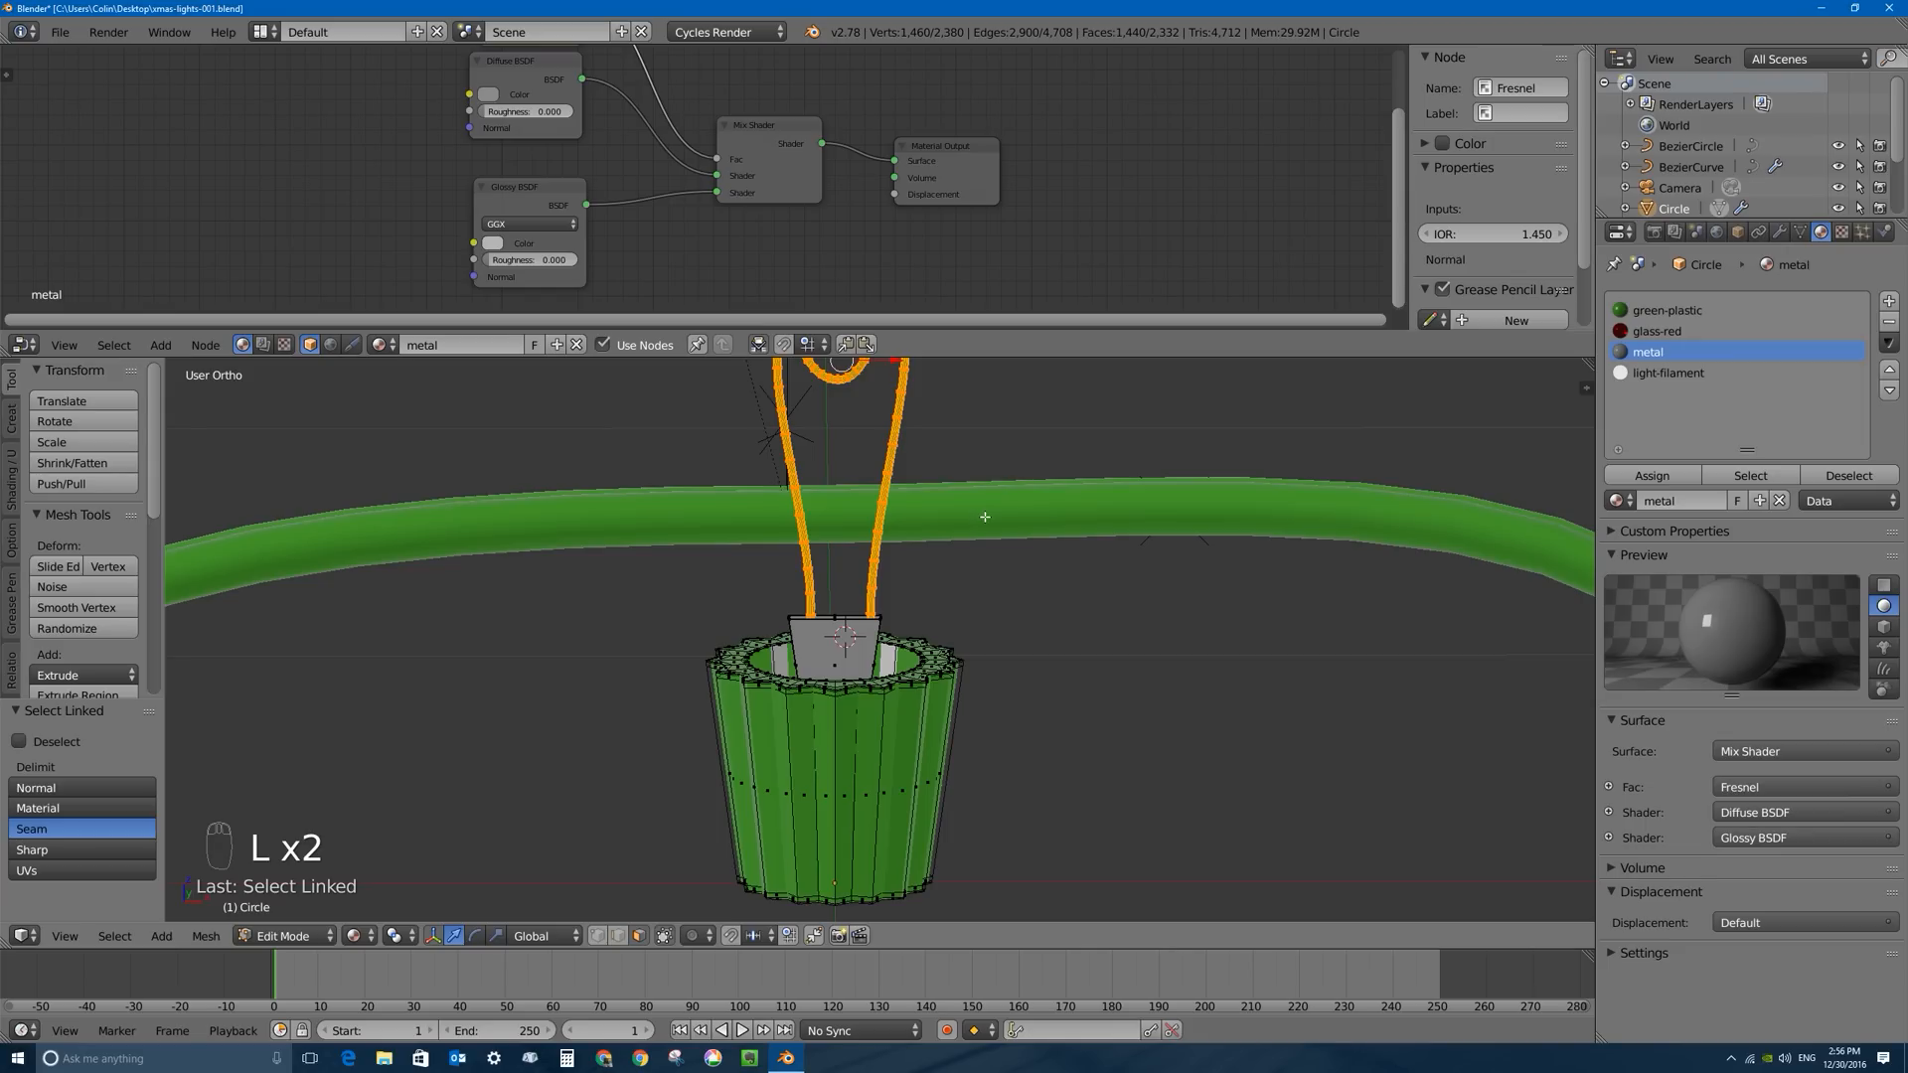
pyautogui.scroll(4, 888, 448)
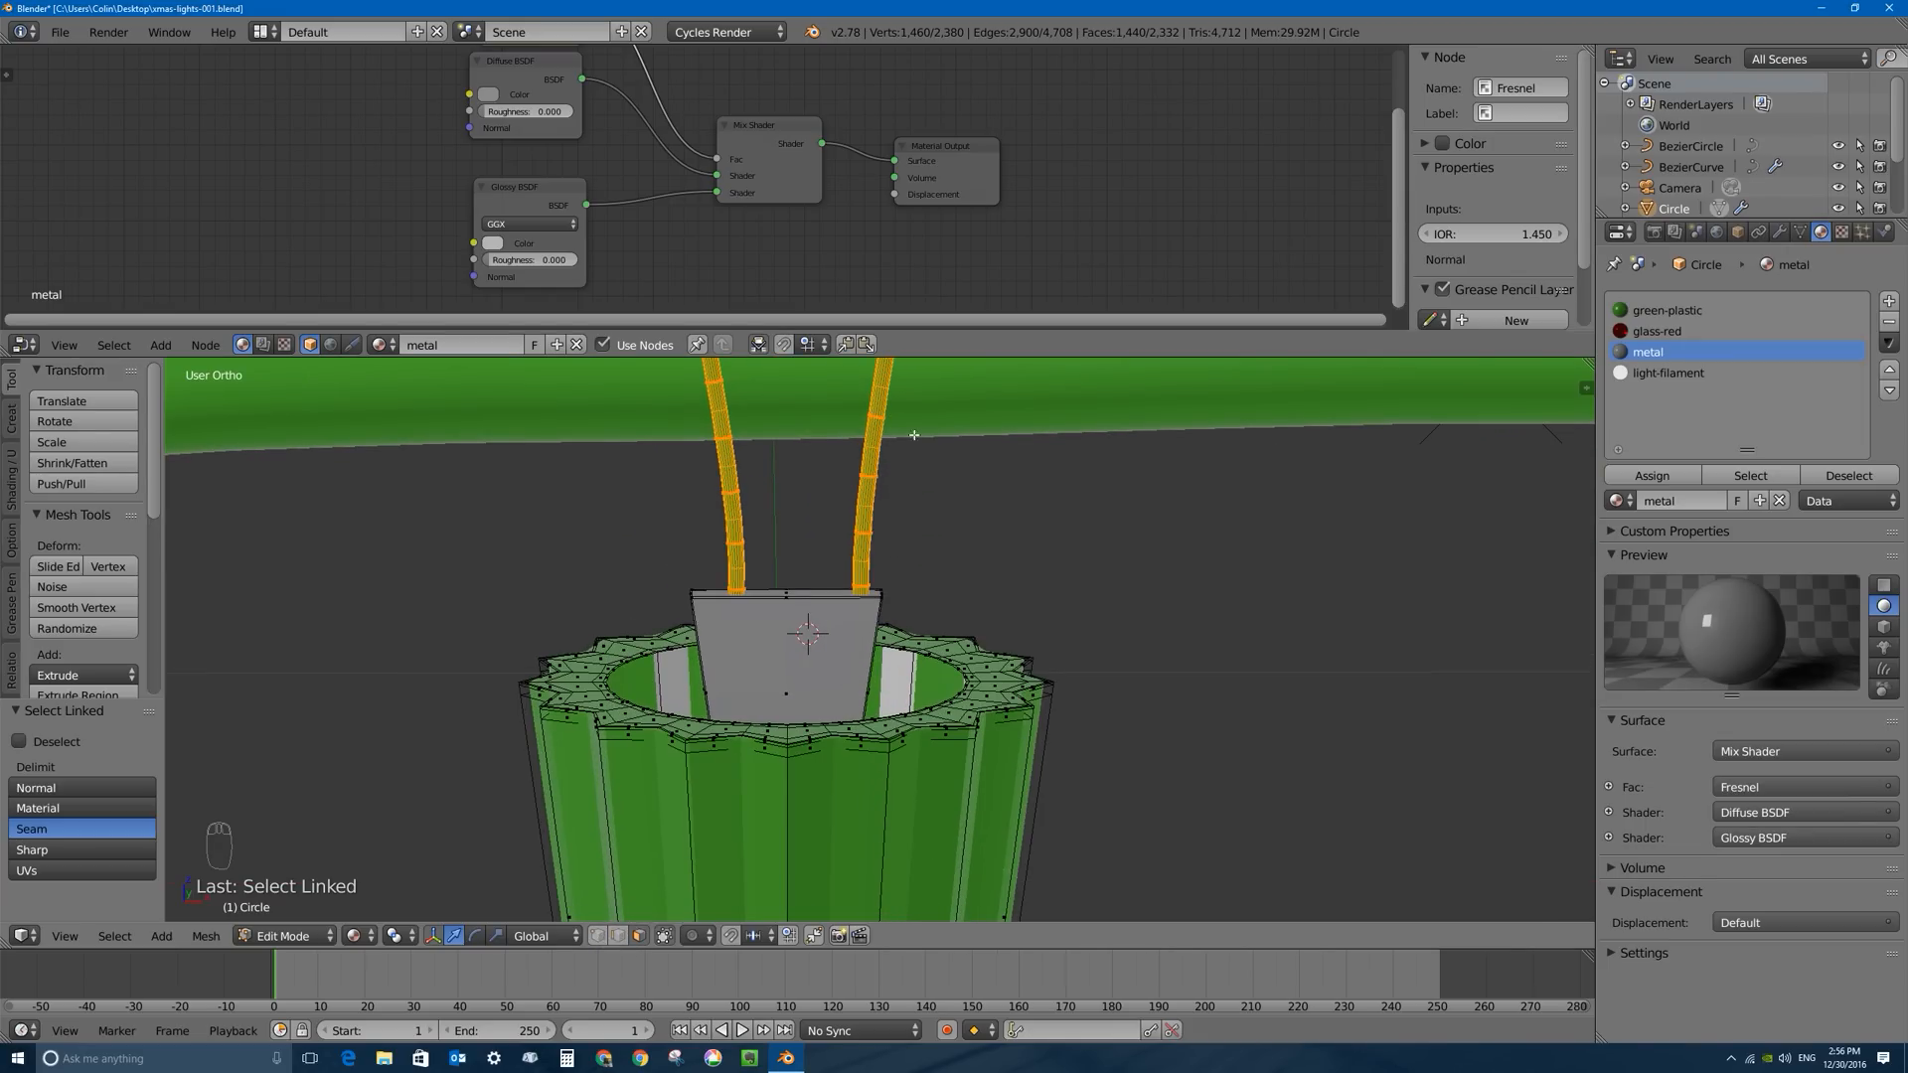
pyautogui.scroll(-2, 914, 436)
pyautogui.keyDown('shift'); pyautogui.moveTo(940, 424); pyautogui.dragTo(929, 629, button='middle'); pyautogui.keyUp('shift')
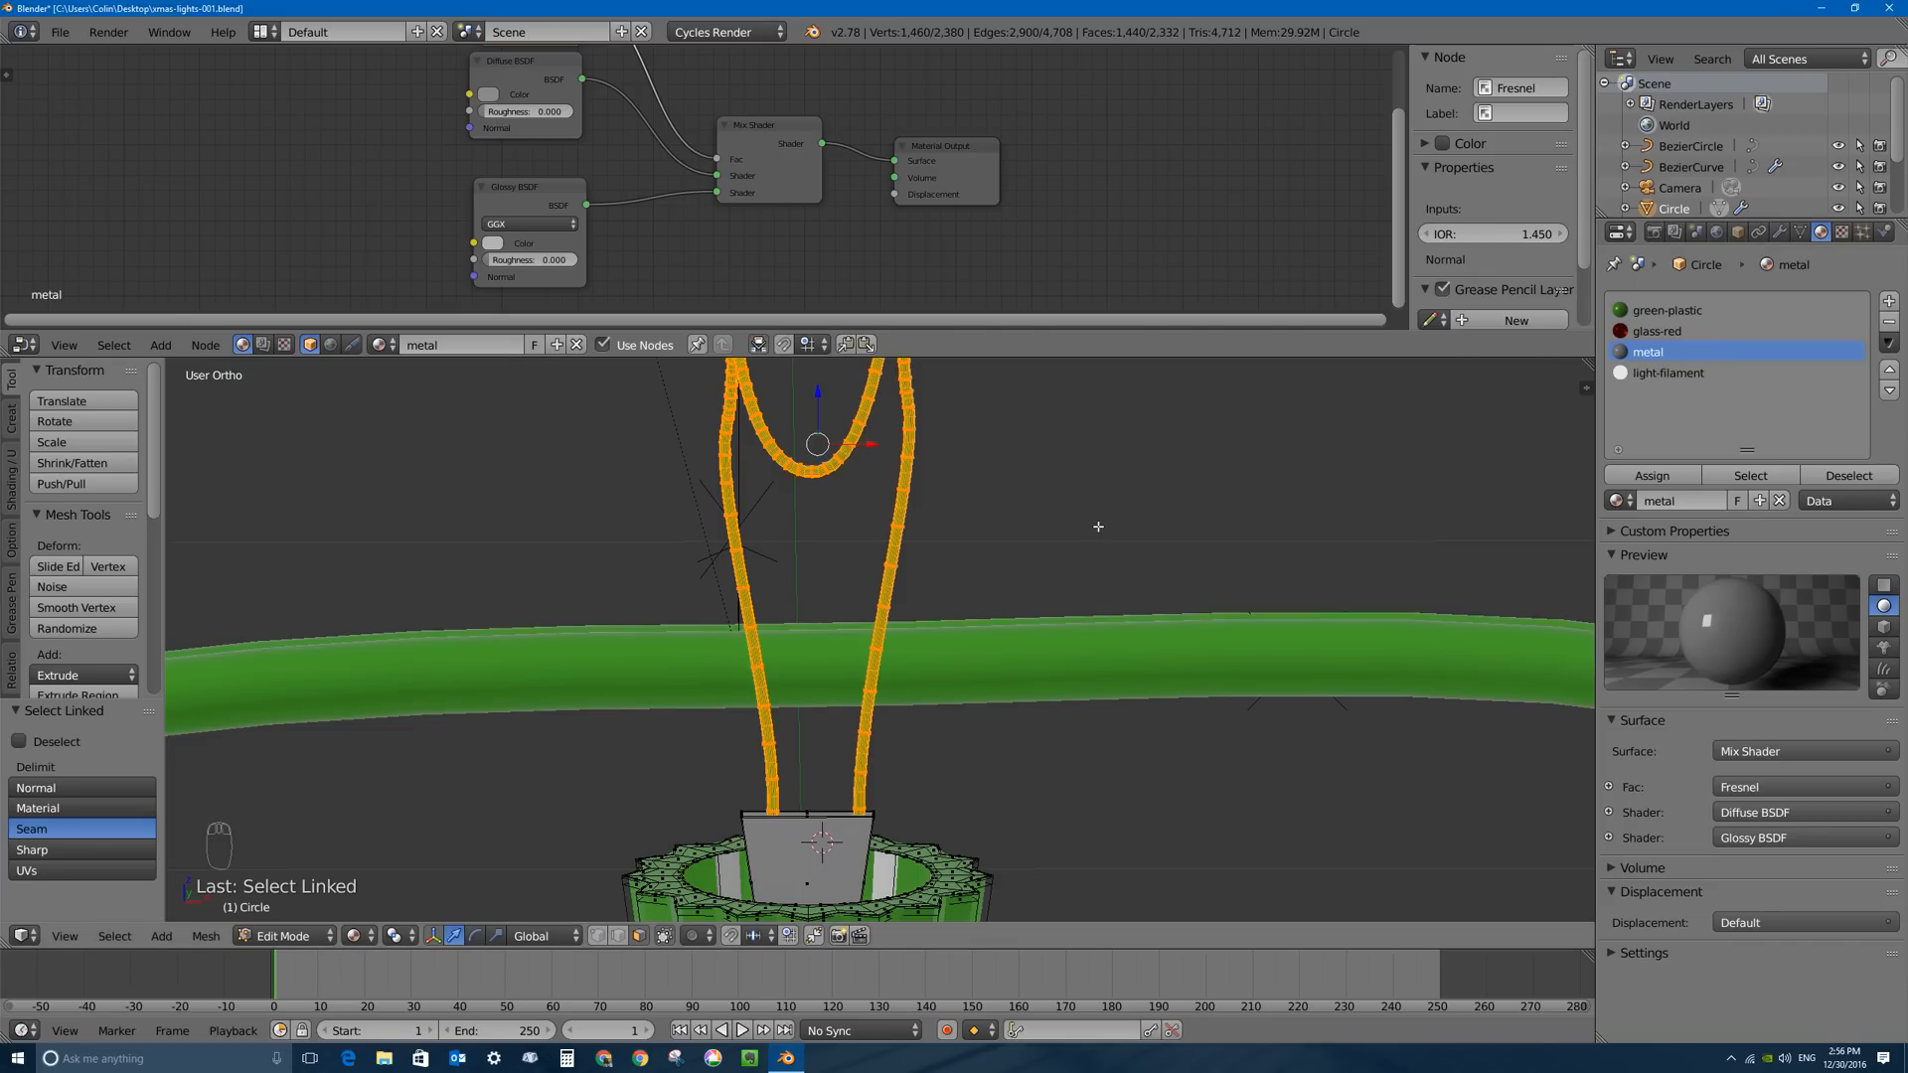
pyautogui.click(1677, 474)
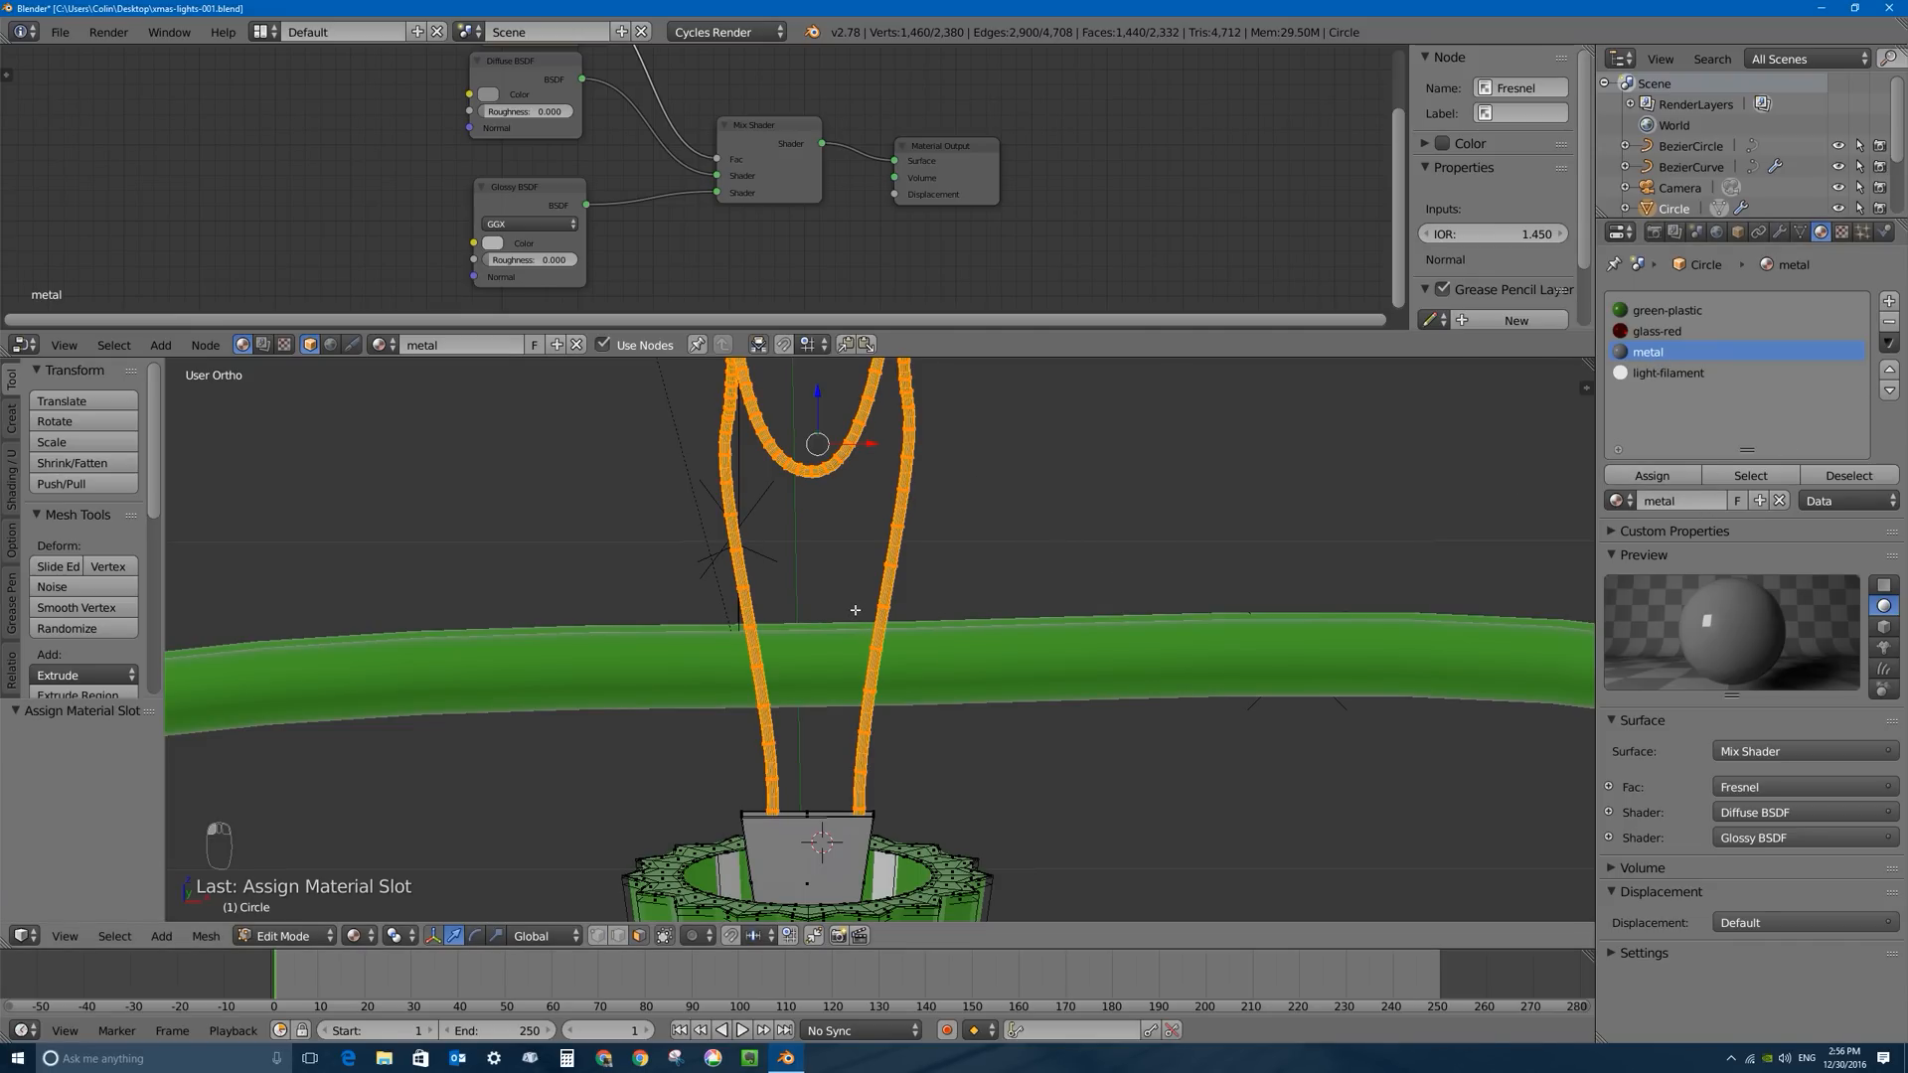
# Try to shrink the filament selection repeatedly with Select Less.
pyautogui.press('ctrl+KP_Subtract')
pyautogui.press('ctrl+KP_Subtract')
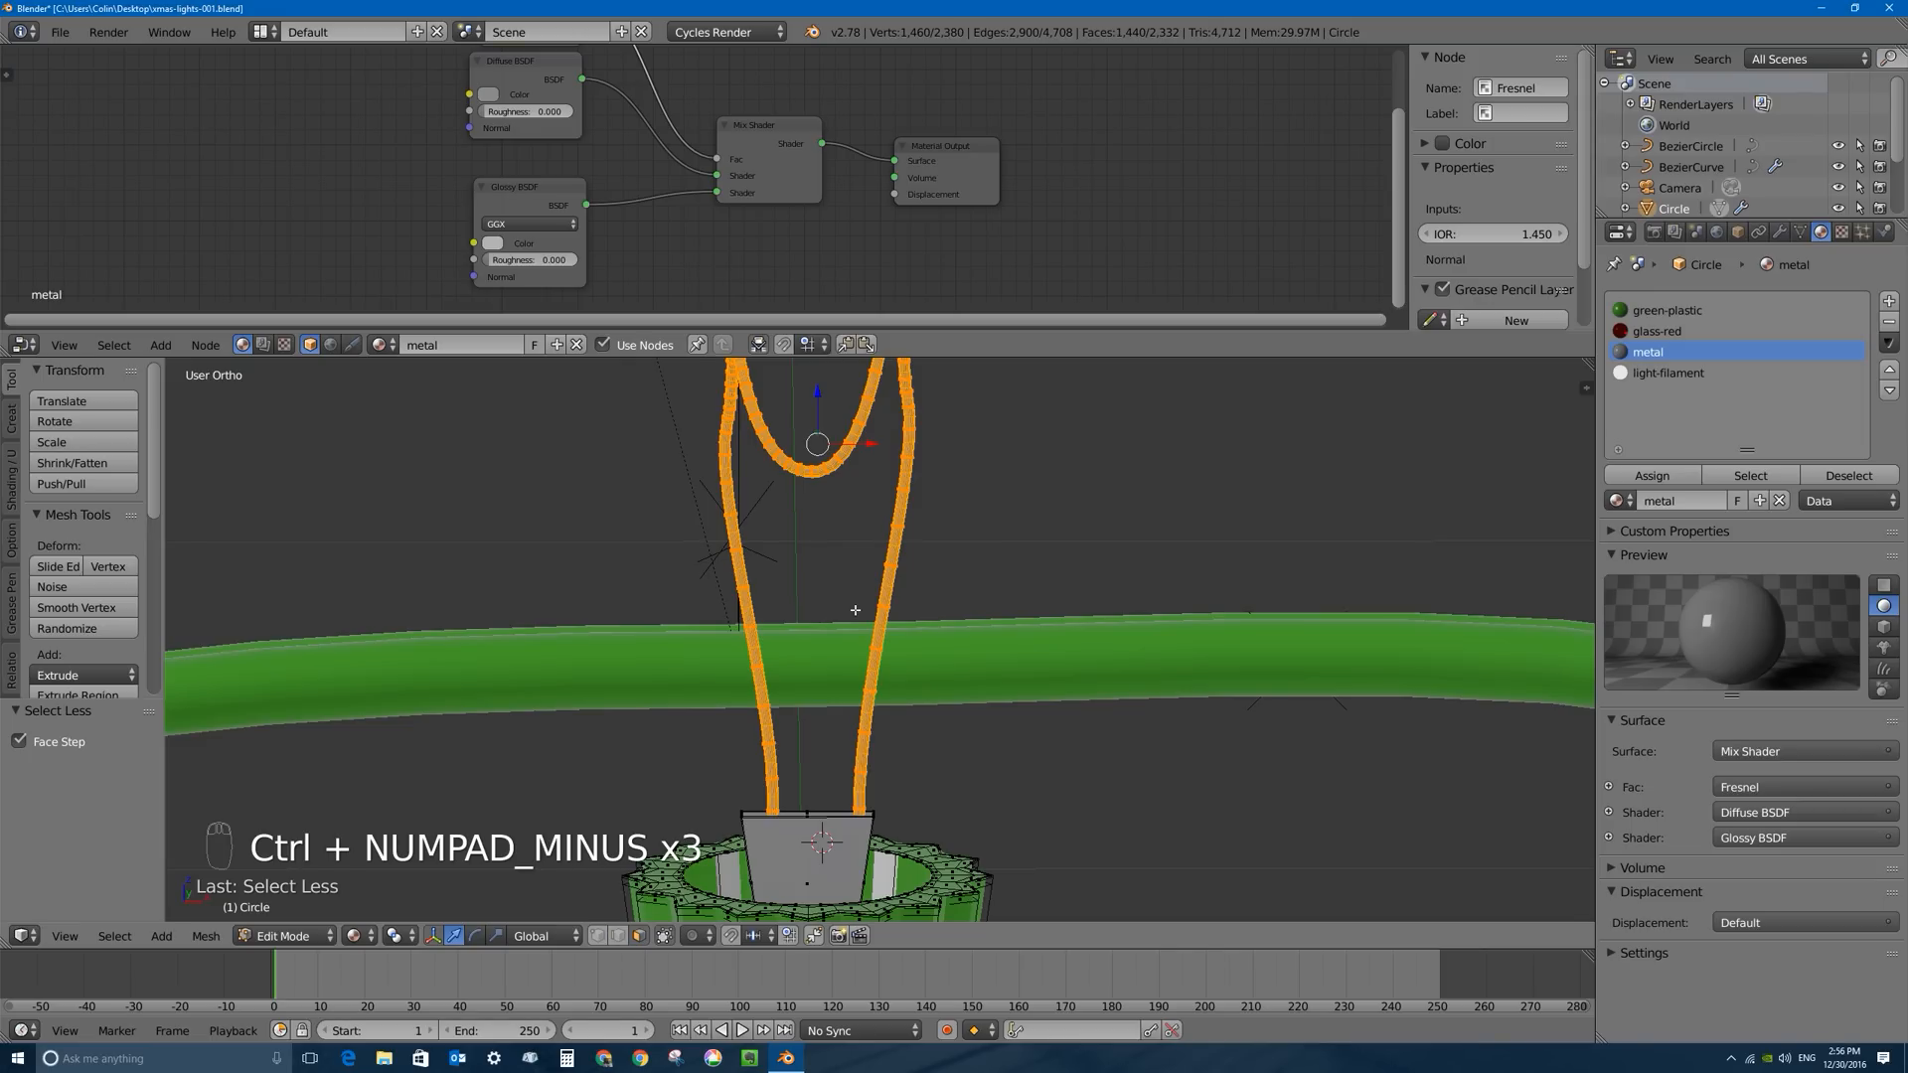
pyautogui.press('ctrl+KP_Subtract')
pyautogui.press('ctrl+KP_Subtract')
pyautogui.press('ctrl+KP_Subtract')
pyautogui.press('ctrl+KP_Subtract')
pyautogui.press('ctrl+KP_Subtract')
pyautogui.press('ctrl+KP_Subtract')
pyautogui.press('ctrl+KP_Subtract')
pyautogui.press('ctrl+KP_Subtract')
pyautogui.press('ctrl+KP_Subtract')
pyautogui.press('ctrl+KP_Subtract')
pyautogui.press('ctrl+KP_Subtract')
pyautogui.scroll(-2, 912, 609)
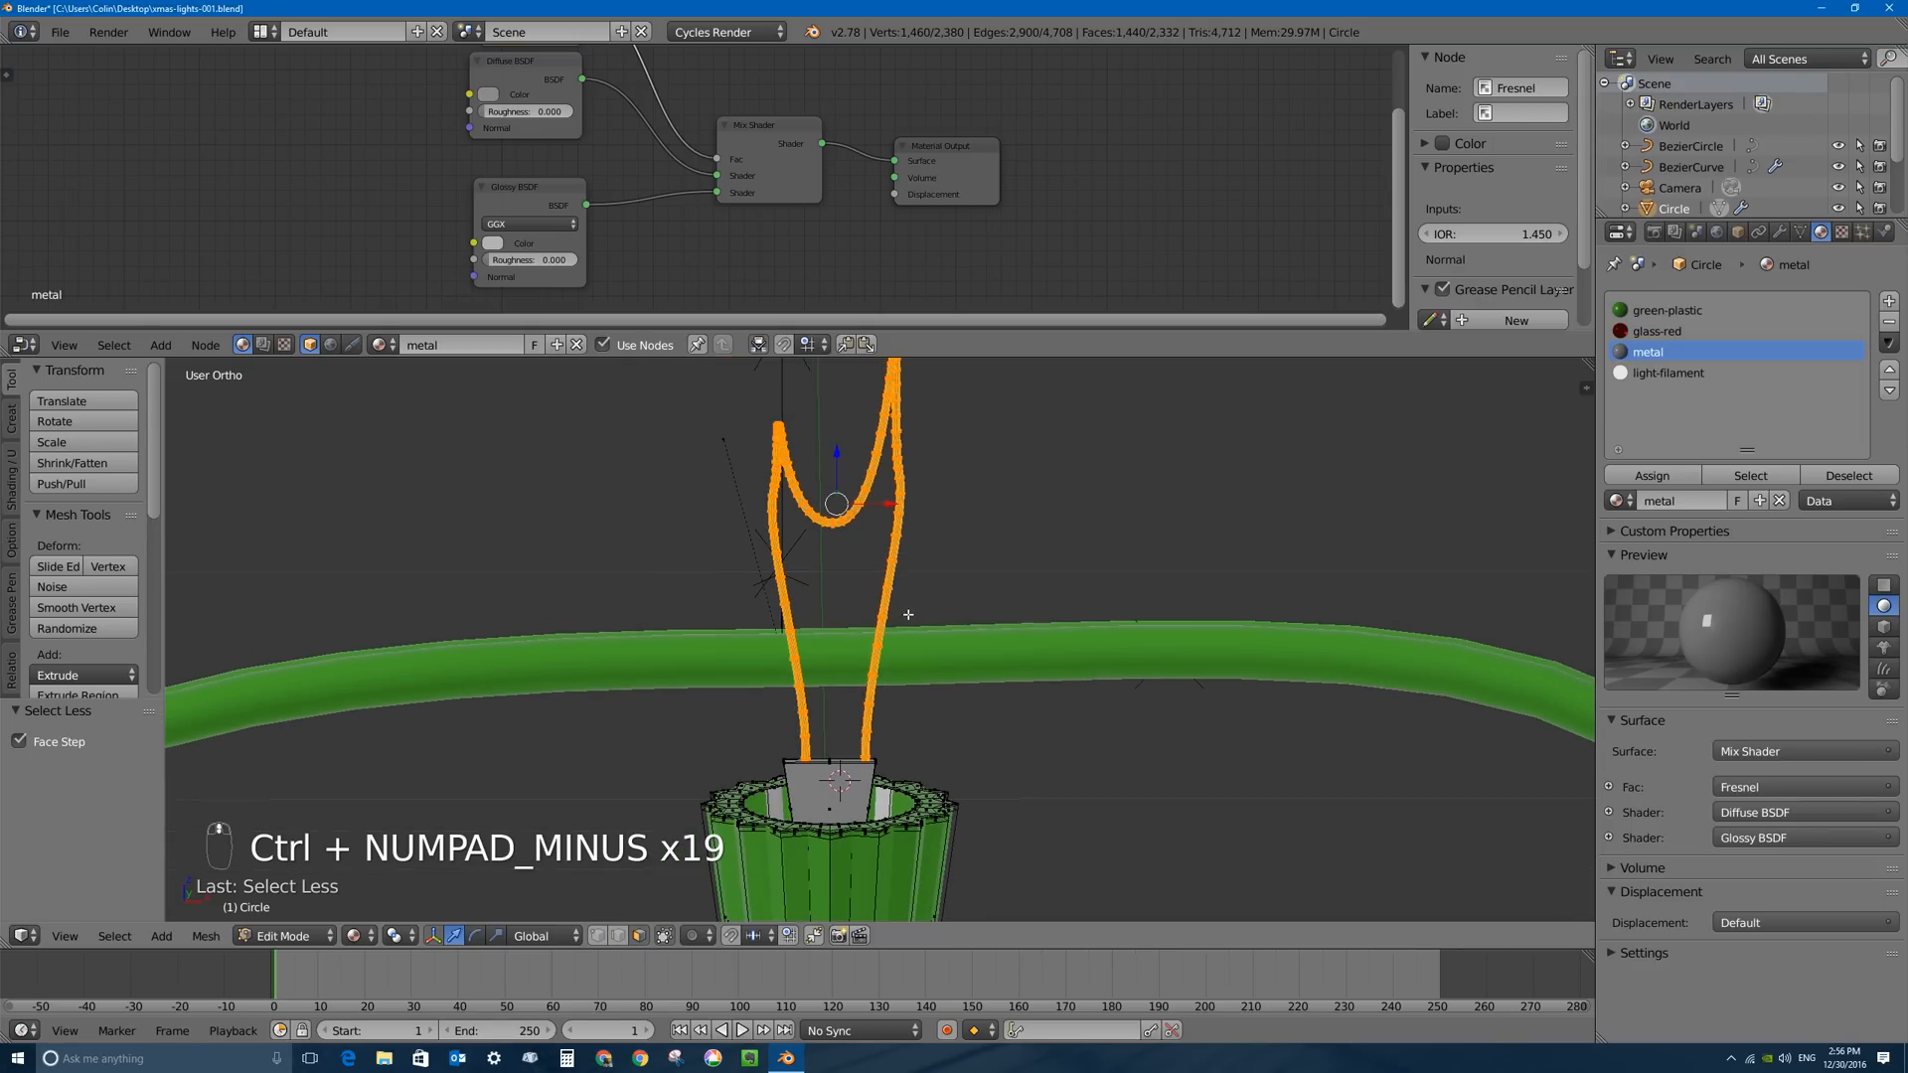
# Clear the selection and try to box-select the upper part of the filament wire in front view.
pyautogui.press('KP_1')
pyautogui.scroll(-2, 882, 547)
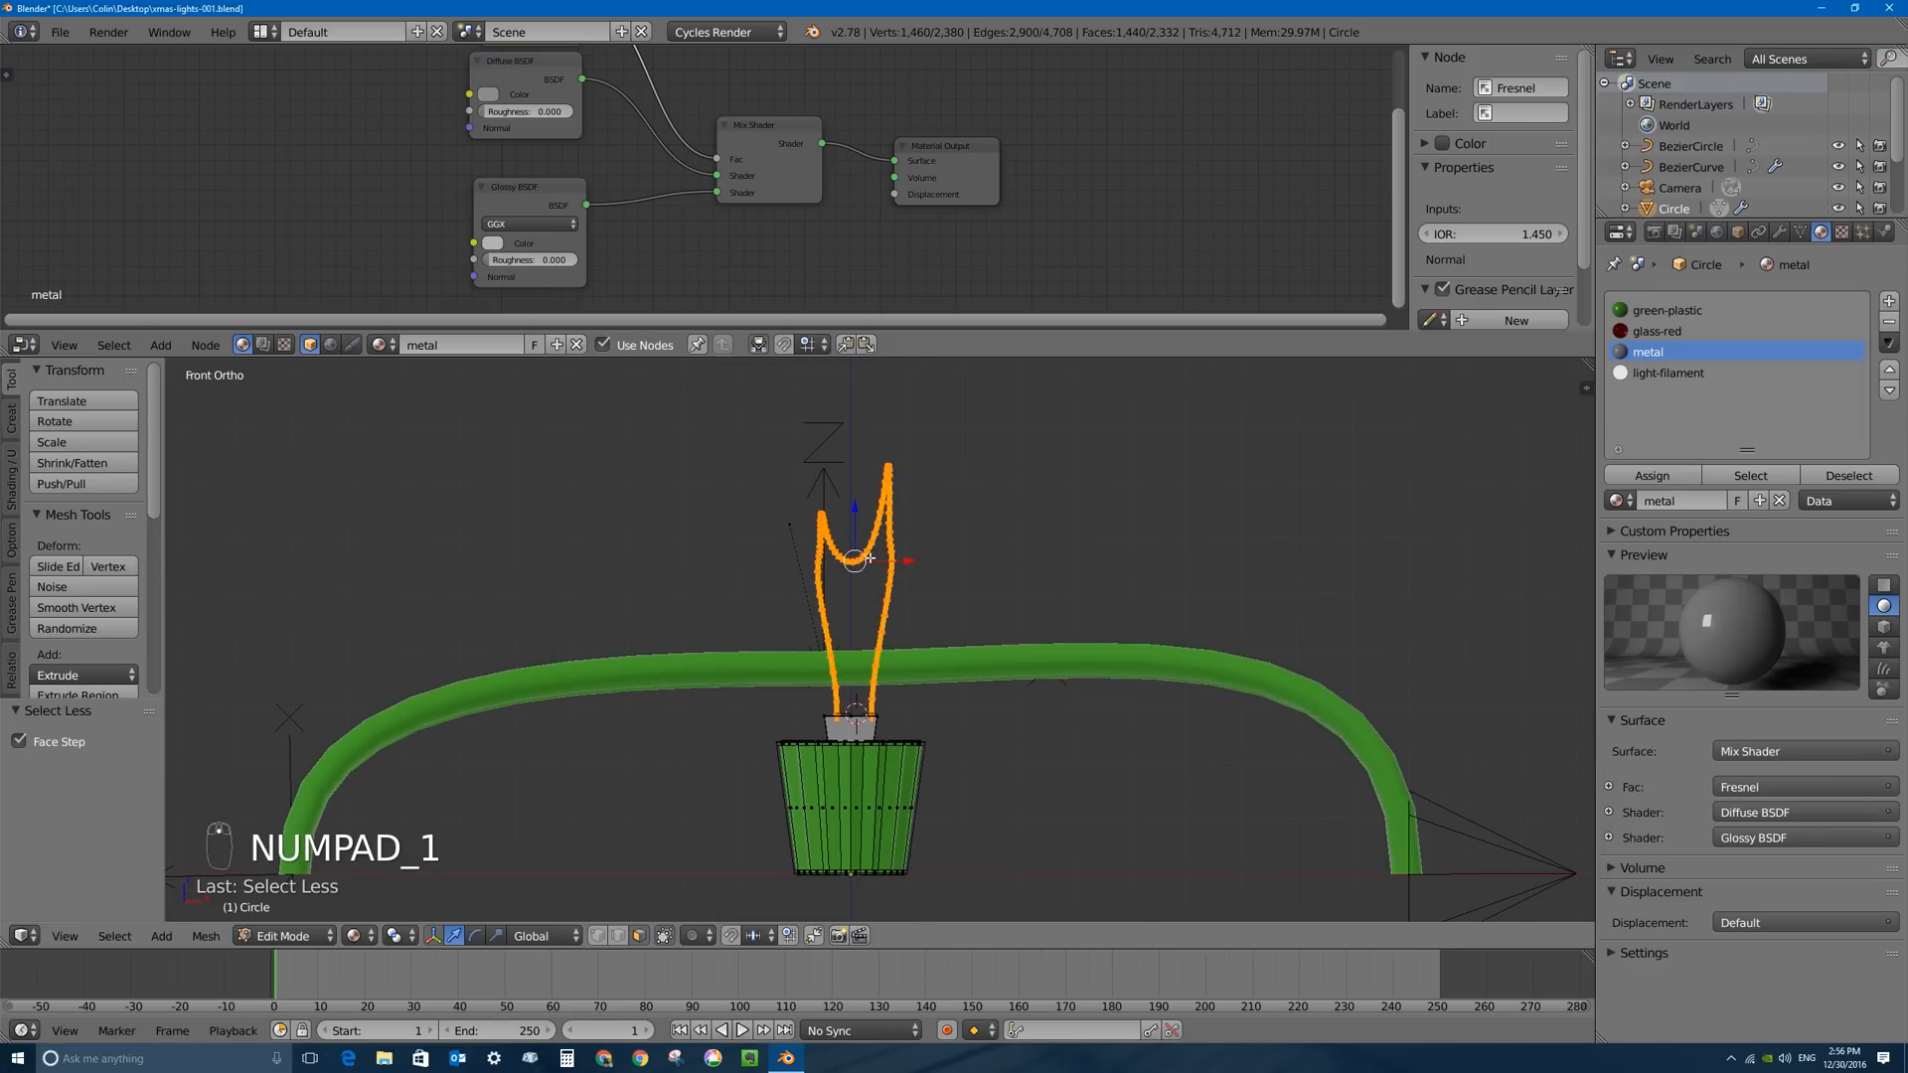
pyautogui.scroll(1, 882, 546)
pyautogui.press('a')
pyautogui.press('a')
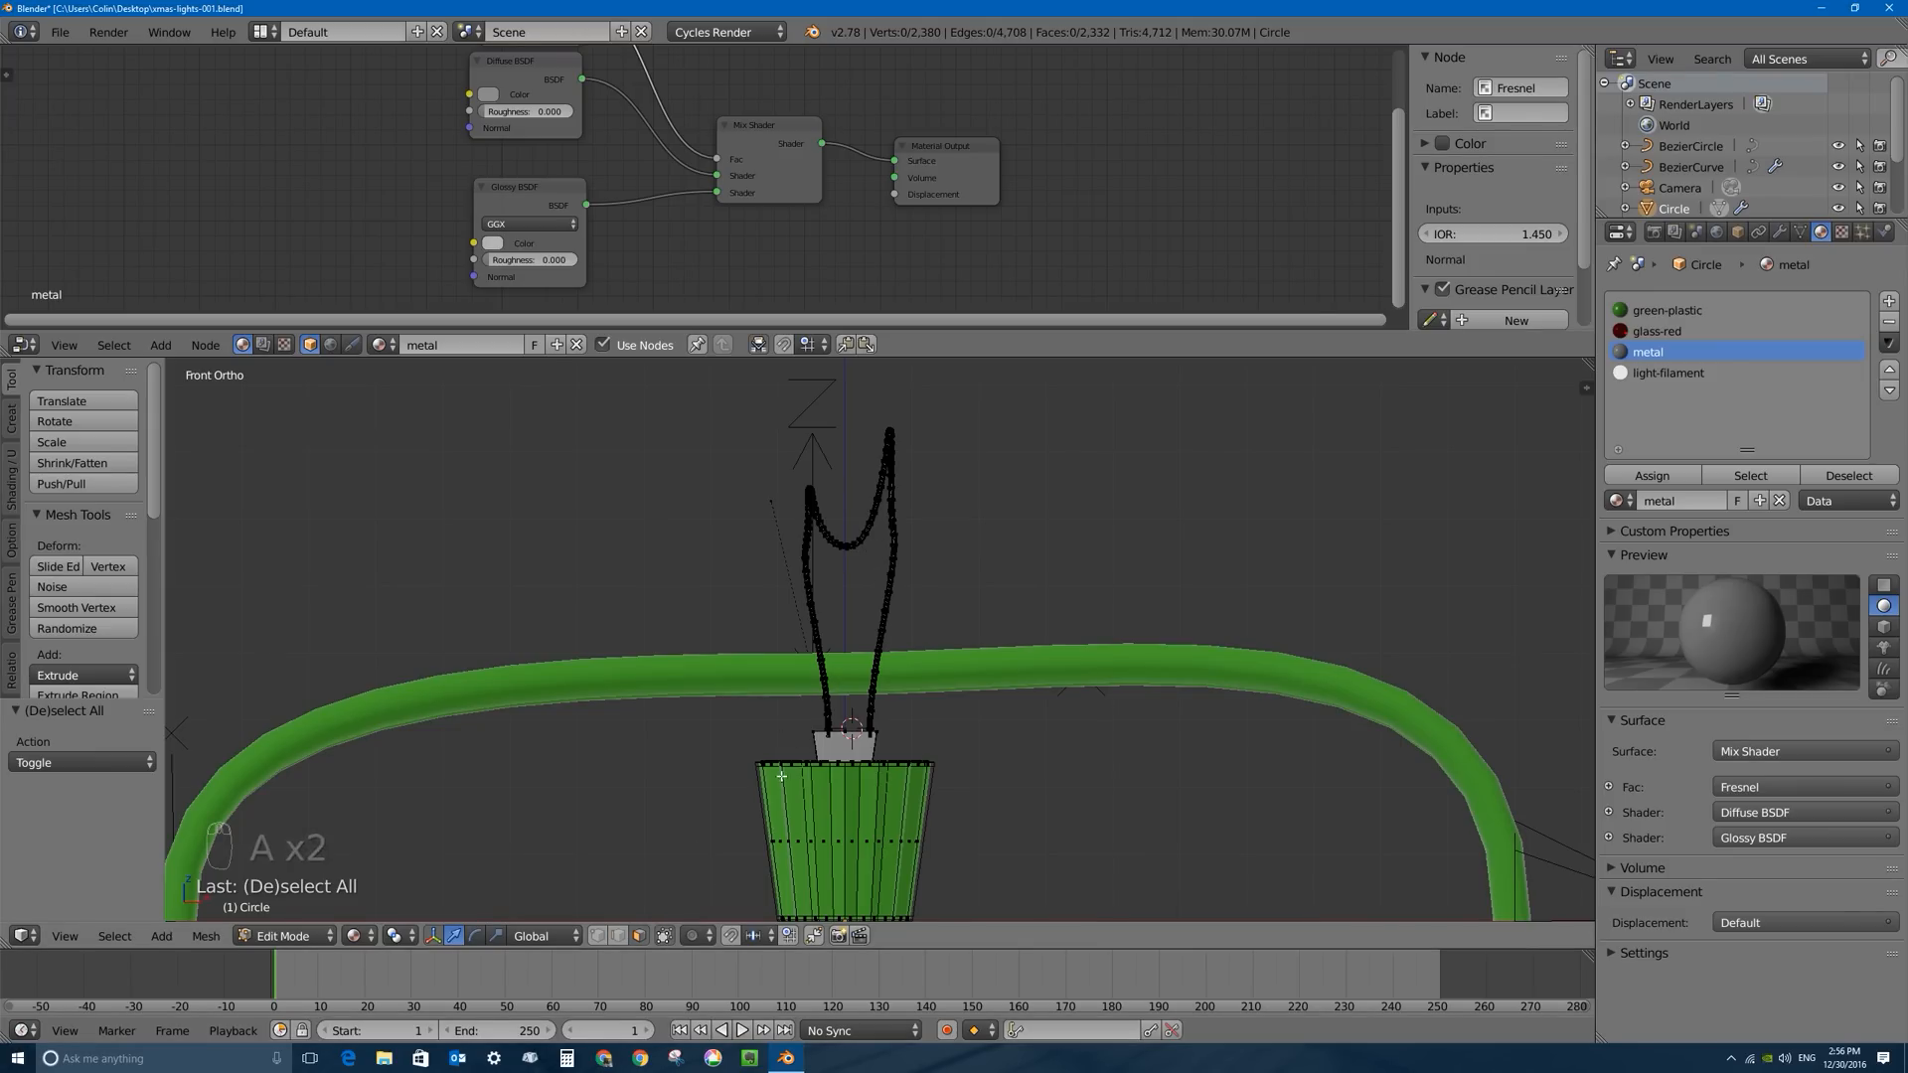
pyautogui.press('b')
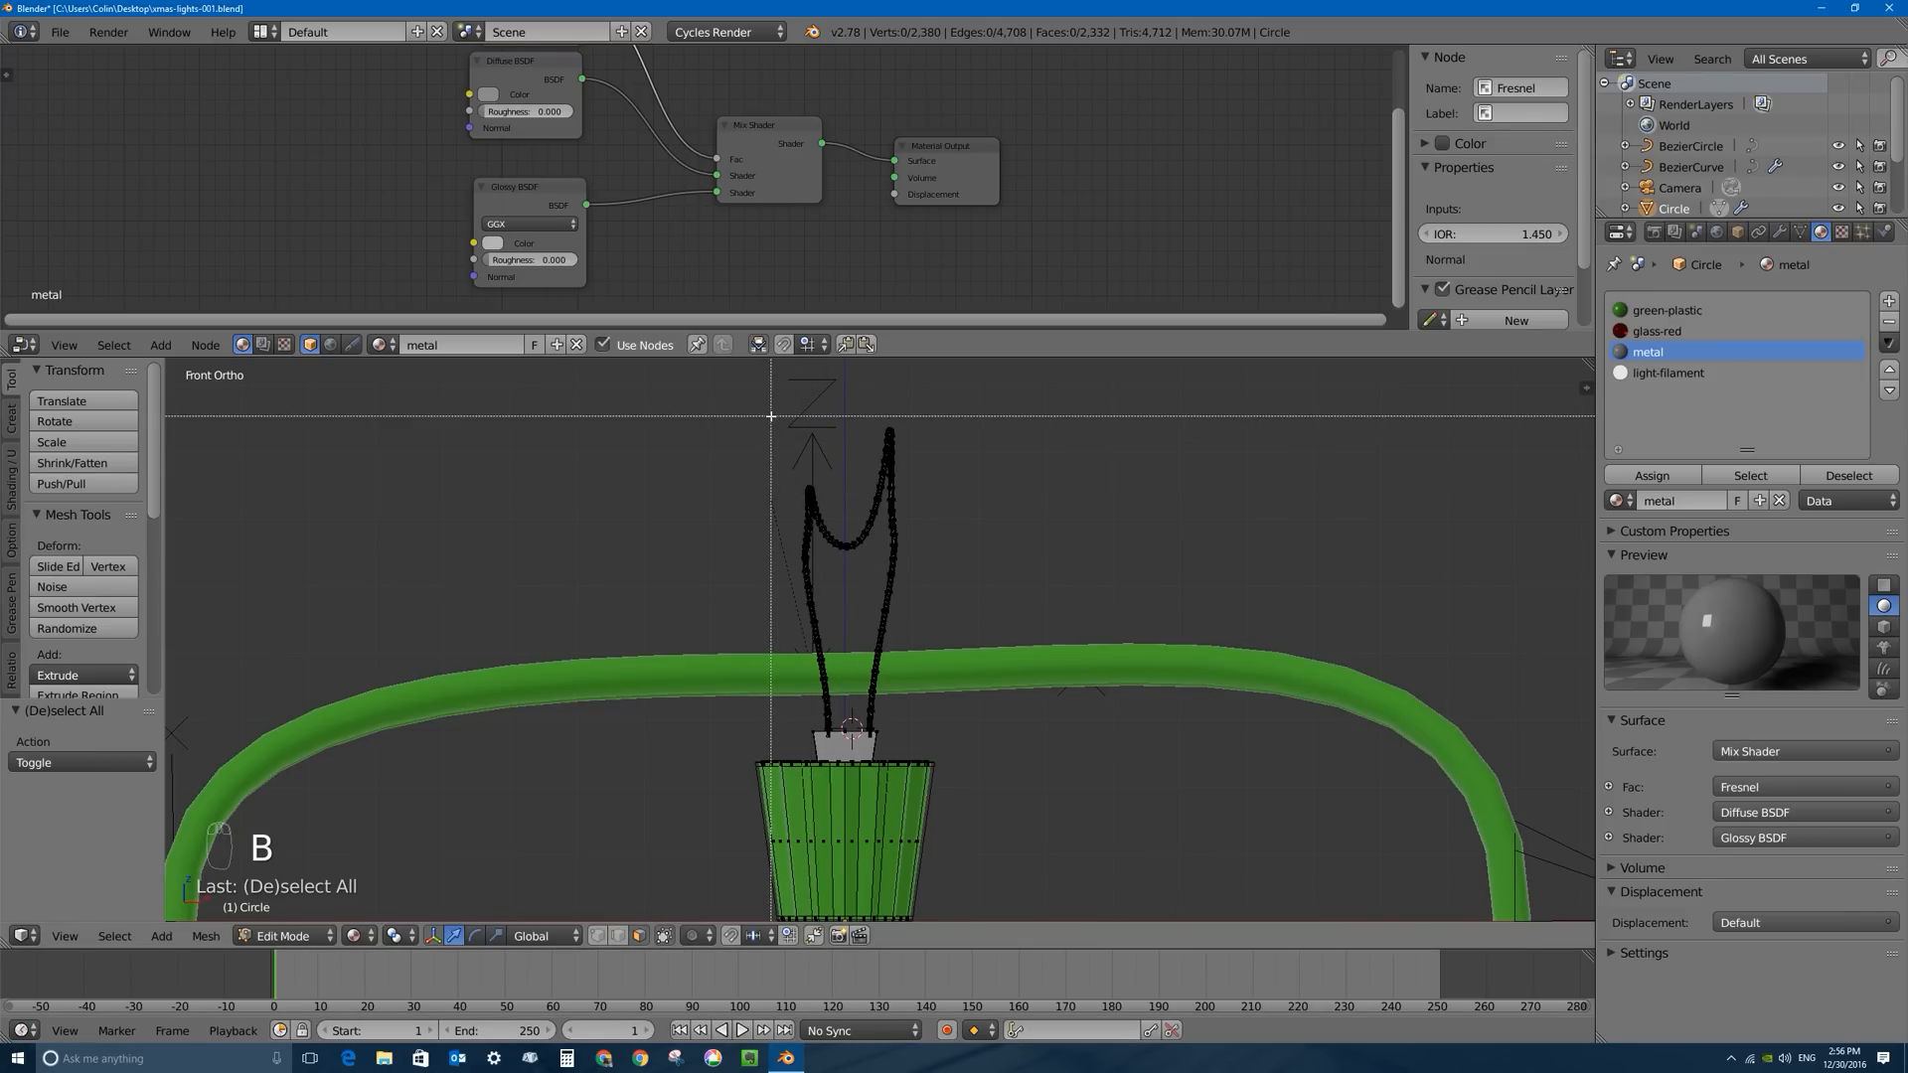
pyautogui.moveTo(752, 396); pyautogui.dragTo(915, 622)
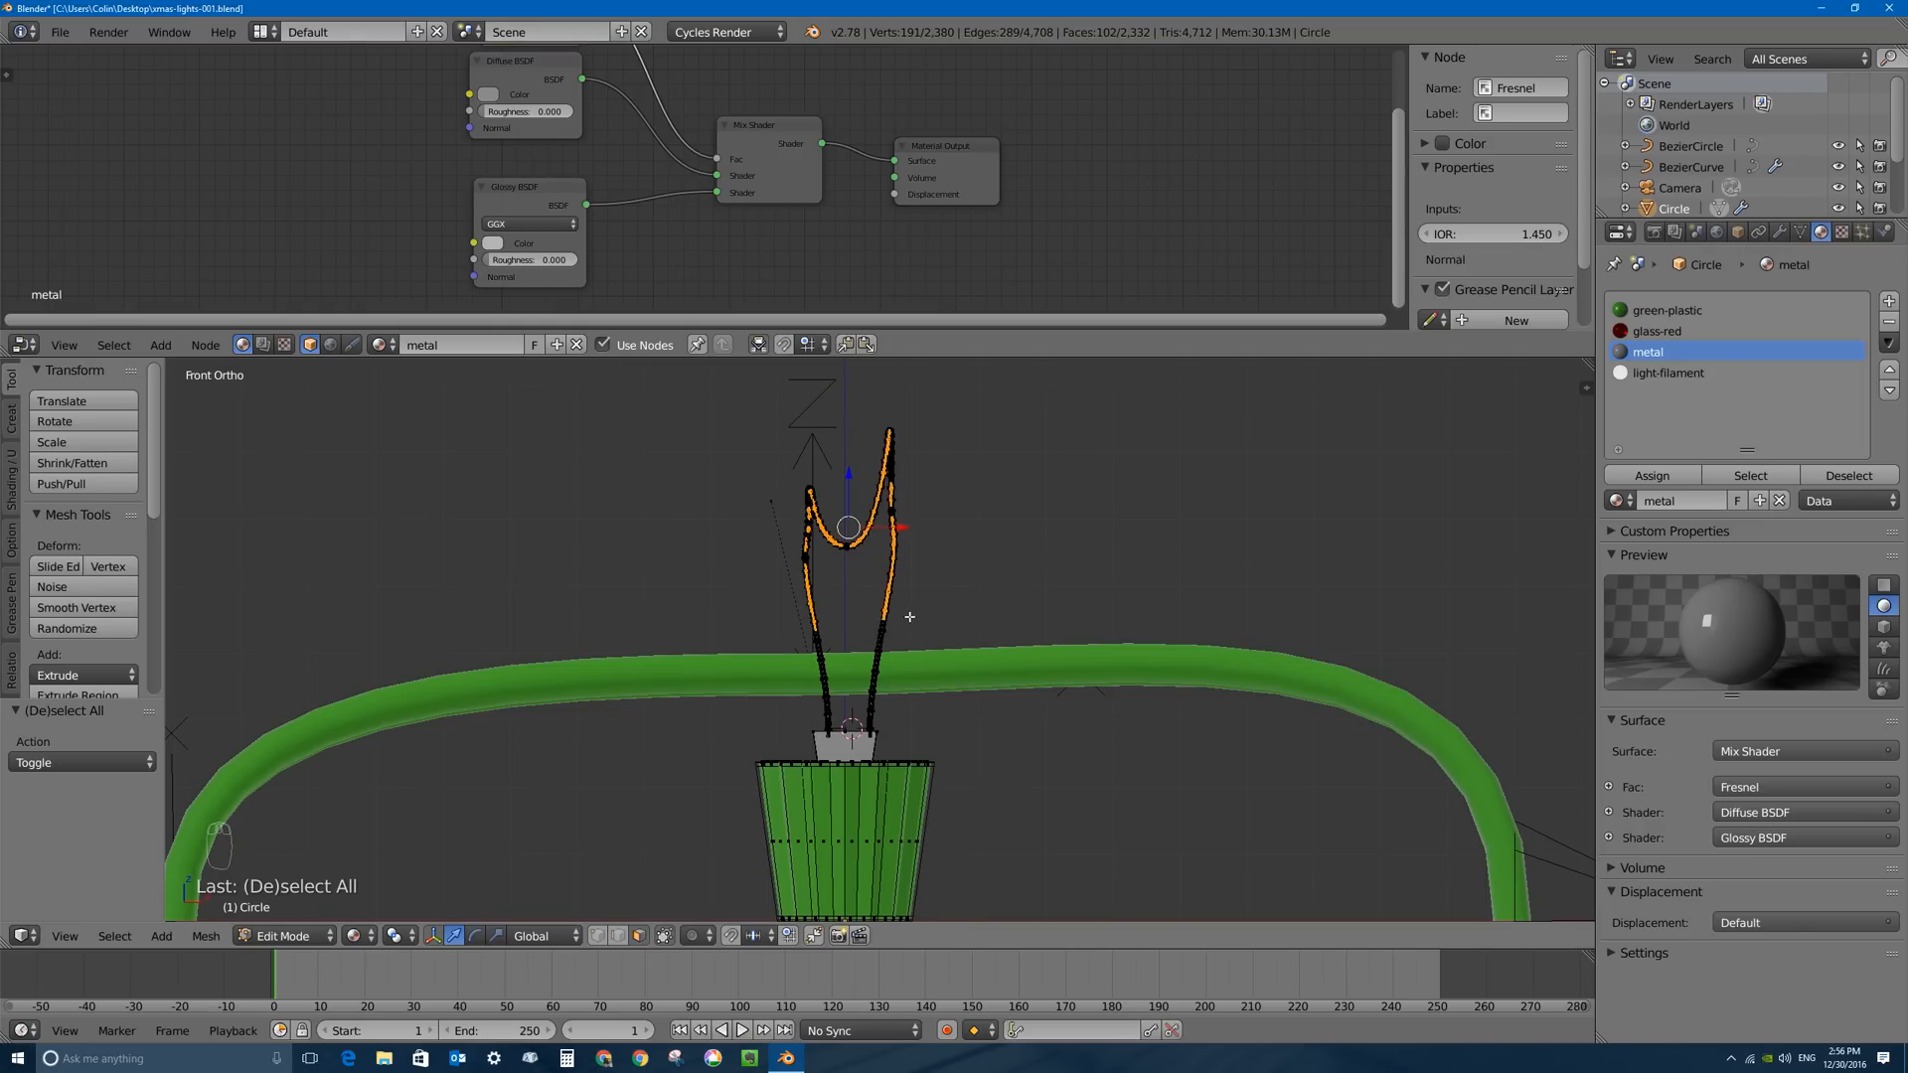
# Turn off limiting the selection to visible geometry and box-select the filament's upper part right through the mesh.
pyautogui.click(662, 936)
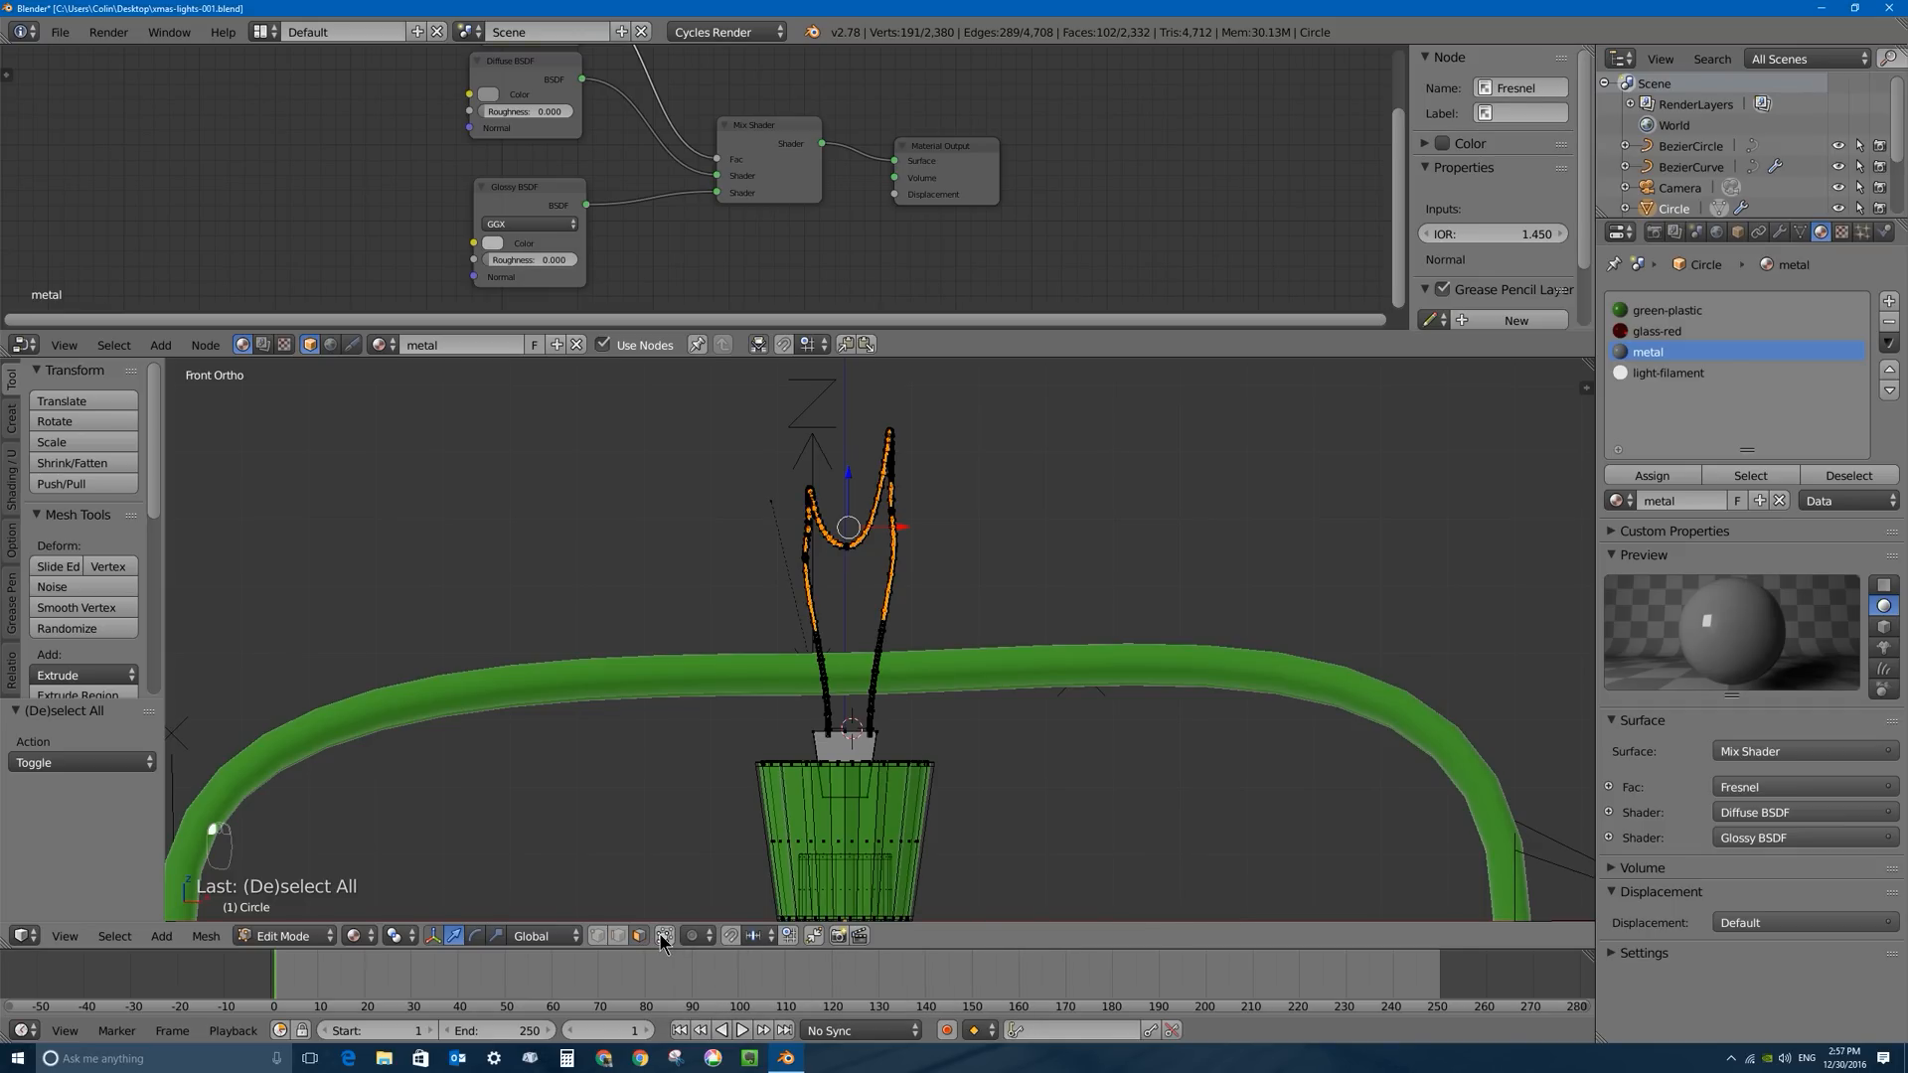
pyautogui.press('a')
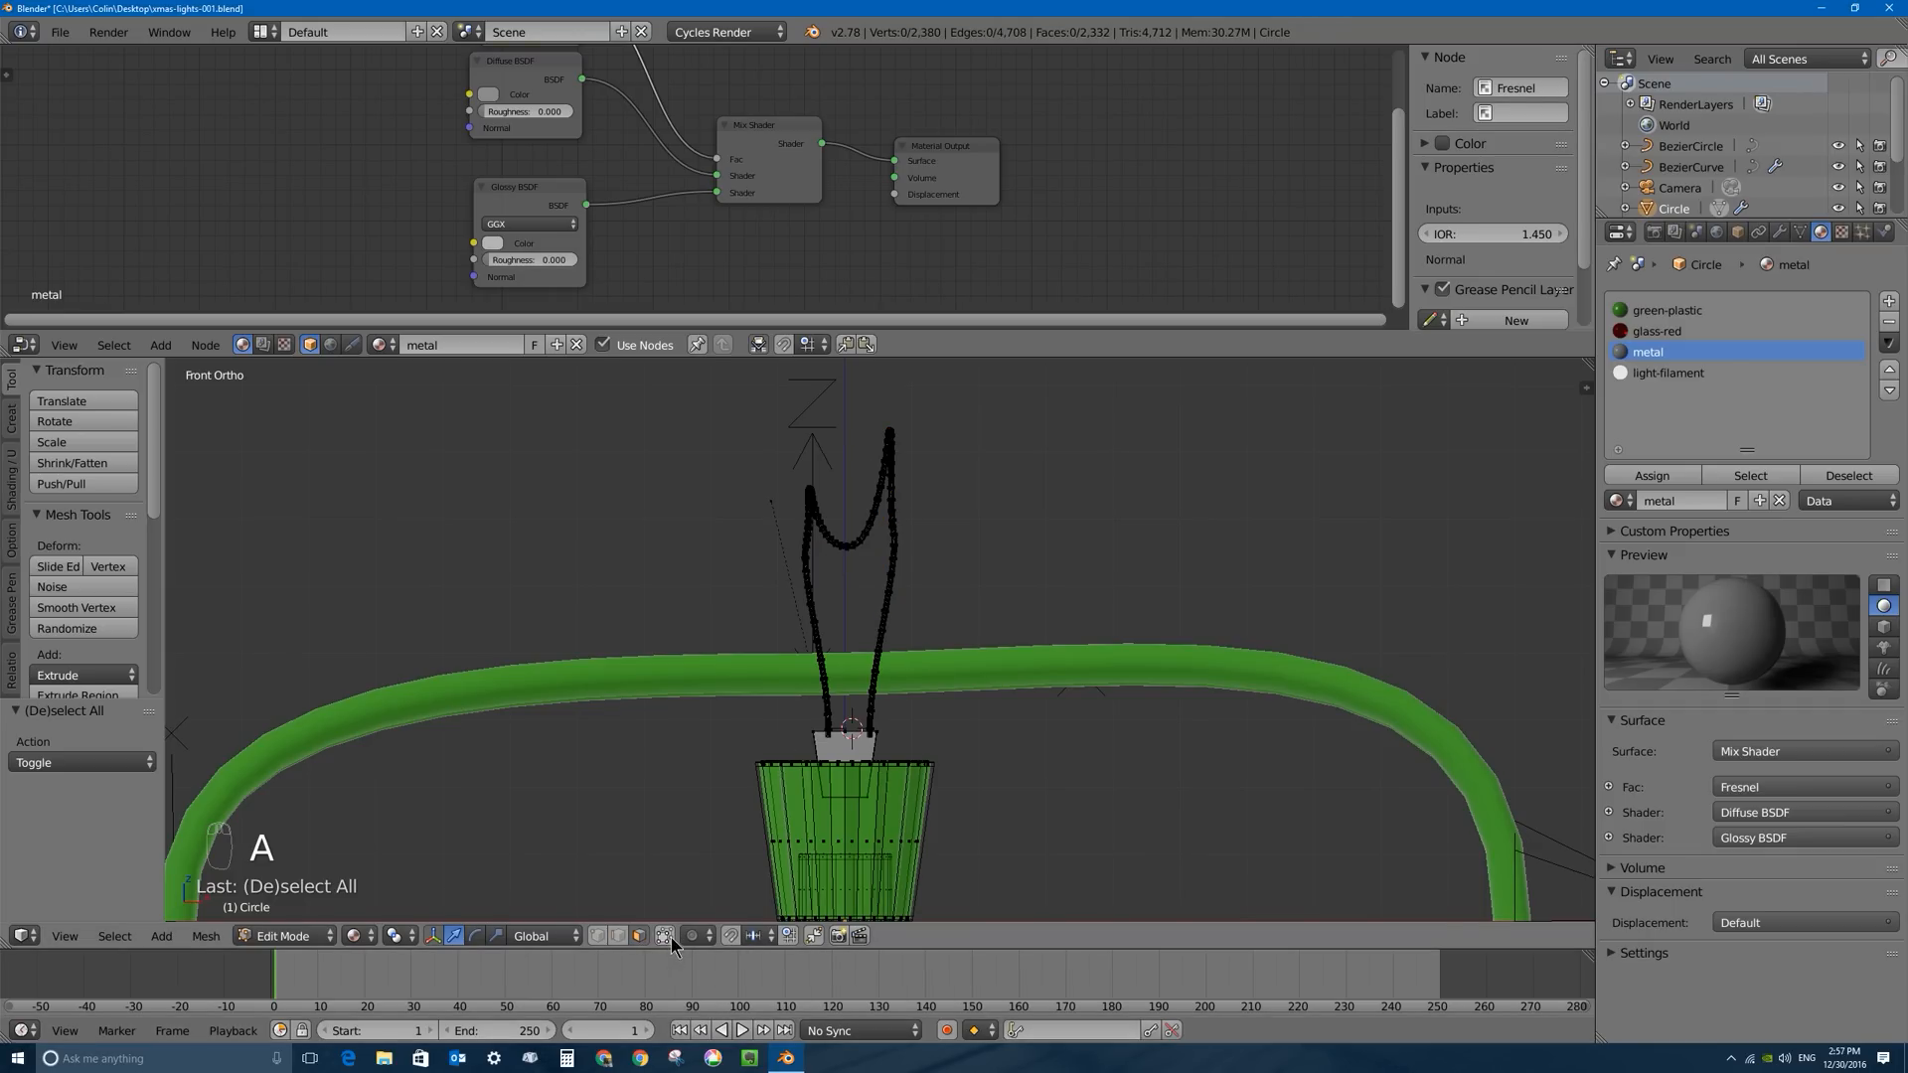
pyautogui.press('b')
pyautogui.moveTo(749, 386); pyautogui.dragTo(939, 651)
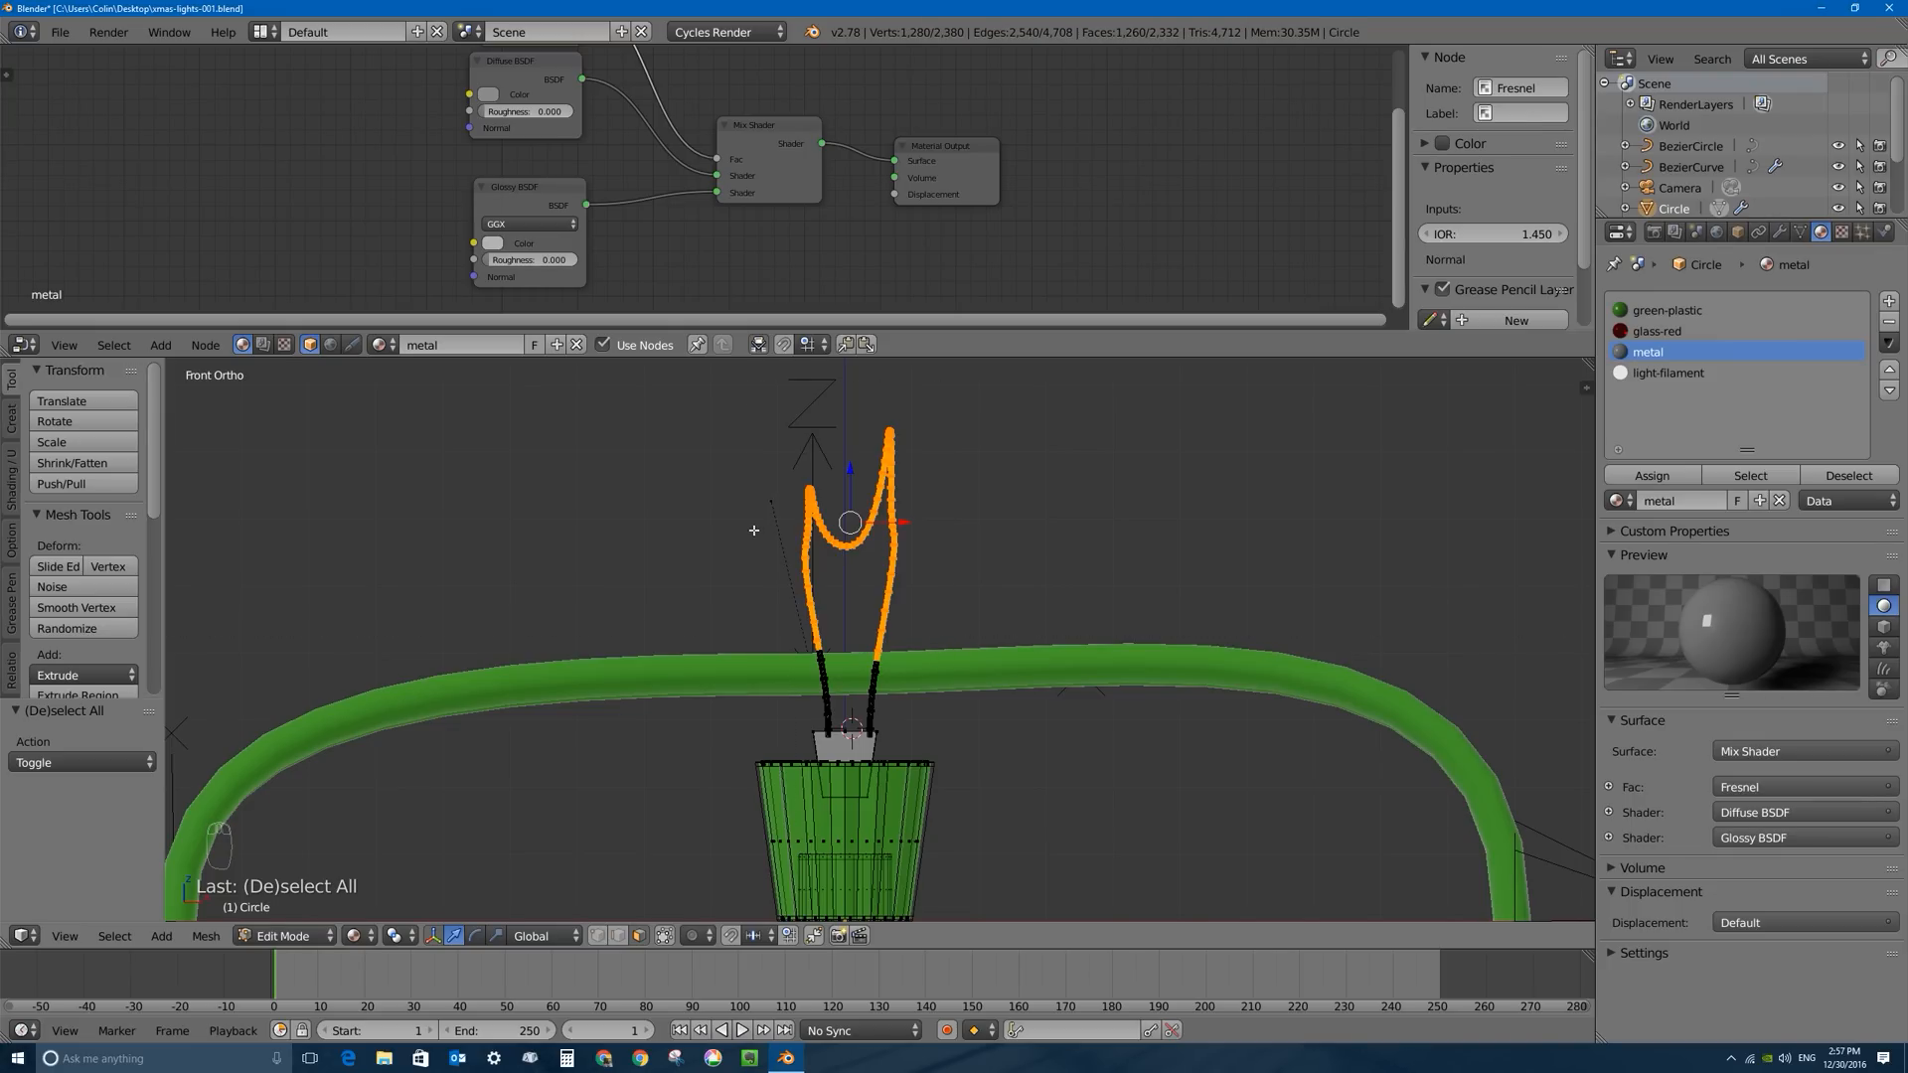
# Fine-tune the filament selection with Select Less and Select More so it ends on both legs just above the green wire.
pyautogui.press('ctrl+KP_Subtract')
pyautogui.press('ctrl+KP_Subtract')
pyautogui.press('ctrl+KP_Subtract')
pyautogui.press('ctrl+KP_Subtract')
pyautogui.press('ctrl+KP_Subtract')
pyautogui.press('ctrl+KP_Subtract')
pyautogui.press('ctrl+KP_Subtract')
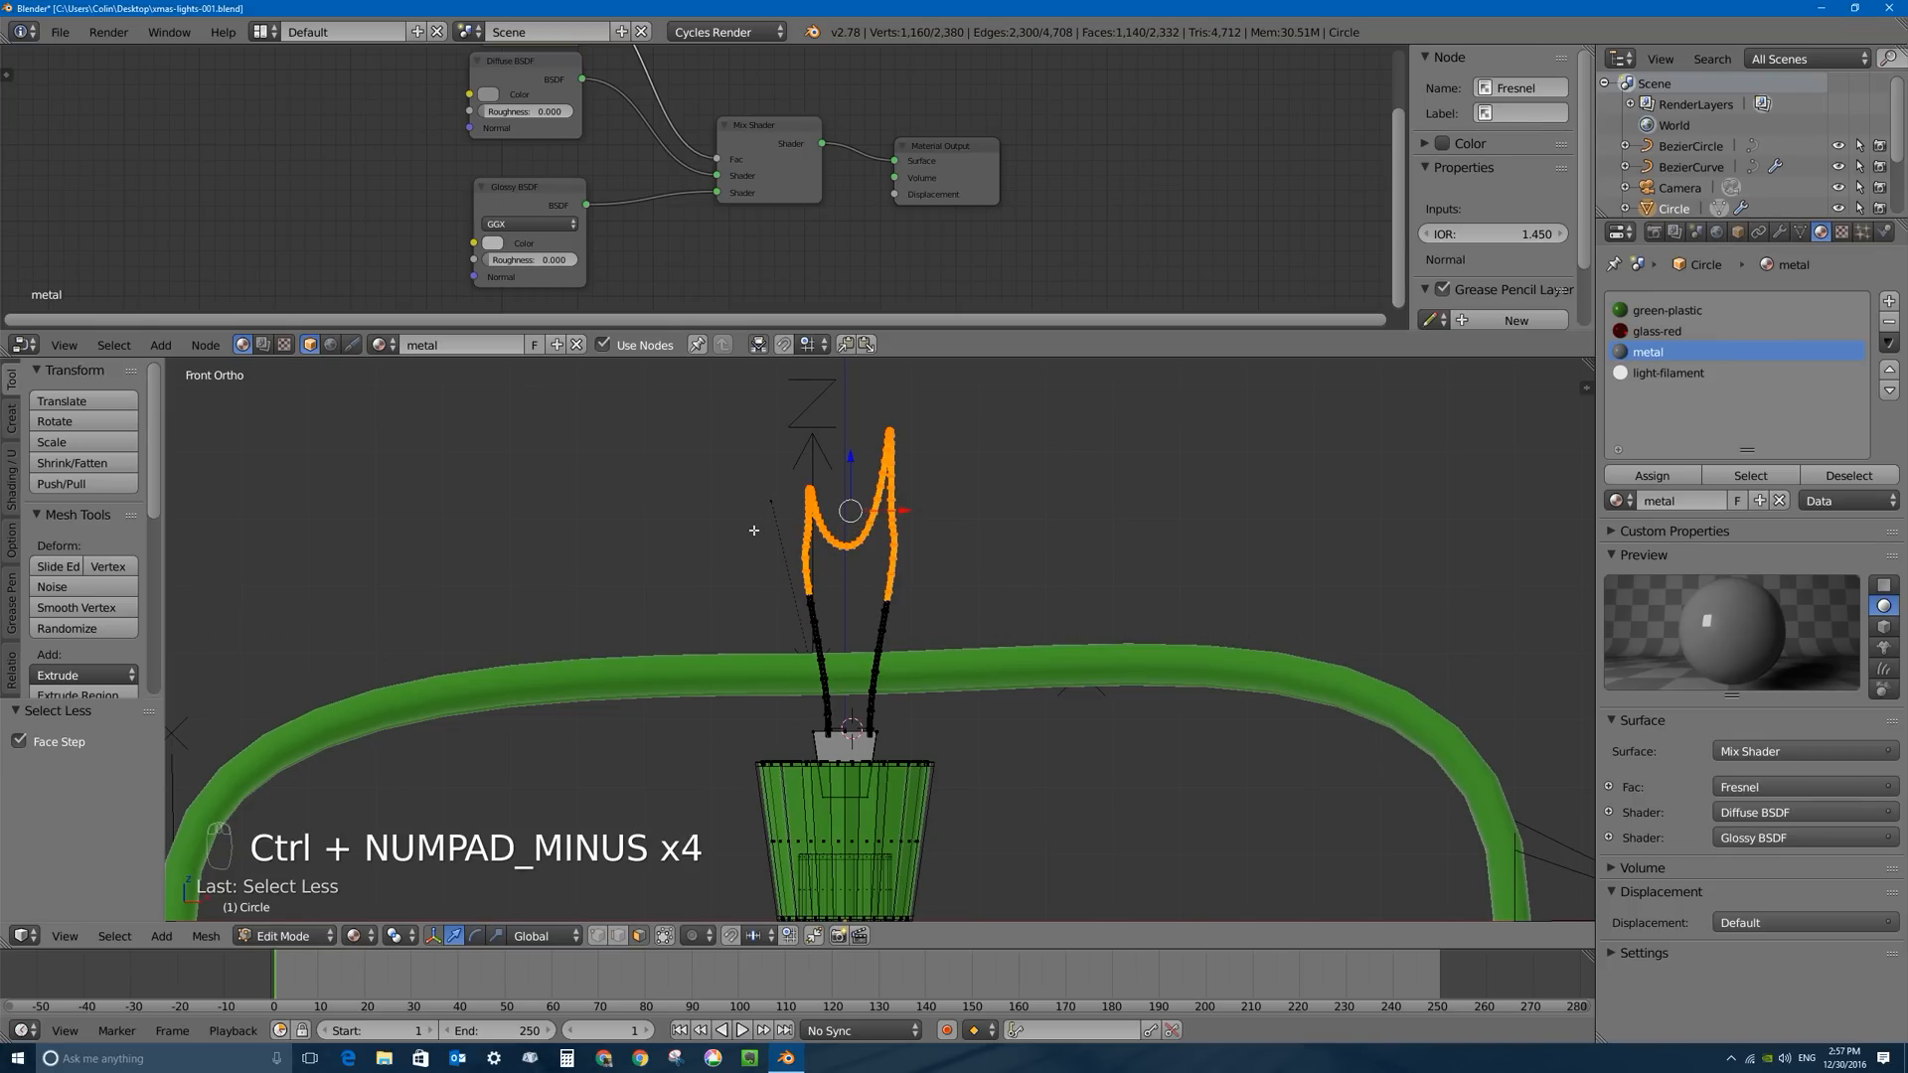
pyautogui.press('ctrl+KP_Add')
pyautogui.press('ctrl+KP_Add')
pyautogui.press('ctrl+KP_Add')
pyautogui.press('ctrl+KP_Add')
pyautogui.press('ctrl+KP_Add')
pyautogui.press('ctrl+KP_Add')
pyautogui.press('ctrl+KP_Subtract')
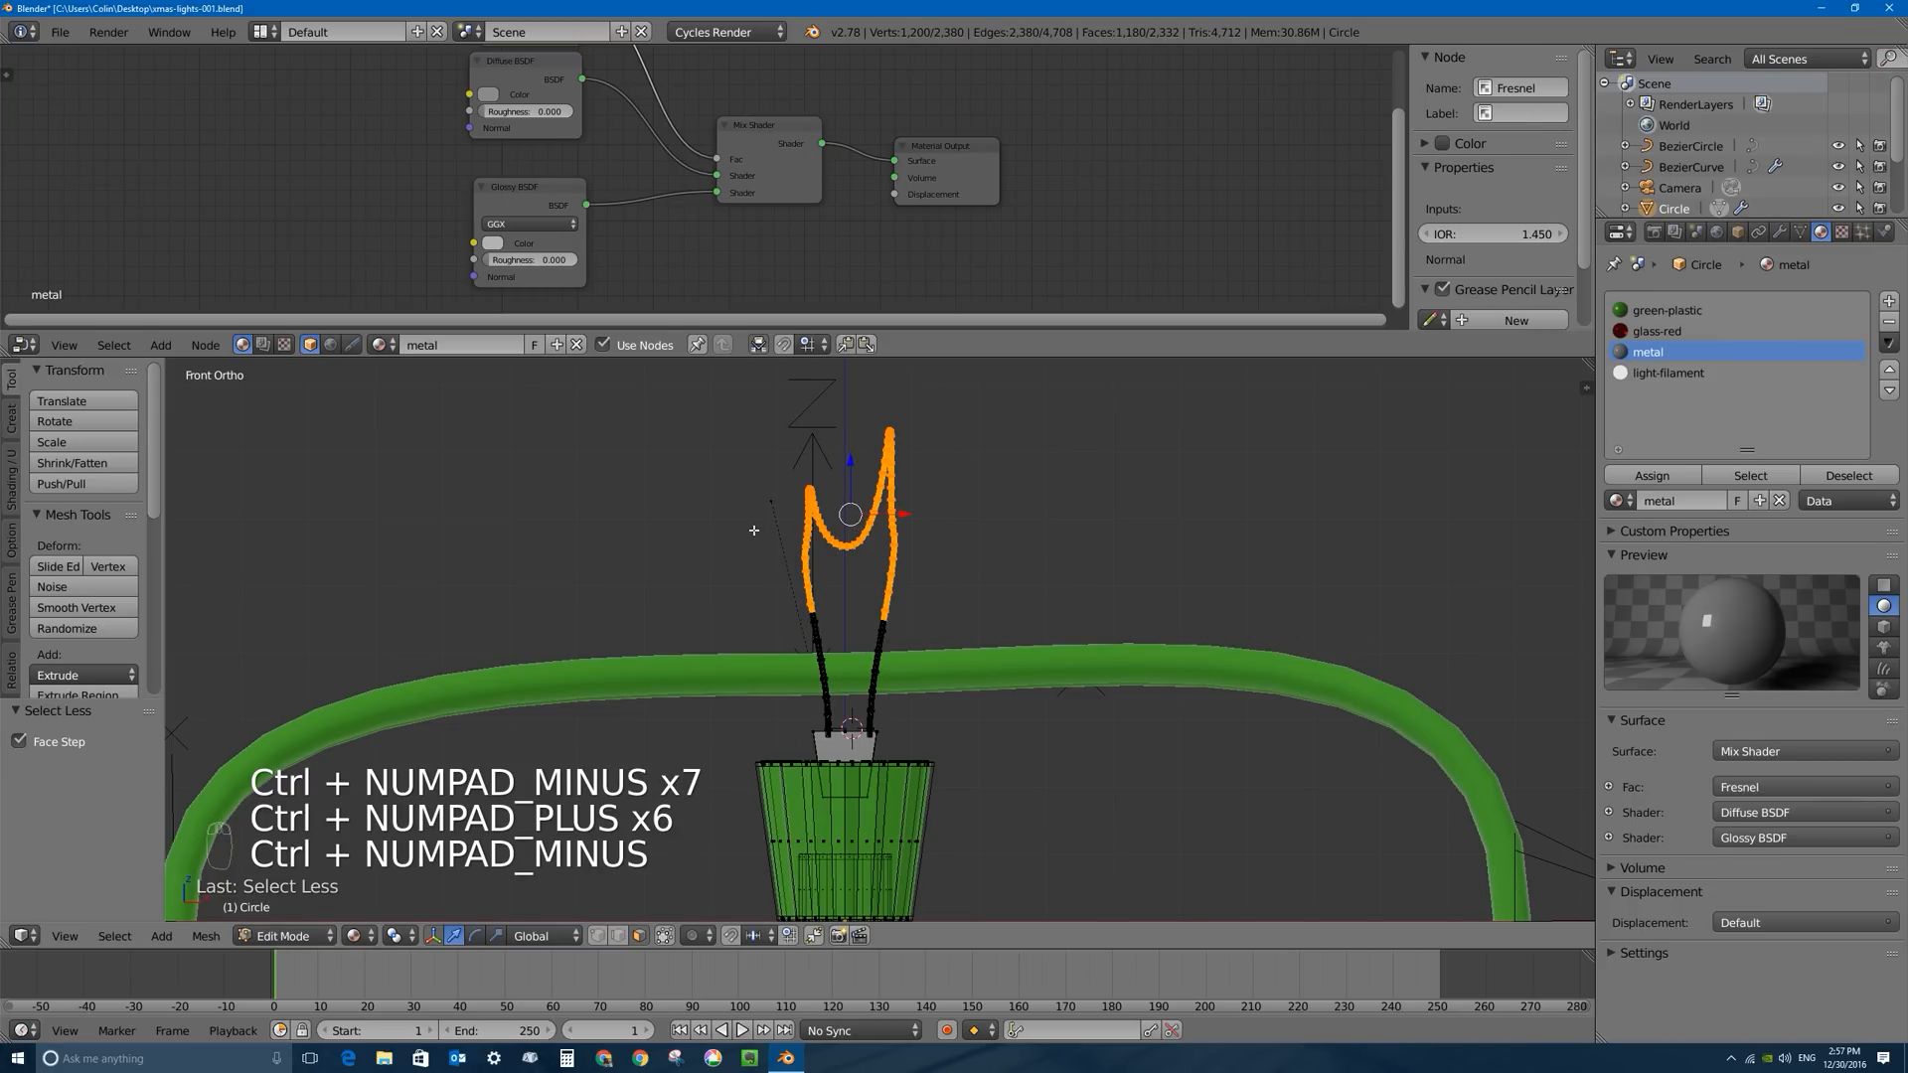
pyautogui.press('ctrl+KP_Add')
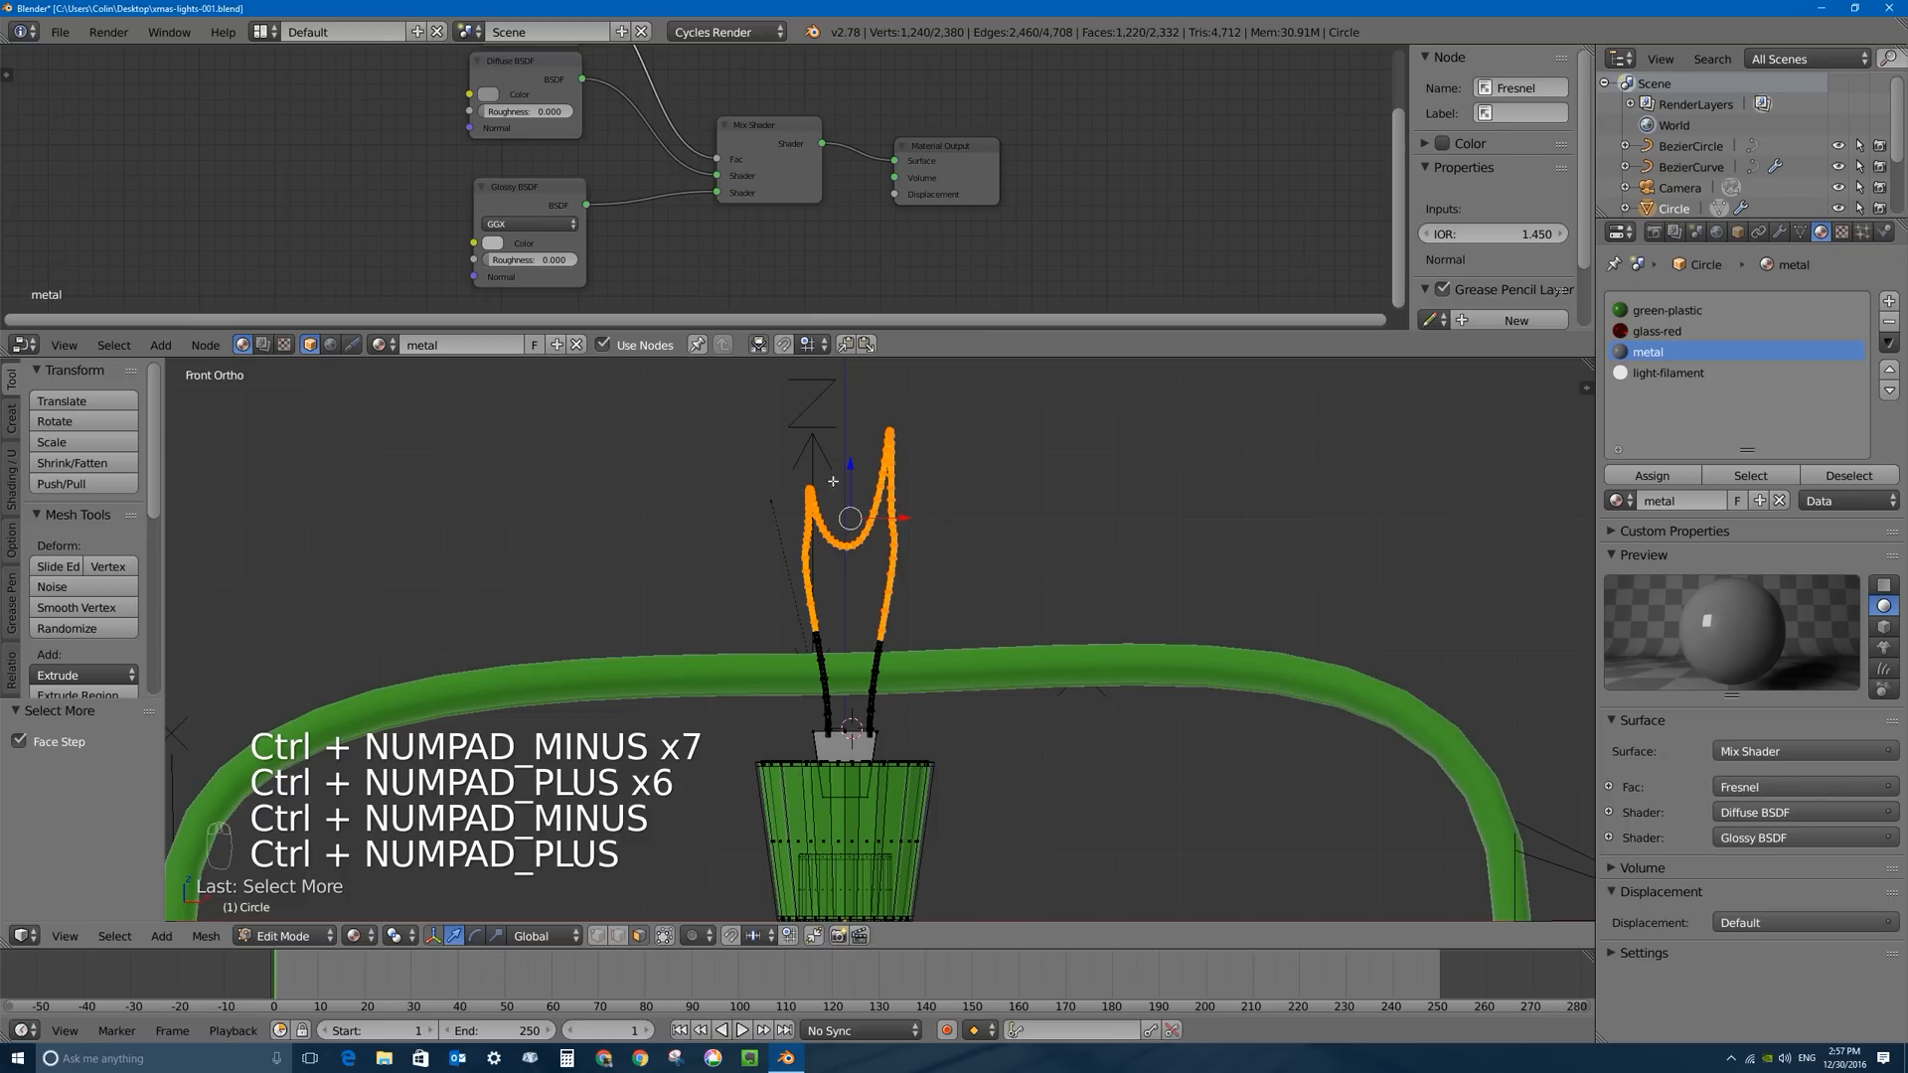
# Assign the light-filament material to the selected filament part and set its emission strength to 20.
pyautogui.click(1669, 370)
pyautogui.click(1653, 475)
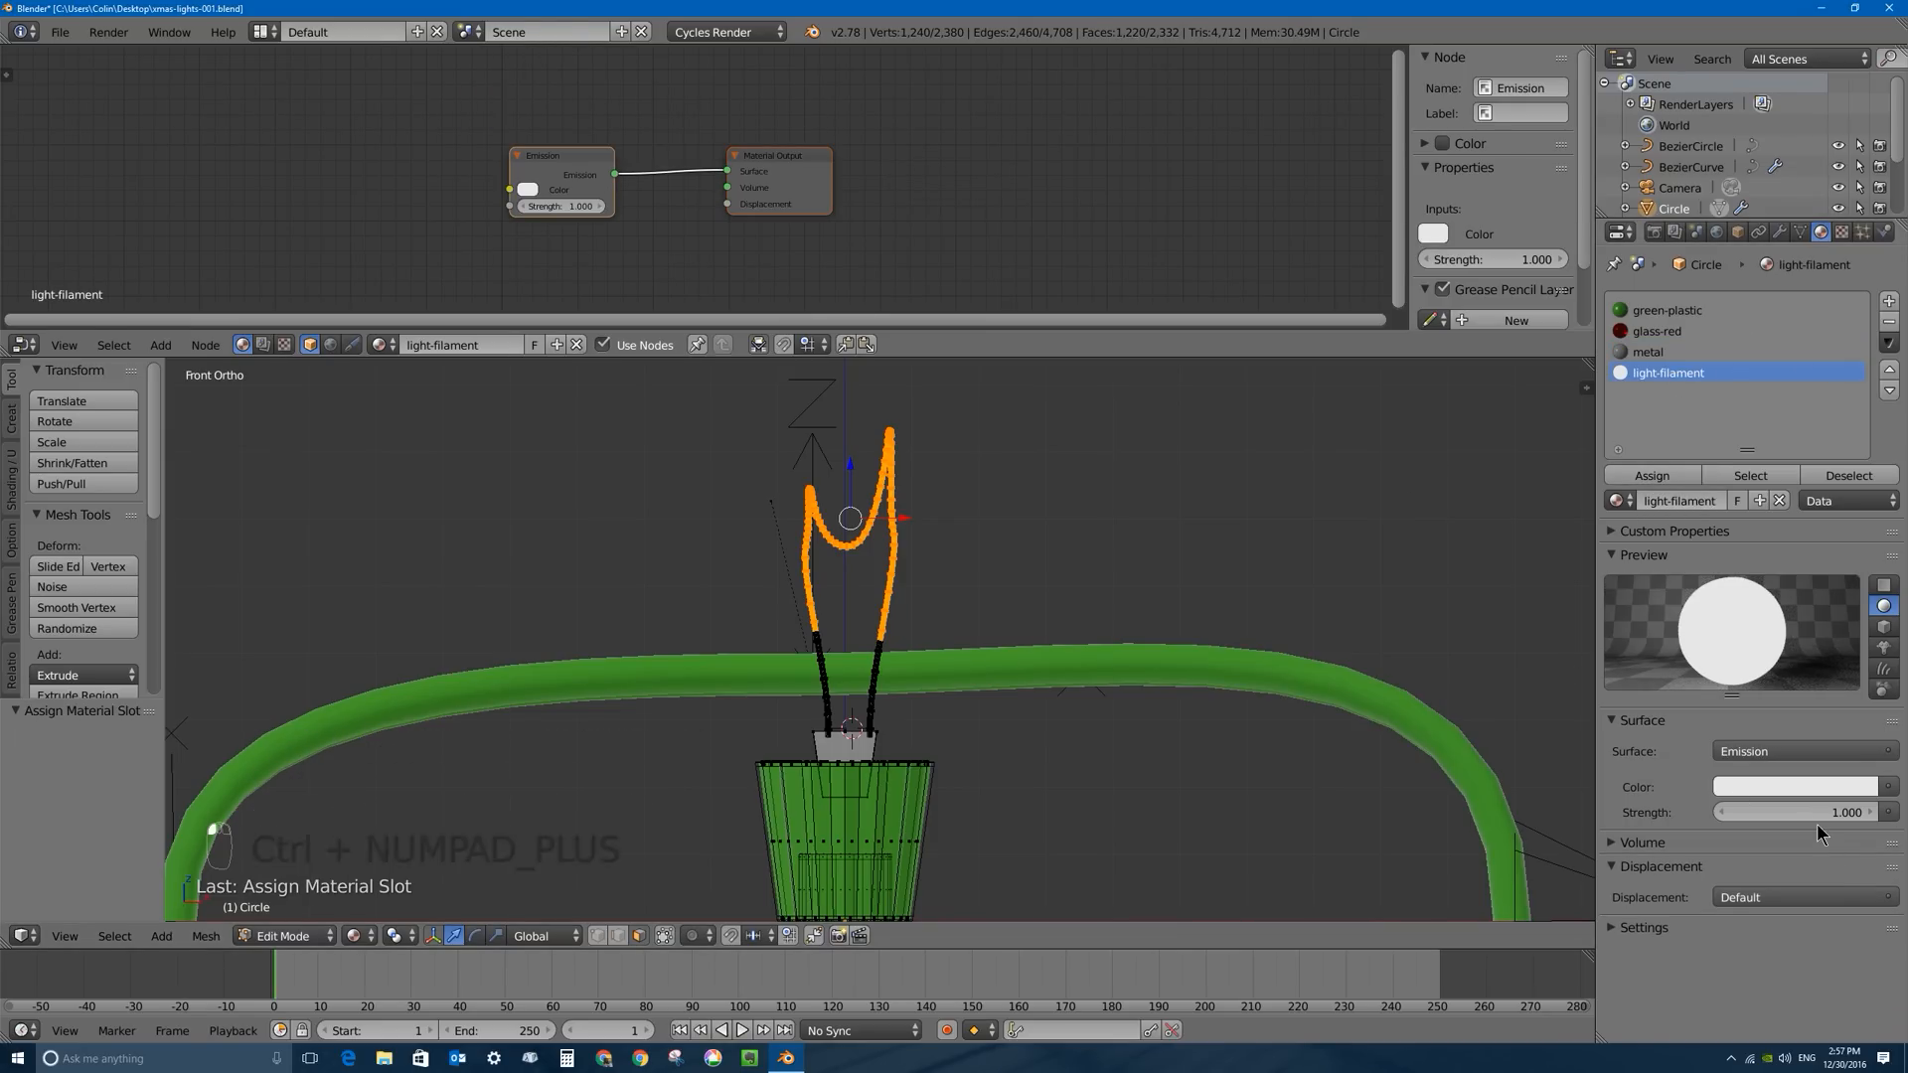
pyautogui.click(1775, 813)
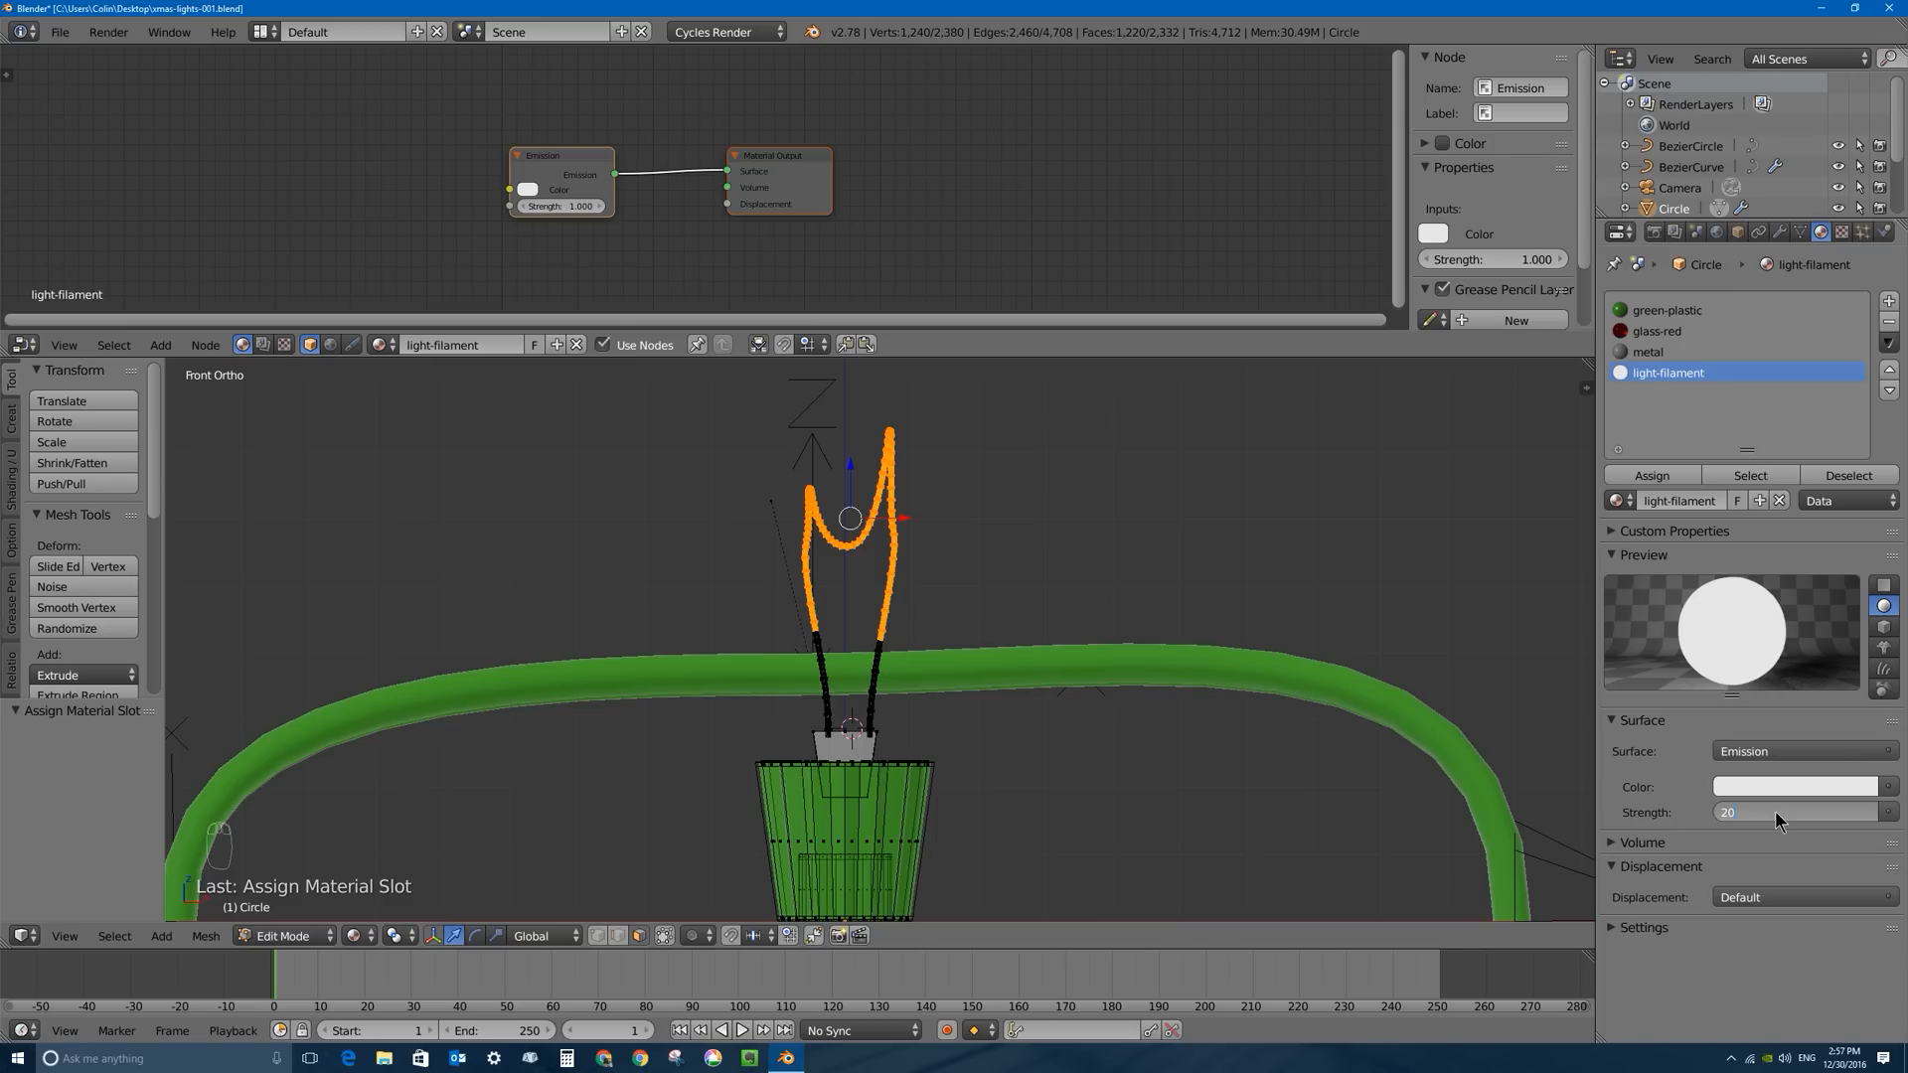
pyautogui.press('Return')
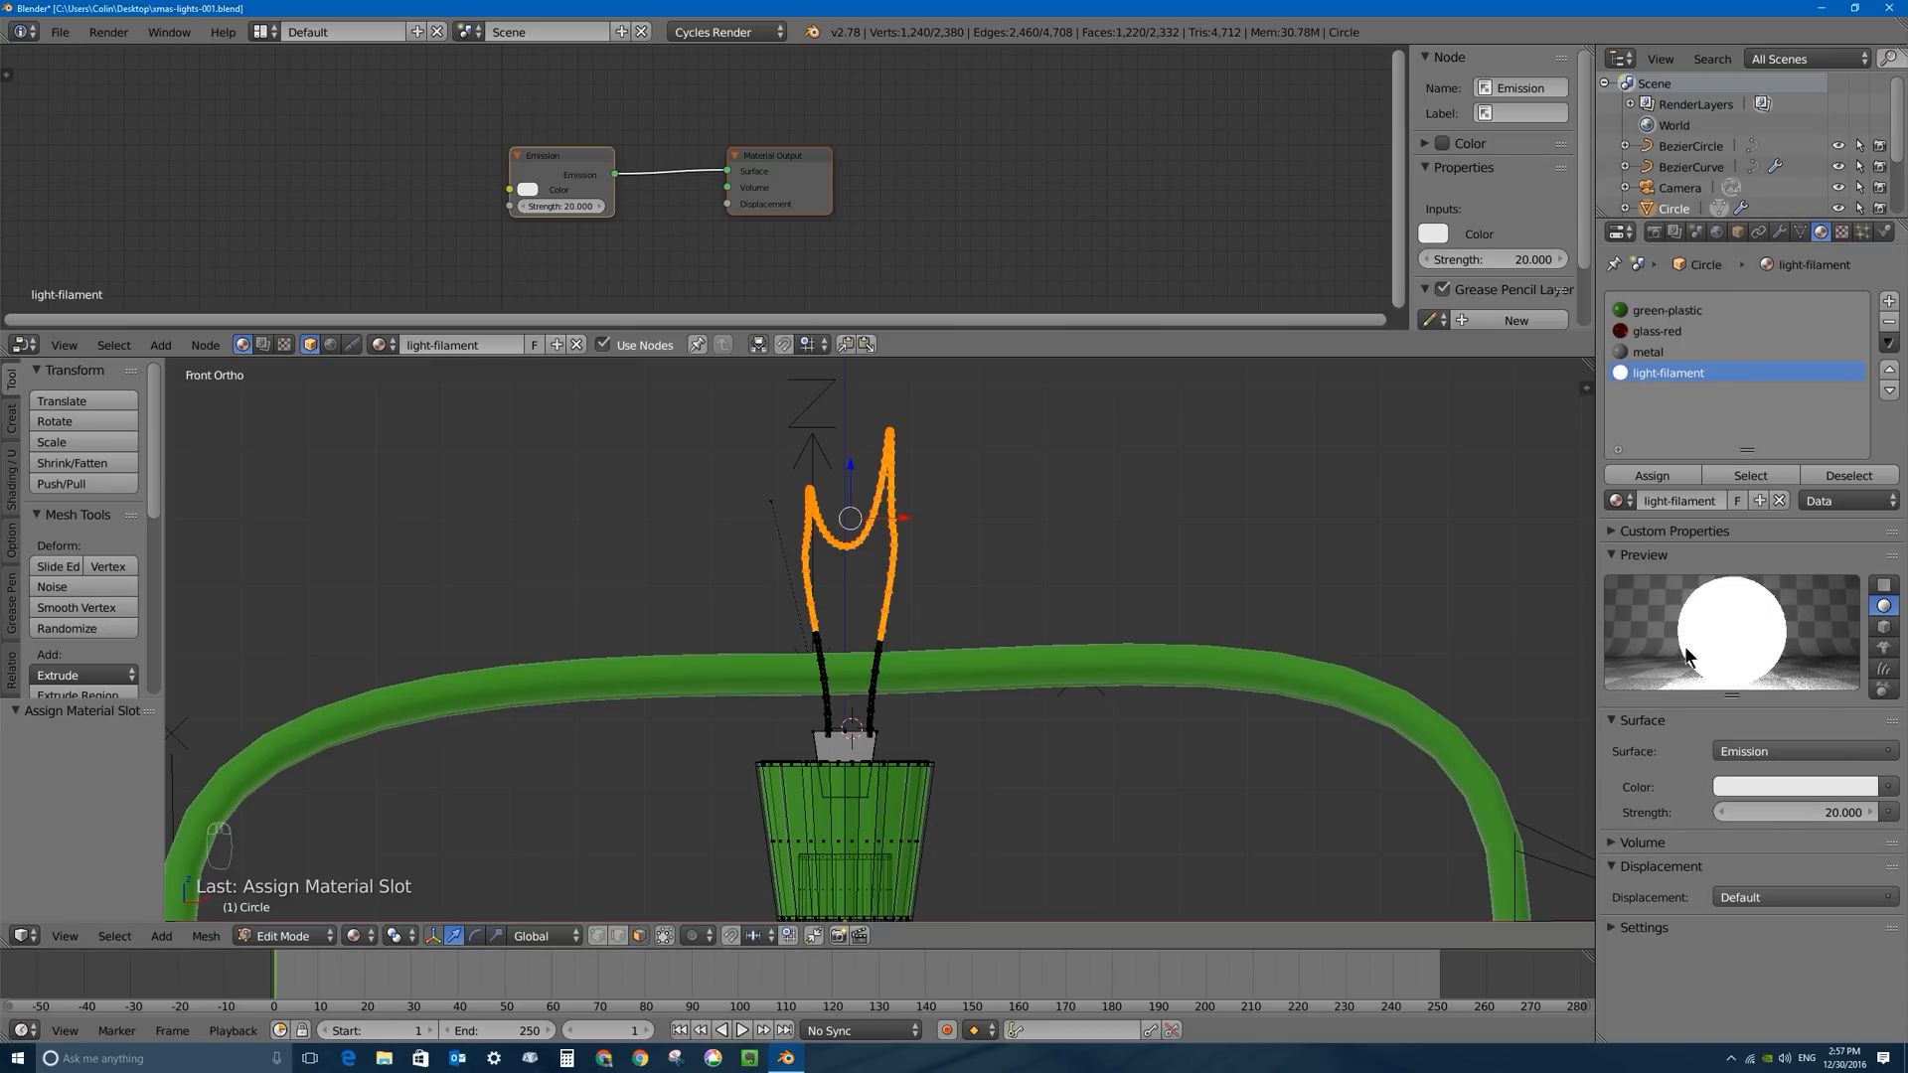
# Leave Edit Mode and examine the glowing filament inside the glass bulb with Rendered viewport shading.
pyautogui.press('Tab')
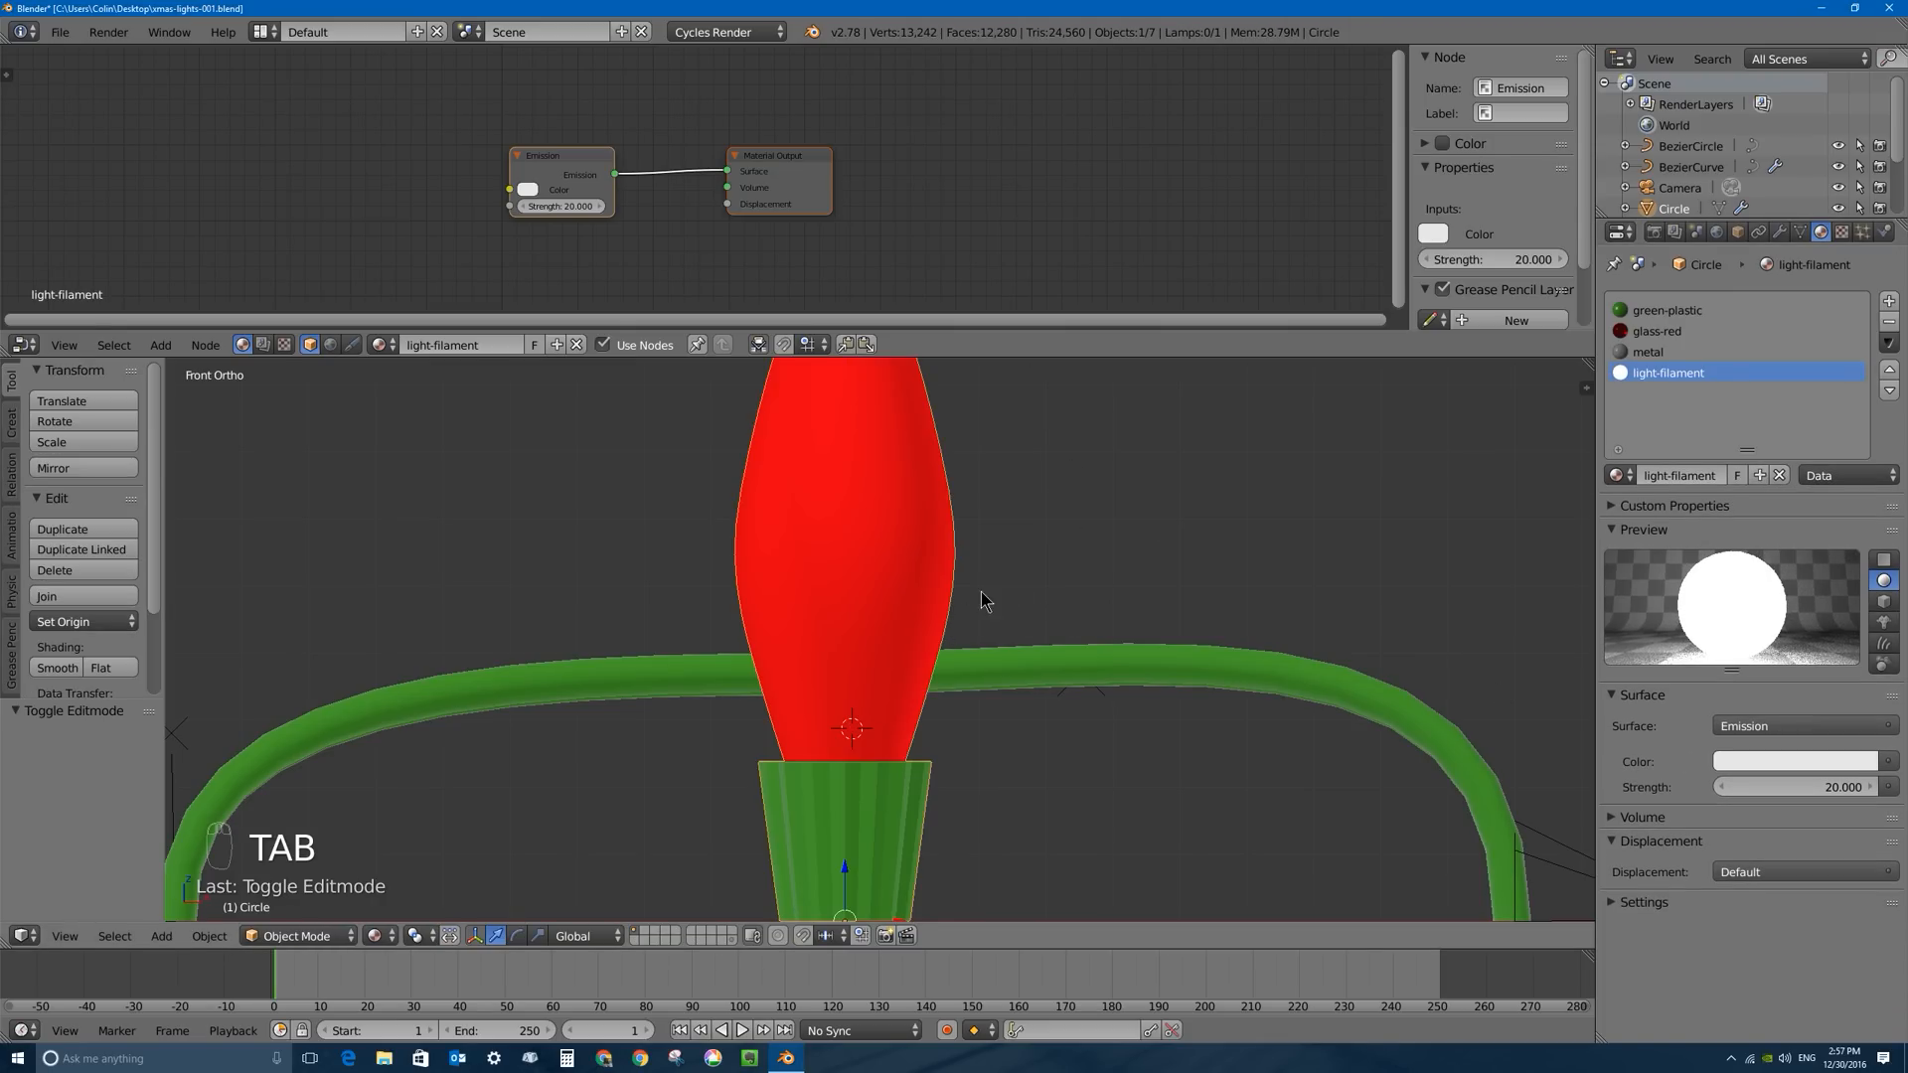
pyautogui.click(378, 936)
pyautogui.click(373, 936)
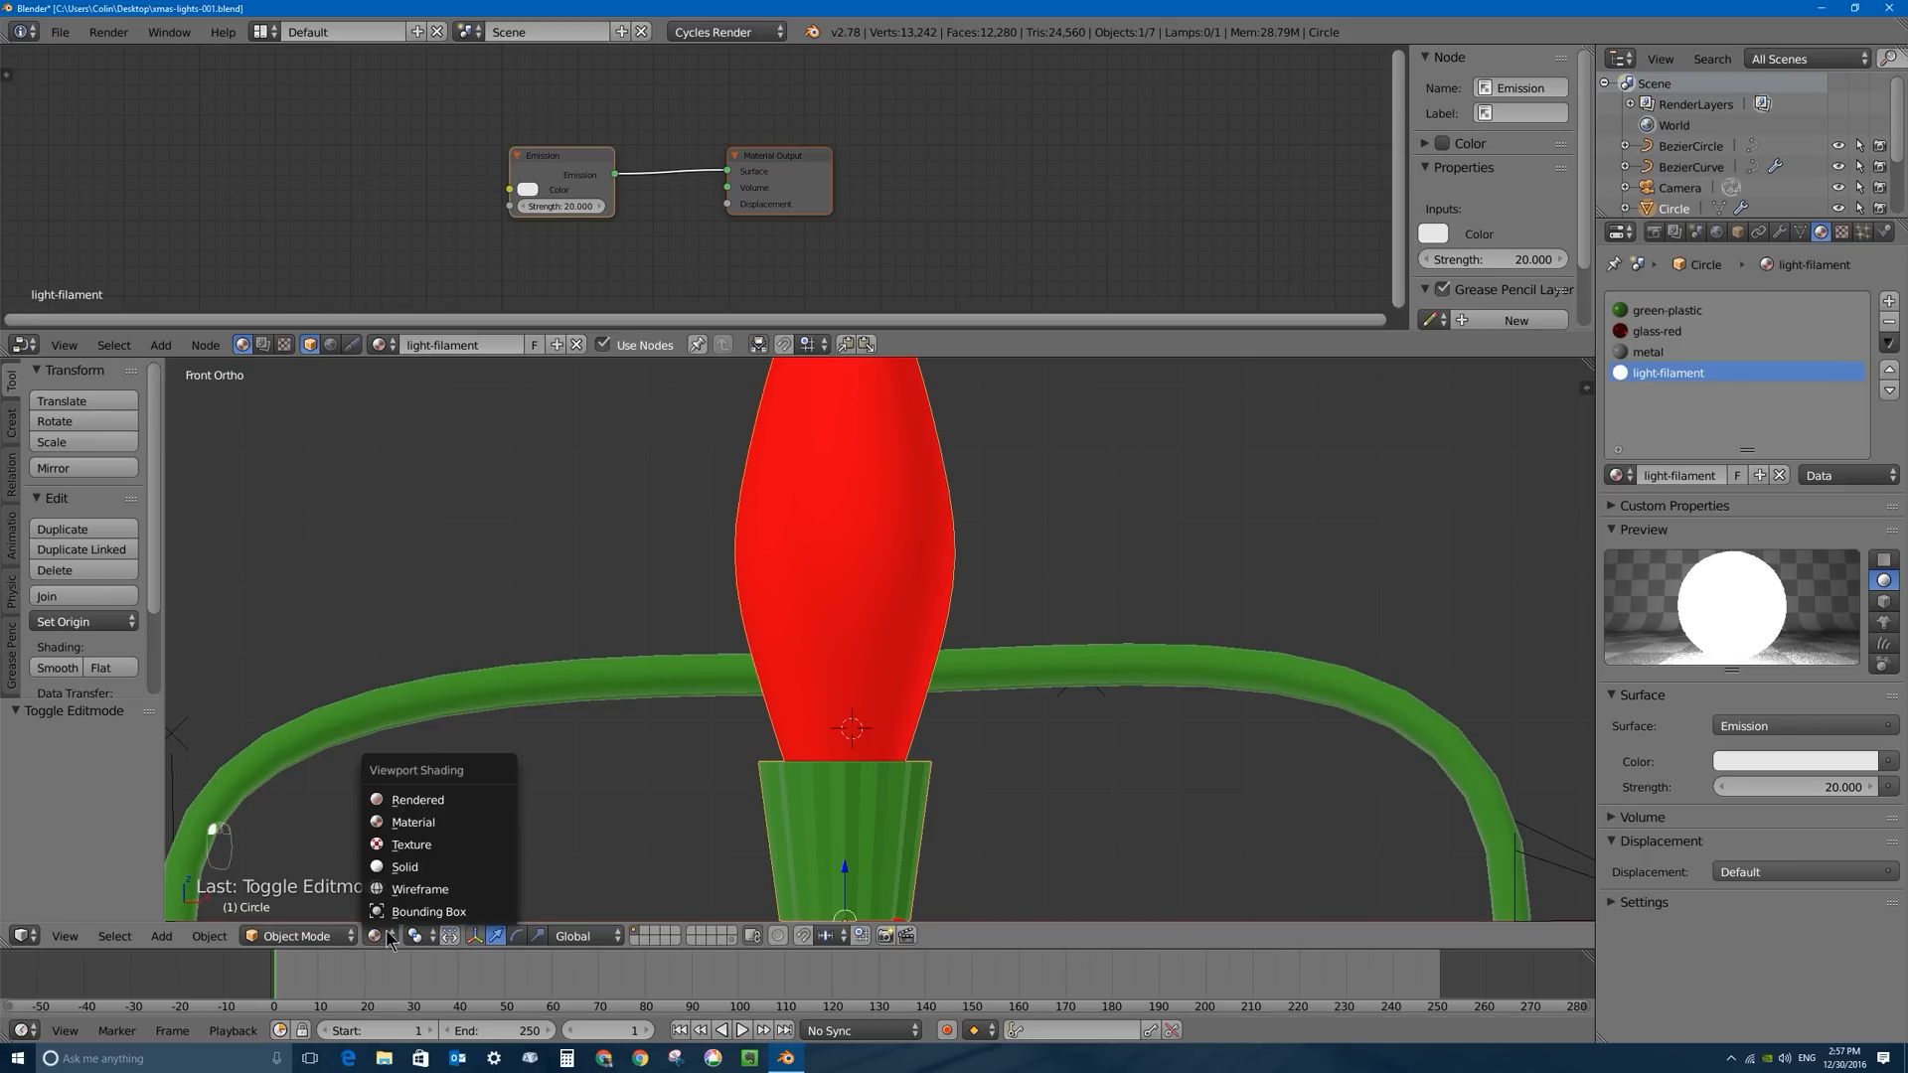
pyautogui.click(418, 794)
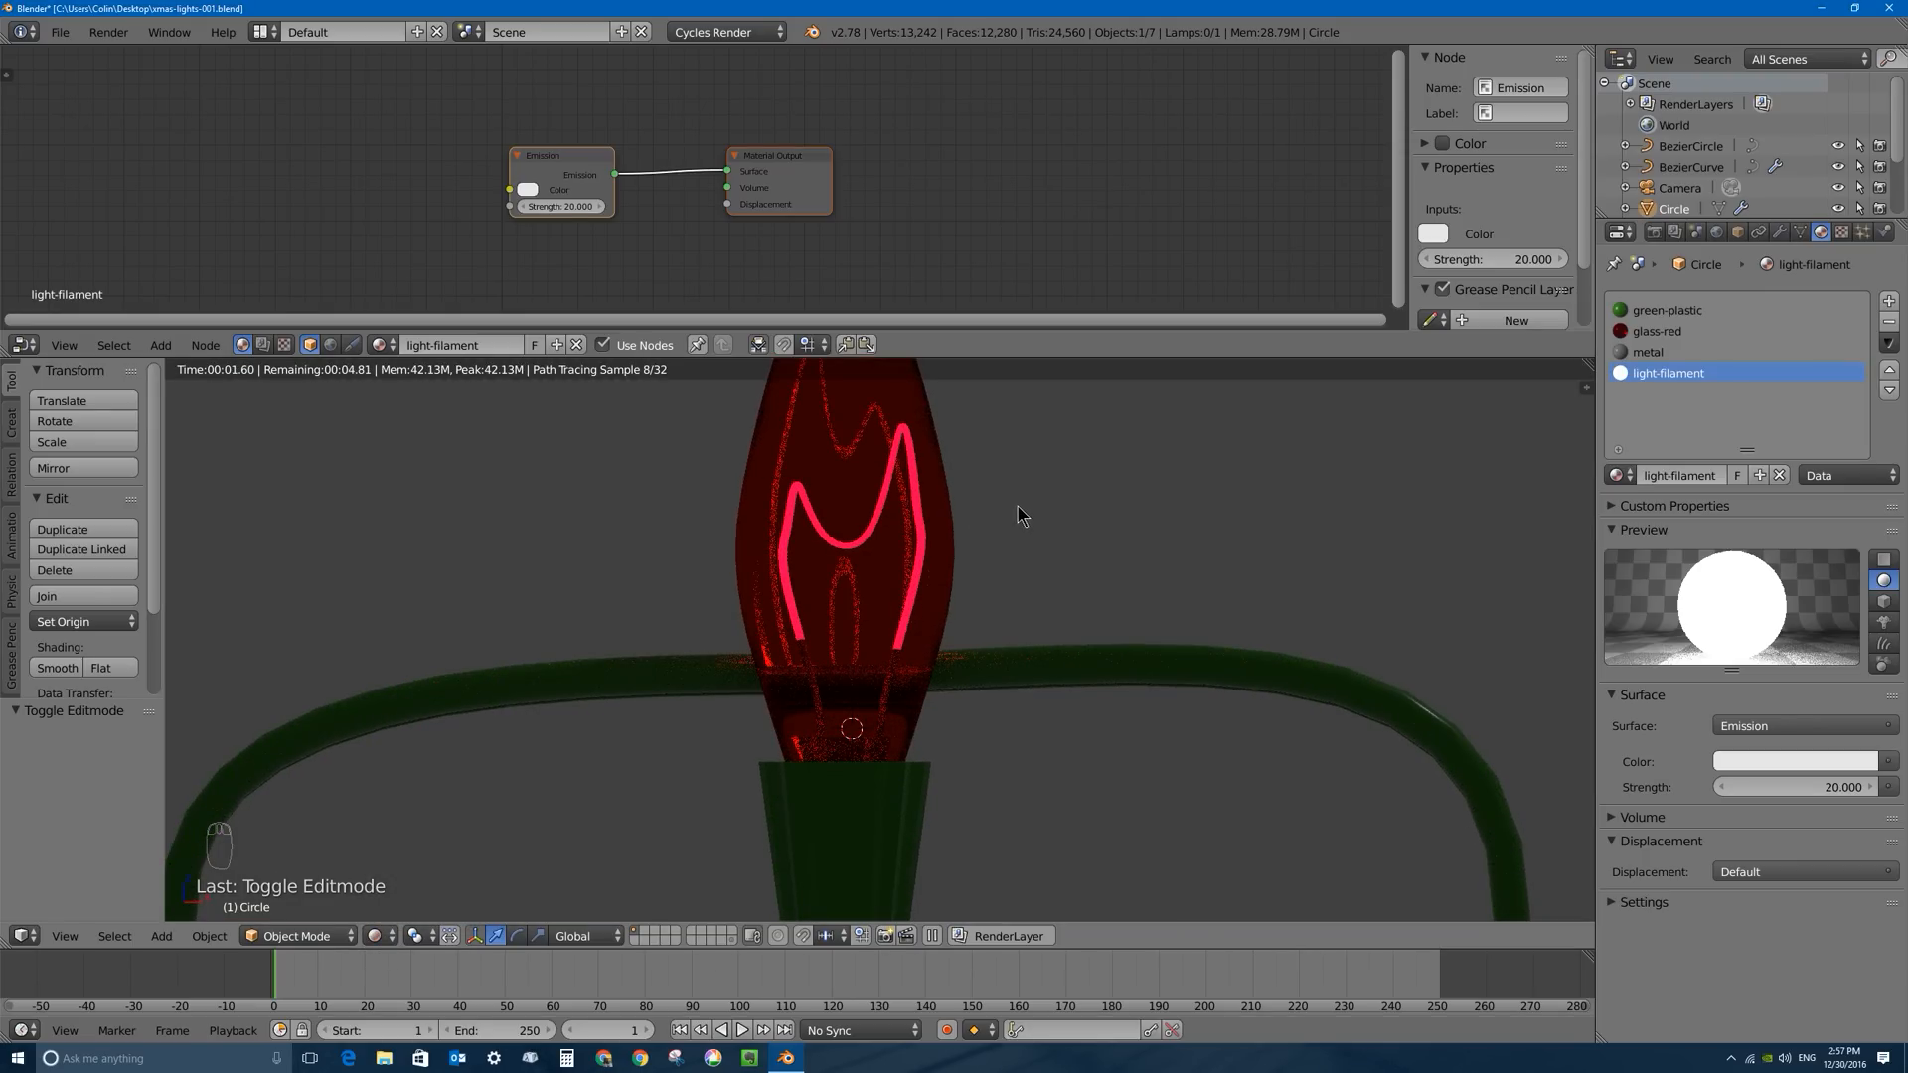
pyautogui.scroll(-4, 1018, 507)
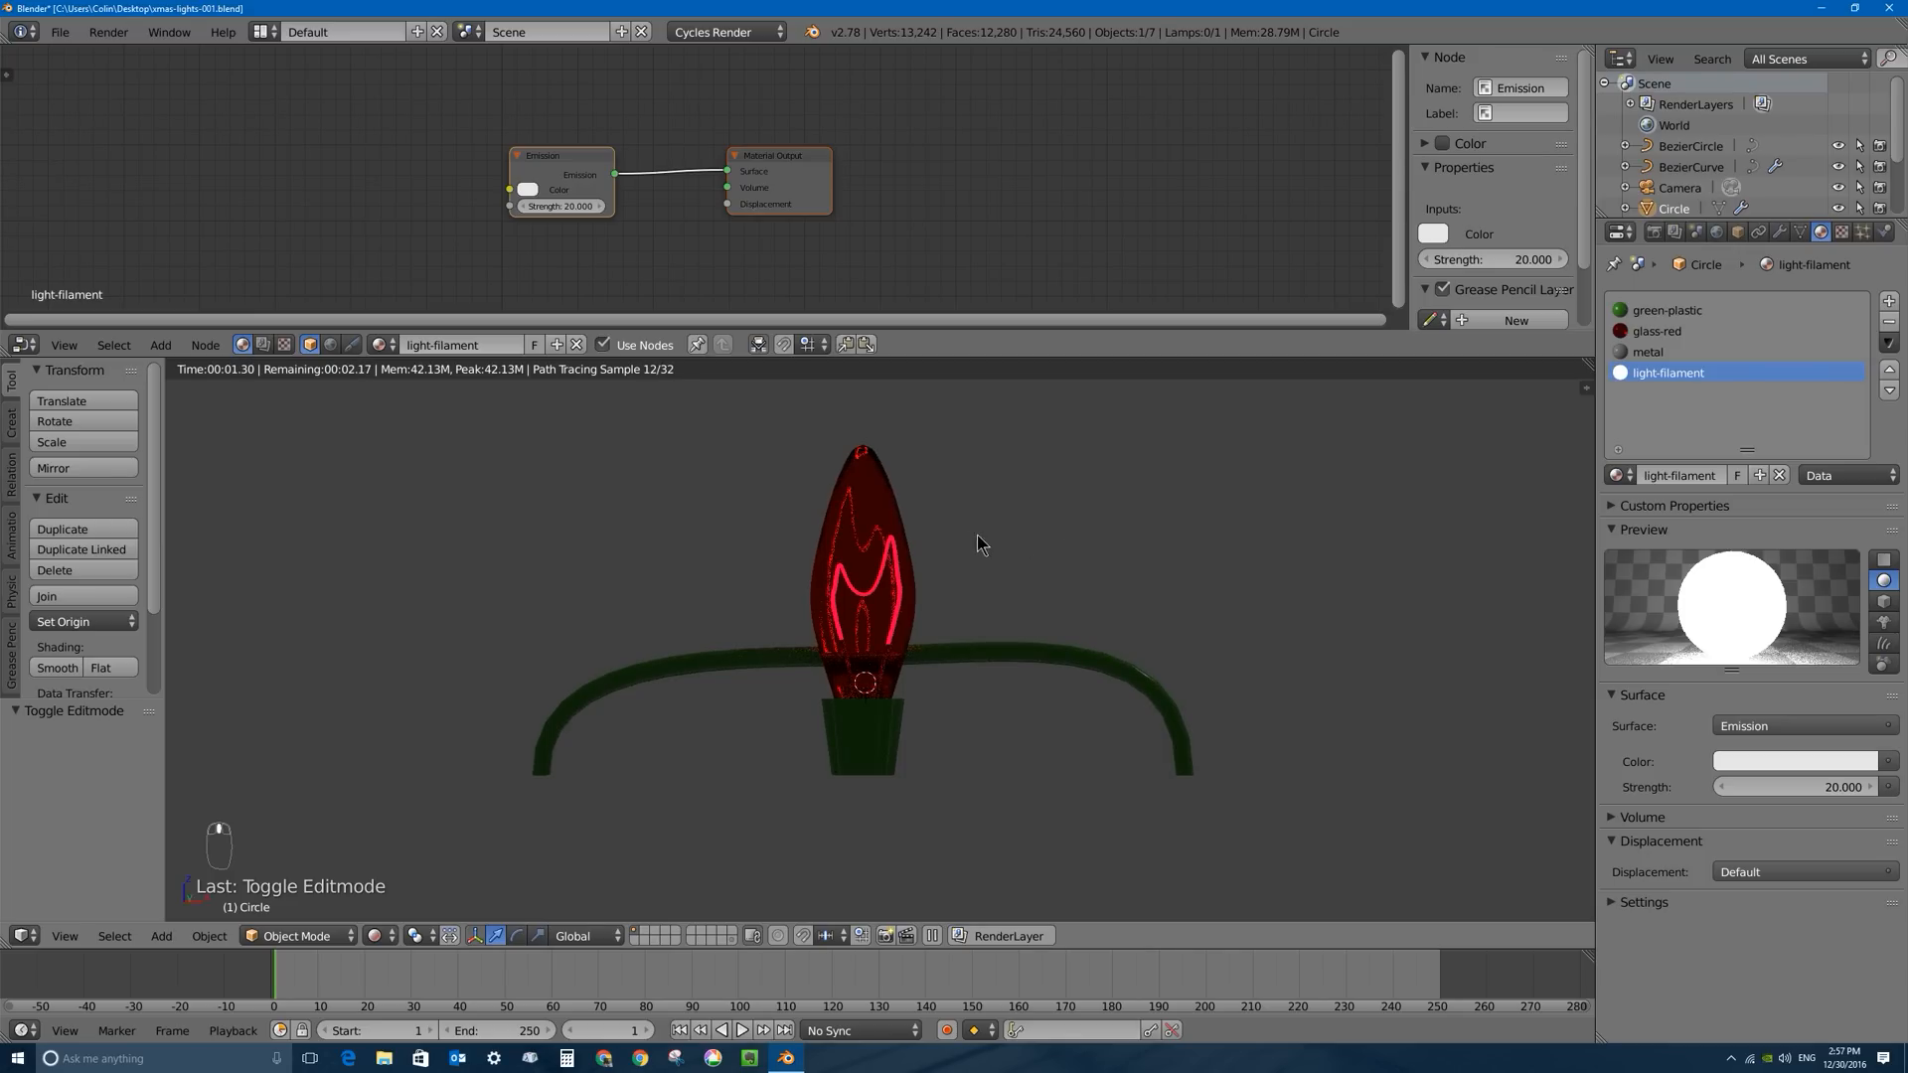
pyautogui.moveTo(977, 543); pyautogui.dragTo(964, 591, button='middle')
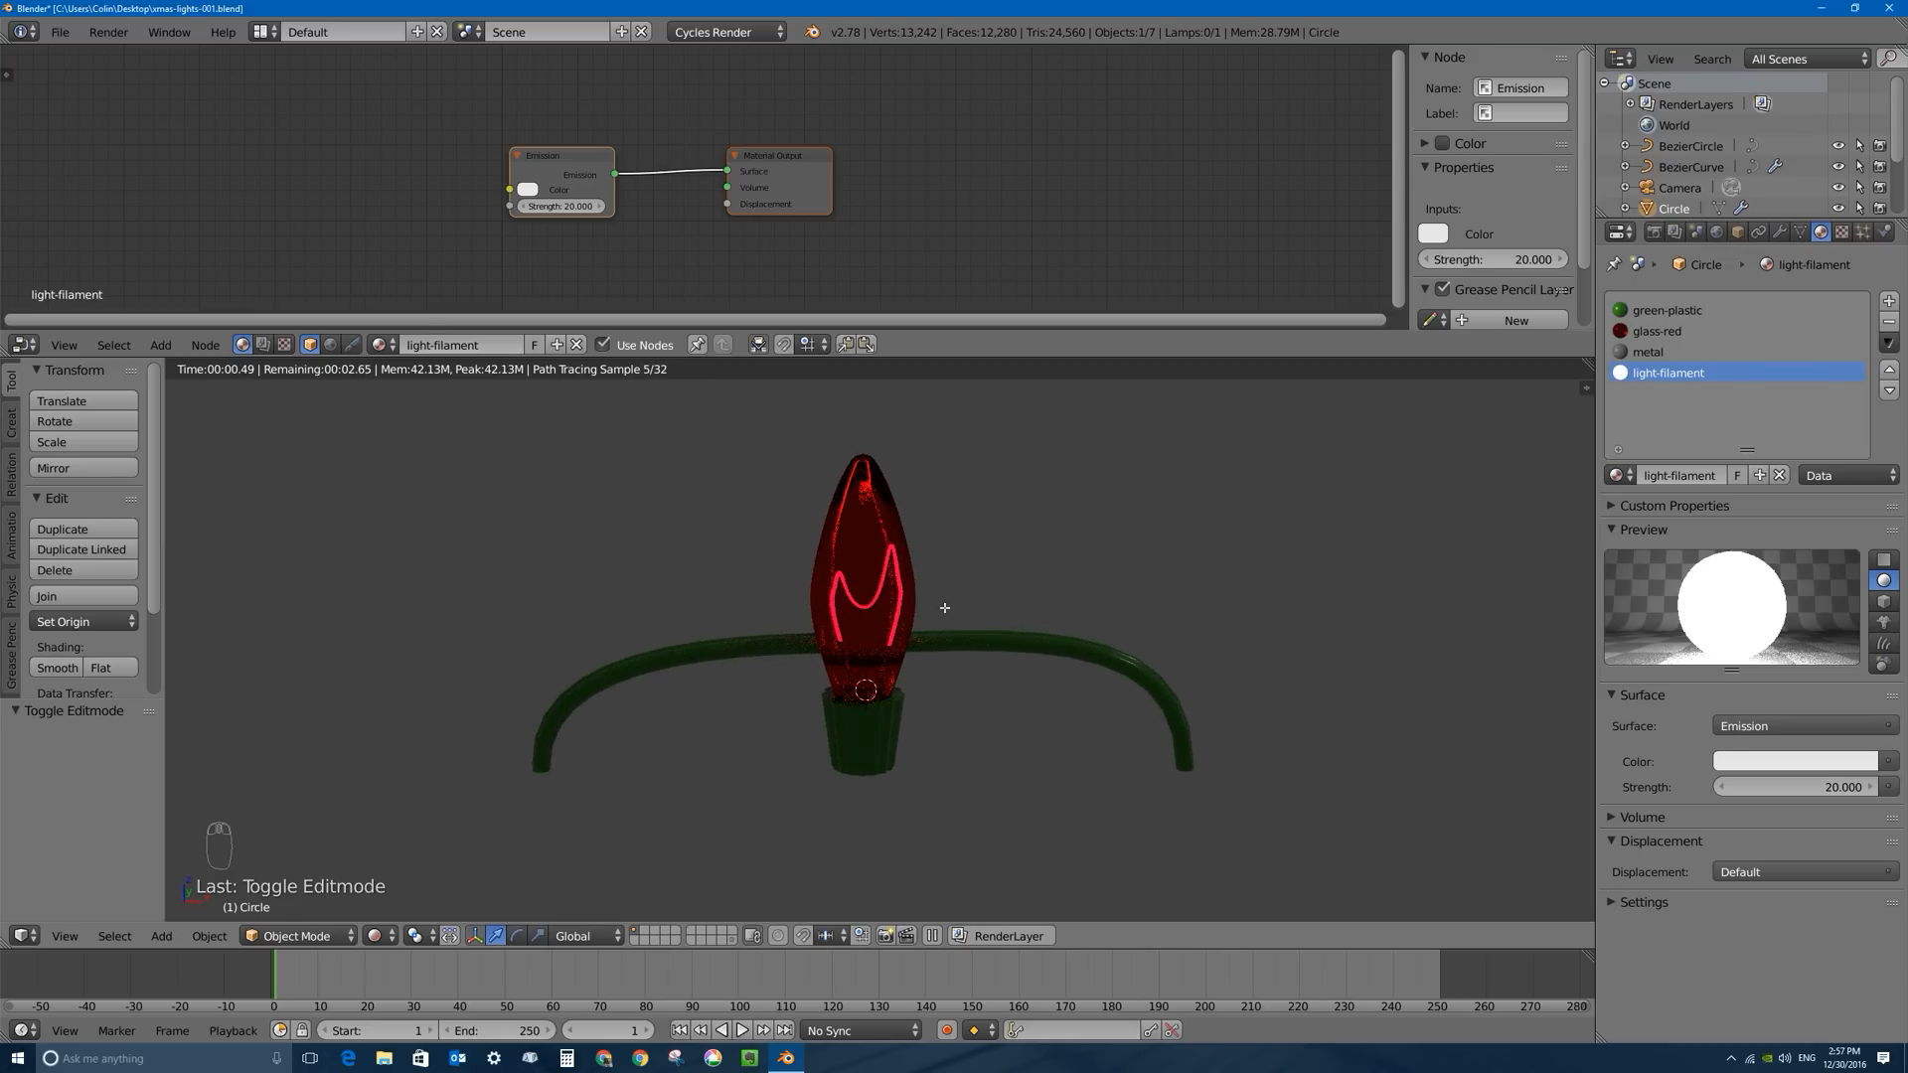
# Return to Edit Mode without the rendered preview and grow the selection until it covers the whole filament wire.
pyautogui.press('Tab')
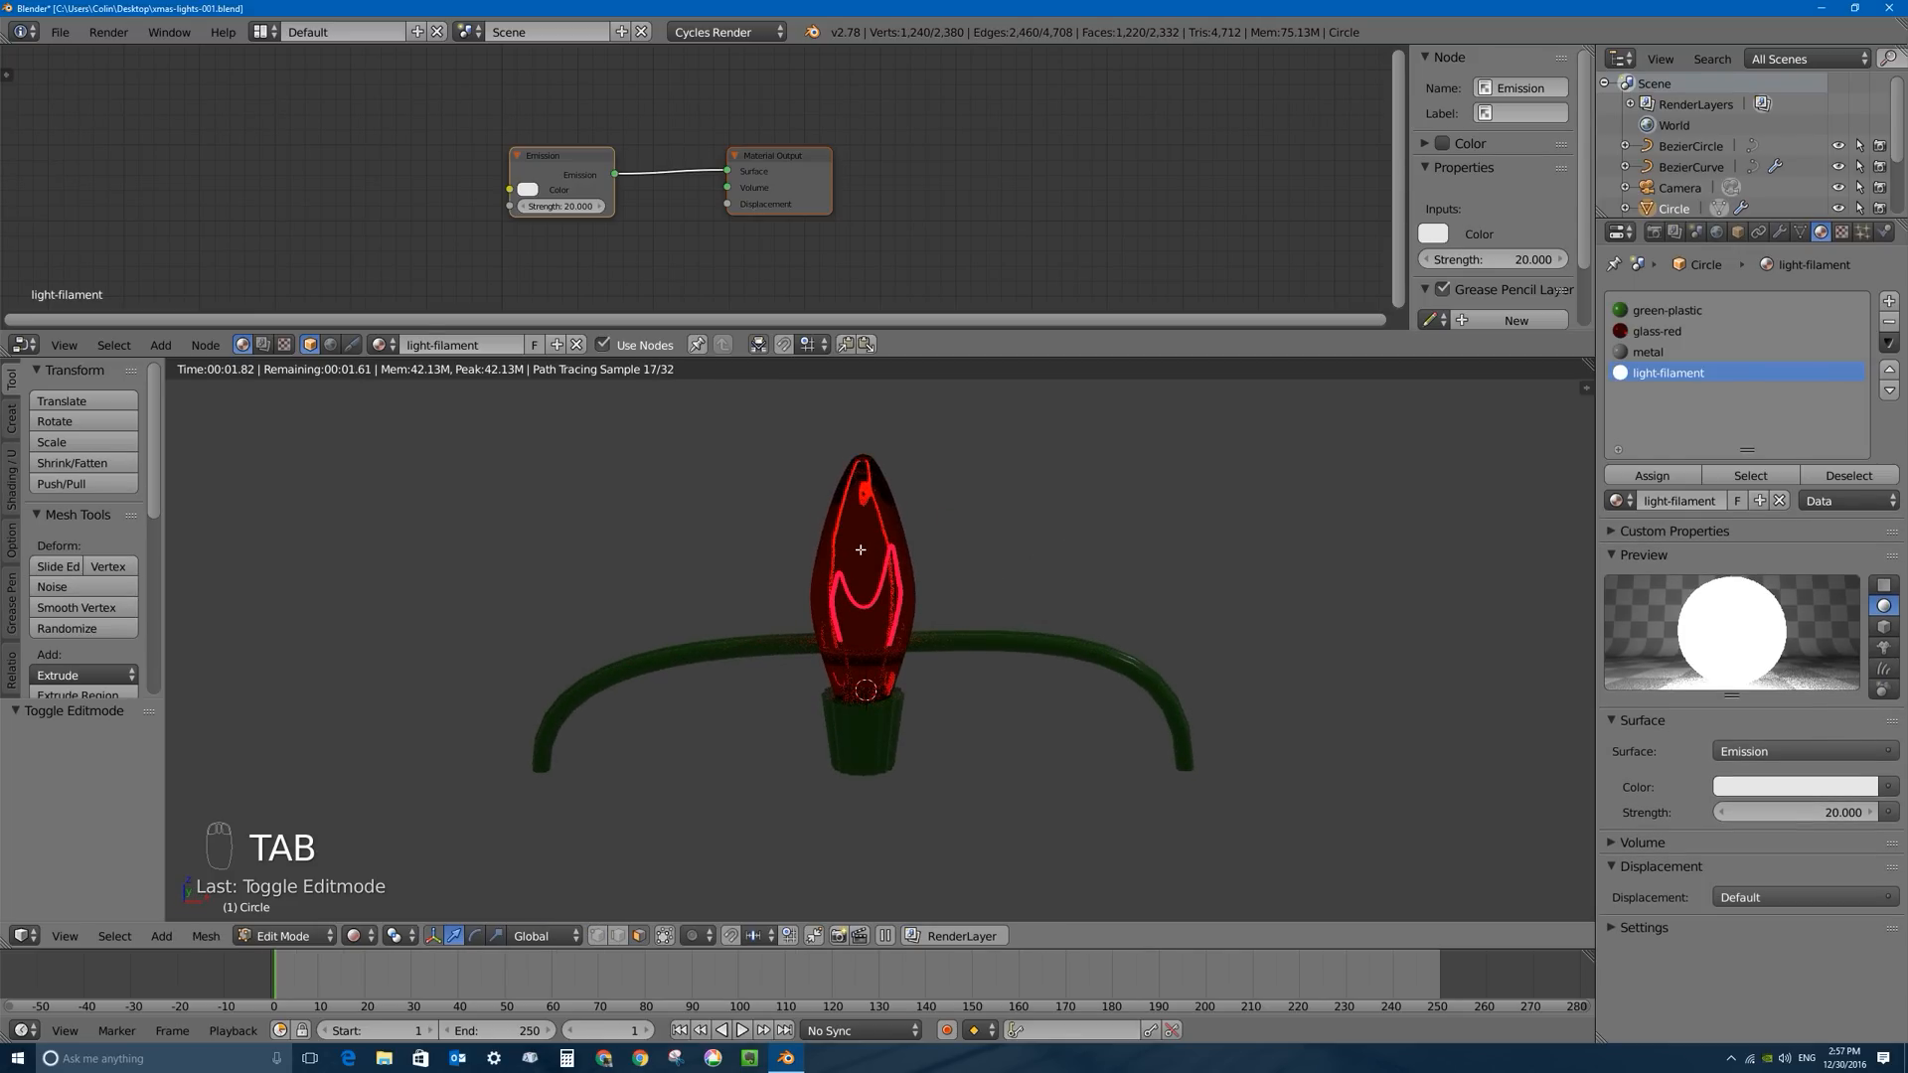
pyautogui.hotkey('shift', 'z')
pyautogui.scroll(5, 914, 593)
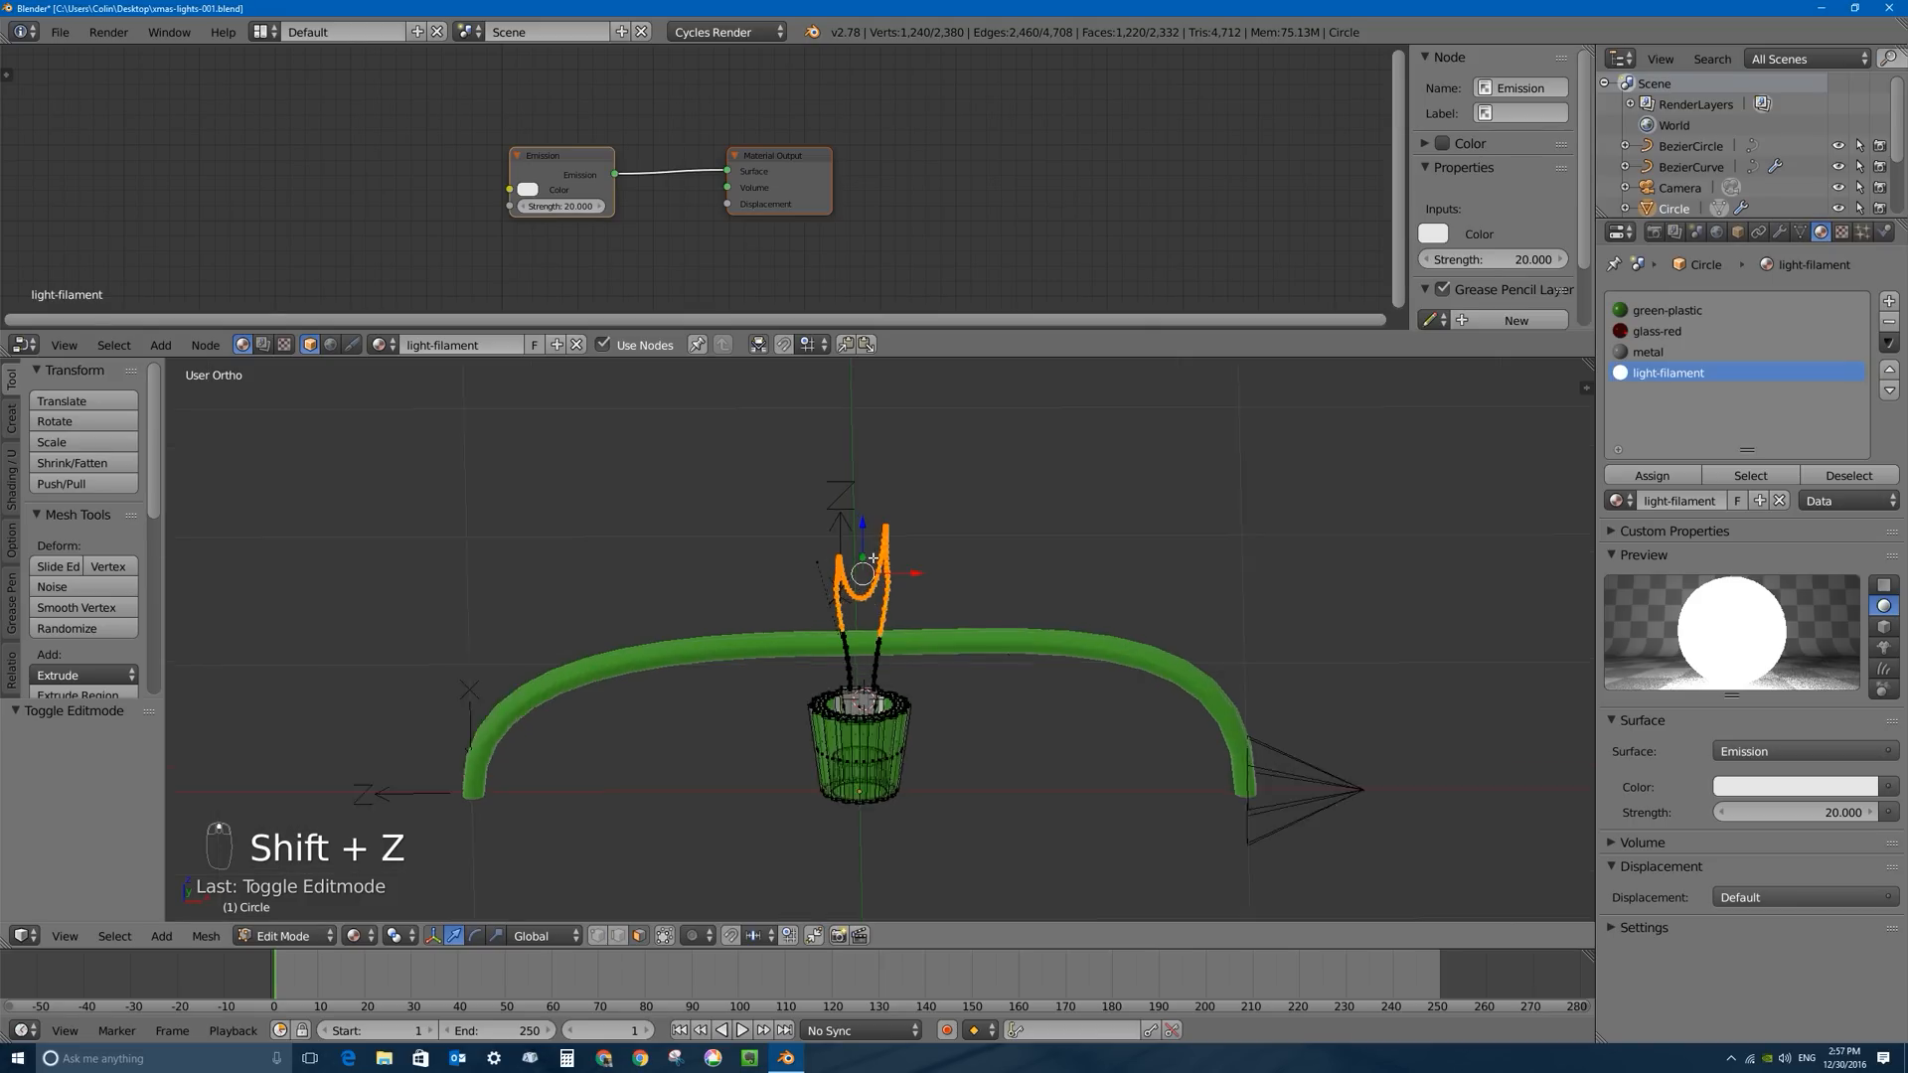
pyautogui.moveTo(914, 593); pyautogui.dragTo(957, 604, button='middle')
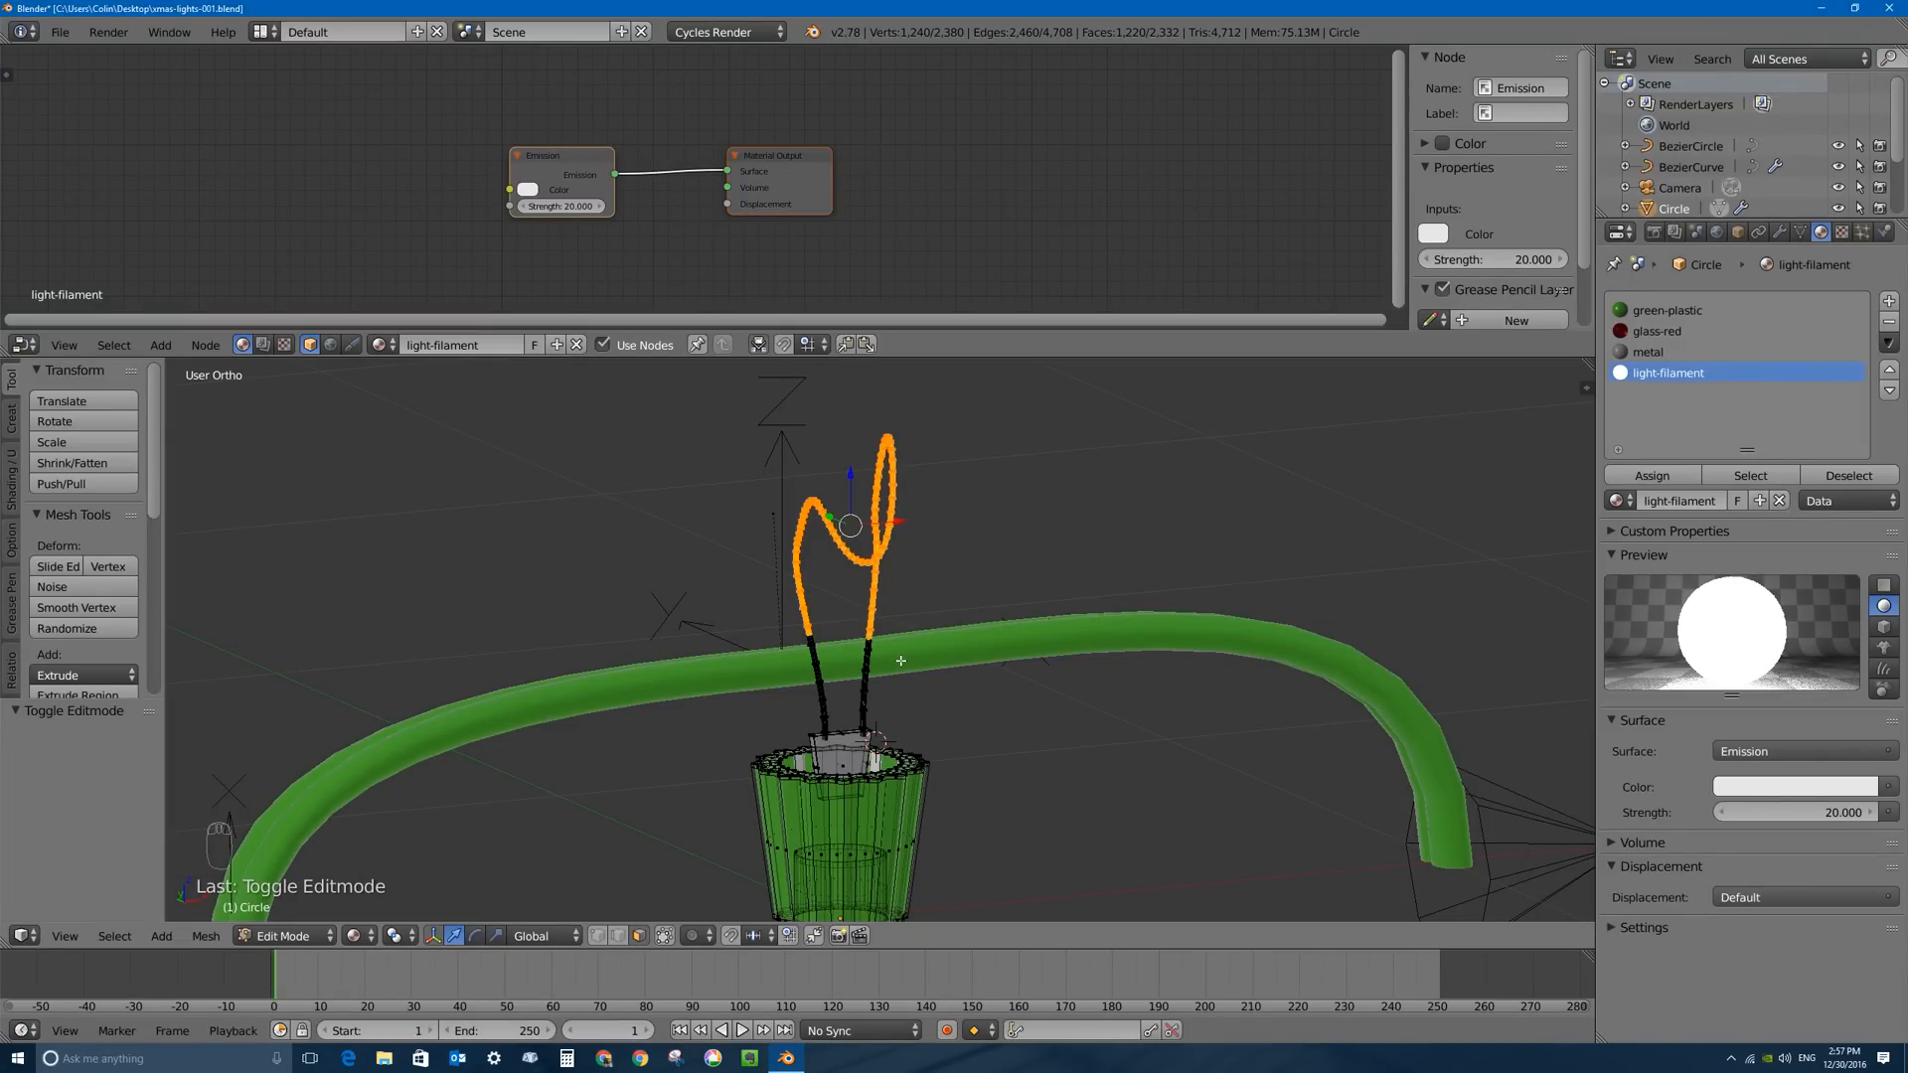
pyautogui.moveTo(1024, 640); pyautogui.dragTo(993, 643, button='middle')
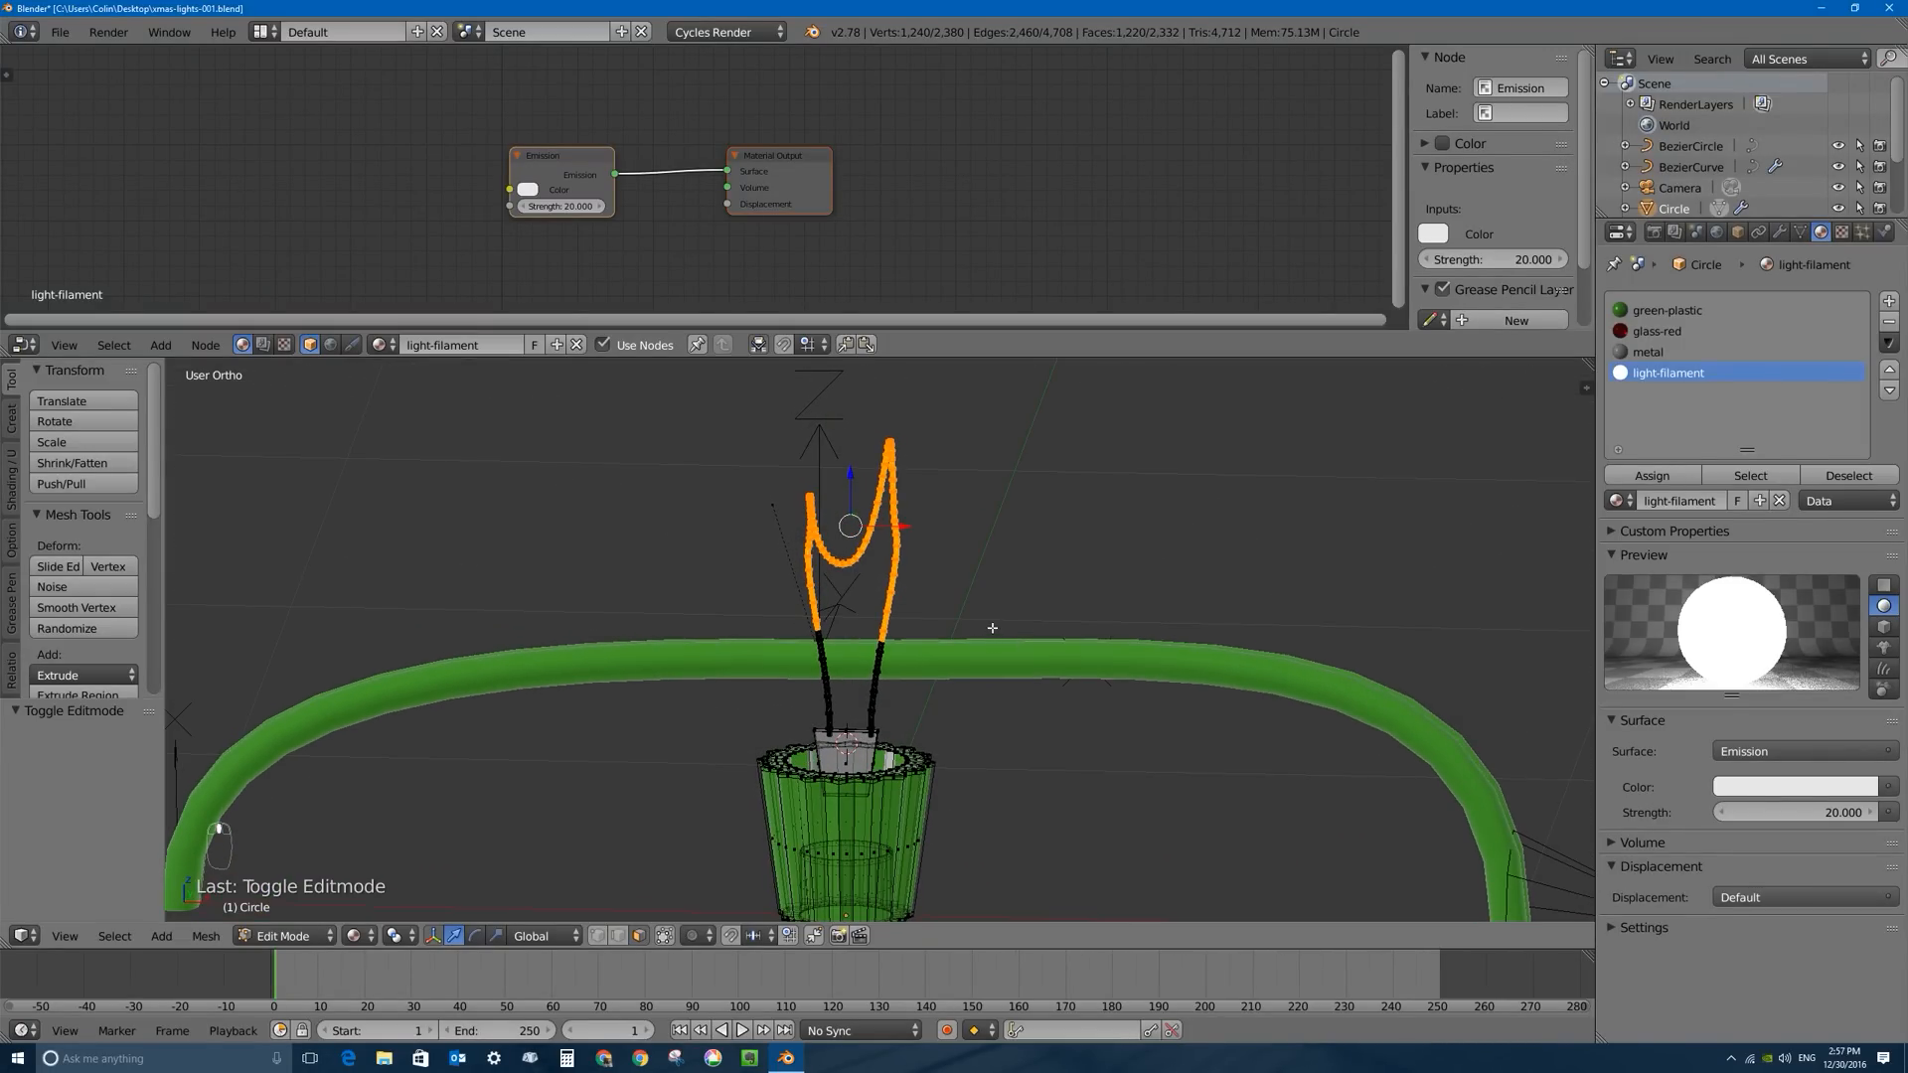
pyautogui.press('ctrl+KP_Add')
pyautogui.press('ctrl+KP_Add')
pyautogui.press('ctrl+KP_Add')
pyautogui.press('ctrl+KP_Add')
pyautogui.press('ctrl+KP_Add')
pyautogui.press('ctrl+KP_Add')
pyautogui.press('ctrl+KP_Add')
pyautogui.press('ctrl+KP_Add')
pyautogui.press('ctrl+KP_Add')
pyautogui.press('ctrl+KP_Add')
pyautogui.press('ctrl+KP_Add')
pyautogui.press('ctrl+KP_Add')
pyautogui.press('ctrl+KP_Add')
pyautogui.press('ctrl+KP_Add')
pyautogui.press('ctrl+KP_Add')
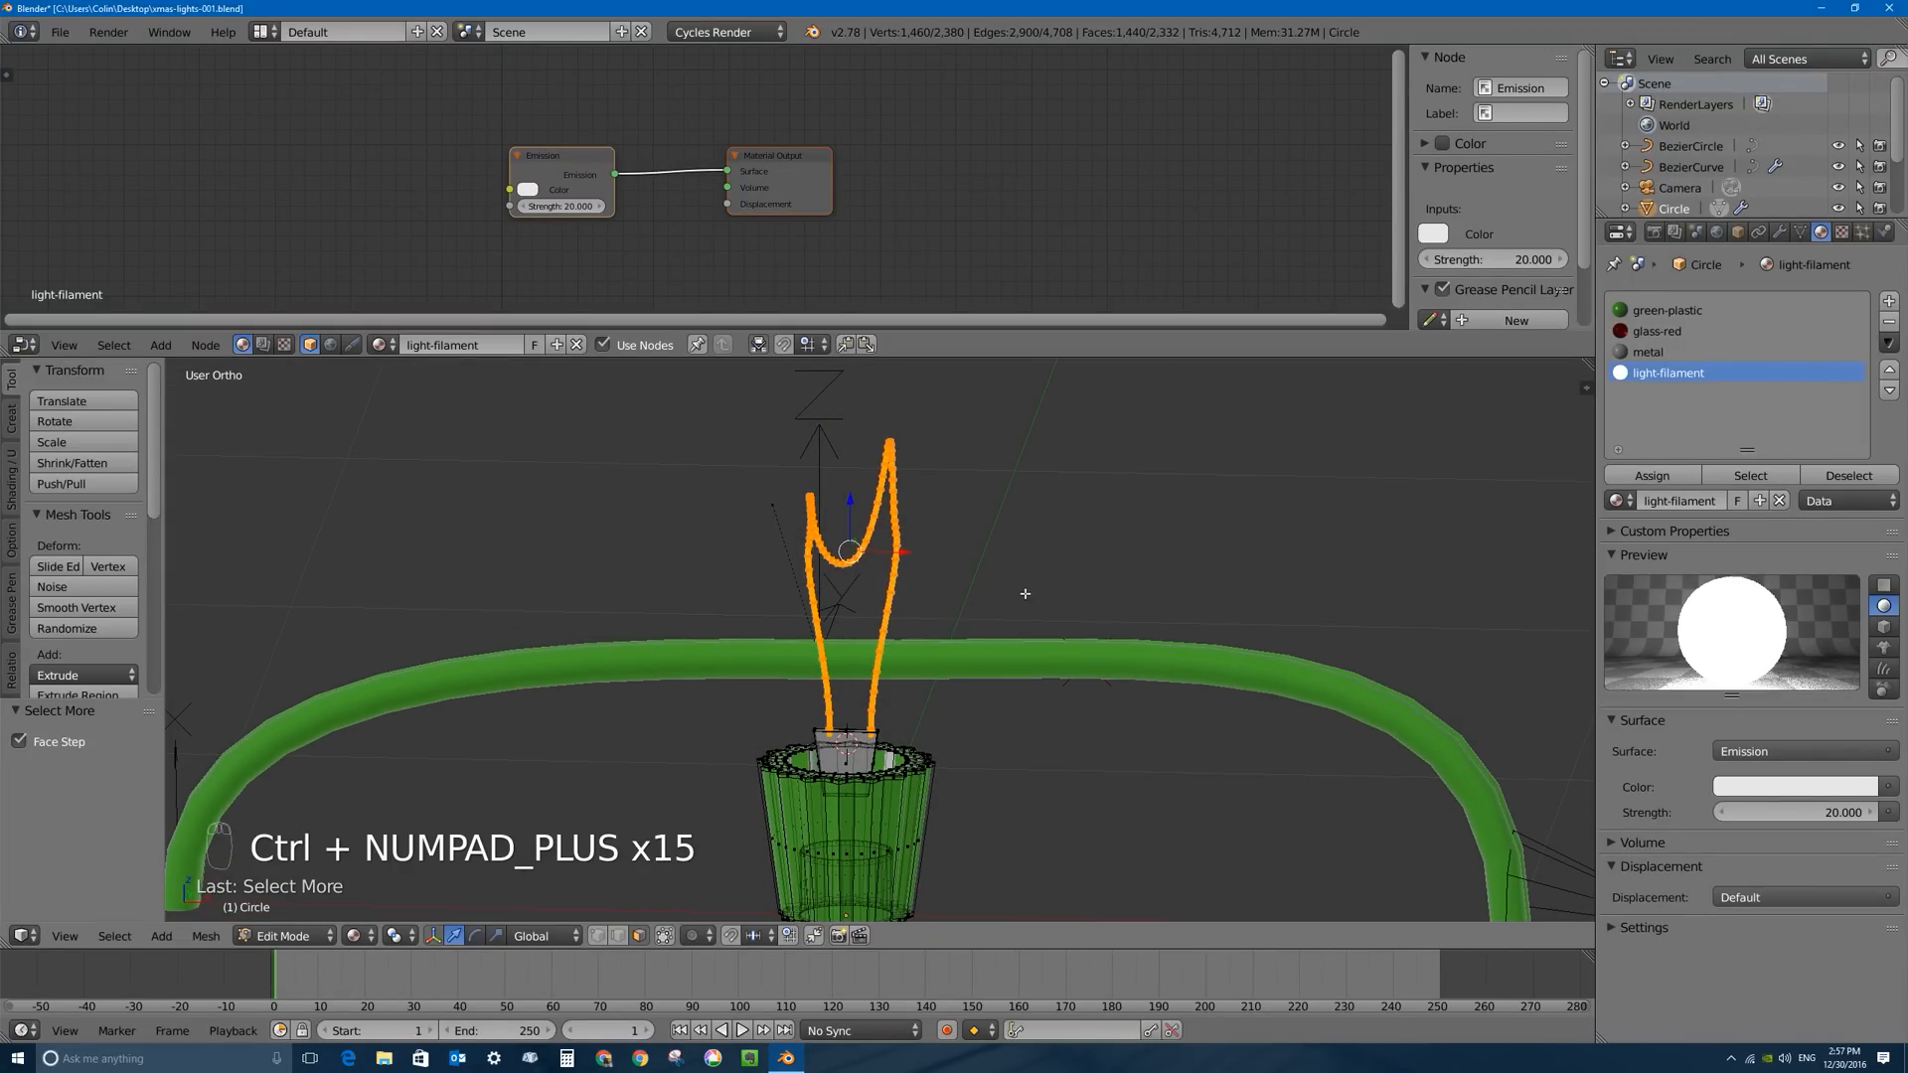
# Scale the whole filament to about 0.776 and lower it along Z until its legs meet the metal plug.
pyautogui.press('s')
pyautogui.click(959, 586)
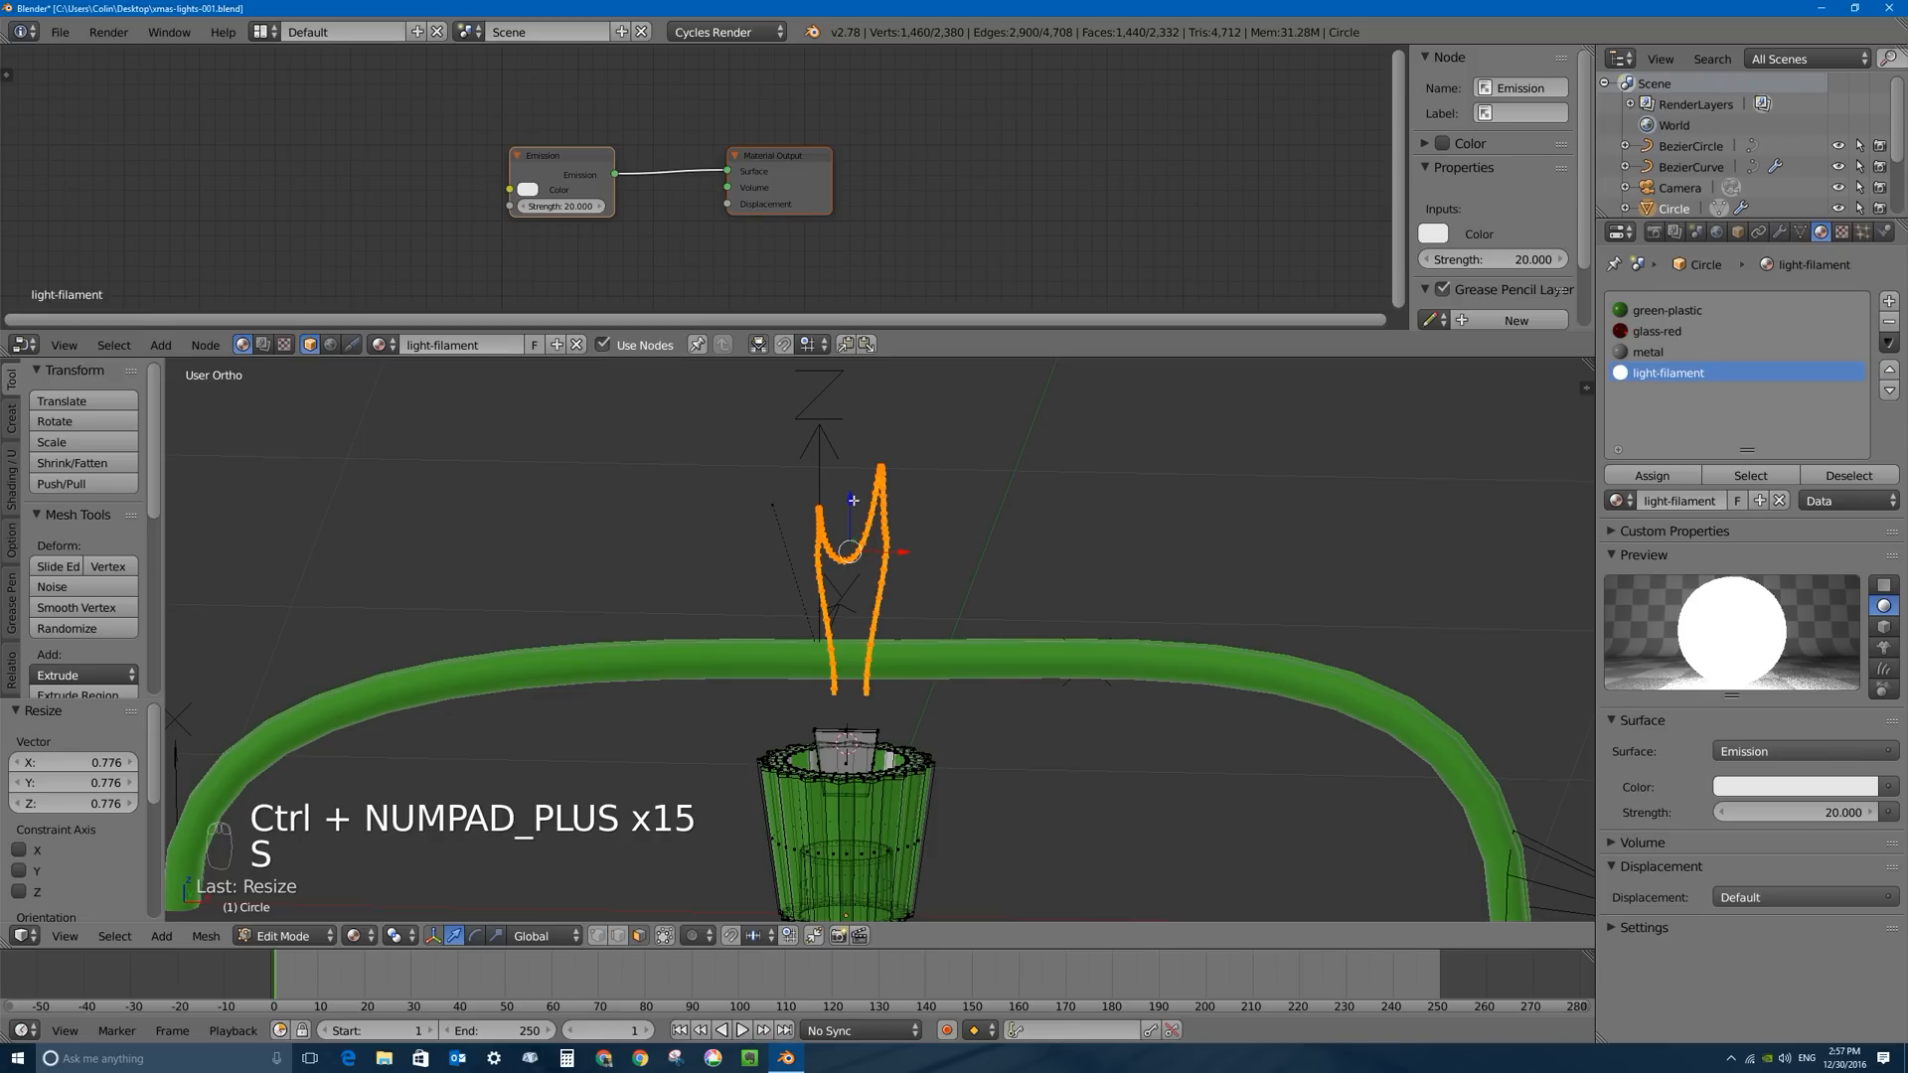
pyautogui.moveTo(853, 501); pyautogui.dragTo(849, 551)
pyautogui.moveTo(993, 552); pyautogui.dragTo(954, 545, button='middle')
pyautogui.press('Tab')
pyautogui.press('Tab')
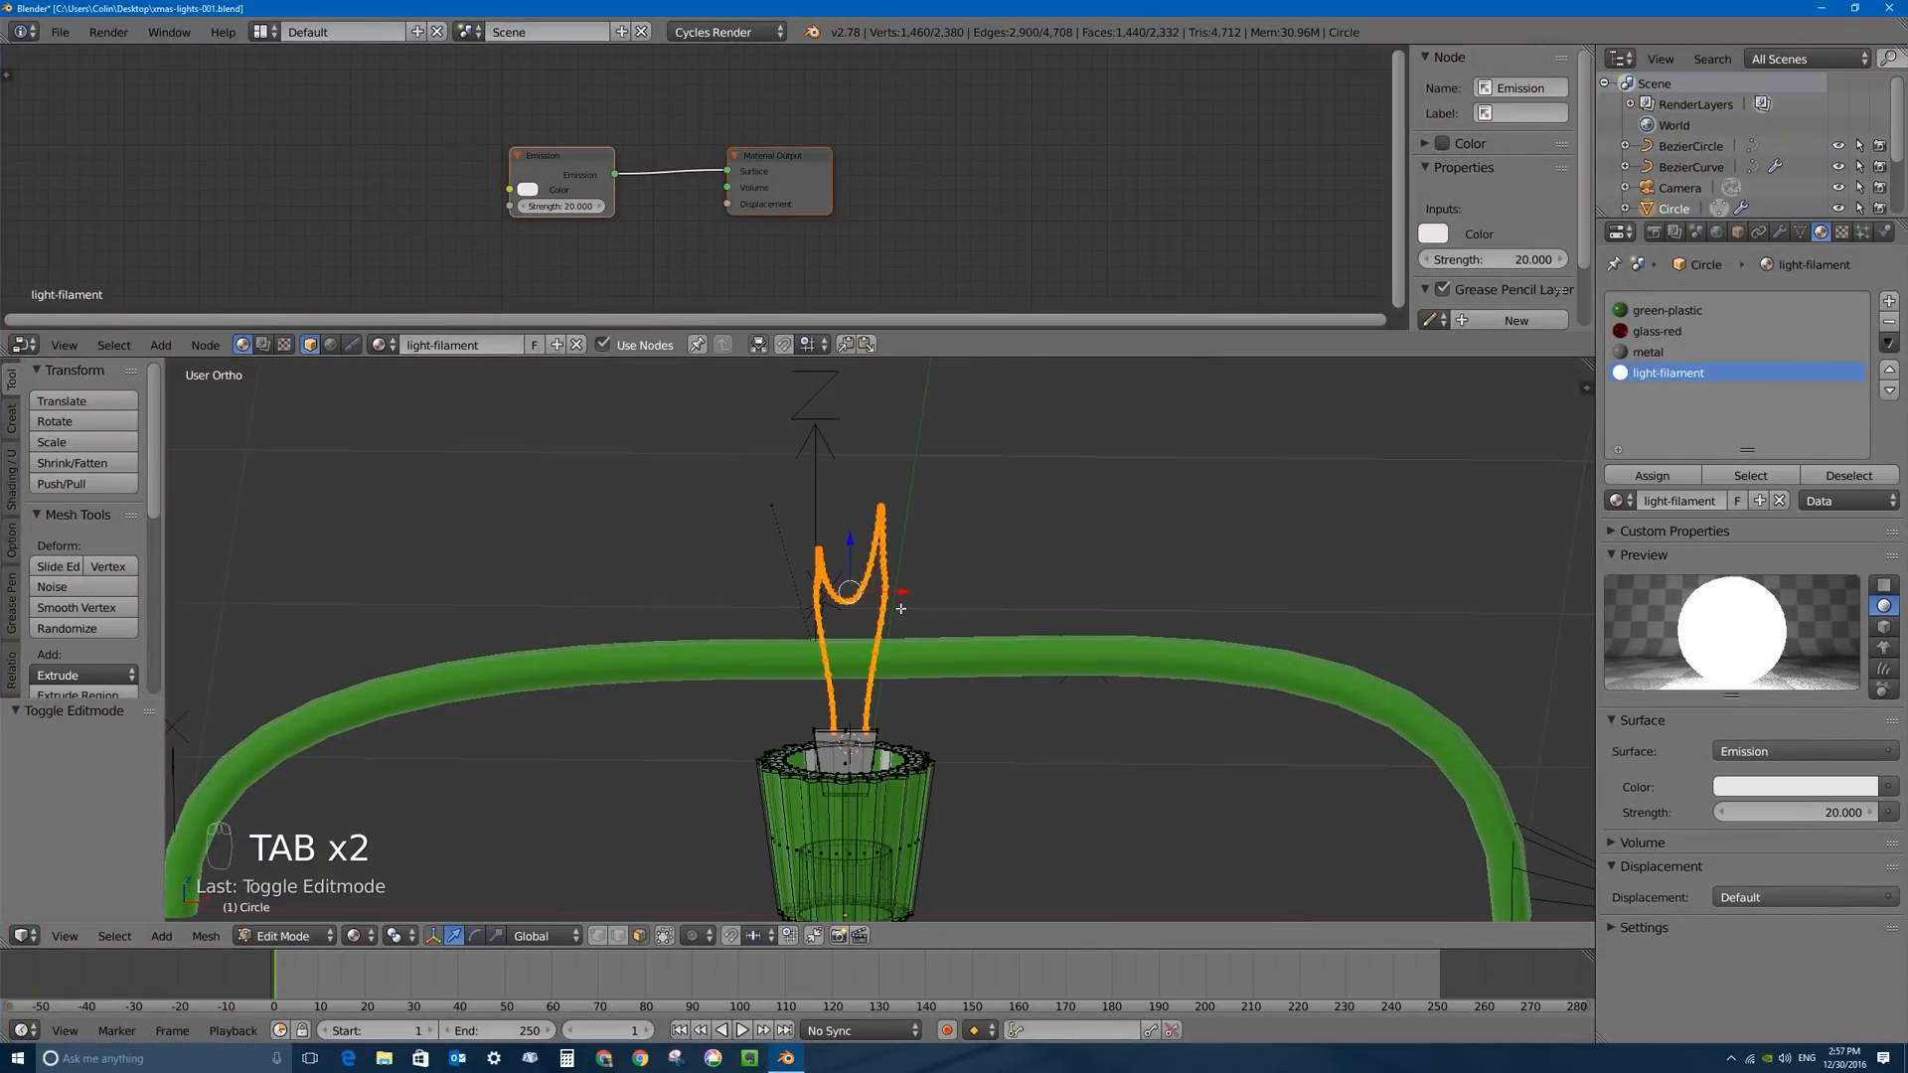
# Check the resized filament from Object Mode in a rendered preview, and return to Material shading.
pyautogui.press('Tab')
pyautogui.scroll(-3, 975, 636)
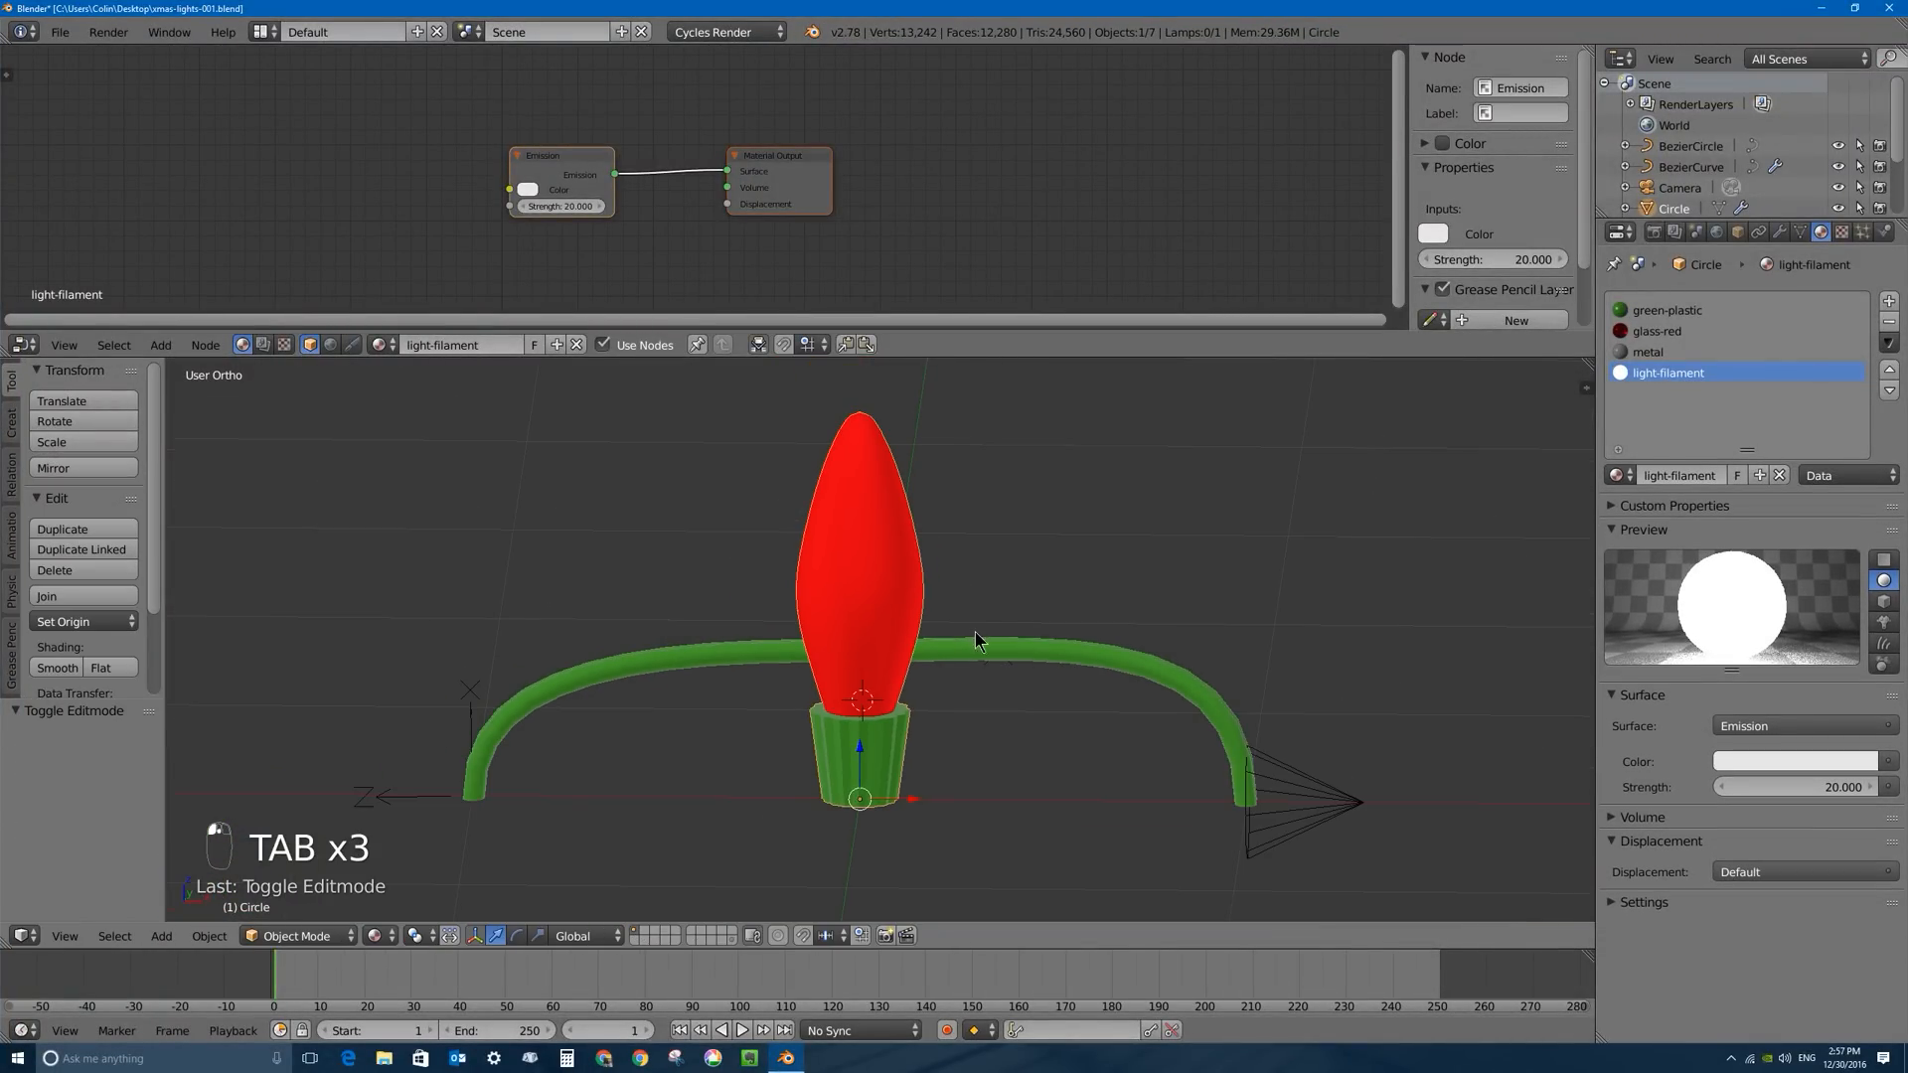
pyautogui.hotkey('shift', 'z')
pyautogui.moveTo(1077, 609)
pyautogui.mouseDown(button='middle')
pyautogui.moveTo(899, 606)
pyautogui.moveTo(963, 546)
pyautogui.moveTo(1140, 590)
pyautogui.moveTo(1094, 554)
pyautogui.moveTo(924, 603)
pyautogui.moveTo(1017, 613)
pyautogui.moveTo(926, 658)
pyautogui.mouseUp(button='middle')
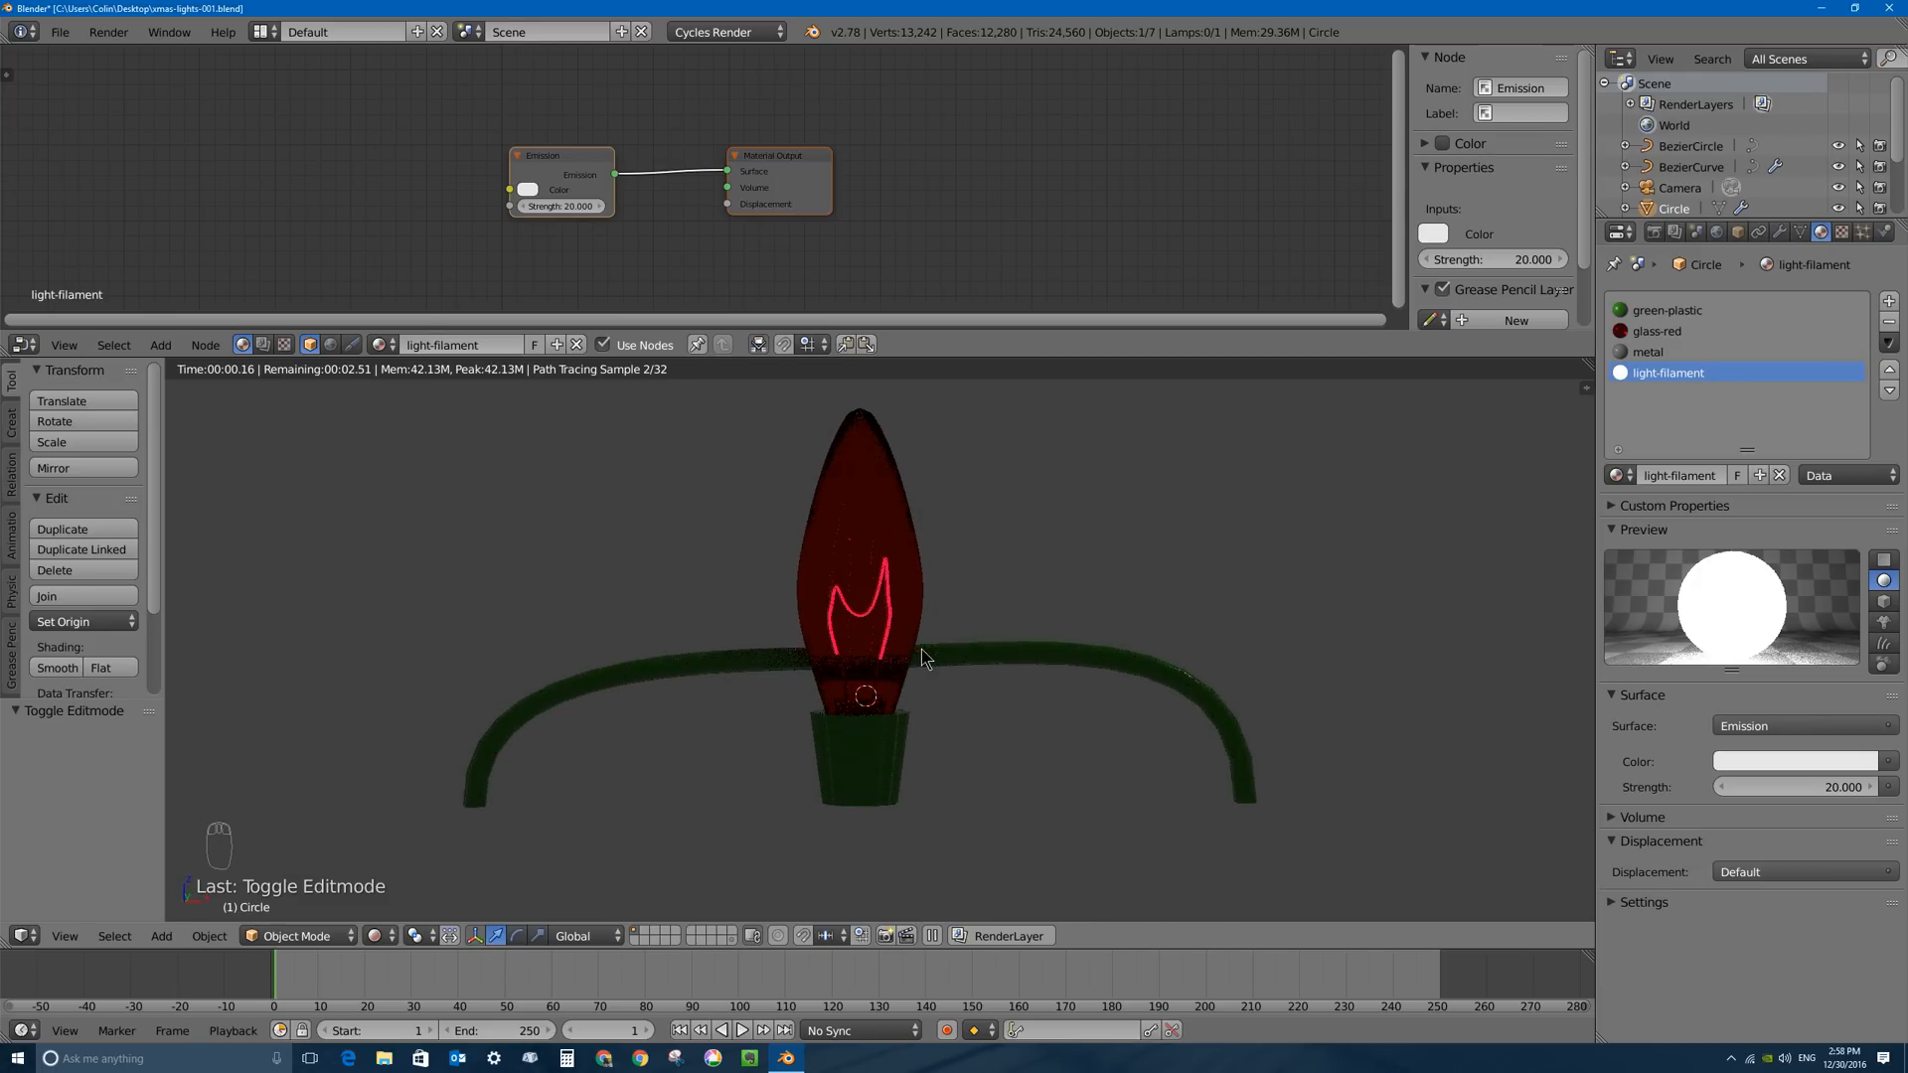
pyautogui.scroll(-2, 1000, 610)
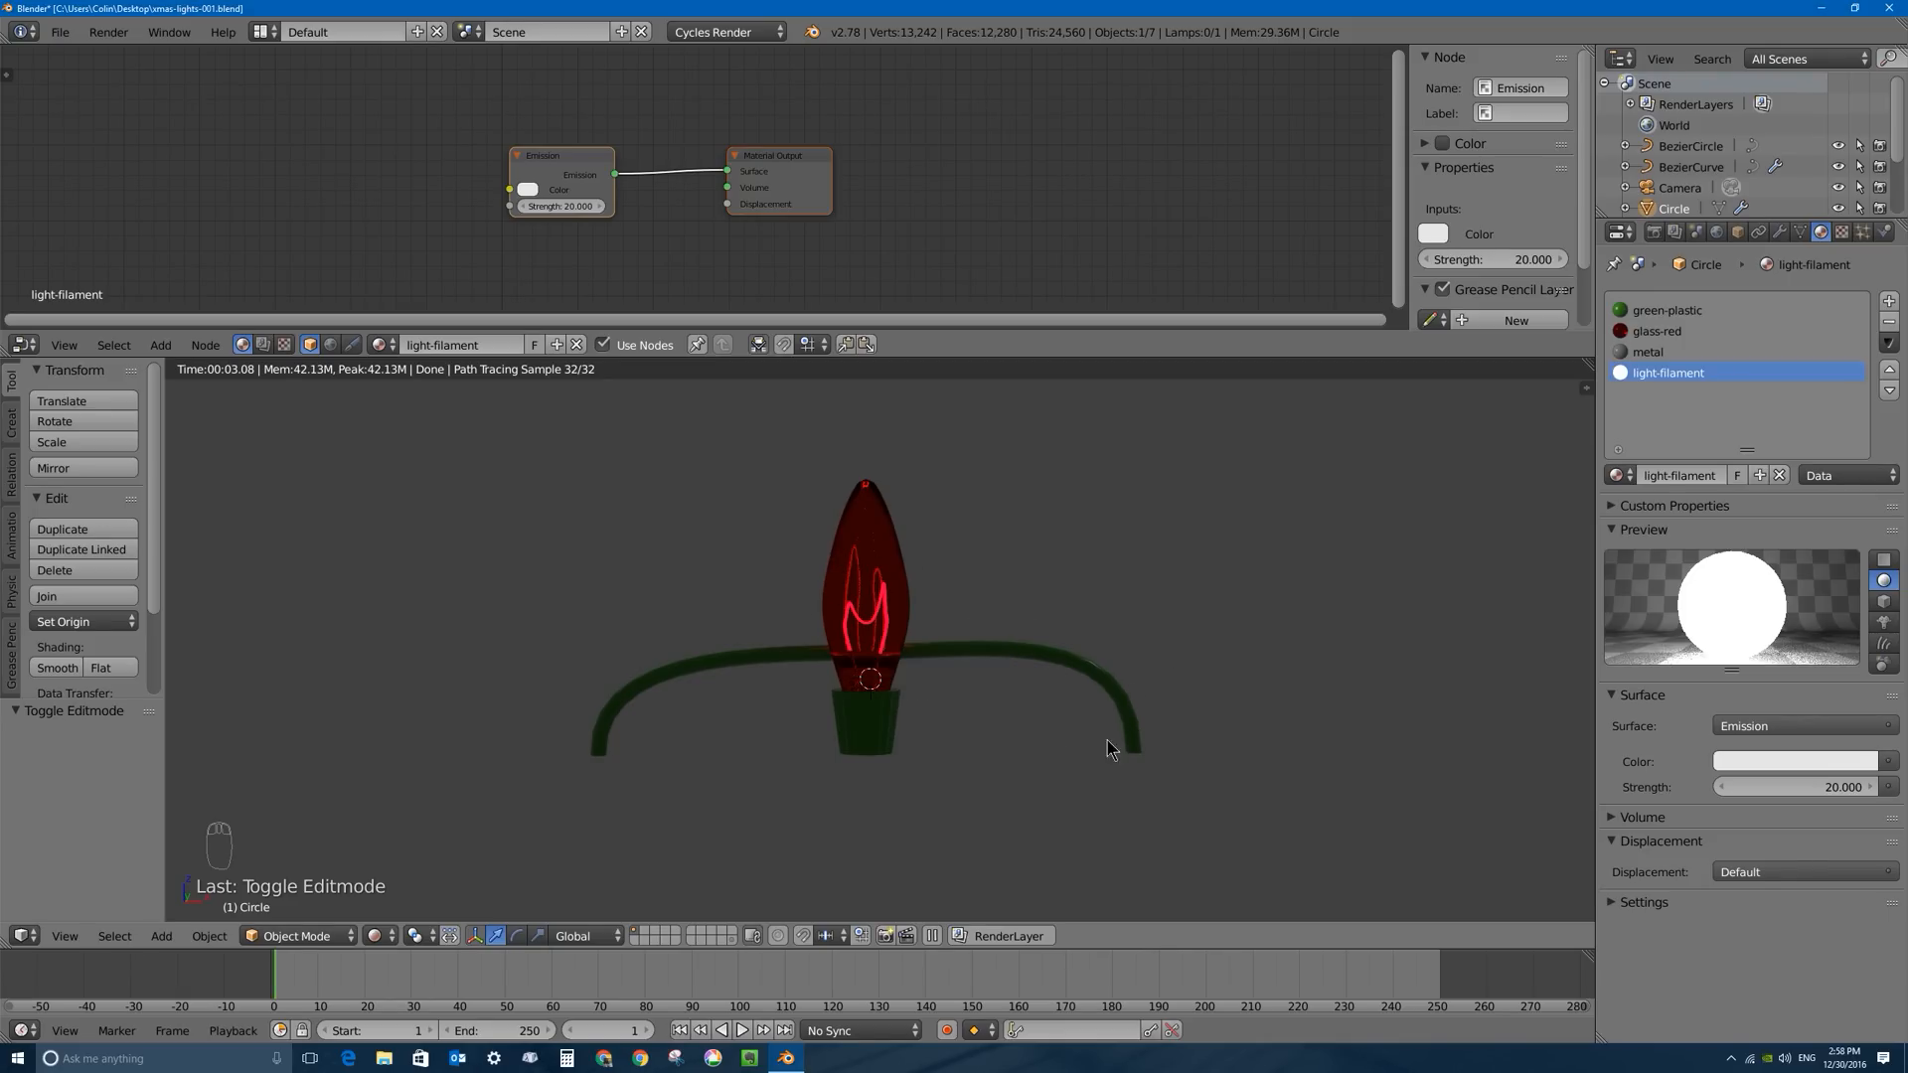
pyautogui.hotkey('shift', 'z')
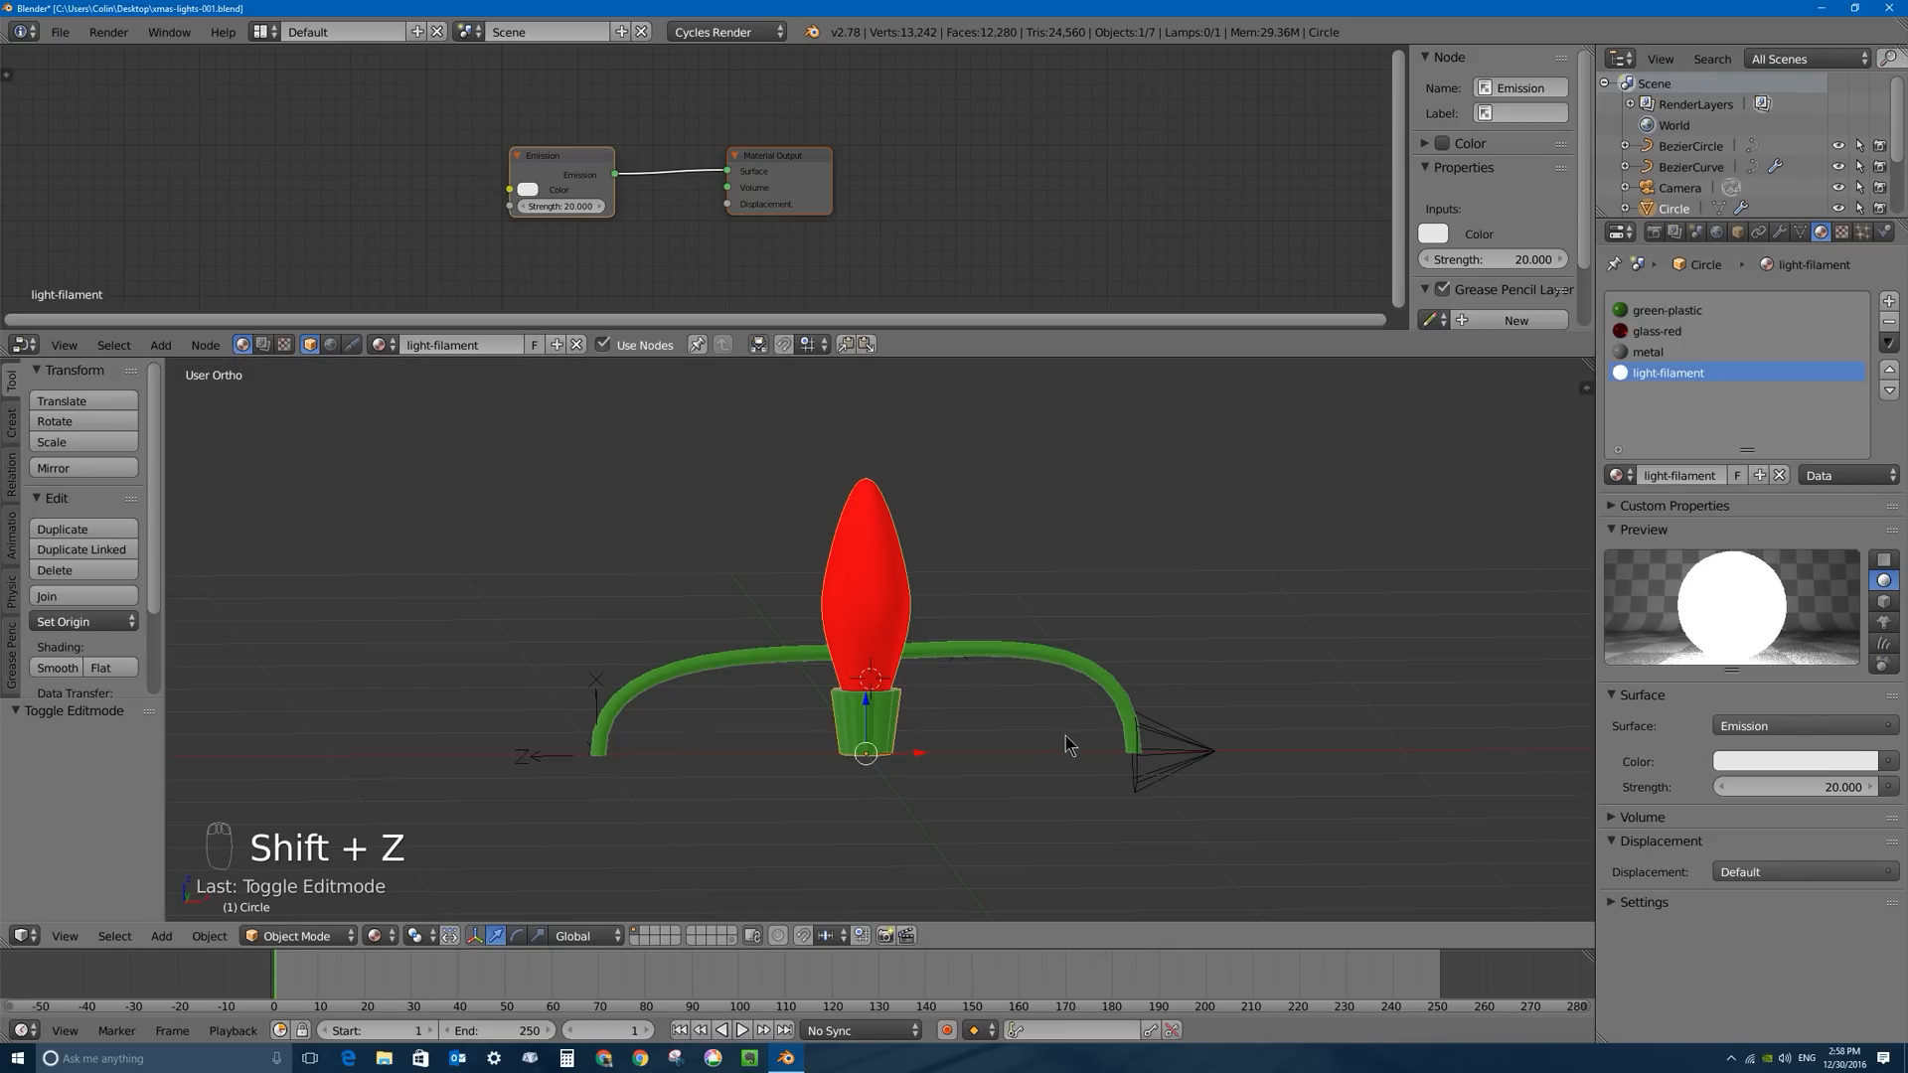
# Rotate the bulb and socket object 180° in front view so that the bulb hangs downward.
pyautogui.press('KP_1')
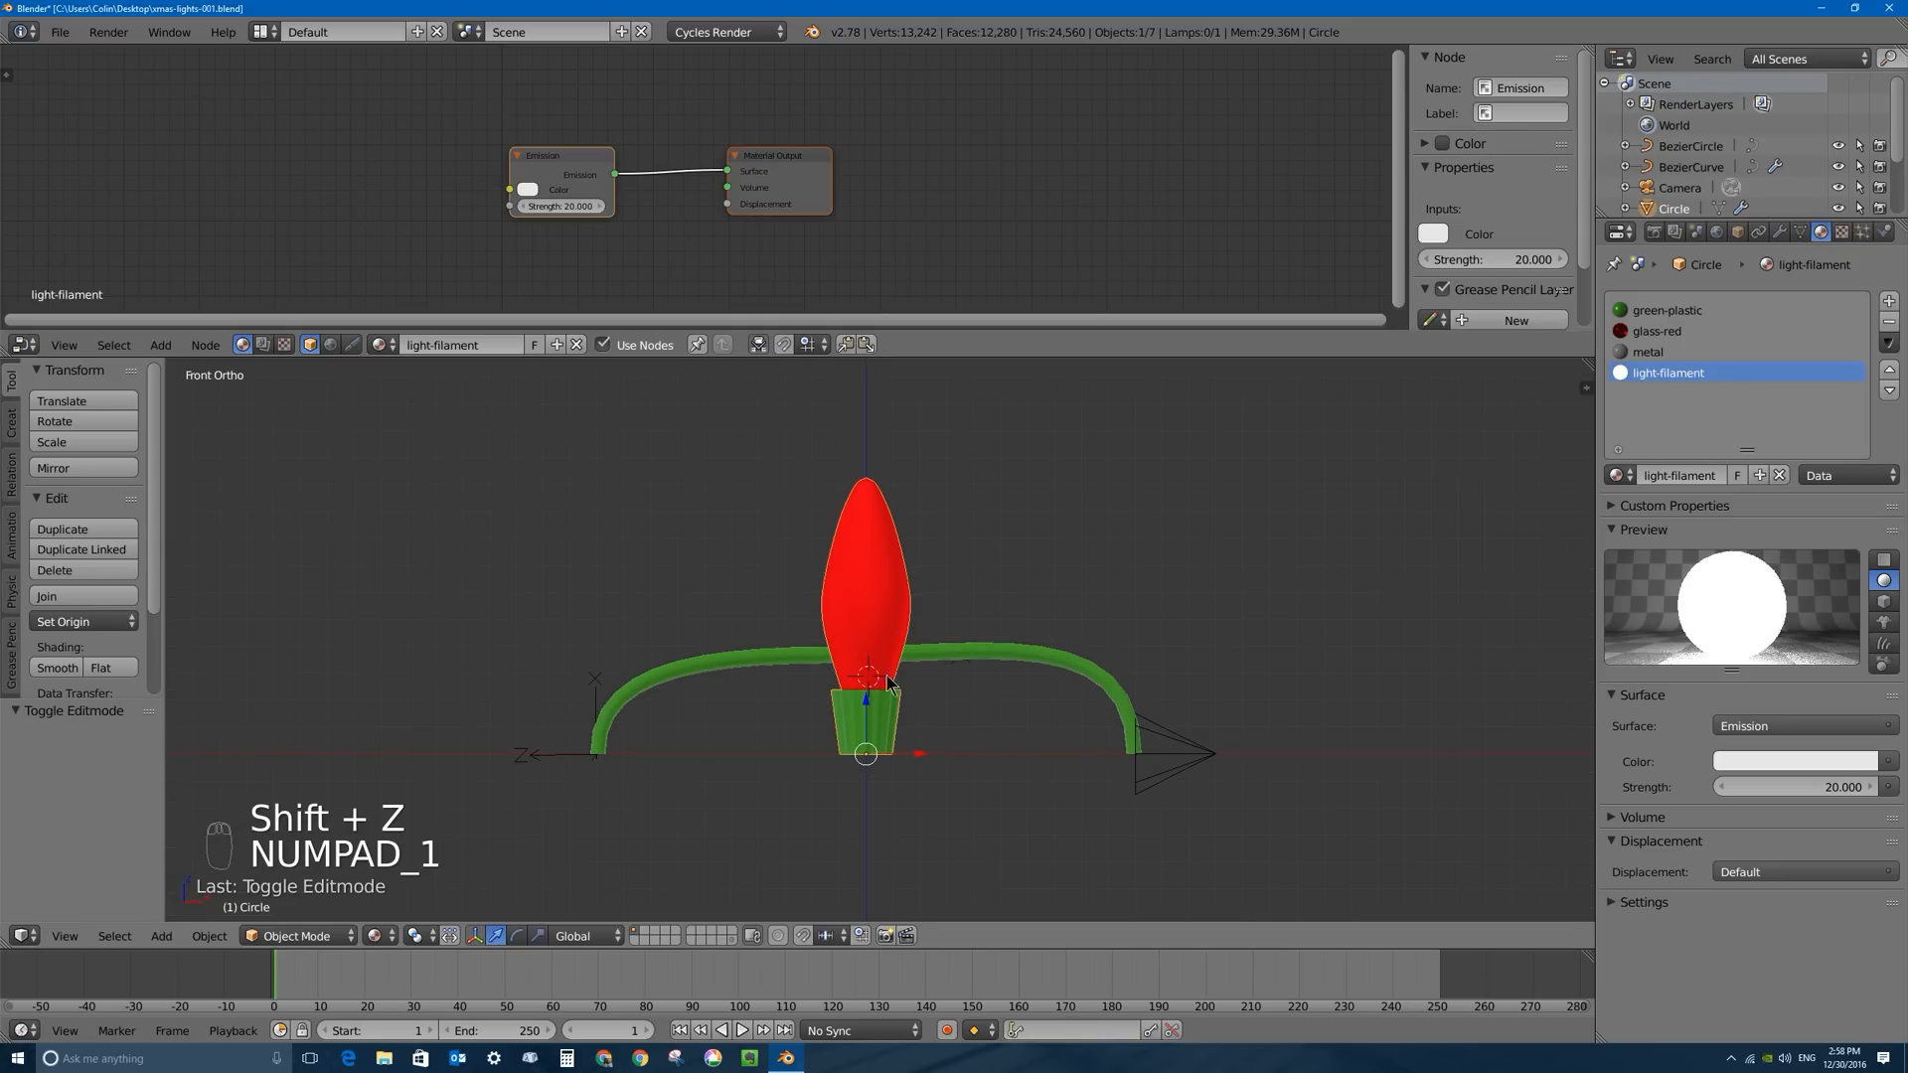
pyautogui.press('r')
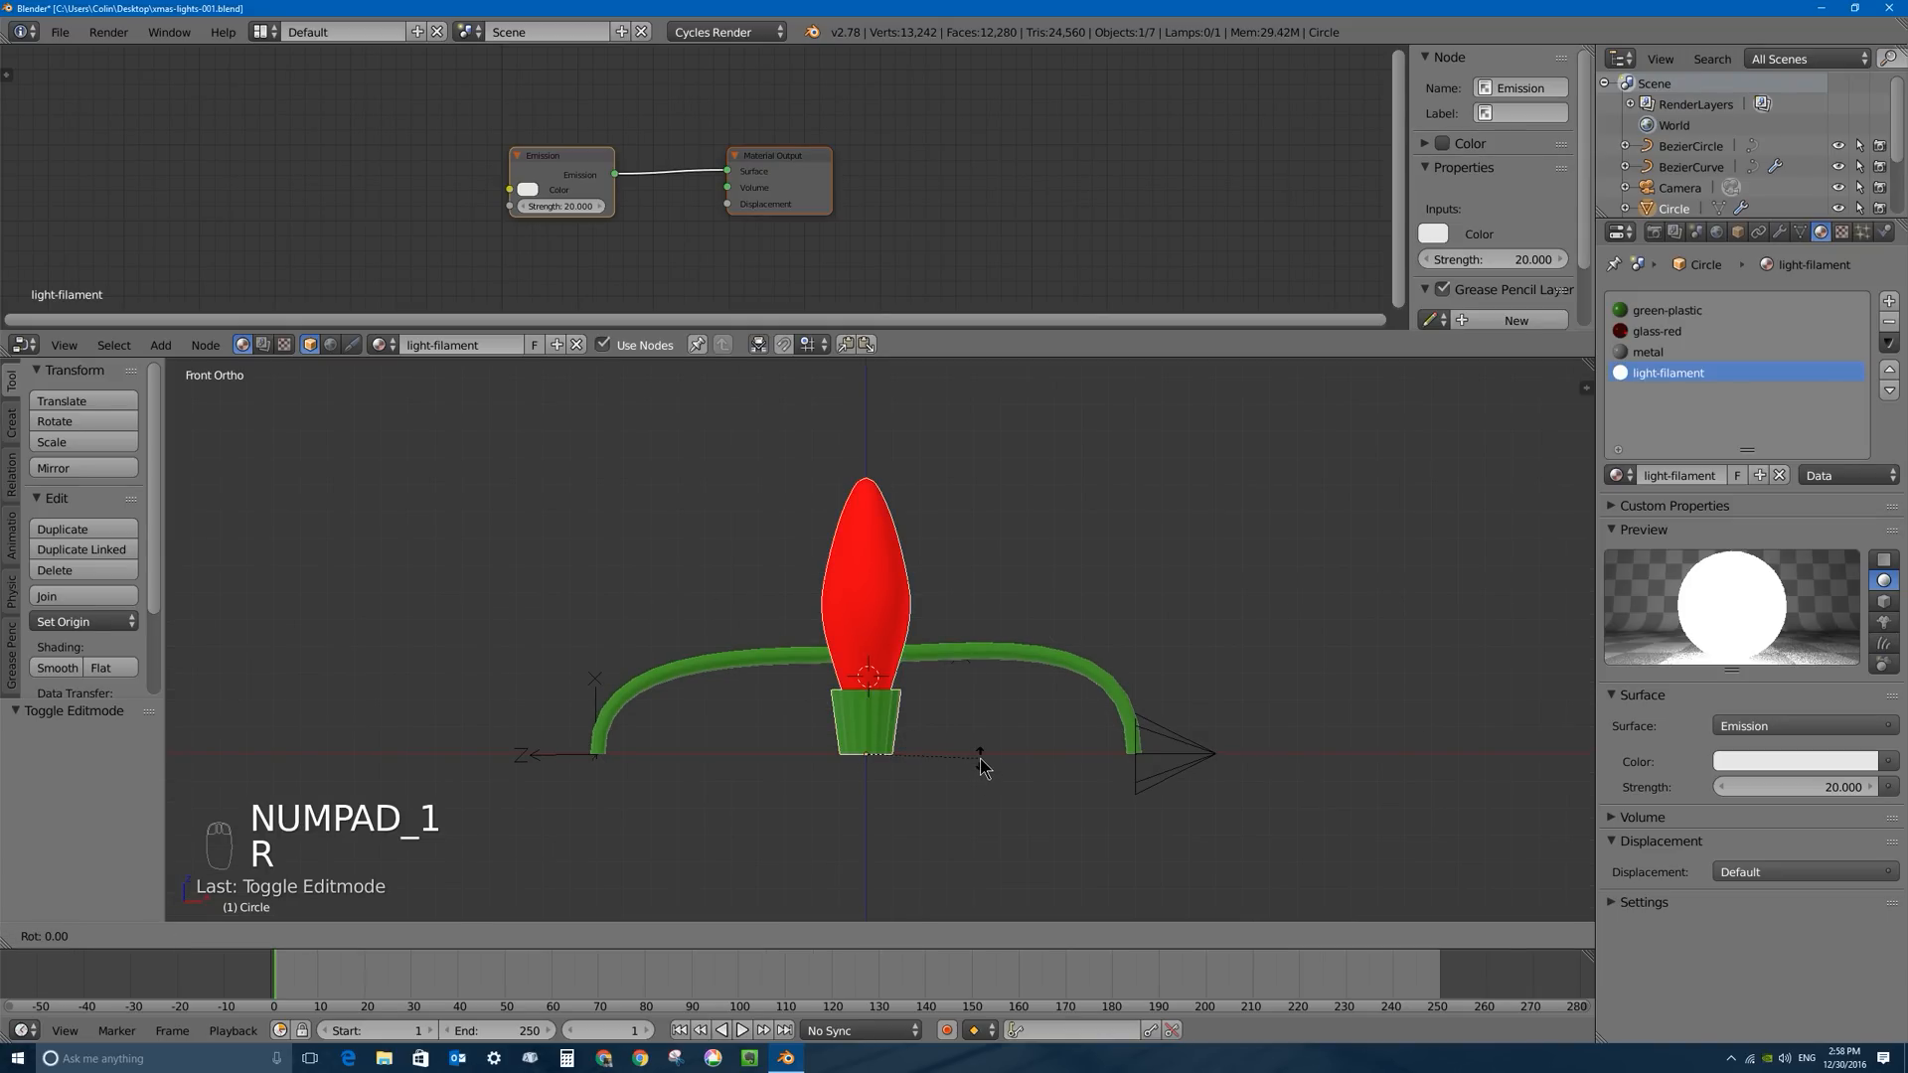
pyautogui.write('180')
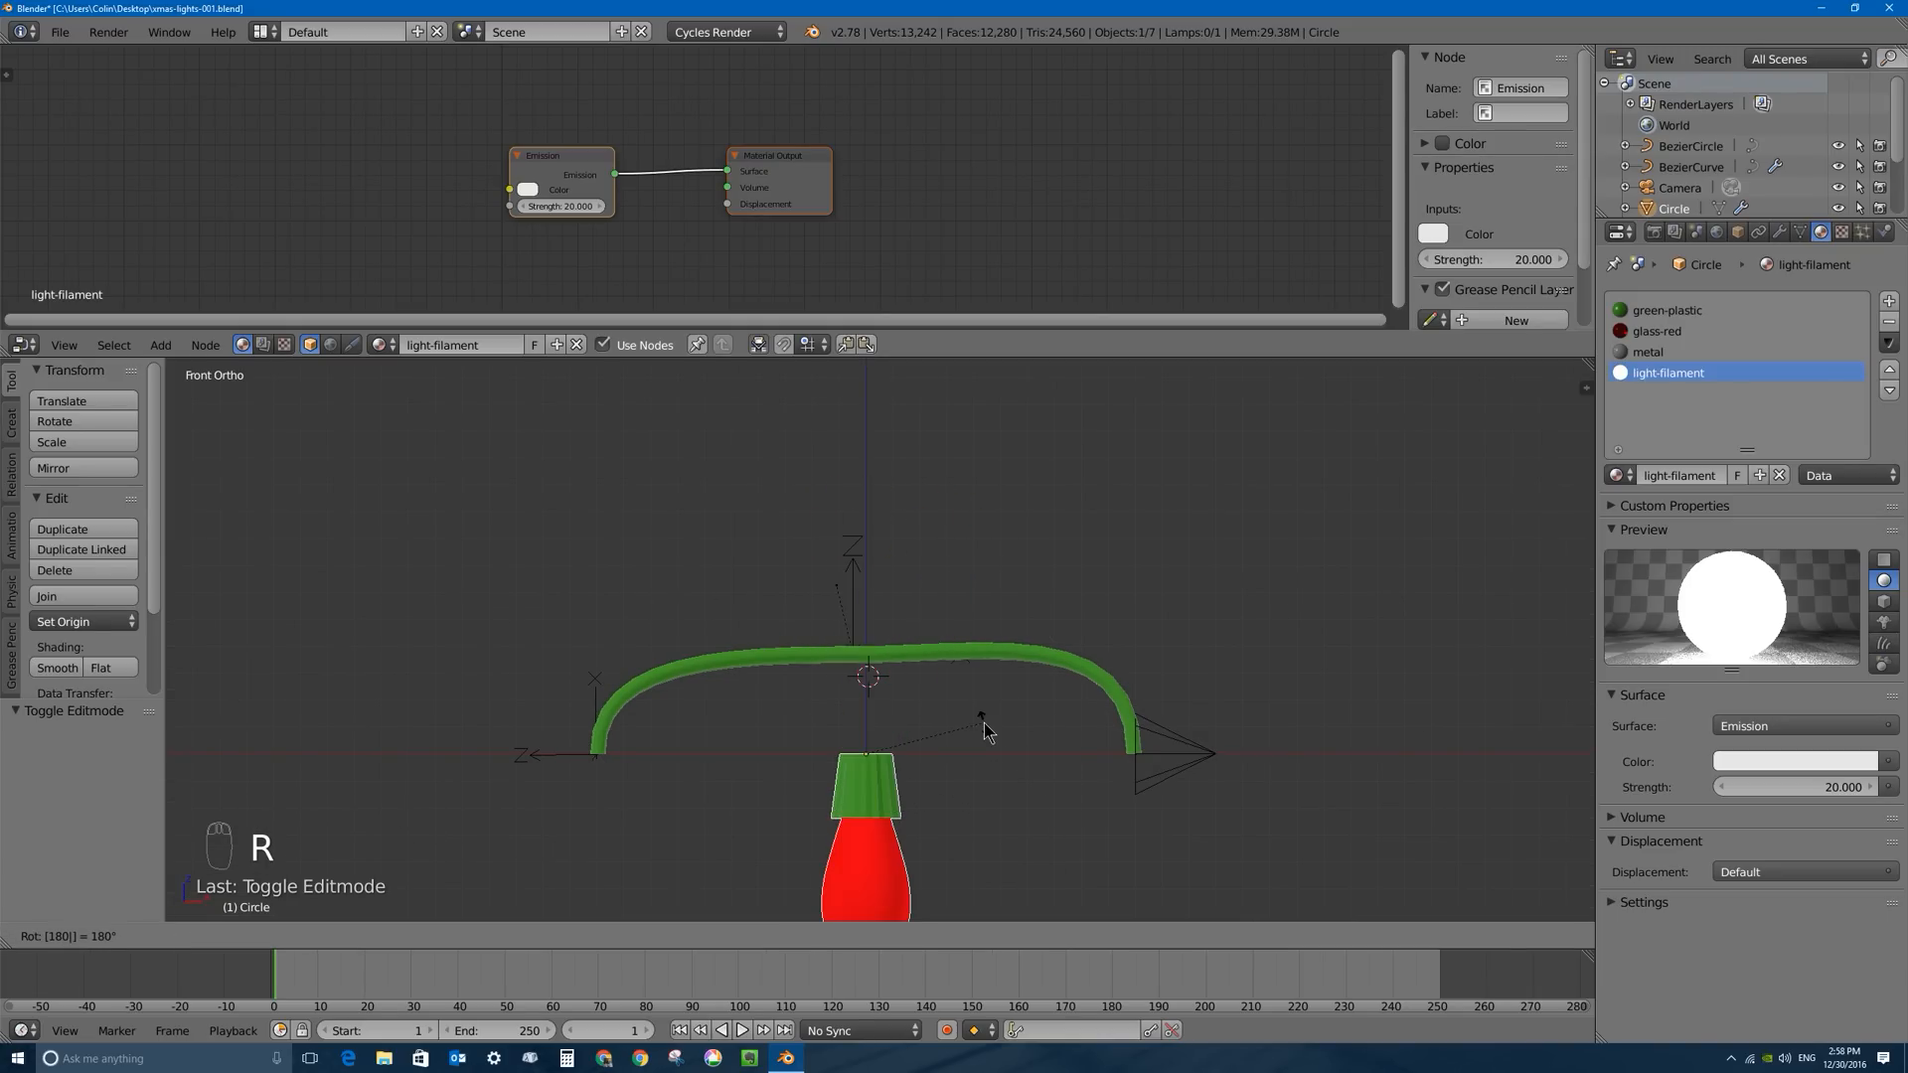
pyautogui.click(983, 725)
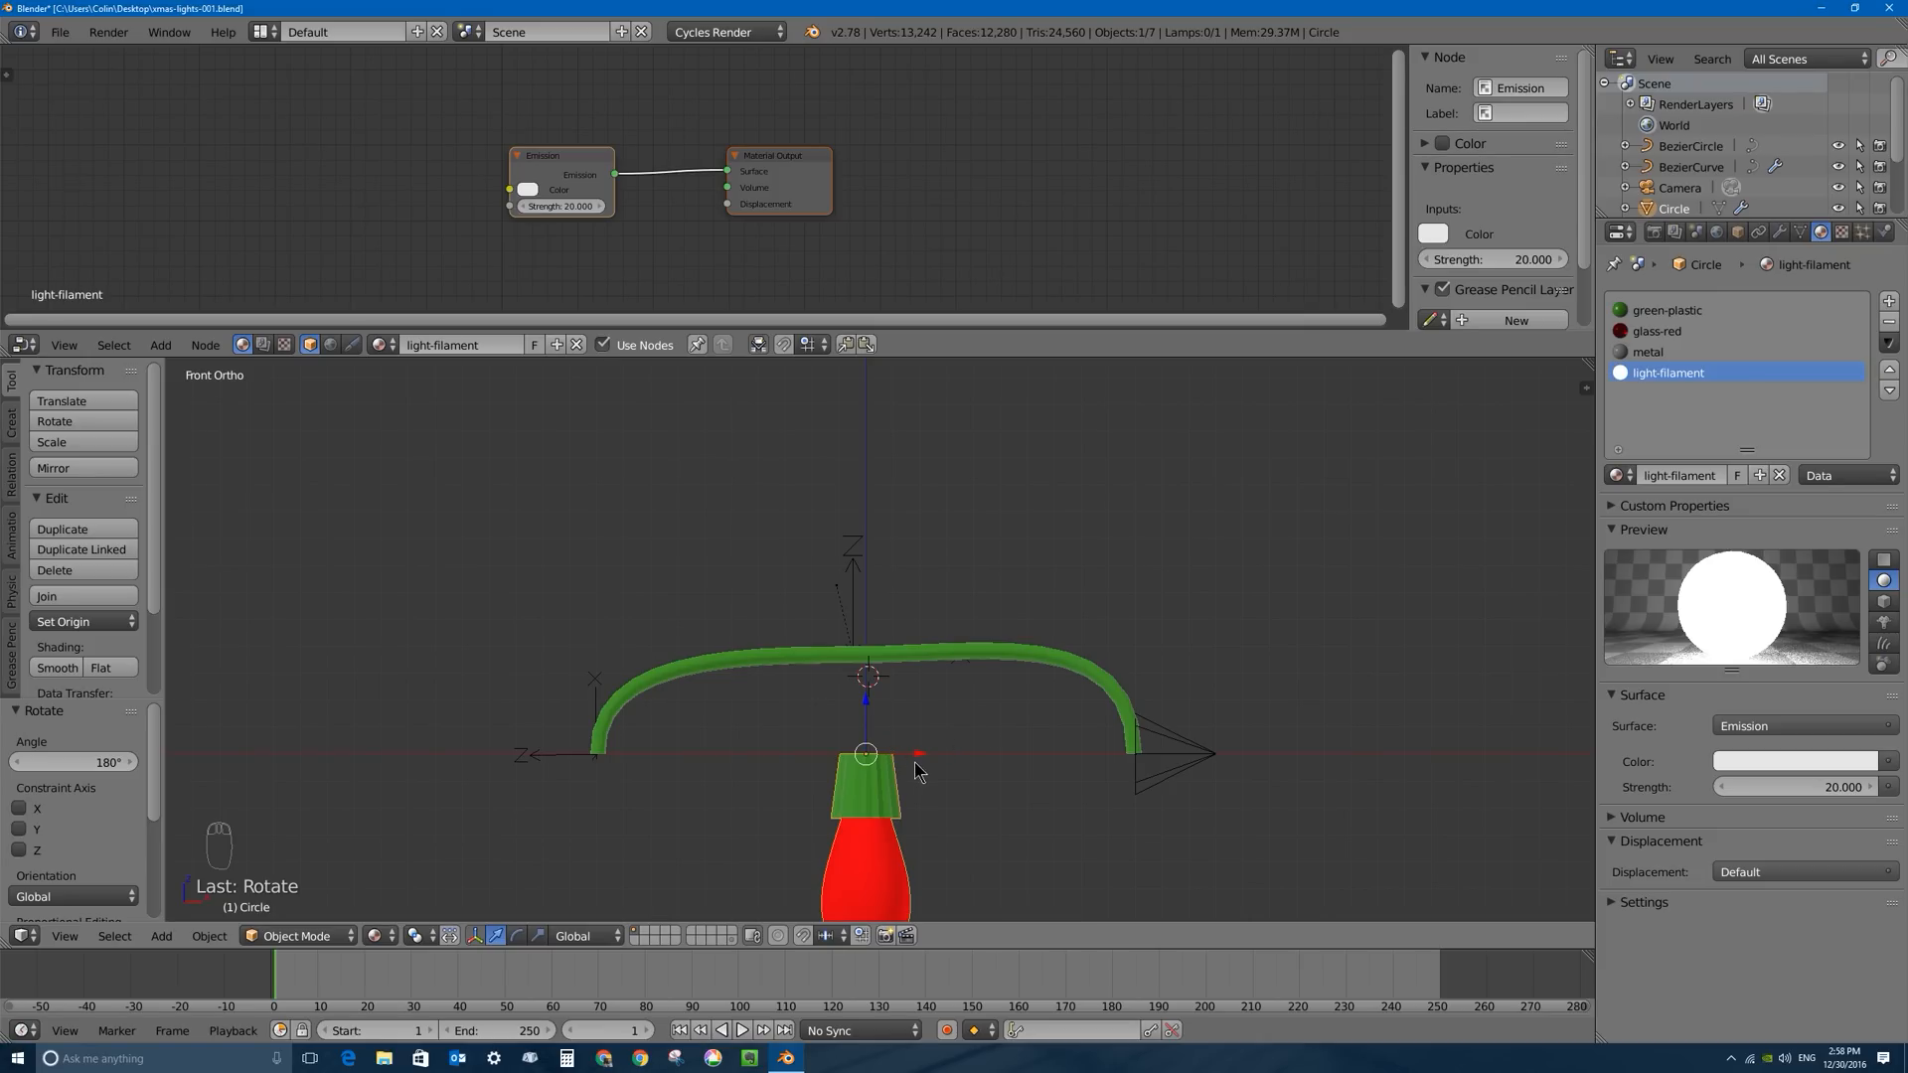
# Move the upside-down light about 1.04 along X to the green wire's end and nudge it up onto the wire.
pyautogui.moveTo(914, 761); pyautogui.dragTo(1190, 765)
pyautogui.moveTo(1188, 766); pyautogui.dragTo(1151, 725, button='middle')
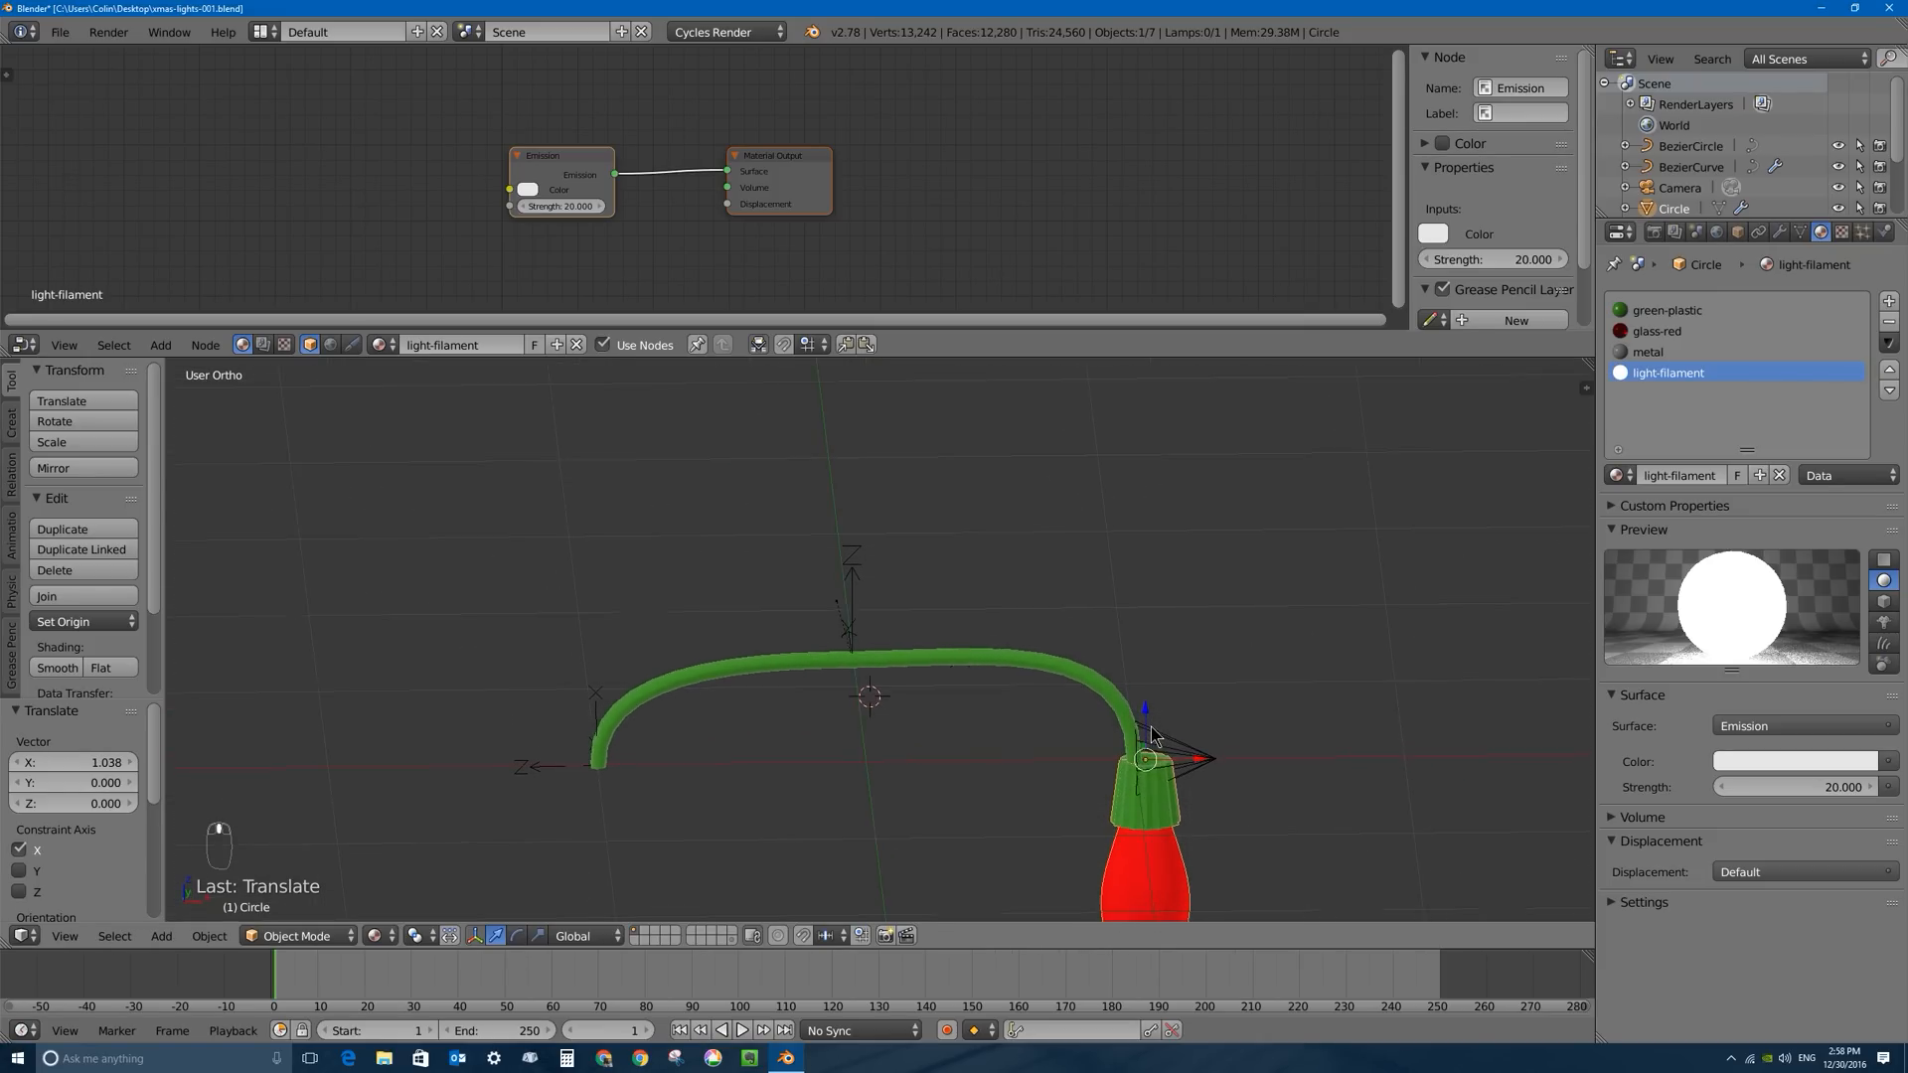
pyautogui.moveTo(1151, 725); pyautogui.dragTo(1195, 757)
pyautogui.press('KP_1')
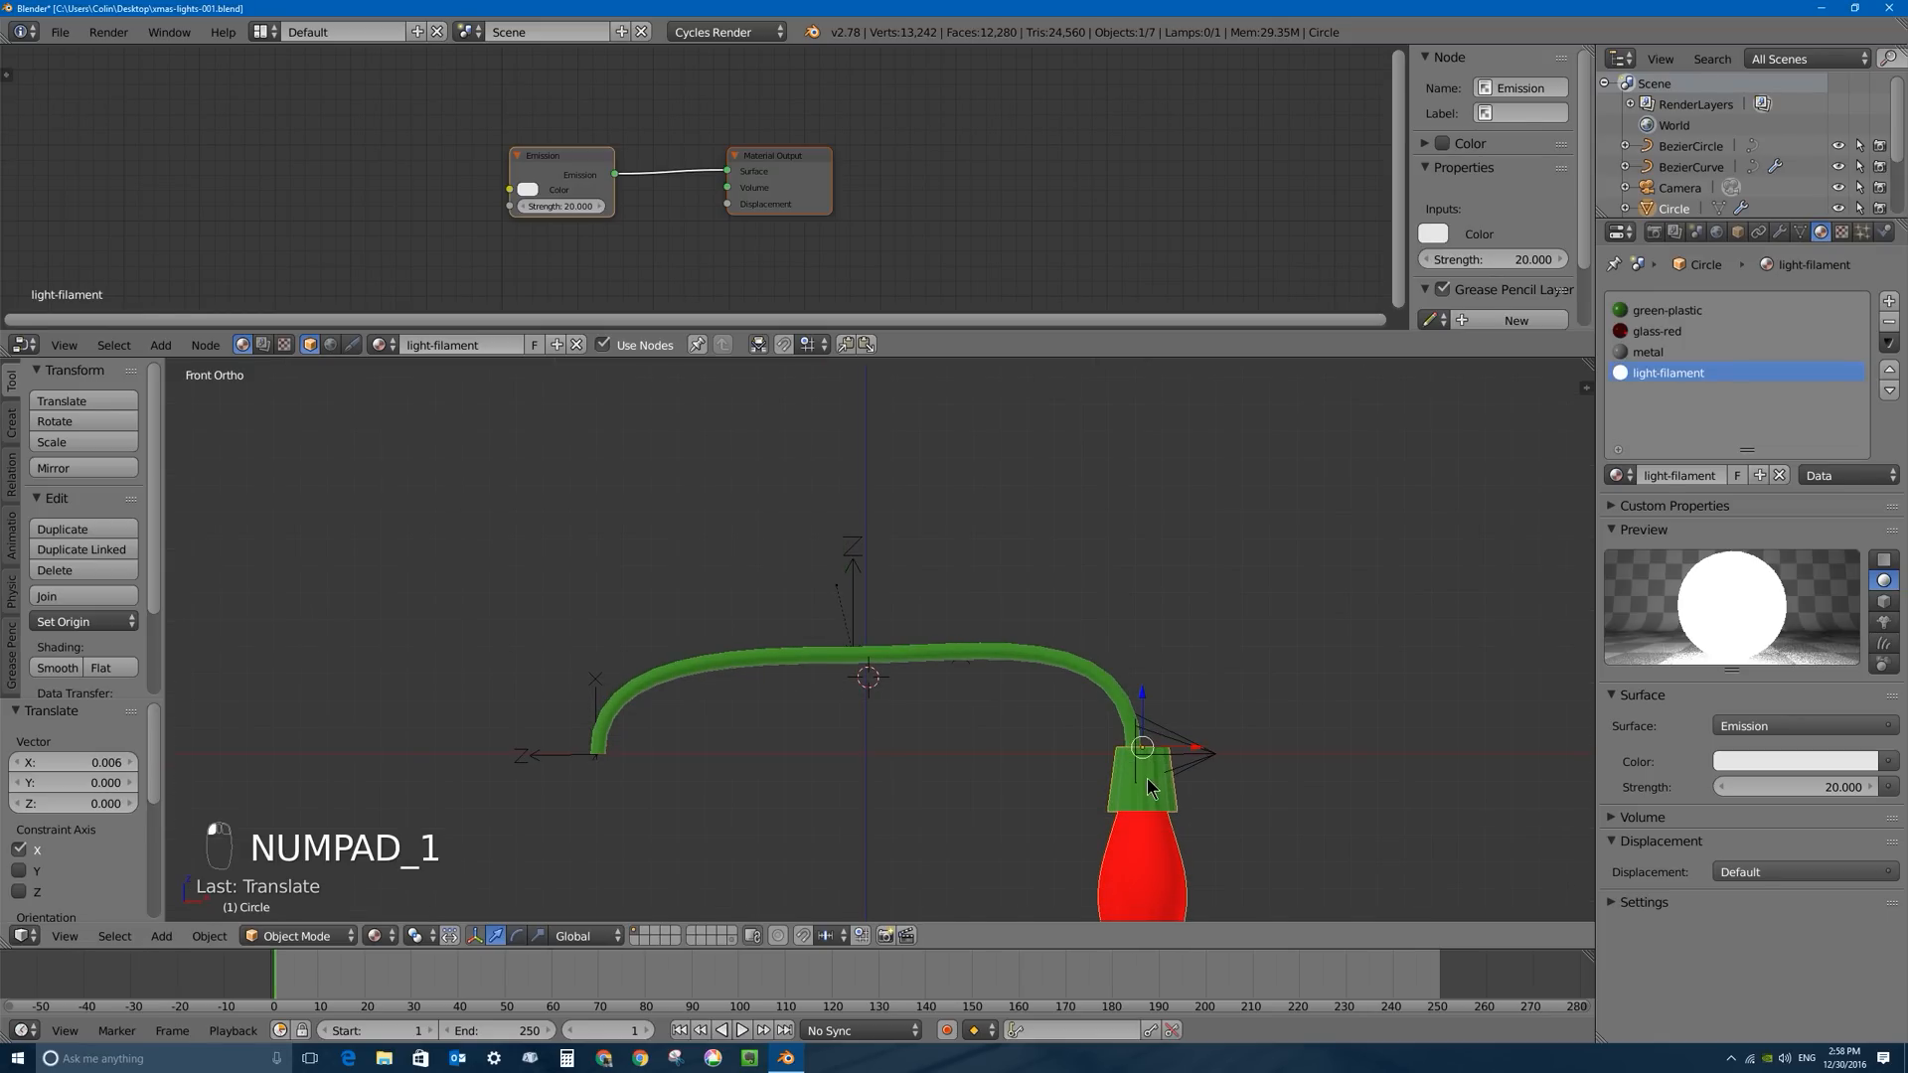
# In wireframe front view, raise the upside-down light about 0.038 along Z so its socket covers the wire's end.
pyautogui.scroll(5, 932, 515)
pyautogui.scroll(2, 932, 515)
pyautogui.keyDown('shift'); pyautogui.moveTo(1015, 457); pyautogui.dragTo(964, 707, button='middle'); pyautogui.keyUp('shift')
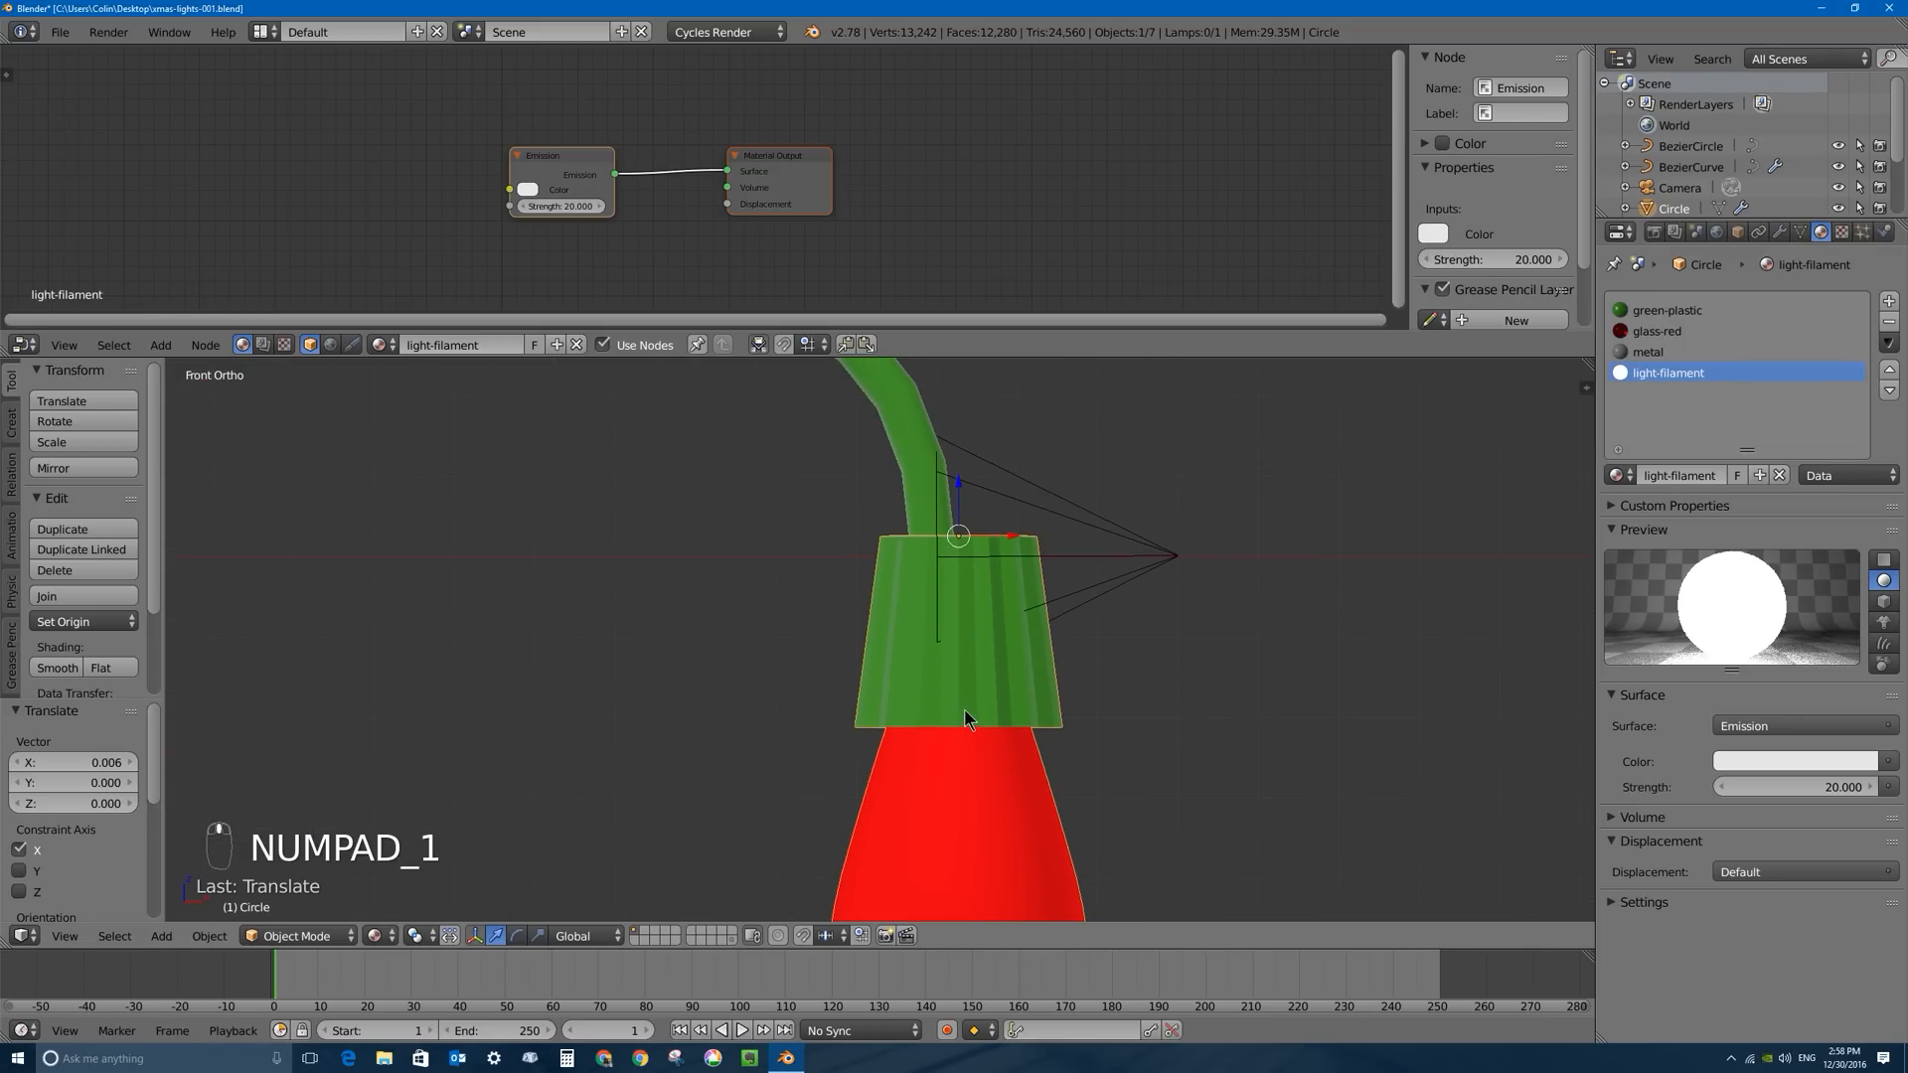
pyautogui.press('z')
pyautogui.keyDown('shift'); pyautogui.moveTo(988, 538); pyautogui.dragTo(989, 519, button='middle'); pyautogui.keyUp('shift')
pyautogui.scroll(3, 991, 518)
pyautogui.keyDown('shift'); pyautogui.moveTo(1012, 377); pyautogui.dragTo(976, 514, button='middle'); pyautogui.keyUp('shift')
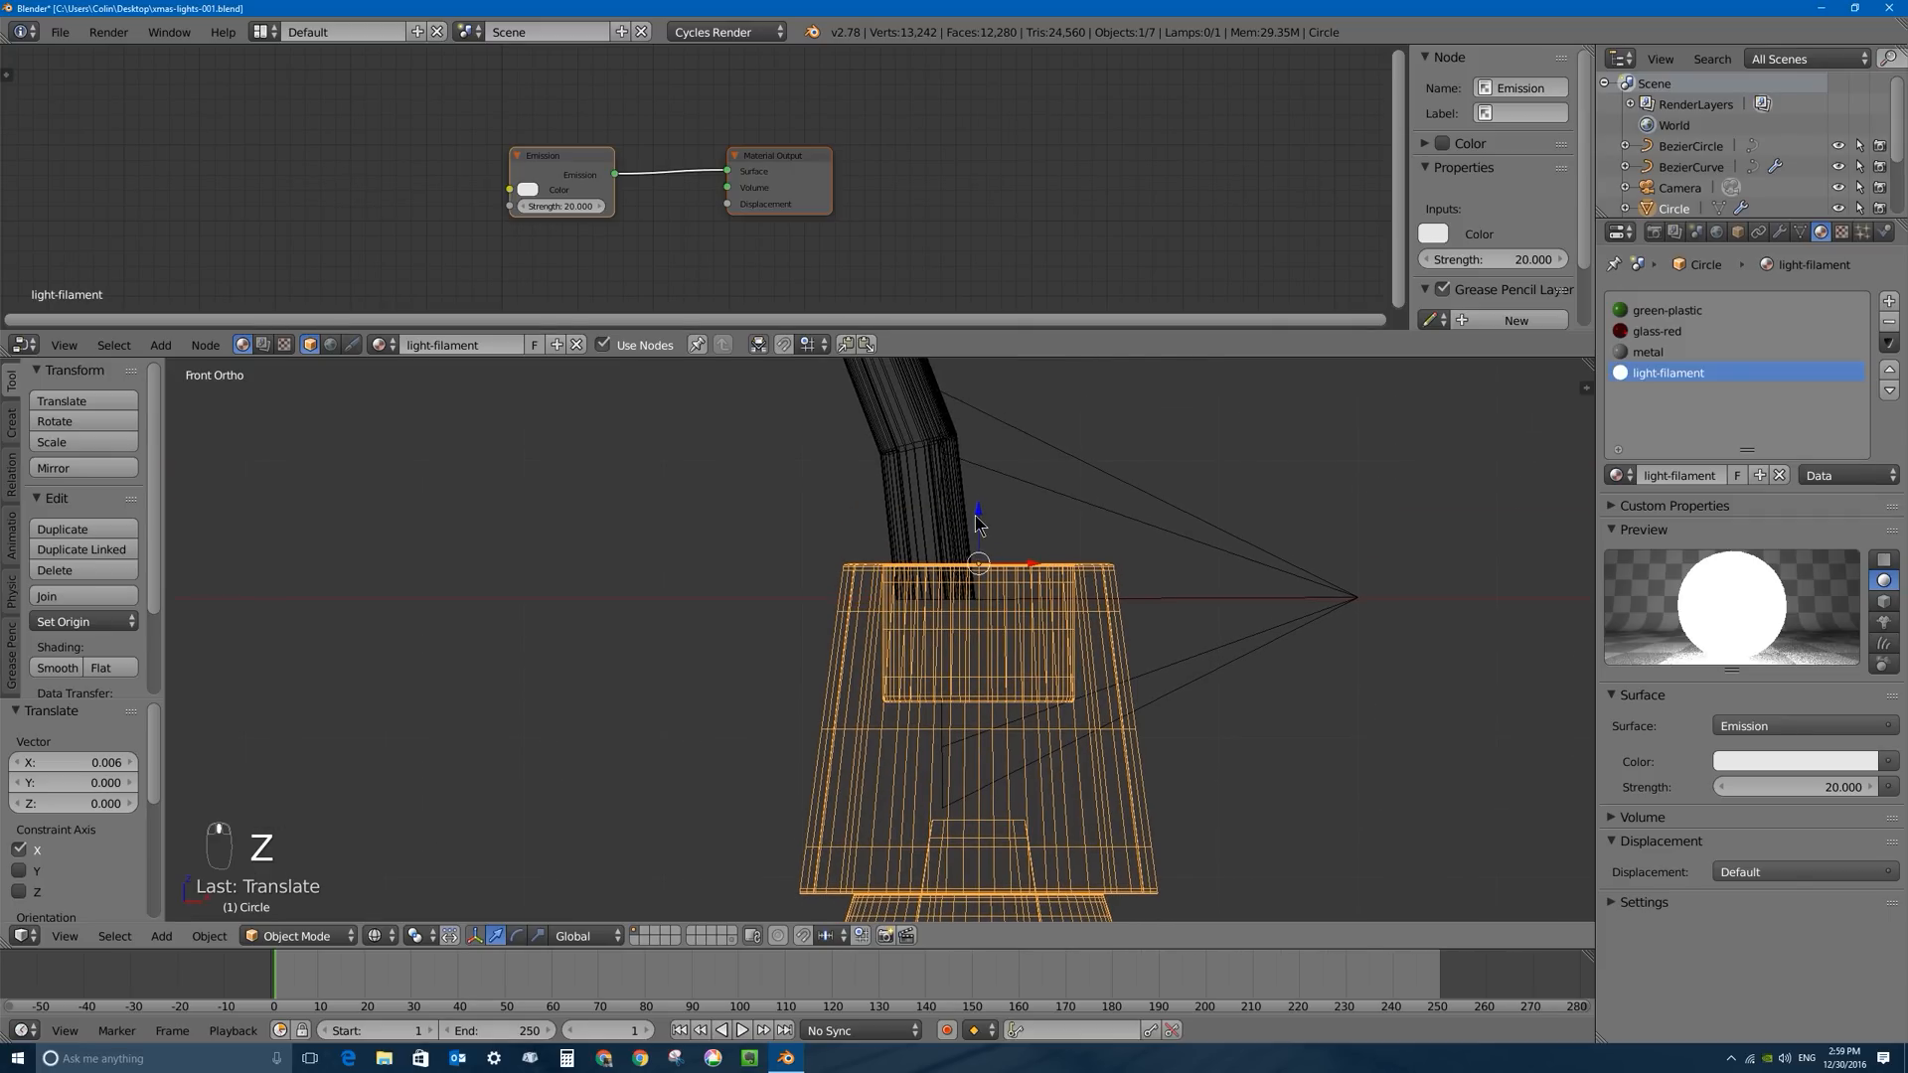
pyautogui.moveTo(988, 508); pyautogui.dragTo(983, 461)
# Scale the light to about 0.945 and shift it about -0.004 along X to fit the wire's end.
pyautogui.press('s')
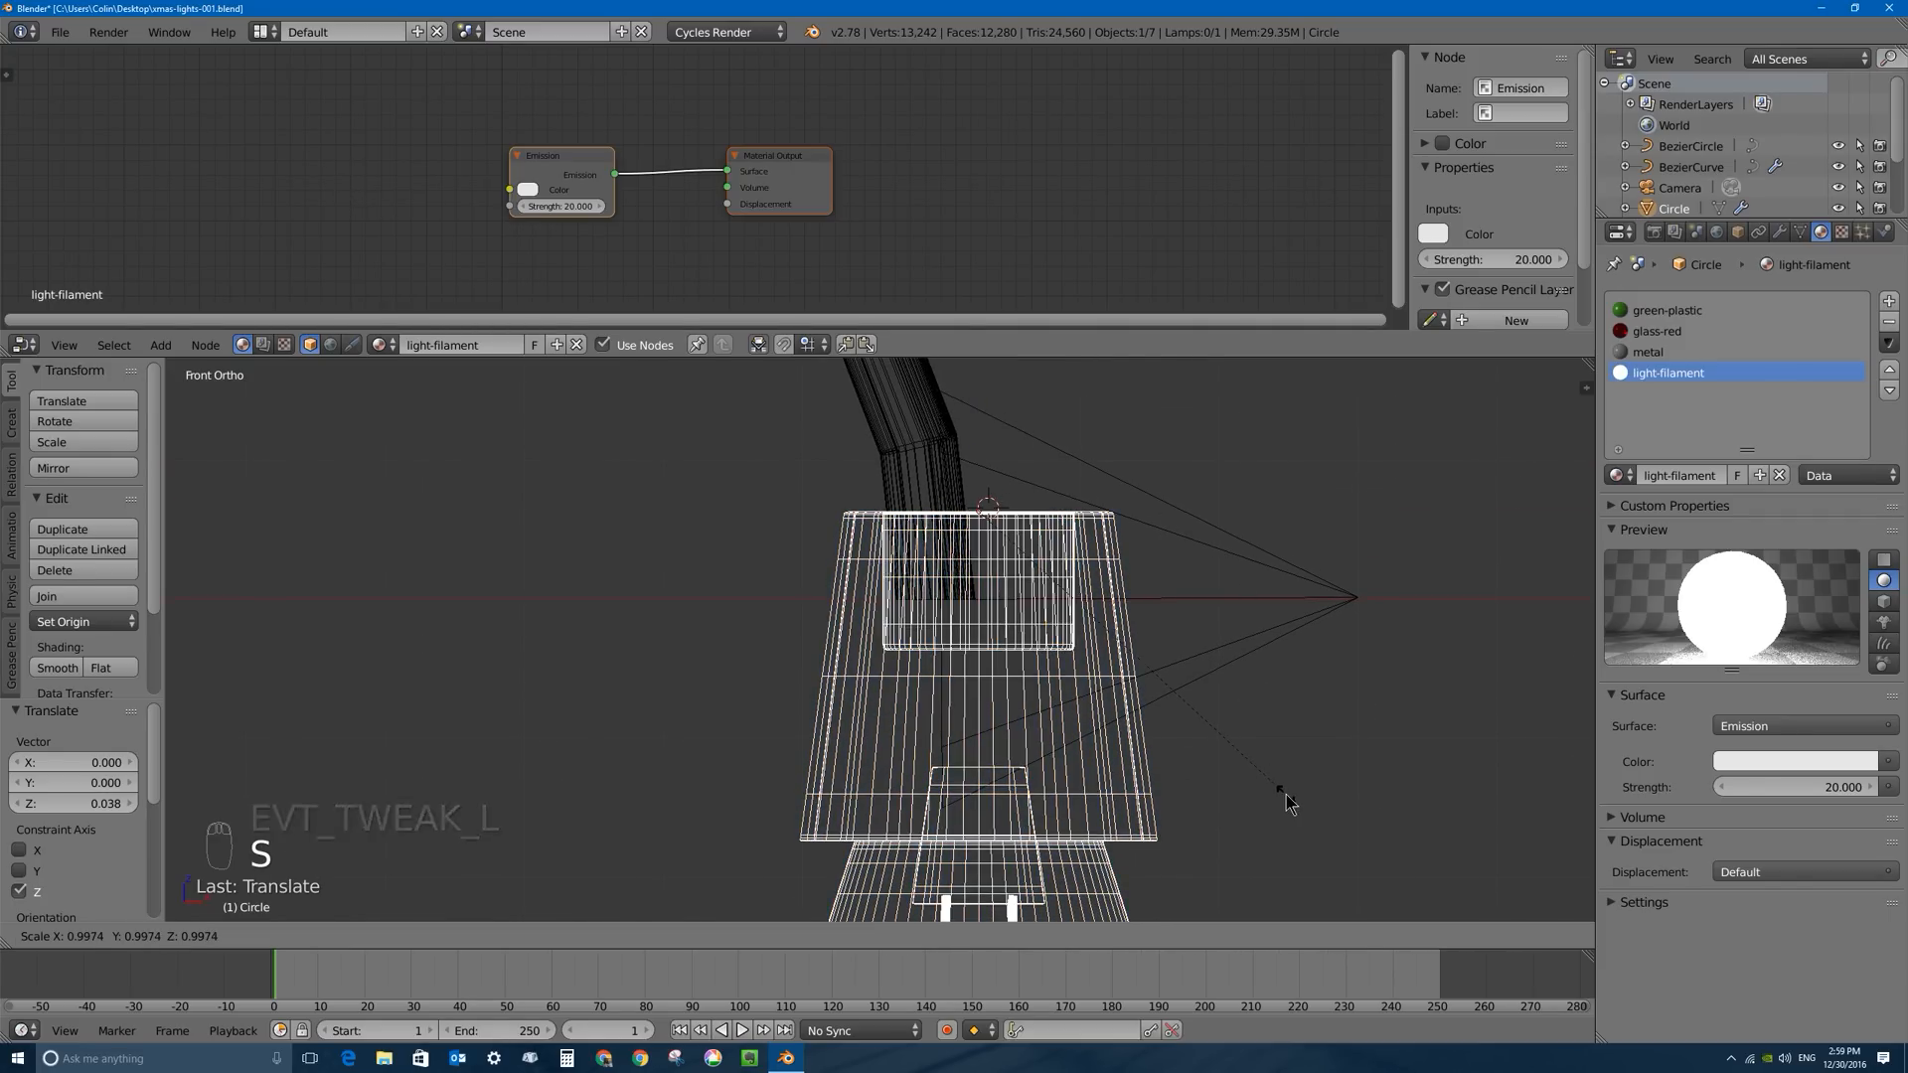
pyautogui.click(1261, 785)
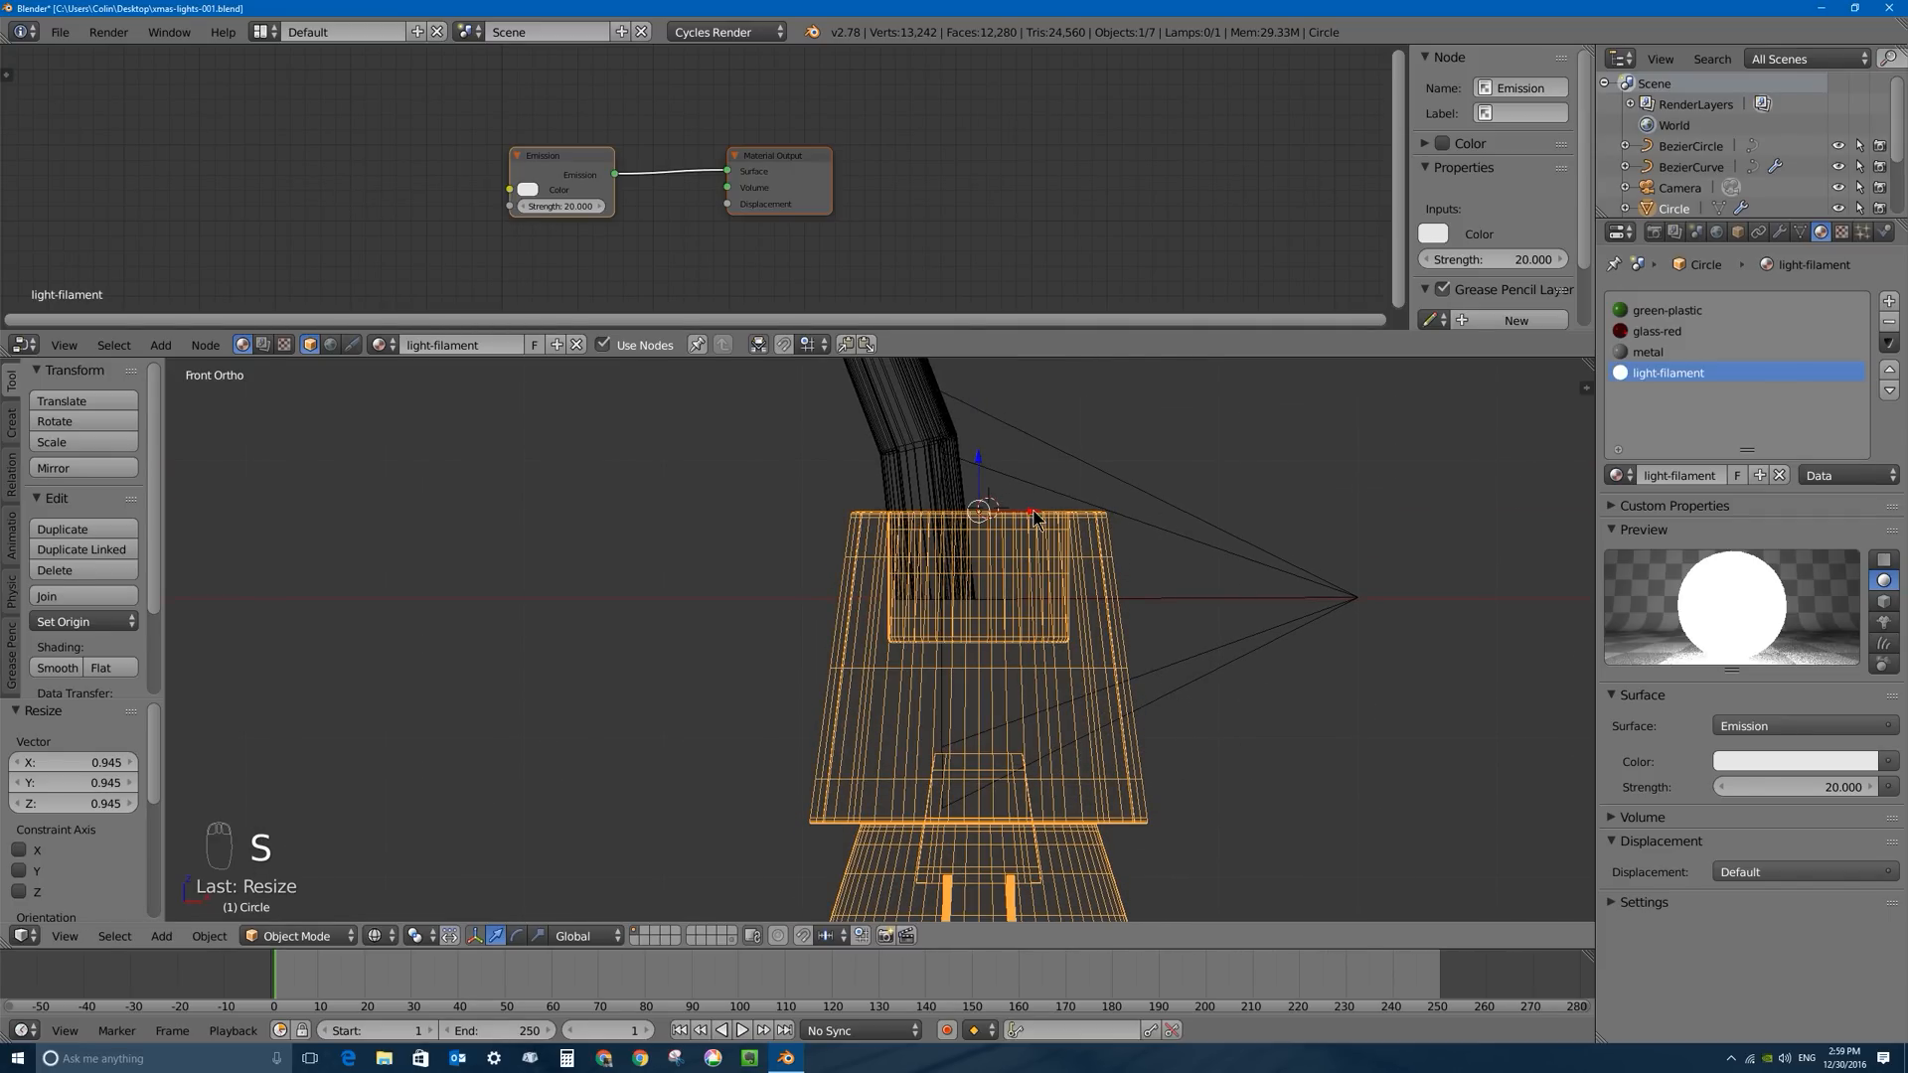
pyautogui.moveTo(1034, 517); pyautogui.dragTo(1023, 536)
pyautogui.scroll(-7, 993, 566)
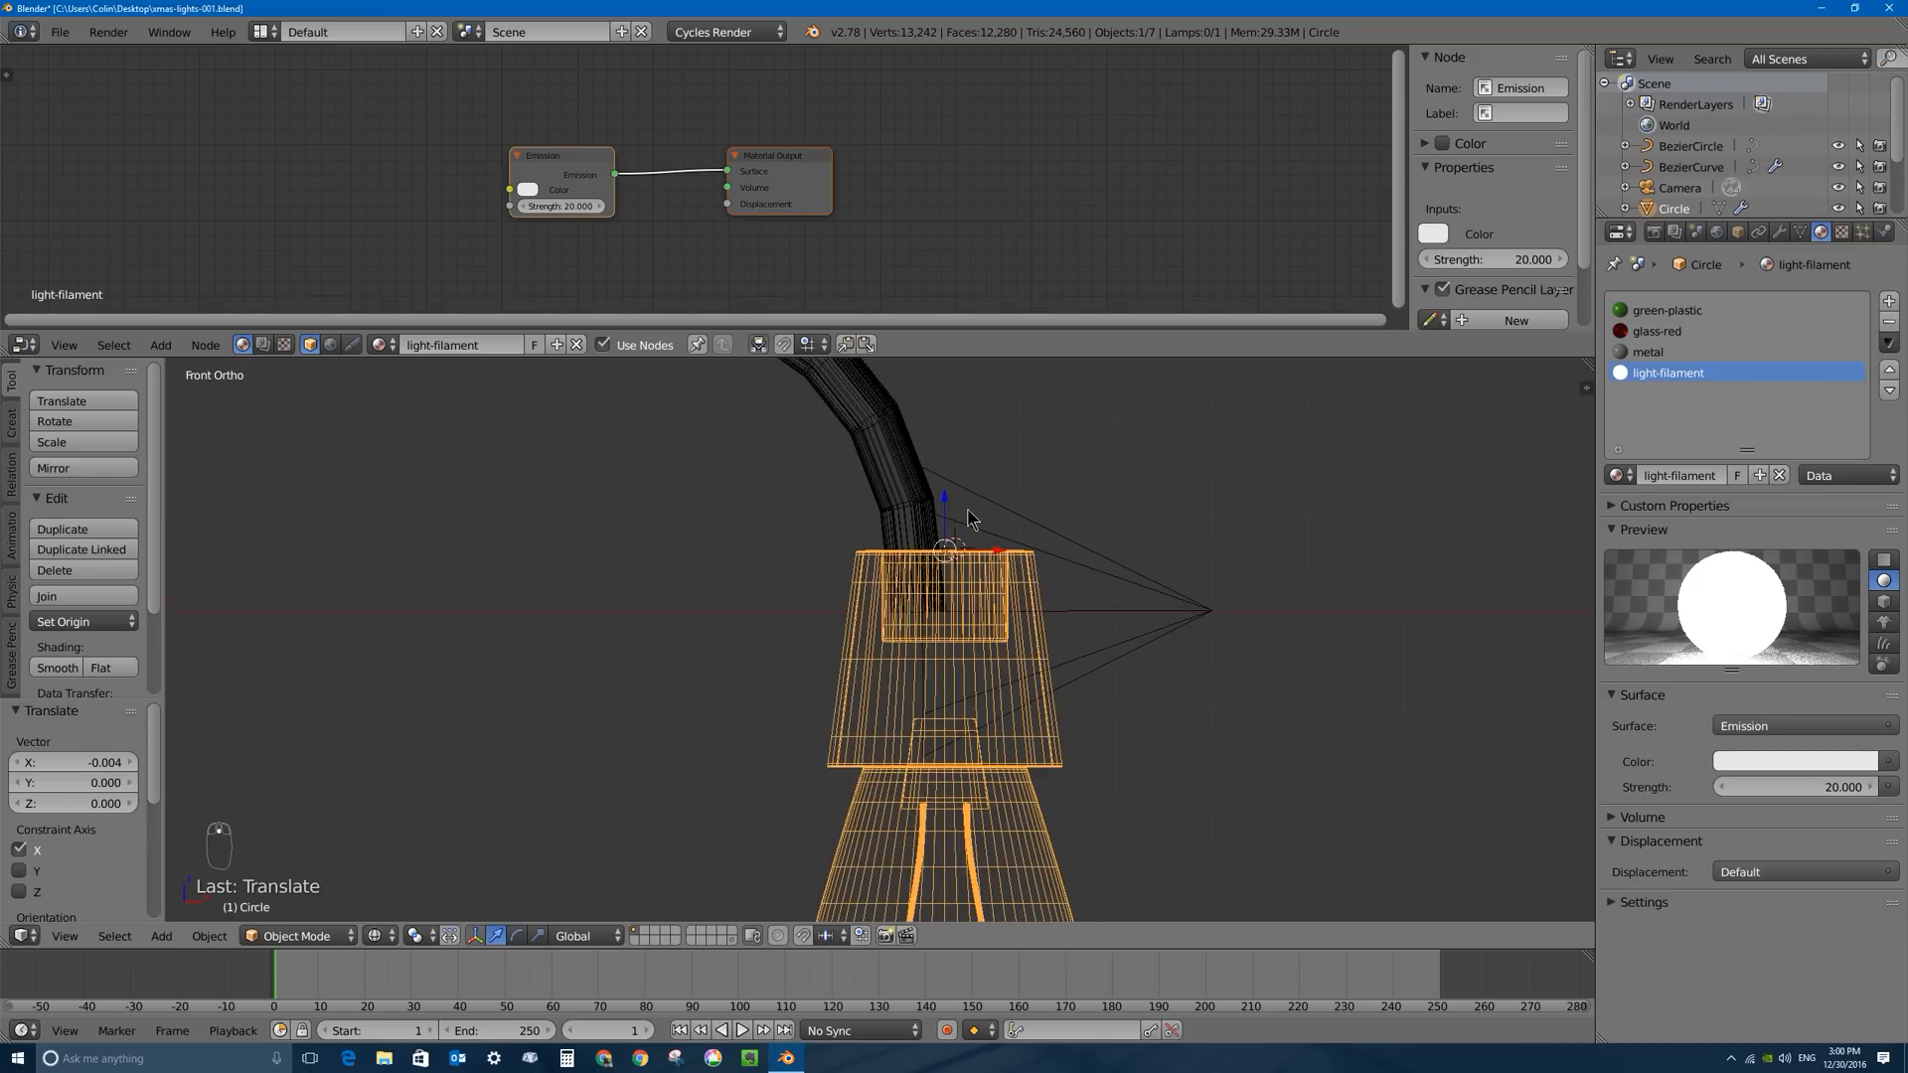
pyautogui.rightClick(968, 608)
pyautogui.scroll(-1, 852, 606)
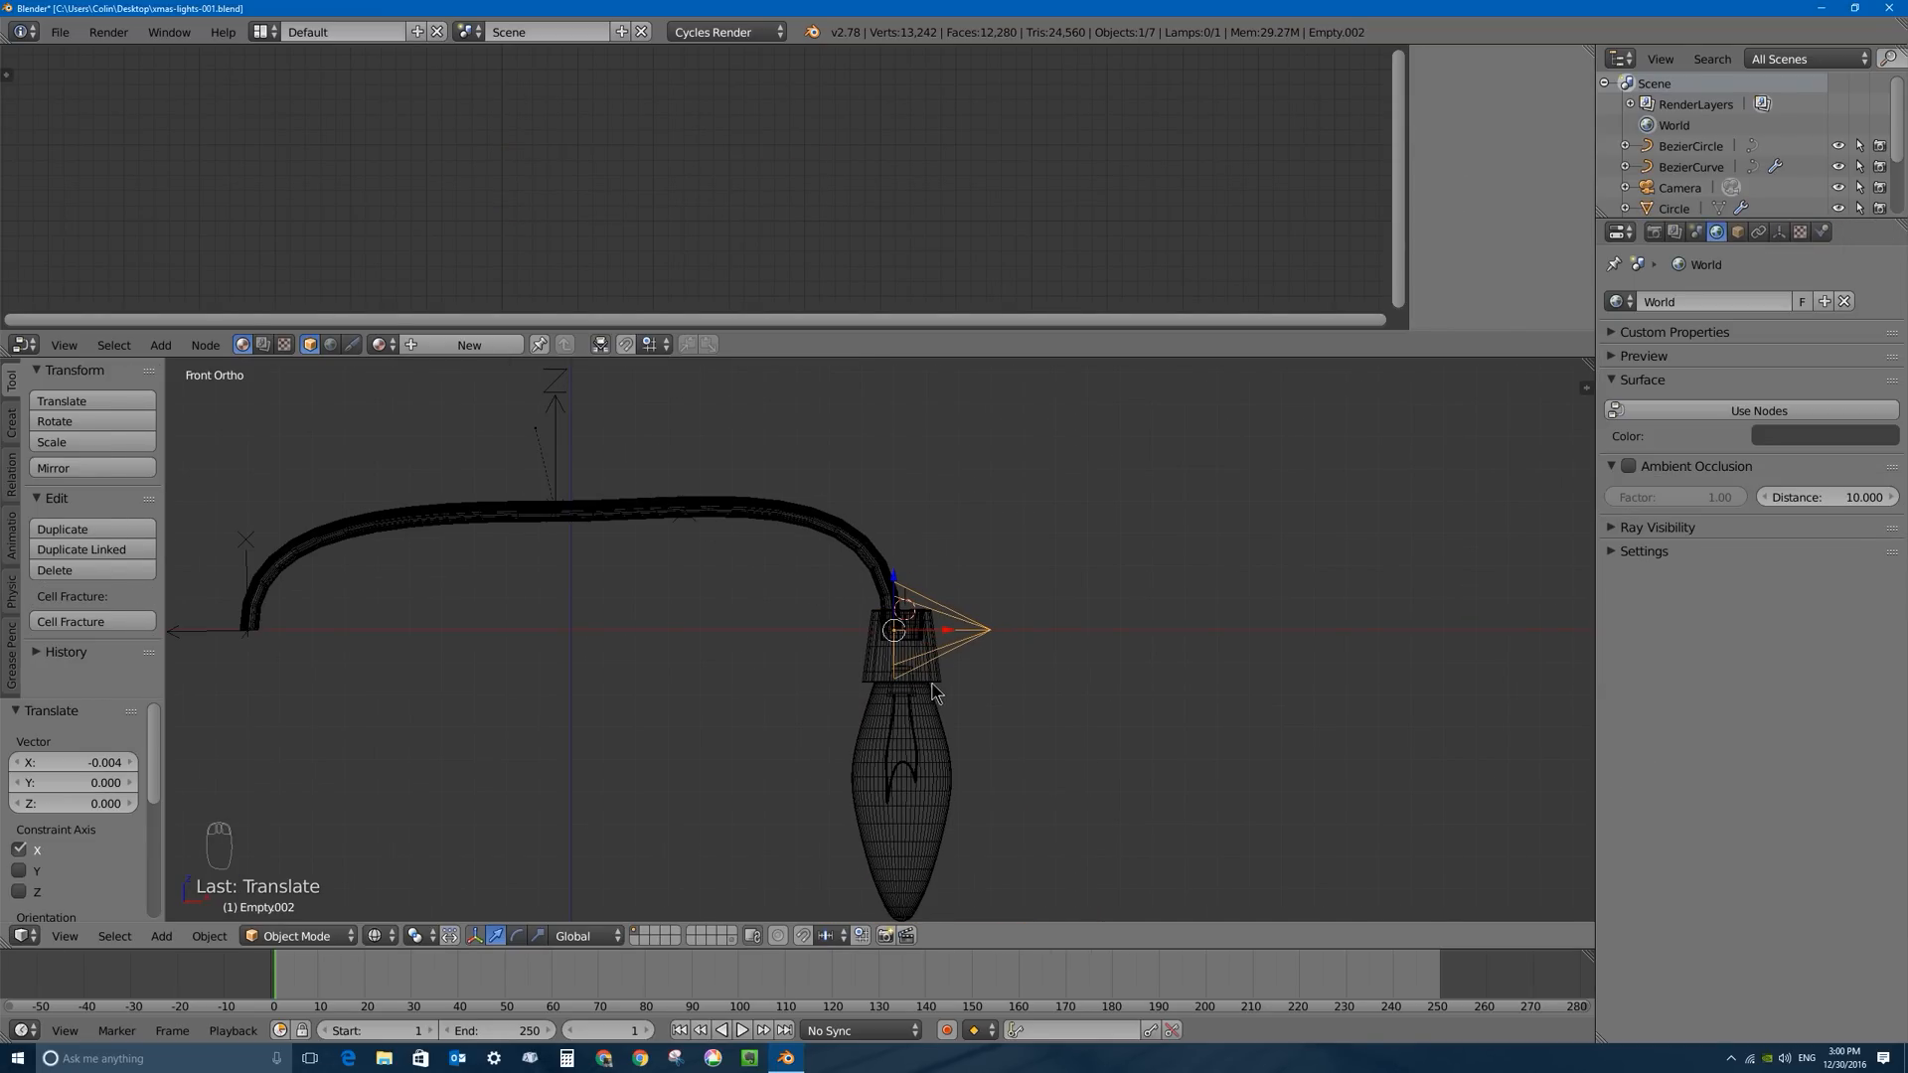
pyautogui.press('g')
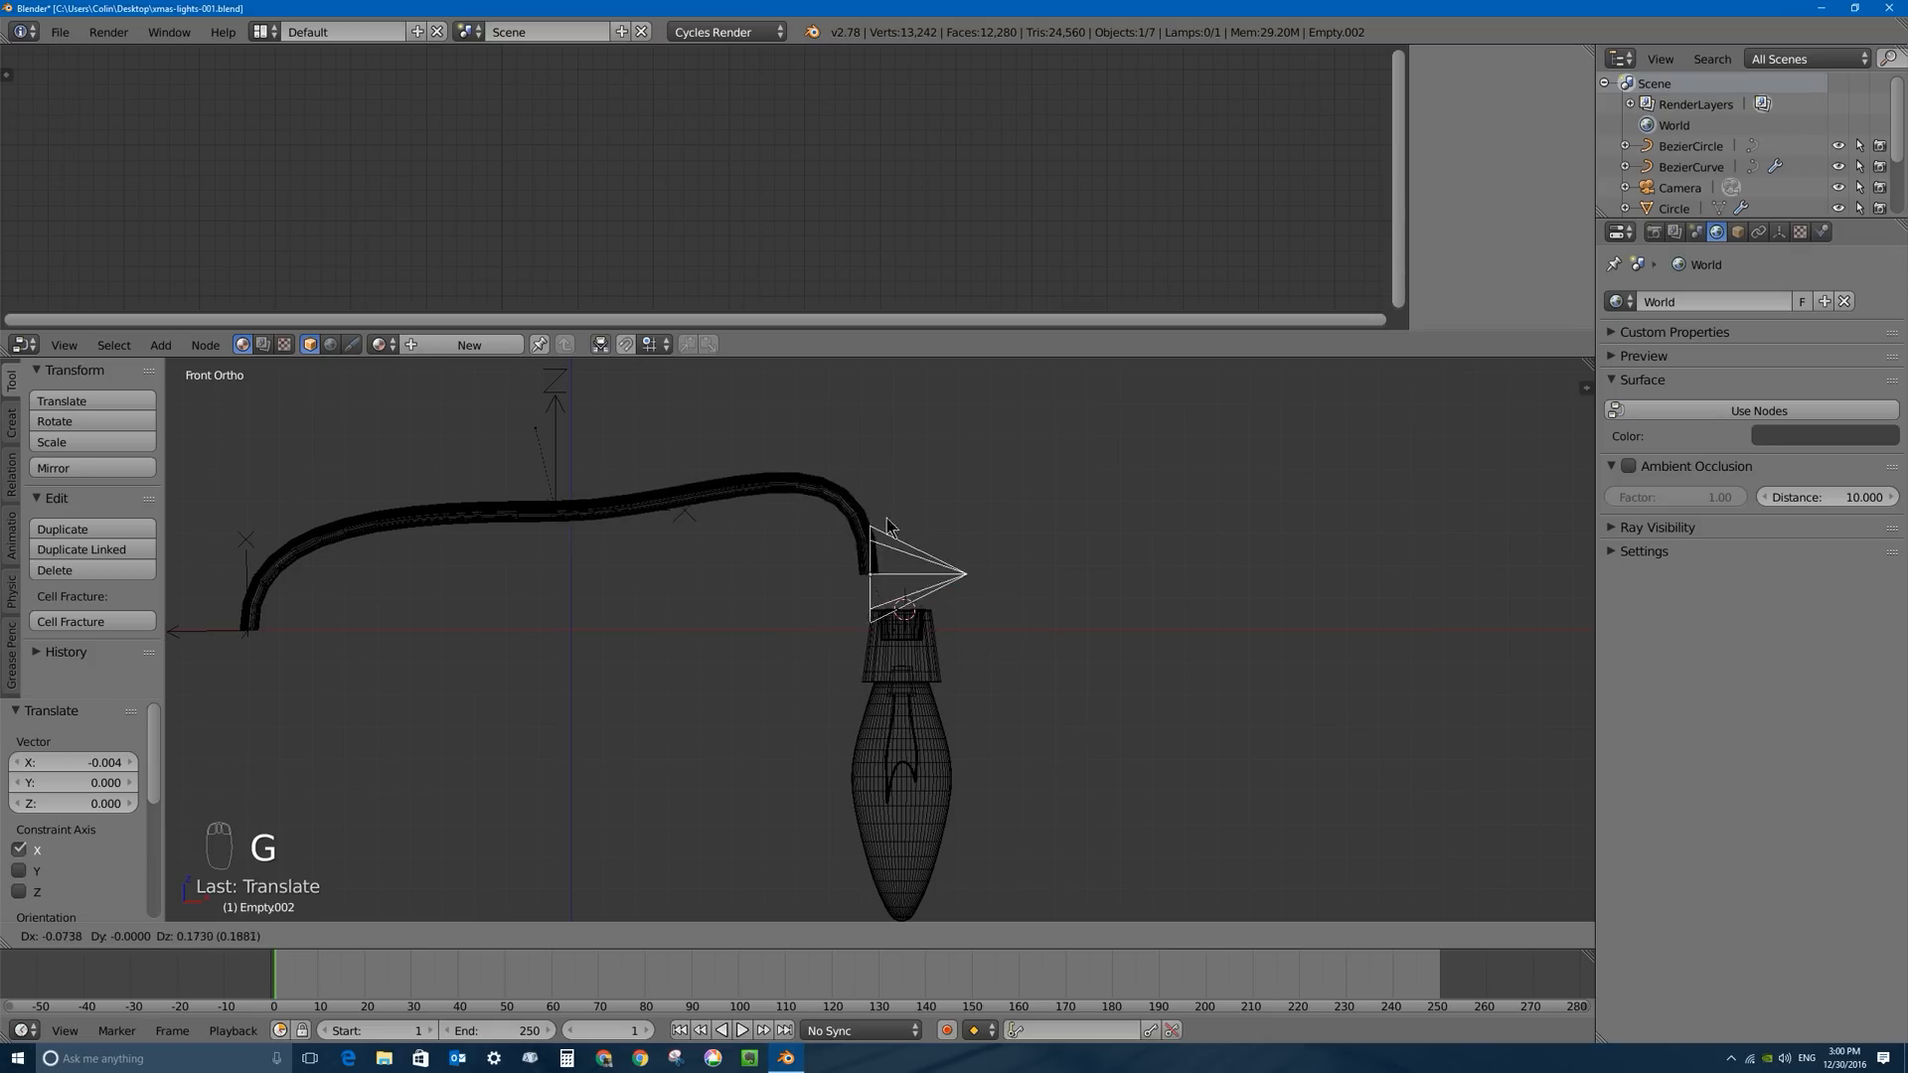
pyautogui.rightClick(915, 648)
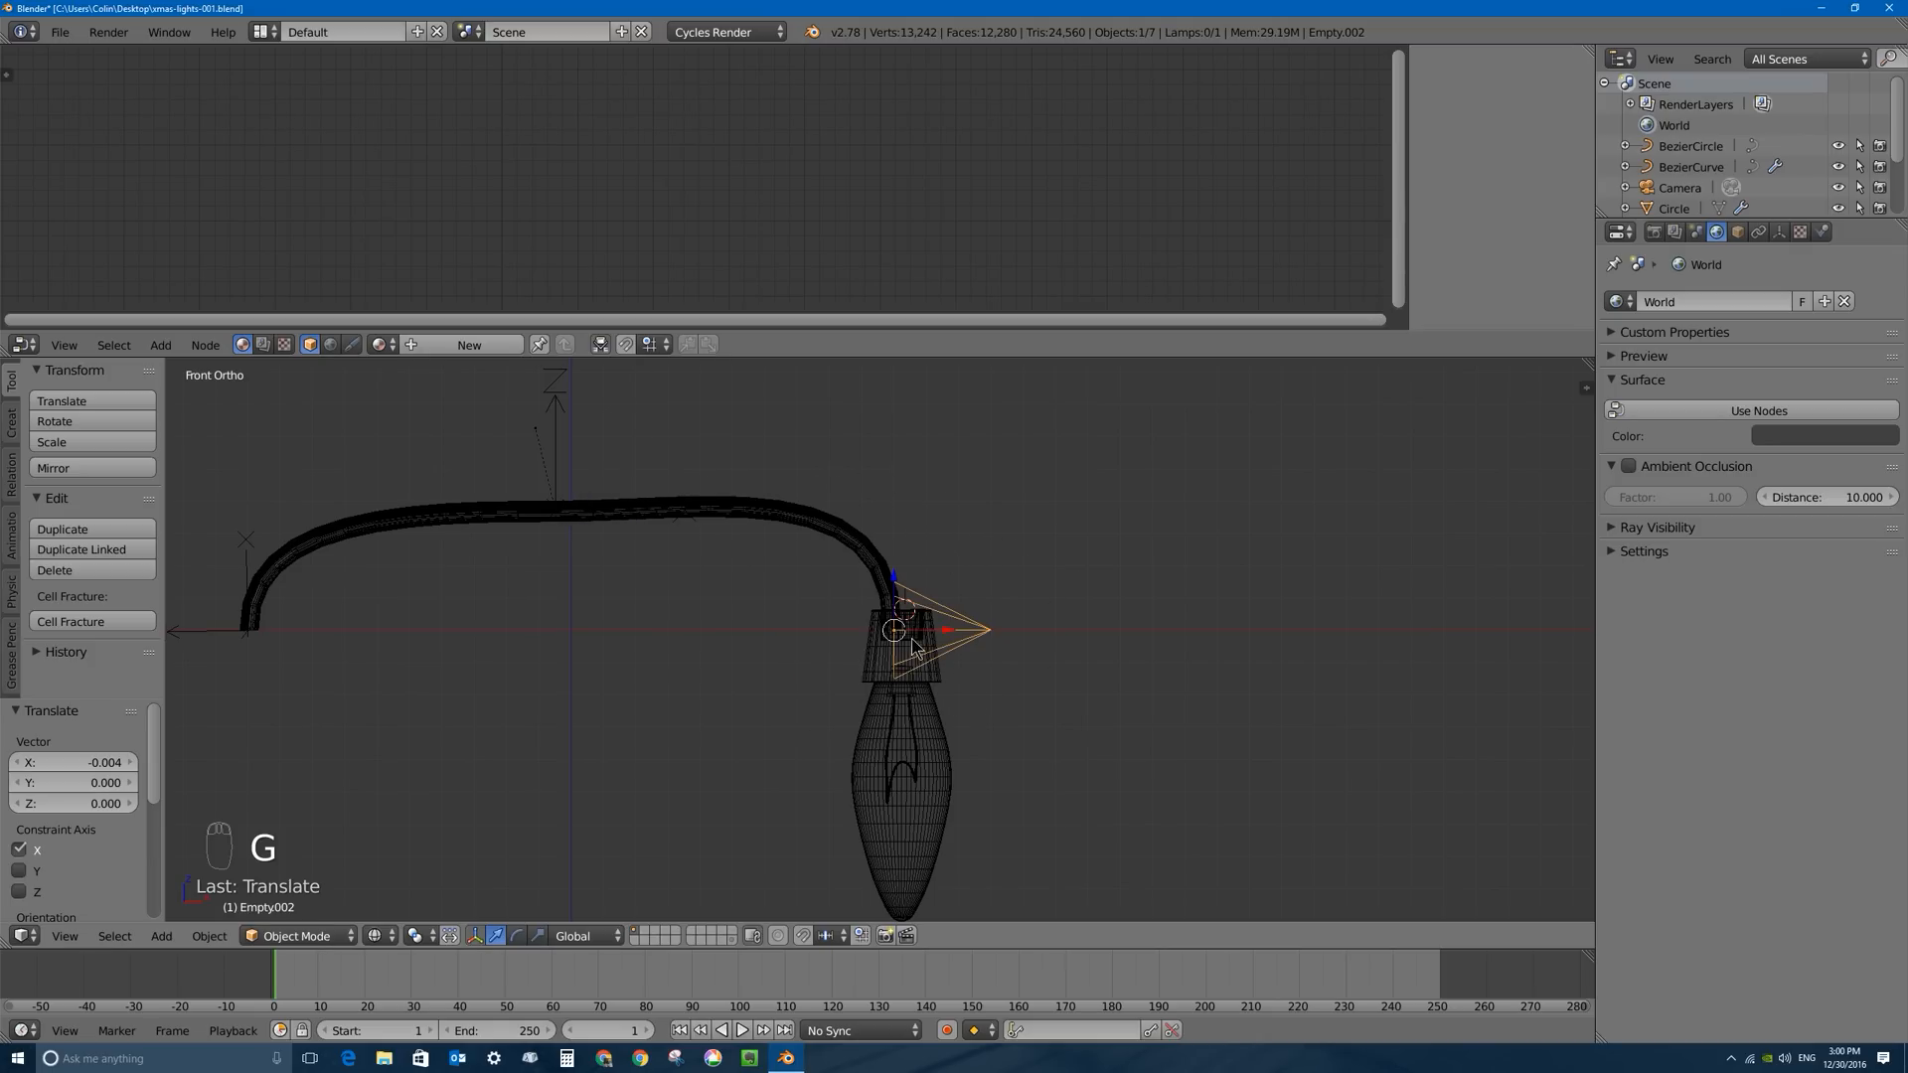
pyautogui.rightClick(937, 686)
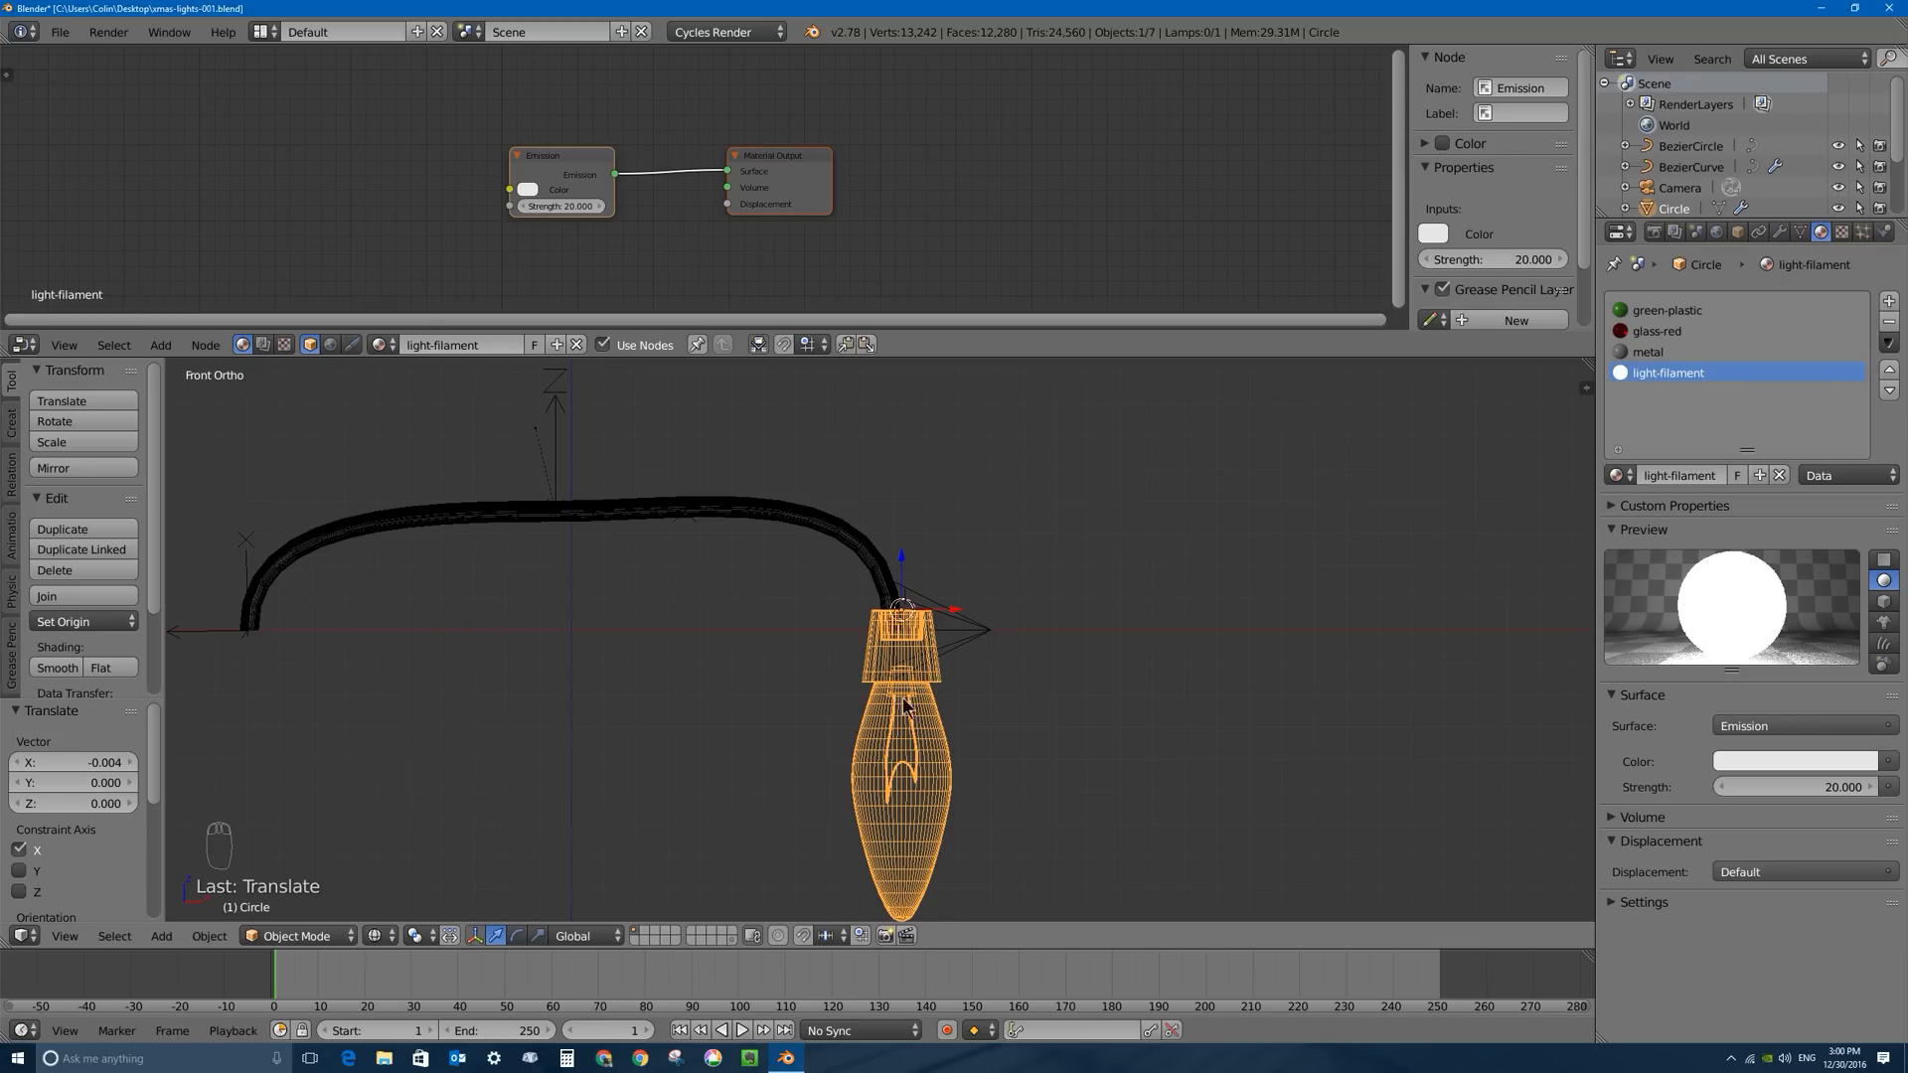
# Try moving the cone empty at the wire's end about -0.037 along X and 0.182 along Z to bend the wire.
pyautogui.rightClick(908, 666)
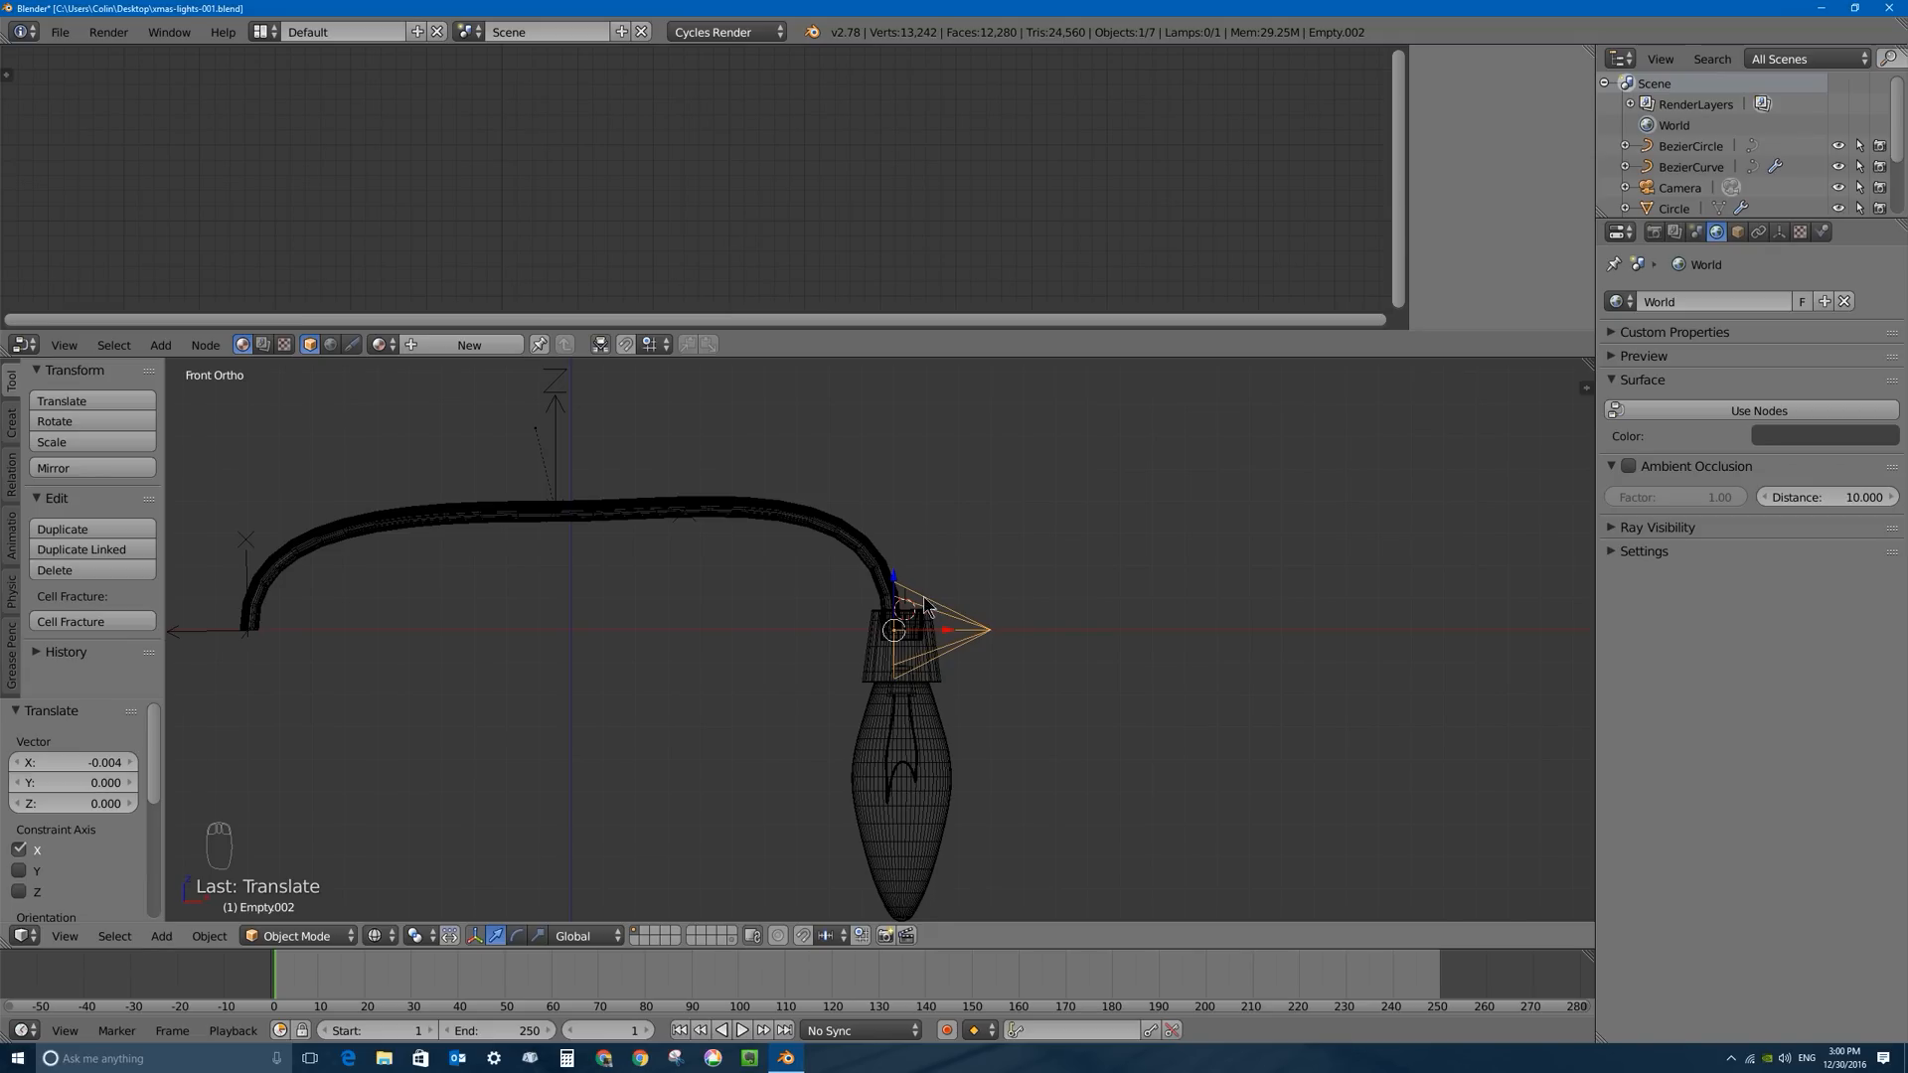
pyautogui.press('g')
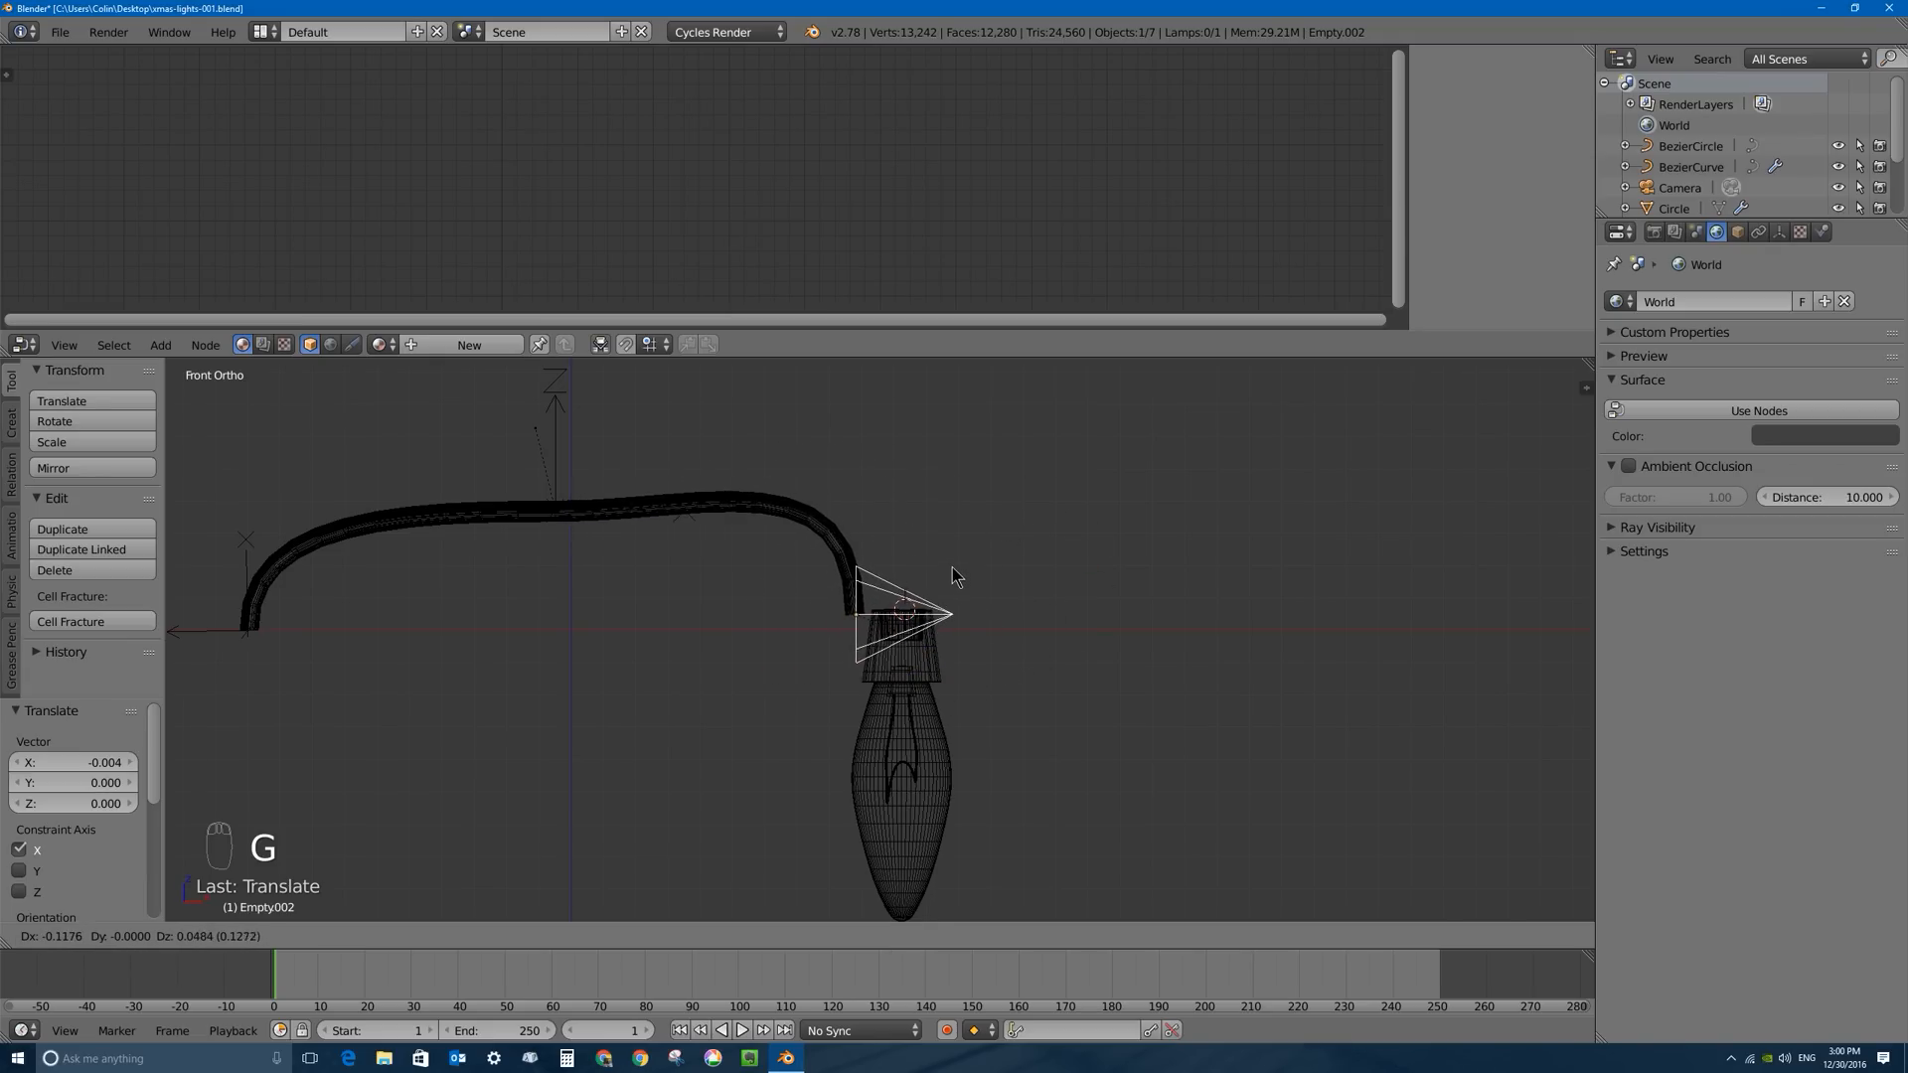
pyautogui.click(978, 534)
pyautogui.moveTo(1008, 584); pyautogui.dragTo(1023, 557, button='middle')
pyautogui.press('r')
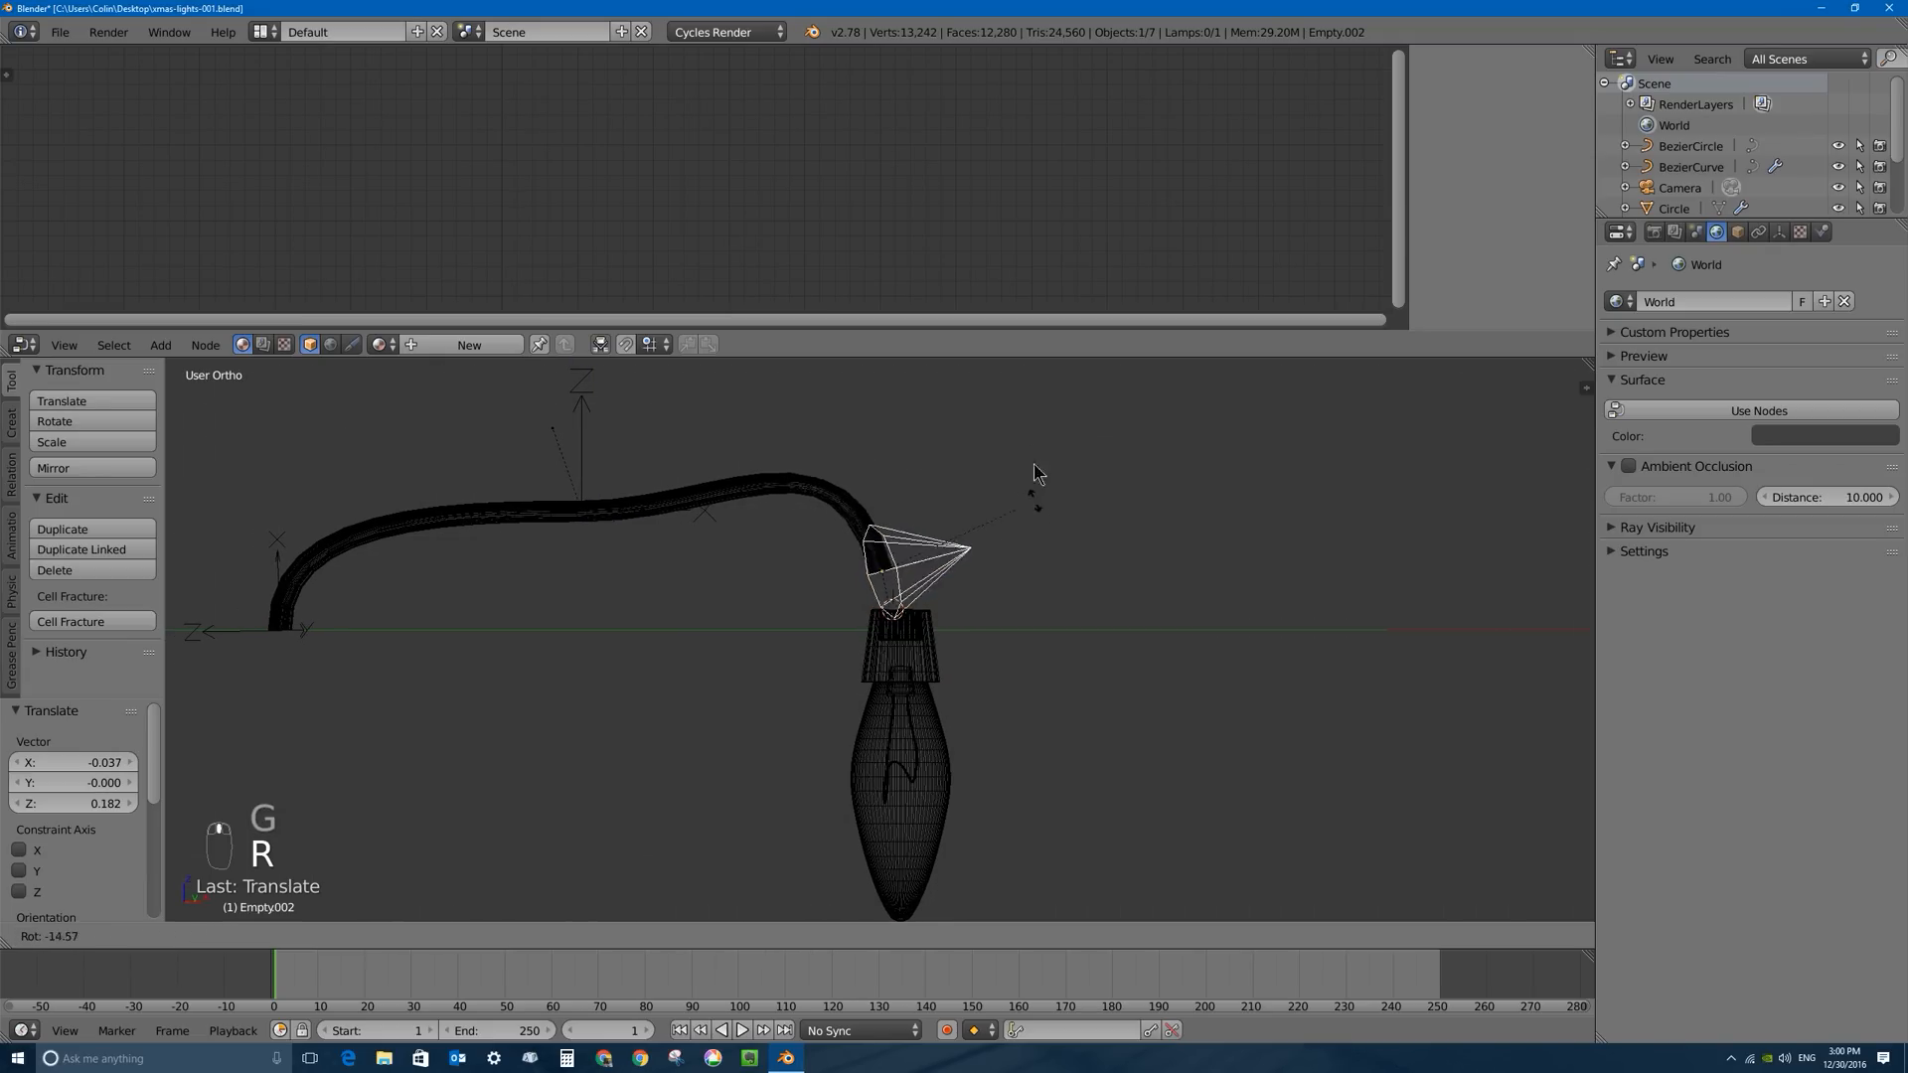
pyautogui.rightClick(951, 573)
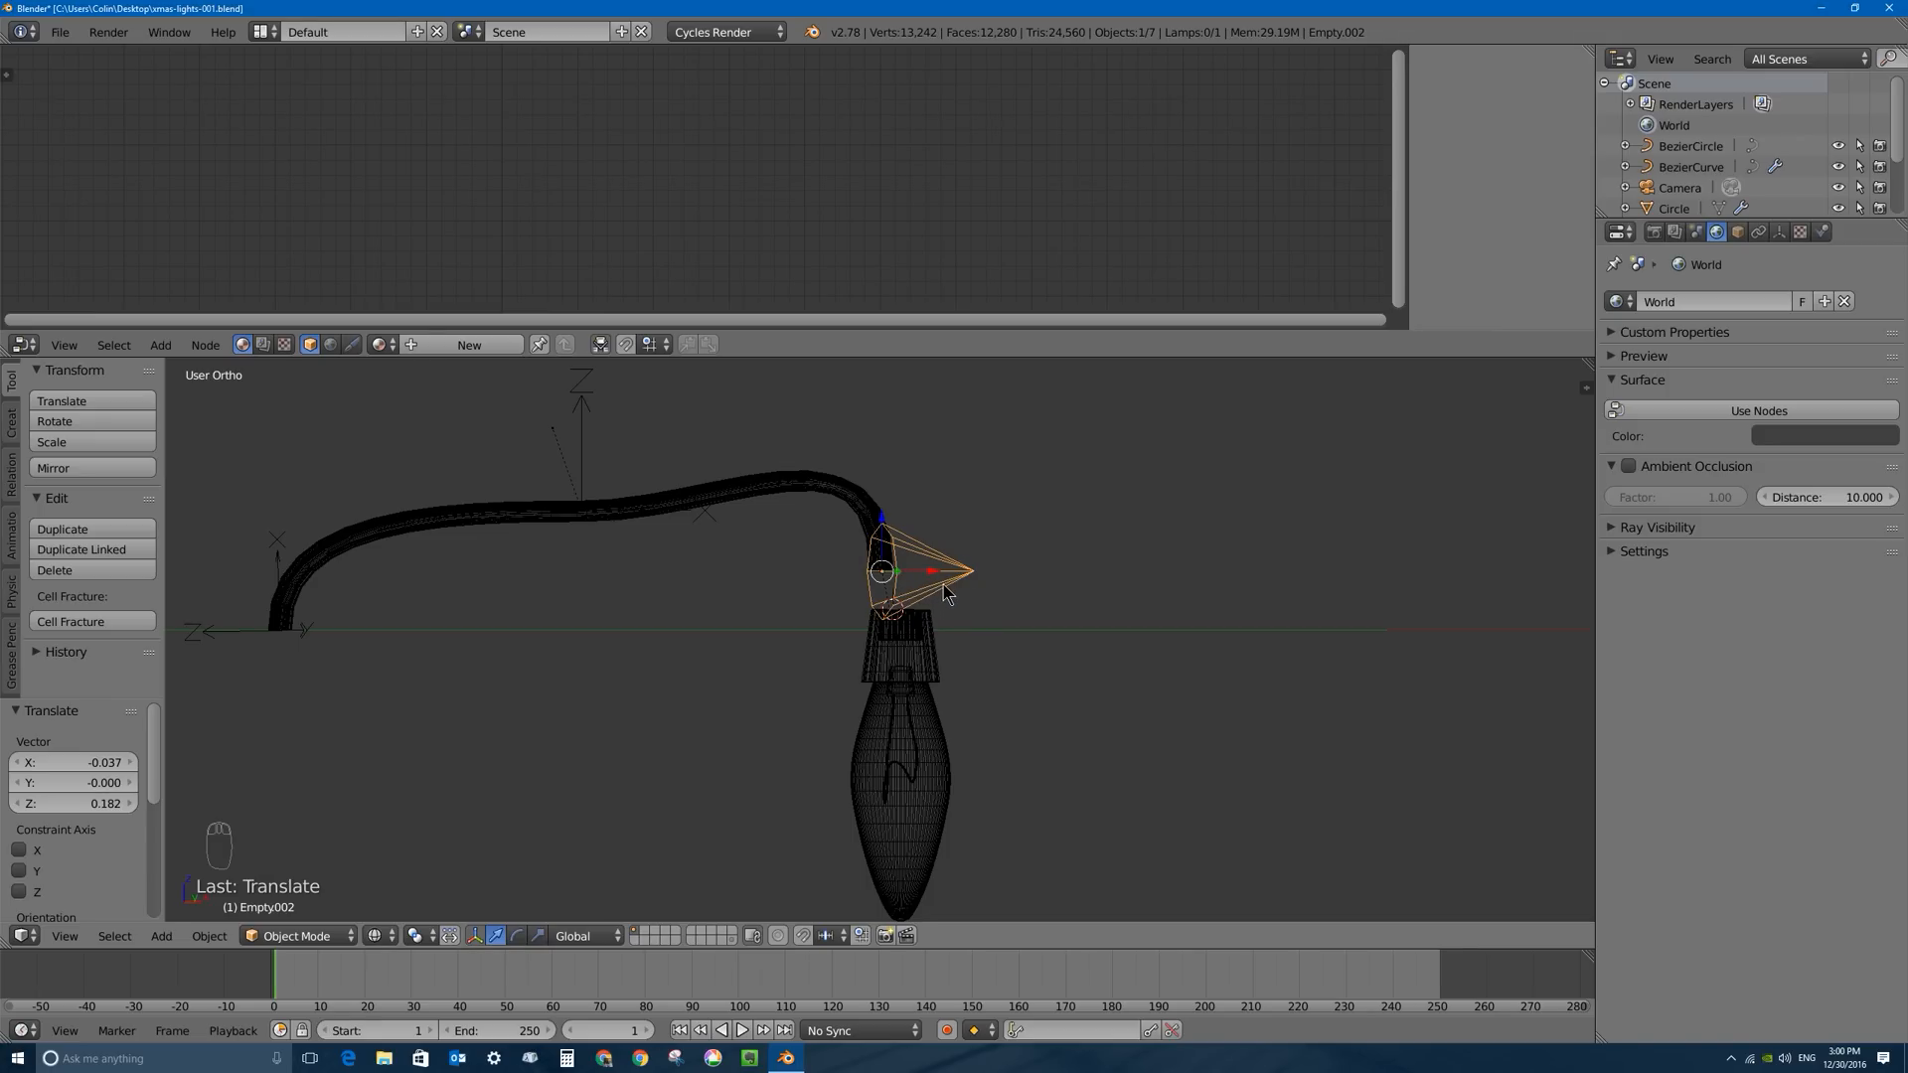
# Try scaling the cone empty to about 2.731 to test how its size affects the wire's curve.
pyautogui.press('s')
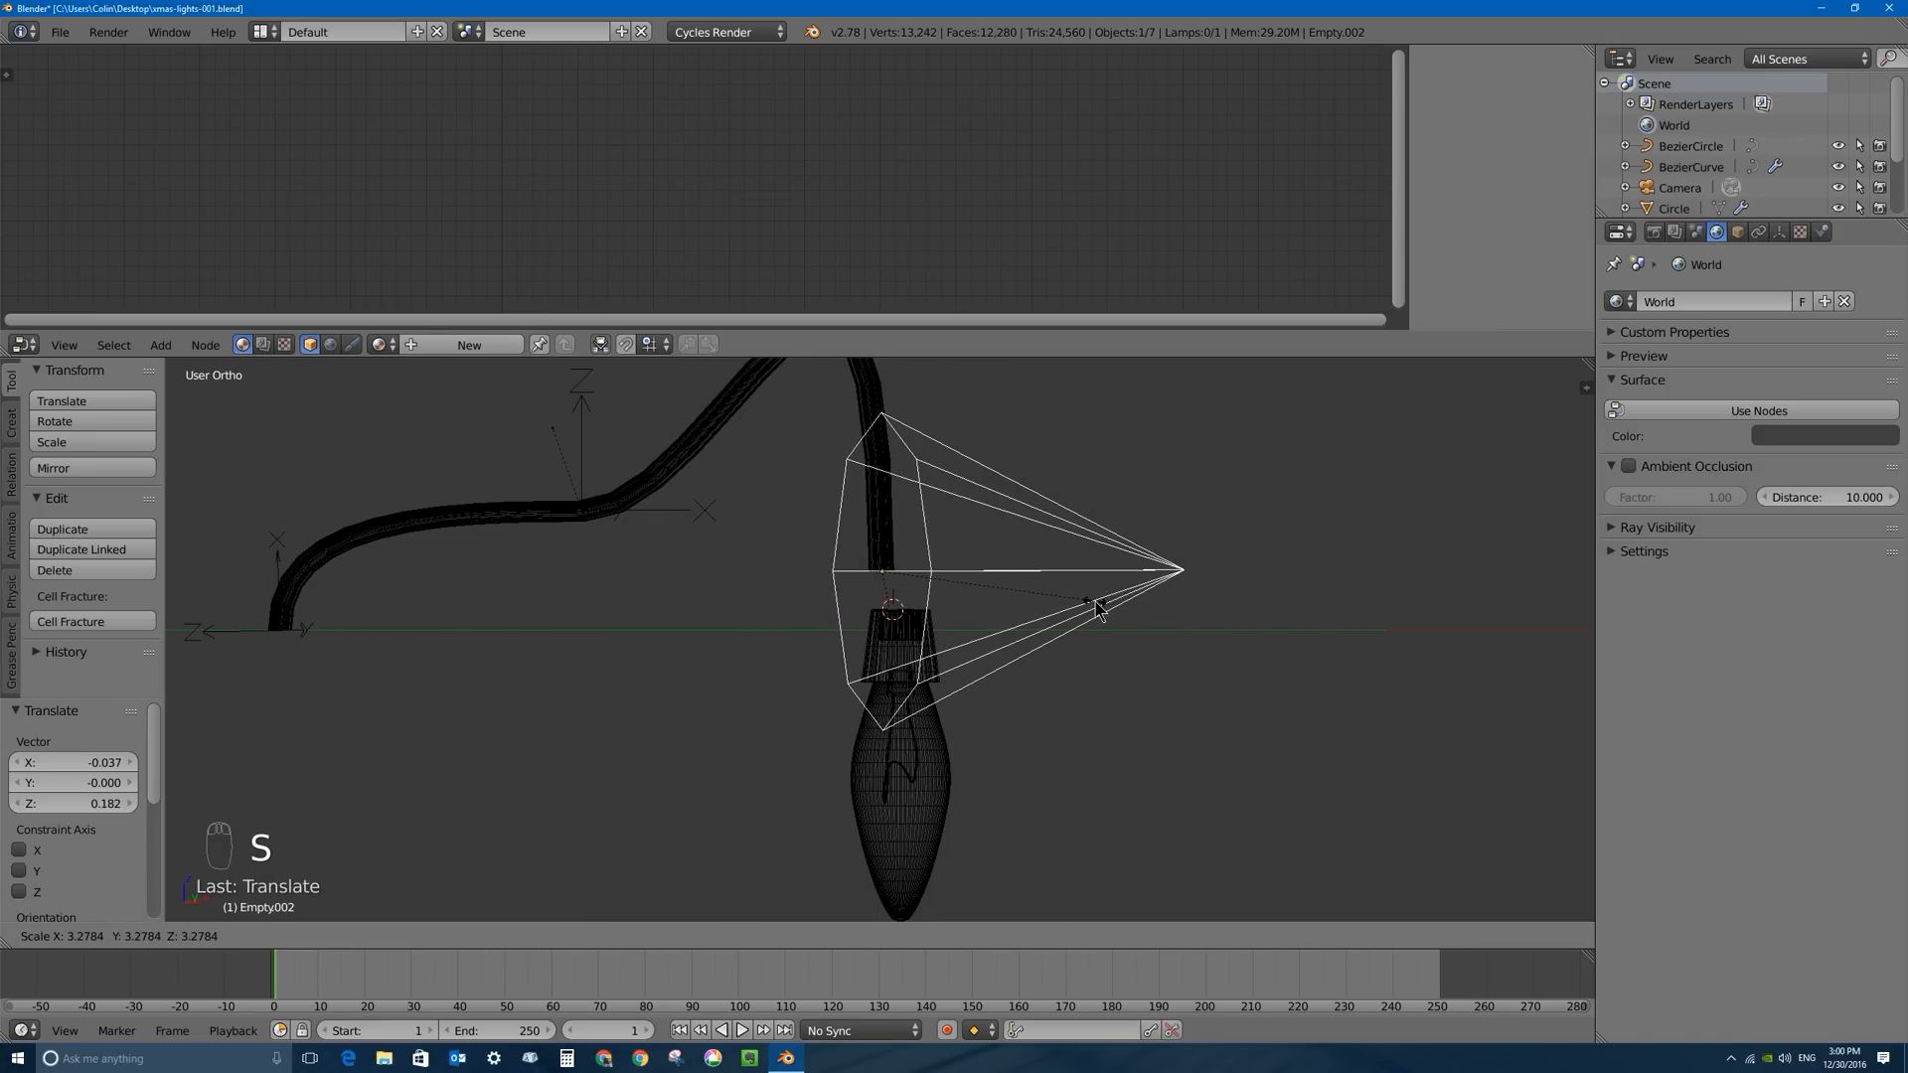
pyautogui.click(1060, 609)
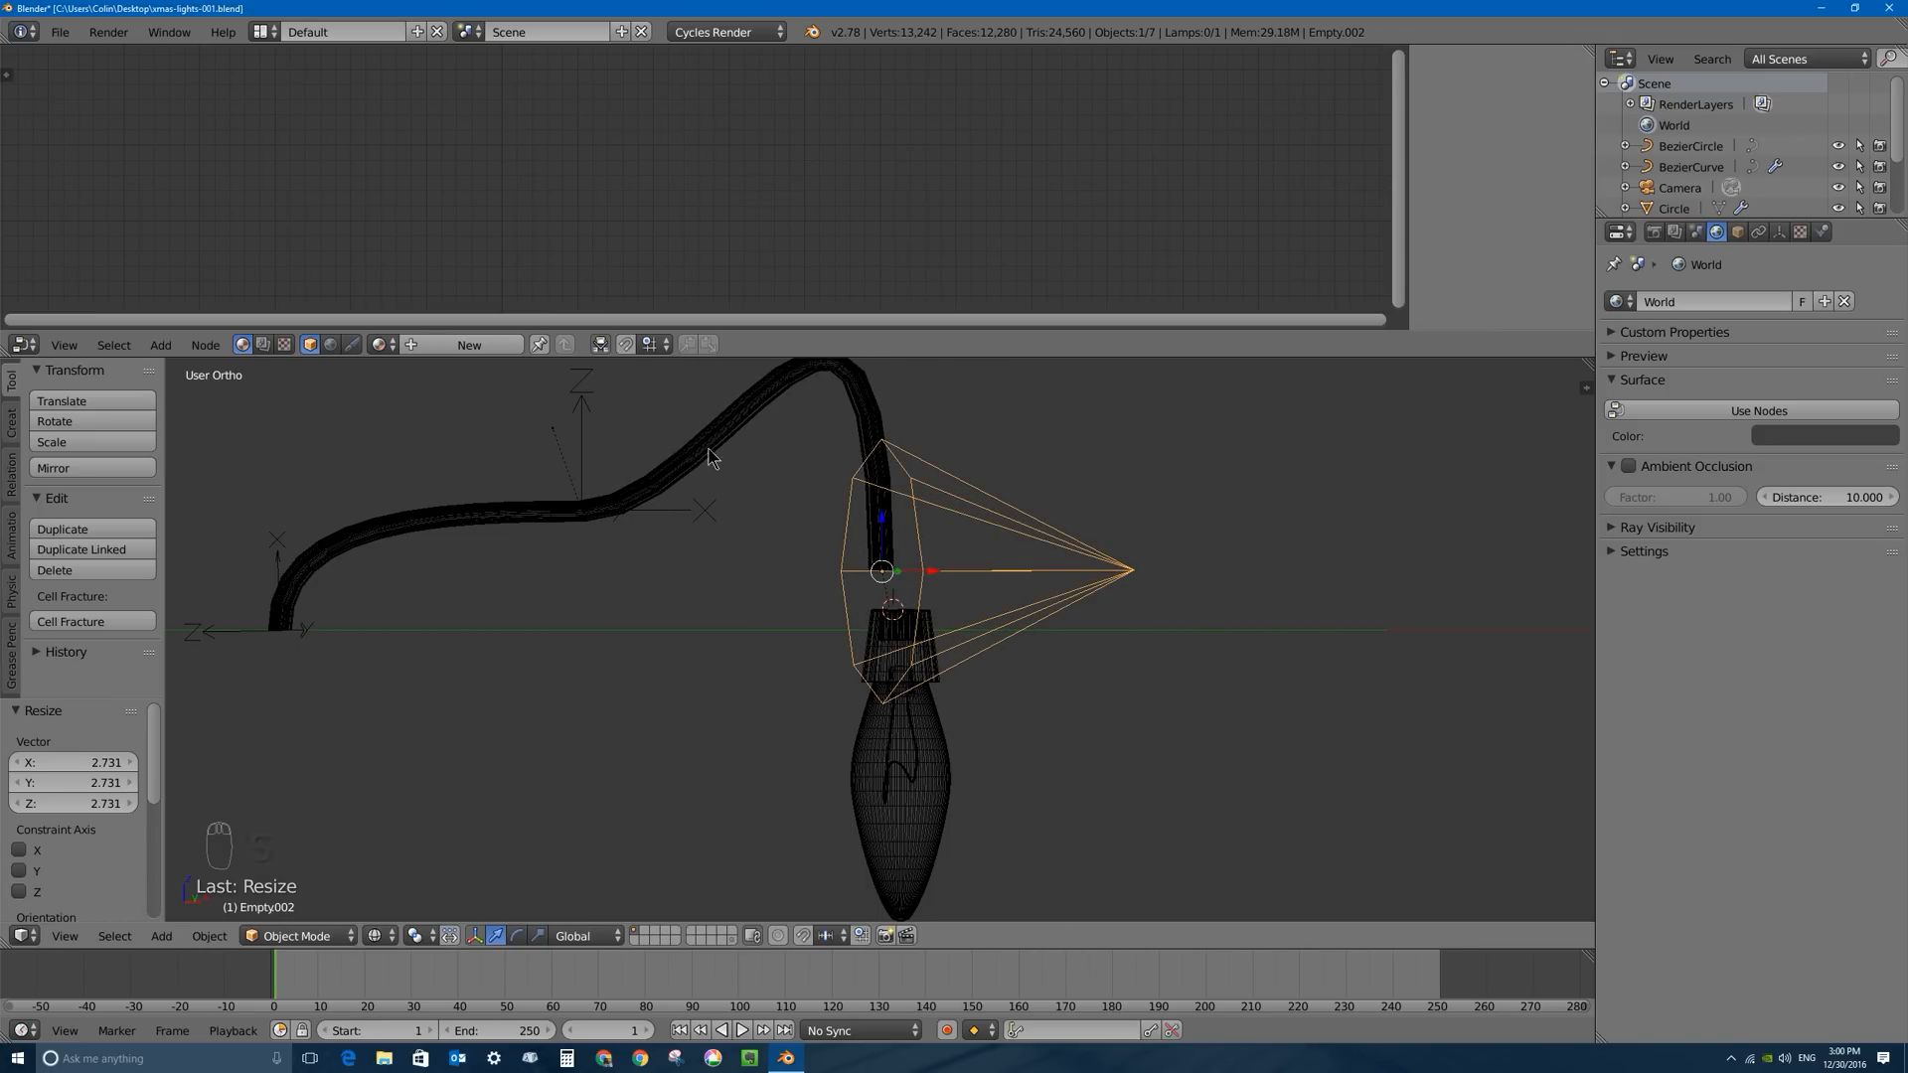
pyautogui.press('s')
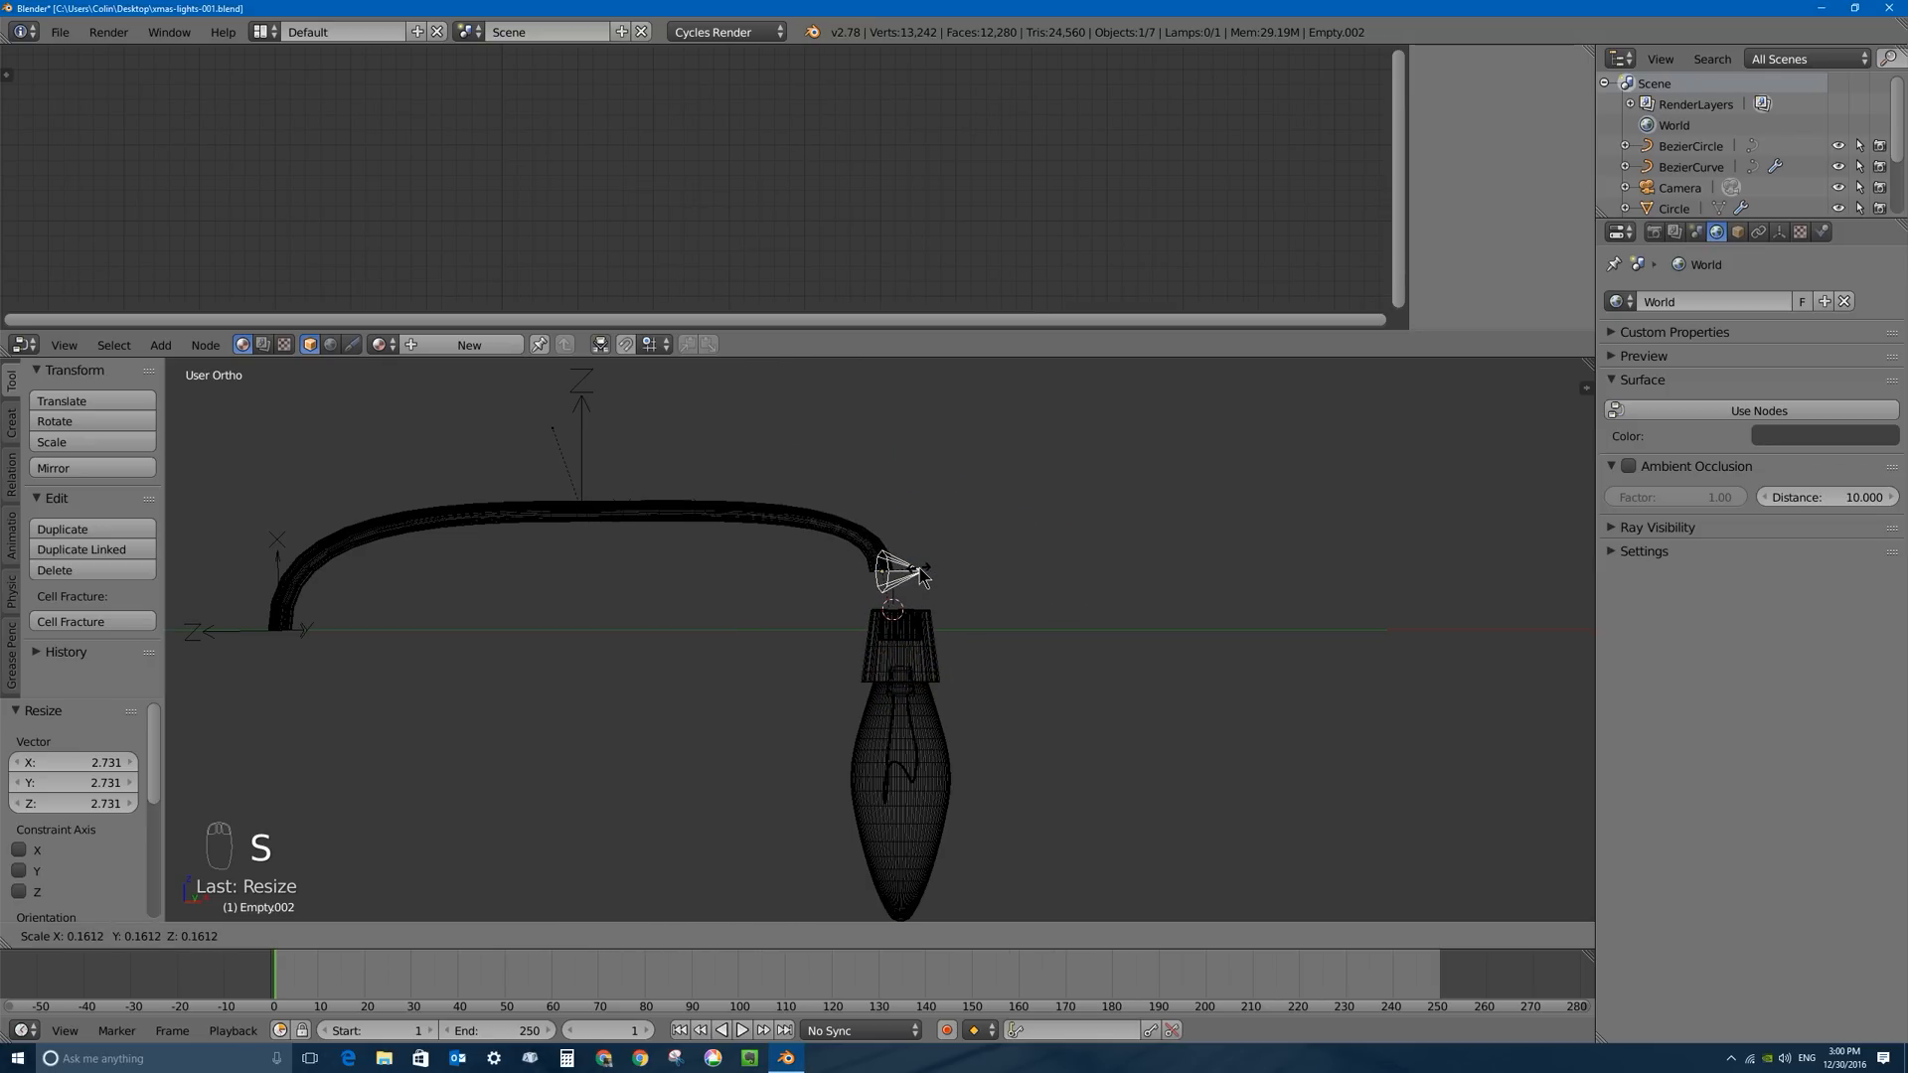
pyautogui.rightClick(1124, 633)
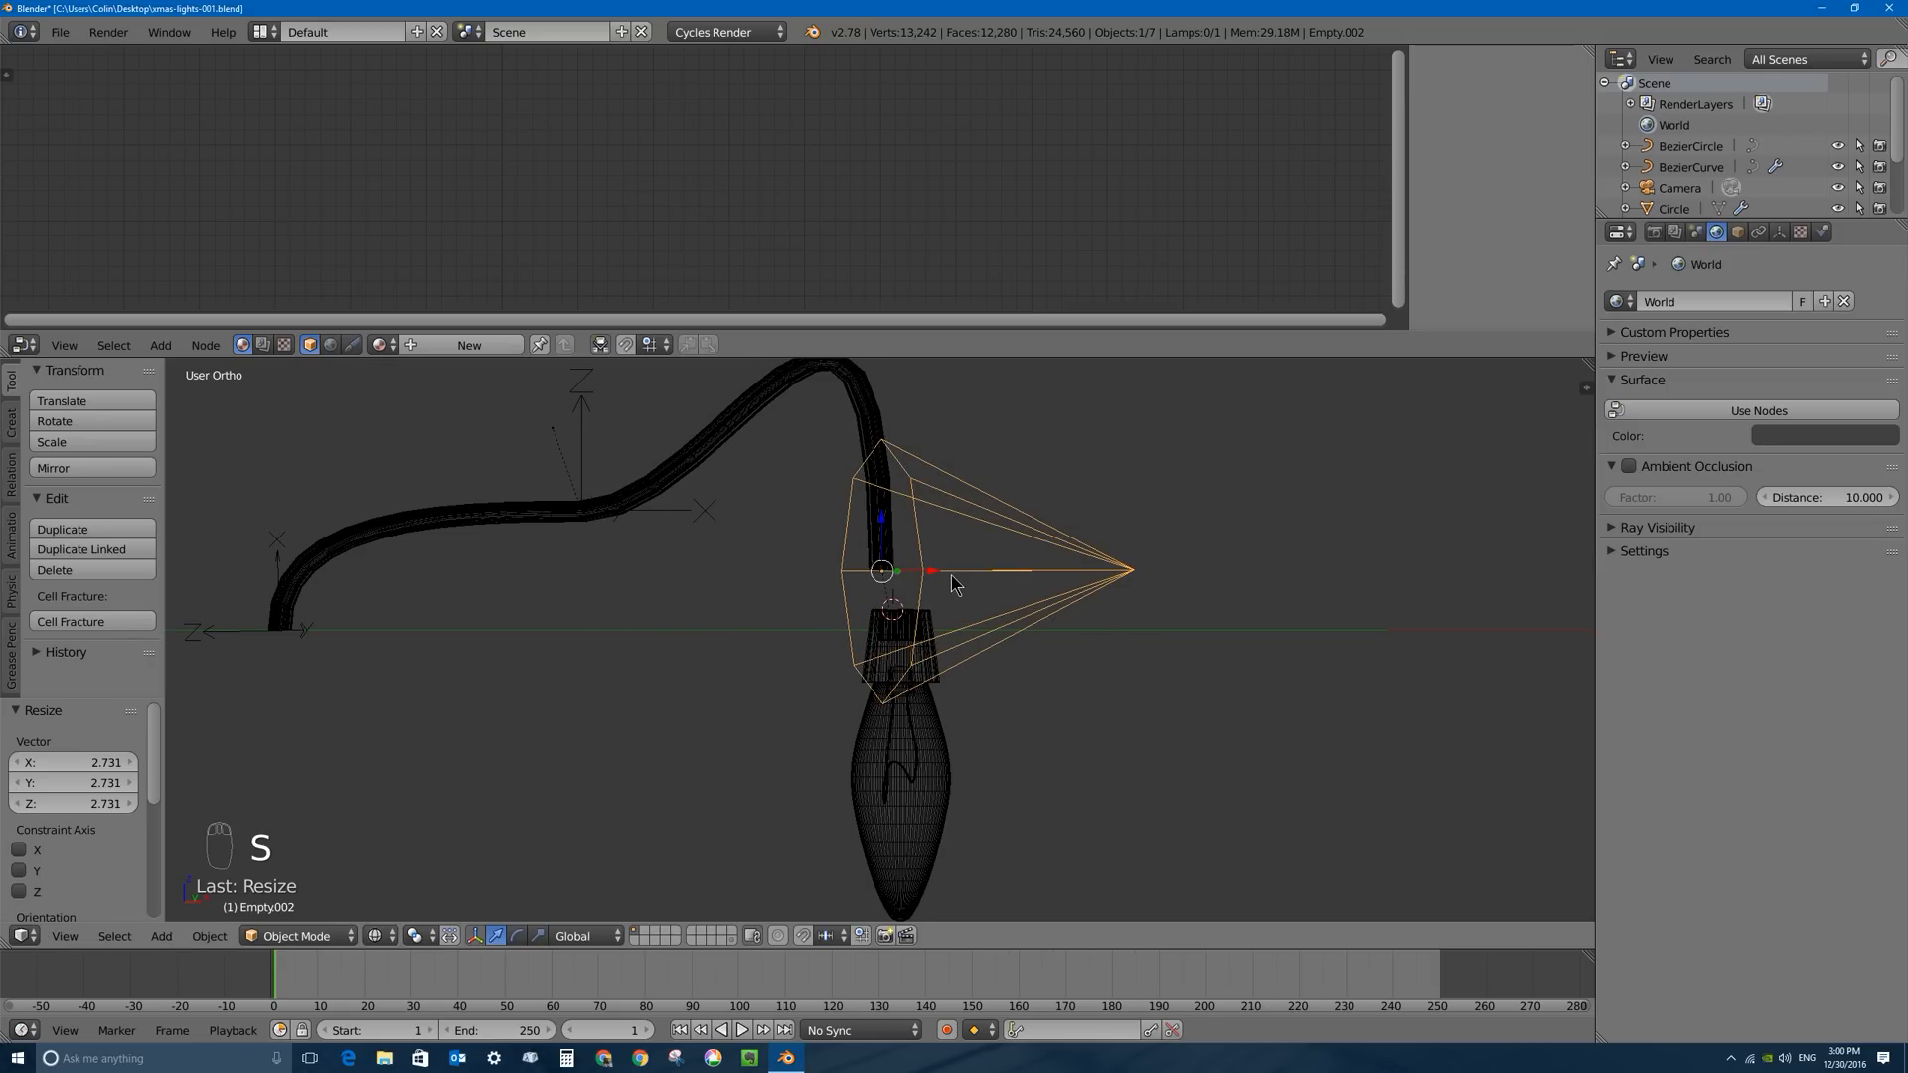
pyautogui.rightClick(937, 723)
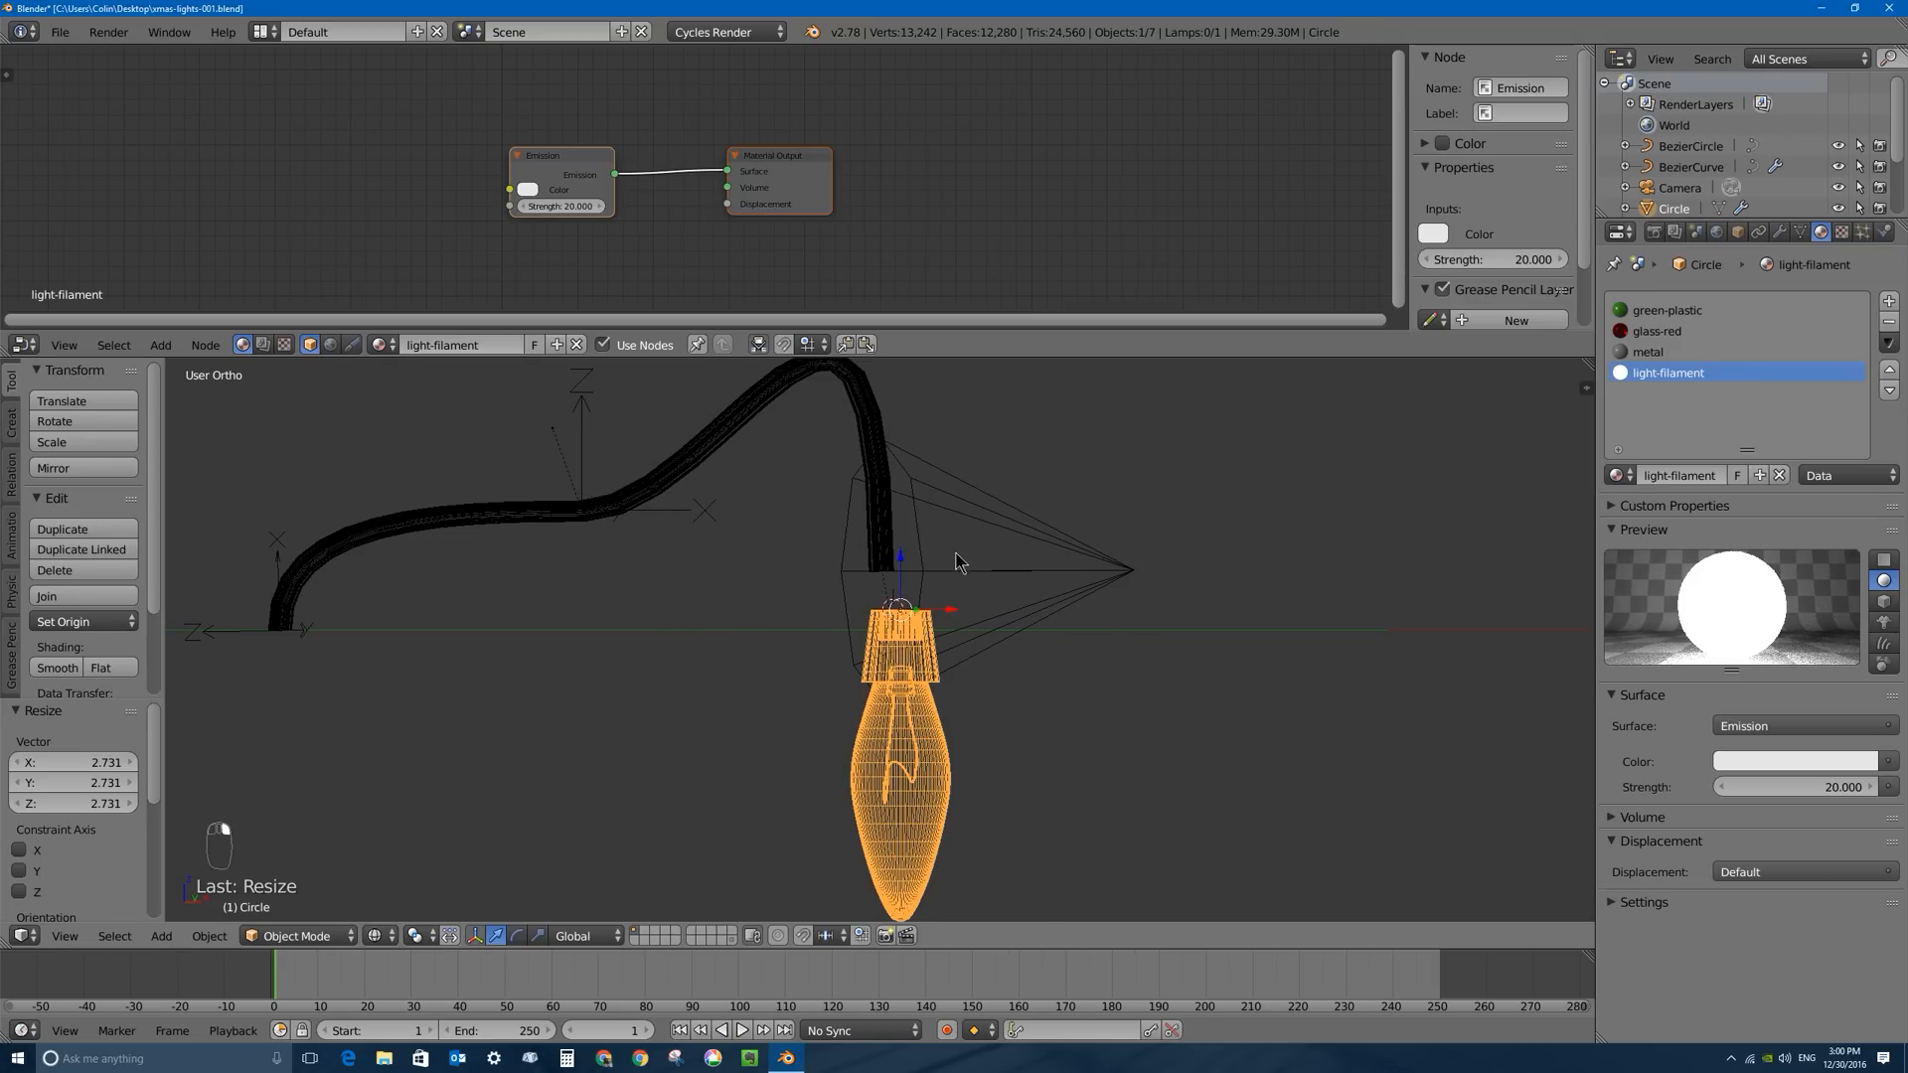
pyautogui.rightClick(1025, 541)
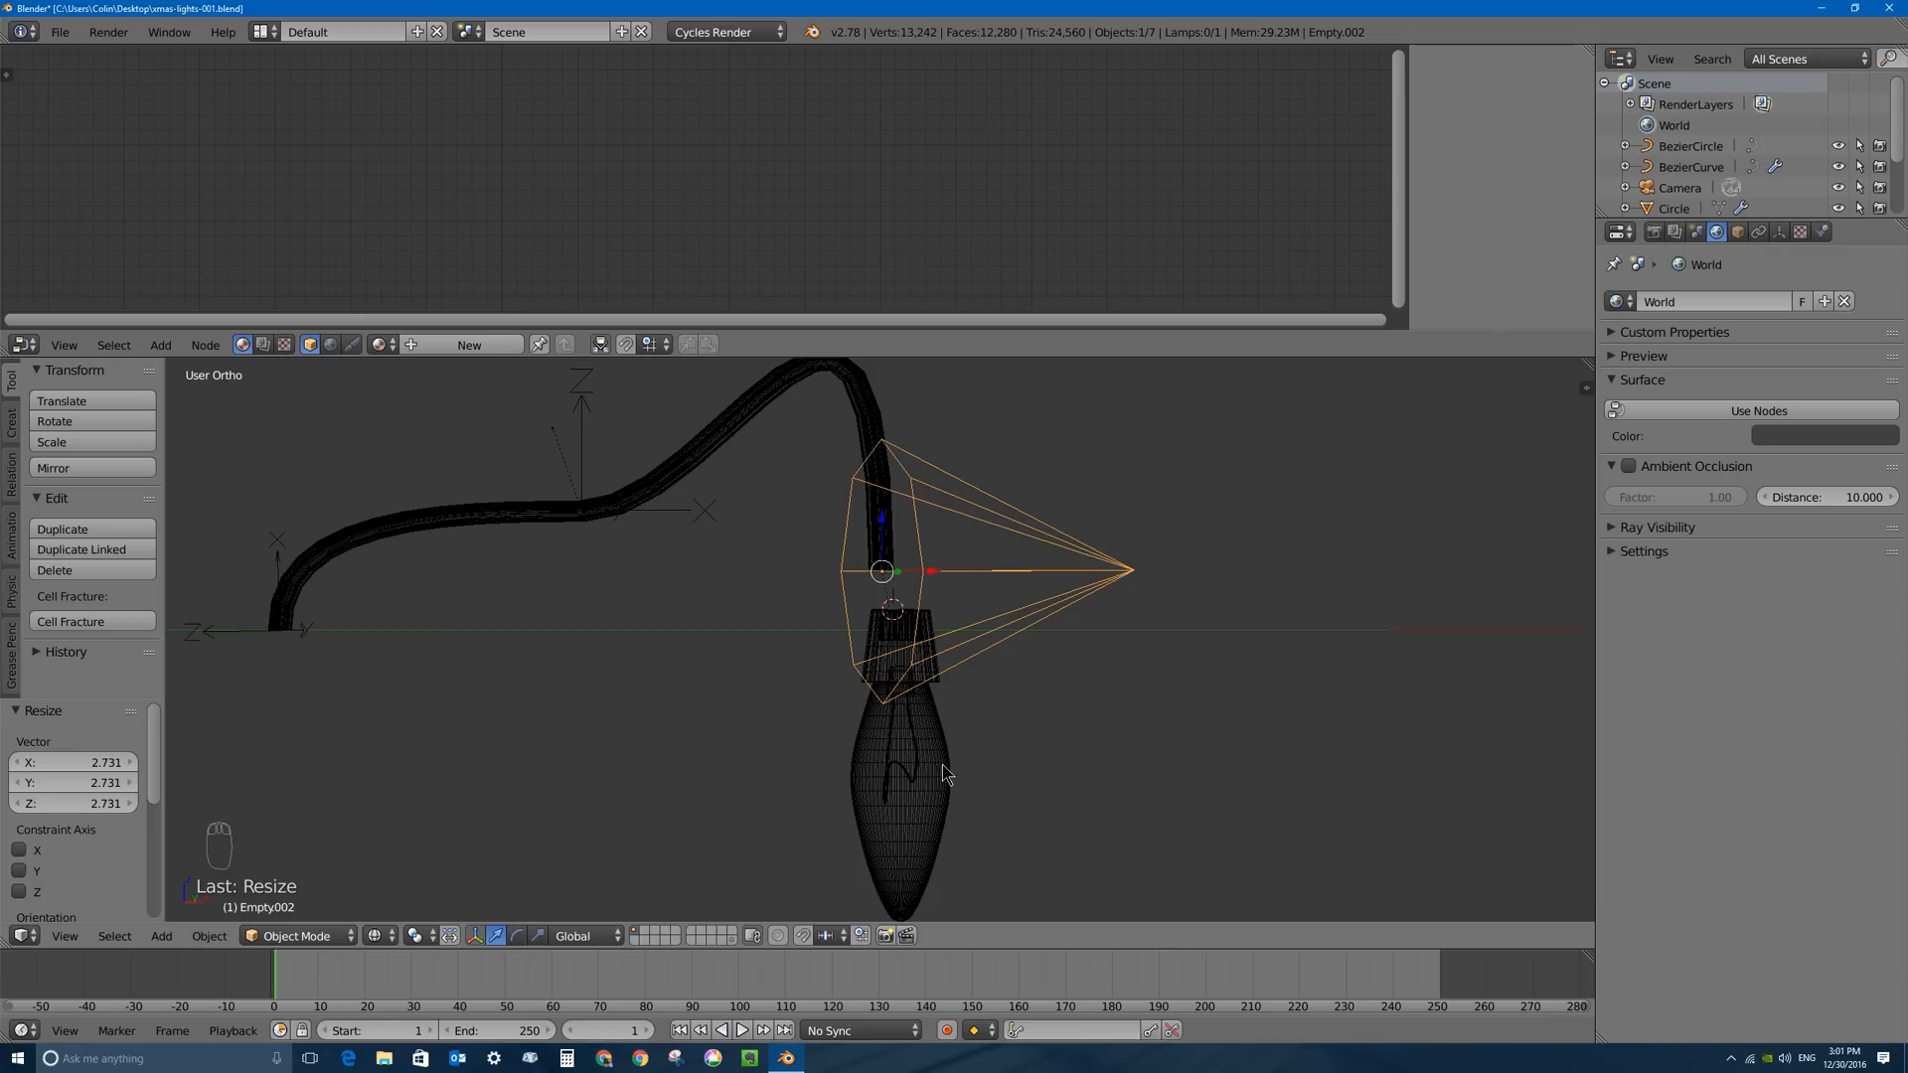
# Undo the scaling and the move of the cone empty at the wire's end.
pyautogui.hotkey('ctrl', 'z')
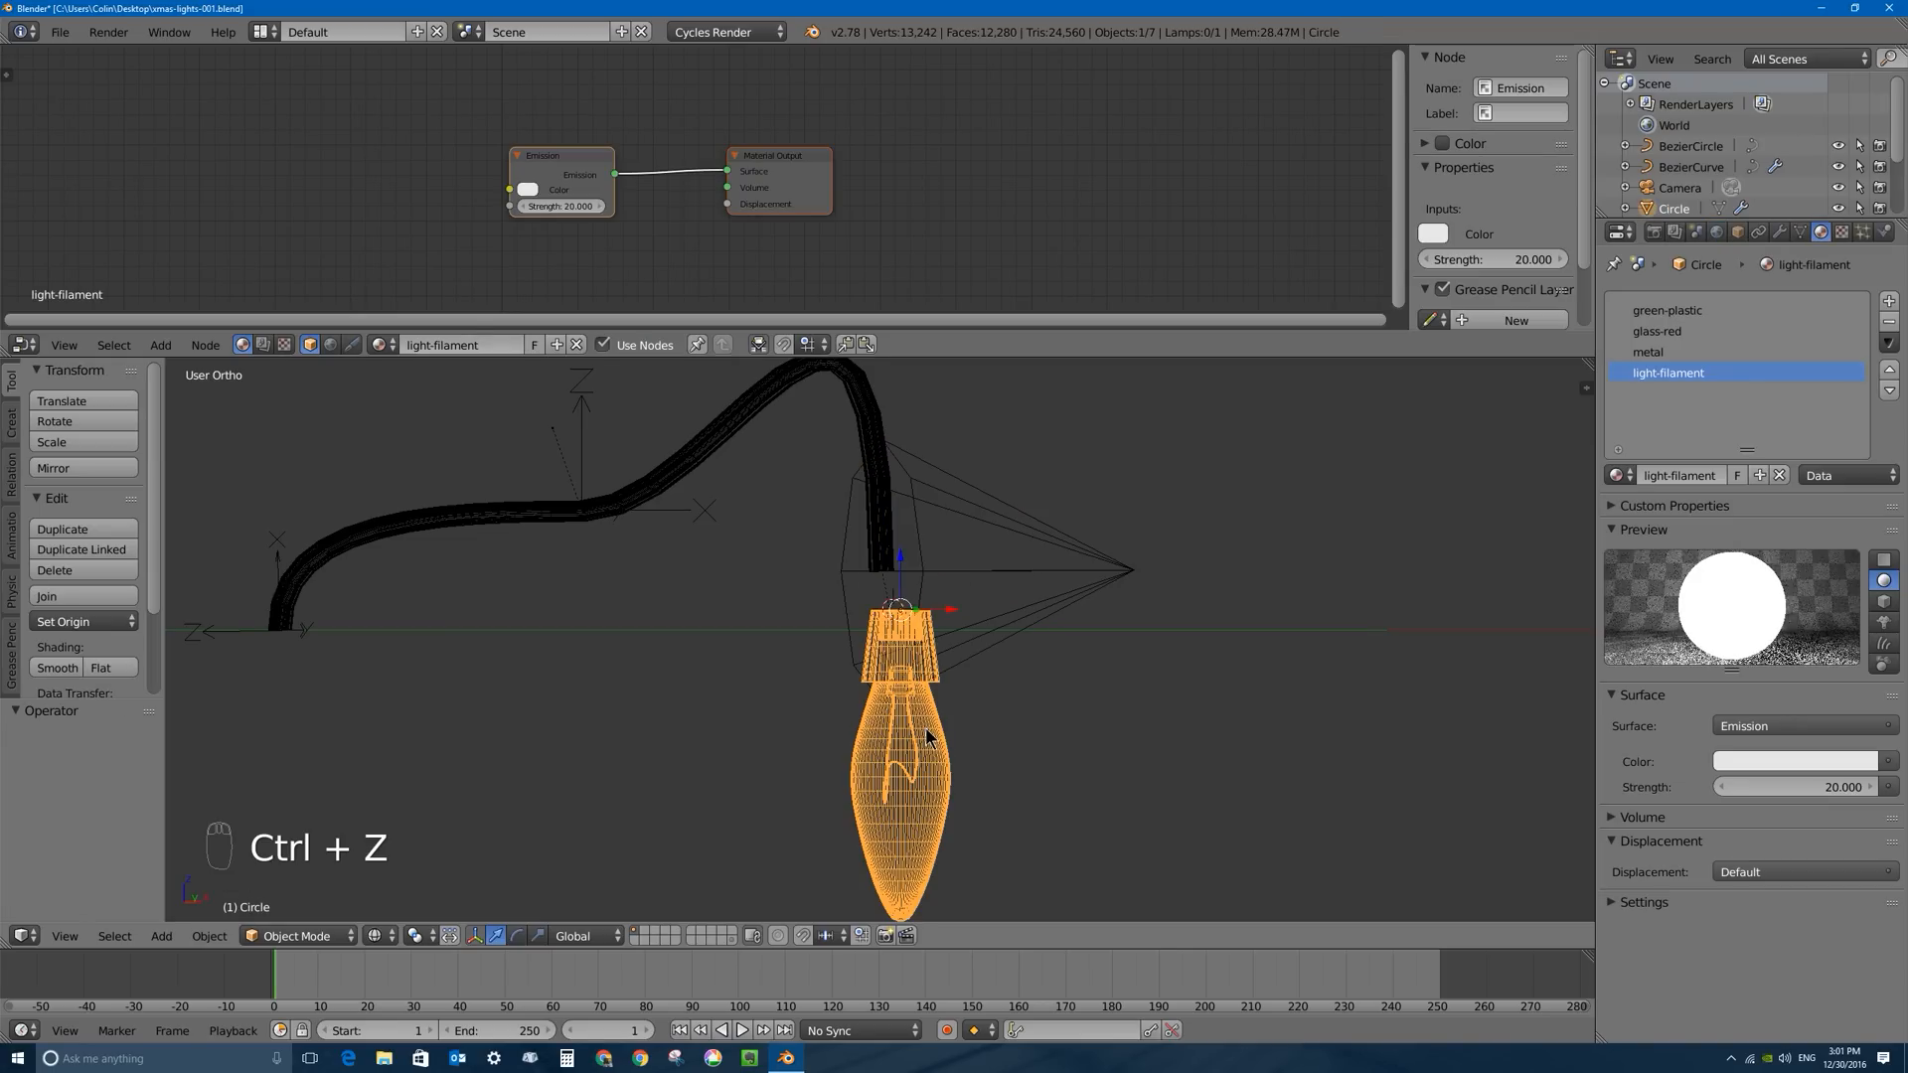
pyautogui.hotkey('ctrl', 'z')
pyautogui.hotkey('ctrl', 'z')
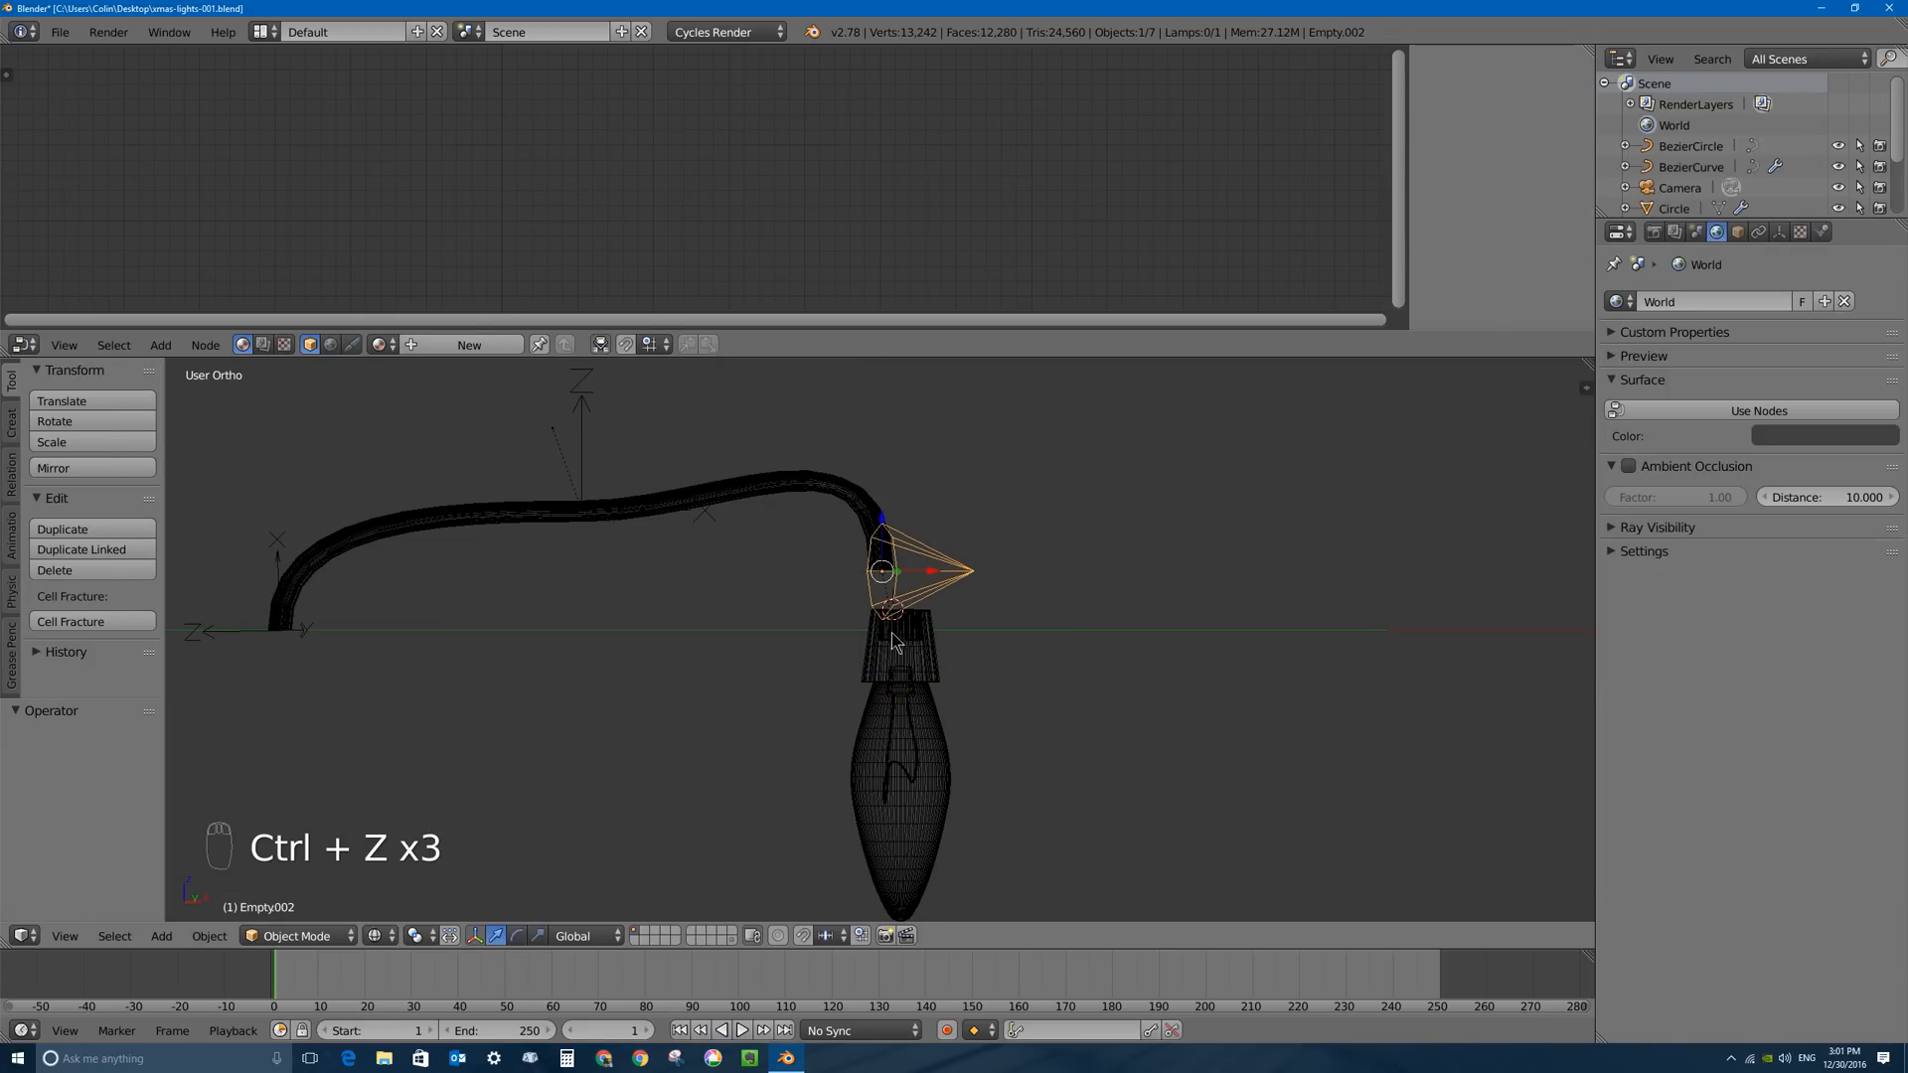
pyautogui.hotkey('ctrl', 'z')
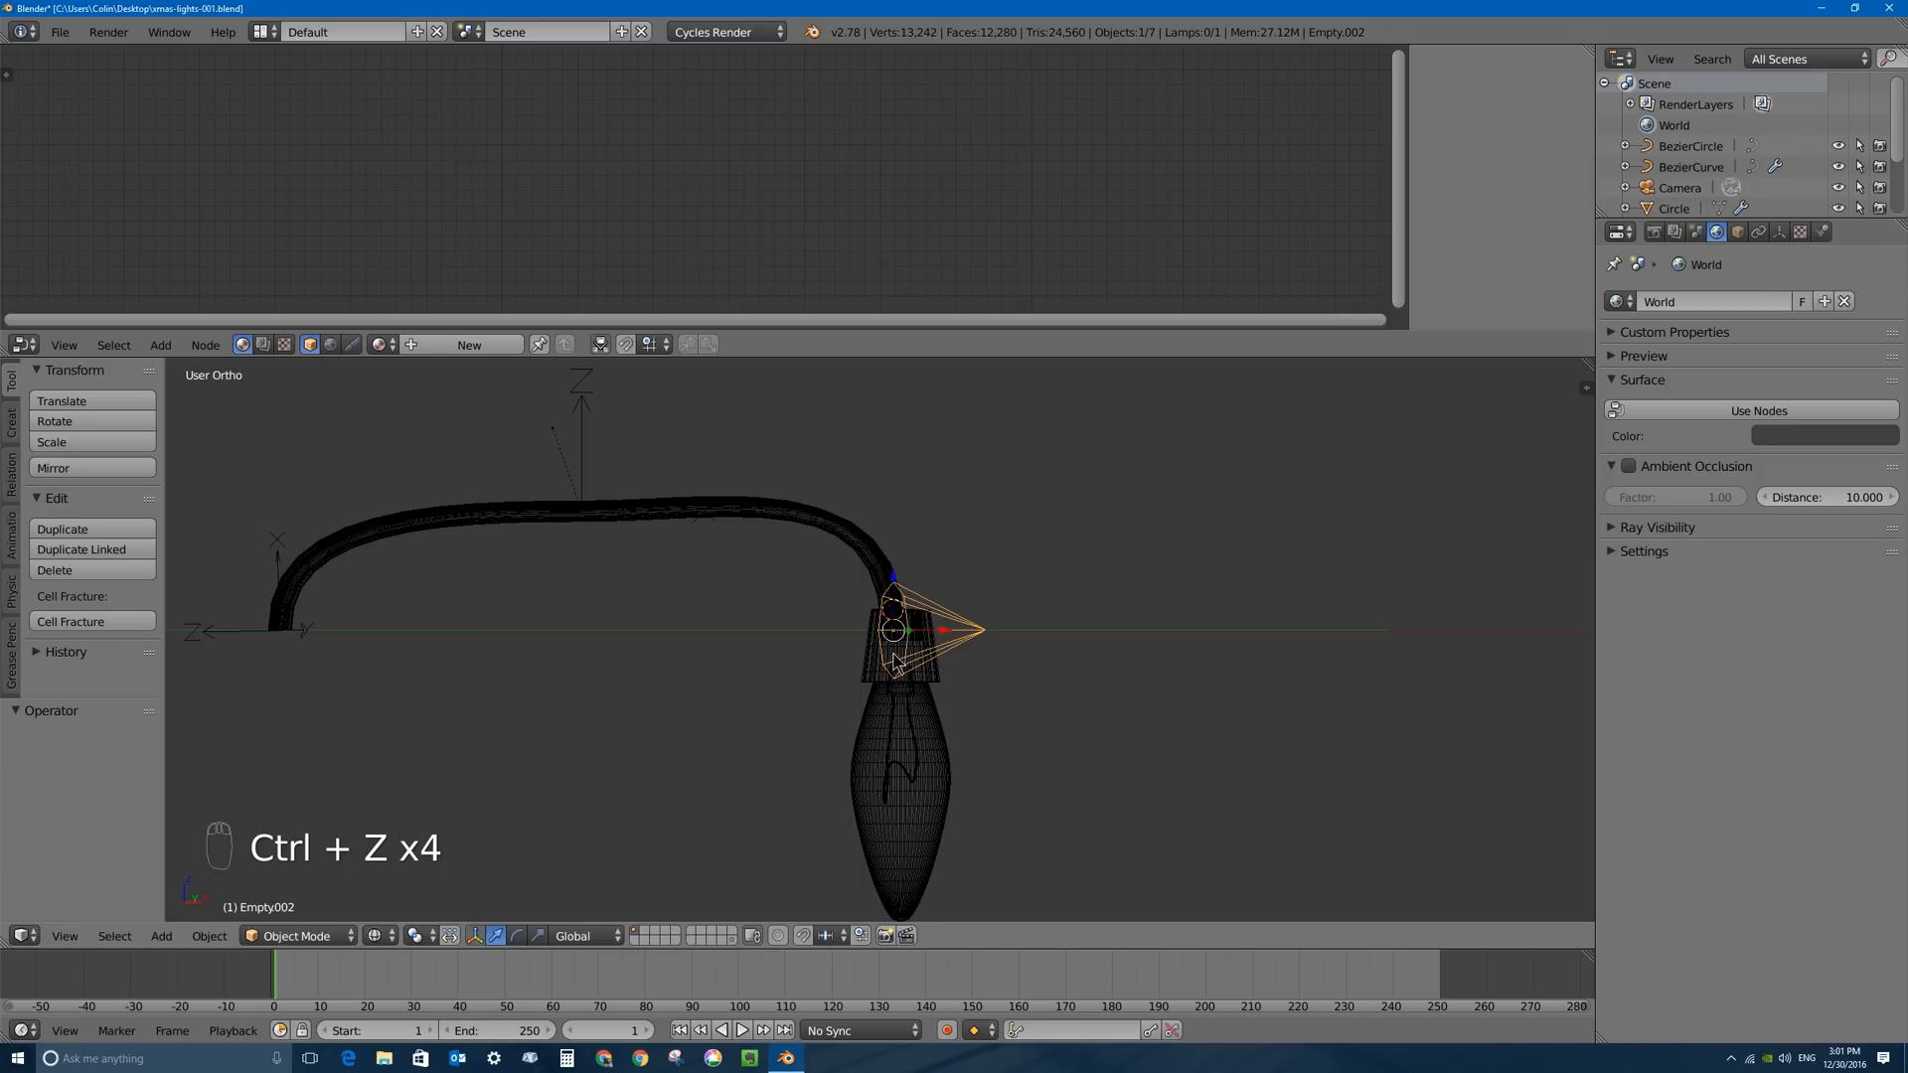
pyautogui.moveTo(897, 664)
pyautogui.mouseDown(button='middle')
pyautogui.moveTo(940, 657)
pyautogui.moveTo(898, 657)
pyautogui.mouseUp(button='middle')
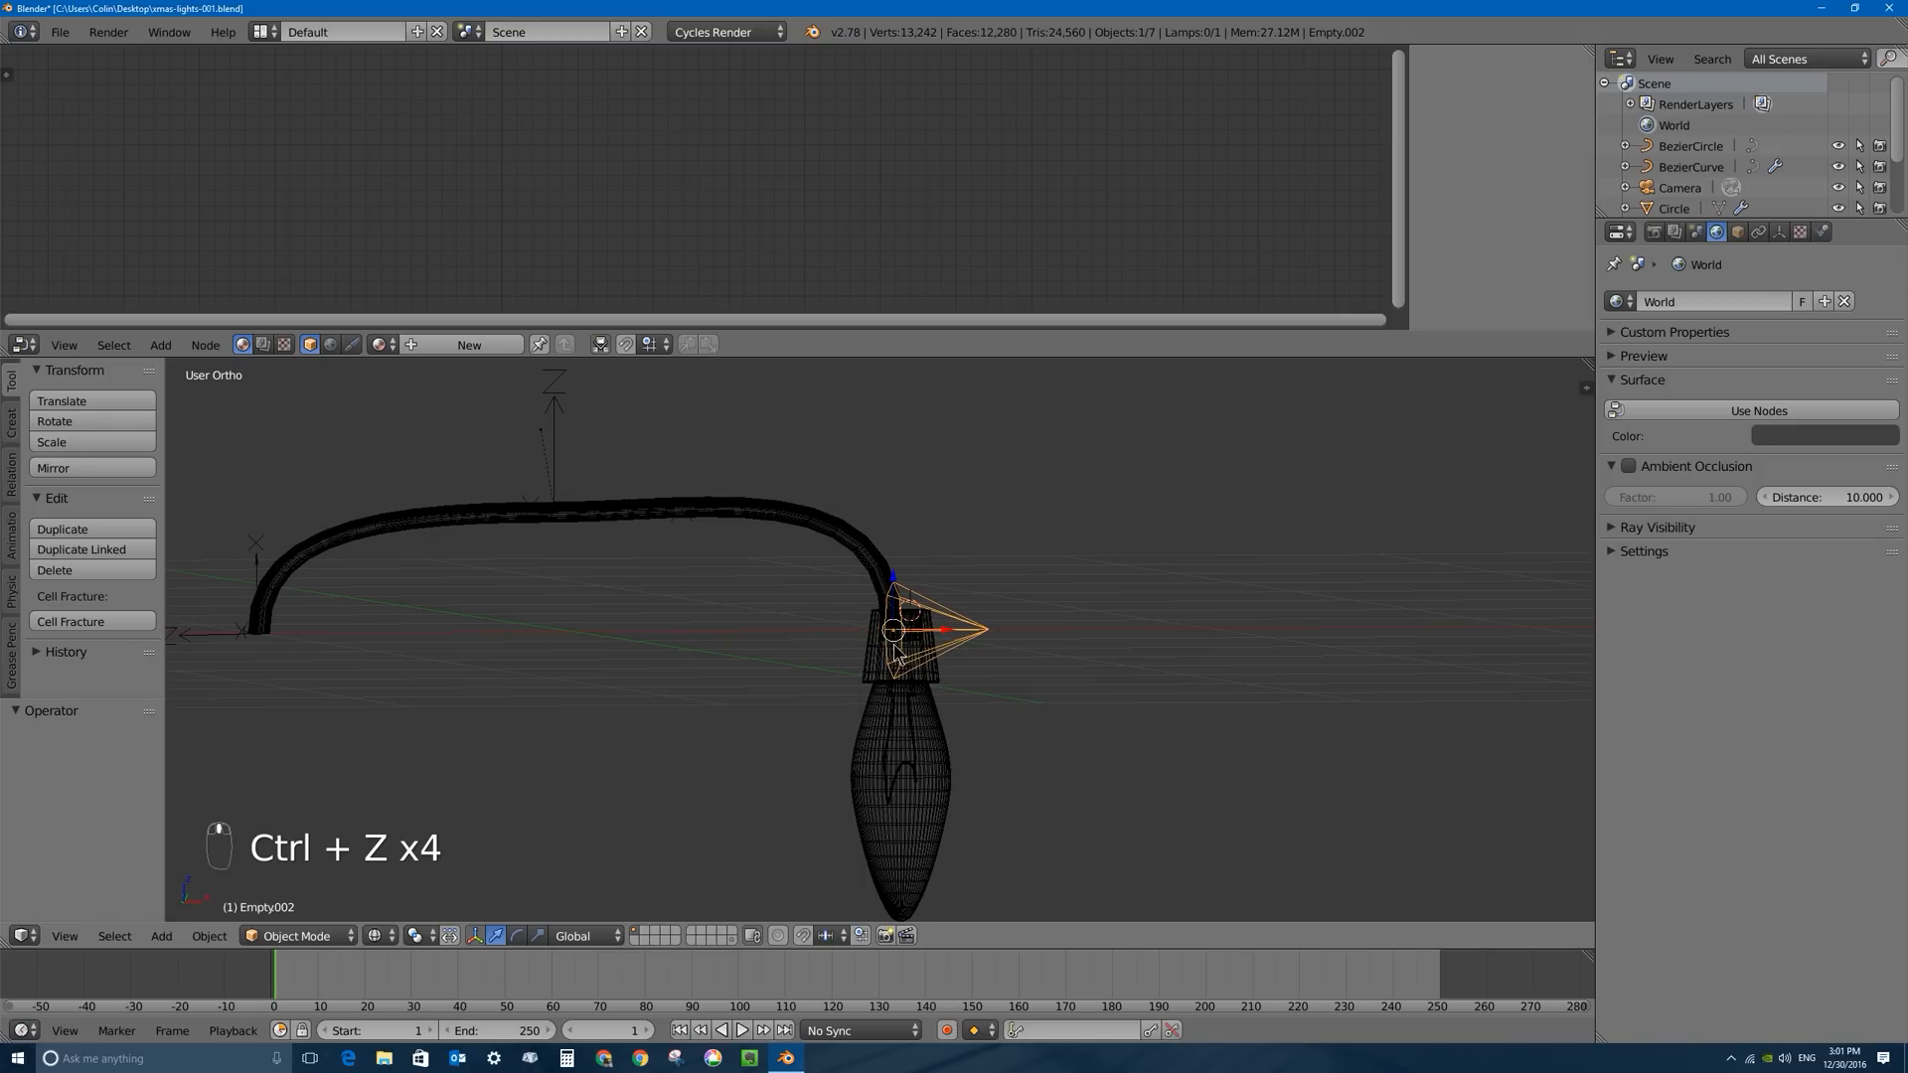
# Add a Child Of constraint to the light object with Empty.002 as its target, and set the inverse.
pyautogui.rightClick(944, 693)
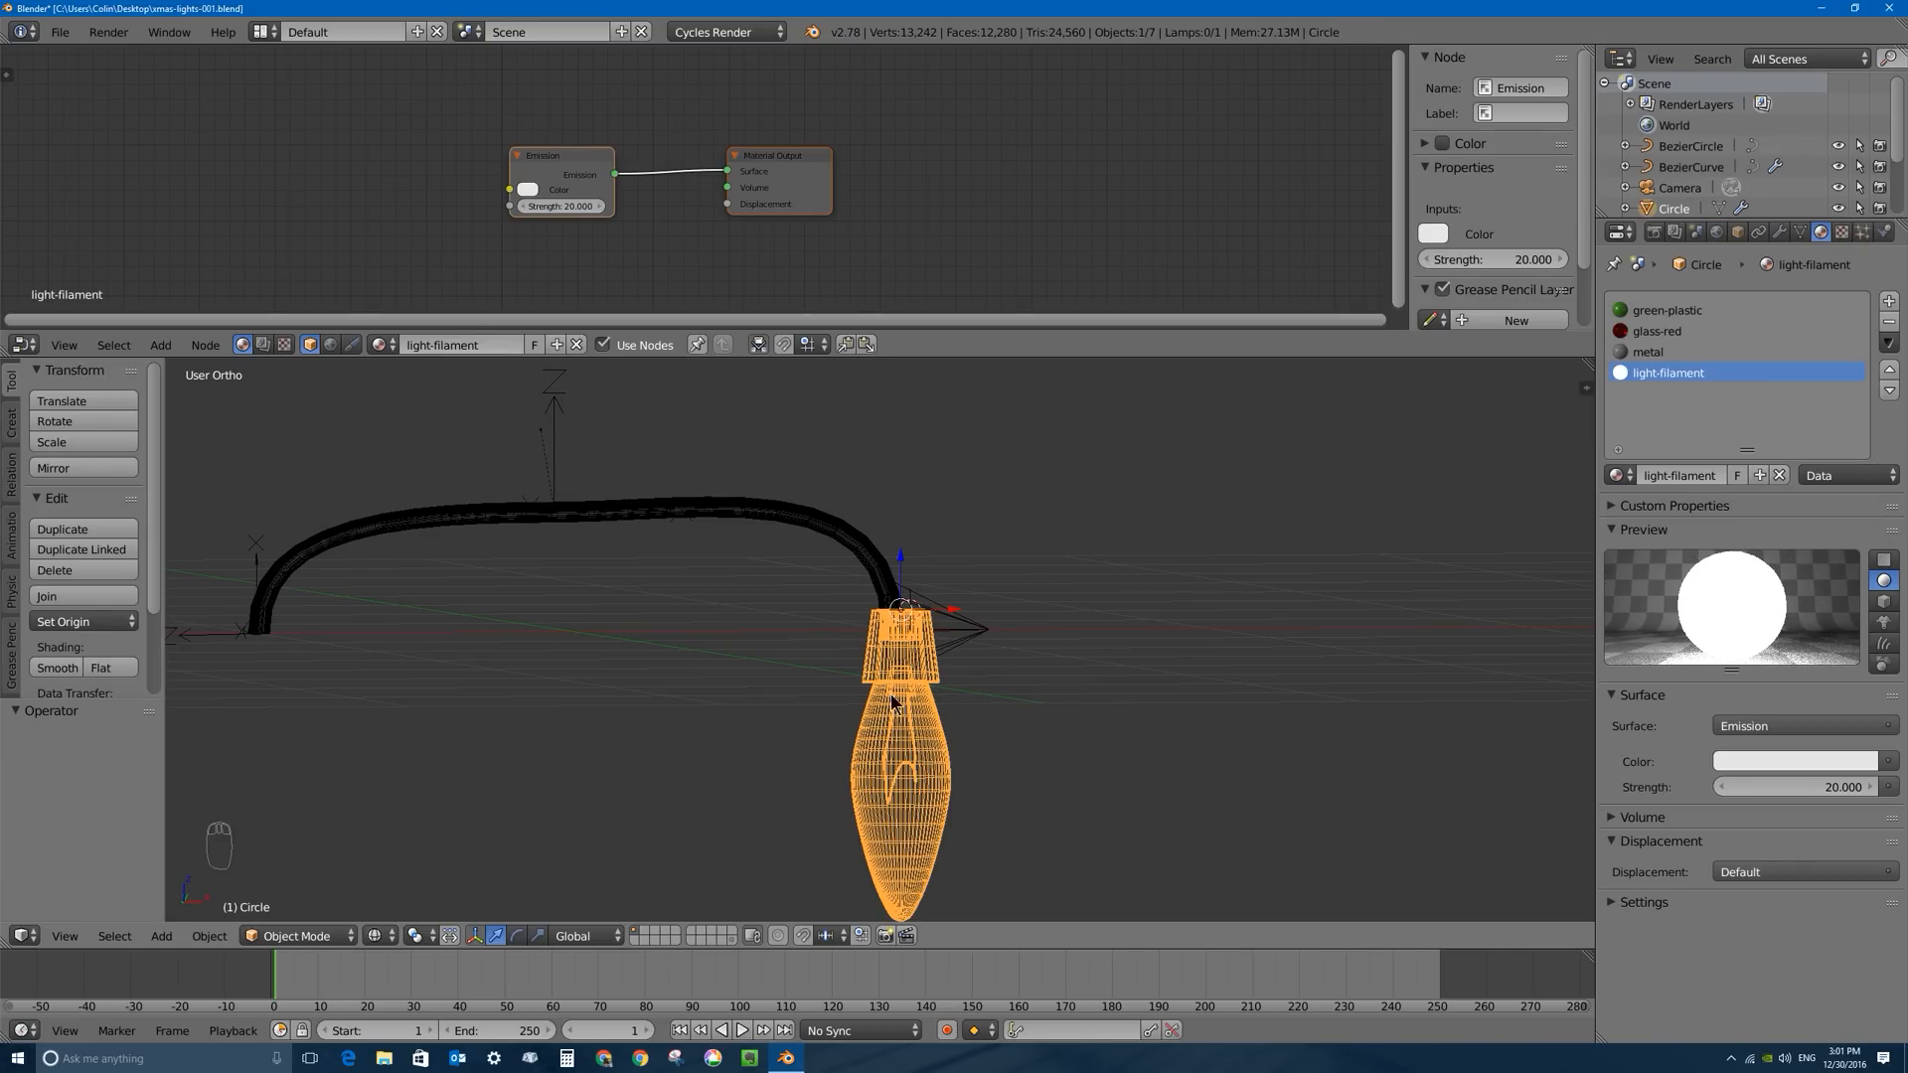
pyautogui.rightClick(940, 644)
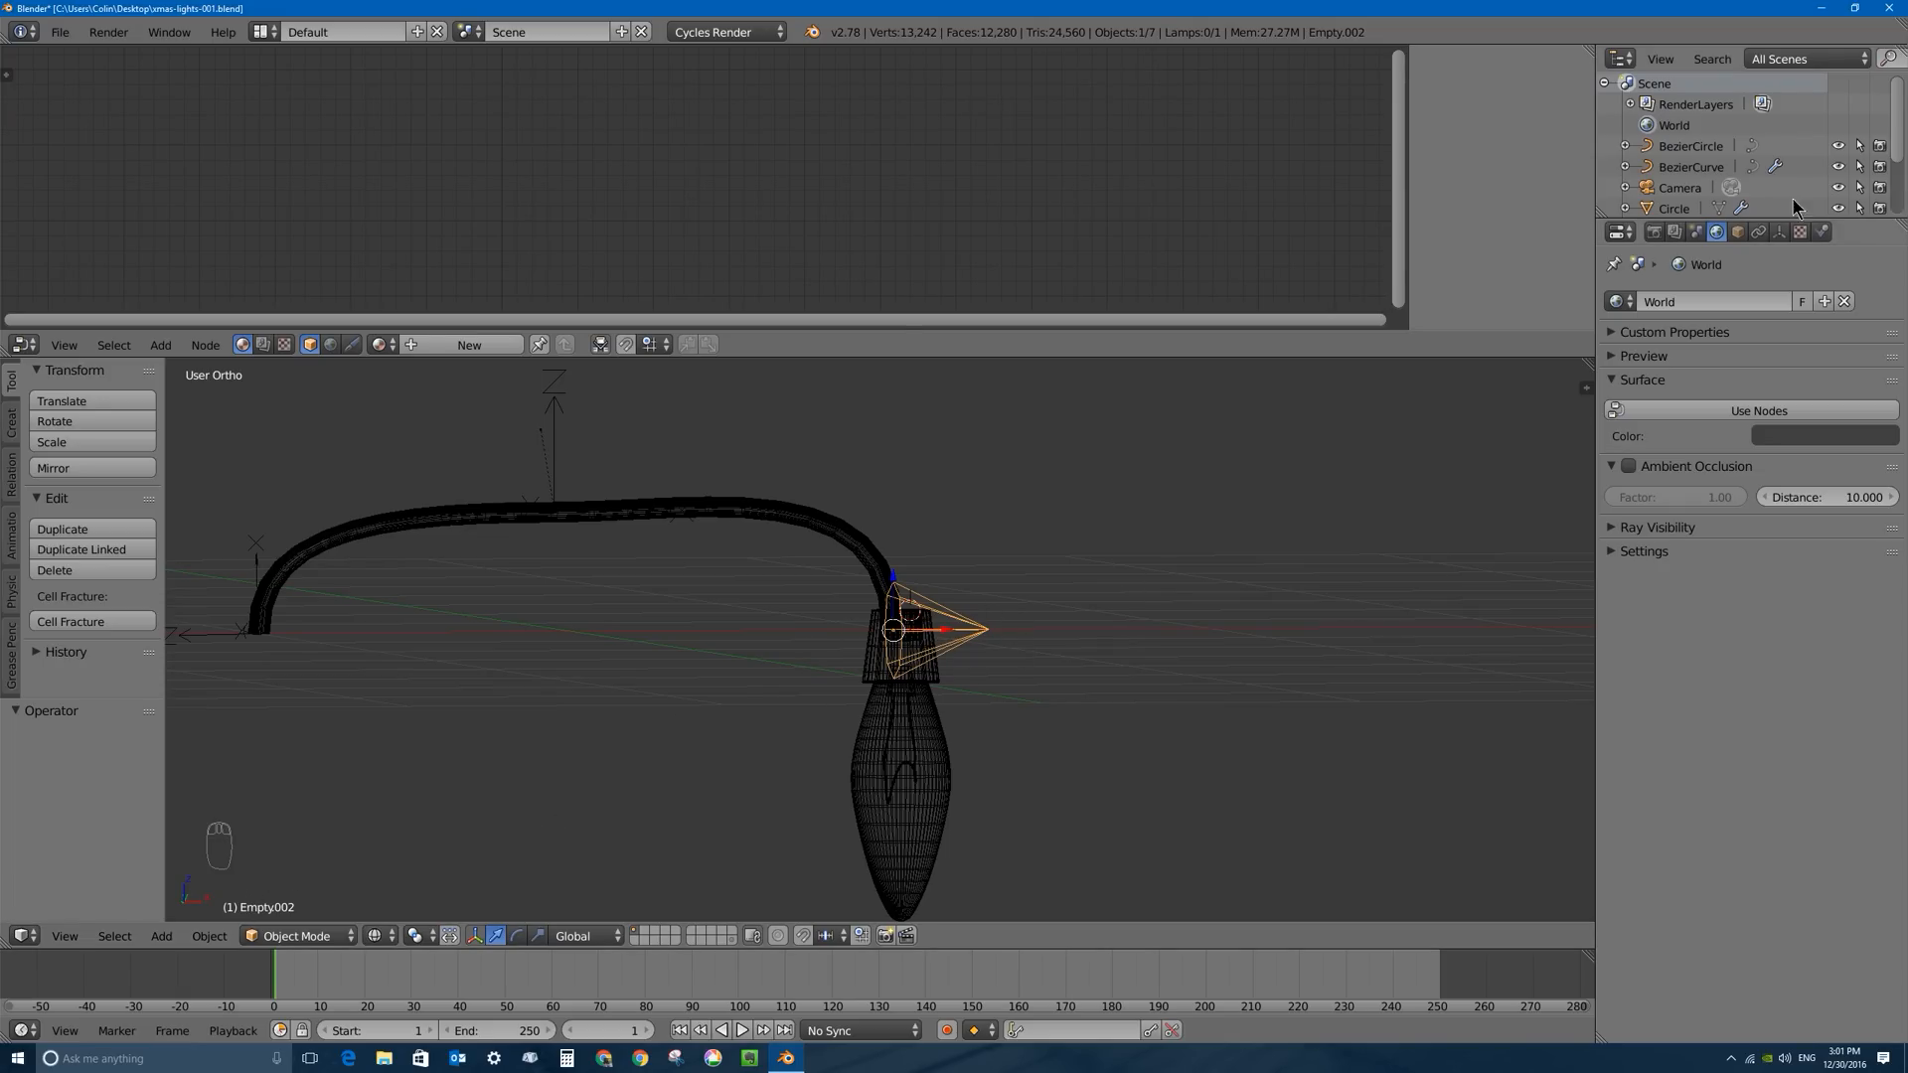
pyautogui.rightClick(926, 678)
pyautogui.moveTo(884, 658); pyautogui.dragTo(843, 641, button='middle')
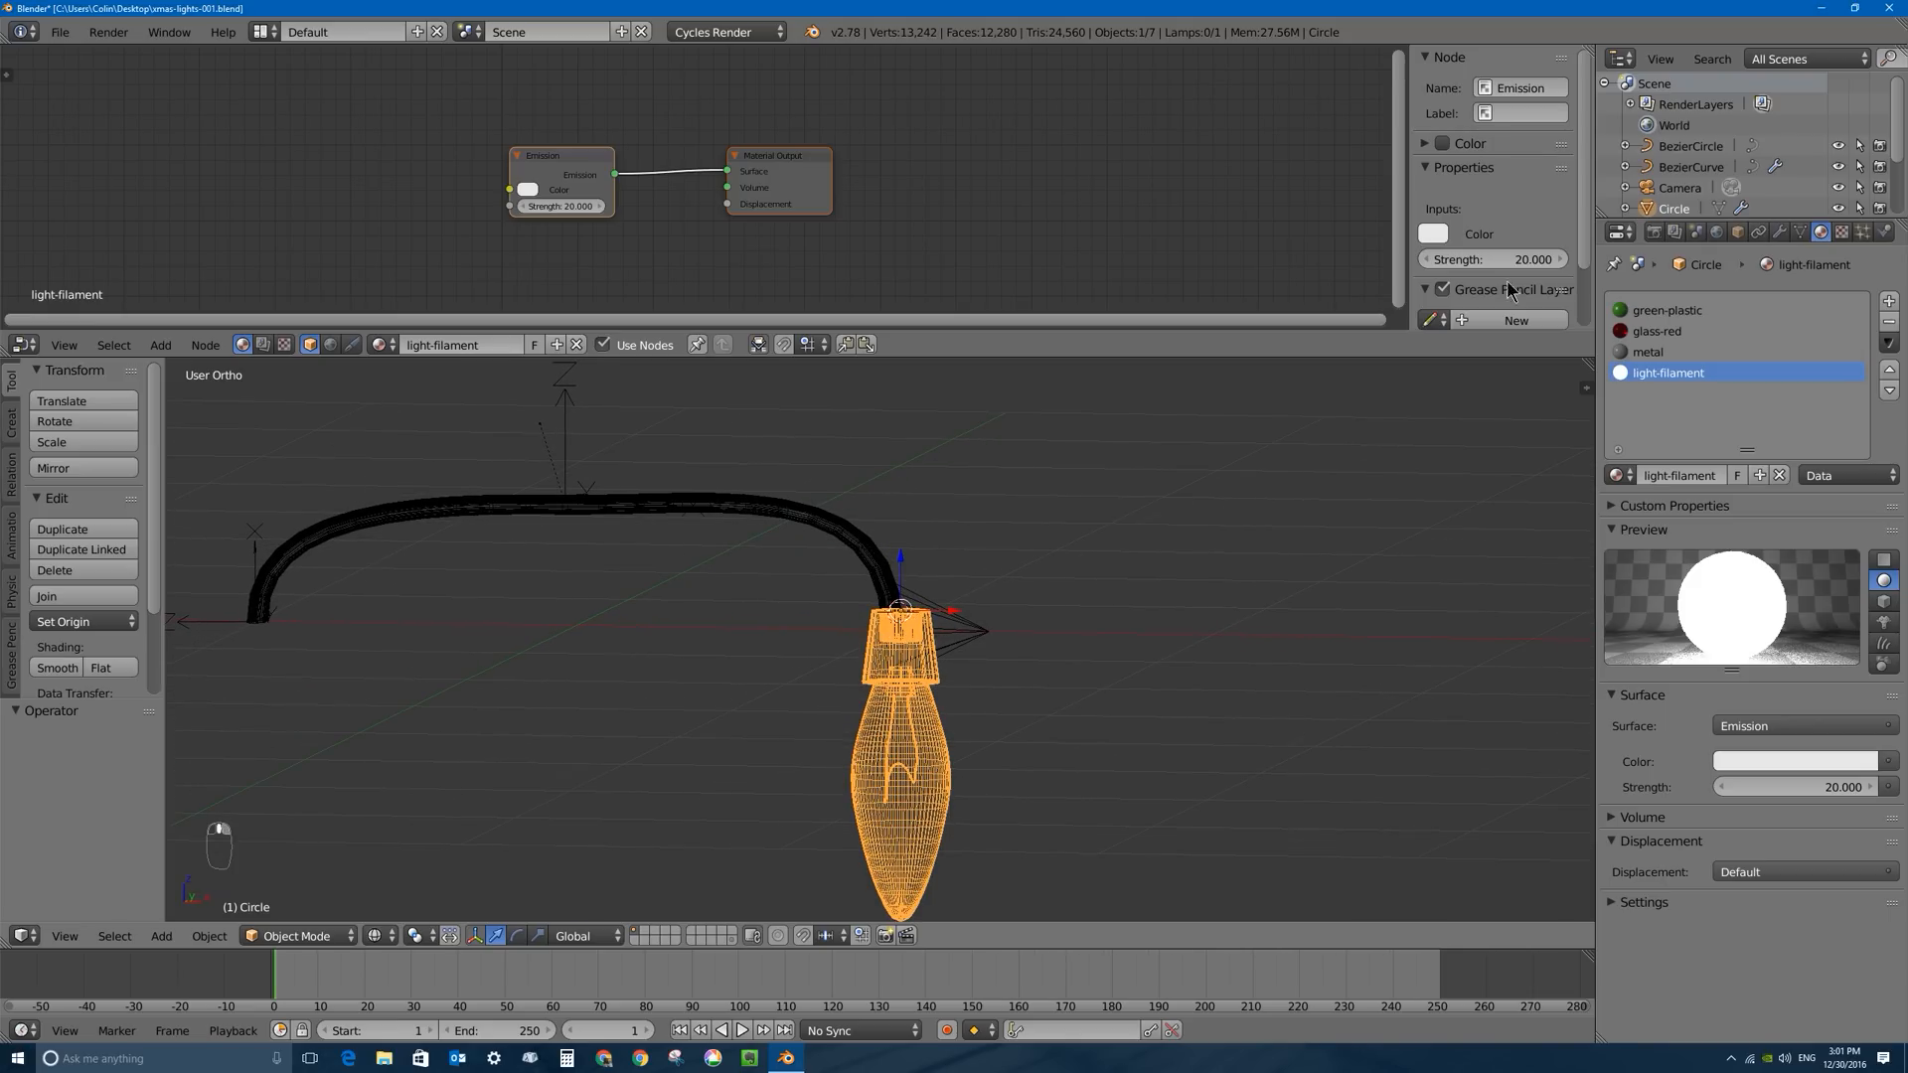
pyautogui.click(1759, 234)
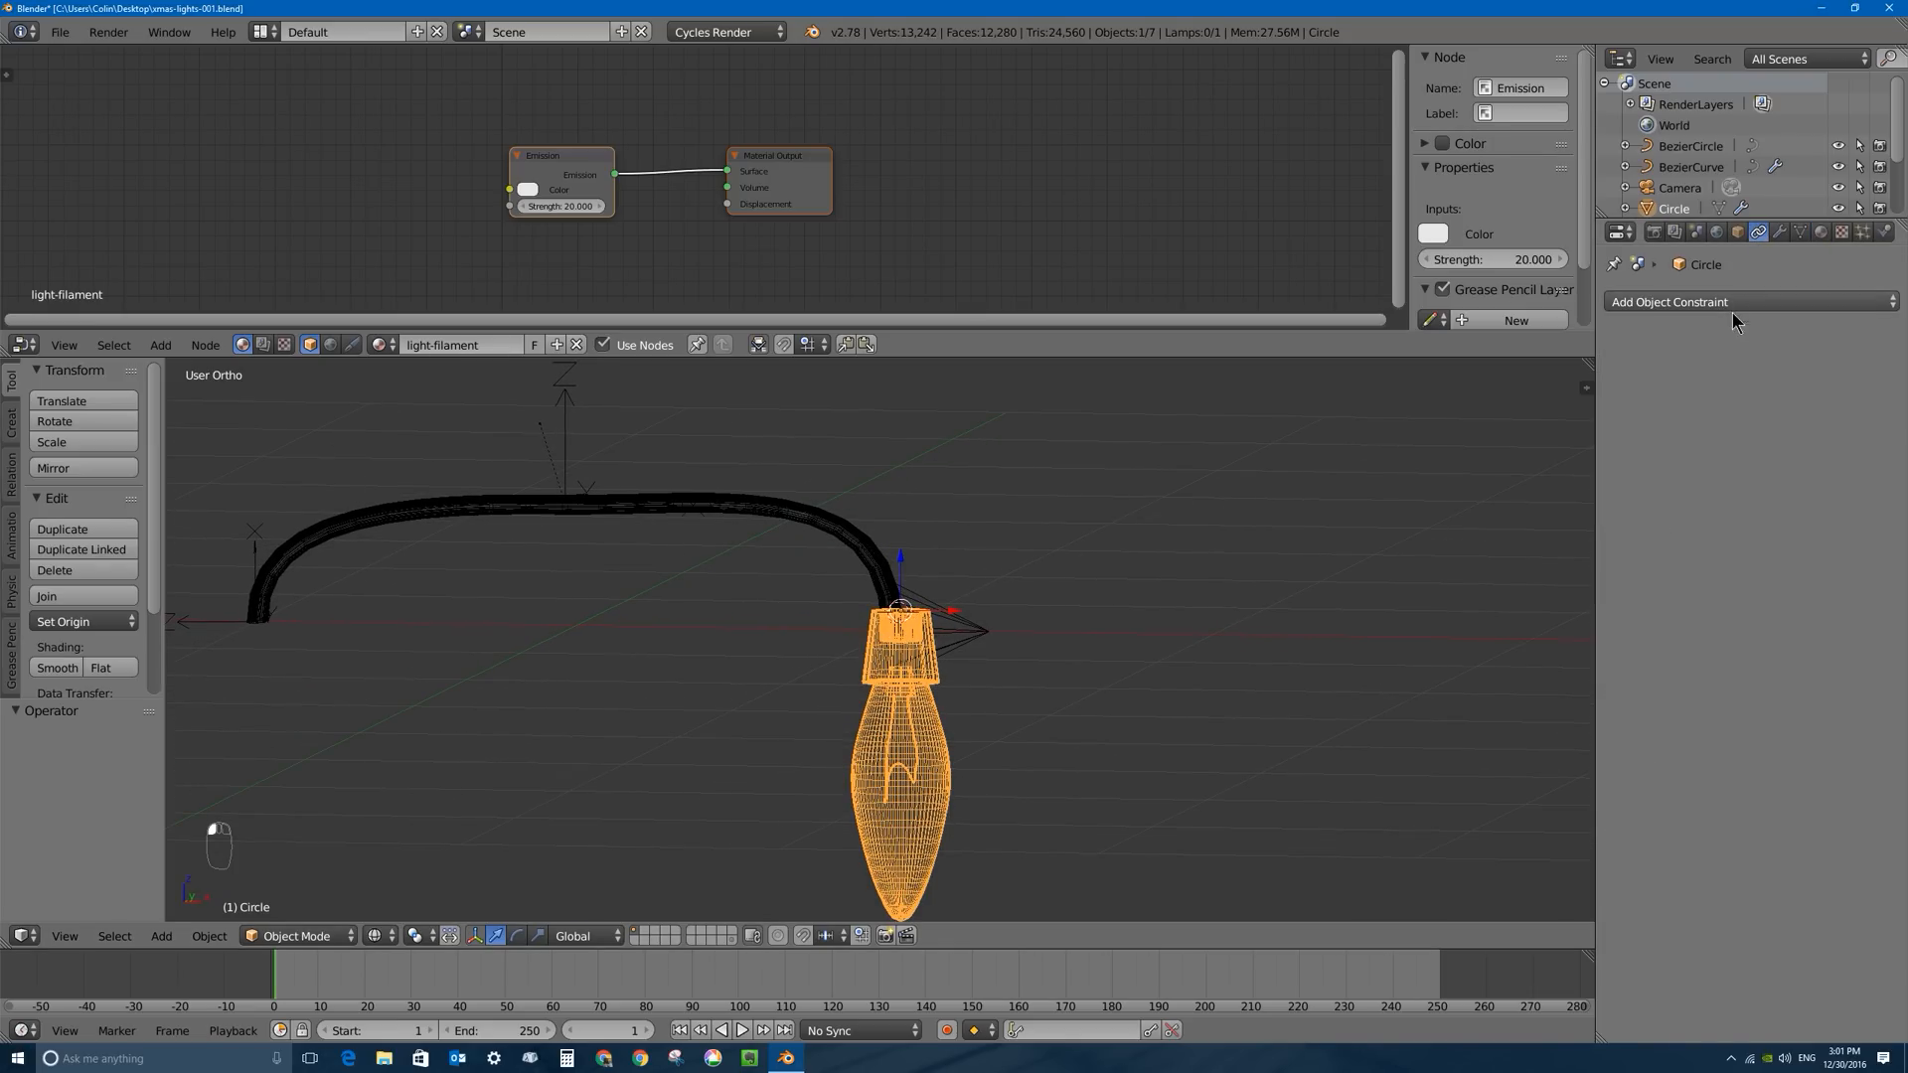
pyautogui.click(1715, 303)
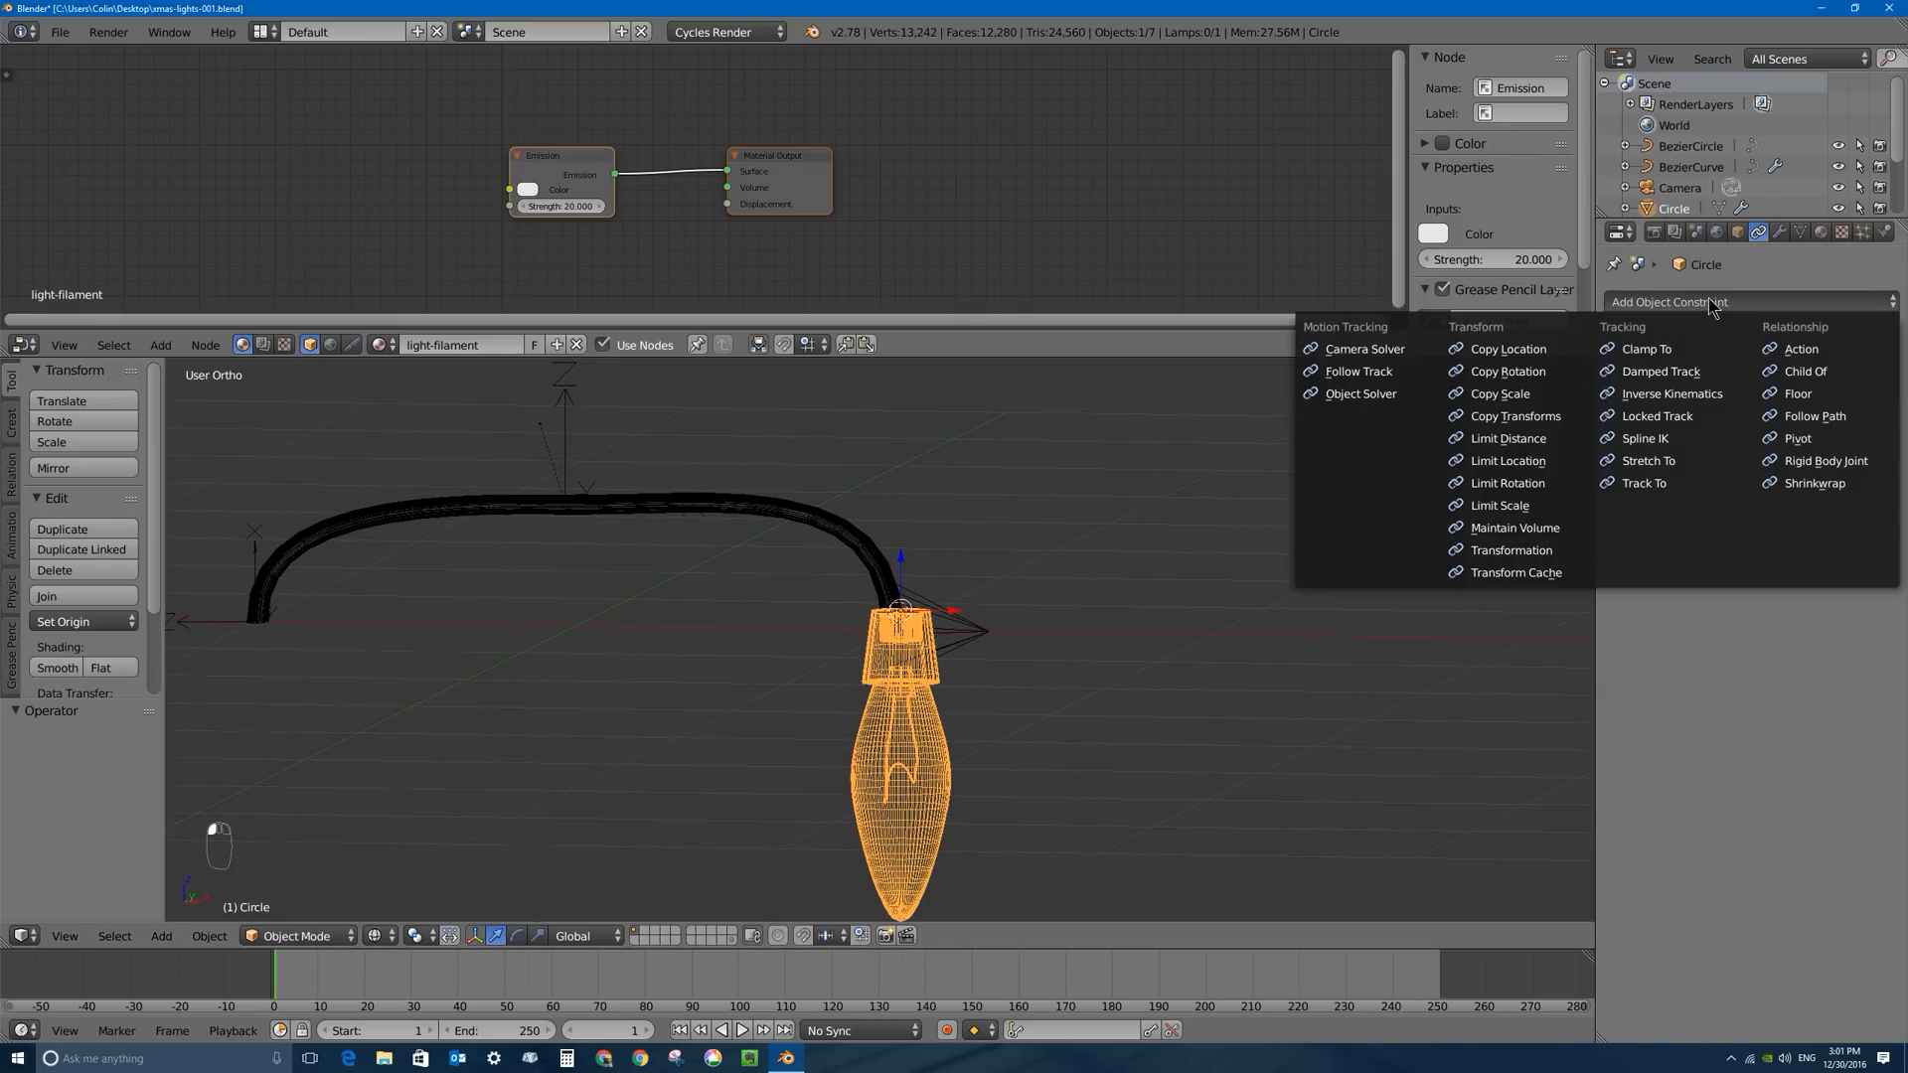
pyautogui.click(1818, 372)
pyautogui.click(1761, 378)
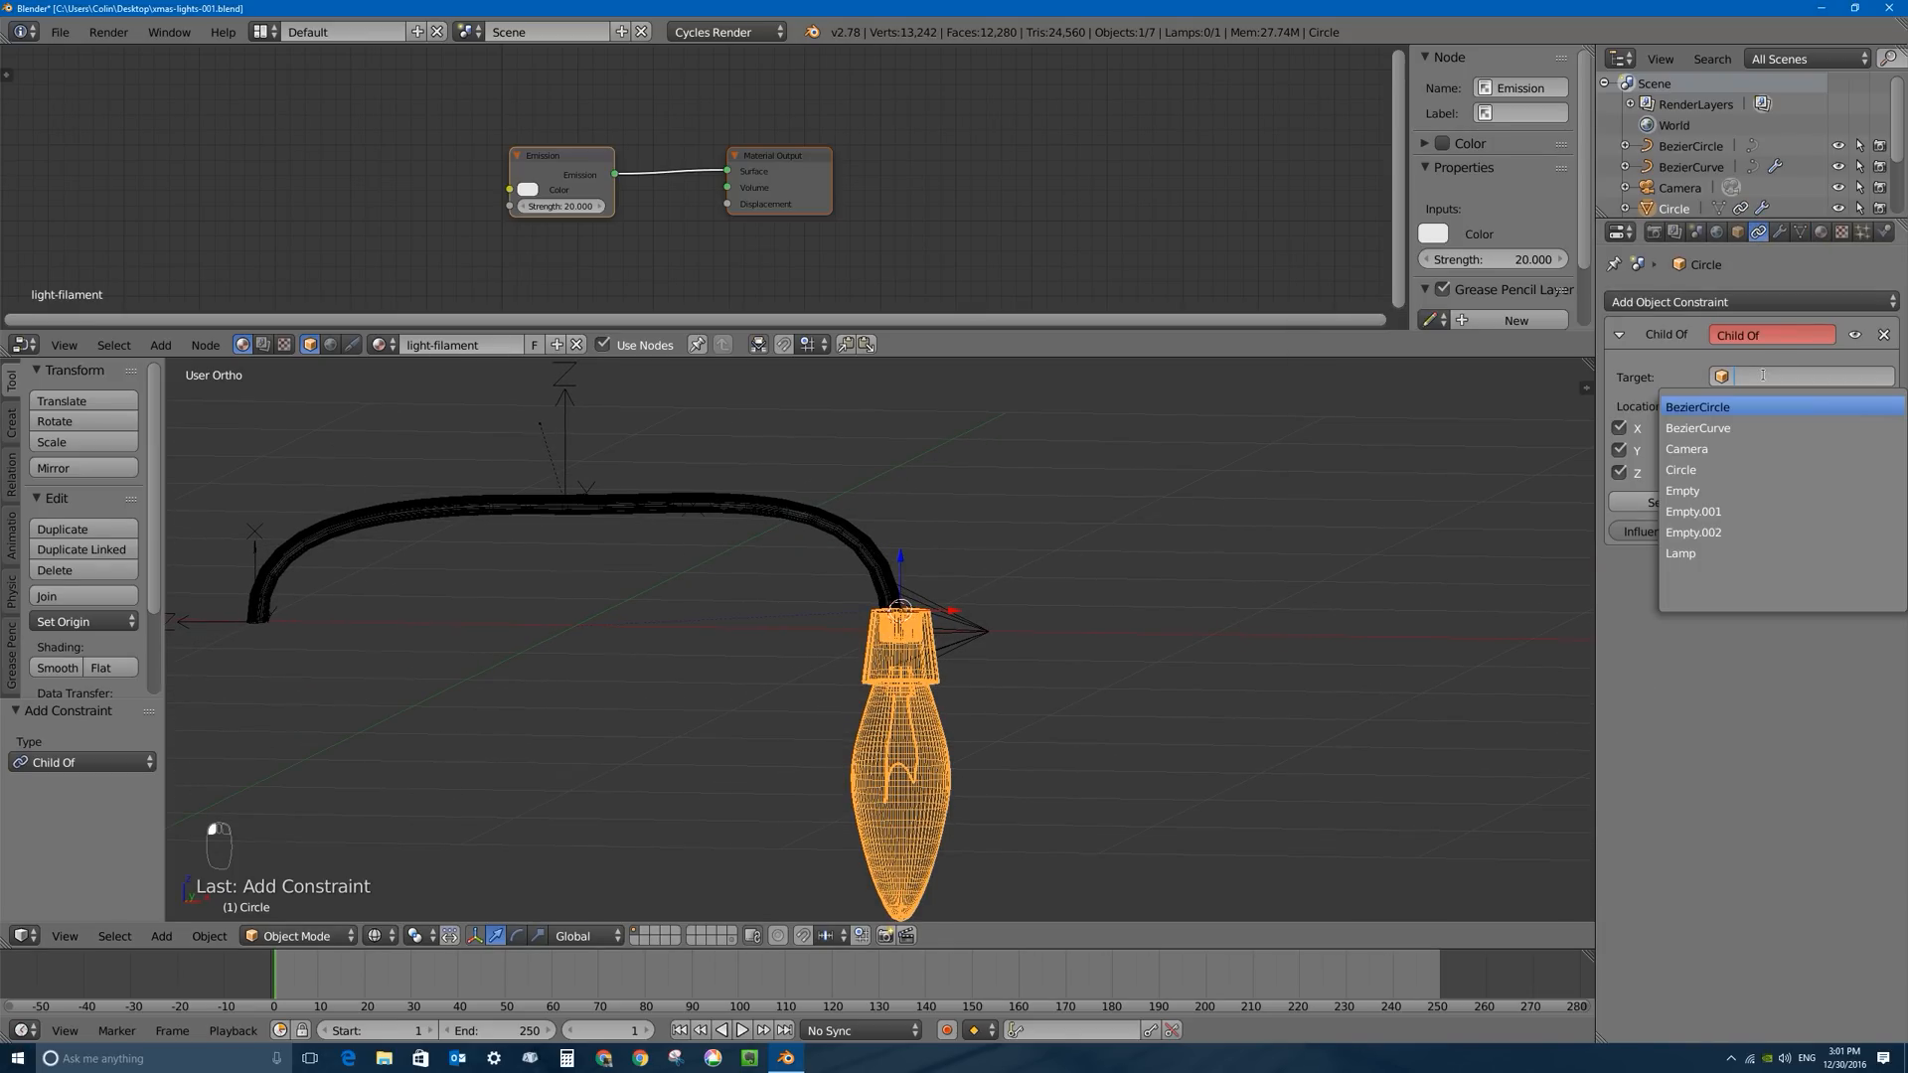
pyautogui.write('empt')
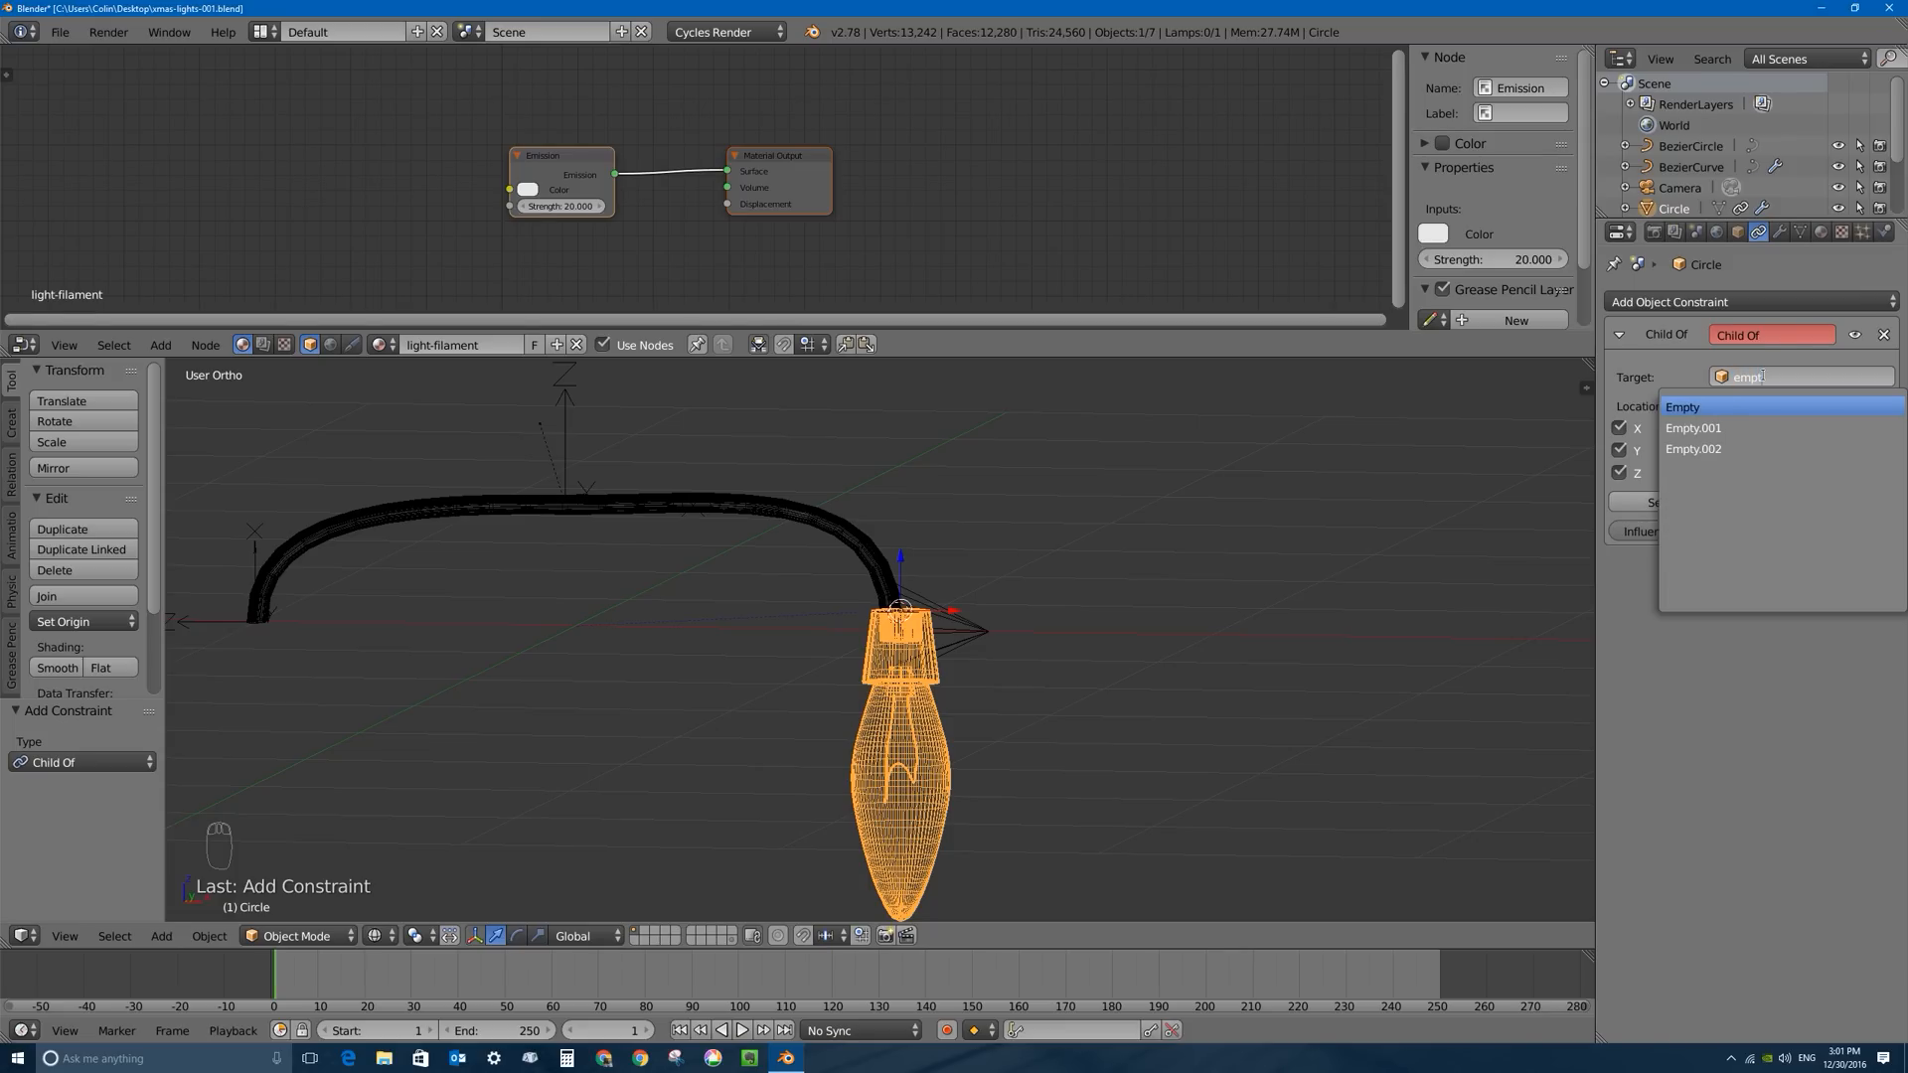
pyautogui.click(1713, 450)
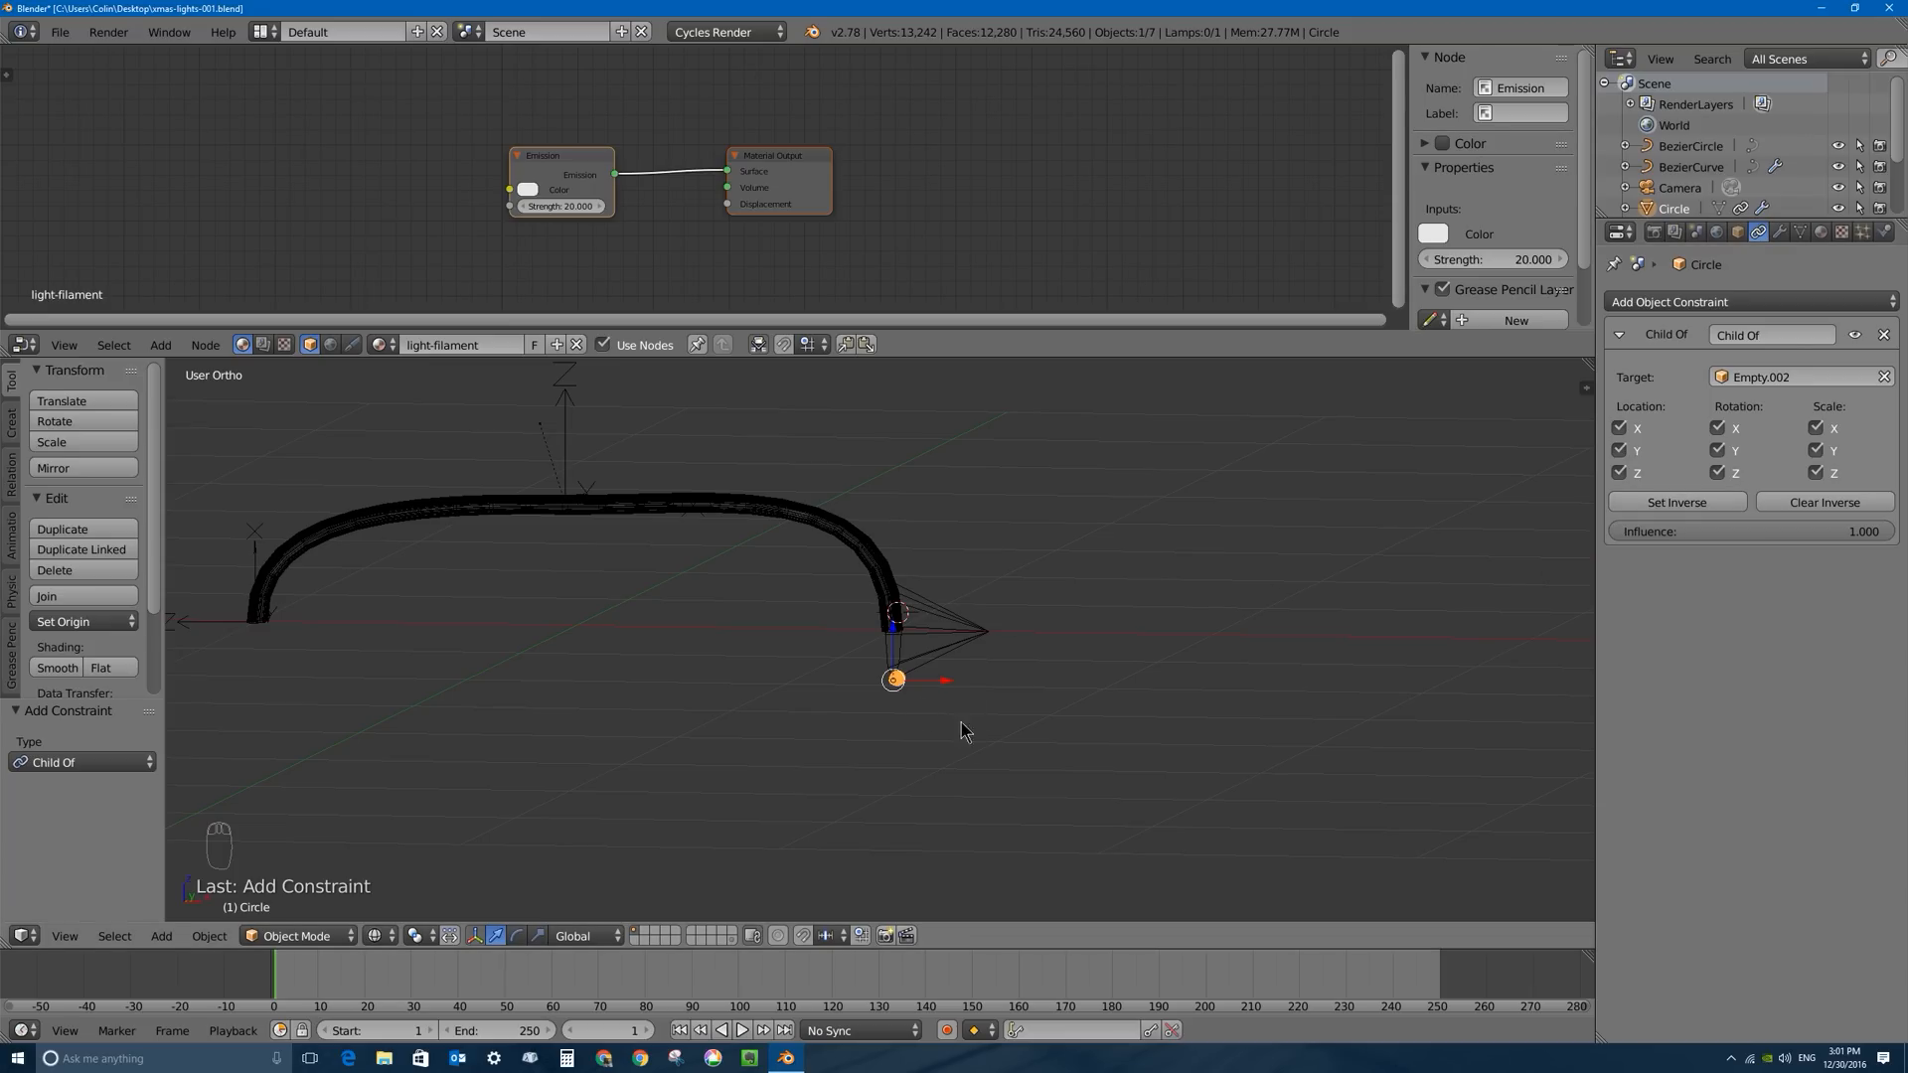
pyautogui.click(1659, 509)
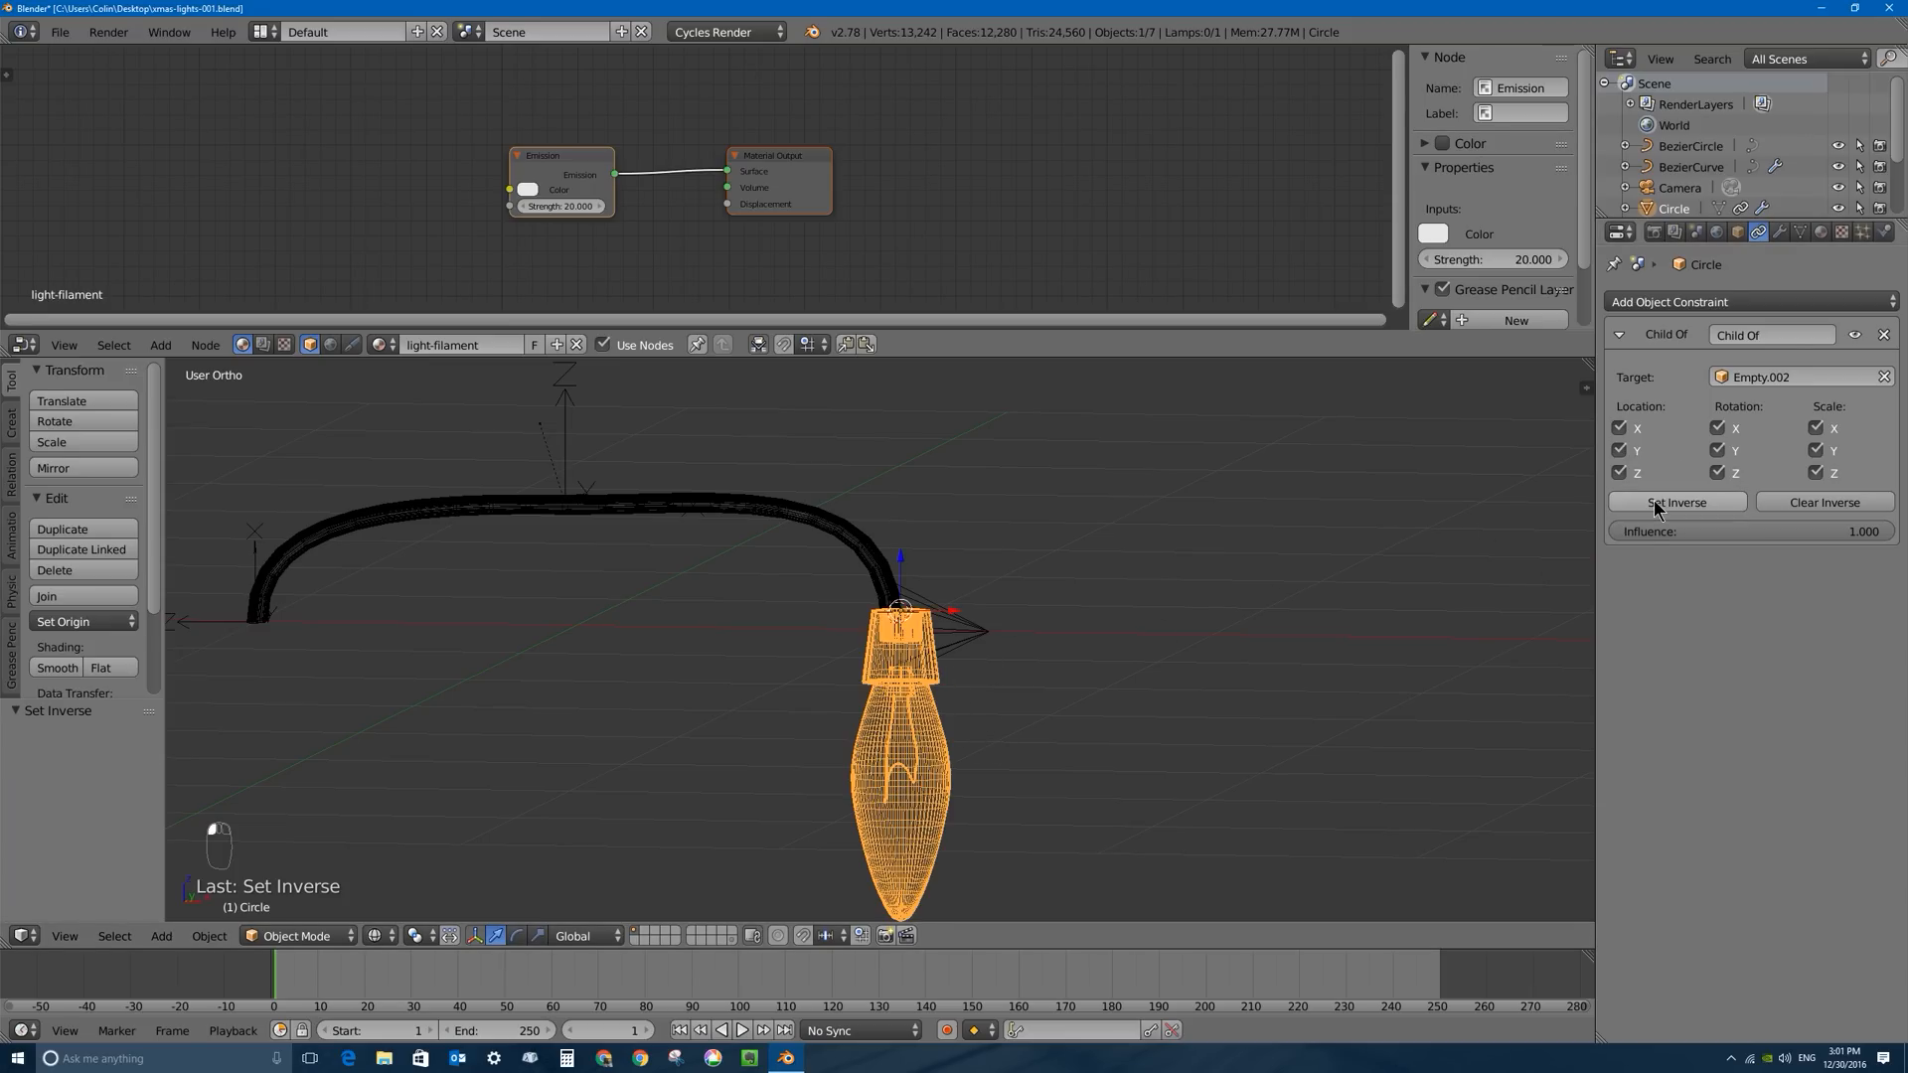
pyautogui.moveTo(832, 678); pyautogui.dragTo(902, 697, button='middle')
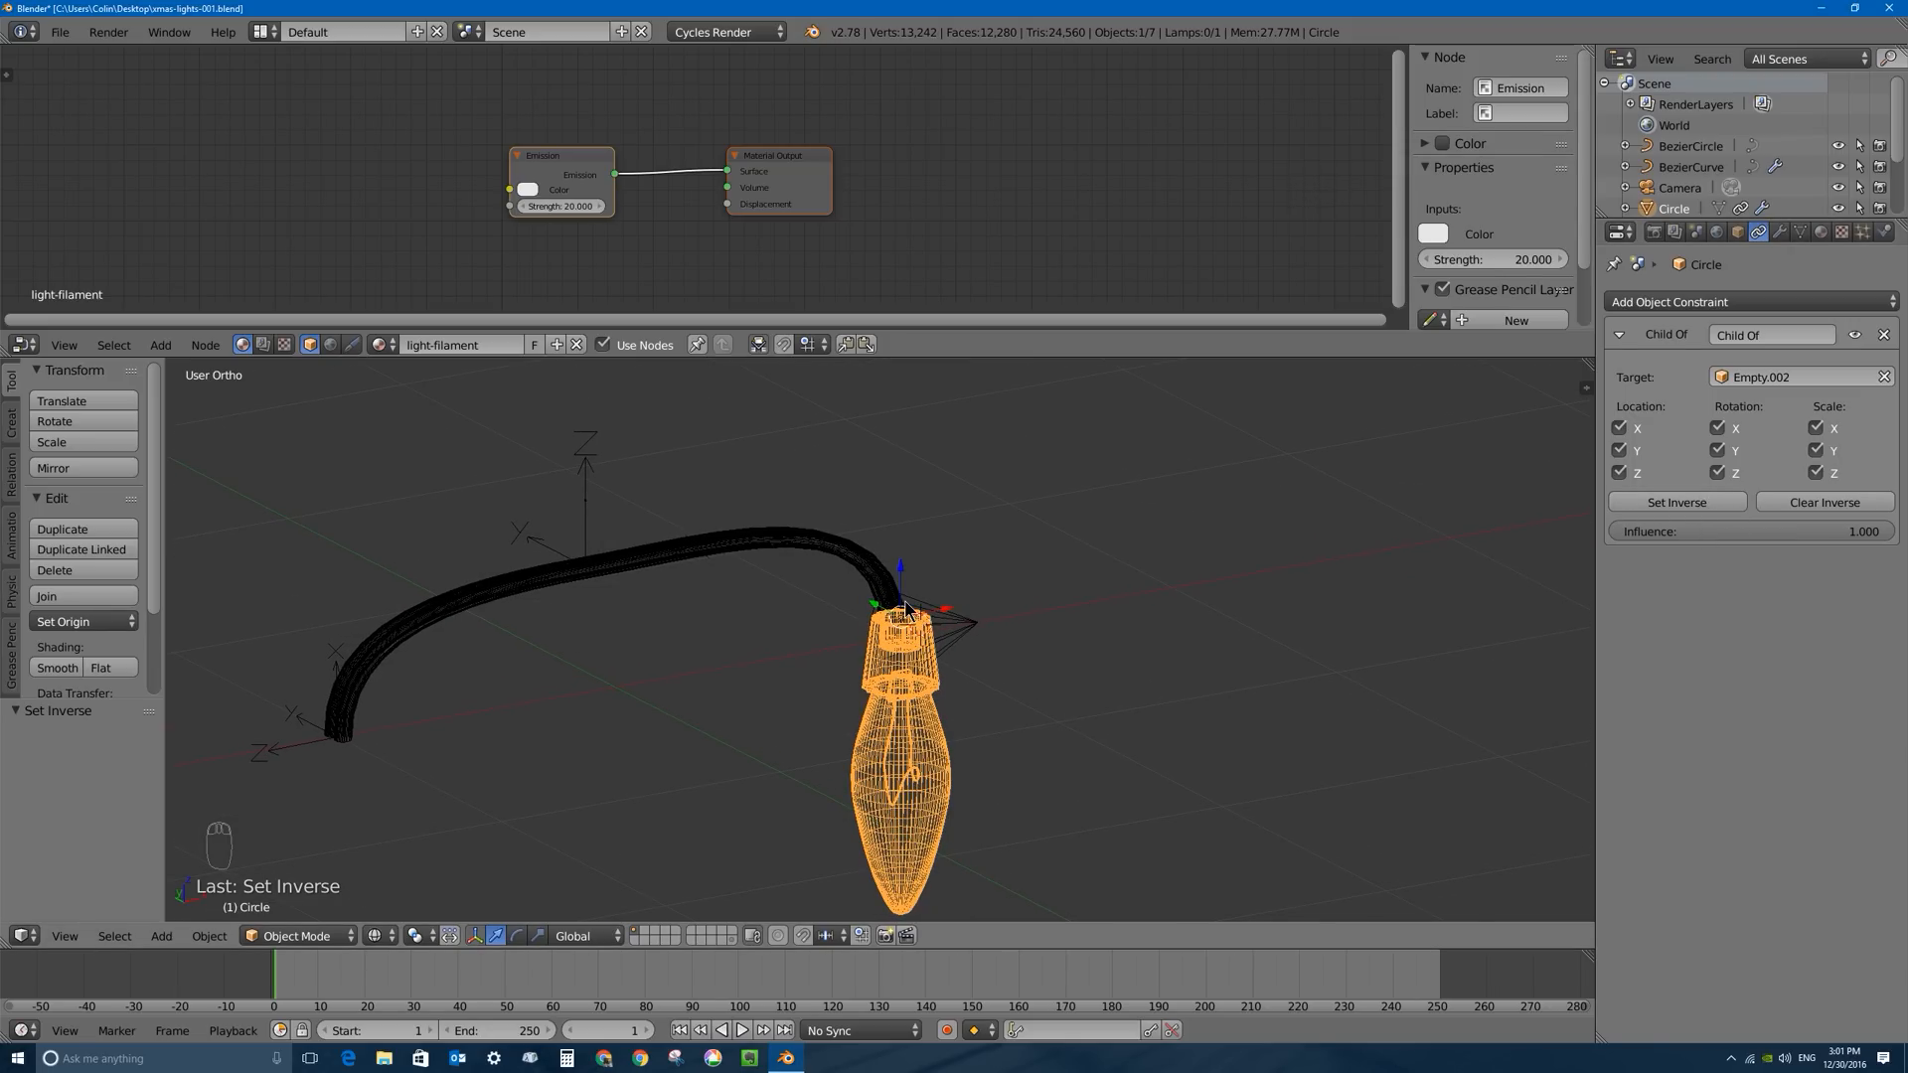
# Disable X, Y and Z scale in the light's Child Of constraint and set the inverse again.
pyautogui.click(1816, 428)
pyautogui.click(1816, 450)
pyautogui.click(1815, 473)
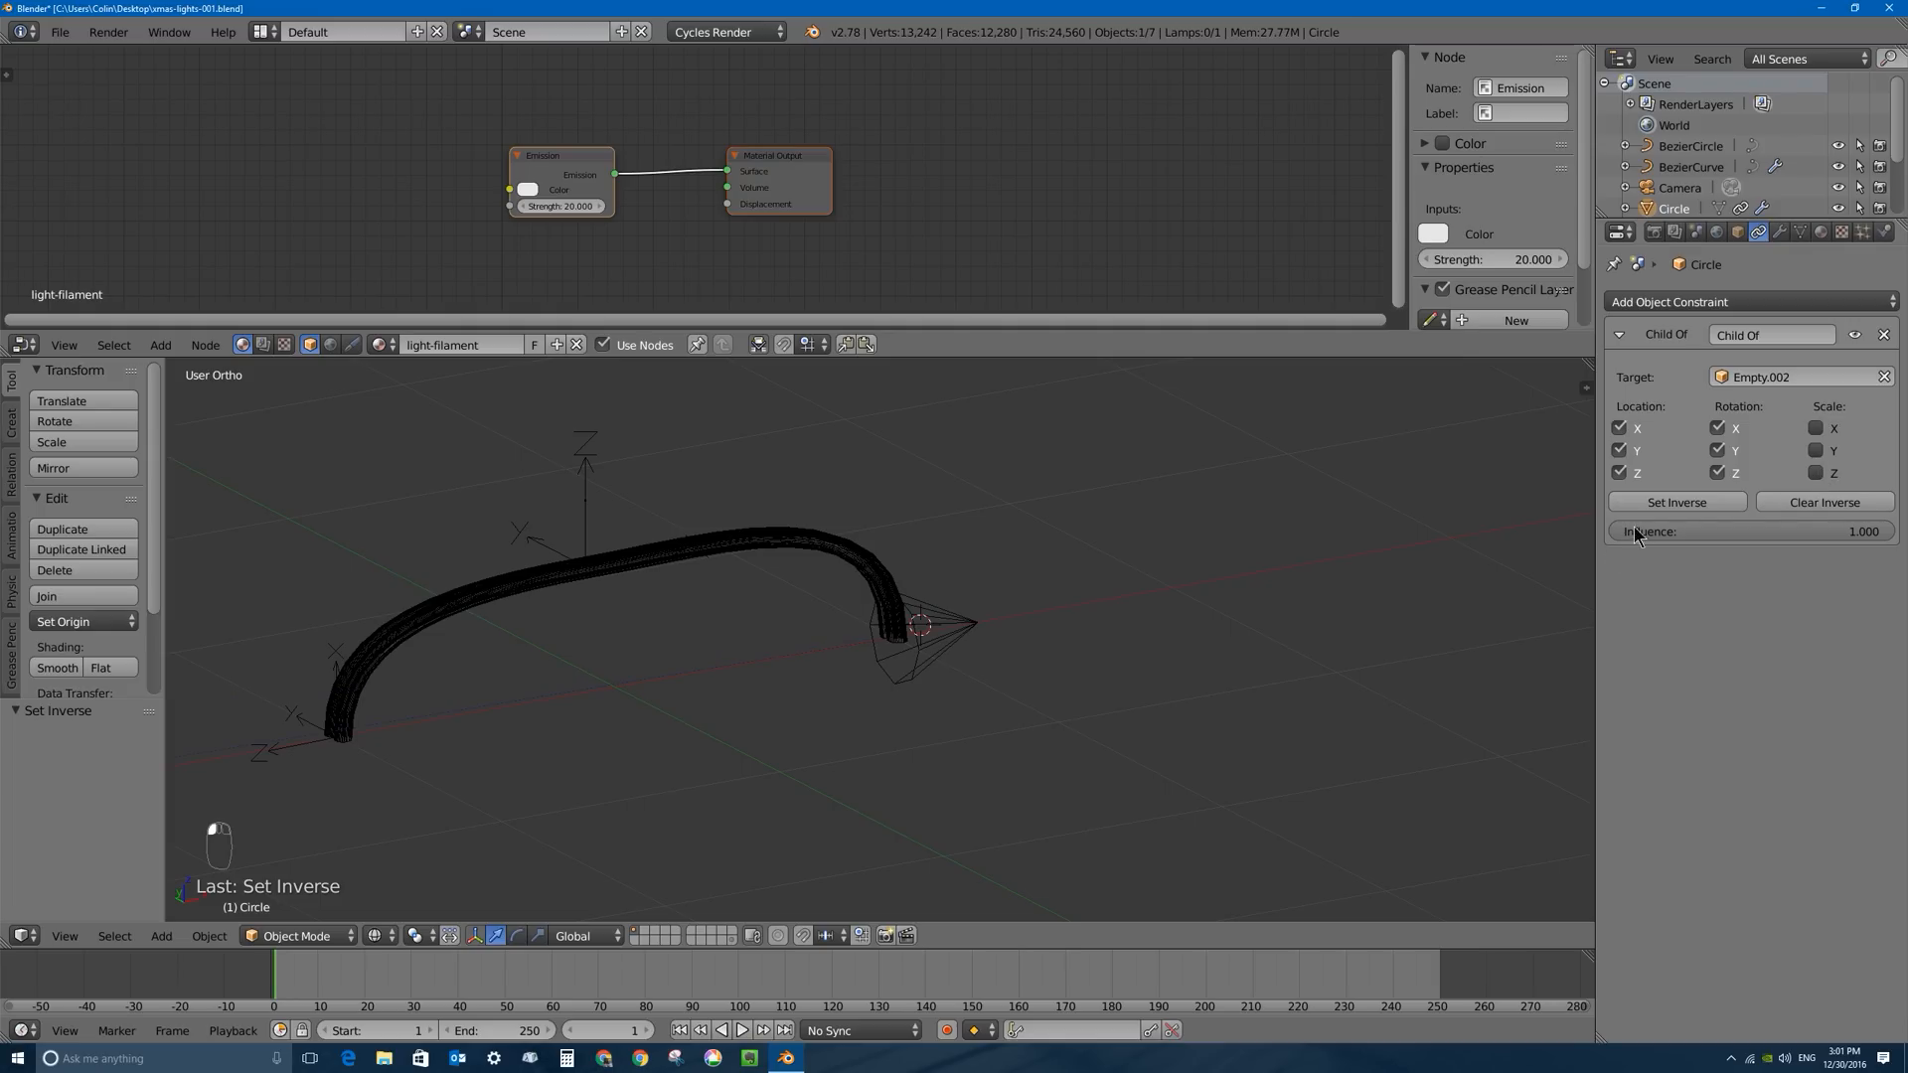
pyautogui.click(1676, 502)
pyautogui.moveTo(1133, 645); pyautogui.dragTo(1005, 631, button='middle')
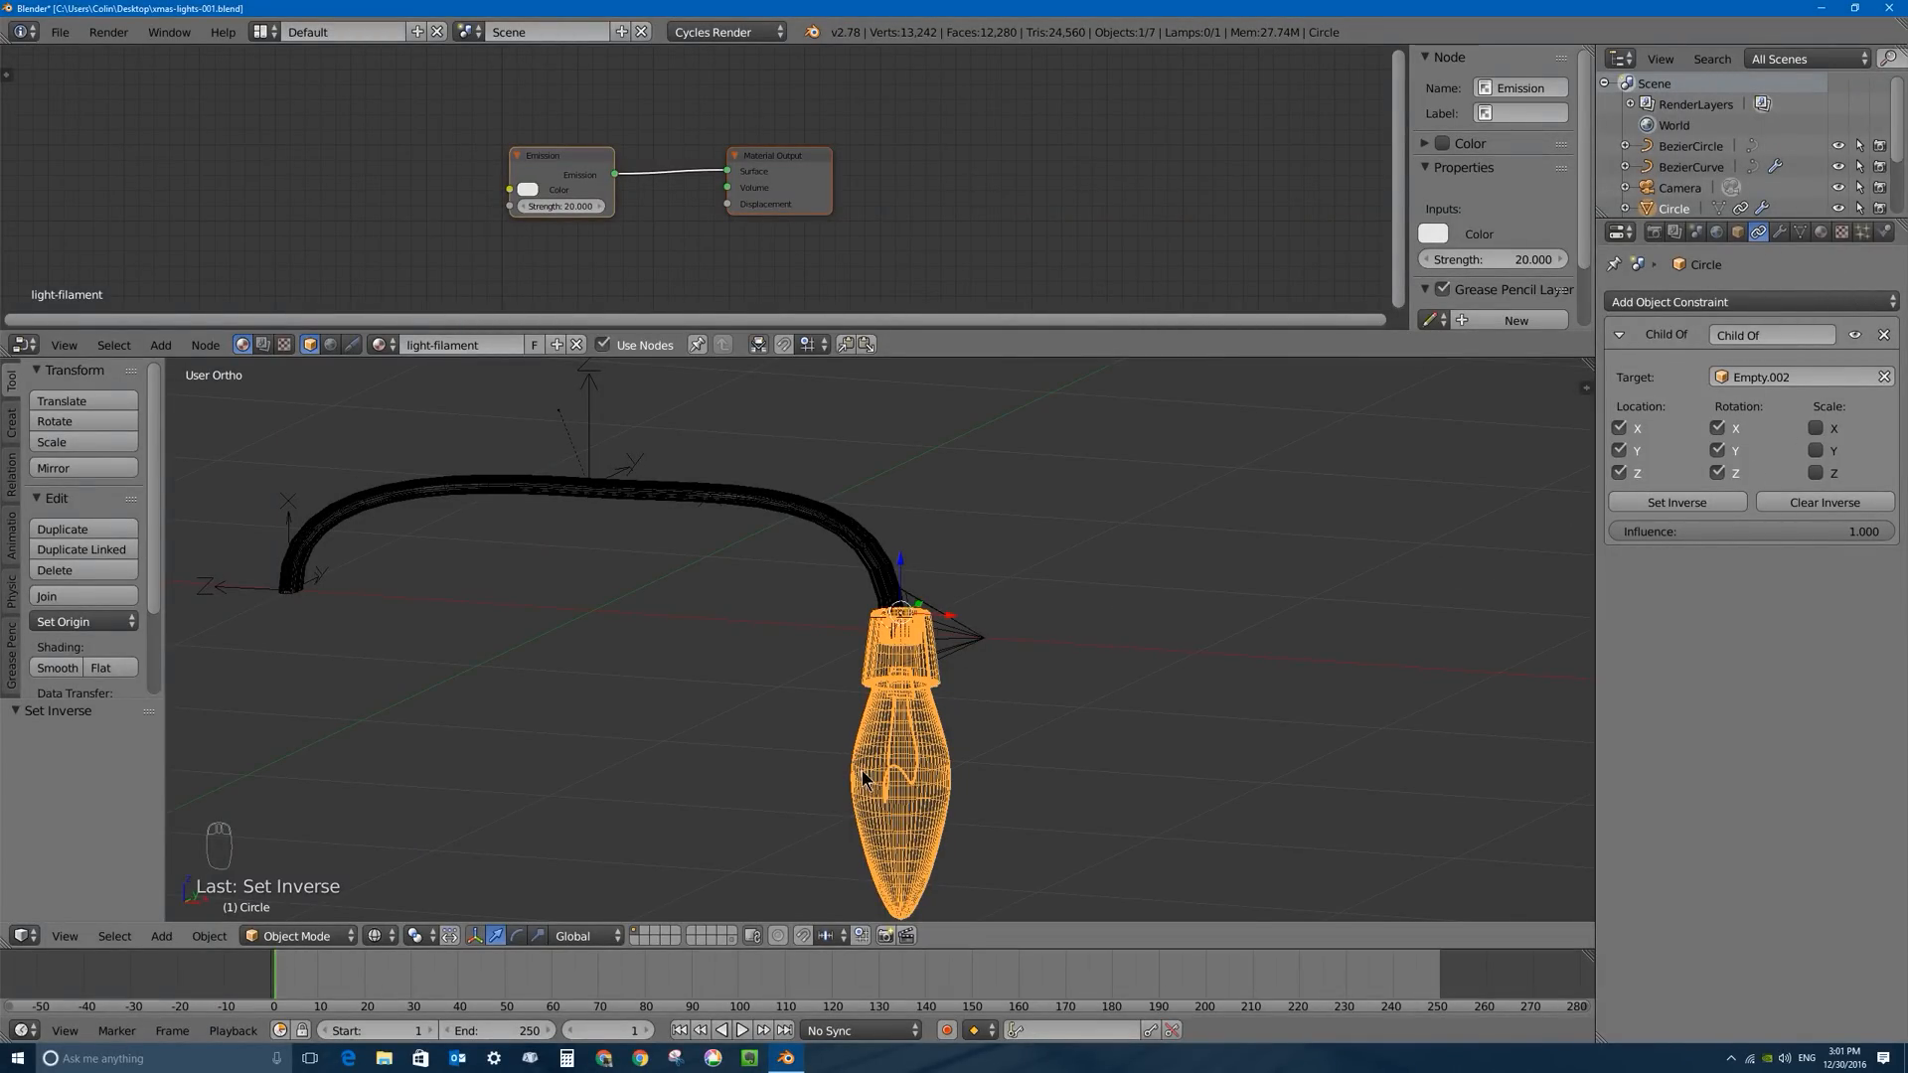
# Try moving, rotating and scaling the cone empty at the wire's end to test how the attached light follows it.
pyautogui.rightClick(944, 626)
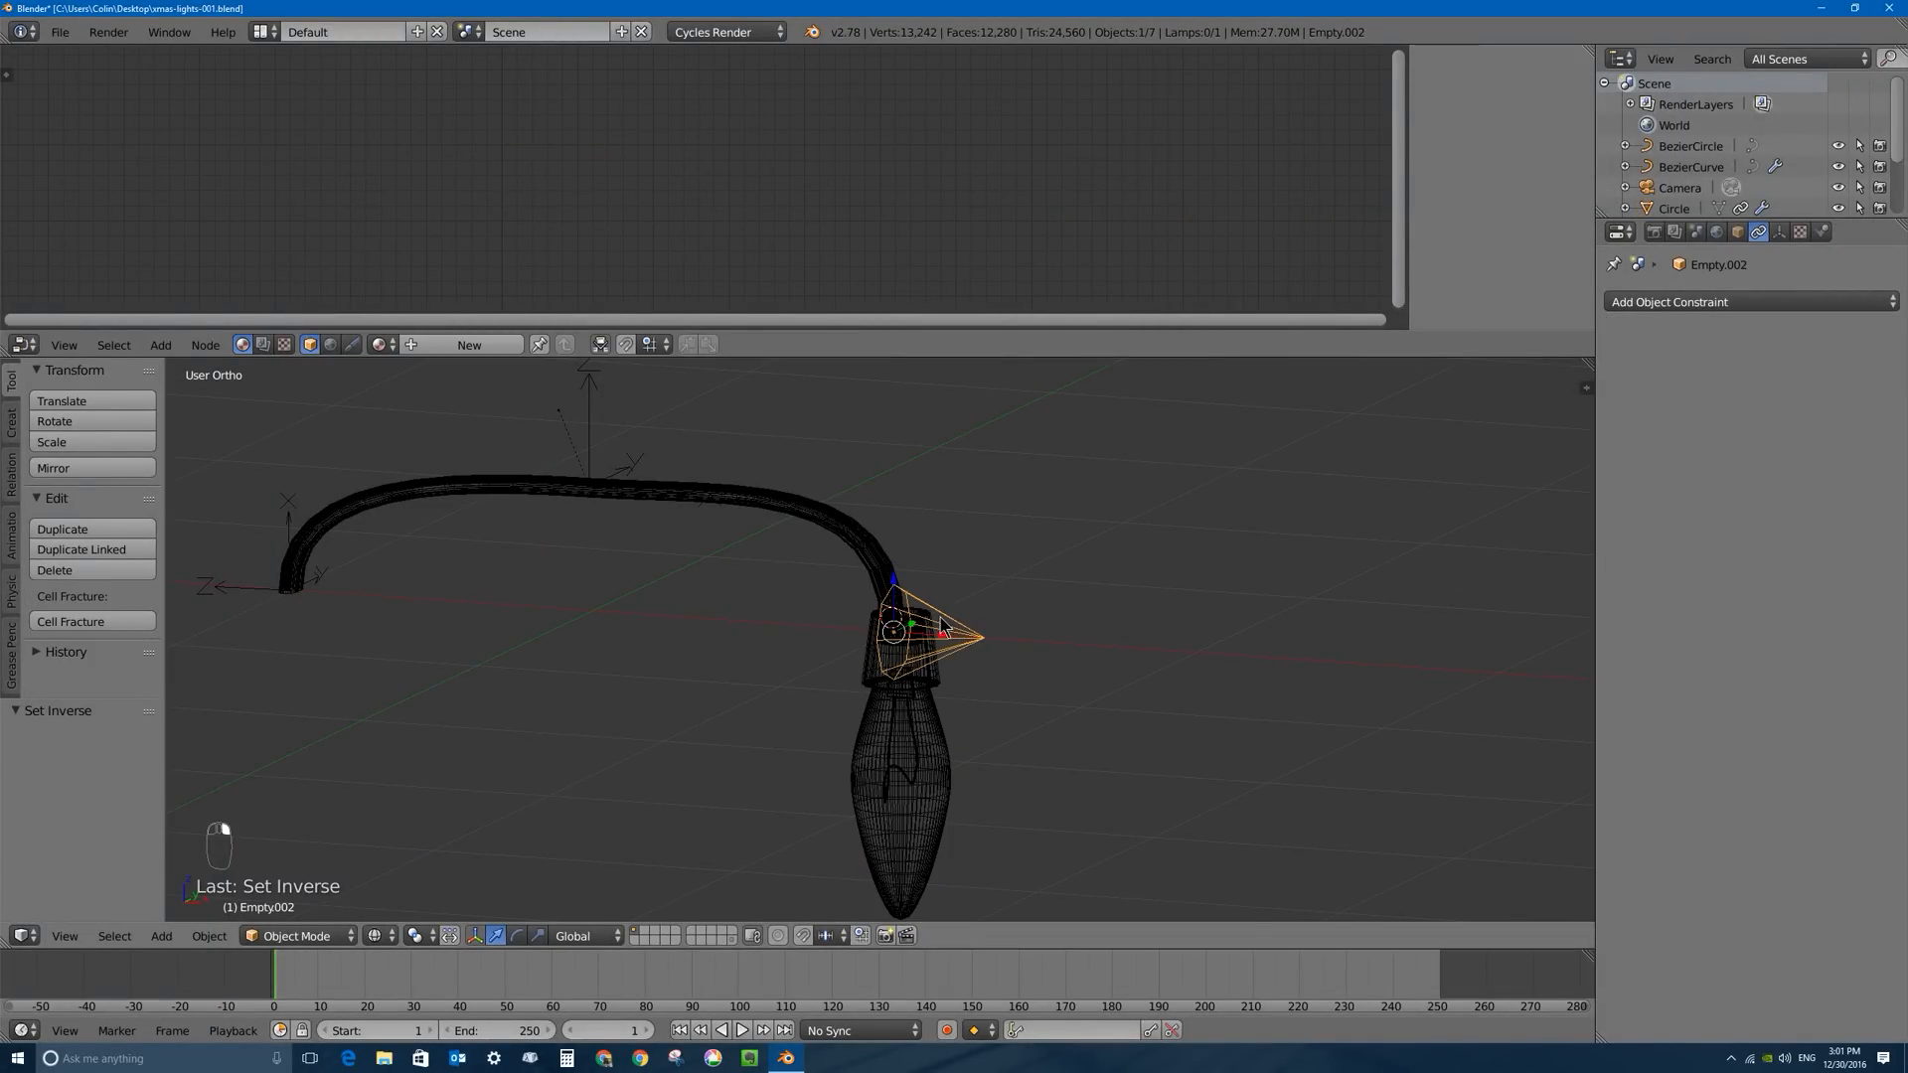
pyautogui.rightClick(864, 733)
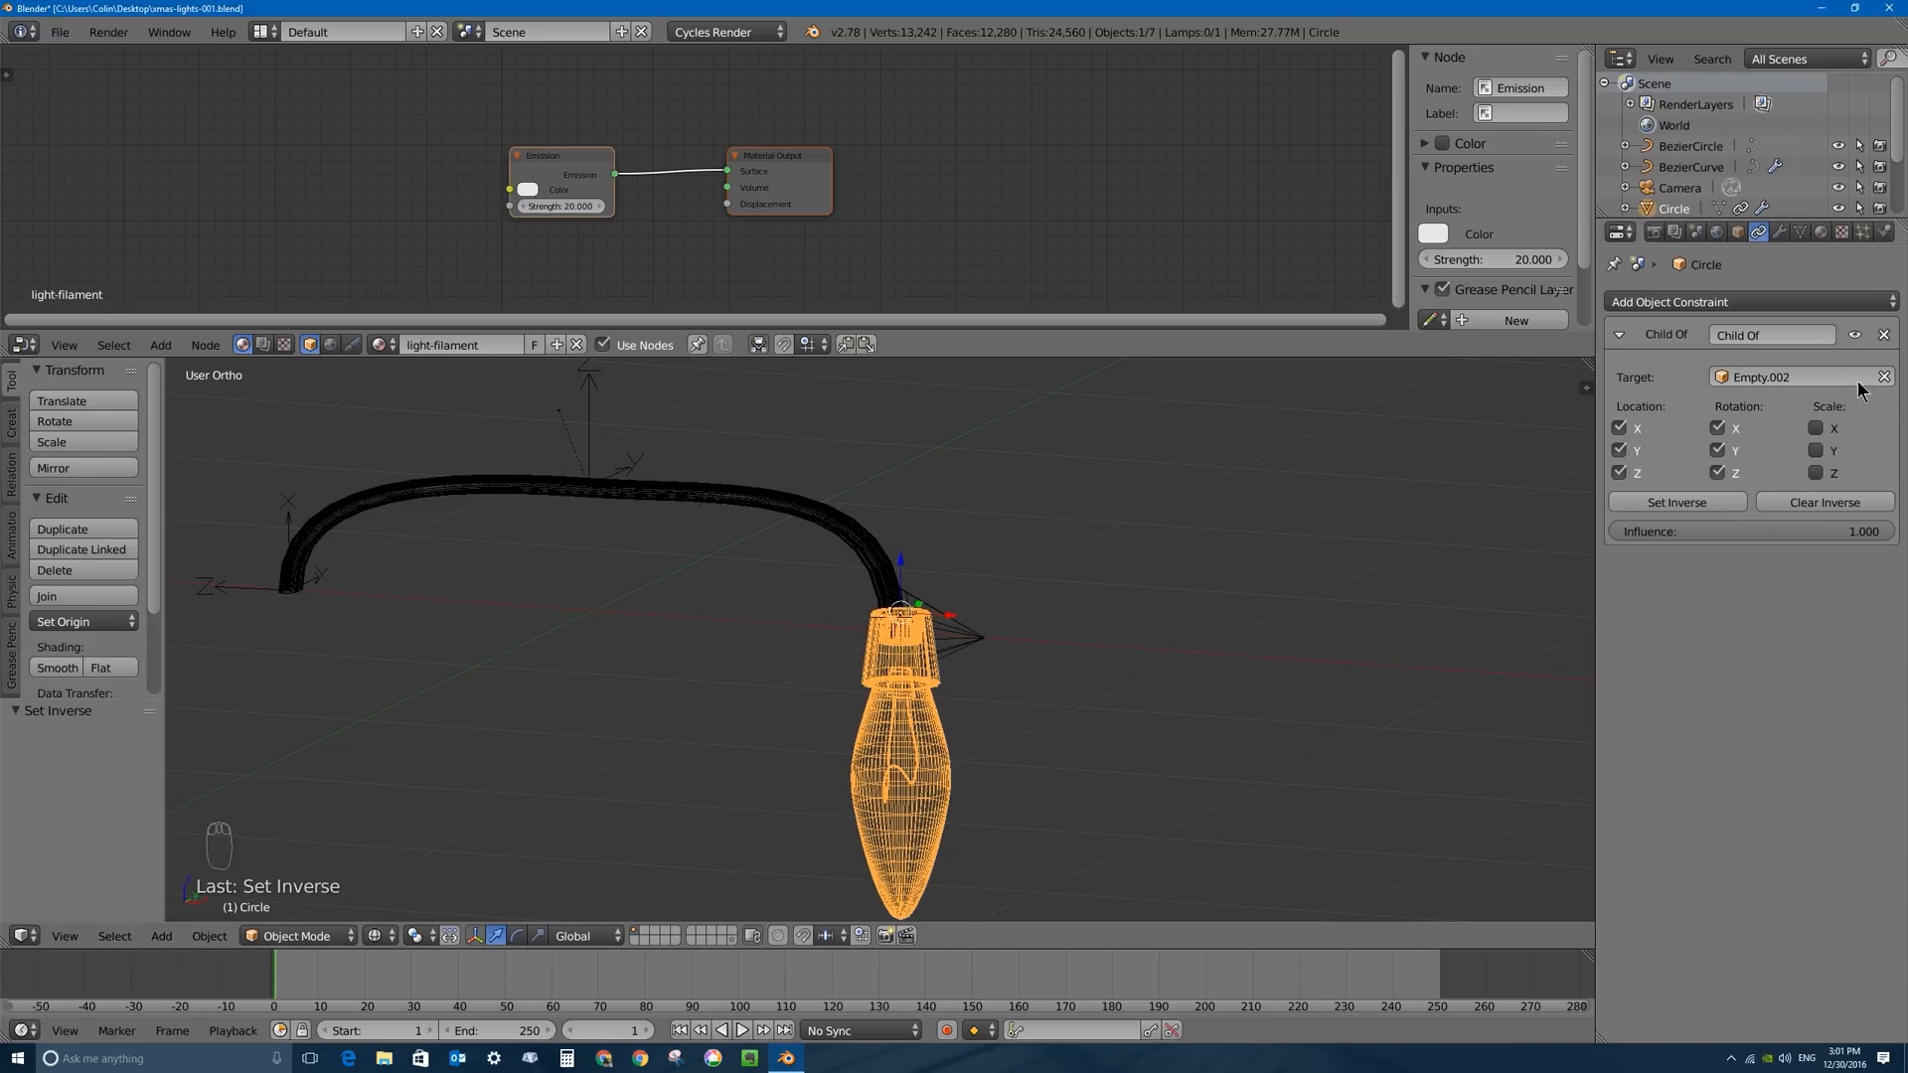
pyautogui.rightClick(947, 639)
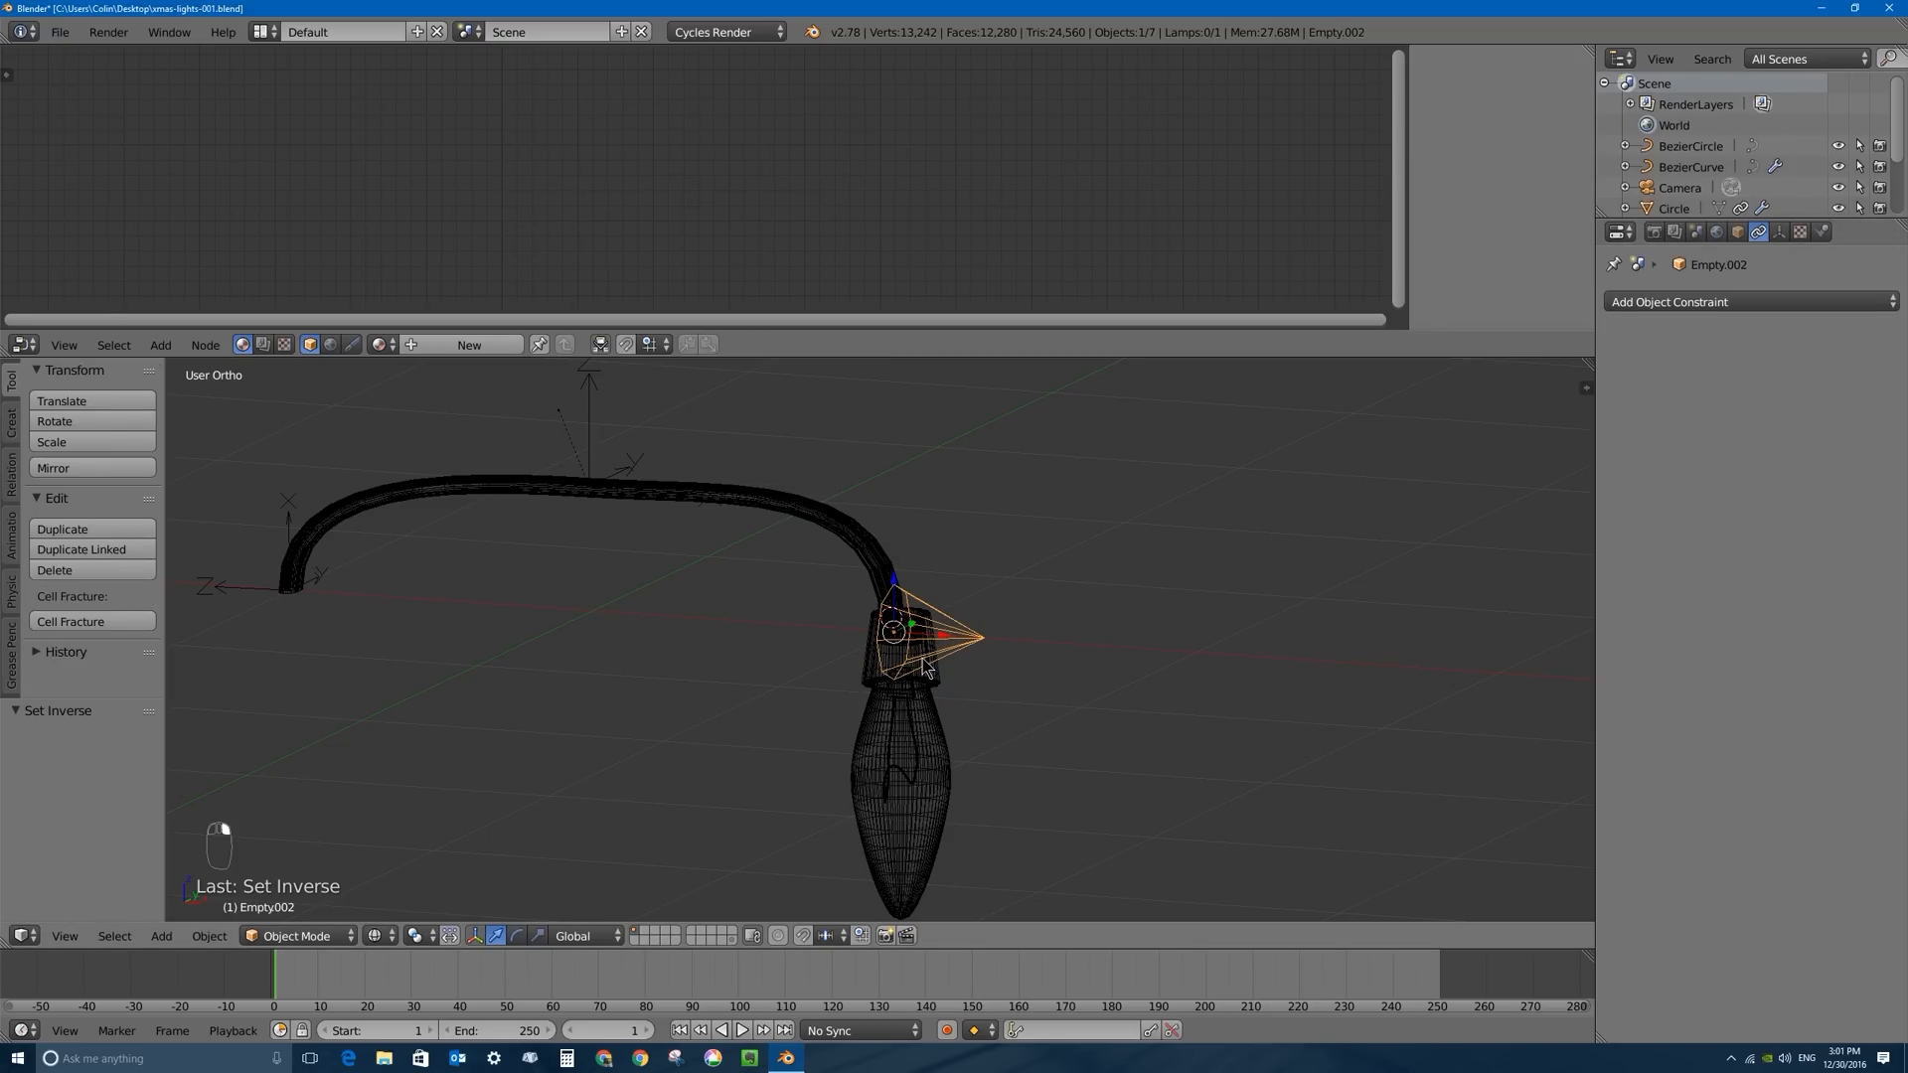
pyautogui.press('g')
pyautogui.rightClick(1005, 557)
pyautogui.press('r')
pyautogui.press('s')
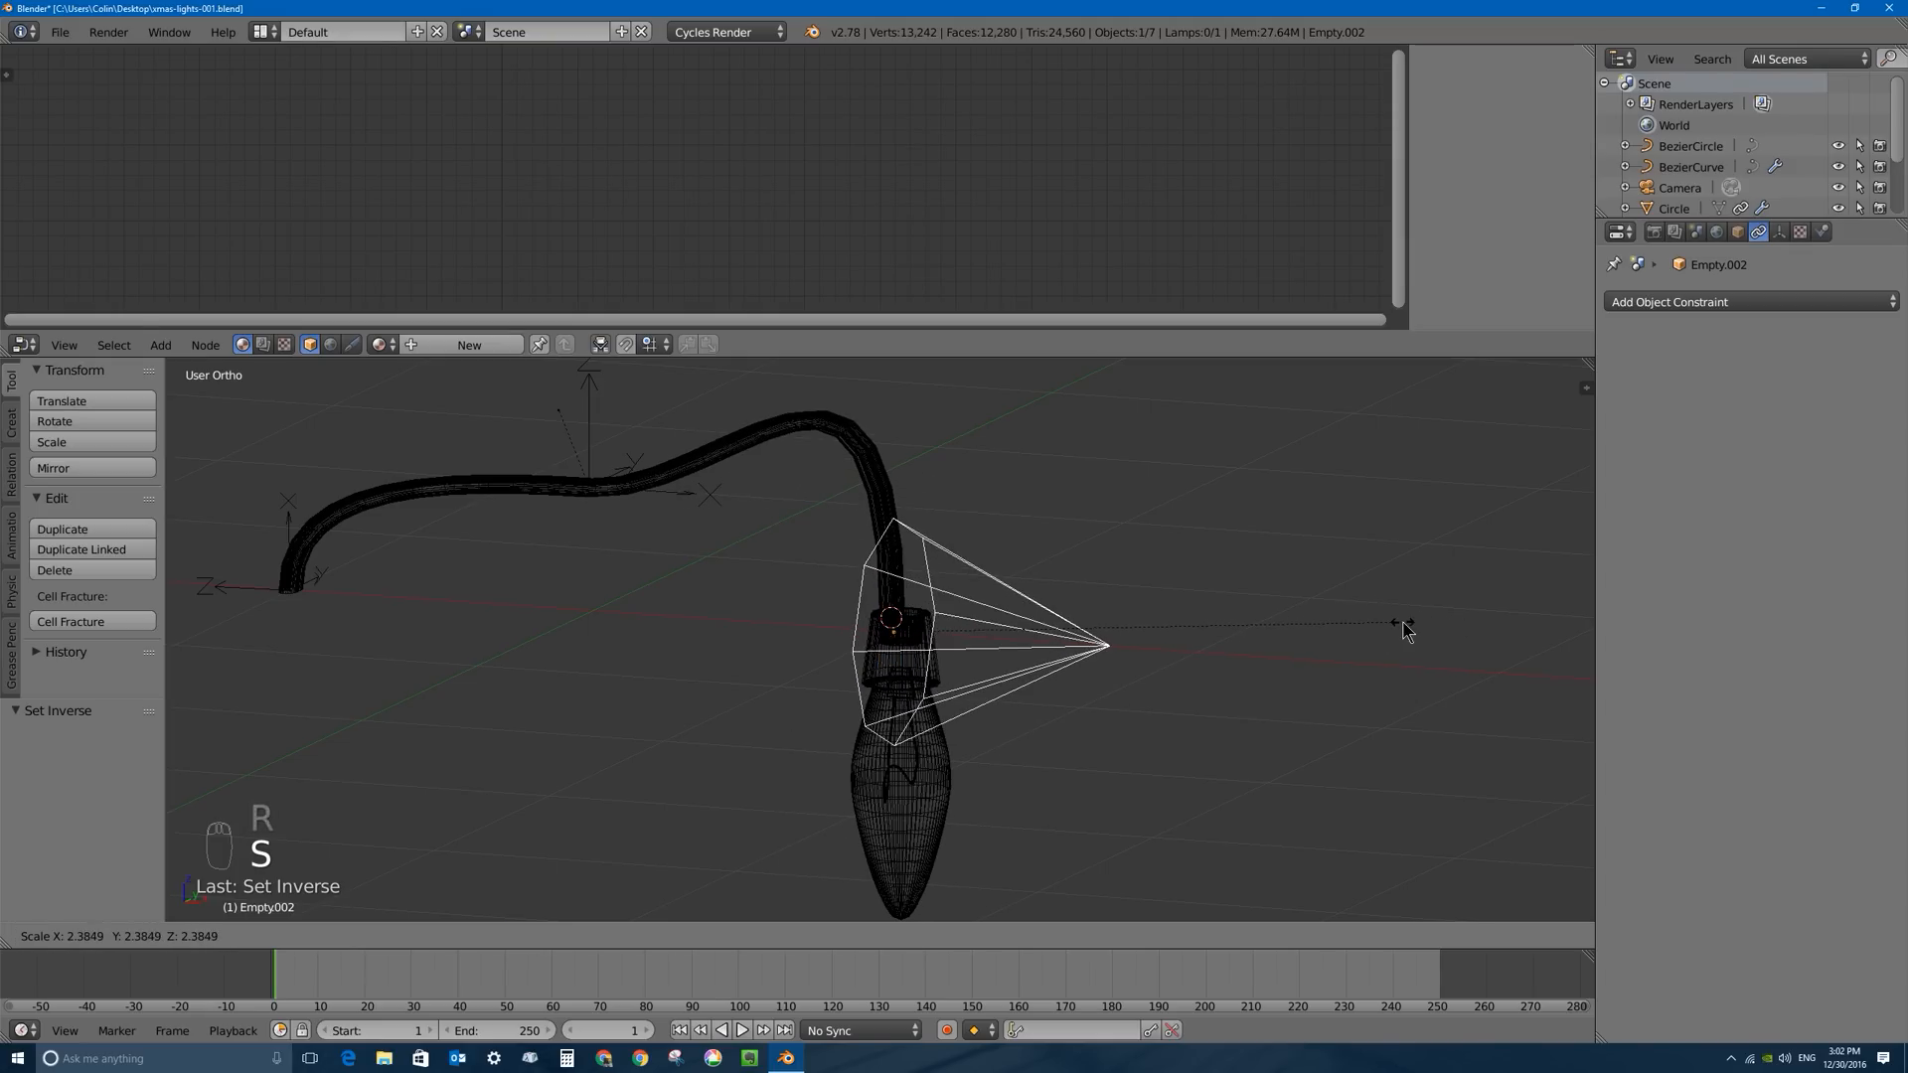
pyautogui.rightClick(1187, 664)
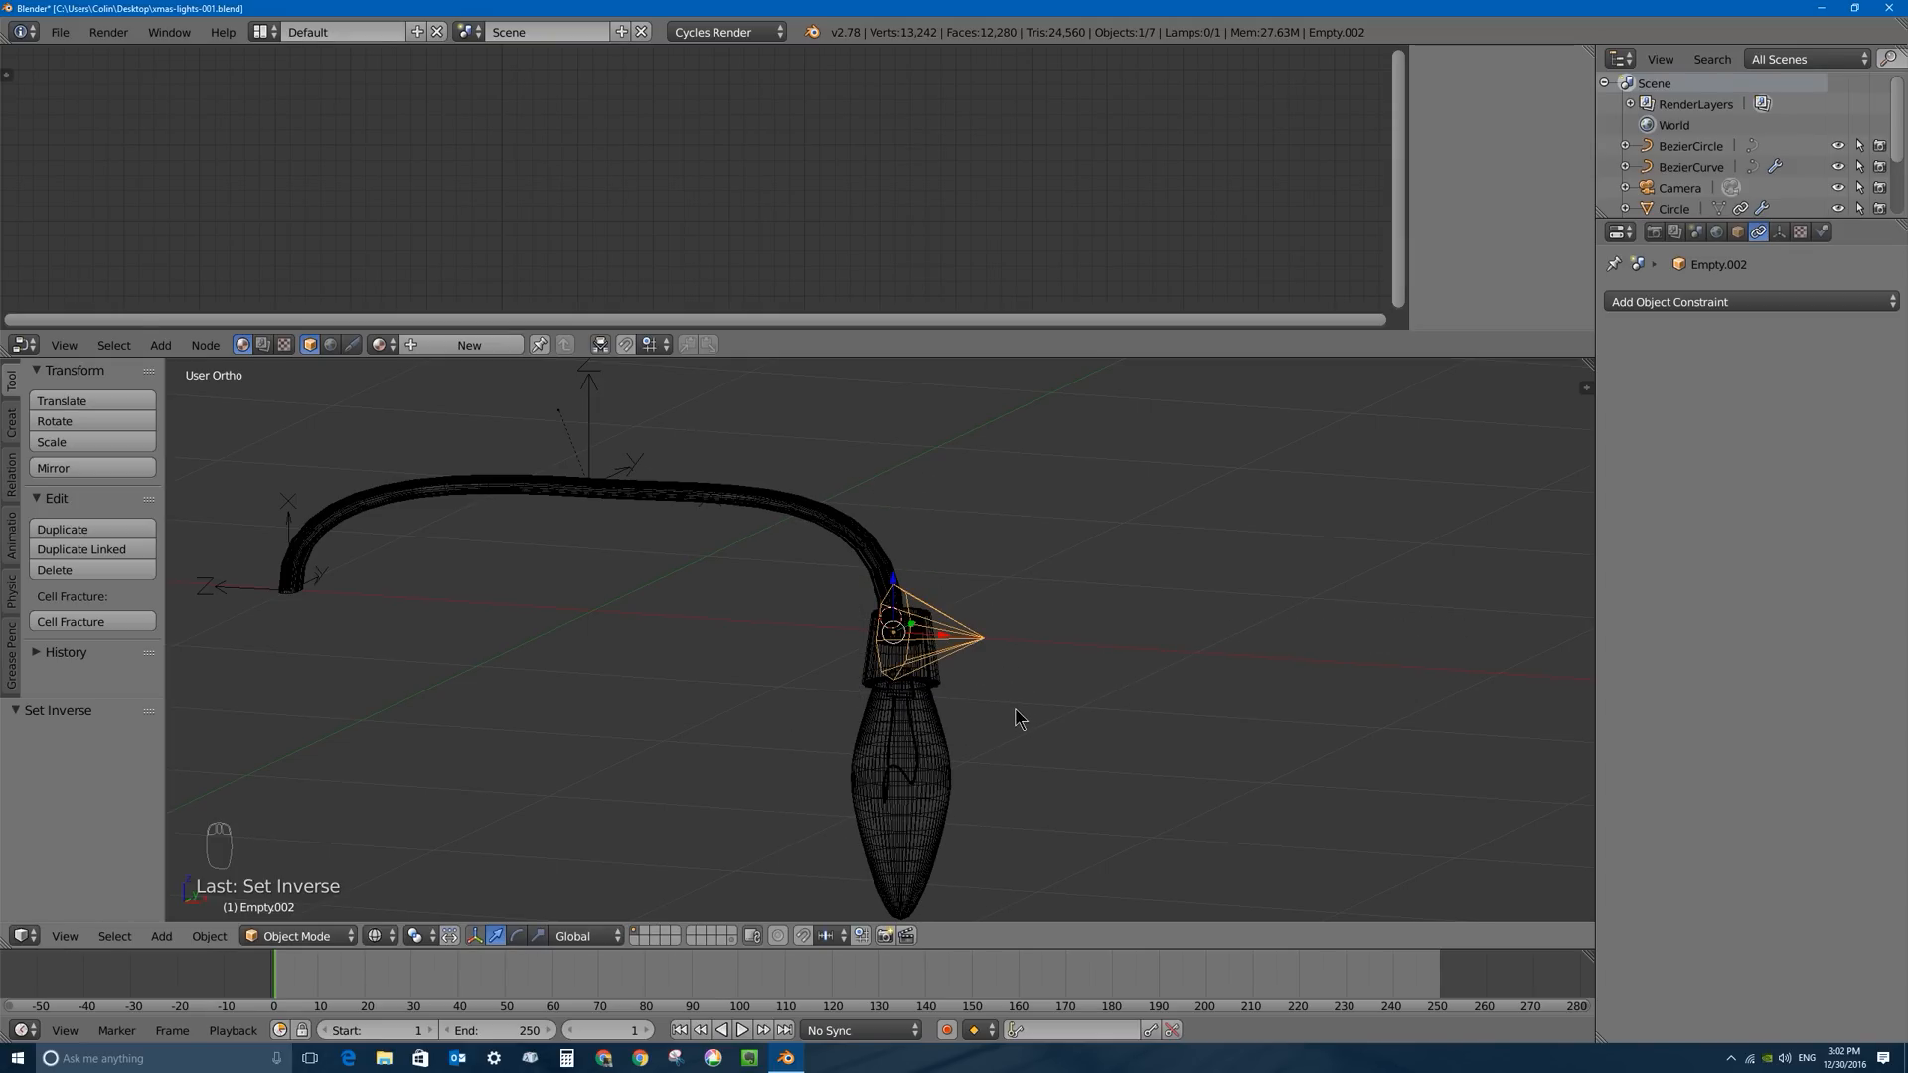
# Move the lamp and the camera to layer 11, and check that layer before returning to layer 1.
pyautogui.rightClick(920, 678)
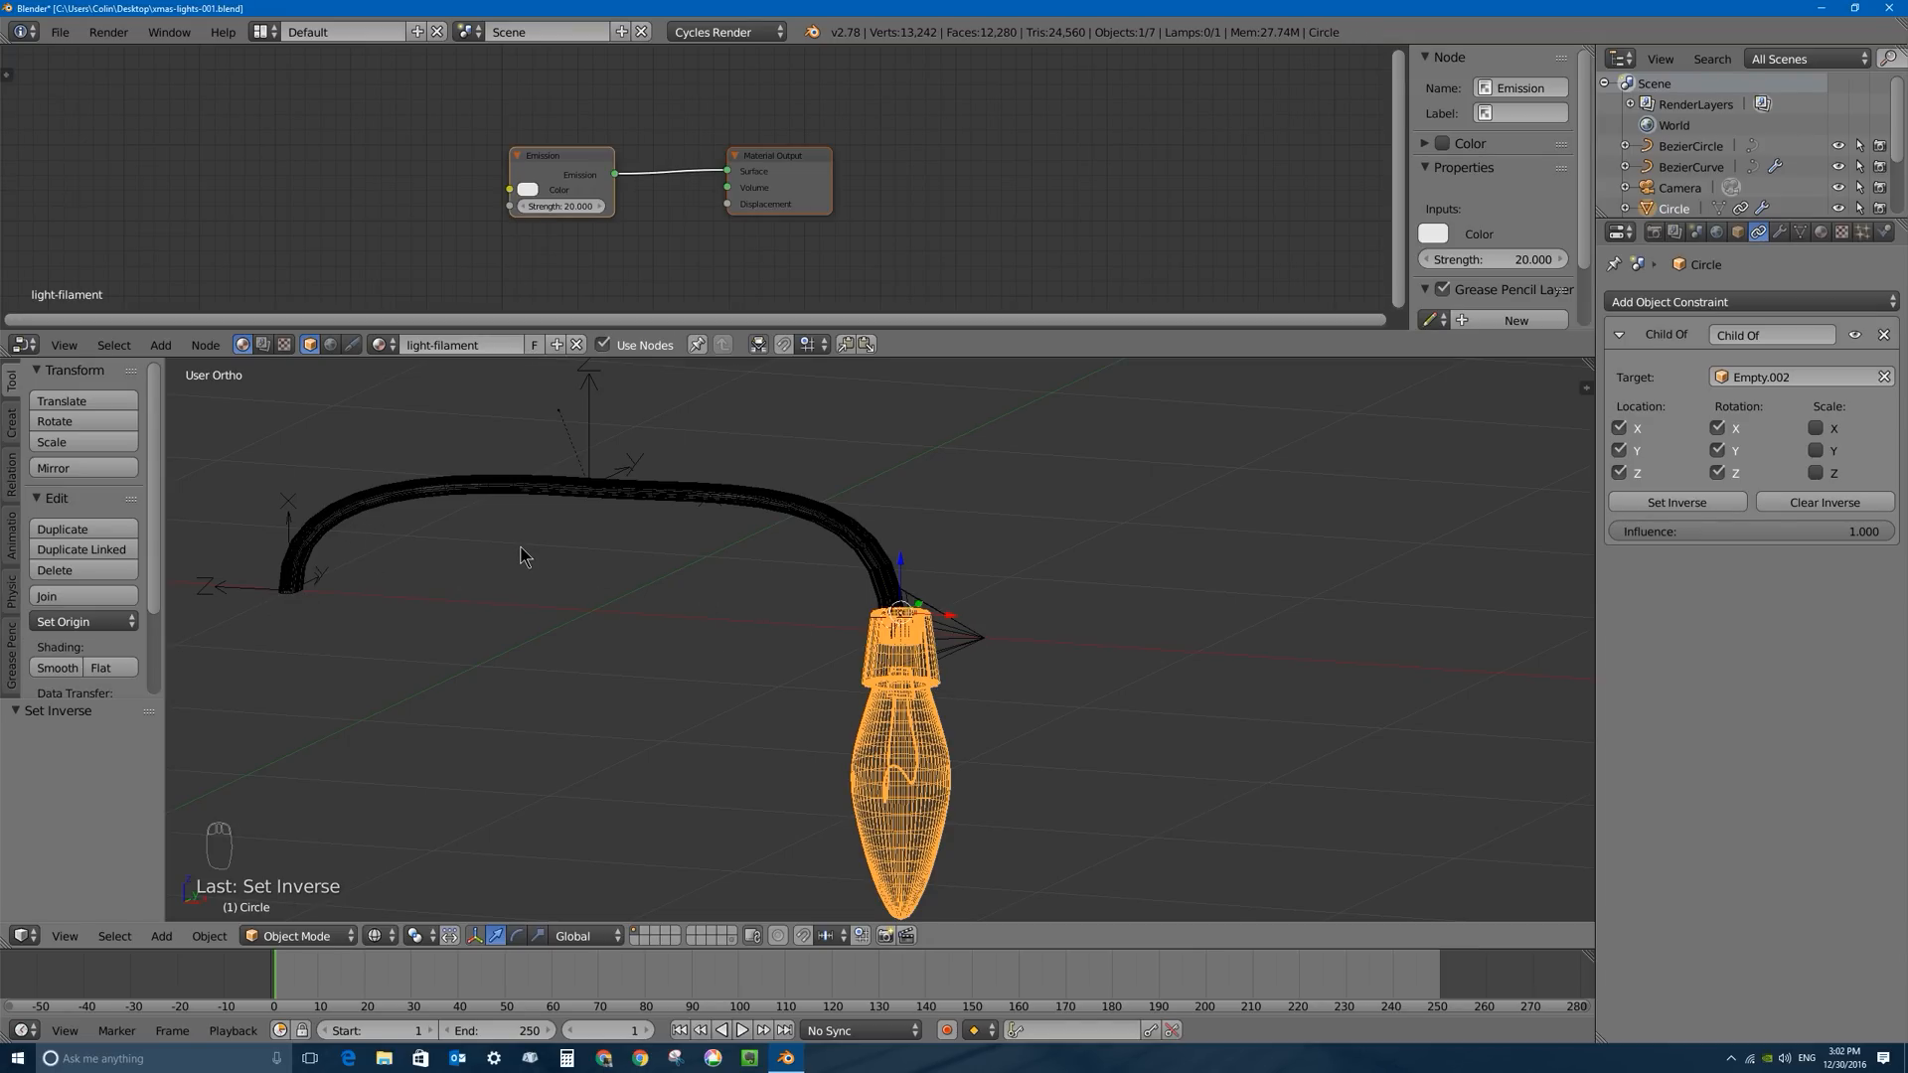
pyautogui.scroll(-6, 906, 586)
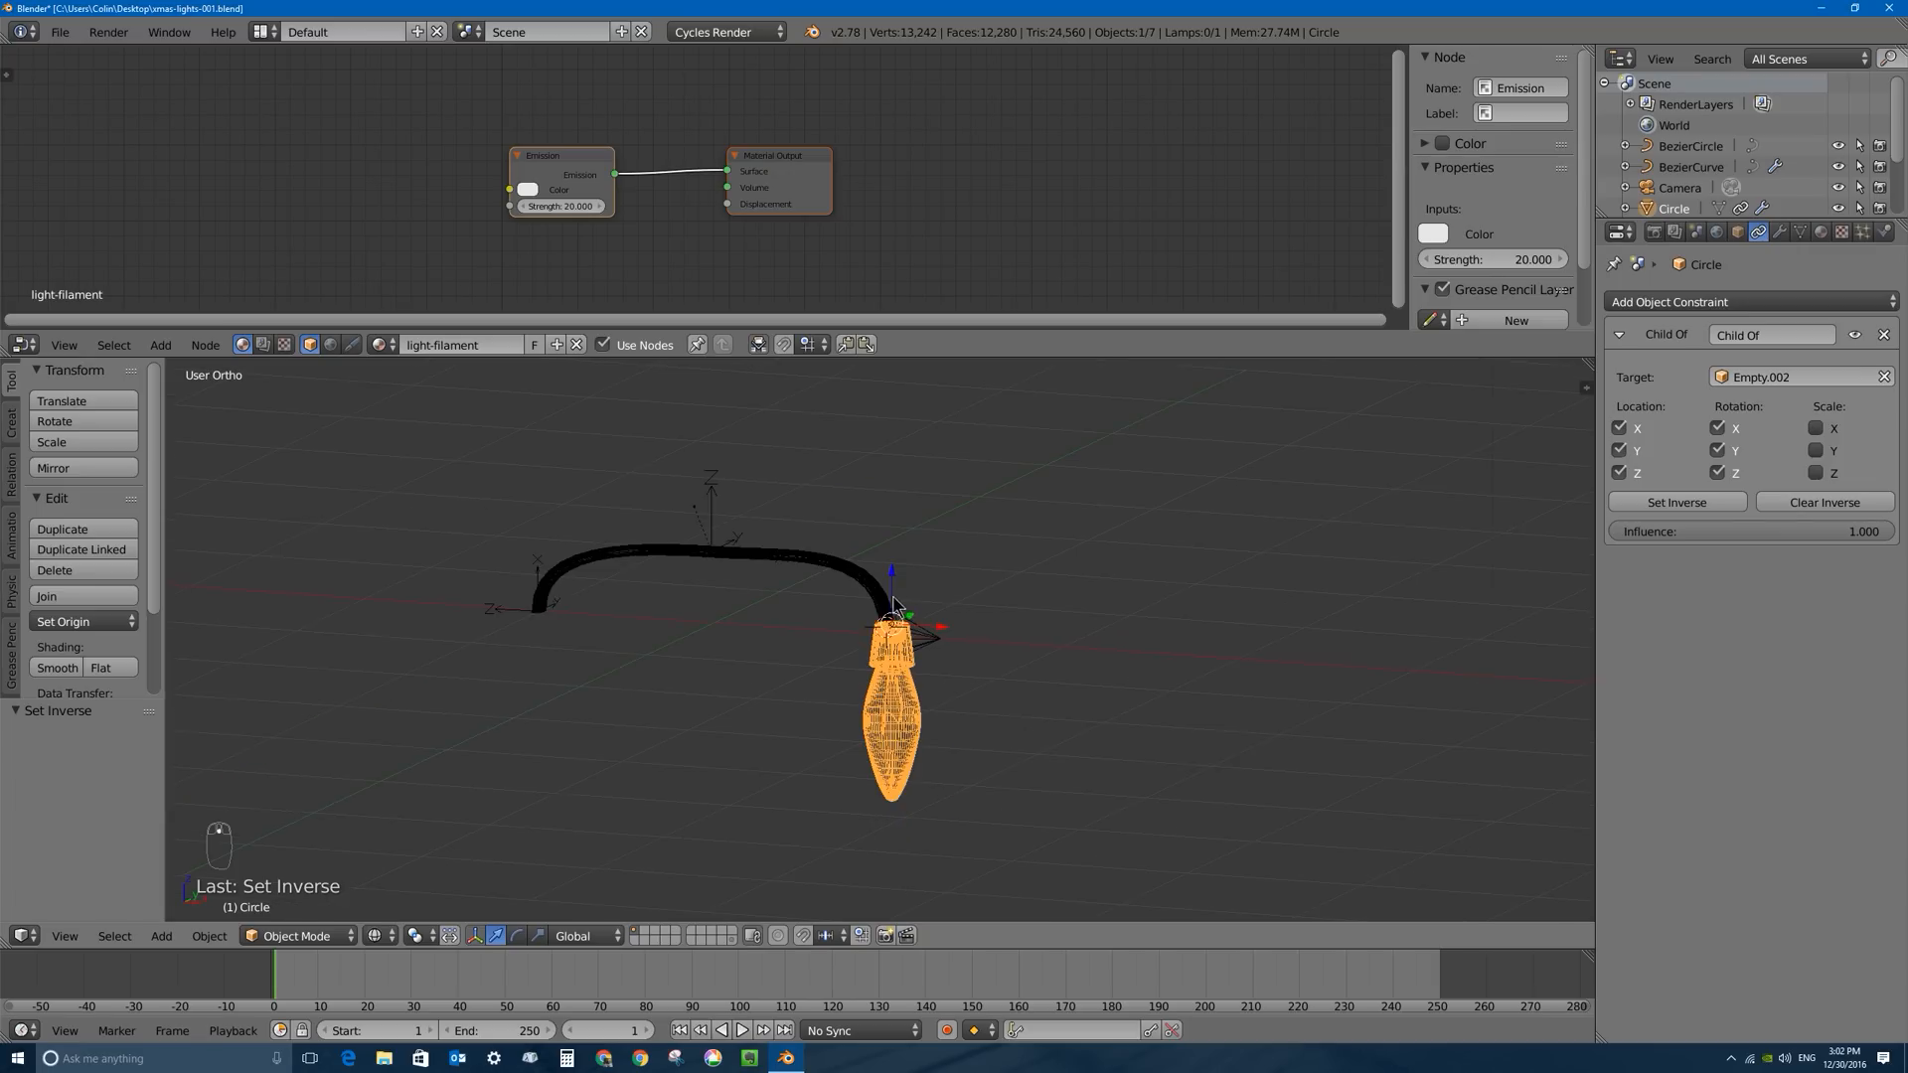
pyautogui.rightClick(682, 622)
pyautogui.scroll(-6, 807, 642)
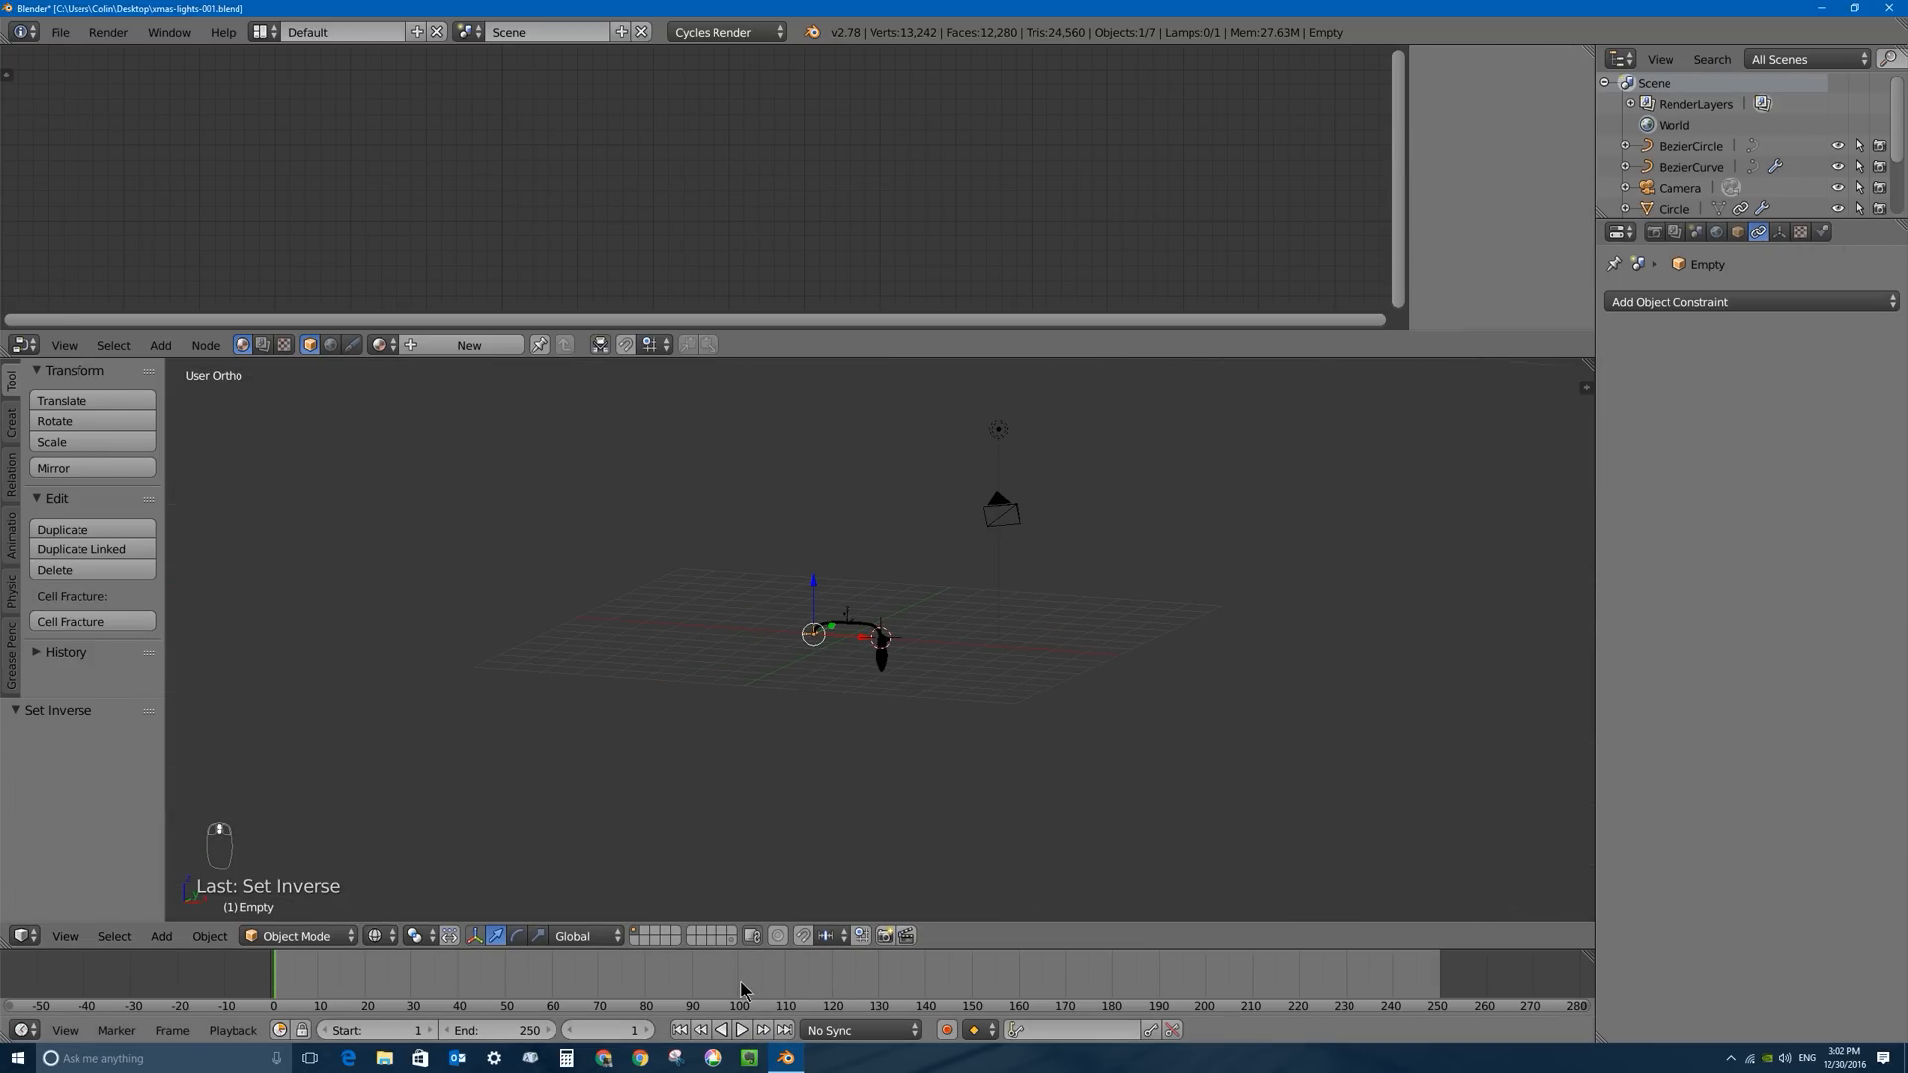
pyautogui.rightClick(999, 432)
pyautogui.keyDown('shift'); pyautogui.rightClick(1005, 510); pyautogui.keyUp('shift')
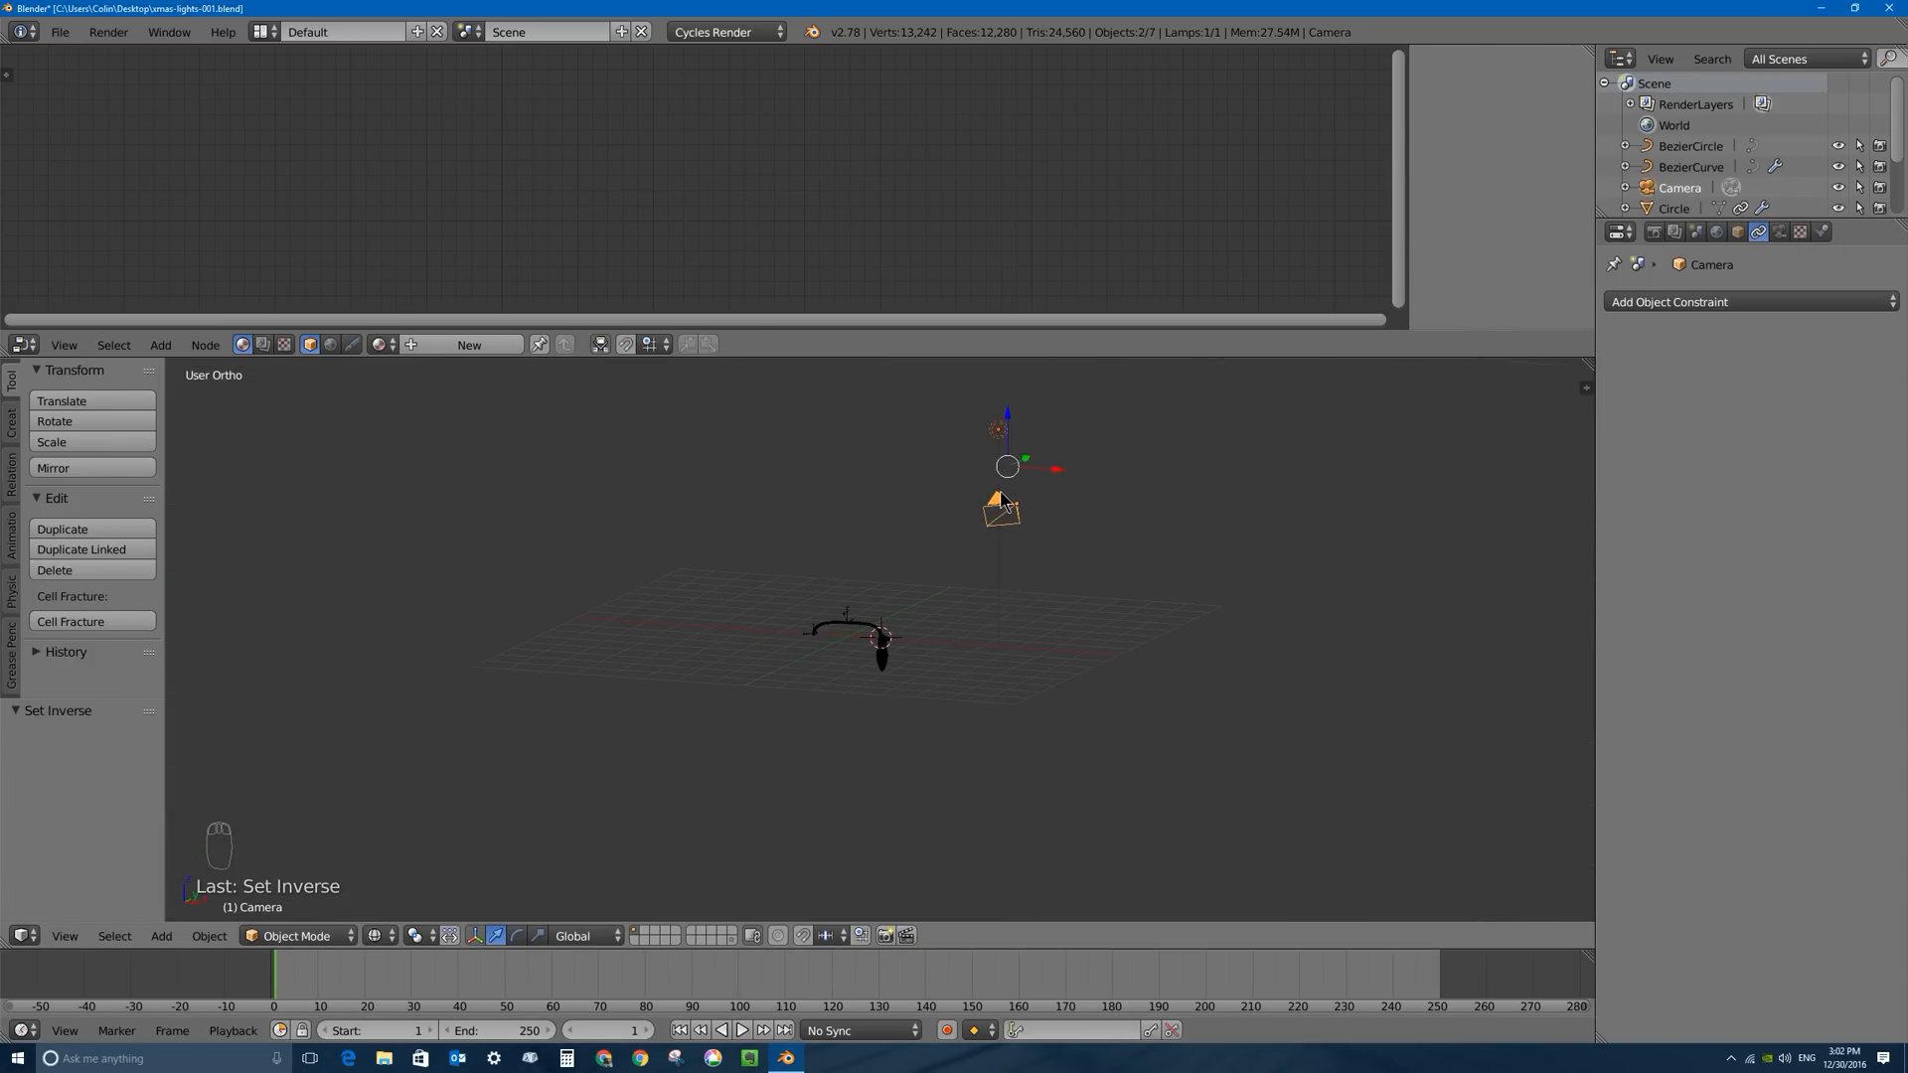
pyautogui.press('m')
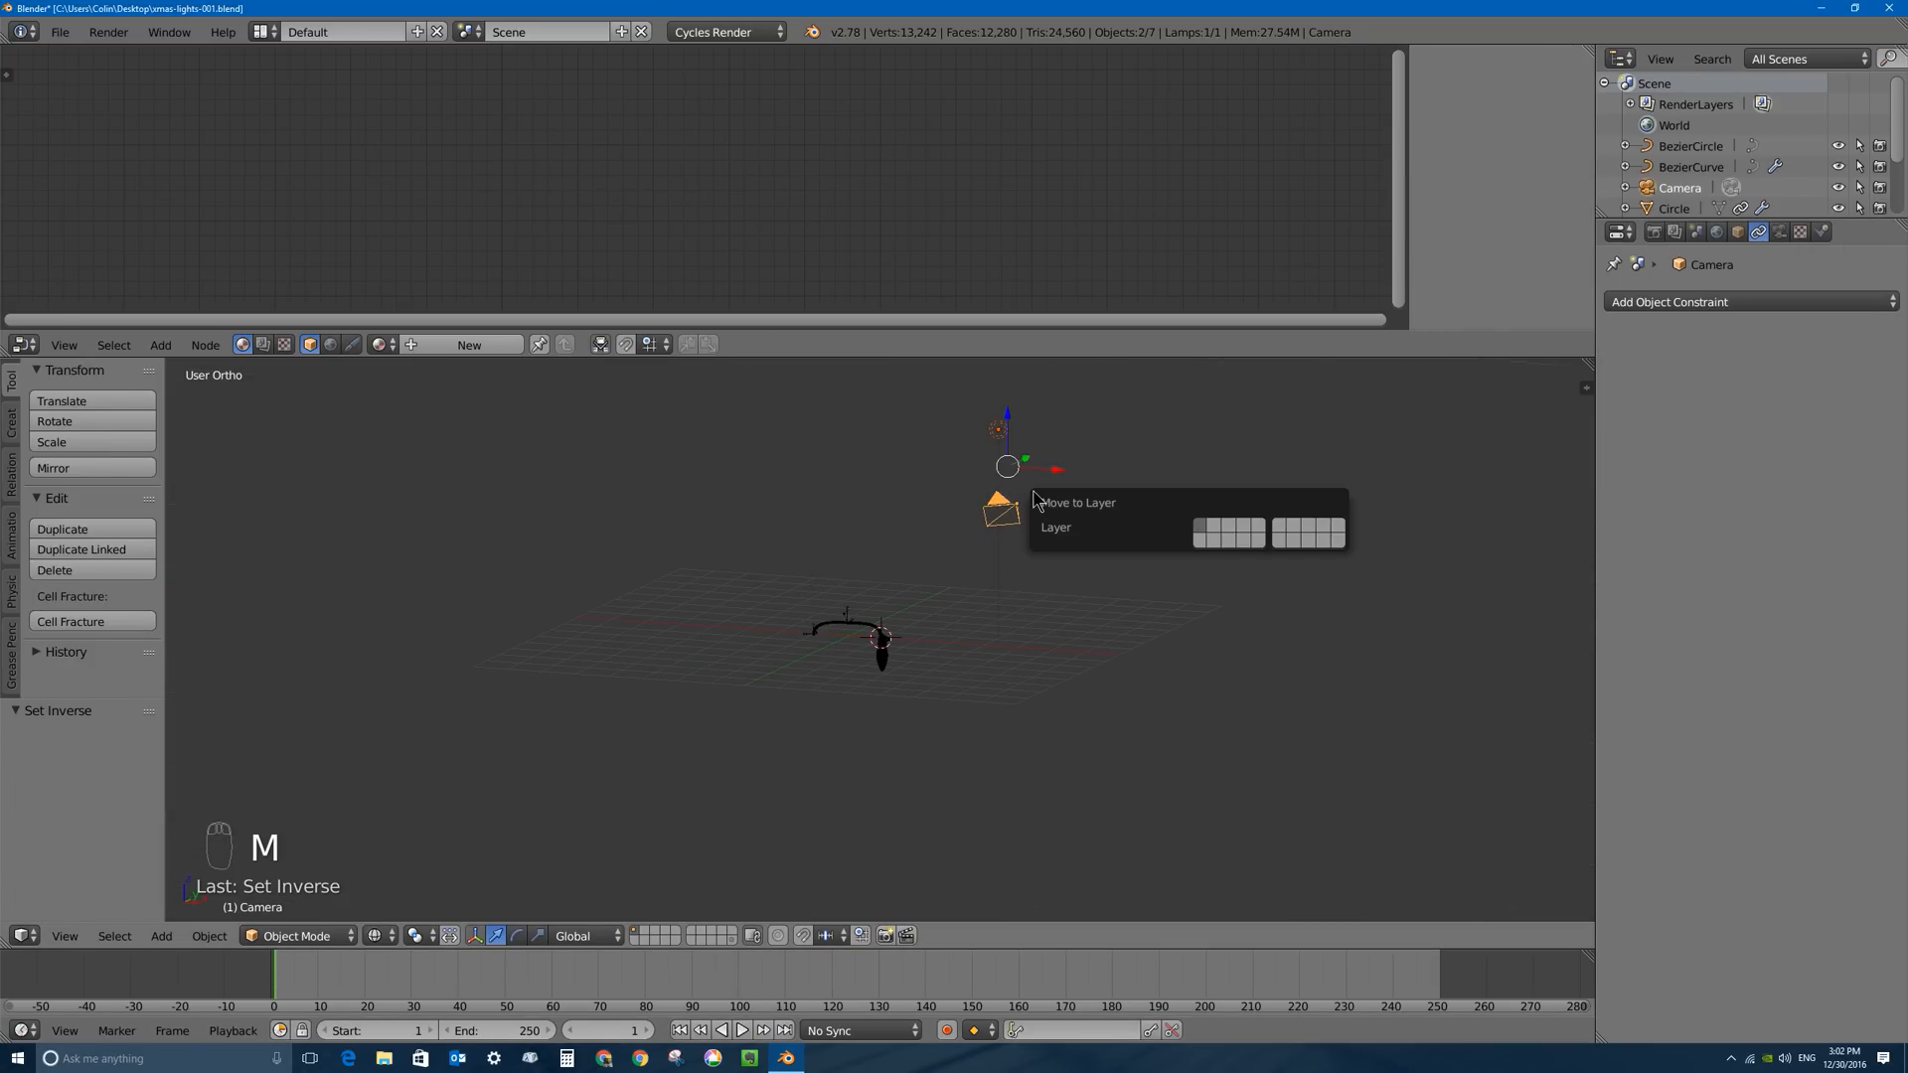
pyautogui.click(1200, 540)
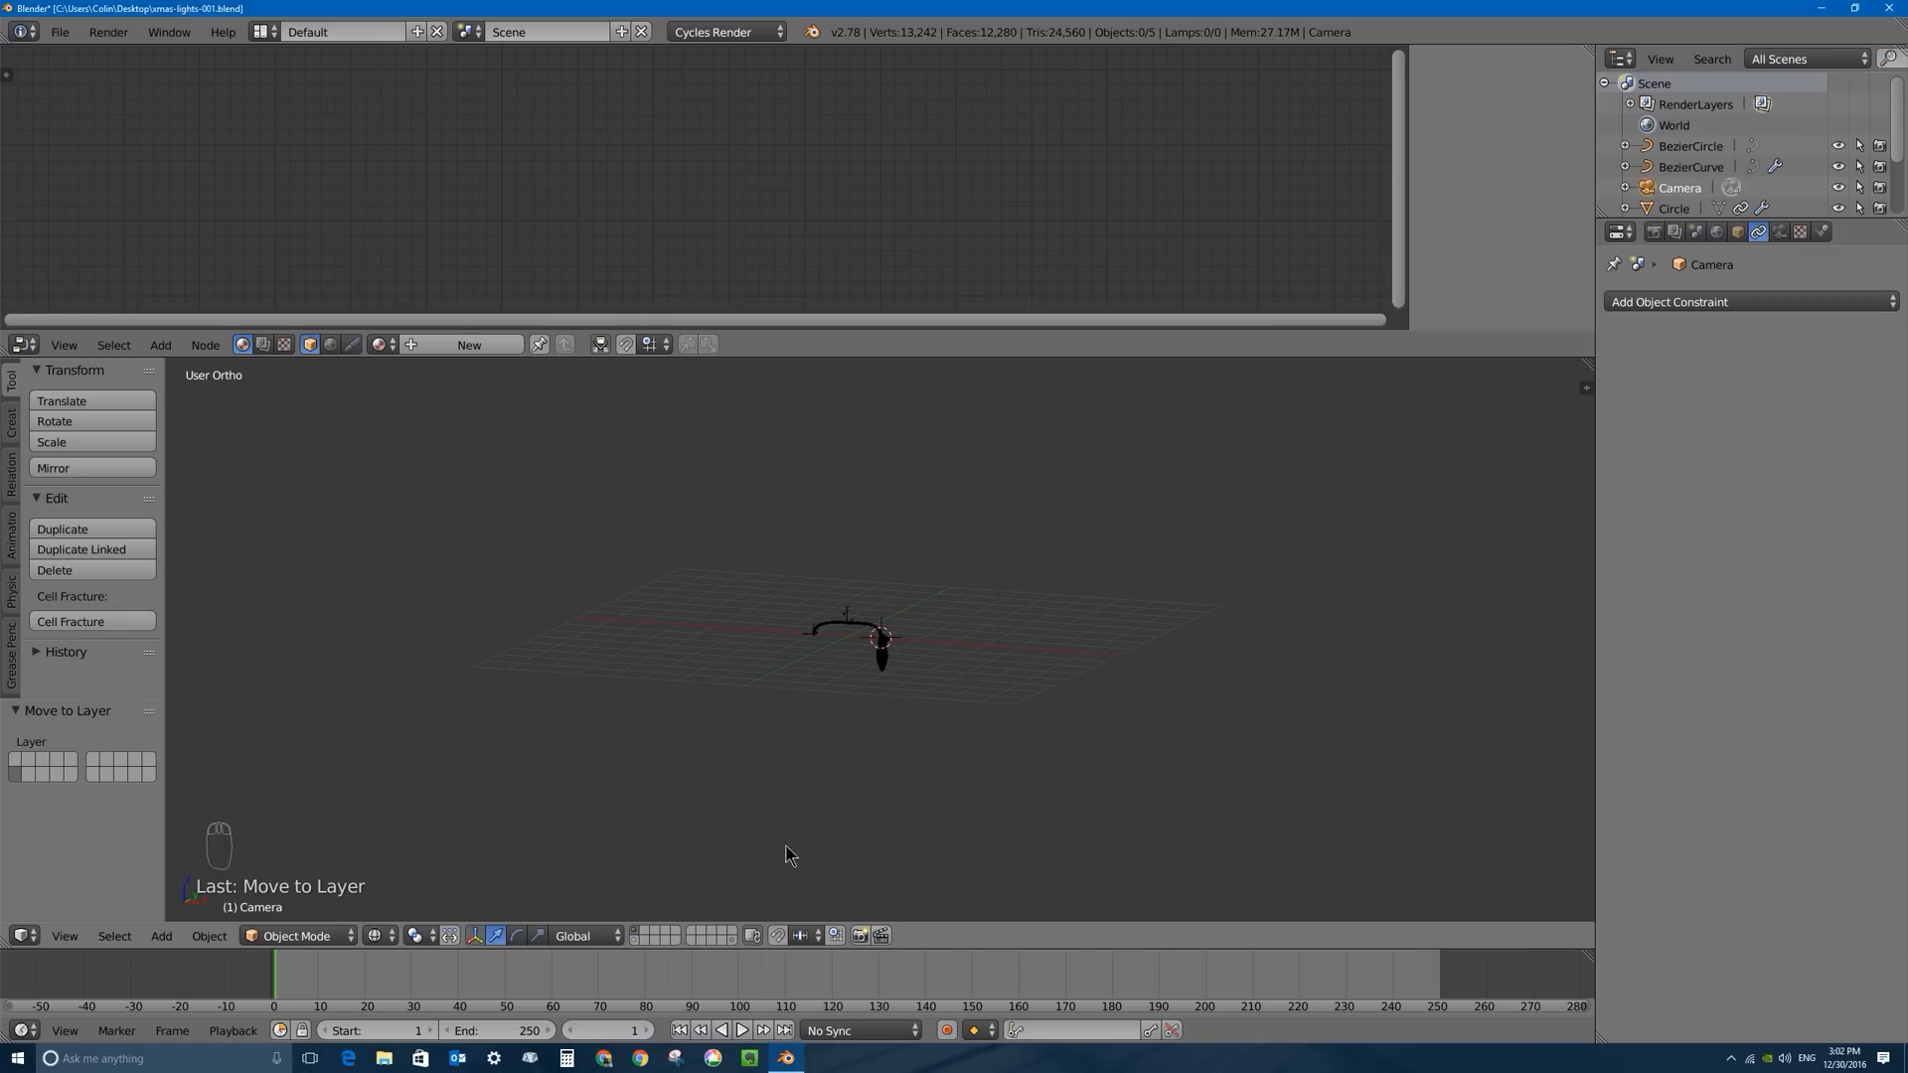
pyautogui.click(633, 941)
pyautogui.click(635, 930)
# Duplicate the whole wire, light and empties in front view, offset by about 2.152 on X and 0.189 on Z.
pyautogui.scroll(5, 805, 526)
pyautogui.rightClick(752, 537)
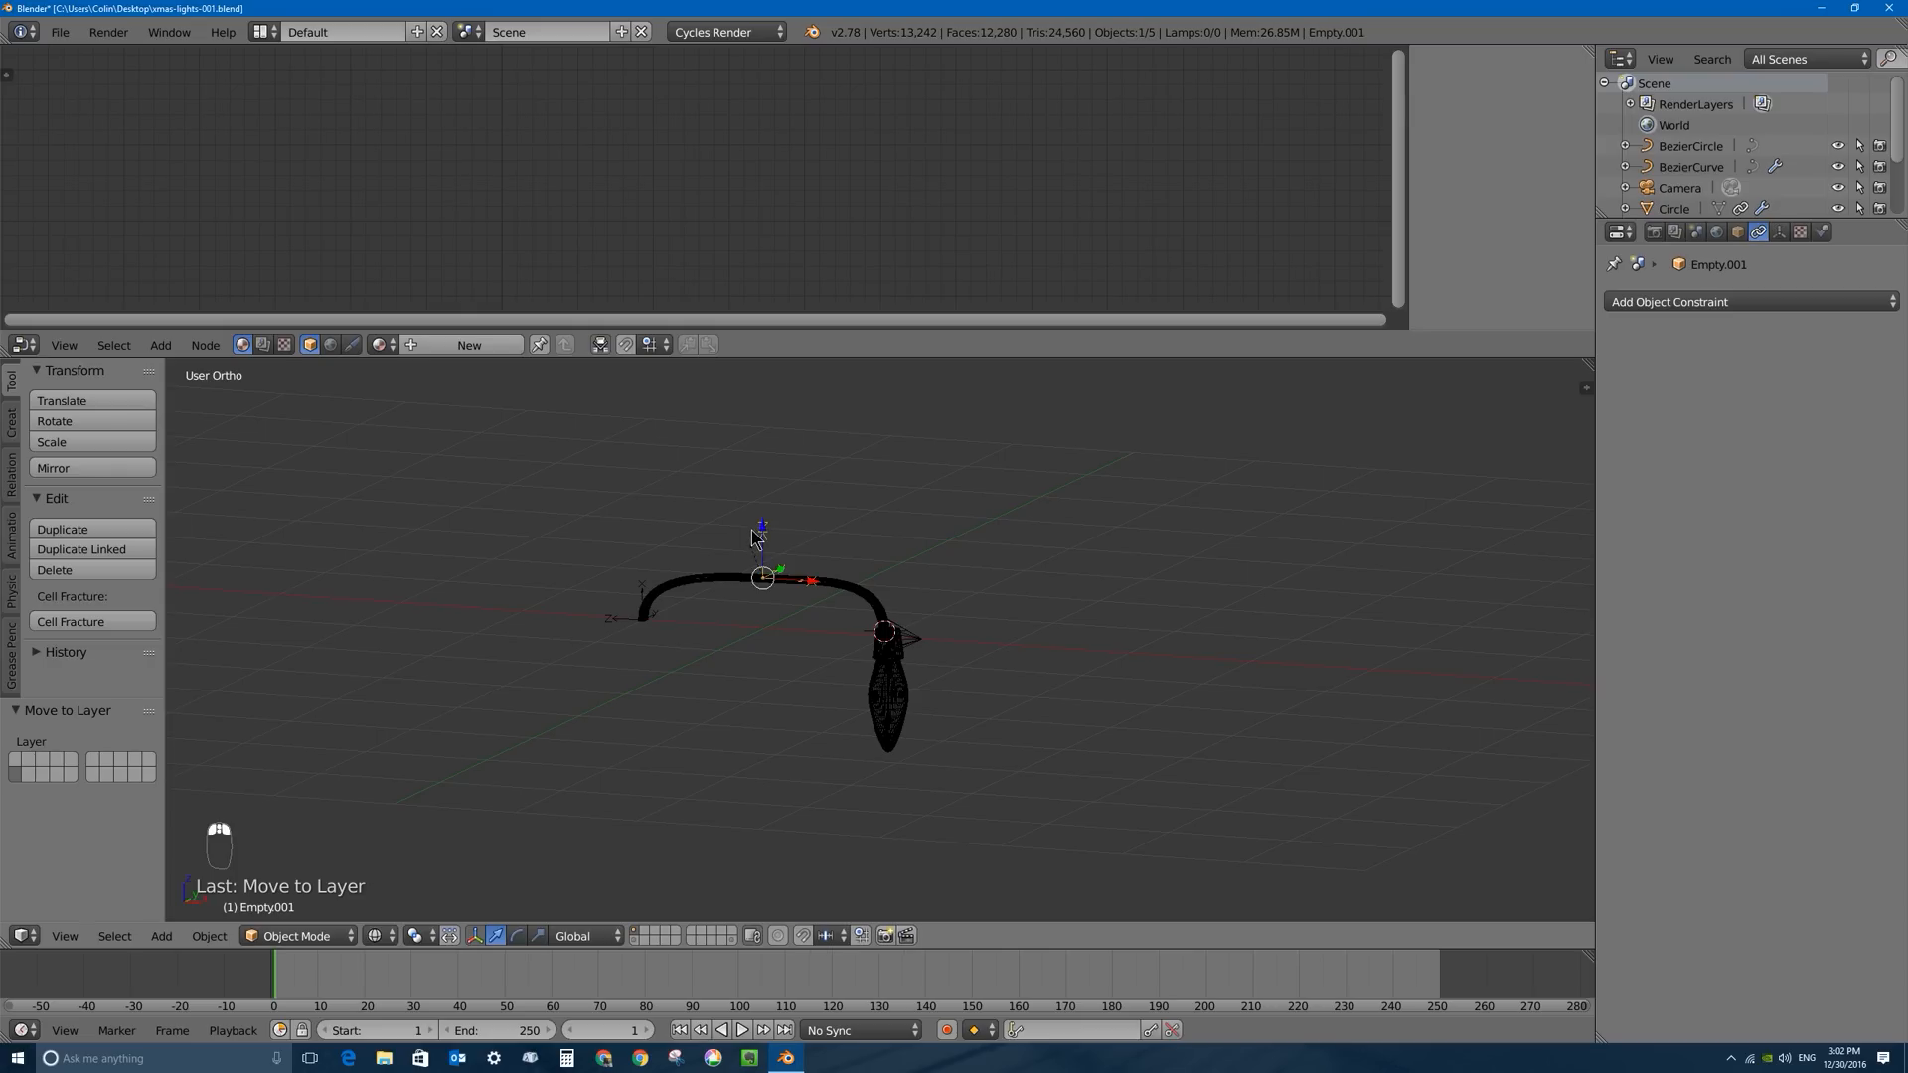
pyautogui.press('a')
pyautogui.press('a')
pyautogui.press('a')
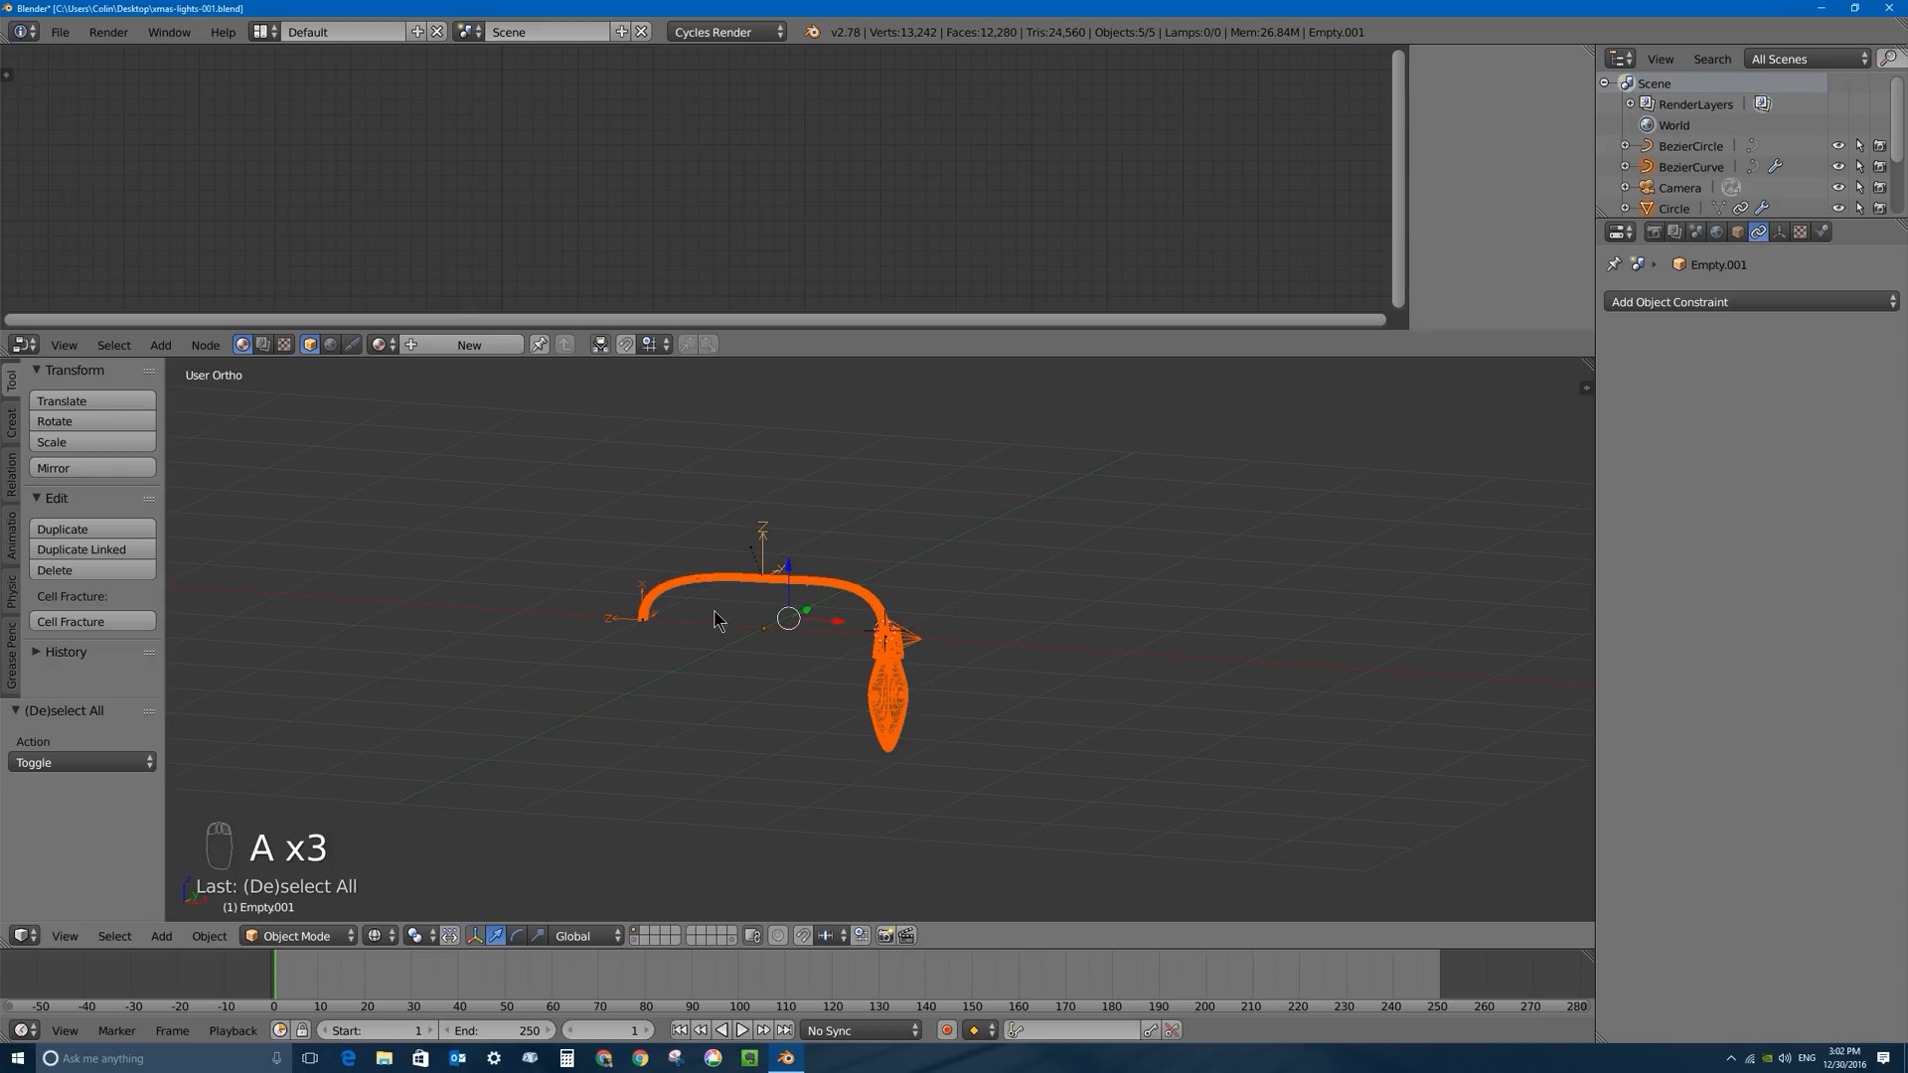
pyautogui.press('KP_1')
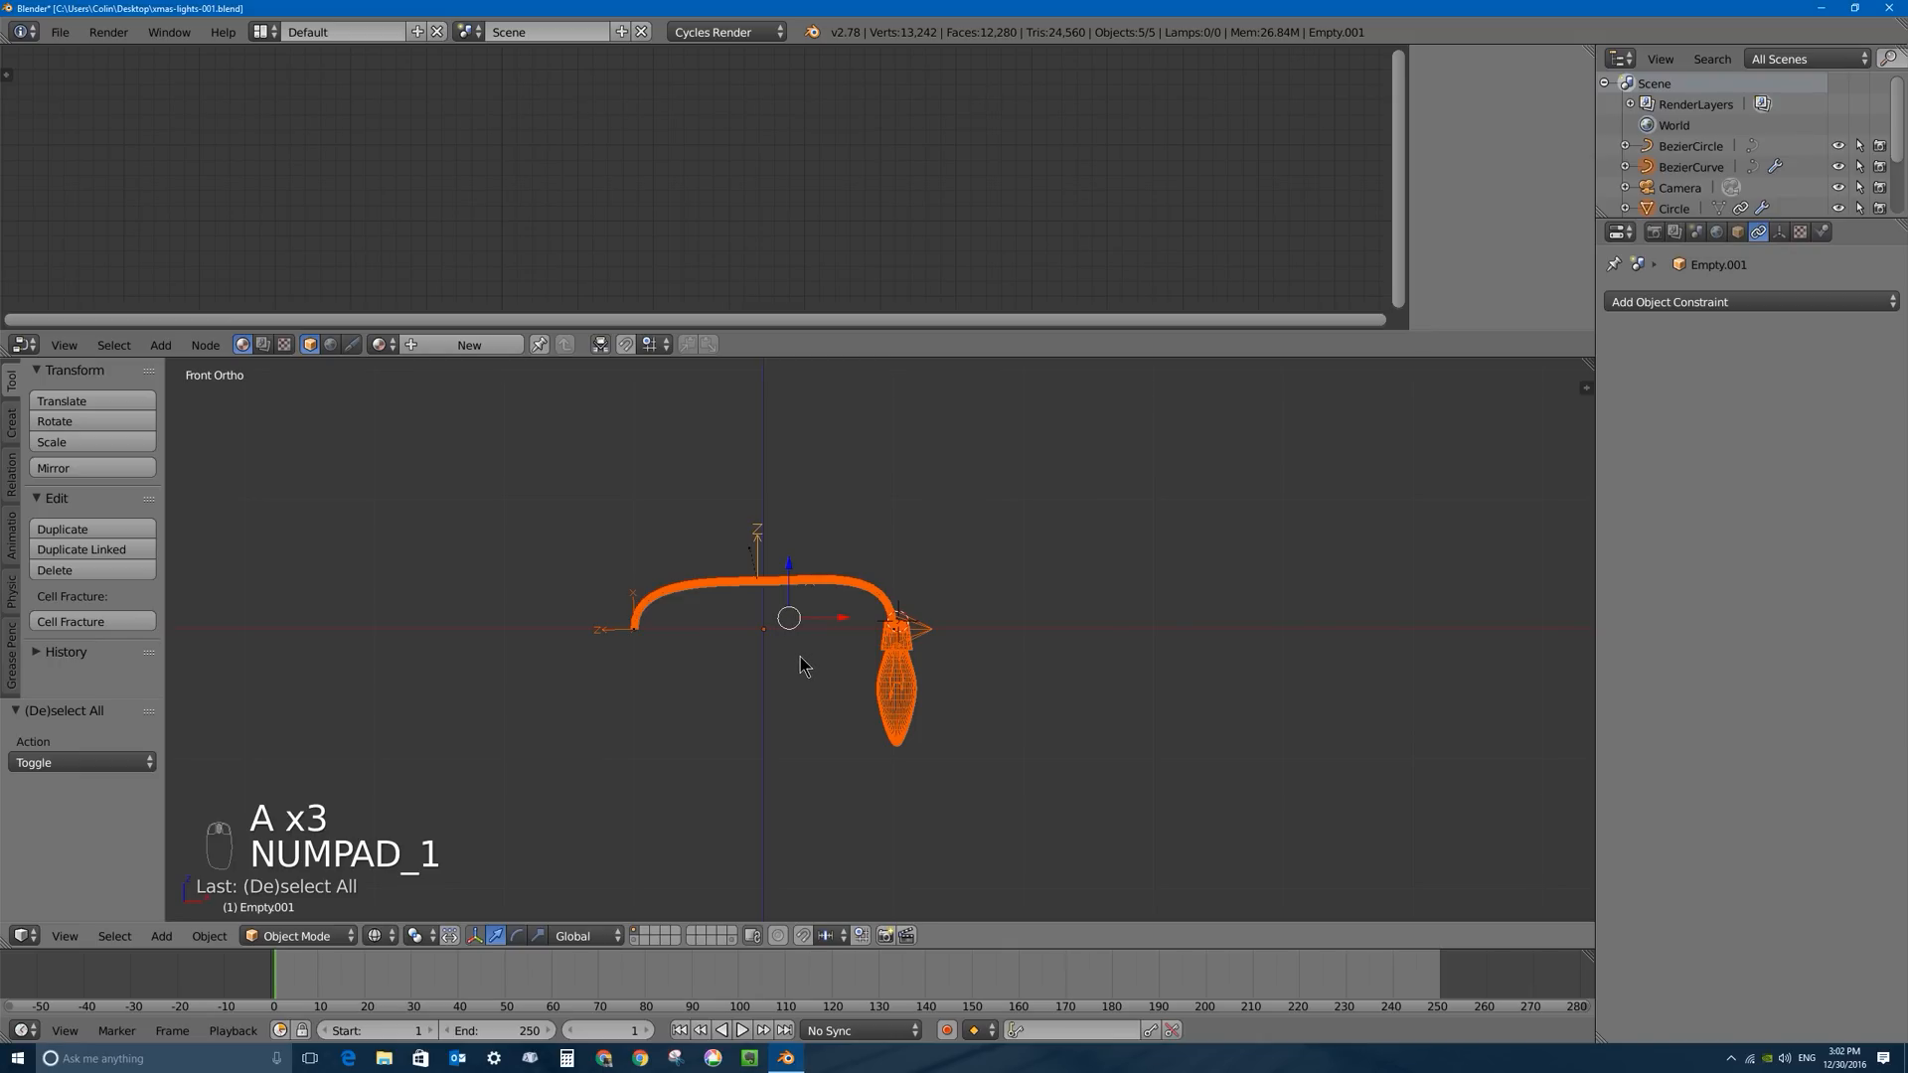
pyautogui.hotkey('shift', 'd')
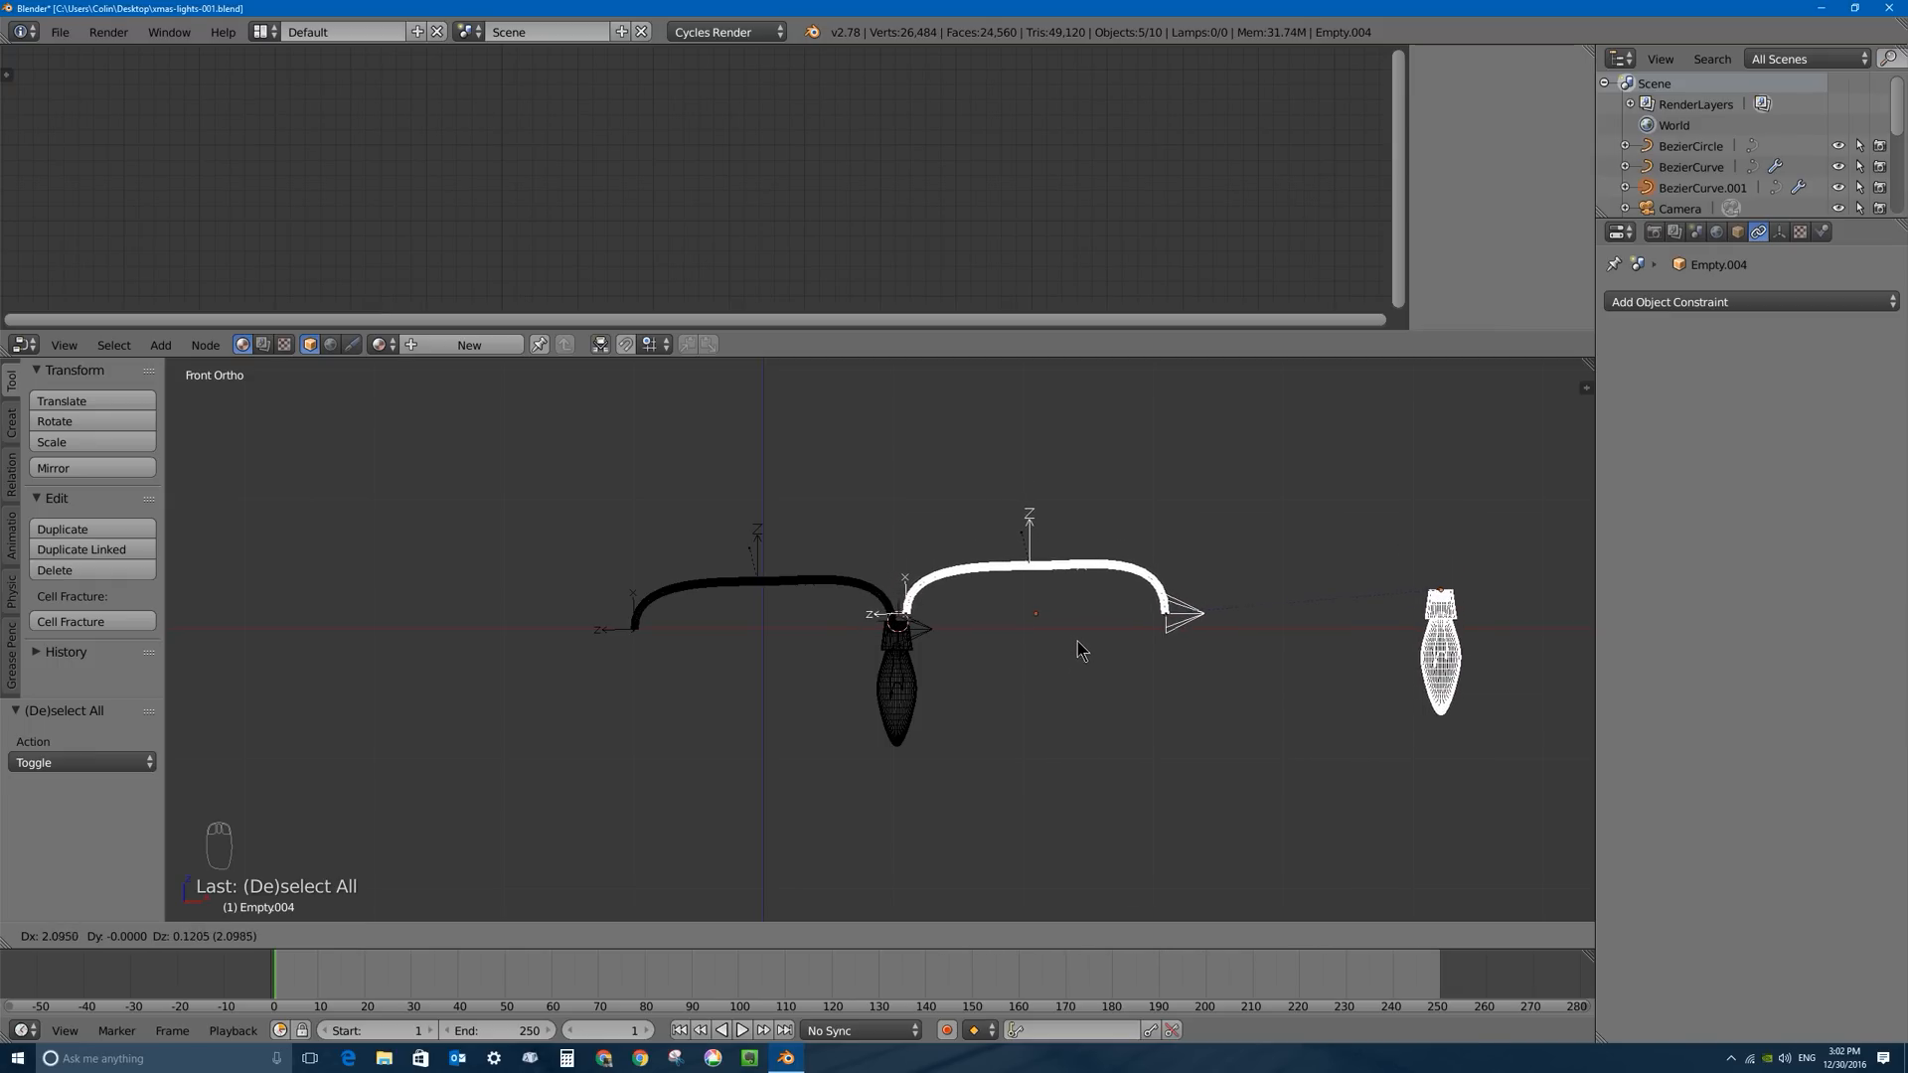
pyautogui.click(1082, 636)
# Move the duplicate about -0.103 on X and -0.195 on Z so its wire starts inside the first light's socket.
pyautogui.scroll(8, 942, 621)
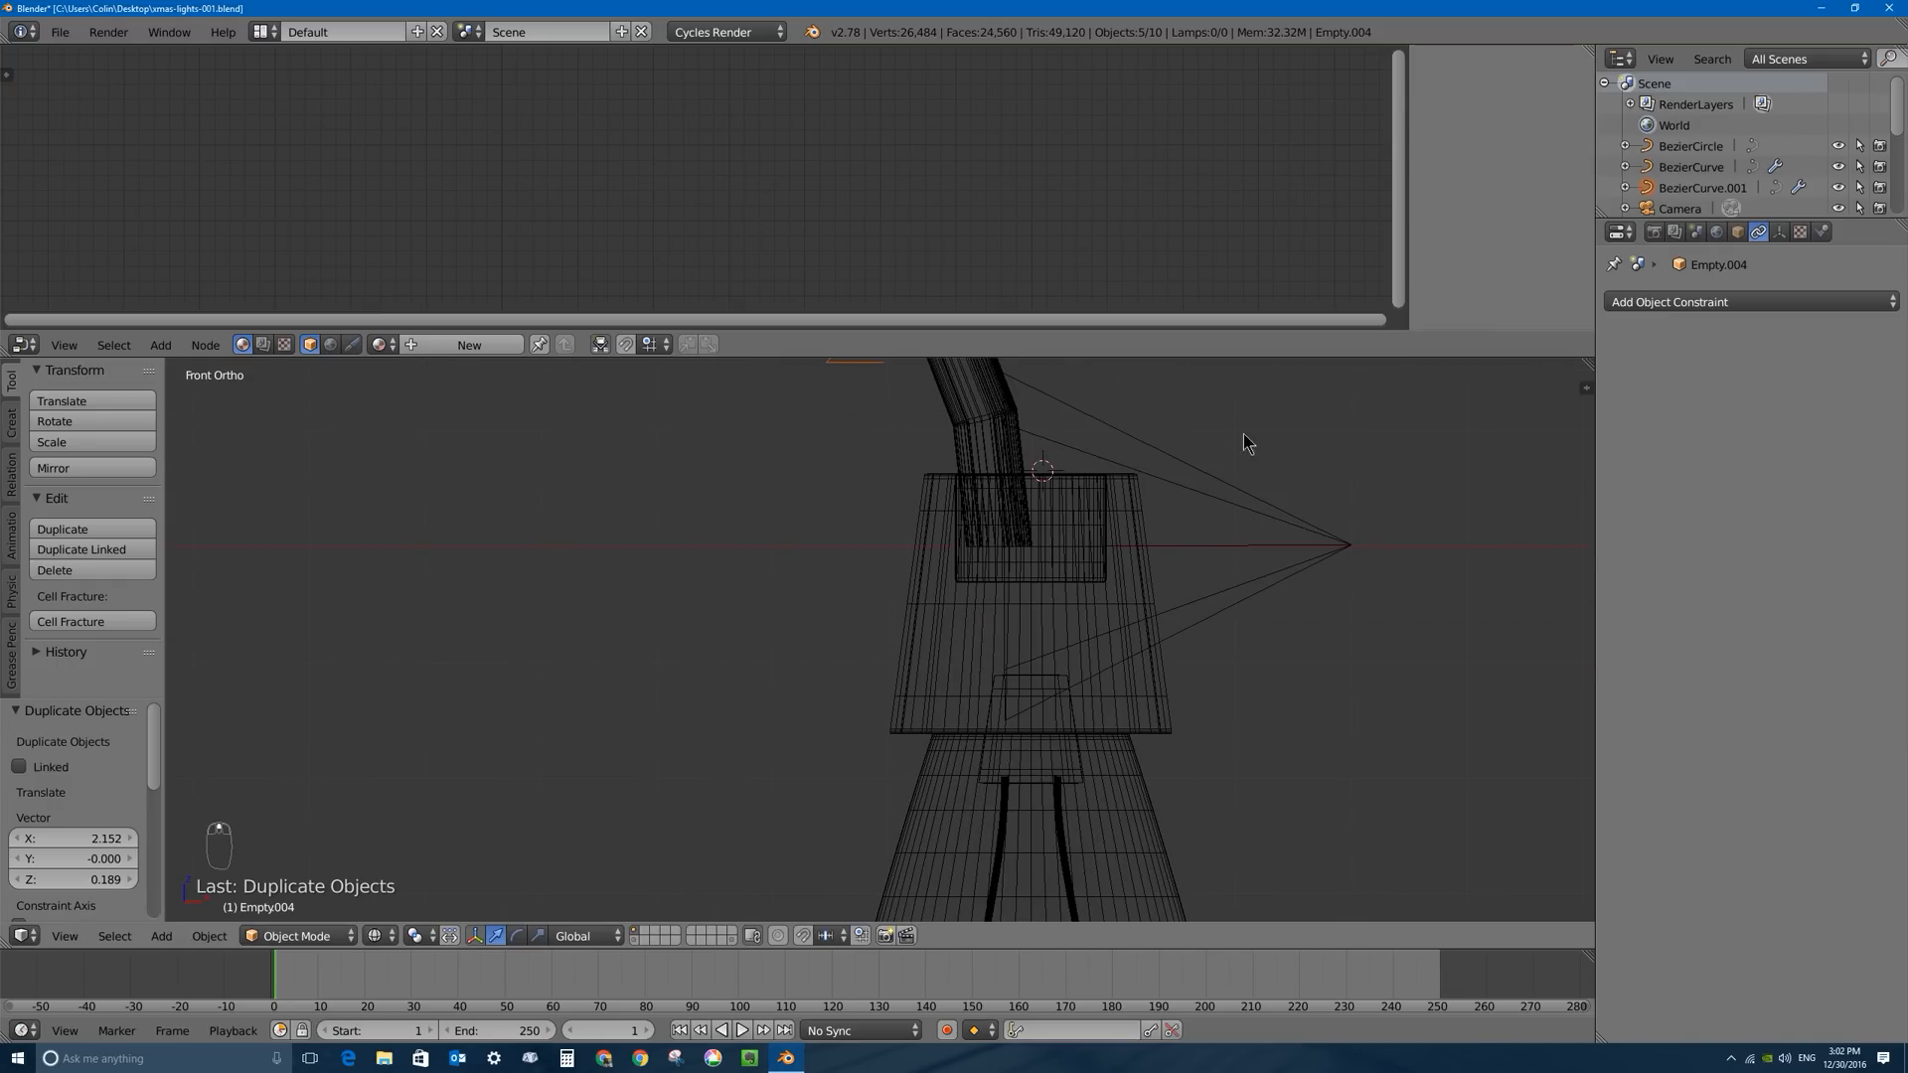
pyautogui.keyDown('shift'); pyautogui.moveTo(1243, 438); pyautogui.dragTo(874, 766, button='middle'); pyautogui.keyUp('shift')
pyautogui.scroll(-4, 850, 720)
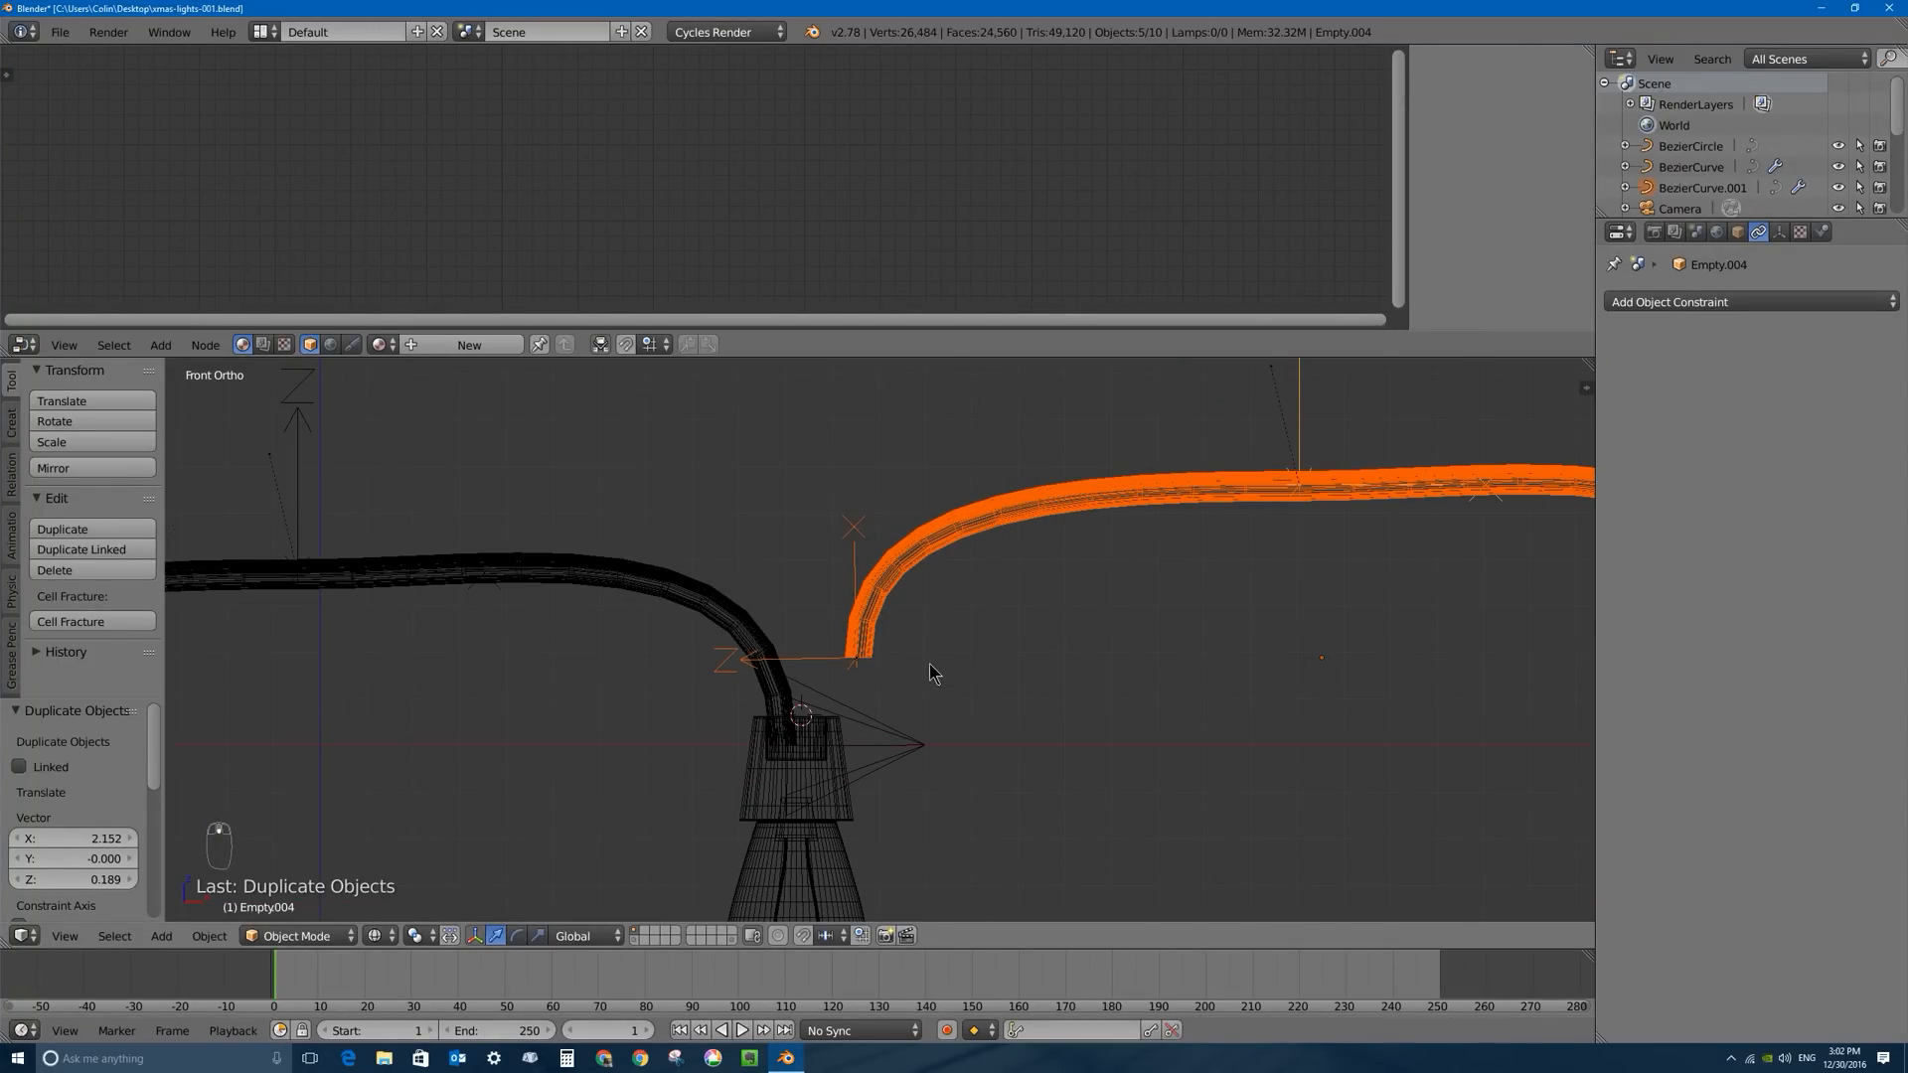
pyautogui.press('g')
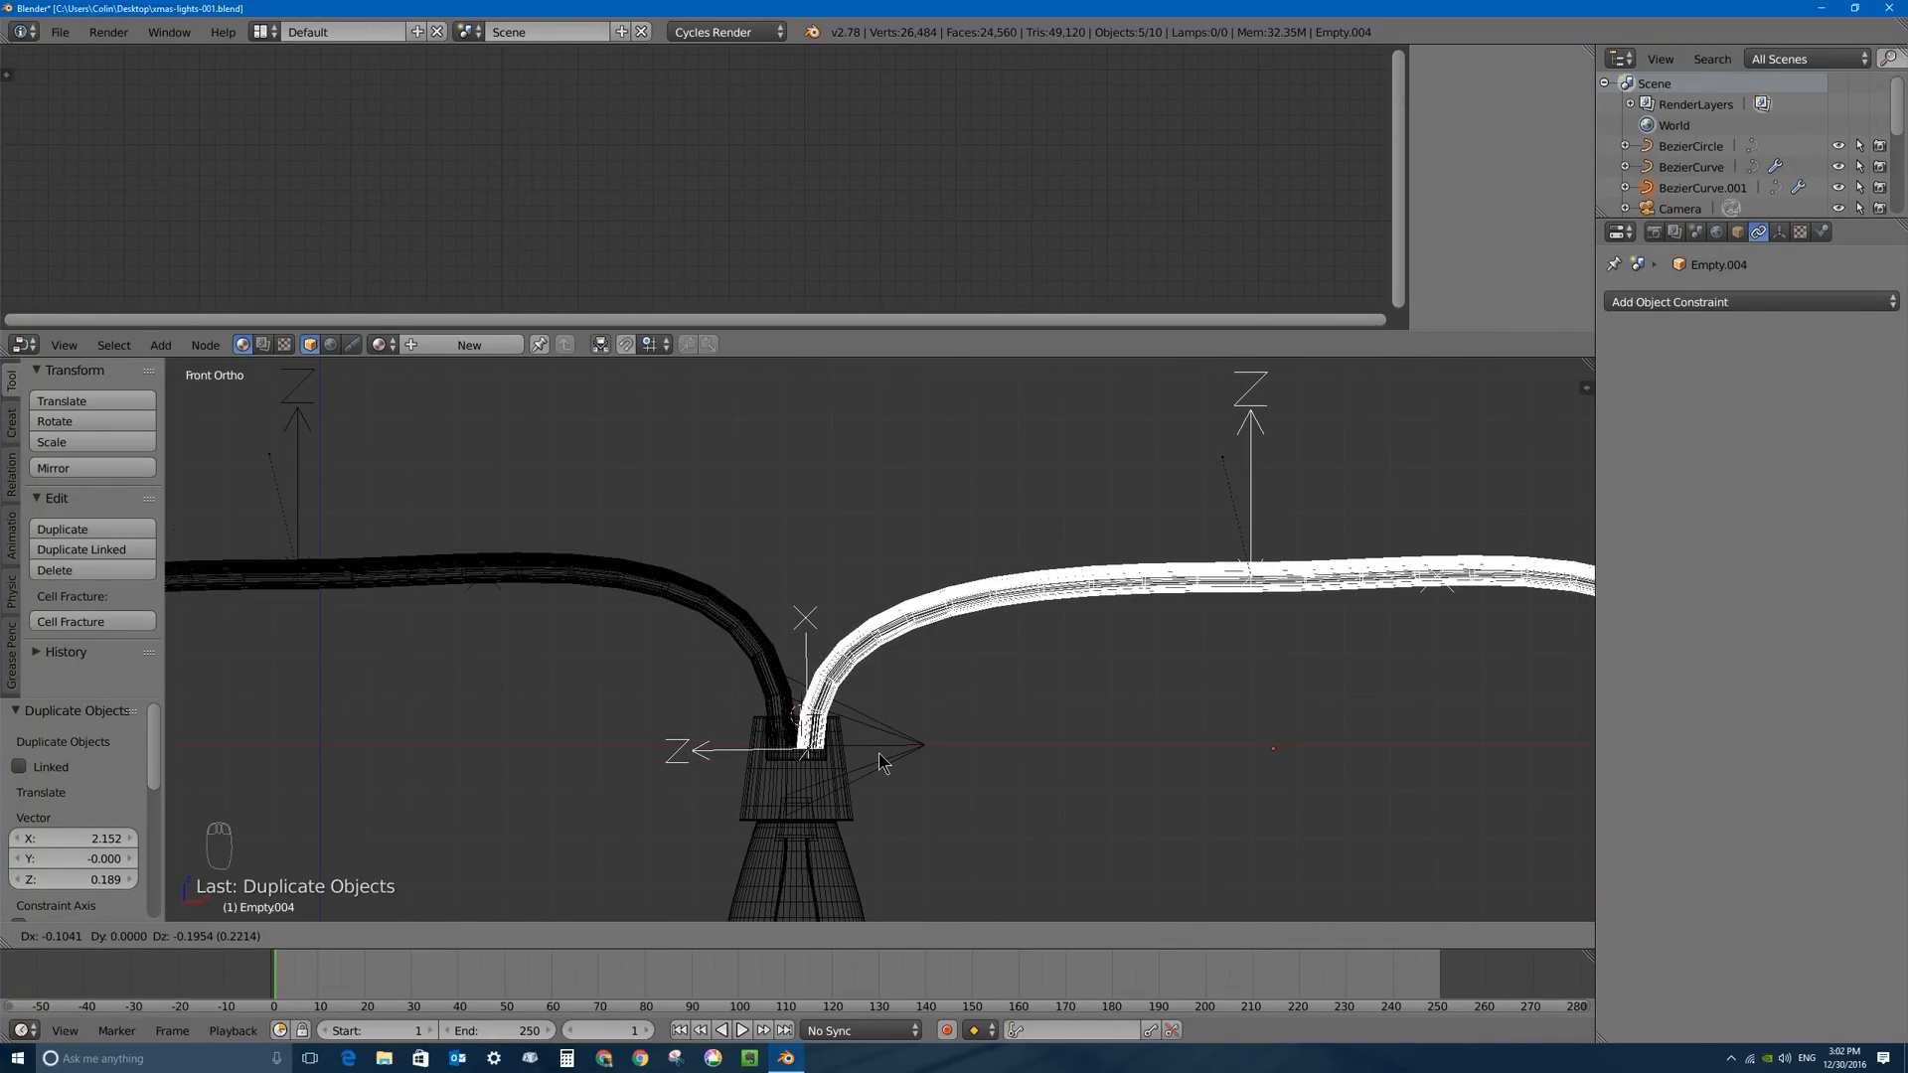
pyautogui.click(879, 755)
# Set the inverse of the duplicated light's Child Of constraint so it attaches to the second wire's end.
pyautogui.scroll(-5, 1257, 706)
pyautogui.keyDown('shift'); pyautogui.moveTo(1256, 705); pyautogui.dragTo(988, 609, button='middle'); pyautogui.keyUp('shift')
pyautogui.rightClick(1080, 586)
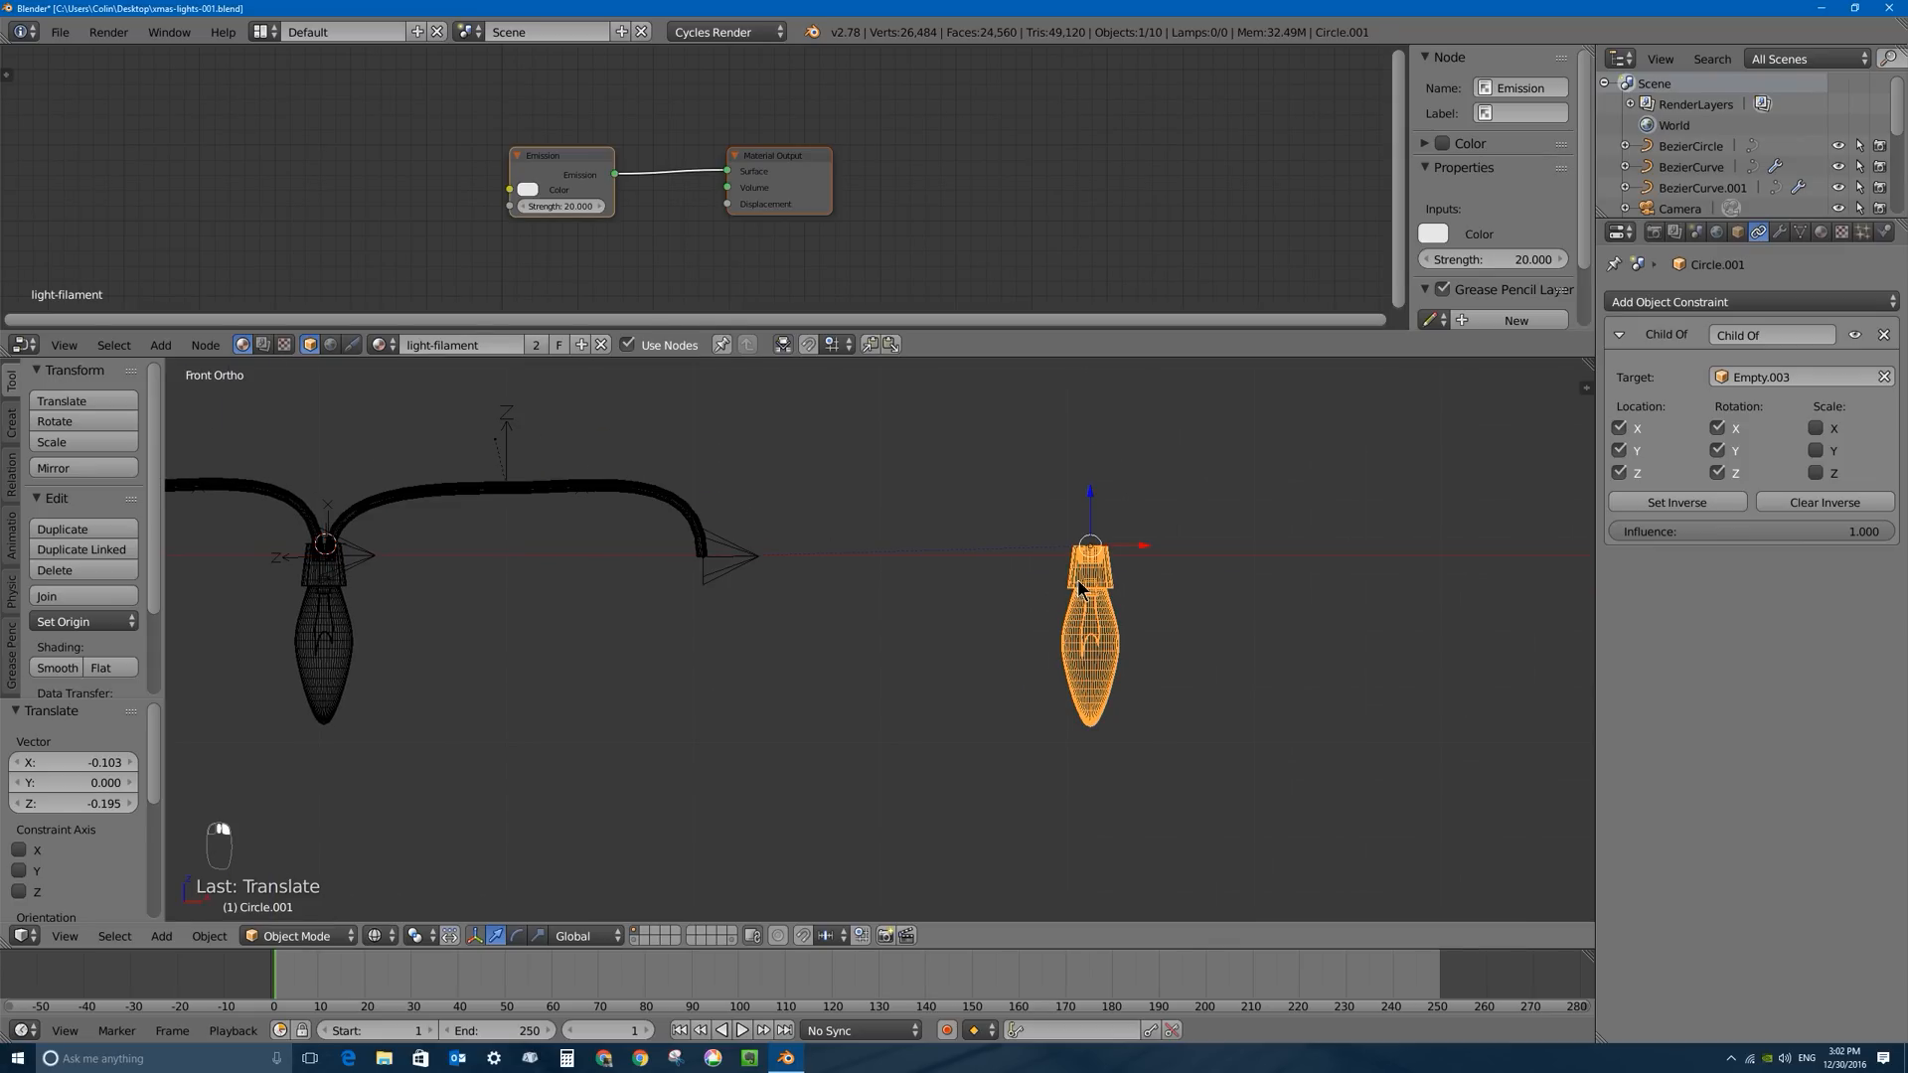
pyautogui.click(1642, 505)
pyautogui.keyDown('shift'); pyautogui.moveTo(744, 537); pyautogui.dragTo(768, 536, button='middle'); pyautogui.keyUp('shift')
pyautogui.scroll(7, 915, 536)
pyautogui.moveTo(915, 536); pyautogui.dragTo(1013, 521, button='middle')
pyautogui.scroll(-7, 752, 571)
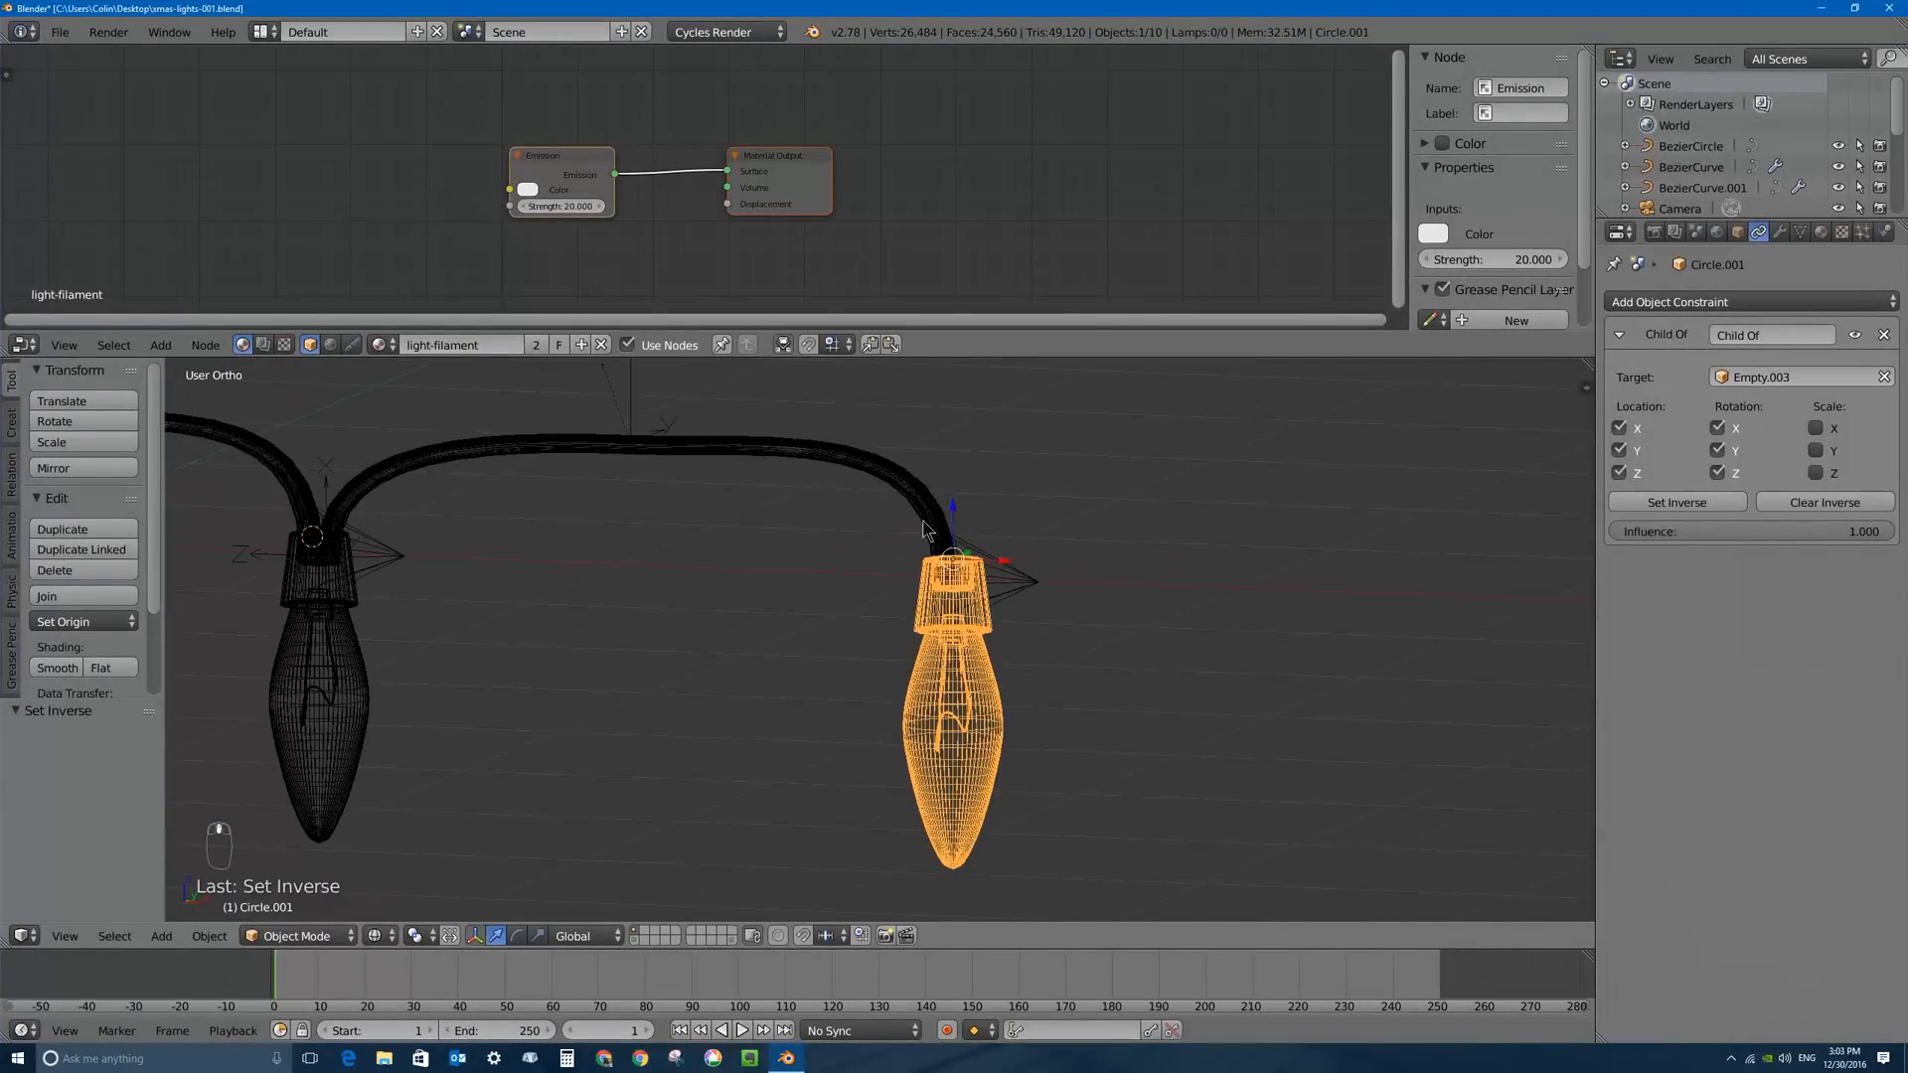
# Add a Child Of constraint to the second wire's start empty with Empty.002 as its target, and set the inverse.
pyautogui.keyDown('shift'); pyautogui.moveTo(675, 596); pyautogui.dragTo(1006, 582, button='middle'); pyautogui.keyUp('shift')
pyautogui.scroll(5, 885, 566)
pyautogui.scroll(3, 885, 567)
pyautogui.keyDown('shift'); pyautogui.moveTo(1112, 532); pyautogui.dragTo(898, 767, button='middle'); pyautogui.keyUp('shift')
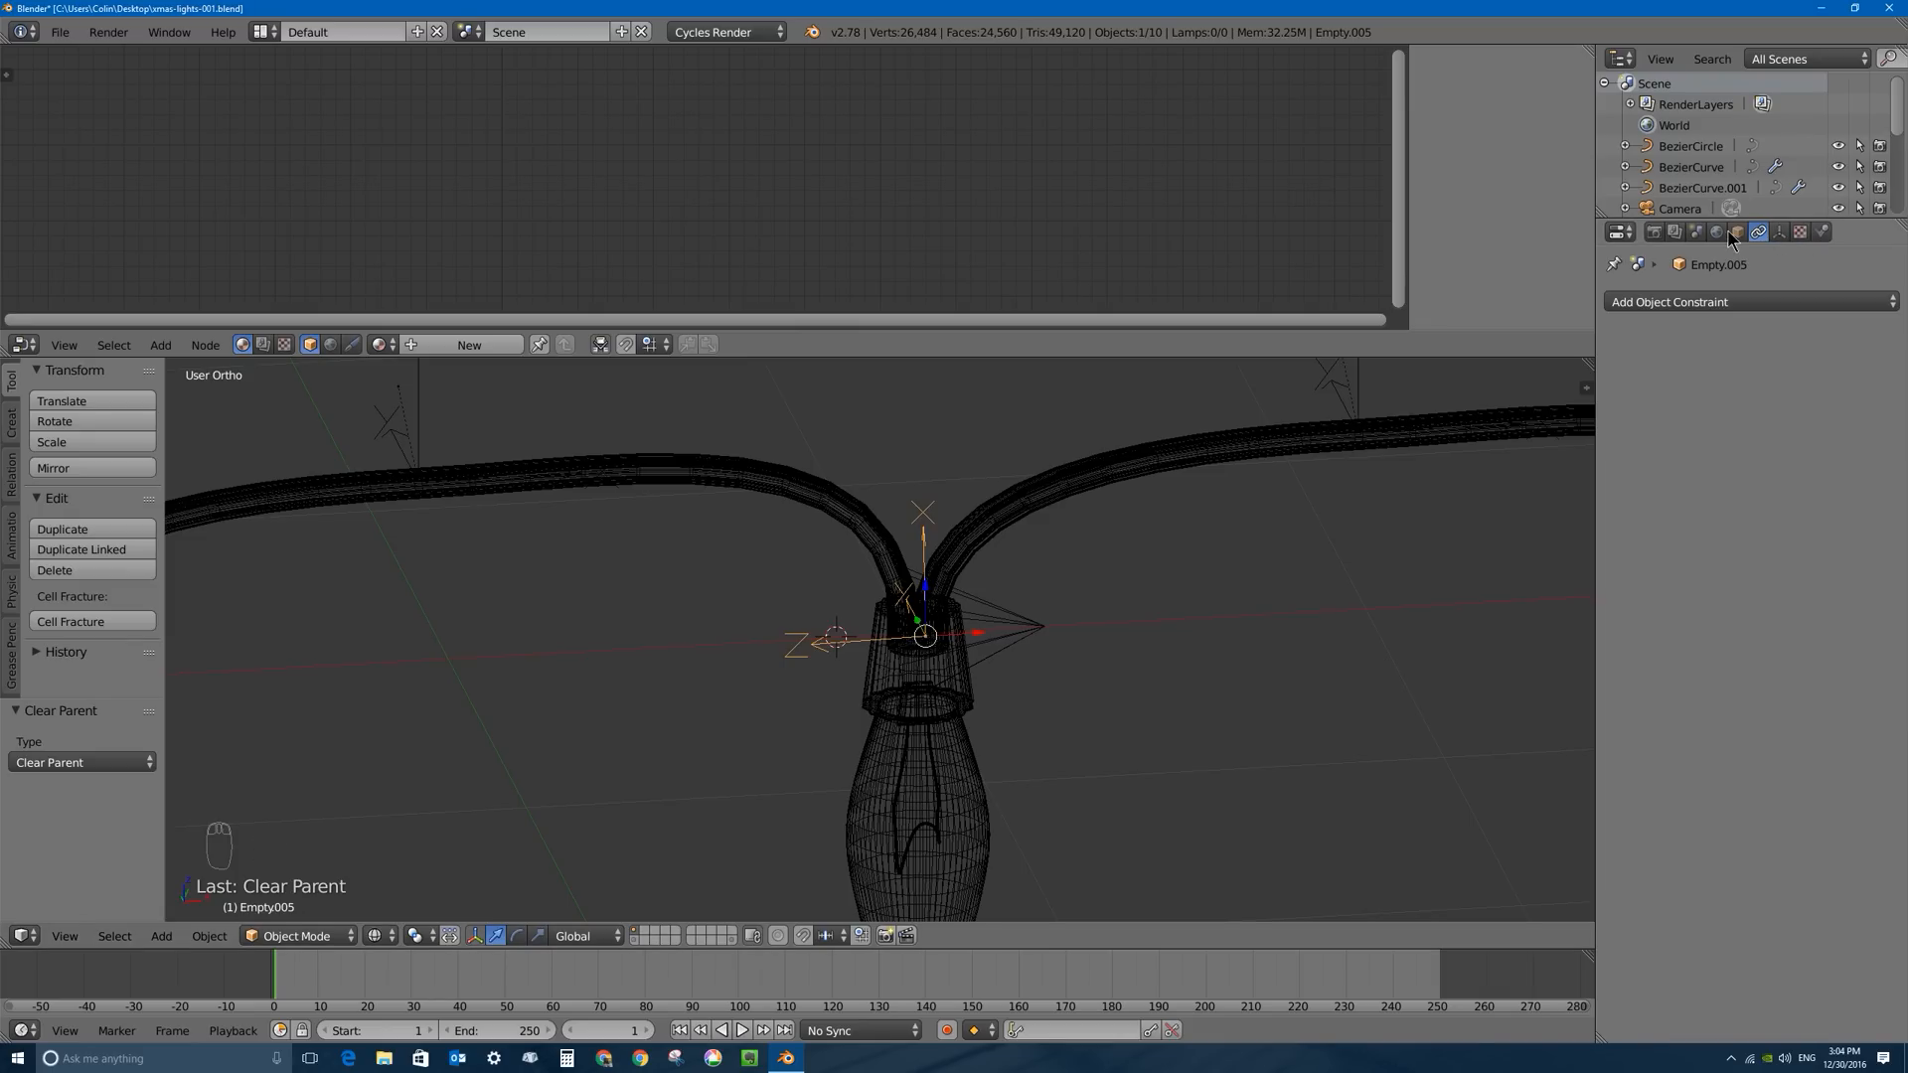
pyautogui.click(1732, 302)
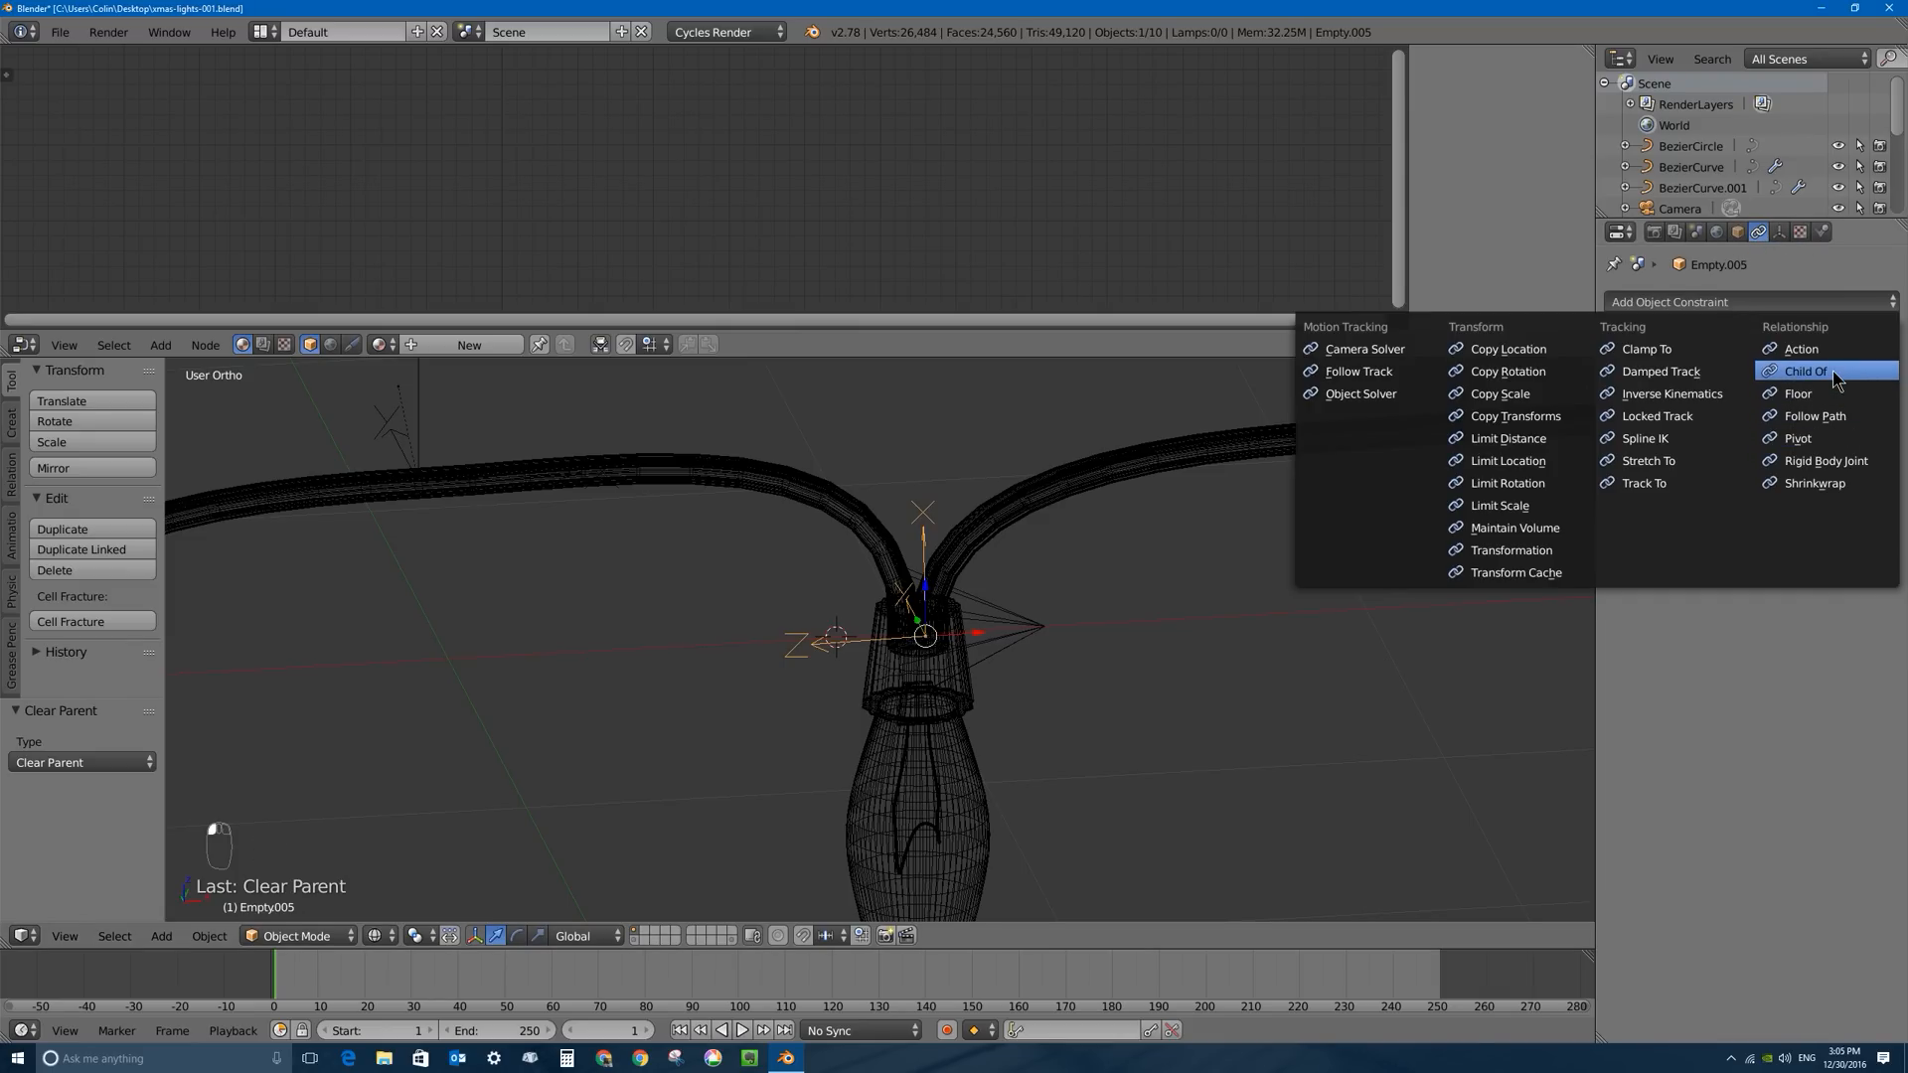
pyautogui.click(1774, 386)
pyautogui.click(1770, 379)
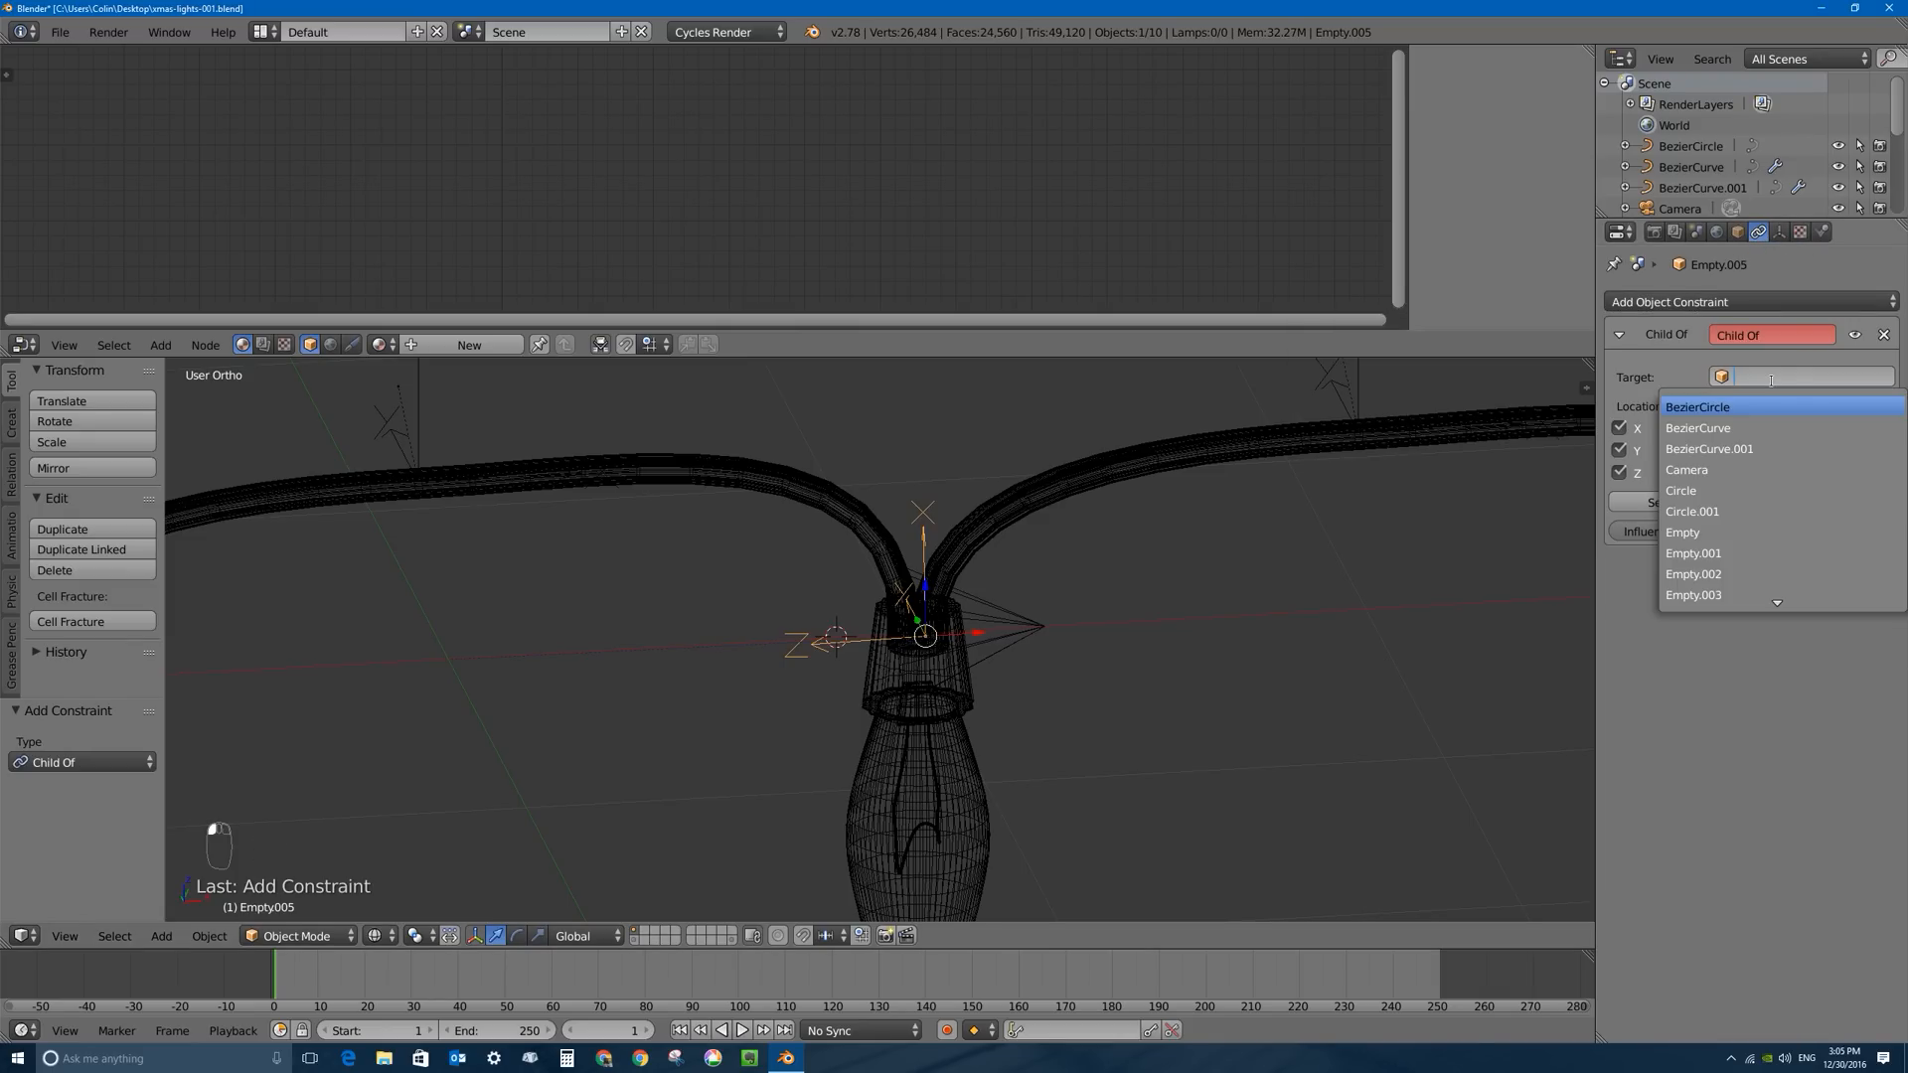
pyautogui.write('empty.')
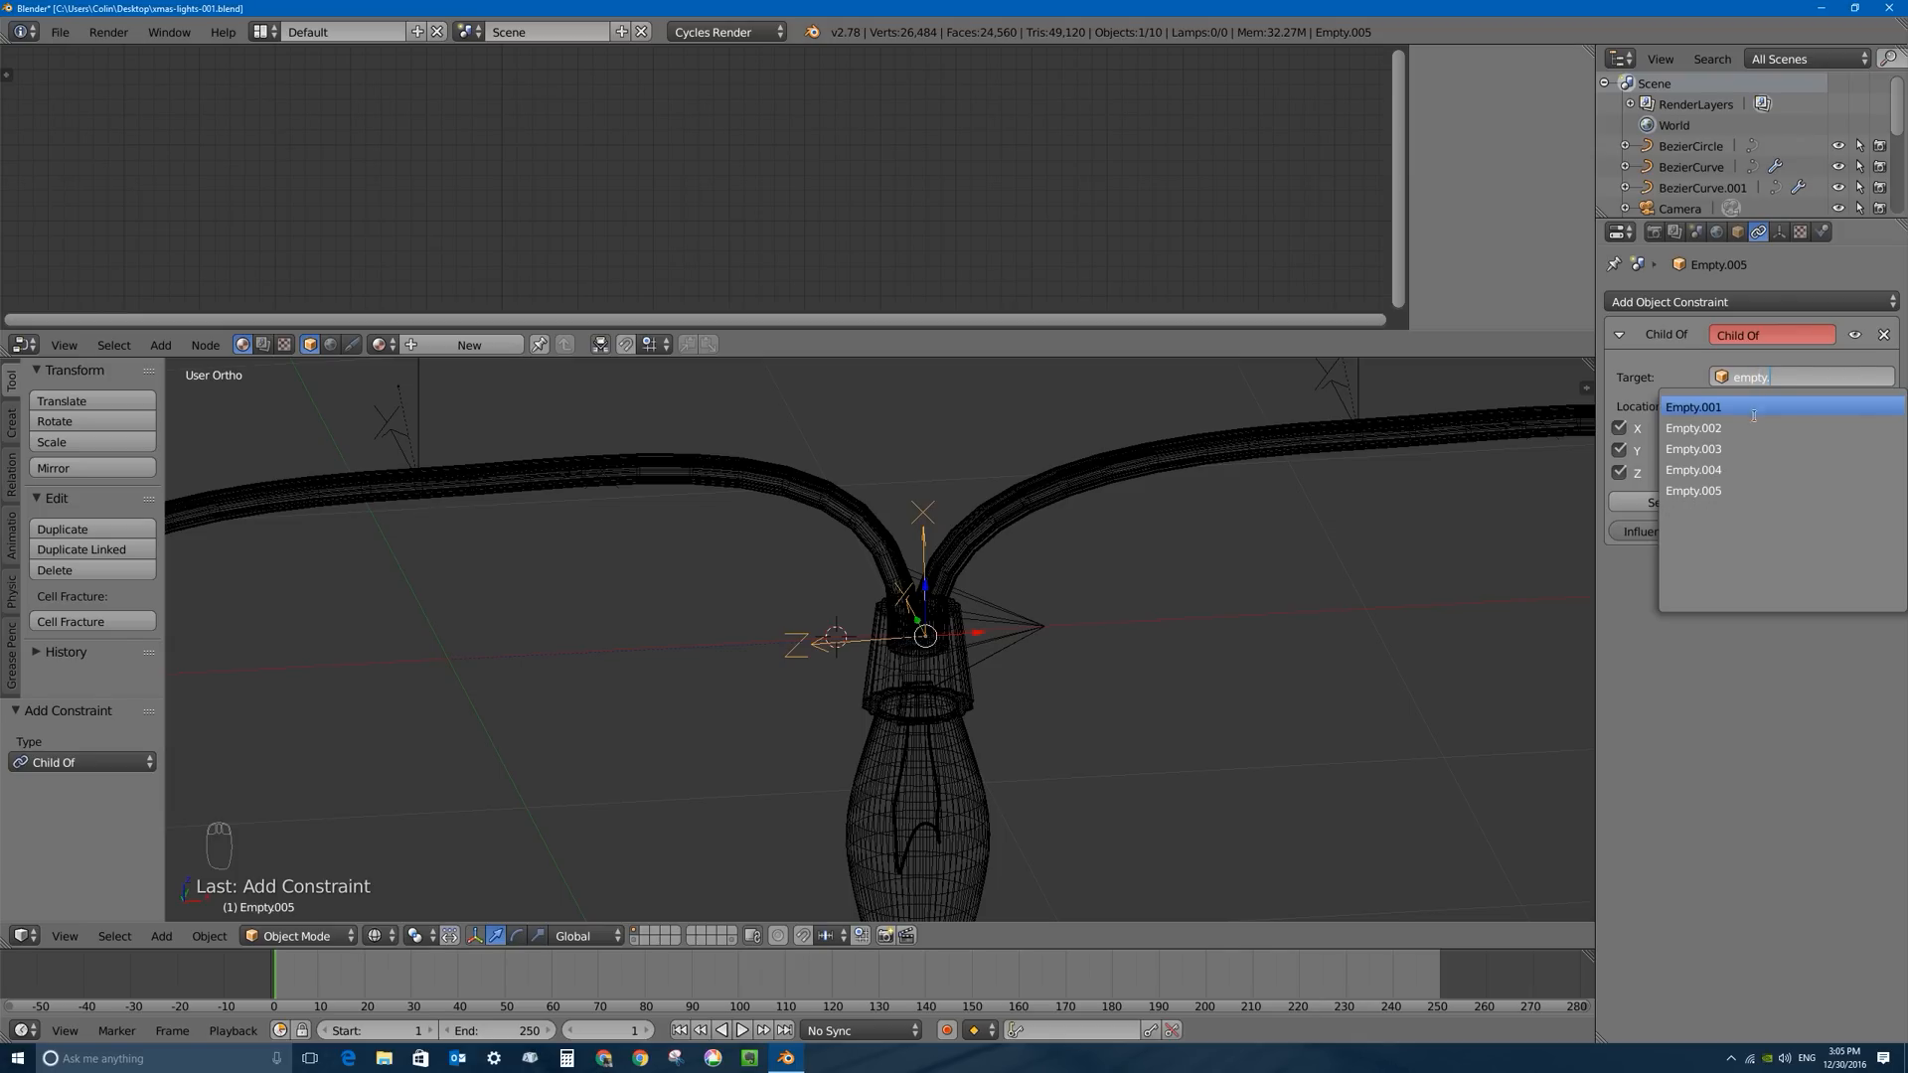
pyautogui.click(1734, 428)
pyautogui.click(1647, 503)
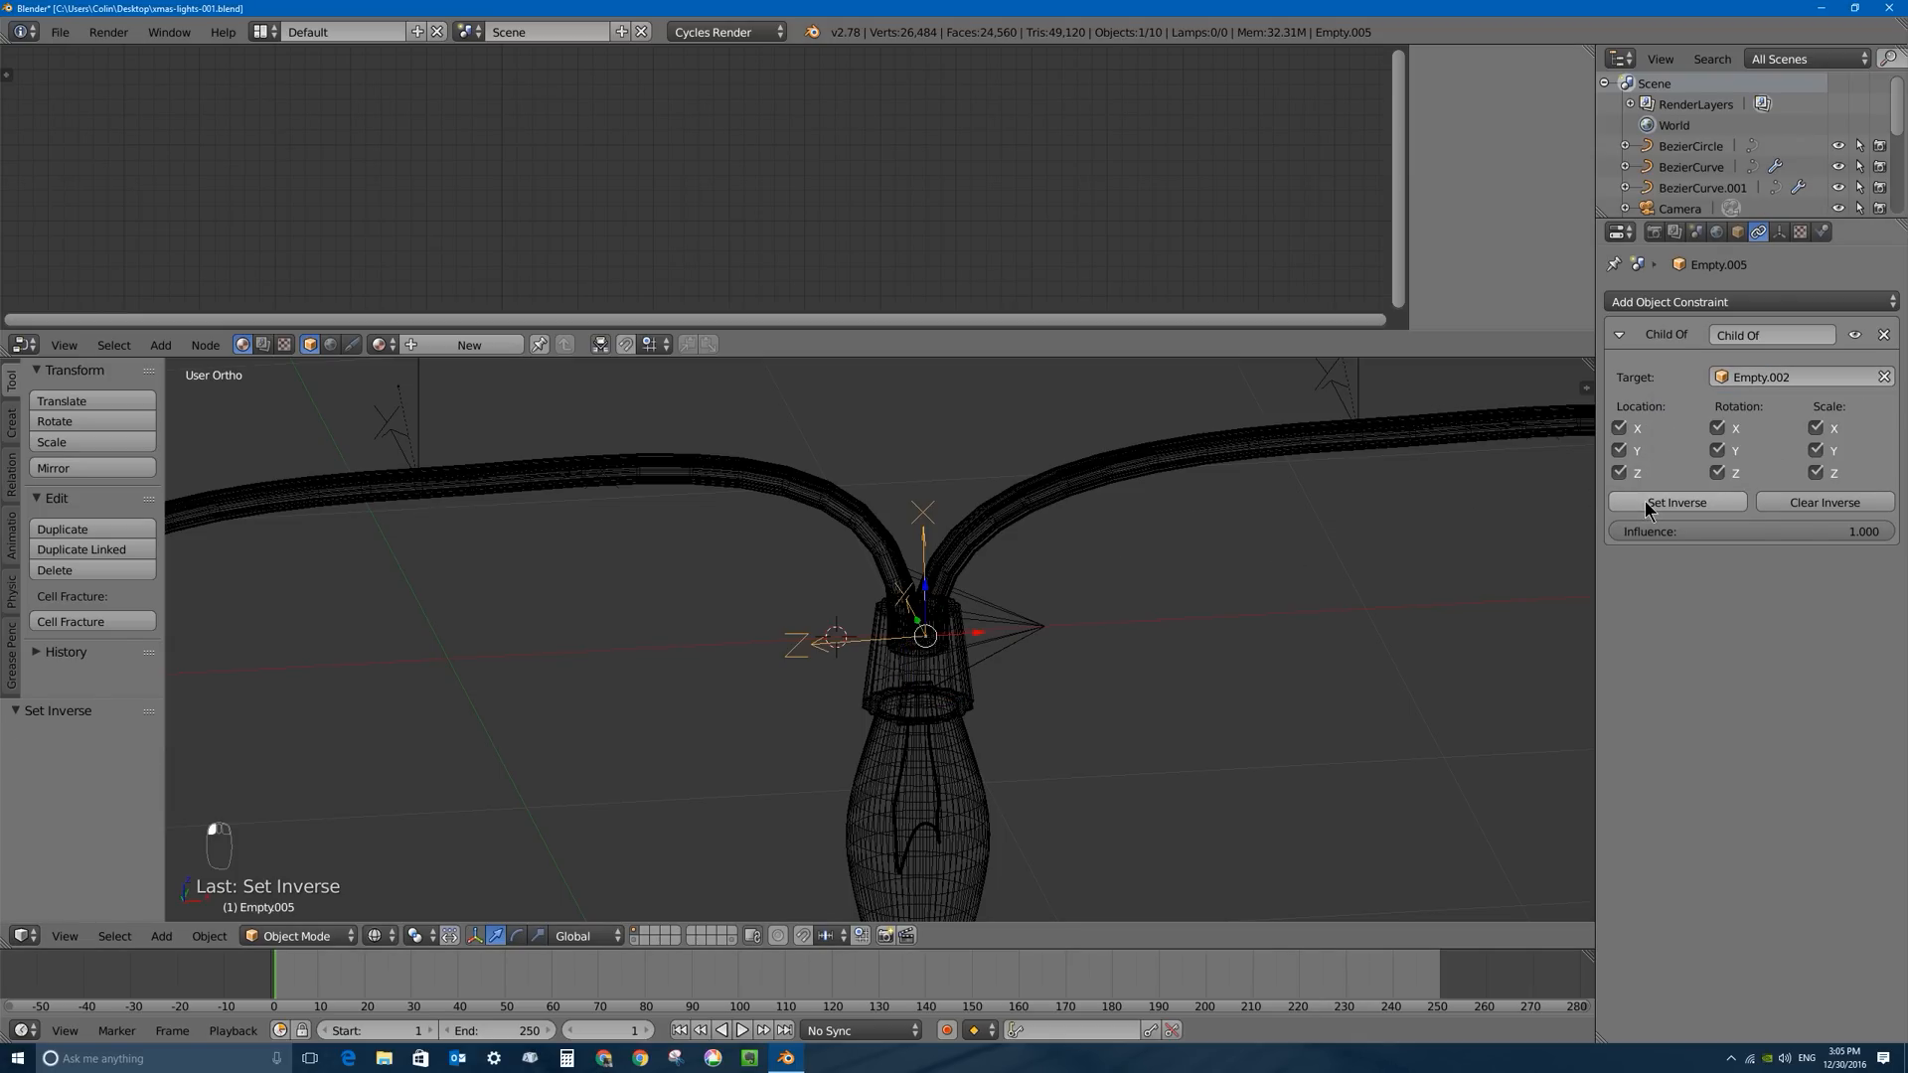
# Disable X, Y and Z scale in the start empty's Child Of constraint and set the inverse again.
pyautogui.moveTo(961, 594); pyautogui.dragTo(938, 610, button='middle')
pyautogui.rightClick(984, 632)
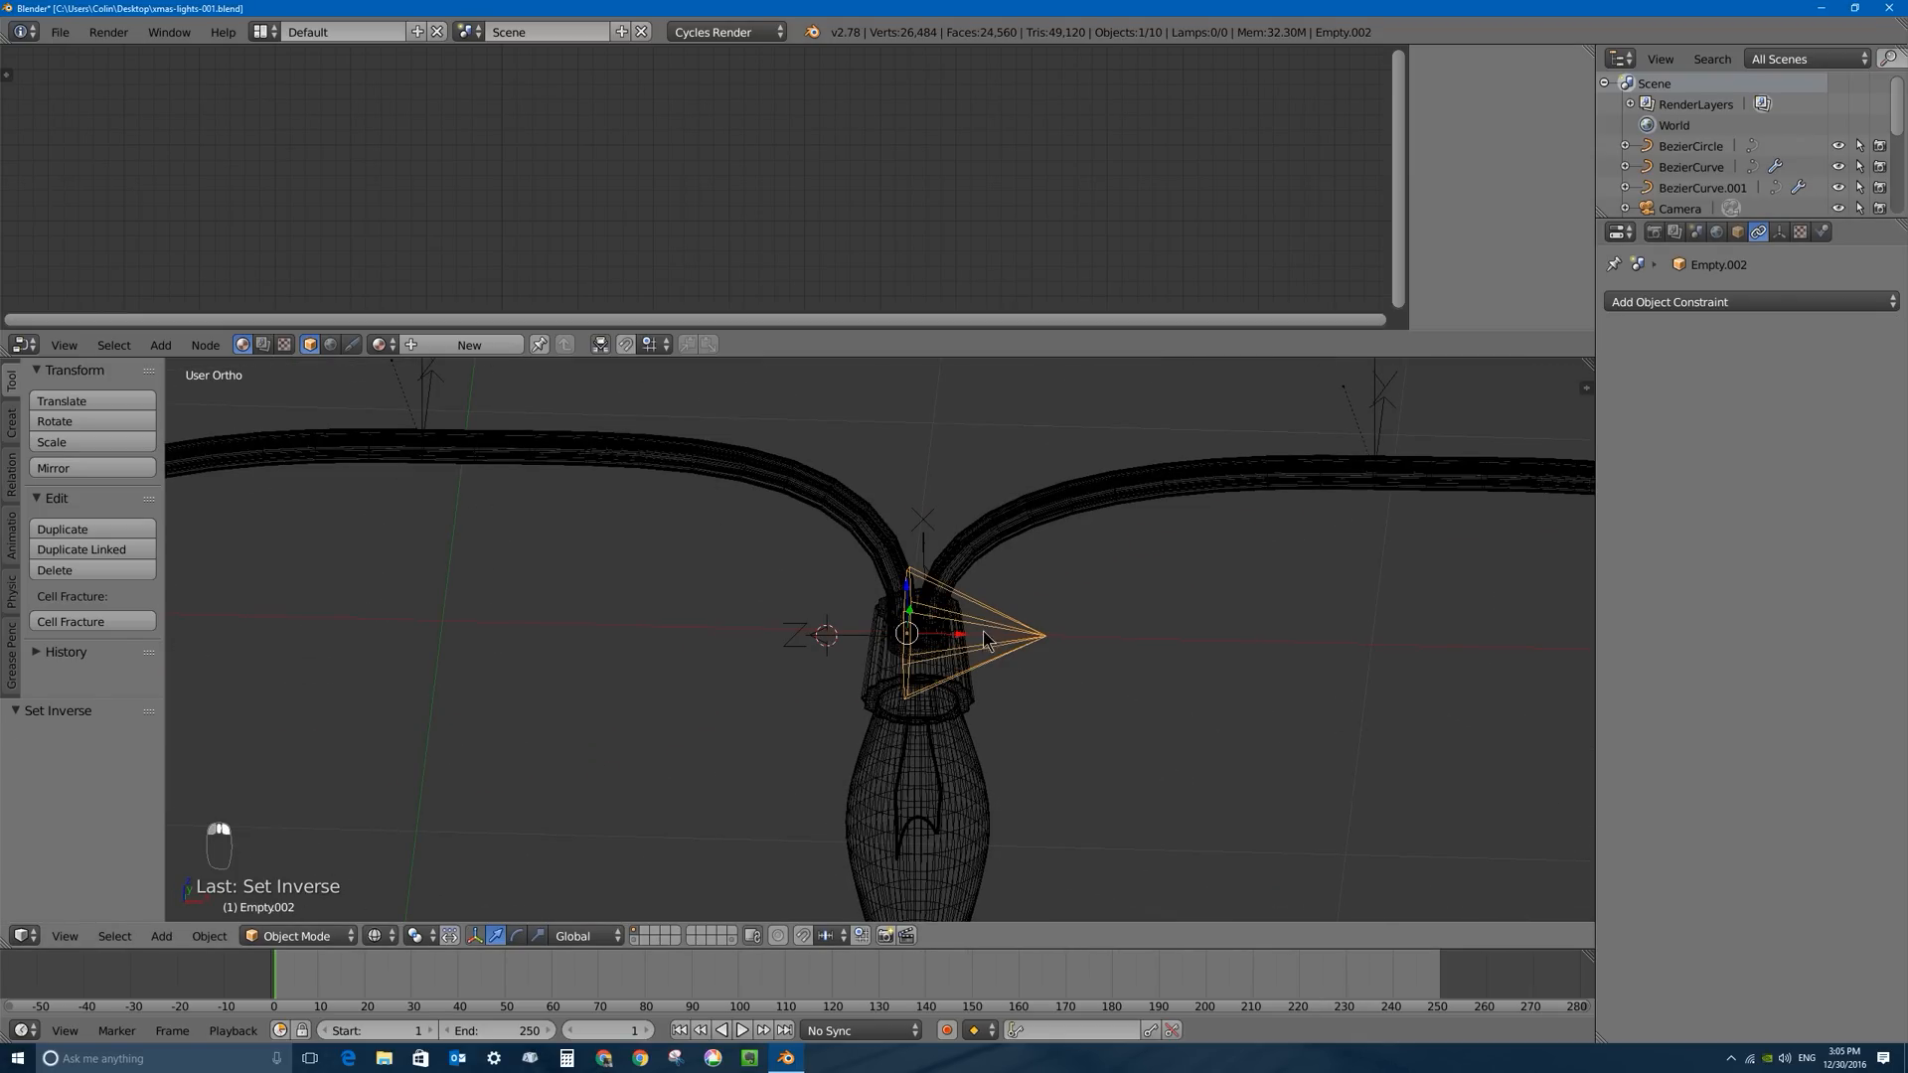
pyautogui.rightClick(914, 531)
pyautogui.click(1815, 429)
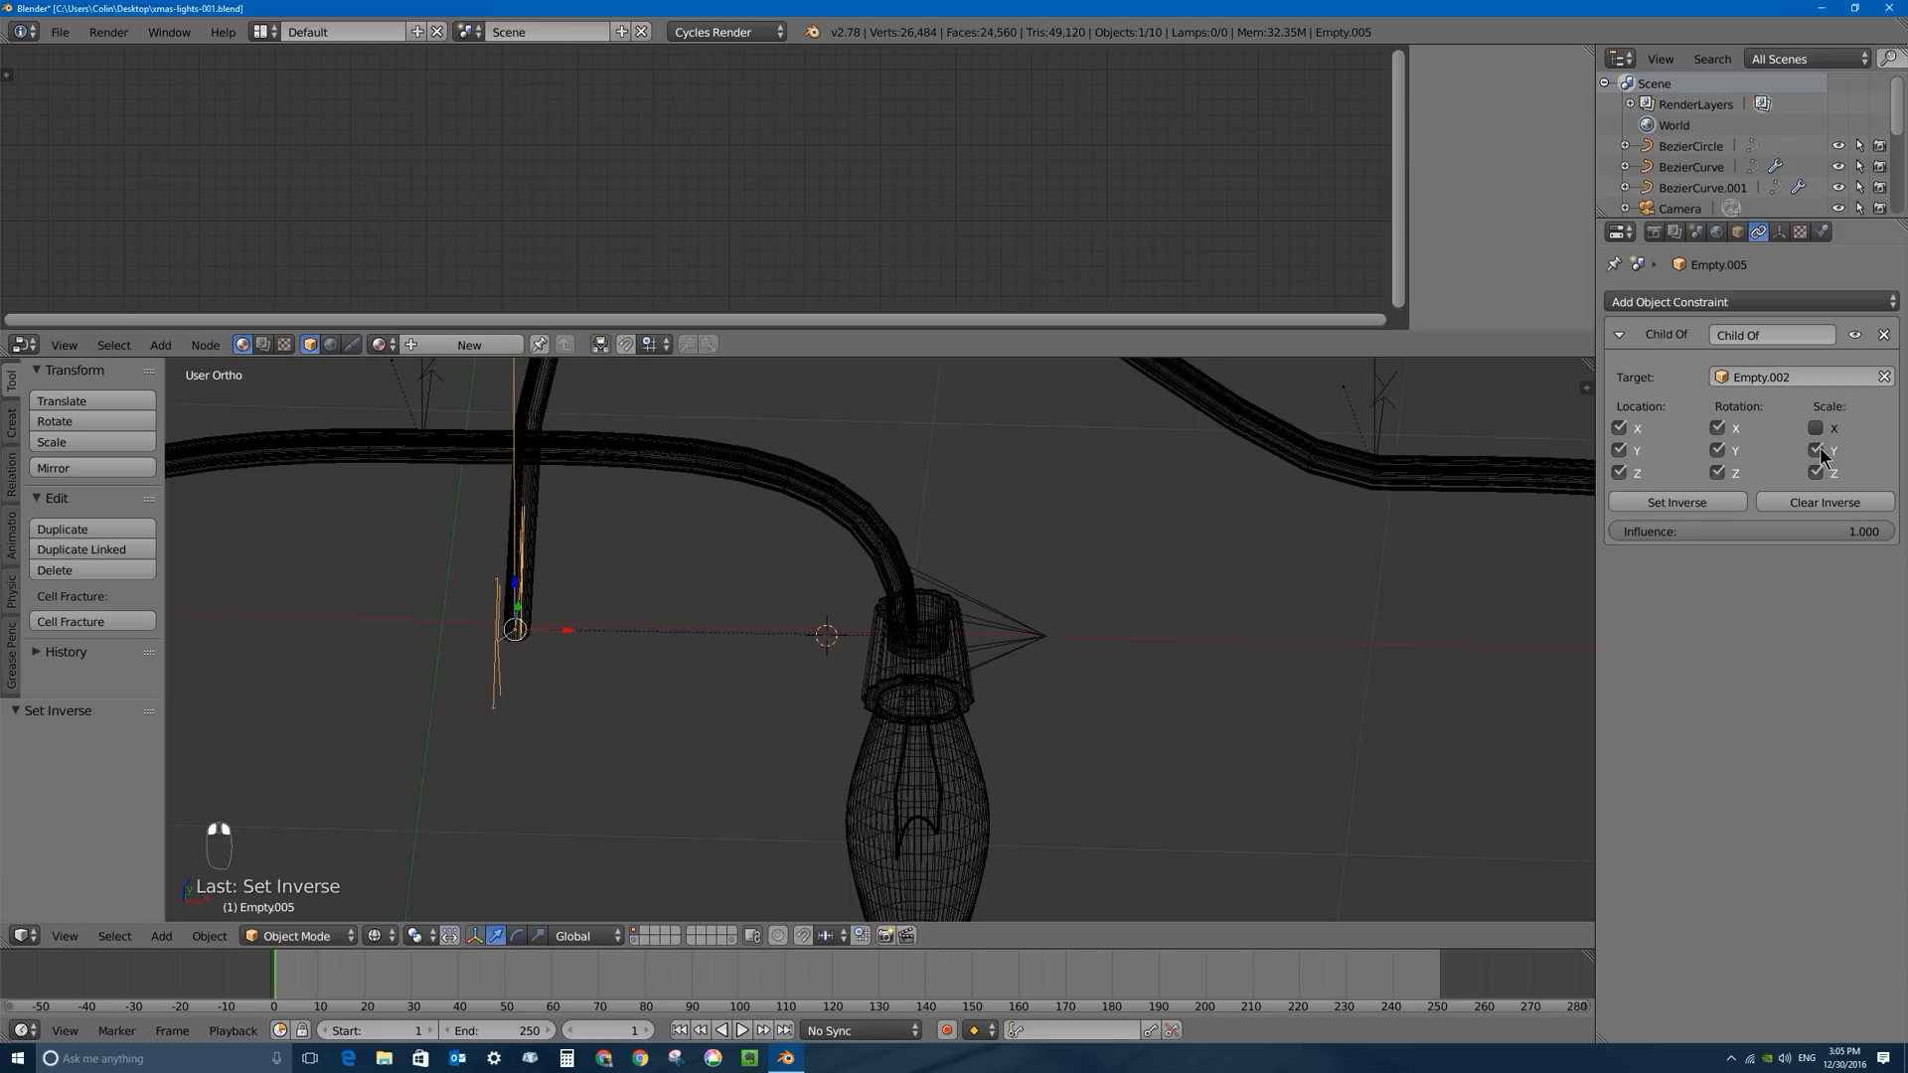
pyautogui.click(1817, 450)
pyautogui.click(1815, 473)
pyautogui.click(1684, 502)
# Try moving and scaling the first wire's cone empty and scaling the second wire's start empty to test the linked joint.
pyautogui.rightClick(1006, 630)
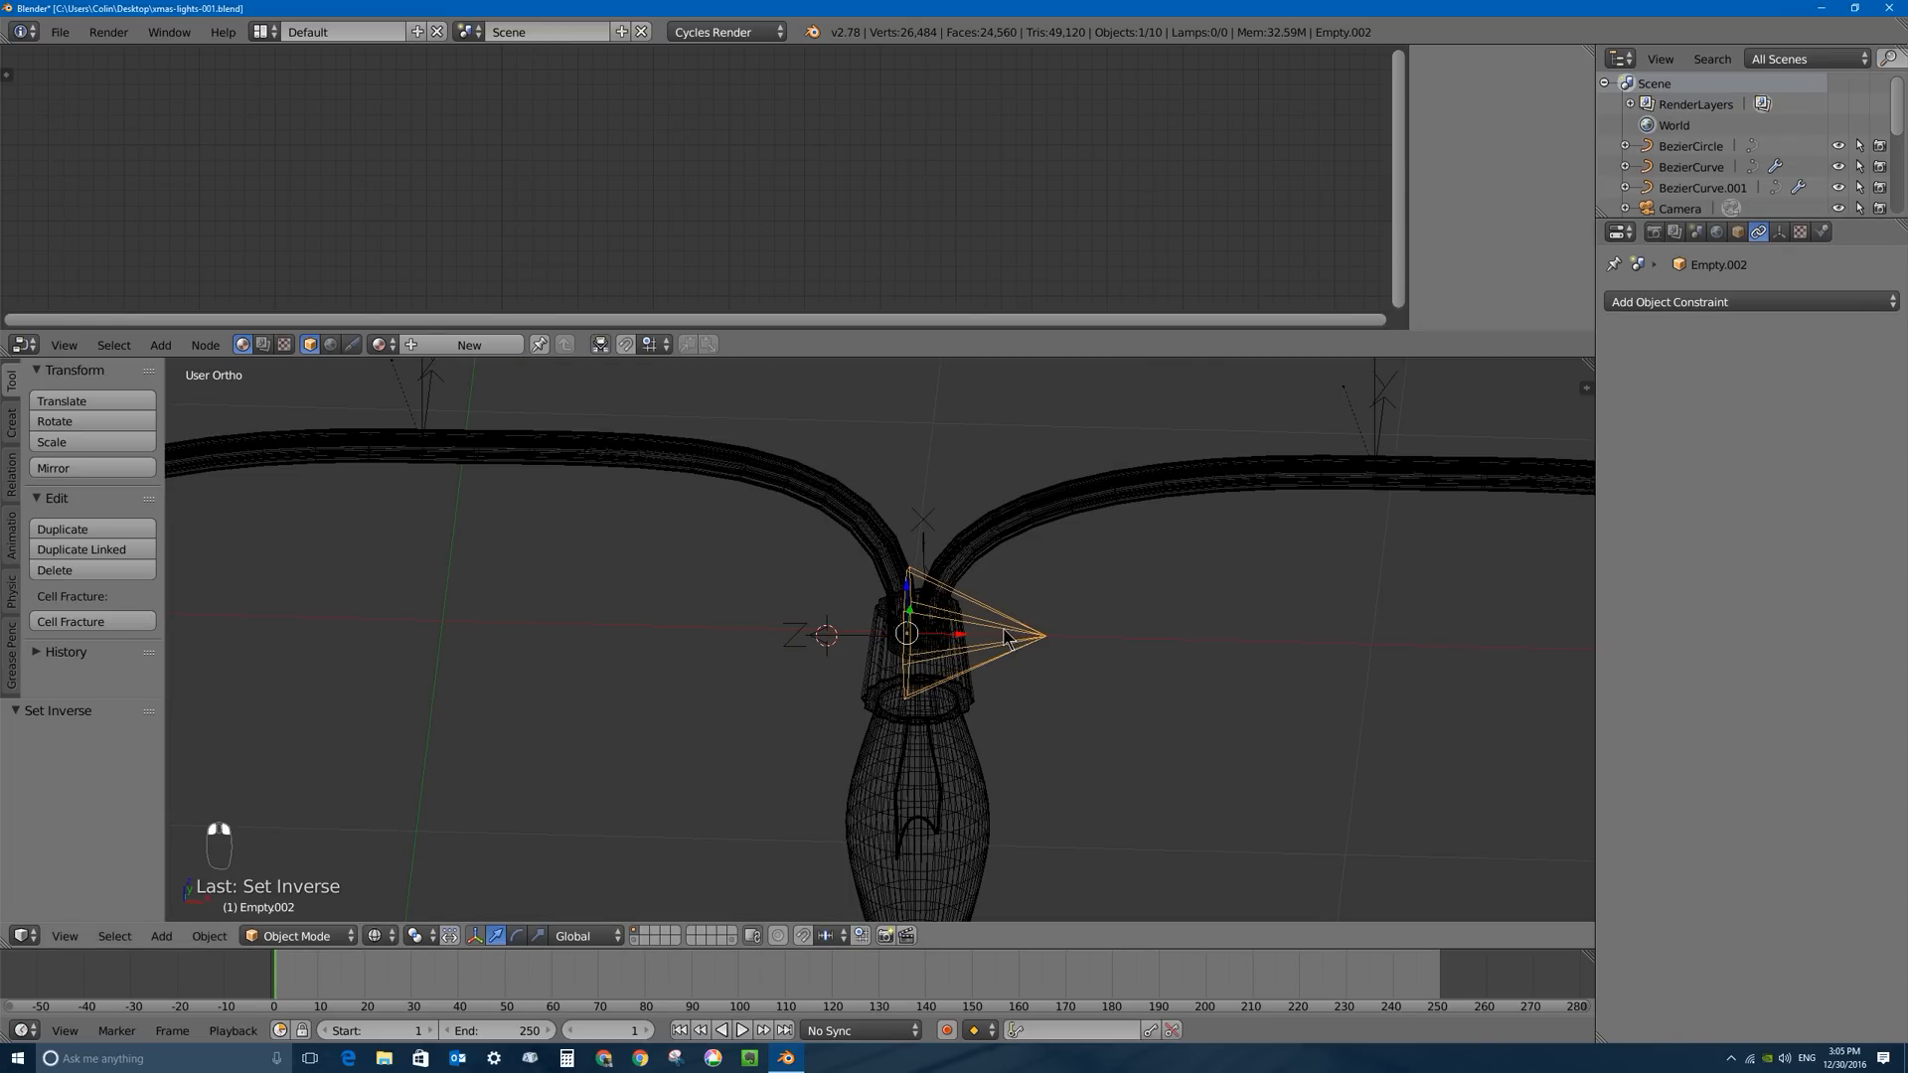
pyautogui.press('g')
pyautogui.rightClick(993, 587)
pyautogui.press('s')
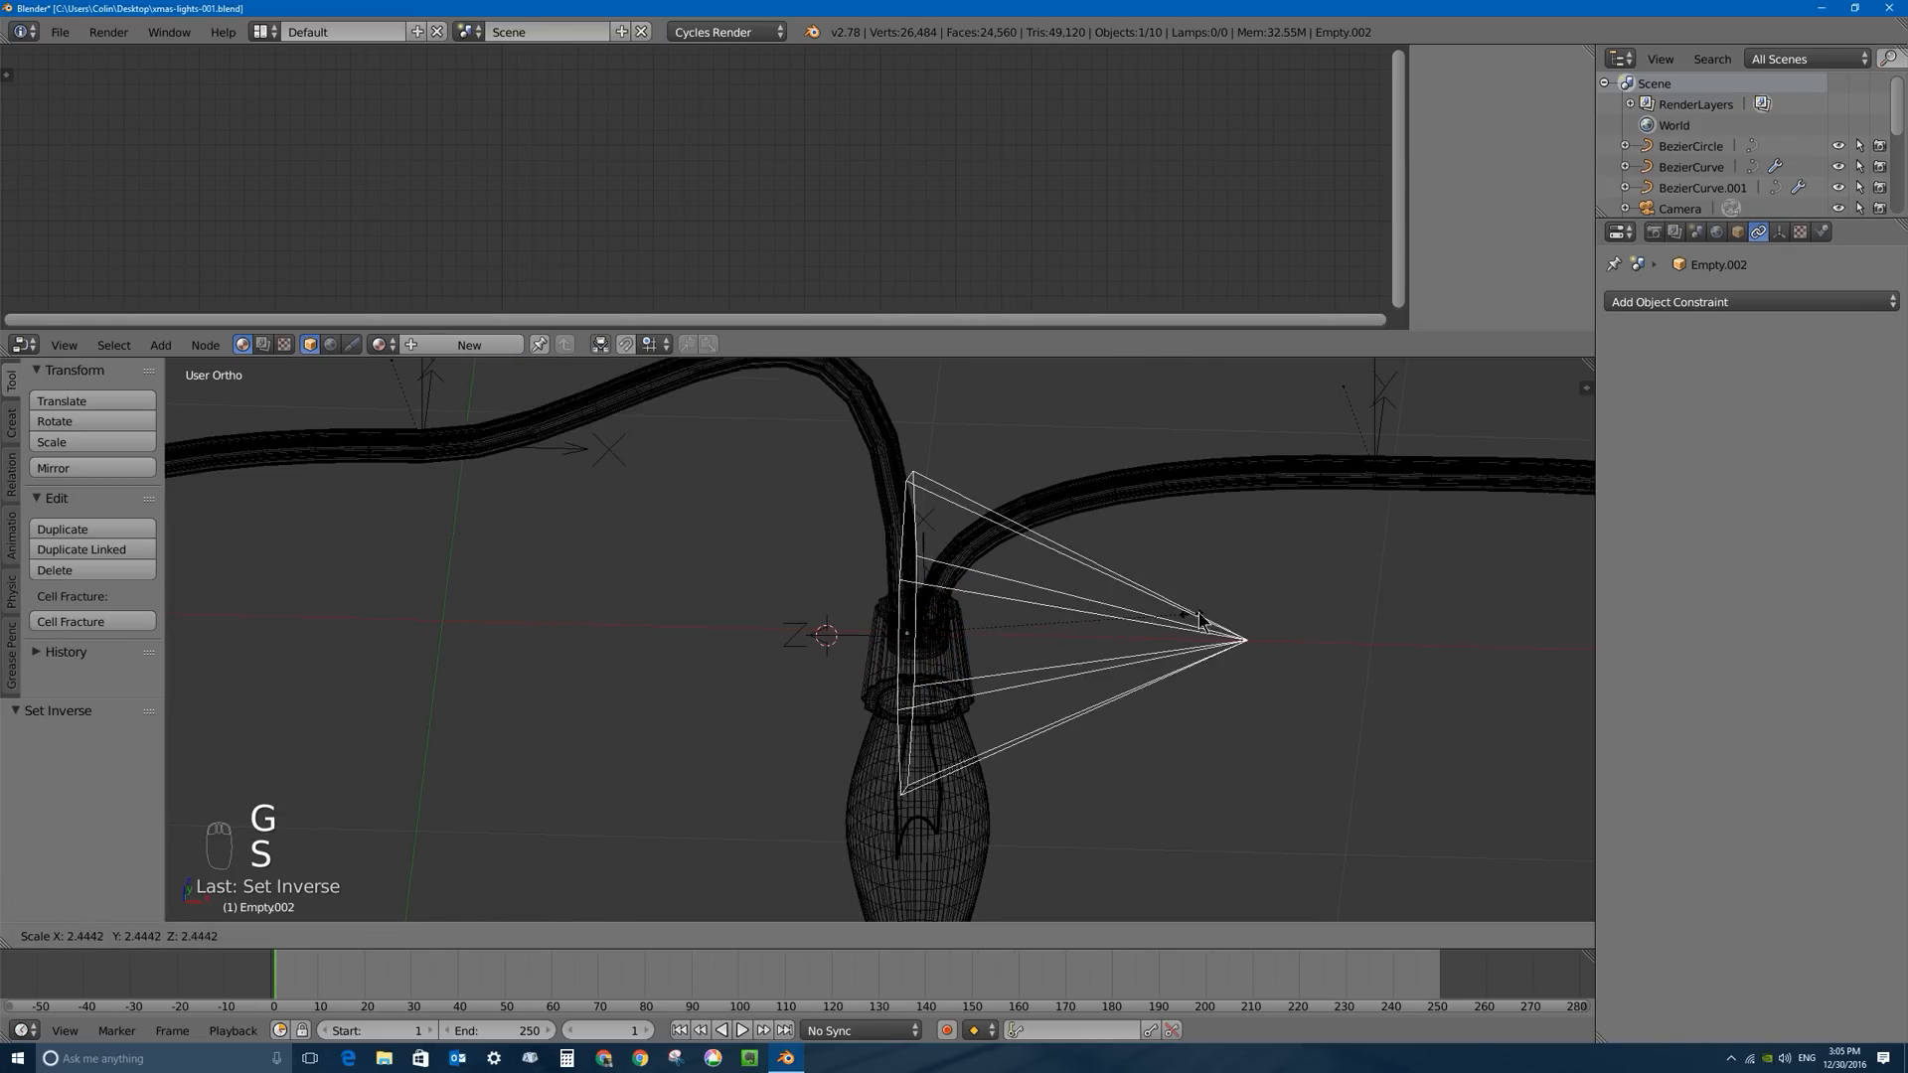
pyautogui.rightClick(1197, 620)
pyautogui.rightClick(837, 635)
pyautogui.press('s')
pyautogui.rightClick(775, 624)
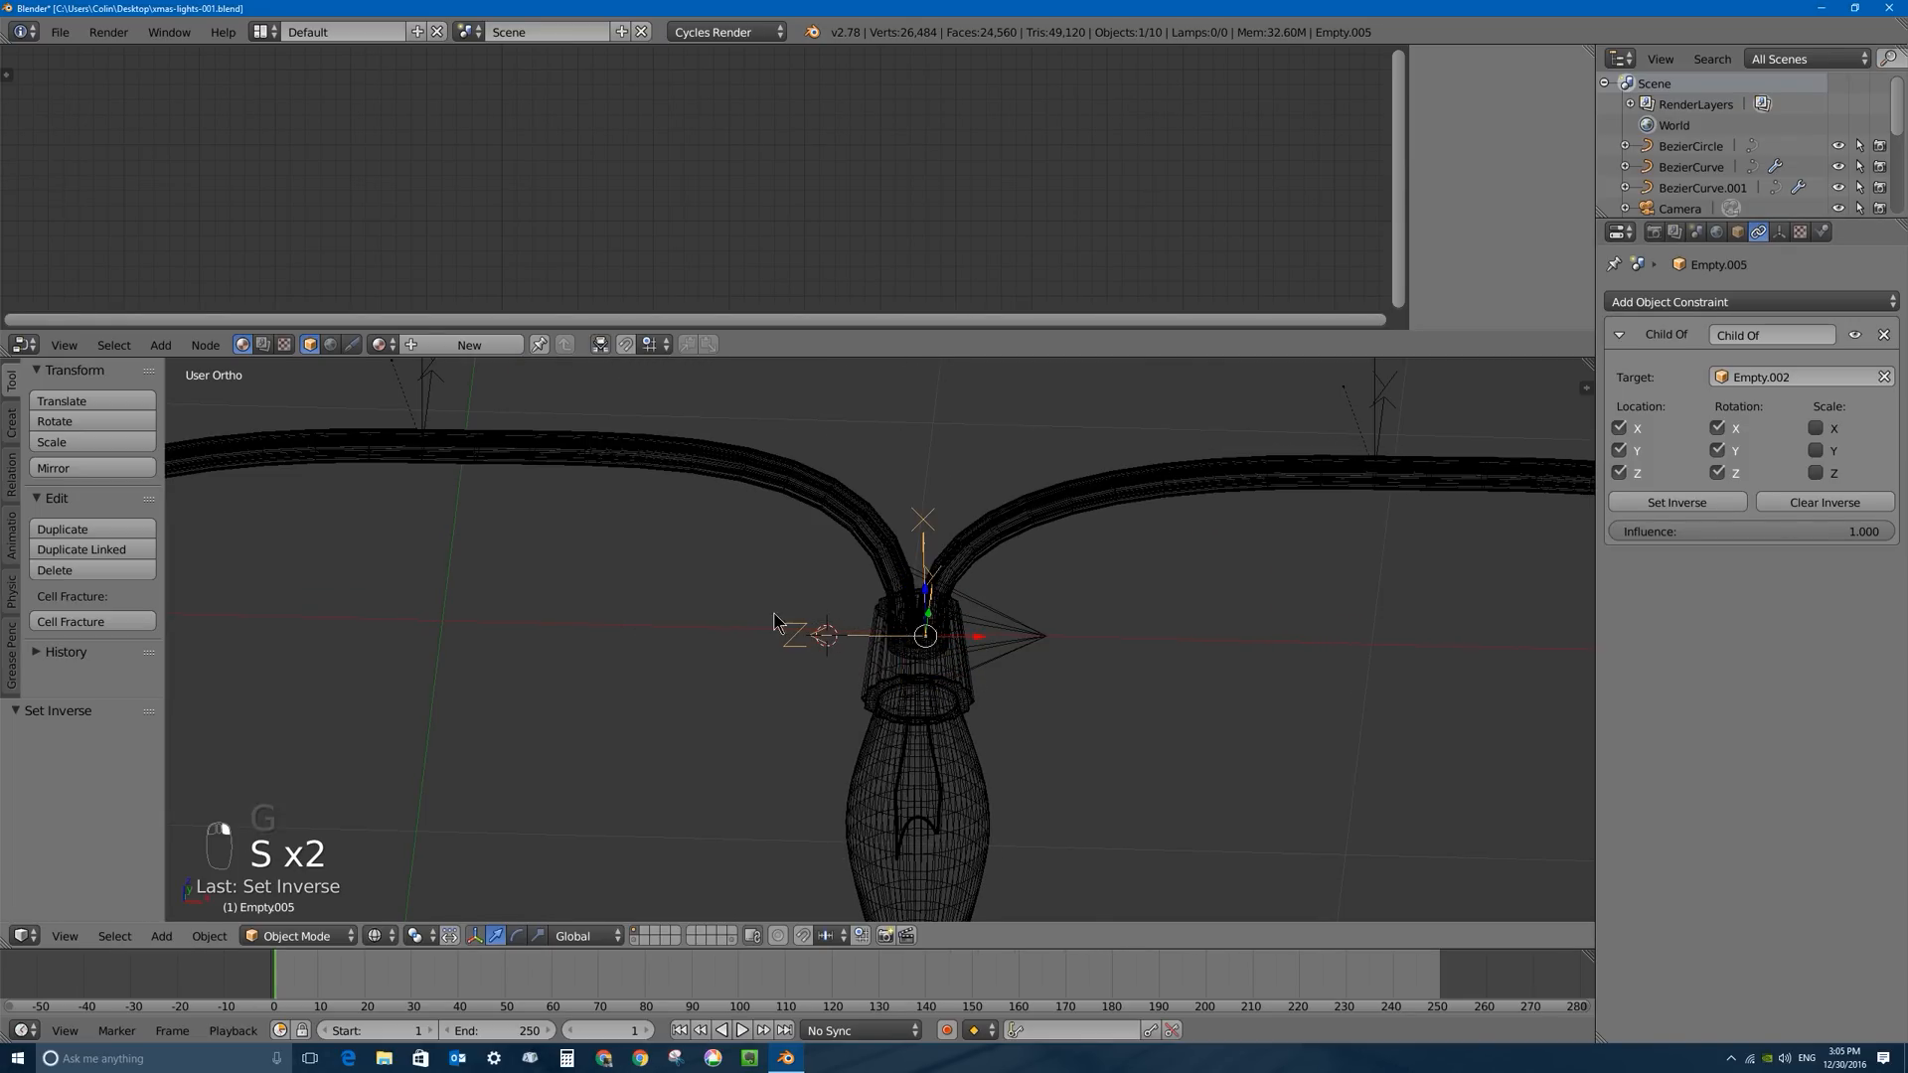
pyautogui.scroll(-7, 1043, 596)
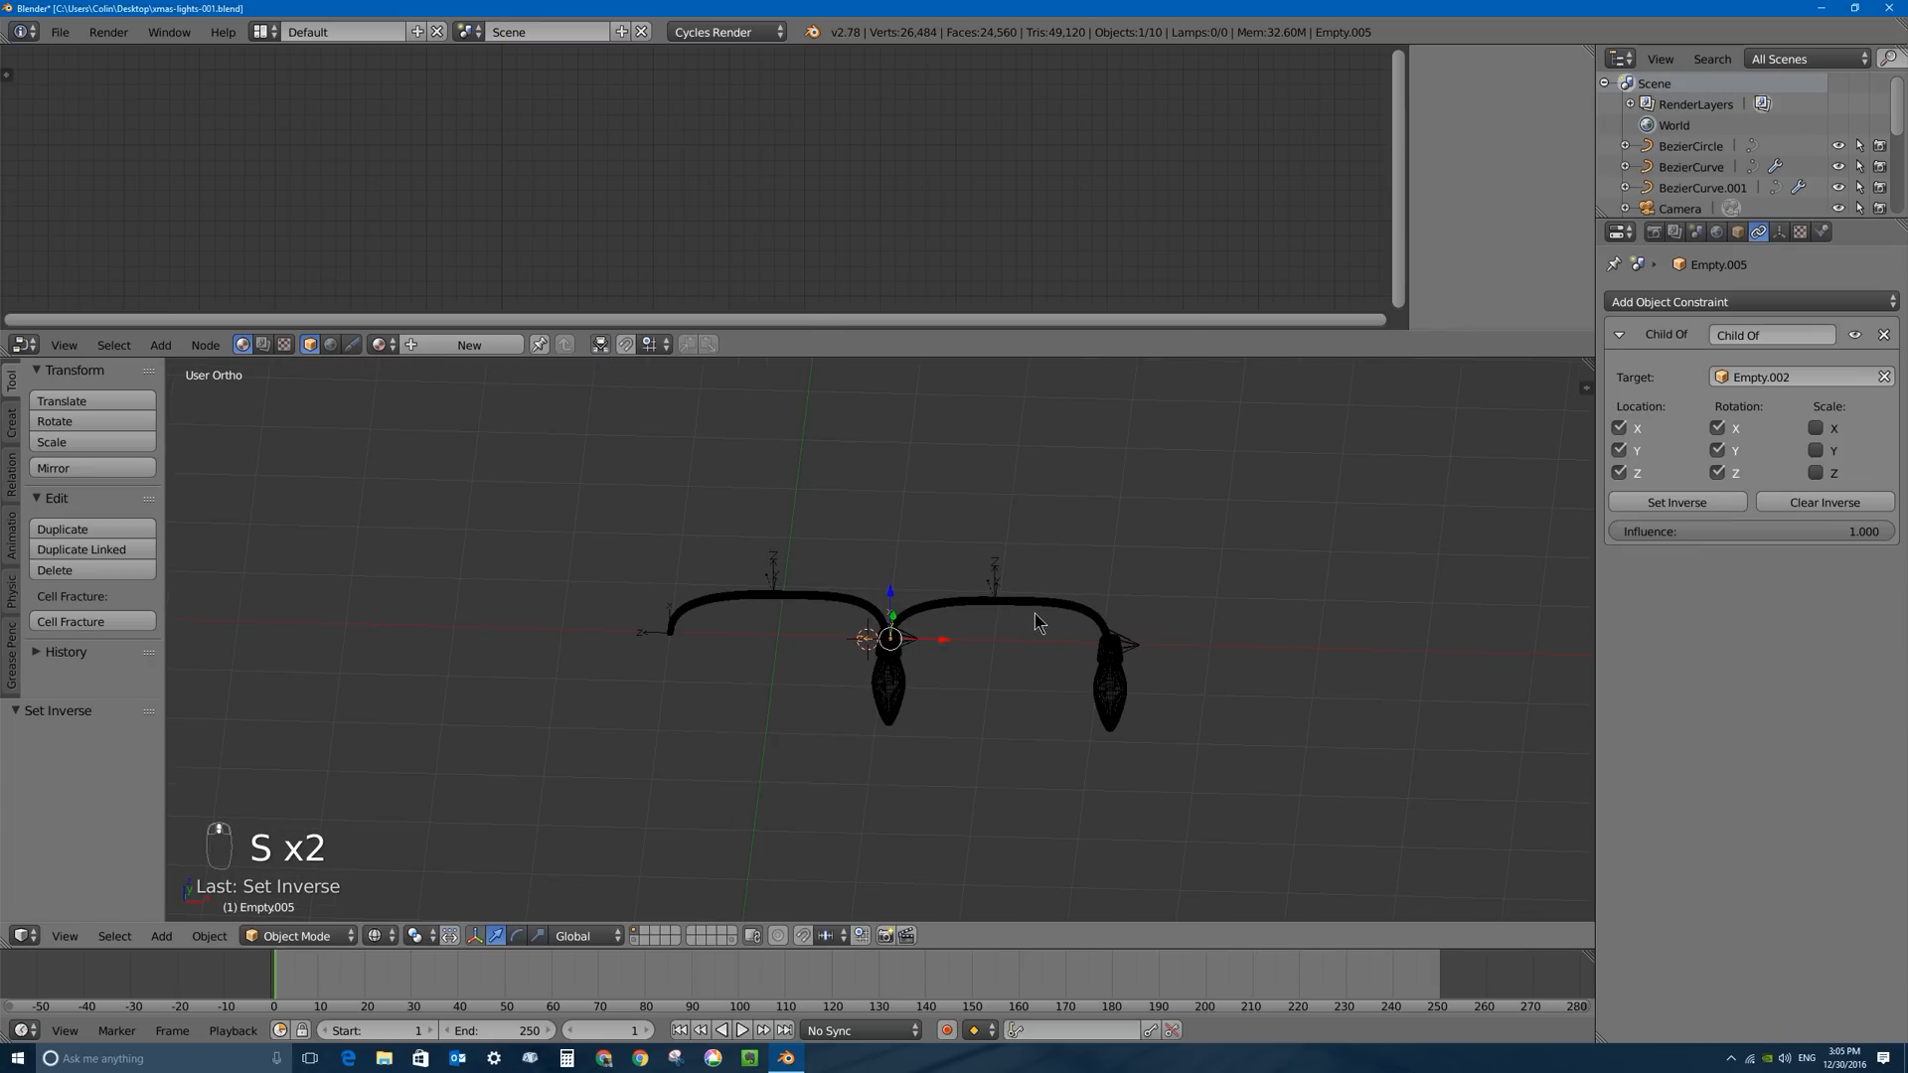
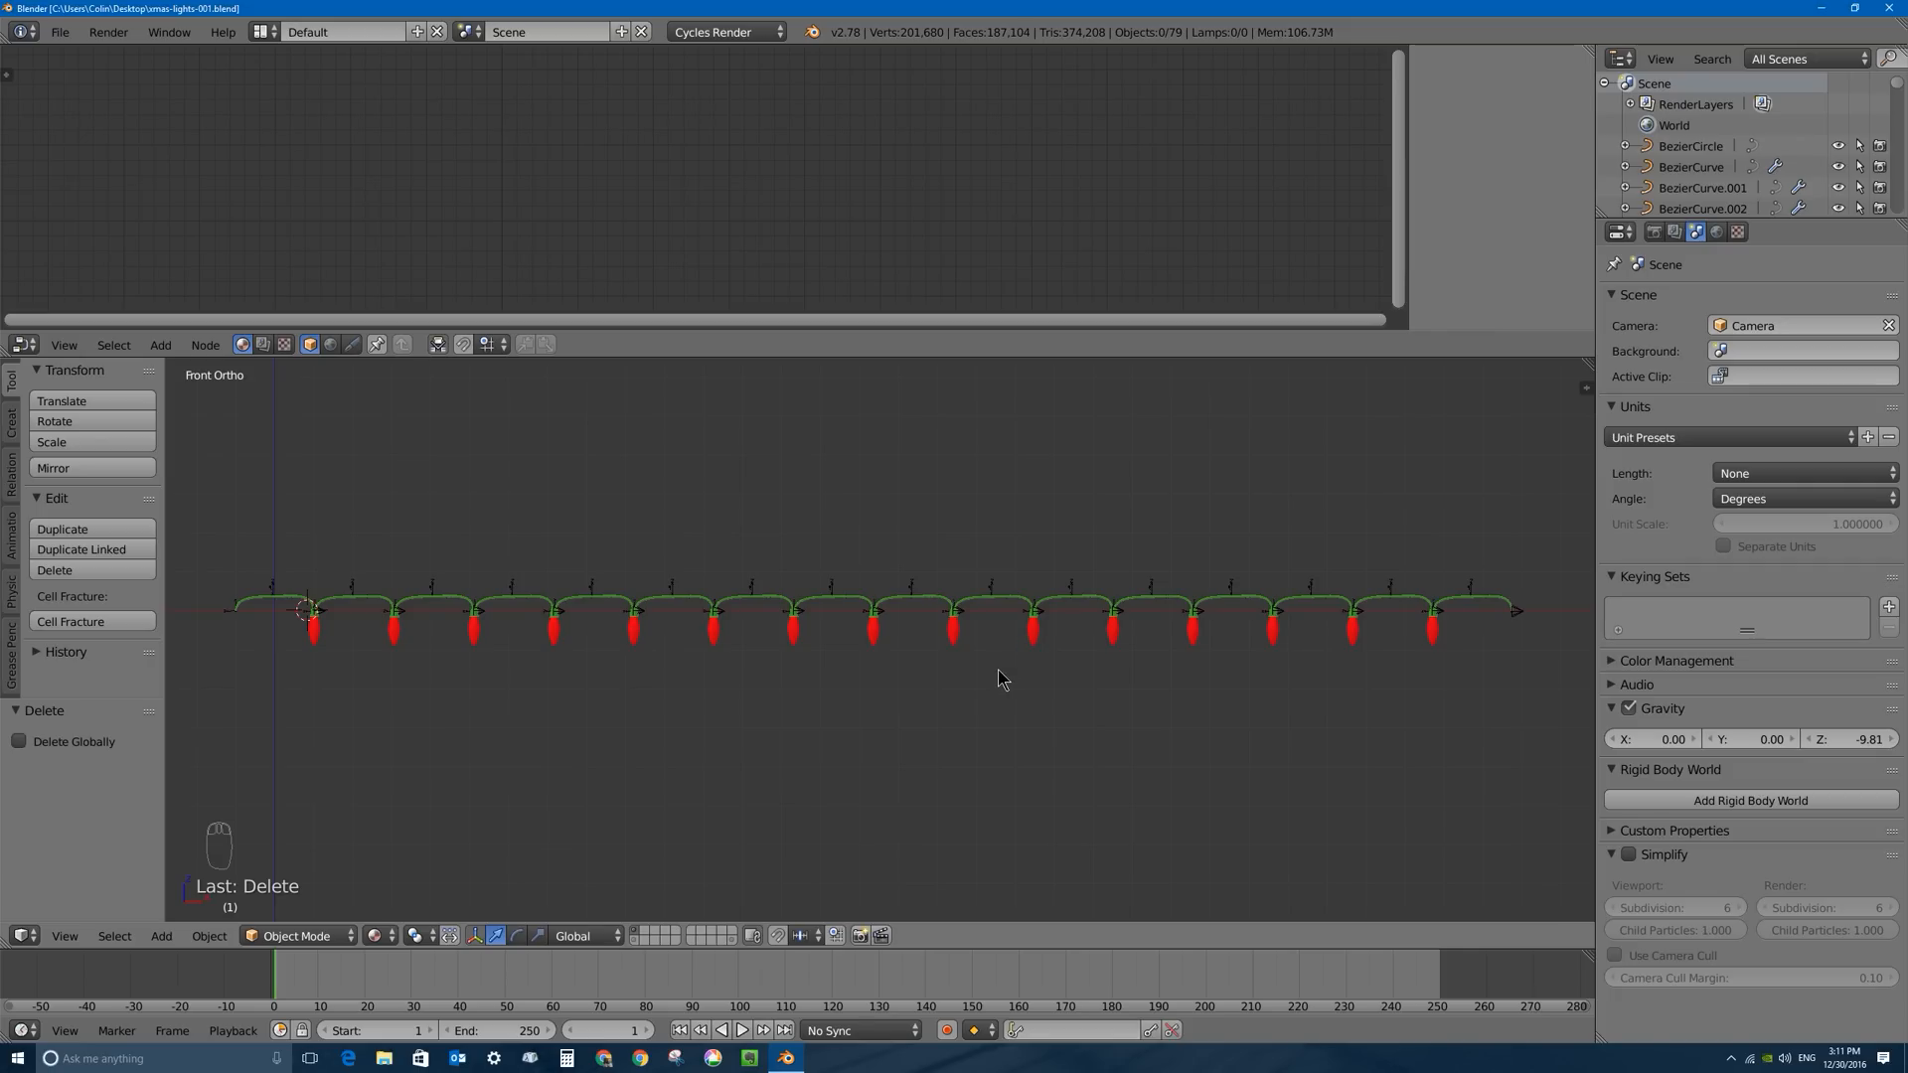
# Examine the end empties and their Child Of constraints at several joints along the string of lights.
pyautogui.scroll(4, 572, 588)
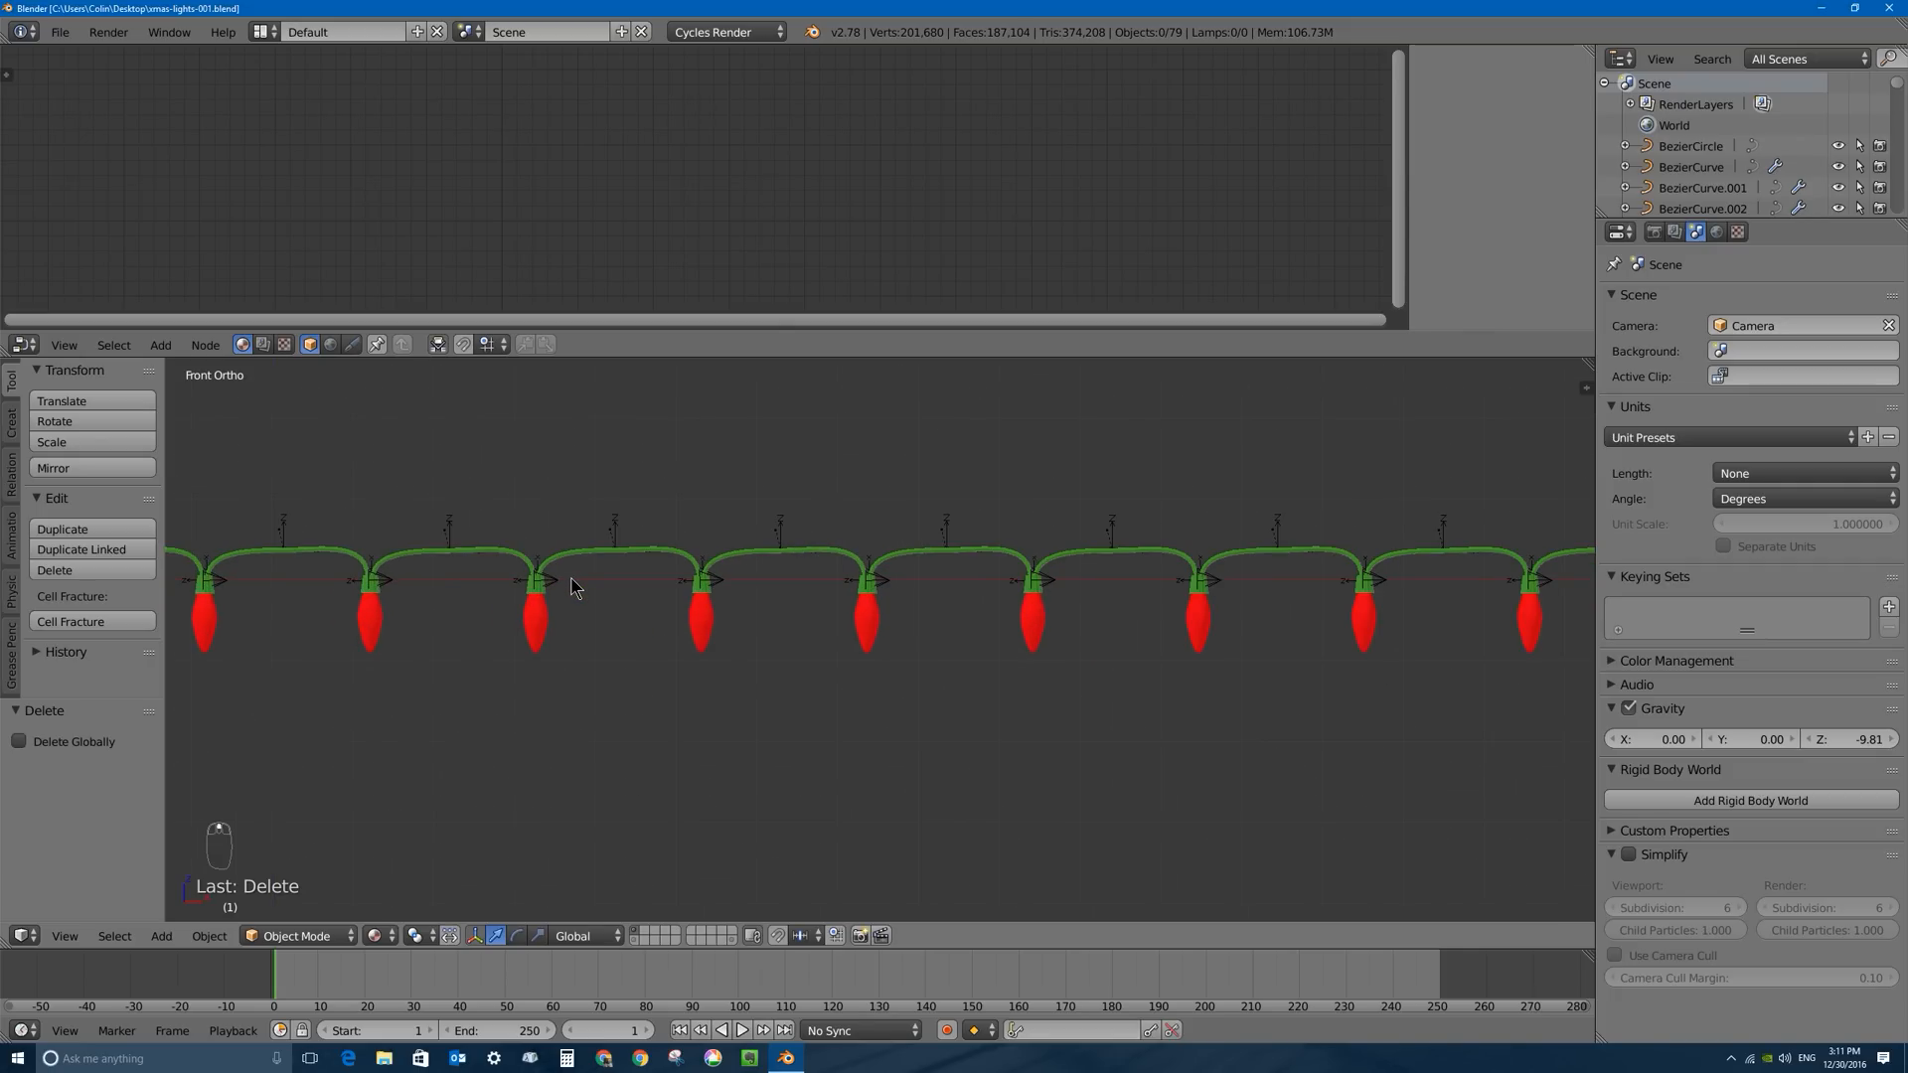
pyautogui.rightClick(560, 580)
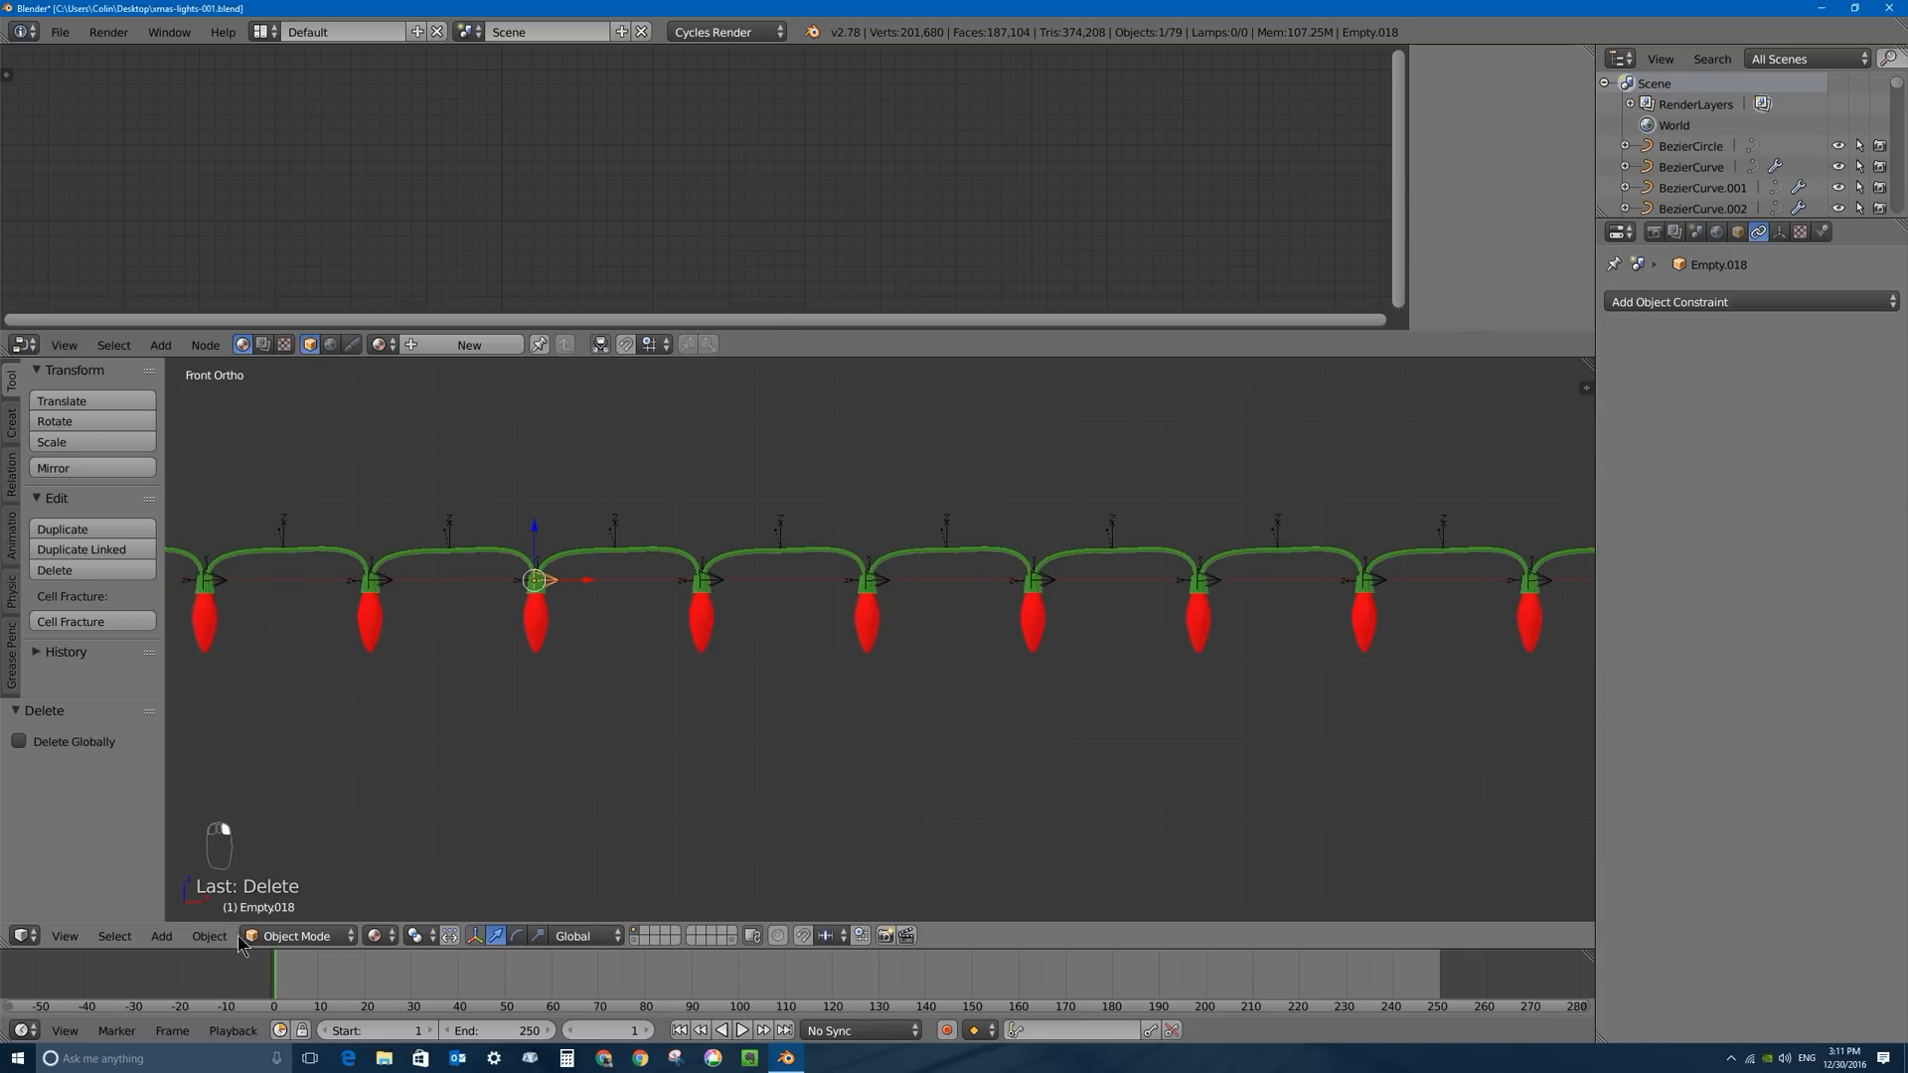
pyautogui.scroll(-4, 382, 641)
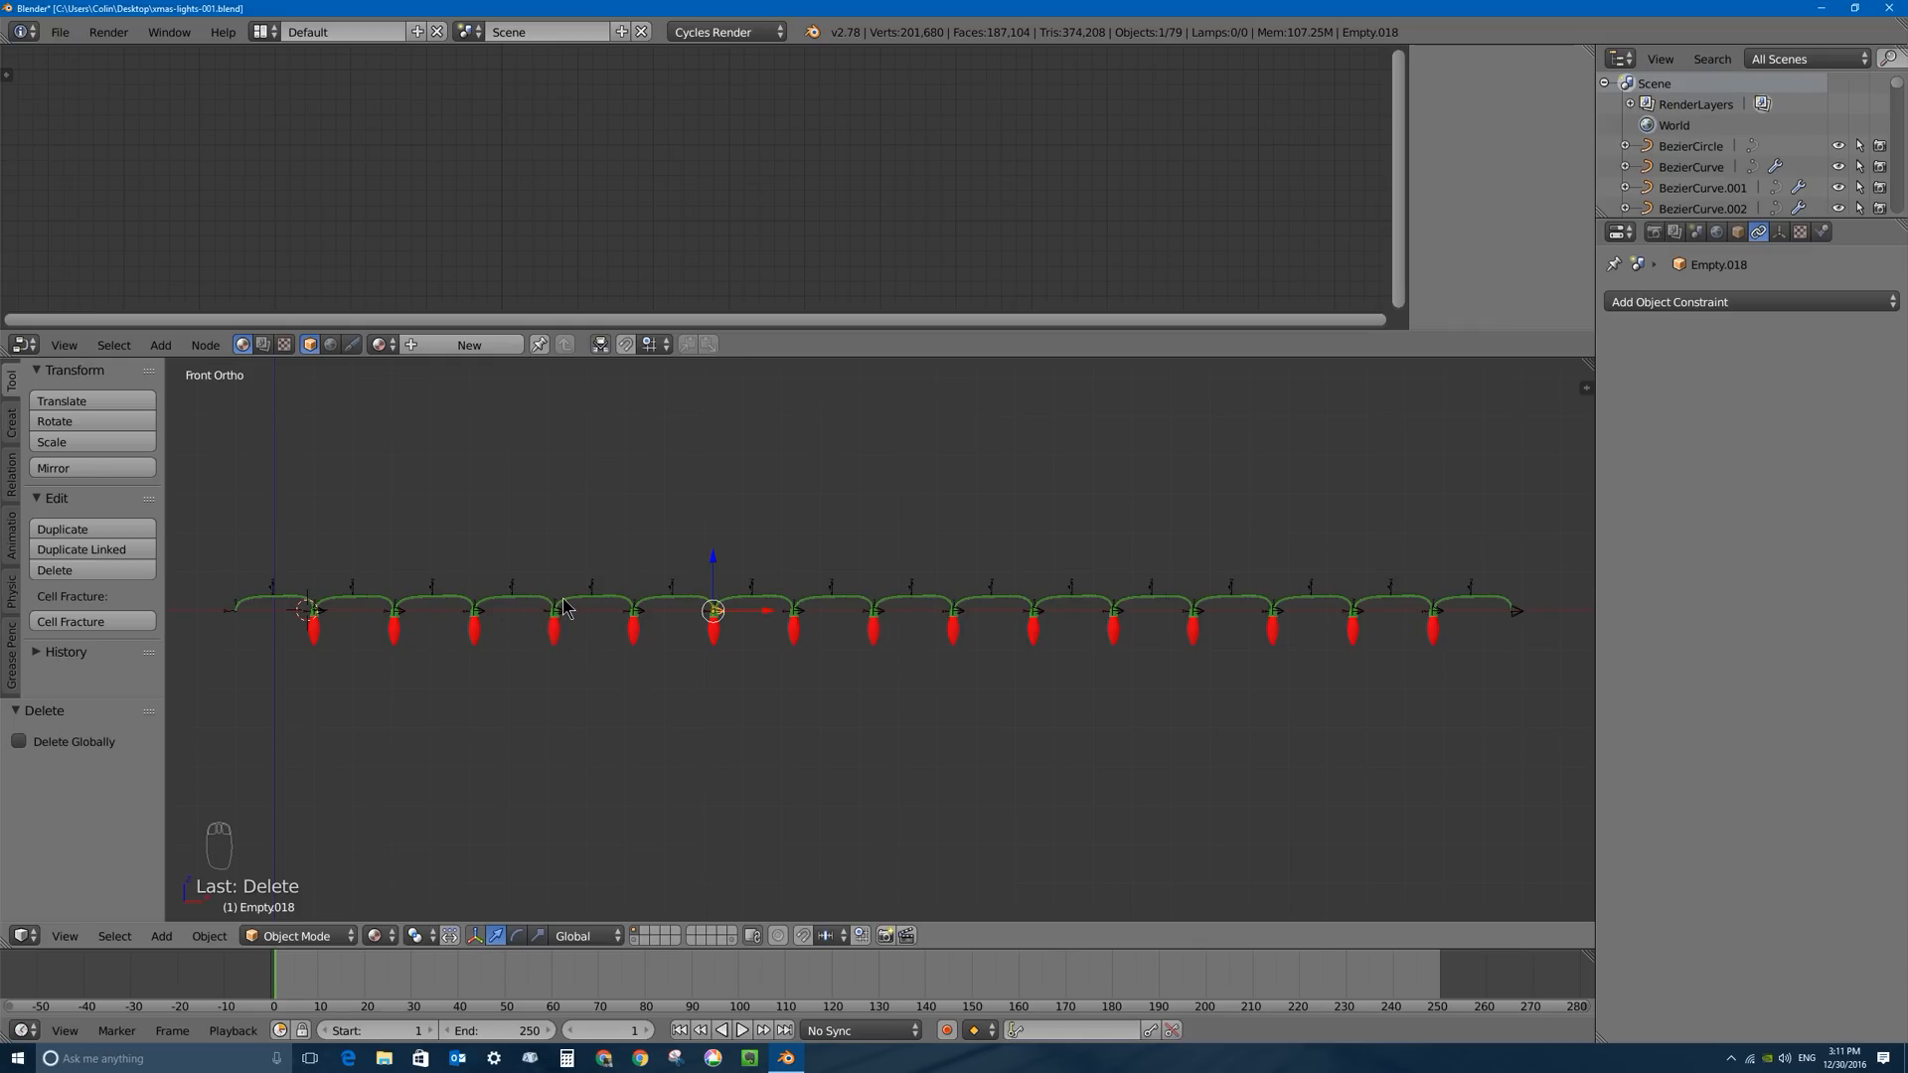
pyautogui.scroll(5, 563, 606)
pyautogui.scroll(-2, 384, 545)
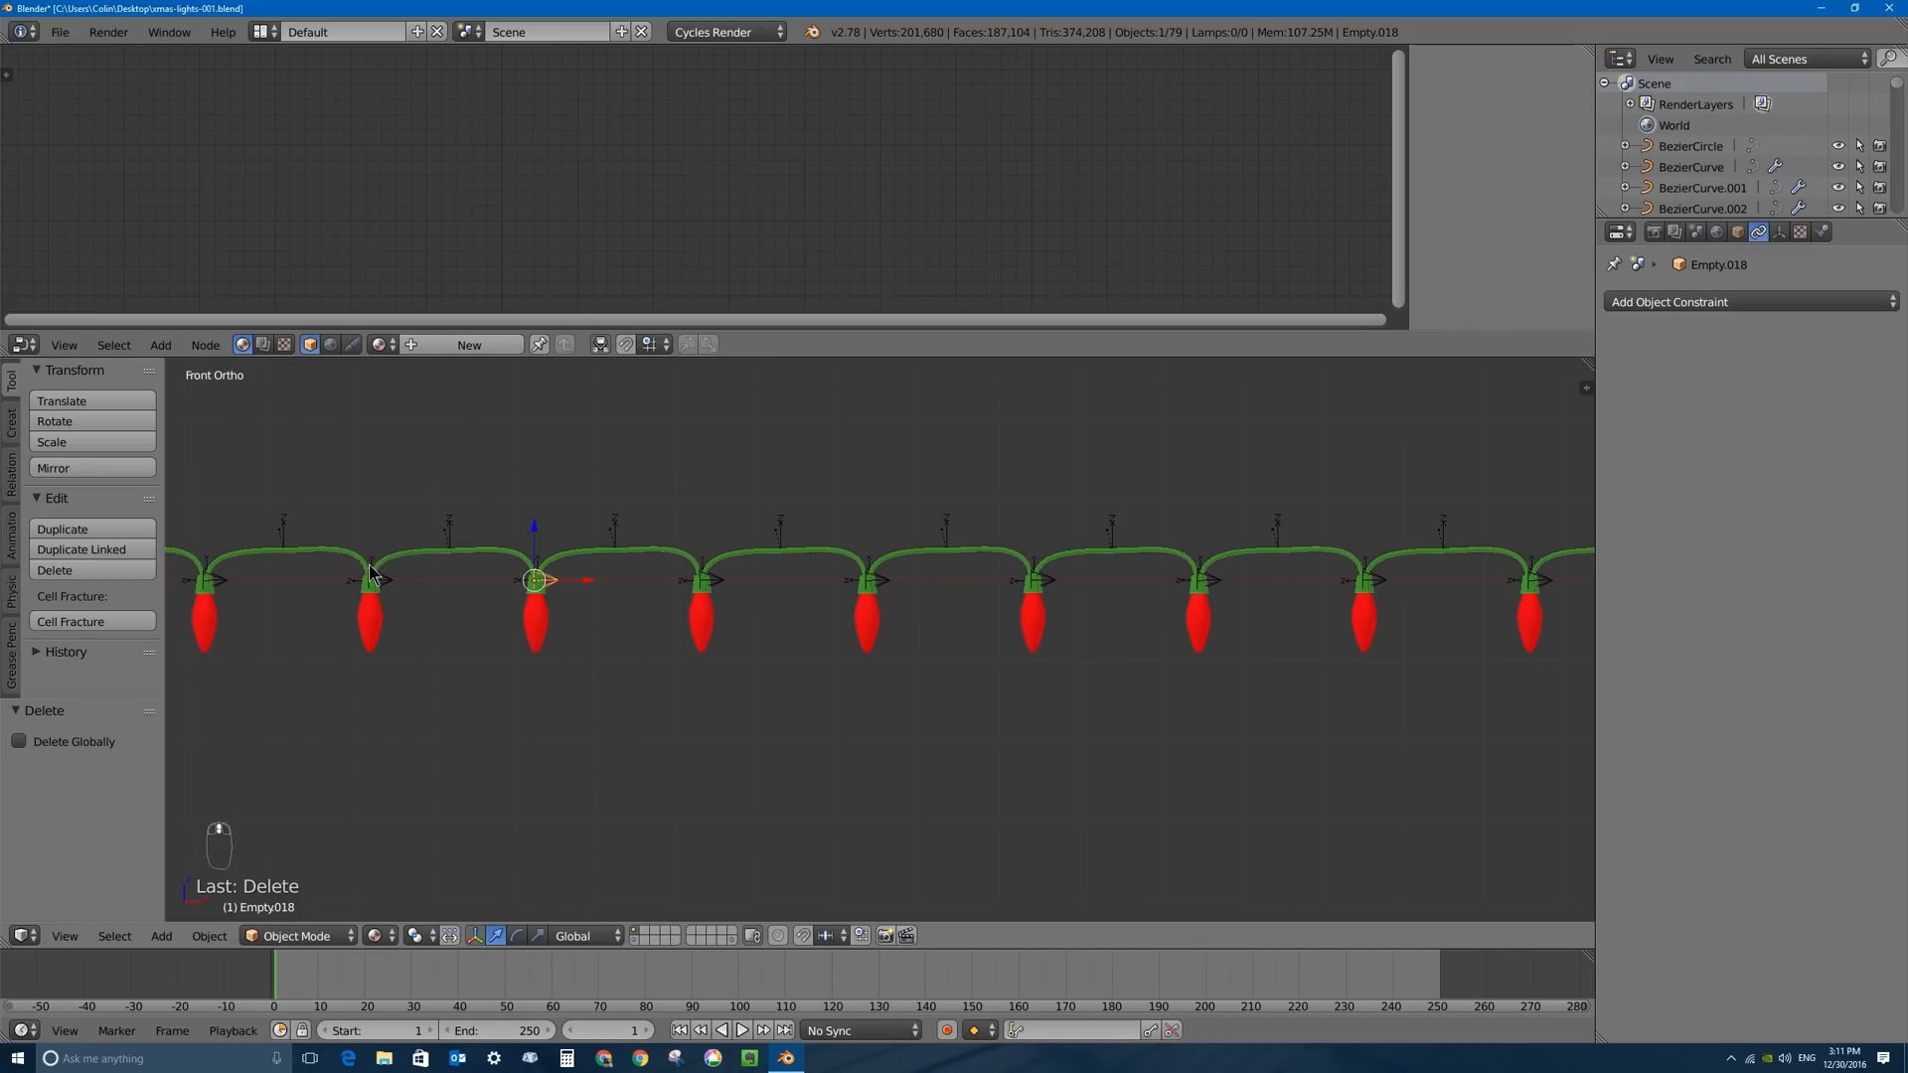
pyautogui.rightClick(370, 566)
pyautogui.rightClick(370, 572)
pyautogui.rightClick(357, 581)
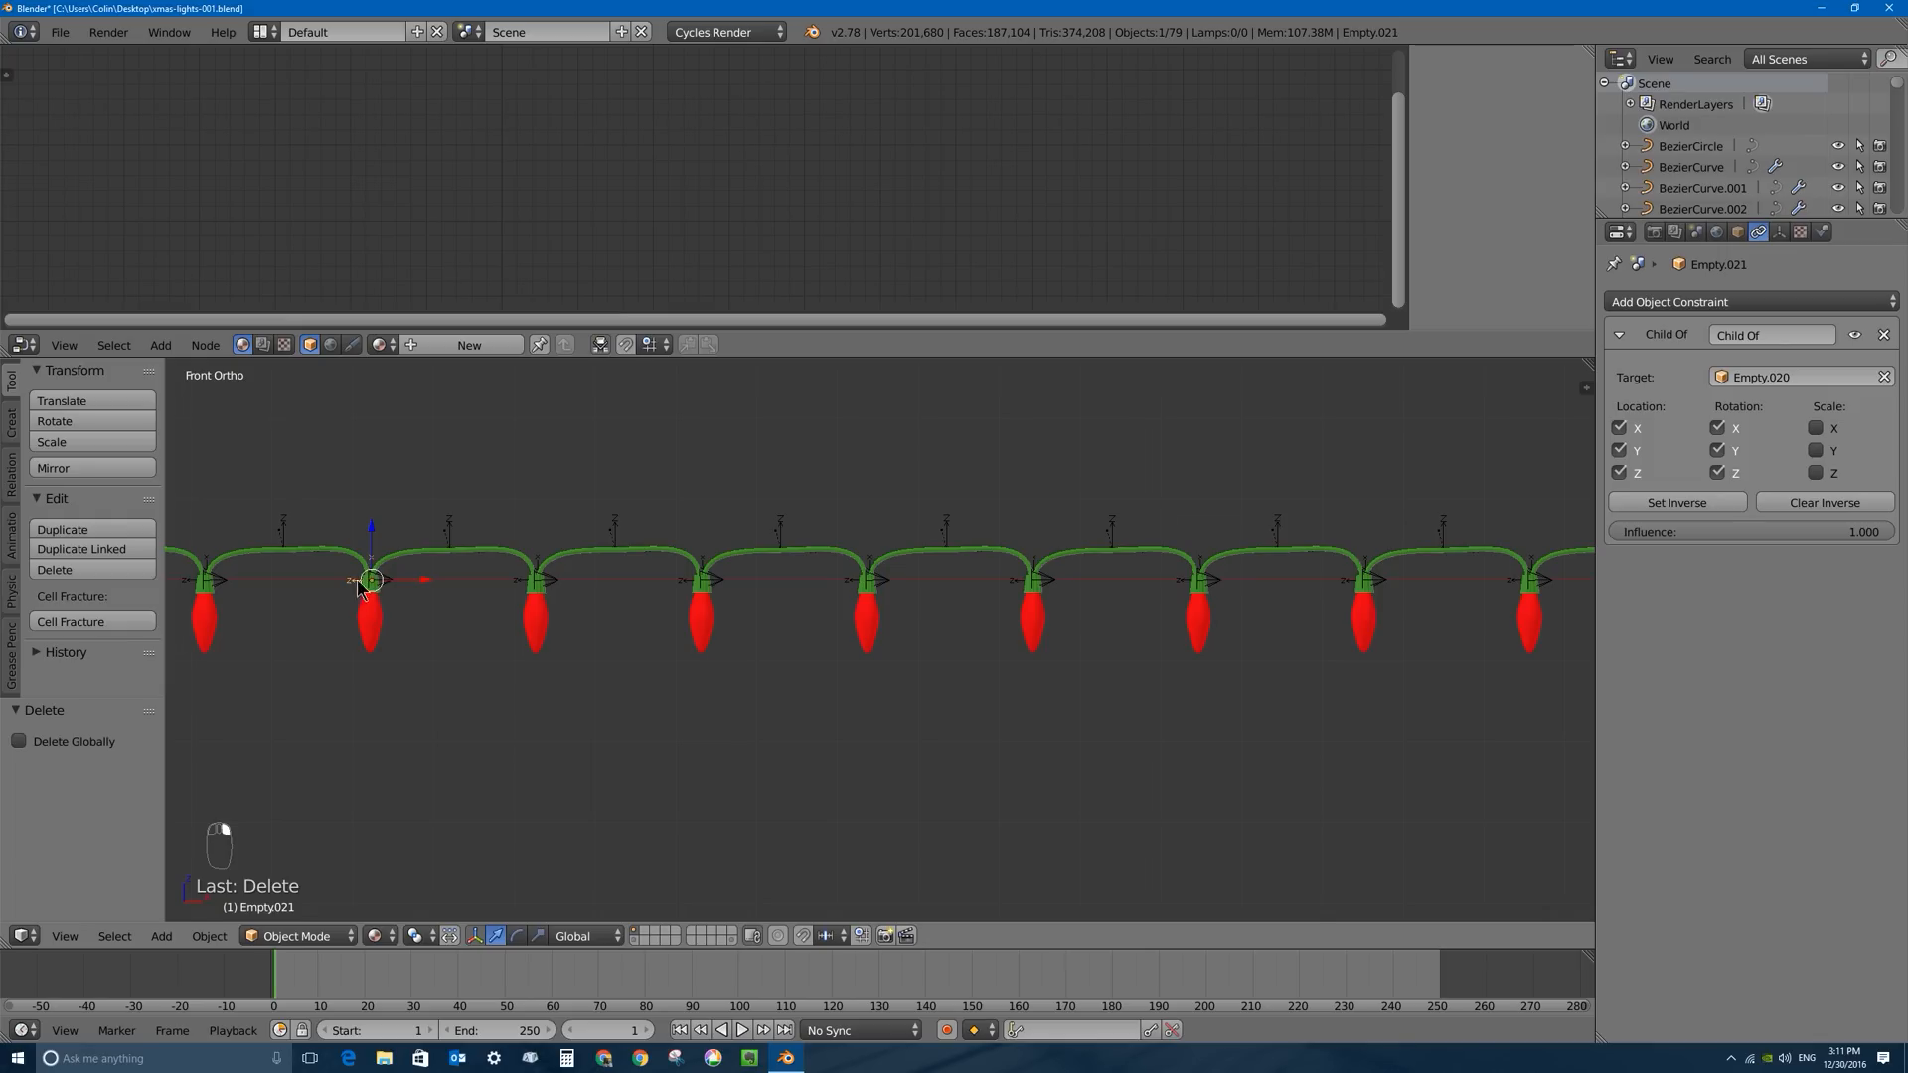
pyautogui.scroll(2, 357, 586)
pyautogui.keyDown('shift'); pyautogui.moveTo(254, 577); pyautogui.dragTo(760, 635, button='middle'); pyautogui.keyUp('shift')
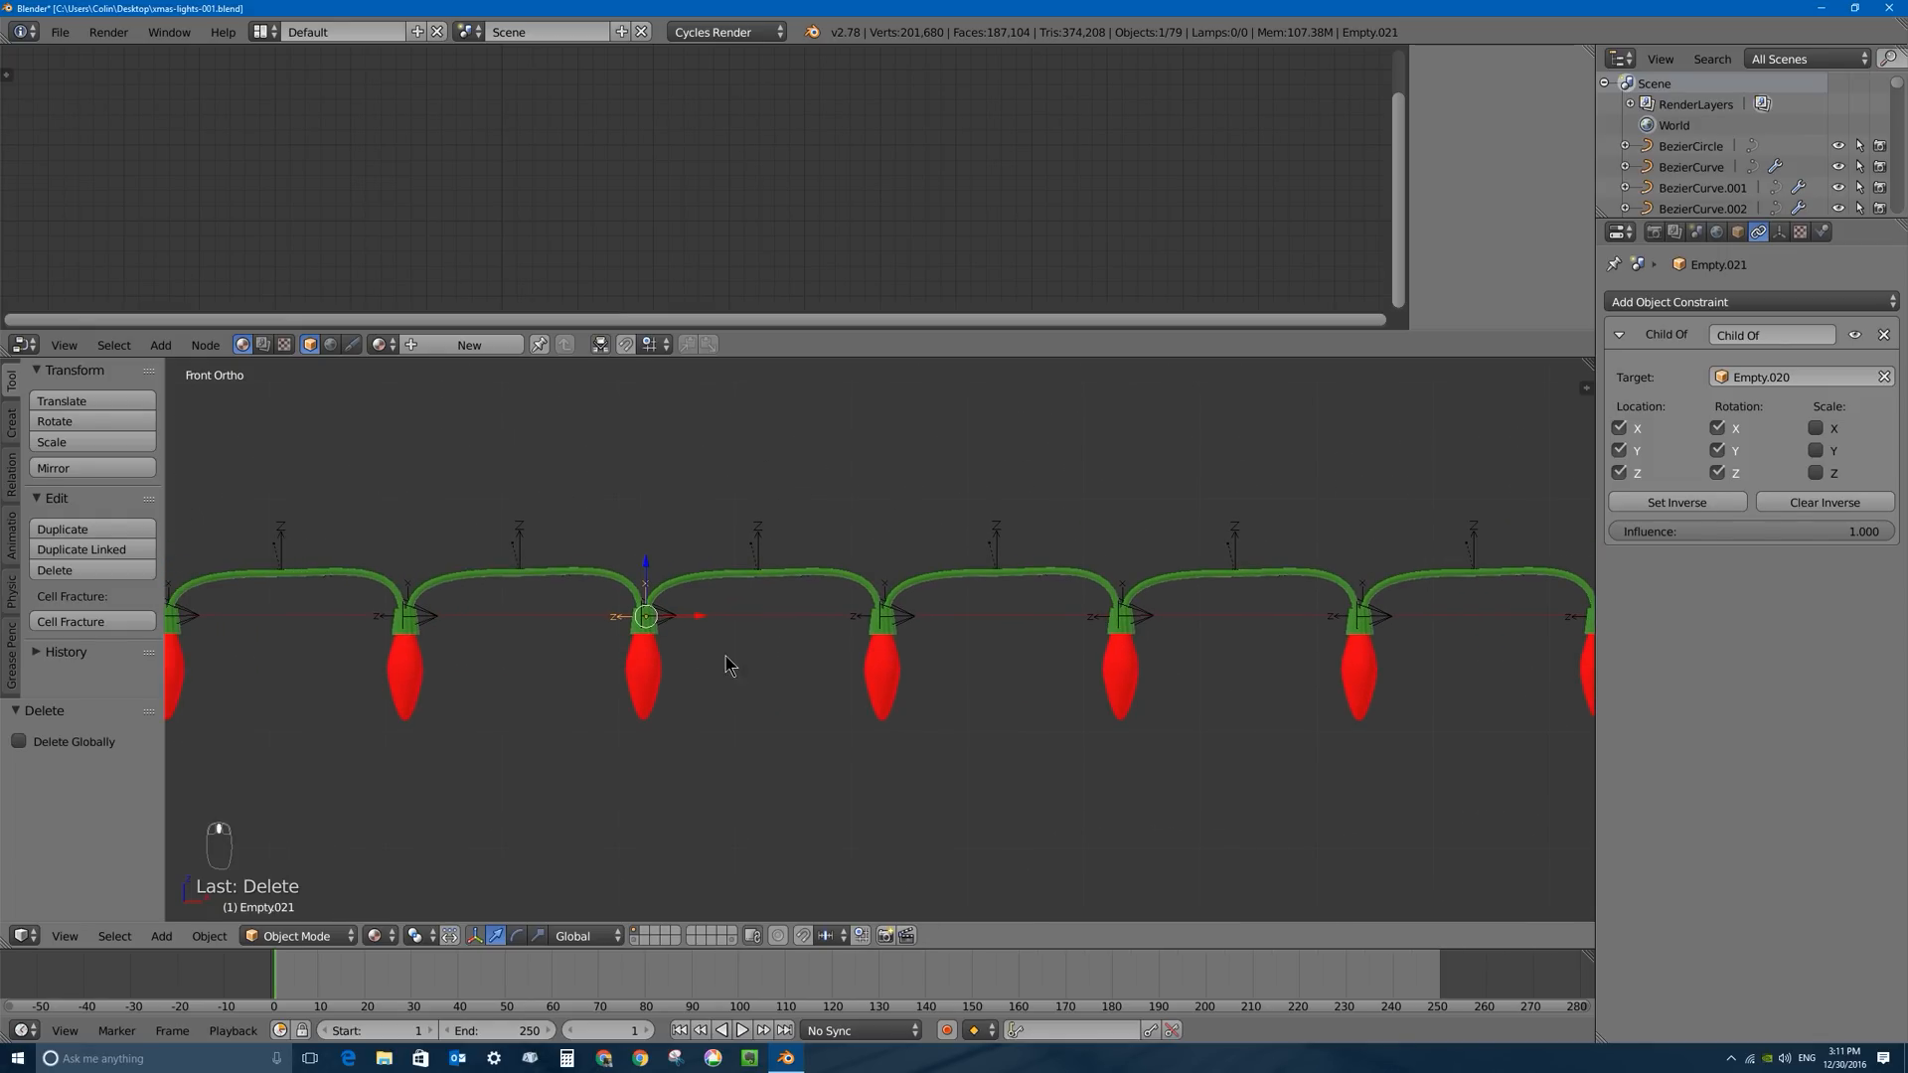
pyautogui.scroll(-4, 936, 694)
pyautogui.scroll(-2, 559, 638)
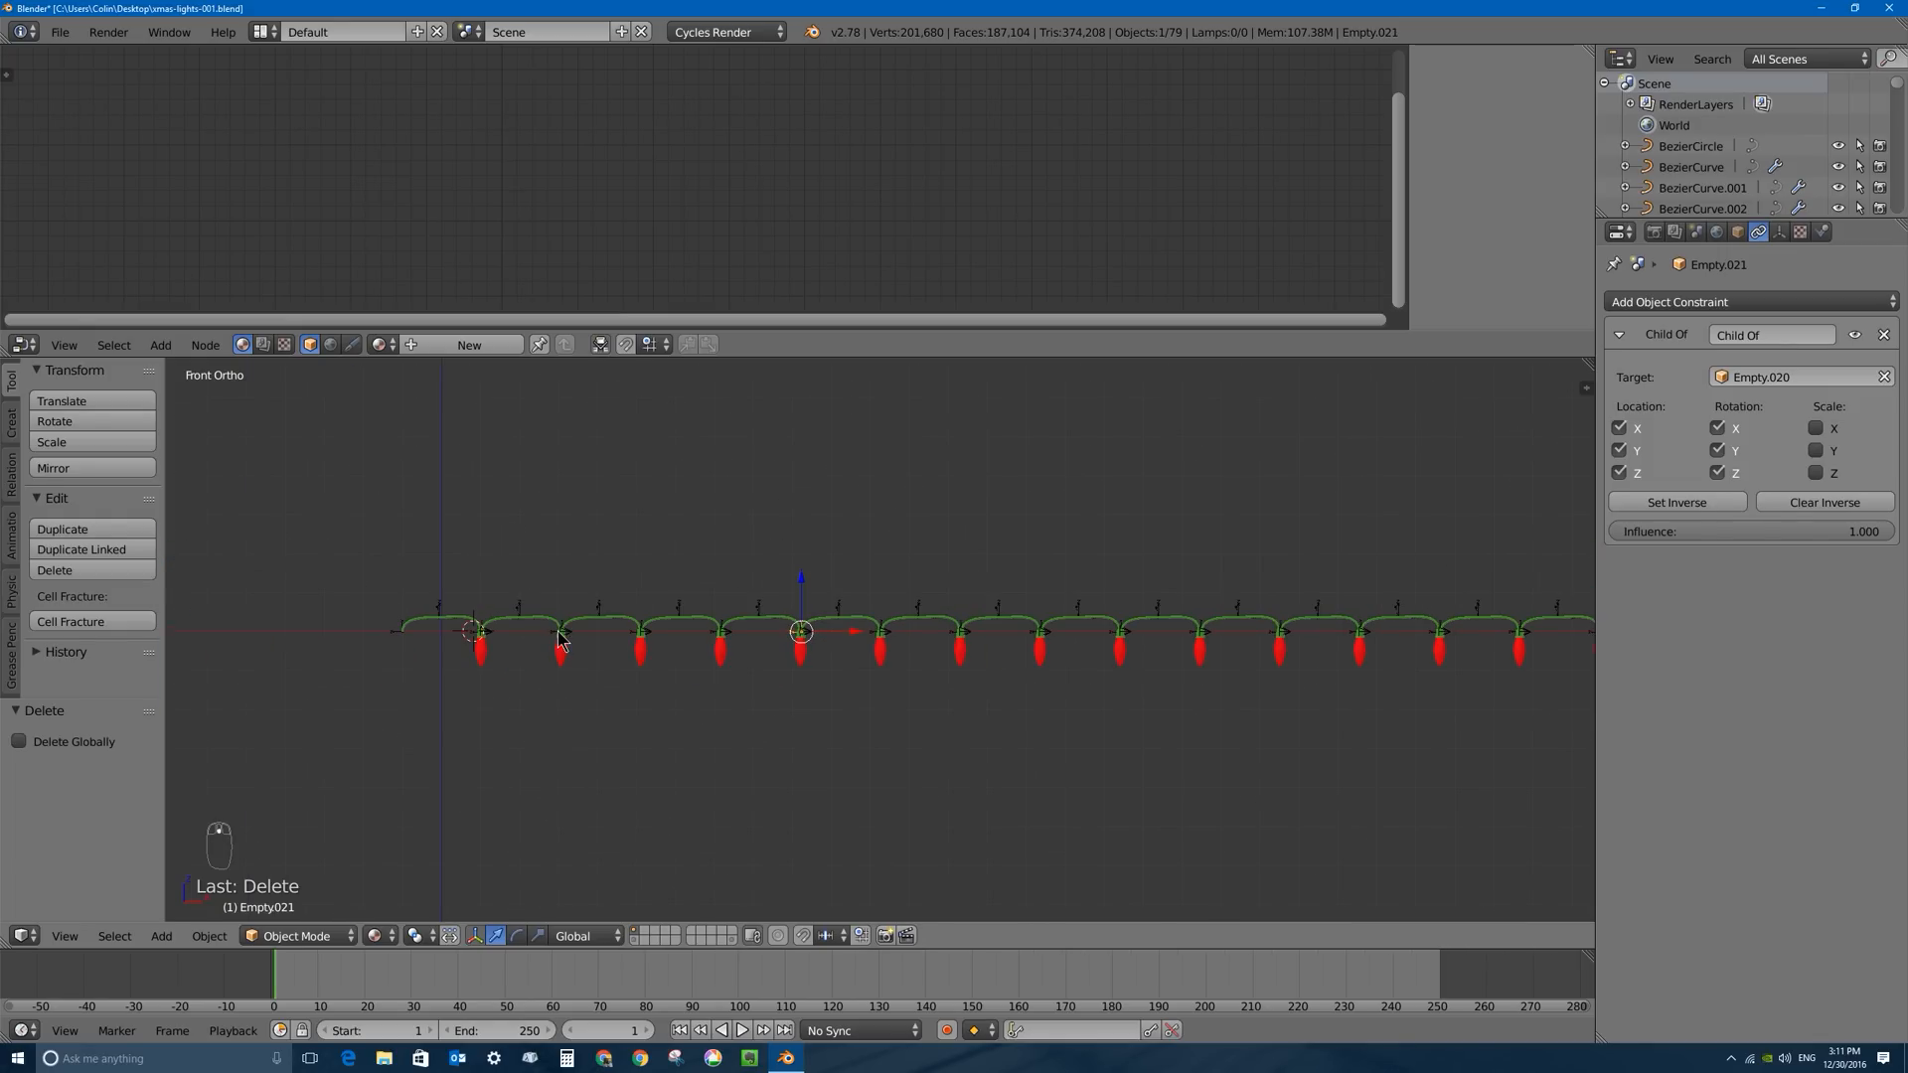
pyautogui.scroll(2, 1192, 686)
pyautogui.scroll(-2, 1269, 660)
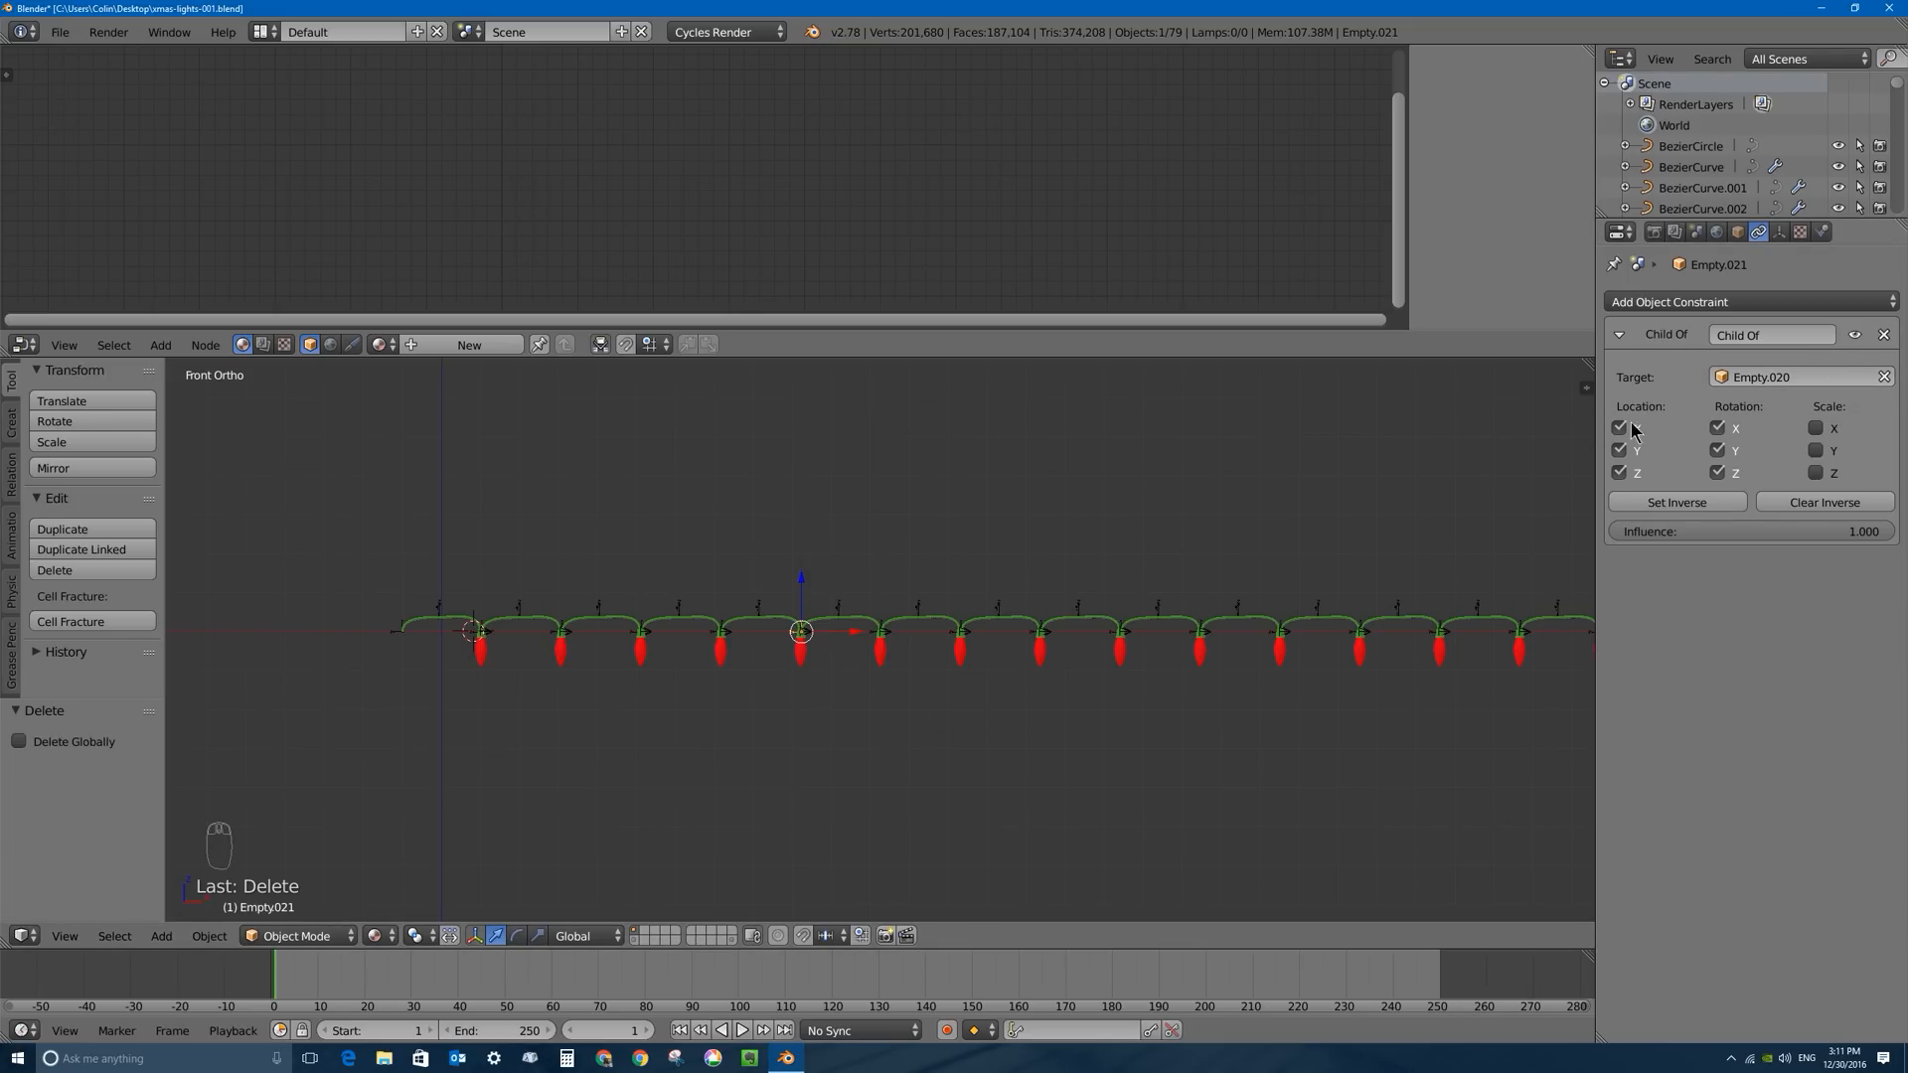
pyautogui.keyDown('shift'); pyautogui.moveTo(1349, 641); pyautogui.dragTo(1151, 635, button='middle'); pyautogui.keyUp('shift')
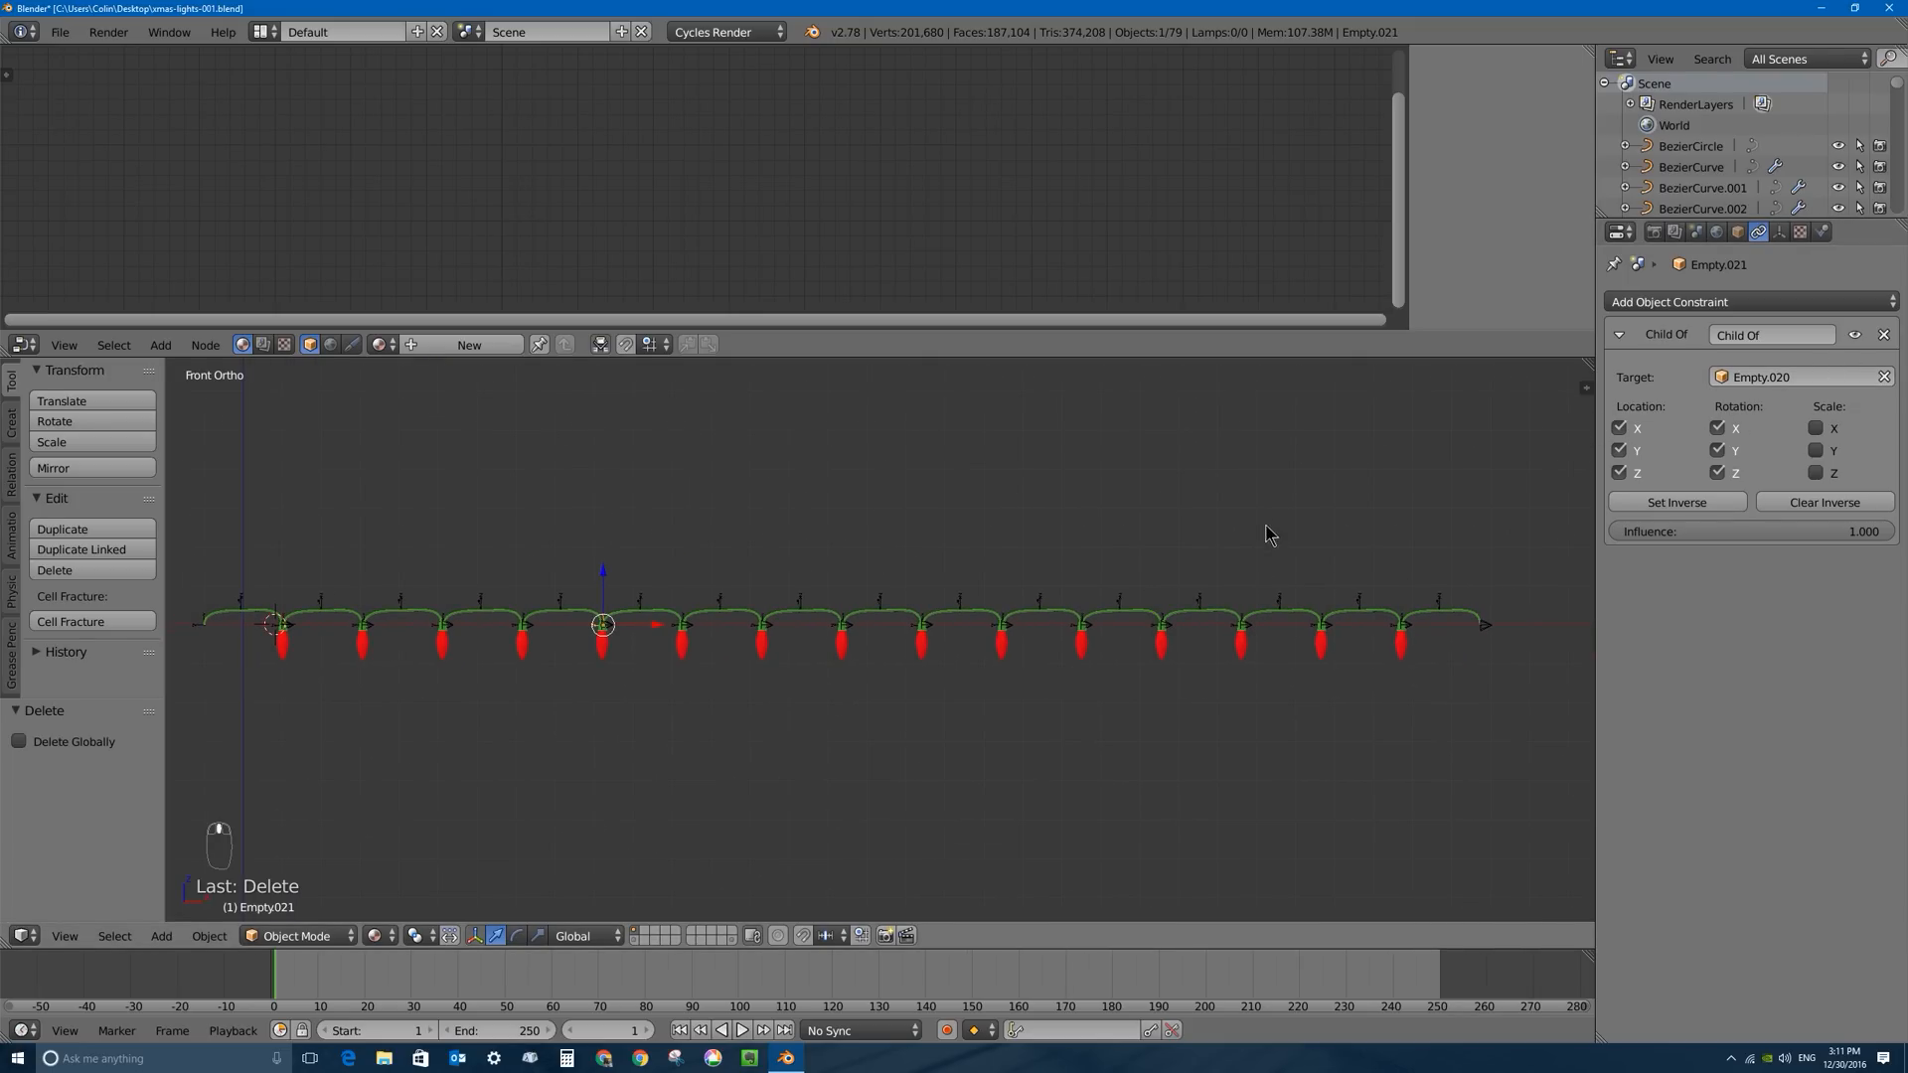
# Try moving the cone empty at the thirteenth bulb, and moving, rotating and scaling the one at the twelfth bulb.
pyautogui.rightClick(1249, 631)
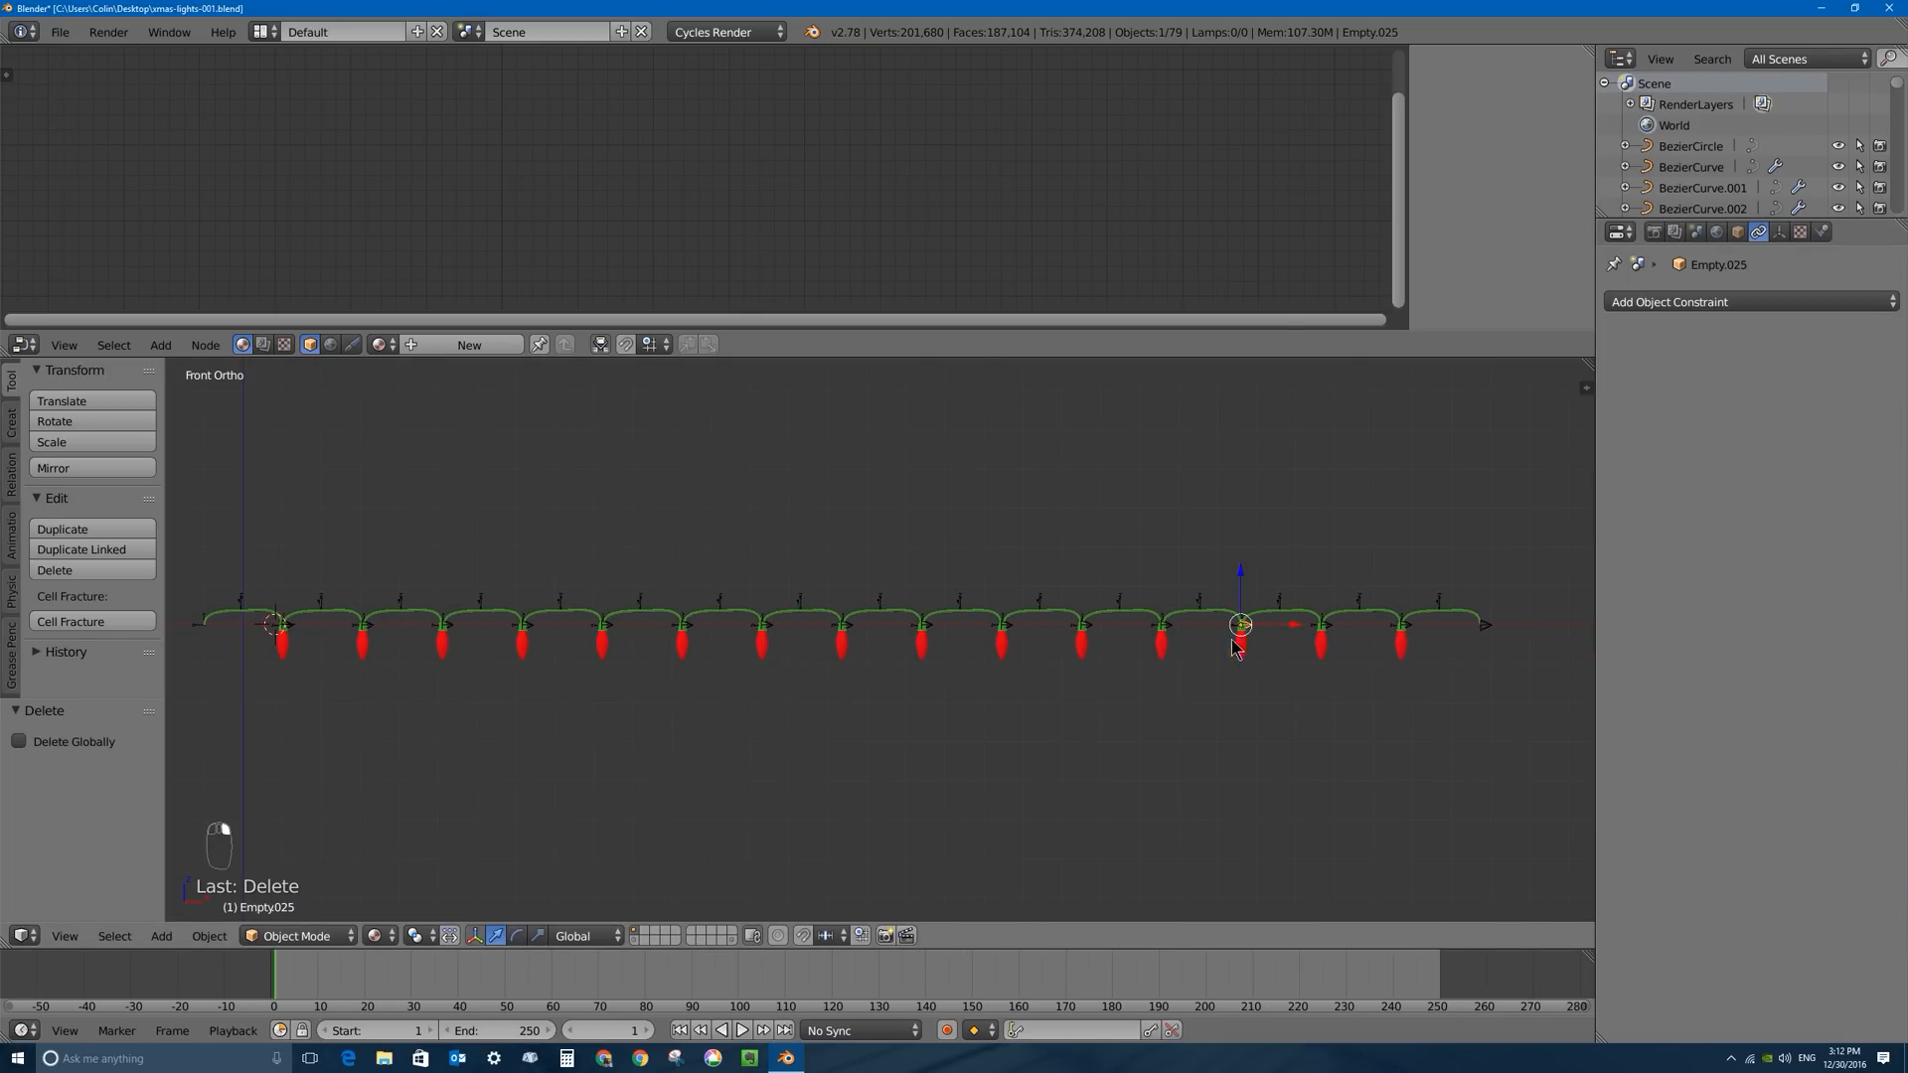
pyautogui.press('g')
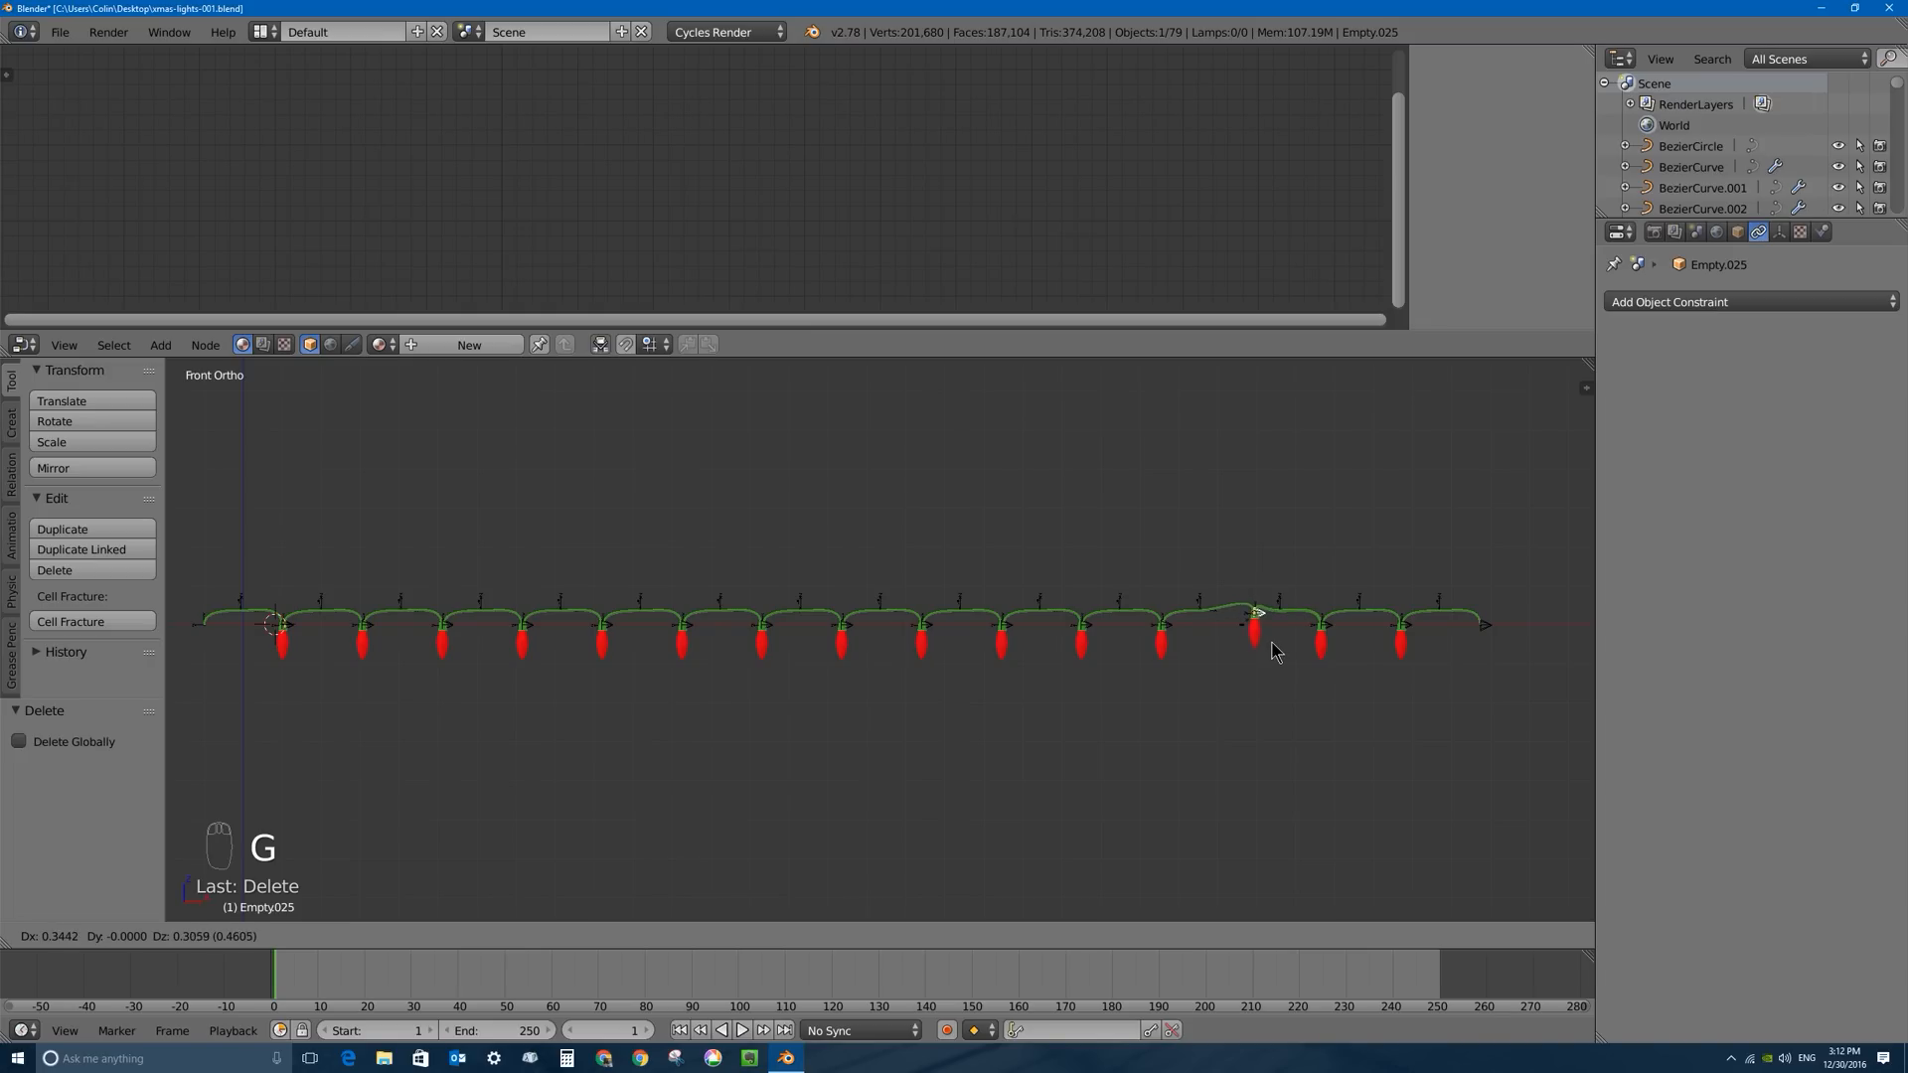
pyautogui.rightClick(1277, 651)
pyautogui.rightClick(1170, 634)
pyautogui.press('g')
pyautogui.rightClick(1188, 628)
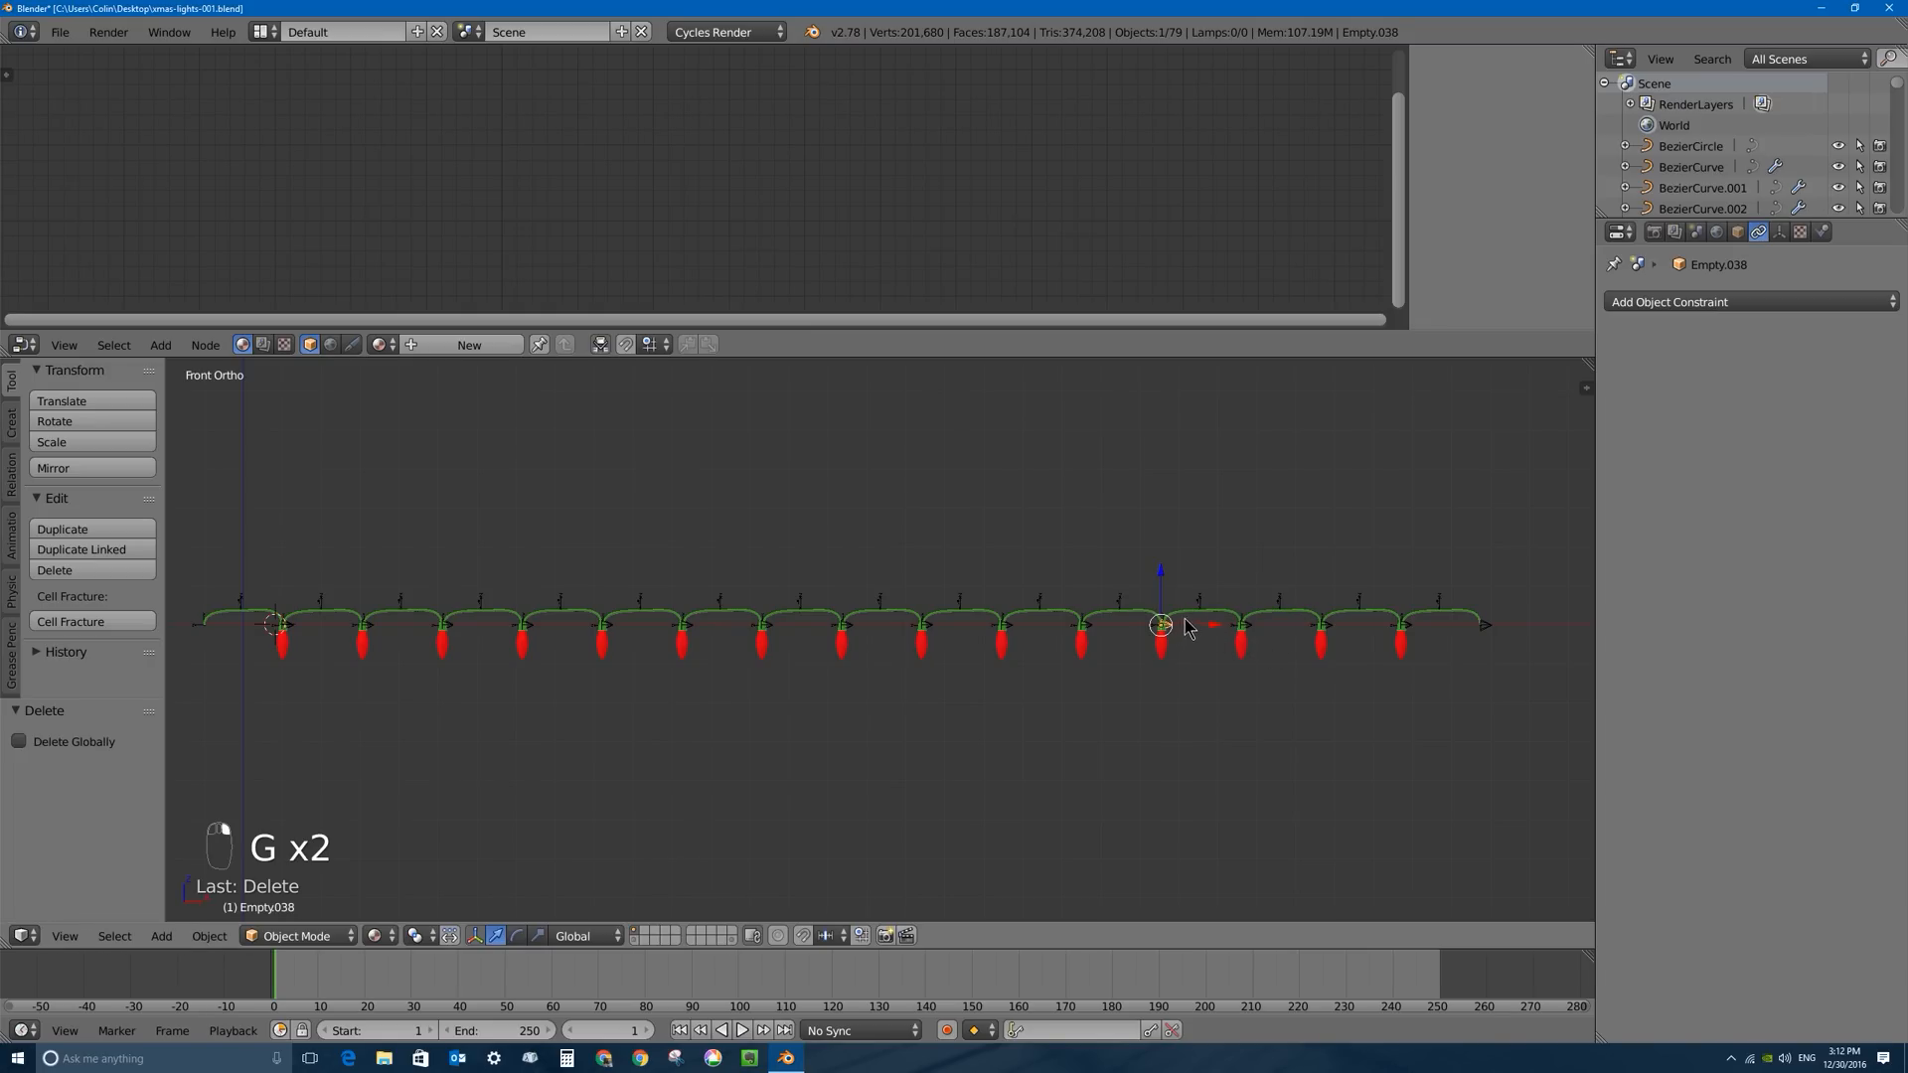
pyautogui.press('r')
pyautogui.rightClick(1242, 581)
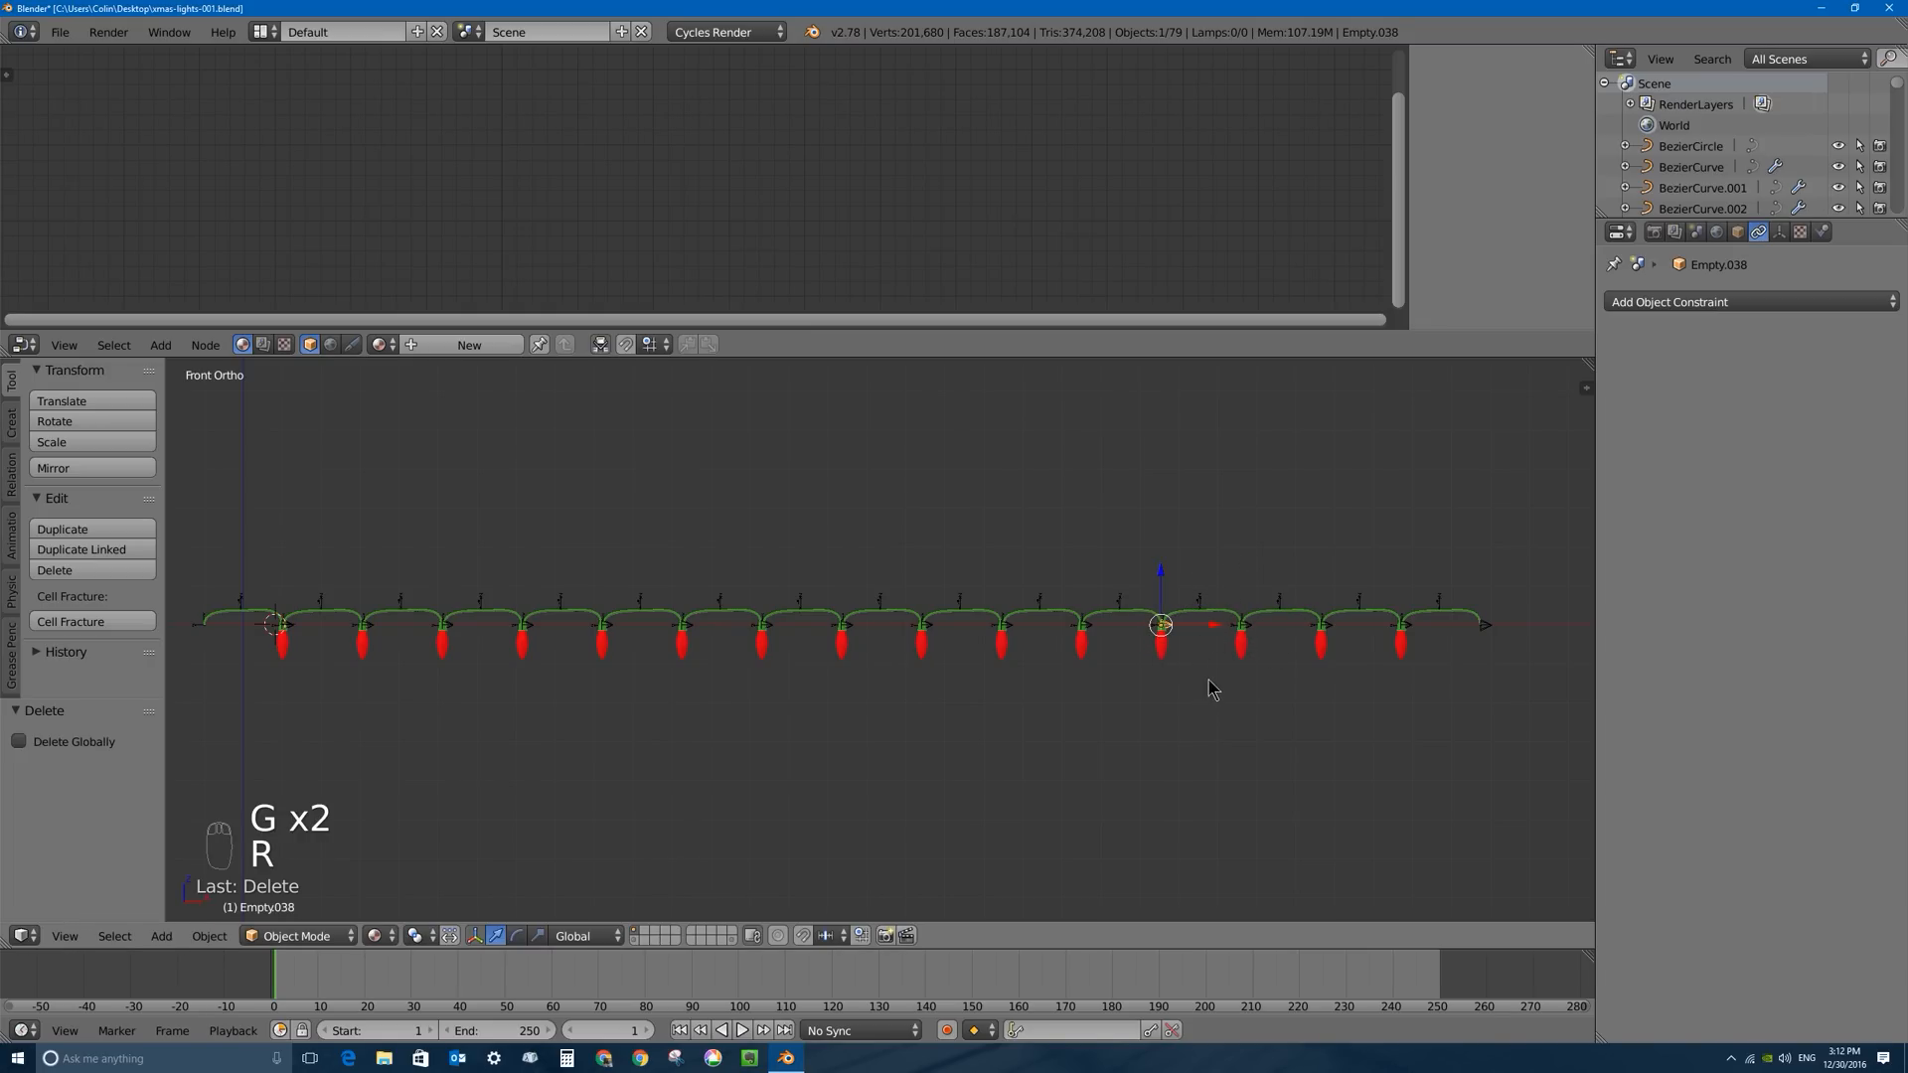
pyautogui.press('s')
pyautogui.rightClick(1341, 668)
# Try scaling the wire's start empty at the tenth bulb to test its joint.
pyautogui.scroll(4, 1195, 624)
pyautogui.scroll(2, 1195, 624)
pyautogui.rightClick(1224, 600)
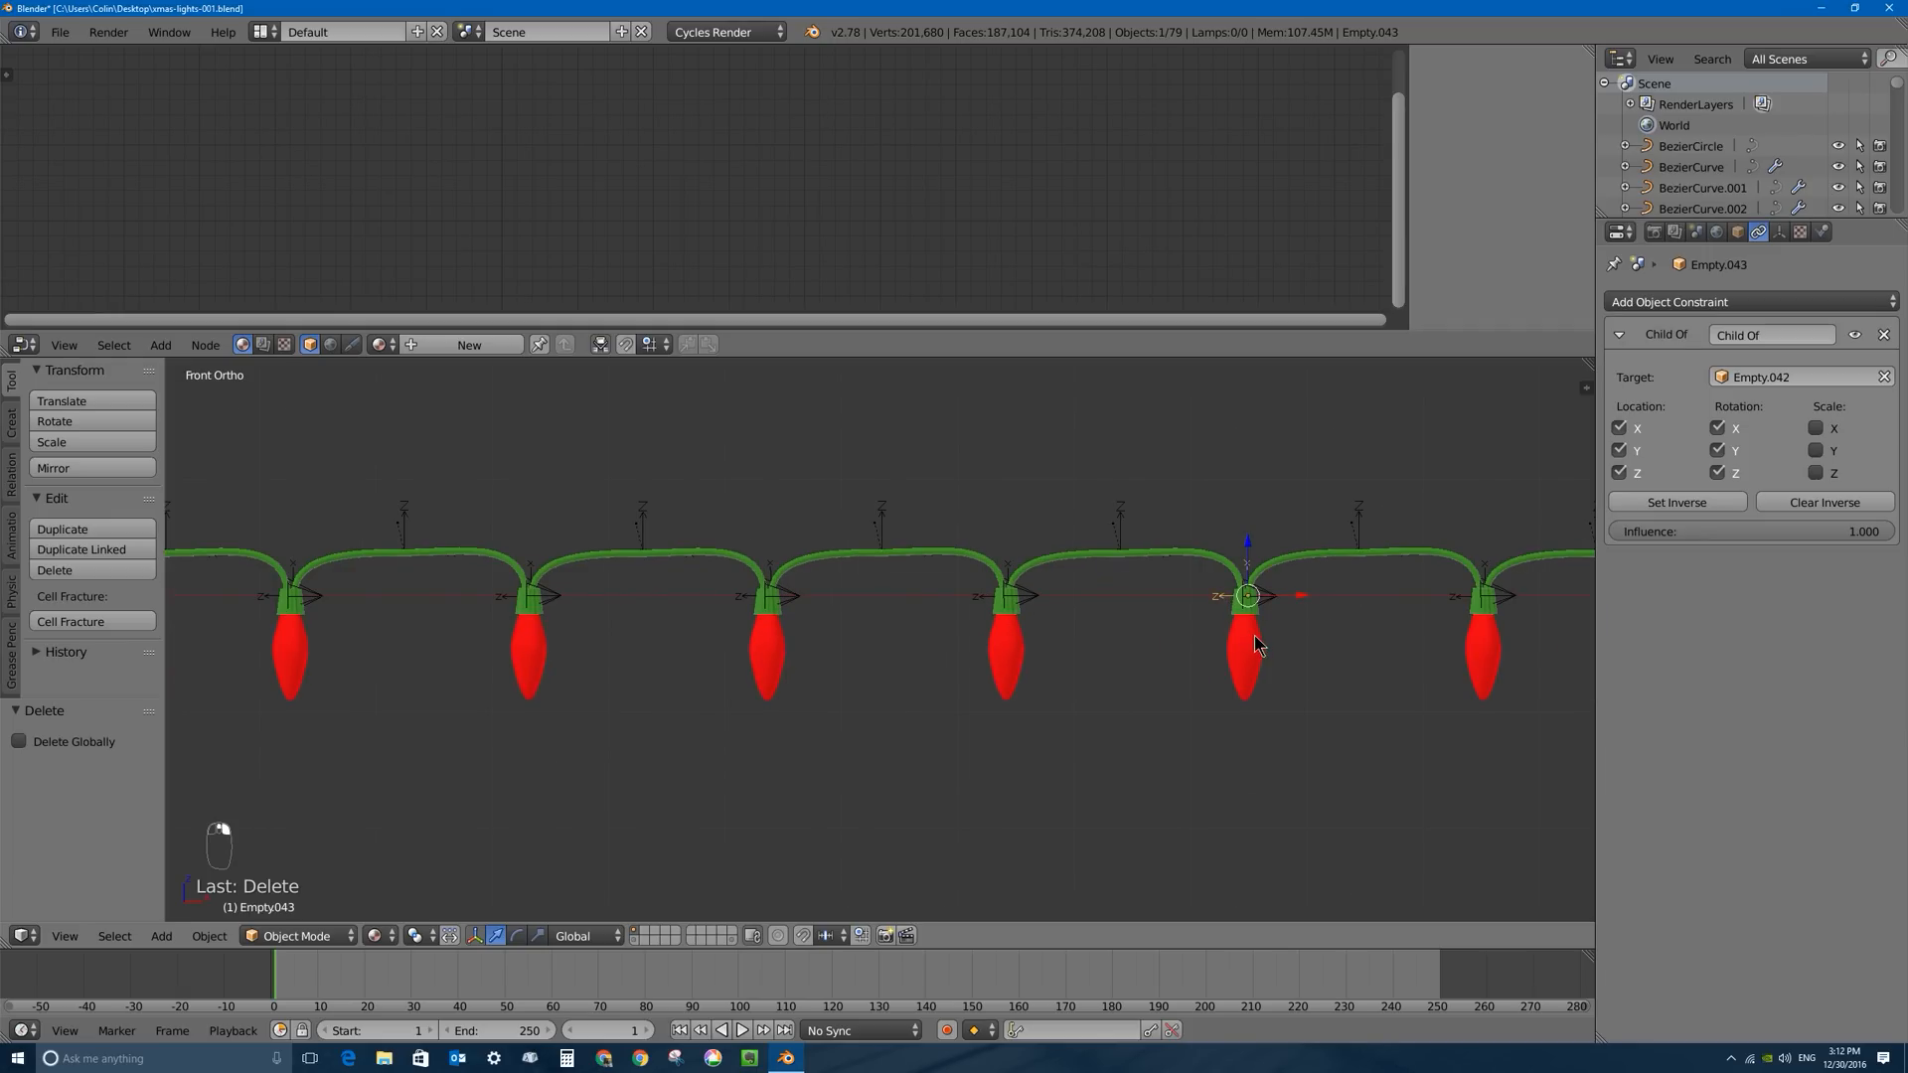
pyautogui.press('s')
pyautogui.rightClick(1332, 647)
pyautogui.scroll(-6, 289, 664)
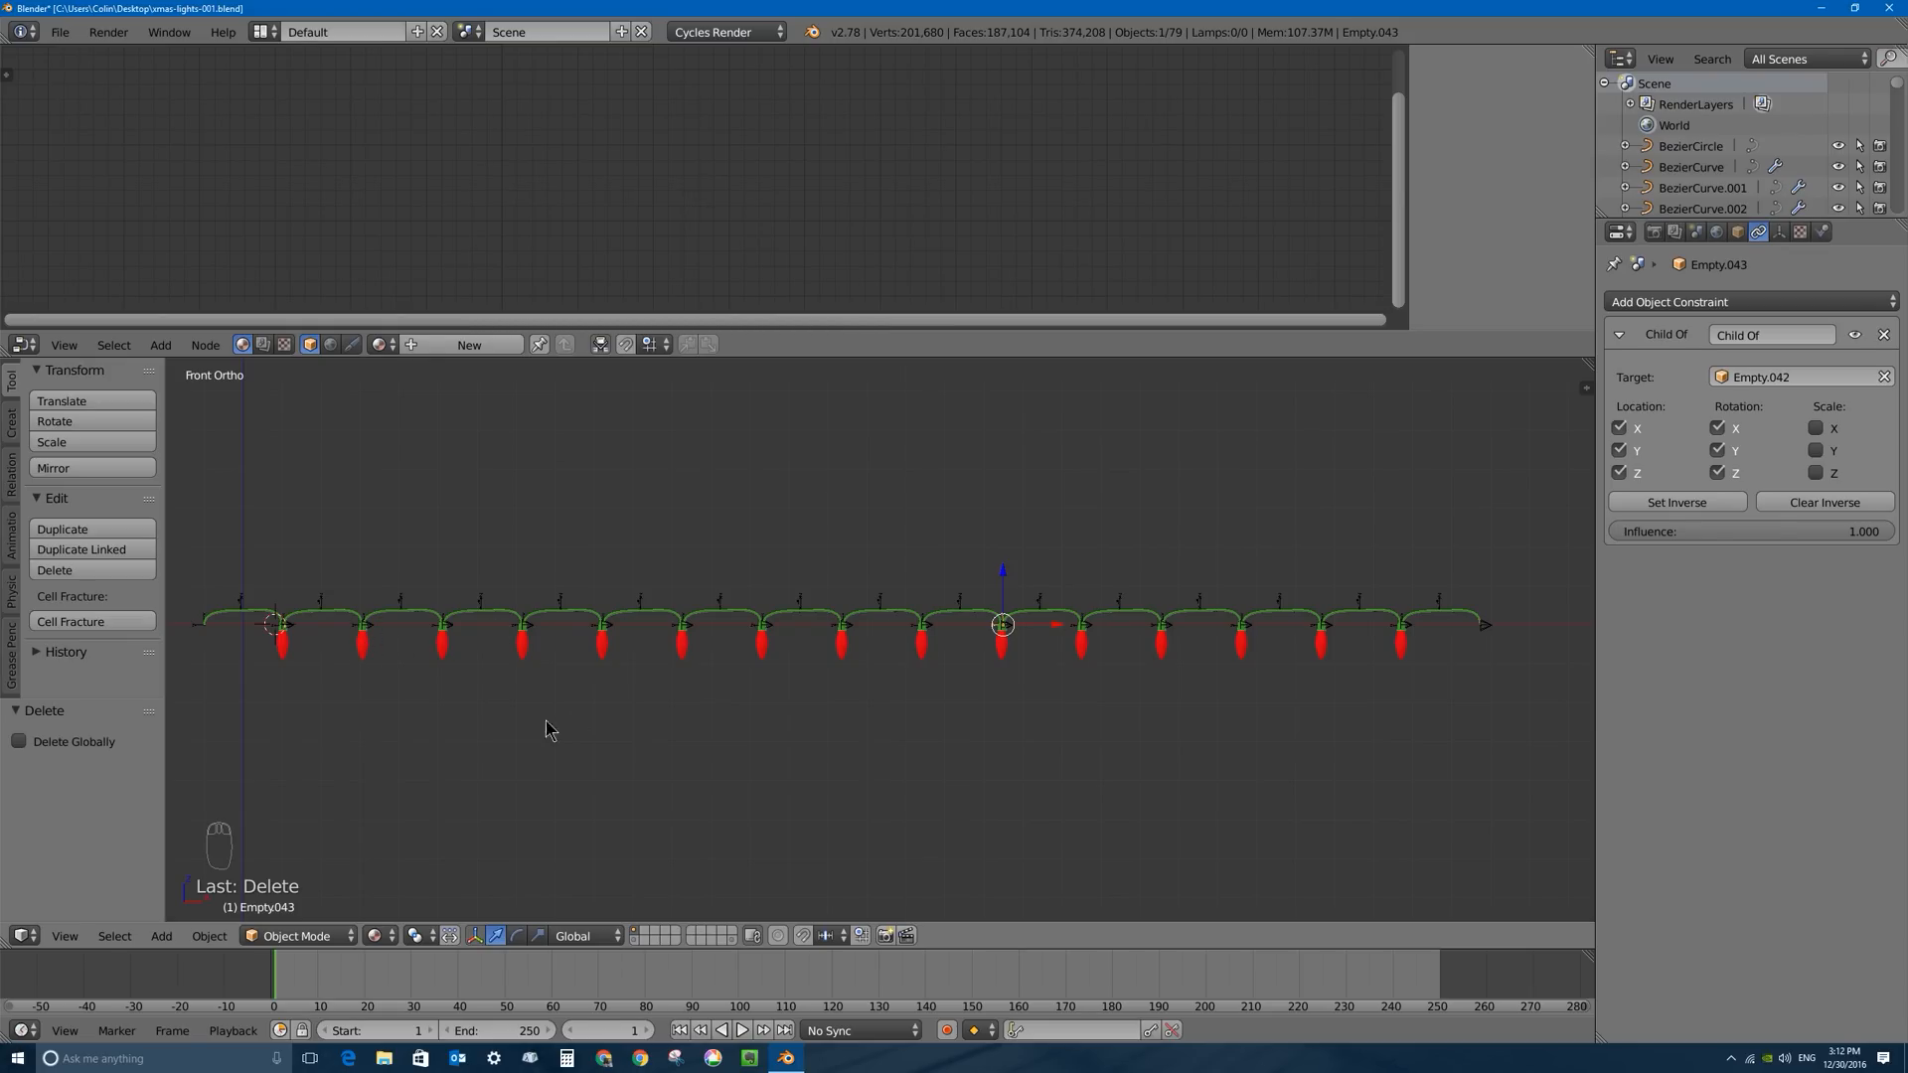
# Select the second bulb and inspect the string of lights from an oblique angle.
pyautogui.rightClick(366, 646)
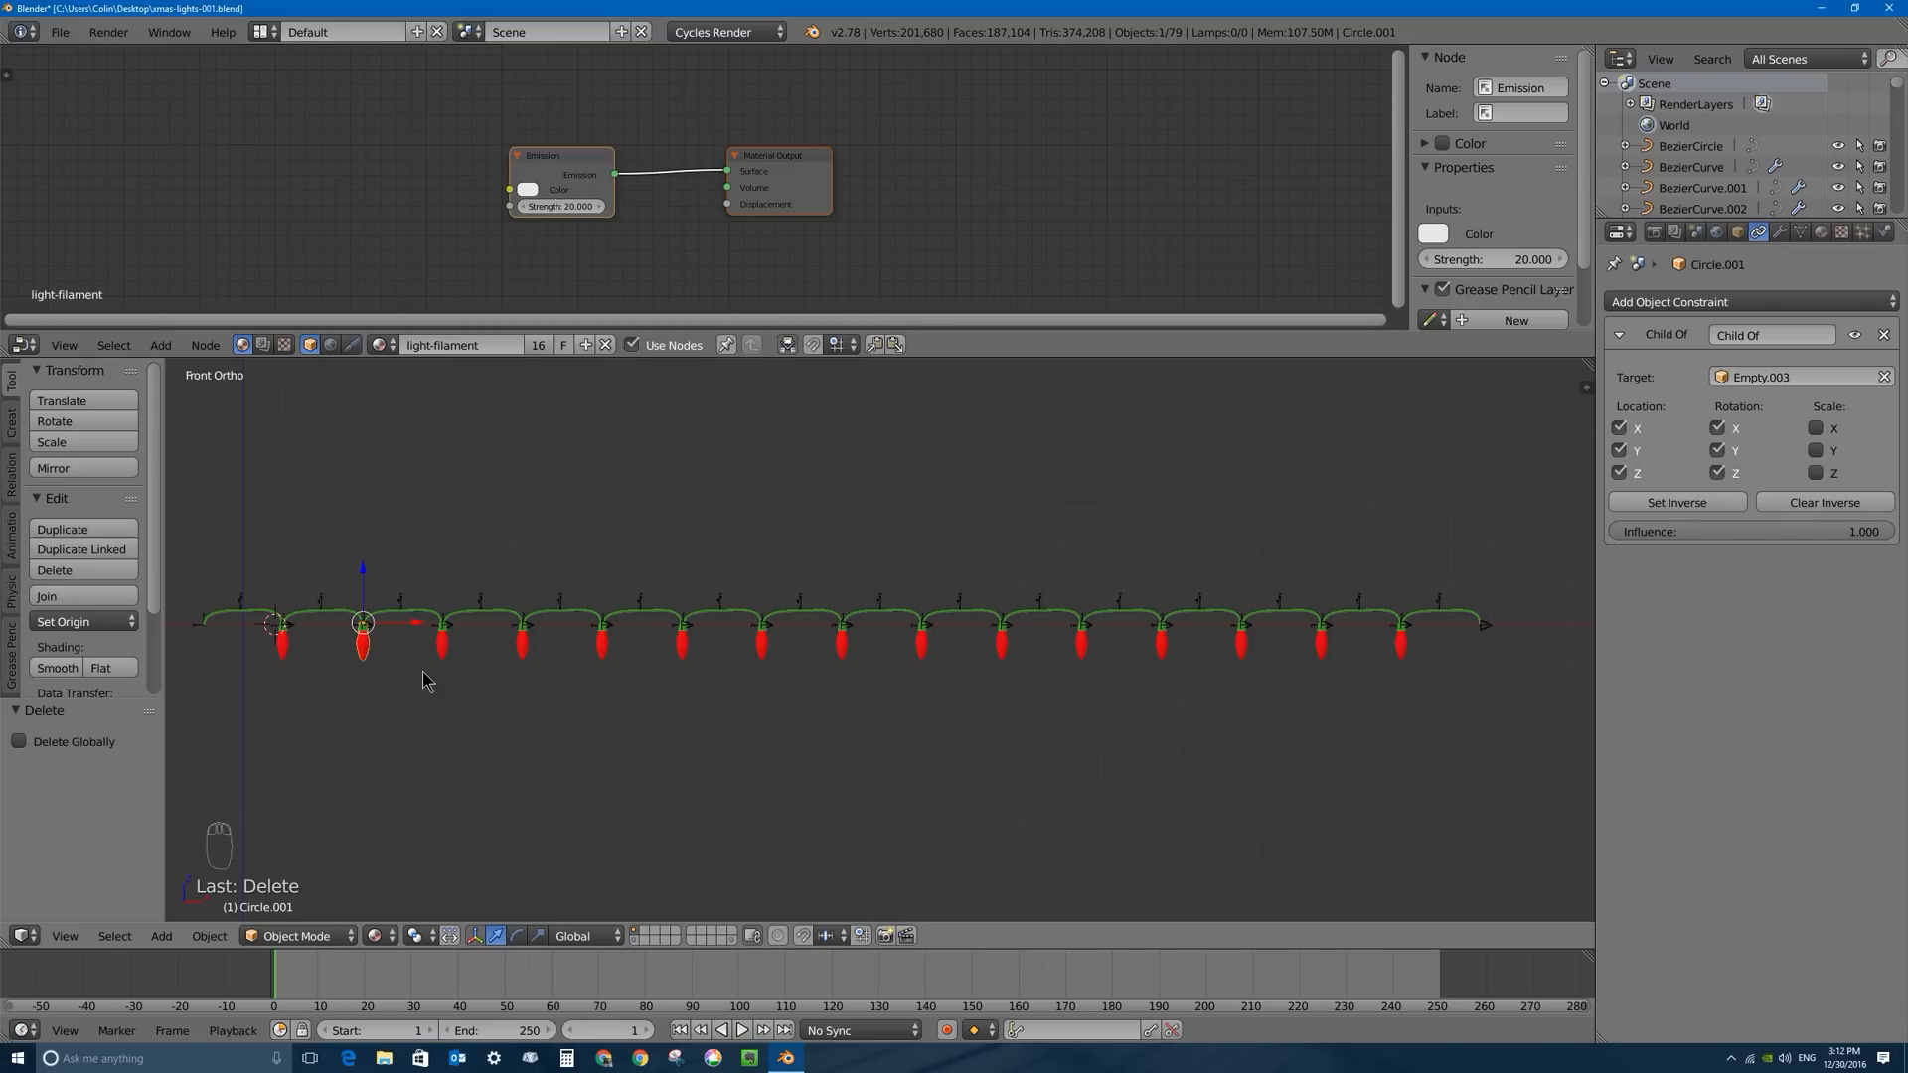
pyautogui.scroll(3, 422, 672)
pyautogui.moveTo(1091, 667); pyautogui.dragTo(932, 667, button='middle')
pyautogui.scroll(-8, 729, 702)
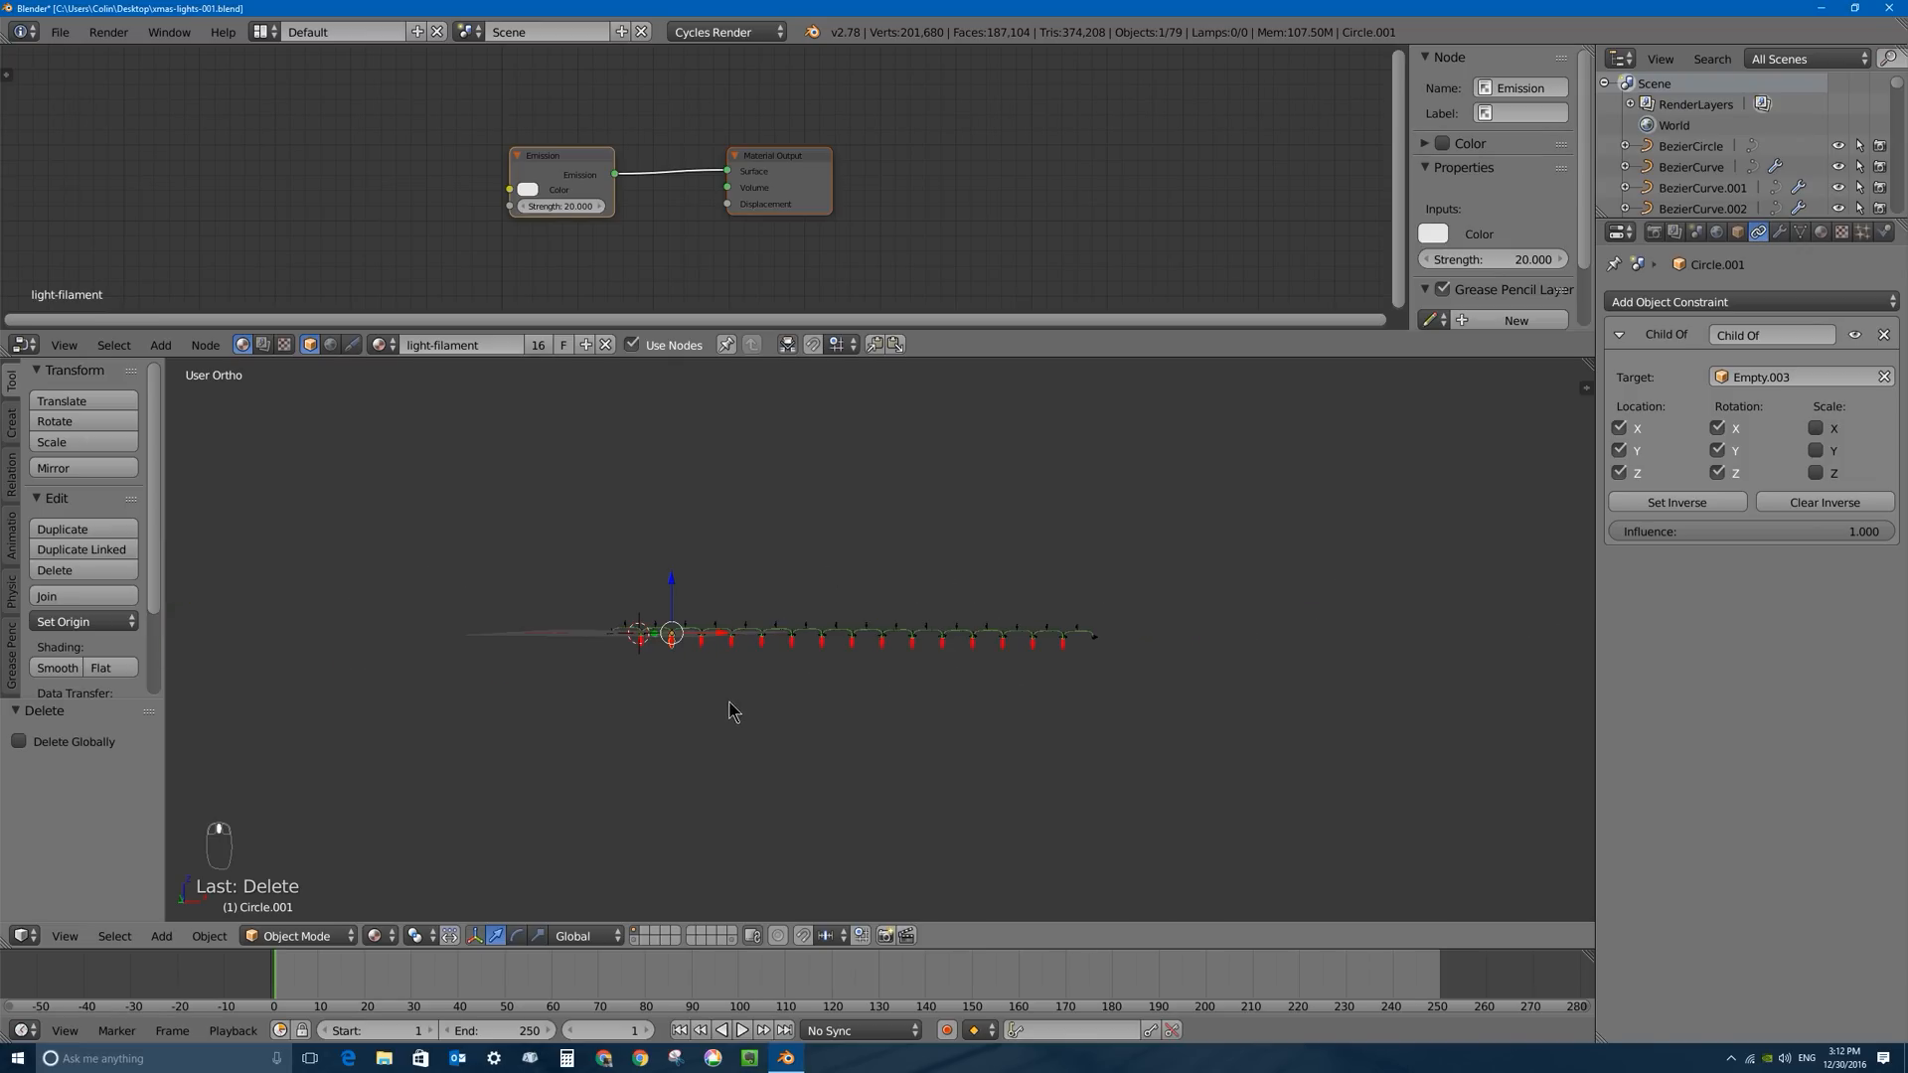
pyautogui.scroll(6, 729, 701)
pyautogui.keyDown('shift'); pyautogui.moveTo(498, 649); pyautogui.dragTo(781, 665, button='middle'); pyautogui.keyUp('shift')
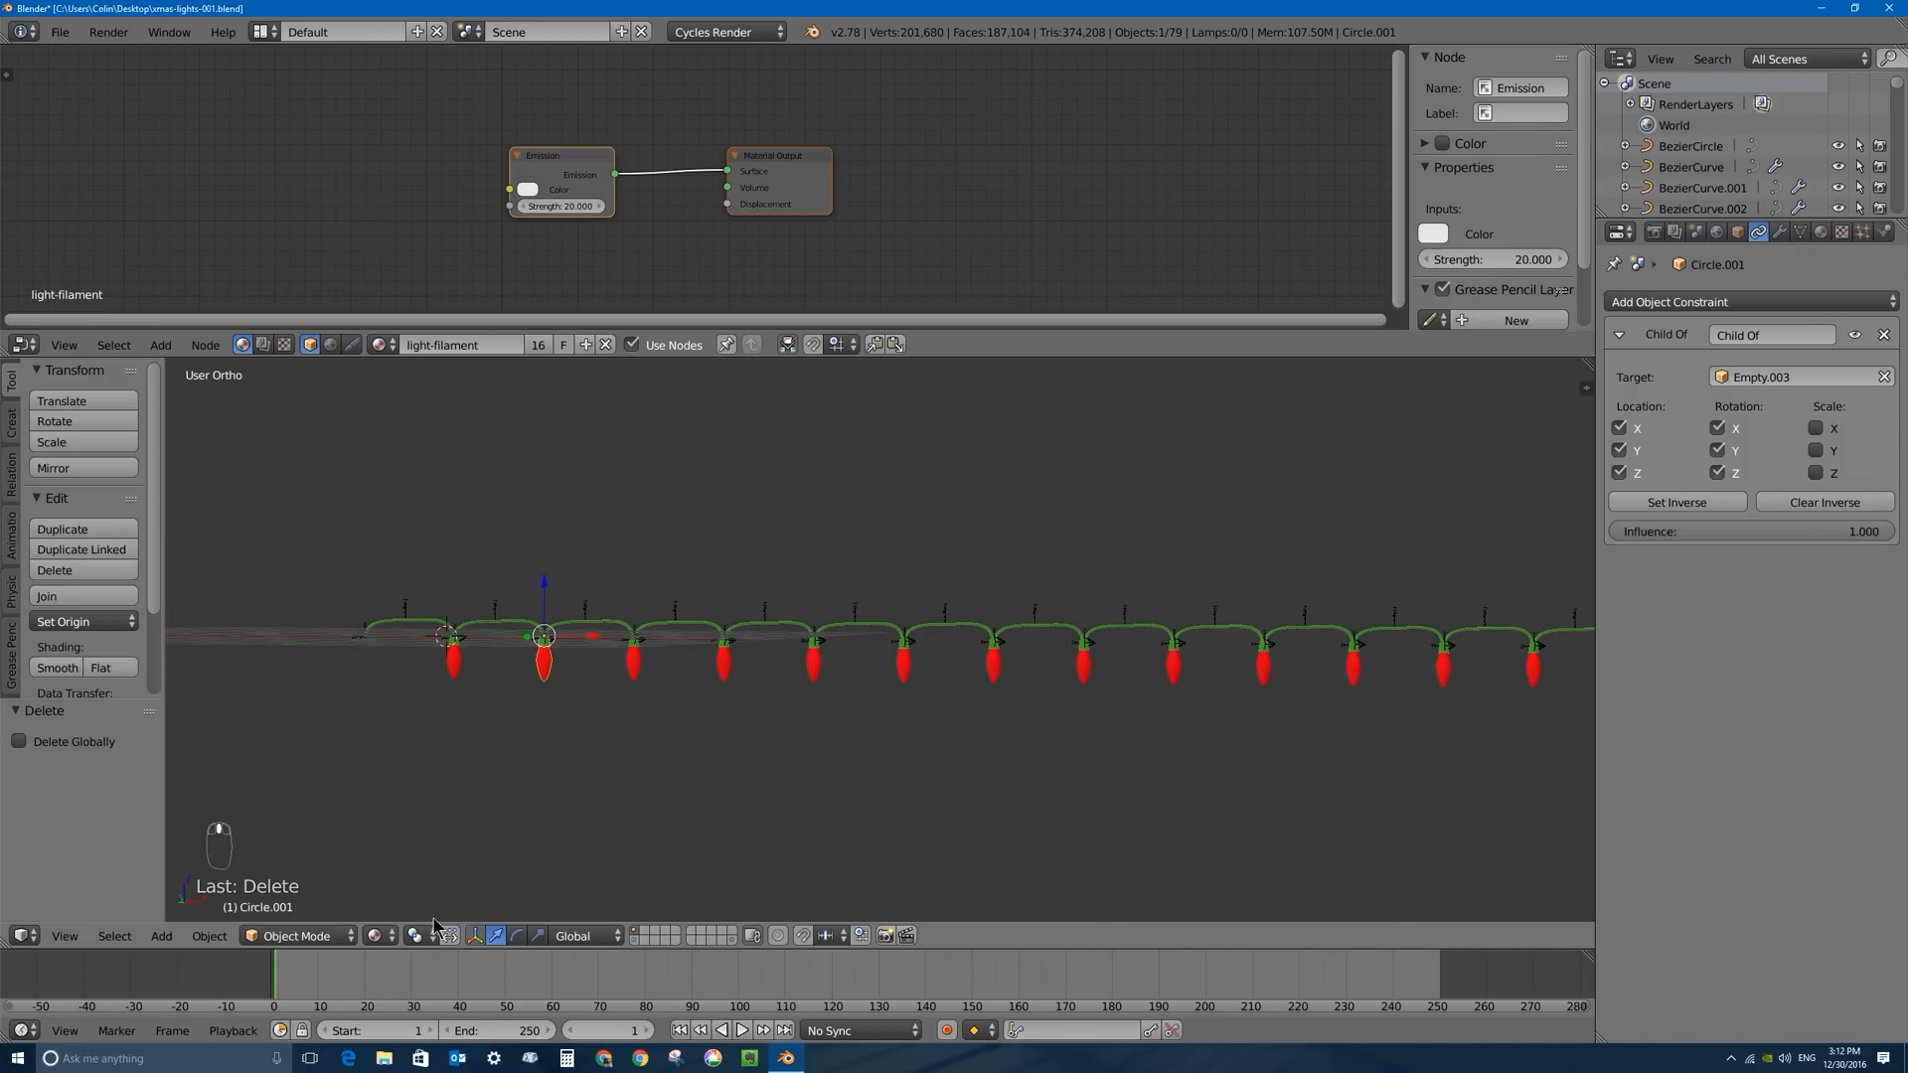
# Preview the string of red bulbs in Rendered viewport shading.
pyautogui.click(380, 938)
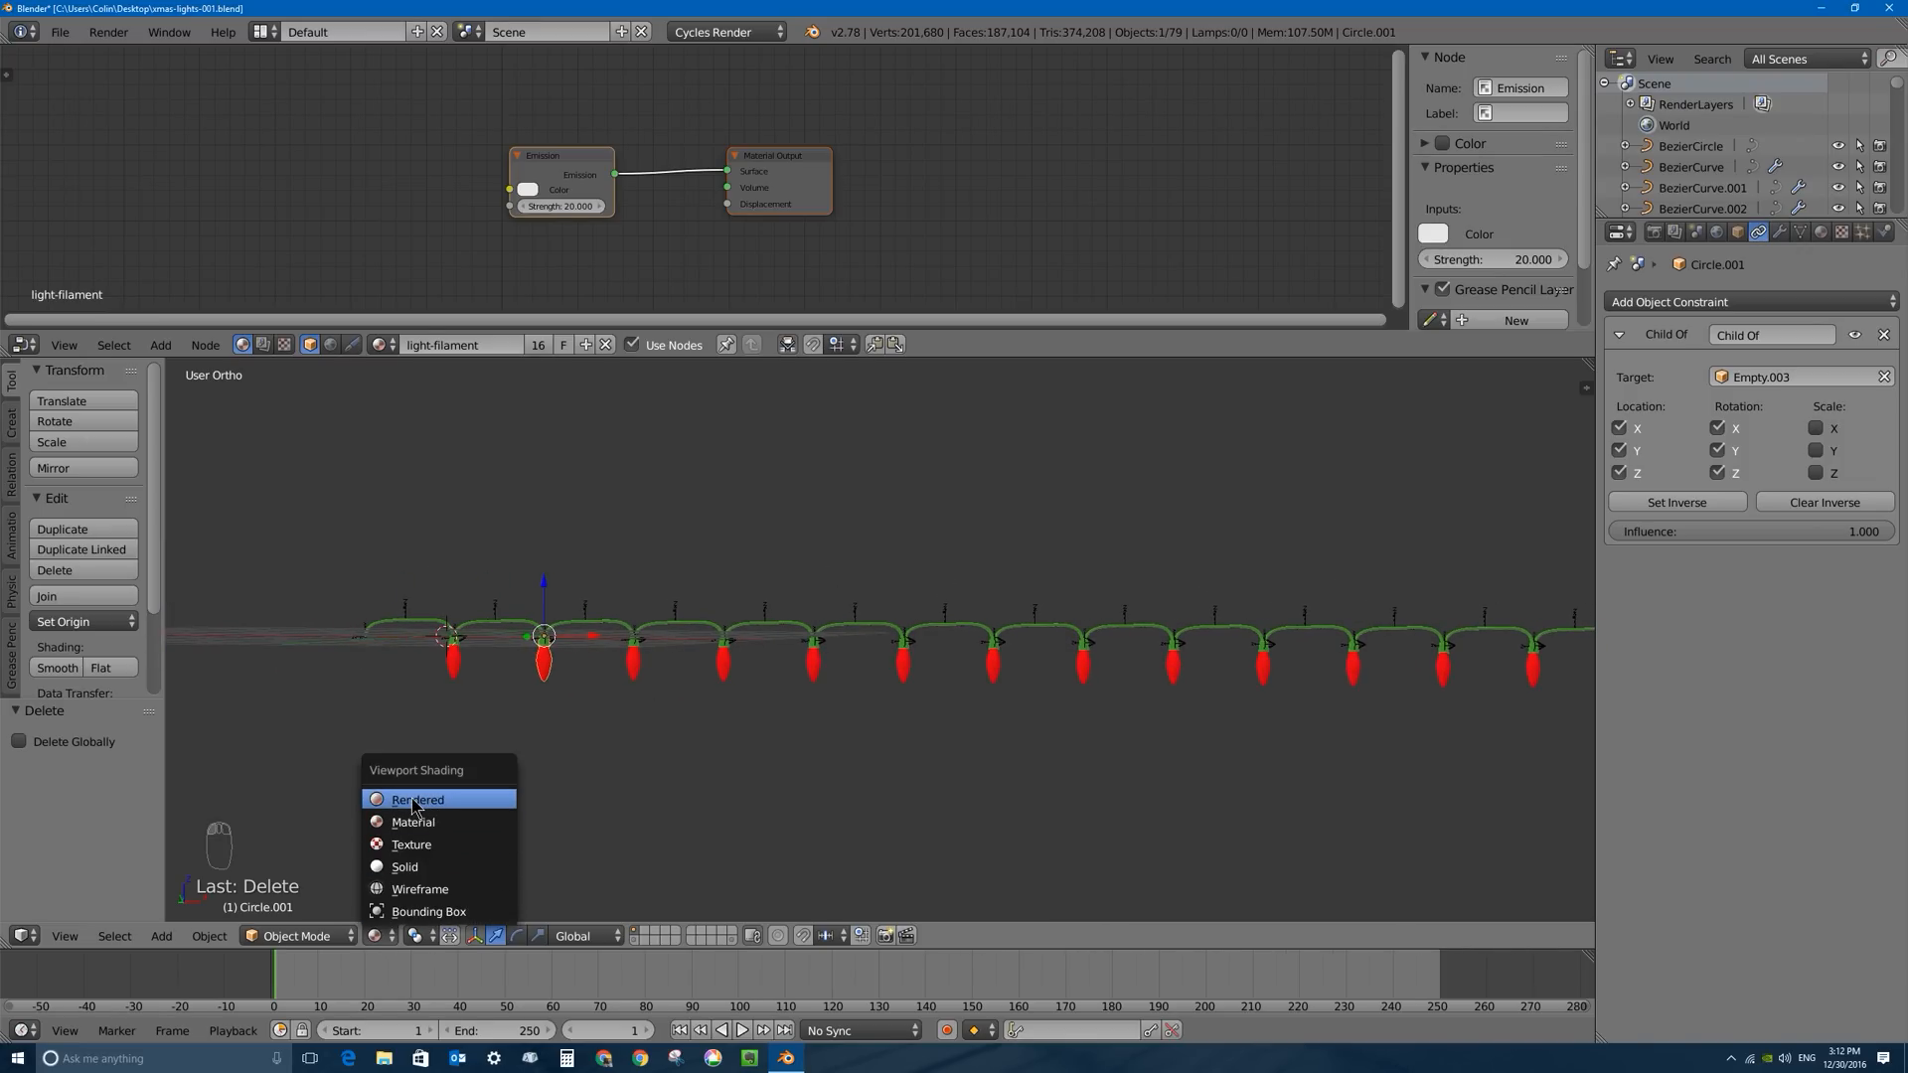
pyautogui.click(415, 800)
pyautogui.scroll(3, 628, 688)
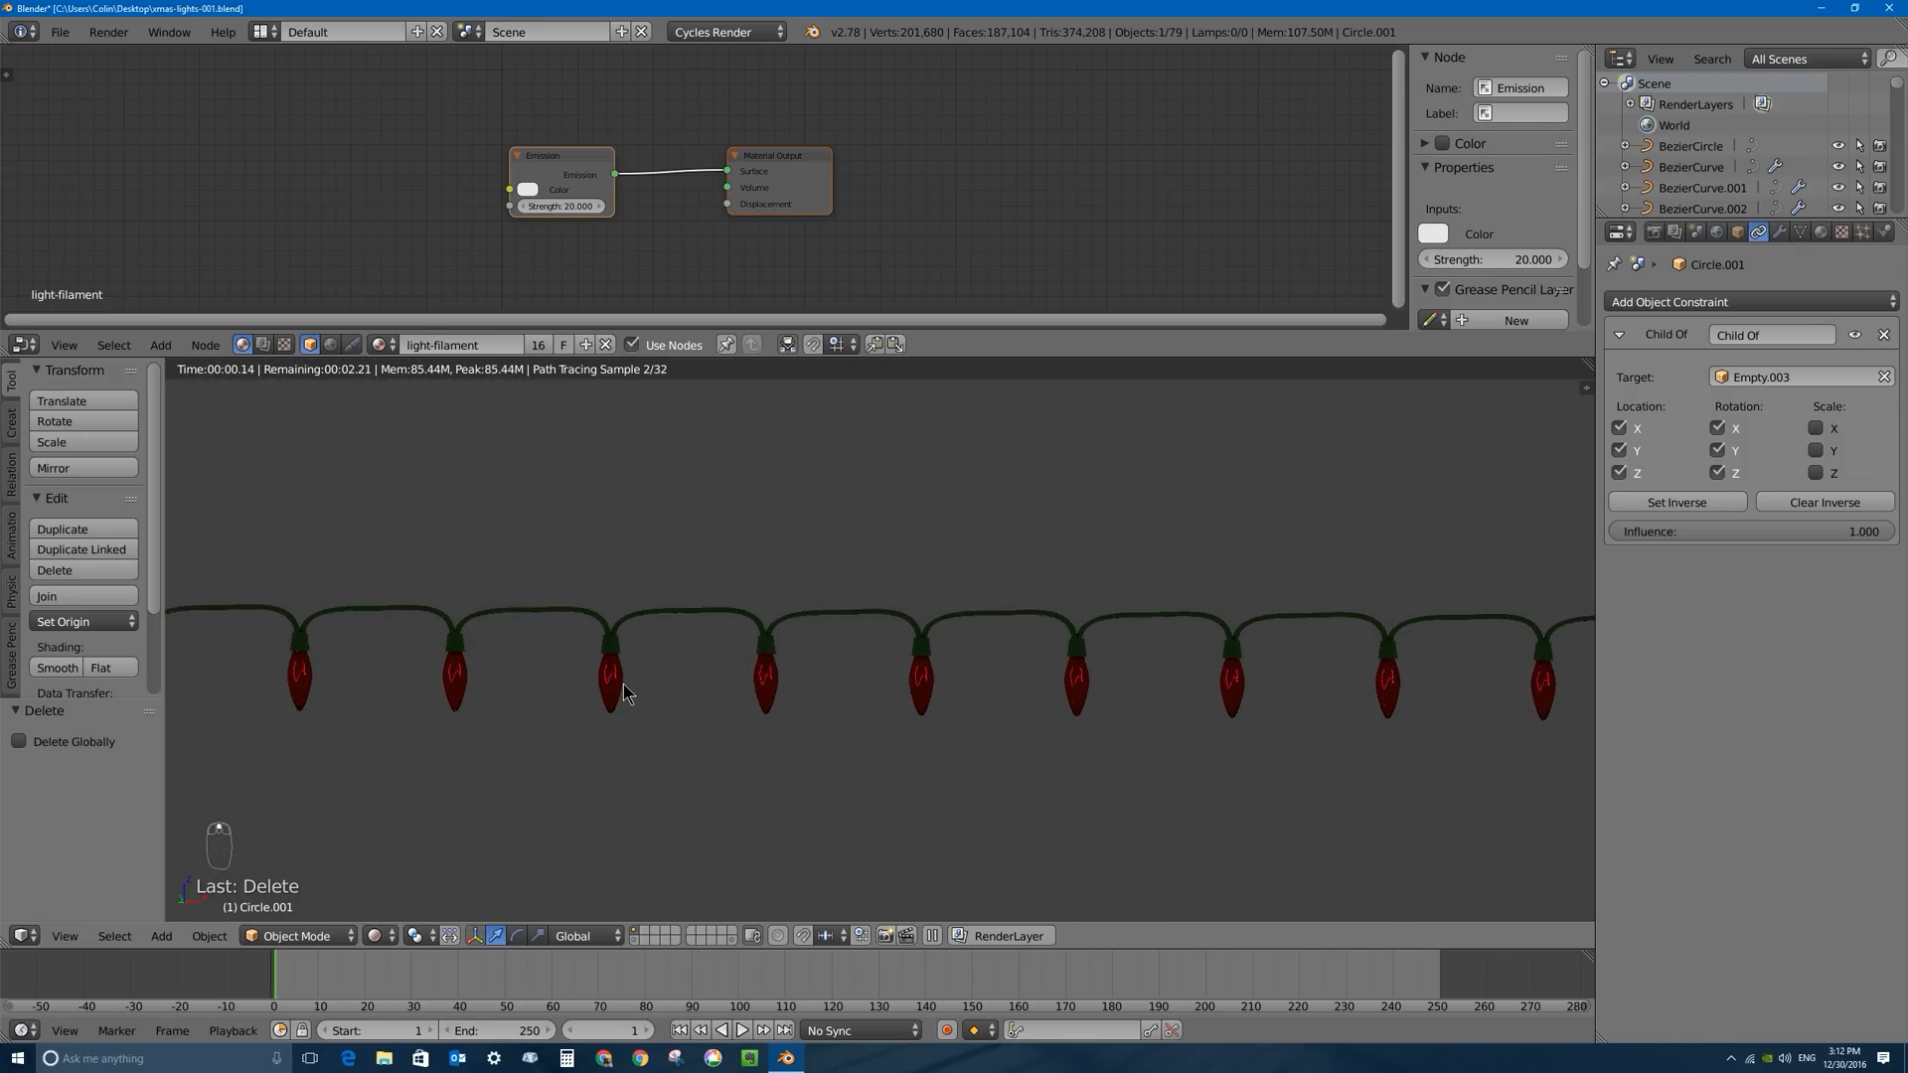
pyautogui.keyDown('shift'); pyautogui.moveTo(462, 700); pyautogui.dragTo(747, 698, button='middle'); pyautogui.keyUp('shift')
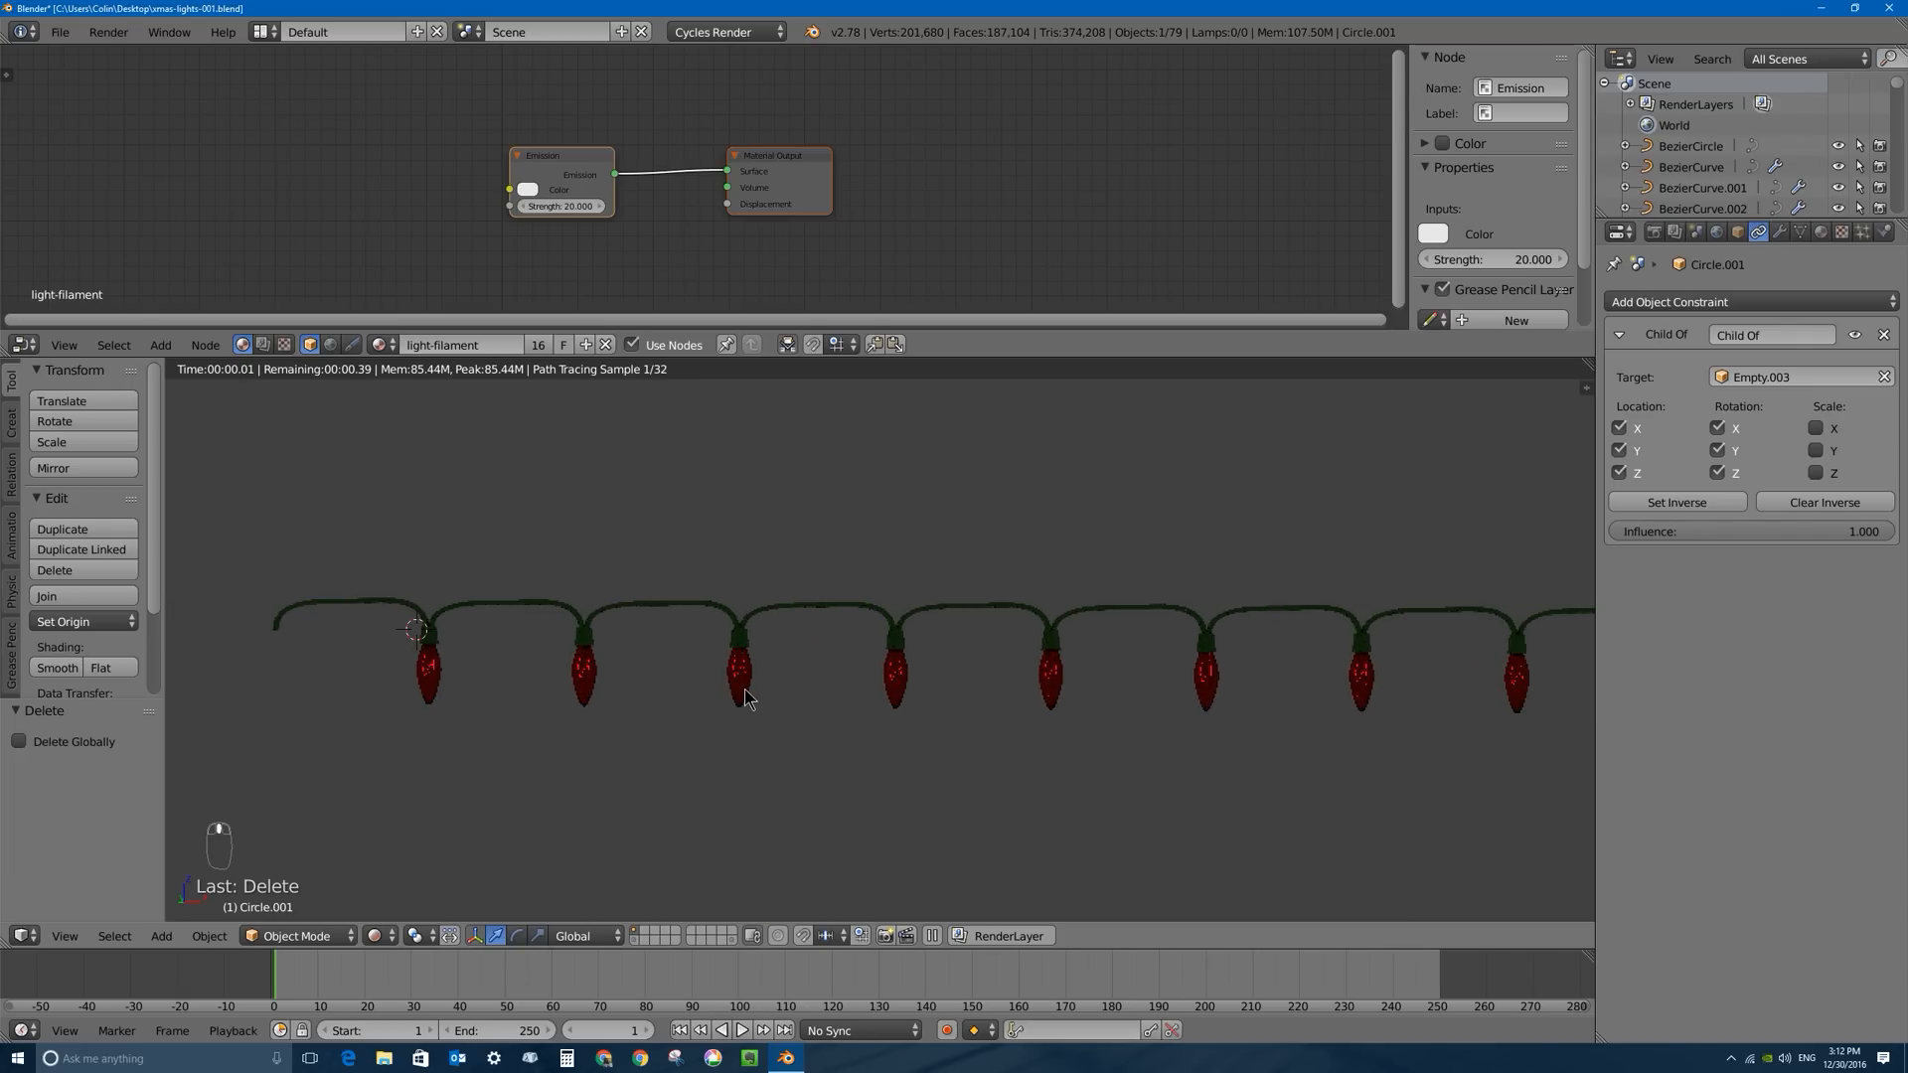
pyautogui.scroll(-4, 854, 694)
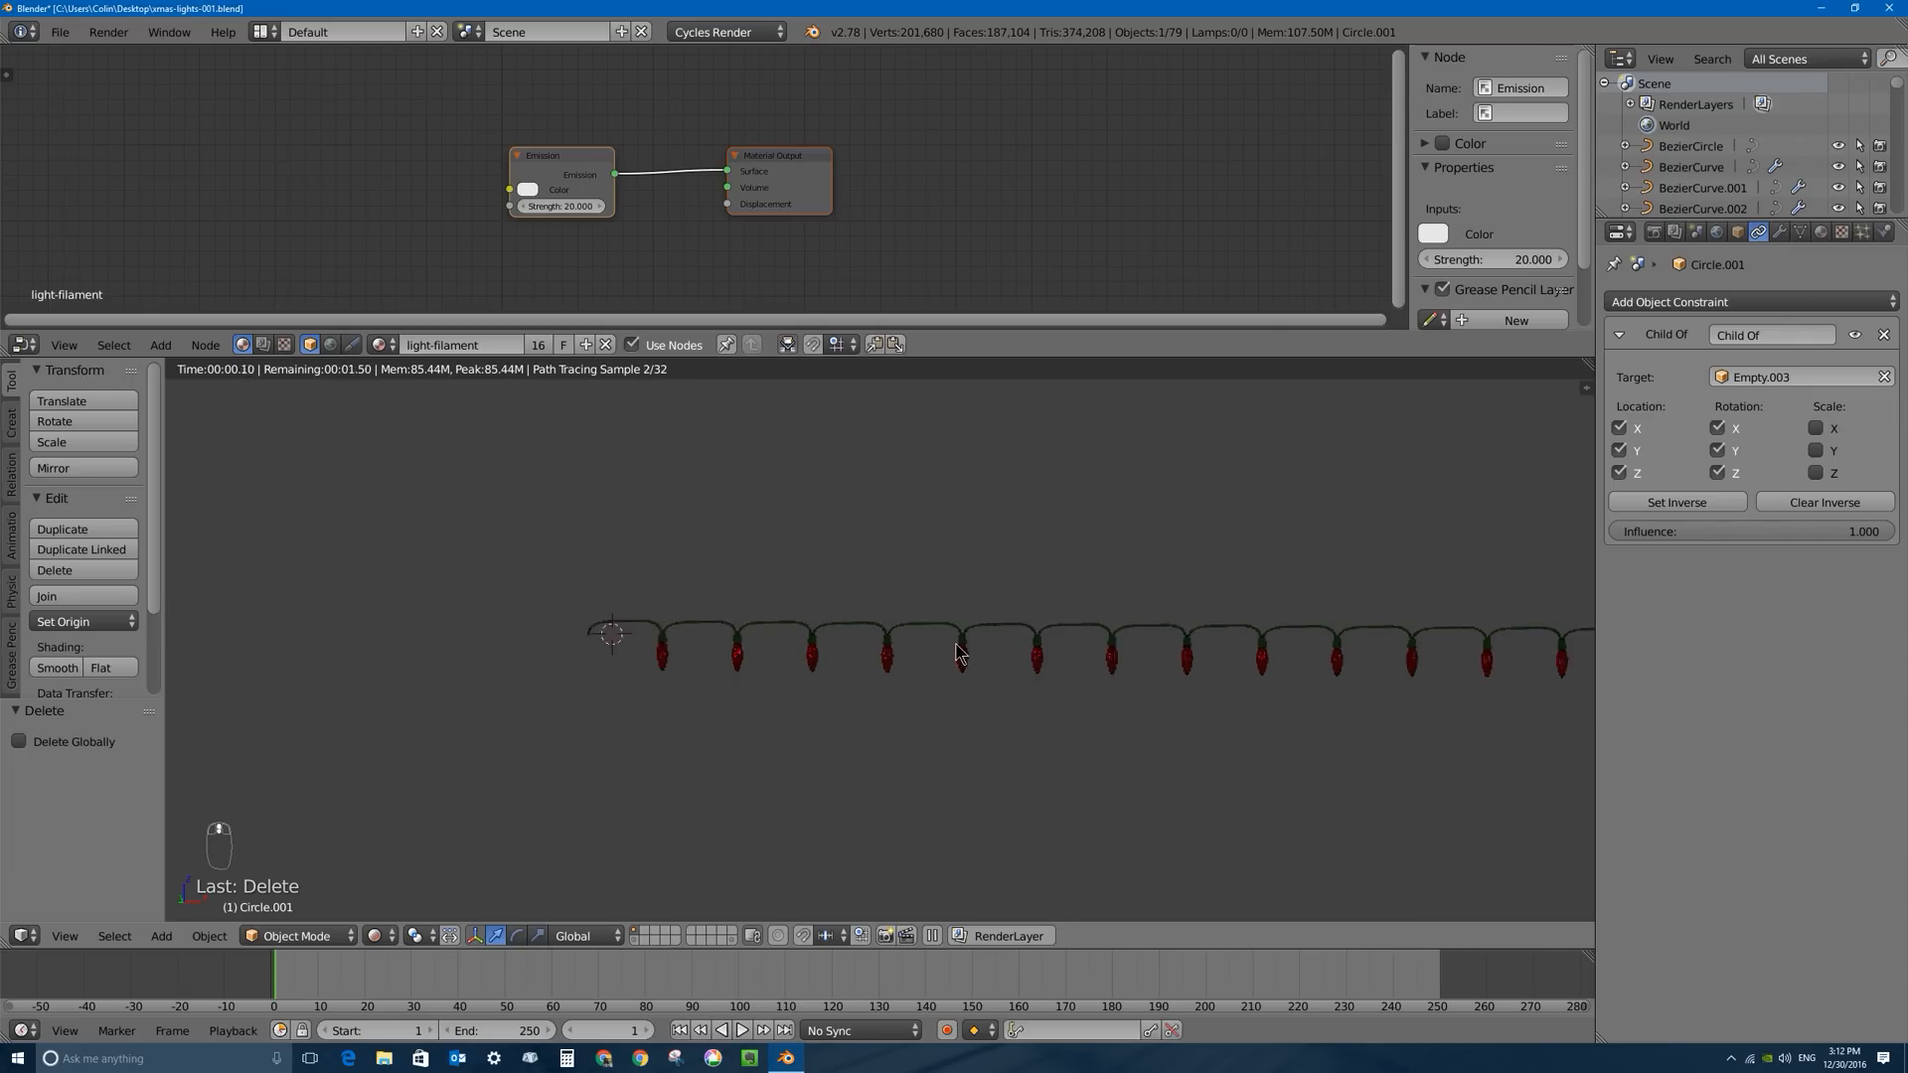
pyautogui.scroll(2, 956, 650)
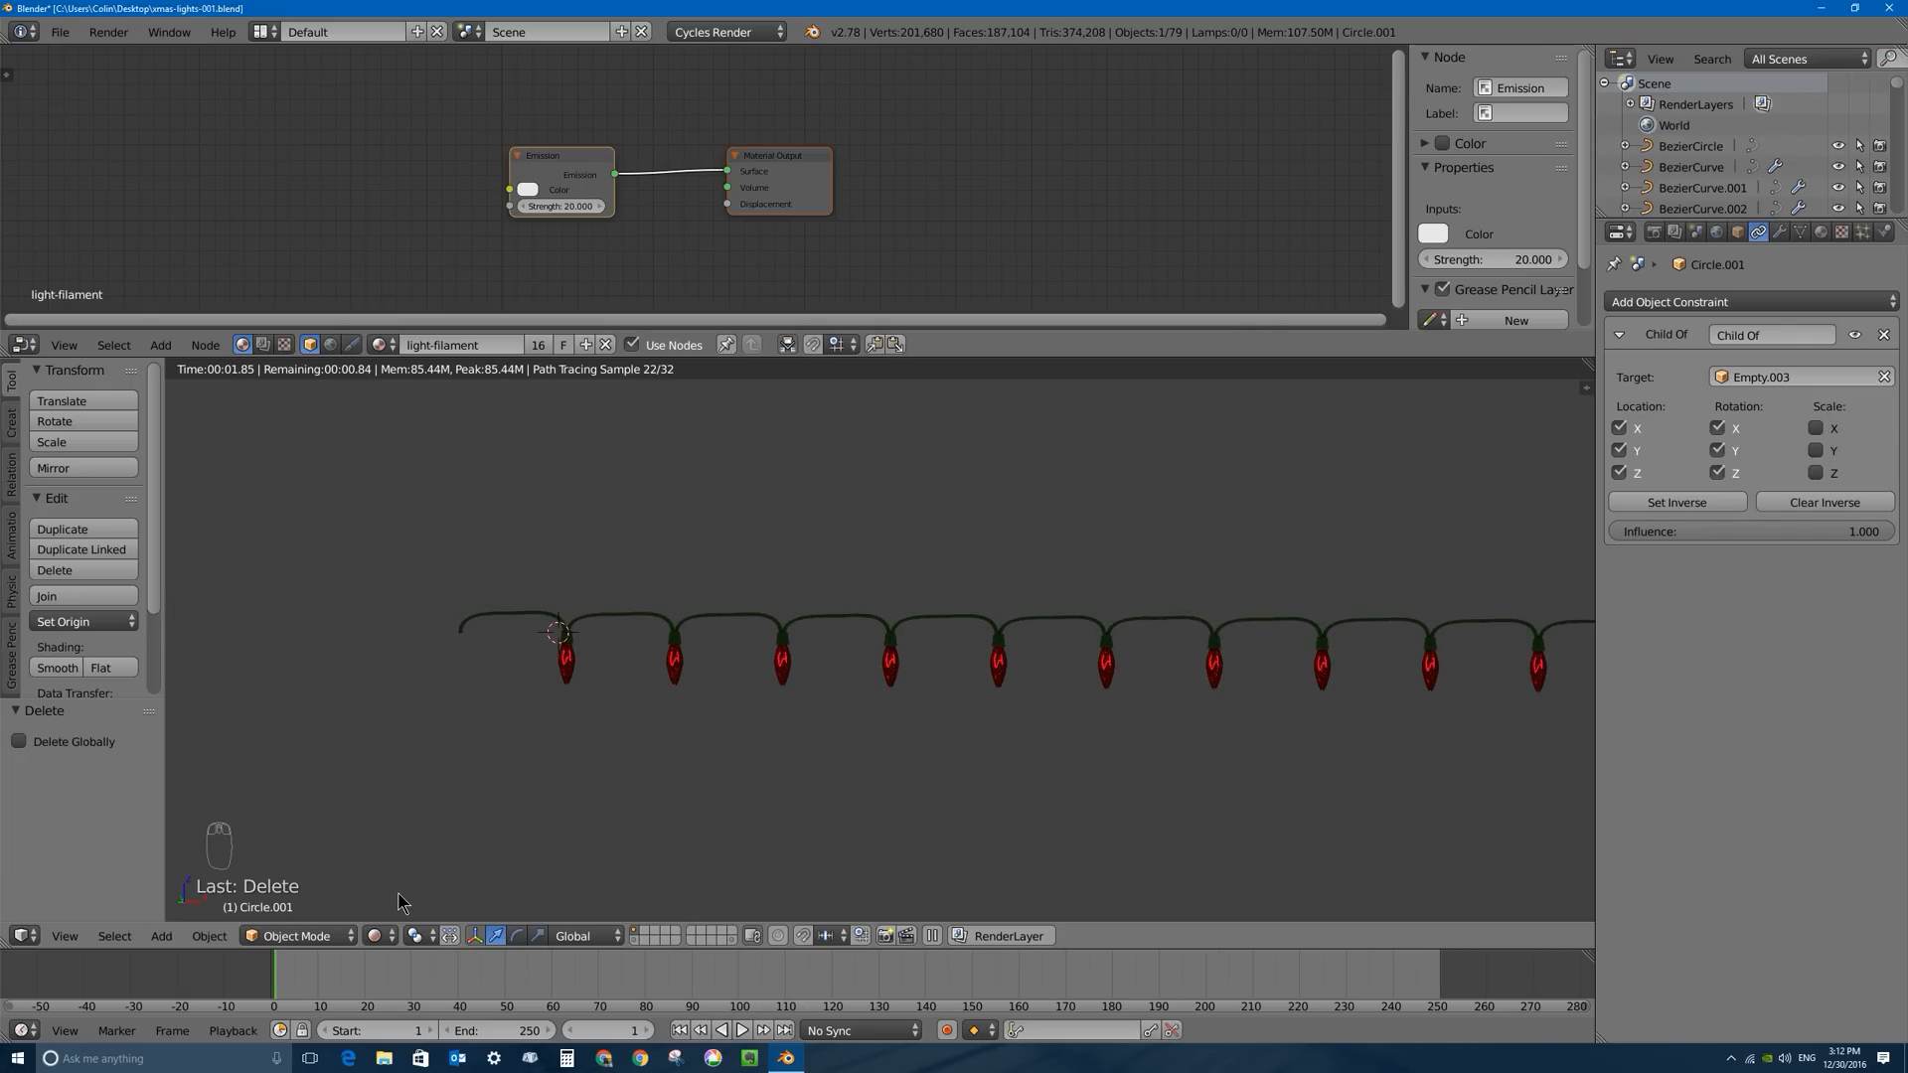
# Return the viewport to Material shading and show the glass-red material of the second bulb in a widened properties area.
pyautogui.click(374, 936)
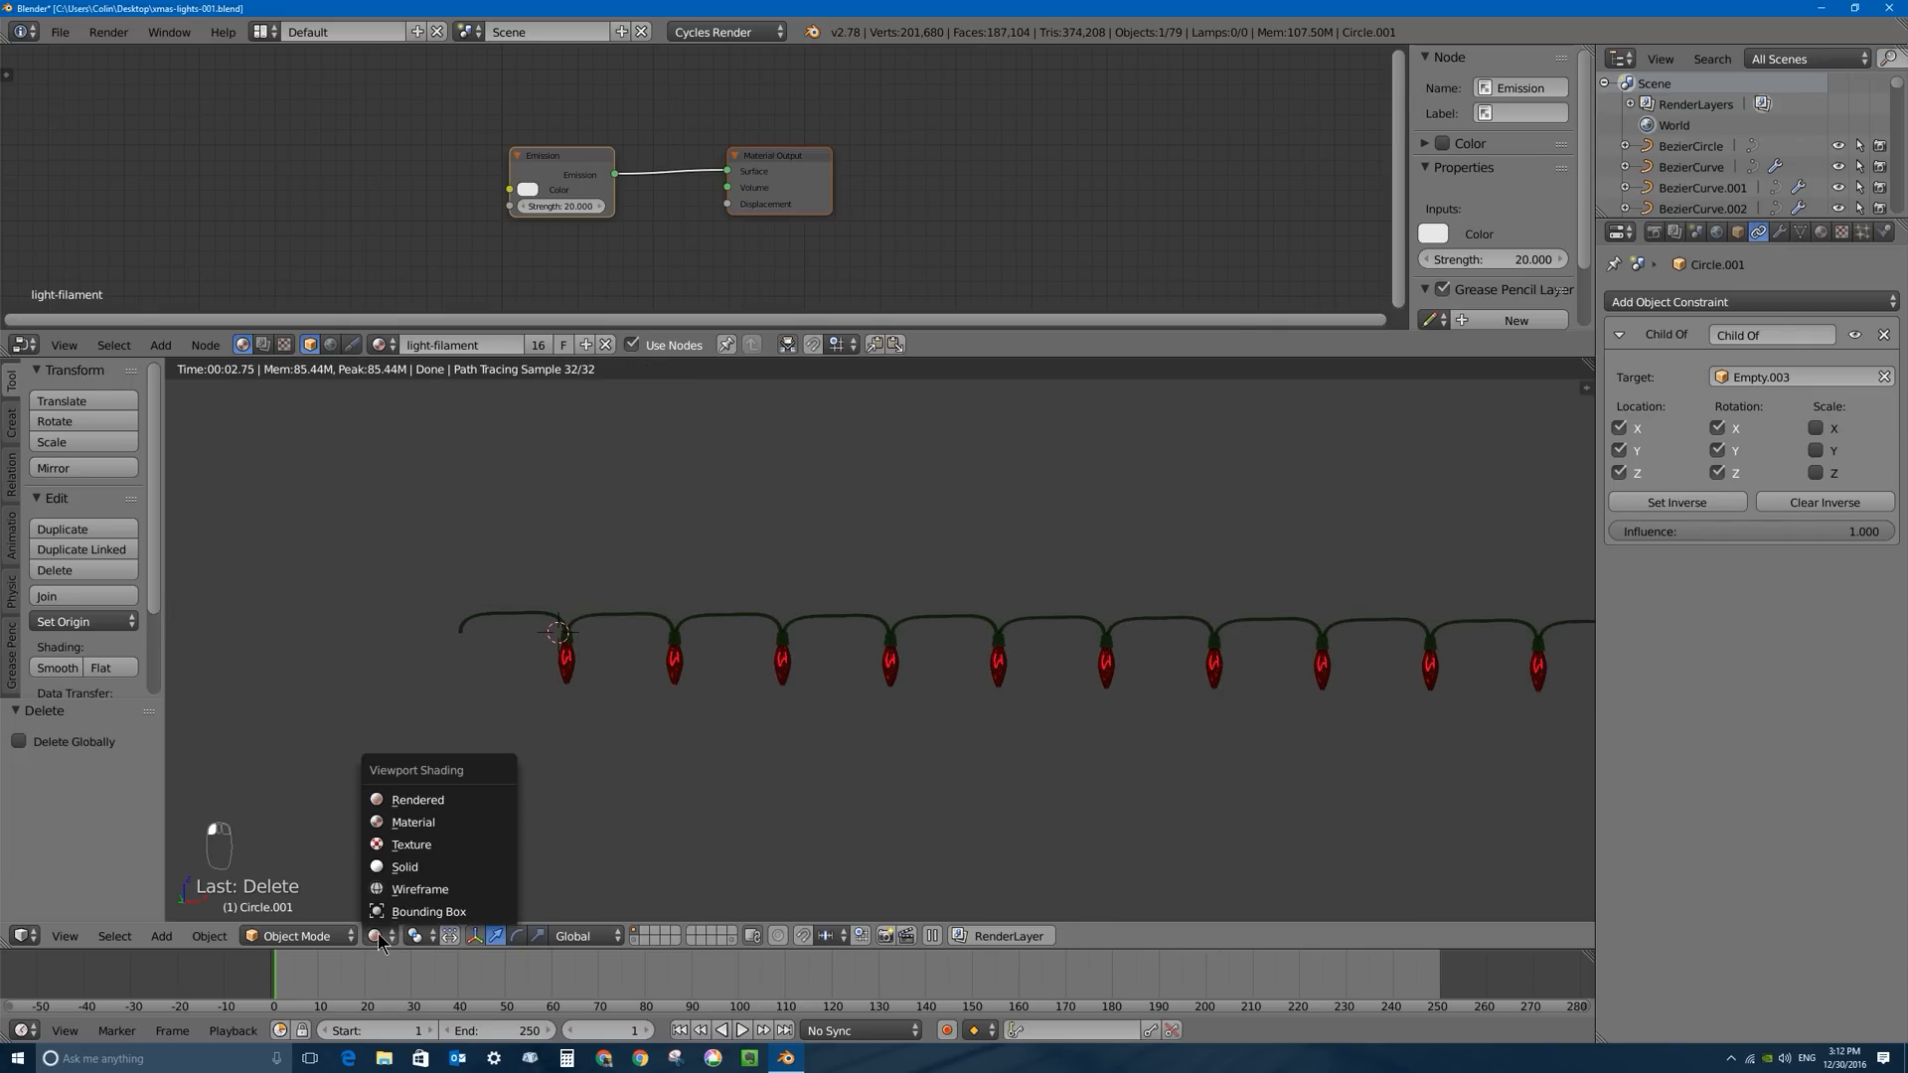
pyautogui.click(418, 823)
pyautogui.scroll(4, 425, 820)
pyautogui.scroll(-1, 535, 702)
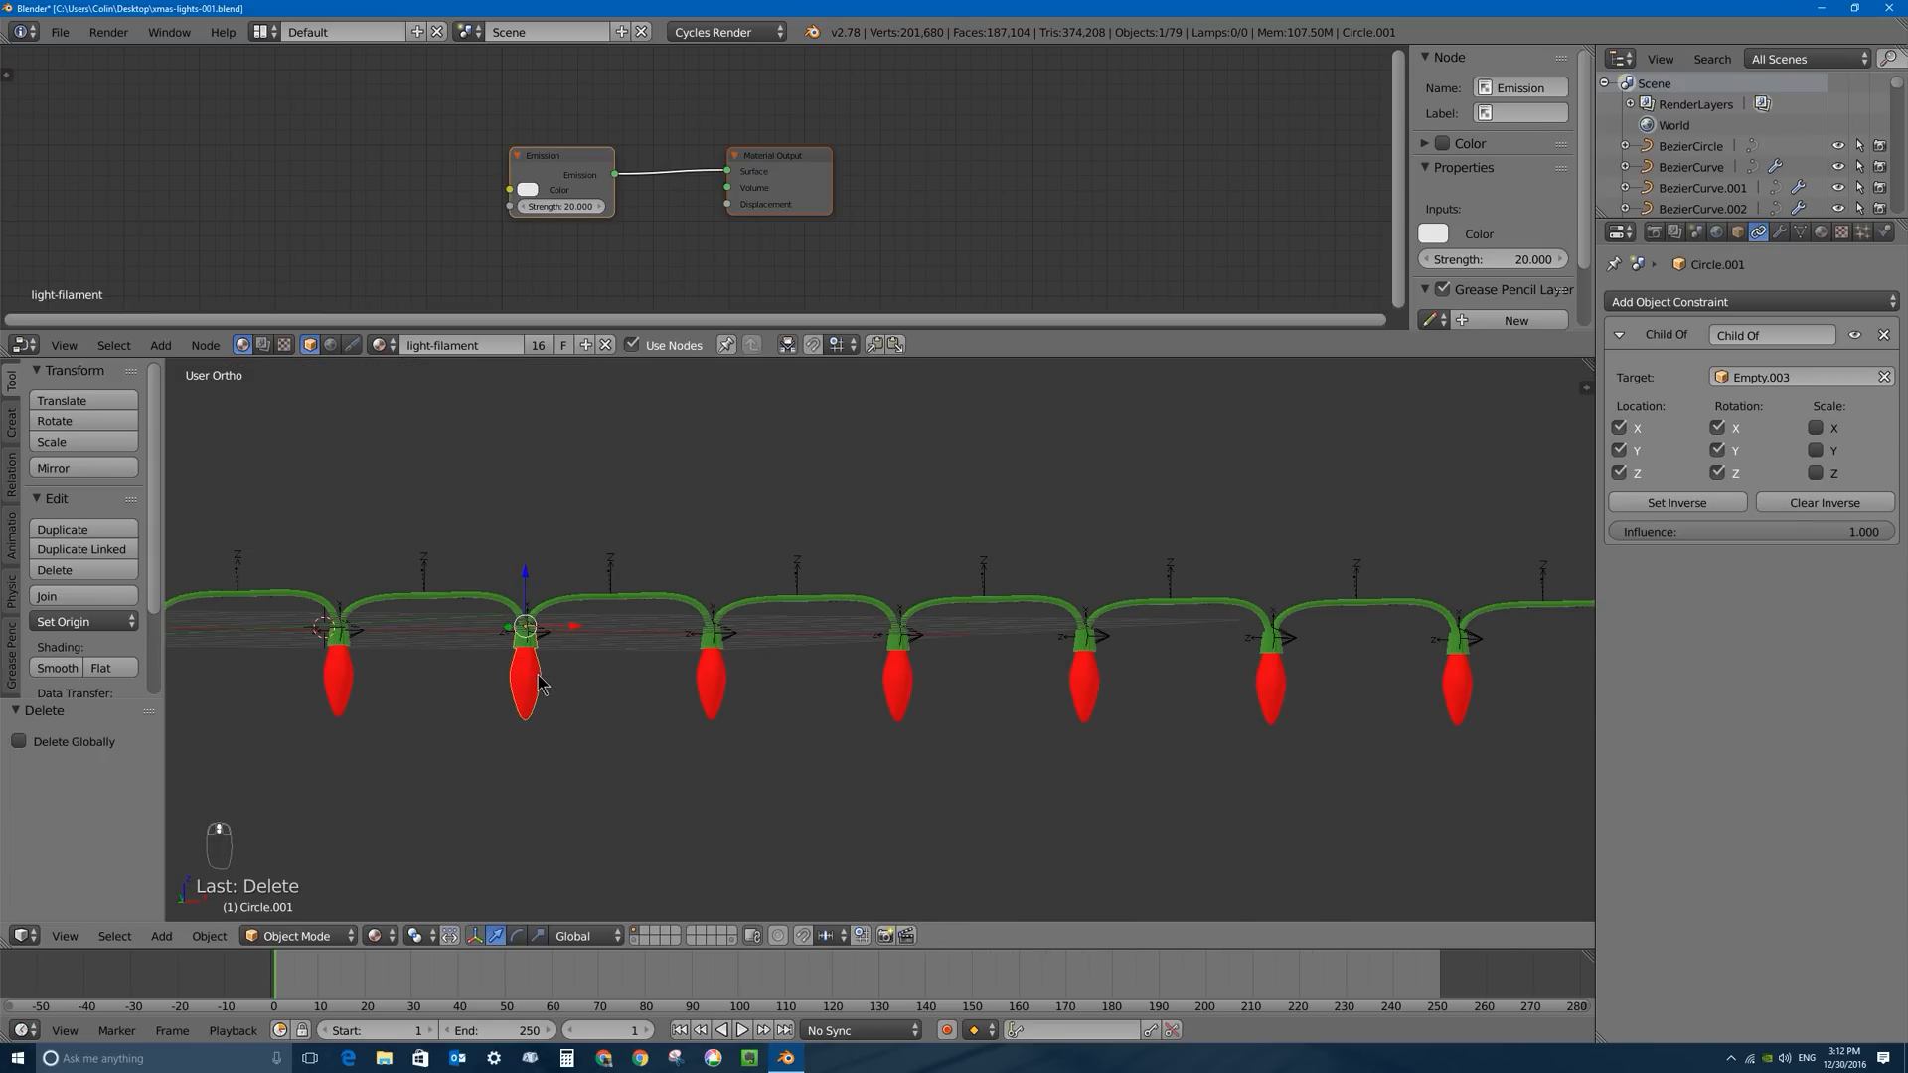
pyautogui.click(1820, 231)
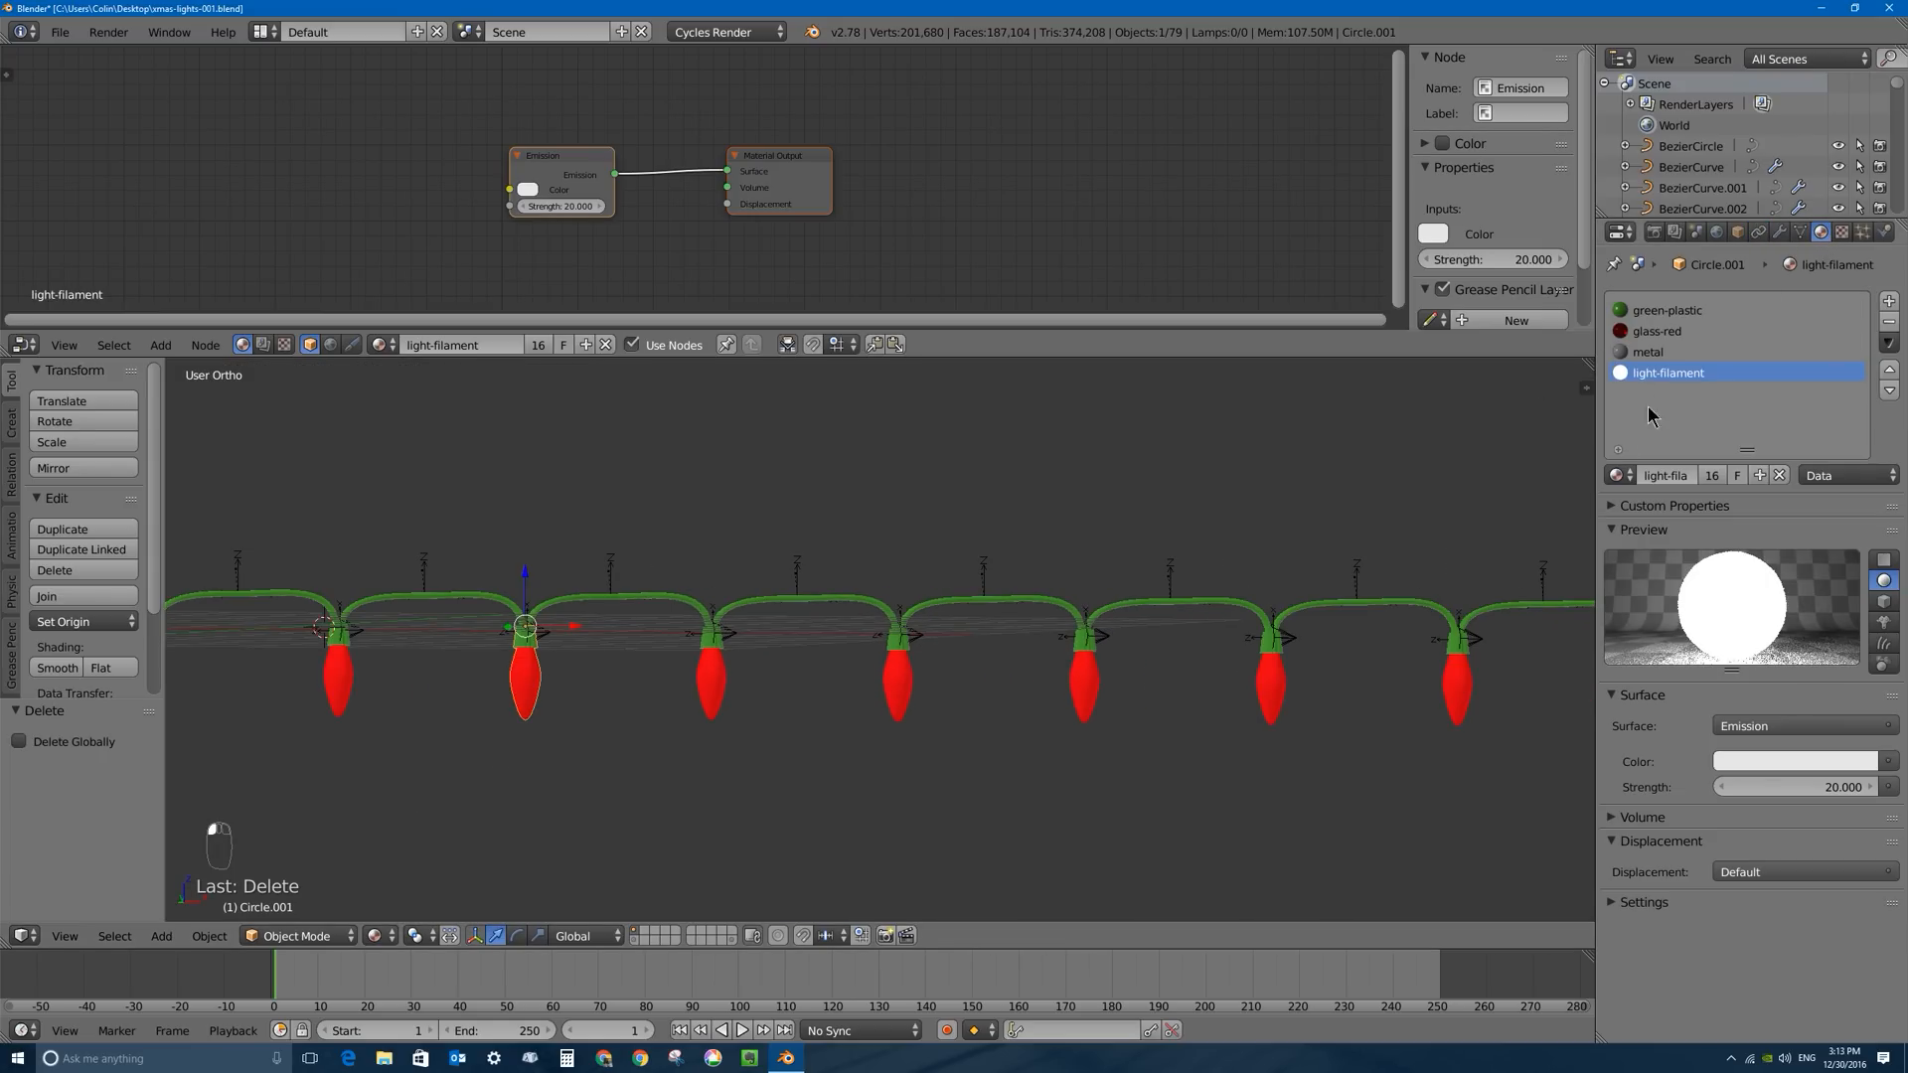
pyautogui.click(1649, 331)
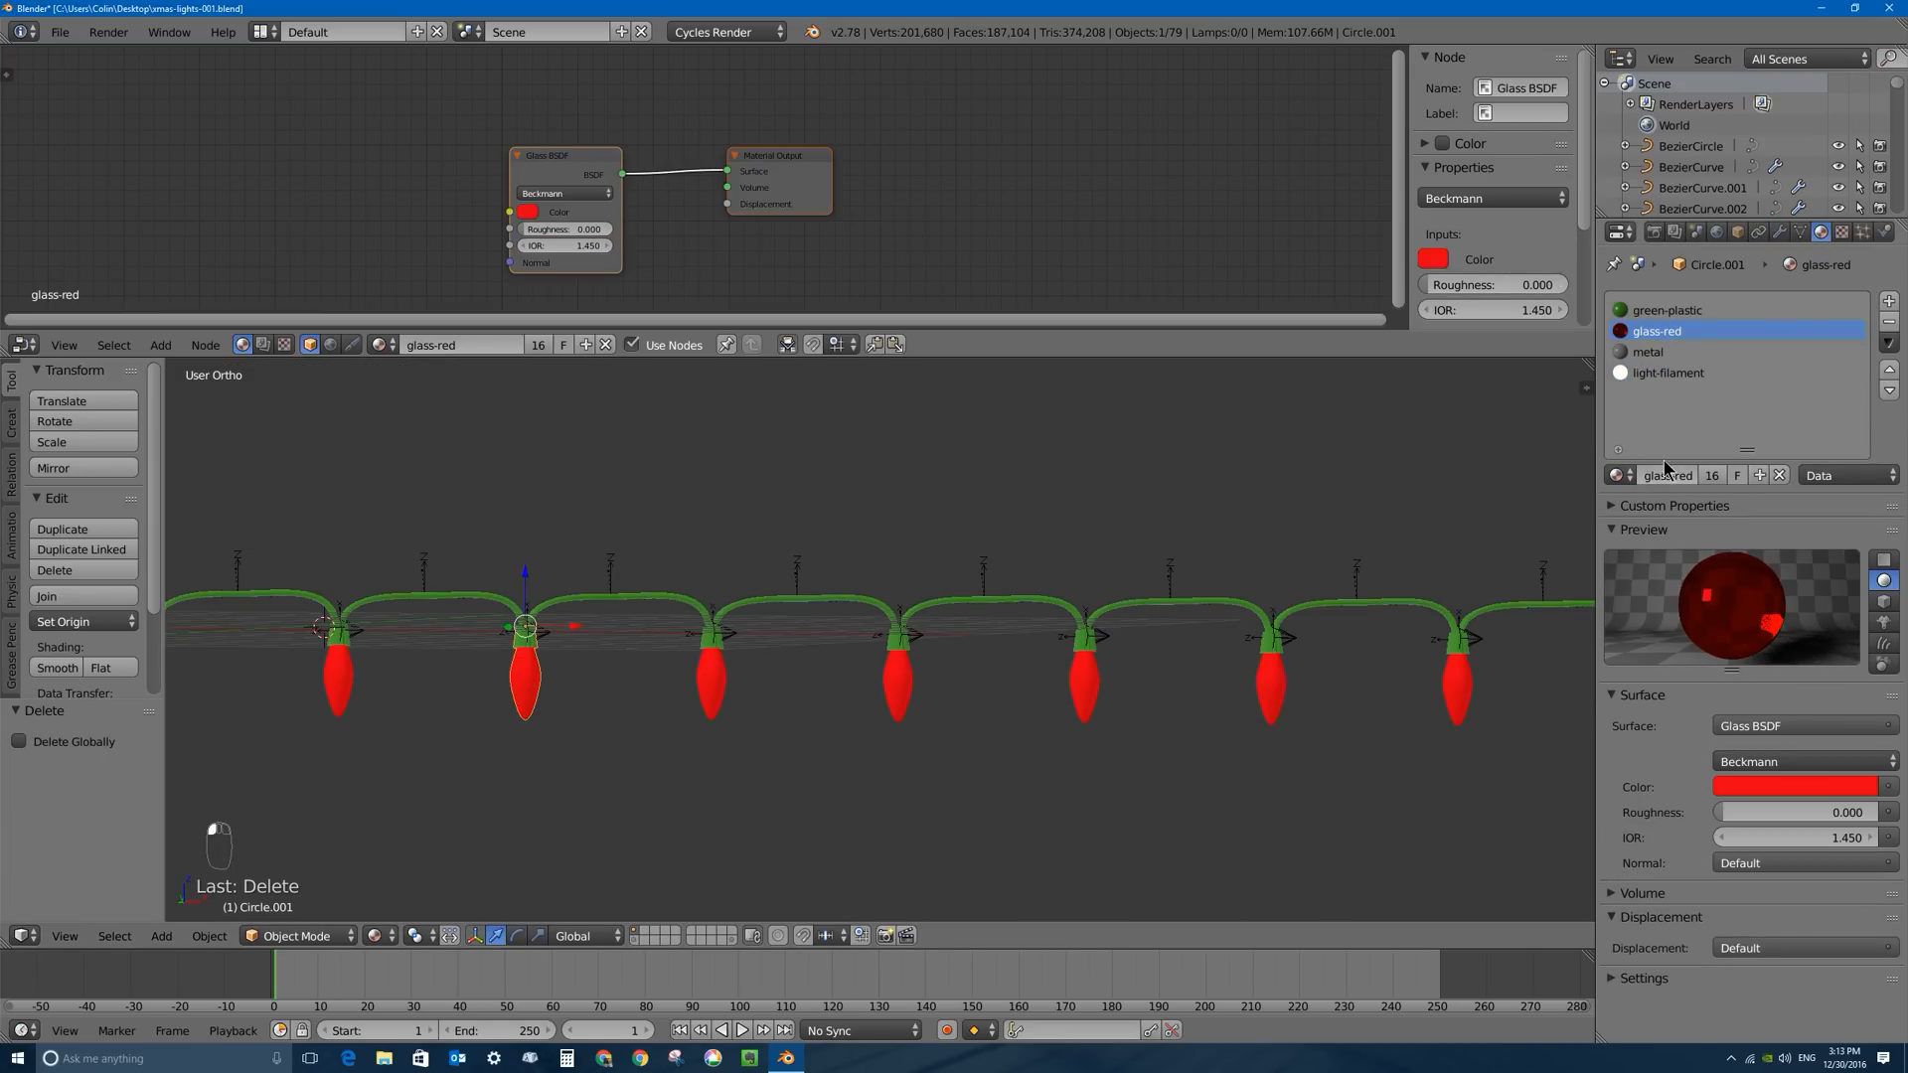
pyautogui.moveTo(1598, 419); pyautogui.dragTo(1516, 425)
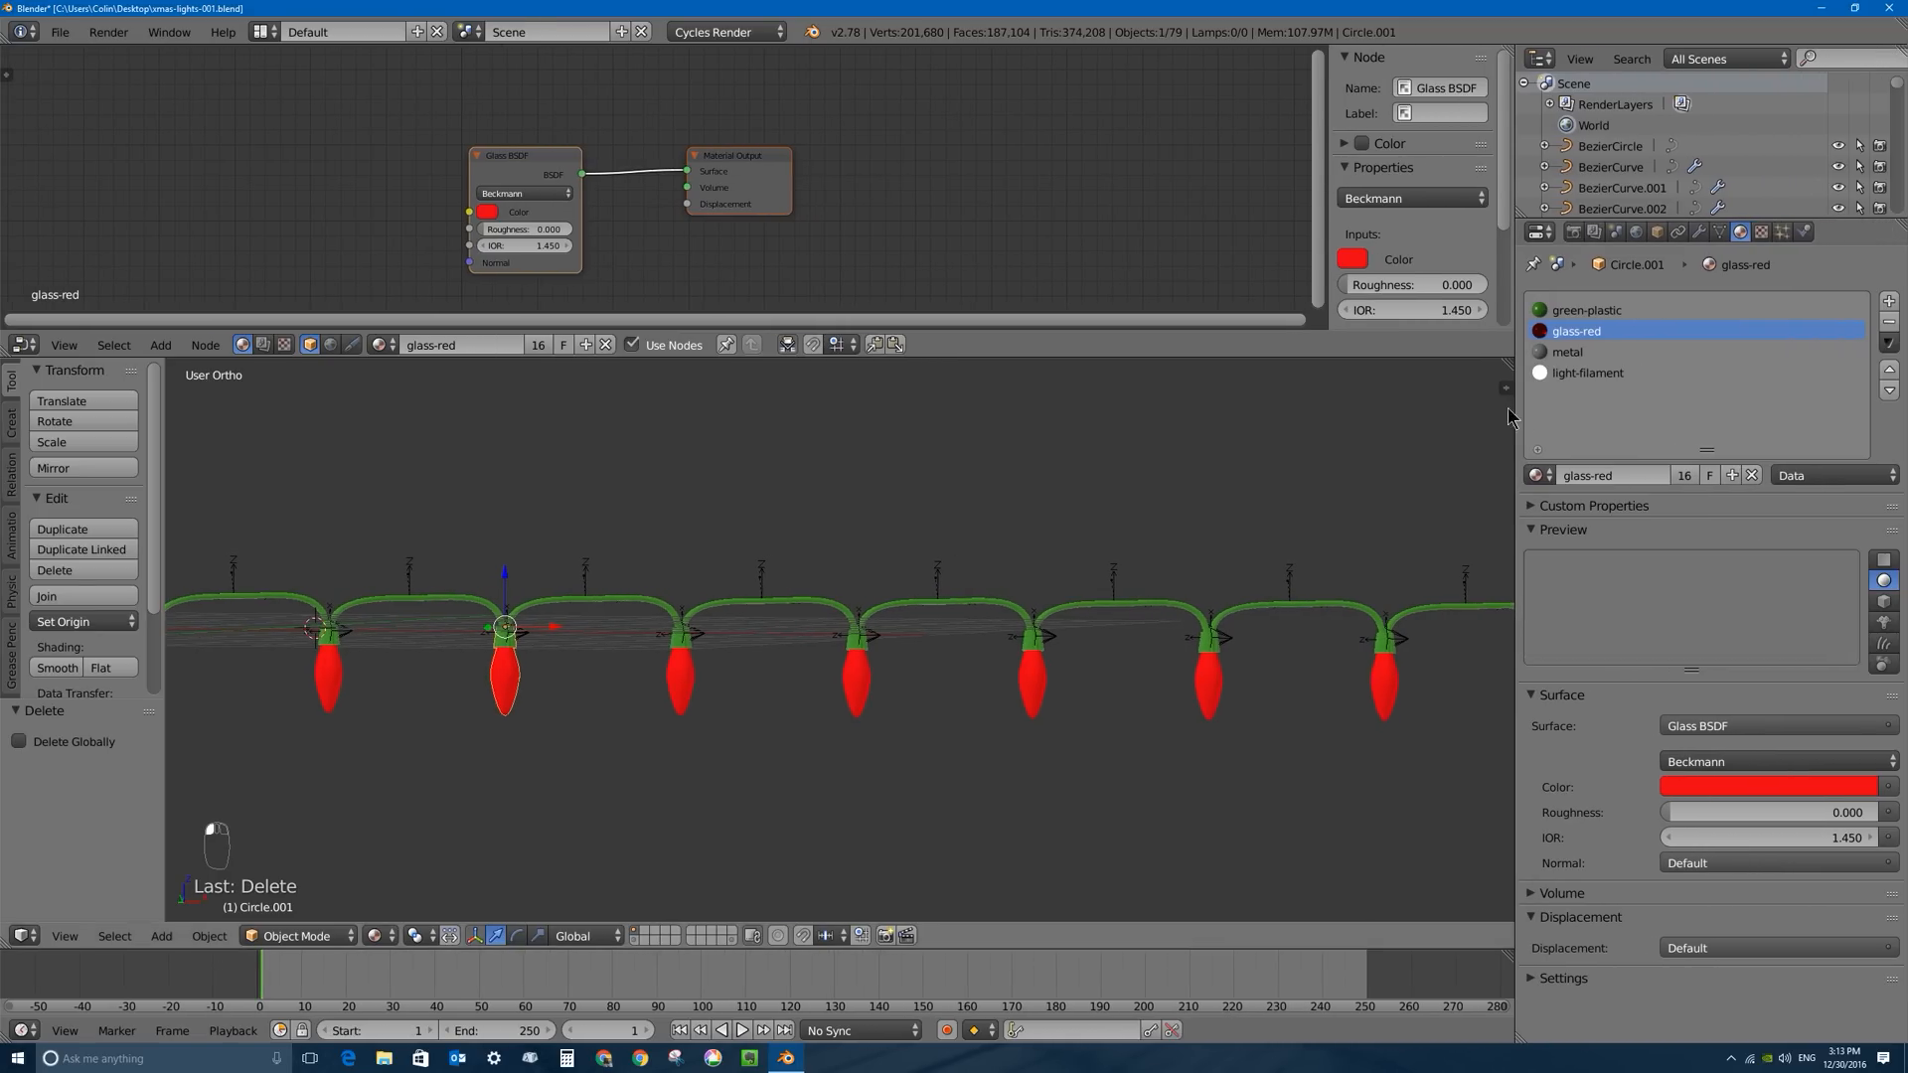
# Try a blue colour on the shared glass-red material, and set it back to red.
pyautogui.click(1722, 786)
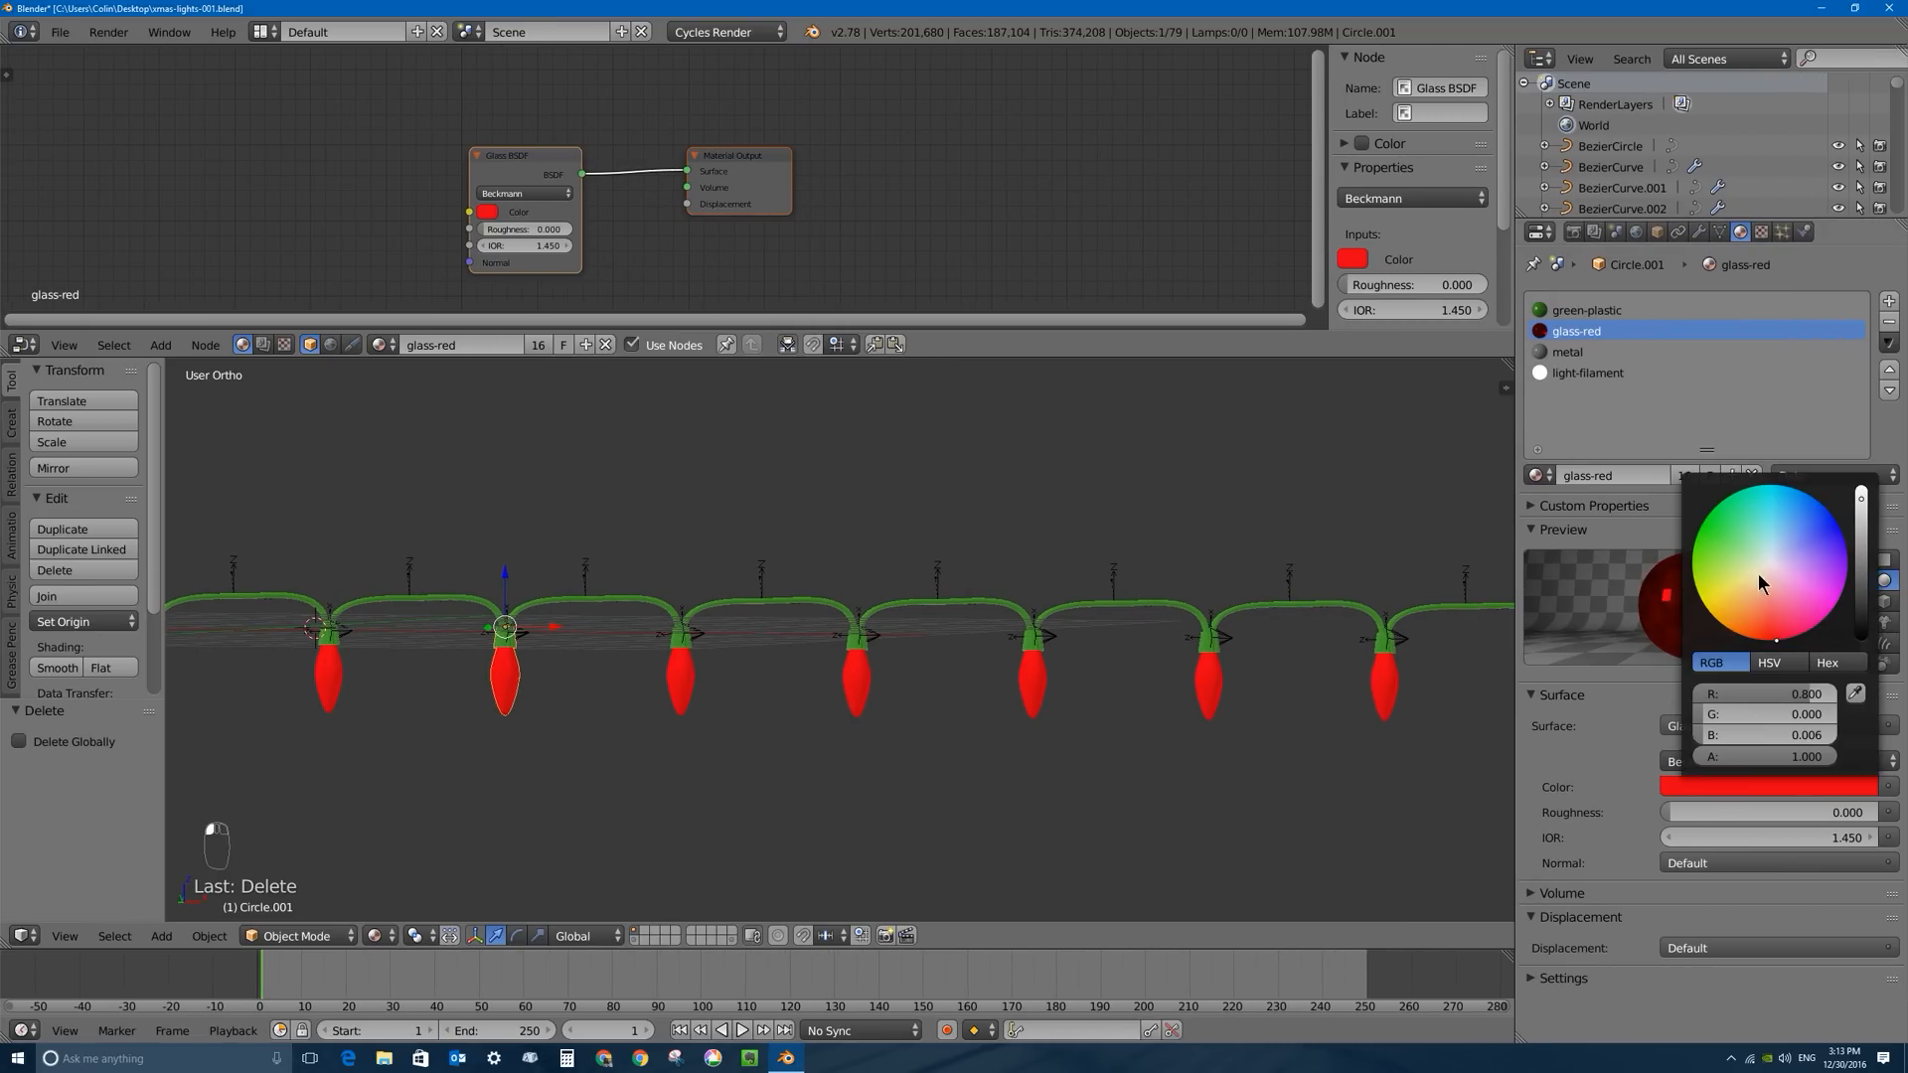
pyautogui.click(1803, 532)
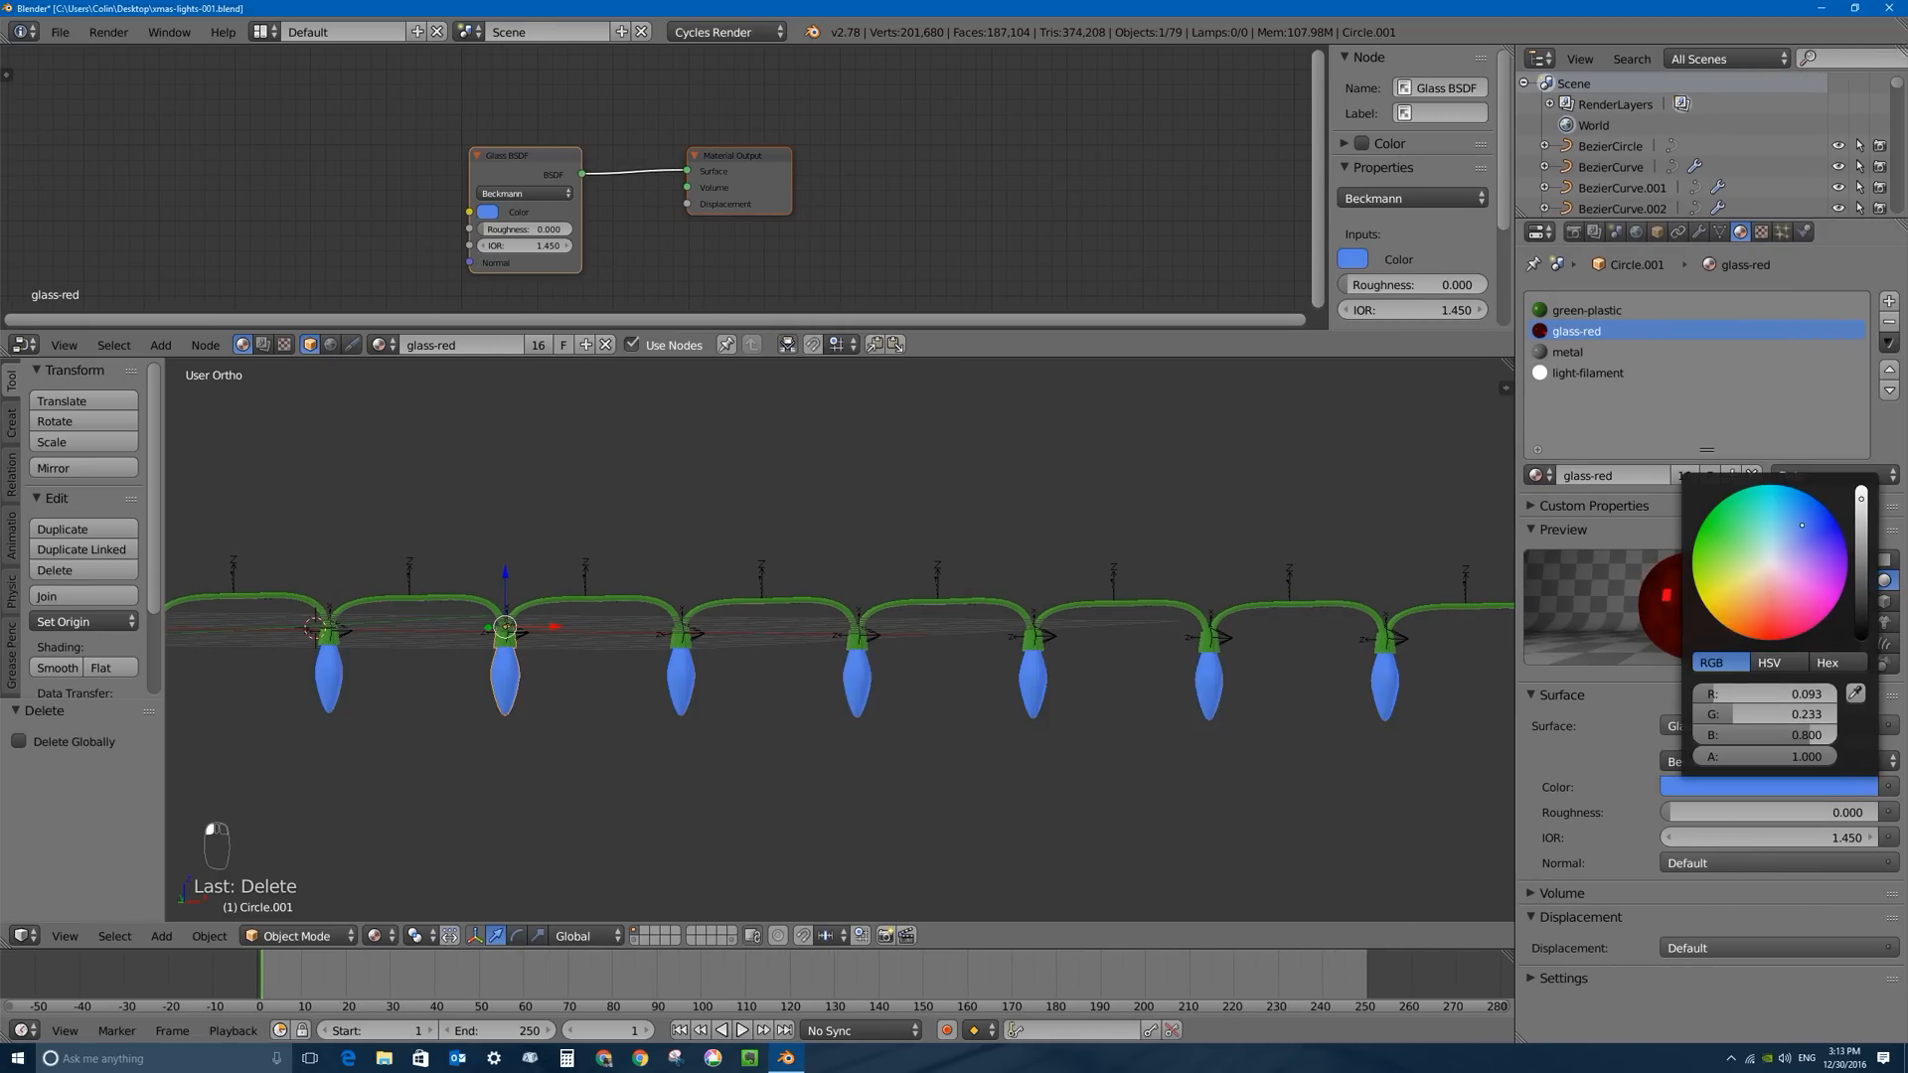
pyautogui.click(1722, 786)
pyautogui.moveTo(1796, 489); pyautogui.dragTo(1768, 639)
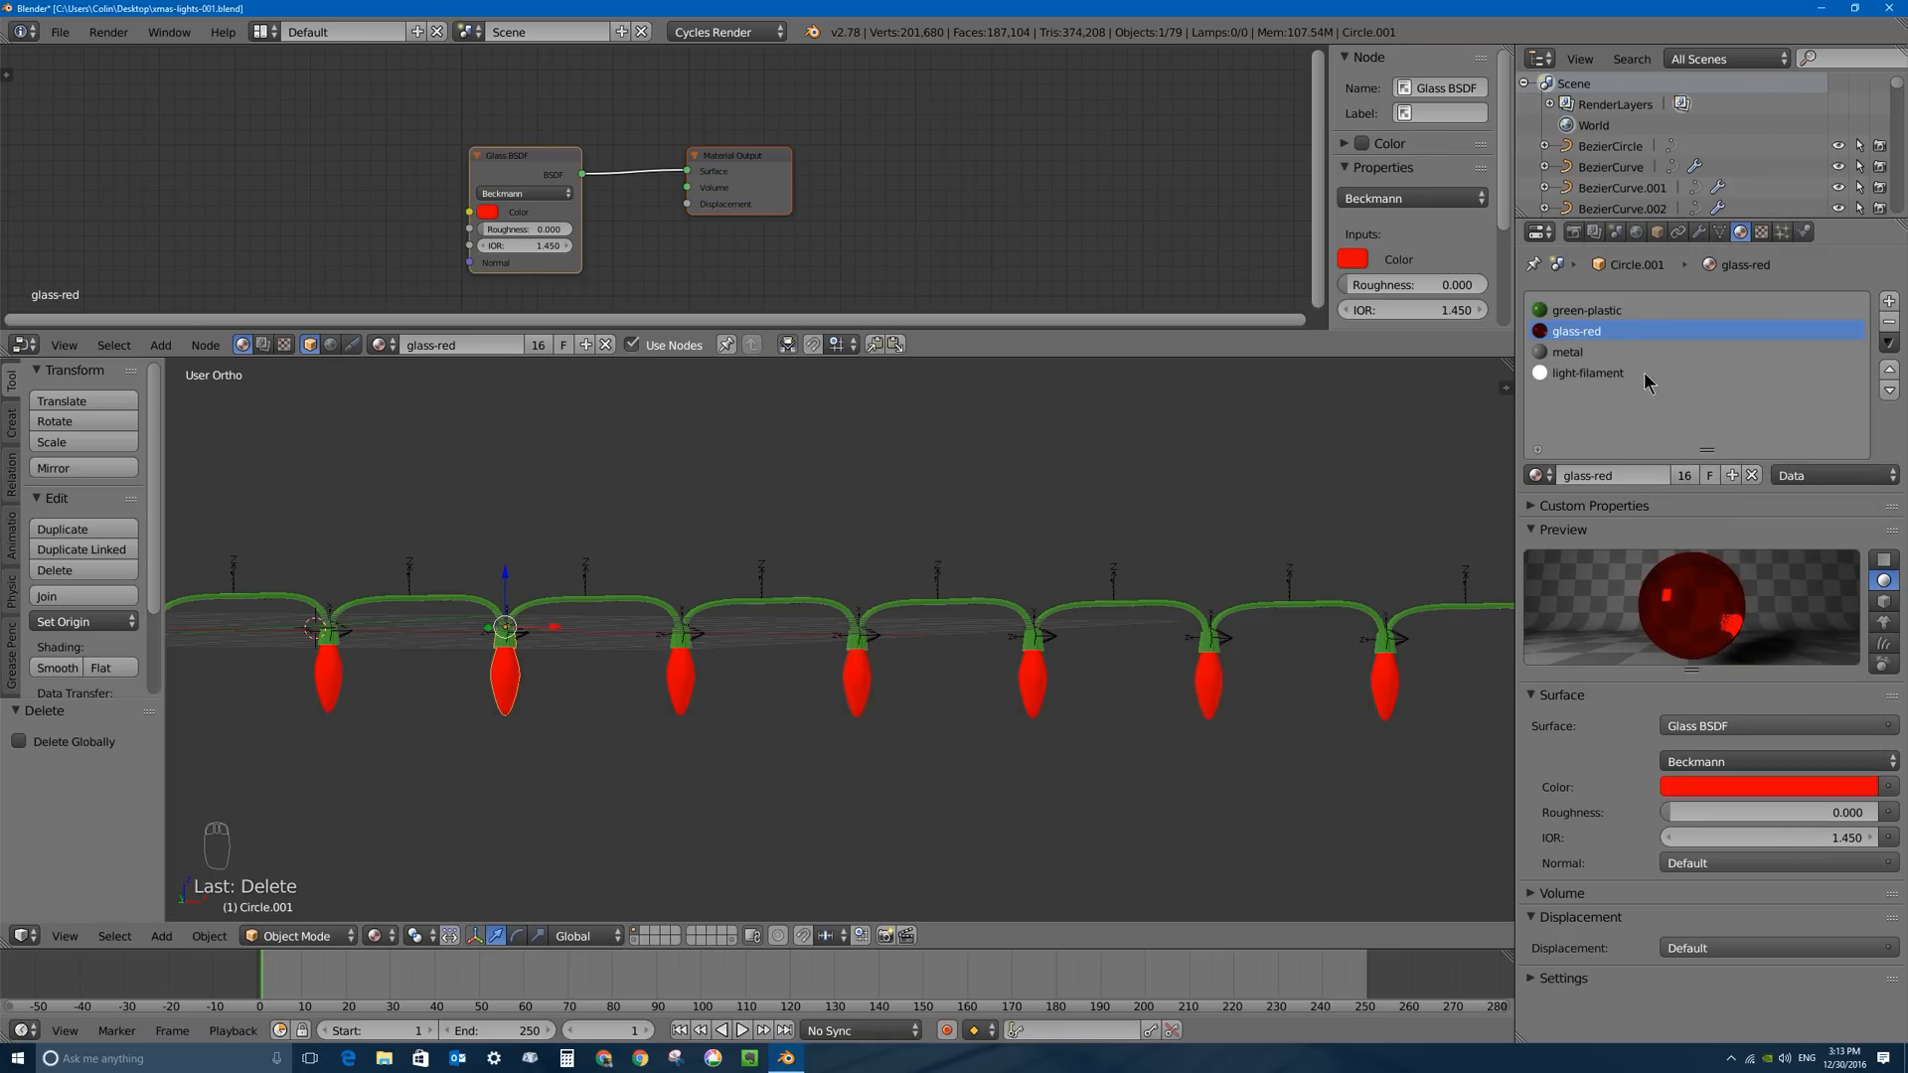
# Give the second bulb its own copy of the glass-red material, named glass-green, and set its colour to green.
pyautogui.click(1731, 475)
pyautogui.click(1610, 475)
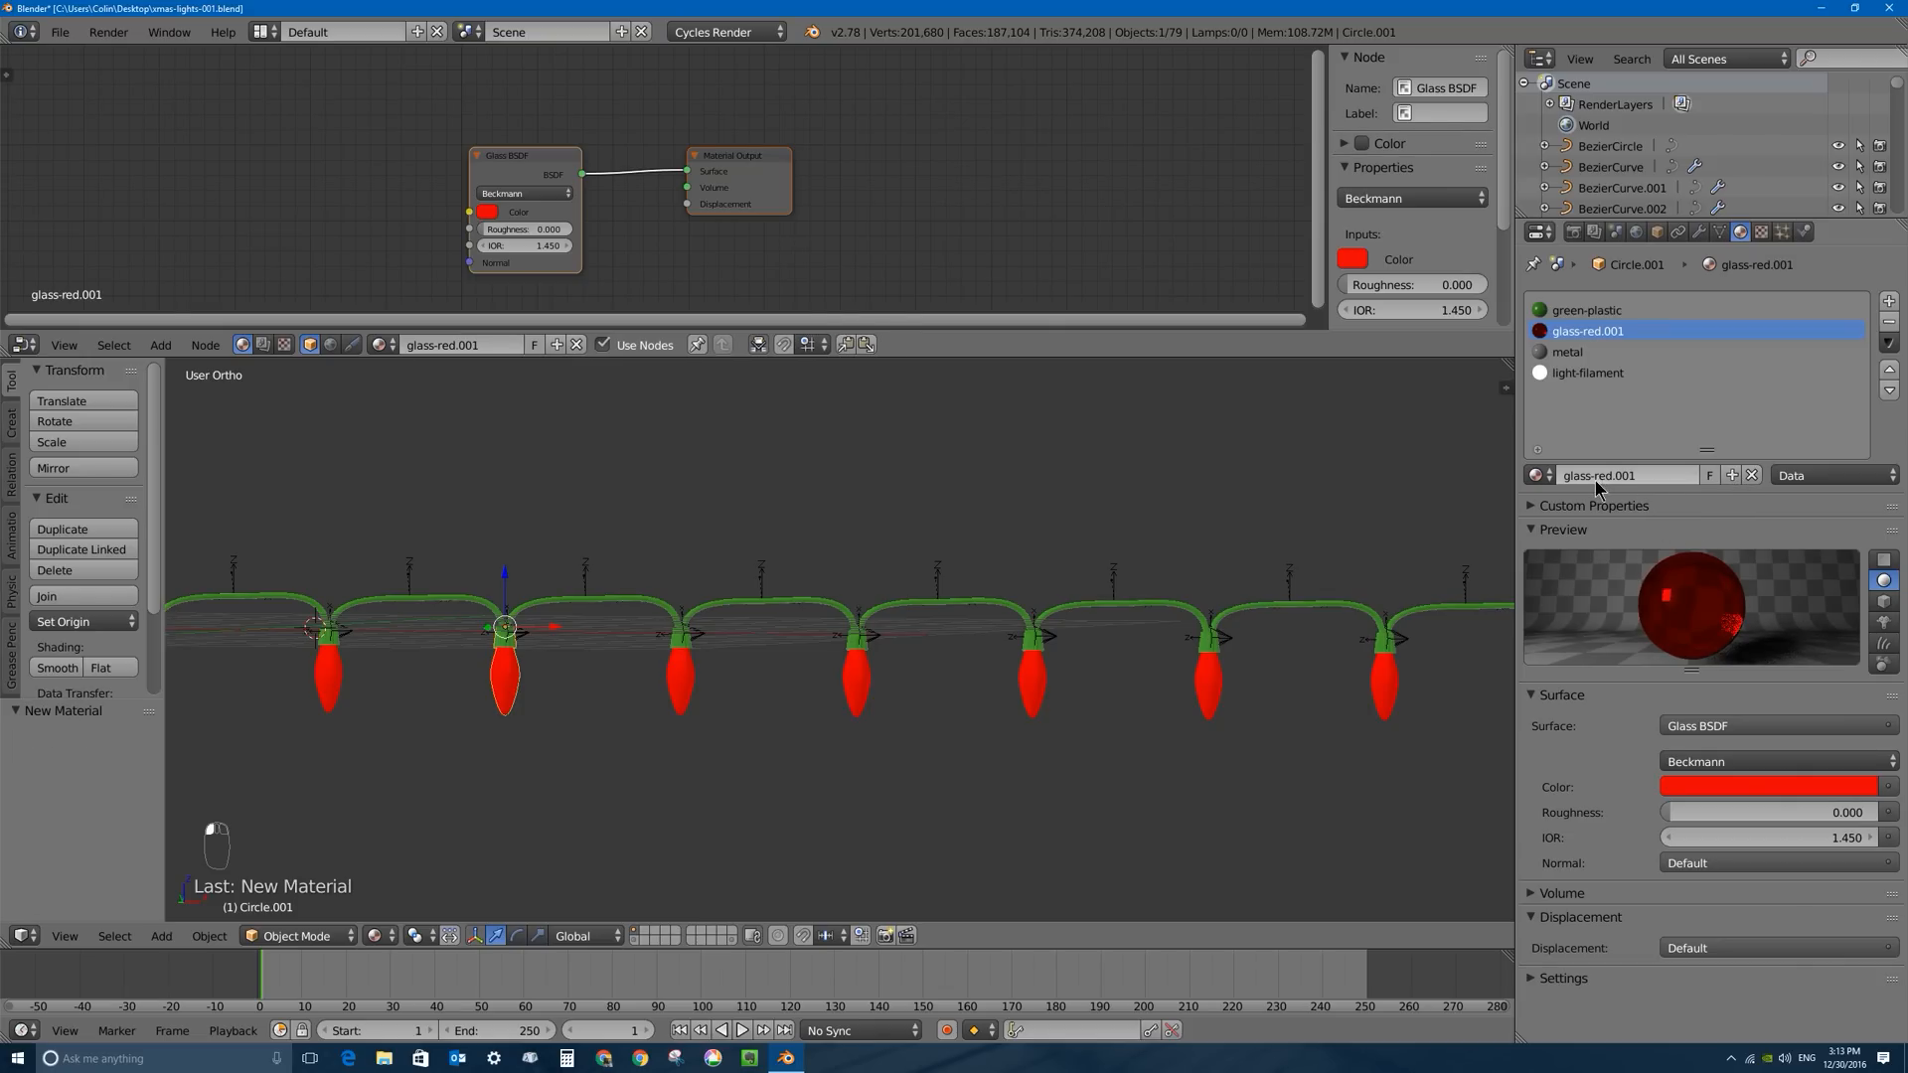
pyautogui.click(1639, 475)
pyautogui.moveTo(1640, 475); pyautogui.dragTo(1598, 477)
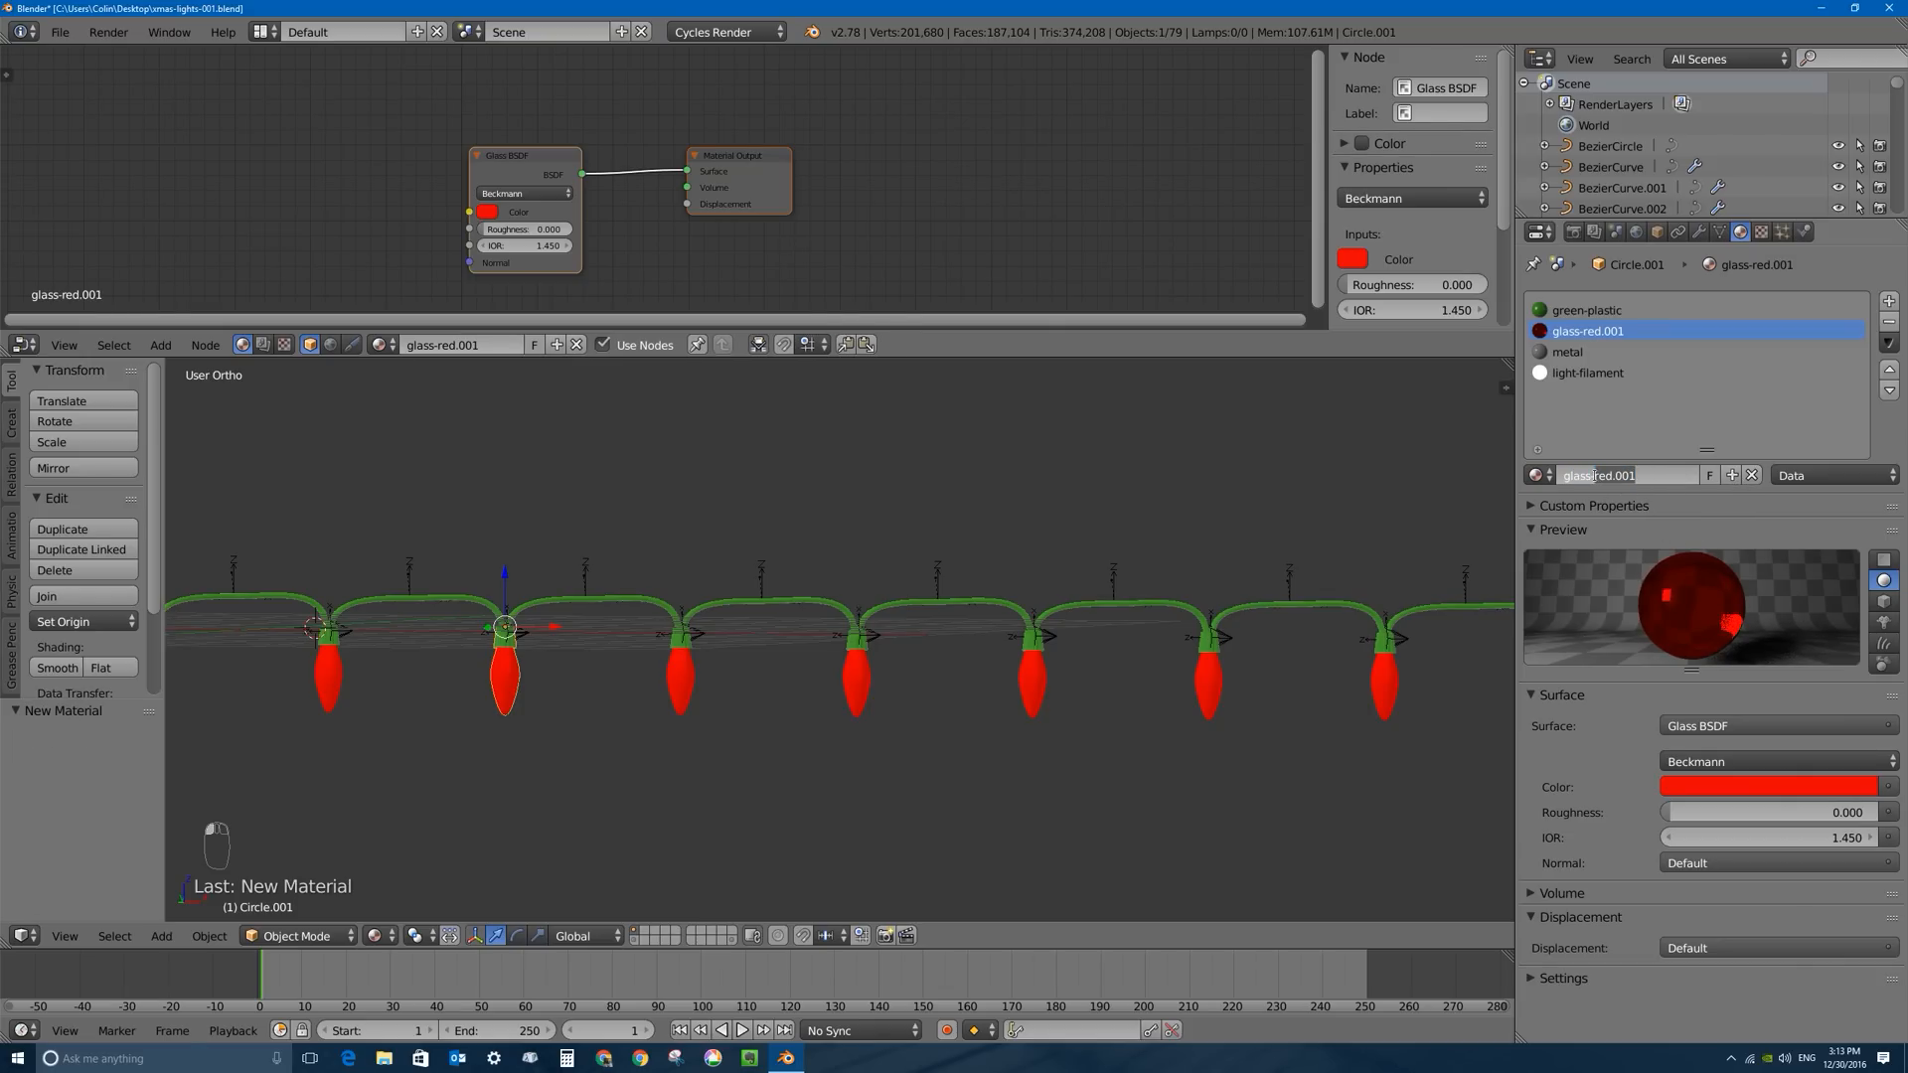
pyautogui.write('green')
pyautogui.press('Return')
pyautogui.click(1752, 786)
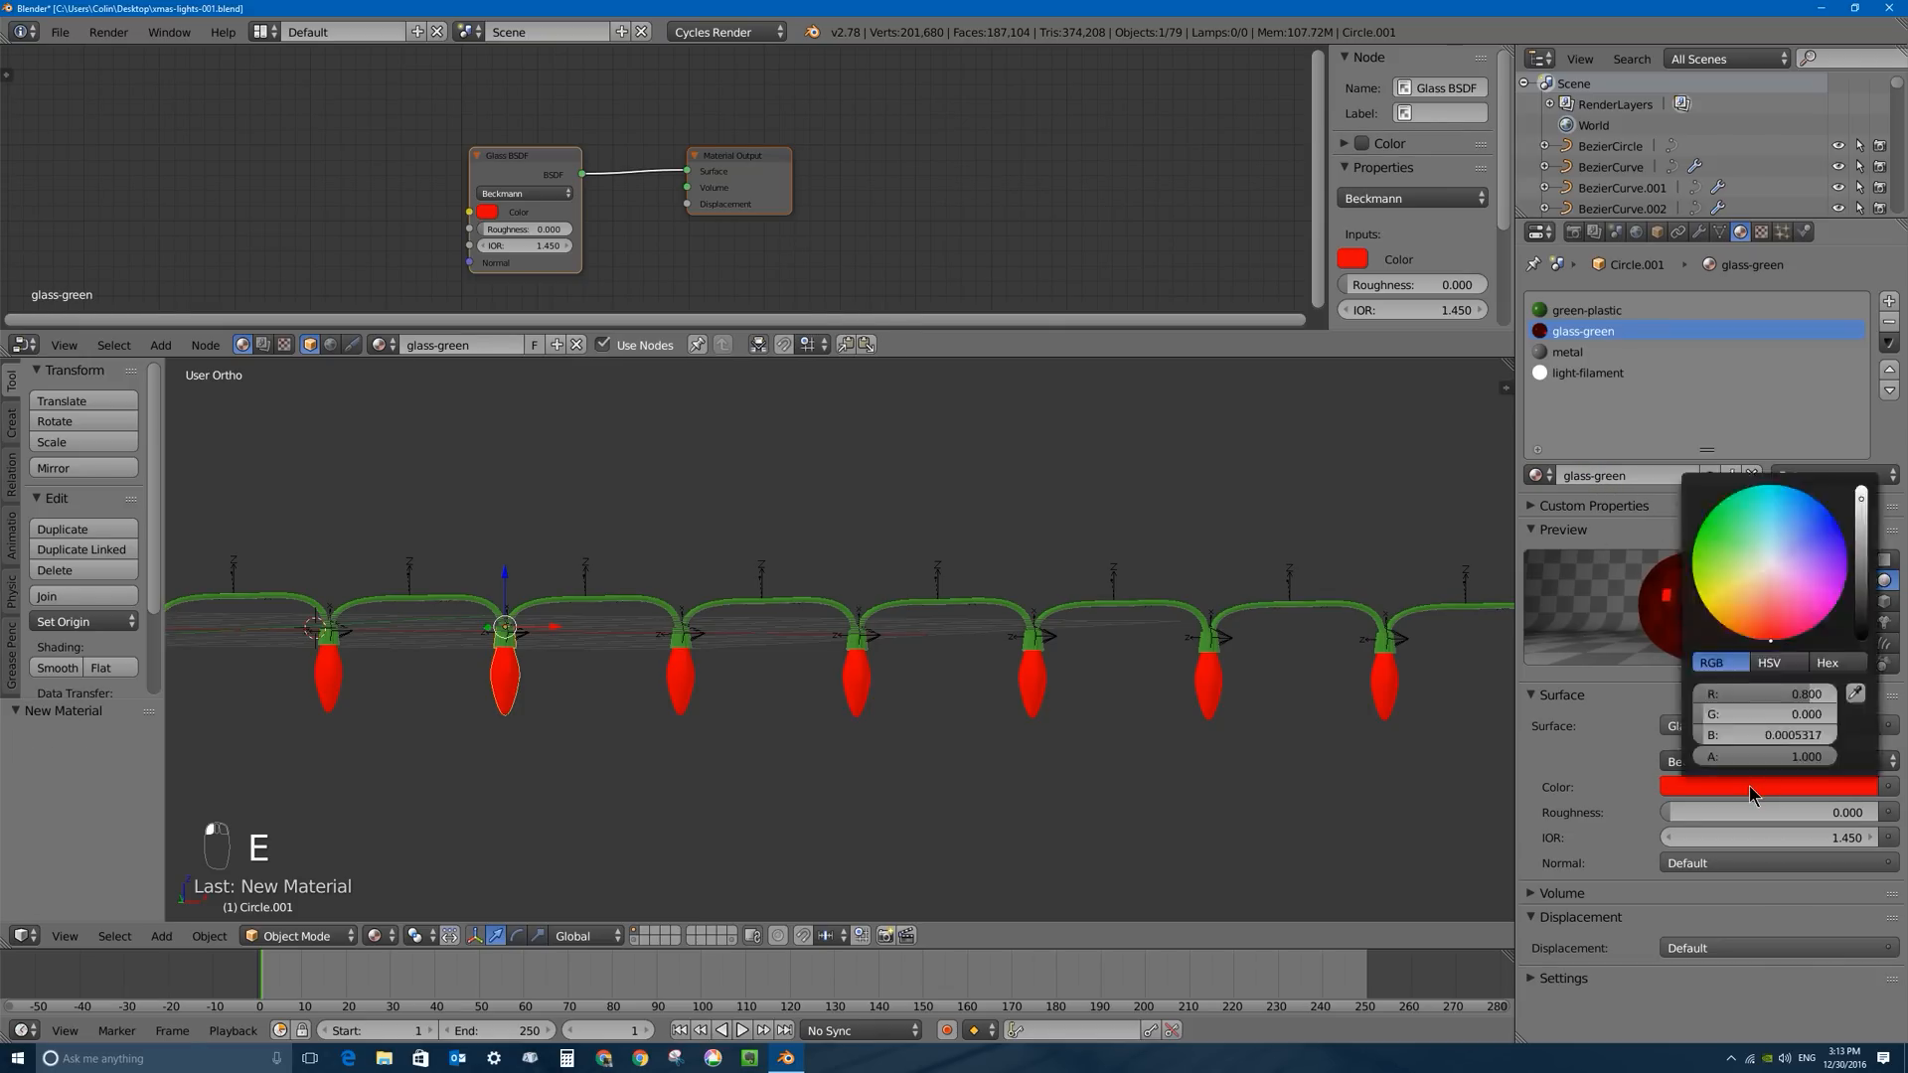
pyautogui.click(1765, 512)
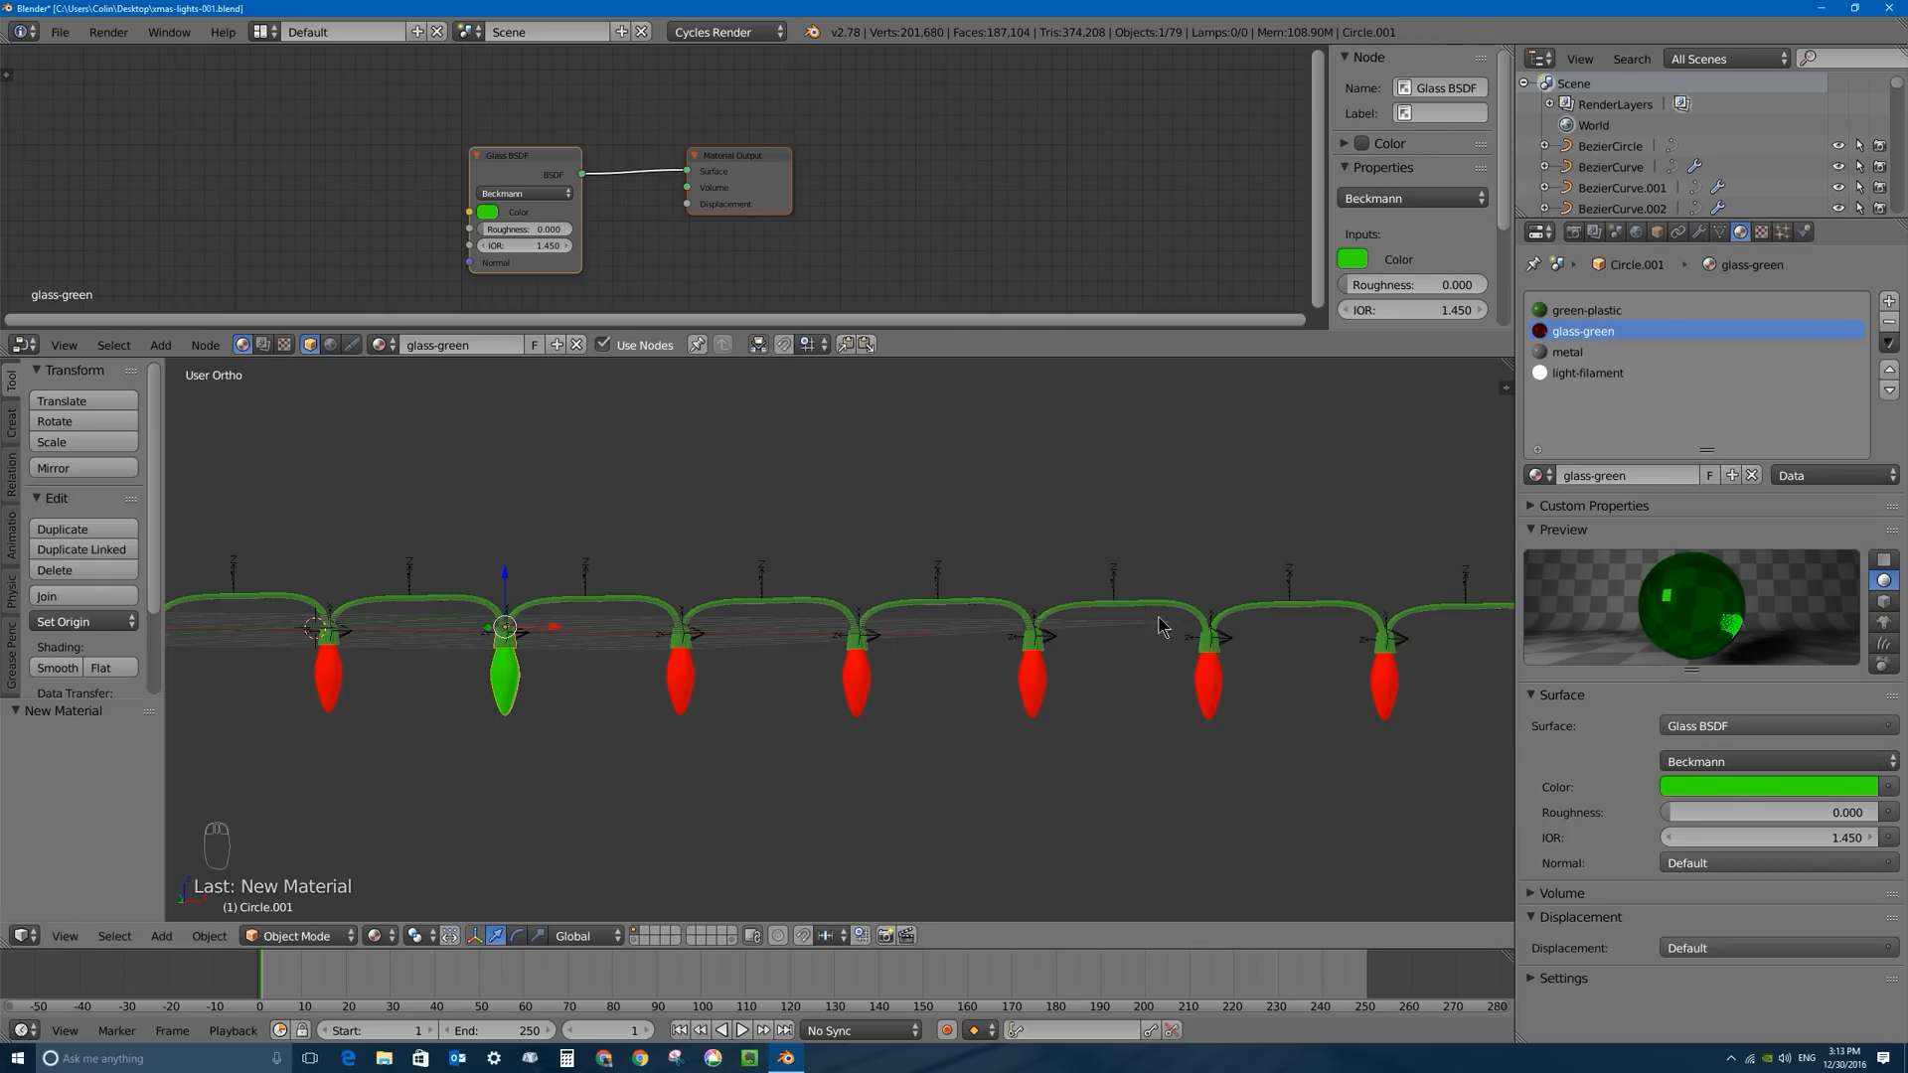
# Give the third bulb its own copy of the glass-red material, named glass-purple, and set its colour to purple.
pyautogui.scroll(-2, 418, 651)
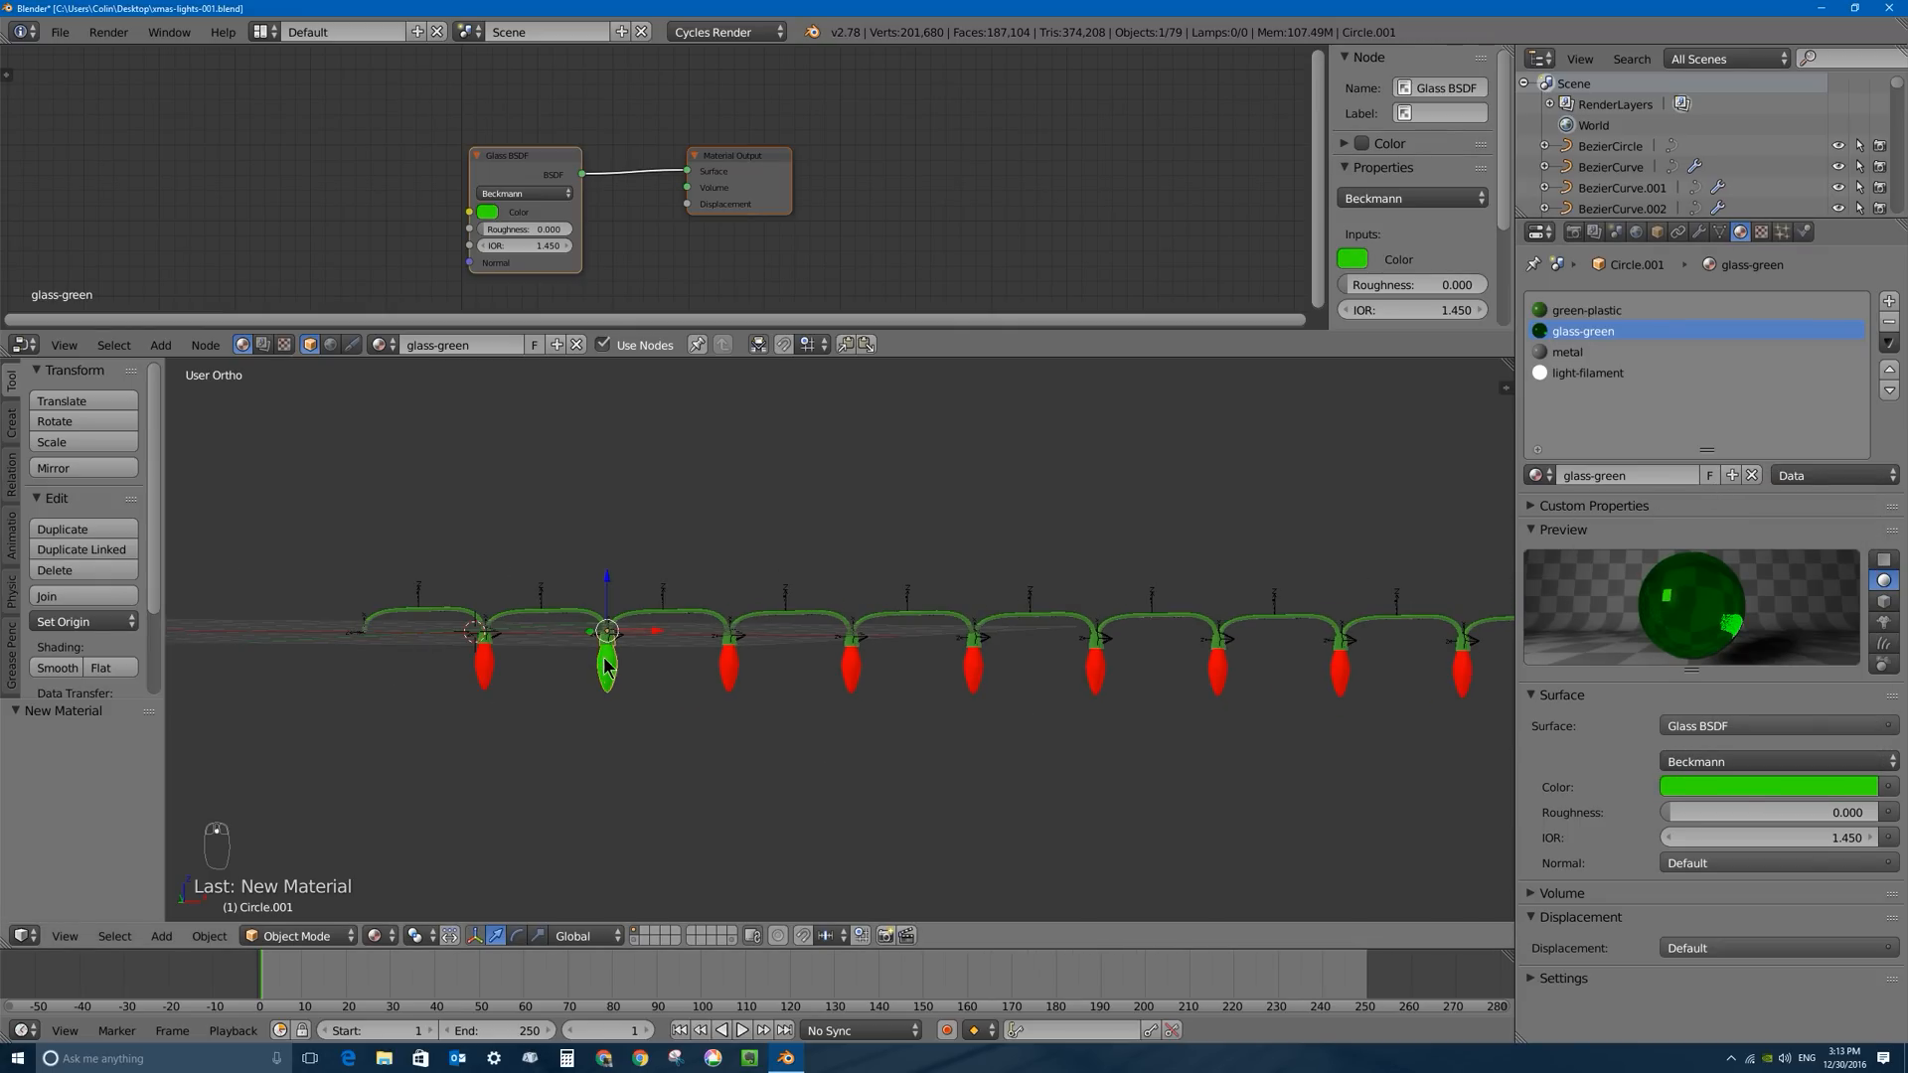
pyautogui.scroll(-2, 809, 671)
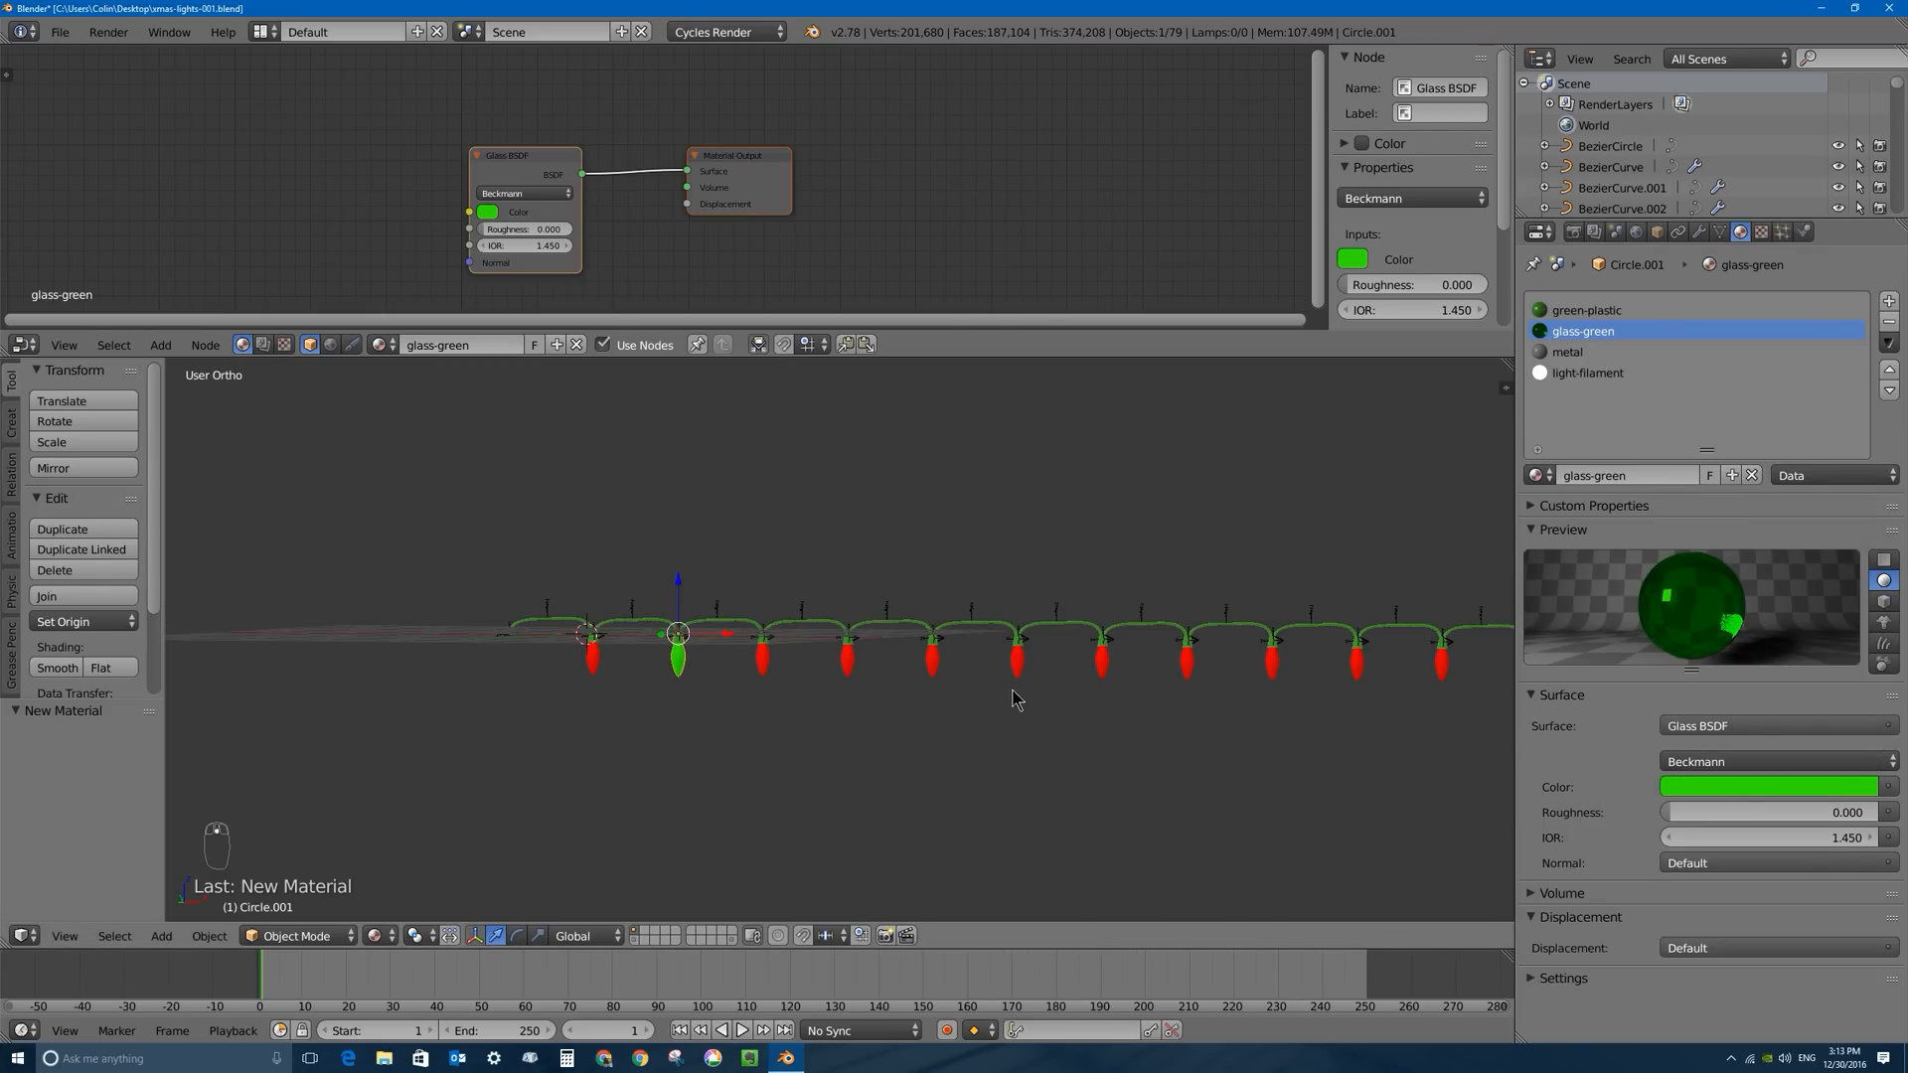
pyautogui.keyDown('shift'); pyautogui.moveTo(915, 653); pyautogui.dragTo(765, 665, button='middle'); pyautogui.keyUp('shift')
pyautogui.rightClick(603, 675)
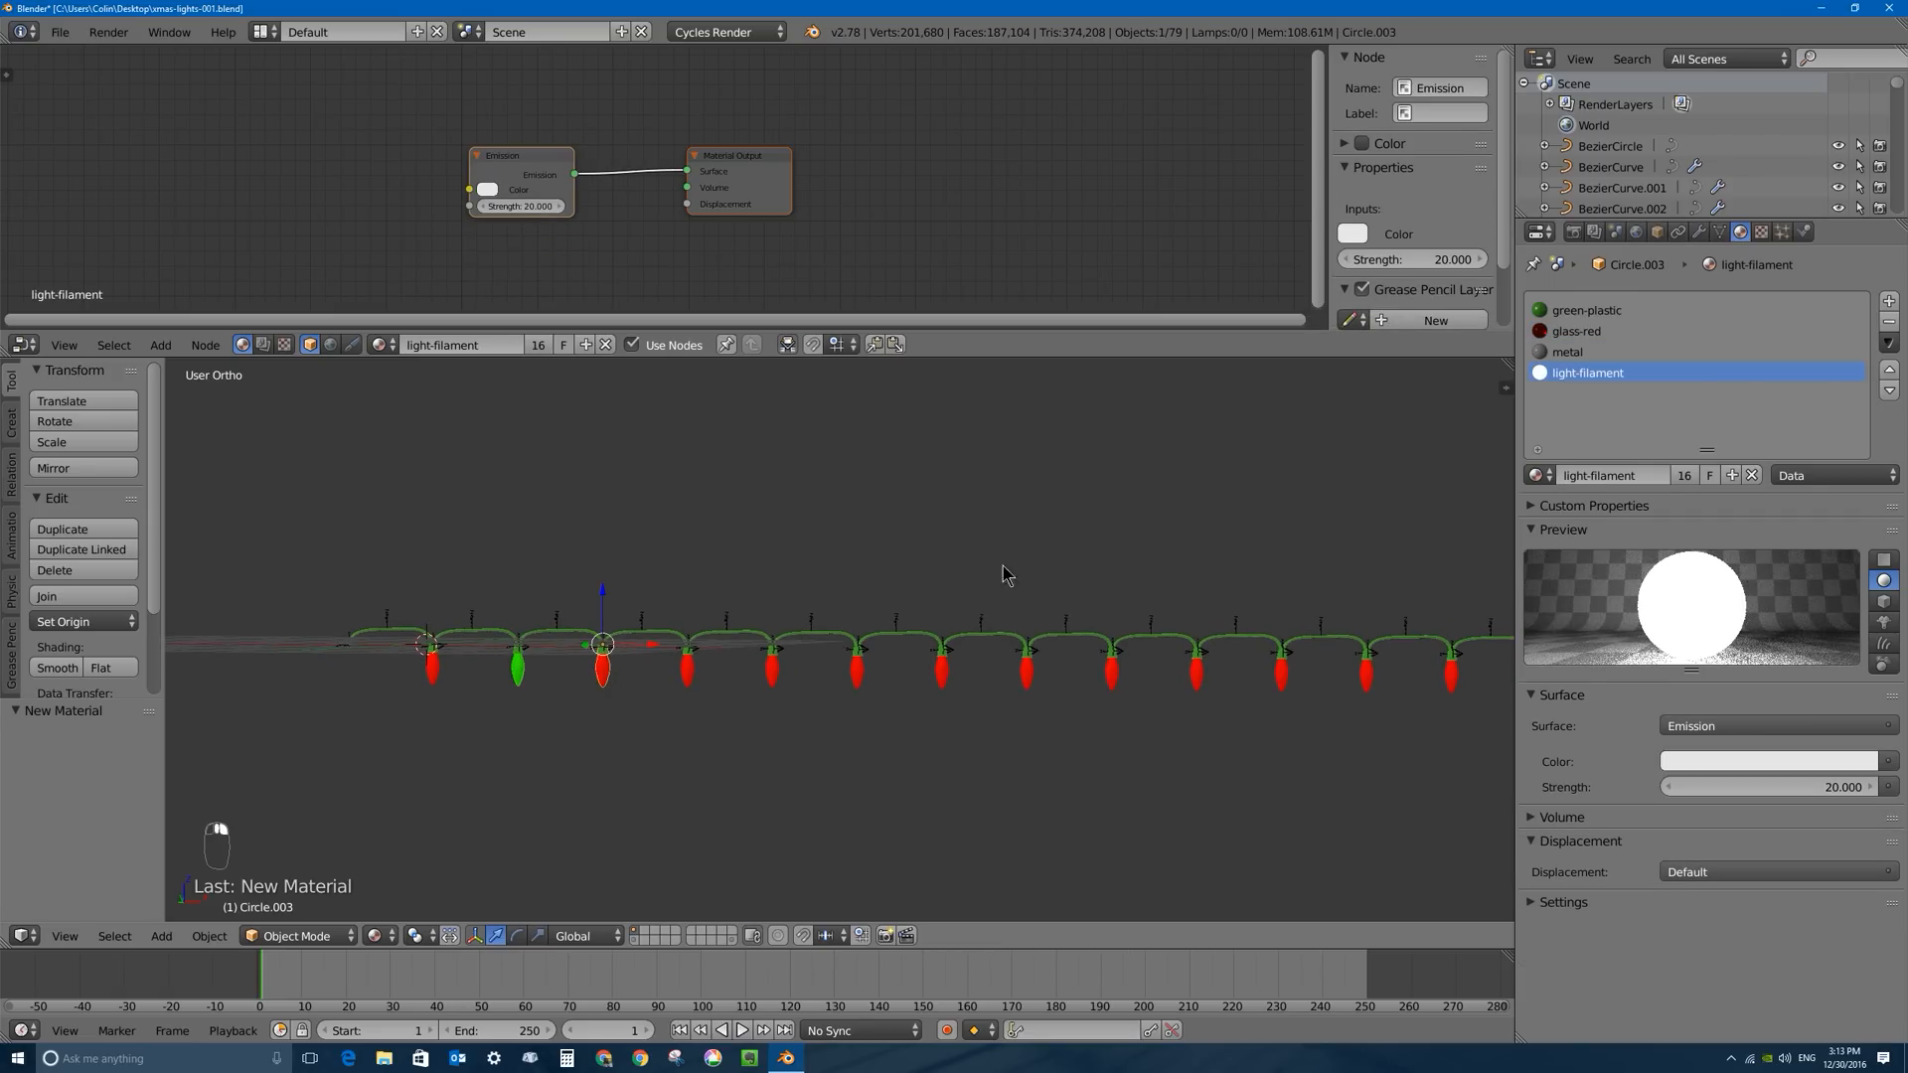
pyautogui.click(1562, 333)
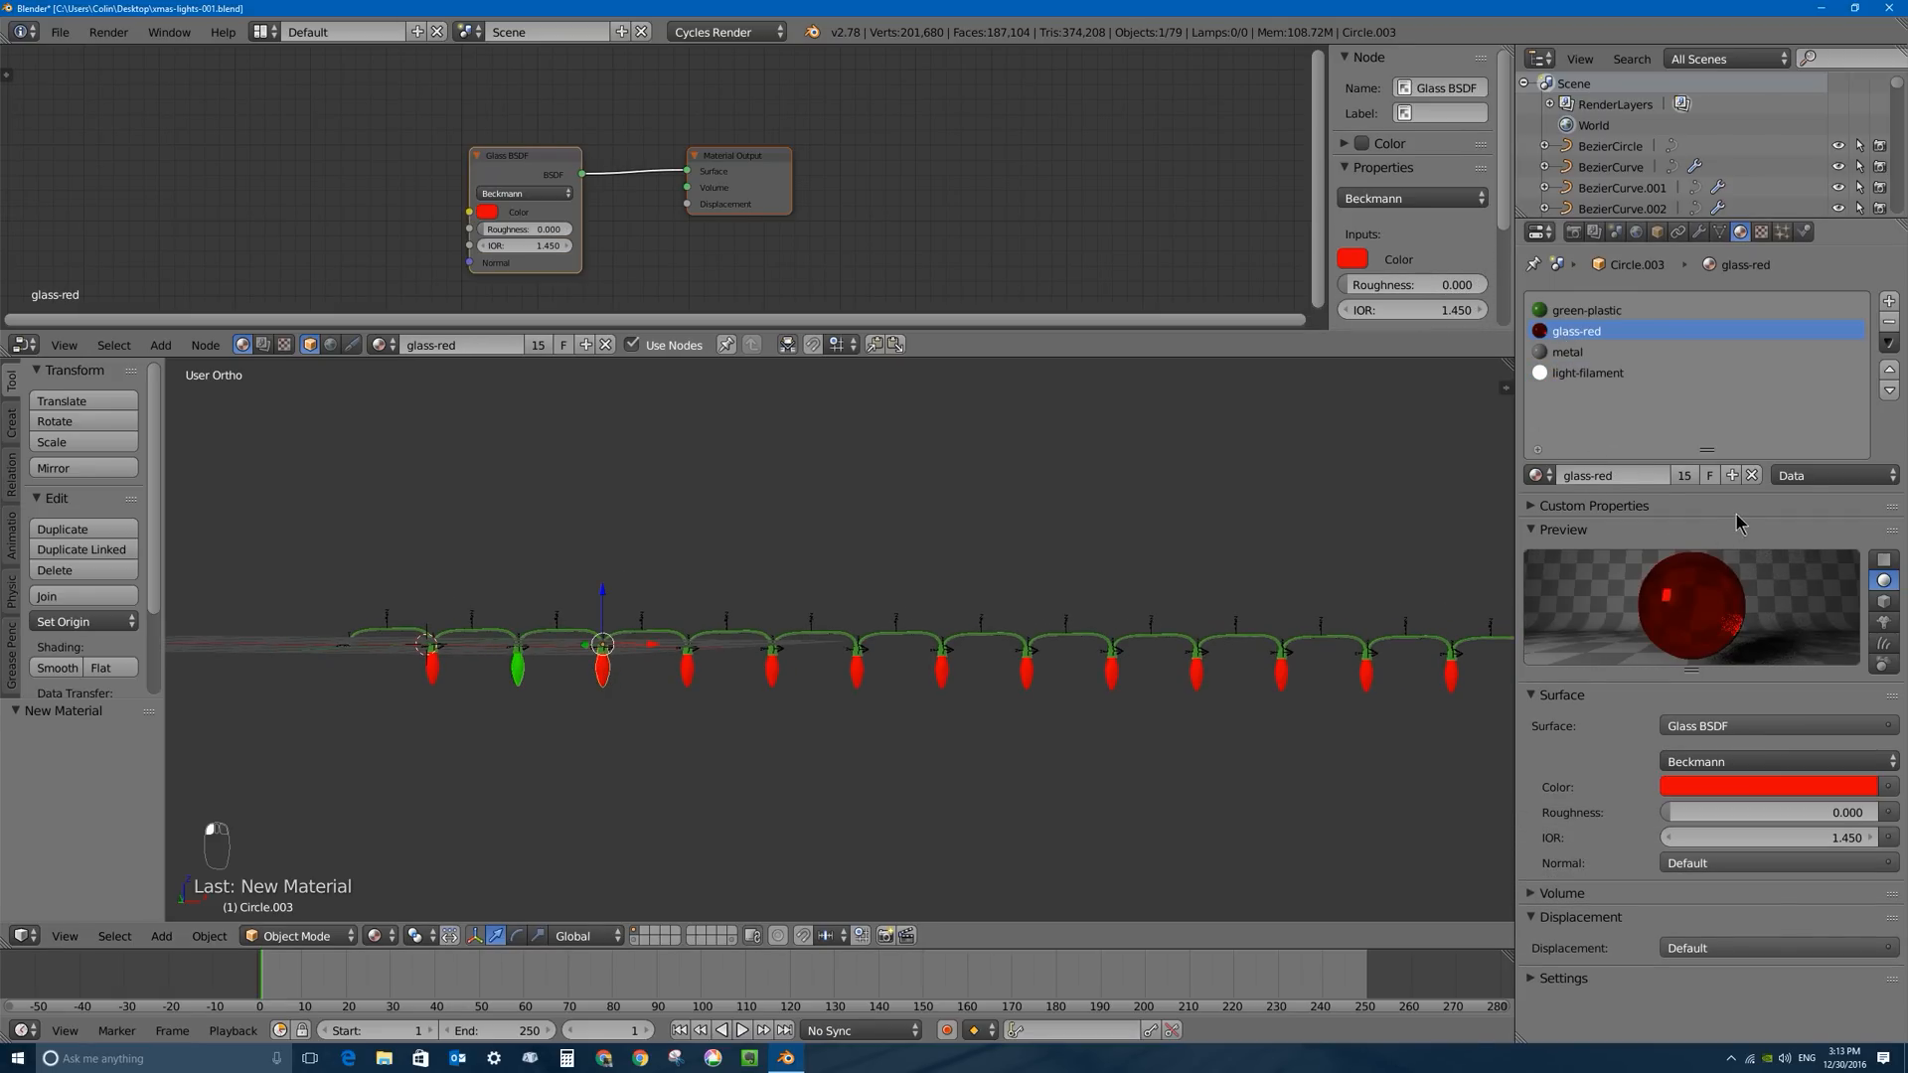
pyautogui.click(1732, 475)
pyautogui.doubleClick(1646, 474)
pyautogui.moveTo(1646, 474); pyautogui.dragTo(1595, 481)
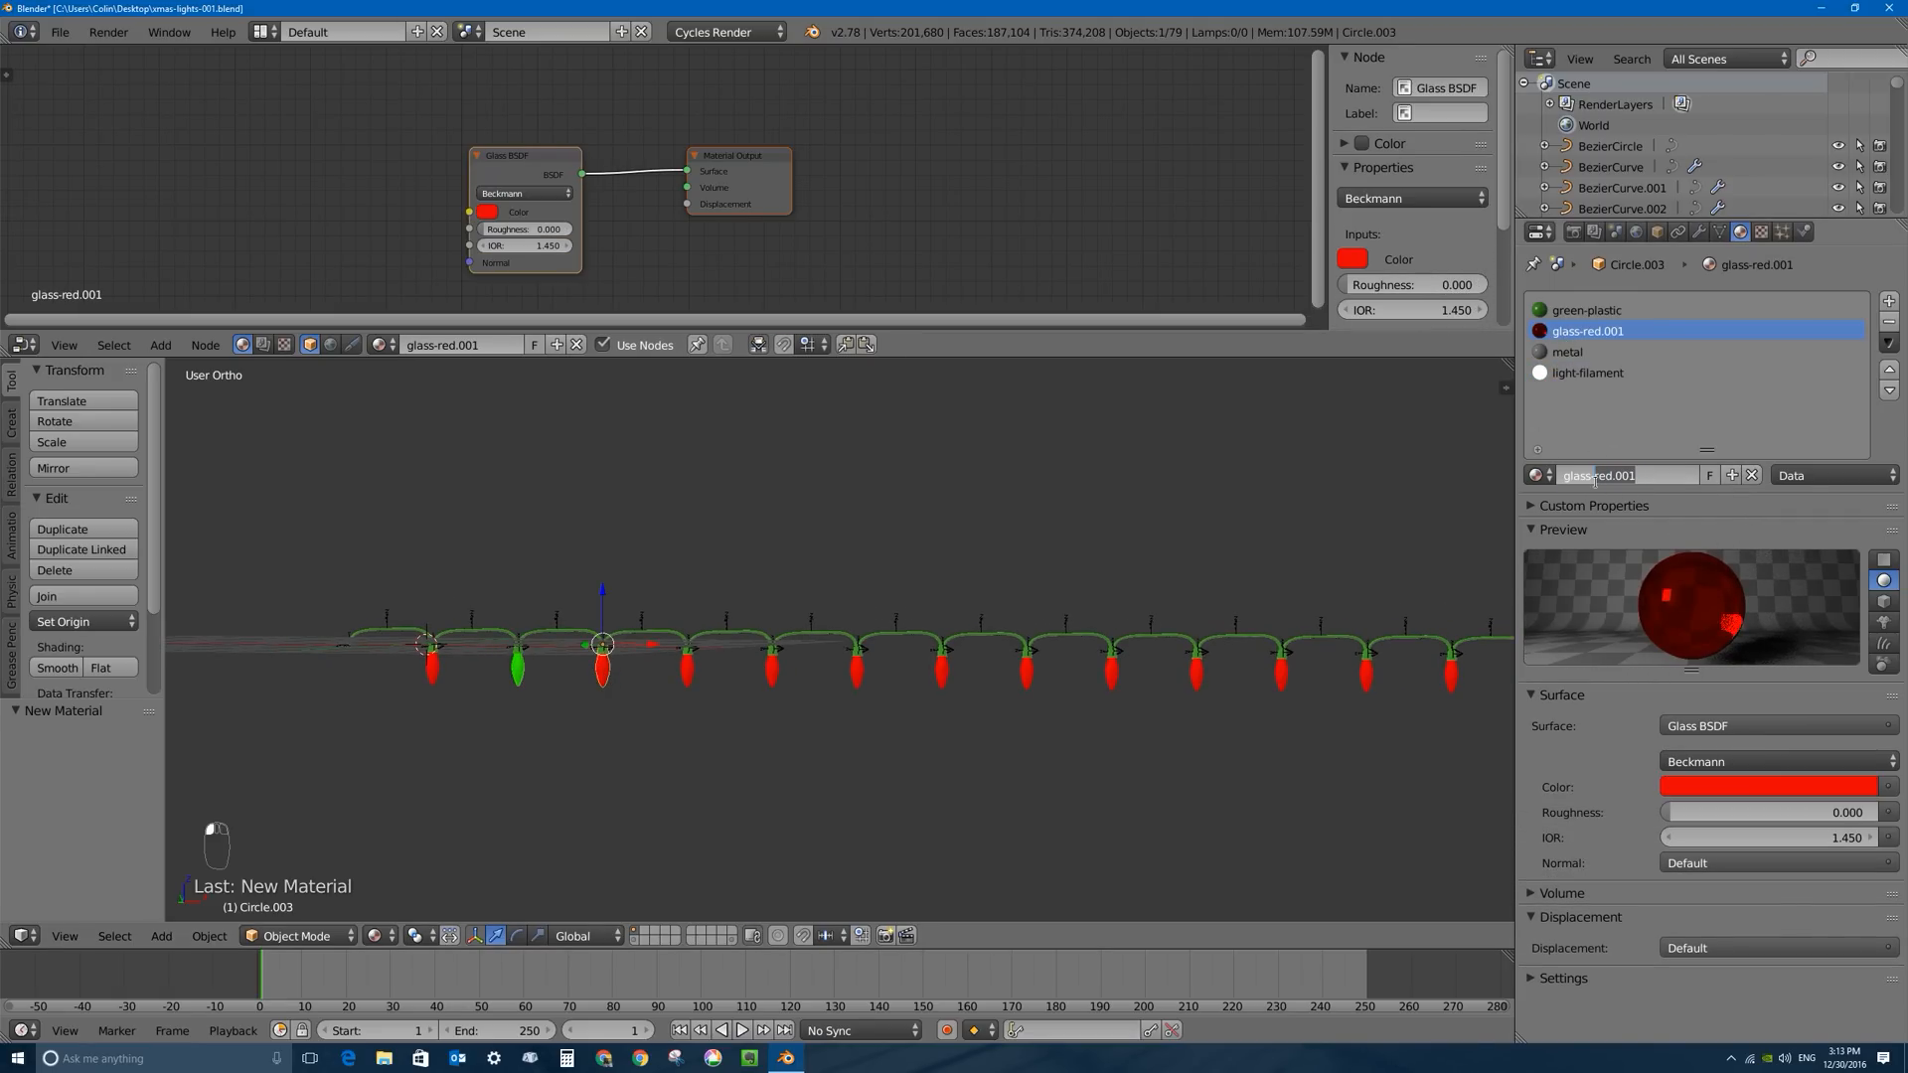
pyautogui.write('purple')
pyautogui.press('Return')
pyautogui.click(1714, 787)
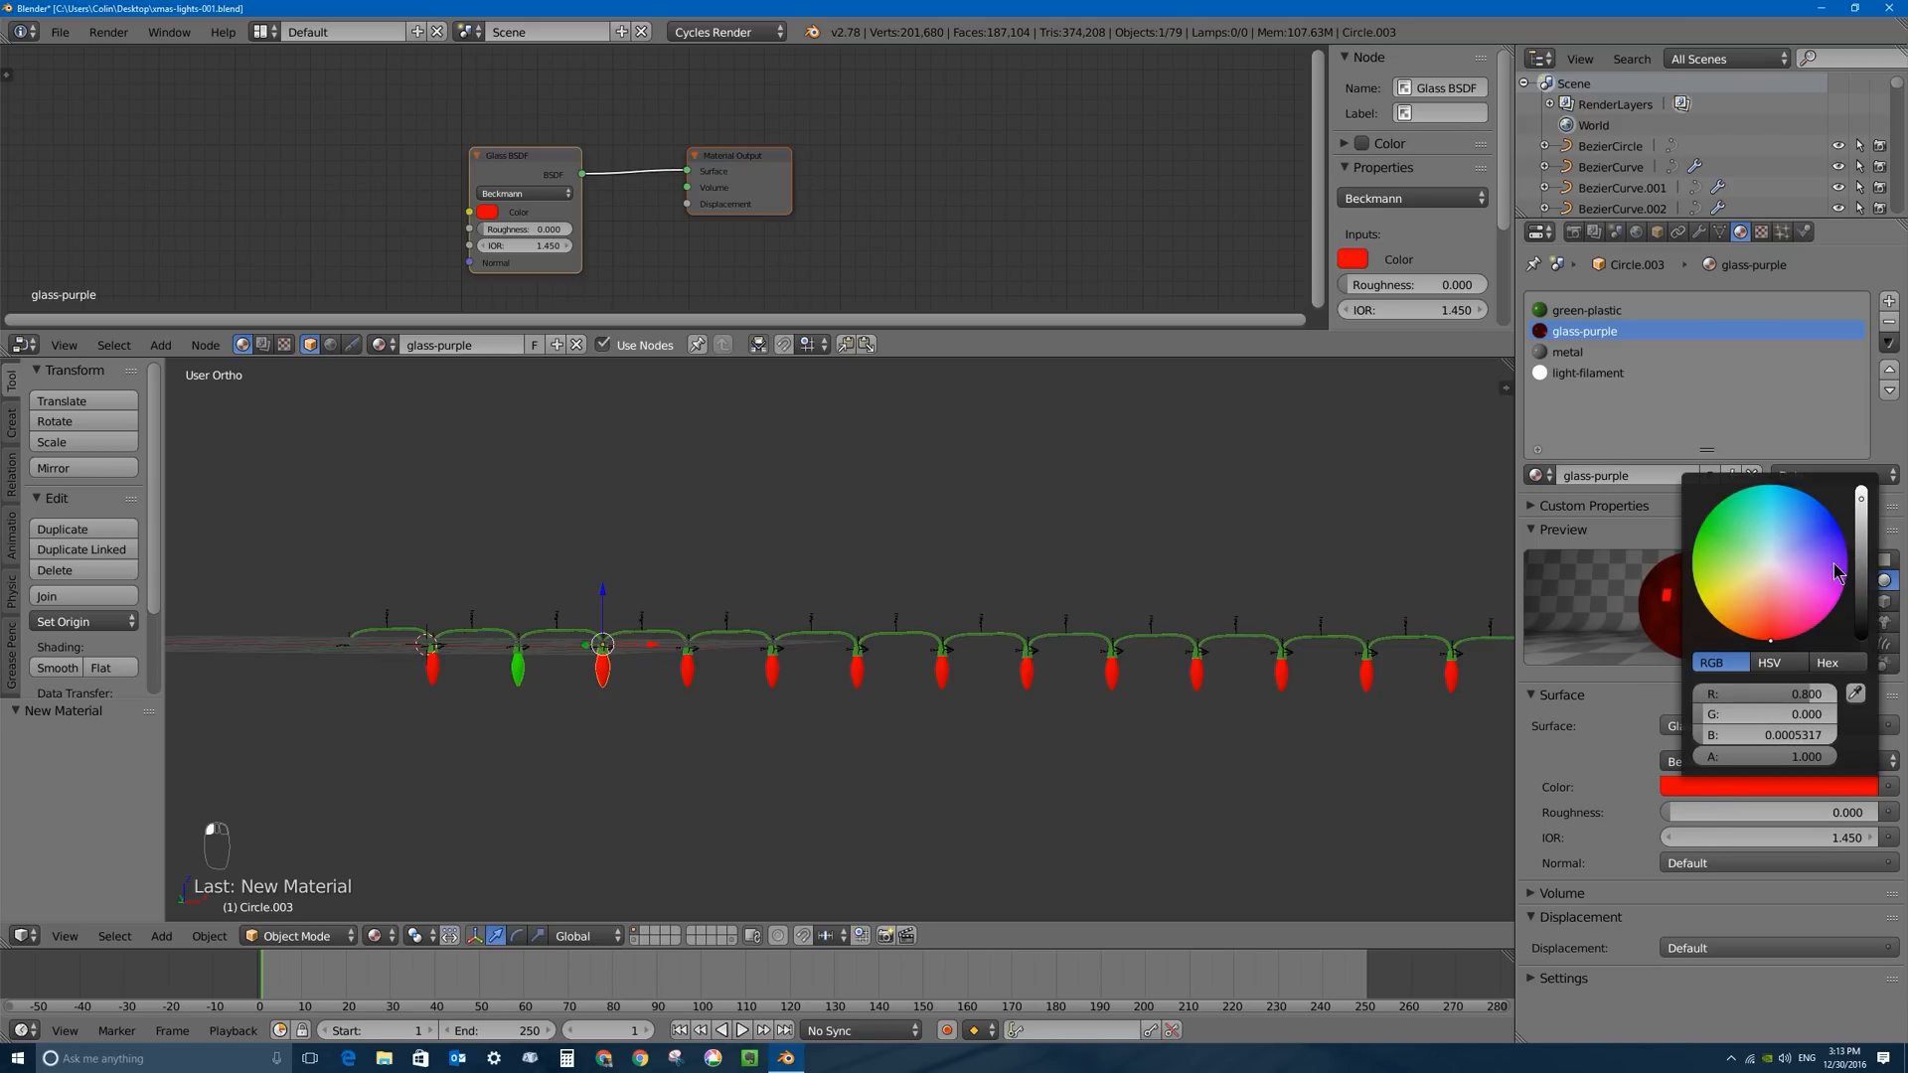
pyautogui.moveTo(1836, 573); pyautogui.dragTo(1846, 576)
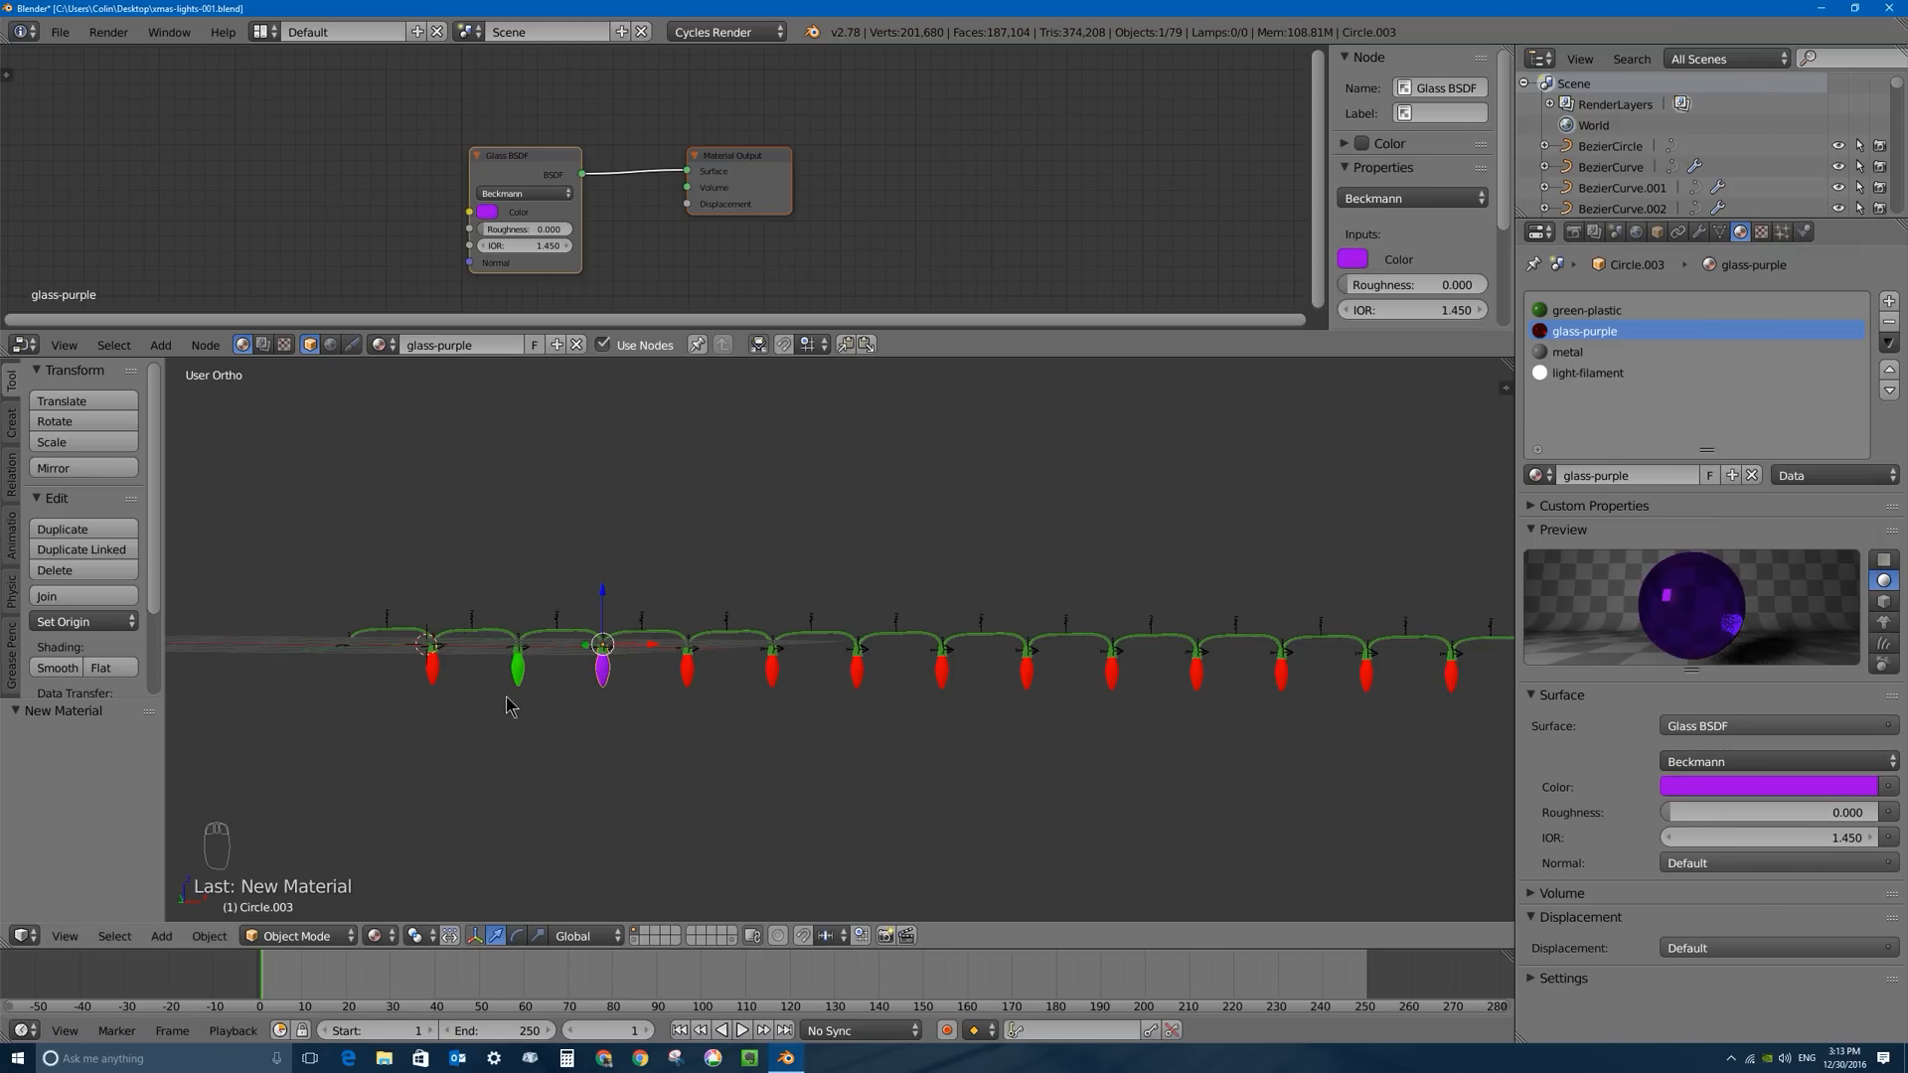
# Give the fifth bulb its own copy of the glass material, named glass-blue, with a blue colour.
pyautogui.keyDown('shift'); pyautogui.moveTo(690, 661); pyautogui.dragTo(557, 673, button='middle'); pyautogui.keyUp('shift')
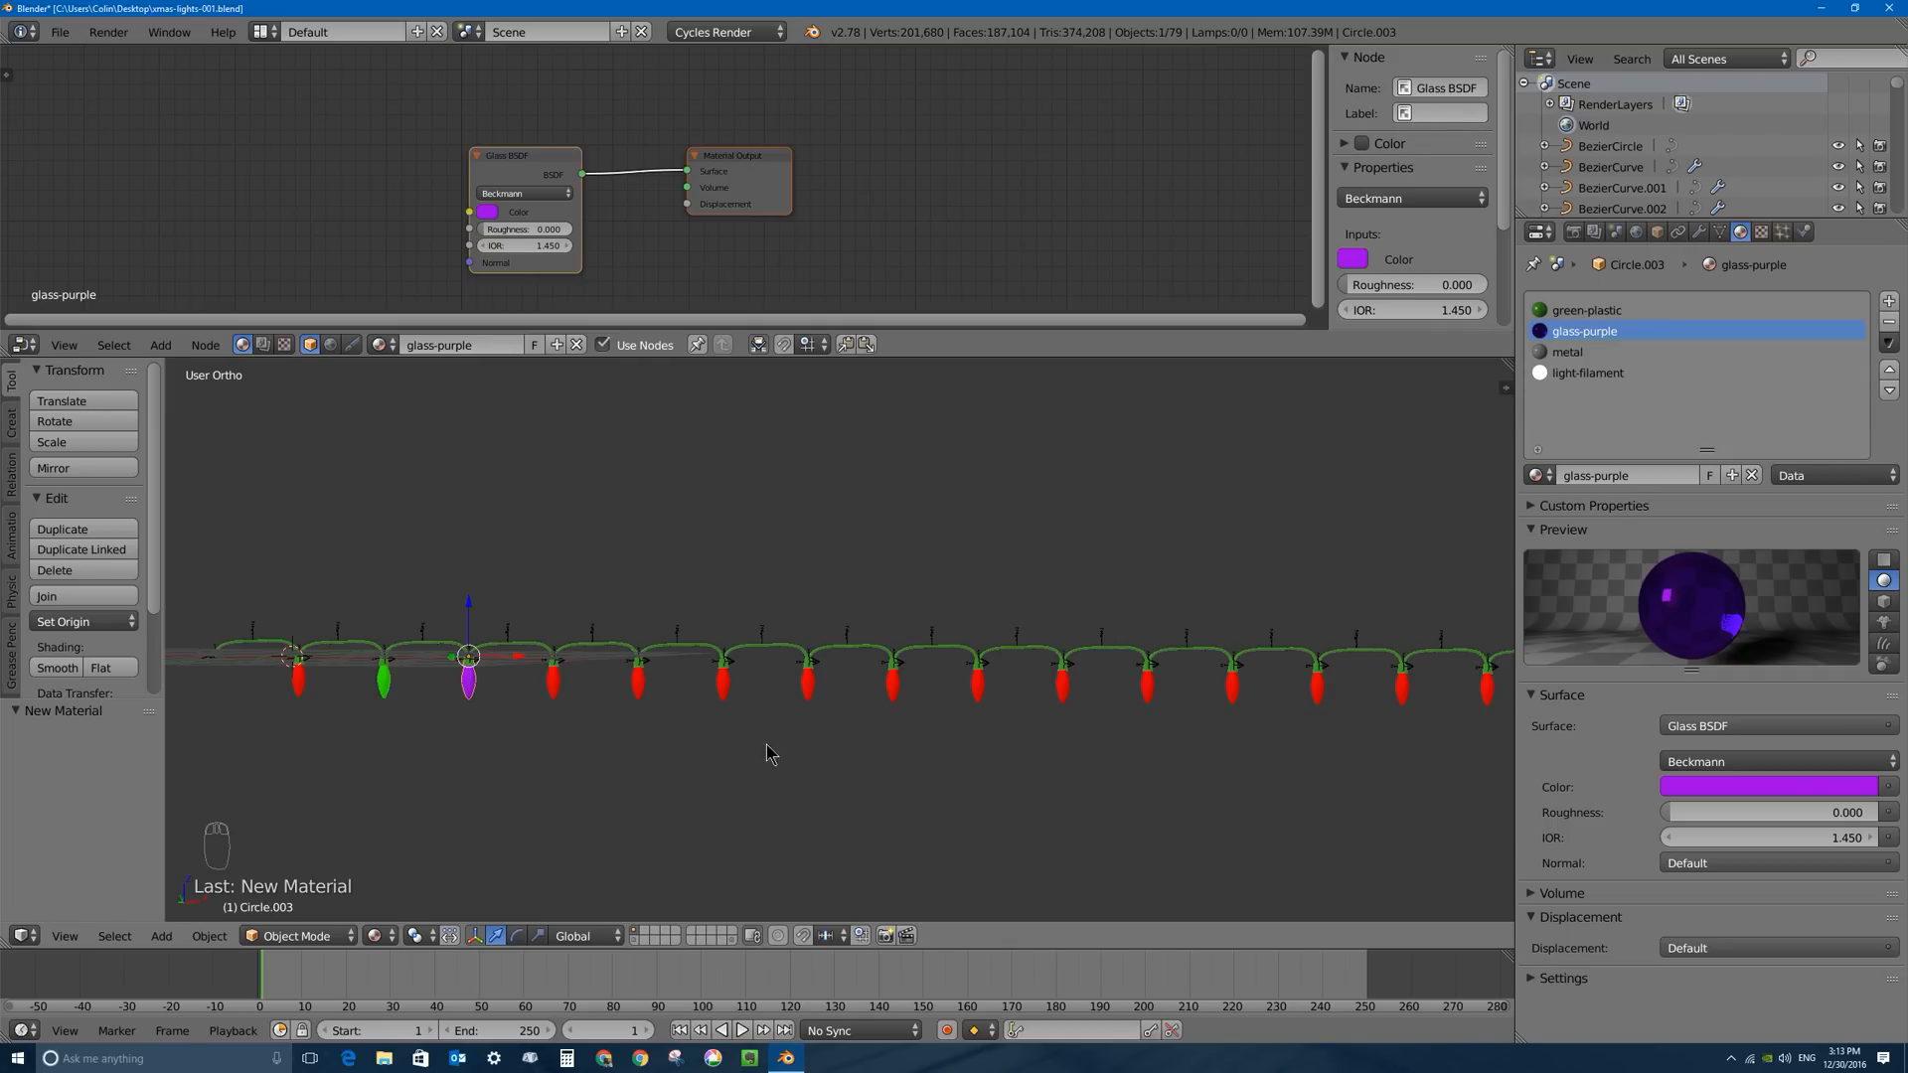
pyautogui.rightClick(638, 686)
pyautogui.click(1584, 331)
pyautogui.click(1730, 475)
pyautogui.click(1768, 786)
# Assign the coloured glass materials to the remaining bulbs in a repeating red, green, purple, yellow, blue order.
pyautogui.rightClick(892, 685)
pyautogui.click(1538, 475)
pyautogui.click(1589, 504)
pyautogui.rightClick(1152, 692)
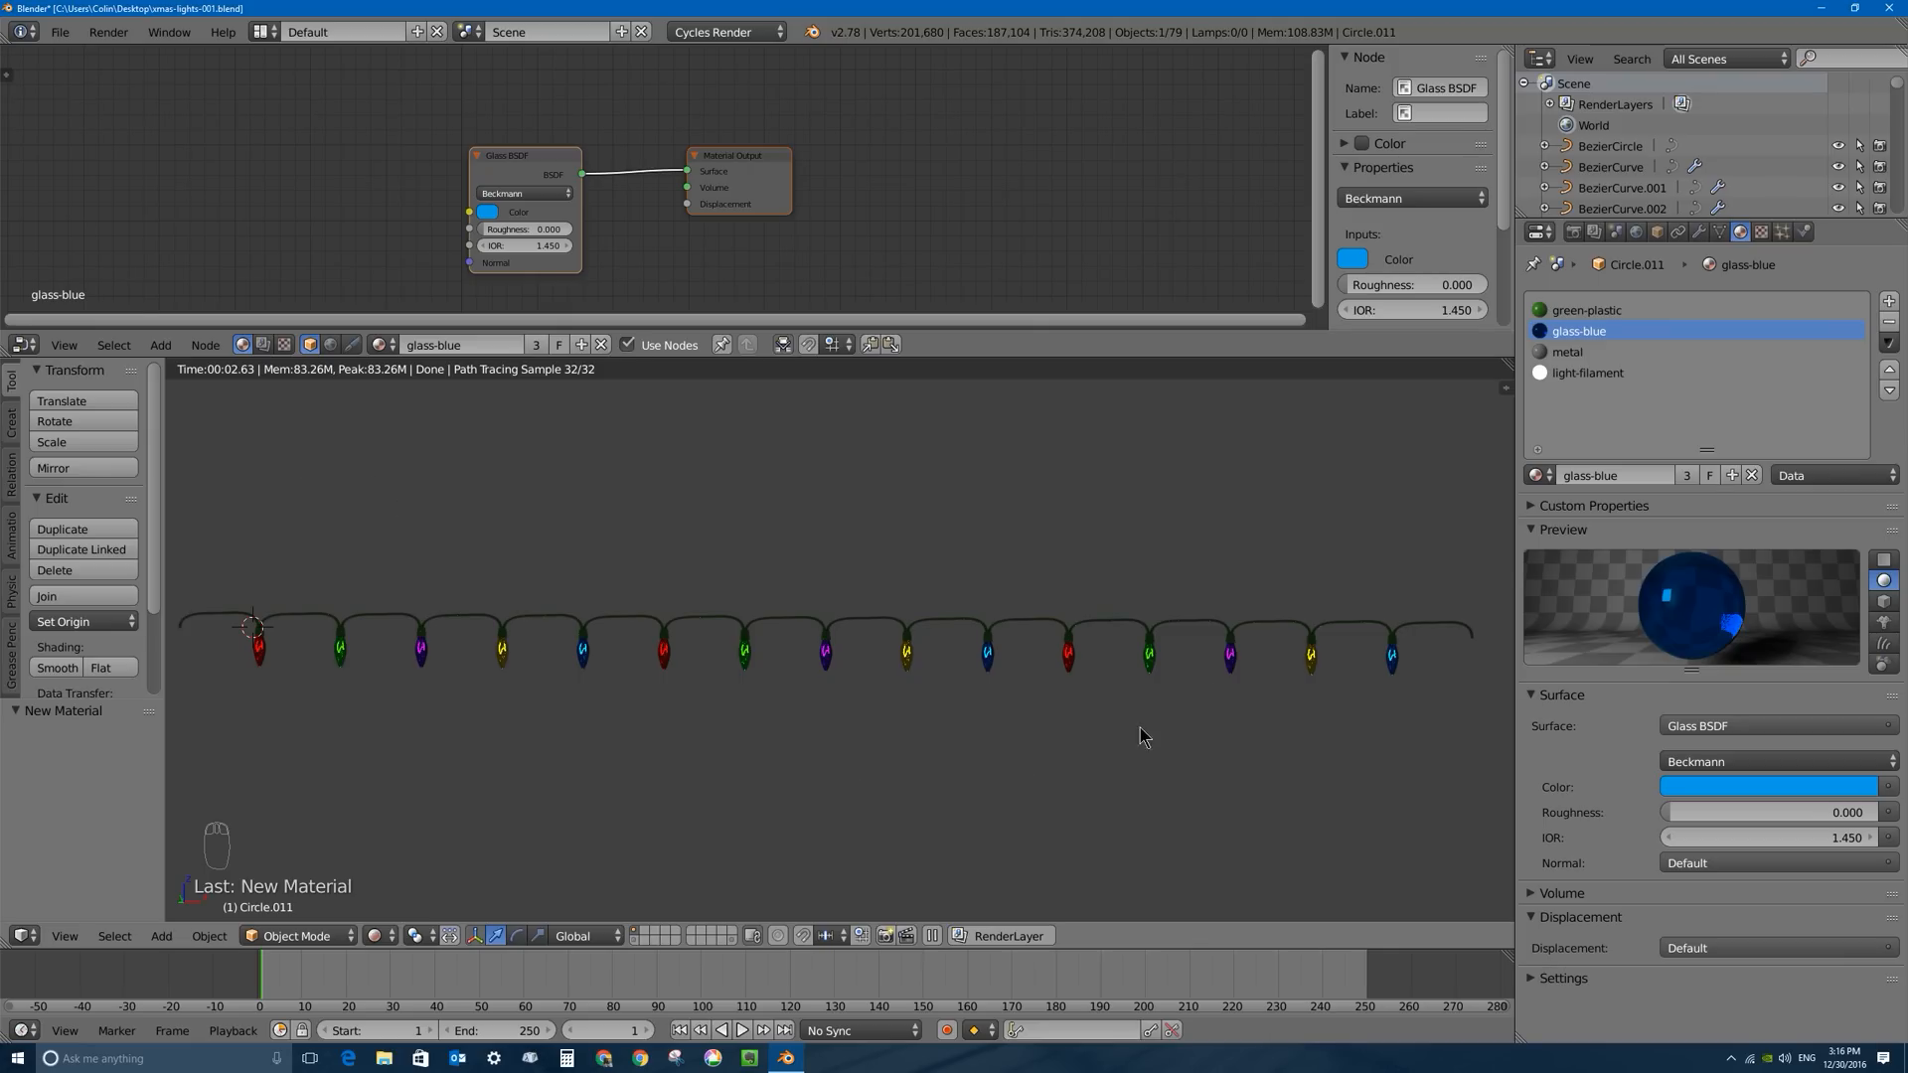
# Switch the viewport to Material shading and show the cord's free end beside the last blue bulb in front view.
pyautogui.click(375, 936)
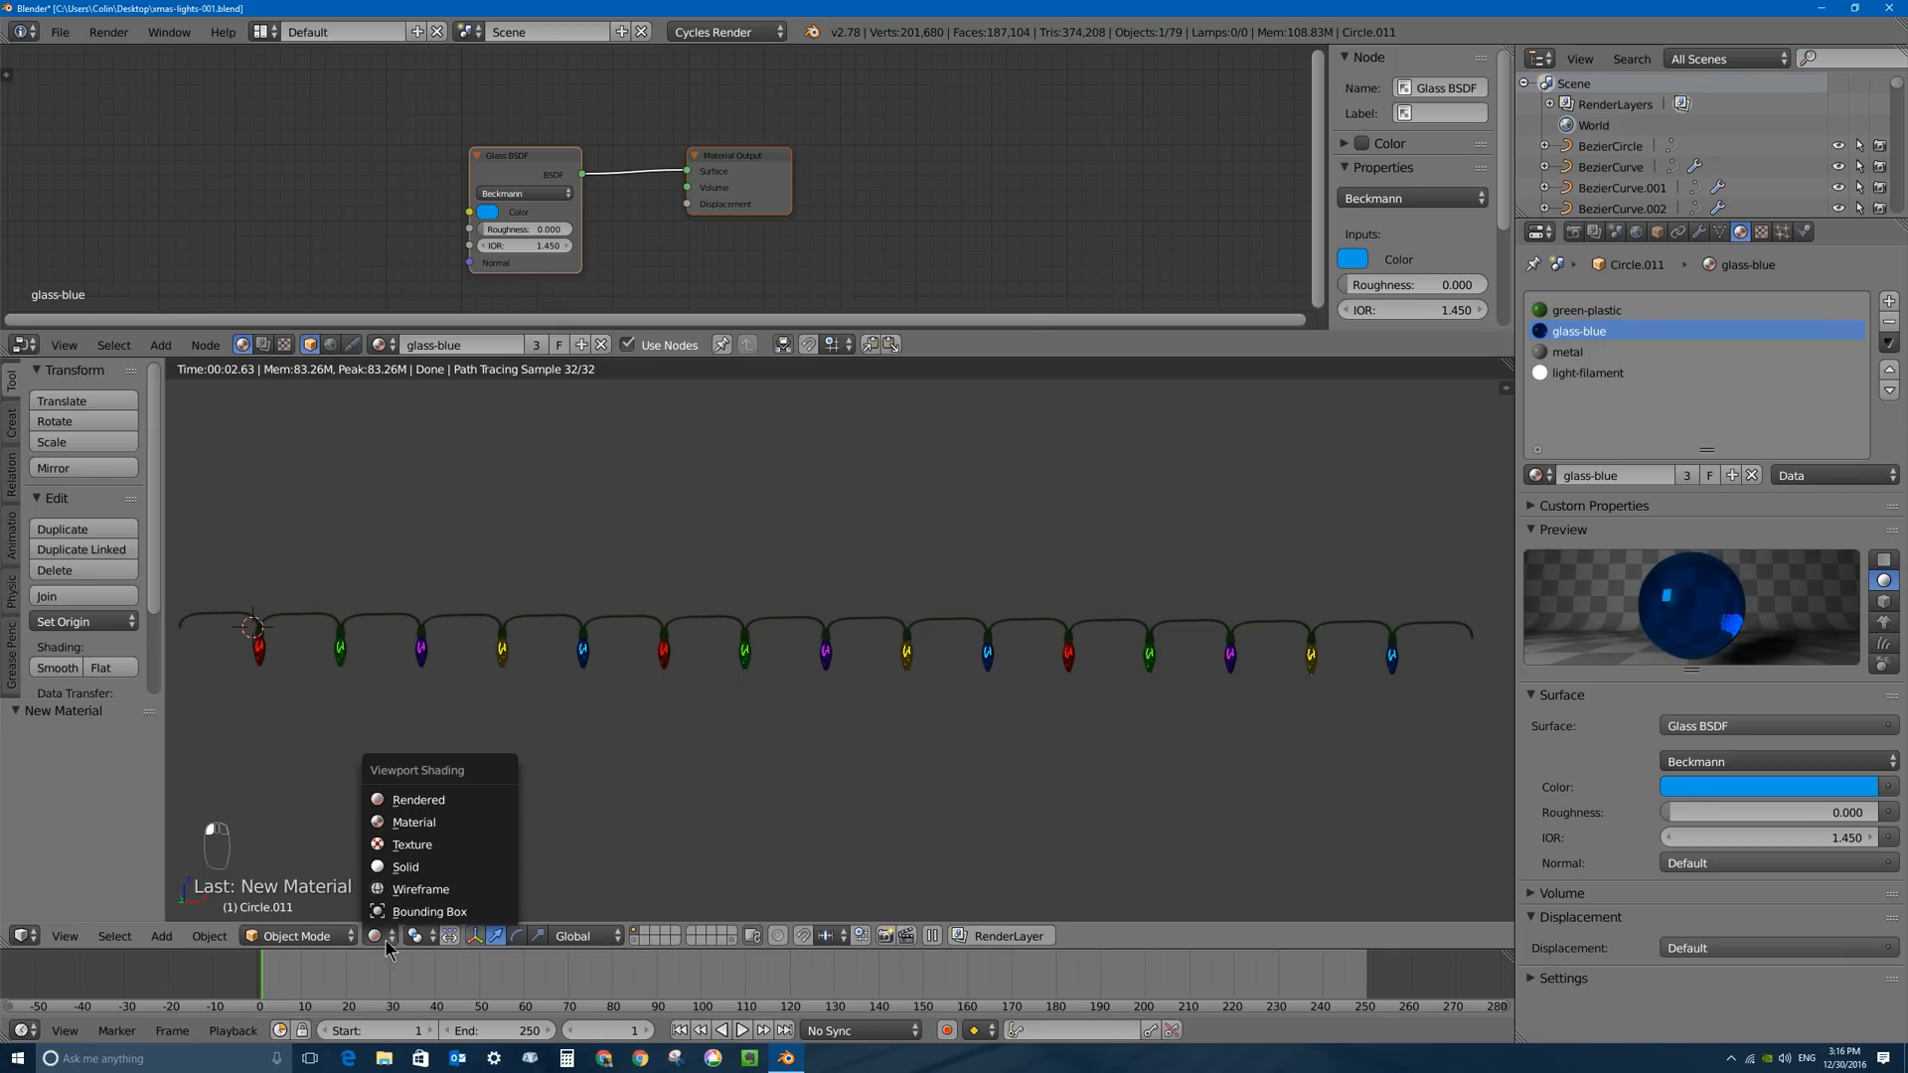
pyautogui.click(407, 822)
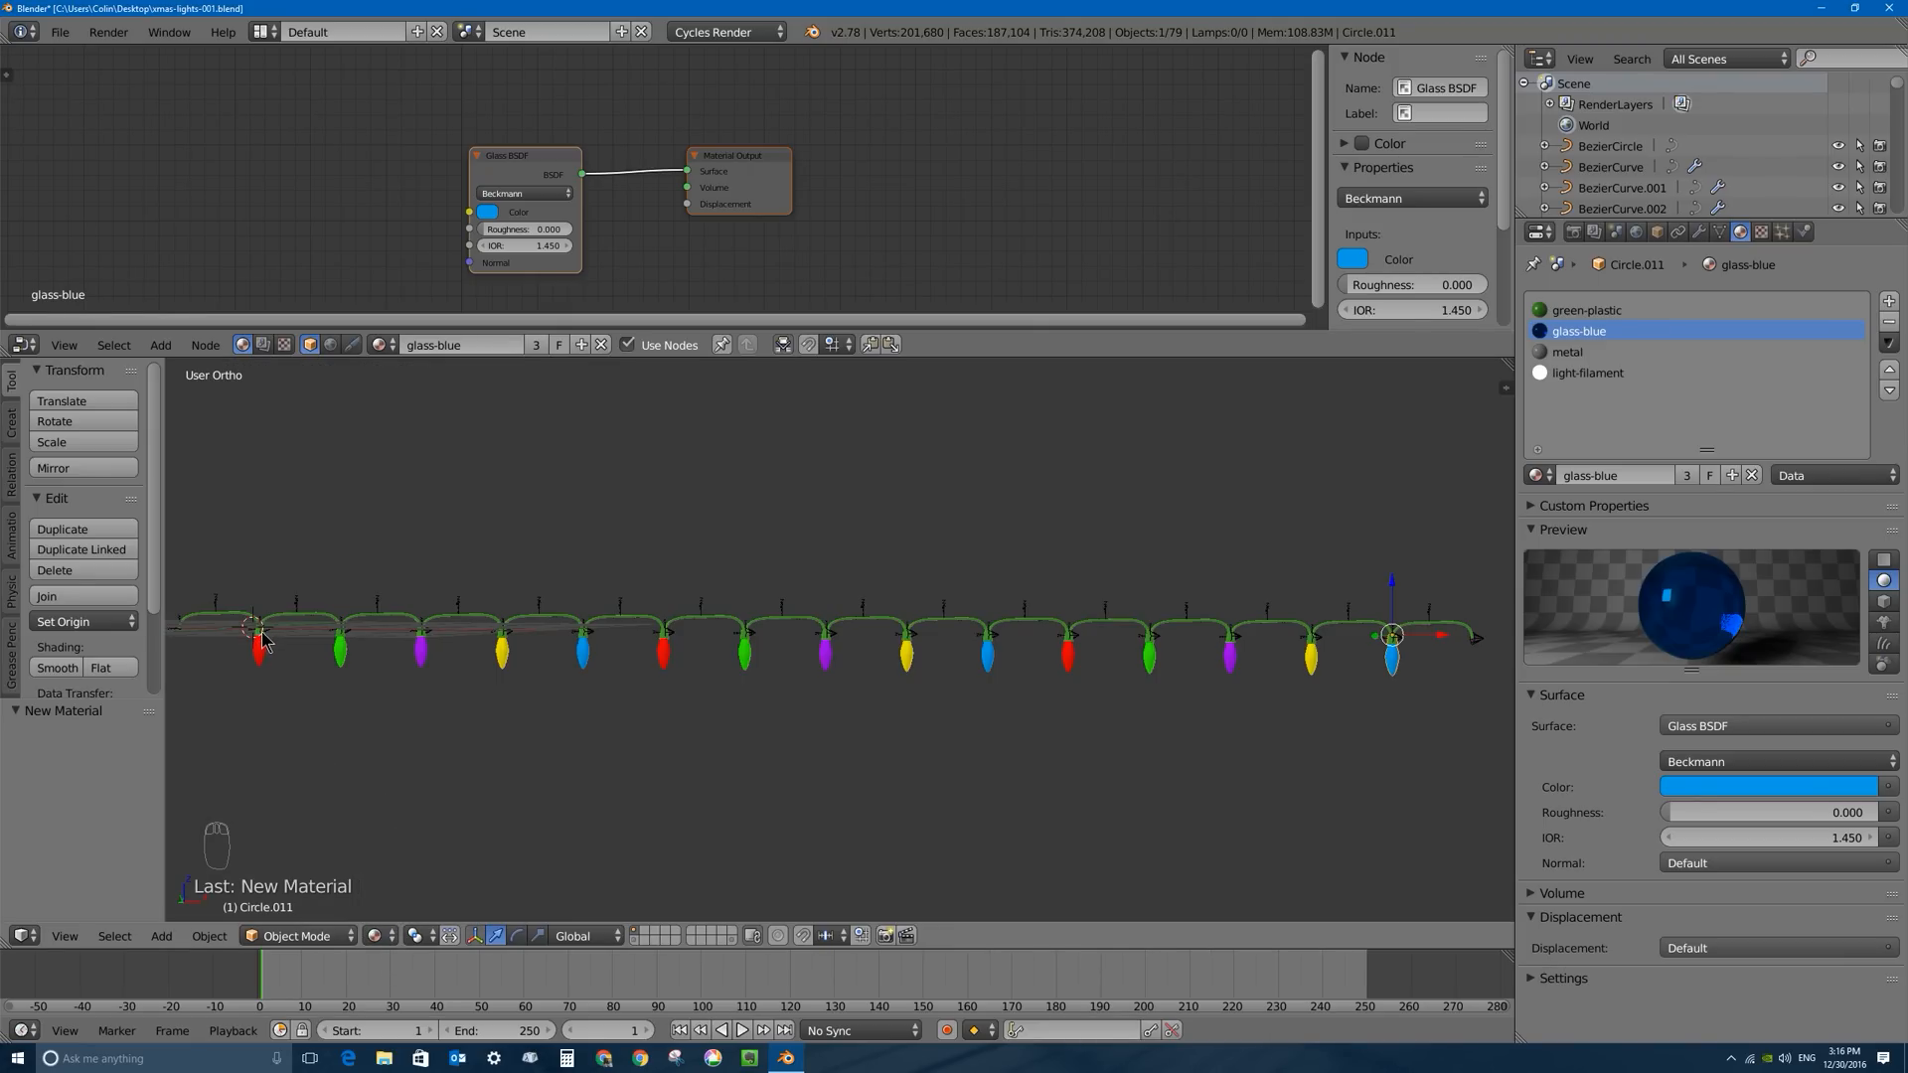
pyautogui.scroll(2, 262, 632)
pyautogui.moveTo(221, 664); pyautogui.dragTo(1898, 650, button='middle')
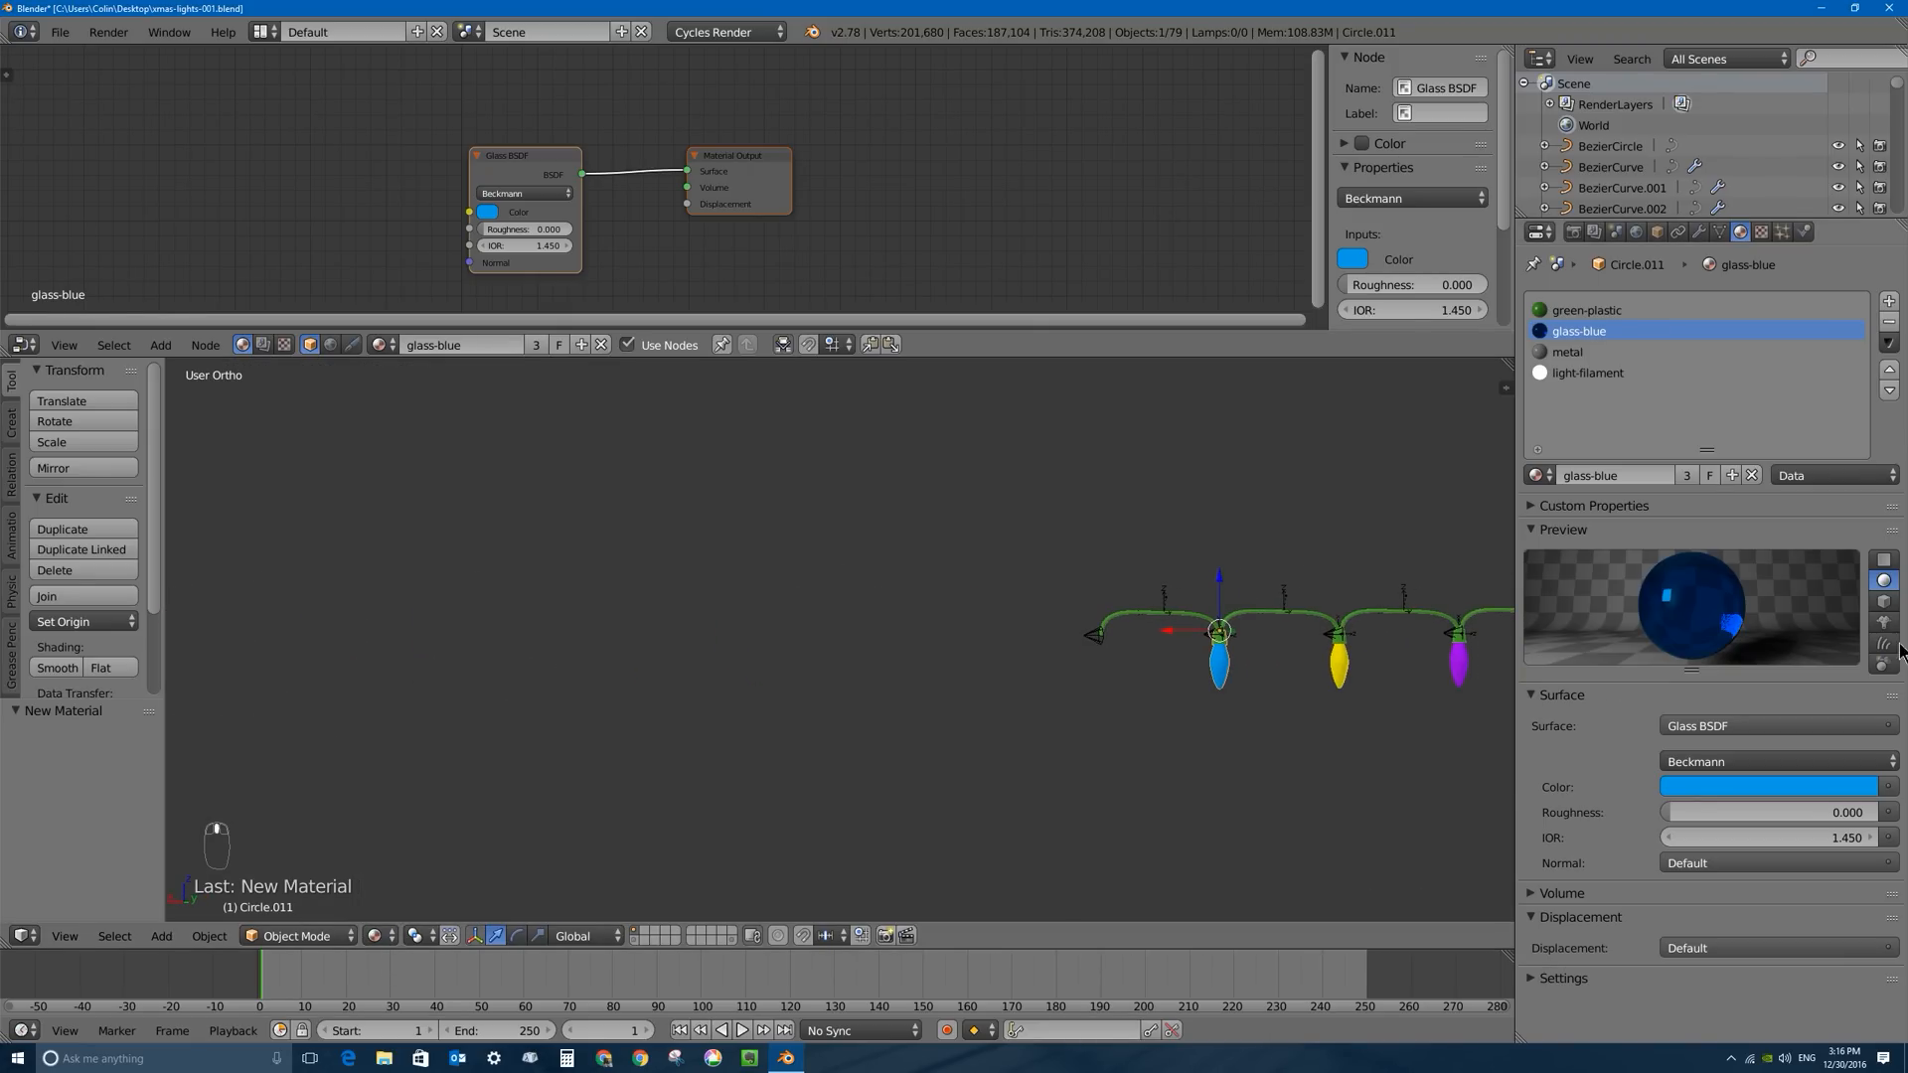
pyautogui.keyDown('shift'); pyautogui.moveTo(1221, 657); pyautogui.dragTo(1005, 584, button='middle'); pyautogui.keyUp('shift')
pyautogui.scroll(3, 635, 585)
pyautogui.press('KP_1')
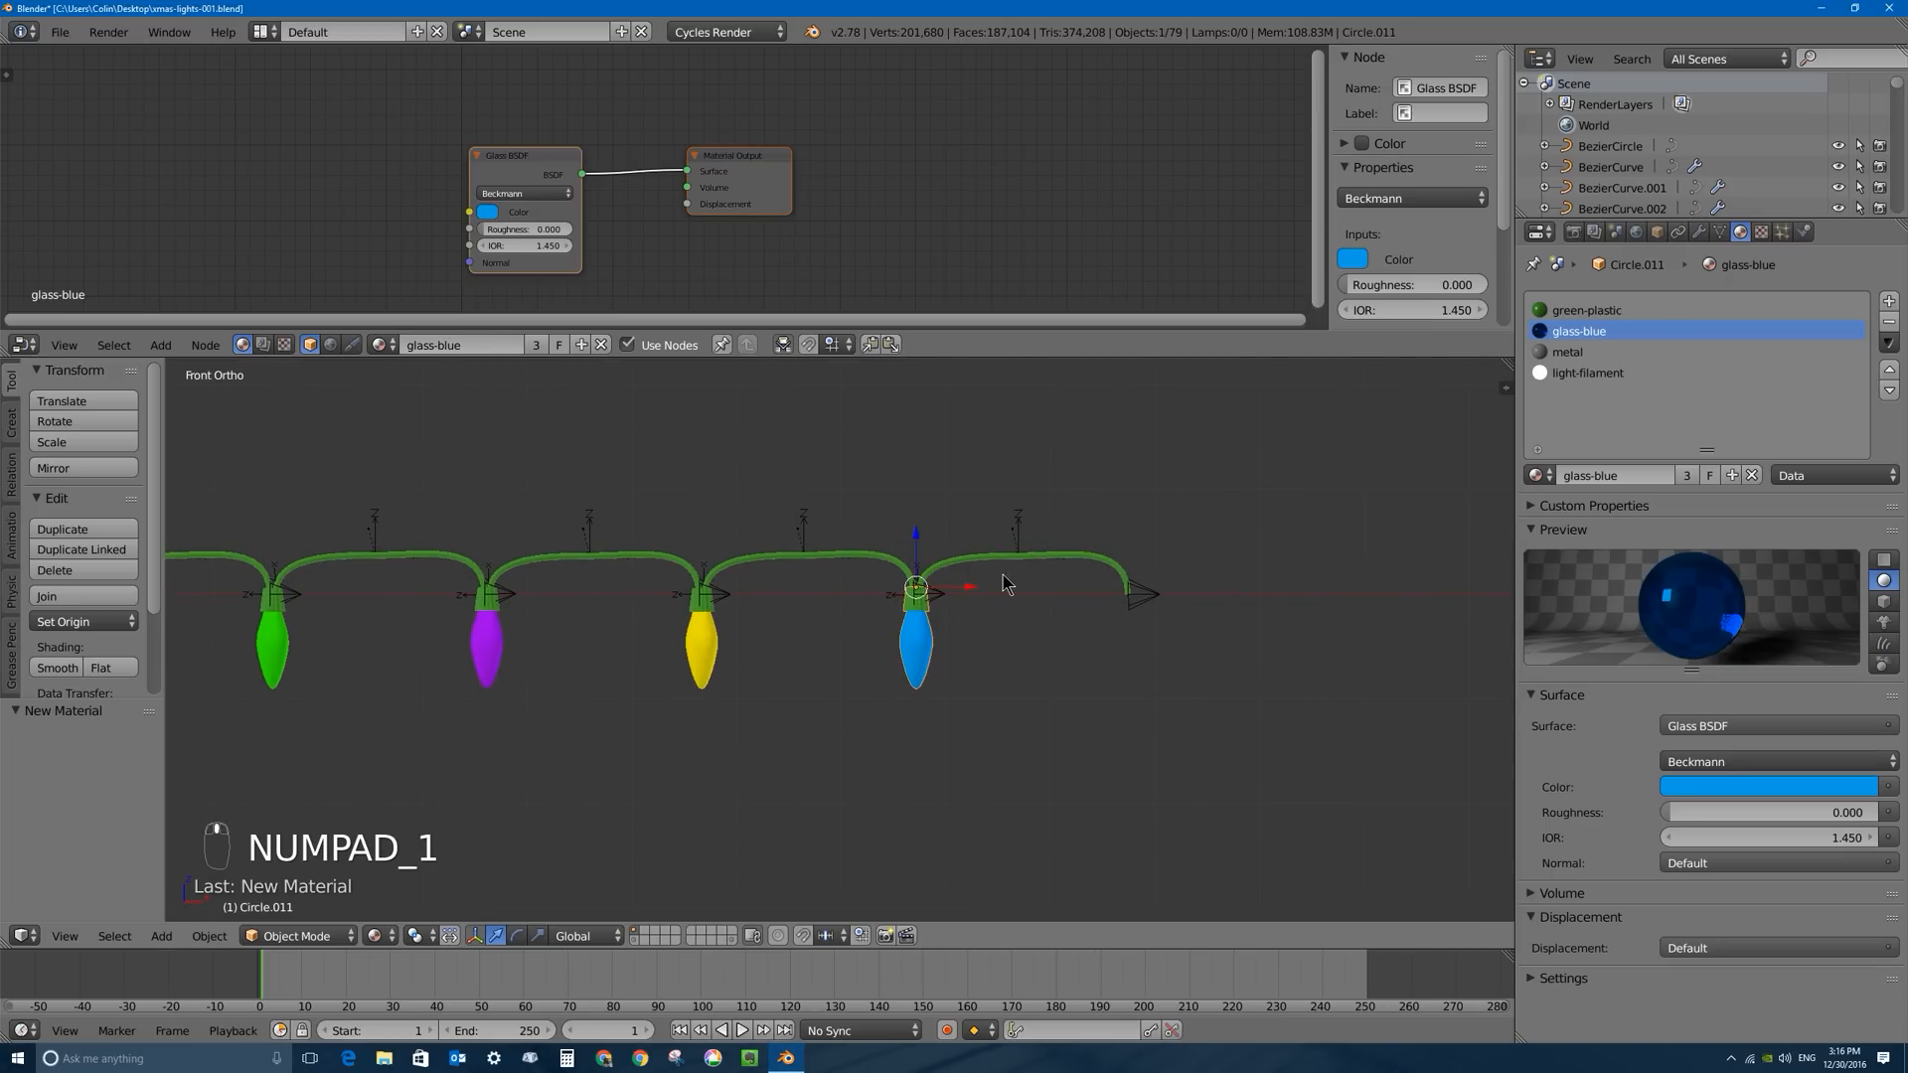
# Rotate the empty at the cord's free end by about -129° and move it about 3.1 along X and 2.1 along Z.
pyautogui.rightClick(929, 603)
pyautogui.scroll(-3, 810, 626)
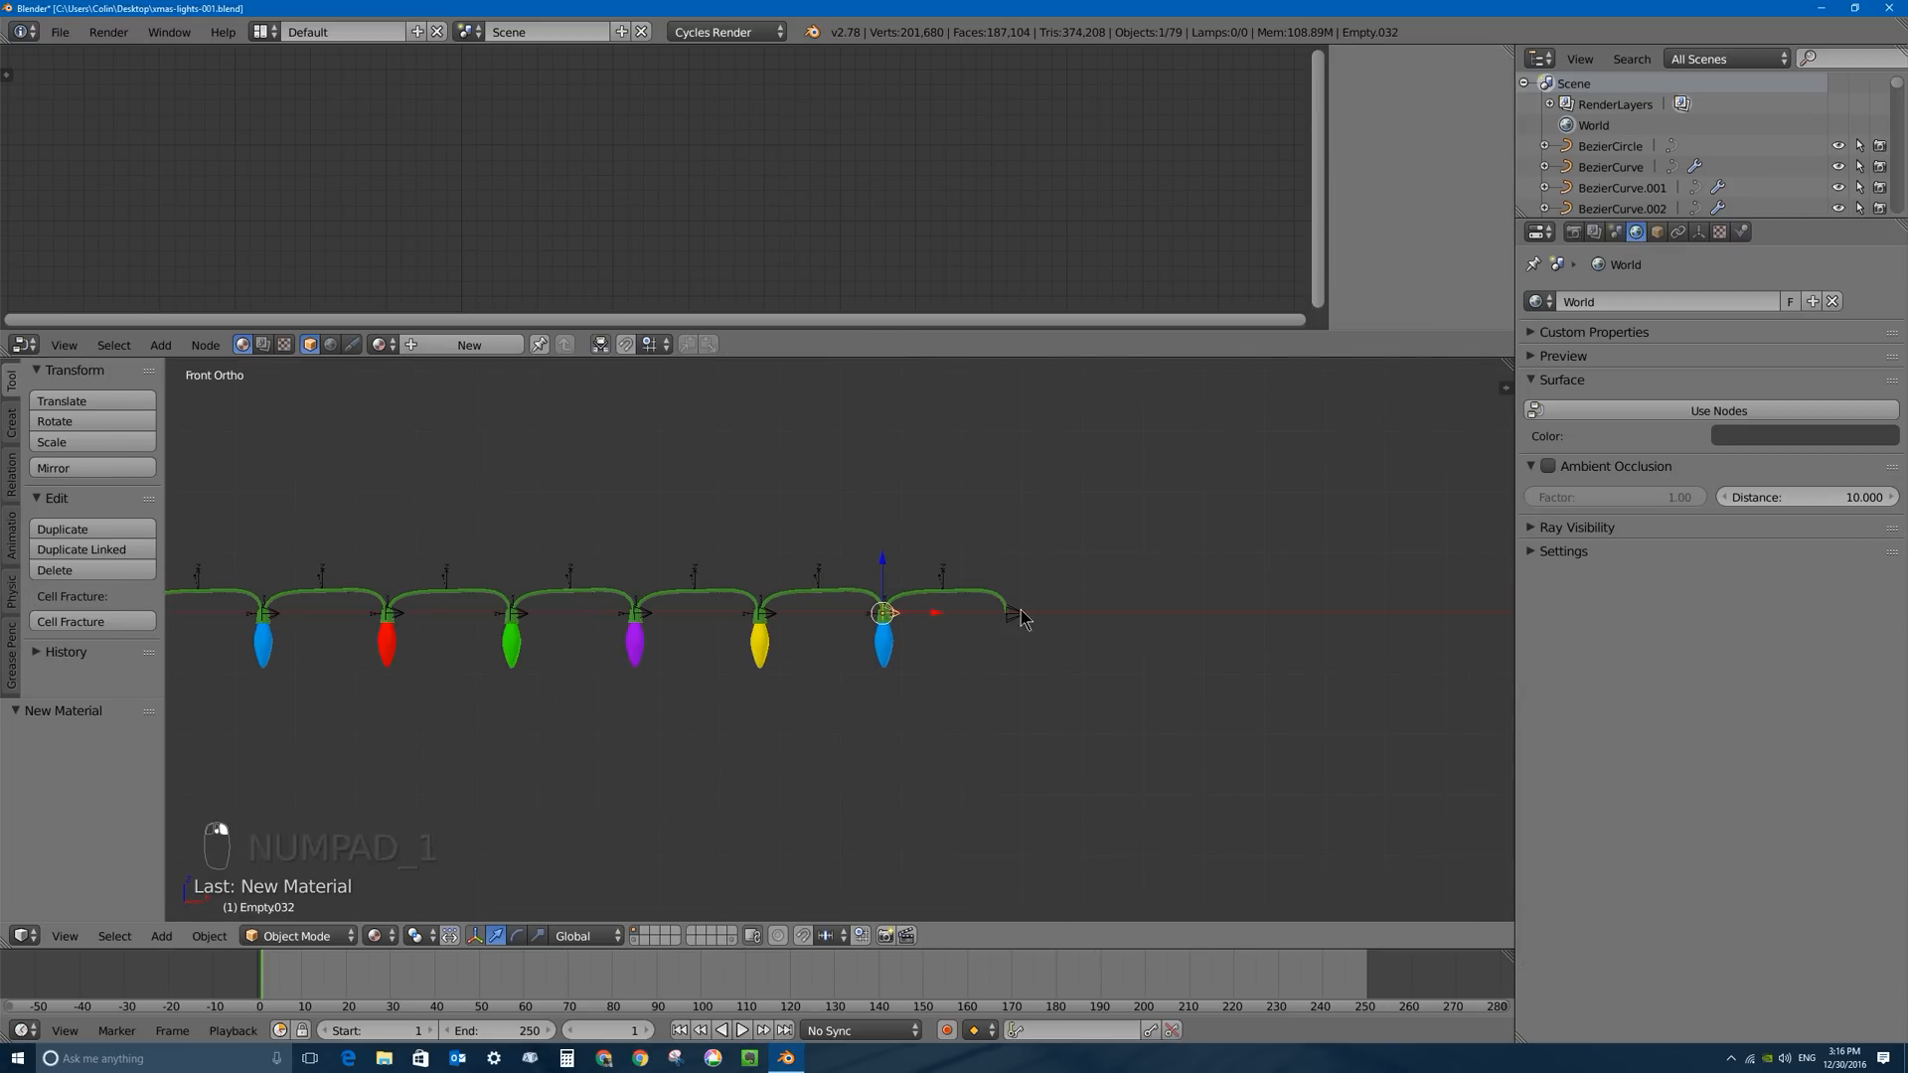
pyautogui.rightClick(982, 646)
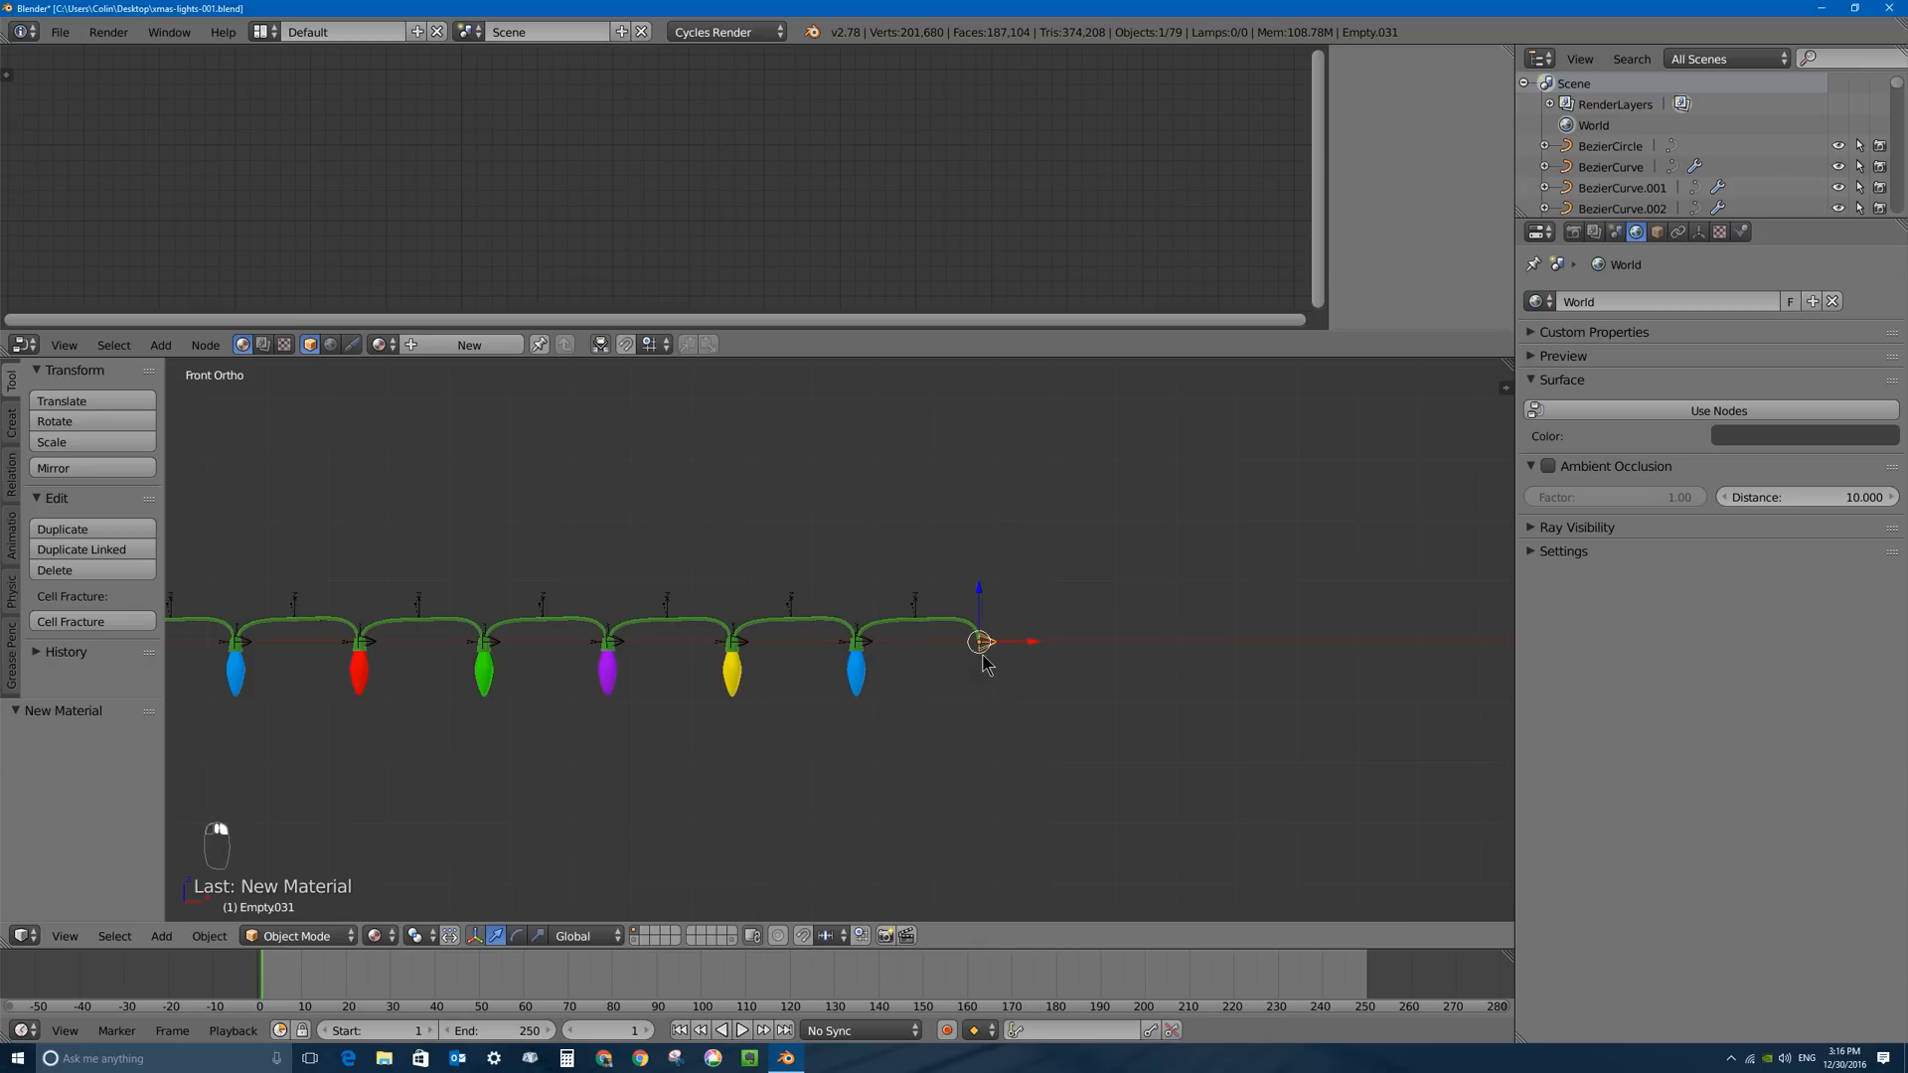
pyautogui.scroll(3, 1093, 640)
pyautogui.keyDown('shift'); pyautogui.moveTo(1095, 638); pyautogui.dragTo(958, 701, button='middle'); pyautogui.keyUp('shift')
pyautogui.press('r')
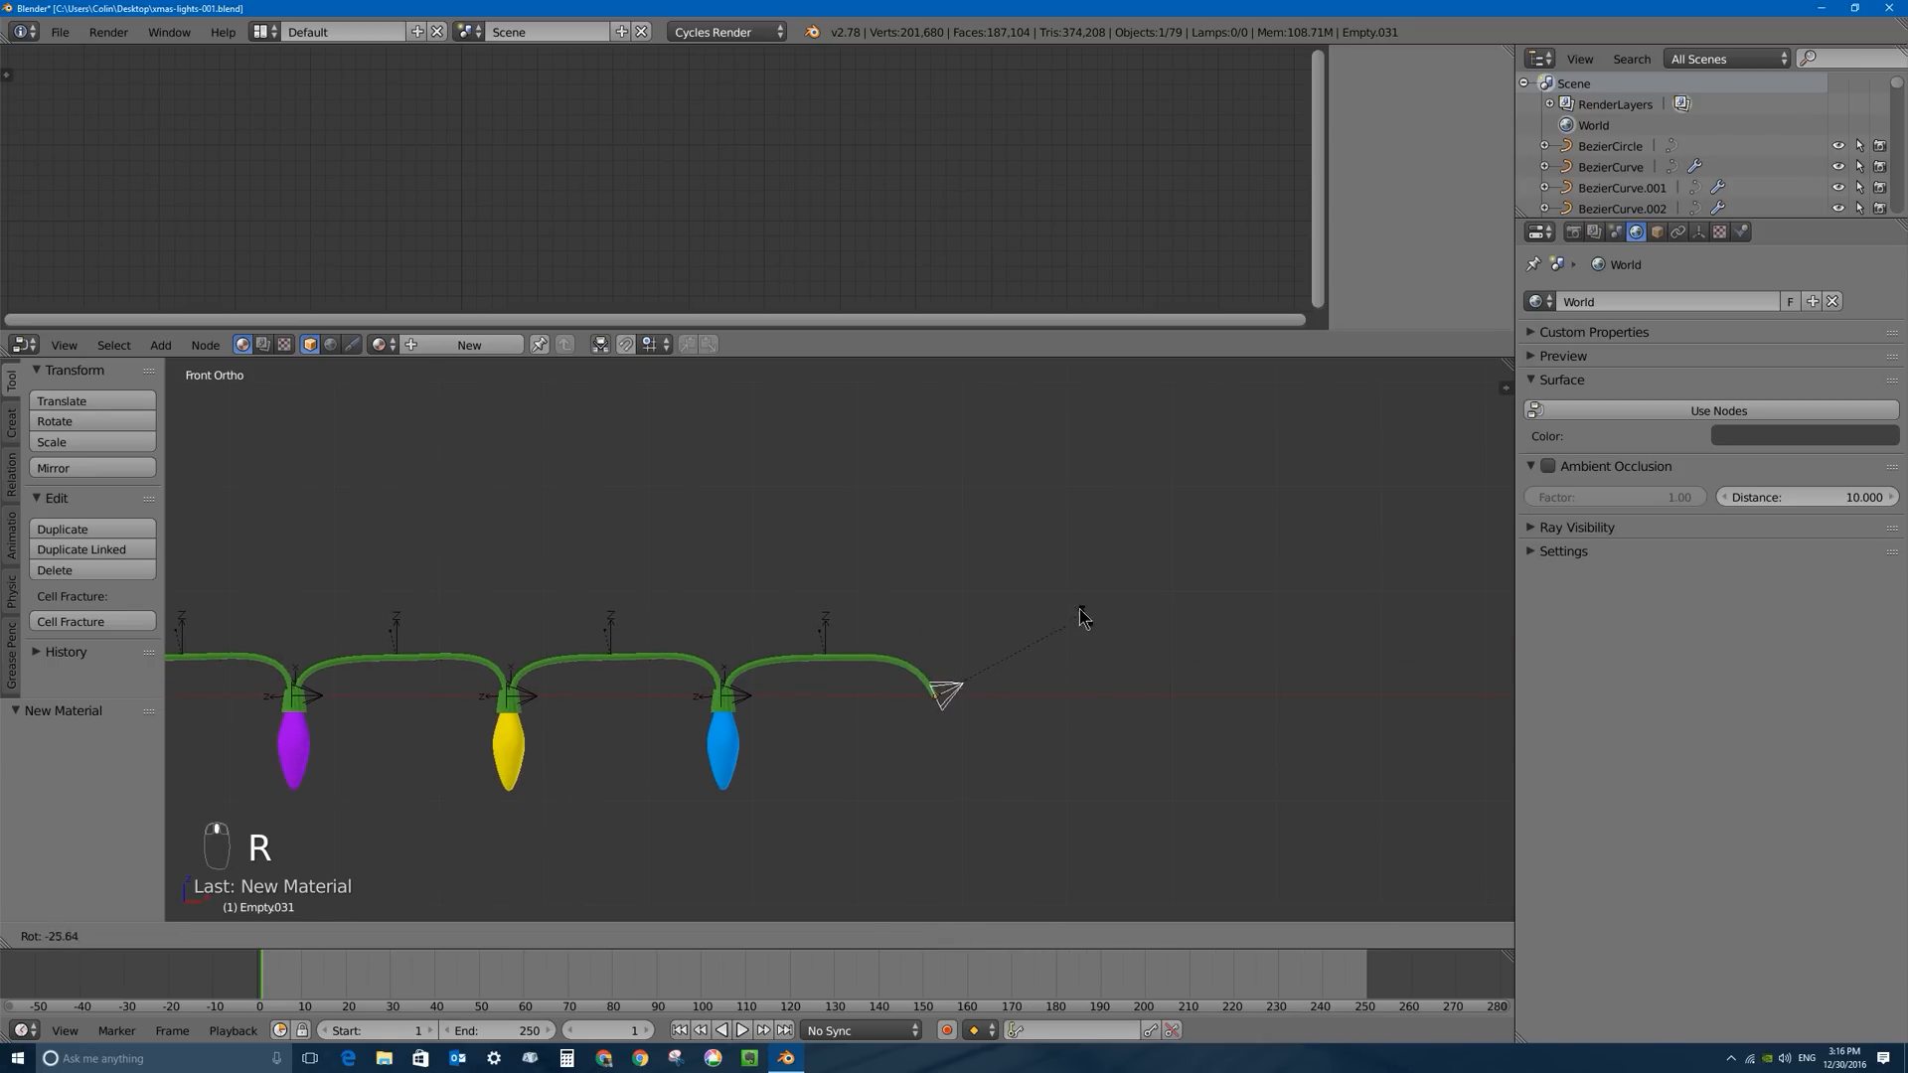
pyautogui.click(831, 566)
pyautogui.press('g')
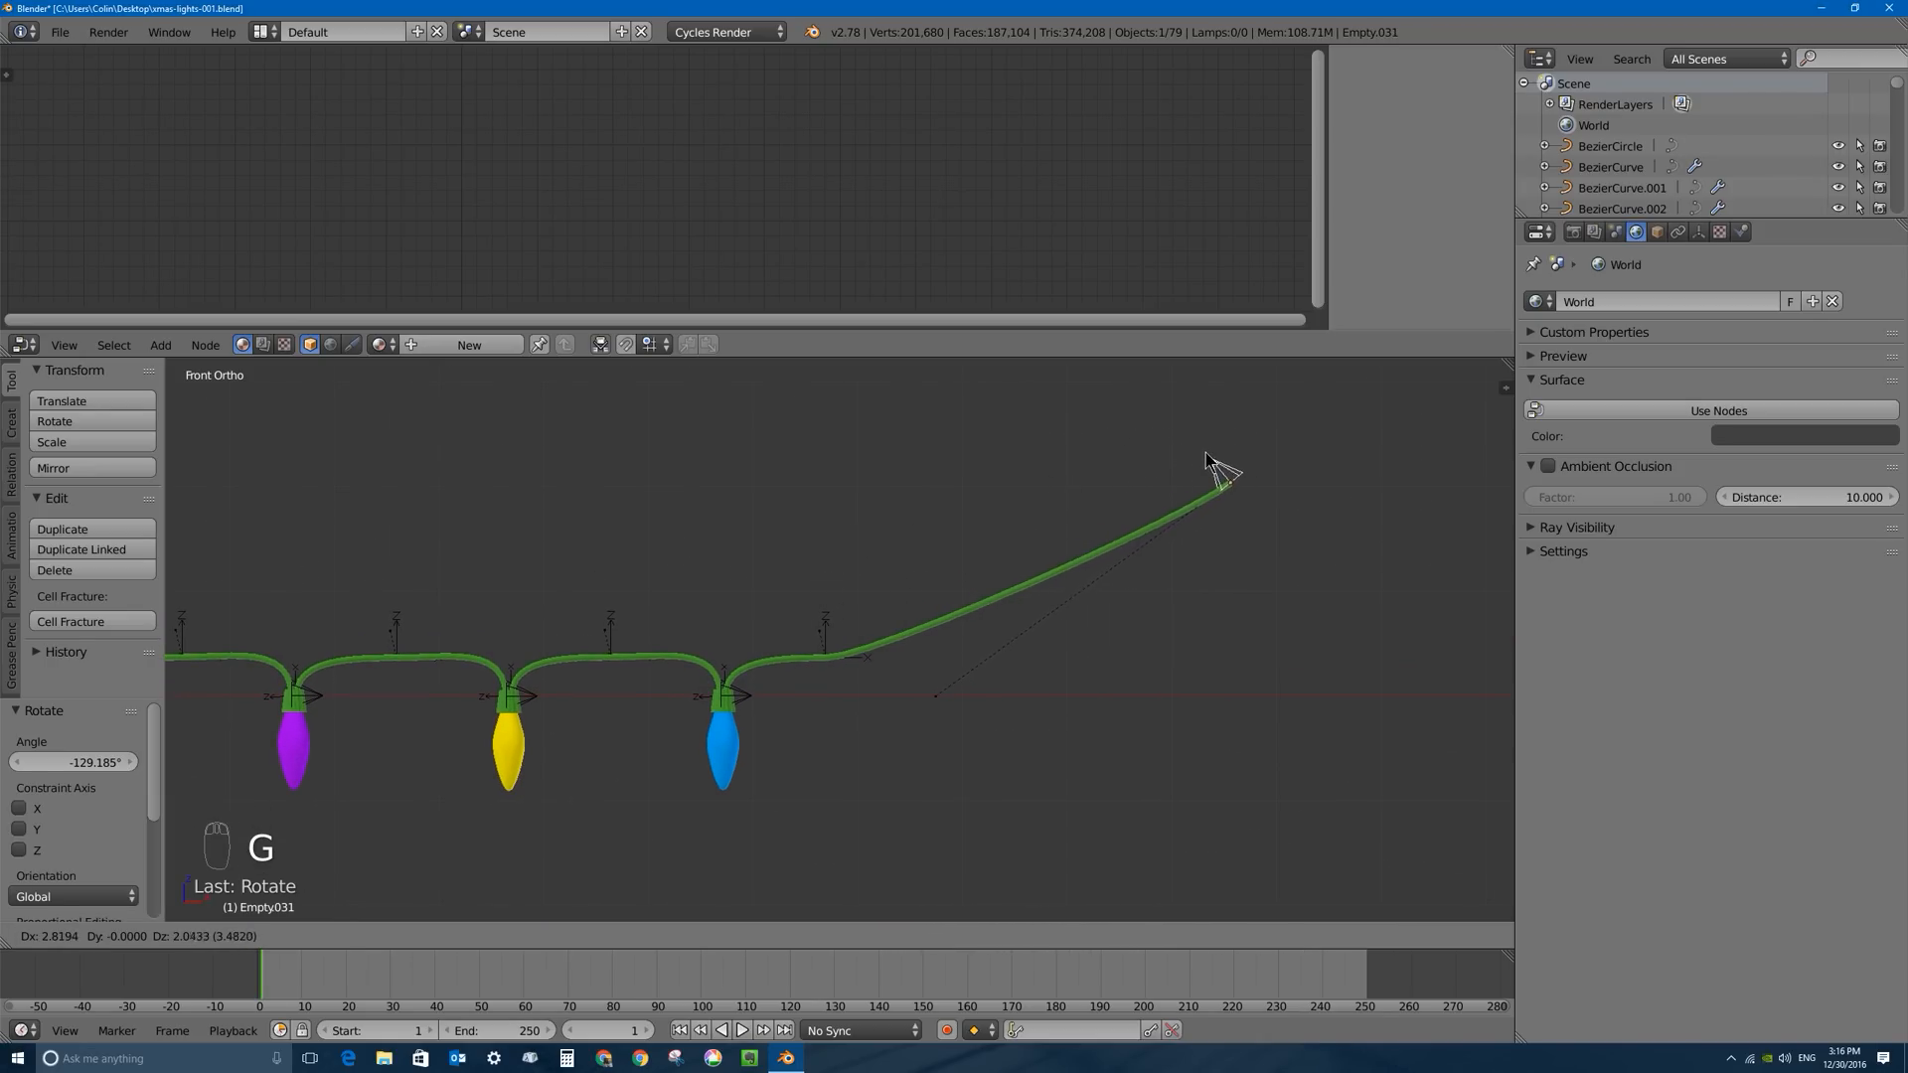
pyautogui.click(1244, 459)
# Move the cord empty just past the last blue bulb about 1.53 along X and 0.65 along Z, and scale it about 3.48.
pyautogui.rightClick(822, 650)
pyautogui.press('g')
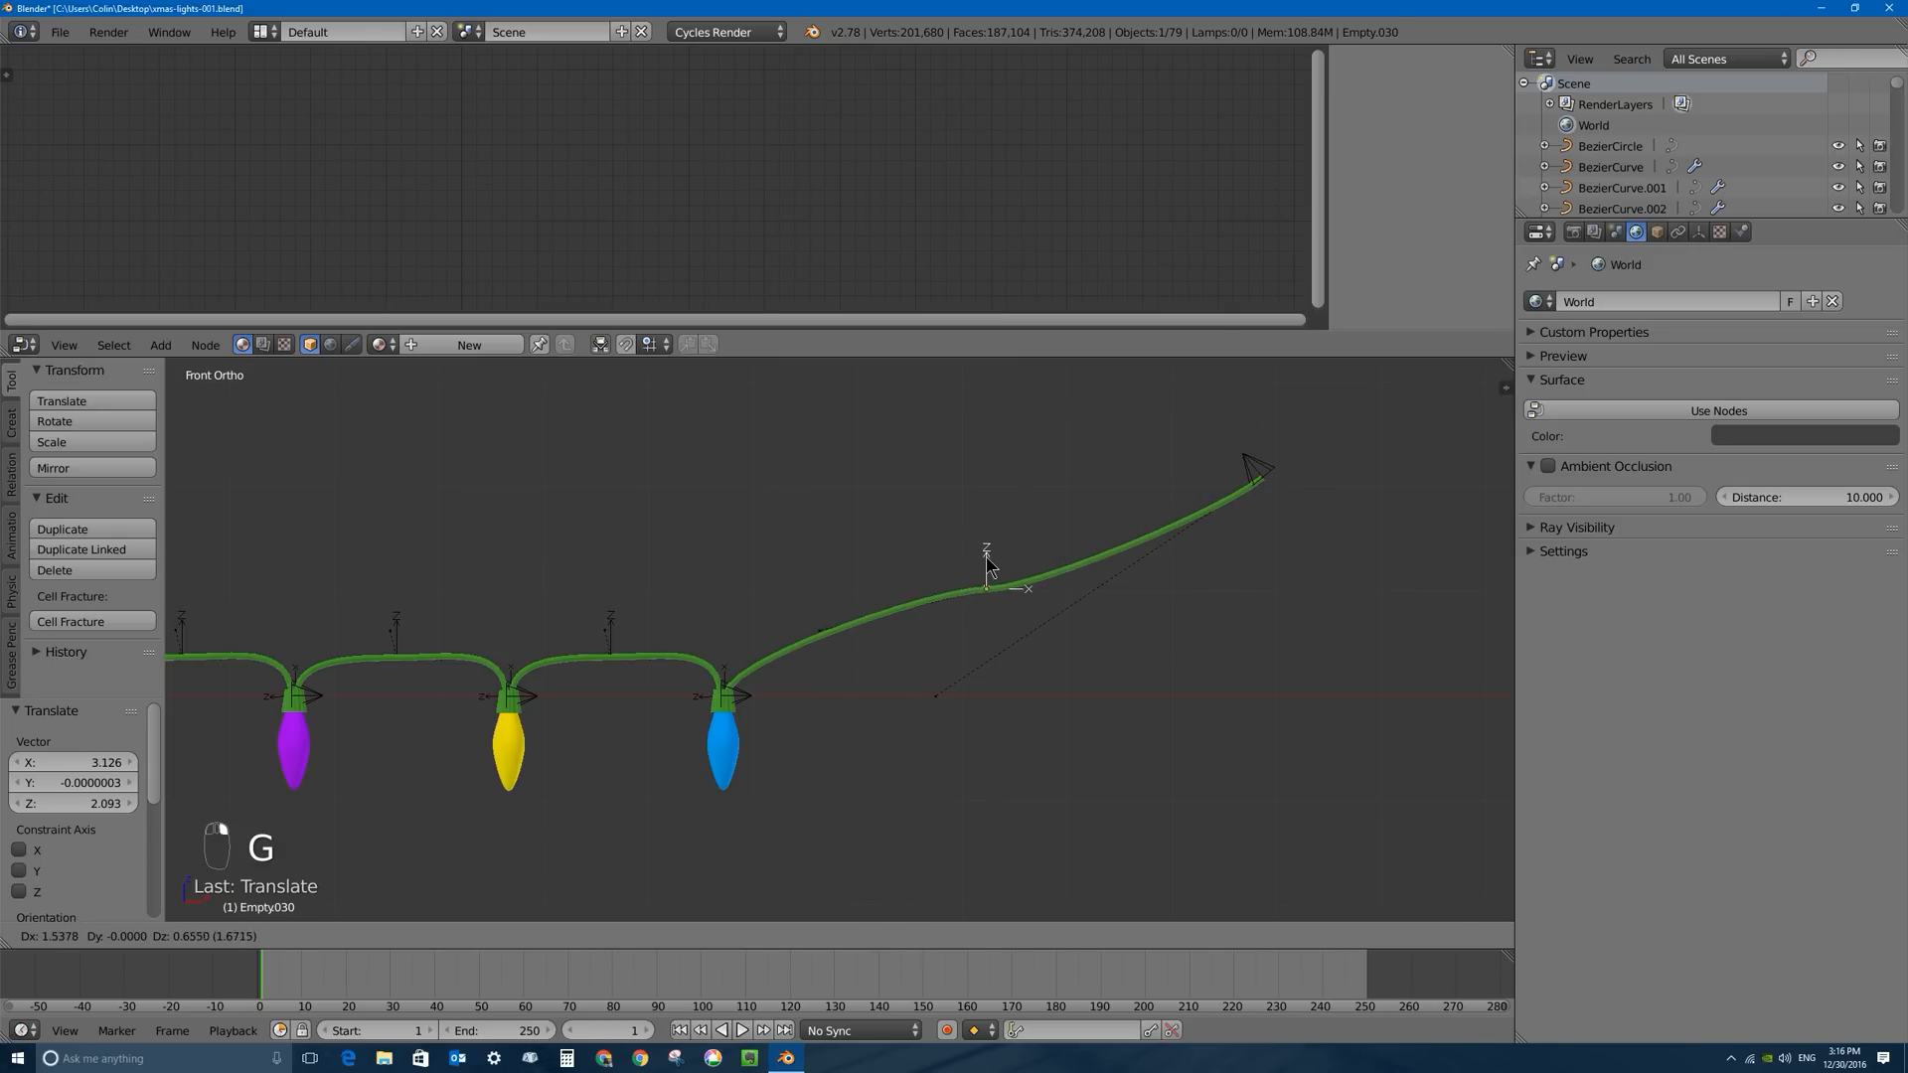
pyautogui.click(983, 584)
pyautogui.press('s')
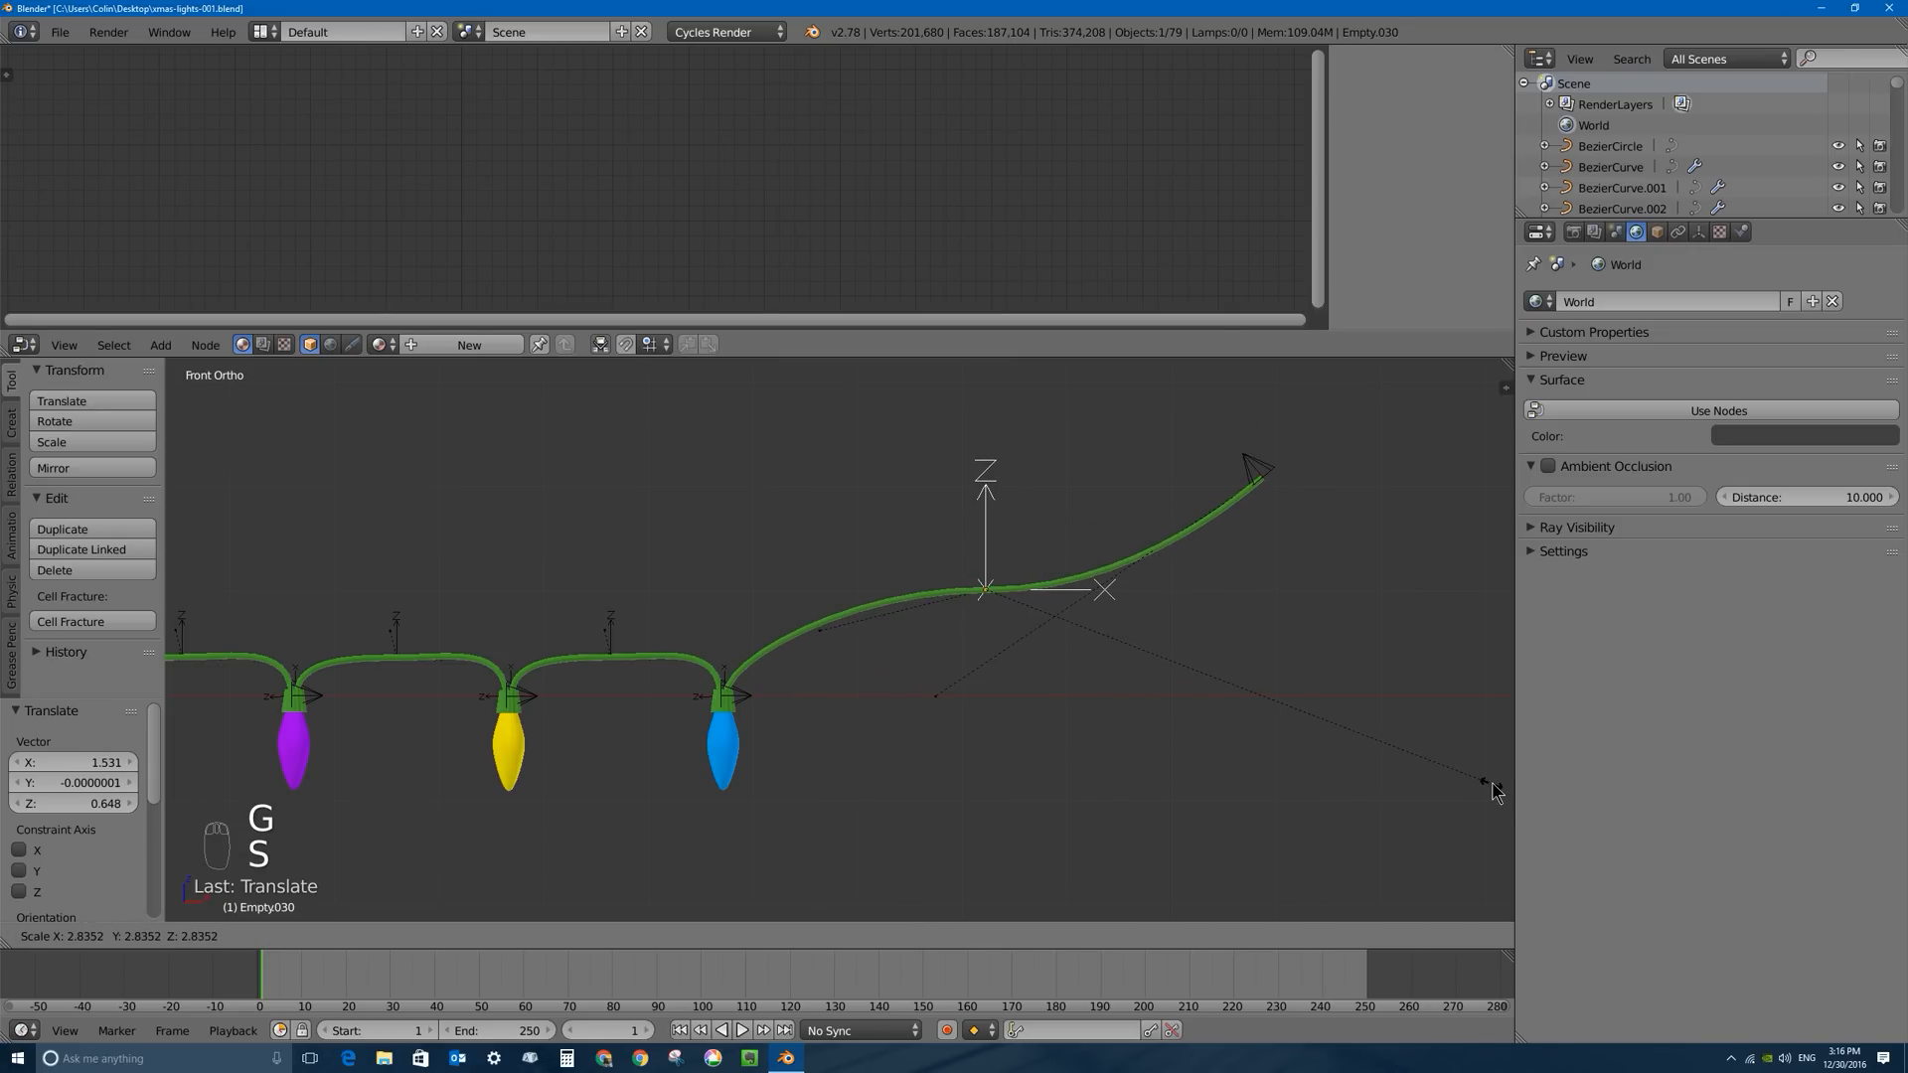
pyautogui.click(283, 785)
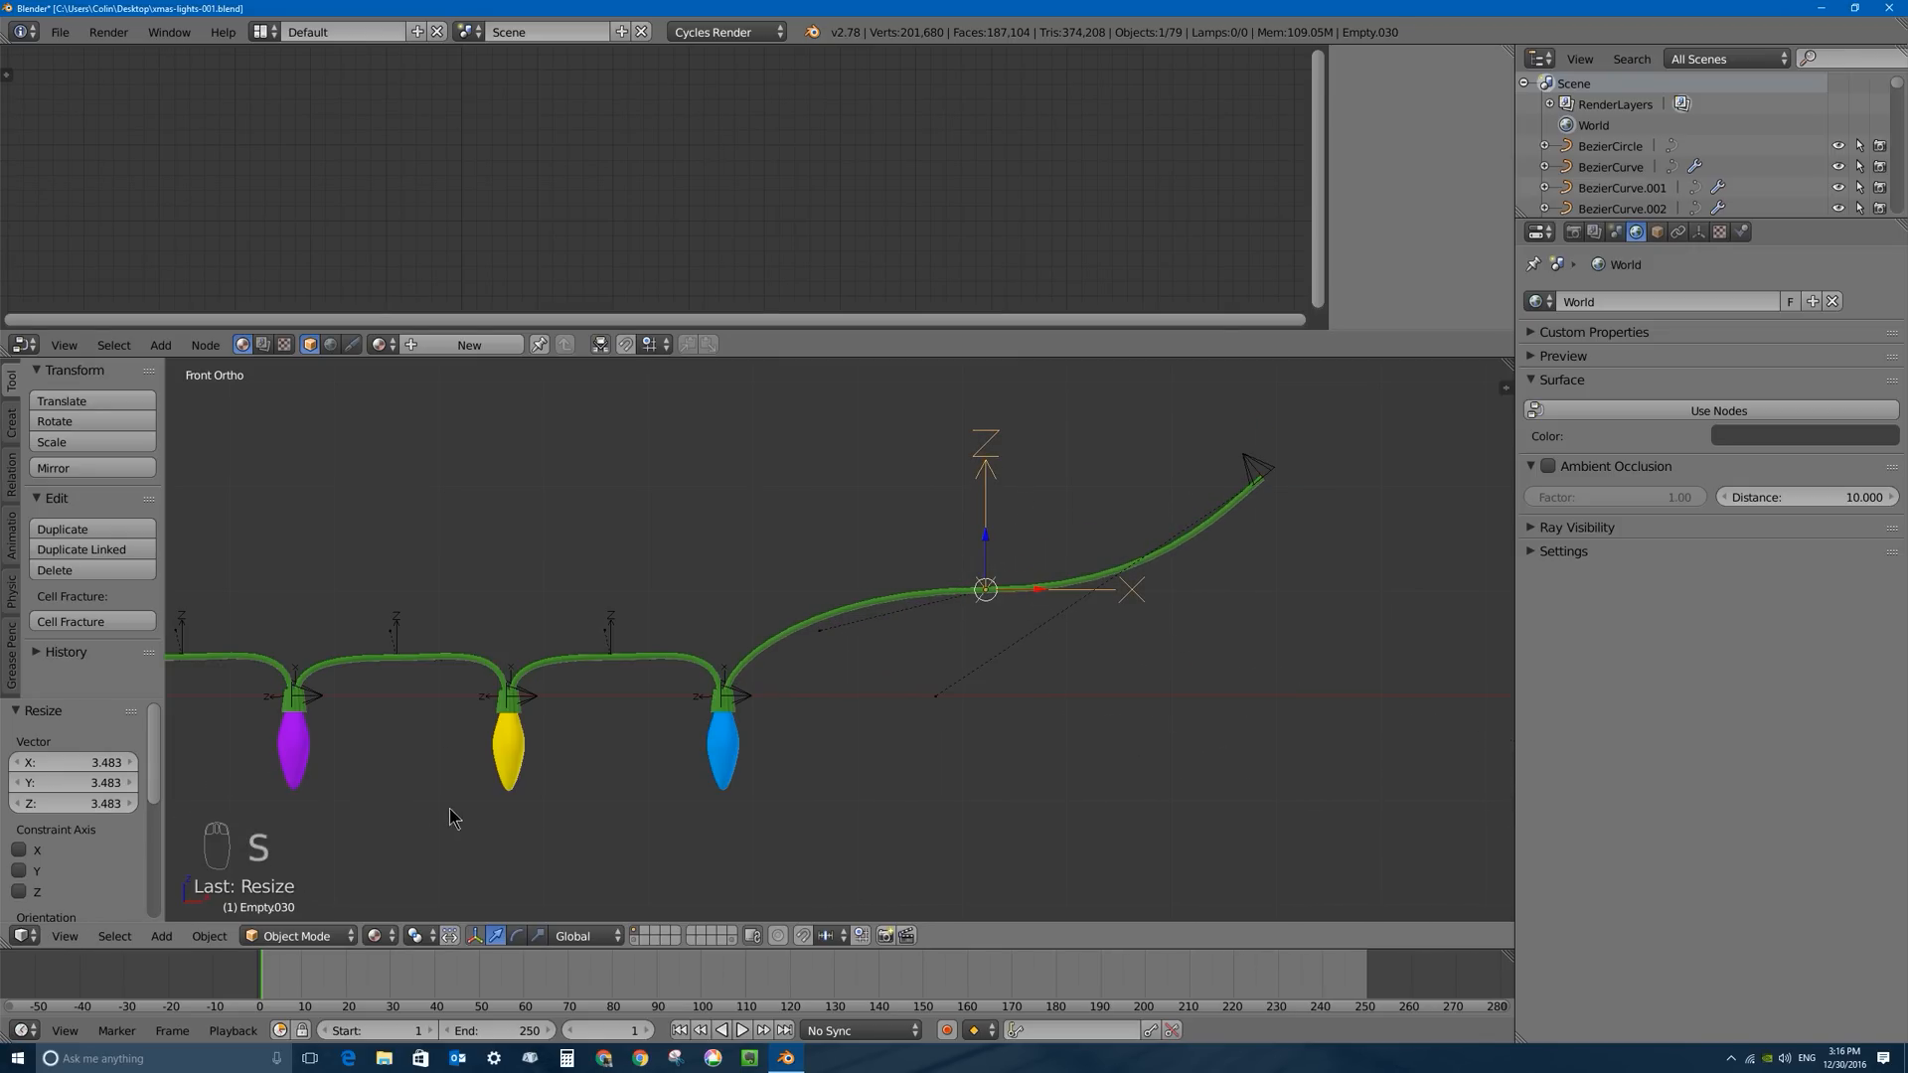
# Rotate that enlarged empty by about -19.4° in front view and about -12.1° around its local Z axis.
pyautogui.press('r')
pyautogui.click(1073, 525)
pyautogui.moveTo(1073, 524); pyautogui.dragTo(1130, 502, button='middle')
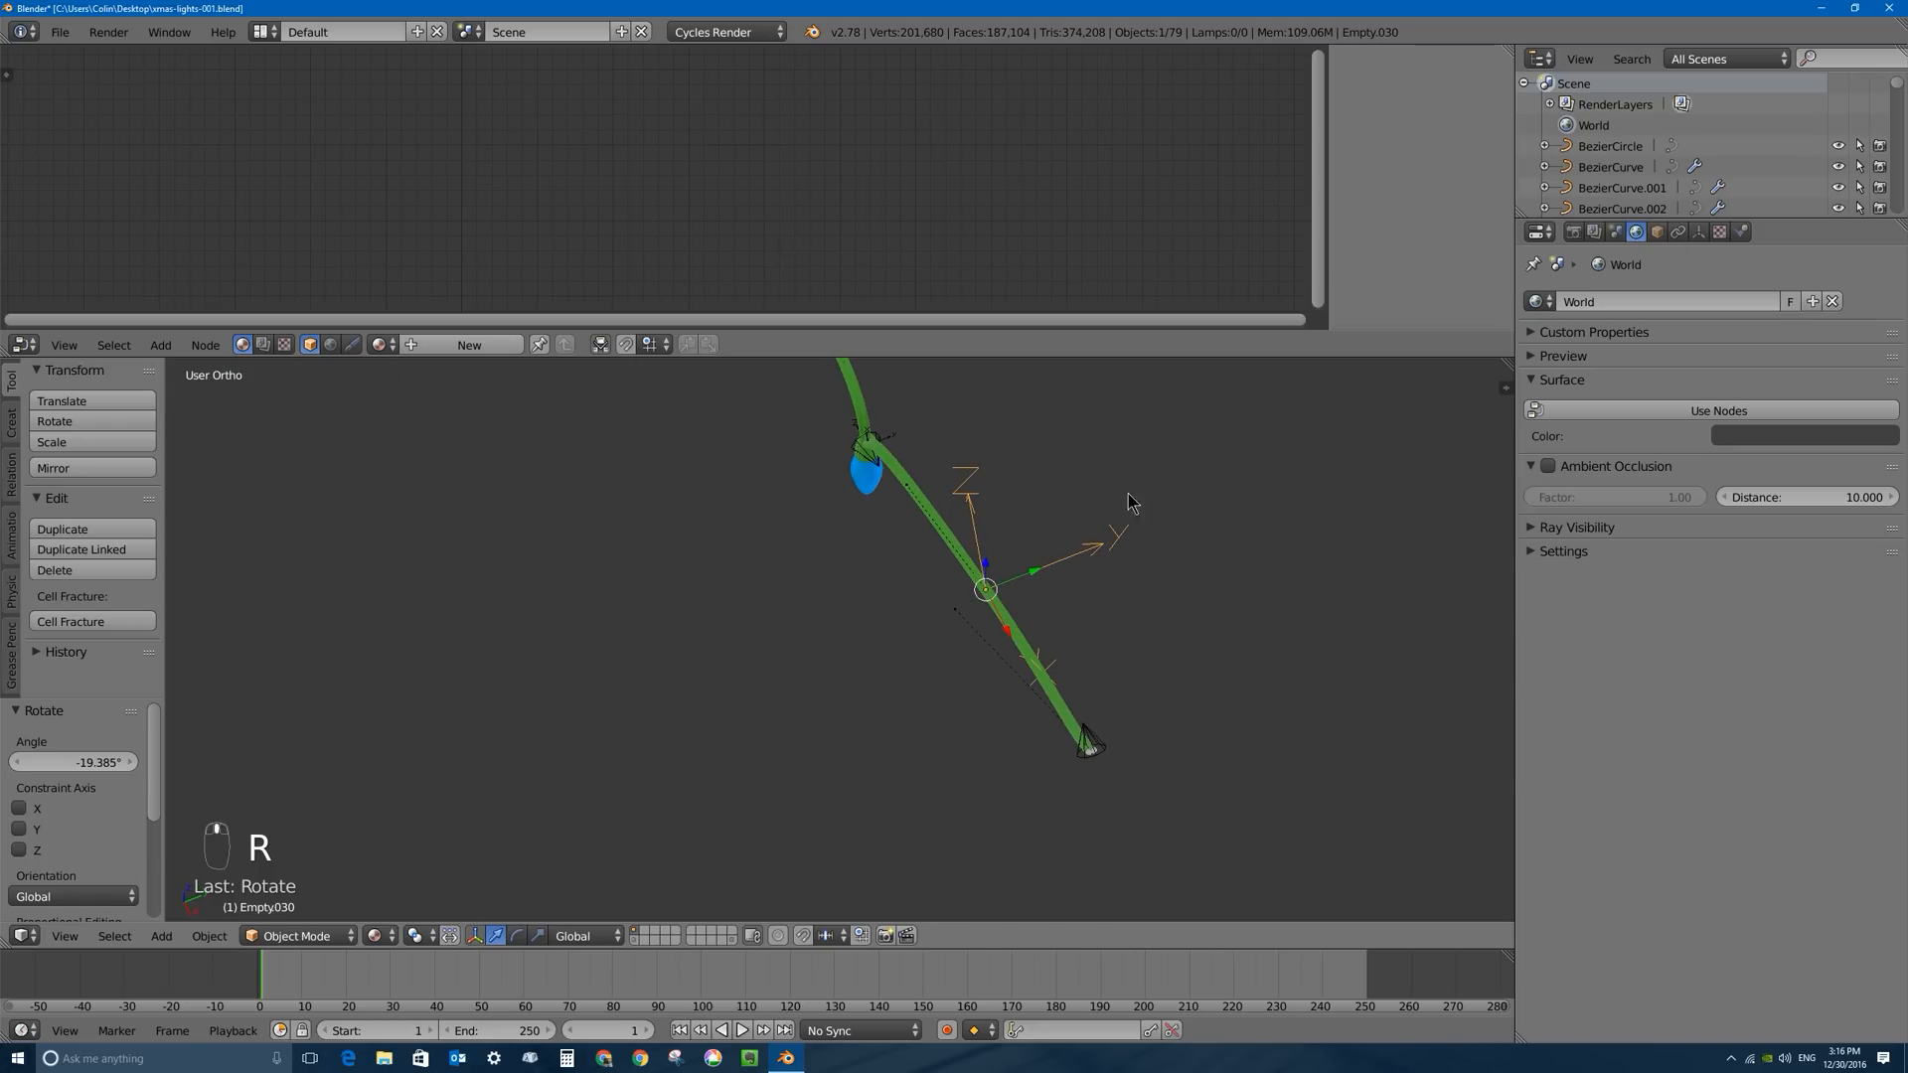
pyautogui.press('r')
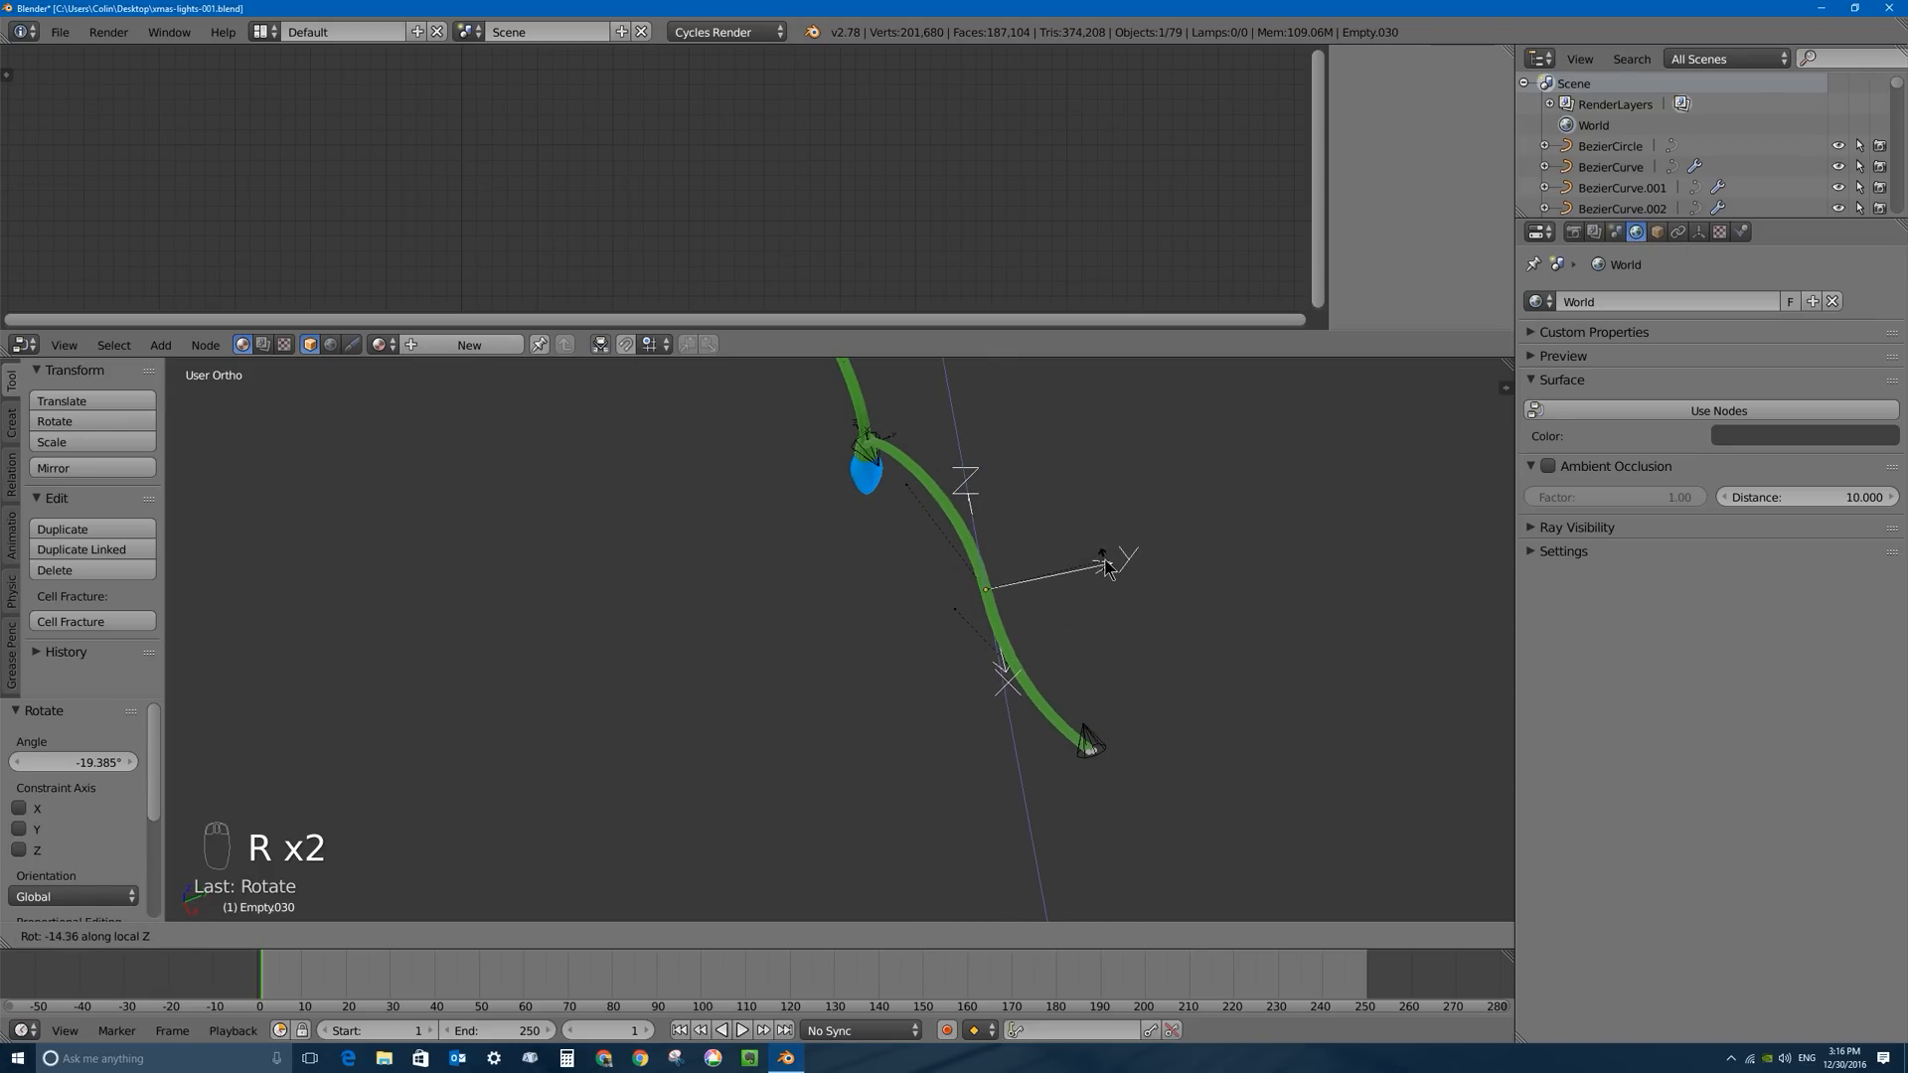
pyautogui.click(1111, 562)
# Select the control empties at the 14 bulbs from the last yellow one back to the first red, excluding the last blue bulb.
pyautogui.moveTo(1110, 563); pyautogui.dragTo(929, 651, button='middle')
pyautogui.rightClick(927, 644)
pyautogui.keyDown('shift'); pyautogui.moveTo(727, 722); pyautogui.dragTo(924, 737, button='middle'); pyautogui.keyUp('shift')
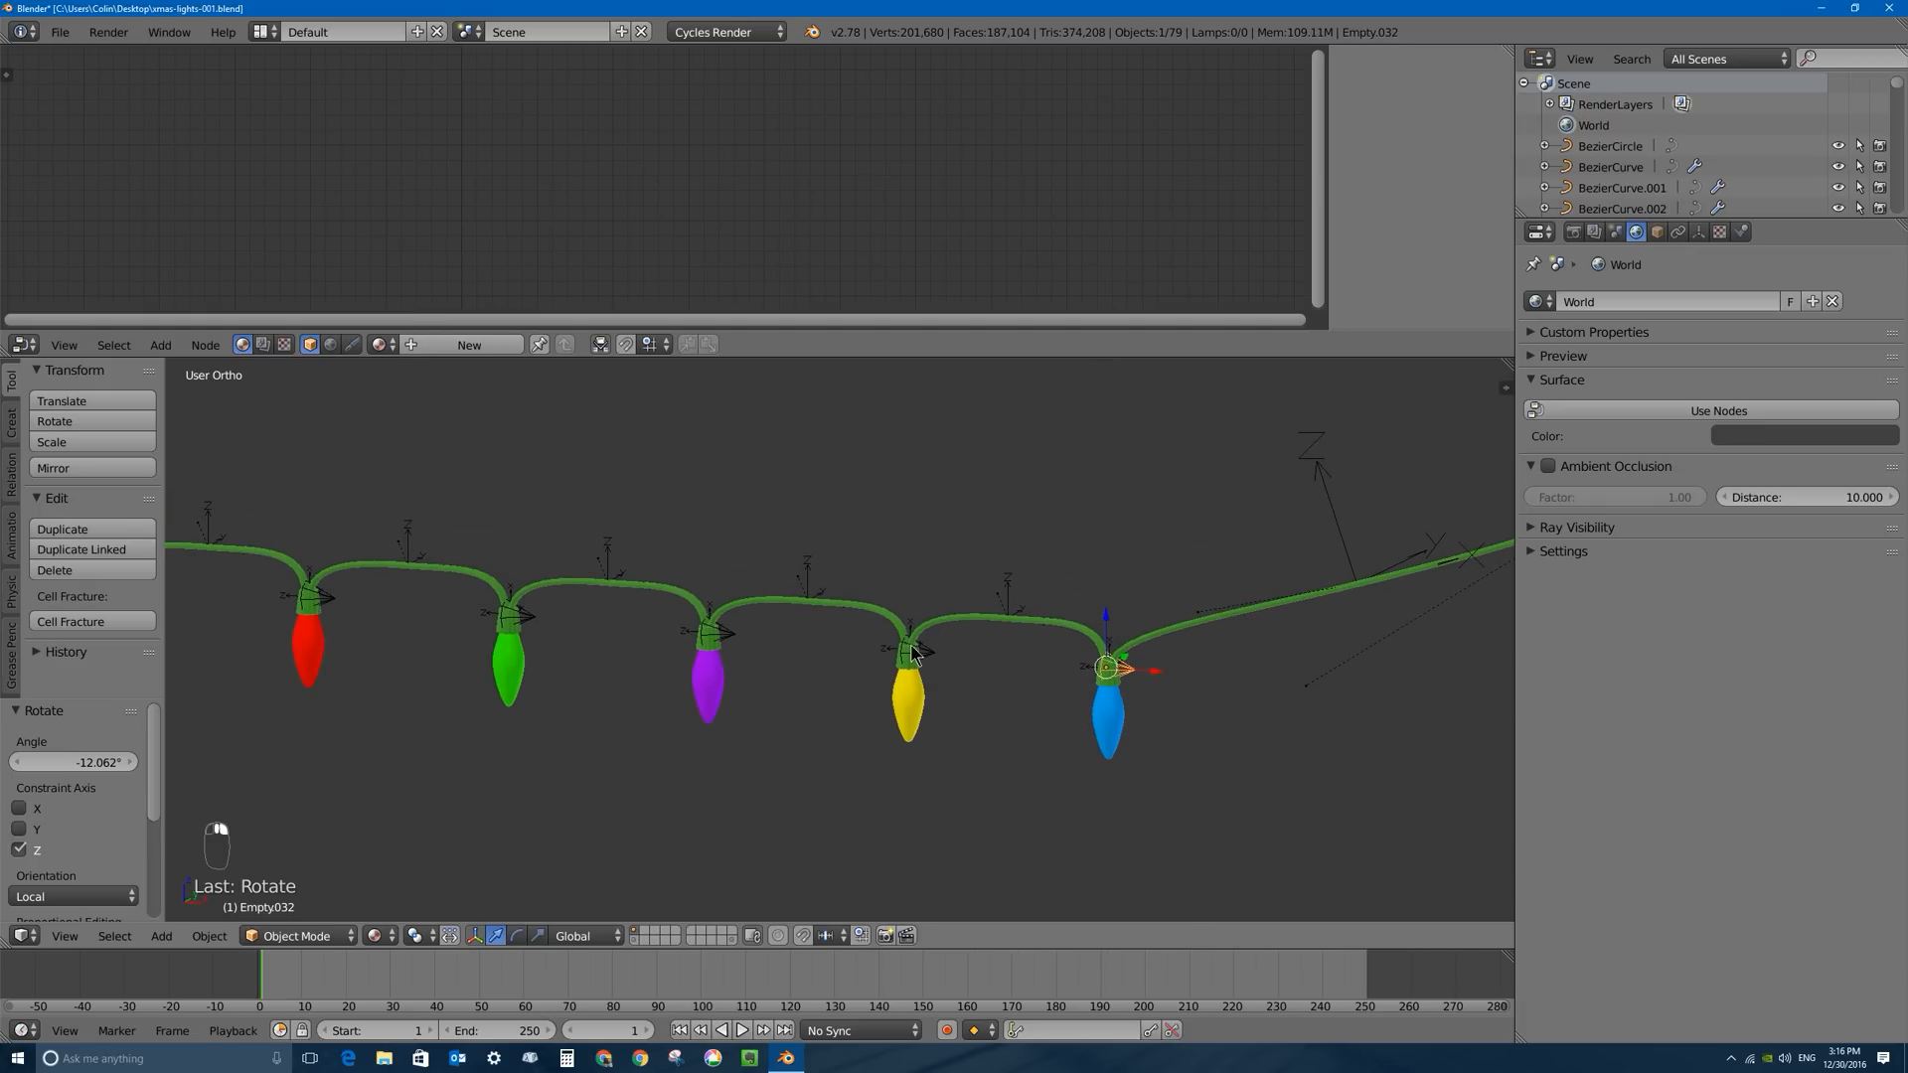
pyautogui.rightClick(887, 664)
pyautogui.scroll(-3, 887, 671)
pyautogui.keyDown('shift'); pyautogui.rightClick(769, 637); pyautogui.keyUp('shift')
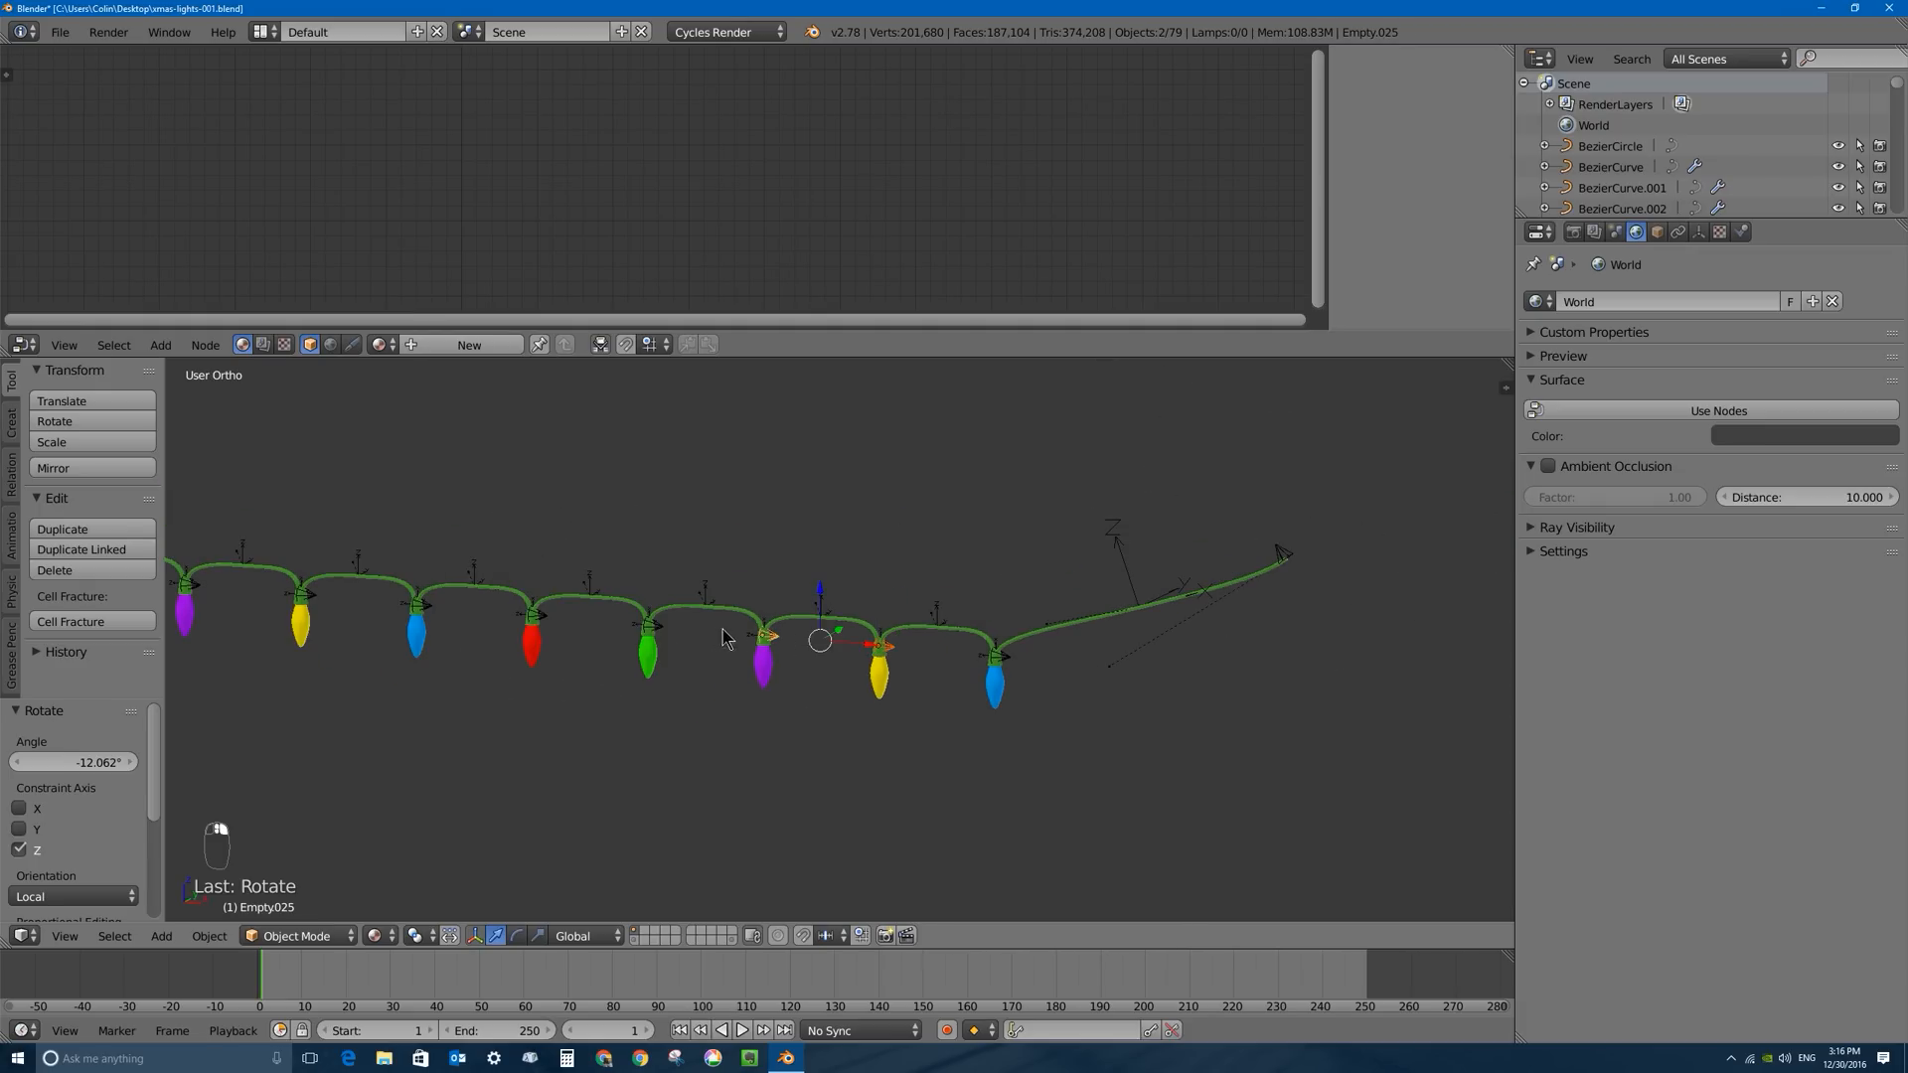
pyautogui.keyDown('shift'); pyautogui.rightClick(652, 626); pyautogui.keyUp('shift')
pyautogui.keyDown('shift'); pyautogui.rightClick(542, 621); pyautogui.keyUp('shift')
pyautogui.keyDown('shift'); pyautogui.moveTo(444, 626); pyautogui.dragTo(743, 673, button='middle'); pyautogui.keyUp('shift')
pyautogui.keyDown('shift'); pyautogui.rightClick(741, 678); pyautogui.keyUp('shift')
pyautogui.keyDown('shift'); pyautogui.rightClick(626, 673); pyautogui.keyUp('shift')
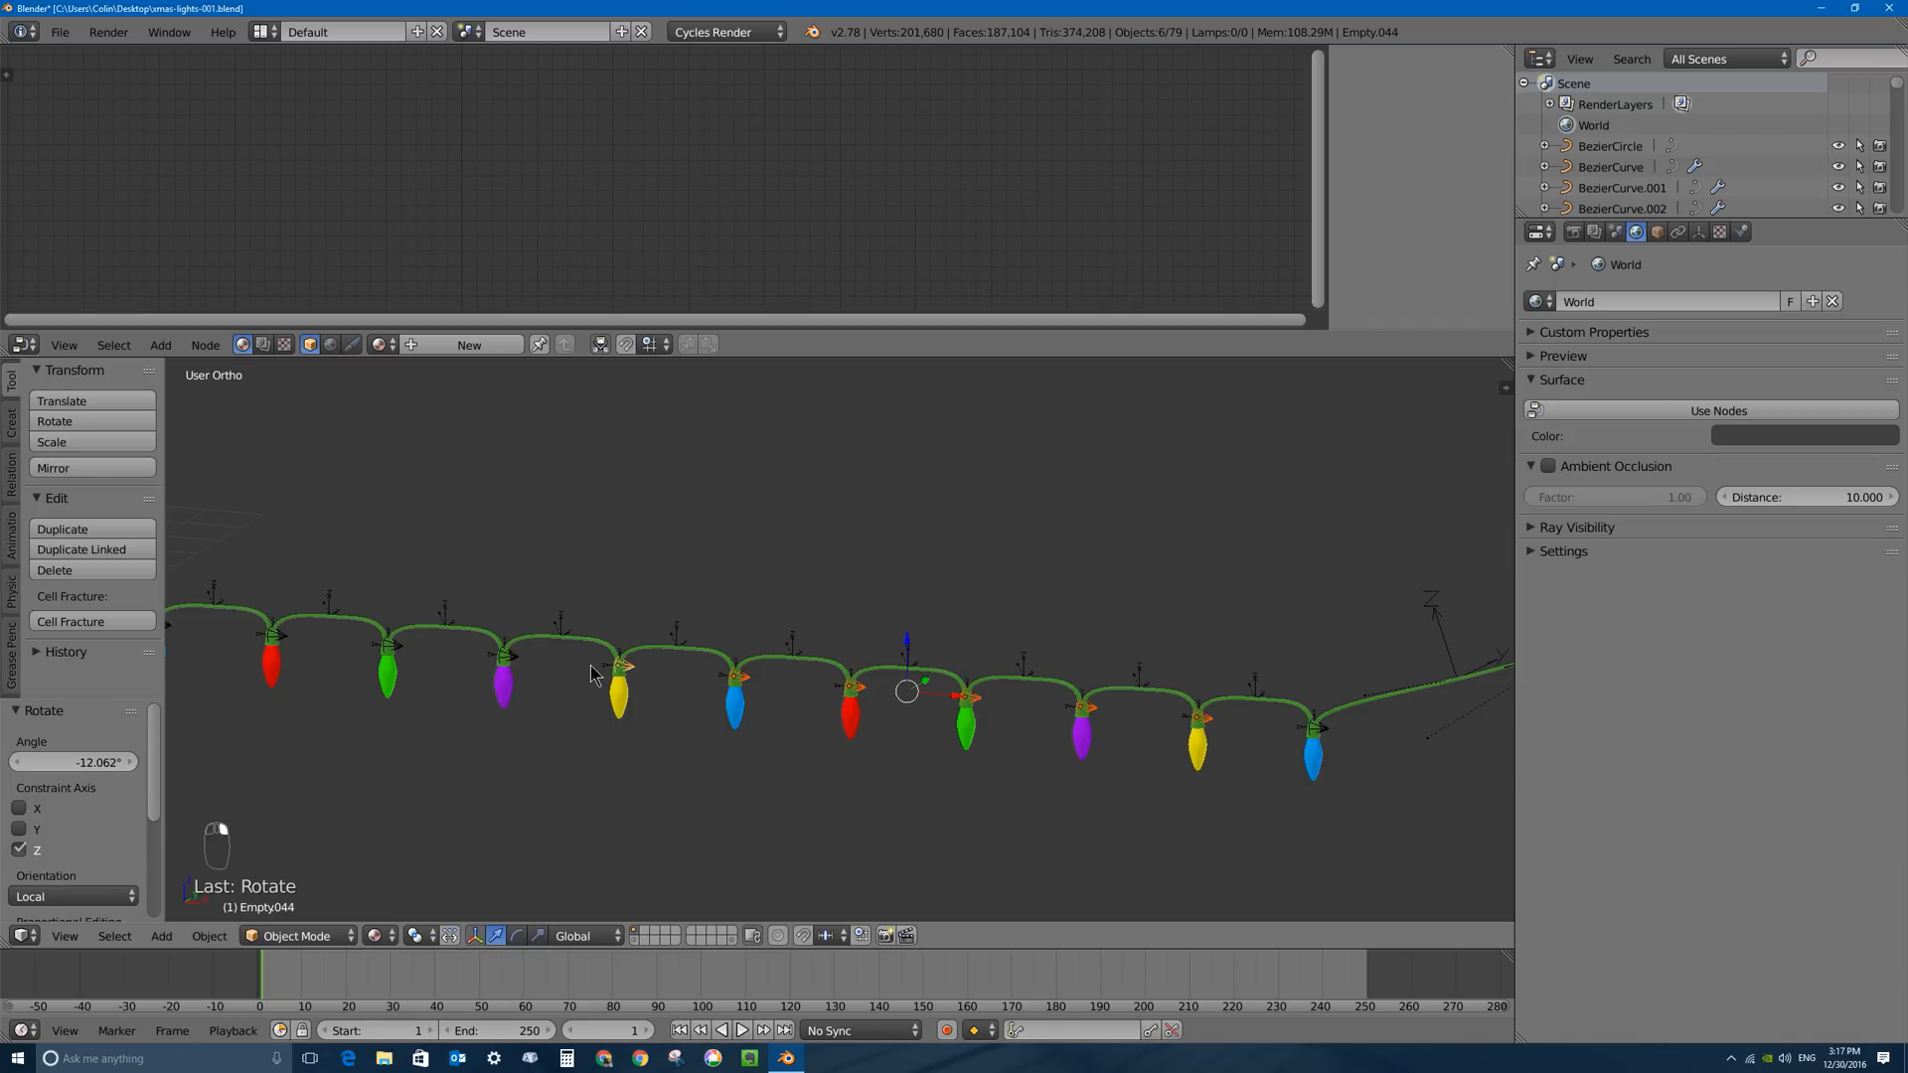
pyautogui.keyDown('shift'); pyautogui.rightClick(508, 662); pyautogui.keyUp('shift')
pyautogui.keyDown('shift'); pyautogui.rightClick(390, 648); pyautogui.keyUp('shift')
pyautogui.keyDown('shift'); pyautogui.moveTo(349, 651); pyautogui.dragTo(732, 750, button='middle'); pyautogui.keyUp('shift')
pyautogui.keyDown('shift'); pyautogui.rightClick(765, 736); pyautogui.keyUp('shift')
pyautogui.keyDown('shift'); pyautogui.rightClick(651, 723); pyautogui.keyUp('shift')
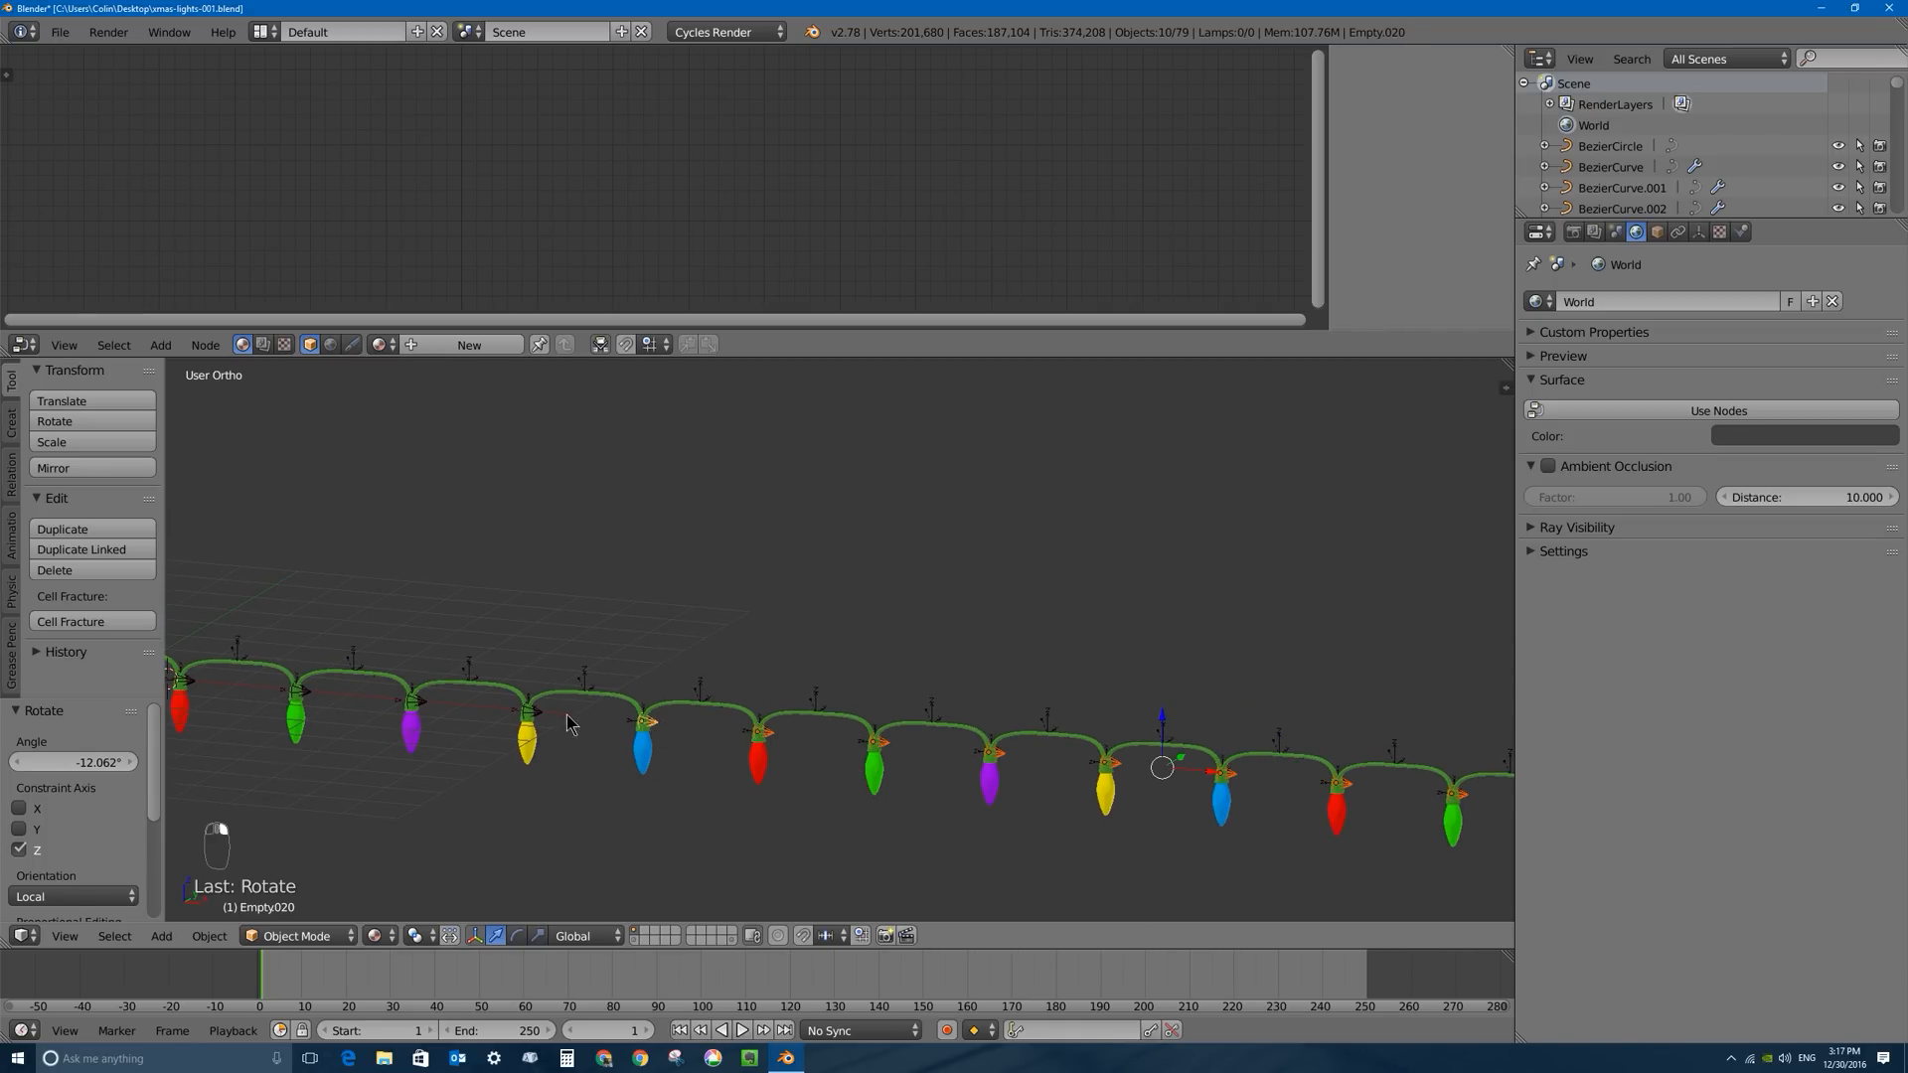
pyautogui.keyDown('shift'); pyautogui.rightClick(534, 711); pyautogui.keyUp('shift')
pyautogui.keyDown('shift'); pyautogui.rightClick(413, 702); pyautogui.keyUp('shift')
pyautogui.keyDown('shift'); pyautogui.moveTo(377, 699); pyautogui.dragTo(641, 703, button='middle'); pyautogui.keyUp('shift')
pyautogui.keyDown('shift'); pyautogui.rightClick(563, 694); pyautogui.keyUp('shift')
pyautogui.keyDown('shift'); pyautogui.rightClick(456, 693); pyautogui.keyUp('shift')
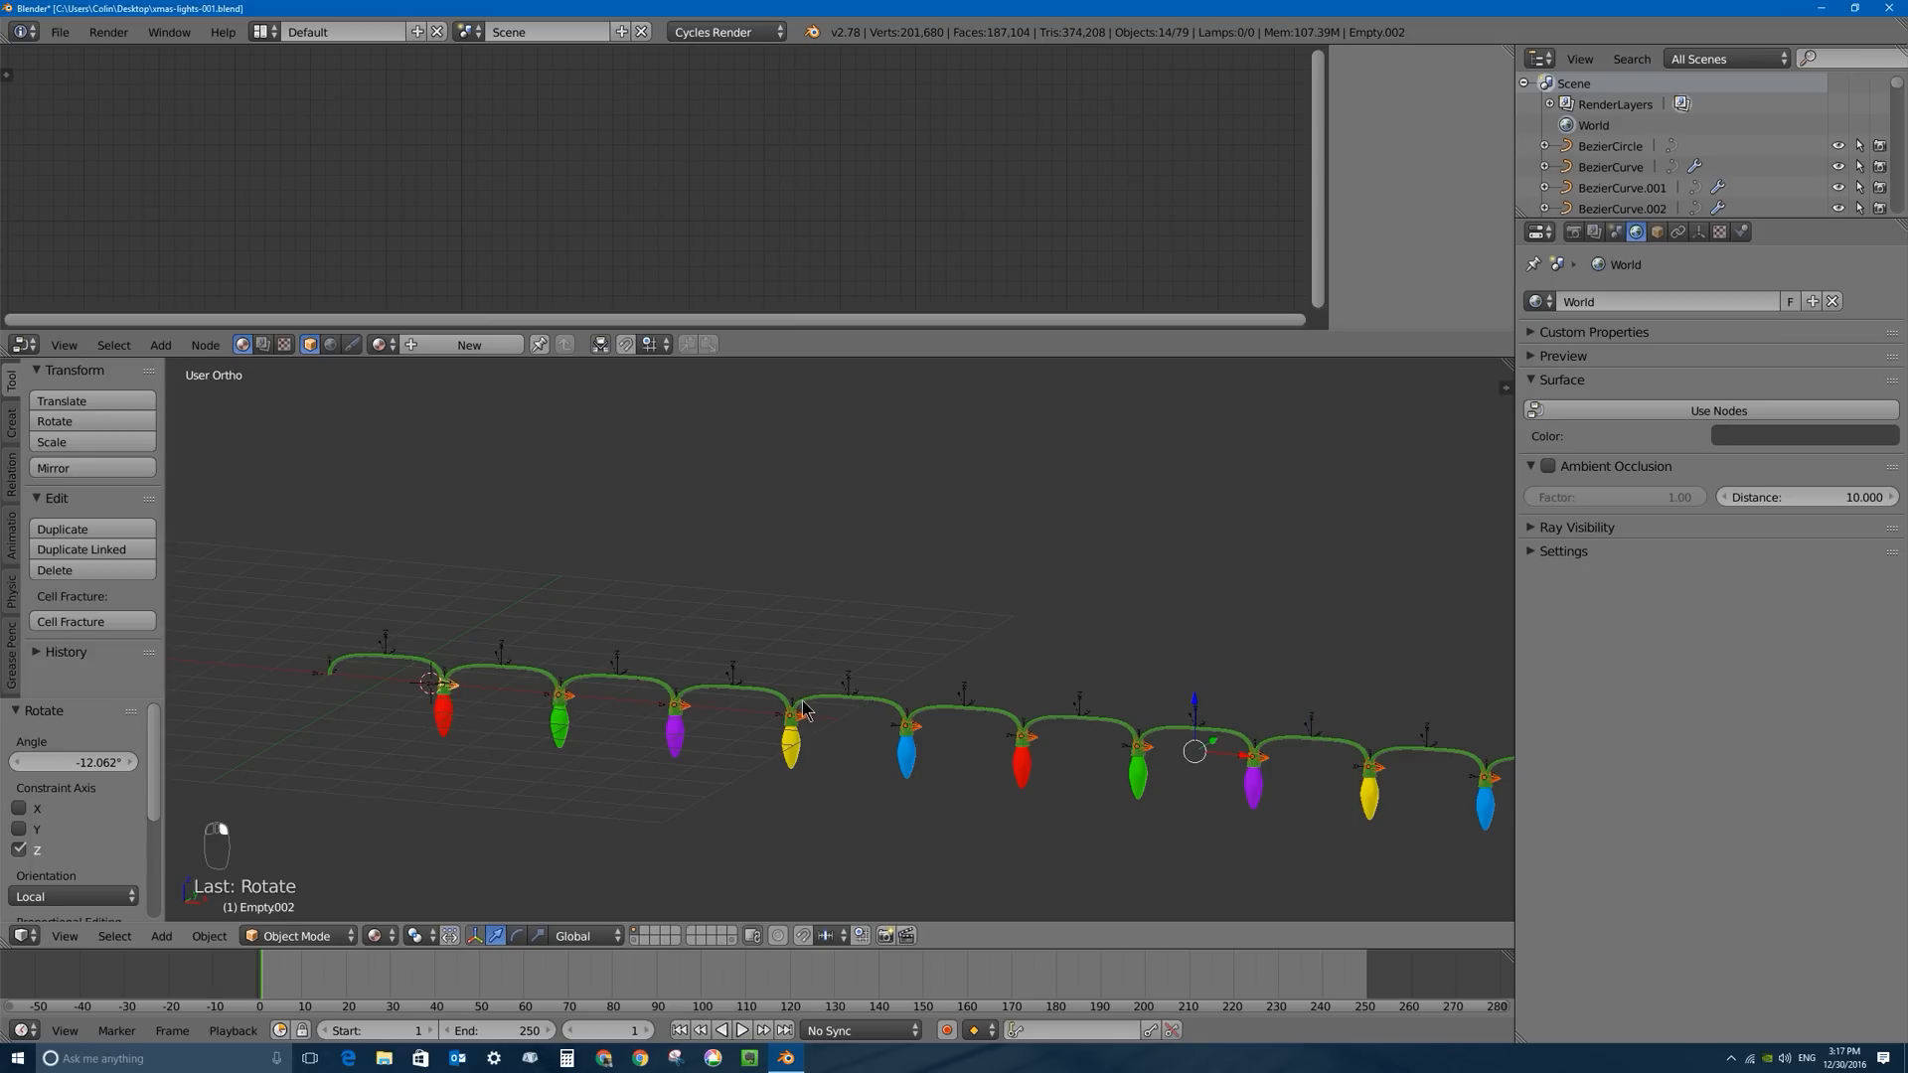
pyautogui.scroll(-2, 805, 710)
pyautogui.keyDown('shift'); pyautogui.moveTo(921, 686); pyautogui.dragTo(891, 685, button='middle'); pyautogui.keyUp('shift')
pyautogui.press('g')
pyautogui.press('z')
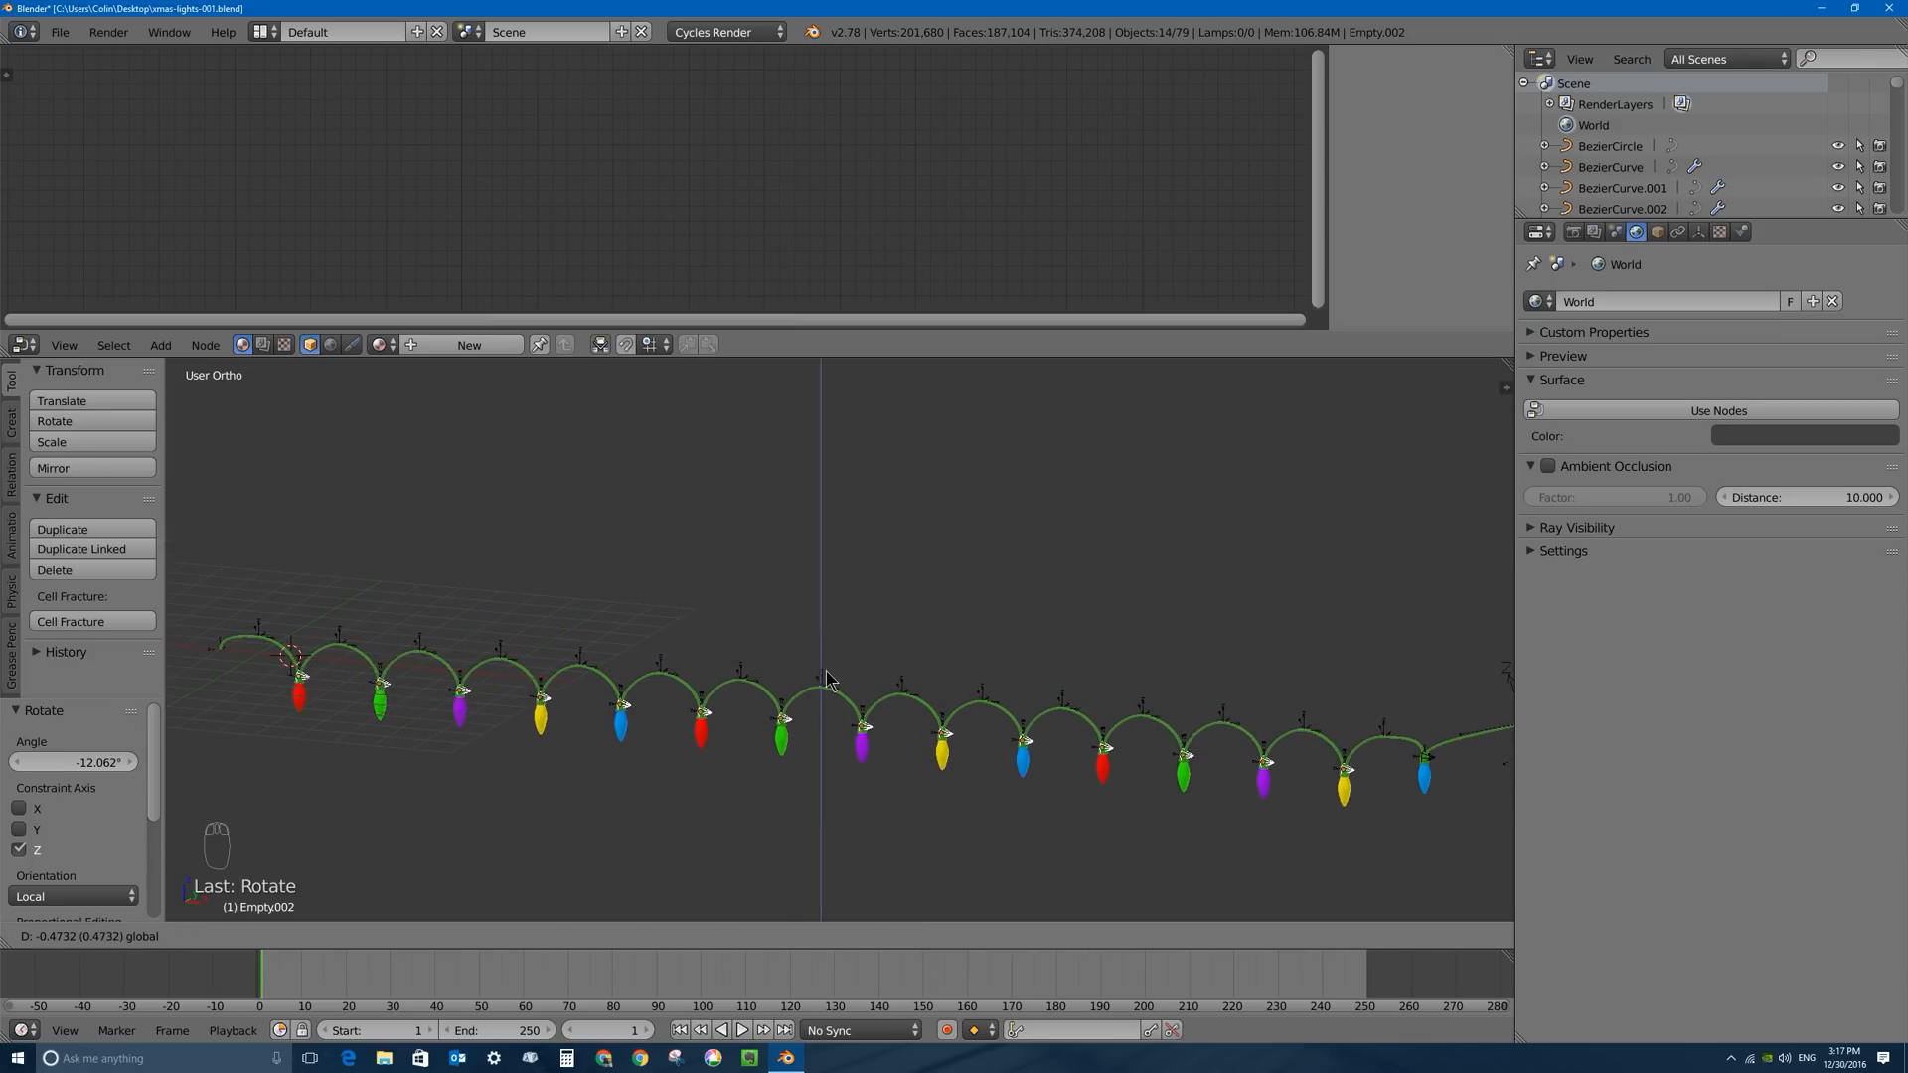
pyautogui.click(828, 680)
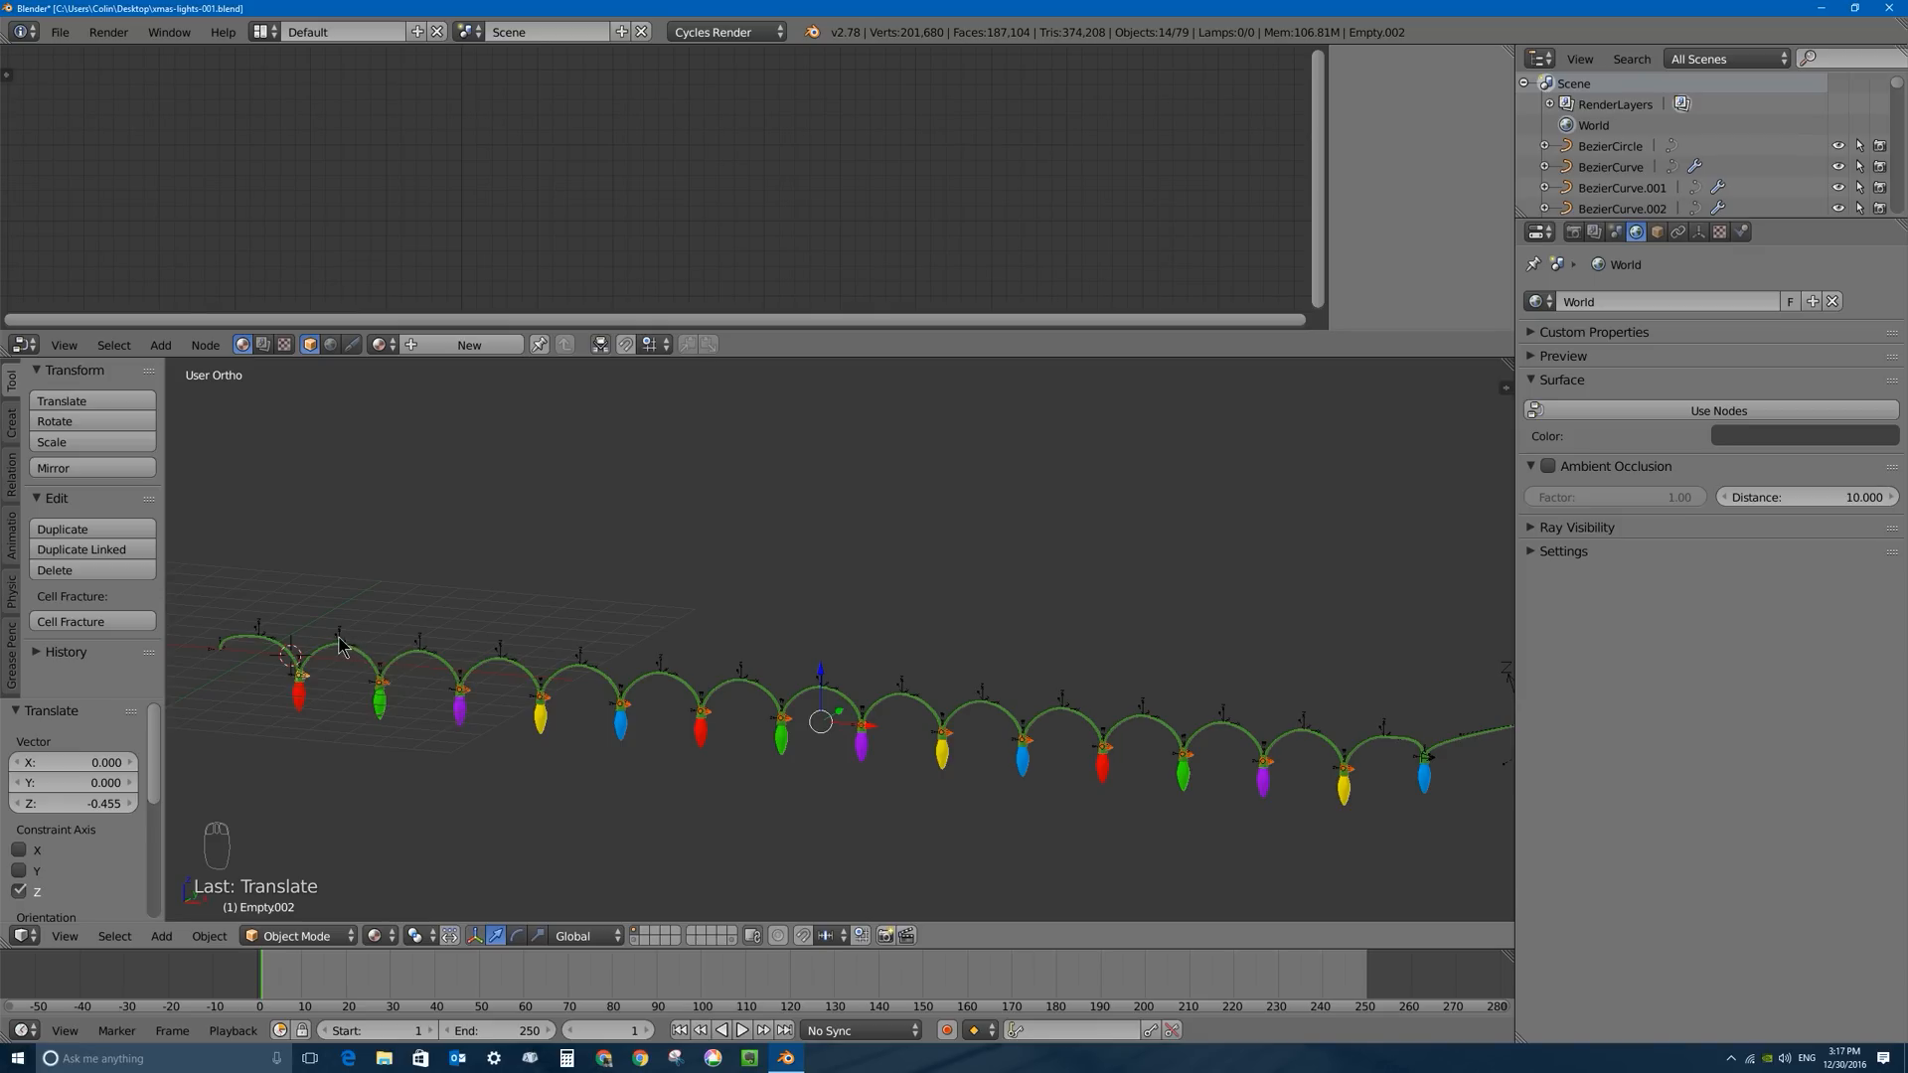
pyautogui.hotkey('ctrl', 'z')
pyautogui.hotkey('ctrl', 'z')
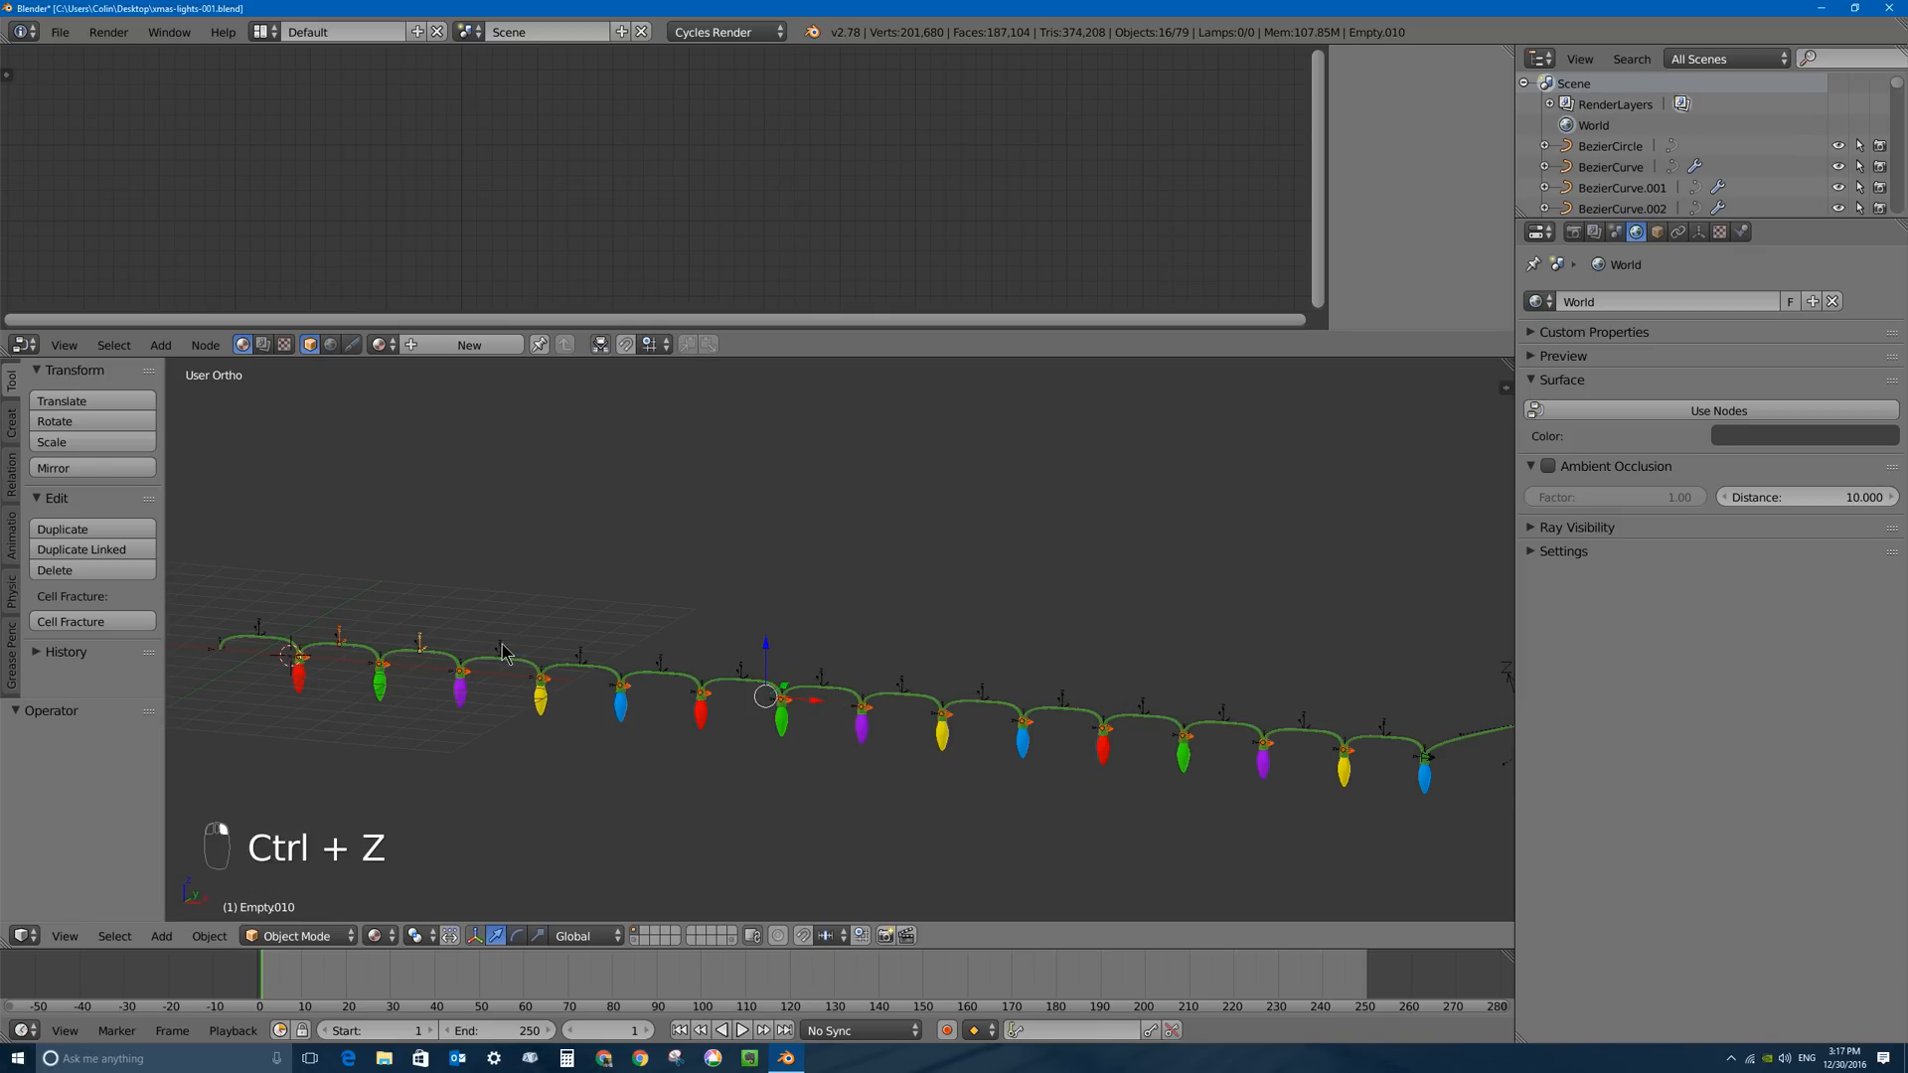
pyautogui.hotkey('ctrl', 'z')
pyautogui.hotkey('ctrl', 'z')
# Add the cord empties between the bulbs to the selection in front view and lower all selected empties about 0.49 along Z.
pyautogui.press('KP_1')
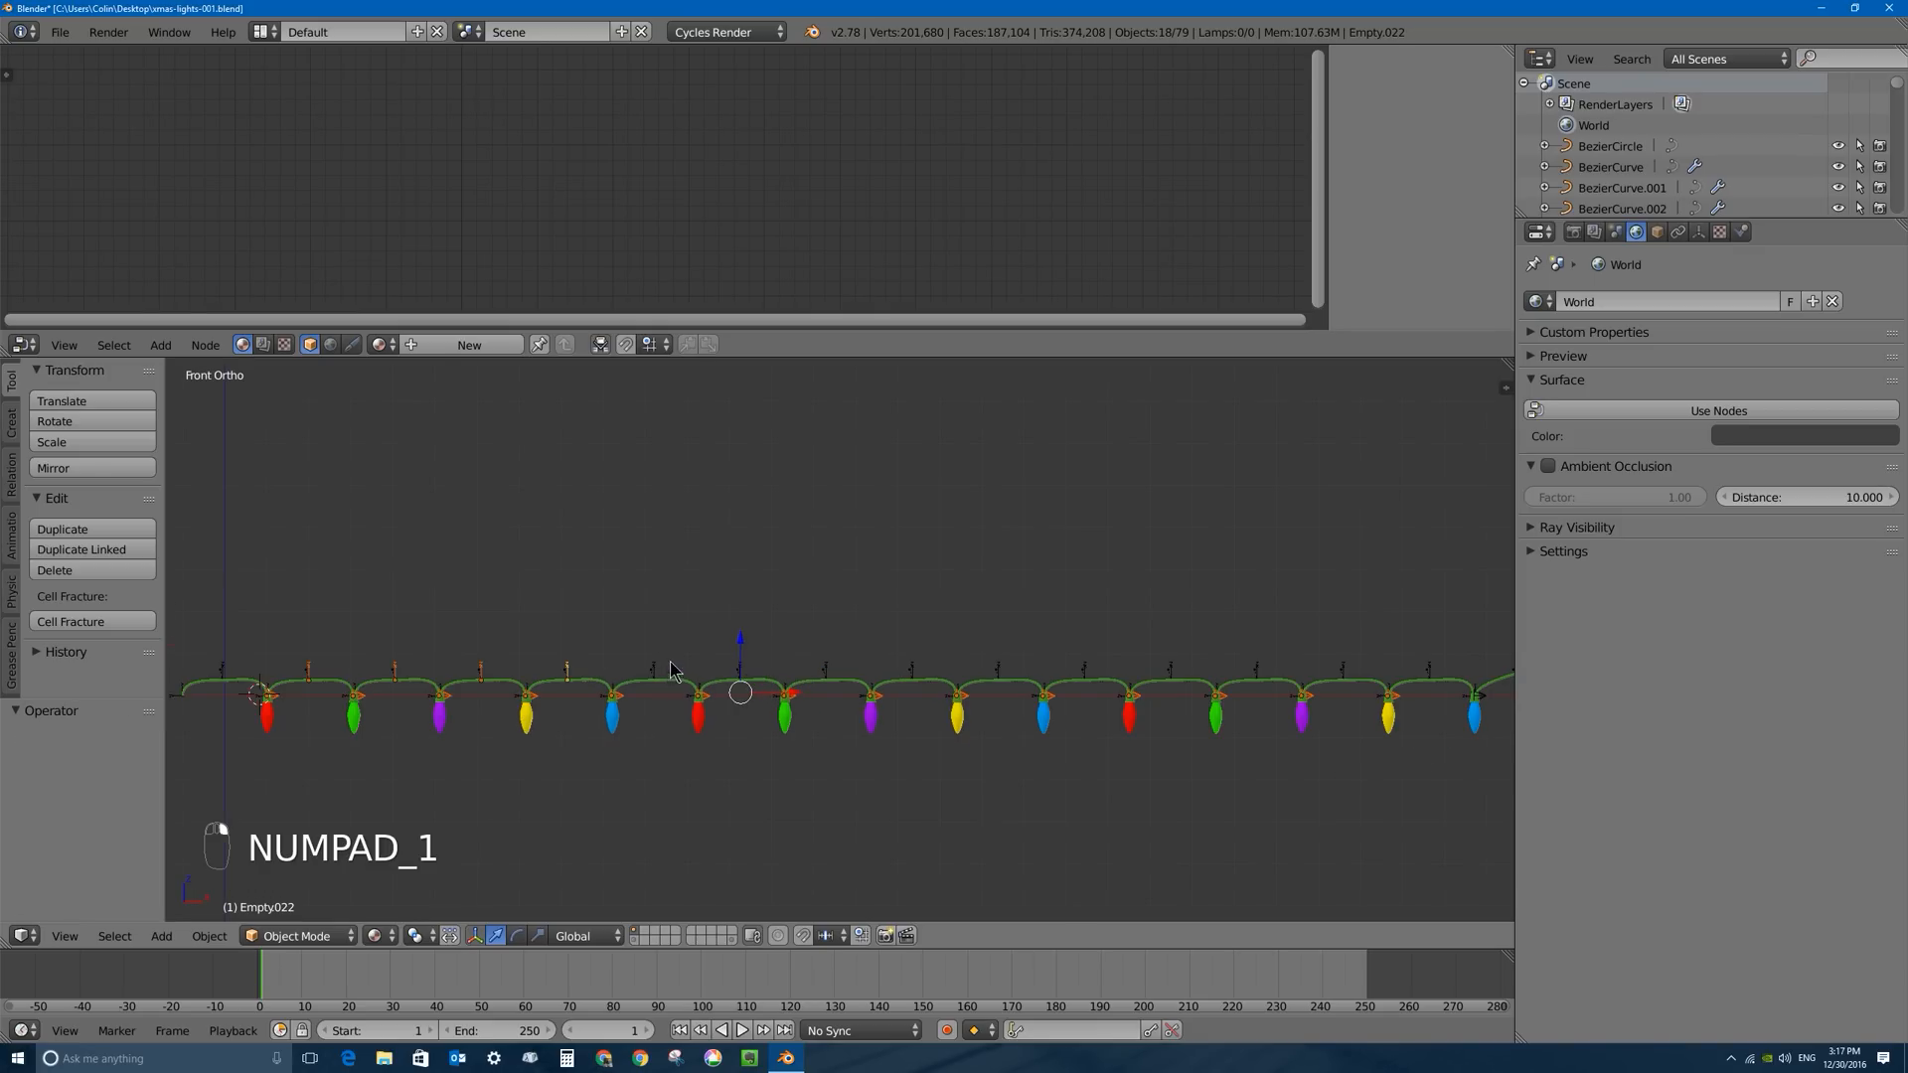
pyautogui.scroll(-1, 670, 668)
pyautogui.press('b')
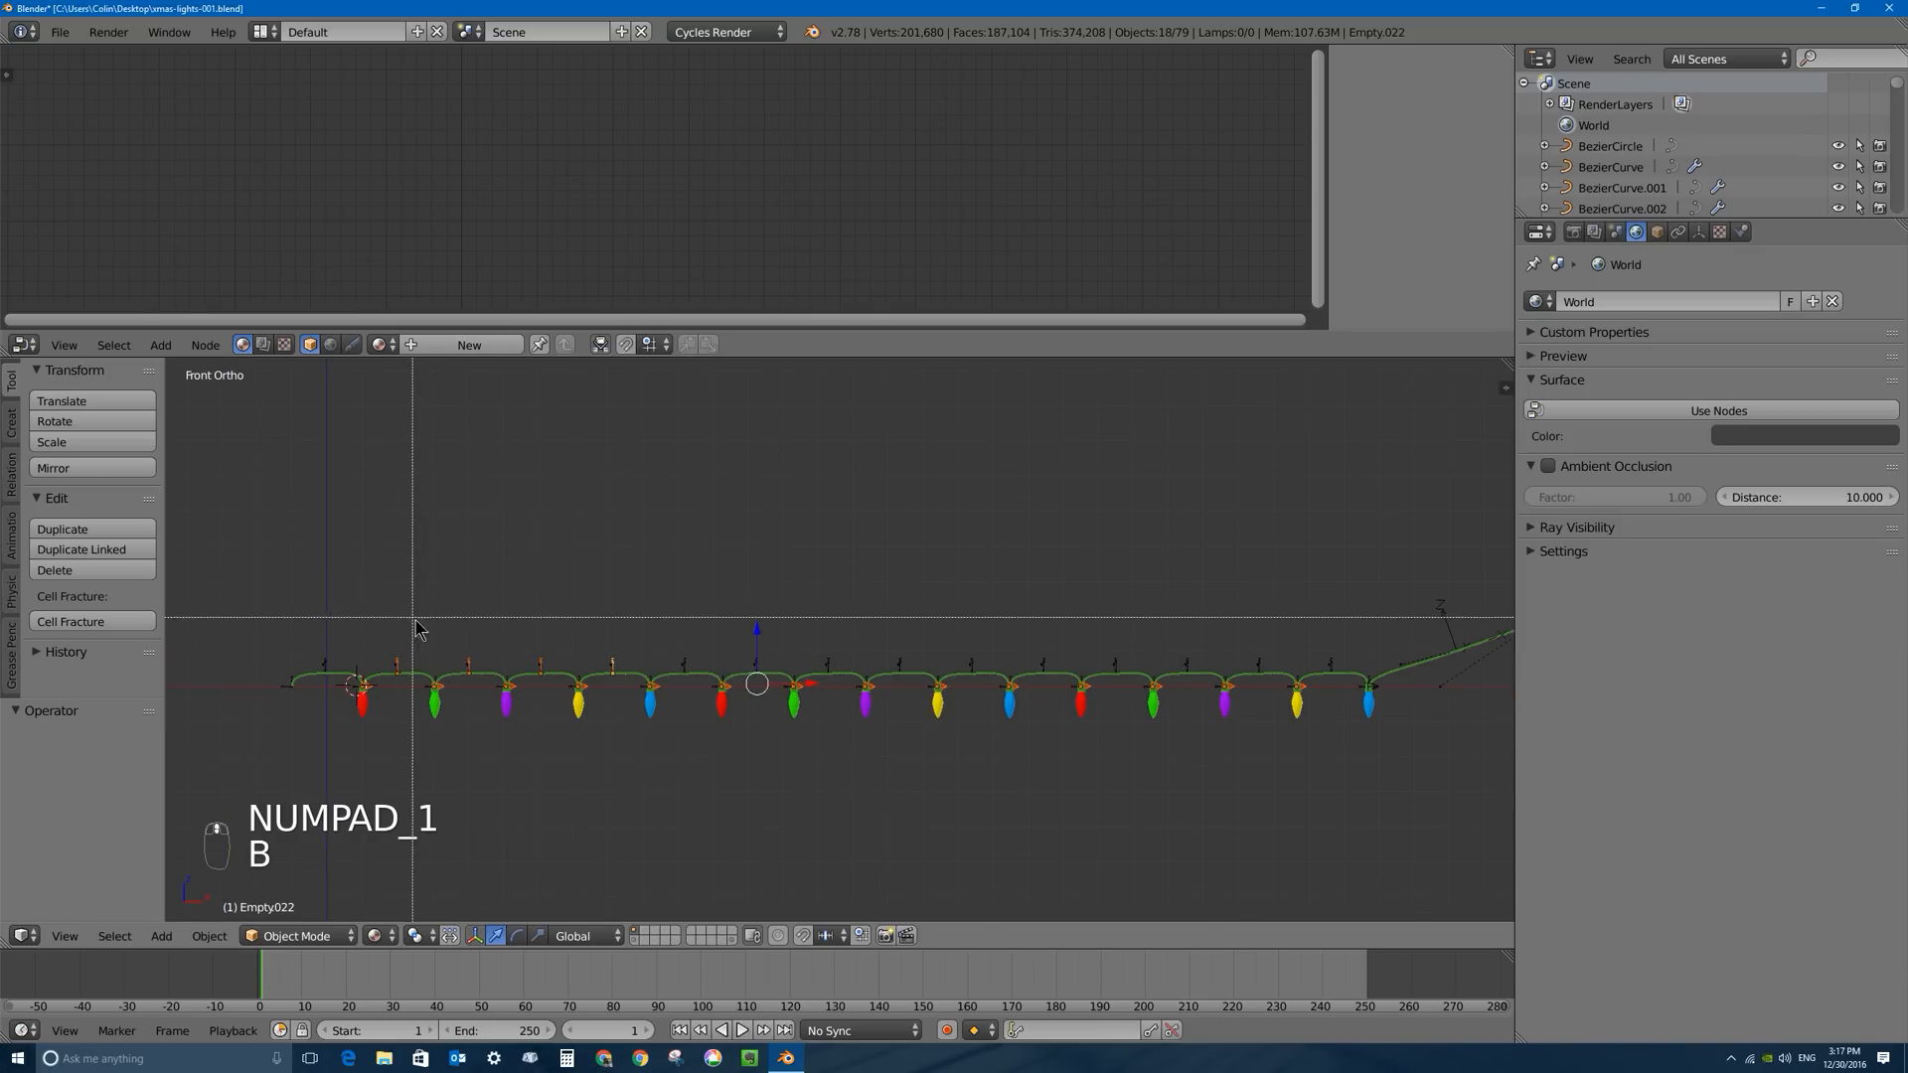
pyautogui.moveTo(646, 599); pyautogui.dragTo(1343, 674)
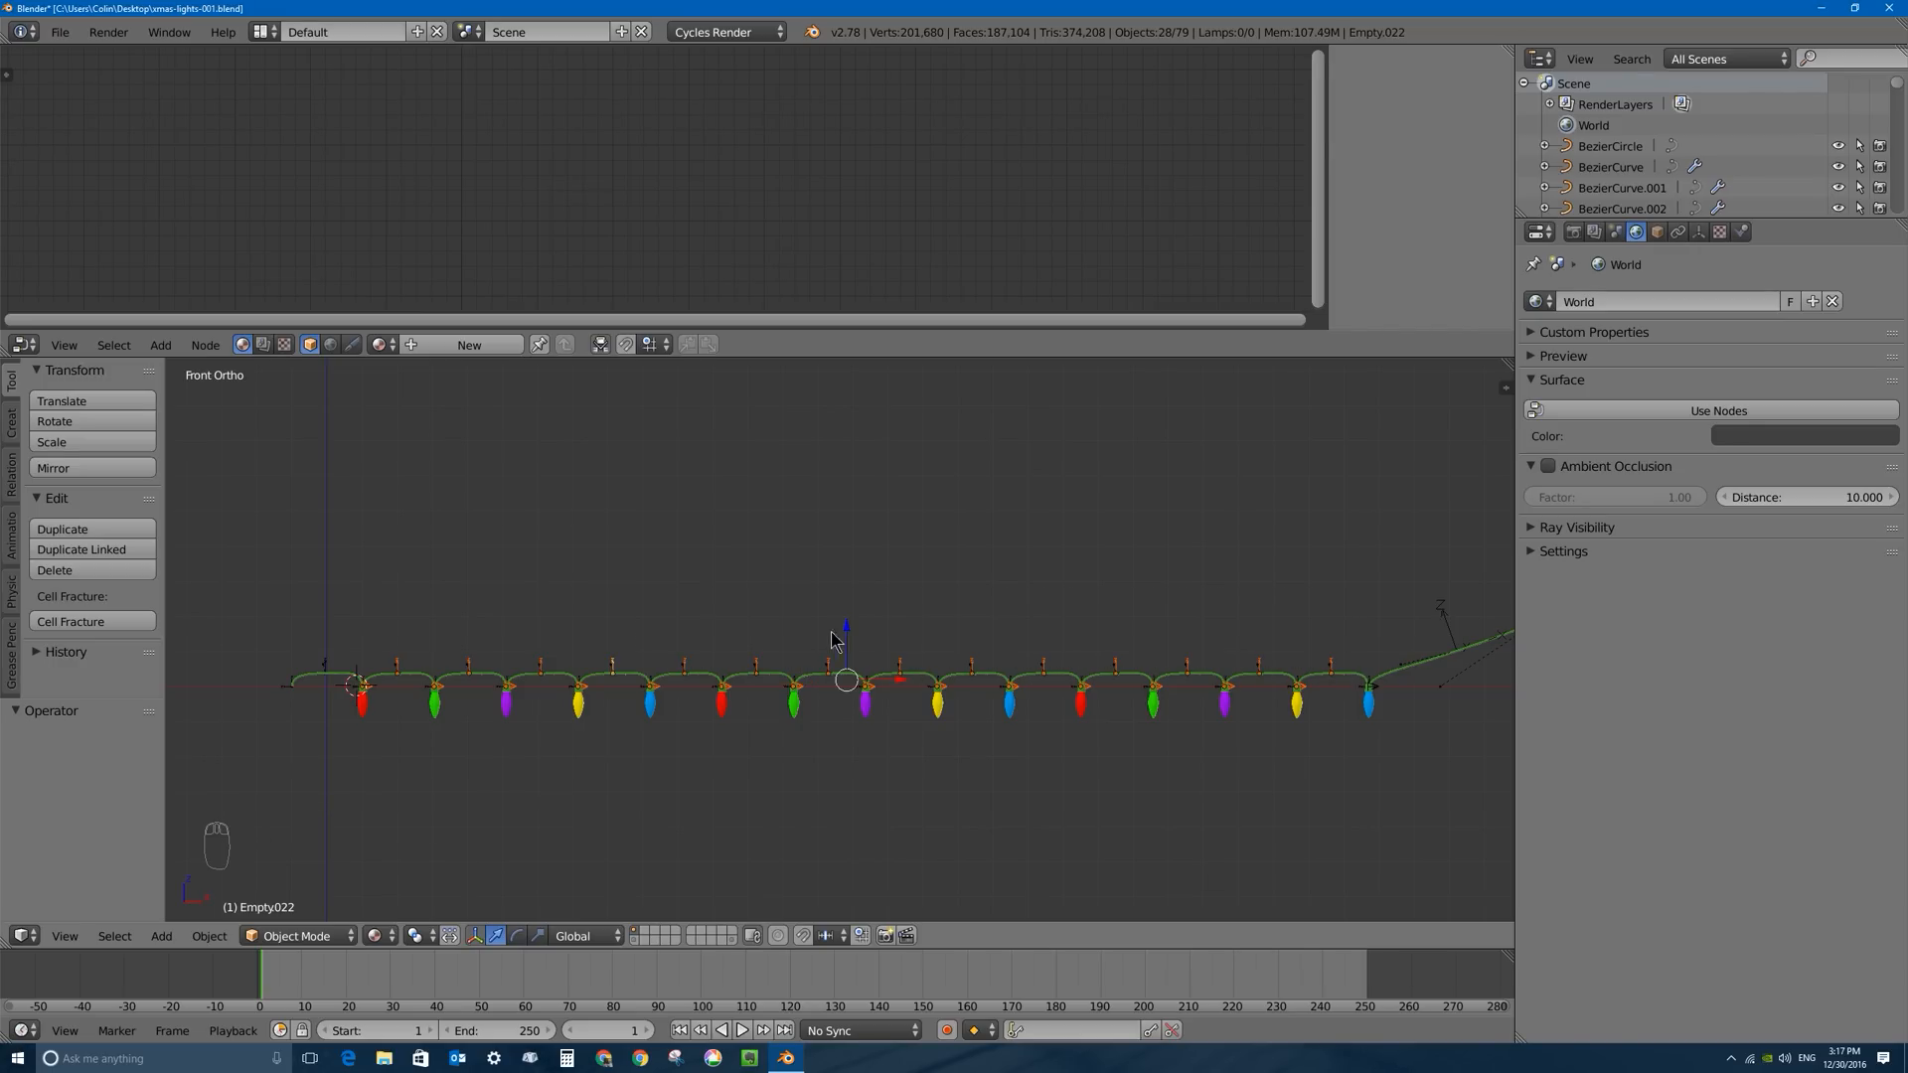
pyautogui.moveTo(845, 637); pyautogui.dragTo(848, 653)
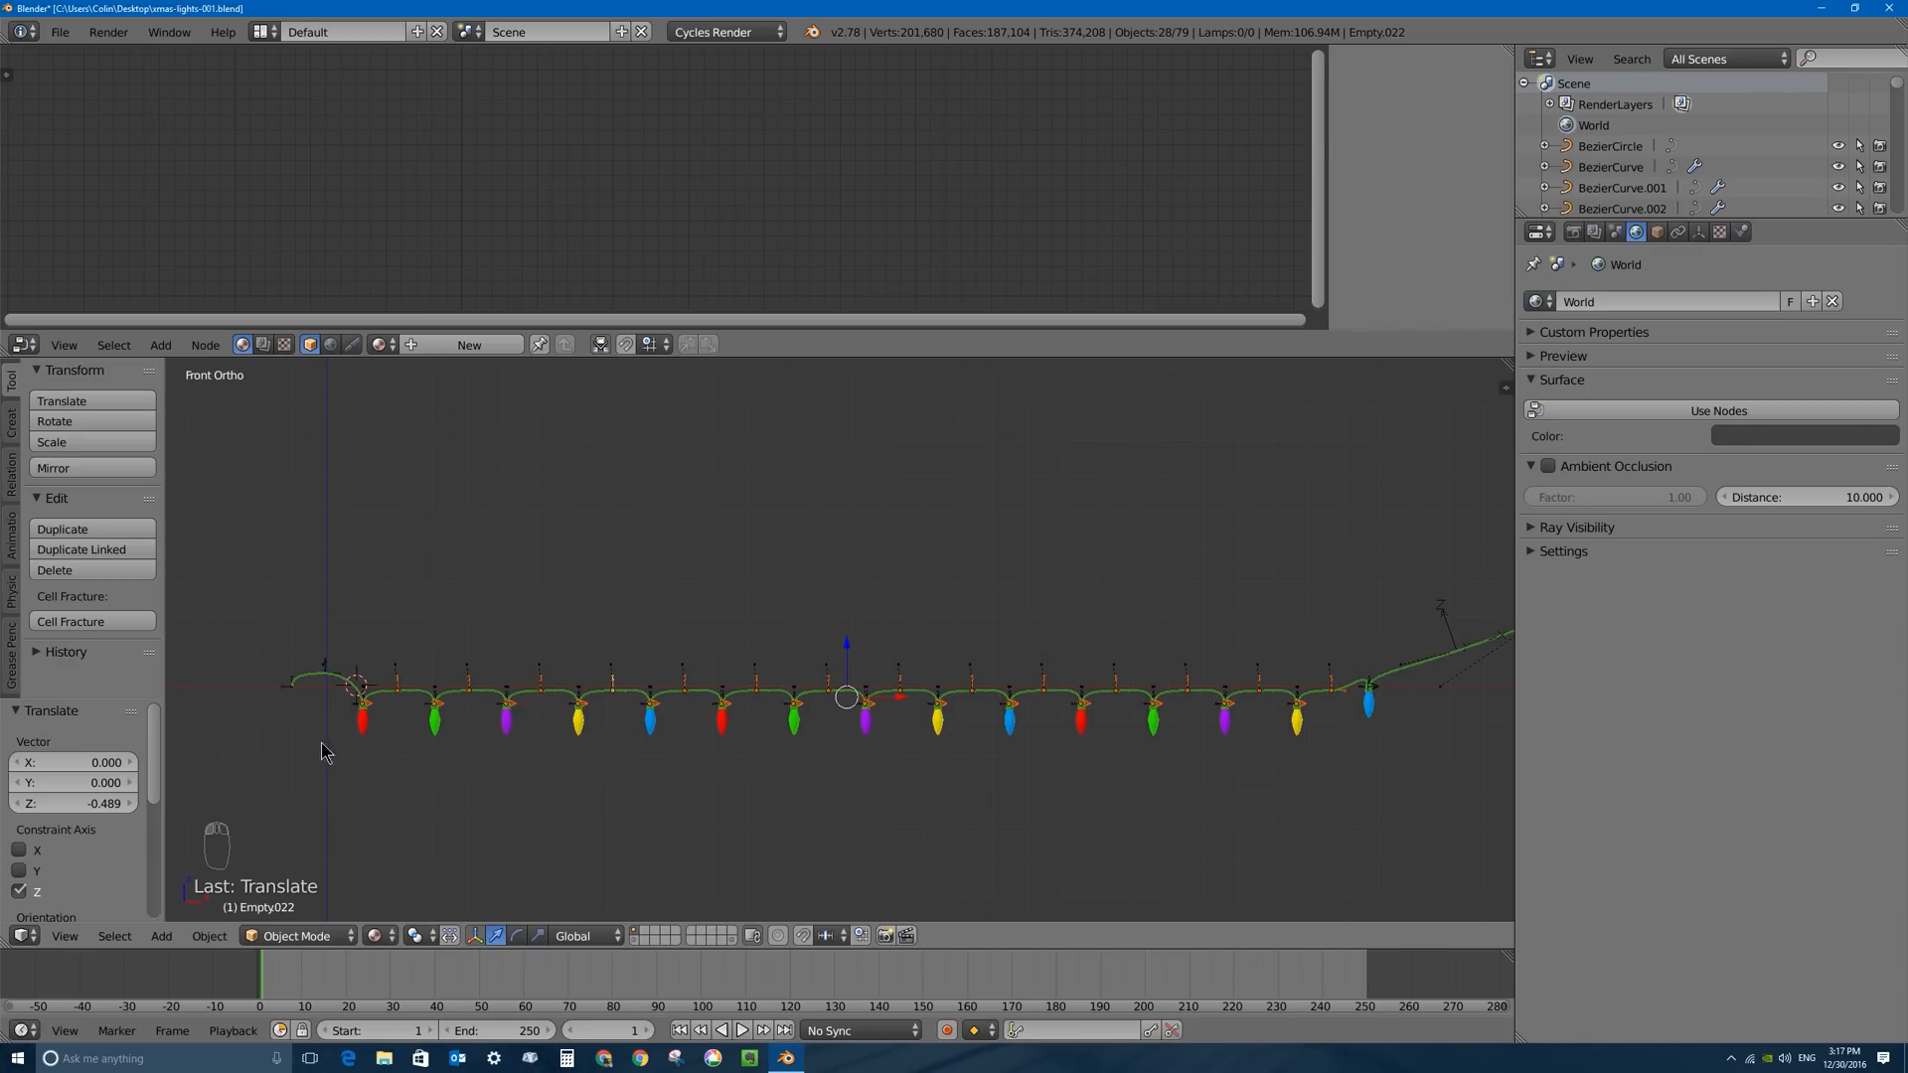
# Deselect the outermost bulb and cord empties at both ends of the selection and lower the rest about 0.45 along Z.
pyautogui.keyDown('shift'); pyautogui.rightClick(373, 706); pyautogui.keyUp('shift')
pyautogui.keyDown('shift'); pyautogui.rightClick(399, 688); pyautogui.keyUp('shift')
pyautogui.keyDown('shift'); pyautogui.rightClick(1332, 683); pyautogui.keyUp('shift')
pyautogui.keyDown('shift'); pyautogui.rightClick(1305, 711); pyautogui.keyUp('shift')
pyautogui.press('g')
pyautogui.press('z')
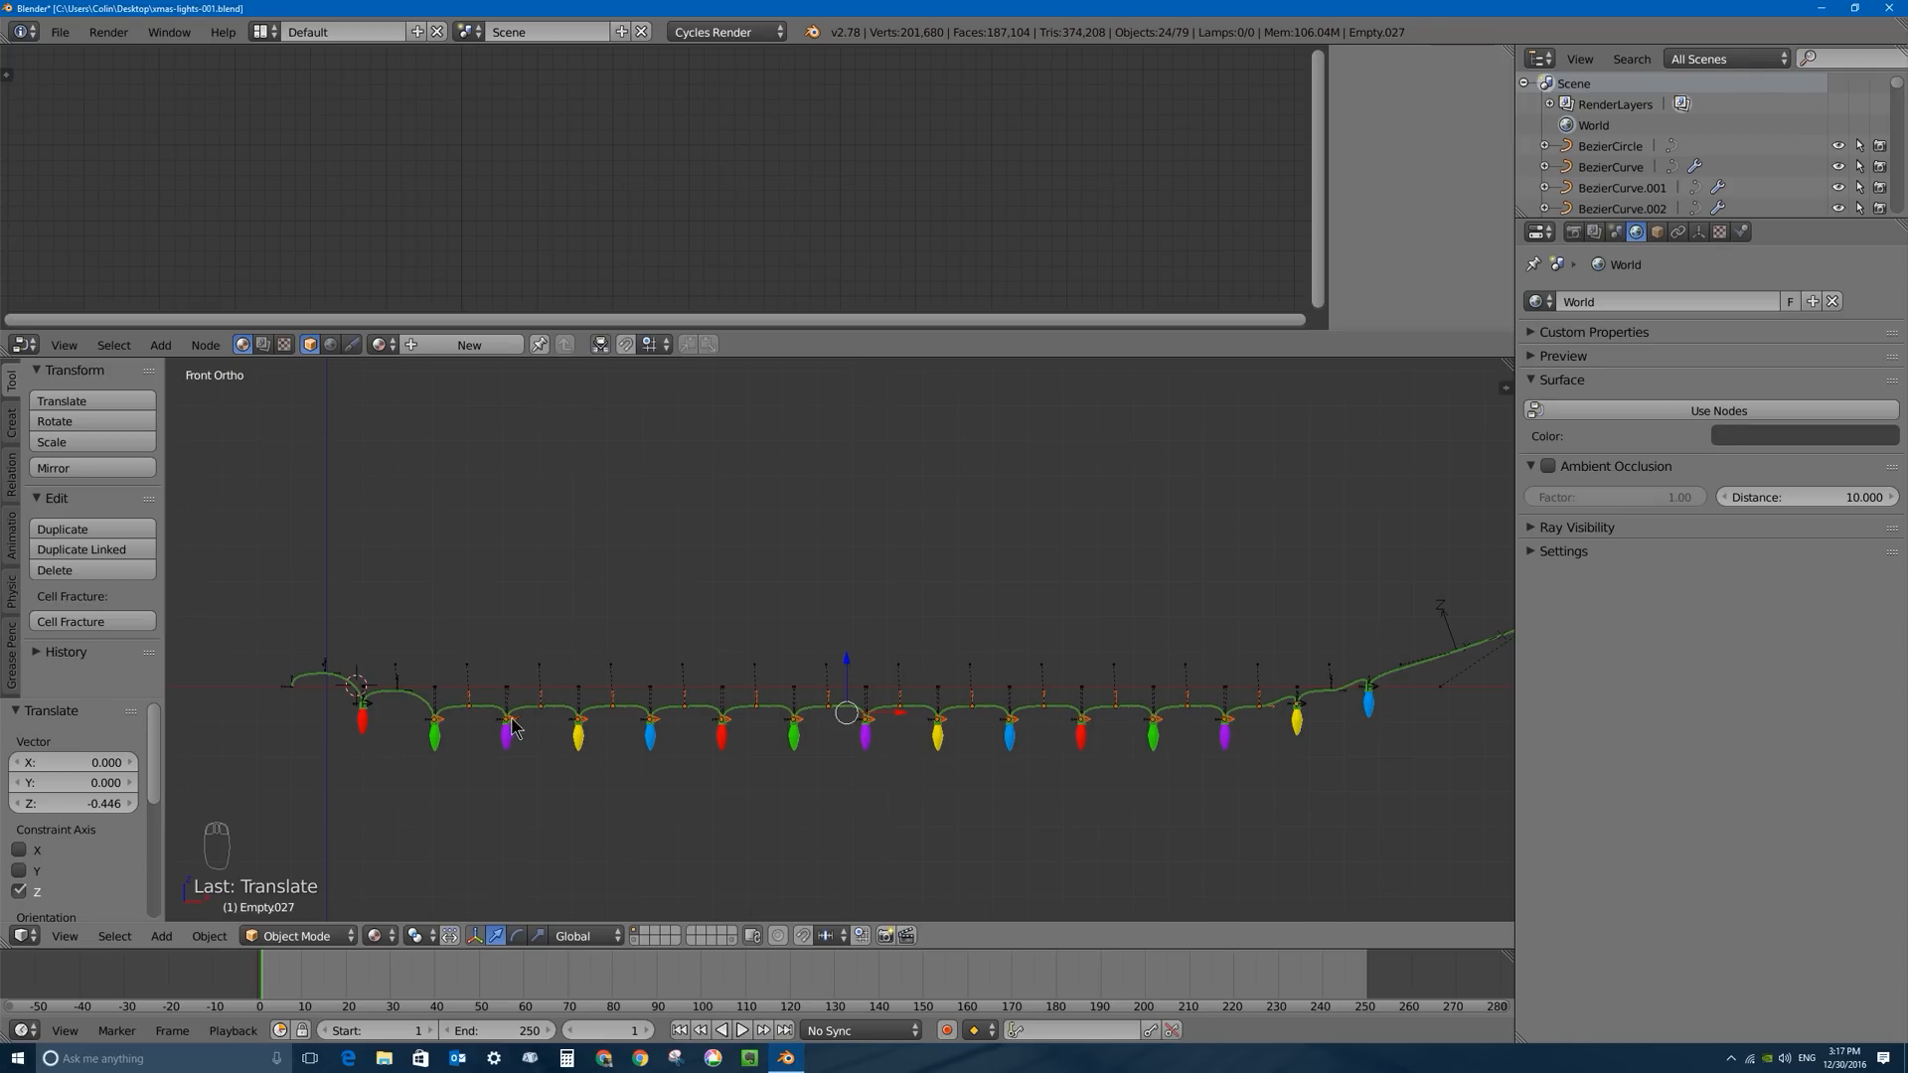
# Remove the next outermost bulb and cord empties at both ends from the selection.
pyautogui.scroll(3, 511, 717)
pyautogui.keyDown('shift'); pyautogui.moveTo(486, 723); pyautogui.dragTo(621, 620, button='middle'); pyautogui.keyUp('shift')
pyautogui.keyDown('shift'); pyautogui.rightClick(336, 636); pyautogui.keyUp('shift')
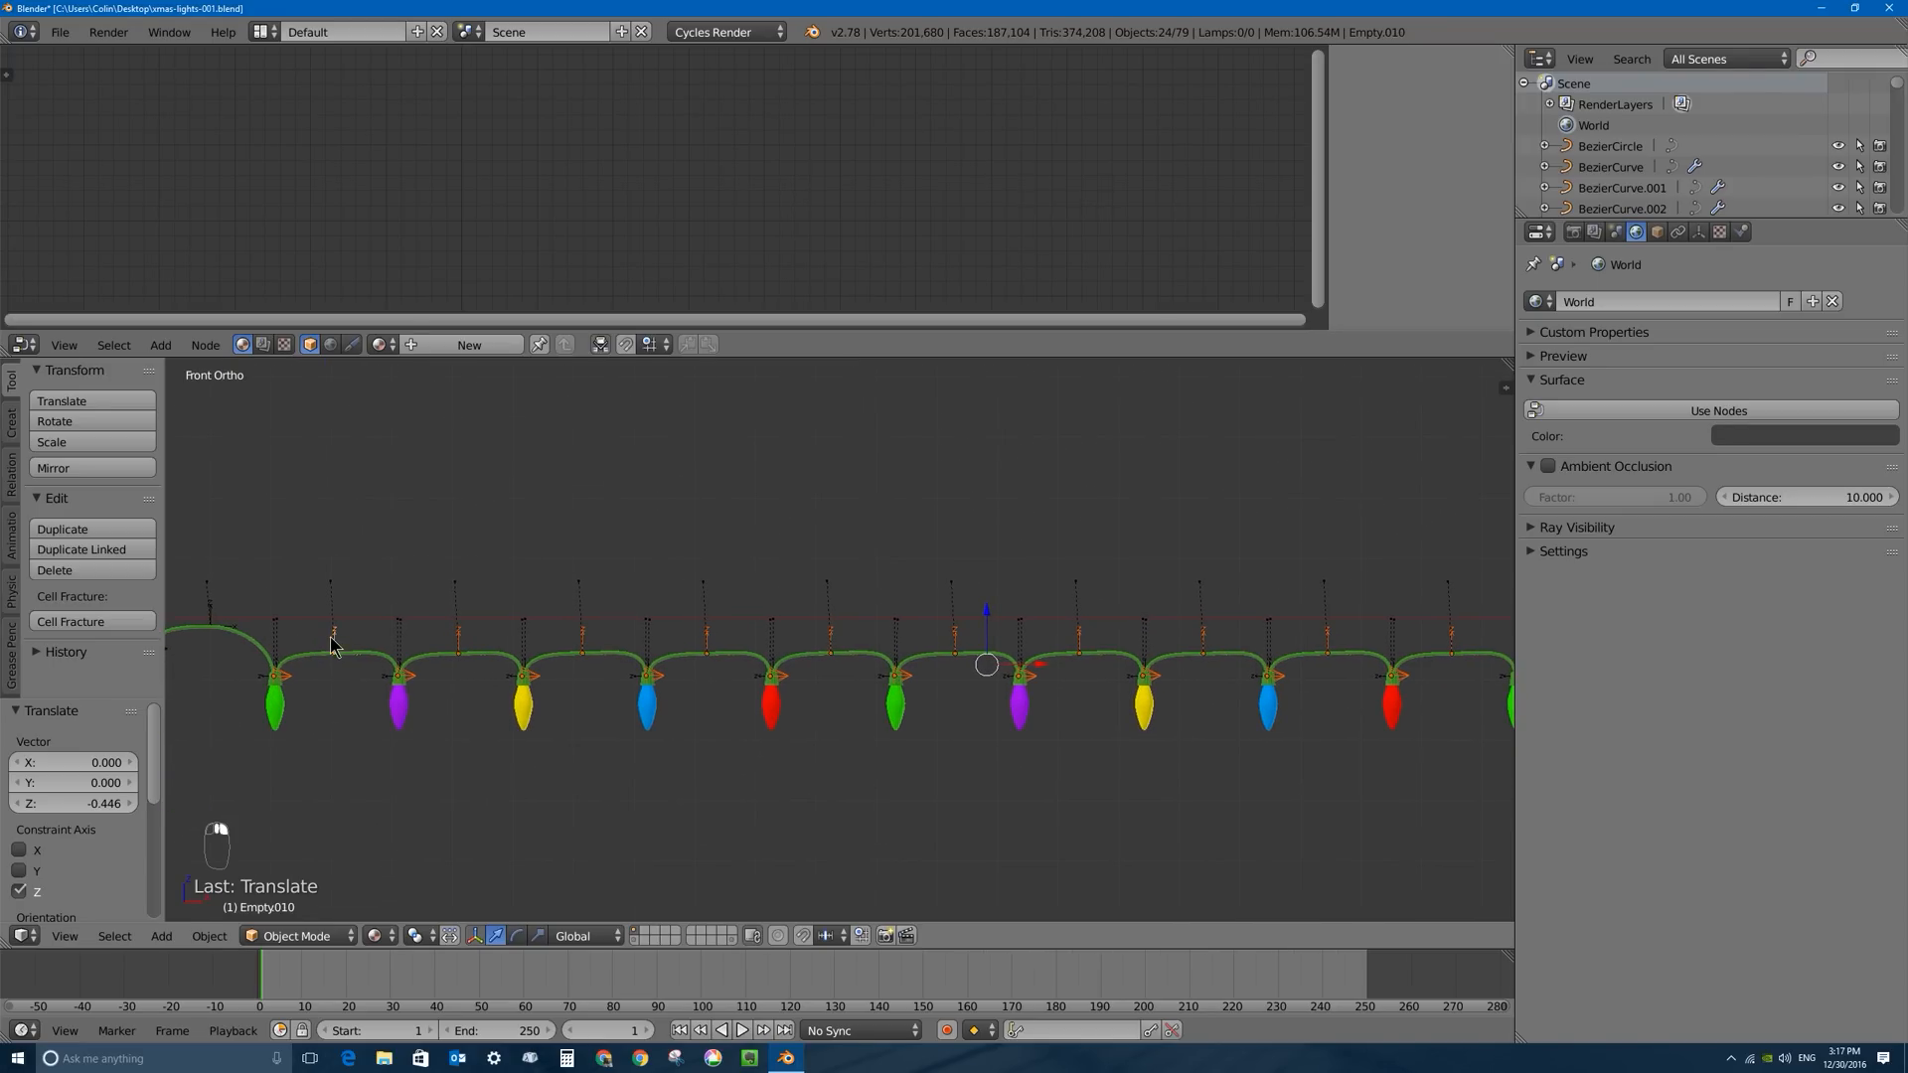
pyautogui.keyDown('shift'); pyautogui.rightClick(285, 677); pyautogui.keyUp('shift')
pyautogui.keyDown('shift'); pyautogui.moveTo(1295, 683); pyautogui.dragTo(926, 689, button='middle'); pyautogui.keyUp('shift')
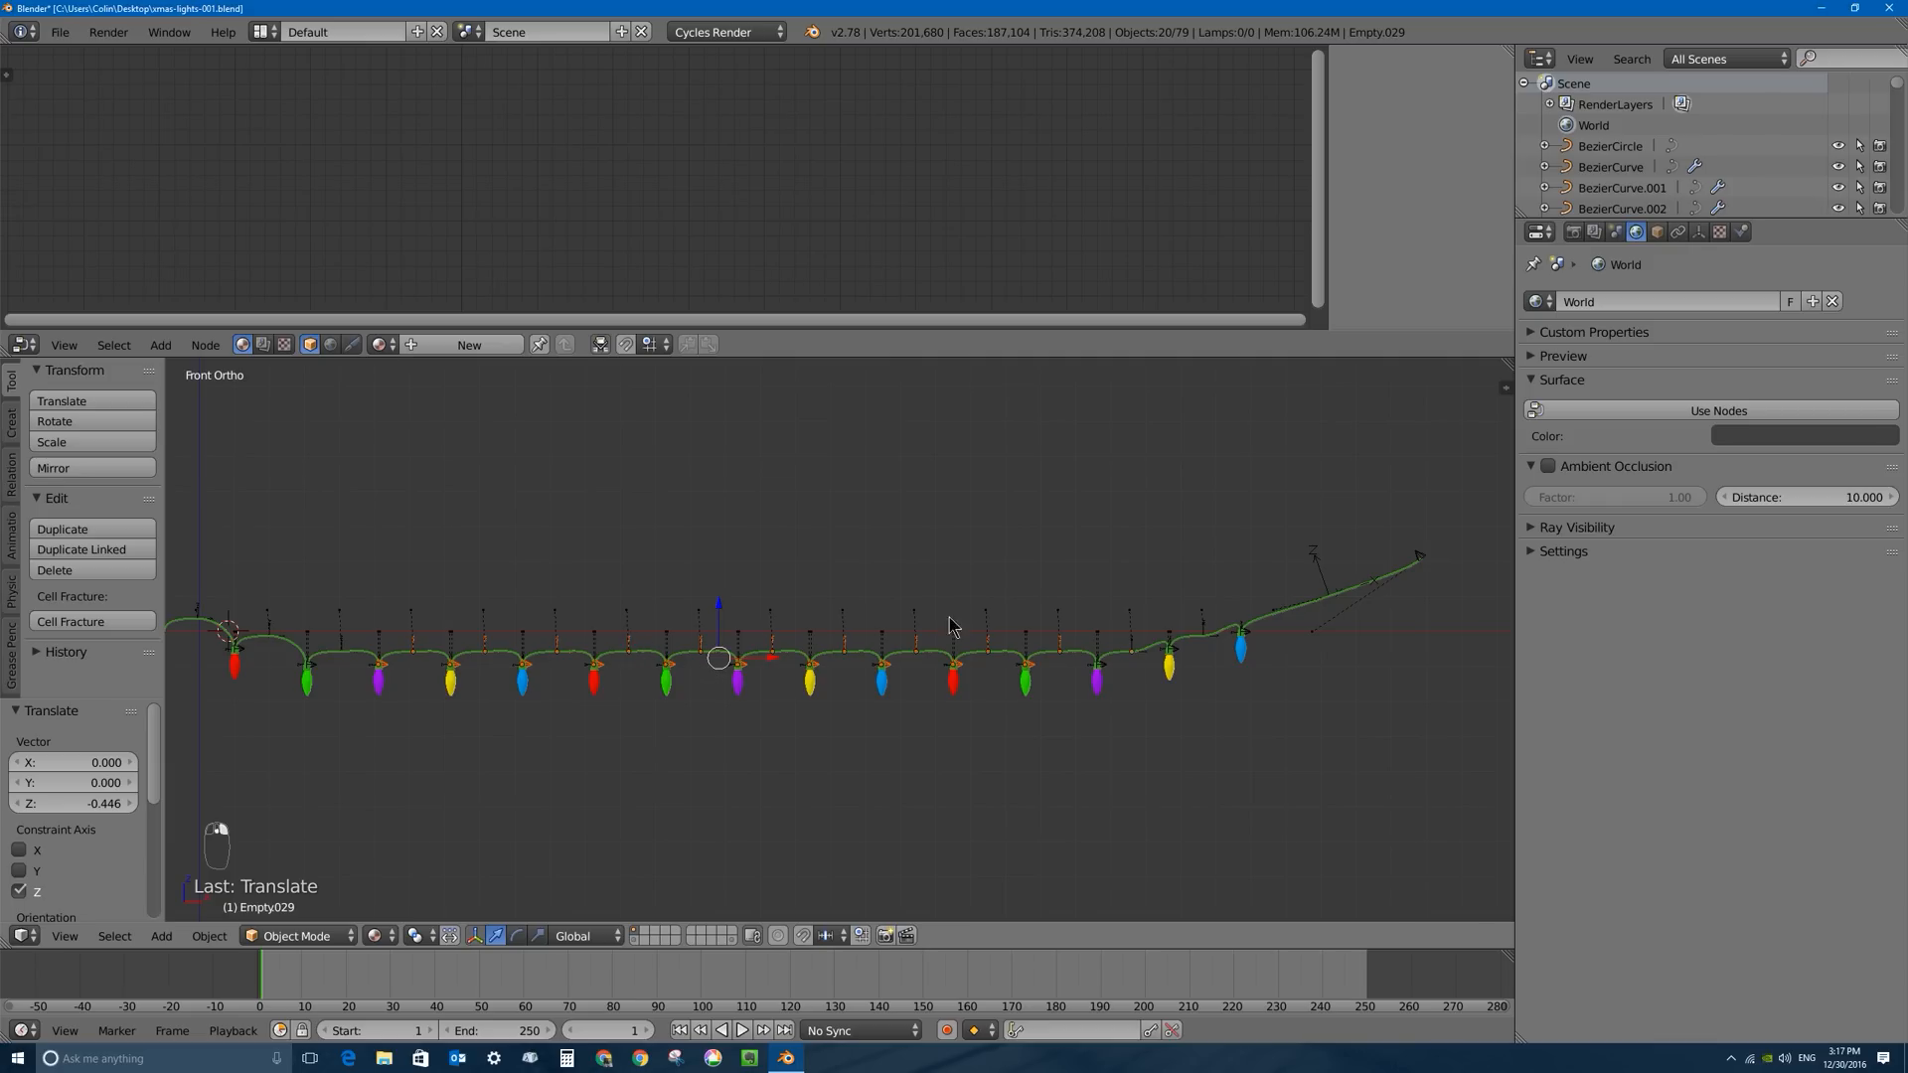
pyautogui.scroll(2, 1033, 616)
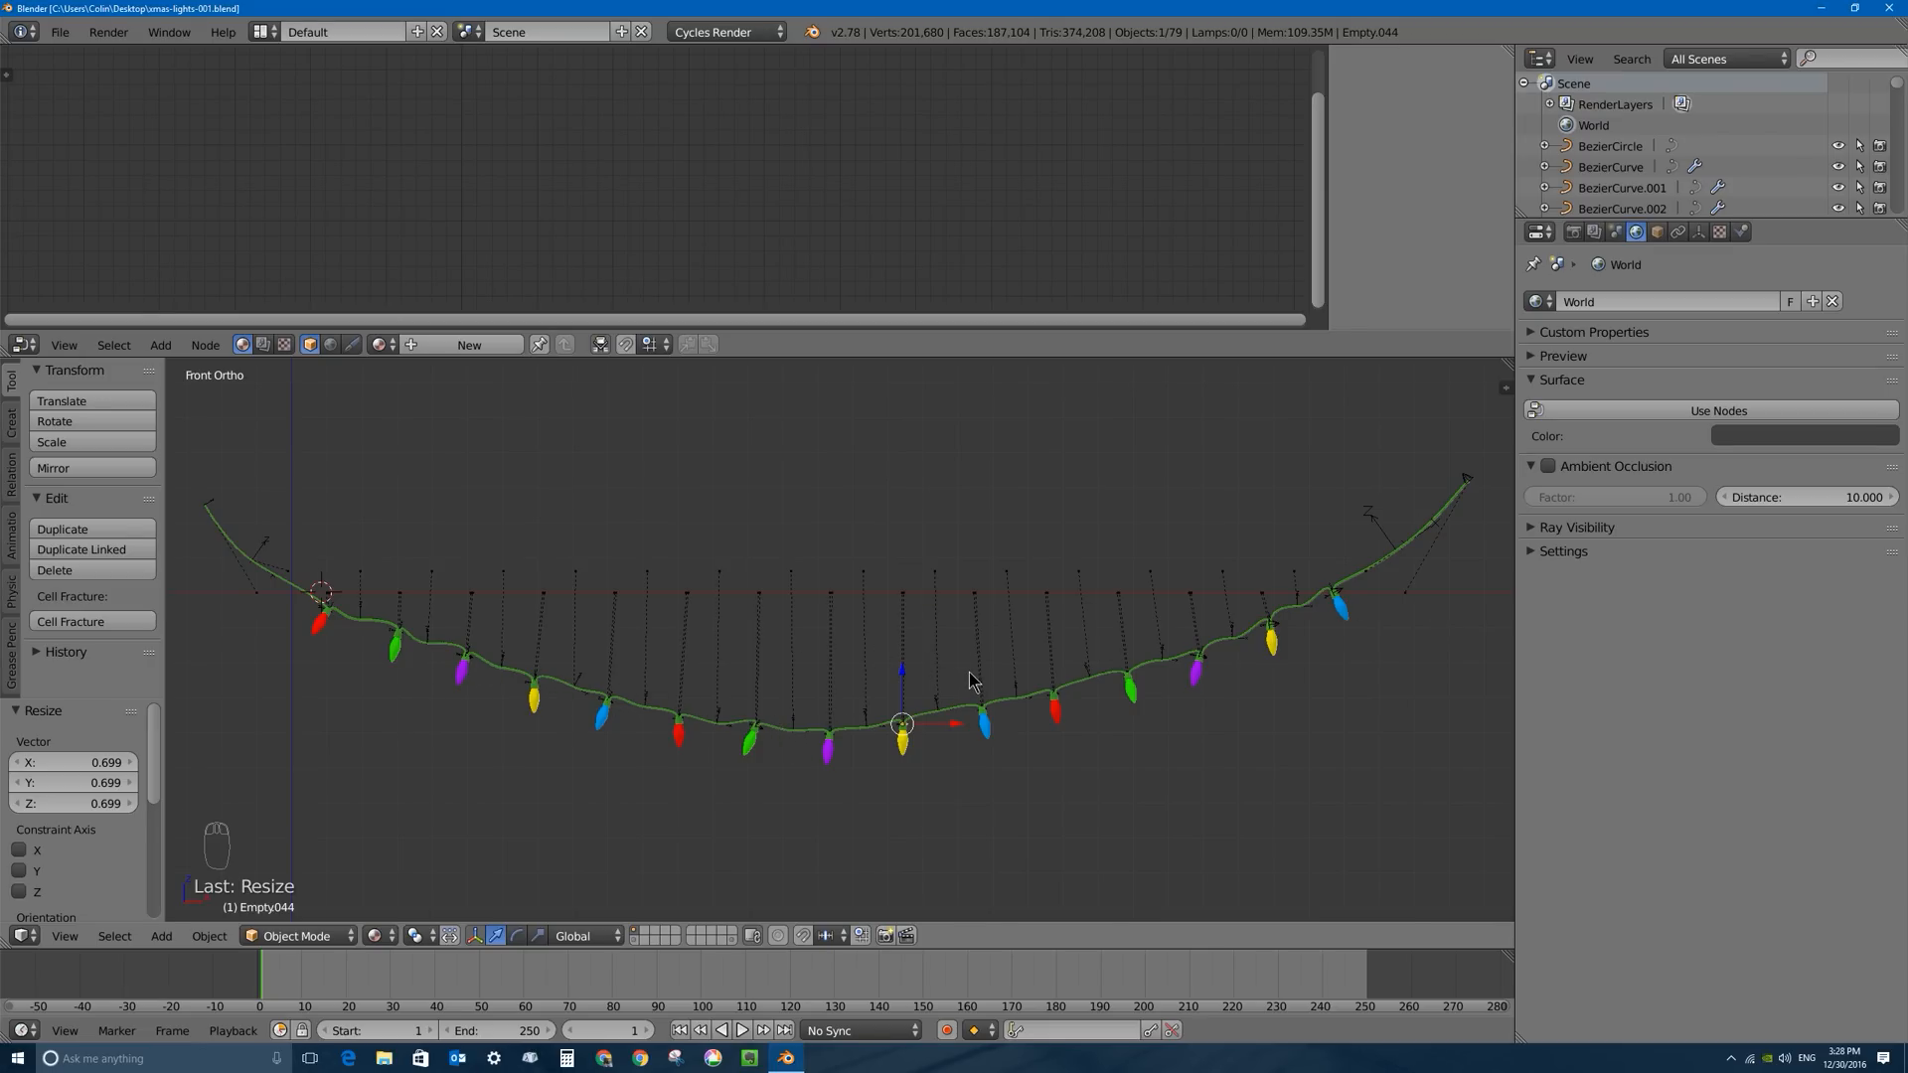
# Examine the sagging light string from several angles and select the control empty at the tilted green bulb near the middle.
pyautogui.moveTo(969, 680); pyautogui.dragTo(833, 690, button='middle')
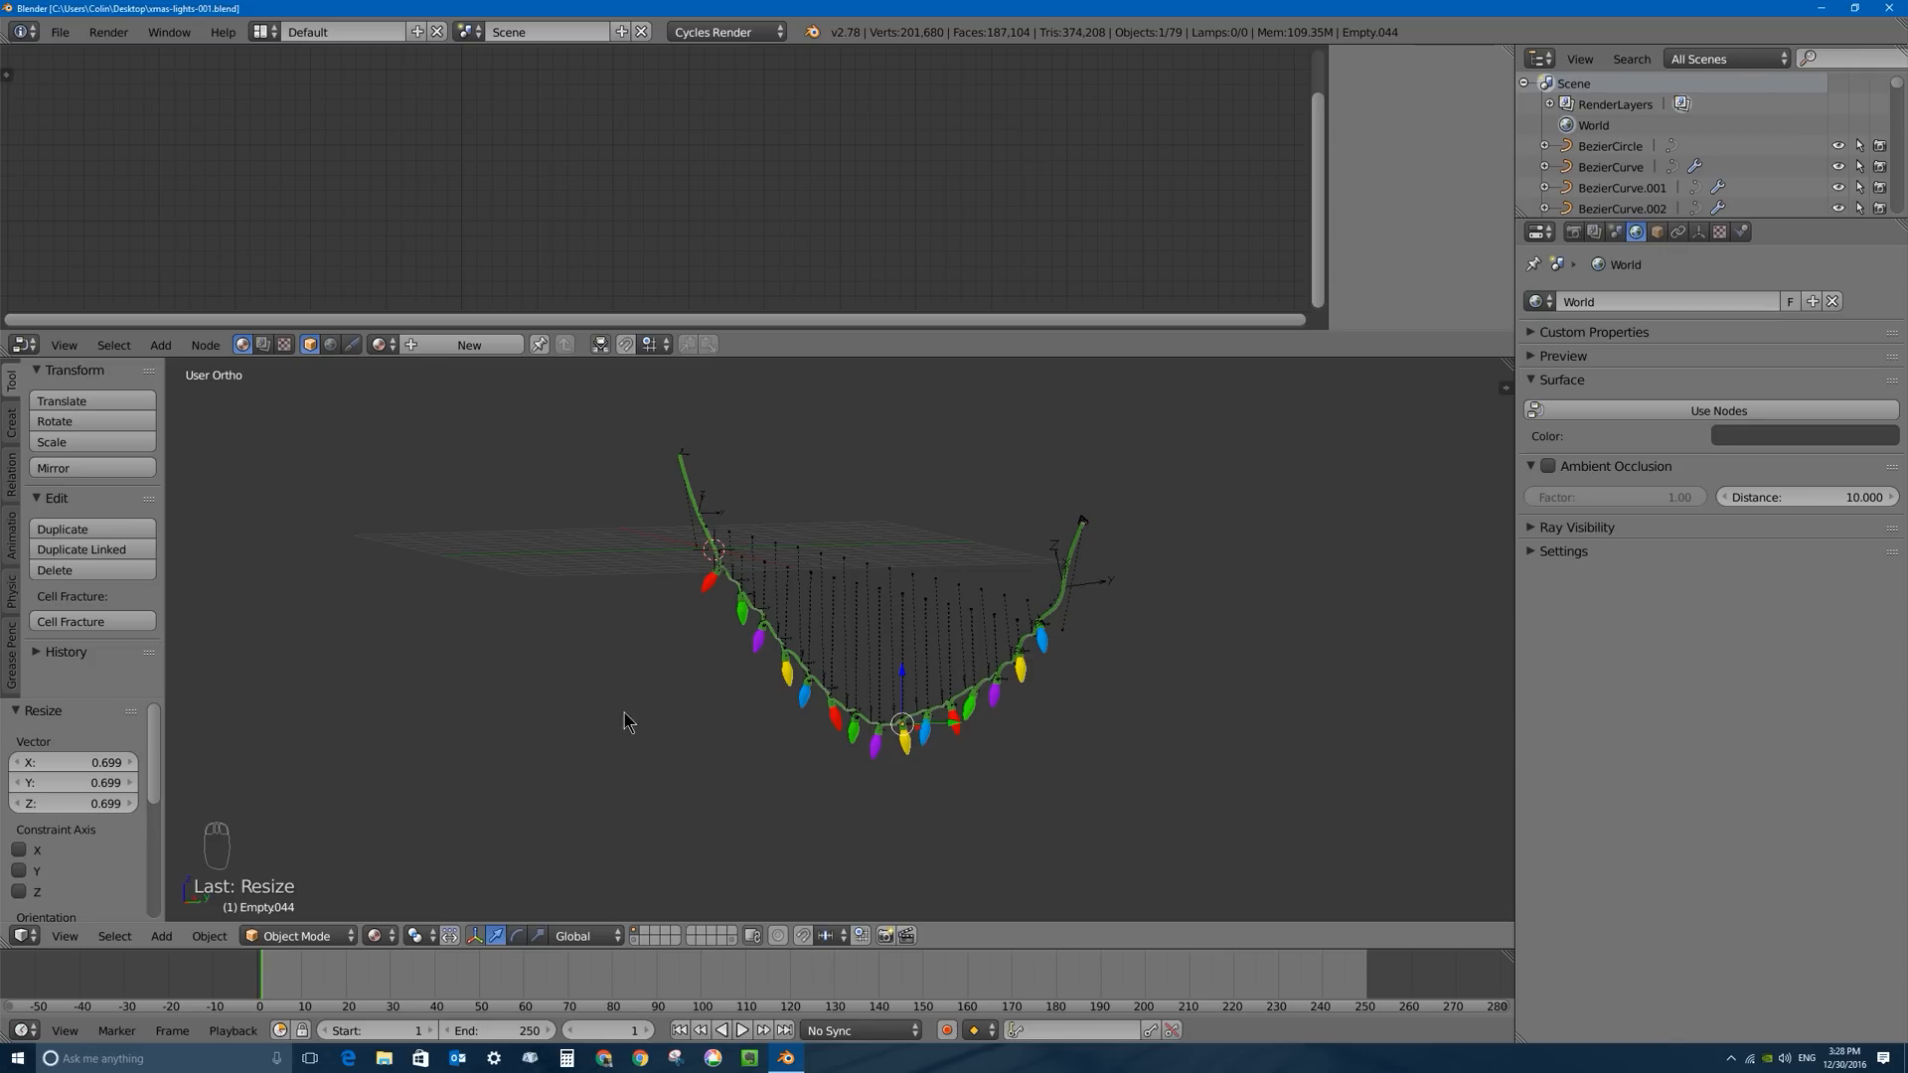
pyautogui.moveTo(630, 713); pyautogui.dragTo(747, 735, button='middle')
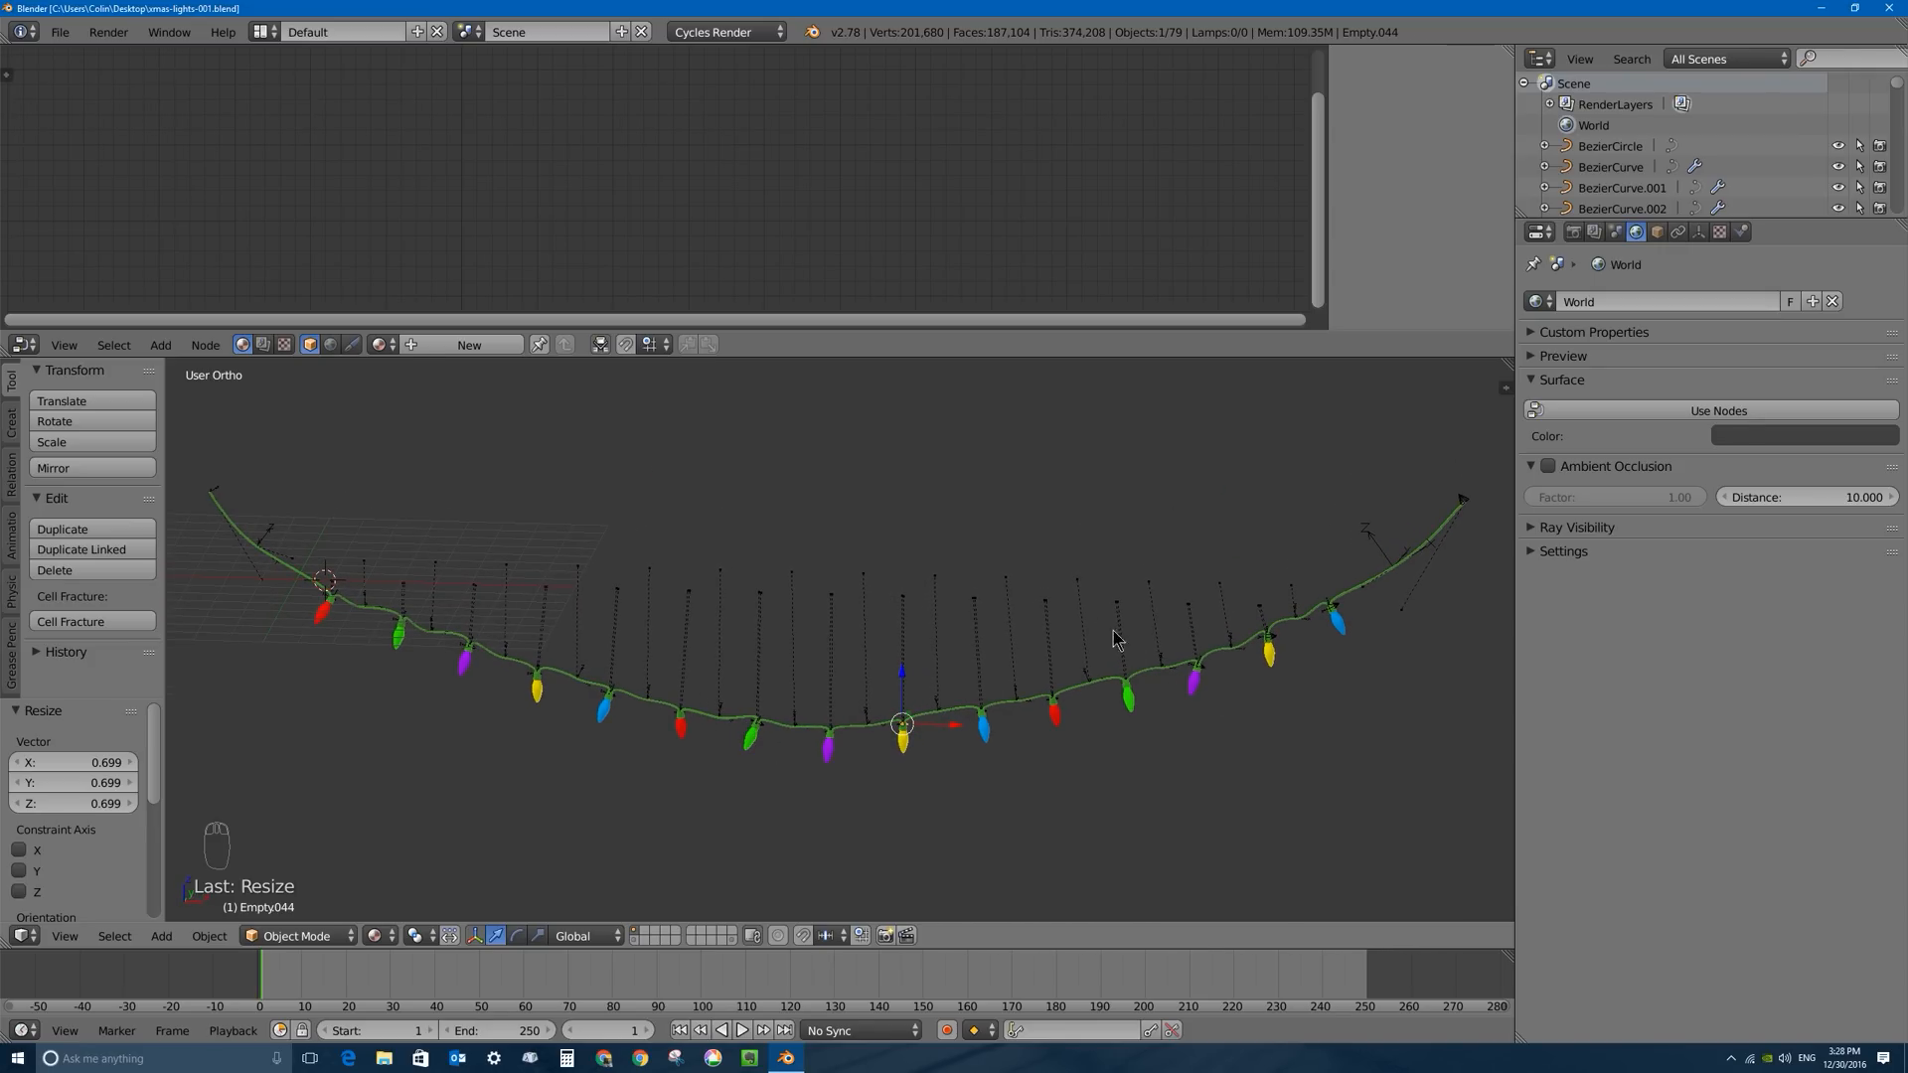
pyautogui.scroll(-1, 651, 675)
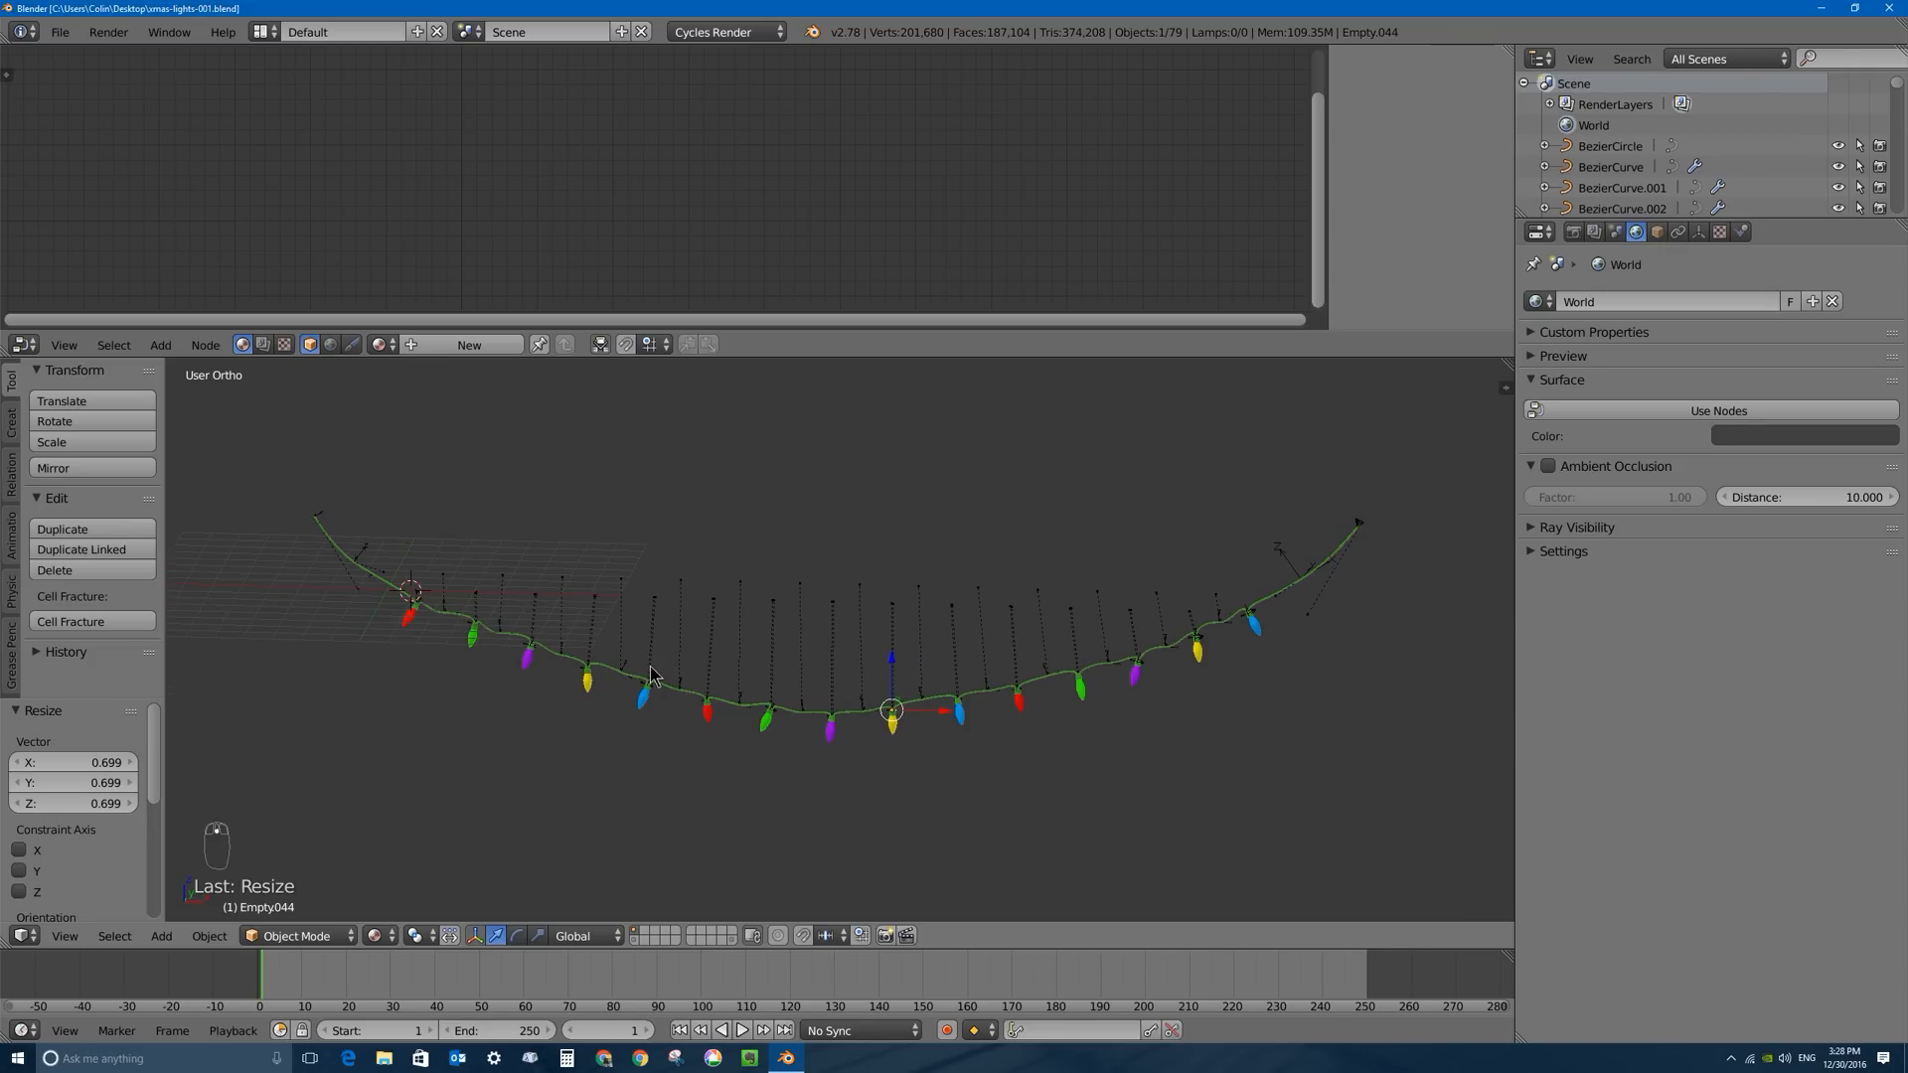
pyautogui.scroll(2, 766, 669)
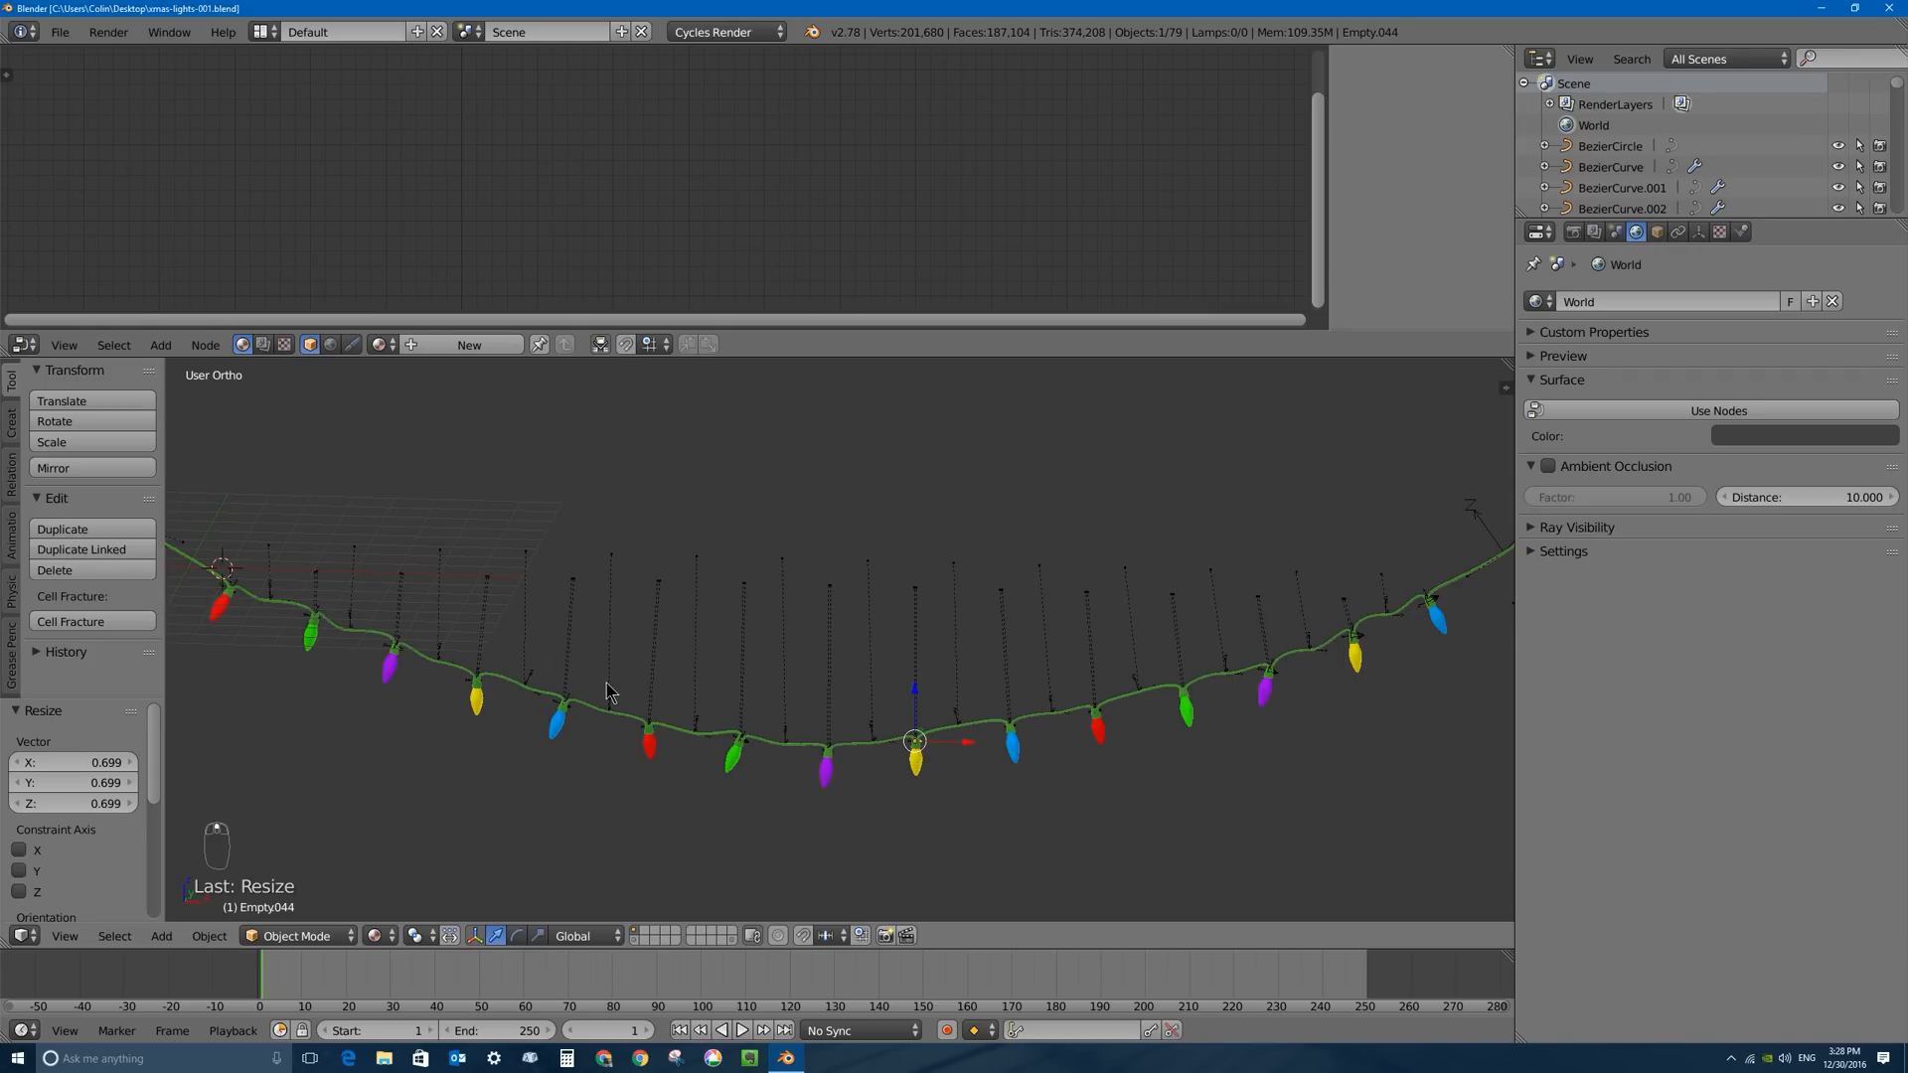
pyautogui.scroll(2, 641, 702)
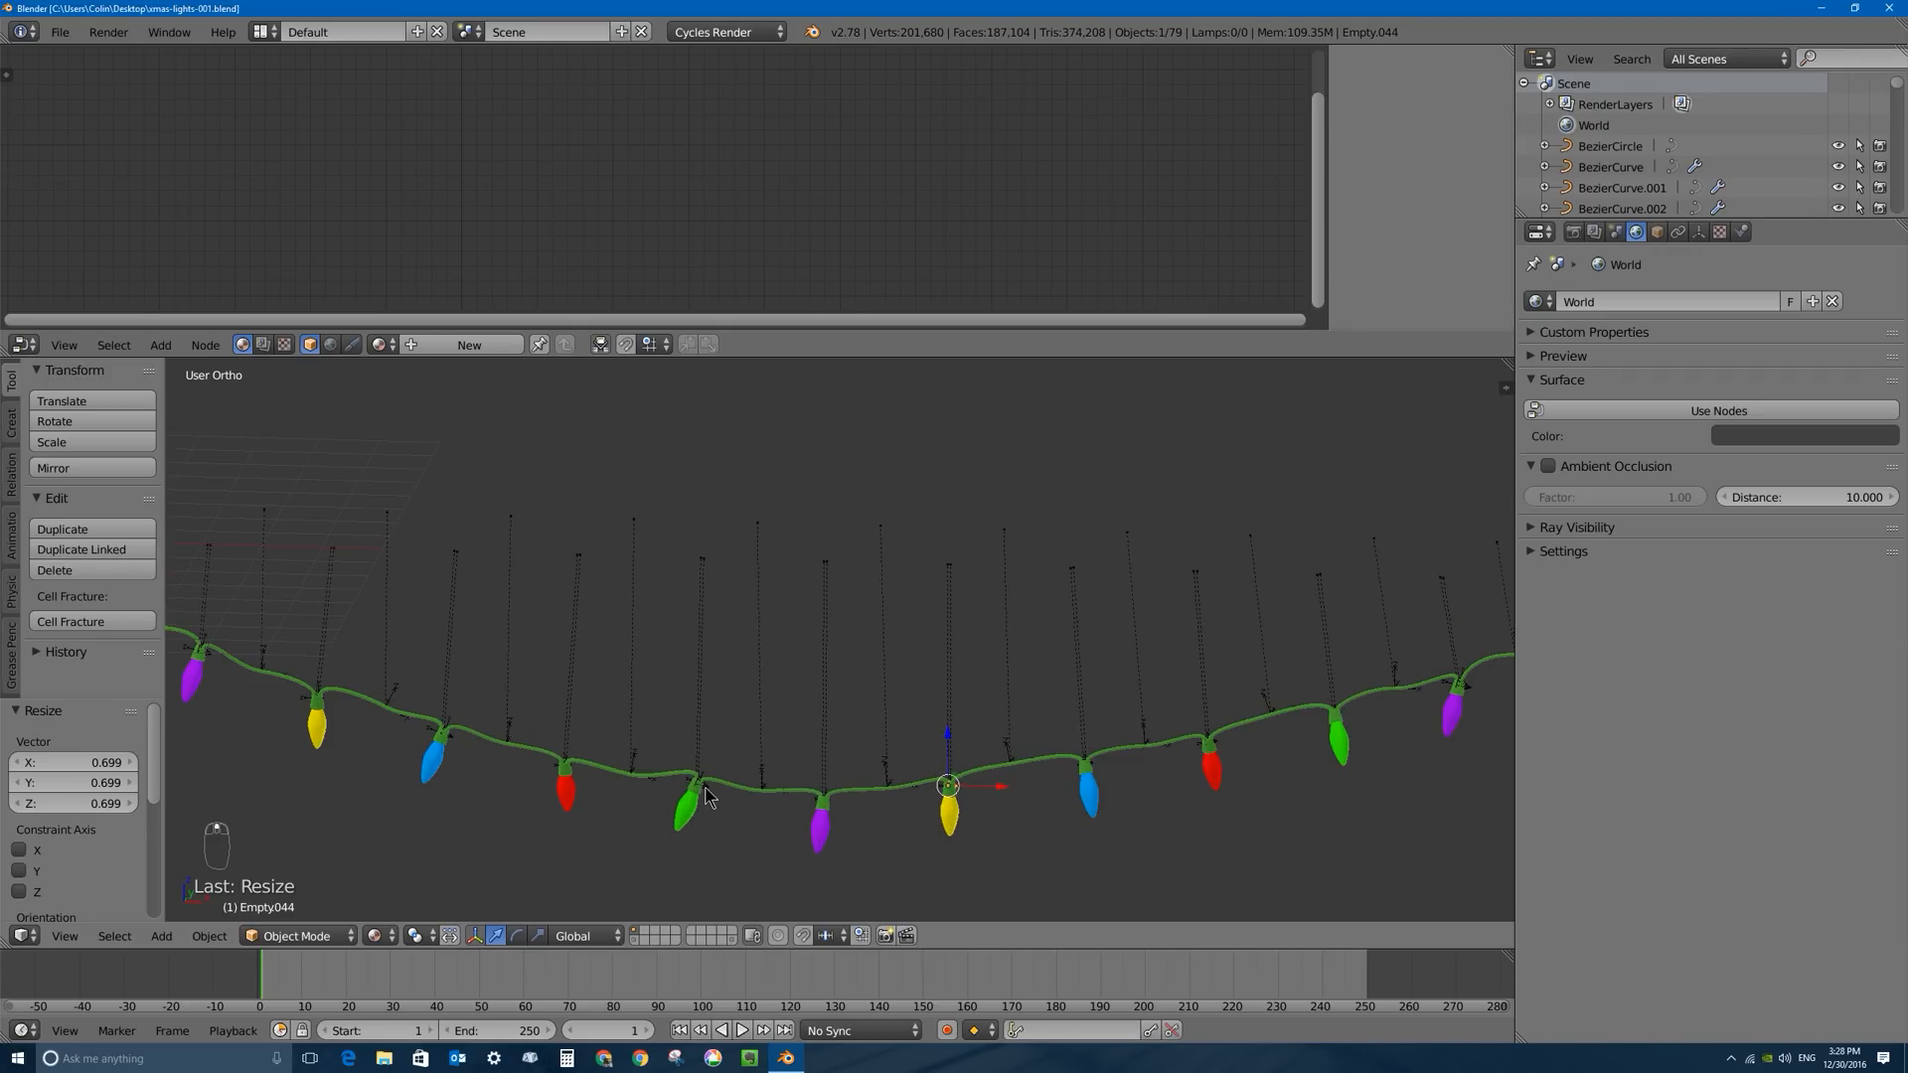
pyautogui.rightClick(707, 795)
pyautogui.rightClick(710, 799)
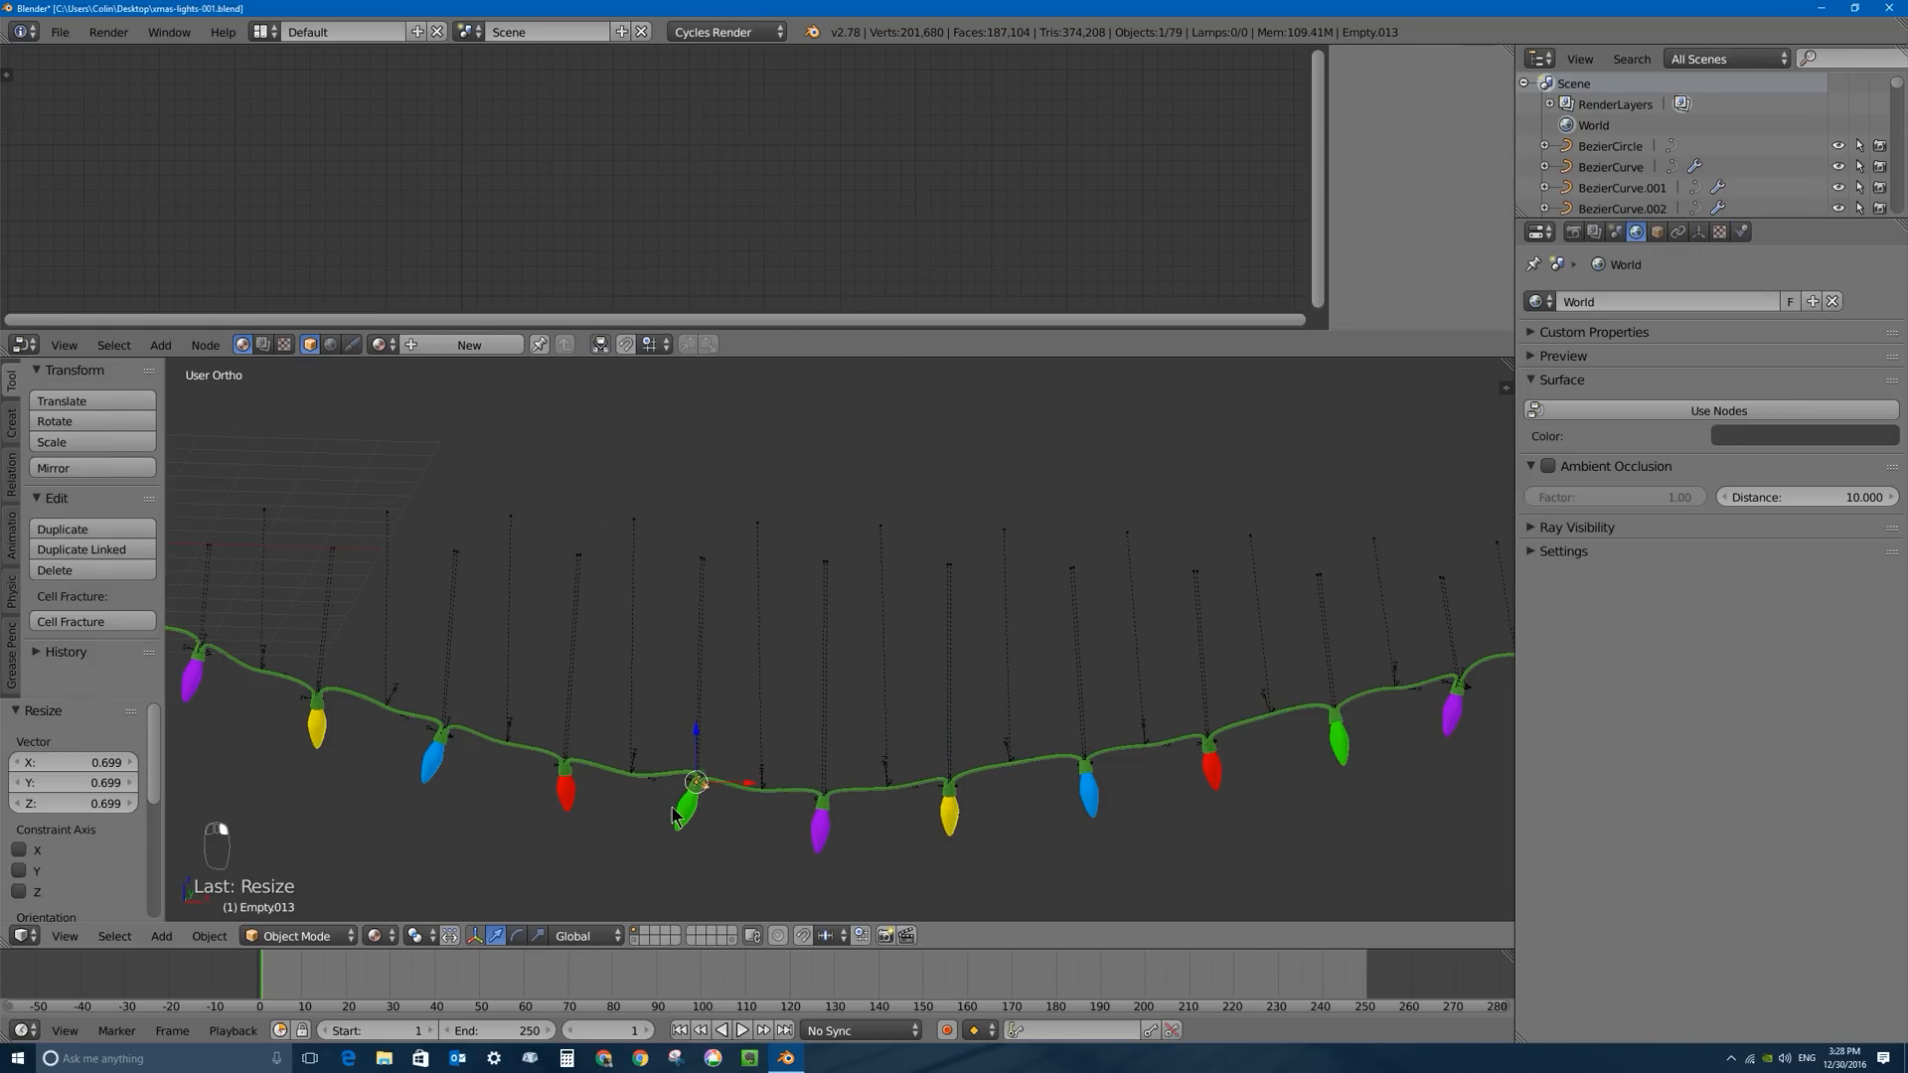
# Check another layer, return to the first, and examine the cord segment, bulb and control empty at the tilted green bulb.
pyautogui.click(639, 940)
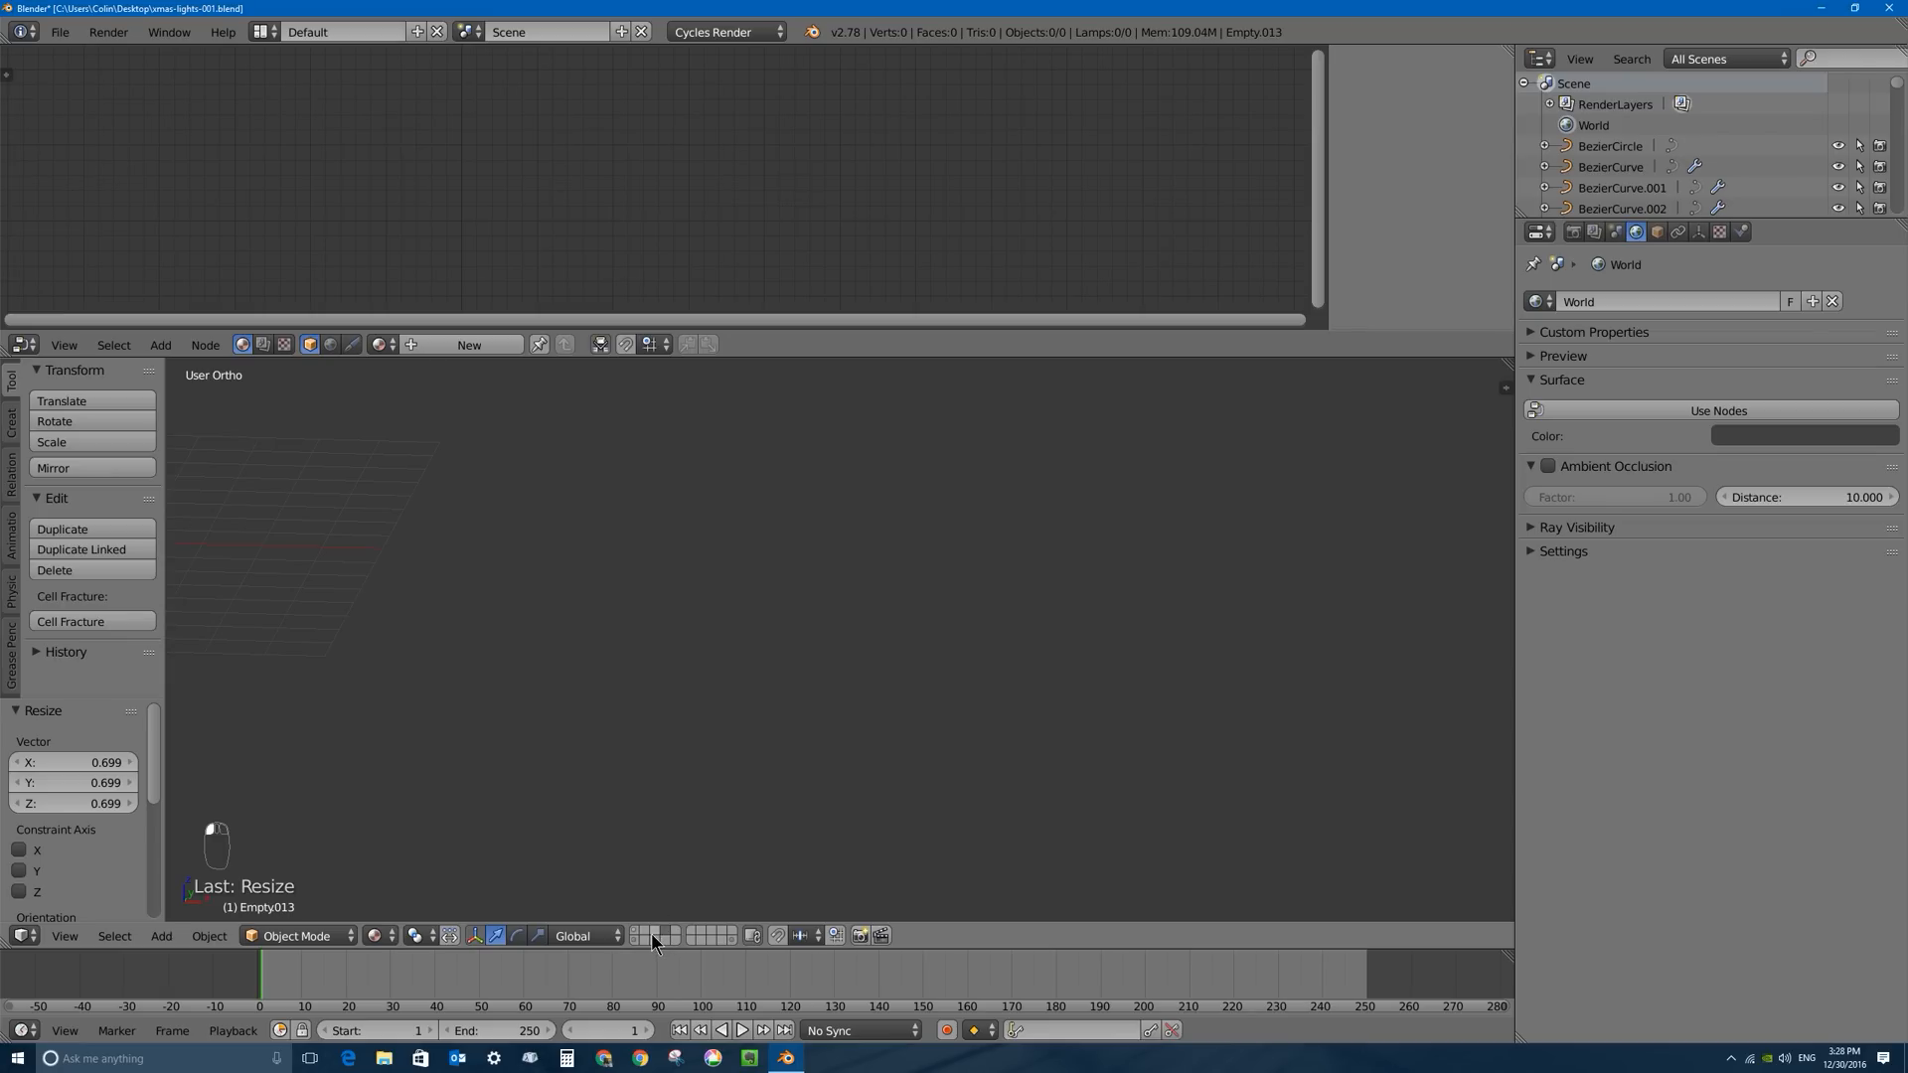
pyautogui.click(636, 931)
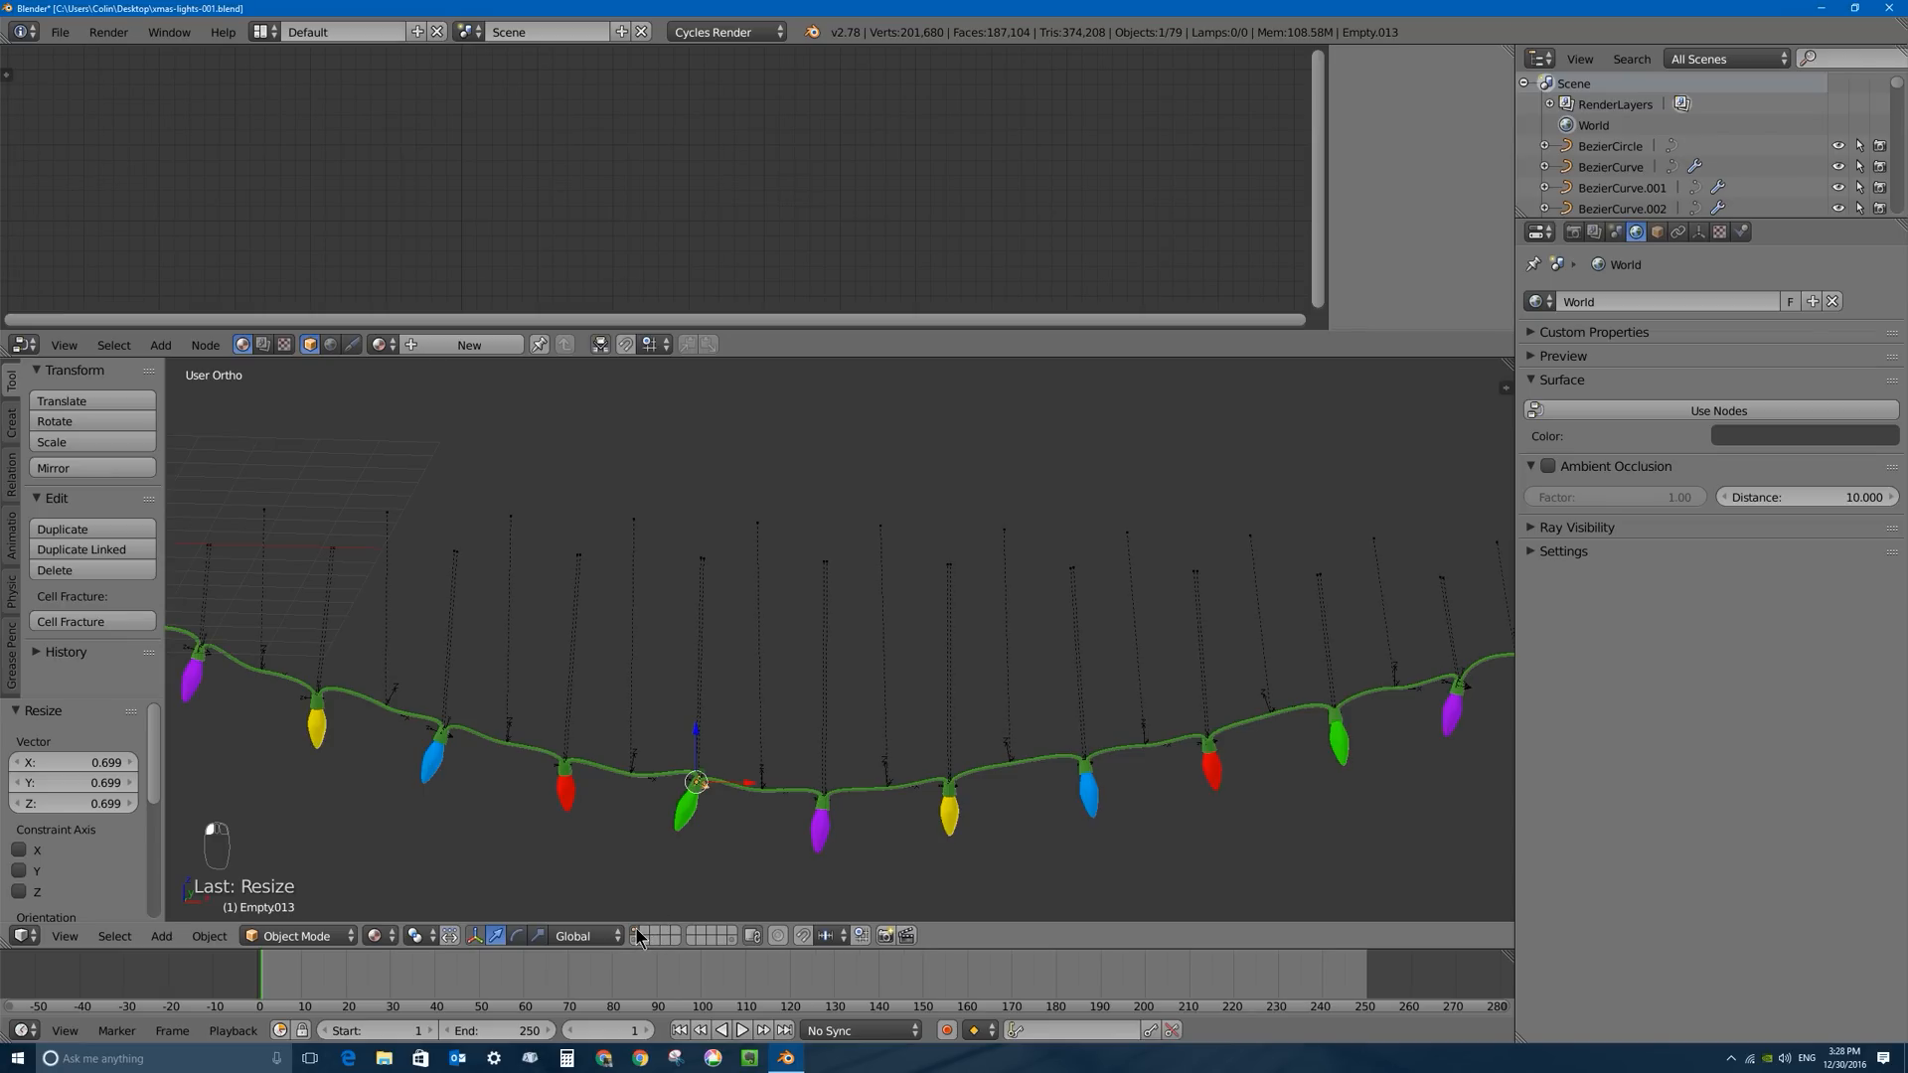
pyautogui.rightClick(648, 785)
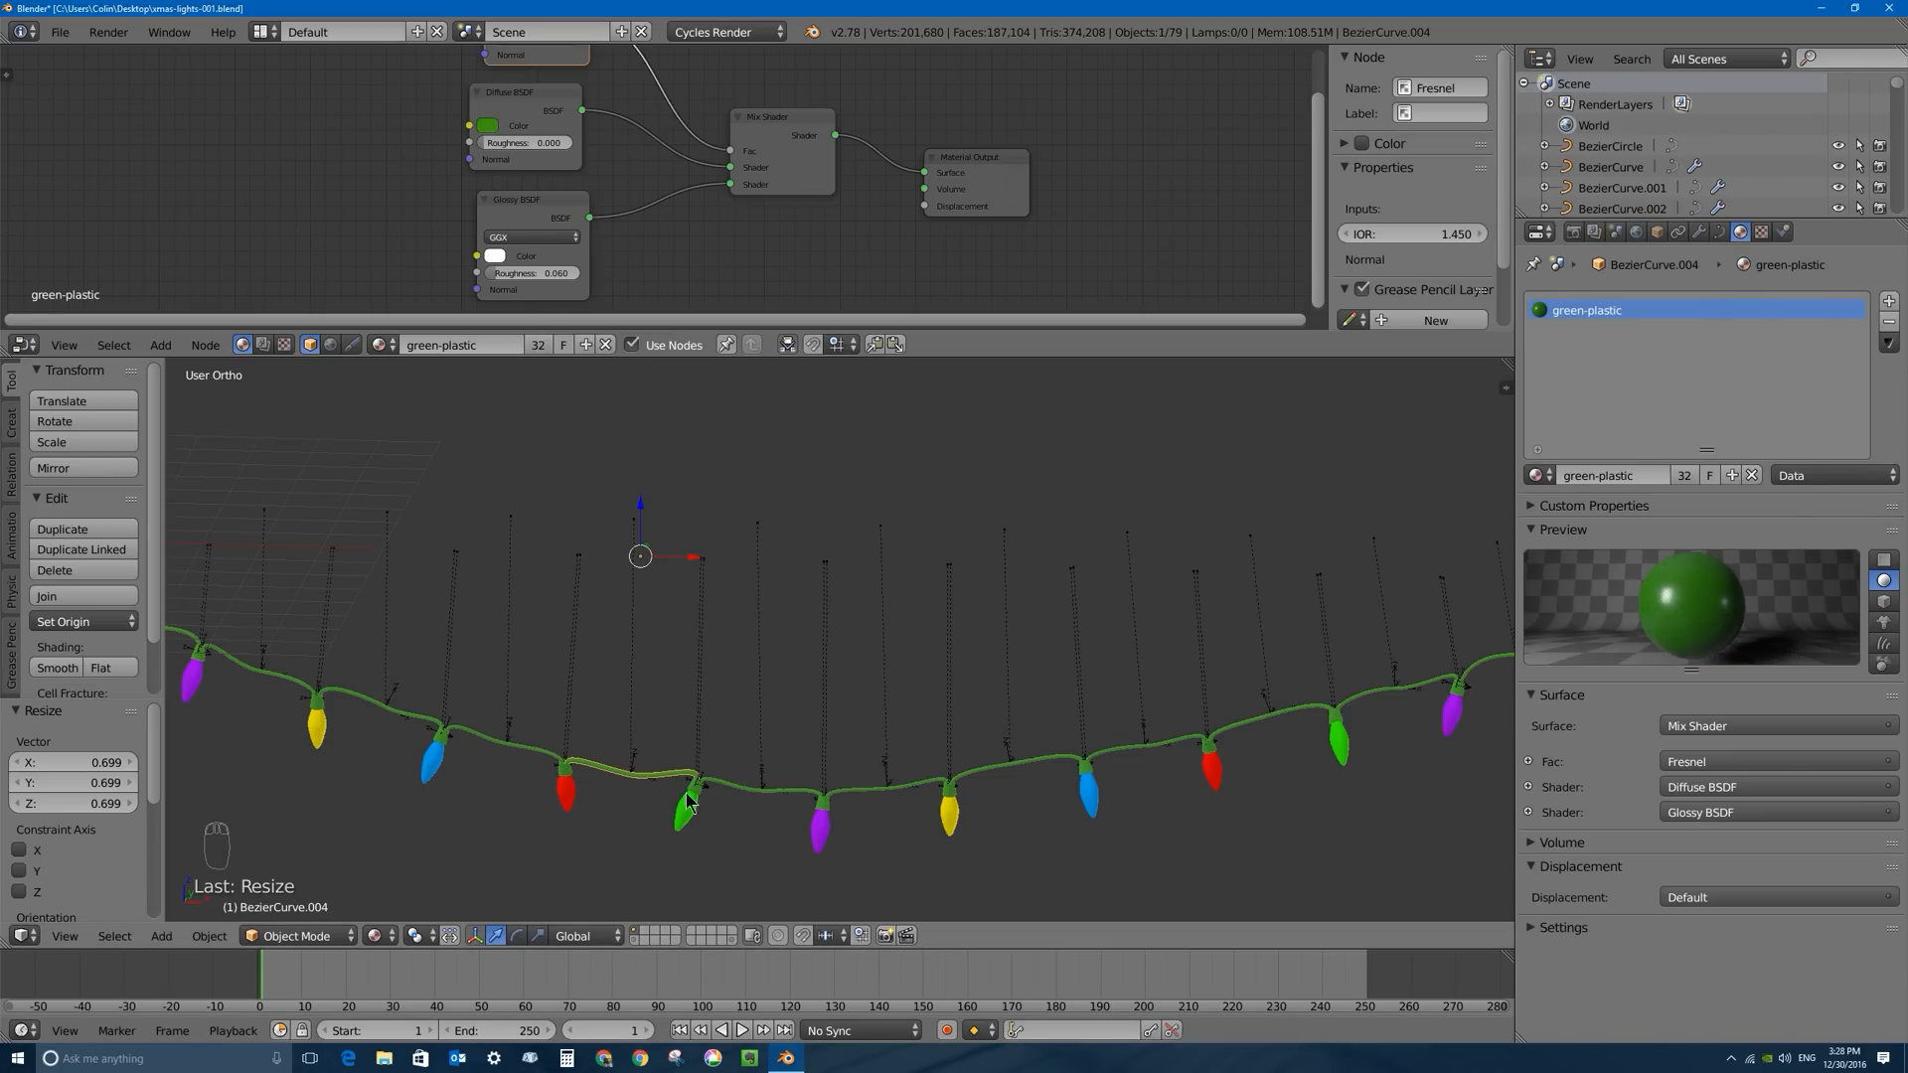
pyautogui.rightClick(707, 794)
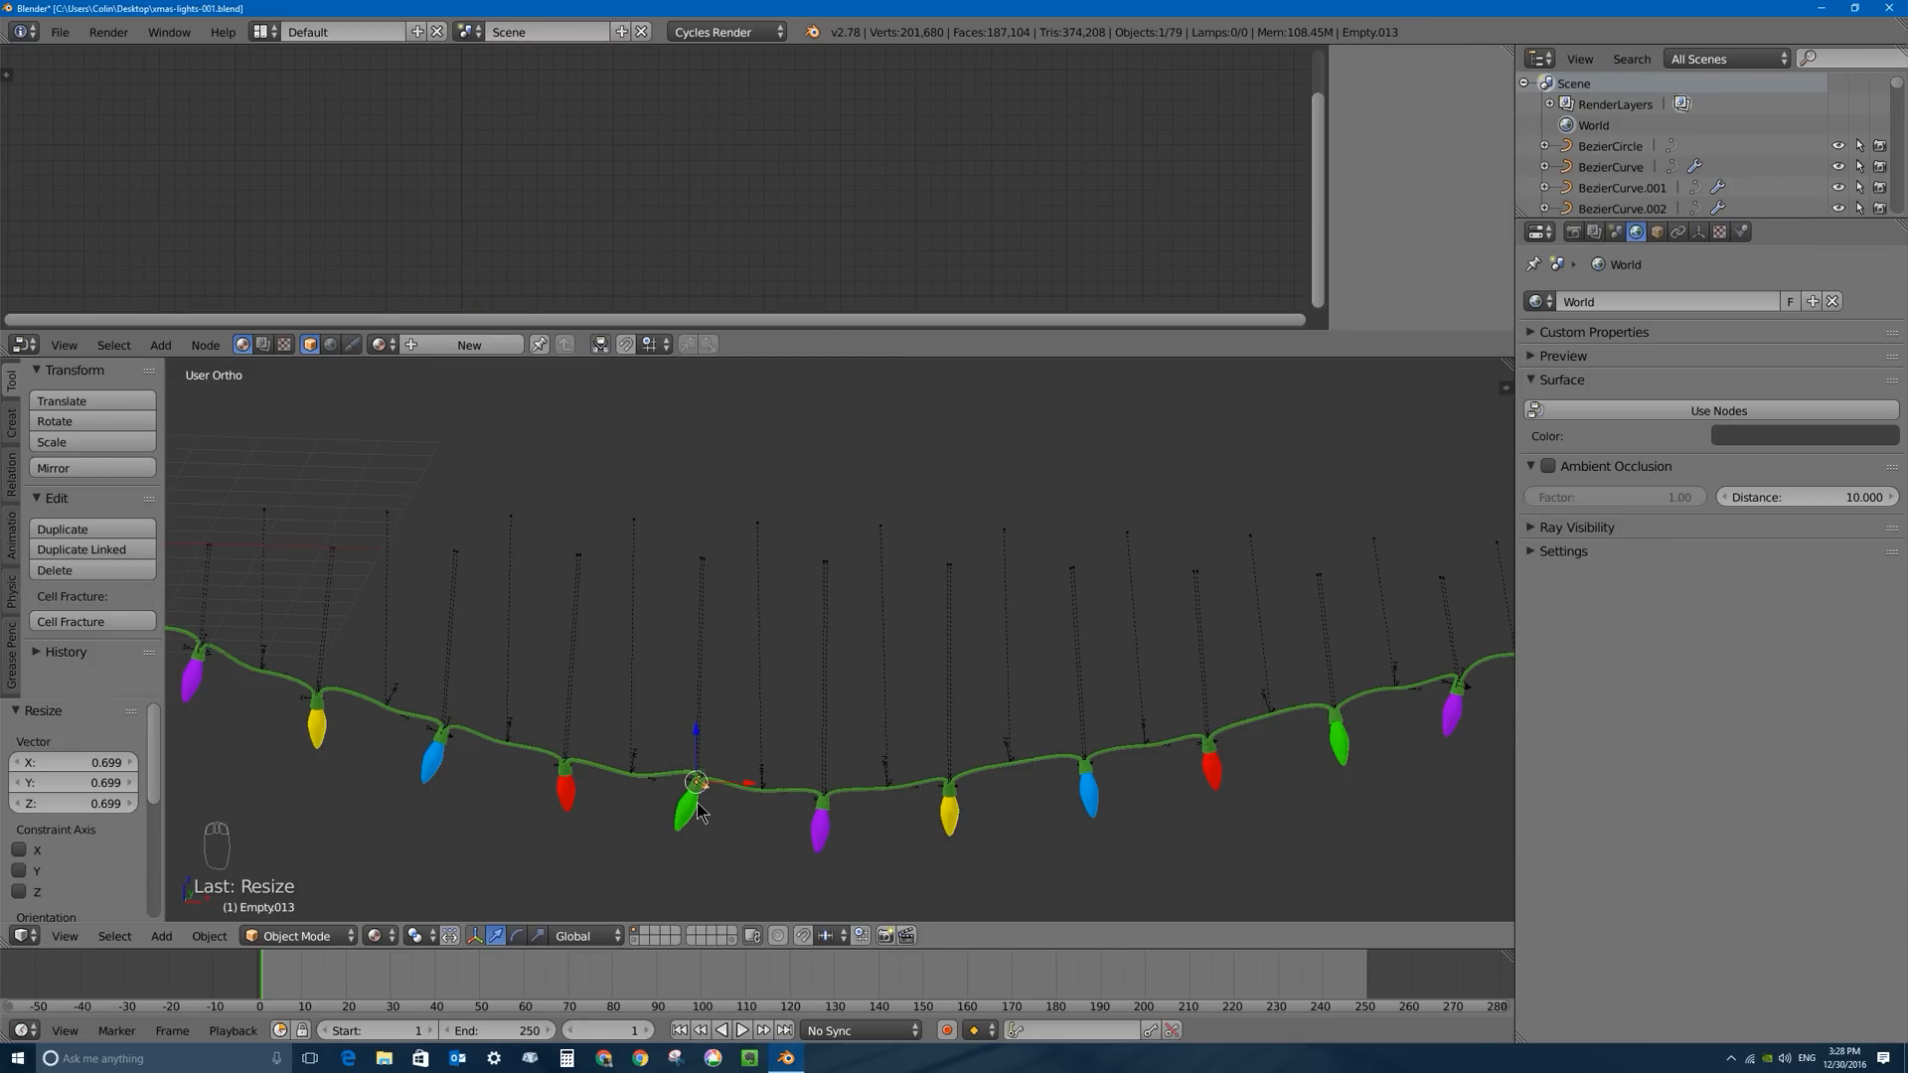
pyautogui.moveTo(245, 590); pyautogui.dragTo(358, 641, button='middle')
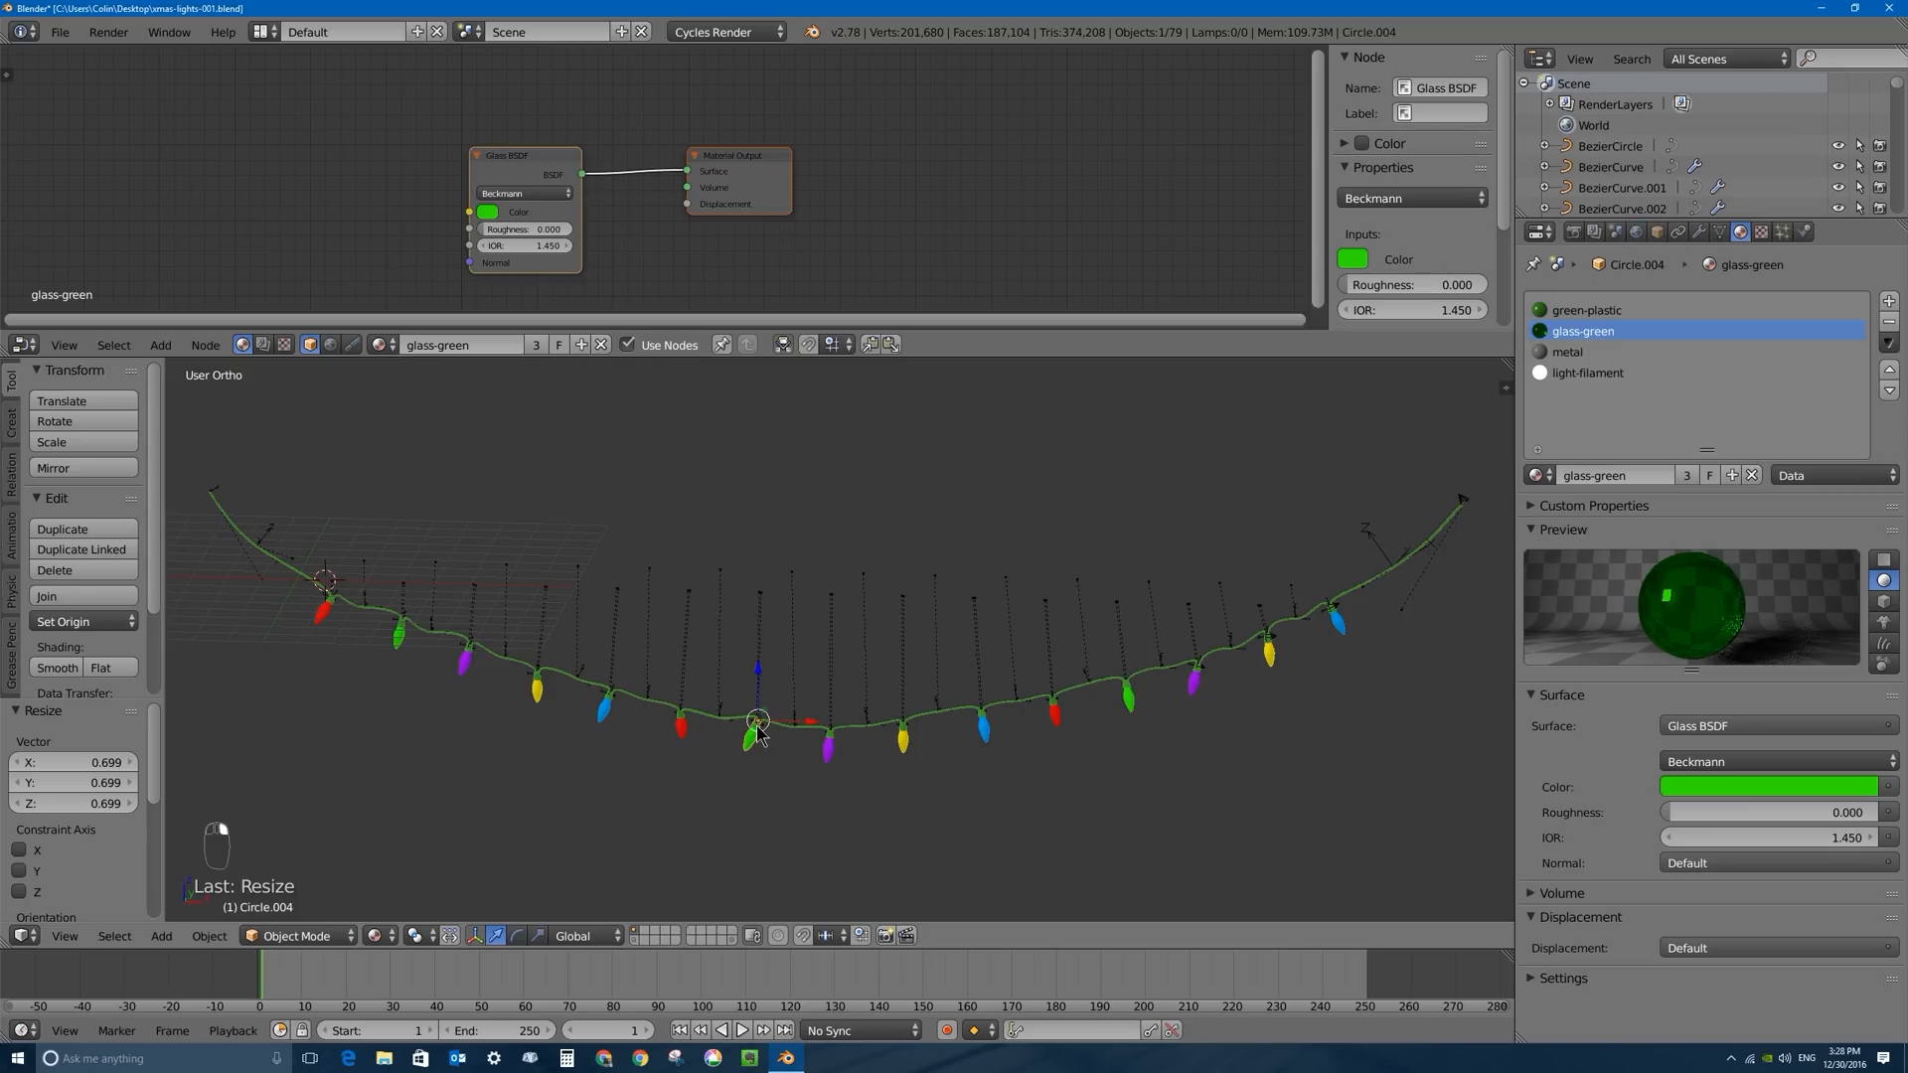
pyautogui.rightClick(763, 732)
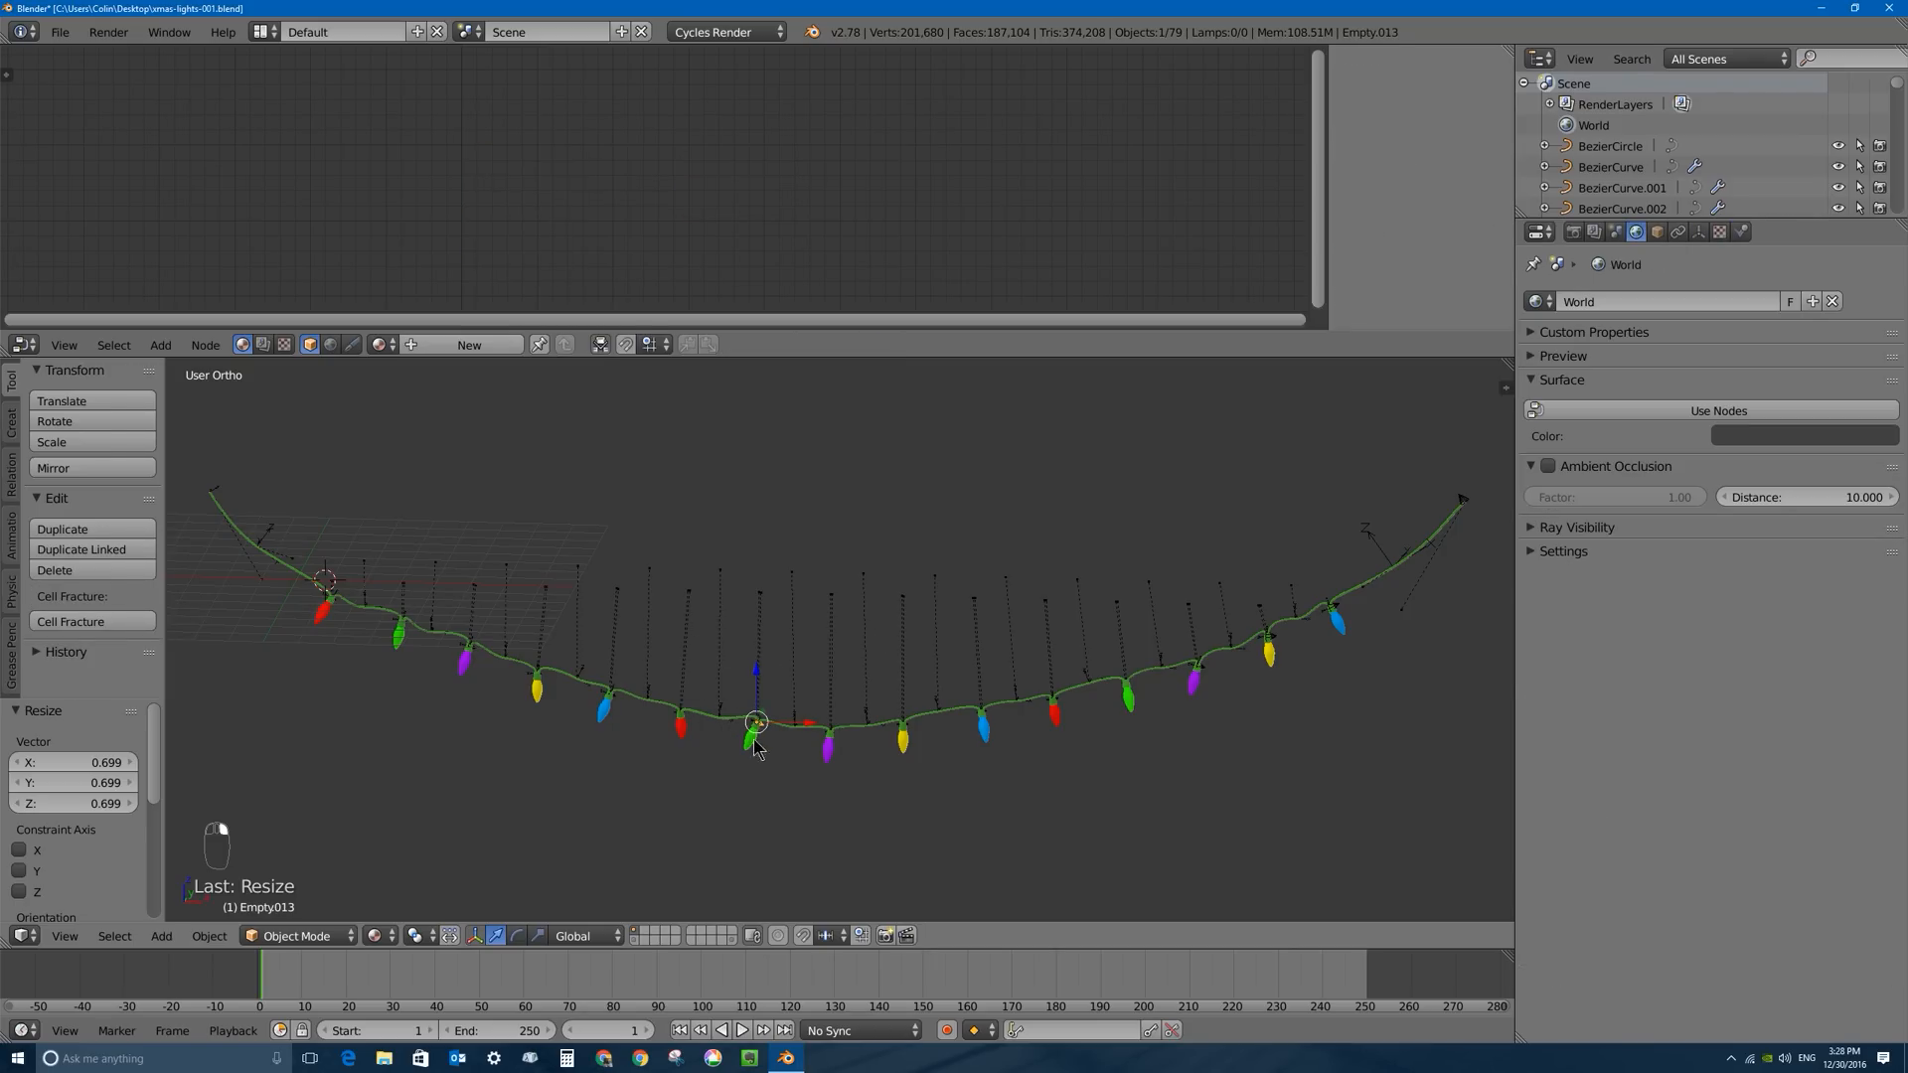
pyautogui.scroll(2, 763, 705)
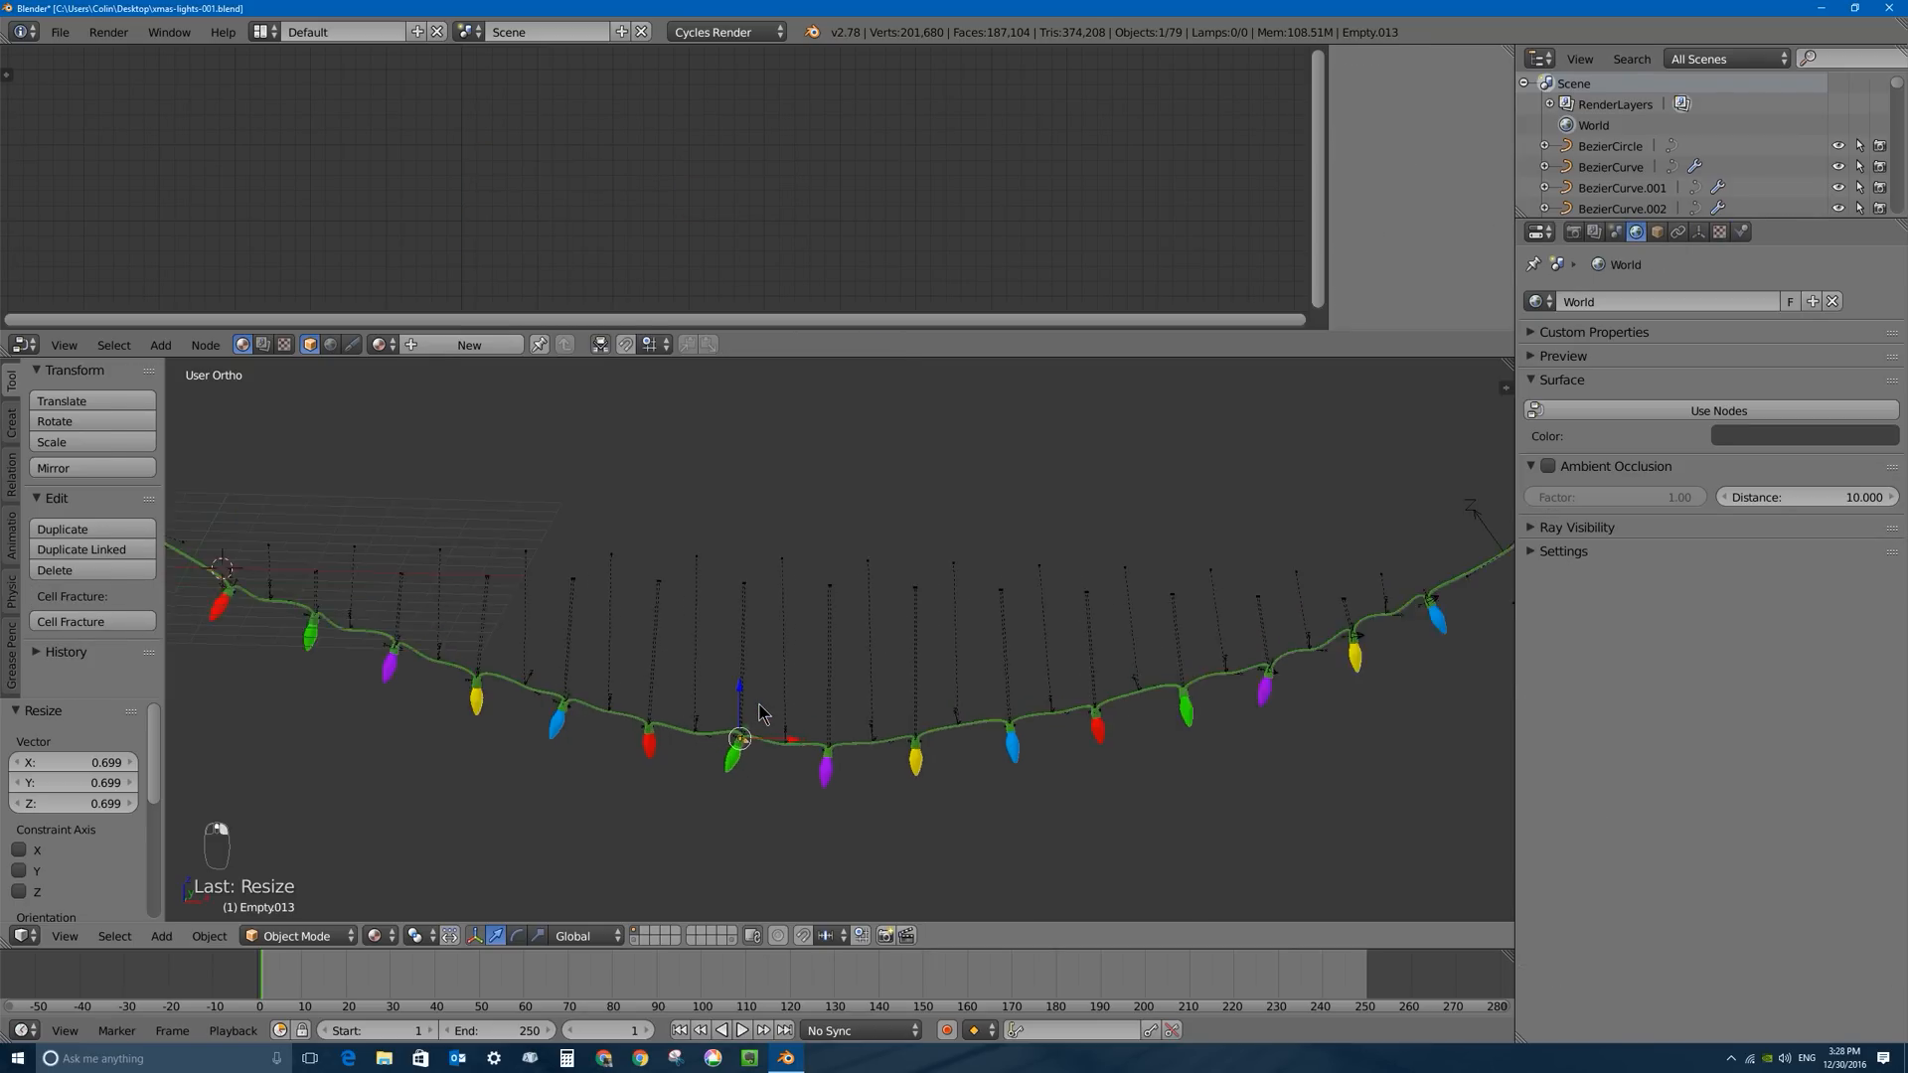
pyautogui.scroll(-1, 759, 712)
pyautogui.scroll(-2, 467, 629)
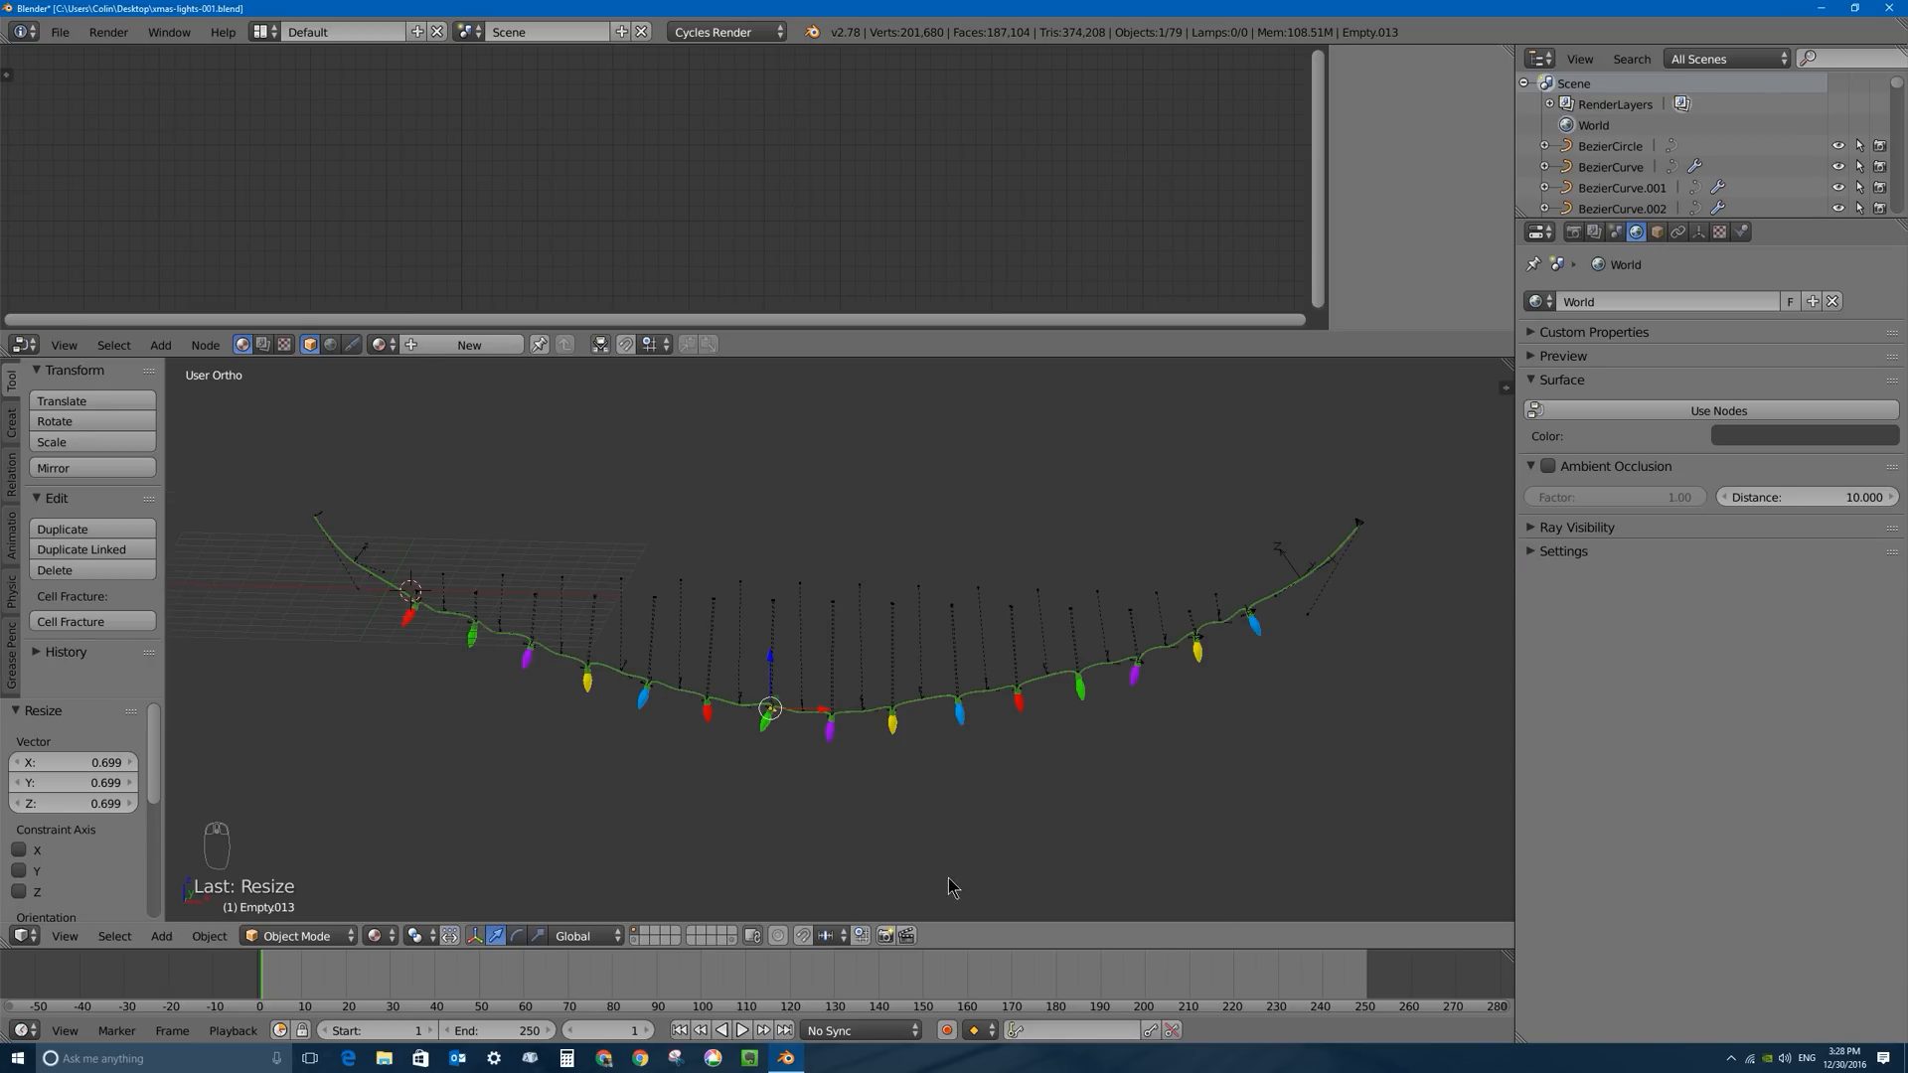
# Look through the camera, lock the camera to the view, and orbit it to frame the draped light string.
pyautogui.moveTo(711, 762); pyautogui.dragTo(732, 765, button='middle')
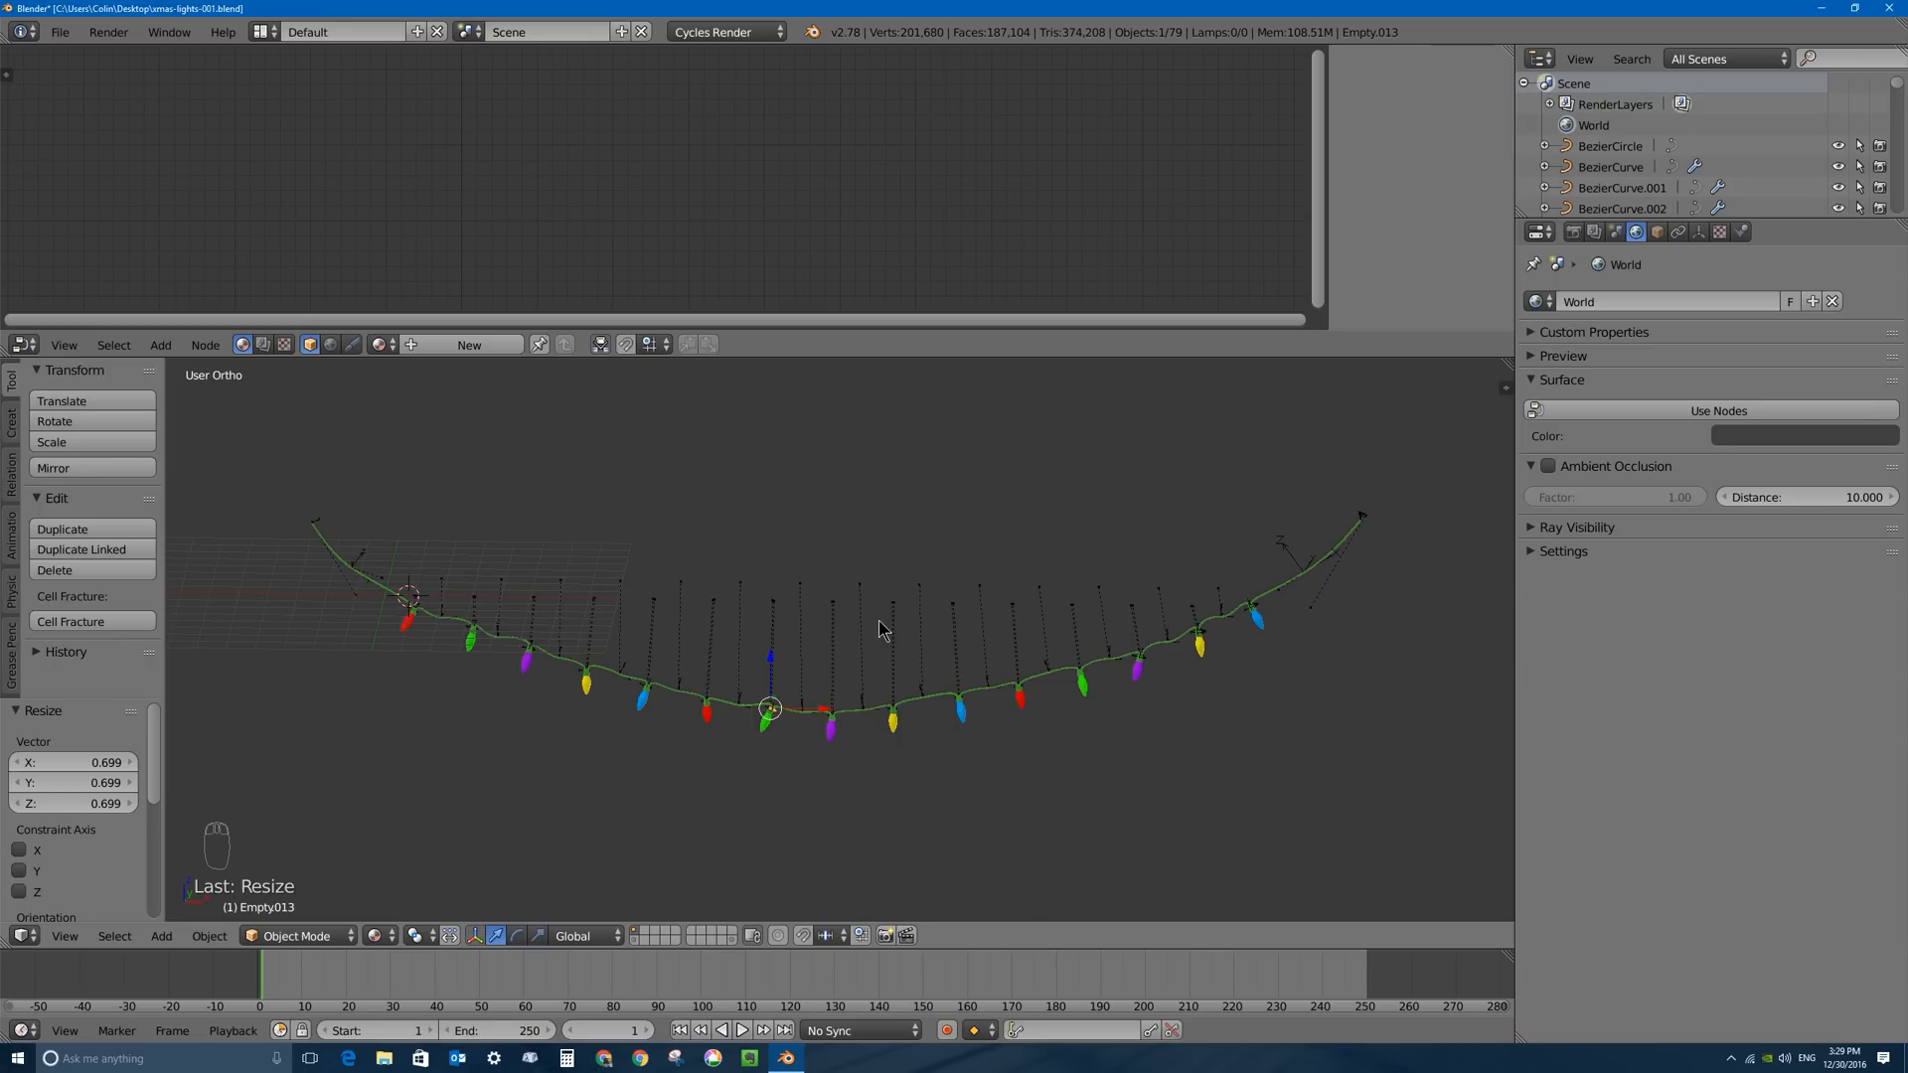
pyautogui.press('KP_0')
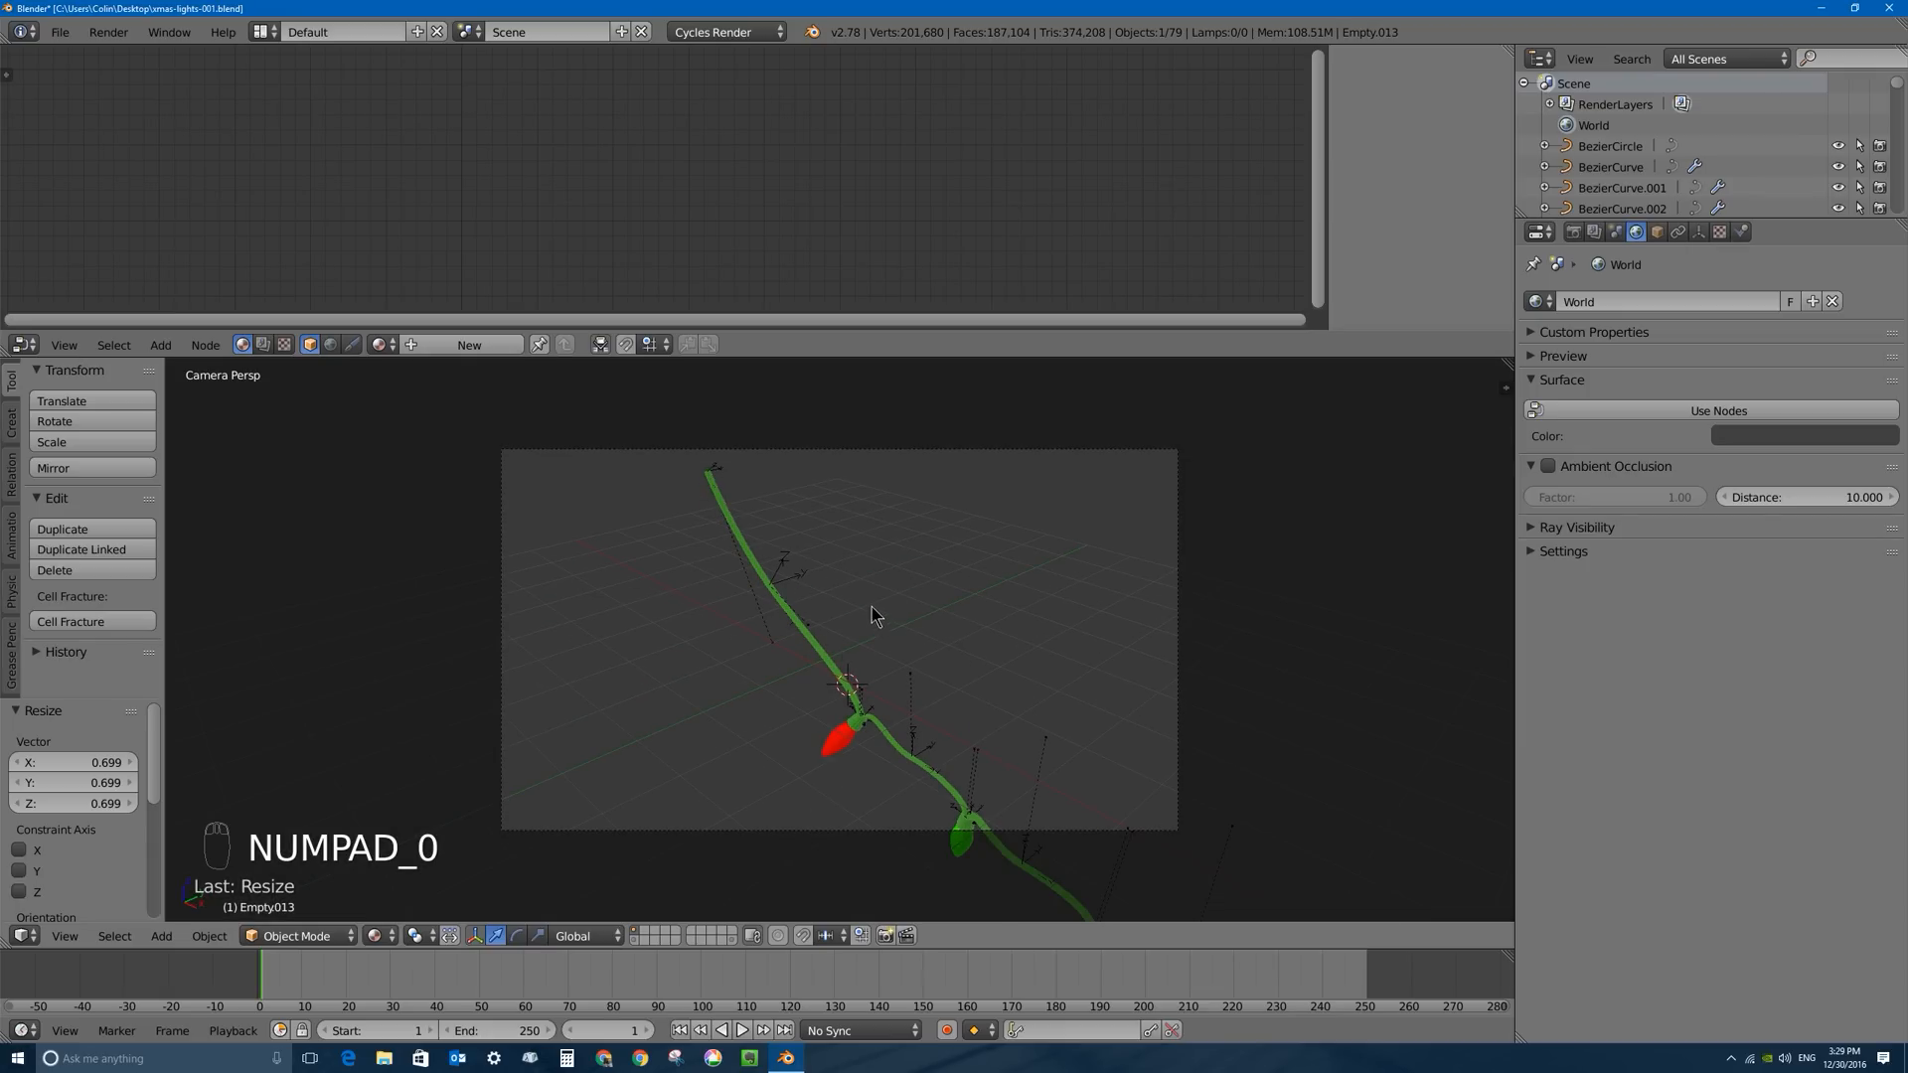
pyautogui.press('n')
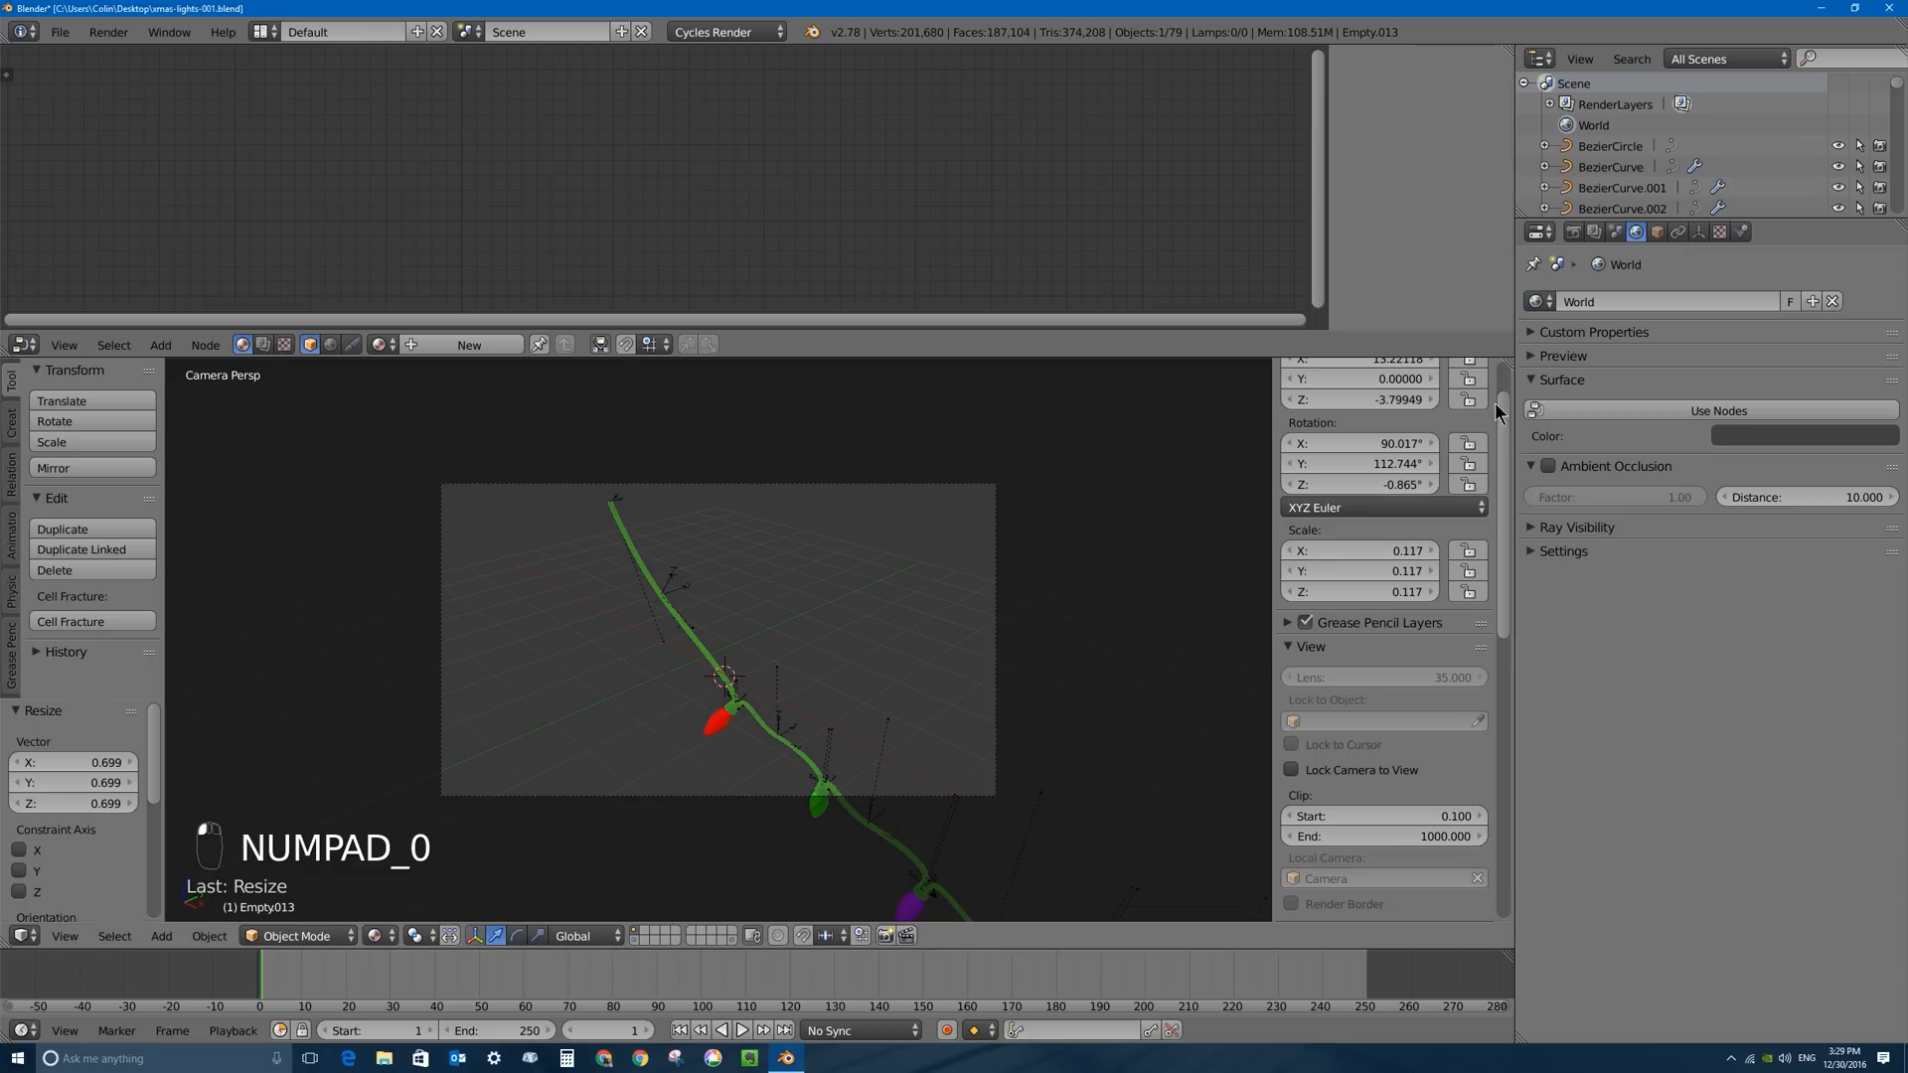
pyautogui.click(1292, 771)
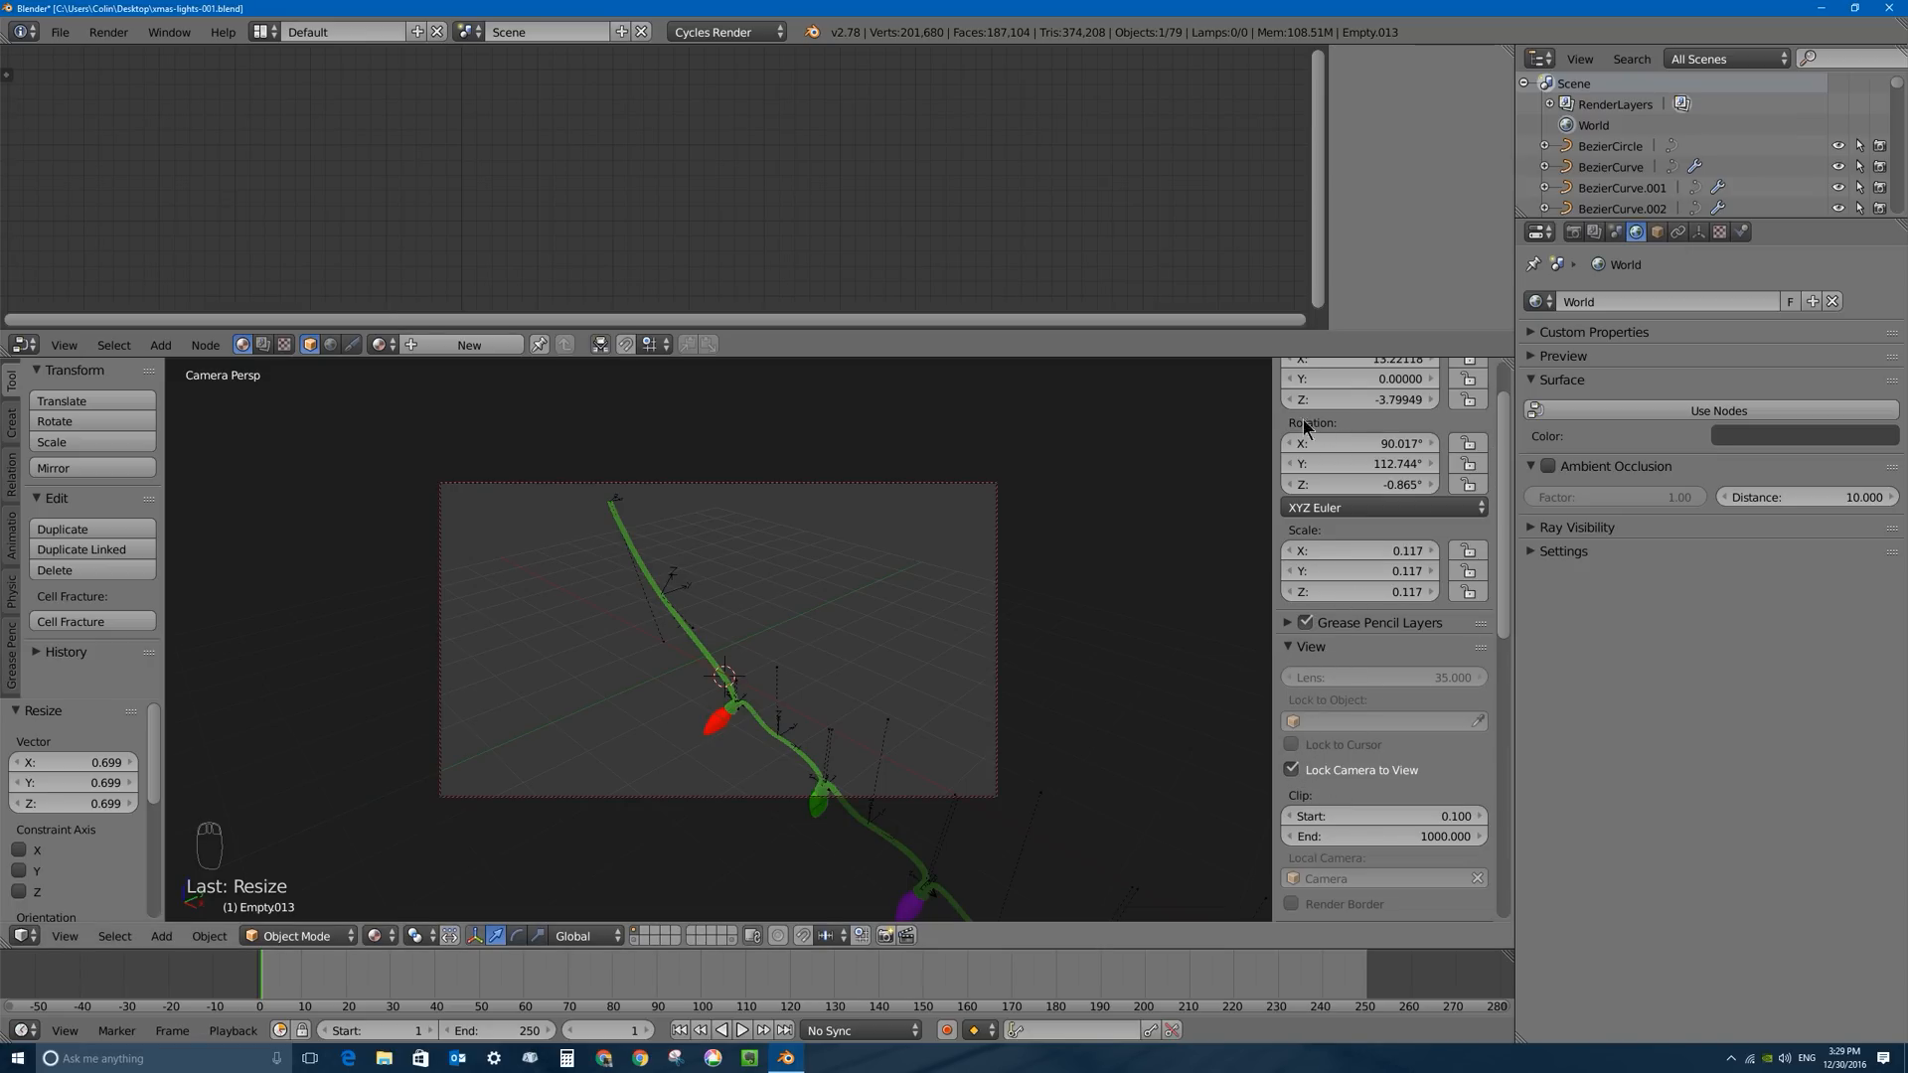
pyautogui.press('n')
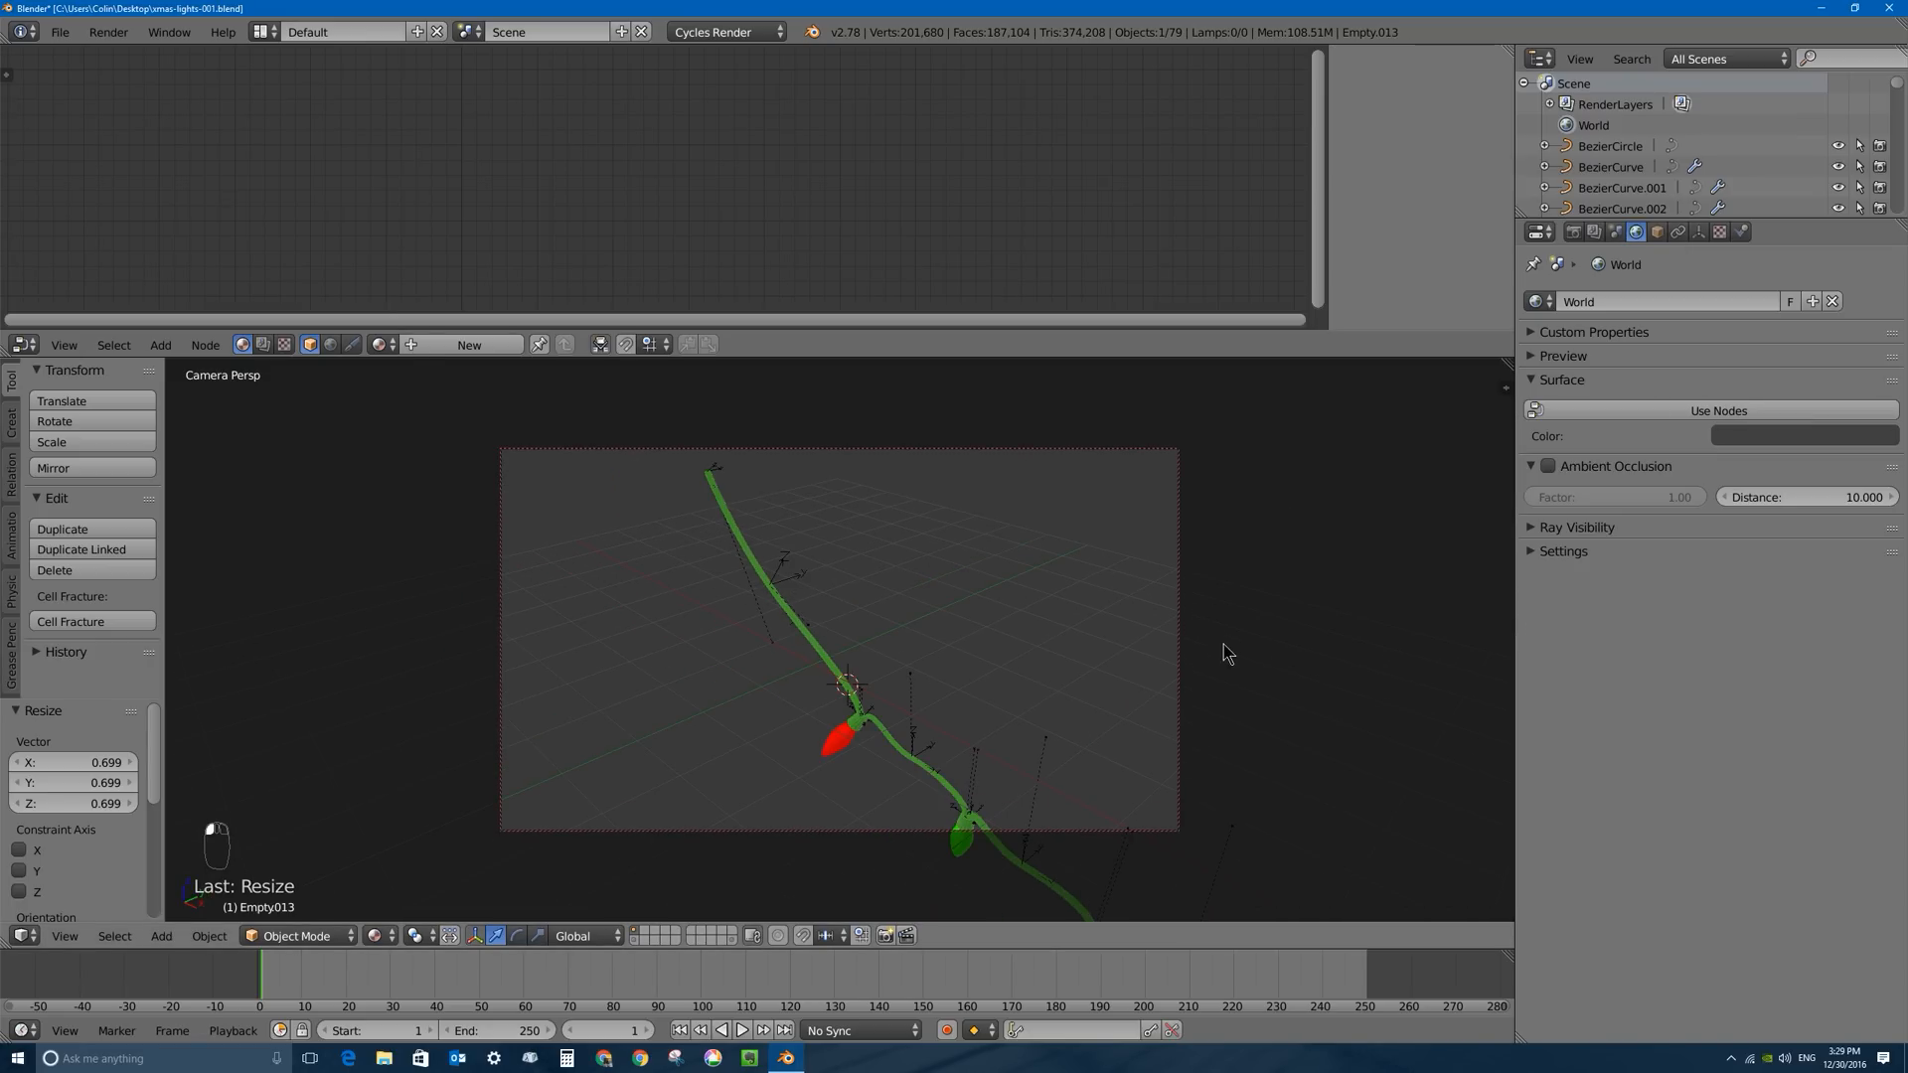
pyautogui.press('n')
pyautogui.press('n')
pyautogui.moveTo(934, 658); pyautogui.dragTo(867, 585, button='middle')
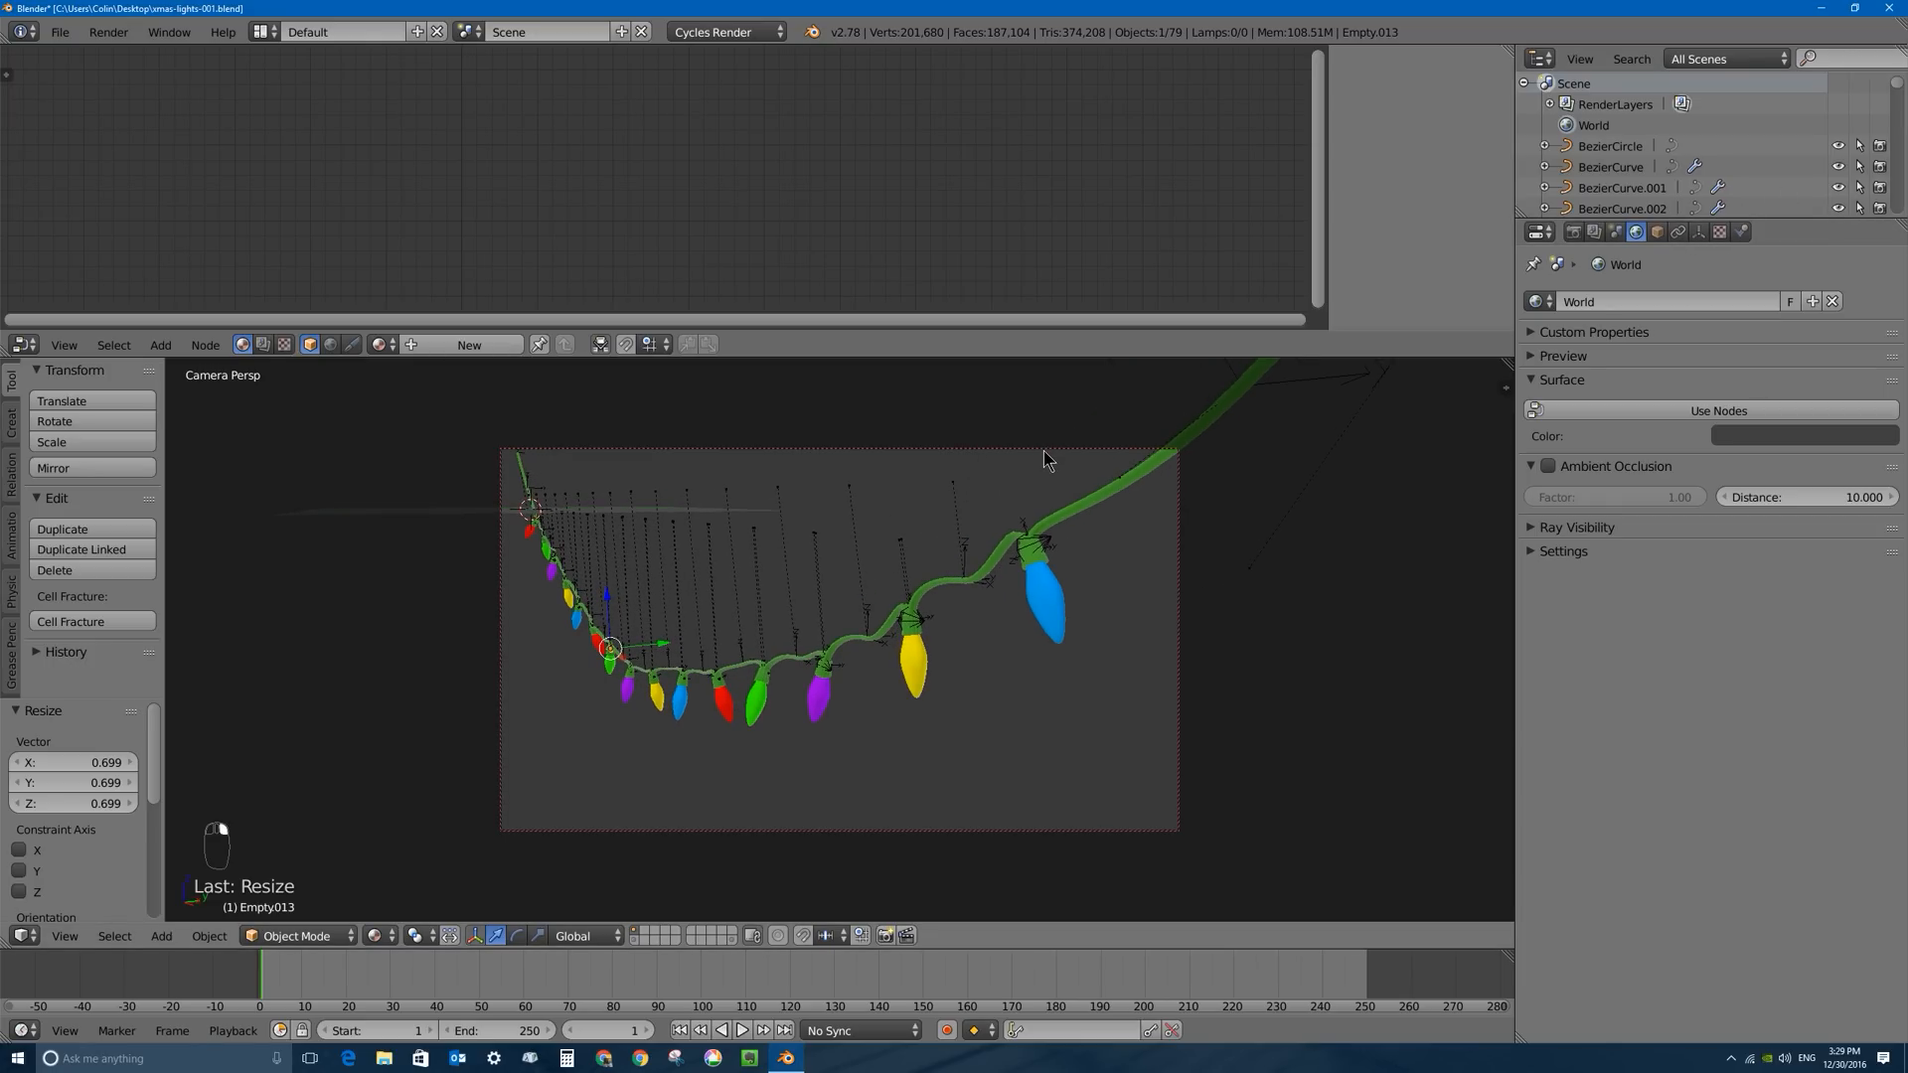
# Show the camera's layer together with the lights layer, select the camera, and set its focal length to 60 mm.
pyautogui.rightClick(1151, 481)
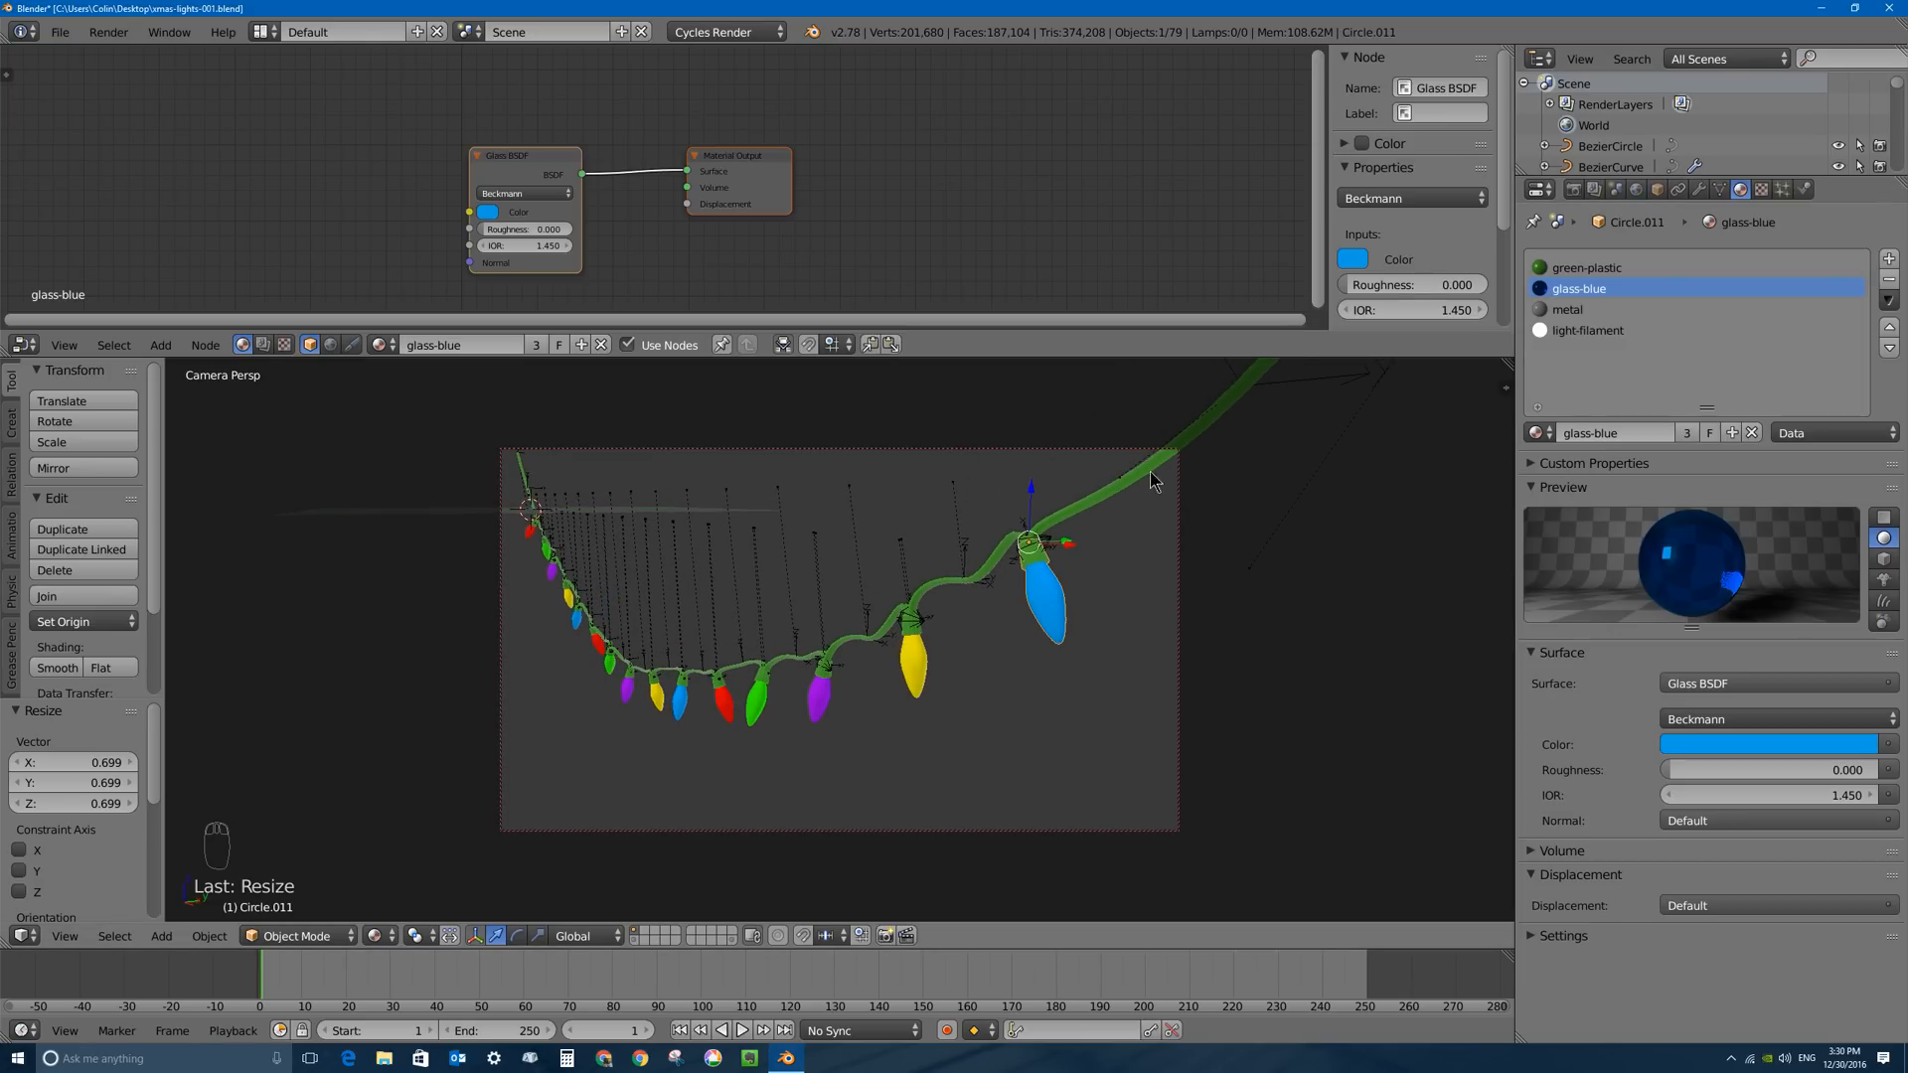
pyautogui.keyDown('shift'); pyautogui.click(633, 941); pyautogui.keyUp('shift')
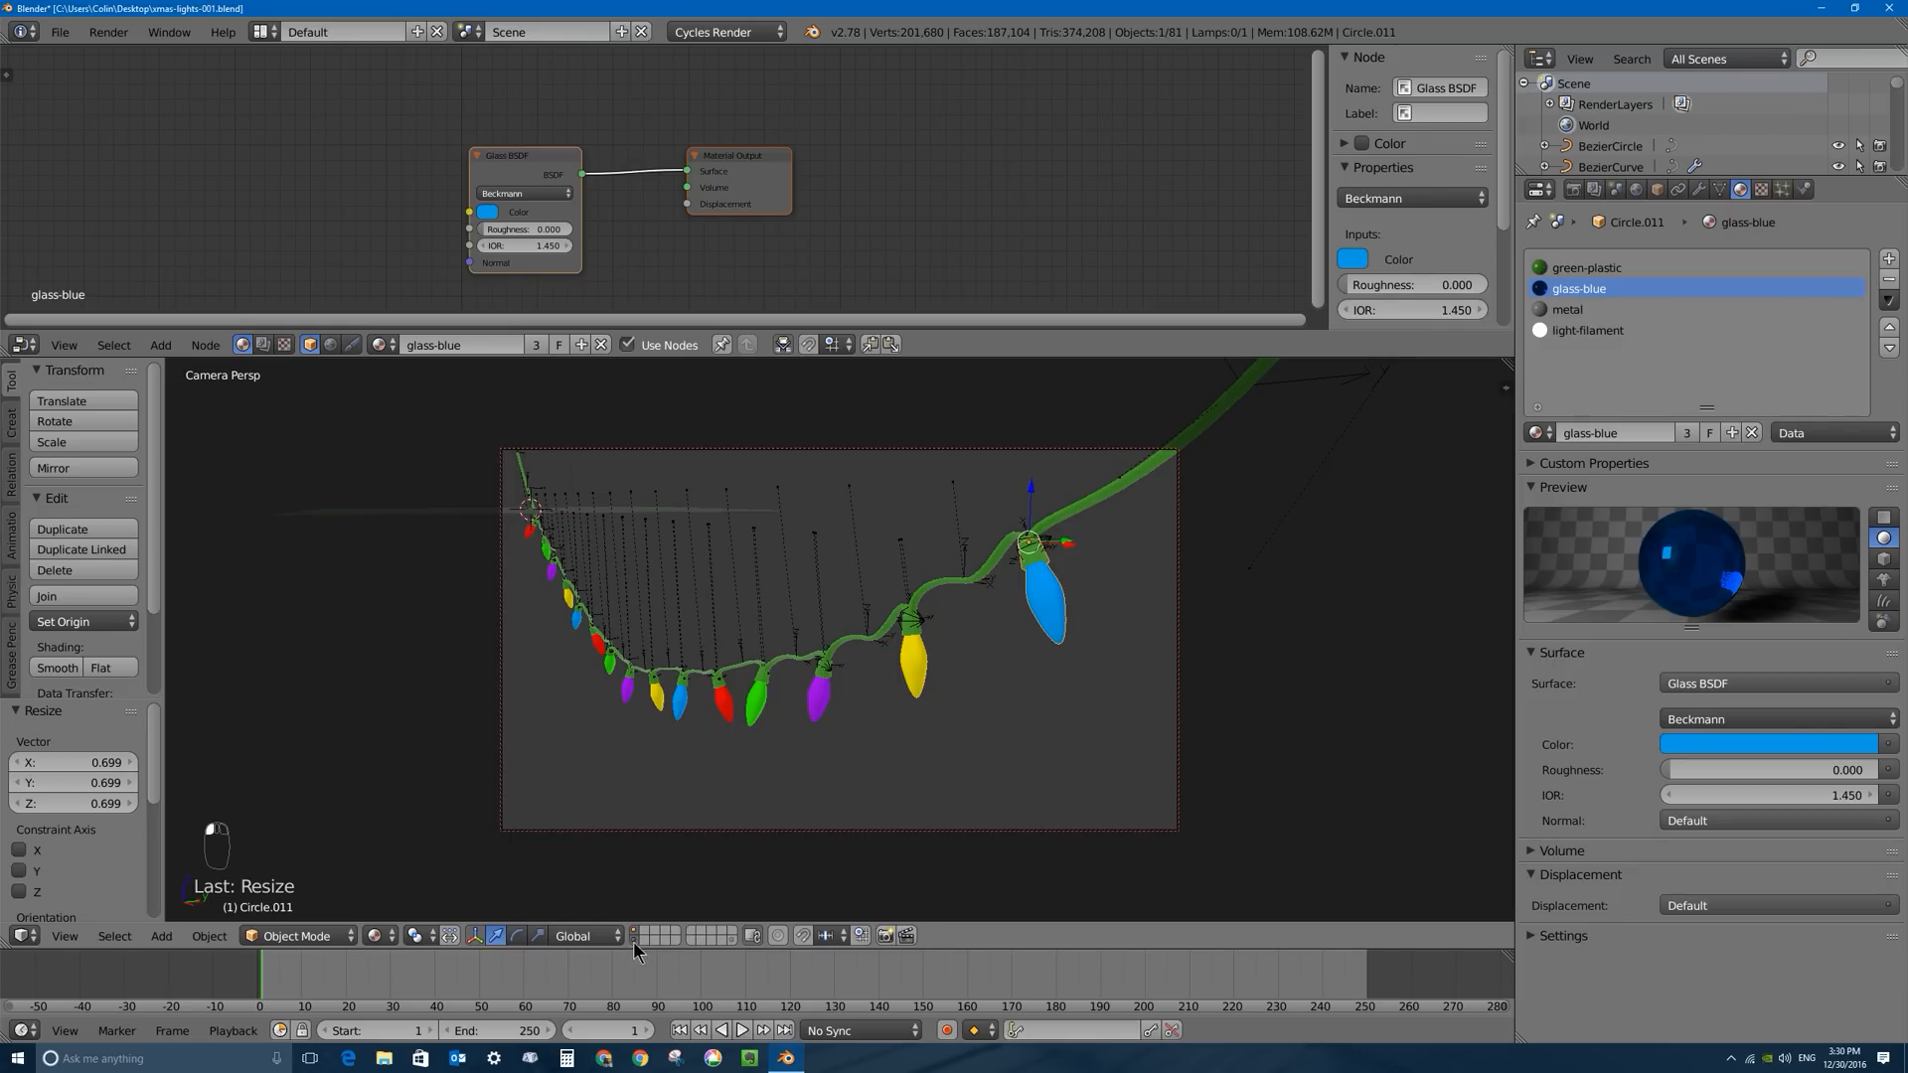
pyautogui.click(634, 942)
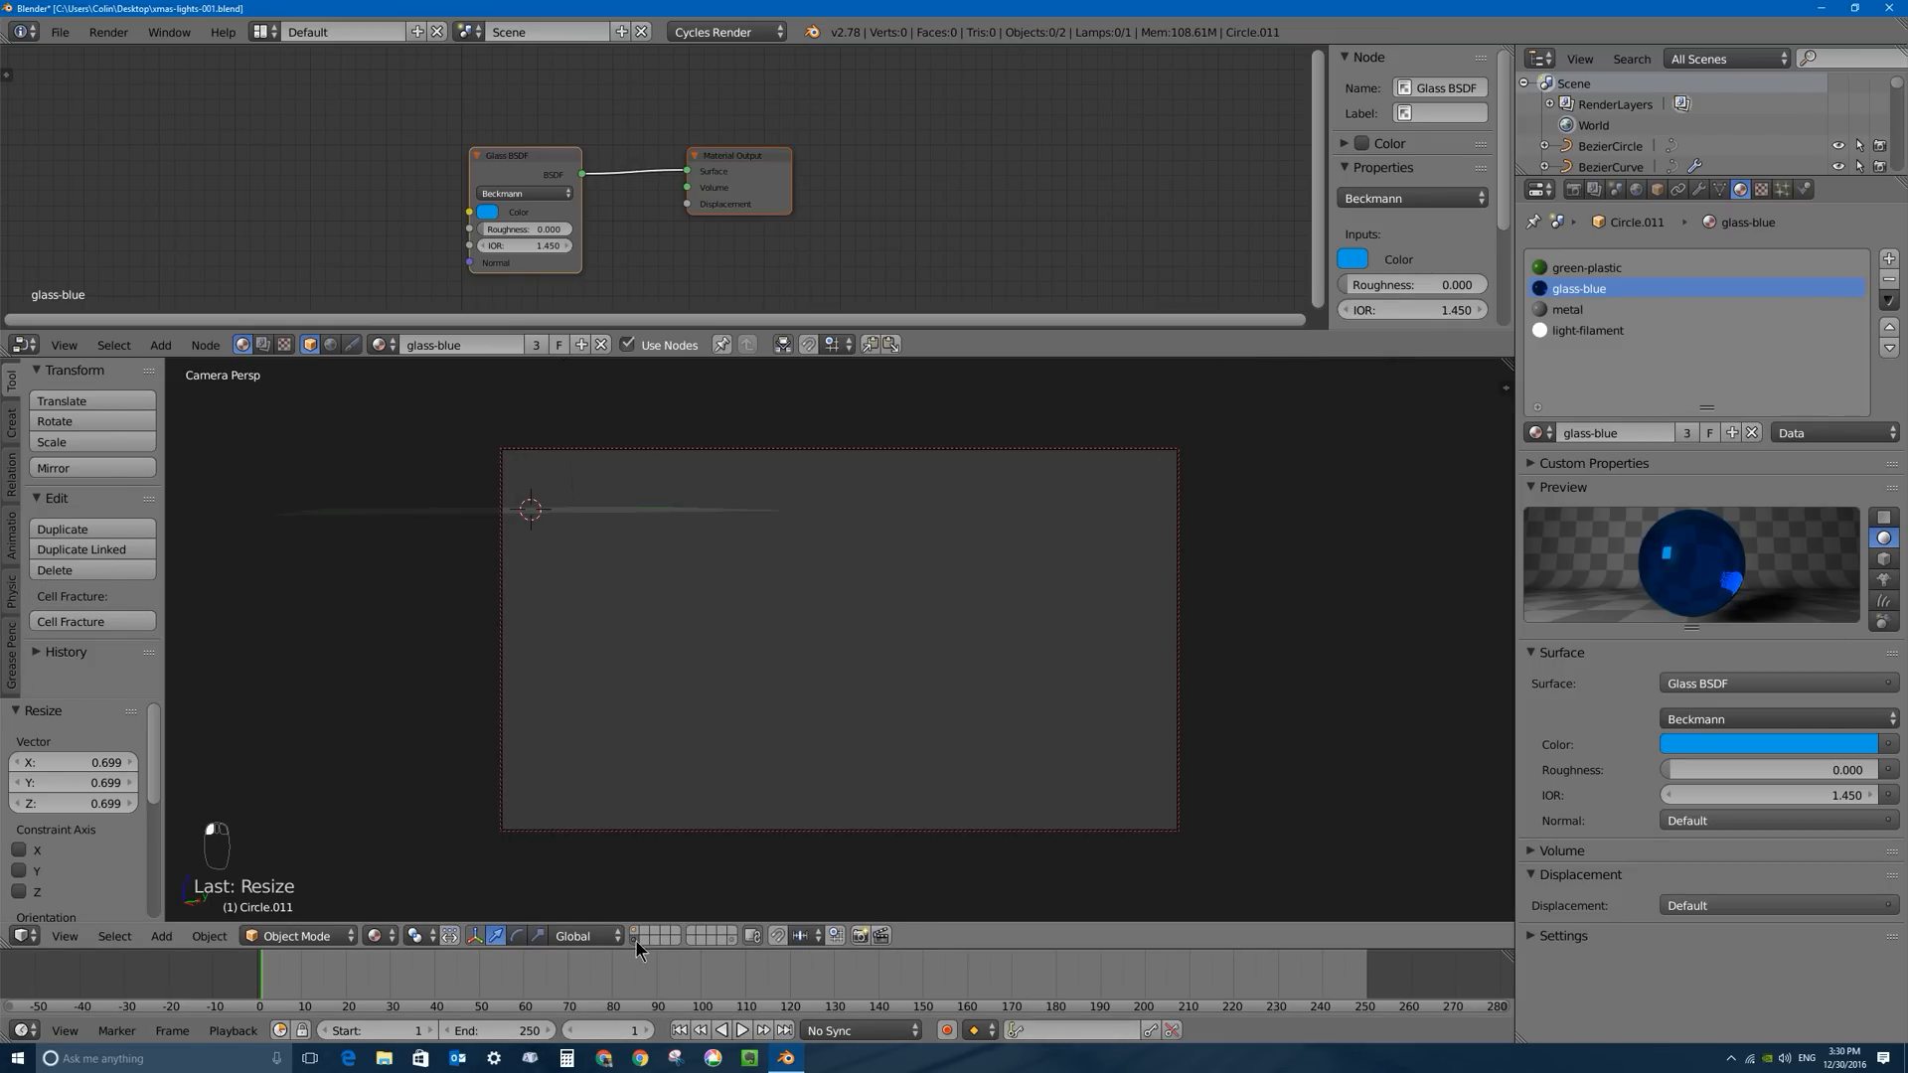
pyautogui.keyDown('shift'); pyautogui.click(632, 933); pyautogui.keyUp('shift')
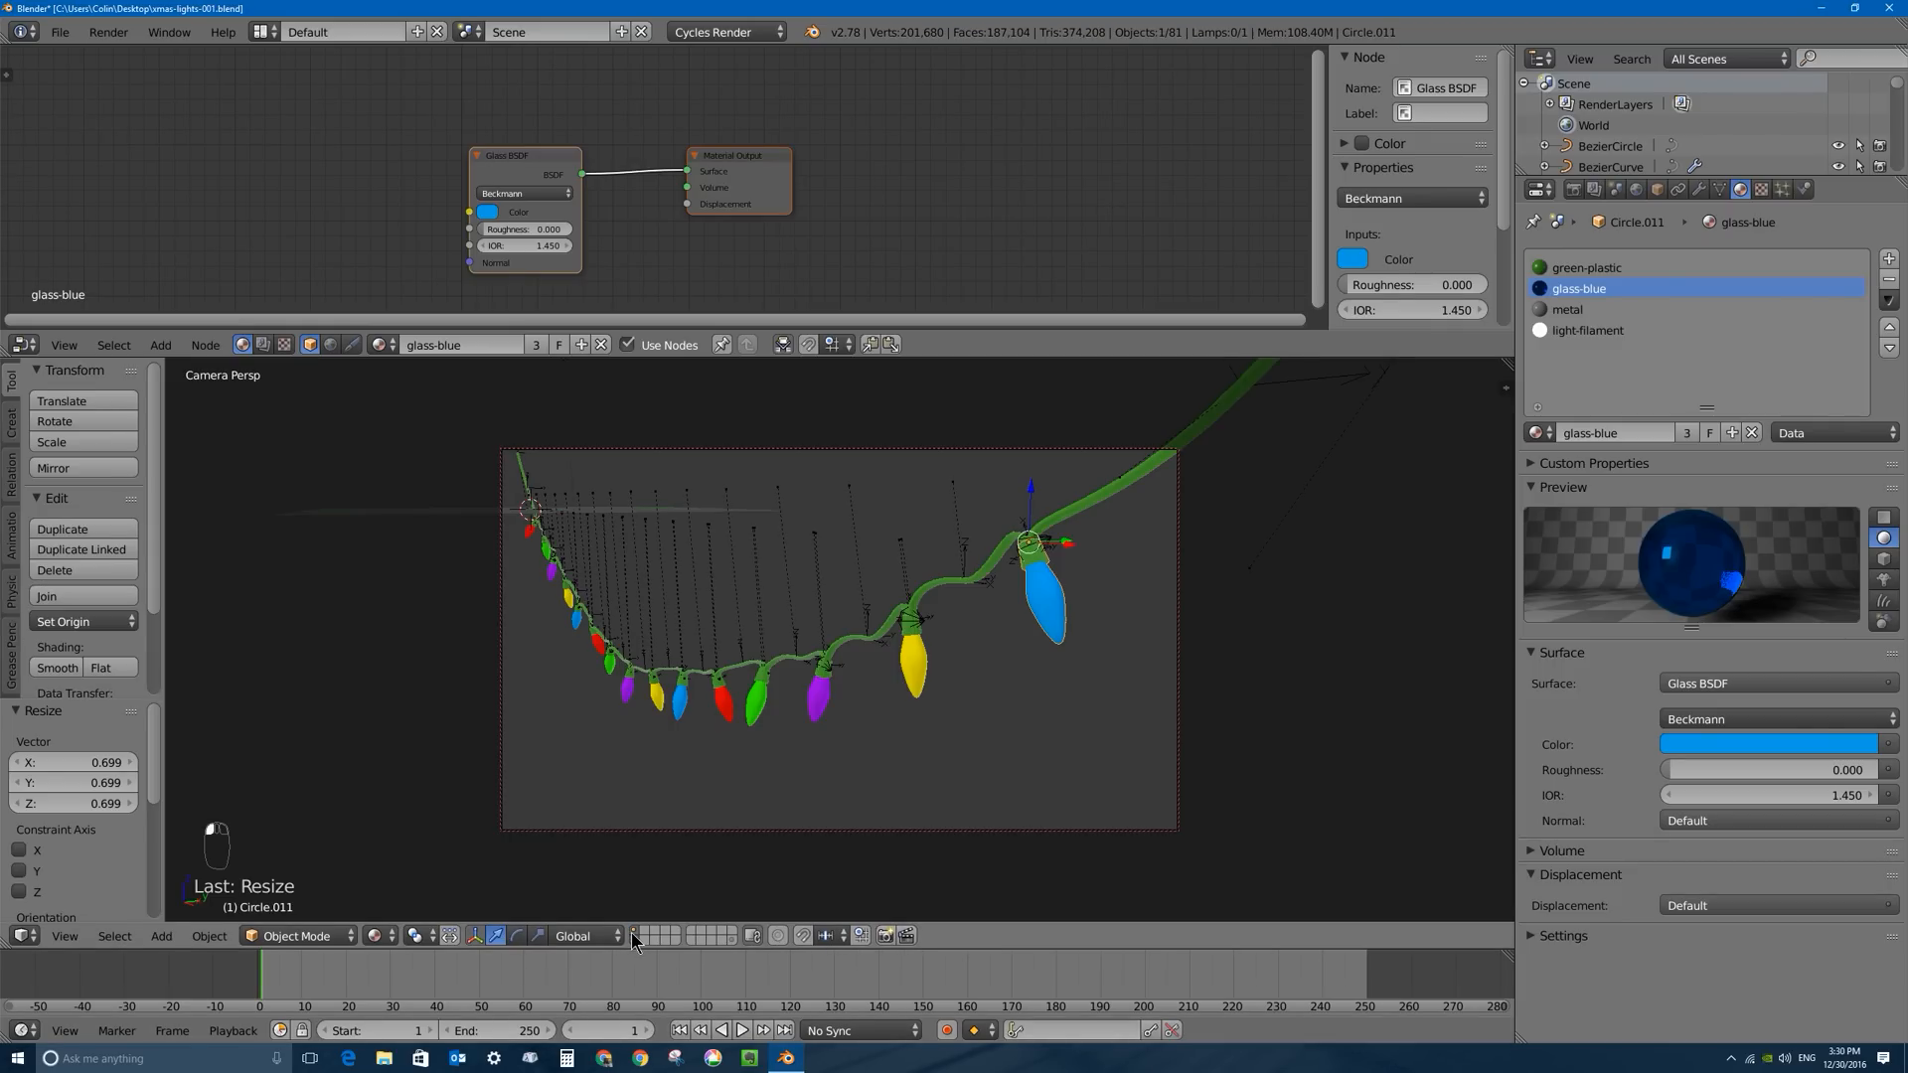
pyautogui.rightClick(1073, 453)
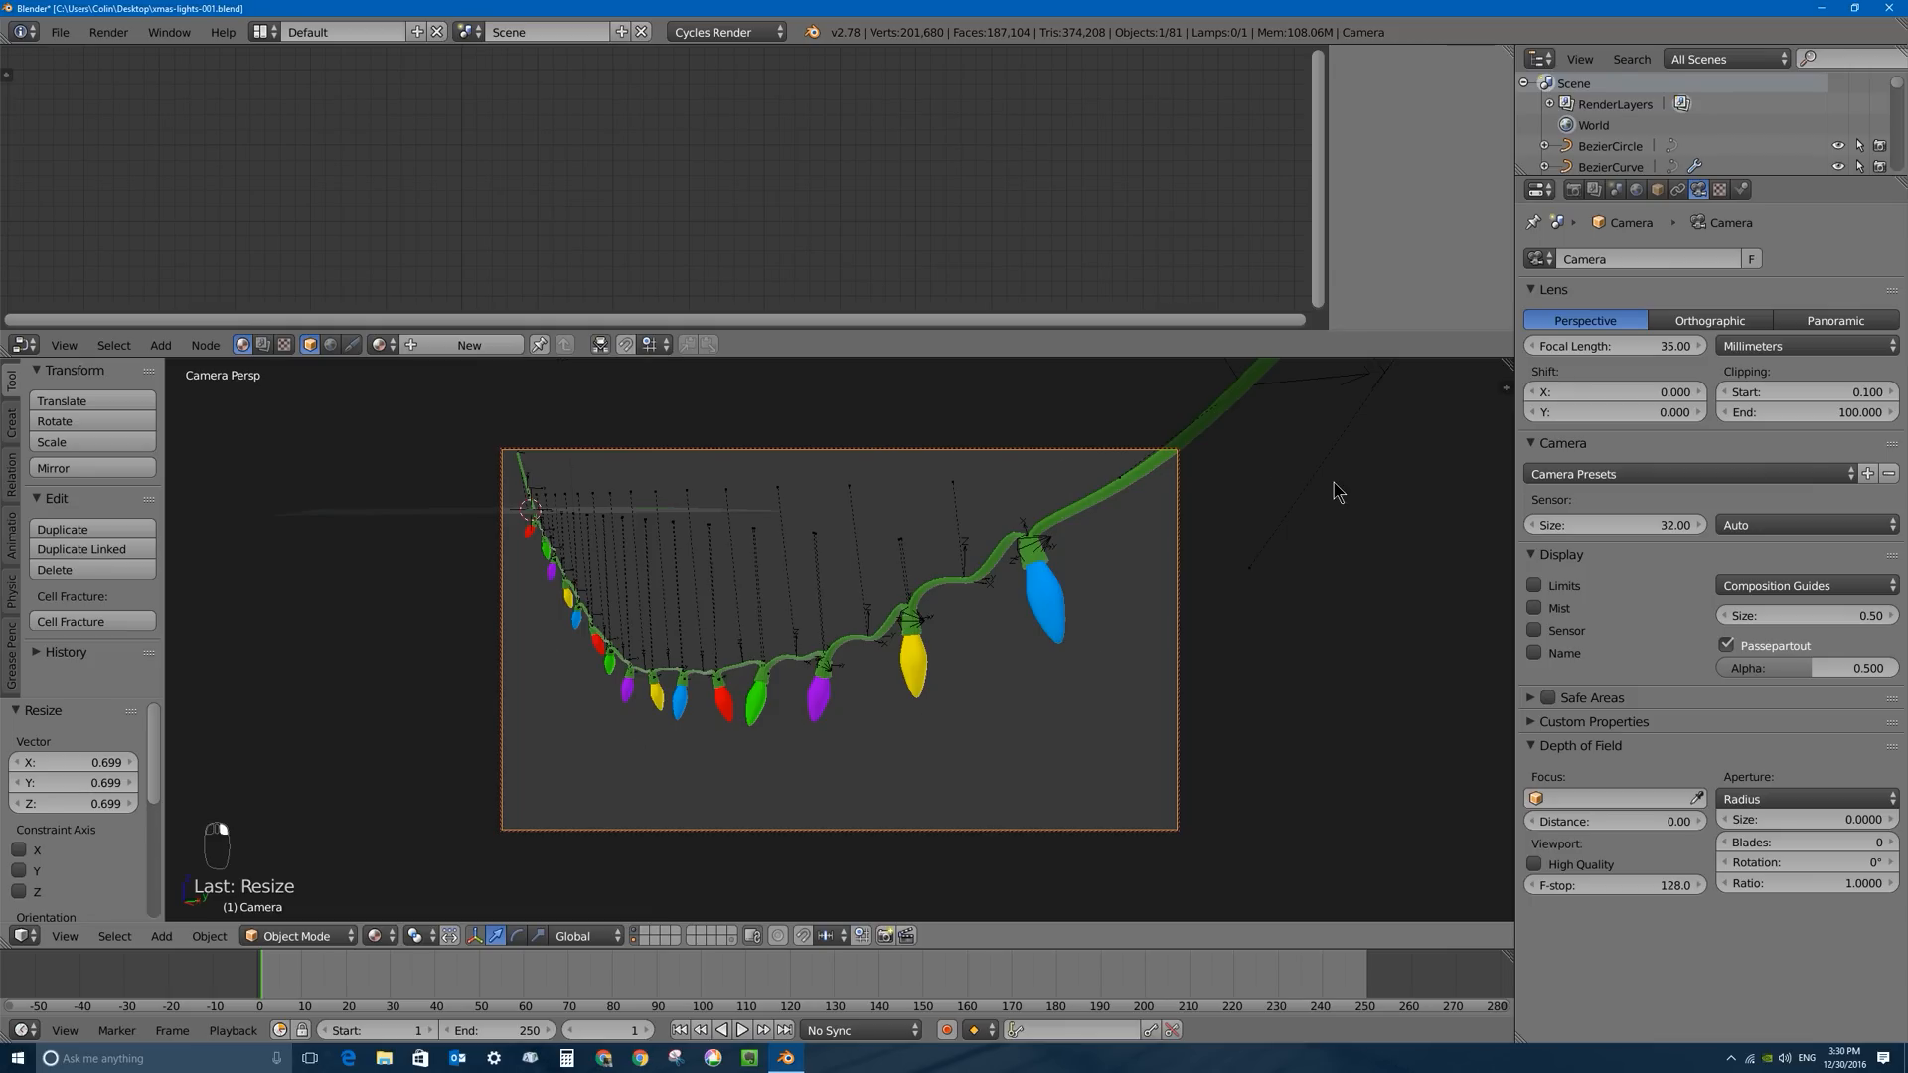
pyautogui.click(1616, 347)
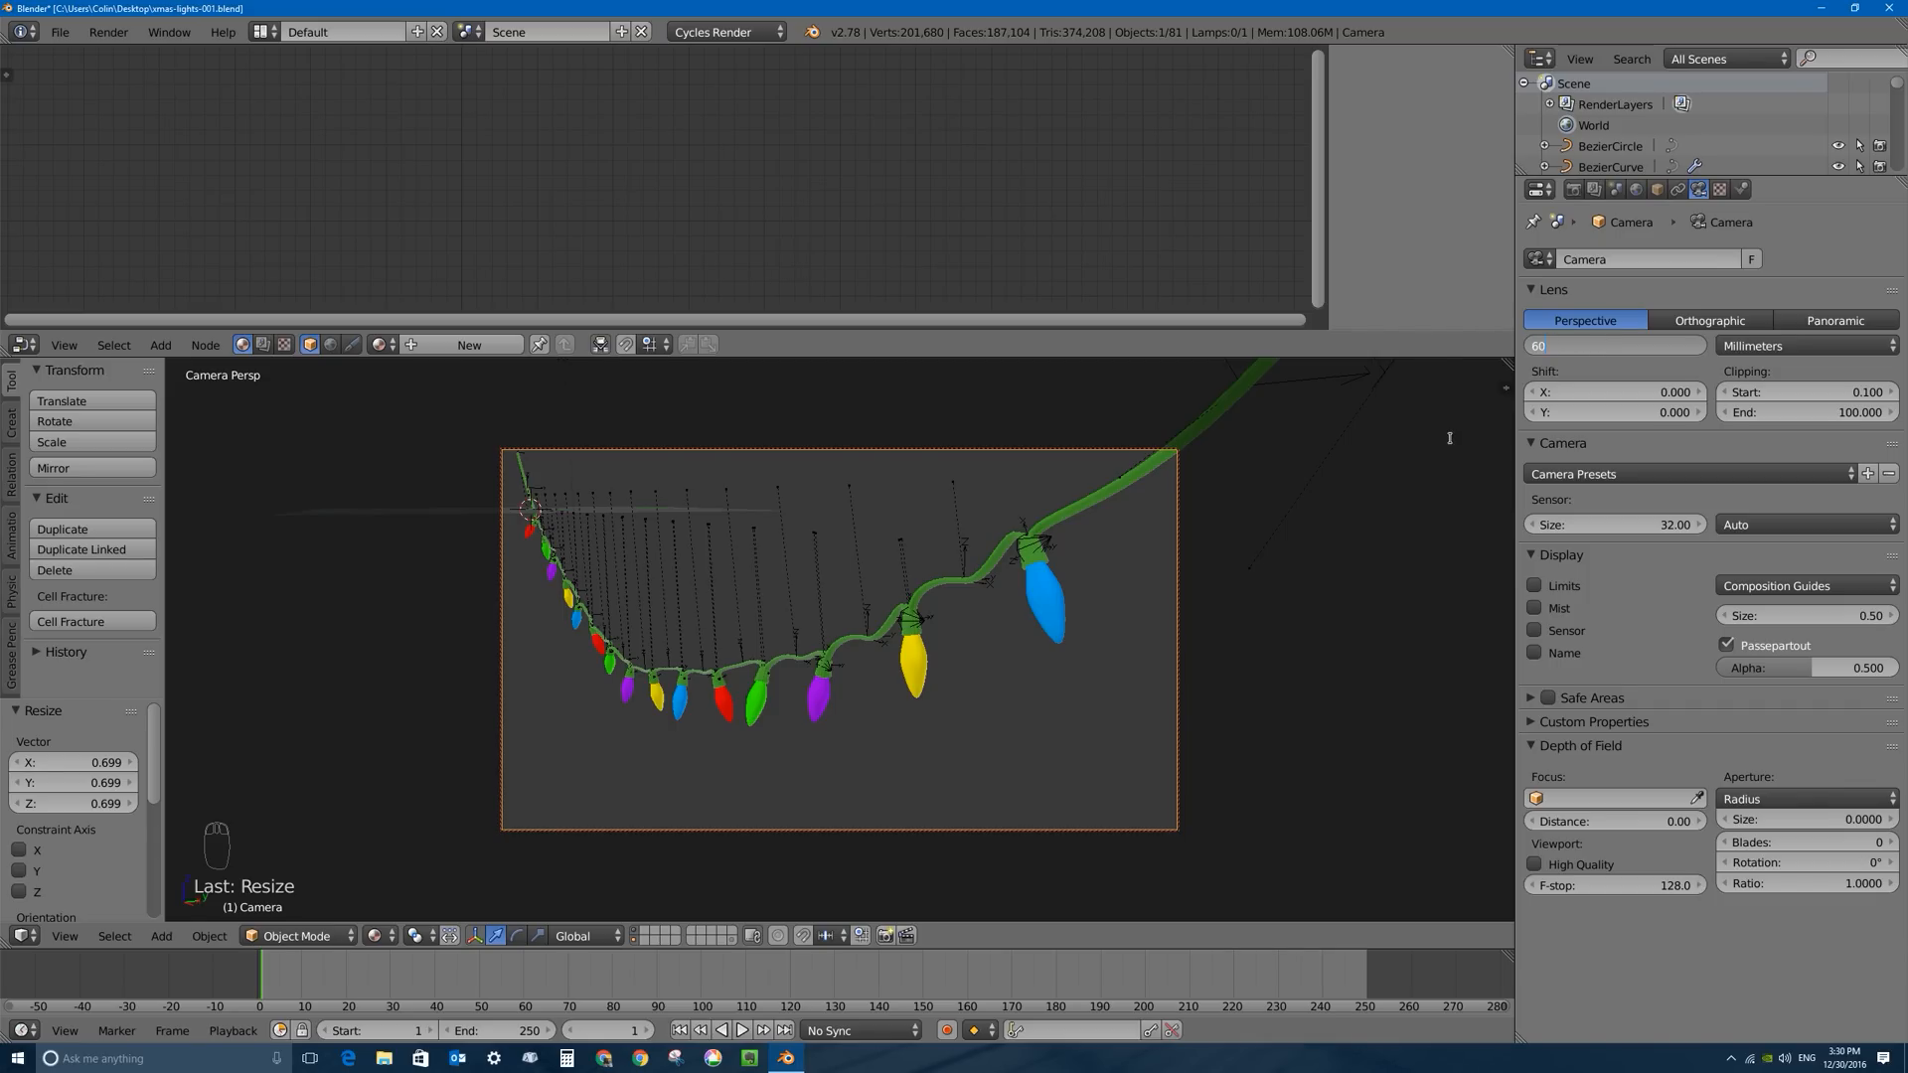
pyautogui.press('Return')
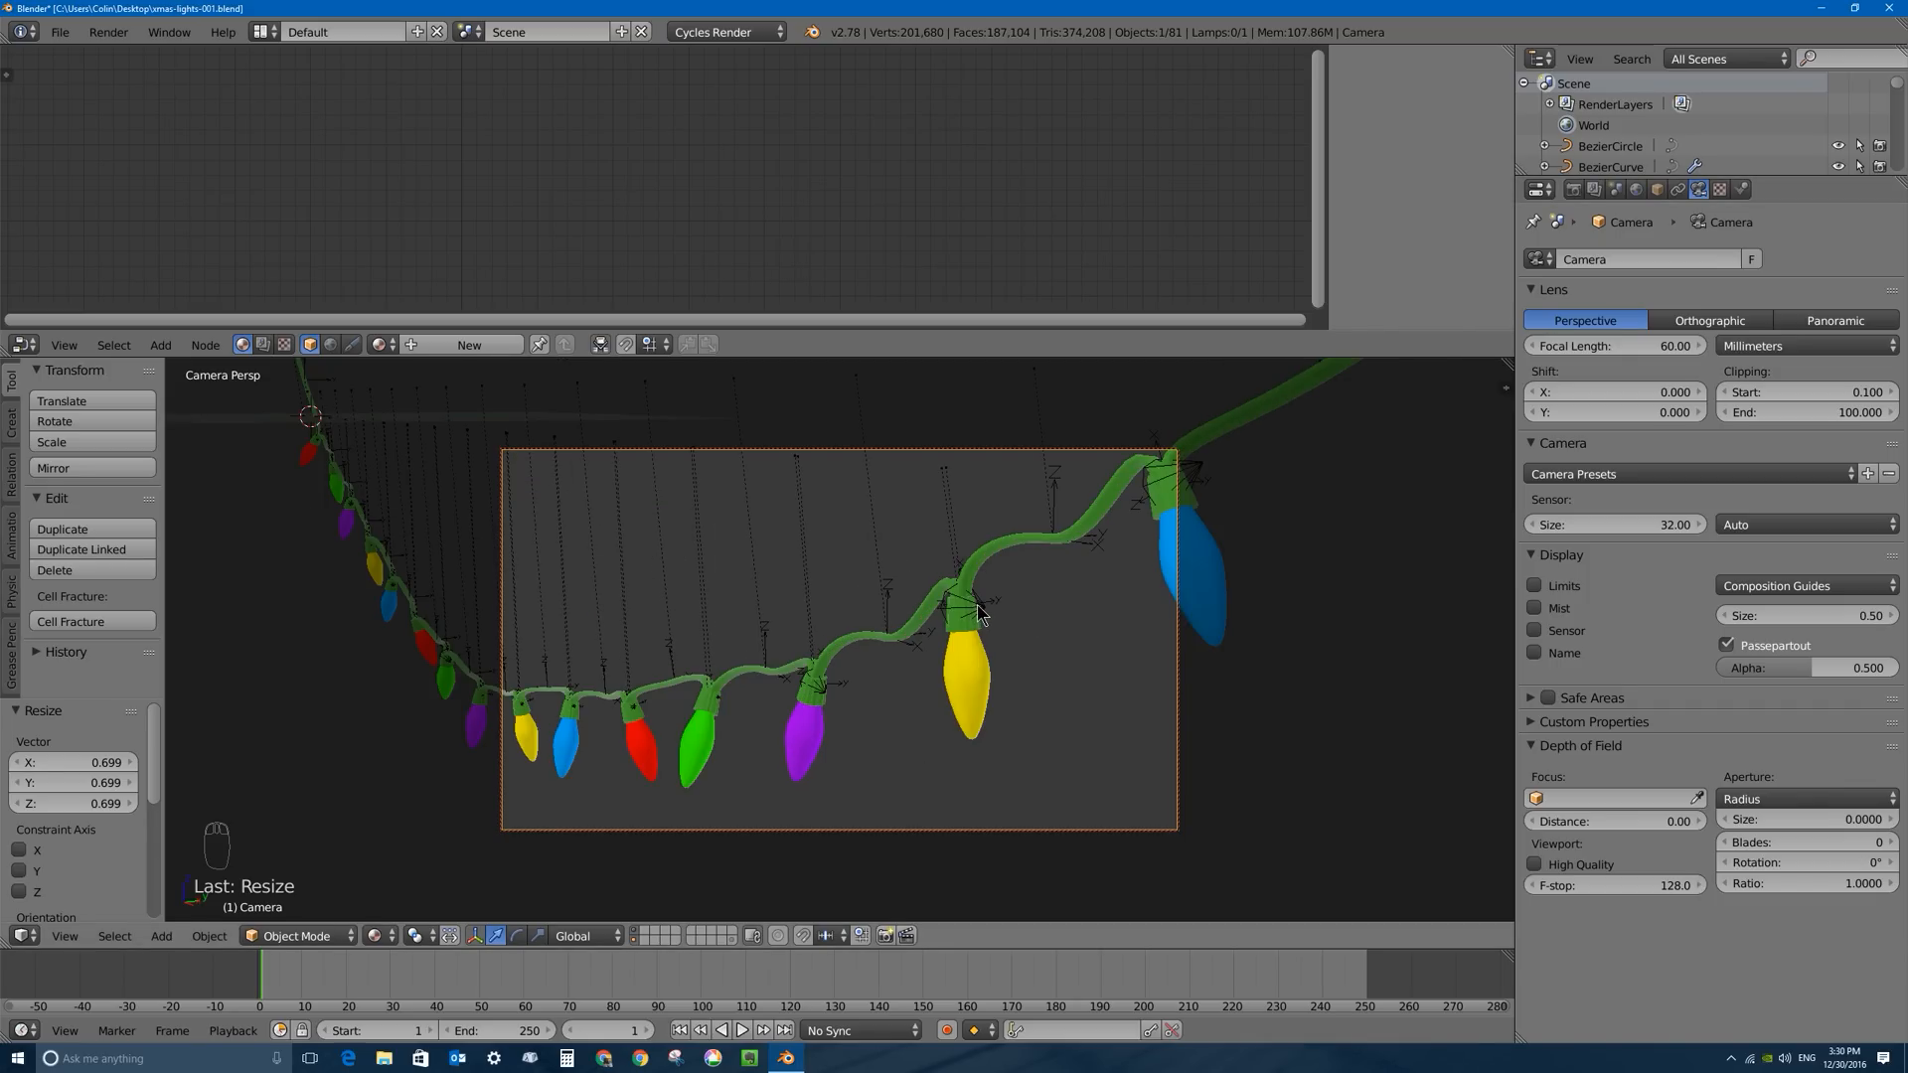
# Select the control empty at the near yellow bulb and reframe the camera to include the string from the red to the blue end bulb.
pyautogui.rightClick(979, 611)
pyautogui.moveTo(1059, 576); pyautogui.dragTo(1040, 569, button='middle')
pyautogui.moveTo(835, 541); pyautogui.dragTo(835, 552, button='middle')
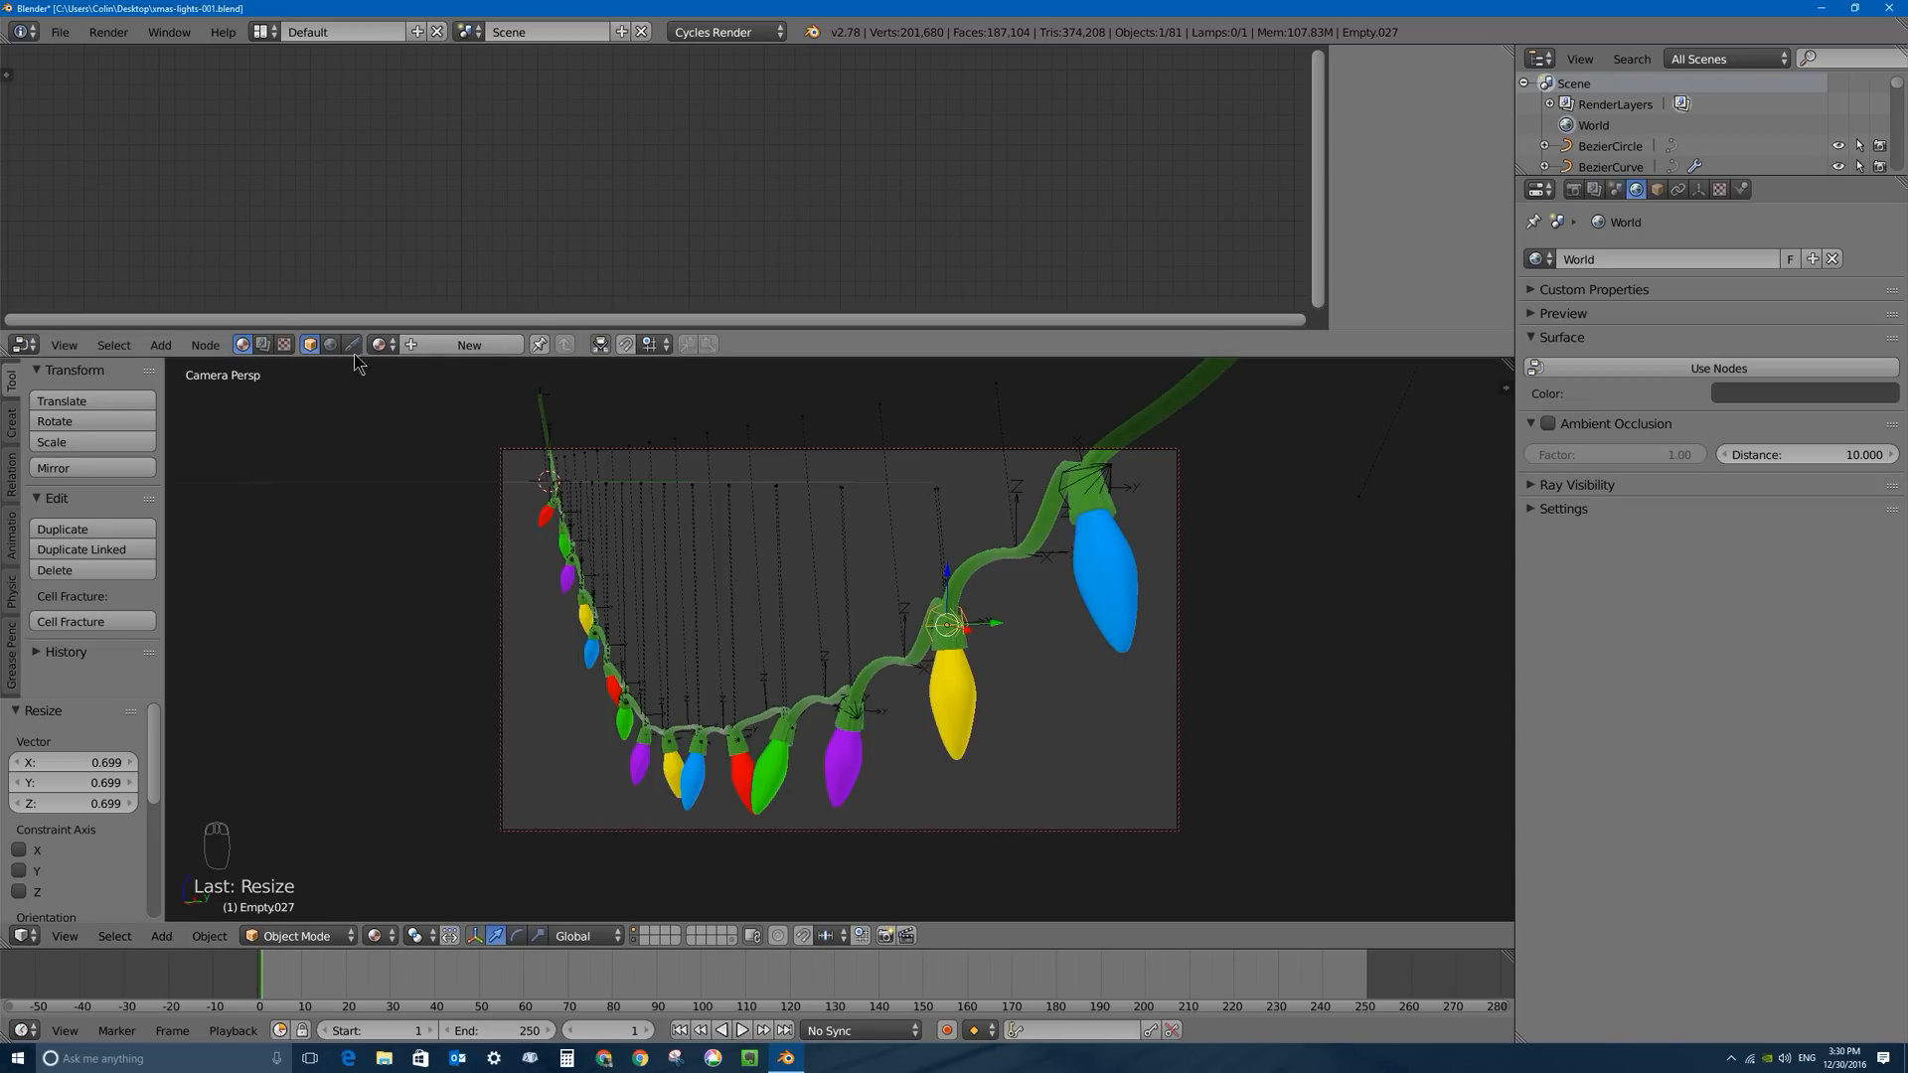
# Enlarge the node editor, select the near blue bulb, and enable compositing nodes for the scene.
pyautogui.moveTo(370, 358); pyautogui.dragTo(370, 450)
pyautogui.rightClick(1118, 647)
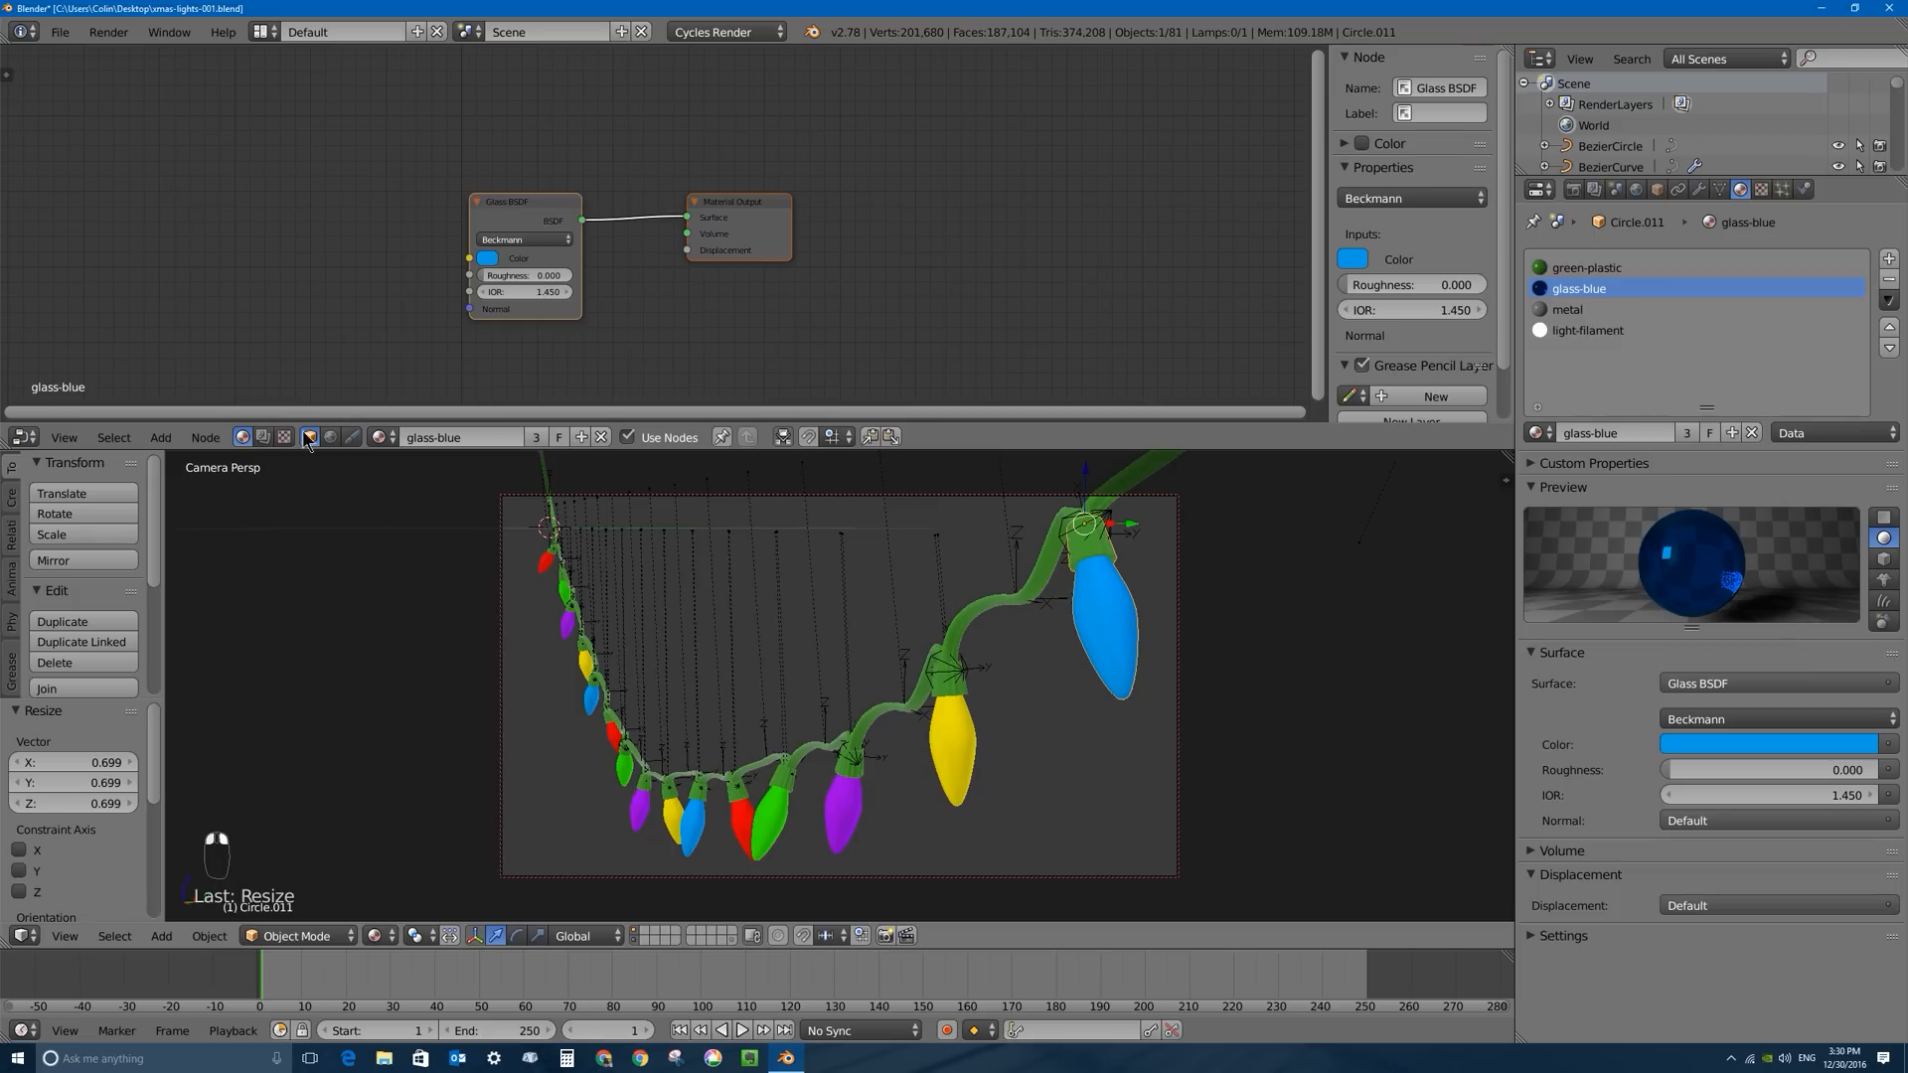
pyautogui.click(244, 439)
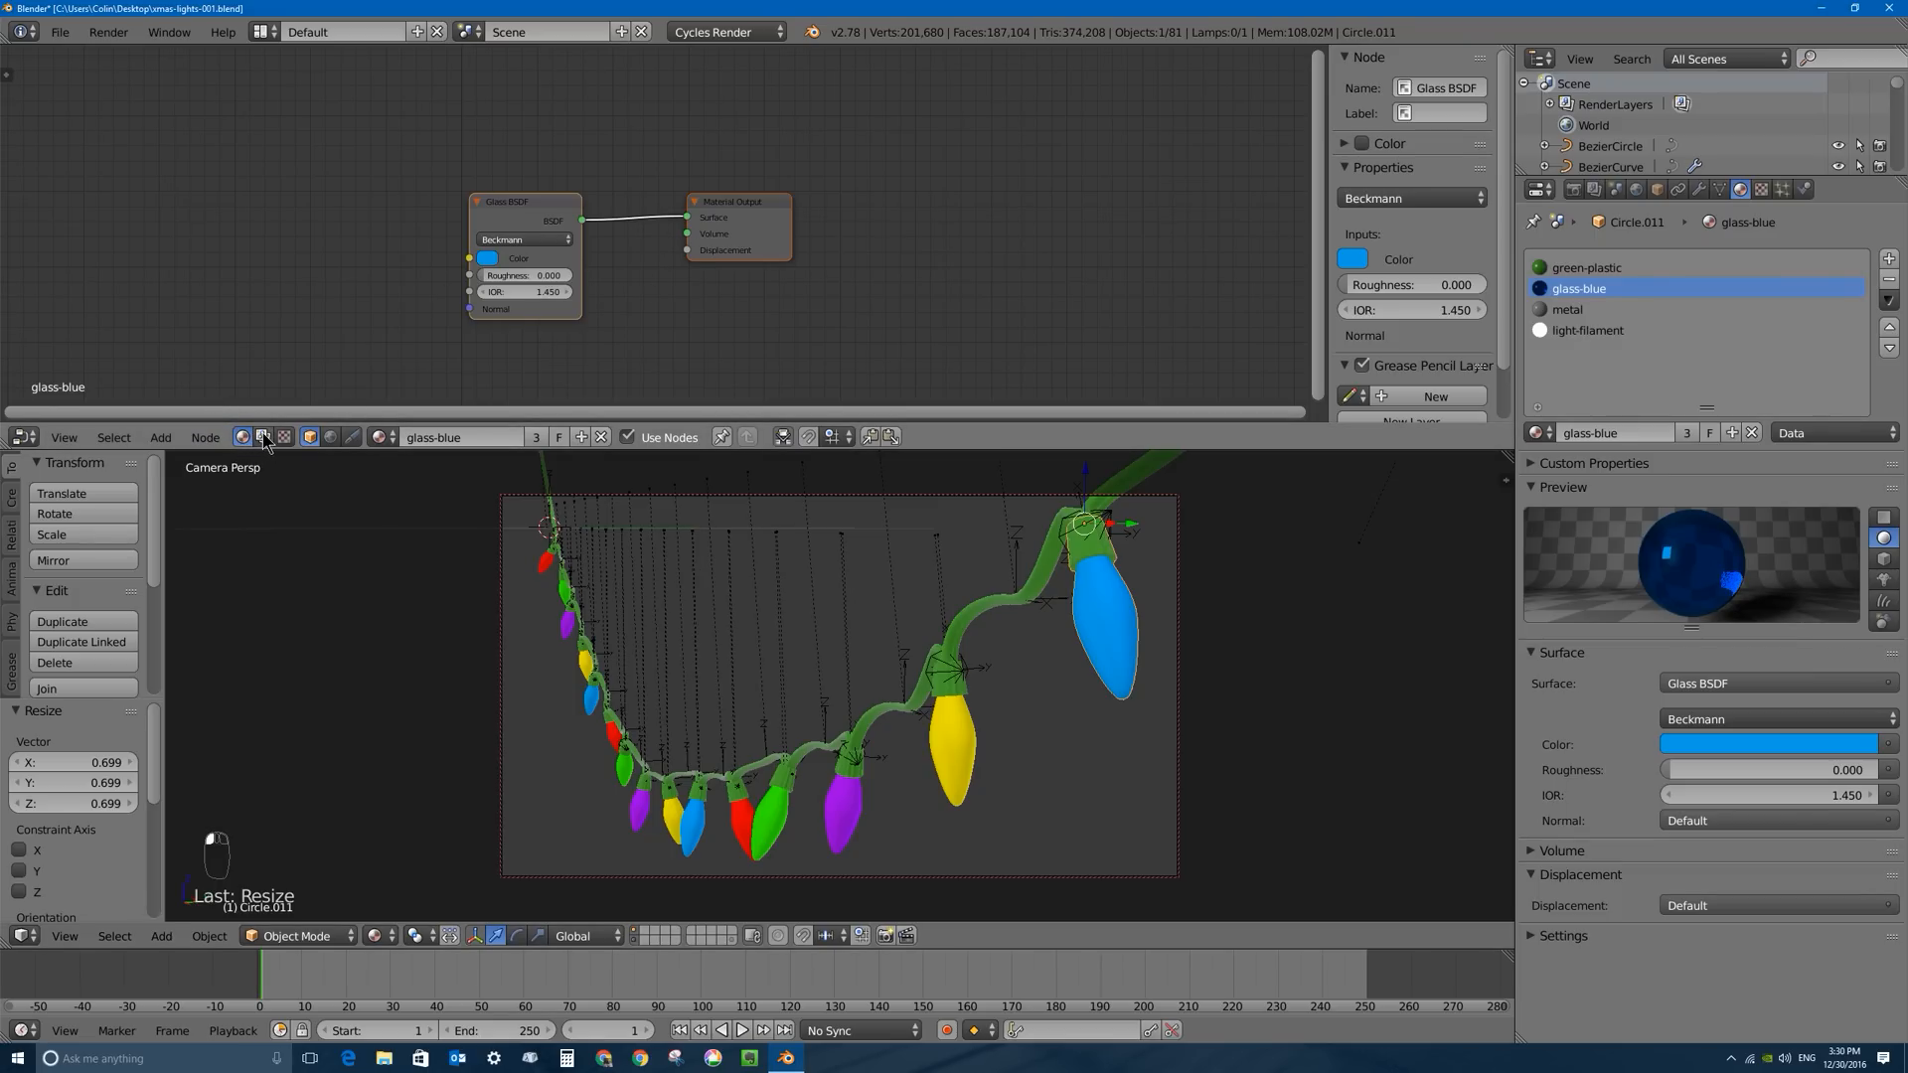
pyautogui.click(264, 438)
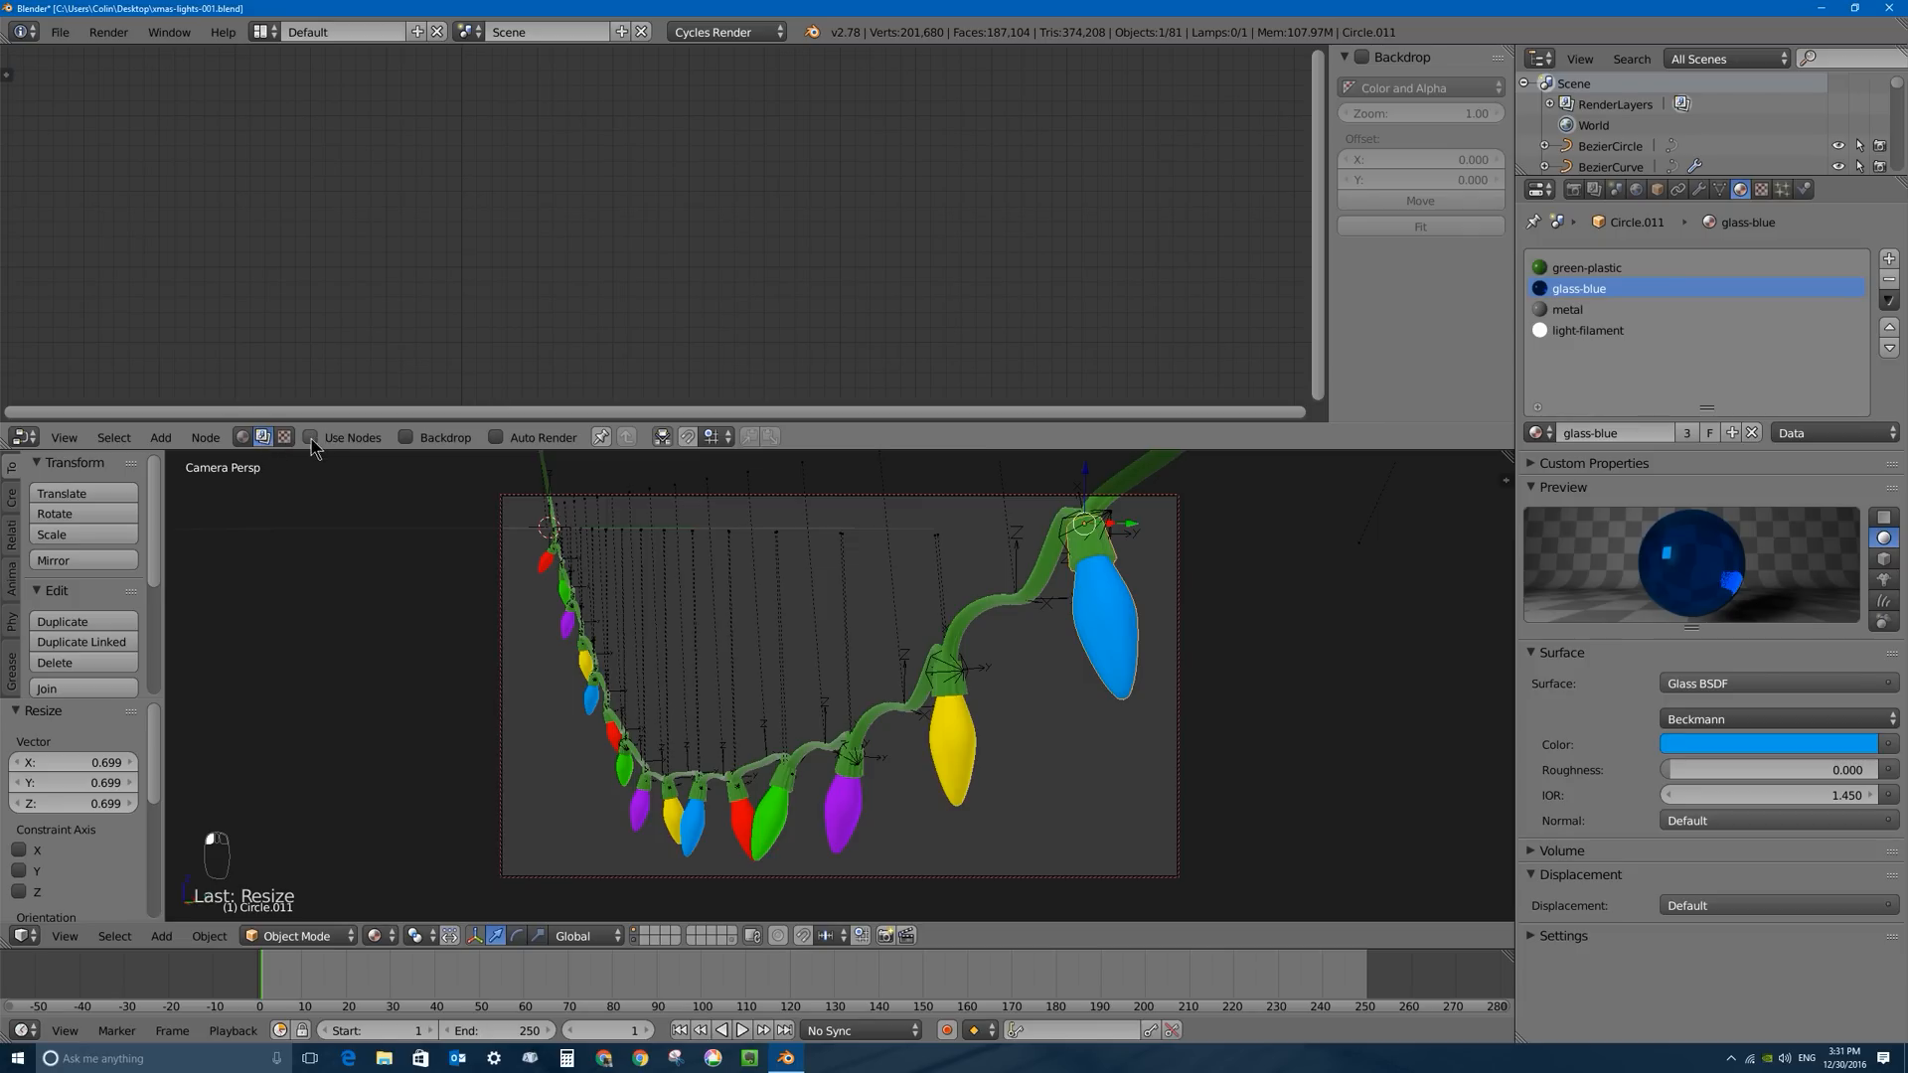
pyautogui.click(311, 438)
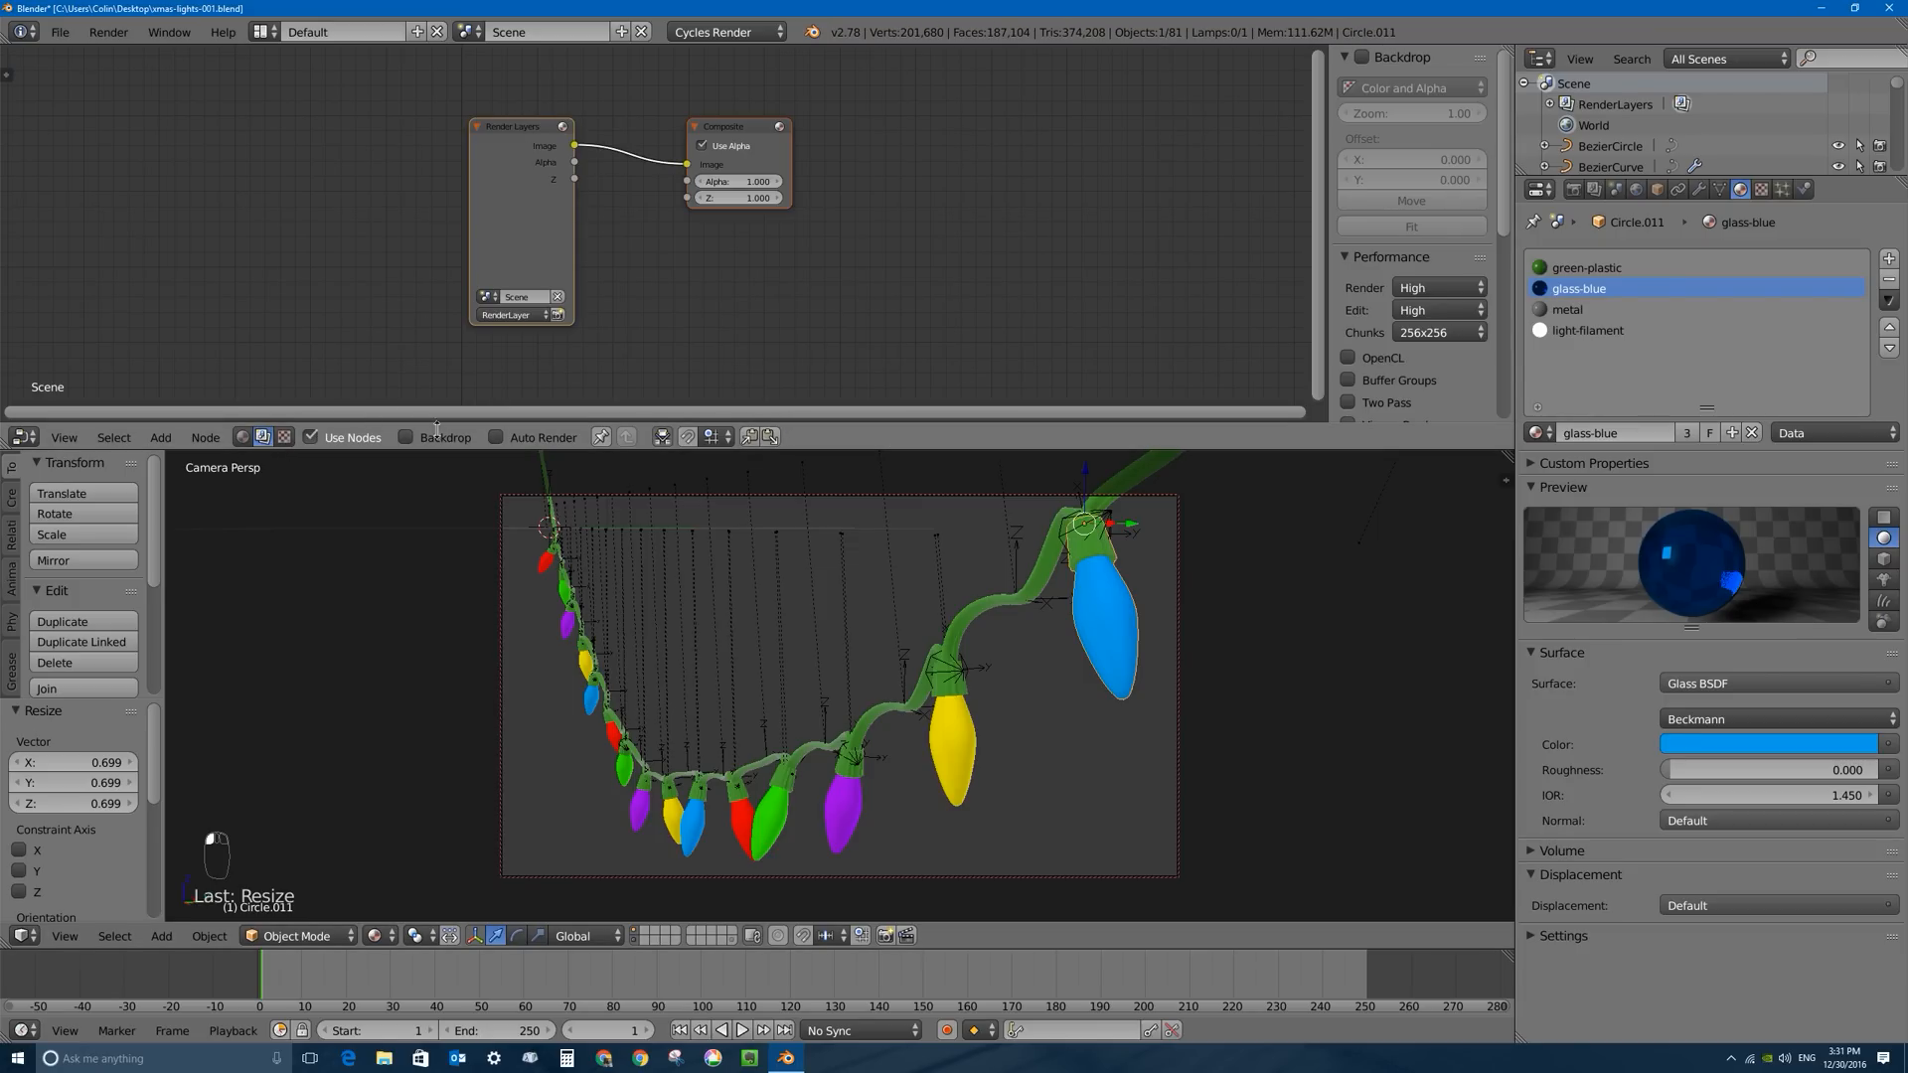
# Spread the Render Layers and Composite nodes apart and insert a Glare node on the image link between them.
pyautogui.scroll(3, 517, 187)
pyautogui.moveTo(460, 105); pyautogui.dragTo(348, 136)
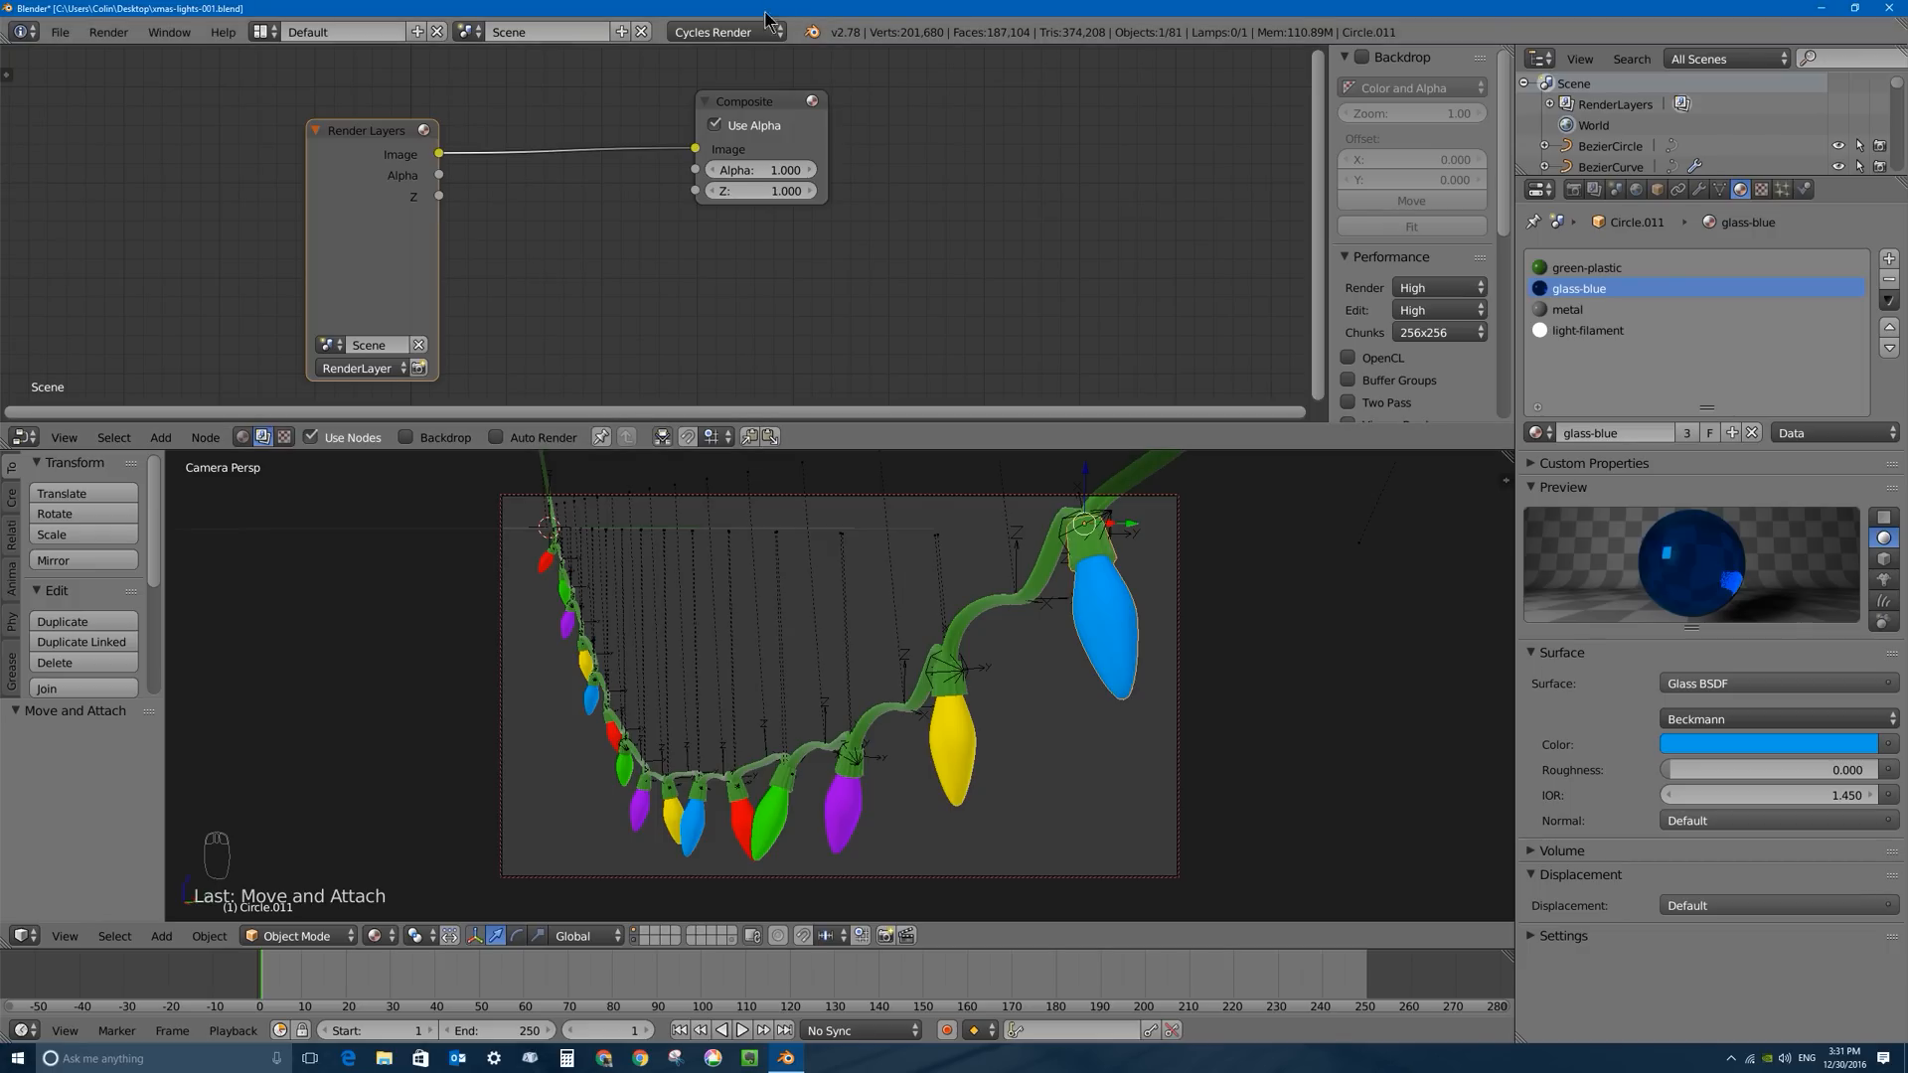
pyautogui.click(779, 117)
pyautogui.moveTo(779, 117); pyautogui.dragTo(1112, 178)
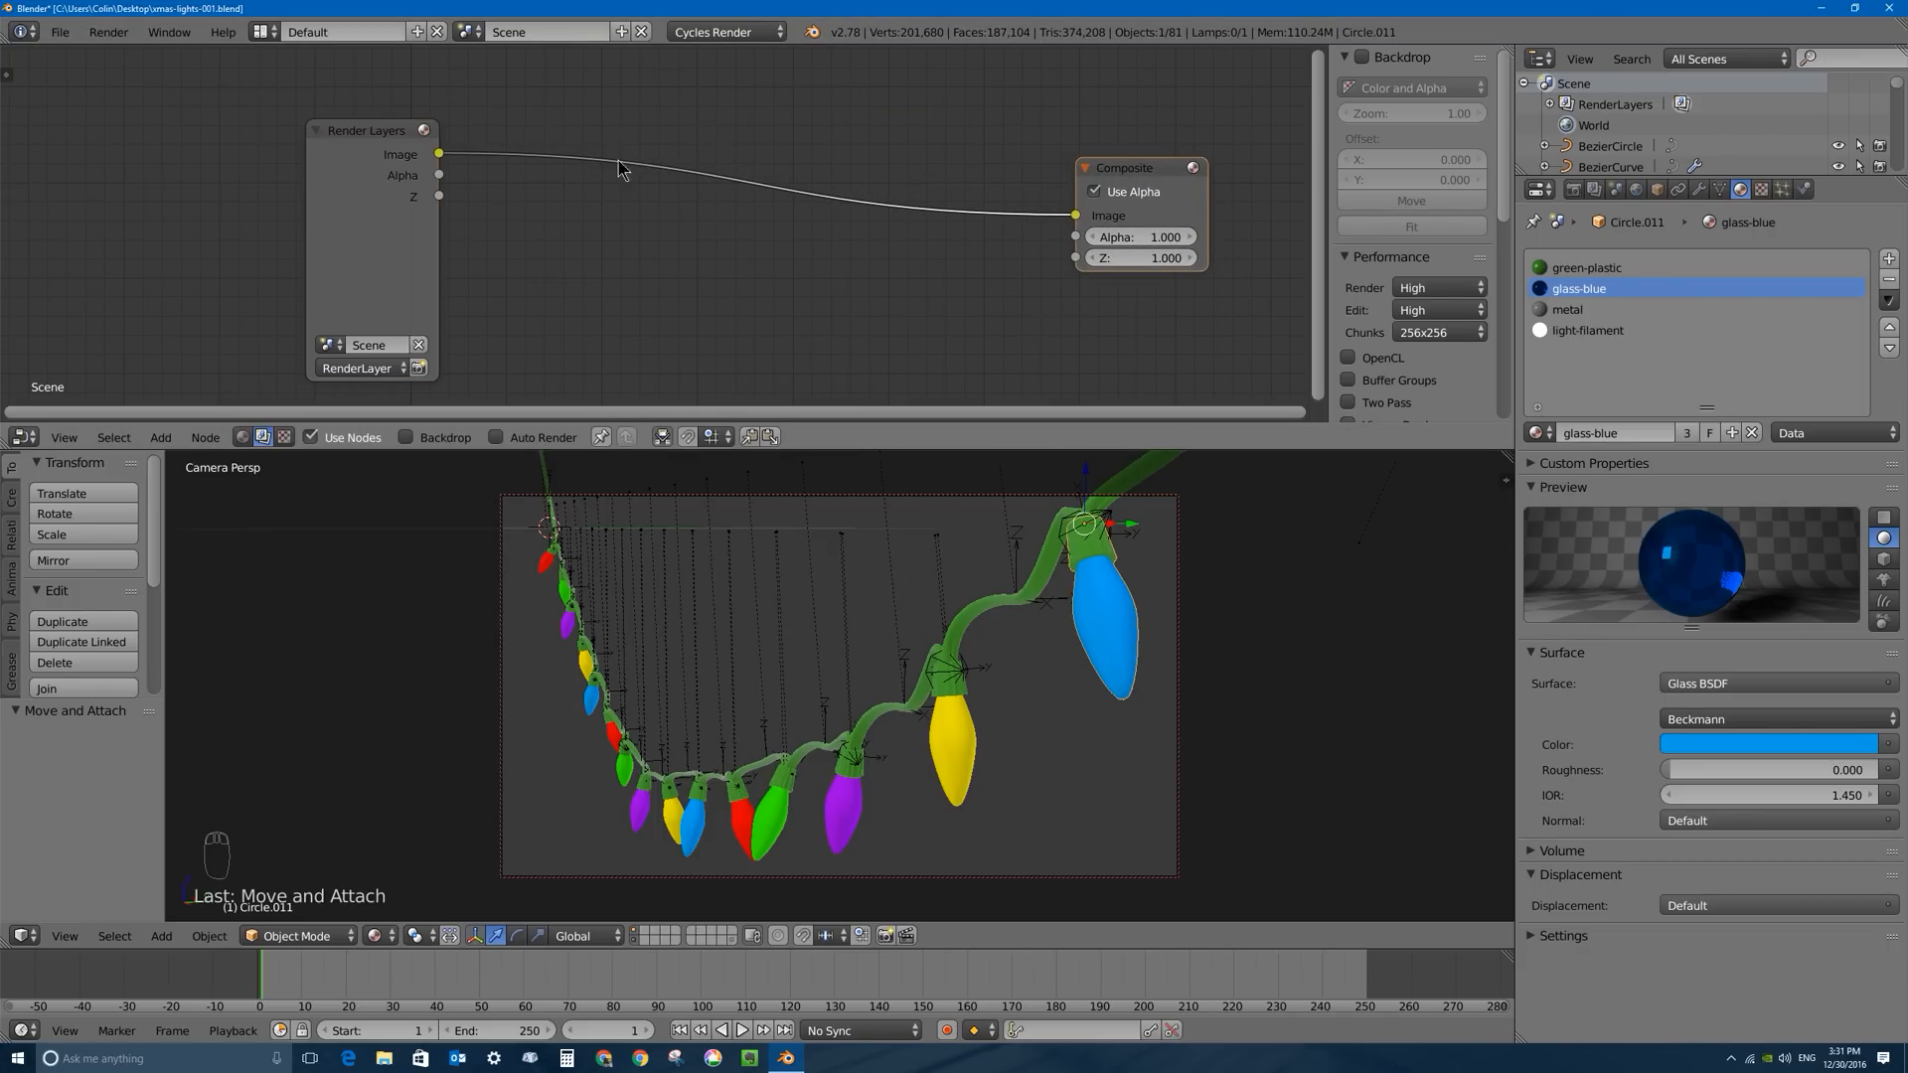
pyautogui.hotkey('shift', 'a')
pyautogui.moveTo(760, 204)
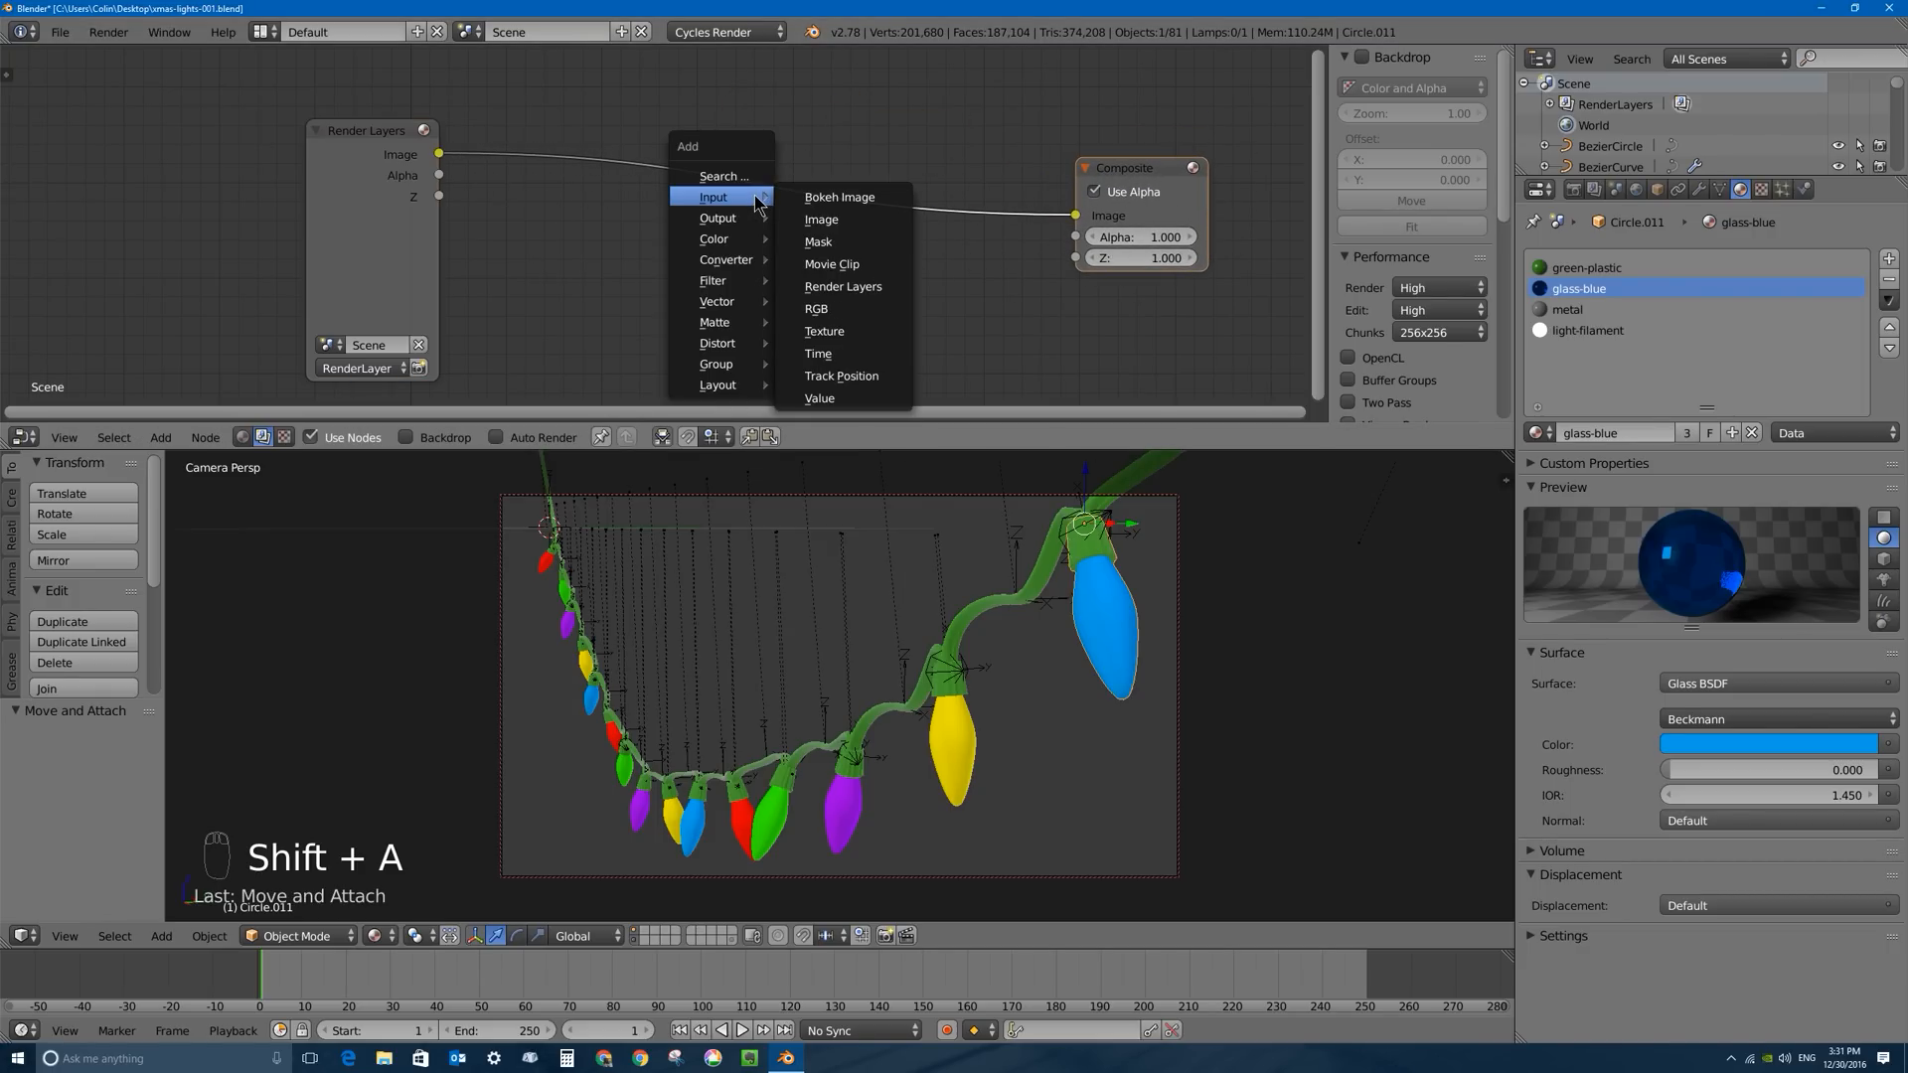
pyautogui.moveTo(743, 287)
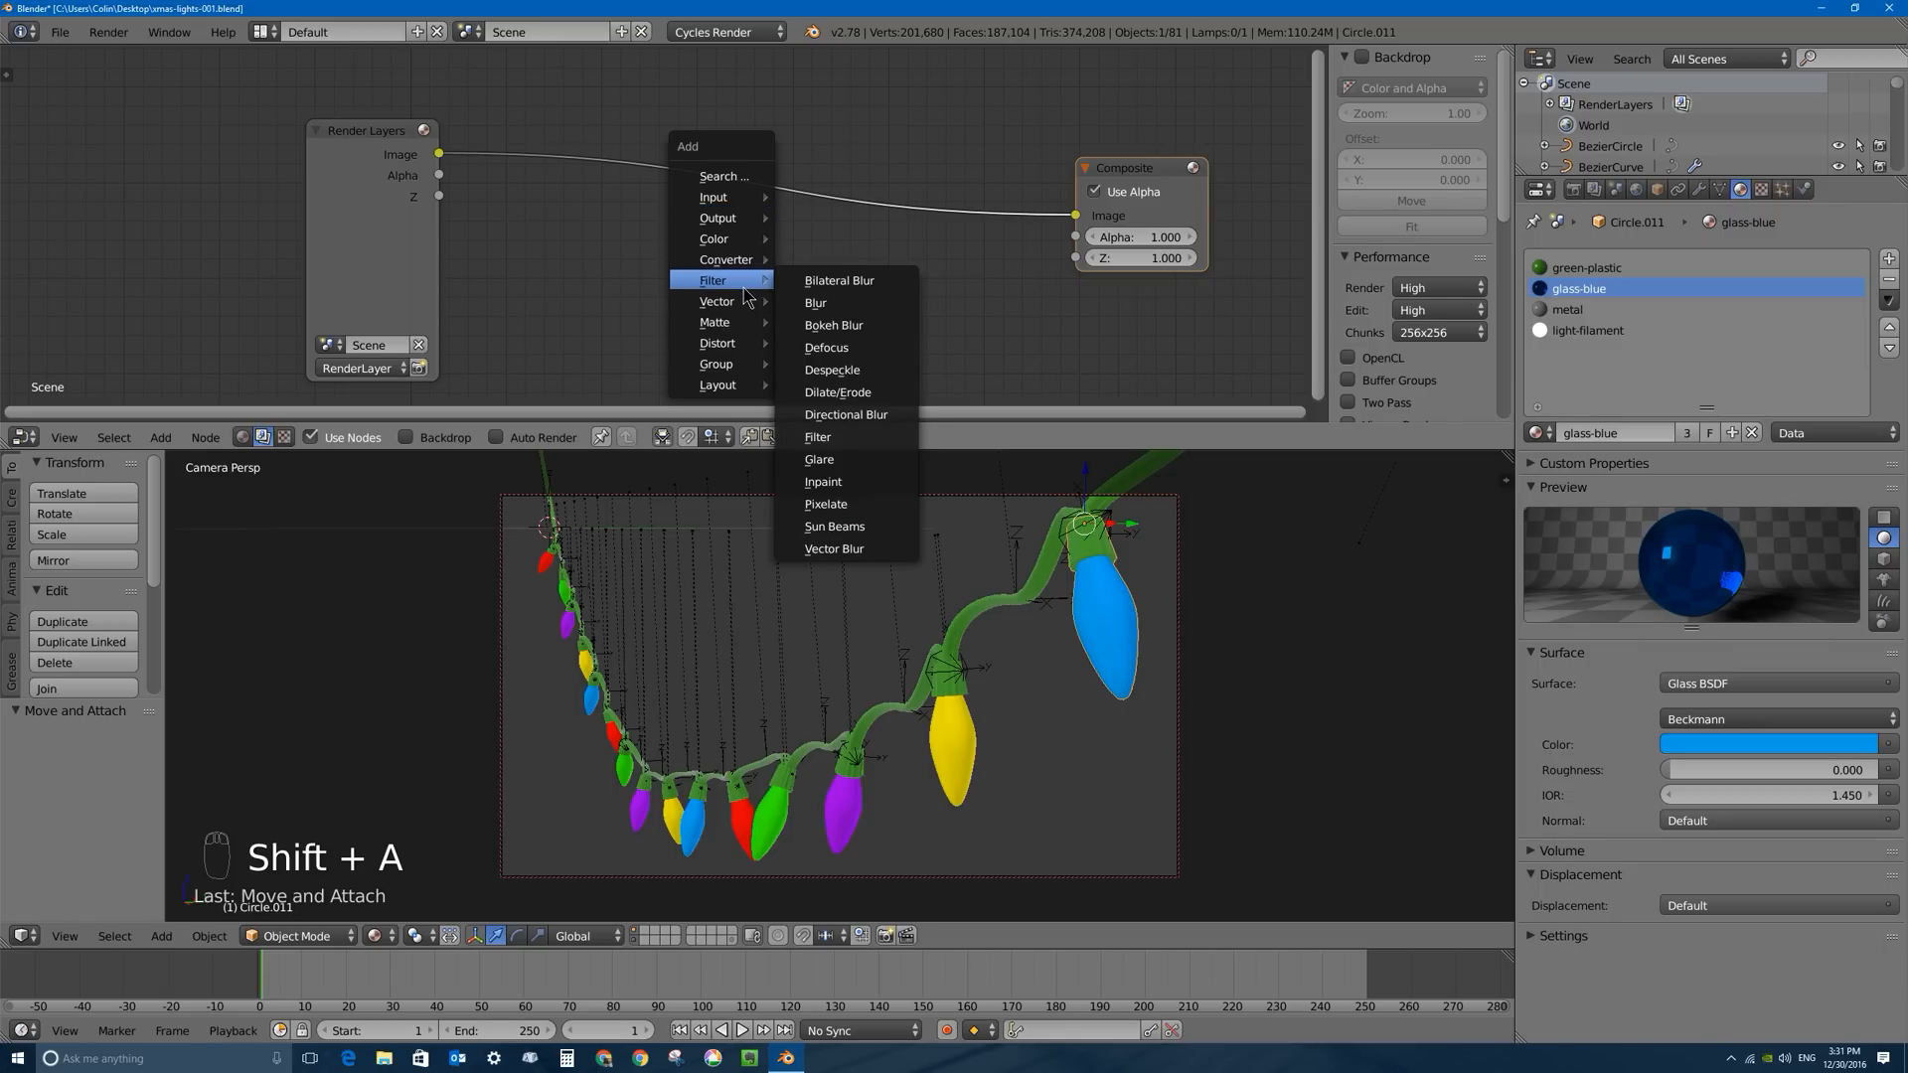
pyautogui.click(833, 469)
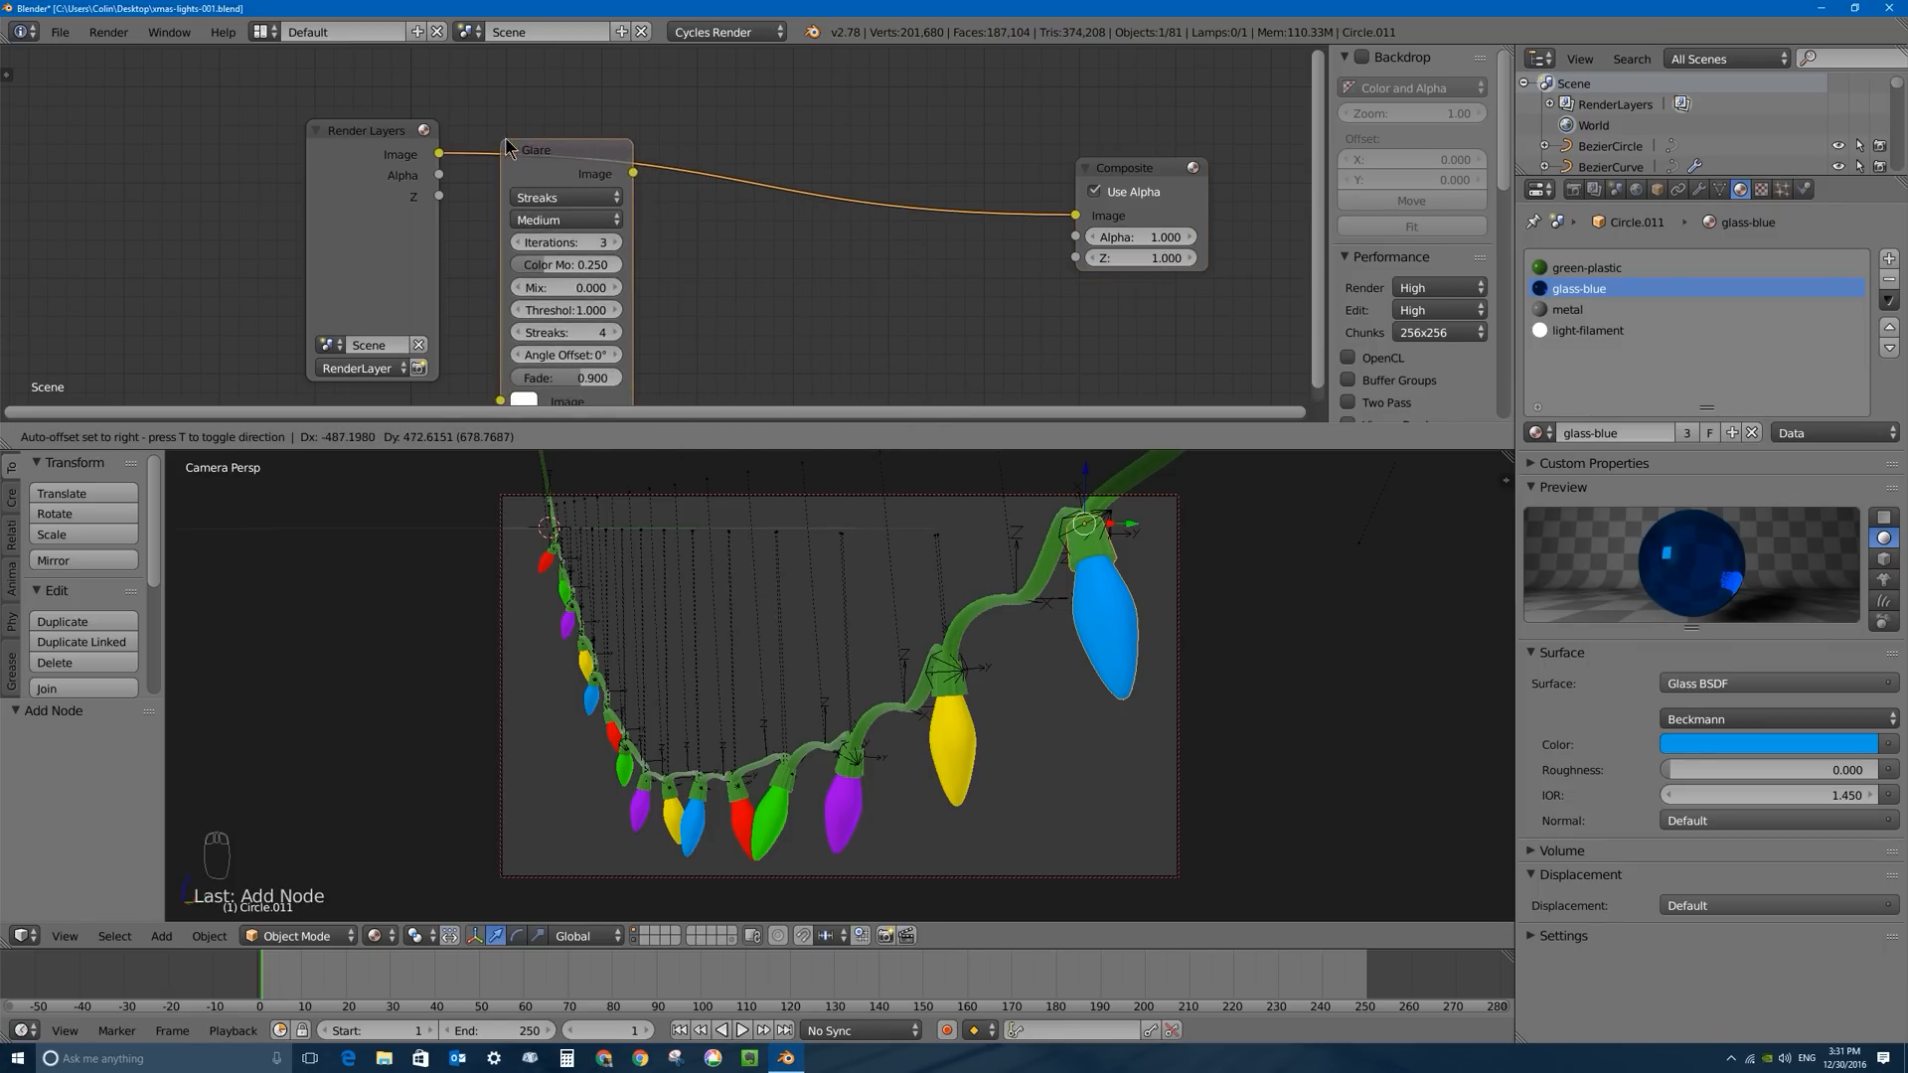
pyautogui.click(690, 129)
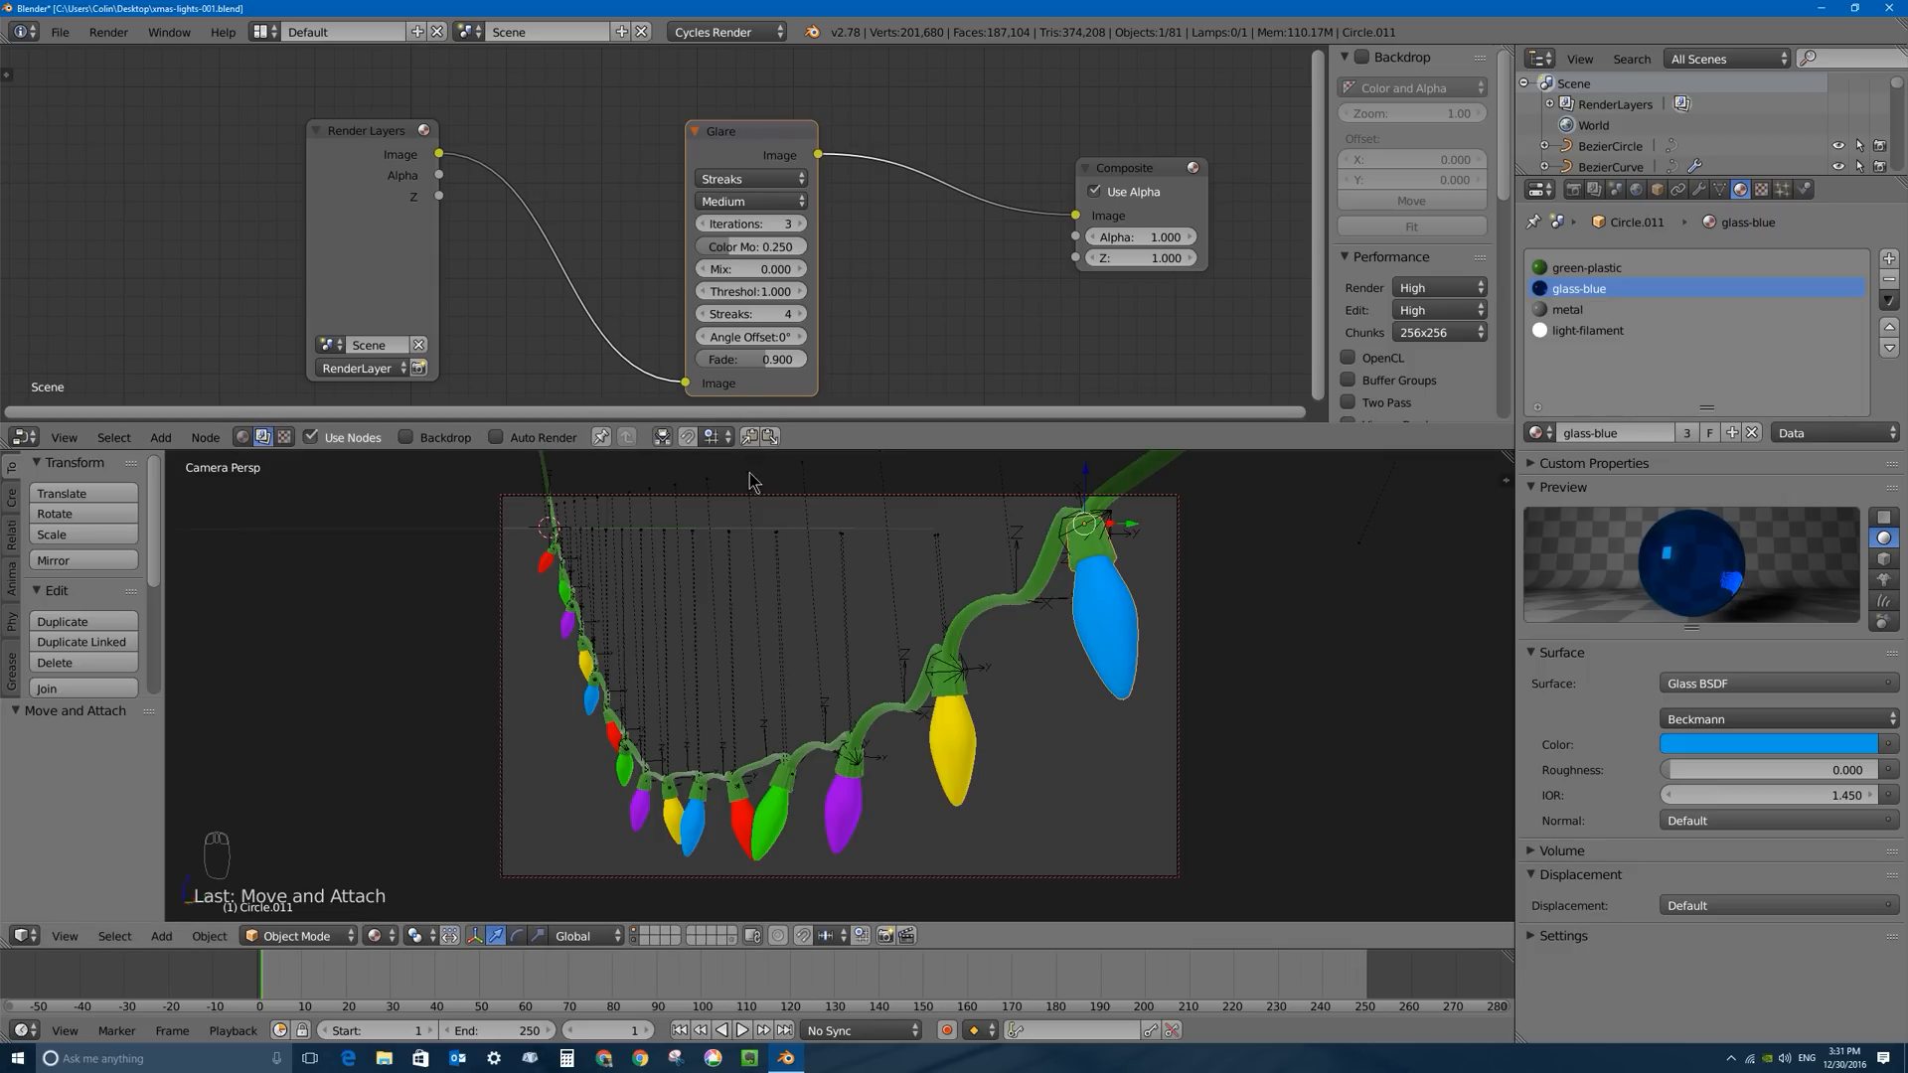
# Switch the viewport to rendered shading and set the Glare node's threshold to 2.5.
pyautogui.click(377, 935)
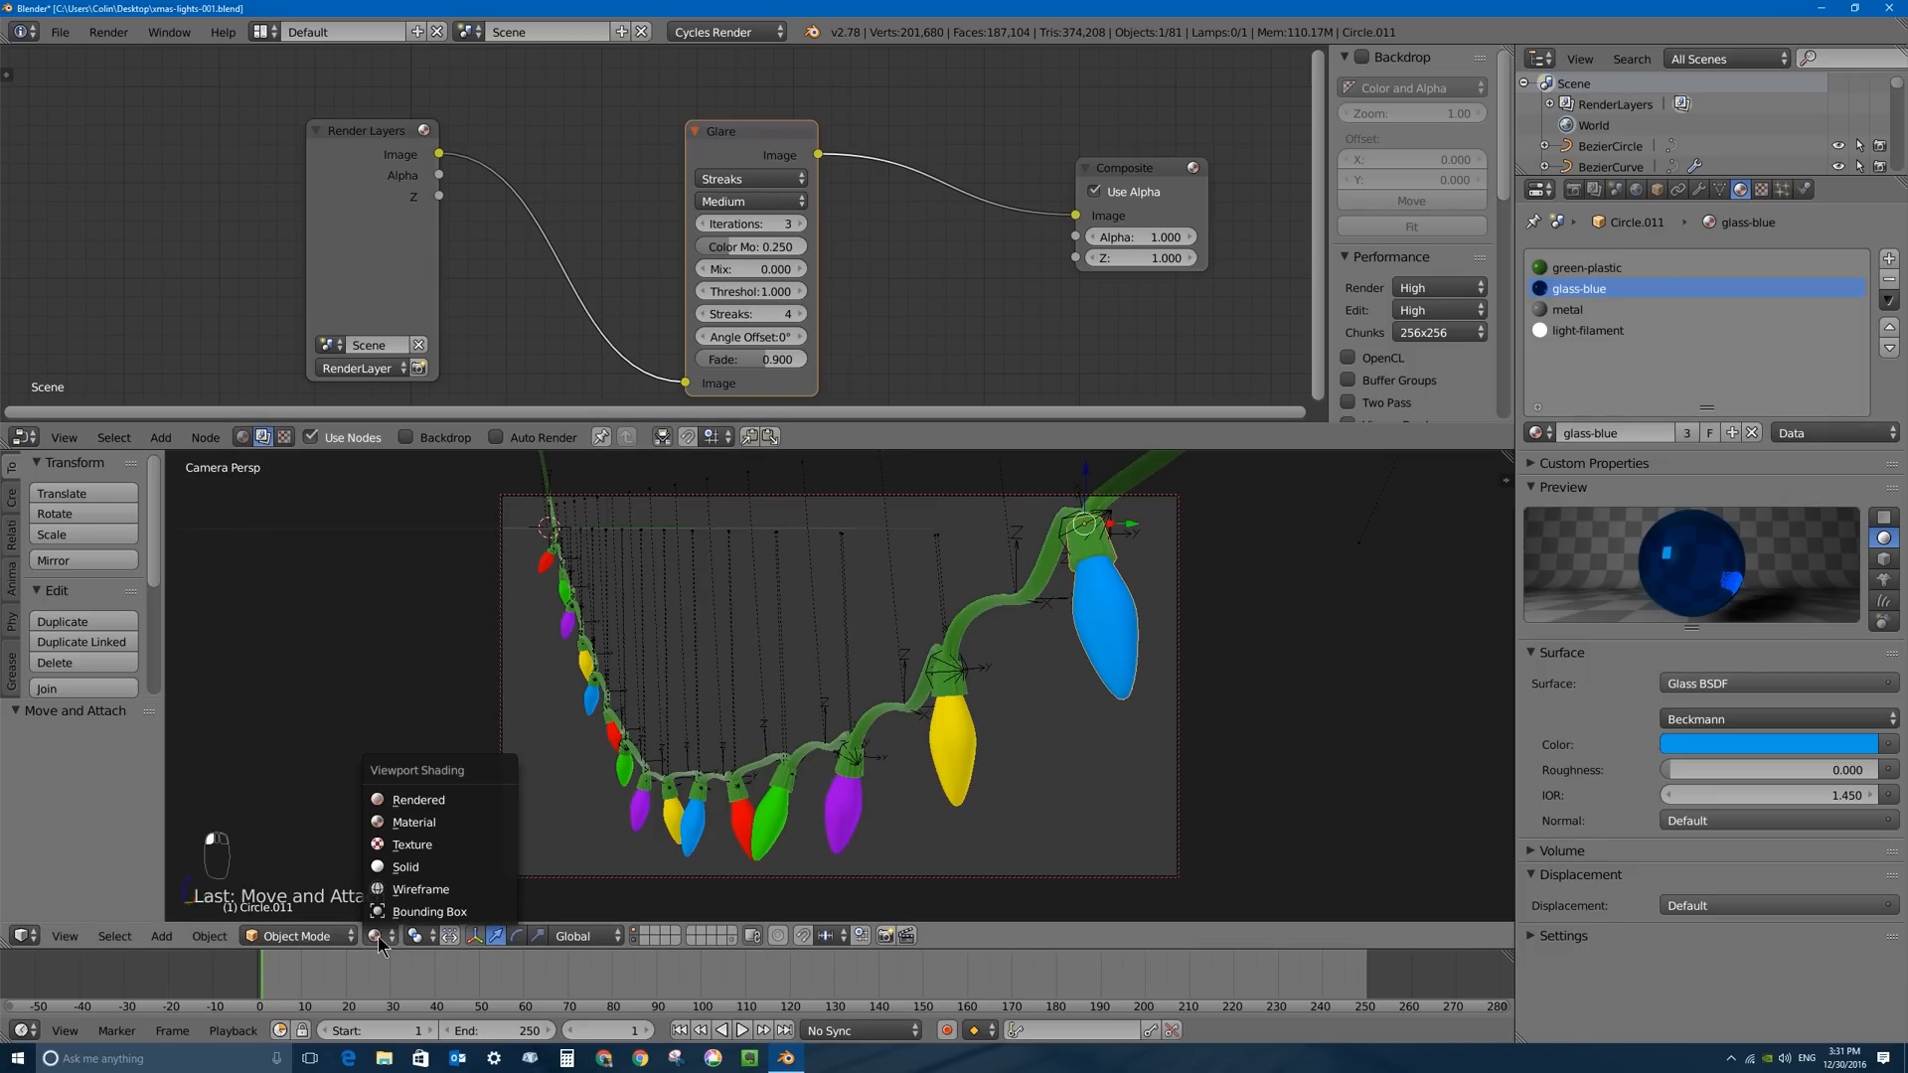
pyautogui.click(418, 800)
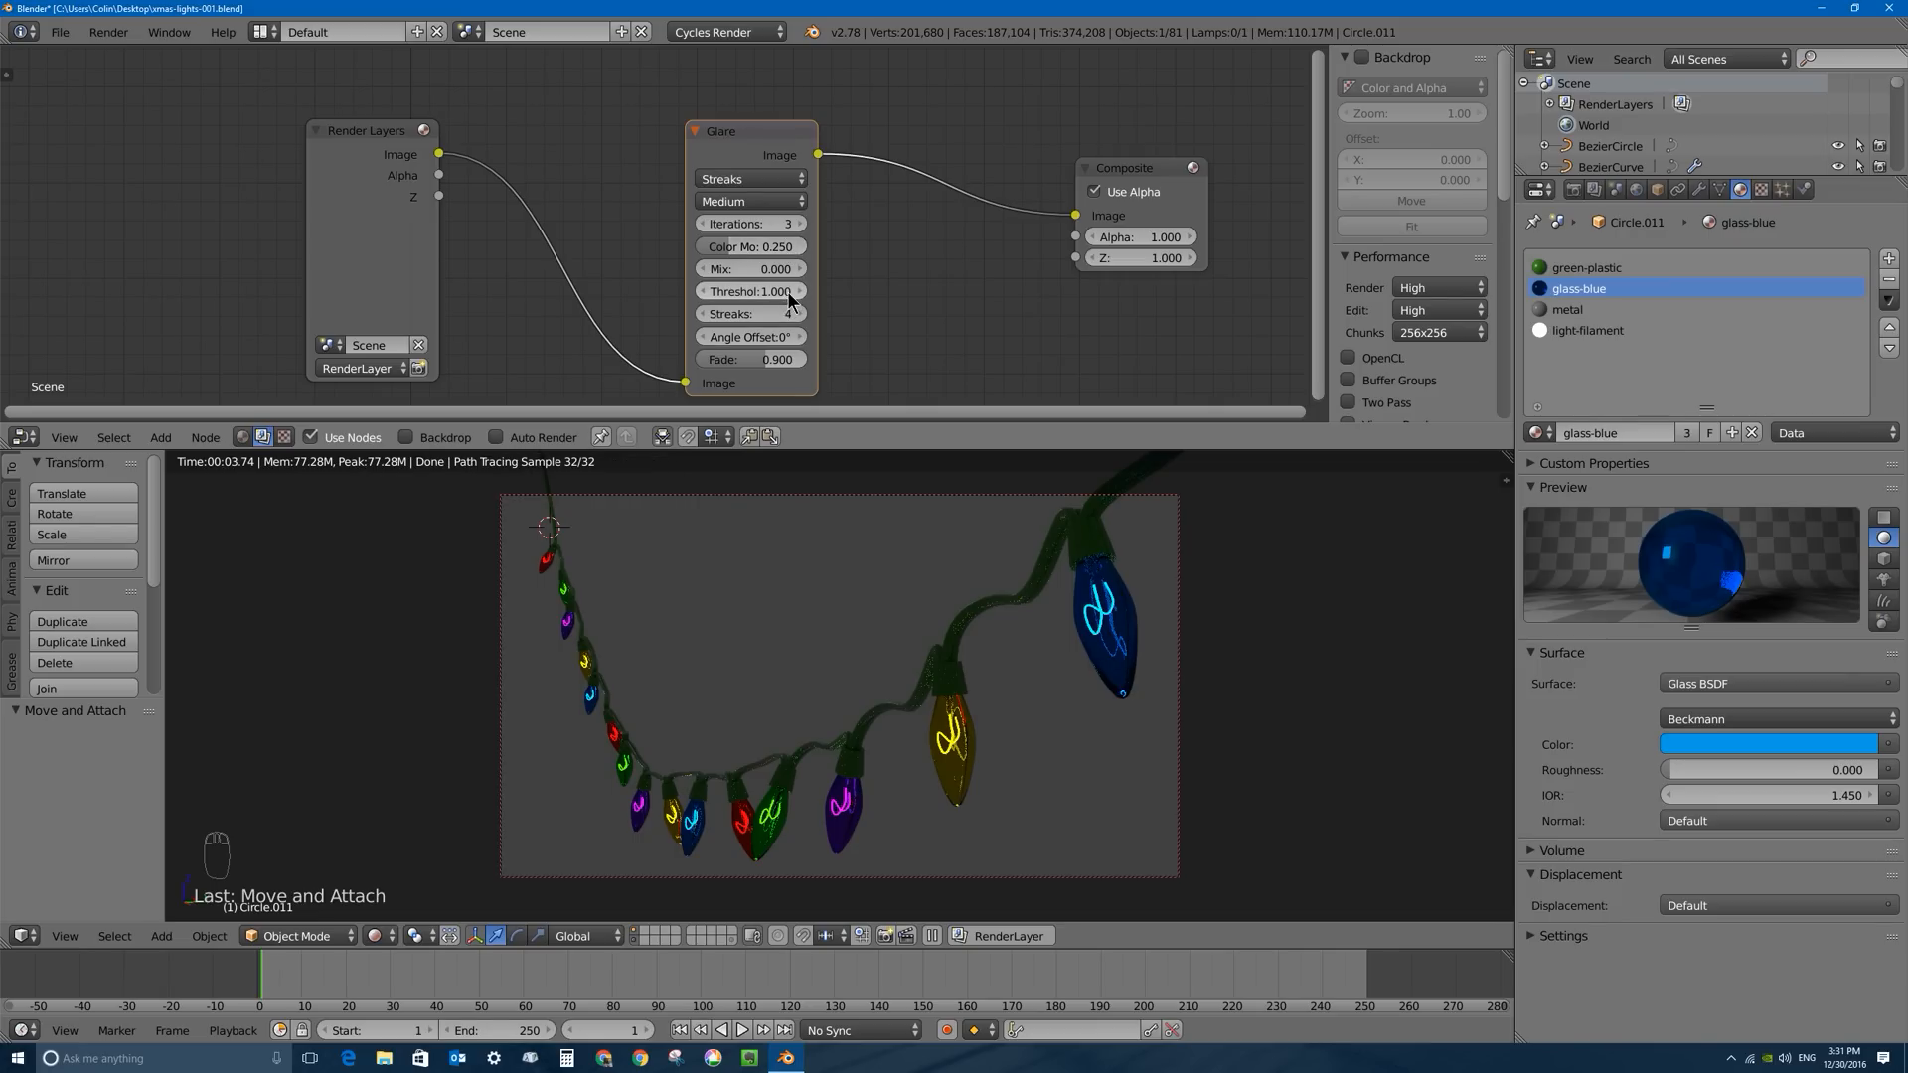
pyautogui.moveTo(788, 300)
pyautogui.mouseDown()
pyautogui.moveTo(740, 300)
pyautogui.moveTo(780, 292)
pyautogui.moveTo(766, 307)
pyautogui.mouseUp()
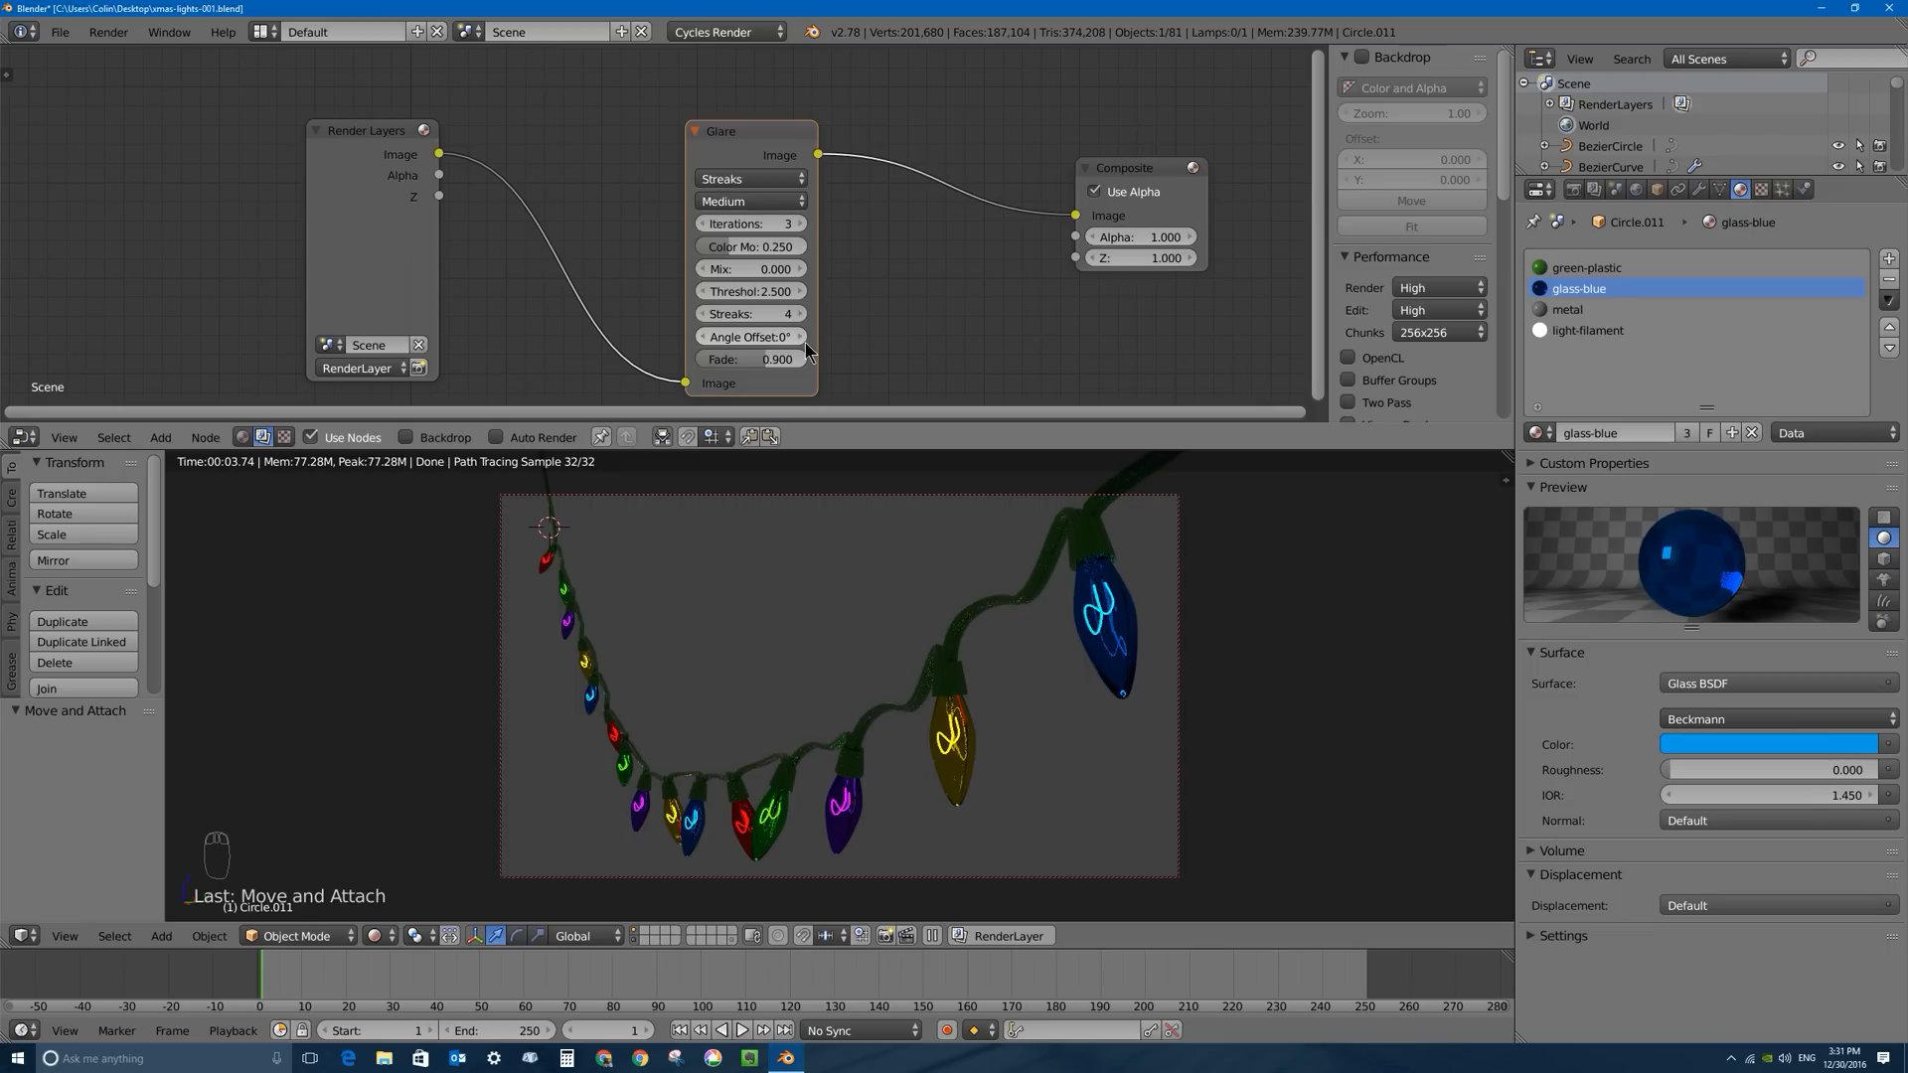
# Change the Glare node's type to Fog Glow and set its size to 9.
pyautogui.click(748, 181)
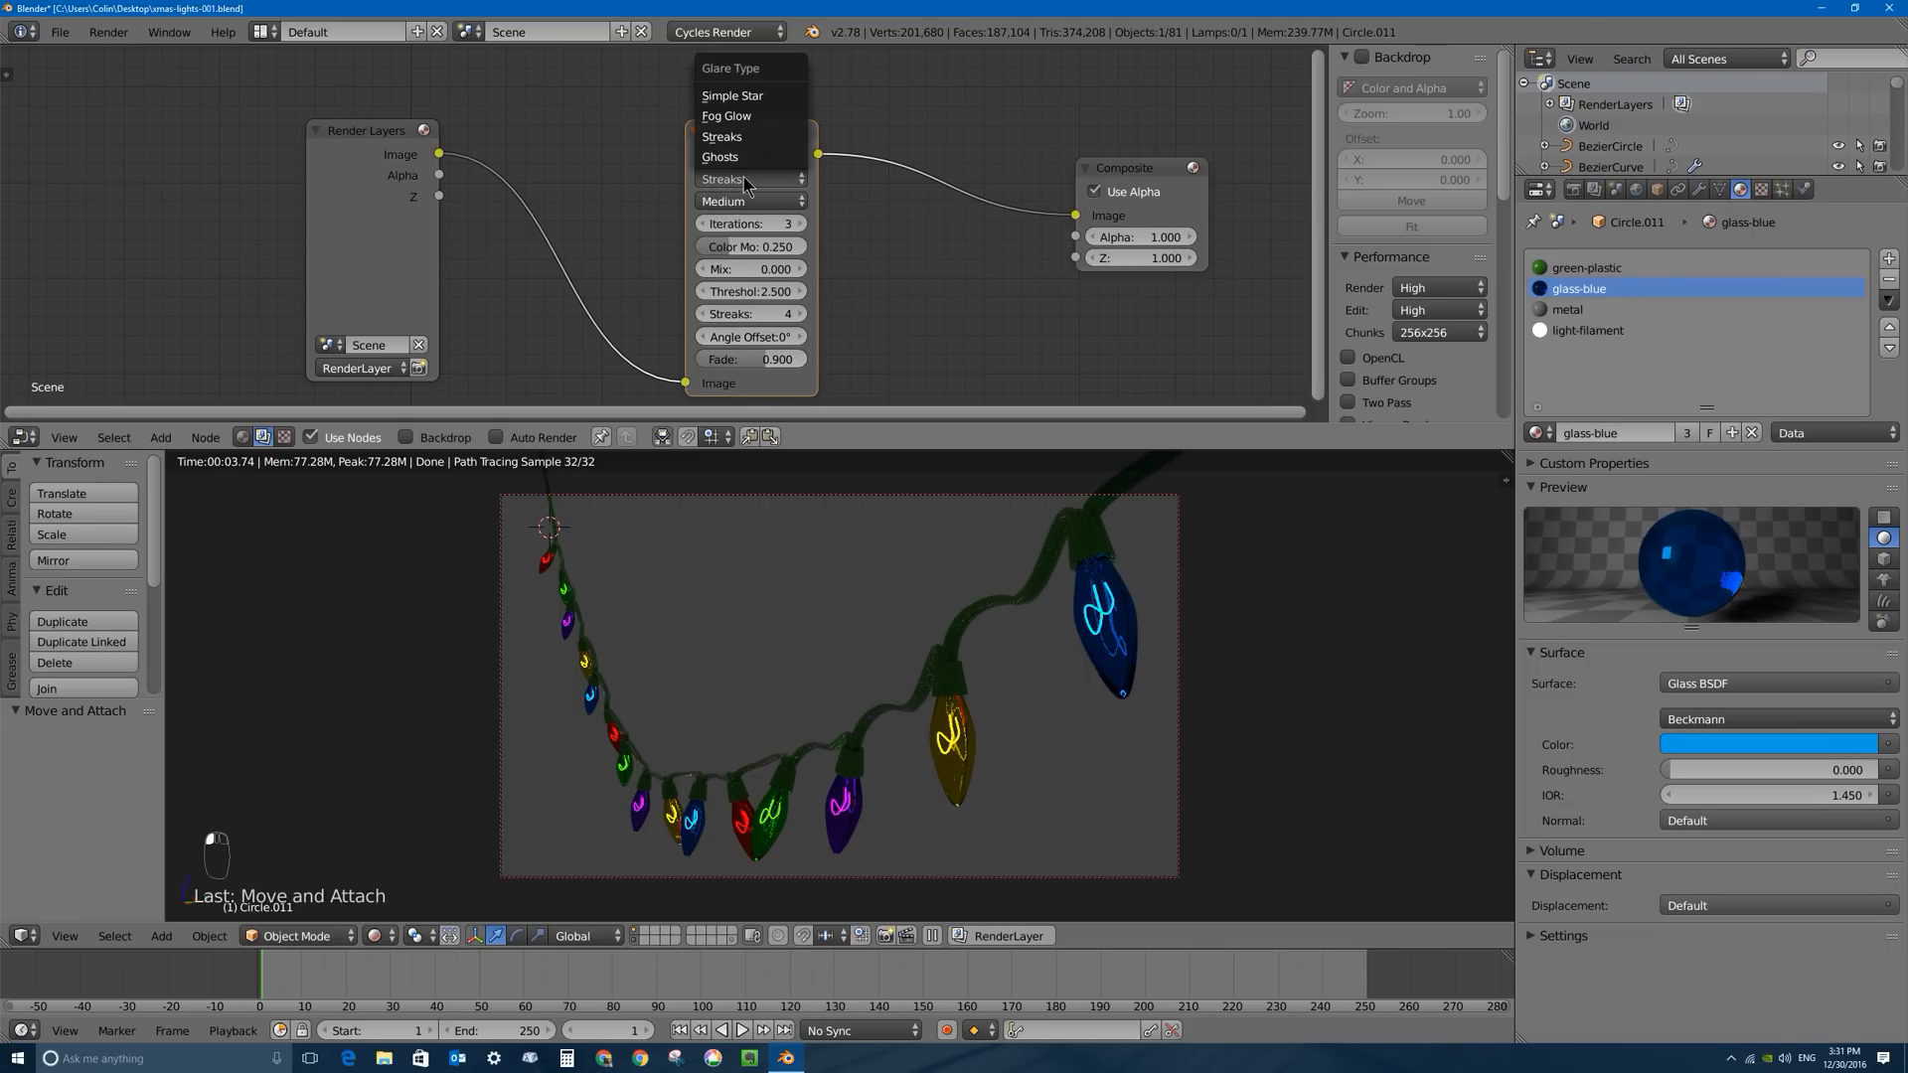
pyautogui.click(736, 117)
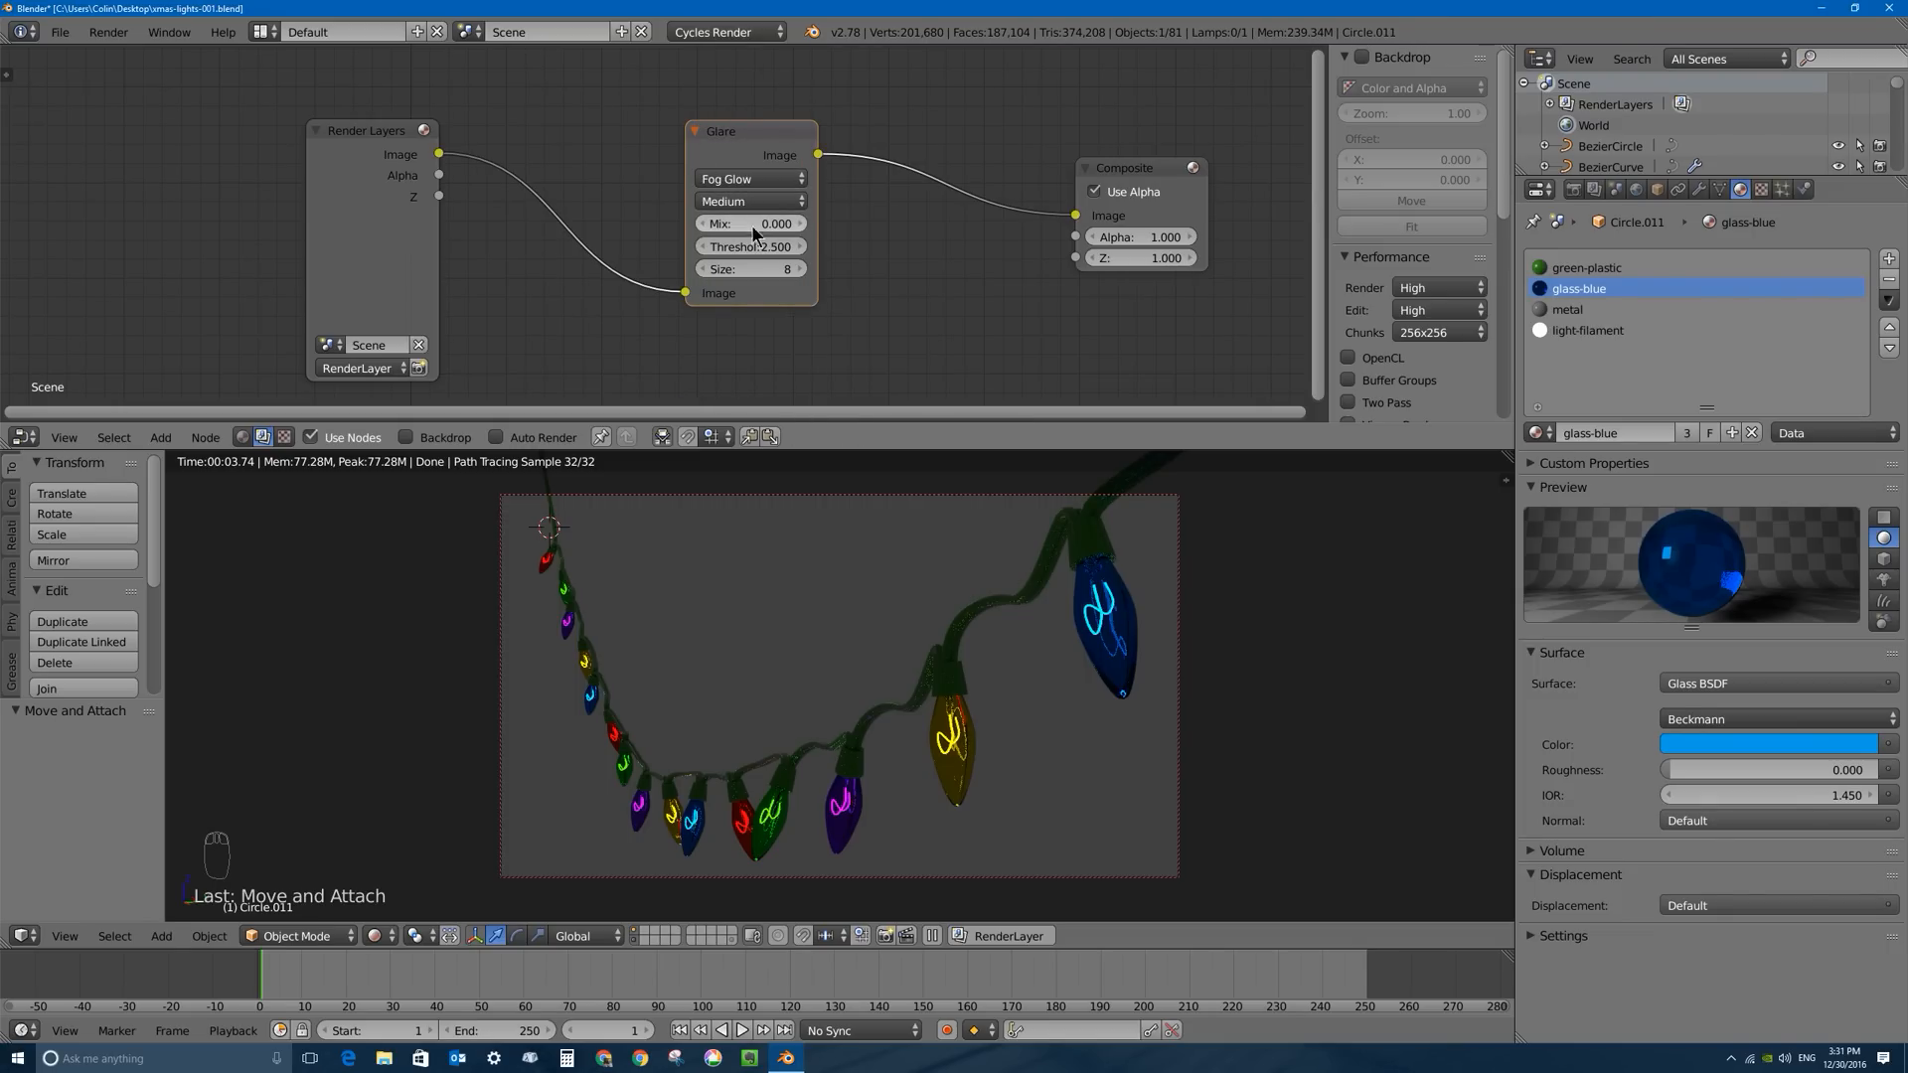
pyautogui.click(801, 271)
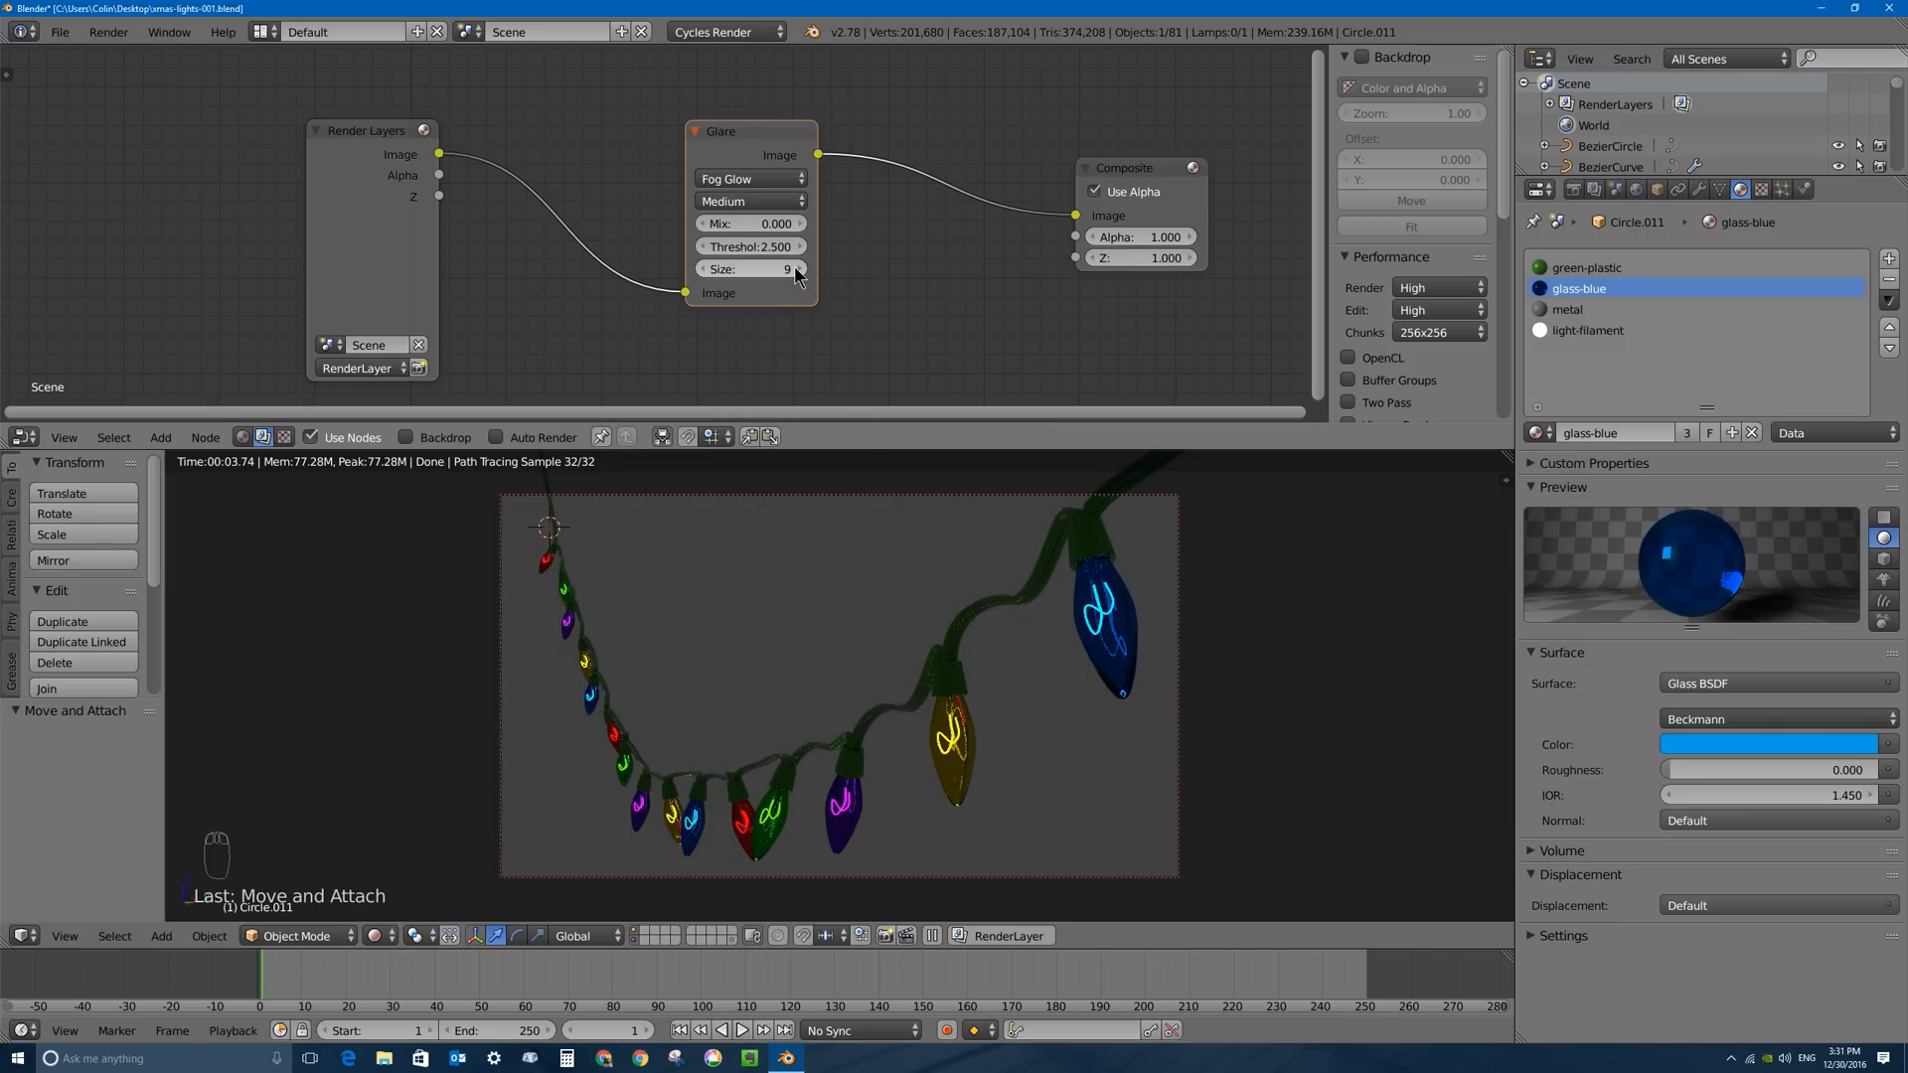
# Try a mix value of 1 on the Fog Glow node.
pyautogui.moveTo(776, 234); pyautogui.dragTo(884, 234)
pyautogui.click(752, 225)
pyautogui.write('0.0')
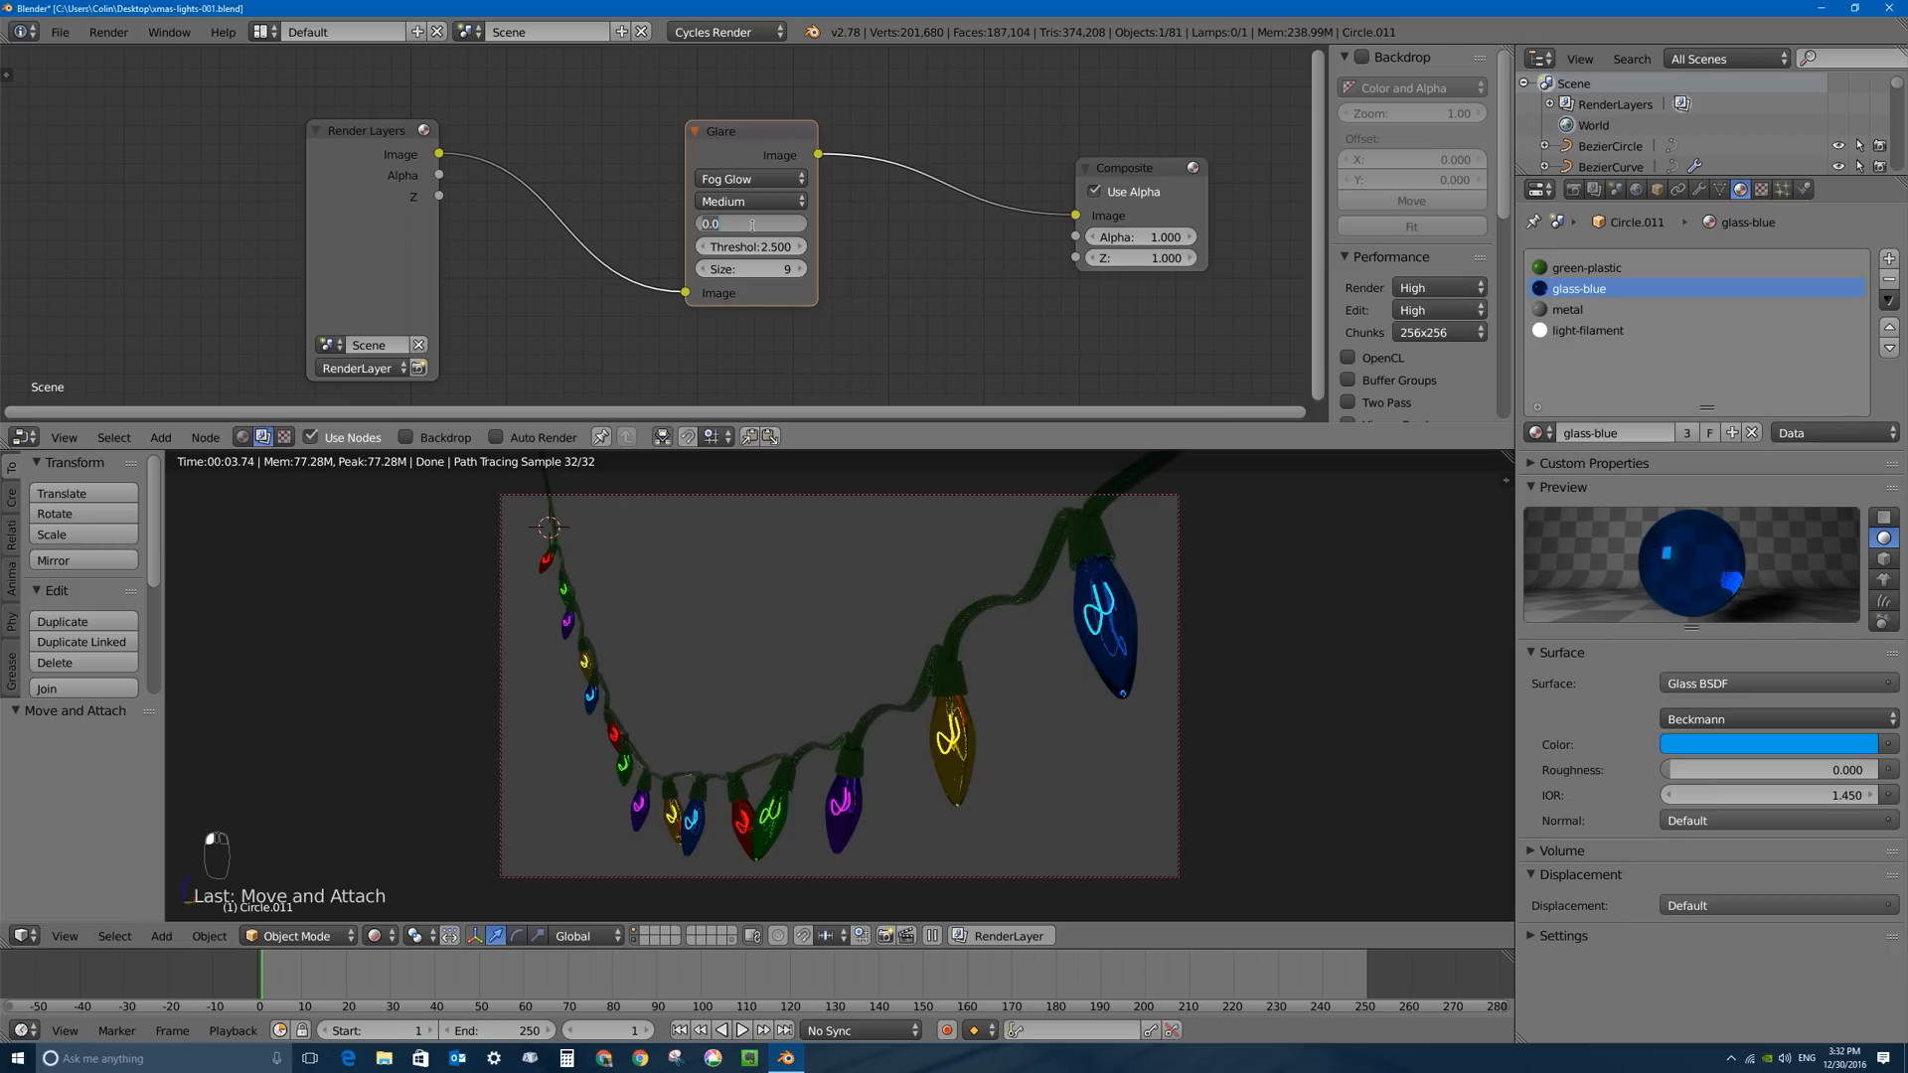
pyautogui.press('Return')
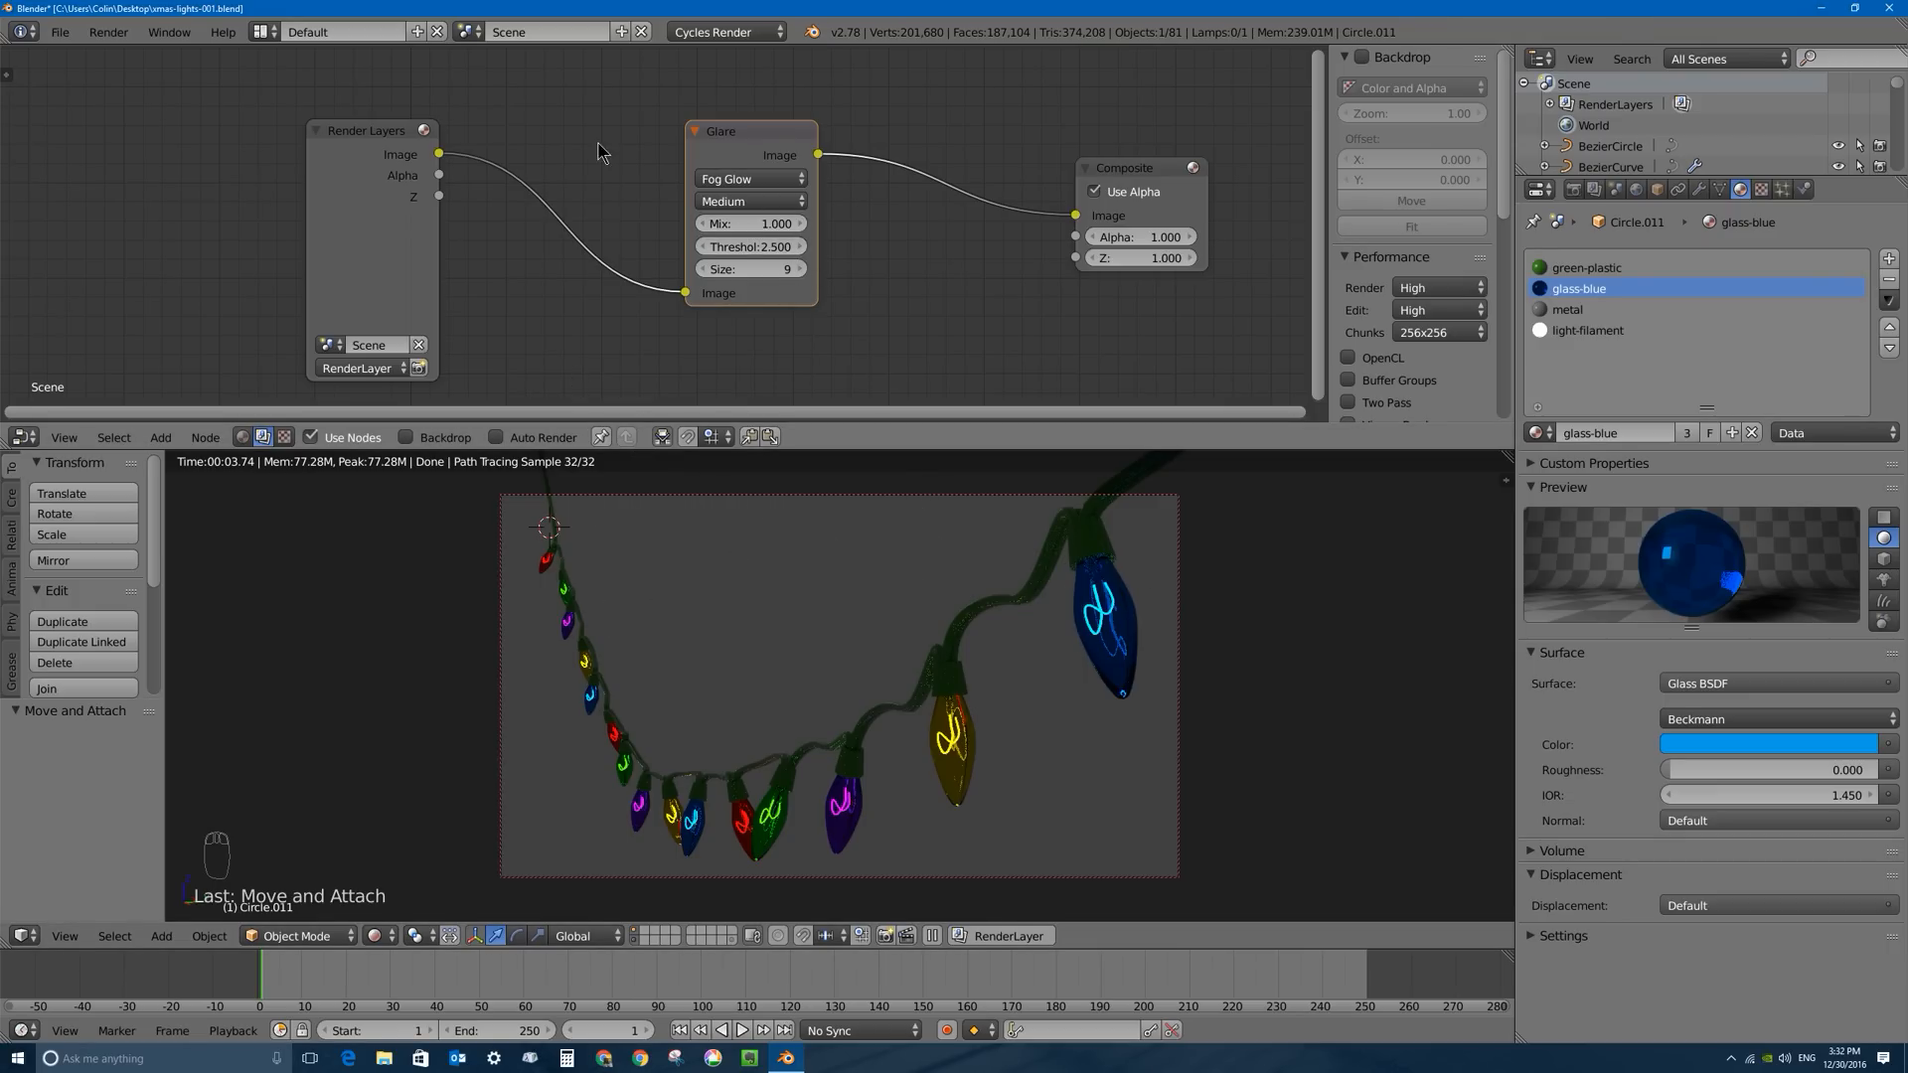
# Set the Glare node's threshold to 0 and its mix to 0.
pyautogui.click(760, 246)
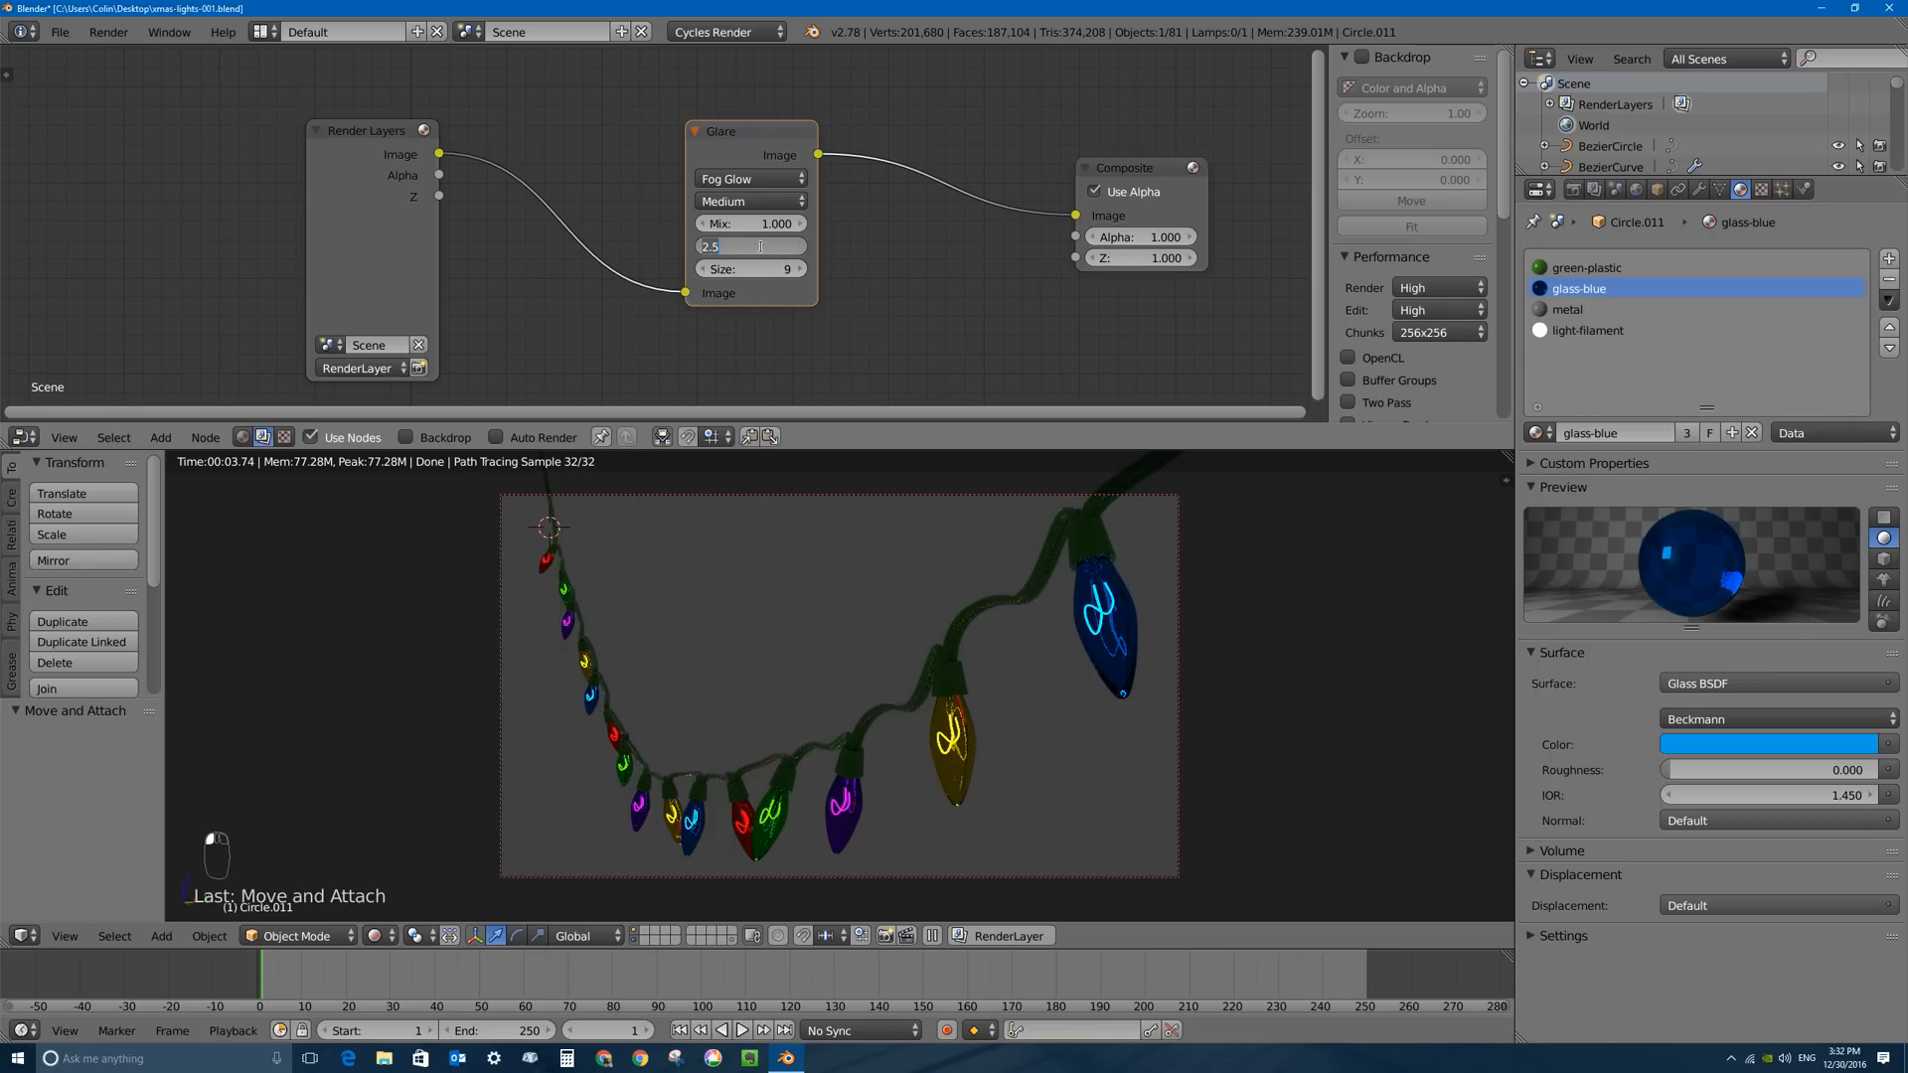
pyautogui.write('0')
pyautogui.press('Return')
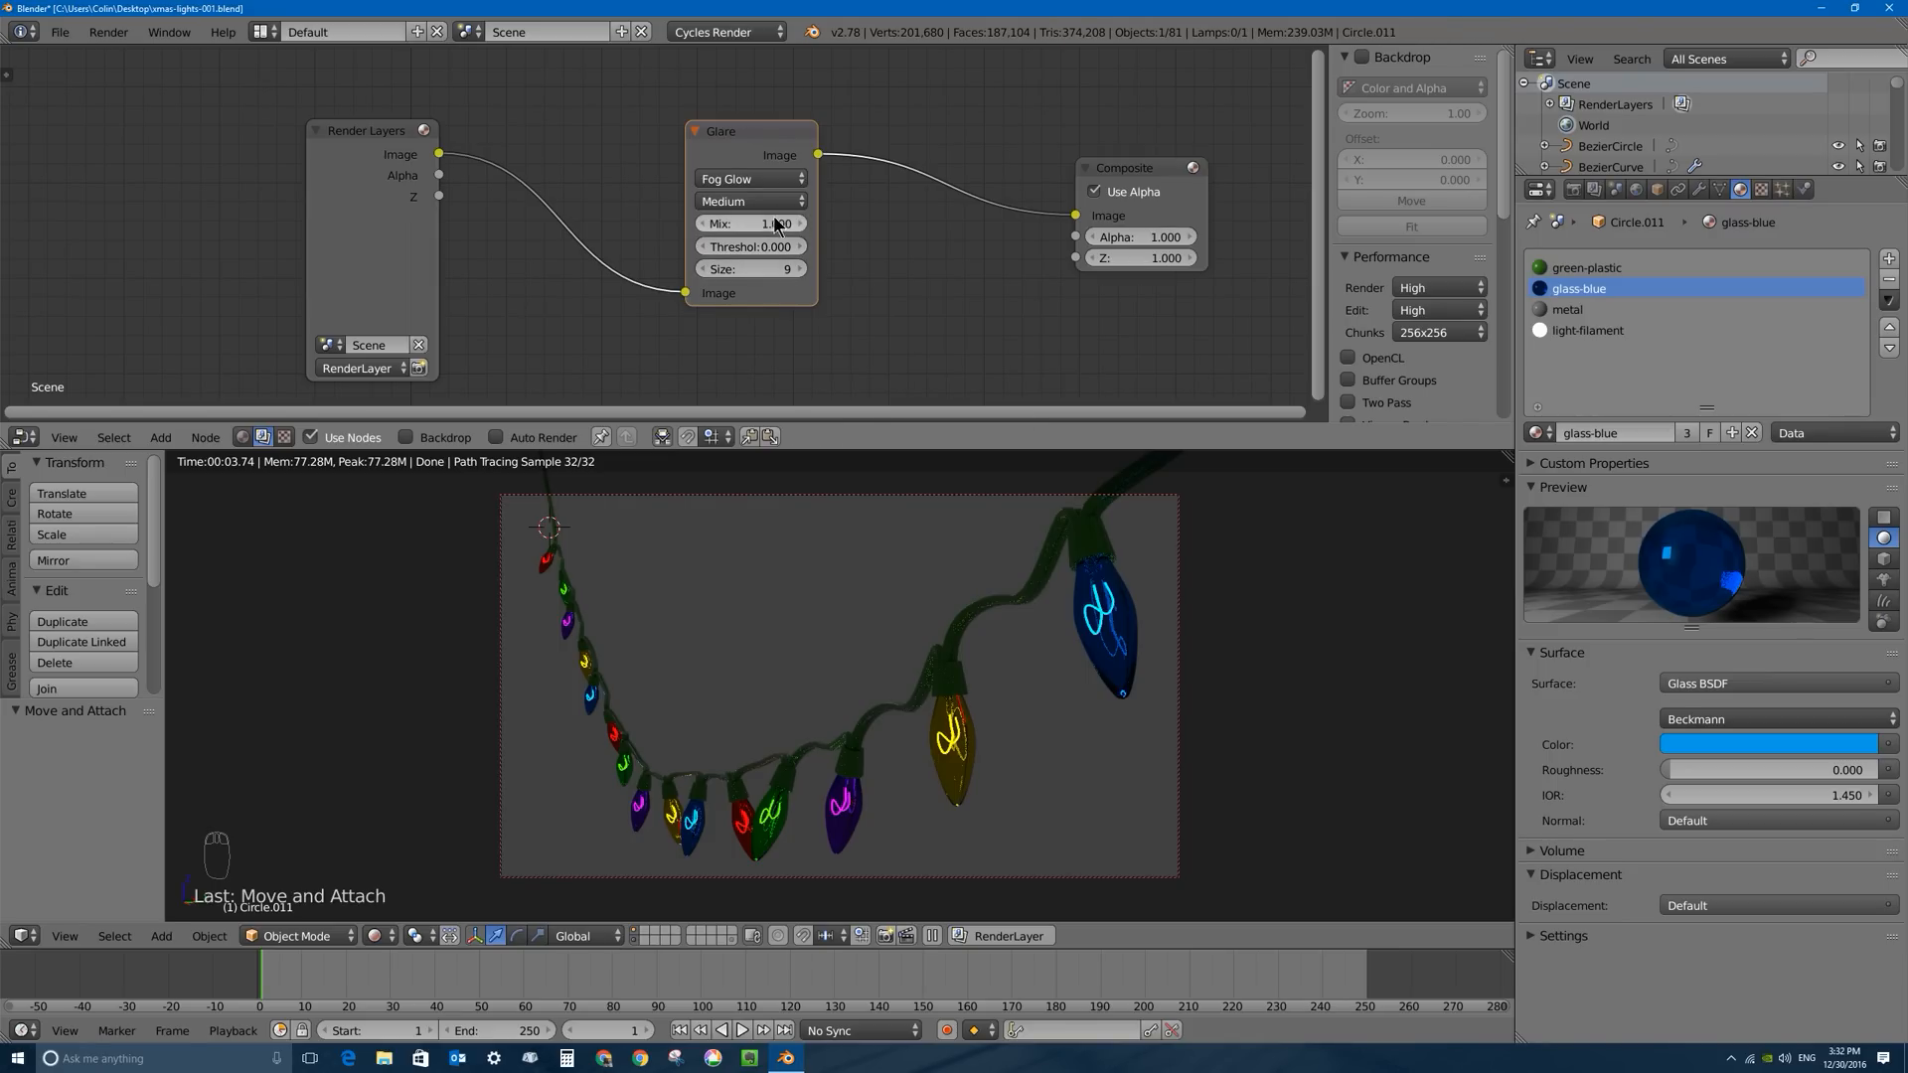
pyautogui.click(760, 226)
pyautogui.write('0')
pyautogui.press('Return')
pyautogui.scroll(-2, 1051, 306)
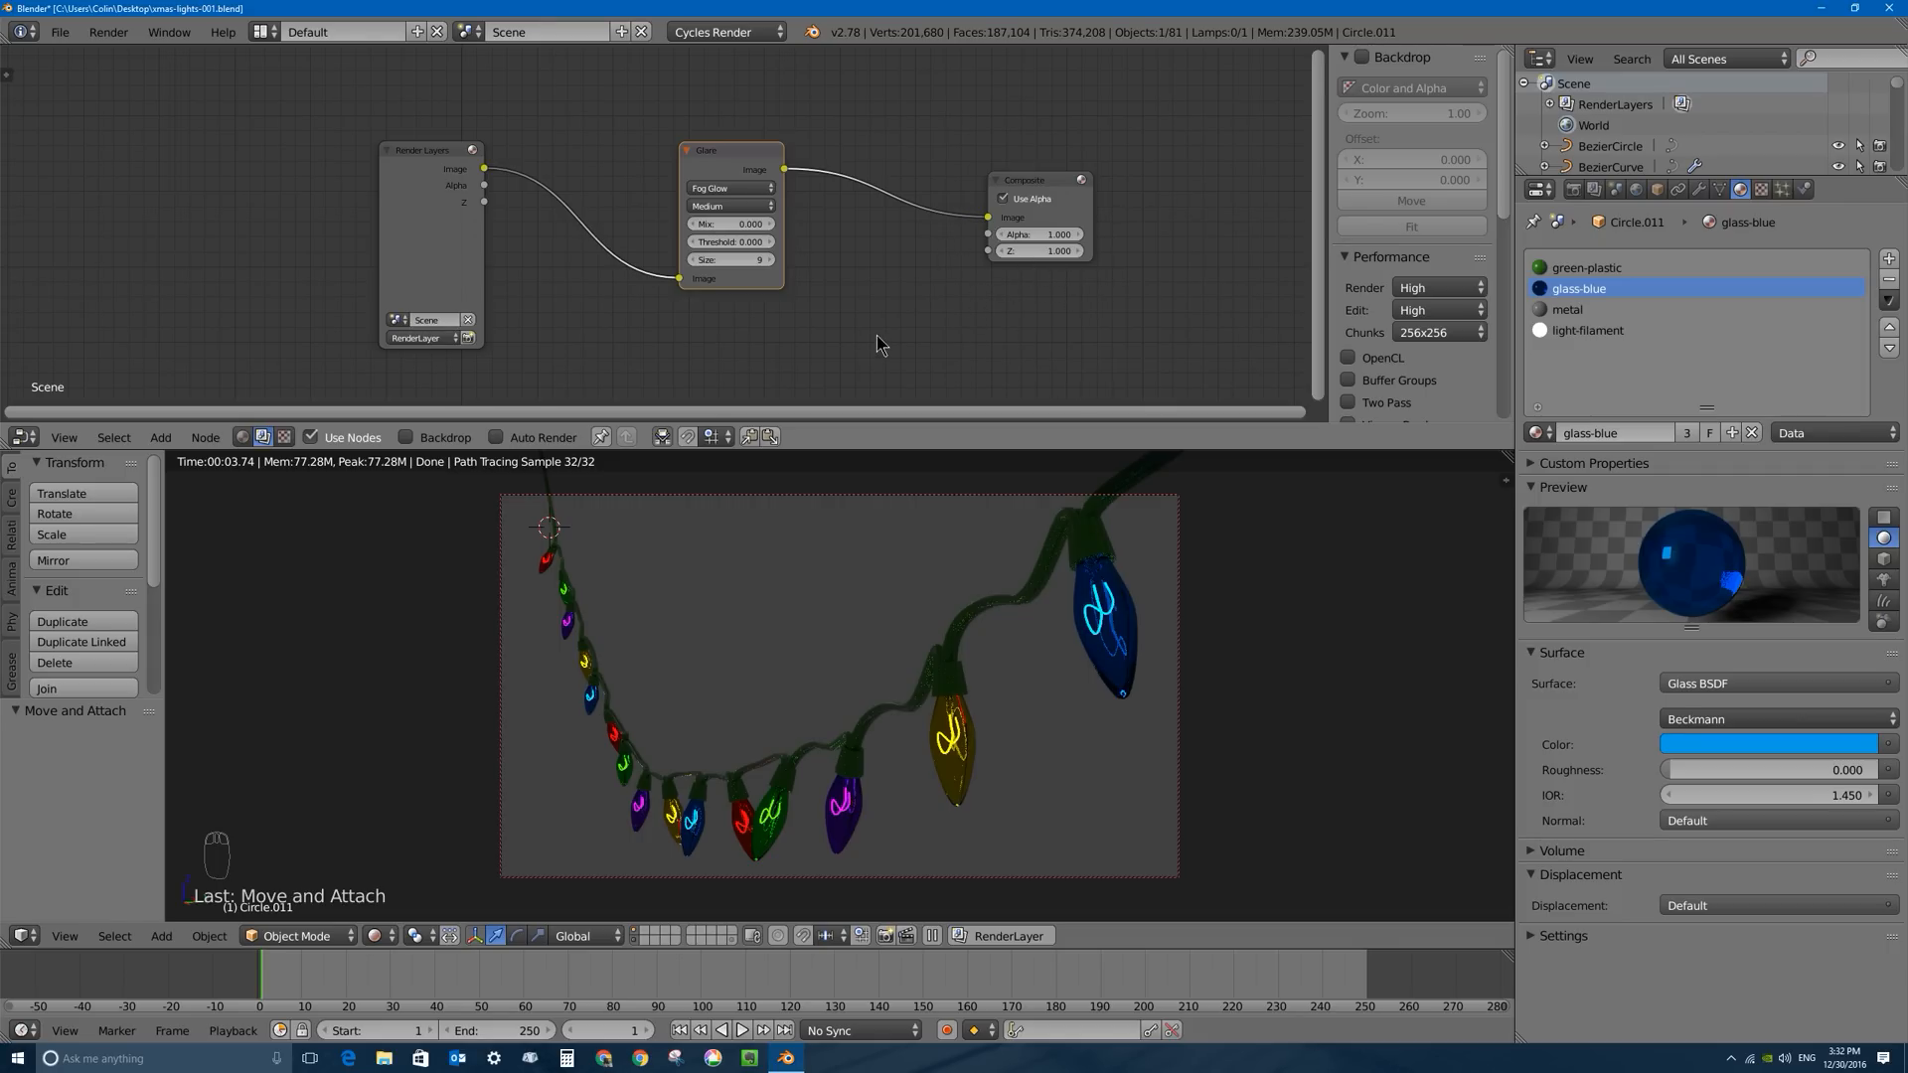
# Turn on the compositor backdrop and insert one reroute point on the link between the Glare and Composite nodes, placed slightly below the link.
pyautogui.click(407, 438)
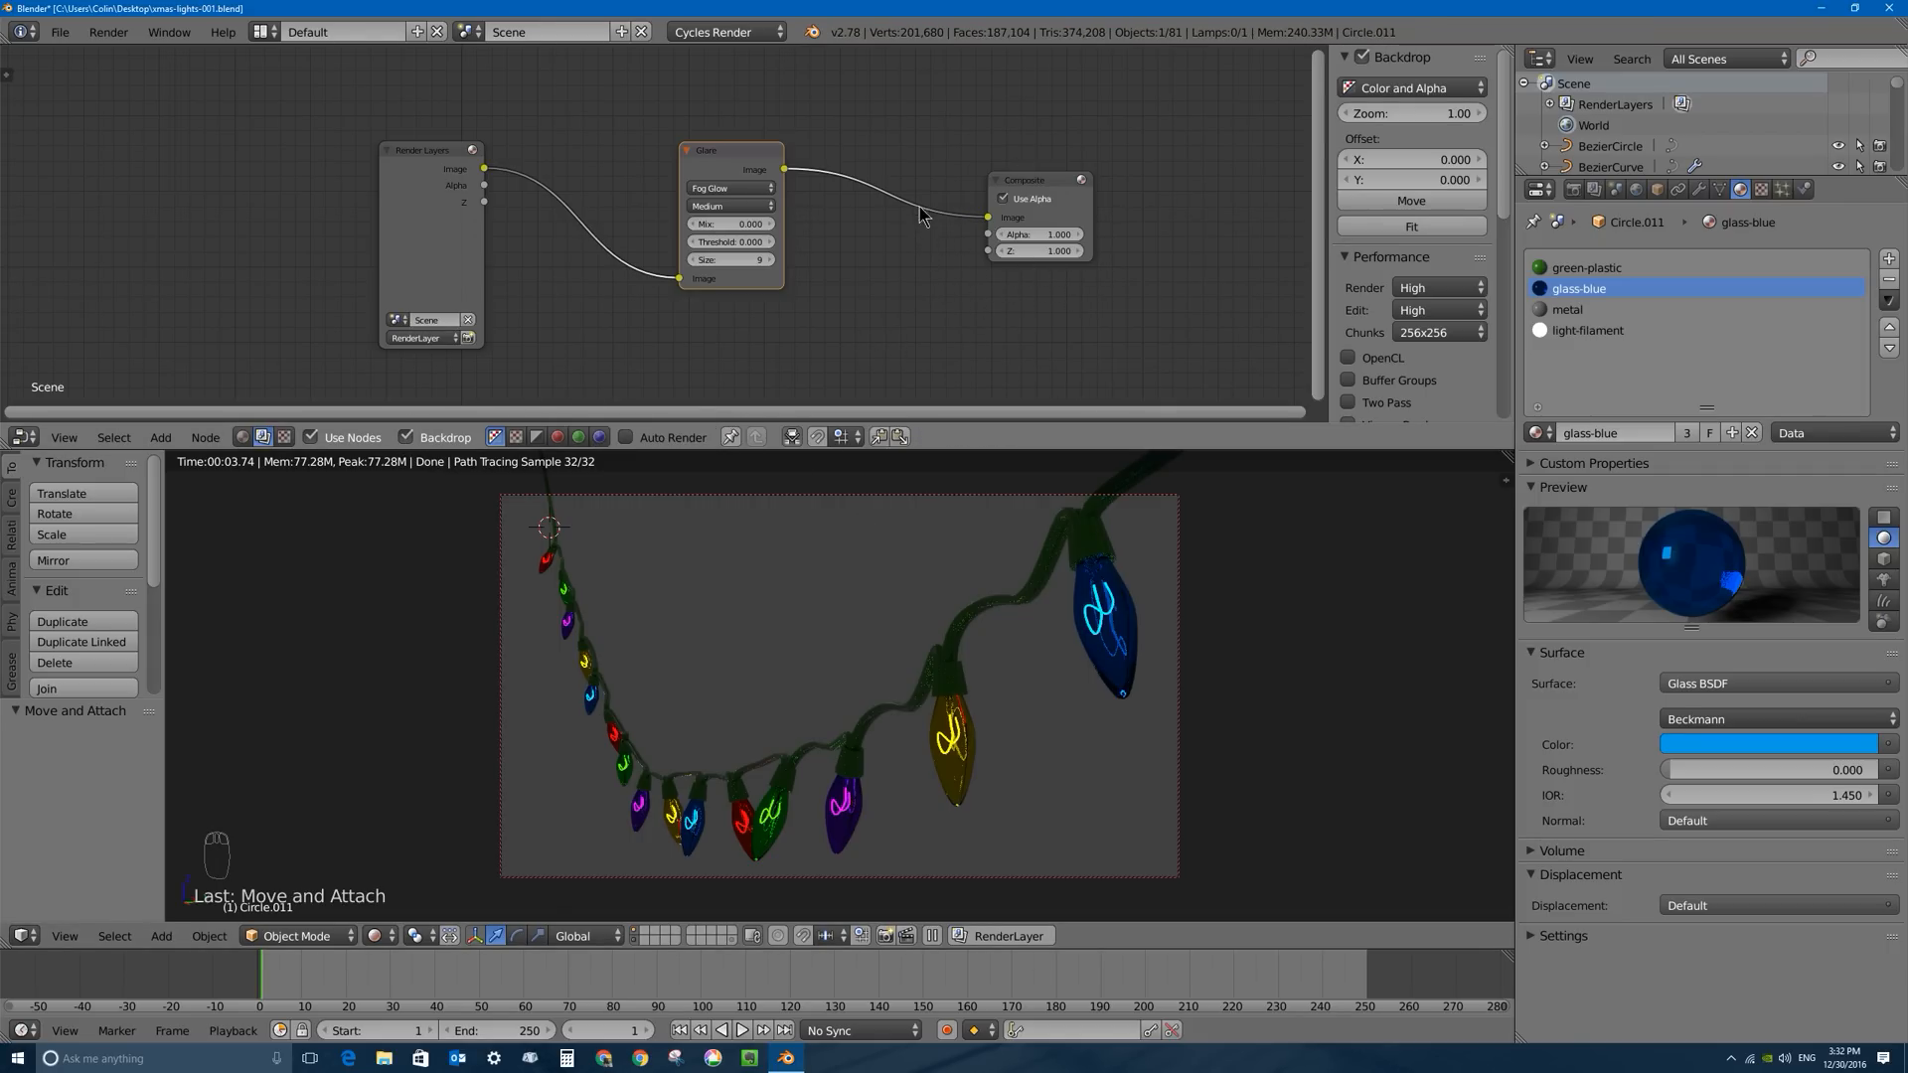
pyautogui.moveTo(931, 136); pyautogui.dragTo(921, 164)
pyautogui.keyDown('shift'); pyautogui.moveTo(861, 262); pyautogui.dragTo(860, 261); pyautogui.keyUp('shift')
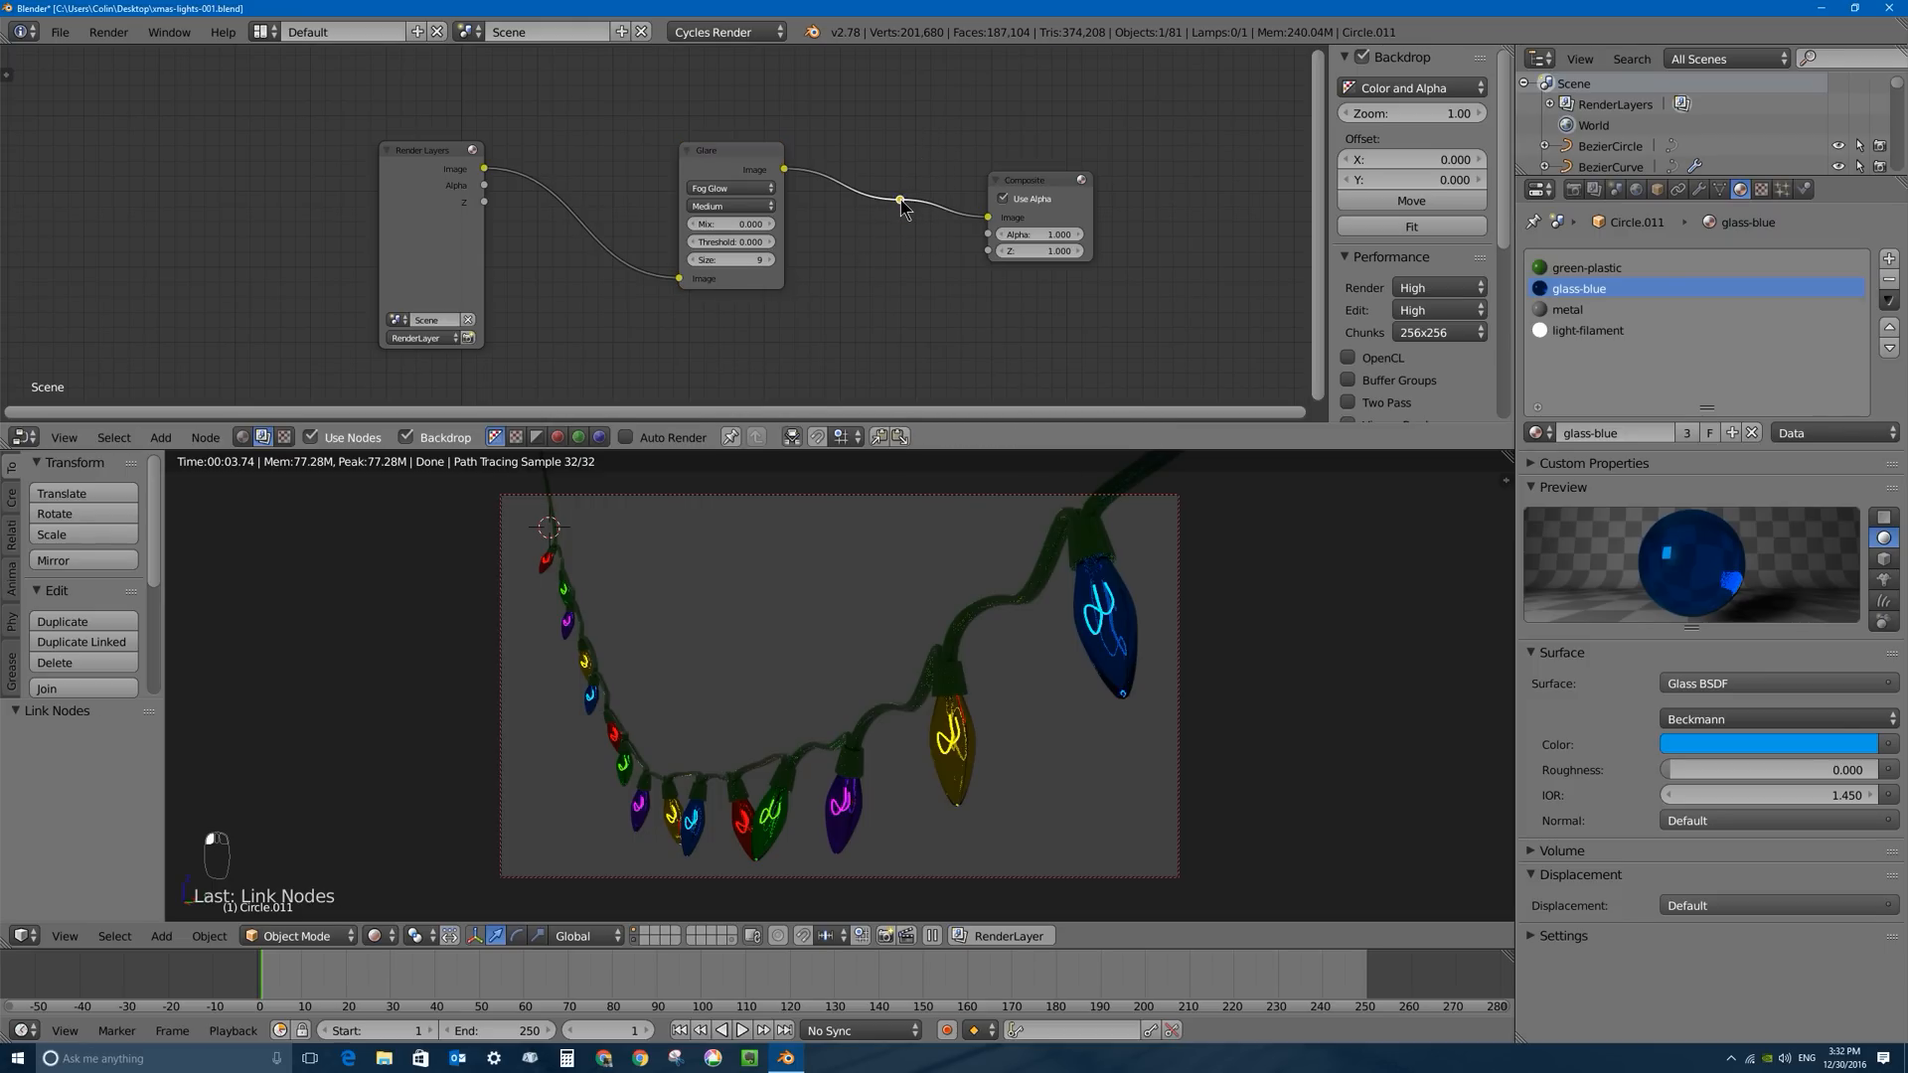
pyautogui.moveTo(902, 206); pyautogui.dragTo(904, 229, button='right')
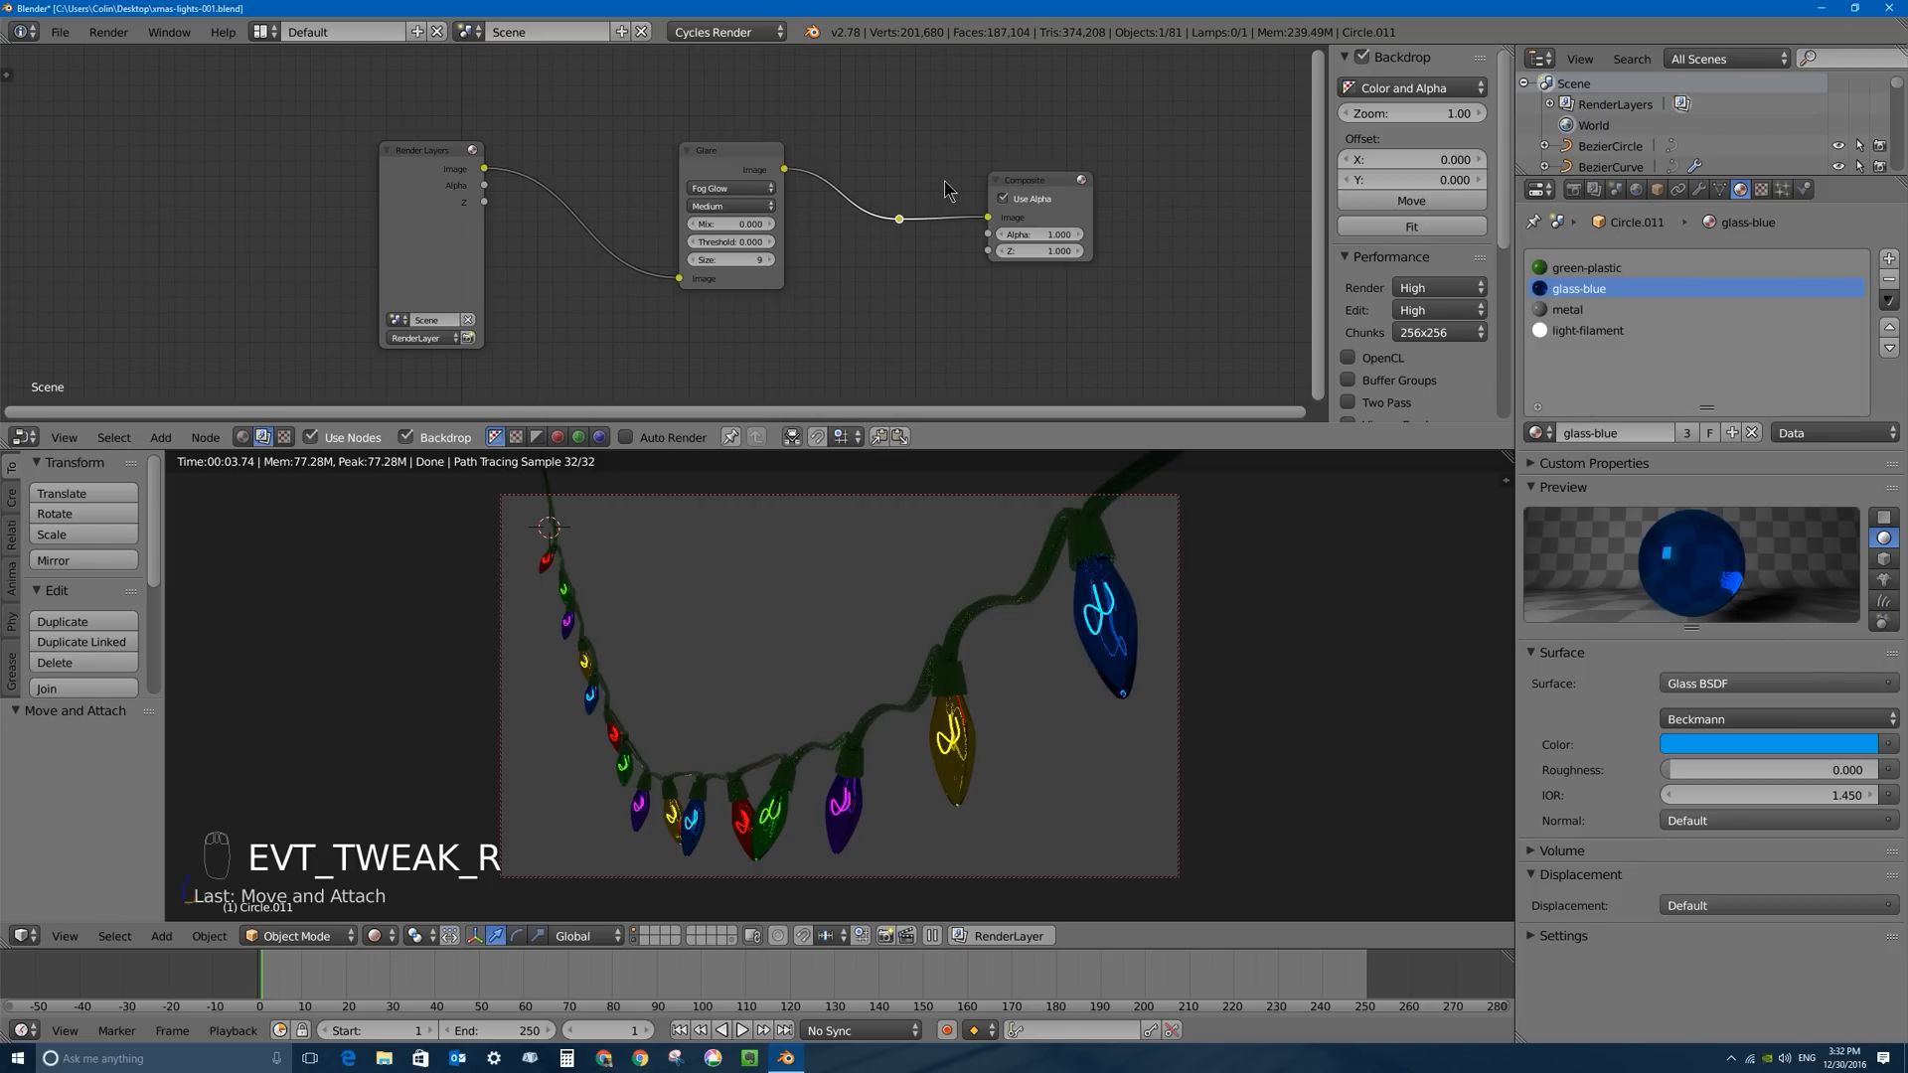
pyautogui.keyDown('shift'); pyautogui.moveTo(911, 279); pyautogui.dragTo(914, 274, button='right'); pyautogui.keyUp('shift')
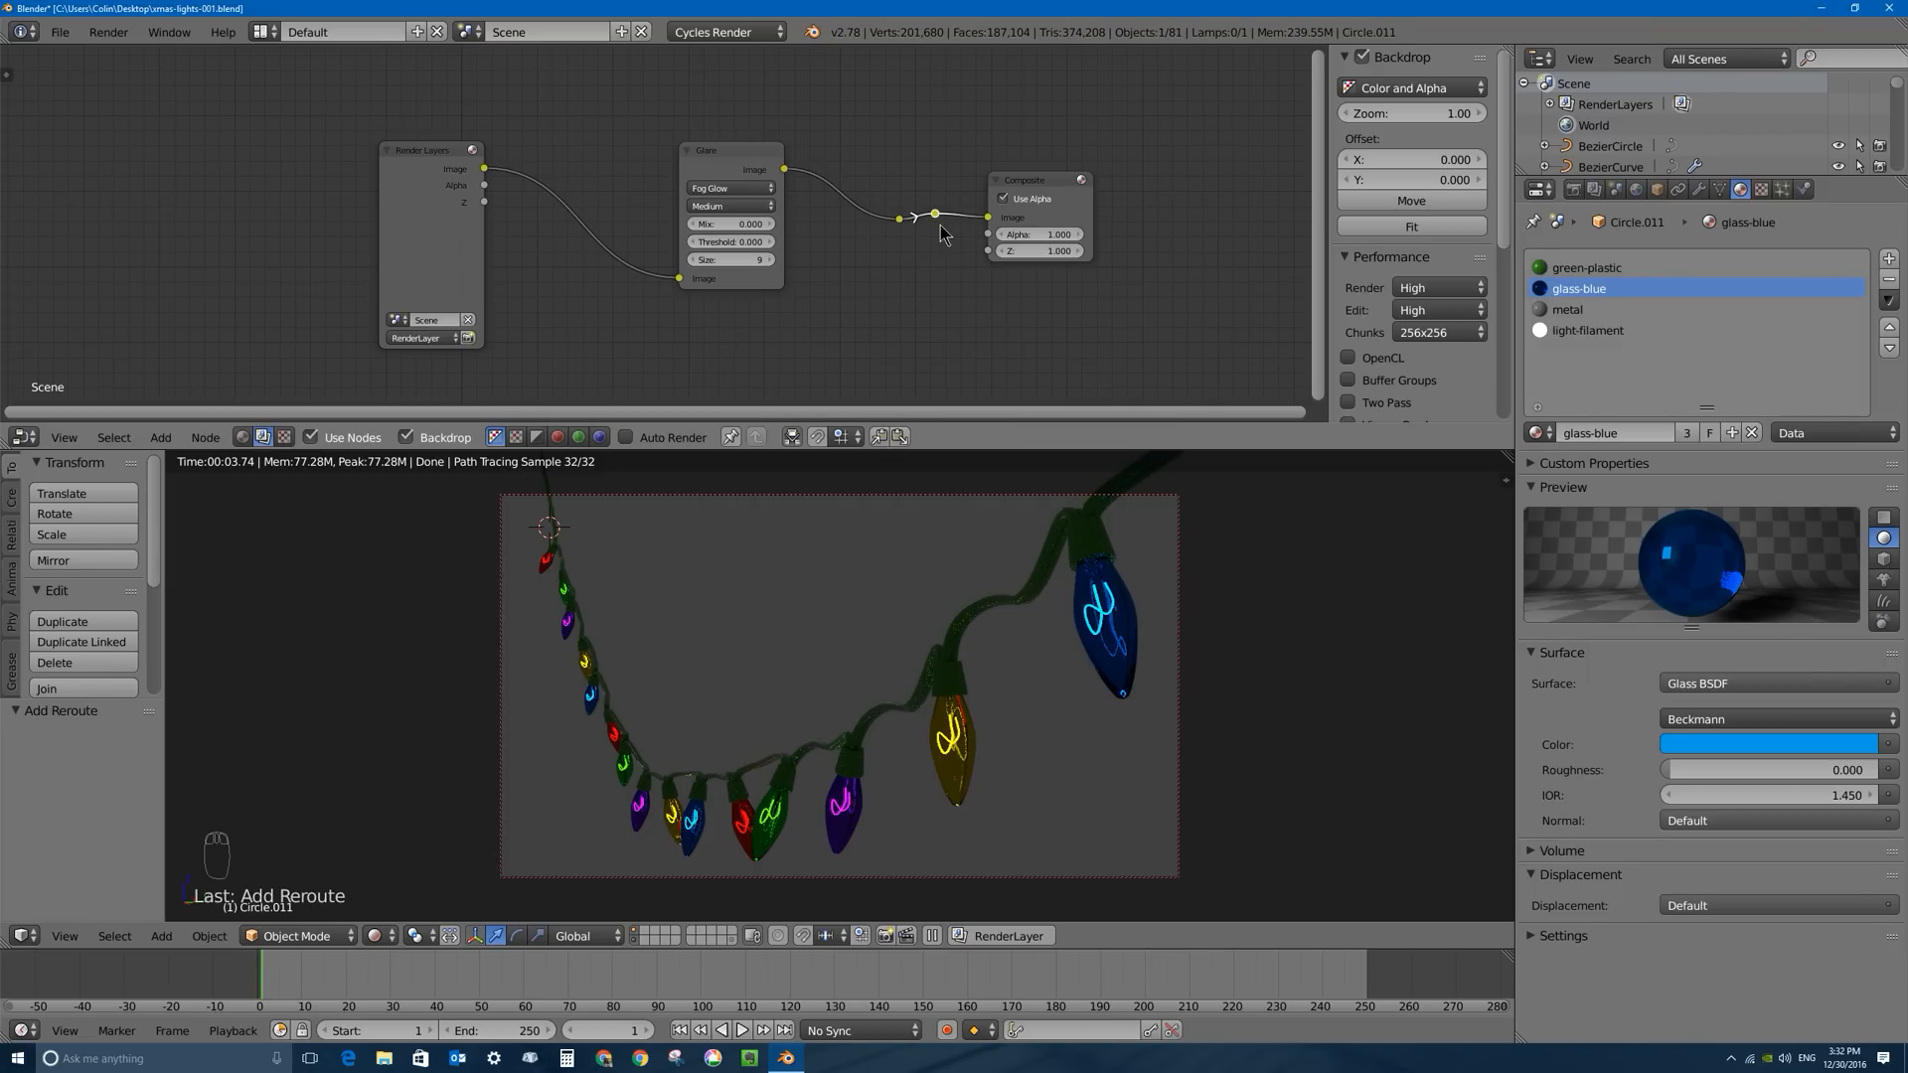
pyautogui.hotkey('ctrl', 'z')
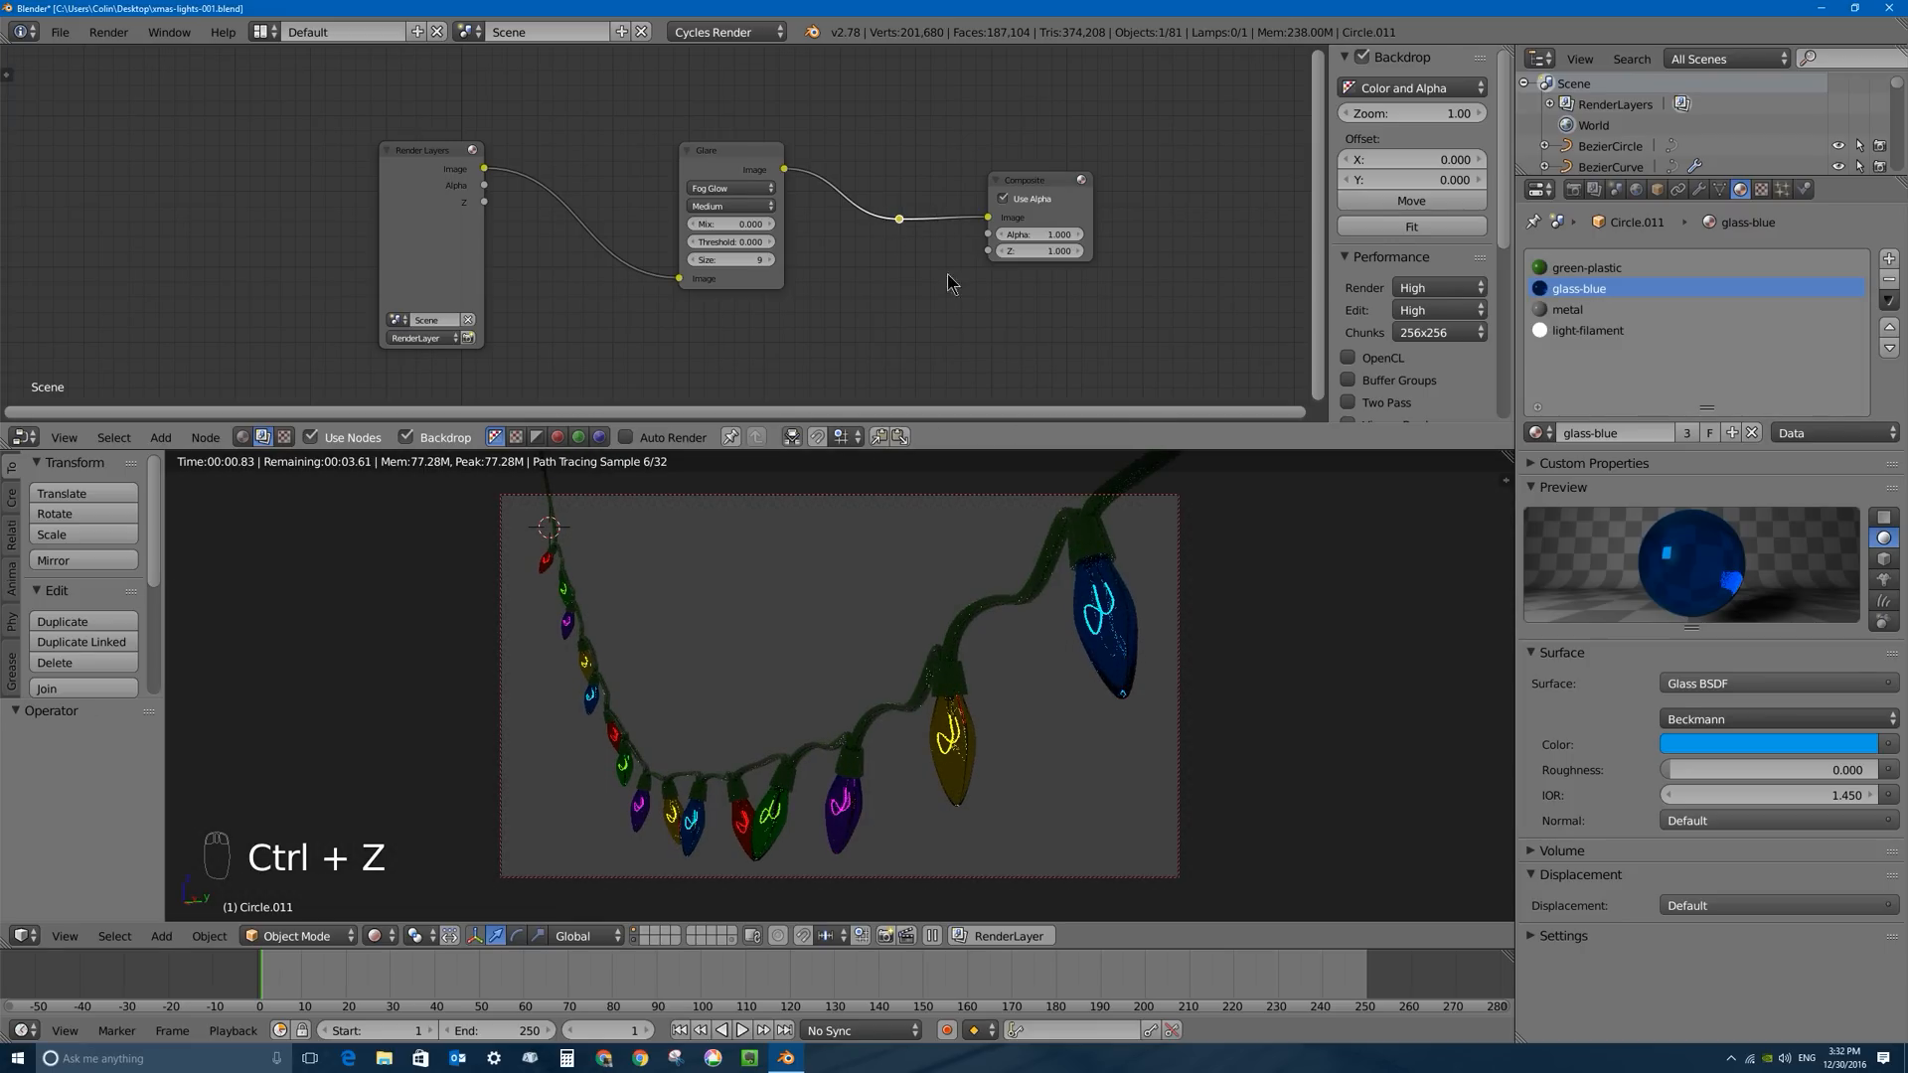
# Add a Viewer node below the Composite node, feed its image from the reroute point, and render the image.
pyautogui.hotkey('shift', 'a')
pyautogui.moveTo(973, 311)
pyautogui.moveTo(974, 244)
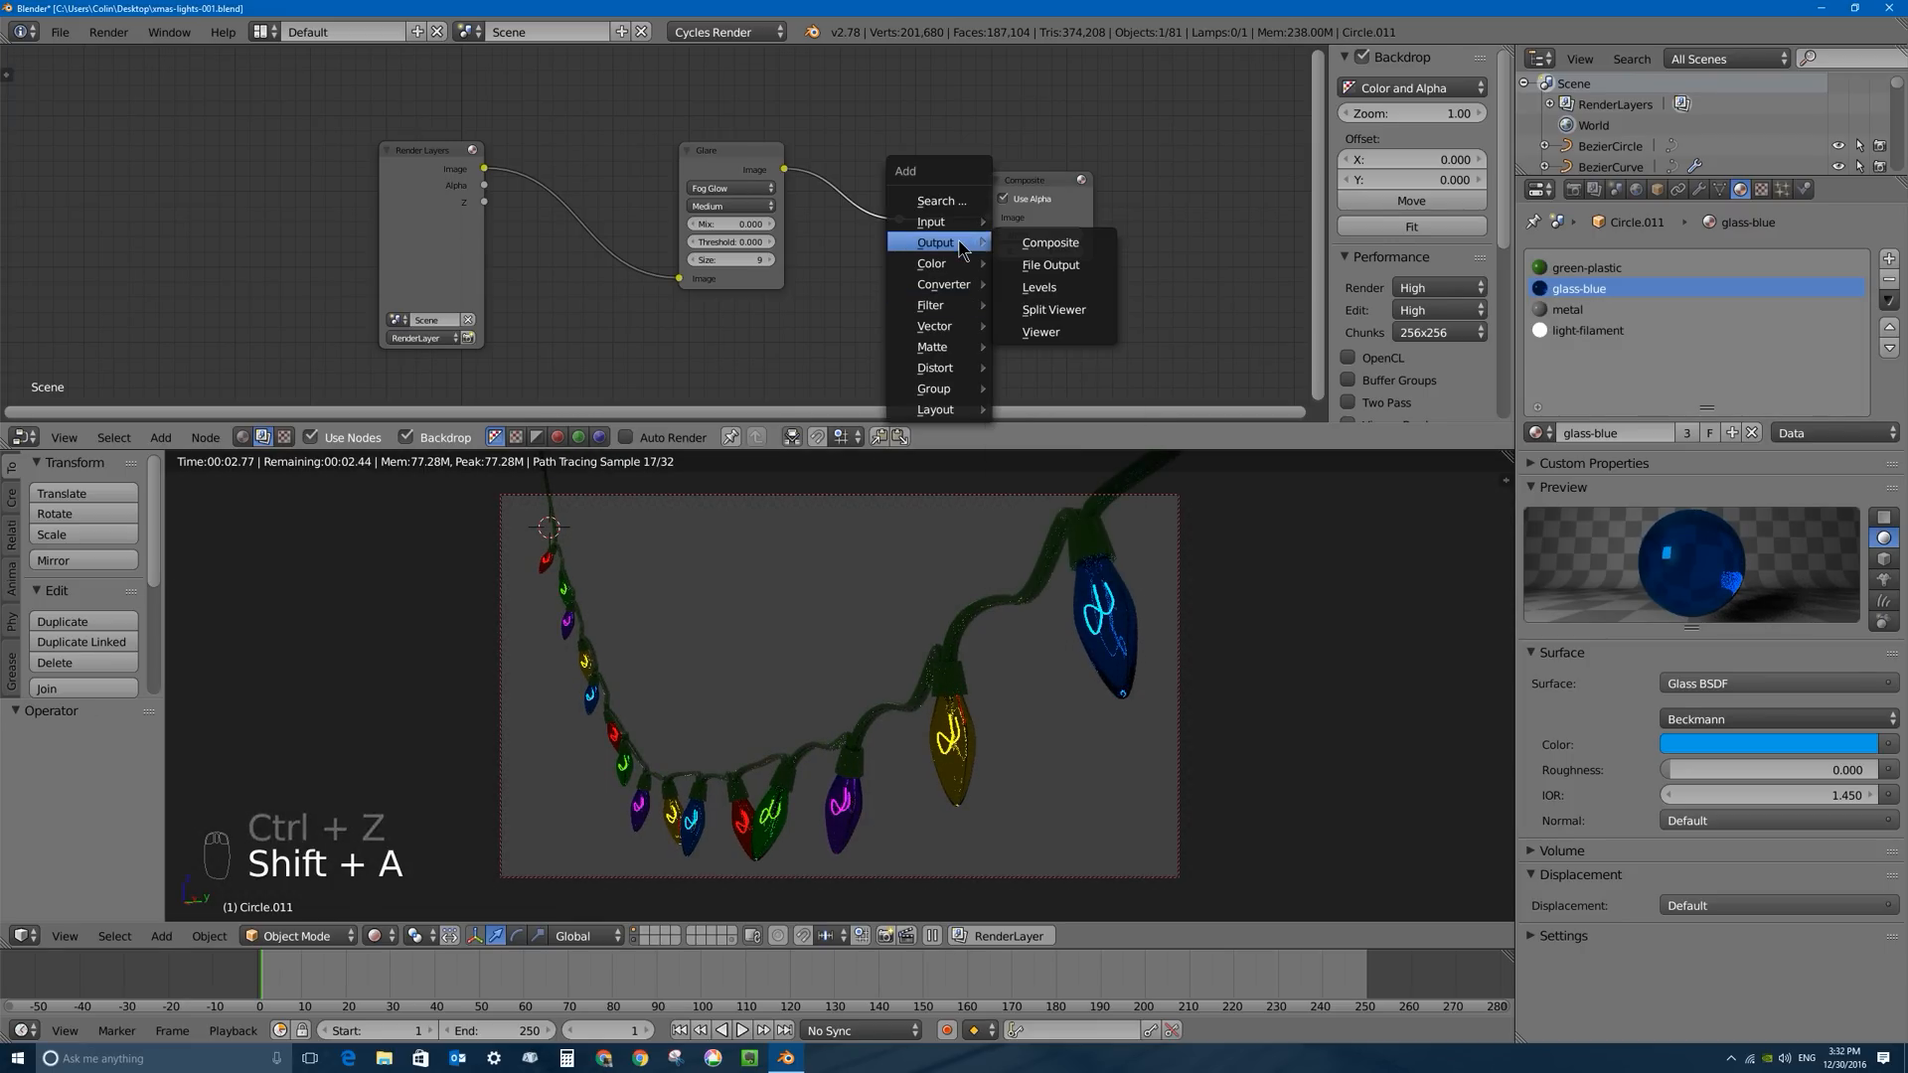
pyautogui.click(1056, 331)
pyautogui.click(995, 284)
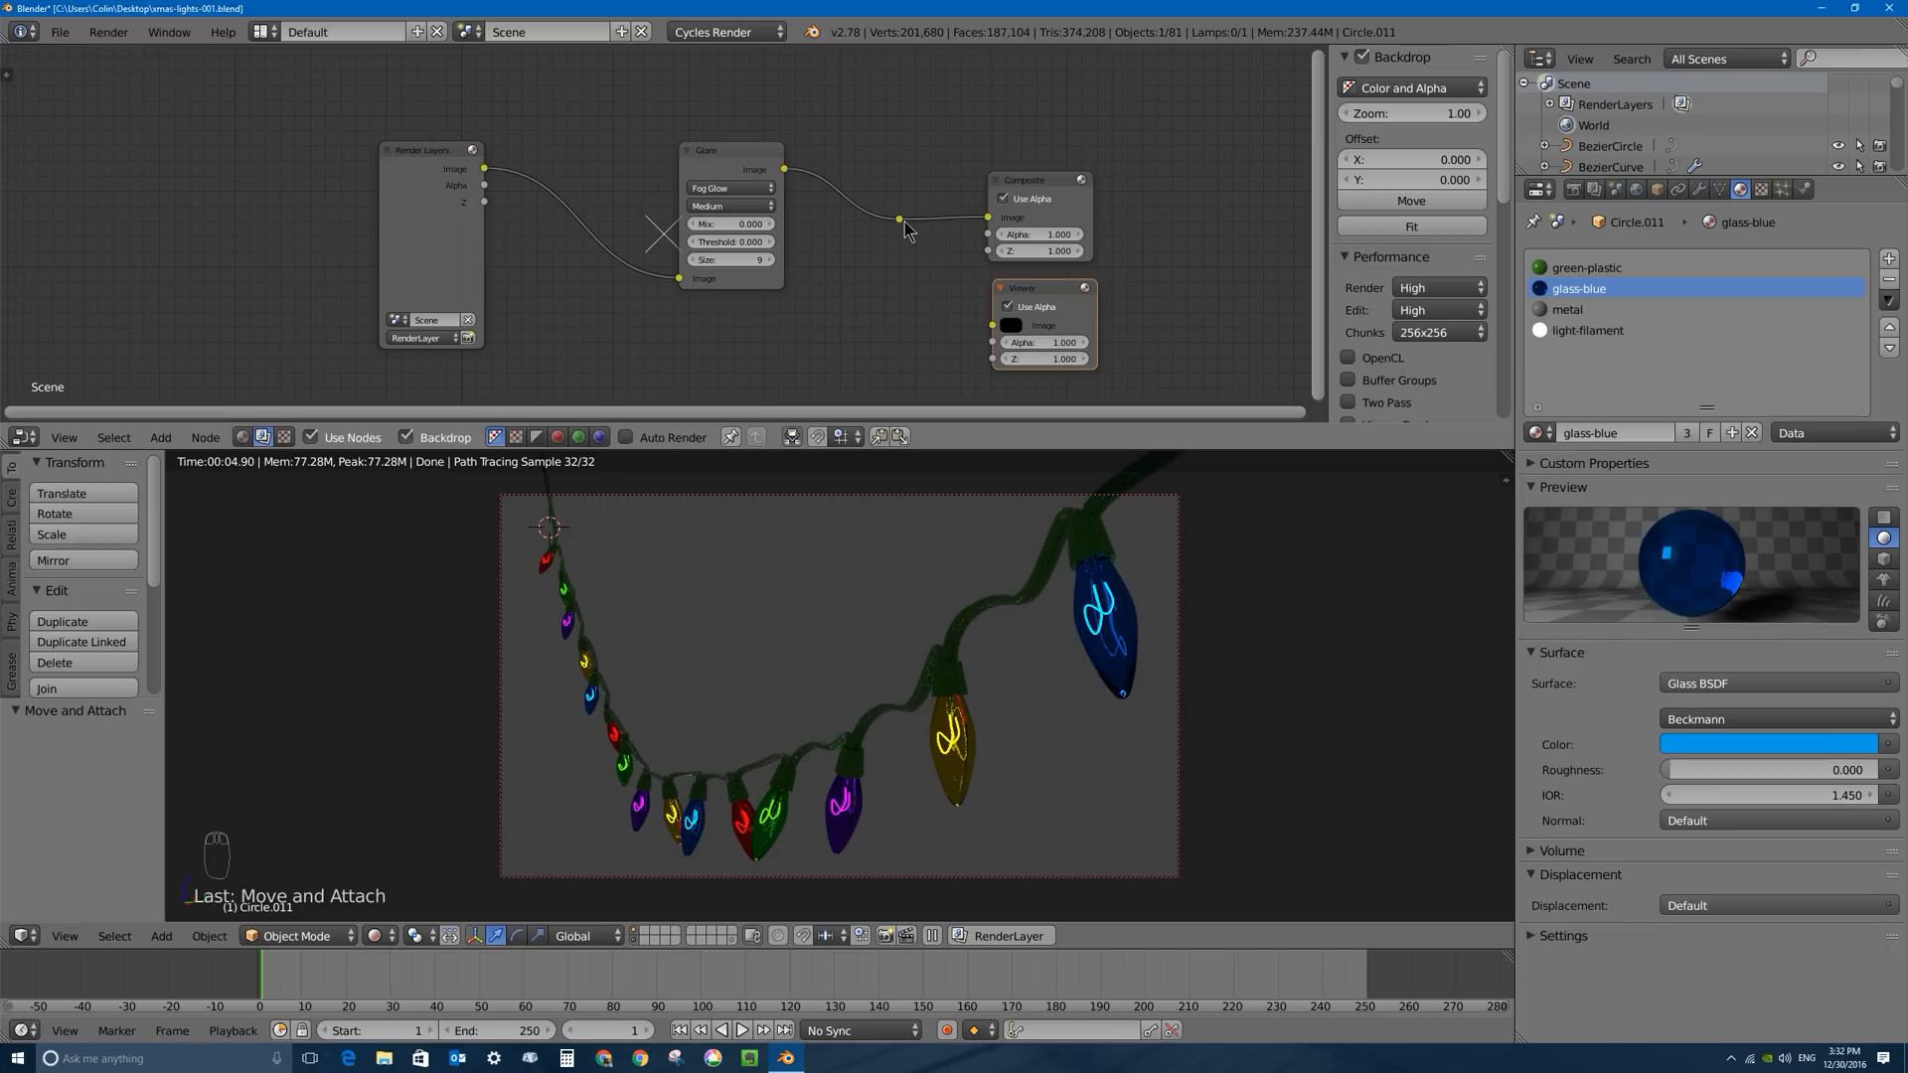
pyautogui.moveTo(899, 218); pyautogui.dragTo(992, 325)
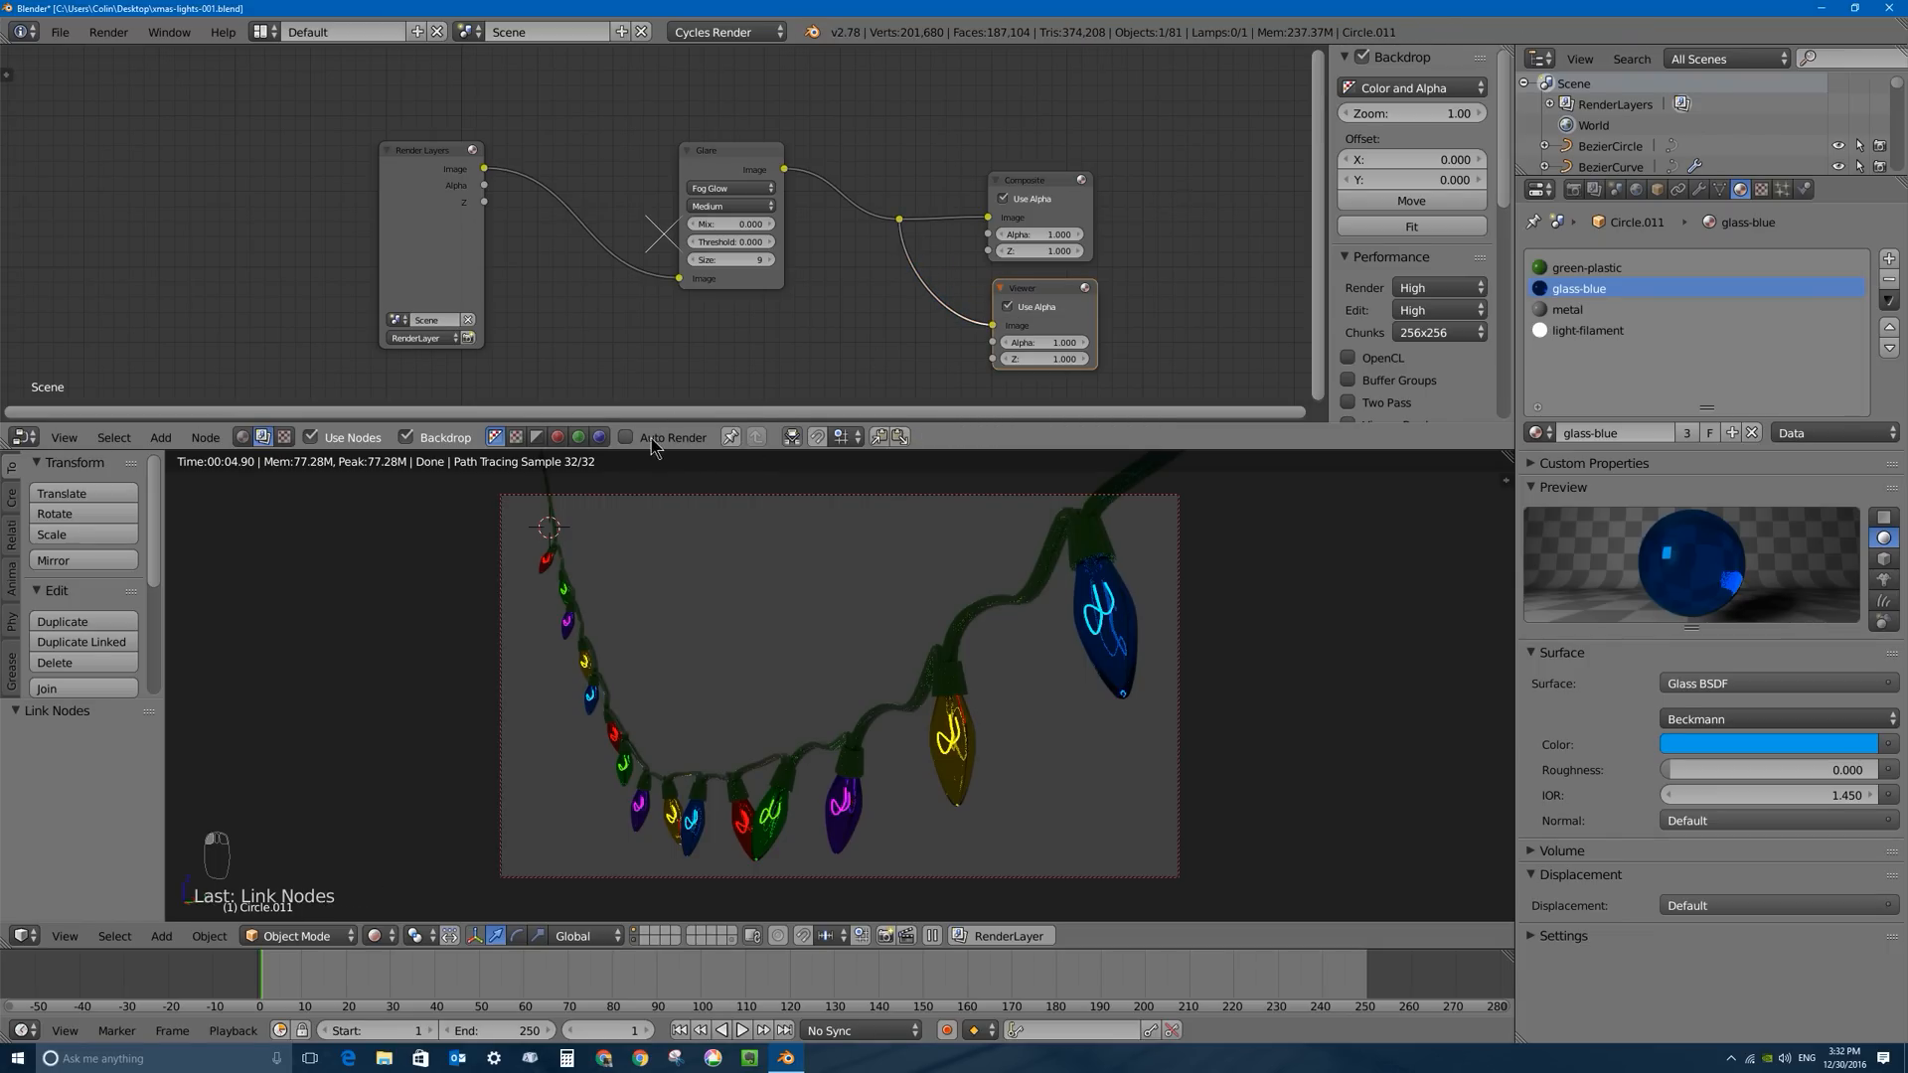
pyautogui.click(1572, 190)
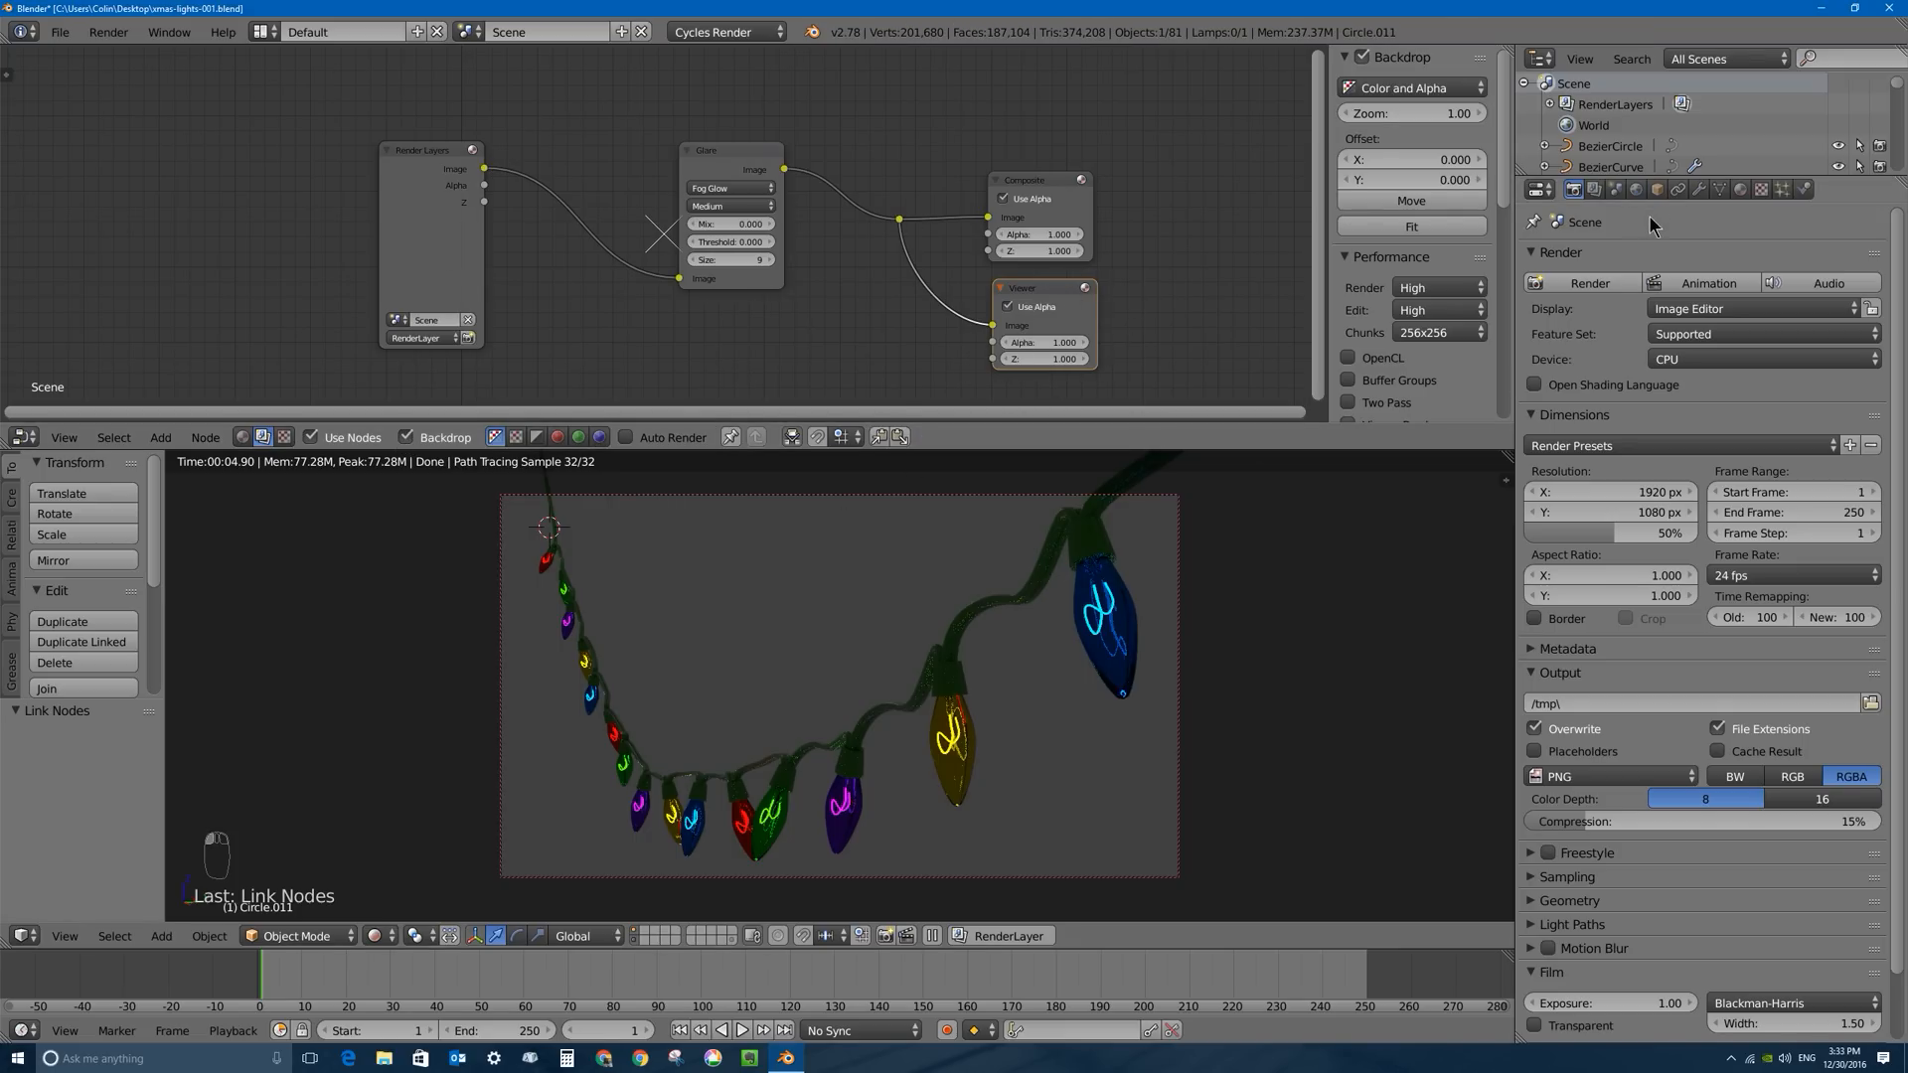
pyautogui.click(1589, 284)
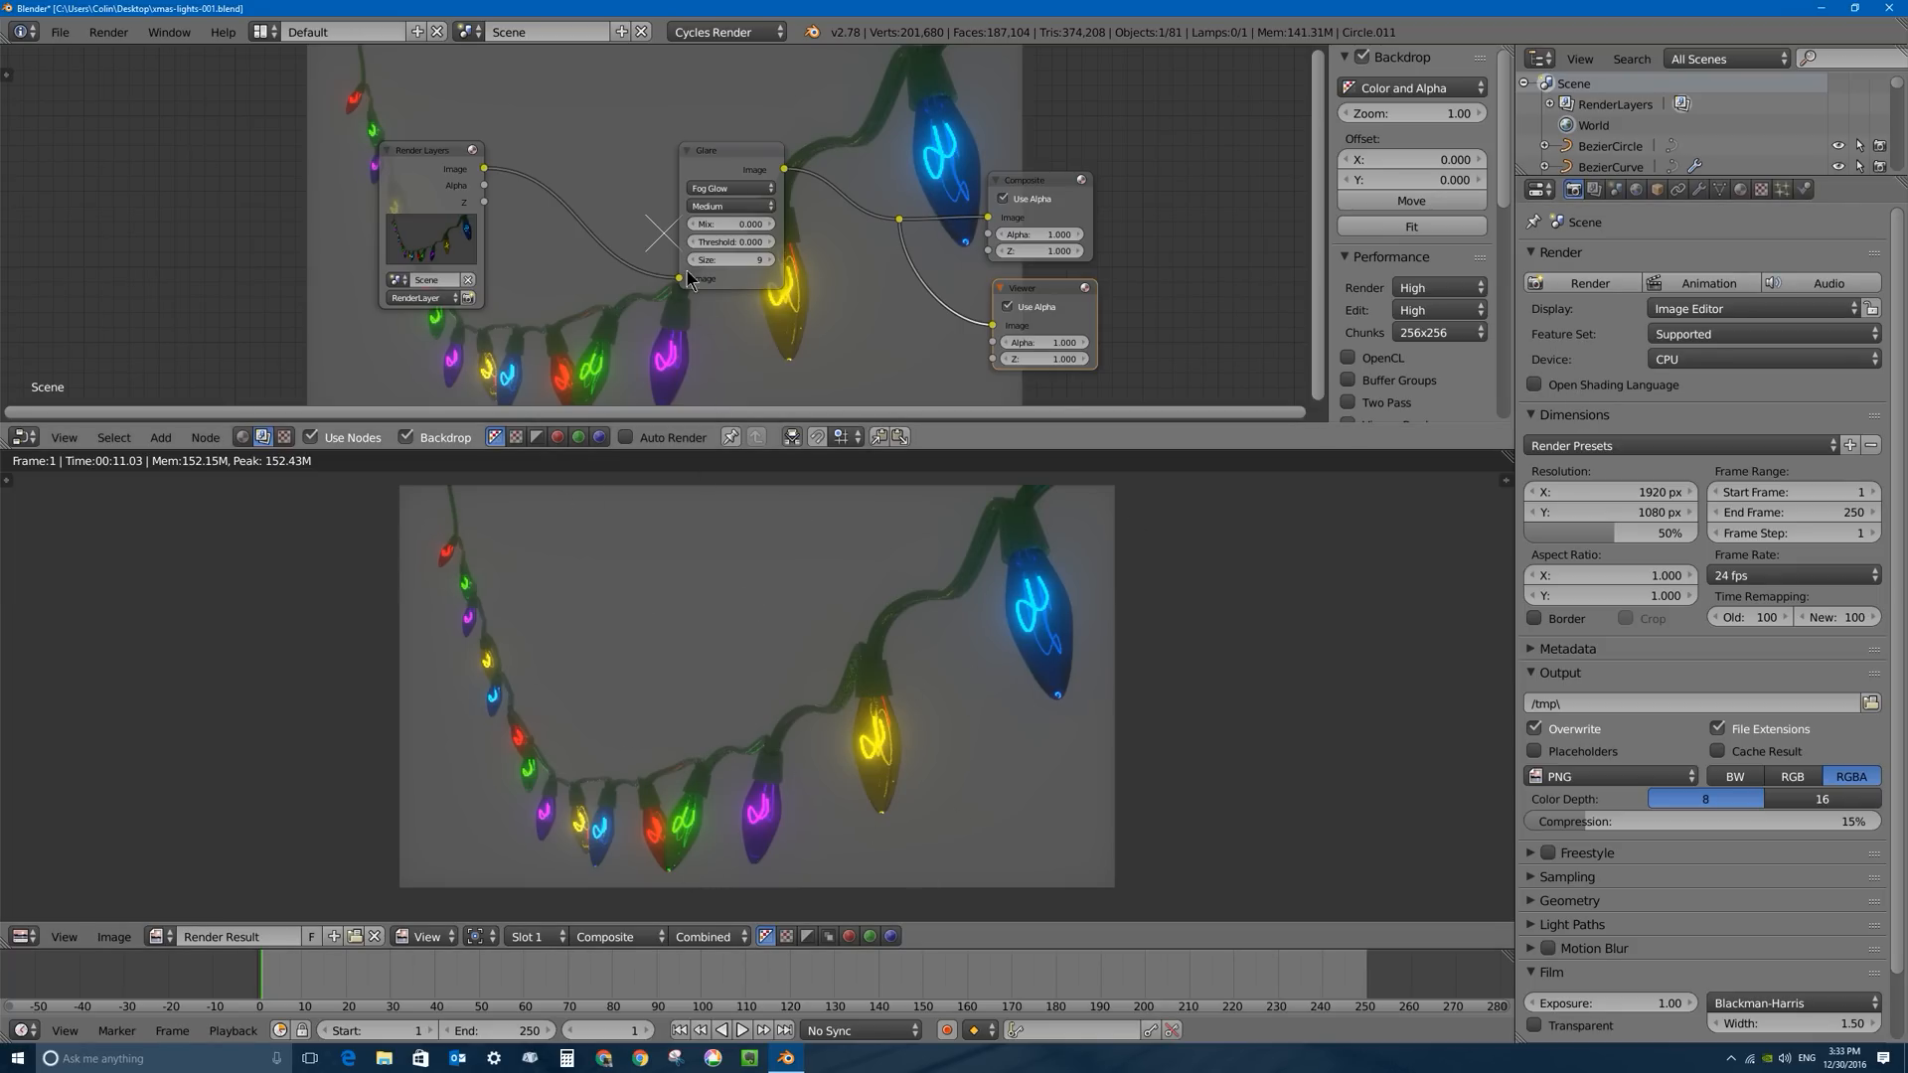
# Mute and unmute the Glare node to compare the render with and without the fog glow.
pyautogui.moveTo(711, 162); pyautogui.dragTo(678, 184)
pyautogui.press('m')
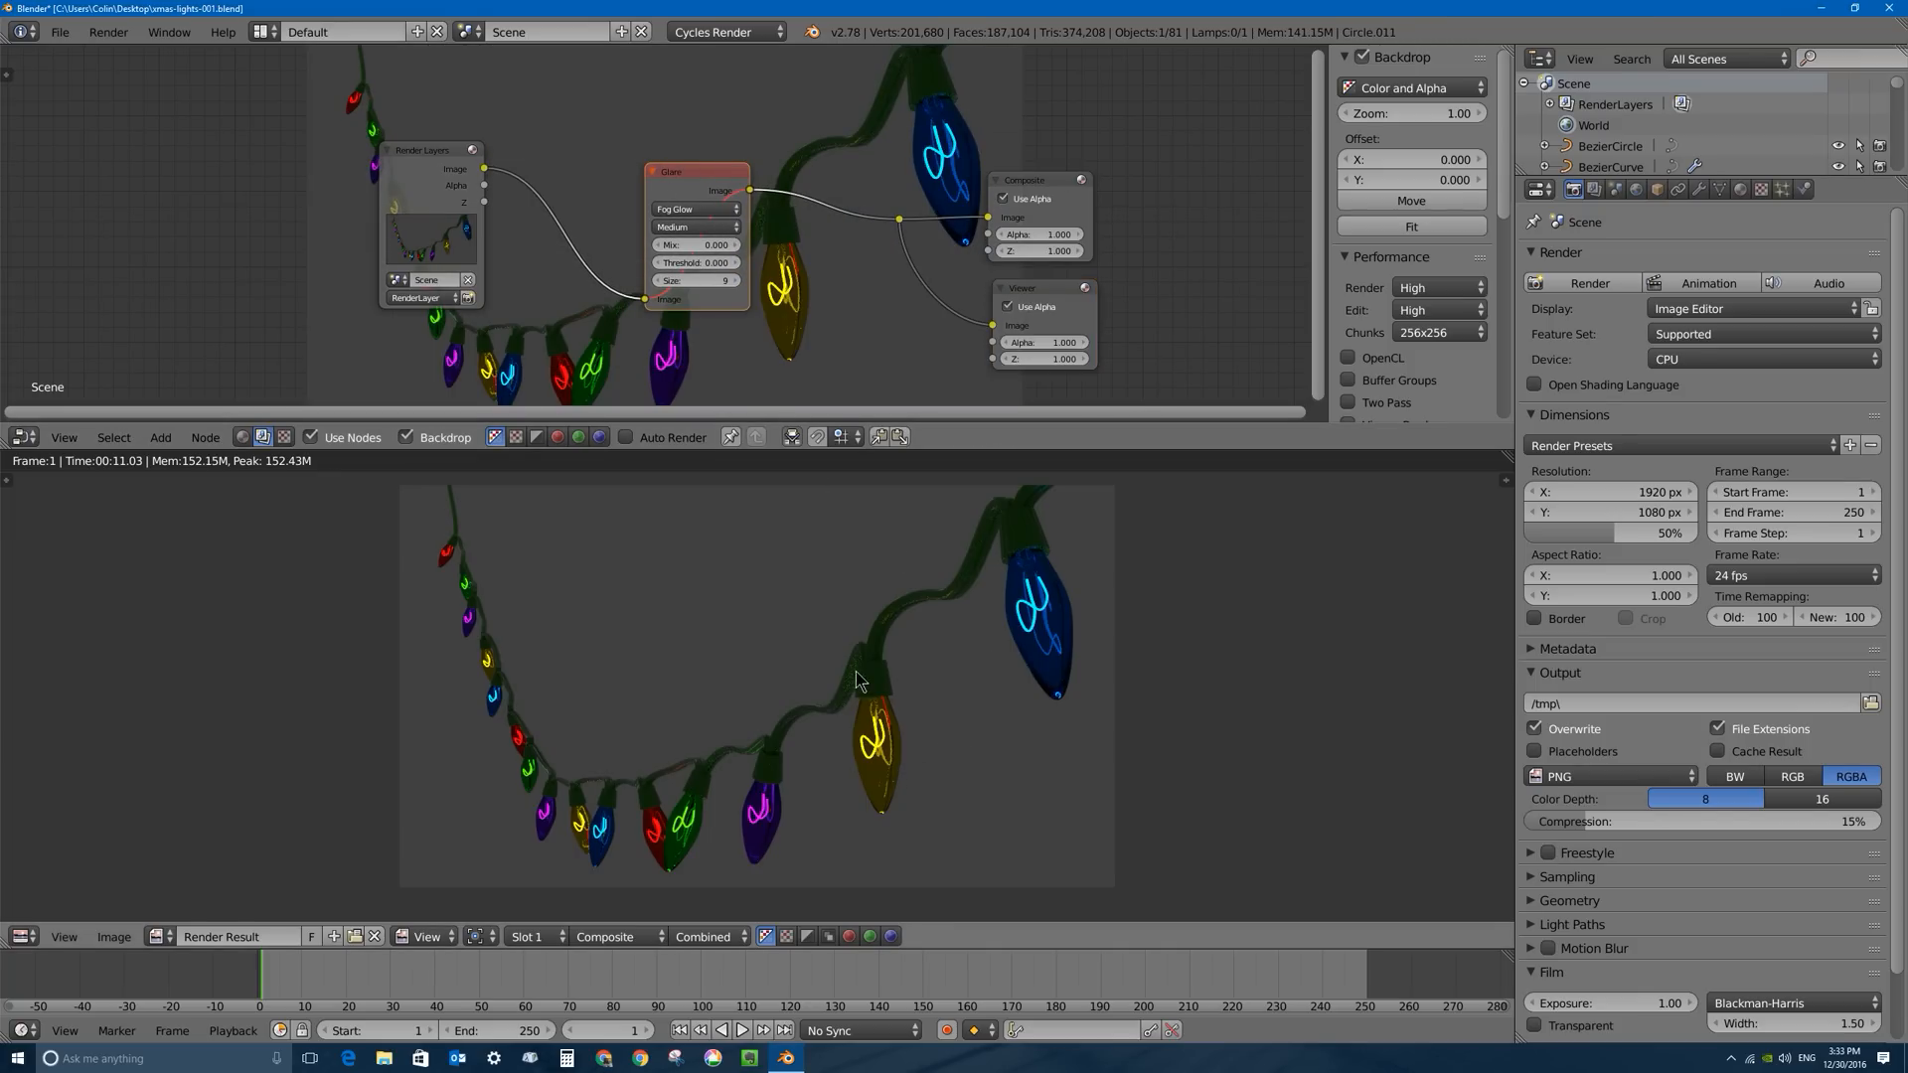
pyautogui.press('m')
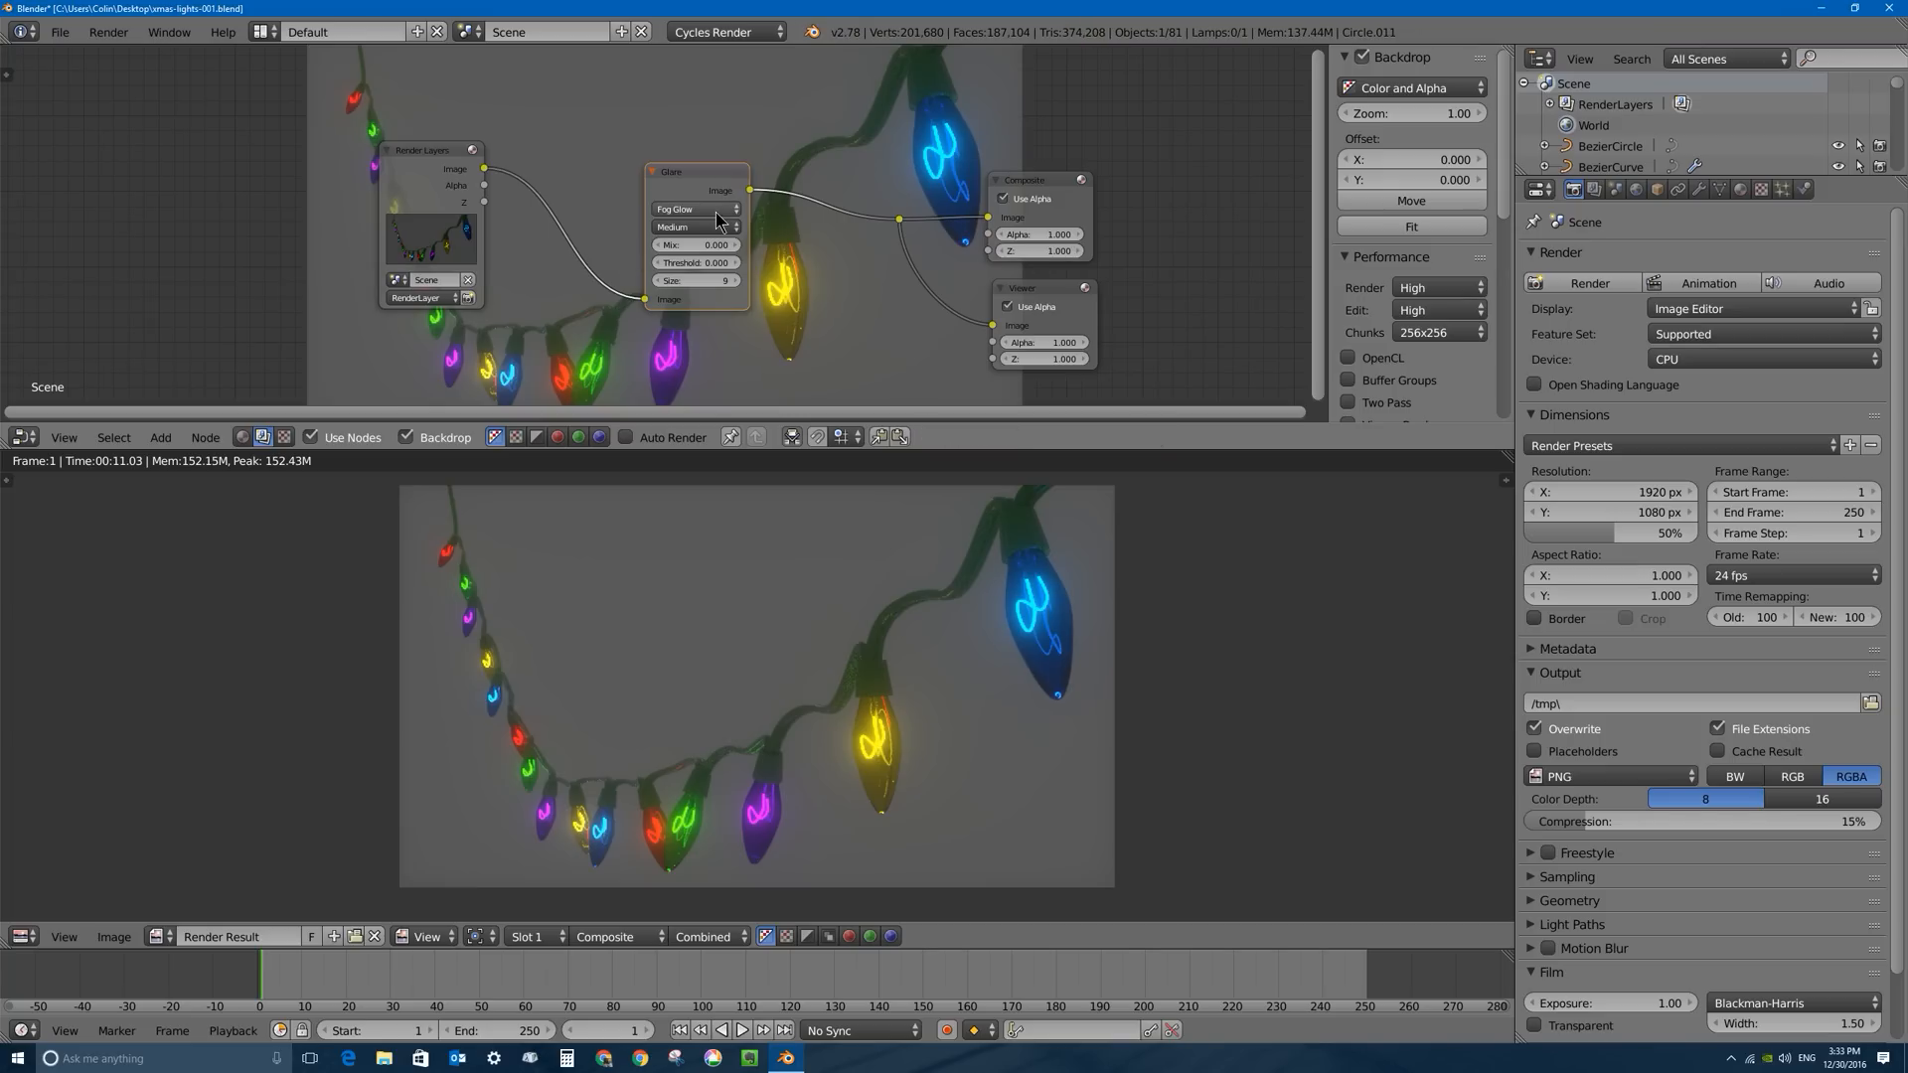
pyautogui.moveTo(682, 178); pyautogui.dragTo(633, 188)
pyautogui.press('m')
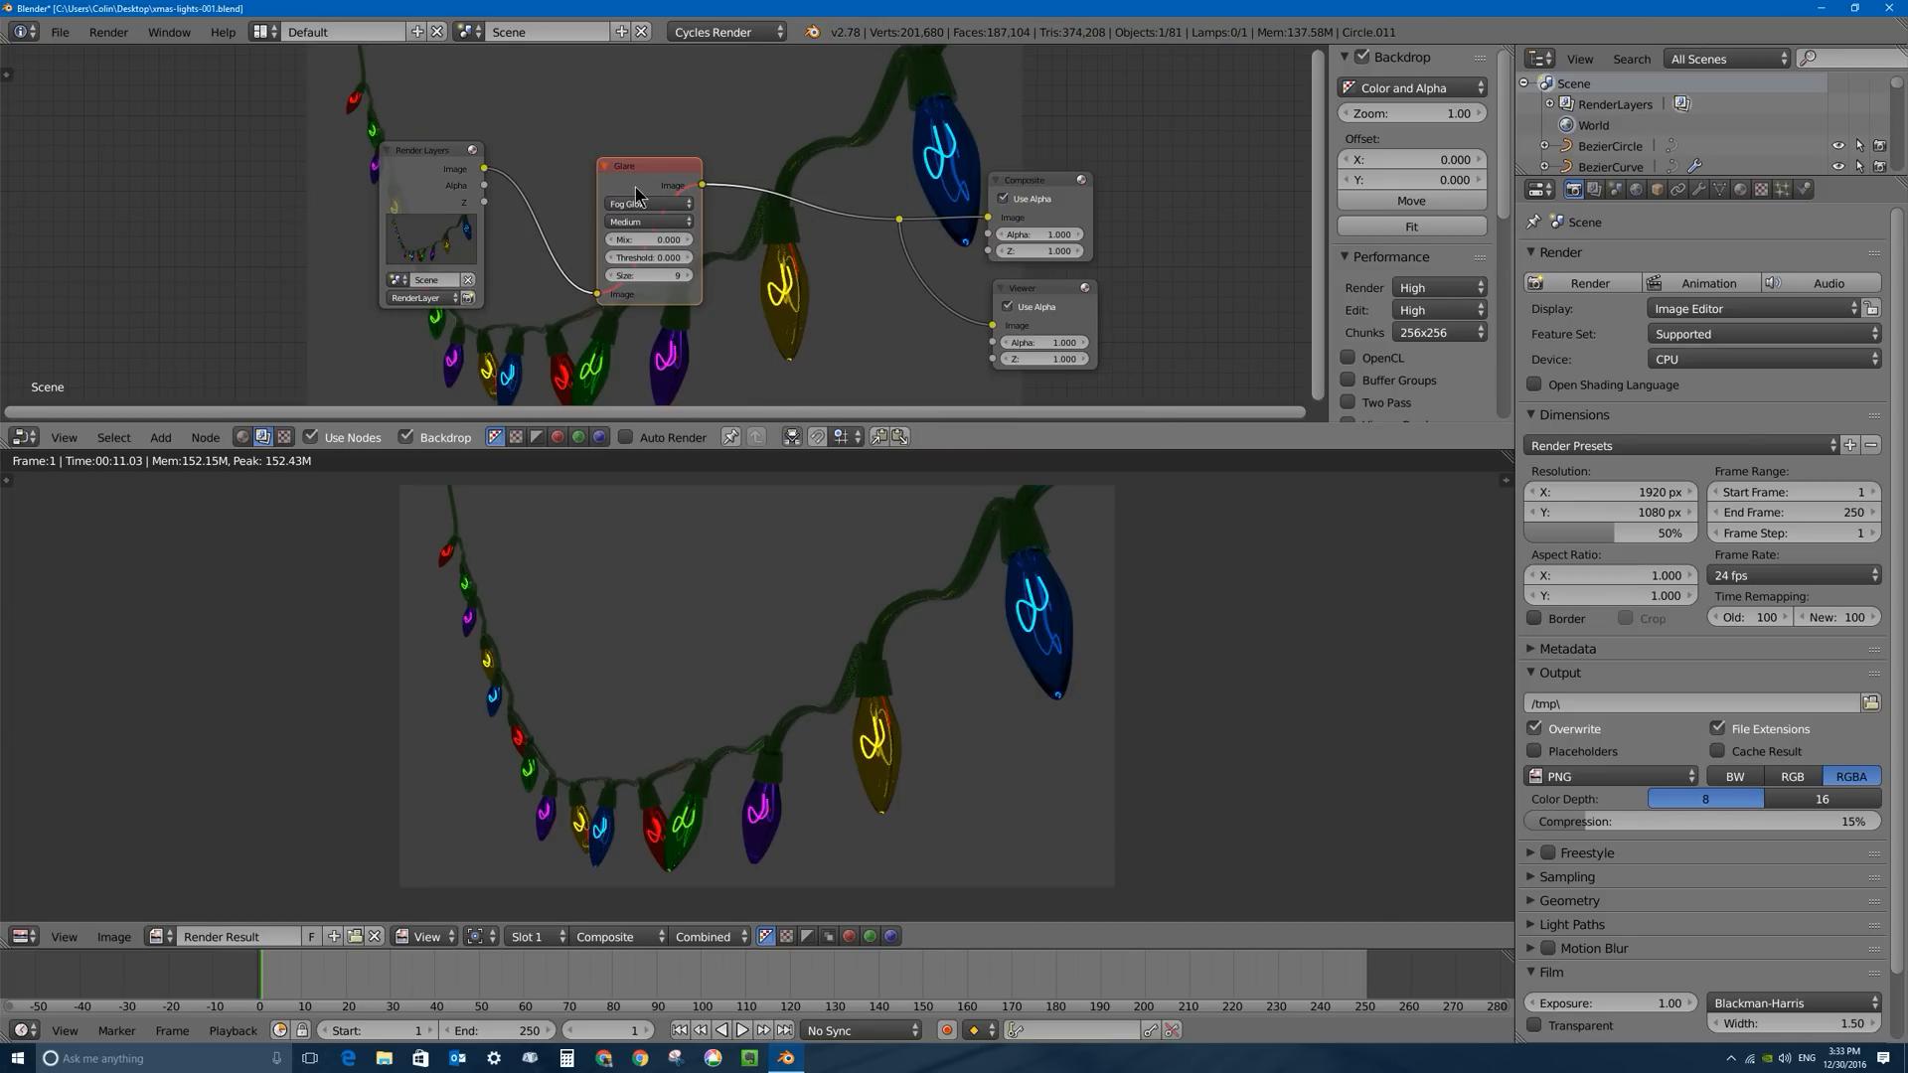
pyautogui.press('m')
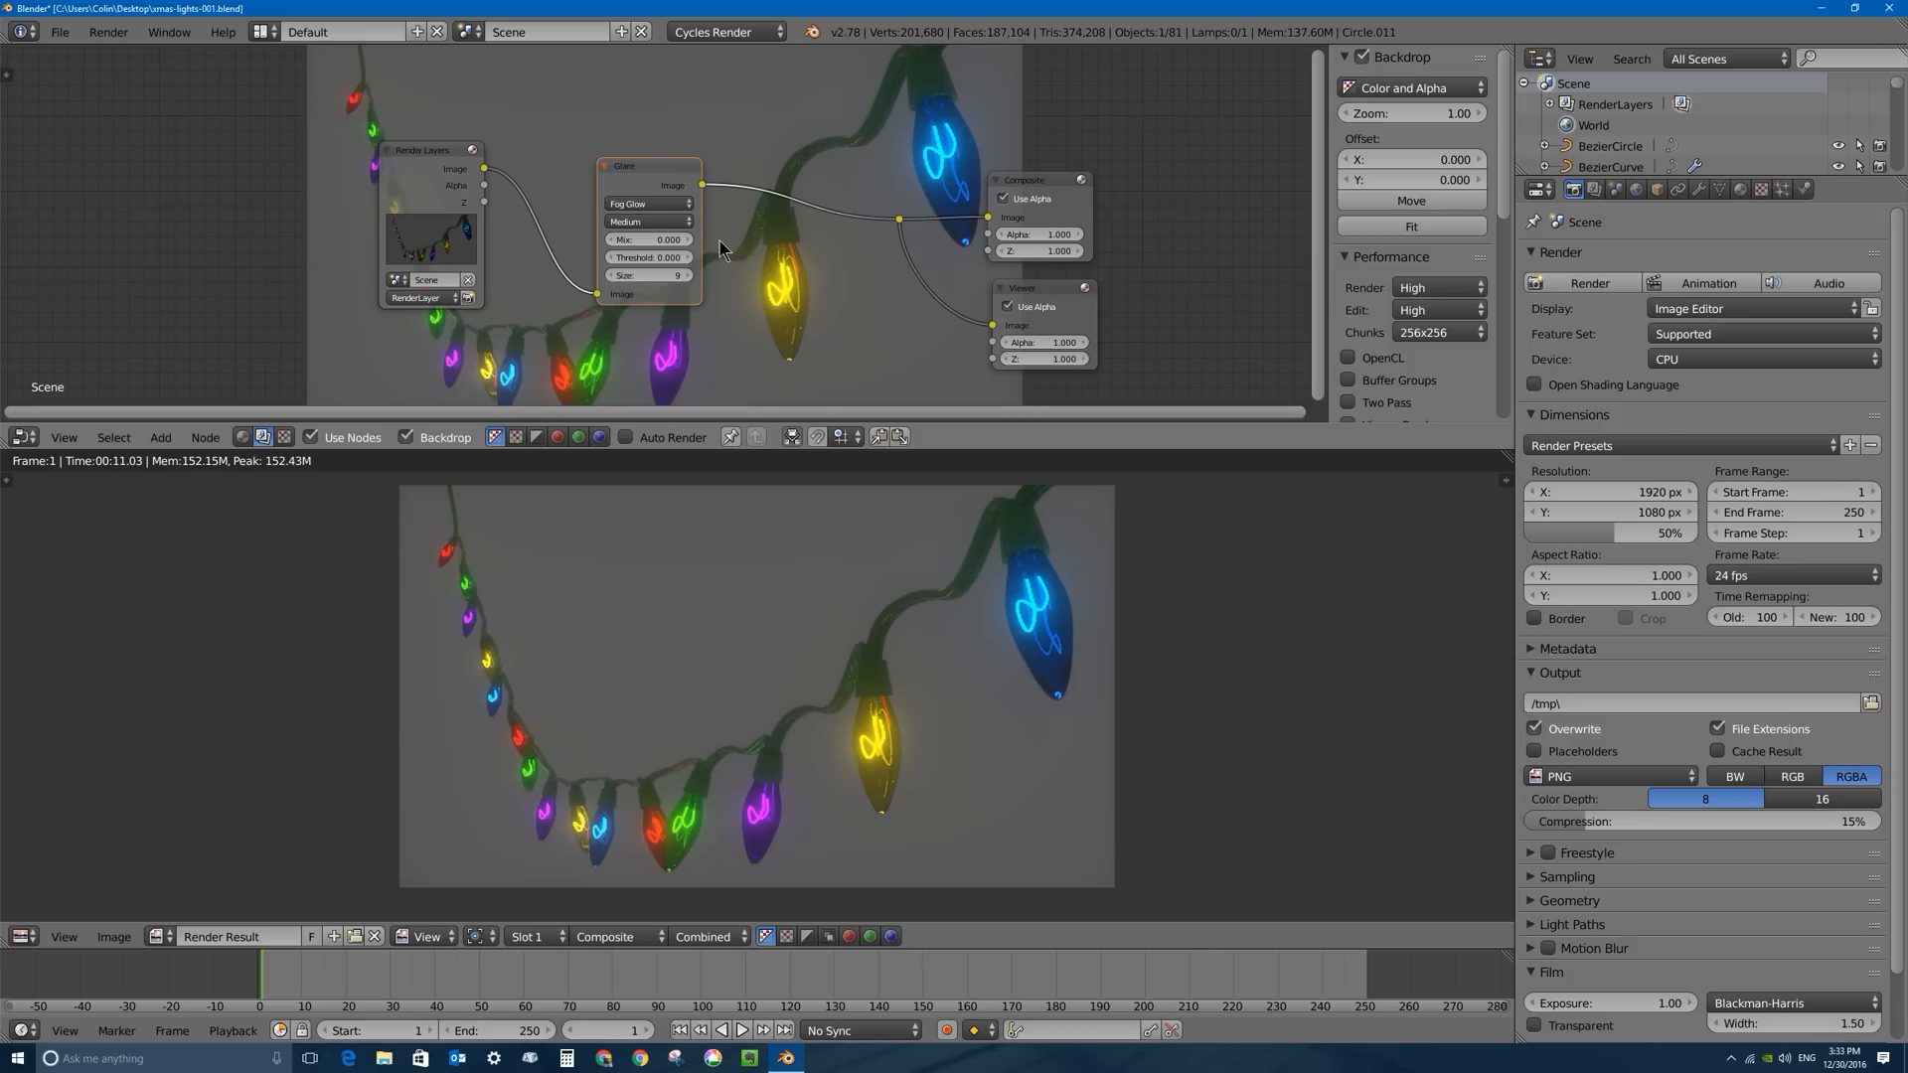
# Rearrange the Render Layers and Glare nodes and set the Glare node's mix to -0.2.
pyautogui.moveTo(627, 179); pyautogui.dragTo(686, 177)
pyautogui.moveTo(424, 157); pyautogui.dragTo(399, 159)
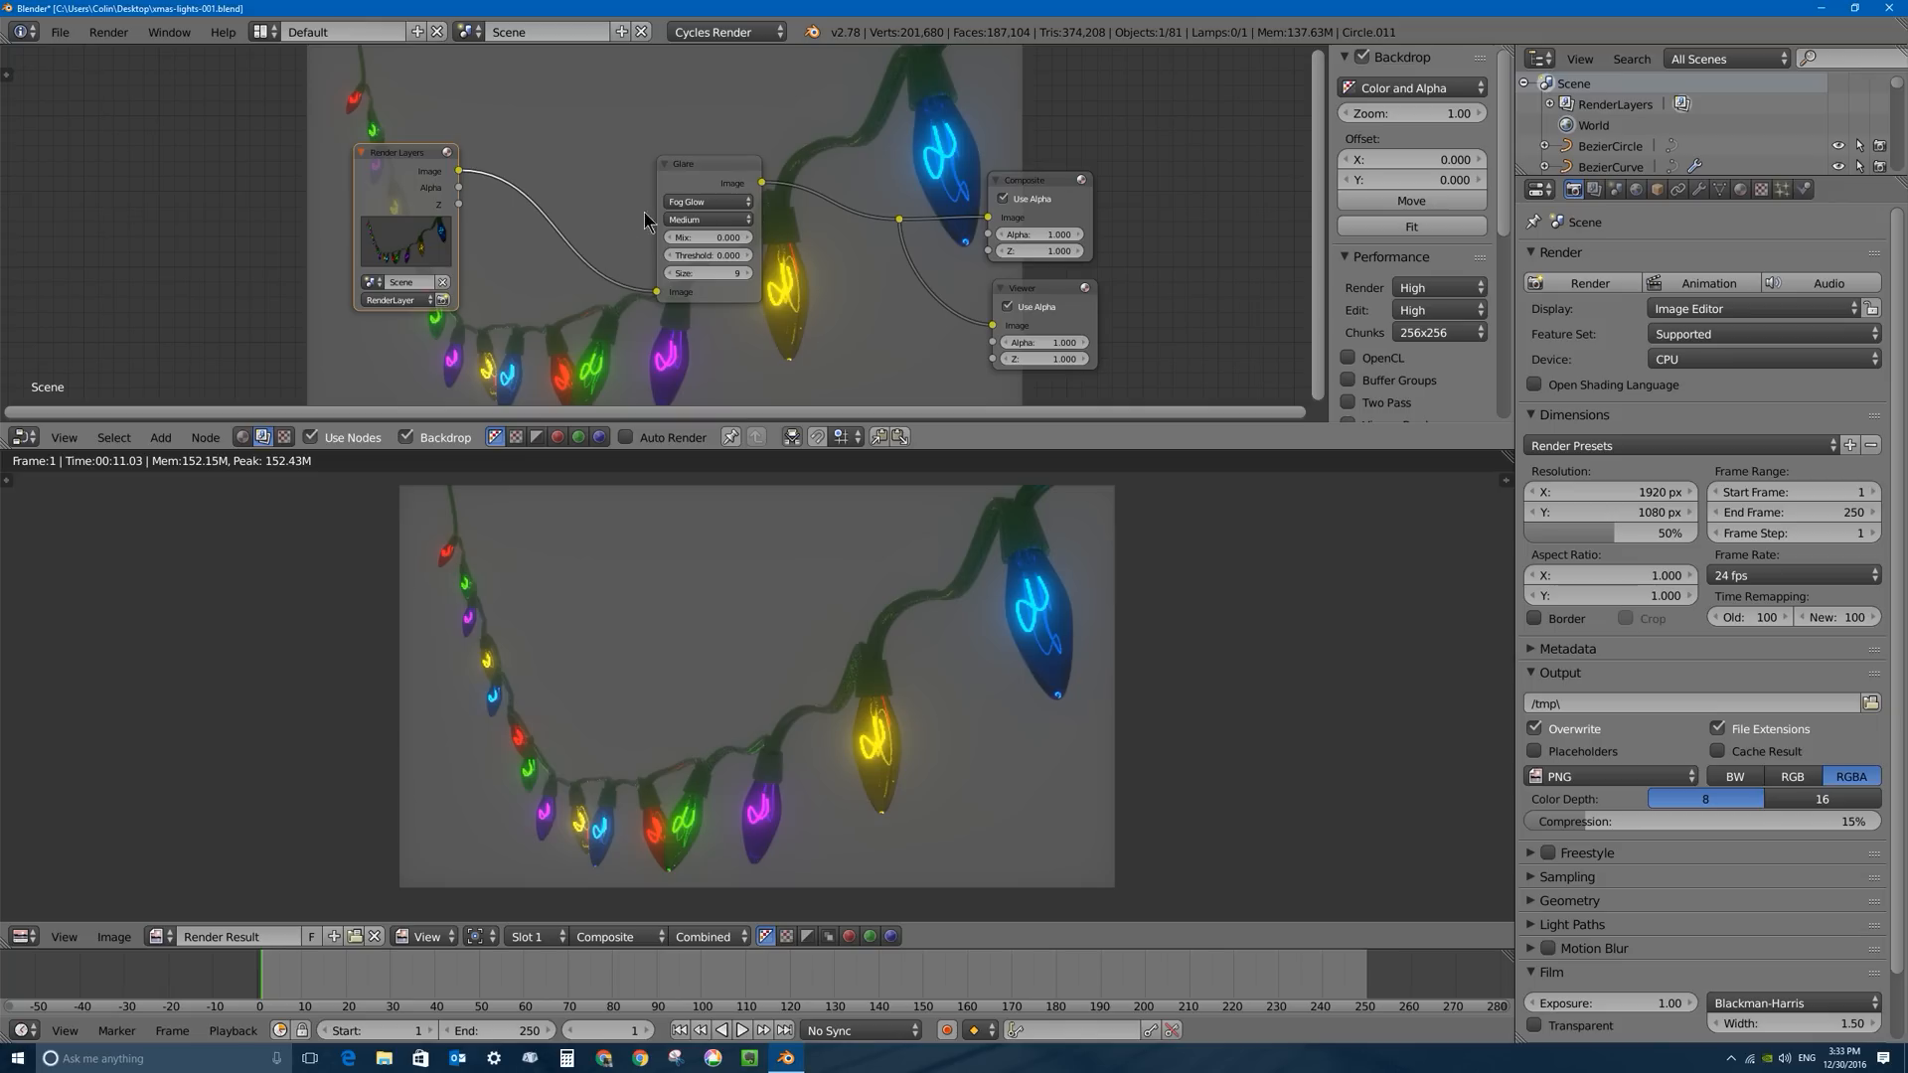
pyautogui.moveTo(694, 170); pyautogui.dragTo(638, 173)
pyautogui.moveTo(653, 236); pyautogui.dragTo(852, 236)
pyautogui.moveTo(654, 237); pyautogui.dragTo(643, 238)
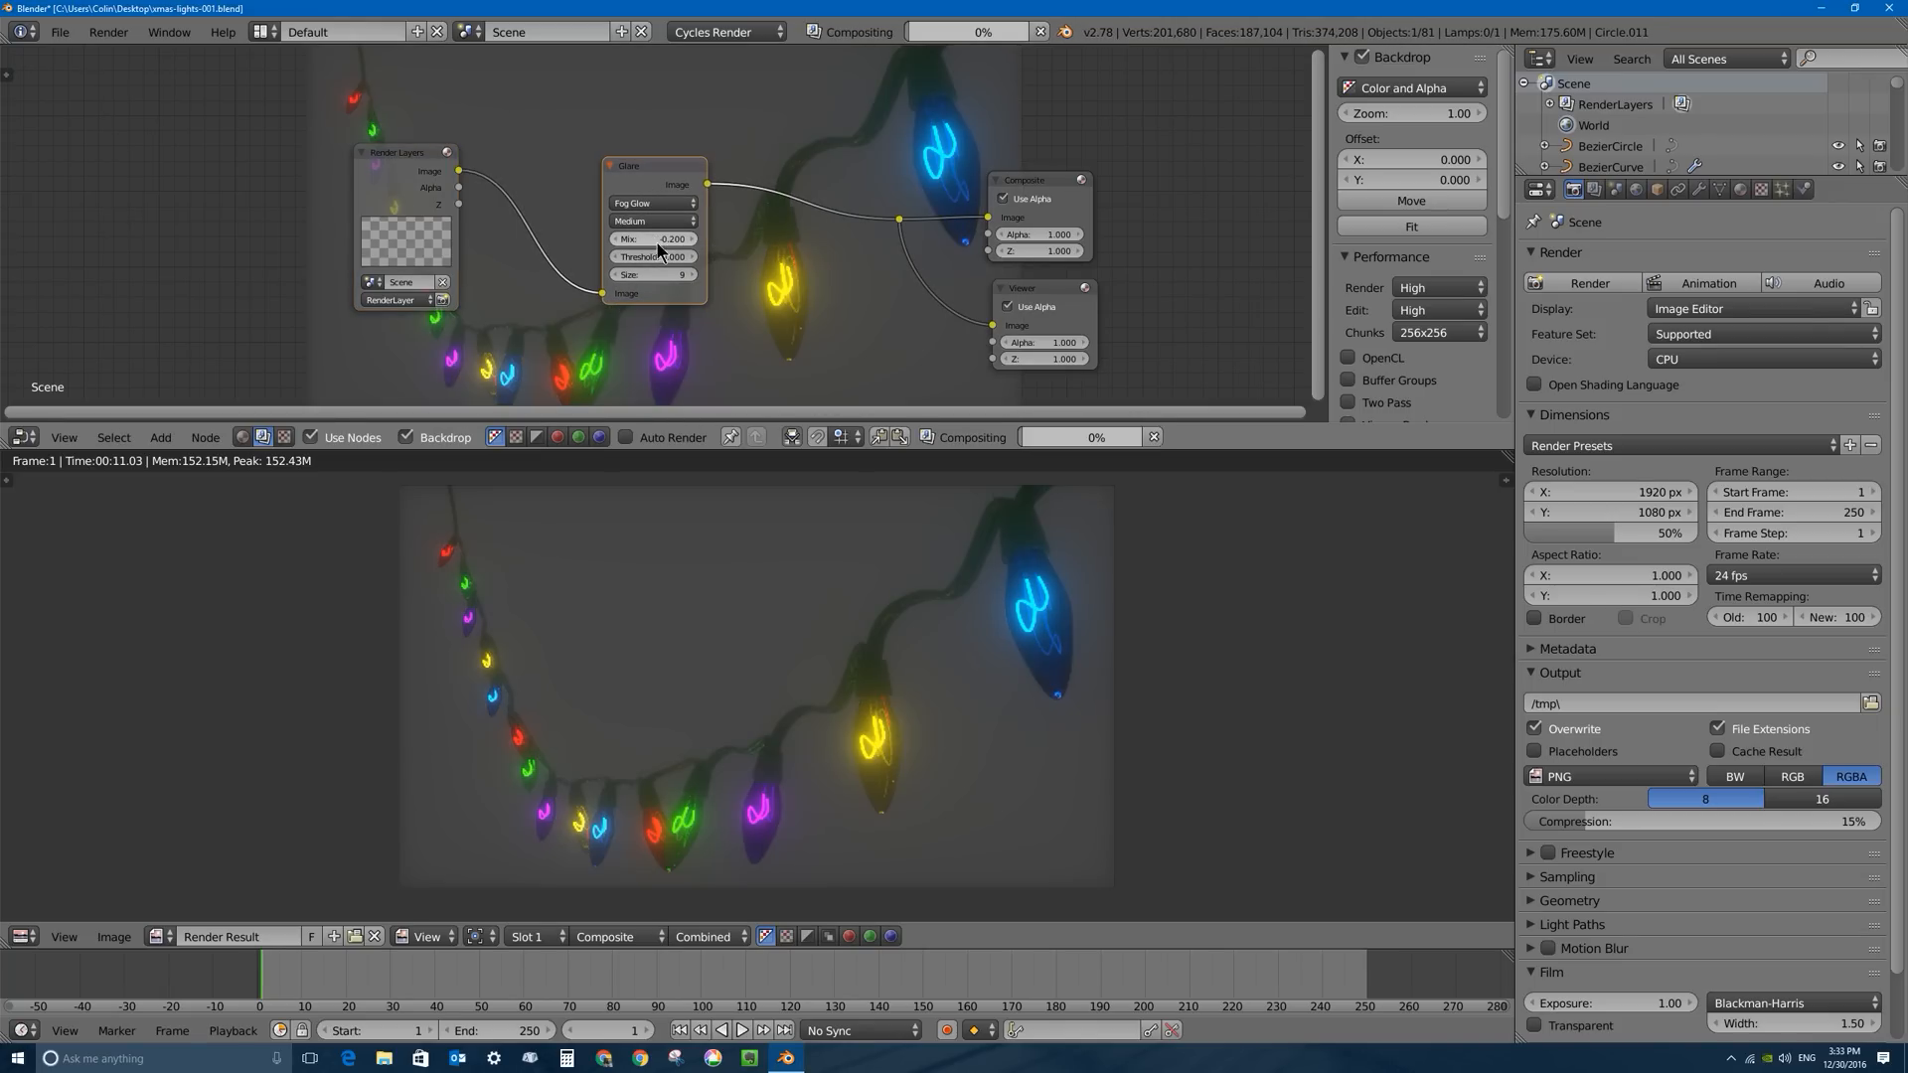
# Set the world surface colour to black and render the image again.
pyautogui.click(1636, 189)
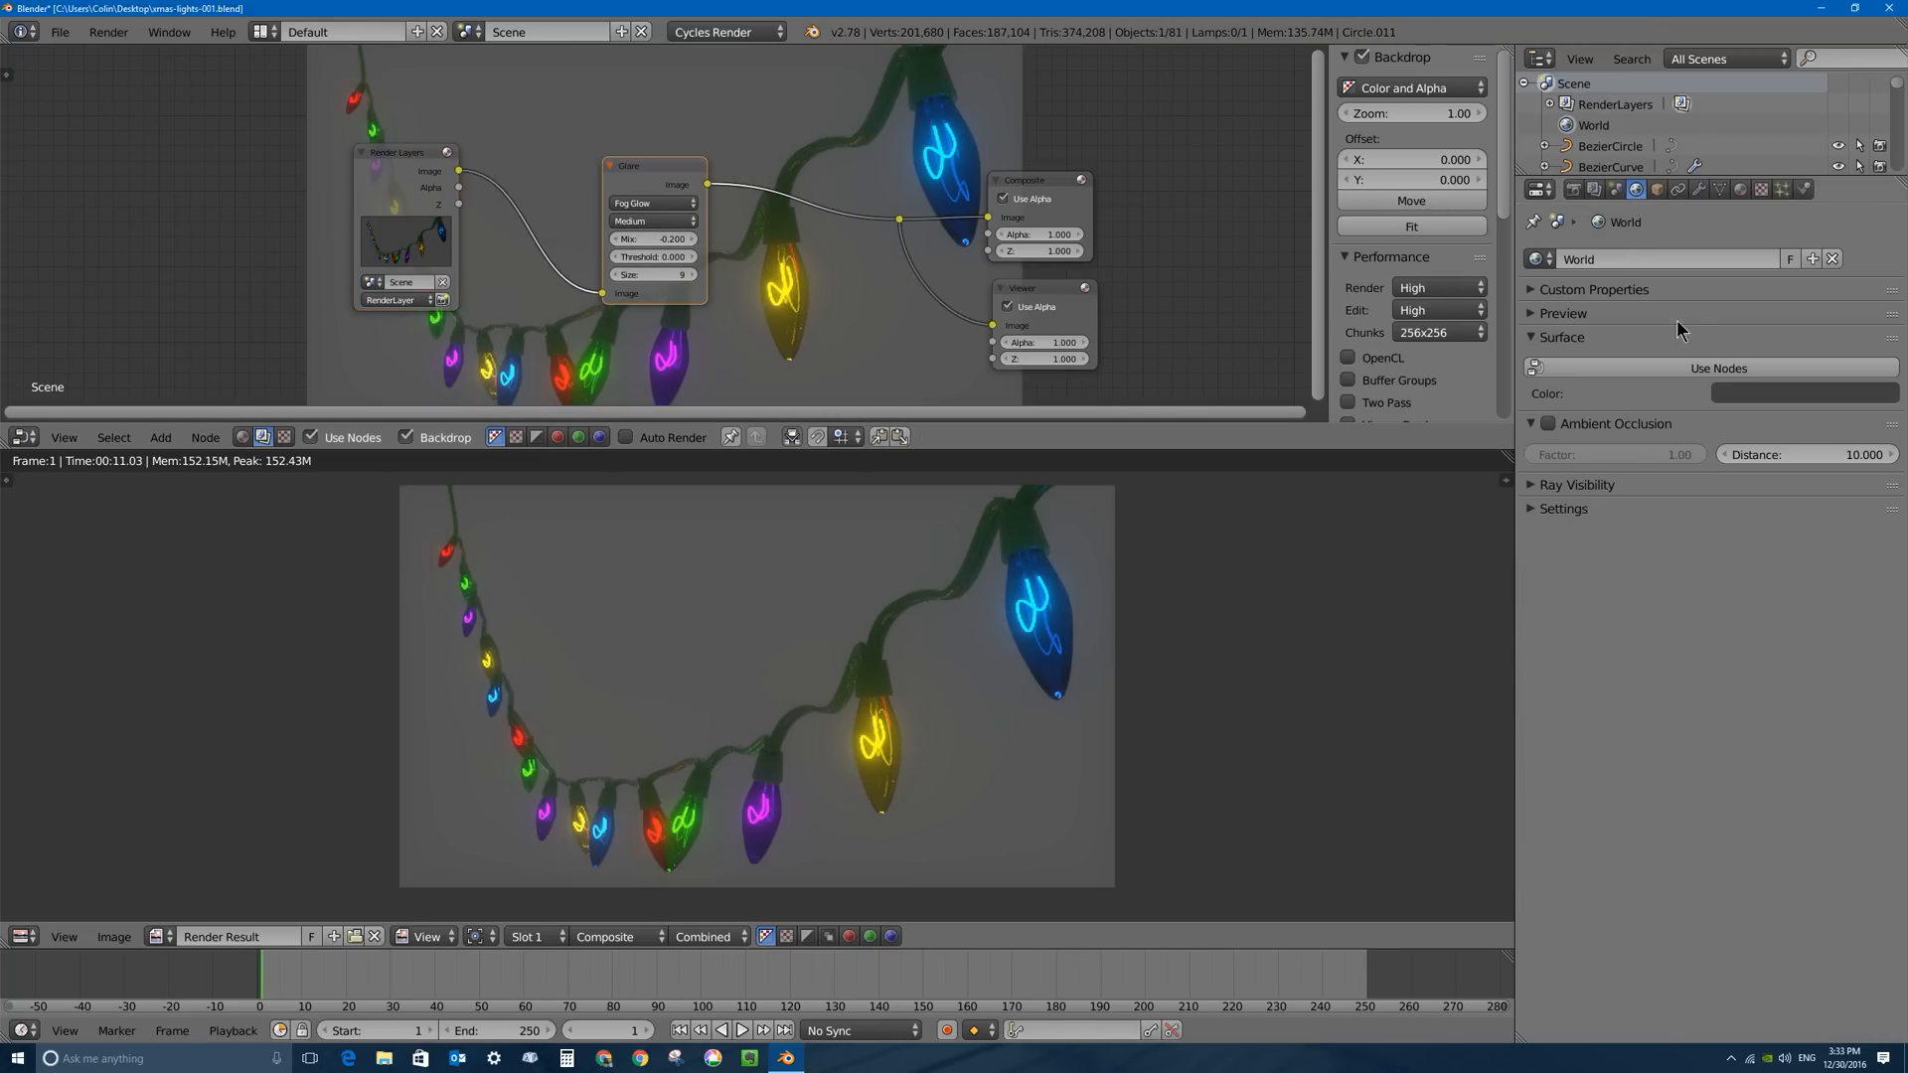
pyautogui.click(1768, 398)
pyautogui.moveTo(1880, 239); pyautogui.dragTo(1880, 273)
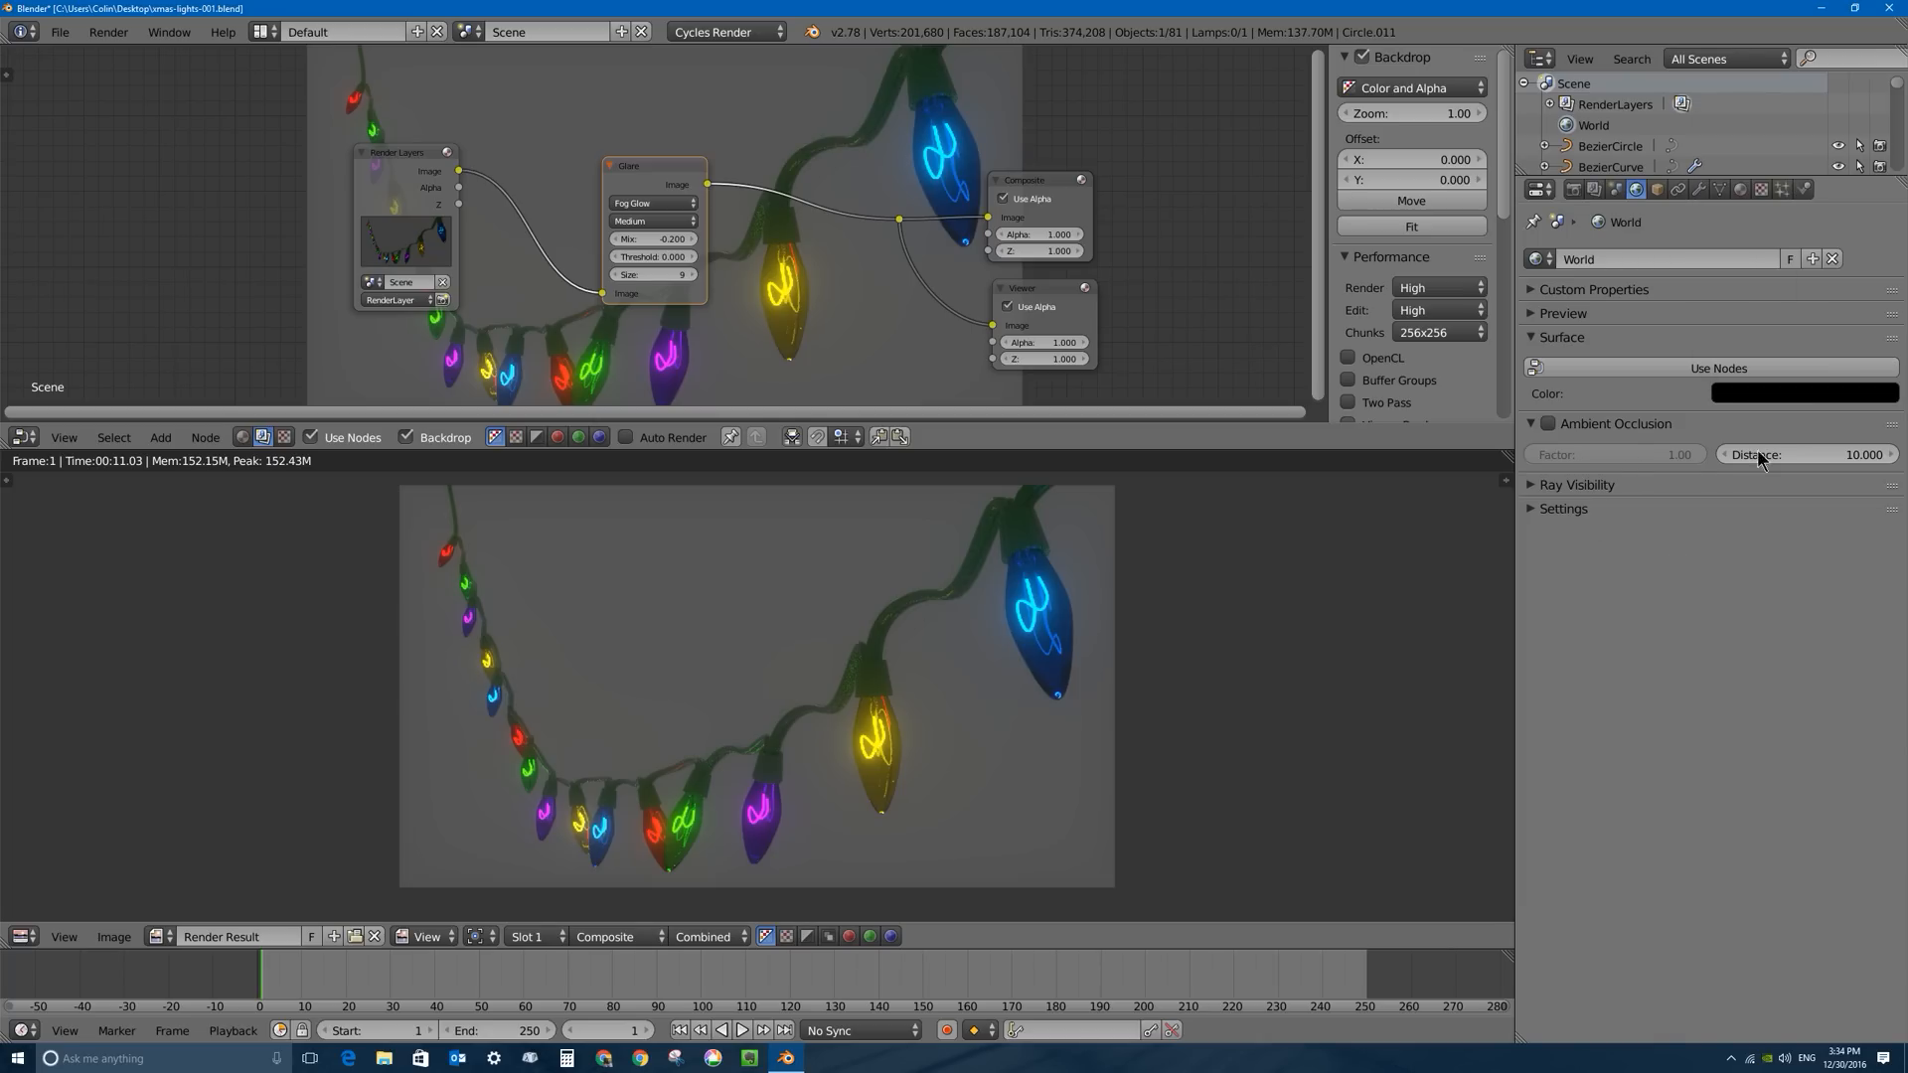
pyautogui.click(1572, 191)
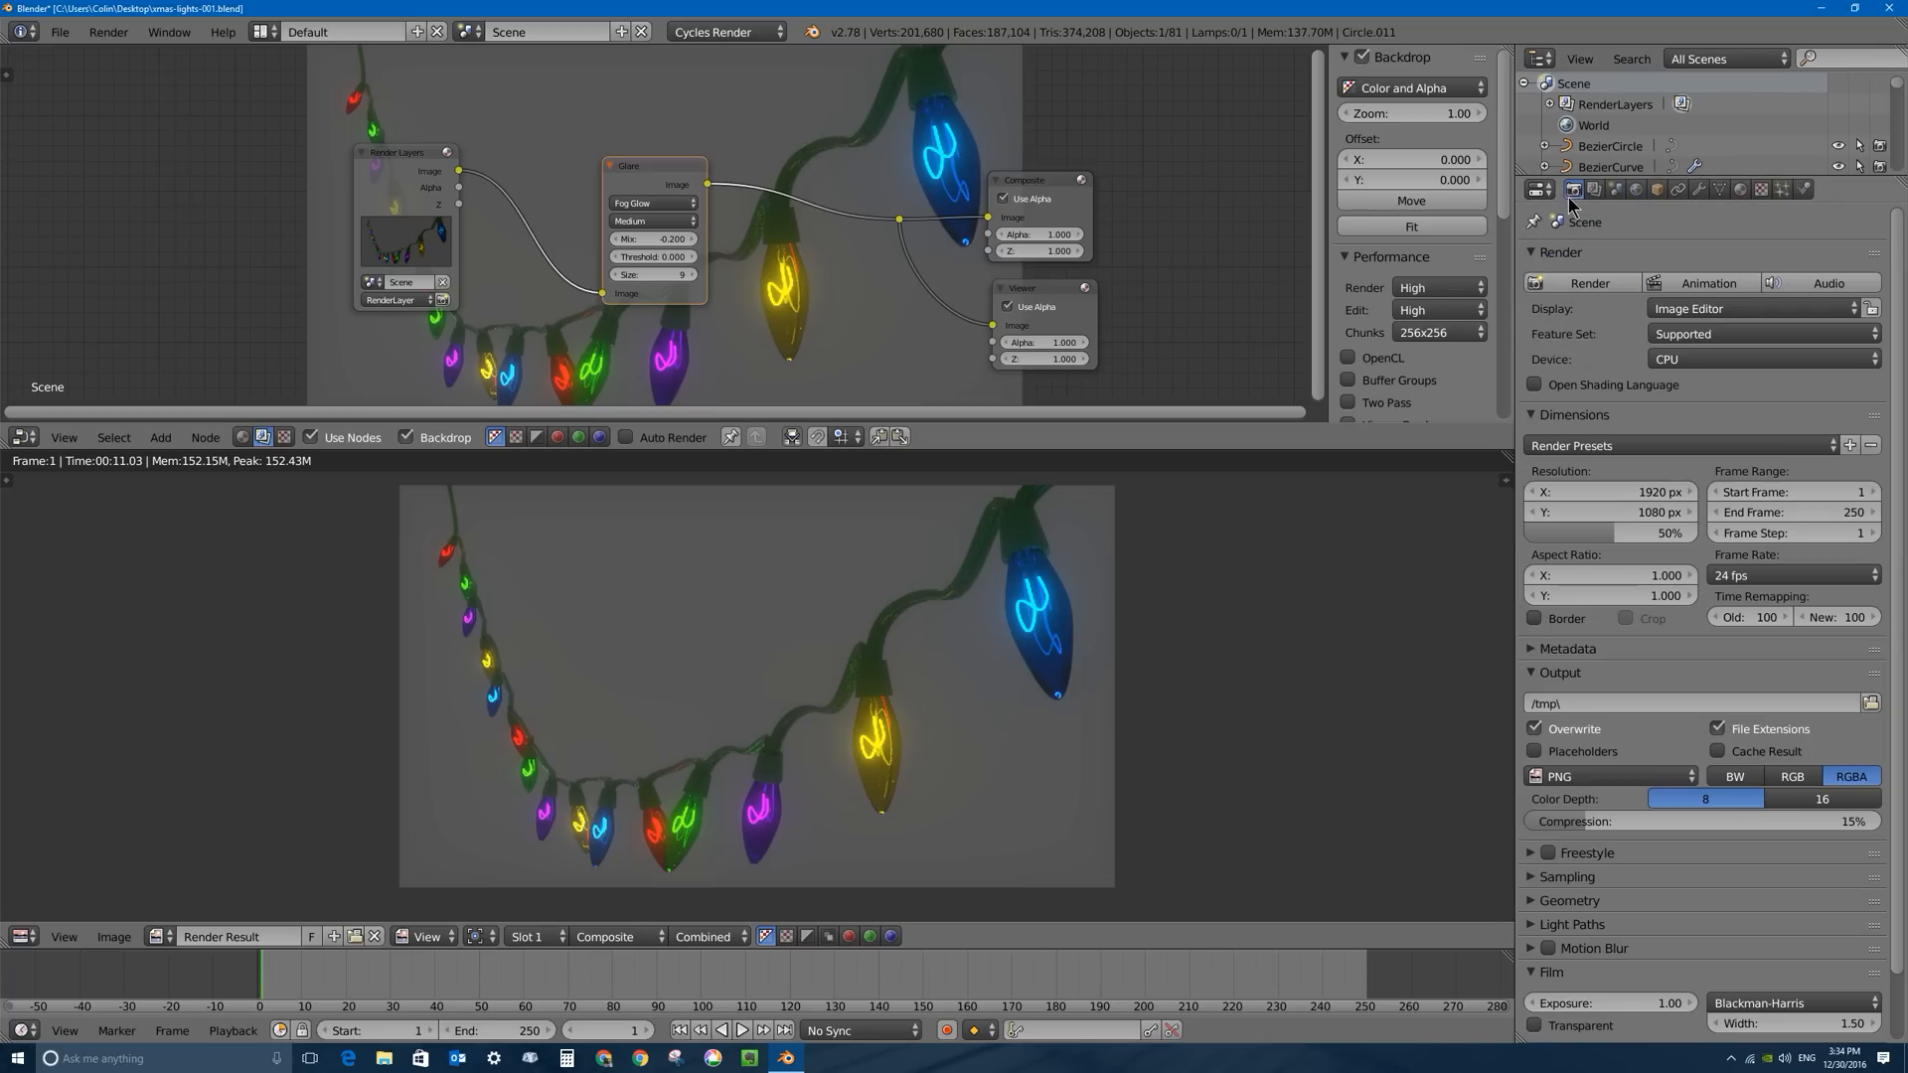
pyautogui.click(1587, 292)
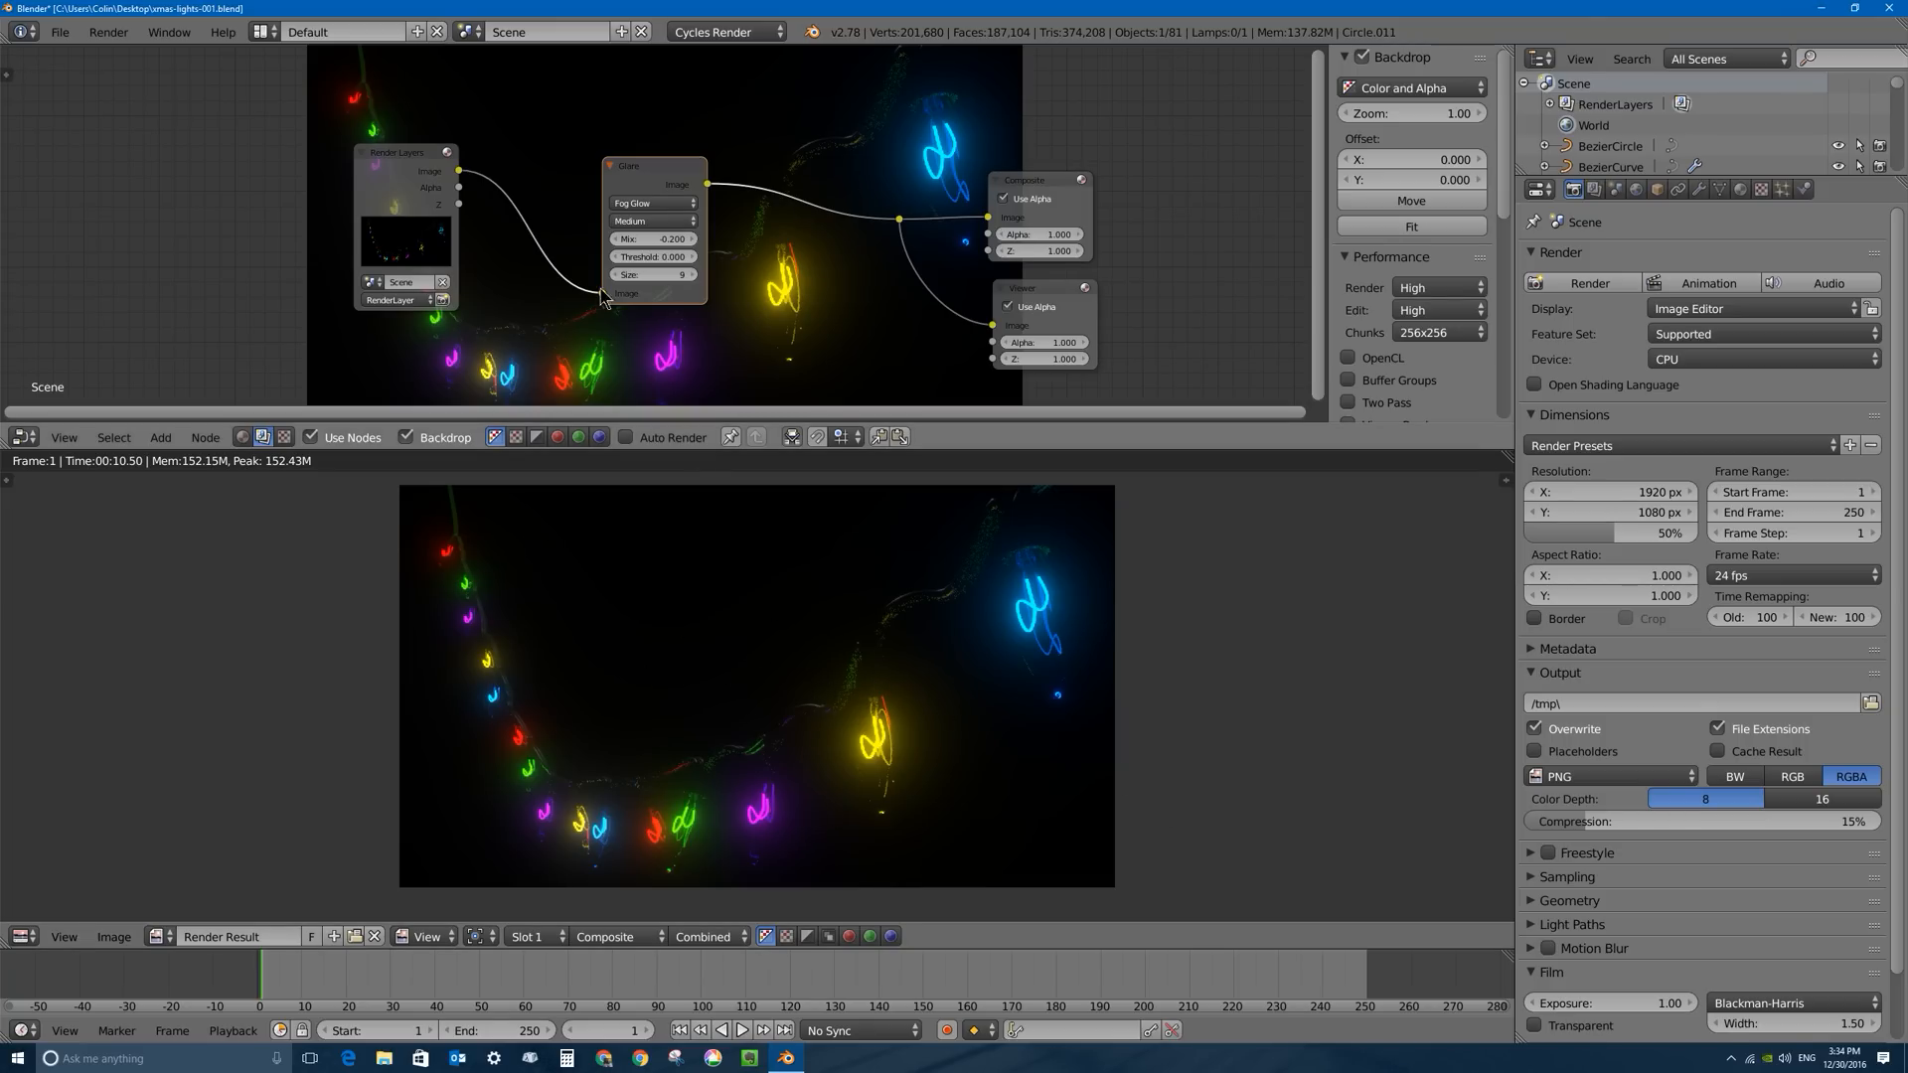
# Close the render result, switch the viewport to Material shading and leave the camera view.
pyautogui.press('Escape')
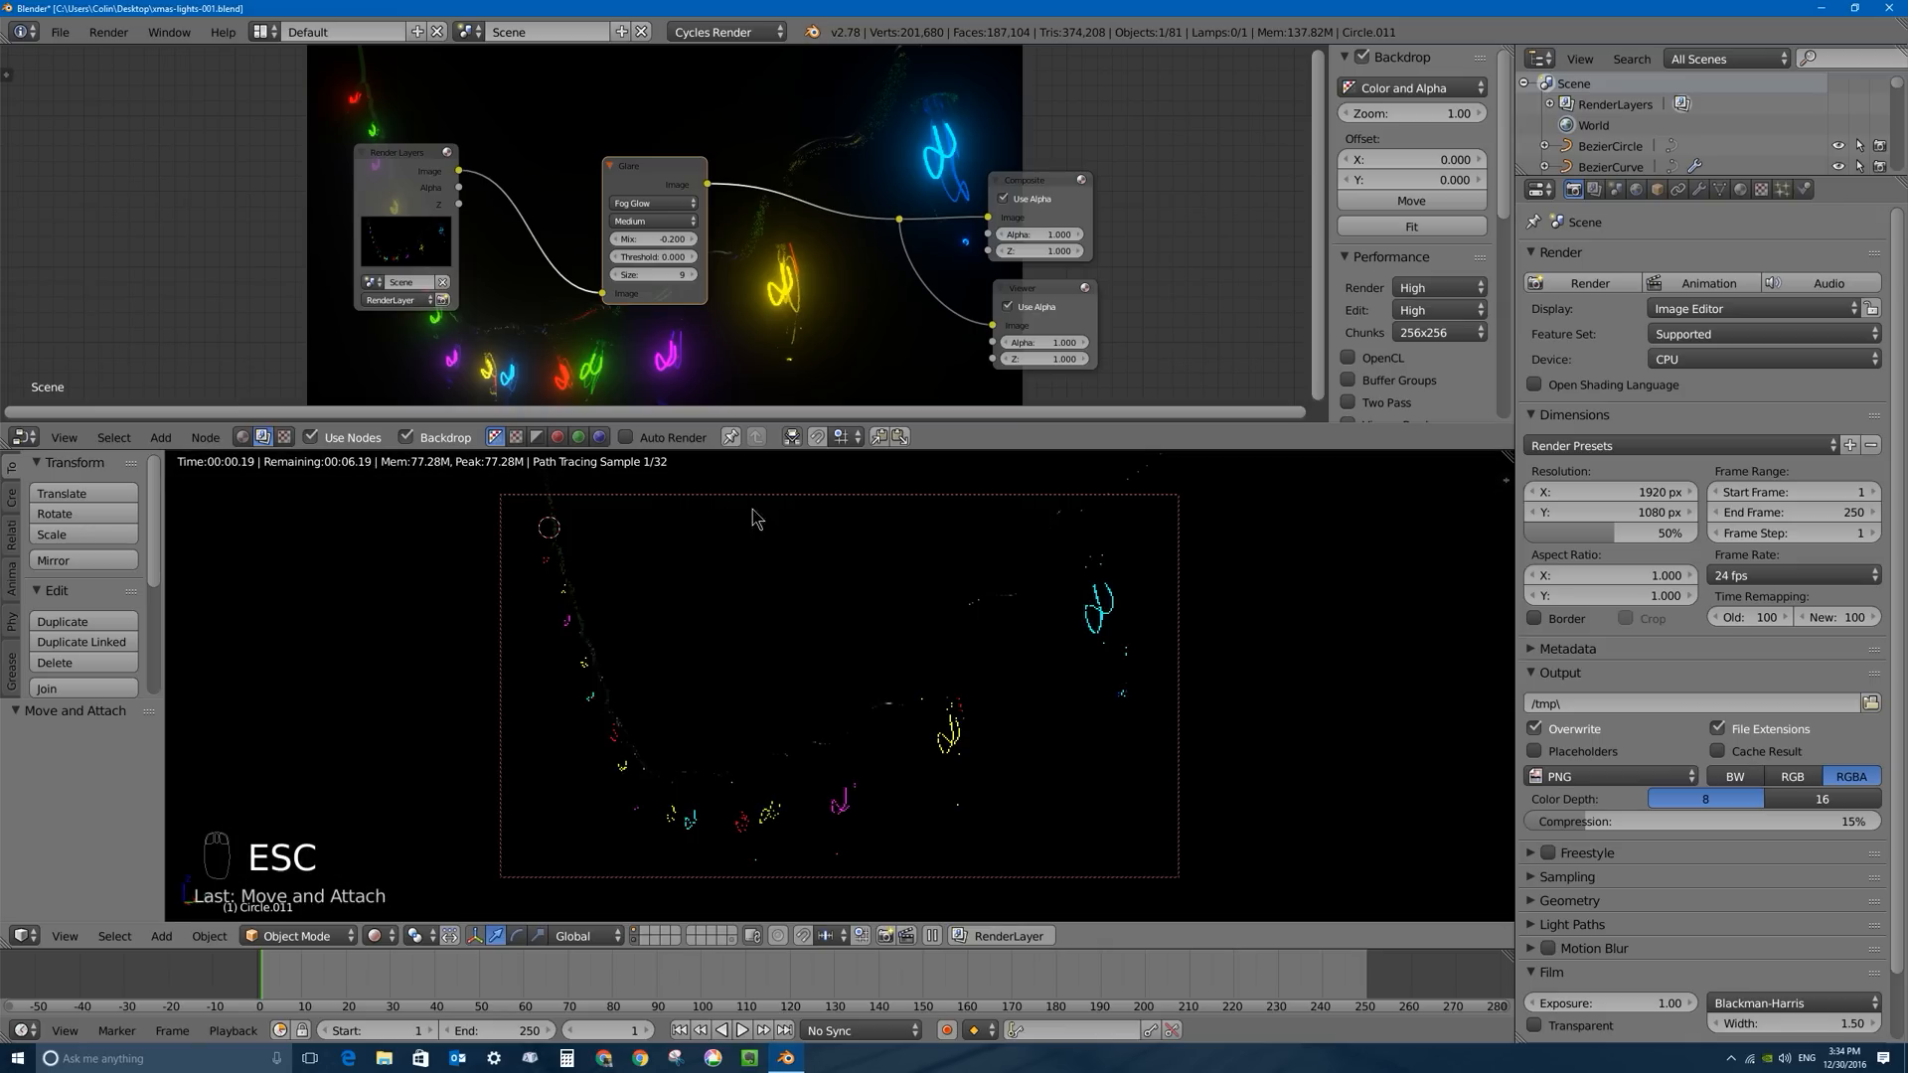
pyautogui.click(378, 936)
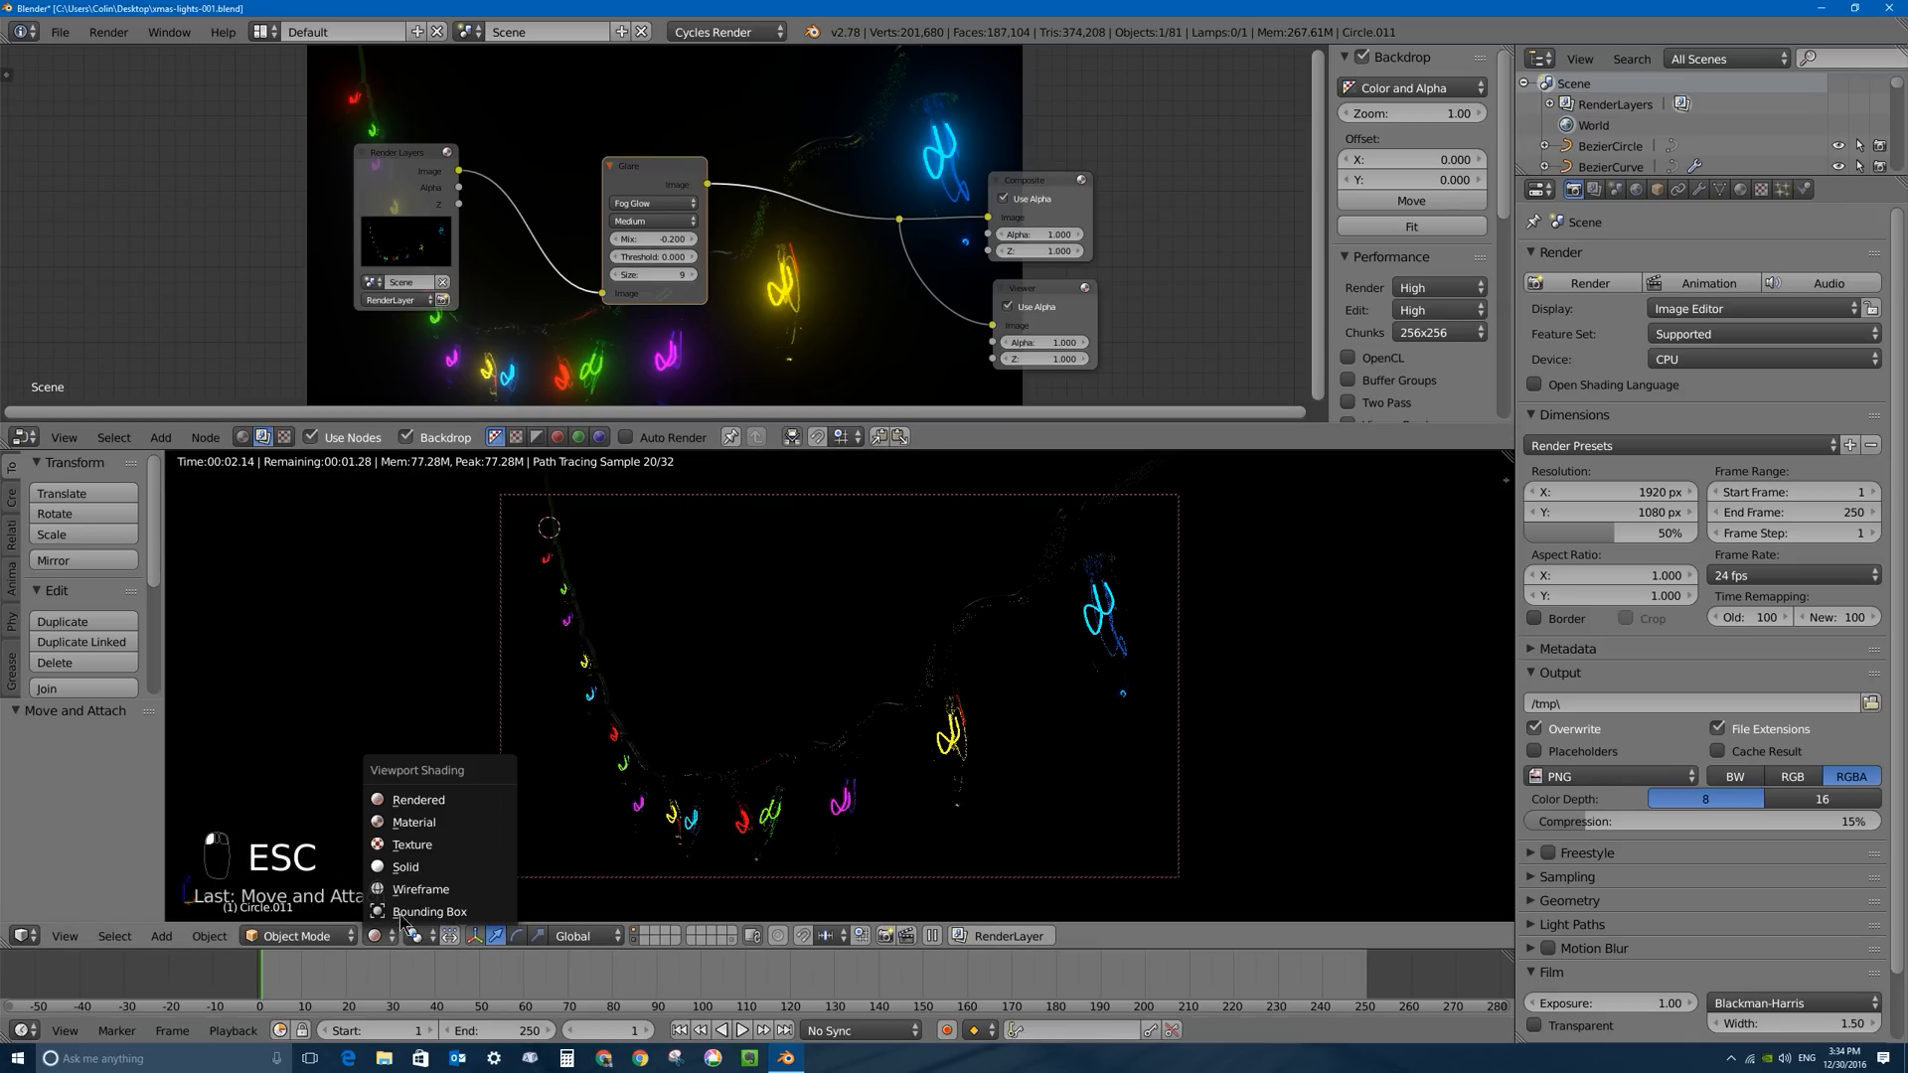
pyautogui.click(487, 818)
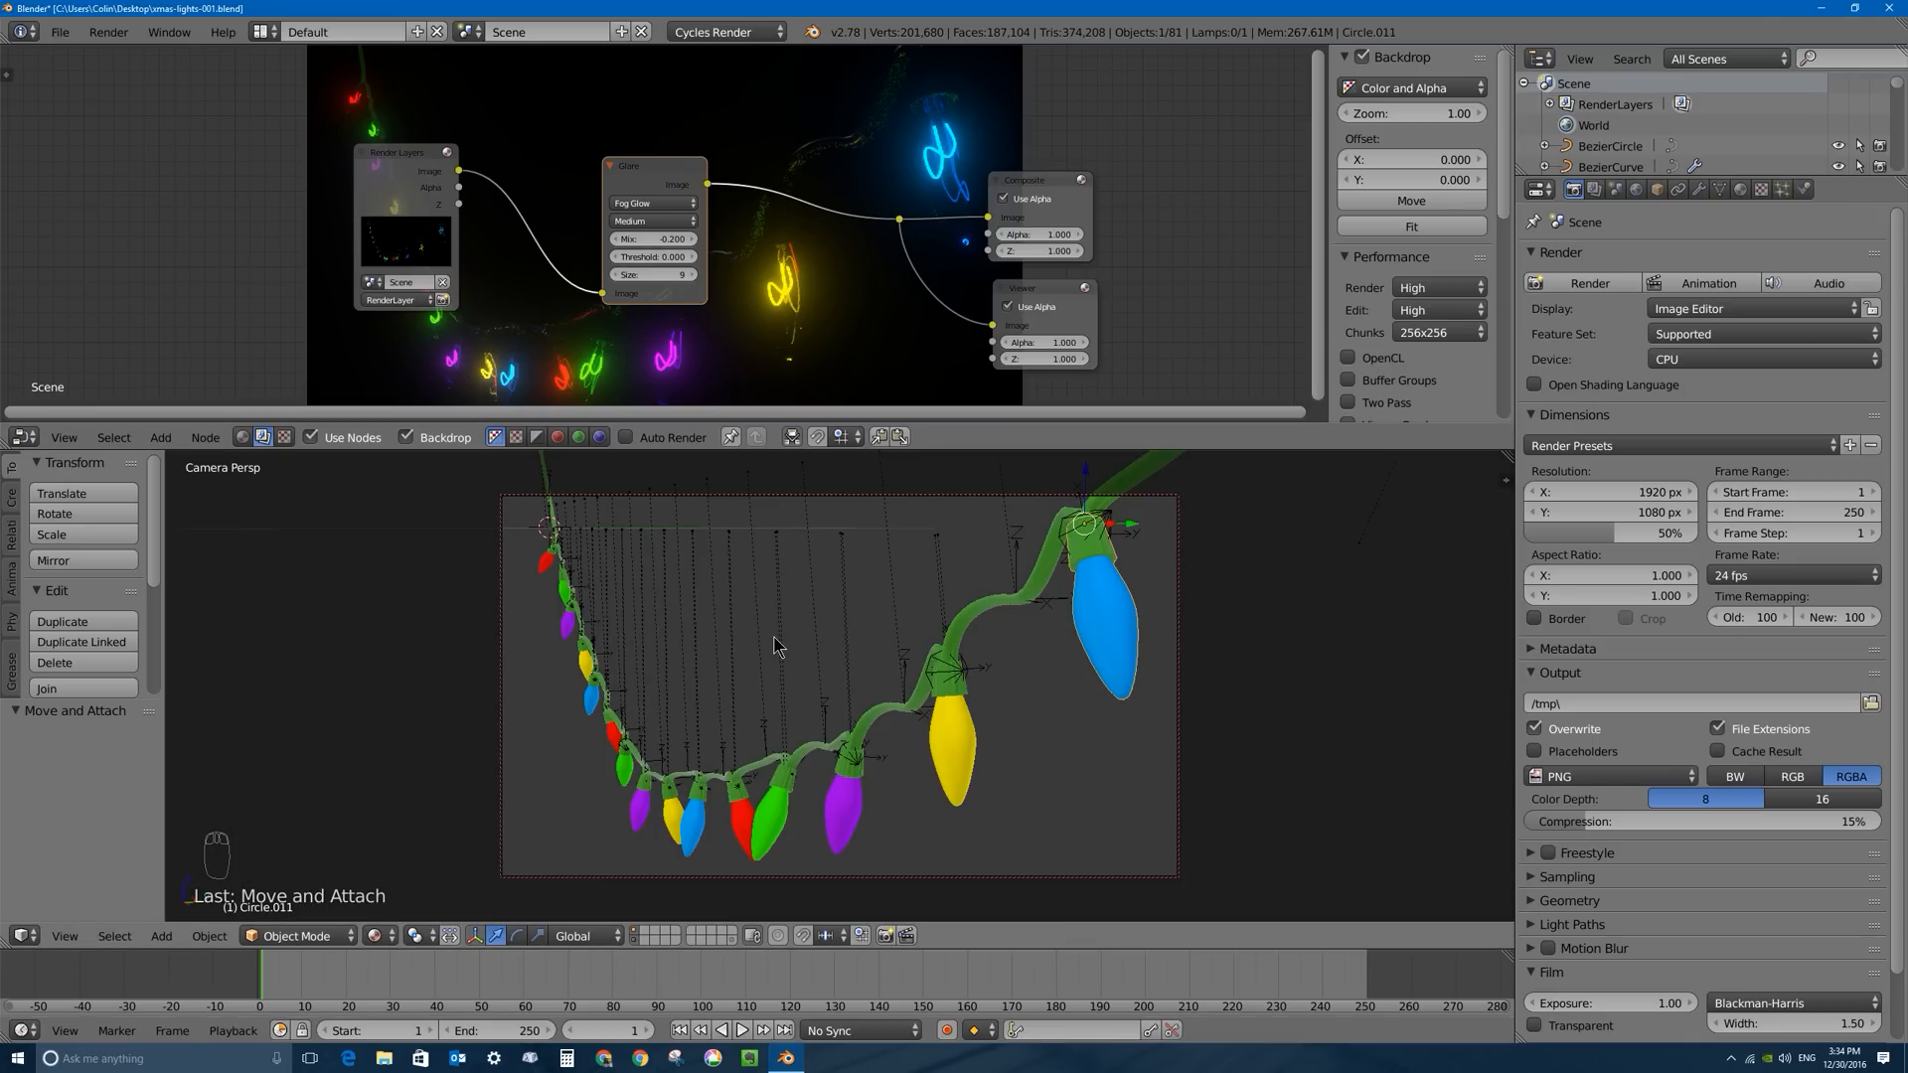
pyautogui.press('KP_0')
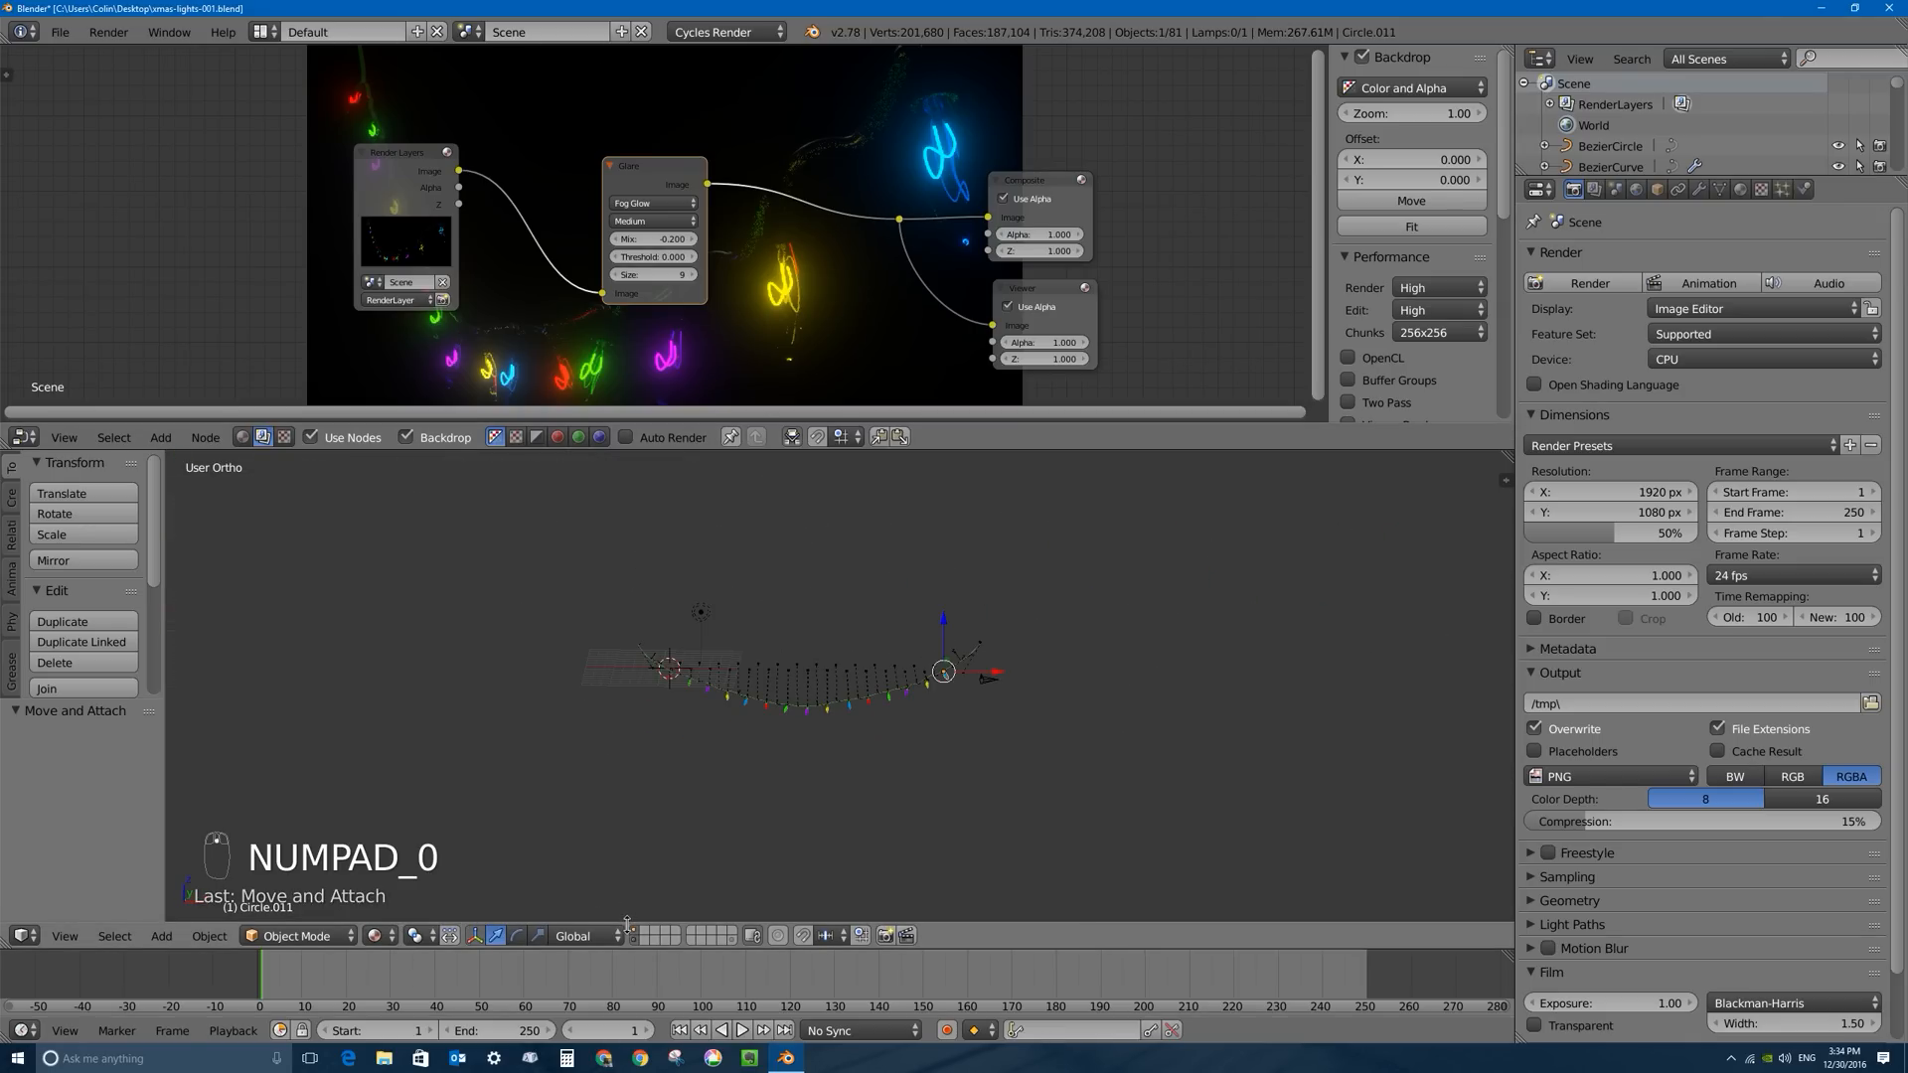
# Show only the lamp's layer and move the lamp about -11.04 along the Y axis.
pyautogui.click(642, 932)
pyautogui.rightClick(688, 620)
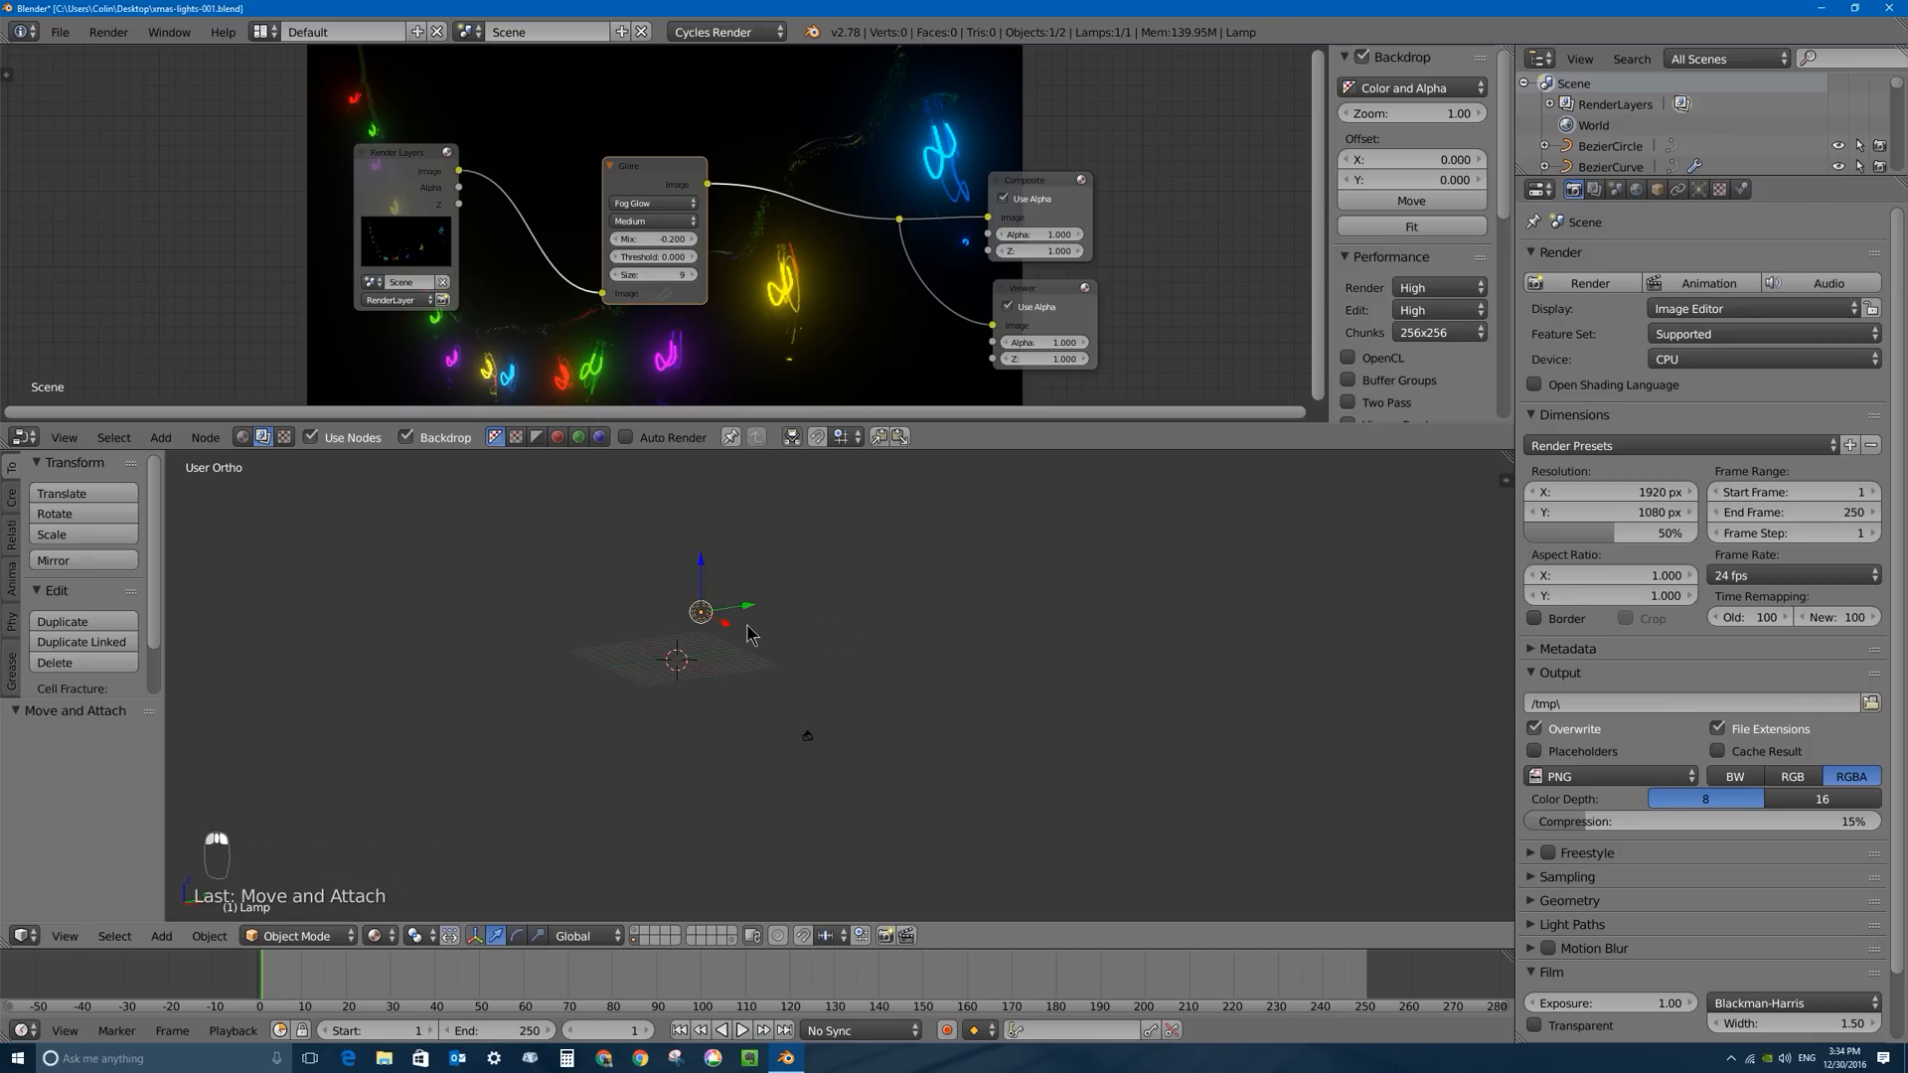
pyautogui.press('g')
pyautogui.press('y')
pyautogui.click(771, 596)
# Change the lamp to an Area light with a Square shape and a size of 10.
pyautogui.click(1700, 191)
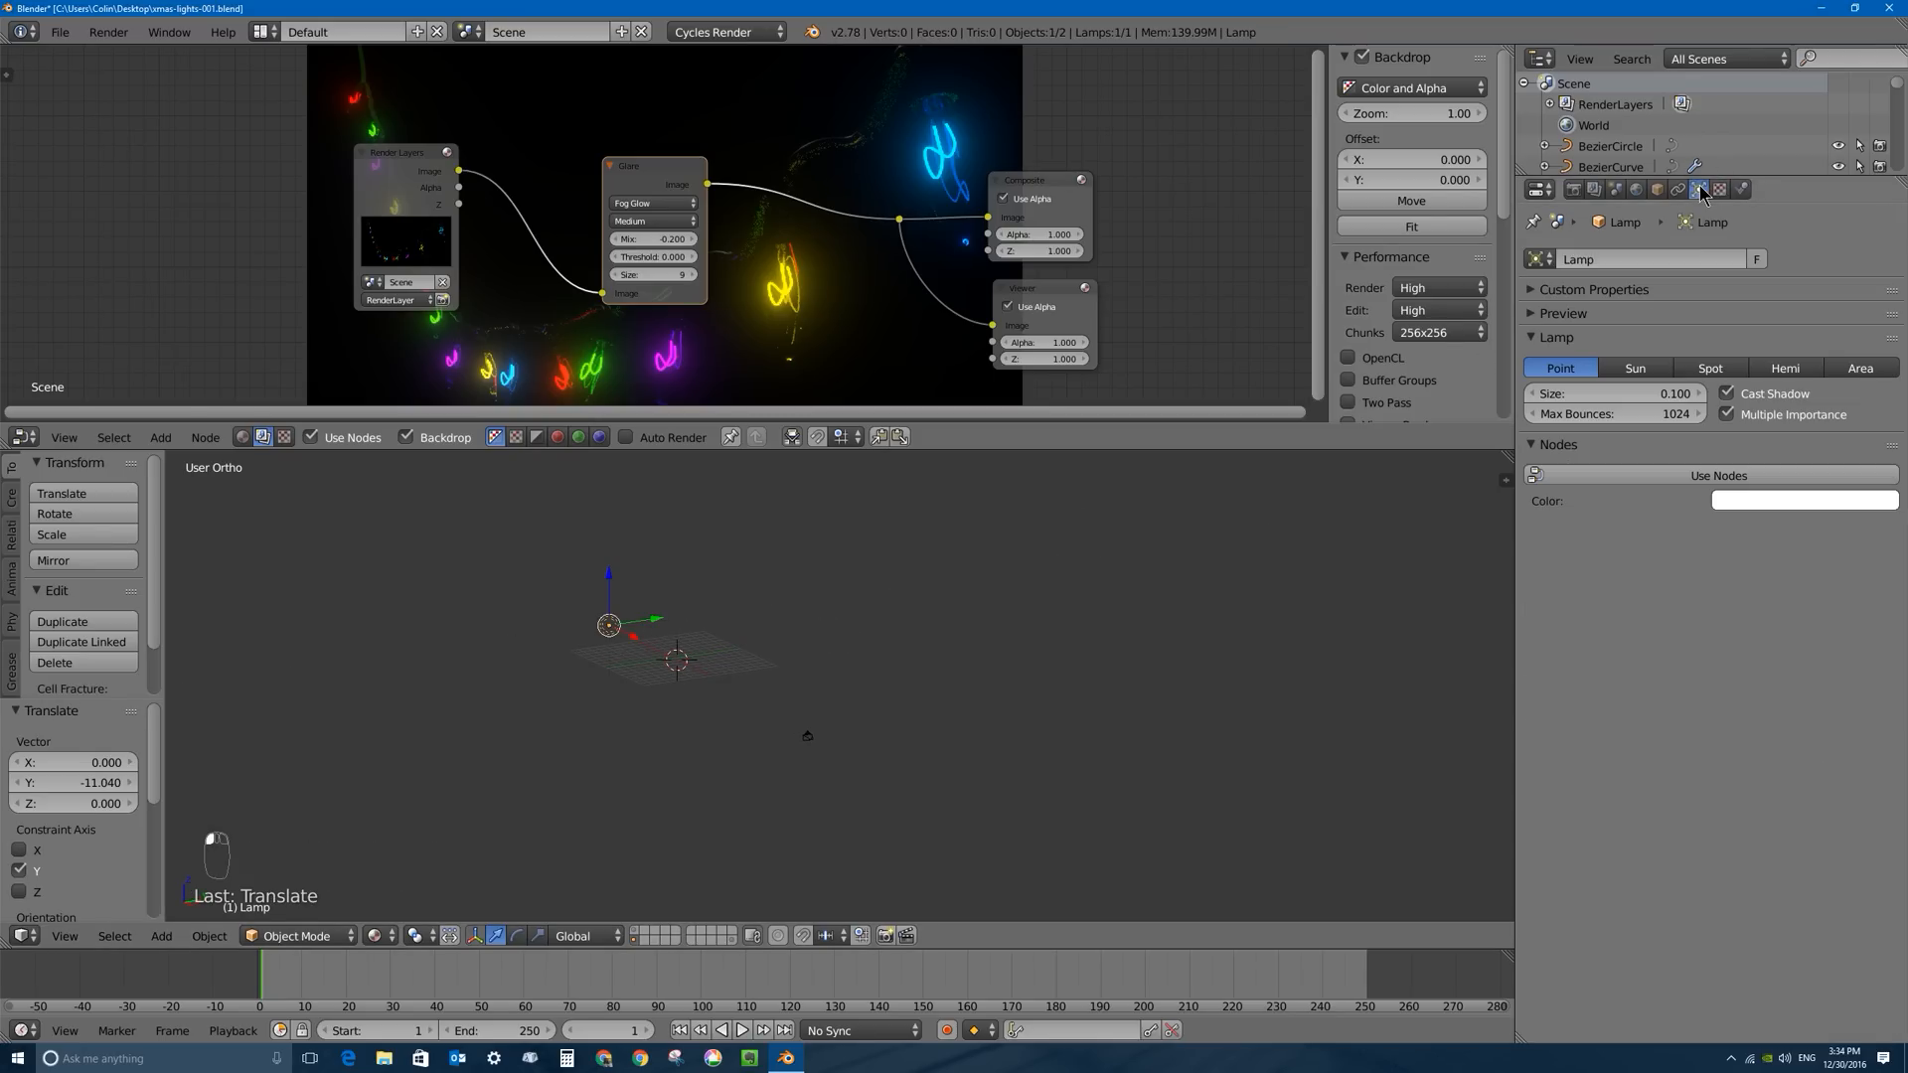
pyautogui.click(1855, 368)
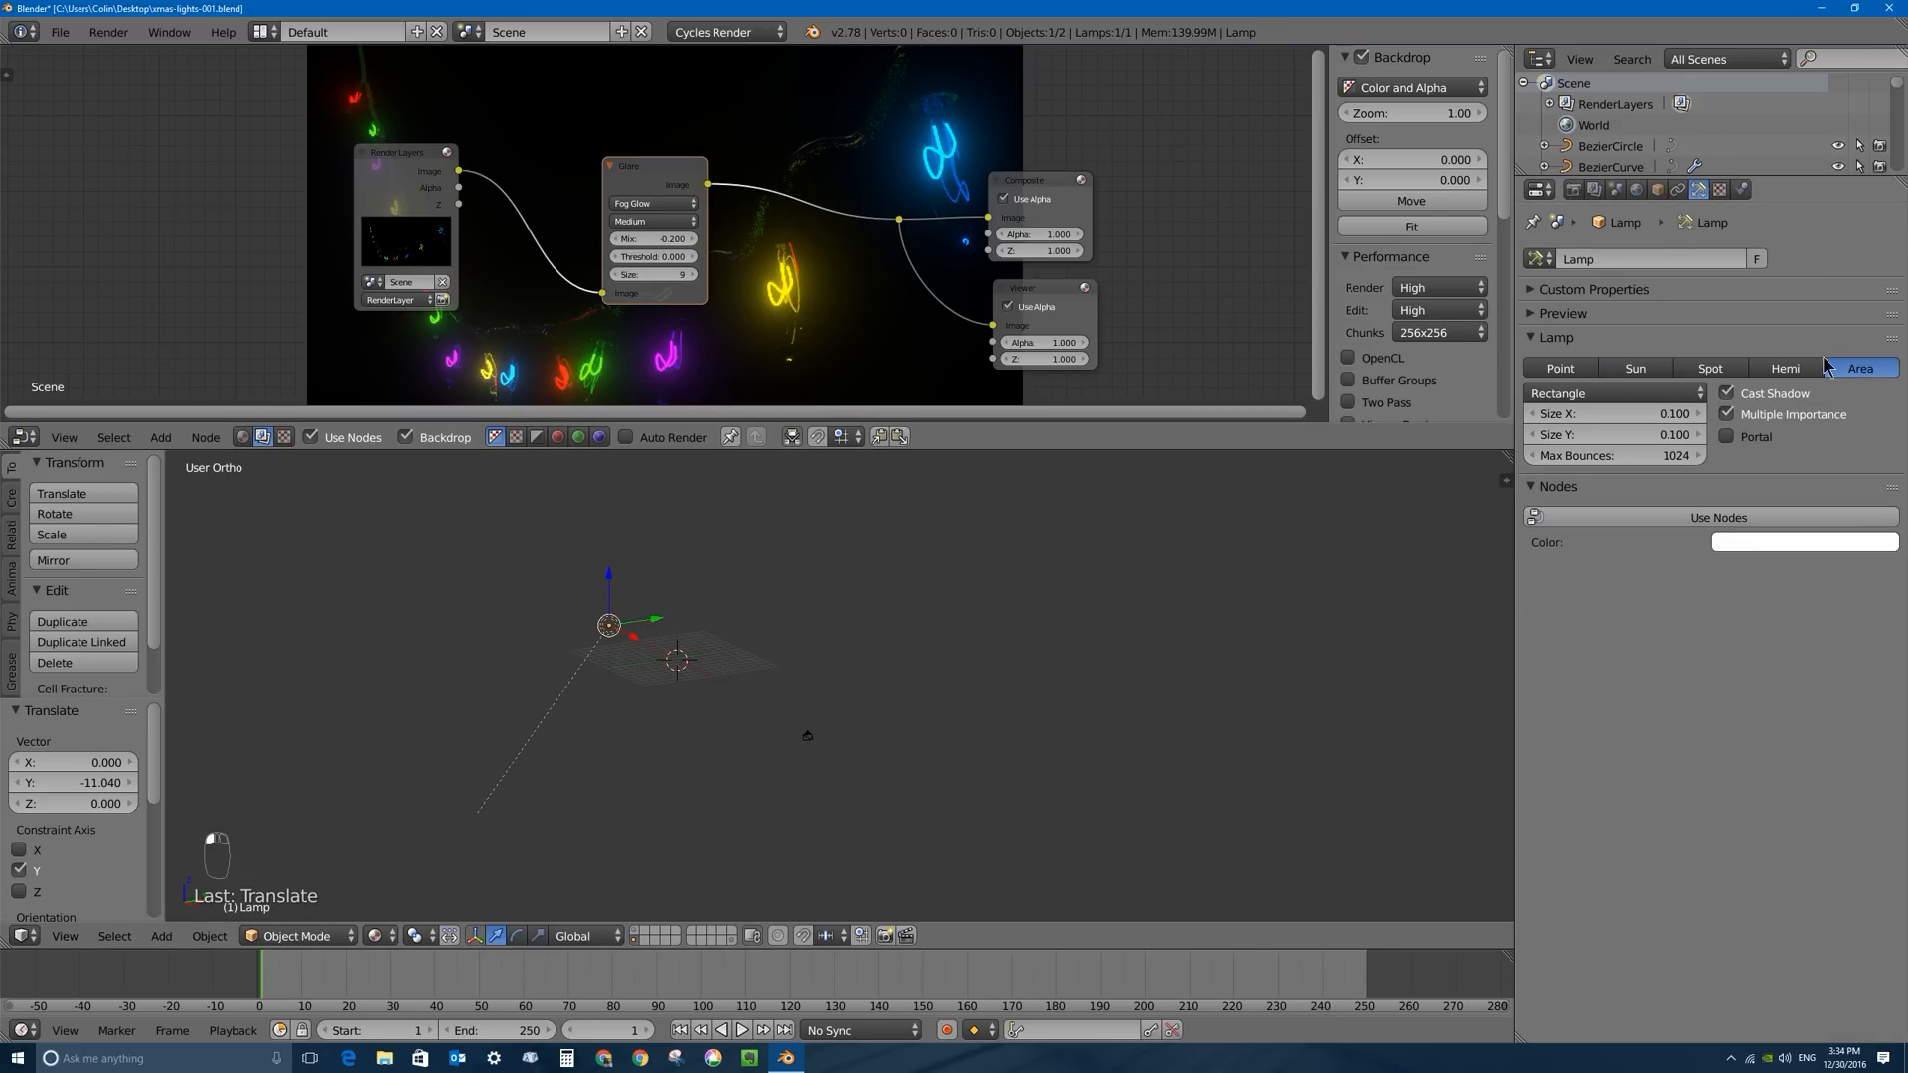
pyautogui.click(1535, 338)
pyautogui.click(1590, 395)
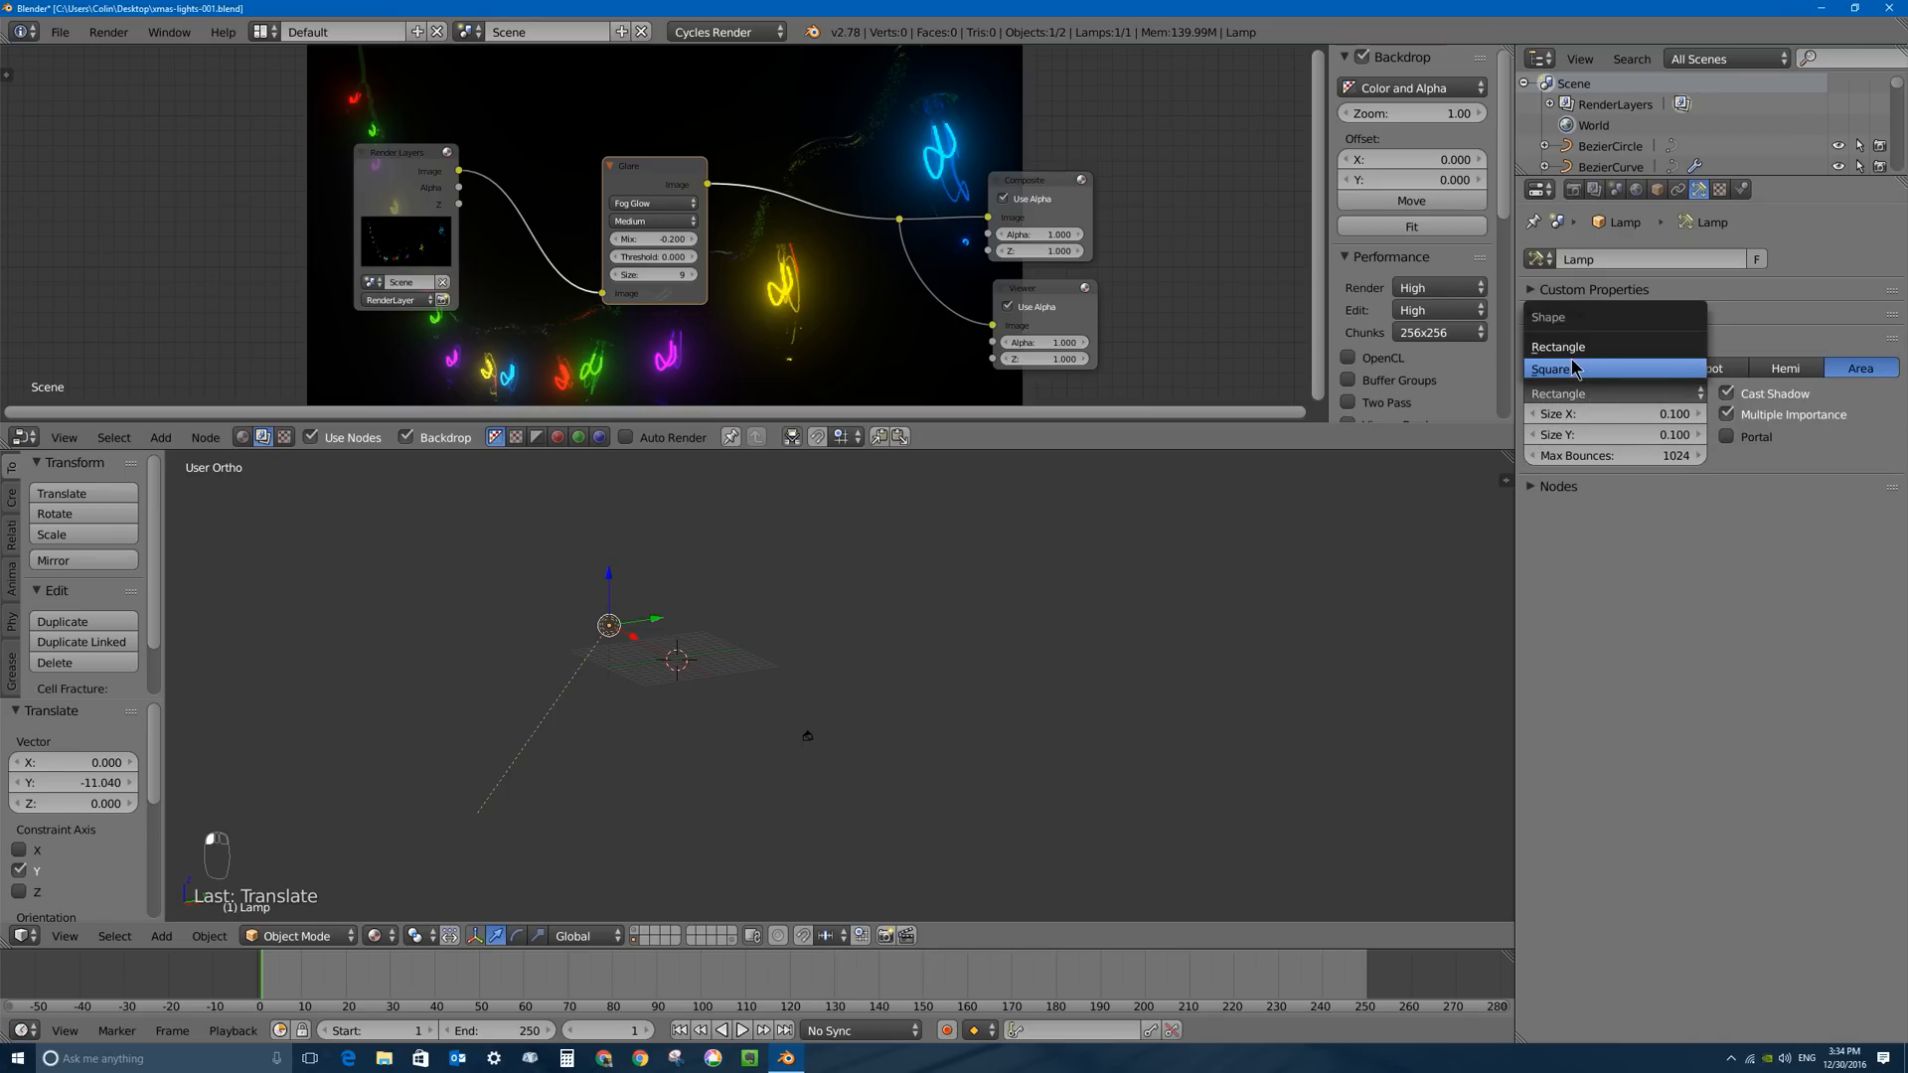
pyautogui.click(1569, 371)
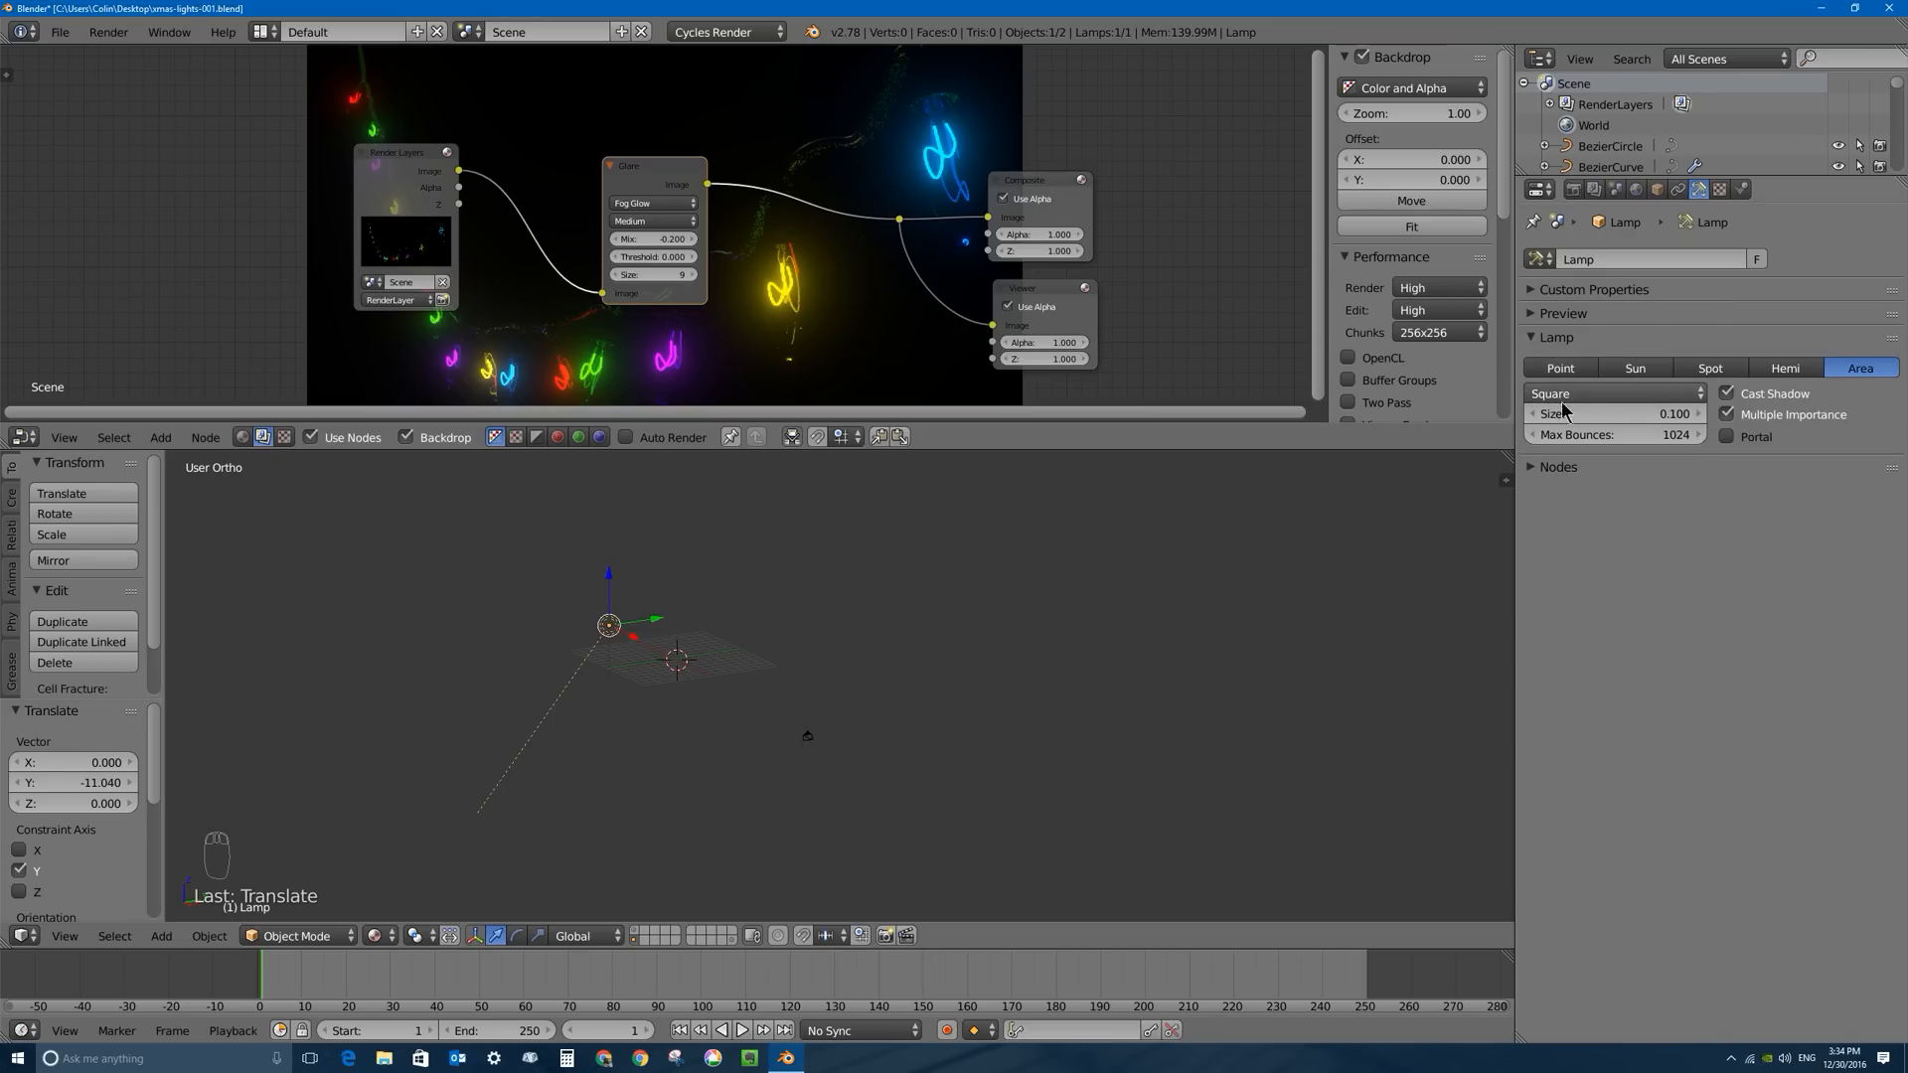
pyautogui.click(1657, 413)
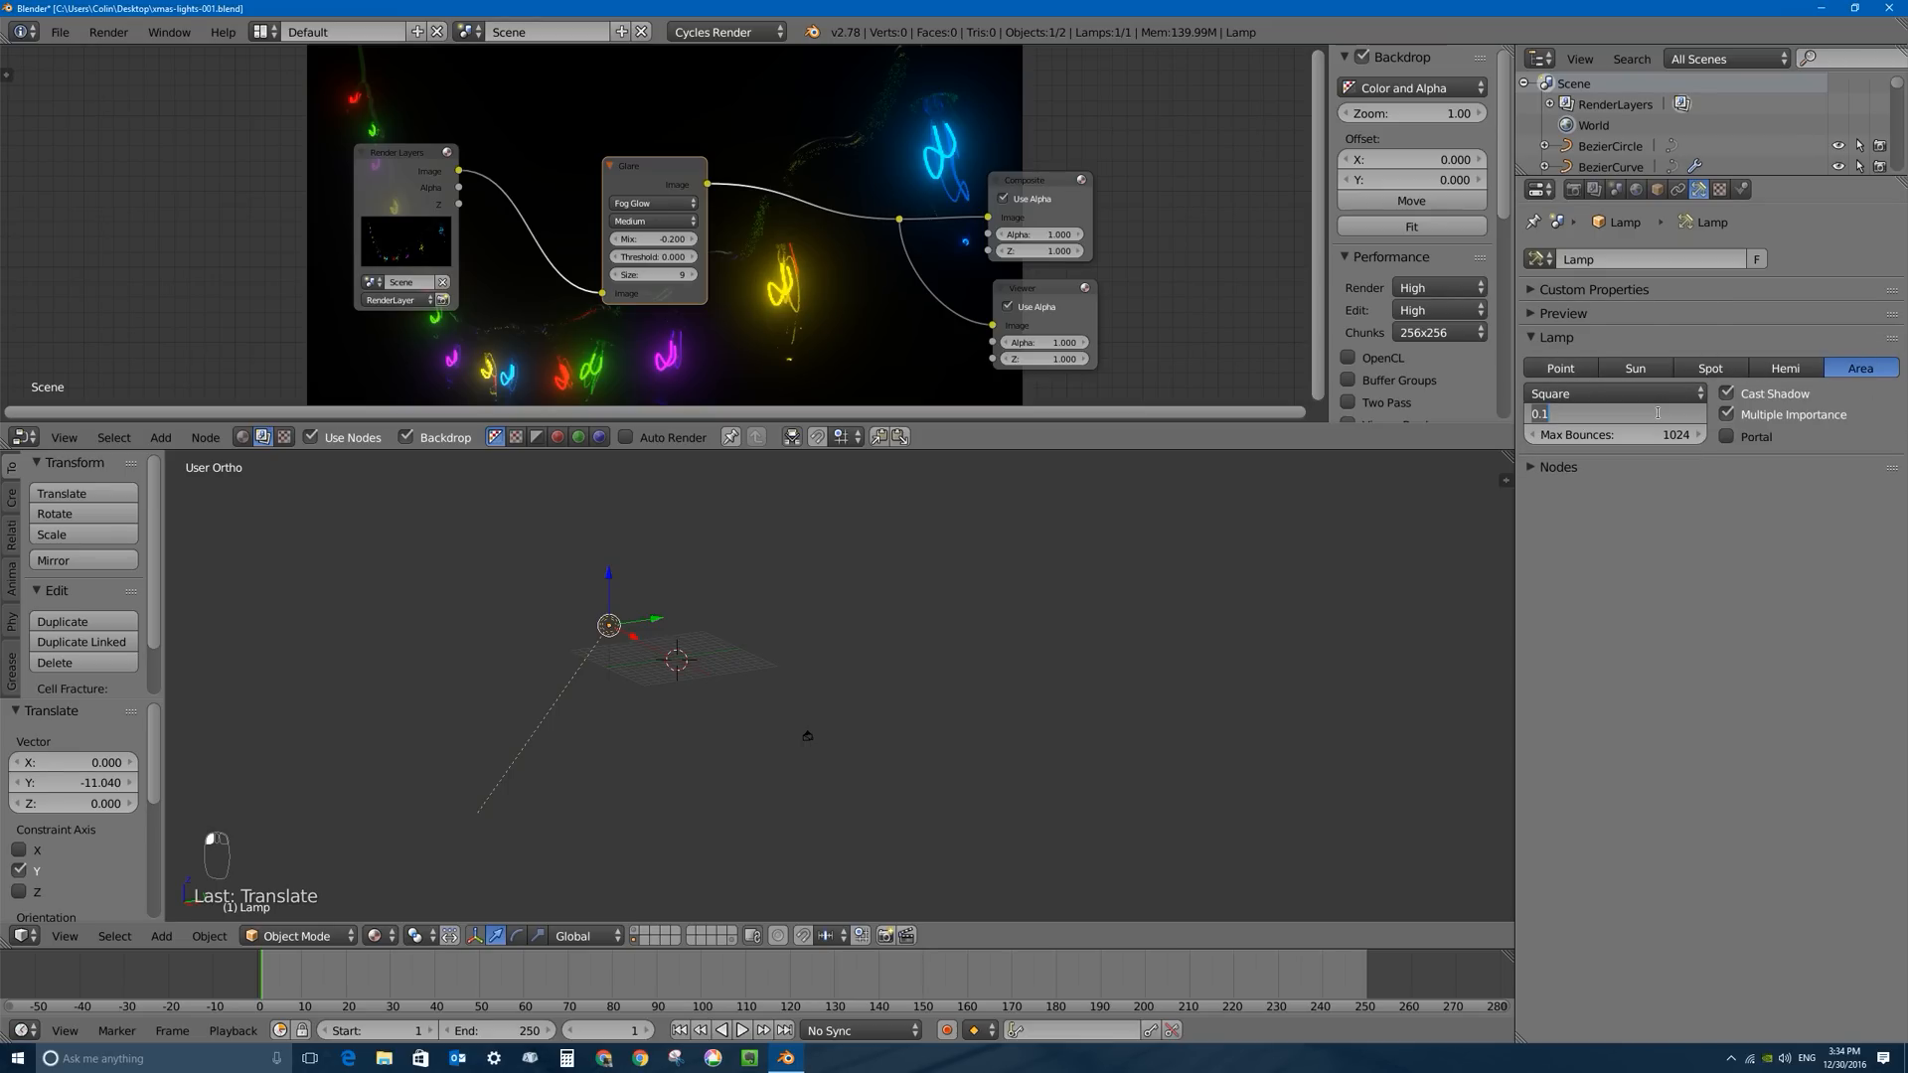
pyautogui.write('10')
pyautogui.press('Return')
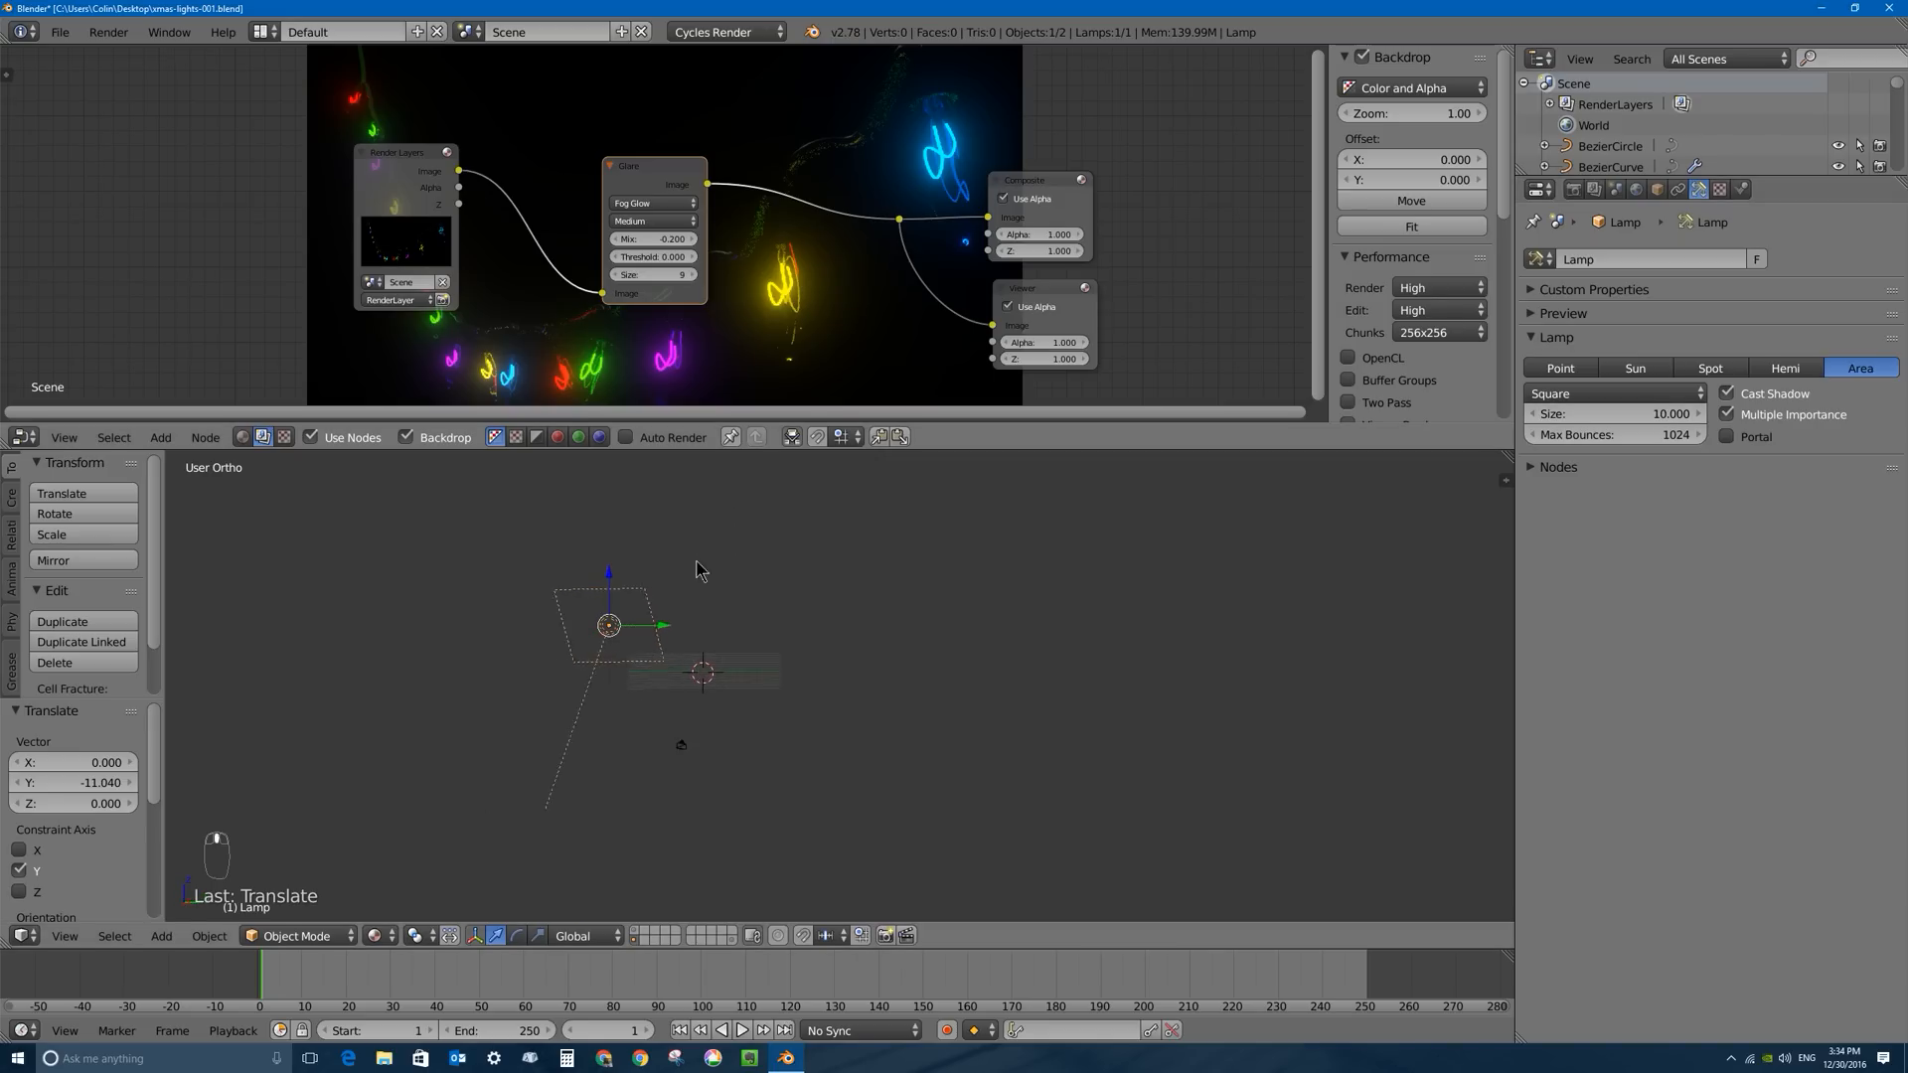
# Rotate the area lamp about -113° around the global Z axis and show the light string's layer as well.
pyautogui.press('r')
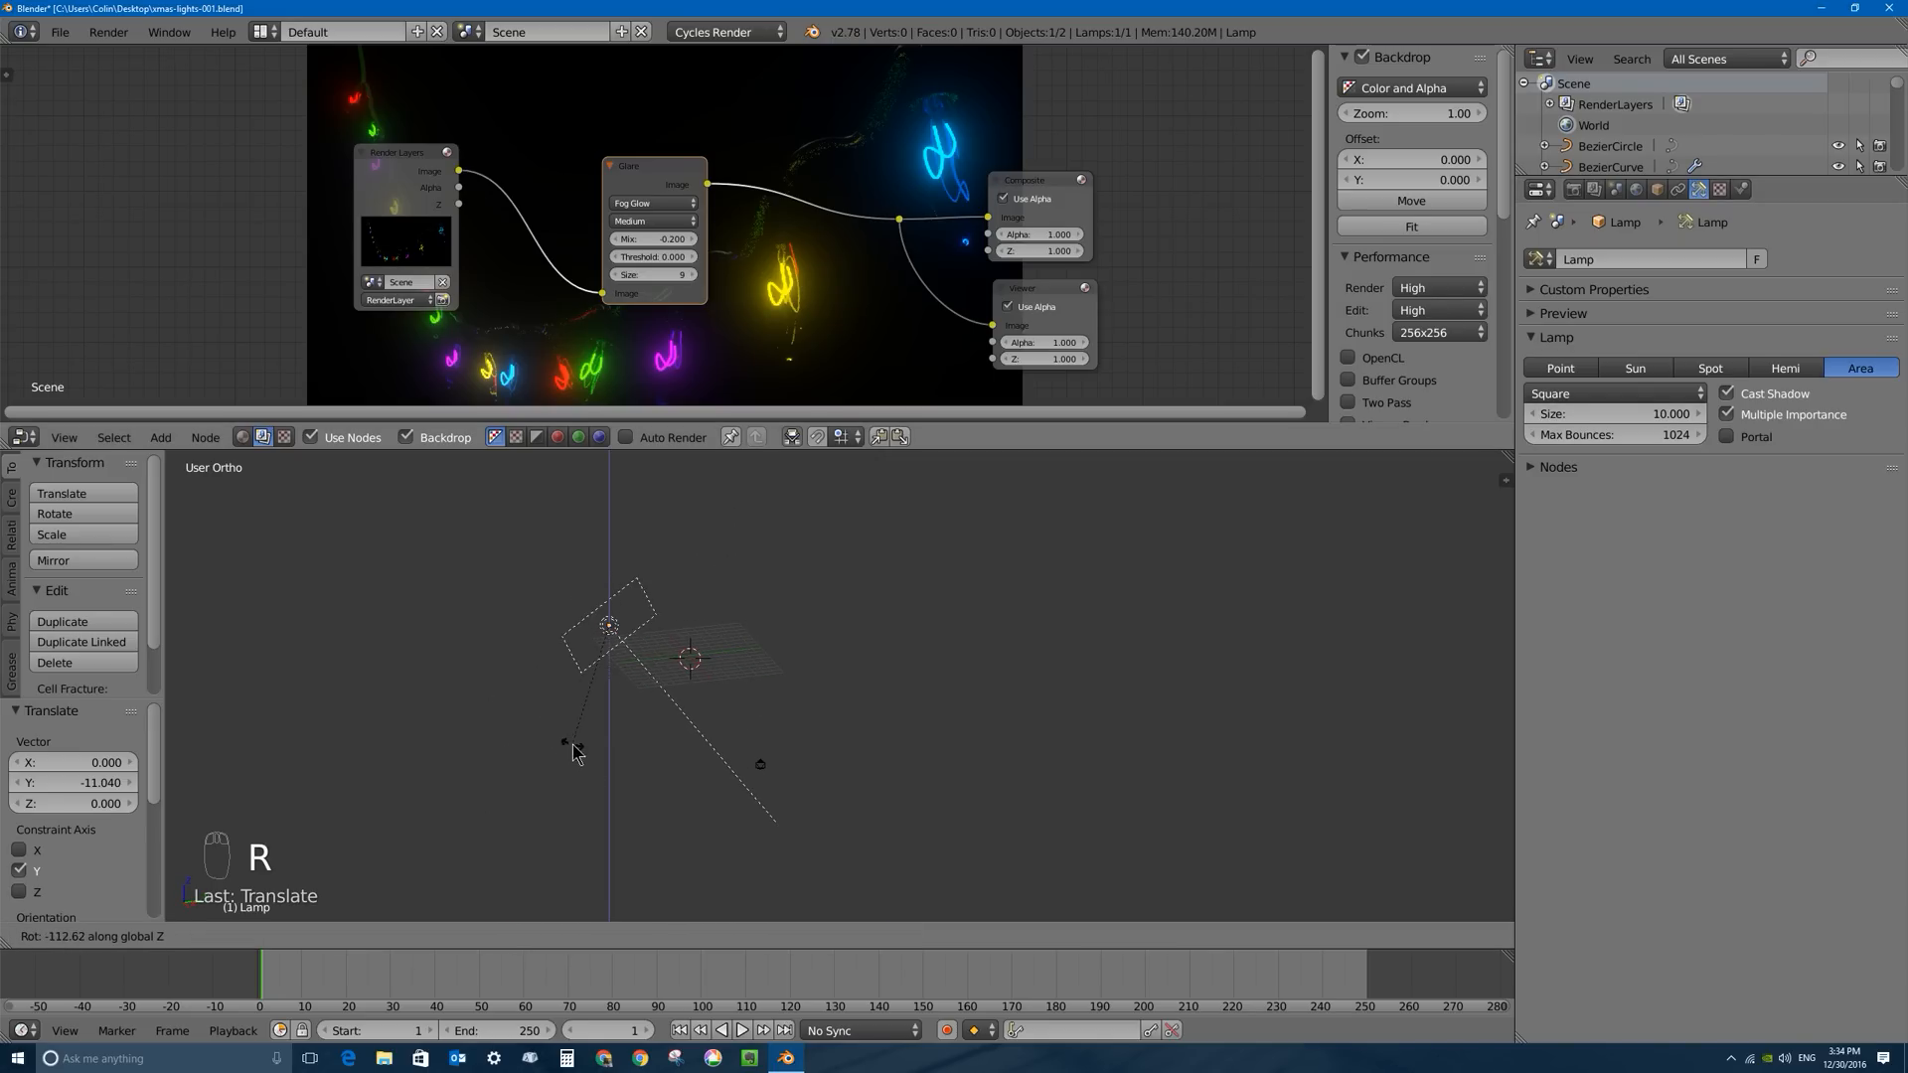
pyautogui.click(575, 770)
pyautogui.keyDown('shift'); pyautogui.click(636, 930); pyautogui.keyUp('shift')
# Move the area lamp along Y and up above the light string, and scale it up about 2.55 times.
pyautogui.moveTo(624, 670); pyautogui.dragTo(749, 719, button='middle')
pyautogui.moveTo(663, 627); pyautogui.dragTo(795, 631)
pyautogui.moveTo(864, 661); pyautogui.dragTo(718, 617, button='middle')
pyautogui.moveTo(743, 583); pyautogui.dragTo(743, 553)
pyautogui.press('s')
pyautogui.click(1008, 710)
pyautogui.moveTo(1008, 711); pyautogui.dragTo(1101, 663, button='middle')
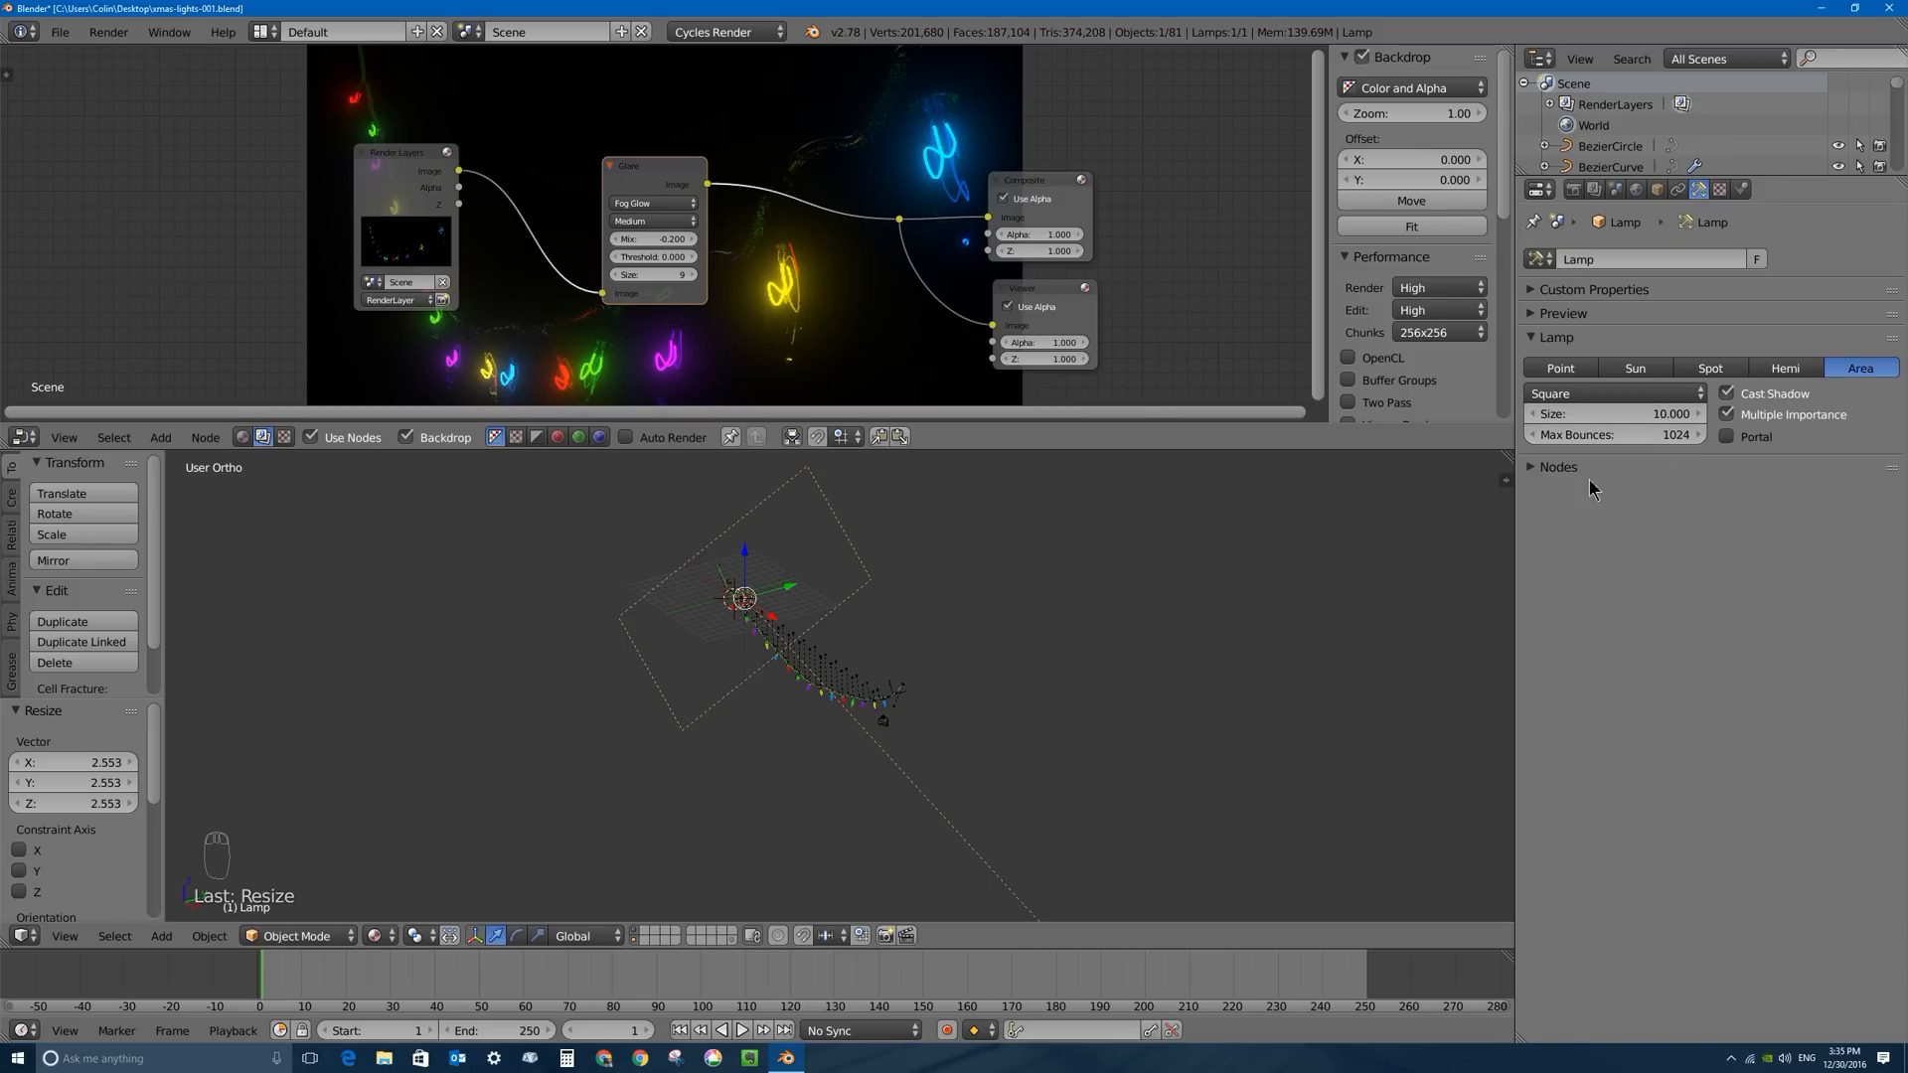
# Enable nodes for the area lamp and give its Emission shader a pale blue colour.
pyautogui.click(1531, 468)
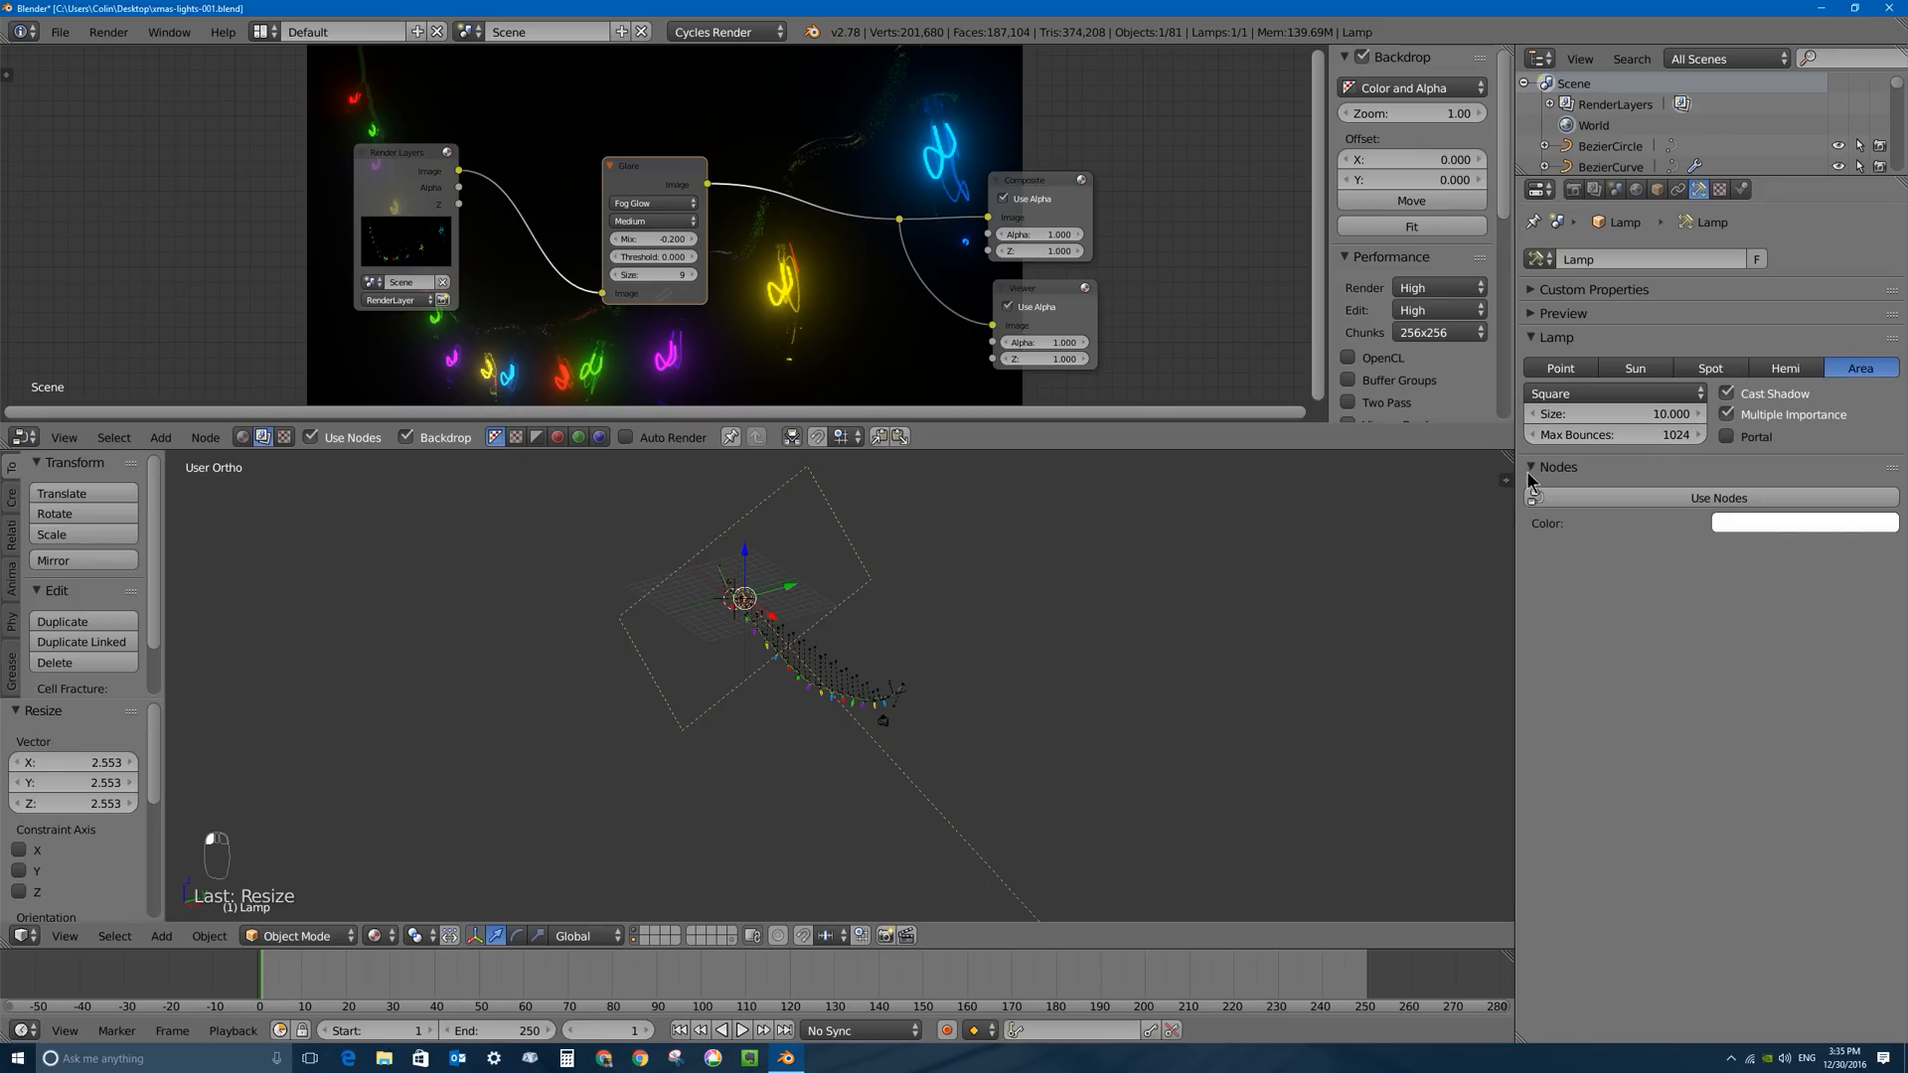
pyautogui.click(1700, 500)
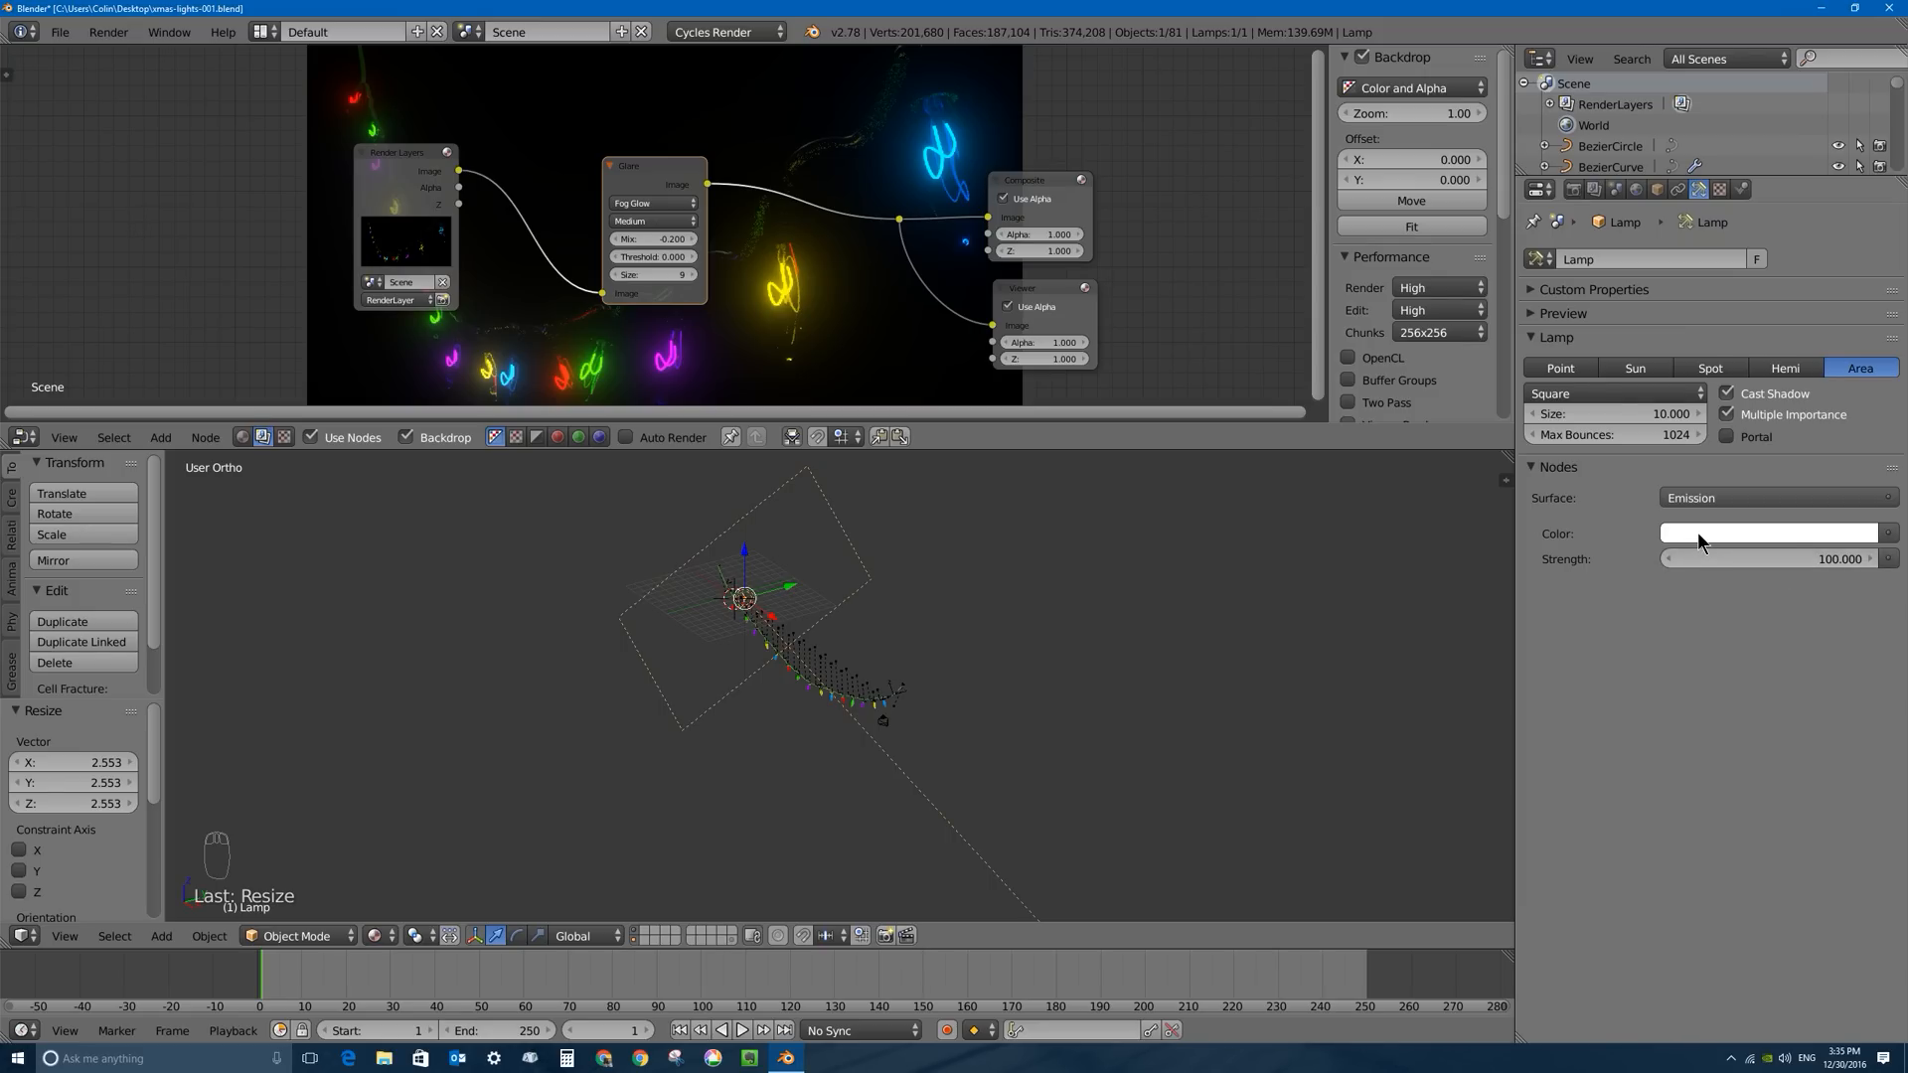
pyautogui.click(1729, 535)
pyautogui.click(1780, 301)
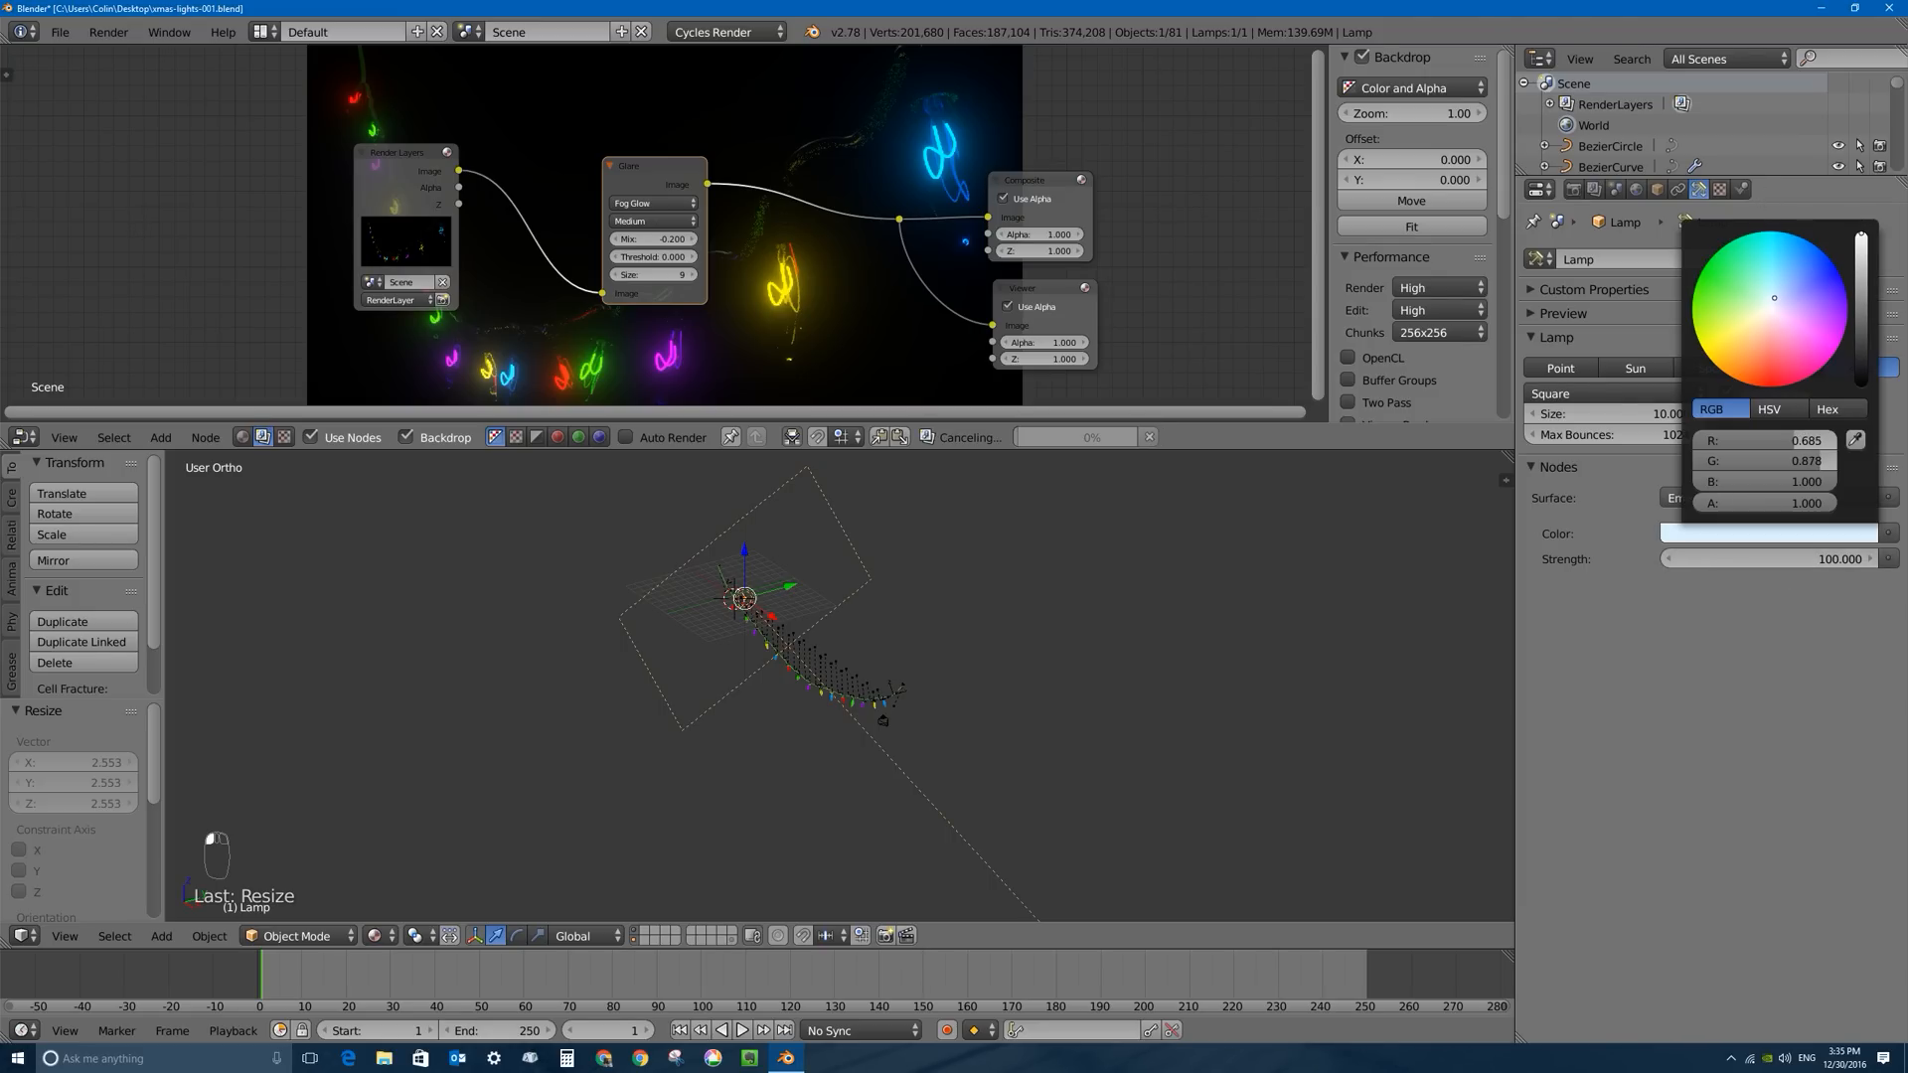
# Set the area lamp's emission strength to 500.
pyautogui.click(1764, 560)
pyautogui.click(1757, 596)
pyautogui.click(1785, 559)
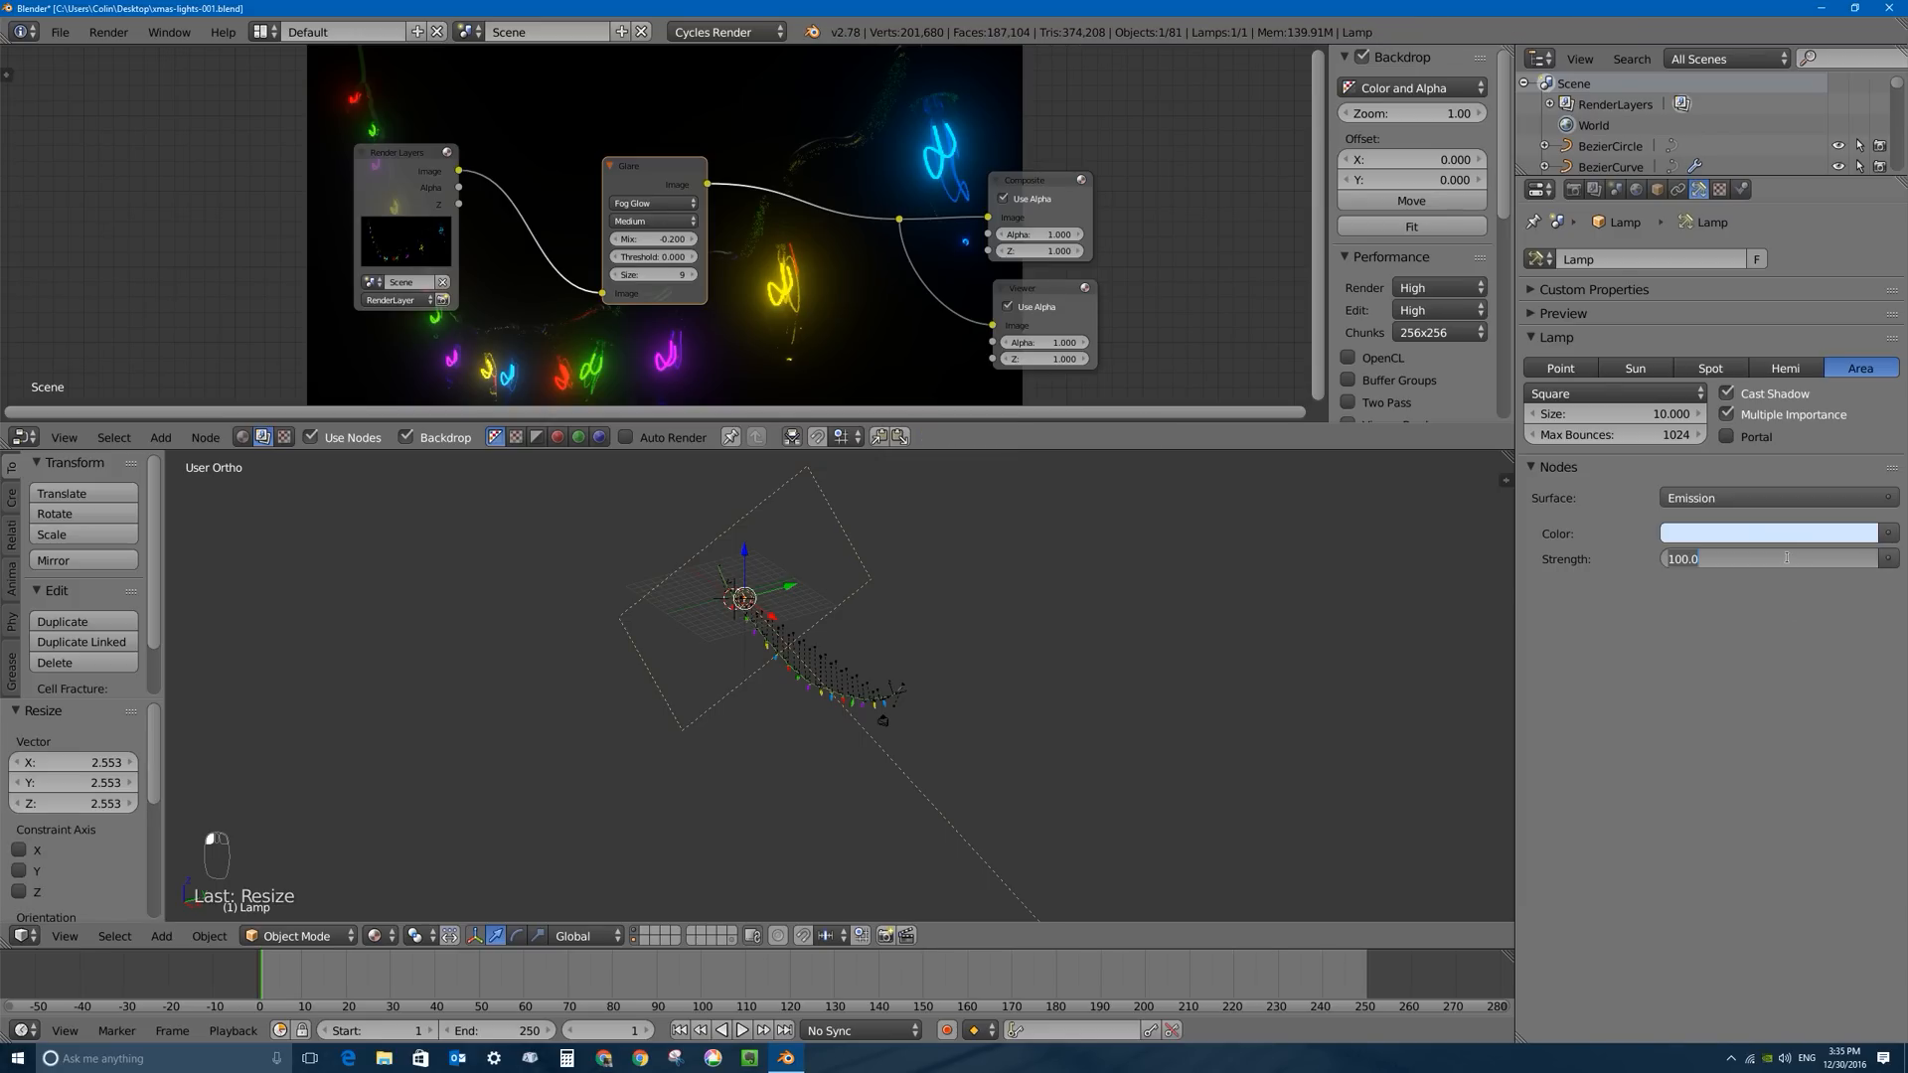
pyautogui.write('500')
pyautogui.press('Return')
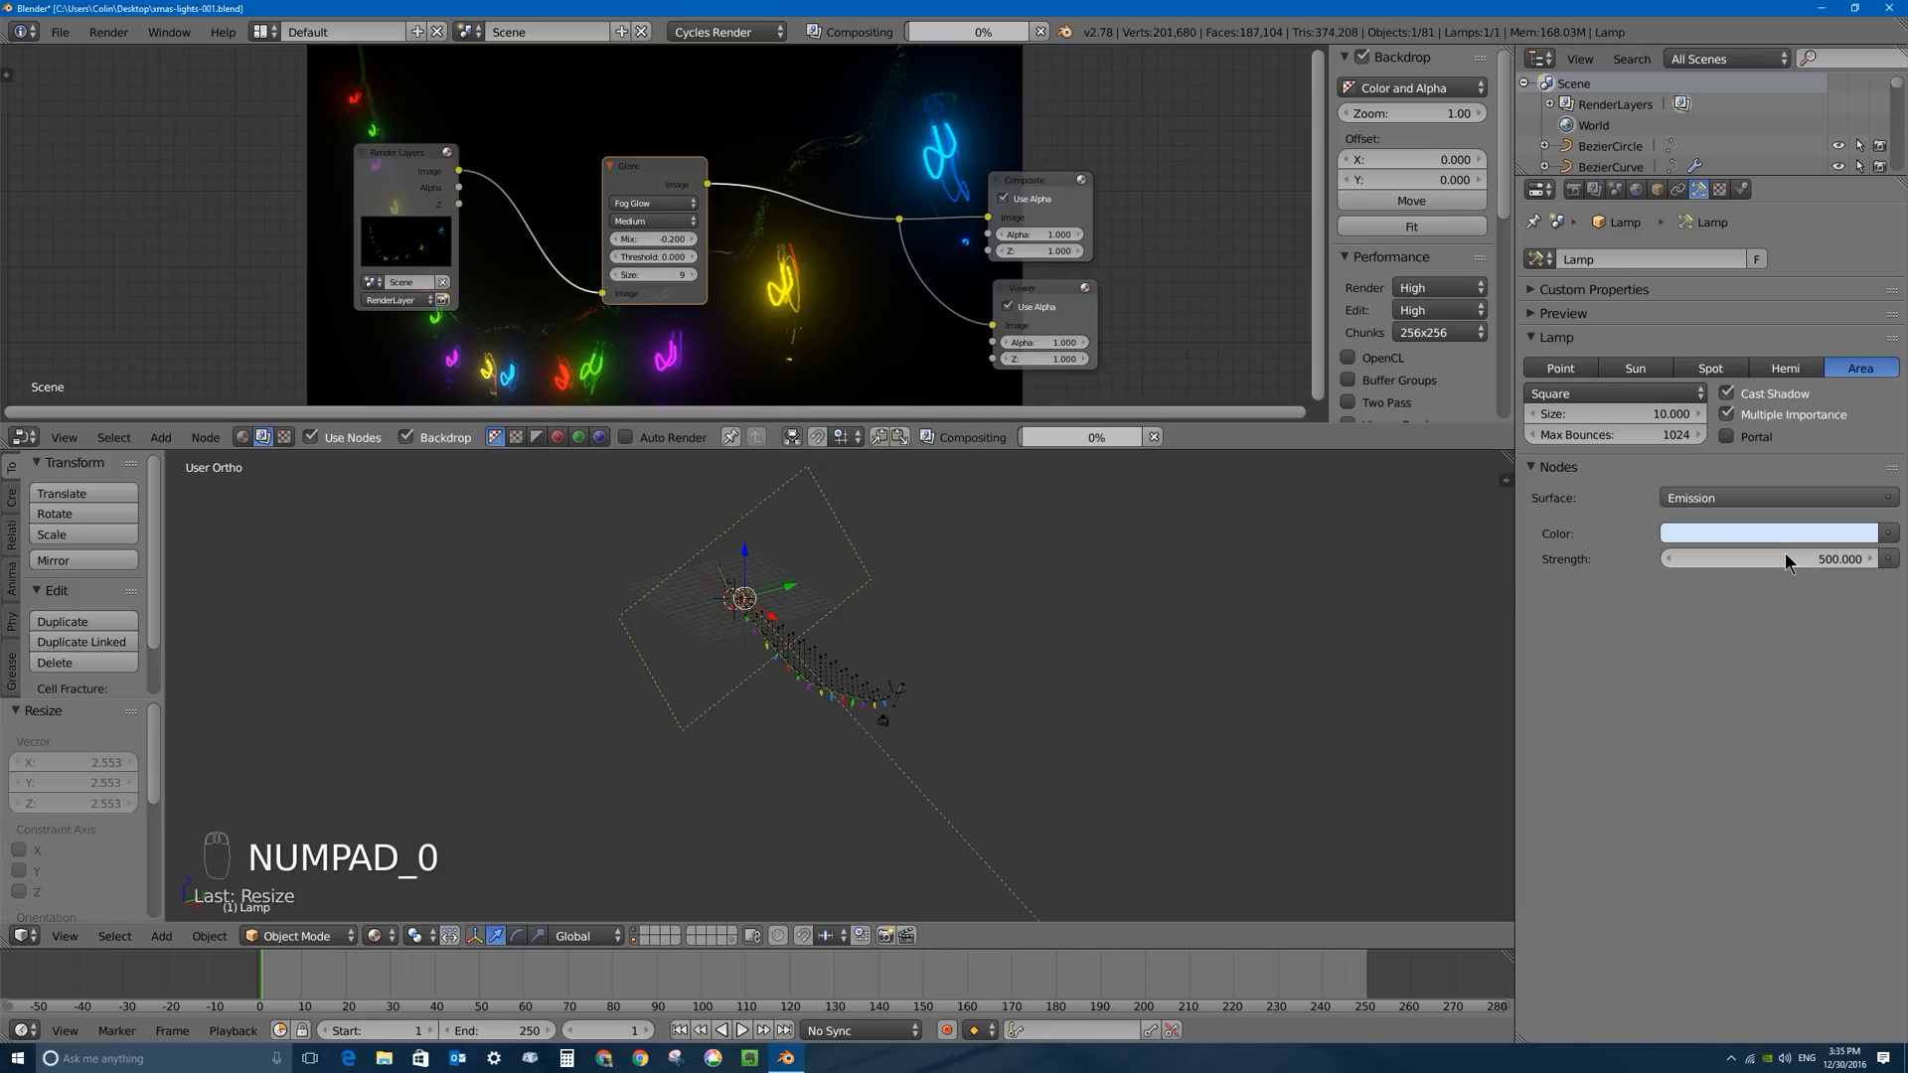
# Snap the 3D cursor to the scene centre.
pyautogui.moveTo(863, 692); pyautogui.dragTo(869, 656, button='middle')
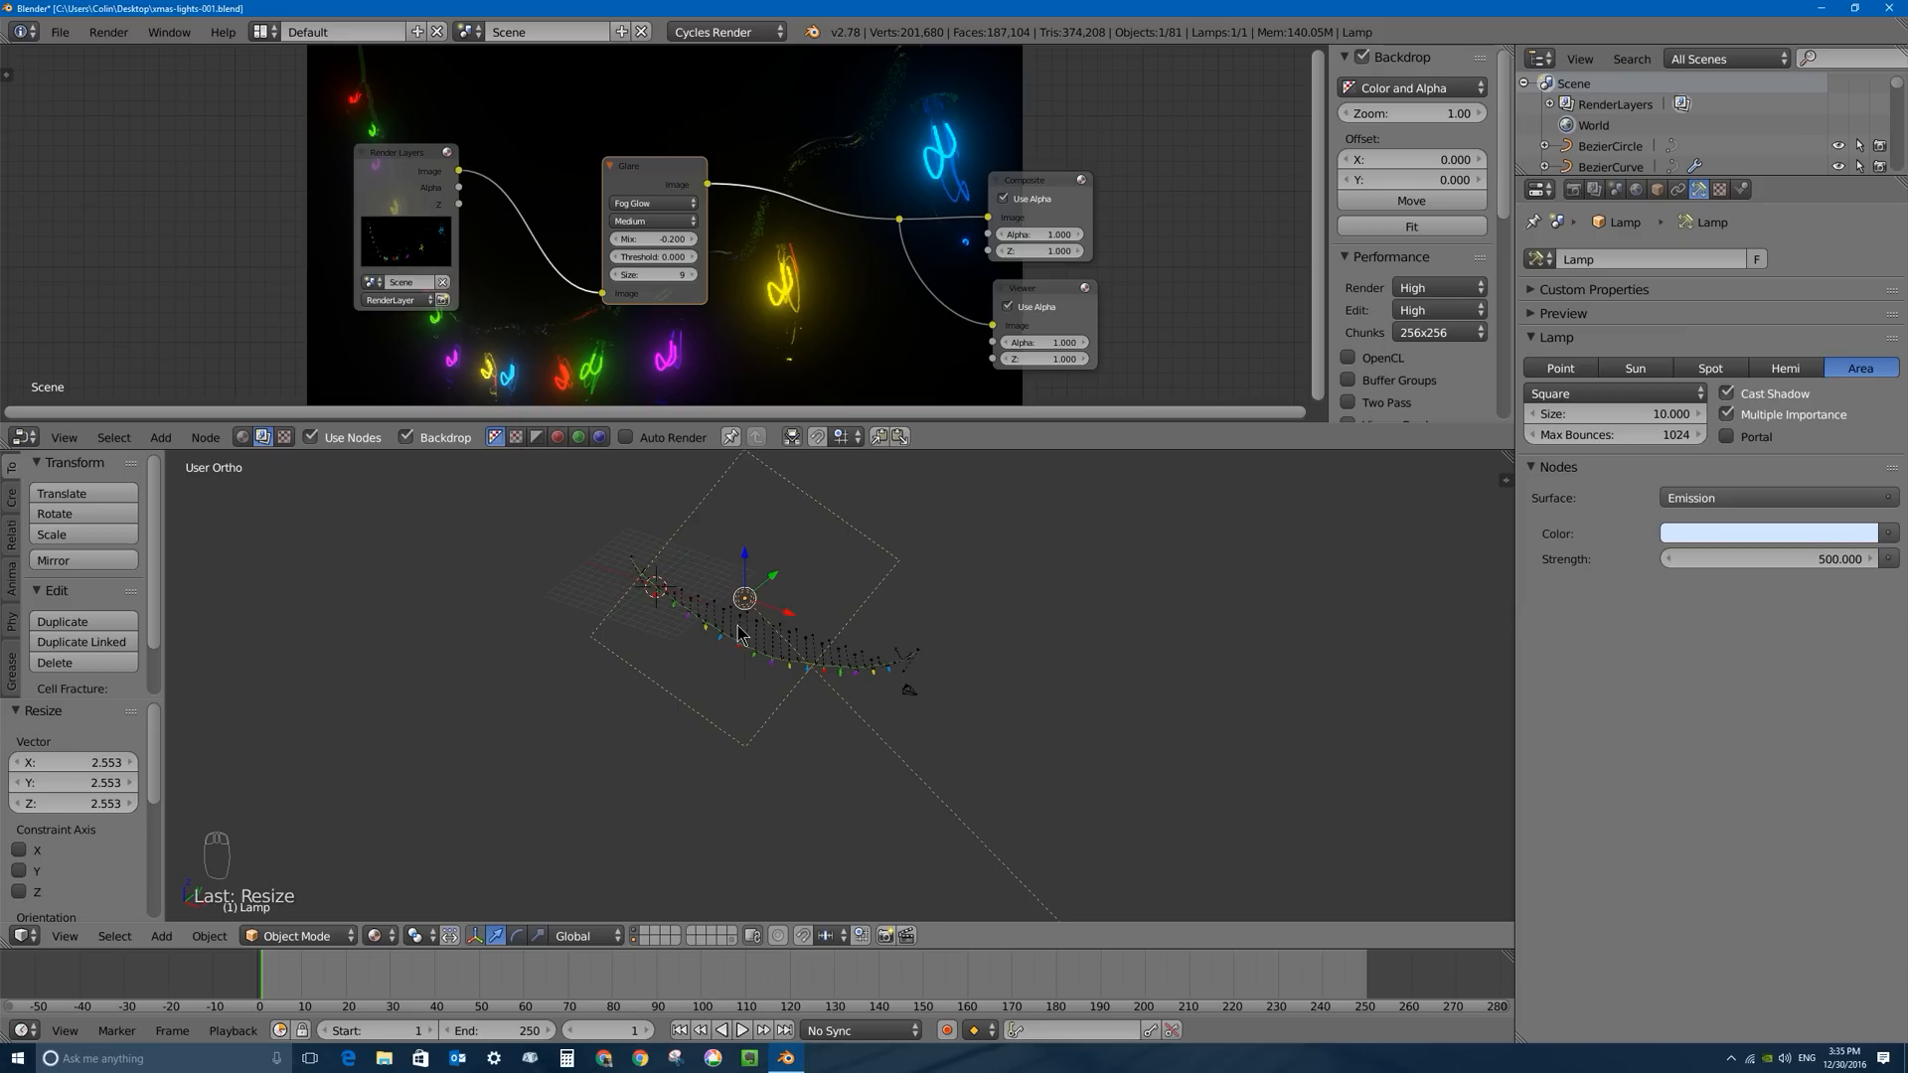
pyautogui.hotkey('shift', 's')
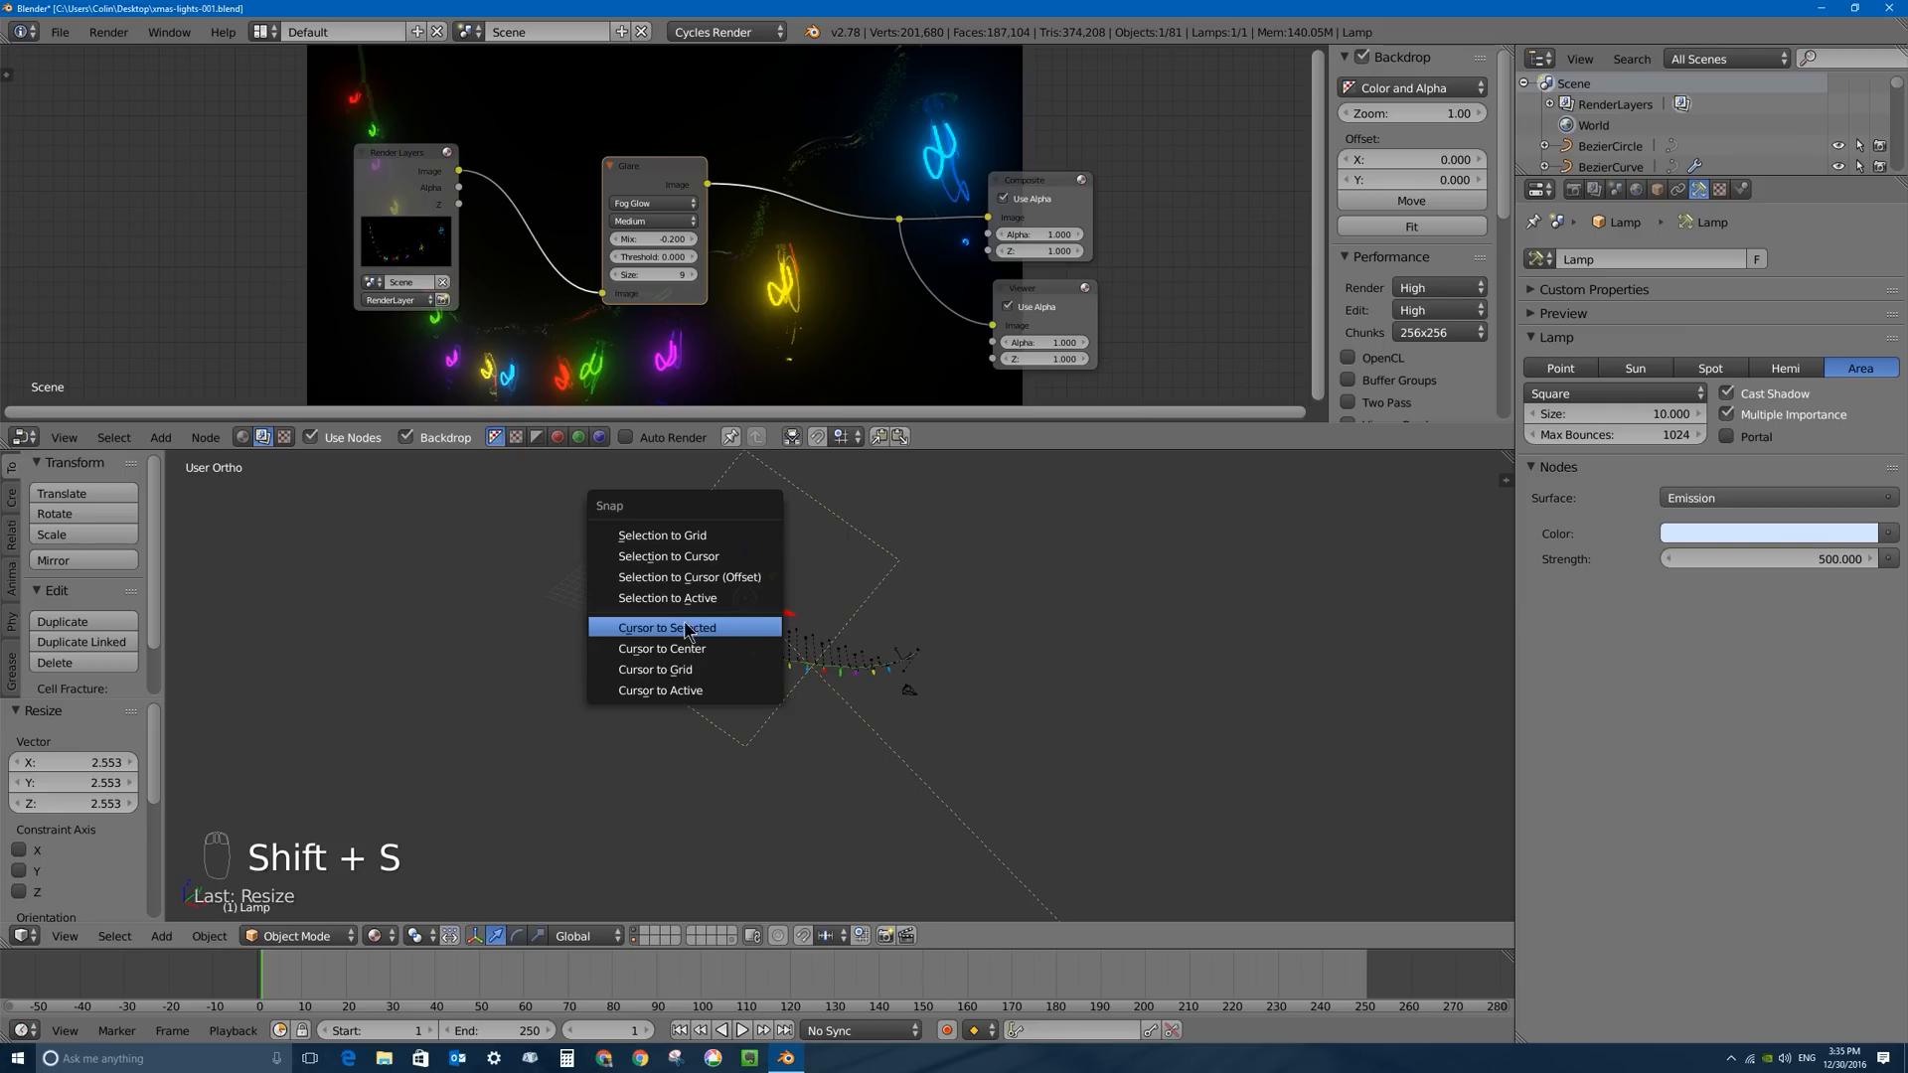
pyautogui.click(702, 648)
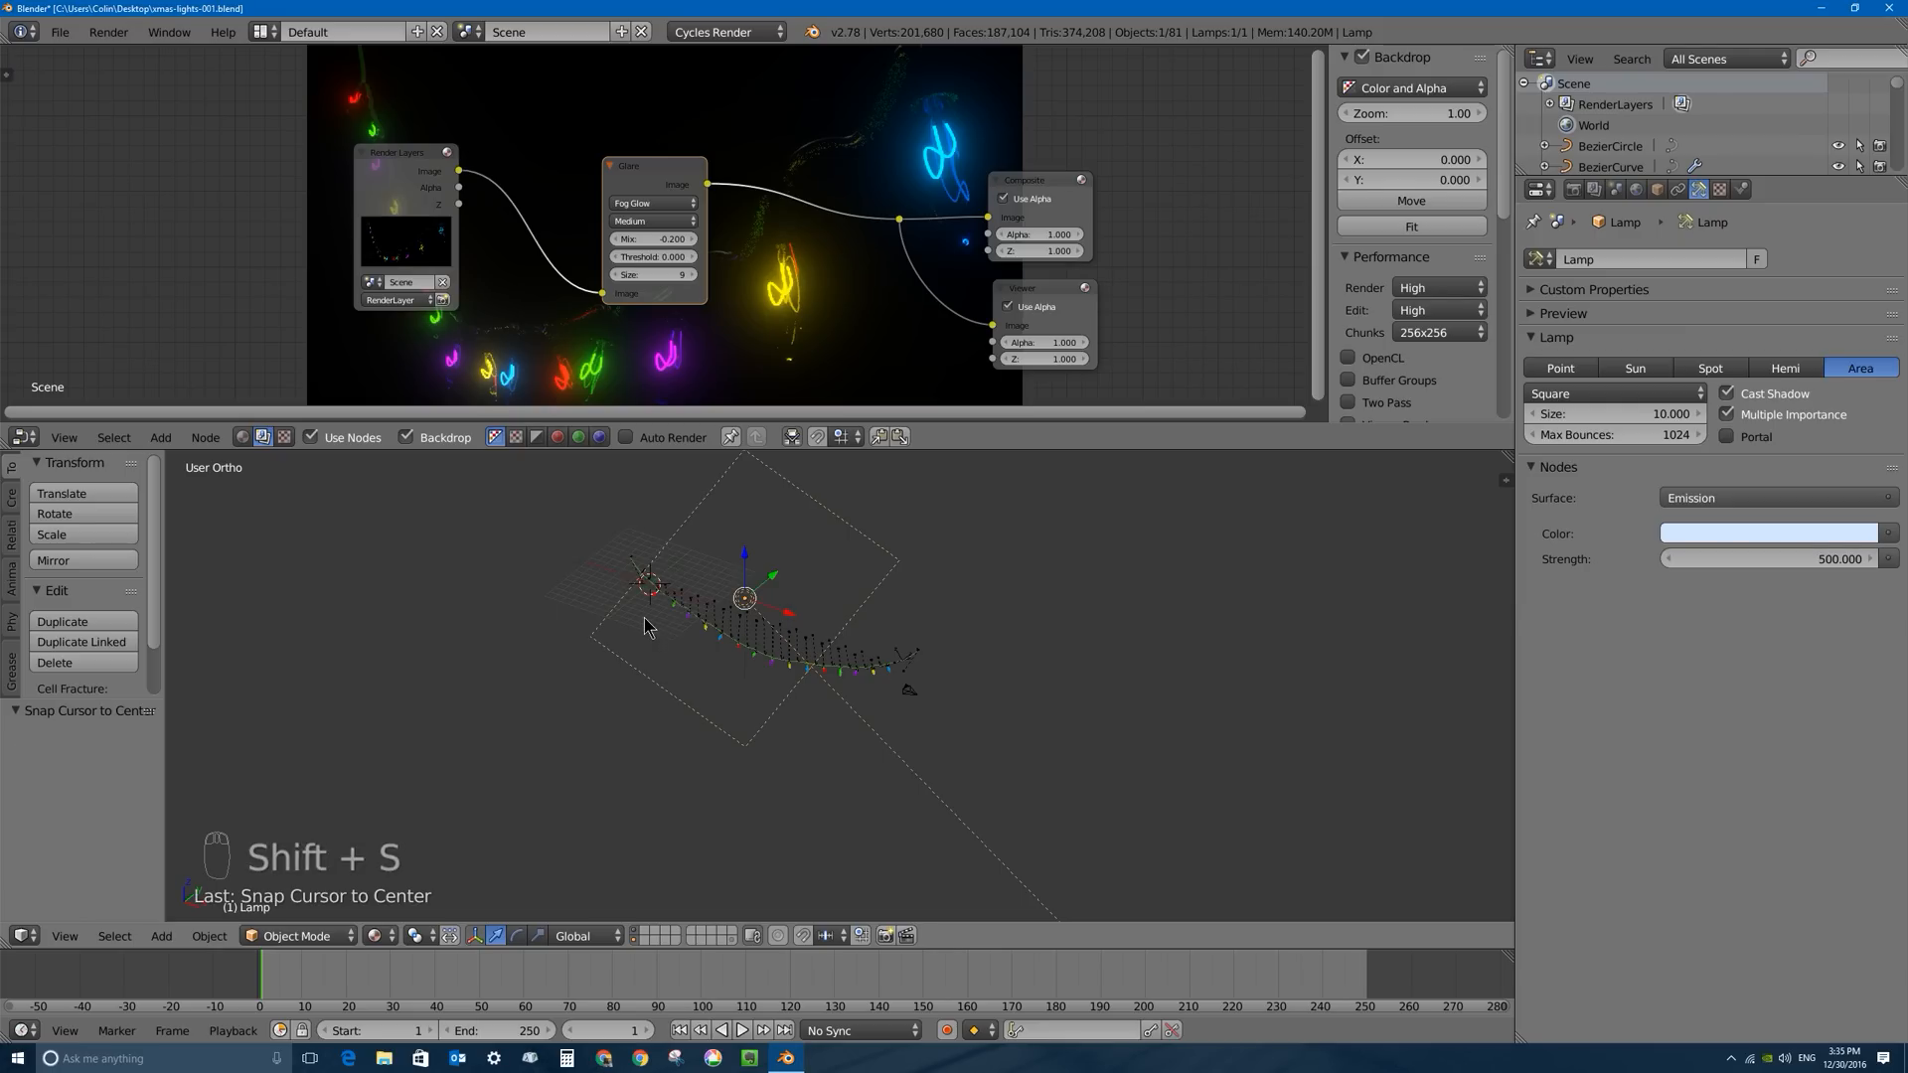
# Add a mesh plane at the 3D cursor and scale it up about 15.7 times.
pyautogui.scroll(4, 640, 603)
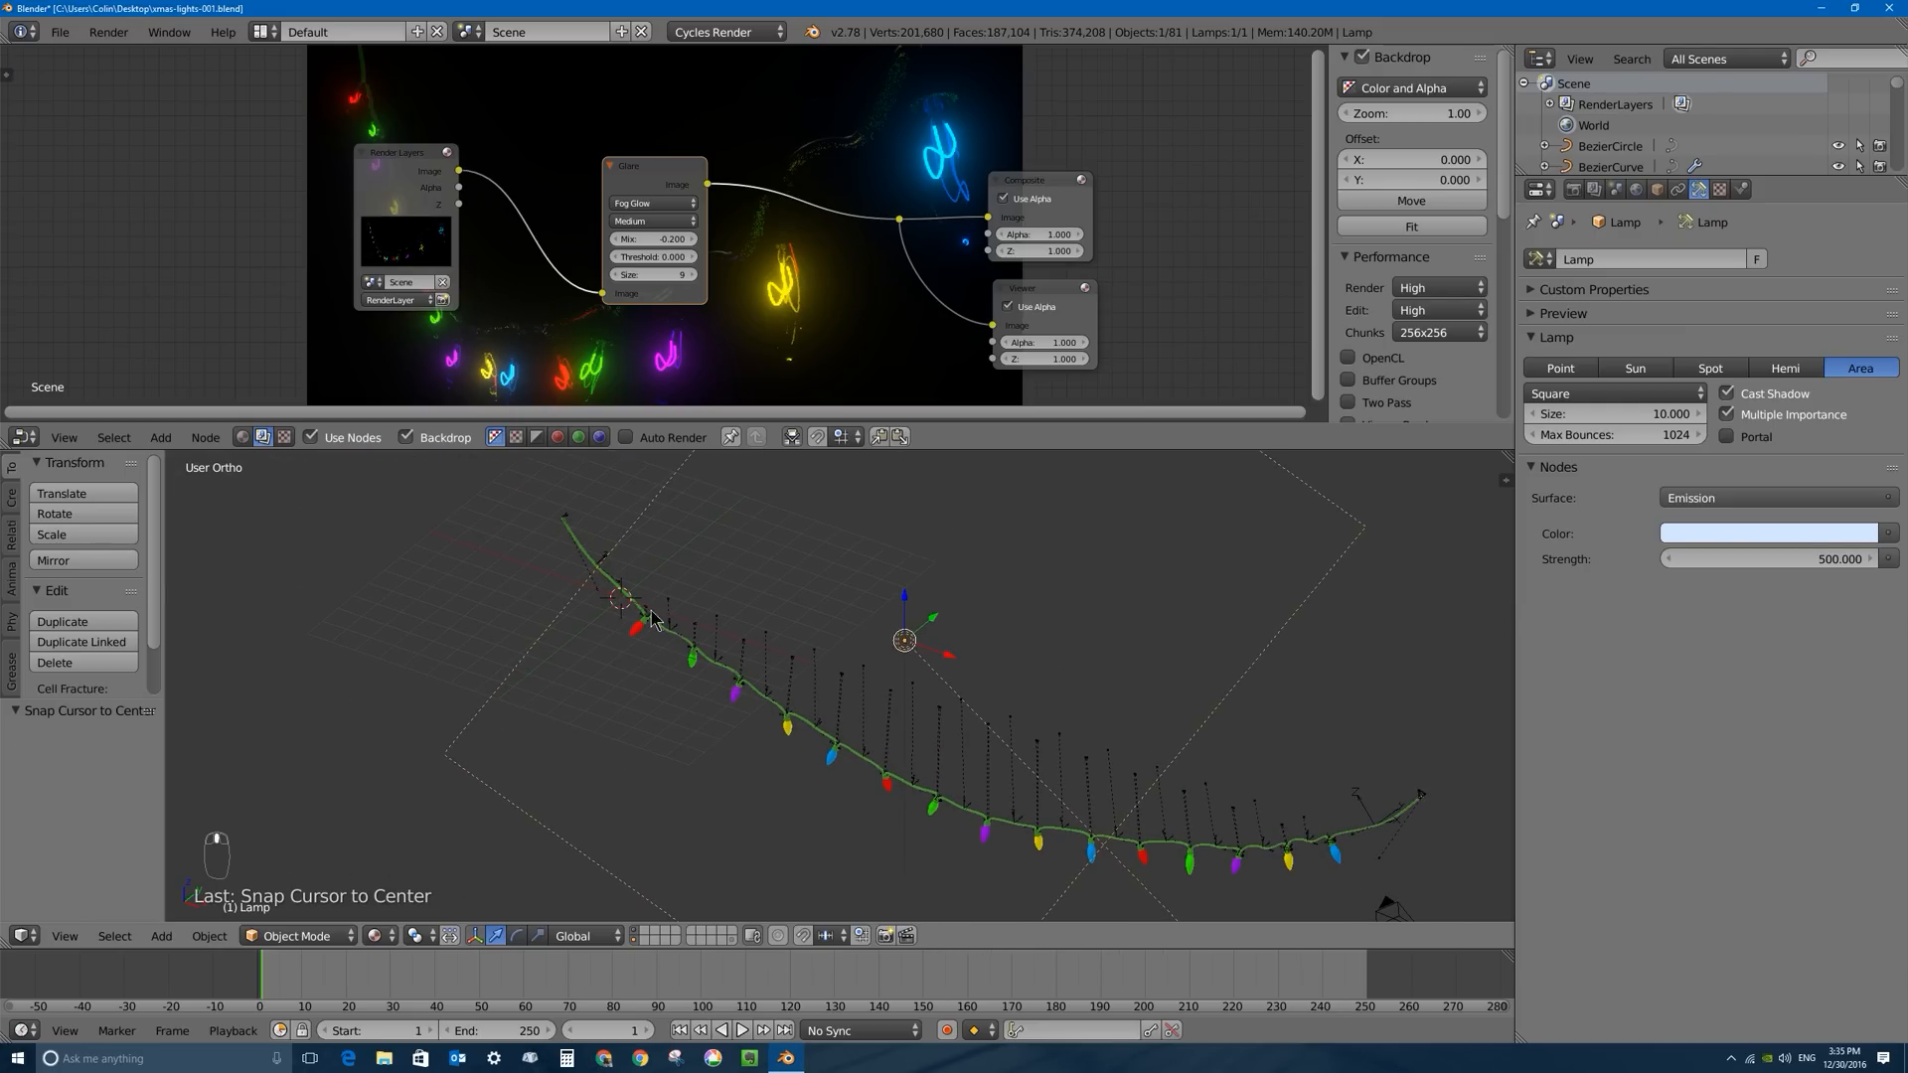
pyautogui.scroll(-2, 760, 666)
pyautogui.hotkey('shift', 'a')
pyautogui.moveTo(768, 708)
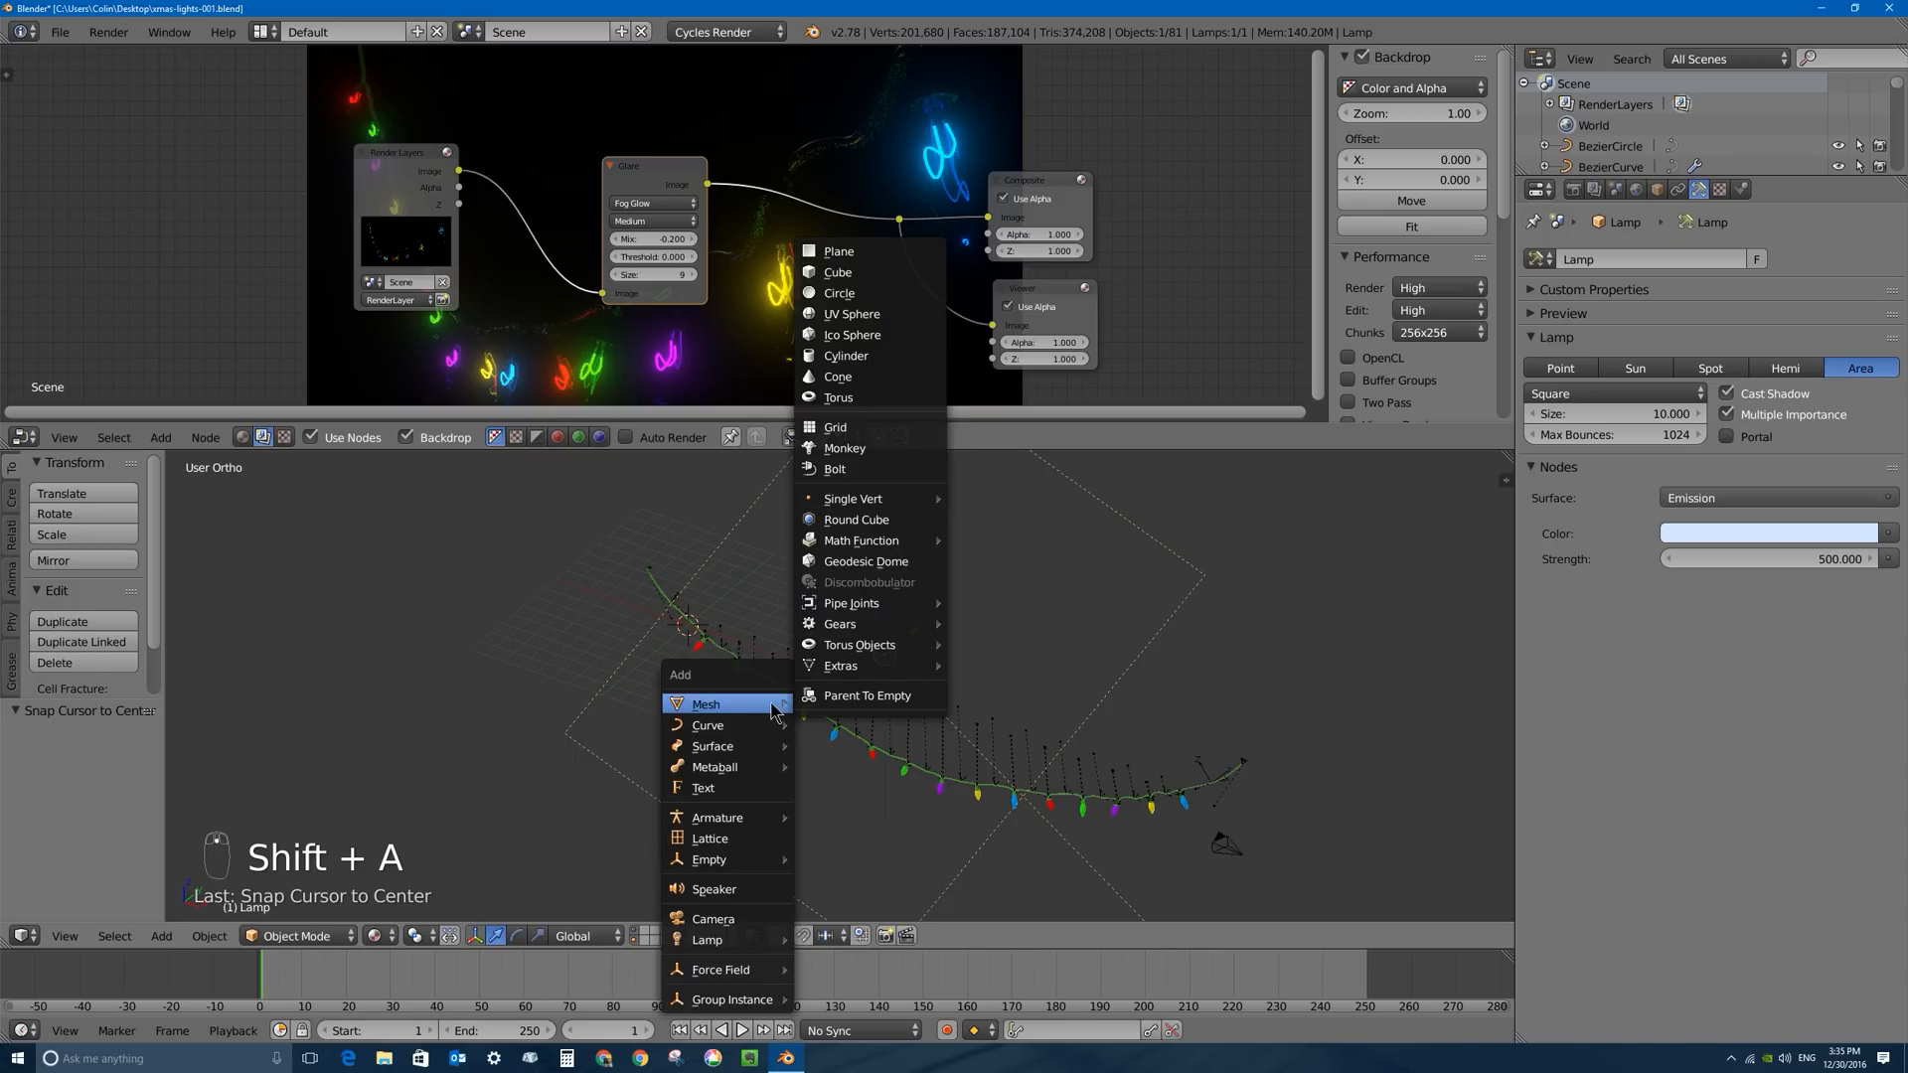
pyautogui.click(840, 252)
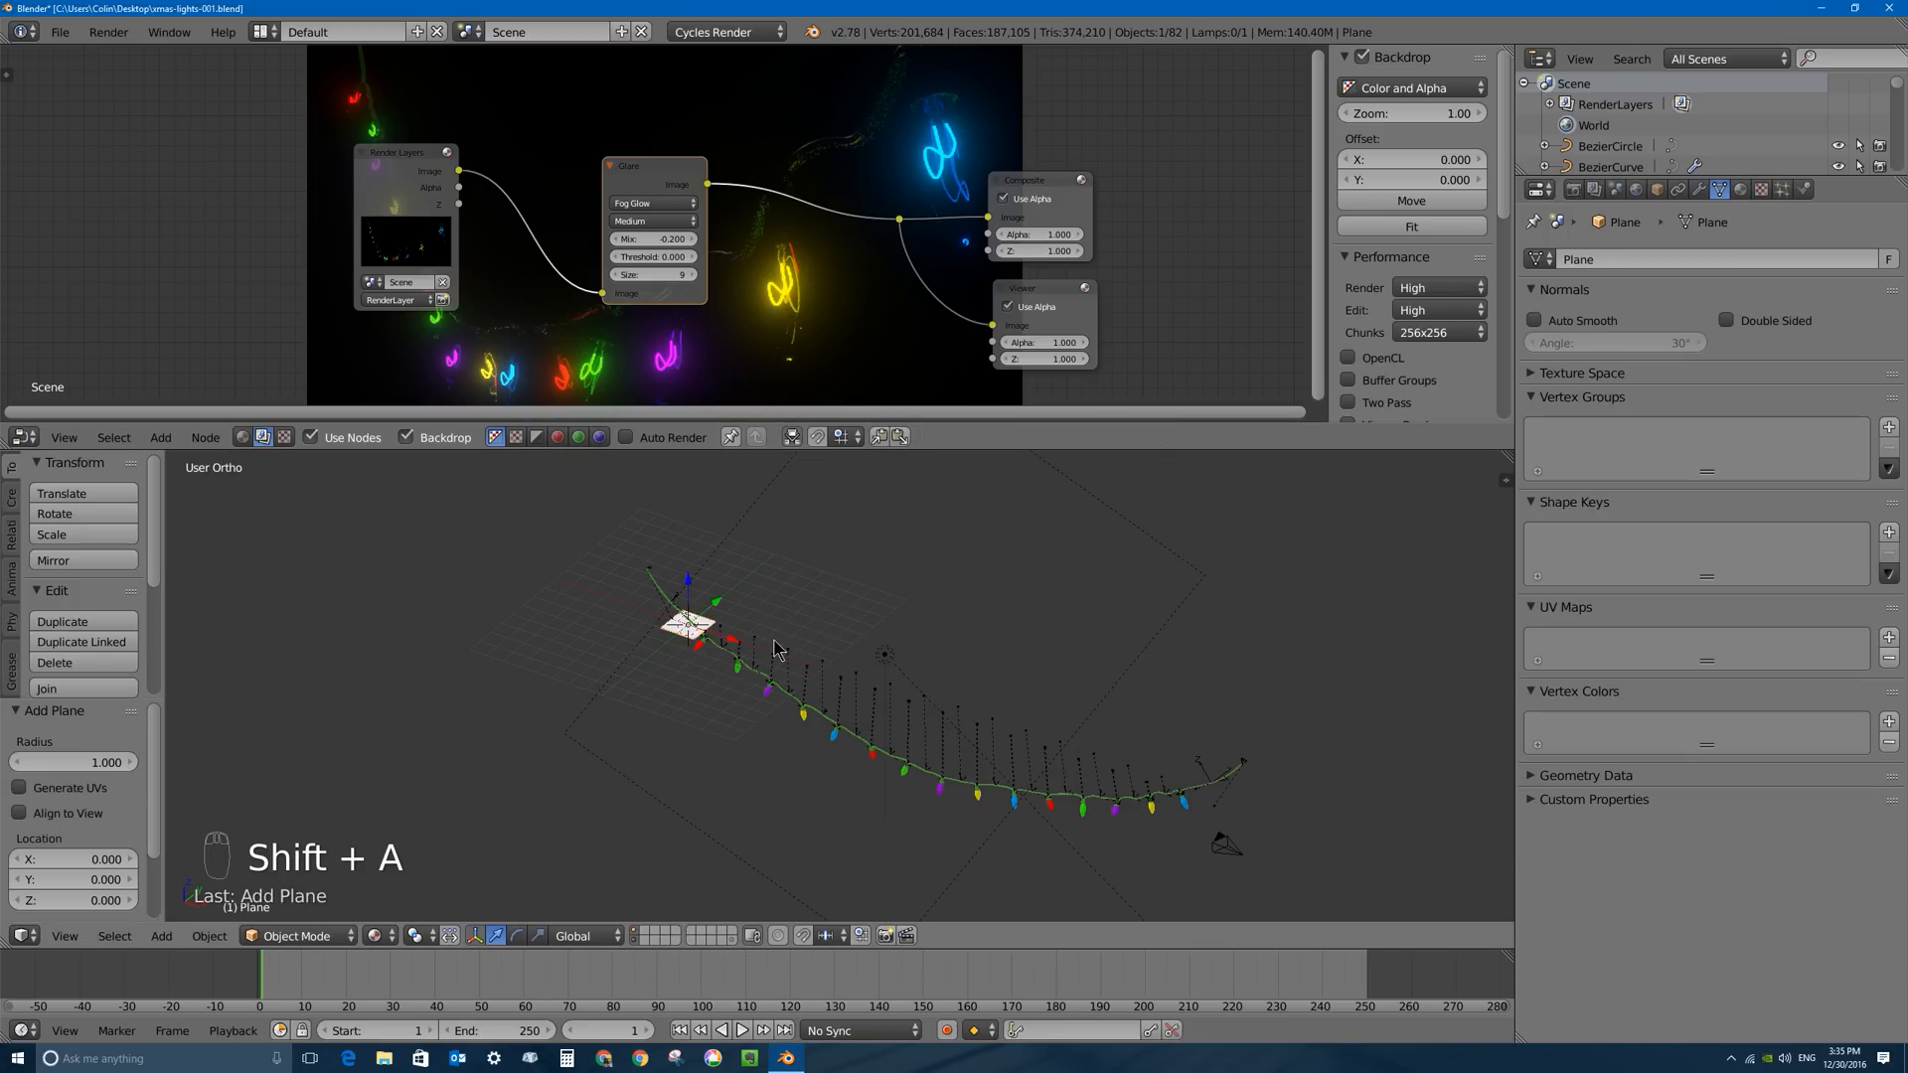
pyautogui.press('s')
pyautogui.click(712, 809)
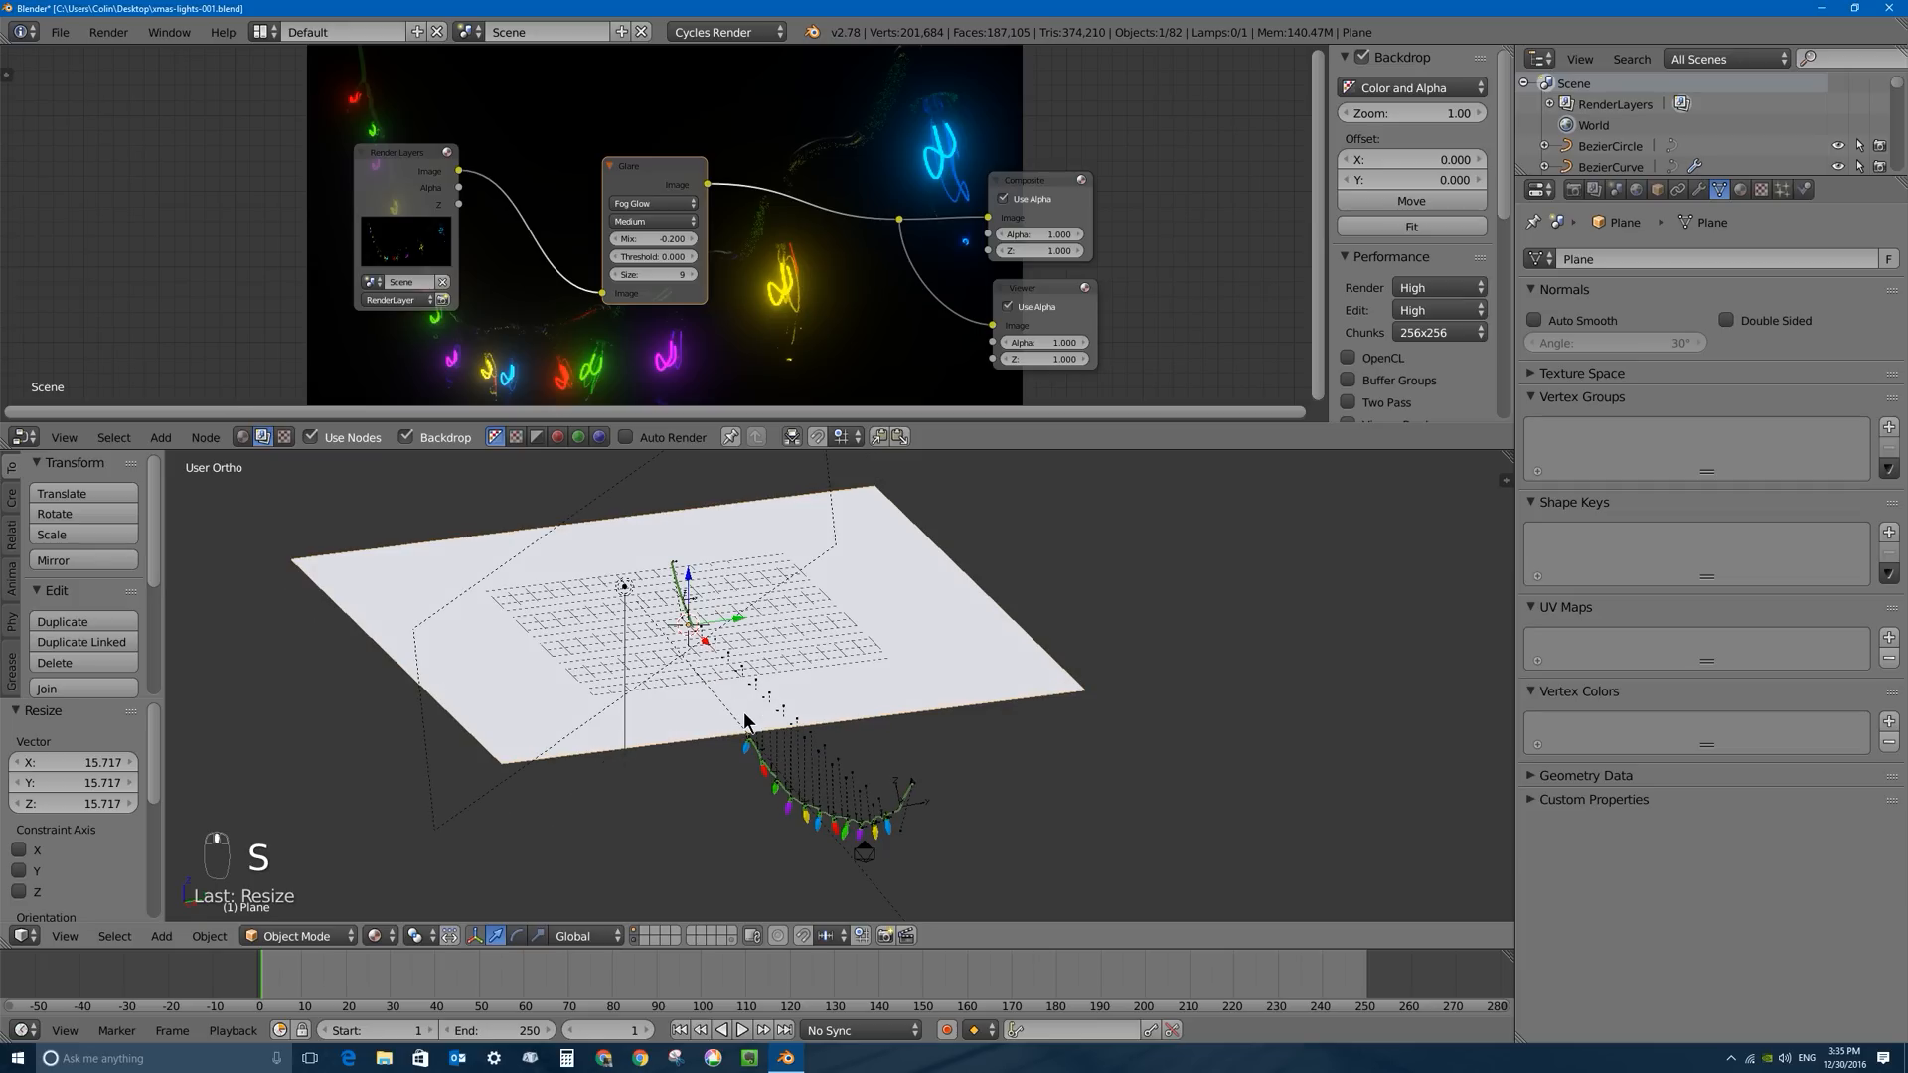
# Rotate the plane -90° around the global X axis to stand it upright as a wall.
pyautogui.press('r')
pyautogui.write('x')
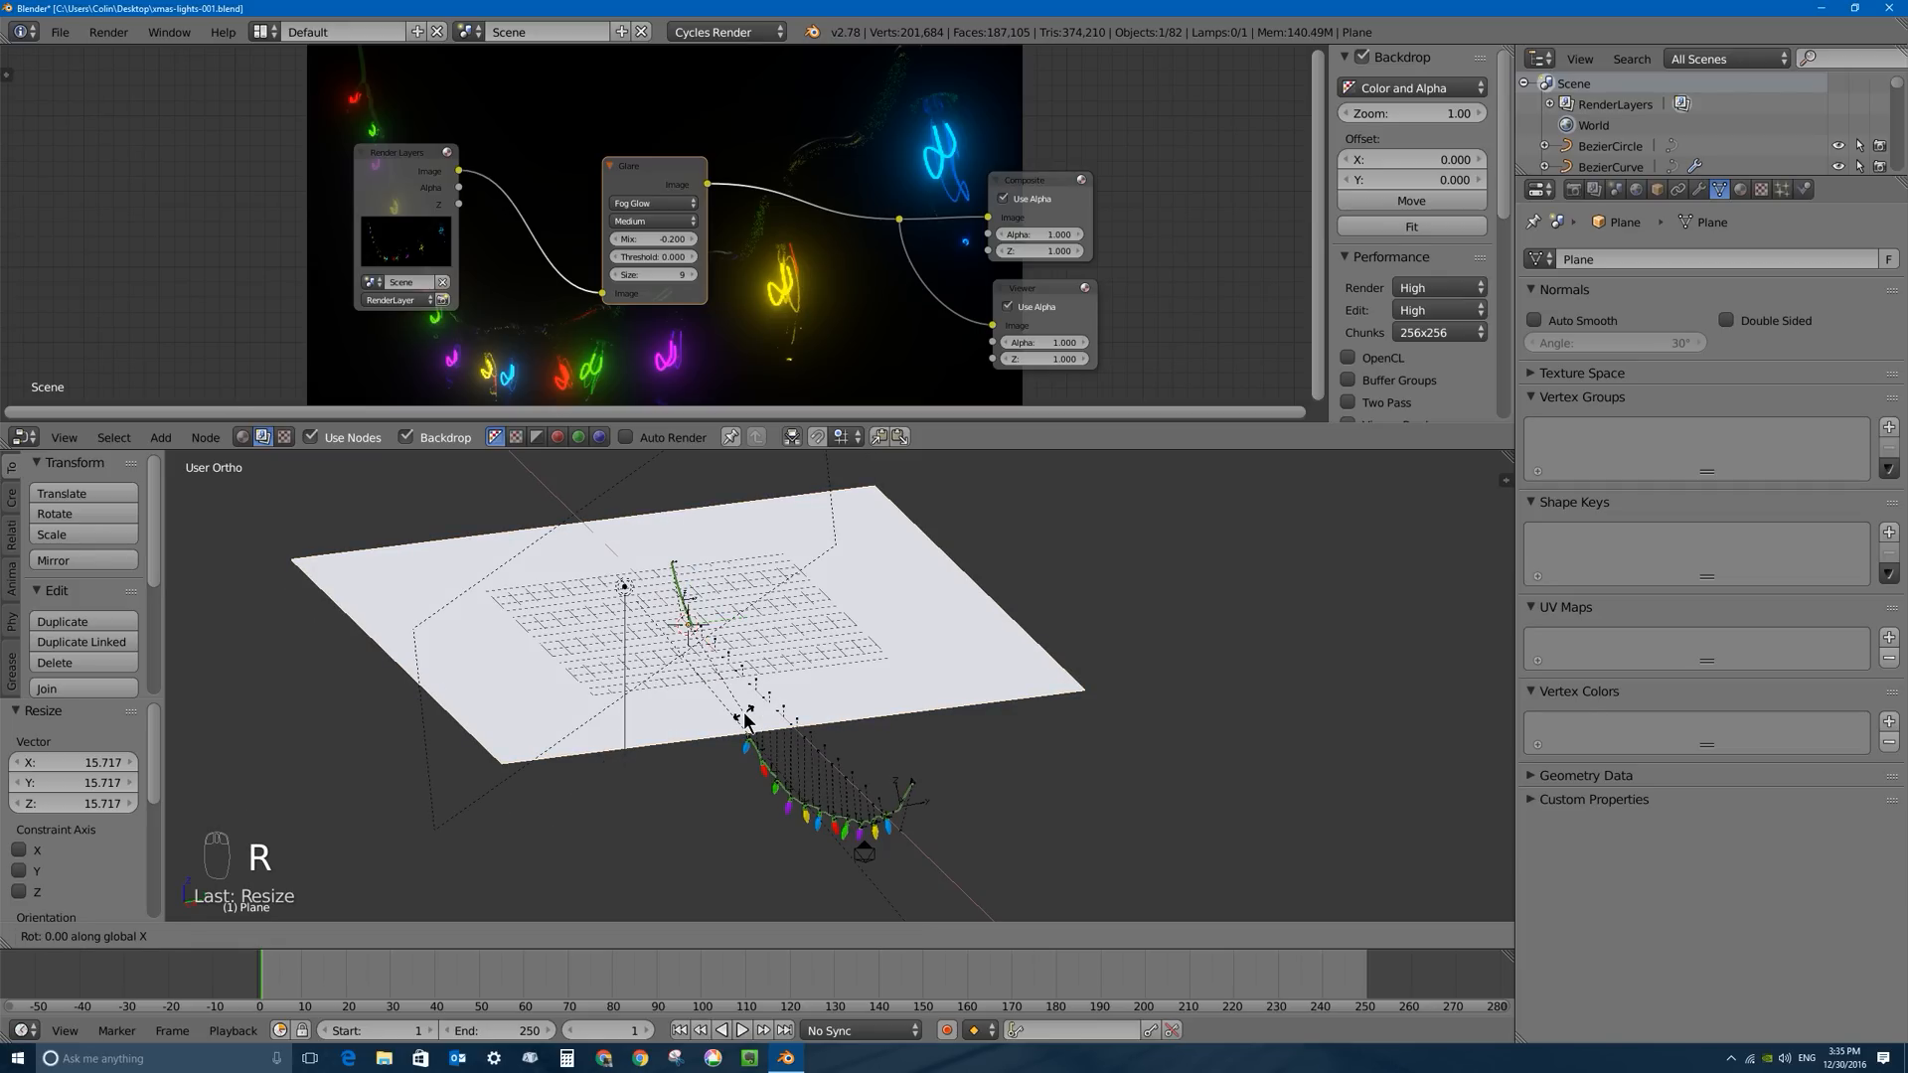
pyautogui.write('-90')
pyautogui.press('Return')
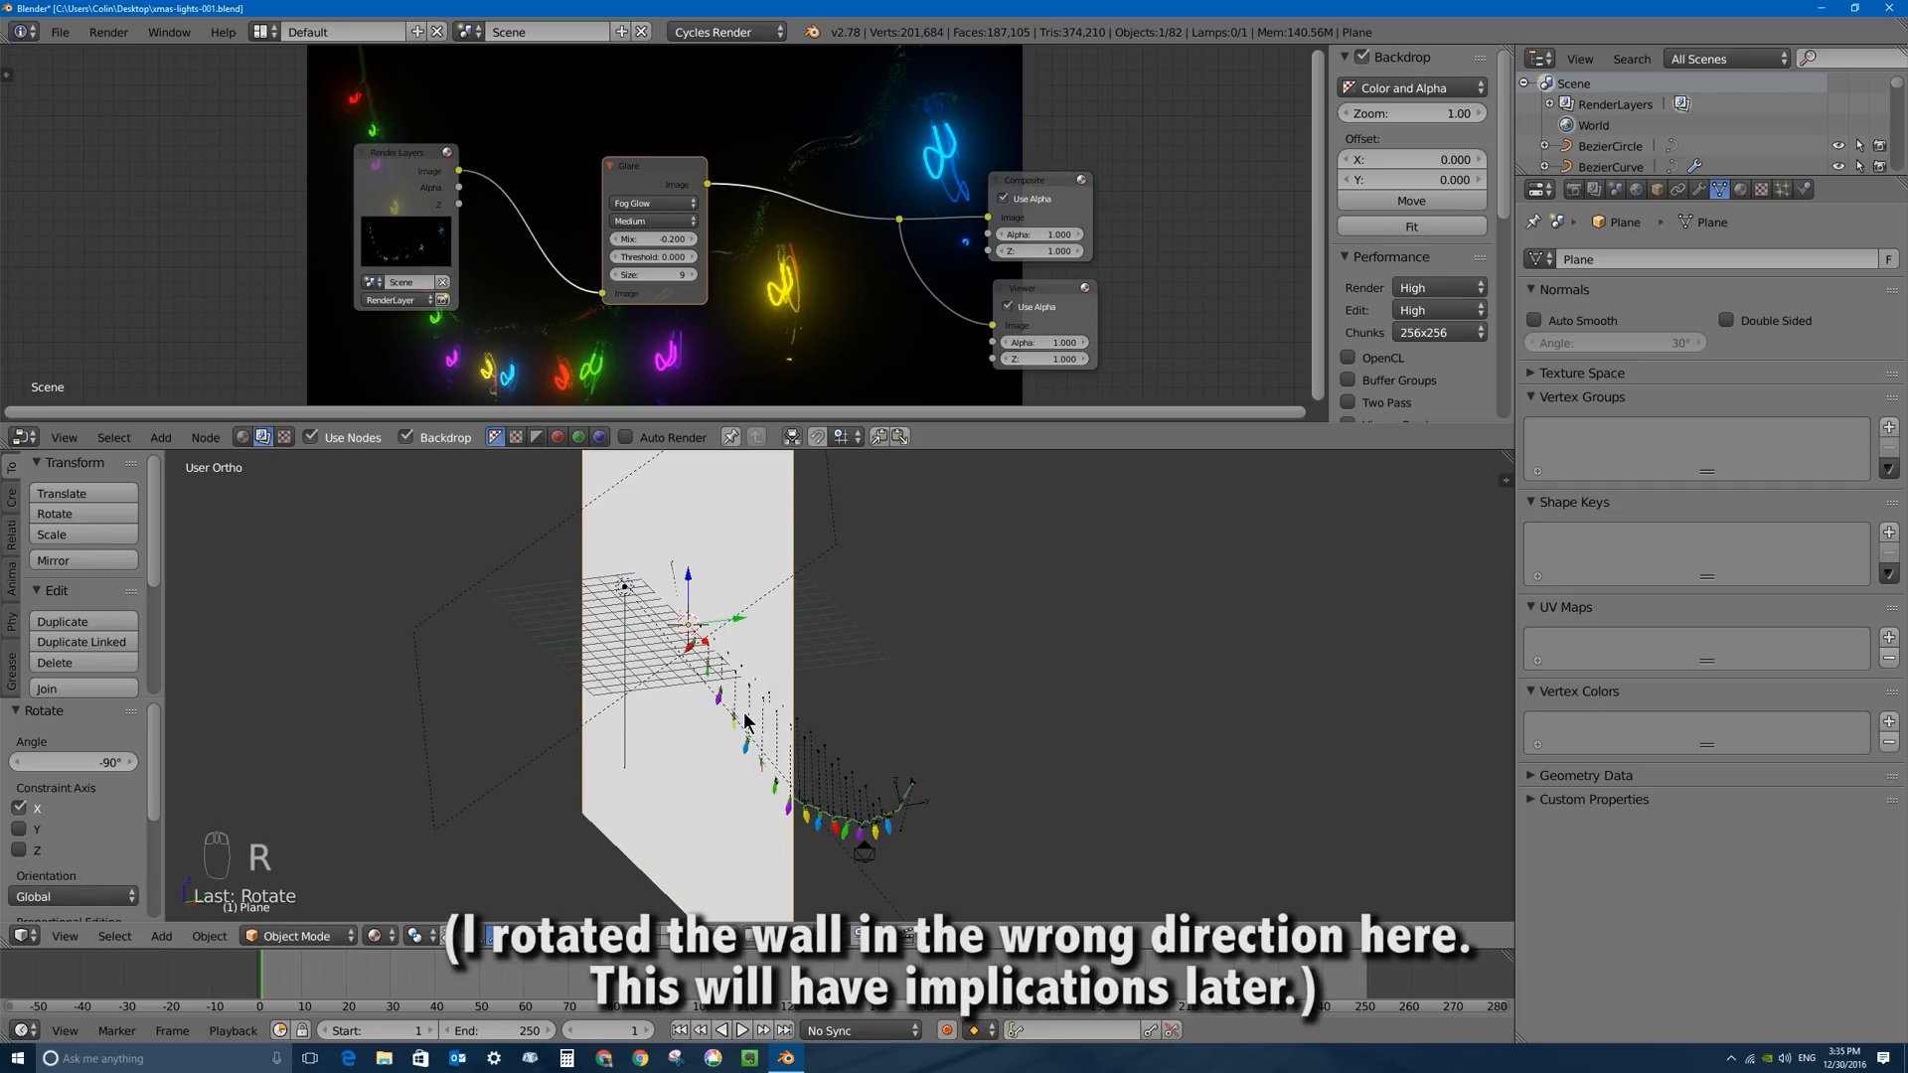
# Move the wall plane about 2.2 along Y and about 11.92 along X so it sits behind the light string.
pyautogui.moveTo(745, 724); pyautogui.dragTo(502, 690, button='middle')
pyautogui.press('g')
pyautogui.press('y')
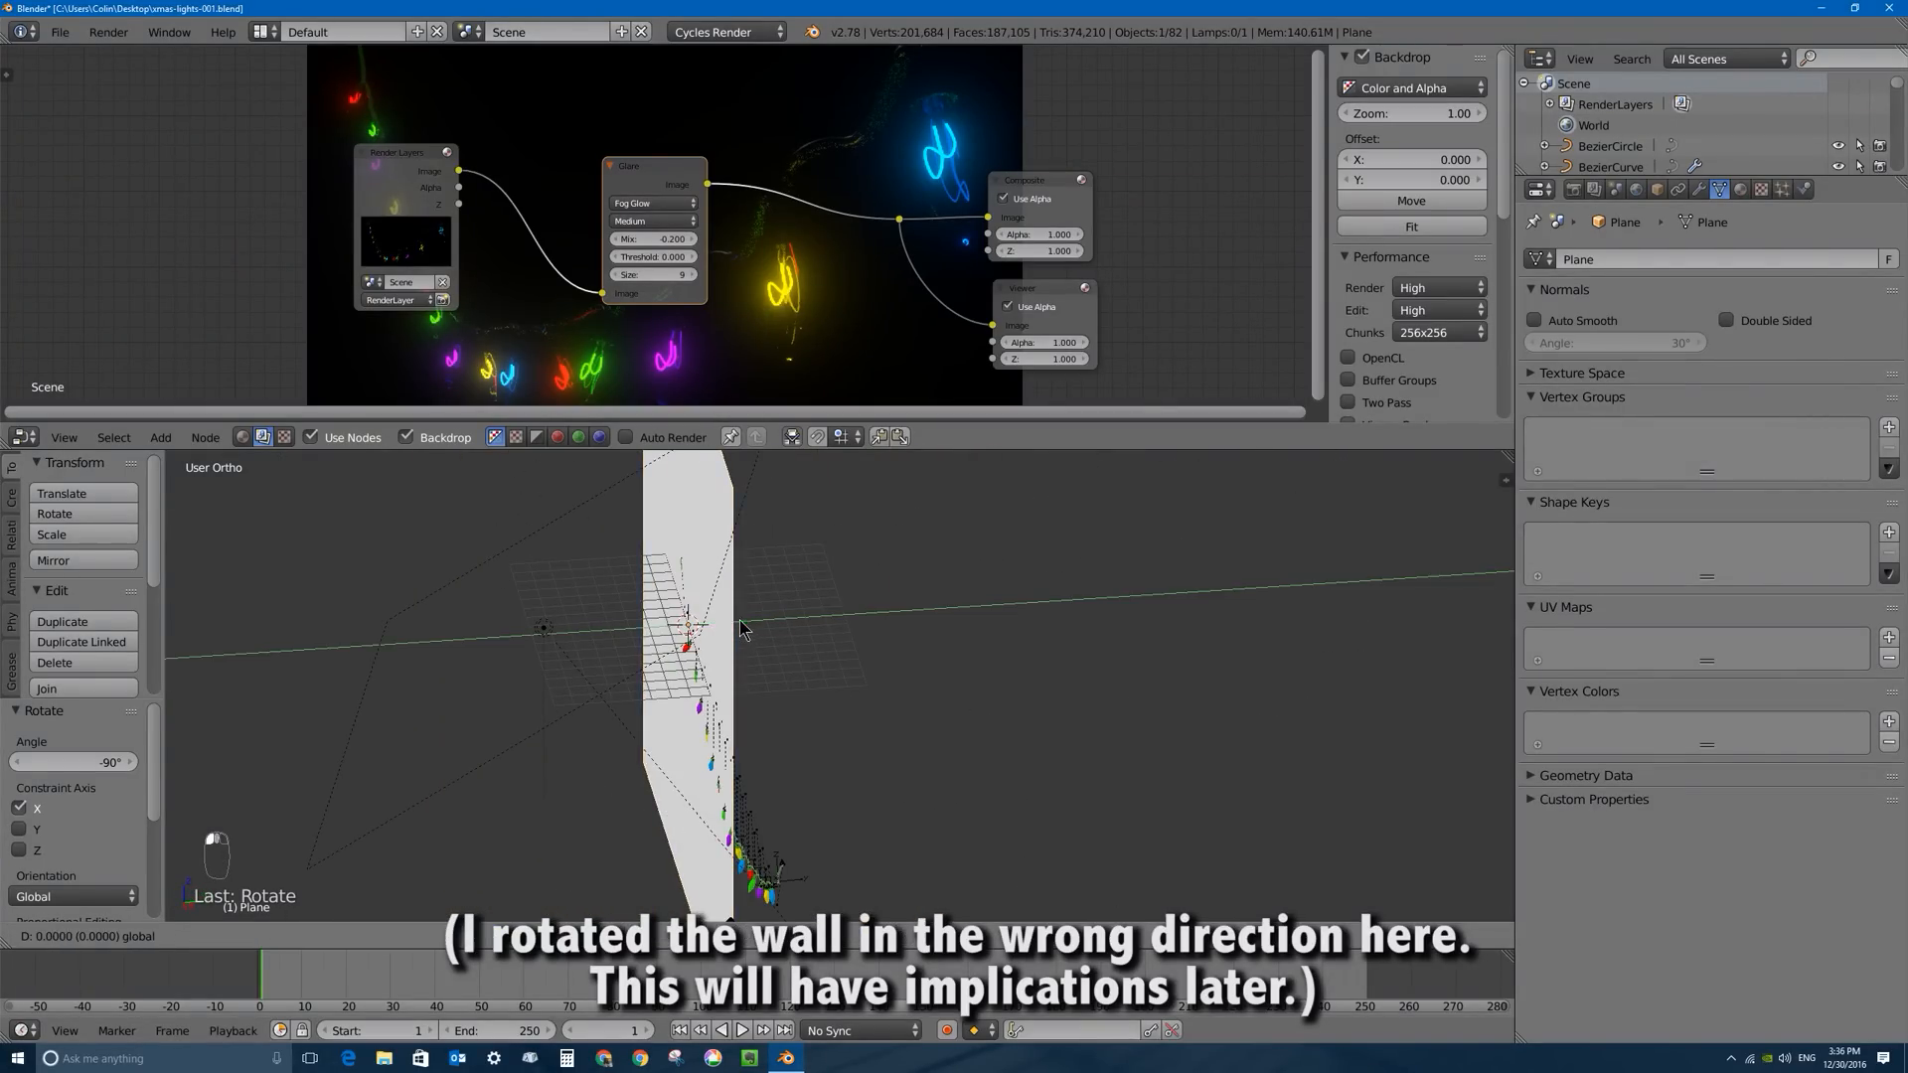
pyautogui.click(785, 632)
pyautogui.moveTo(770, 632); pyautogui.dragTo(929, 636, button='middle')
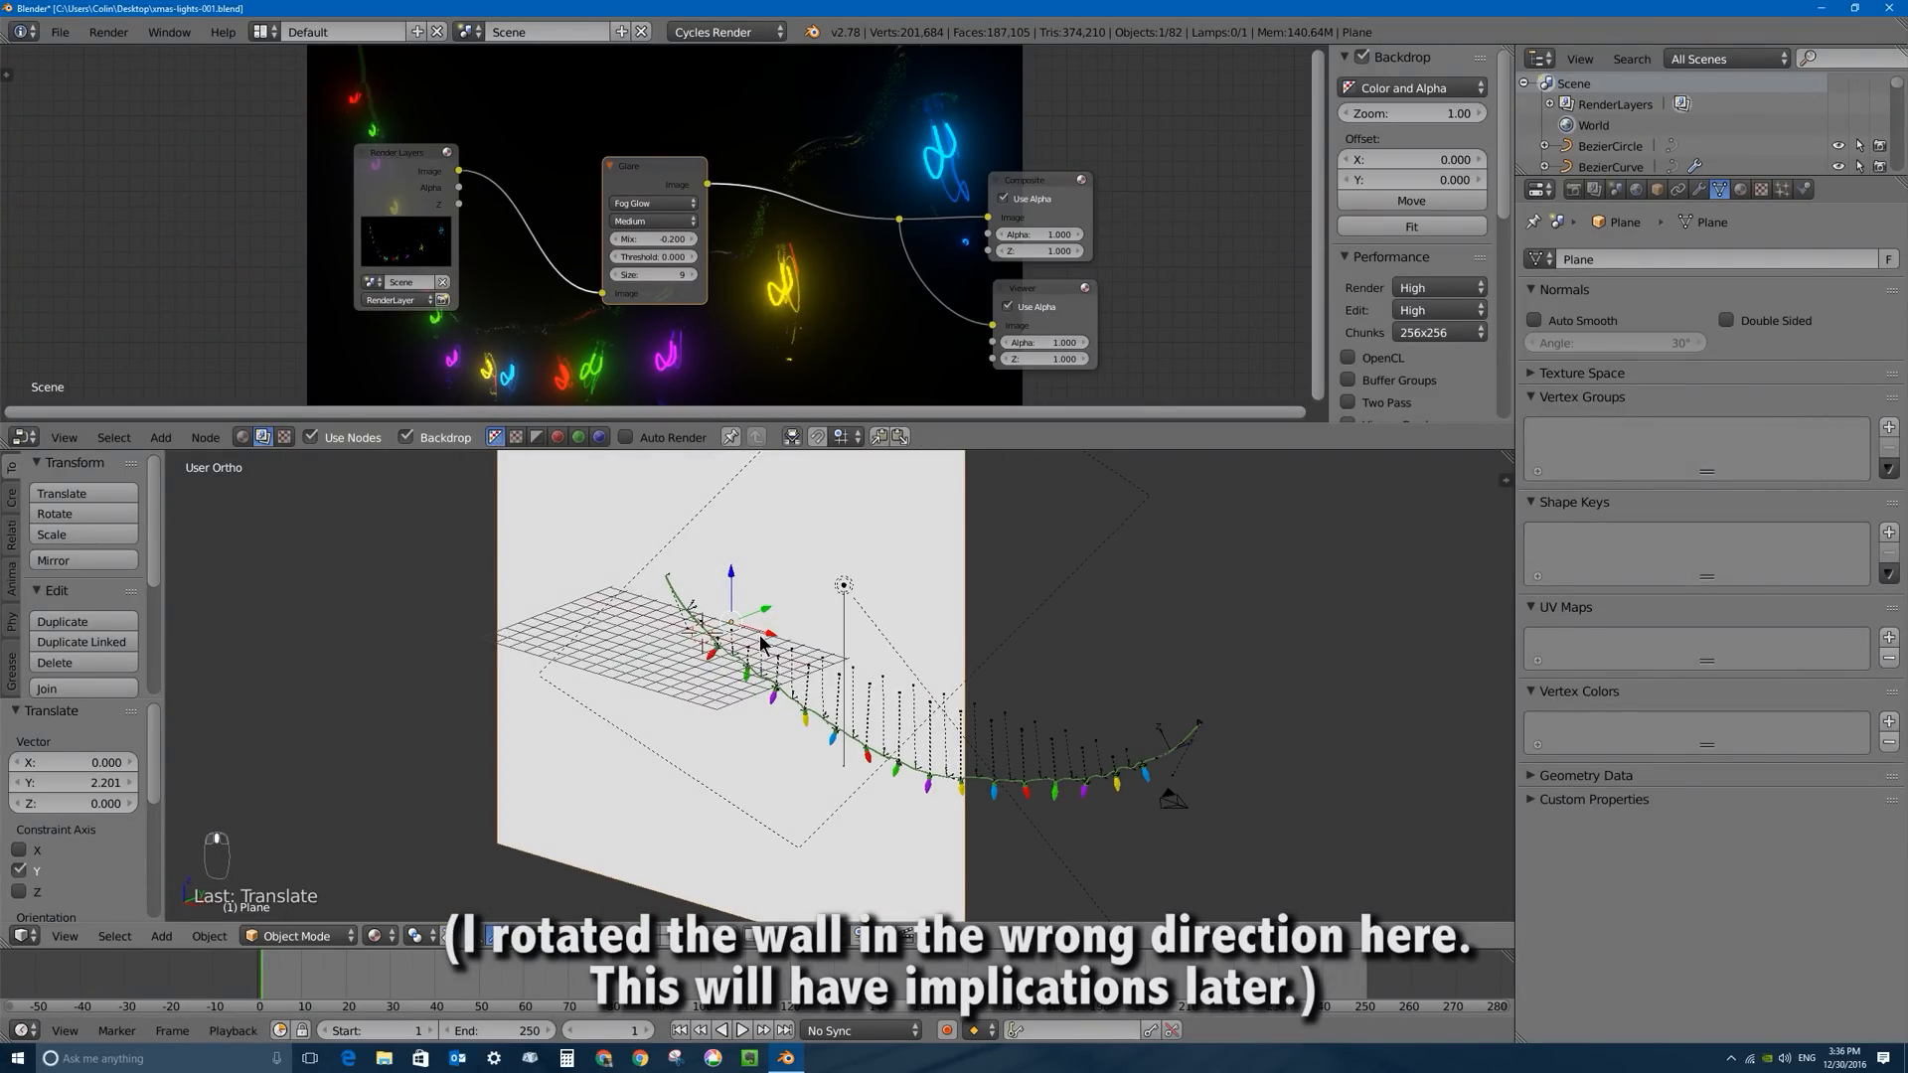
pyautogui.moveTo(767, 641); pyautogui.dragTo(949, 687)
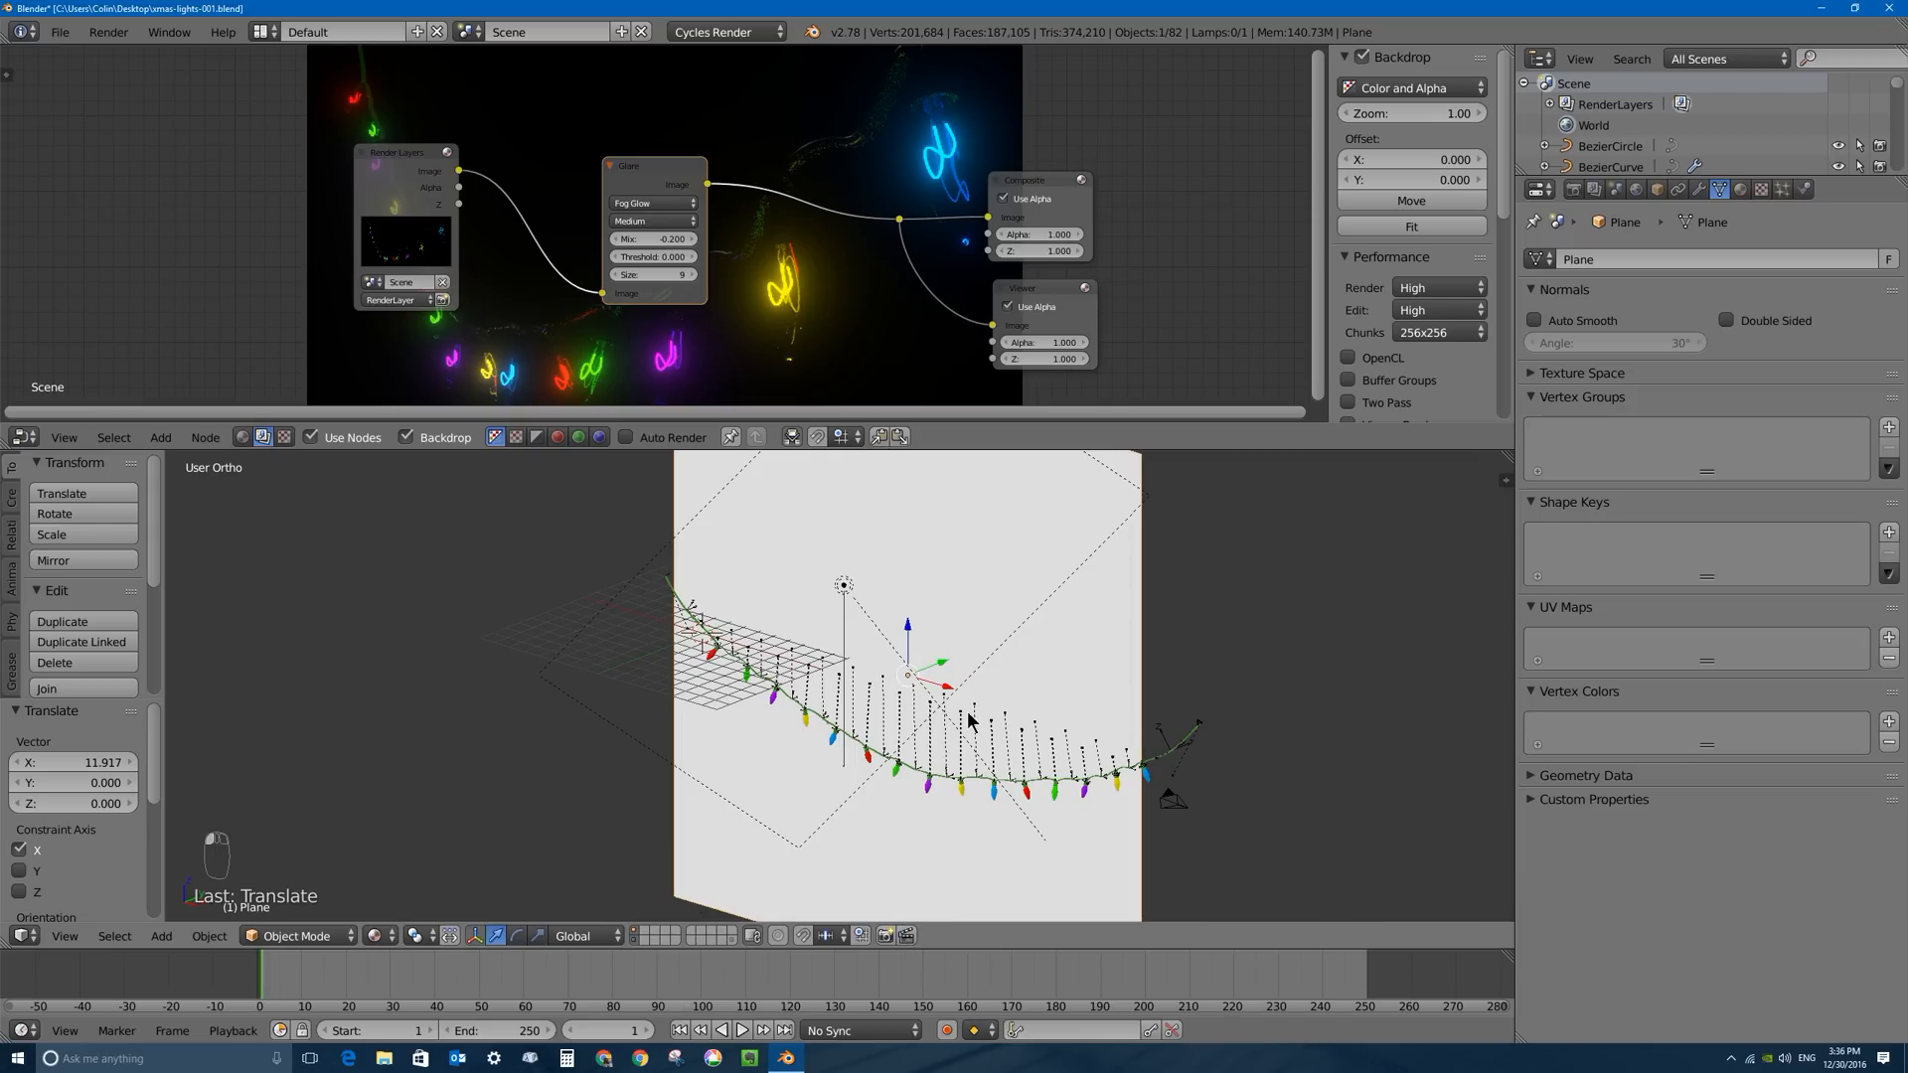
# Widen the wall plane along the global X axis to cover more of the light string.
pyautogui.press('s')
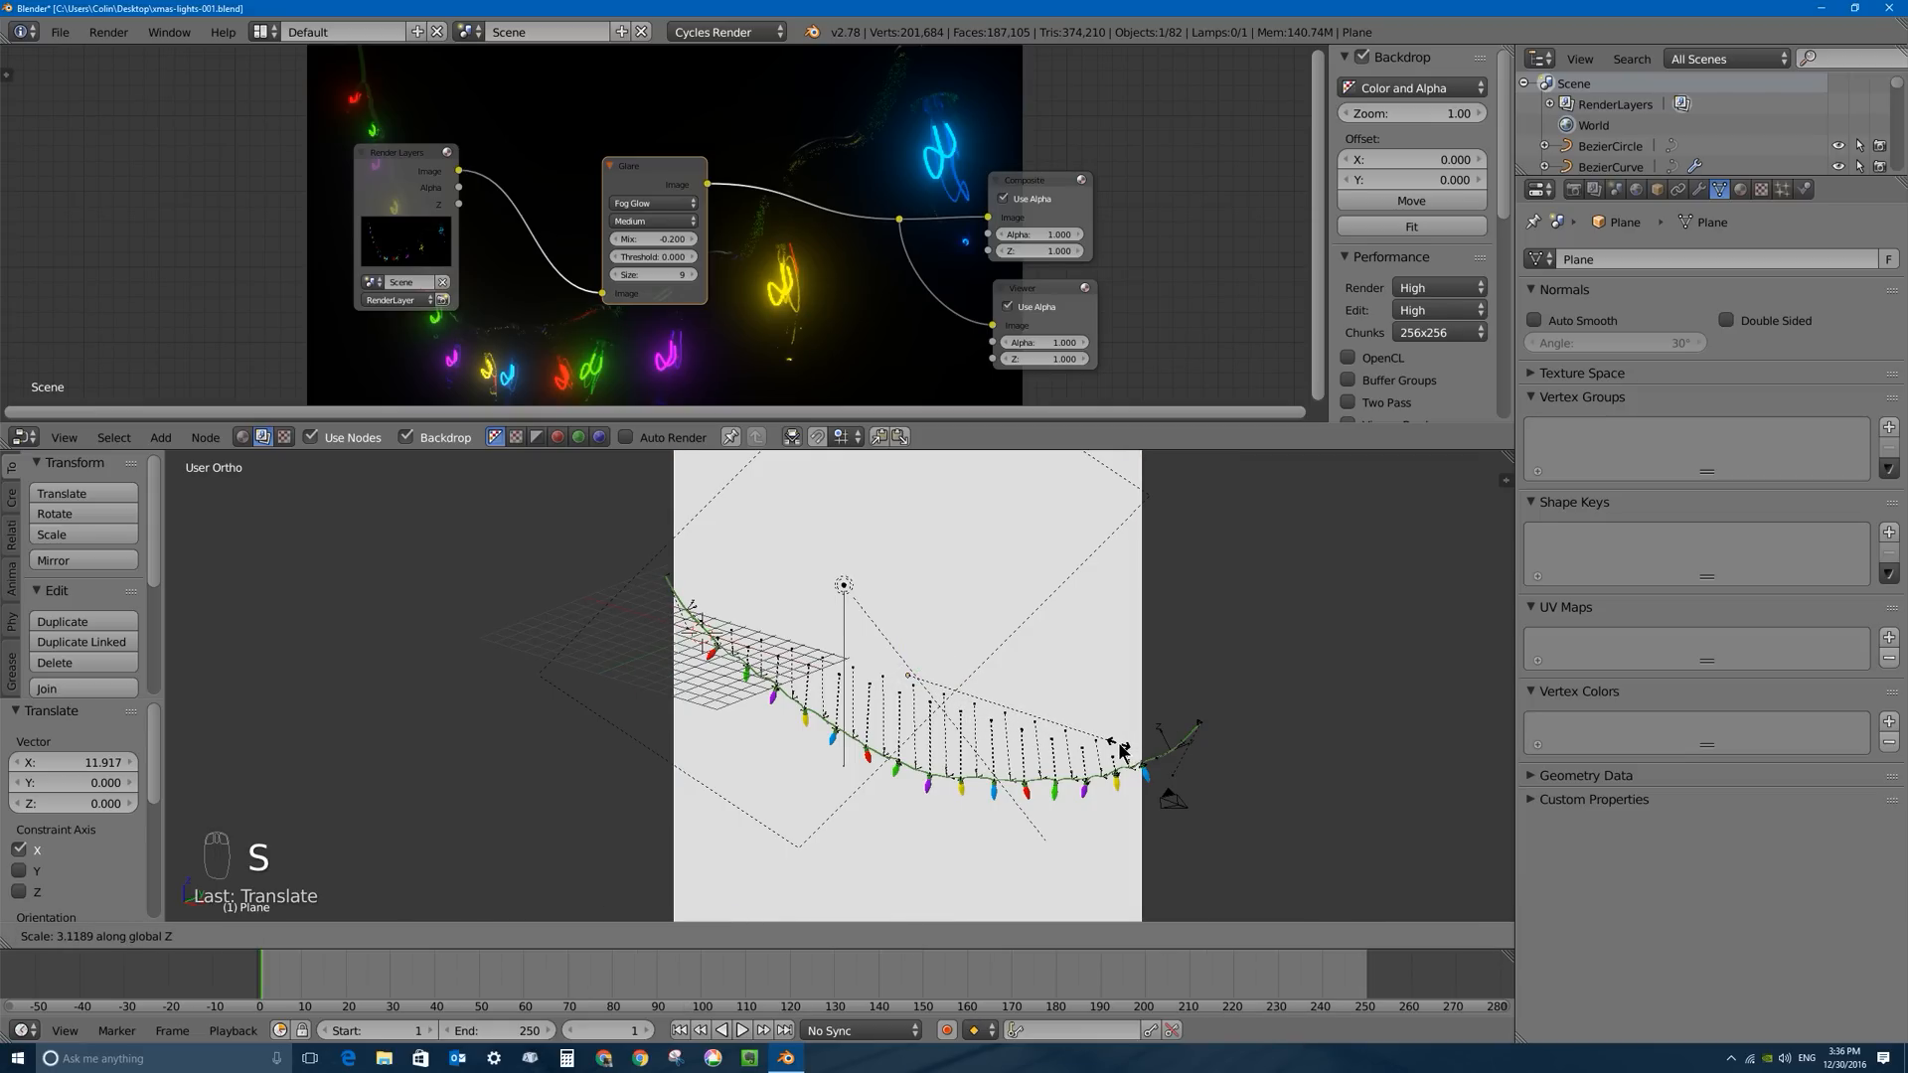
pyautogui.click(1120, 747)
pyautogui.press('s')
pyautogui.press('x')
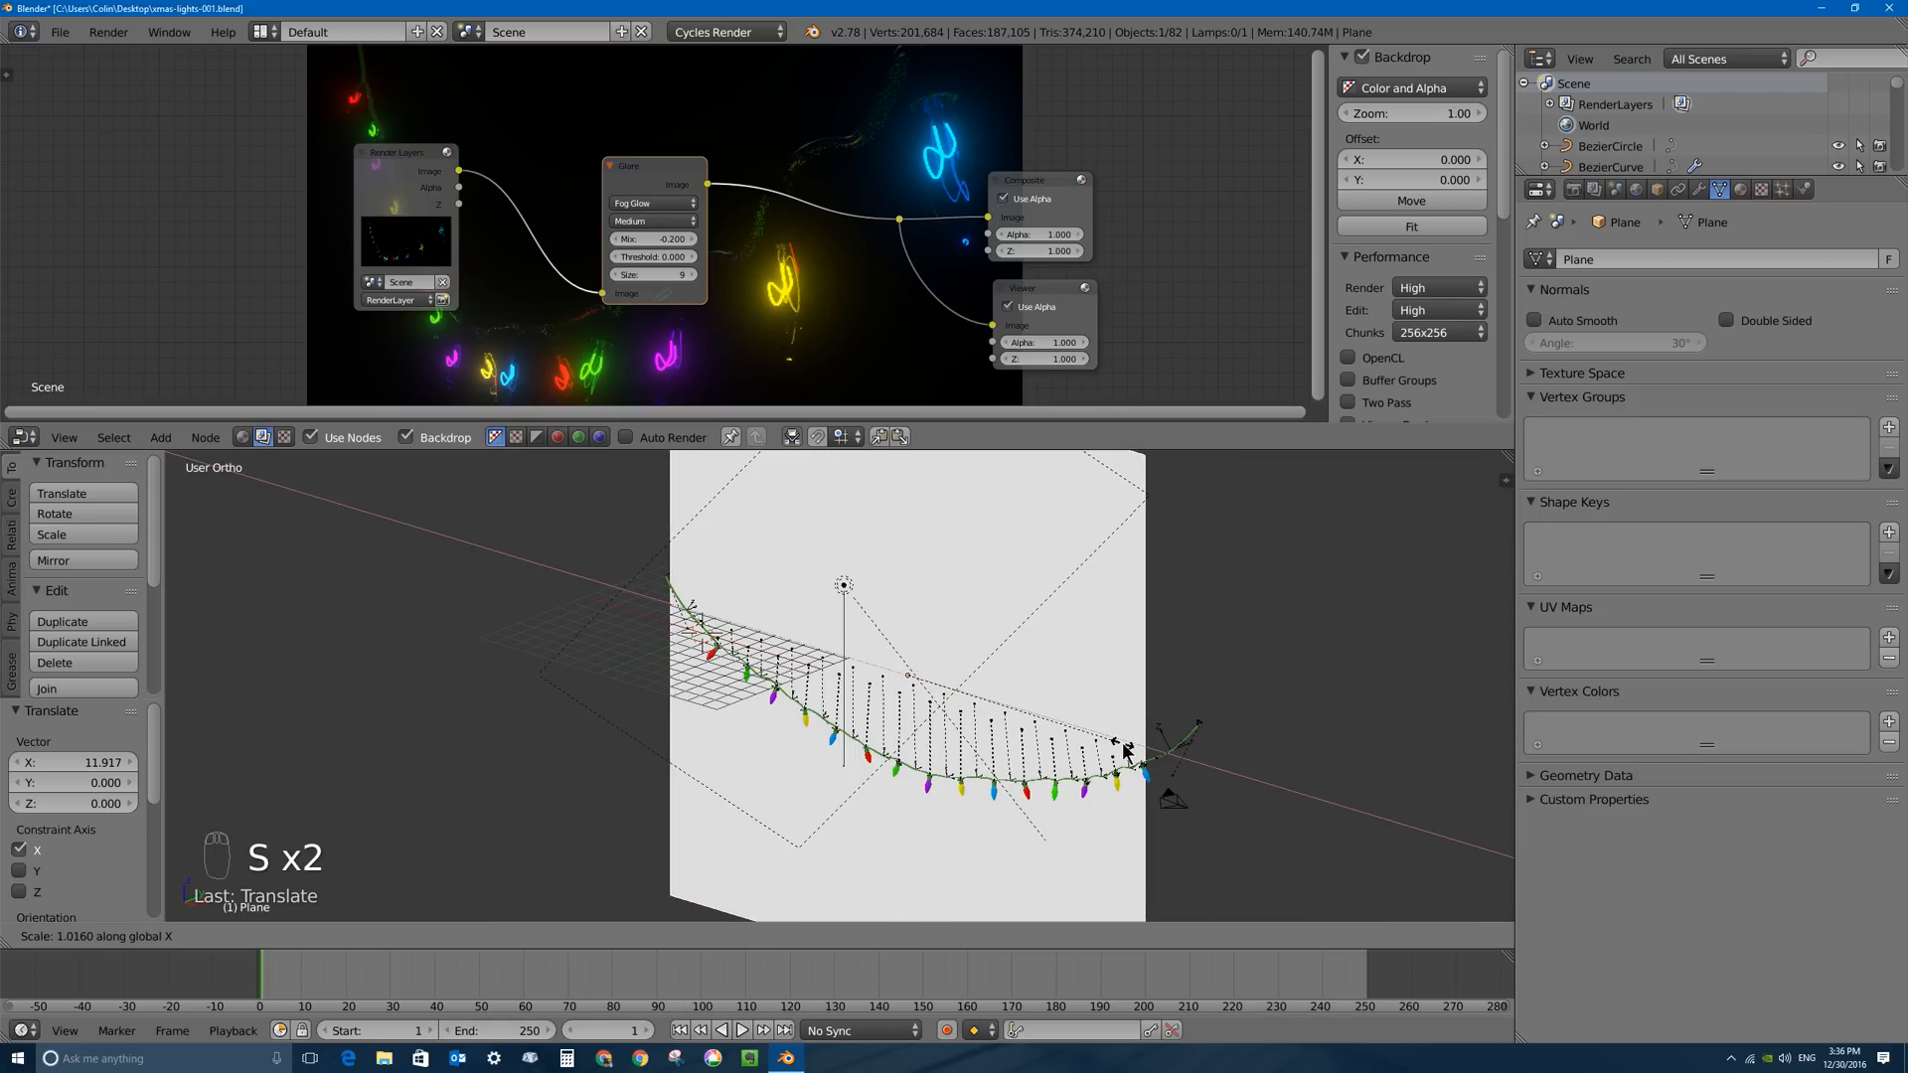
pyautogui.click(1195, 752)
# Move the wall plane about 2.21 along X and scale its height to about 0.7 along Z.
pyautogui.moveTo(894, 690); pyautogui.dragTo(948, 683, button='middle')
pyautogui.moveTo(945, 684); pyautogui.dragTo(994, 688)
pyautogui.press('s')
pyautogui.press('z')
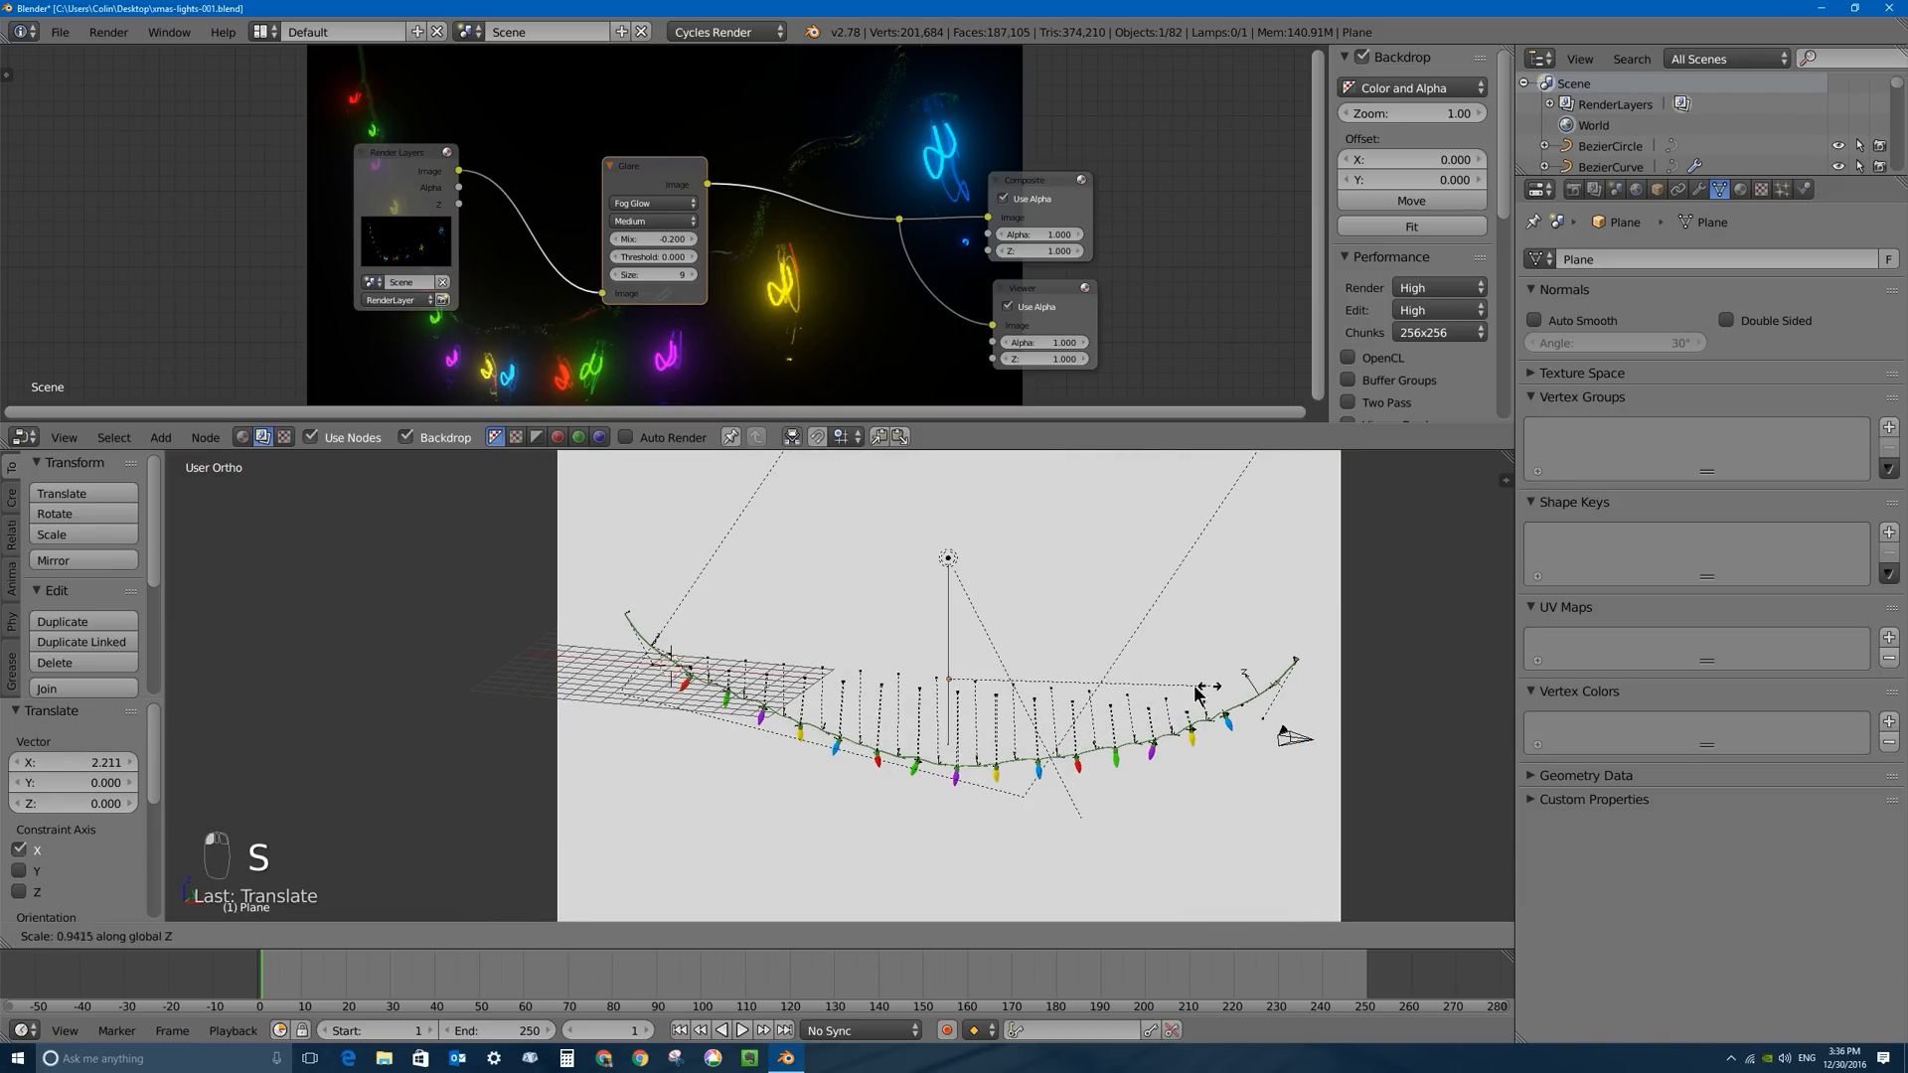
pyautogui.click(1146, 711)
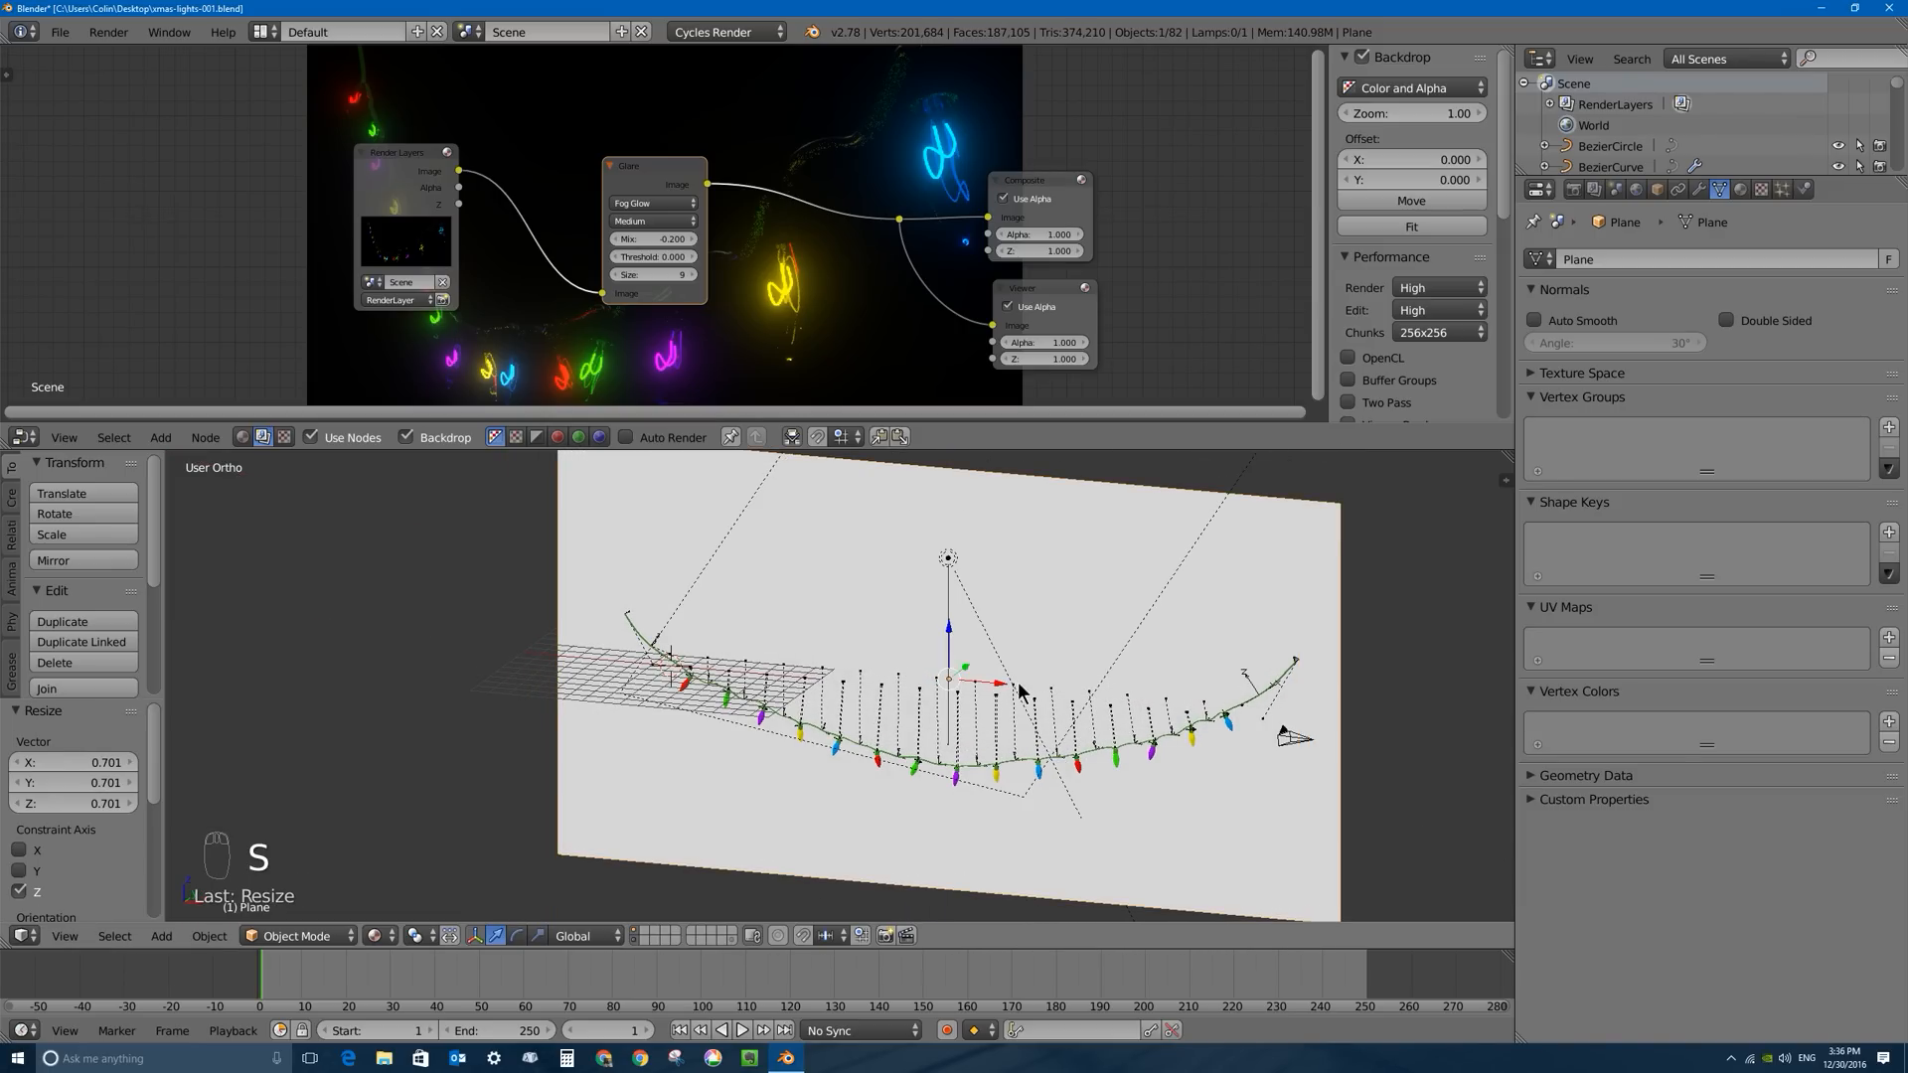
# Shift the wall plane about 0.99 along X, switch to the camera view, and lower the plane about 0.75 along Z.
pyautogui.moveTo(1019, 685); pyautogui.dragTo(1033, 686)
pyautogui.press('KP_0')
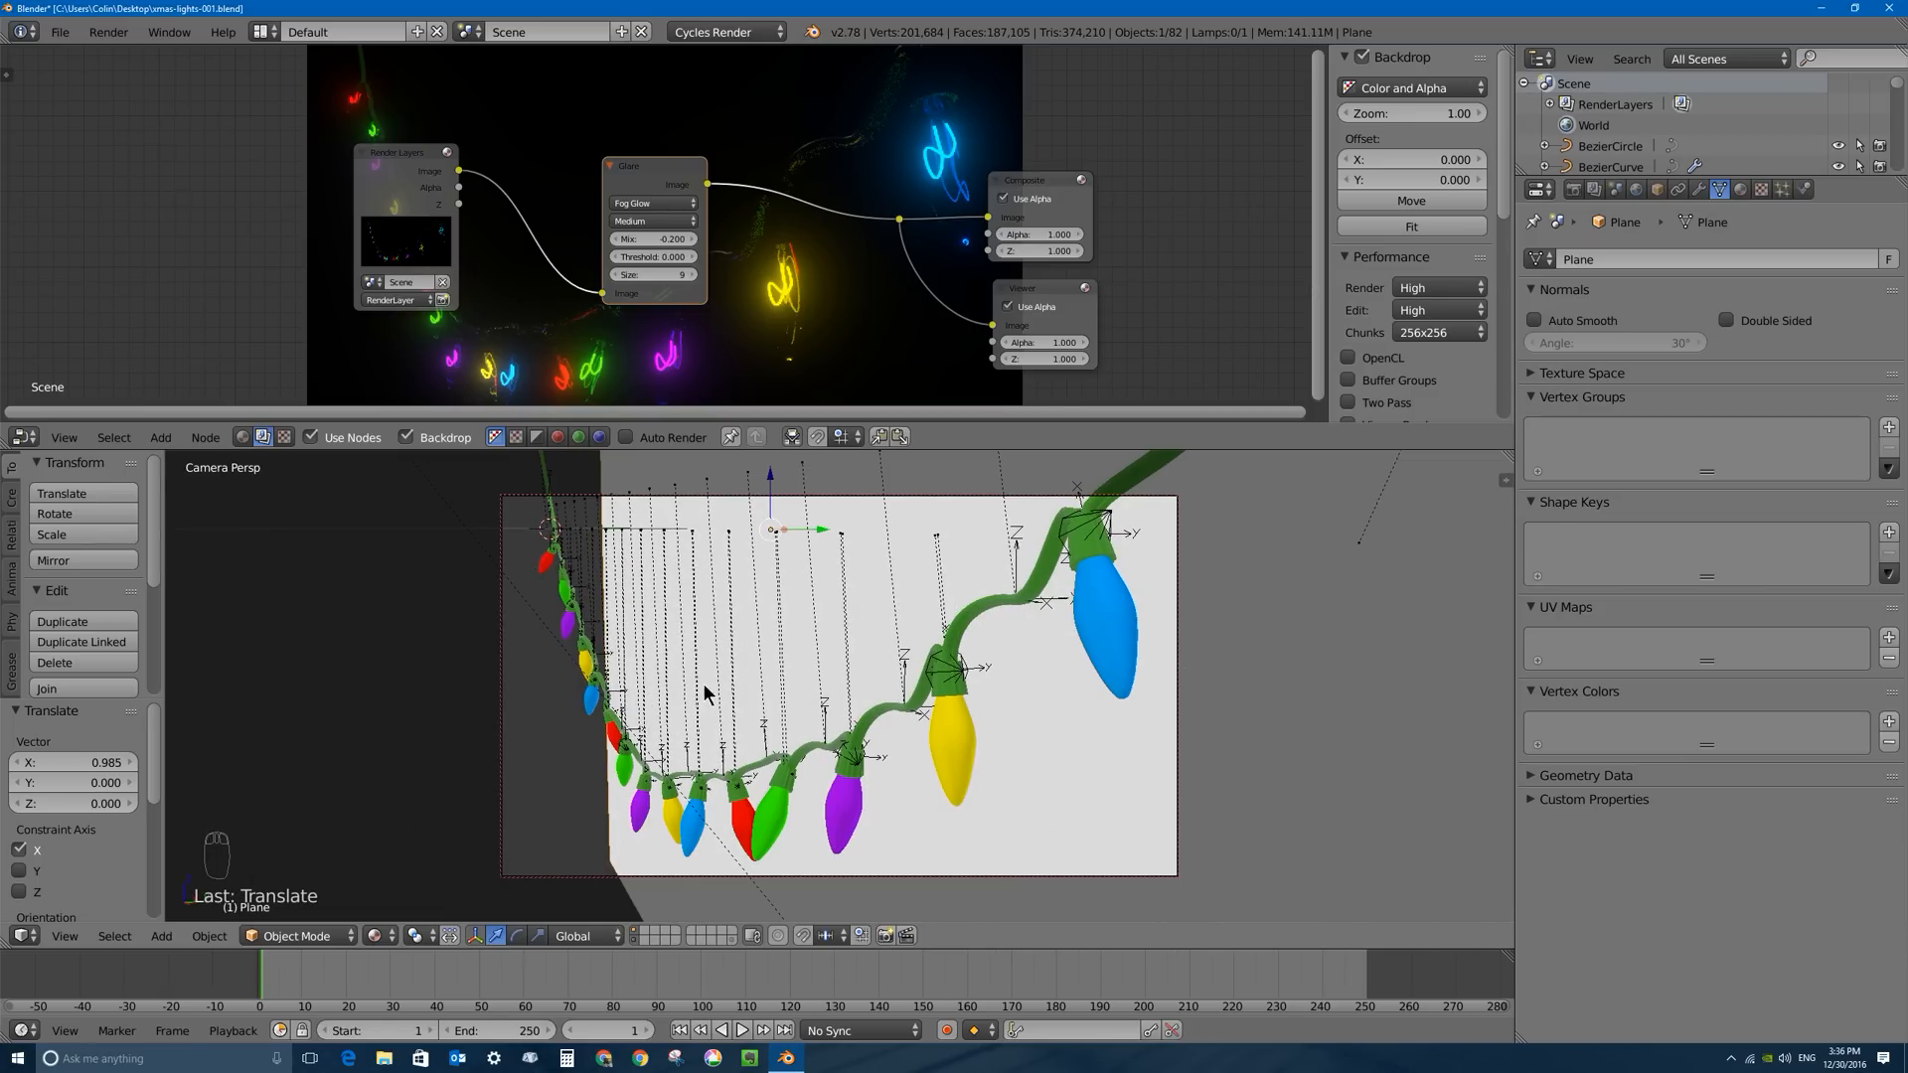
pyautogui.moveTo(767, 477); pyautogui.dragTo(473, 629)
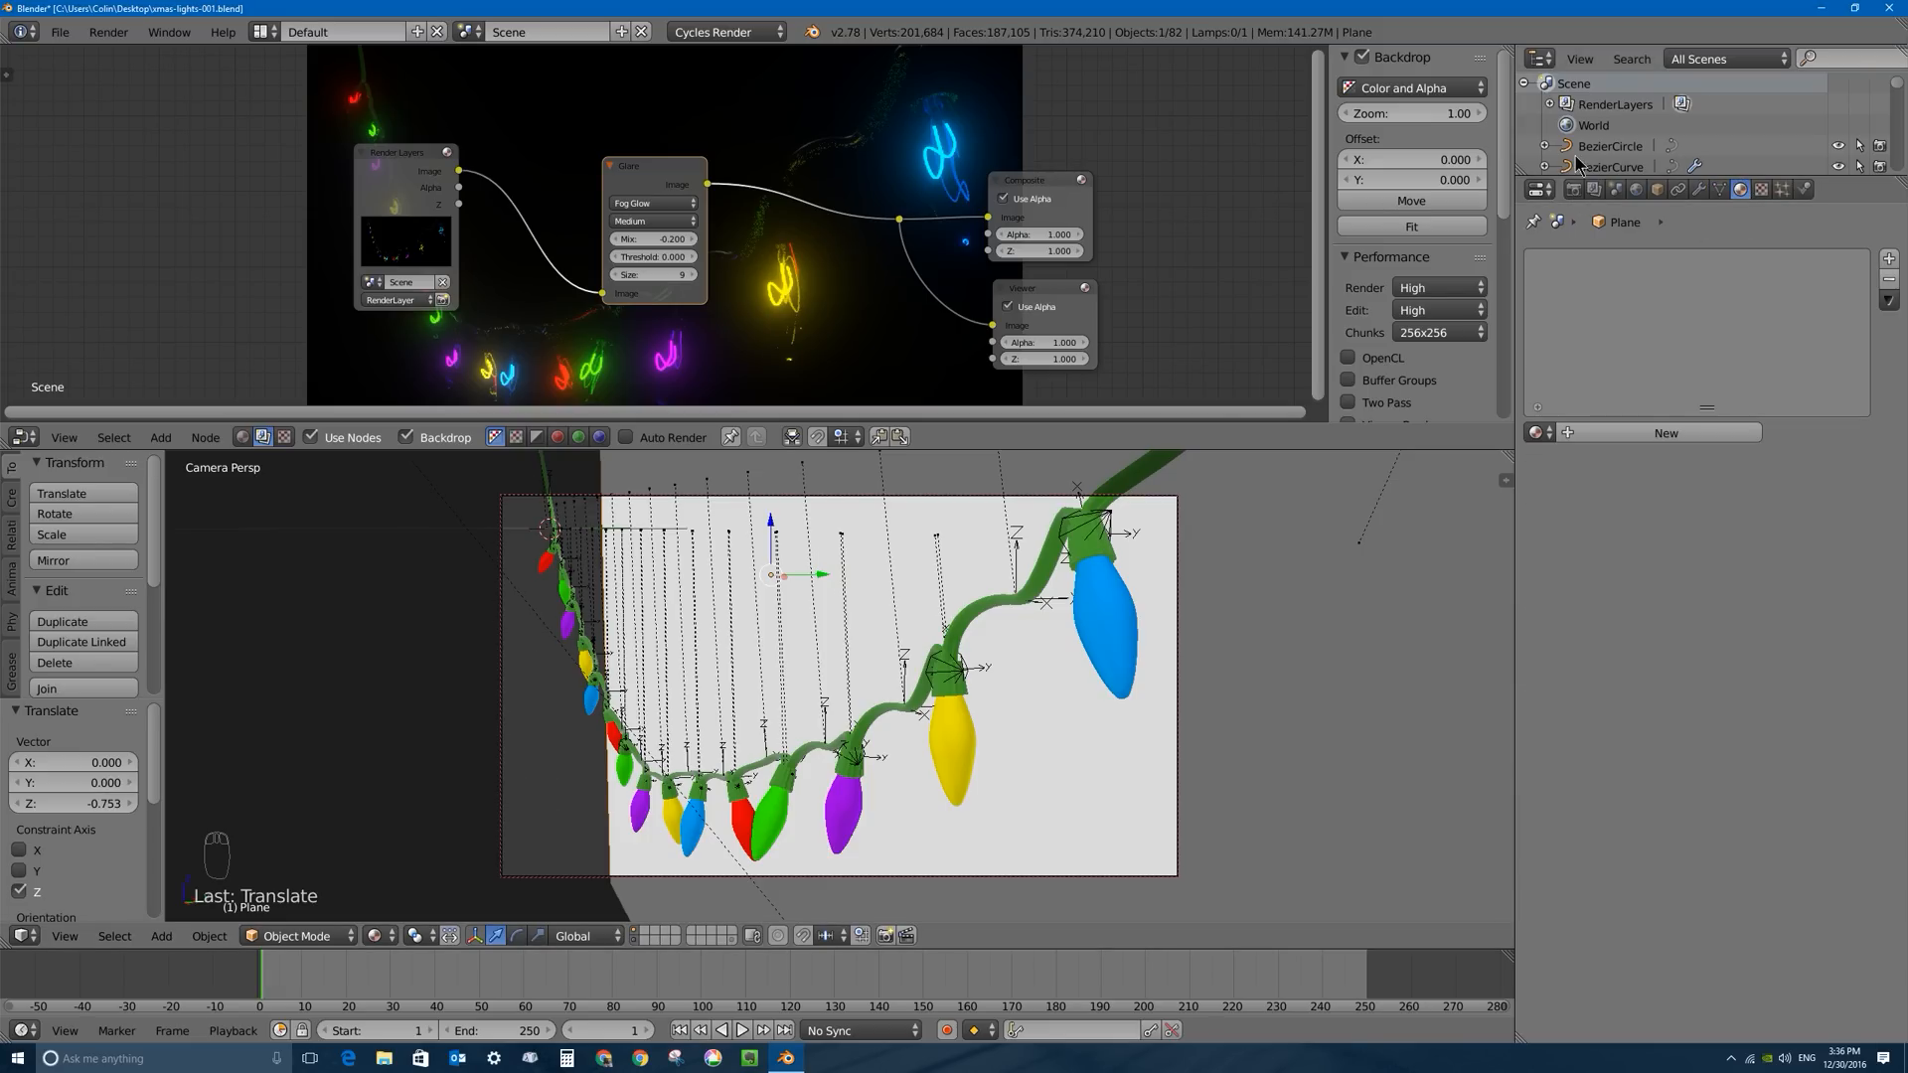
# Render the scene with the new wall from the camera, and return to the 3D view.
pyautogui.click(1572, 189)
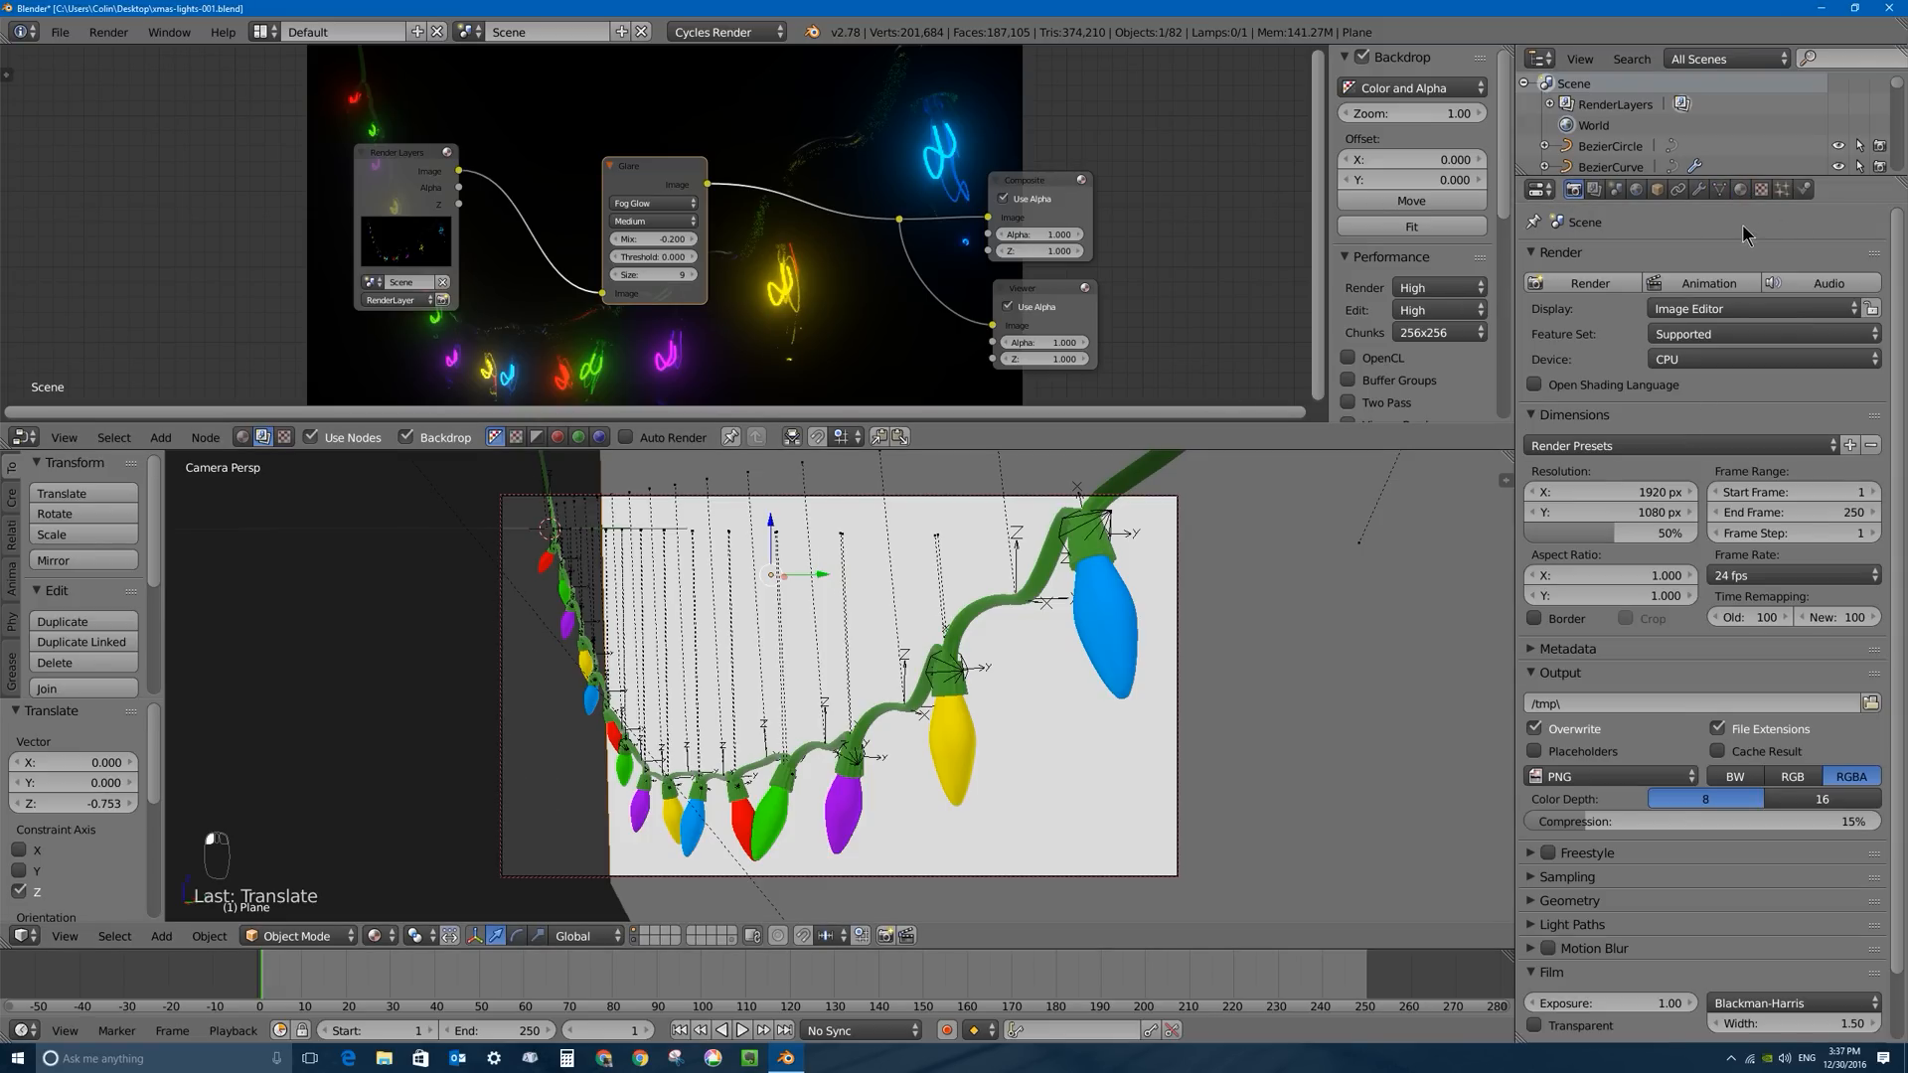
pyautogui.click(1580, 284)
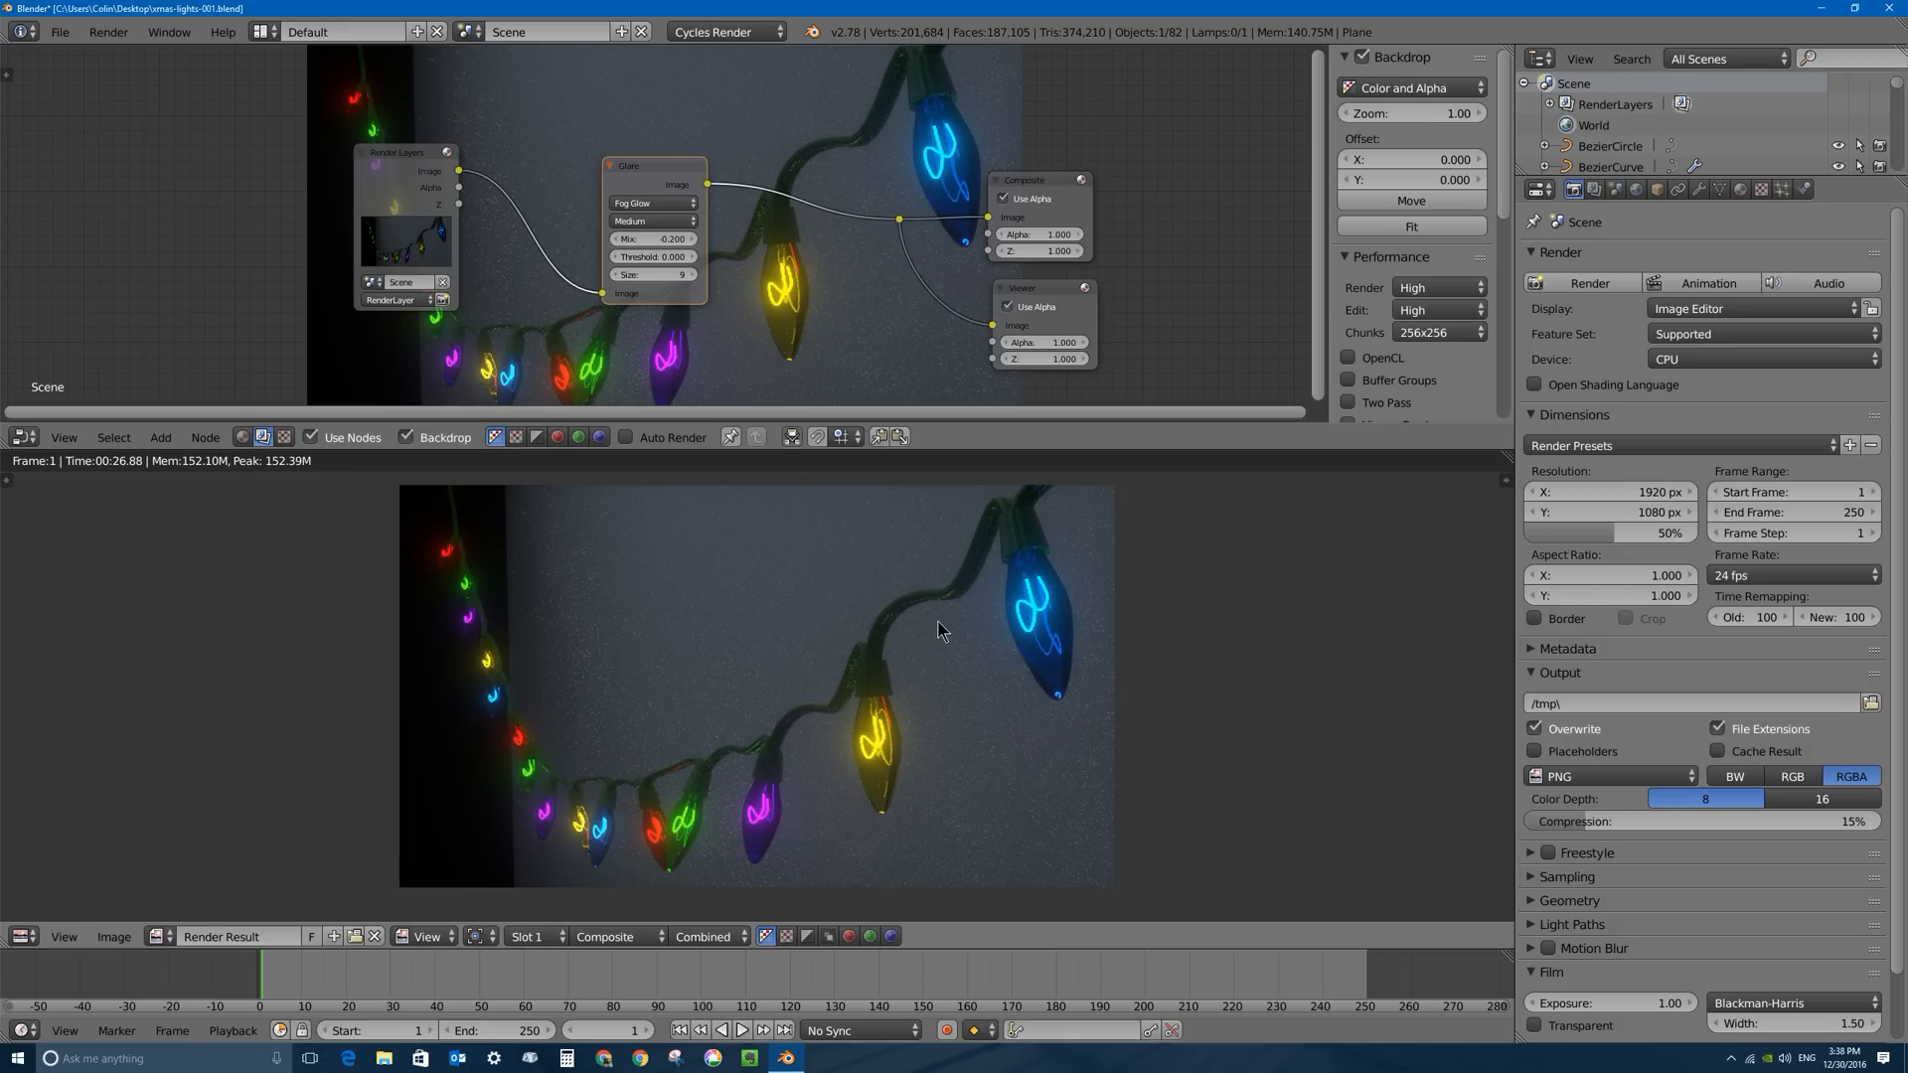
pyautogui.press('Escape')
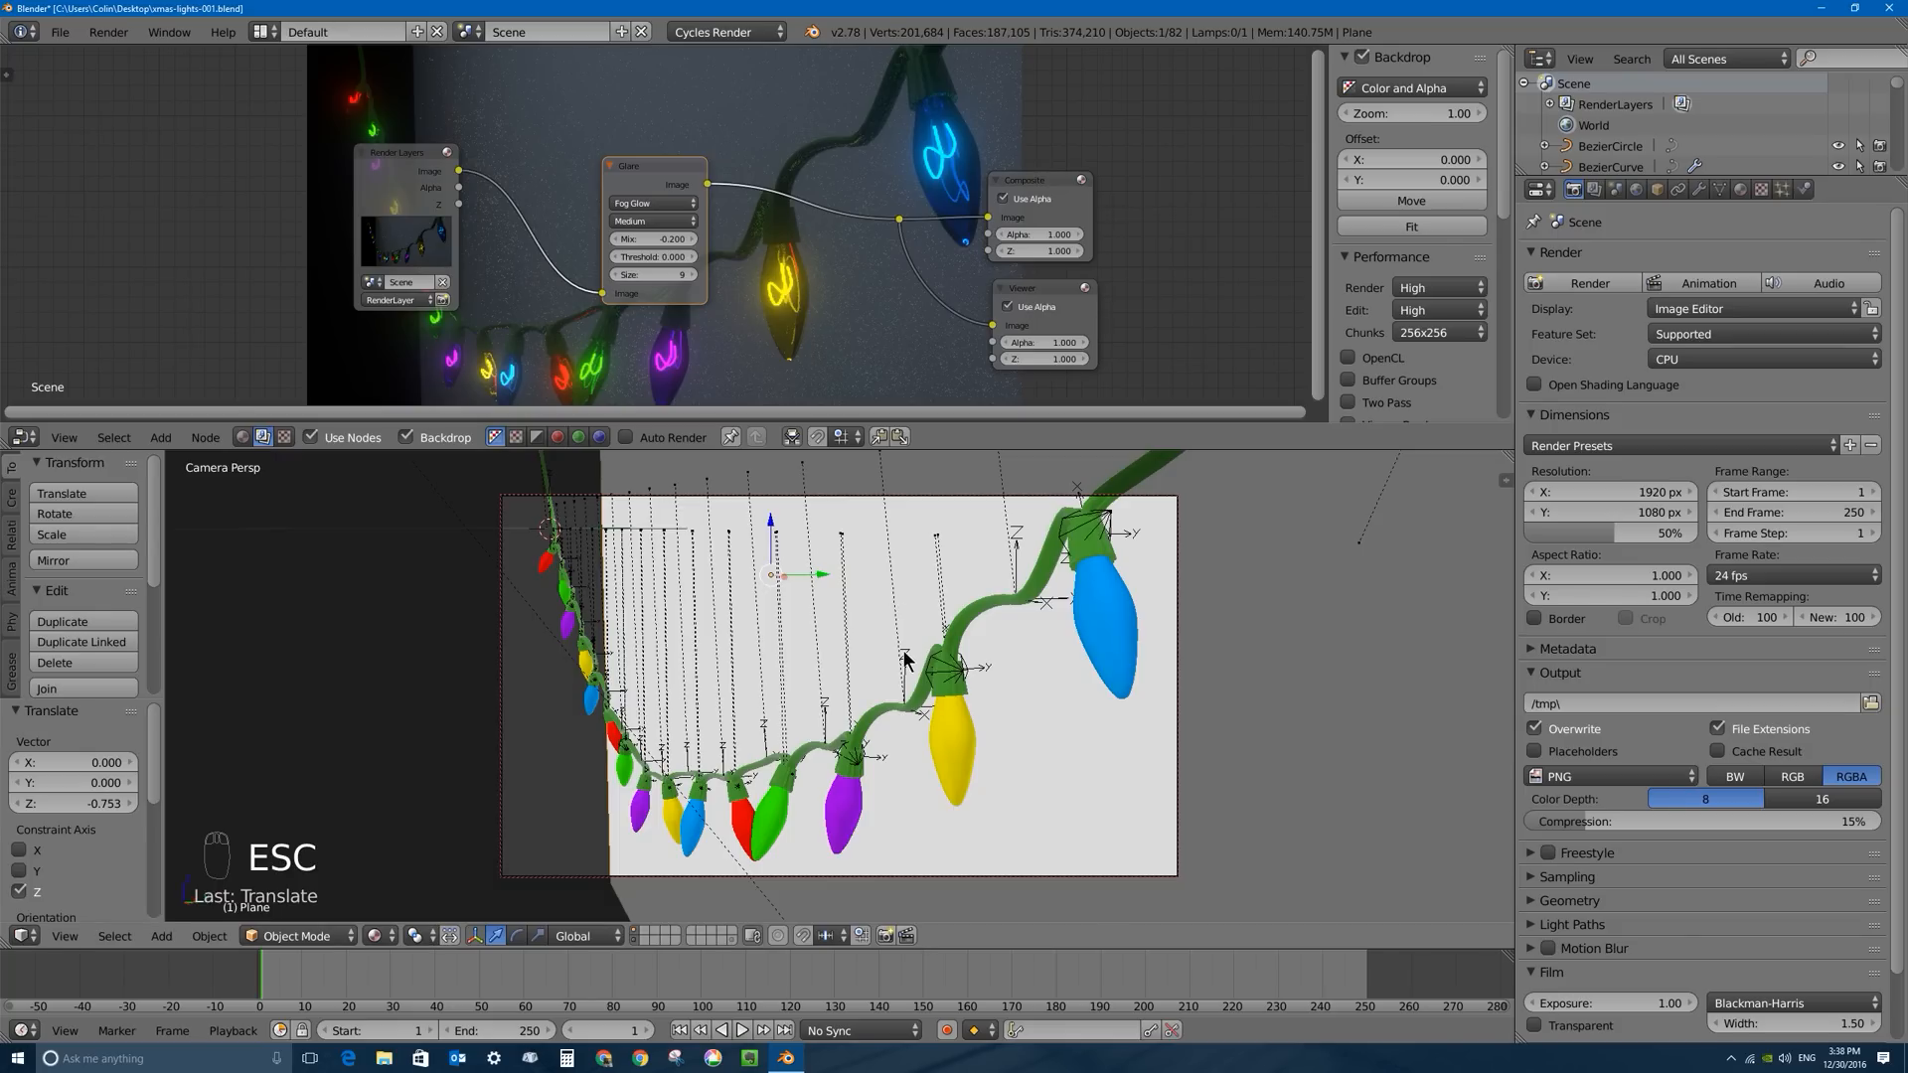
# Set the emission strength of the light-filament material on the large blue bulb to 50.
pyautogui.rightClick(1105, 586)
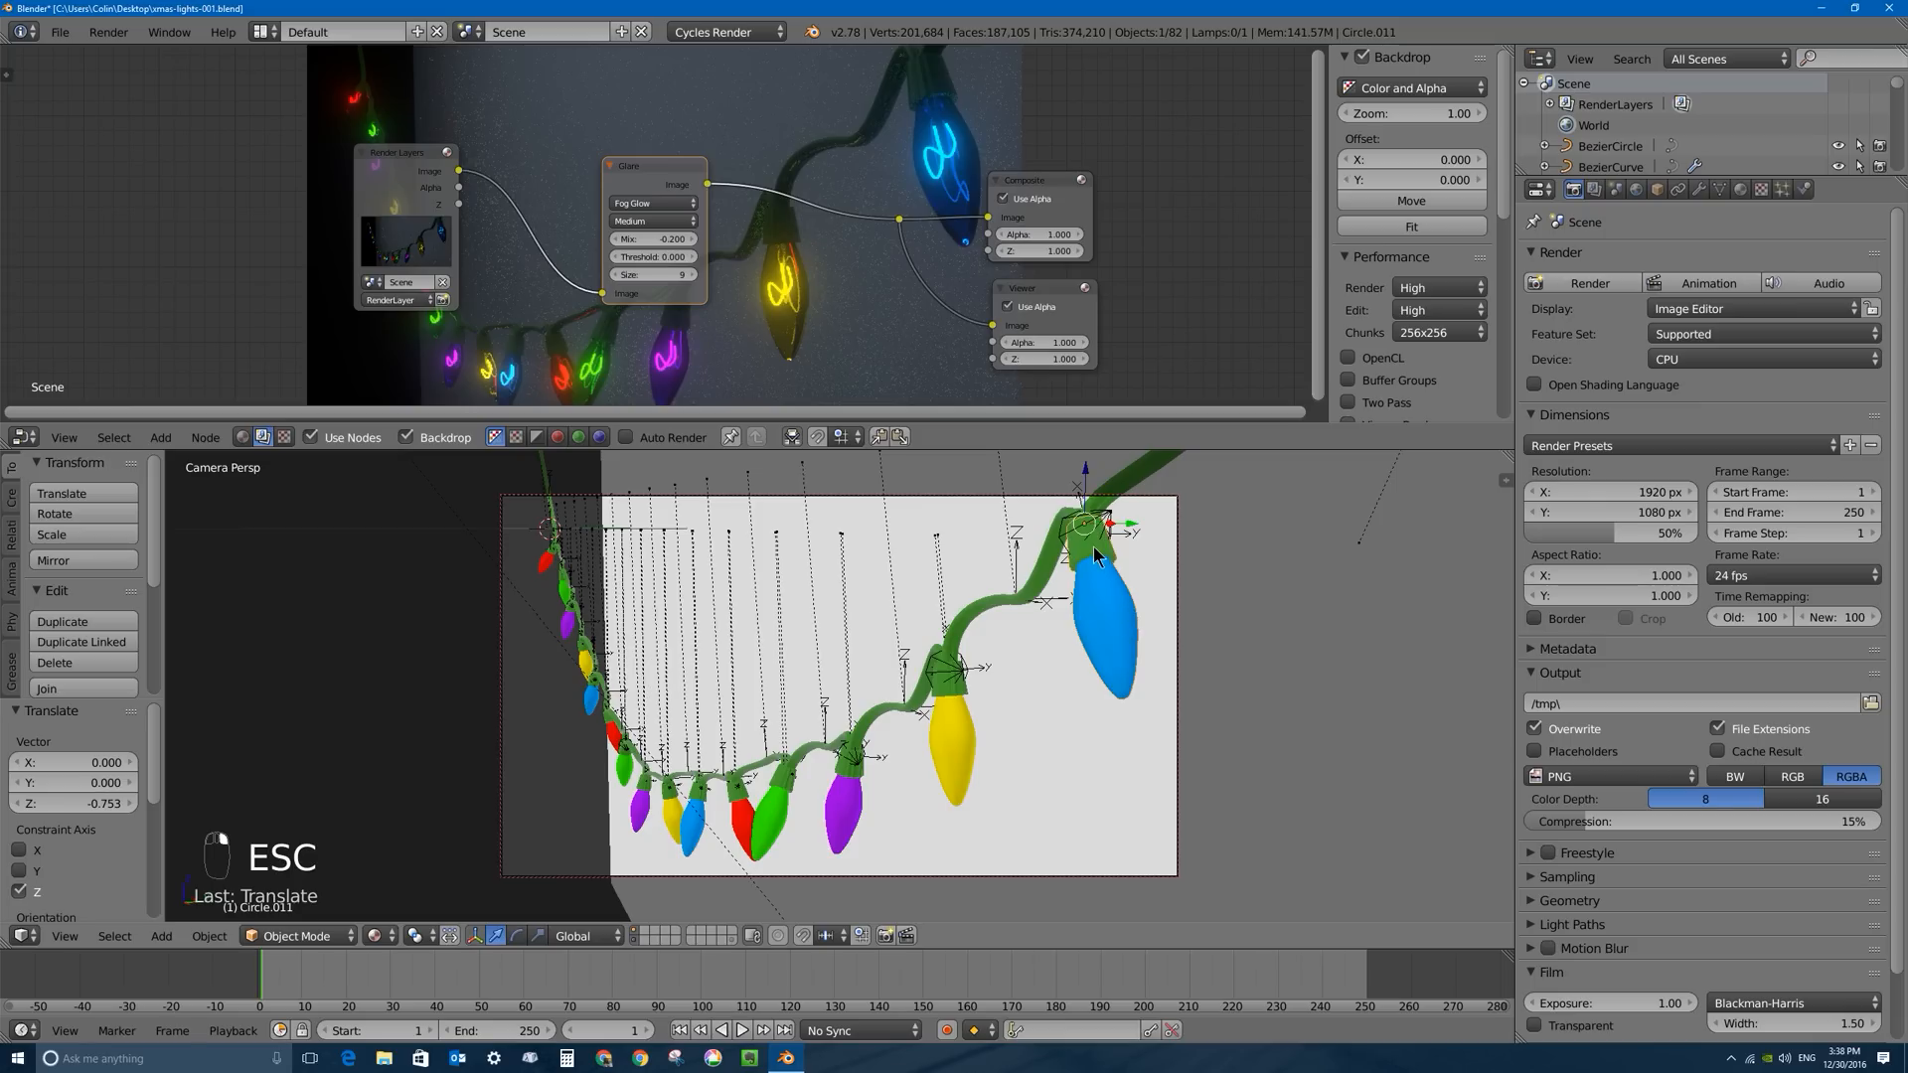
pyautogui.click(1739, 191)
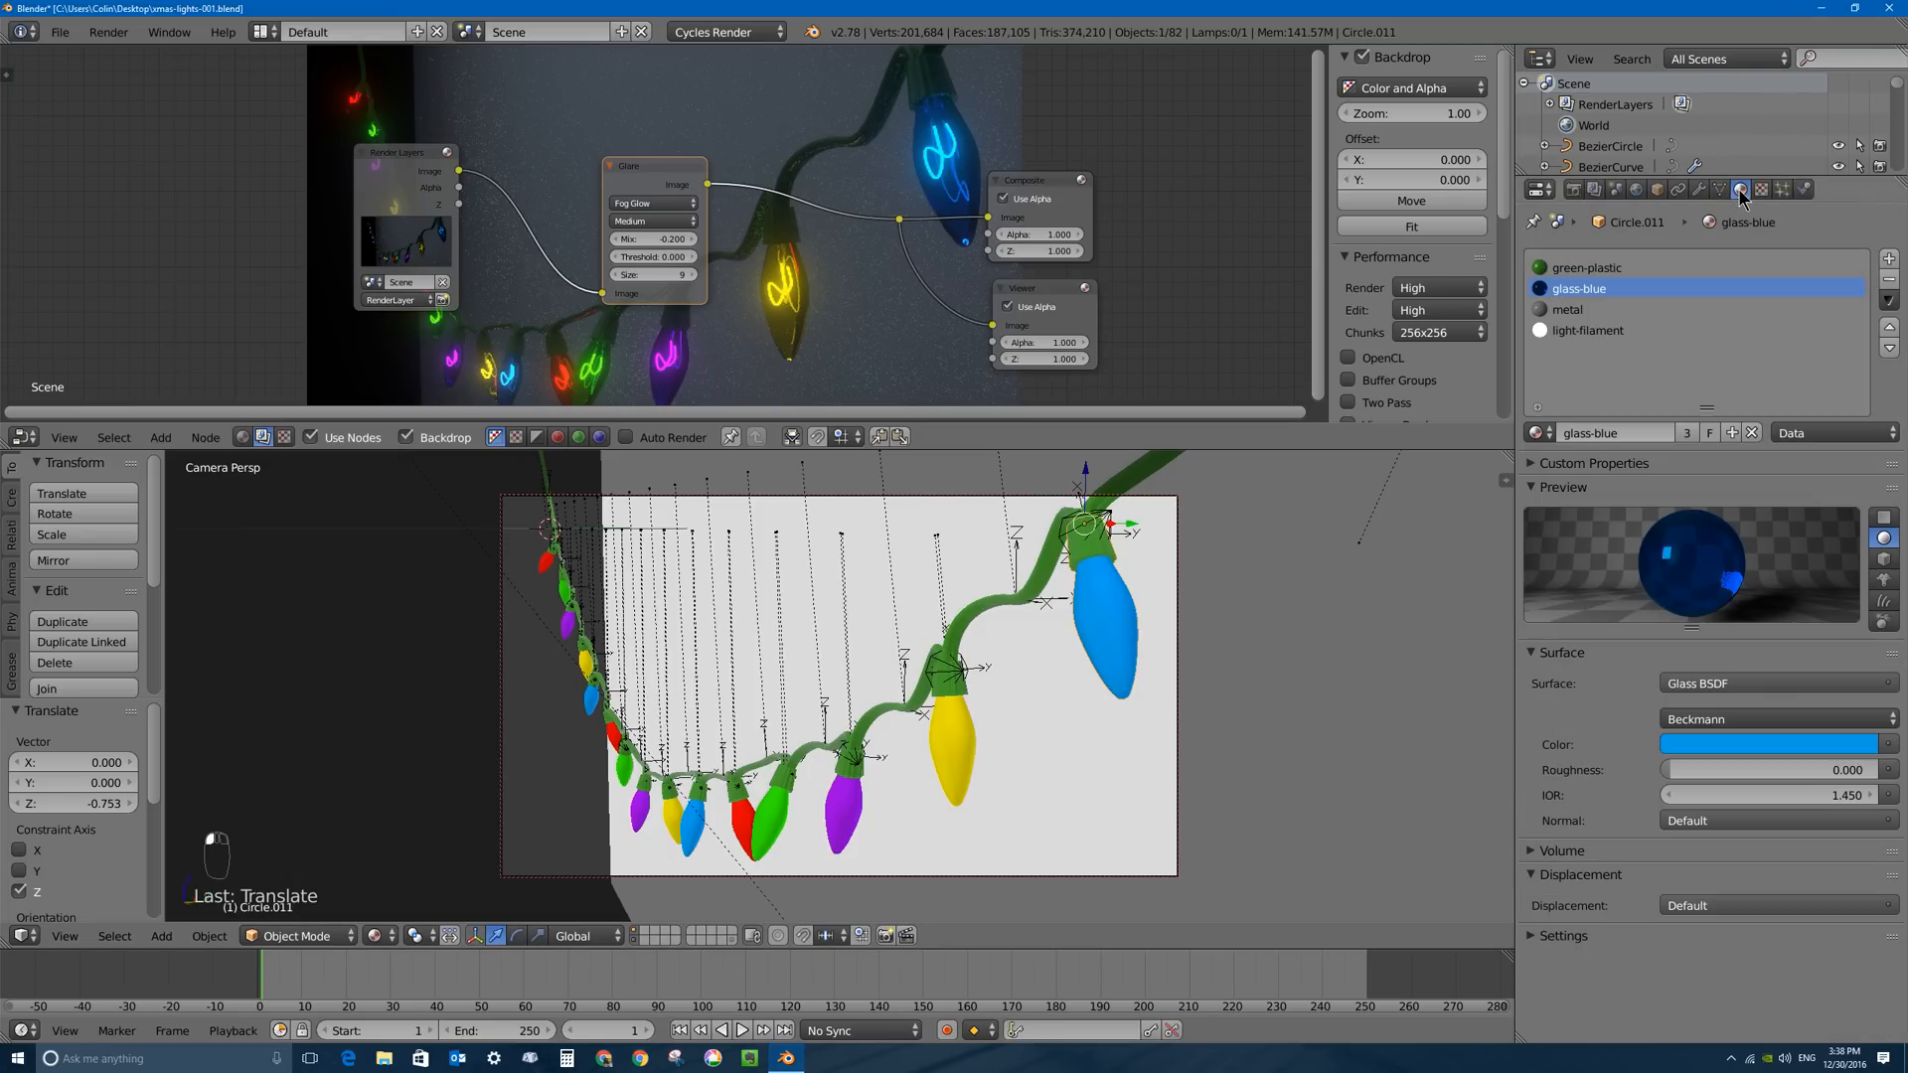
pyautogui.click(1586, 332)
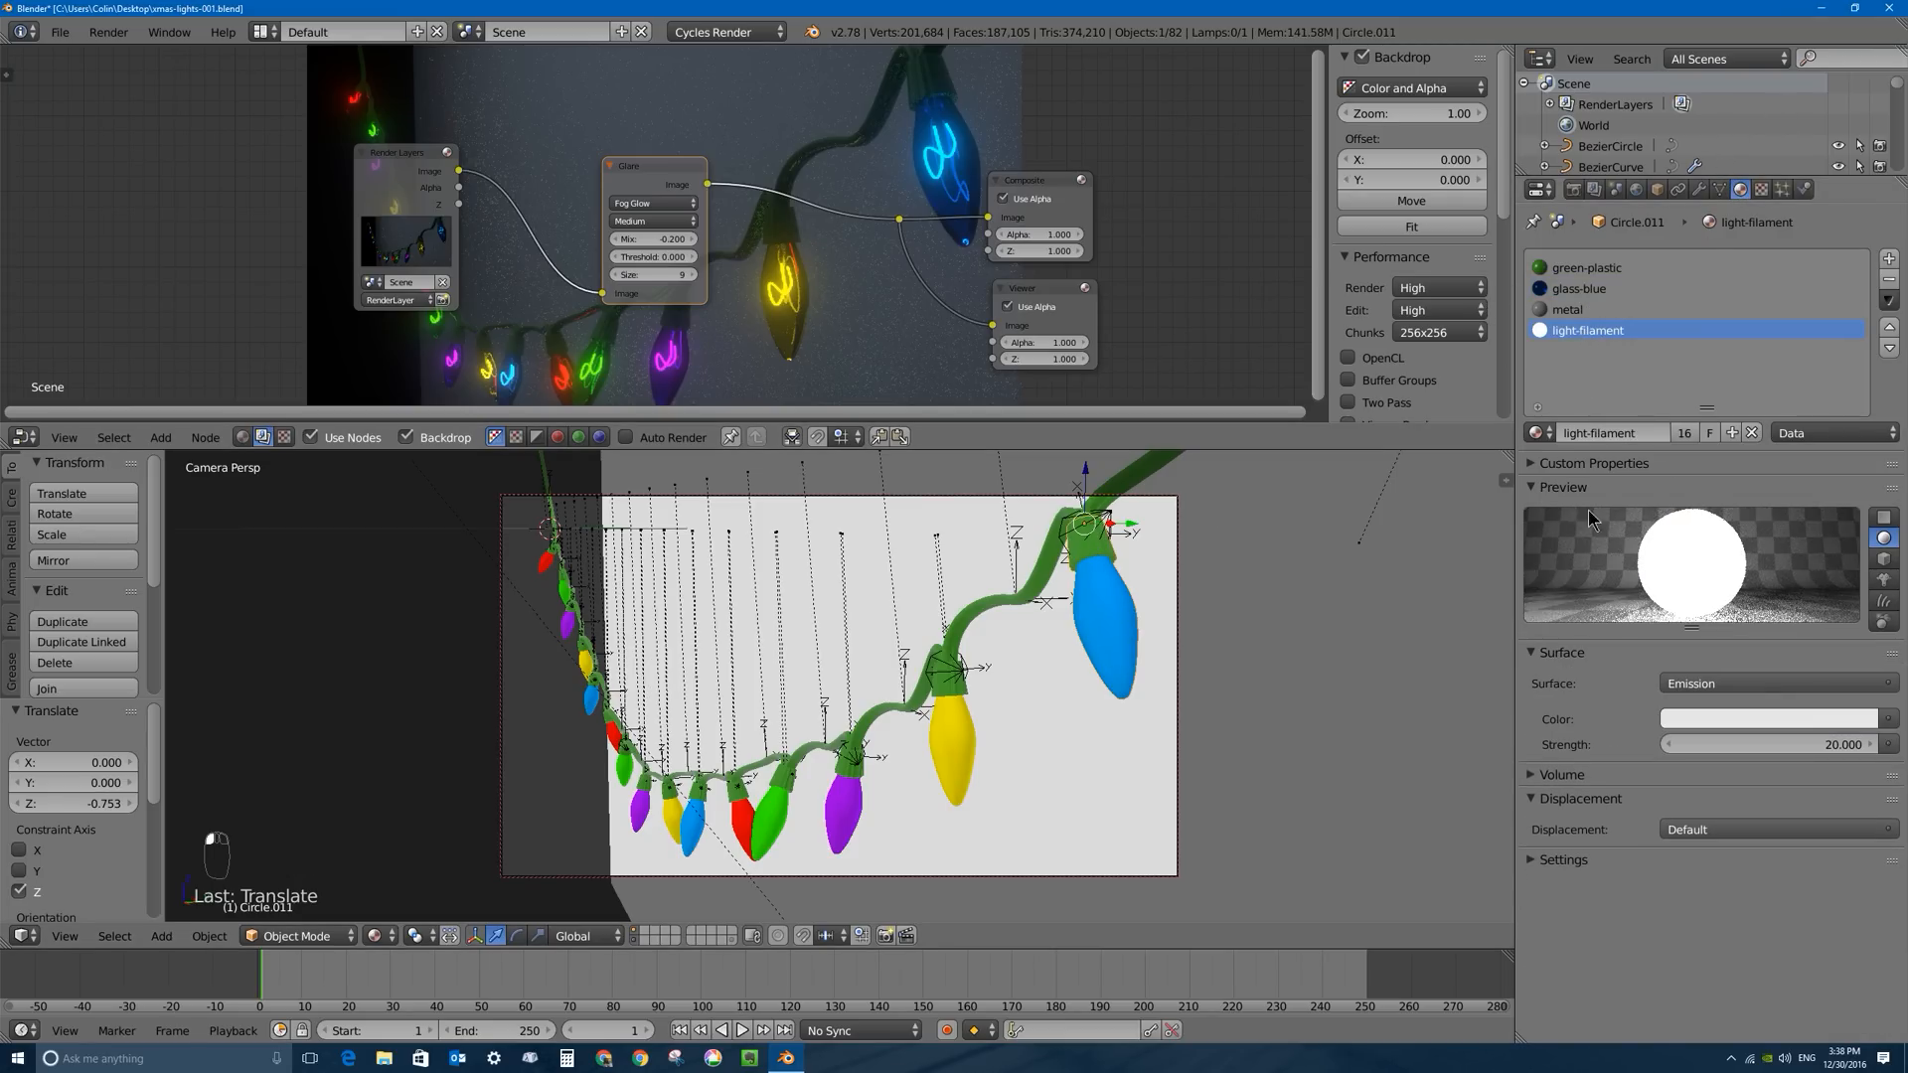
pyautogui.click(1798, 744)
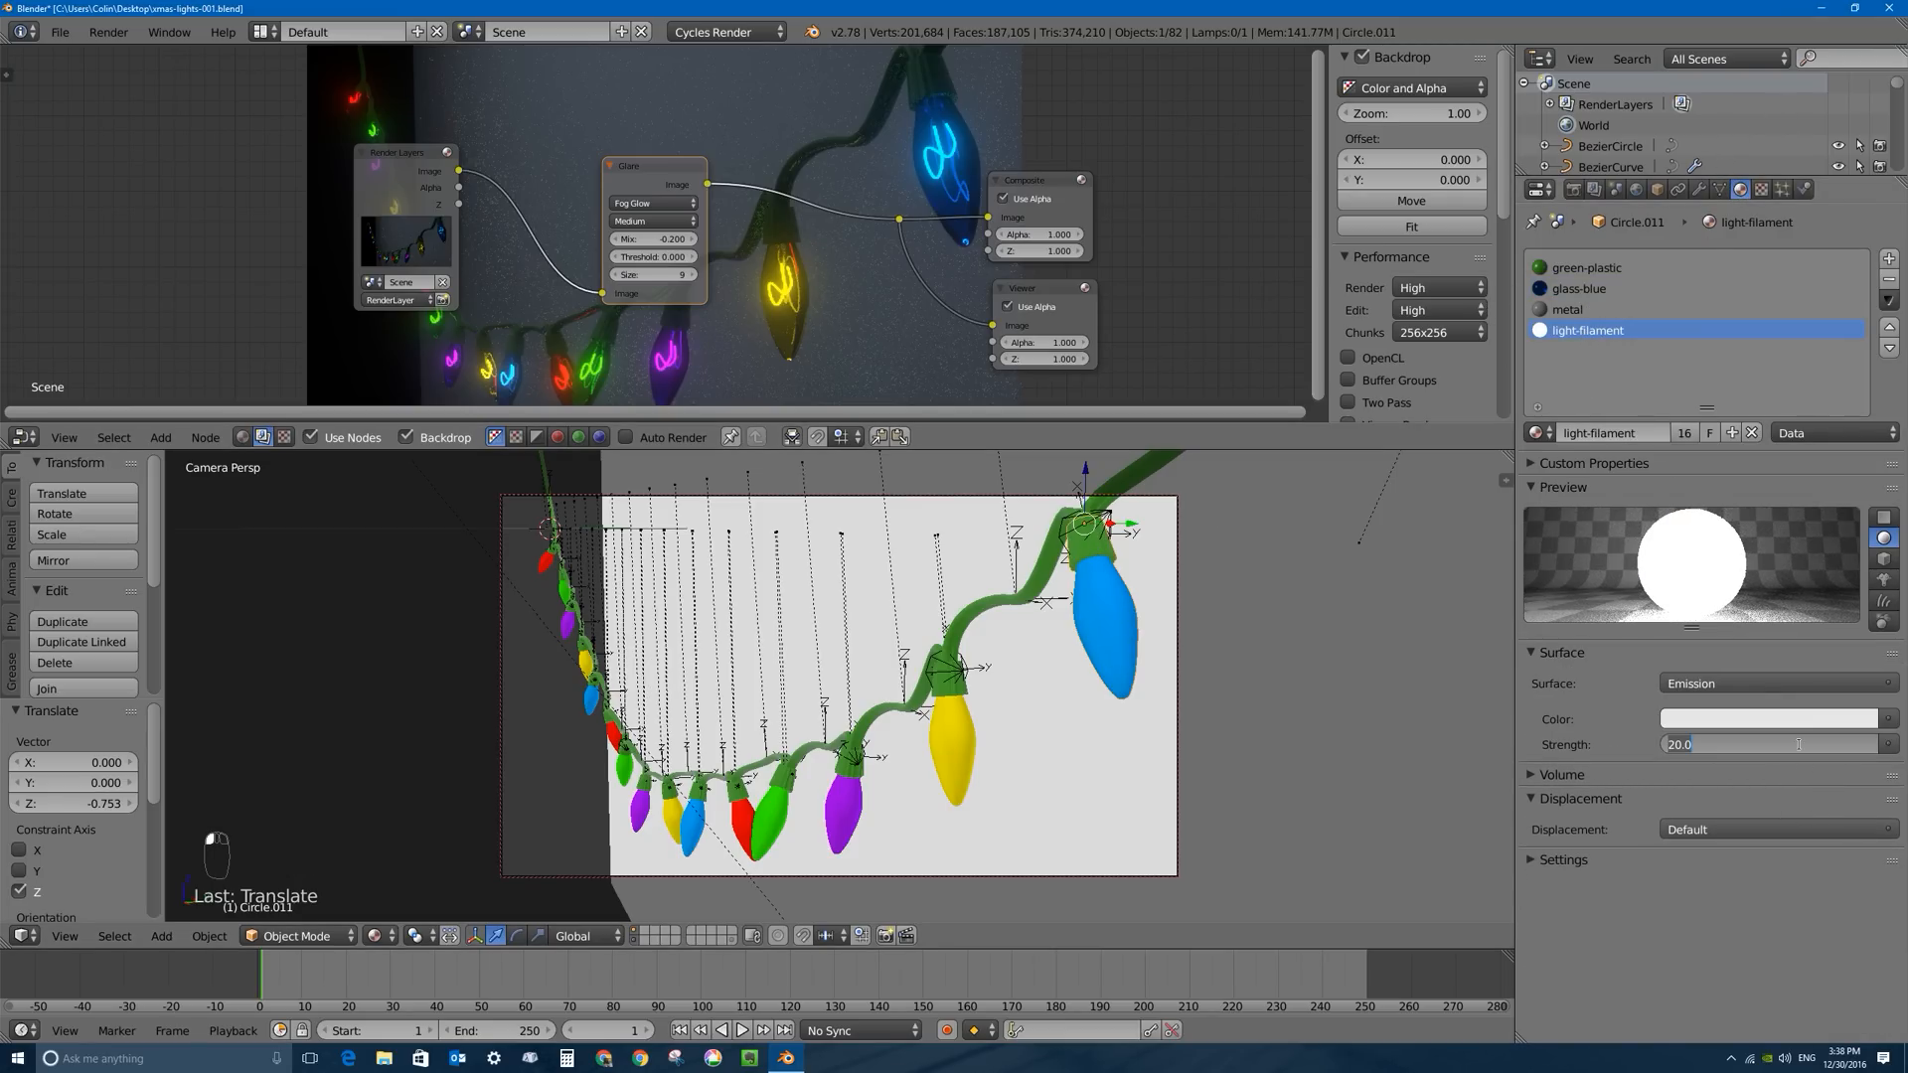
pyautogui.write('50')
pyautogui.press('Return')
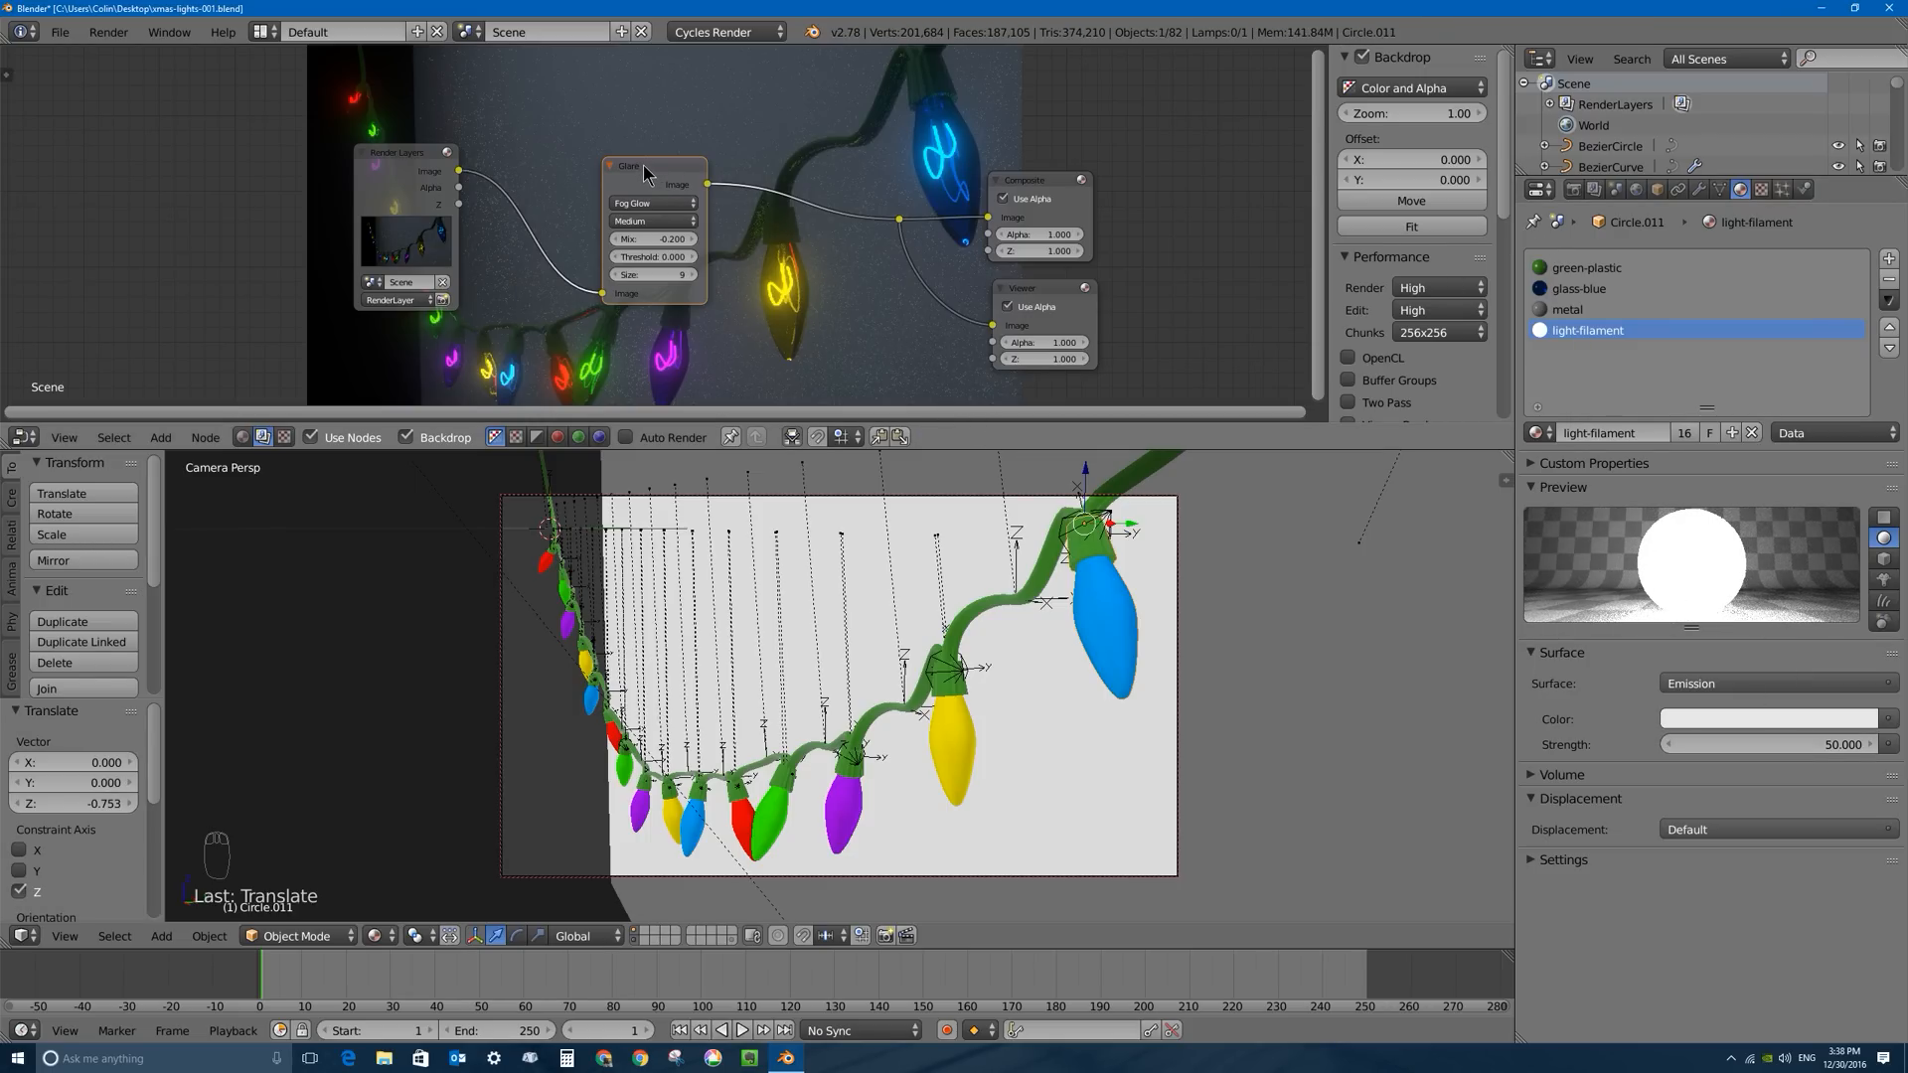
# Move the Fog Glow Glare node closer to Render Layers, duplicate it, and insert the copy between the original and the output nodes.
pyautogui.moveTo(647, 171); pyautogui.dragTo(618, 182)
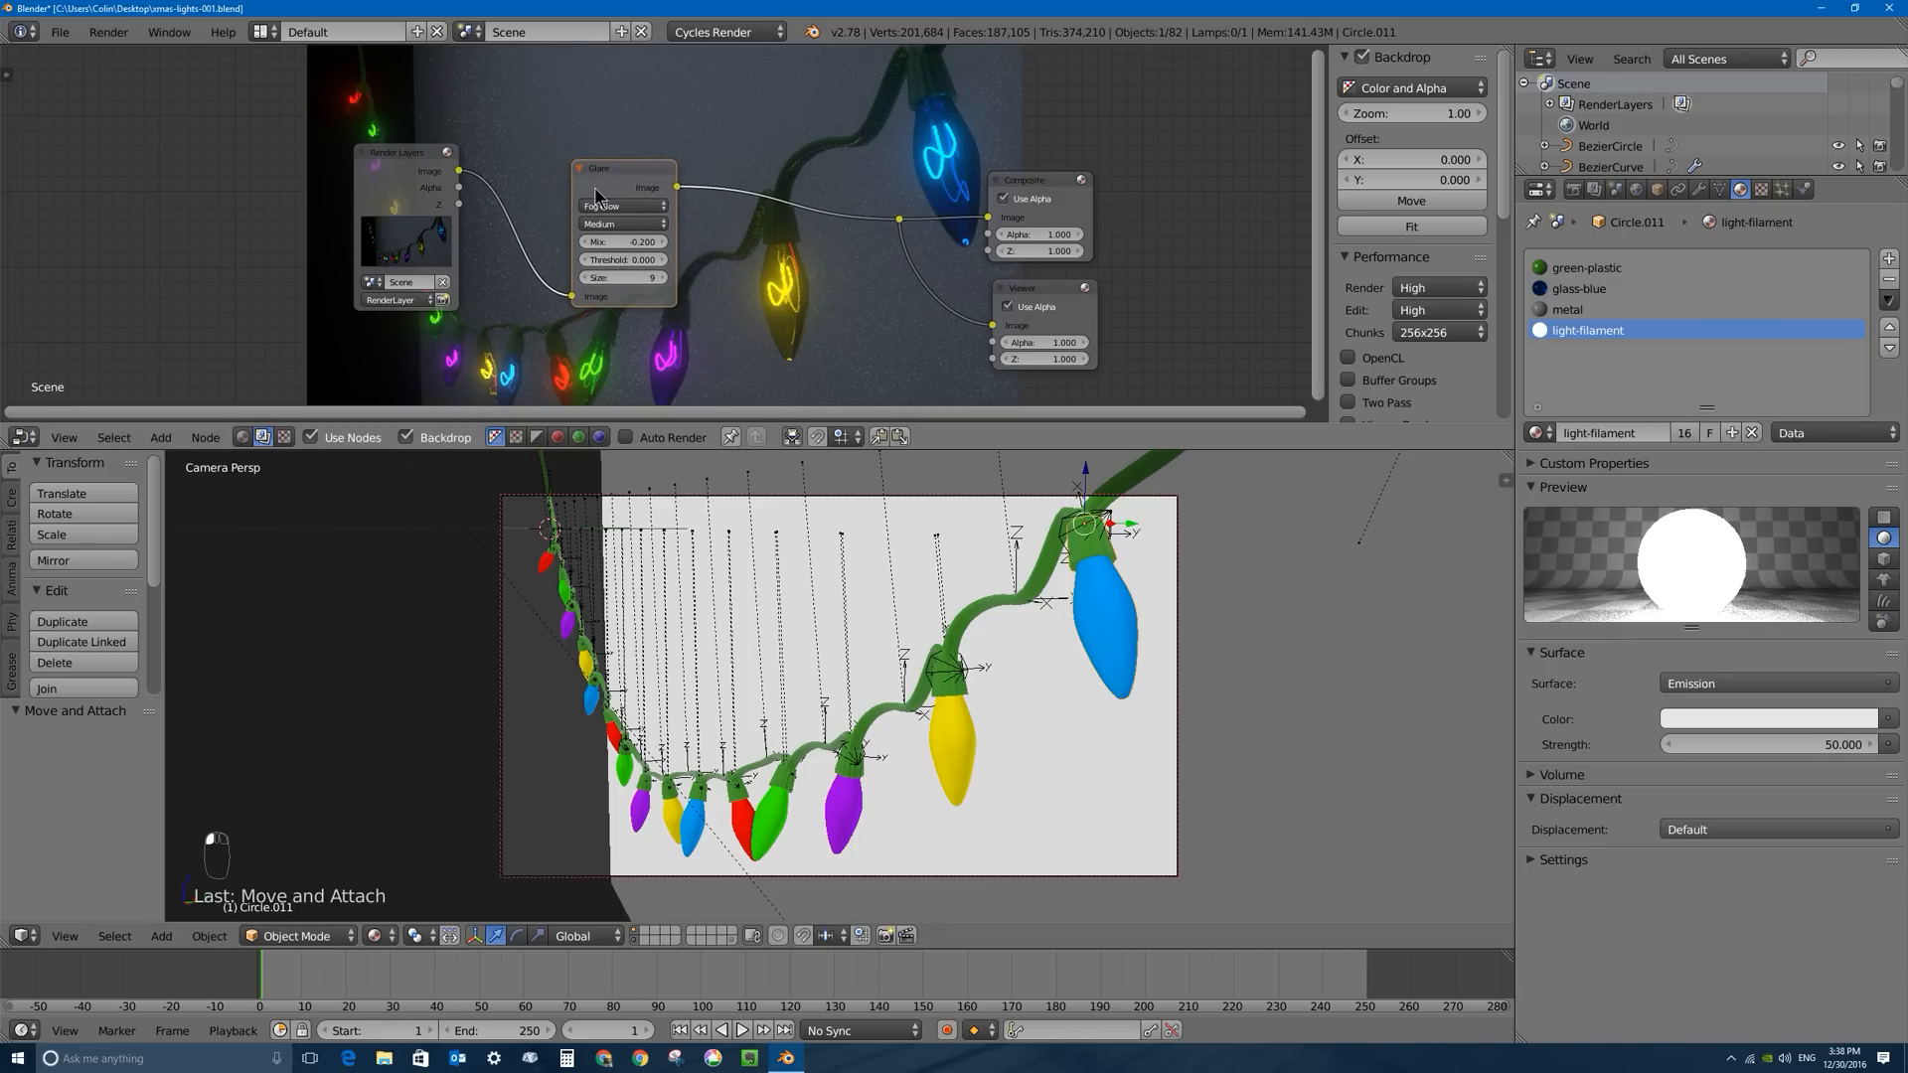
pyautogui.click(637, 278)
pyautogui.press('Return')
pyautogui.click(603, 179)
pyautogui.moveTo(603, 179); pyautogui.dragTo(578, 182)
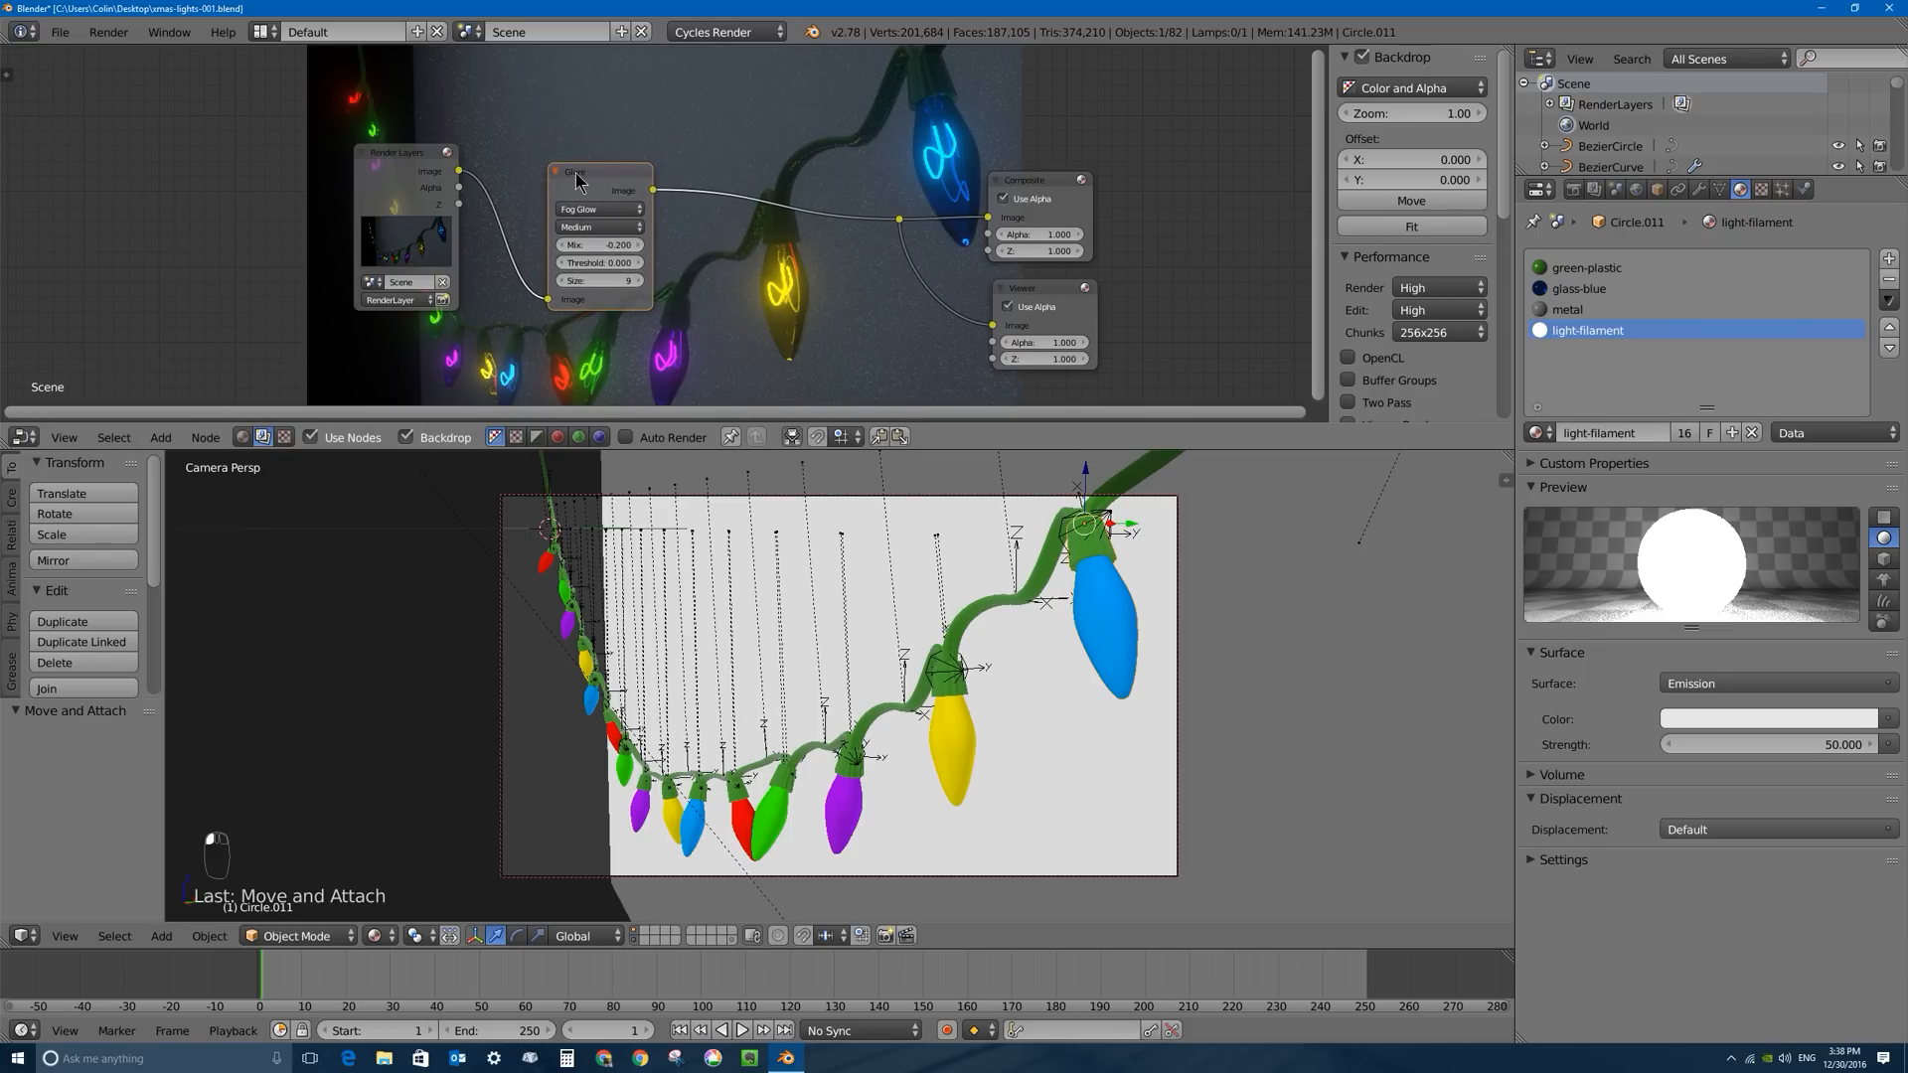
pyautogui.hotkey('shift', 'd')
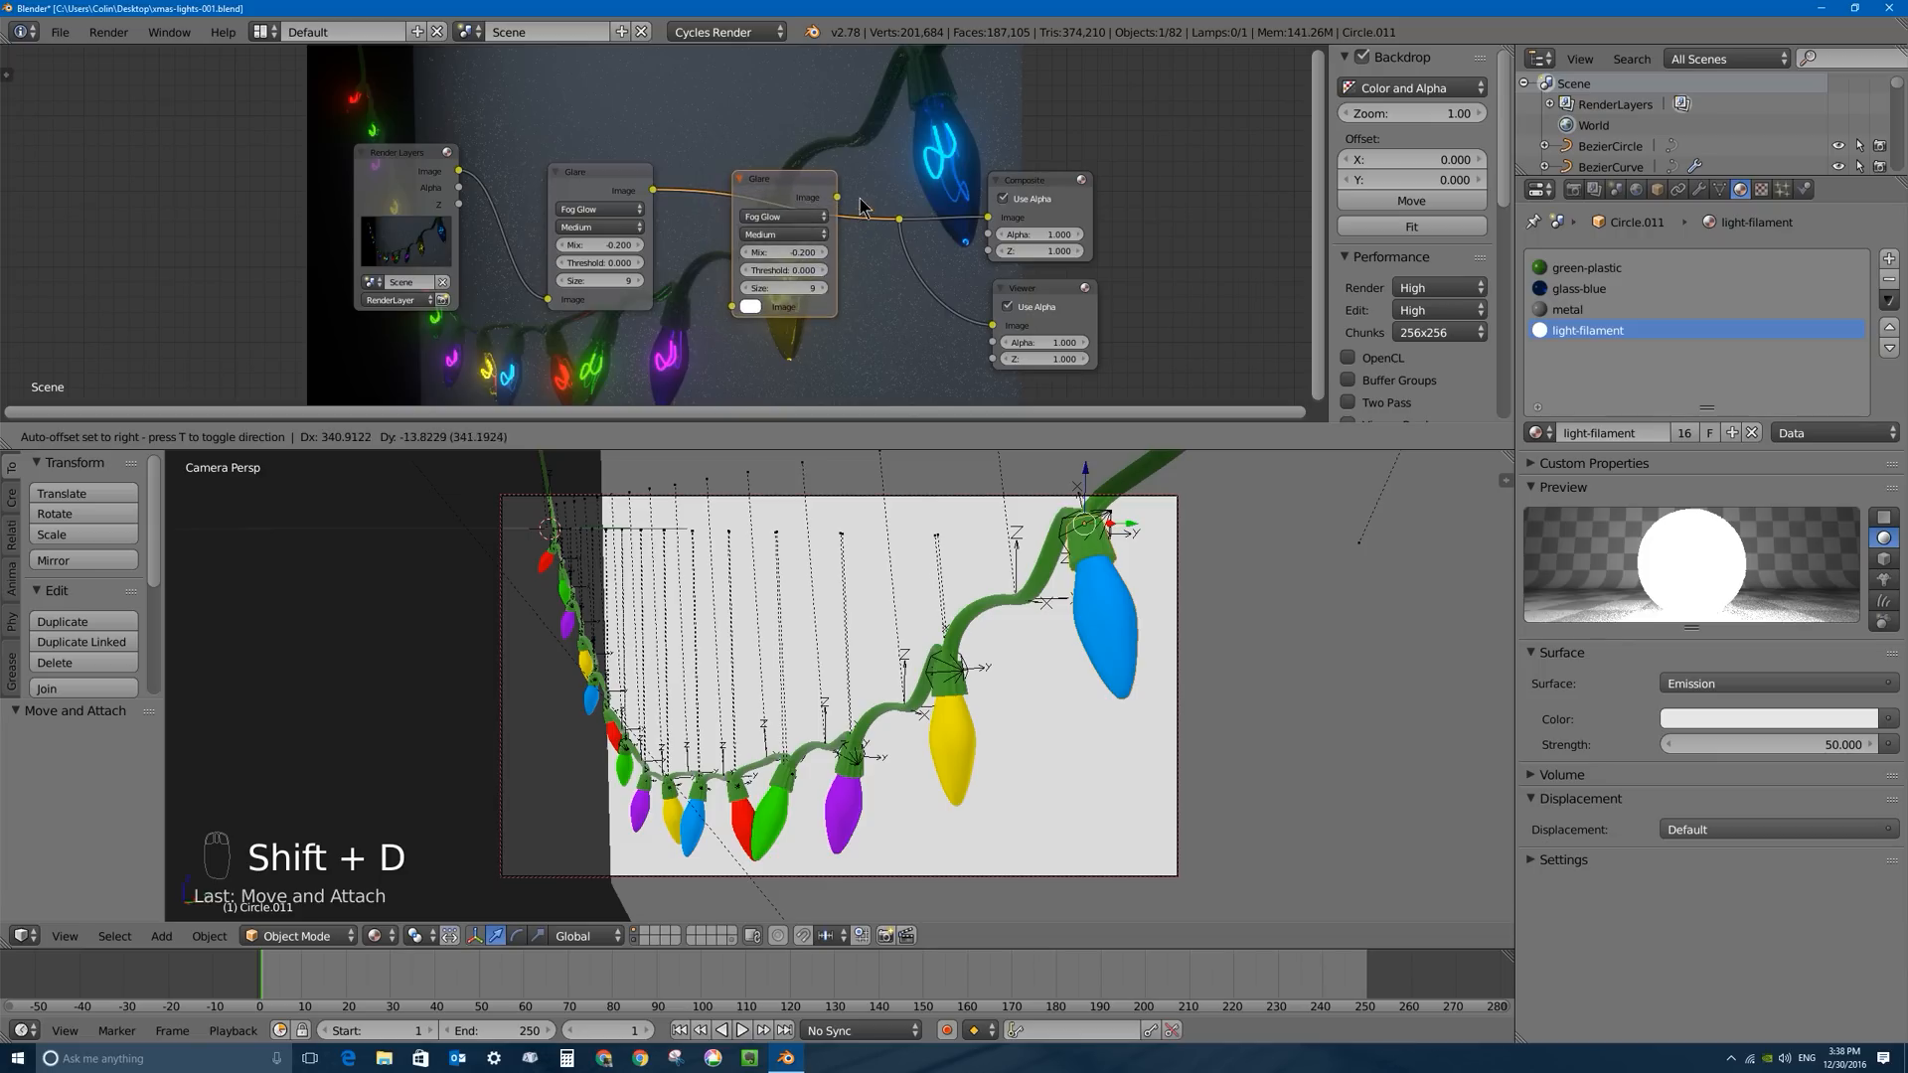
pyautogui.click(839, 198)
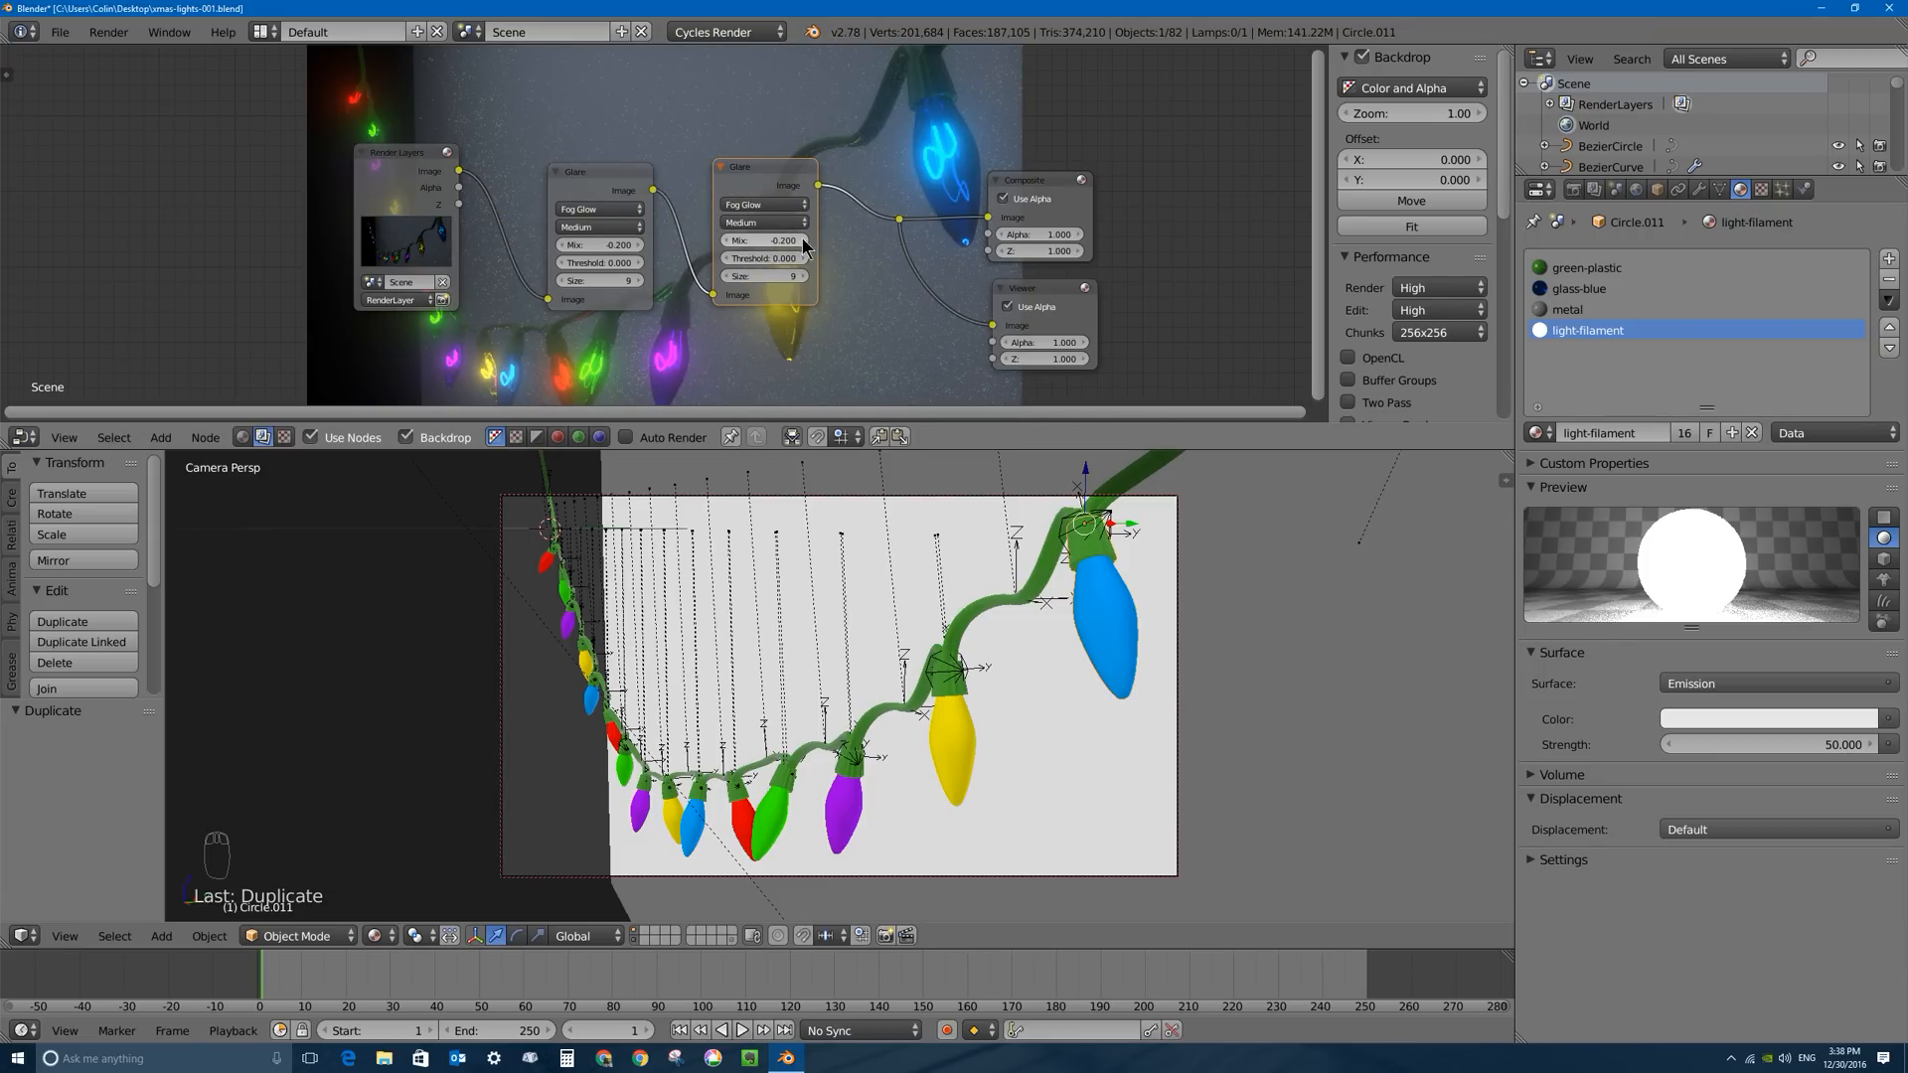
# Set the Mix value of both Fog Glow Glare nodes to 0.
pyautogui.click(639, 244)
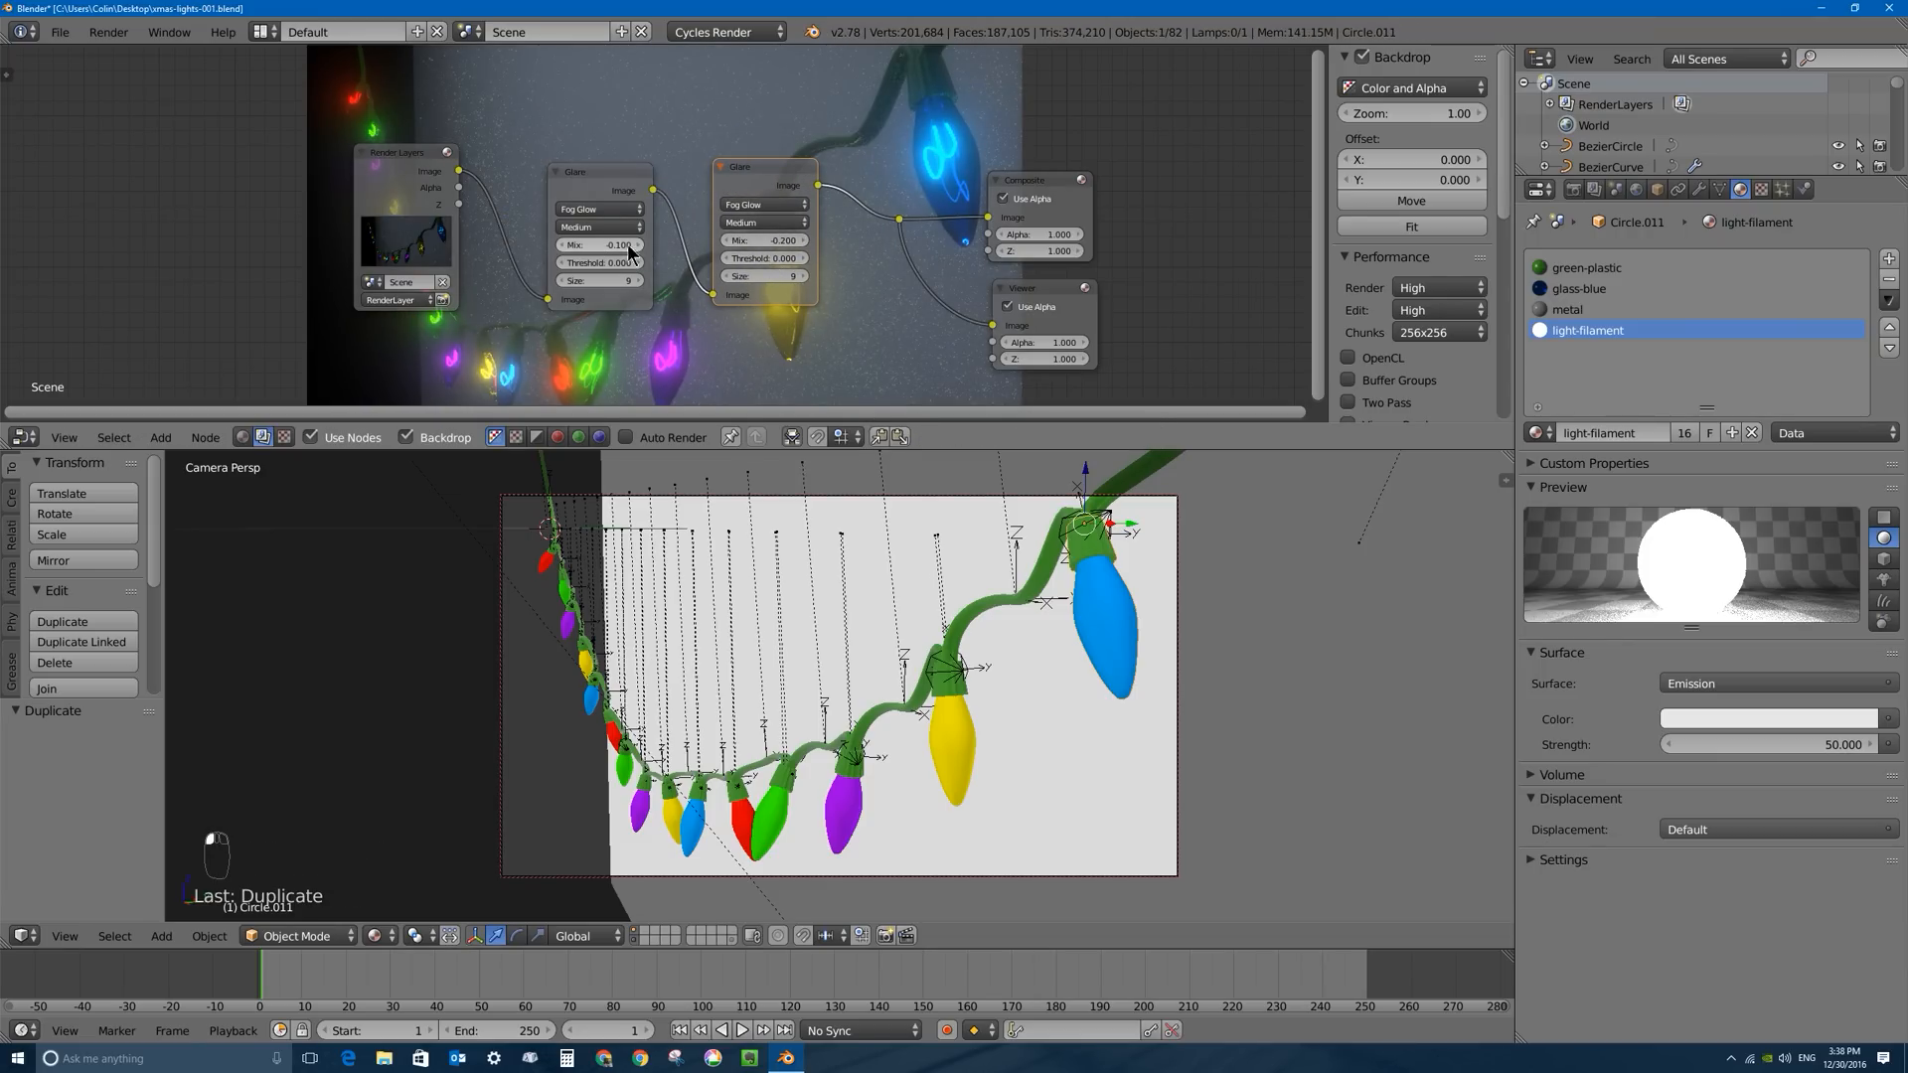
pyautogui.click(636, 241)
pyautogui.click(638, 241)
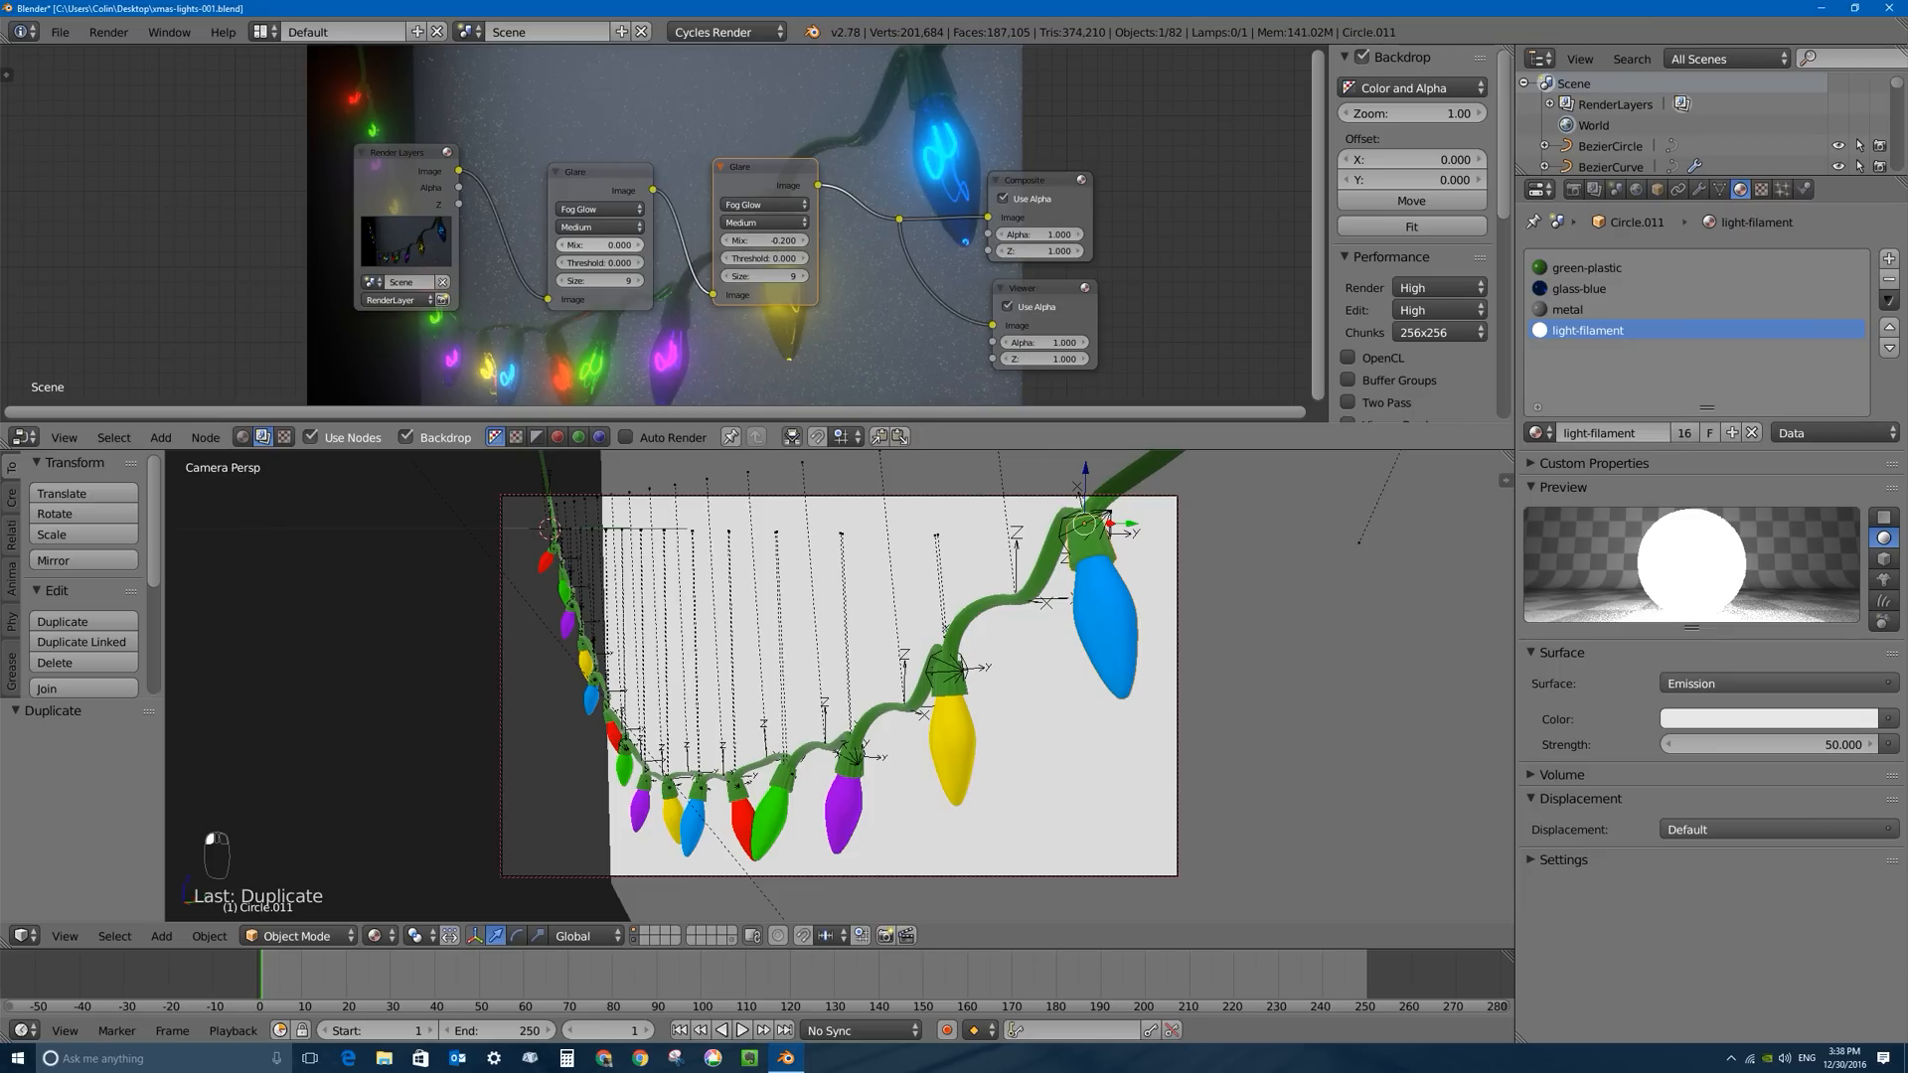
pyautogui.click(639, 244)
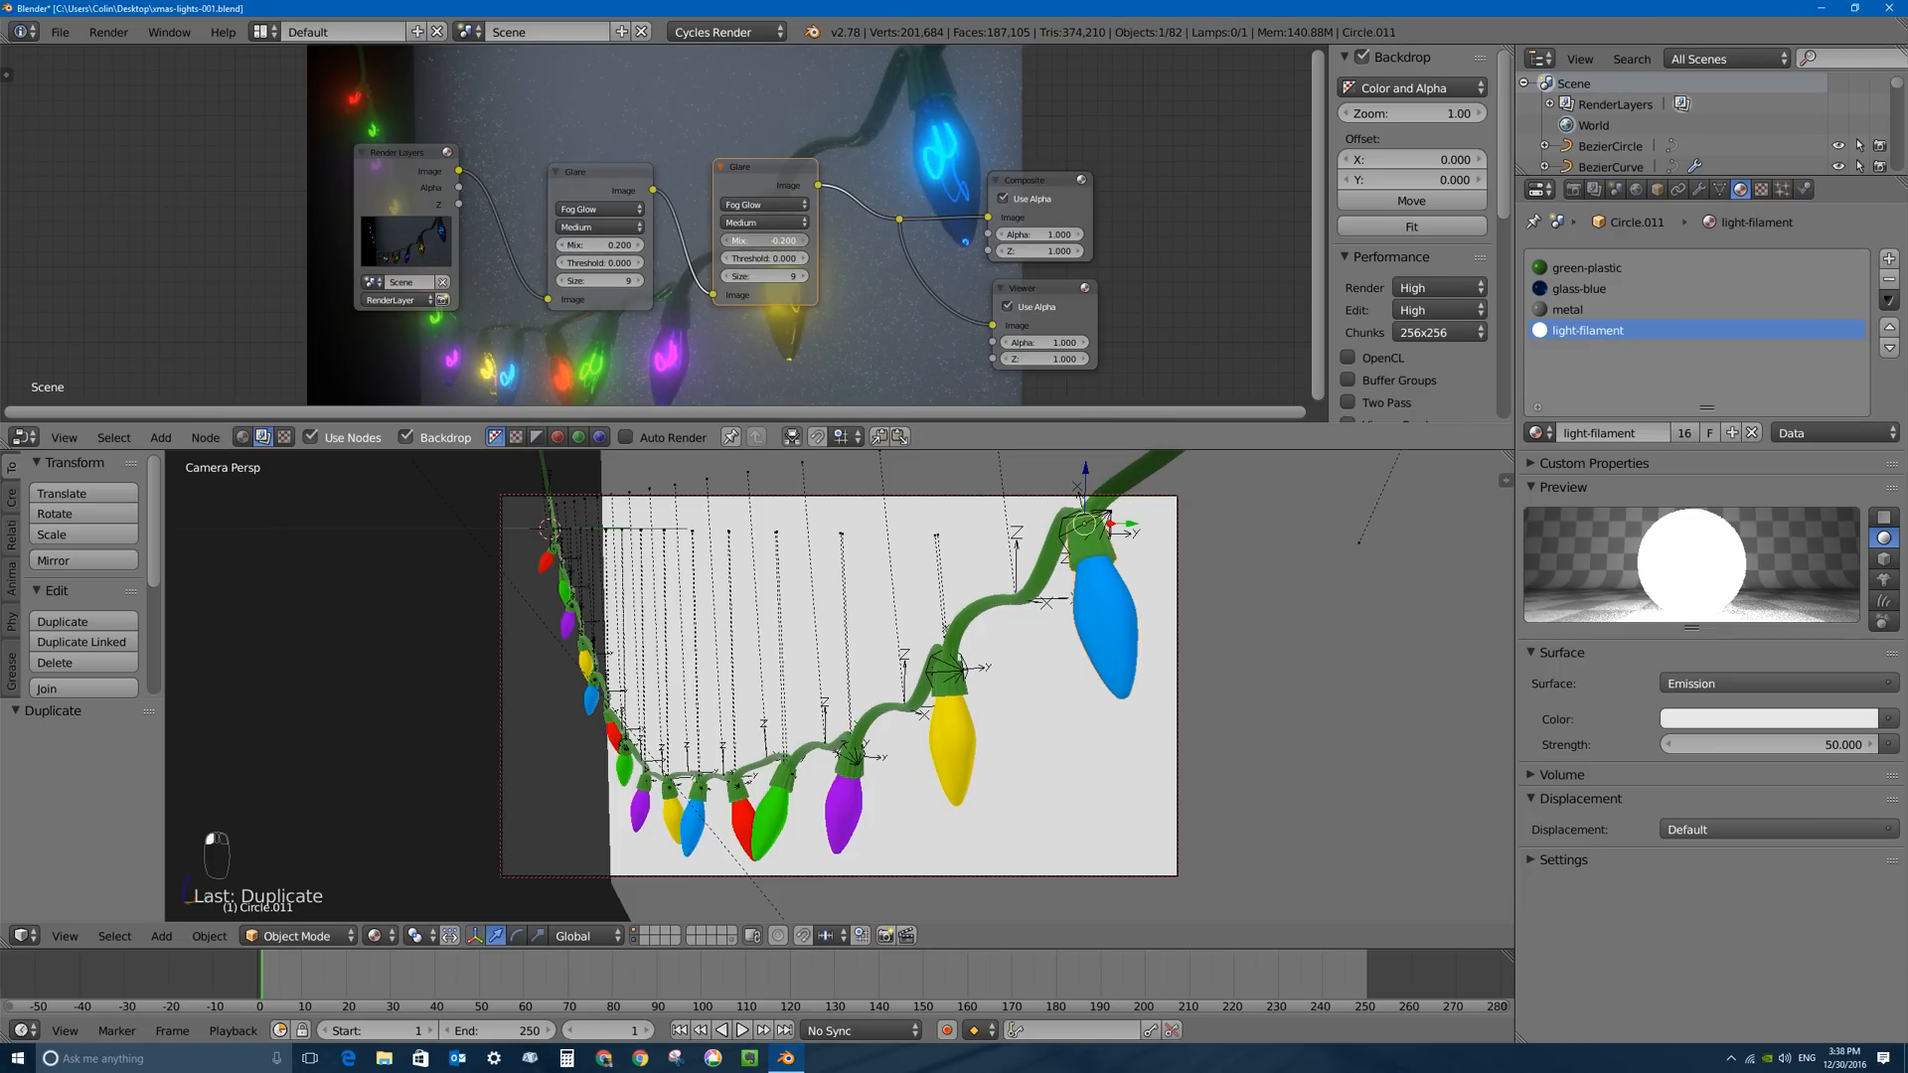
pyautogui.click(806, 241)
pyautogui.click(562, 244)
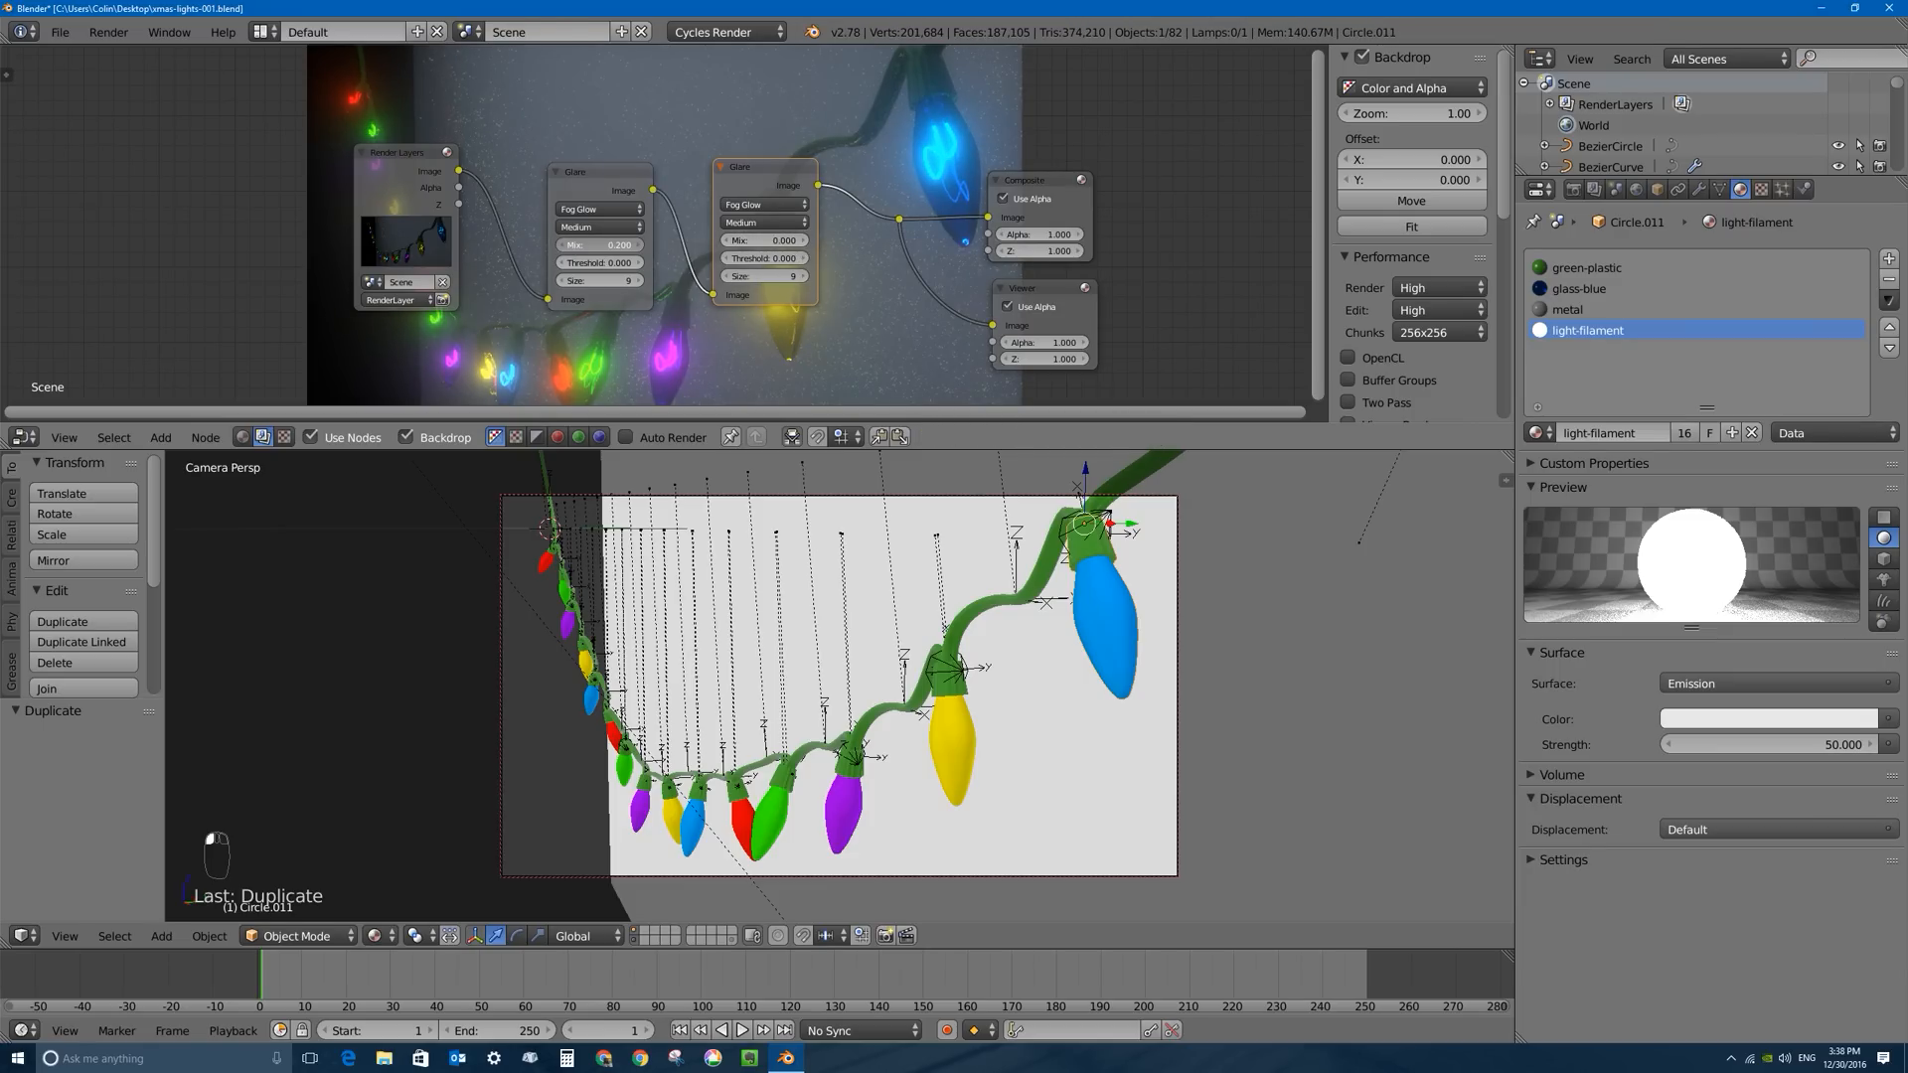
pyautogui.write('0')
pyautogui.press('Return')
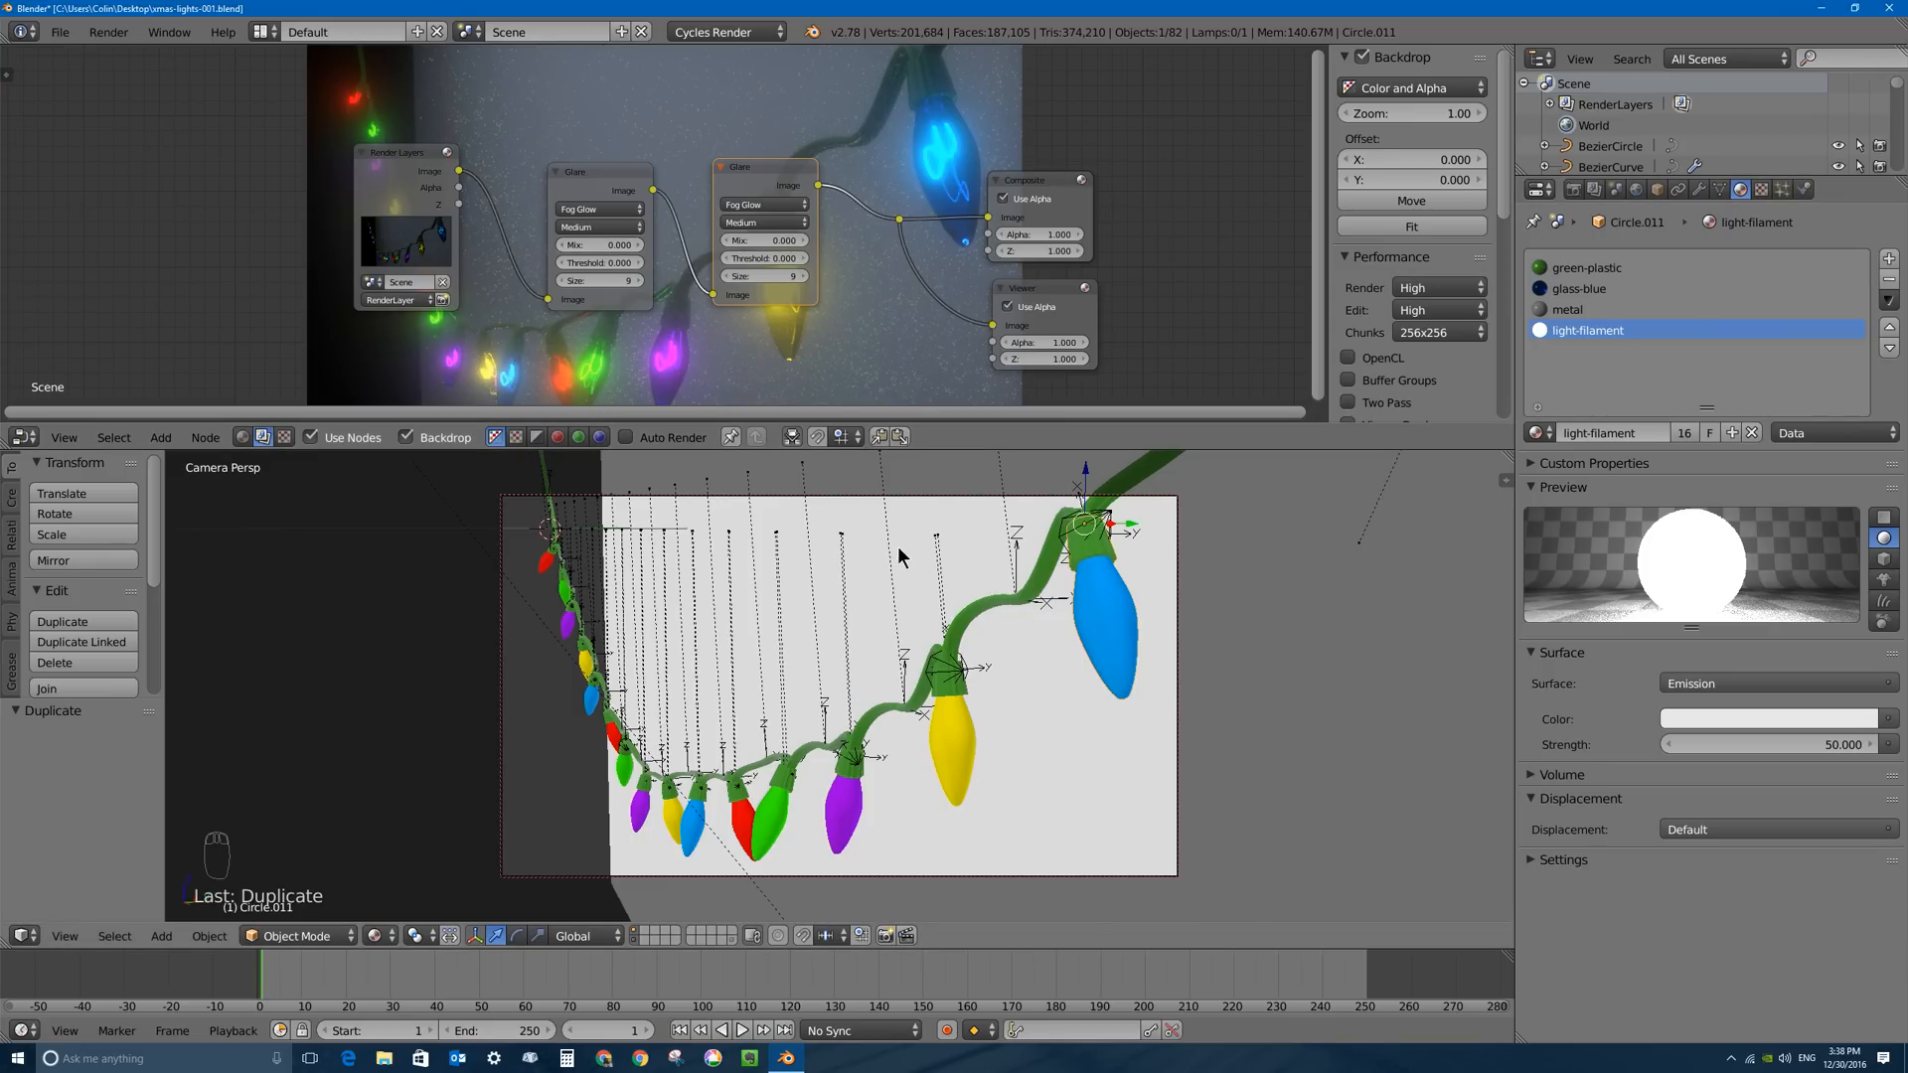
# Select the wall plane and move it about -1.75 along the Y axis.
pyautogui.rightClick(875, 558)
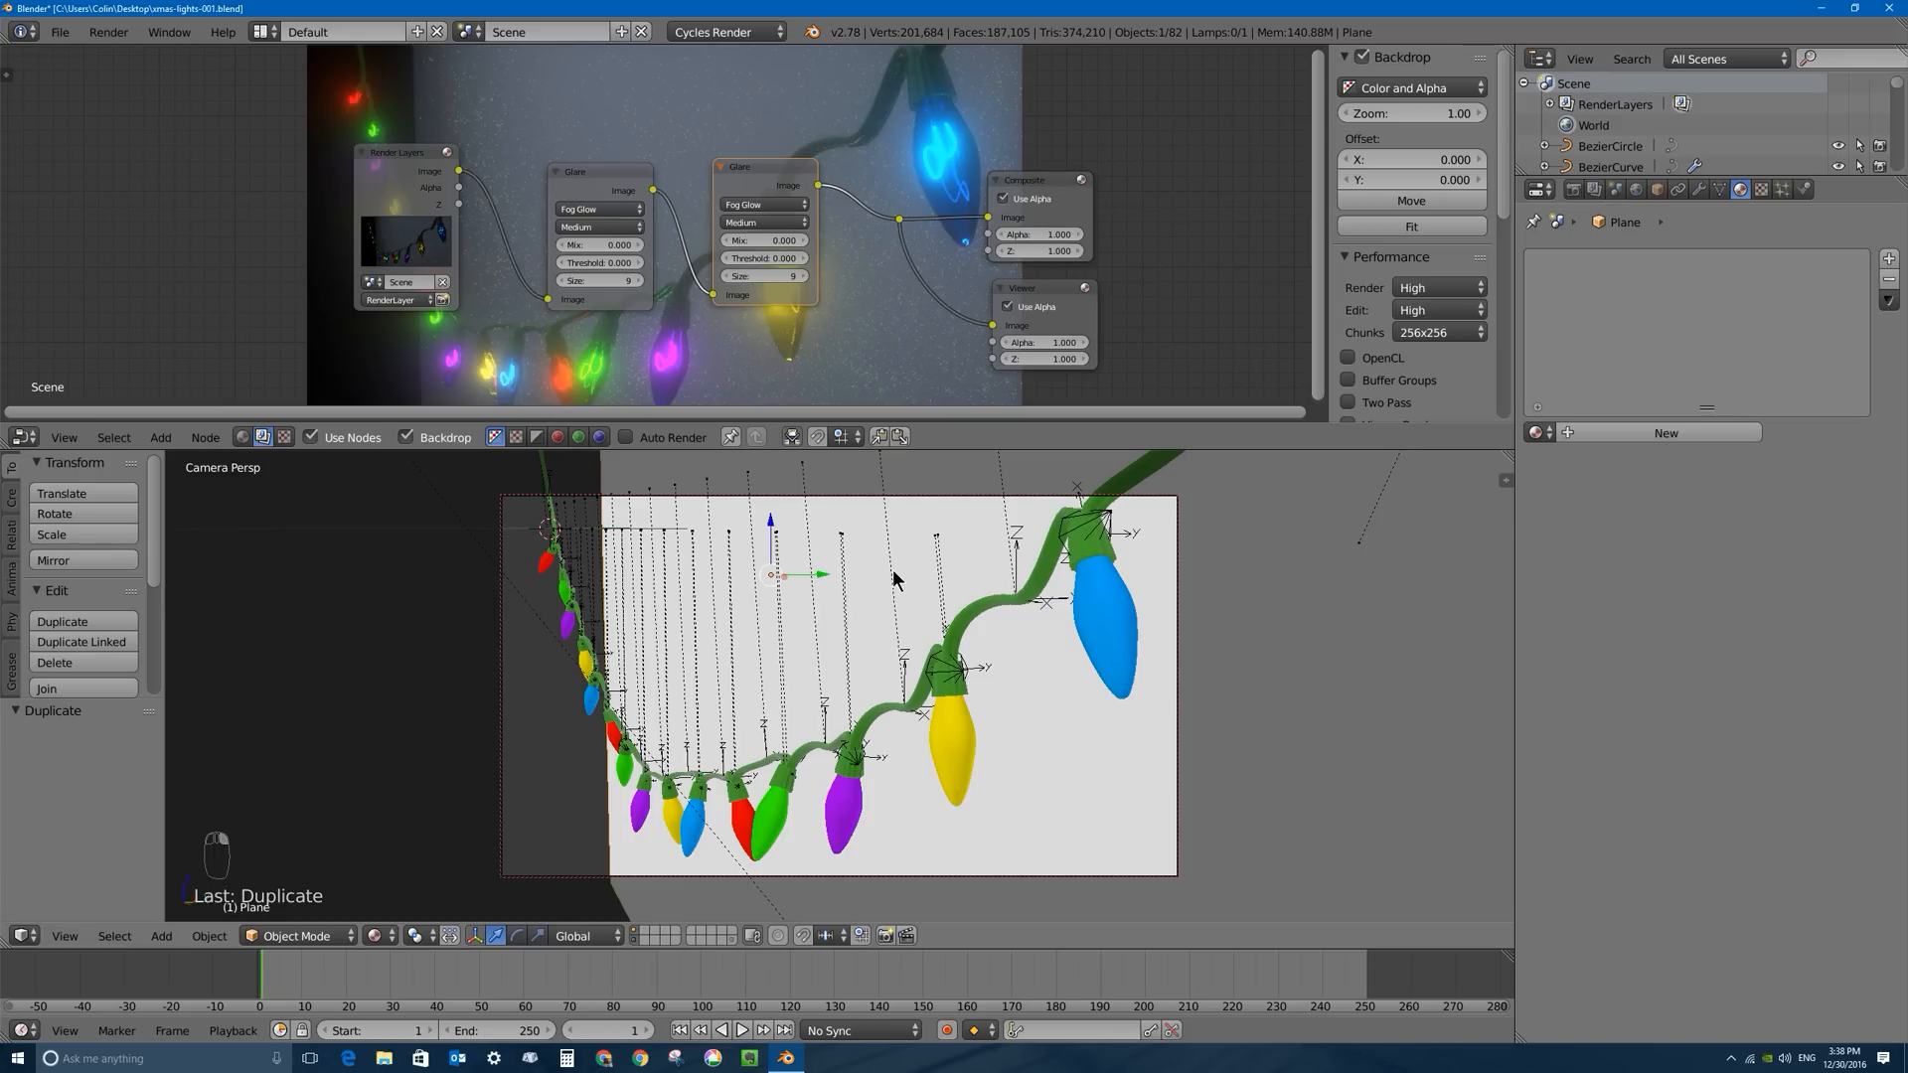
pyautogui.press('KP_0')
pyautogui.moveTo(987, 634); pyautogui.dragTo(863, 635, button='middle')
pyautogui.moveTo(949, 648); pyautogui.dragTo(896, 642)
pyautogui.moveTo(745, 676); pyautogui.dragTo(834, 686, button='middle')
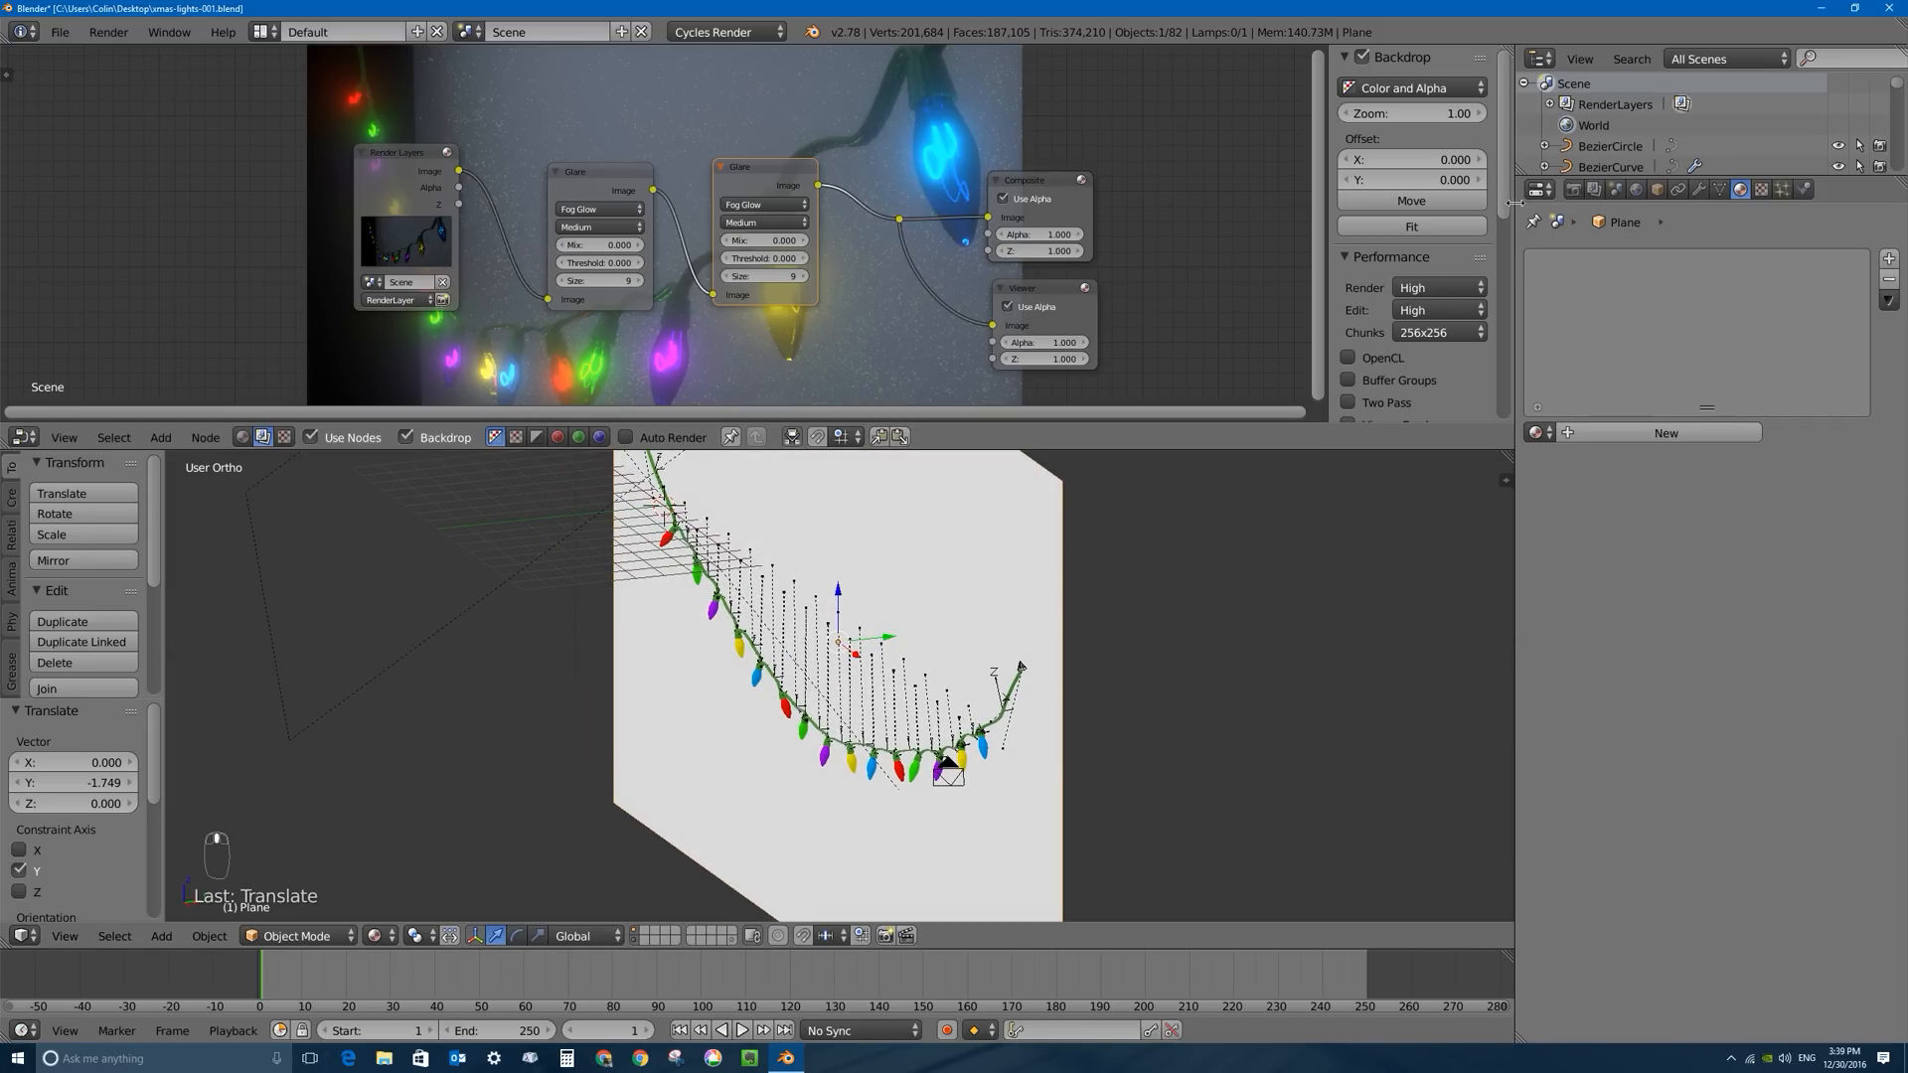
# Render the scene, mute the second Glare node to compare the glow, and return to the 3D view.
pyautogui.click(1573, 189)
pyautogui.click(1579, 283)
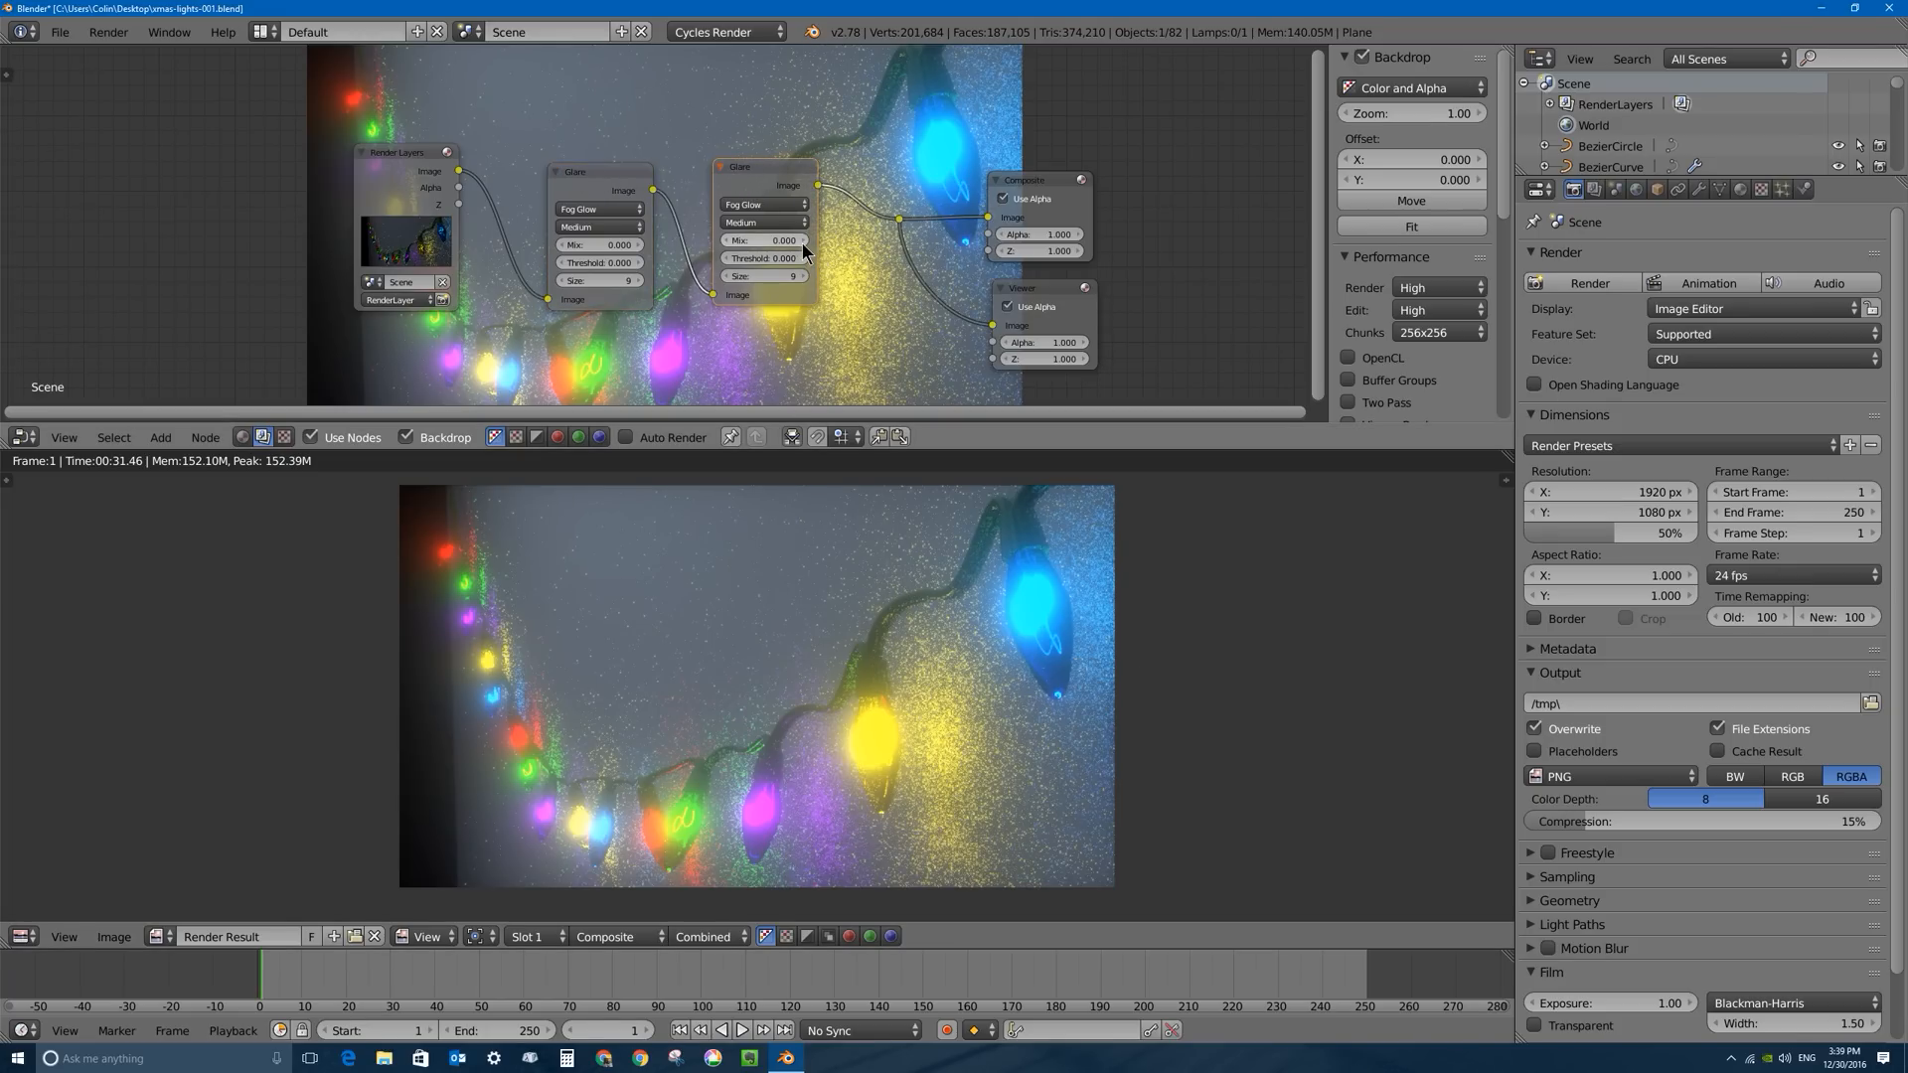
pyautogui.press('m')
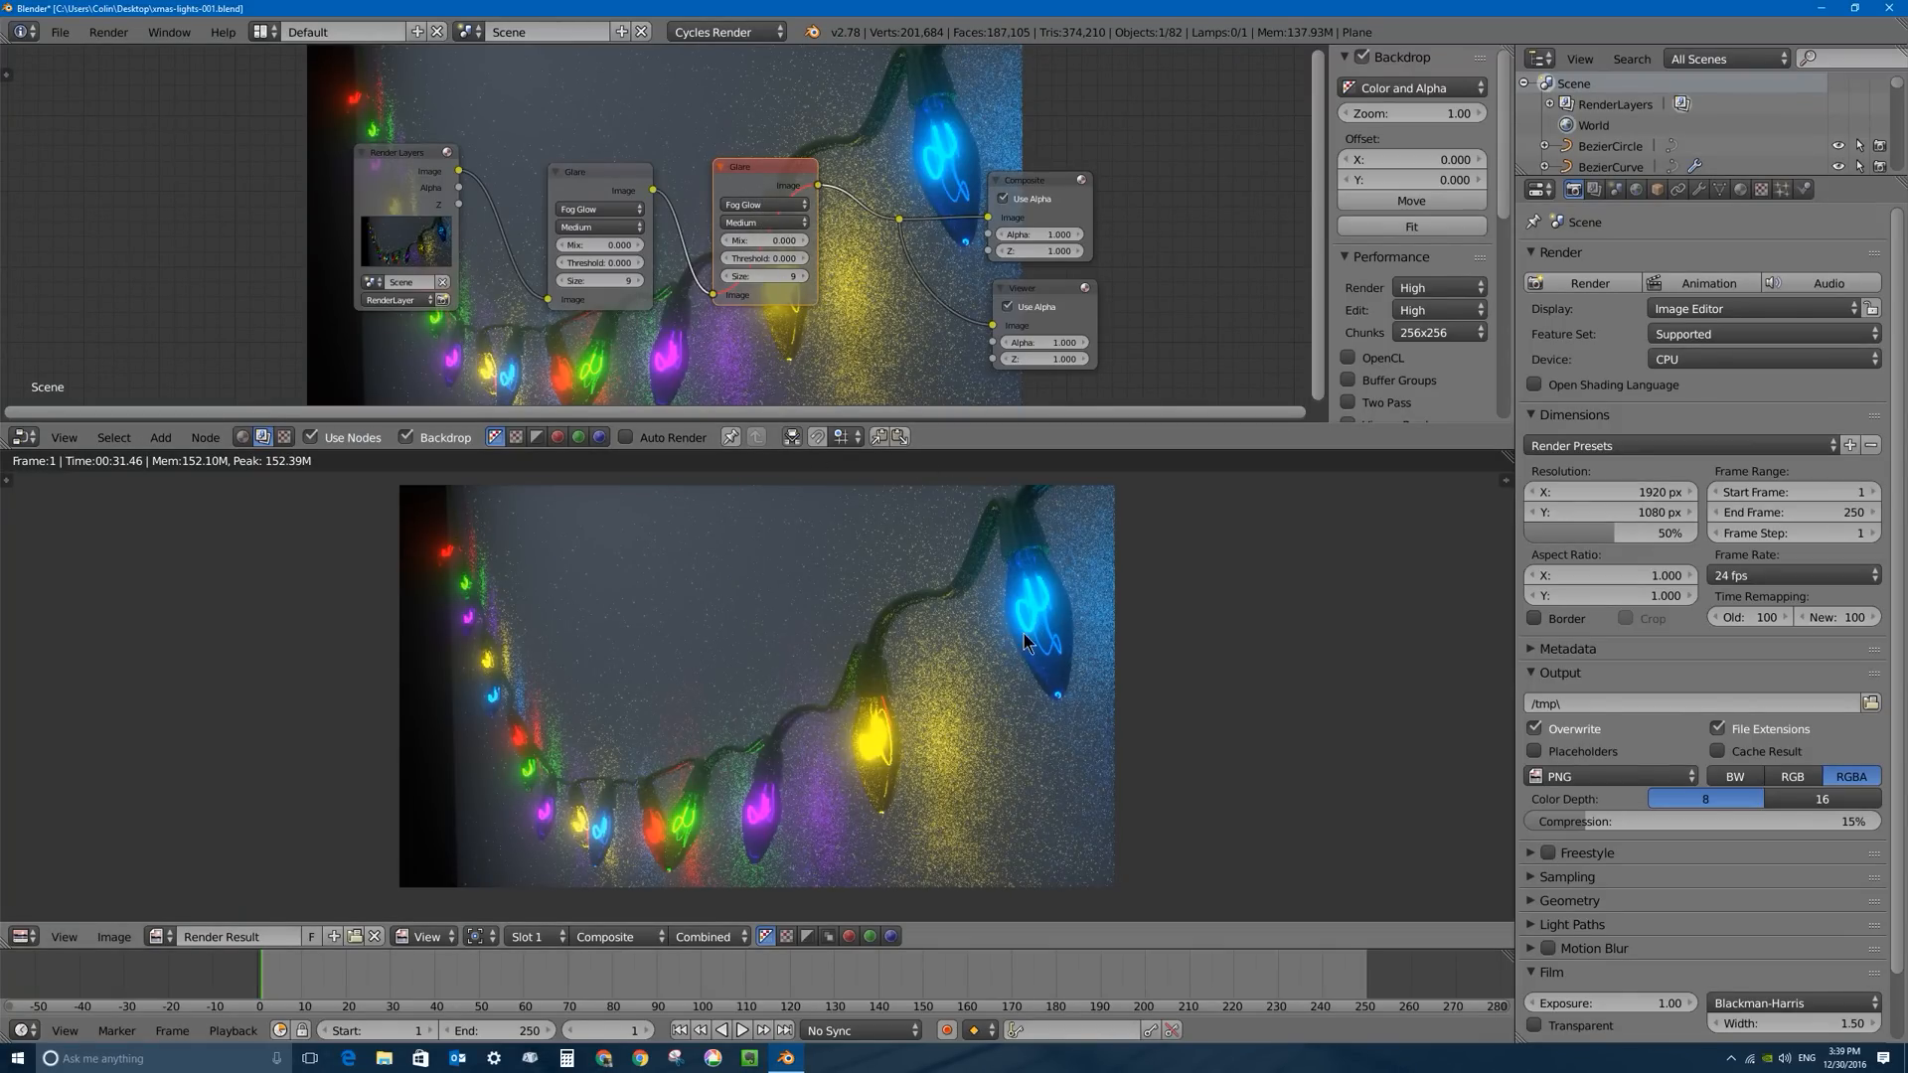
pyautogui.press('Escape')
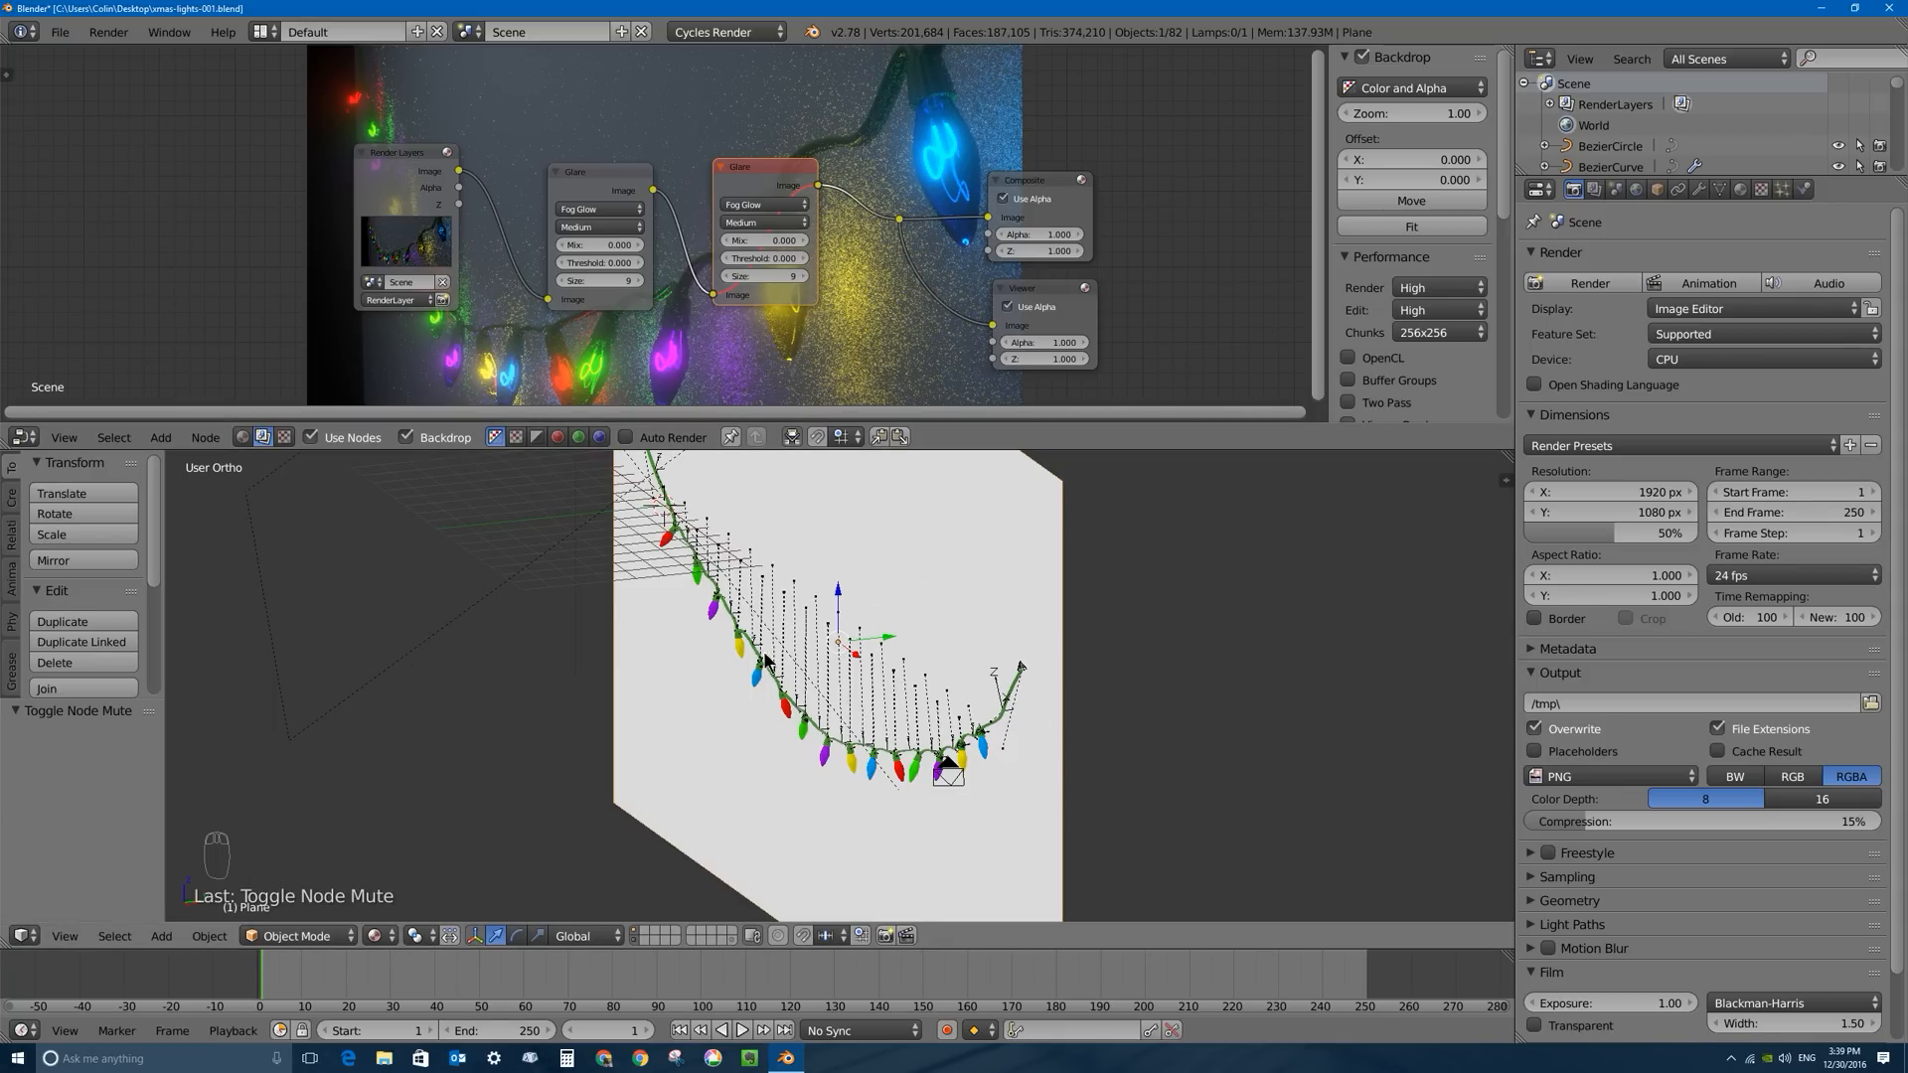
# Set the emission strength of the light-filament material to 25 through one of the green bulbs.
pyautogui.rightClick(916, 776)
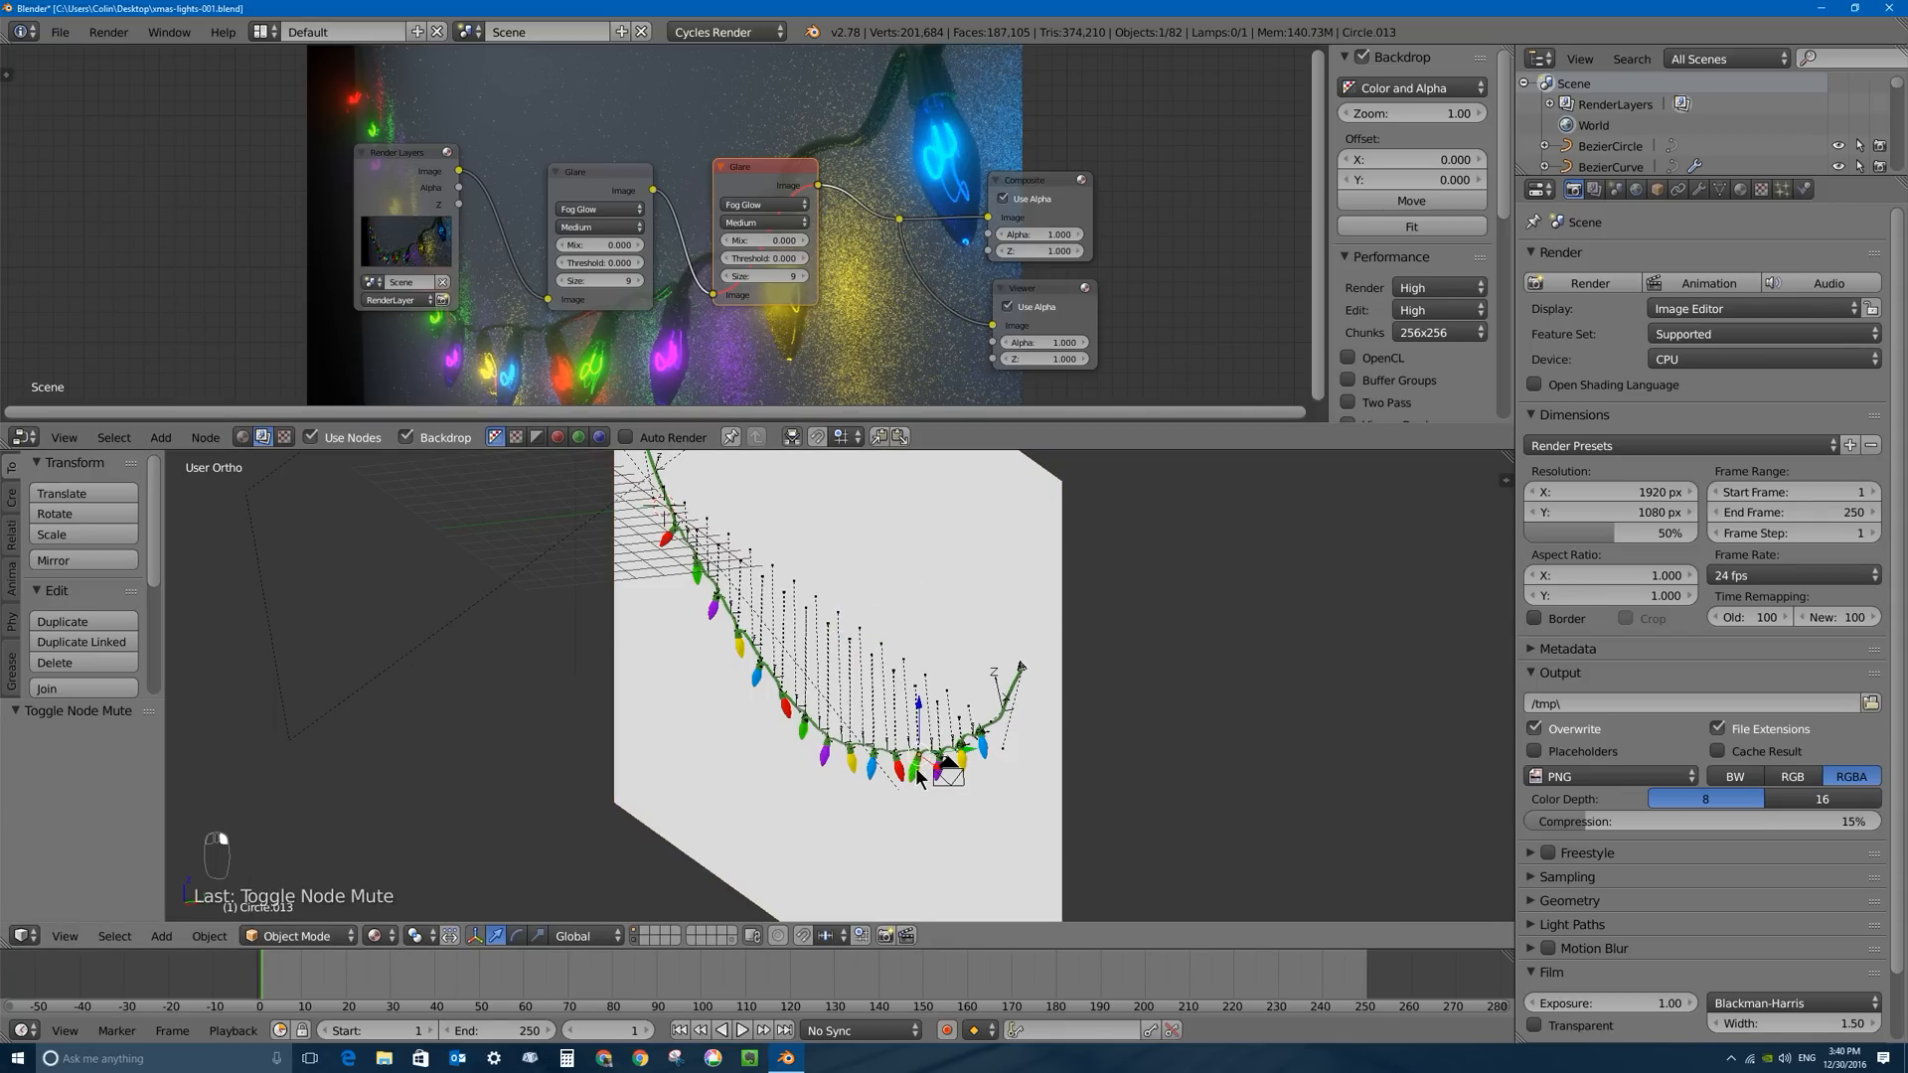
pyautogui.click(1740, 189)
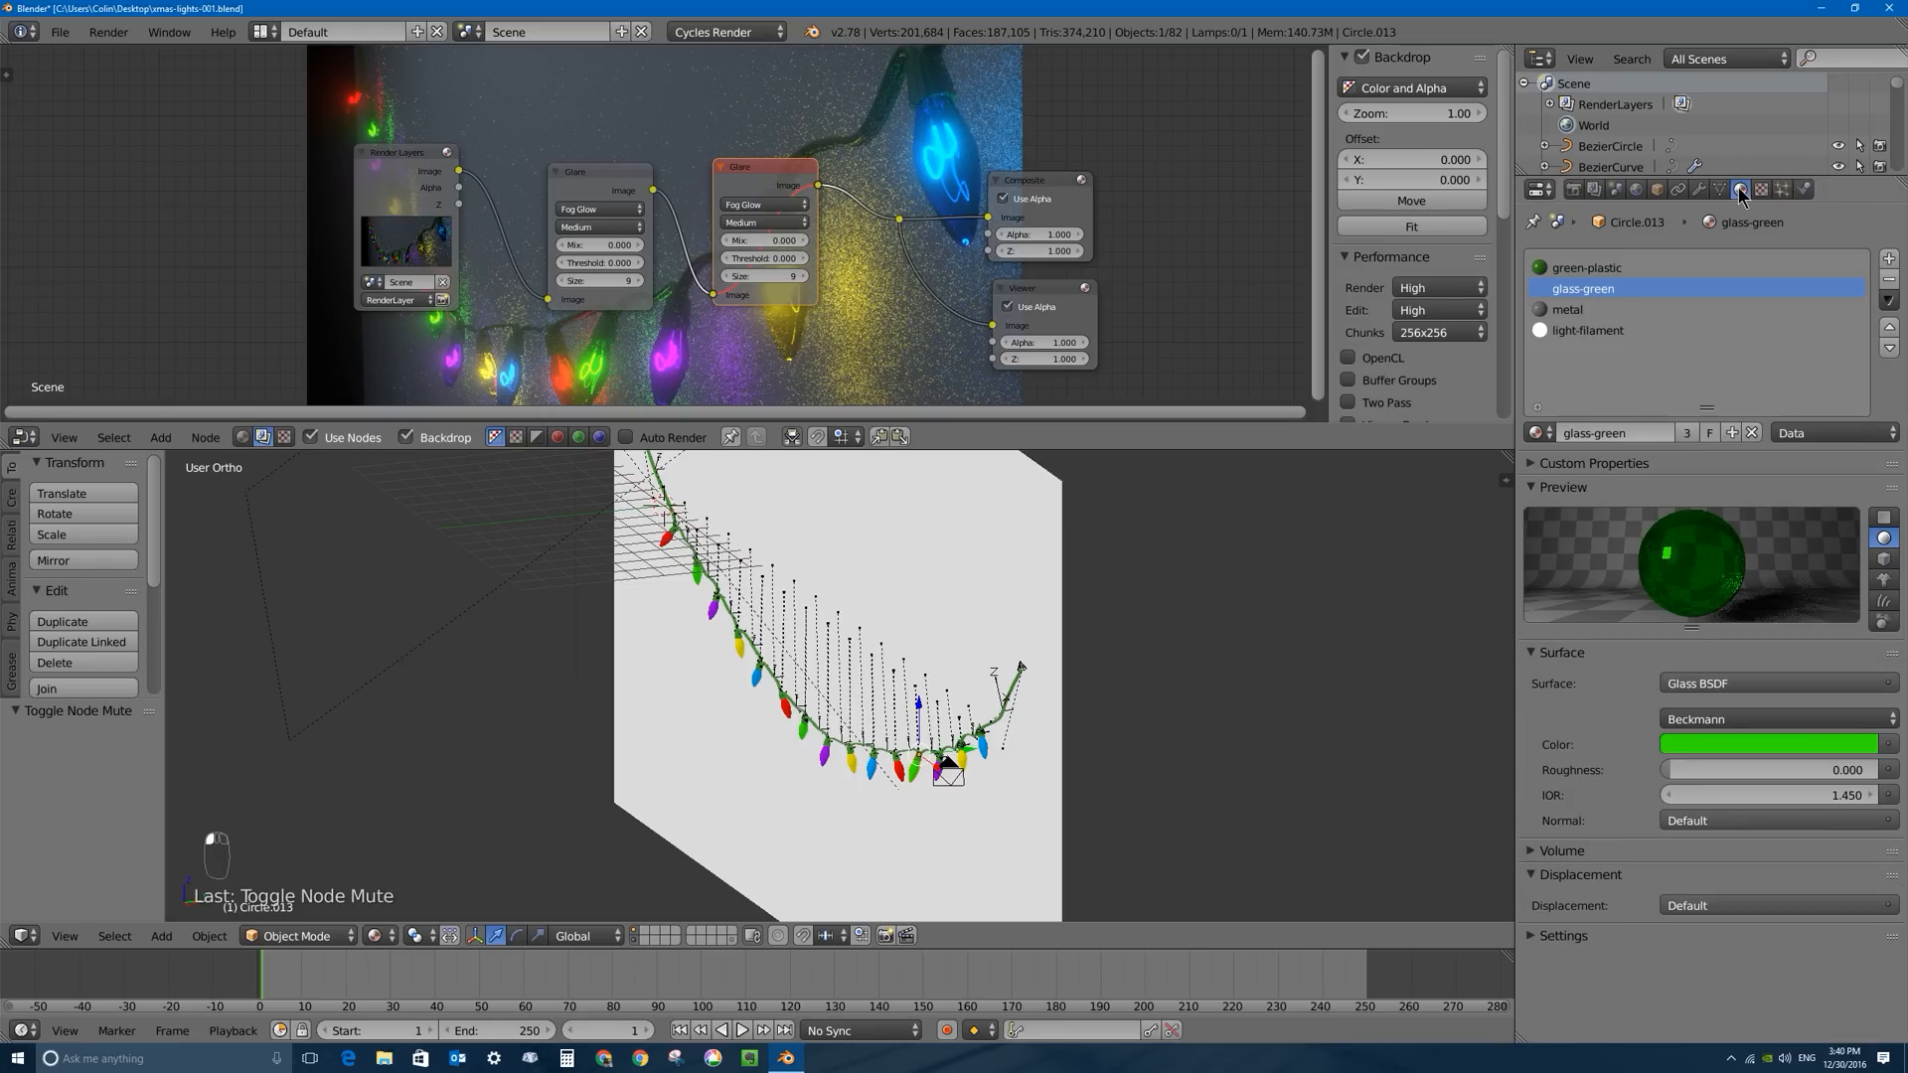
pyautogui.click(1589, 268)
pyautogui.click(1589, 330)
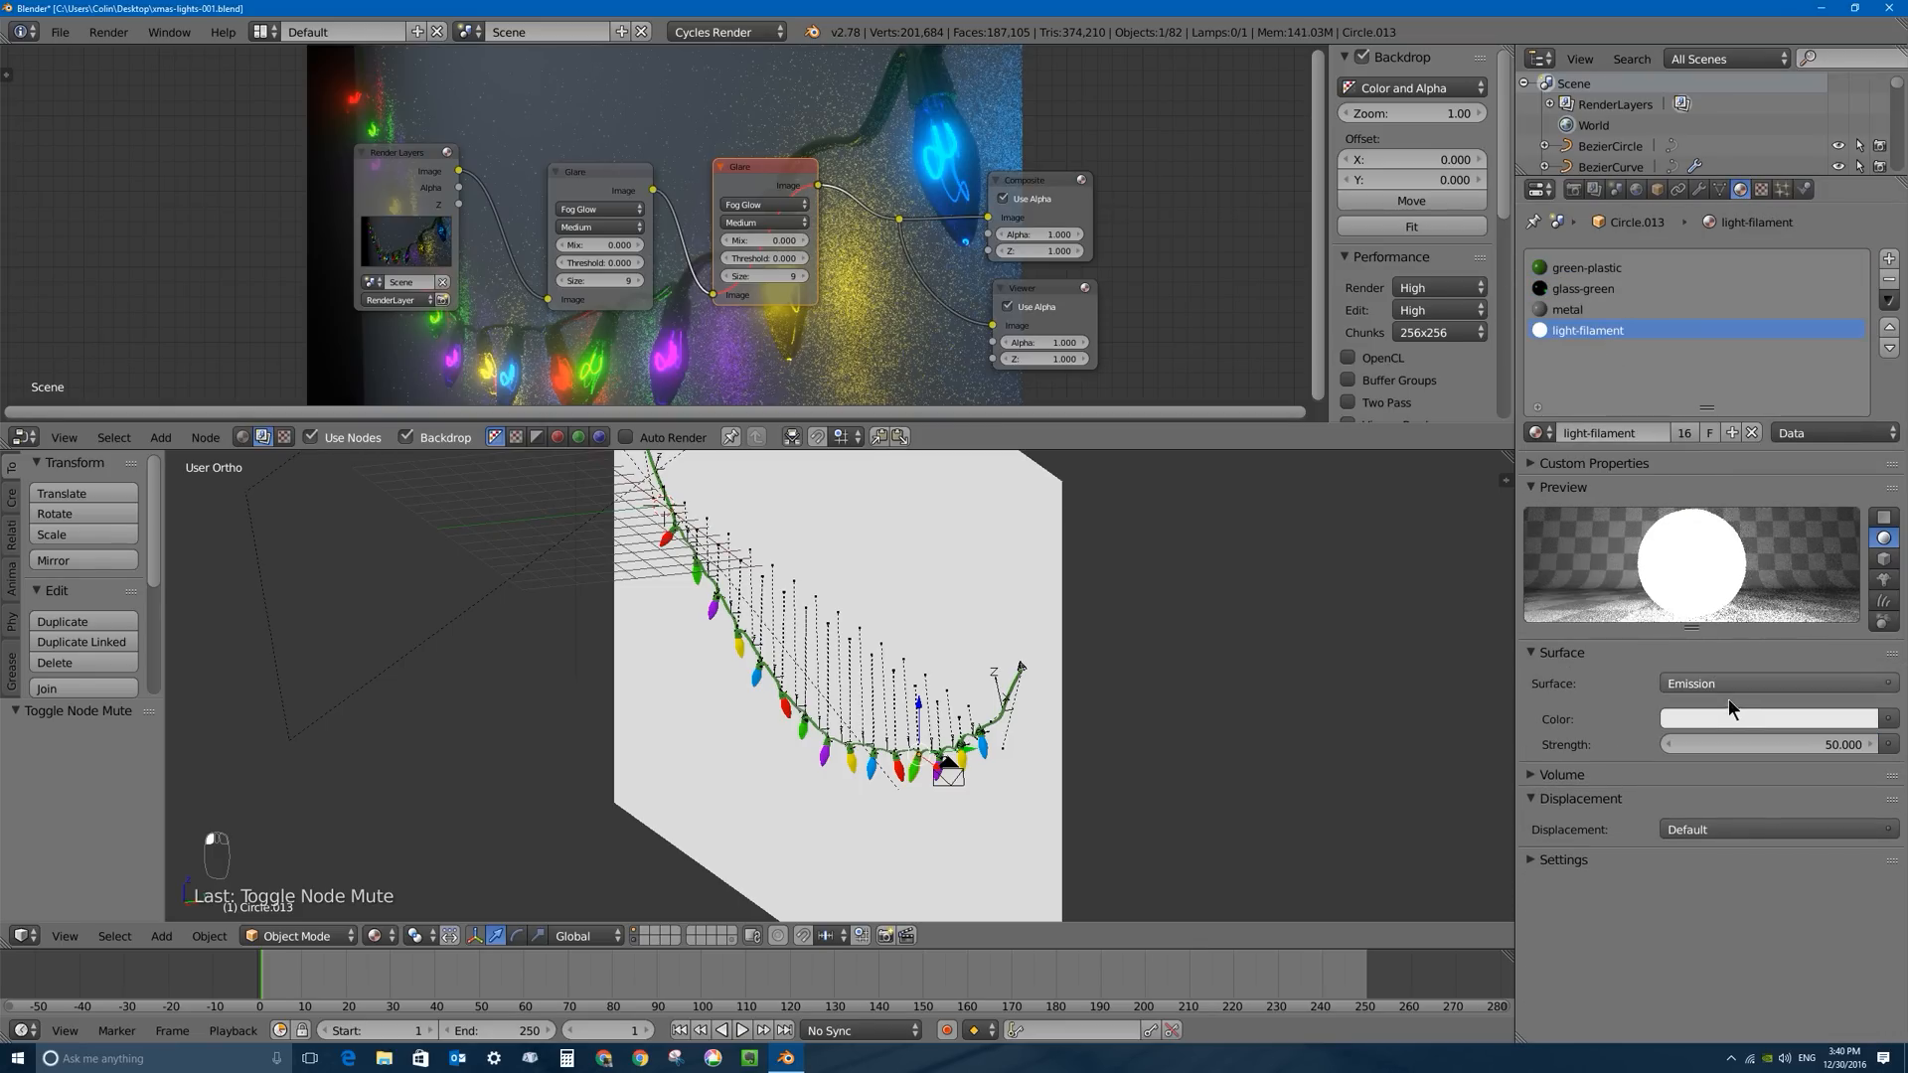
pyautogui.click(1812, 745)
pyautogui.write('25')
pyautogui.press('Return')
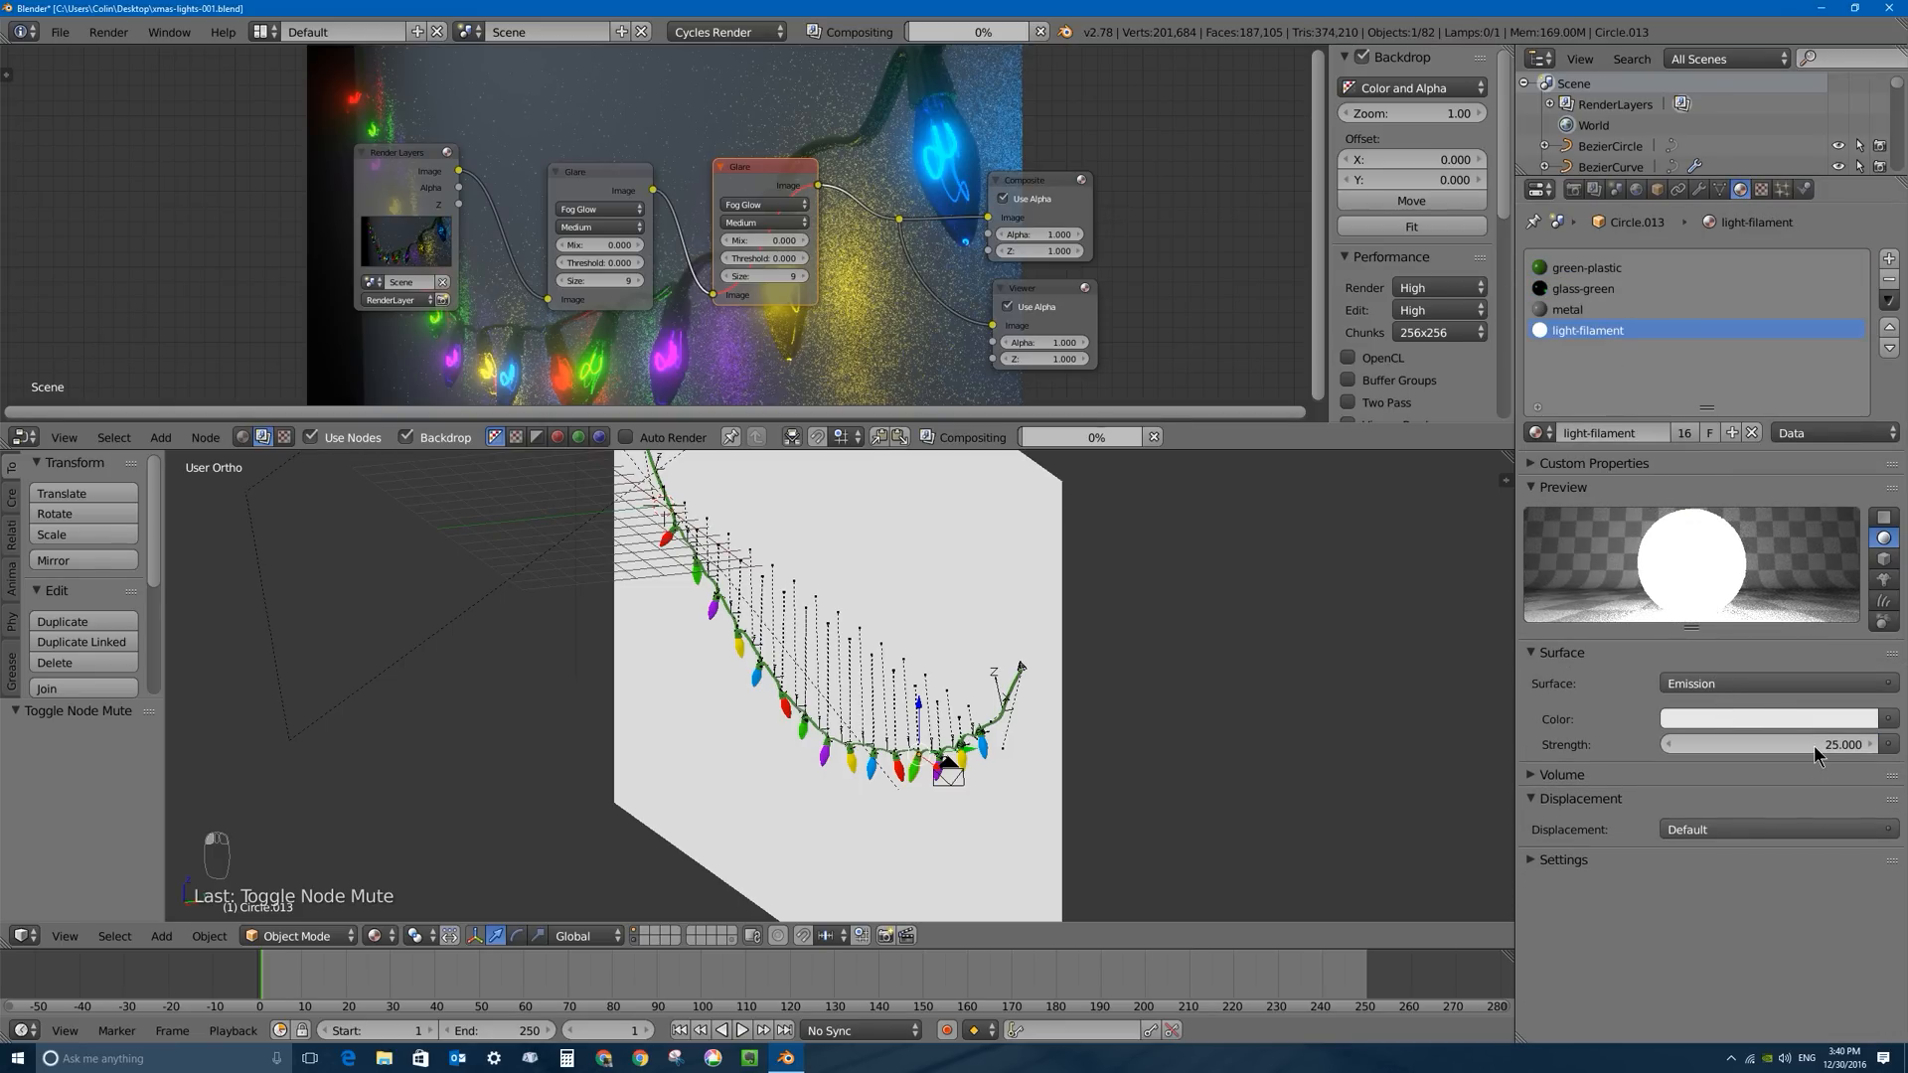
# Unmute the second Glare node, set its Size to 6, and toggle its mute to compare the effect.
pyautogui.click(736, 169)
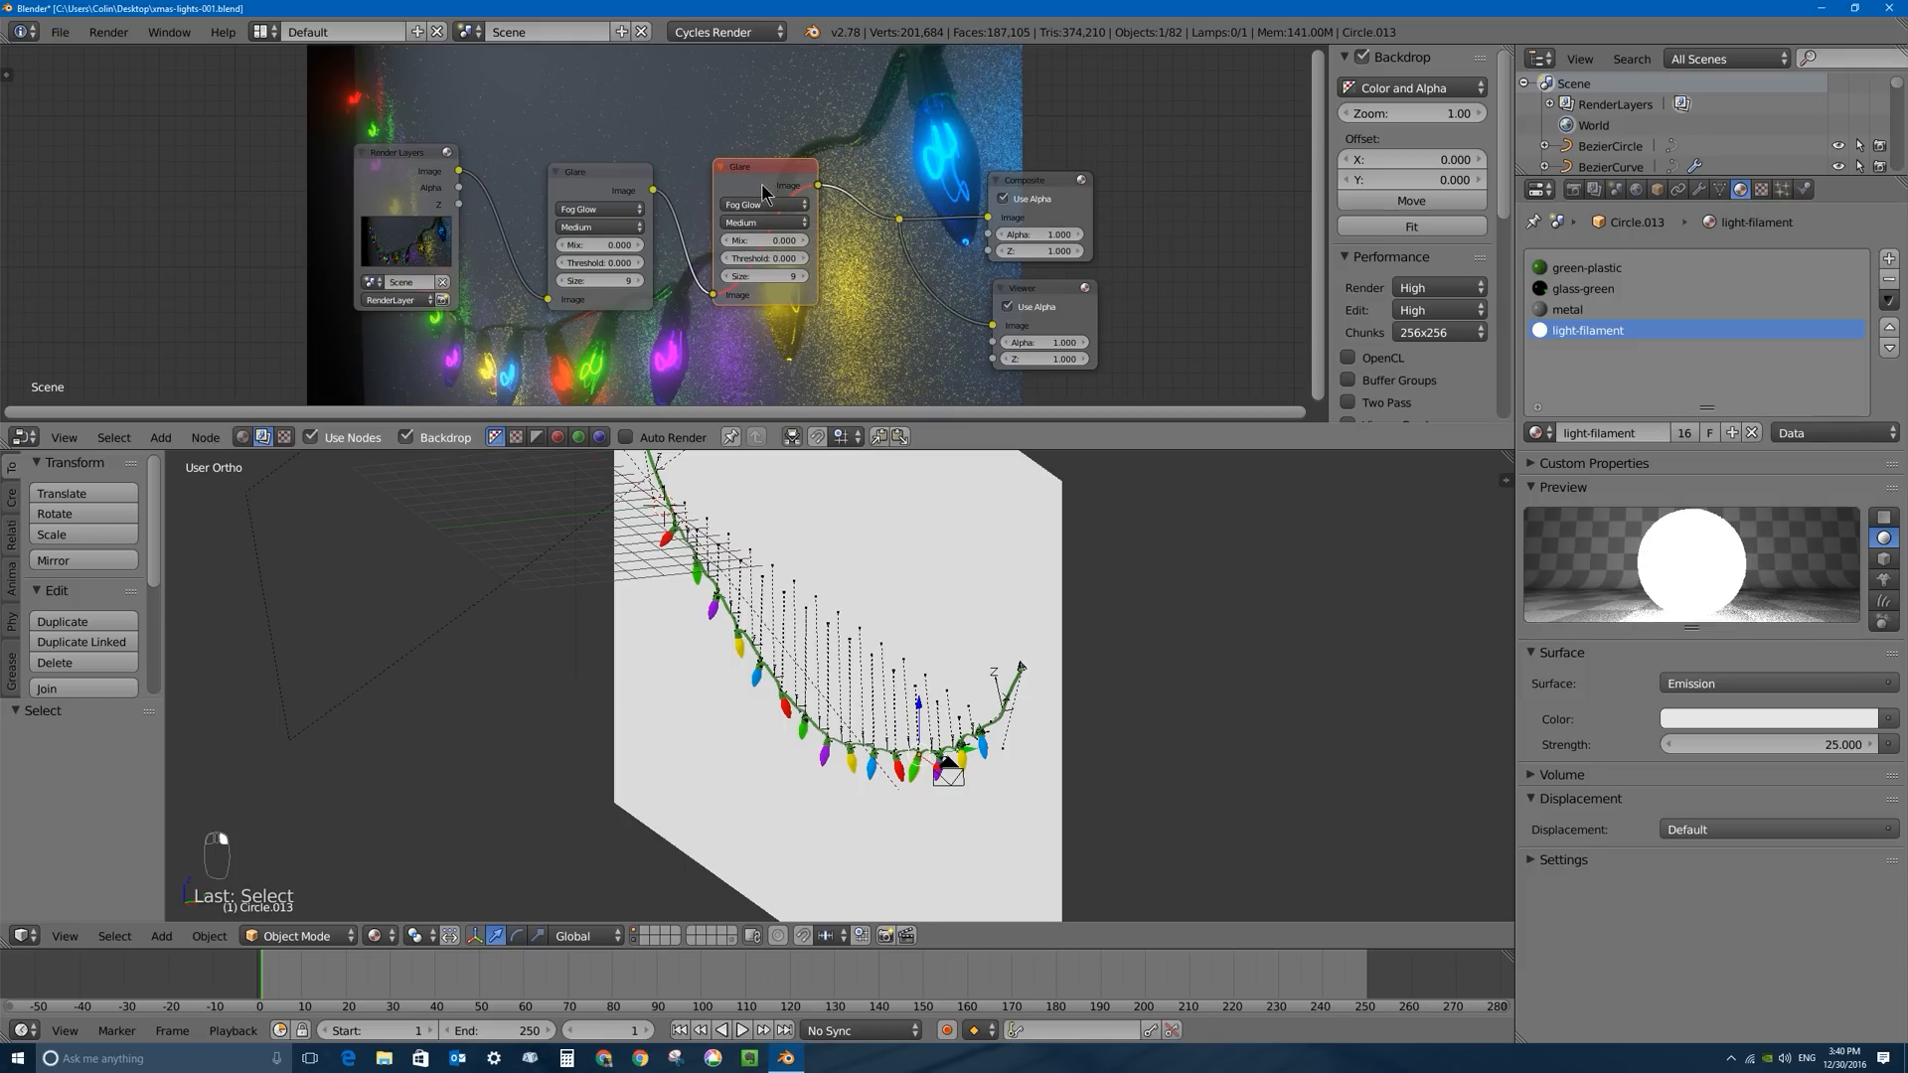
pyautogui.press('m')
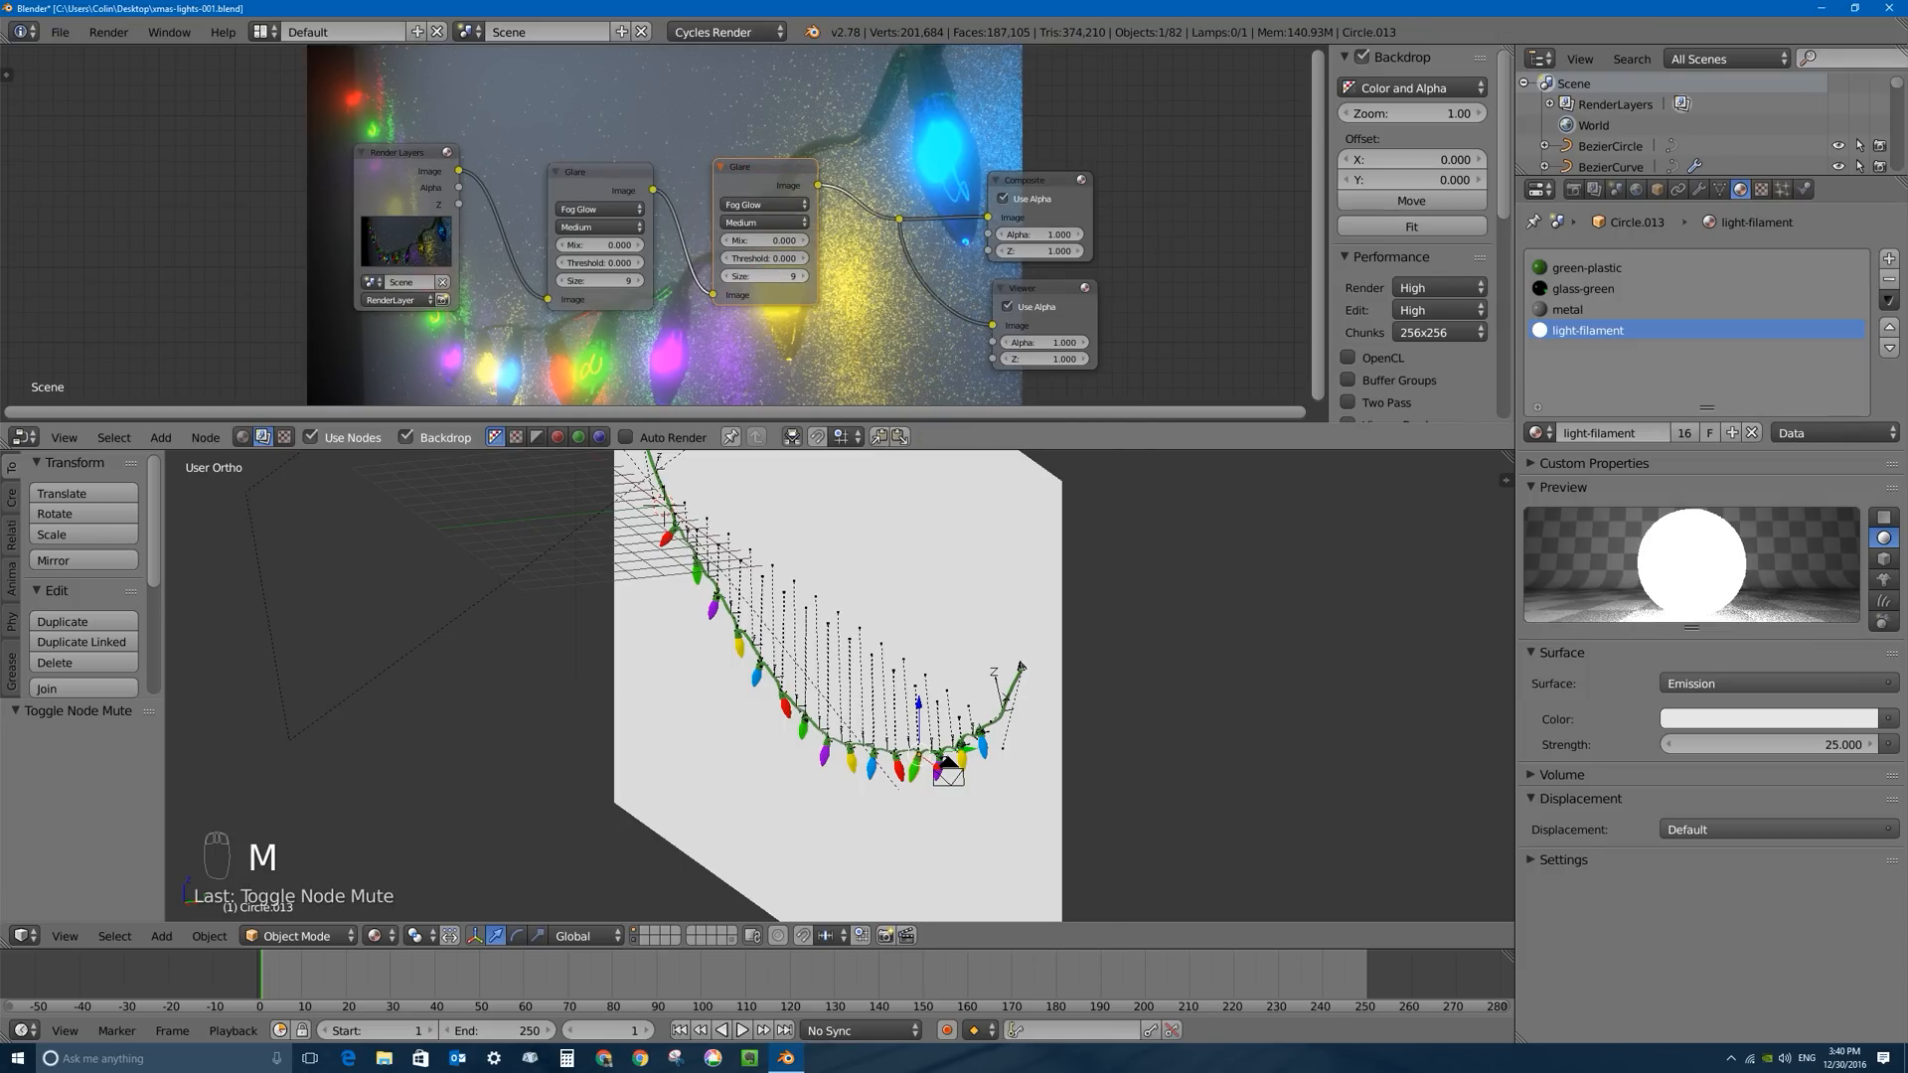
pyautogui.click(770, 275)
pyautogui.write('6')
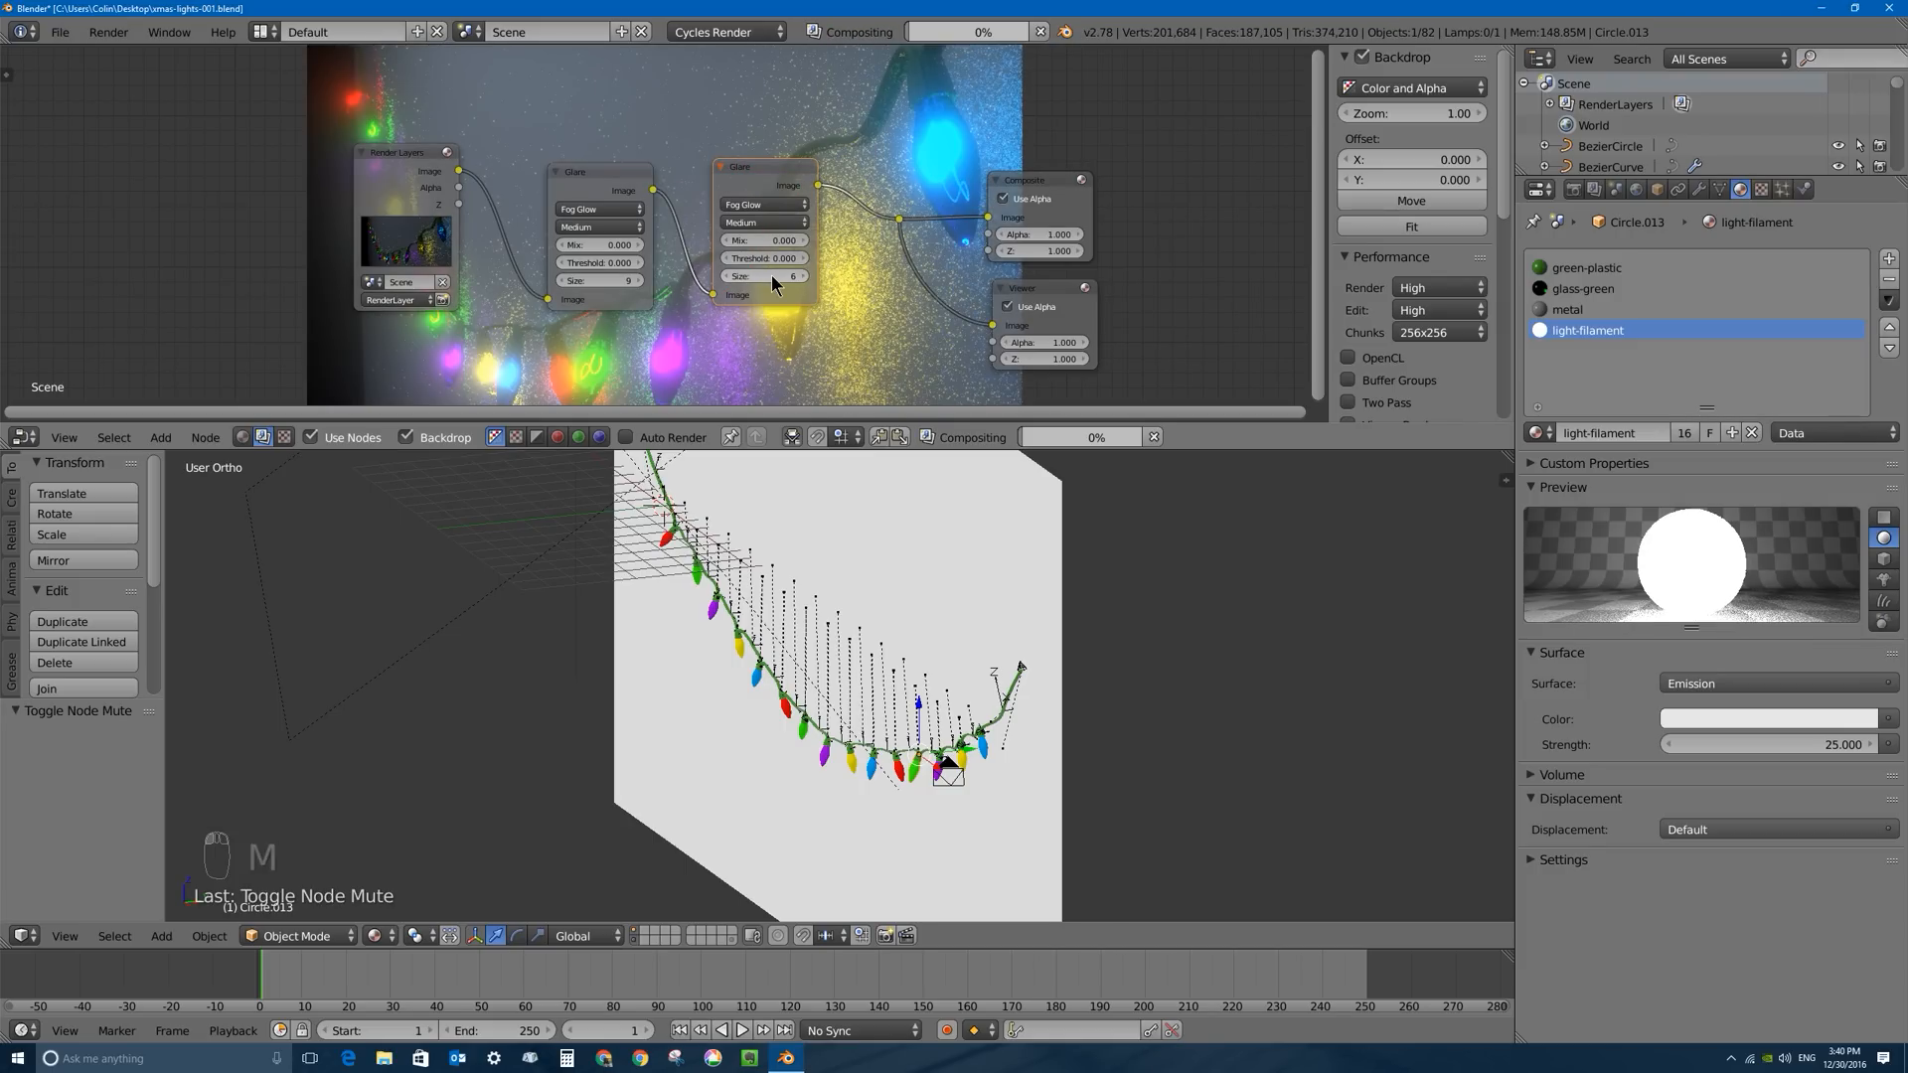
pyautogui.press('Return')
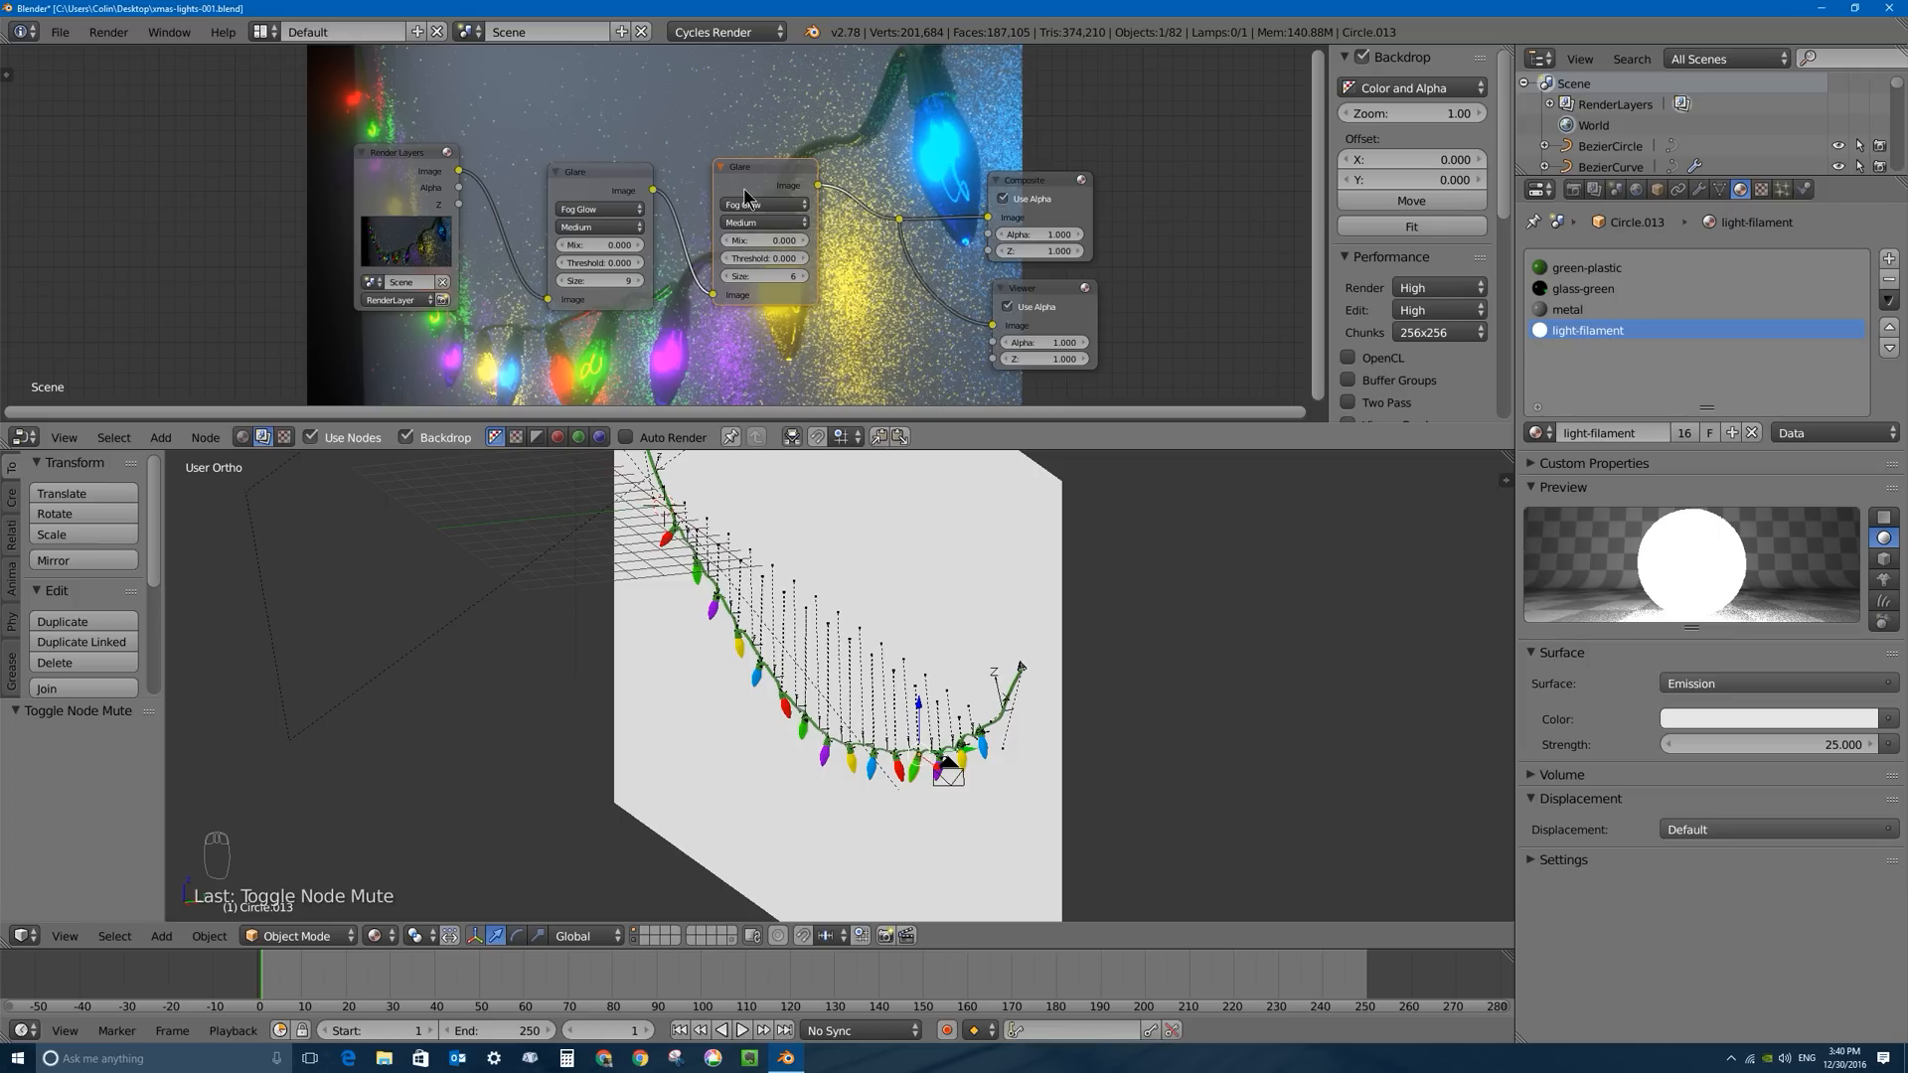
pyautogui.press('m')
pyautogui.press('m')
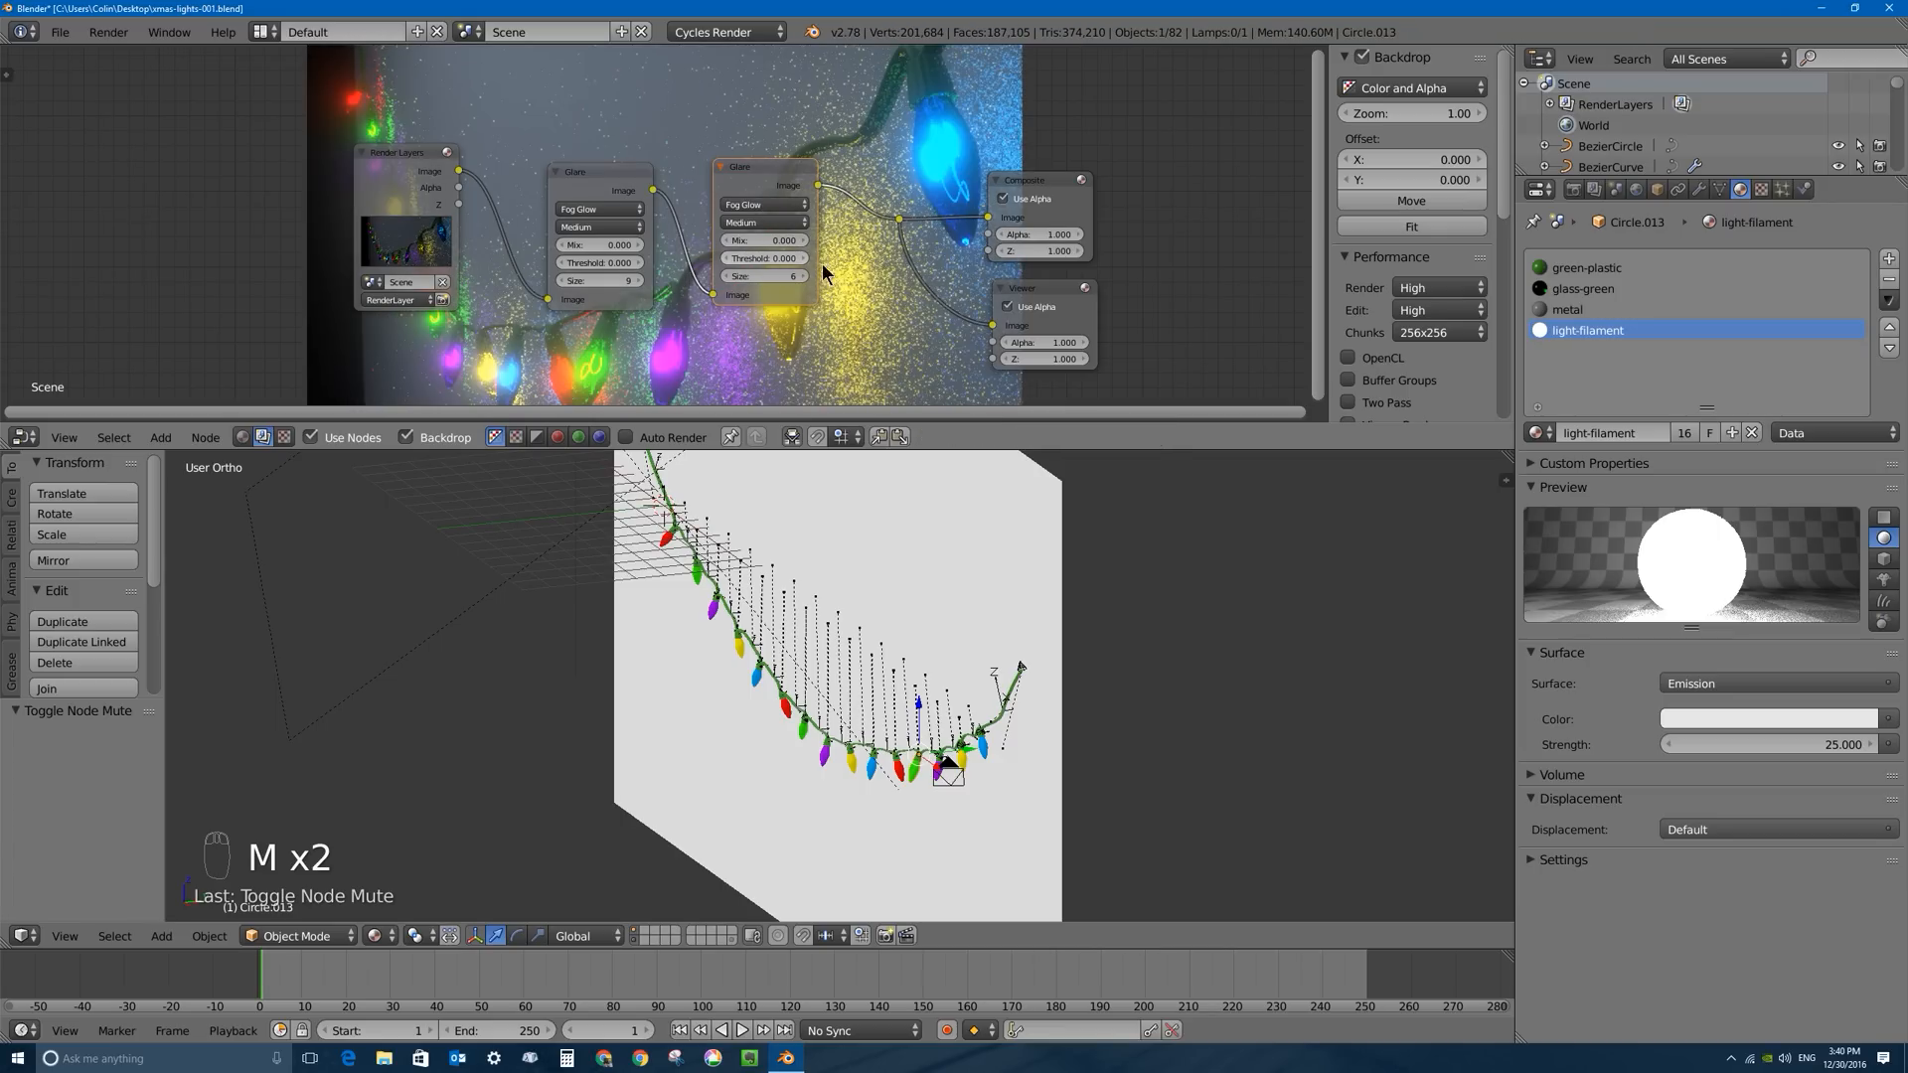
# Render the scene and compare the result with the second Glare node muted and unmuted.
pyautogui.click(1573, 189)
pyautogui.click(1582, 285)
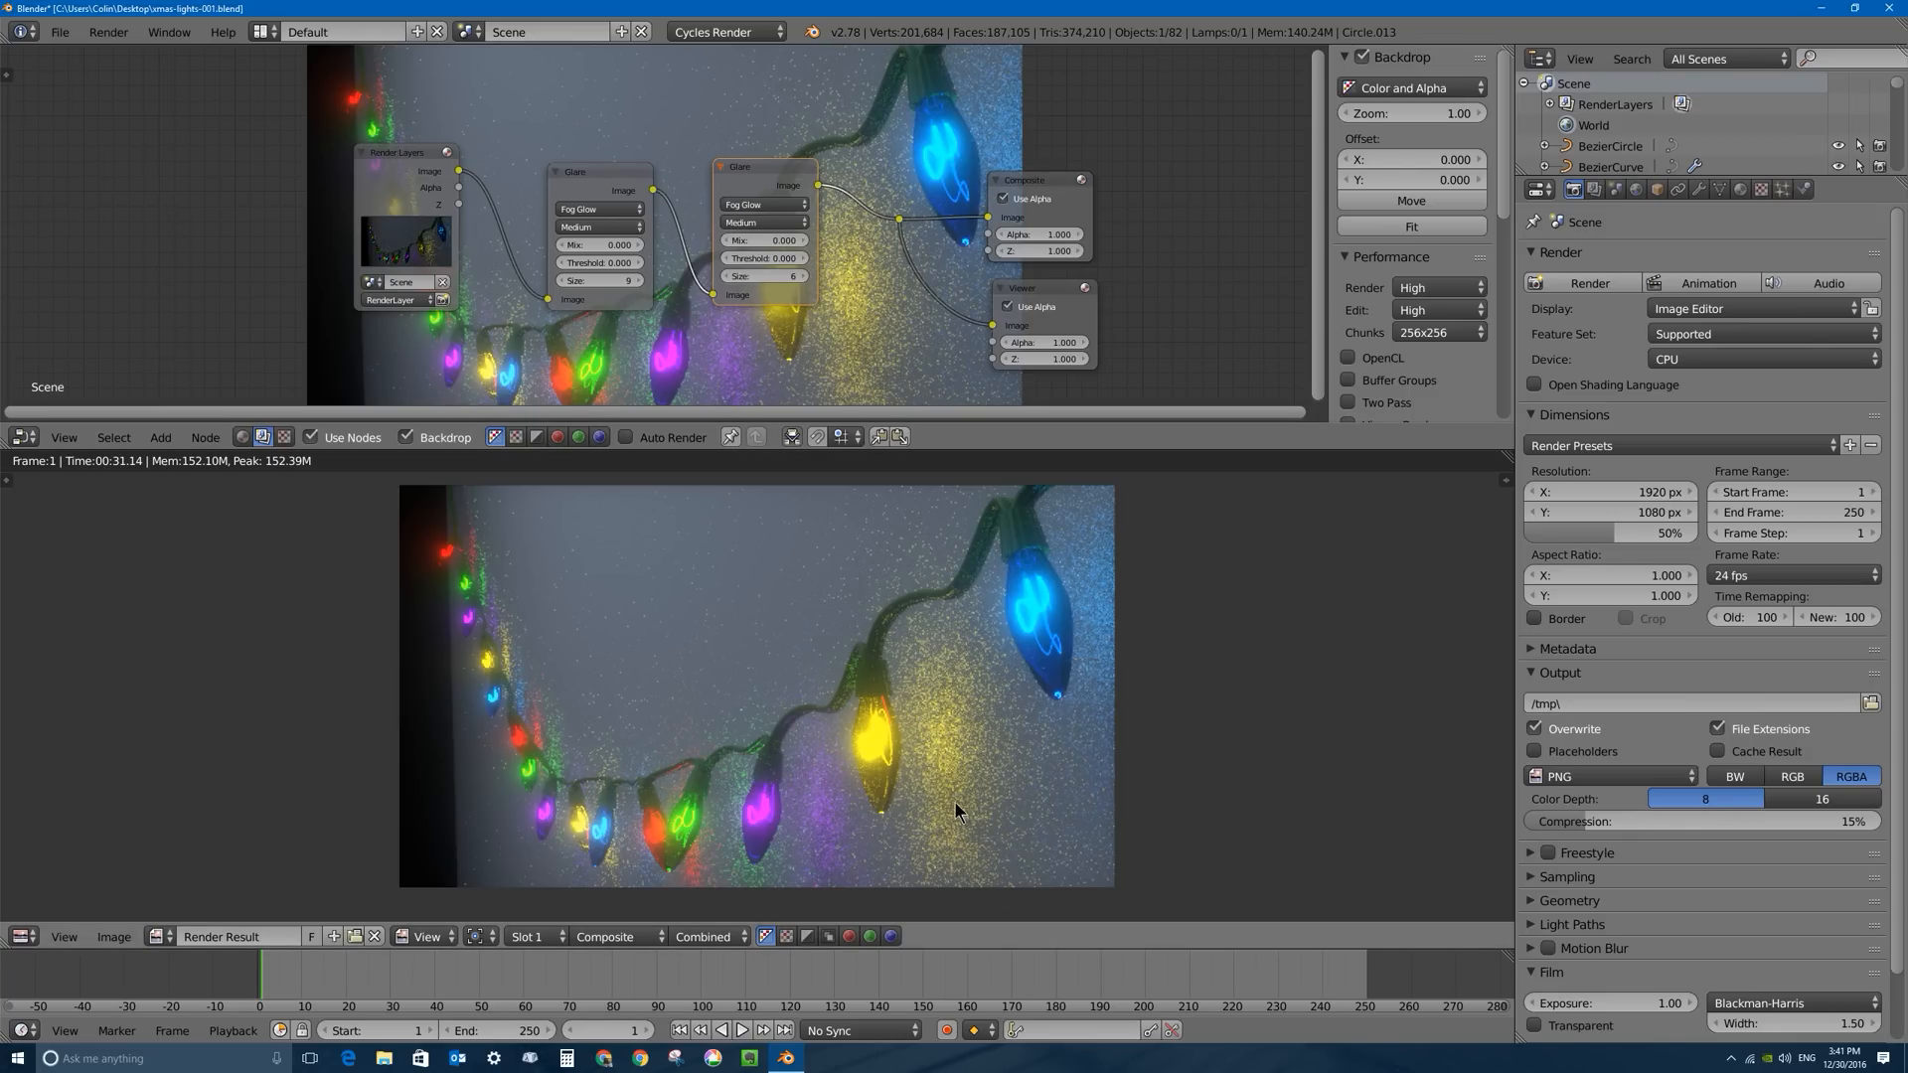
pyautogui.press('m')
pyautogui.press('m')
pyautogui.press('m')
pyautogui.press('m')
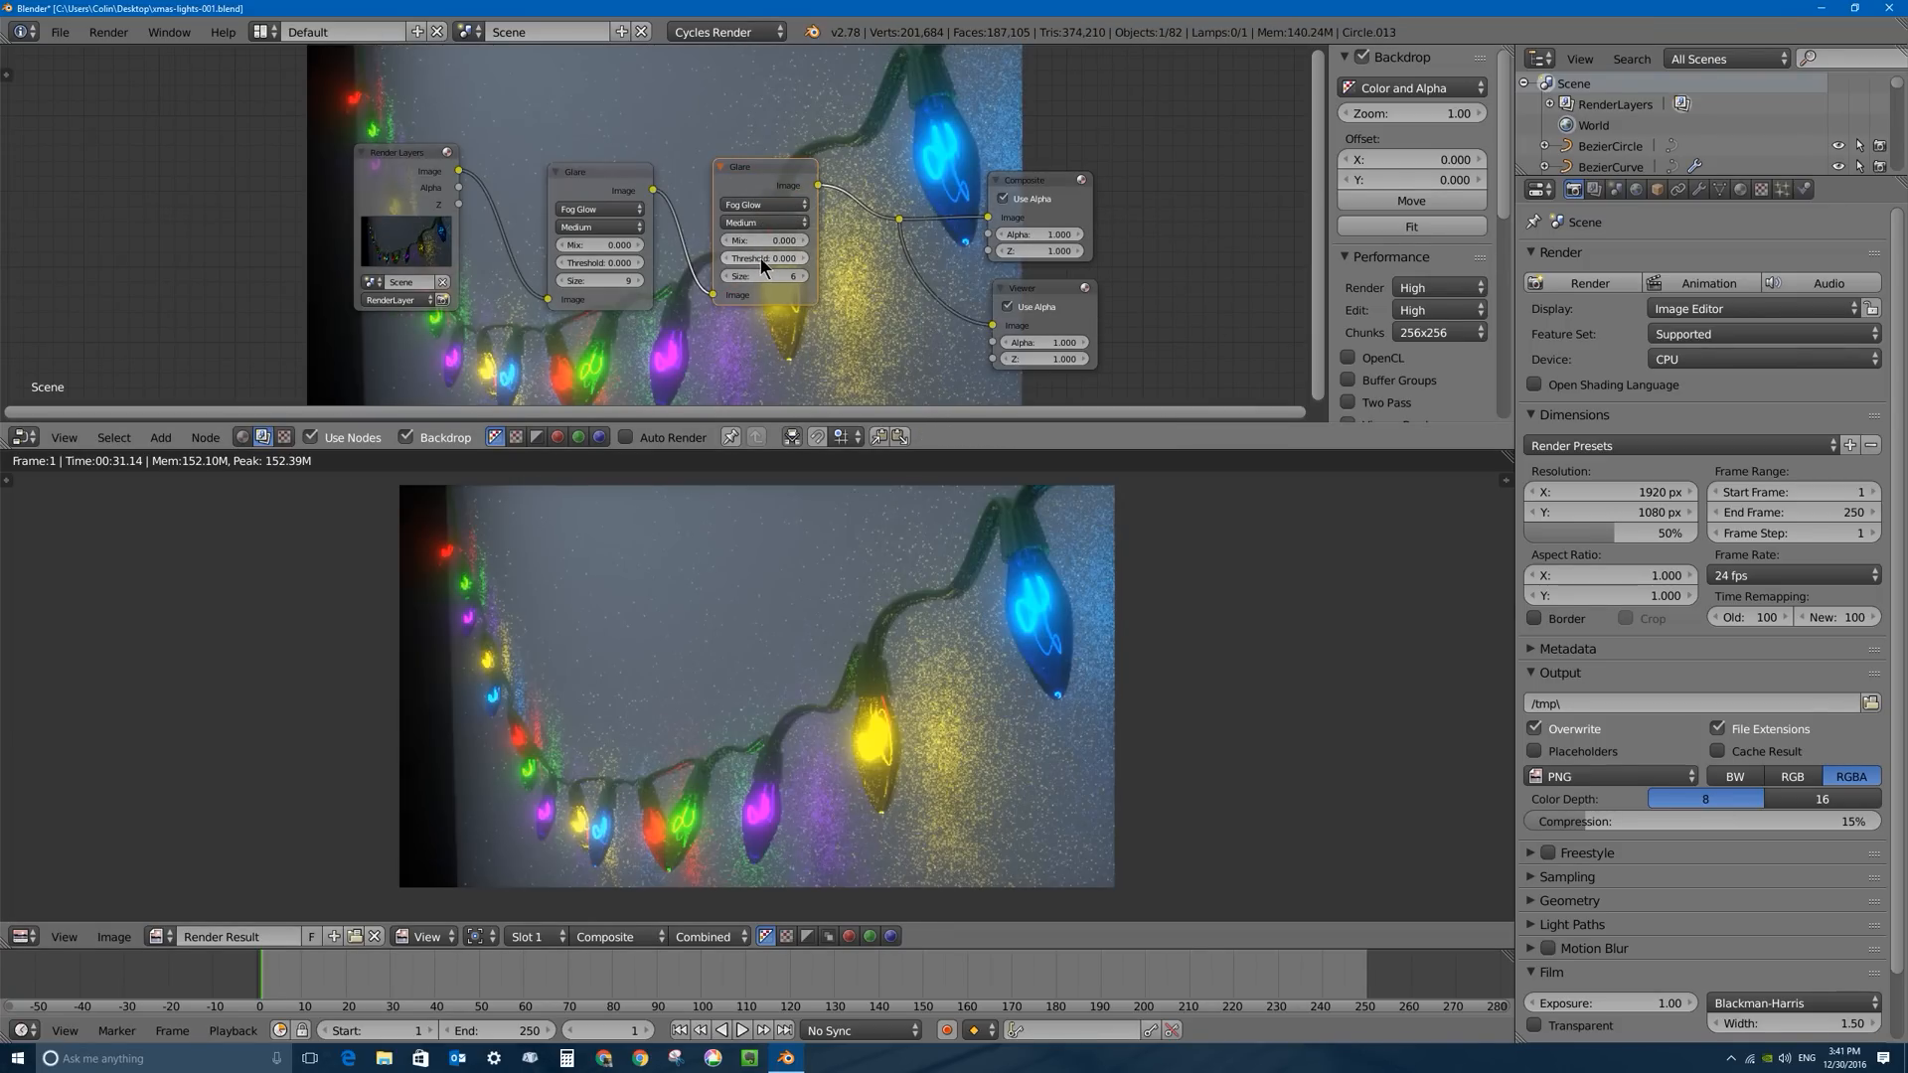
# Set the Threshold of the second Glare node to 2.7.
pyautogui.moveTo(760, 258); pyautogui.dragTo(810, 258)
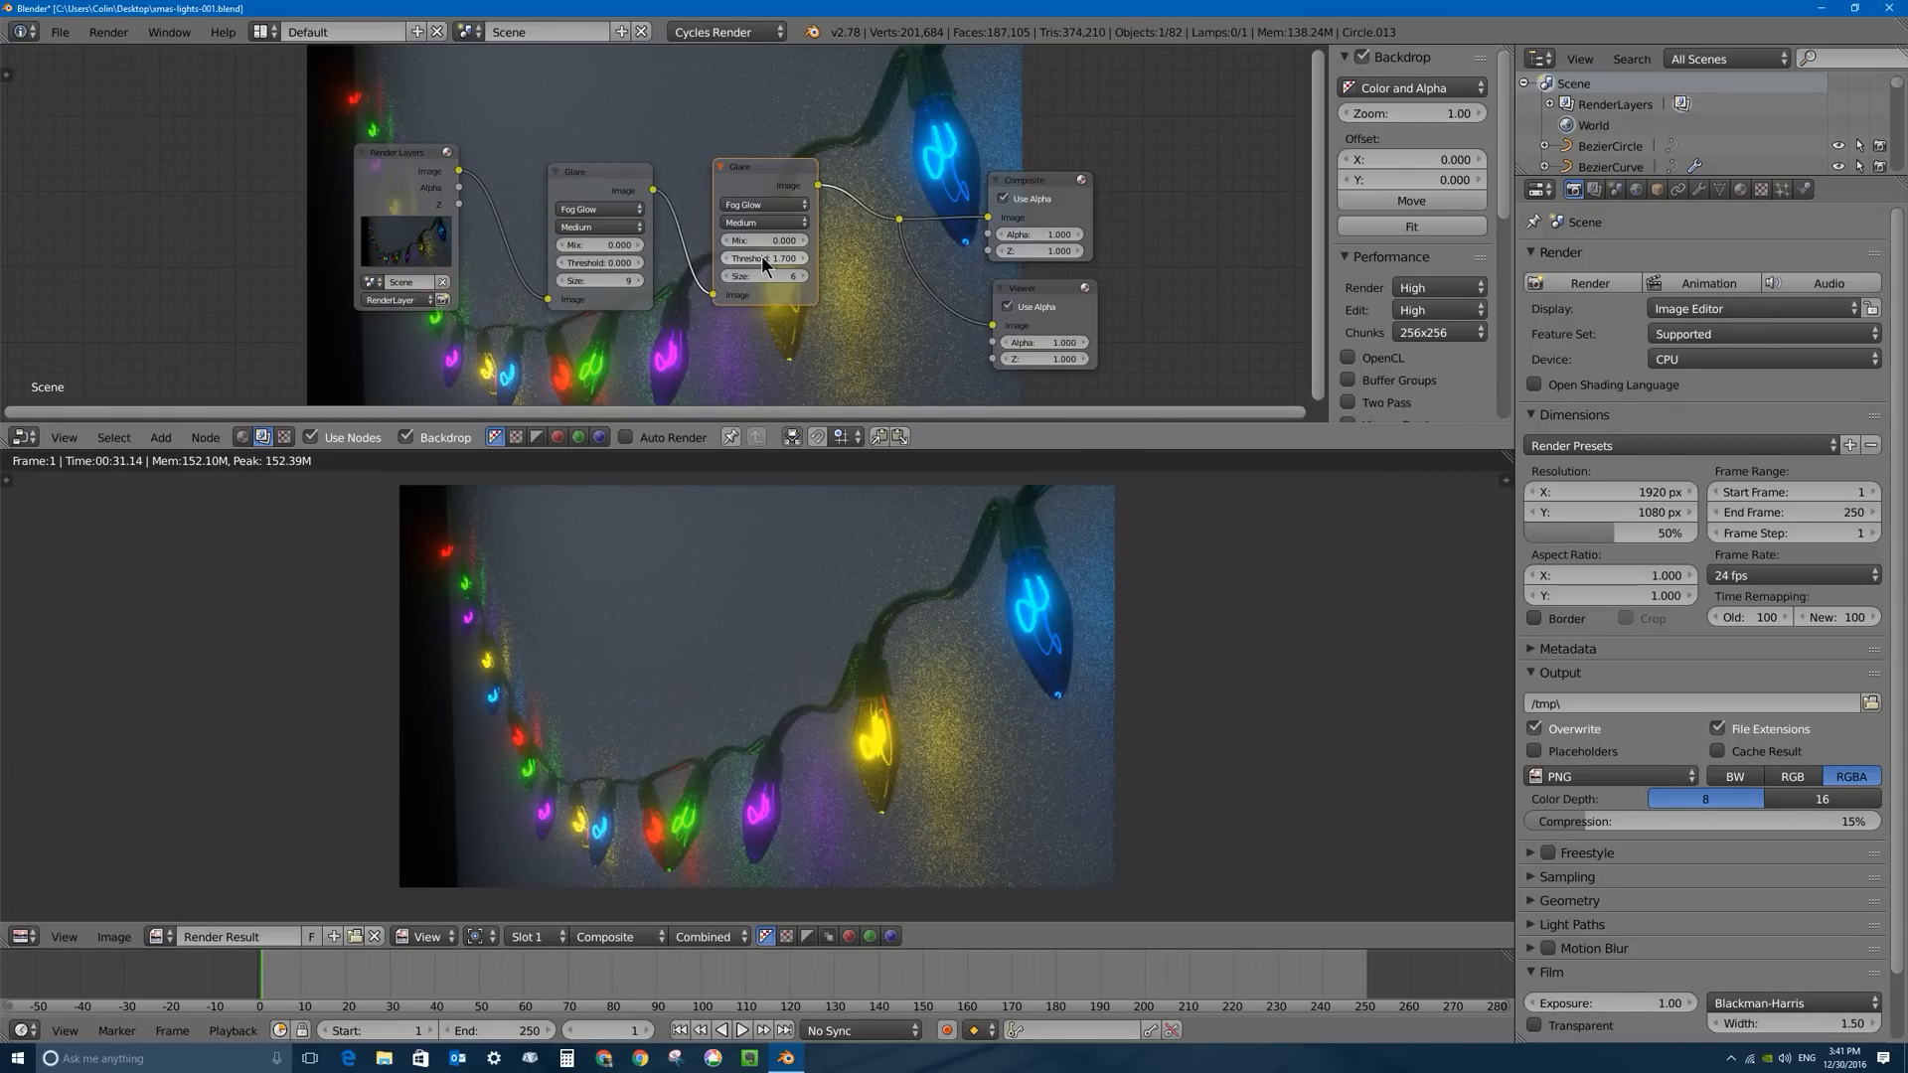
pyautogui.press('BackSpace')
pyautogui.moveTo(766, 260)
pyautogui.mouseDown()
pyautogui.moveTo(790, 261)
pyautogui.moveTo(765, 258)
pyautogui.mouseUp()
pyautogui.press('Return')
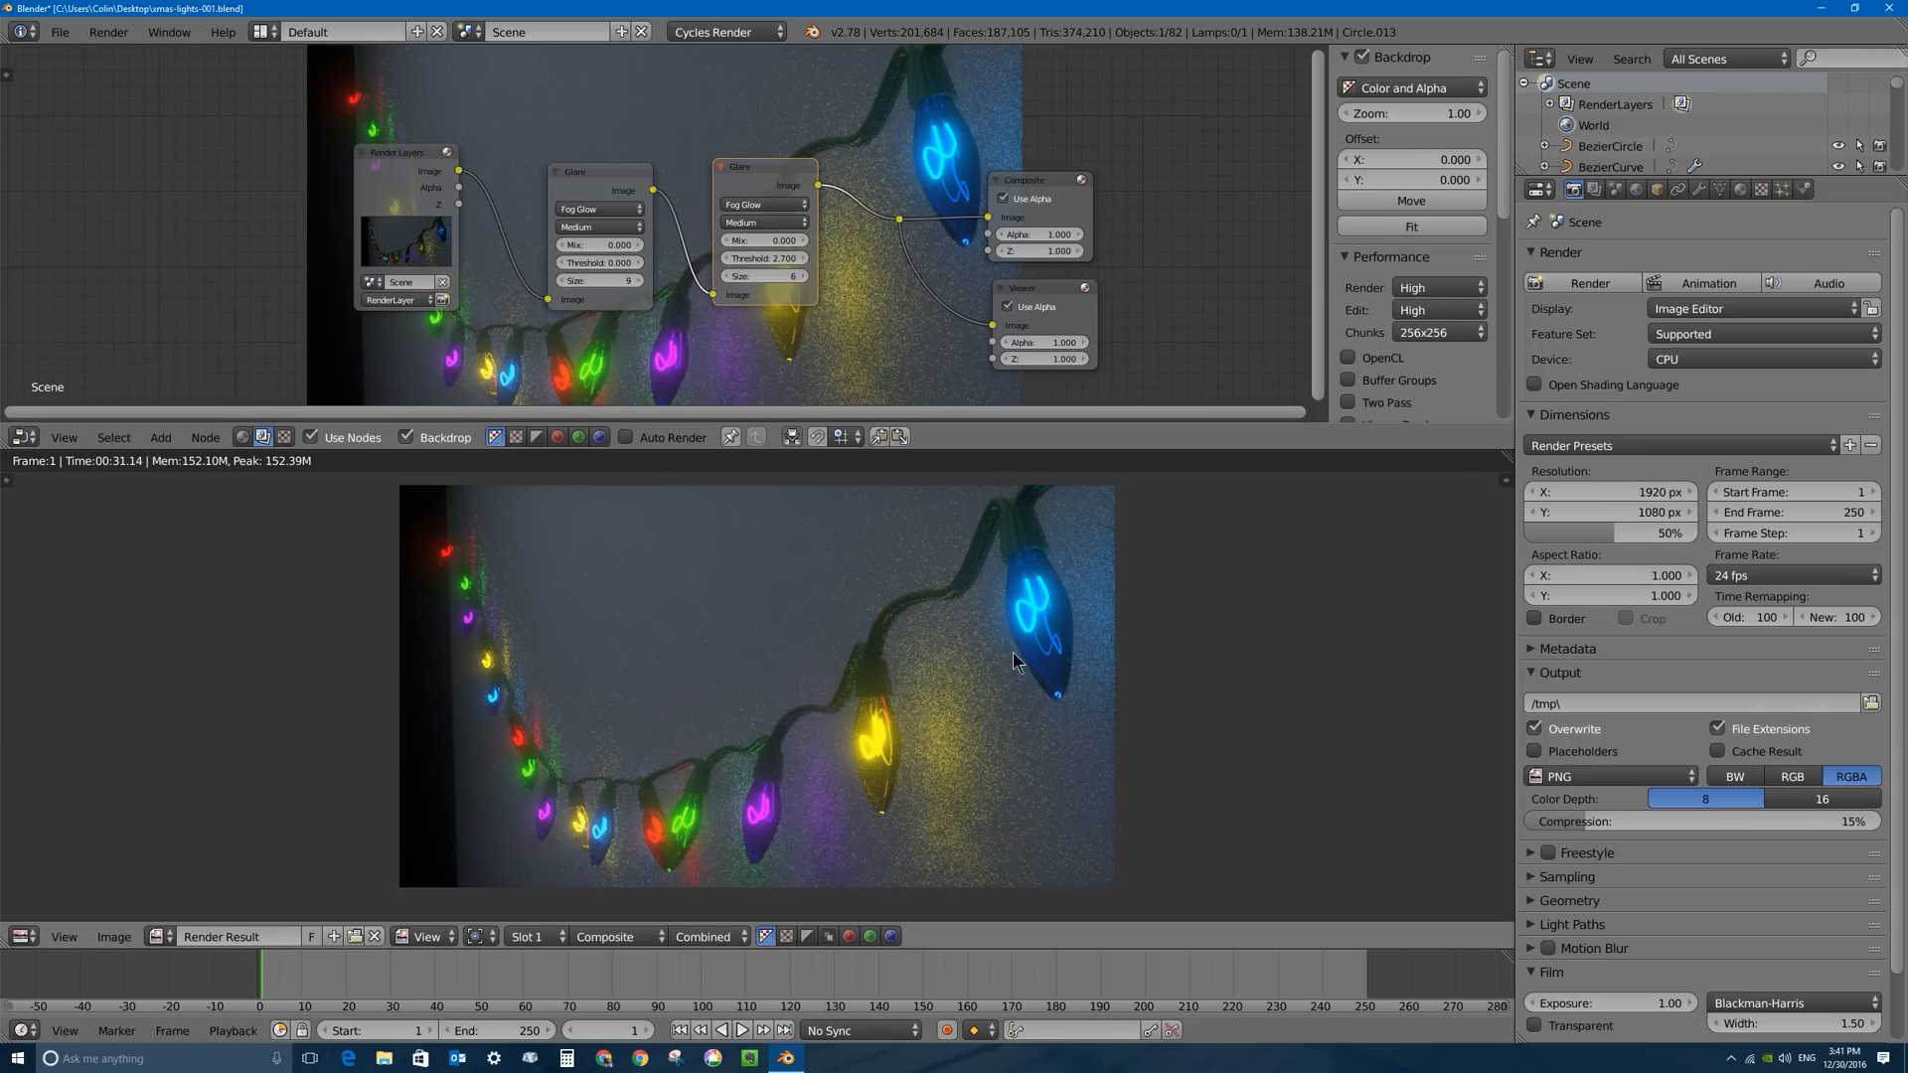
# Return to the 3D view, select the area lamp, and set its emission strength to 1000.
pyautogui.press('Escape')
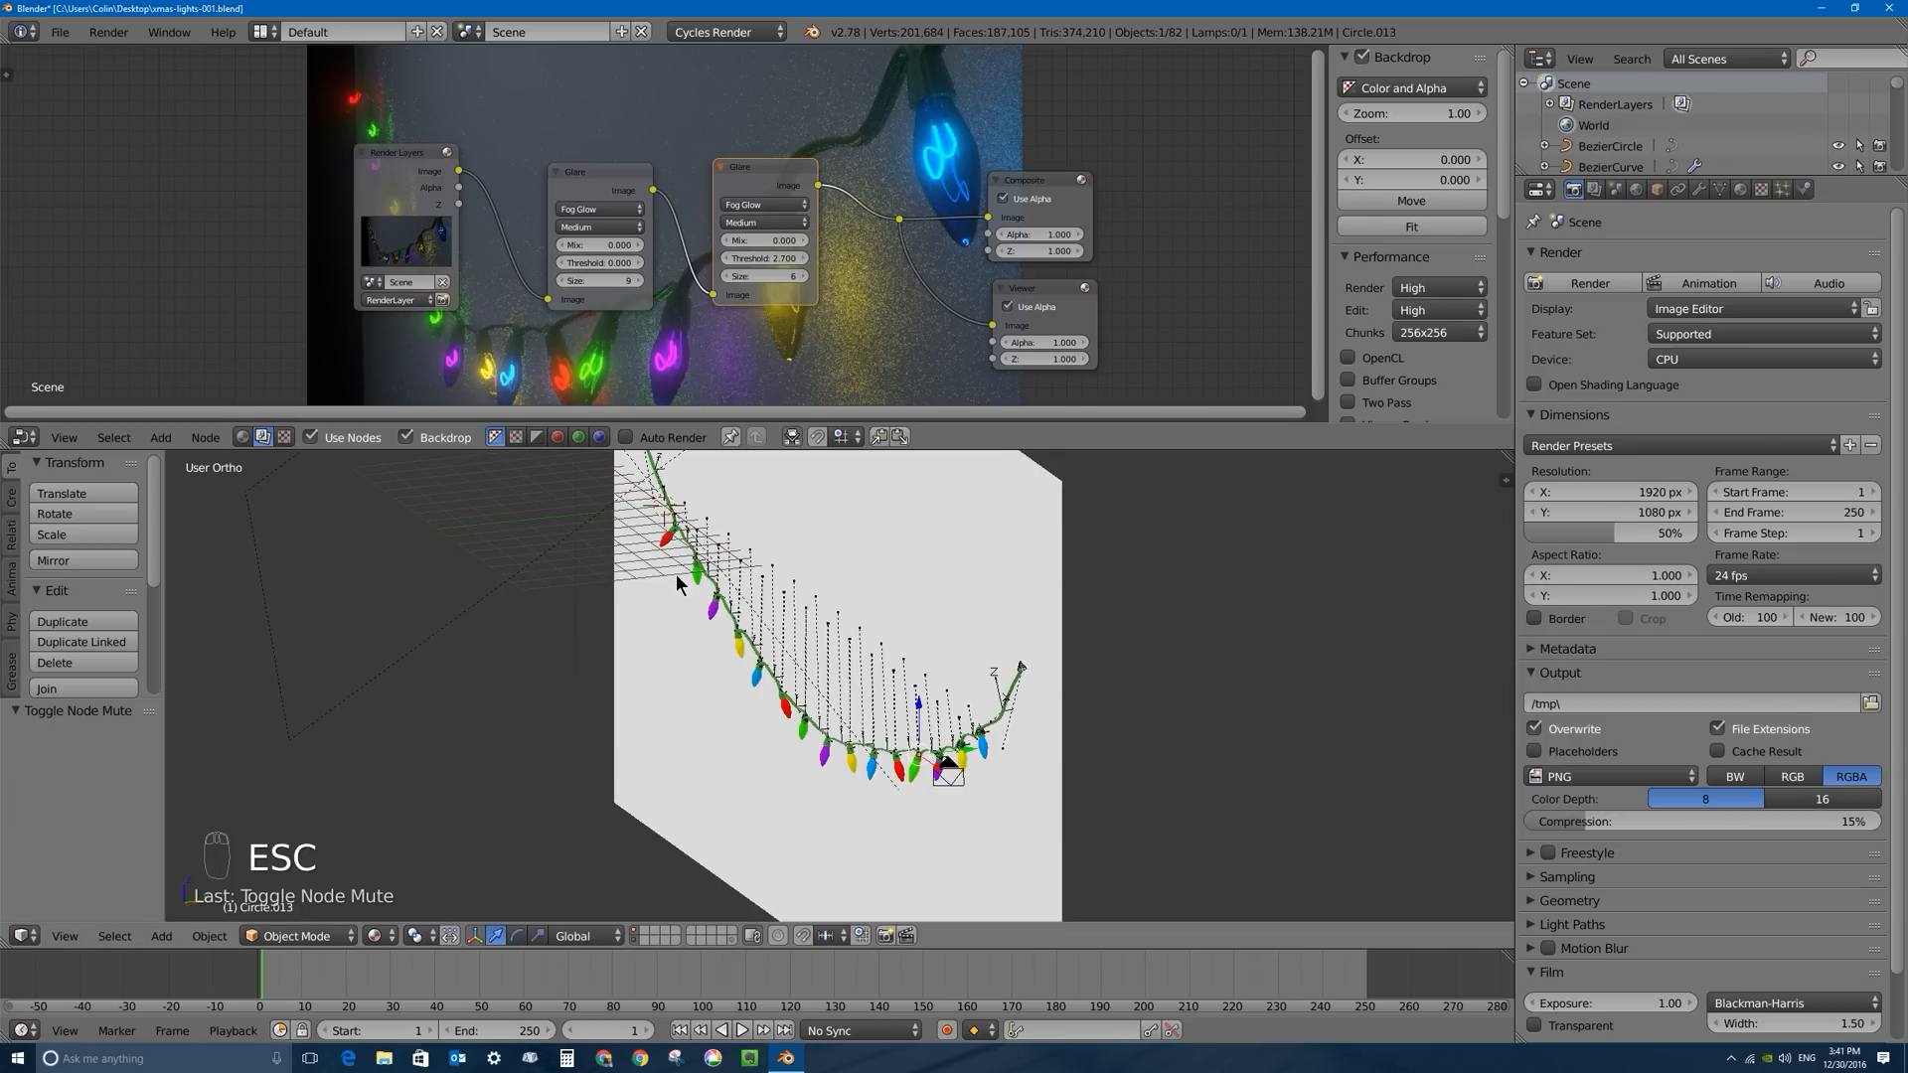
pyautogui.rightClick(687, 513)
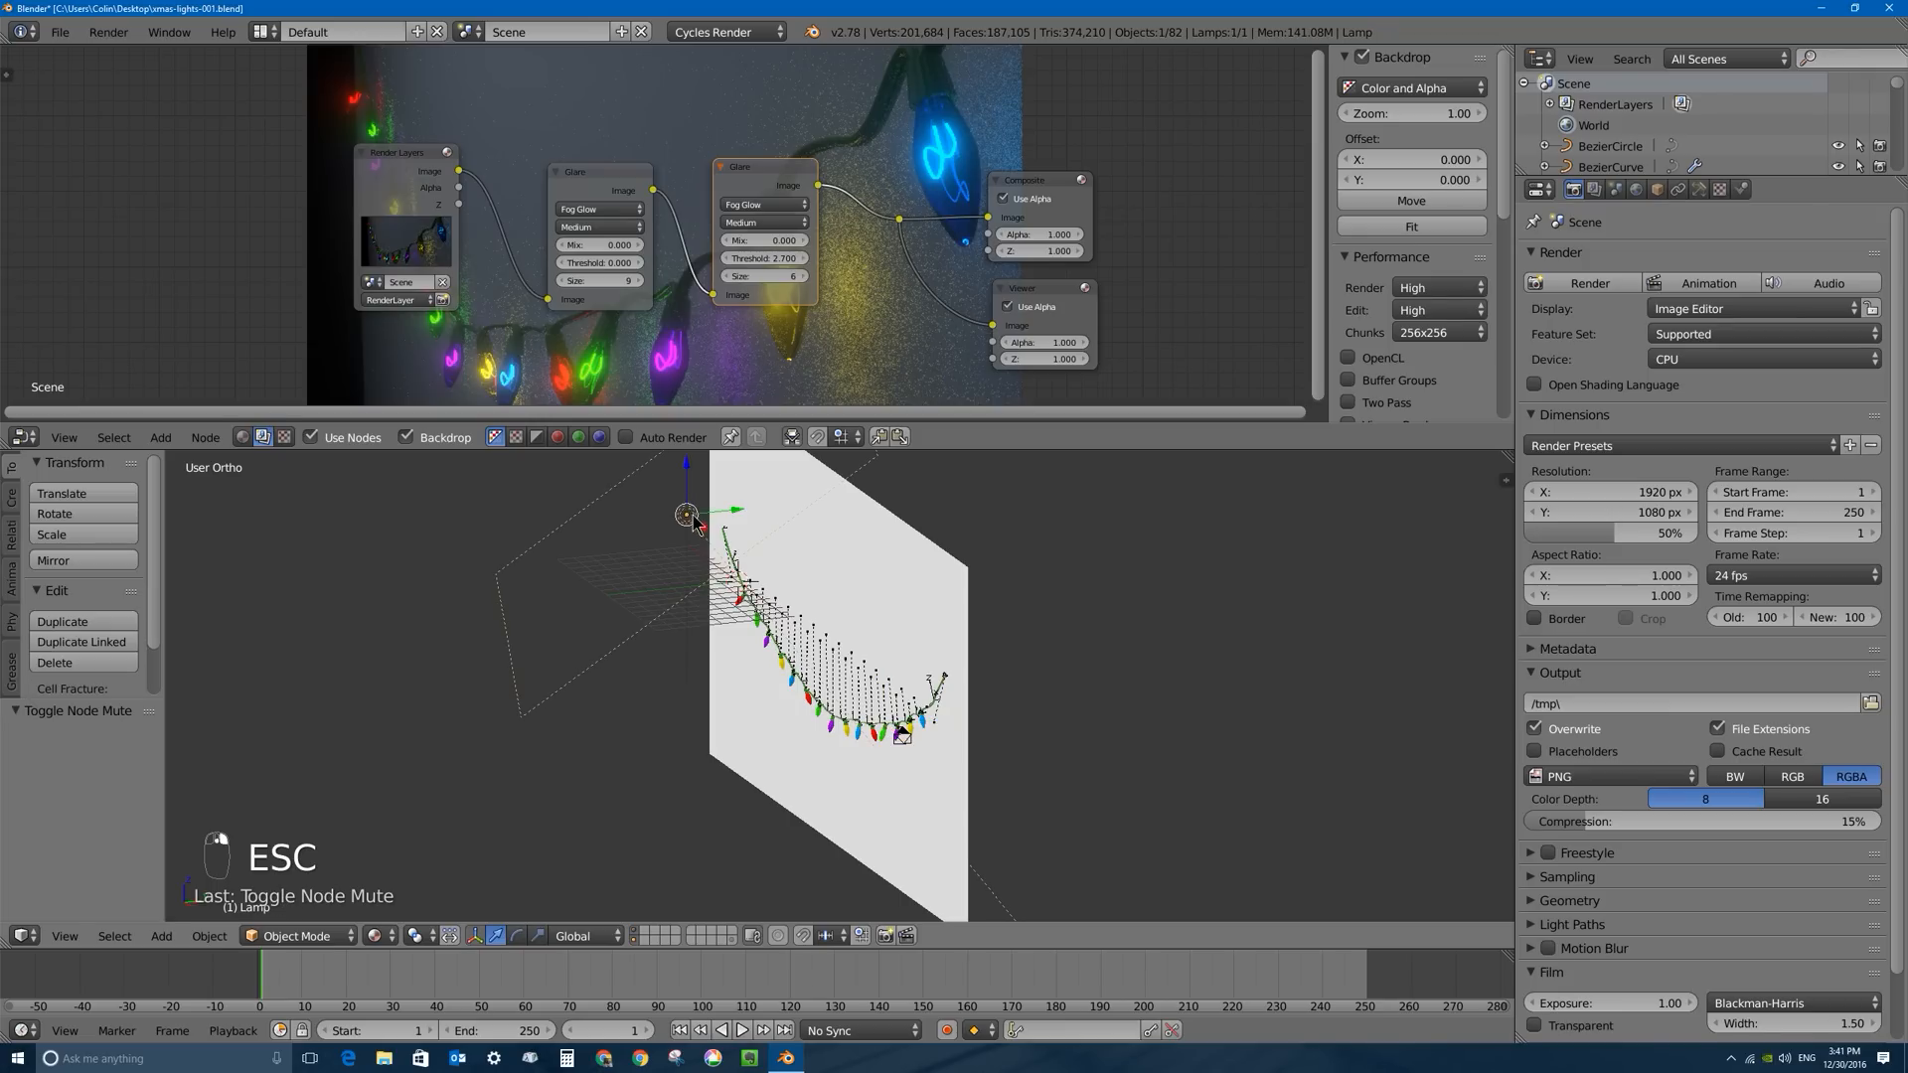
pyautogui.click(1698, 188)
pyautogui.click(1801, 558)
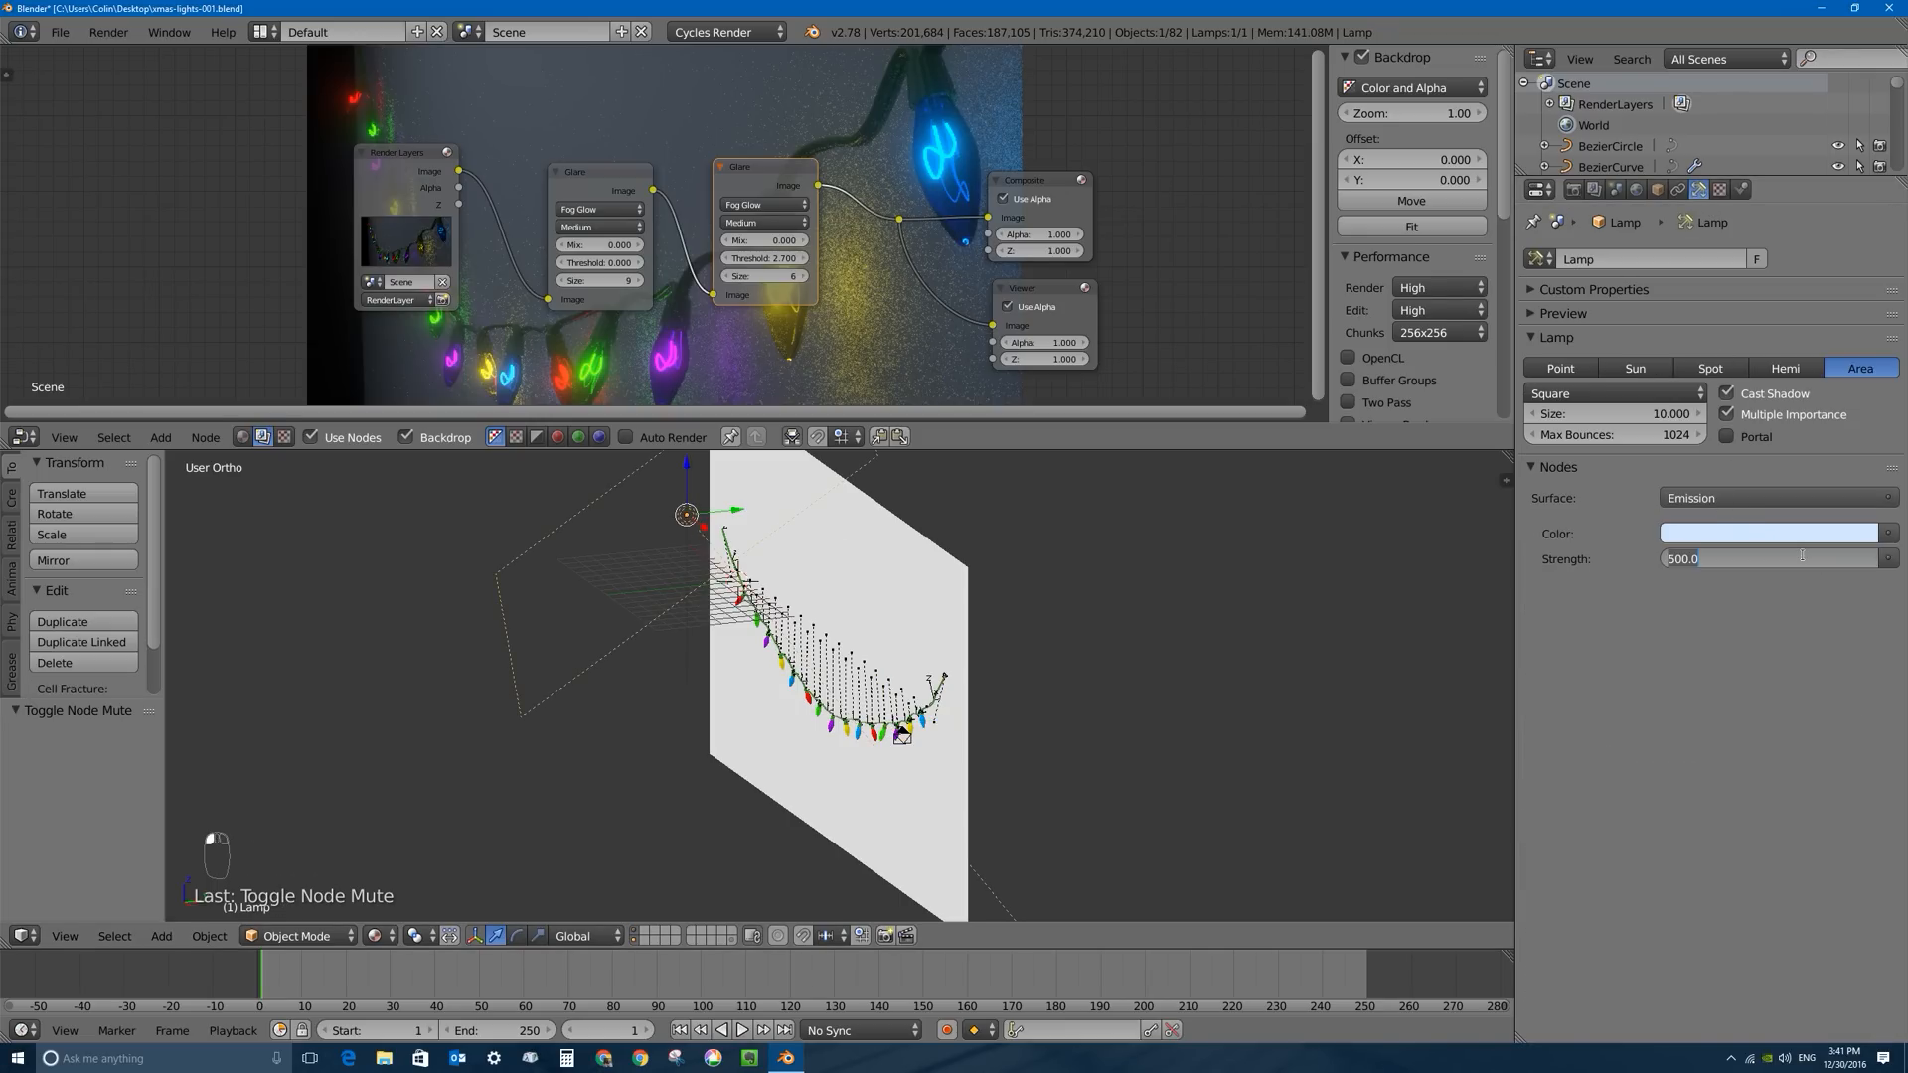
pyautogui.write('1000')
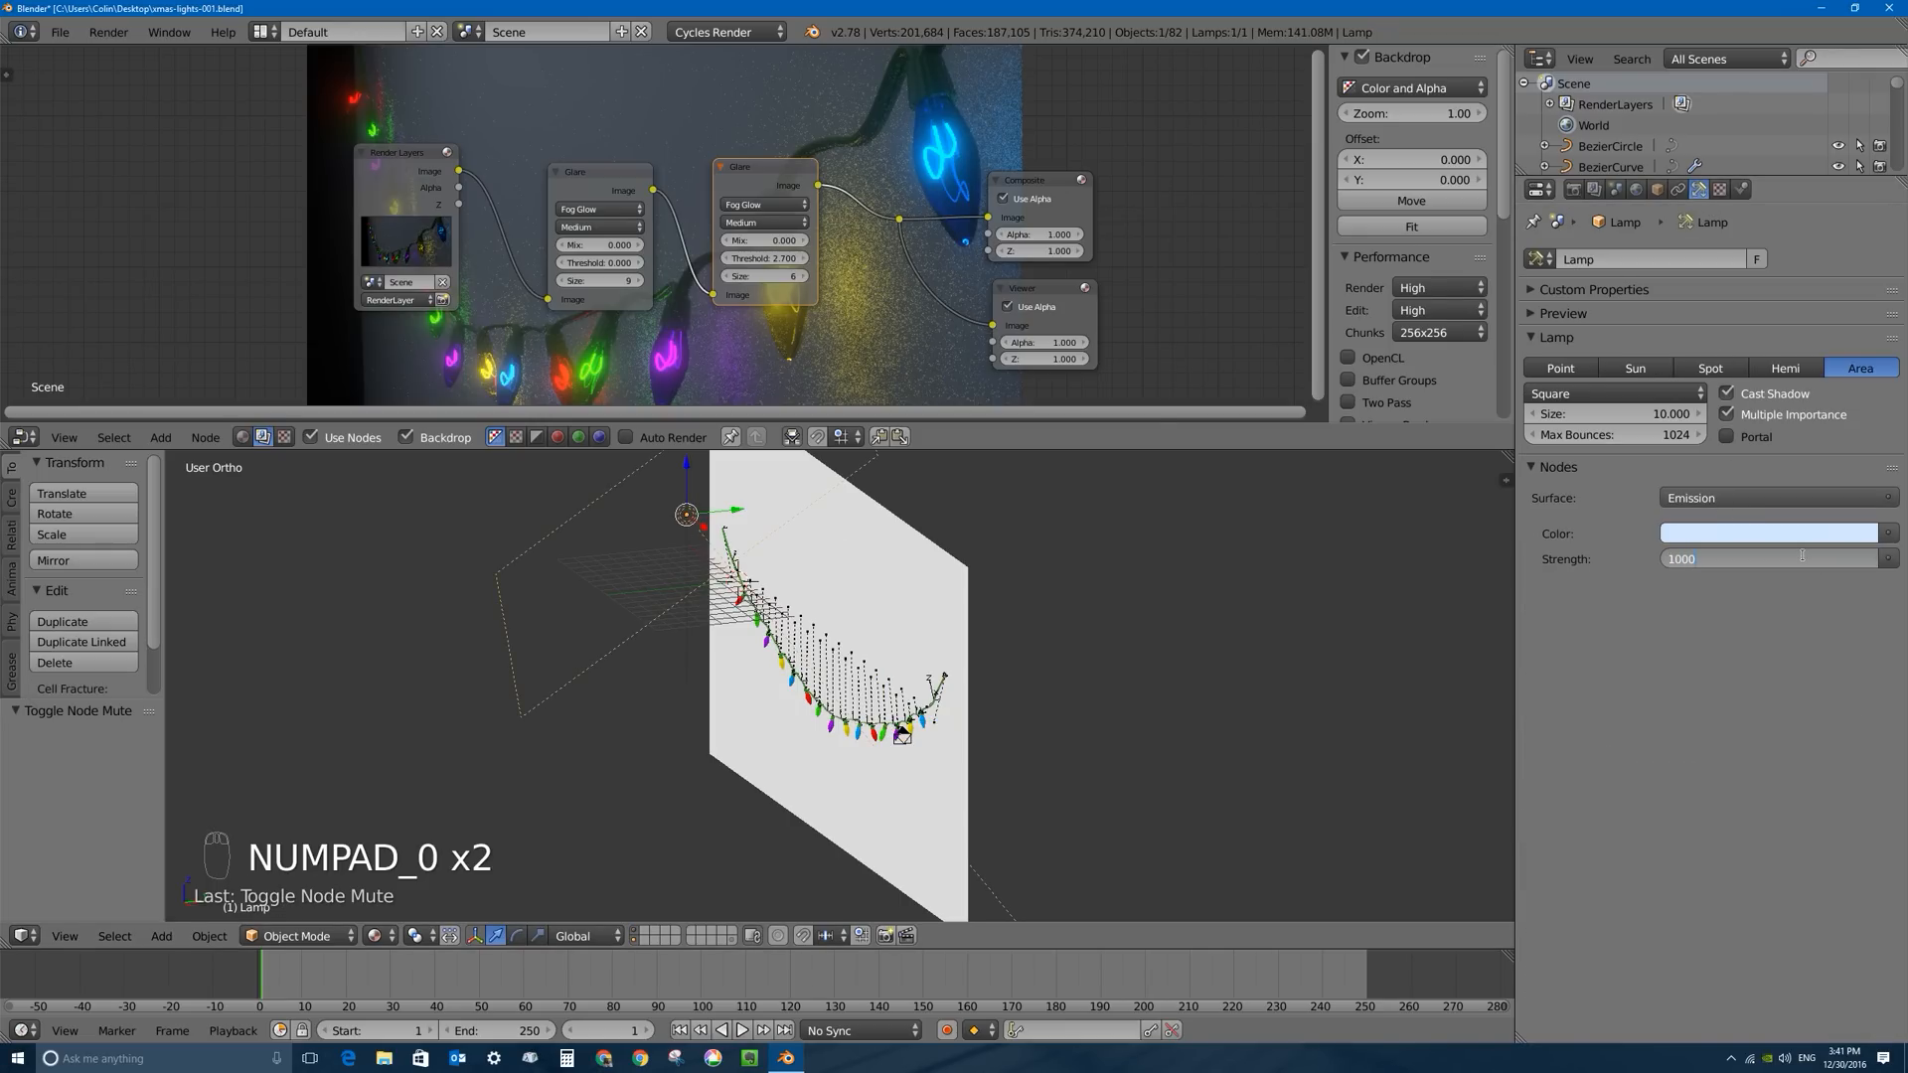
# Render the scene with the brighter area lamp and return to the 3D view.
pyautogui.click(1573, 188)
pyautogui.click(1586, 286)
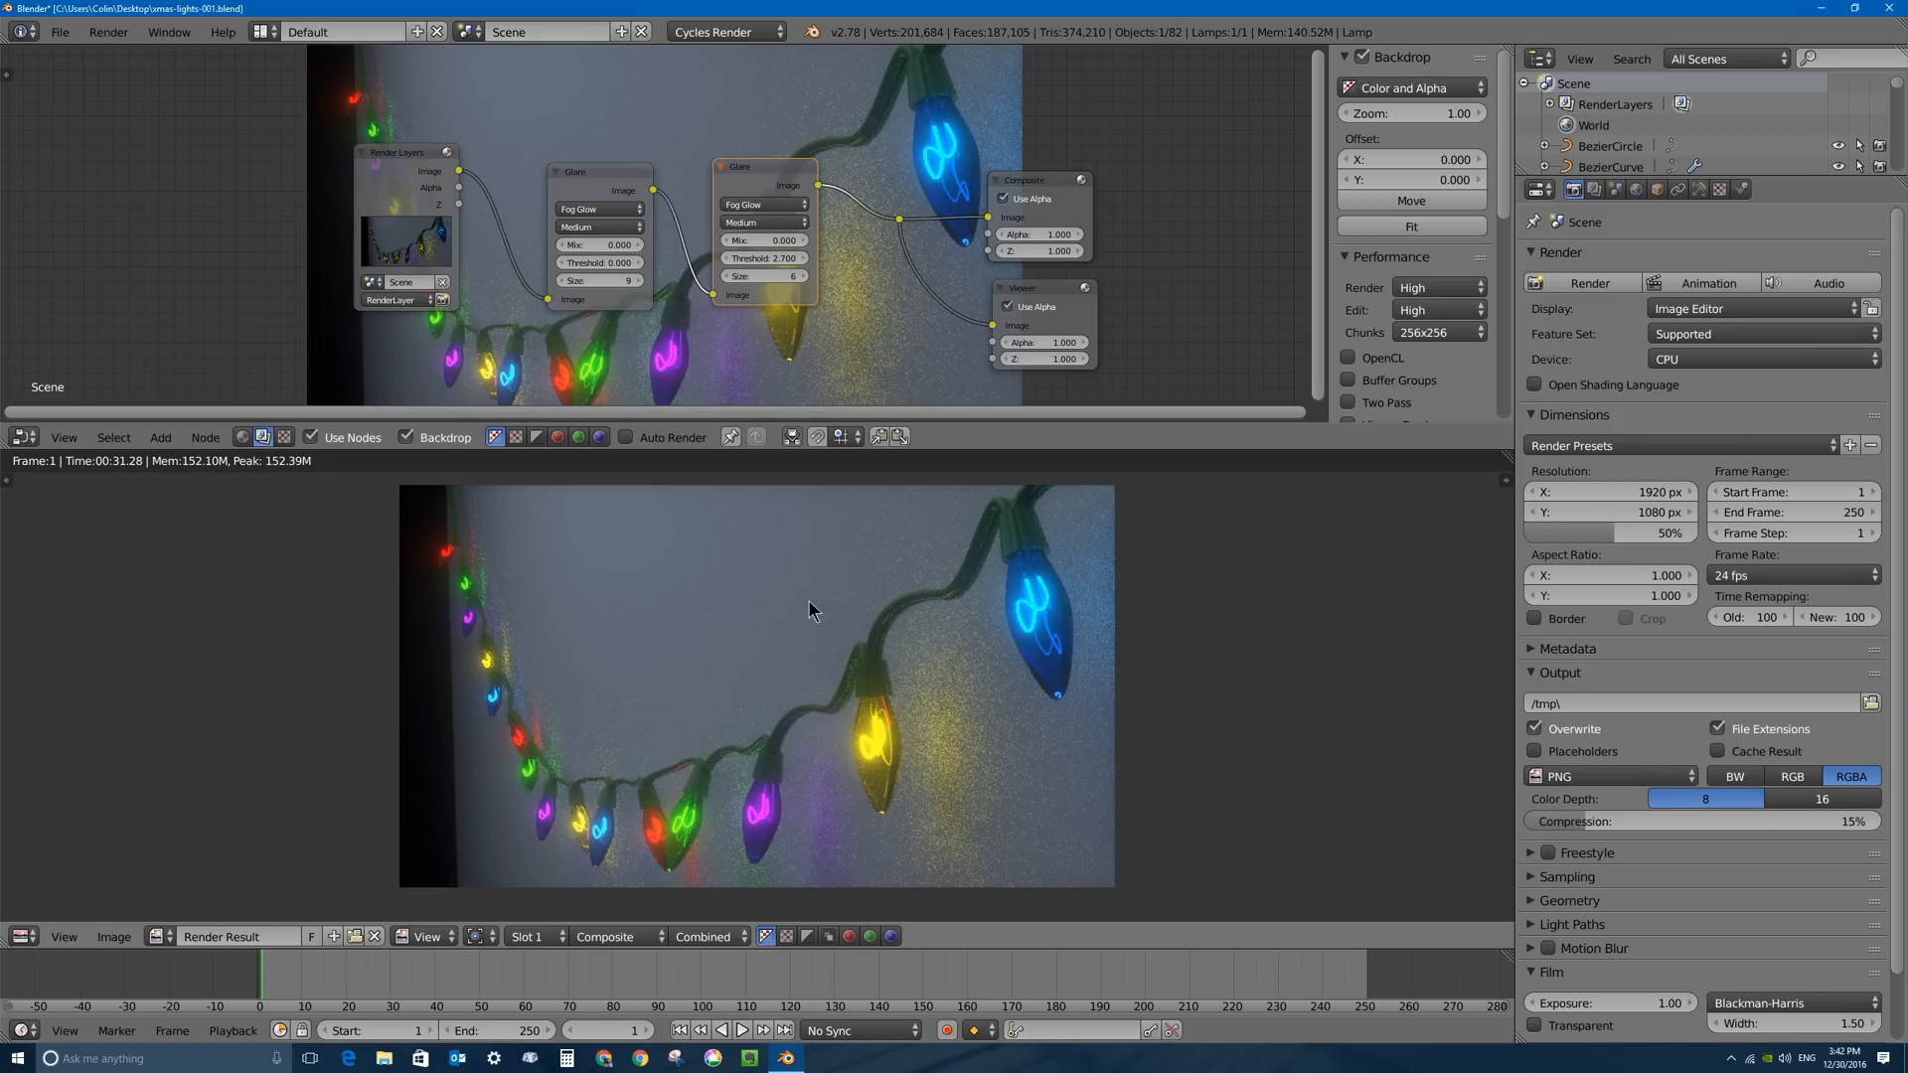
pyautogui.press('Escape')
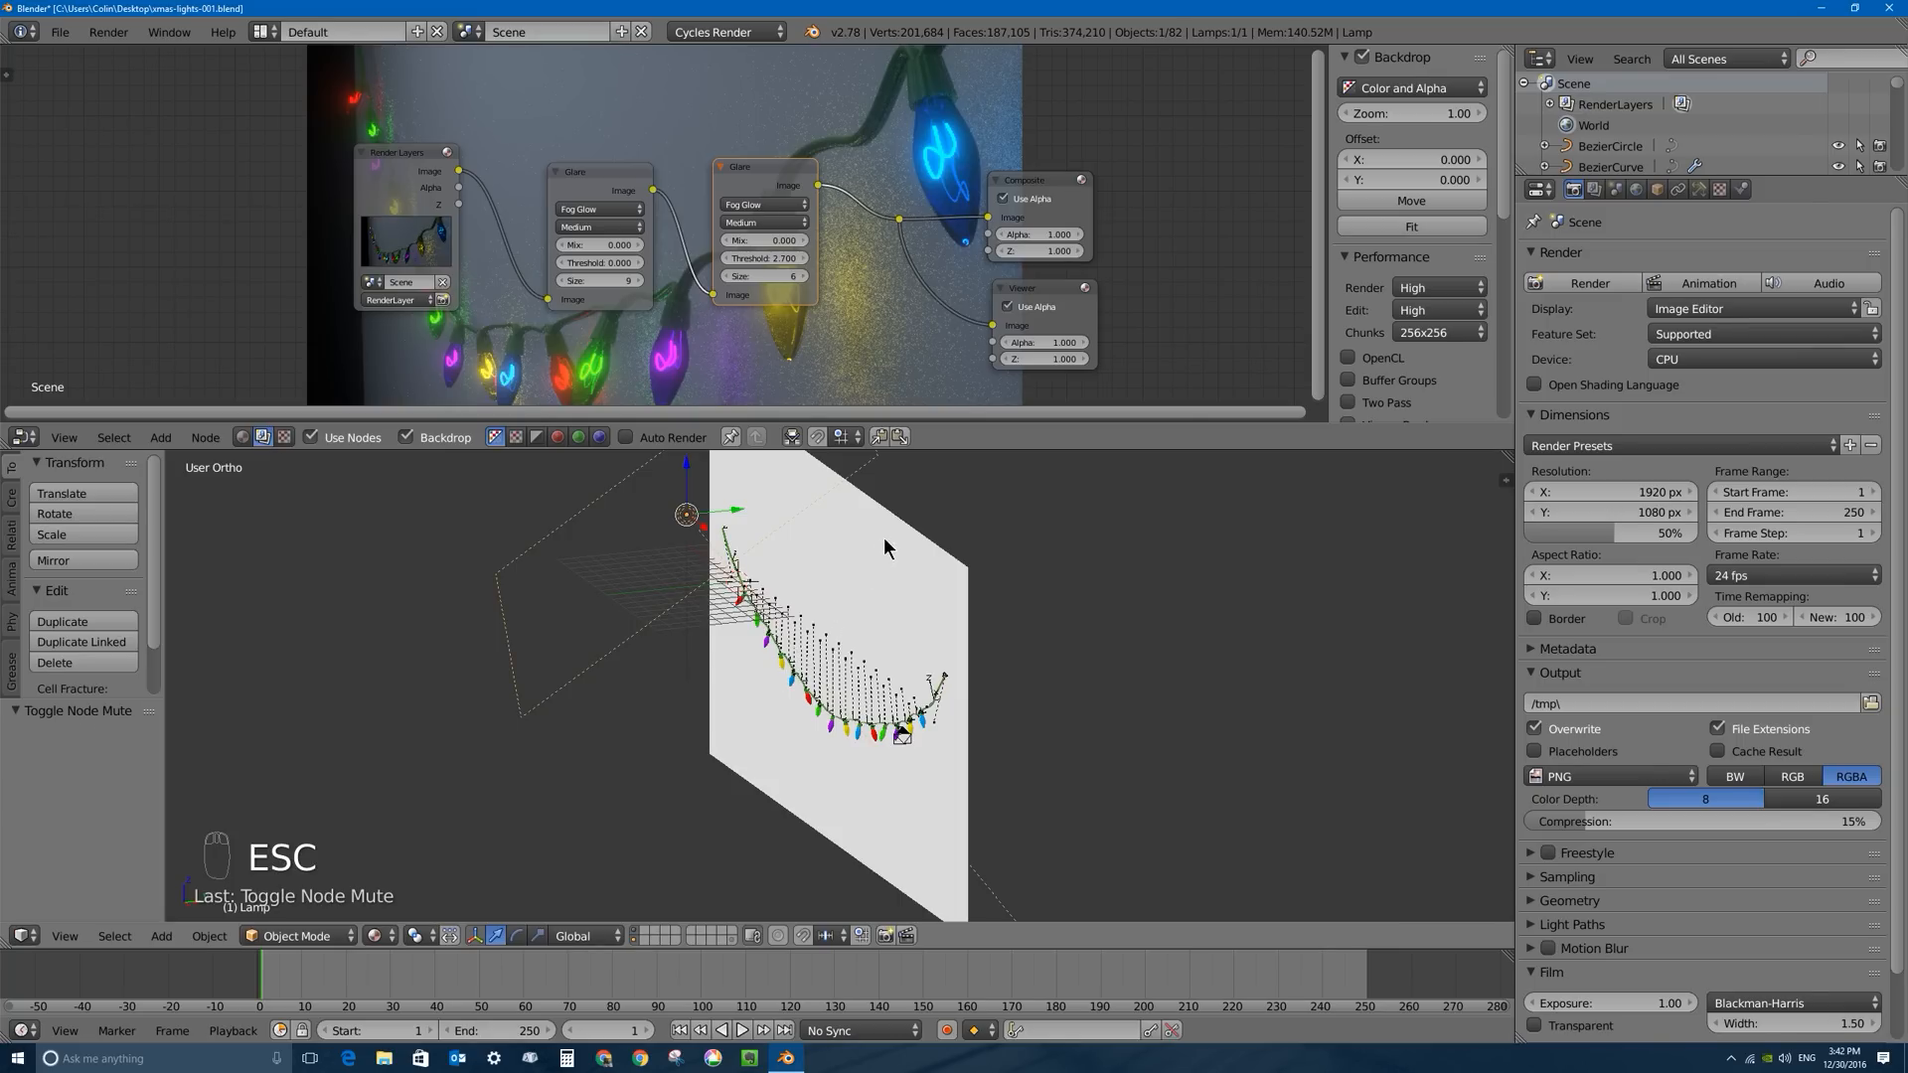
# Select the wall plane and apply its rotation and scale.
pyautogui.moveTo(912, 623); pyautogui.dragTo(791, 628, button='middle')
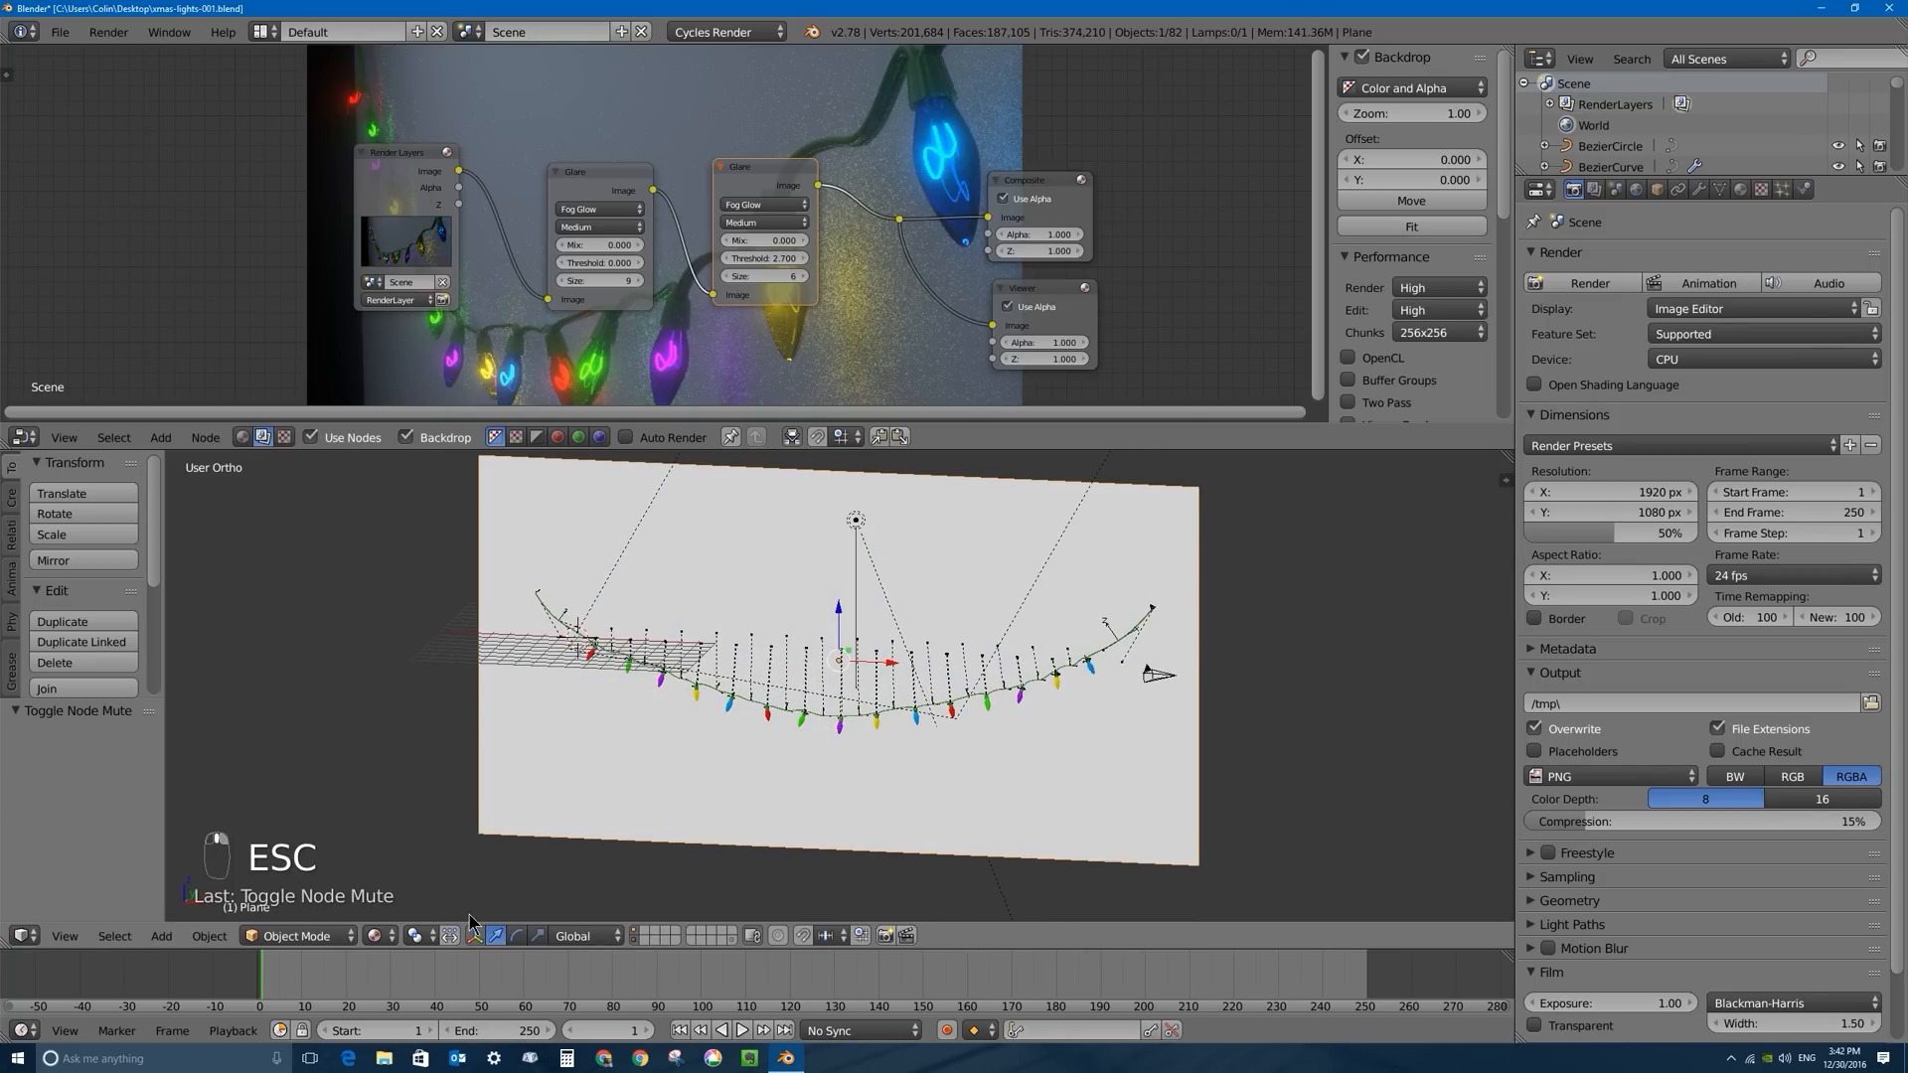
pyautogui.click(210, 937)
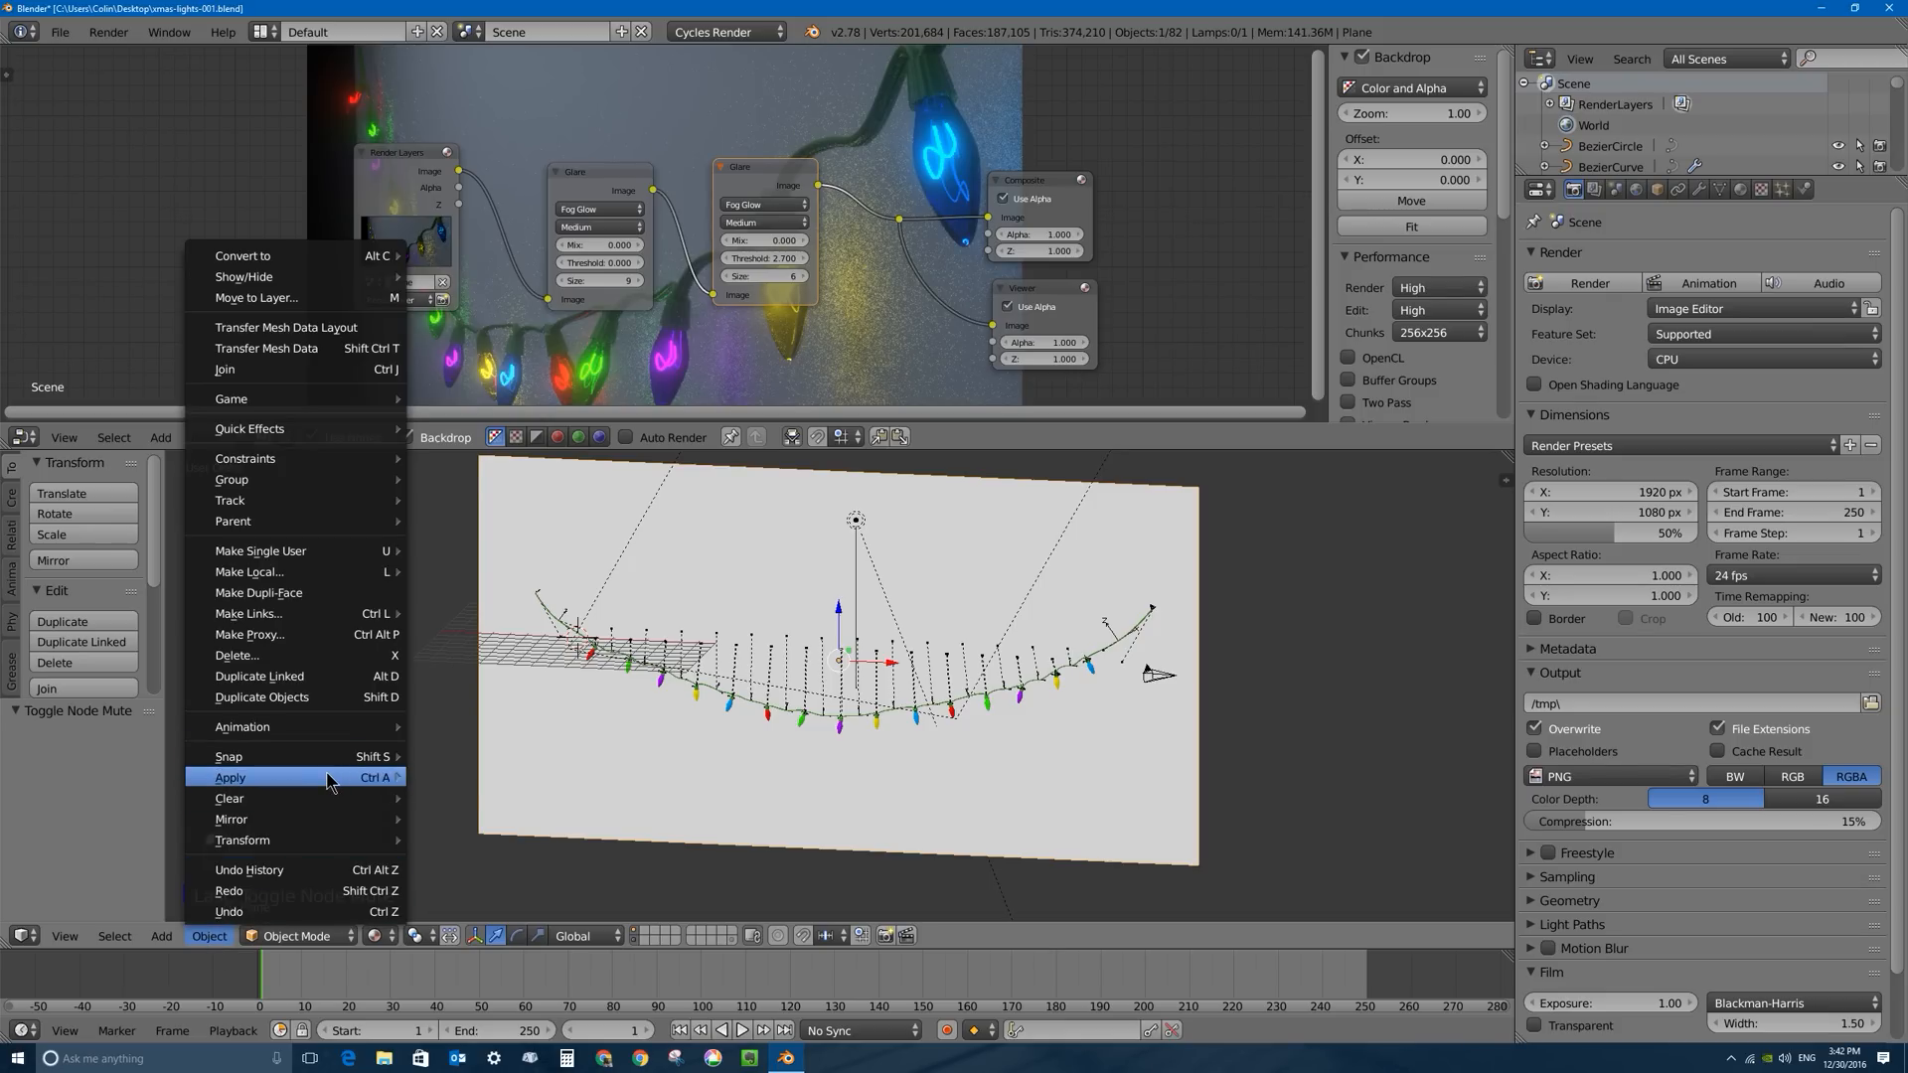
pyautogui.moveTo(331, 779)
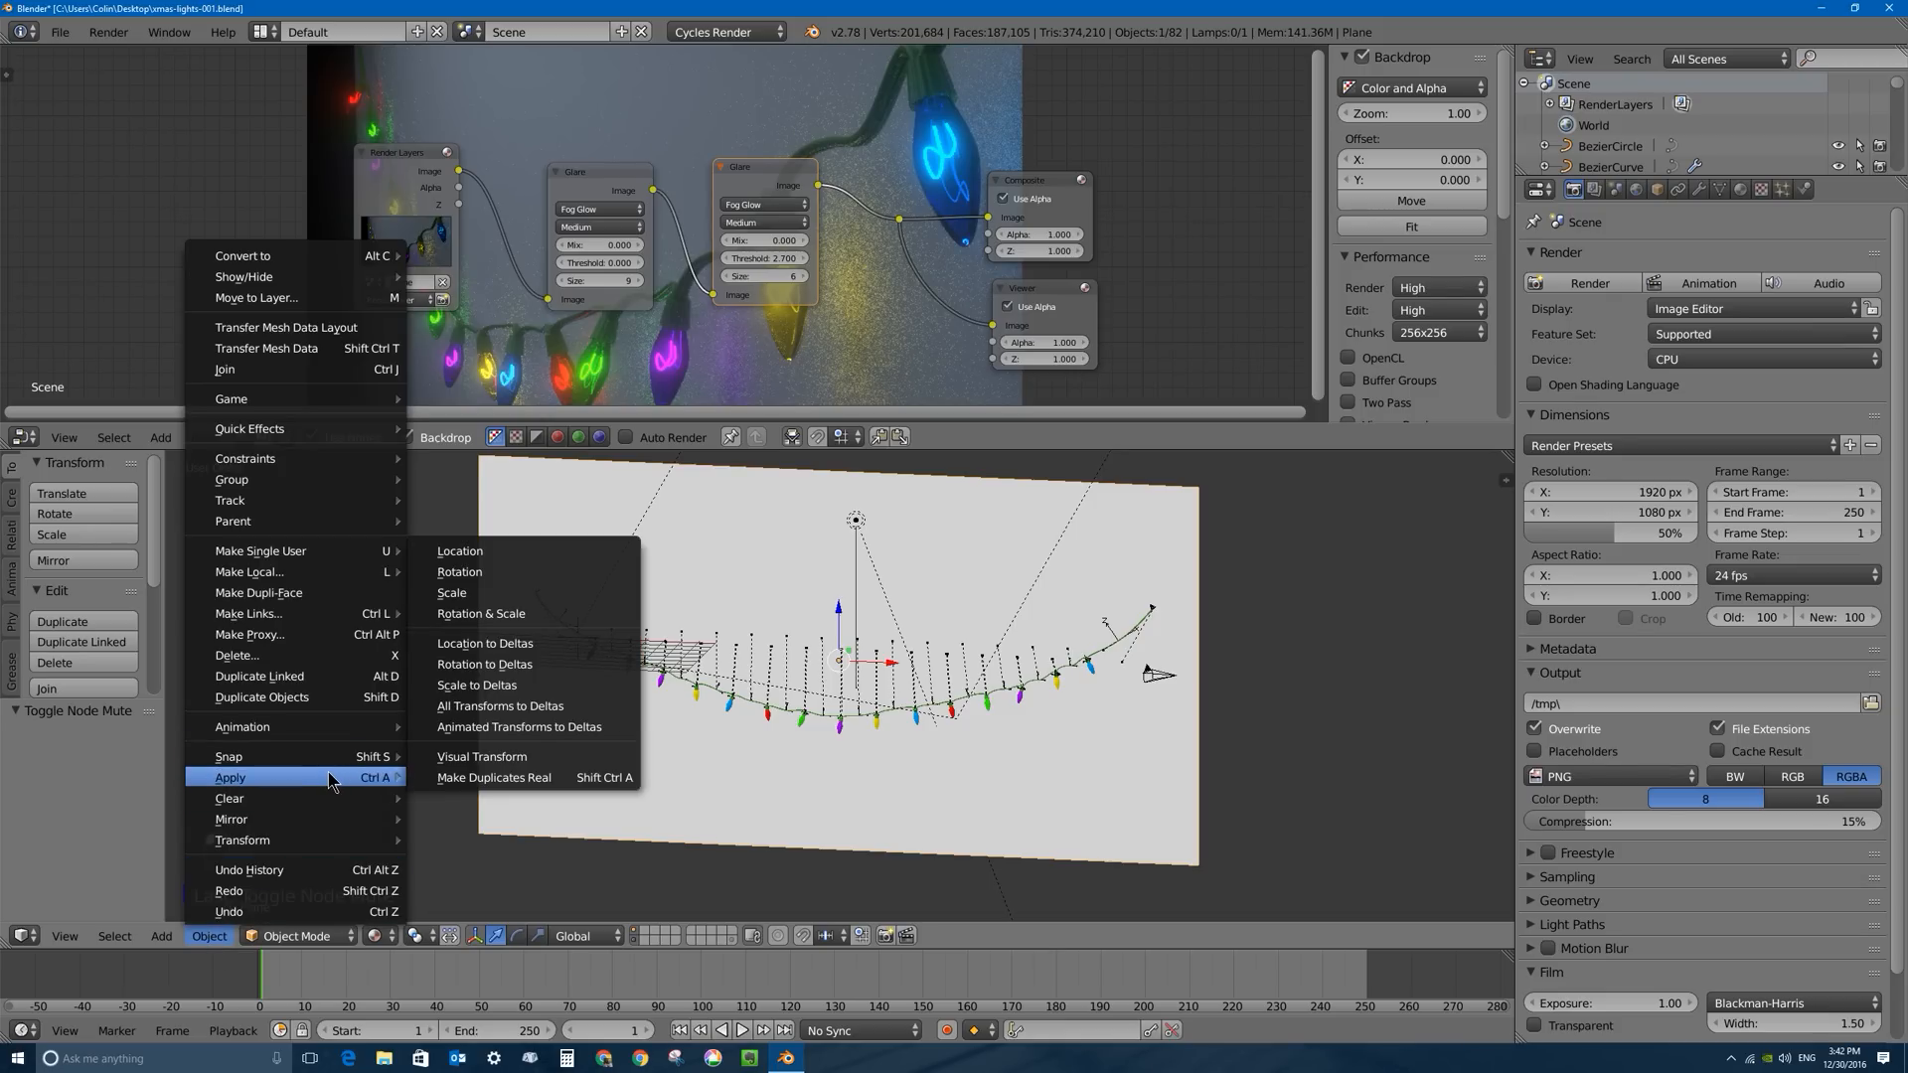
pyautogui.click(501, 614)
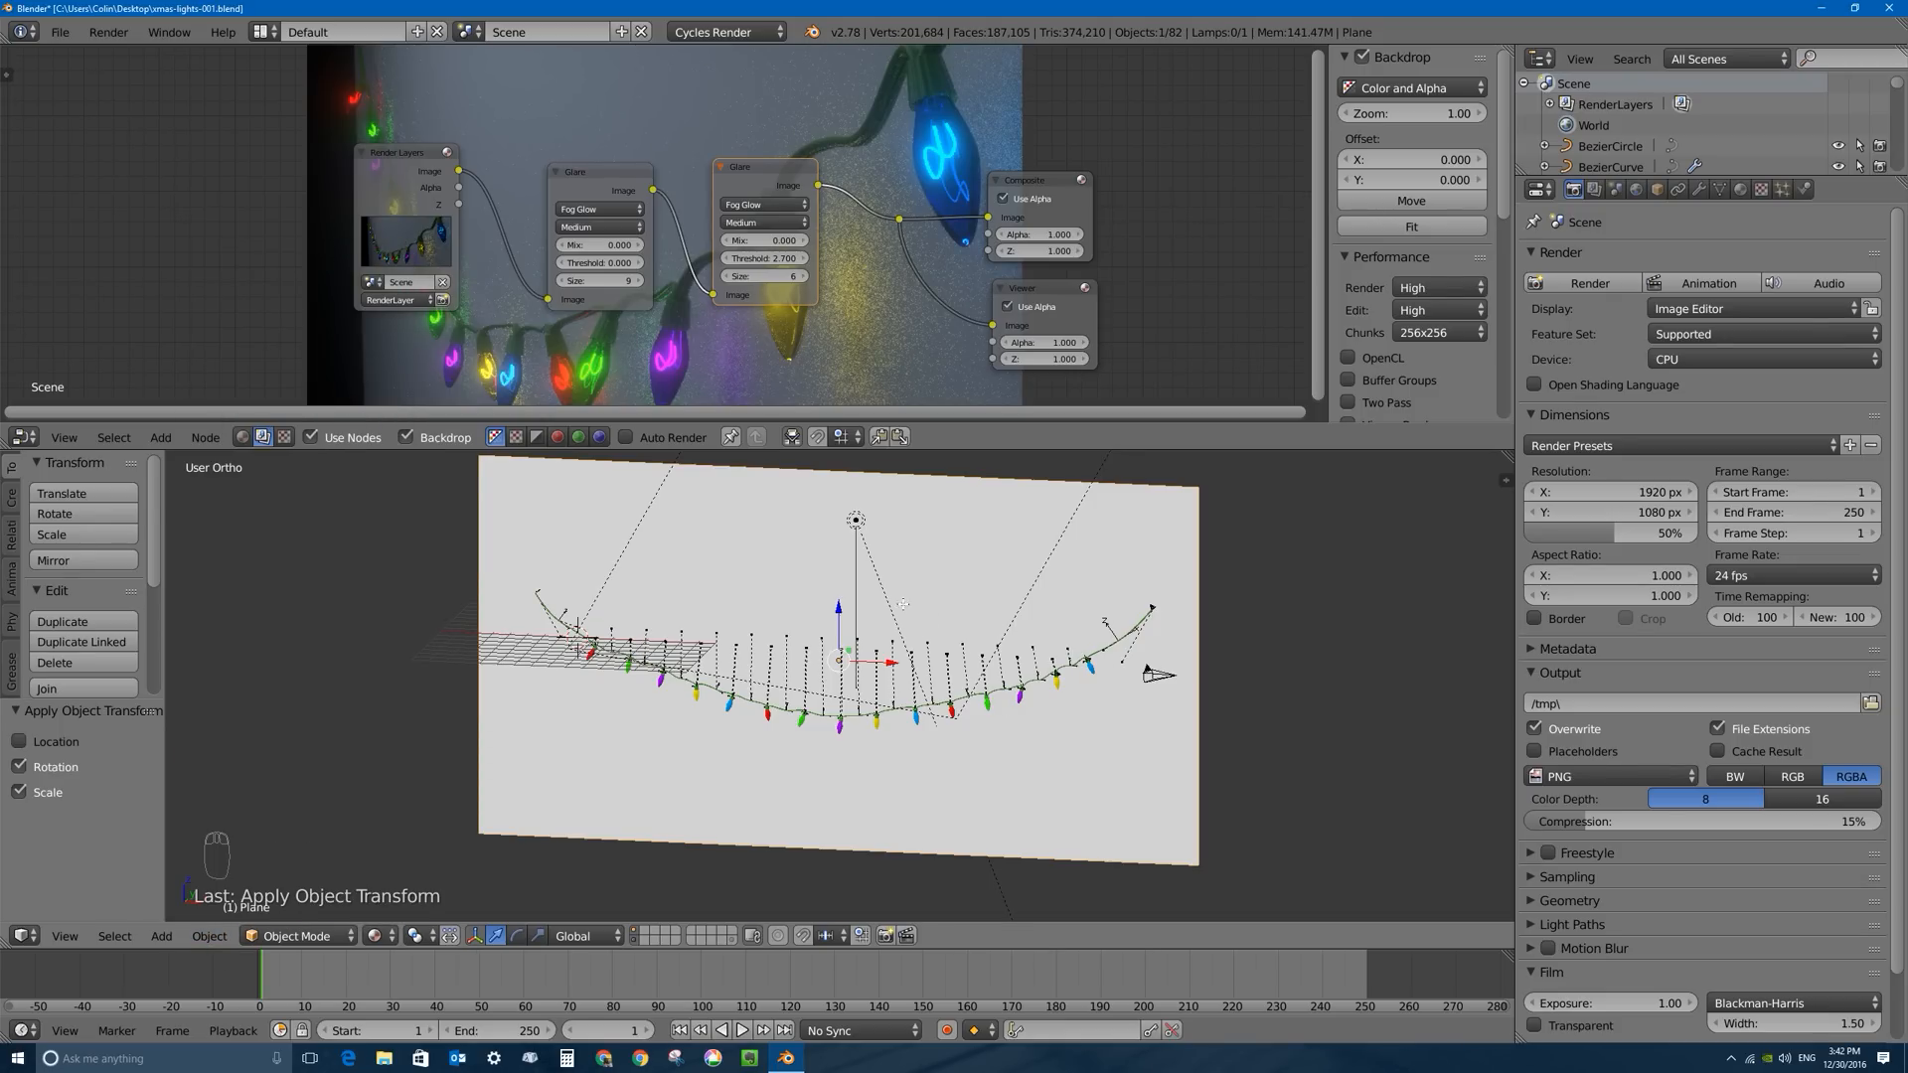
# Unwrap the wall plane's mesh with the standard Unwrap method.
pyautogui.press('Tab')
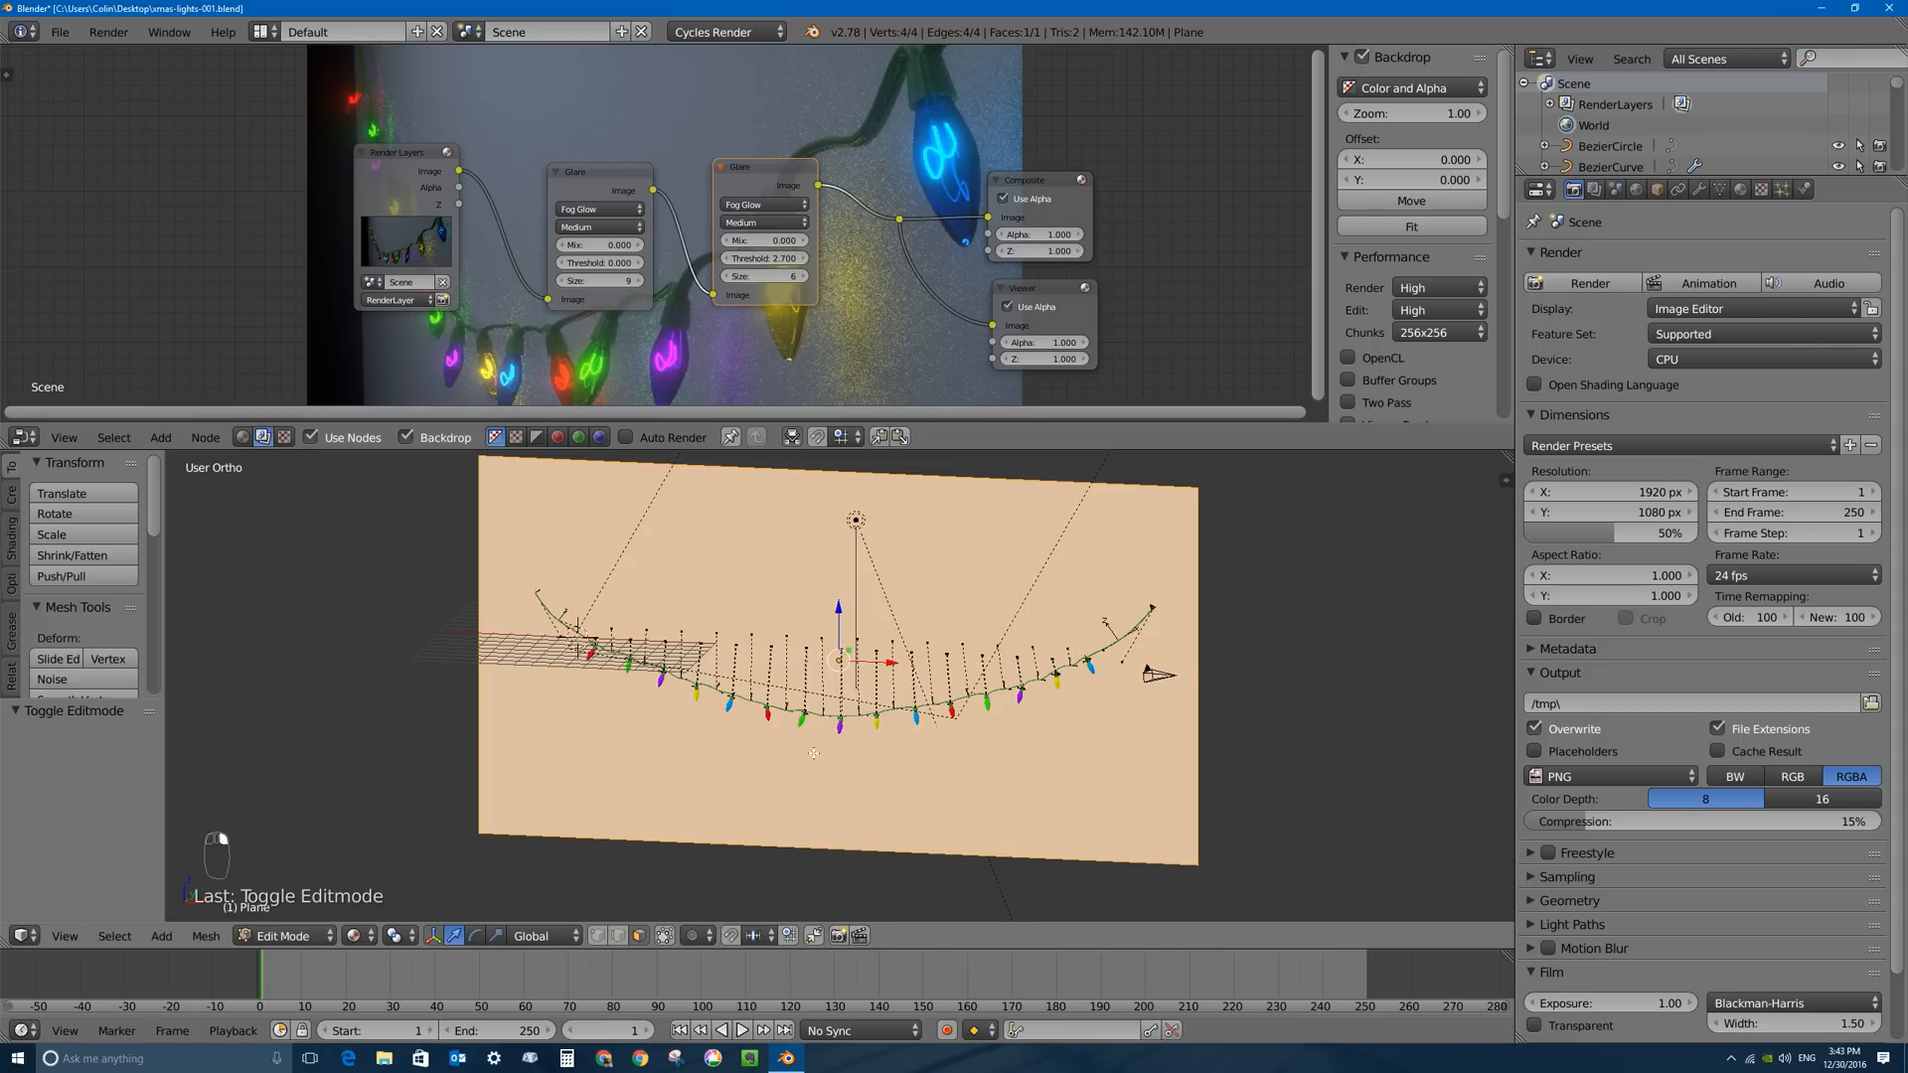
pyautogui.press('u')
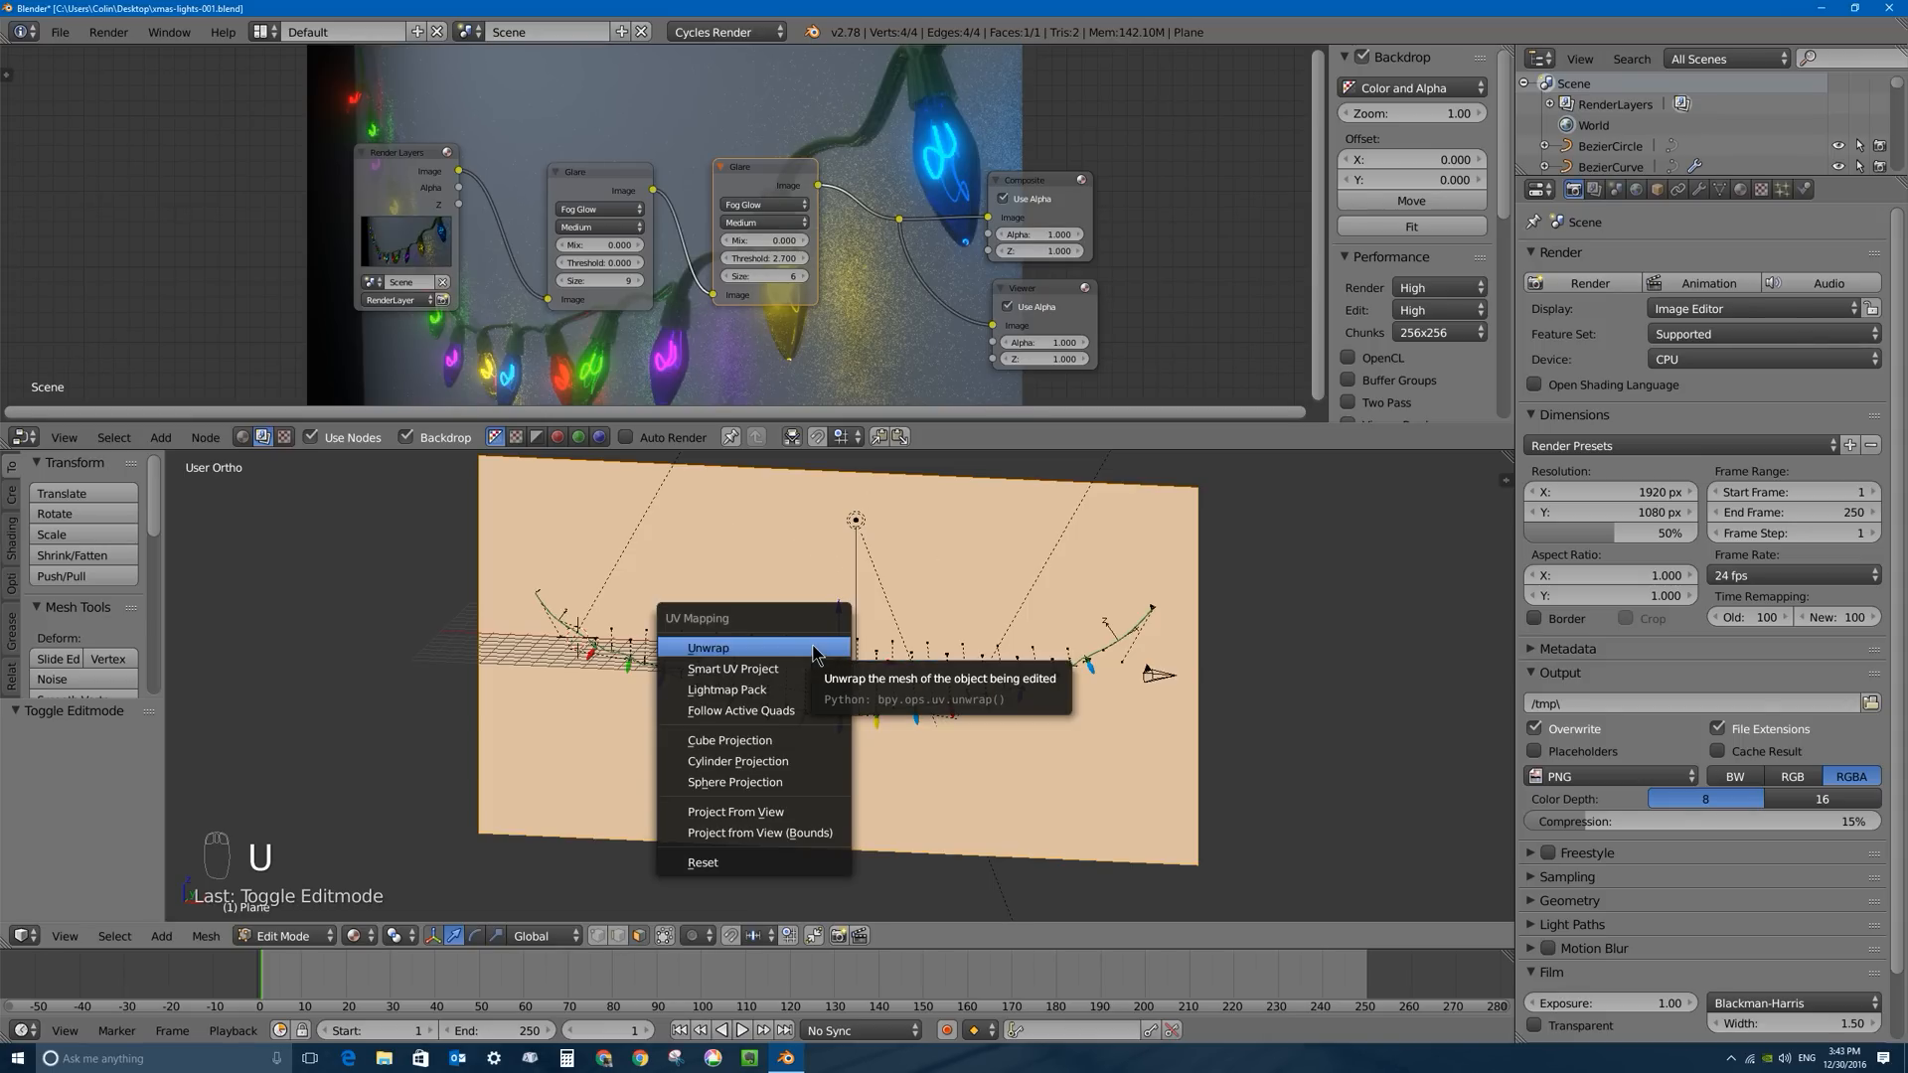
pyautogui.click(724, 648)
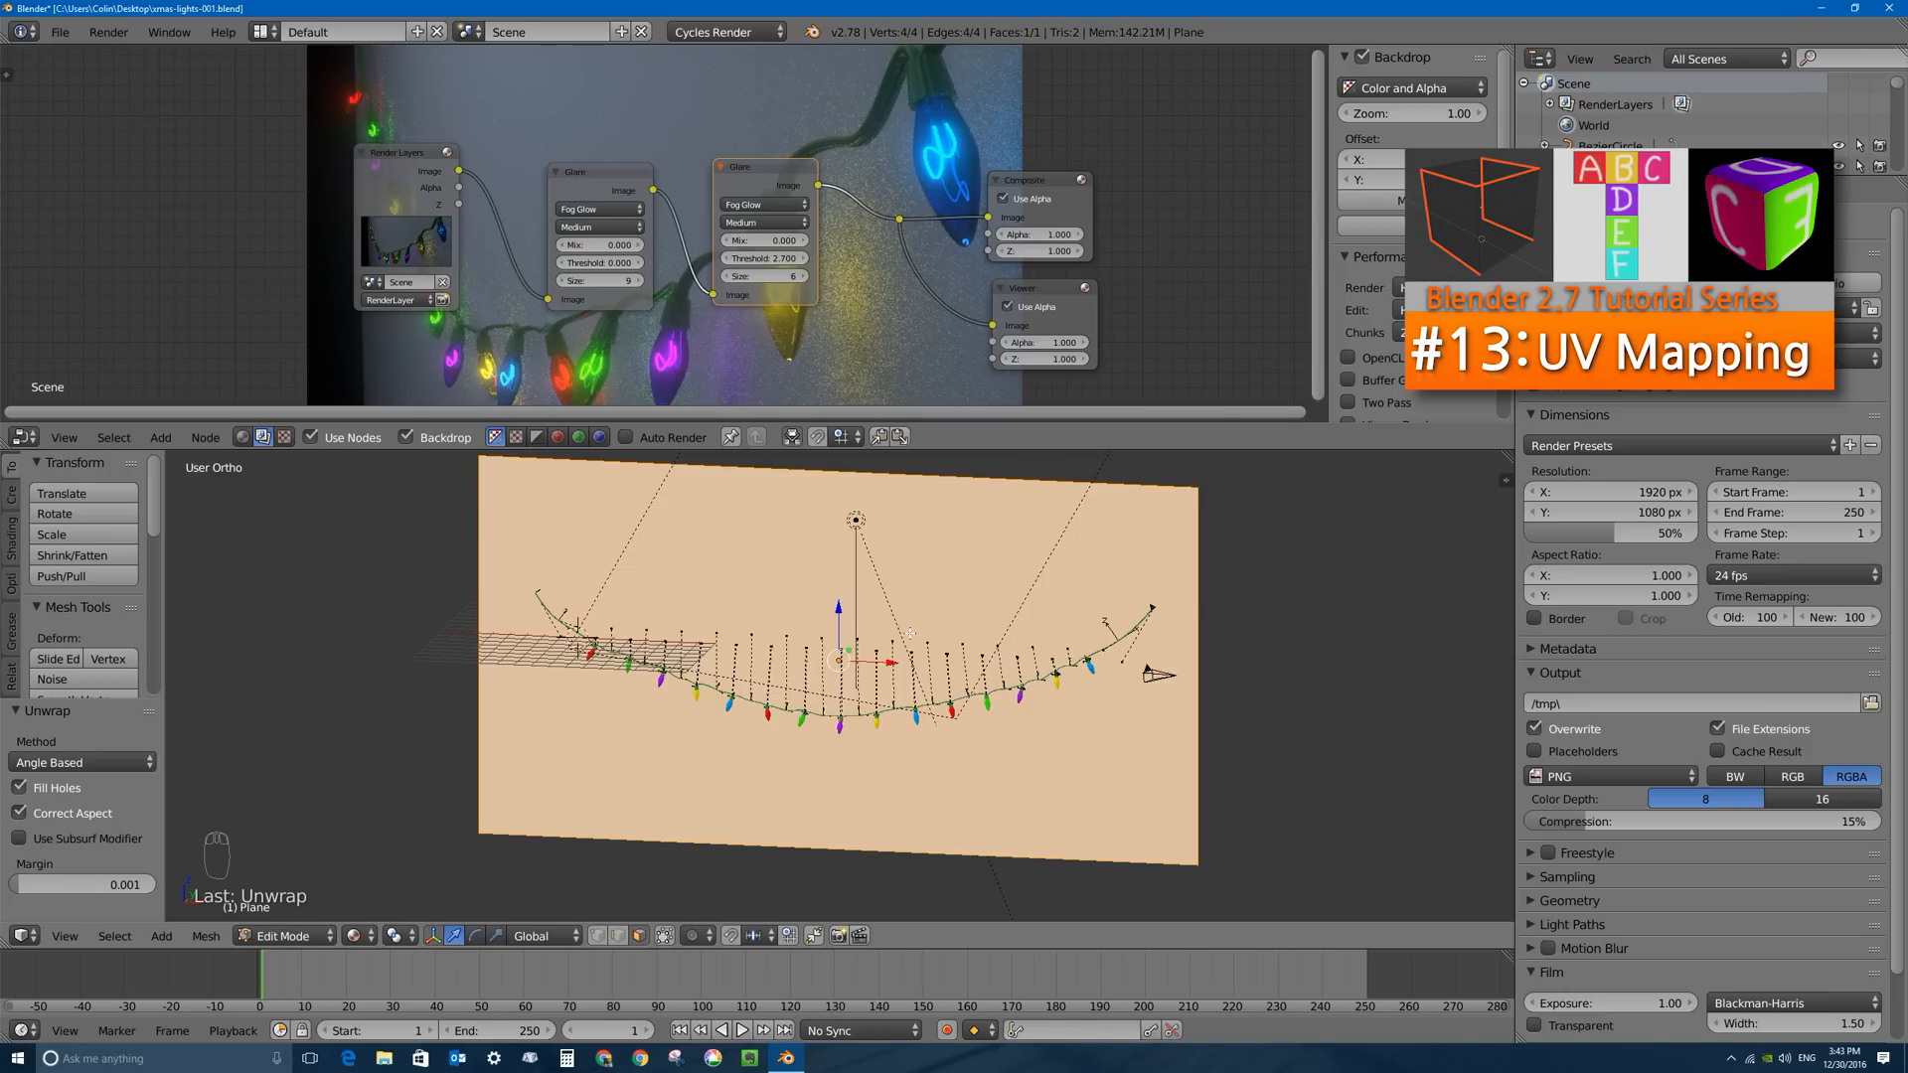
# Switch to the desktop, view the seamless floral wallpaper texture image, and return to Blender.
pyautogui.click(1821, 8)
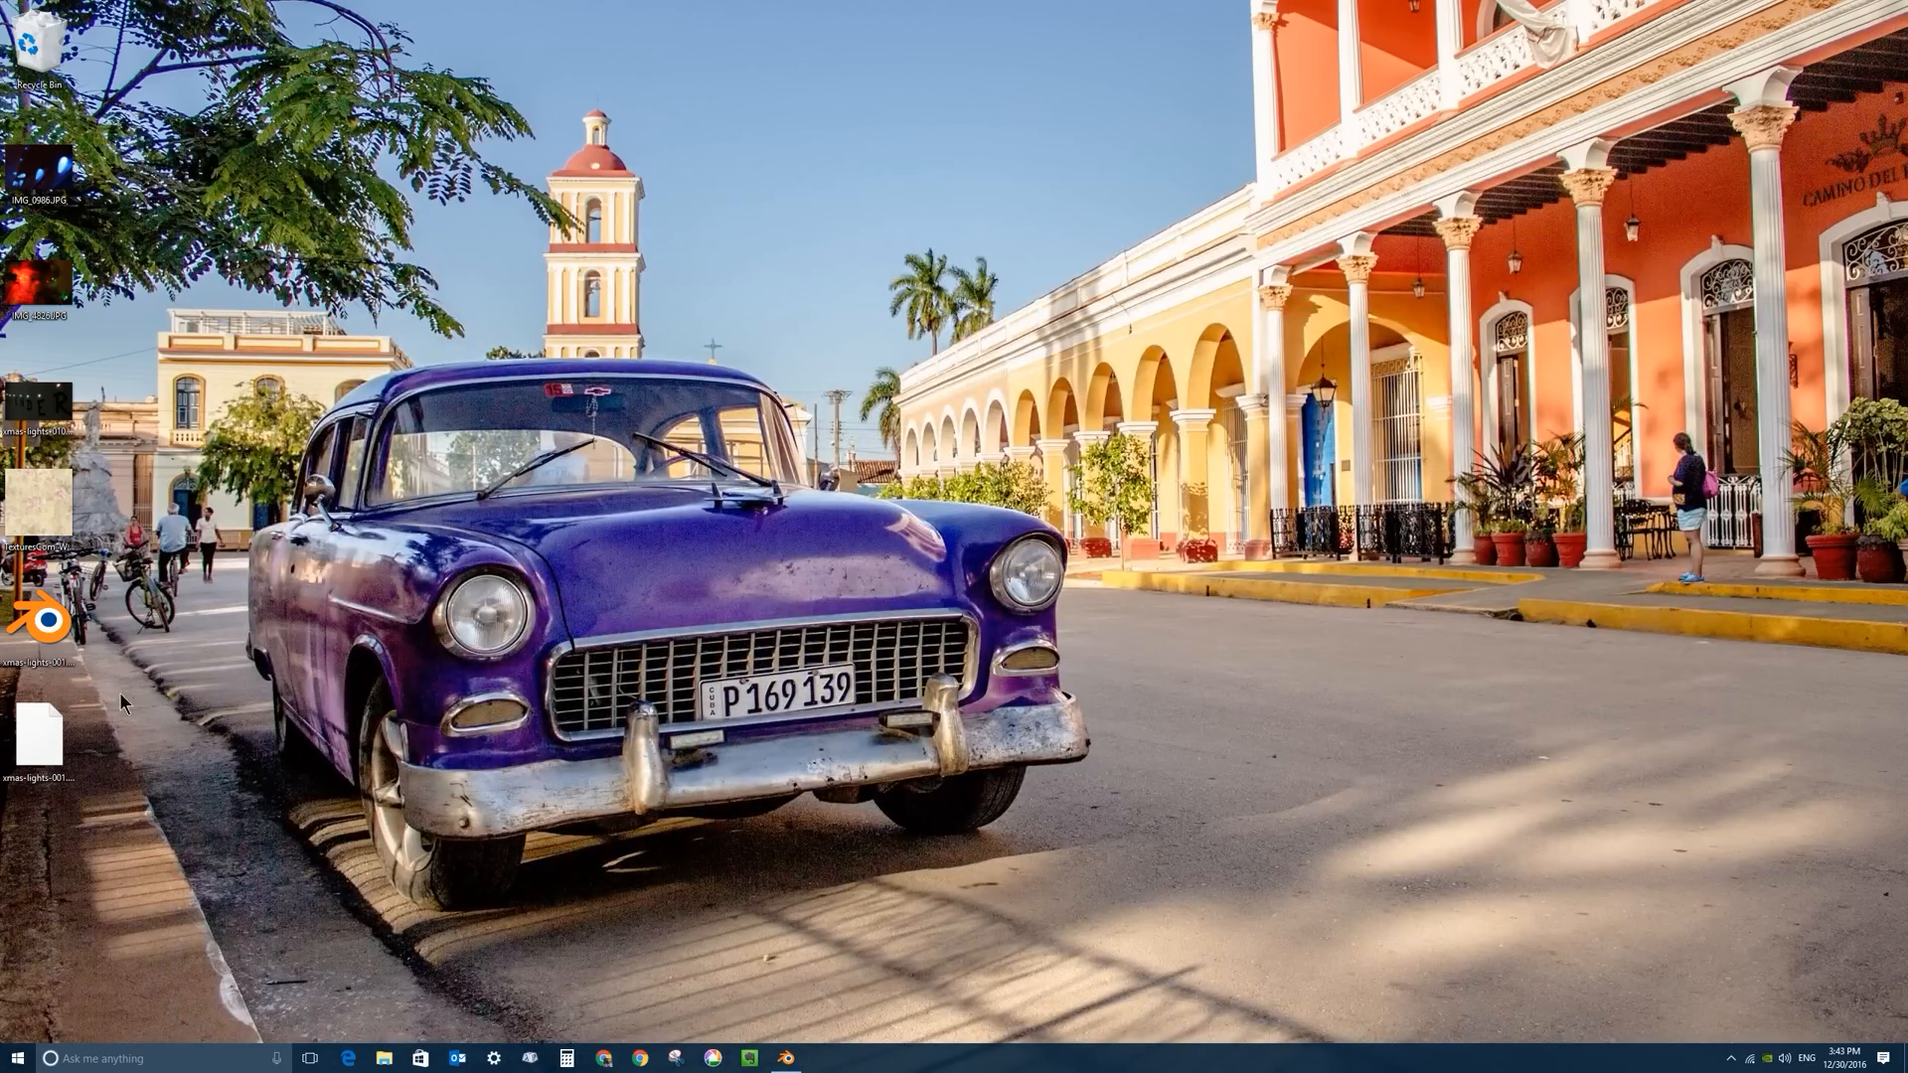
pyautogui.doubleClick(55, 531)
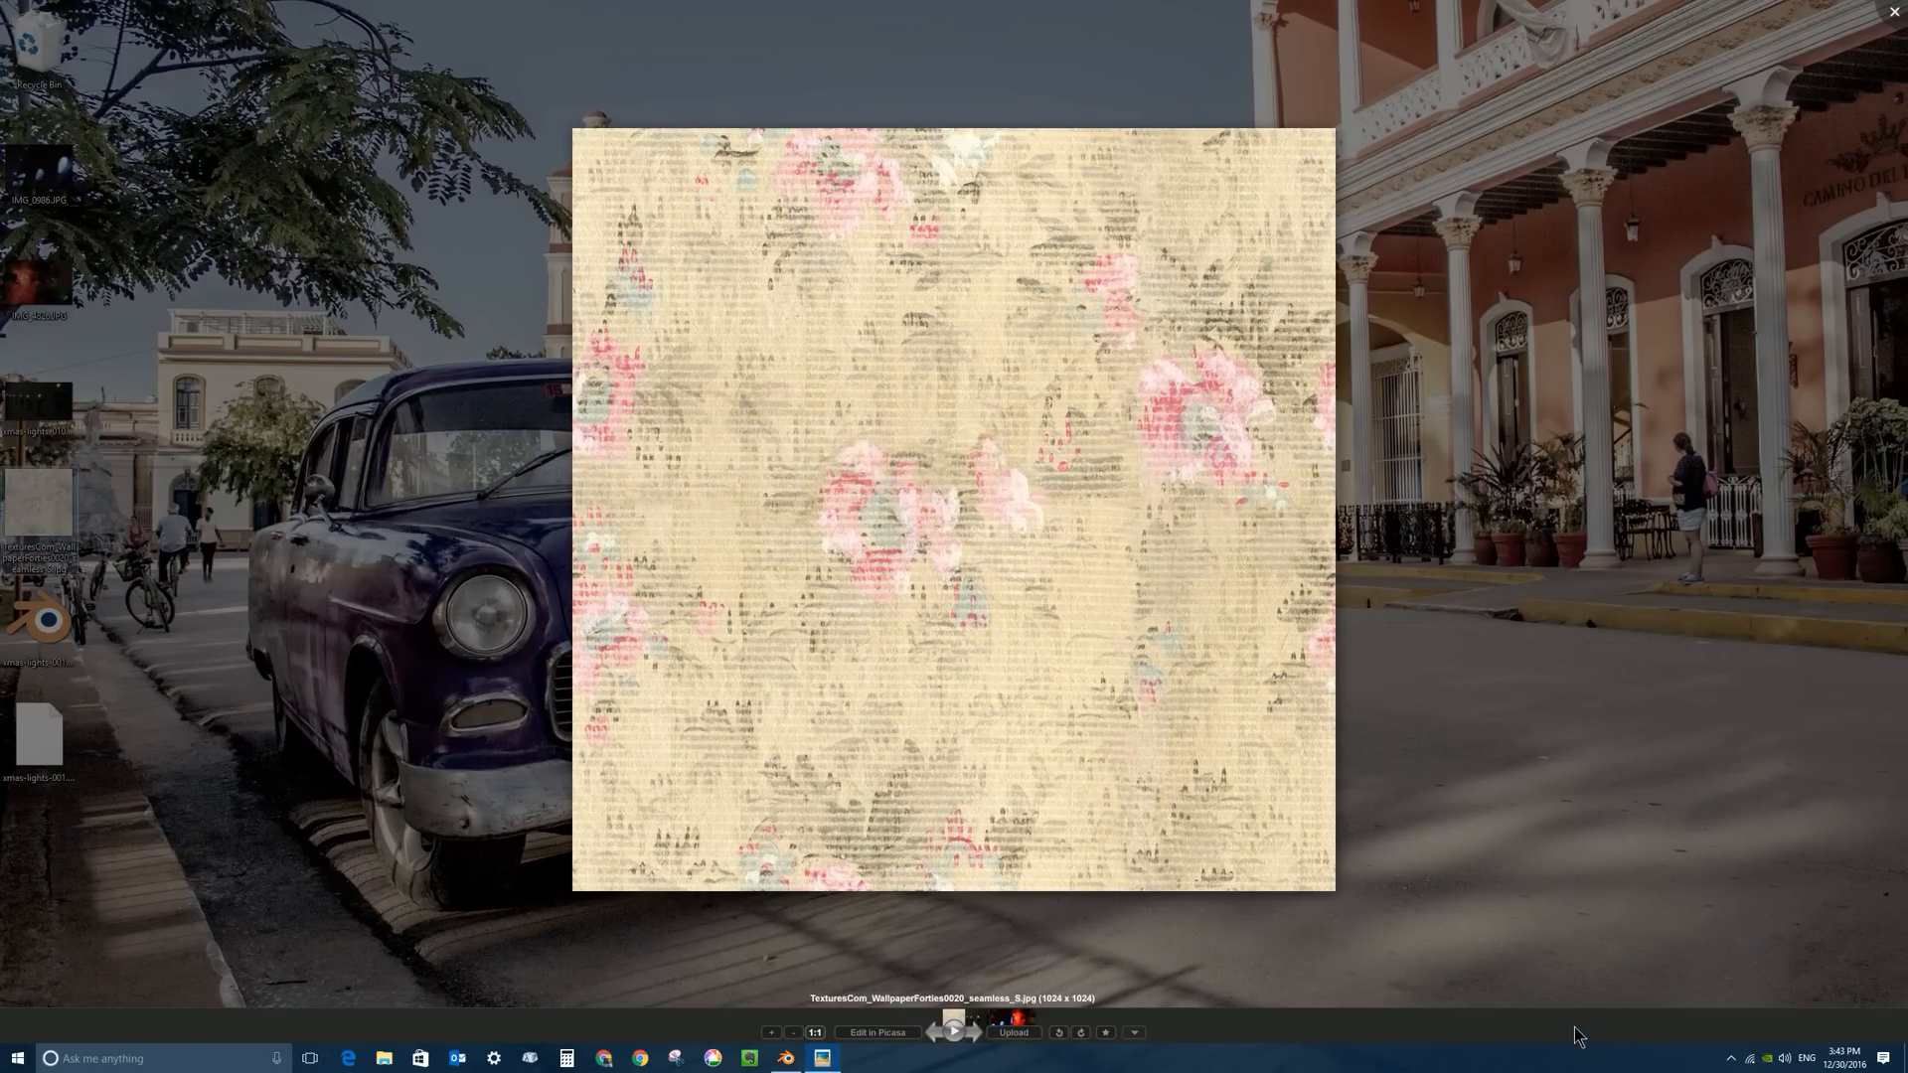
pyautogui.press('Escape')
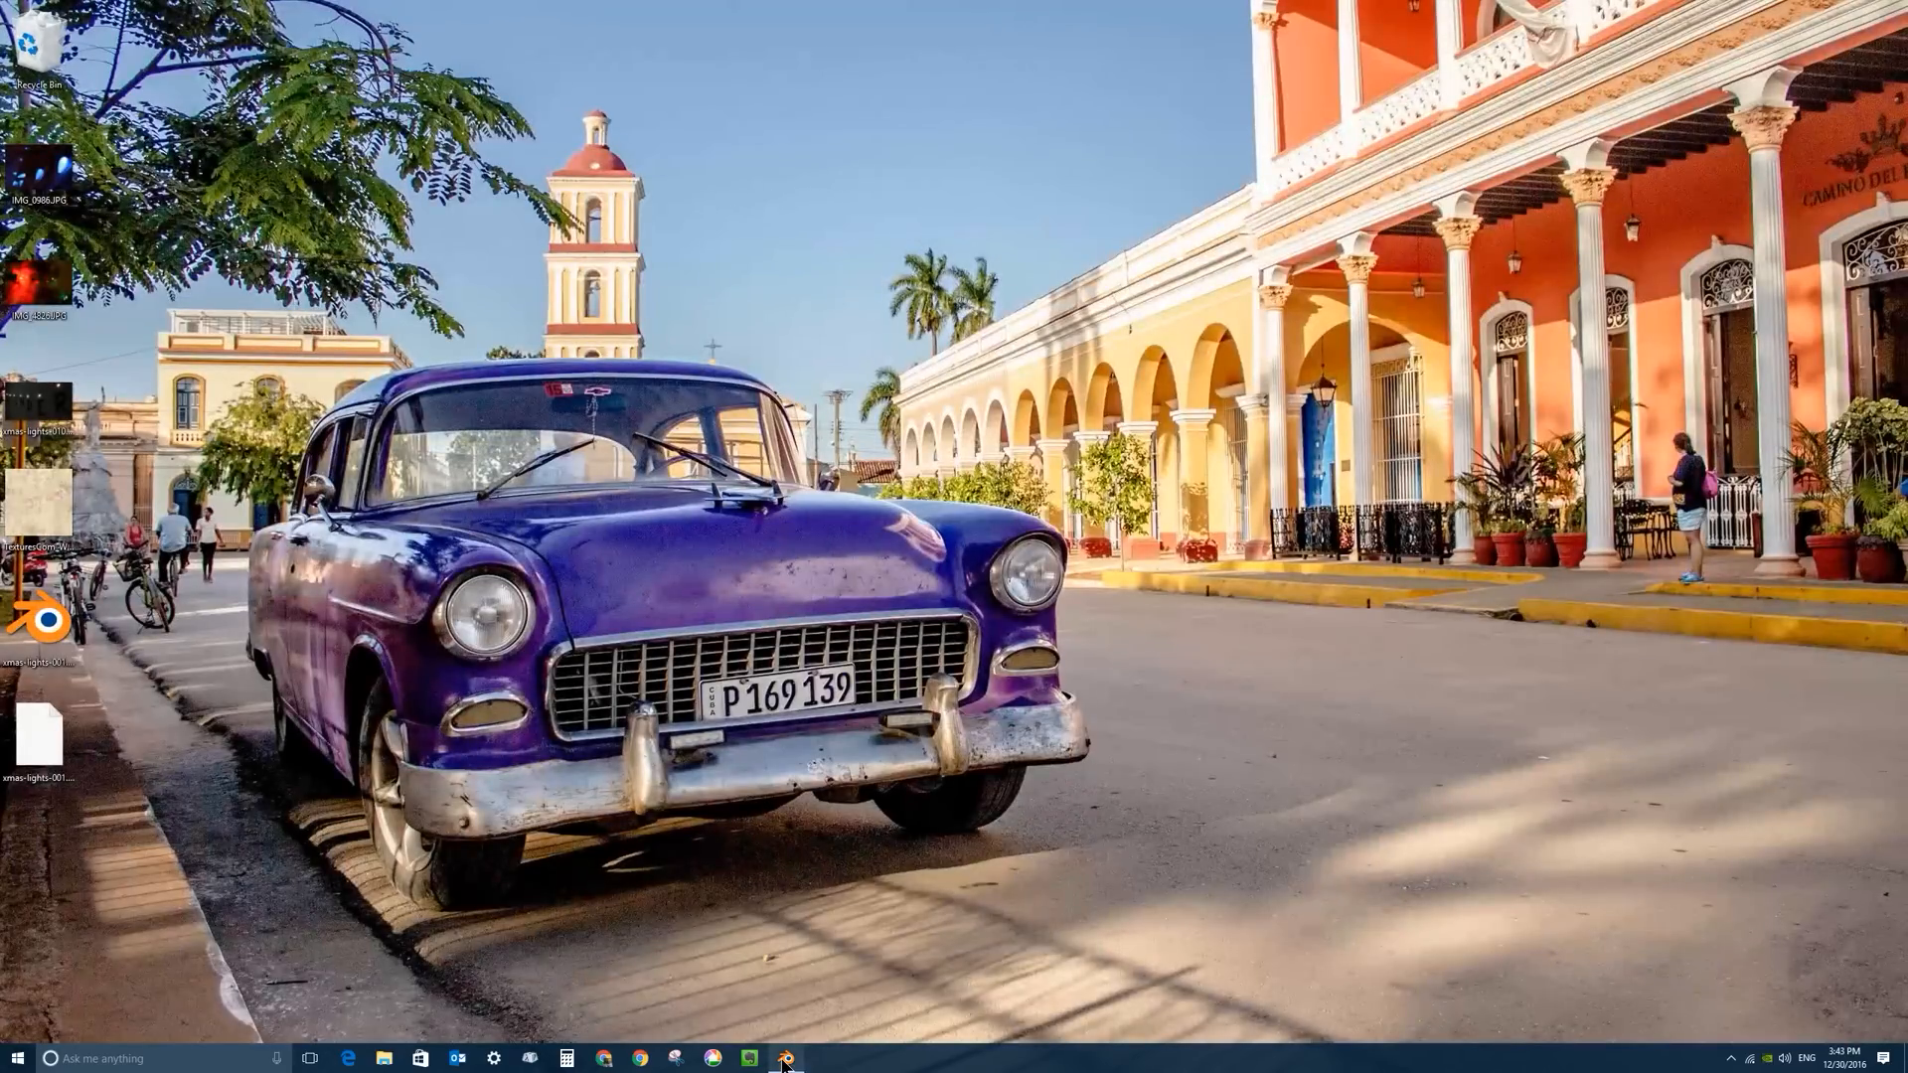
pyautogui.click(786, 1058)
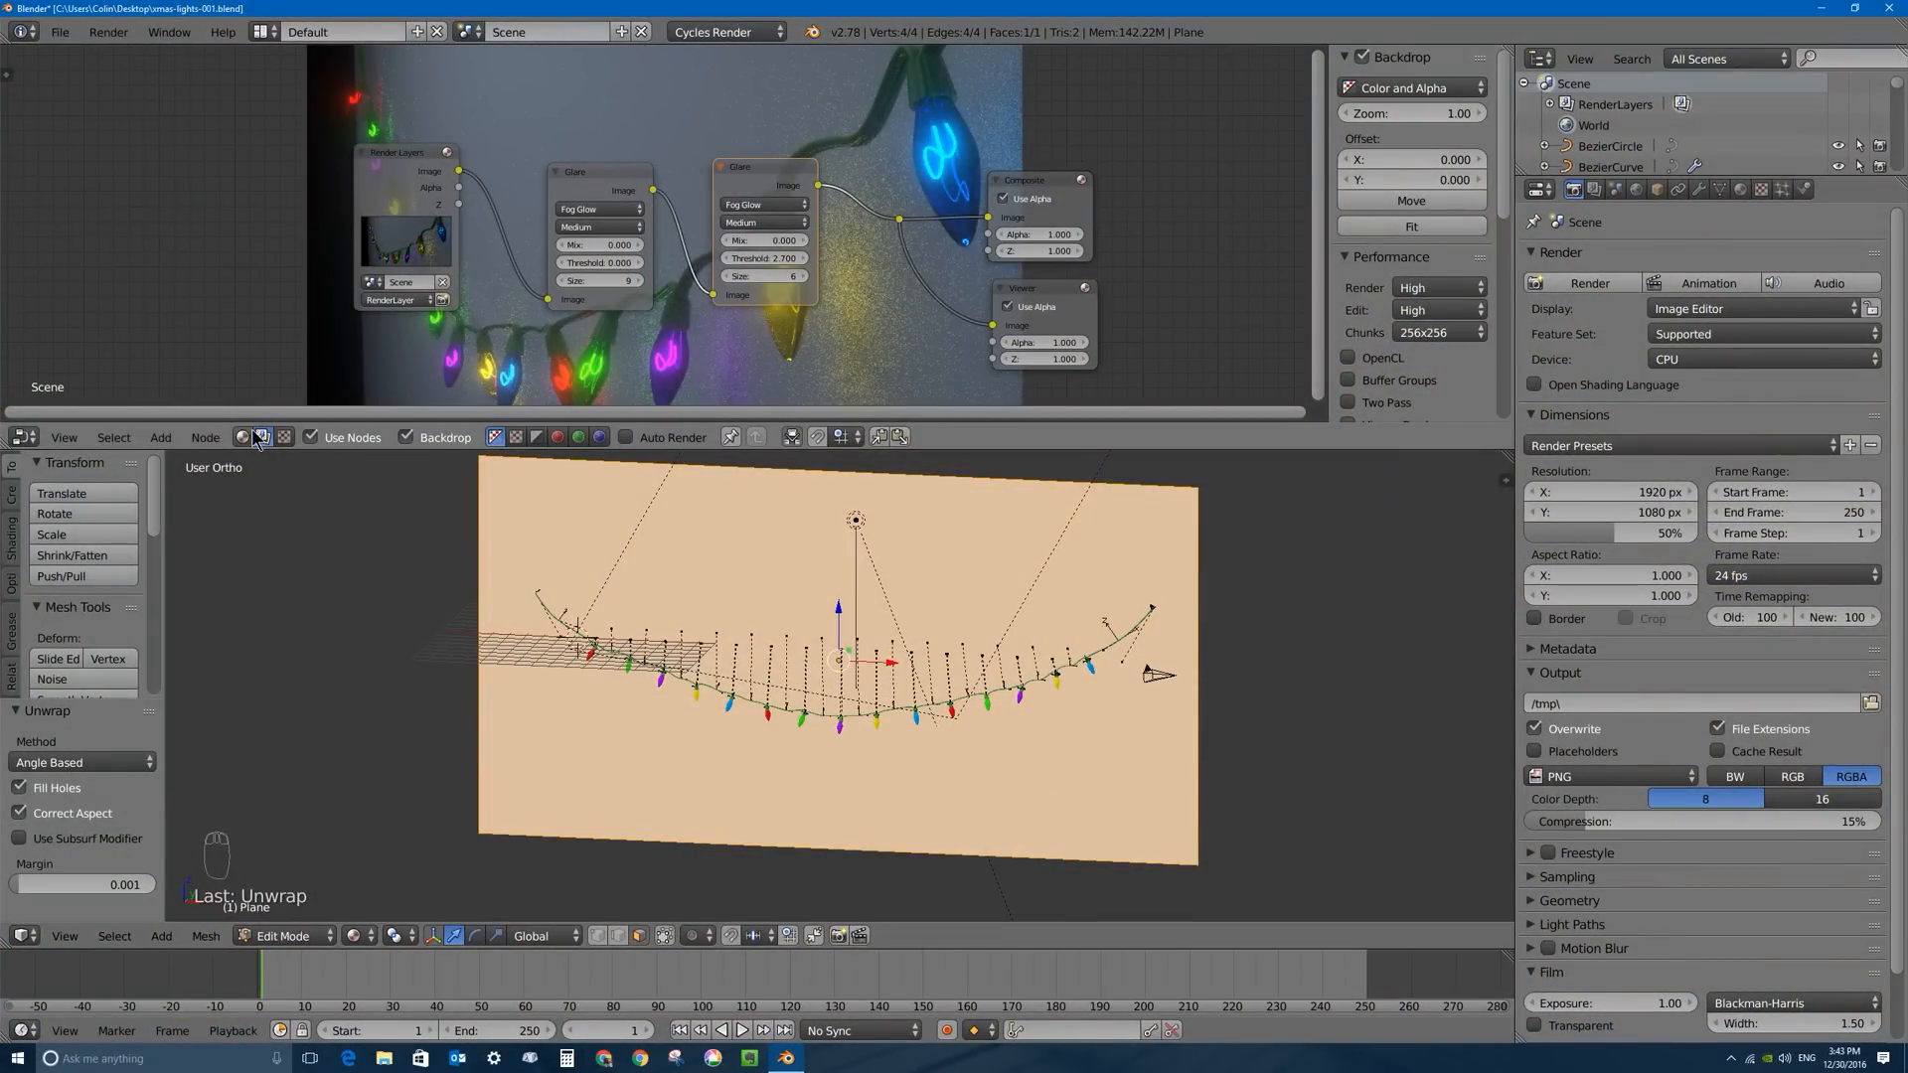
# Leave Edit Mode, create a new material for the wall plane, and space out its shader nodes.
pyautogui.click(242, 437)
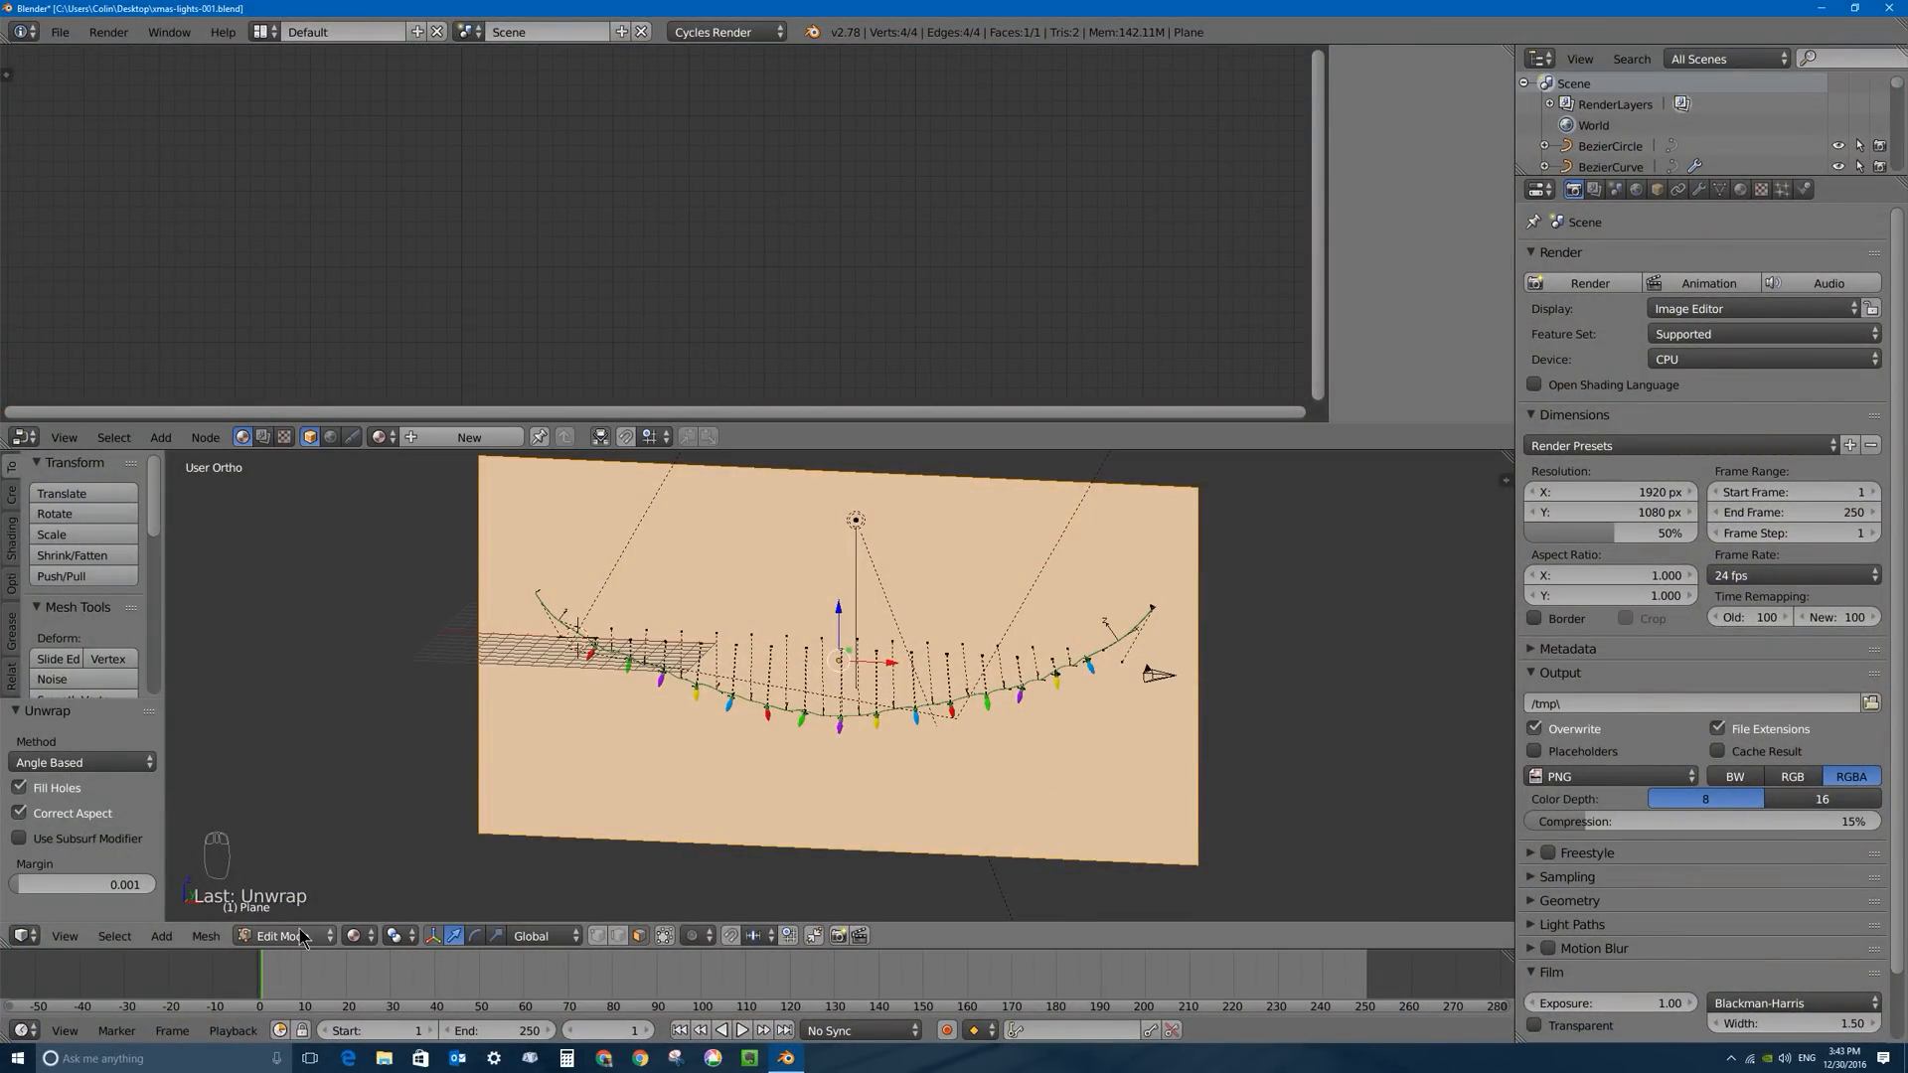
pyautogui.press('Tab')
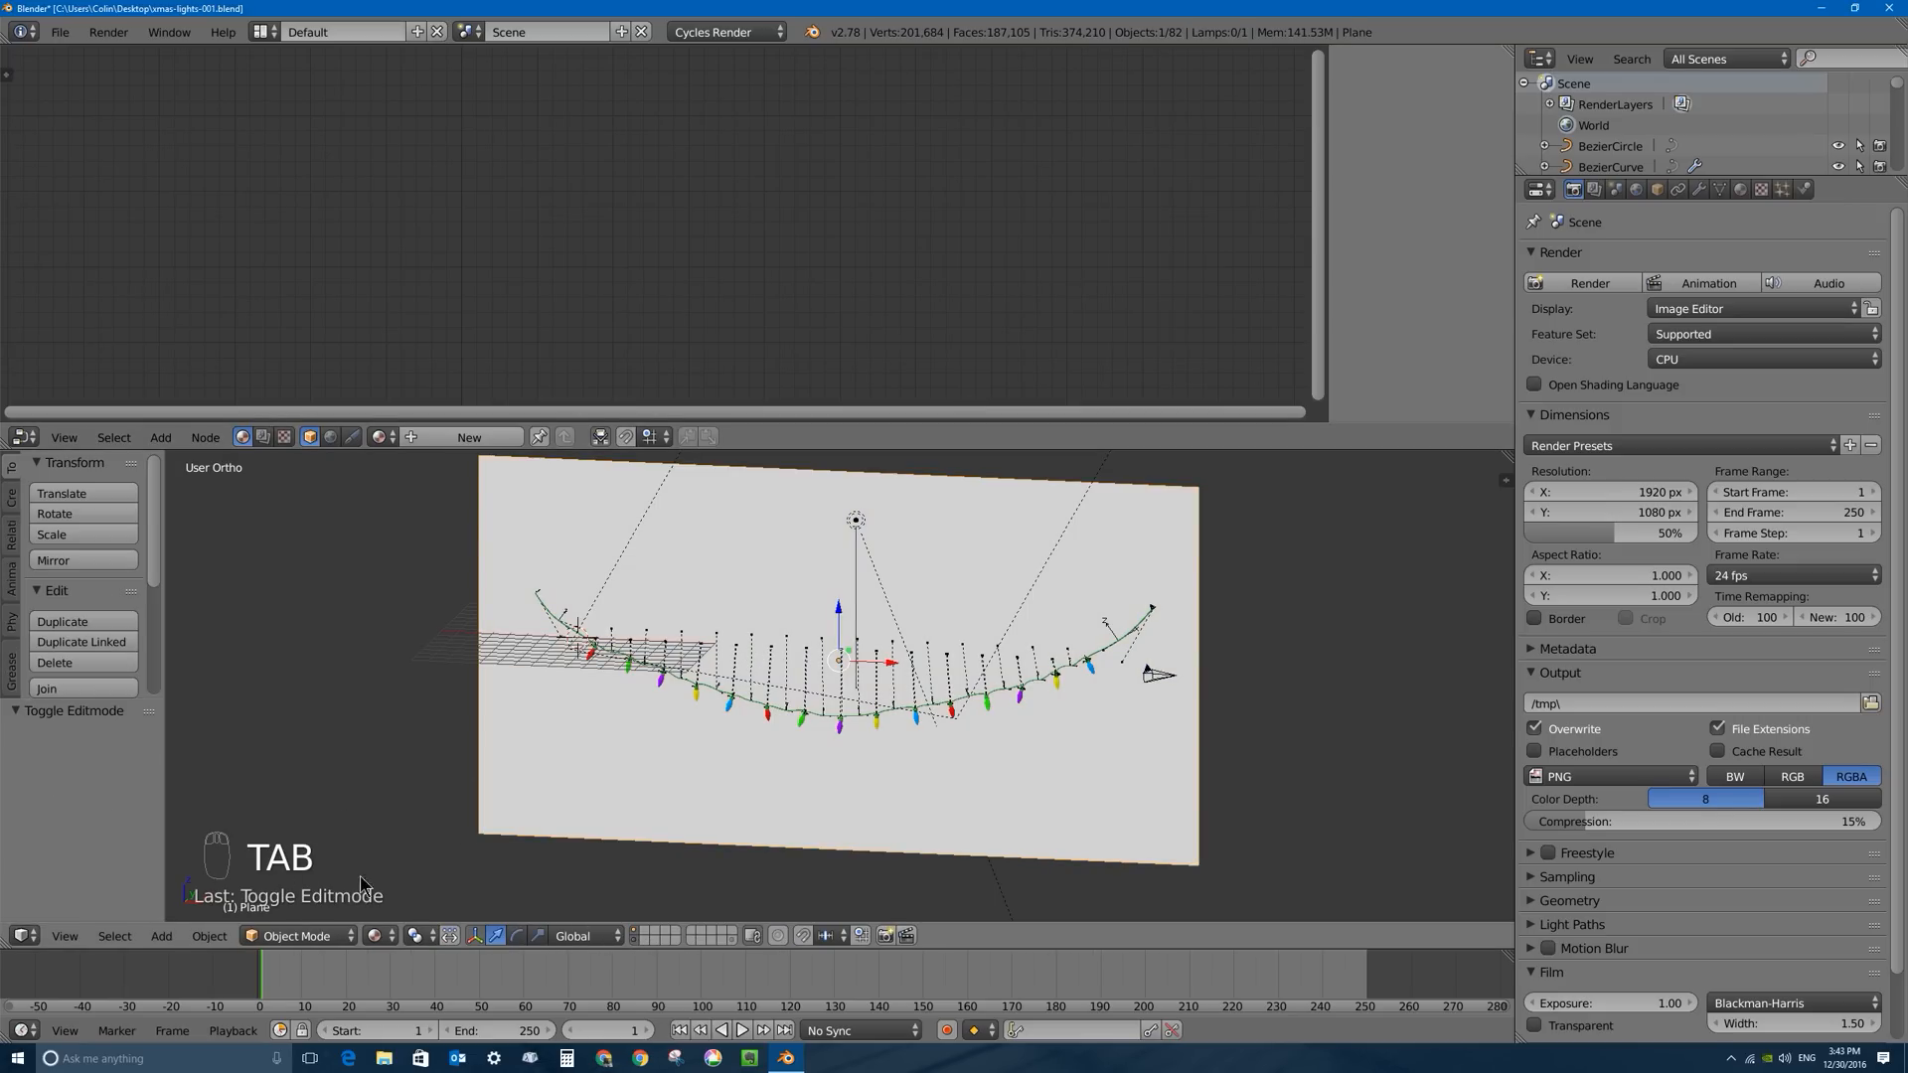
pyautogui.click(1740, 189)
pyautogui.click(1670, 433)
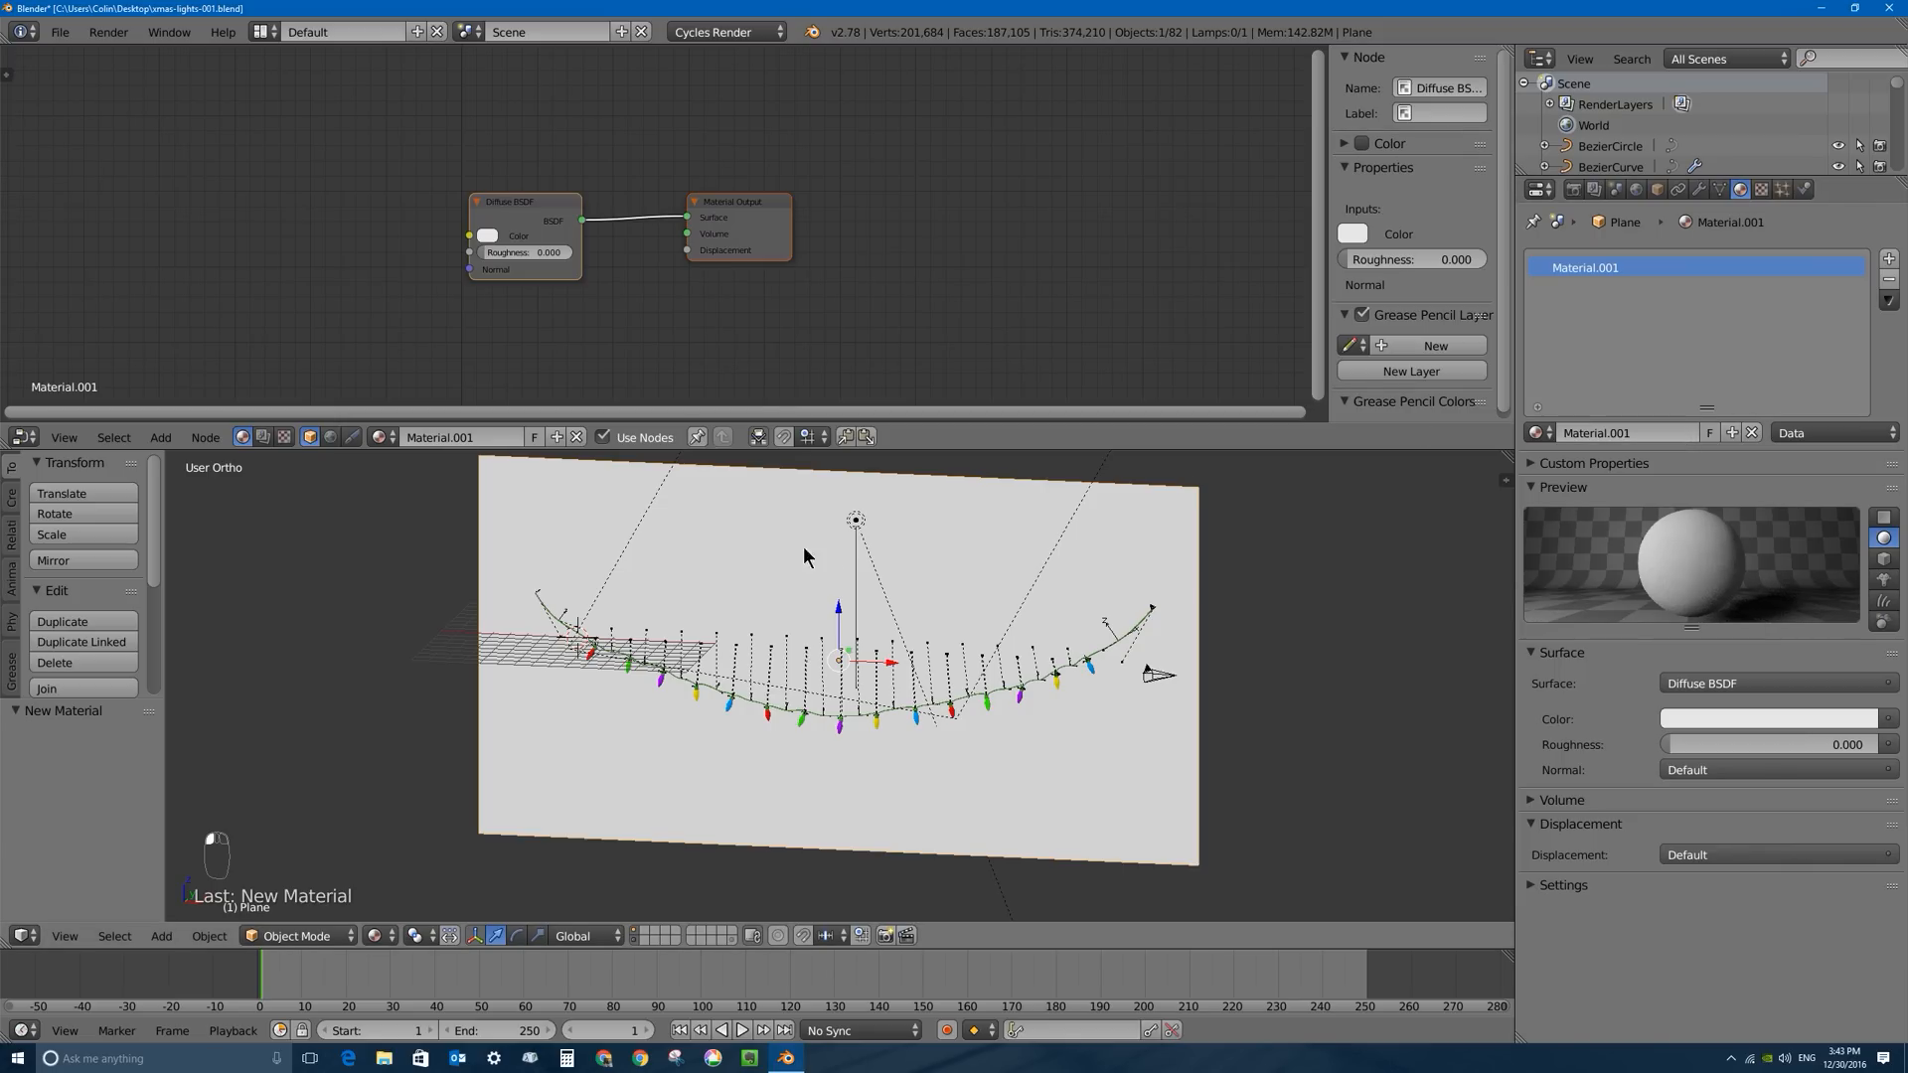
pyautogui.moveTo(757, 205); pyautogui.dragTo(870, 208)
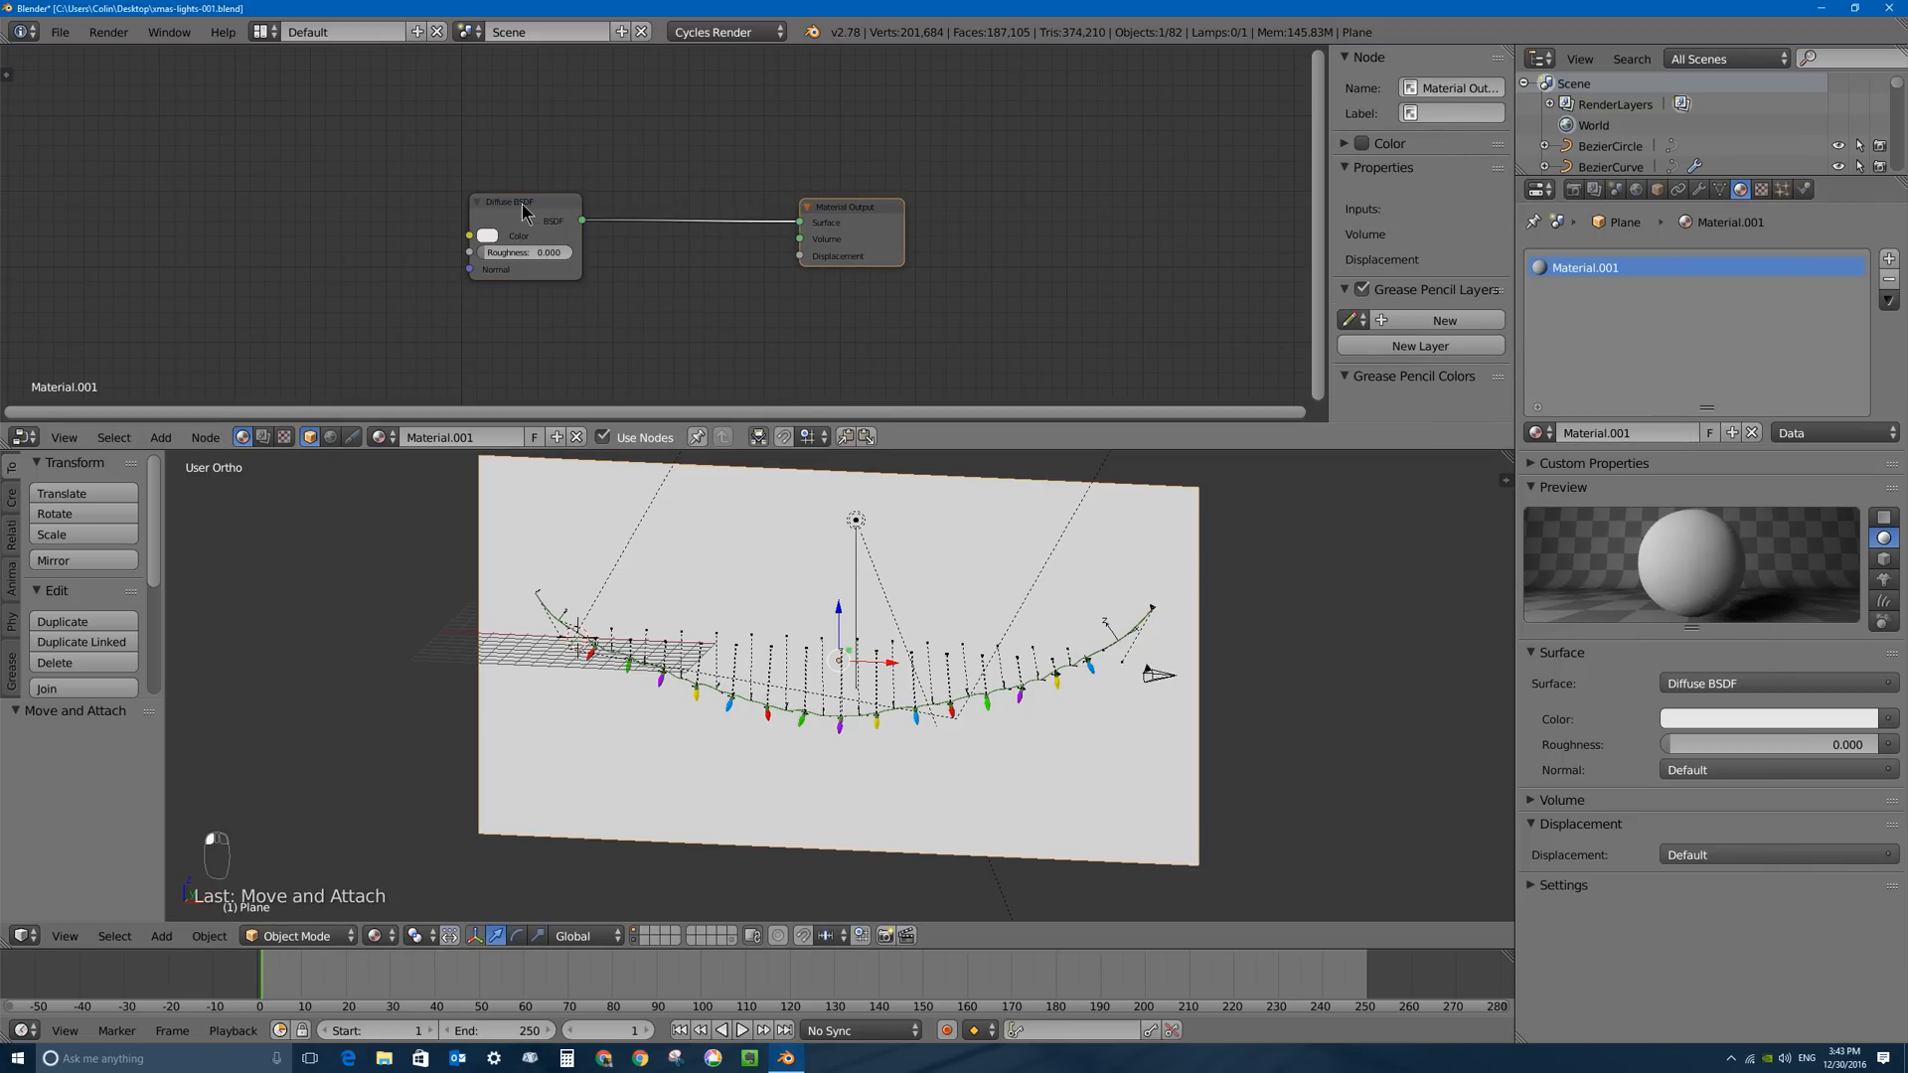
pyautogui.moveTo(541, 206); pyautogui.dragTo(618, 227)
pyautogui.scroll(3, 596, 248)
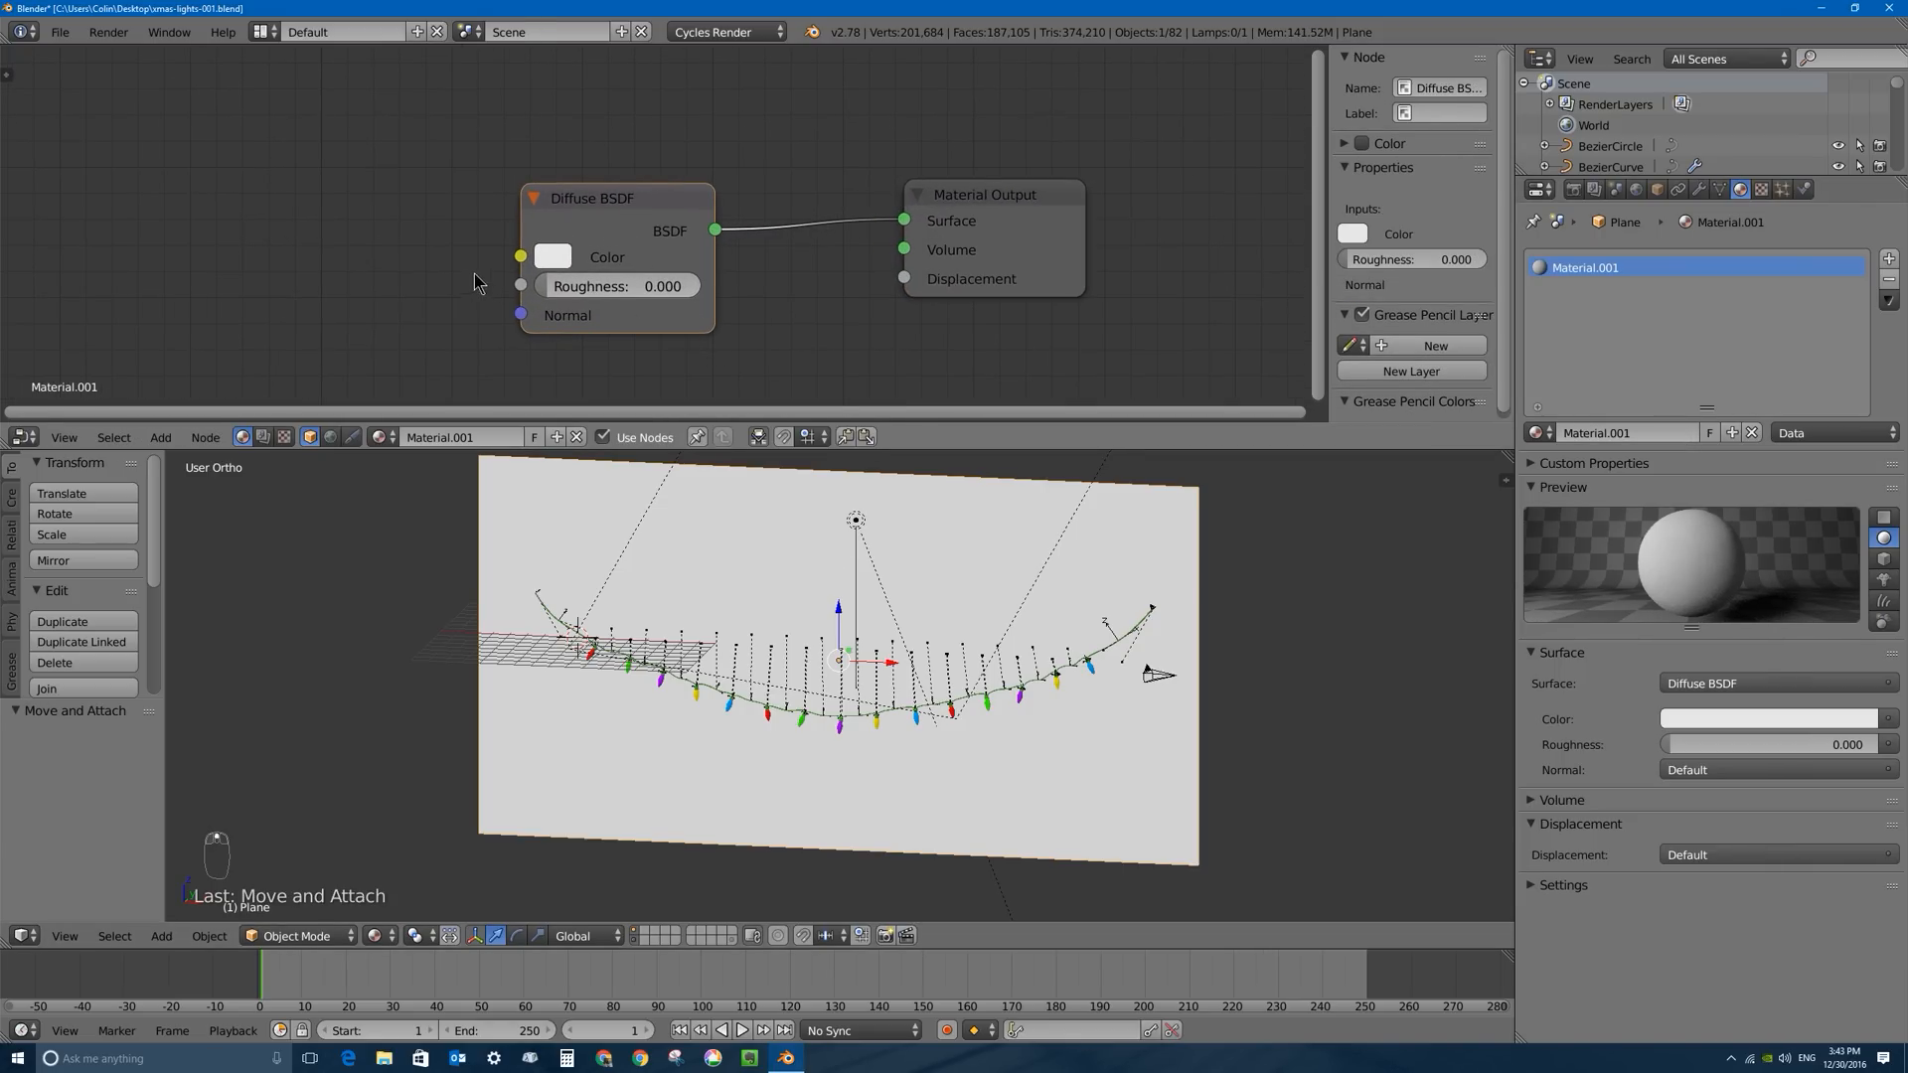
# Add an Image Texture node before the Diffuse BSDF and link its Color output to the shader's Color input.
pyautogui.hotkey('shift', 'a')
pyautogui.moveTo(410, 337)
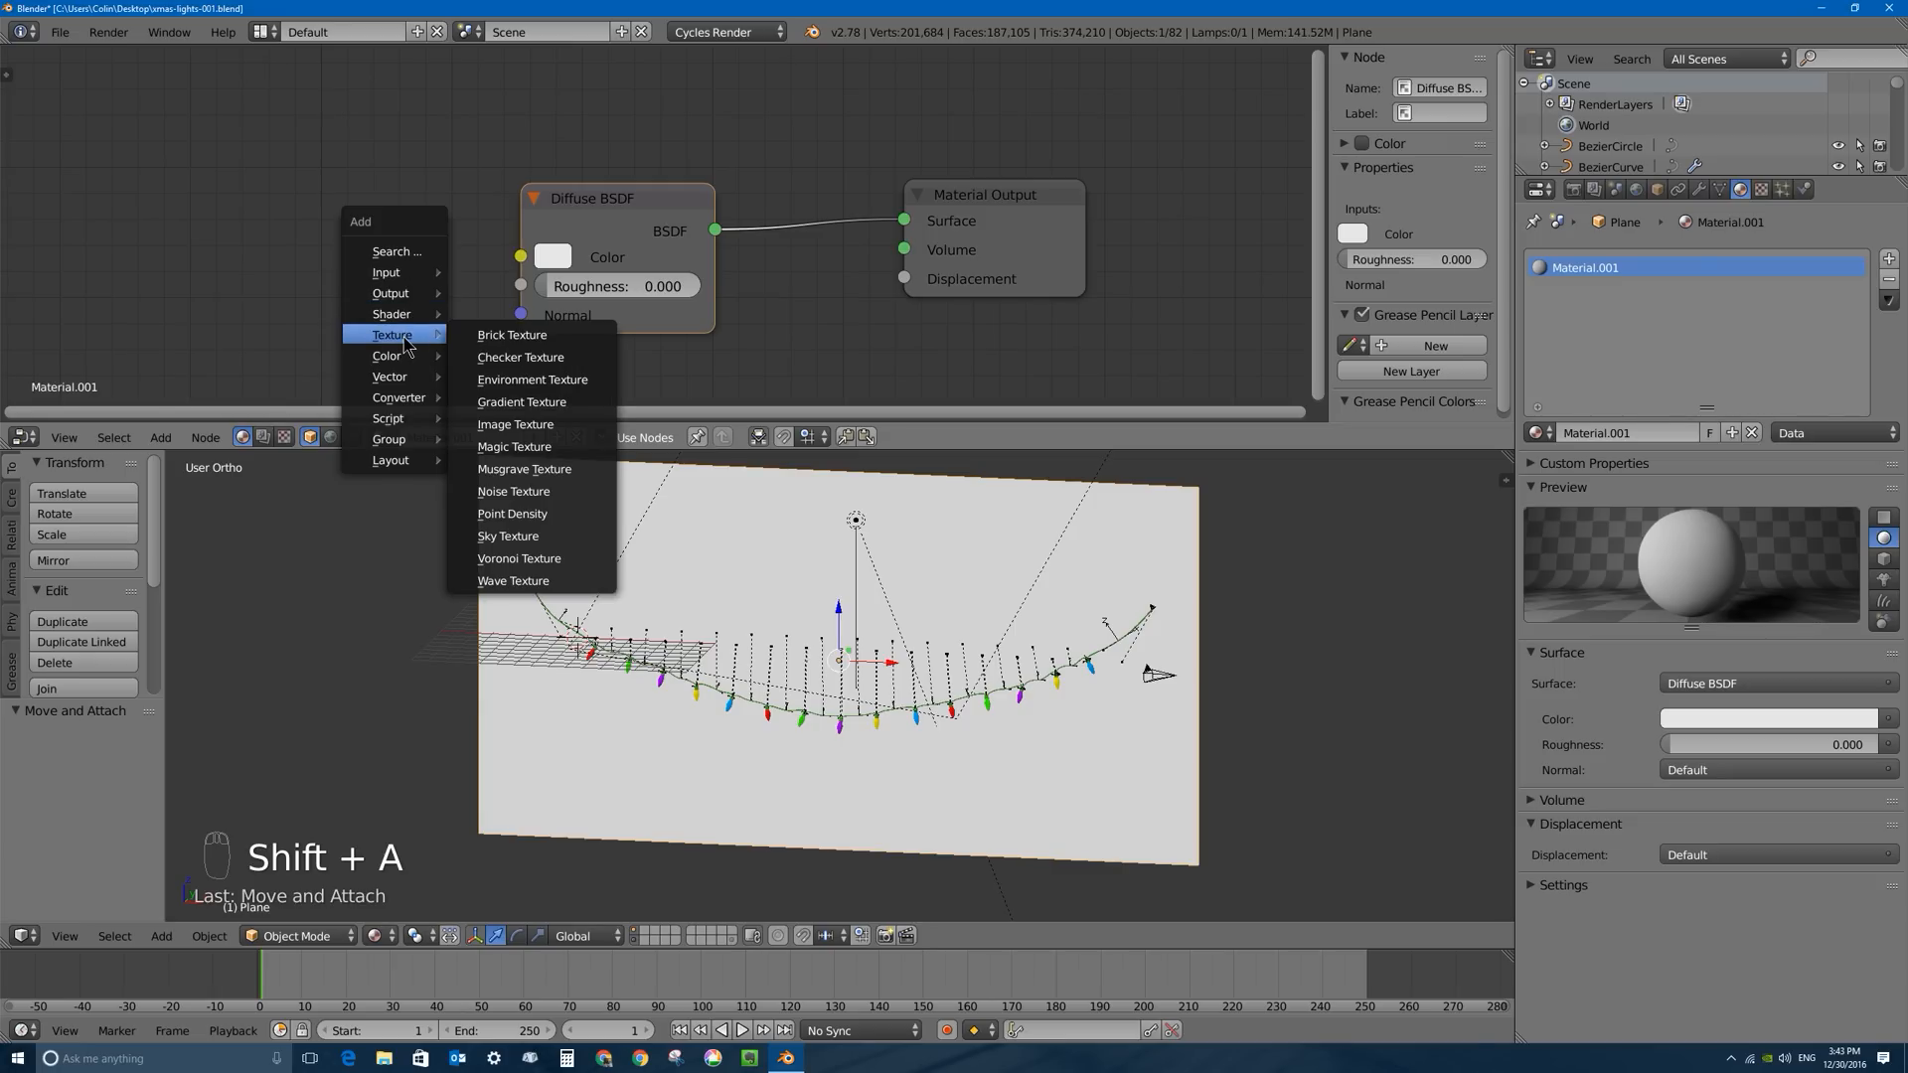
pyautogui.click(515, 424)
pyautogui.click(407, 139)
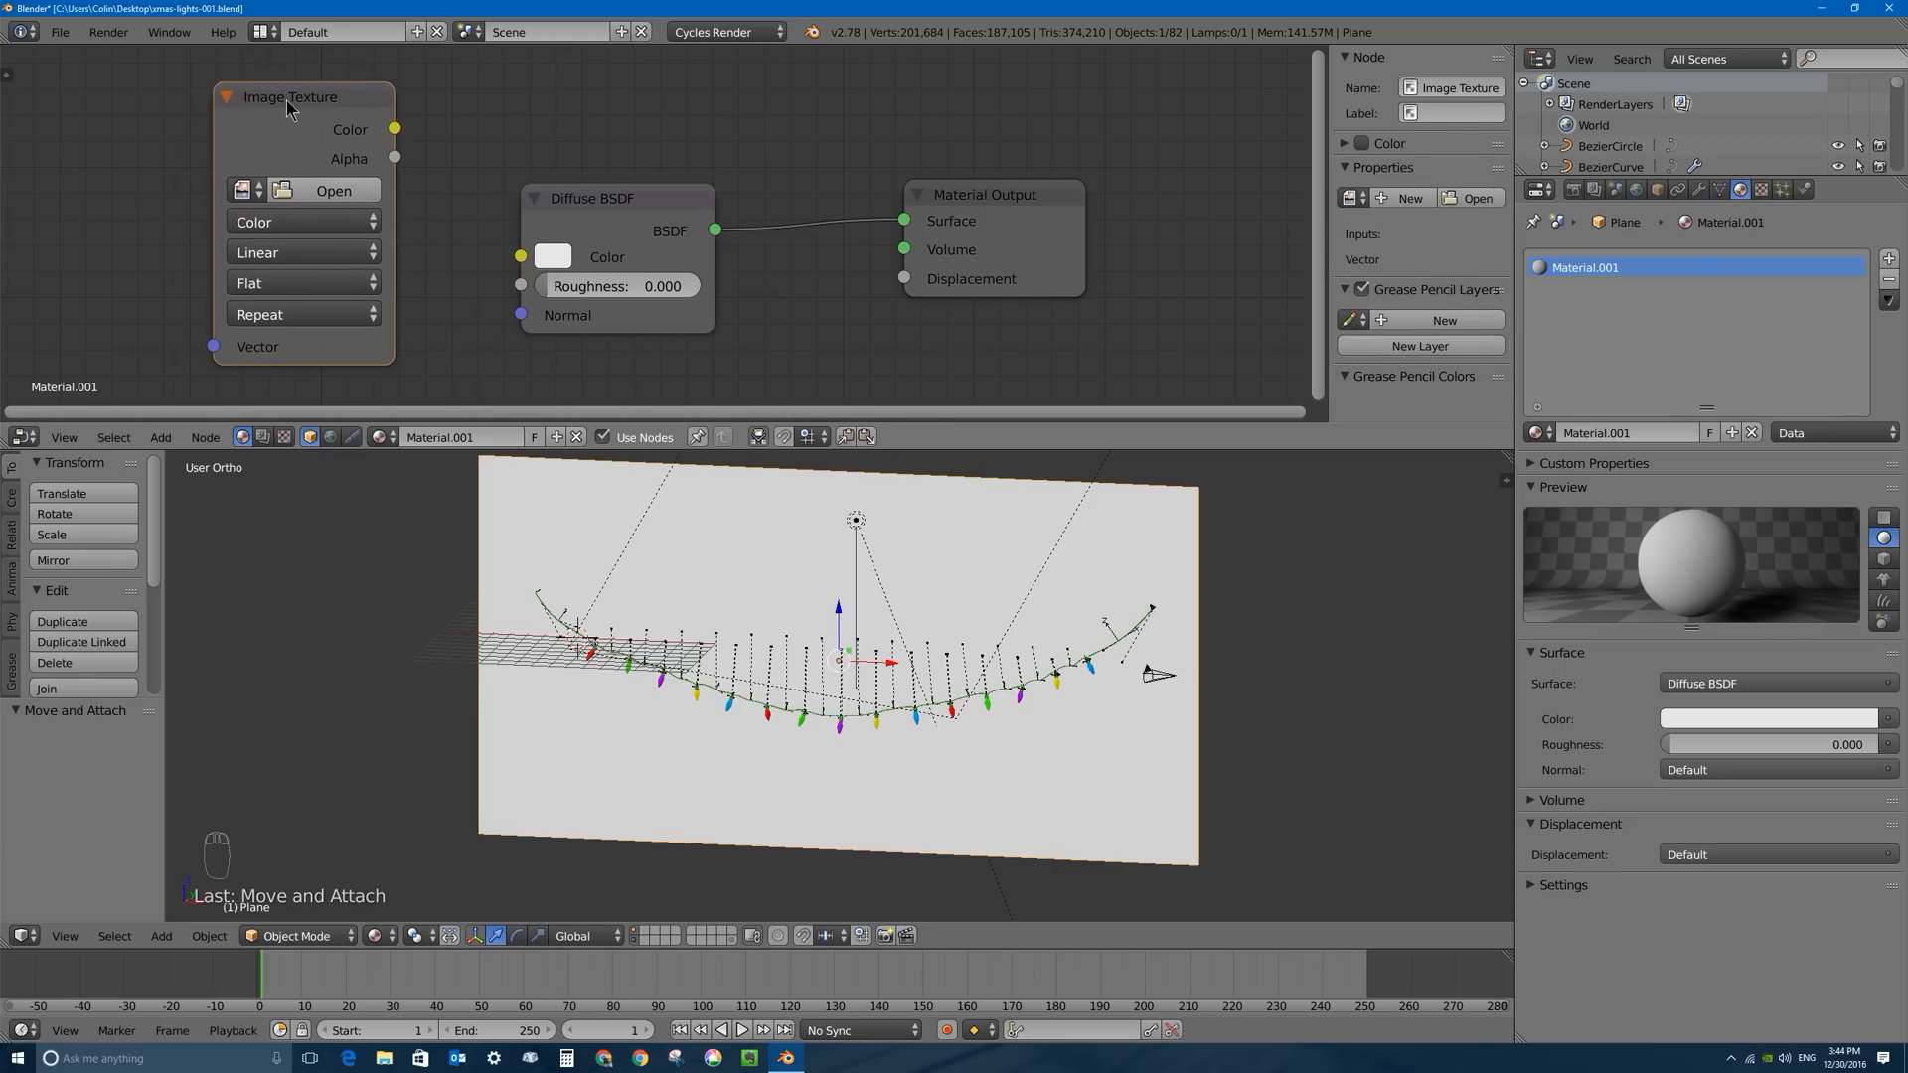
pyautogui.moveTo(395, 130); pyautogui.dragTo(520, 256)
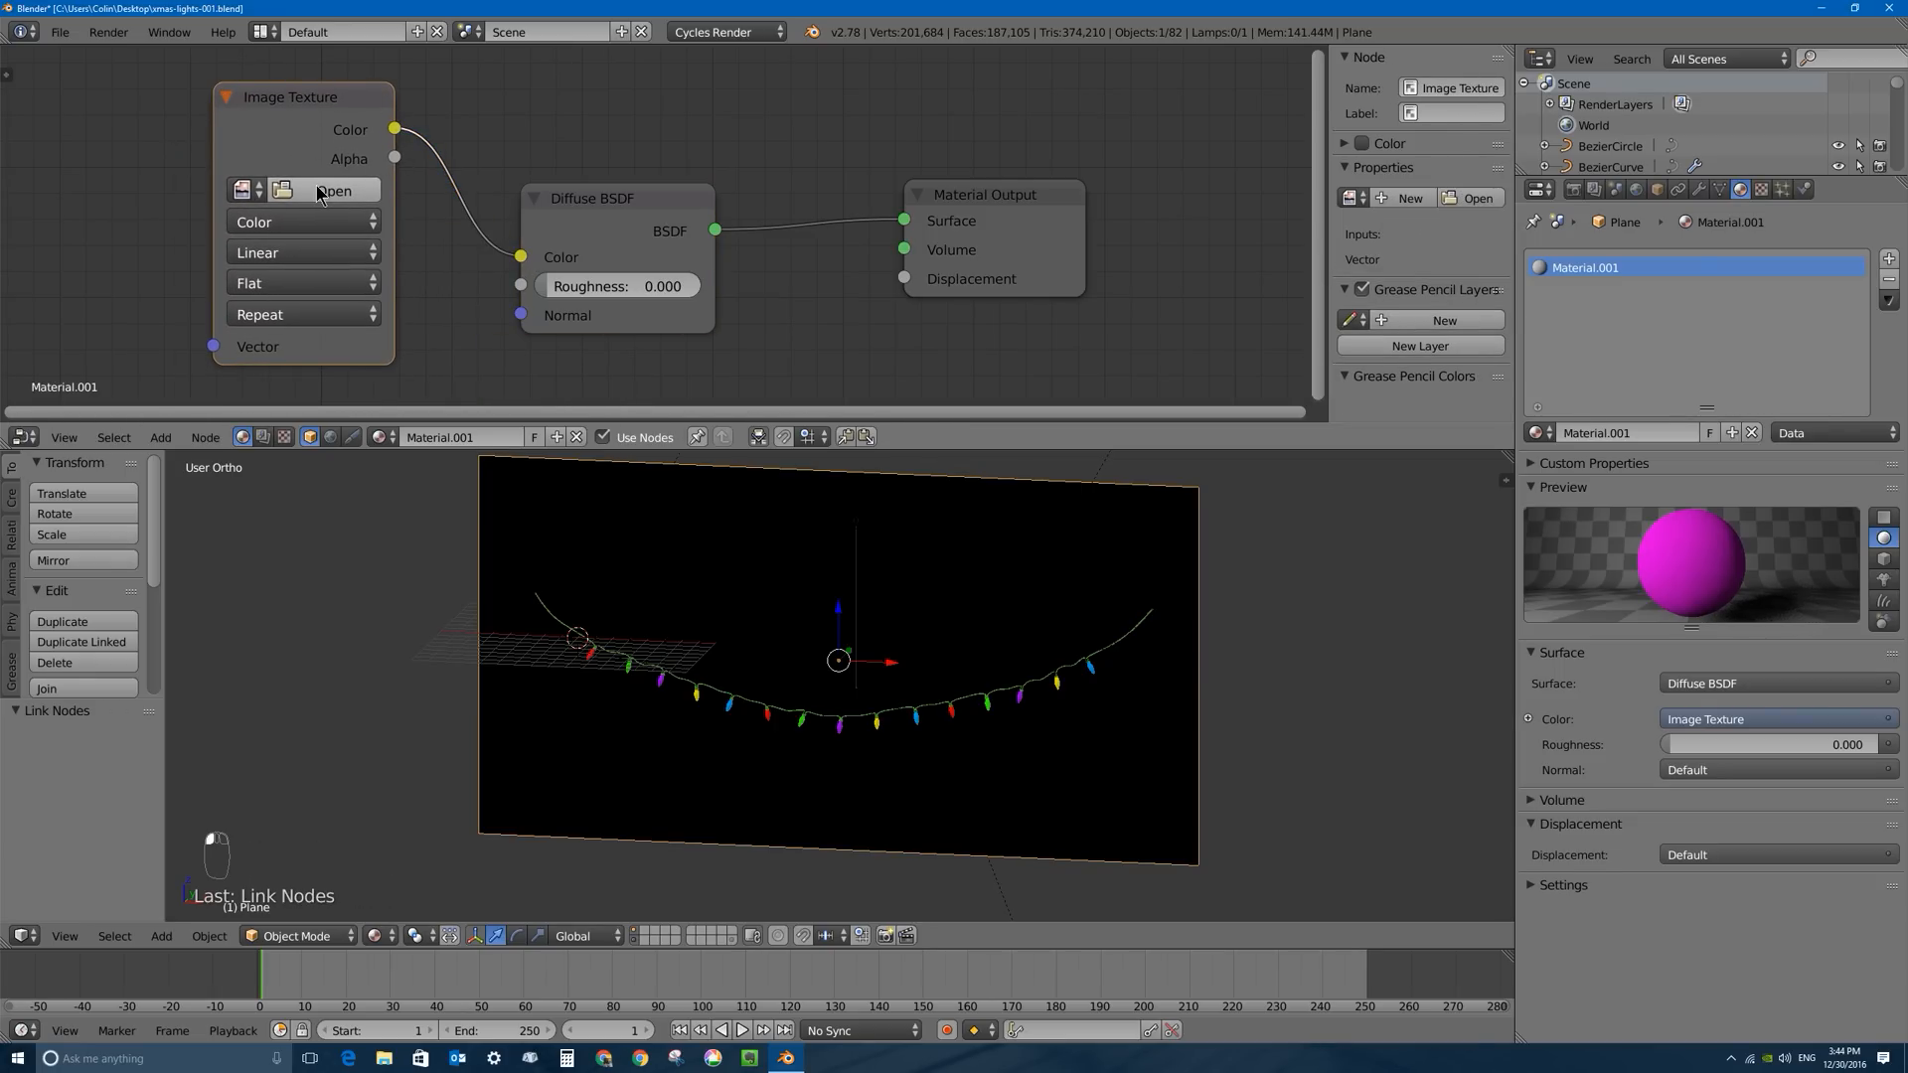
# Load TexturesCom_WallpaperForties0020_seamless_S.jpg from the Desktop folder into the Image Texture node.
pyautogui.click(328, 190)
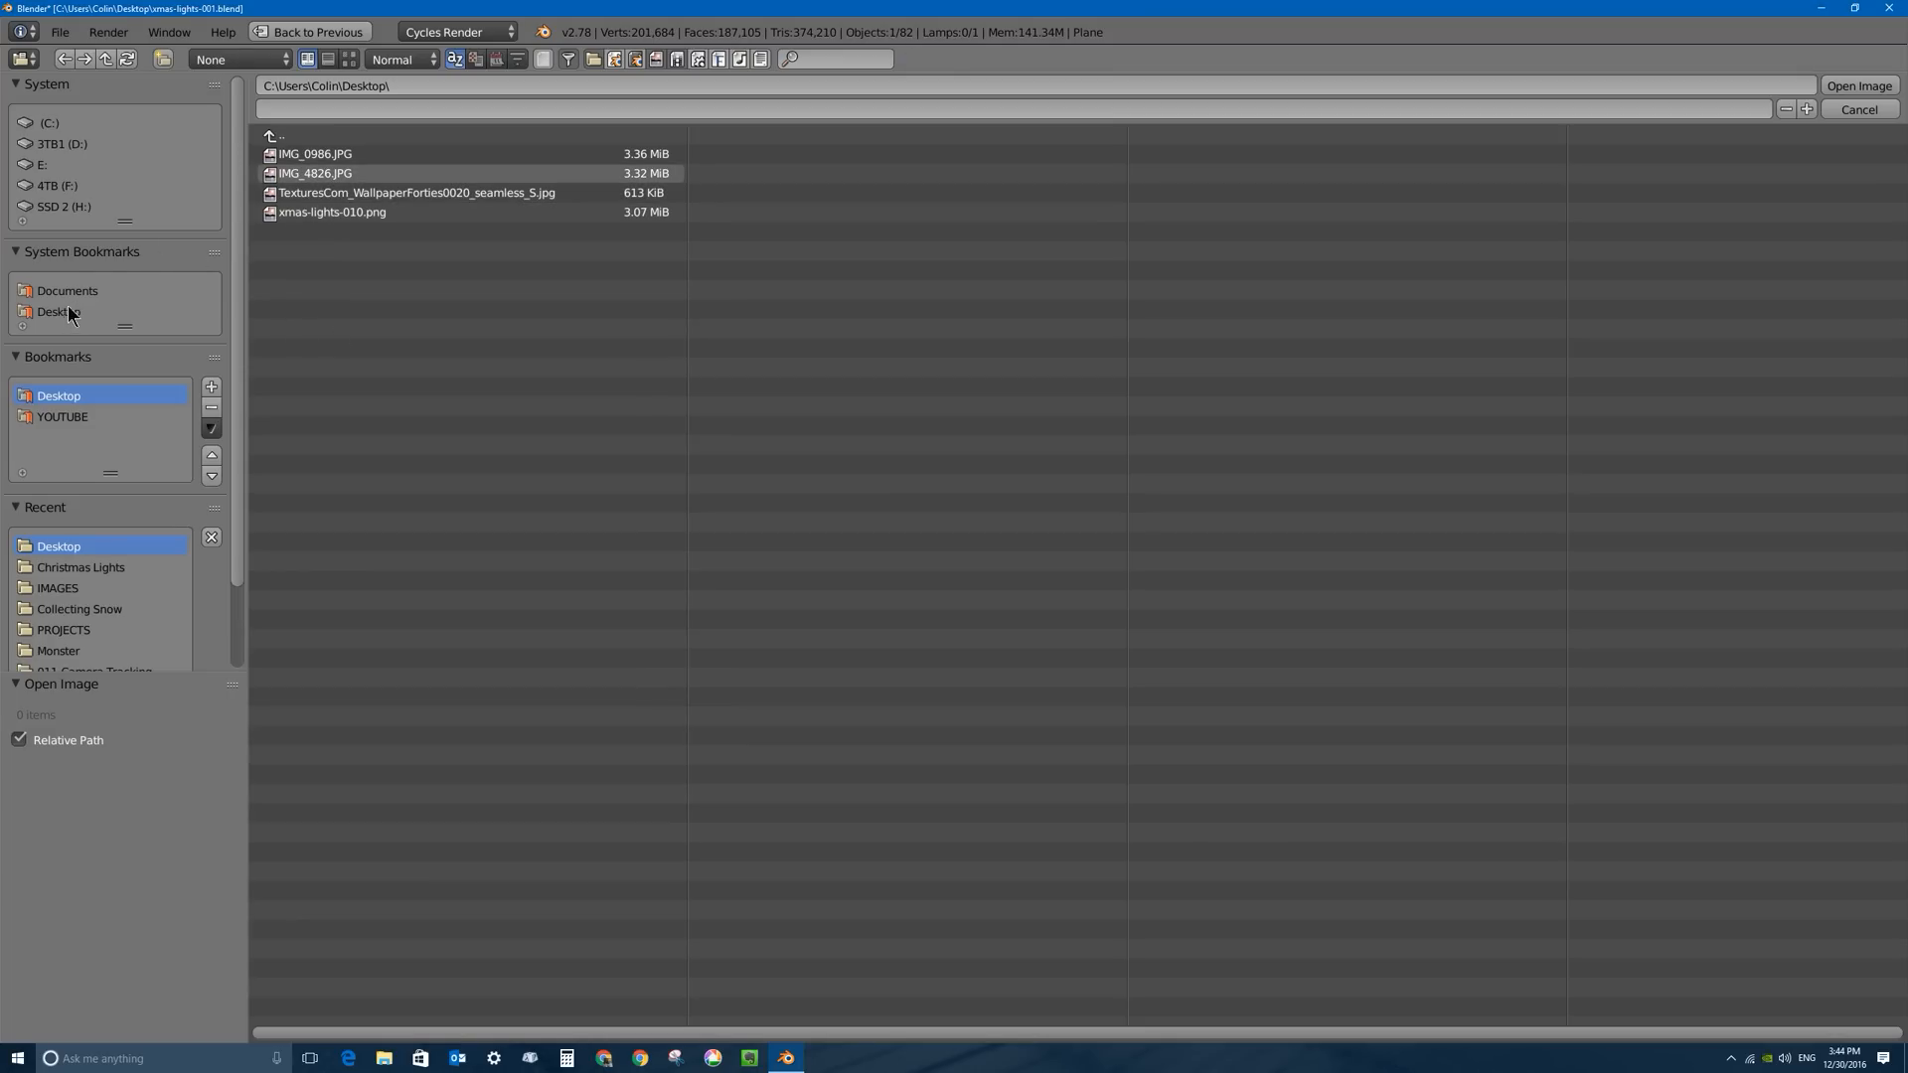
pyautogui.click(344, 193)
pyautogui.click(1858, 90)
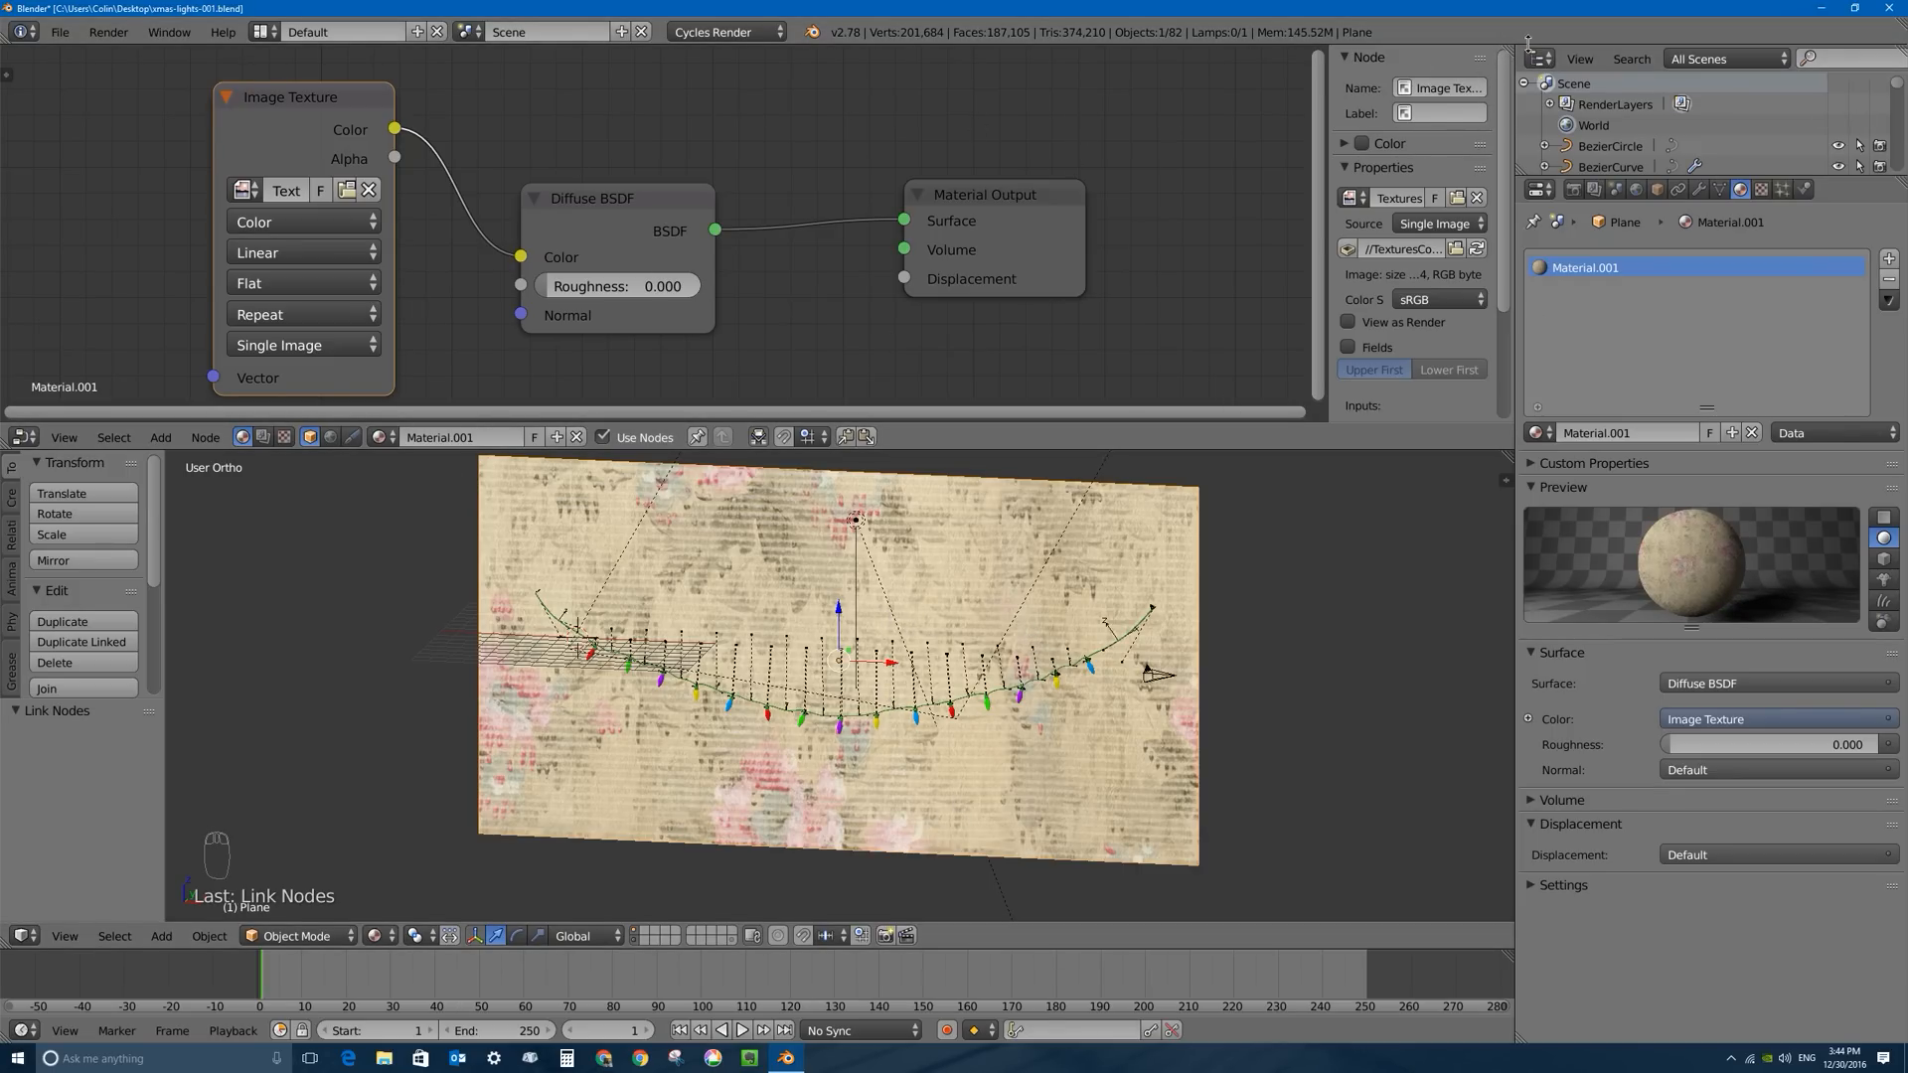
# Split the node editor into two side-by-side areas with hidden sidebars and turn the second into a UV/Image Editor.
pyautogui.moveTo(1509, 47); pyautogui.dragTo(829, 59)
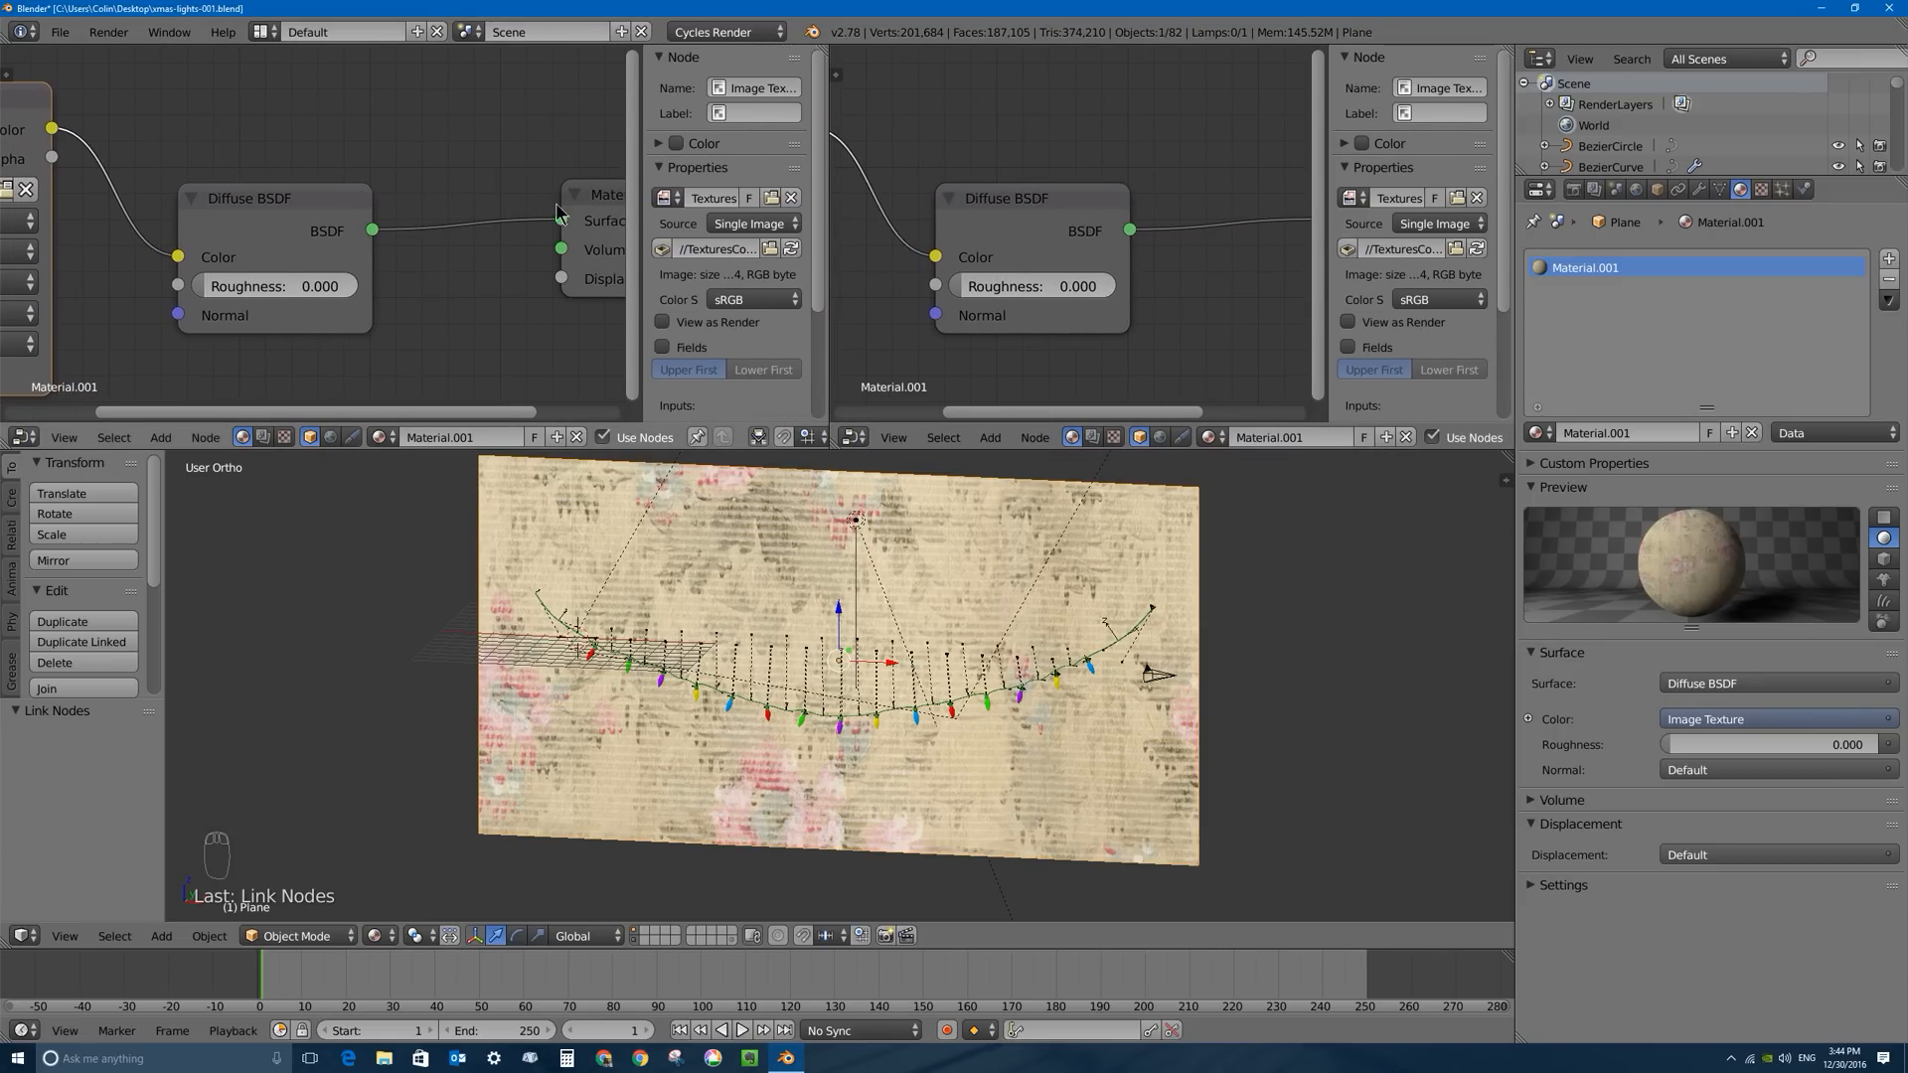
pyautogui.press('t')
pyautogui.press('t')
pyautogui.press('n')
pyautogui.press('n')
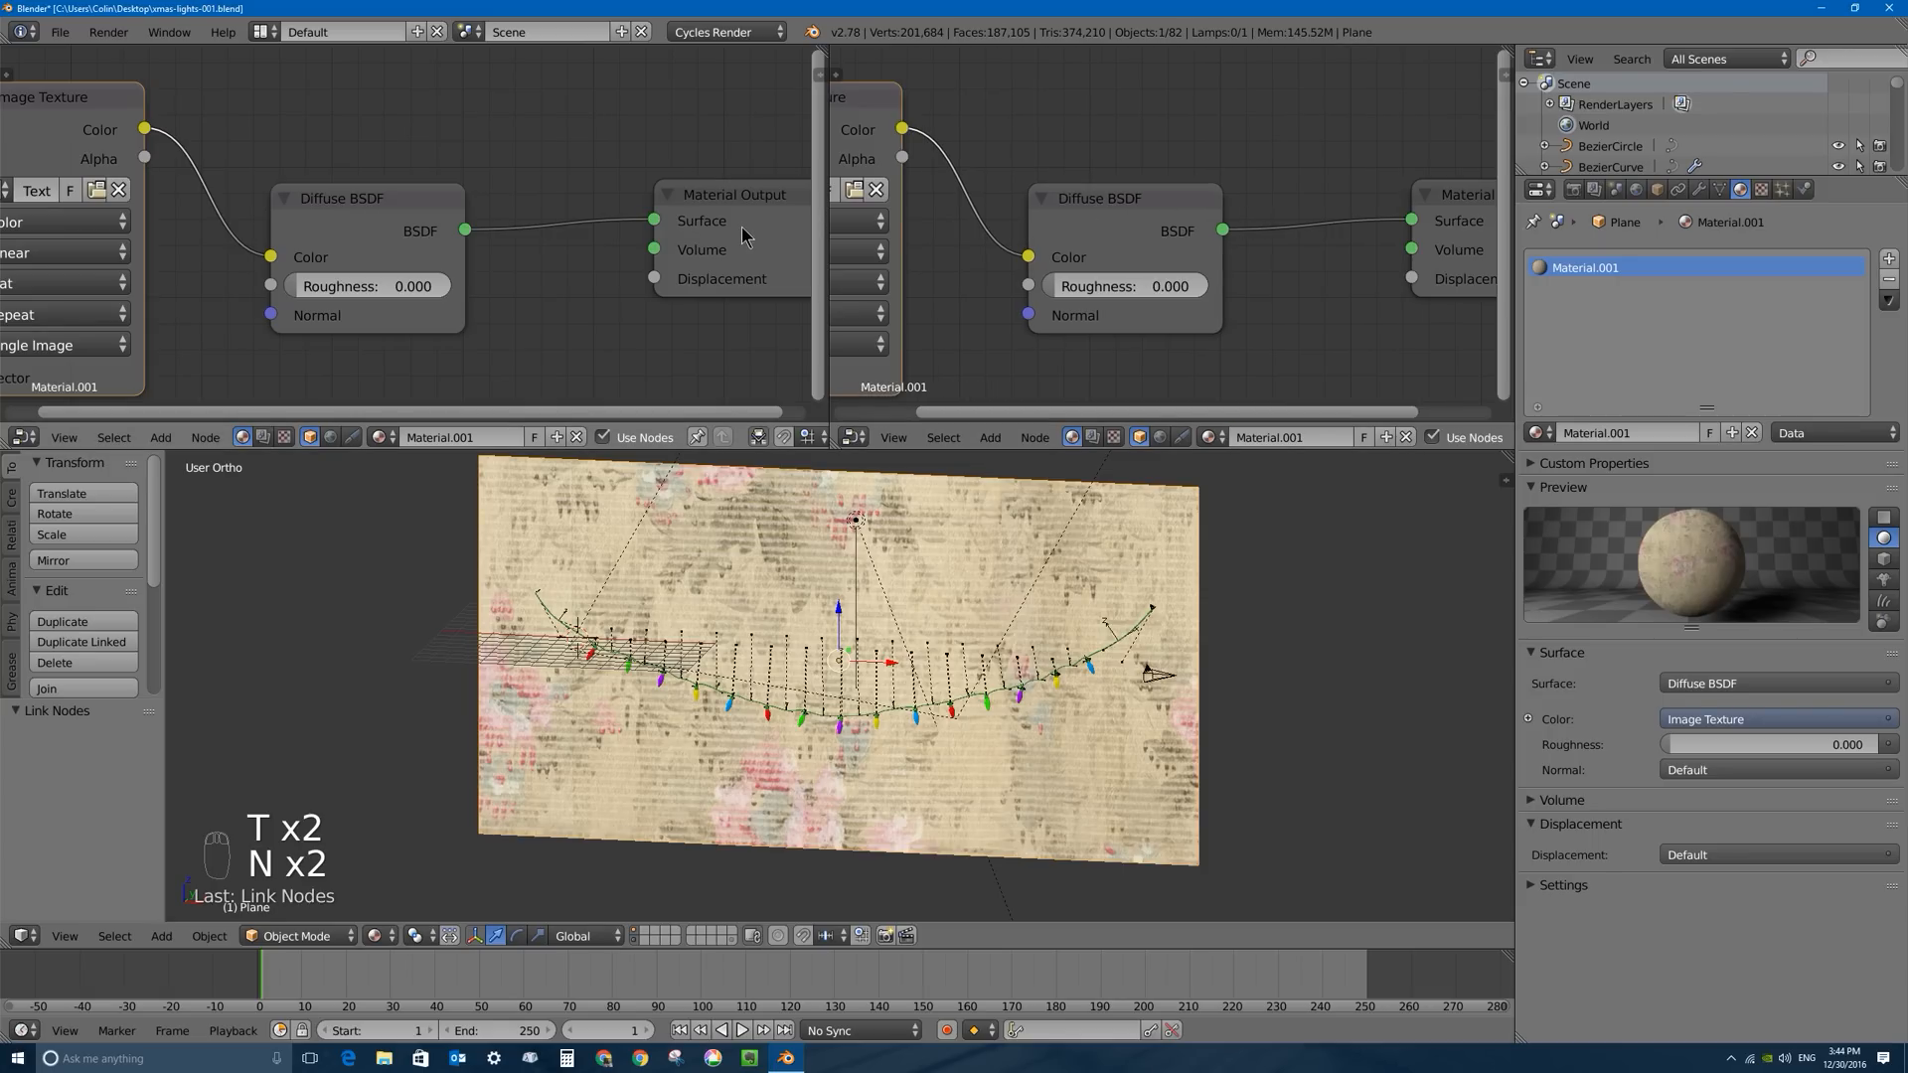
pyautogui.press('n')
pyautogui.press('n')
pyautogui.press('n')
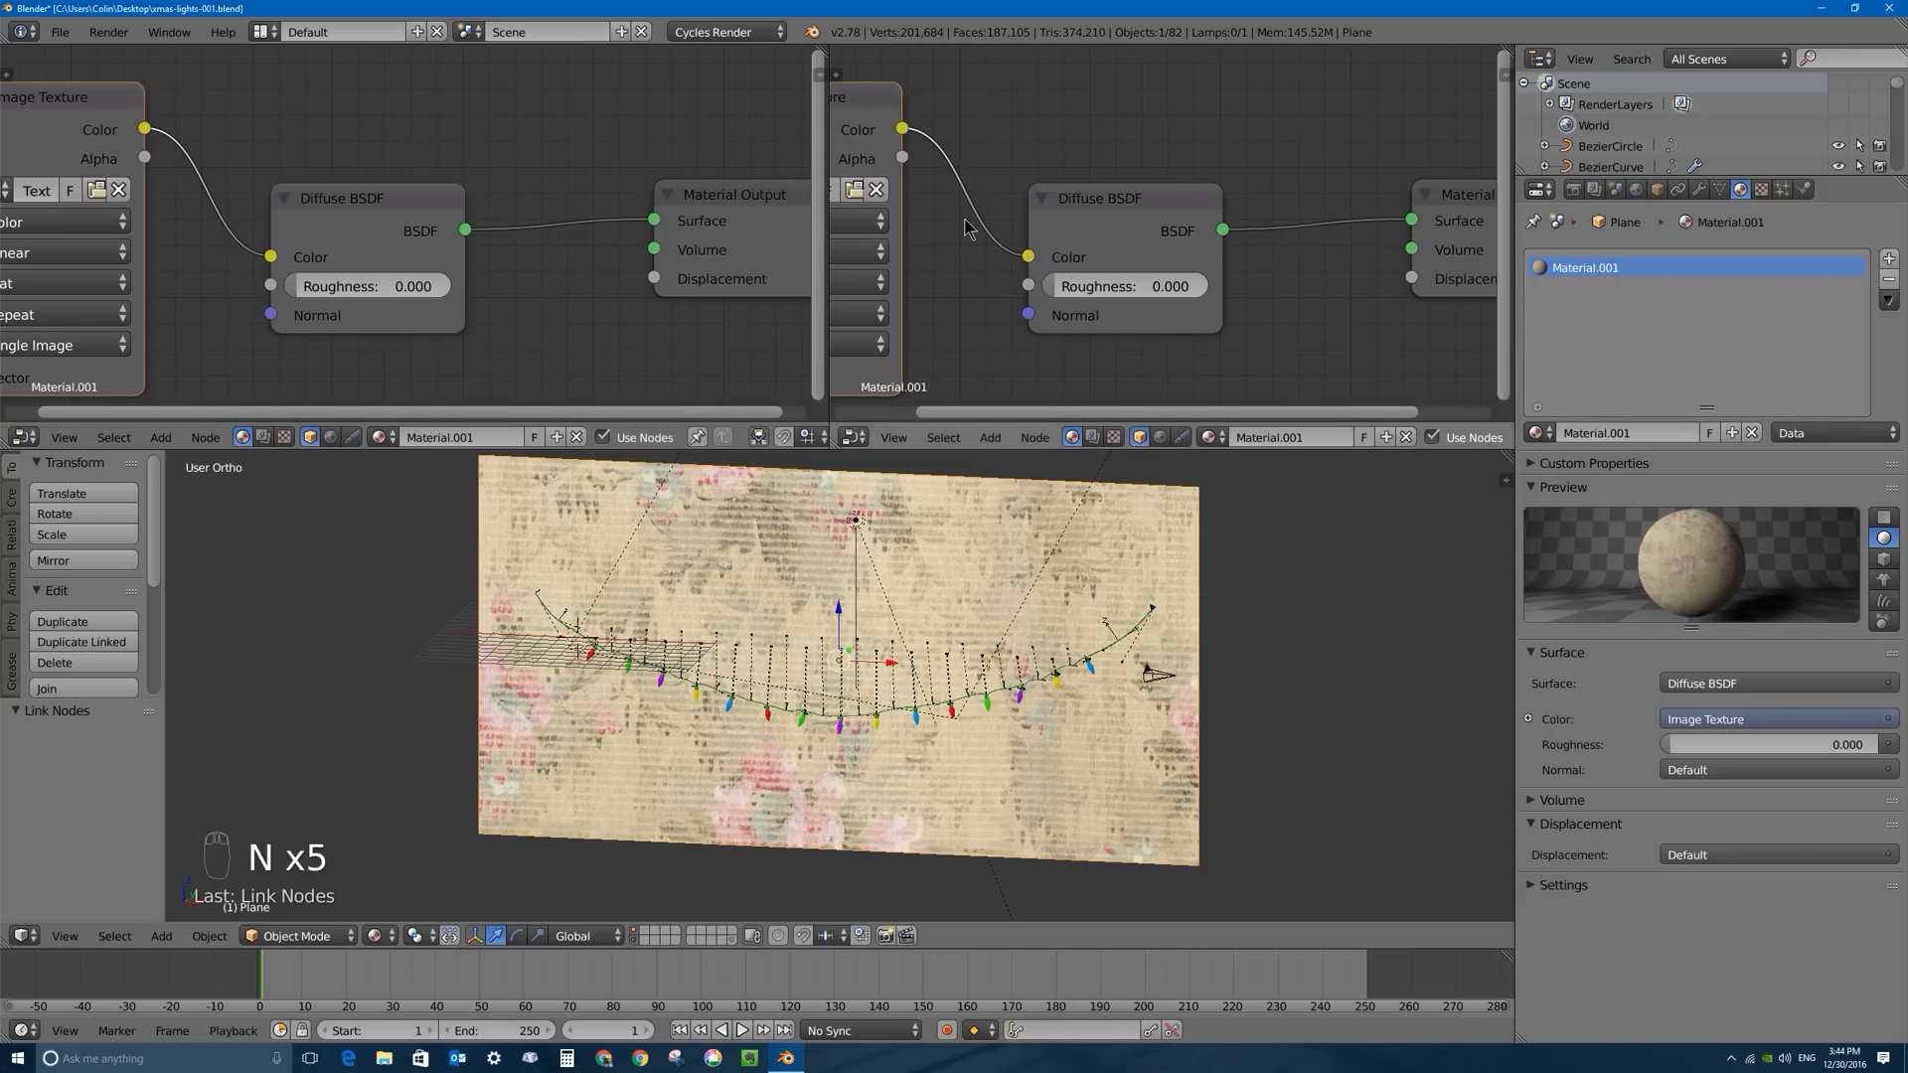
pyautogui.click(854, 437)
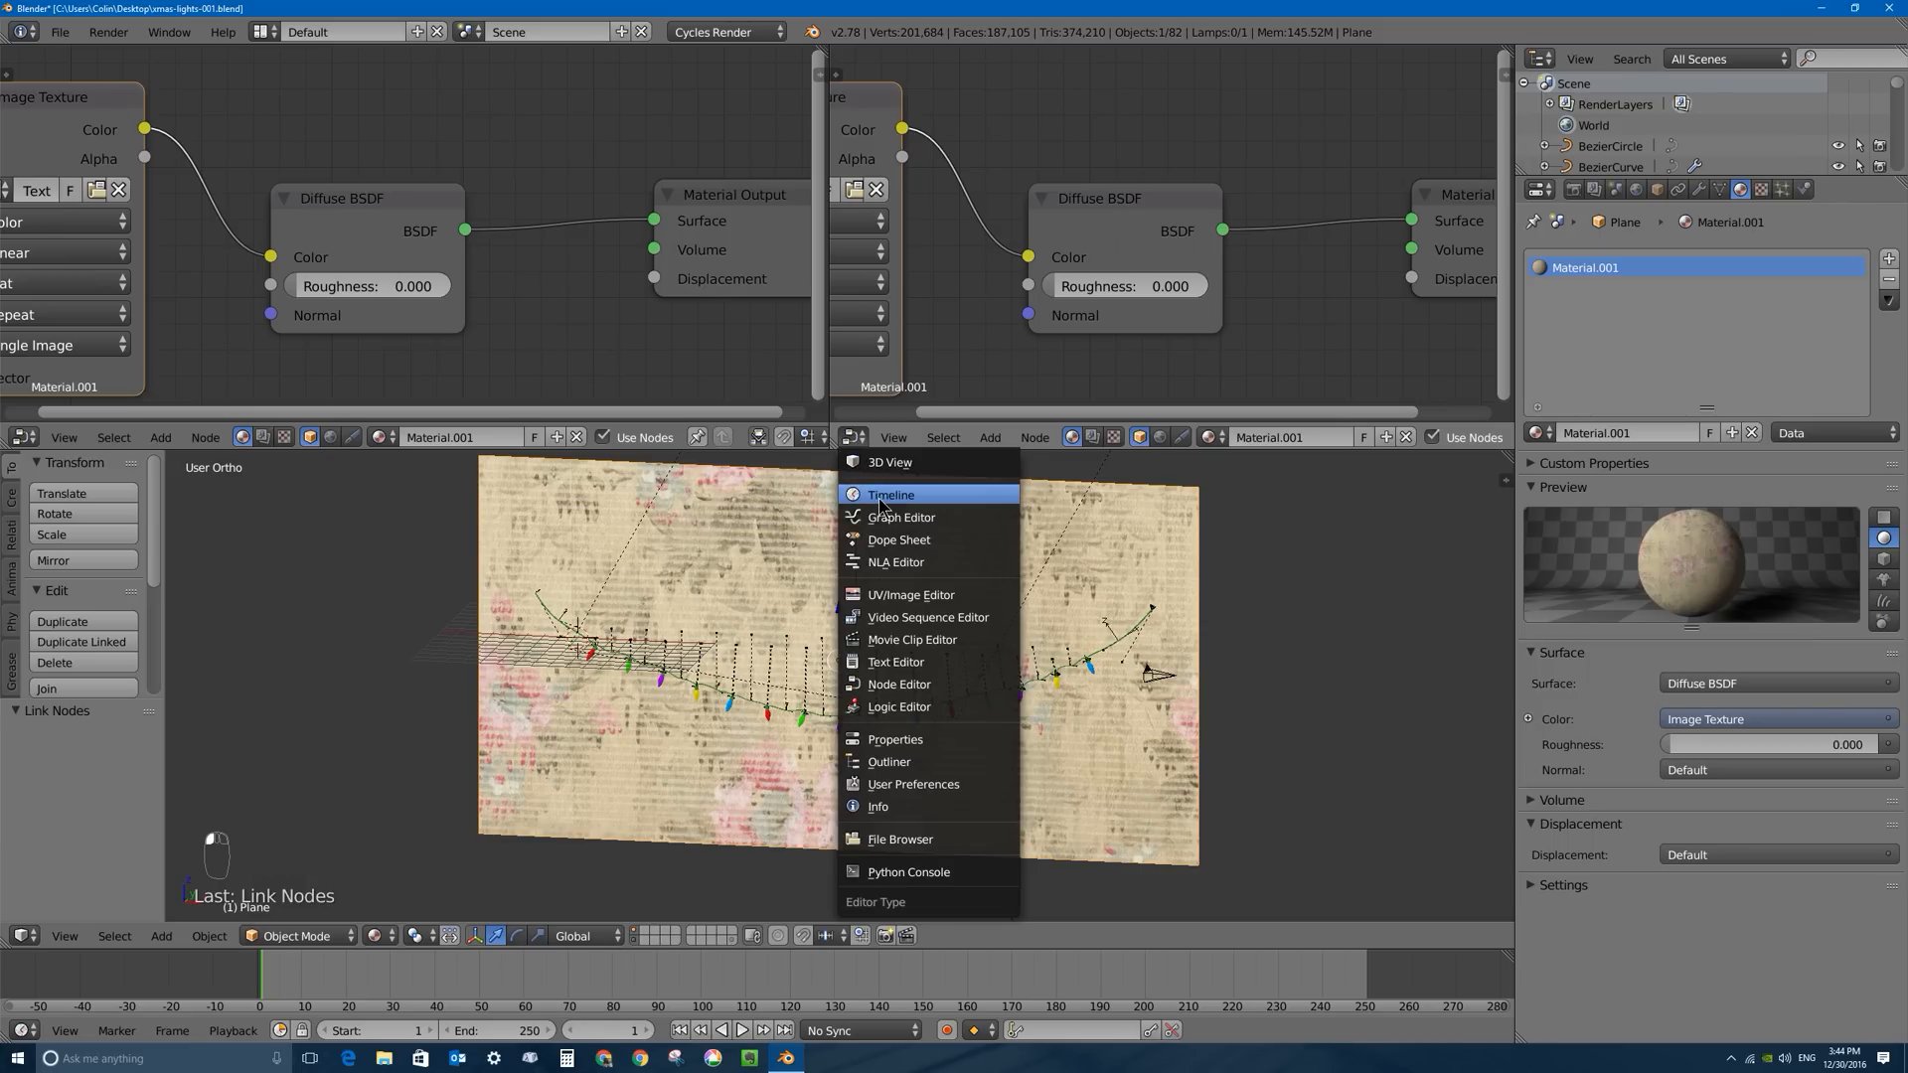
pyautogui.click(908, 596)
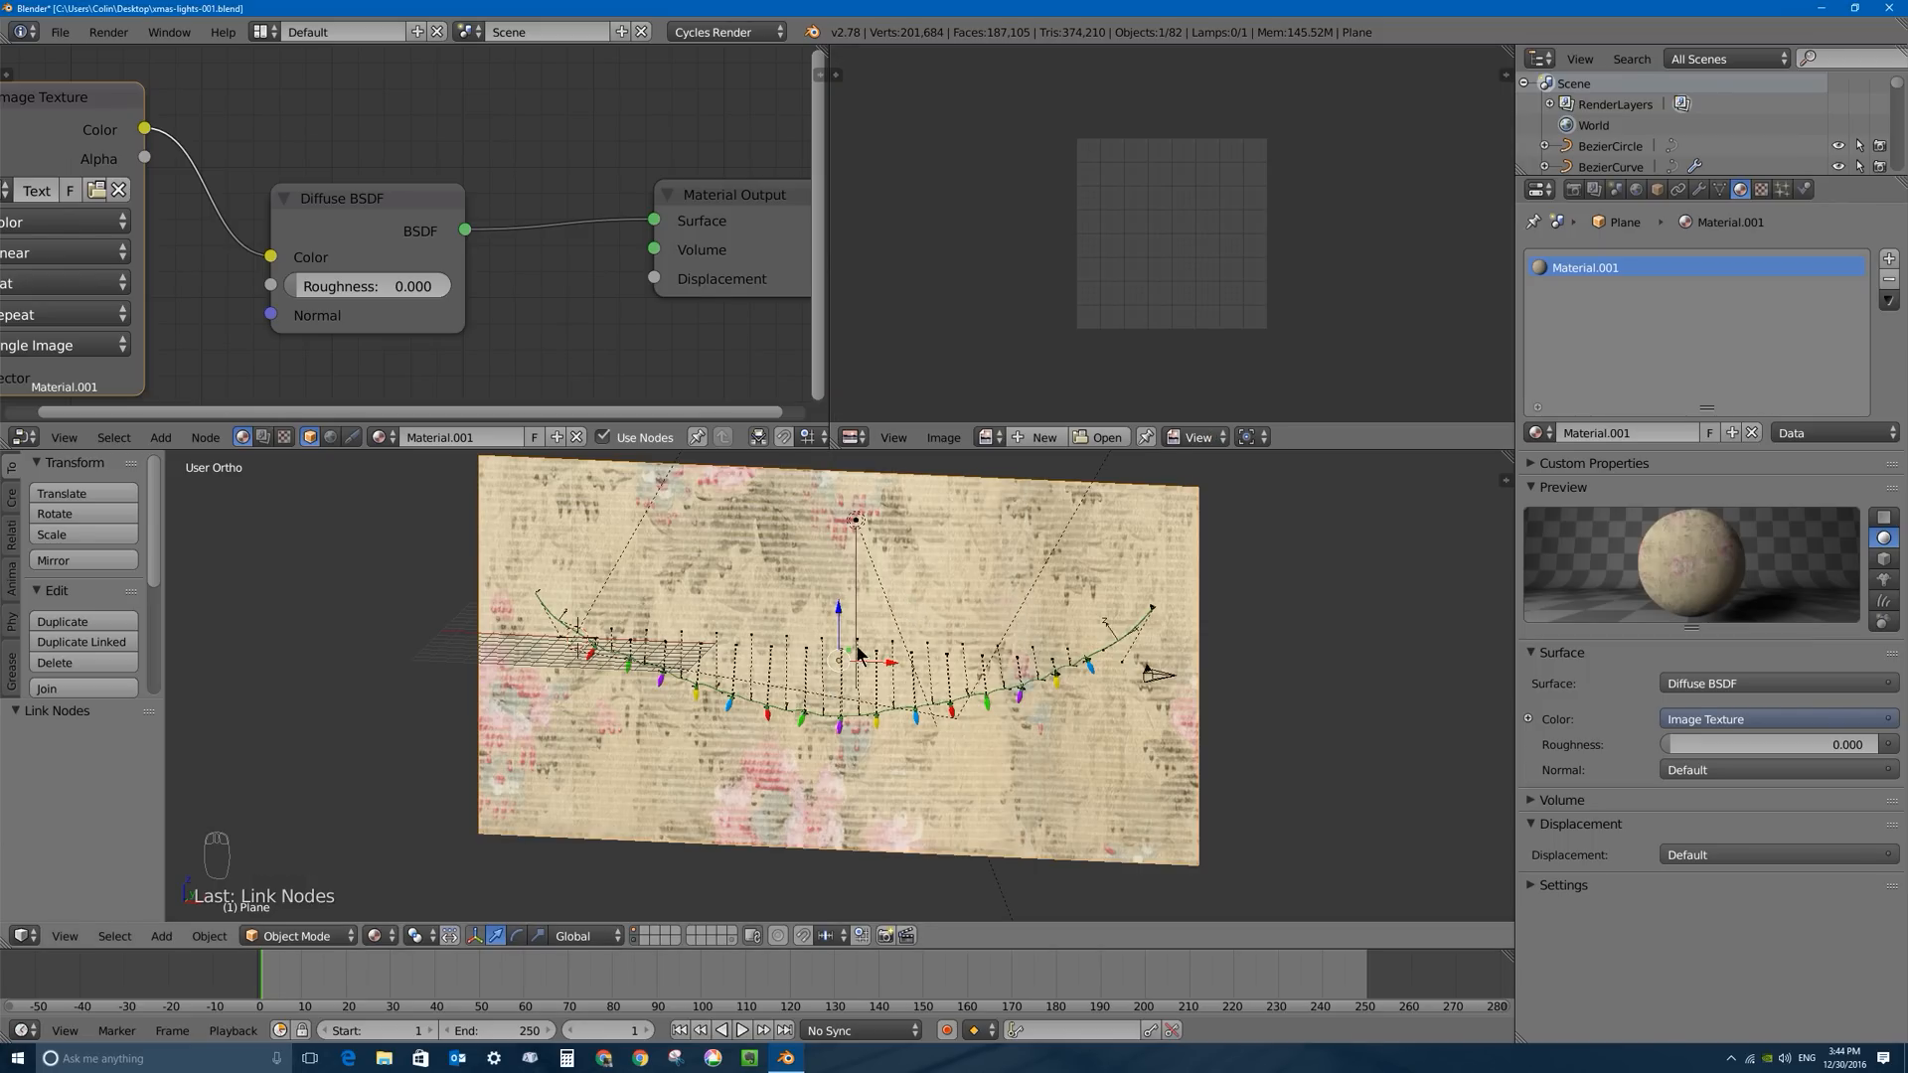
# Enter Edit Mode on the wall plane and scale its UV island up by about 2.7.
pyautogui.press('Tab')
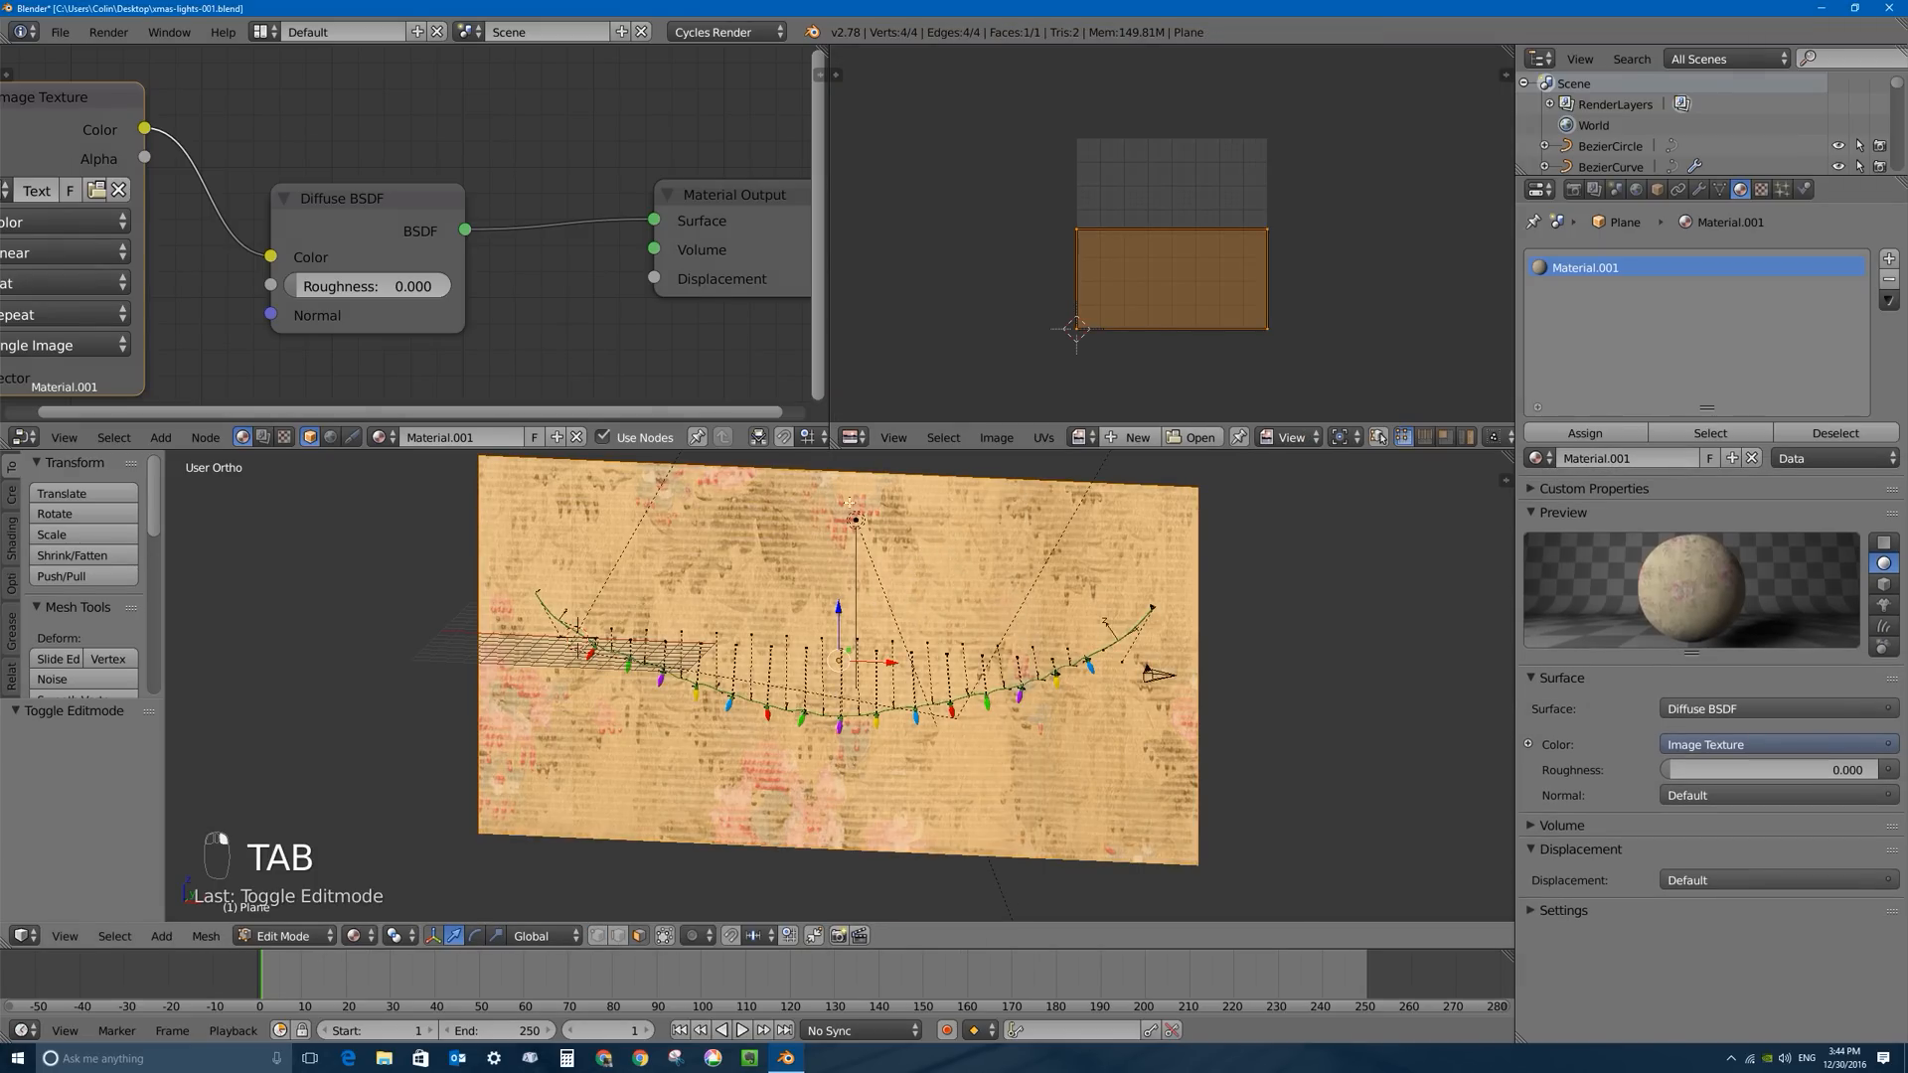
pyautogui.press('s')
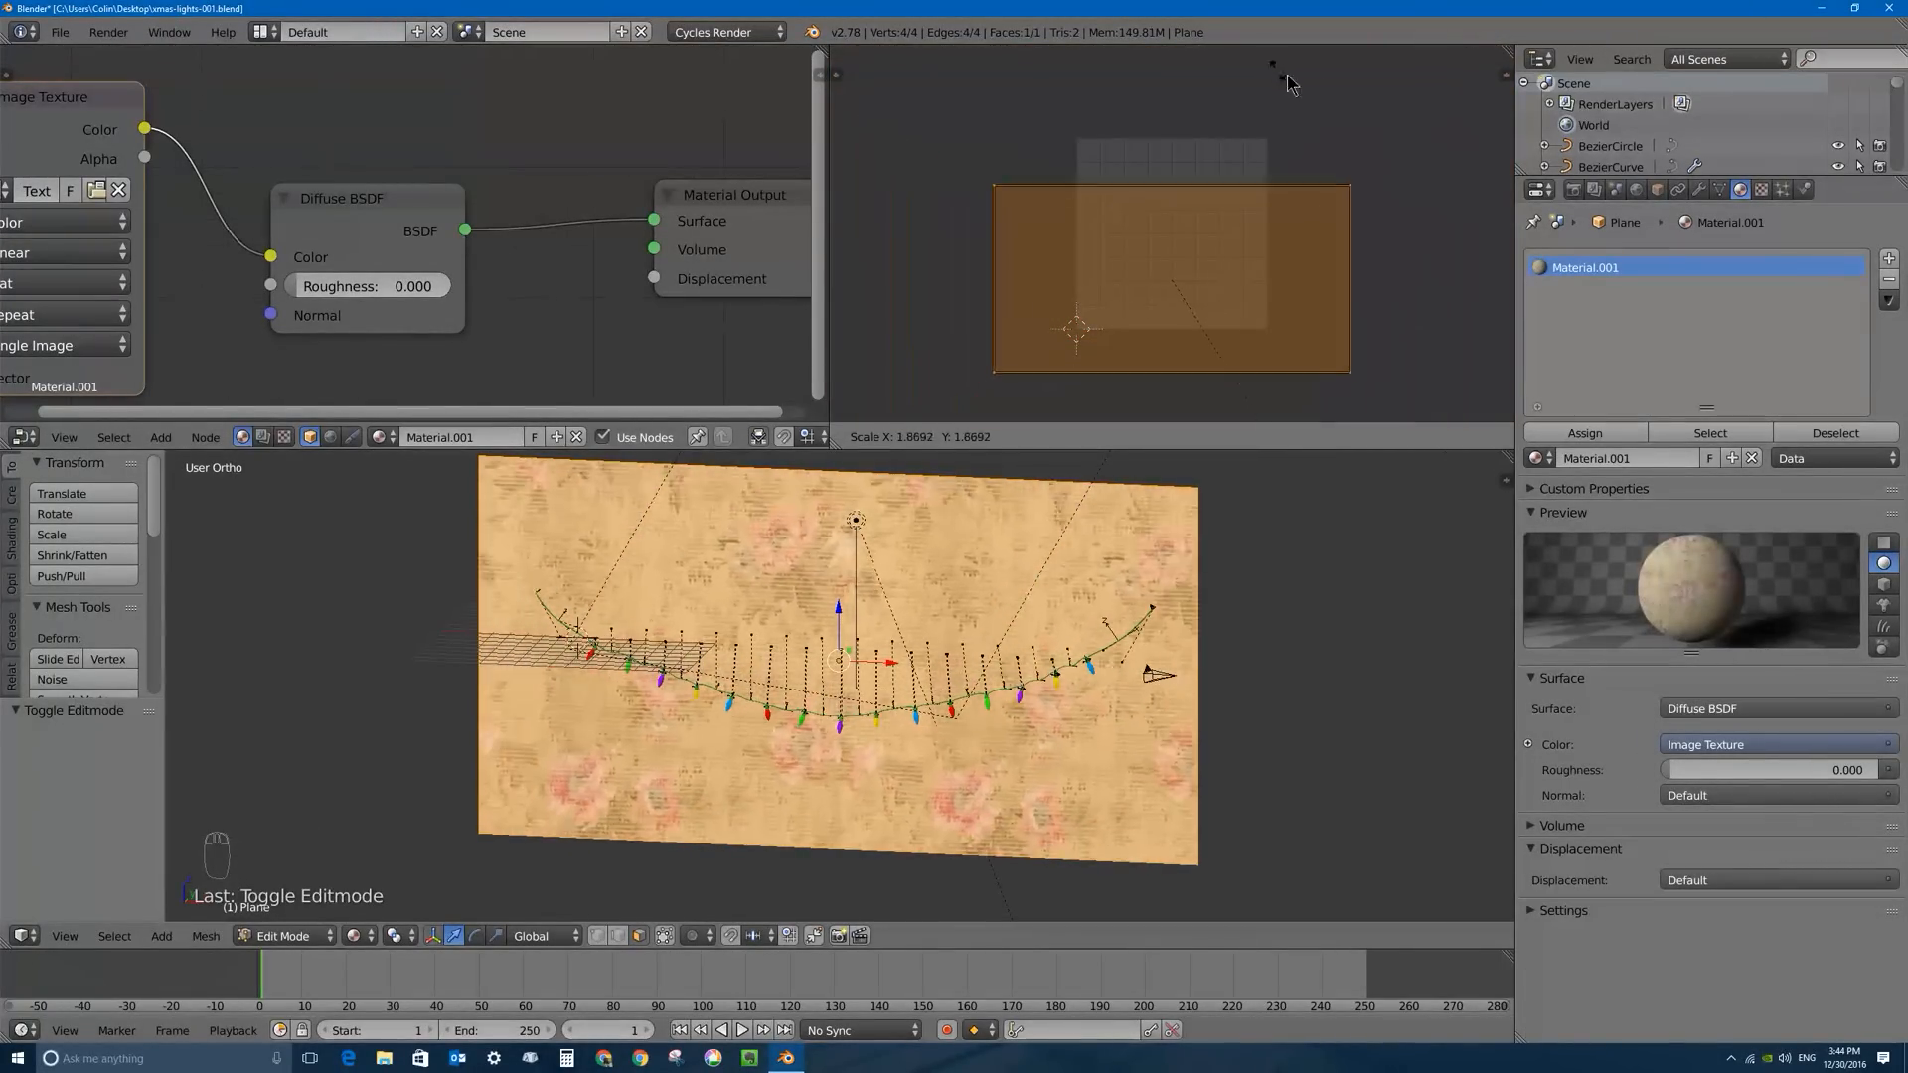
pyautogui.click(1246, 139)
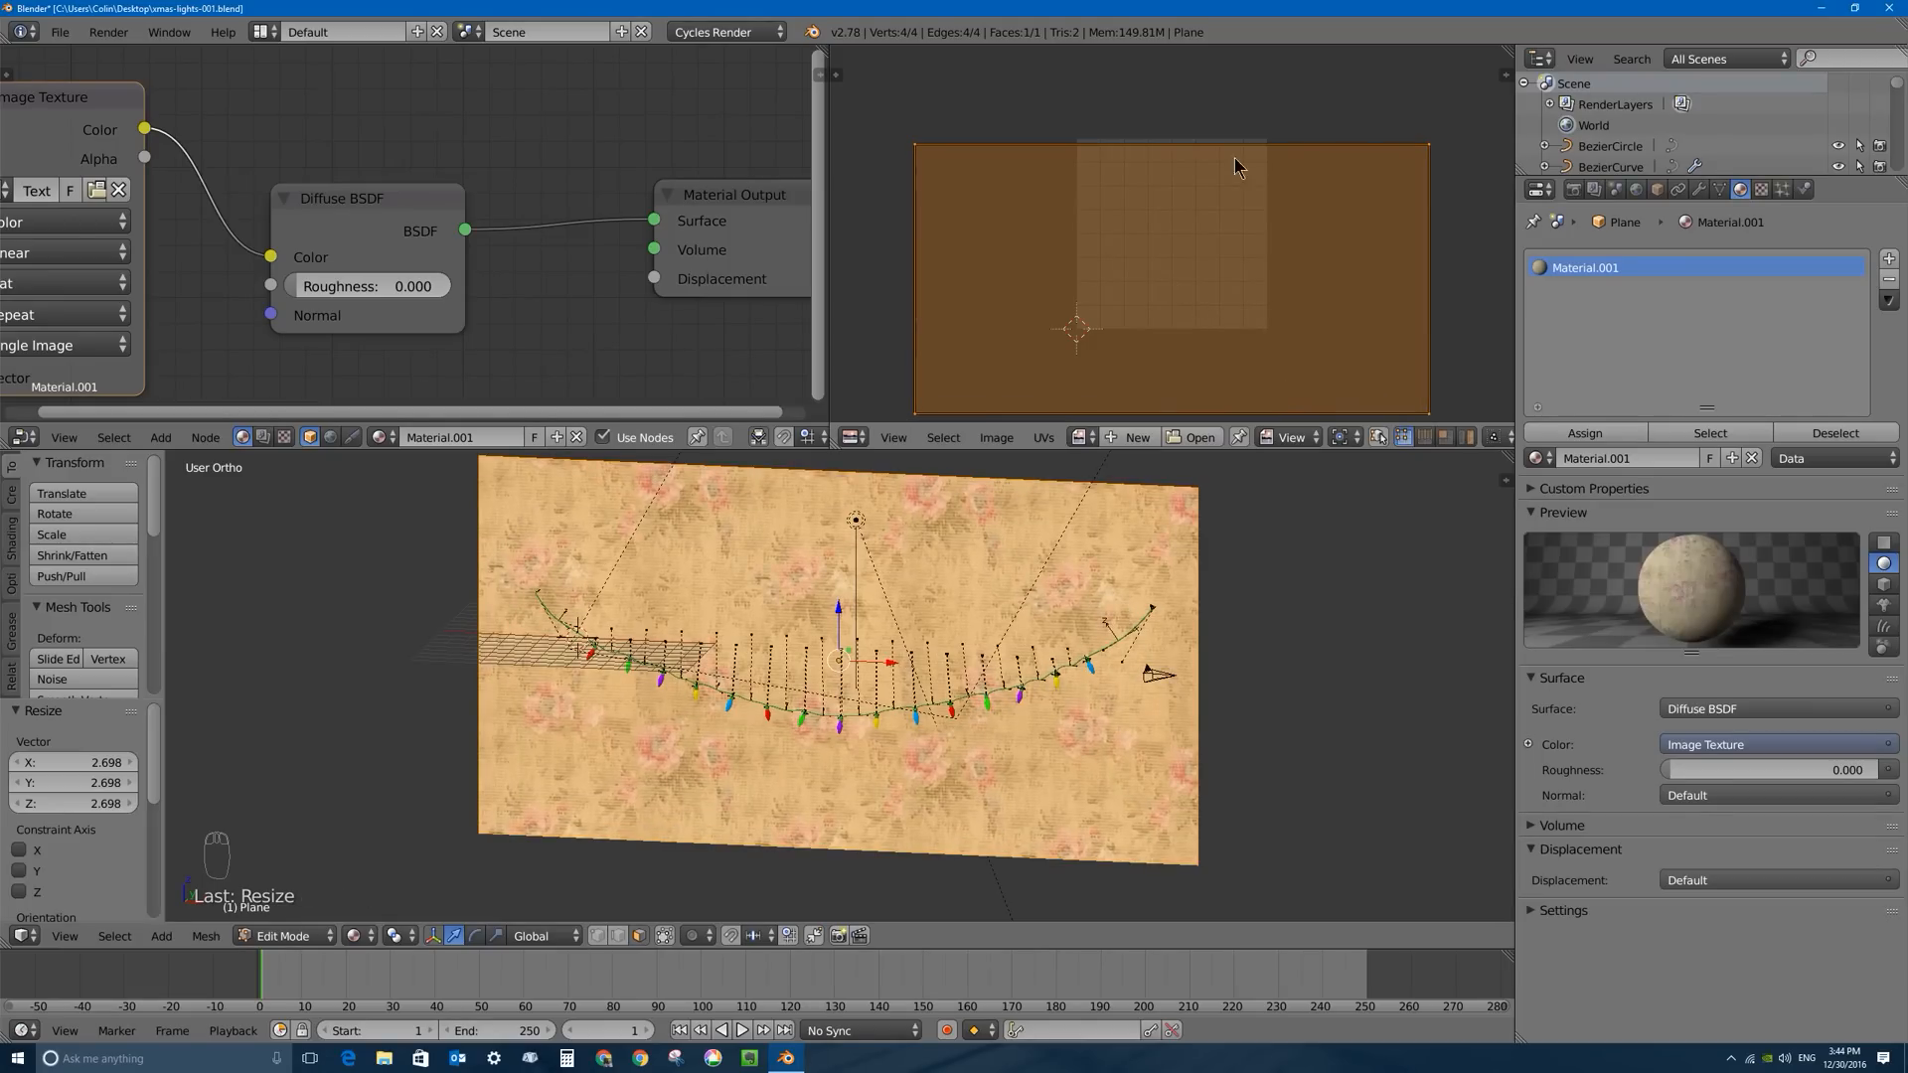
# Display the wallpaper texture image behind the wall's UV island in the UV/Image Editor.
pyautogui.click(1082, 437)
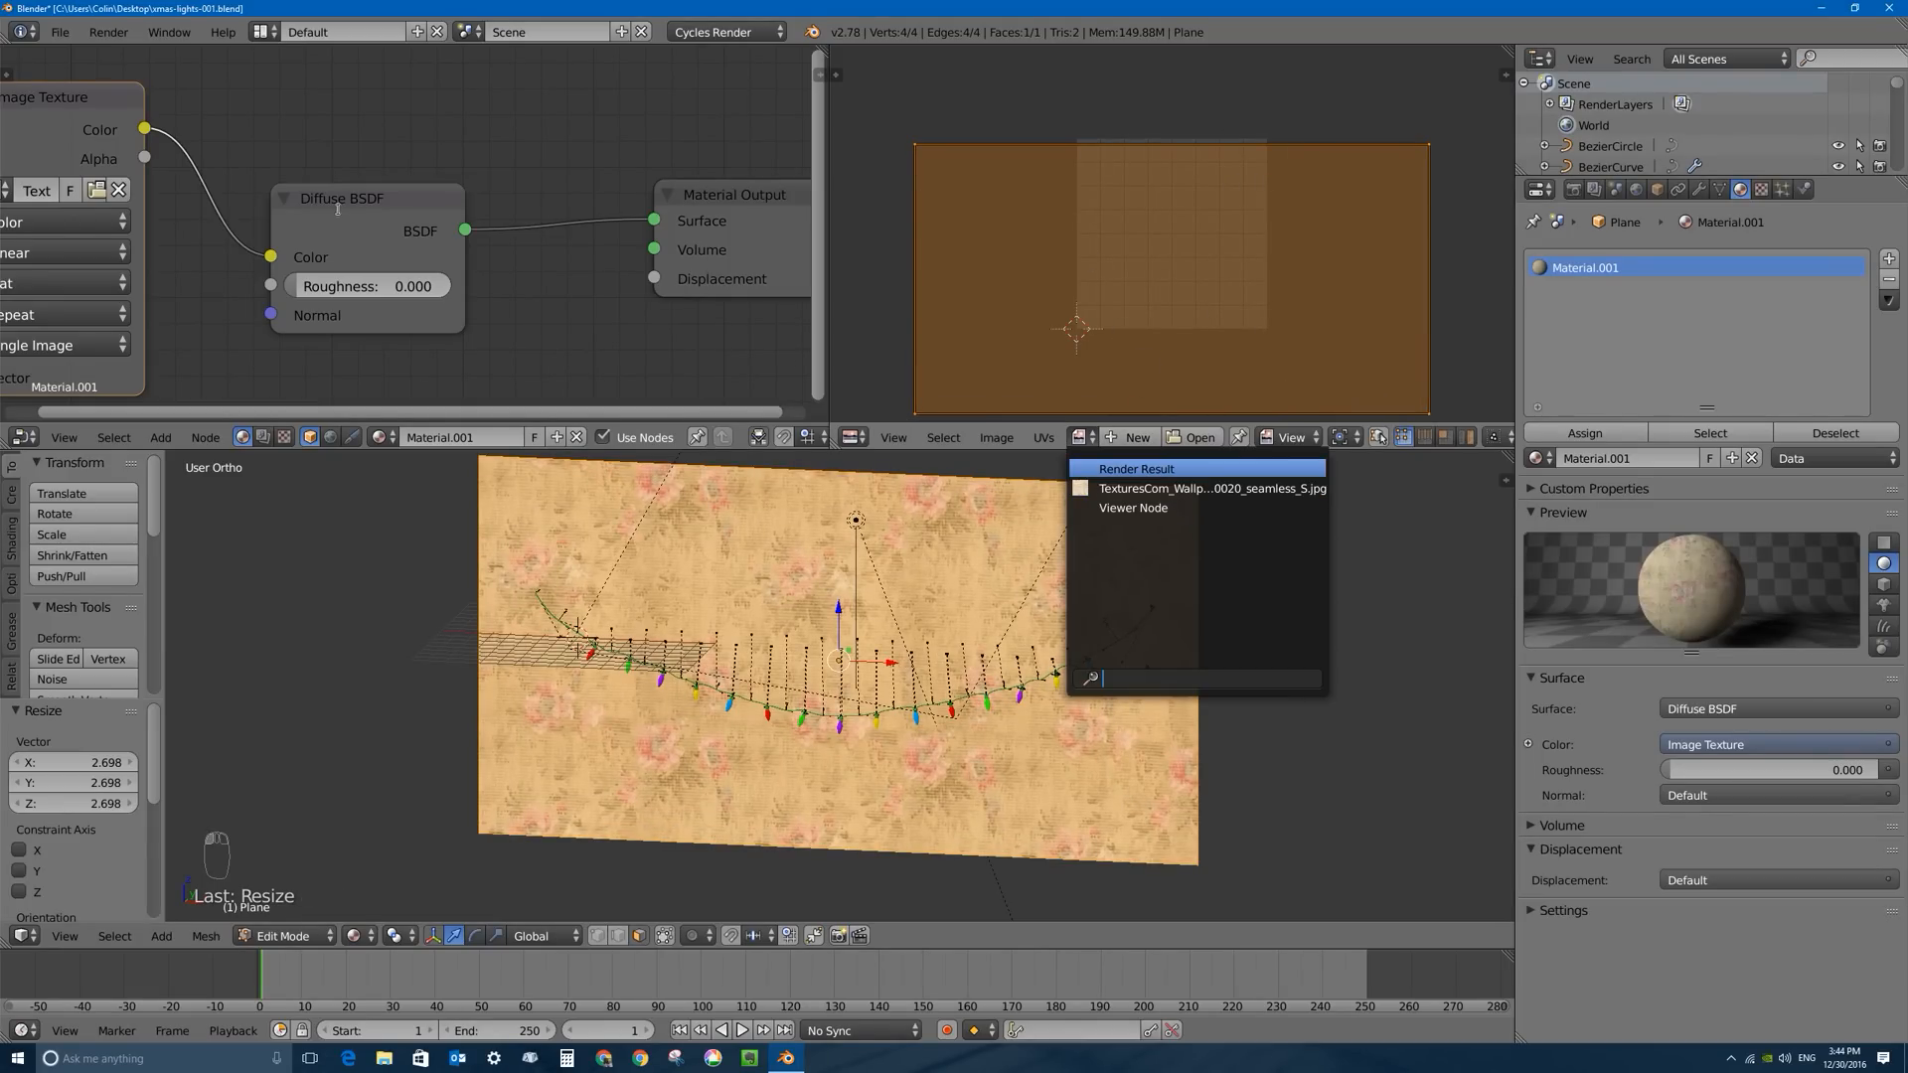
pyautogui.click(1129, 490)
pyautogui.scroll(-4, 1170, 255)
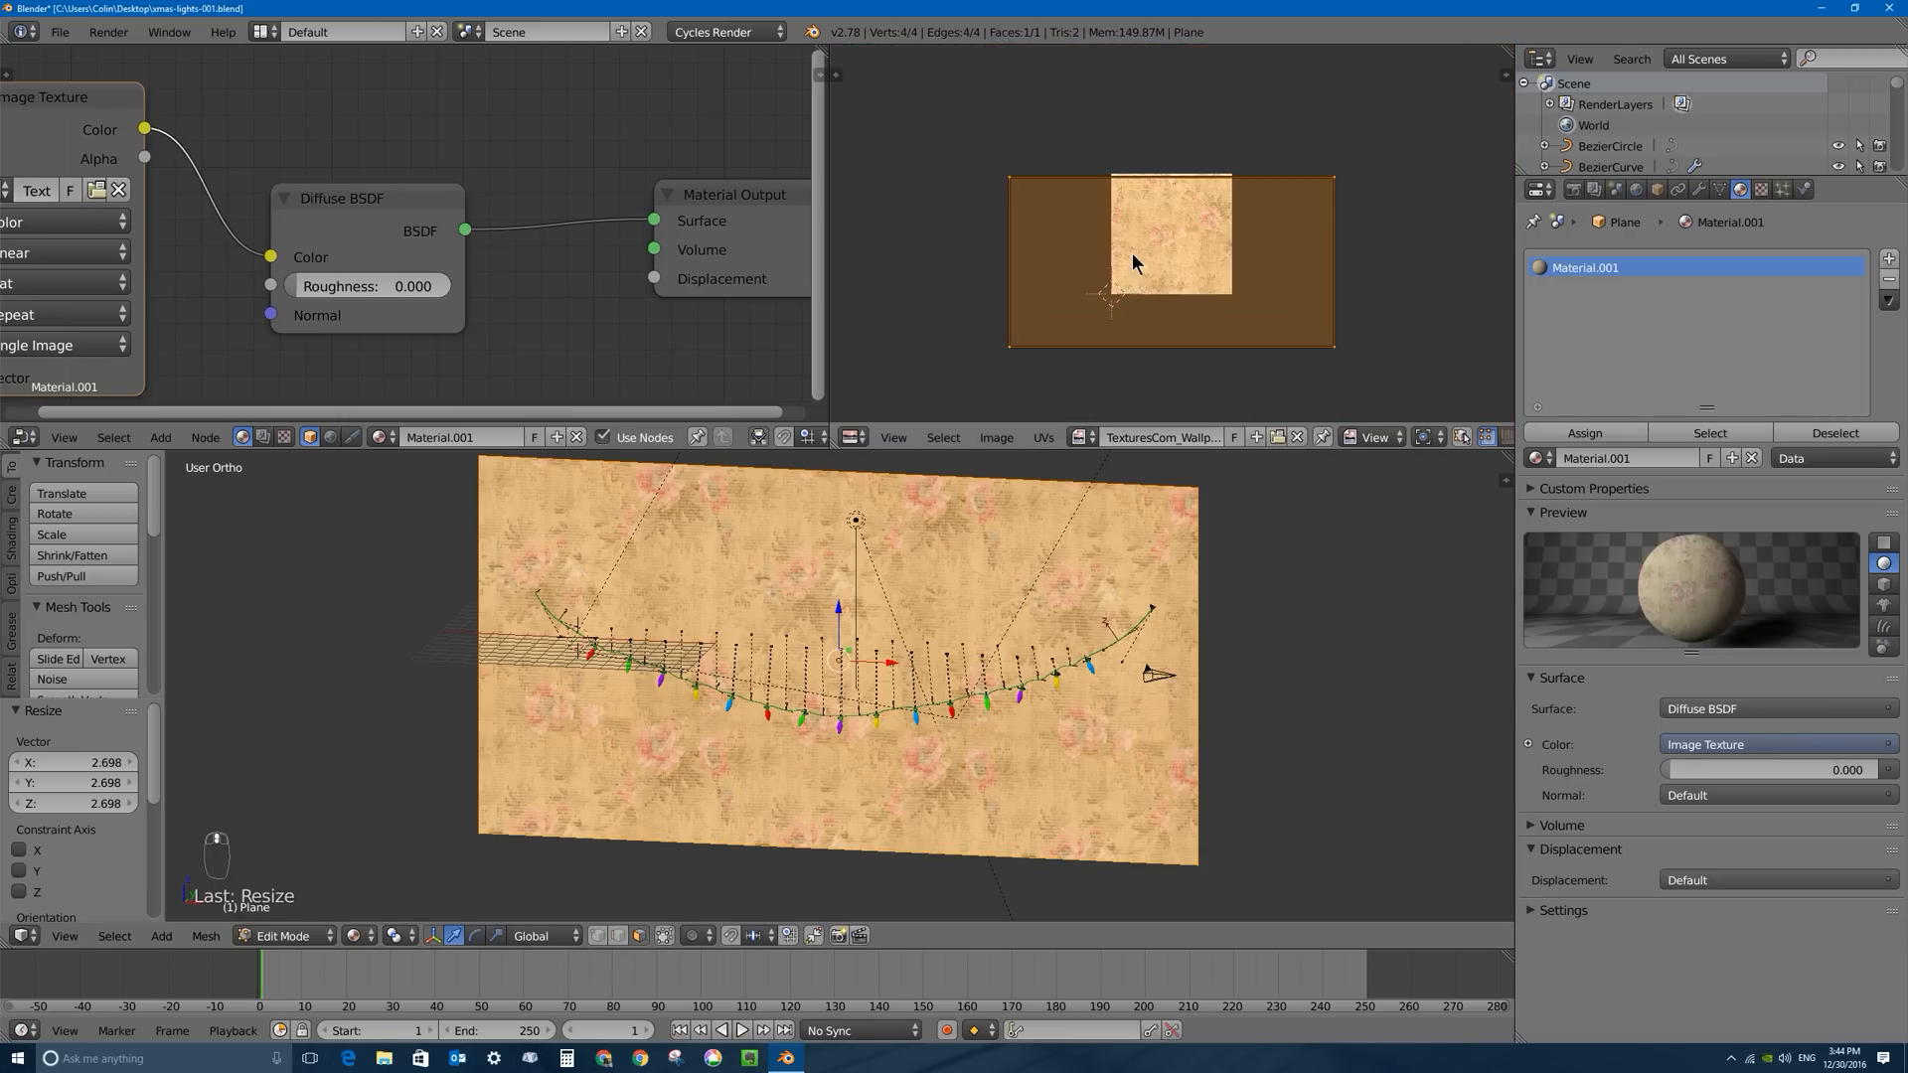
# Scale the wall's UV island up by about 1.27 and again by about 2.03 to repeat the wallpaper more often.
pyautogui.press('s')
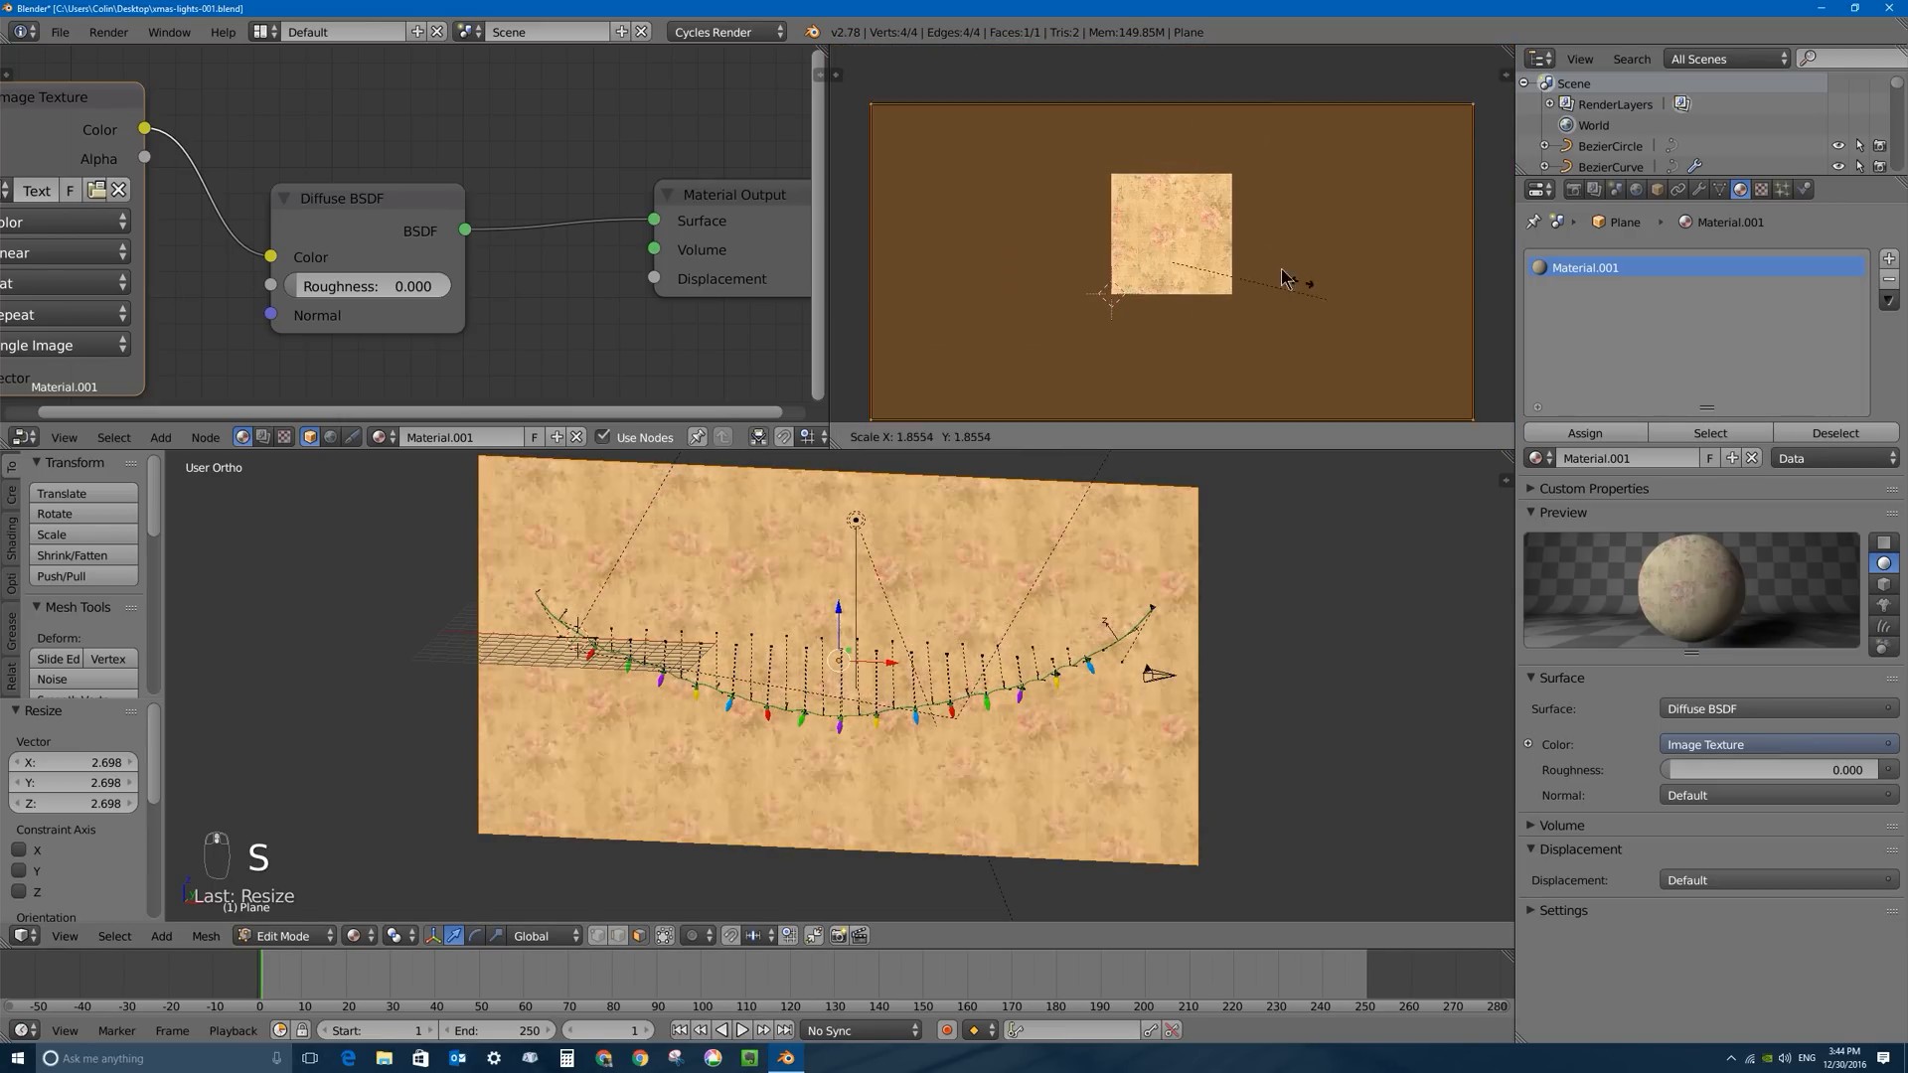
pyautogui.click(1272, 244)
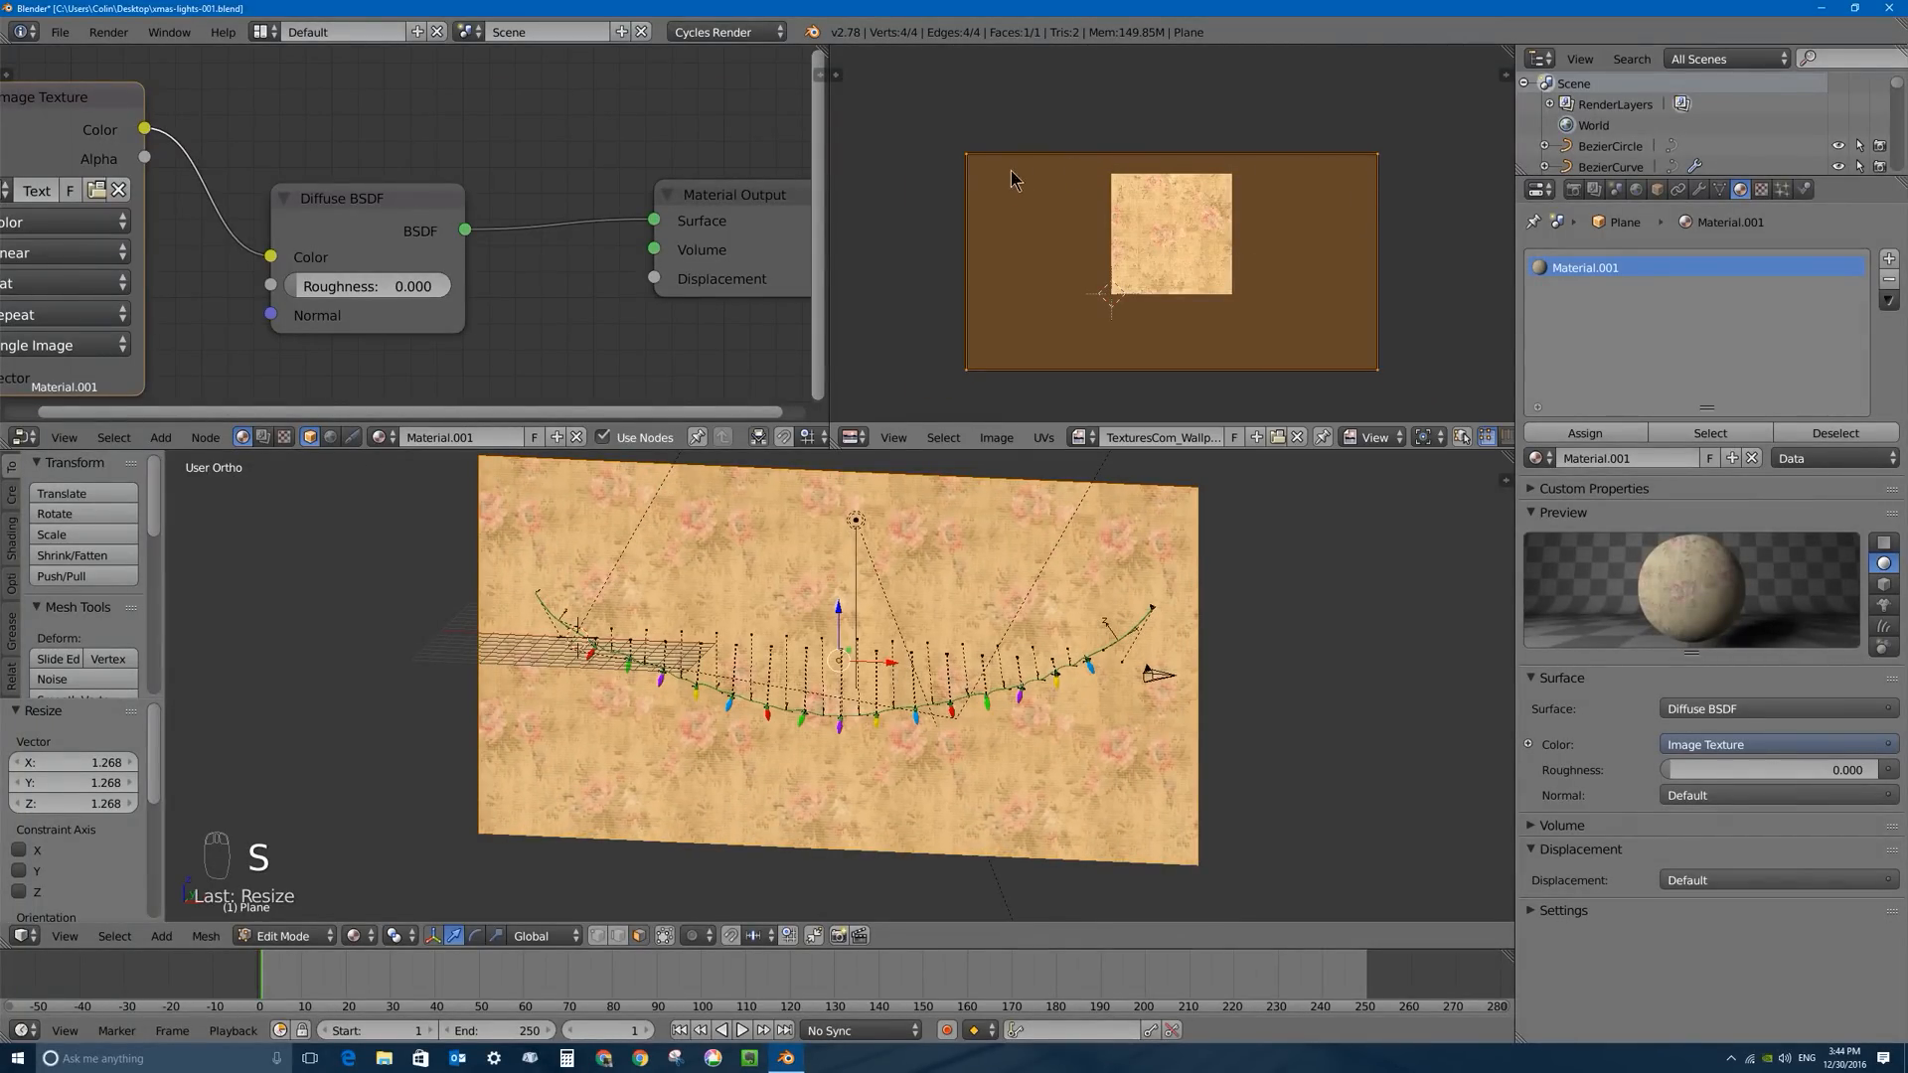
pyautogui.press('s')
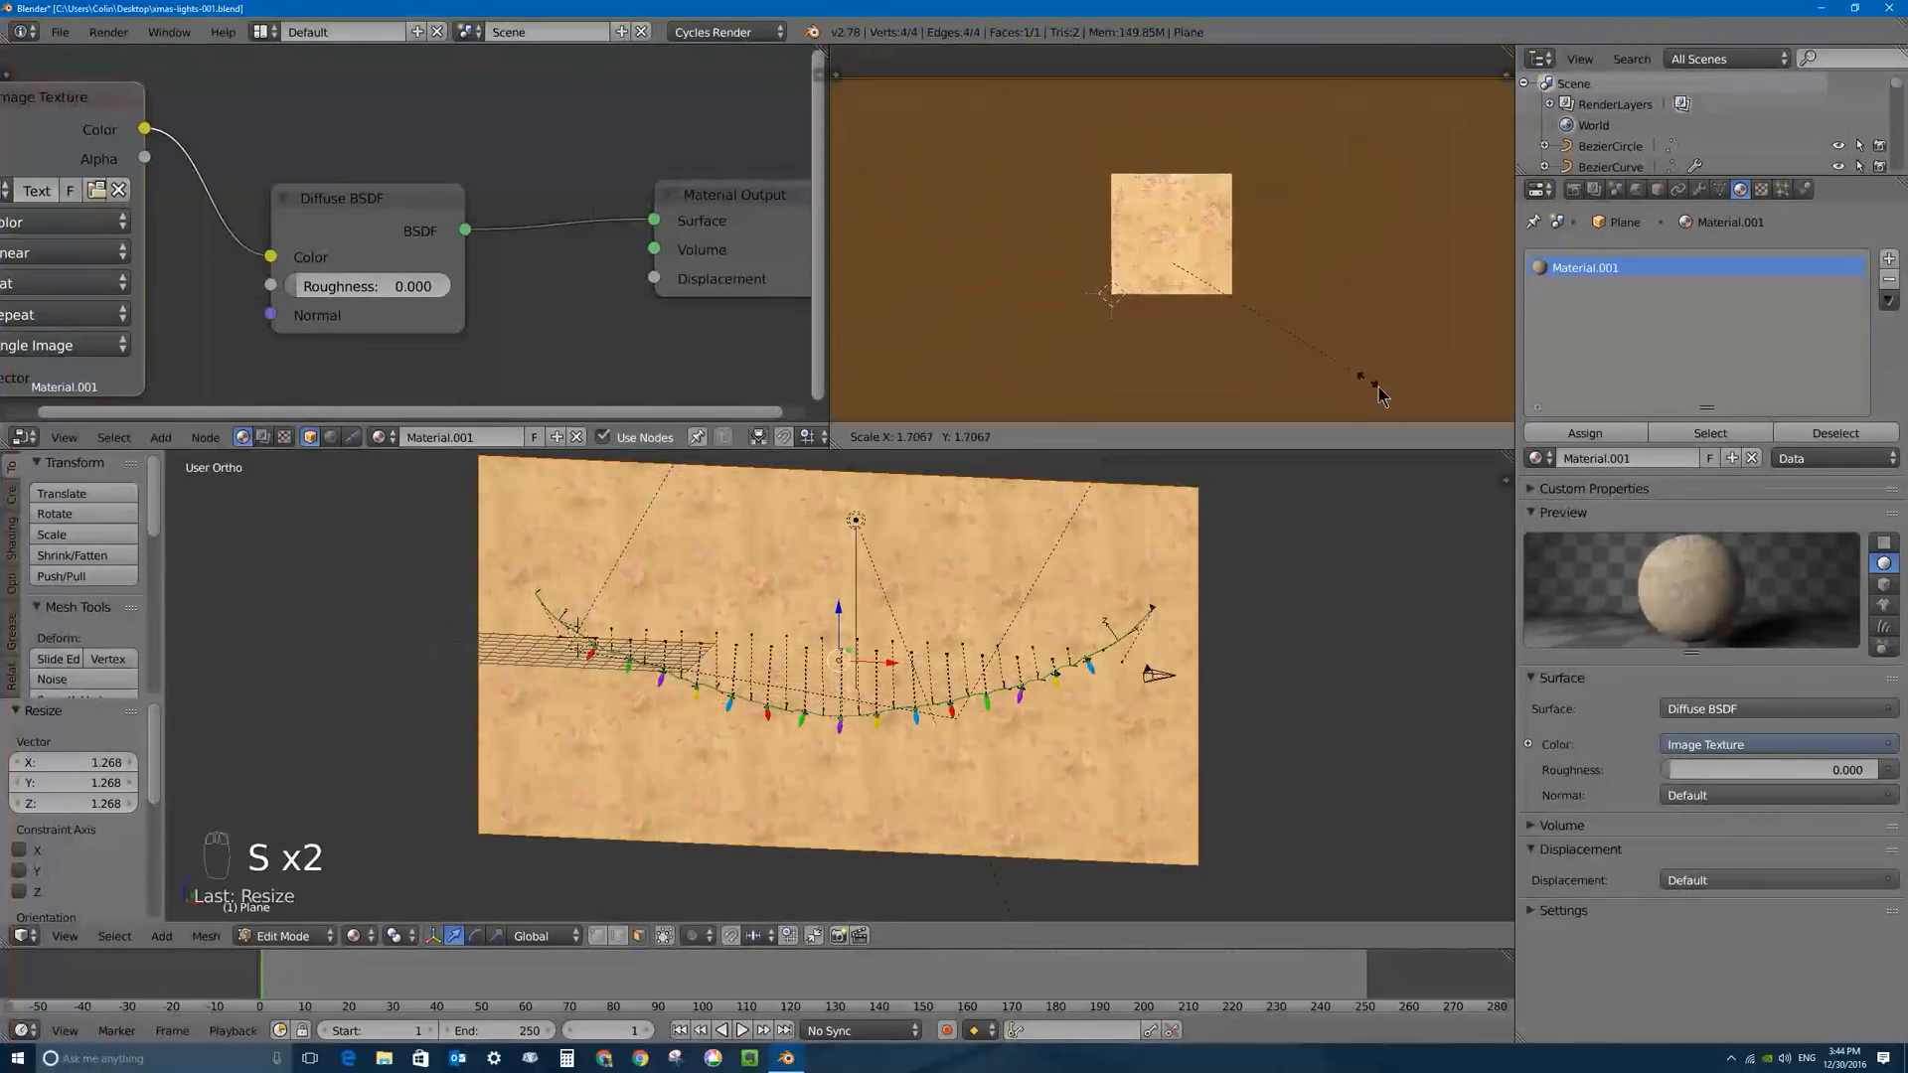
pyautogui.click(1356, 377)
# Enlarge the wall's UV island by about 2.12, then reduce it by a factor of about 0.73 to refine the tiling.
pyautogui.scroll(-3, 1207, 265)
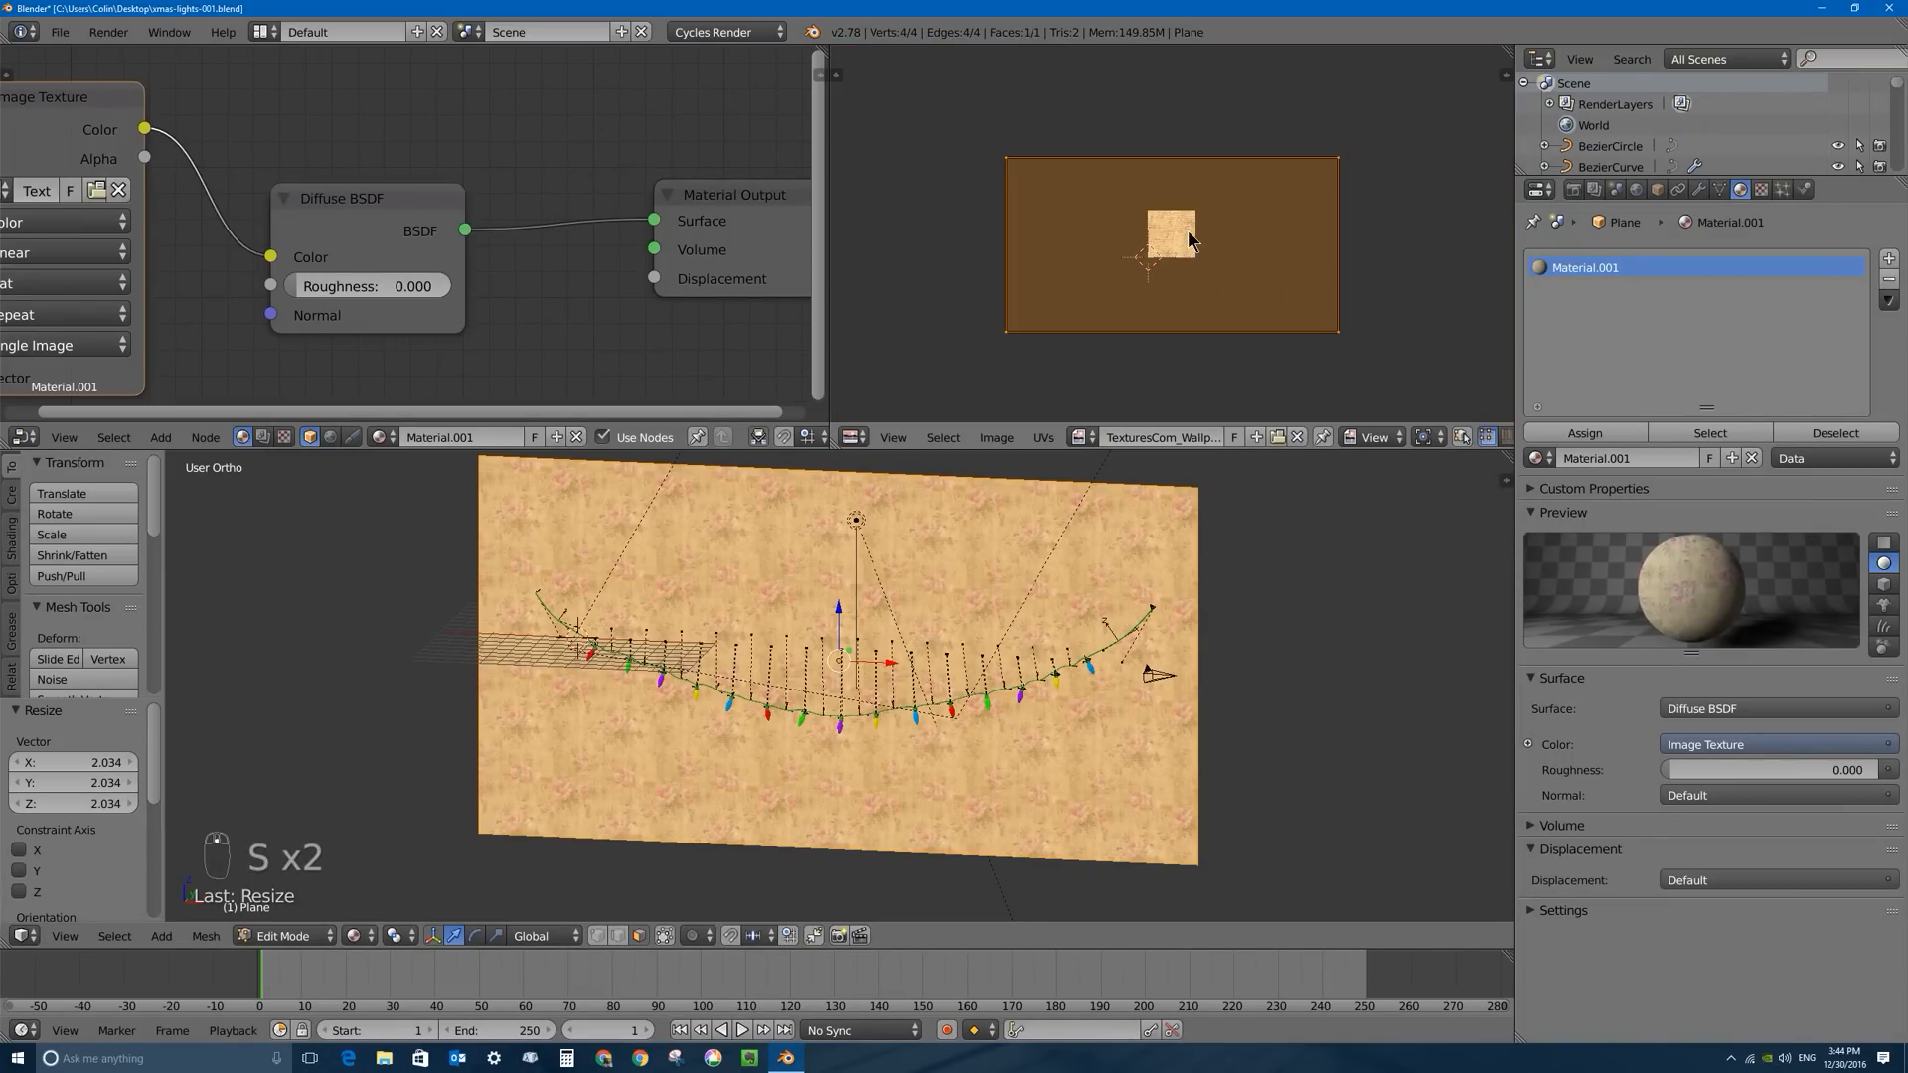
pyautogui.scroll(2, 1190, 219)
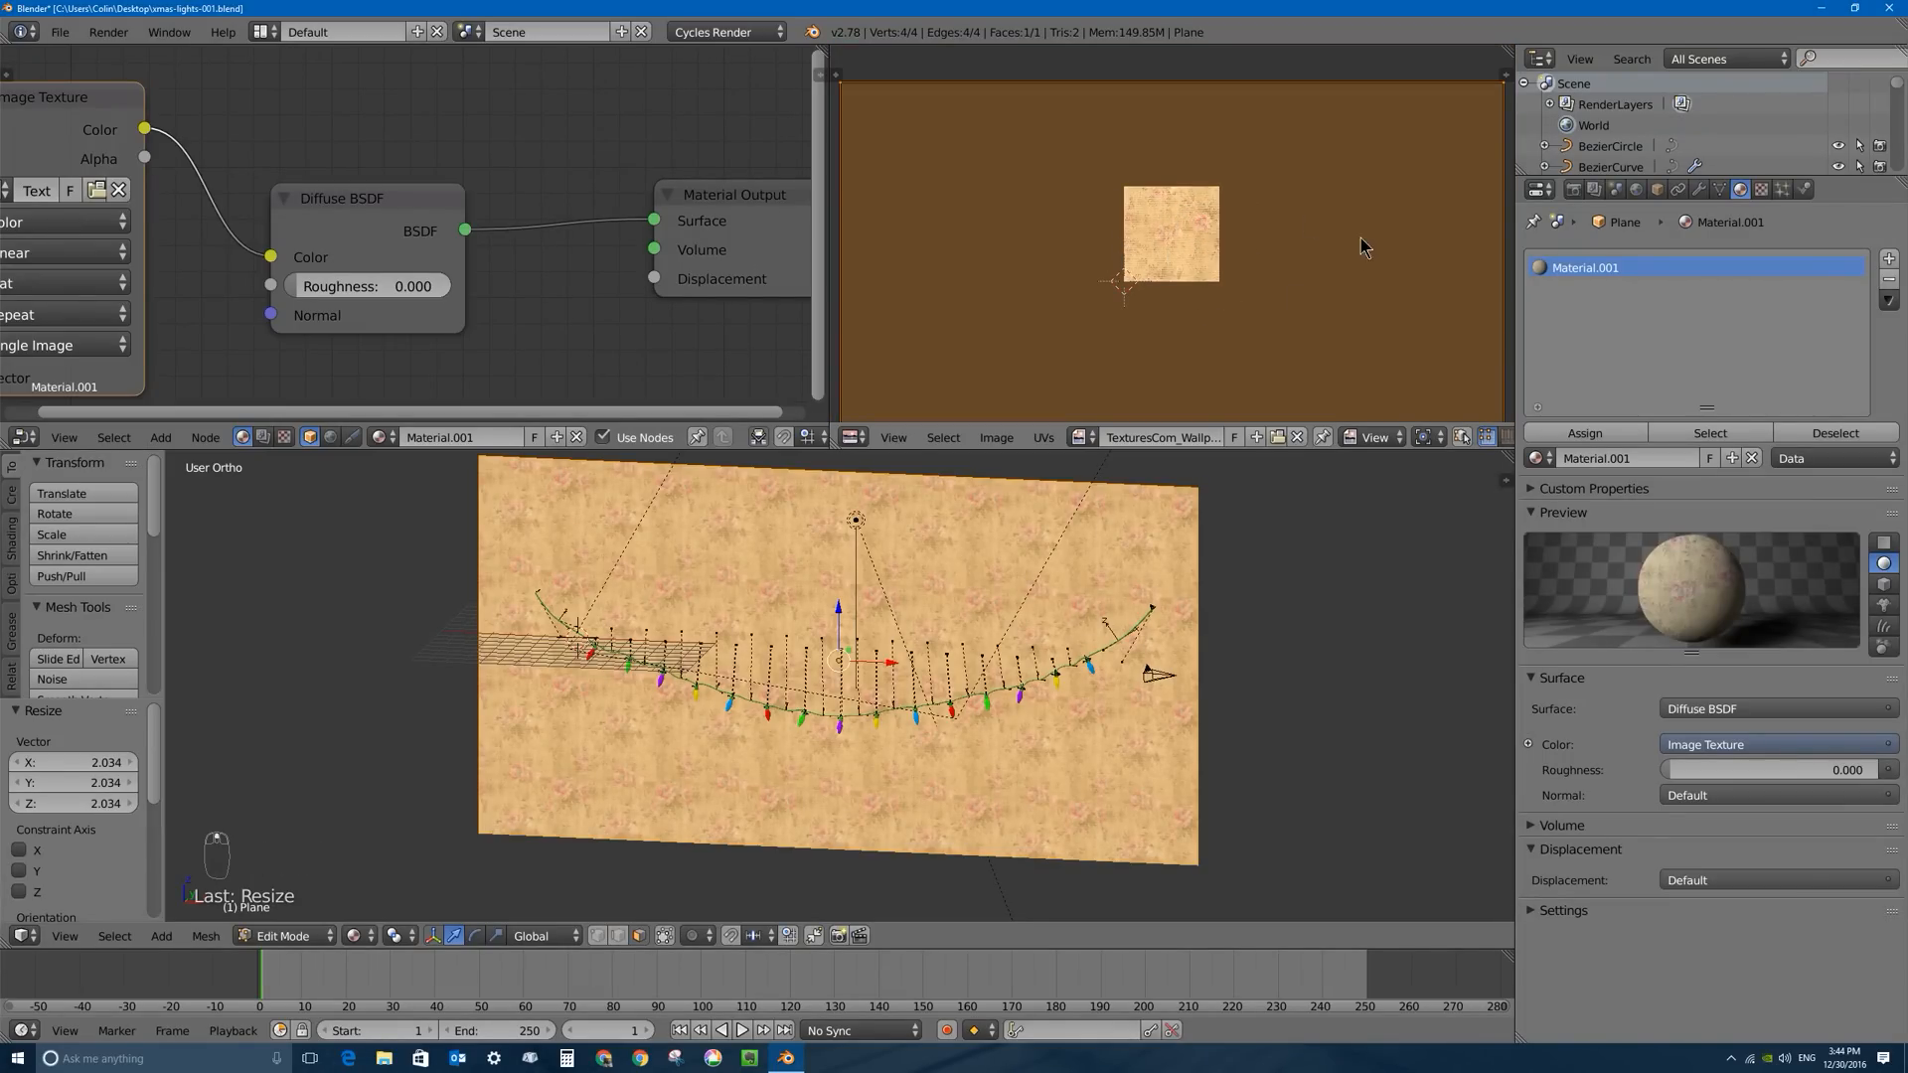
pyautogui.scroll(-2, 1195, 235)
pyautogui.press('s')
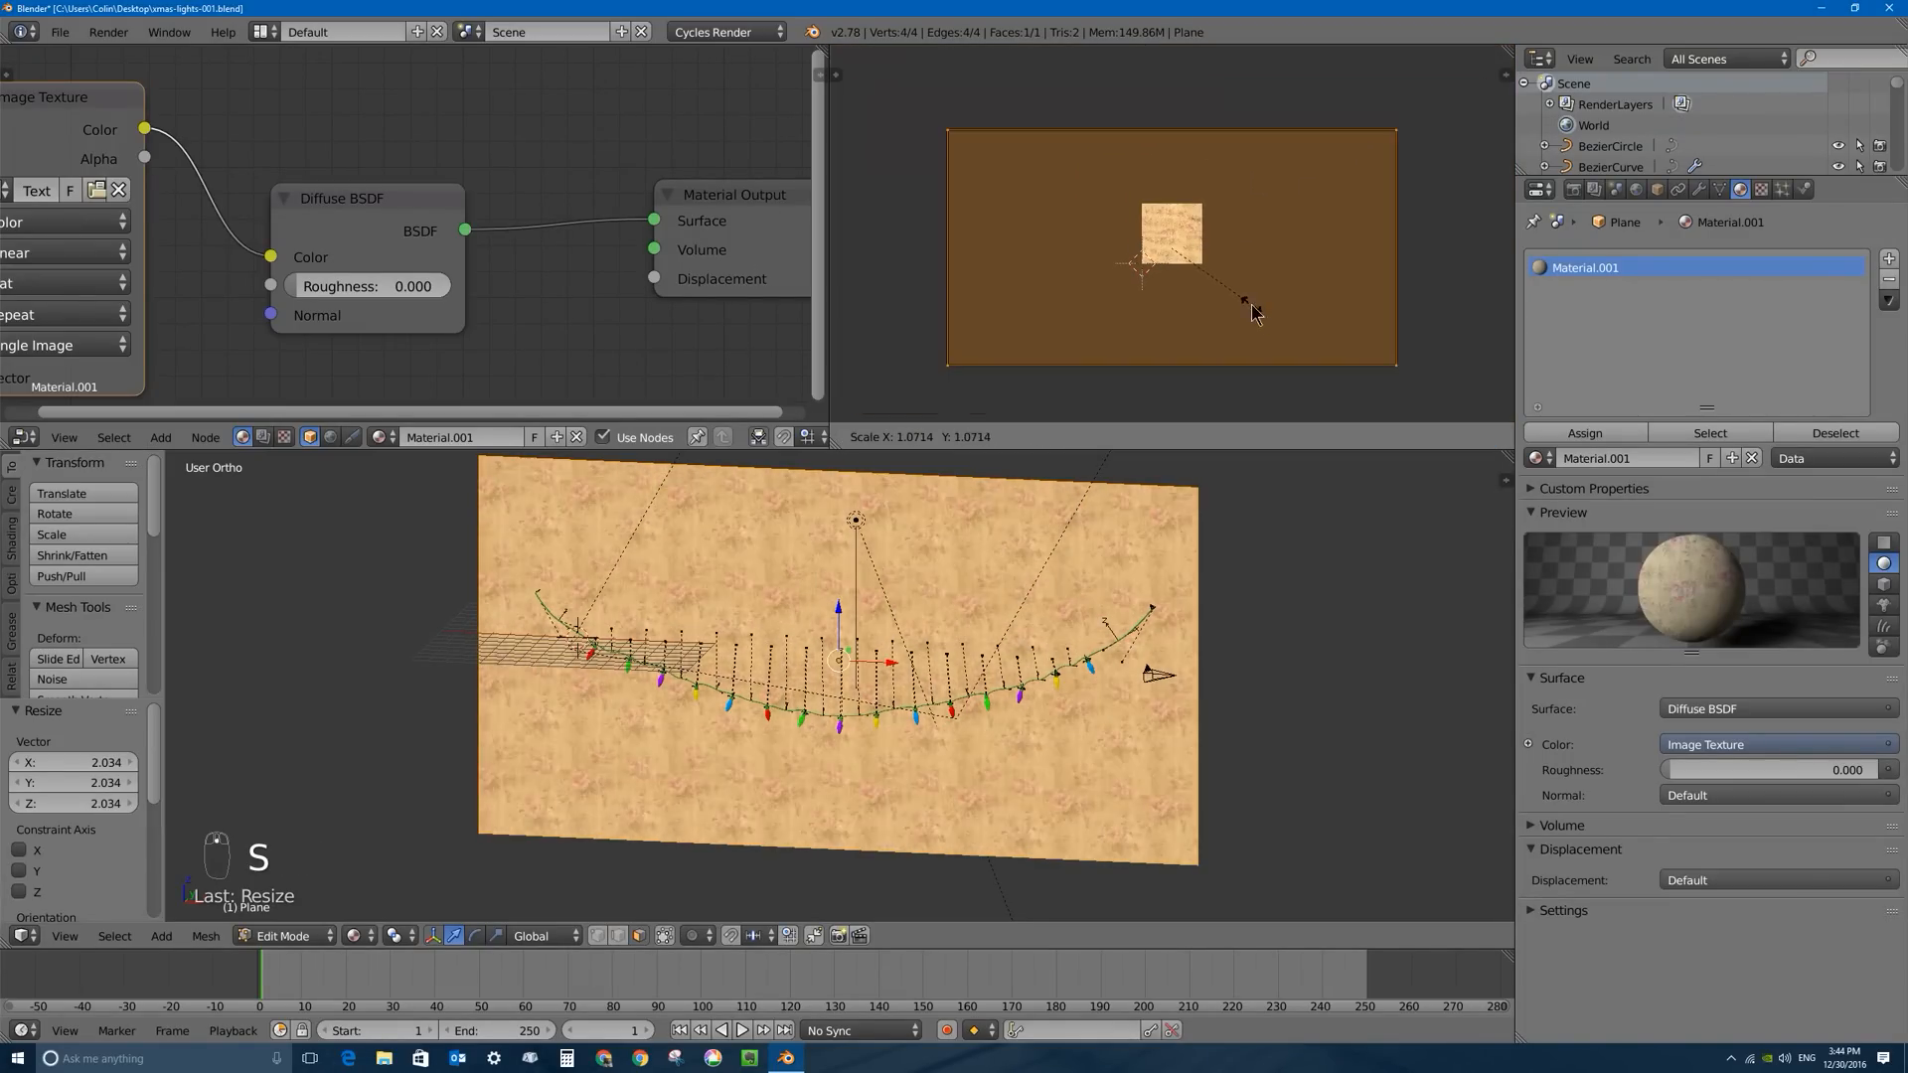
pyautogui.click(1330, 367)
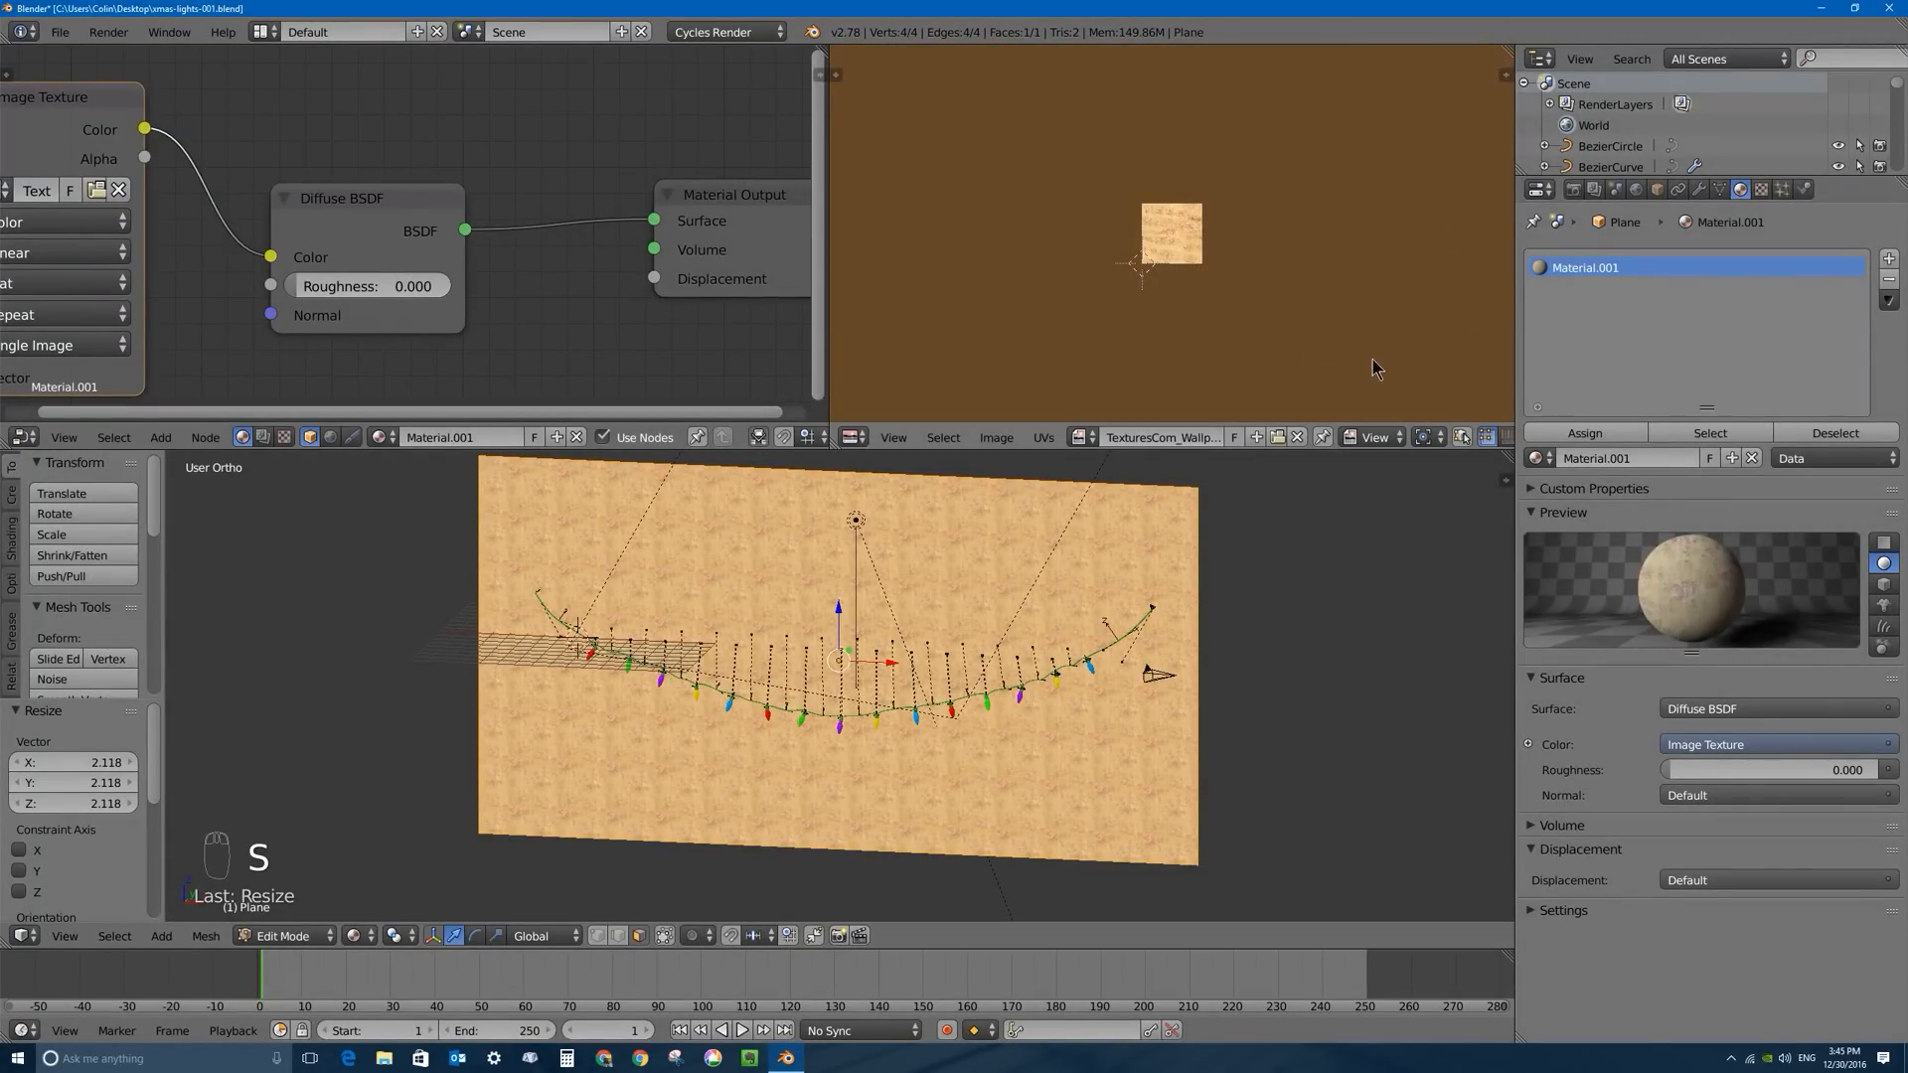
pyautogui.press('s')
pyautogui.click(1327, 347)
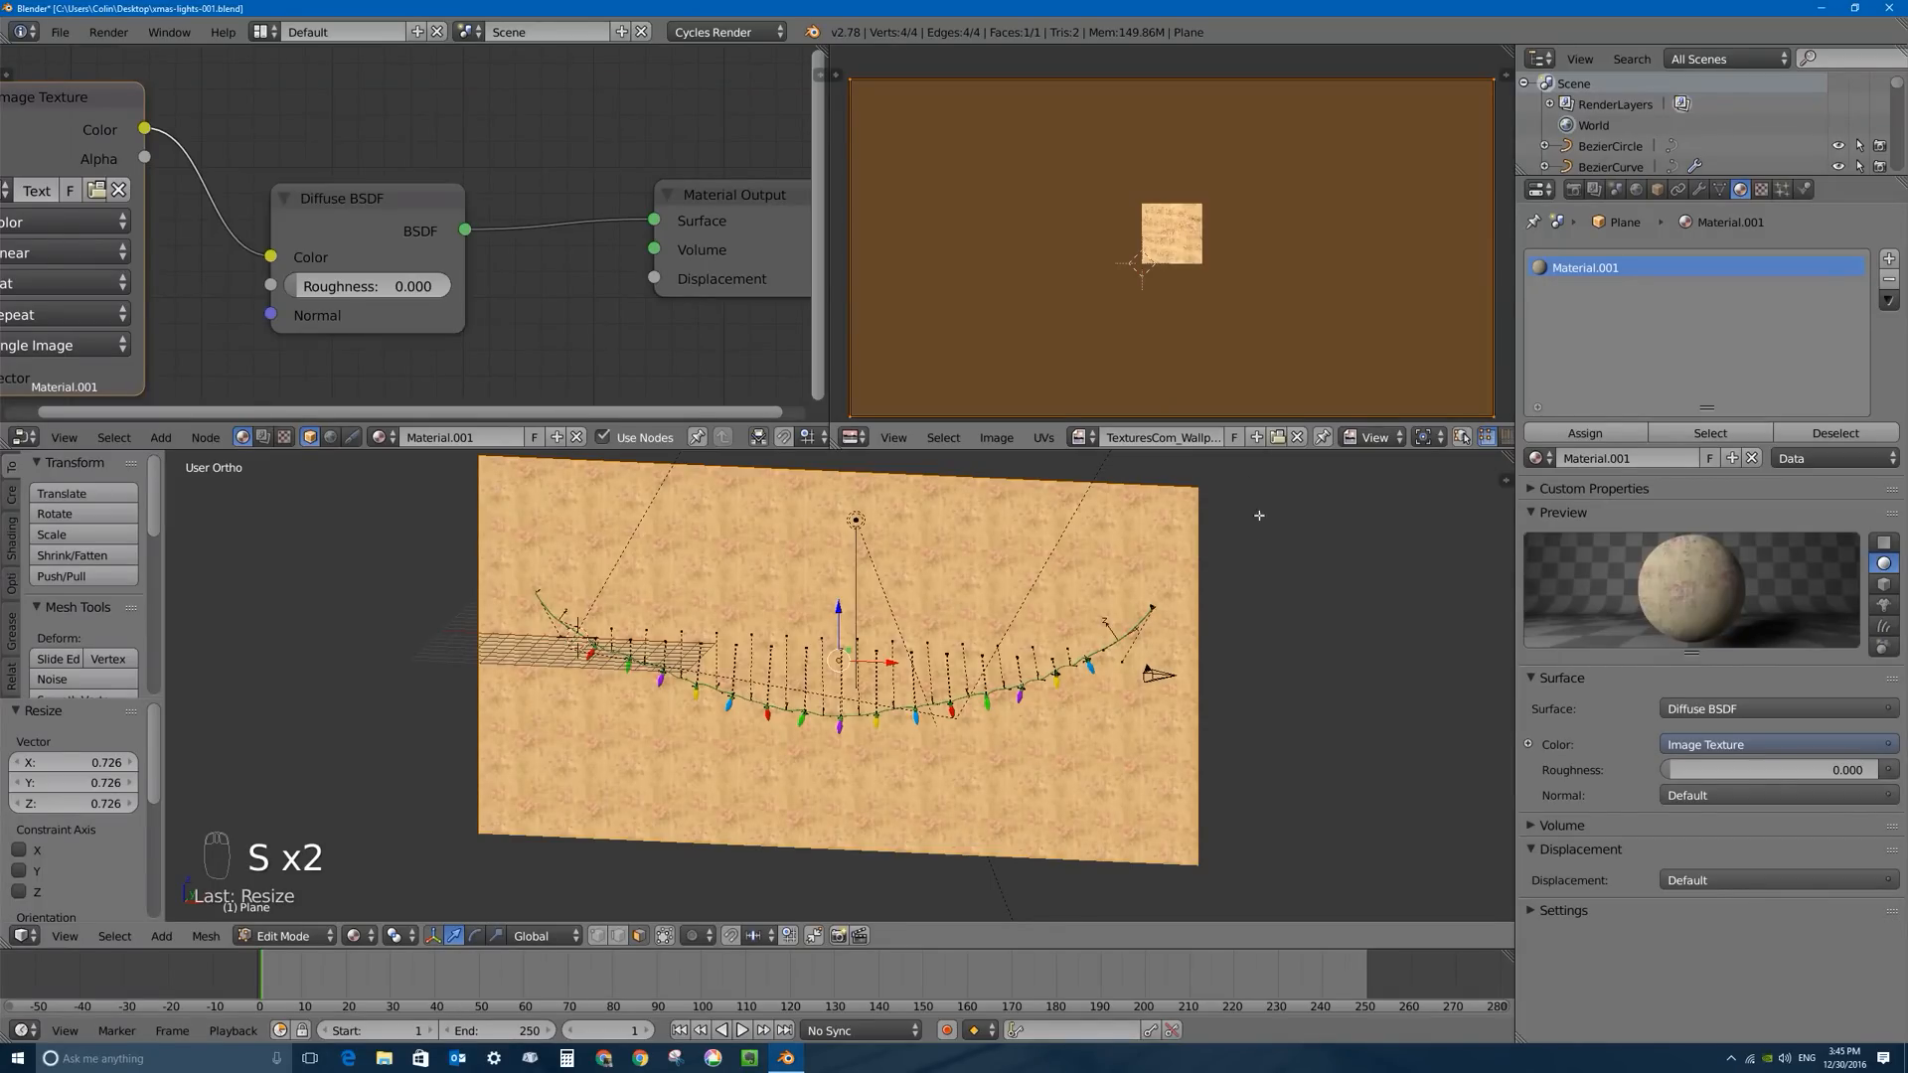
# Return the wall plane to Object Mode, render the image to check the wallpaper tiling, and close the render.
pyautogui.press('Tab')
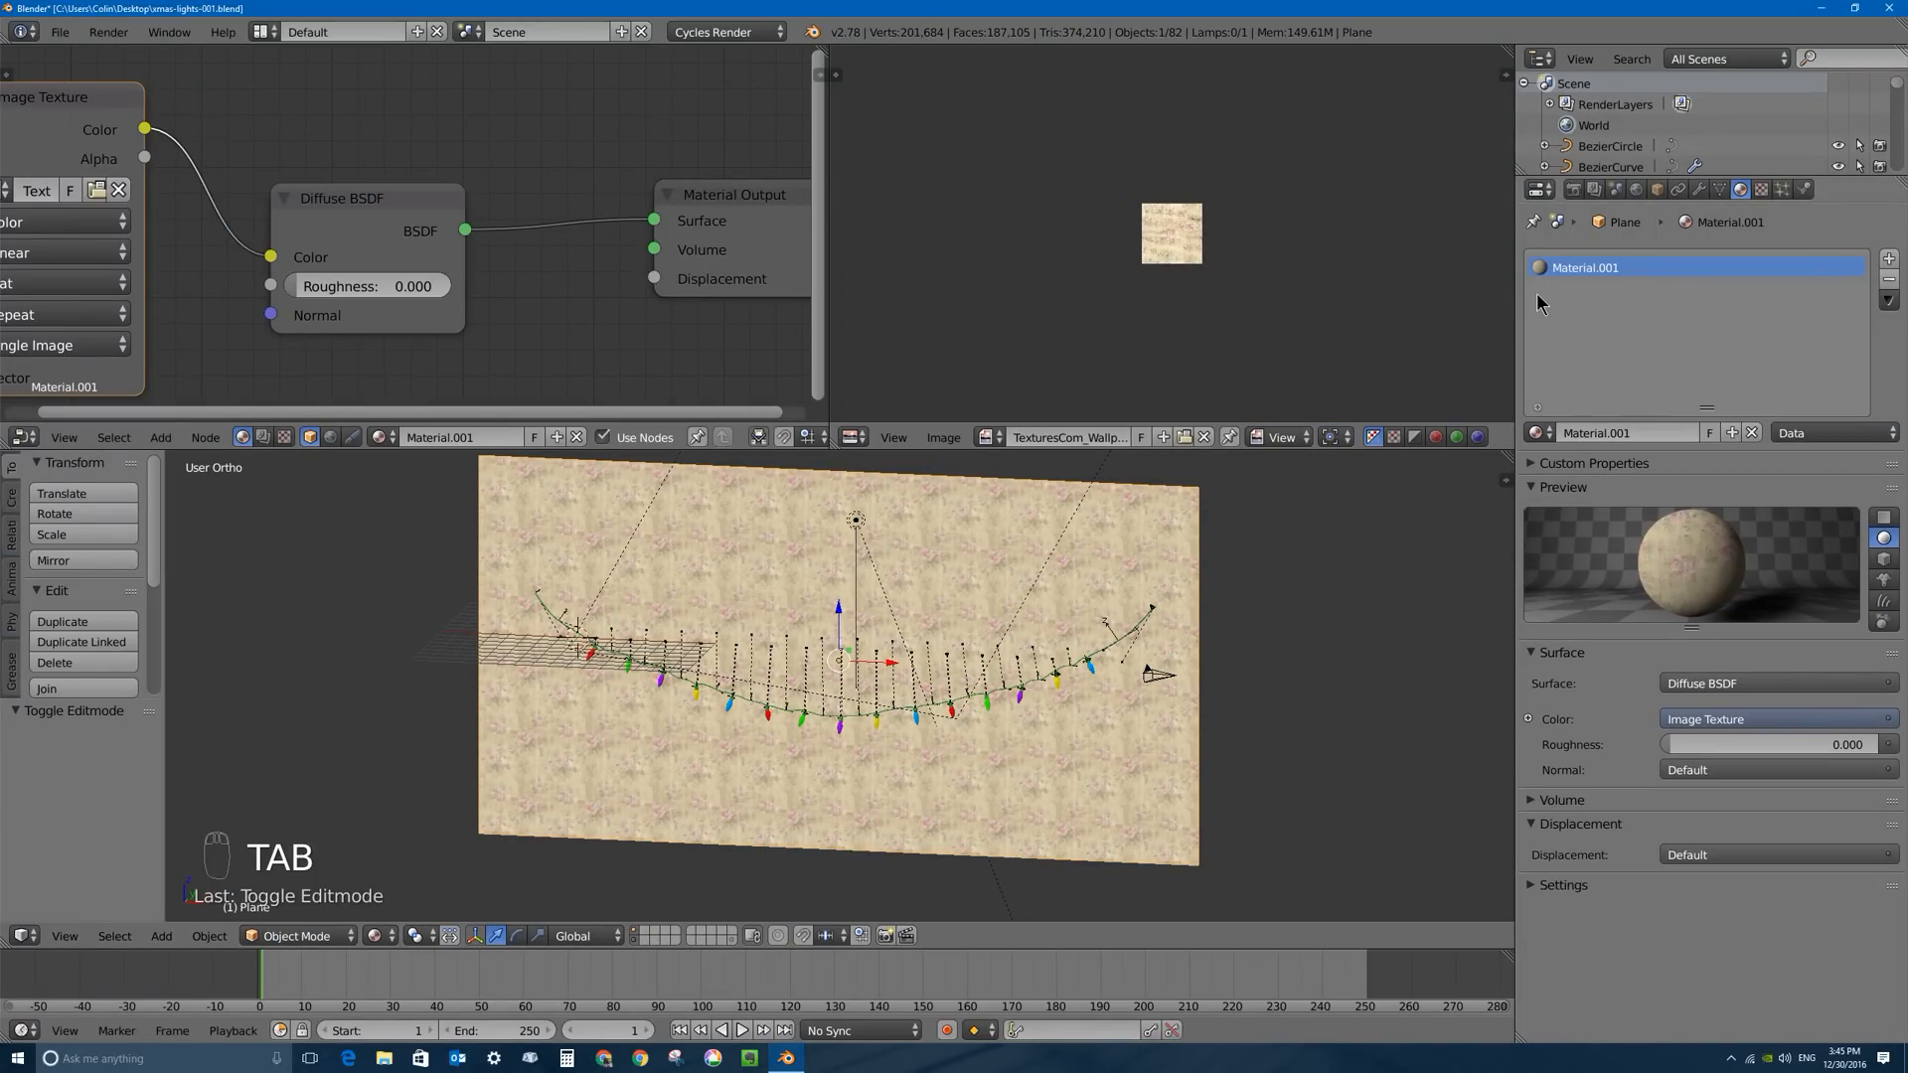
pyautogui.click(1572, 189)
pyautogui.click(1577, 283)
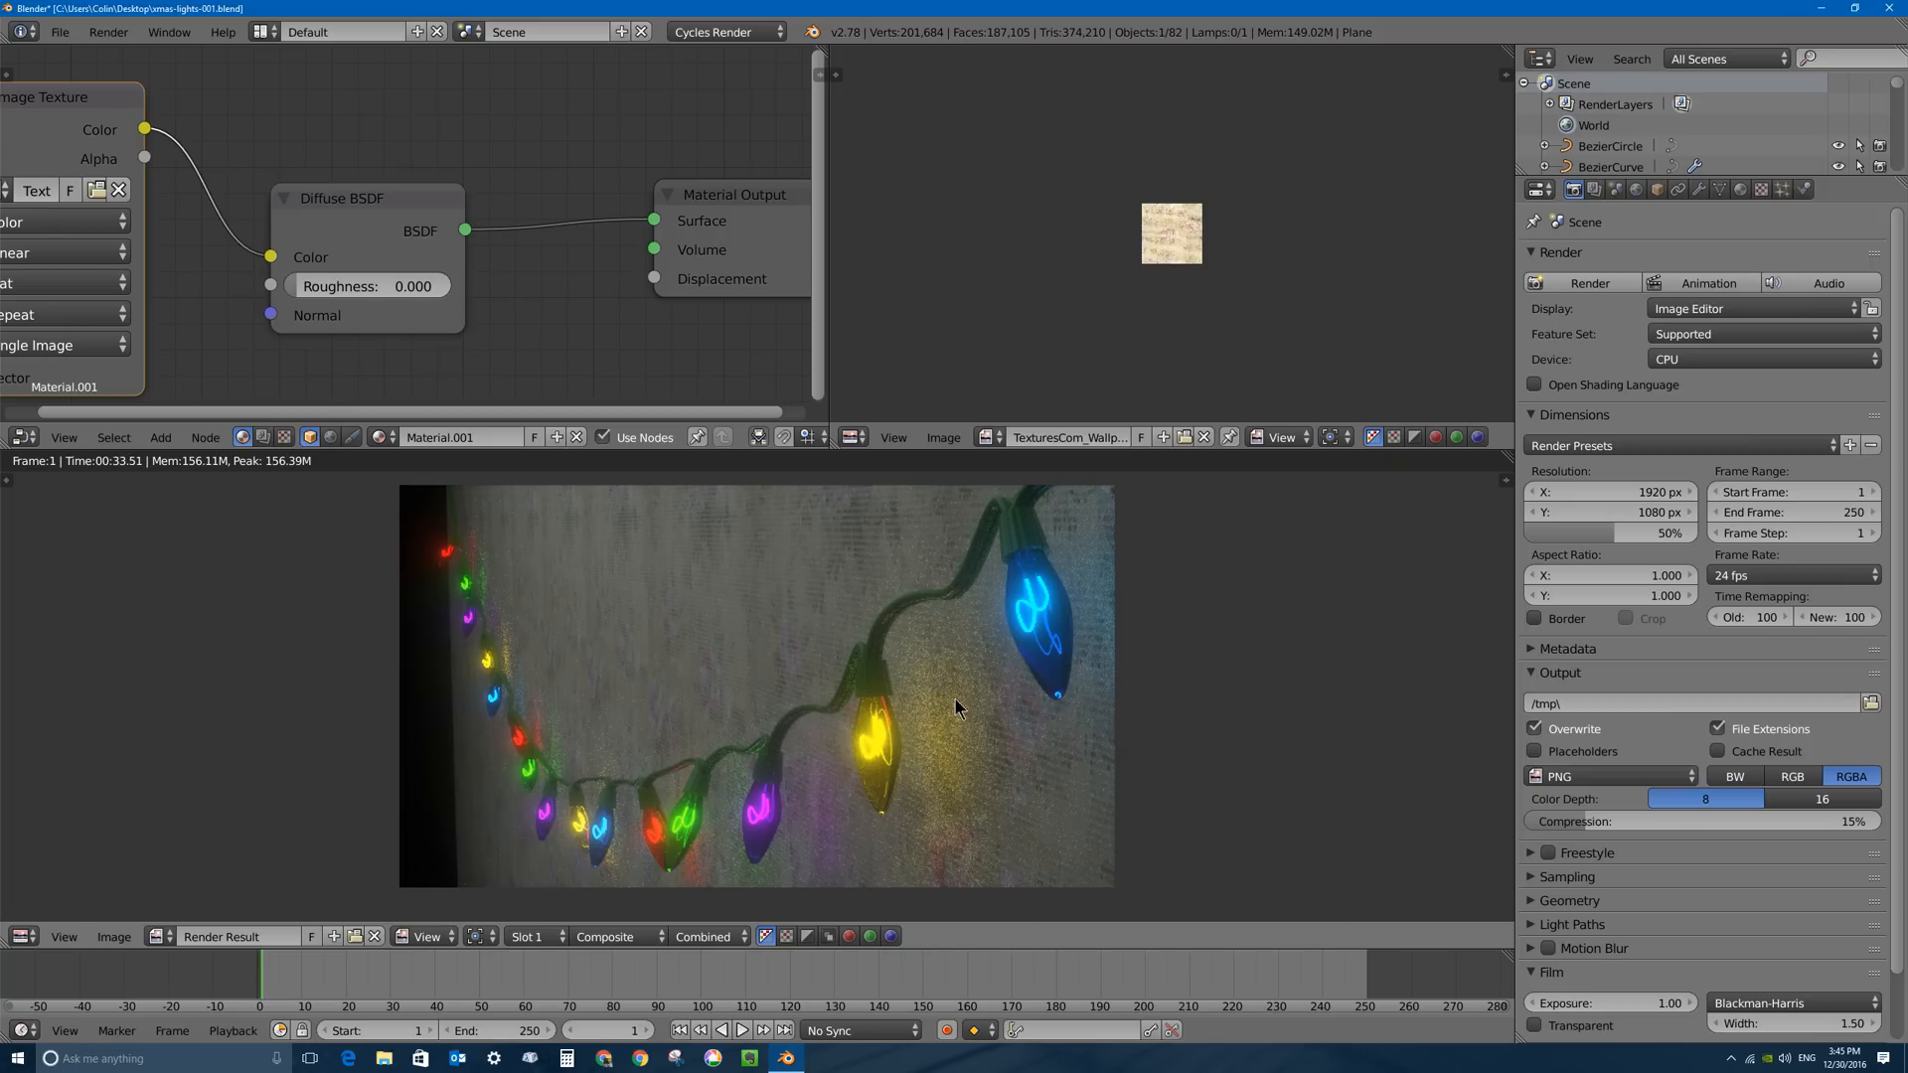
pyautogui.press('Escape')
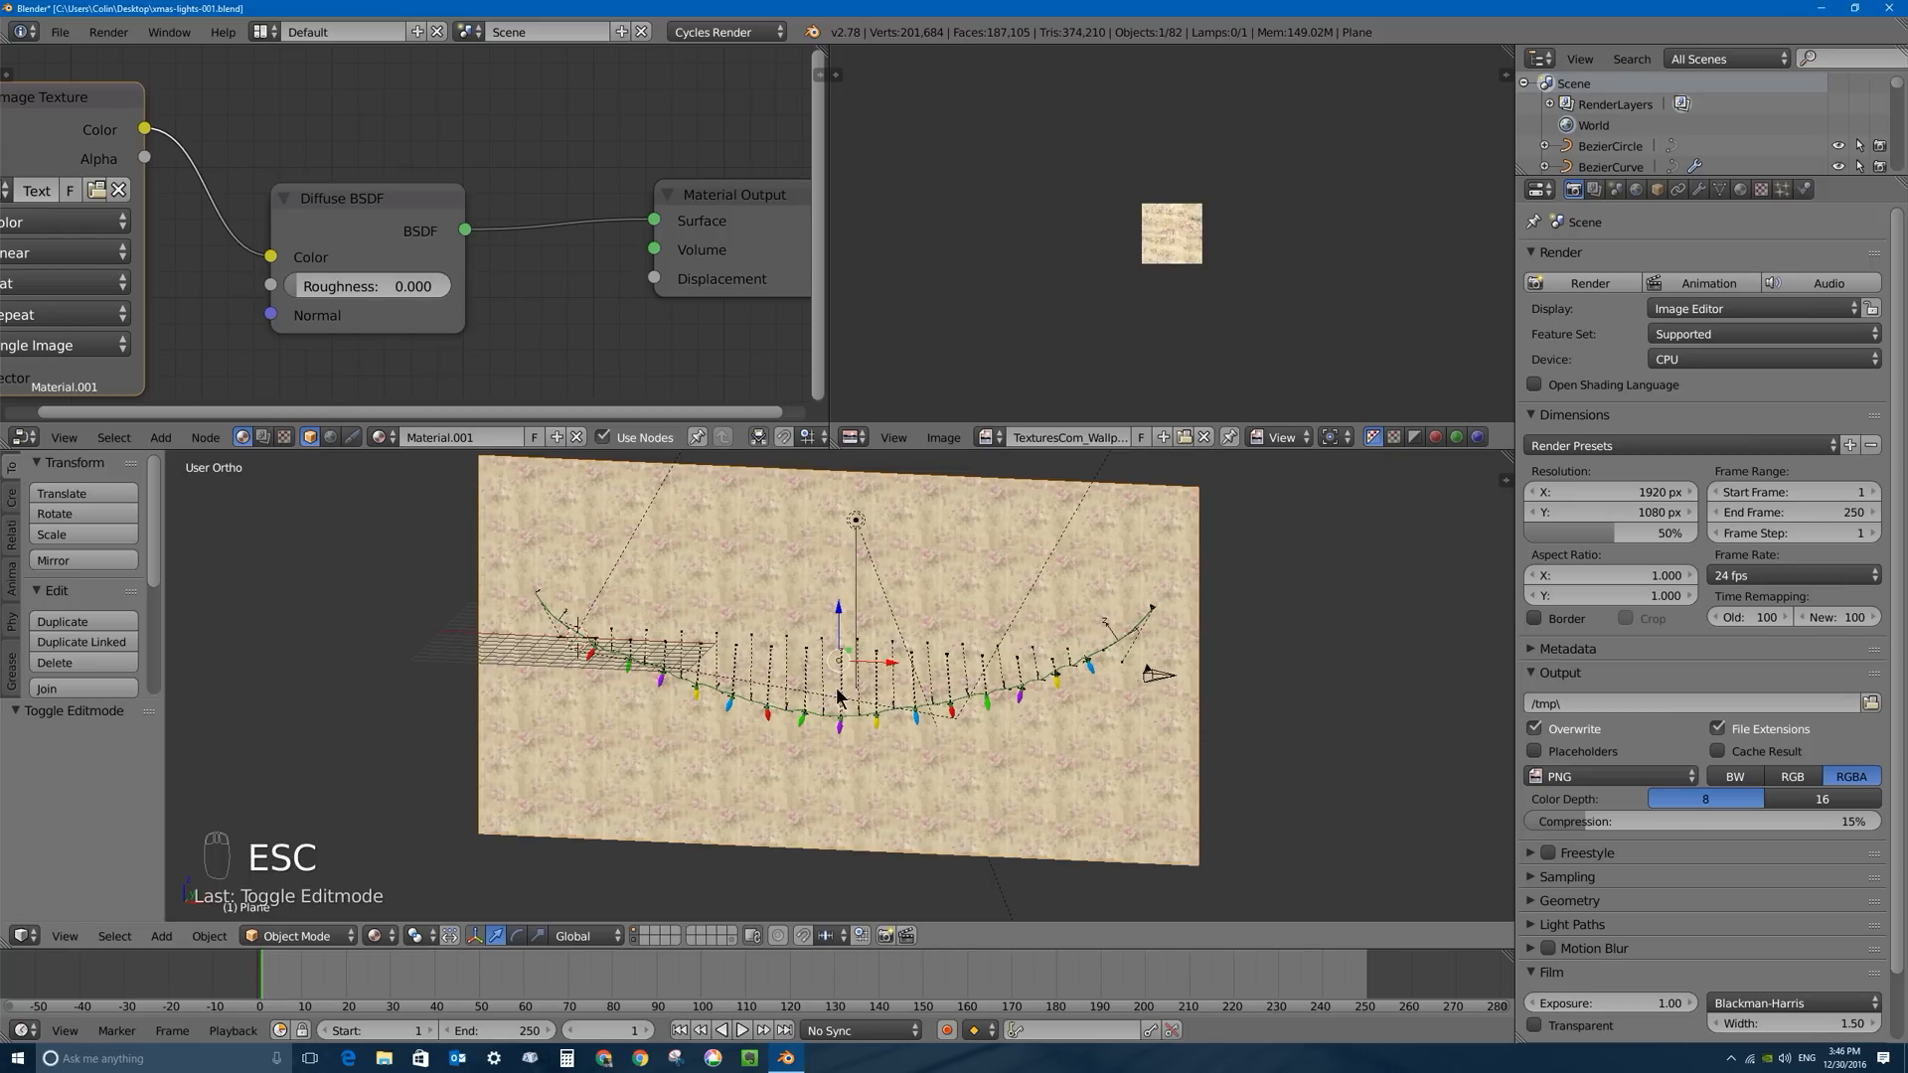
# Spread out the wall material's nodes and insert a Mix Shader between the Diffuse BSDF and the Material Output.
pyautogui.scroll(-3, 626, 298)
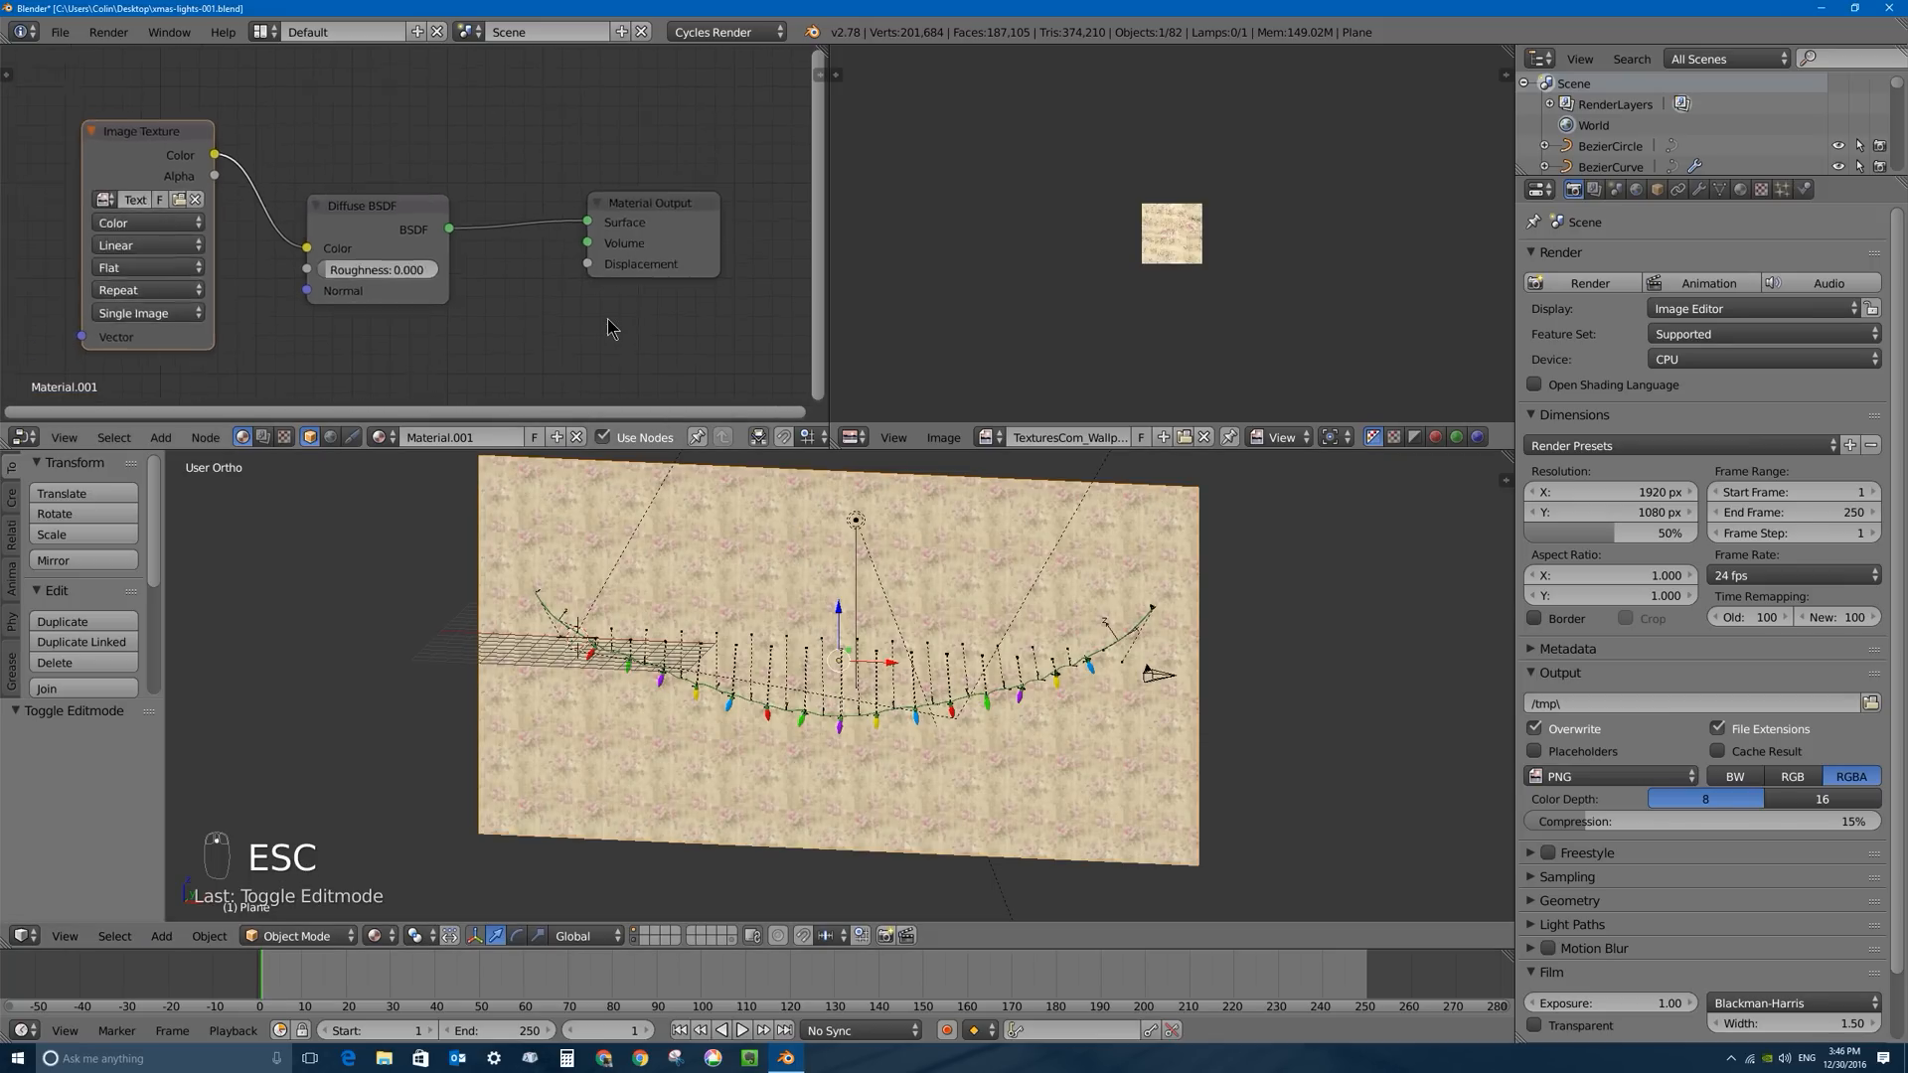
pyautogui.moveTo(179, 164); pyautogui.dragTo(134, 139)
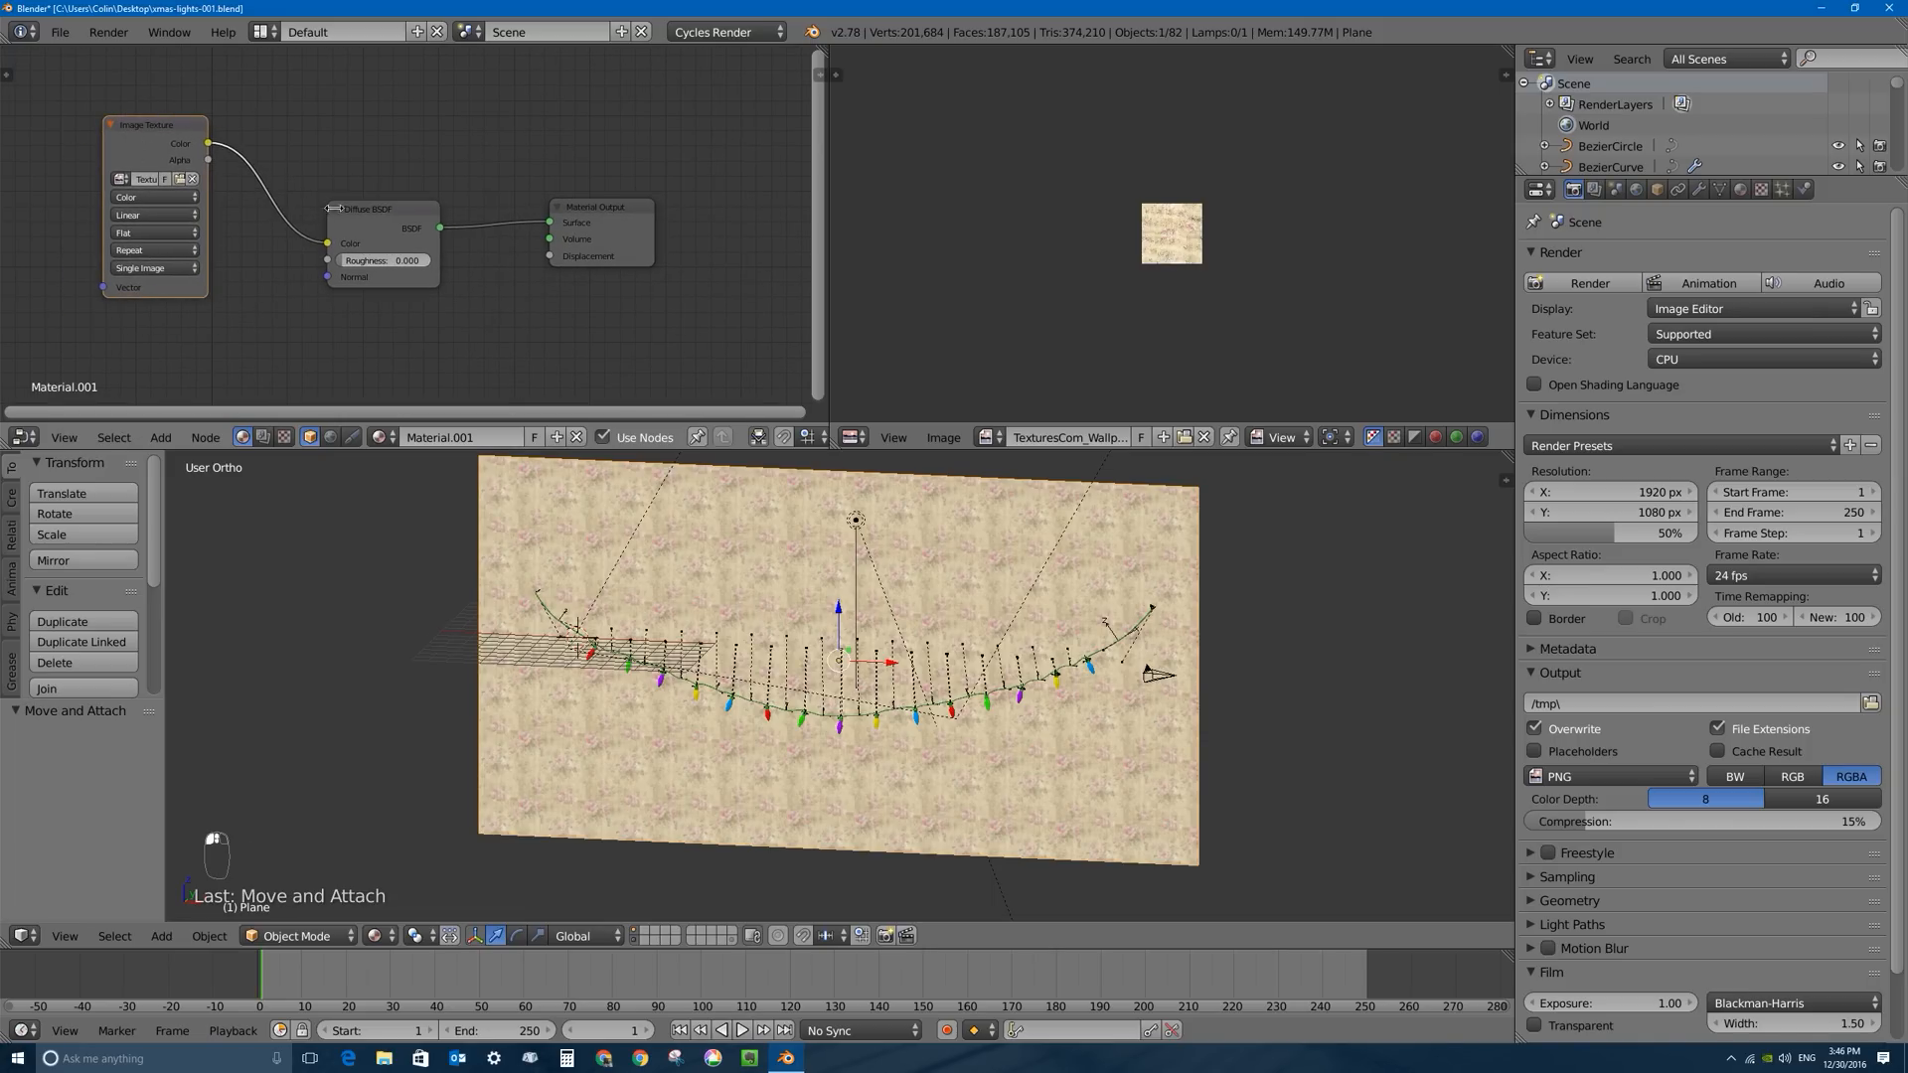
pyautogui.moveTo(358, 213); pyautogui.dragTo(306, 186)
pyautogui.moveTo(562, 223); pyautogui.dragTo(670, 219)
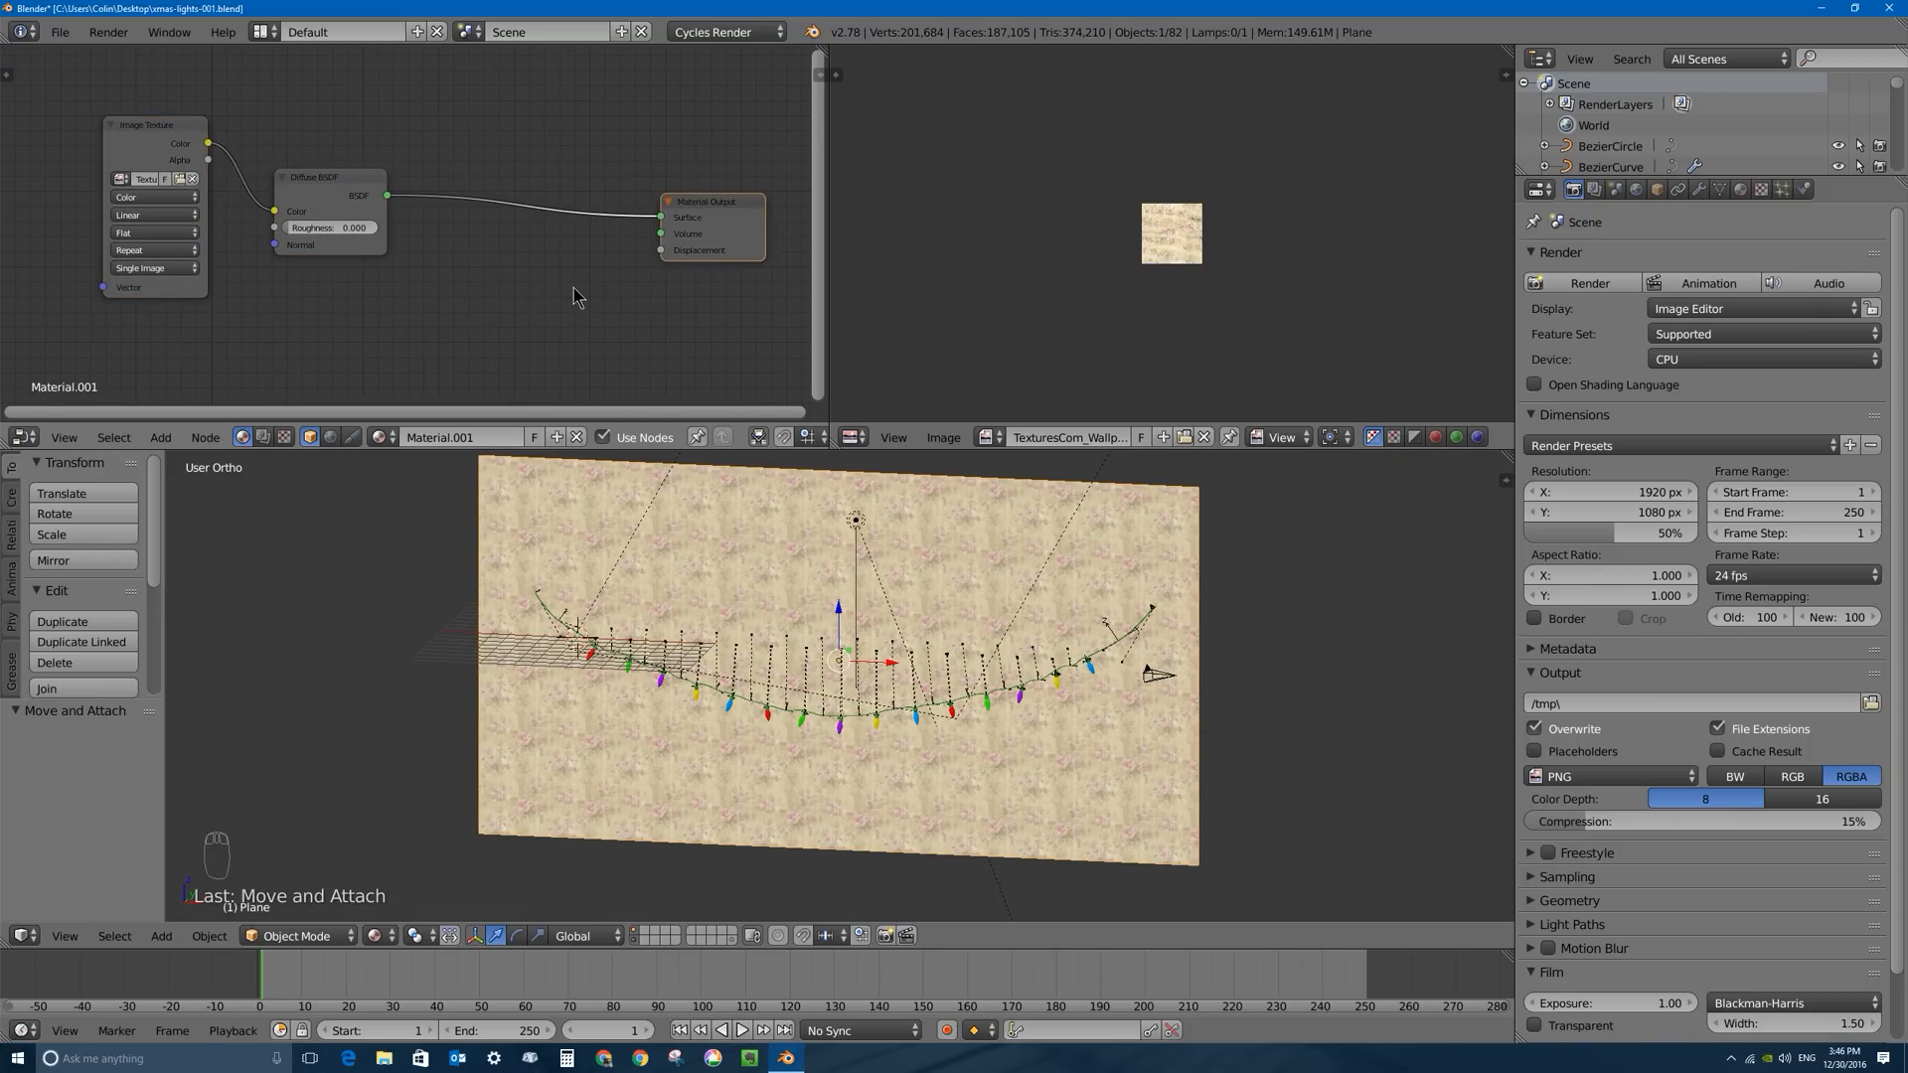
pyautogui.hotkey('shift', 'a')
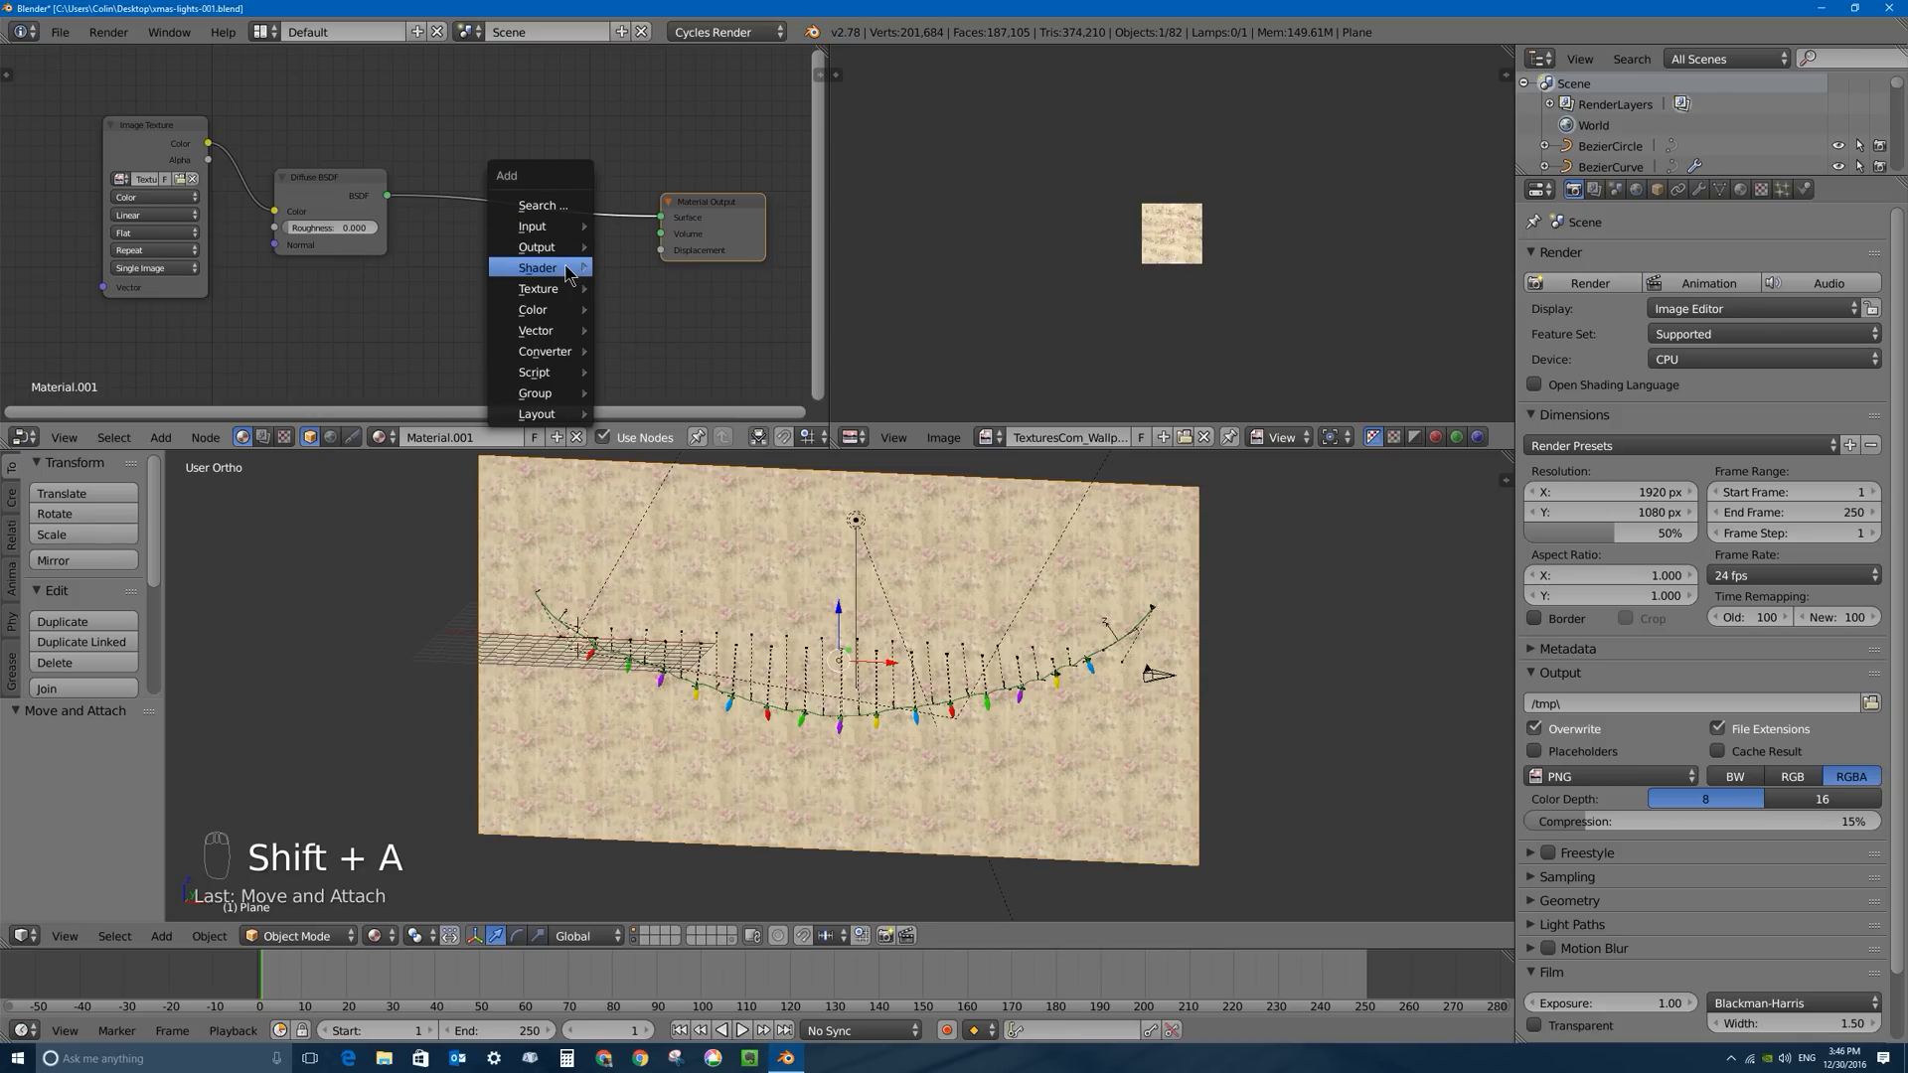
pyautogui.moveTo(551, 267)
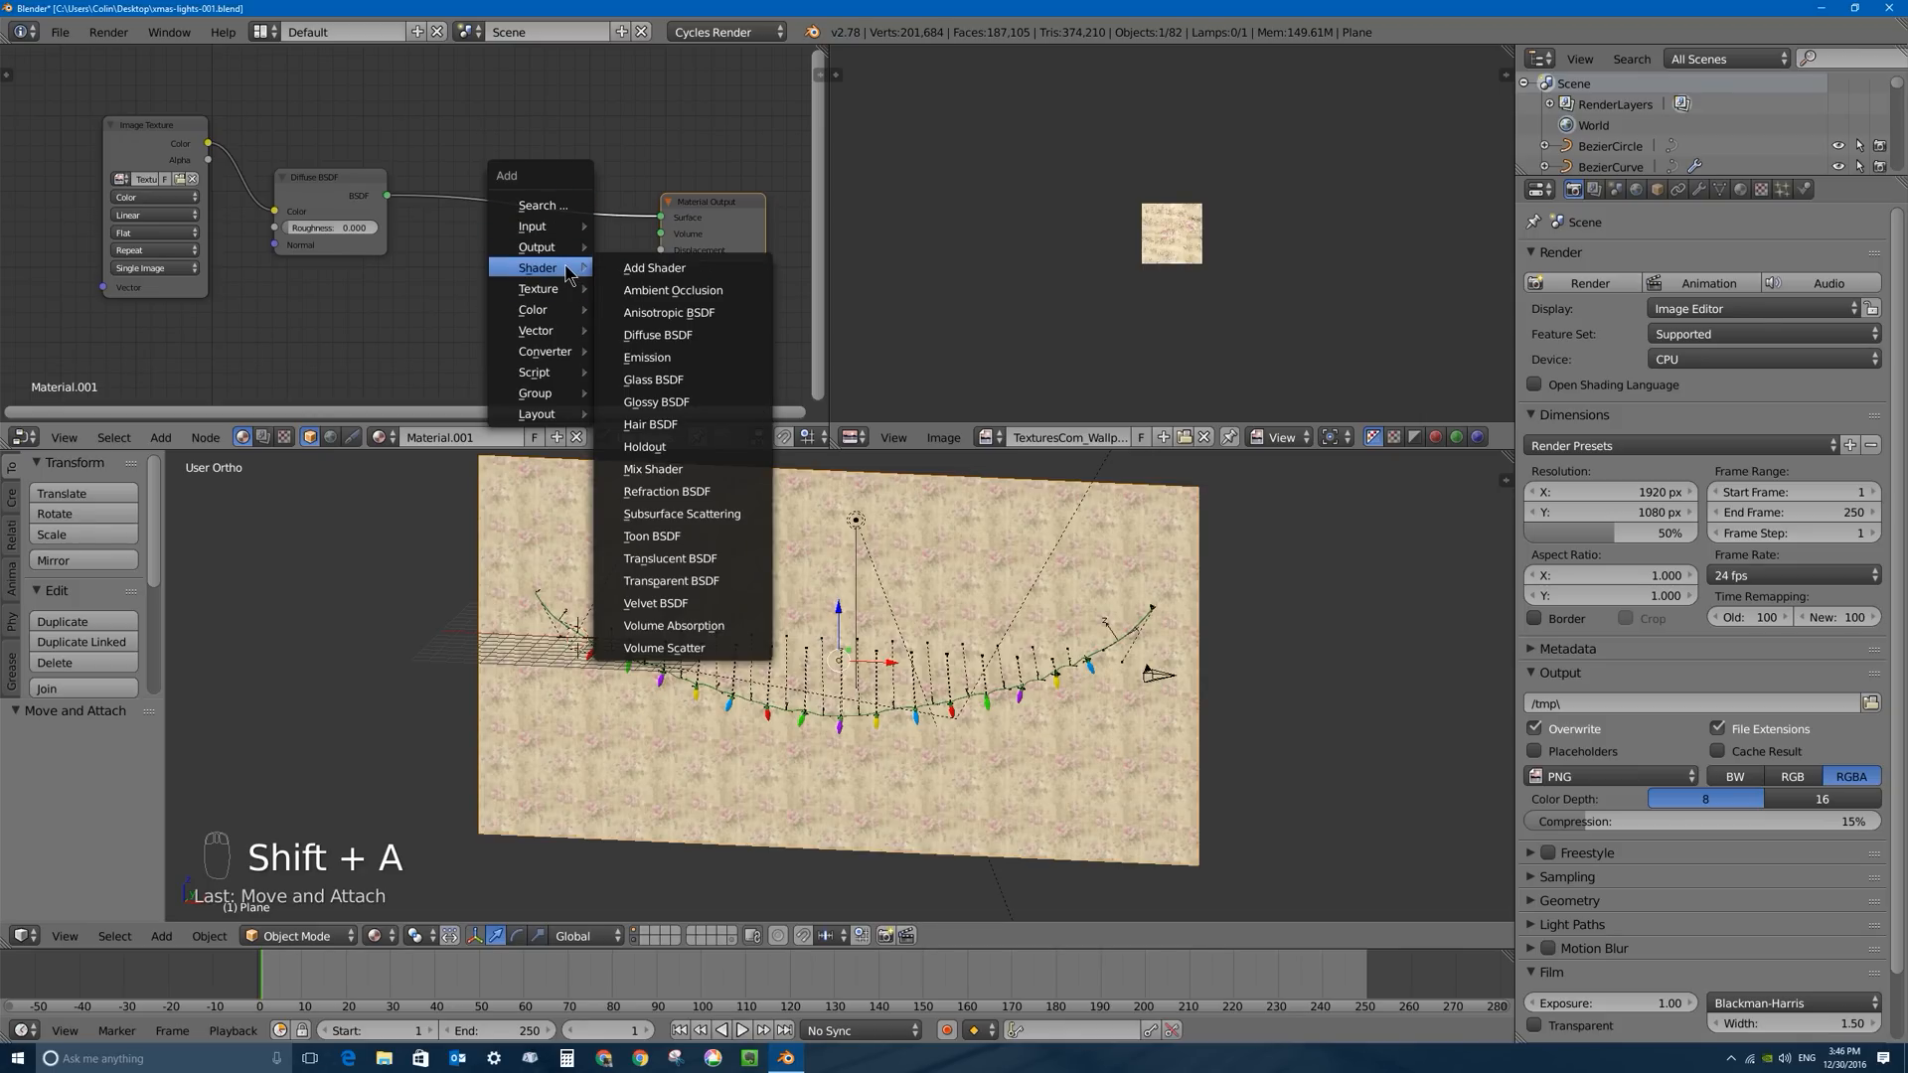
pyautogui.click(653, 468)
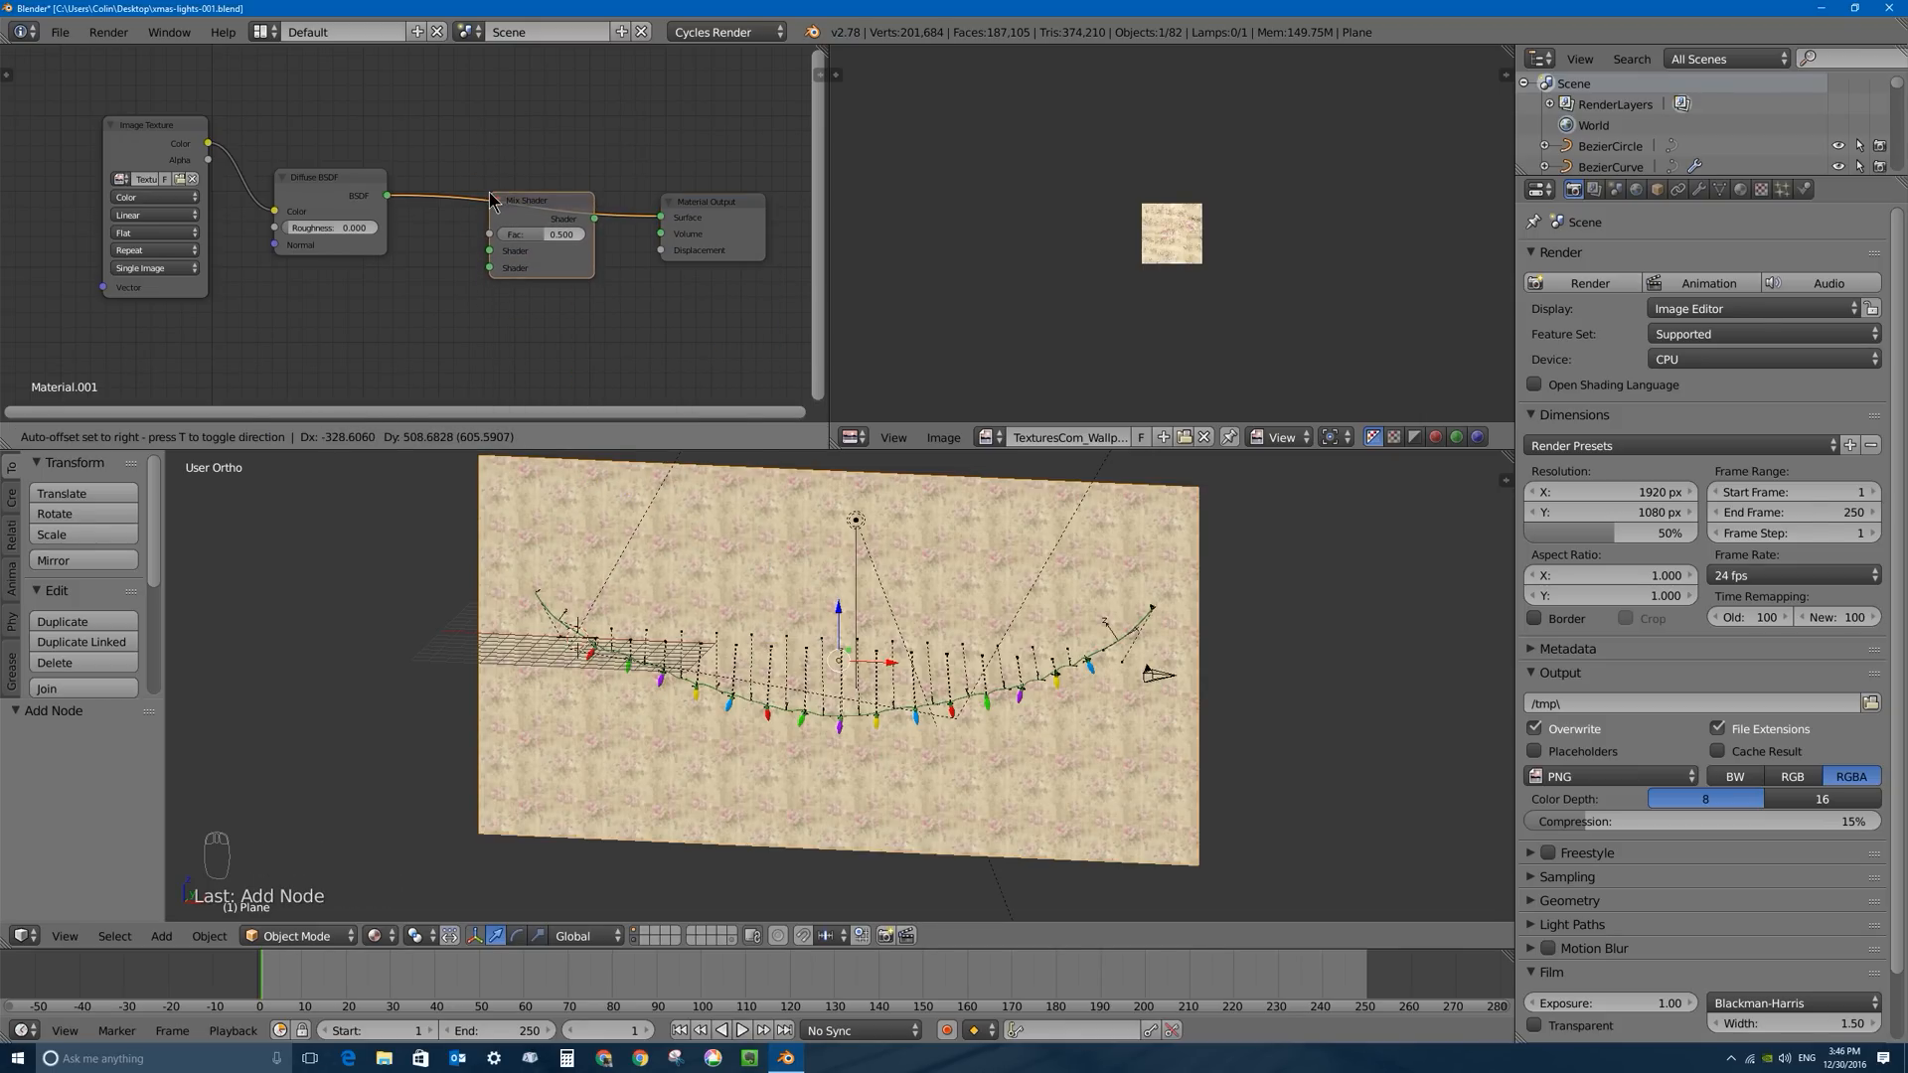
pyautogui.click(488, 191)
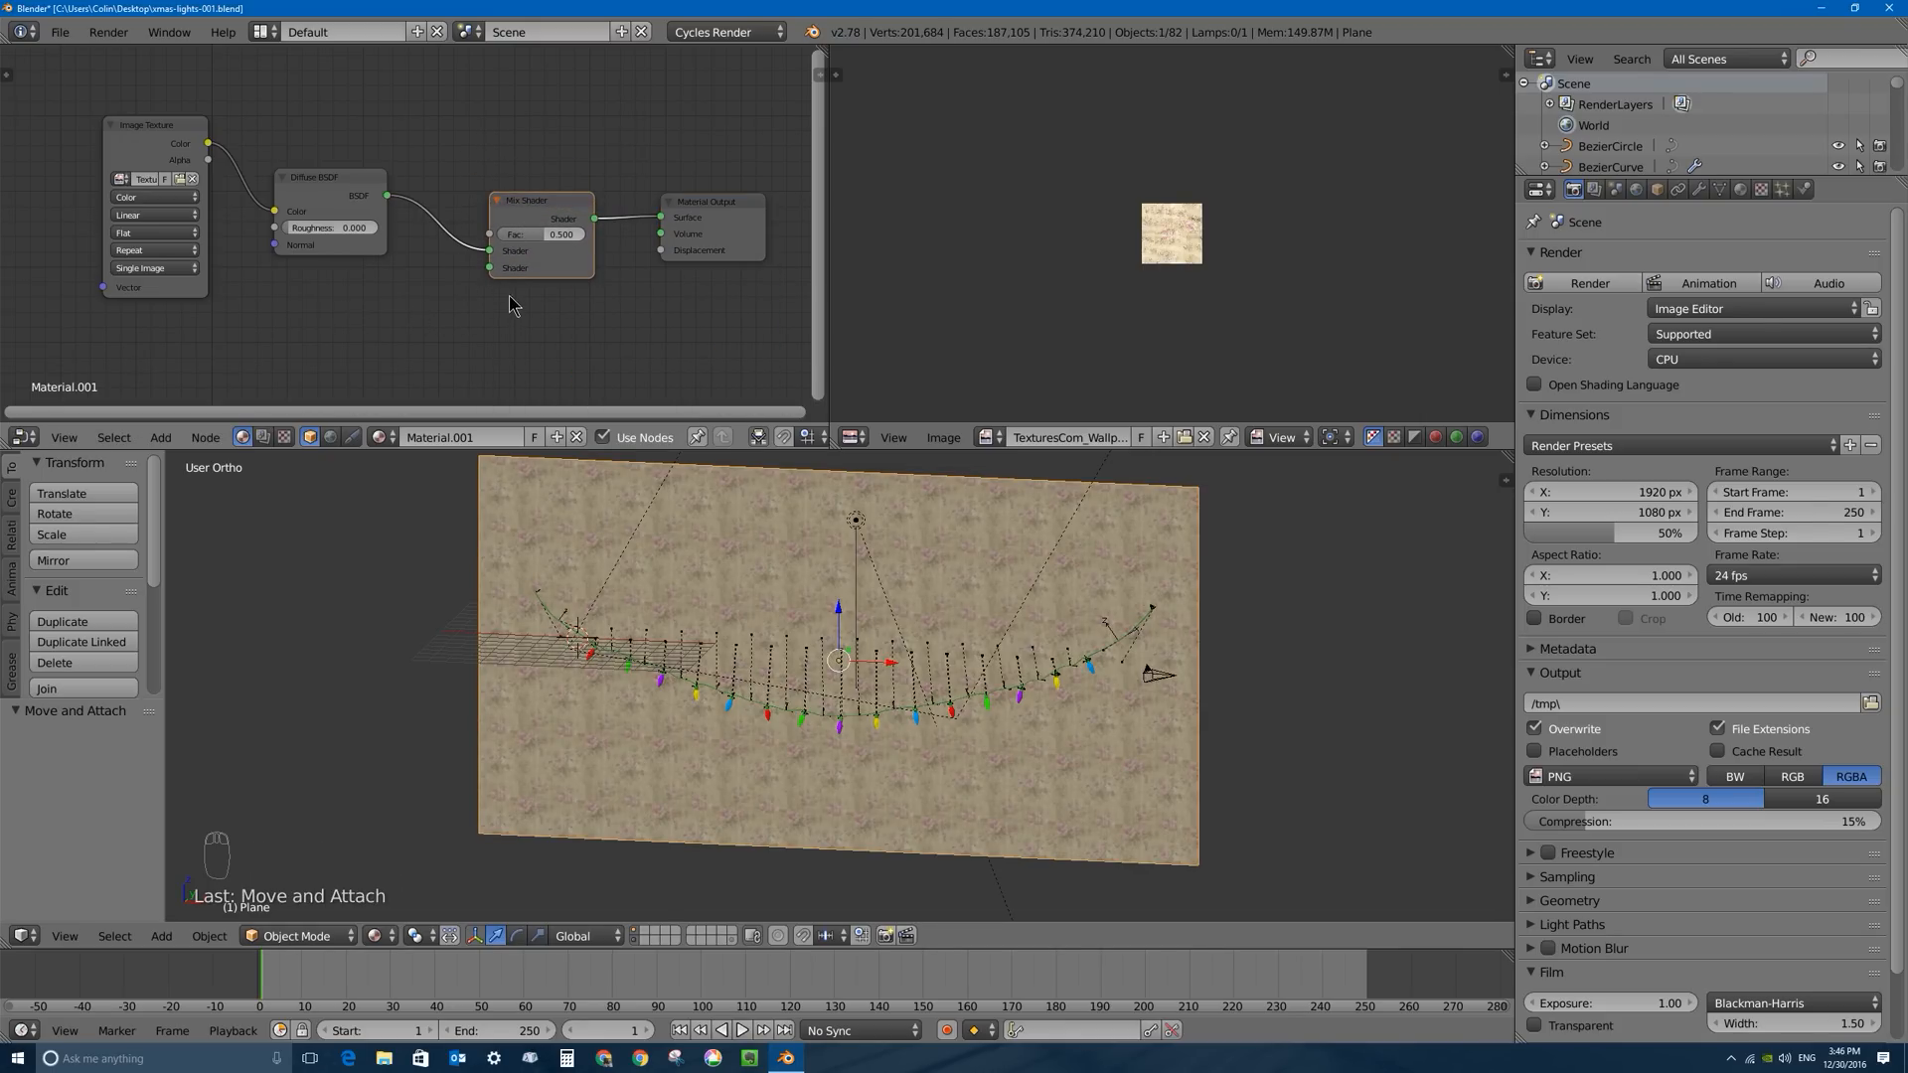
# Add a Glossy BSDF below the Diffuse BSDF and link it to the Mix Shader's second shader input.
pyautogui.hotkey('shift', 'a')
pyautogui.moveTo(463, 303)
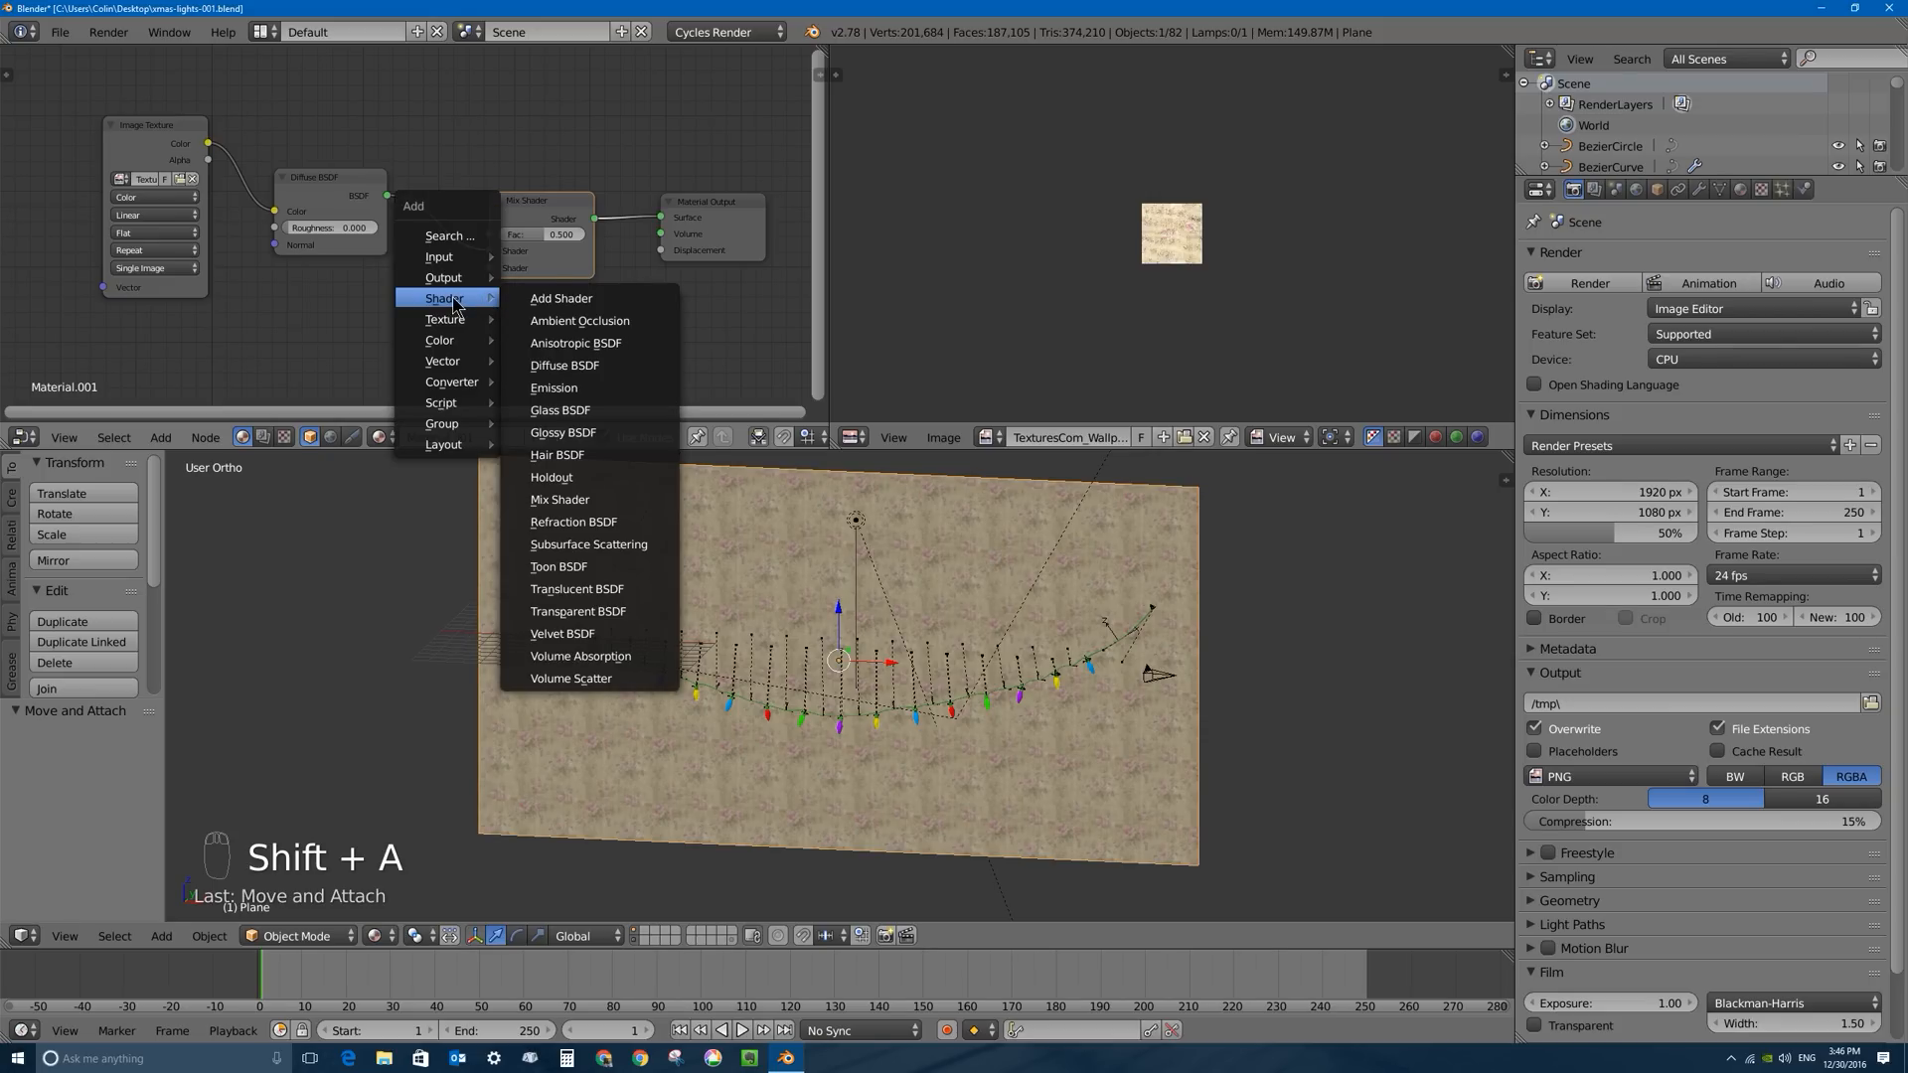
pyautogui.click(559, 433)
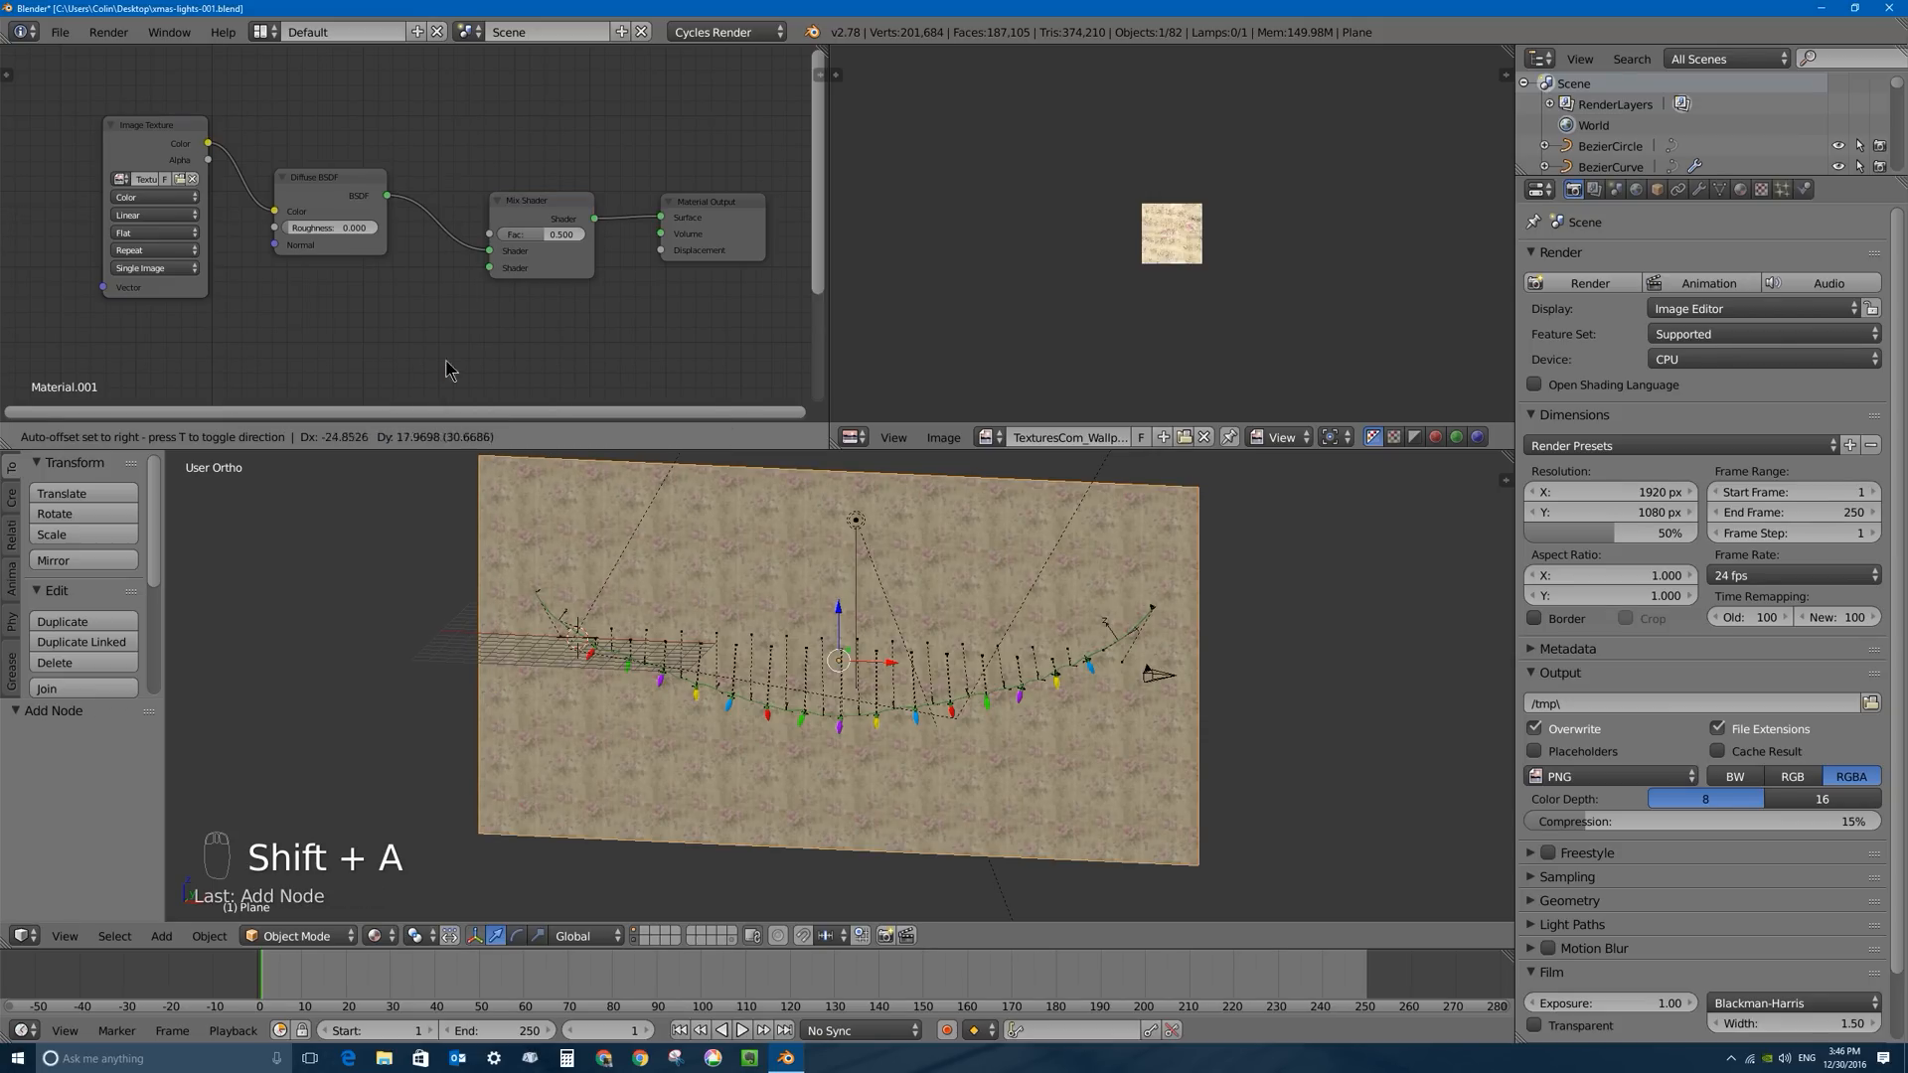
pyautogui.click(277, 300)
pyautogui.moveTo(385, 318); pyautogui.dragTo(489, 267)
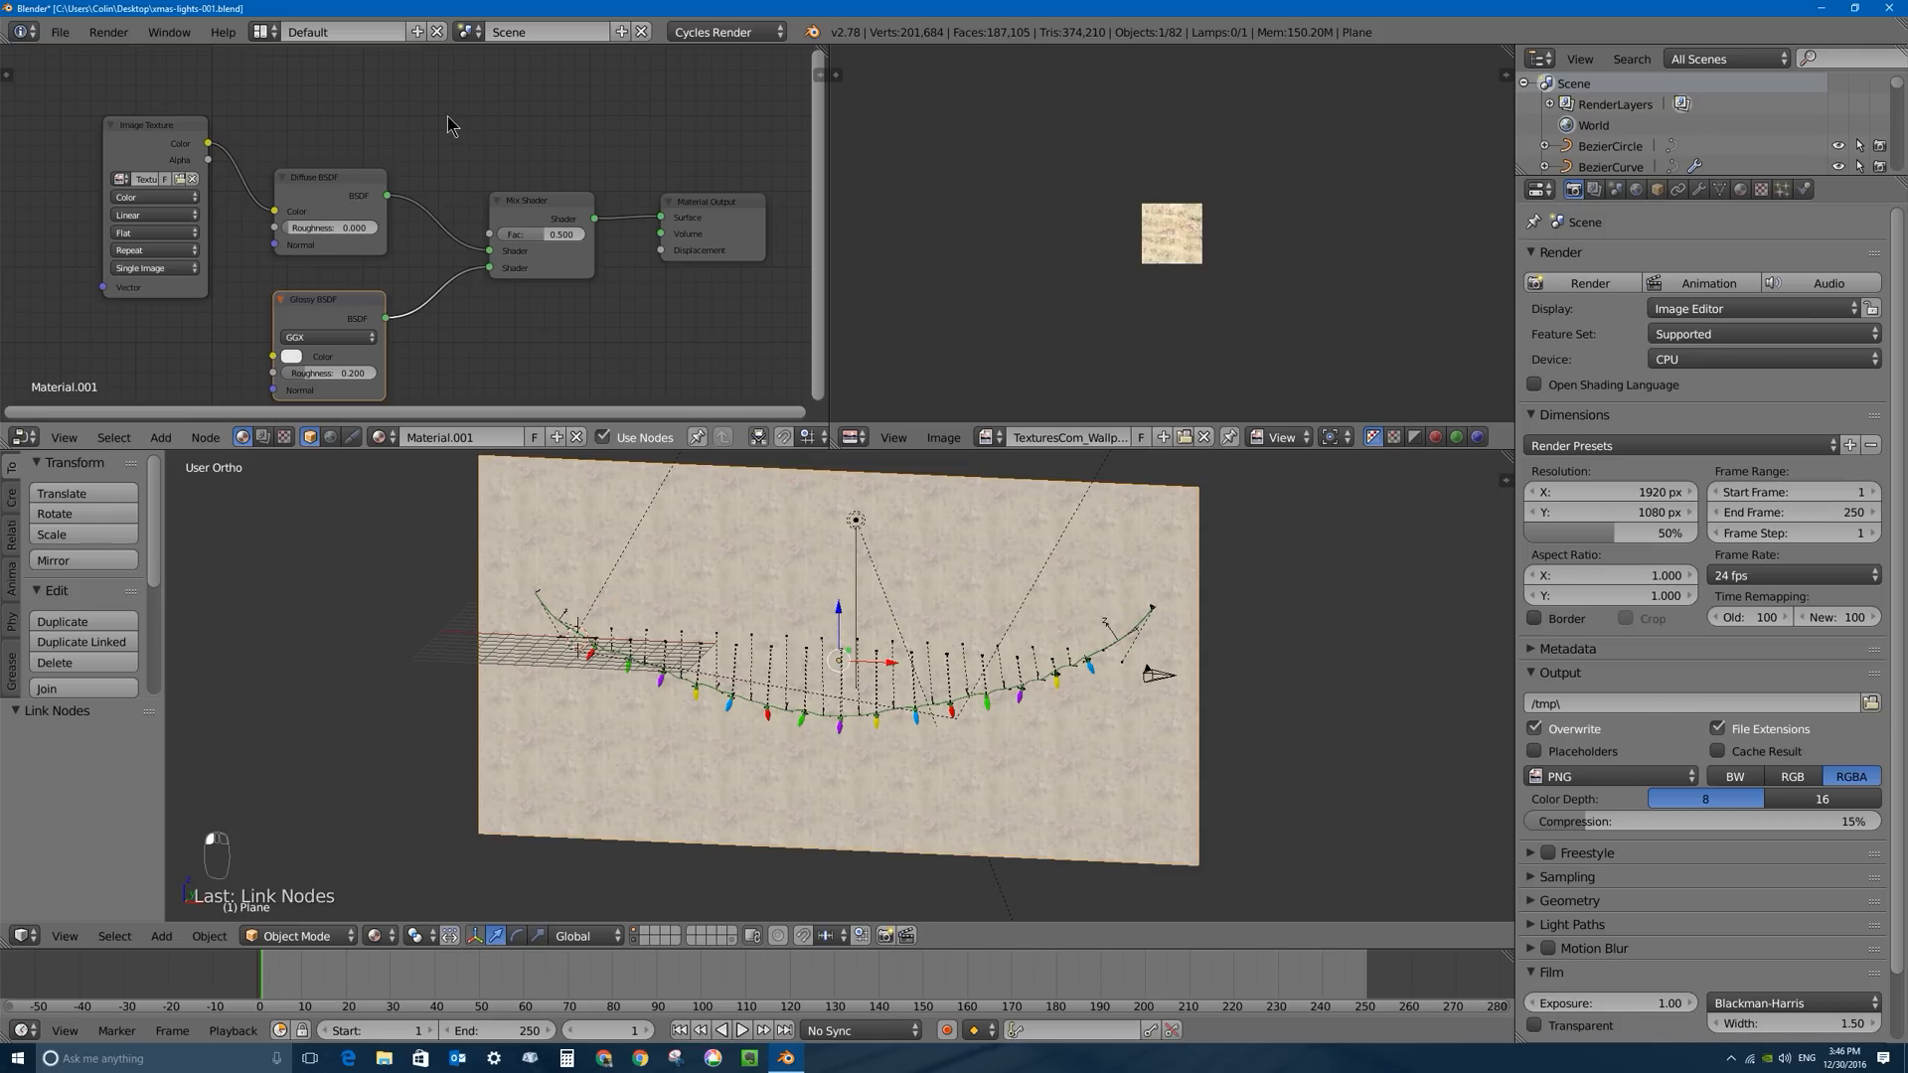
# Add a Fresnel node above the Diffuse BSDF and link it to the Mix Shader's Fac input.
pyautogui.hotkey('shift', 'a')
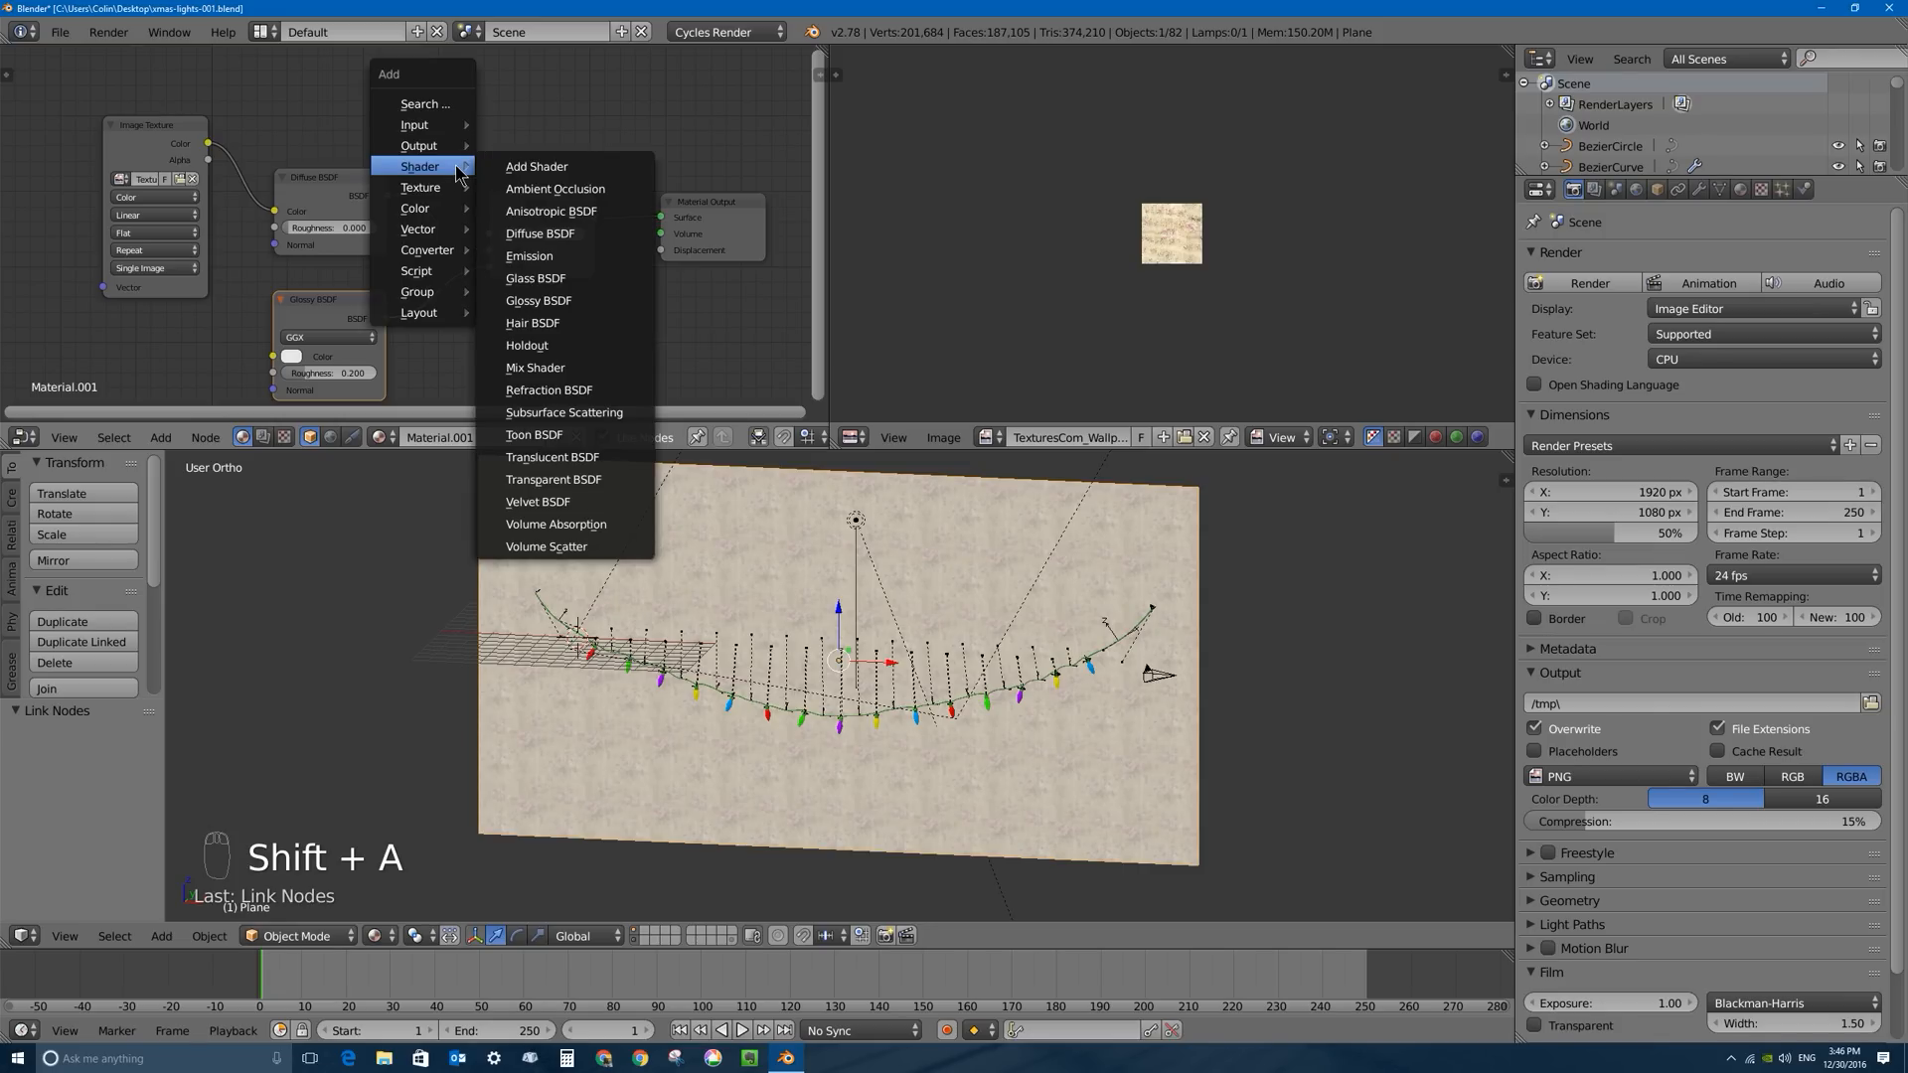
pyautogui.click(552, 170)
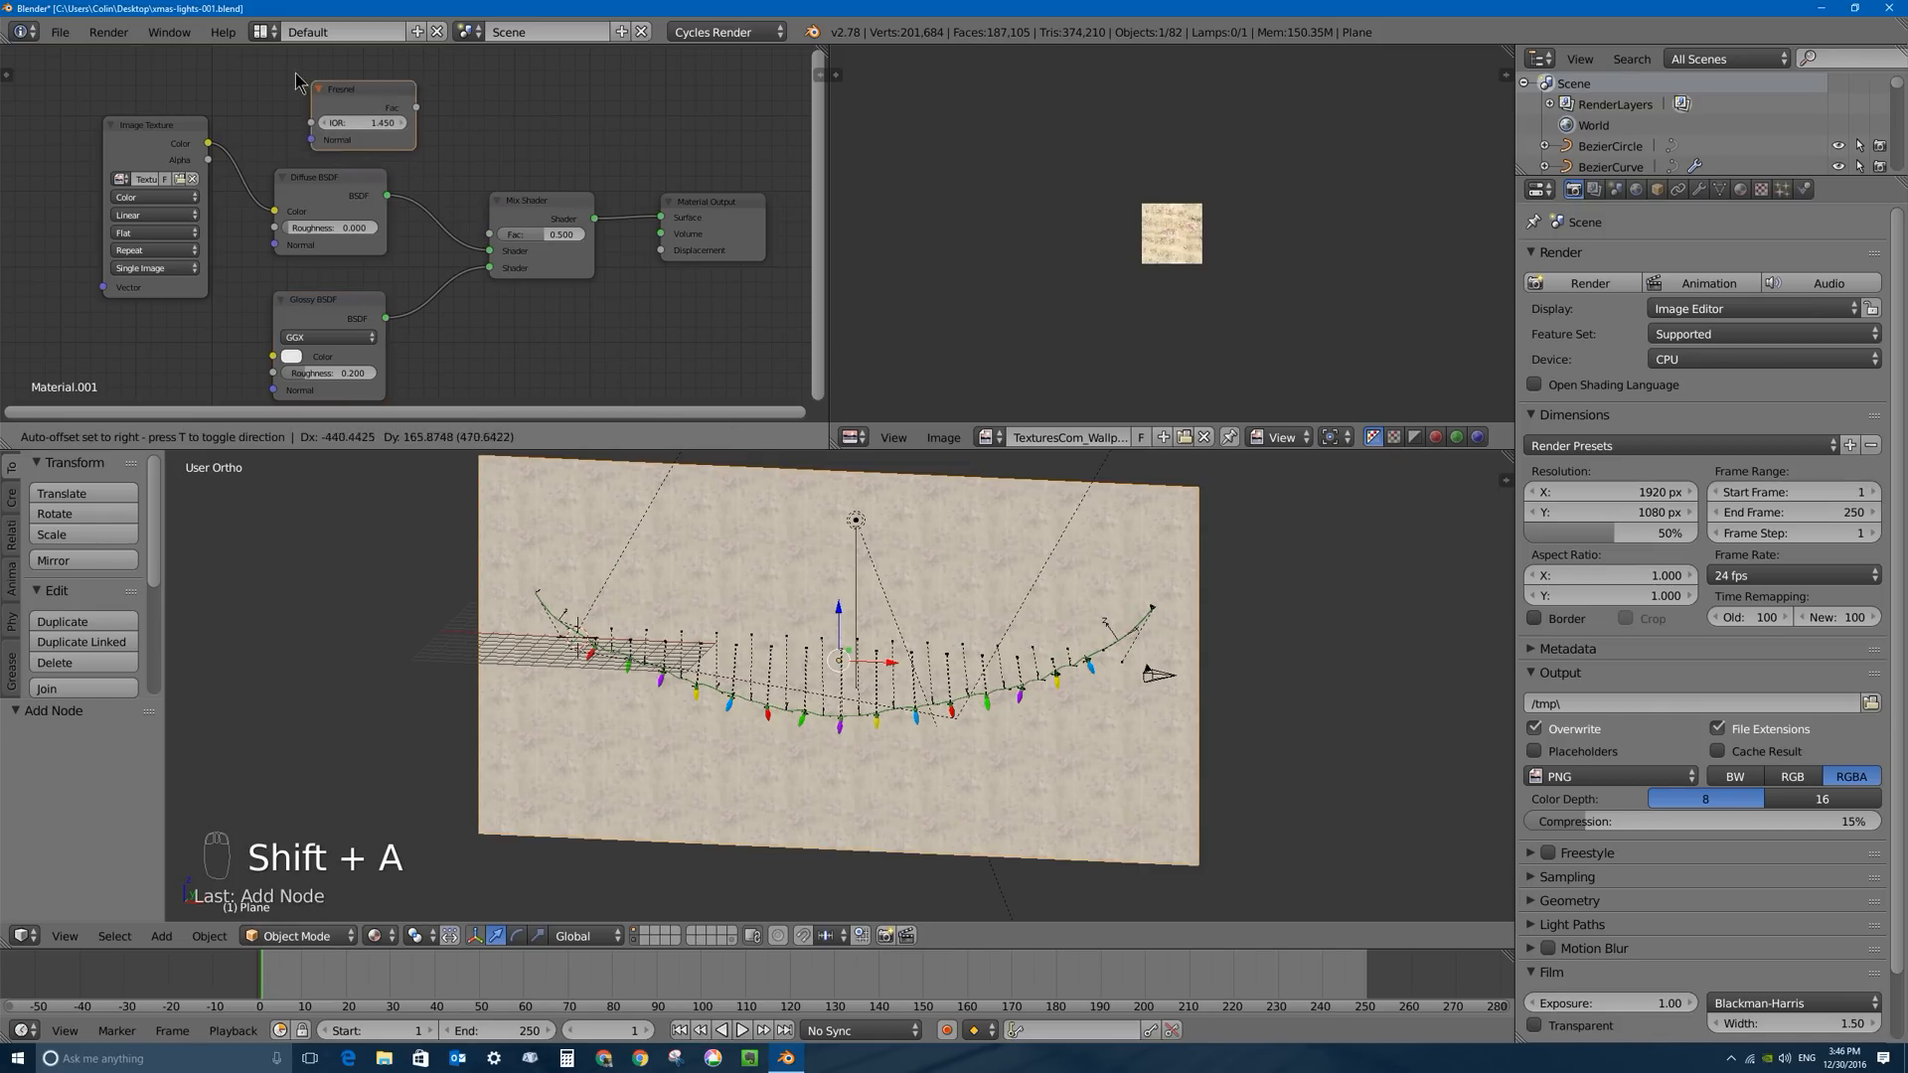
pyautogui.click(271, 70)
pyautogui.moveTo(391, 98)
pyautogui.mouseDown()
pyautogui.moveTo(509, 227)
pyautogui.moveTo(489, 235)
pyautogui.mouseUp()
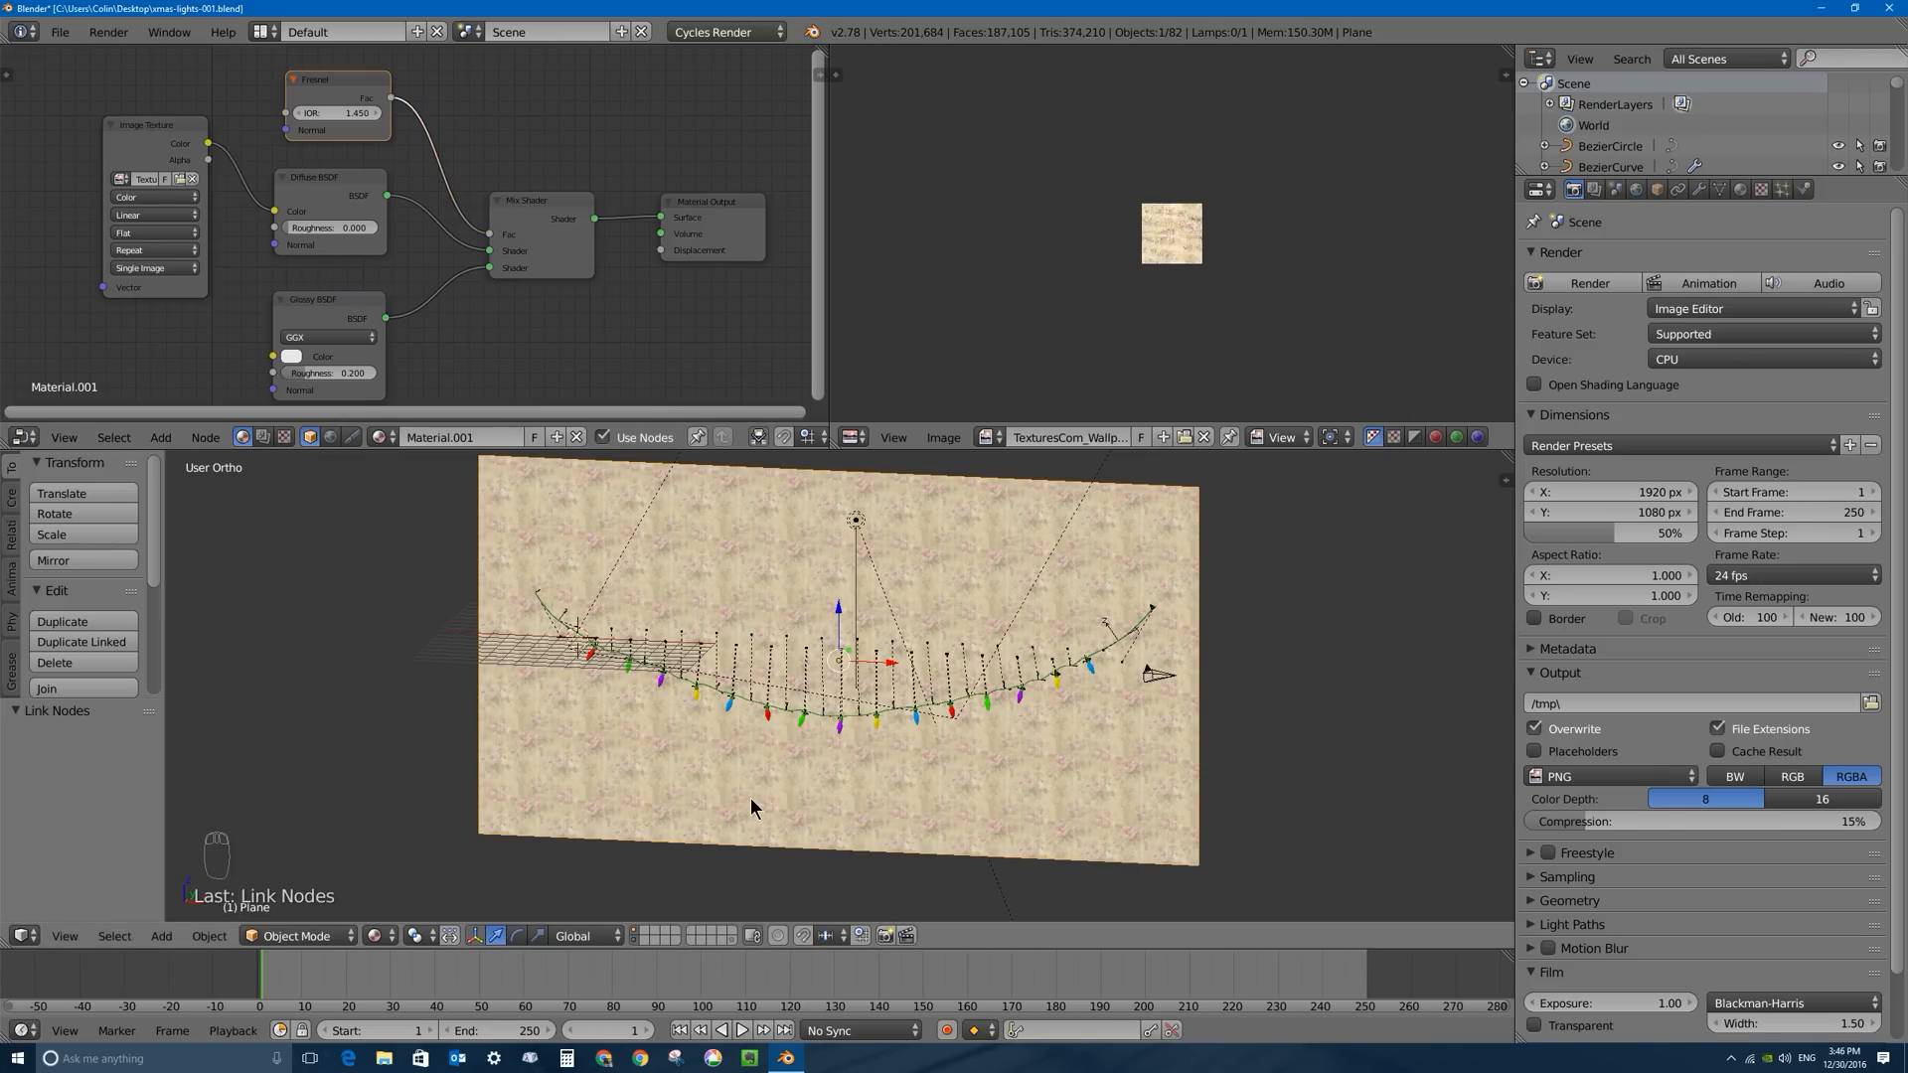
# Show the camera view in Rendered shading and set the wall's Glossy BSDF roughness to about 0.333.
pyautogui.press('KP_0')
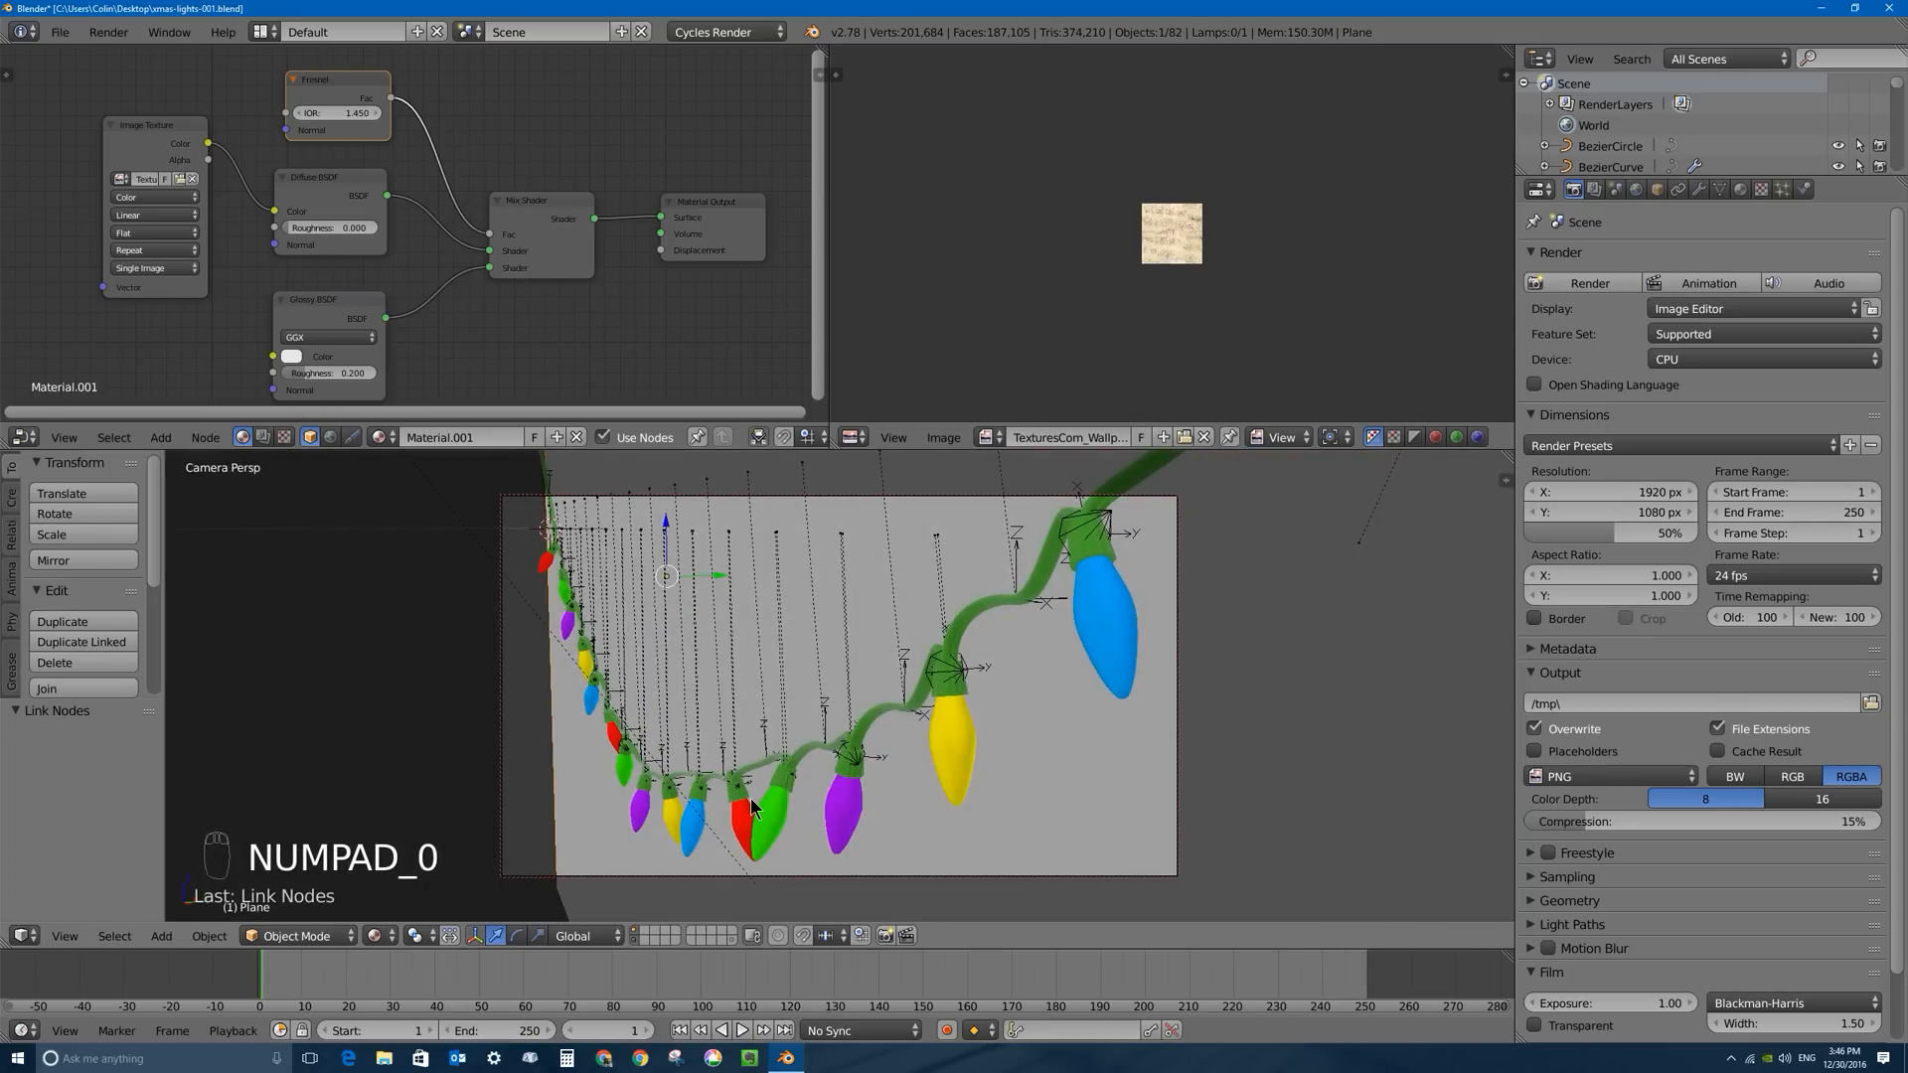
pyautogui.click(378, 934)
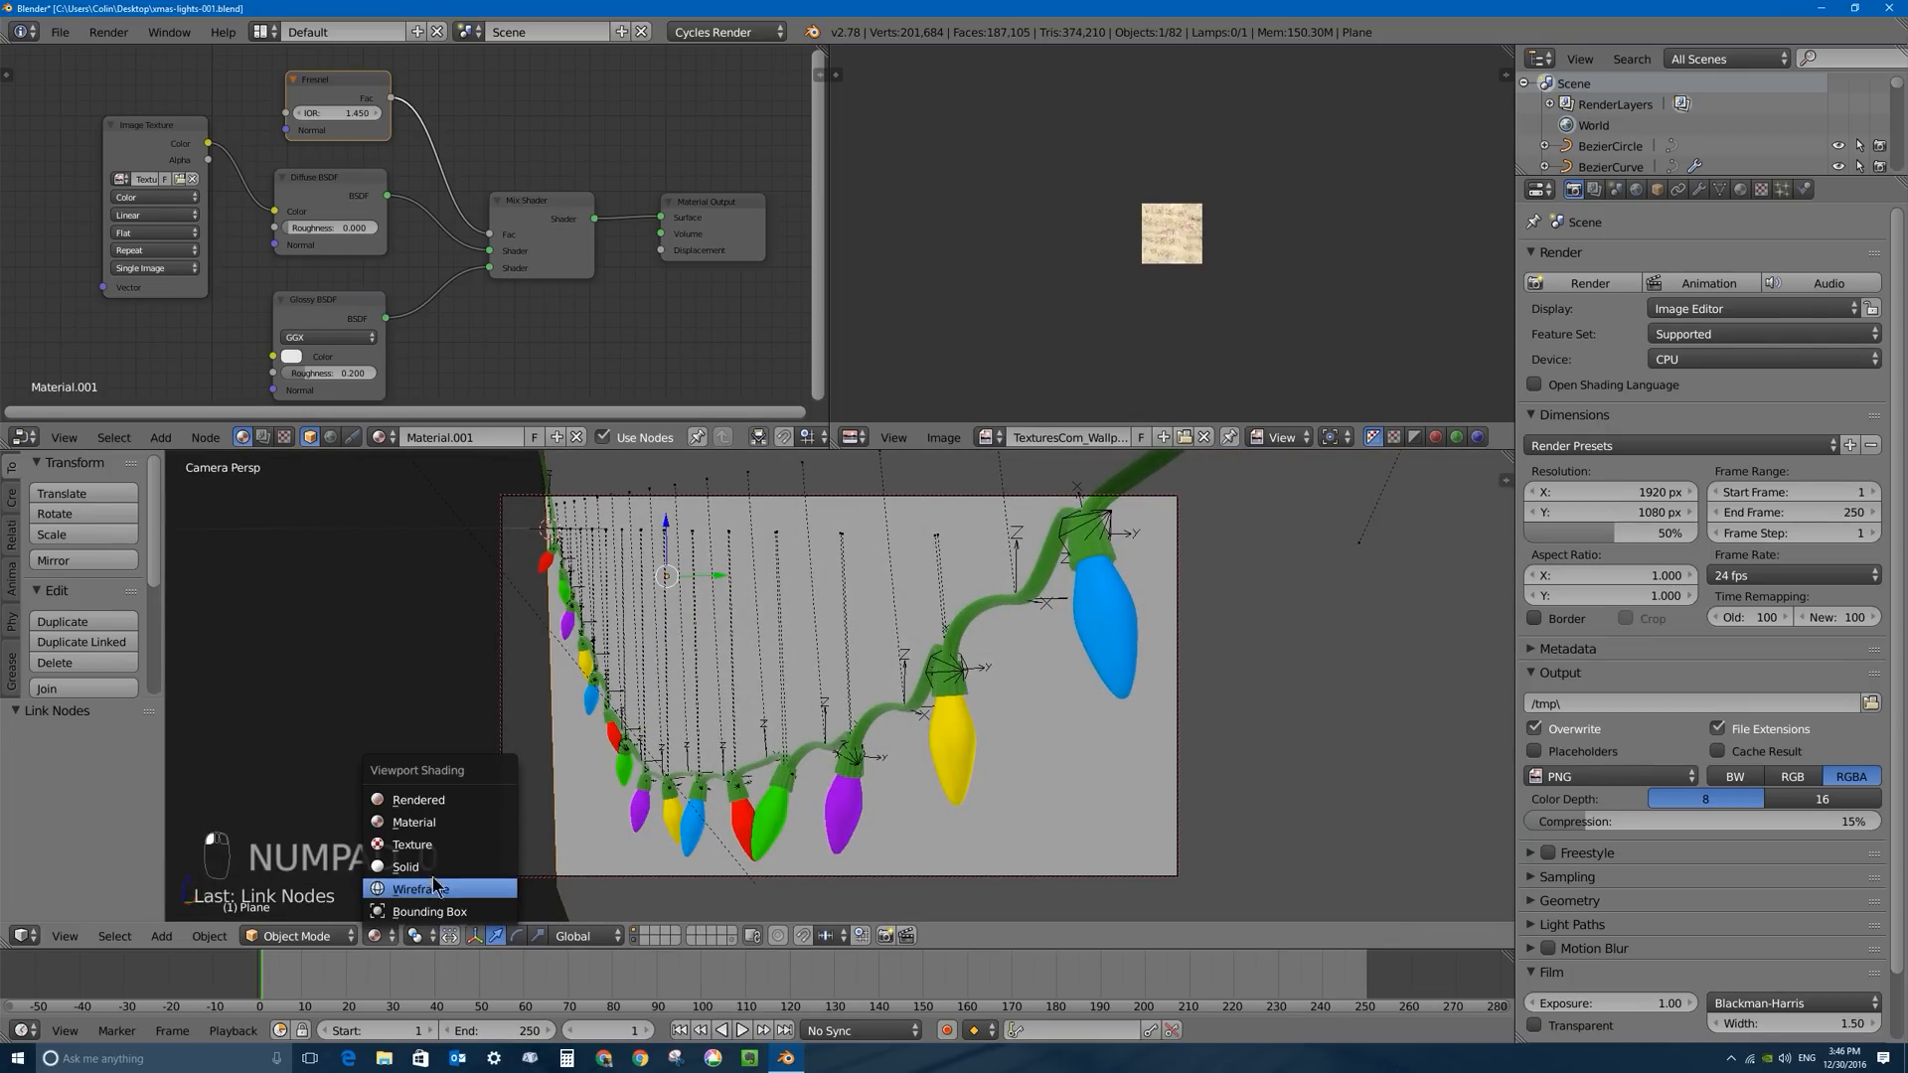
pyautogui.click(437, 801)
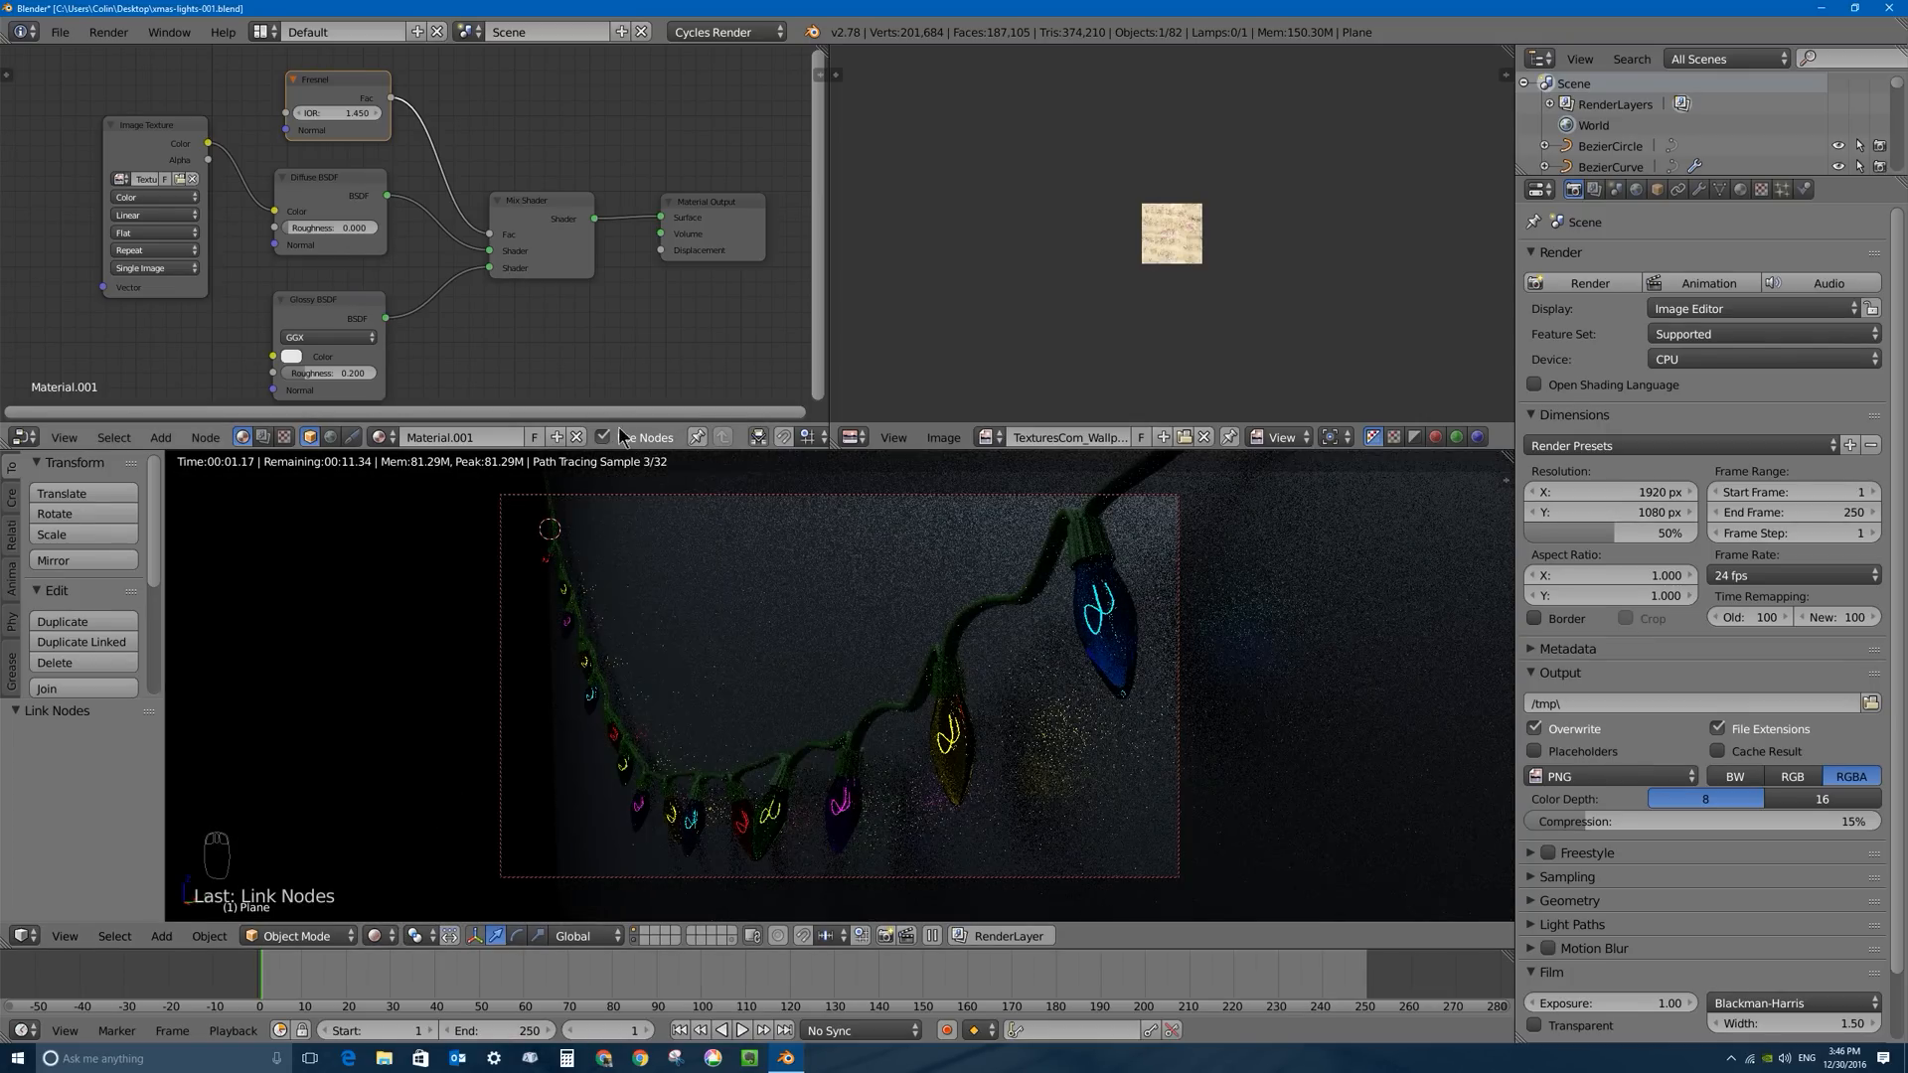
pyautogui.moveTo(297, 377); pyautogui.dragTo(366, 378)
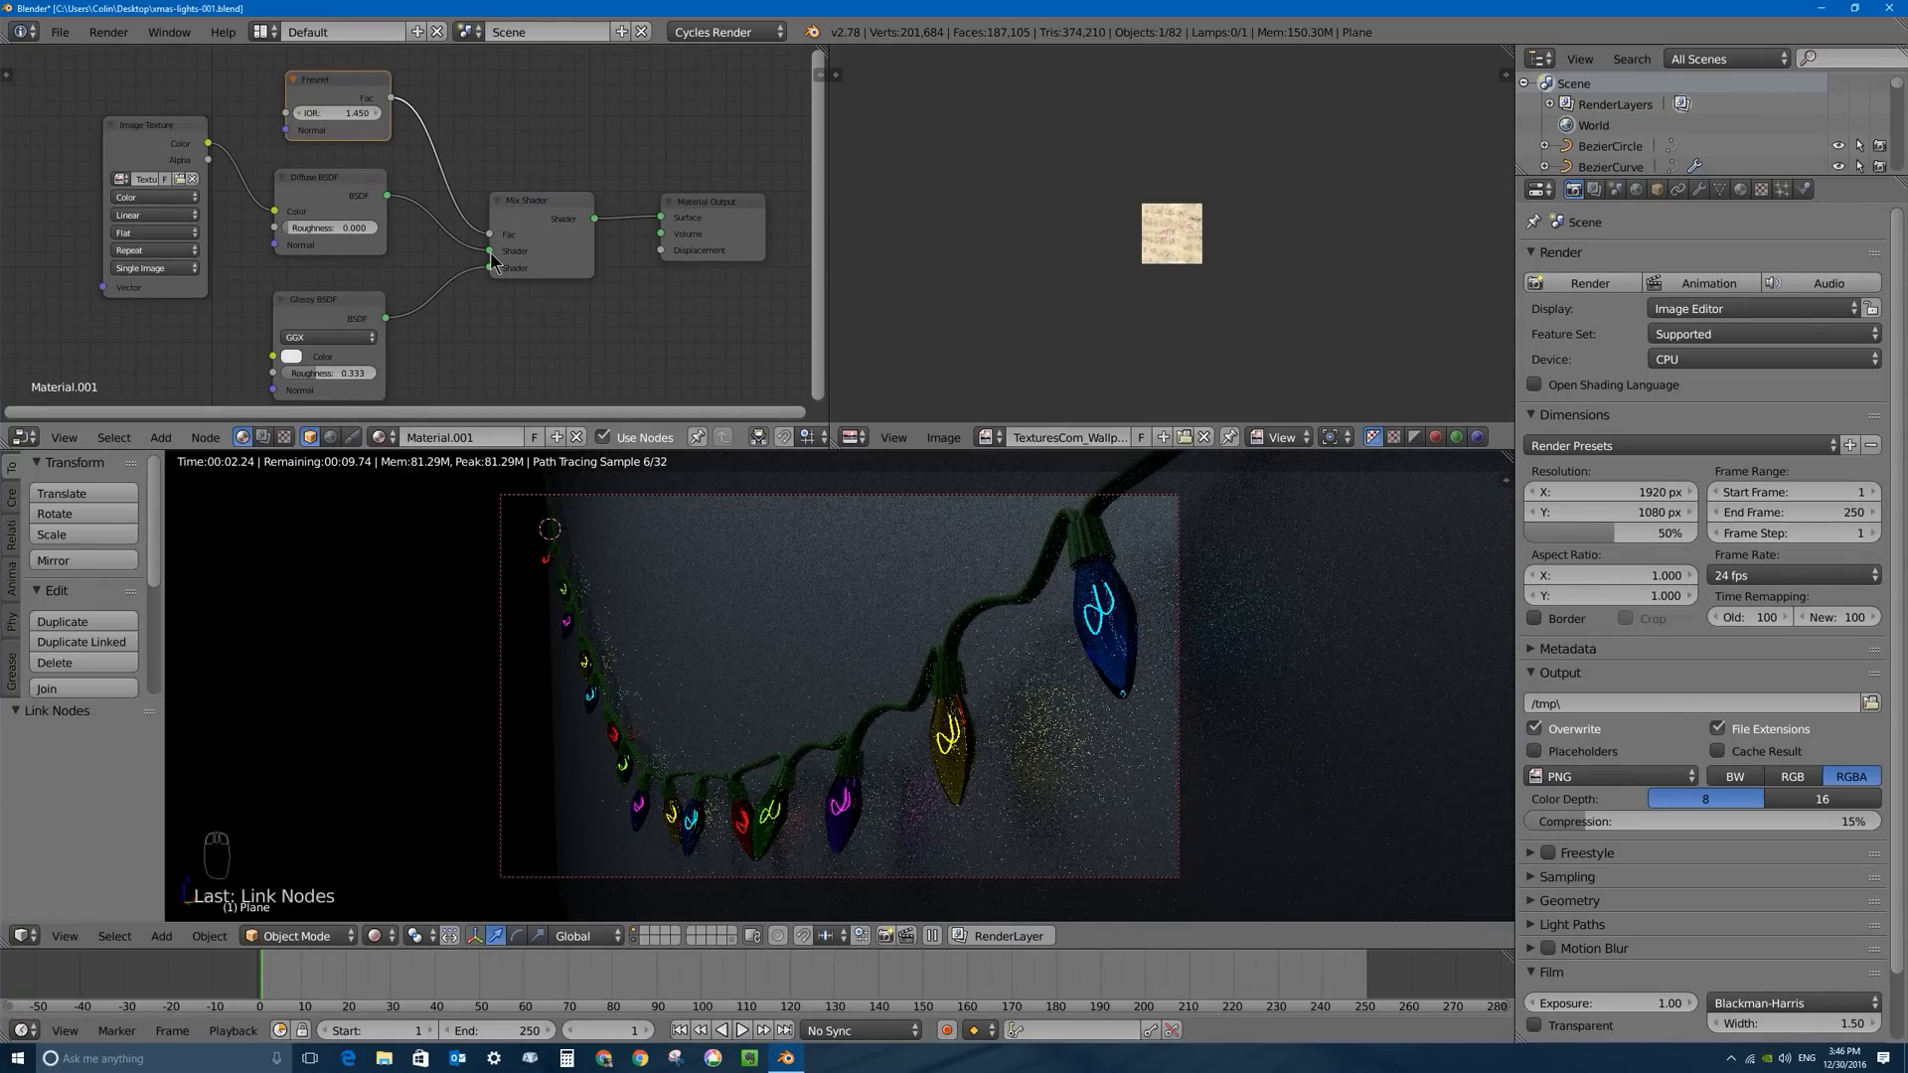
# Swap the Diffuse and Glossy links on the Mix Shader's shader inputs, then render the image and close the render.
pyautogui.moveTo(490, 250); pyautogui.dragTo(492, 277)
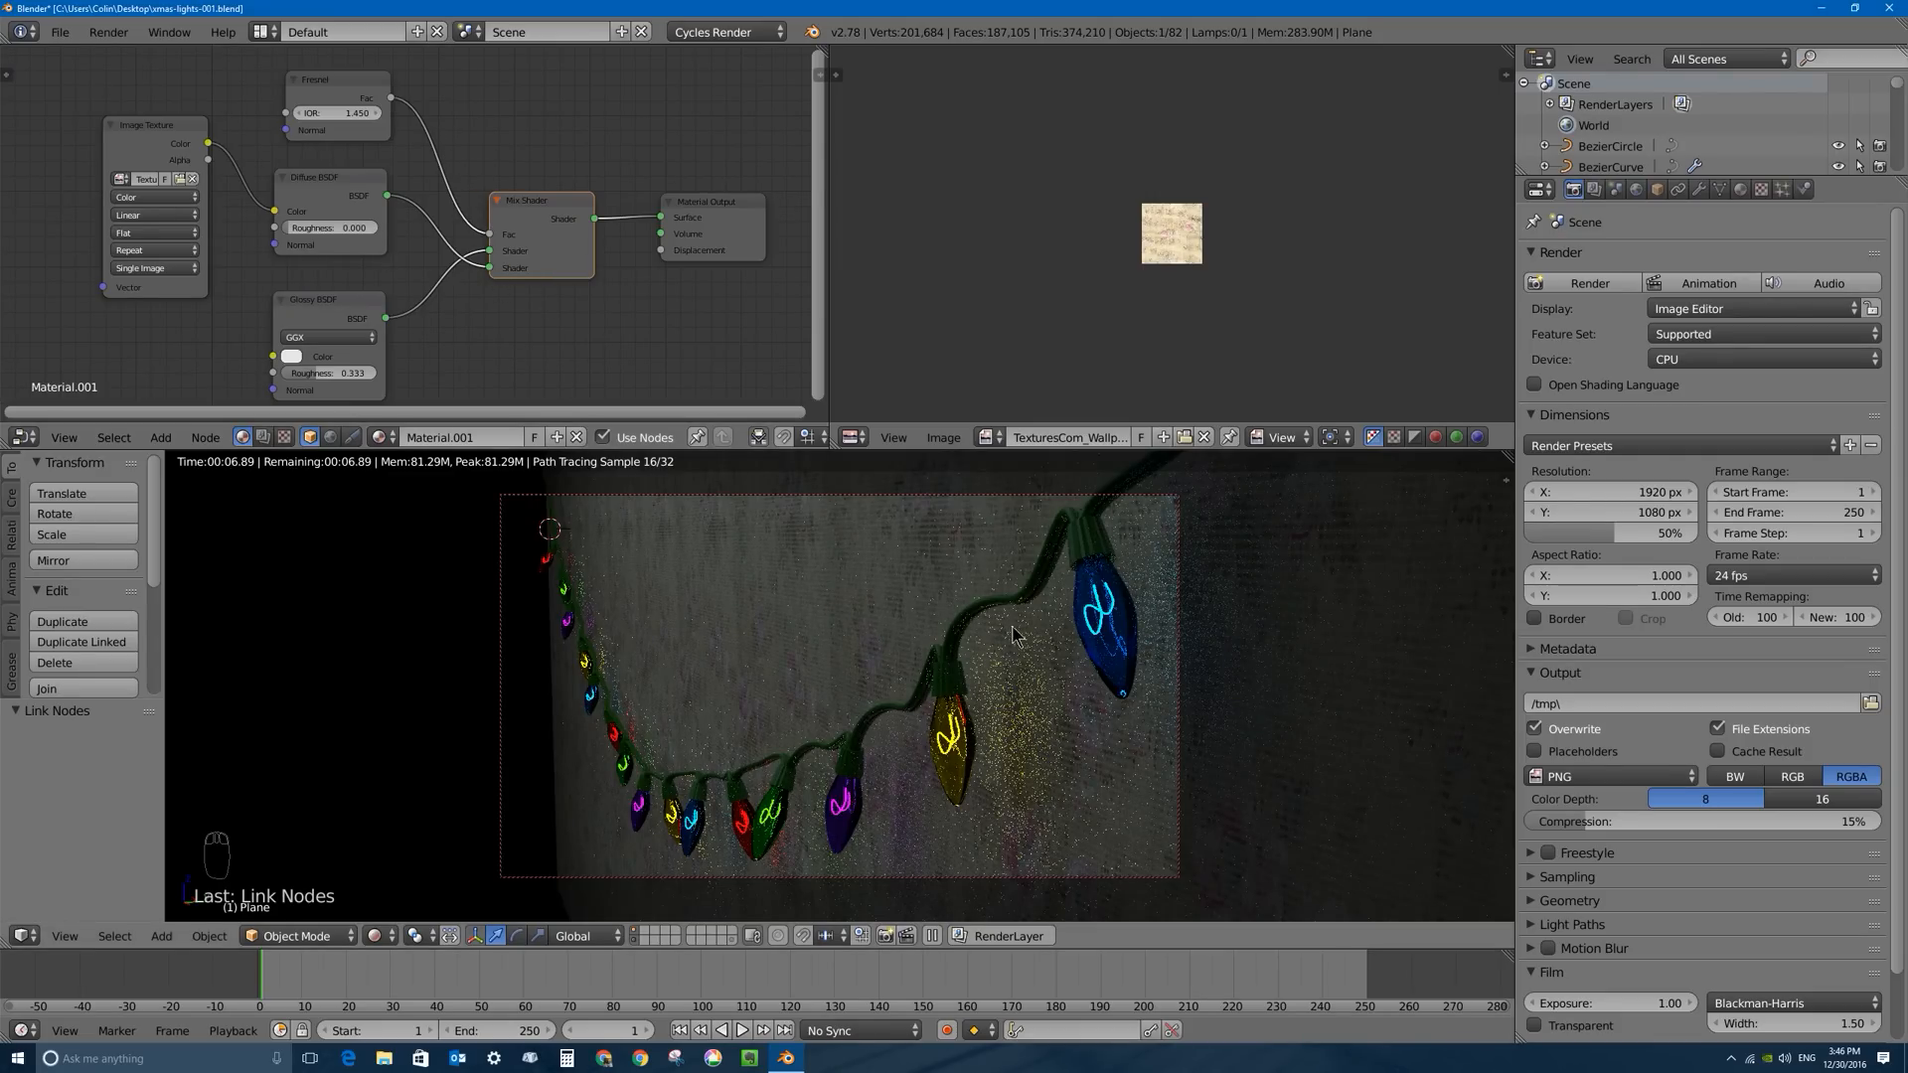
pyautogui.press('F12')
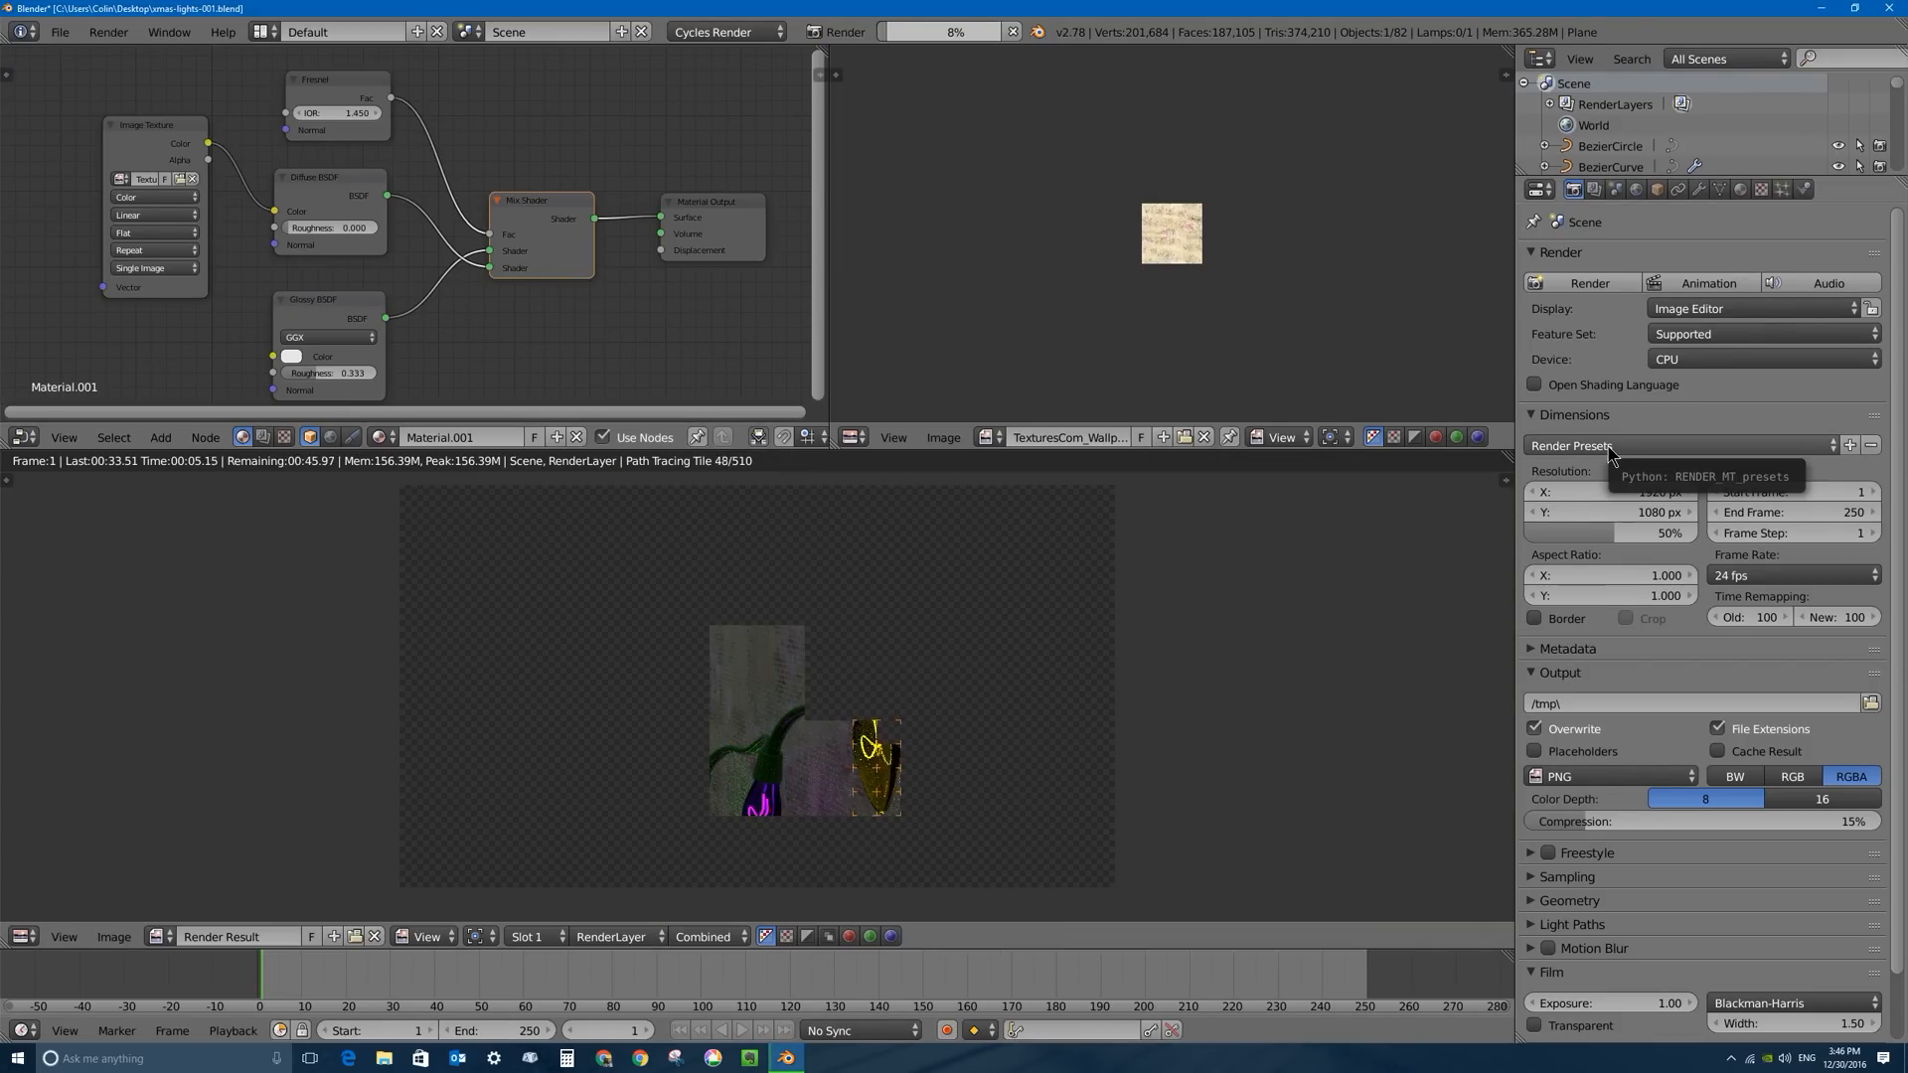
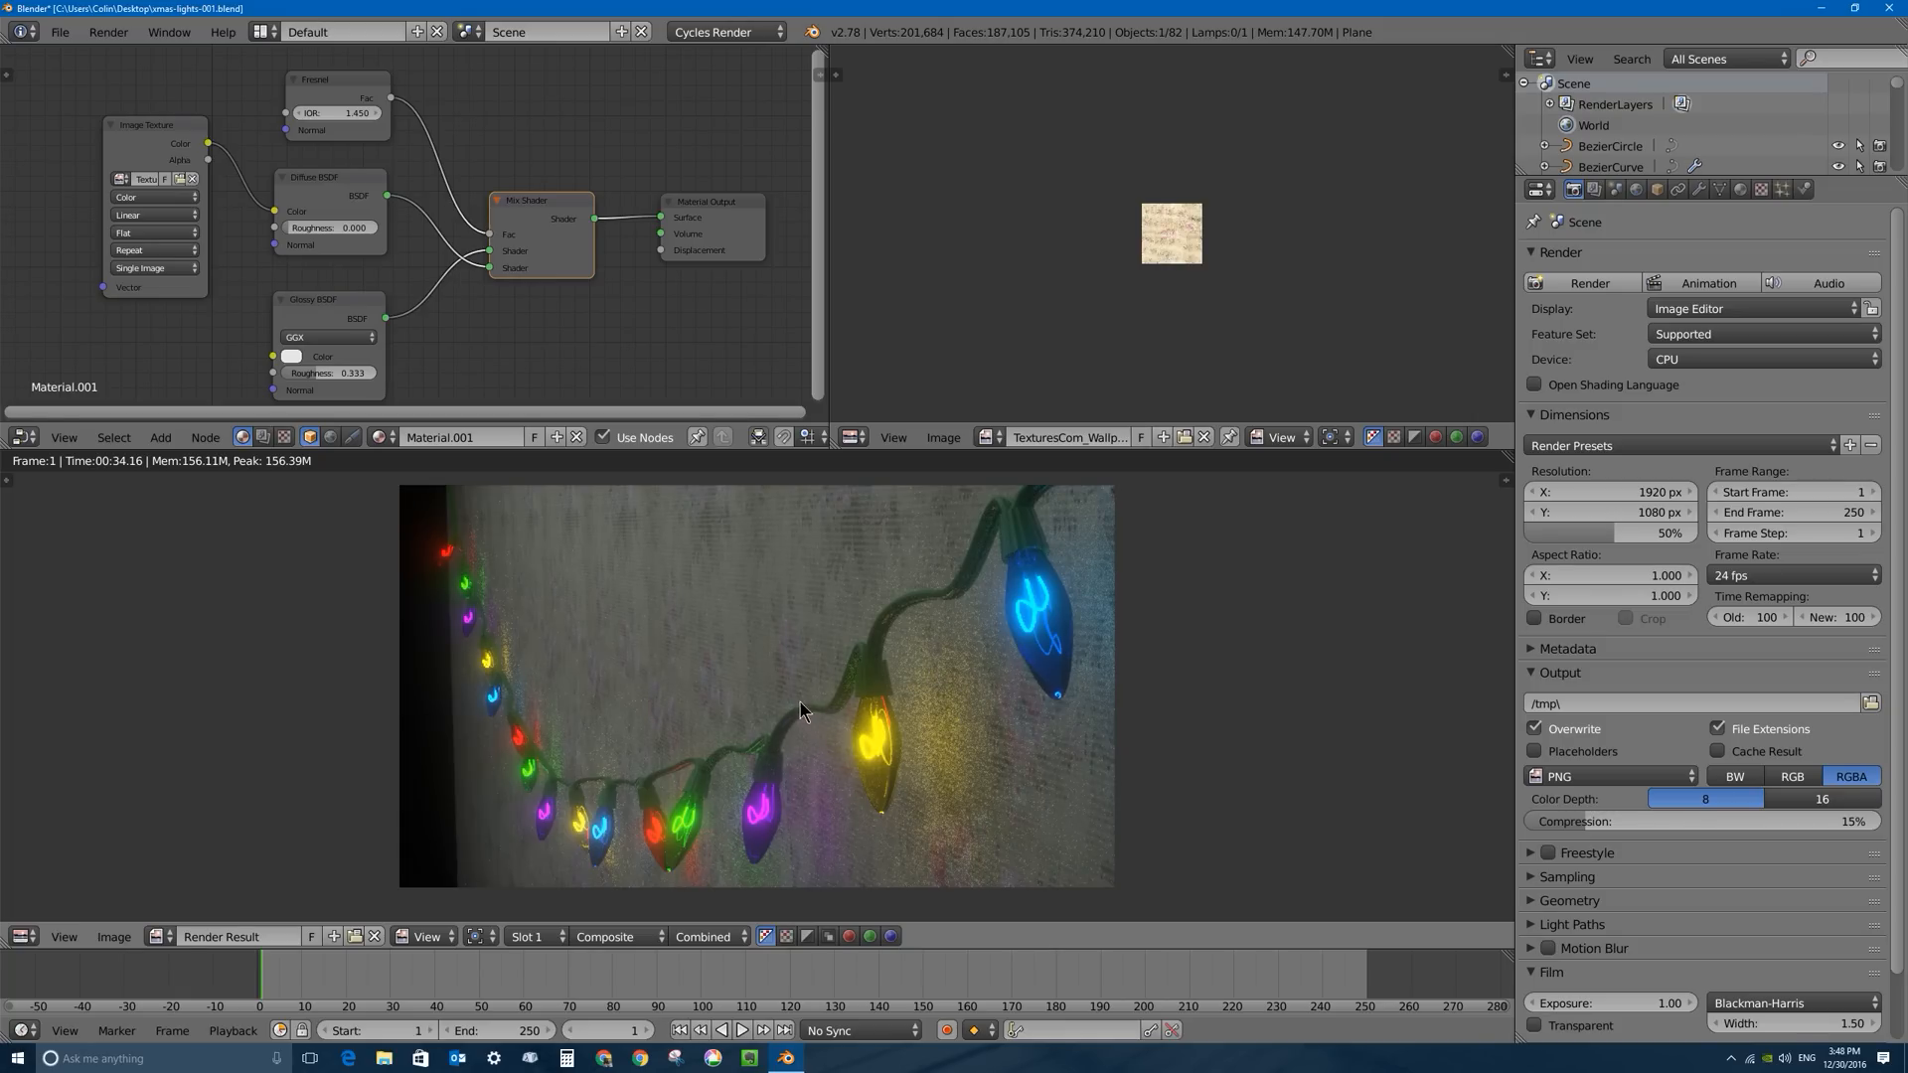
pyautogui.press('Escape')
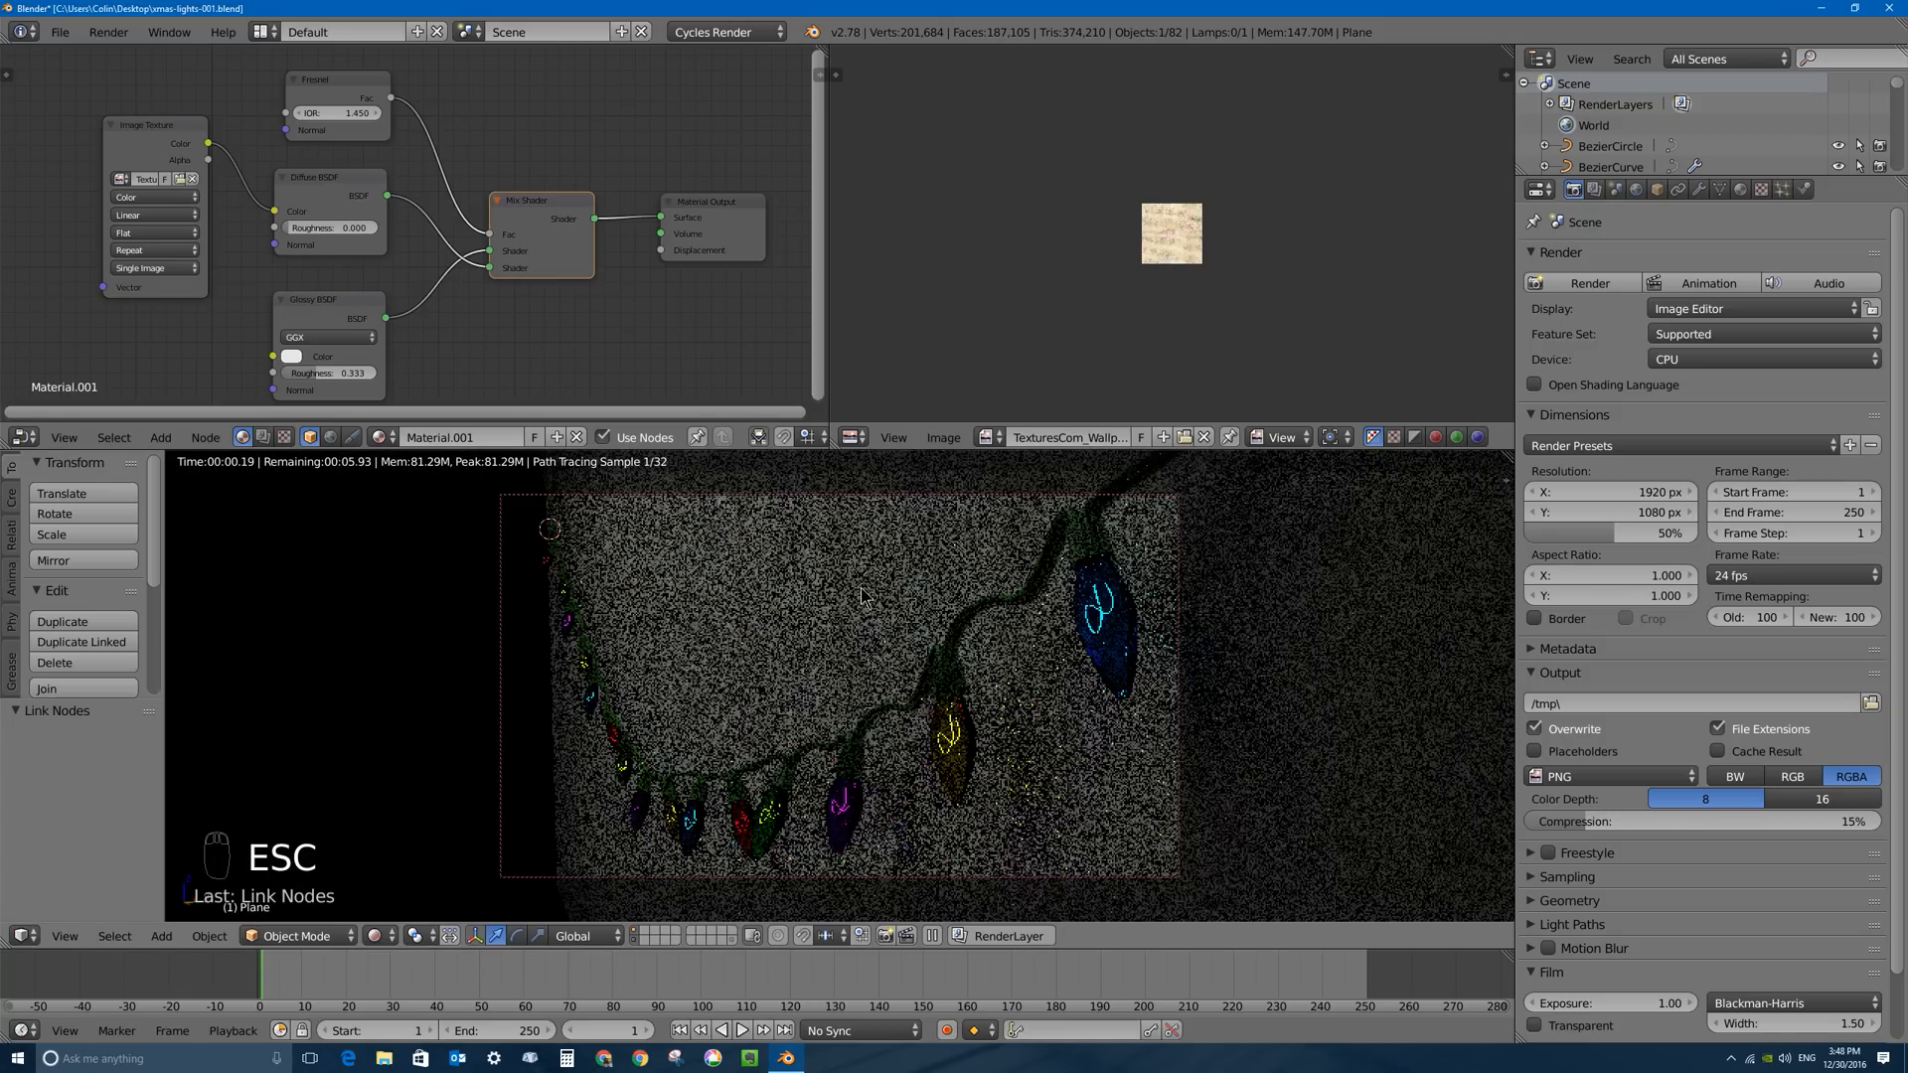
# Leave the camera view, switch to Material shading, and duplicate the wall plane with the copy moved about -25 along global X.
pyautogui.press('KP_0')
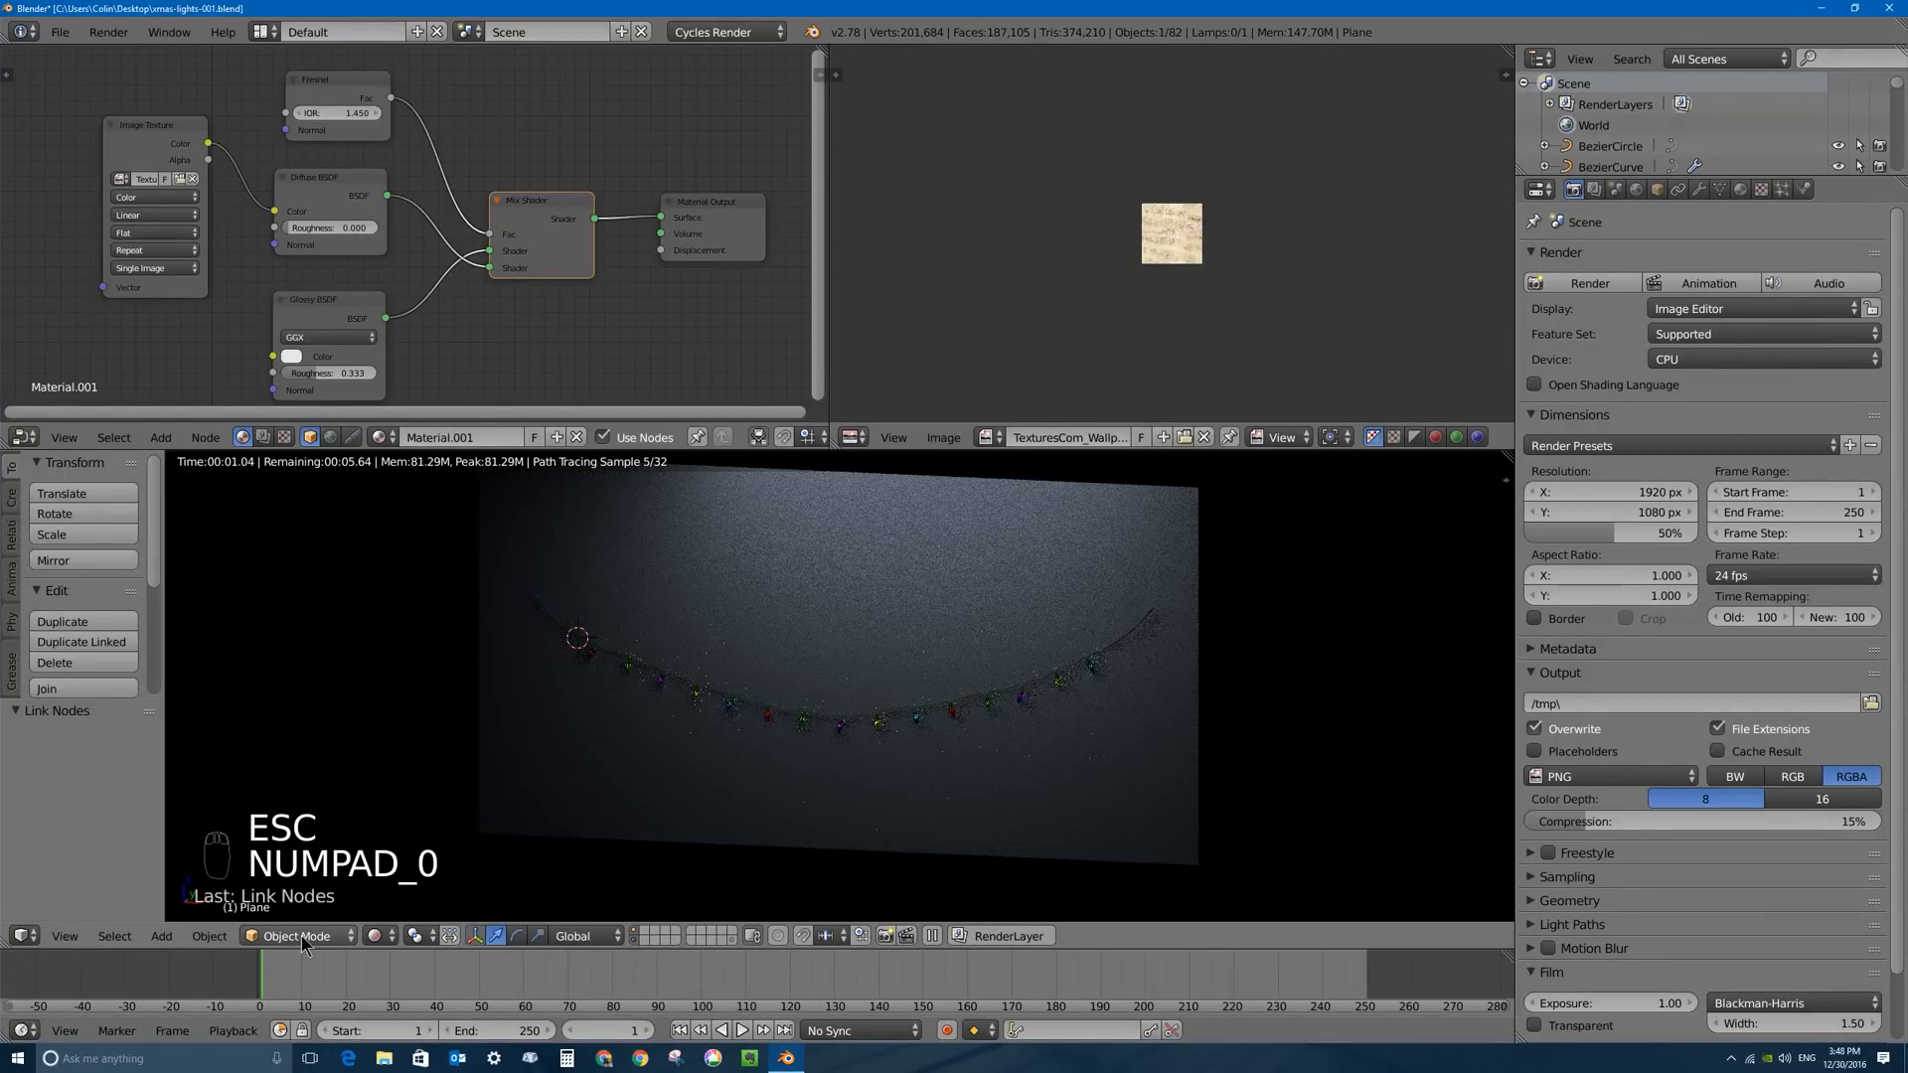
pyautogui.click(380, 943)
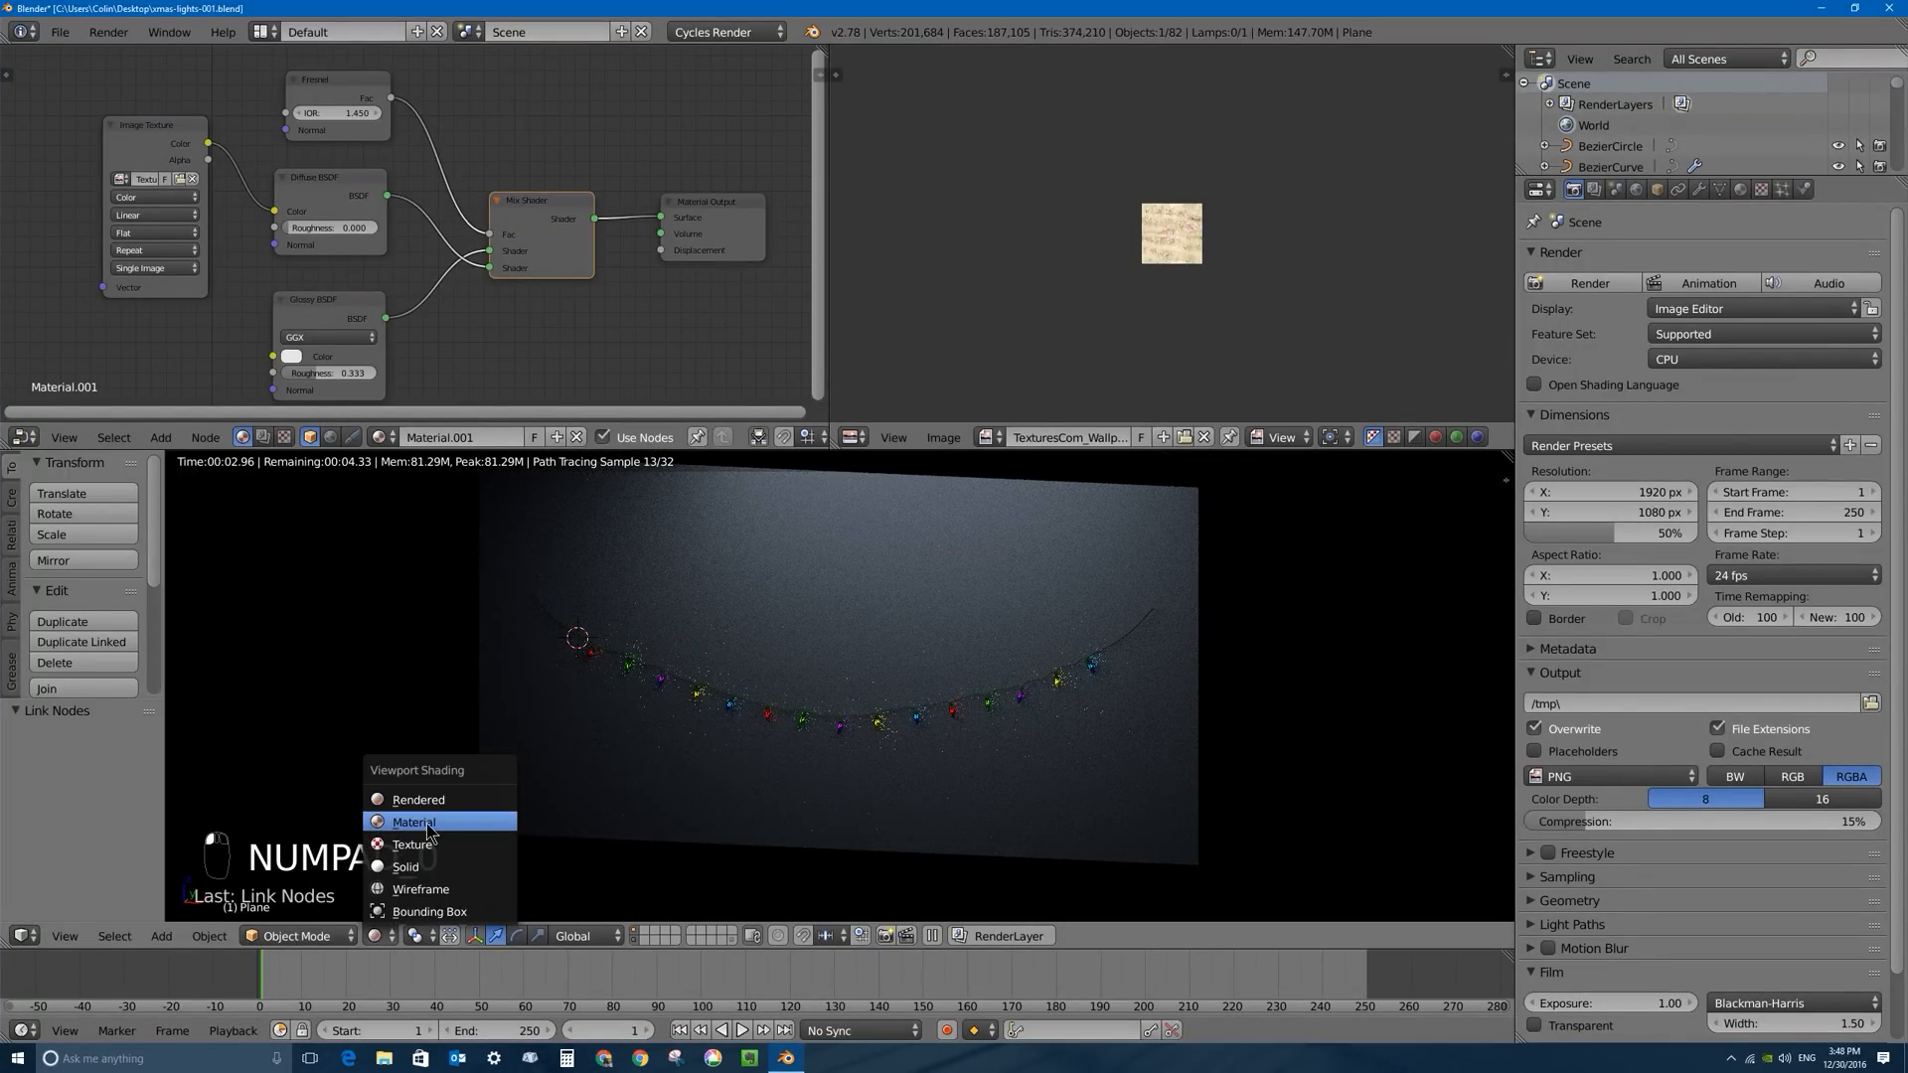
pyautogui.click(426, 823)
pyautogui.moveTo(752, 684); pyautogui.dragTo(815, 677, button='middle')
pyautogui.scroll(-3, 815, 672)
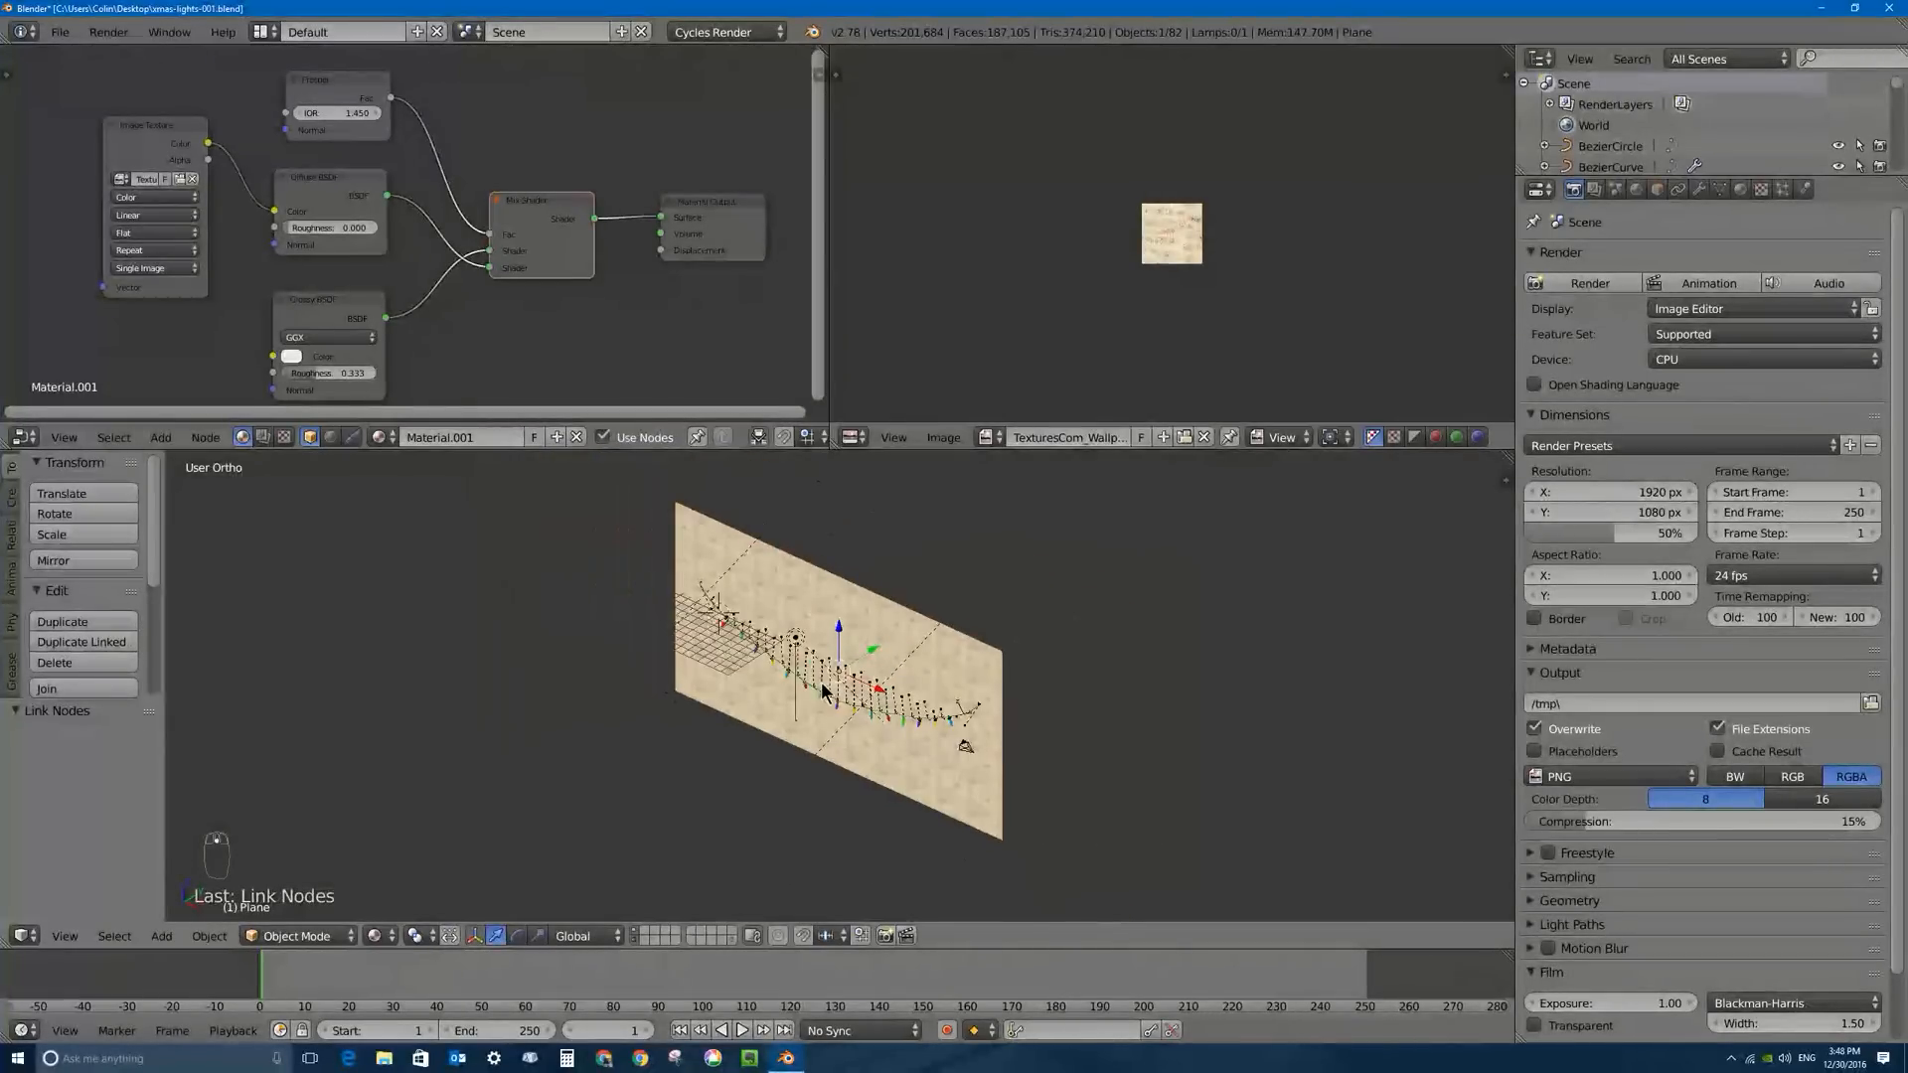
pyautogui.scroll(1, 825, 682)
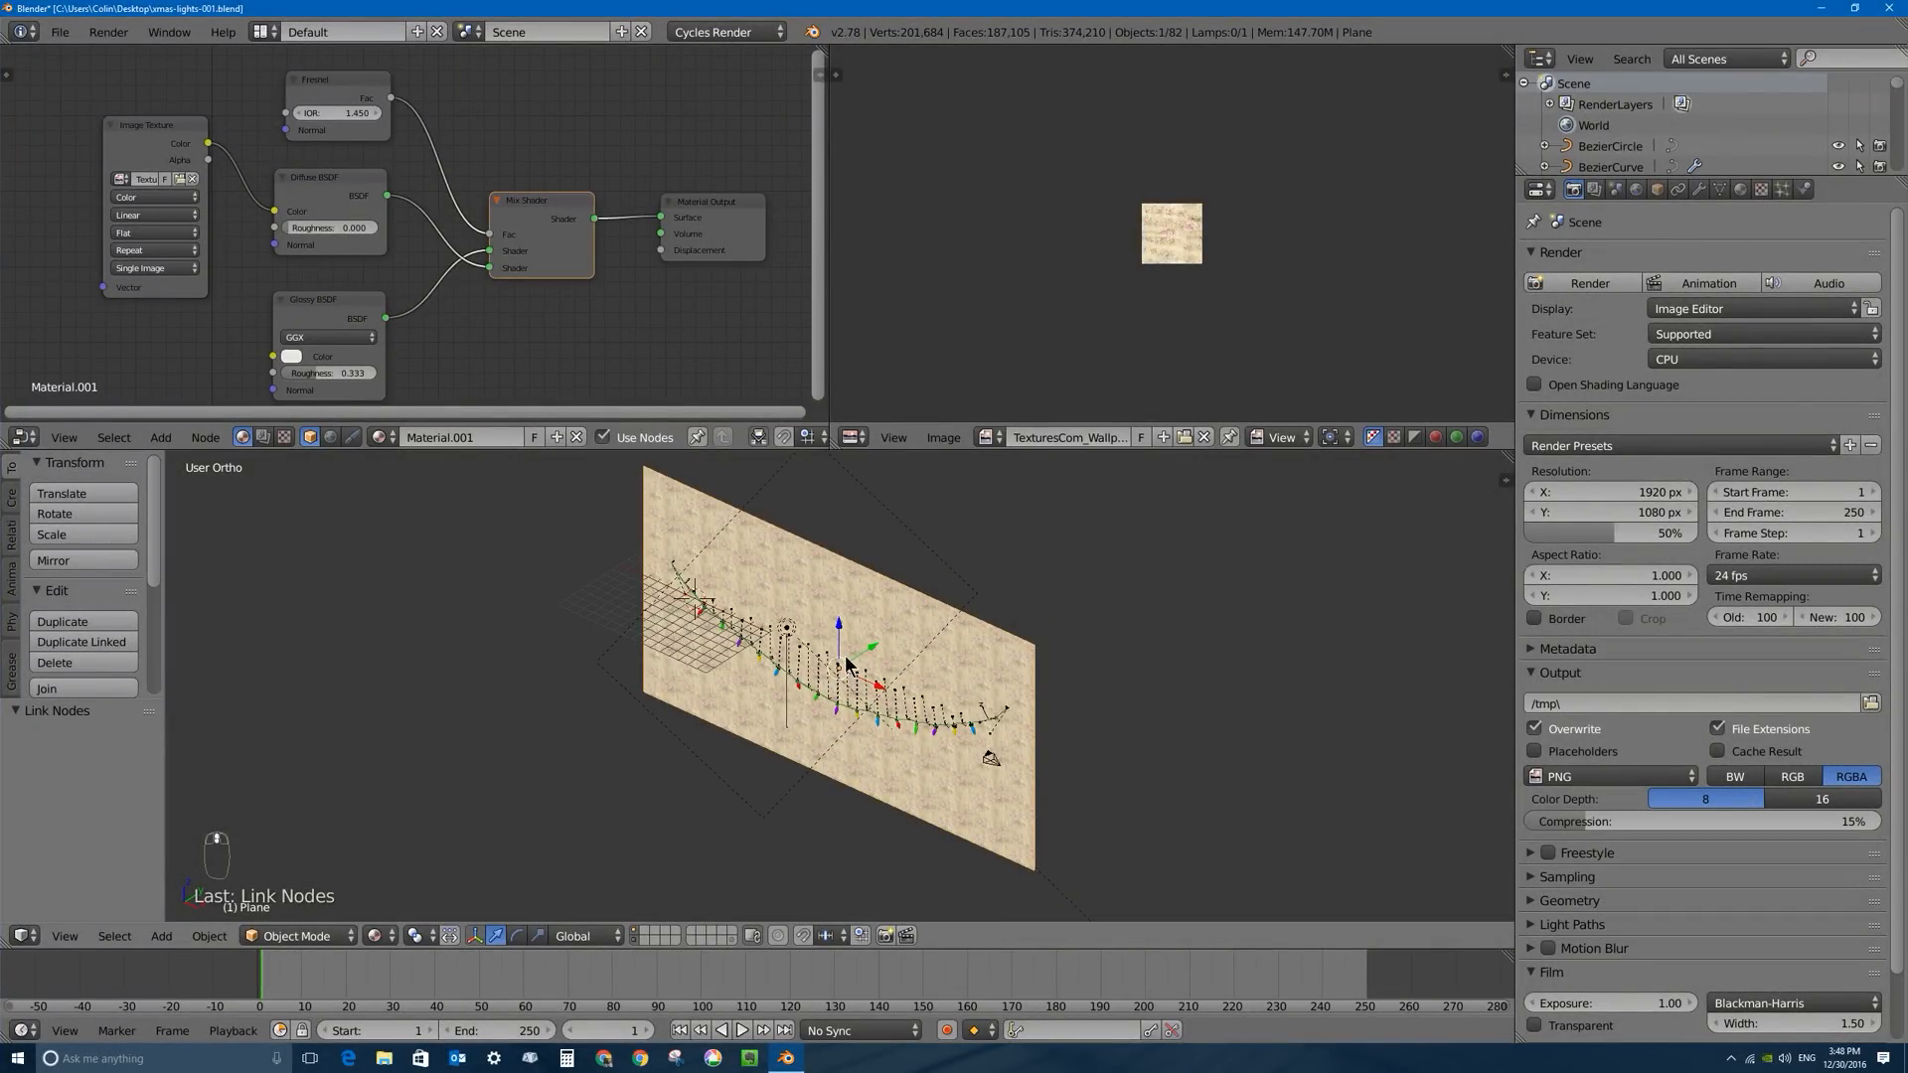
pyautogui.hotkey('shift', 'd')
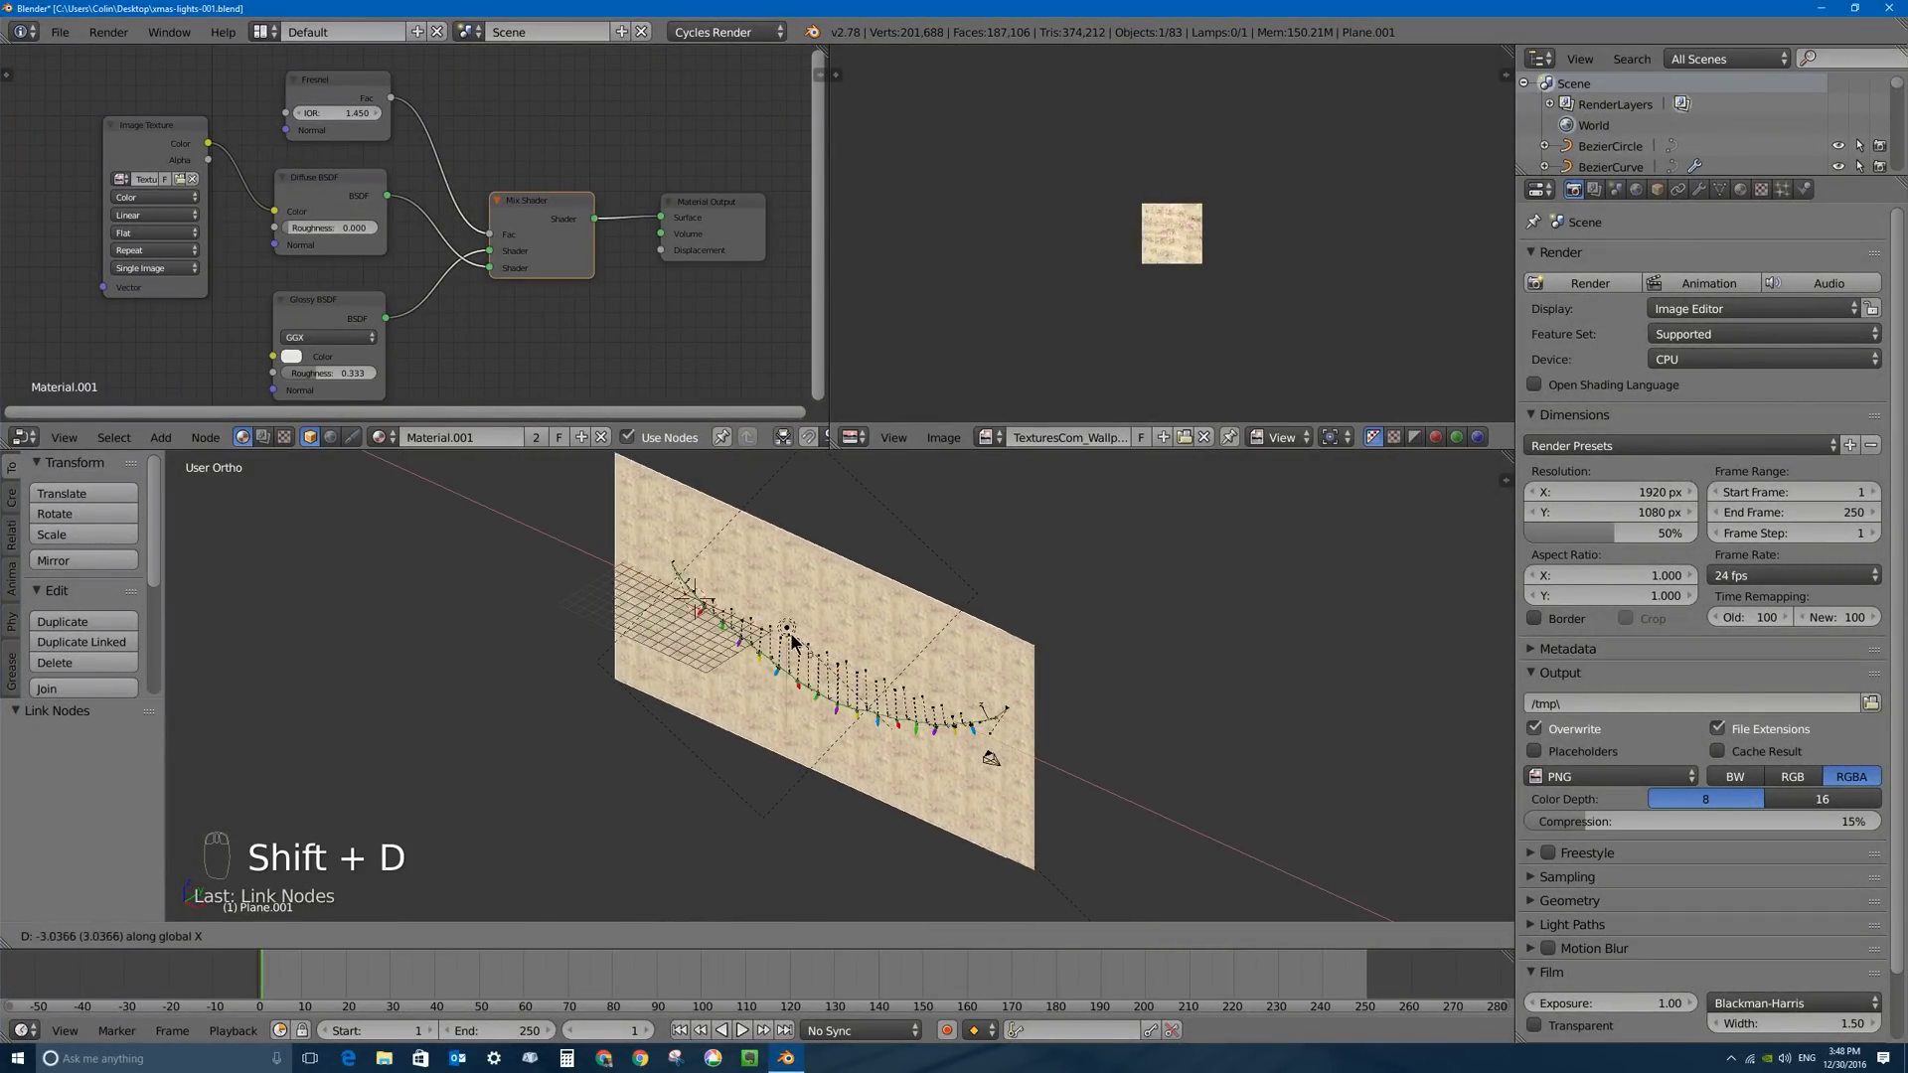
pyautogui.click(618, 551)
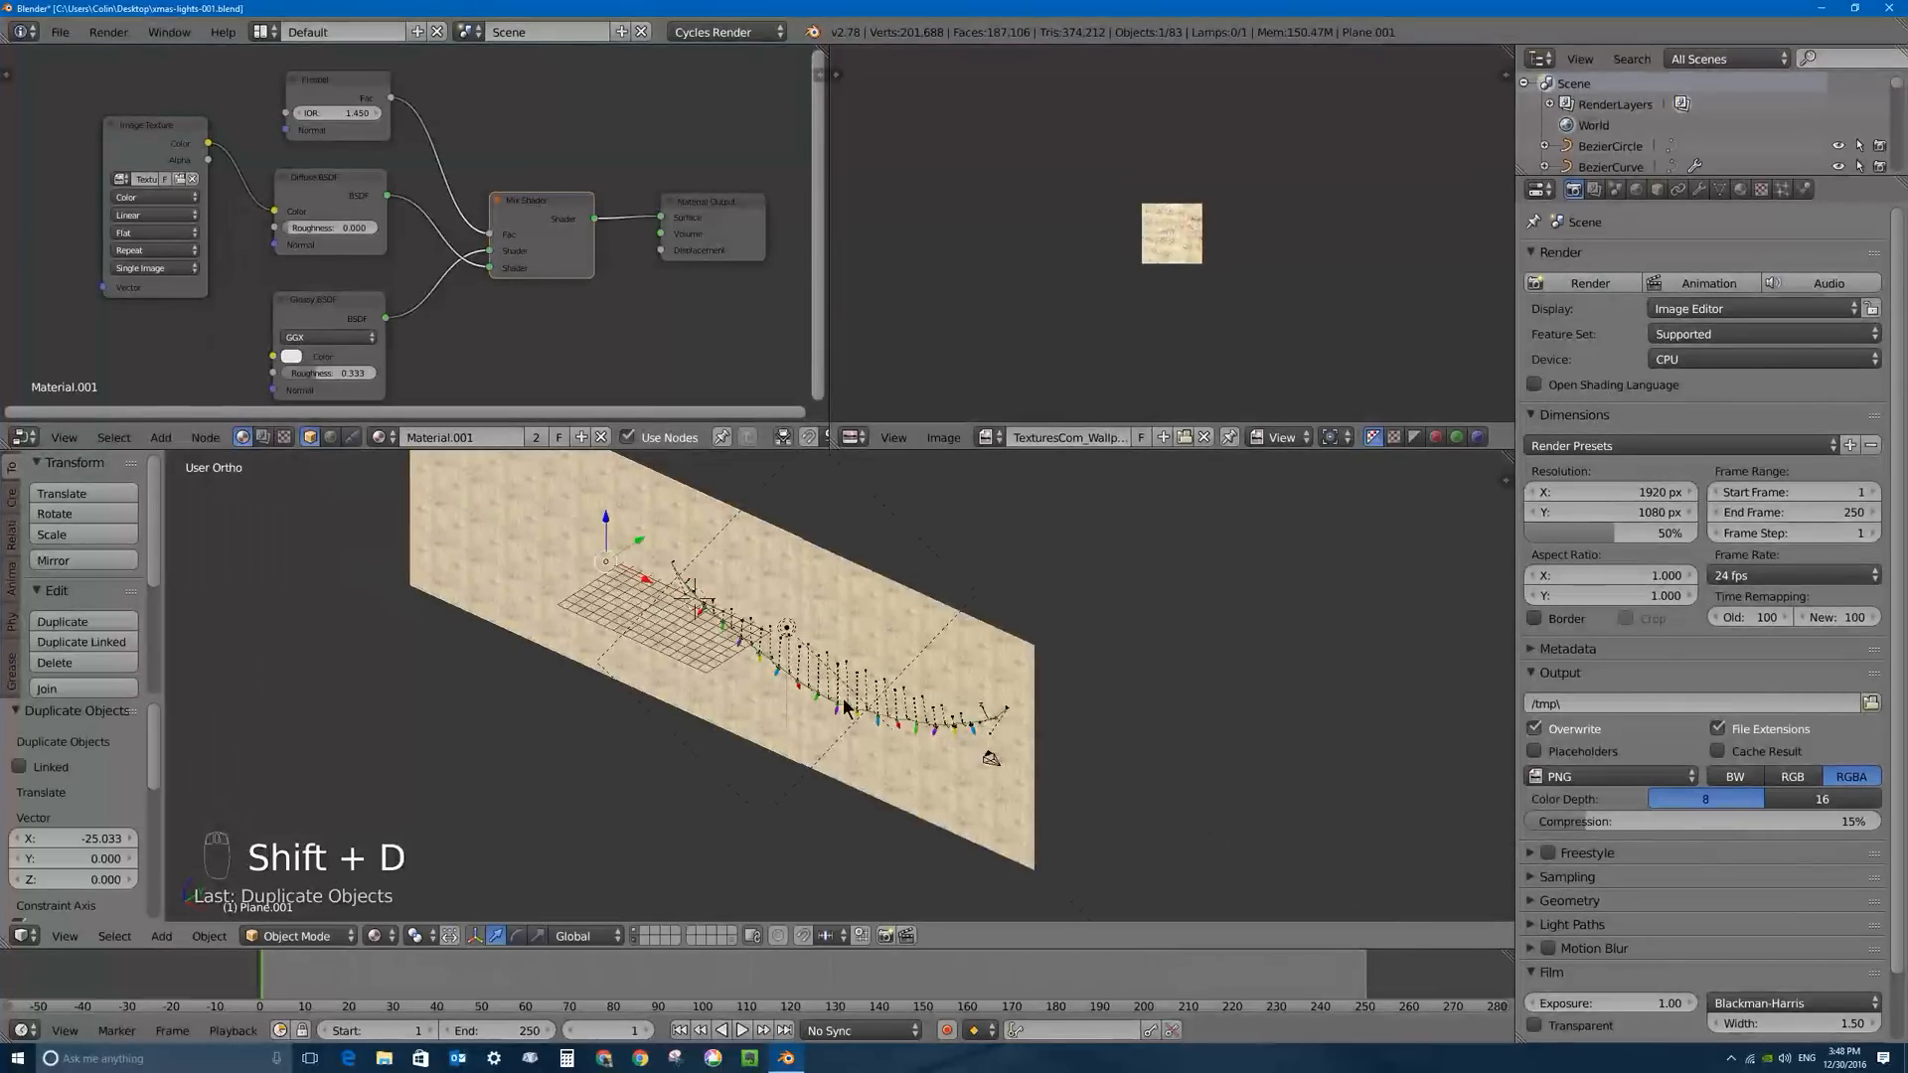
# Rotate the duplicated wall plane 90° about the global Z axis.
pyautogui.press('r')
pyautogui.press('z')
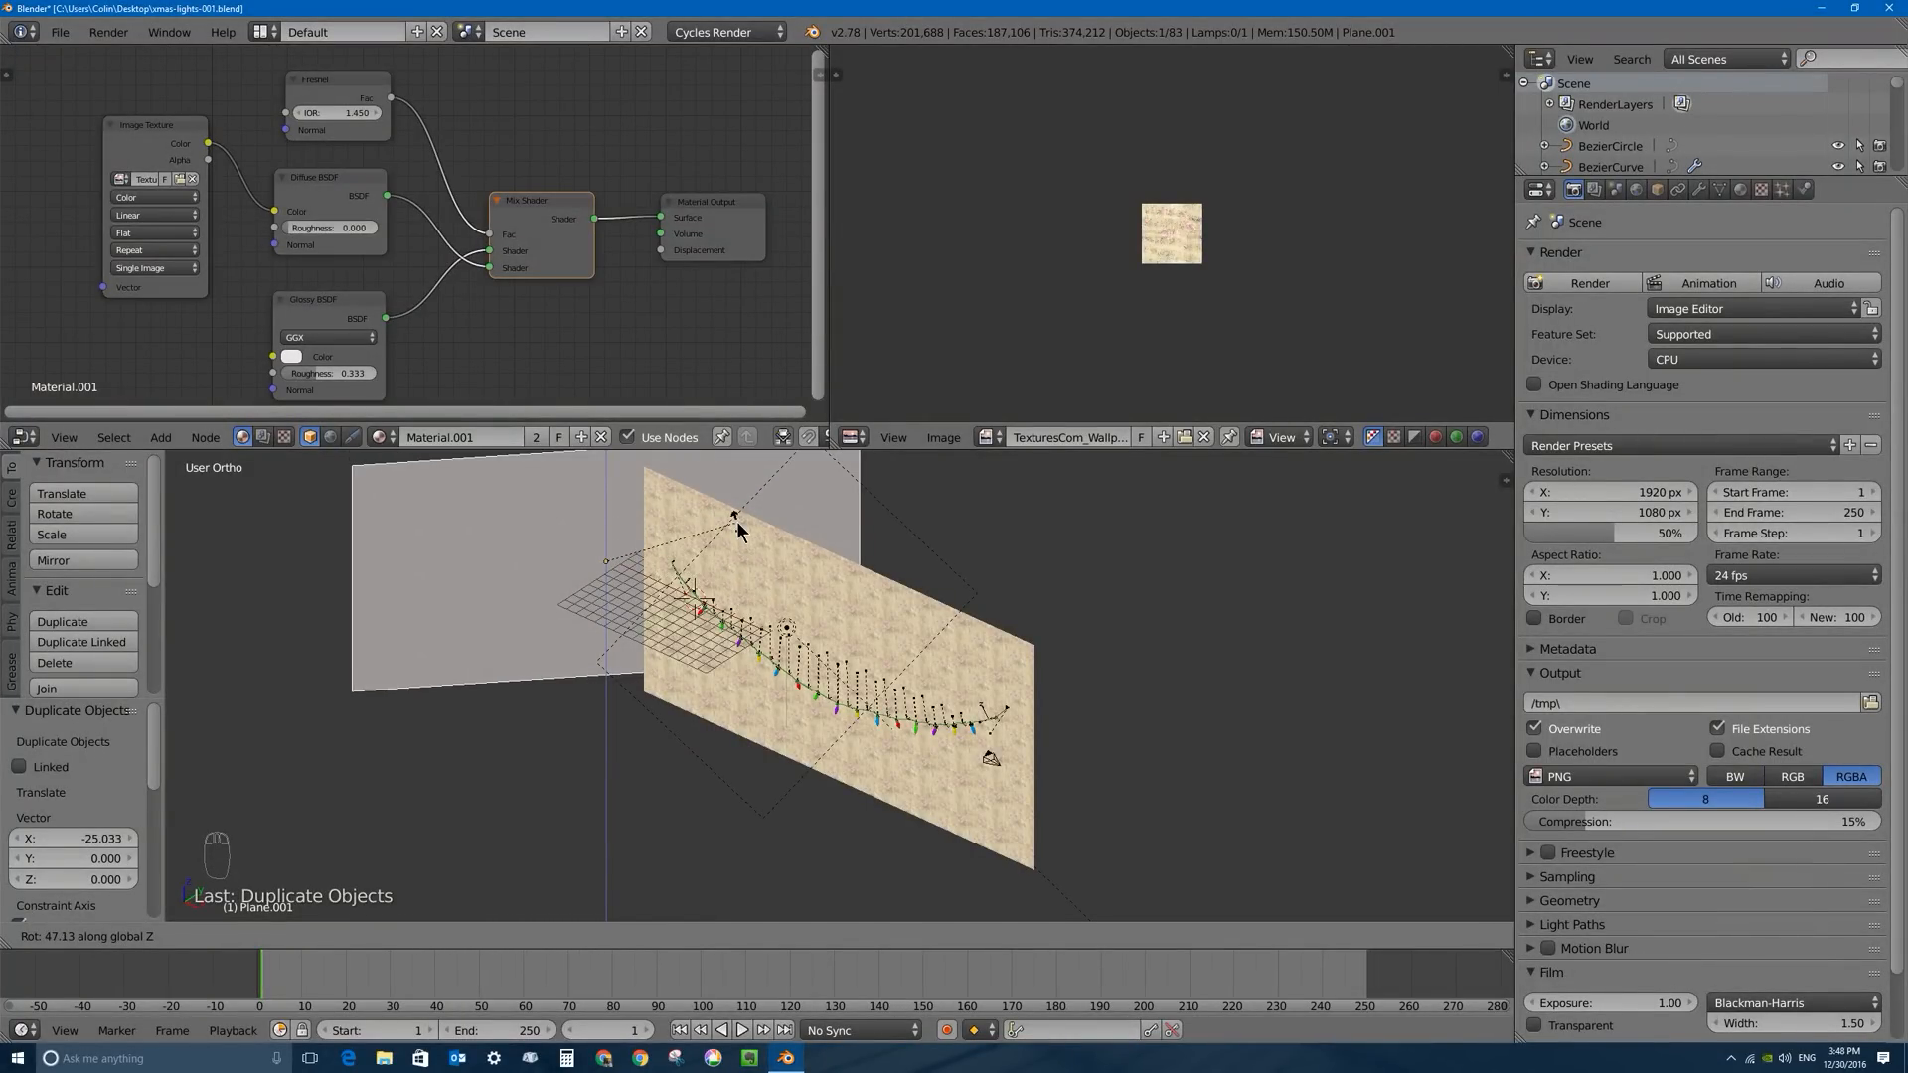
pyautogui.write('90')
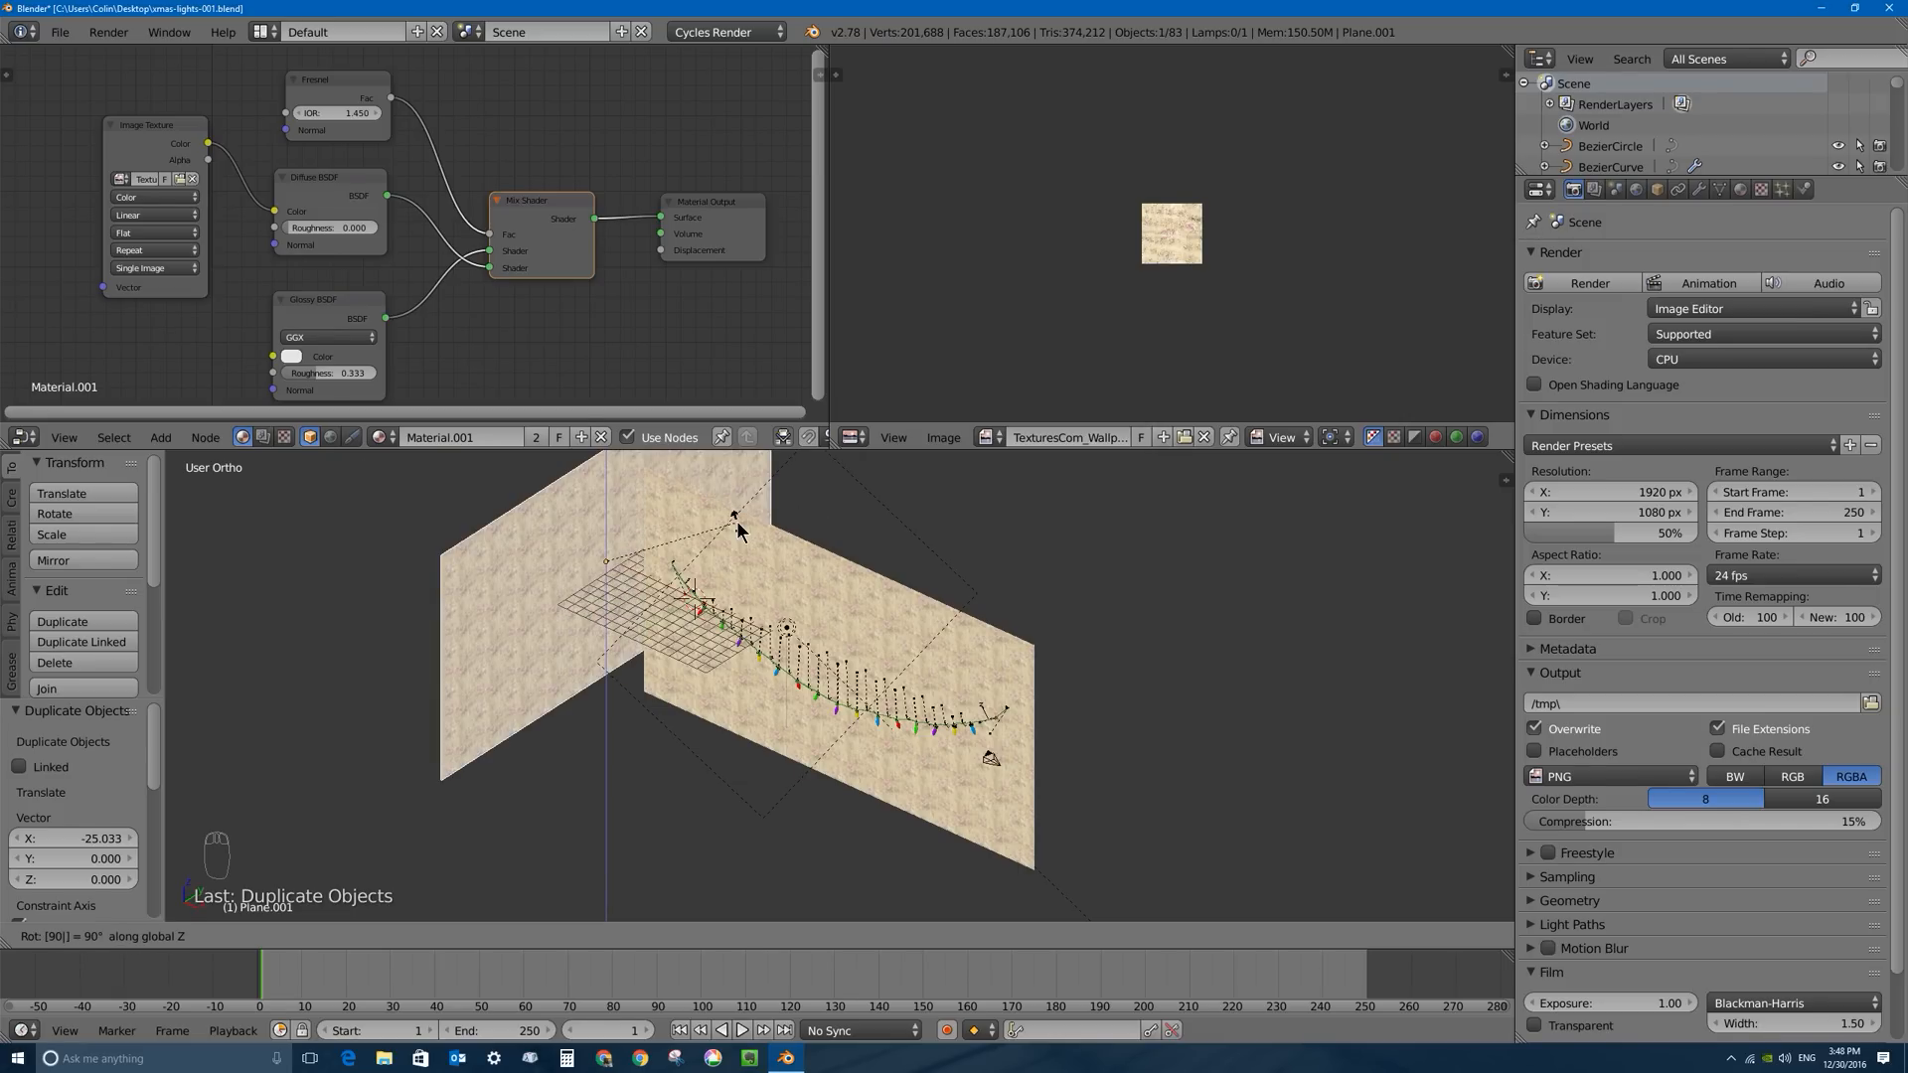
pyautogui.press('Return')
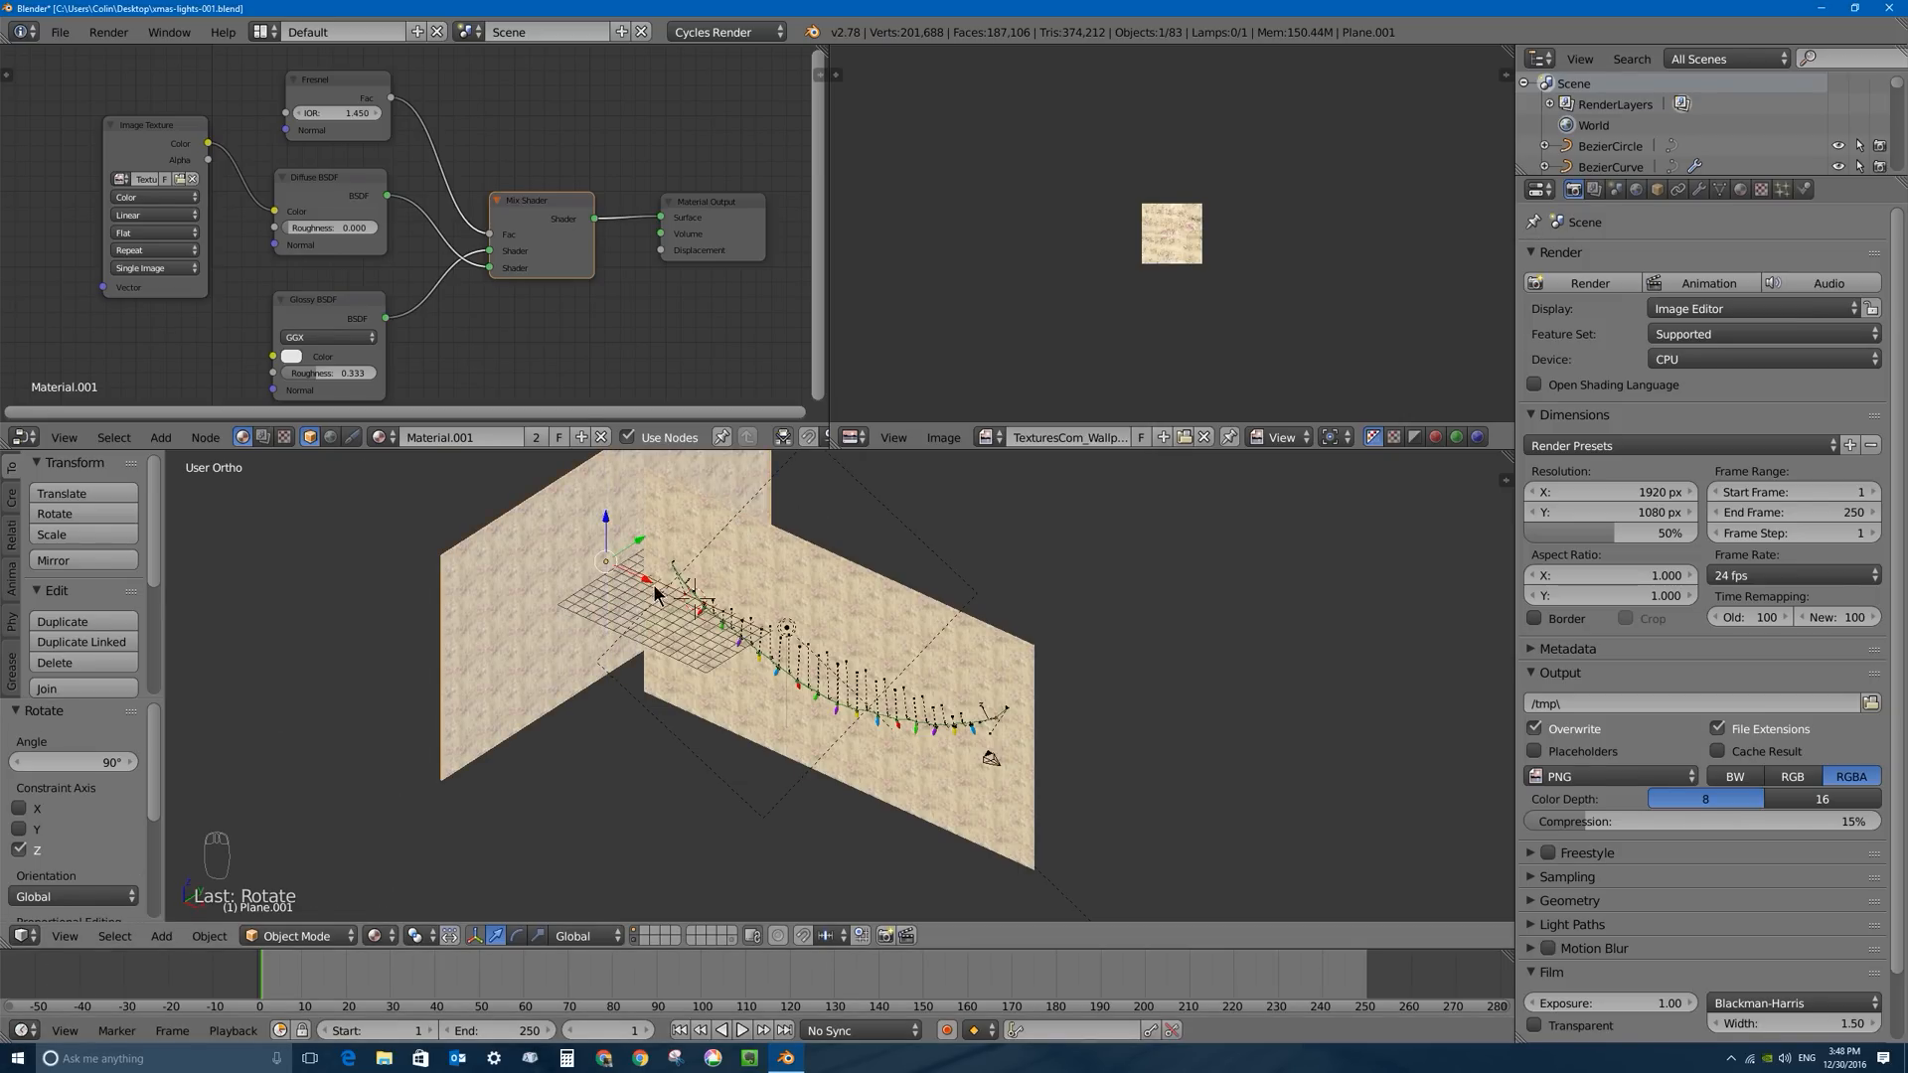
pyautogui.press('r')
pyautogui.press('z')
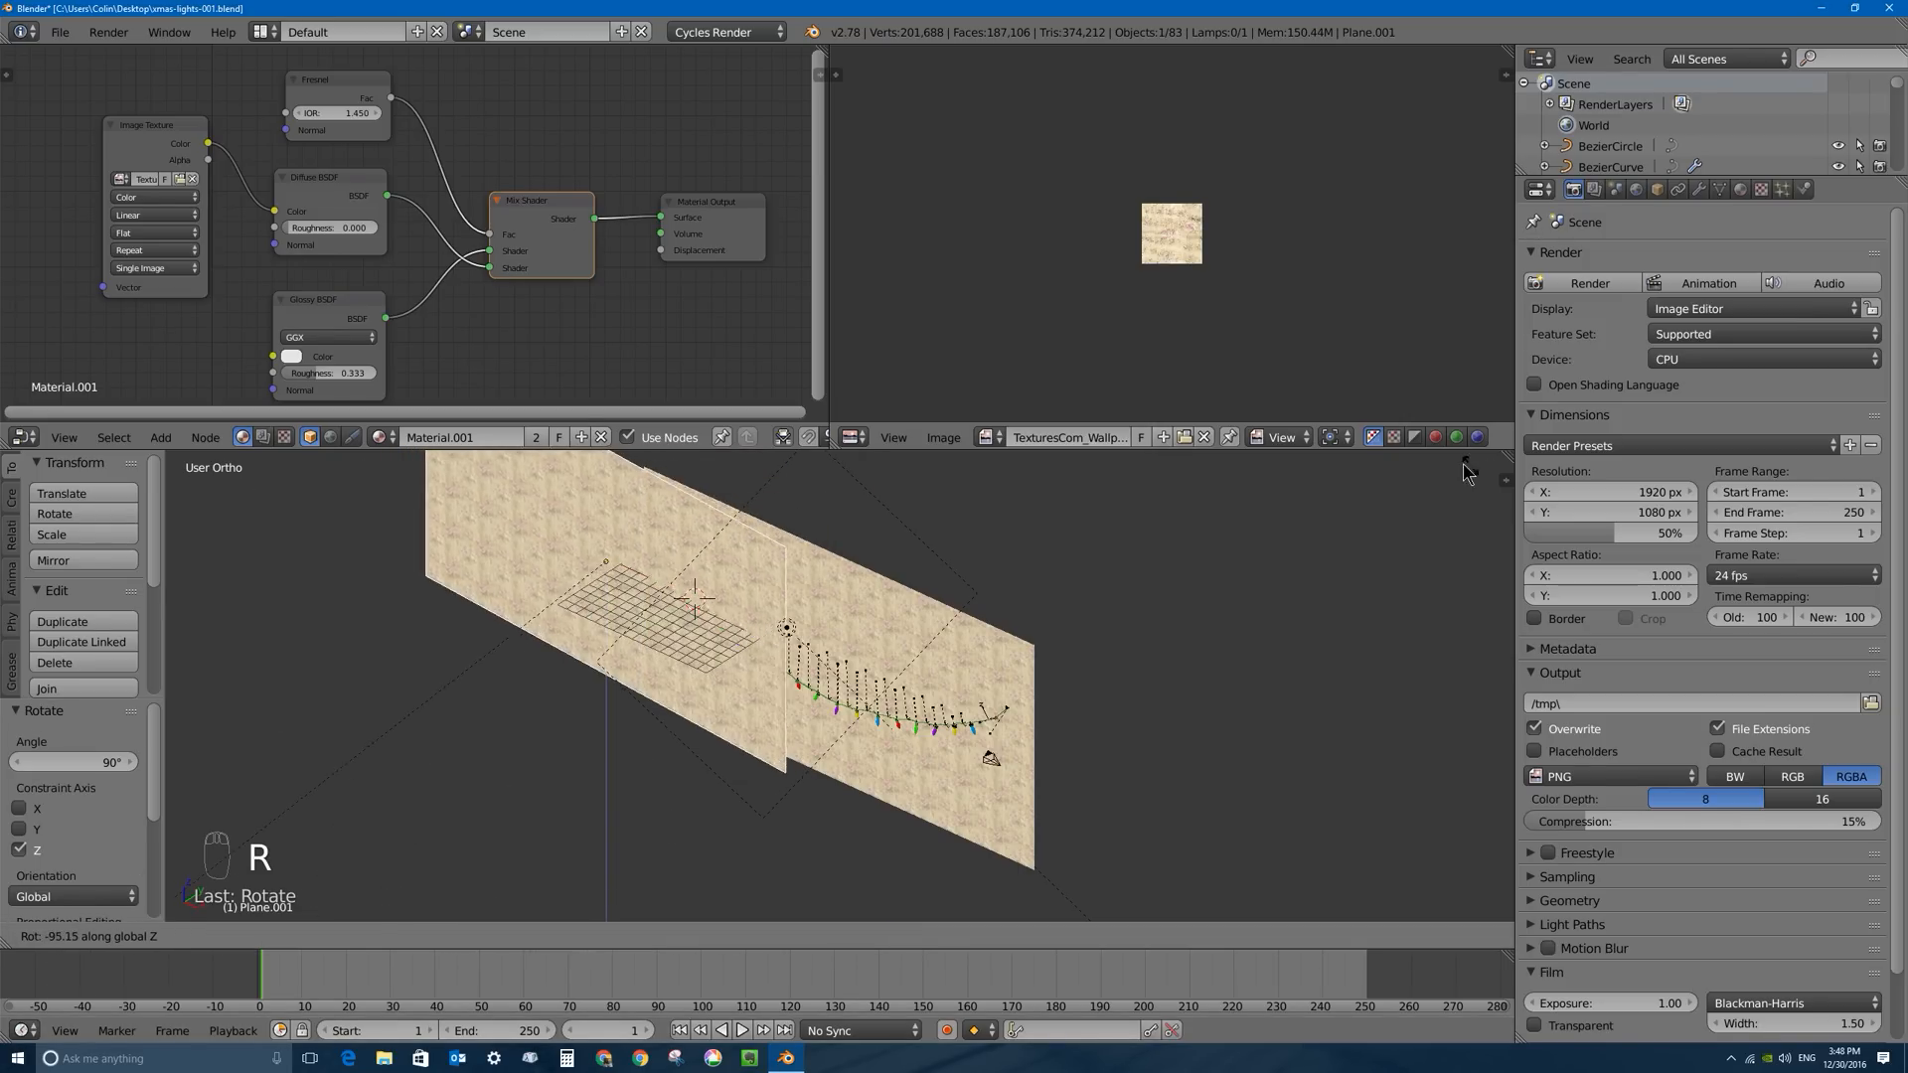
pyautogui.click(934, 651)
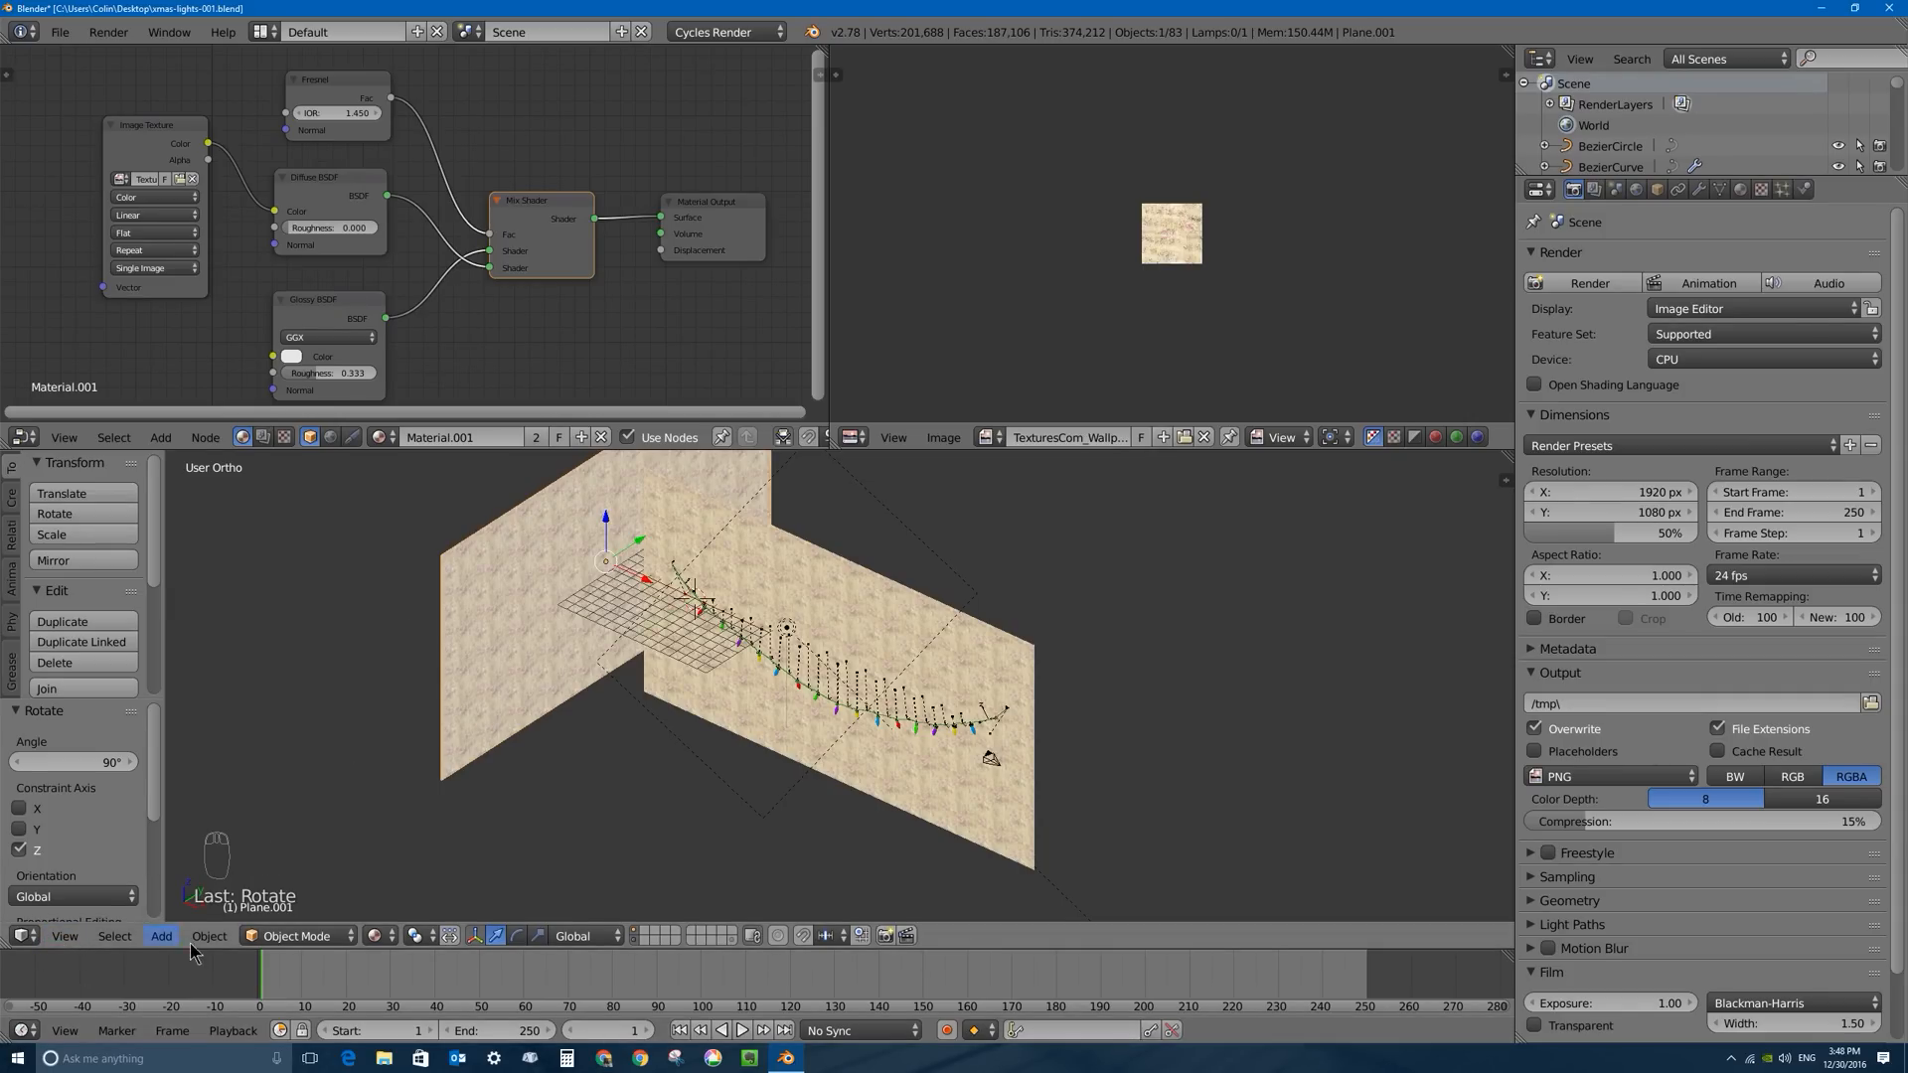
pyautogui.press('r')
pyautogui.press('z')
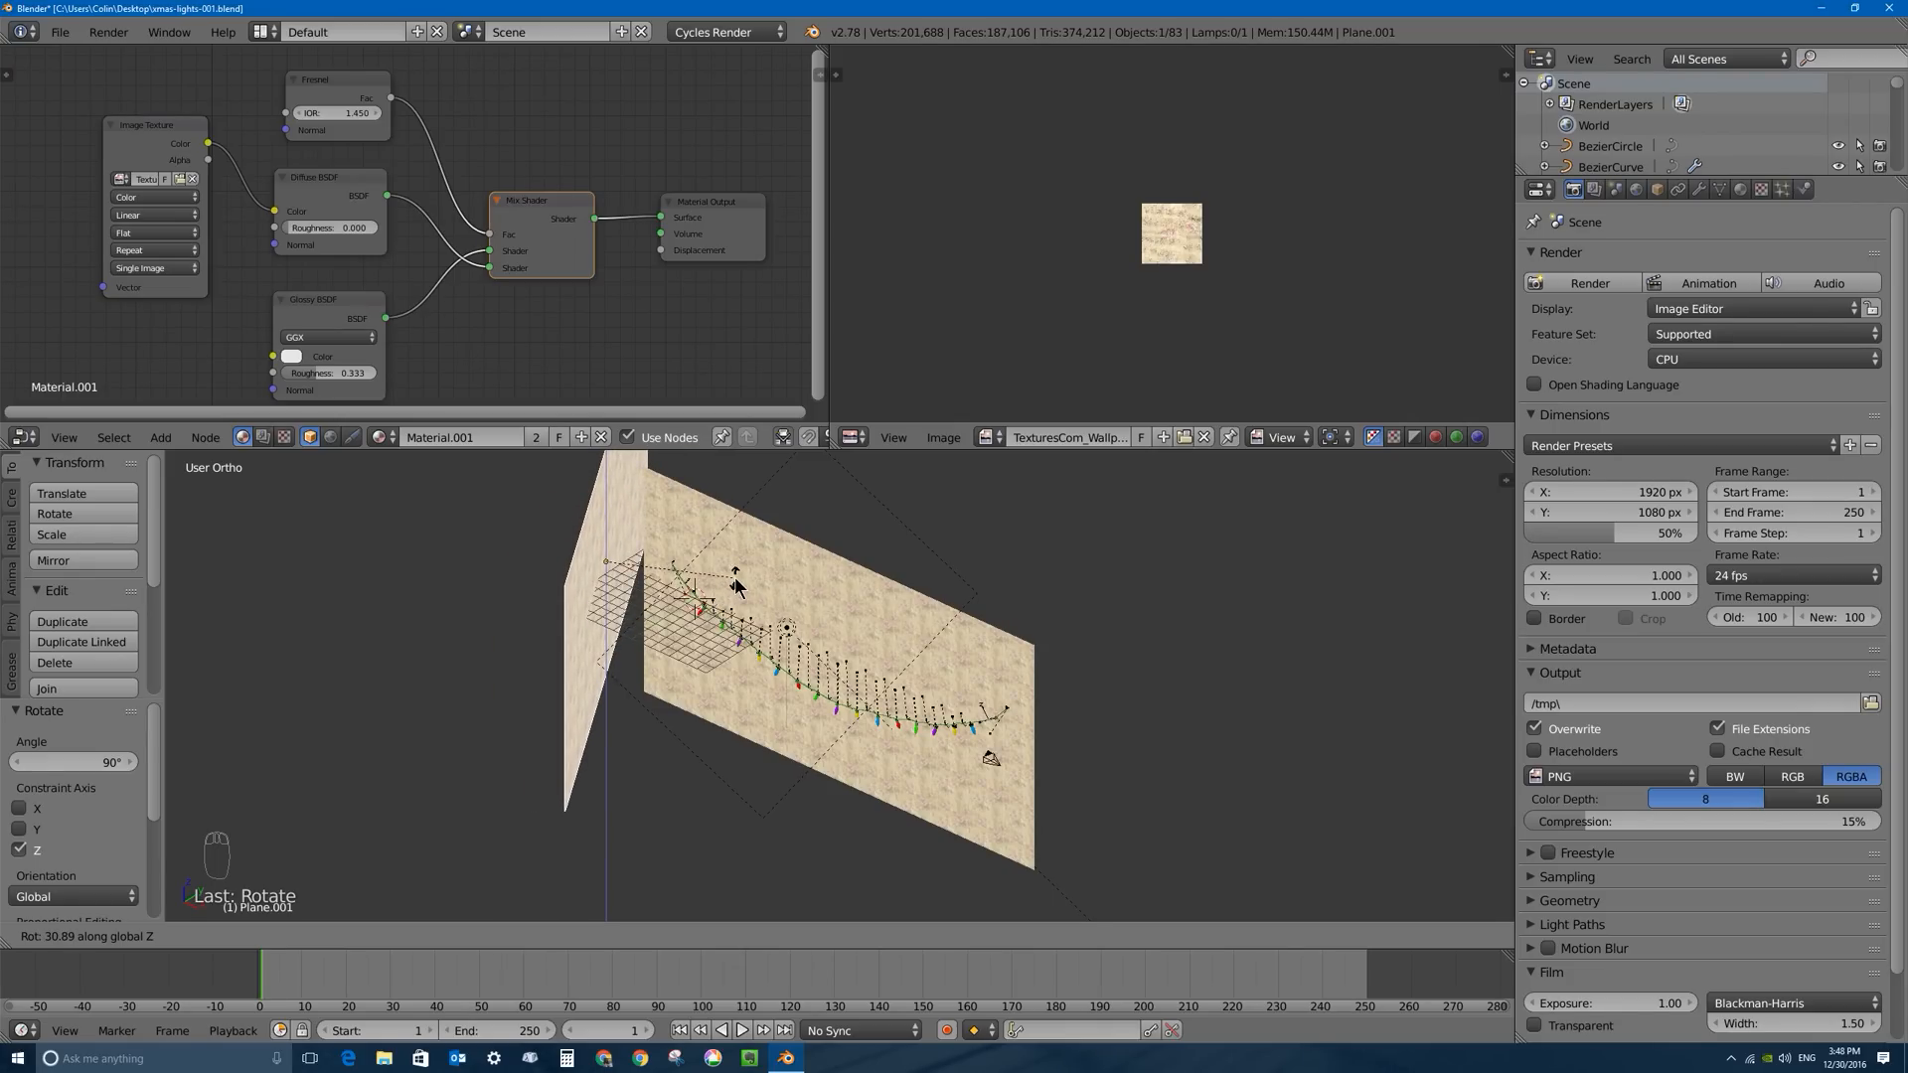
pyautogui.click(766, 567)
pyautogui.hotkey('ctrl', 'z')
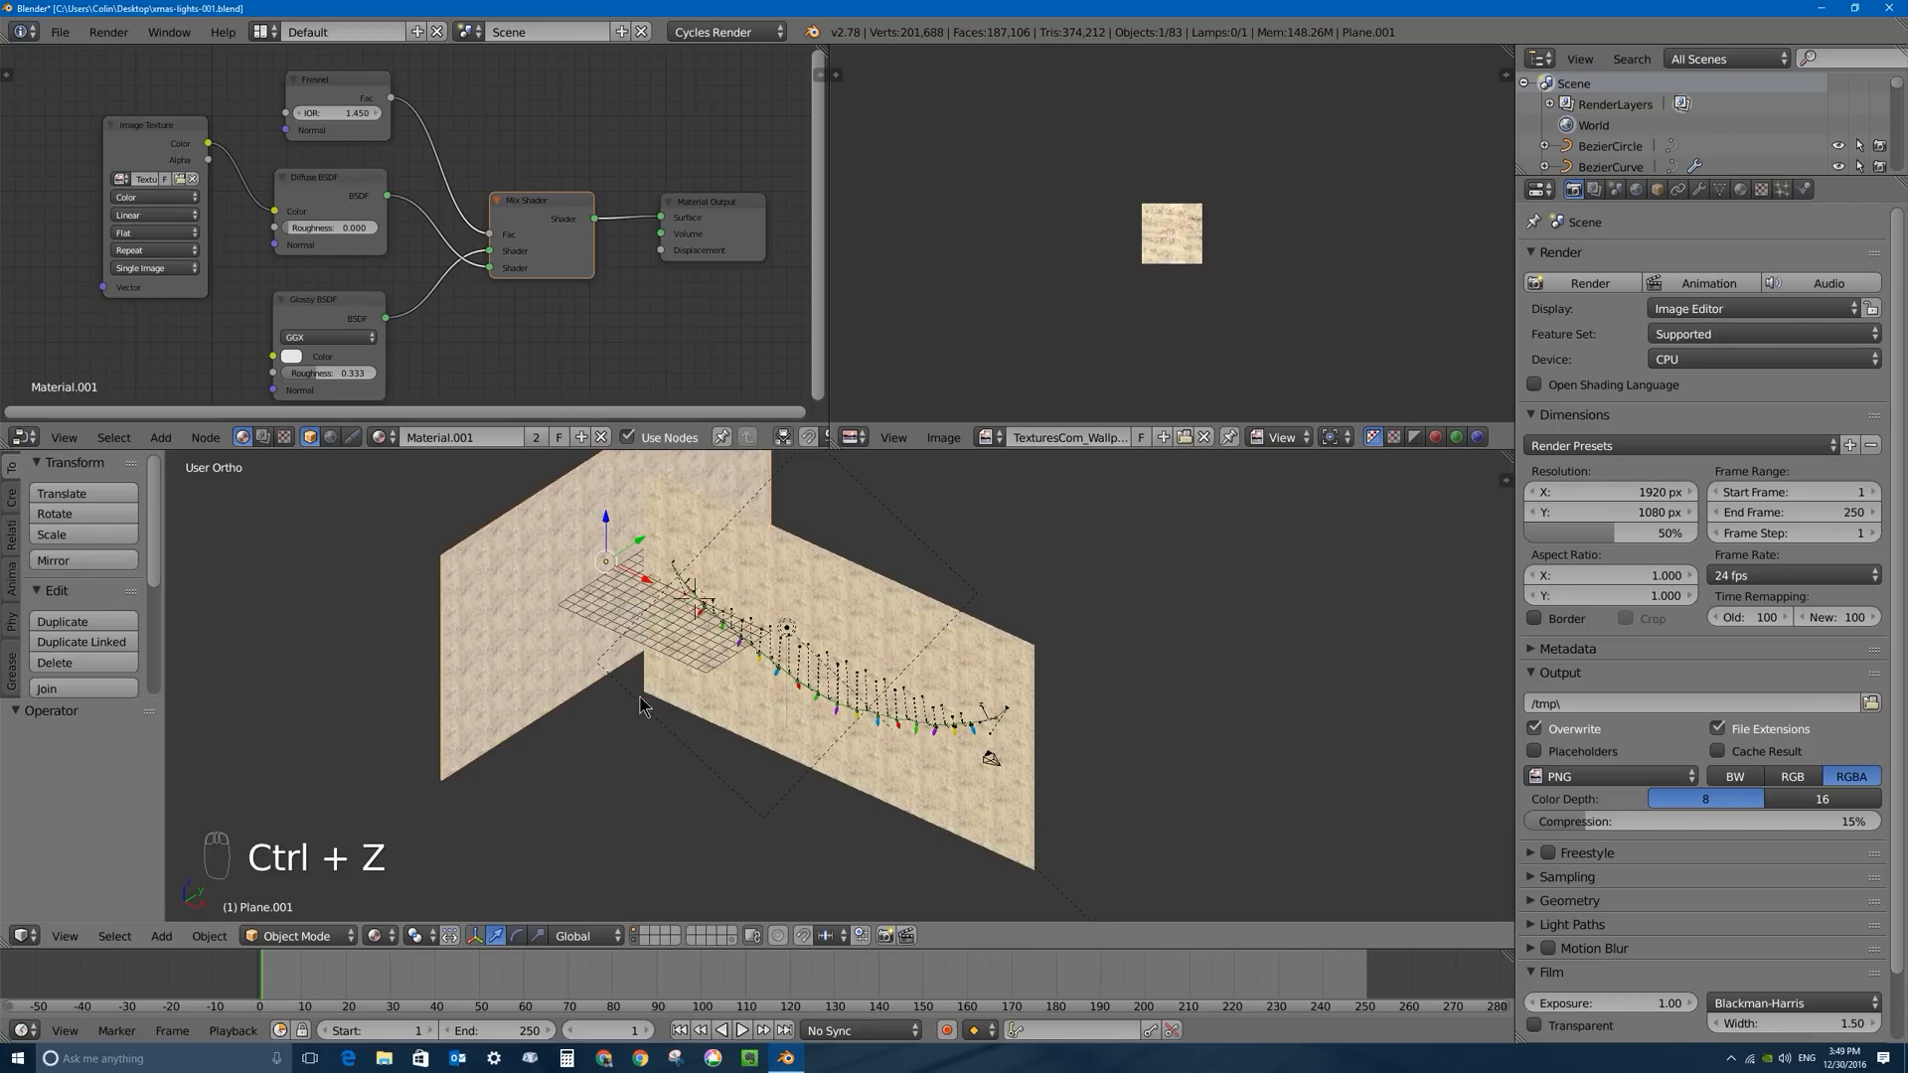
# In top view, move the rotated wall plane by about X 8.573, Y -20.698, and by X -4.380, Y -0.170, forming a corner with the back wall.
pyautogui.press('KP_7')
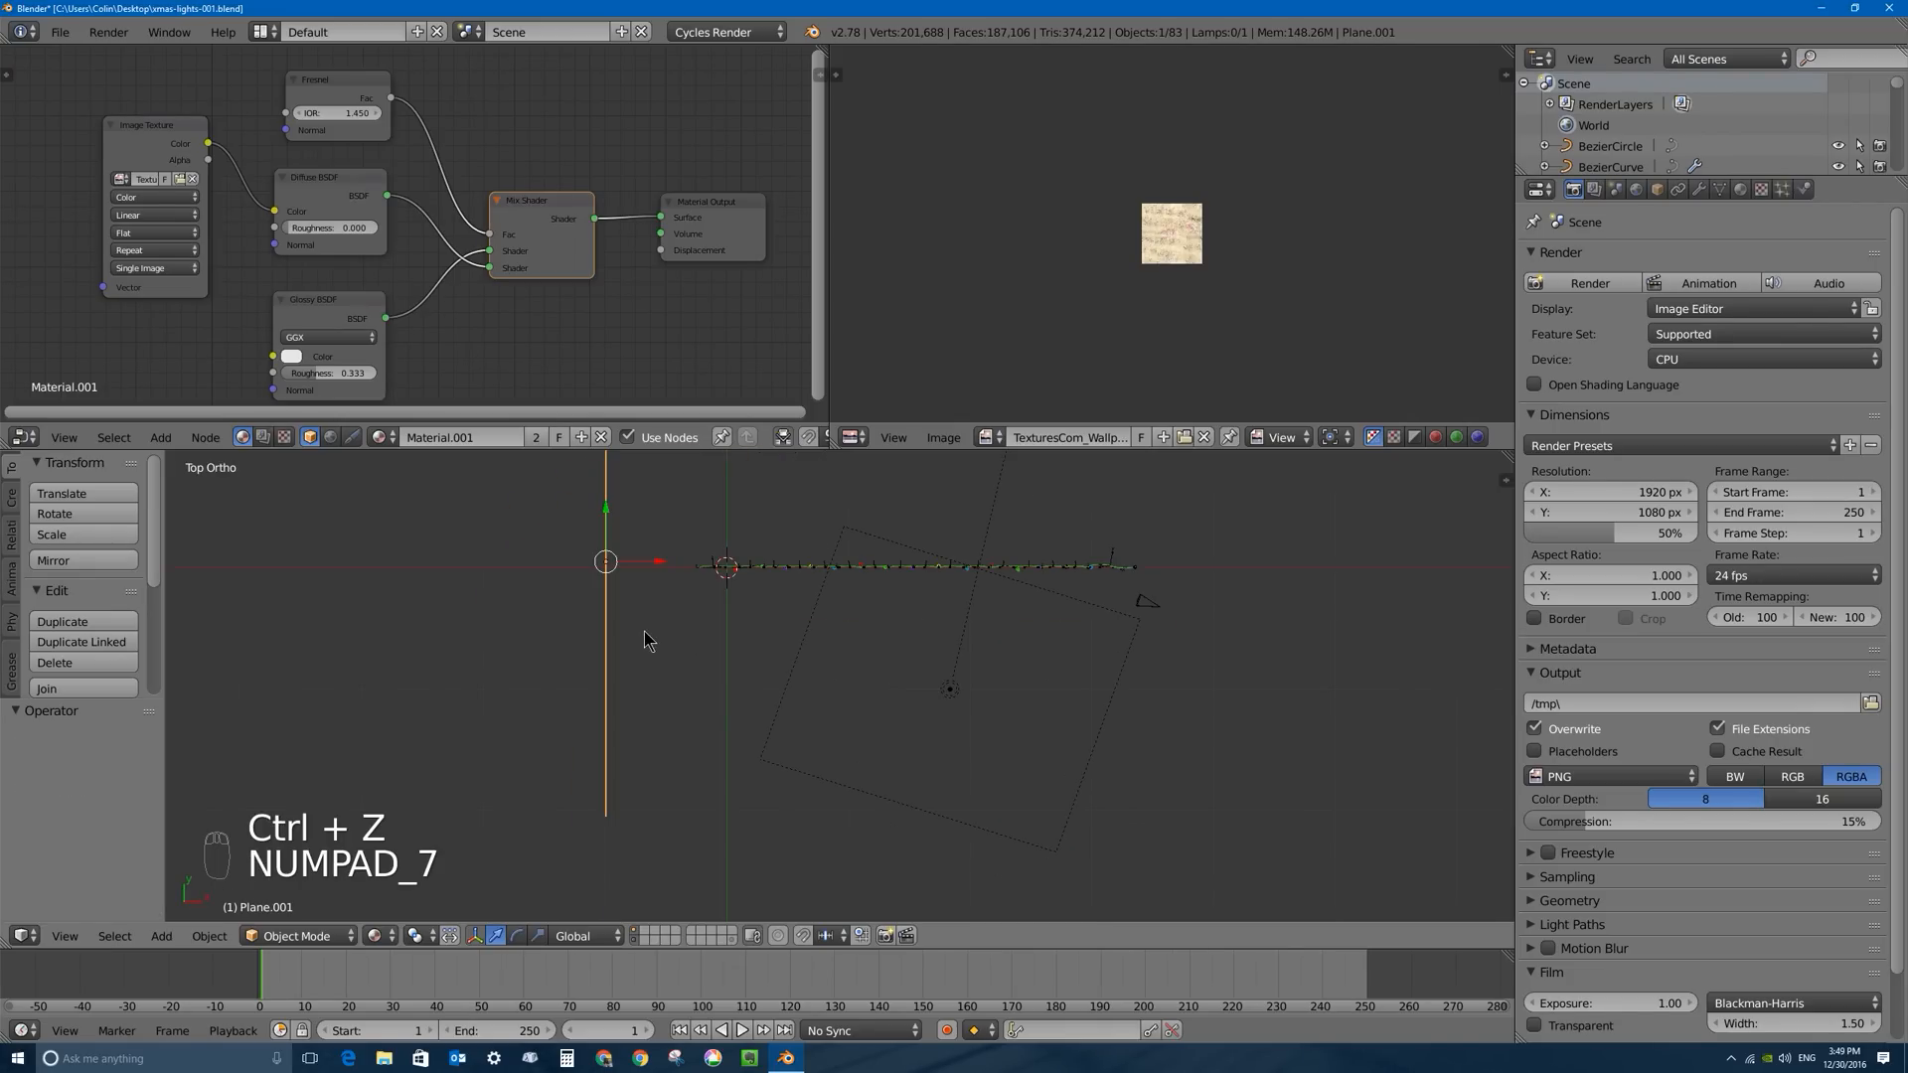
pyautogui.press('g')
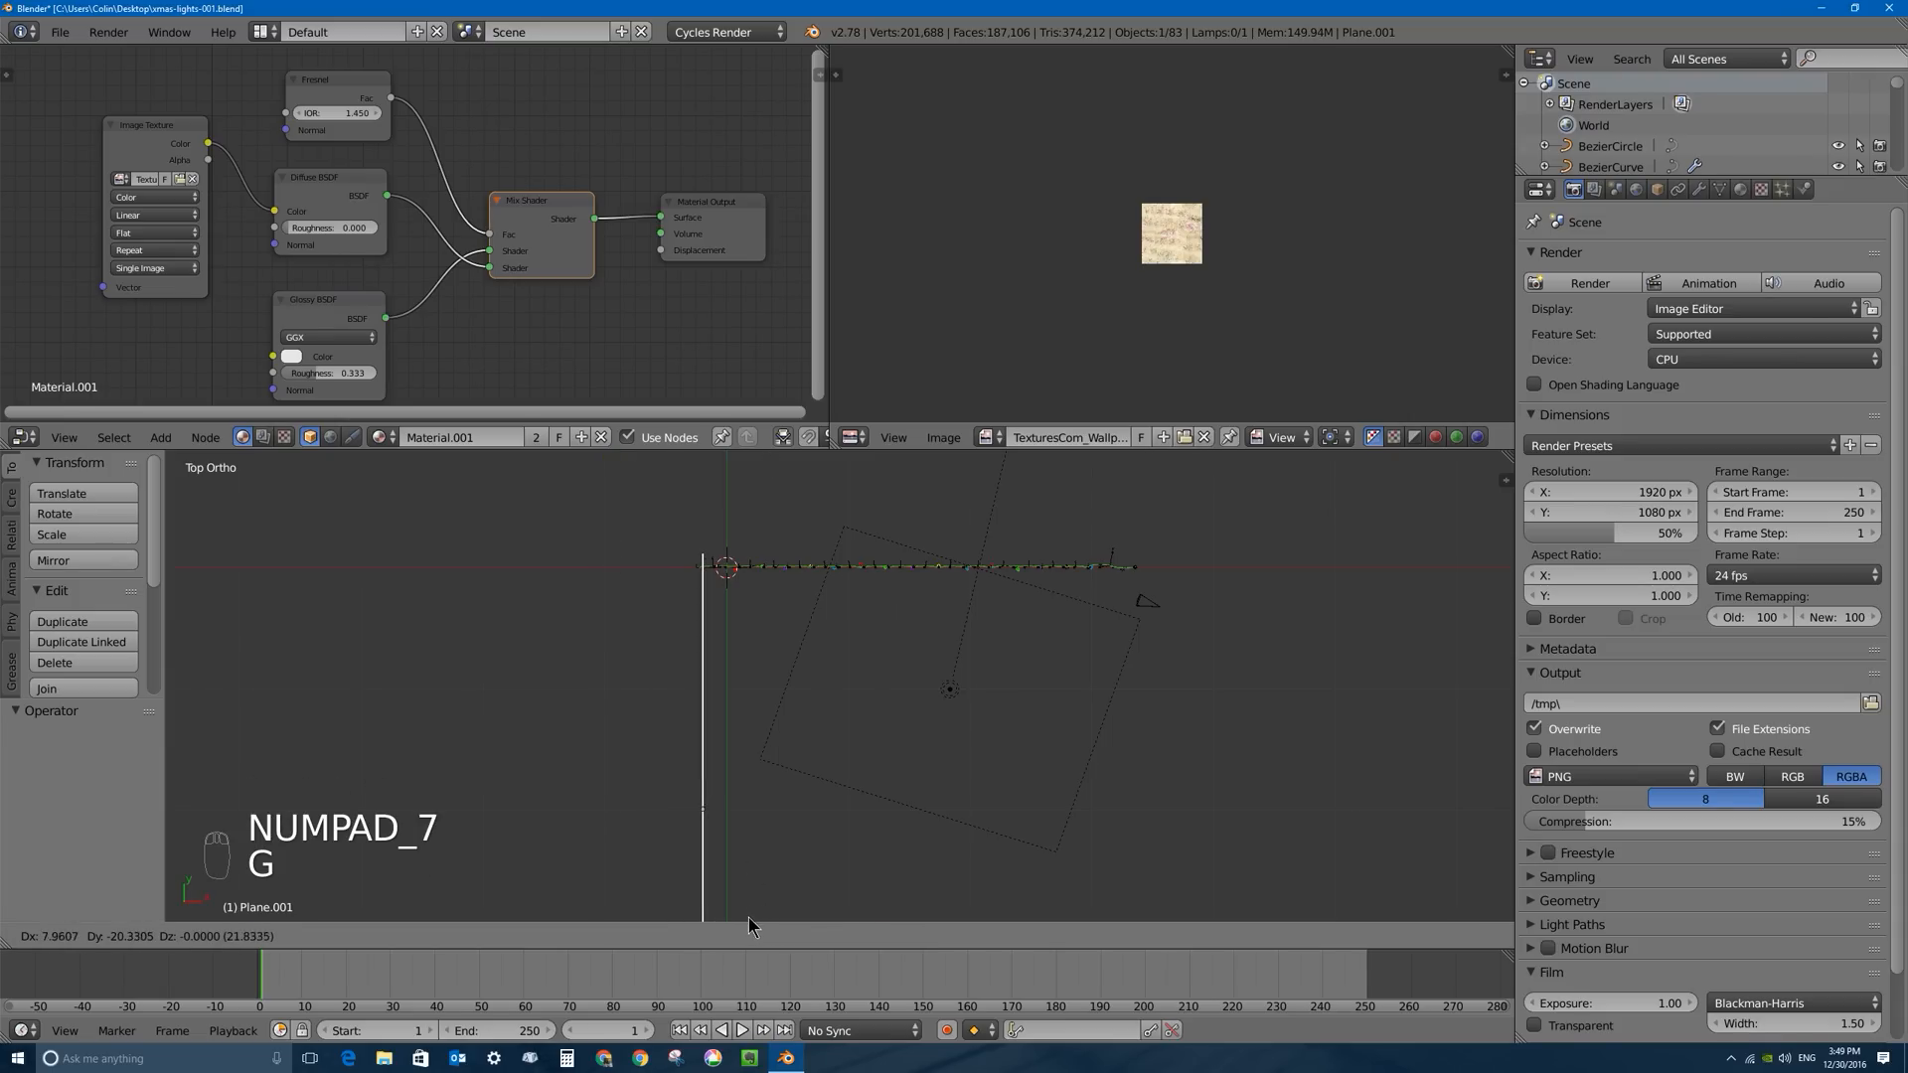
pyautogui.click(759, 476)
pyautogui.press('z')
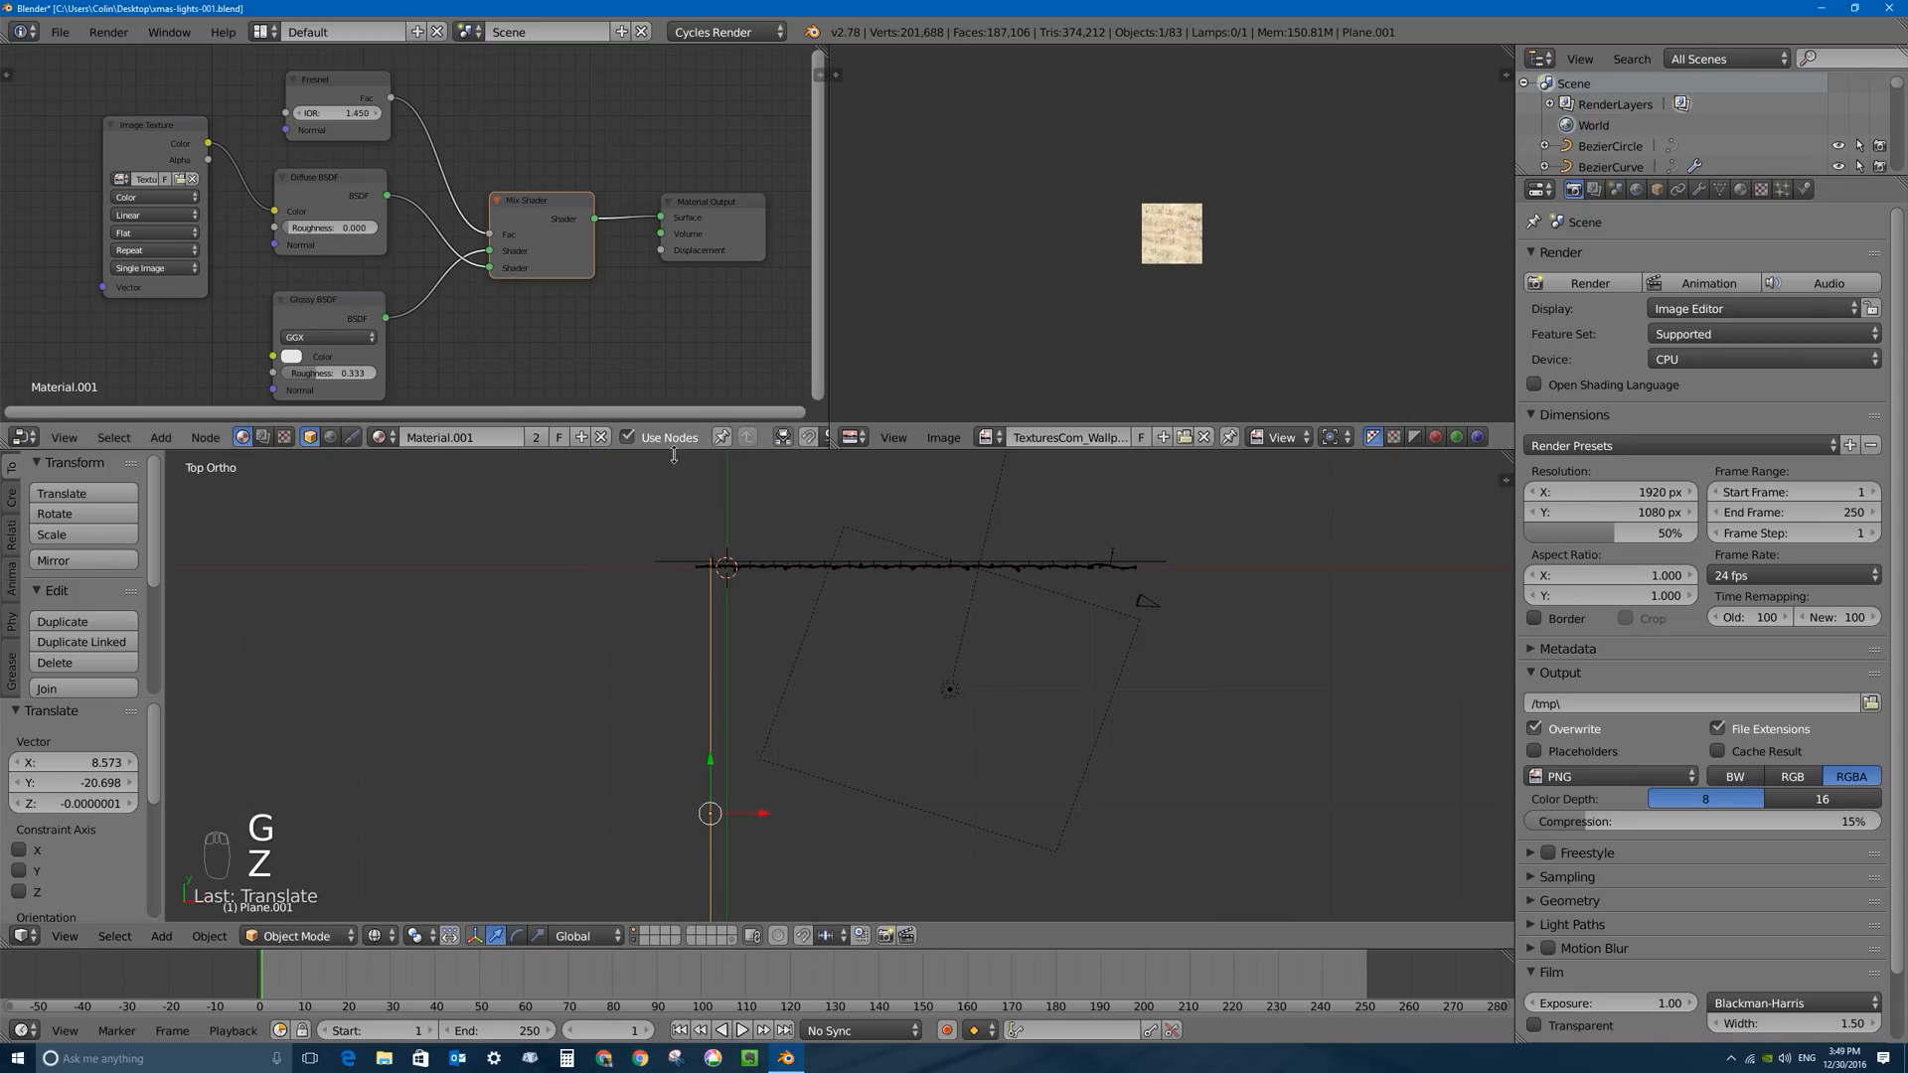
pyautogui.scroll(2, 679, 511)
pyautogui.press('g')
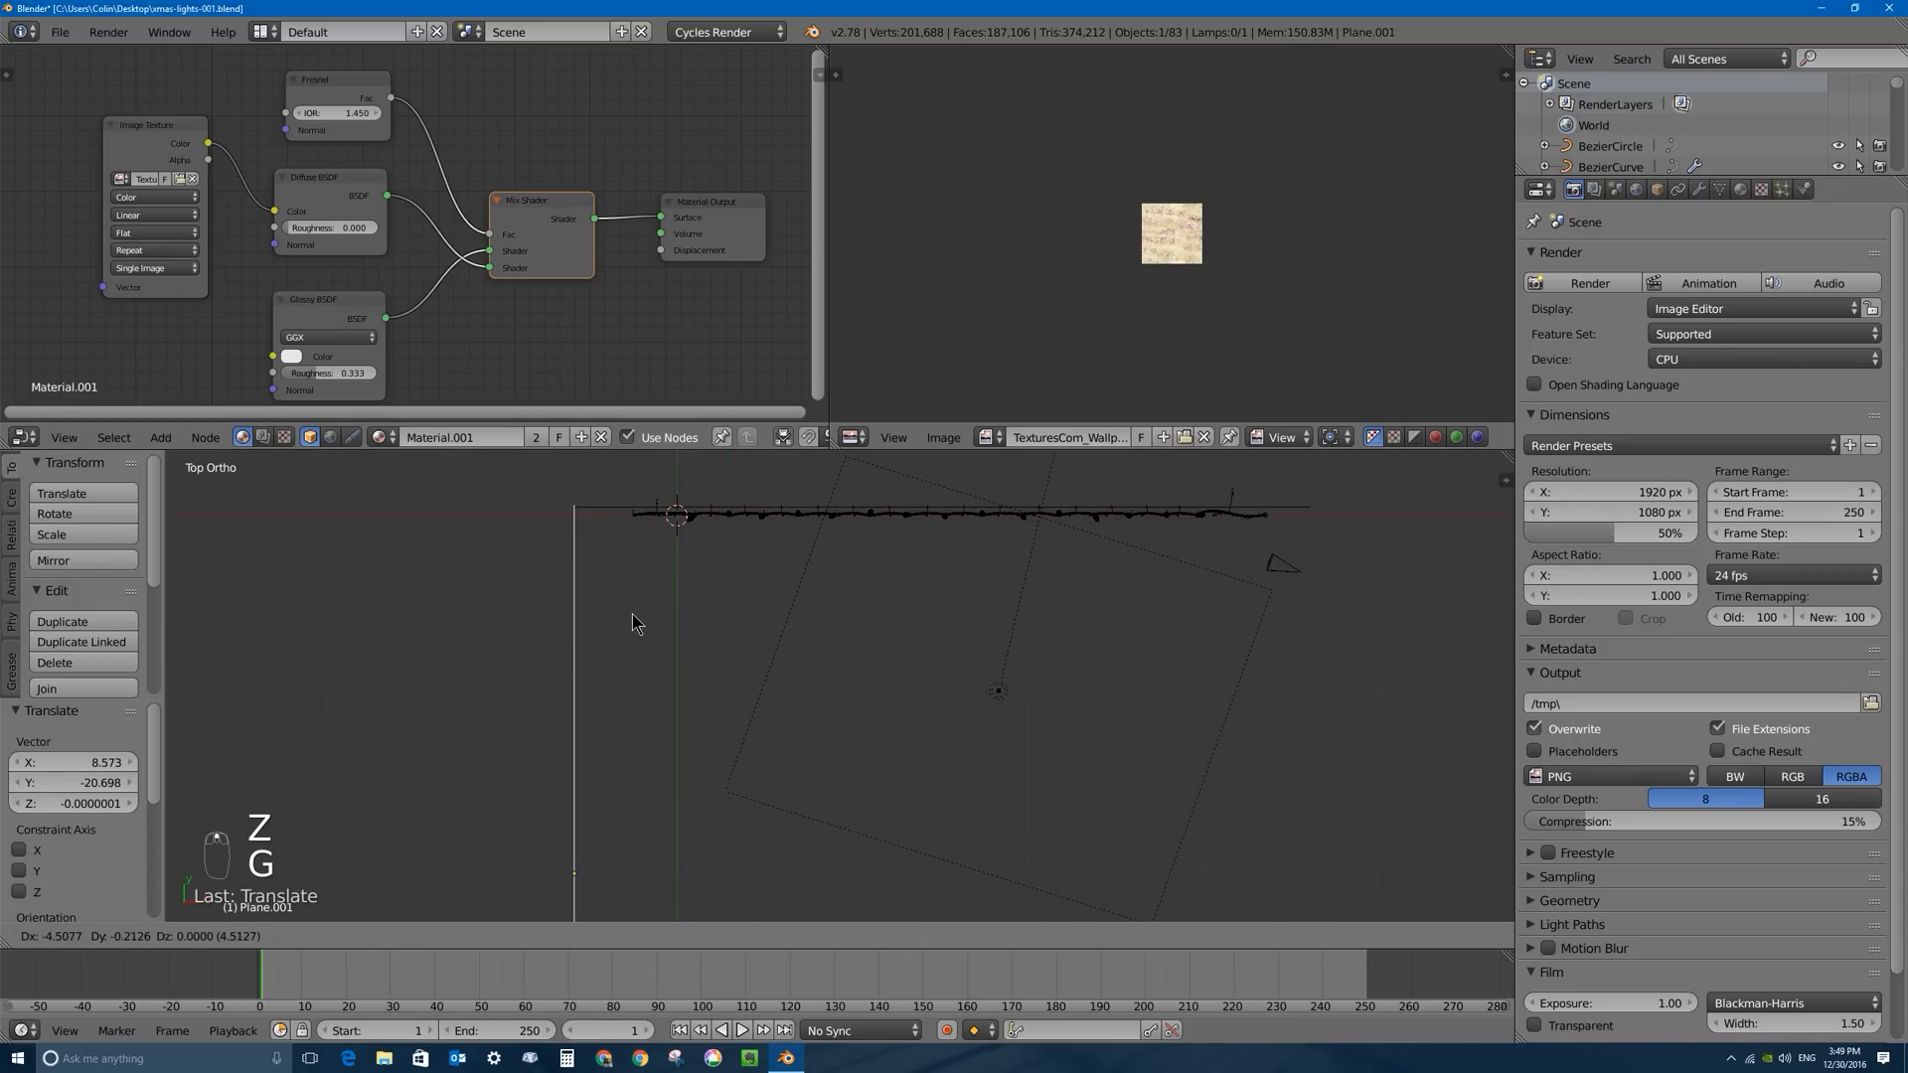
pyautogui.click(636, 623)
# Show the camera view in Rendered shading.
pyautogui.press('KP_0')
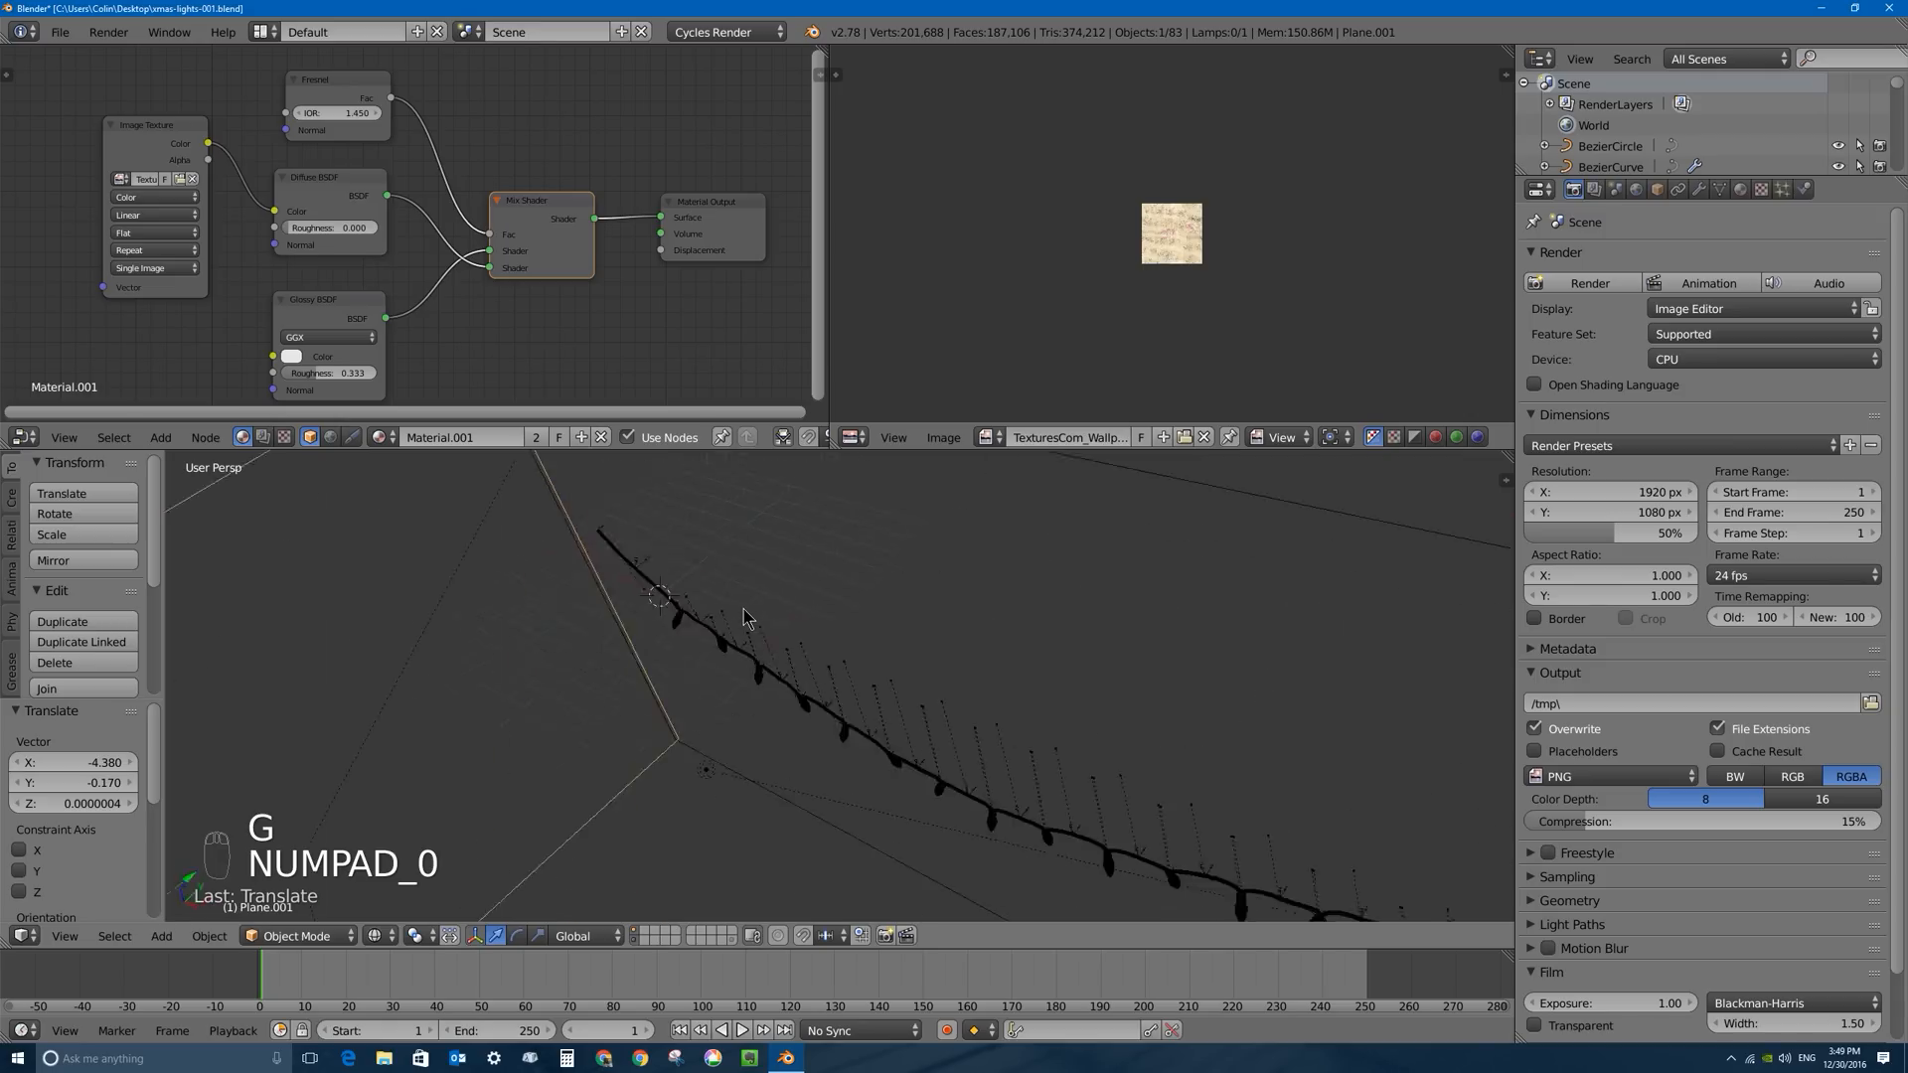
pyautogui.click(375, 936)
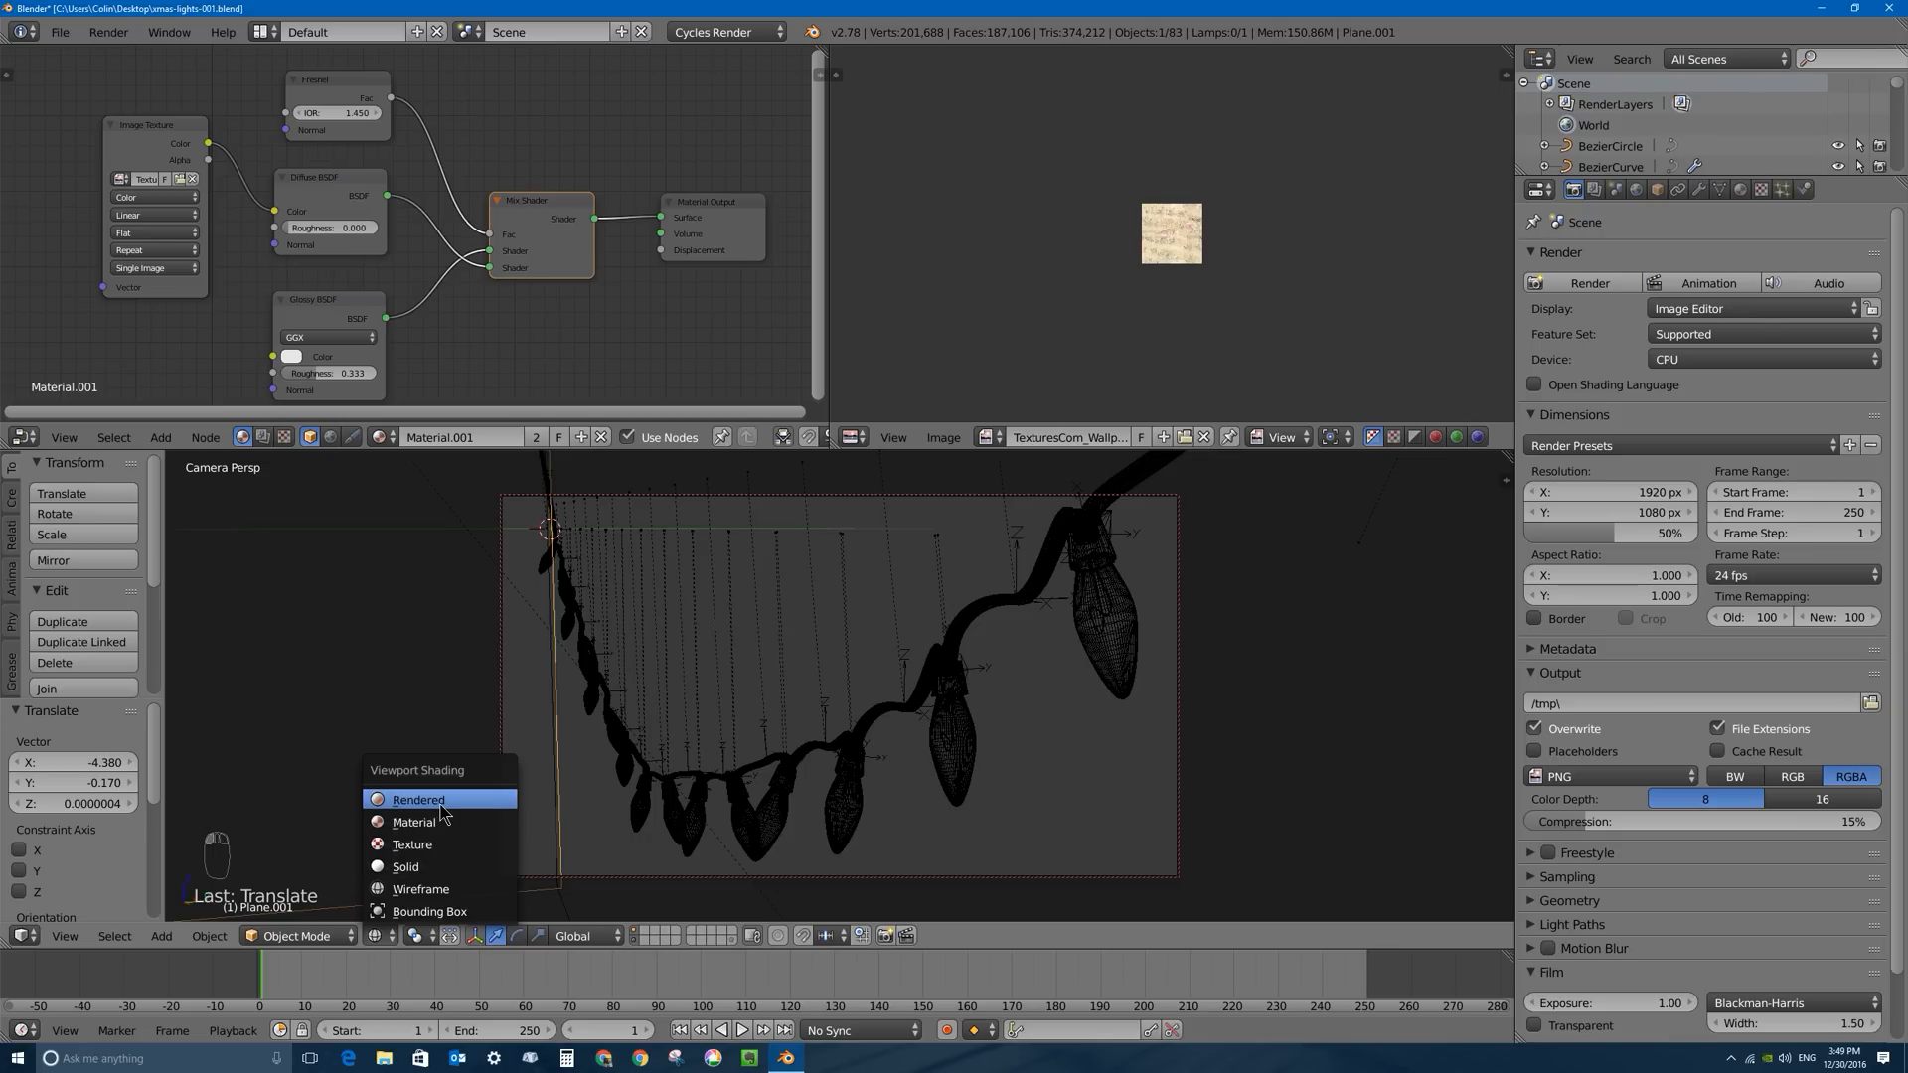
pyautogui.click(438, 803)
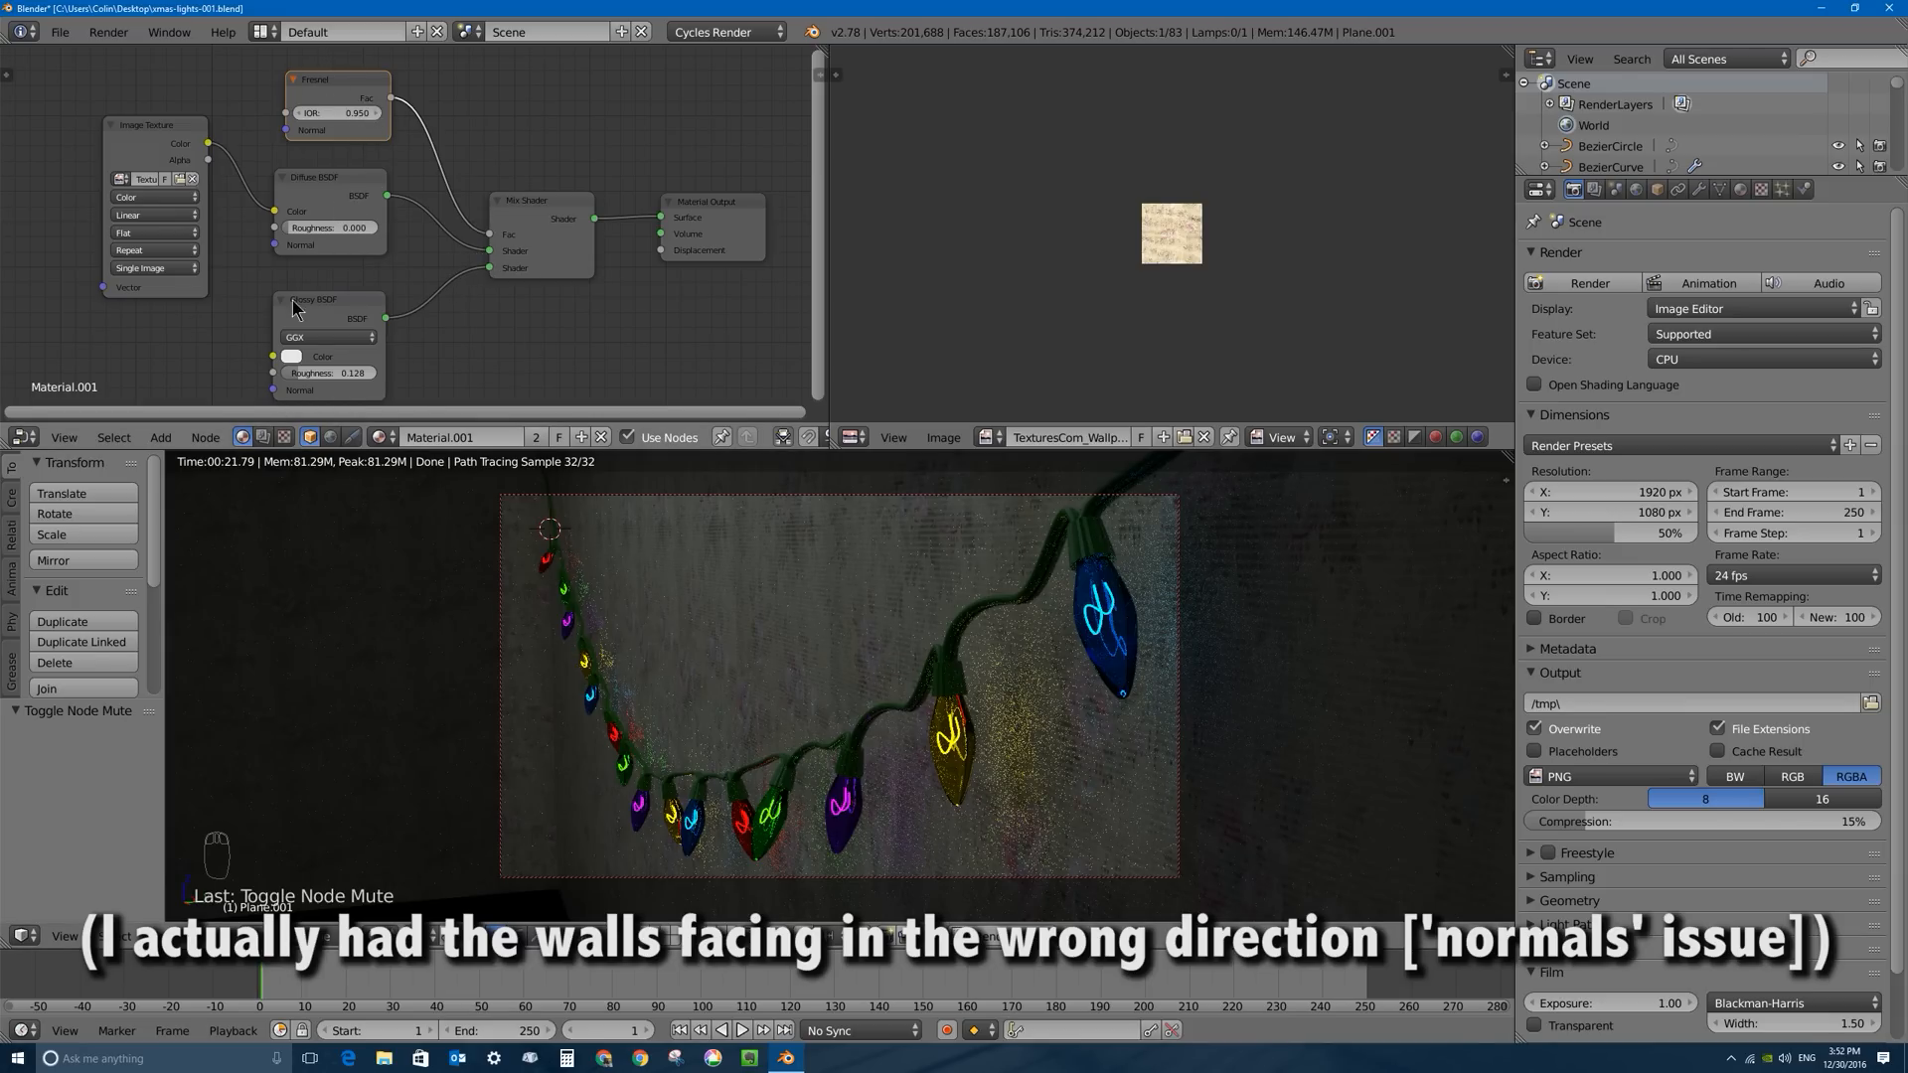
# Try swapping the Diffuse and Glossy links on the Mix Shader's shader inputs, and restore their original order.
pyautogui.moveTo(489, 250); pyautogui.dragTo(490, 264)
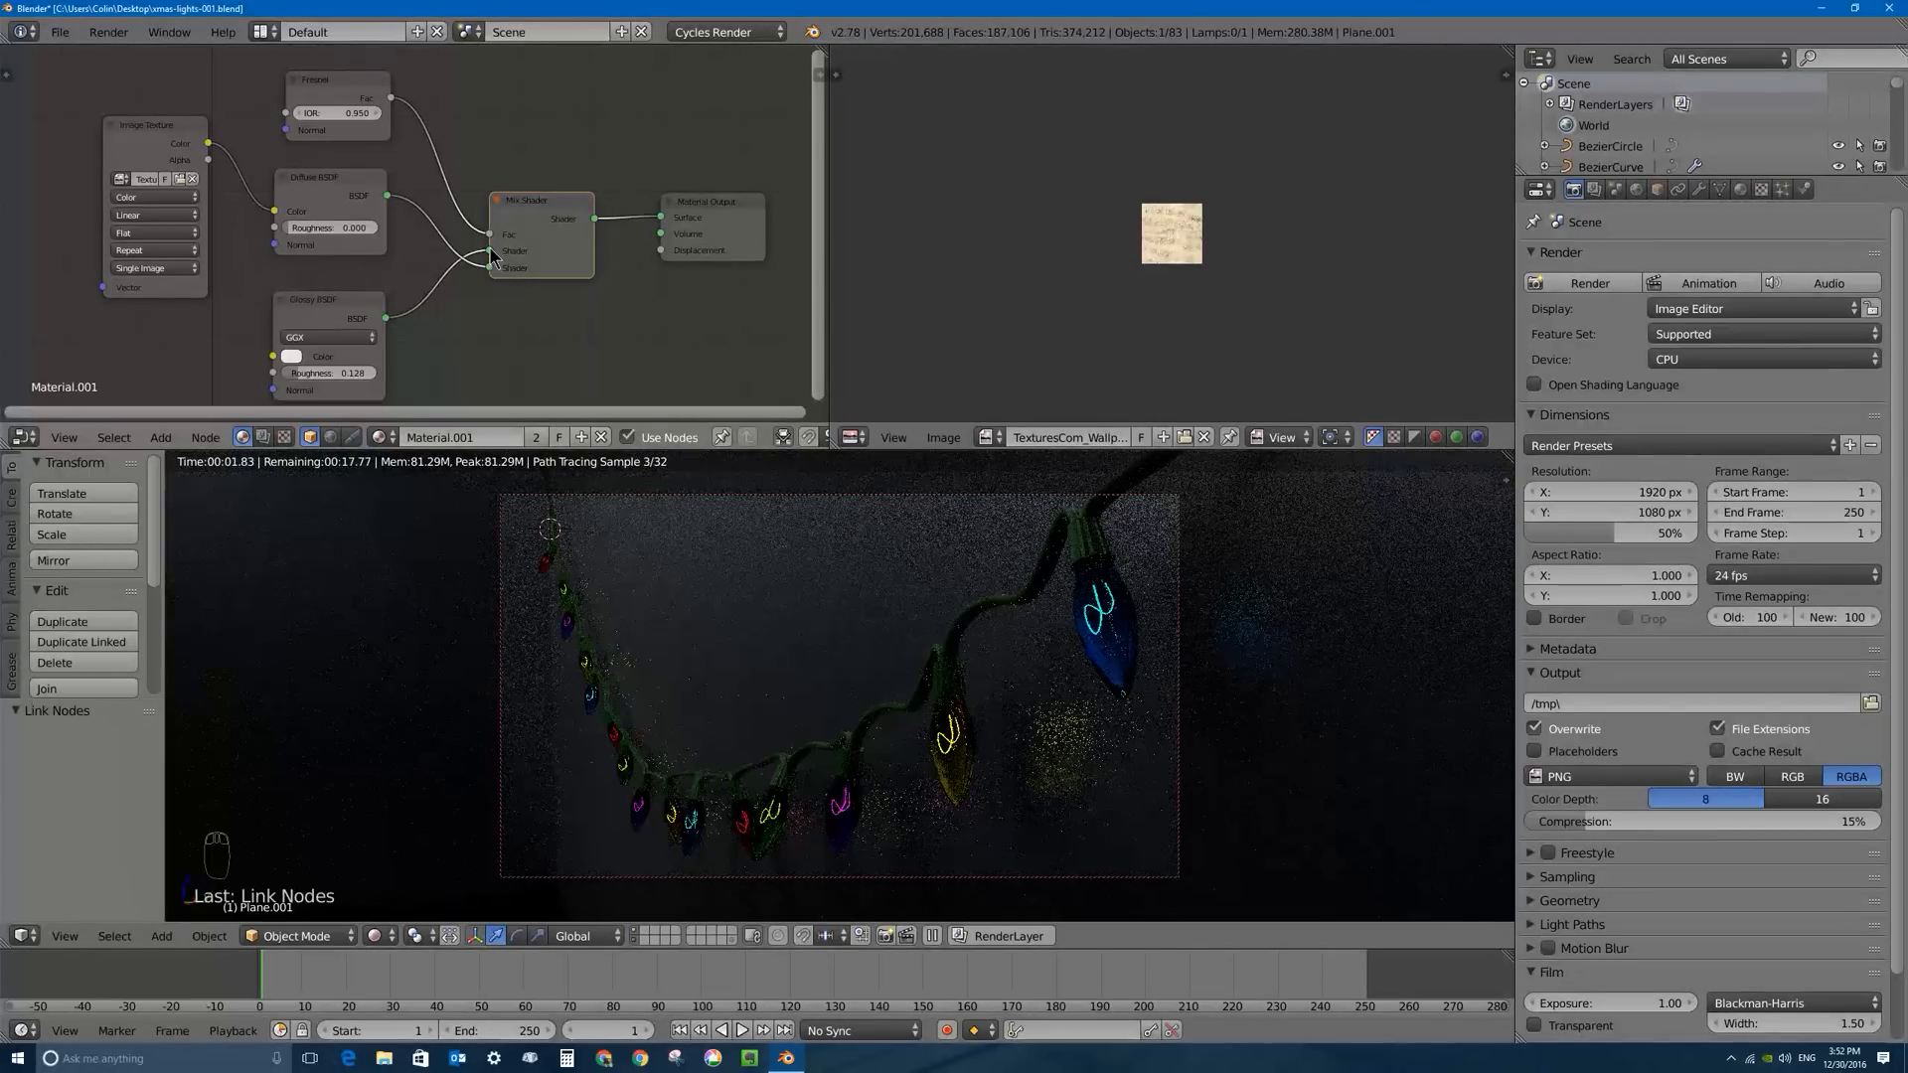
pyautogui.moveTo(489, 250); pyautogui.dragTo(488, 267)
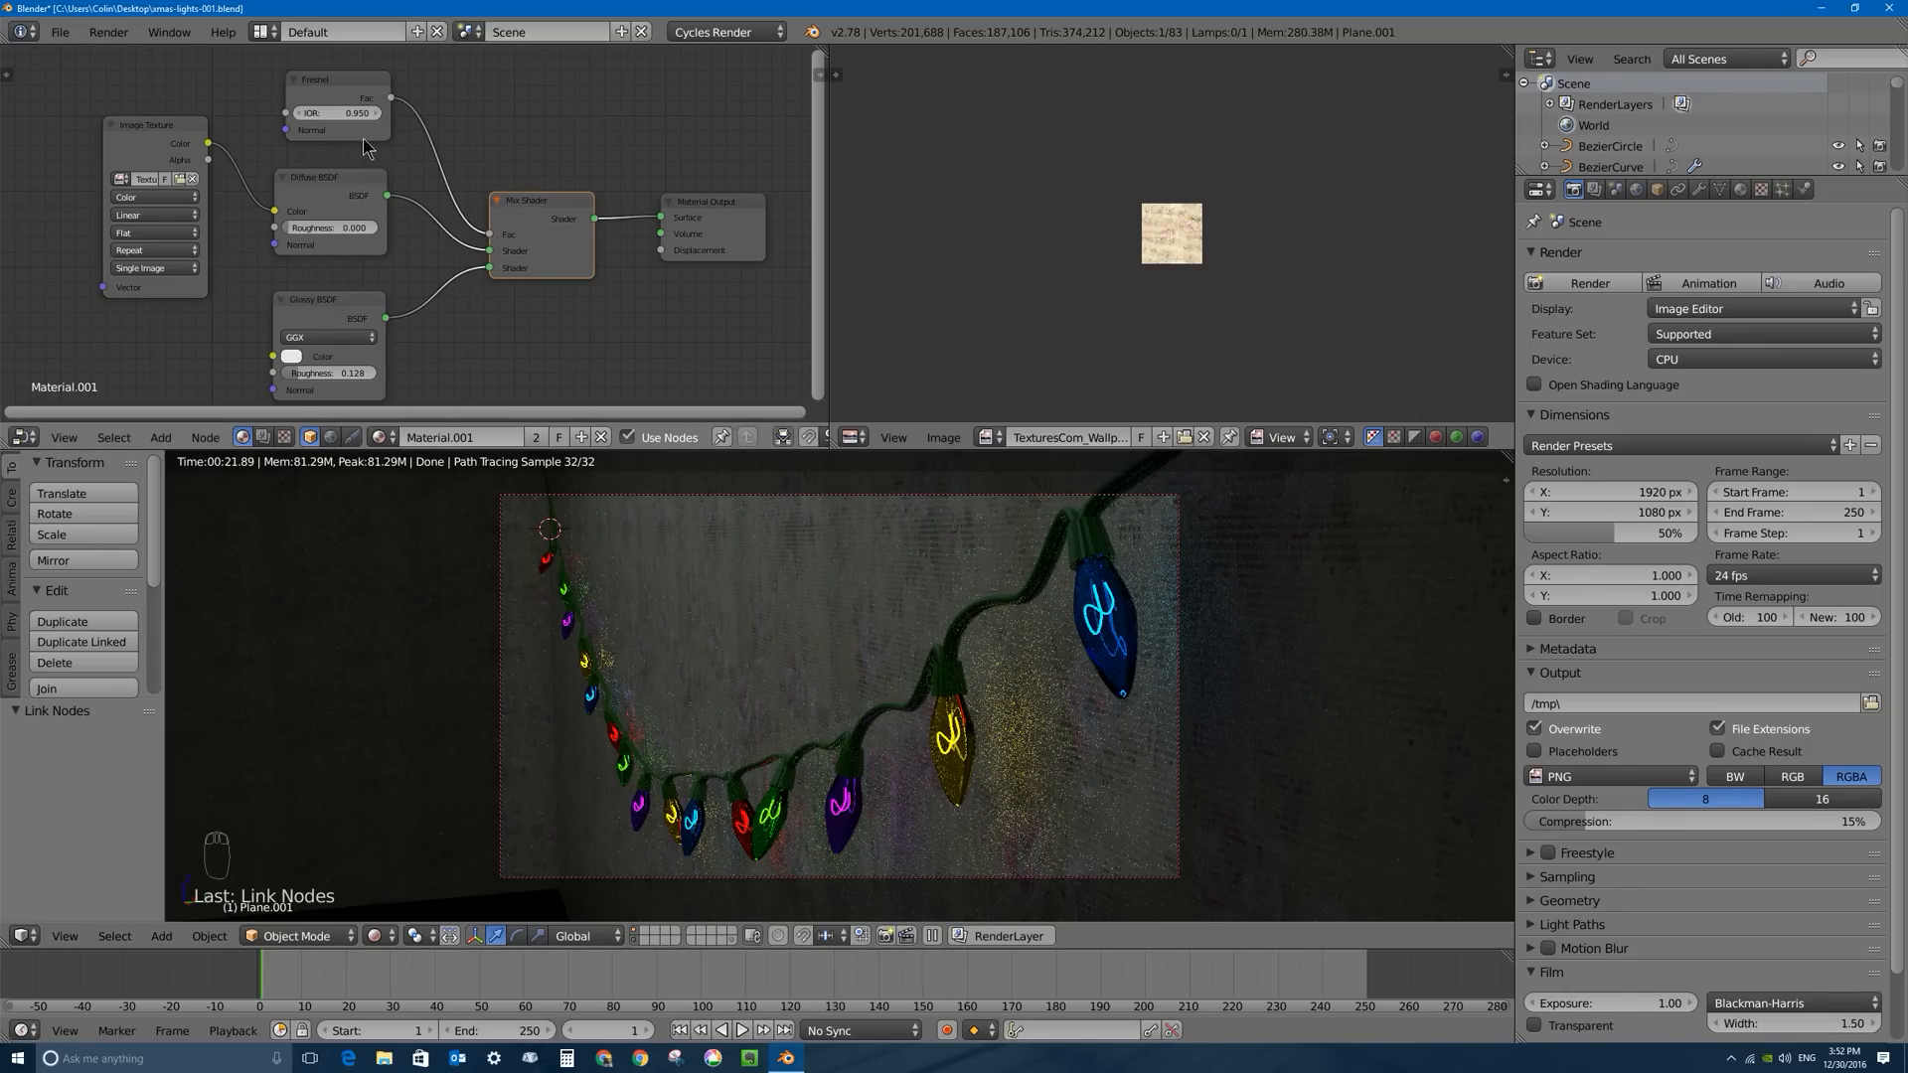
# Try a Fresnel IOR of 1.450 on the wall material and set it back to 0.950.
pyautogui.click(344, 117)
pyautogui.press('Return')
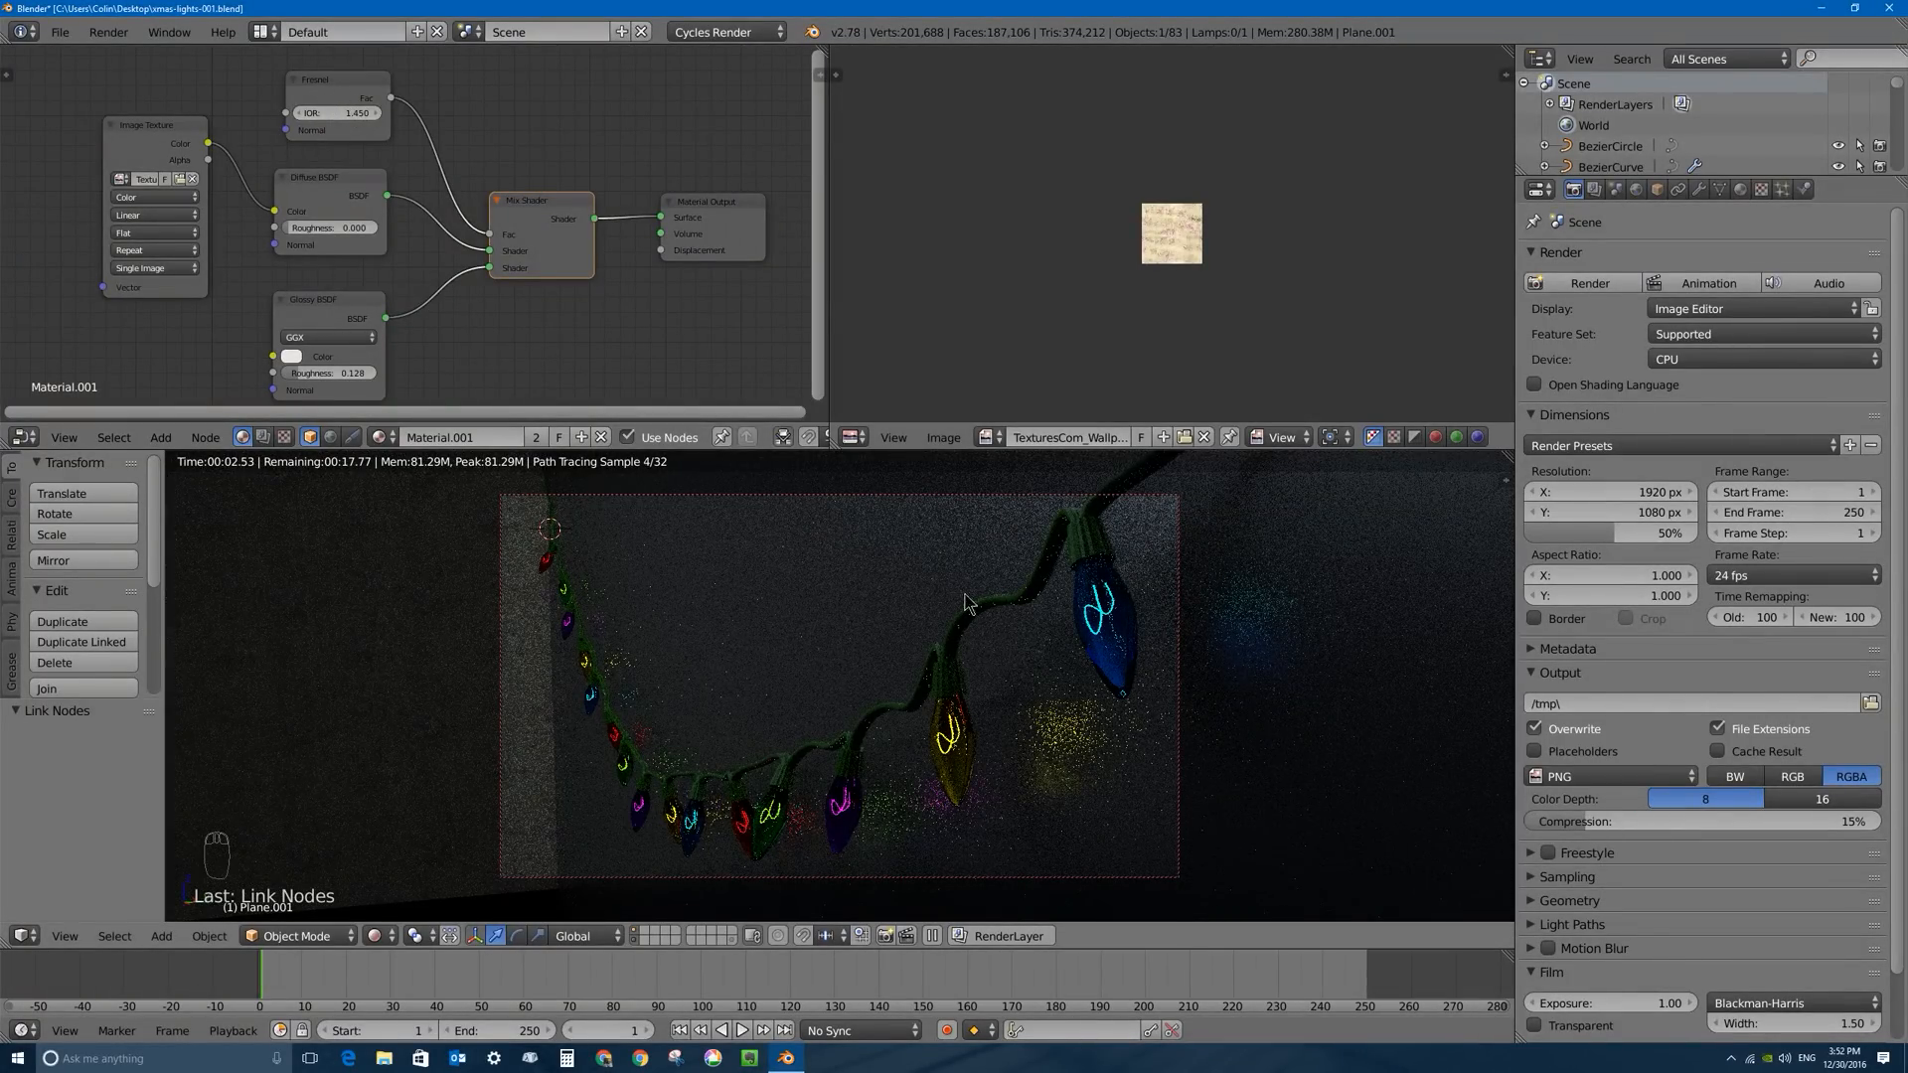
pyautogui.click(515, 253)
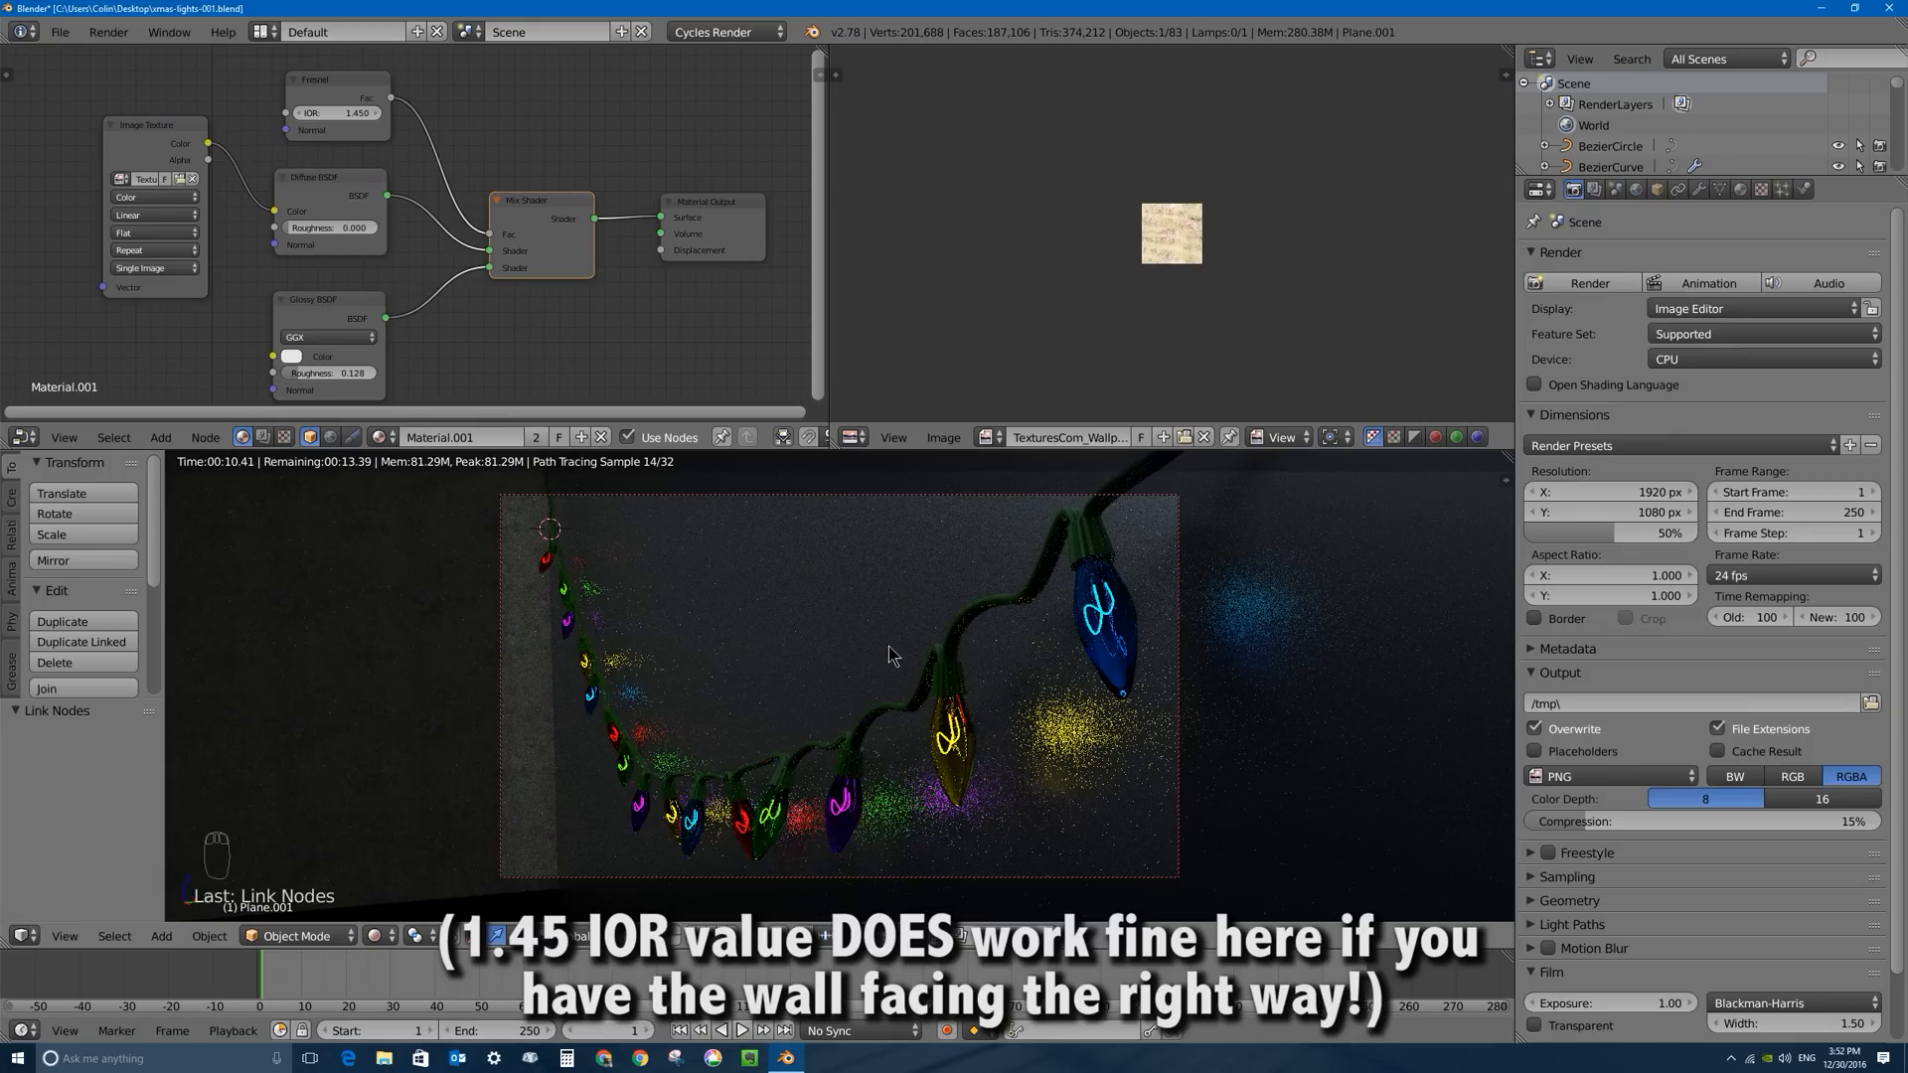
pyautogui.click(342, 114)
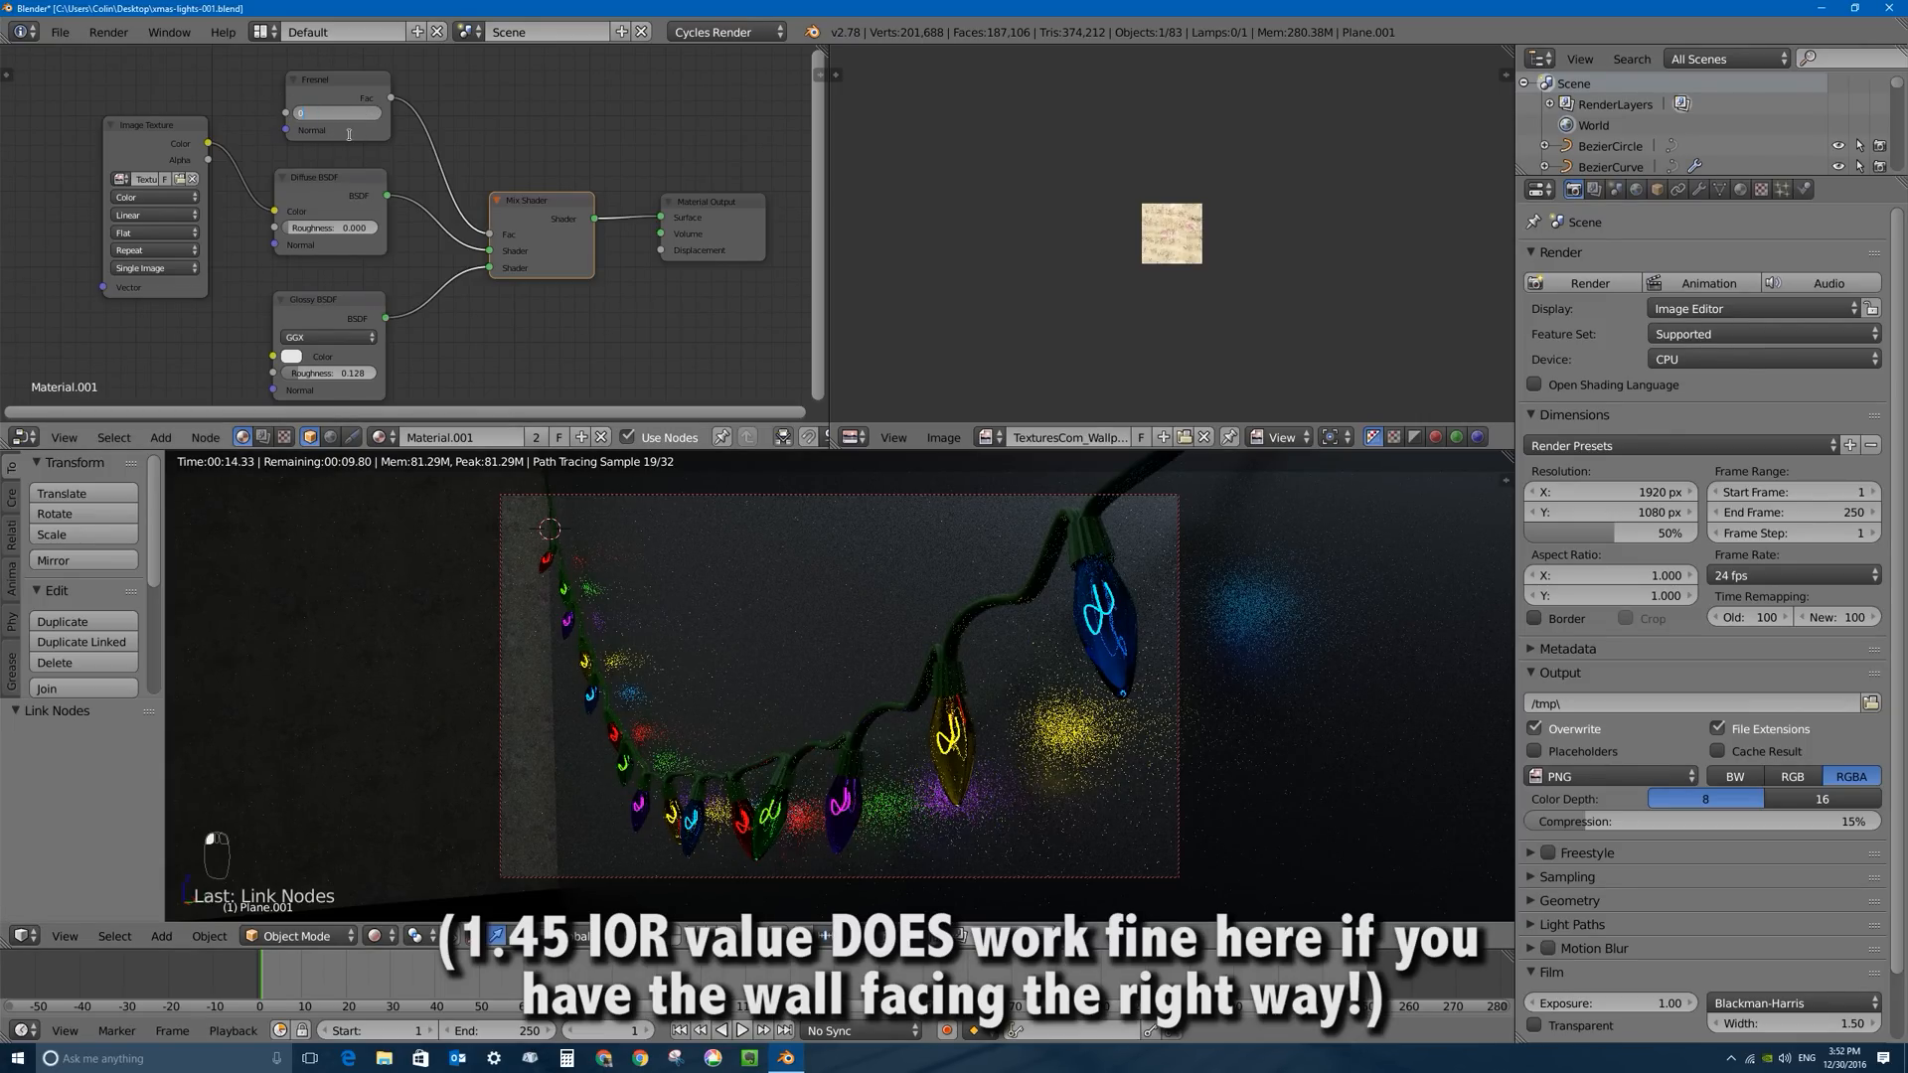
pyautogui.press('Return')
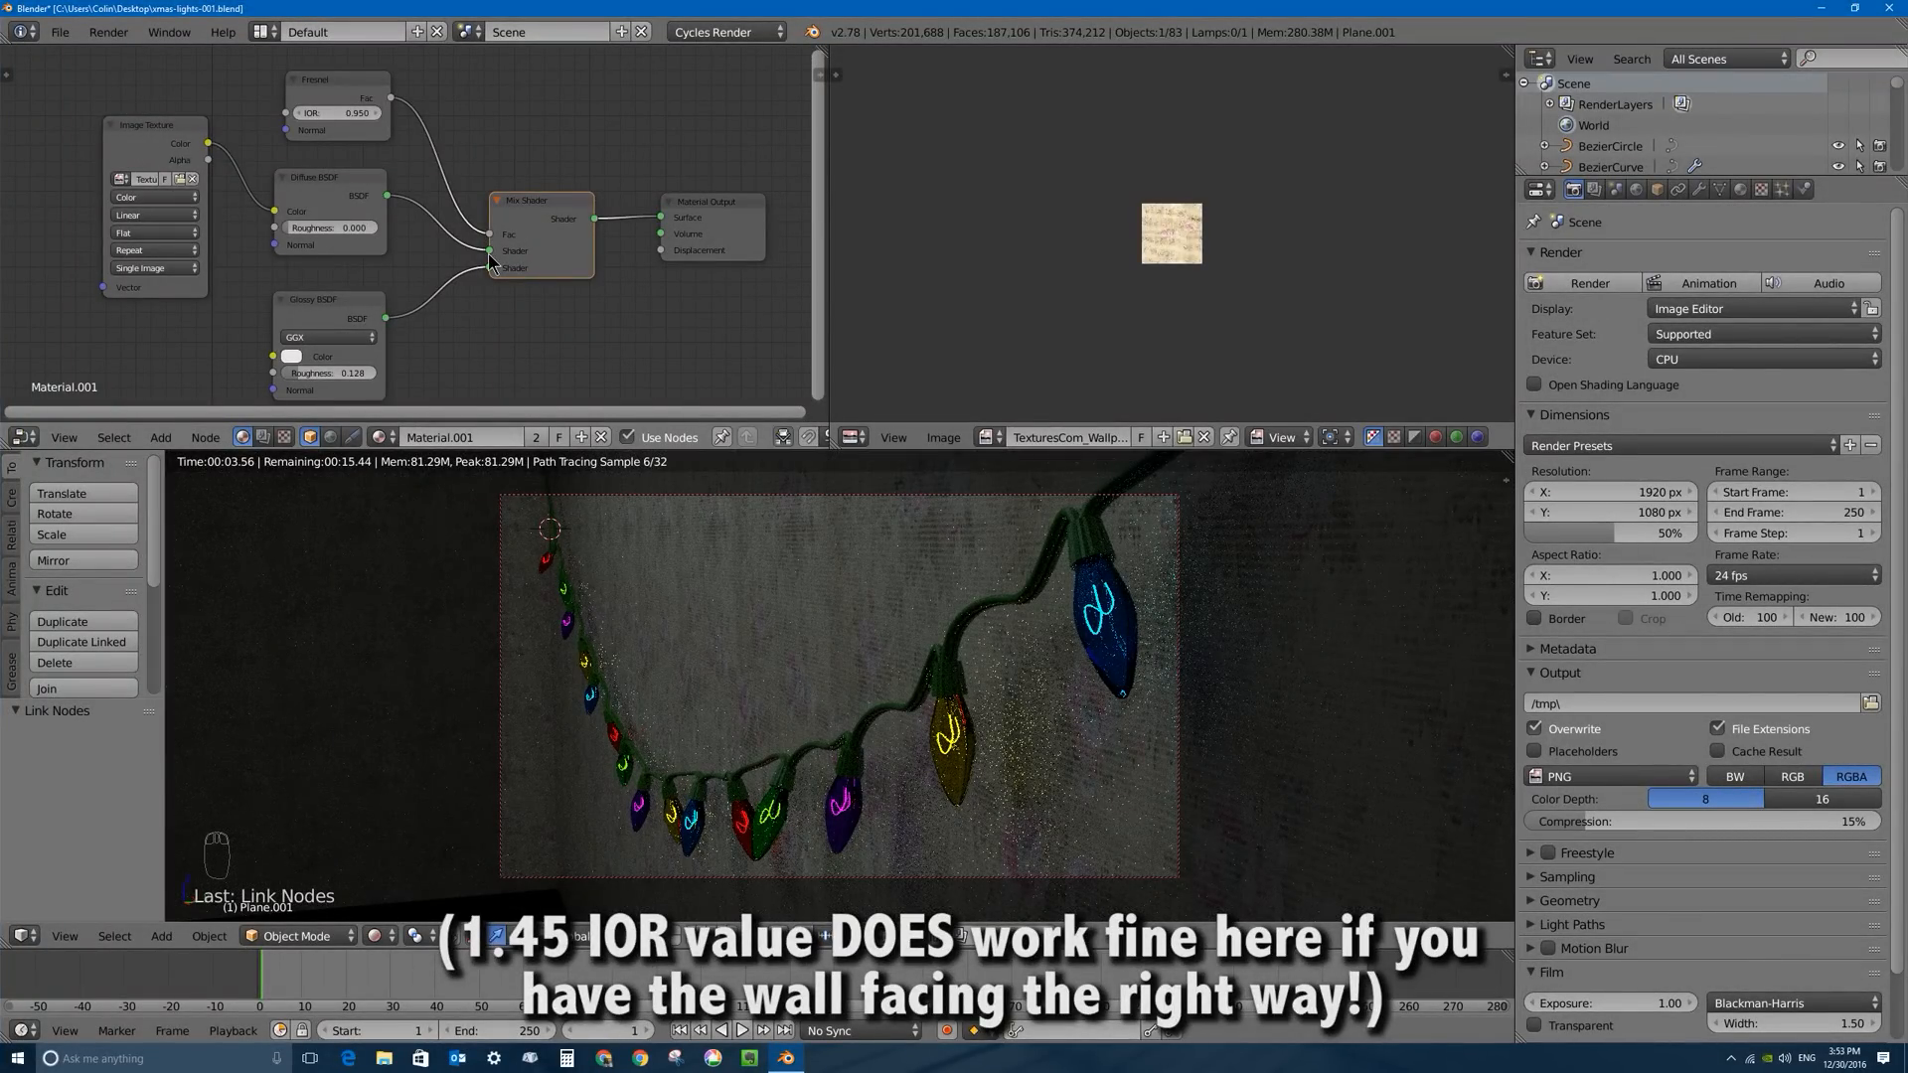
# Try a Fresnel IOR of 1.050 on the wall material and return it to 0.950.
pyautogui.moveTo(489, 253)
pyautogui.mouseDown()
pyautogui.moveTo(504, 263)
pyautogui.moveTo(491, 254)
pyautogui.mouseUp()
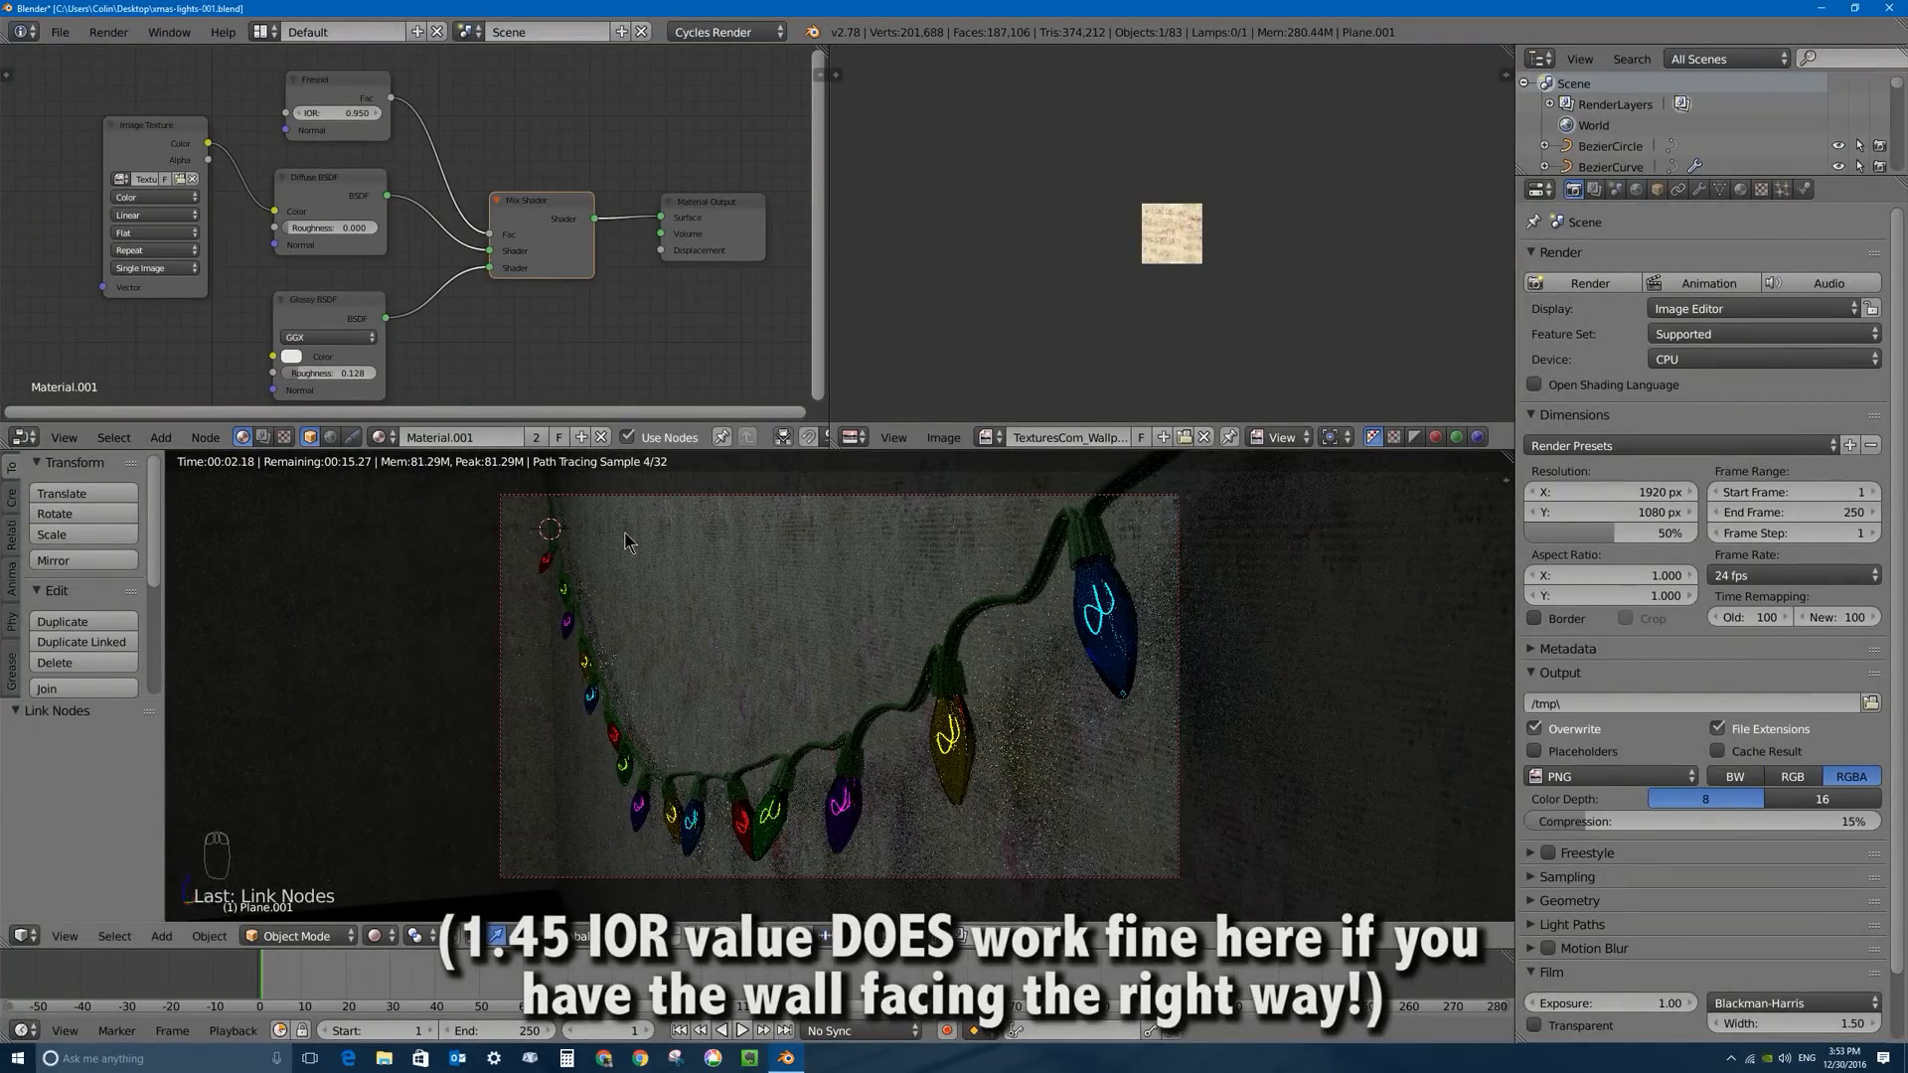
pyautogui.moveTo(338, 112); pyautogui.dragTo(347, 112)
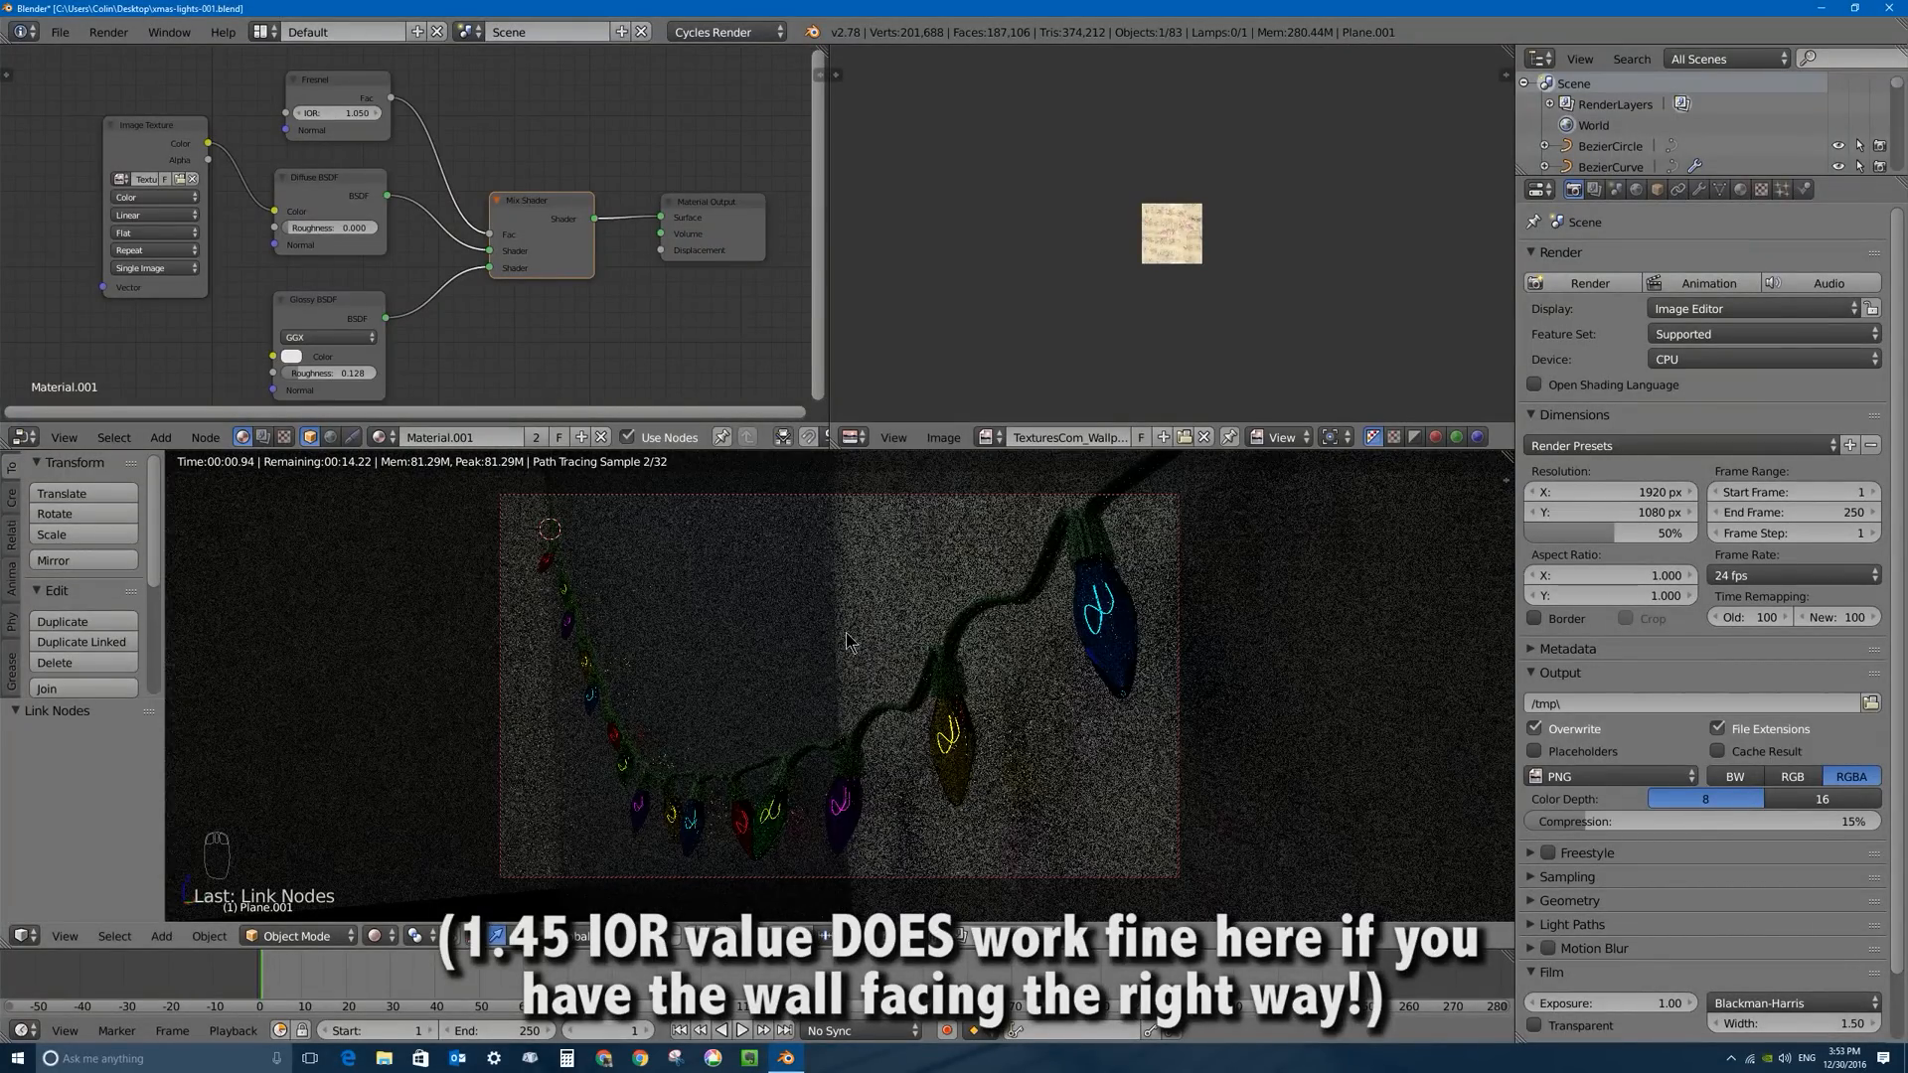
pyautogui.click(345, 111)
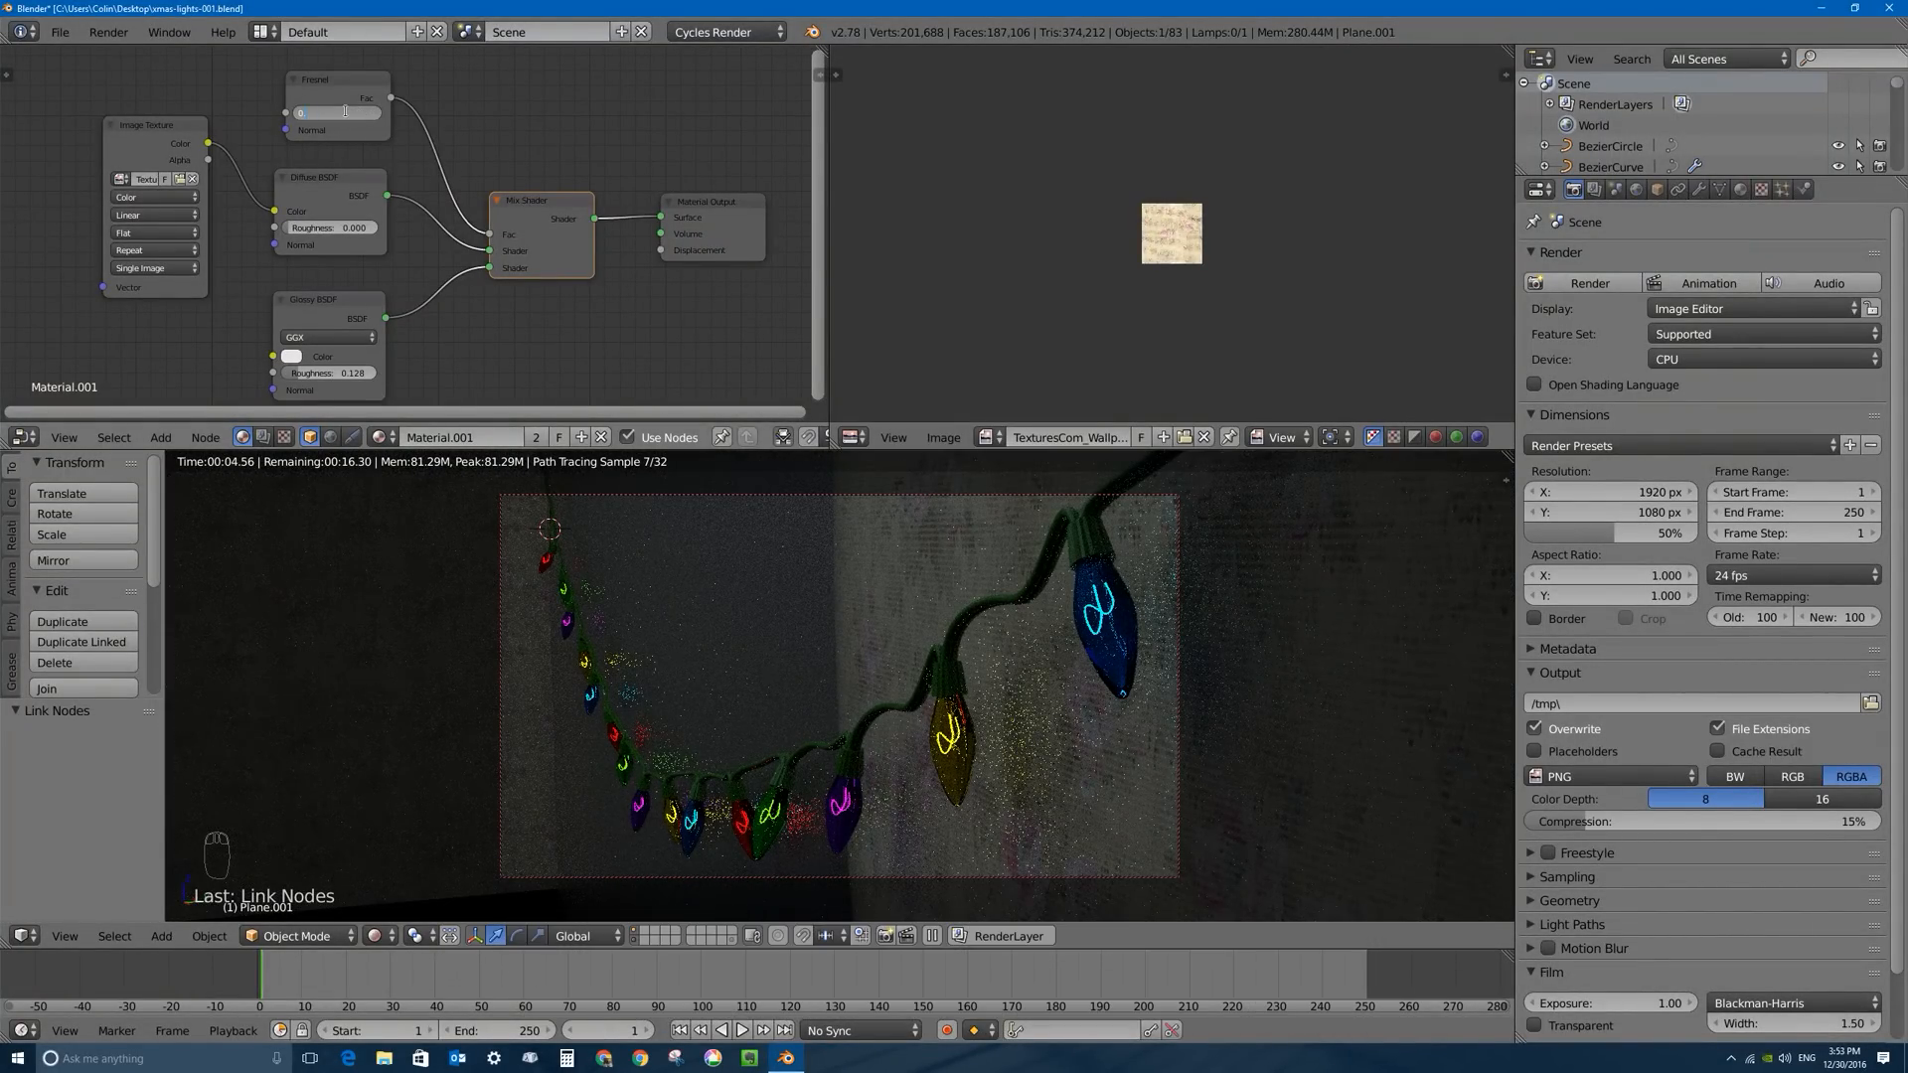
pyautogui.press('Return')
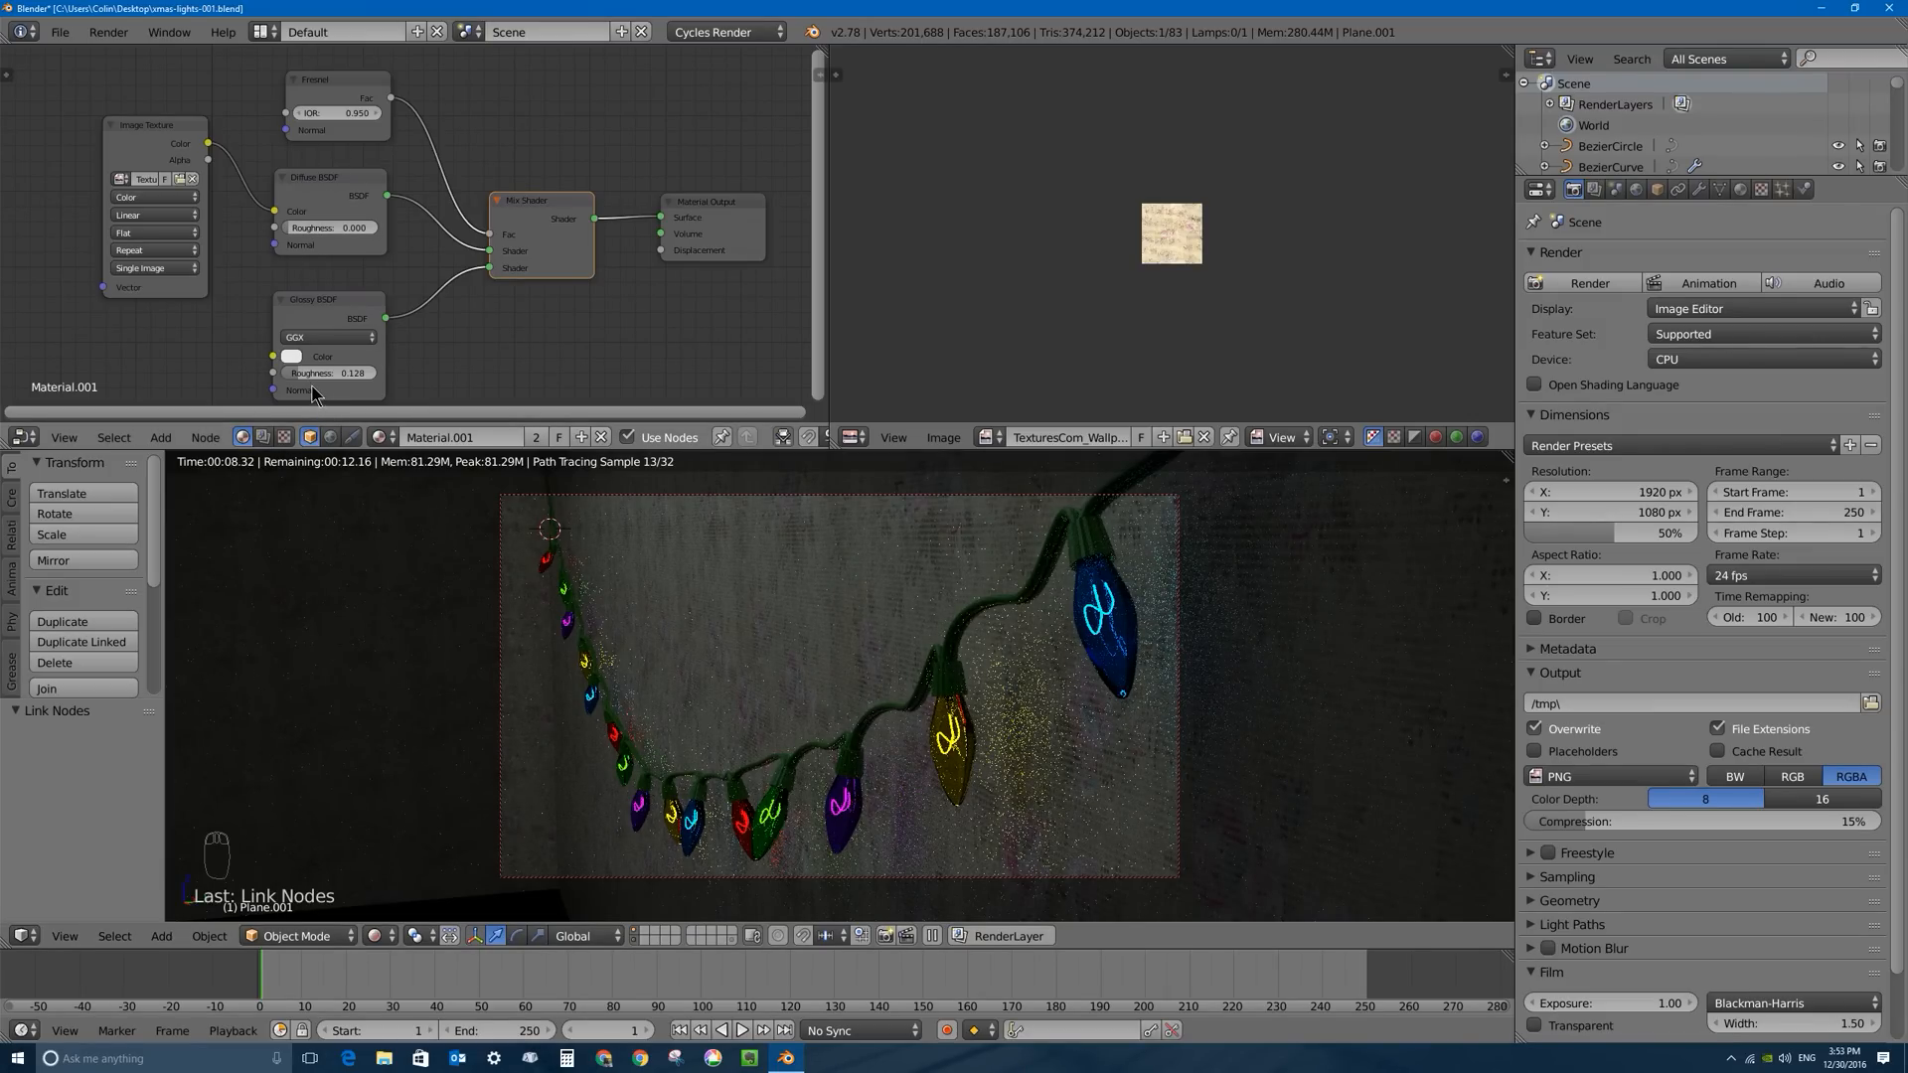
# Set the wall's Glossy BSDF roughness to about 0.073, render the image and close the render.
pyautogui.moveTo(295, 382); pyautogui.dragTo(272, 382)
pyautogui.press('F12')
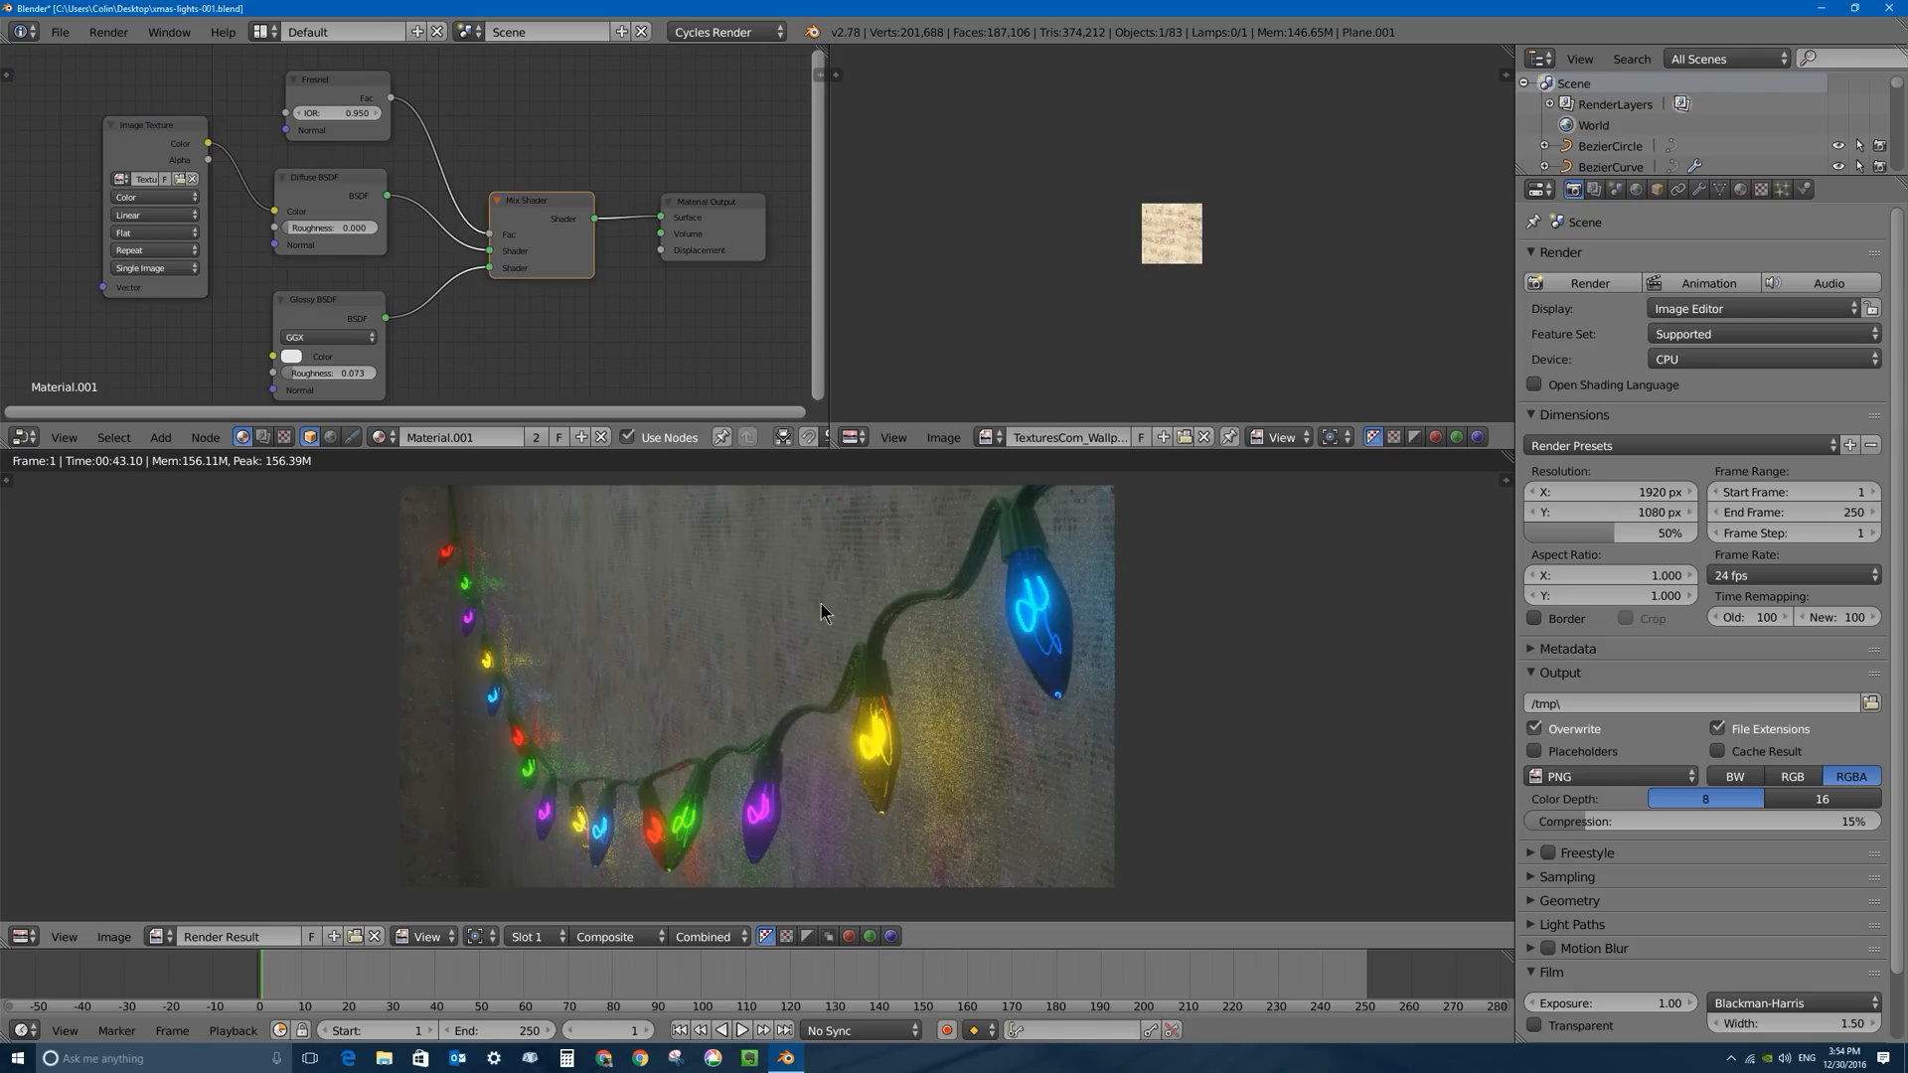
pyautogui.press('Escape')
# Enlarge the 3D view and turn off Lock Camera to View.
pyautogui.moveTo(782, 450); pyautogui.dragTo(781, 212)
pyautogui.press('n')
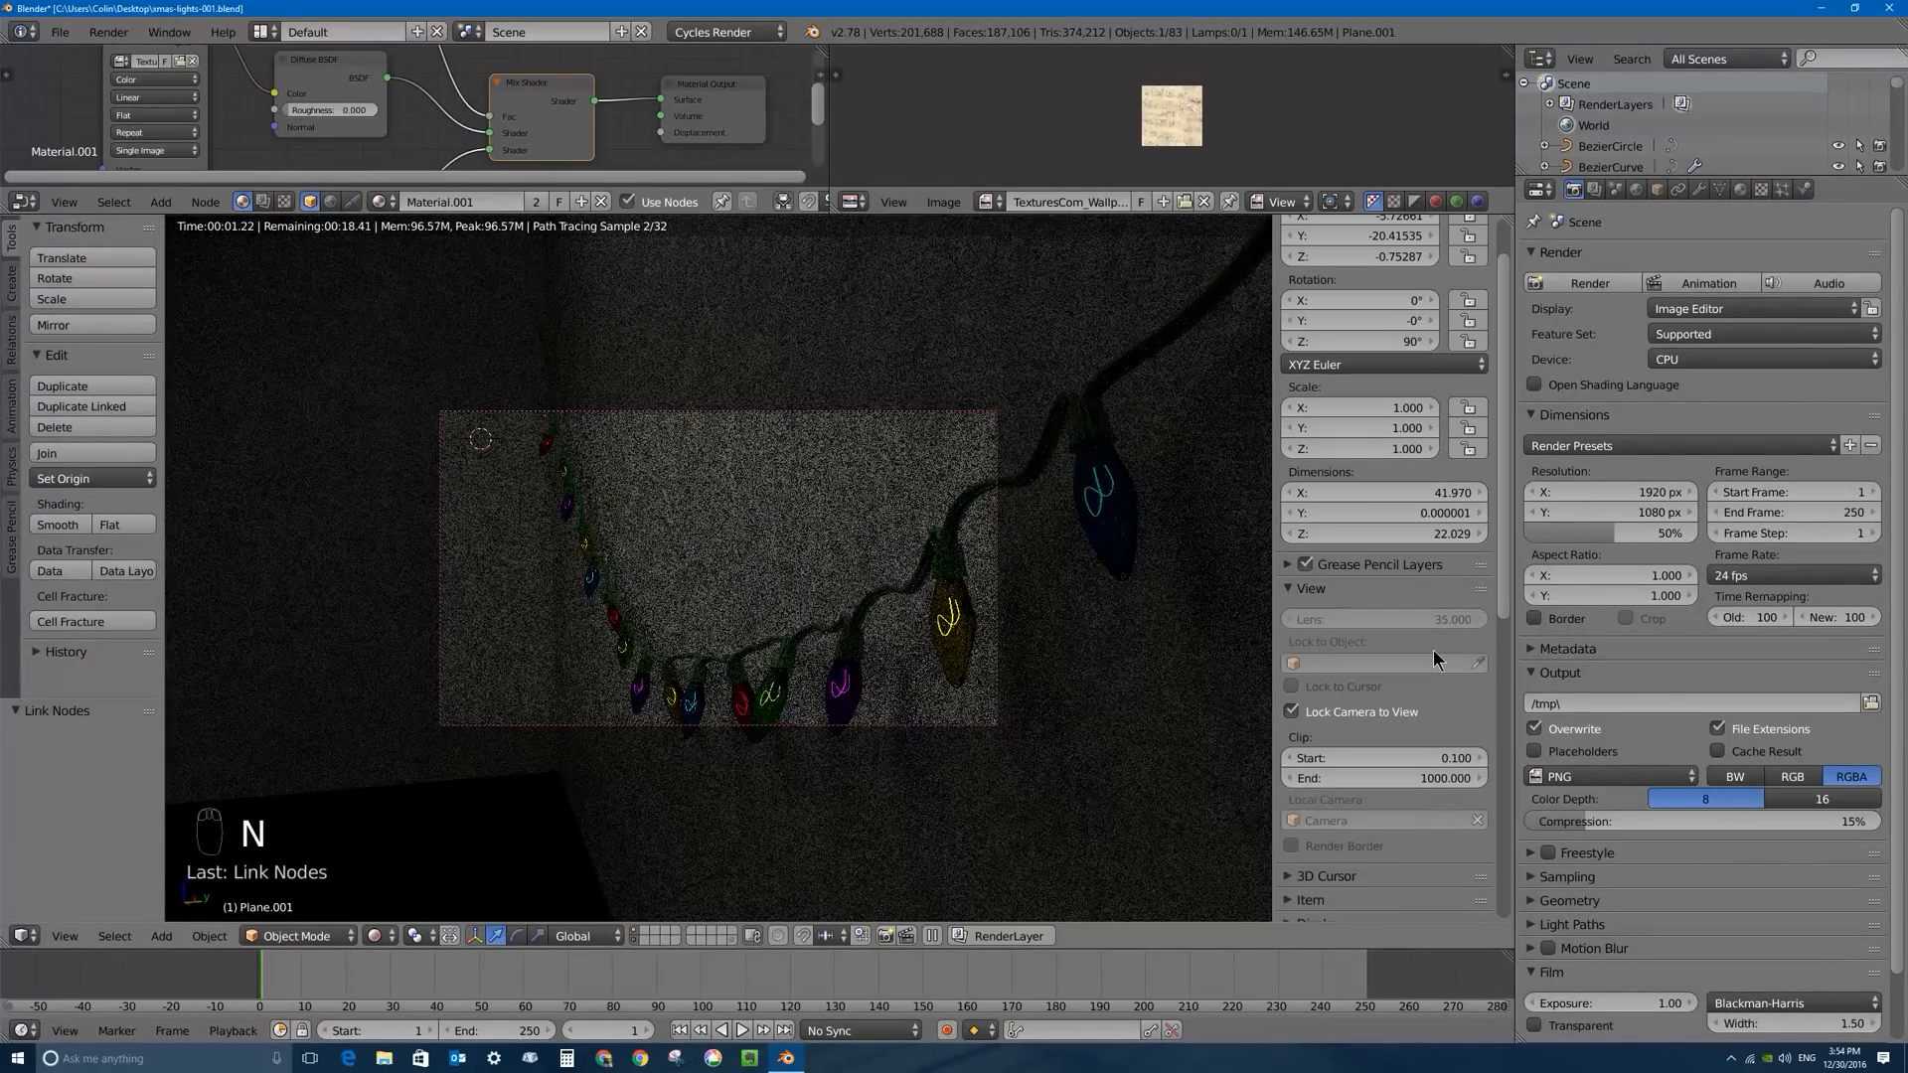
pyautogui.click(1291, 711)
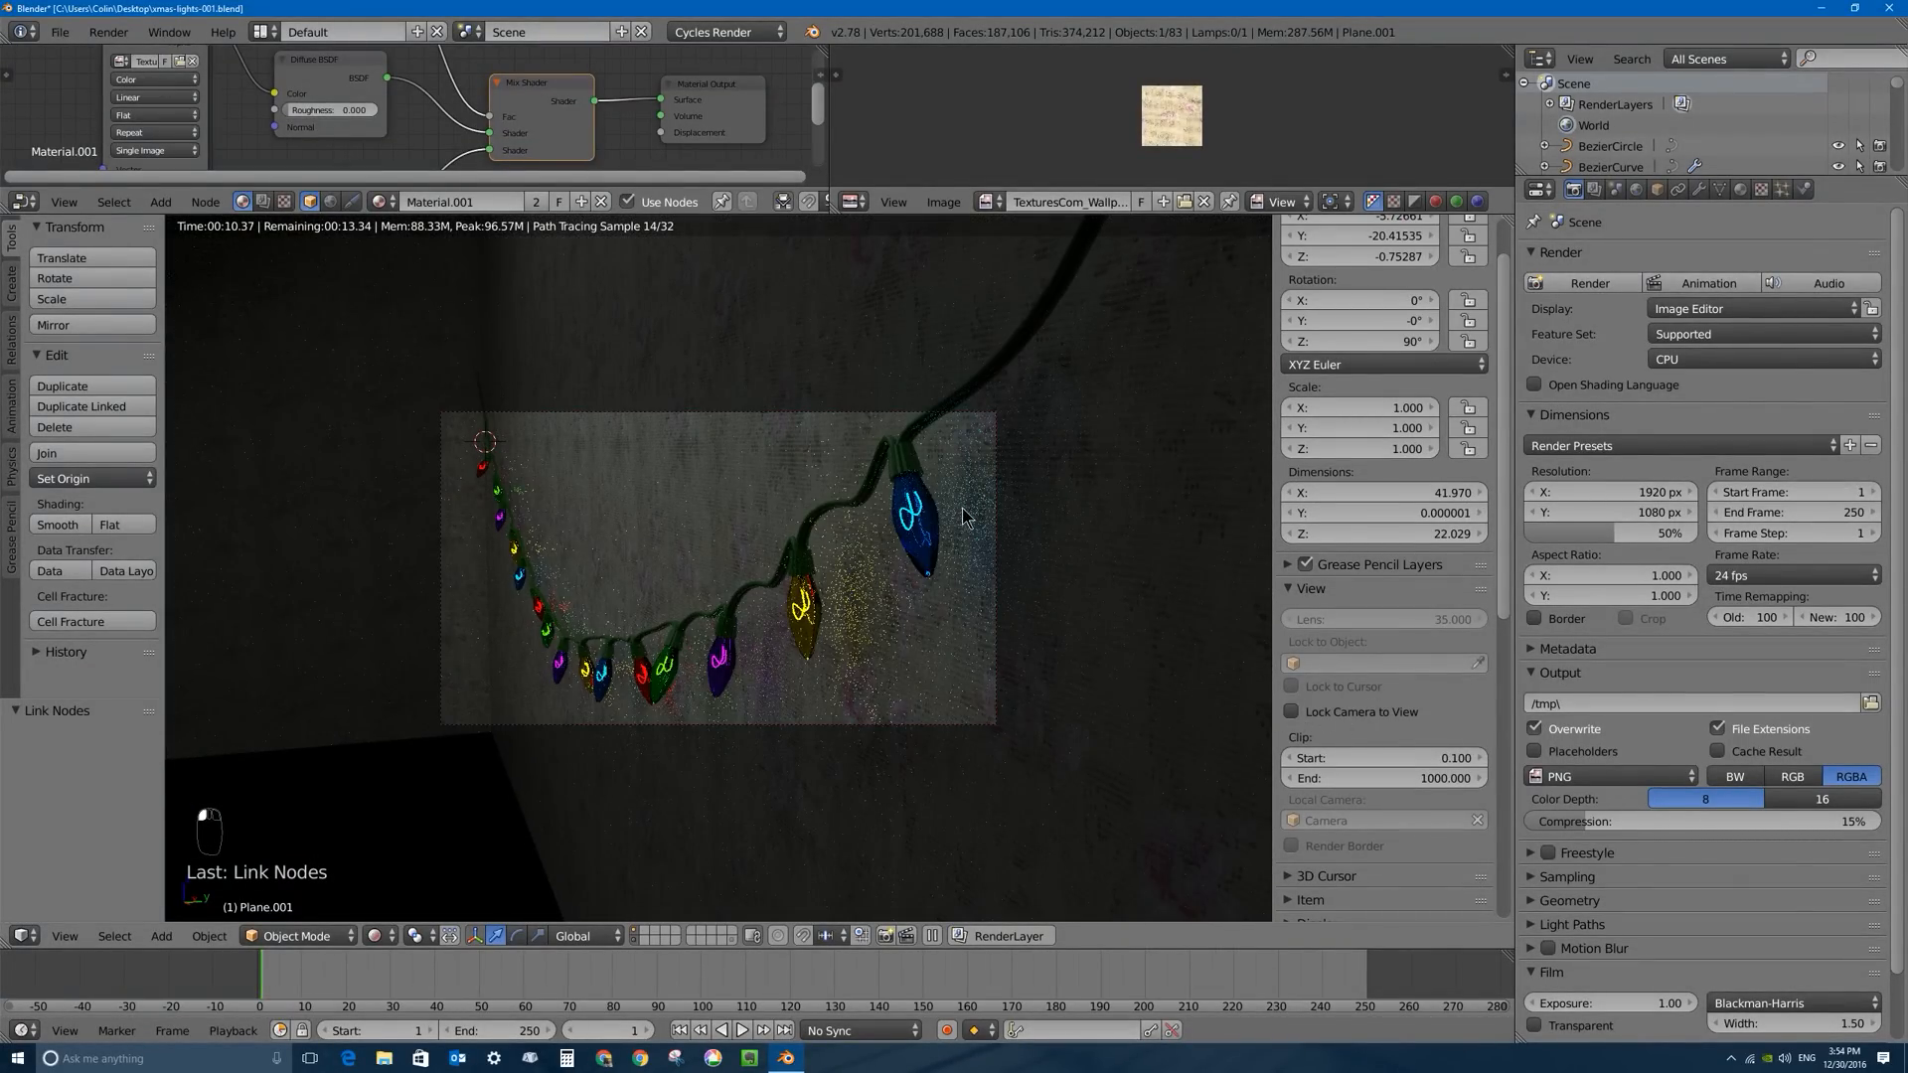
pyautogui.scroll(2, 962, 516)
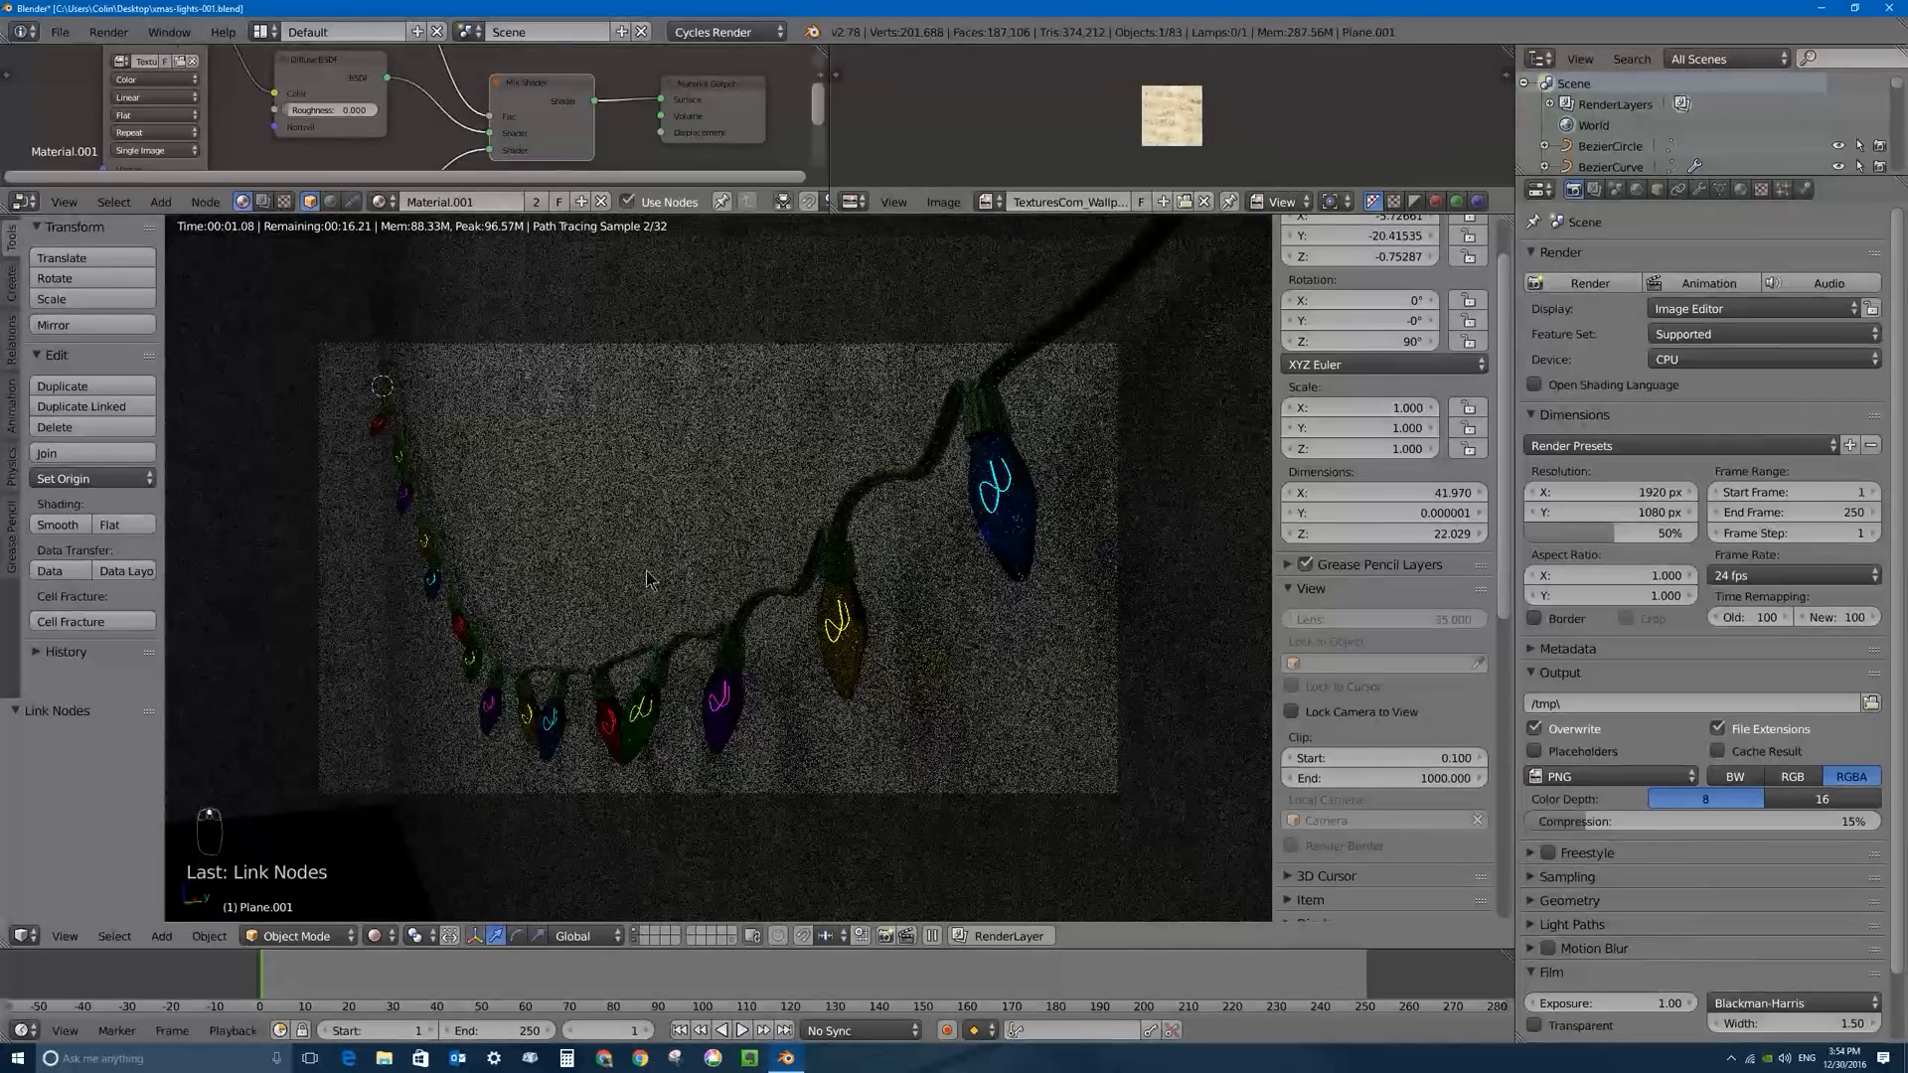
pyautogui.scroll(1, 640, 587)
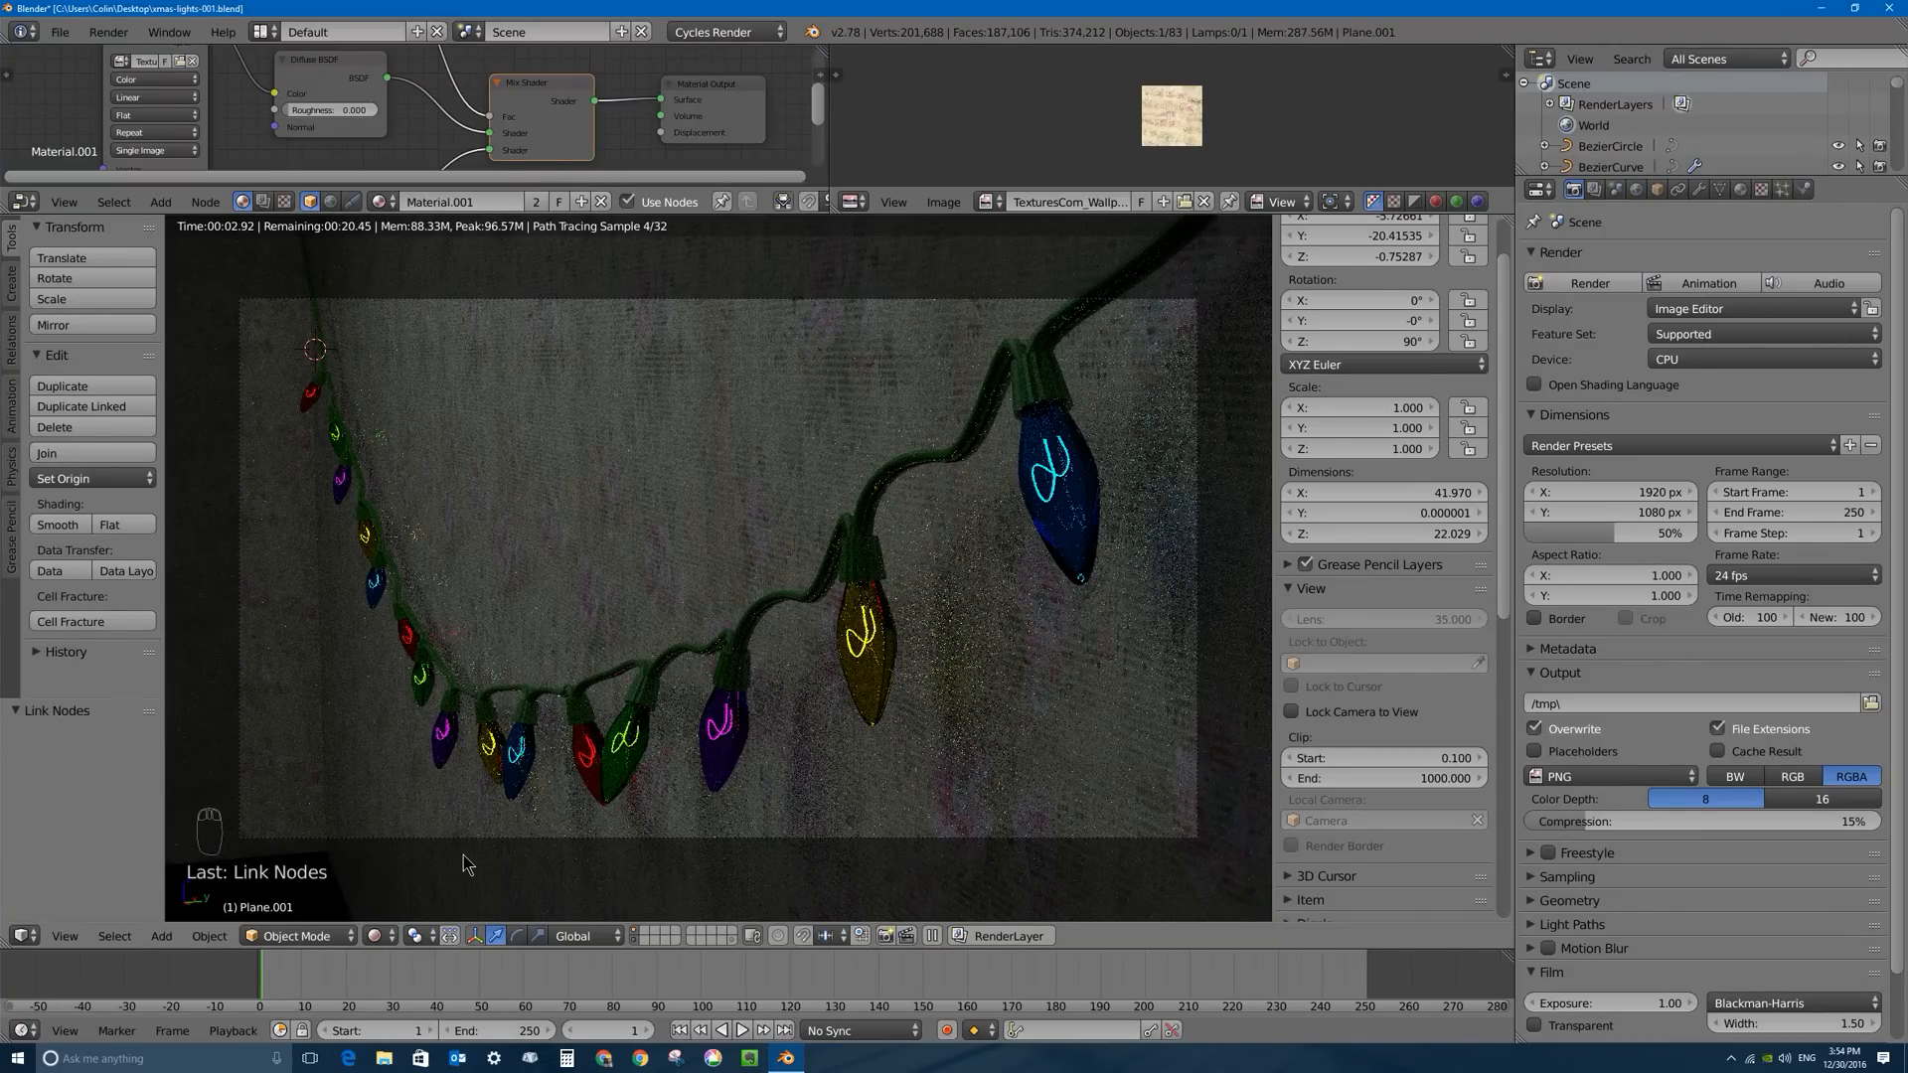
# Switch the viewport to Material shading and snap the 3D cursor to the blue bulb near the string's lowest point.
pyautogui.click(378, 936)
pyautogui.click(444, 832)
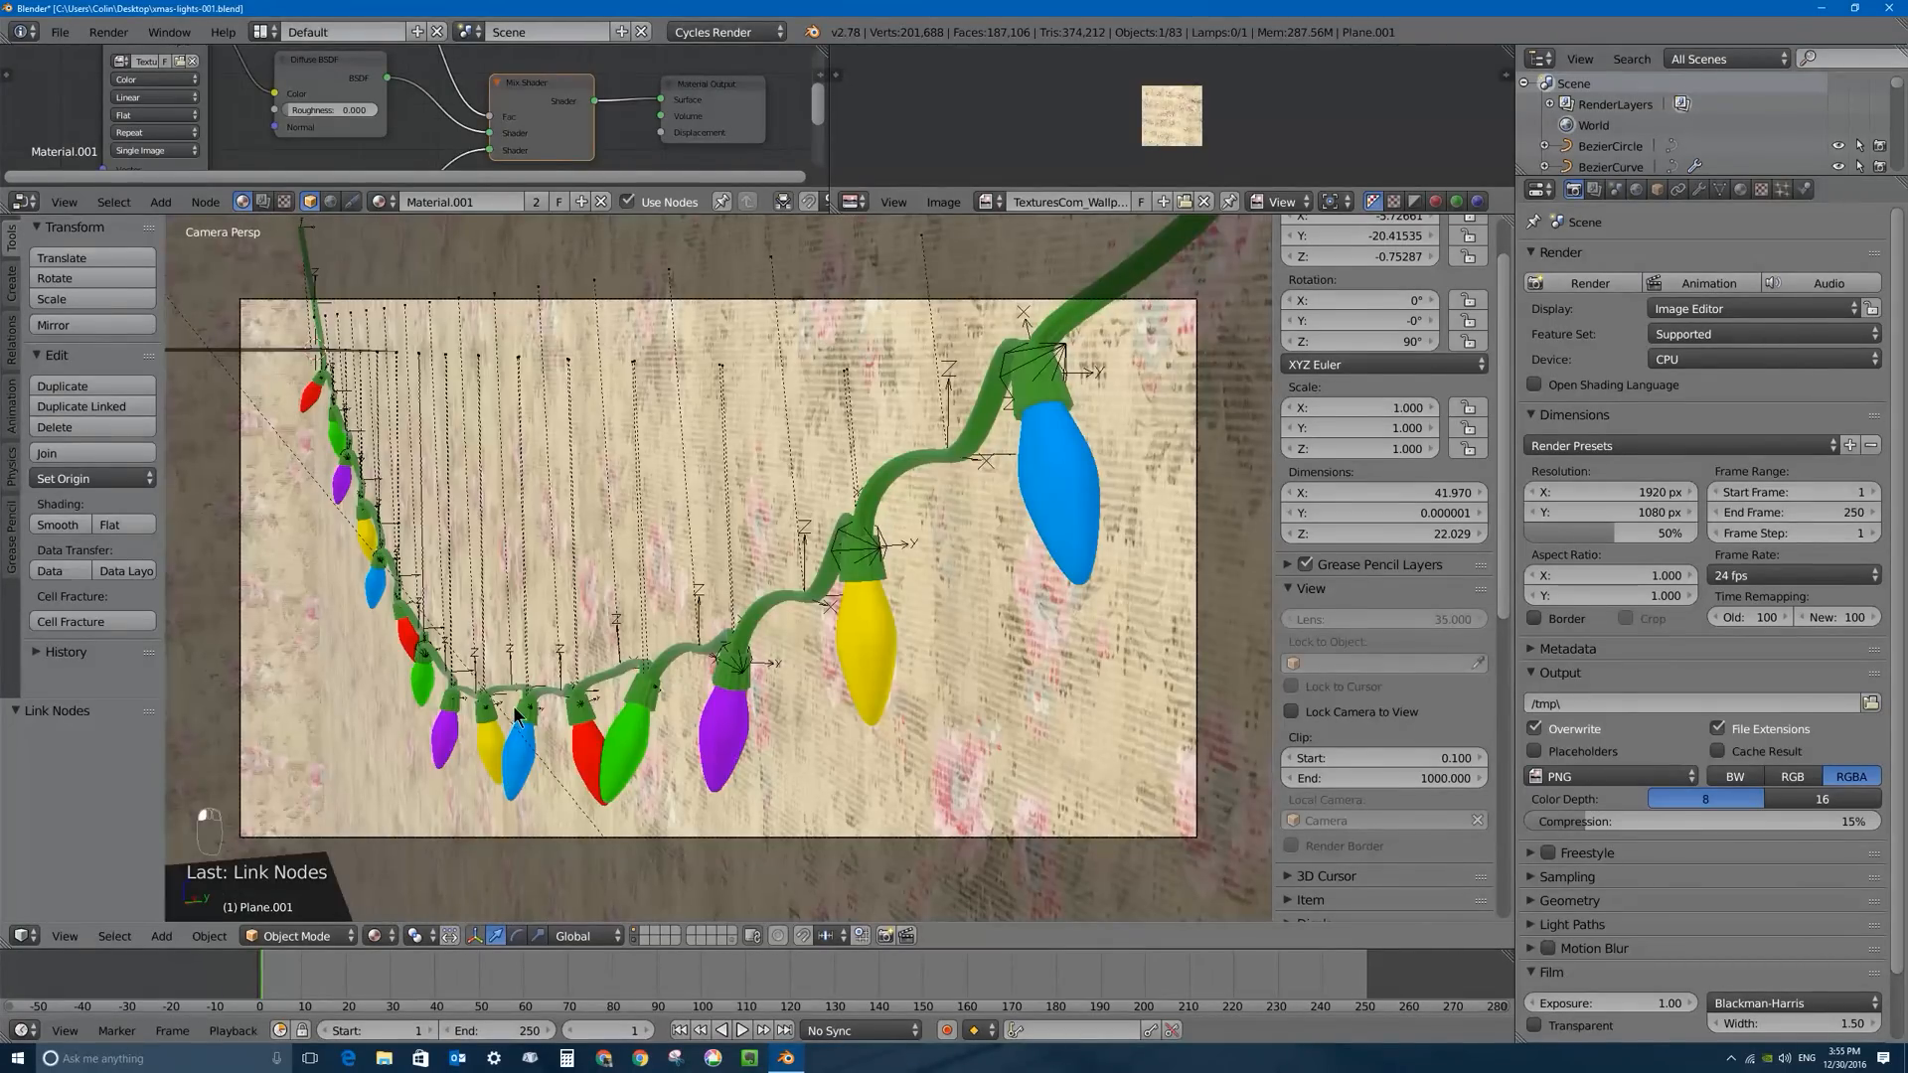
pyautogui.rightClick(529, 720)
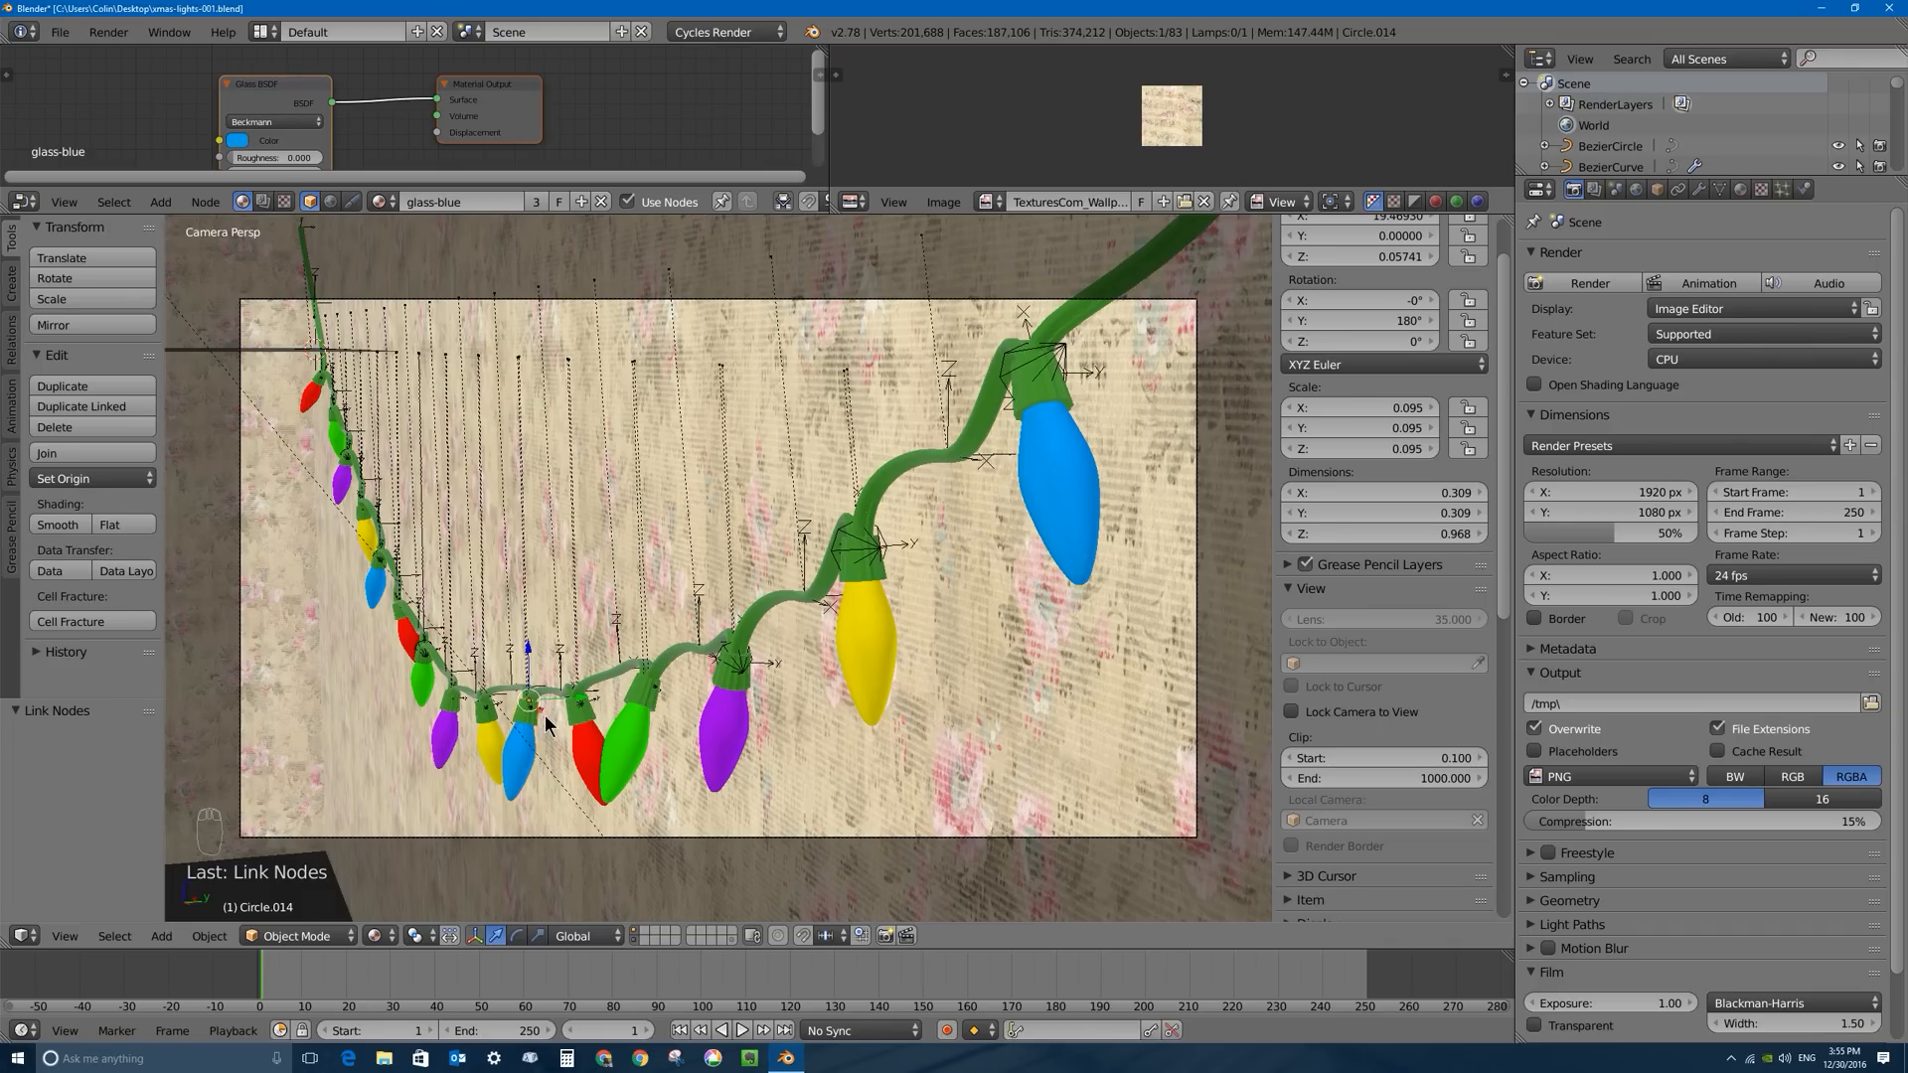
pyautogui.hotkey('shift', 's')
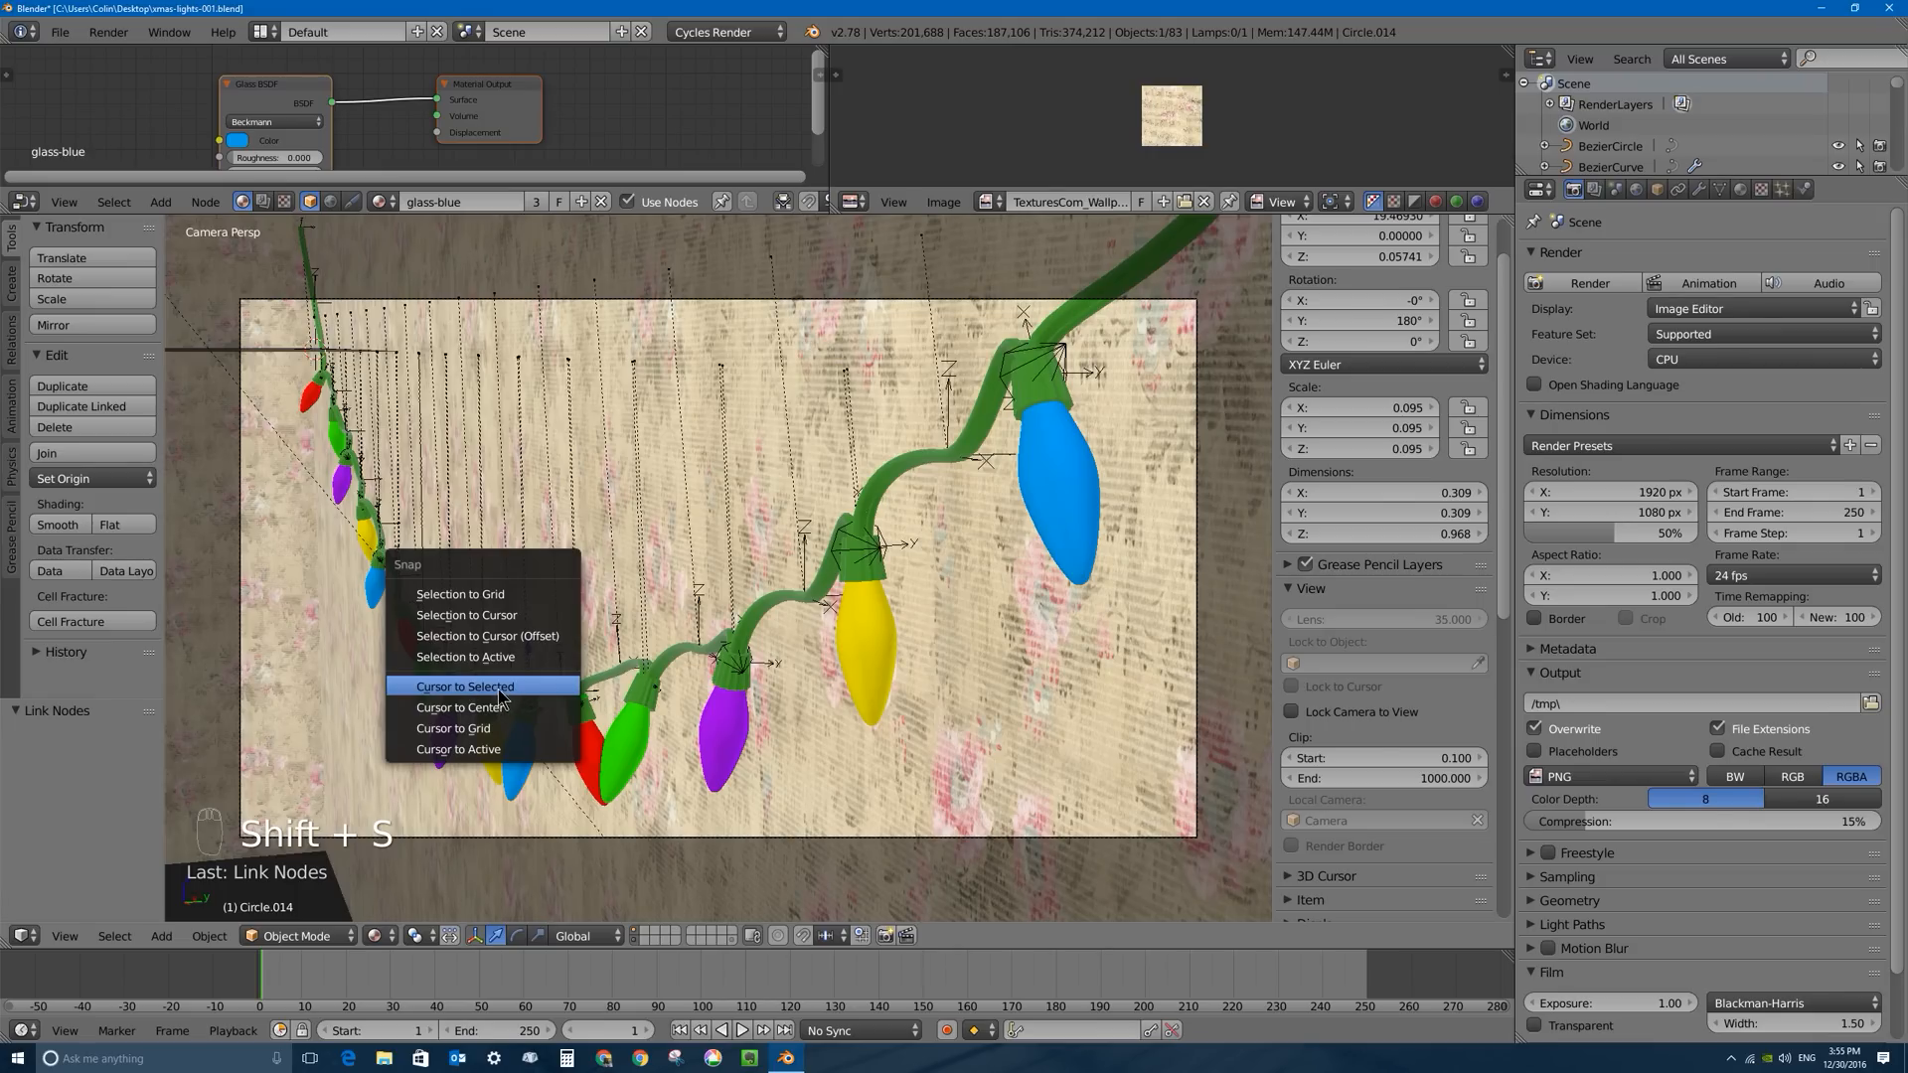
pyautogui.click(499, 689)
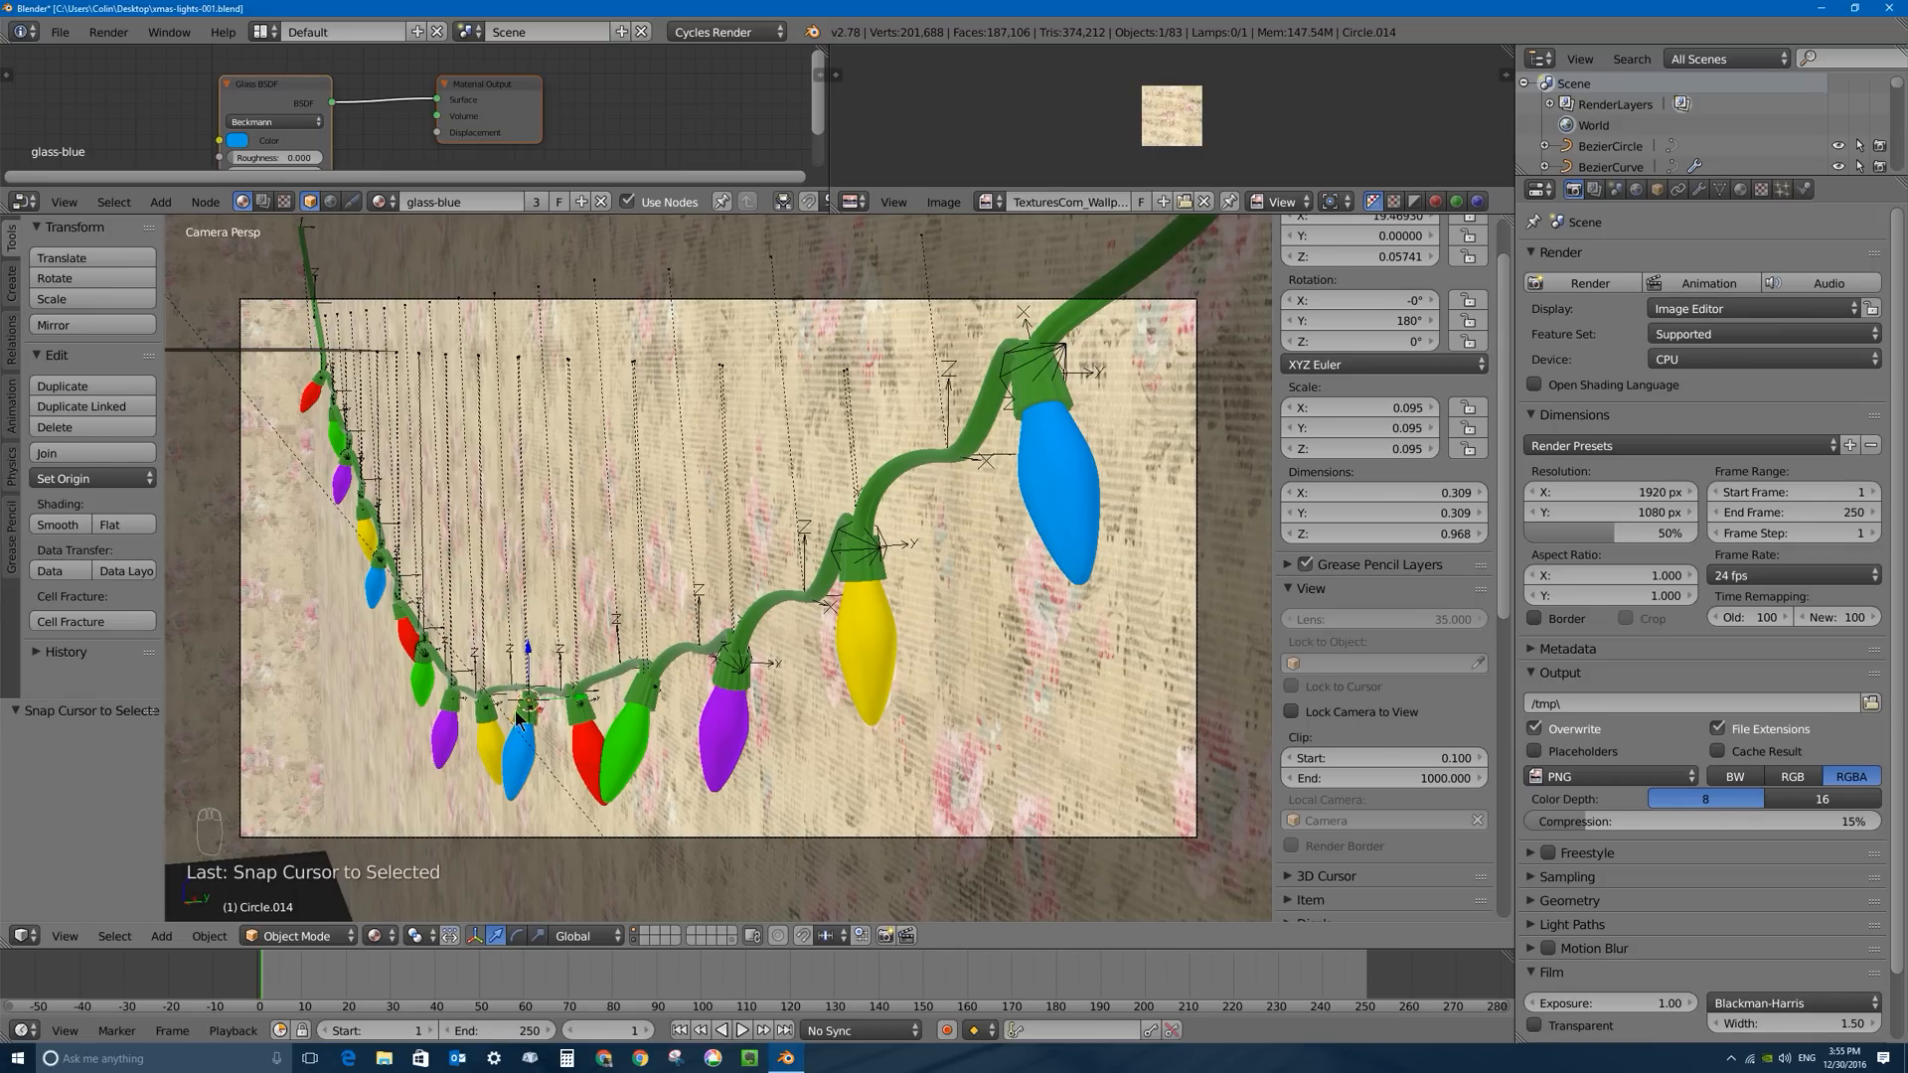
# Add a sphere empty with a radius of 1.000 at the 3D cursor.
pyautogui.hotkey('shift', 'a')
pyautogui.moveTo(533, 712)
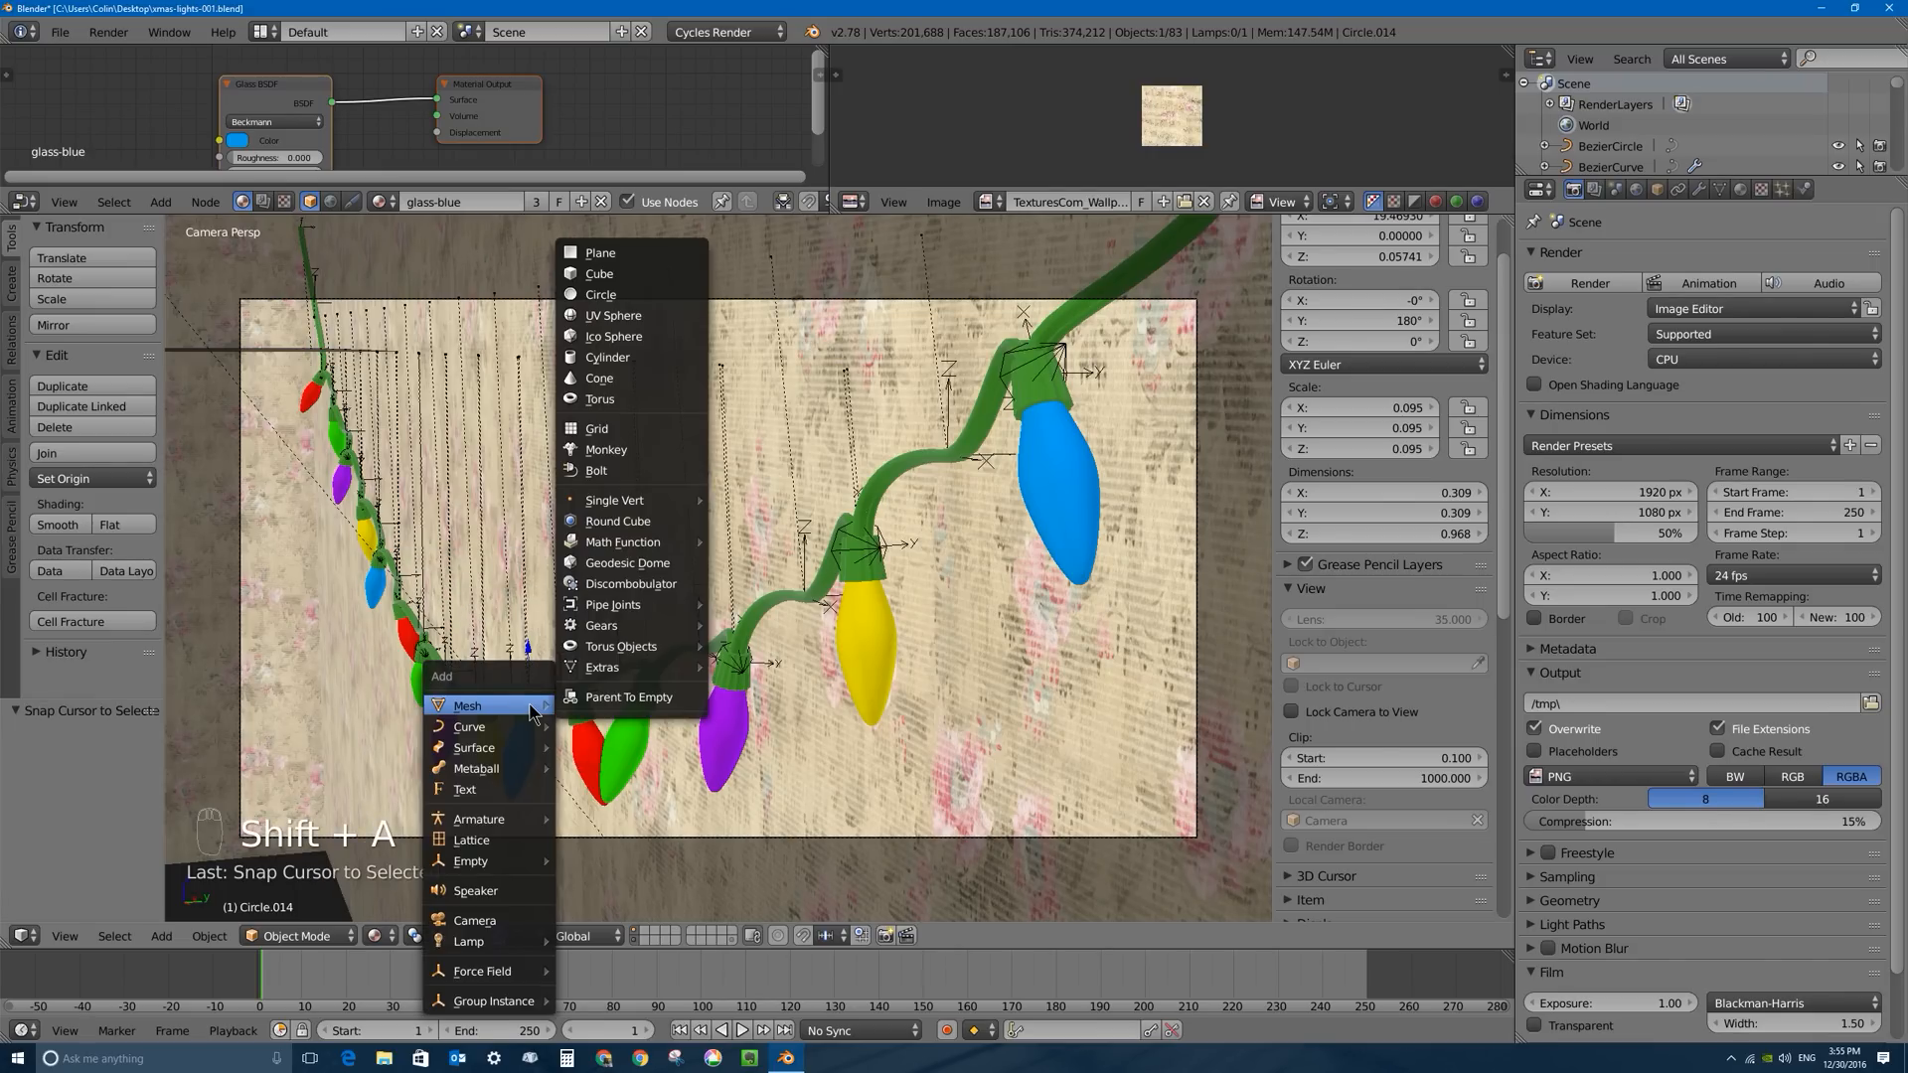
pyautogui.moveTo(516, 872)
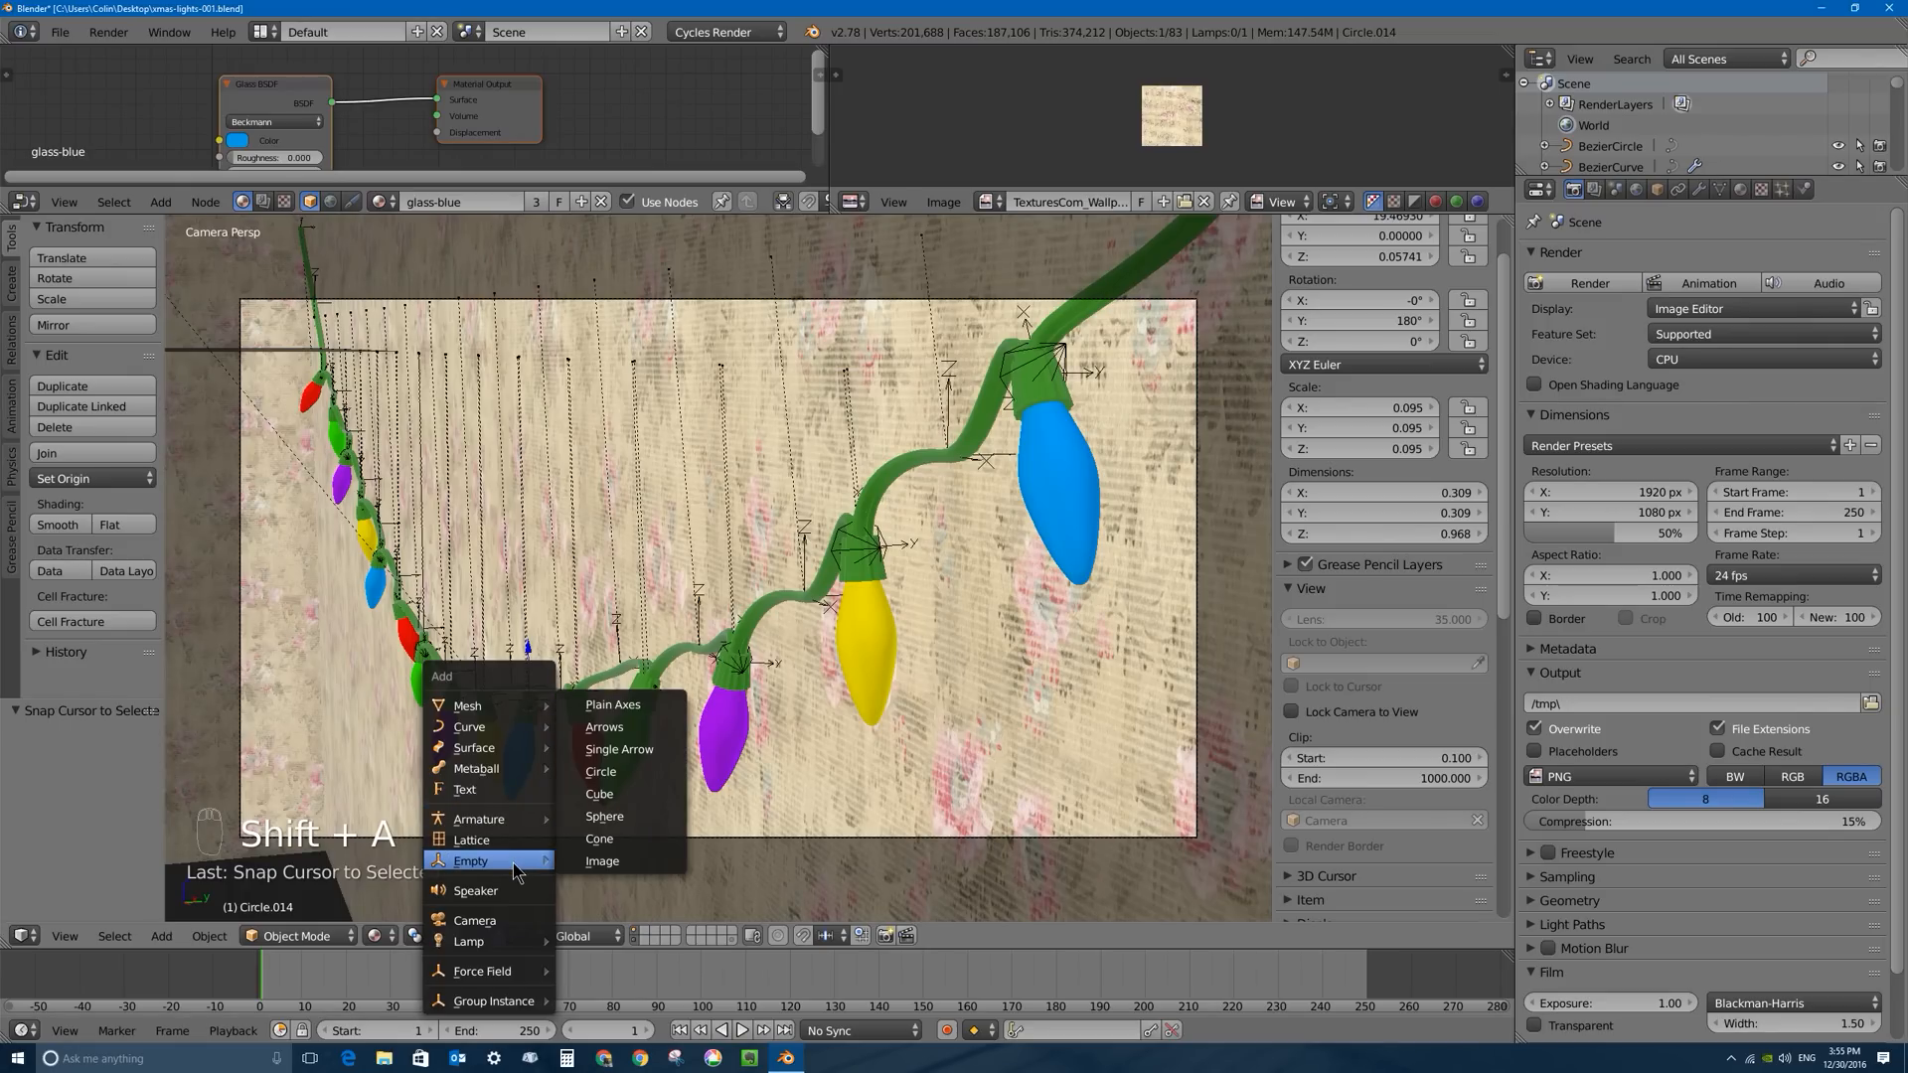
pyautogui.click(608, 817)
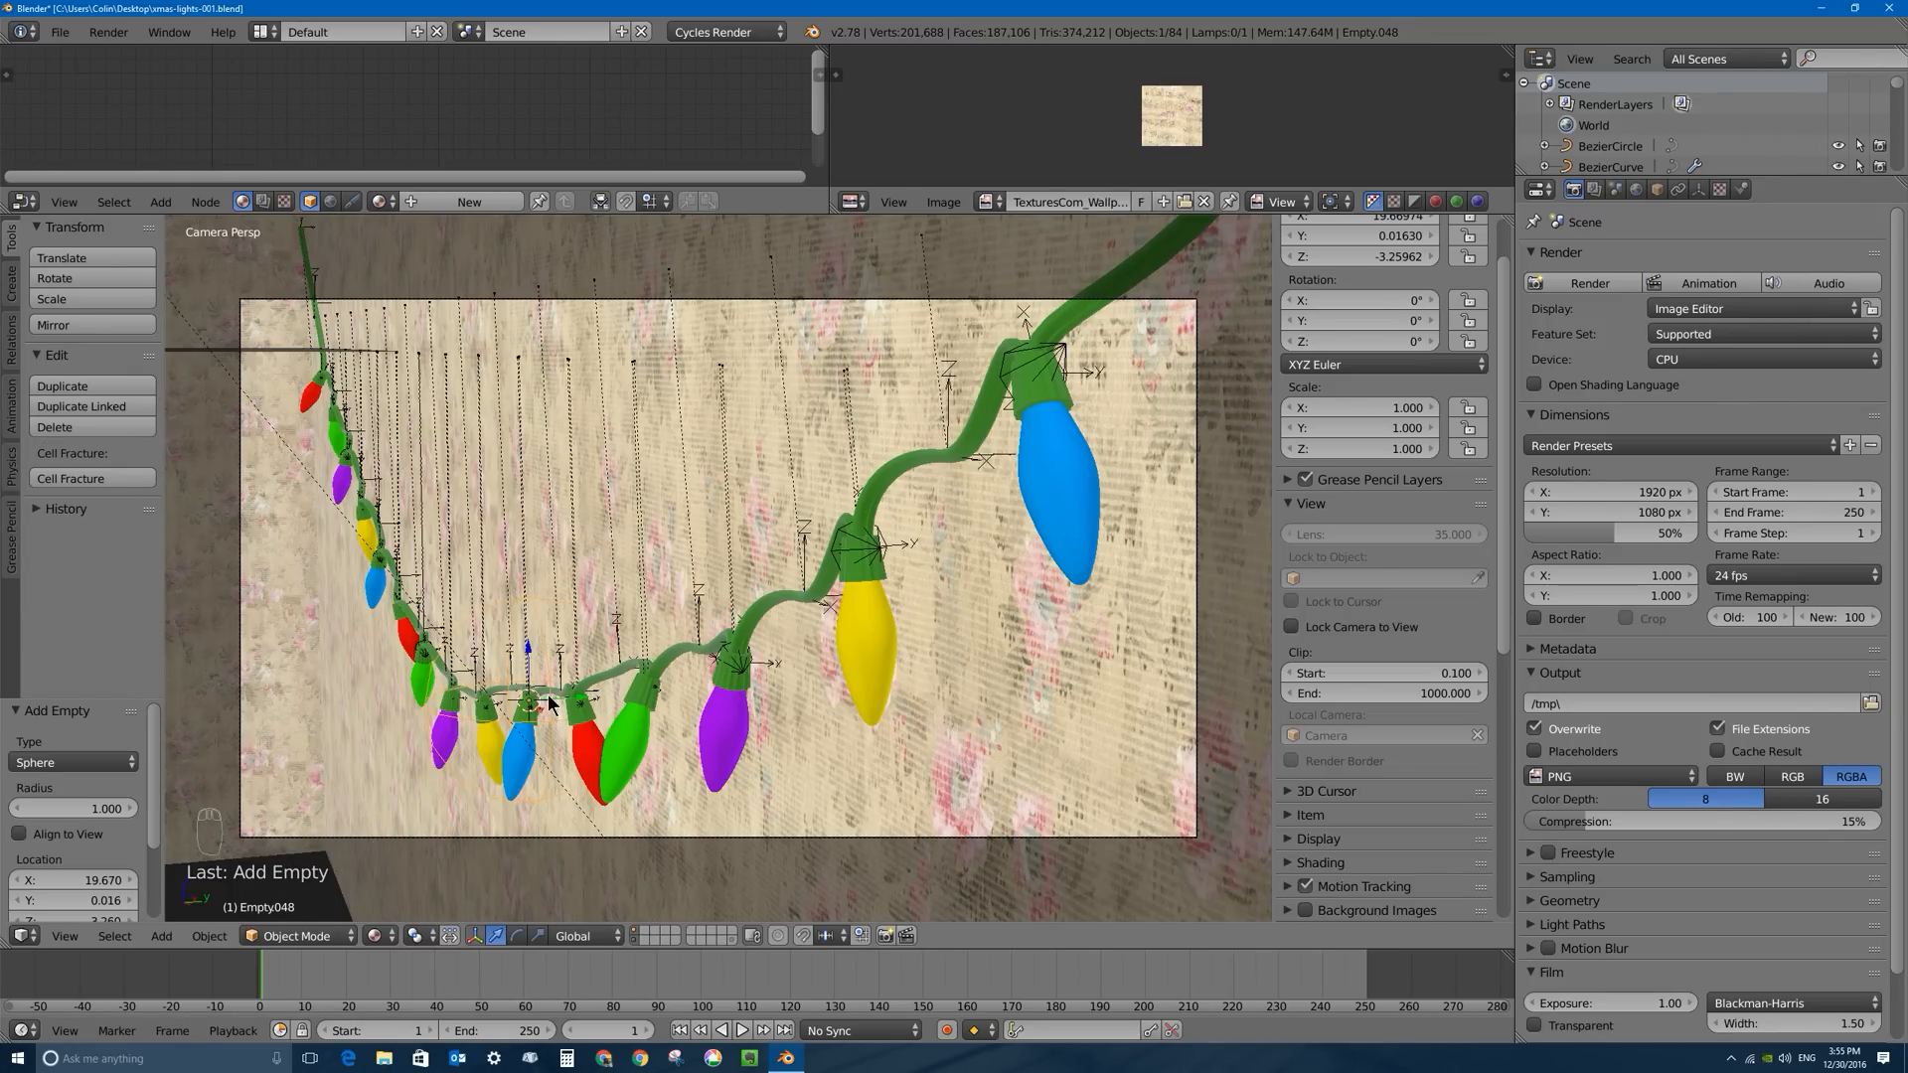
pyautogui.press('s')
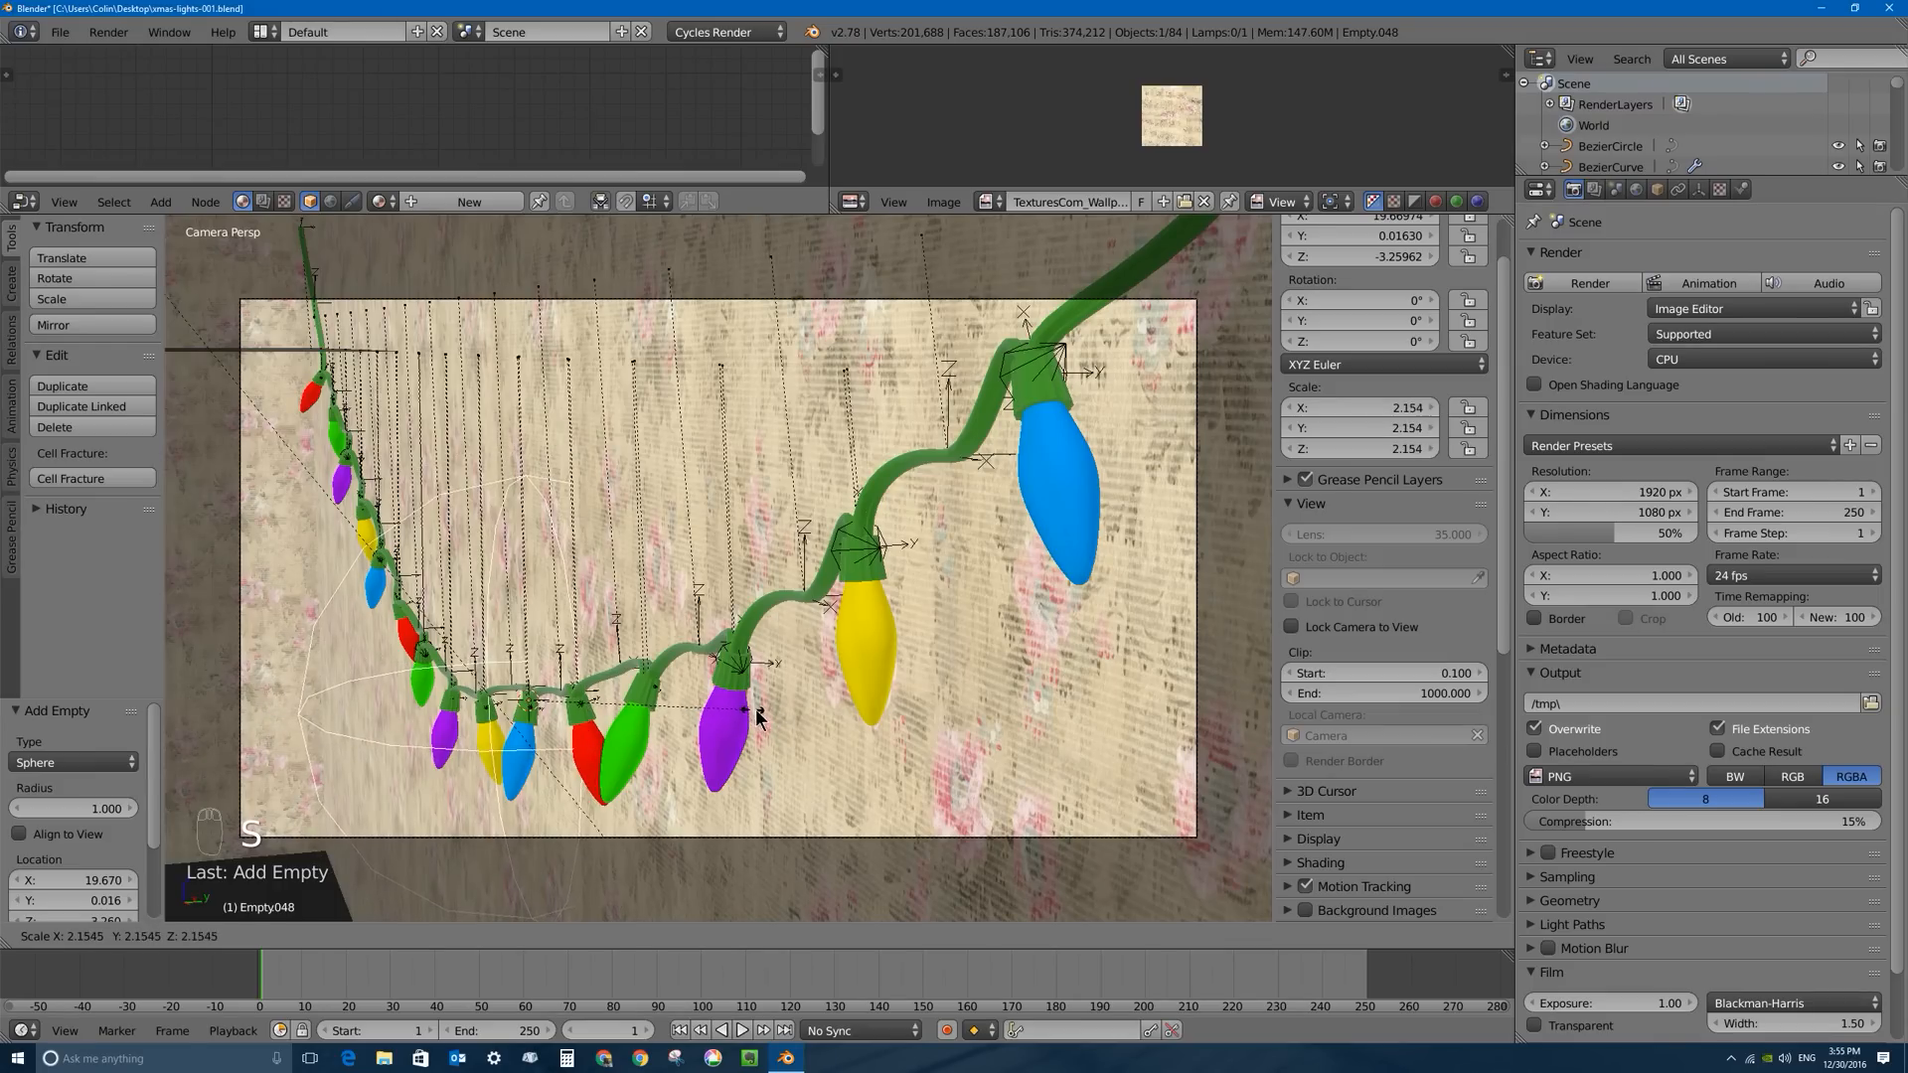
pyautogui.rightClick(754, 713)
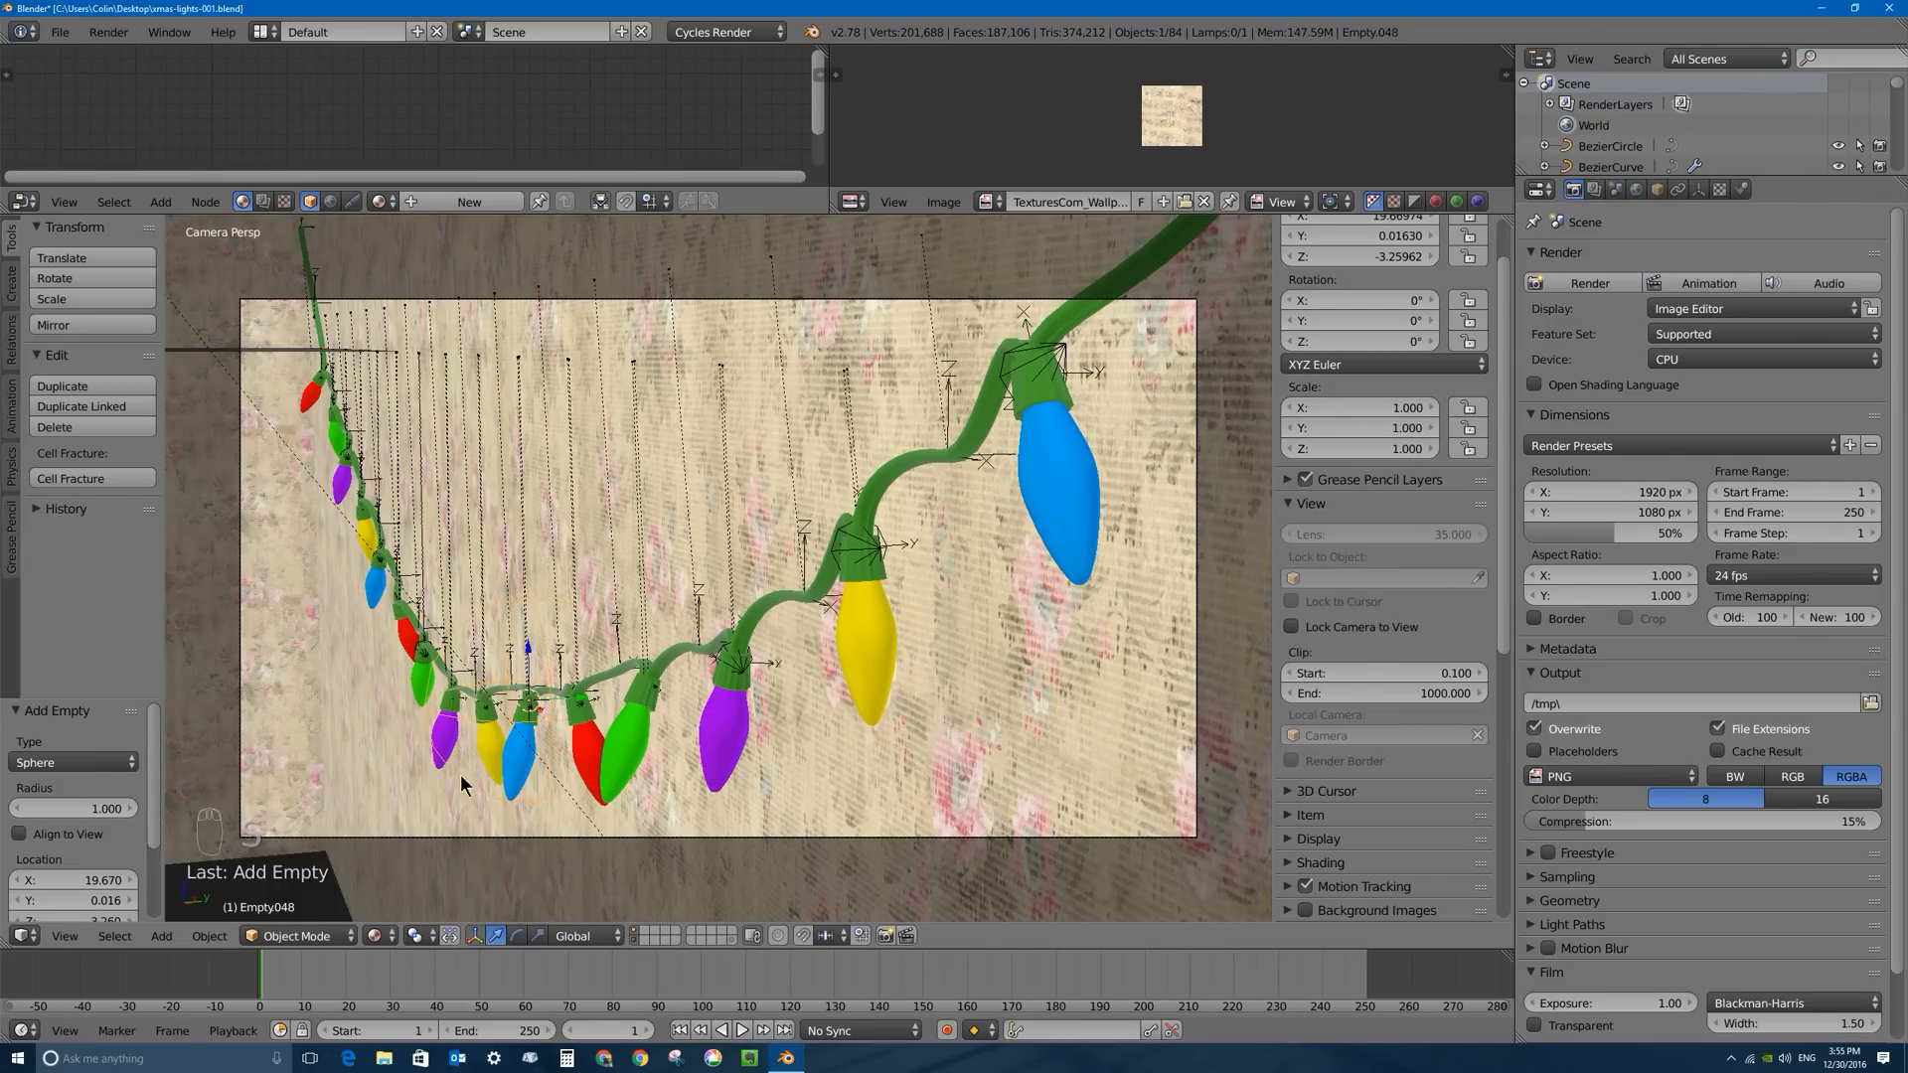
# Rename the new empty as camera-target.
pyautogui.click(1656, 188)
pyautogui.click(1637, 259)
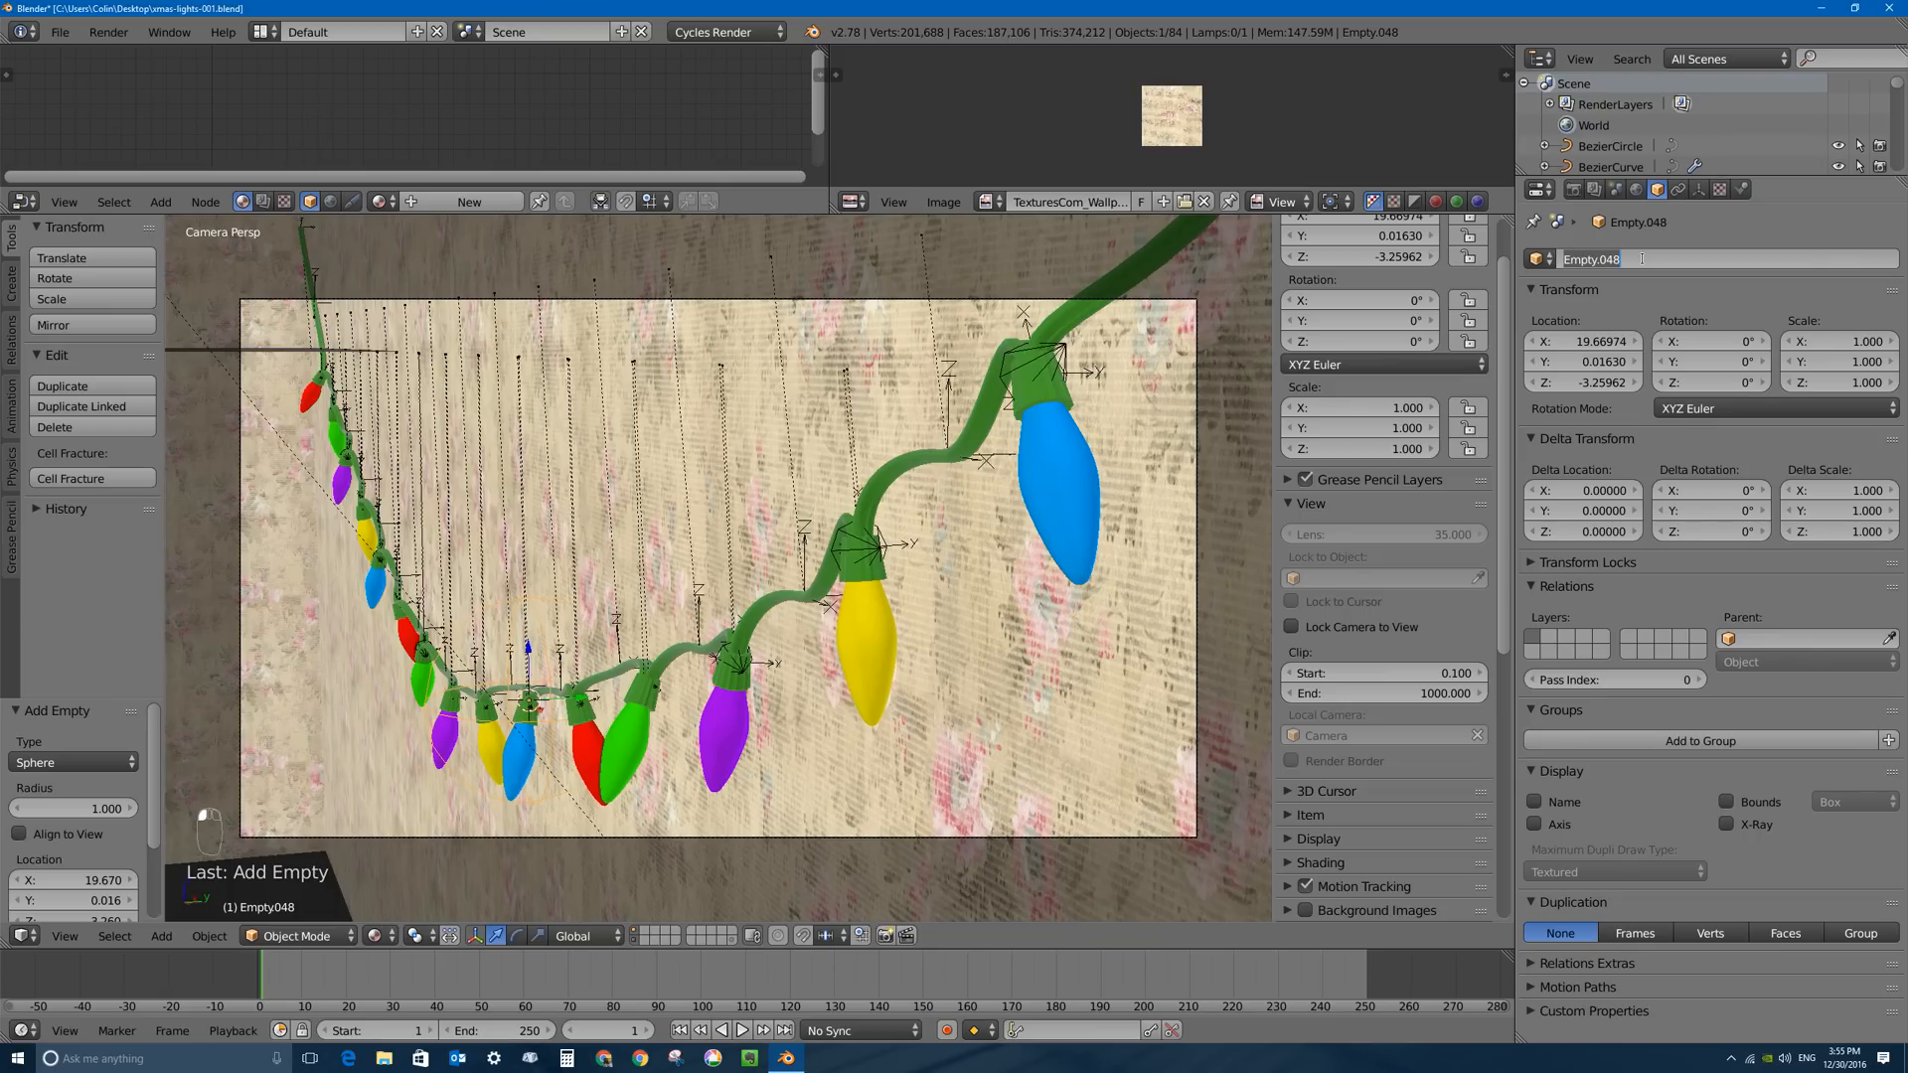
pyautogui.write('camera-target')
pyautogui.press('Return')
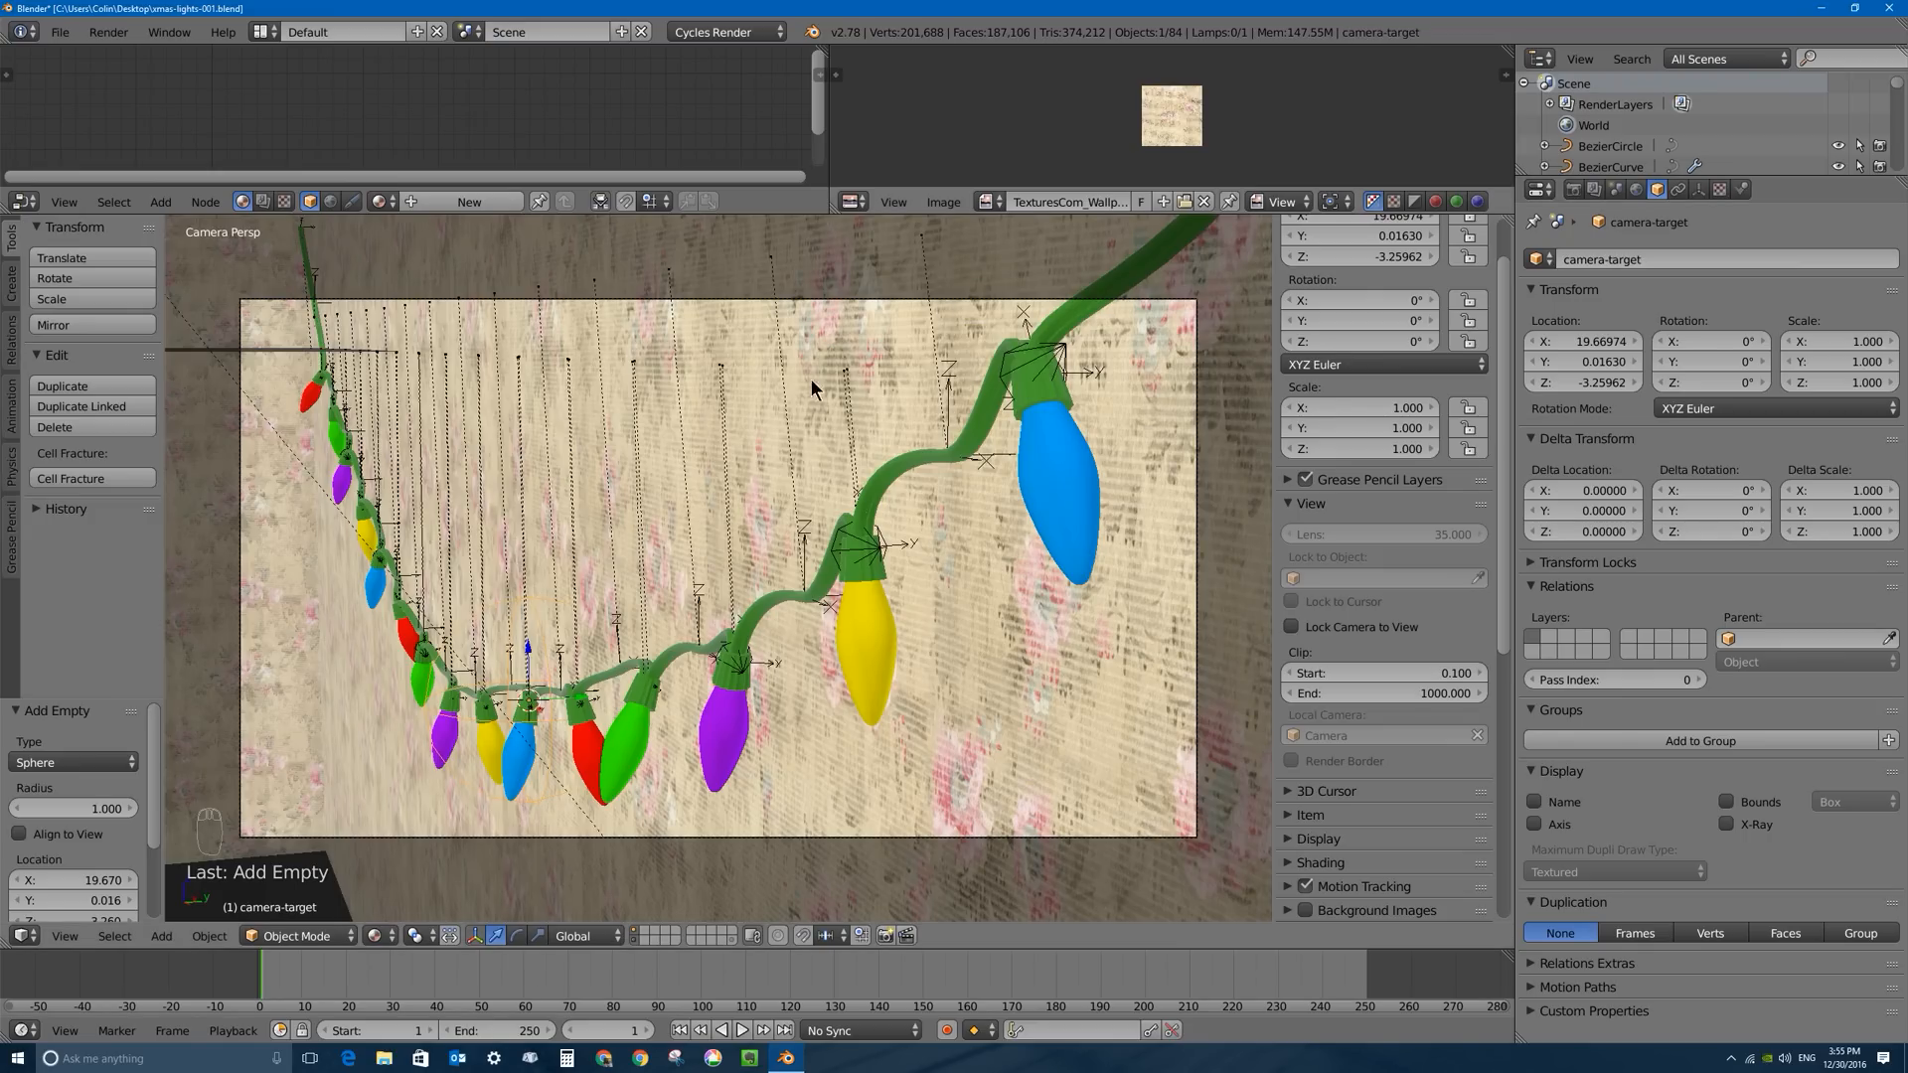
# Set the camera's depth of field focus object to camera-target.
pyautogui.rightClick(867, 300)
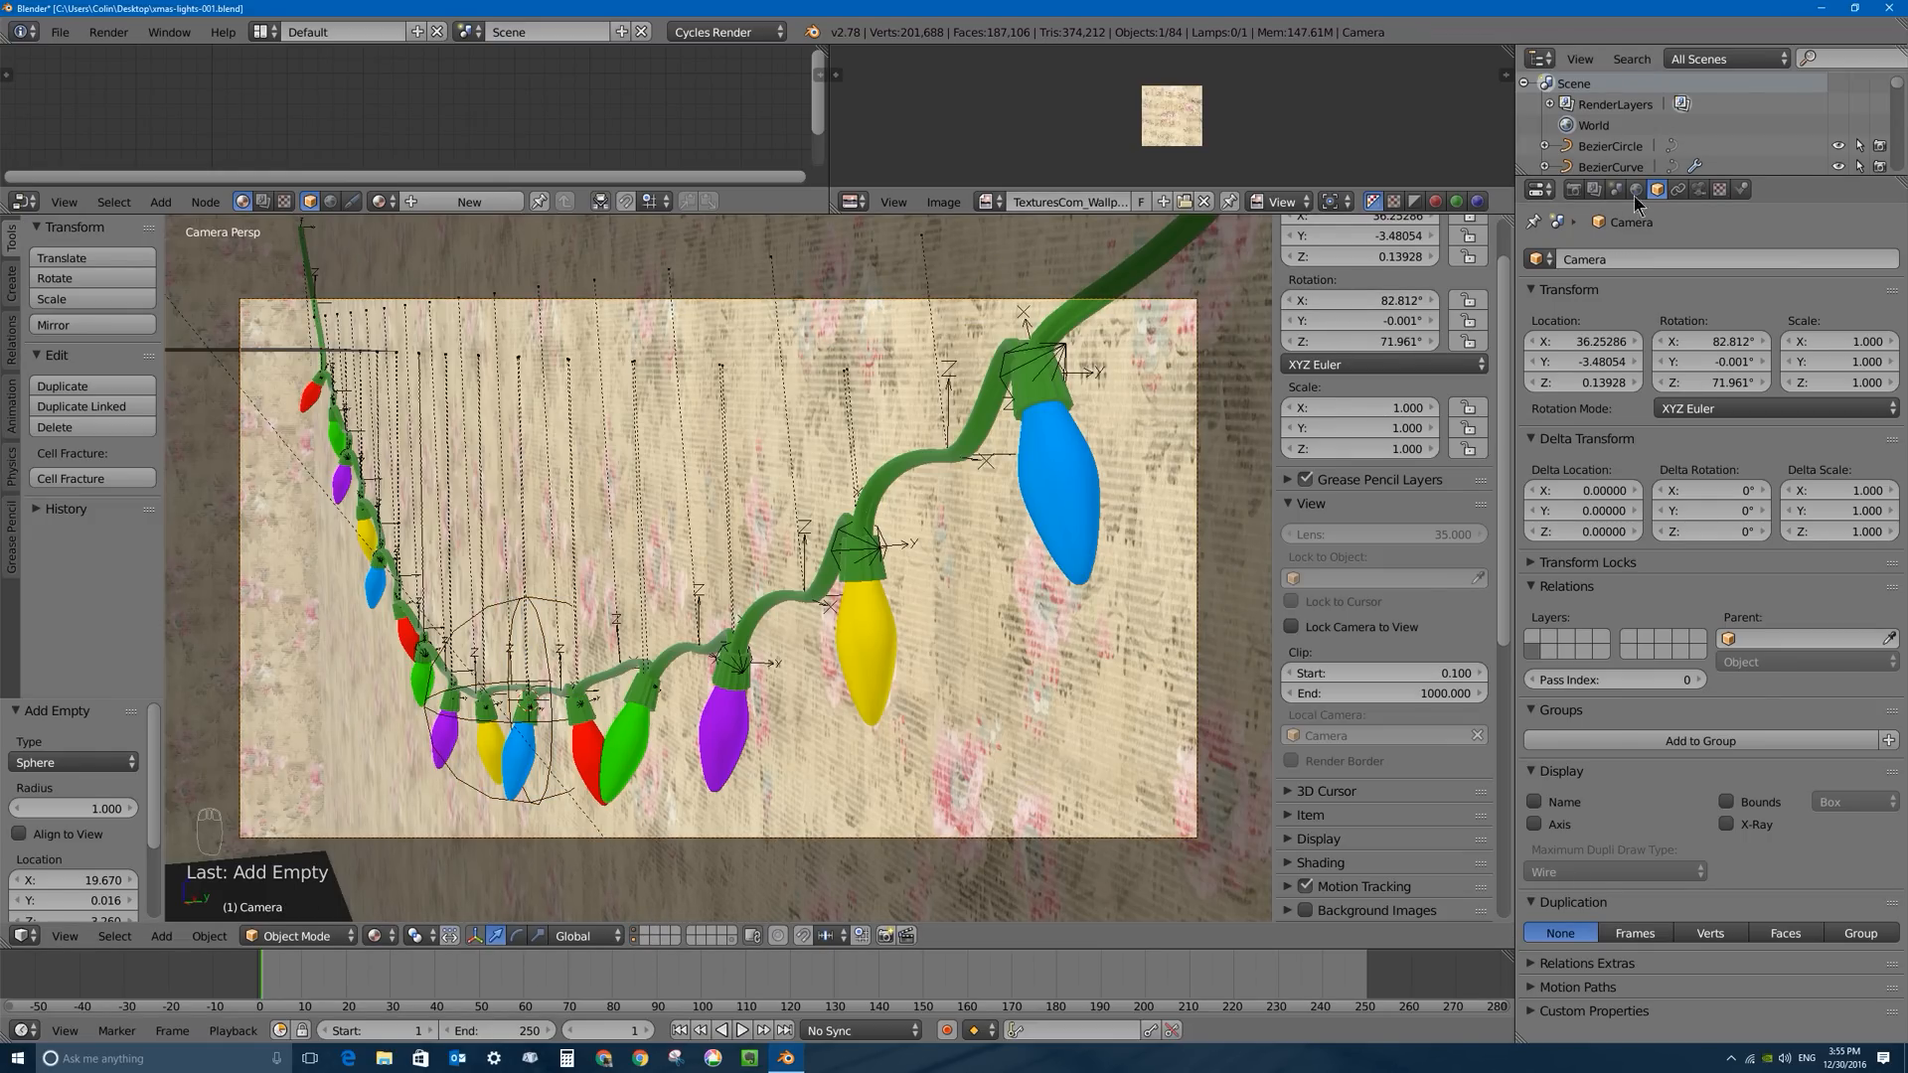
pyautogui.click(1697, 188)
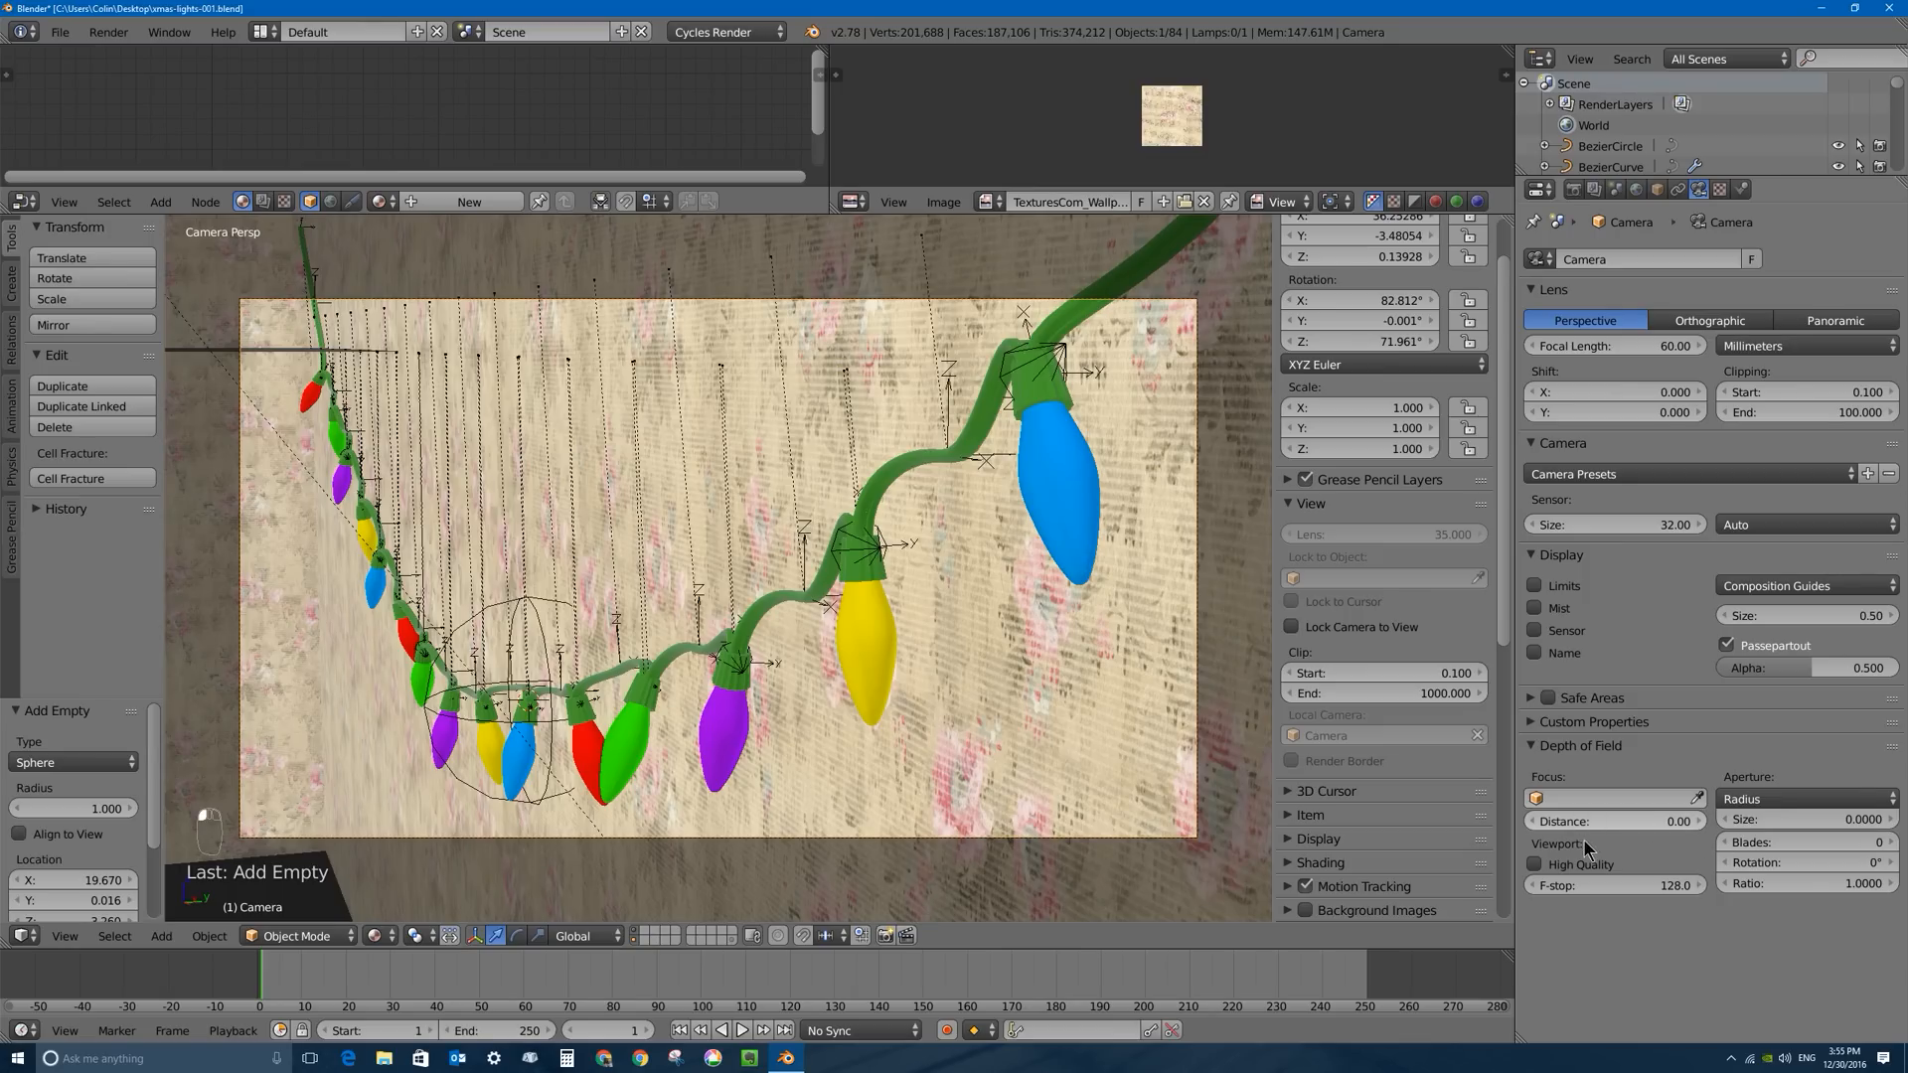
pyautogui.click(1571, 796)
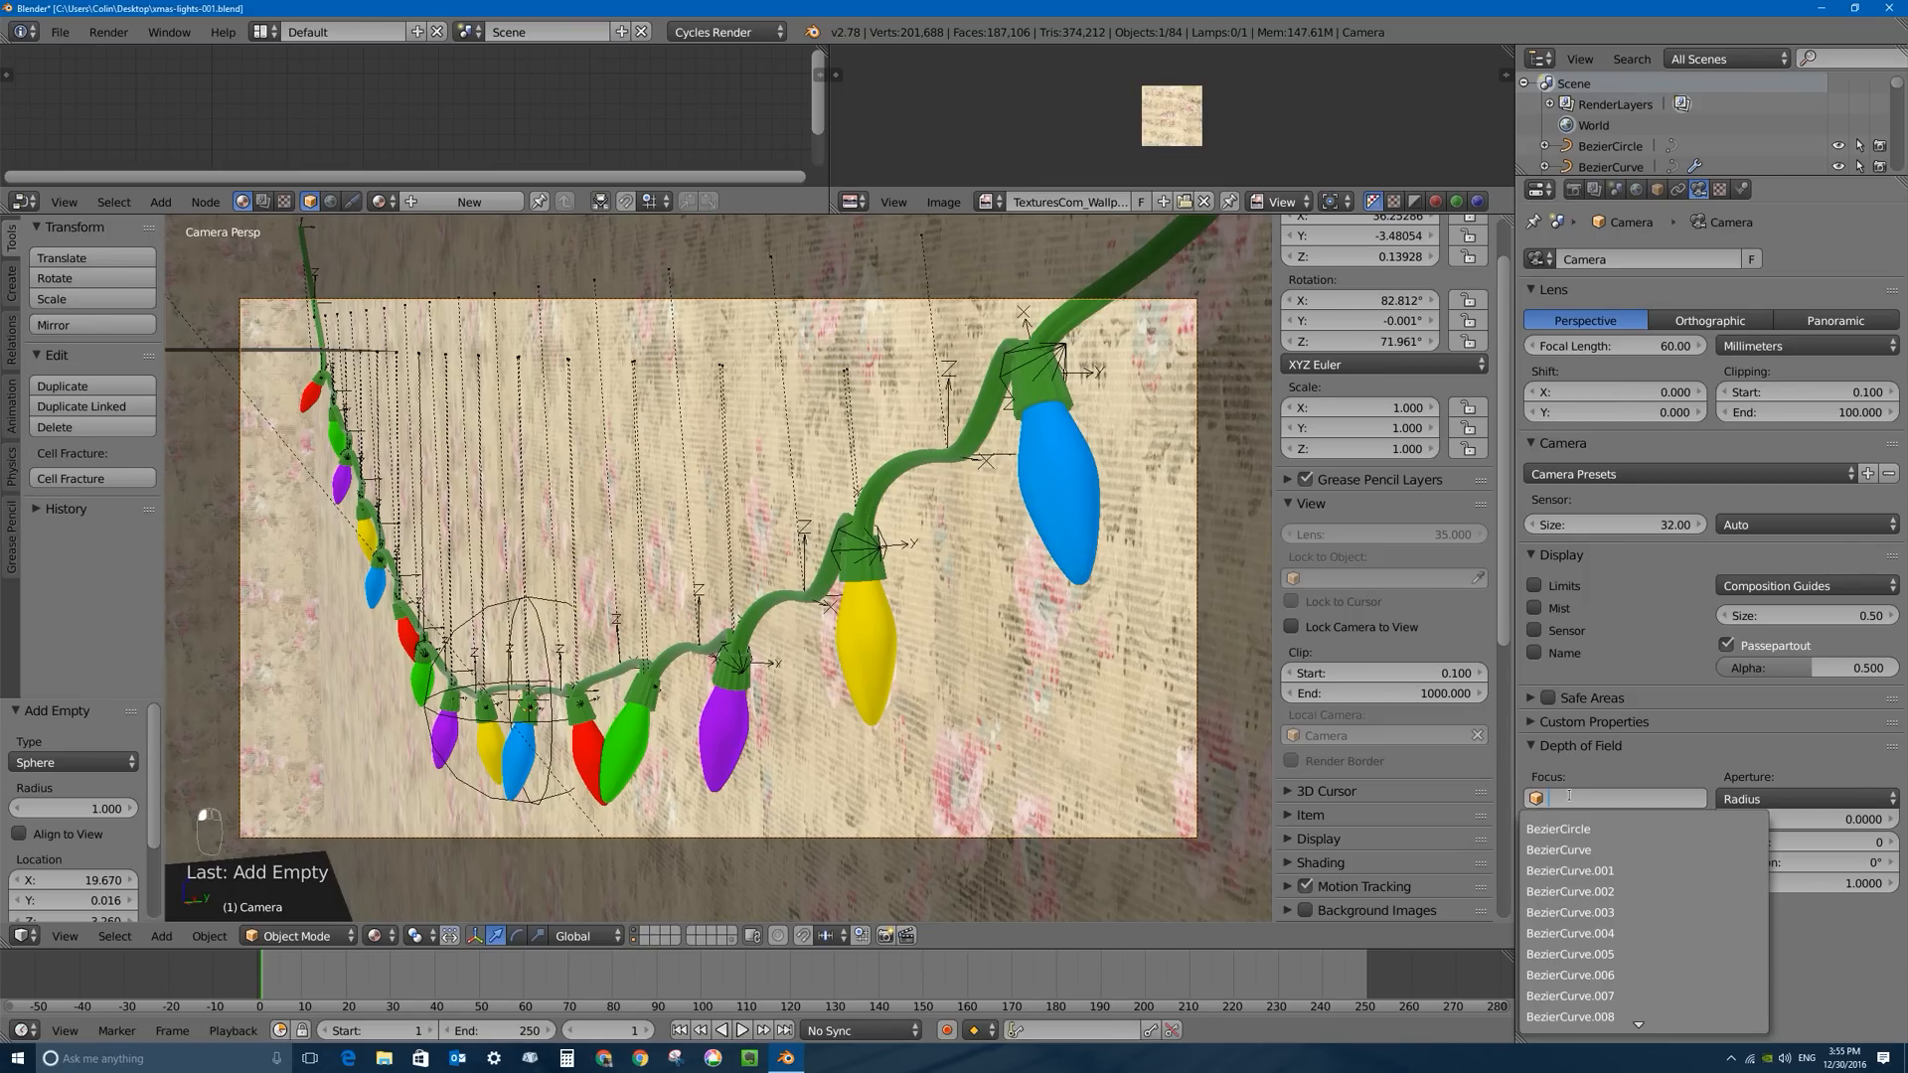
pyautogui.write('cam')
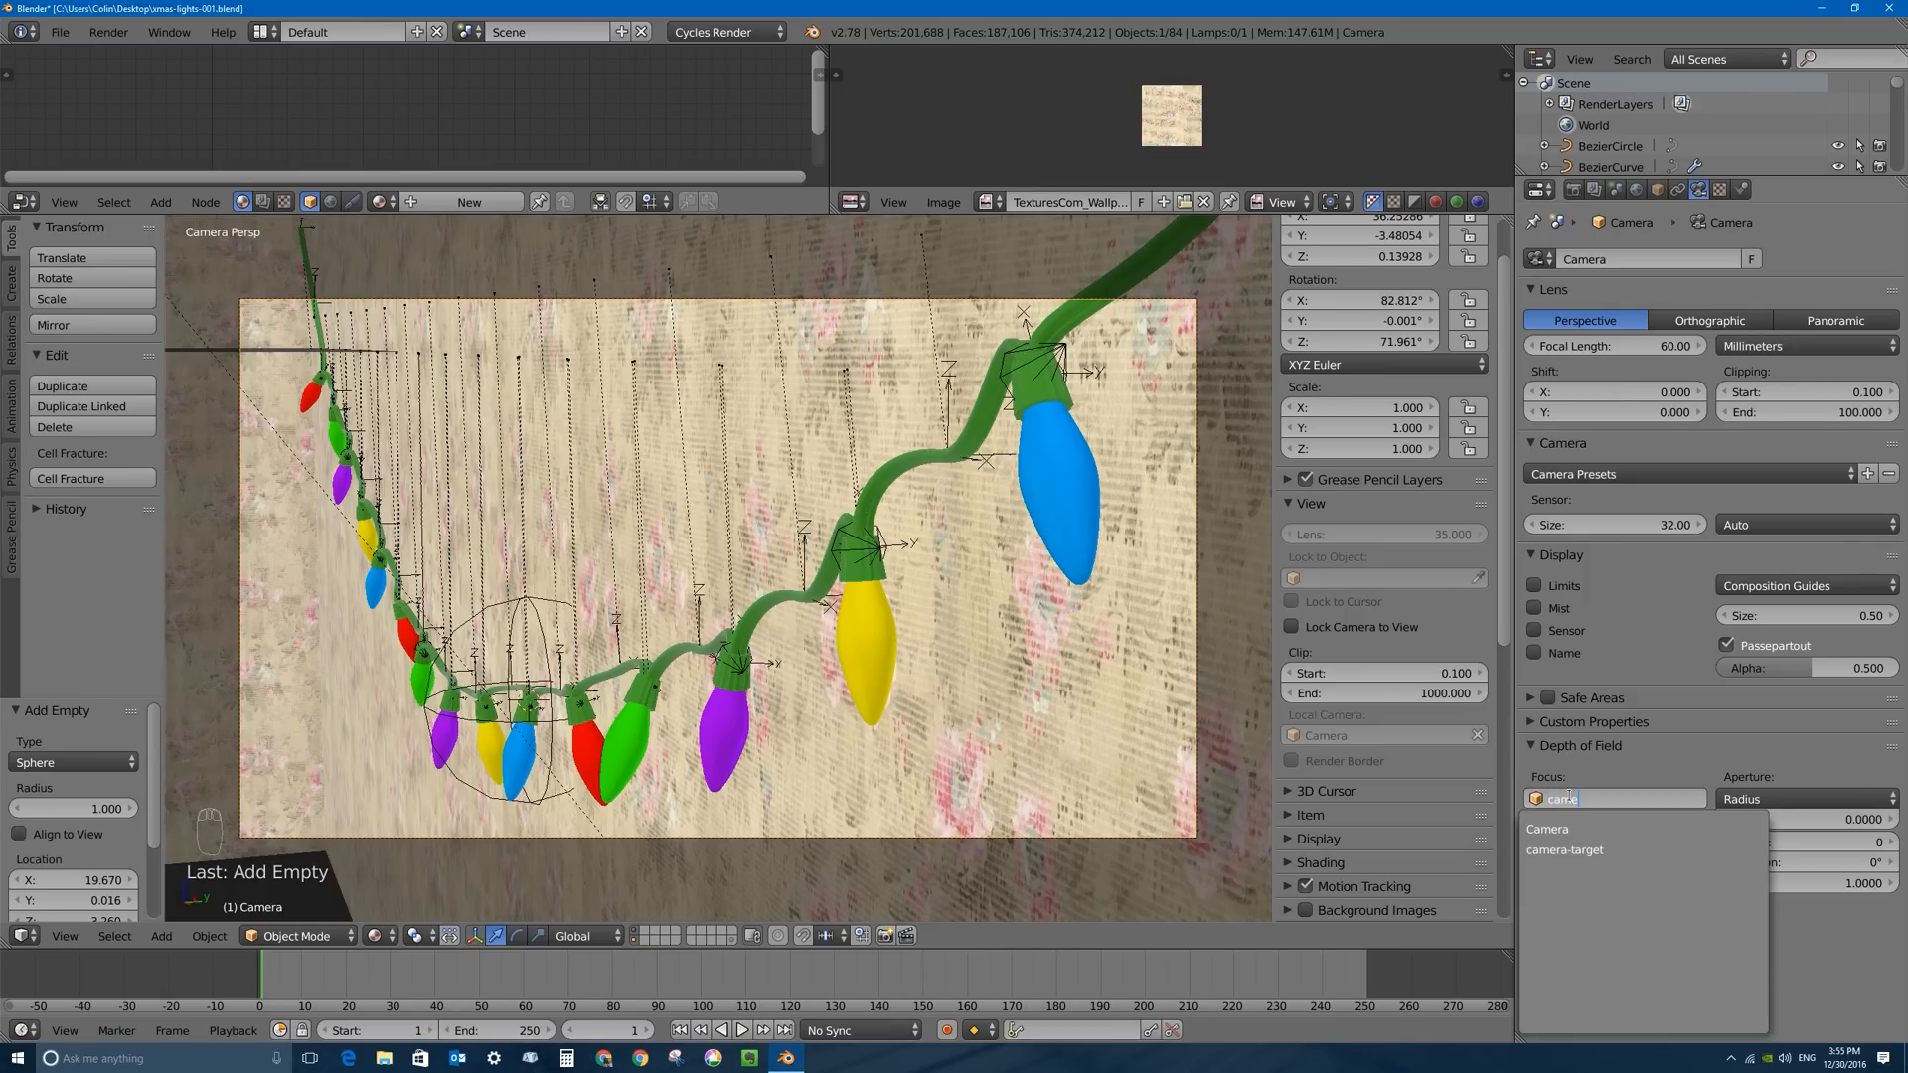
pyautogui.write('e')
pyautogui.click(1568, 850)
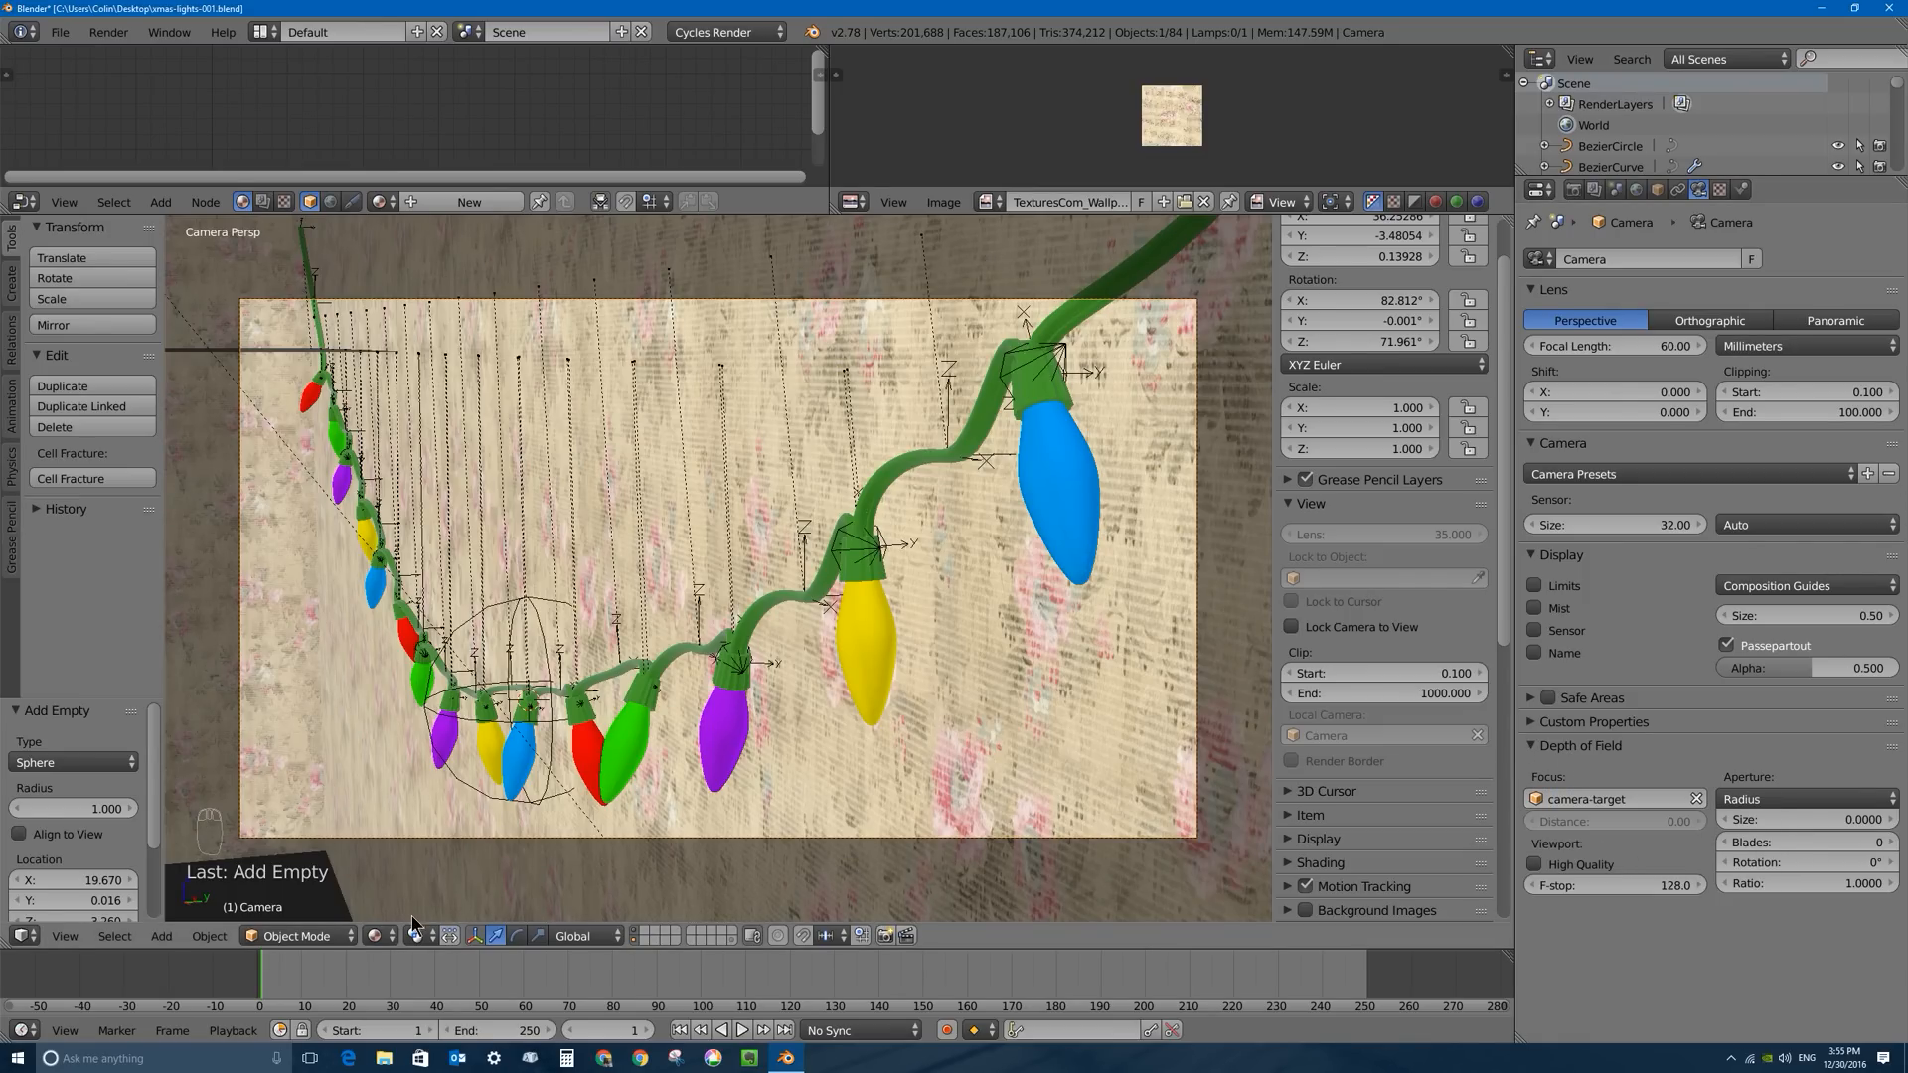
# Preview the scene in Rendered shading and set the camera's depth of field aperture radius to 0.1110.
pyautogui.click(378, 935)
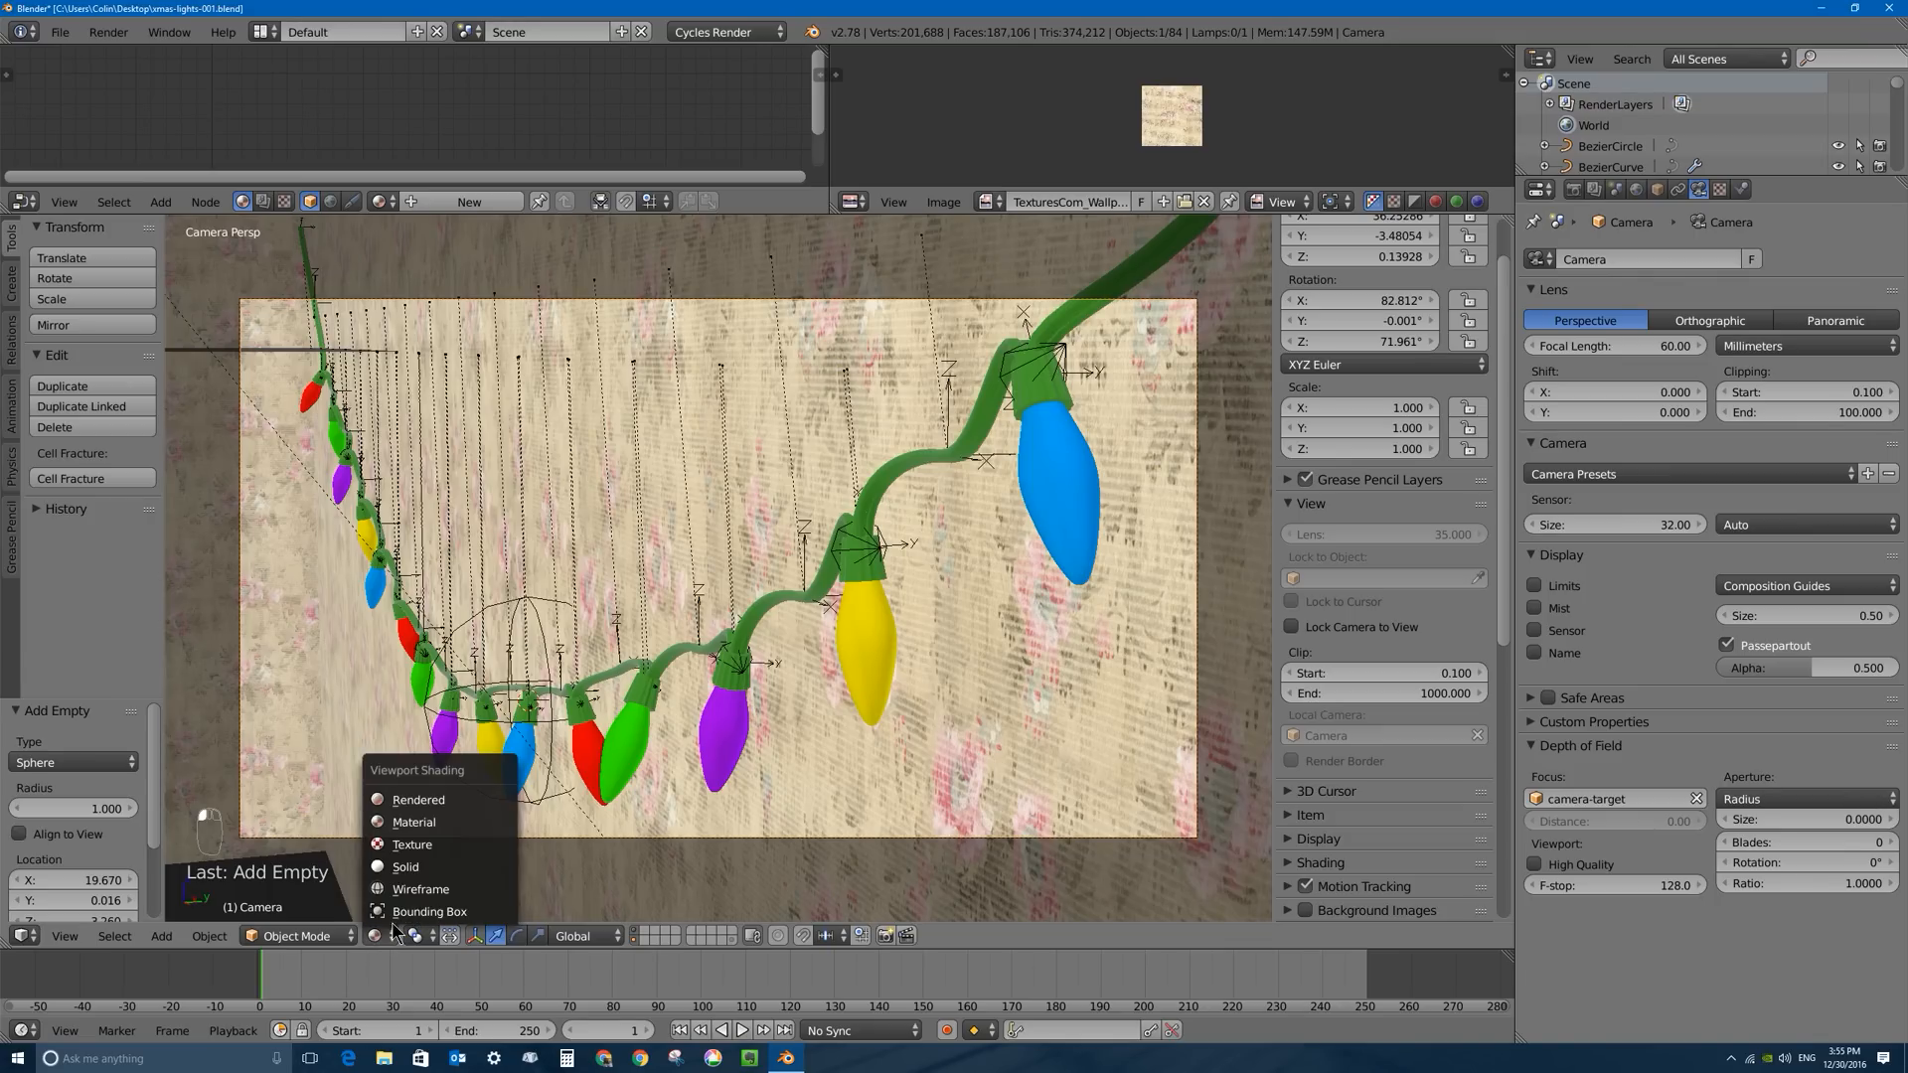
pyautogui.click(435, 800)
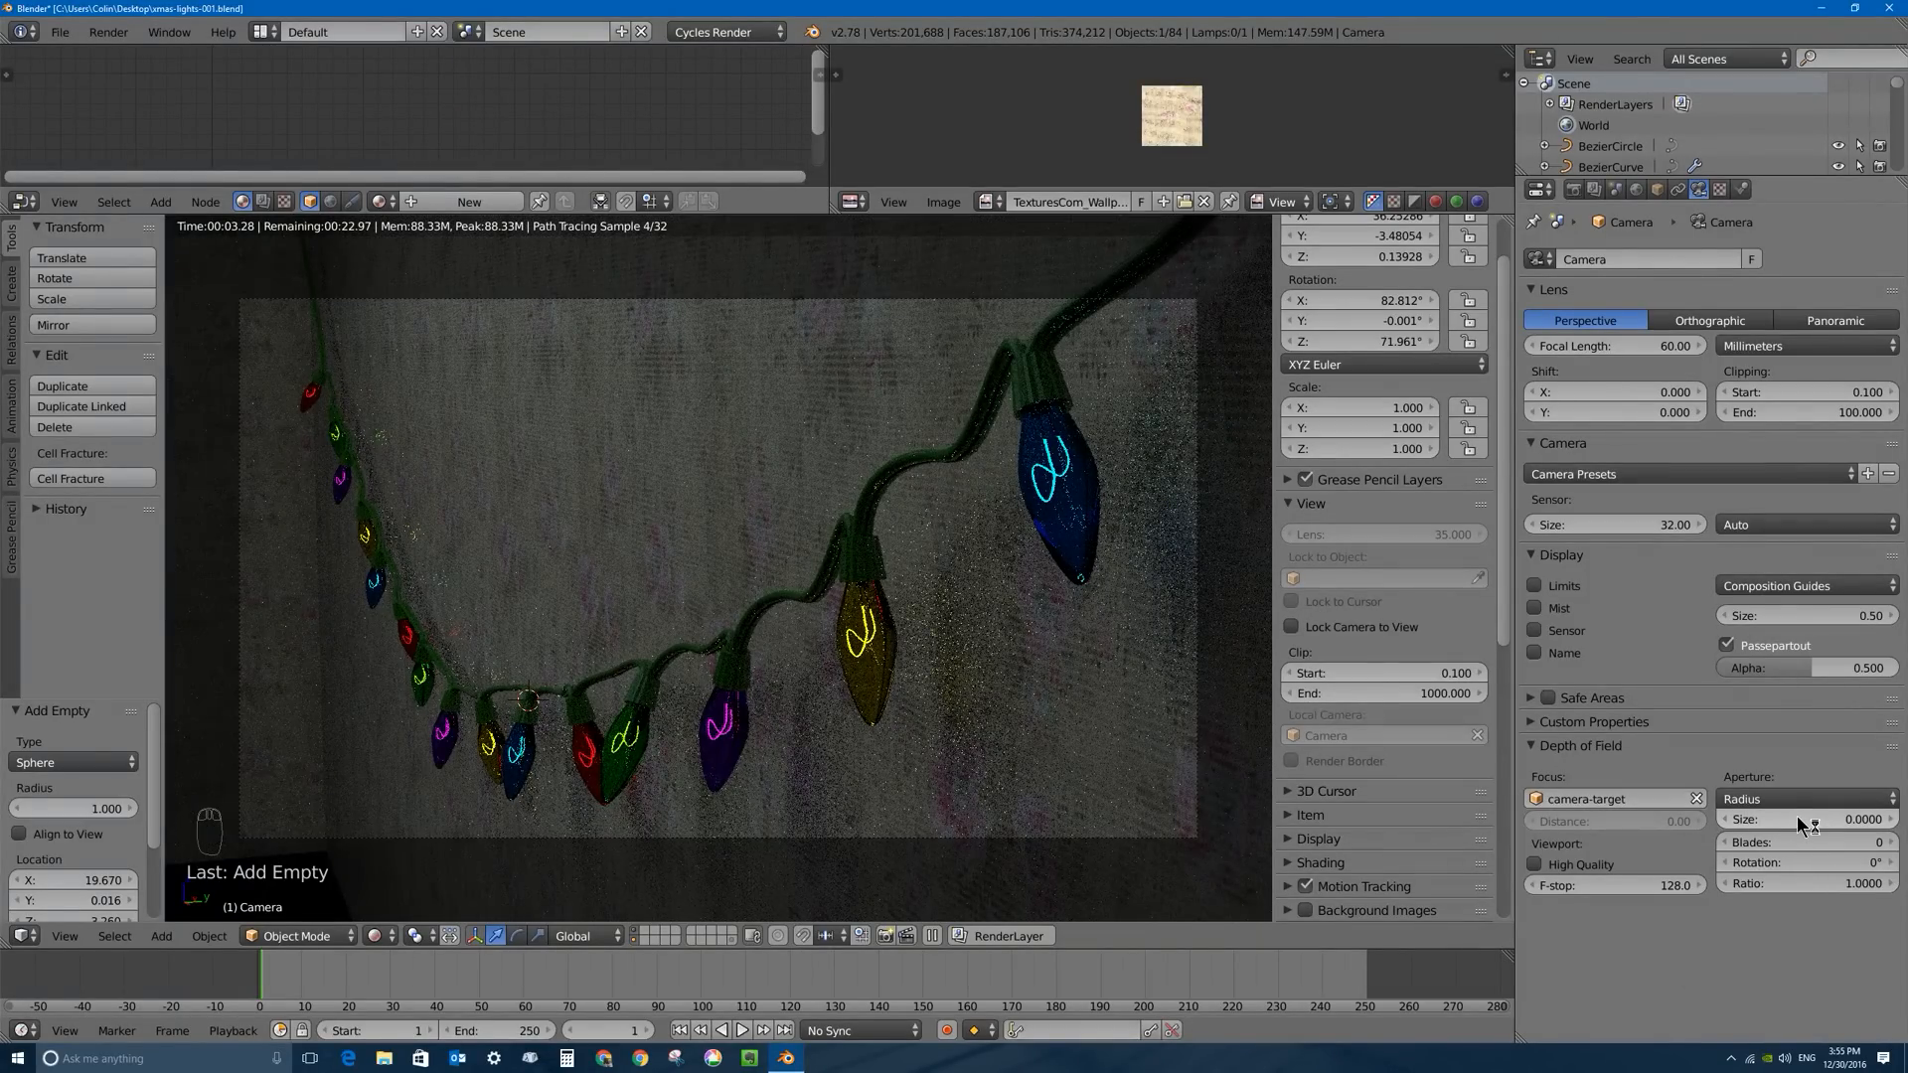
pyautogui.moveTo(1805, 825)
pyautogui.mouseDown()
pyautogui.moveTo(1866, 820)
pyautogui.moveTo(1816, 823)
pyautogui.mouseUp()
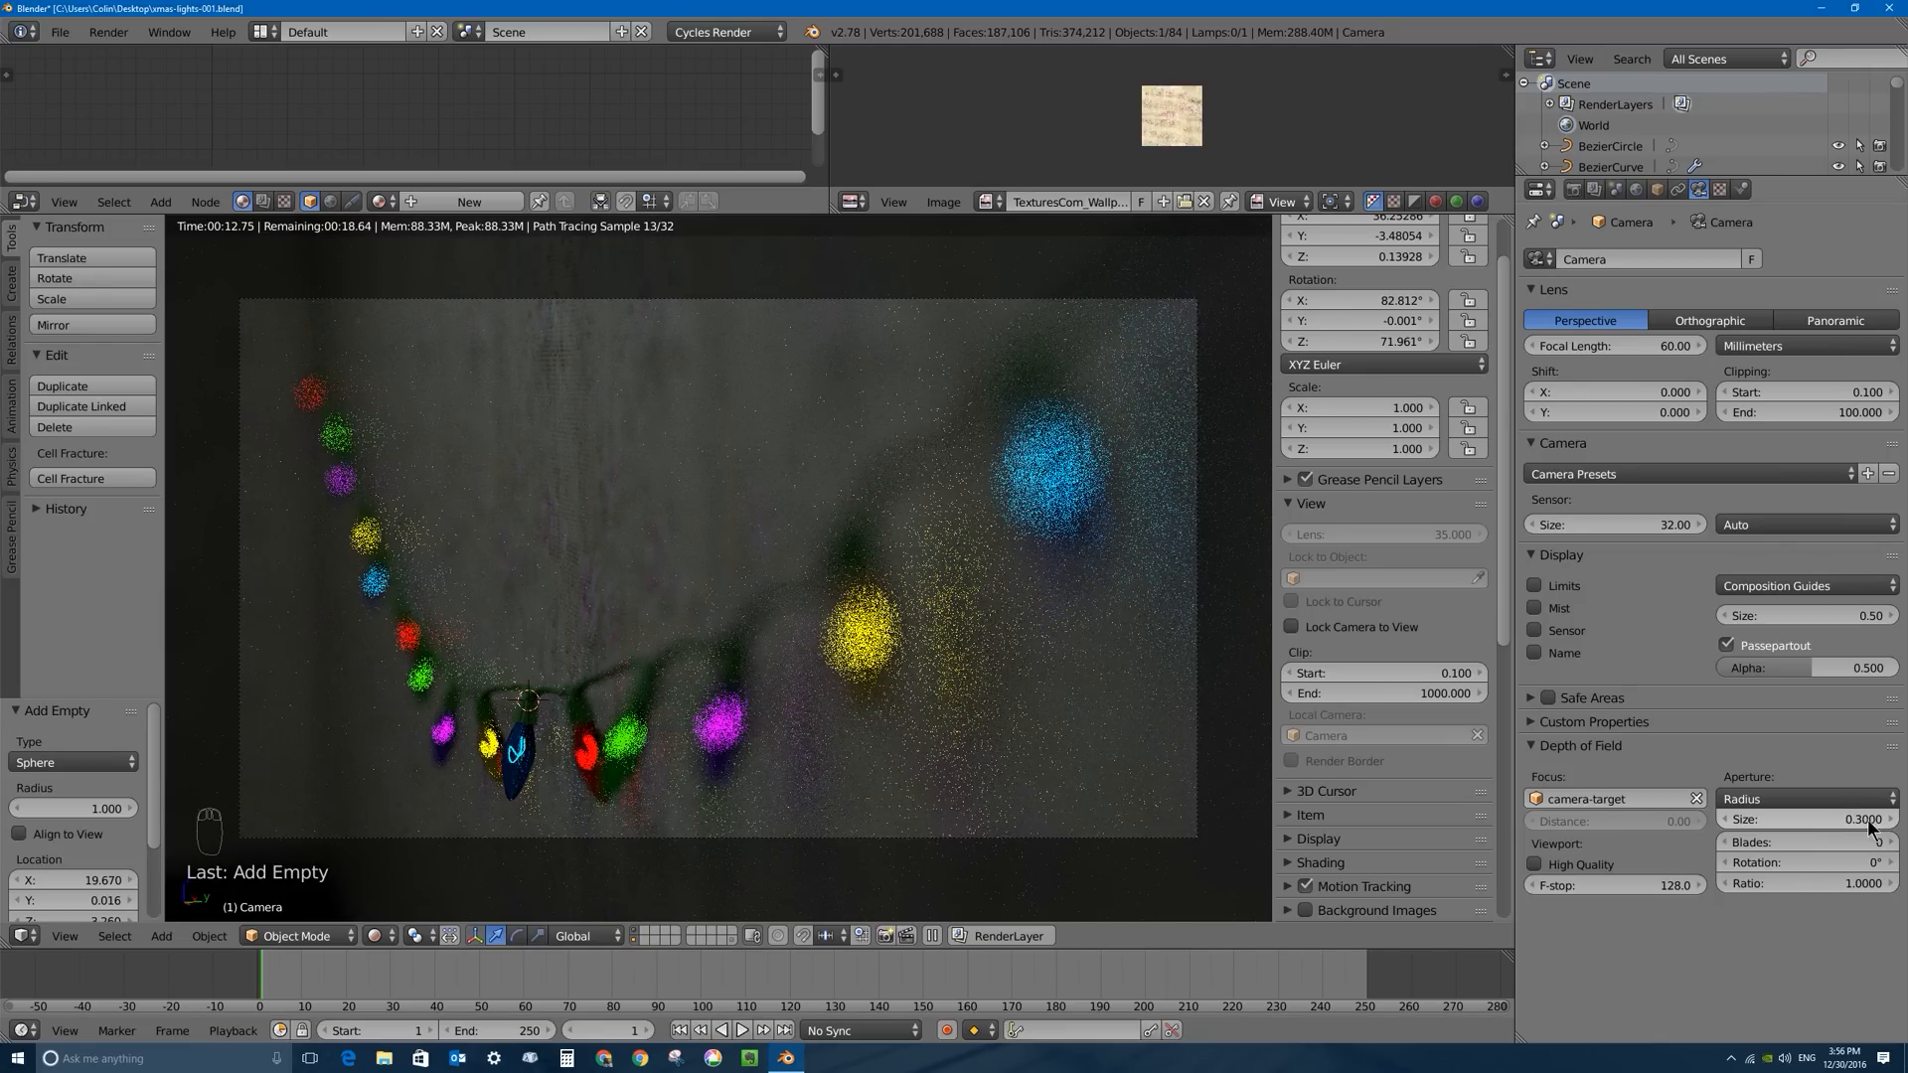
pyautogui.moveTo(1868, 827); pyautogui.dragTo(1829, 824)
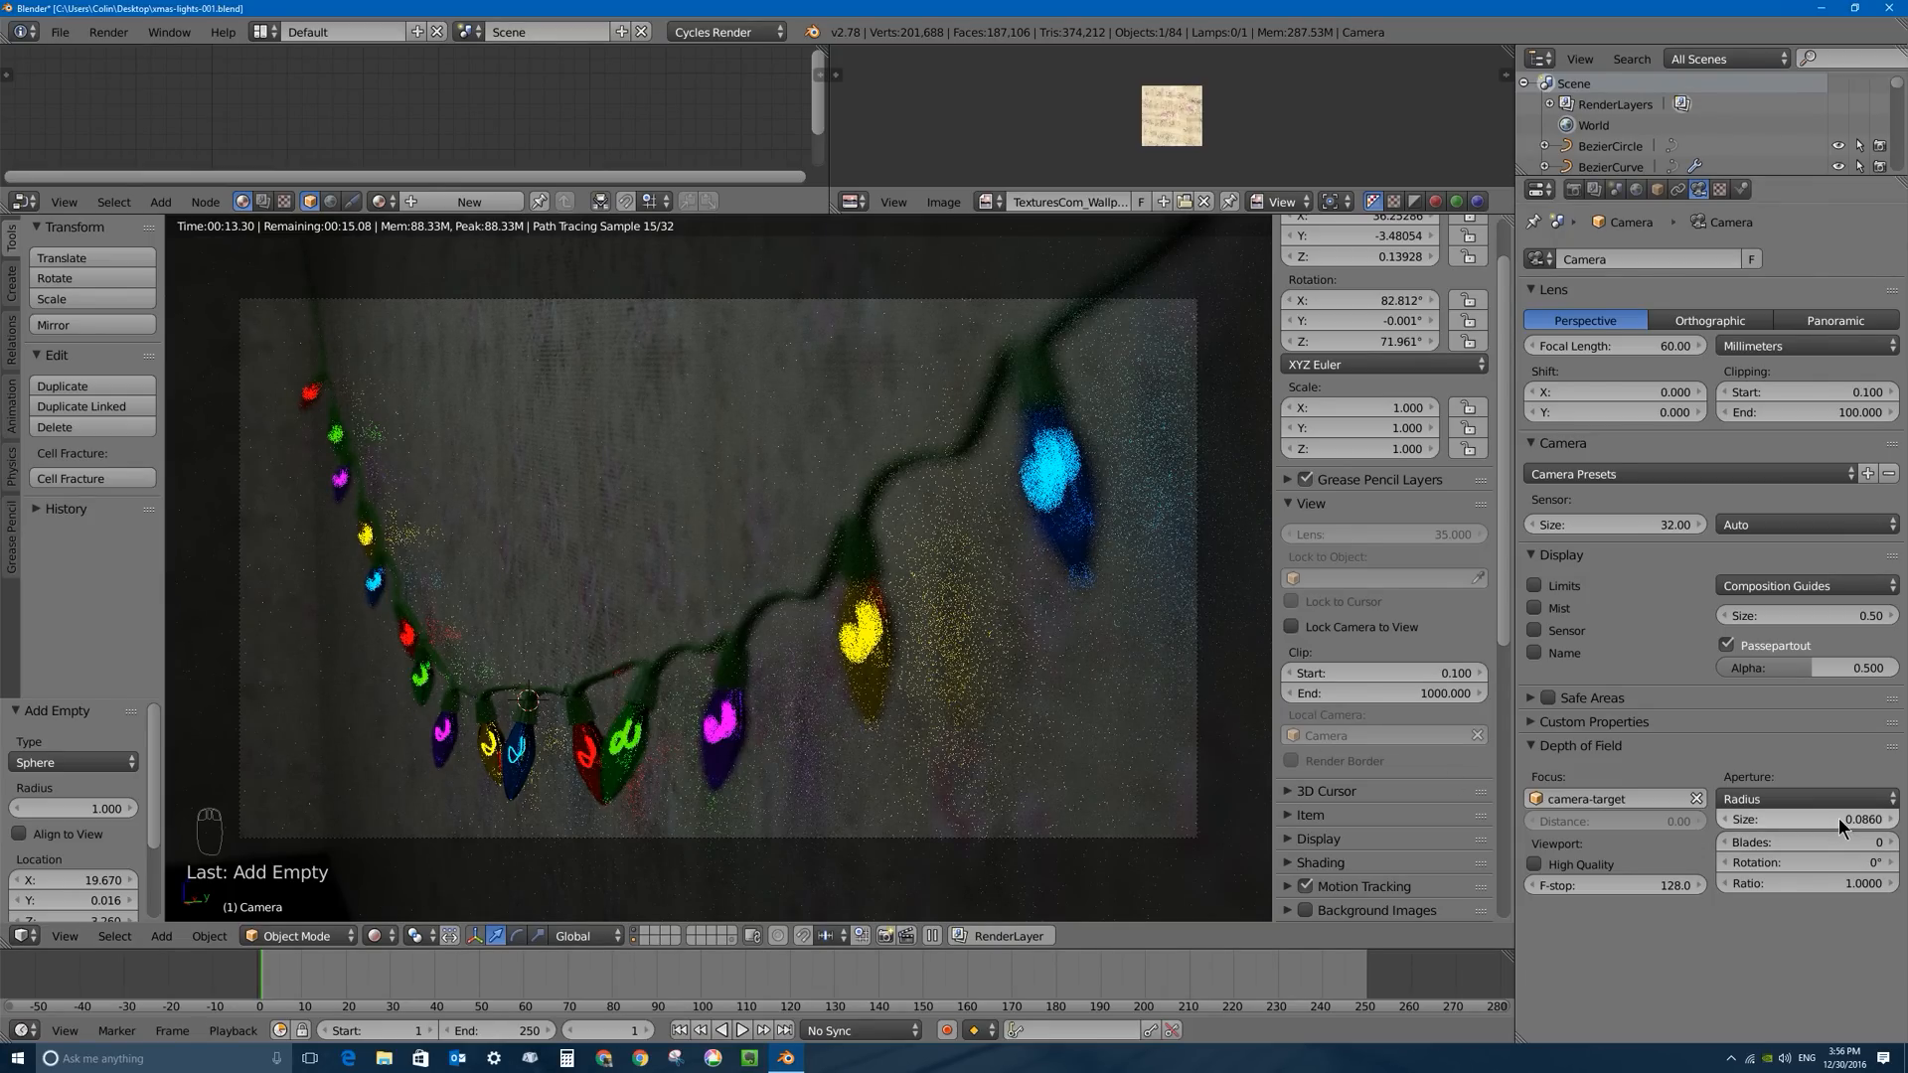
pyautogui.moveTo(1830, 820); pyautogui.dragTo(1855, 820)
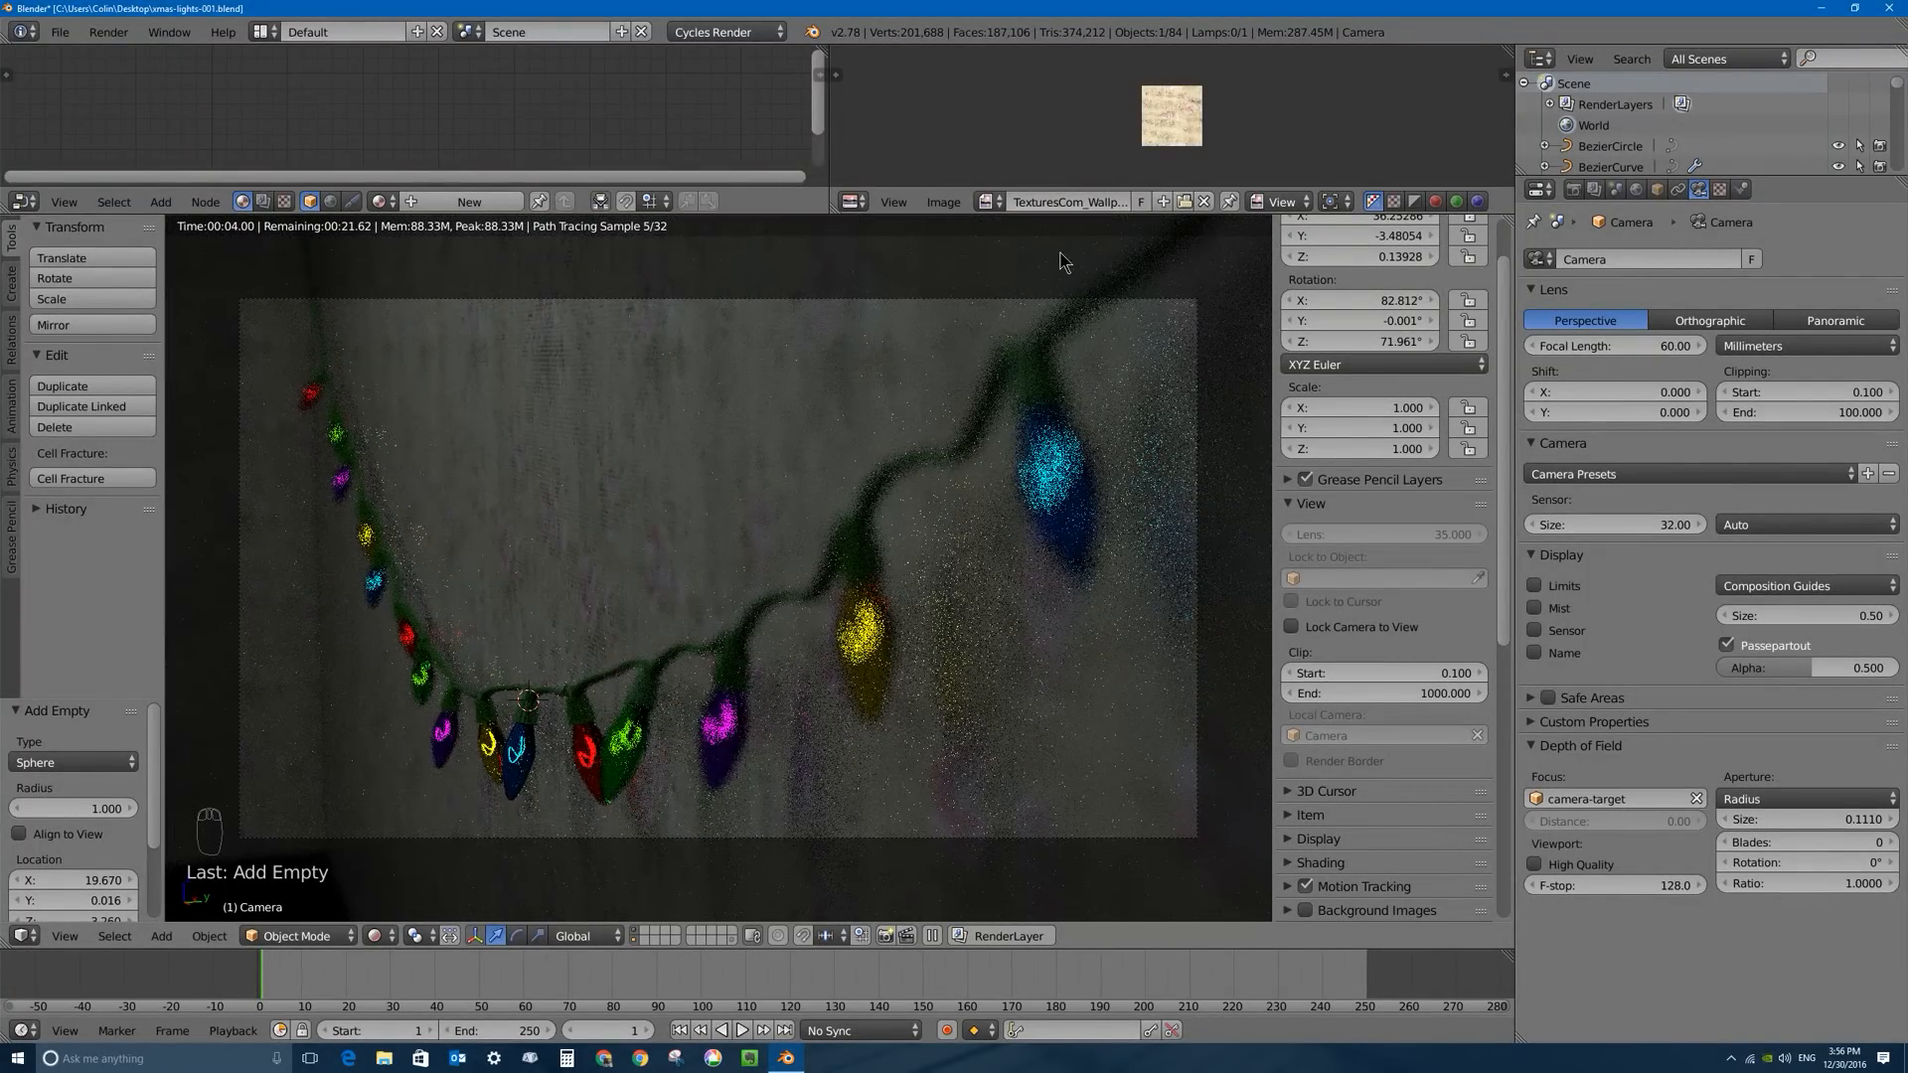
# Leave the camera view, return to Material shading and set the area lamp's emission strength to 650.
pyautogui.press('KP_0')
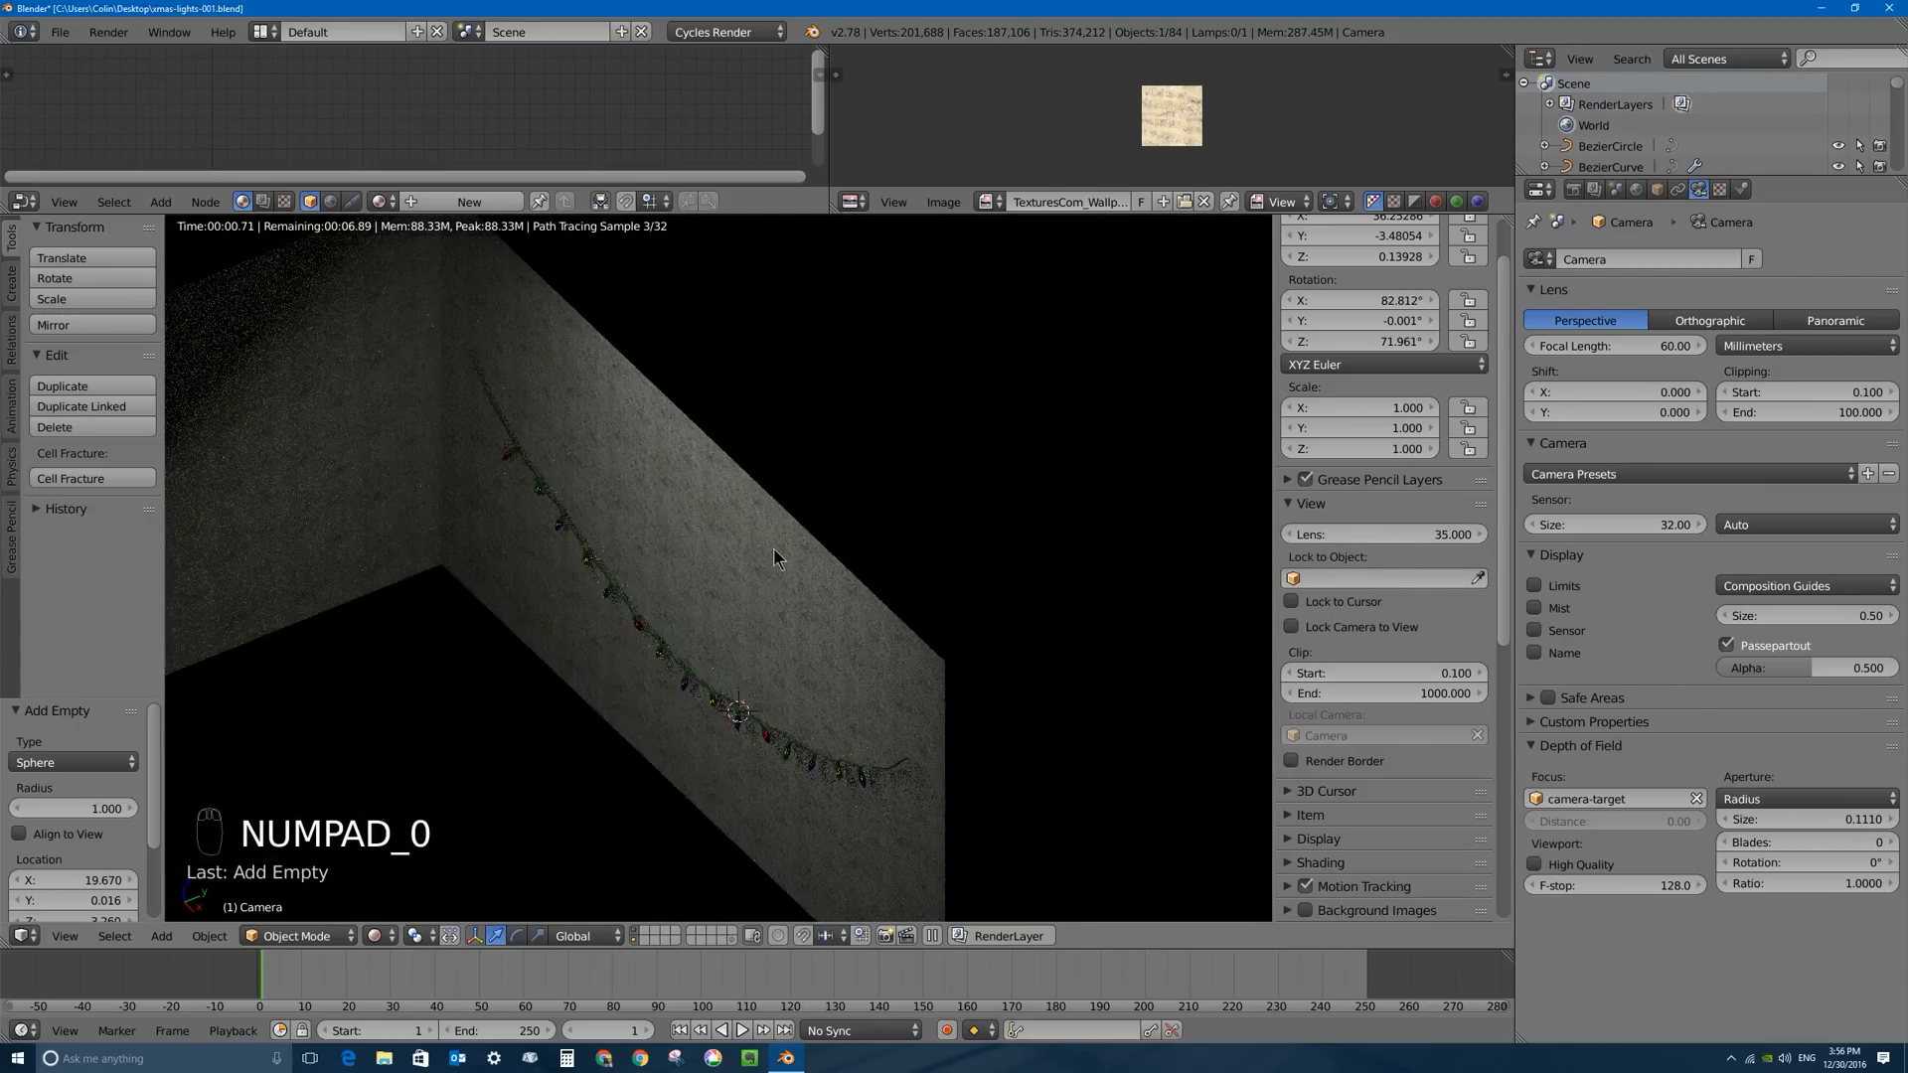
pyautogui.hotkey('shift', 'z')
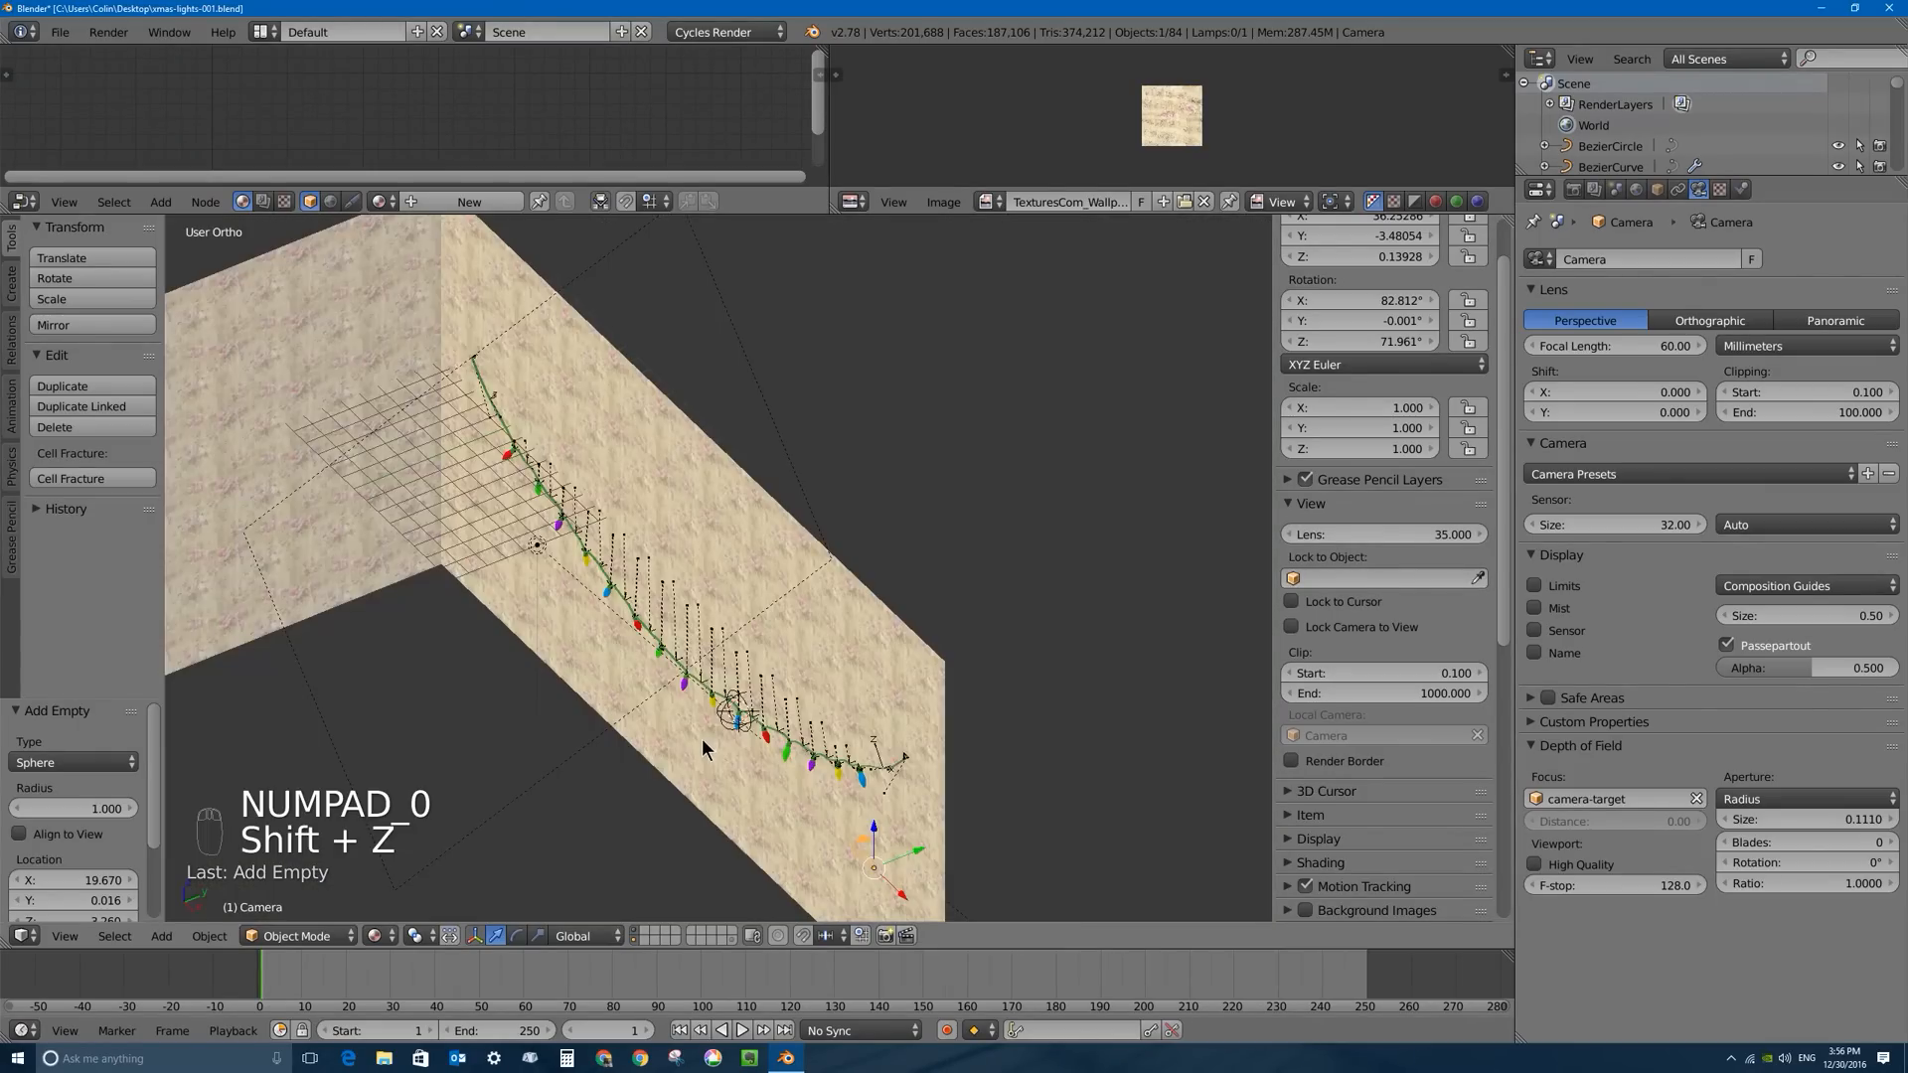
pyautogui.rightClick(529, 578)
pyautogui.click(1795, 556)
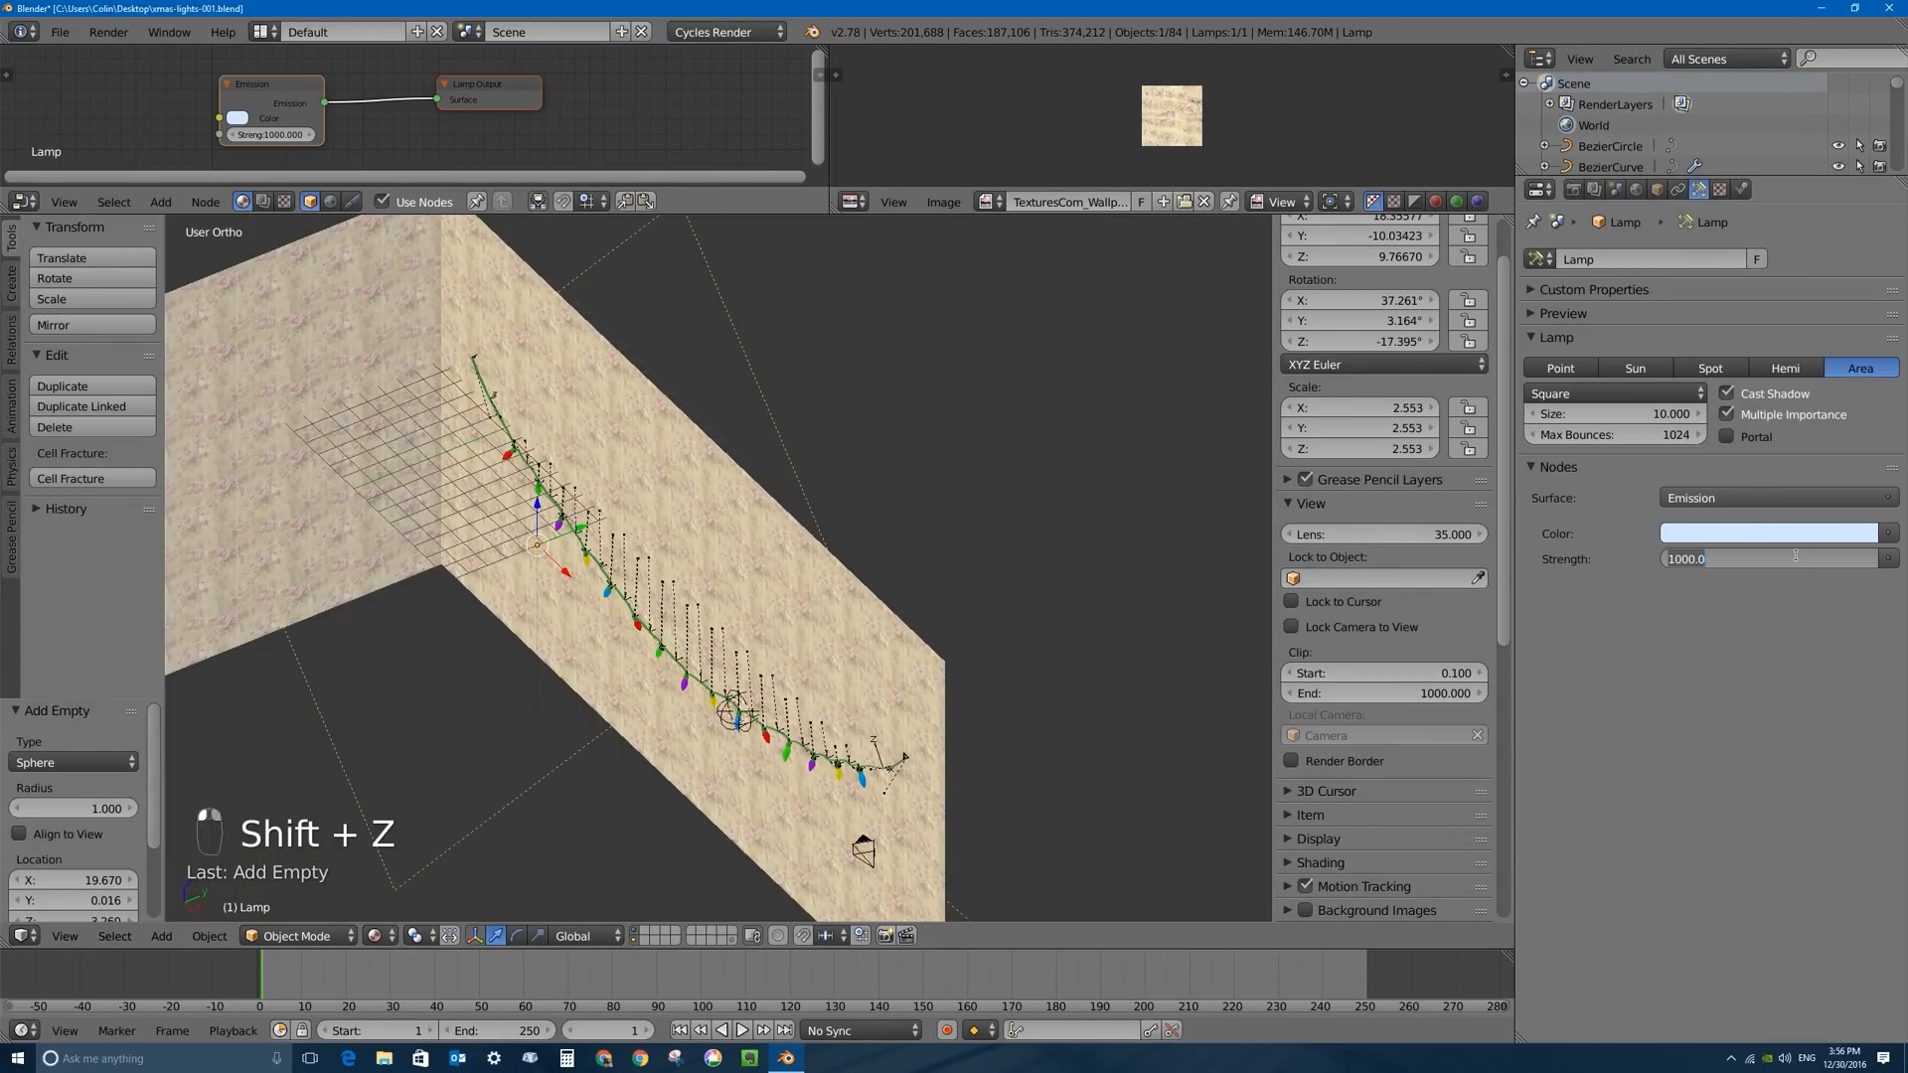
pyautogui.write('65')
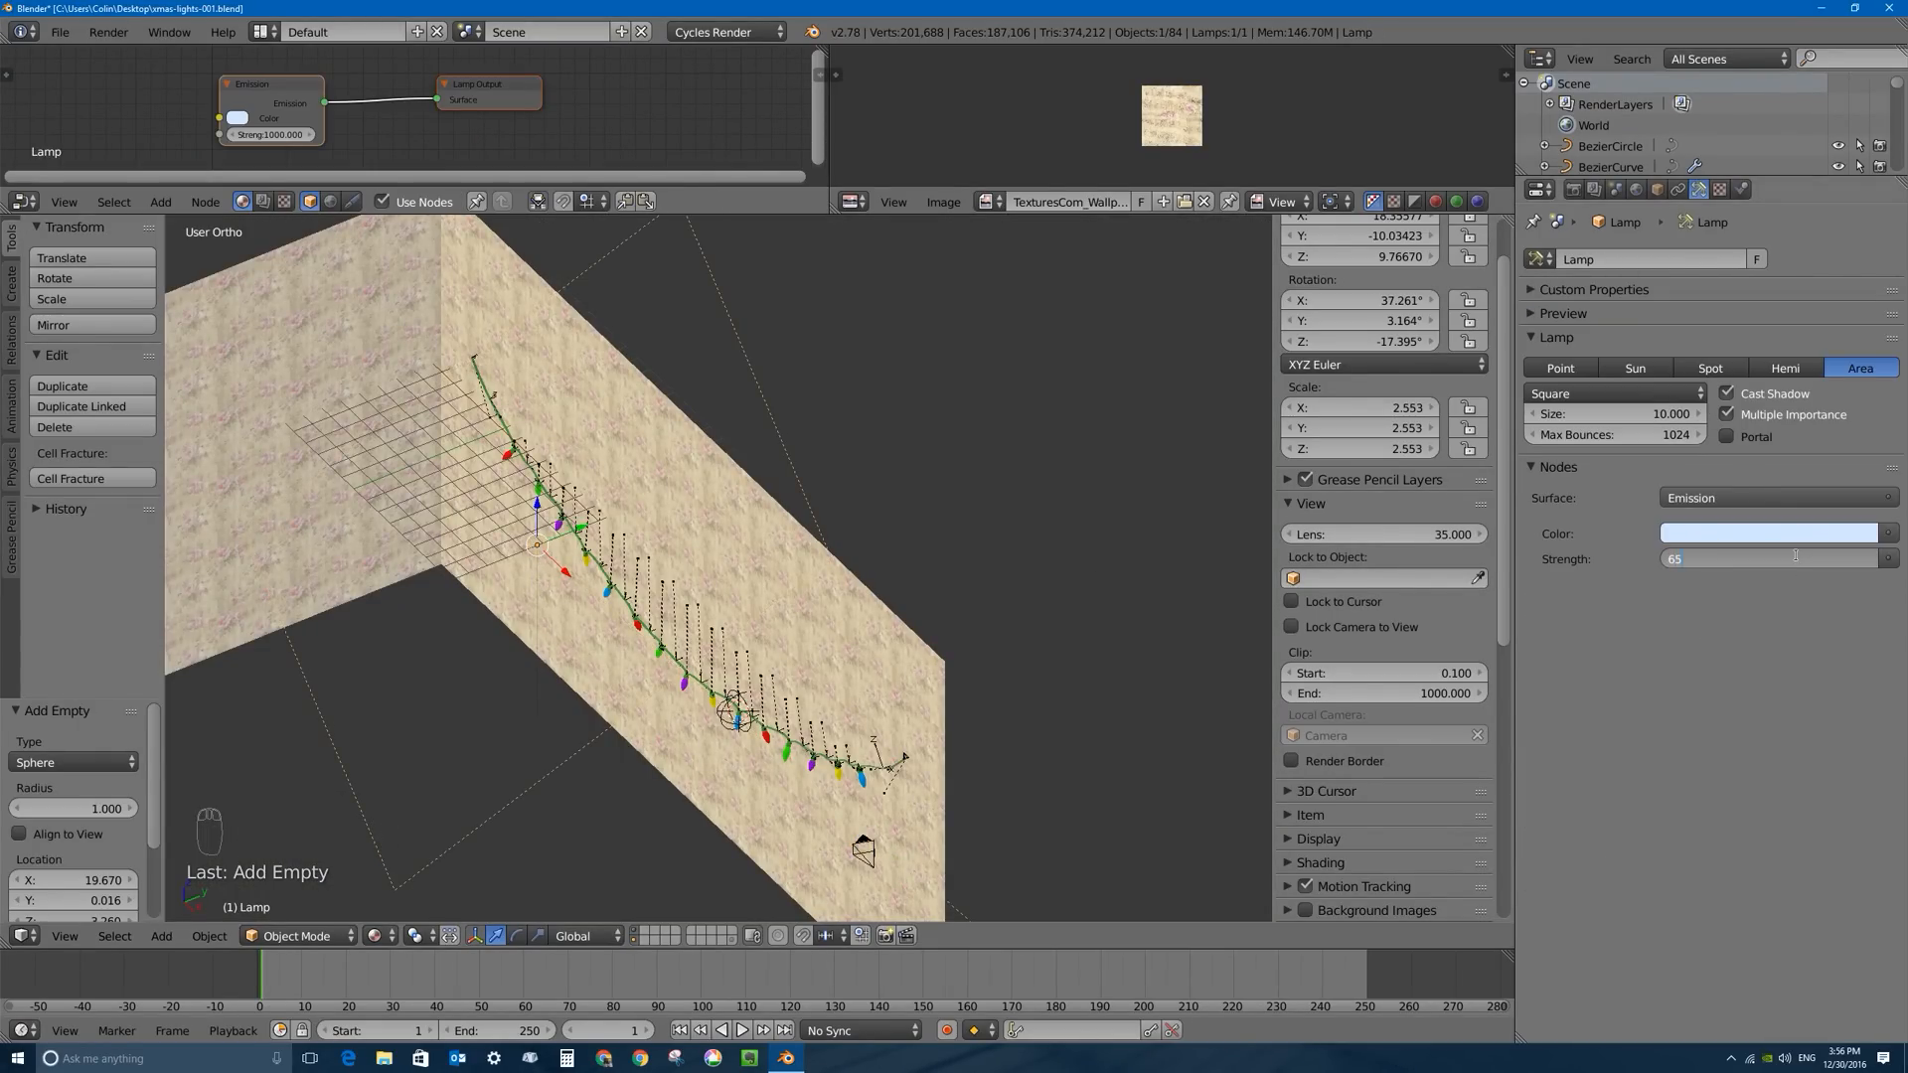
pyautogui.write('0')
pyautogui.press('Return')
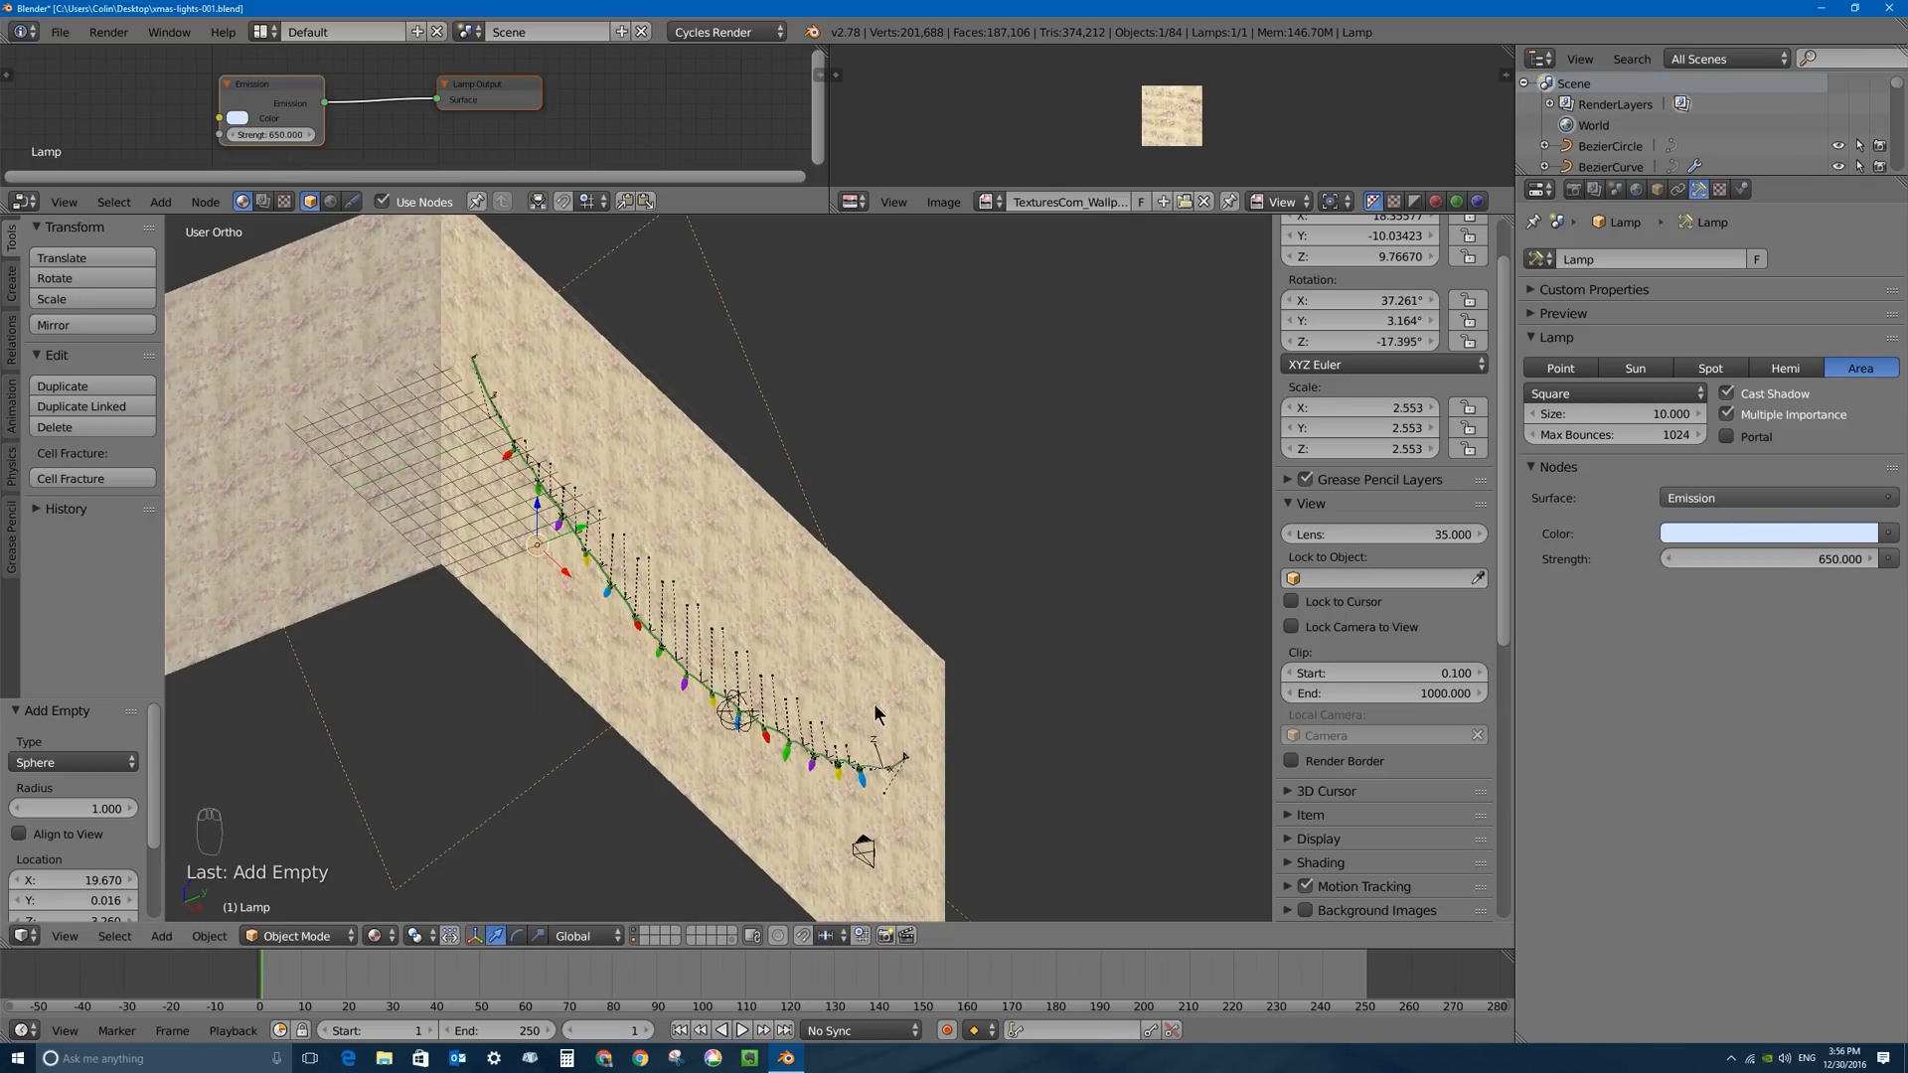
# Return to the camera view, save over xmas-lights-001.blend and render the image.
pyautogui.press('KP_0')
pyautogui.hotkey('ctrl', 's')
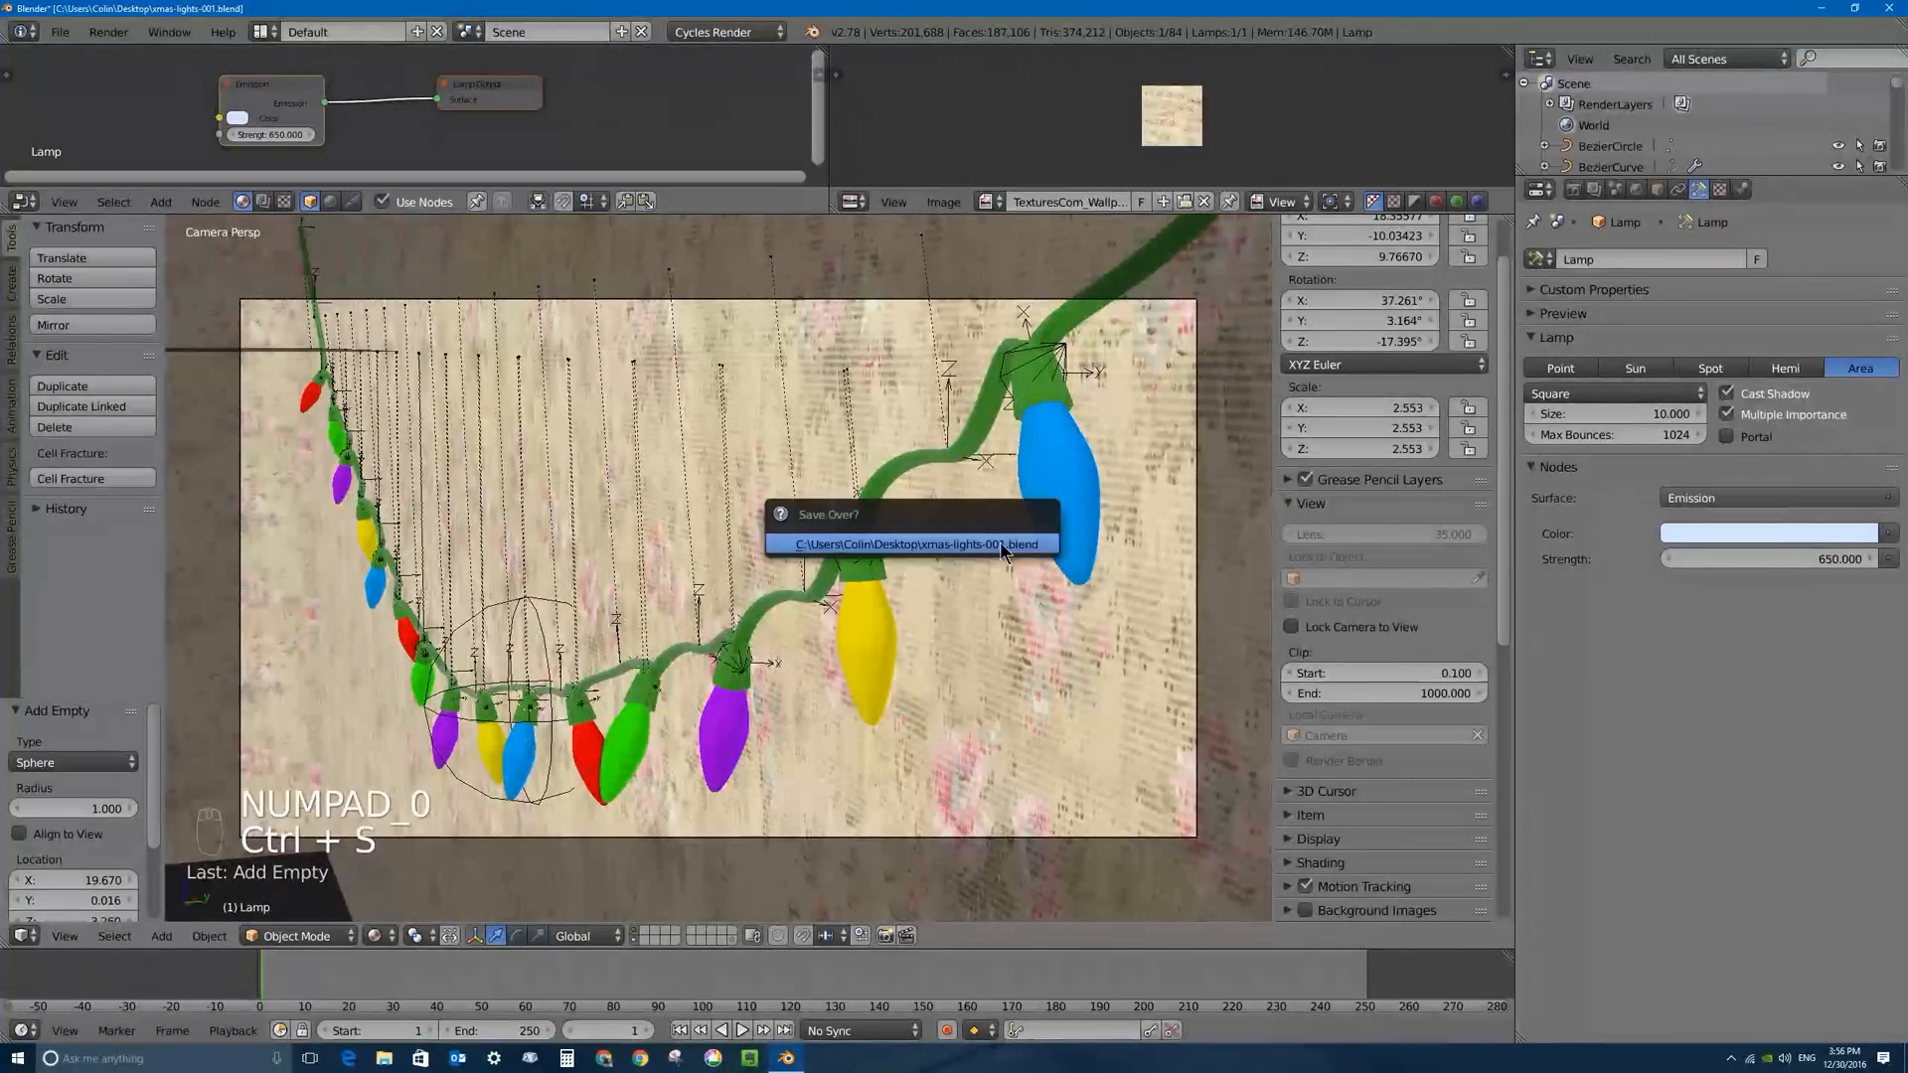
pyautogui.click(1001, 546)
pyautogui.press('F12')
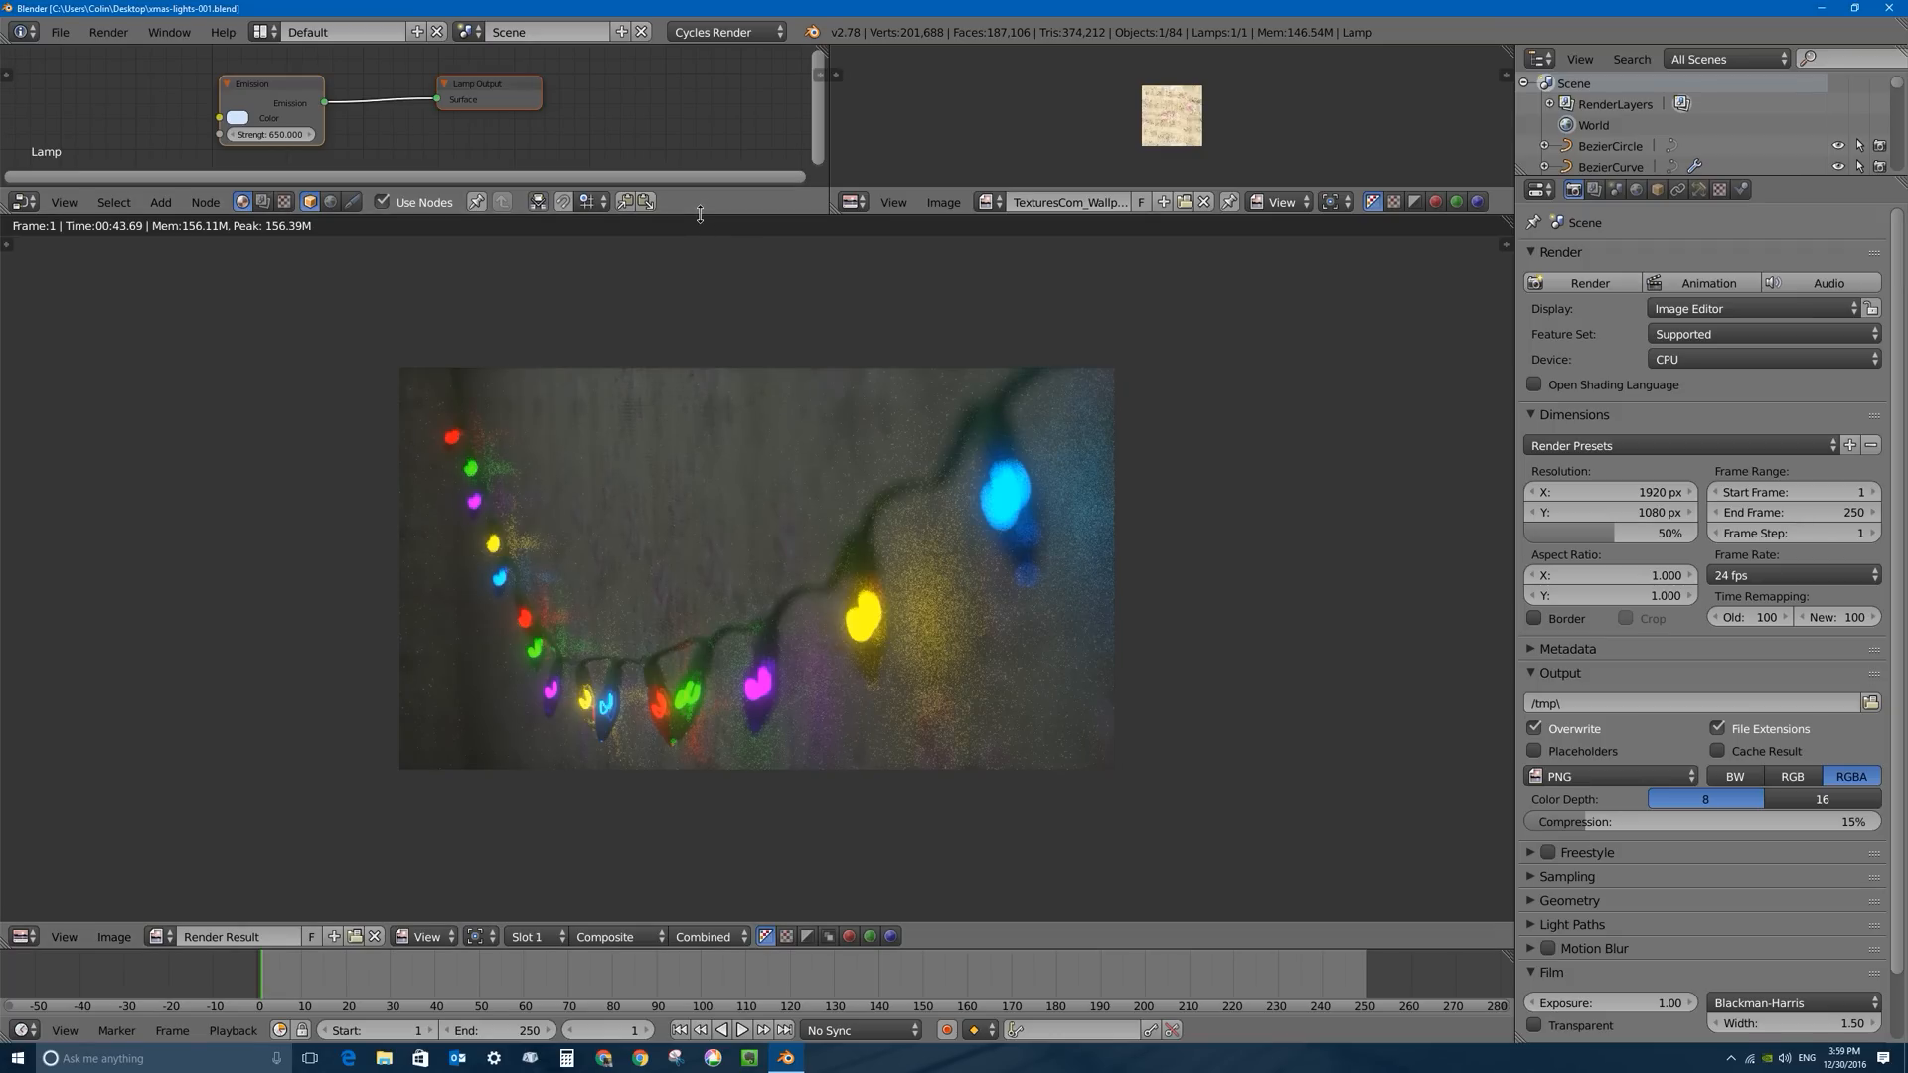
# Enlarge the node editor and switch it to the scene's compositing nodes.
pyautogui.moveTo(699, 214); pyautogui.dragTo(708, 339)
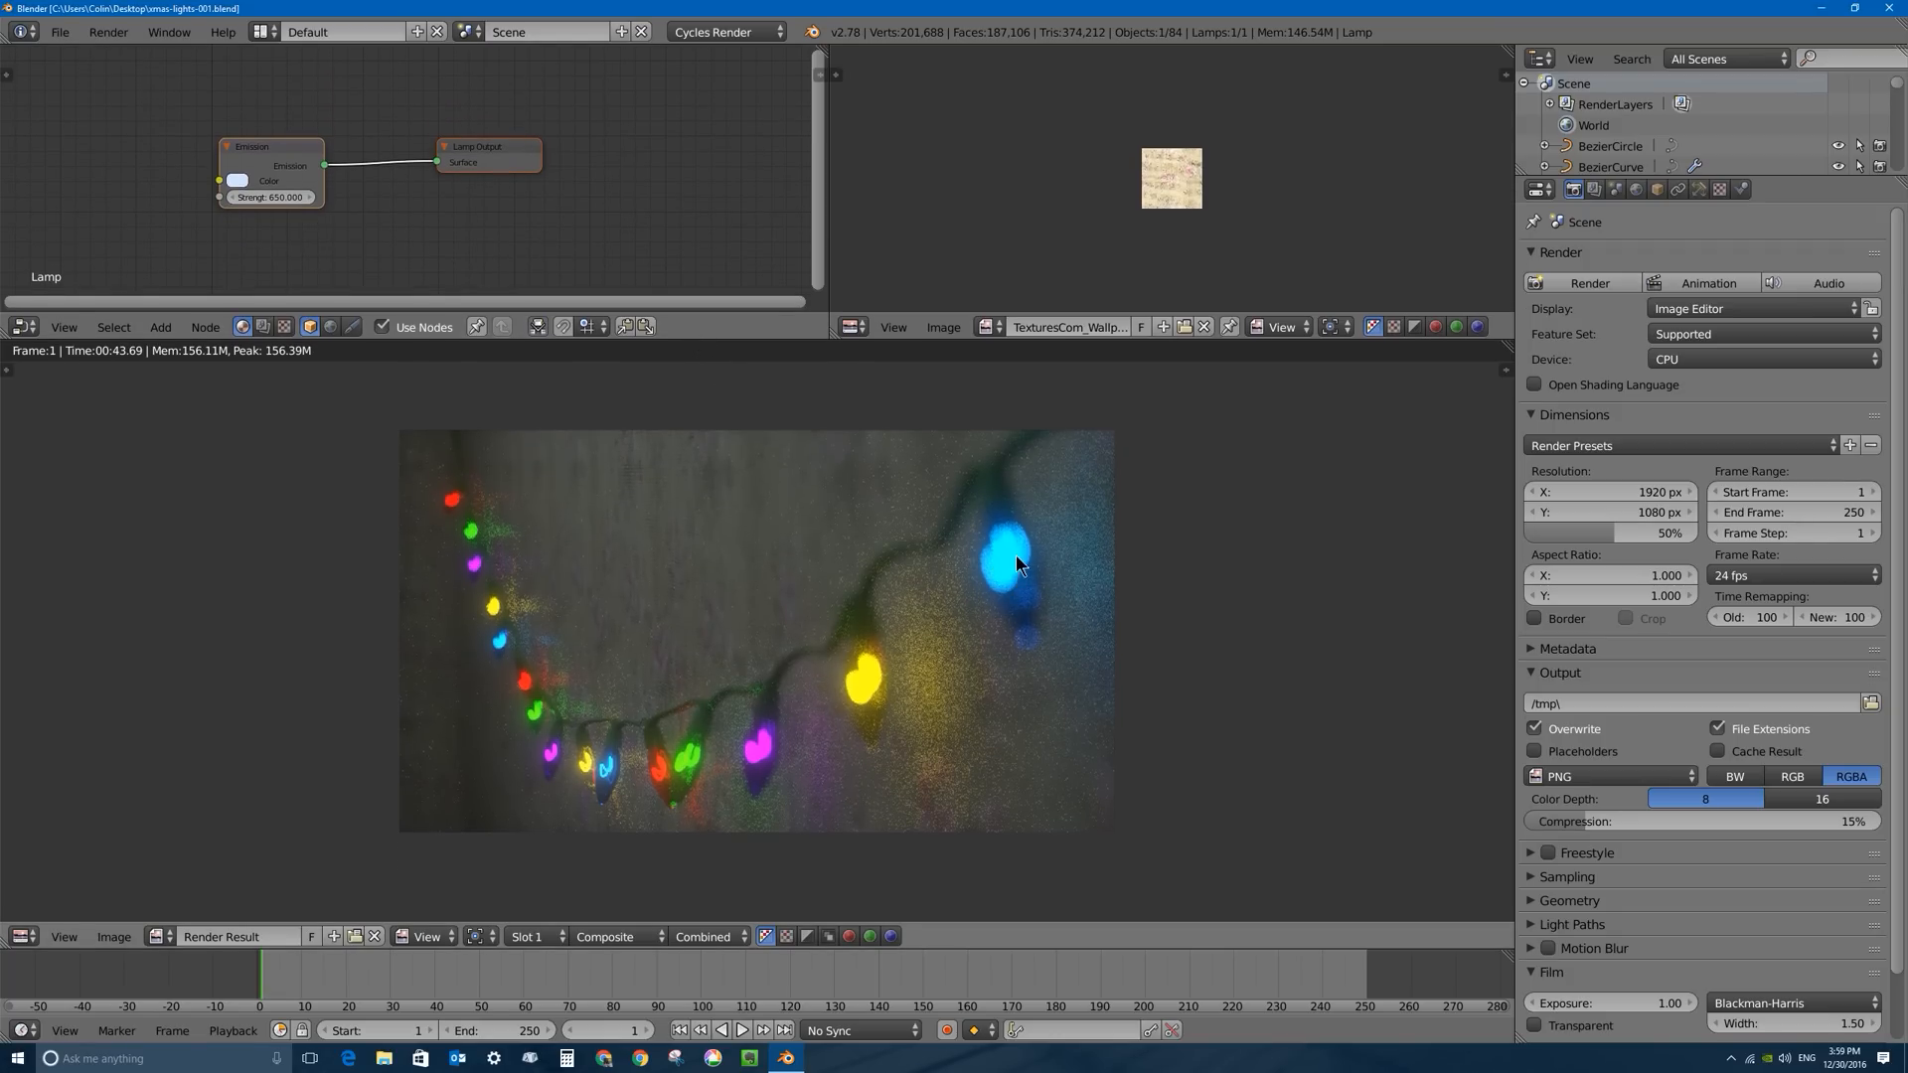
pyautogui.click(262, 327)
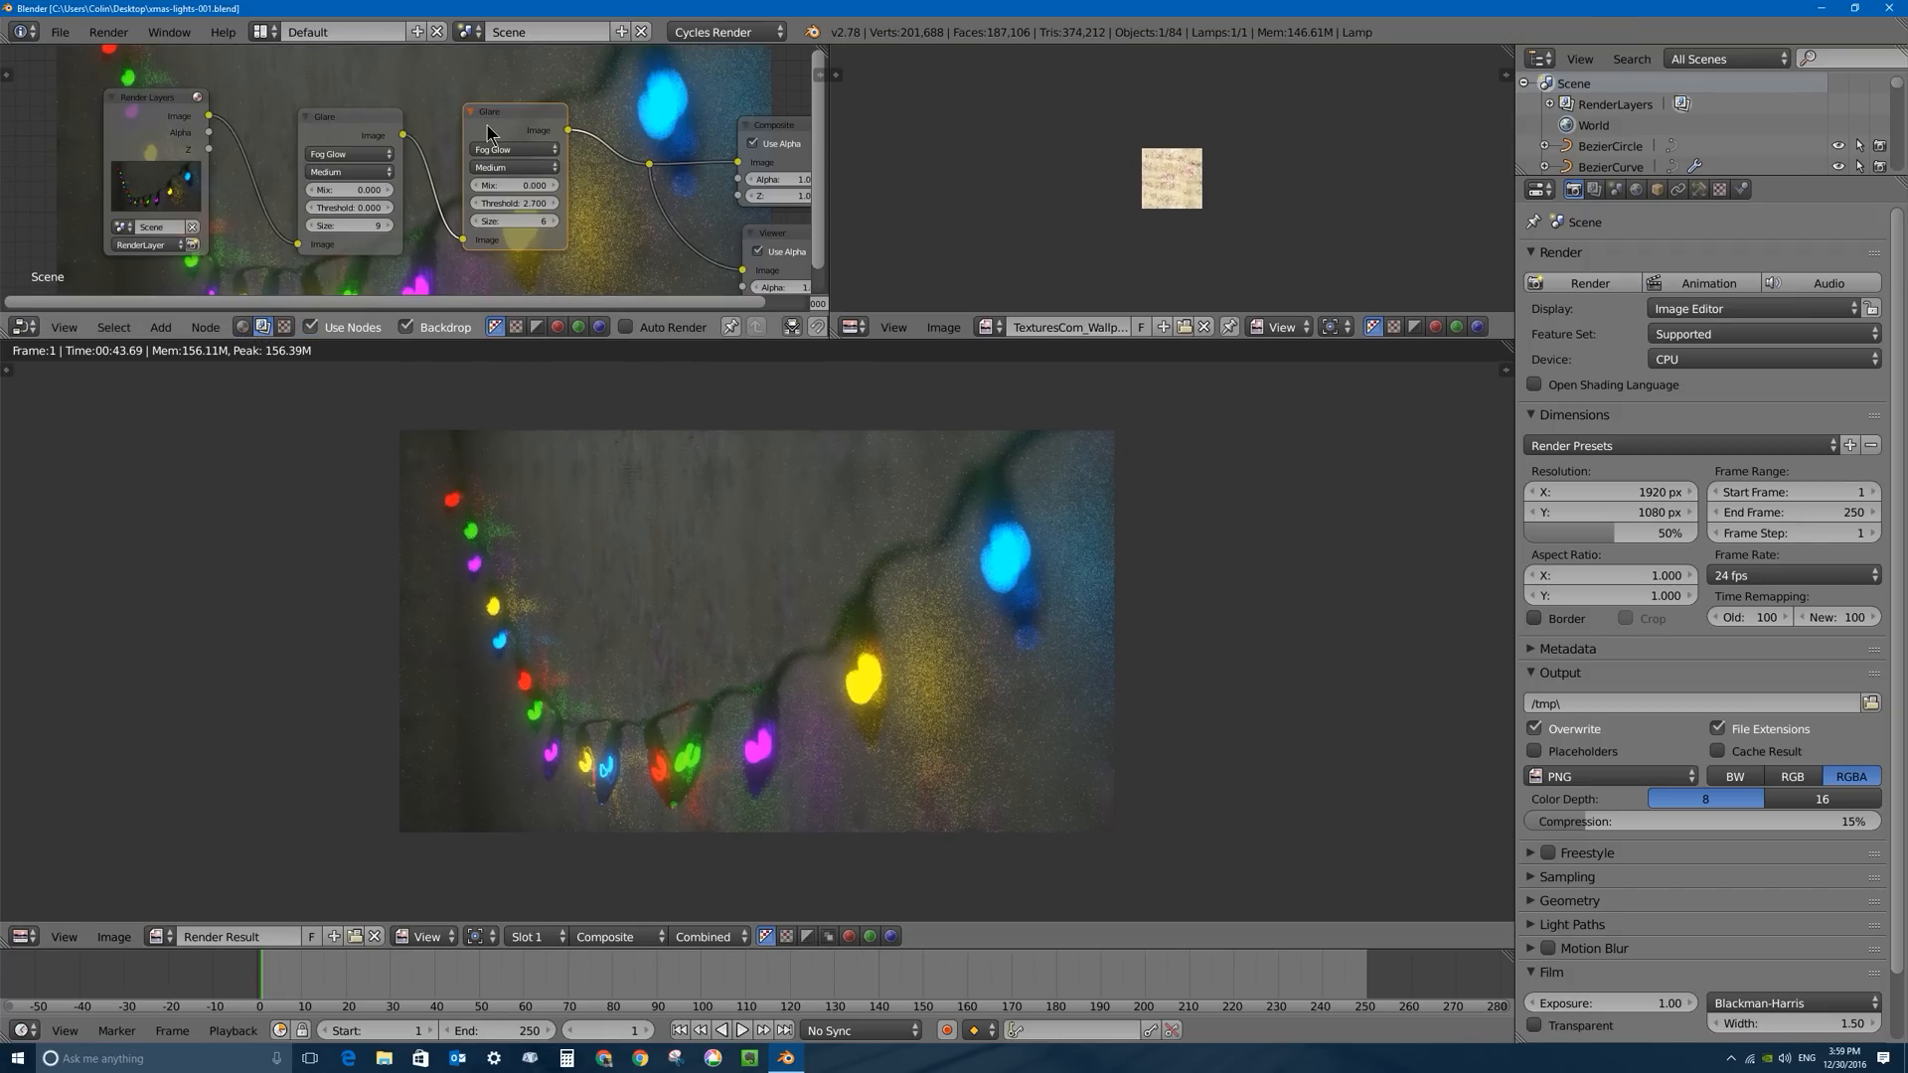
pyautogui.click(260, 326)
# Mute both Glare nodes to compare the image, and delete the second one while keeping its links connected.
pyautogui.click(481, 103)
pyautogui.click(357, 124)
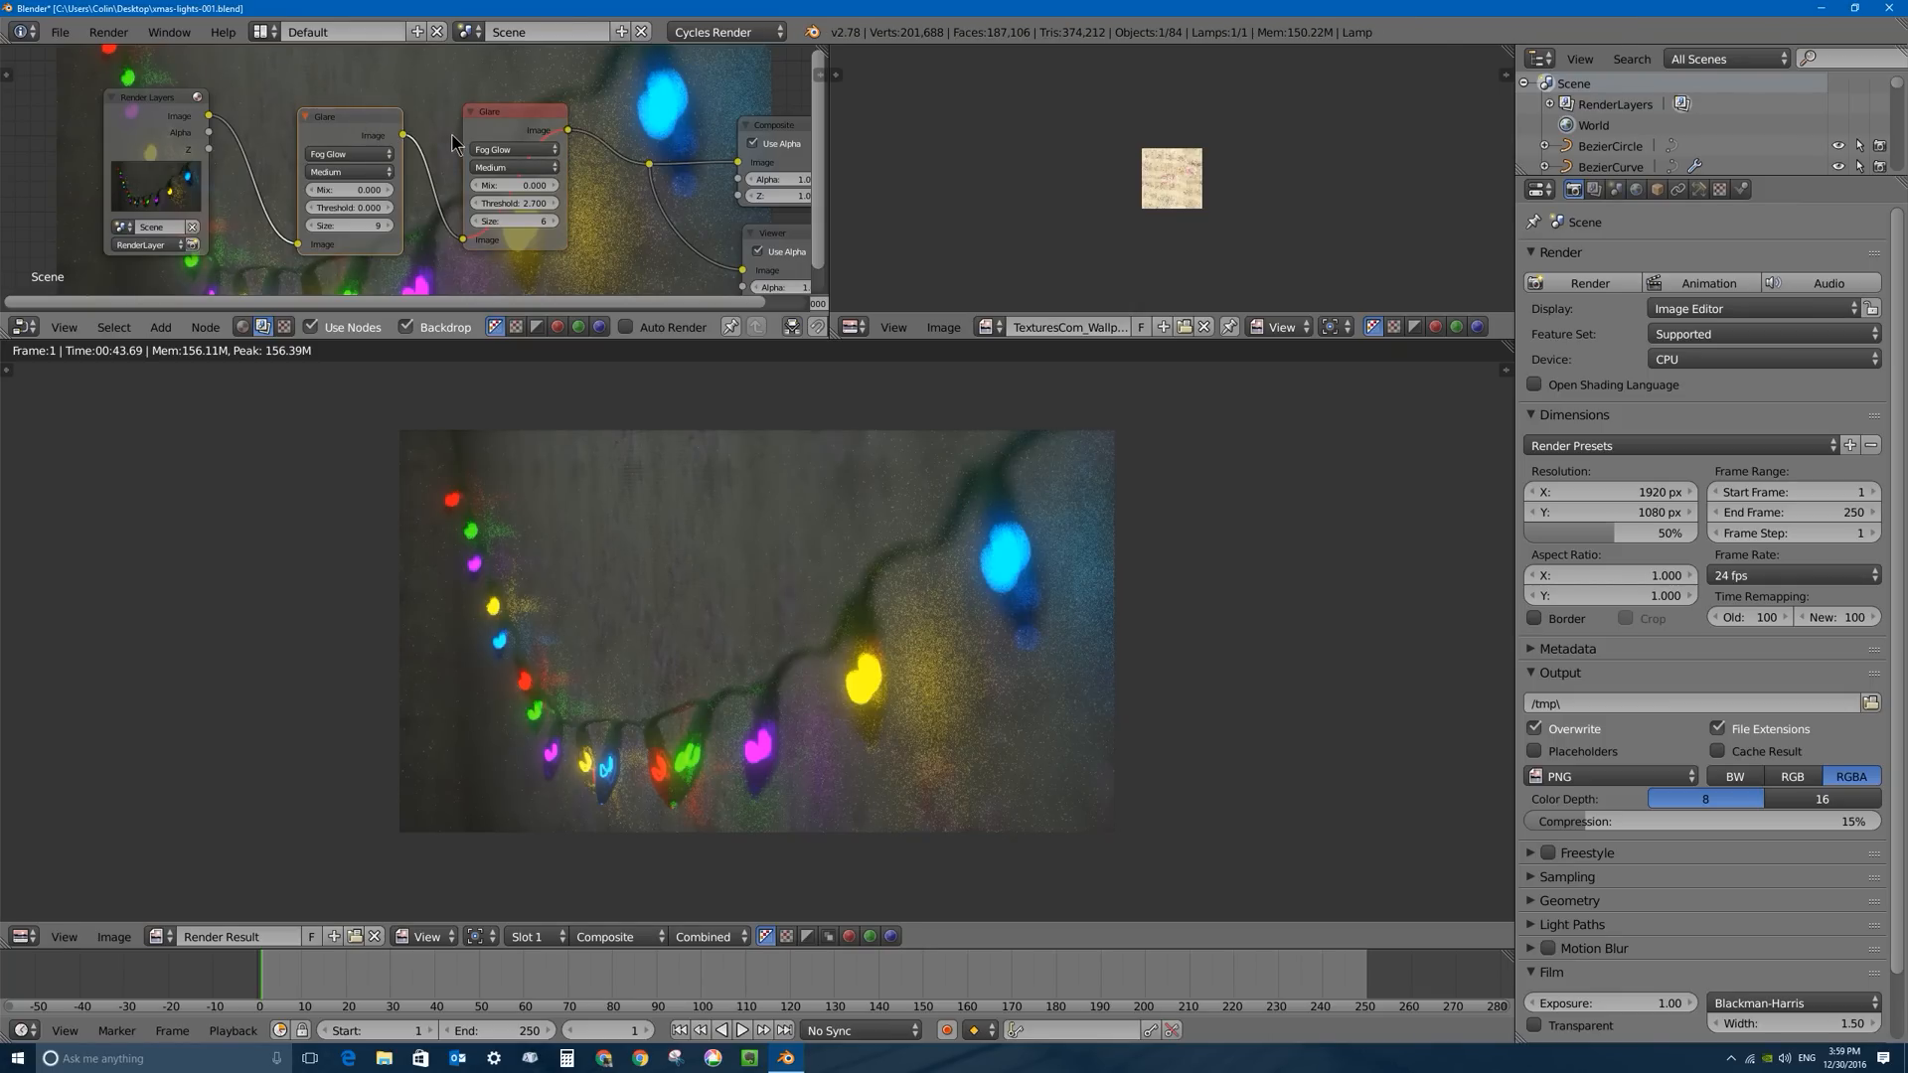
pyautogui.click(493, 123)
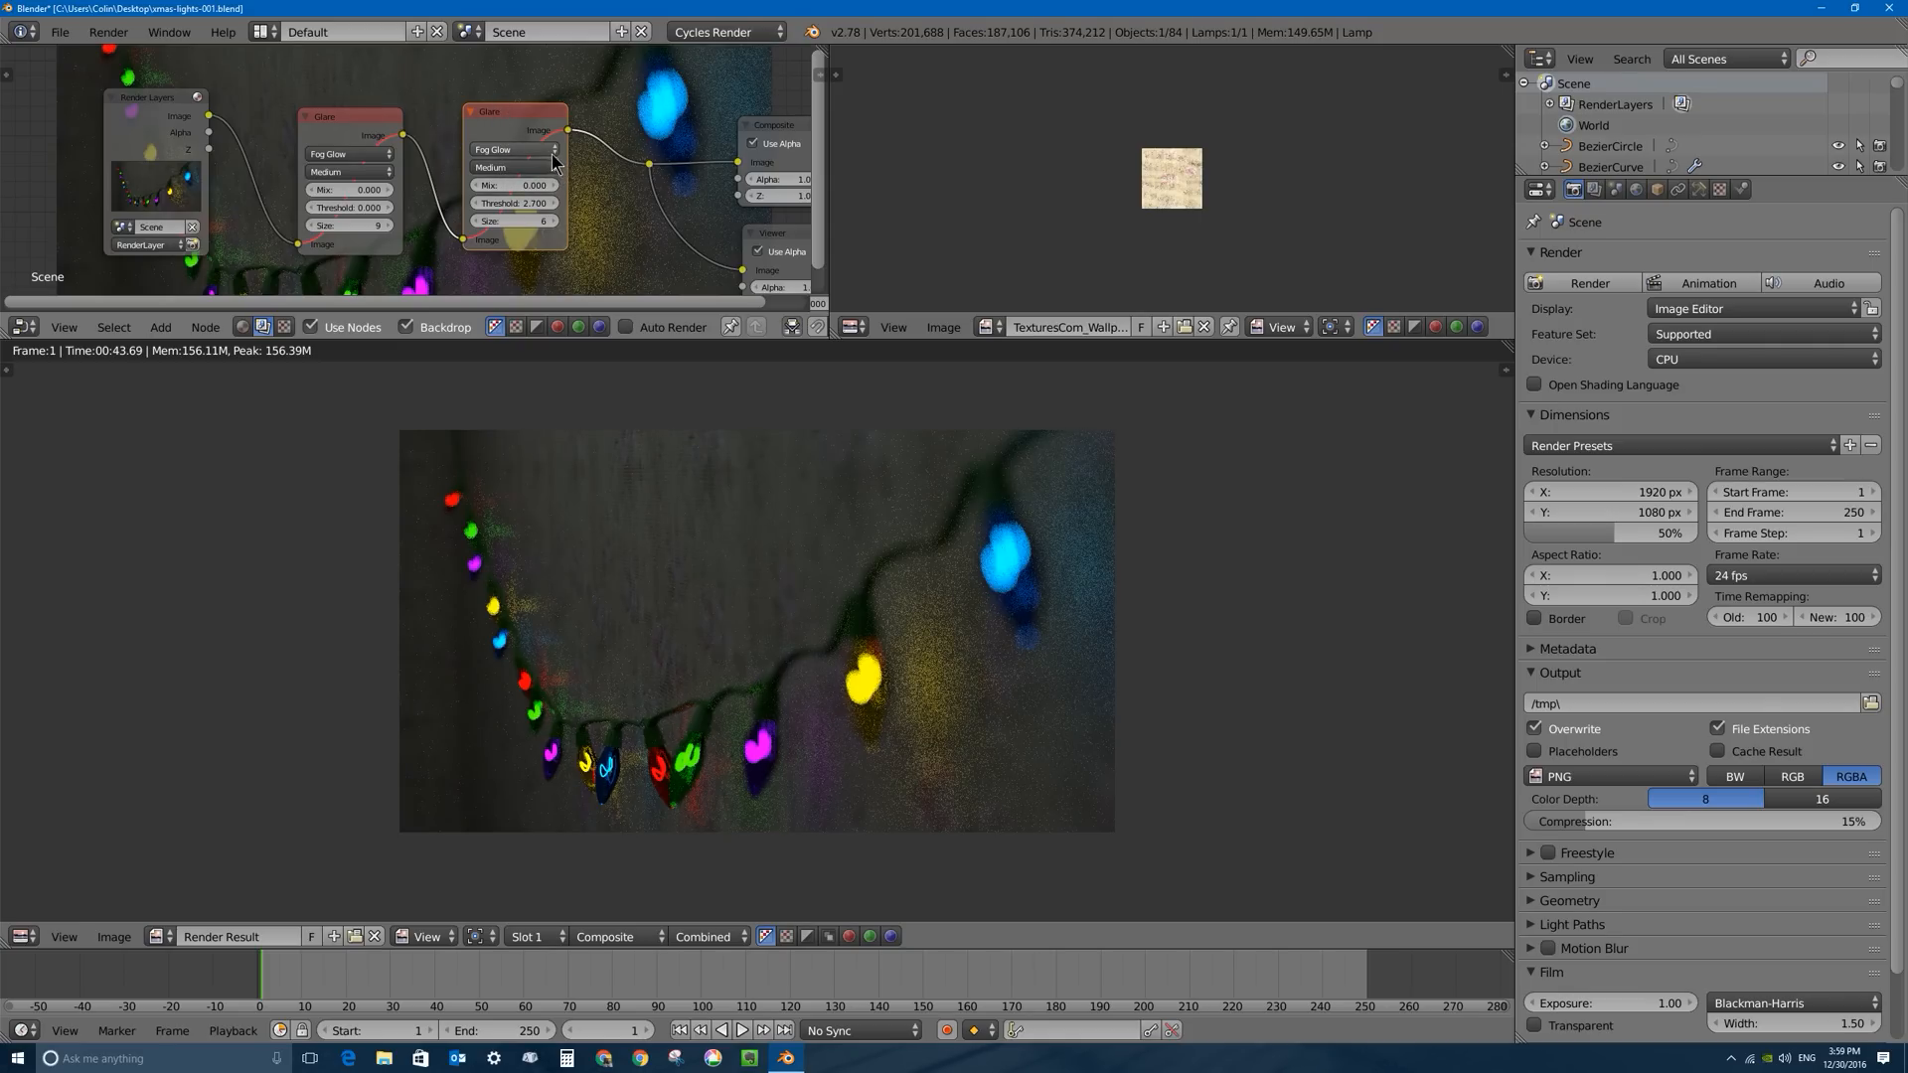
pyautogui.hotkey('ctrl', 'x')
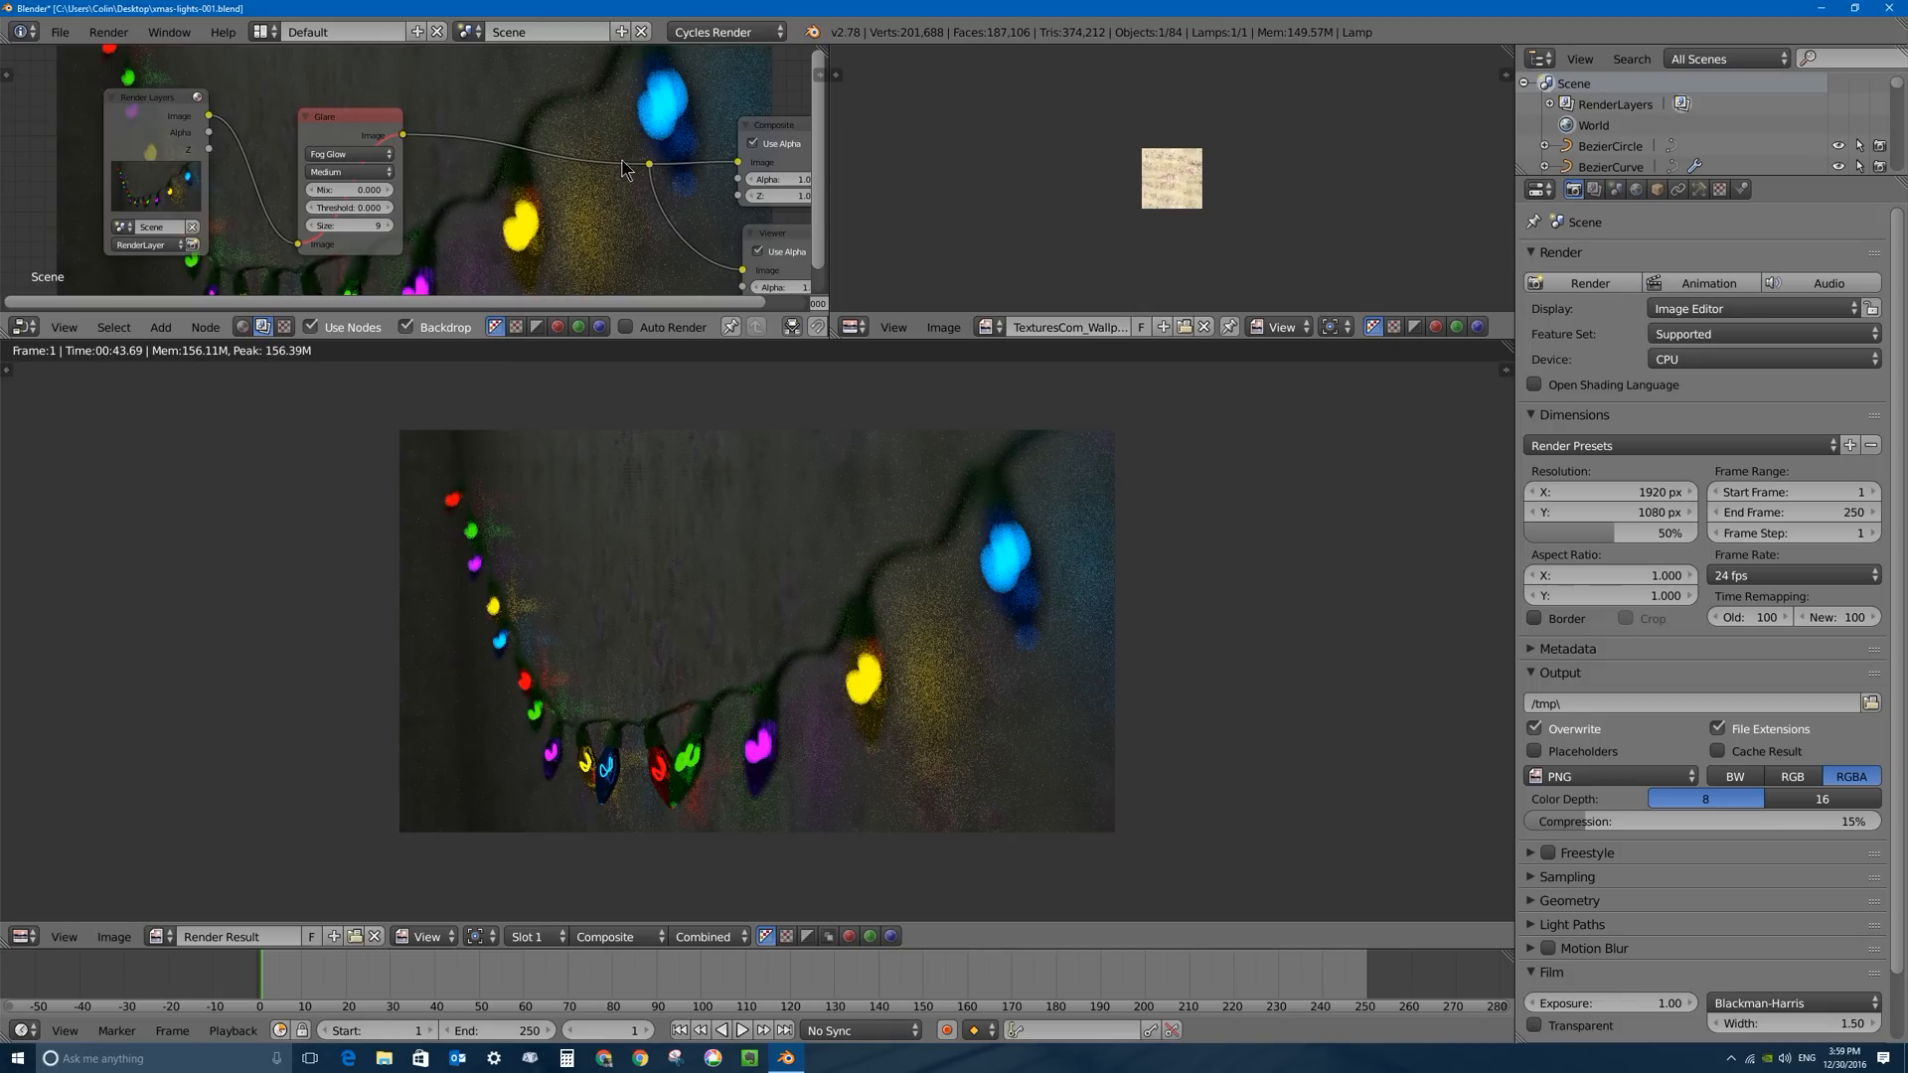
# Unmute the remaining Fog Glow Glare node and set its threshold to 0.400.
pyautogui.click(362, 129)
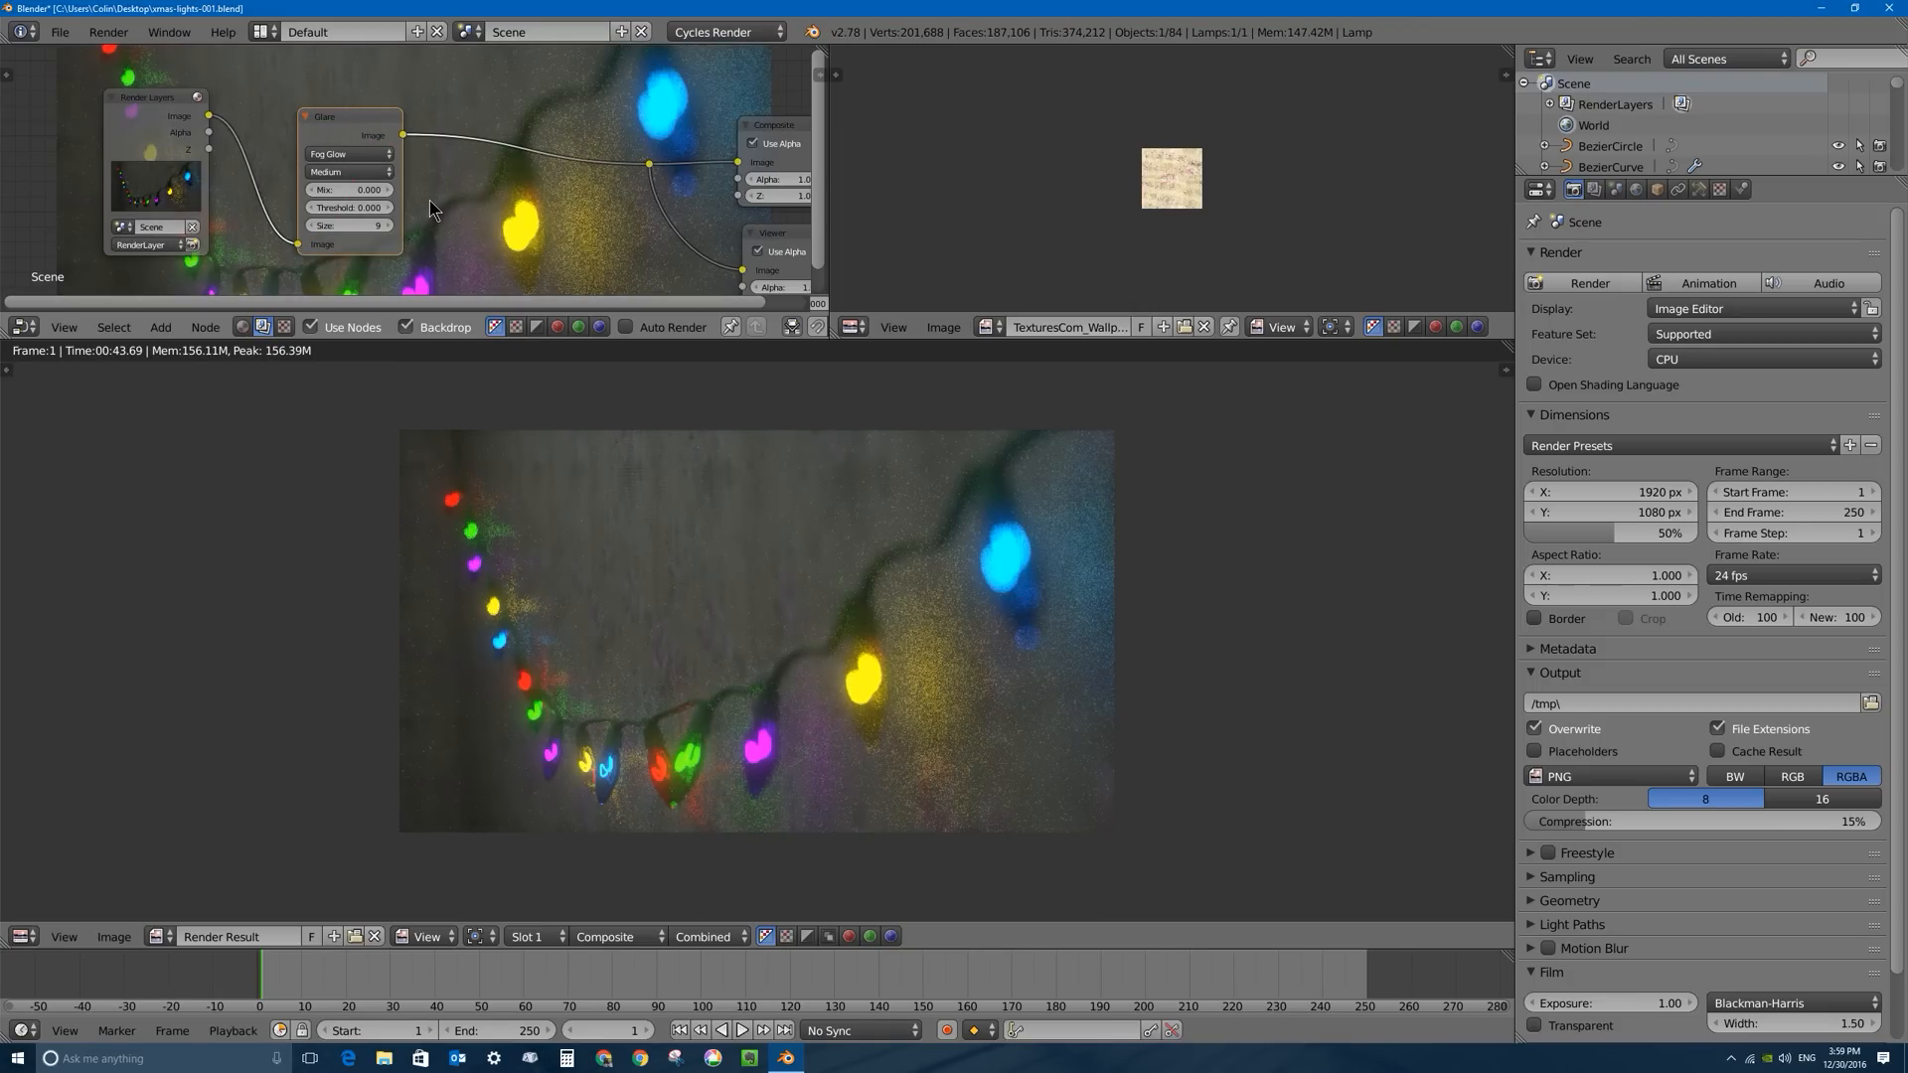
pyautogui.moveTo(359, 209)
pyautogui.mouseDown()
pyautogui.moveTo(402, 209)
pyautogui.moveTo(377, 209)
pyautogui.mouseUp()
pyautogui.click(358, 208)
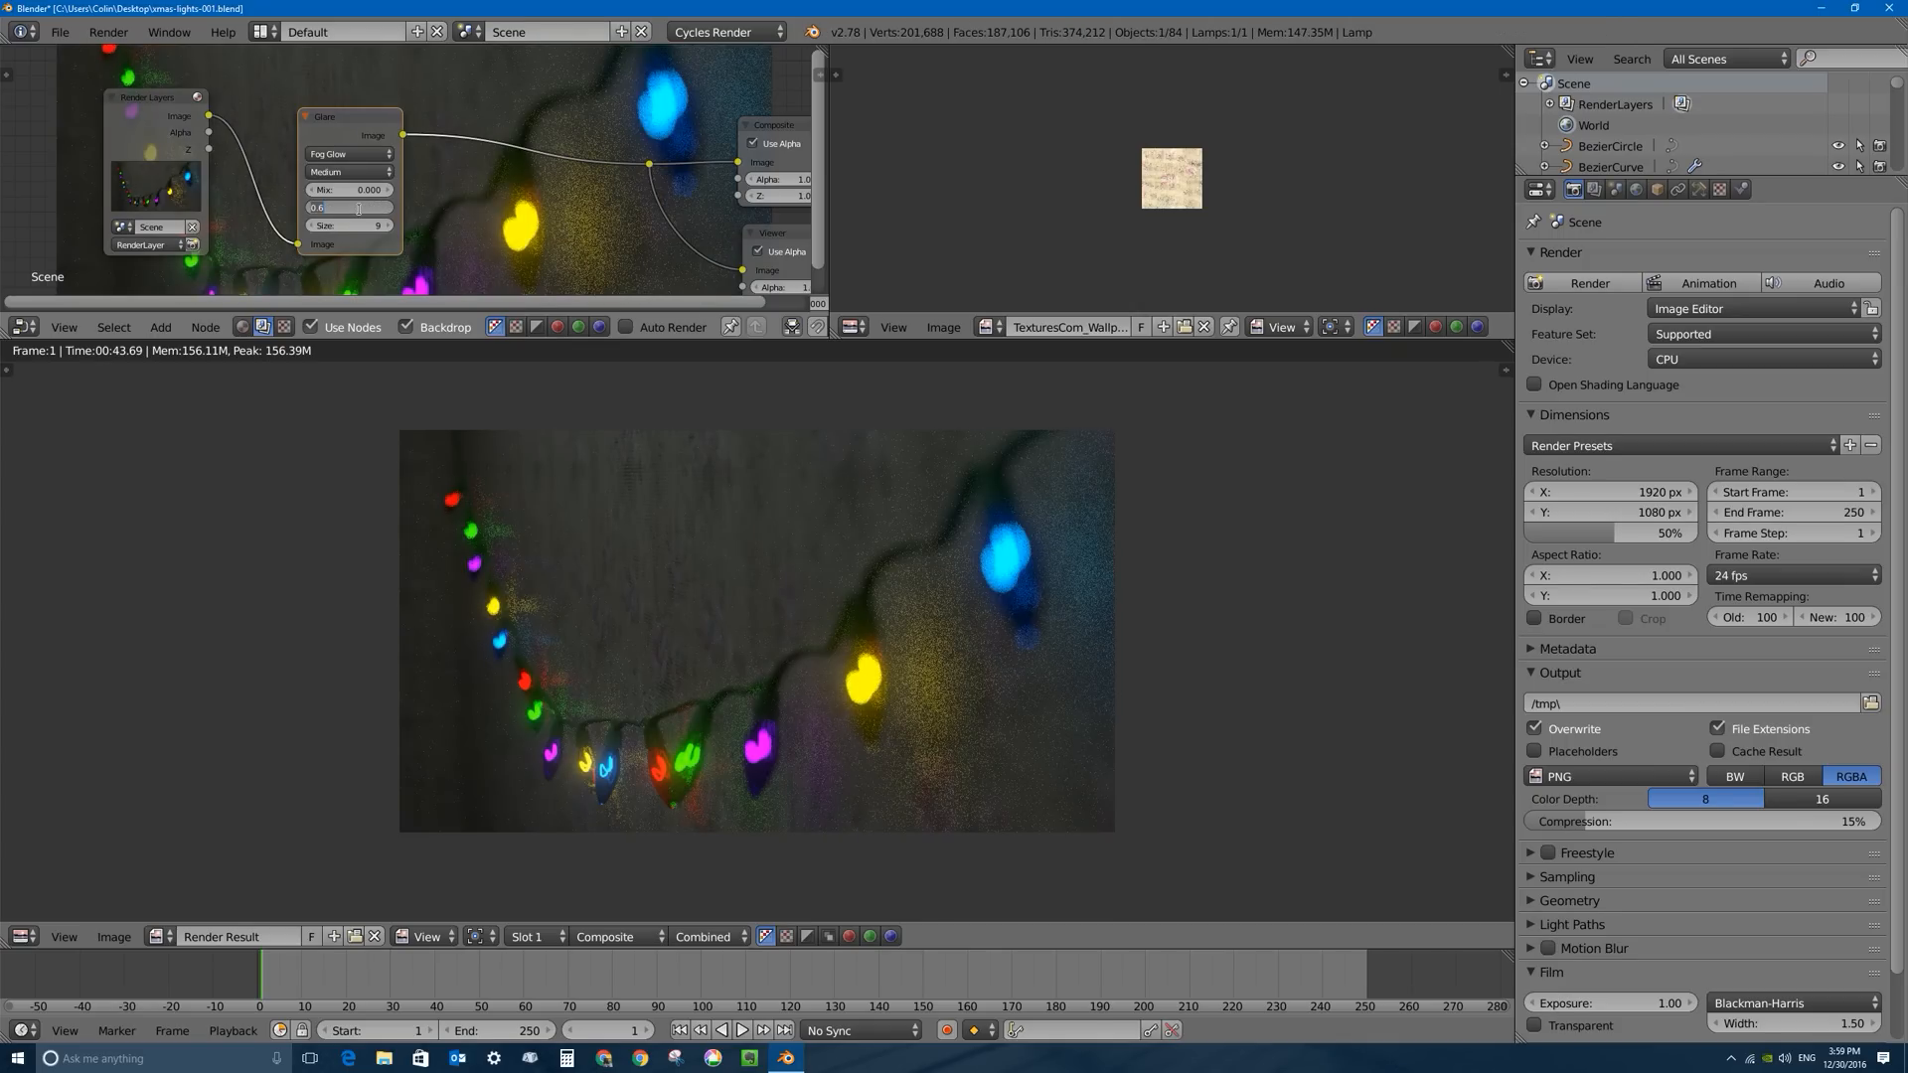
pyautogui.write('0.4')
pyautogui.press('Return')
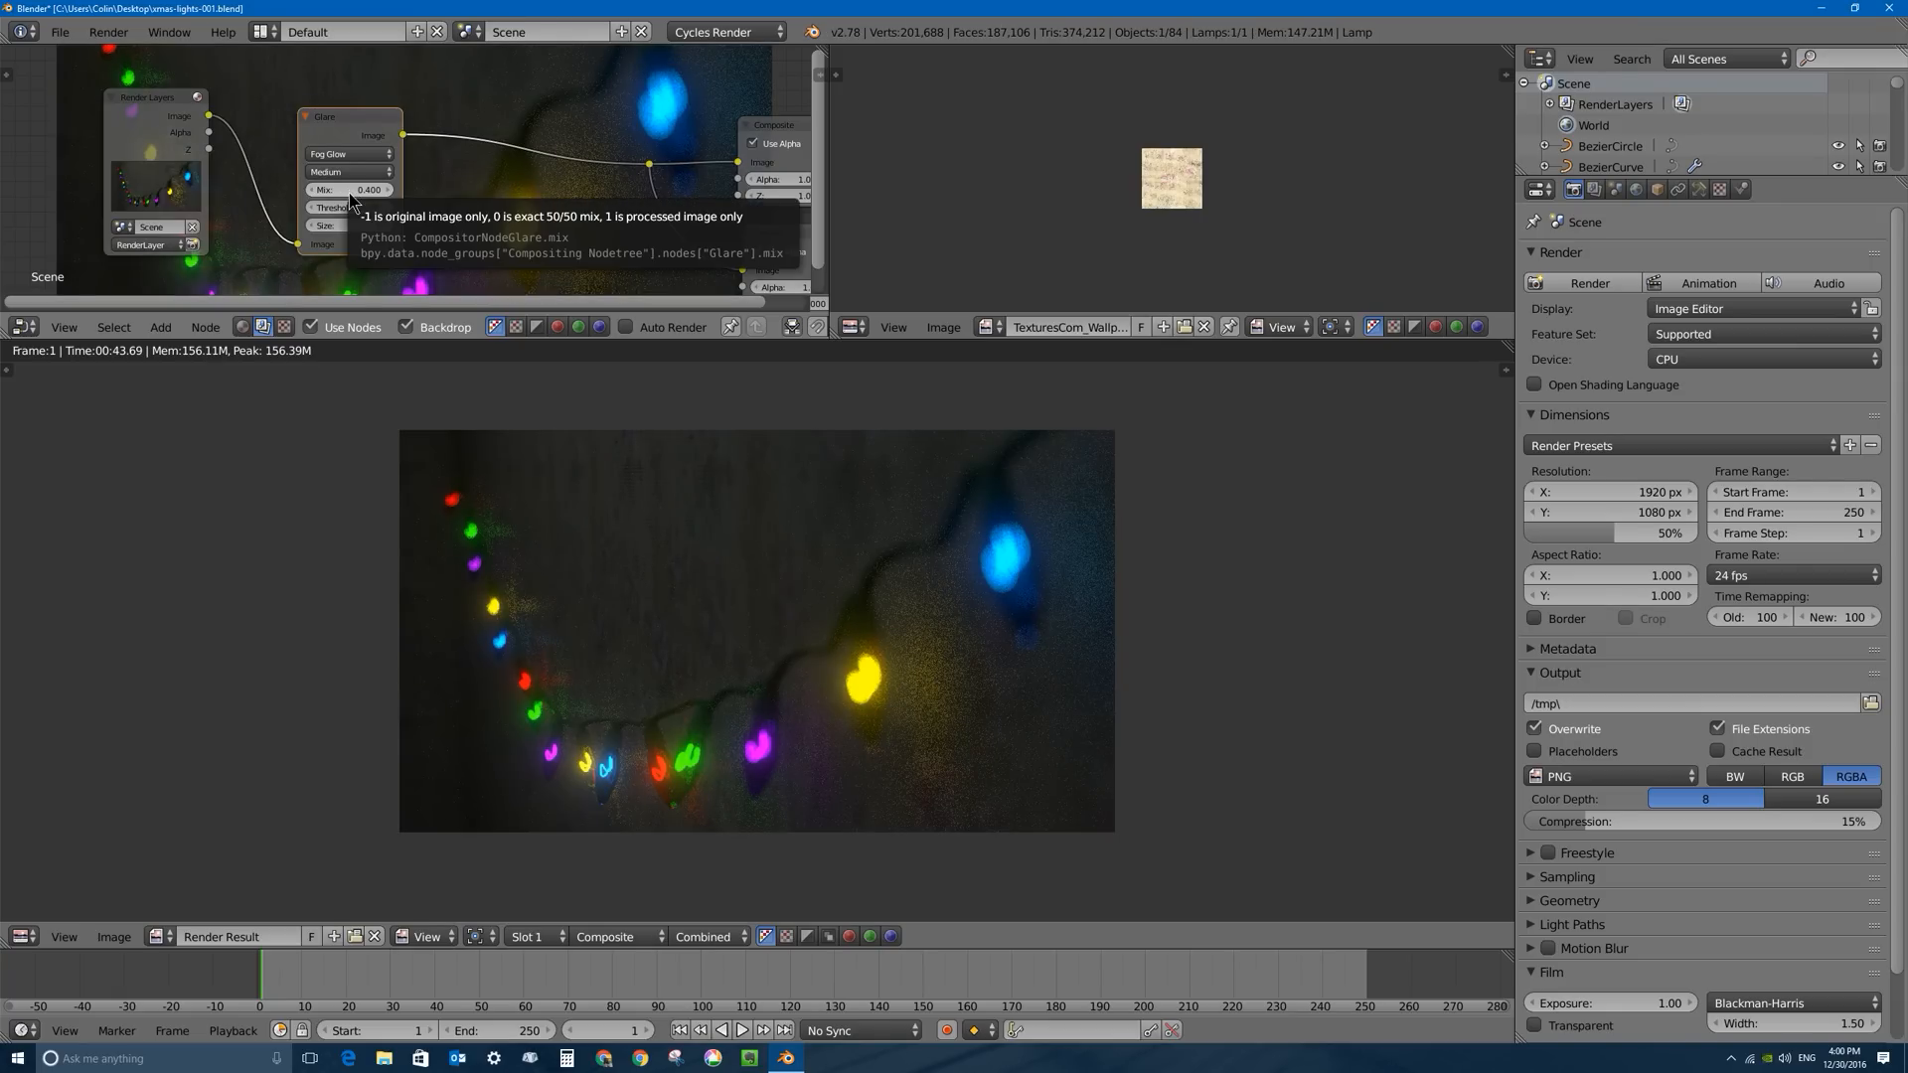
# Try a mix of 0.100 on the Glare node and settle on a mix of 0.050.
pyautogui.click(348, 191)
pyautogui.write('.1')
pyautogui.press('Return')
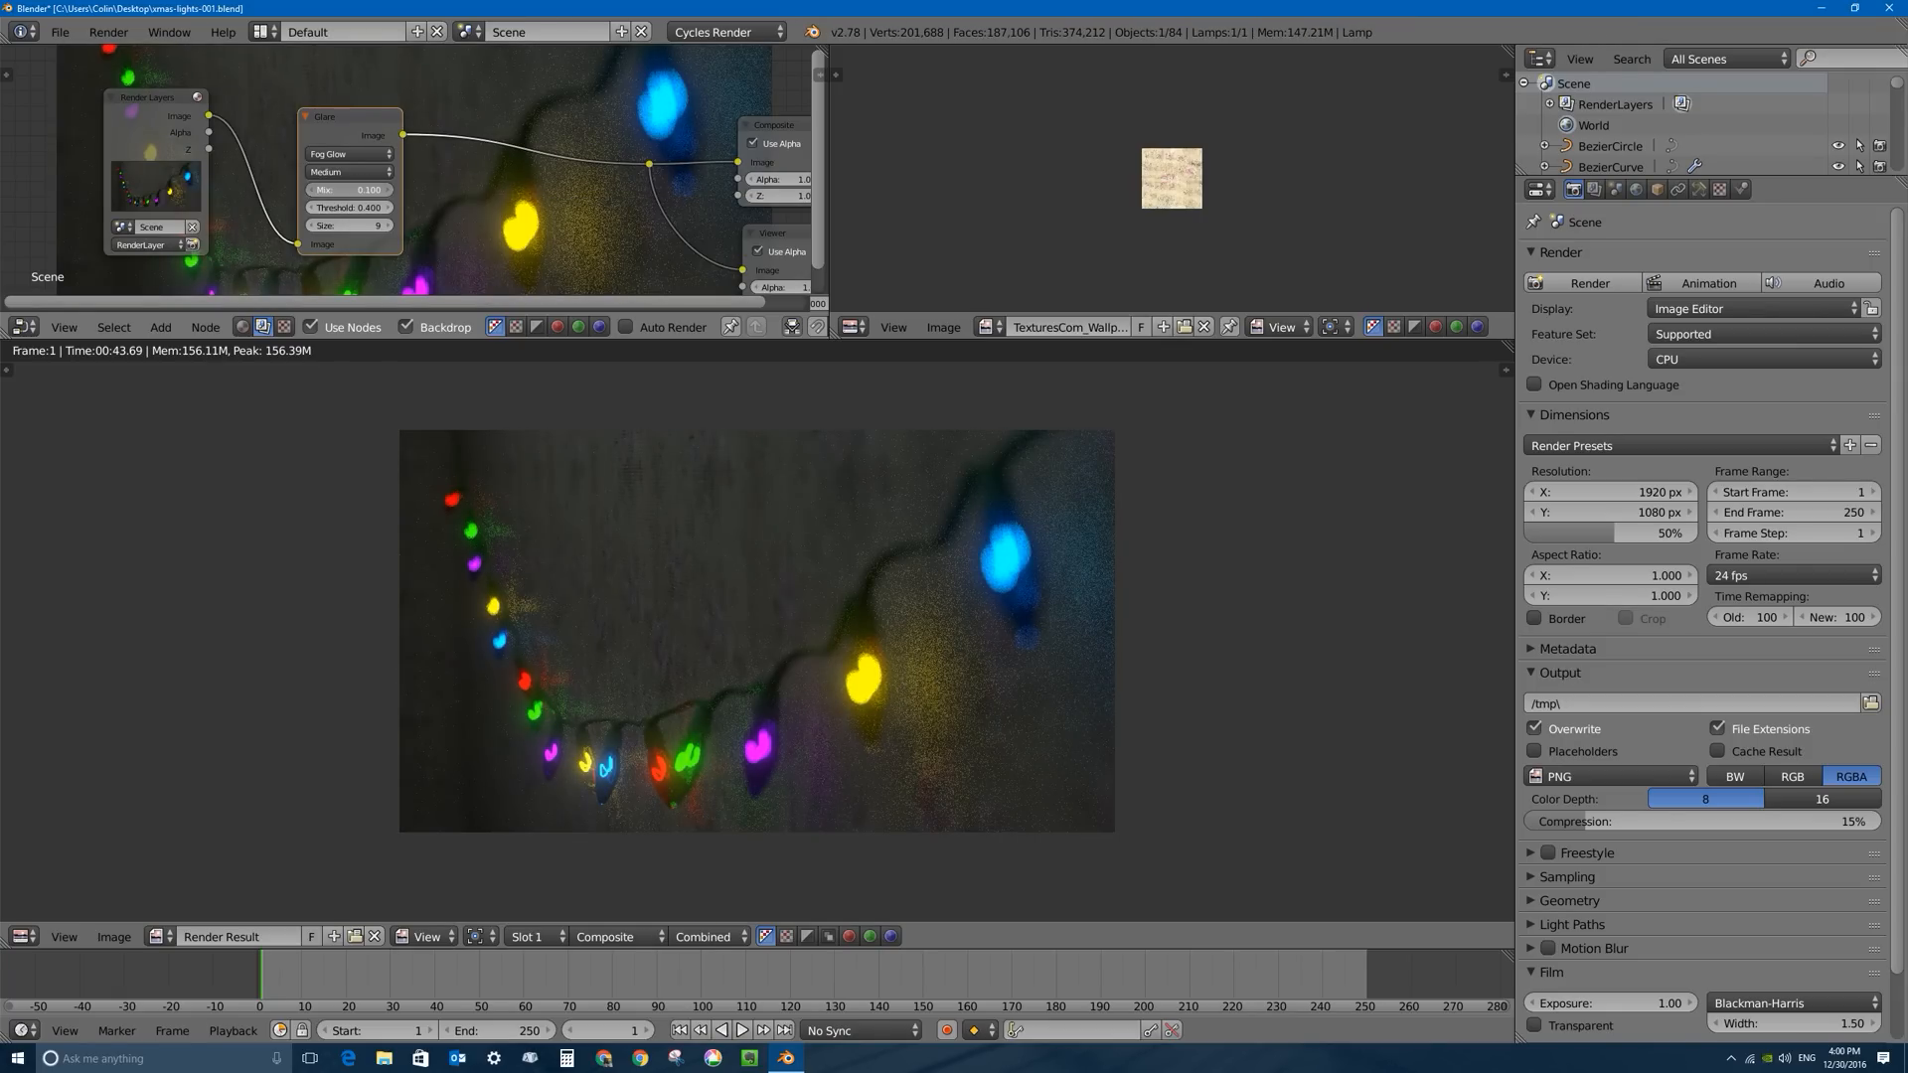
pyautogui.click(344, 193)
pyautogui.write('0.050')
pyautogui.press('Return')
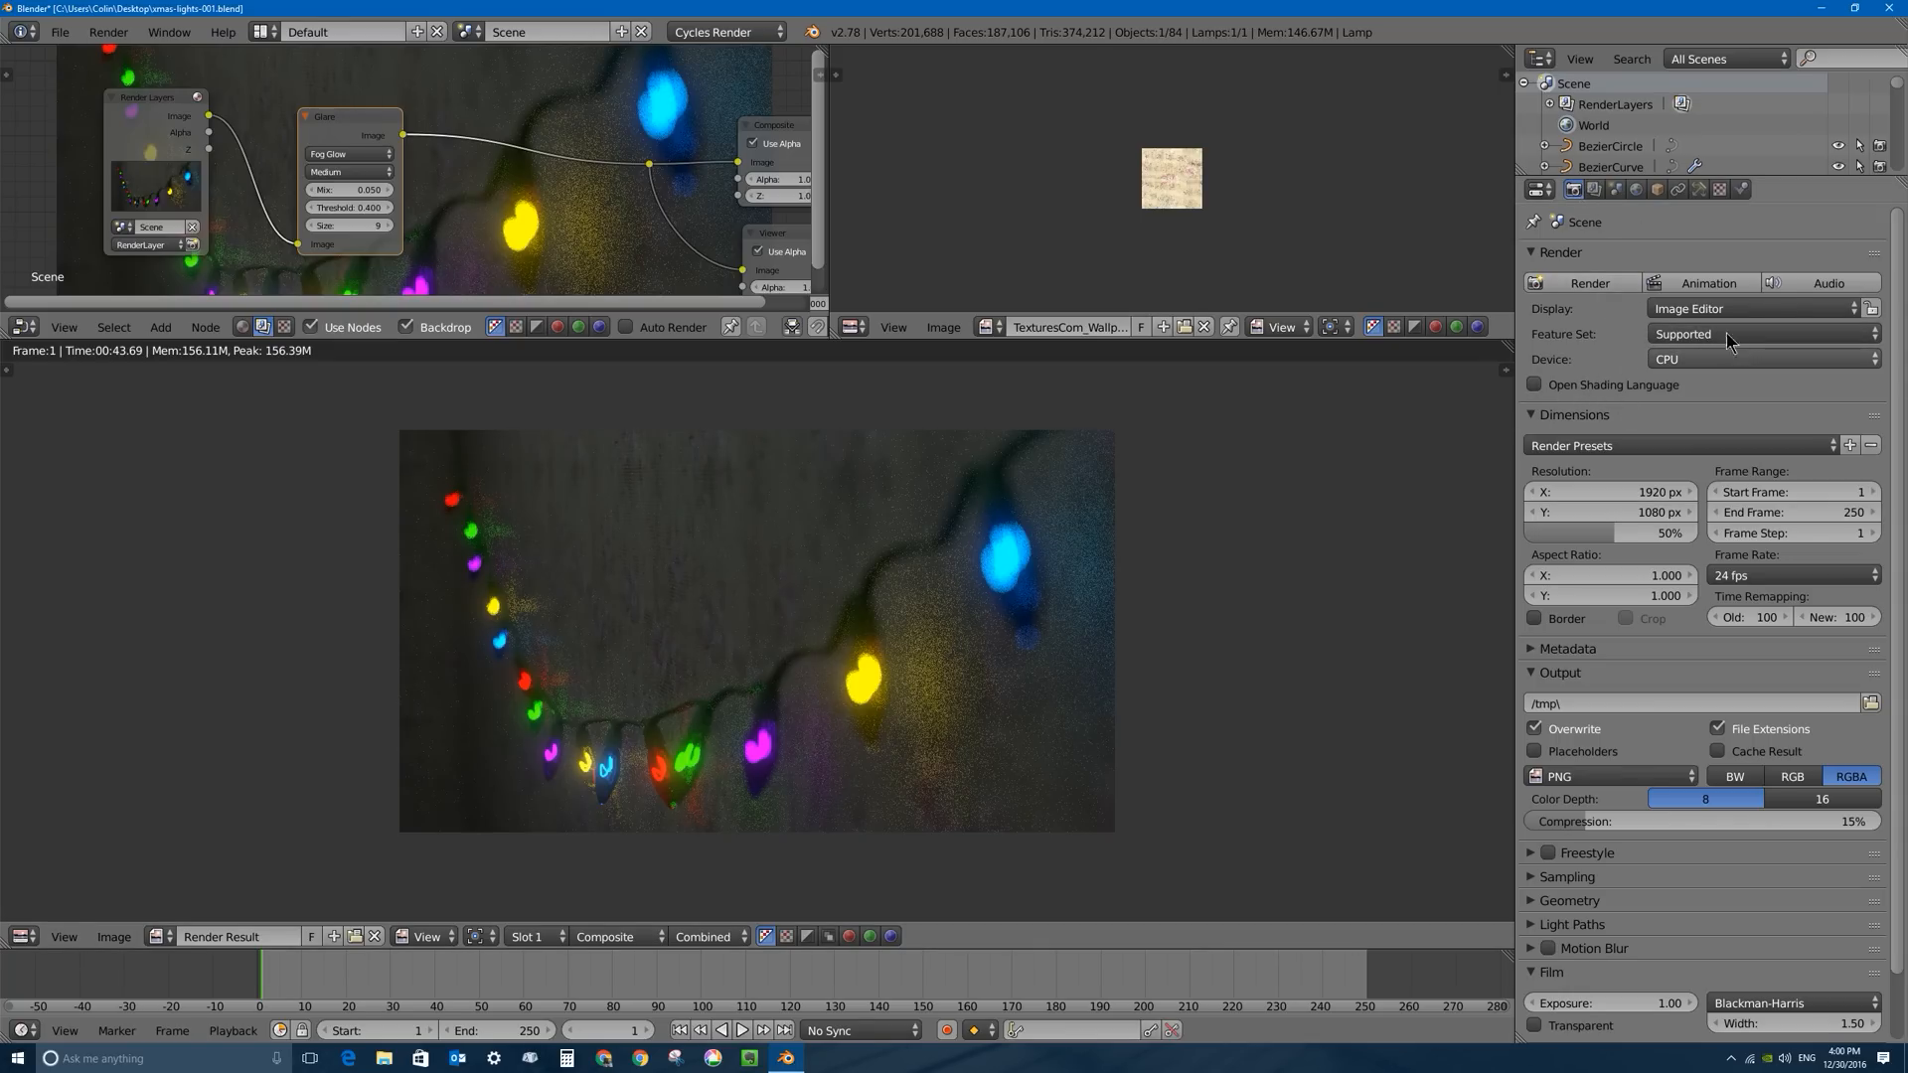
# Set the render device to GPU Compute and the render samples to 1000.
pyautogui.click(1675, 361)
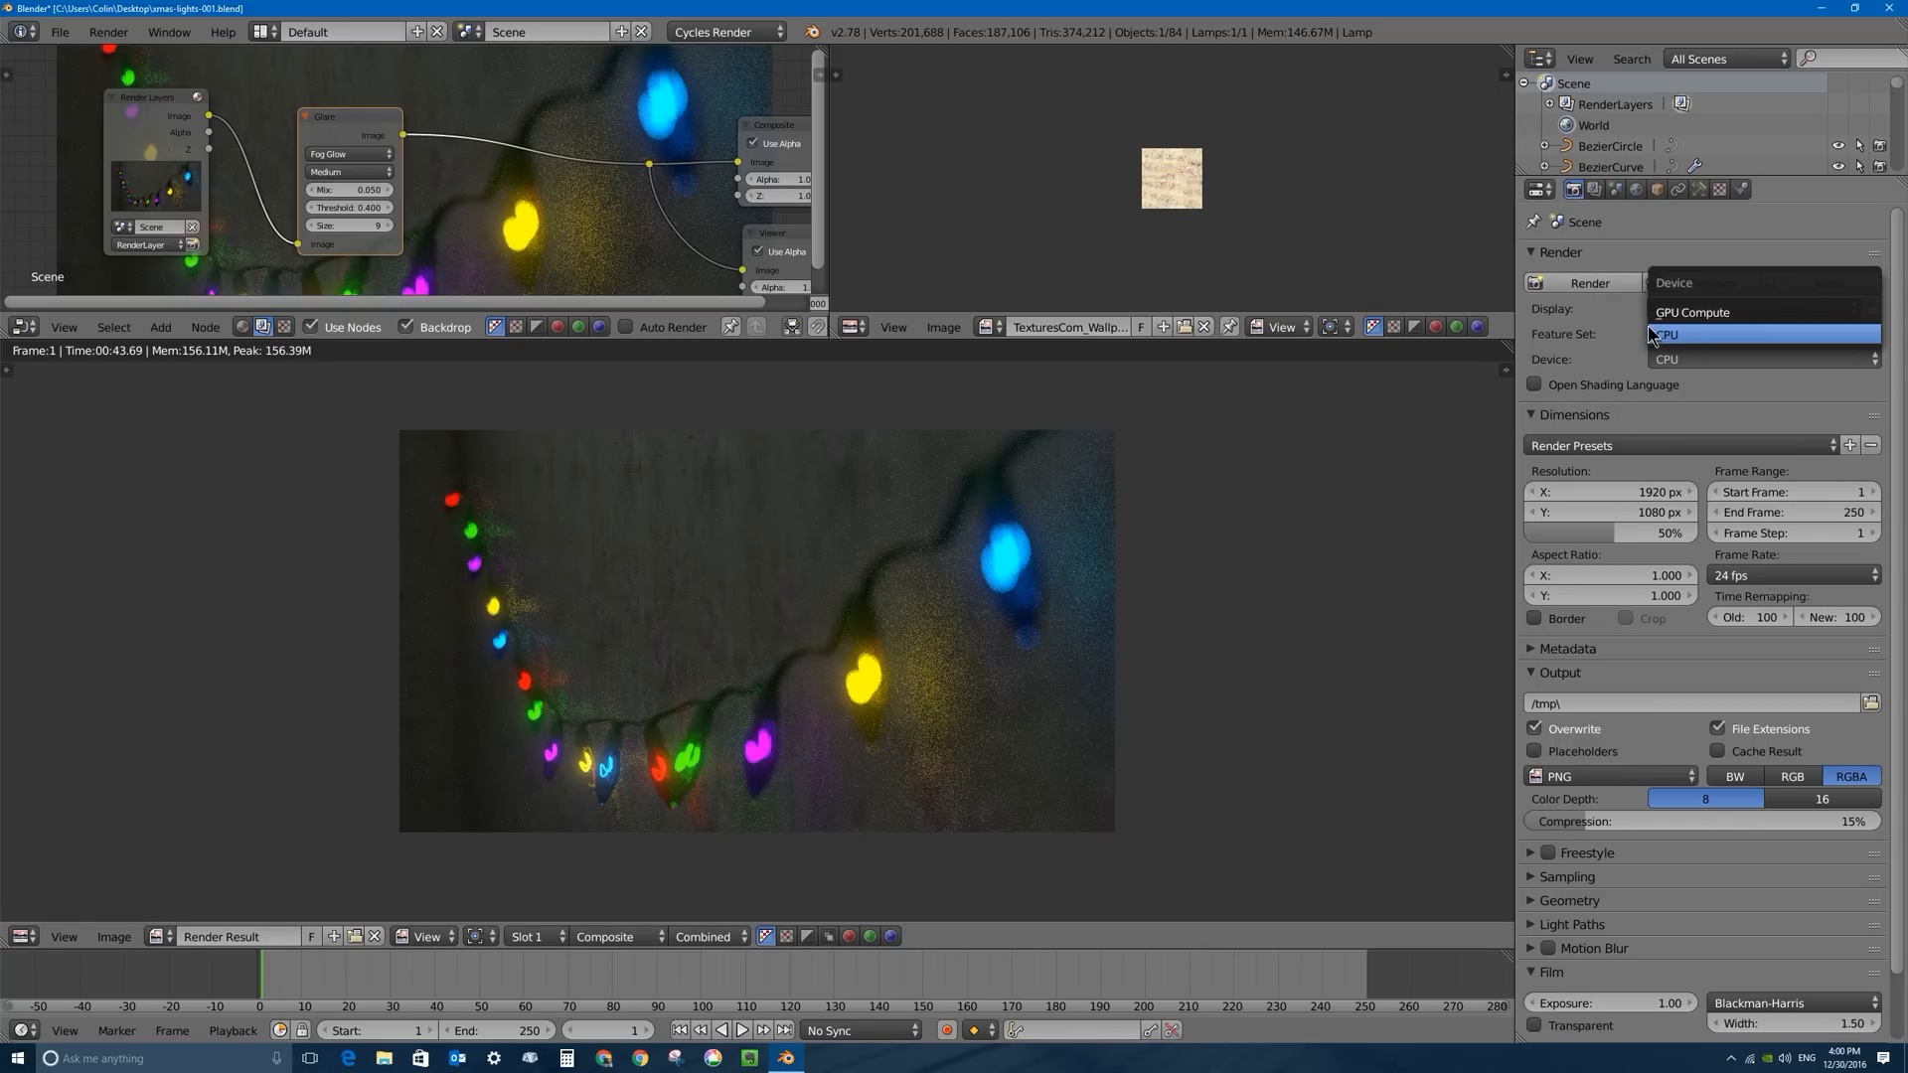
pyautogui.click(1679, 313)
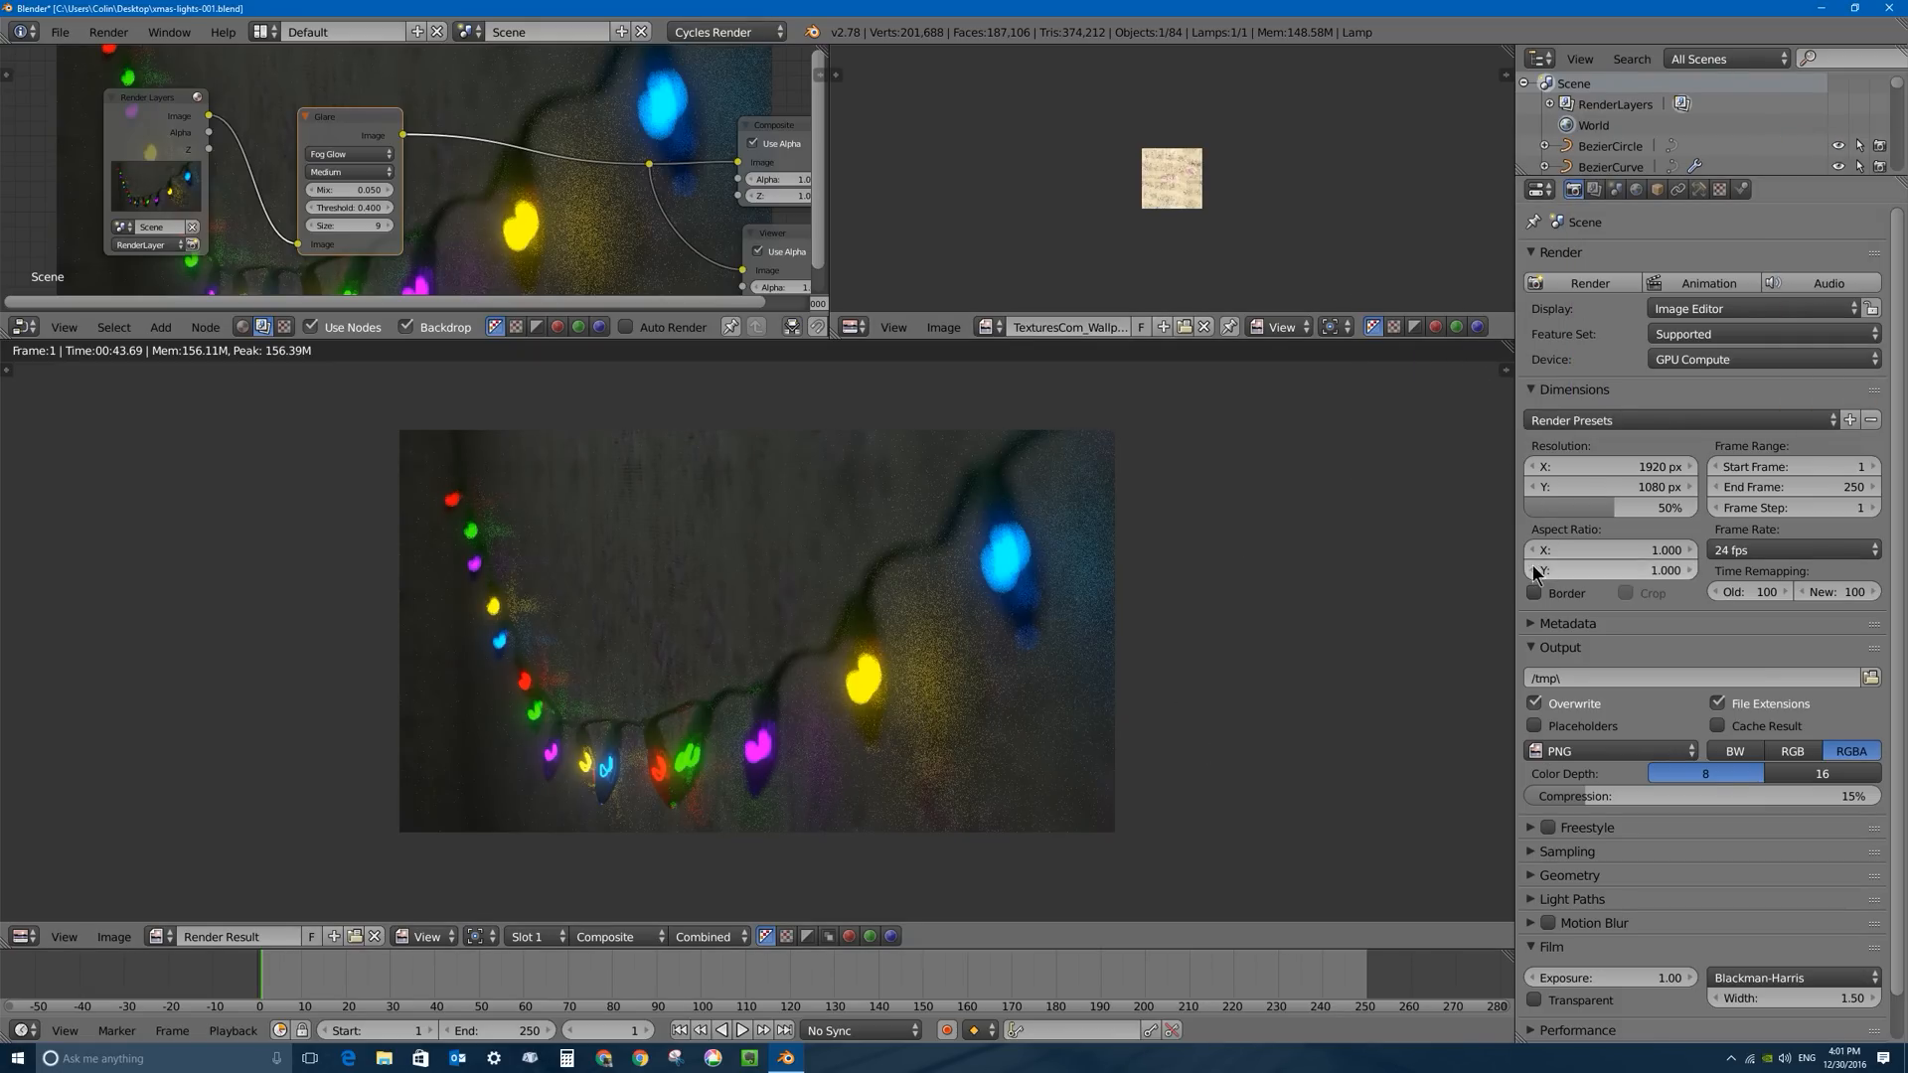
pyautogui.click(1530, 647)
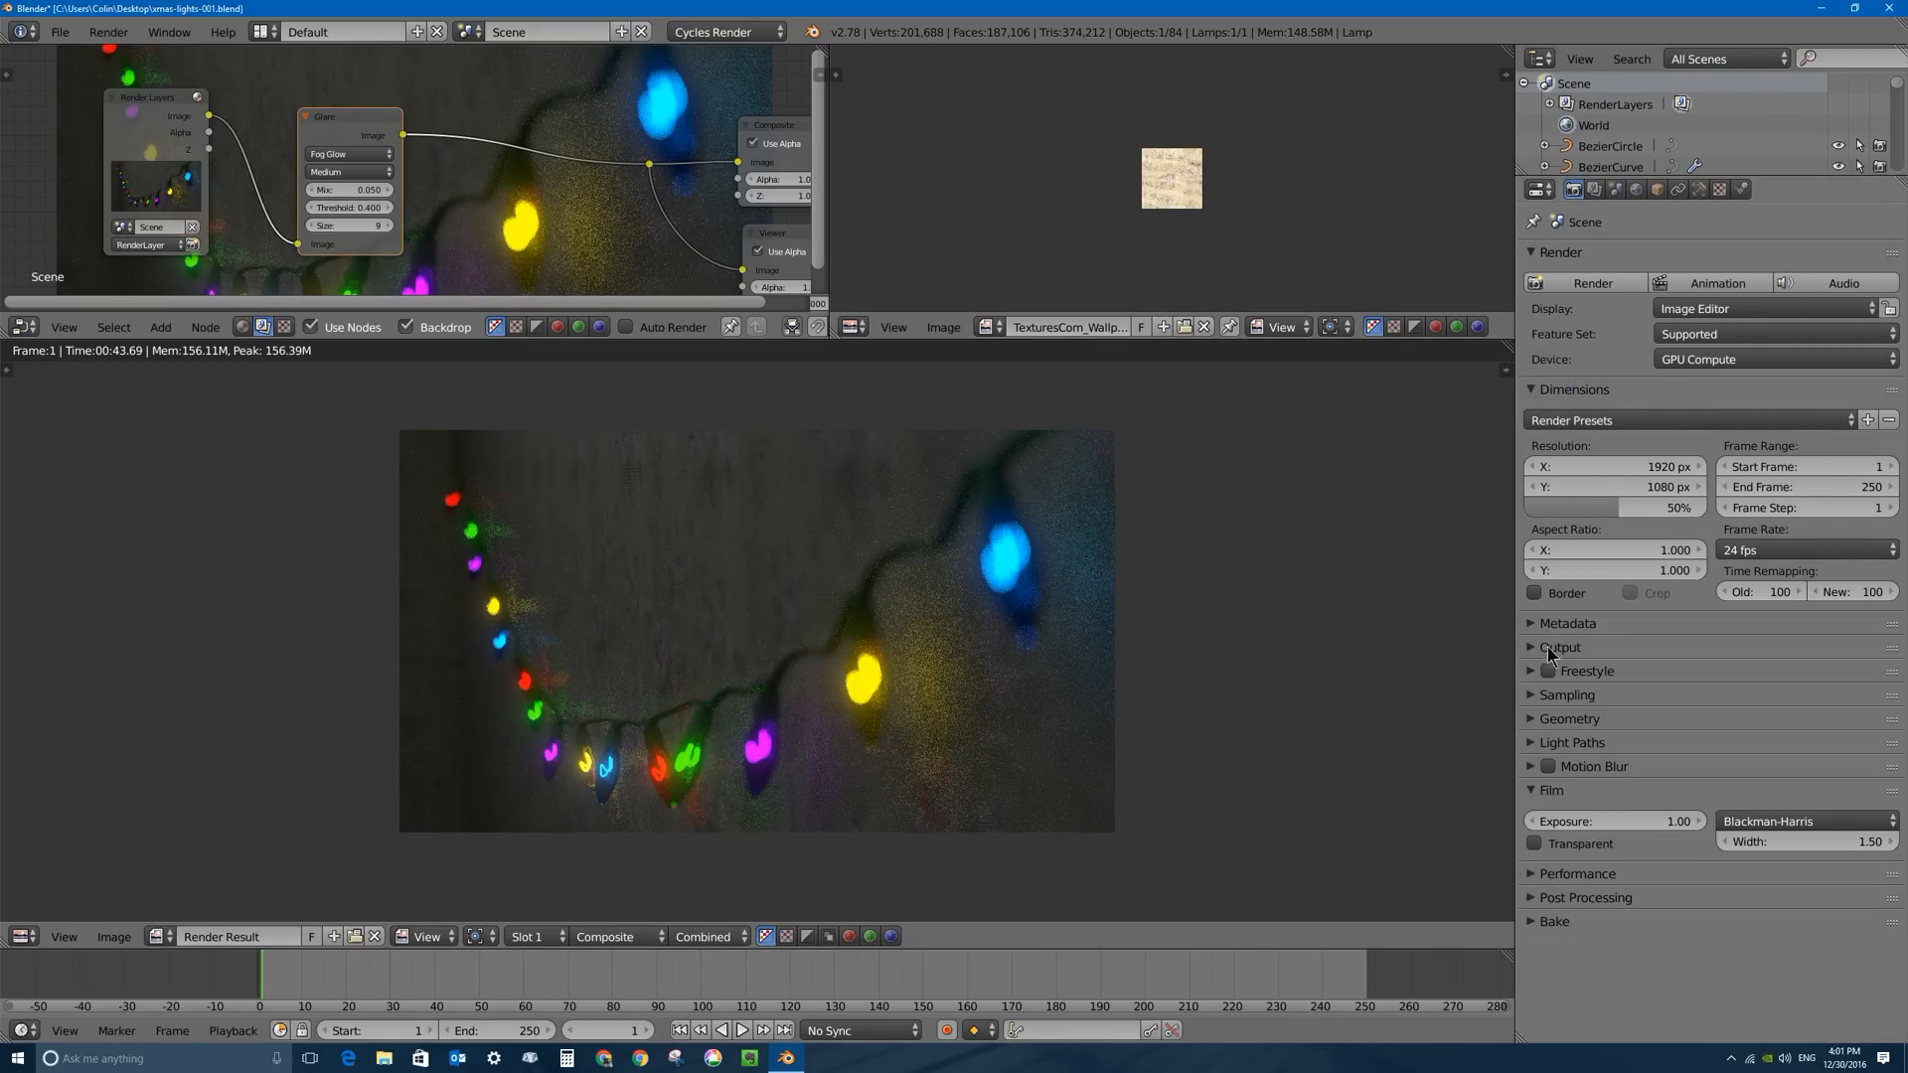
pyautogui.click(1530, 695)
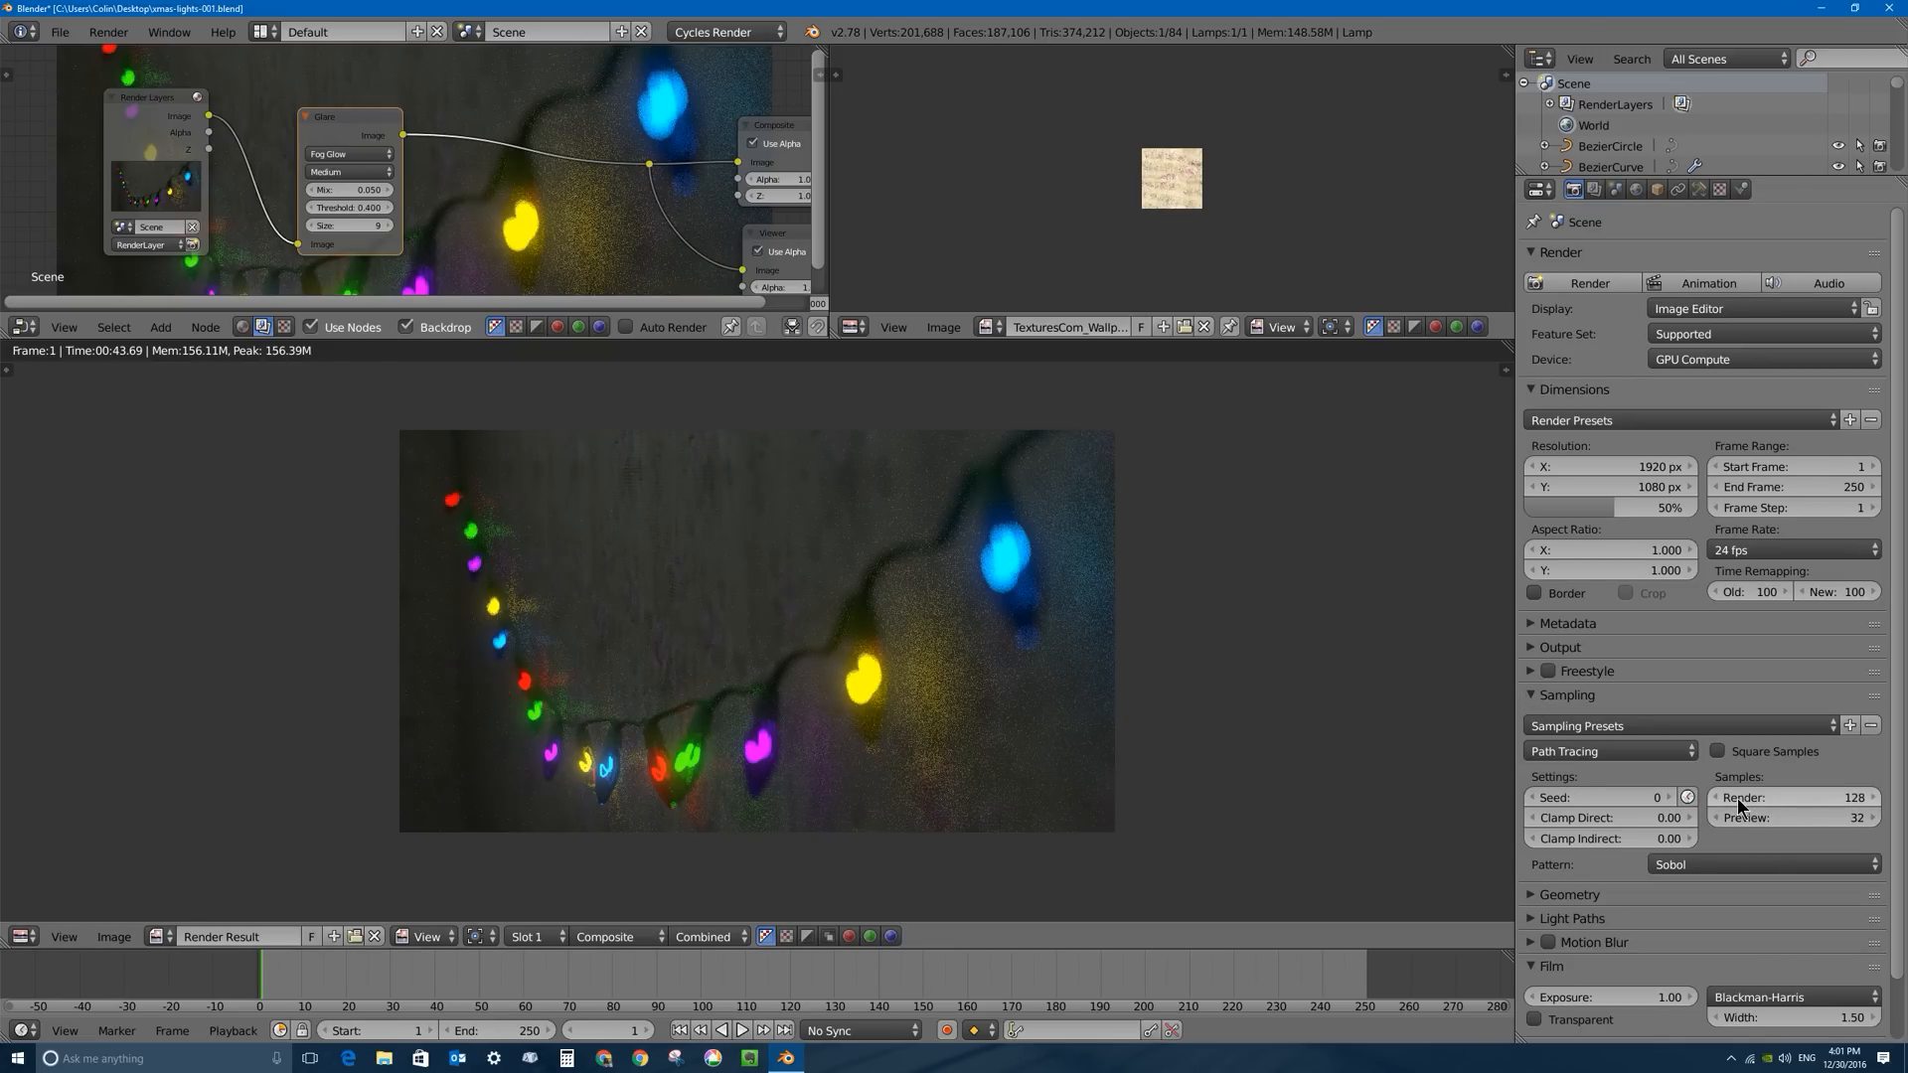
pyautogui.click(1813, 796)
pyautogui.write('2')
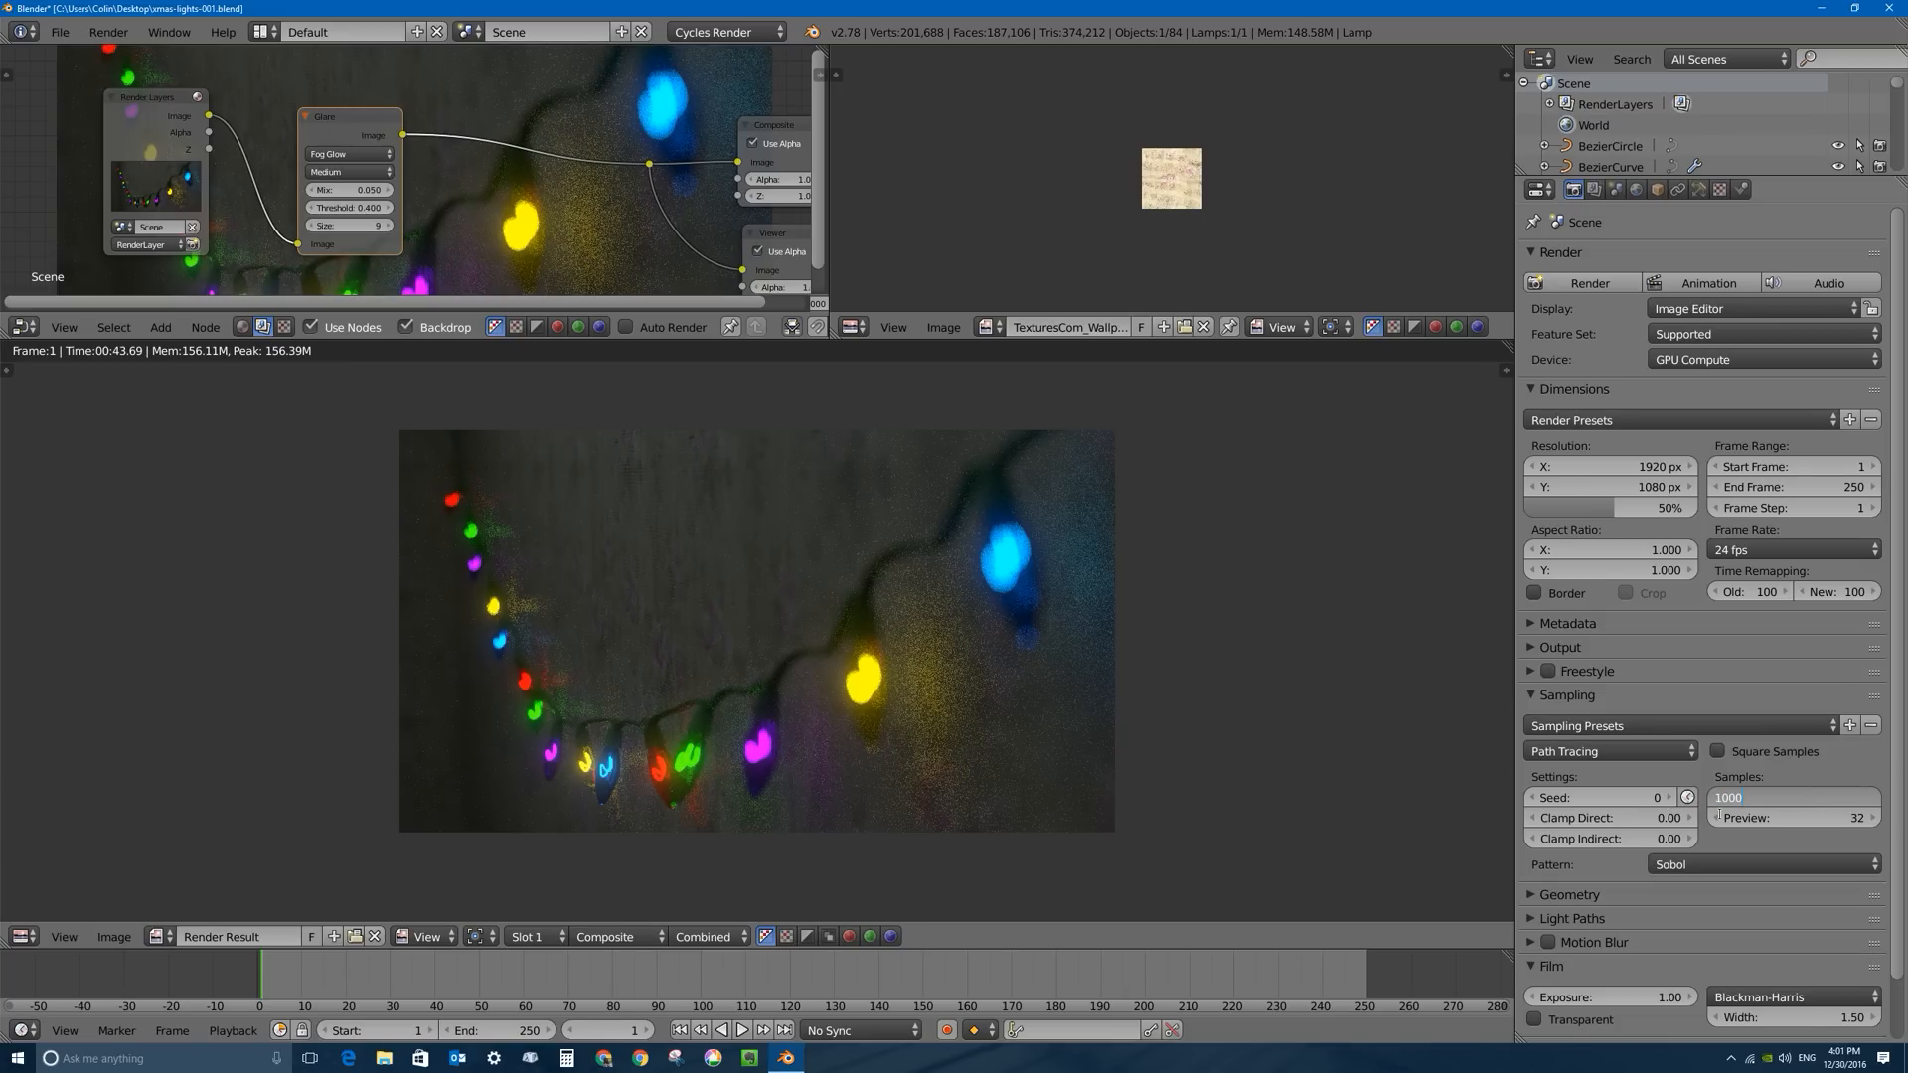
pyautogui.press('Return')
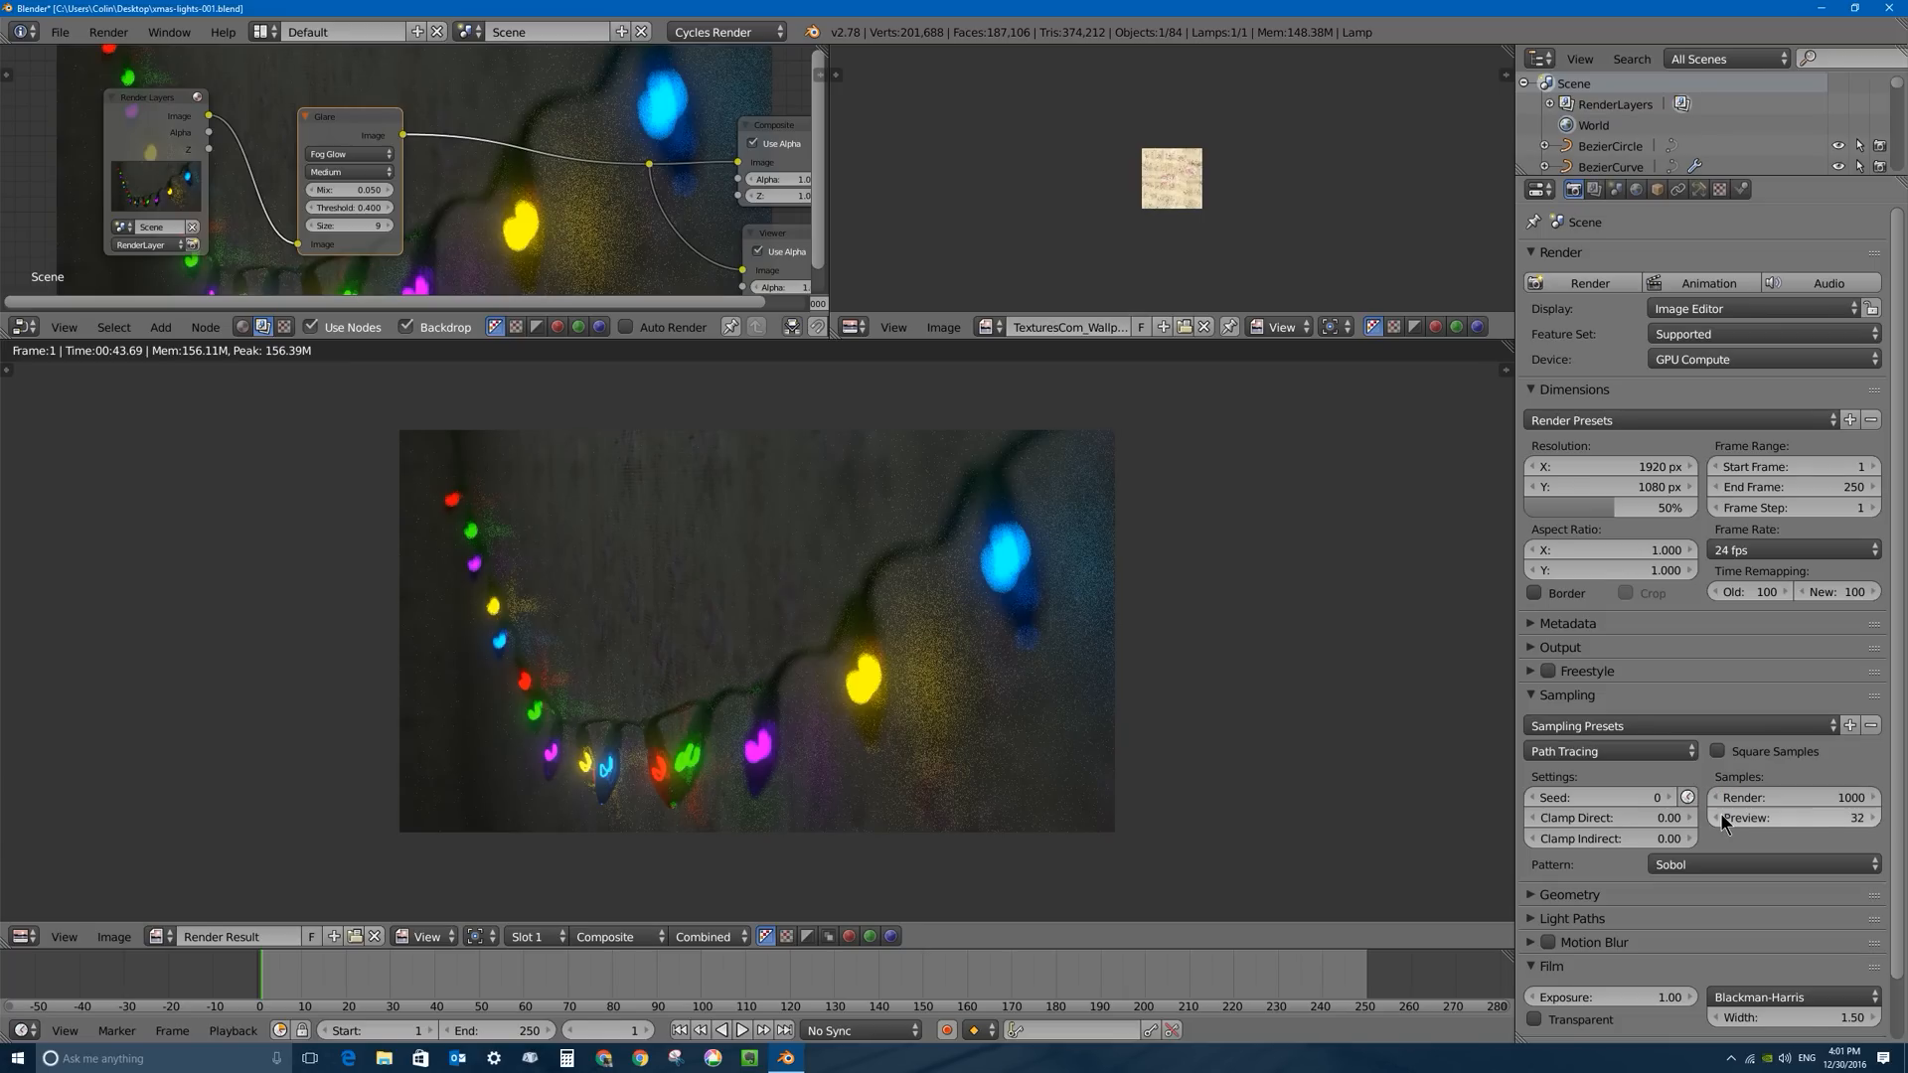
# Save over the current file and render the image with the new sampling settings.
pyautogui.hotkey('ctrl', 's')
pyautogui.click(1416, 549)
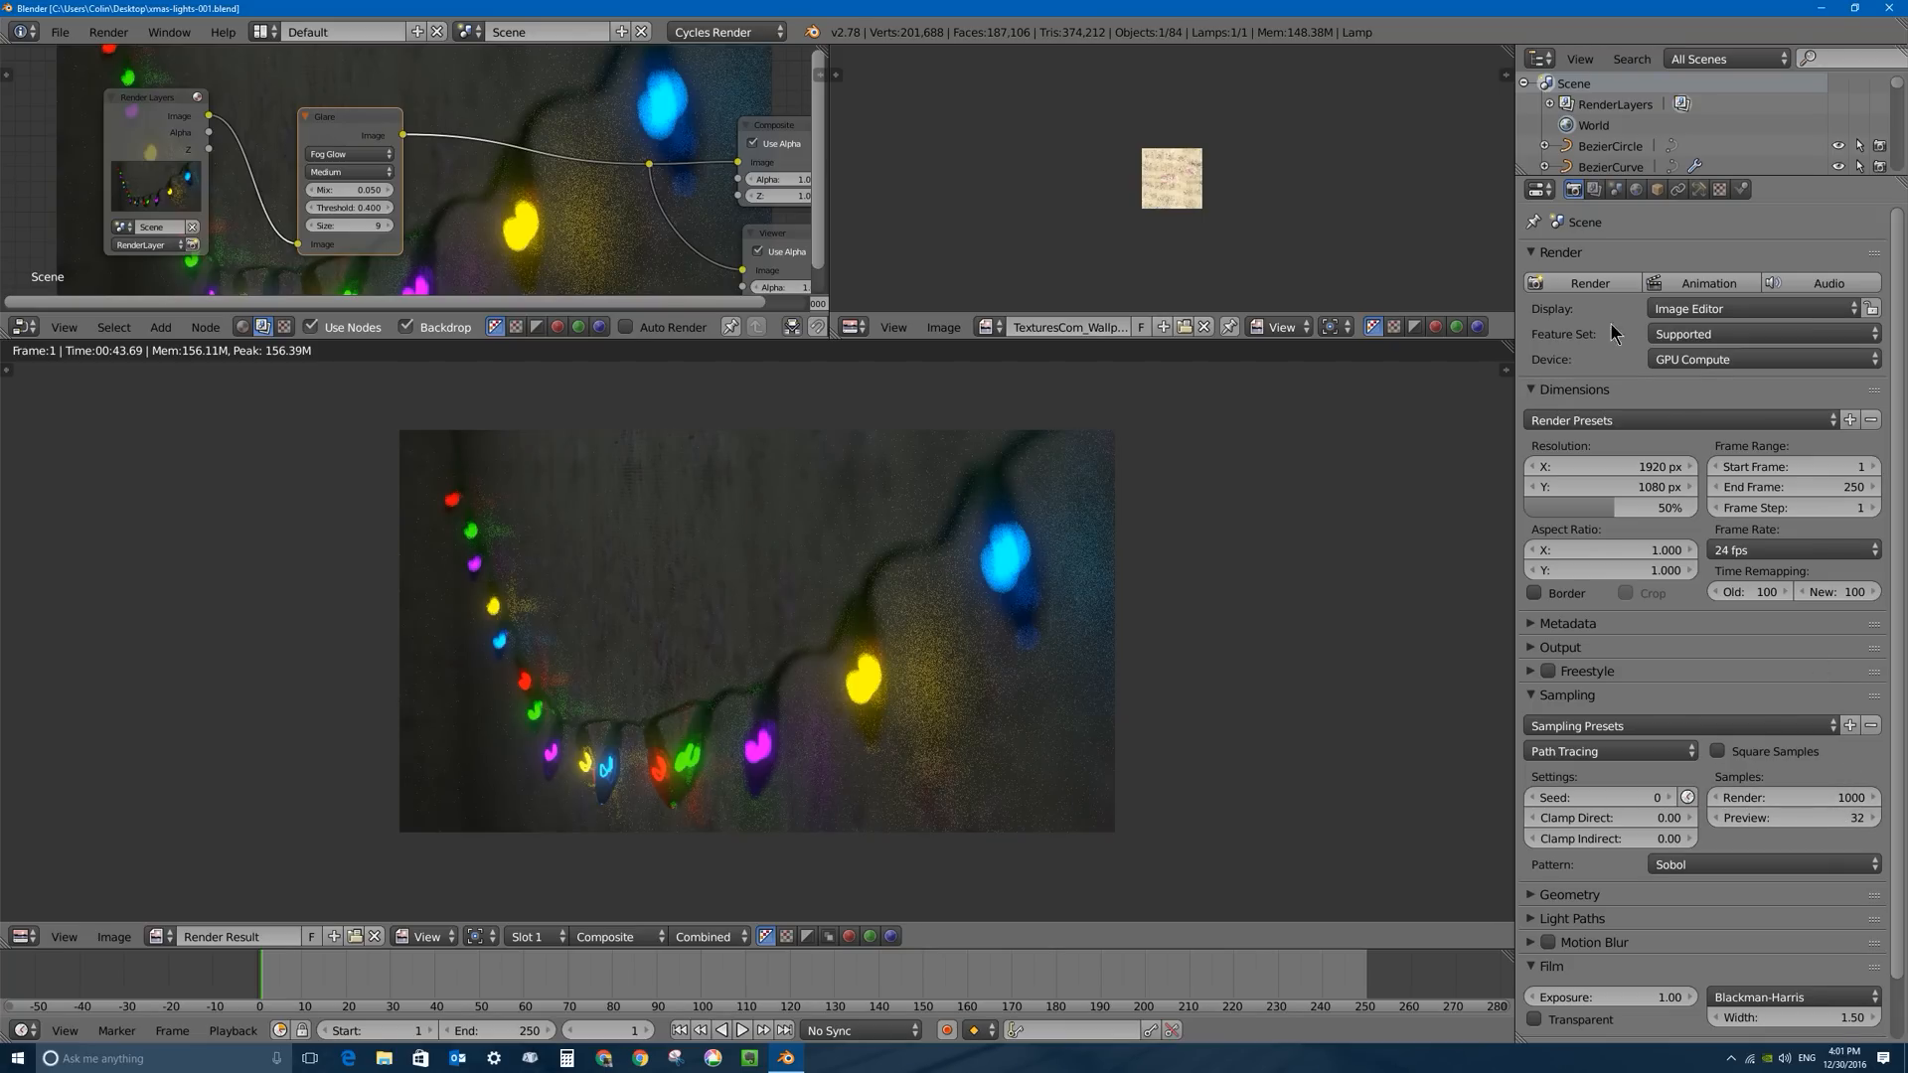
pyautogui.click(1582, 283)
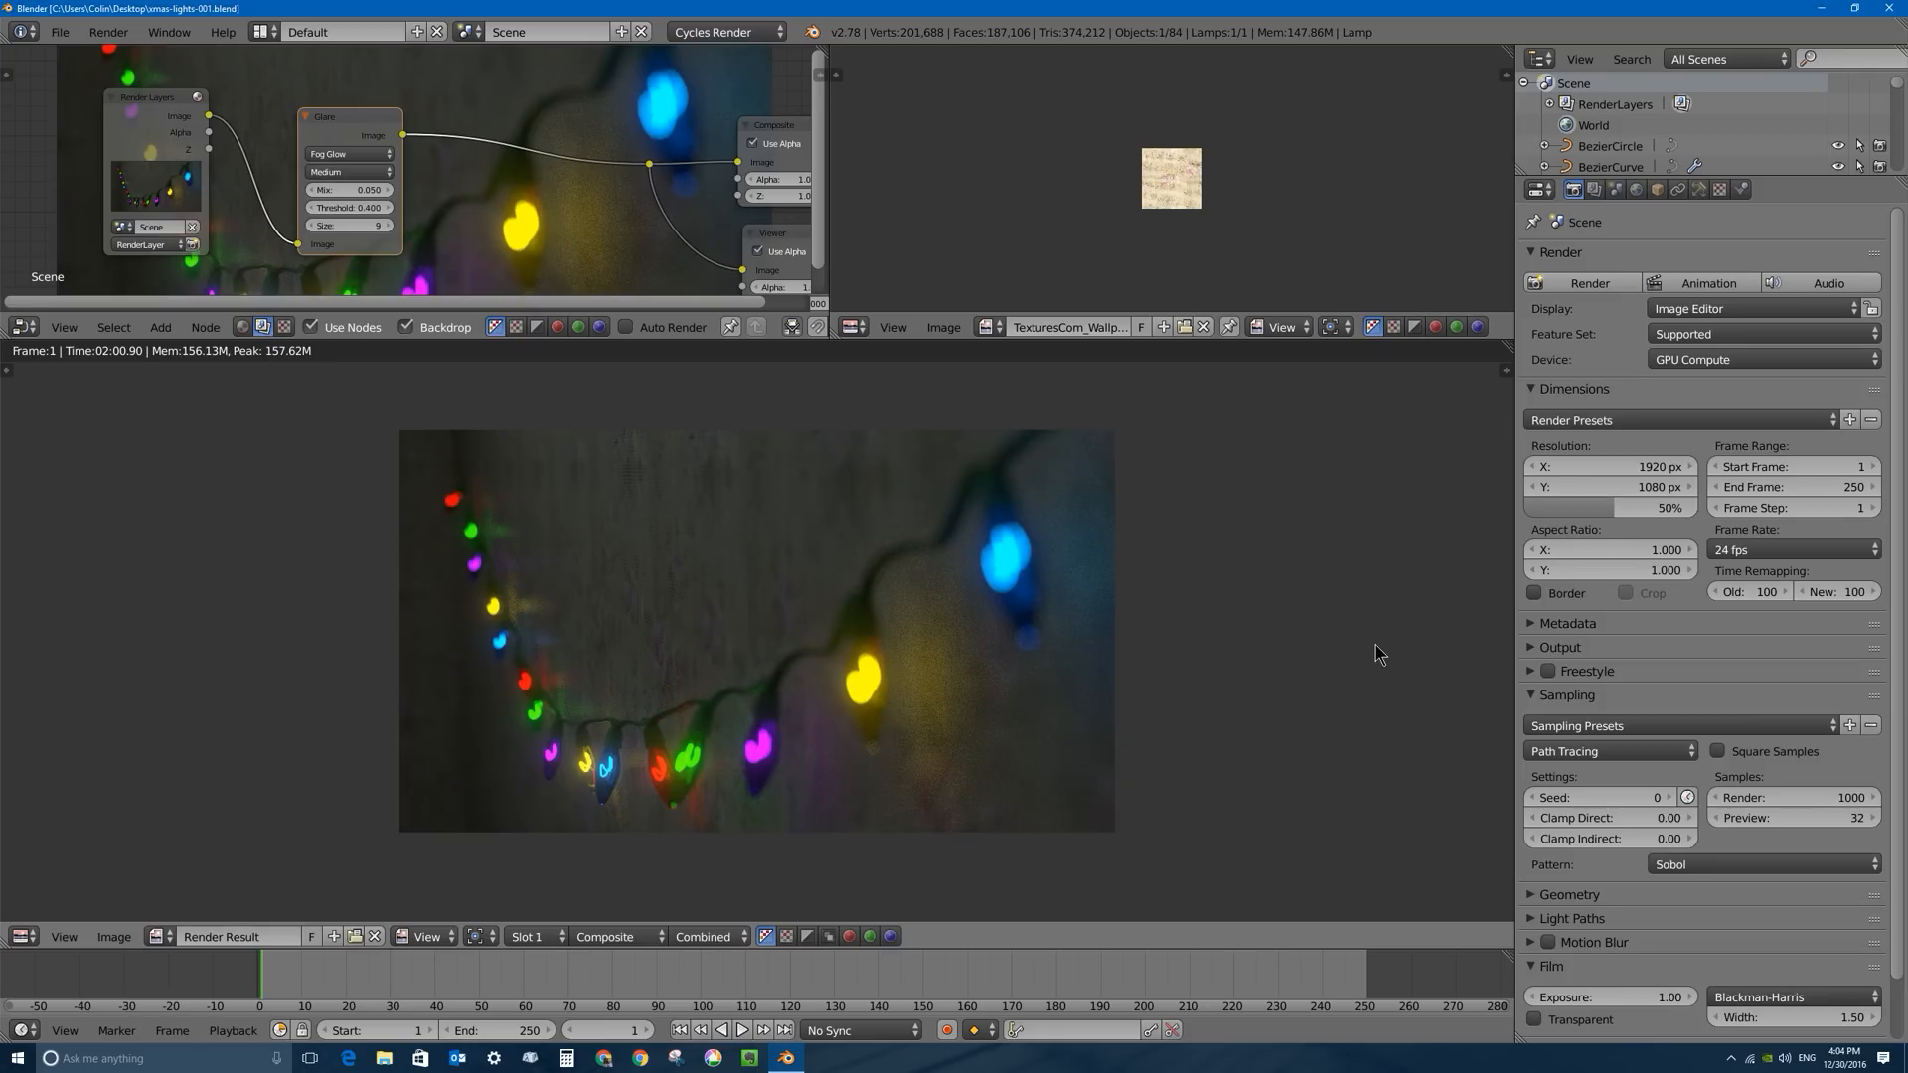
# Inspect the rendered light string up close and set the light paths' Filter Glossy value to 1.00.
pyautogui.scroll(2, 956, 663)
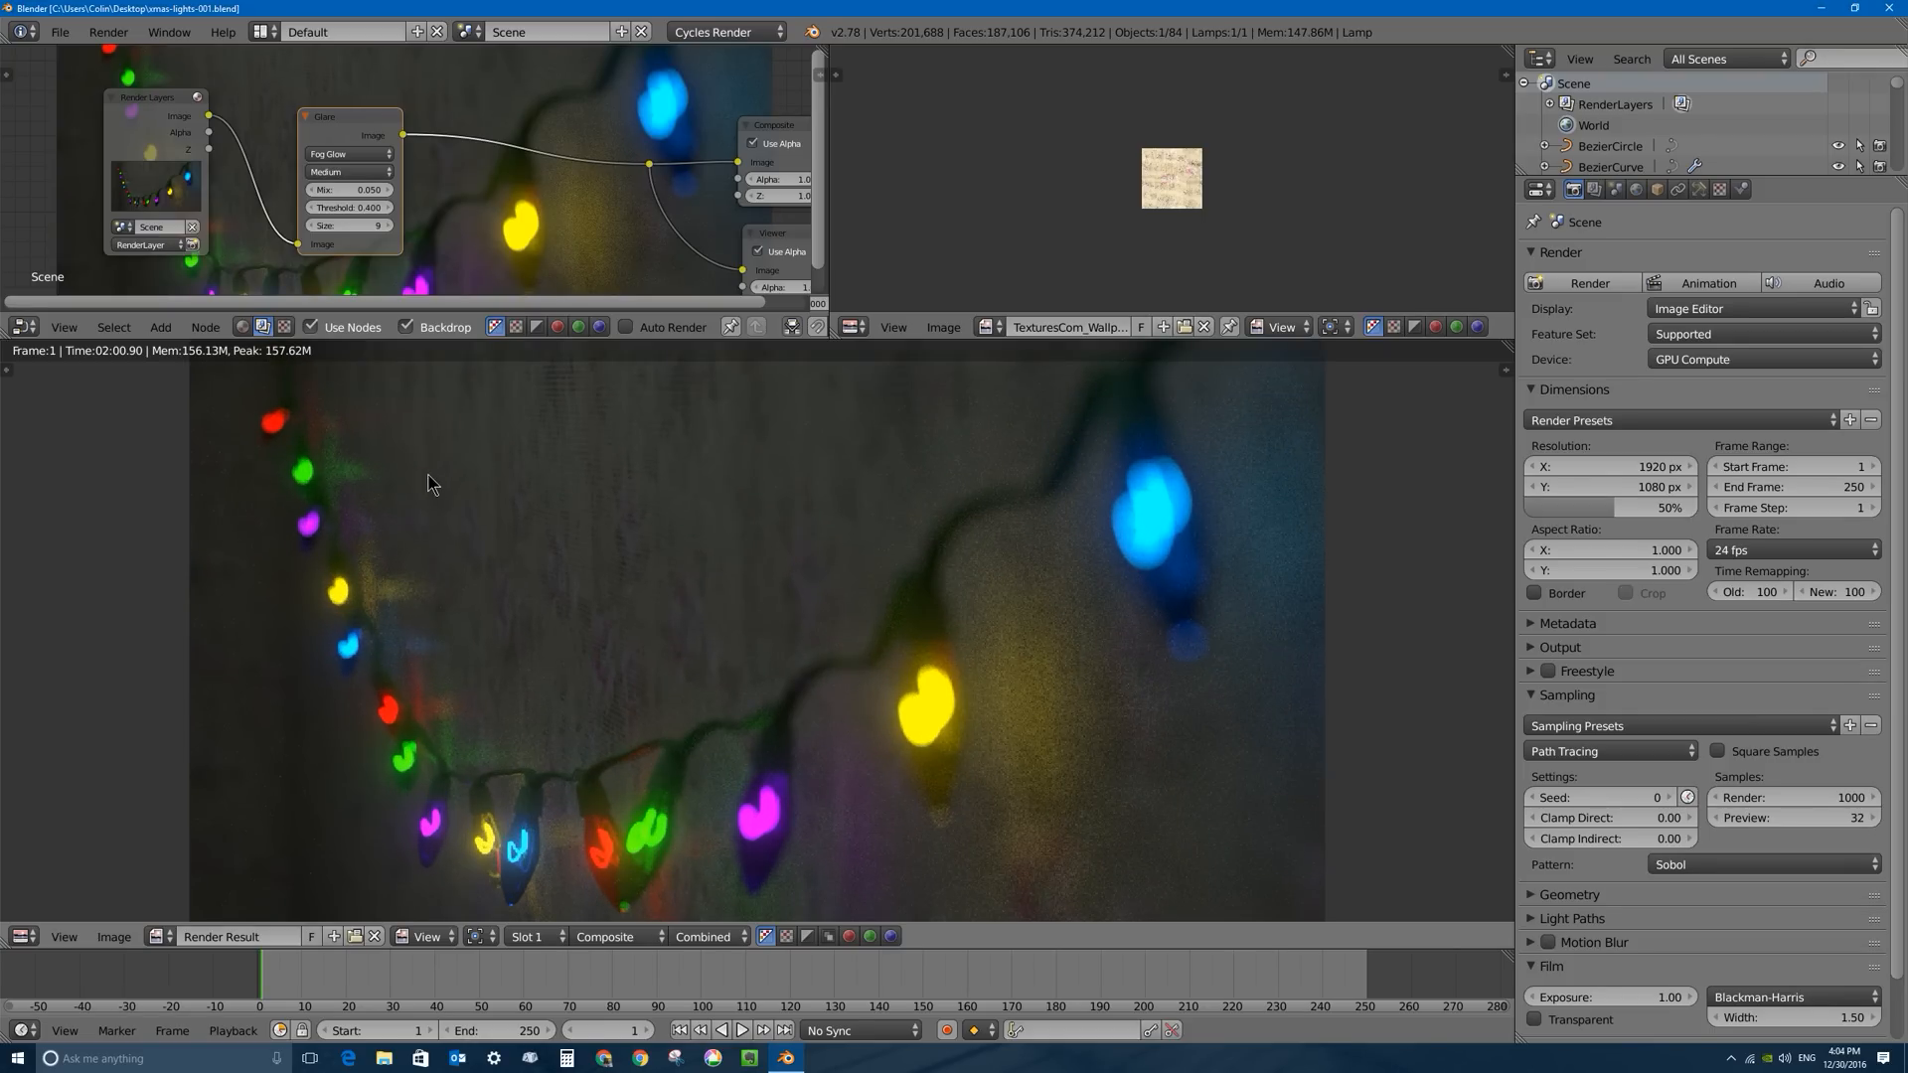
pyautogui.scroll(1, 341, 483)
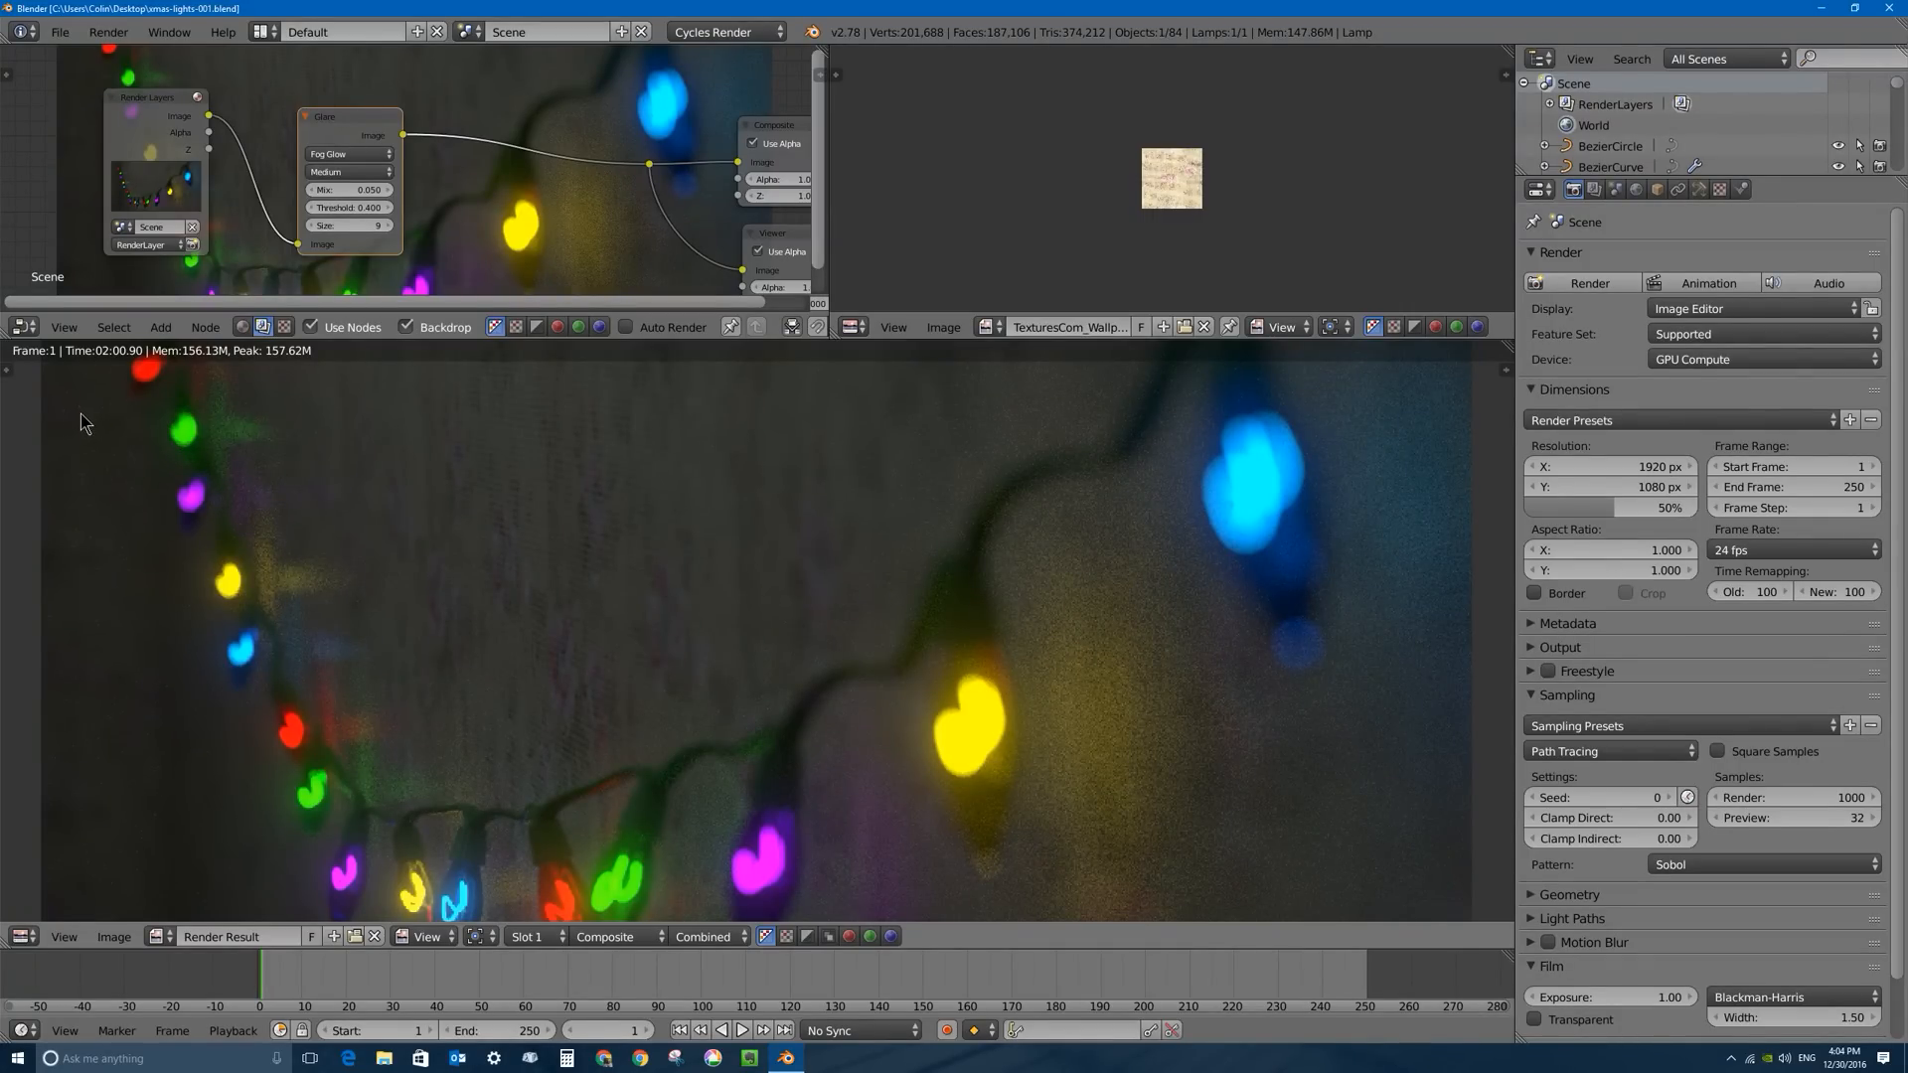
pyautogui.scroll(-1, 758, 652)
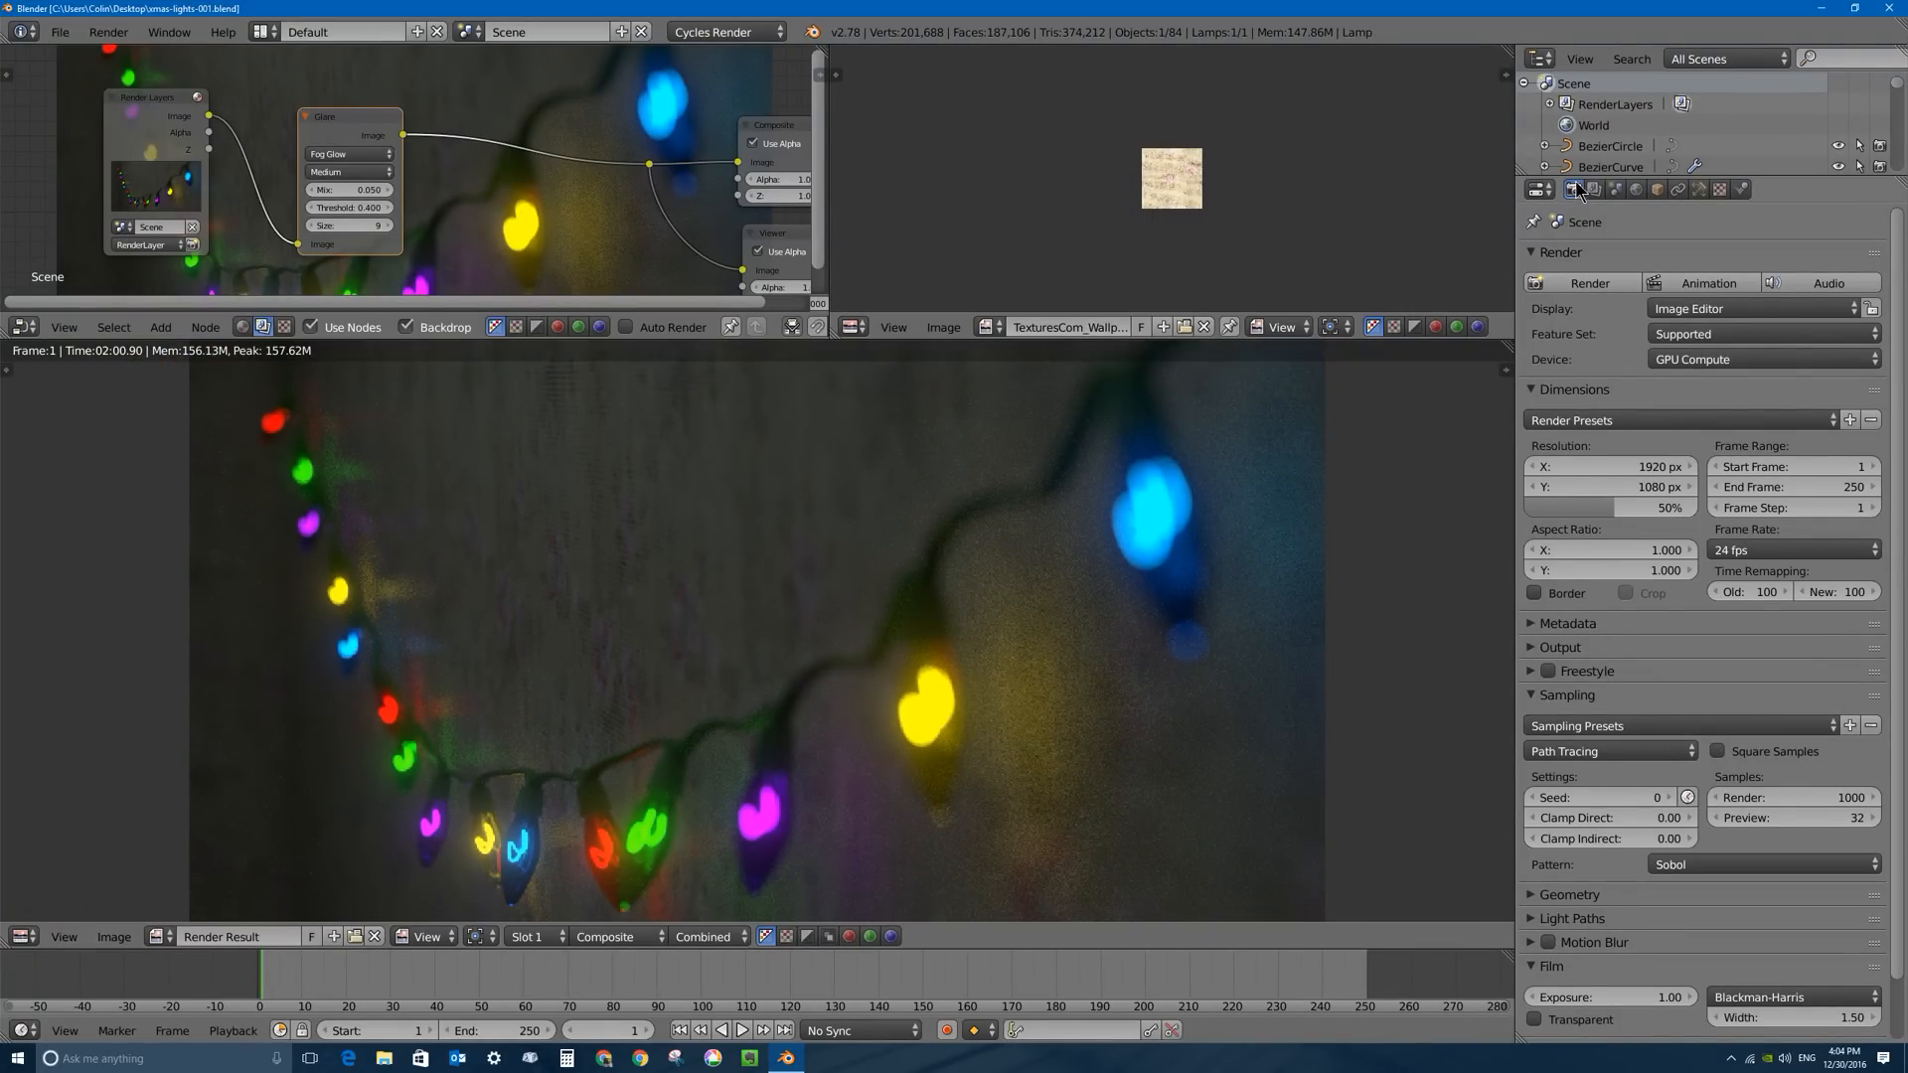
pyautogui.click(1533, 918)
pyautogui.scroll(-2, 1545, 864)
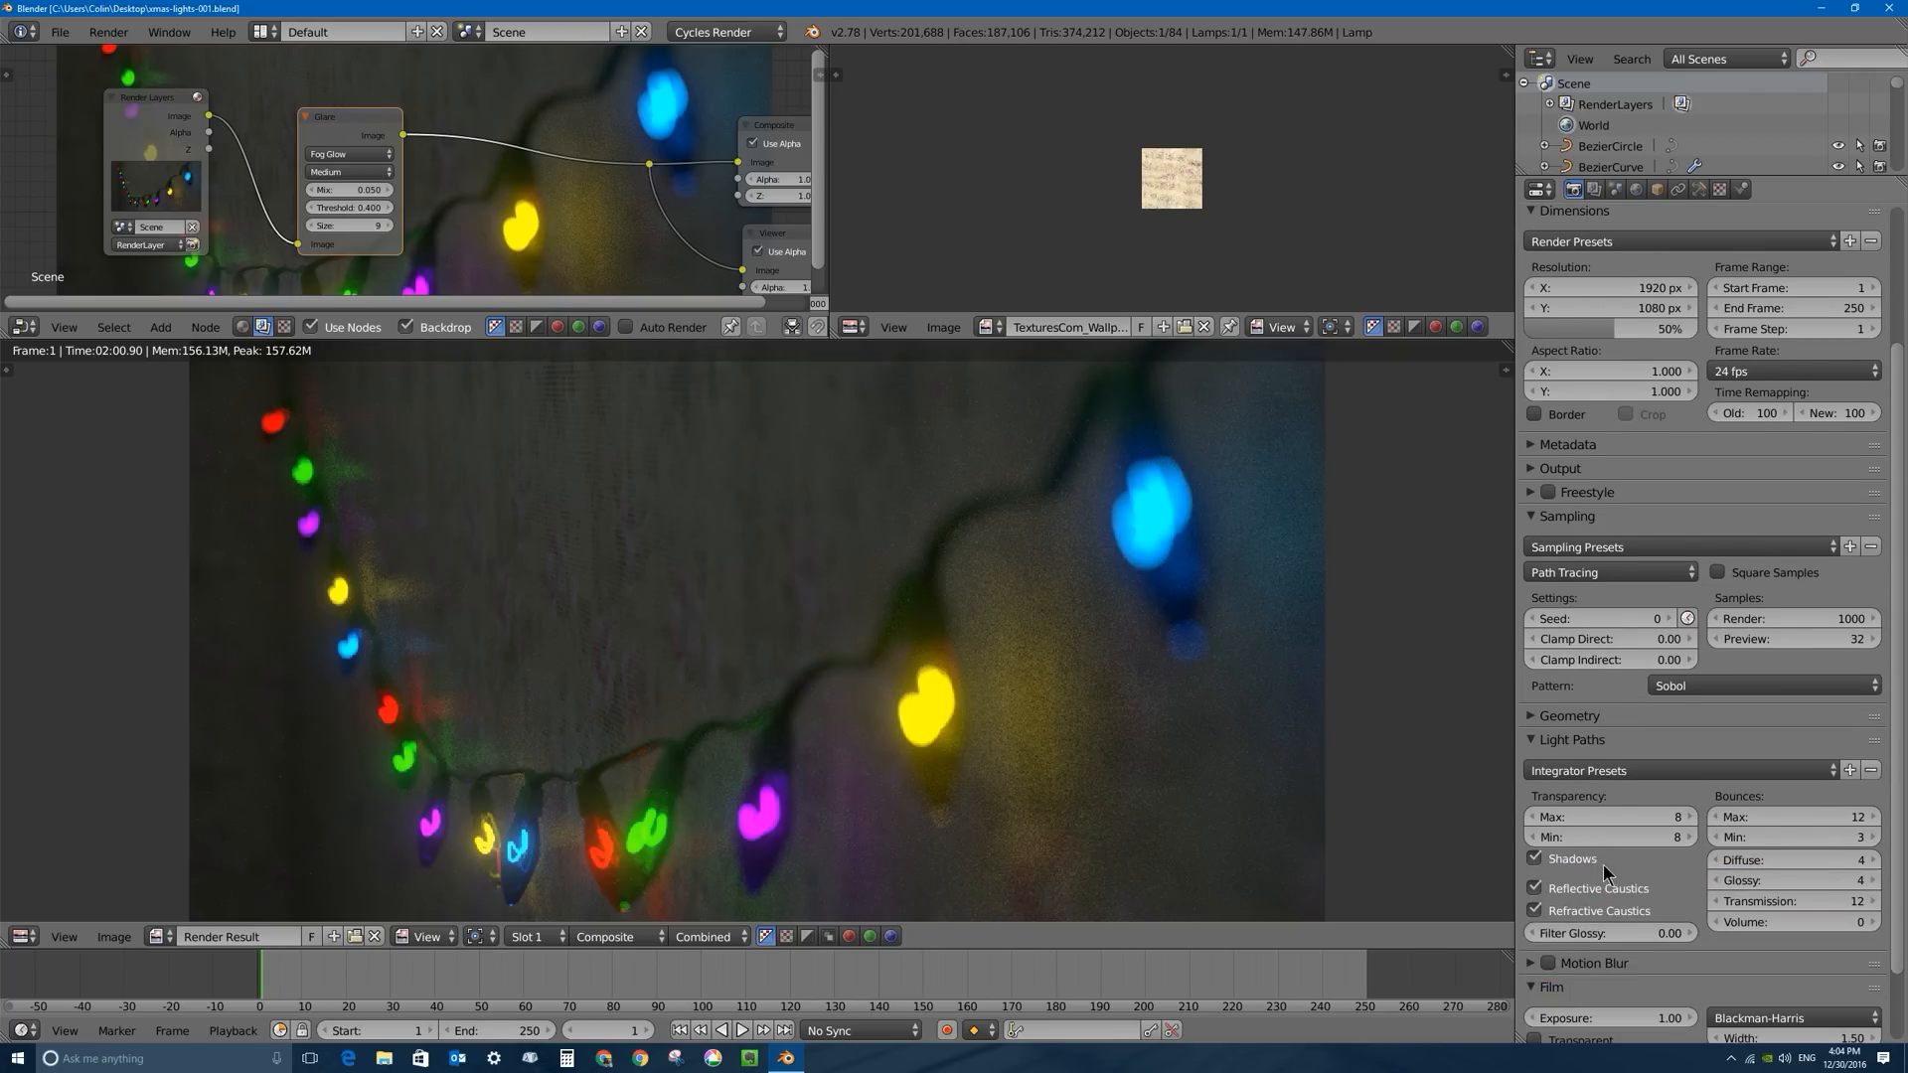
pyautogui.scroll(-2, 1597, 861)
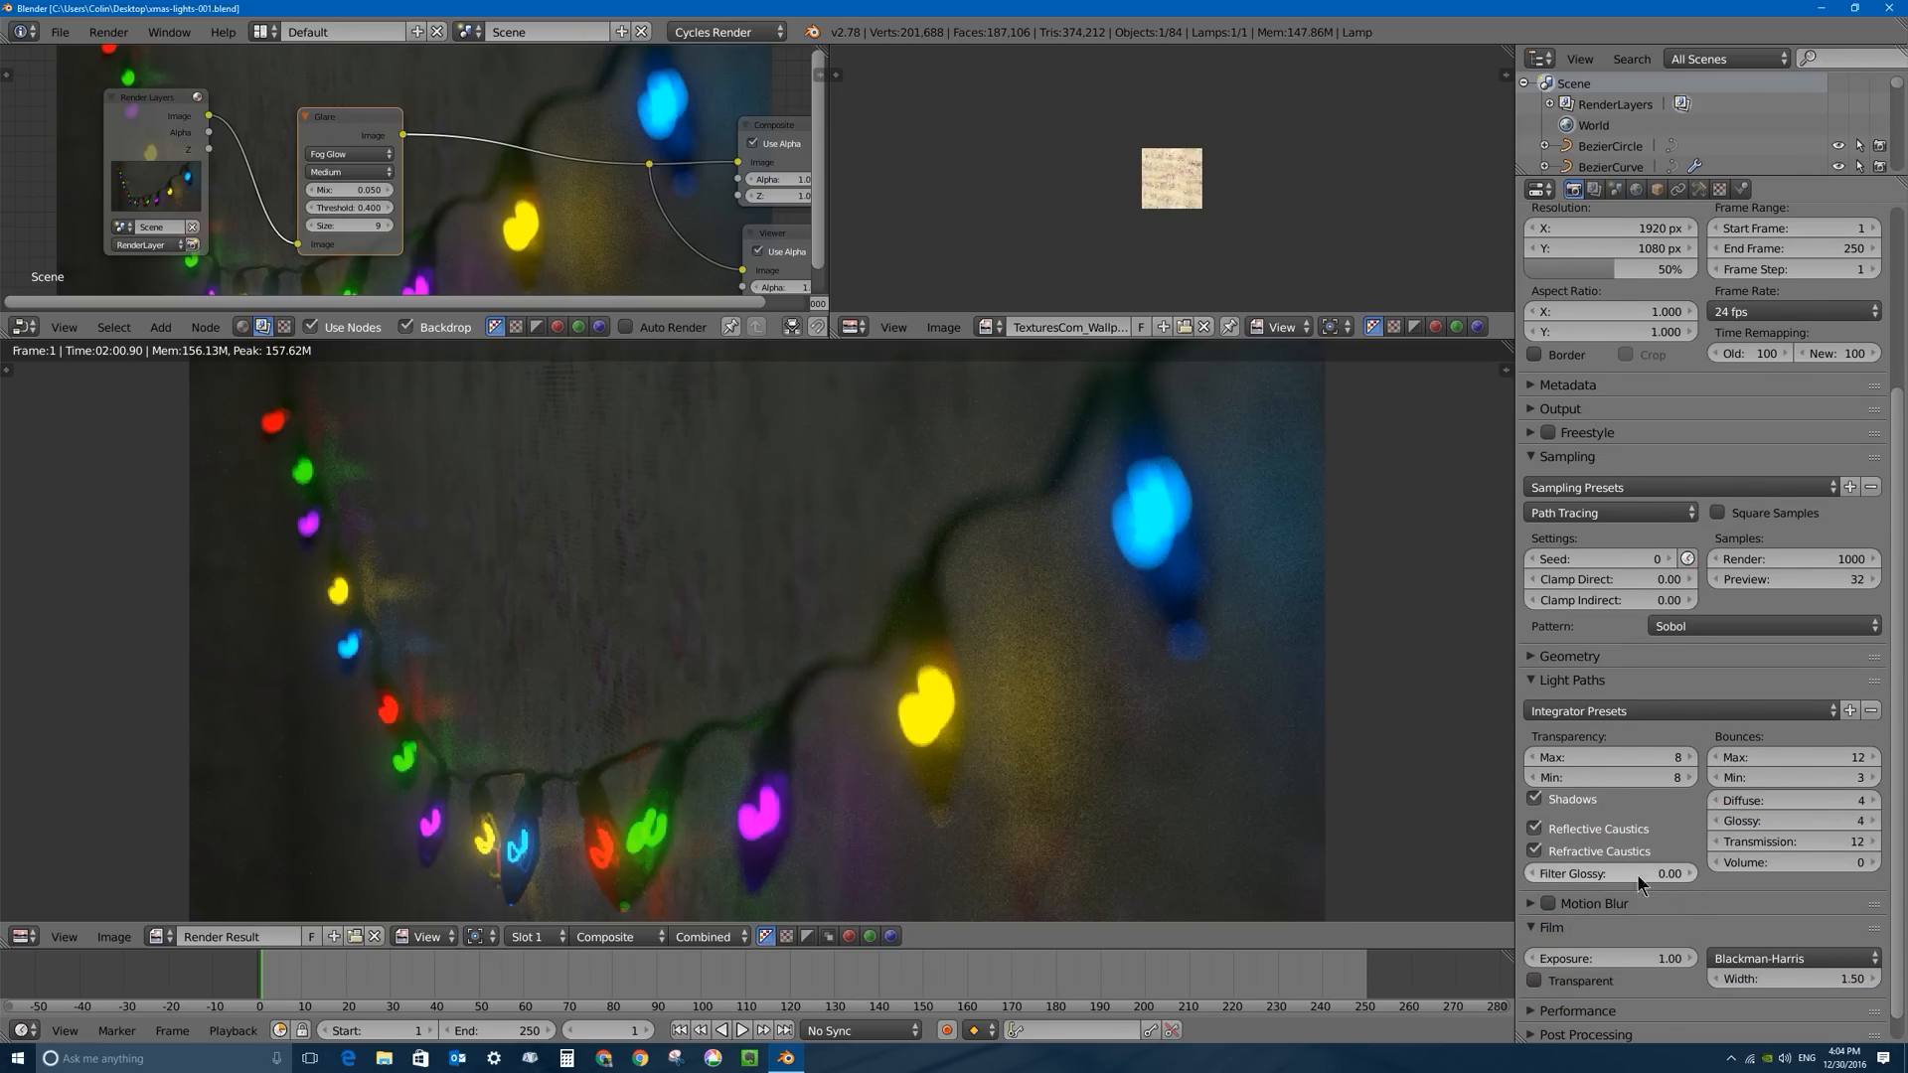
pyautogui.click(1600, 875)
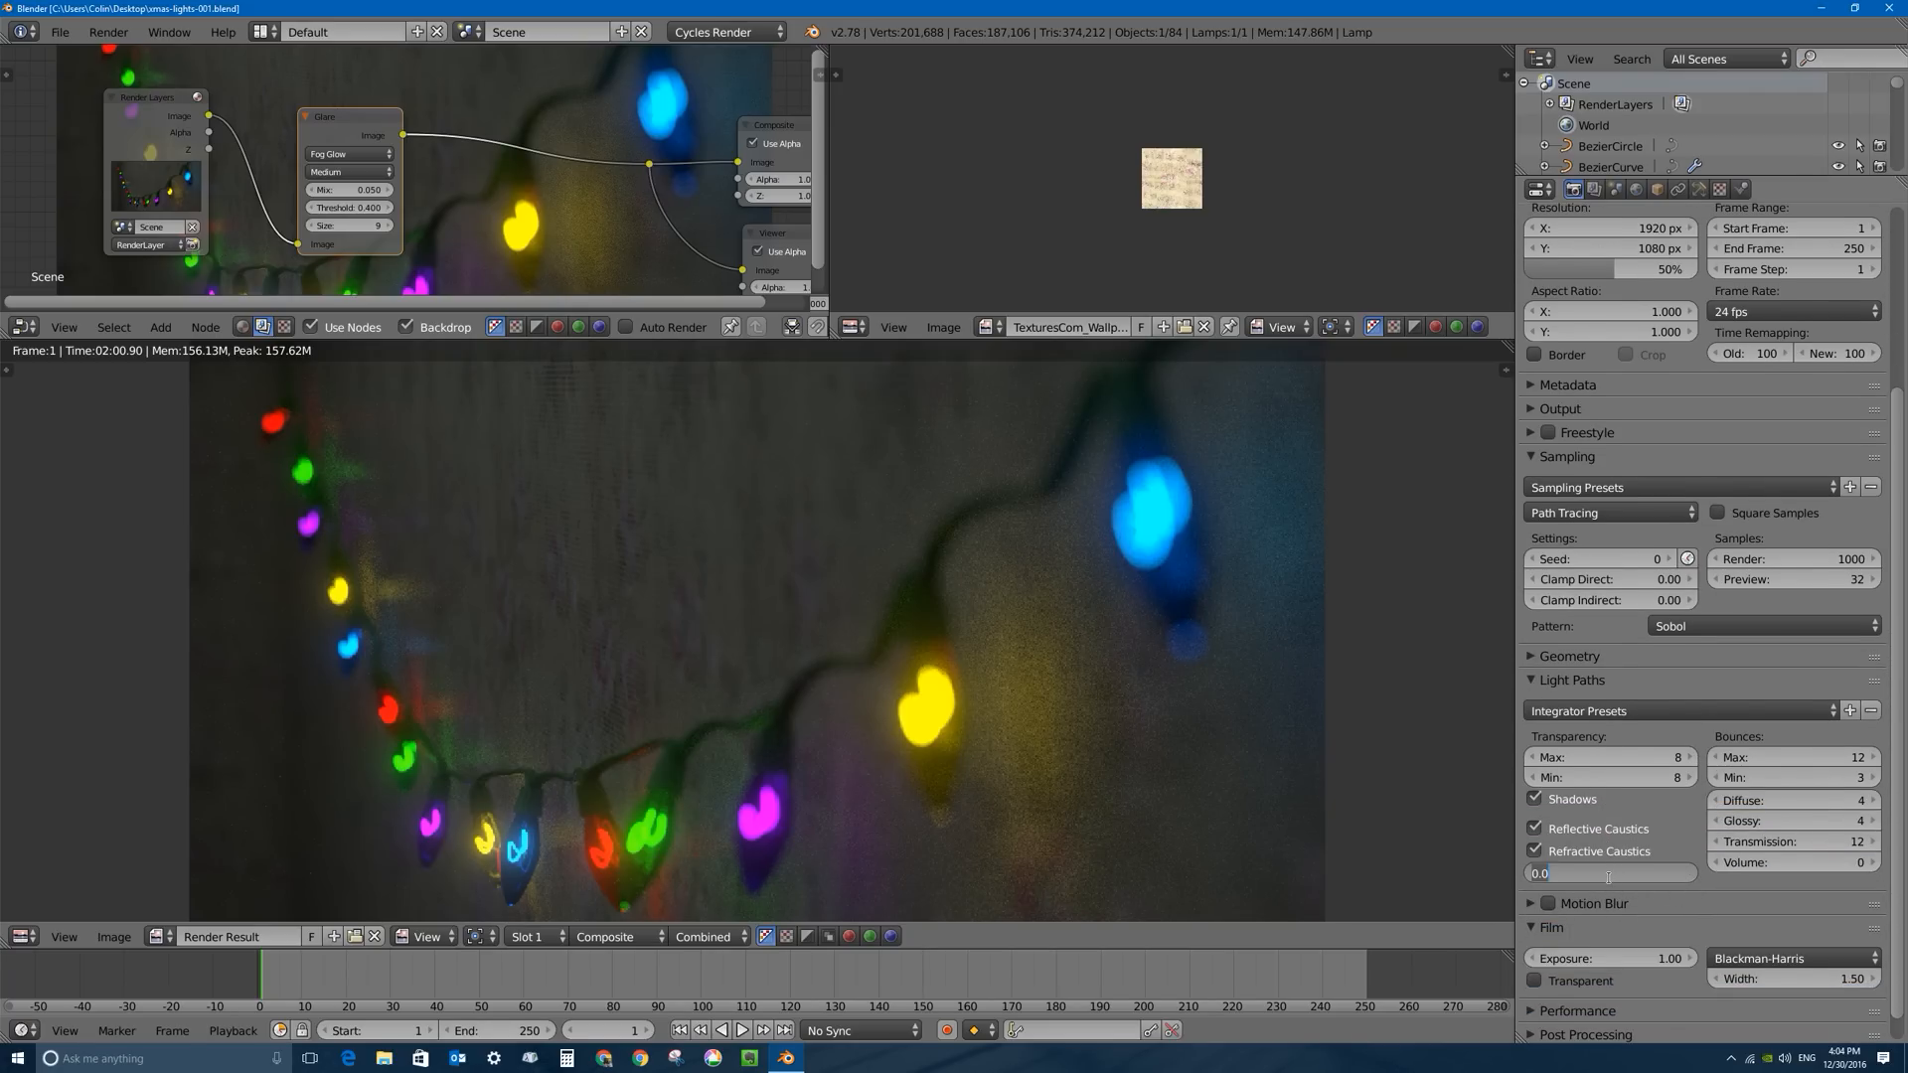
pyautogui.write('1')
pyautogui.press('Return')
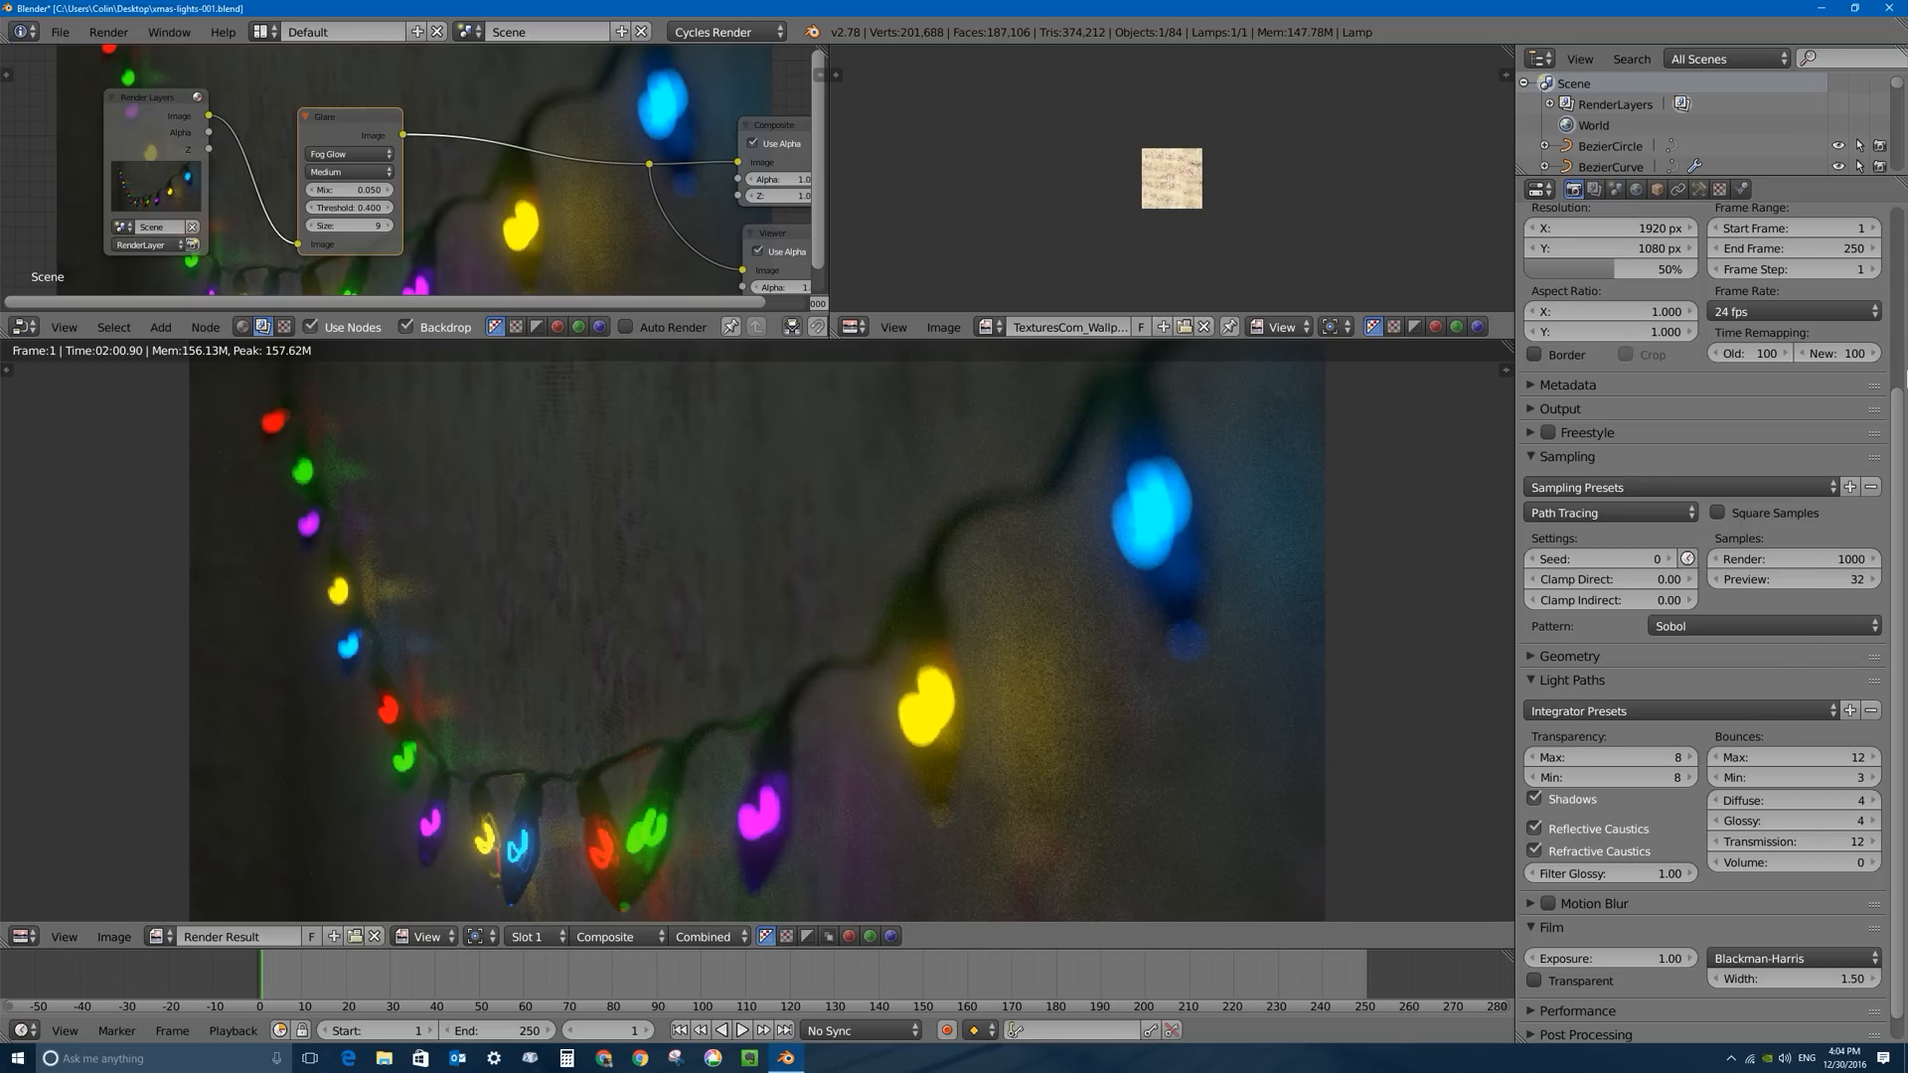
# Set the render samples to 3000 and save over the current file.
pyautogui.moveTo(1898, 417); pyautogui.dragTo(1896, 218)
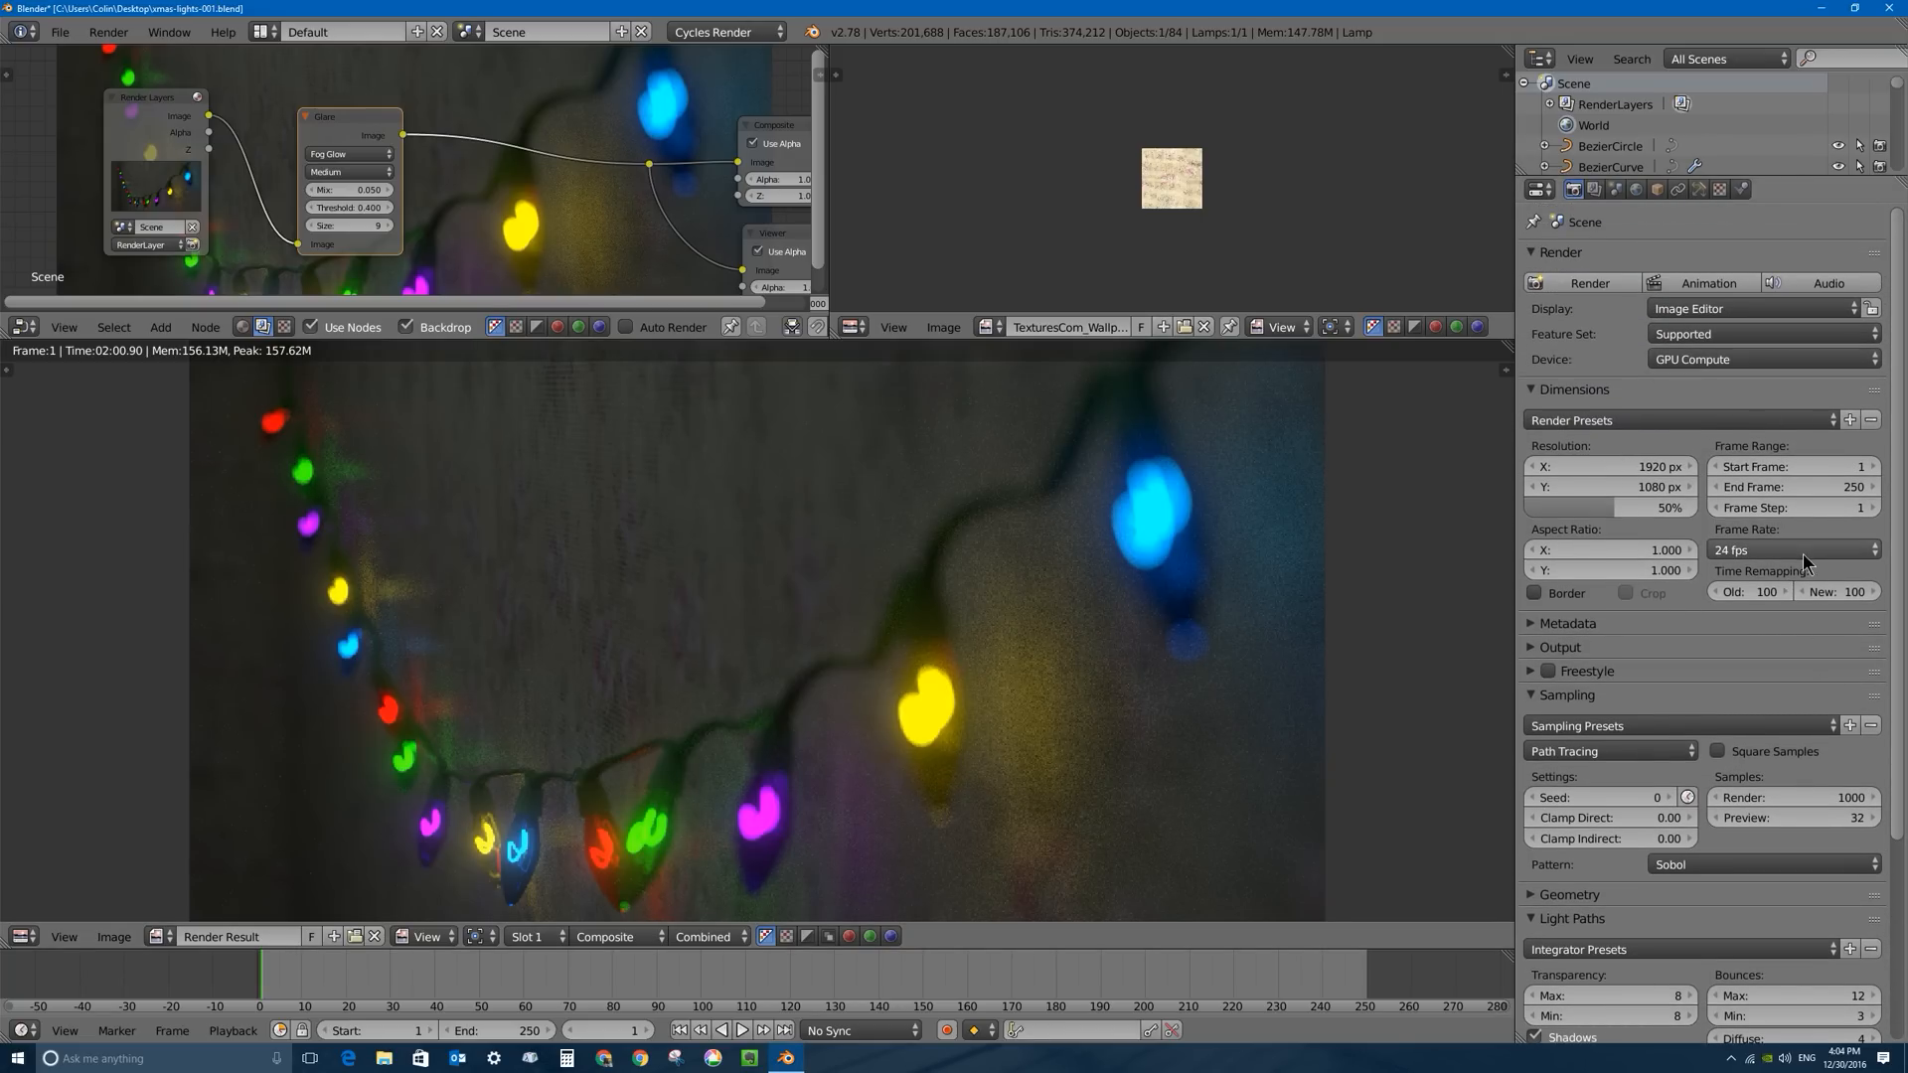
pyautogui.click(1784, 795)
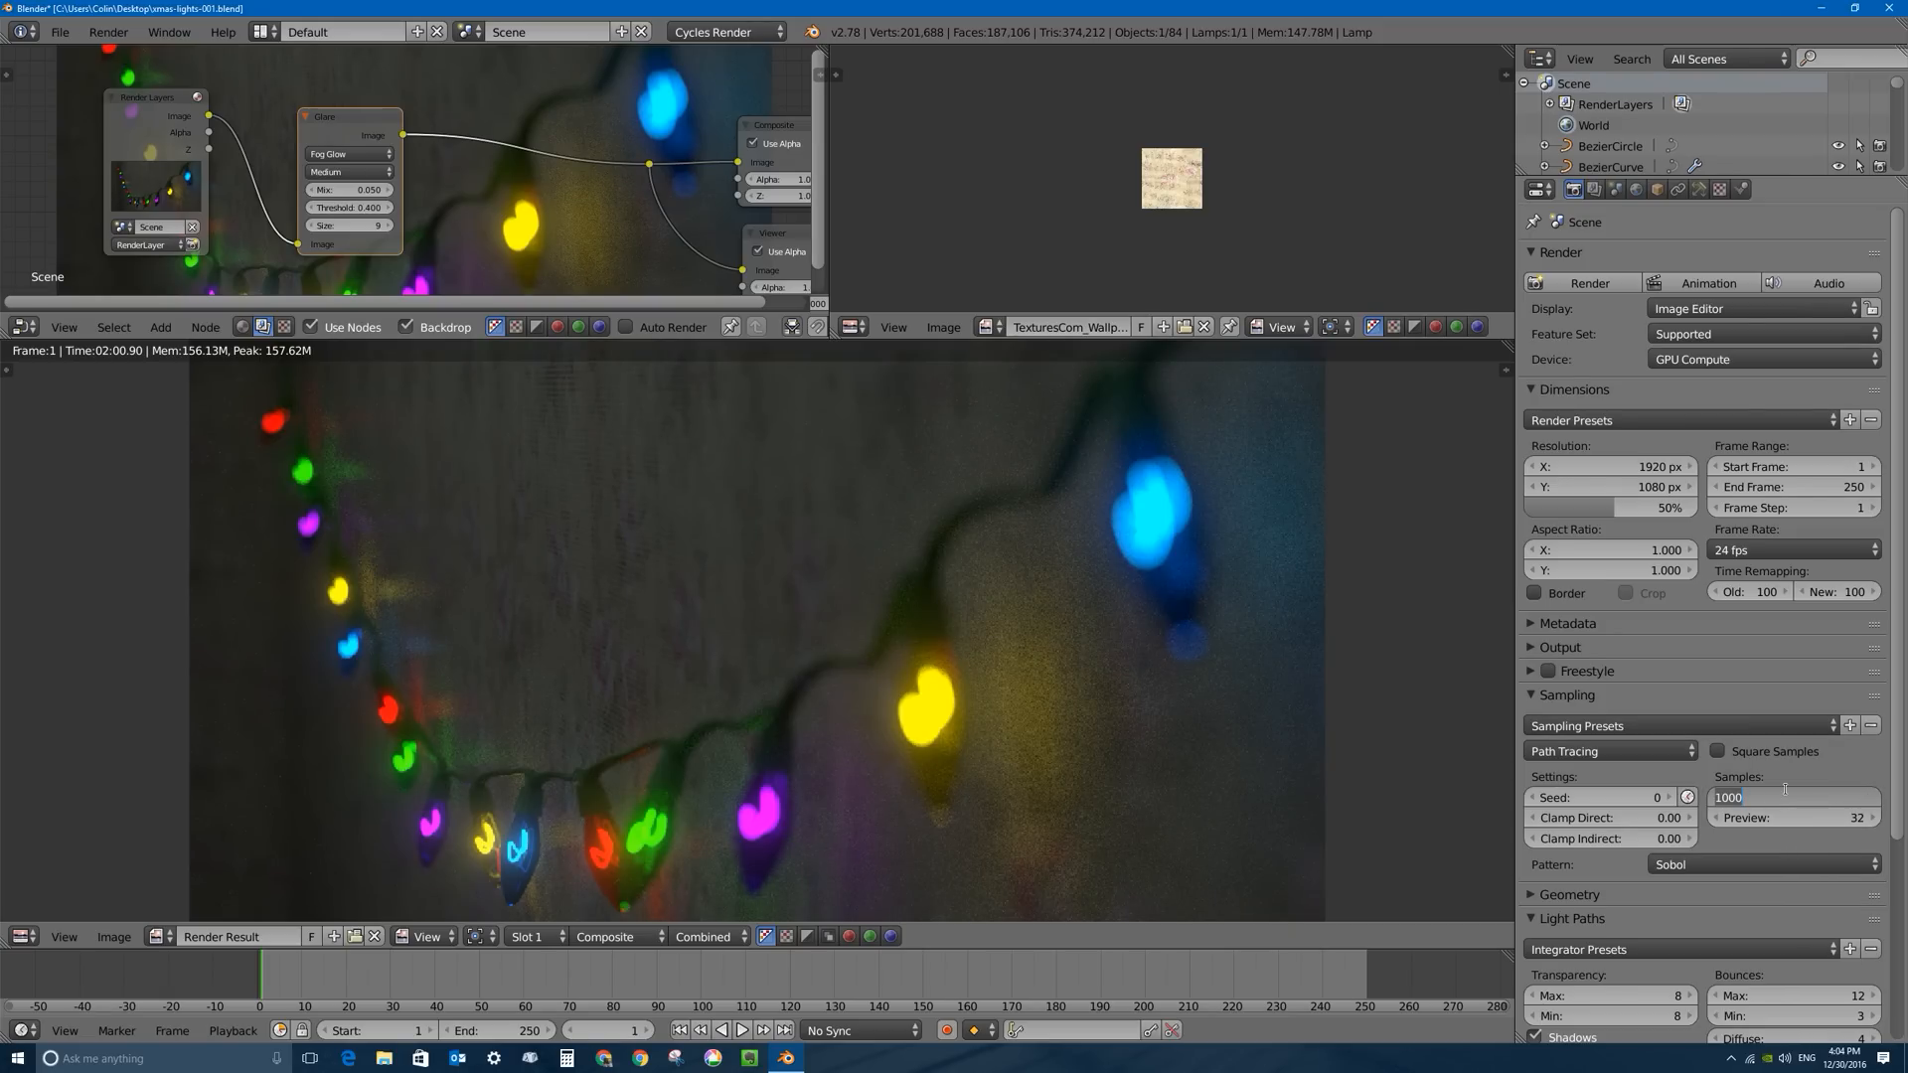
pyautogui.write('30')
pyautogui.press('Return')
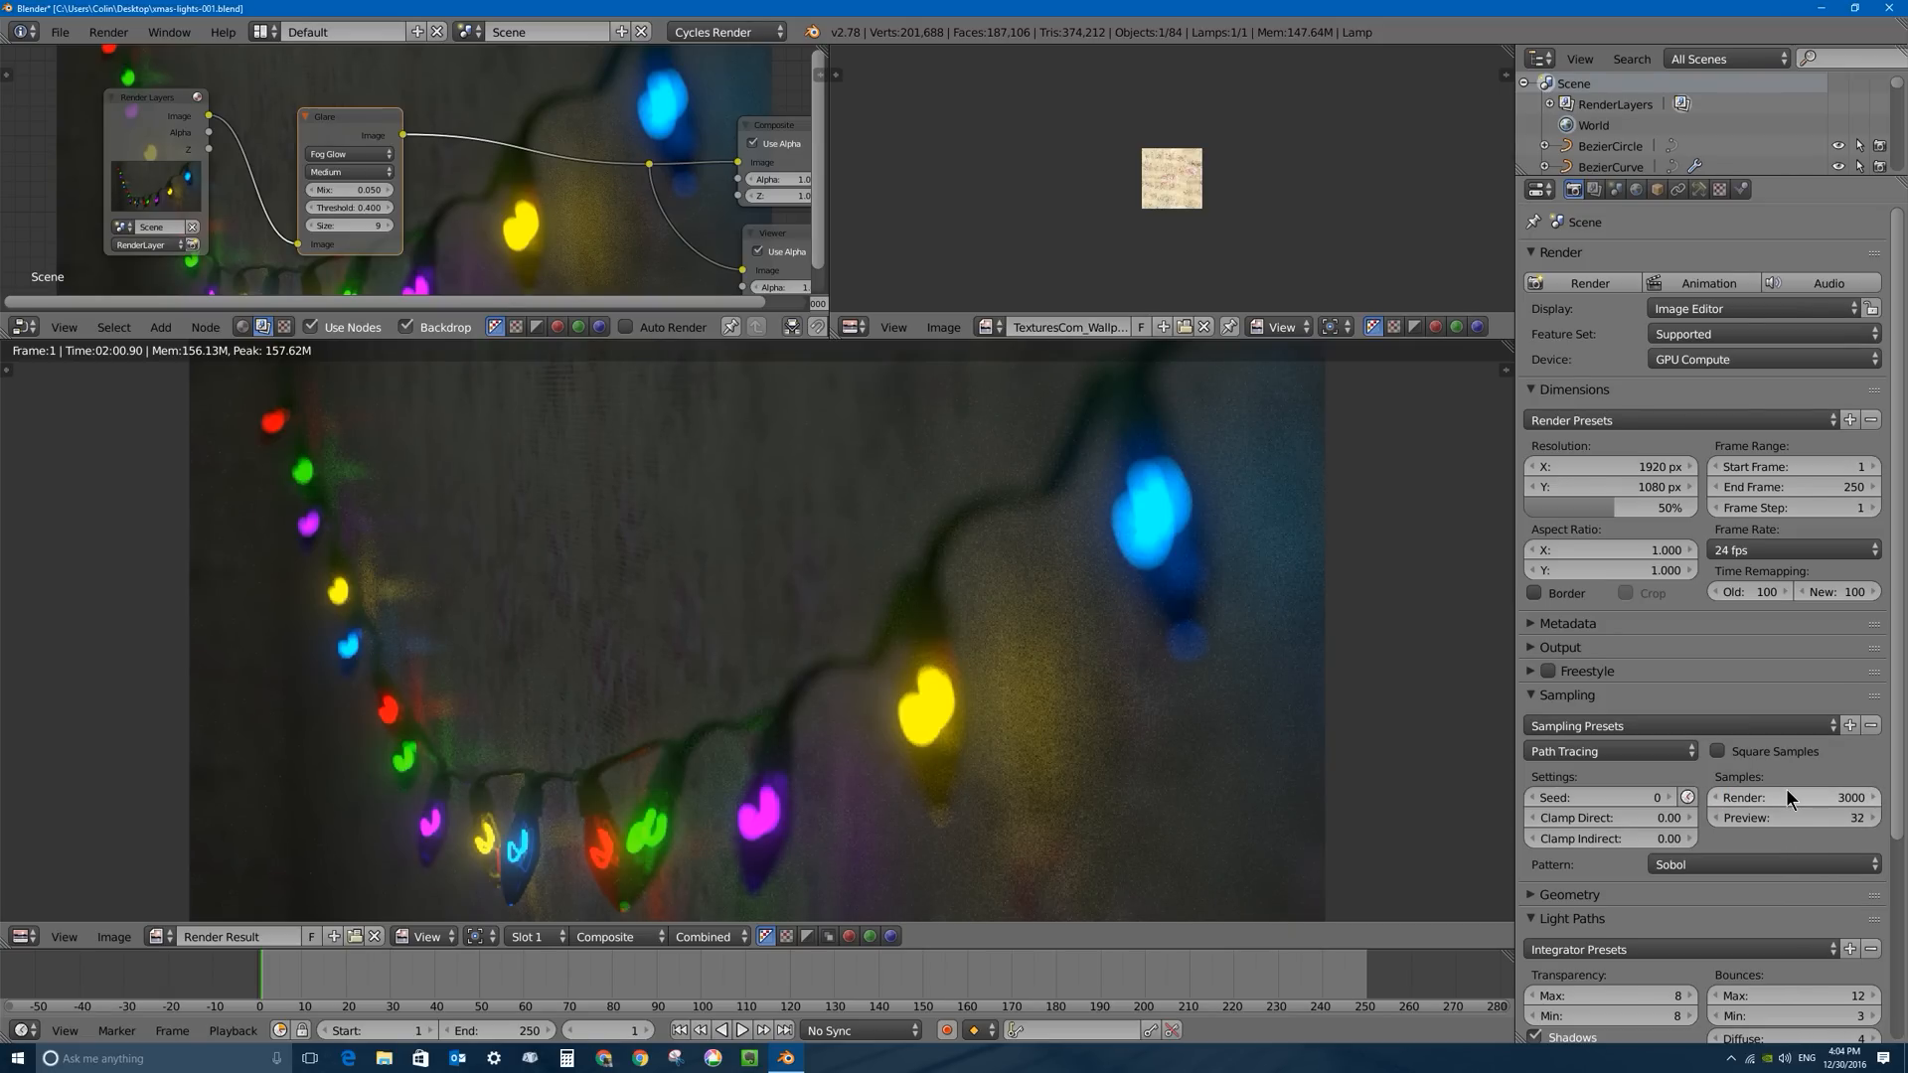
pyautogui.hotkey('ctrl', 's')
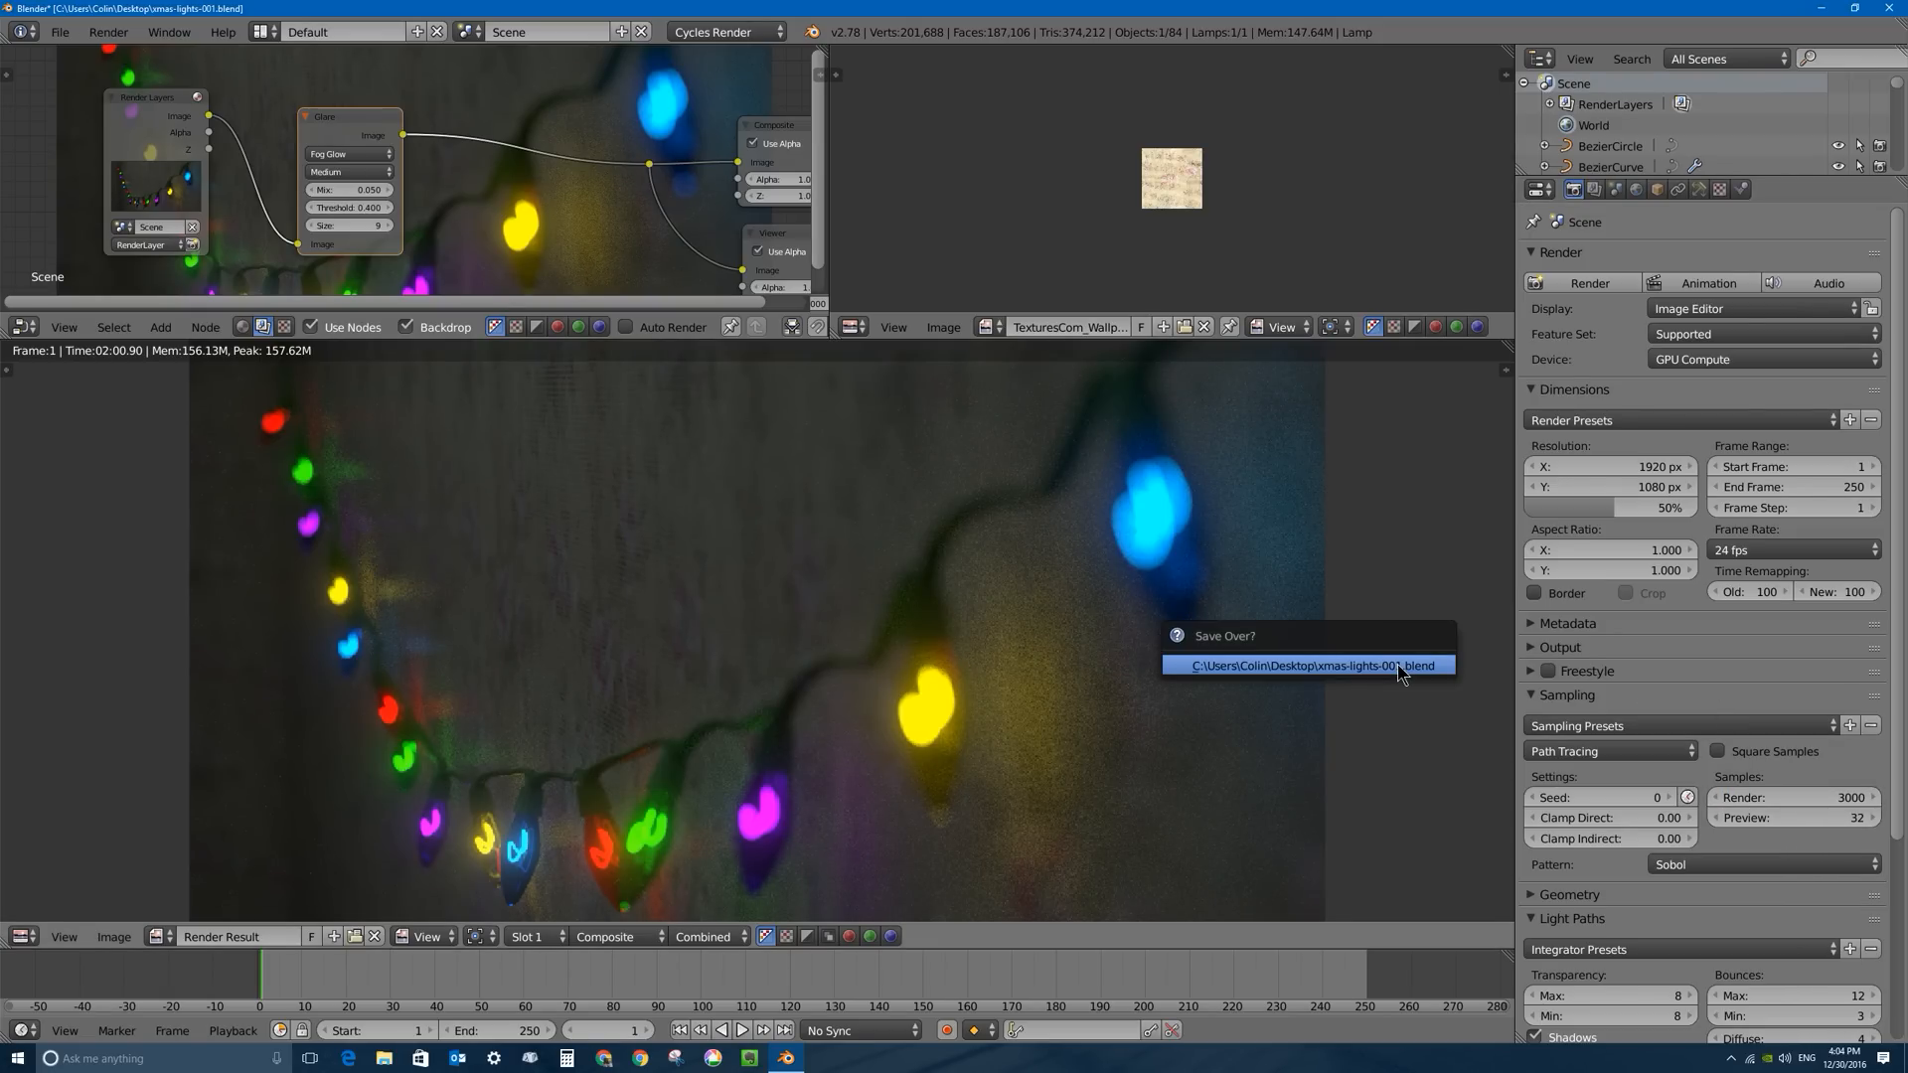
pyautogui.click(1397, 666)
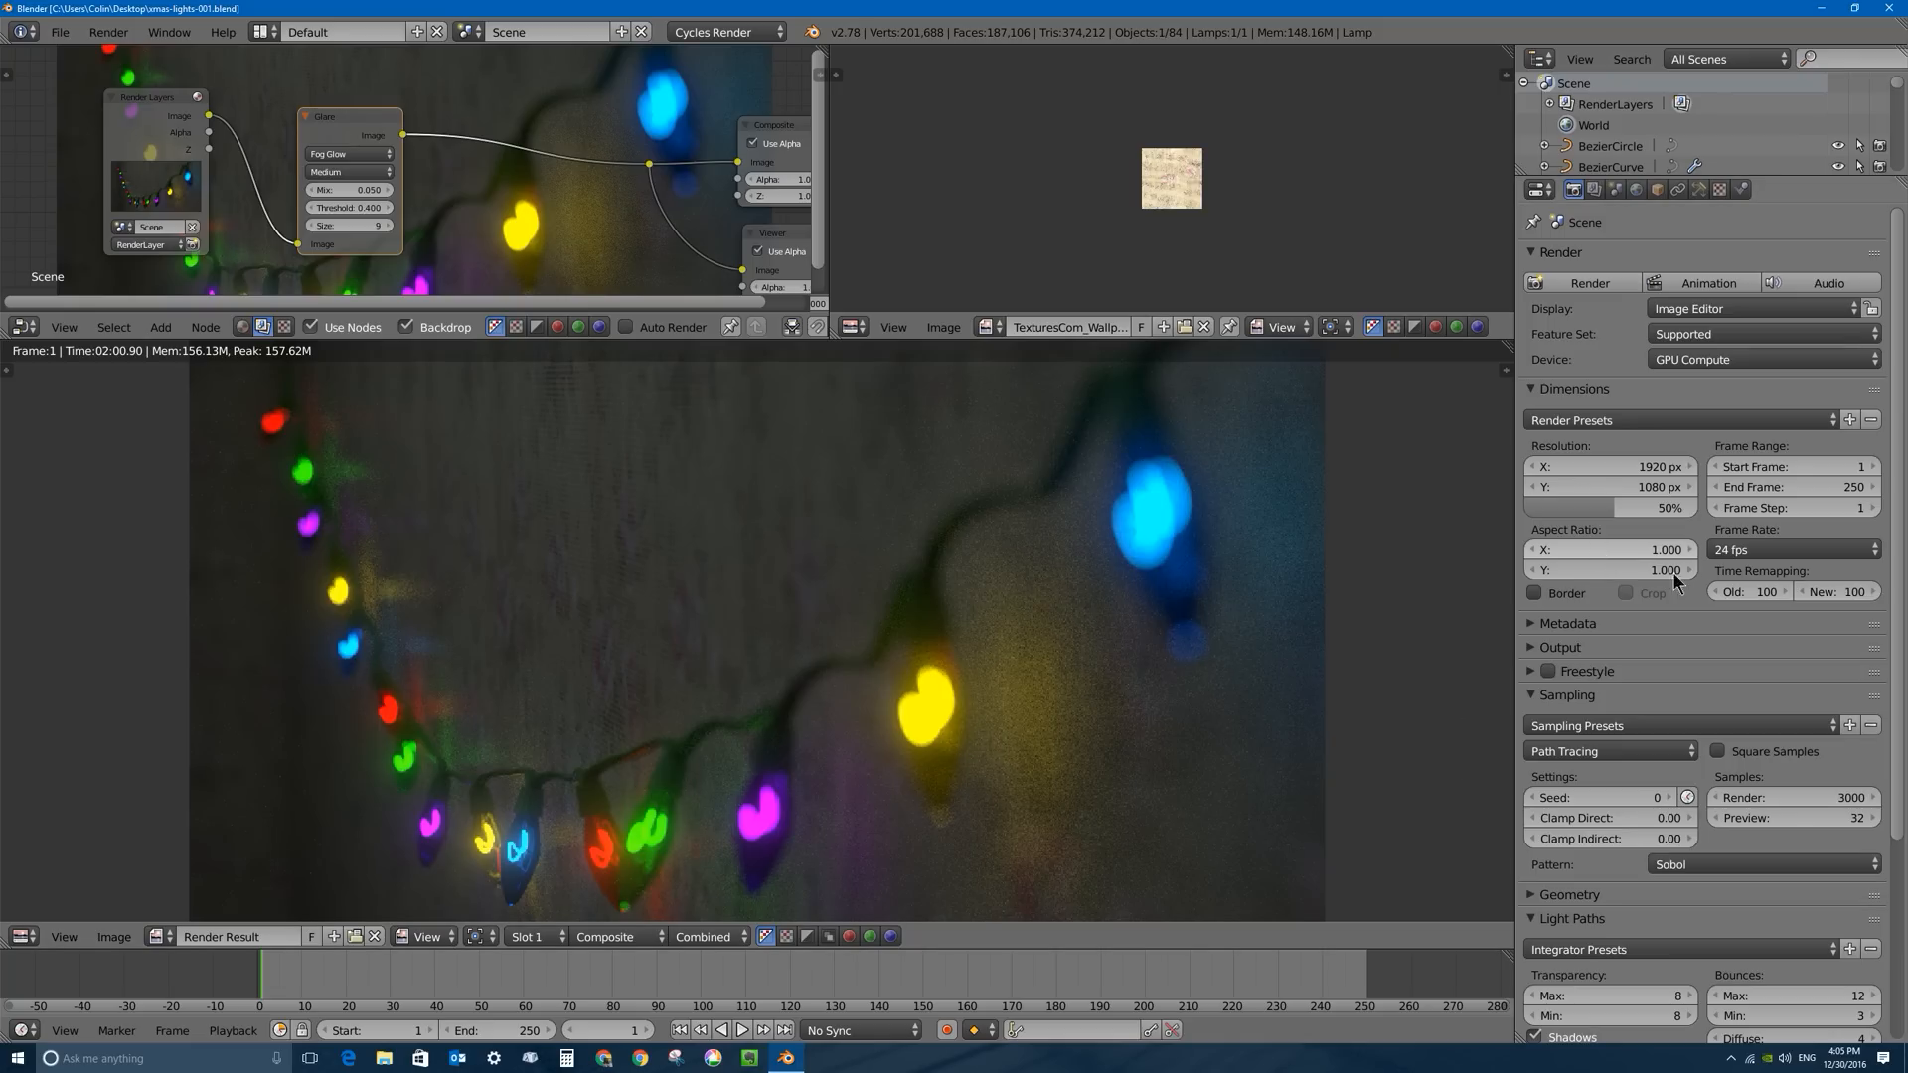
# Try disabling the refractive and reflective caustics, and switch both back on.
pyautogui.scroll(-6, 1887, 791)
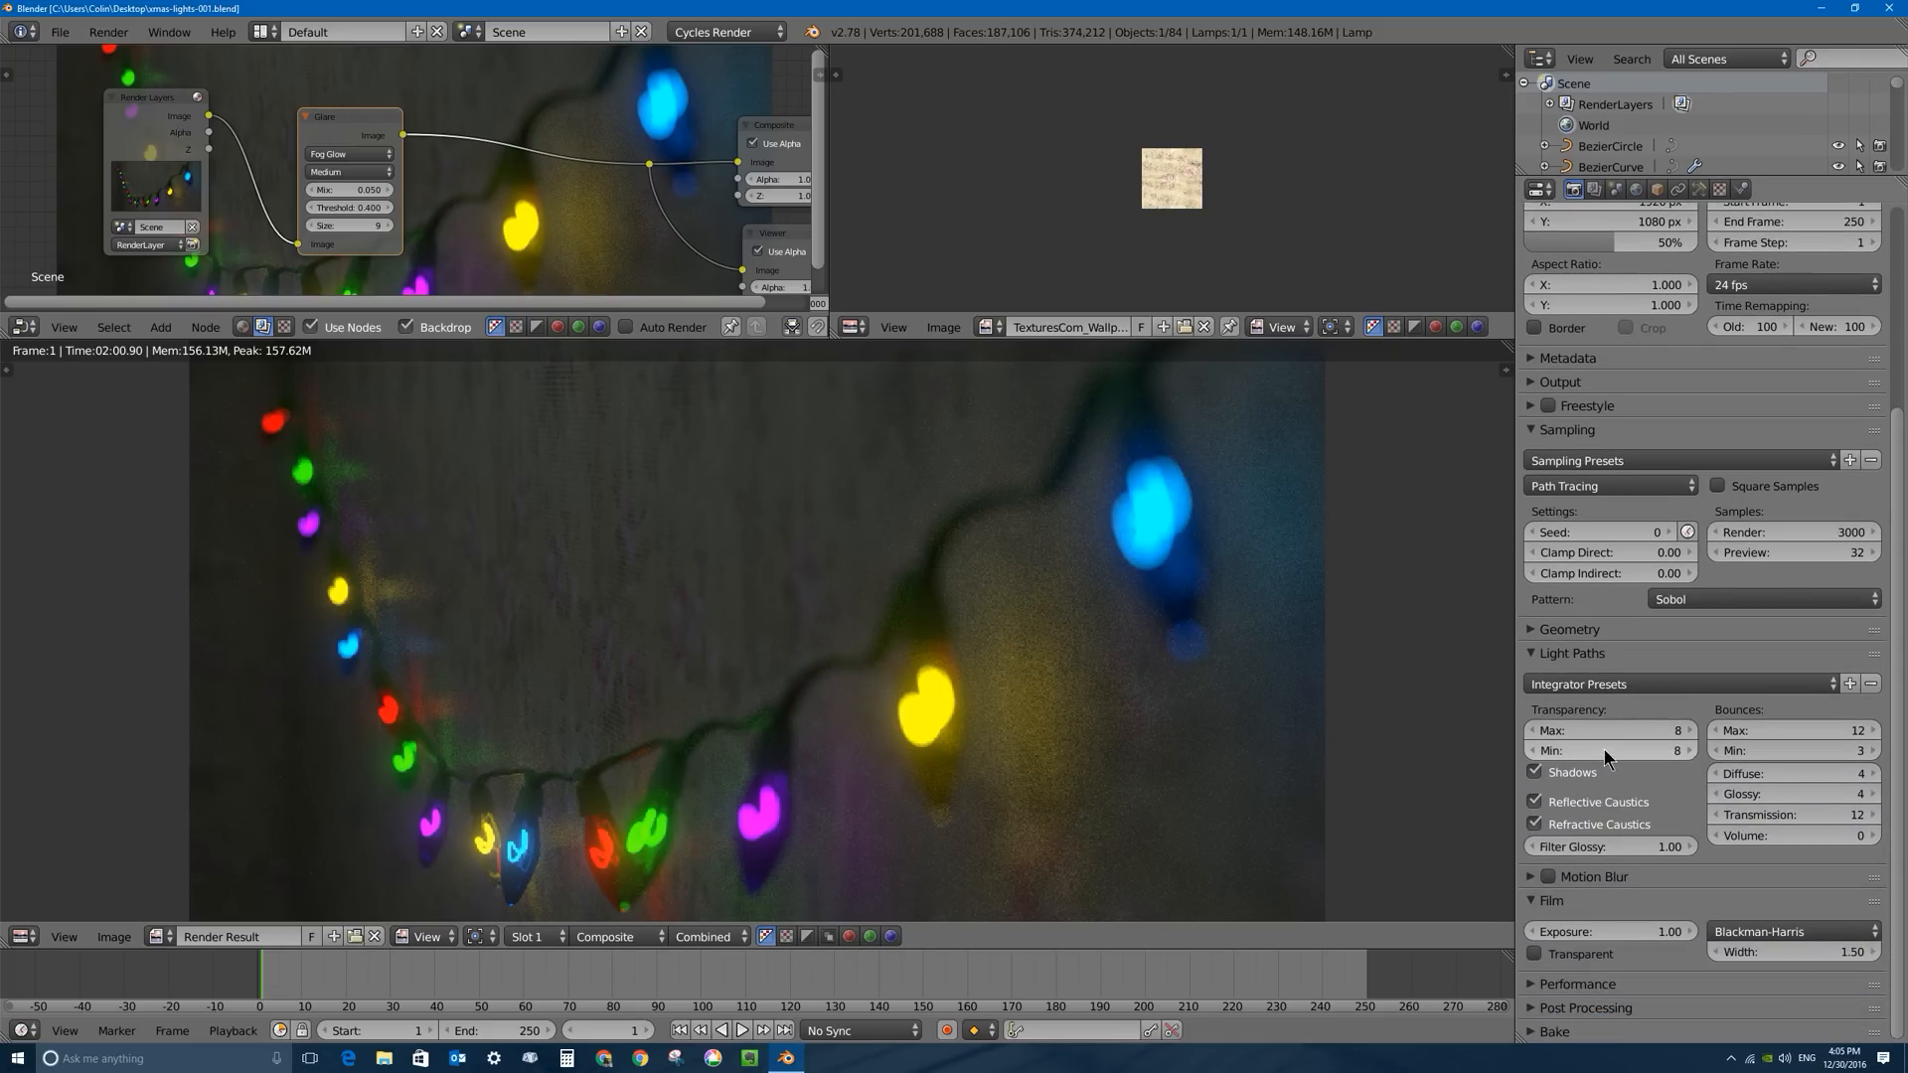
pyautogui.click(1534, 823)
pyautogui.click(1533, 801)
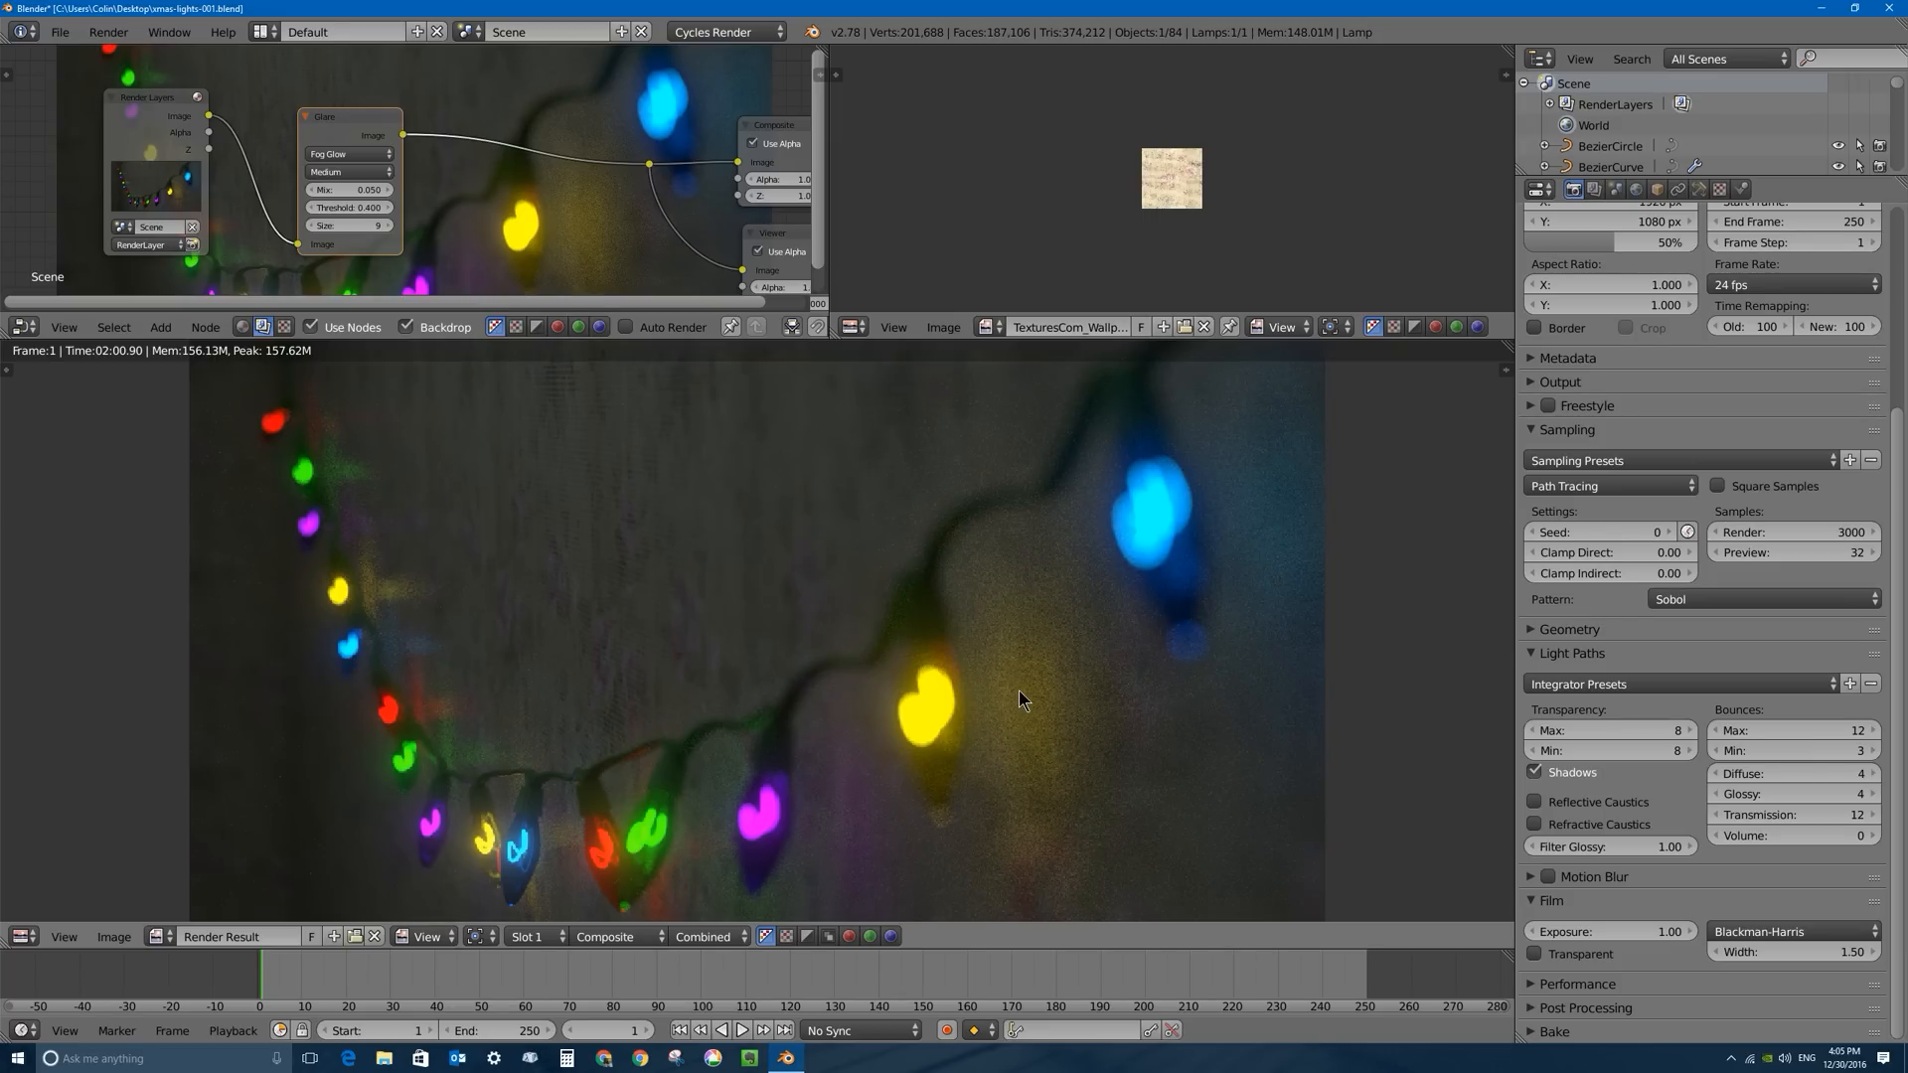
pyautogui.click(1534, 823)
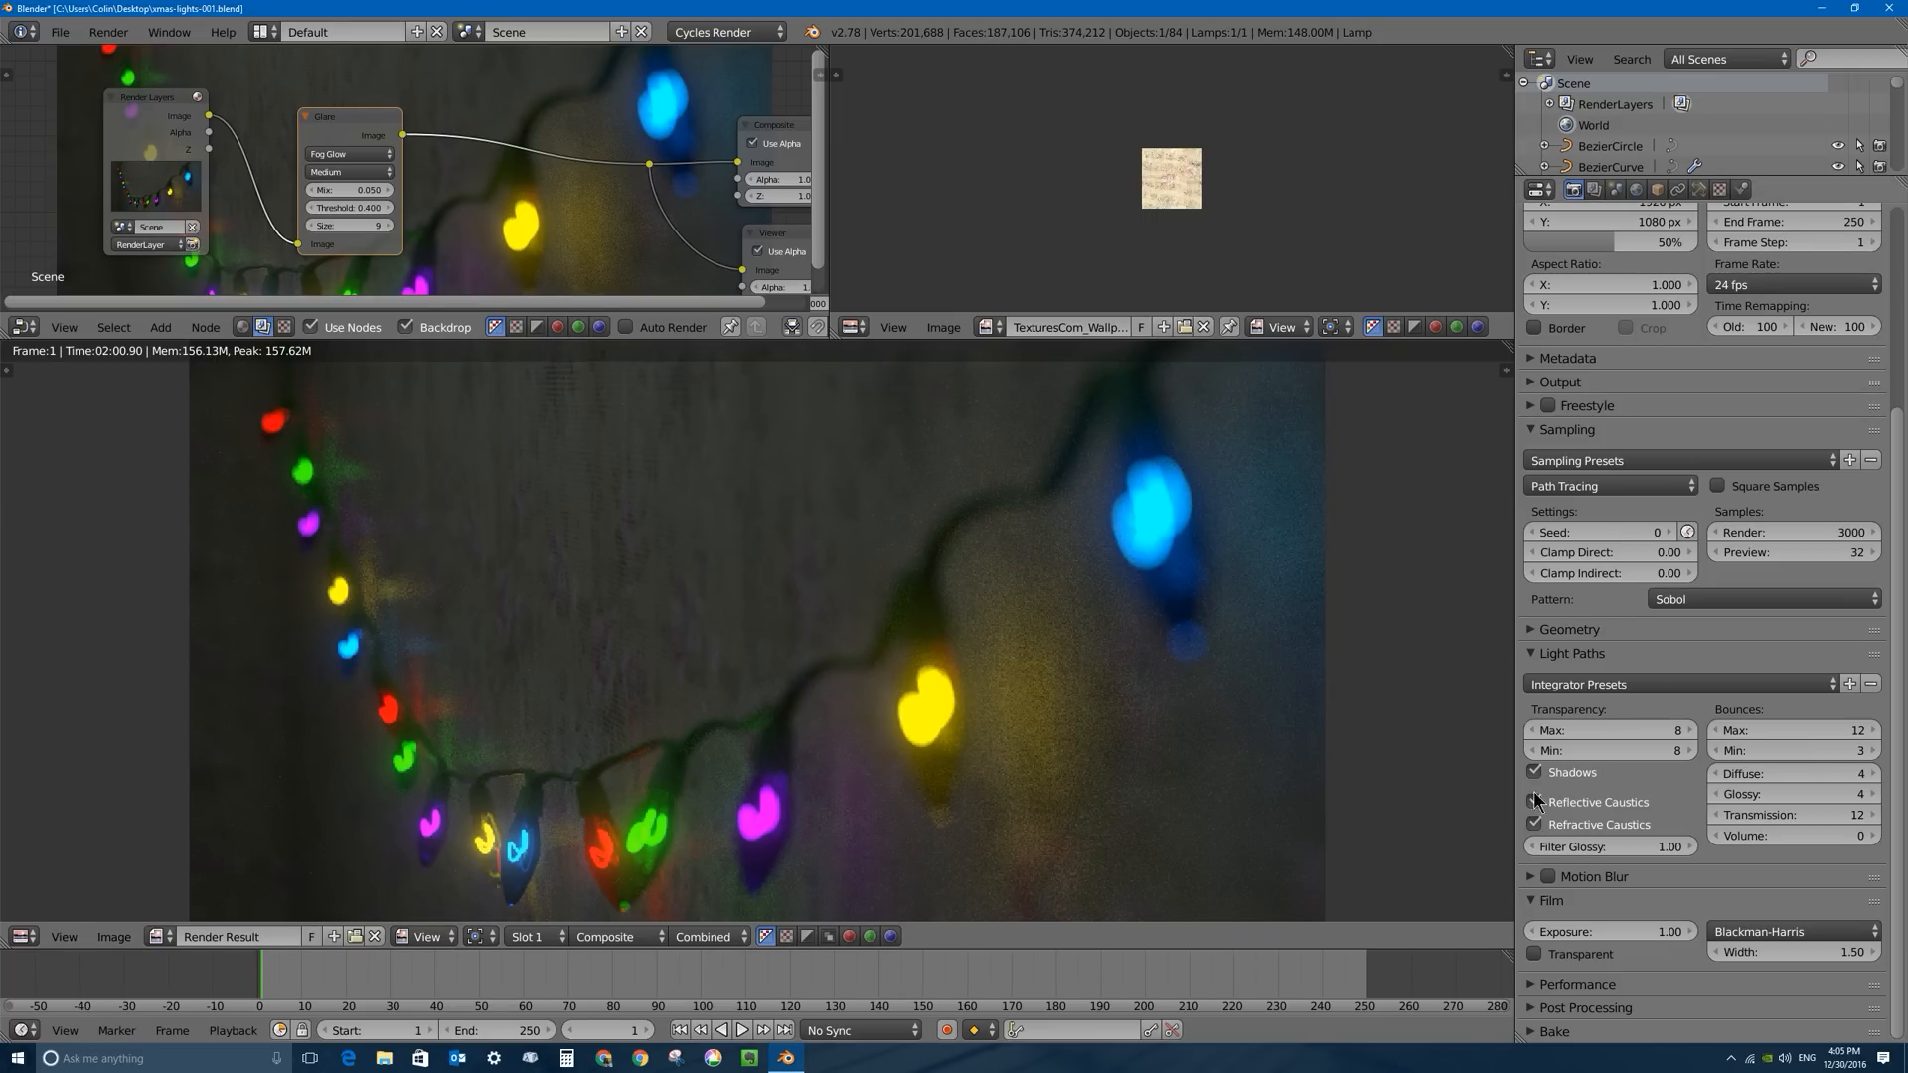
pyautogui.click(1534, 800)
# Render the image again with the updated sampling and glossy filter settings.
pyautogui.scroll(5, 1669, 395)
pyautogui.click(1565, 277)
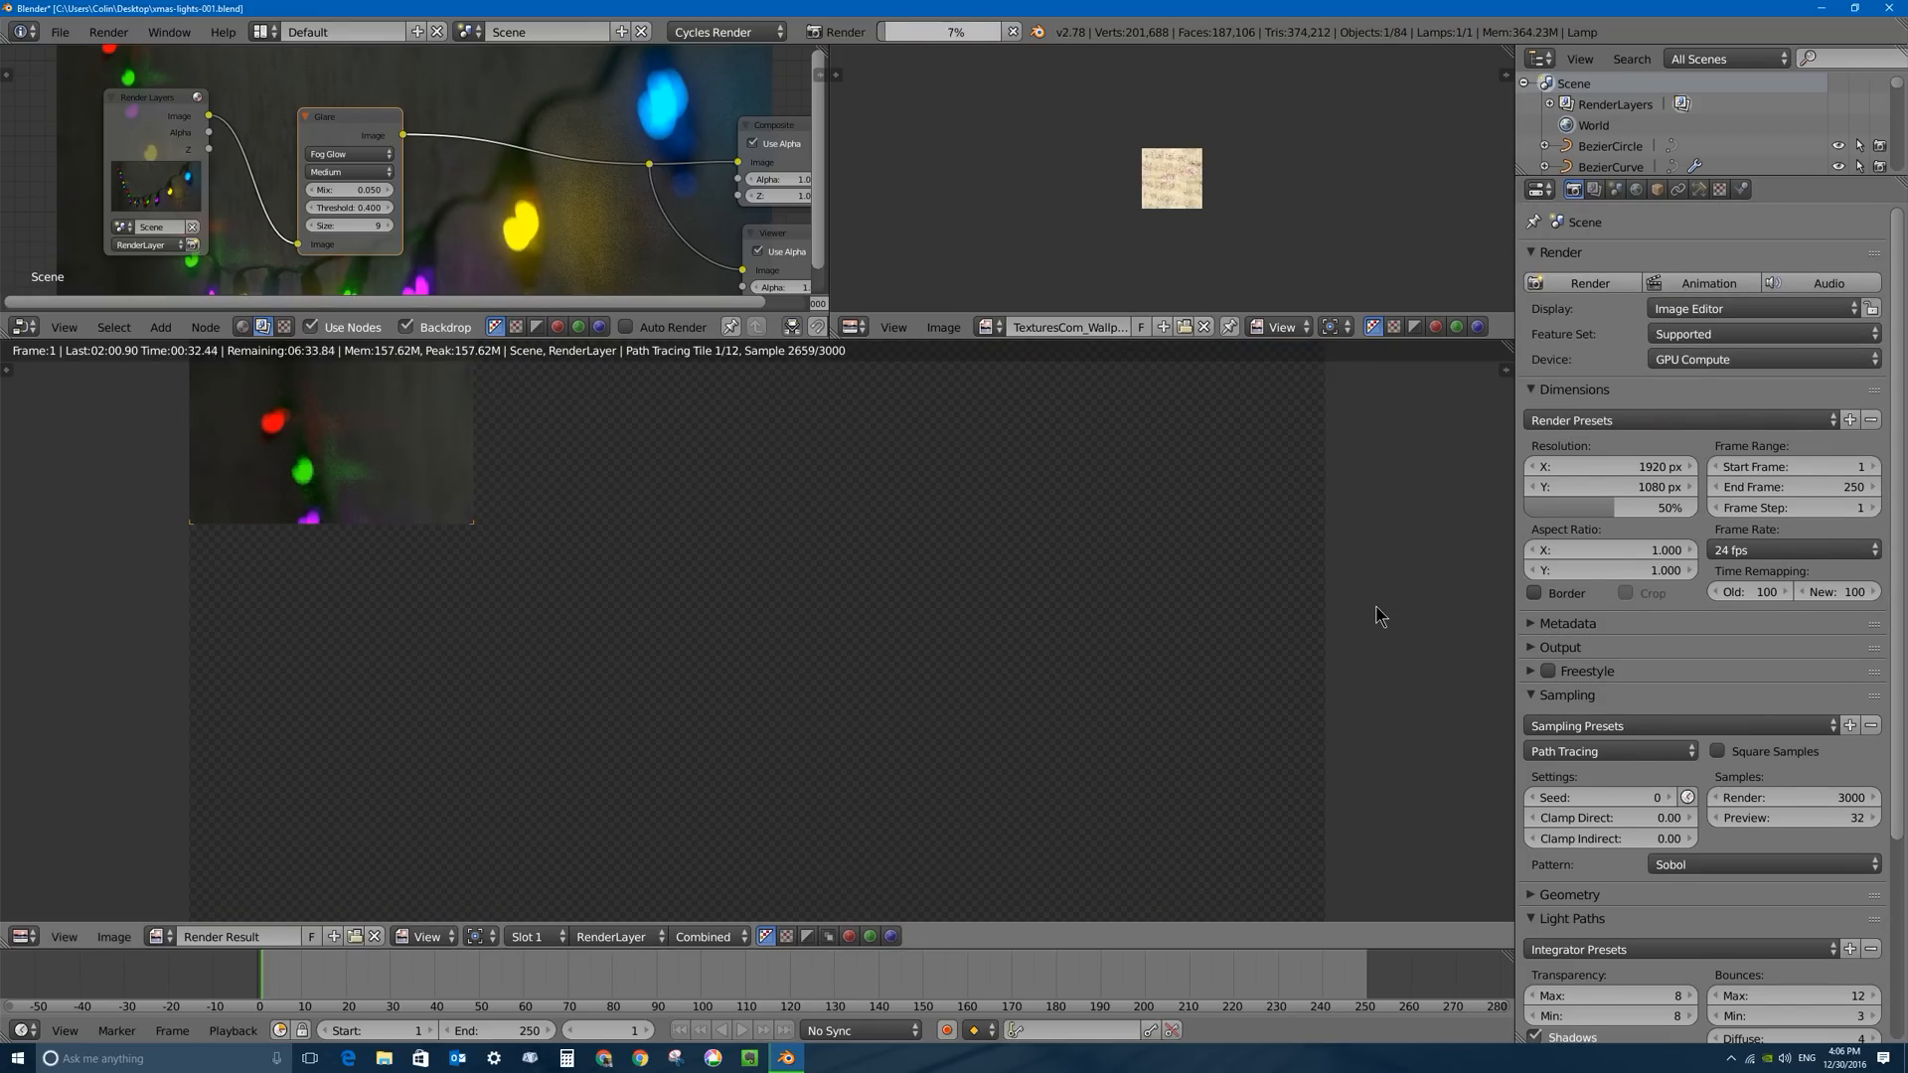